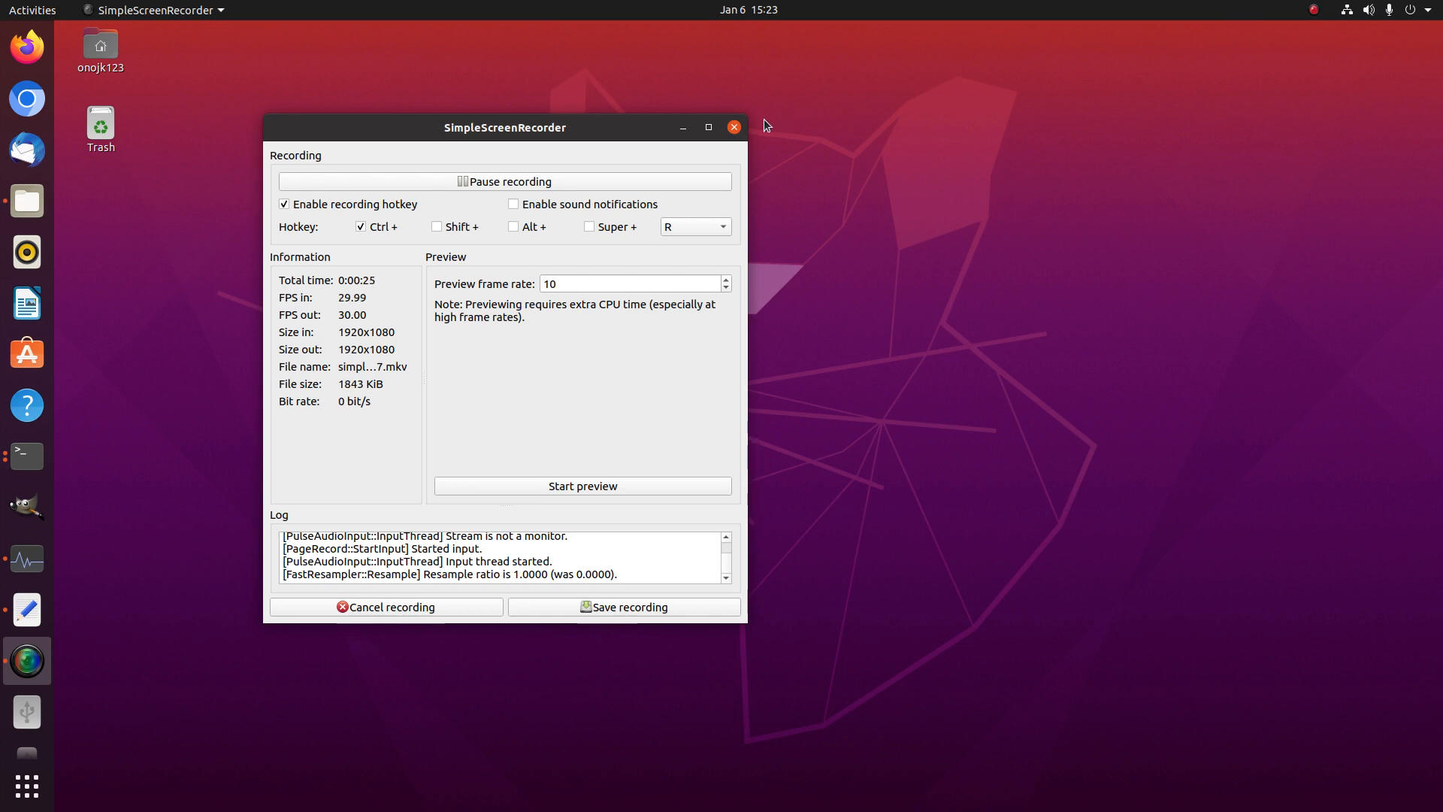
Minimize the screen recorder, search for flickr in Chromium and open the Flickr login page
left_click(682, 130)
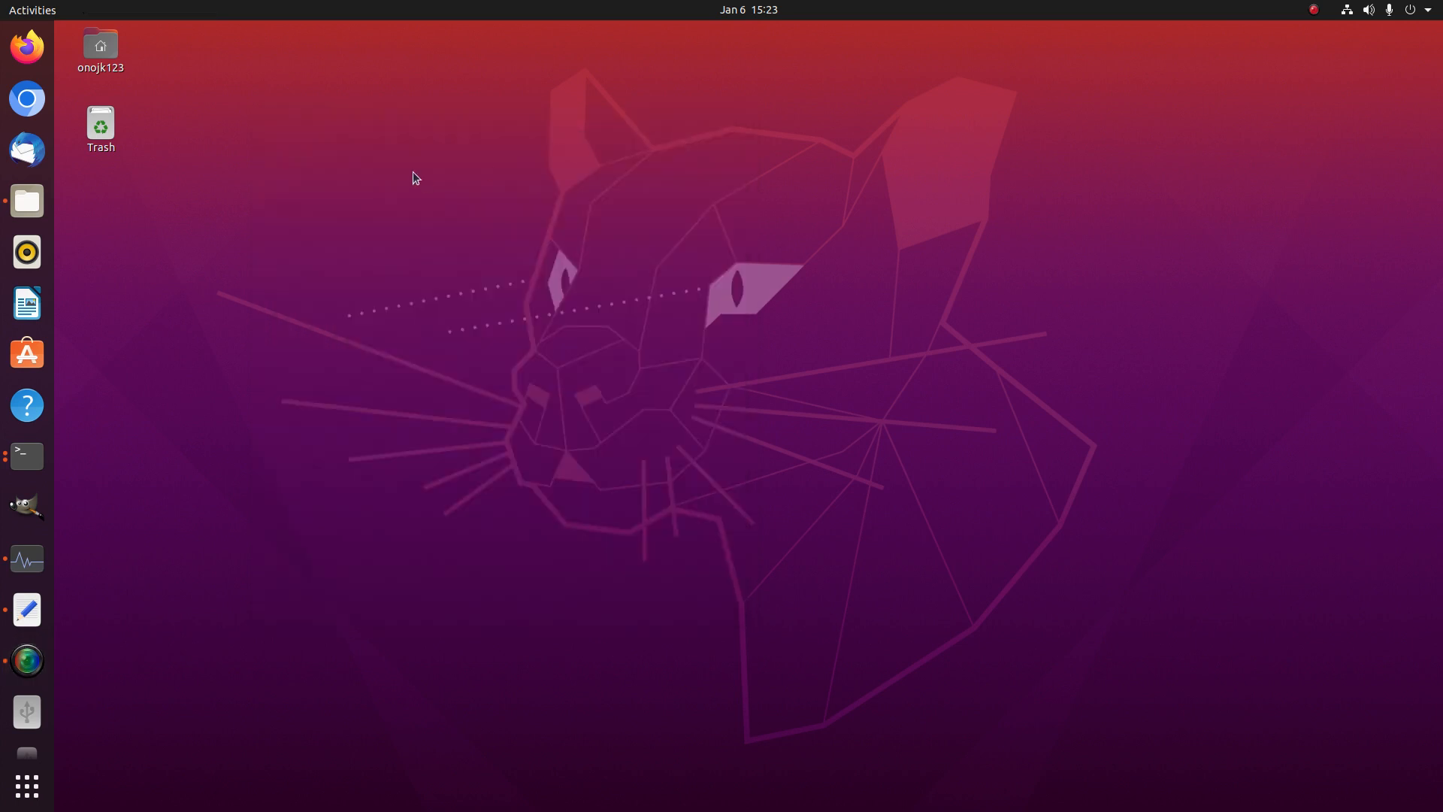
left_click(27, 100)
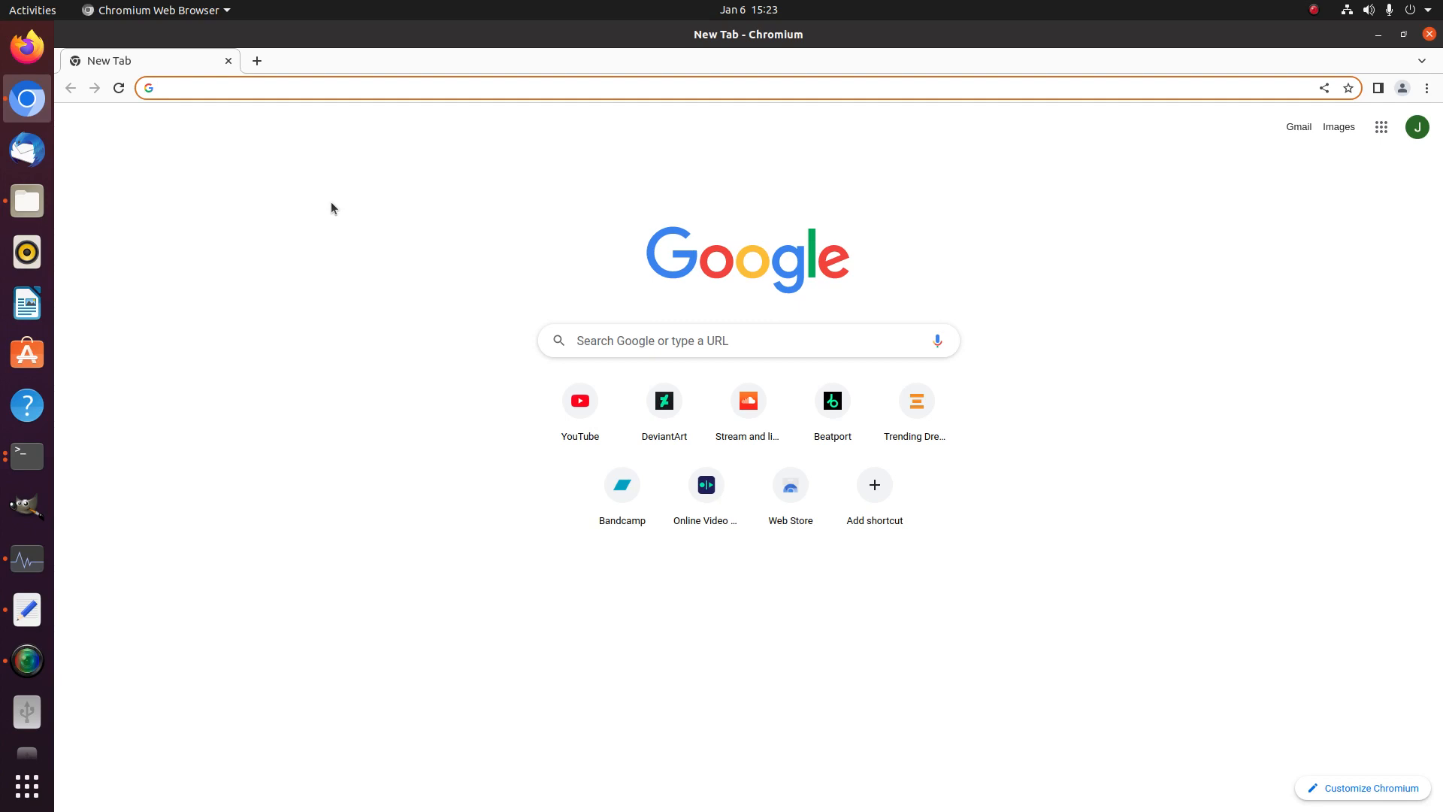
type("fli")
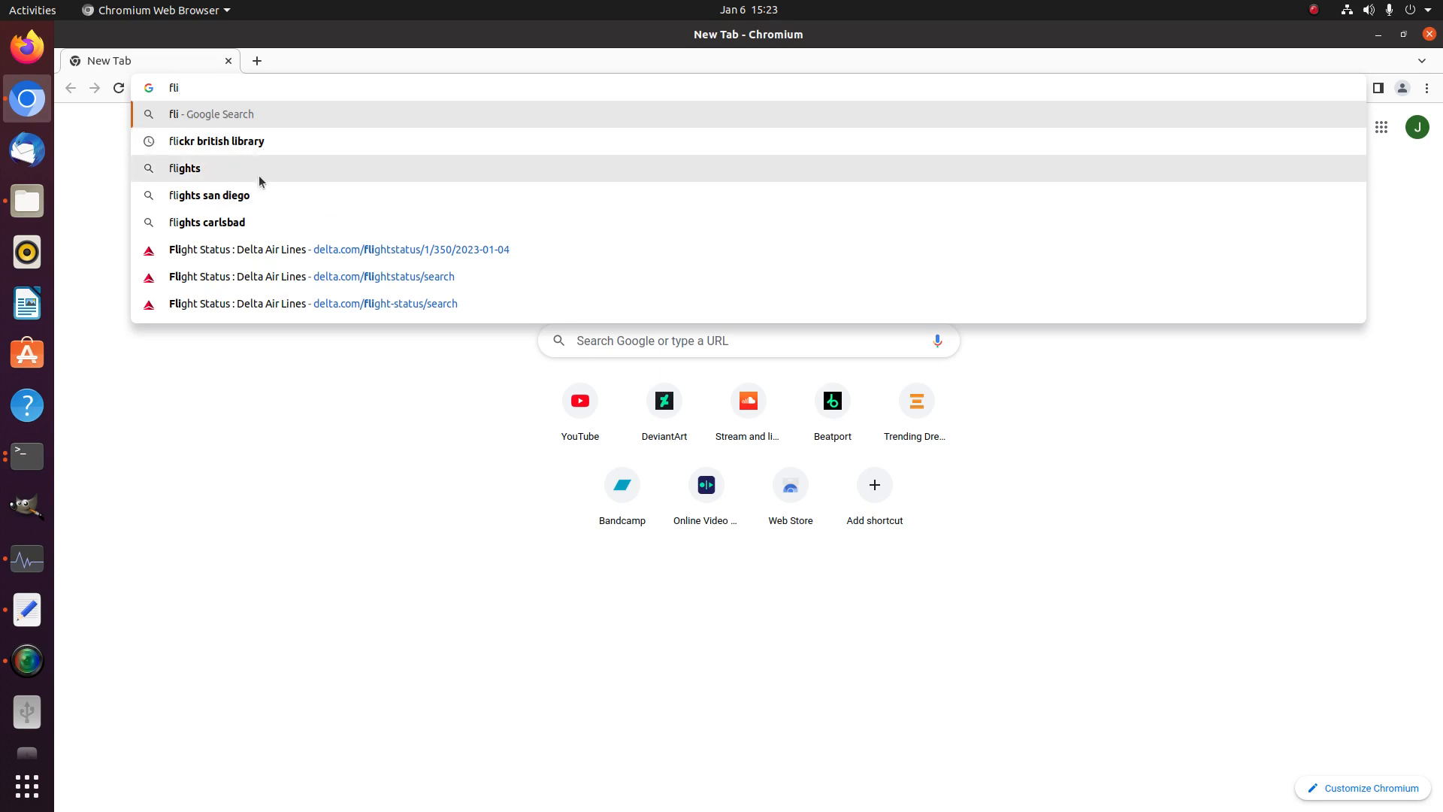
type("ck")
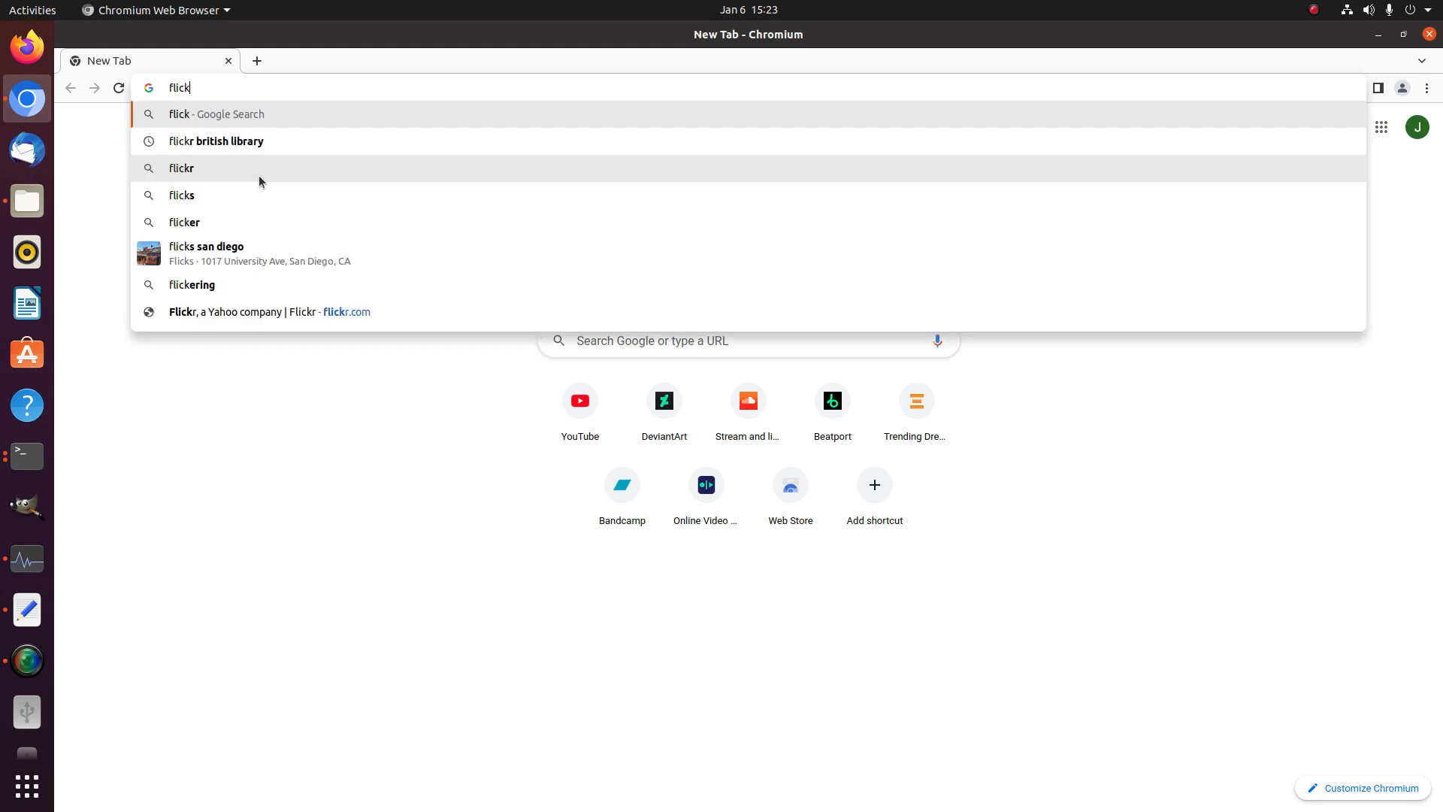
left_click(259, 177)
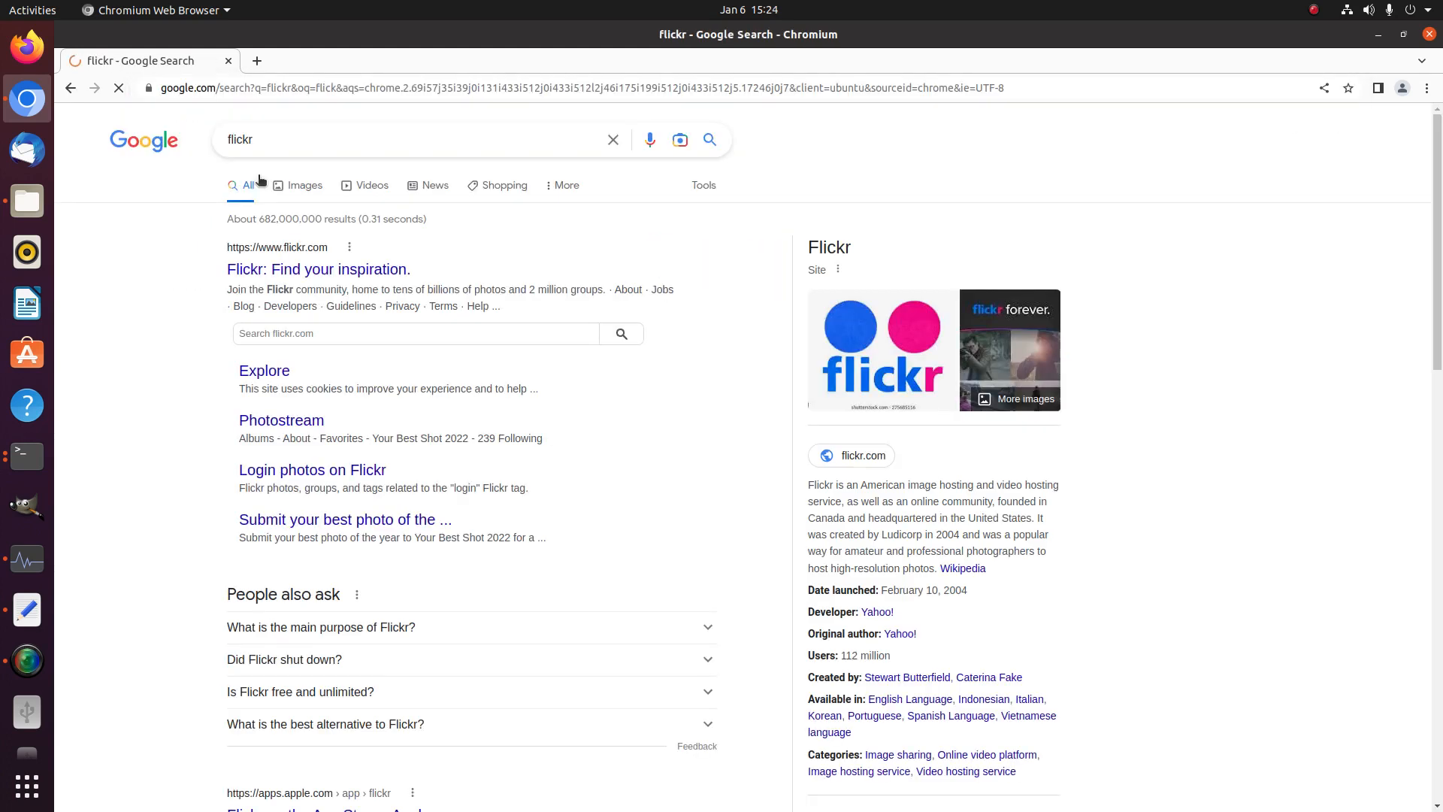
left_click(305, 268)
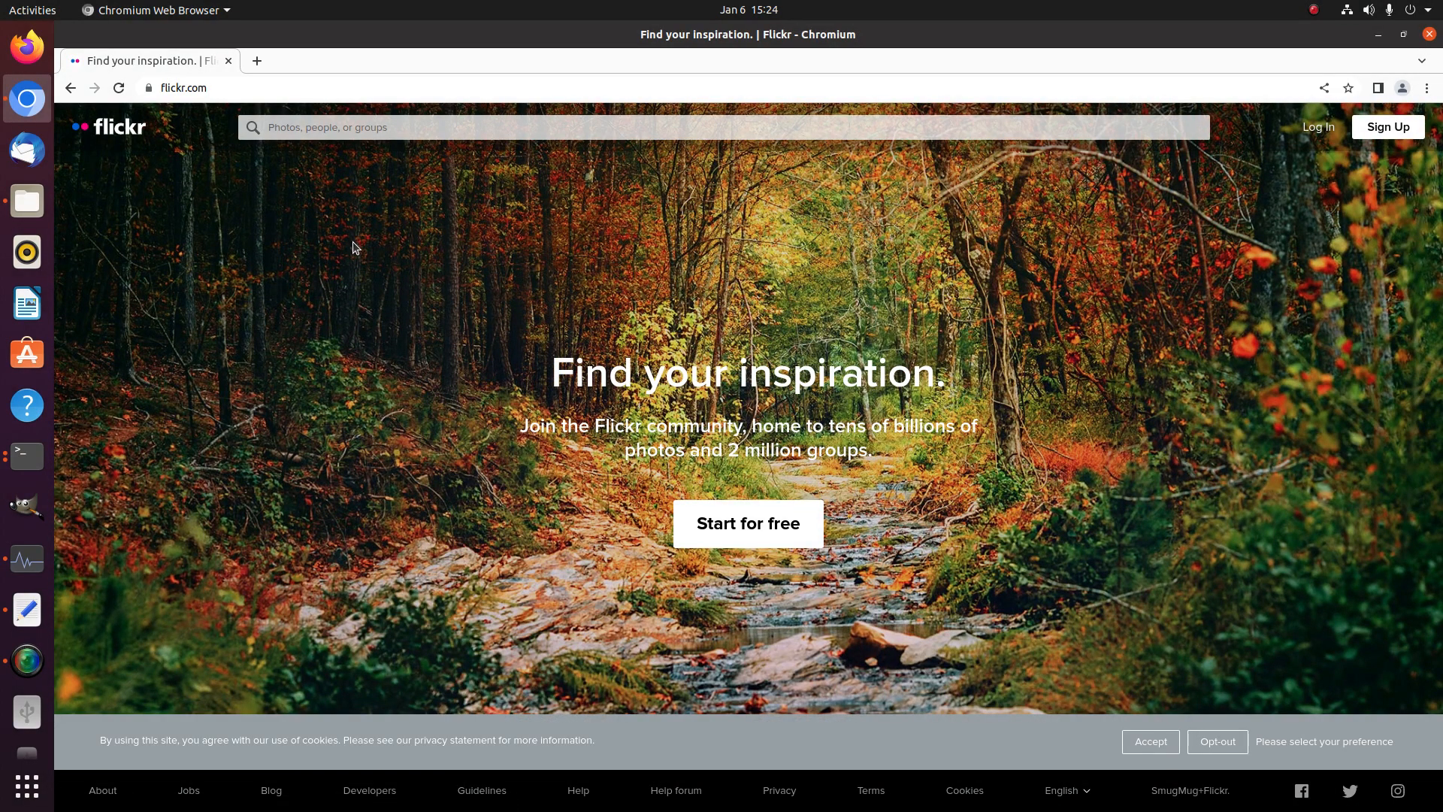
left_click(1317, 125)
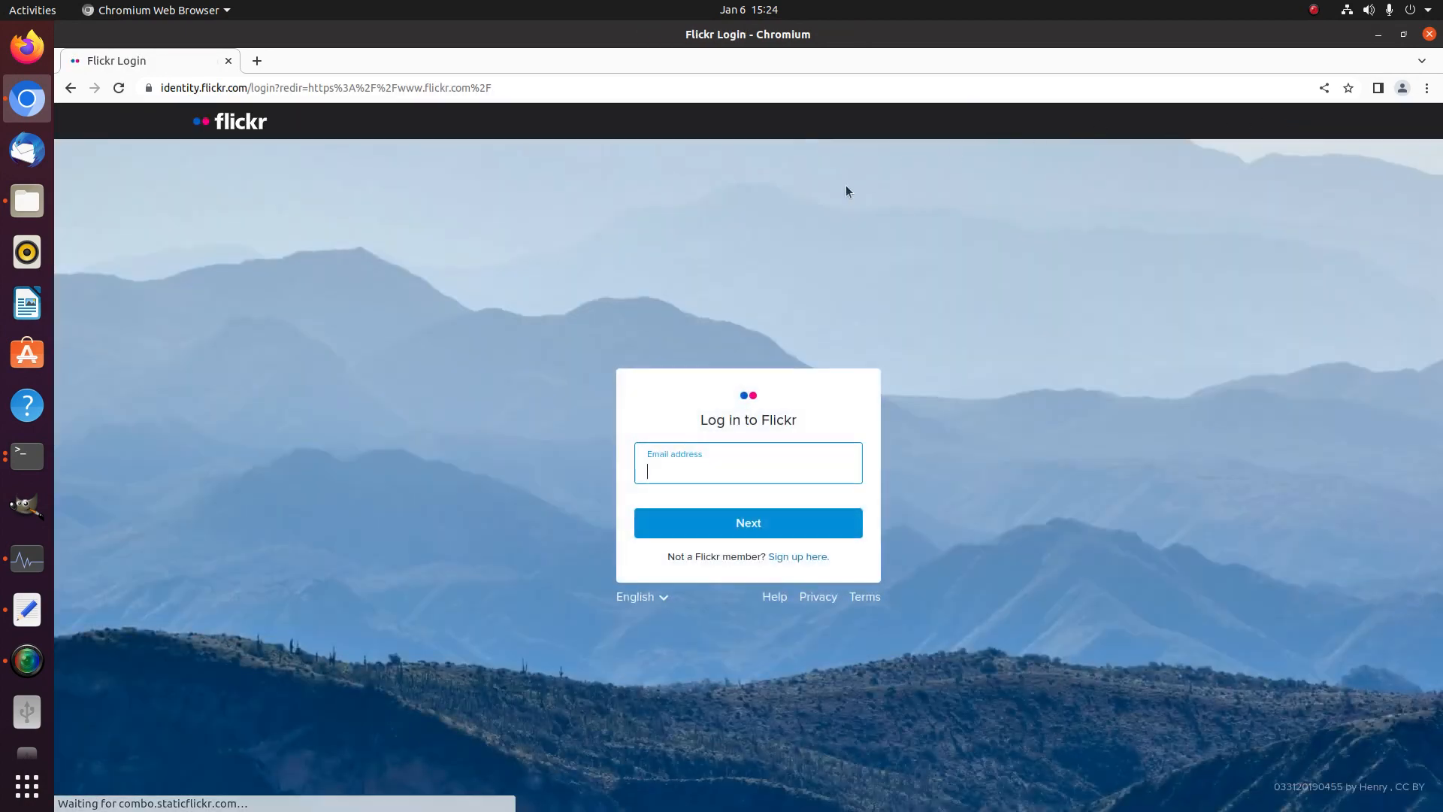
Switch to Firefox and open the saved Flickr photostream from the new tab page
left_click(25, 48)
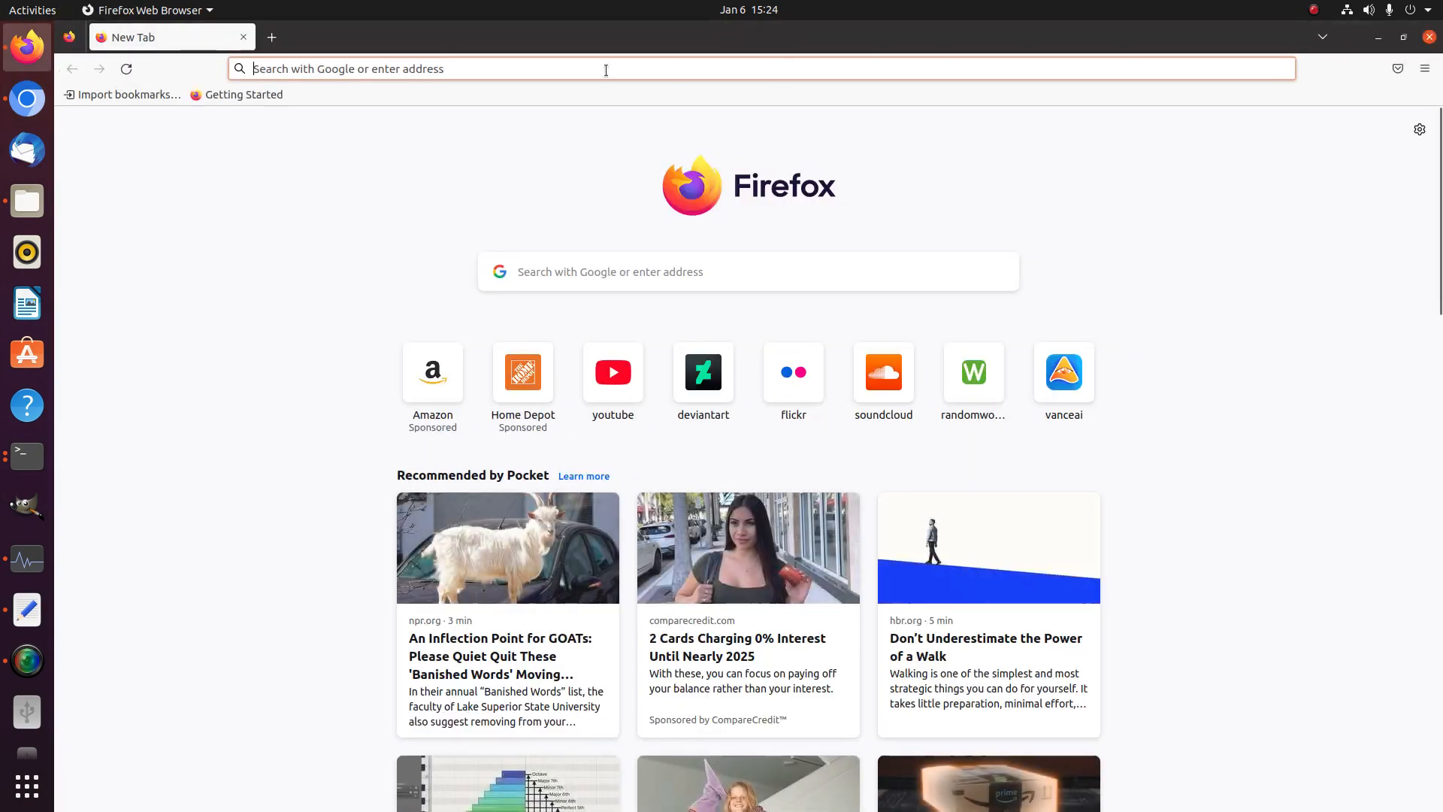
left_click(605, 68)
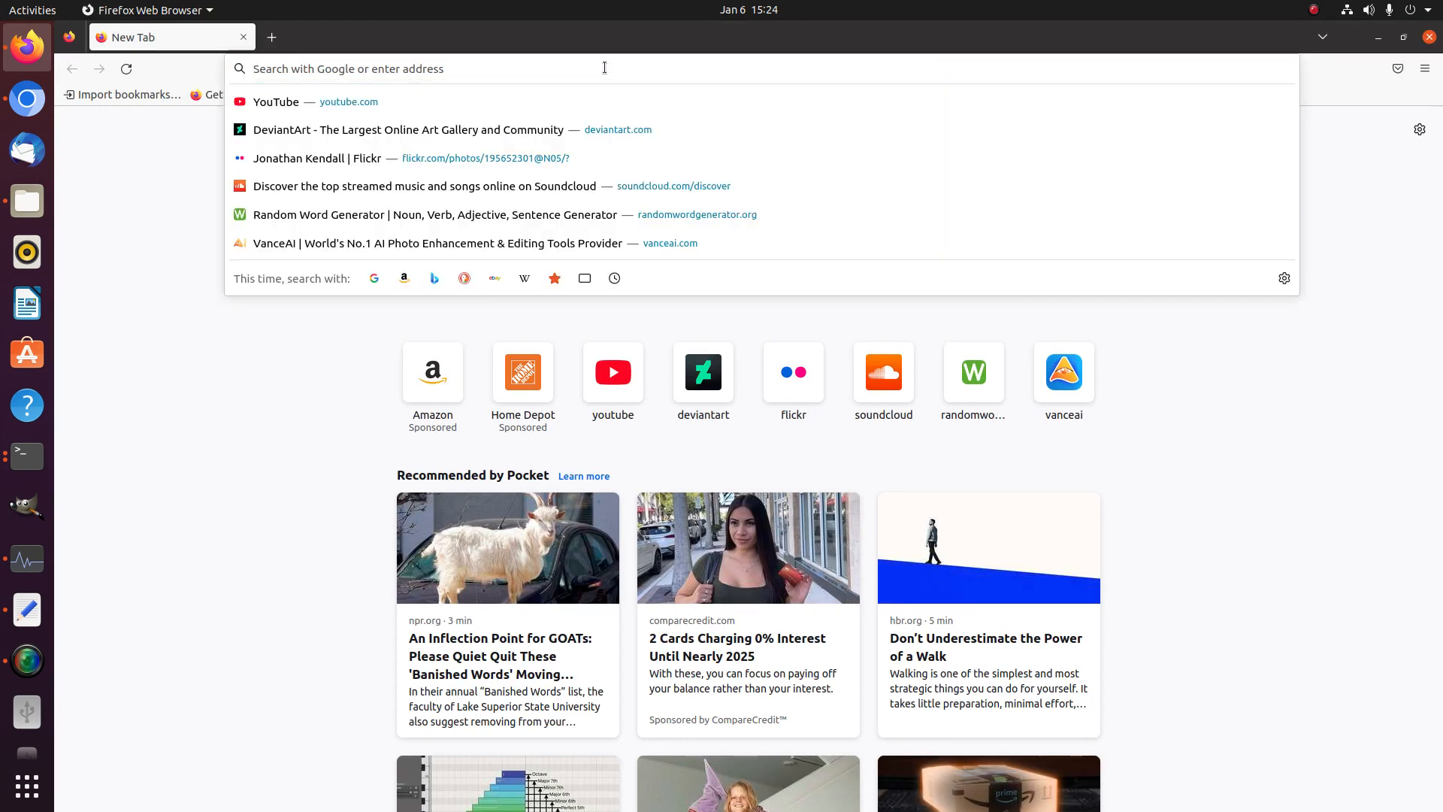
left_click(794, 370)
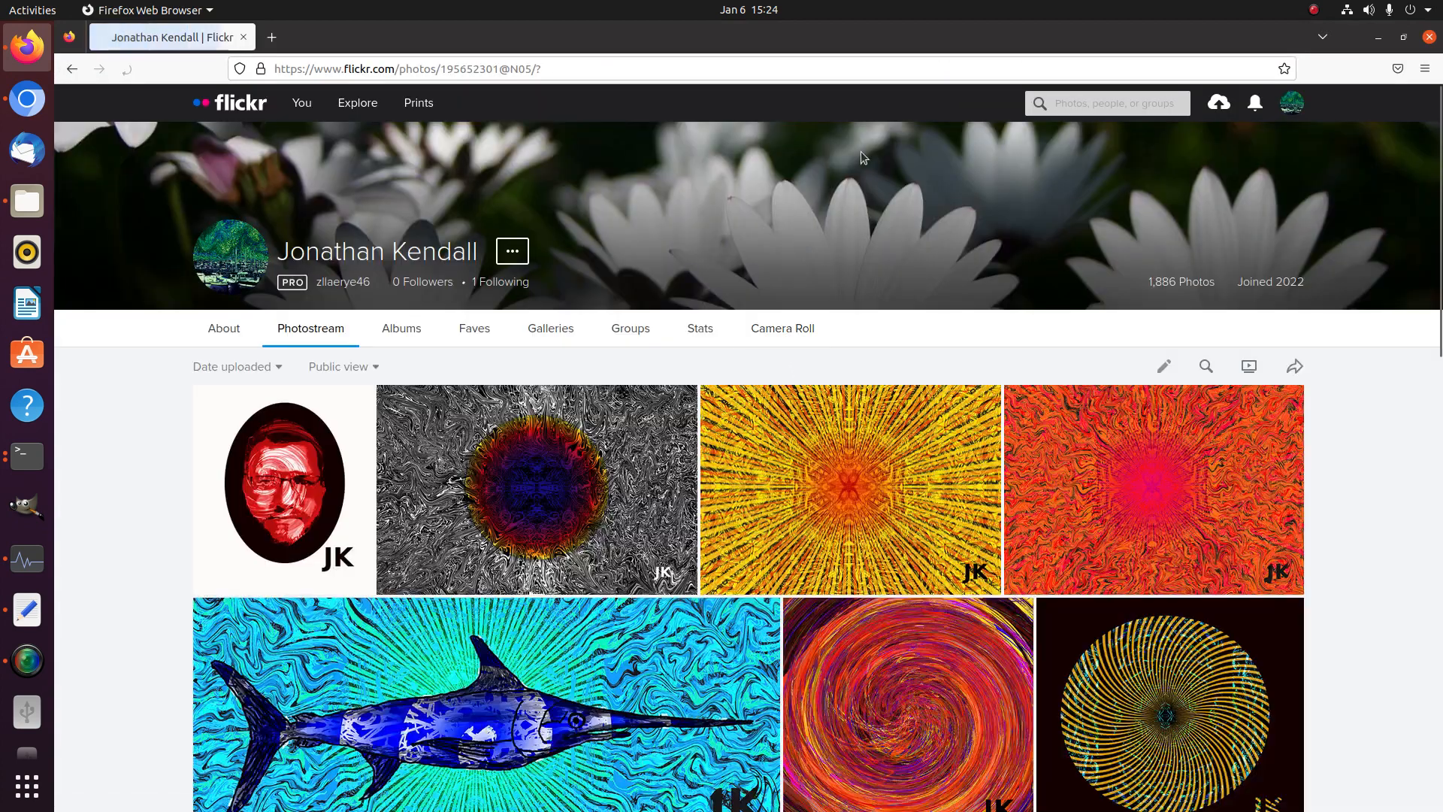
Close the Chromium window behind Firefox and maximize the Firefox window again
double_click(1269, 49)
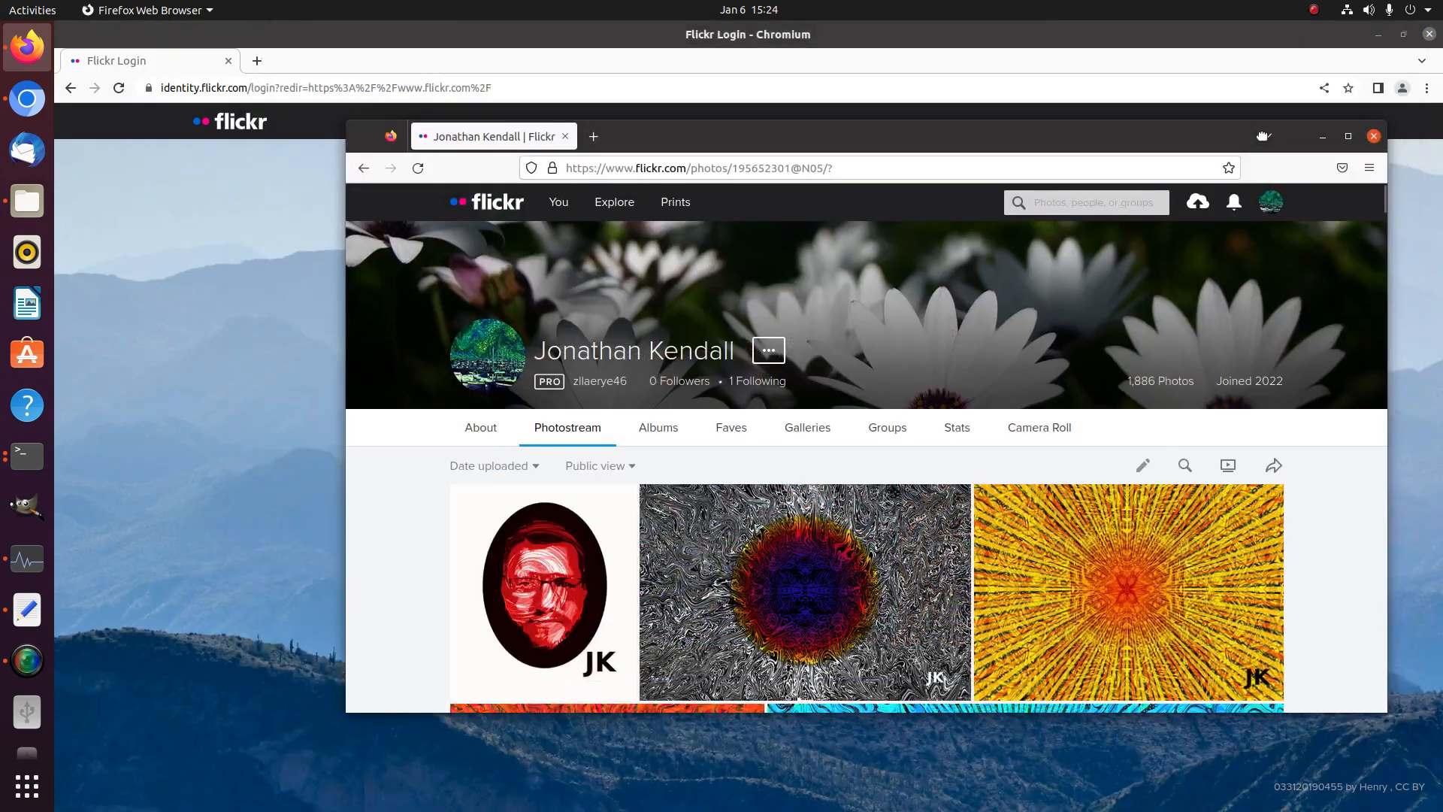
left_click(1429, 34)
double_click(1106, 134)
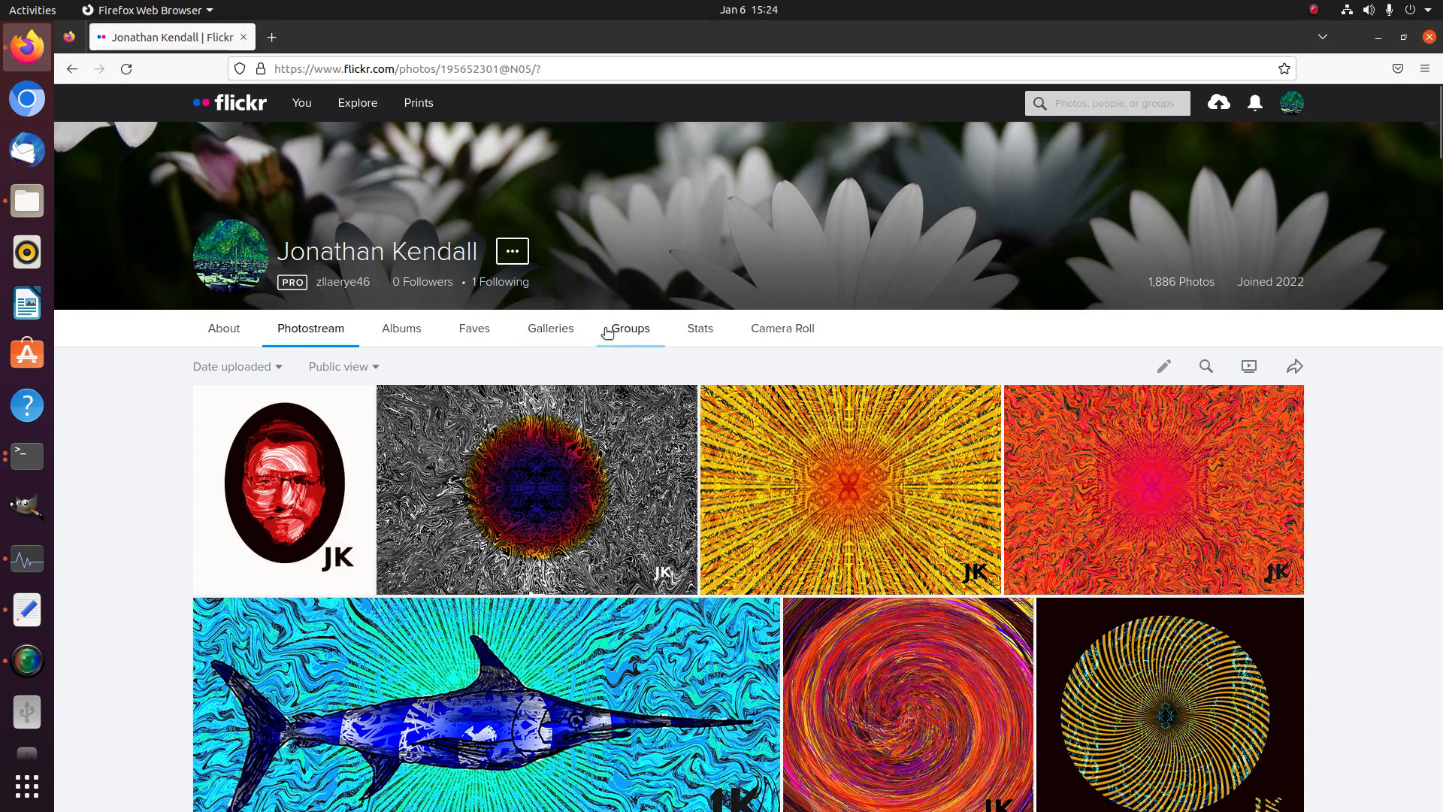
Browse the first page of the photostream and go to page 7
scroll(685, 407, "down", 8)
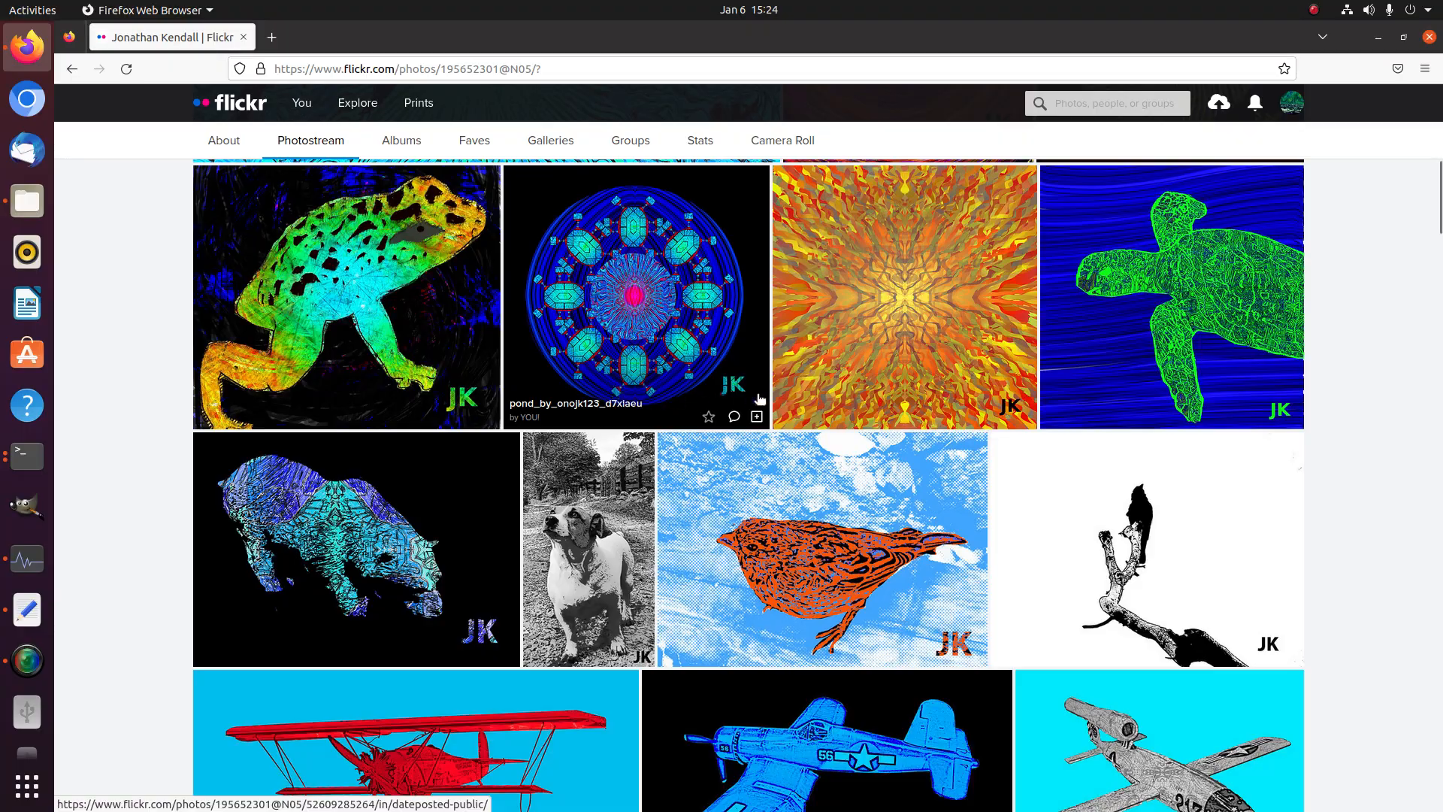
scroll(785, 383, "down", 7)
scroll(785, 377, "down", 5)
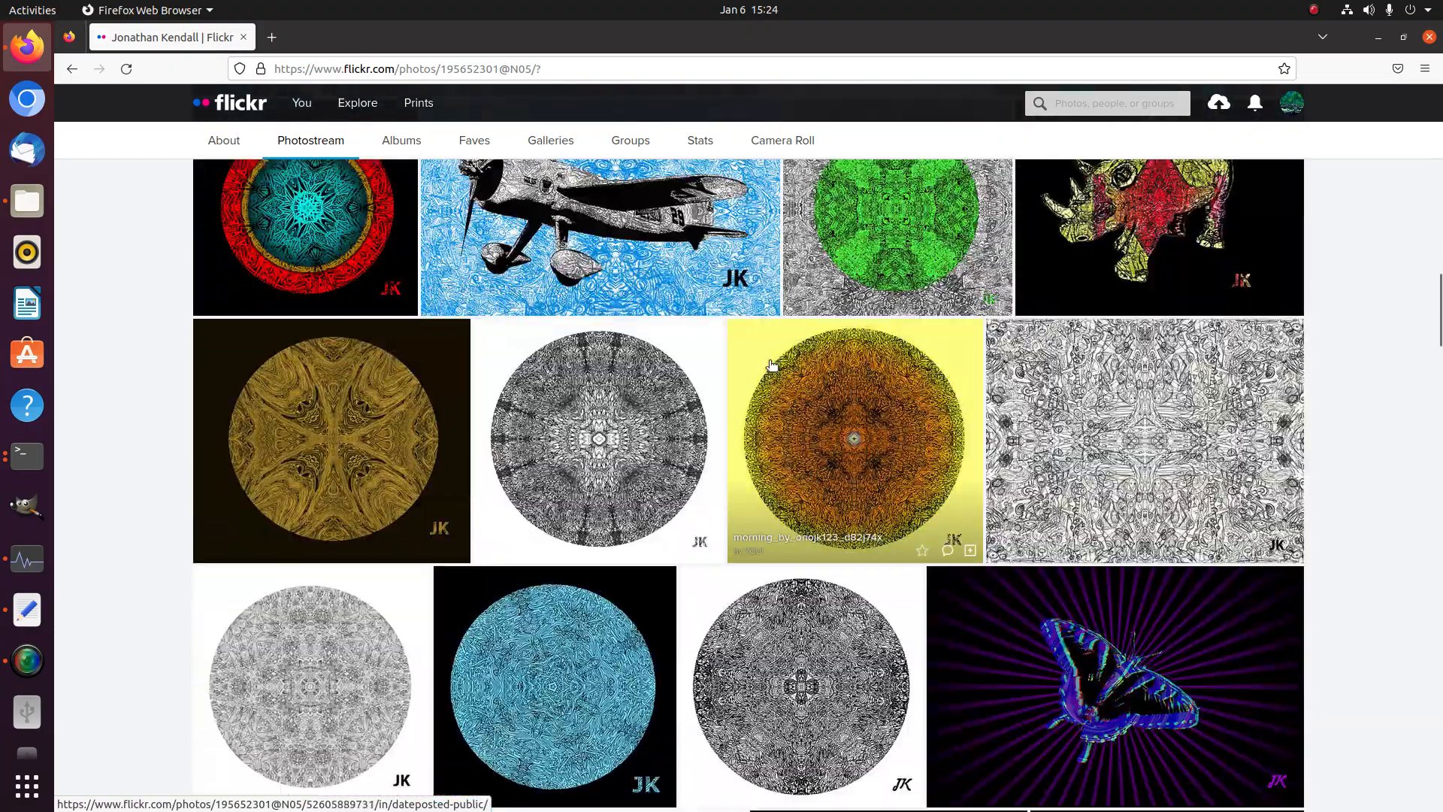
scroll(749, 365, "up", 3)
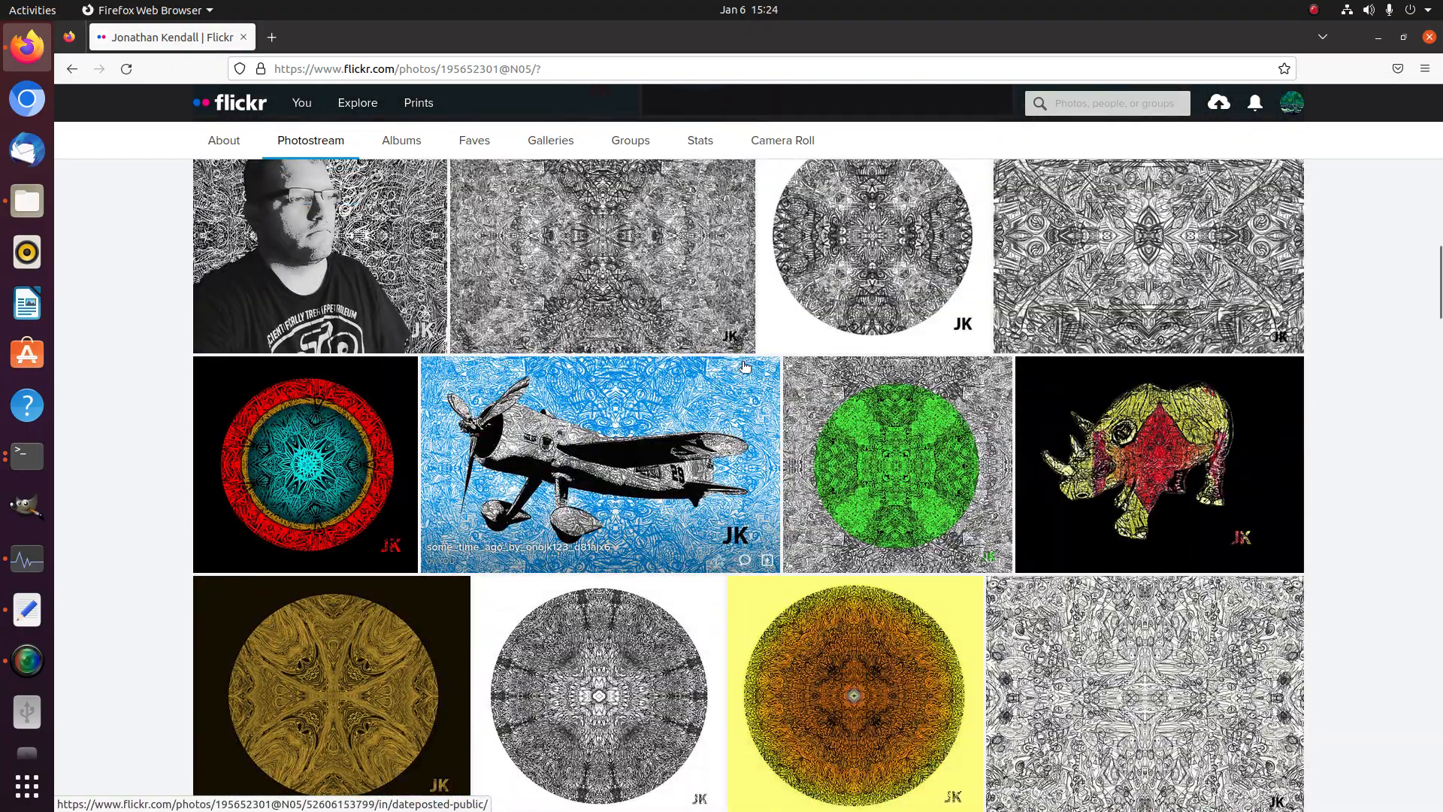
scroll(740, 367, "down", 4)
scroll(772, 353, "down", 20)
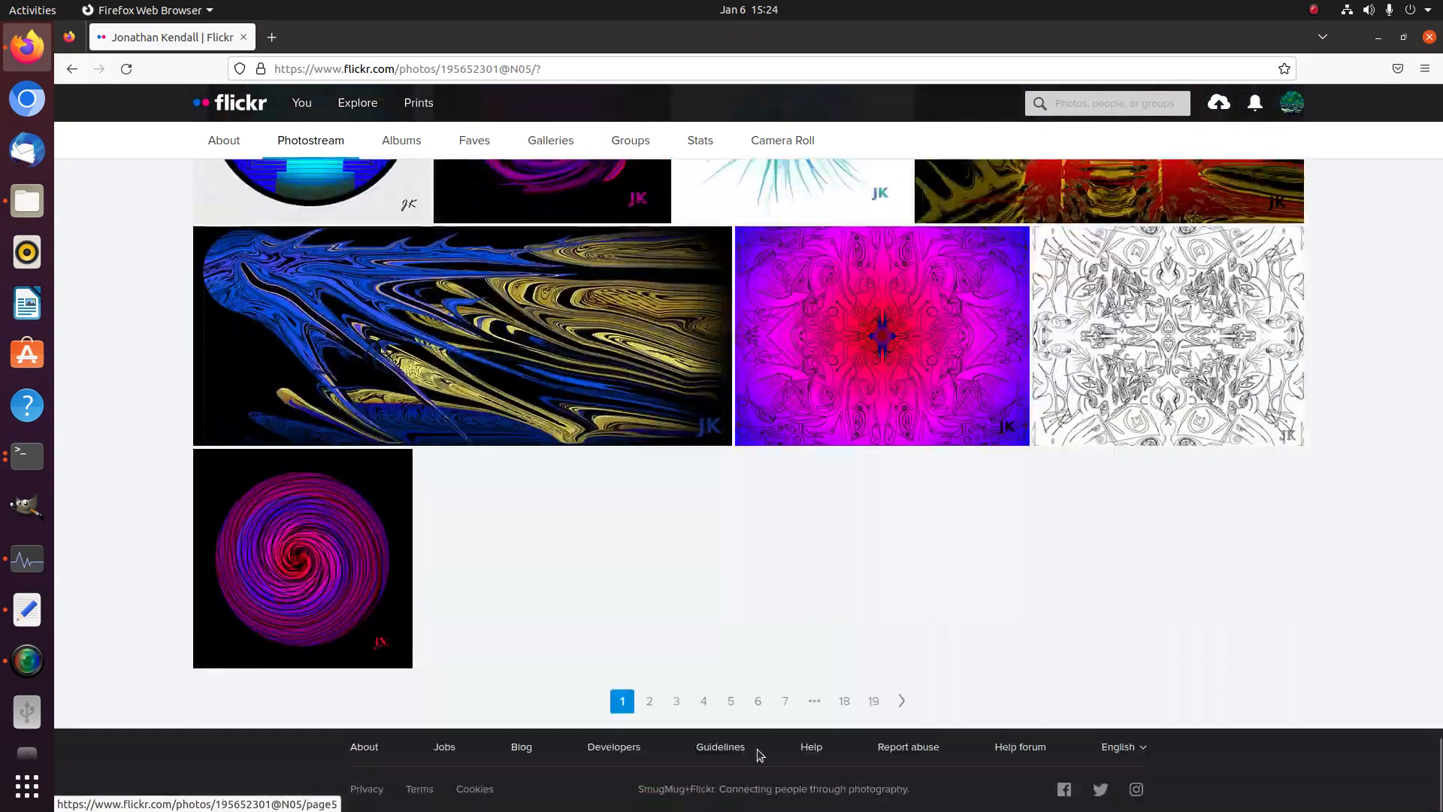
left_click(784, 698)
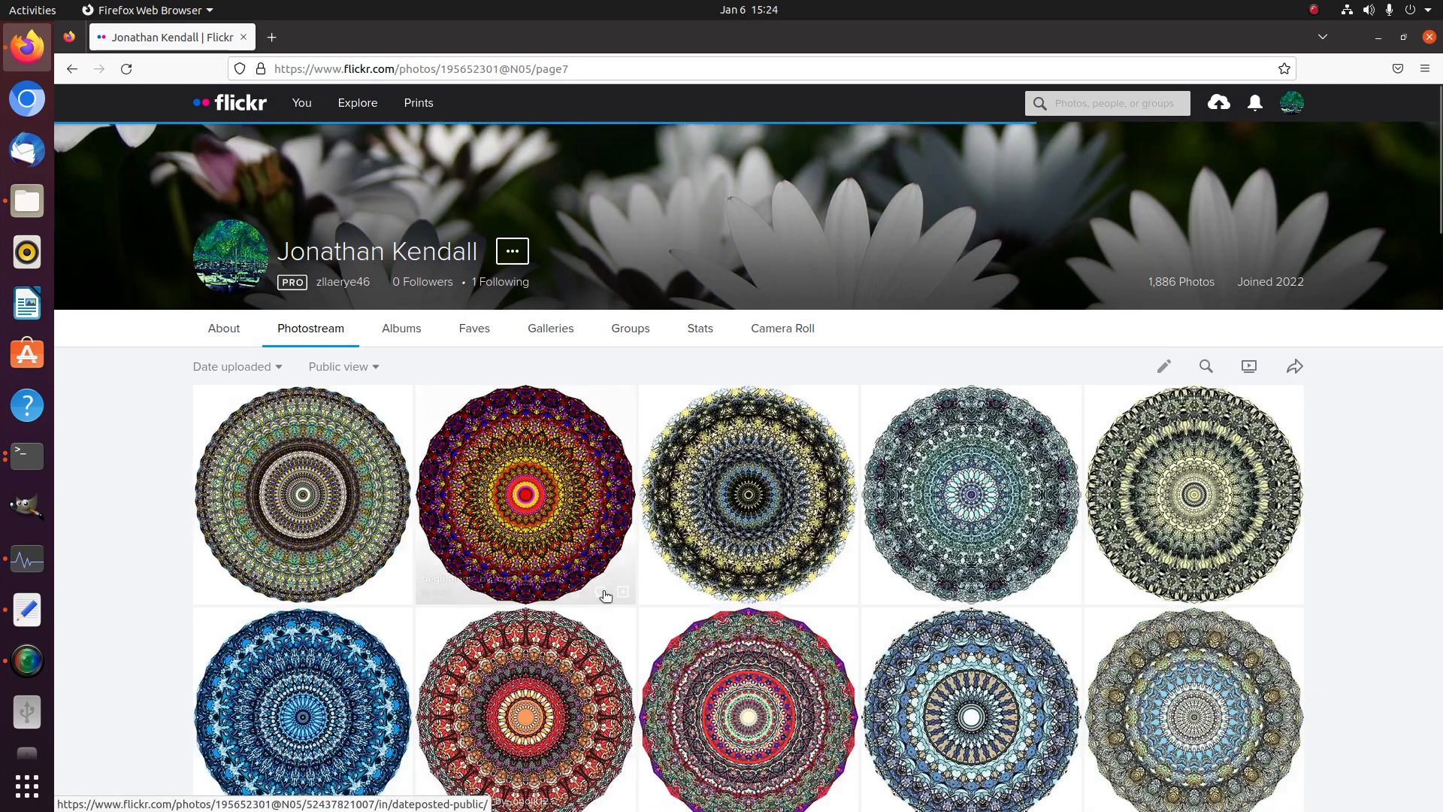
Open the mandala images "beginnings", "peak" and "resplendent" from page 7 in separate new tabs
right_click(570, 505)
left_click(594, 487)
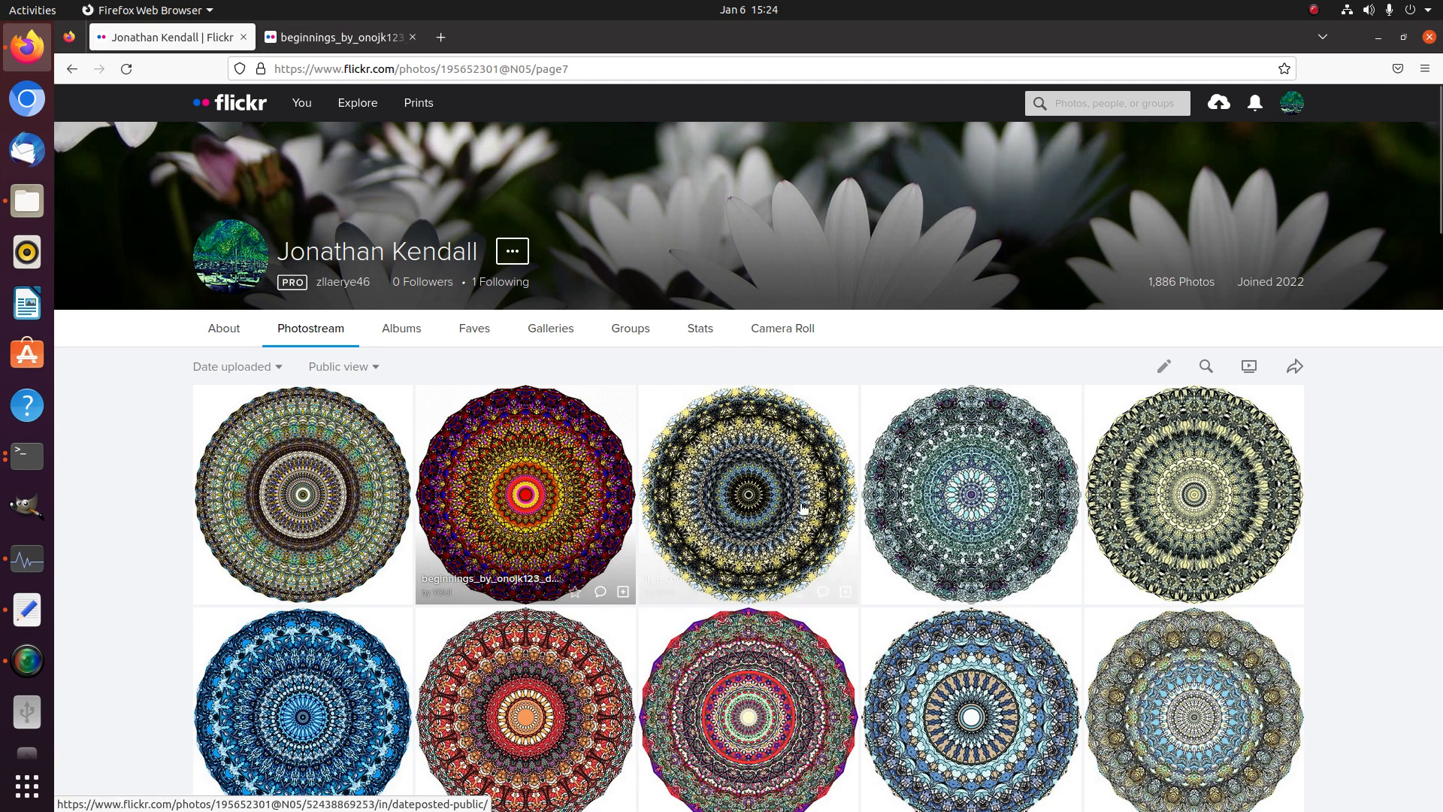
scroll(752, 496, "down", 3)
right_click(303, 237)
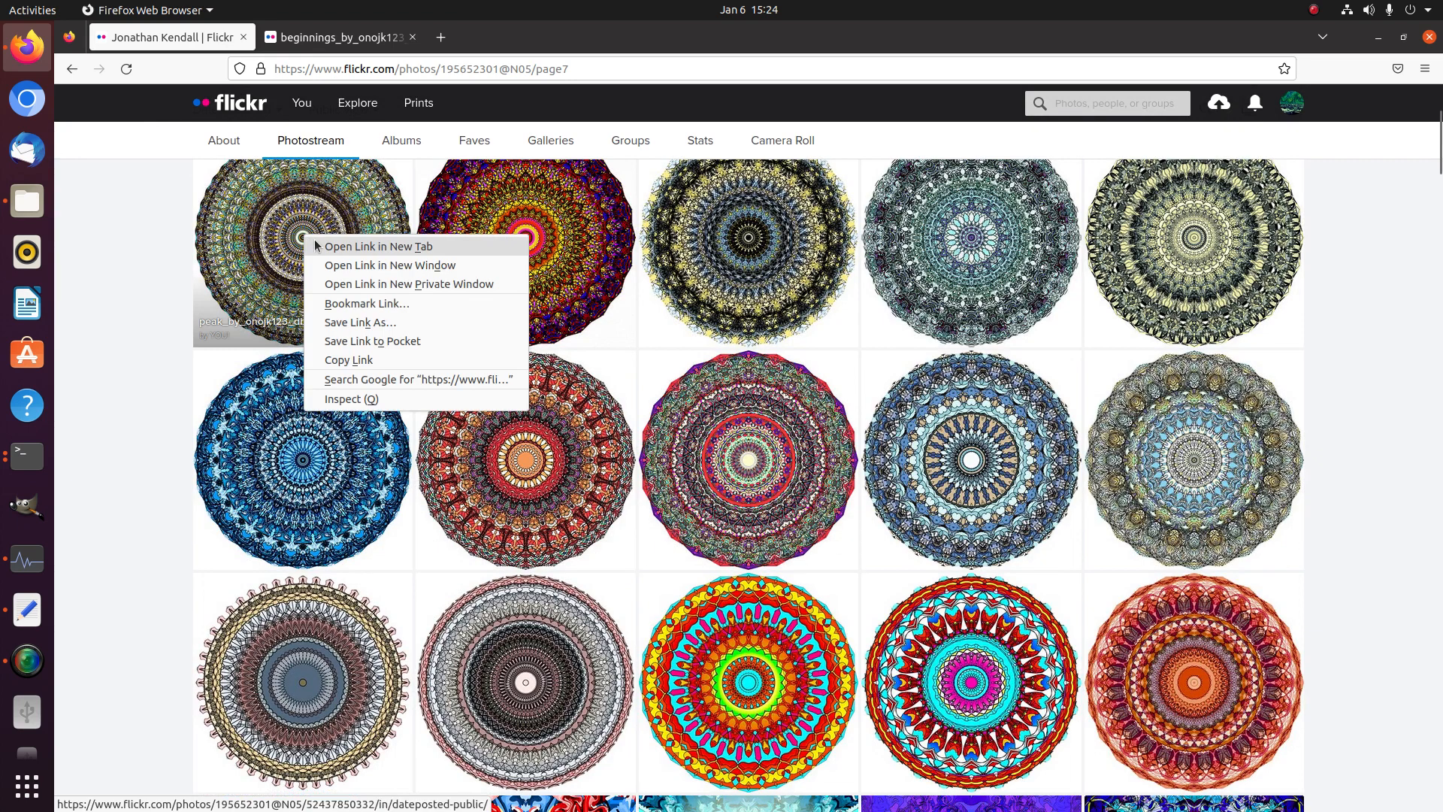
left_click(354, 242)
right_click(750, 486)
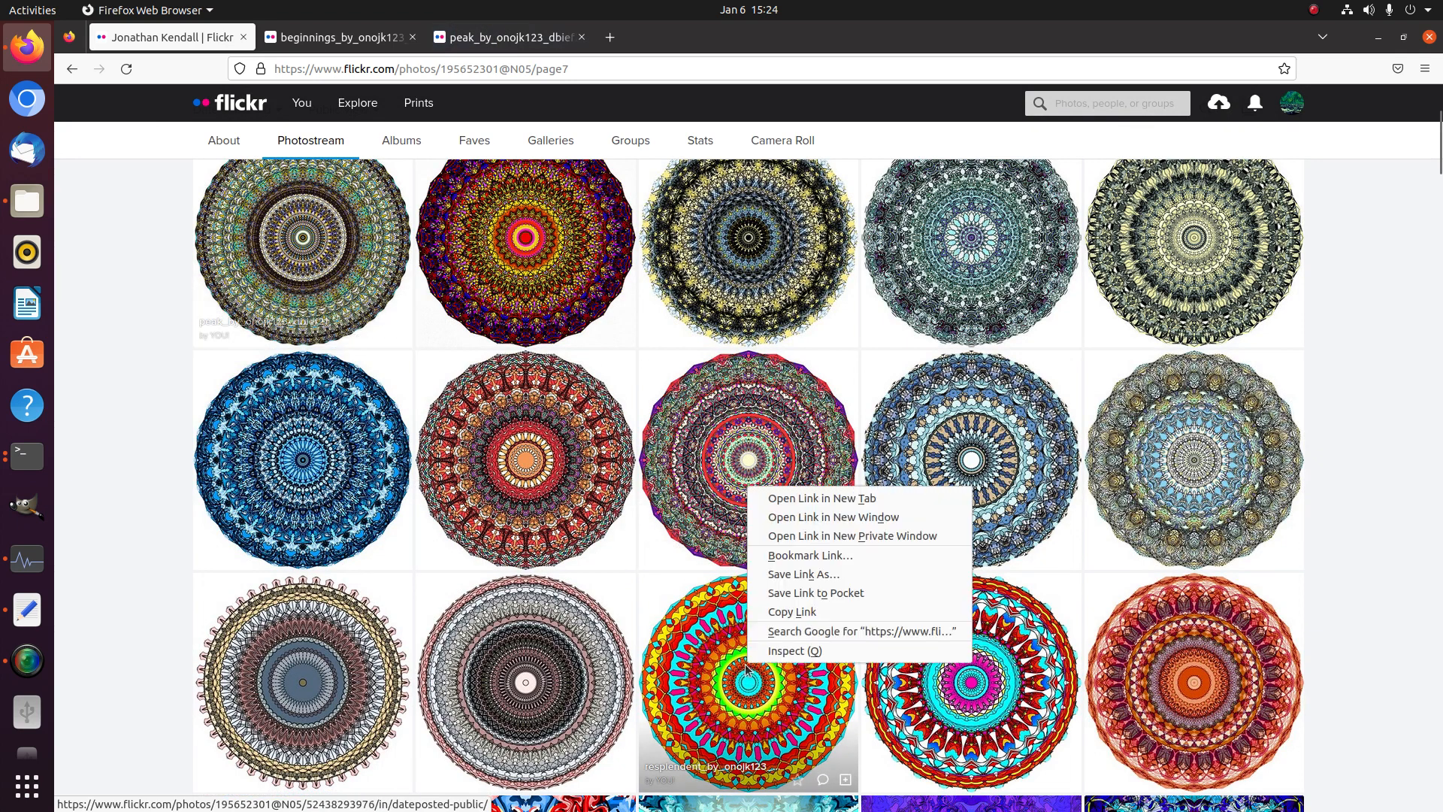
left_click(774, 499)
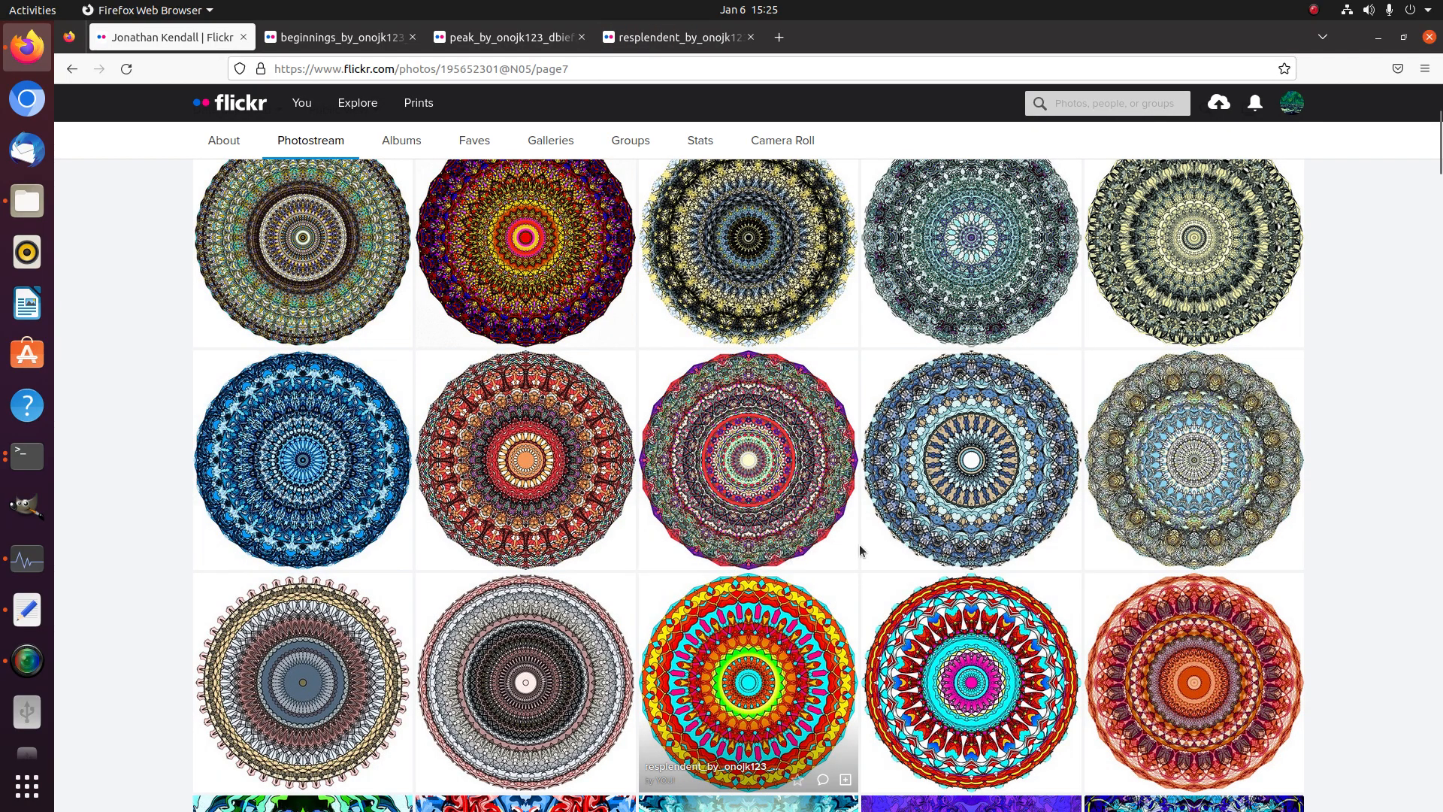
Open the red and yellow "16_9_cropped_portion" image and the blue and orange "a_portion__cropped" image in new tabs
scroll(860, 551, "down", 15)
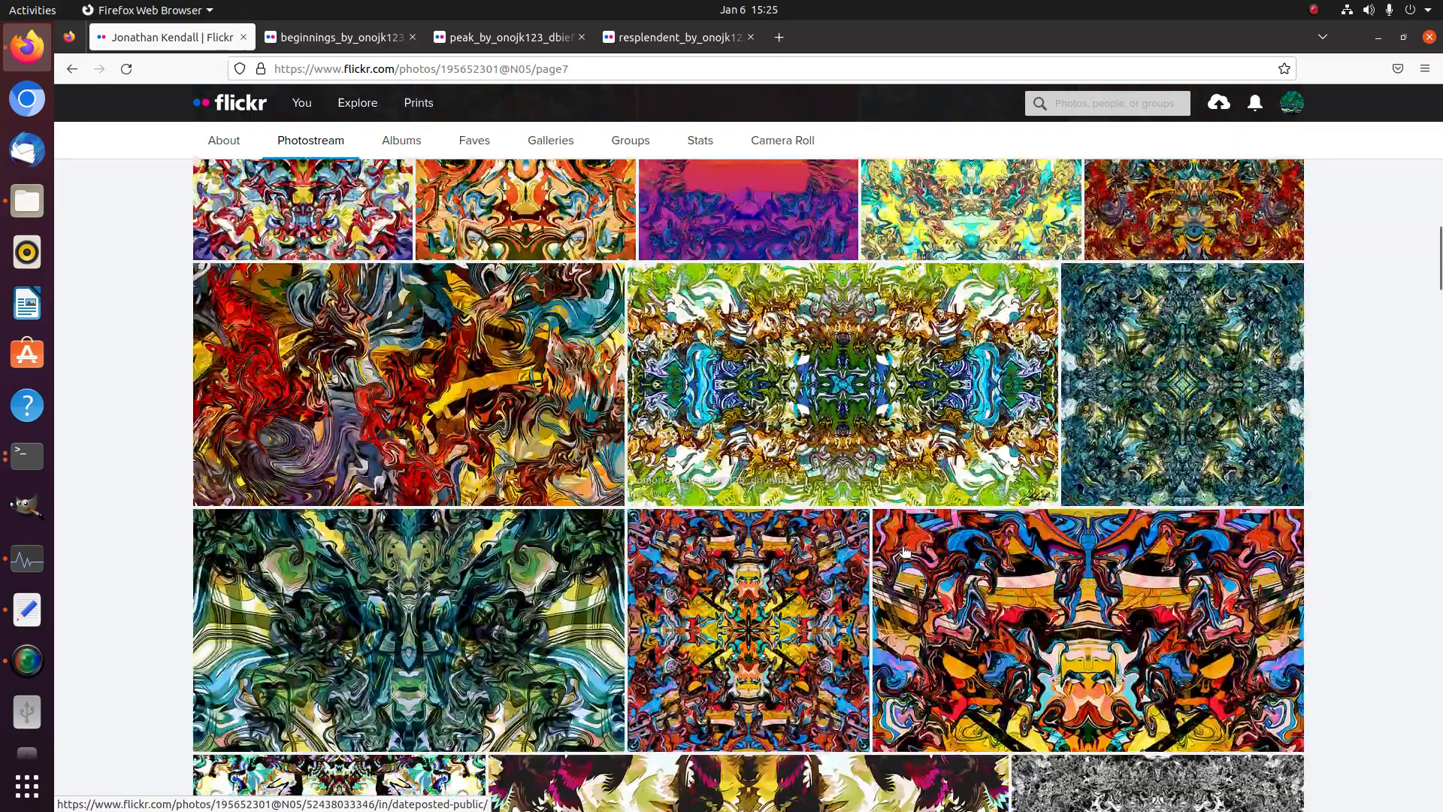
right_click(489, 423)
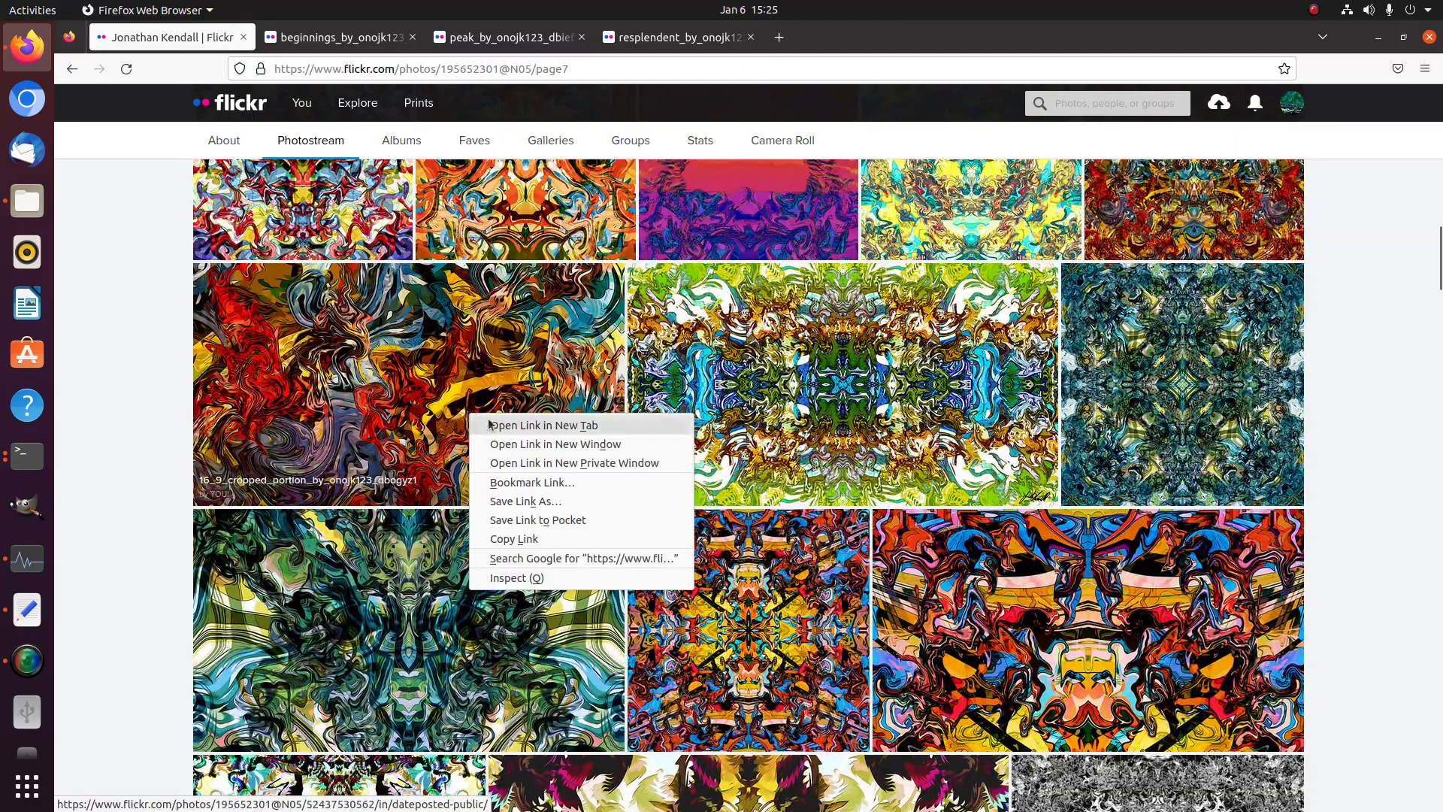
left_click(489, 425)
scroll(738, 466, "down", 8)
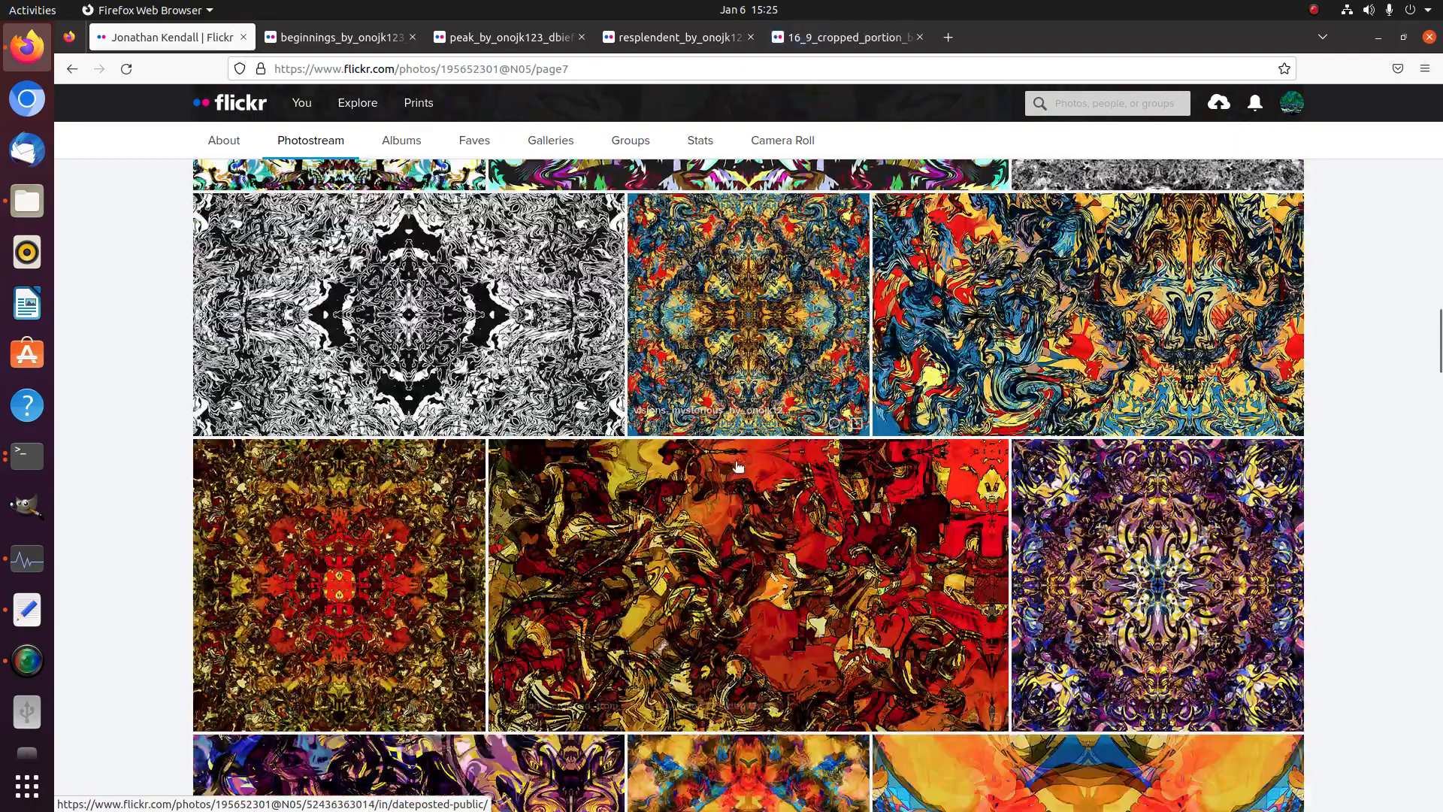
right_click(978, 396)
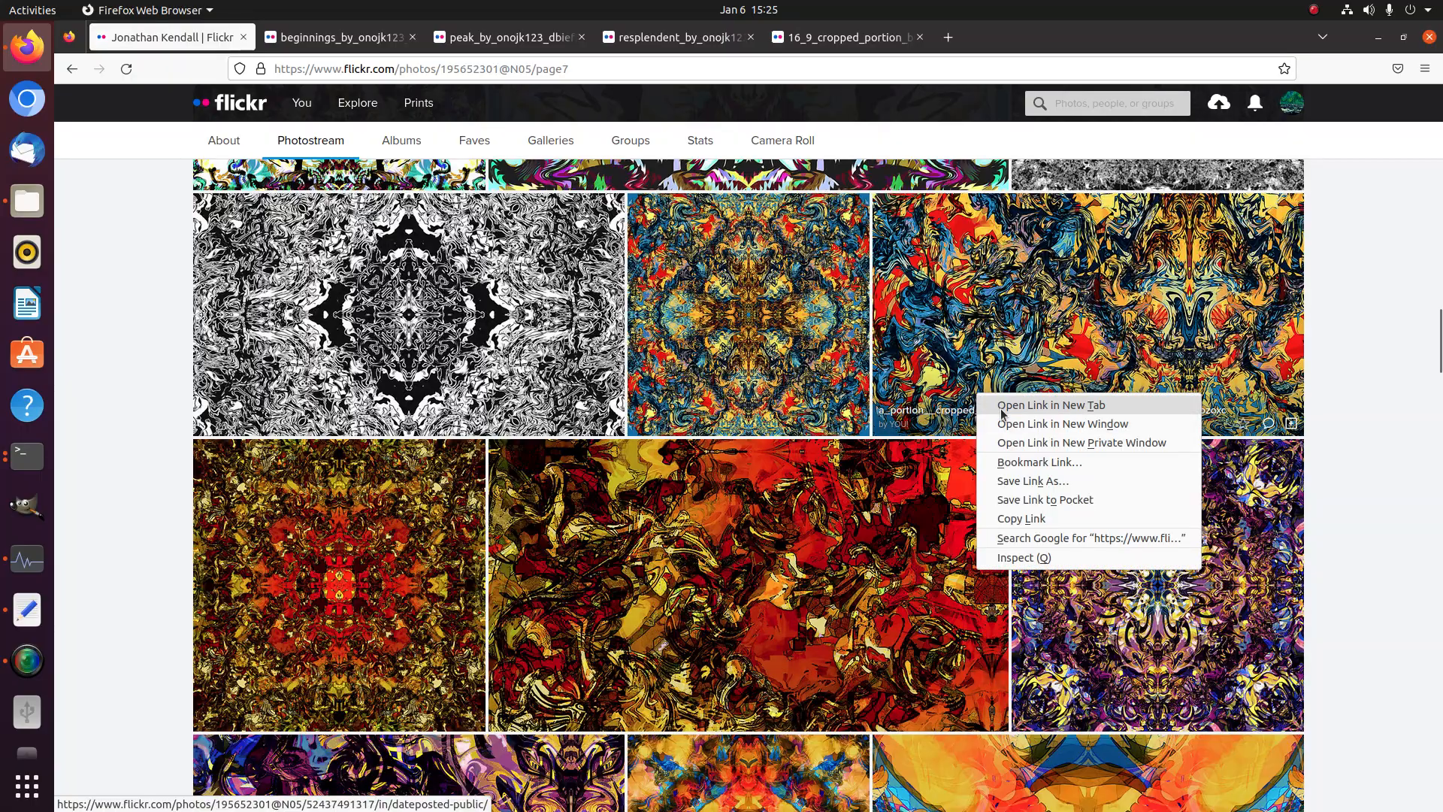
left_click(1001, 410)
Open the square, symmetric "dig_in" image further down page 7 in a new tab
scroll(920, 514, "down", 10)
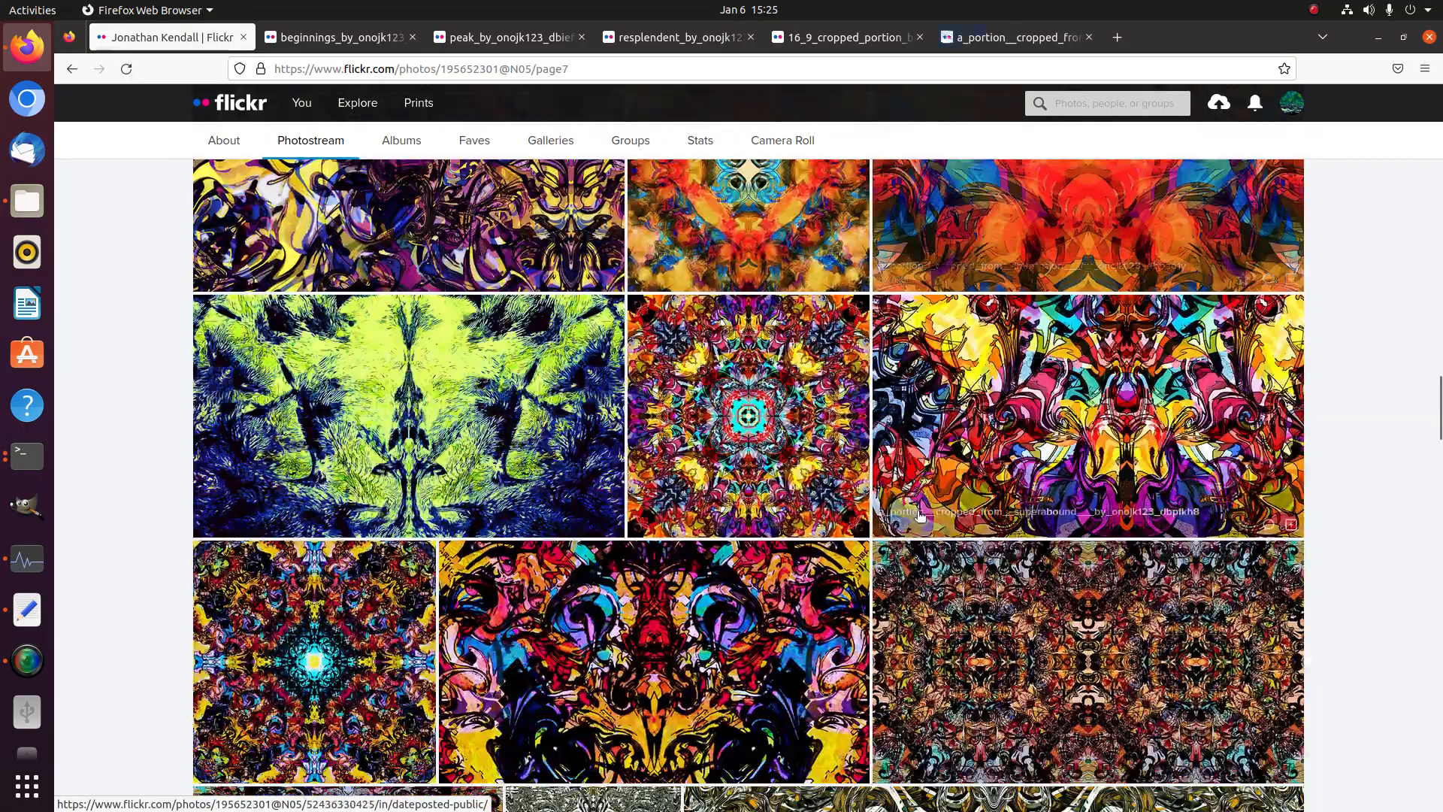
scroll(920, 515, "down", 13)
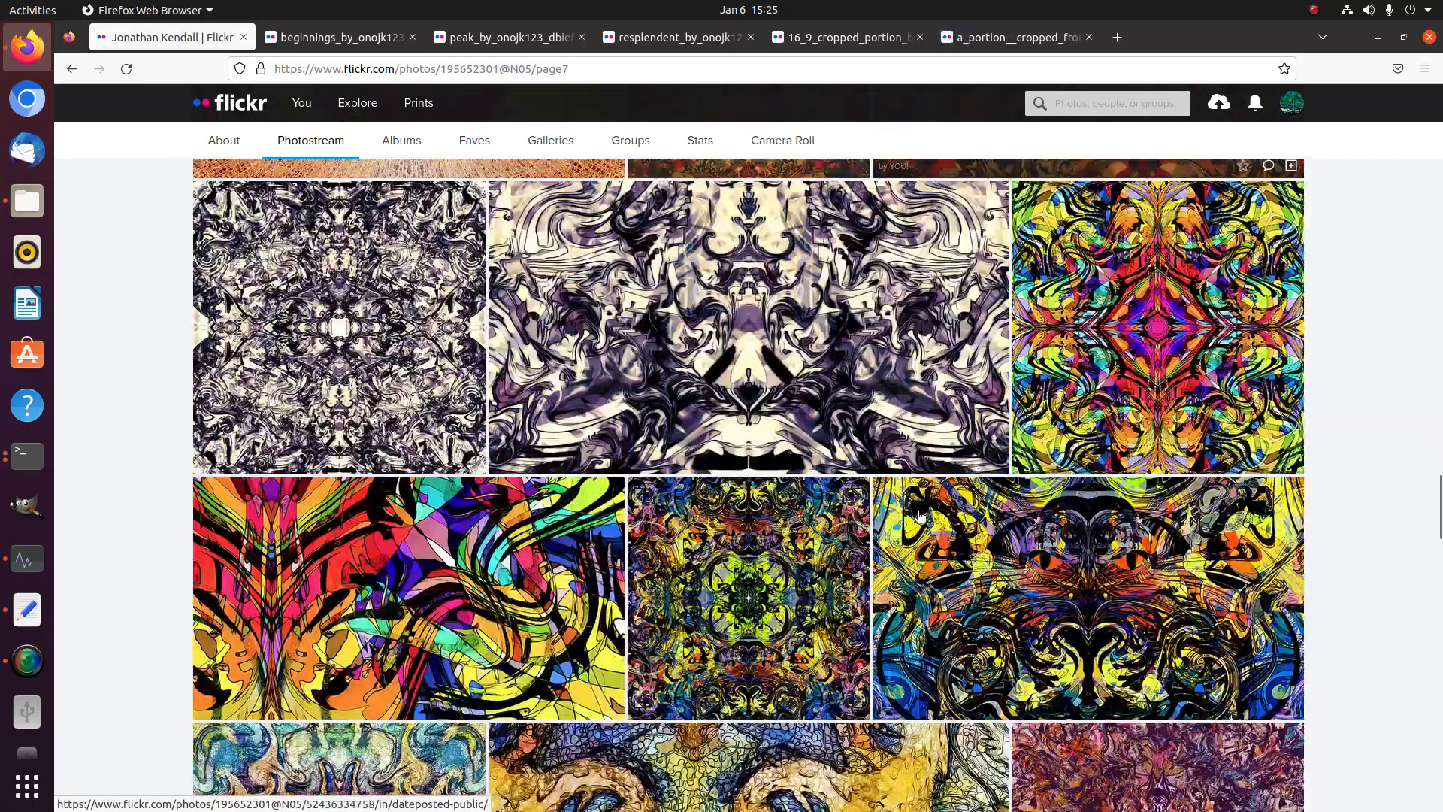
scroll(920, 515, "down", 12)
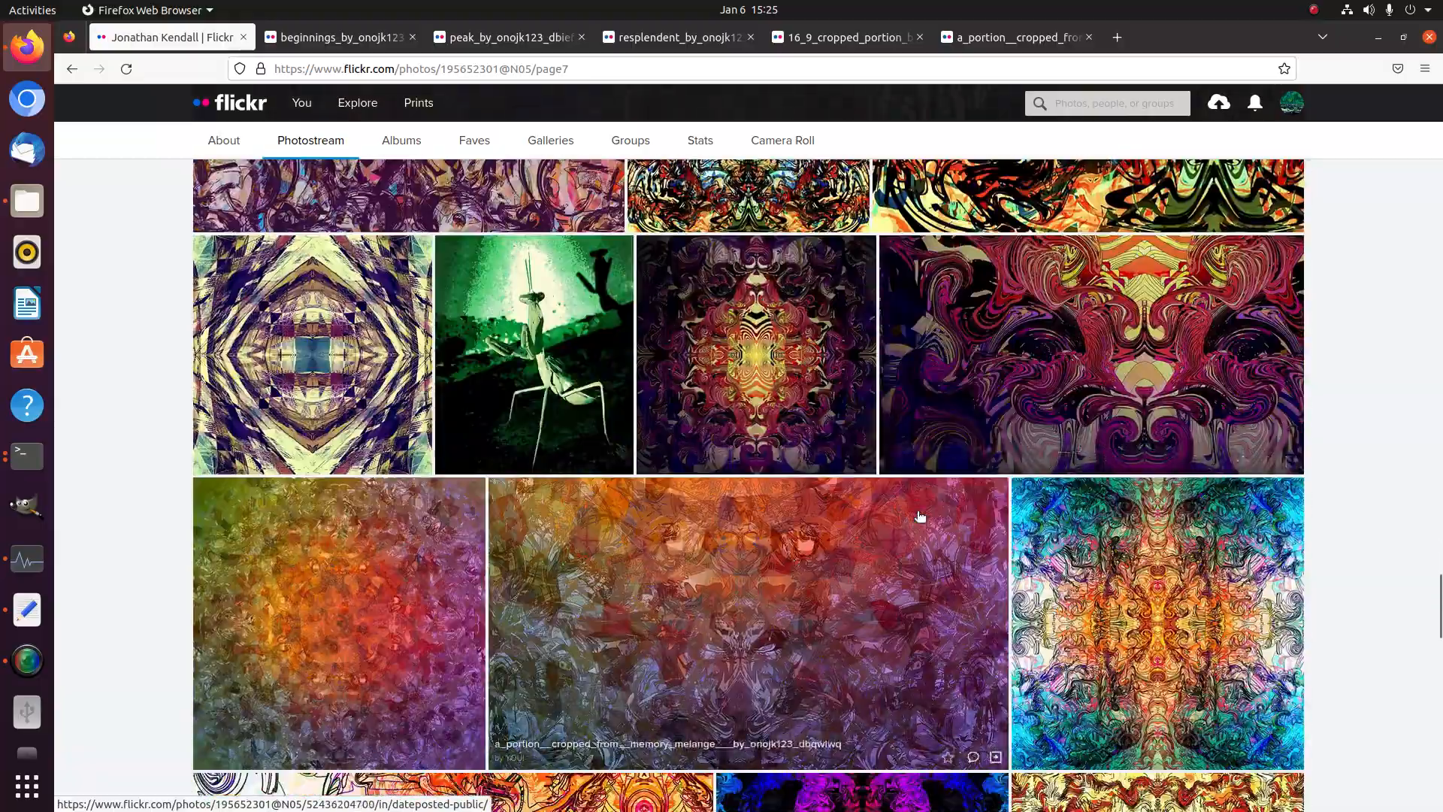
scroll(920, 515, "down", 12)
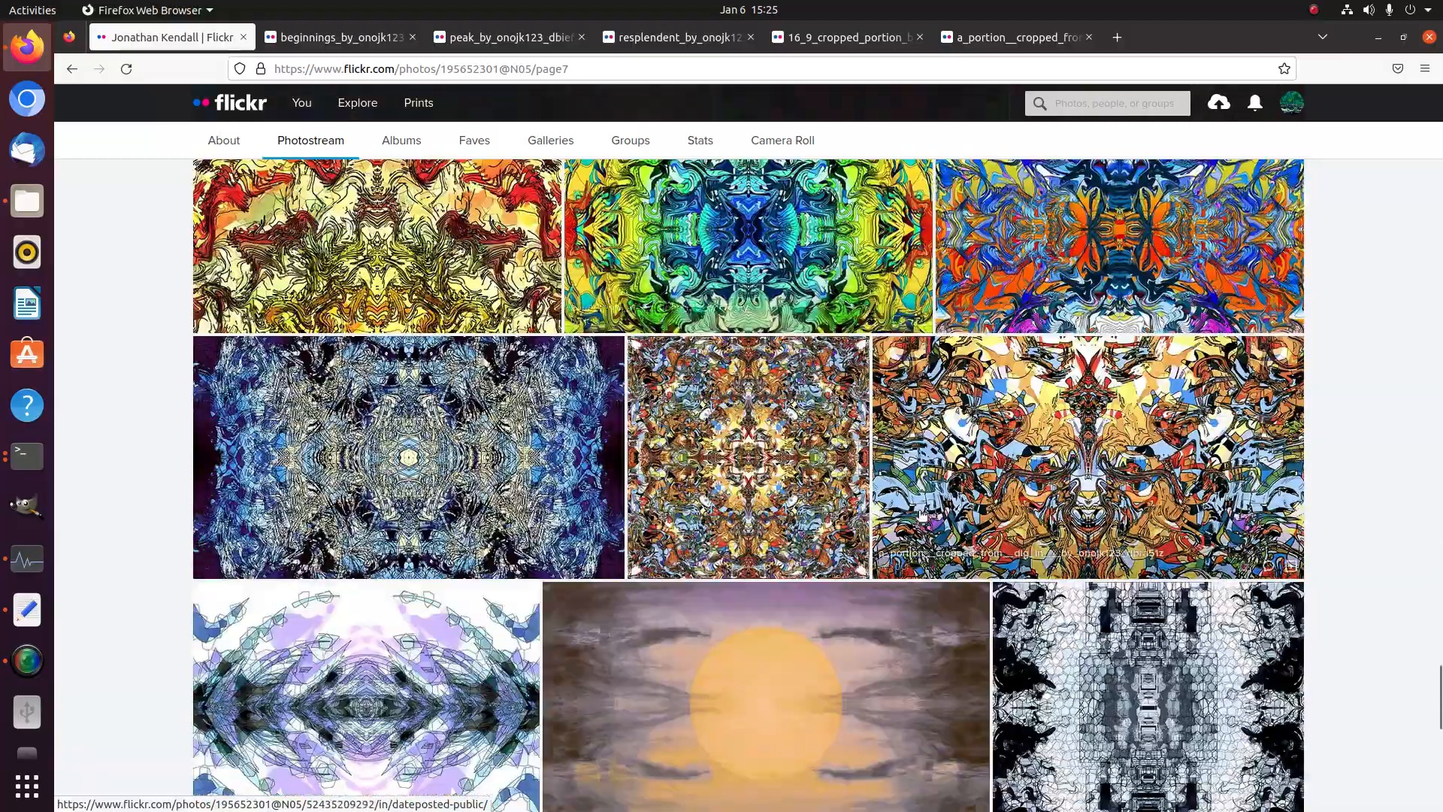
right_click(792, 470)
left_click(797, 473)
Go to page 8 of the photostream and open the green and black "thought_supply" image in a new tab
scroll(804, 481, "down", 10)
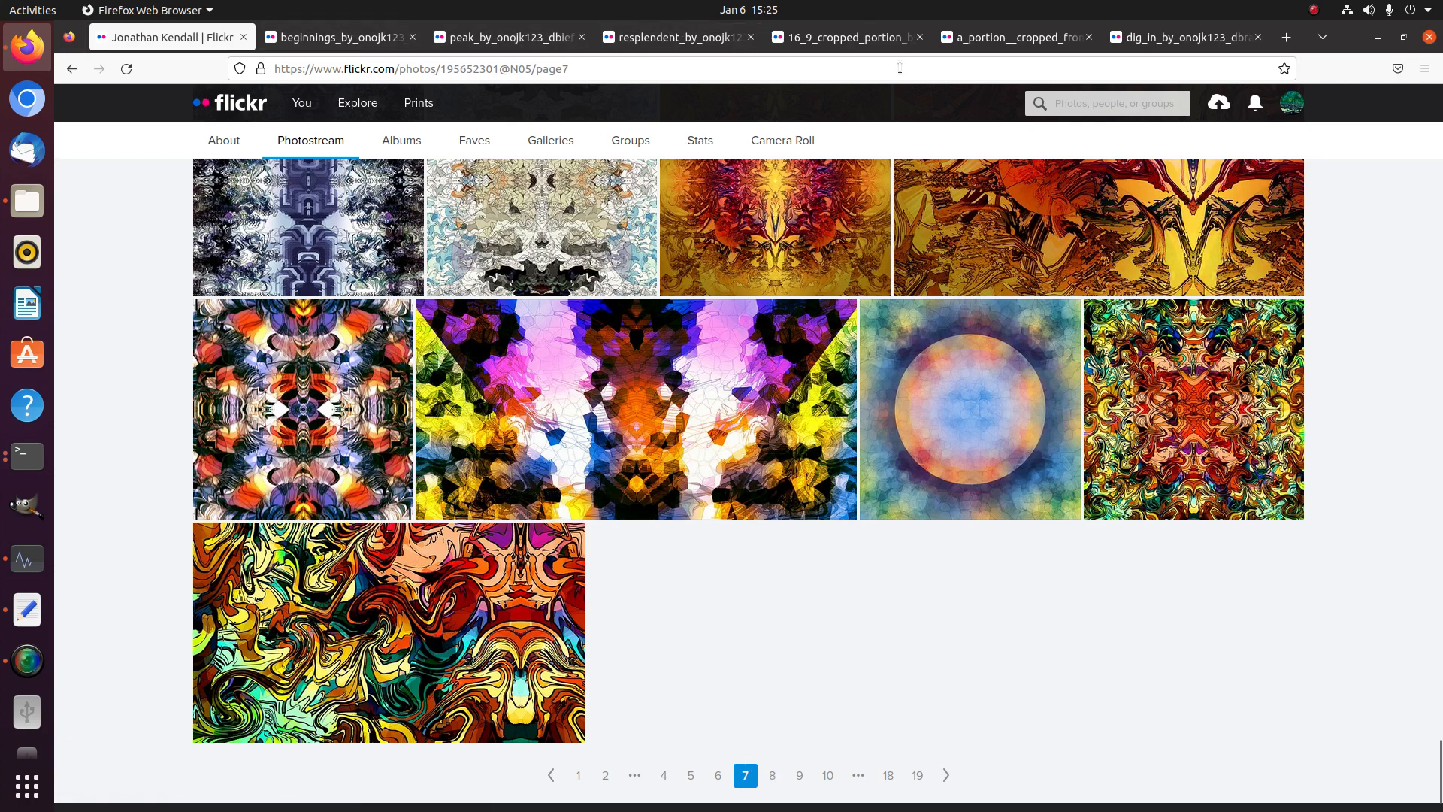
scroll(773, 599, "down", 2)
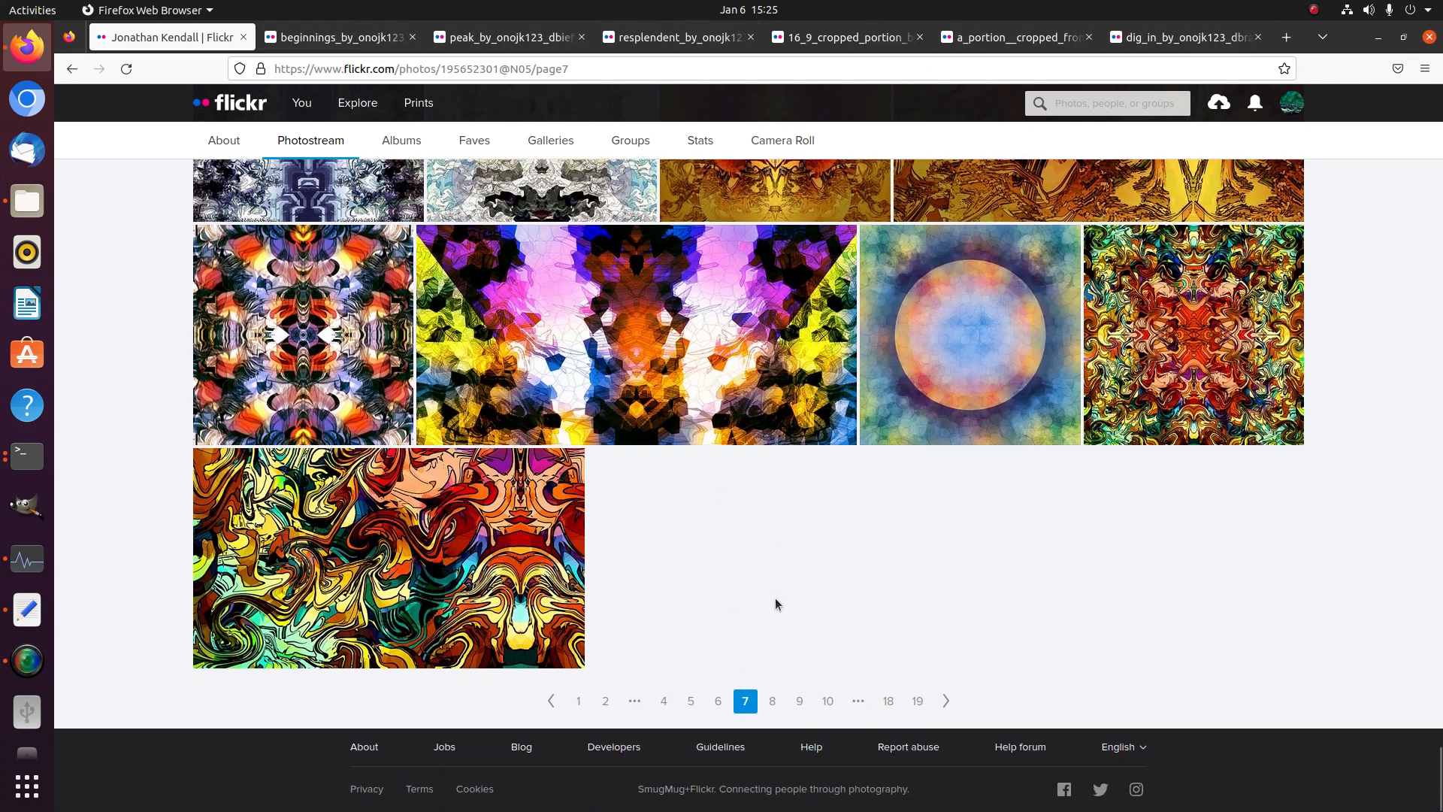
left_click(773, 702)
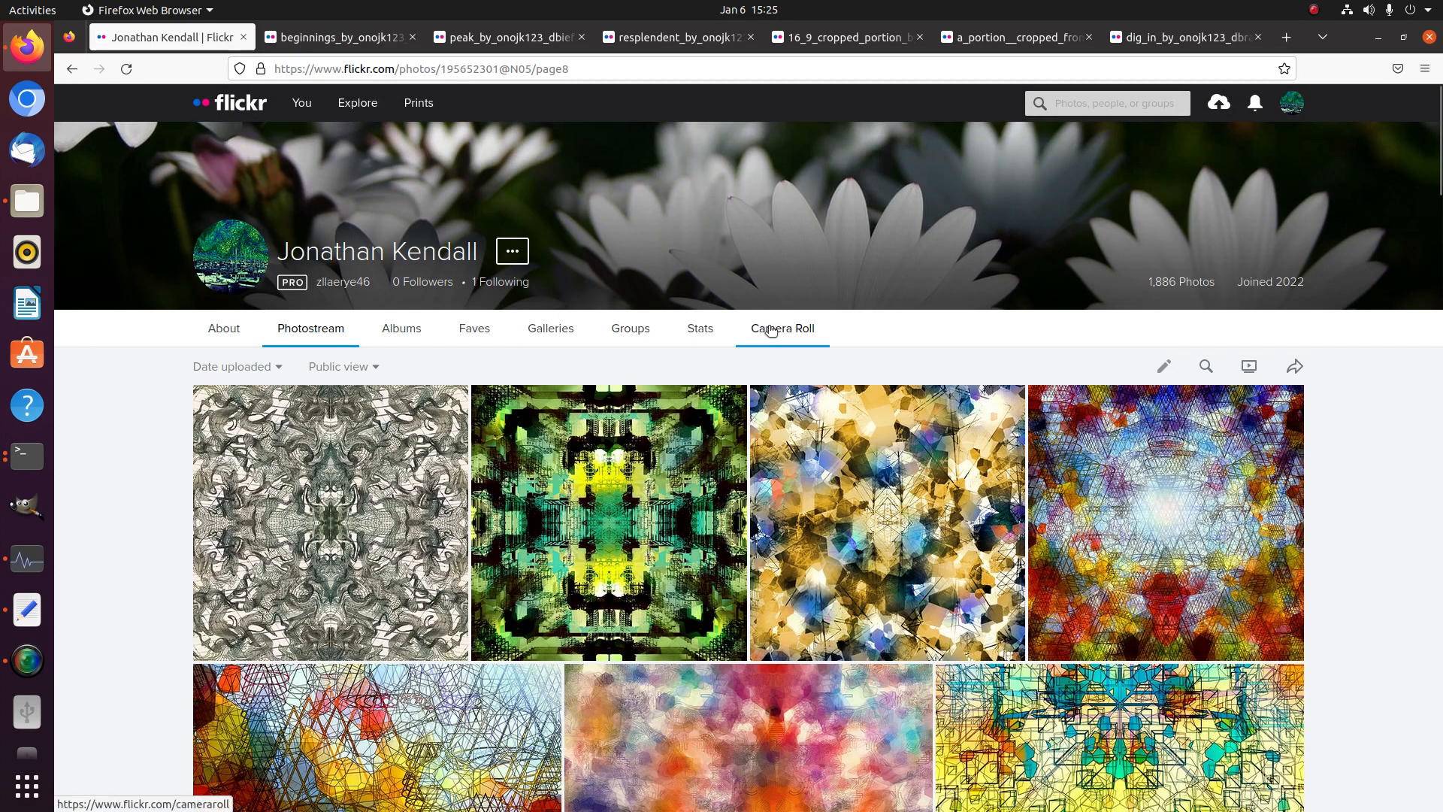
right_click(623, 507)
left_click(642, 517)
Open the striped "neon_bandits" image and the multicoloured "you_me_everyone" image from page 8 in separate new tabs
scroll(906, 422, "down", 15)
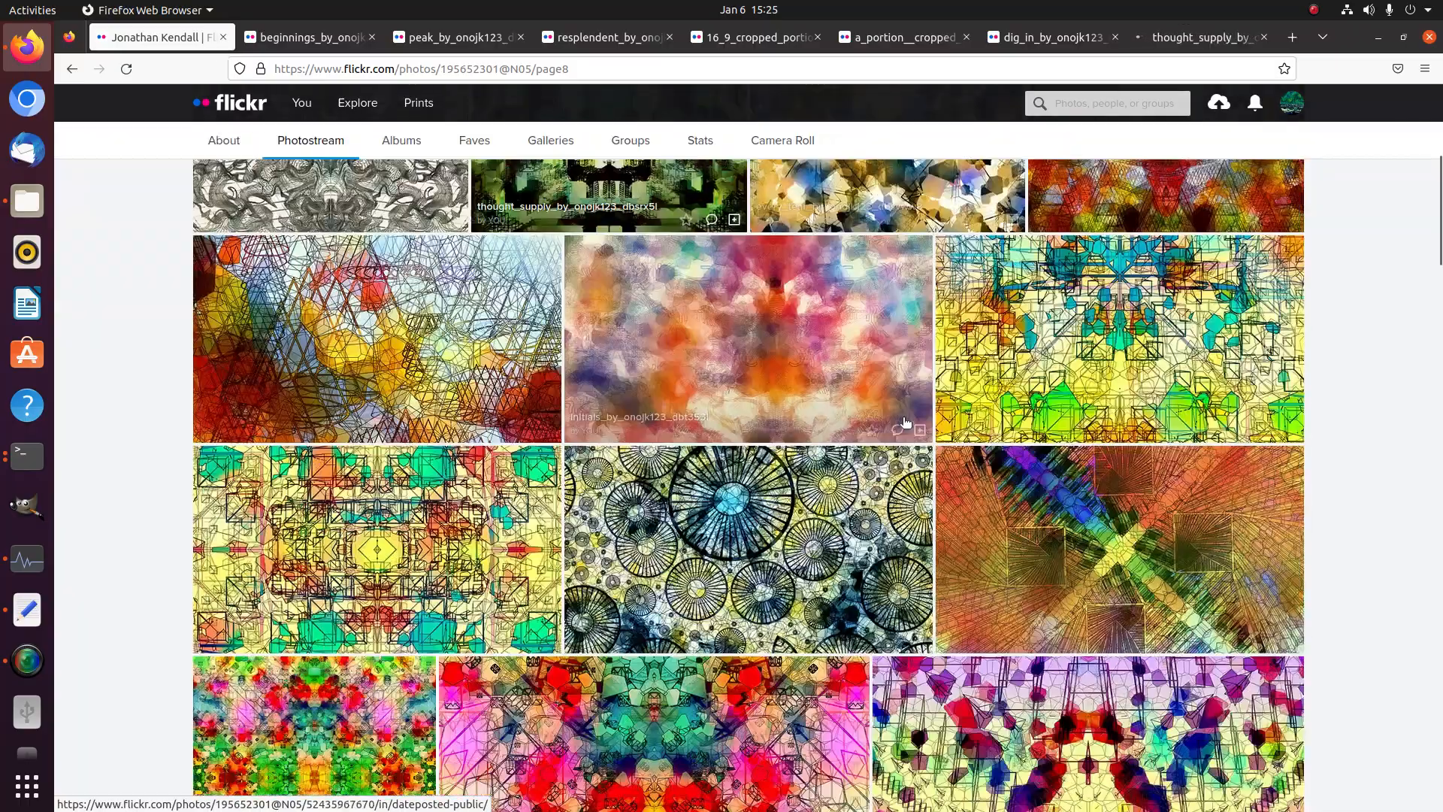
scroll(908, 422, "down", 10)
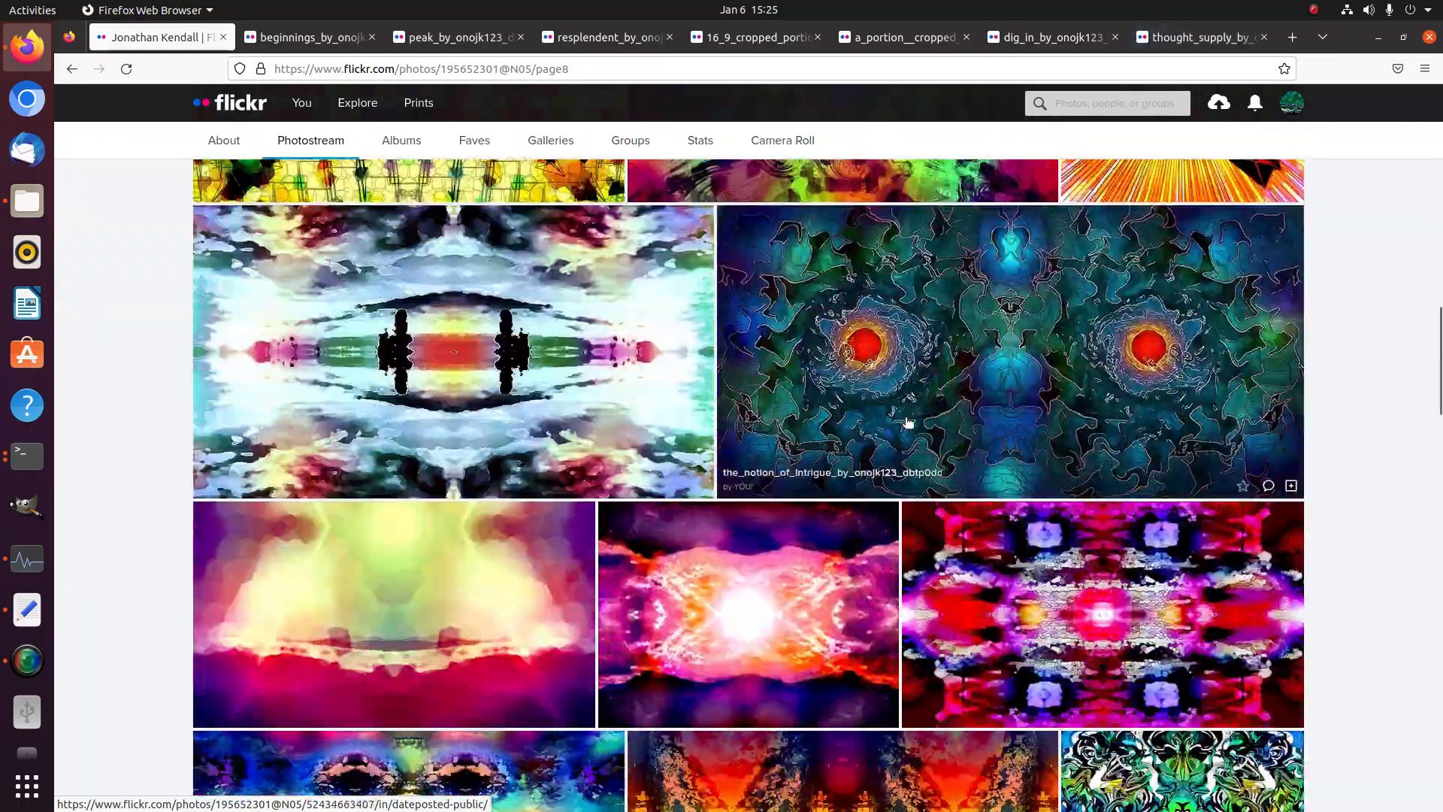
scroll(907, 422, "down", 7)
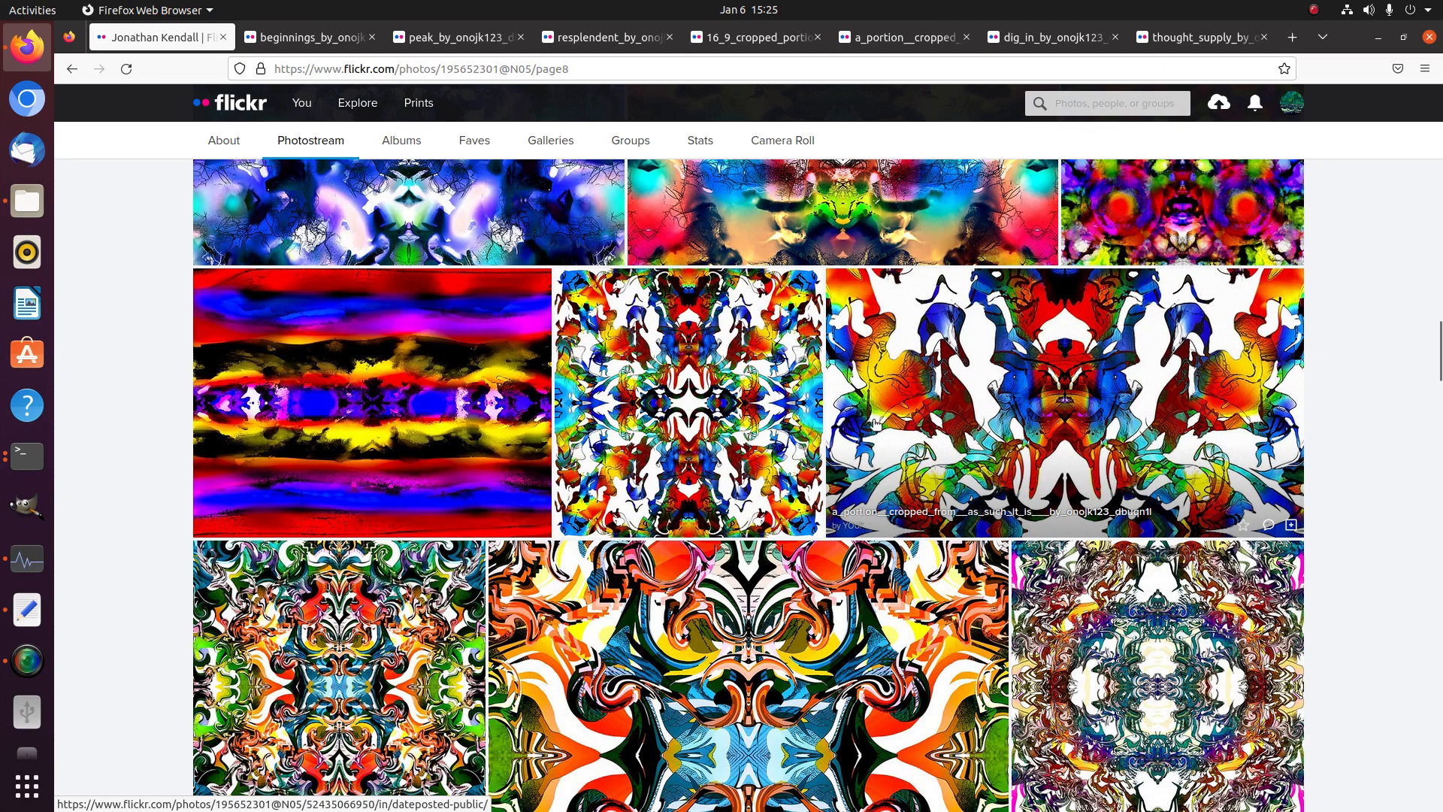
right_click(404, 386)
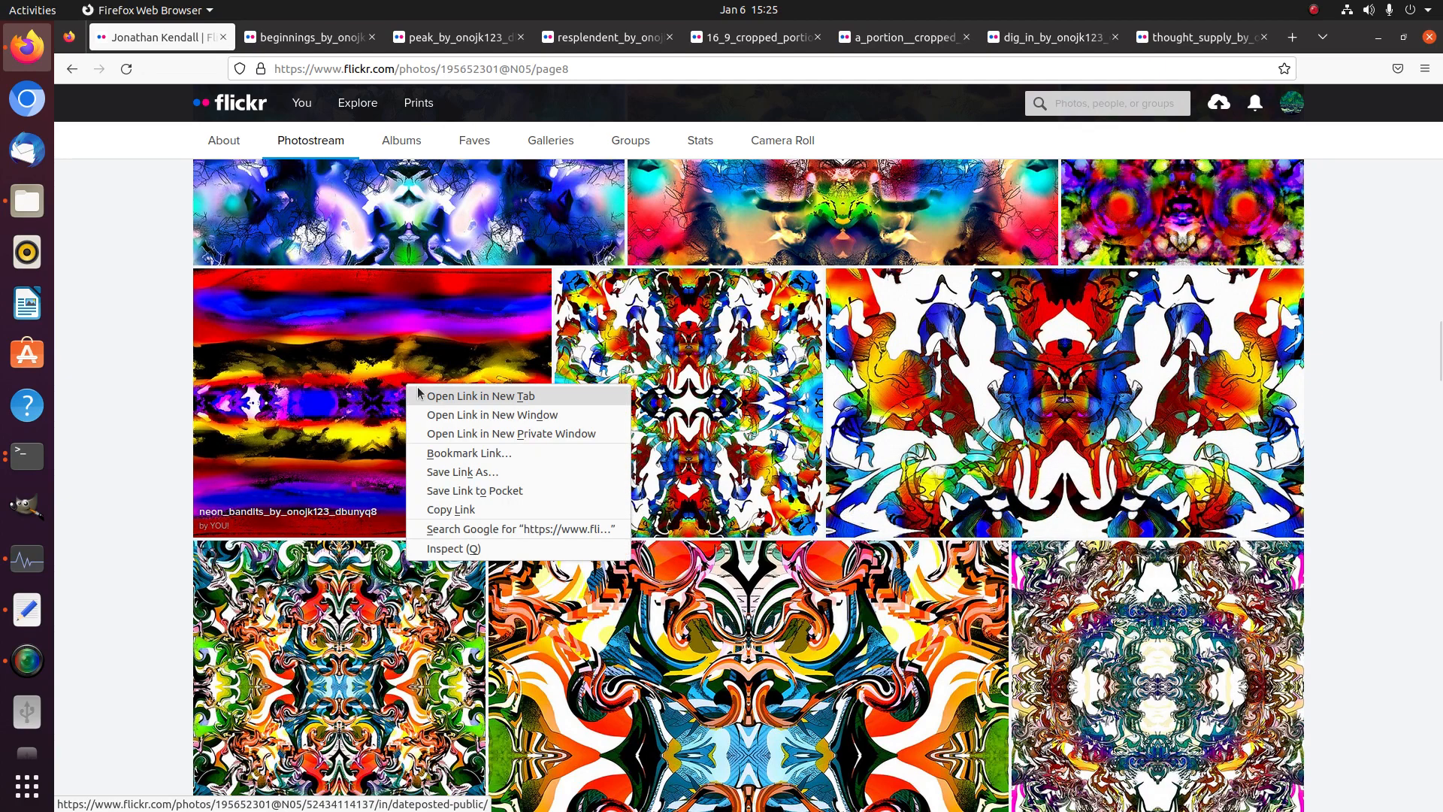
left_click(466, 396)
scroll(421, 399, "down", 3)
right_click(399, 405)
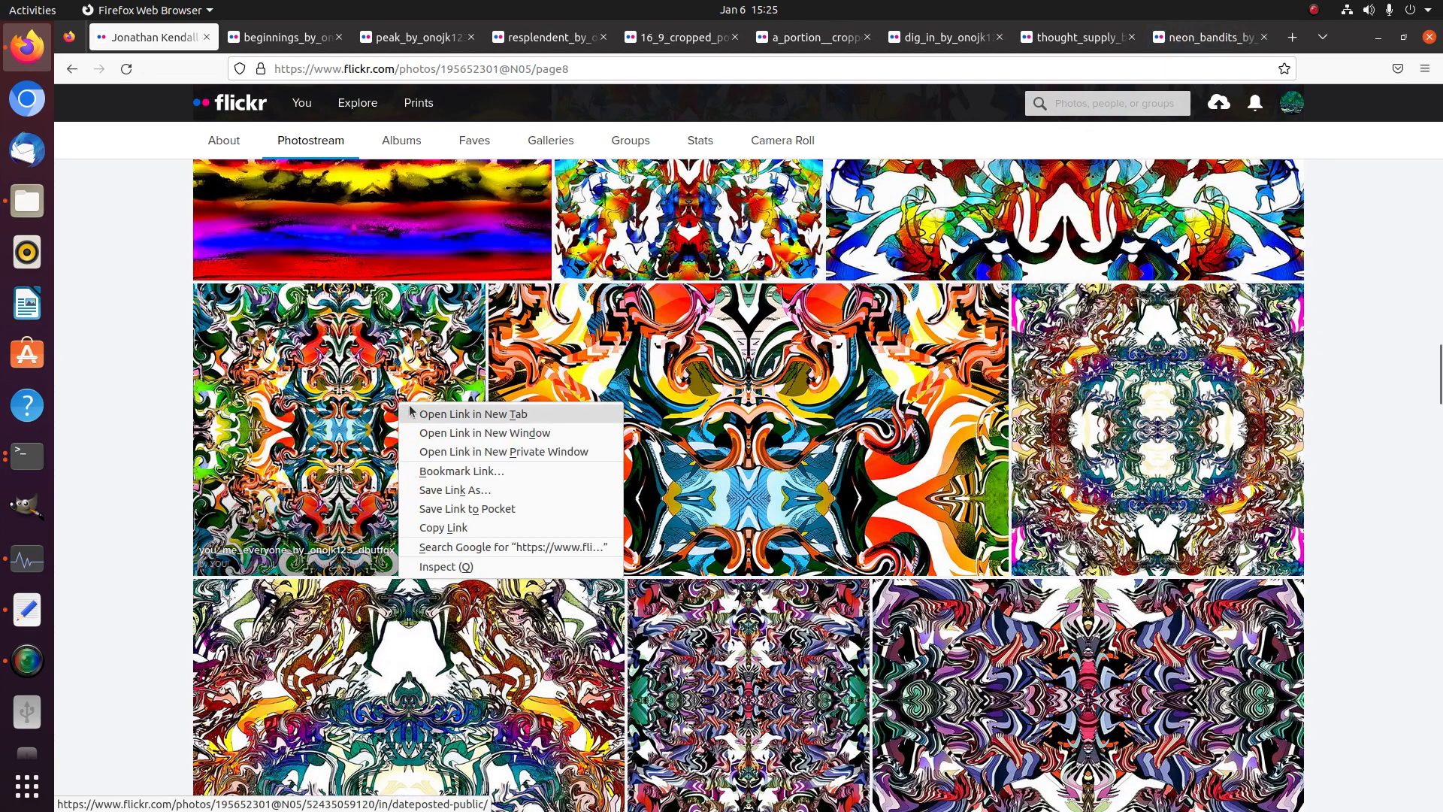
left_click(415, 413)
Open the rainbow-coloured symmetric "cumulative_expression" image further down page 8 in a new tab
scroll(736, 387, "down", 5)
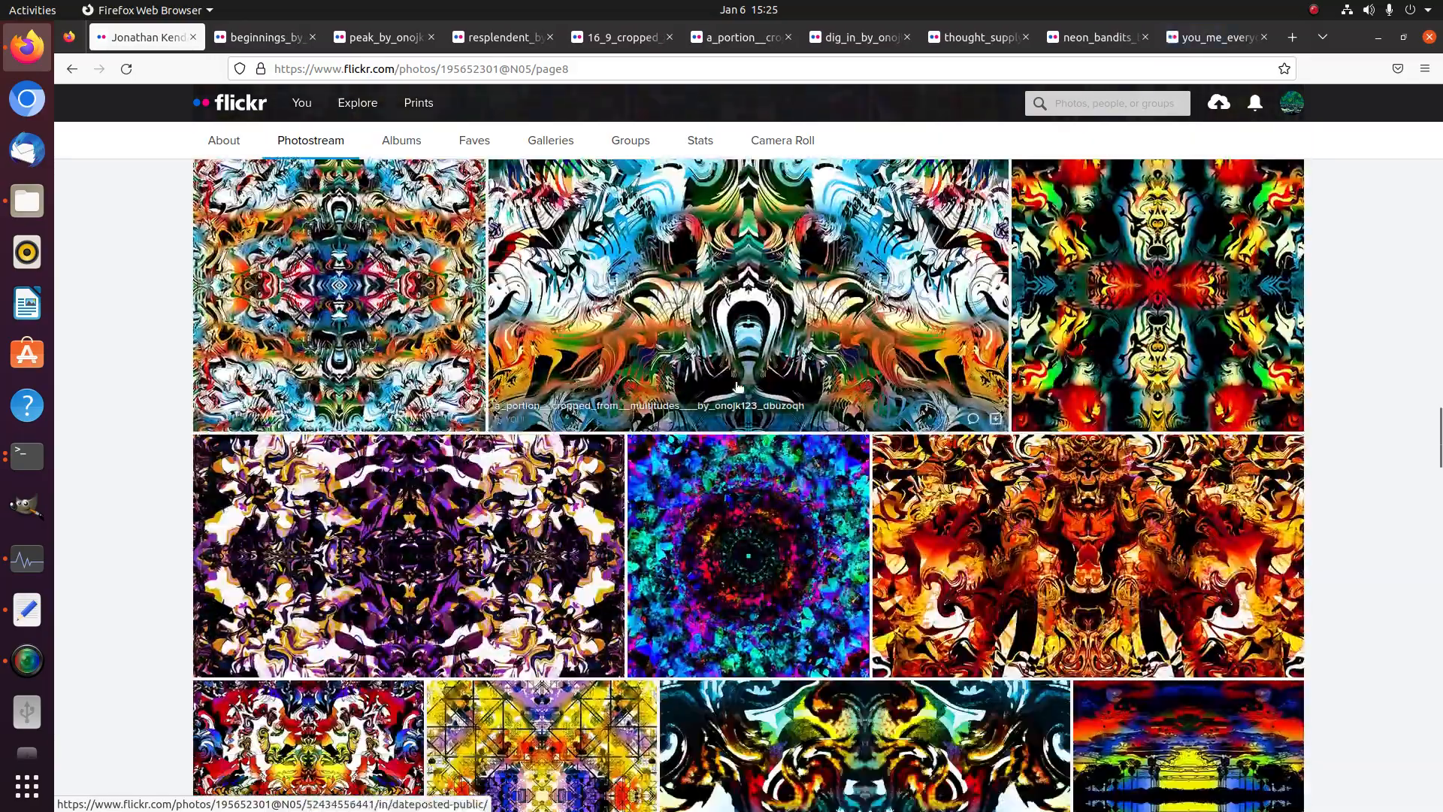
scroll(737, 387, "down", 7)
scroll(739, 387, "down", 8)
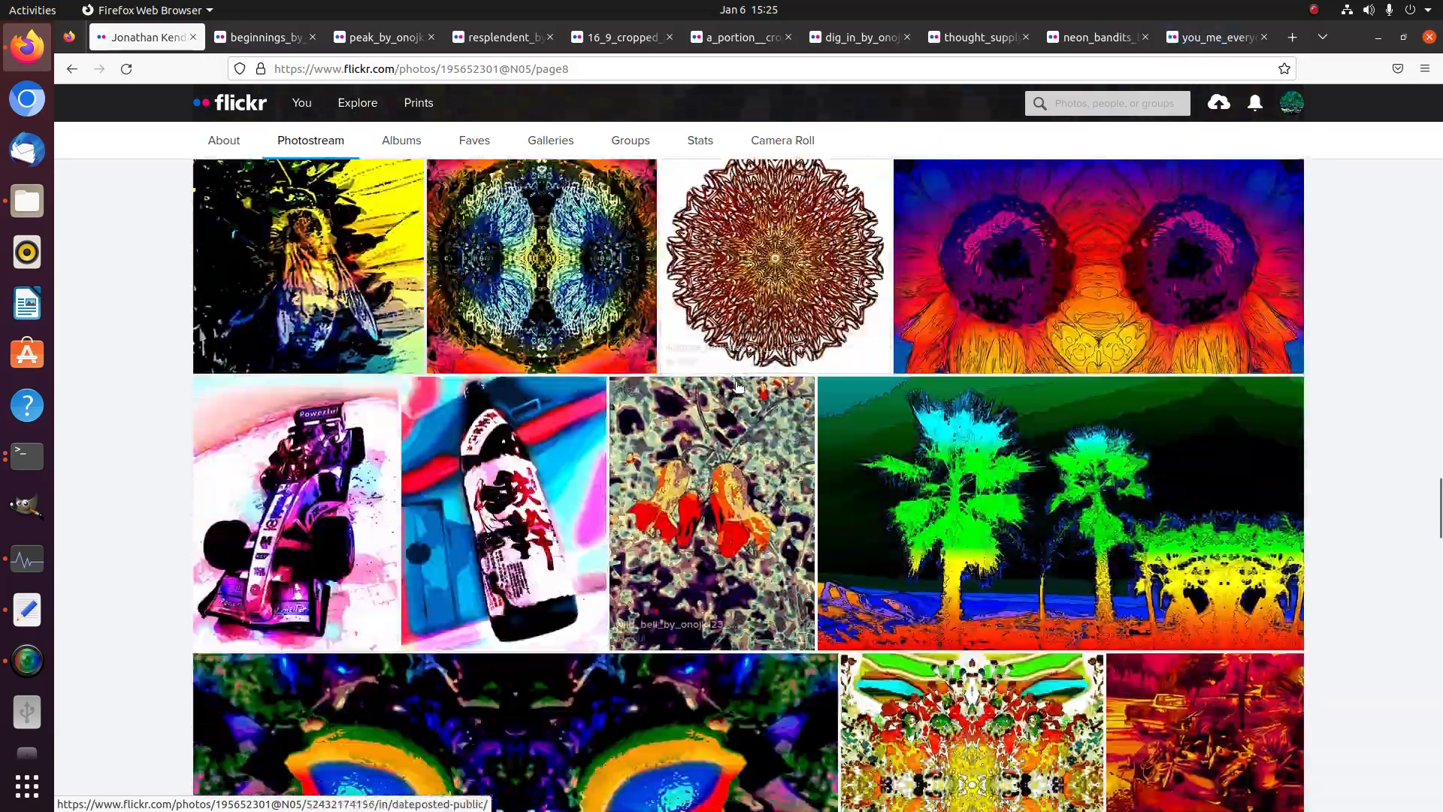
scroll(737, 387, "down", 8)
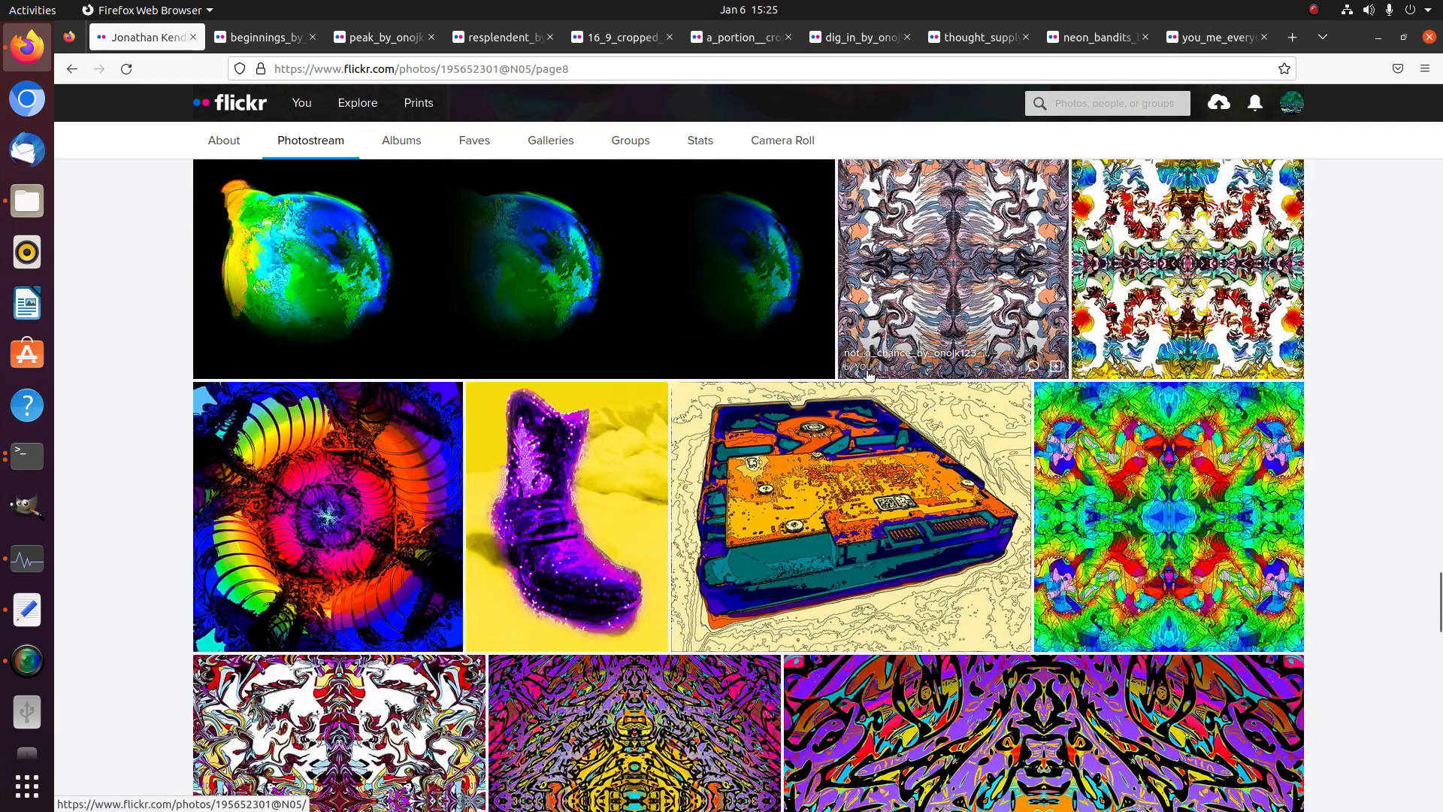
scroll(862, 373, "down", 1)
right_click(1096, 435)
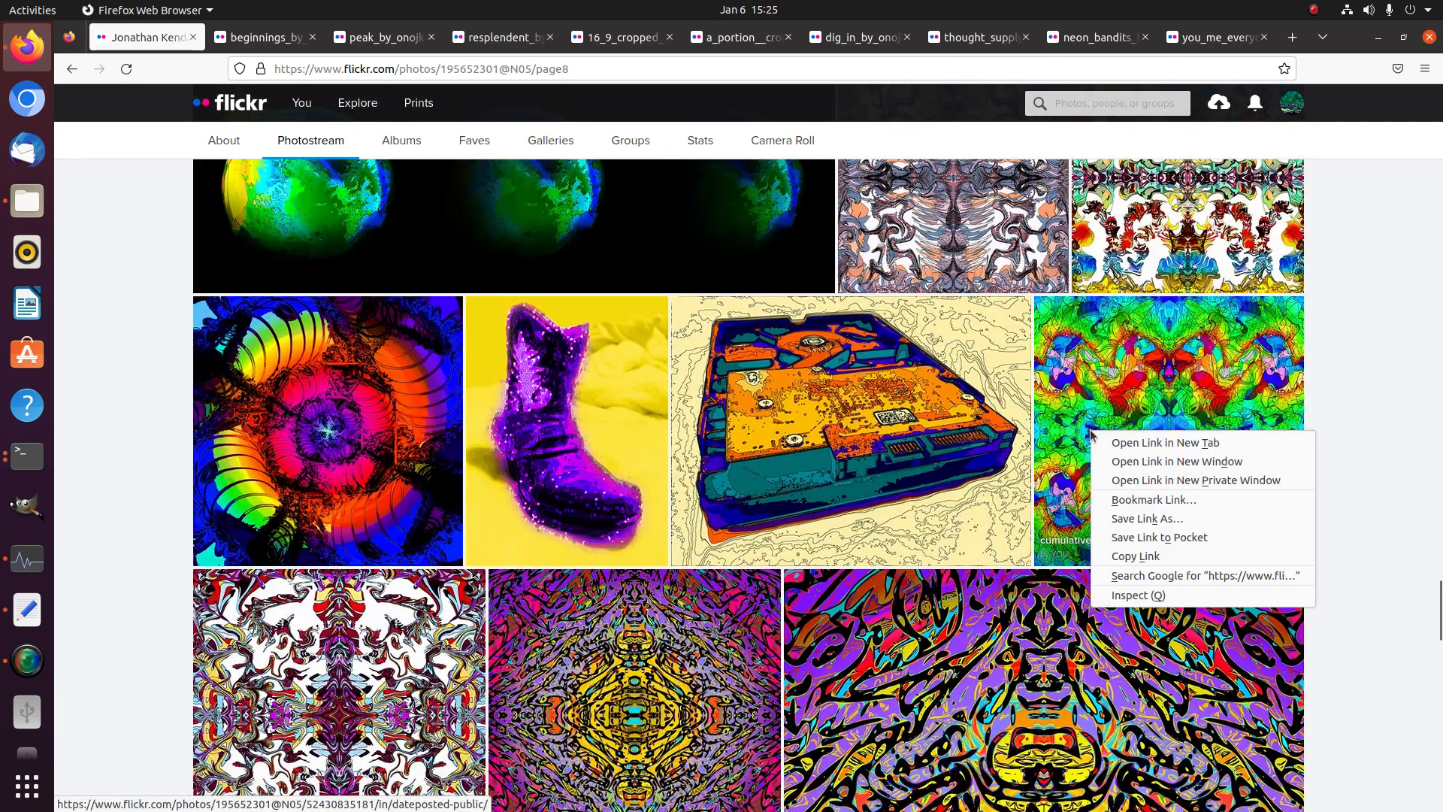
left_click(1100, 441)
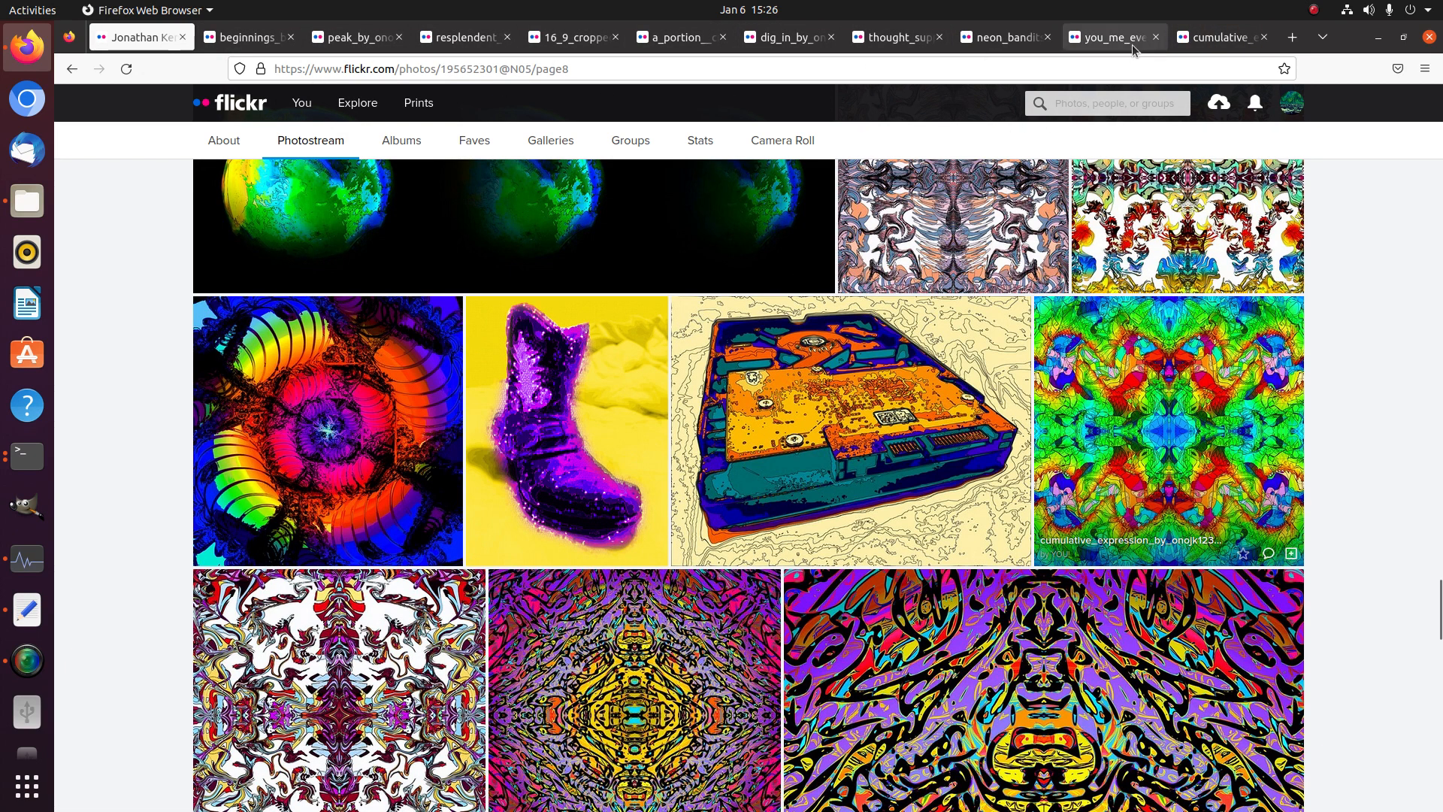
Open the "degrees_of_color" image, a three-by-three grid of rainbow gradients near the end of page 8, in a new tab
scroll(1199, 252, "down", 5)
scroll(1199, 252, "down", 9)
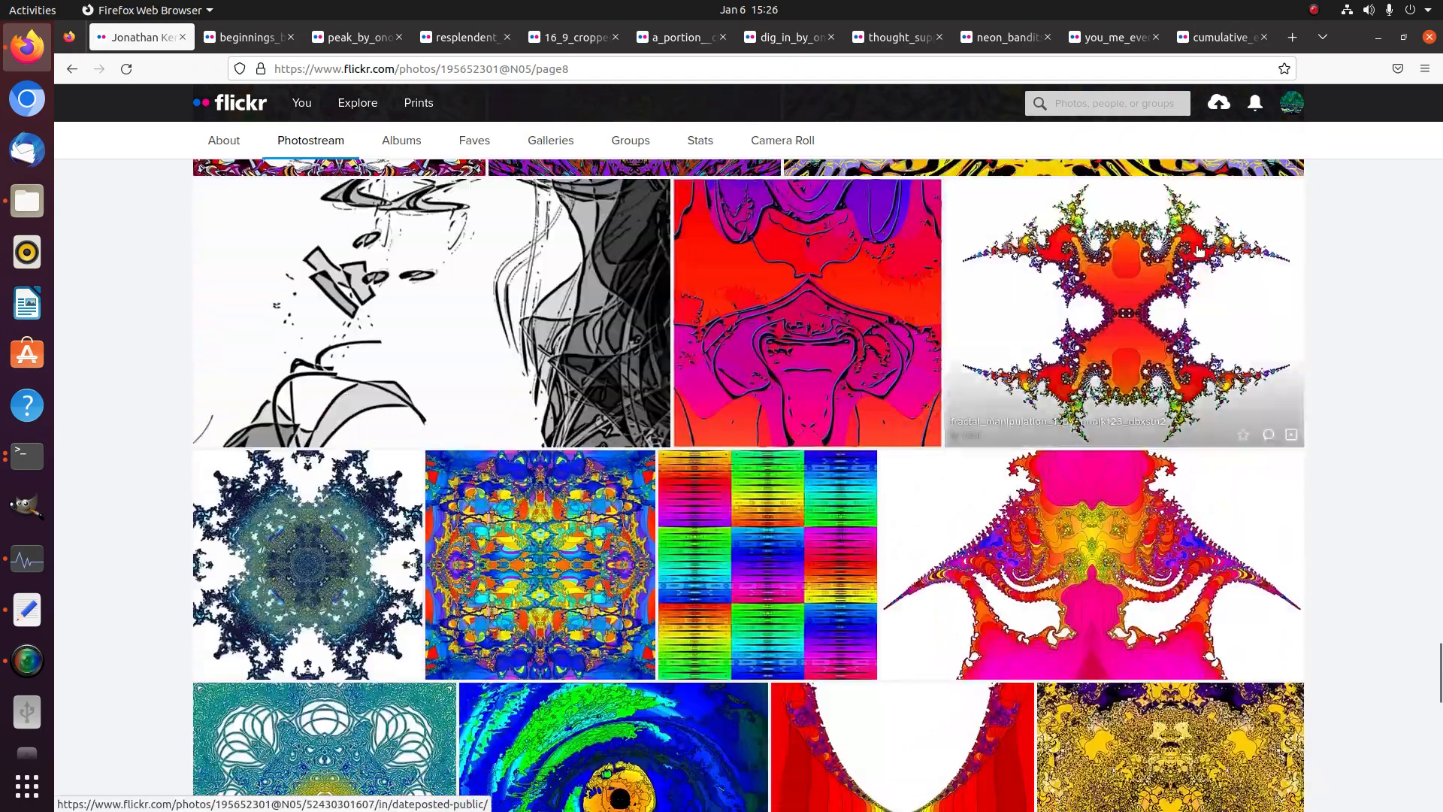
right_click(814, 248)
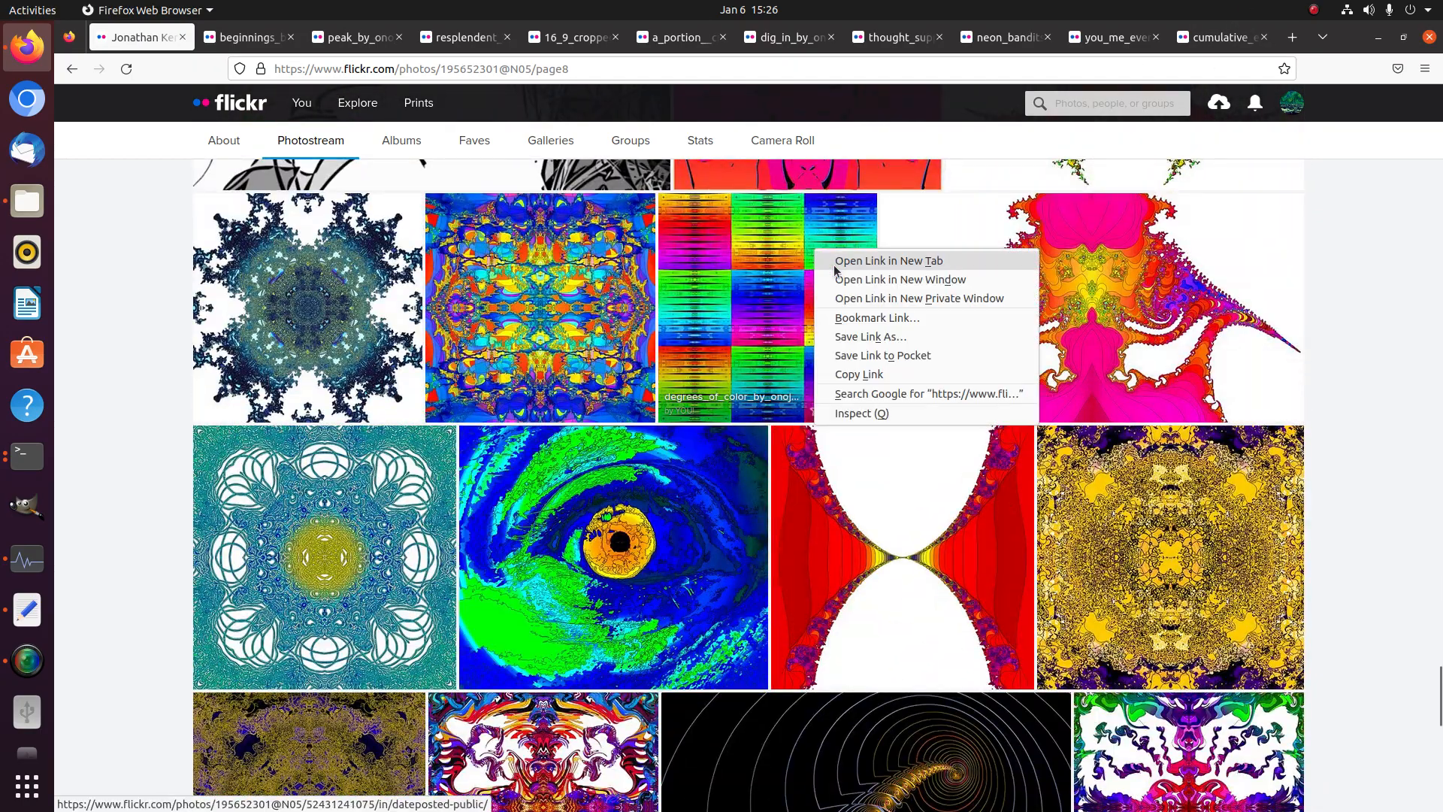
left_click(836, 265)
Go to page 9 of the photostream and open the orange and purple "through_tribulation" image in a new tab
scroll(835, 268, "down", 15)
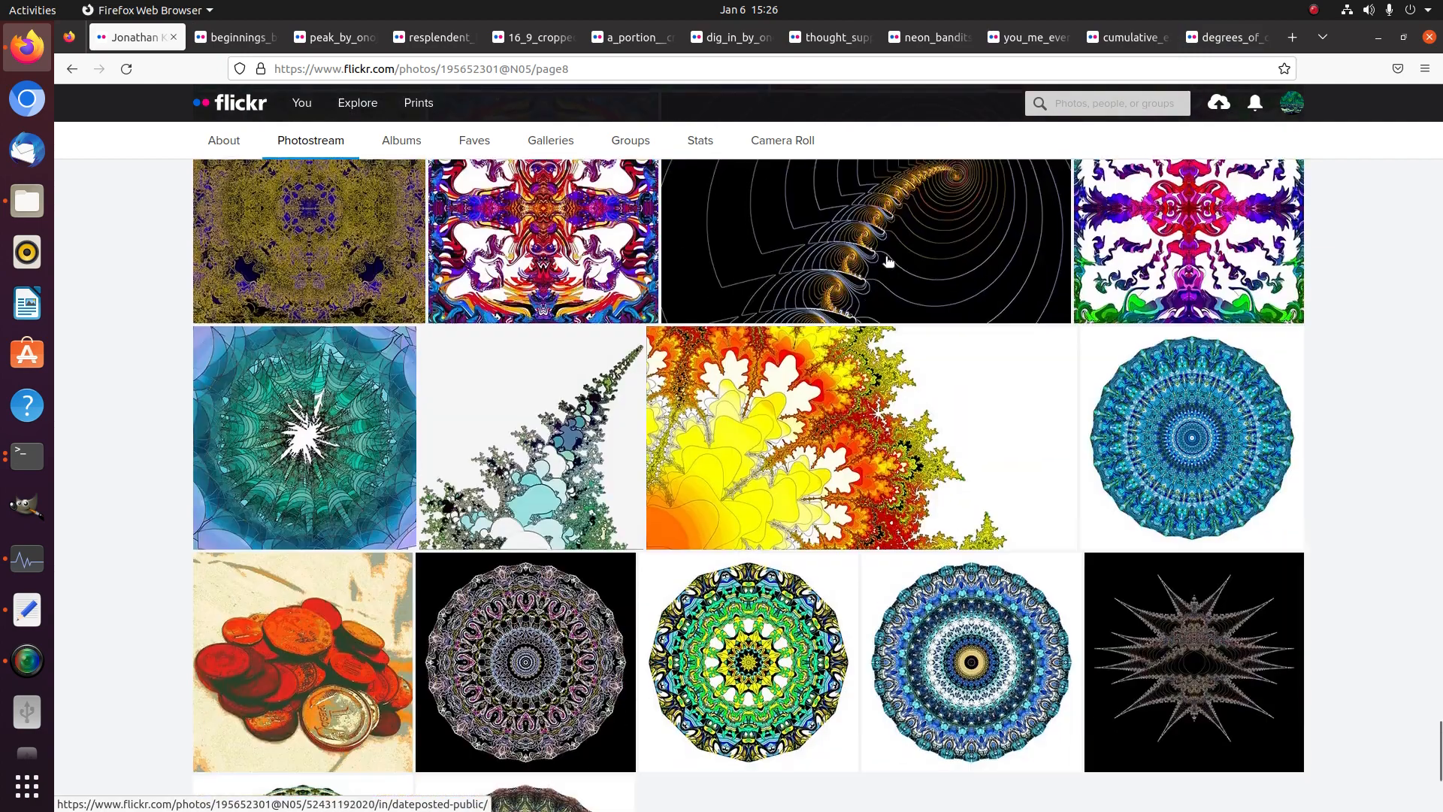
scroll(887, 258, "down", 1)
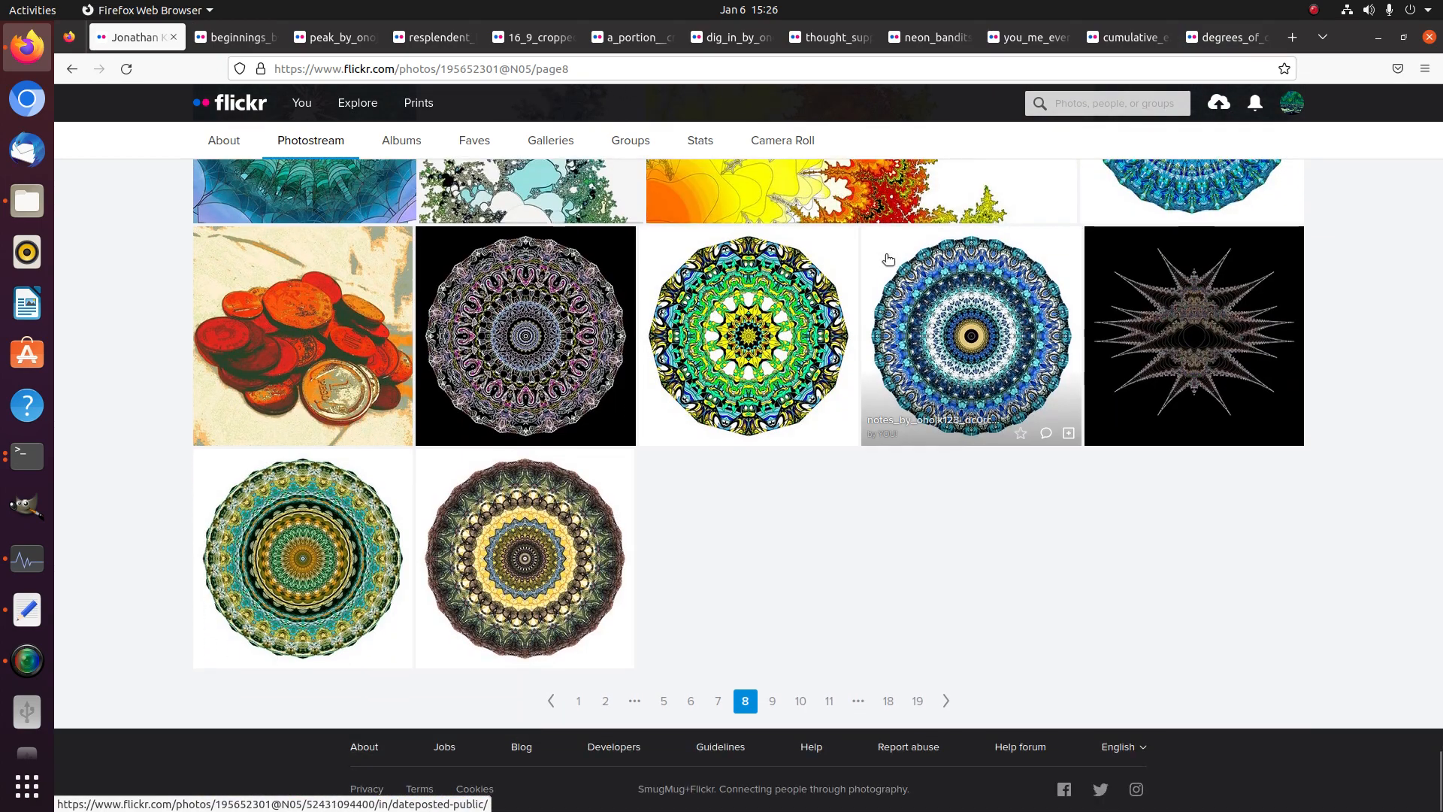
left_click(768, 698)
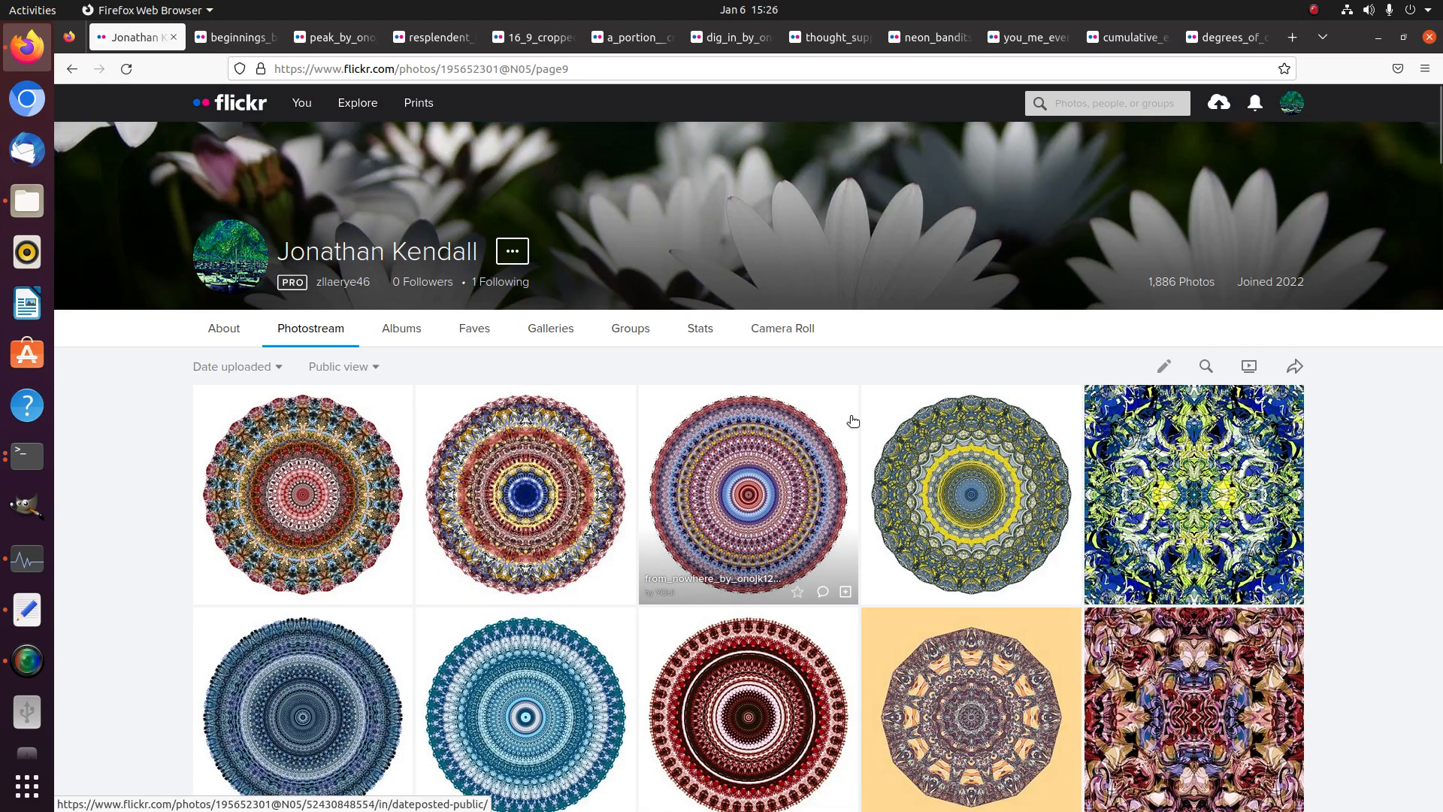
scroll(861, 419, "down", 6)
scroll(860, 417, "down", 6)
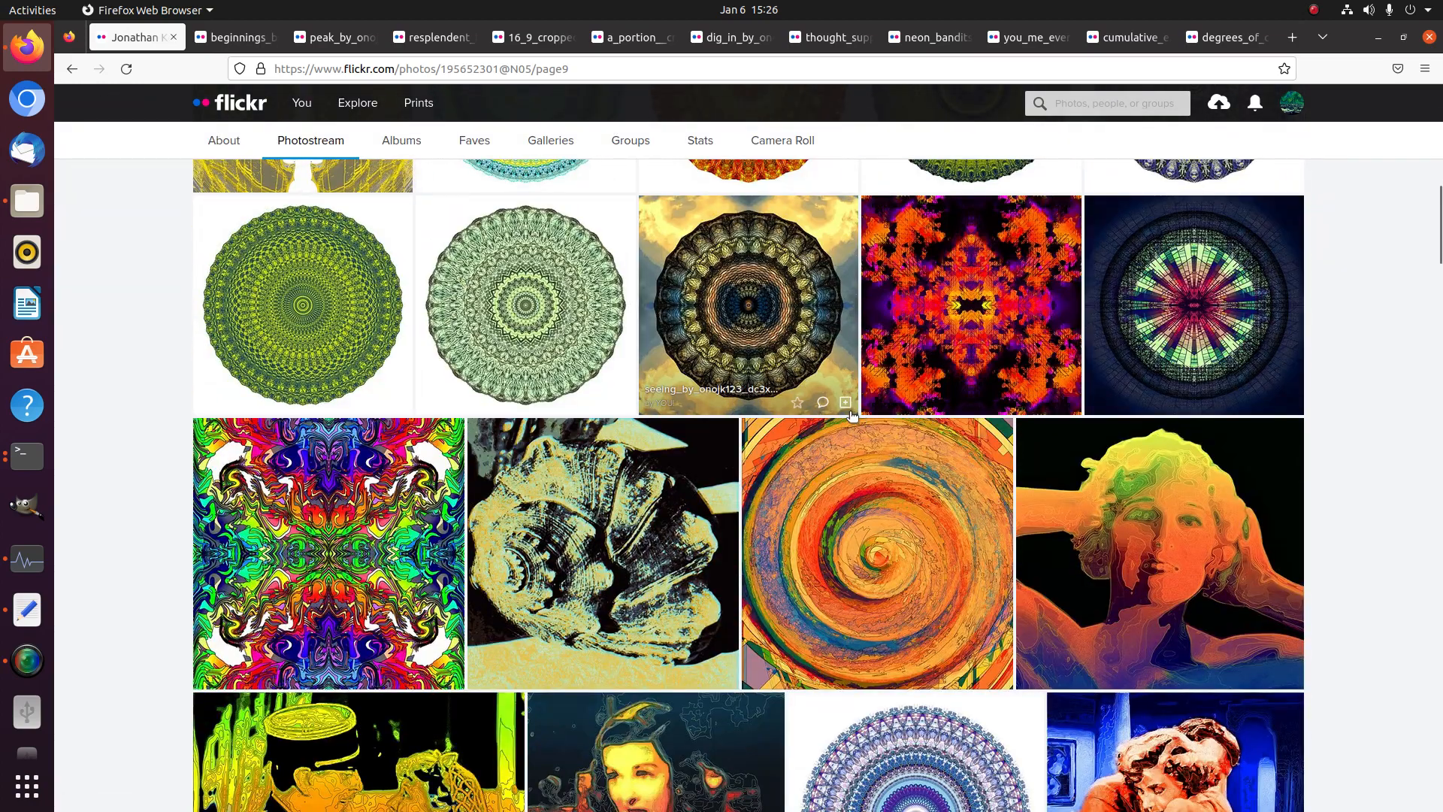
right_click(920, 342)
left_click(937, 349)
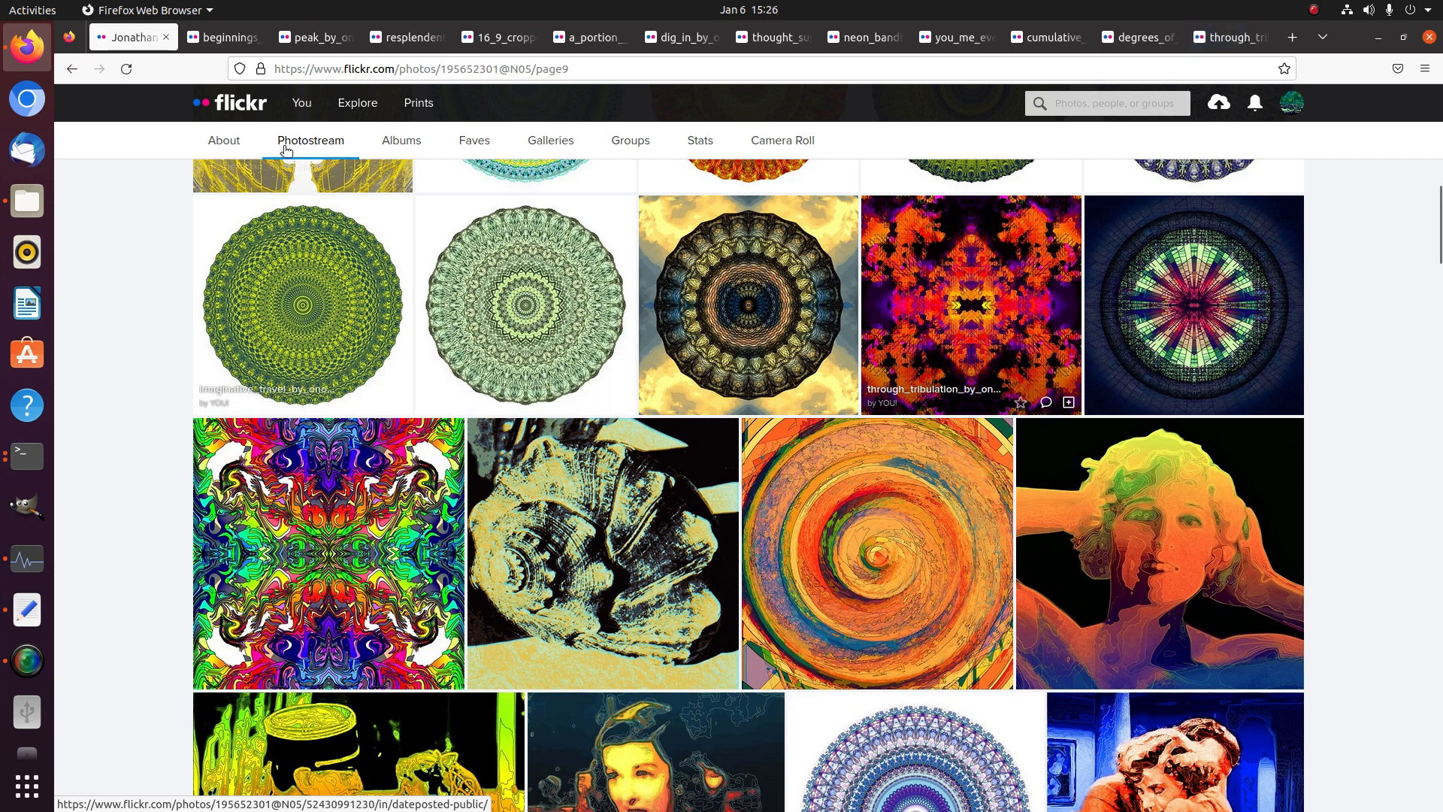
Download the mandala images "beginnings", "peak" and "resplendent" from their open tabs in X-Large size
left_click(221, 37)
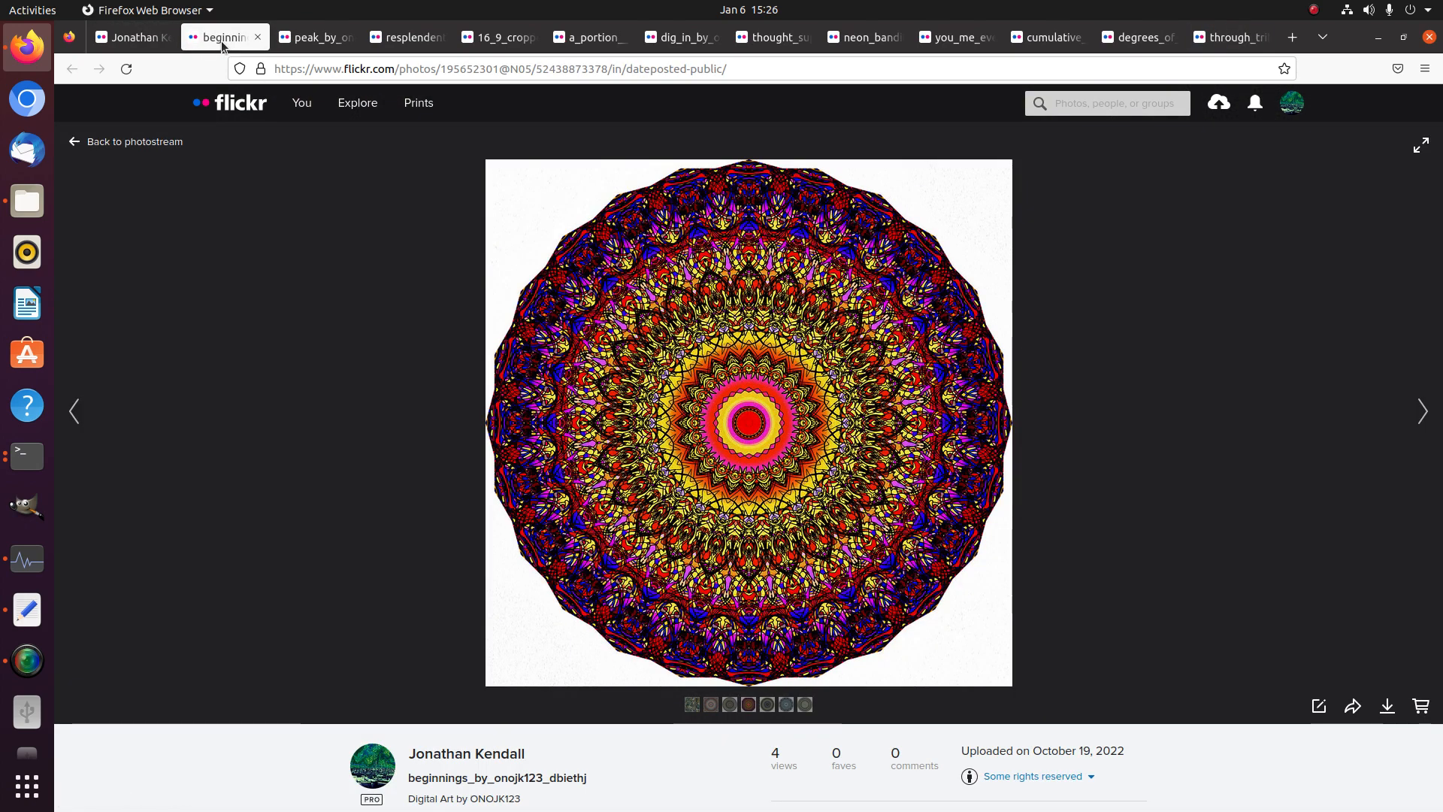
left_click(1385, 706)
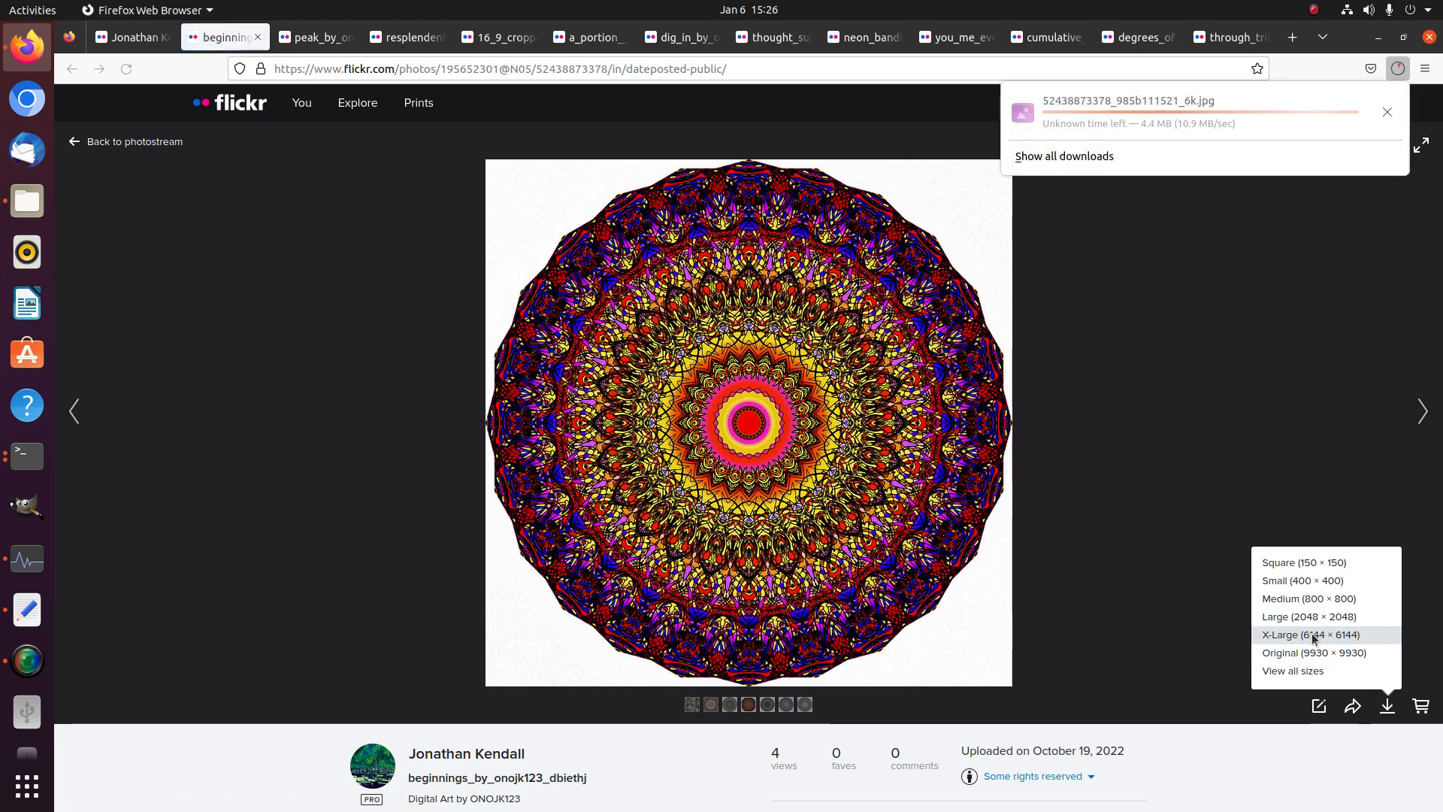
left_click(314, 37)
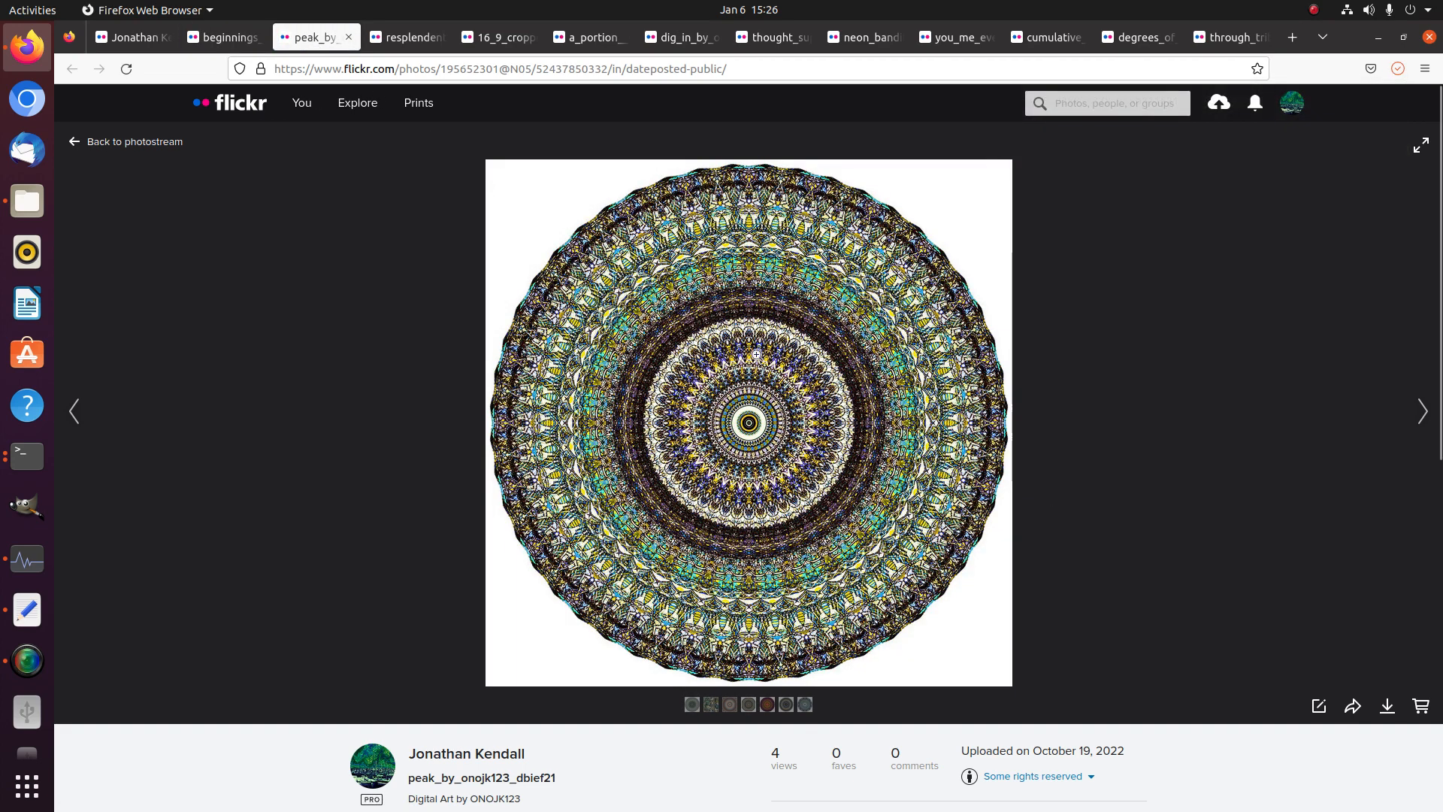
left_click(1389, 703)
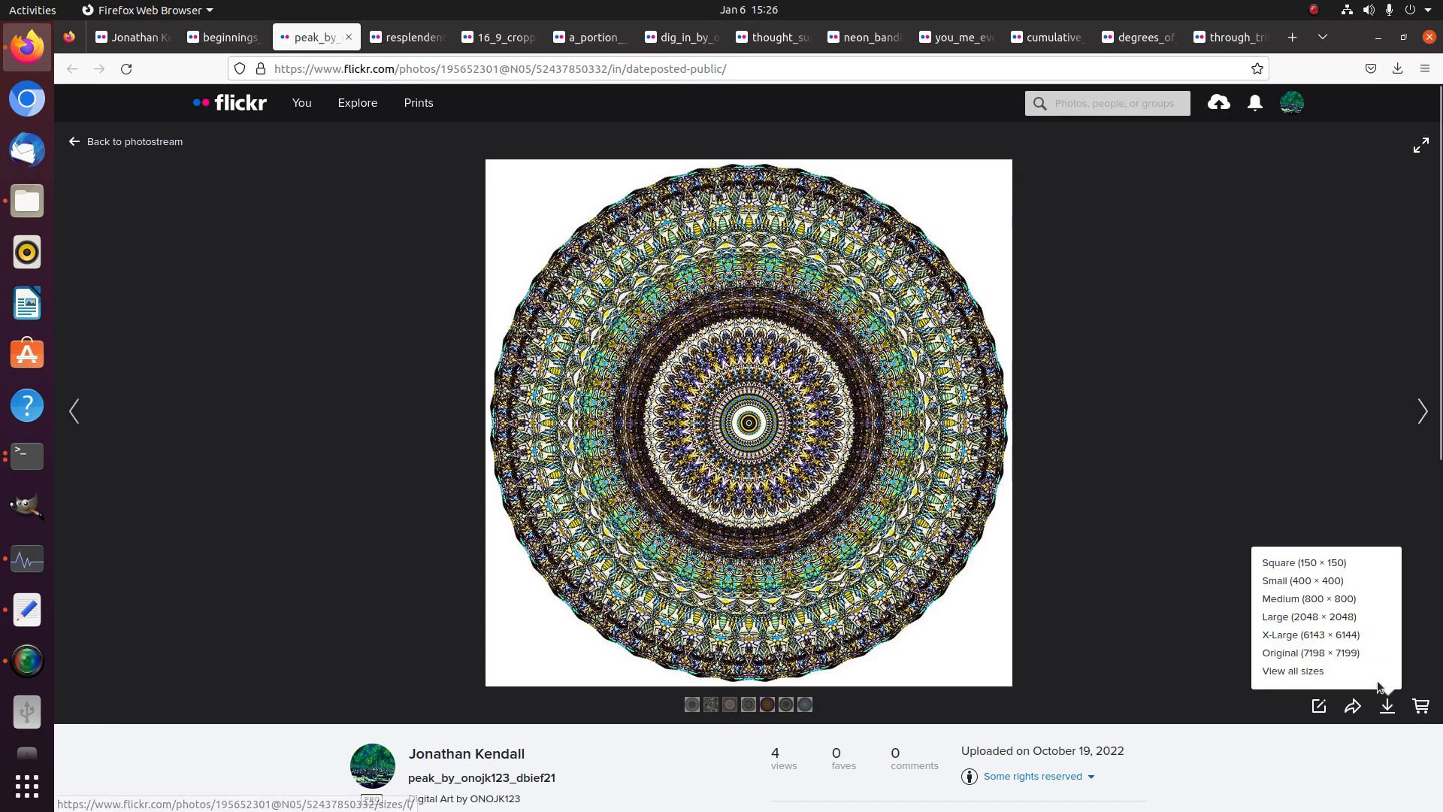
left_click(1346, 635)
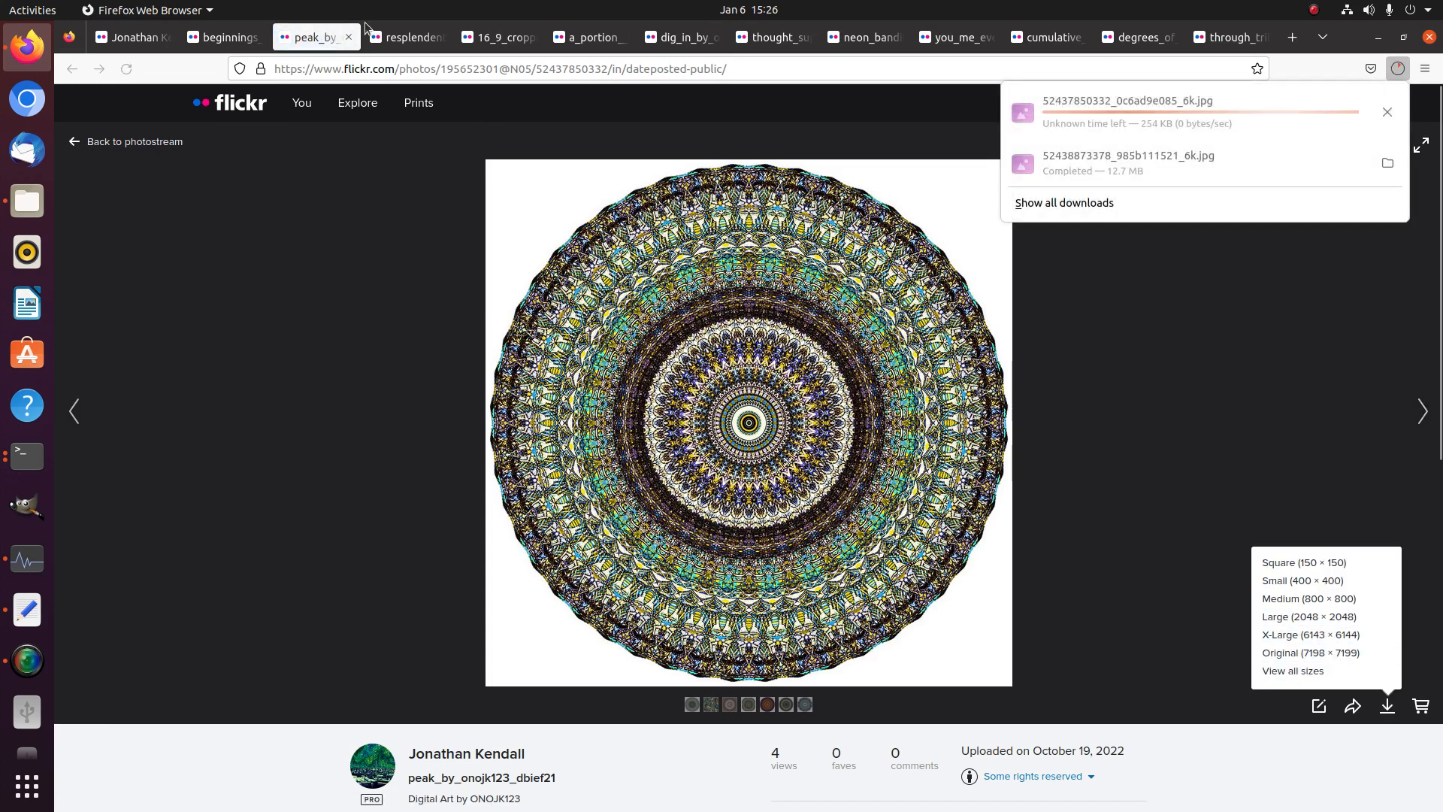
left_click(412, 37)
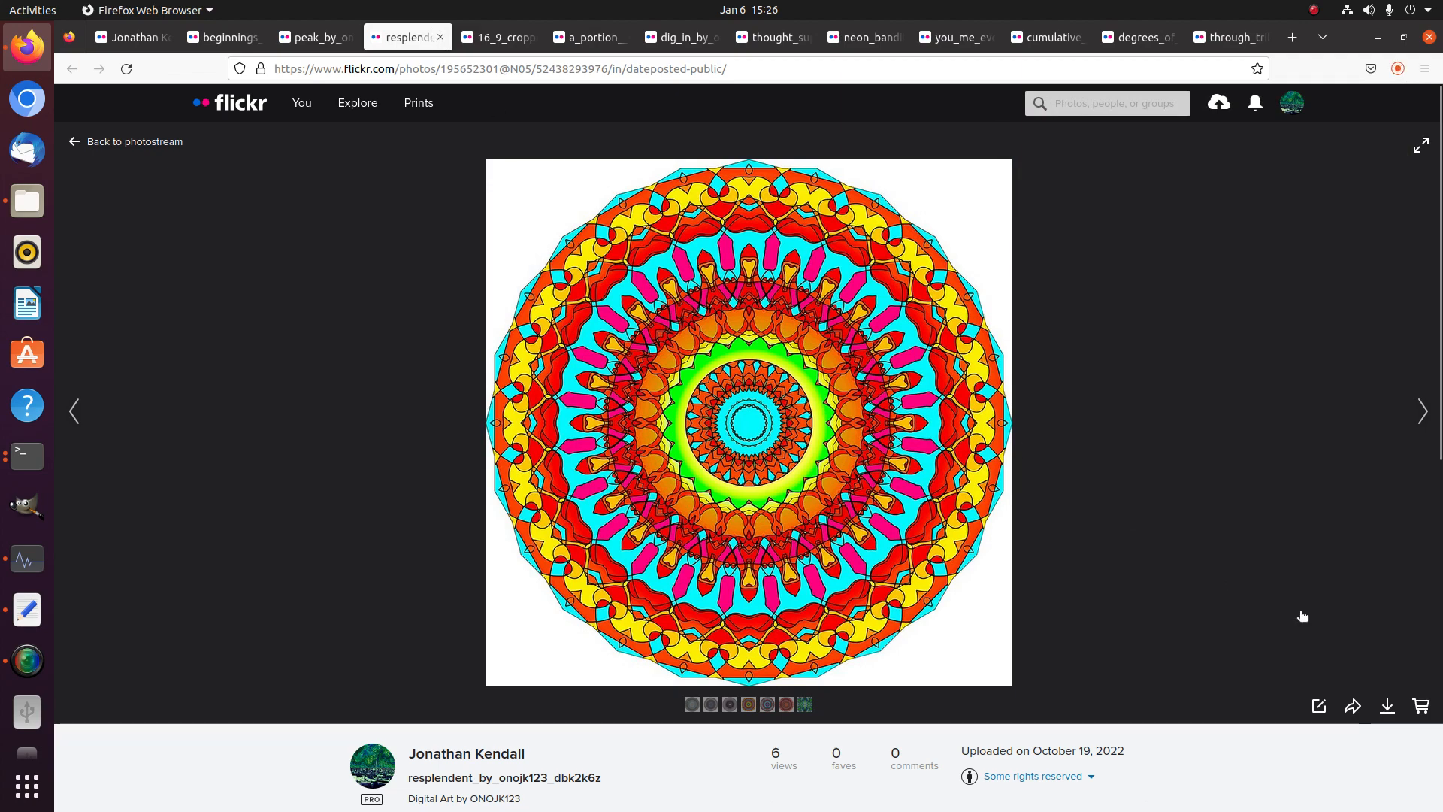
left_click(1387, 706)
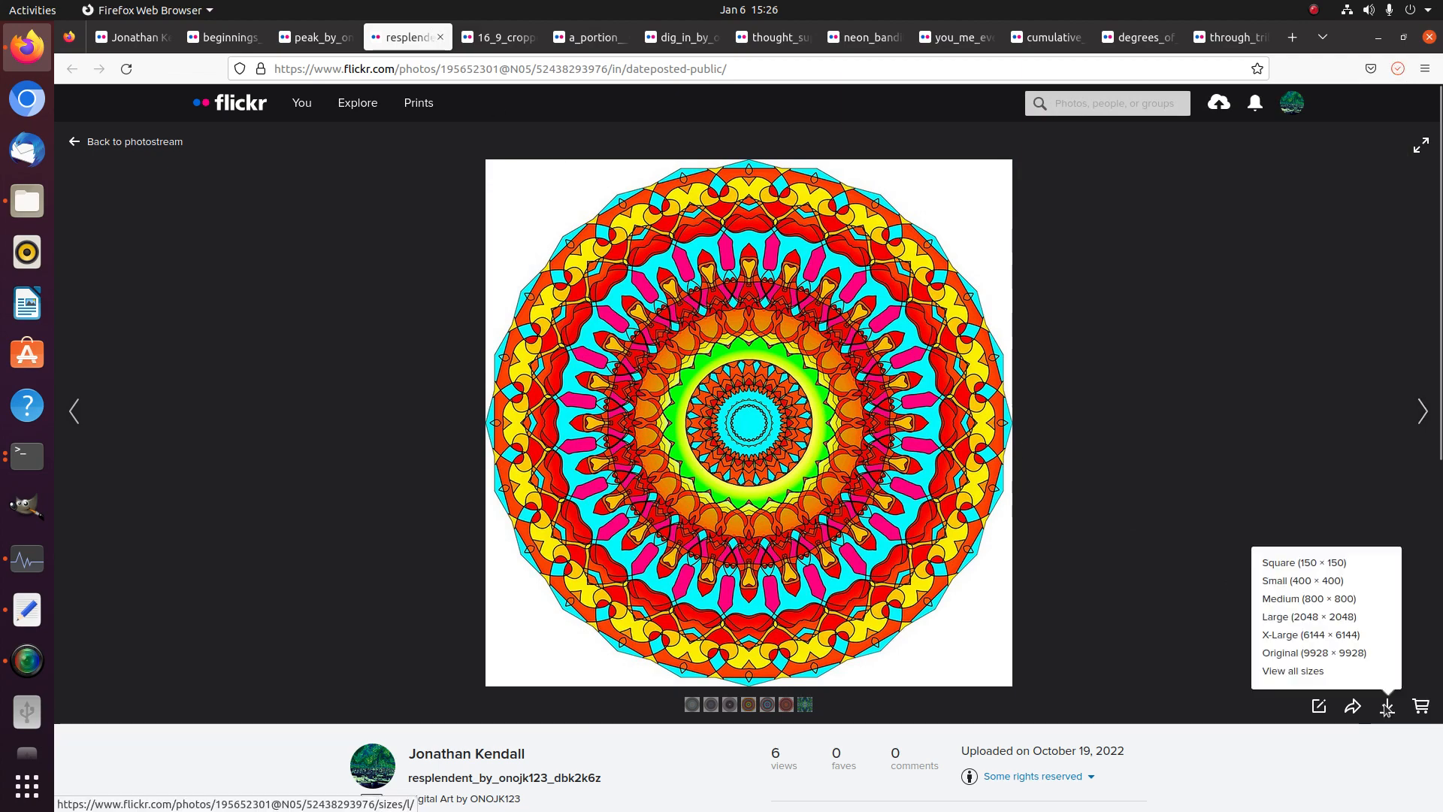
left_click(1334, 635)
Download the "16_9_cropped_portion" image (4179 × 2351) and the "a_portion__cropped_from__visions_mysterious" image (6372 × 3584) in Original size
key("ctrl+Tab")
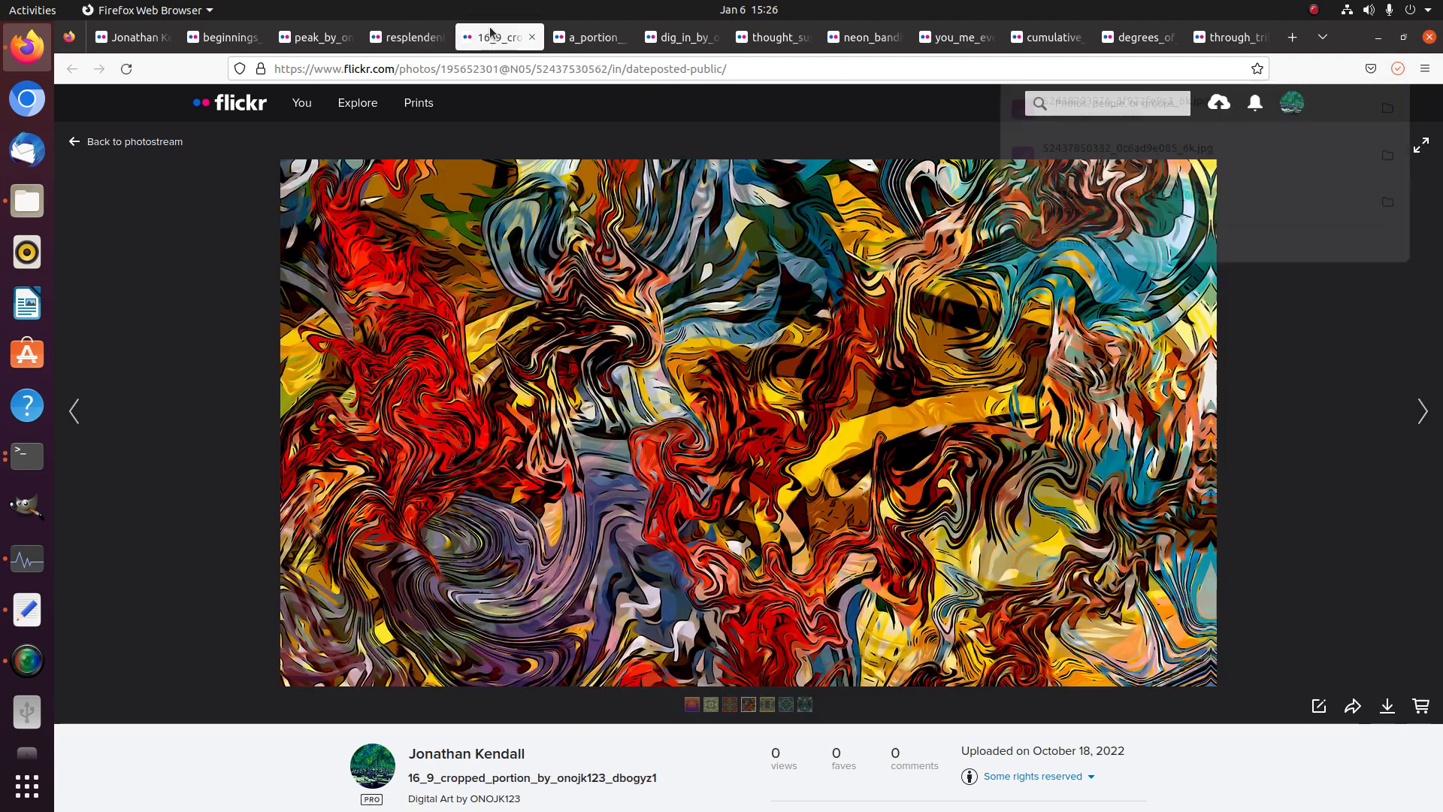
left_click(1387, 707)
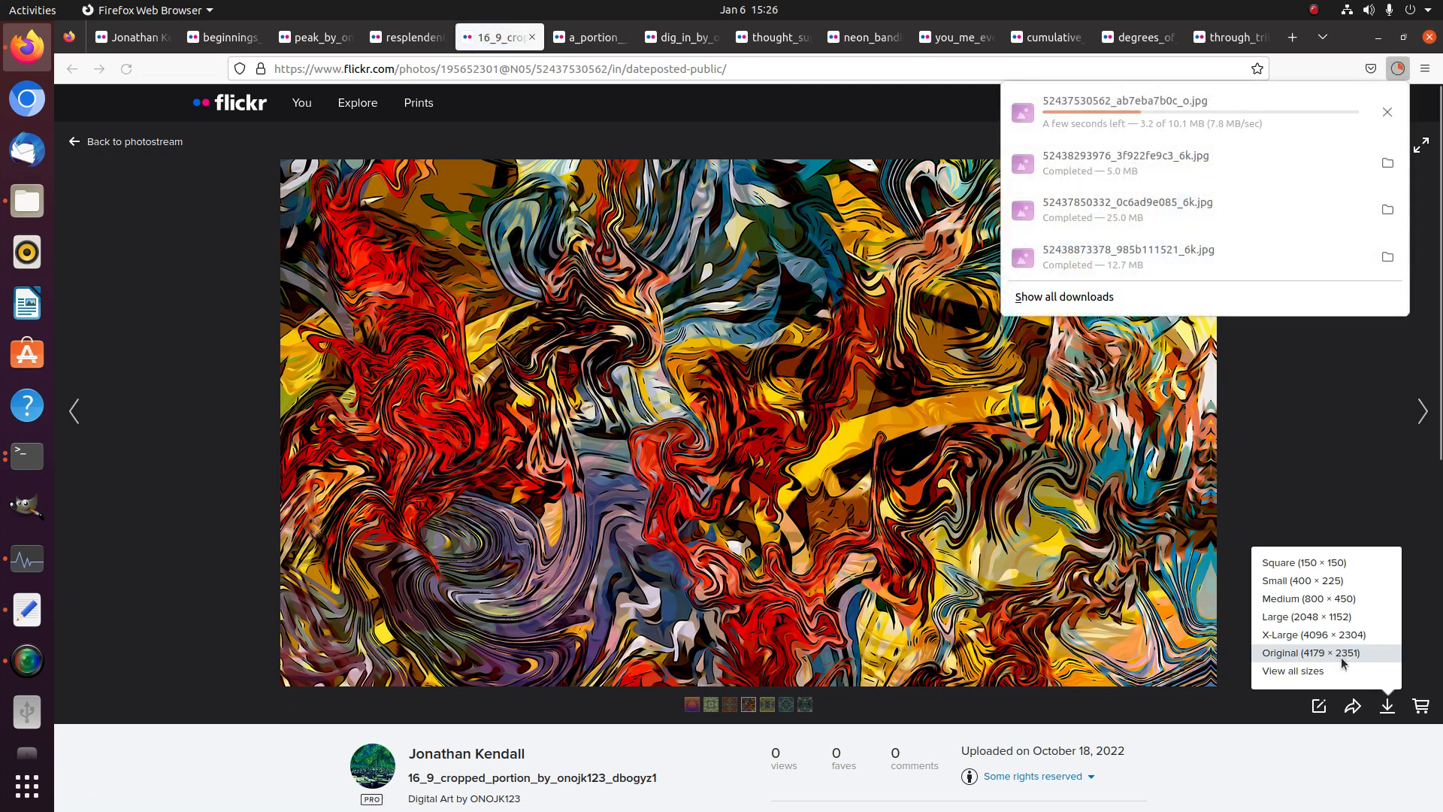
left_click(593, 36)
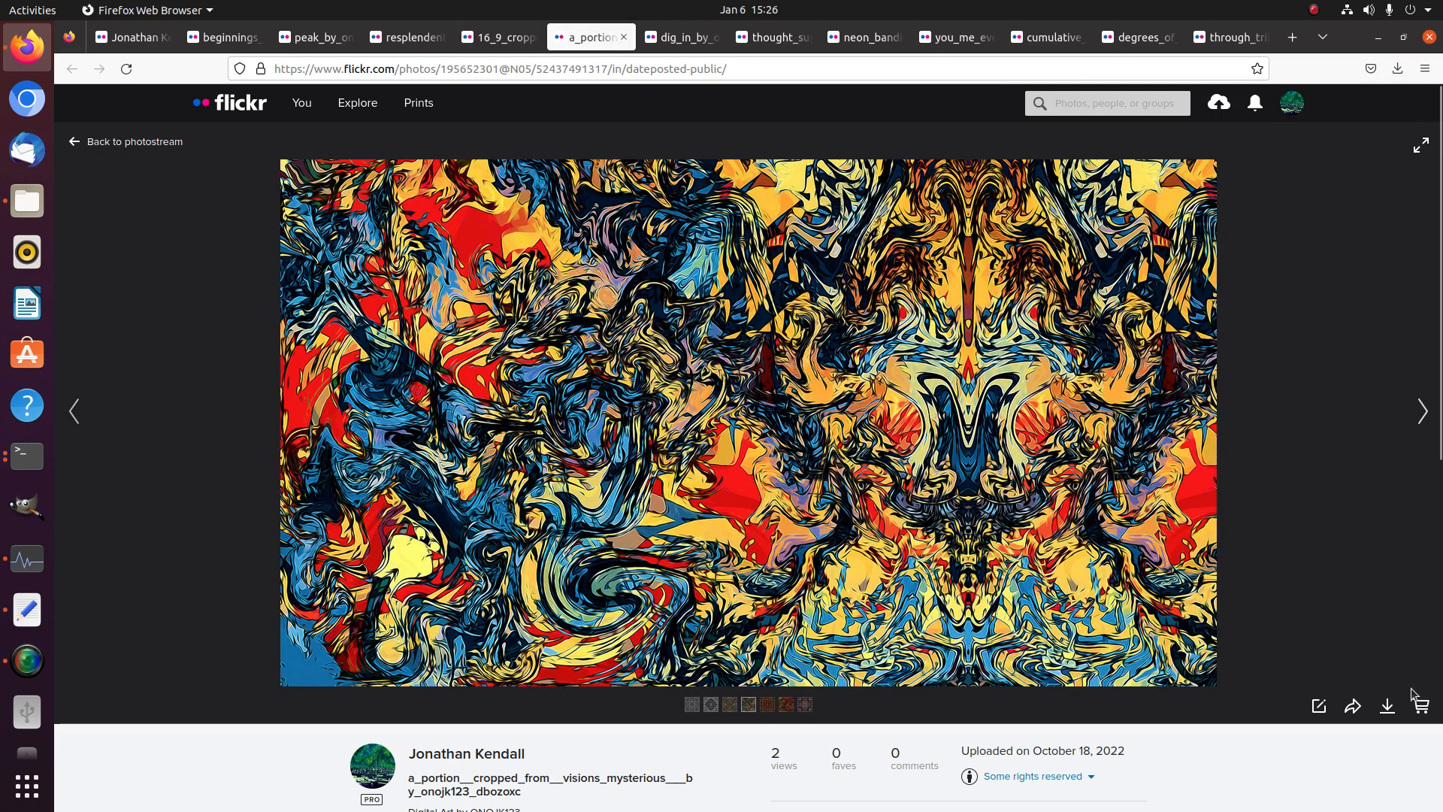
left_click(1385, 704)
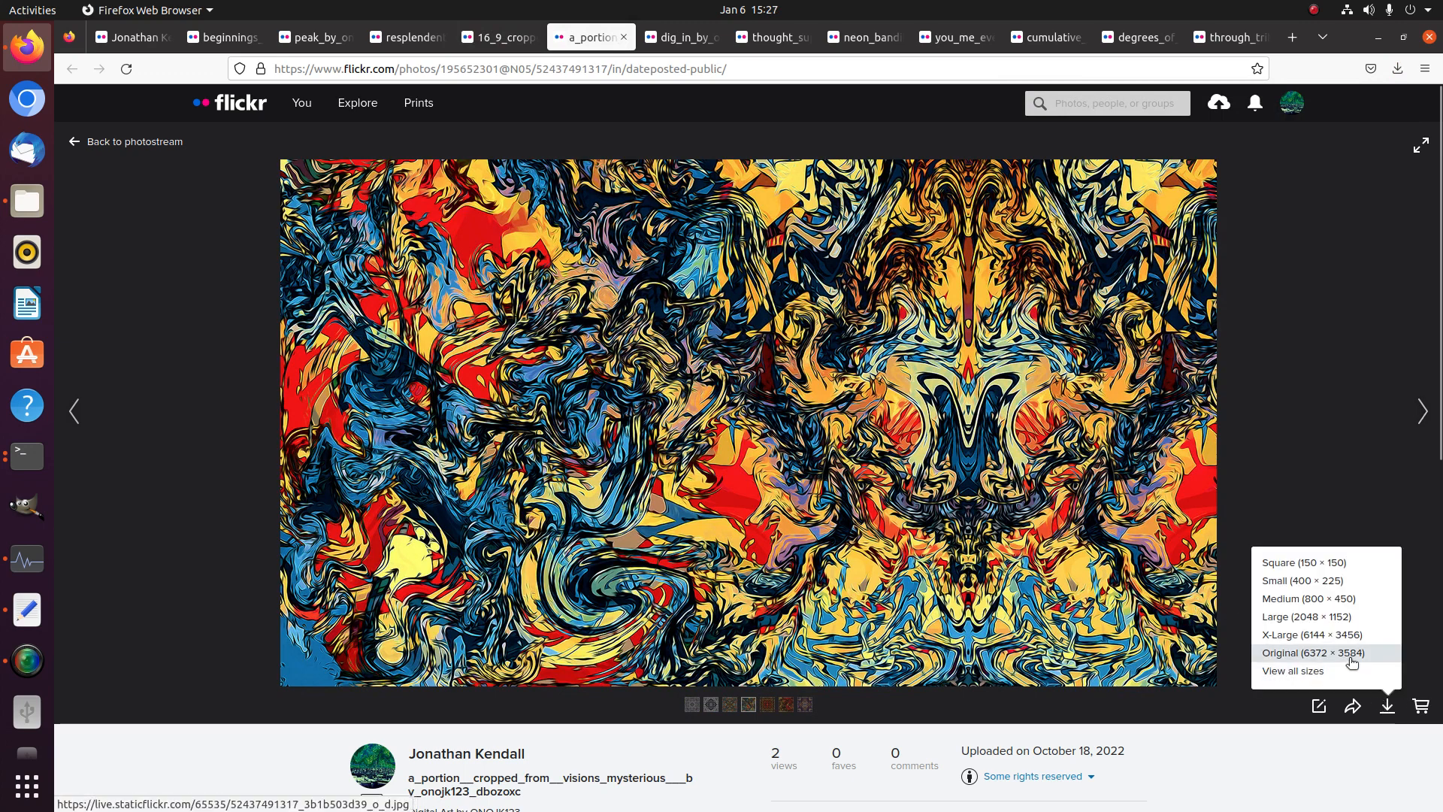
left_click(1348, 654)
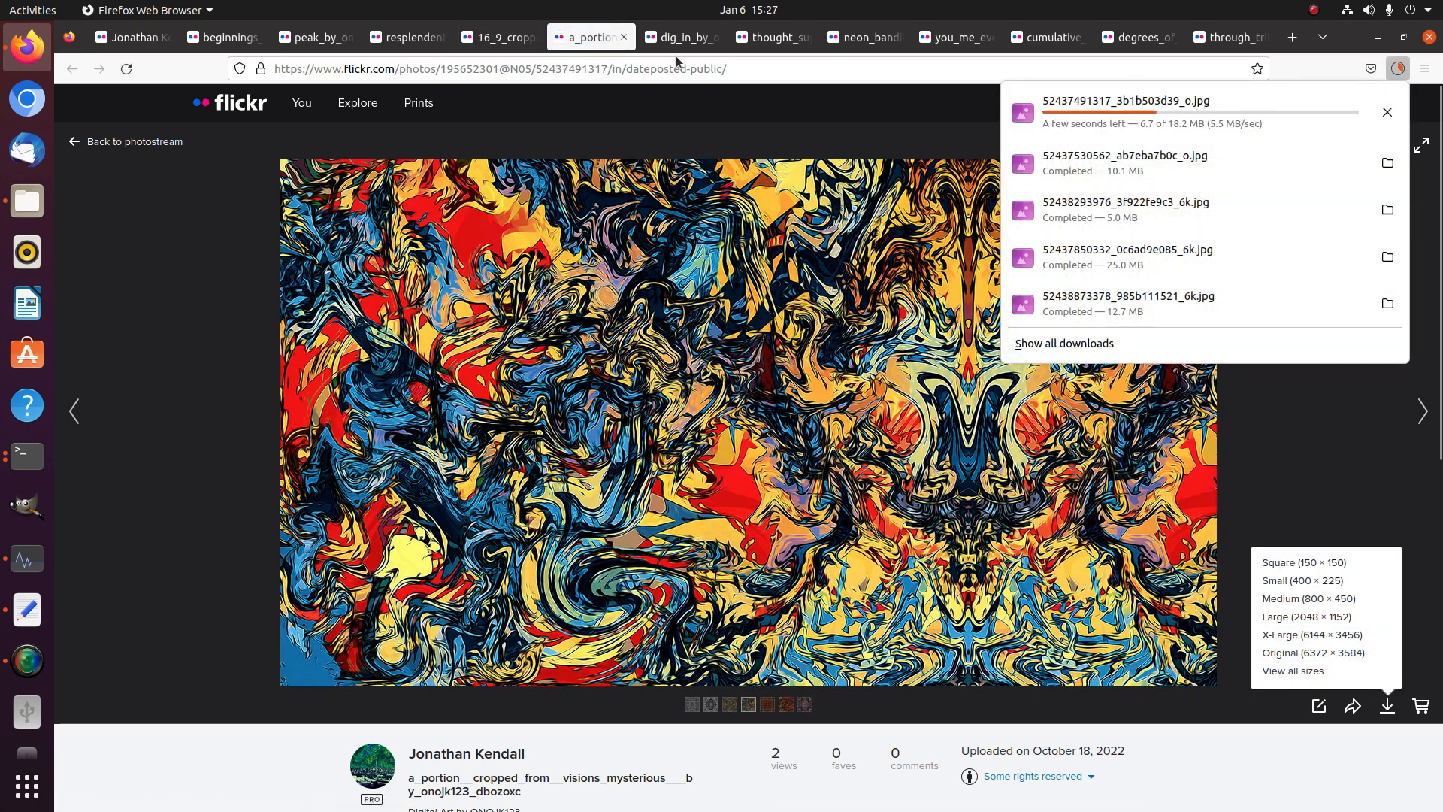
Download the "dig_in", "thought_supply" and "neon_bandits" images from their open tabs in X-Large size
left_click(675, 42)
left_click(1387, 705)
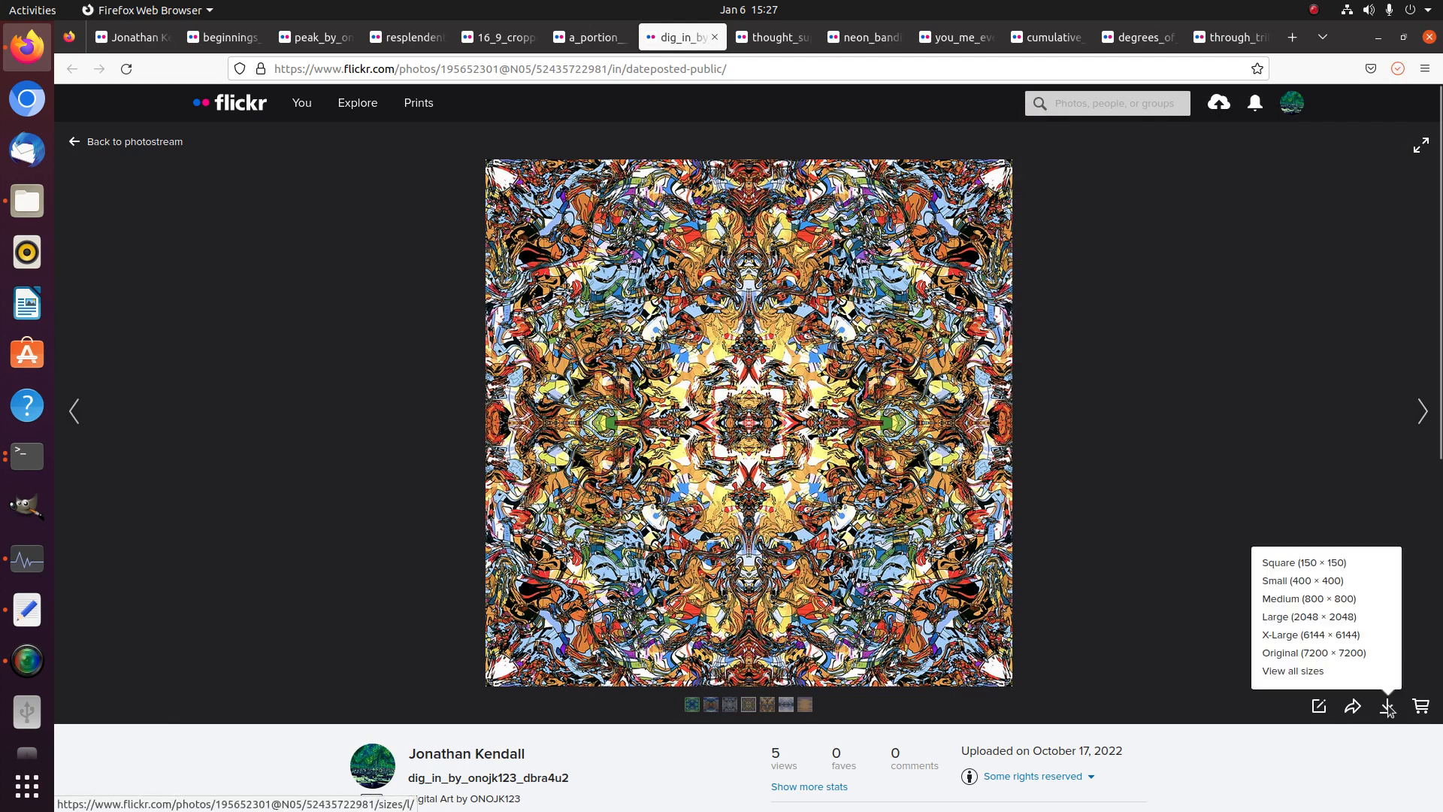
left_click(1337, 634)
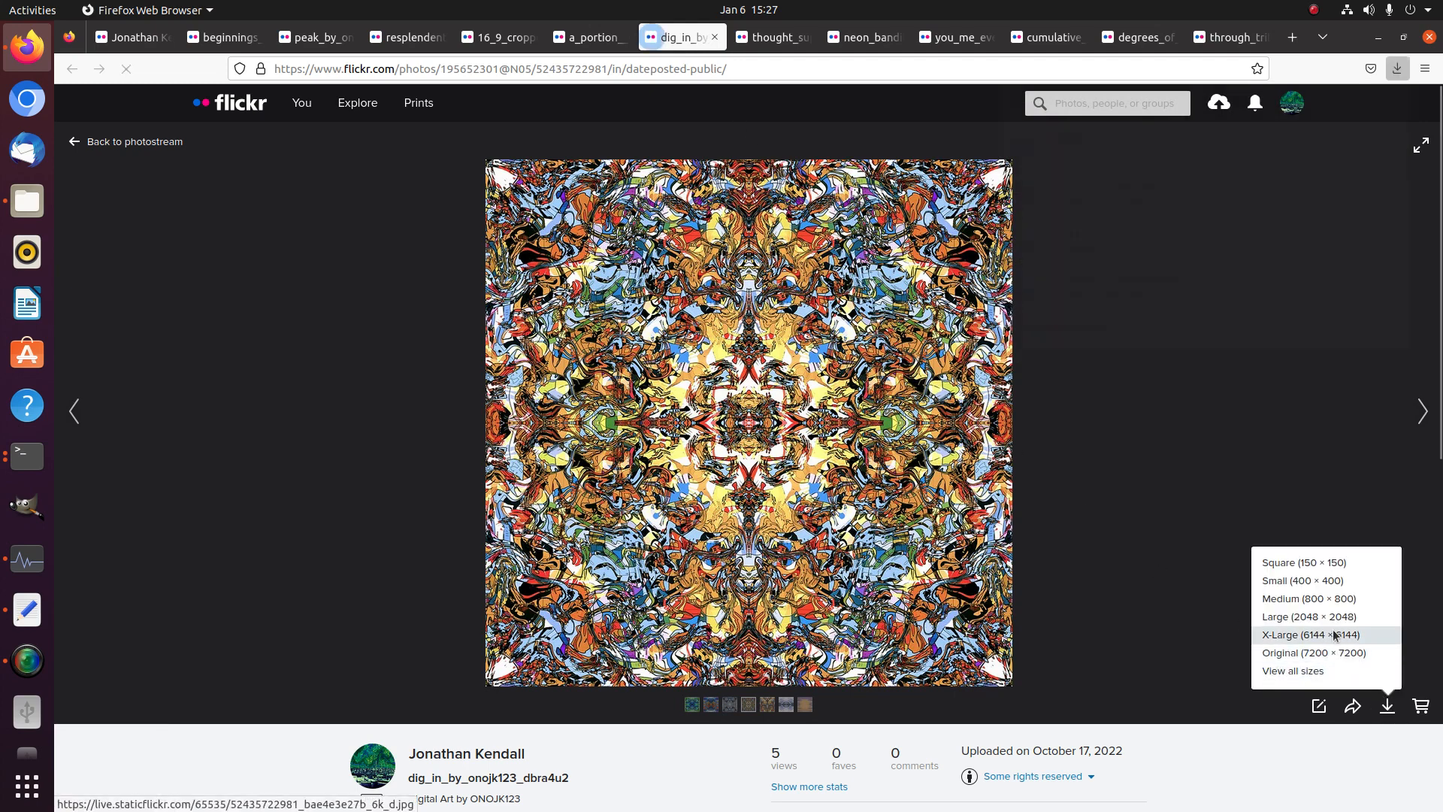
left_click(765, 37)
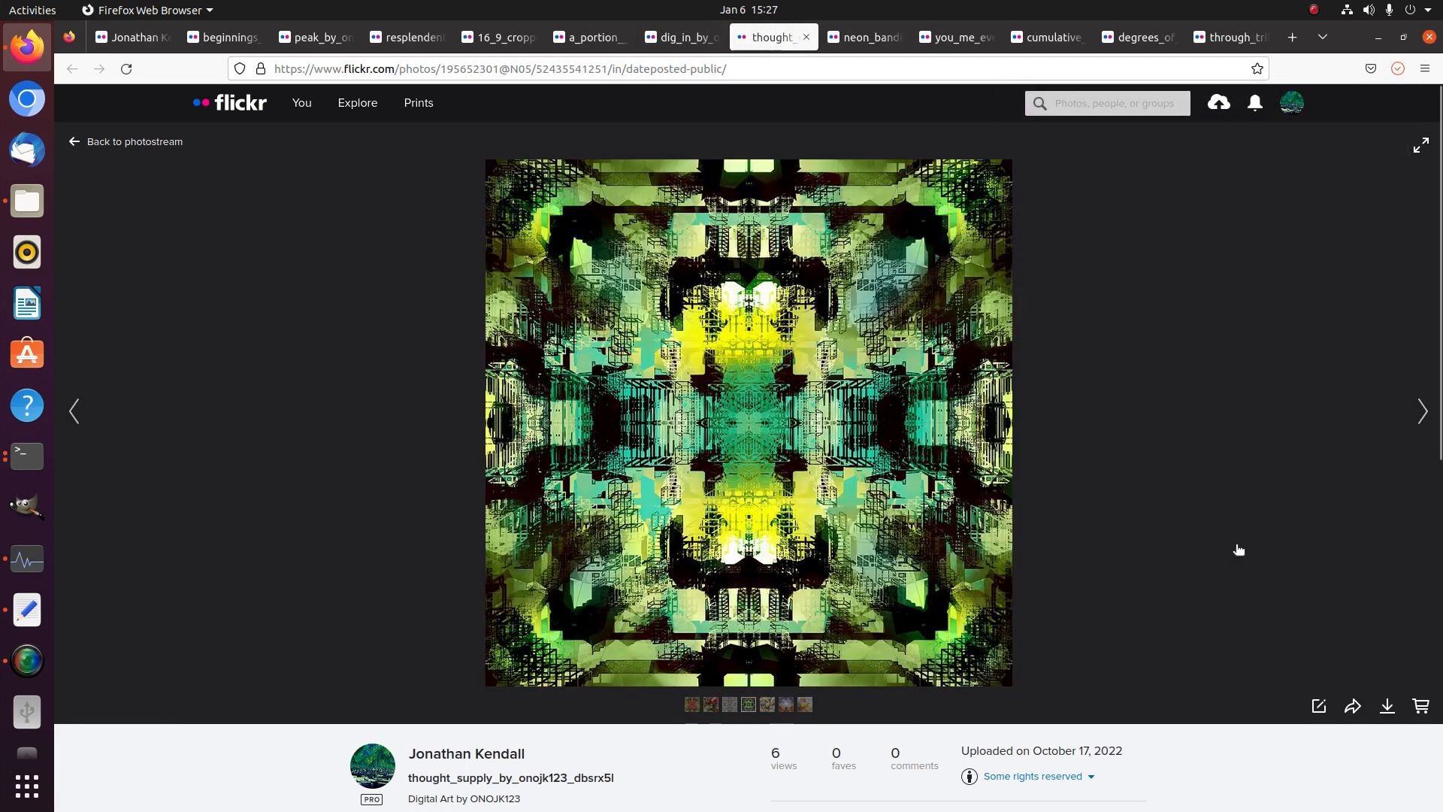
left_click(1387, 705)
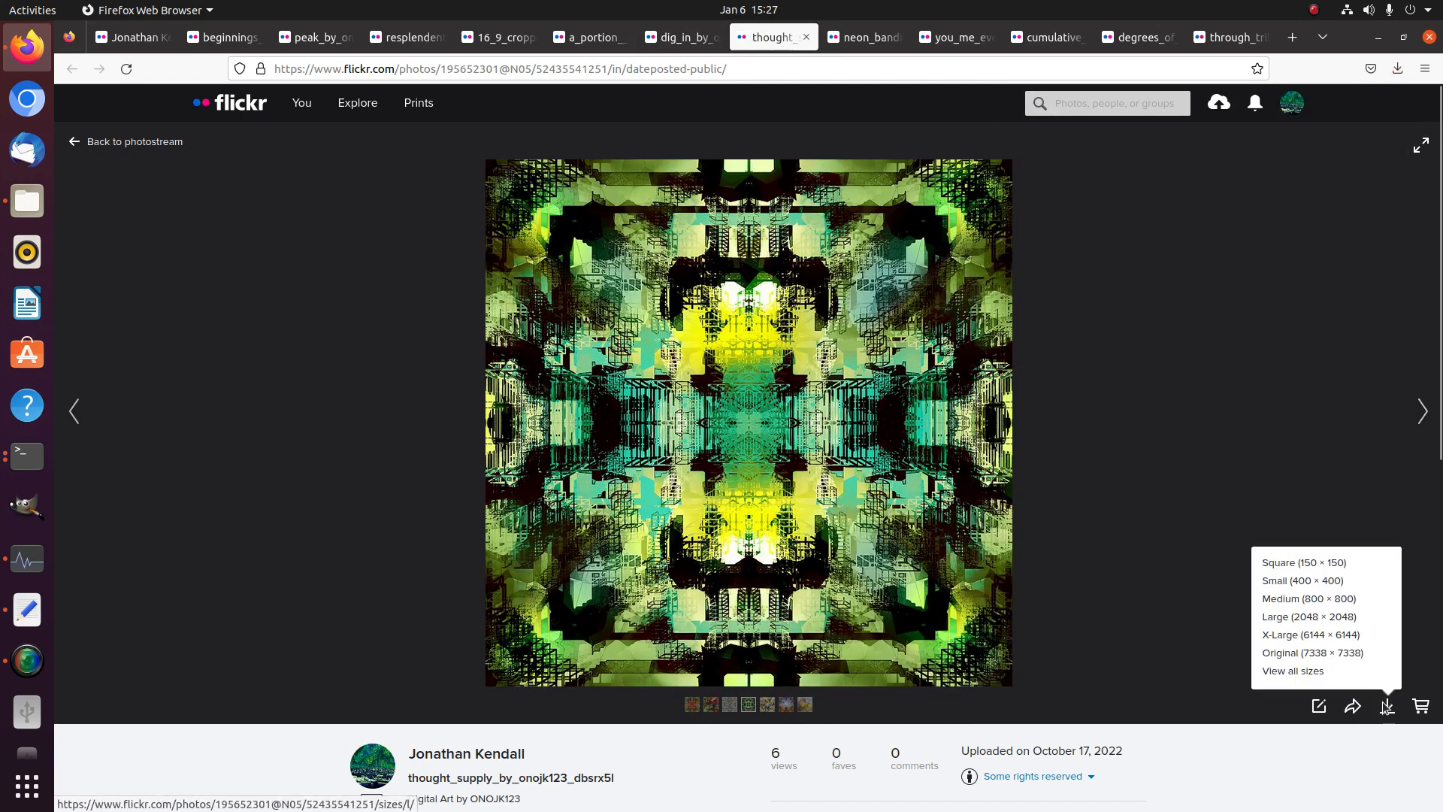
left_click(1338, 634)
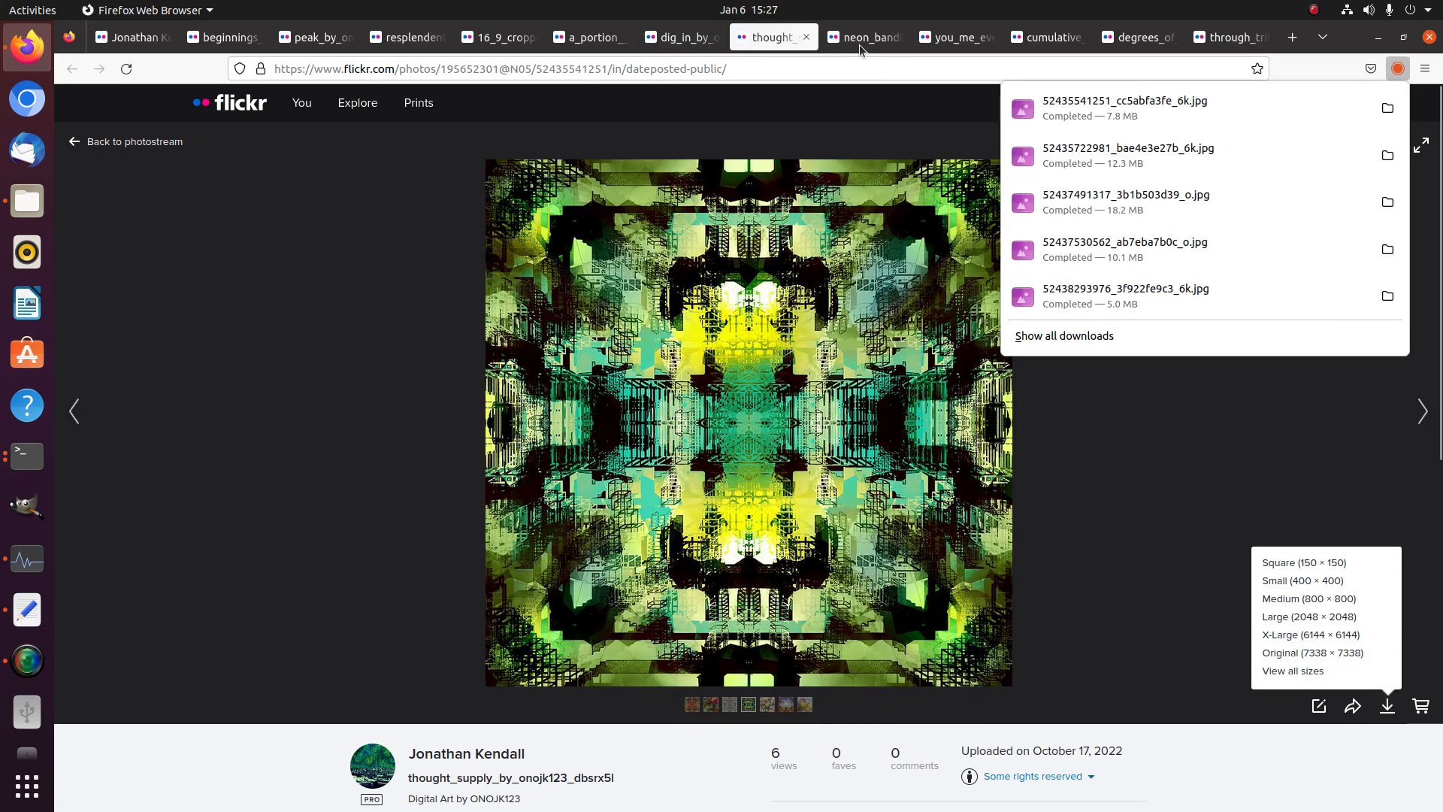
left_click(864, 37)
left_click(1386, 714)
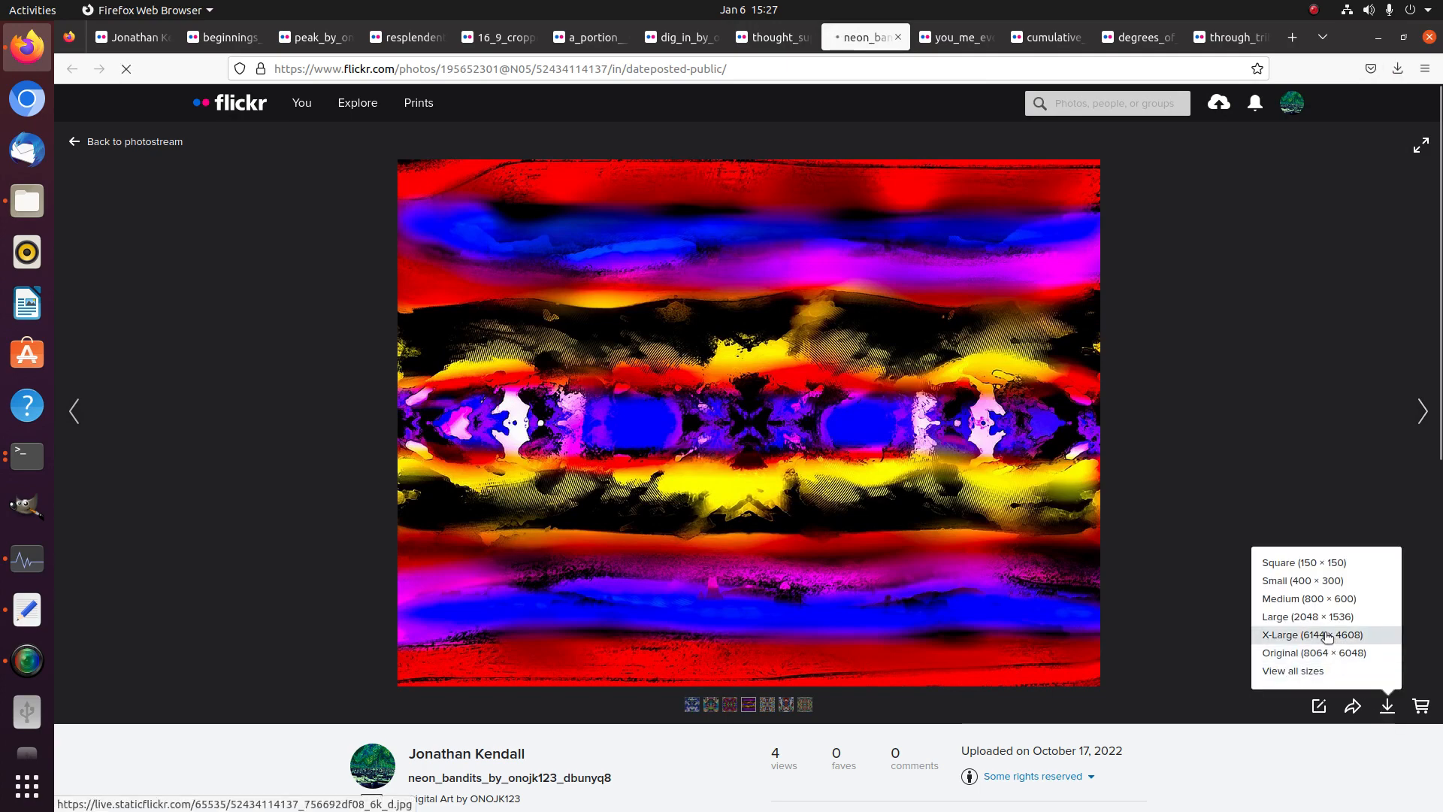
Download the "neon_bandits", "you_me_everyone" and "cumulative_expression" images from their open tabs in X-Large size
left_click(1327, 635)
left_click(940, 37)
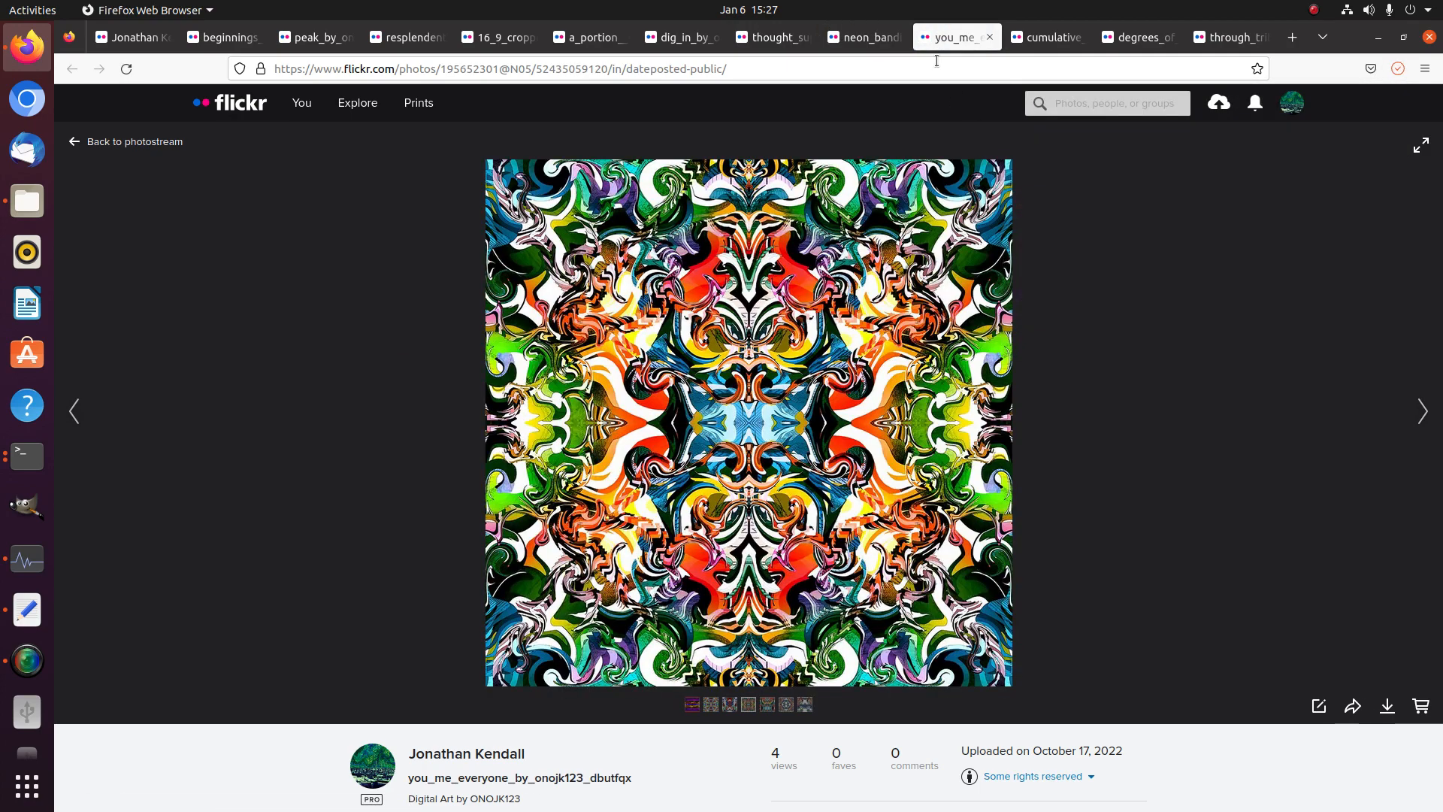
left_click(1387, 707)
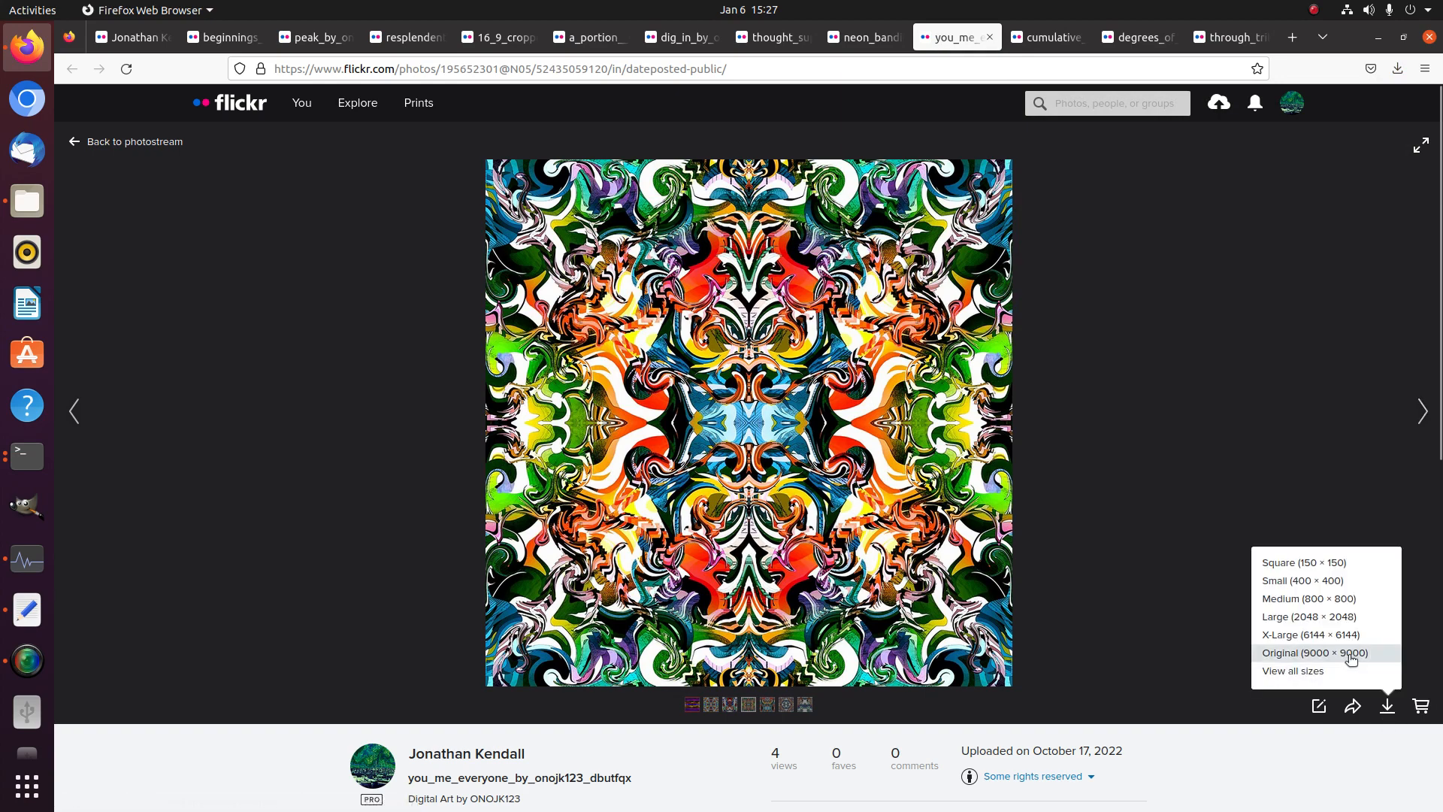
left_click(1333, 635)
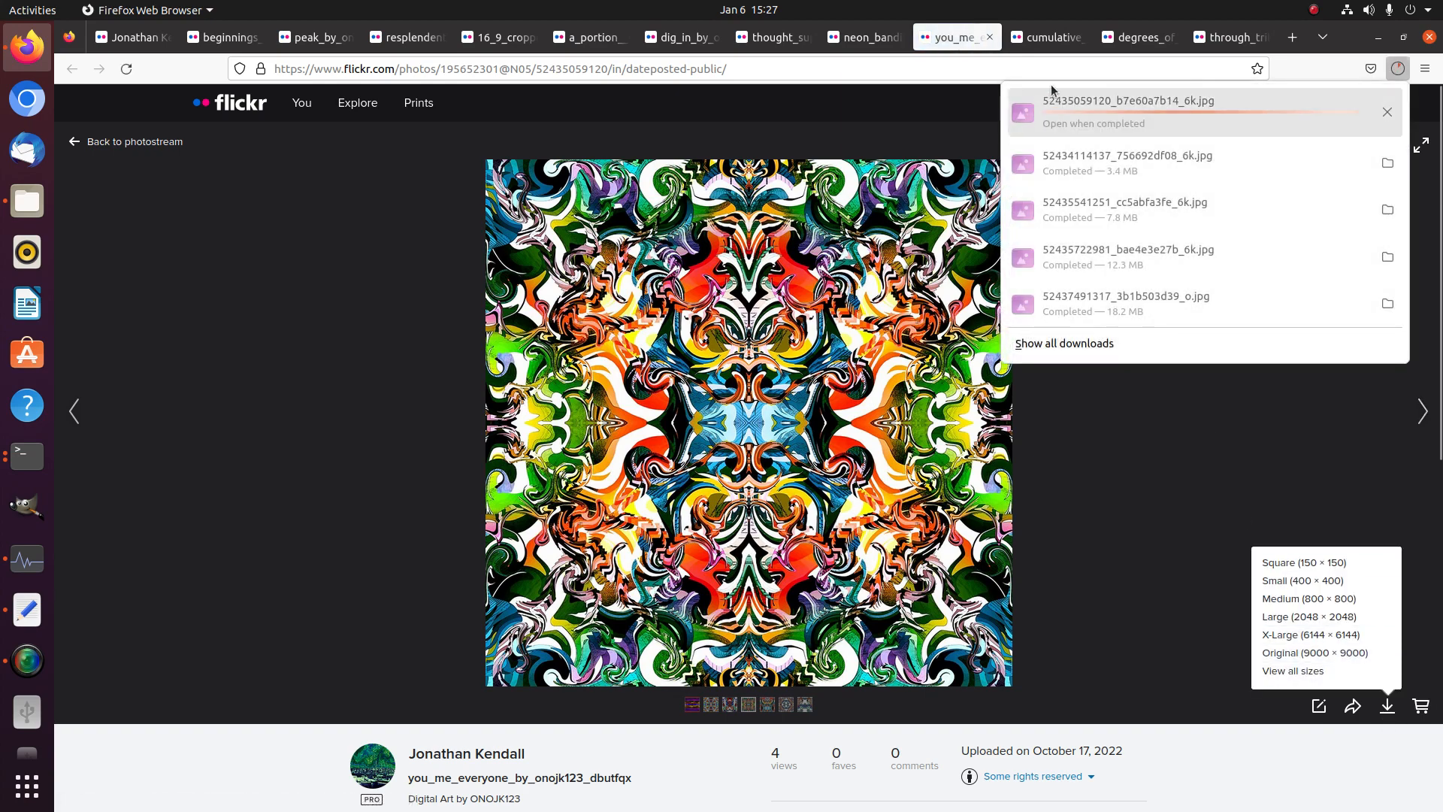
left_click(1048, 38)
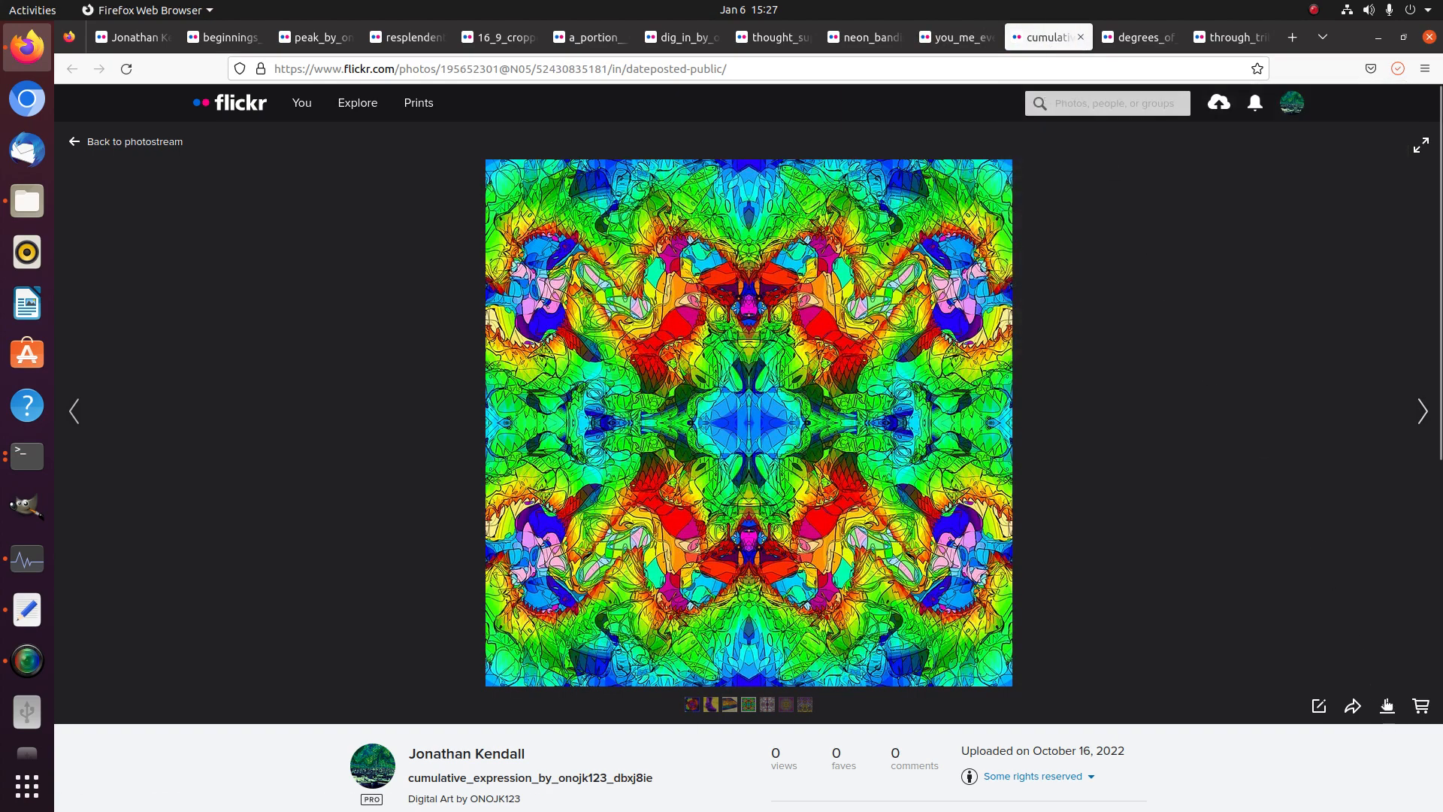
left_click(1387, 705)
left_click(1322, 635)
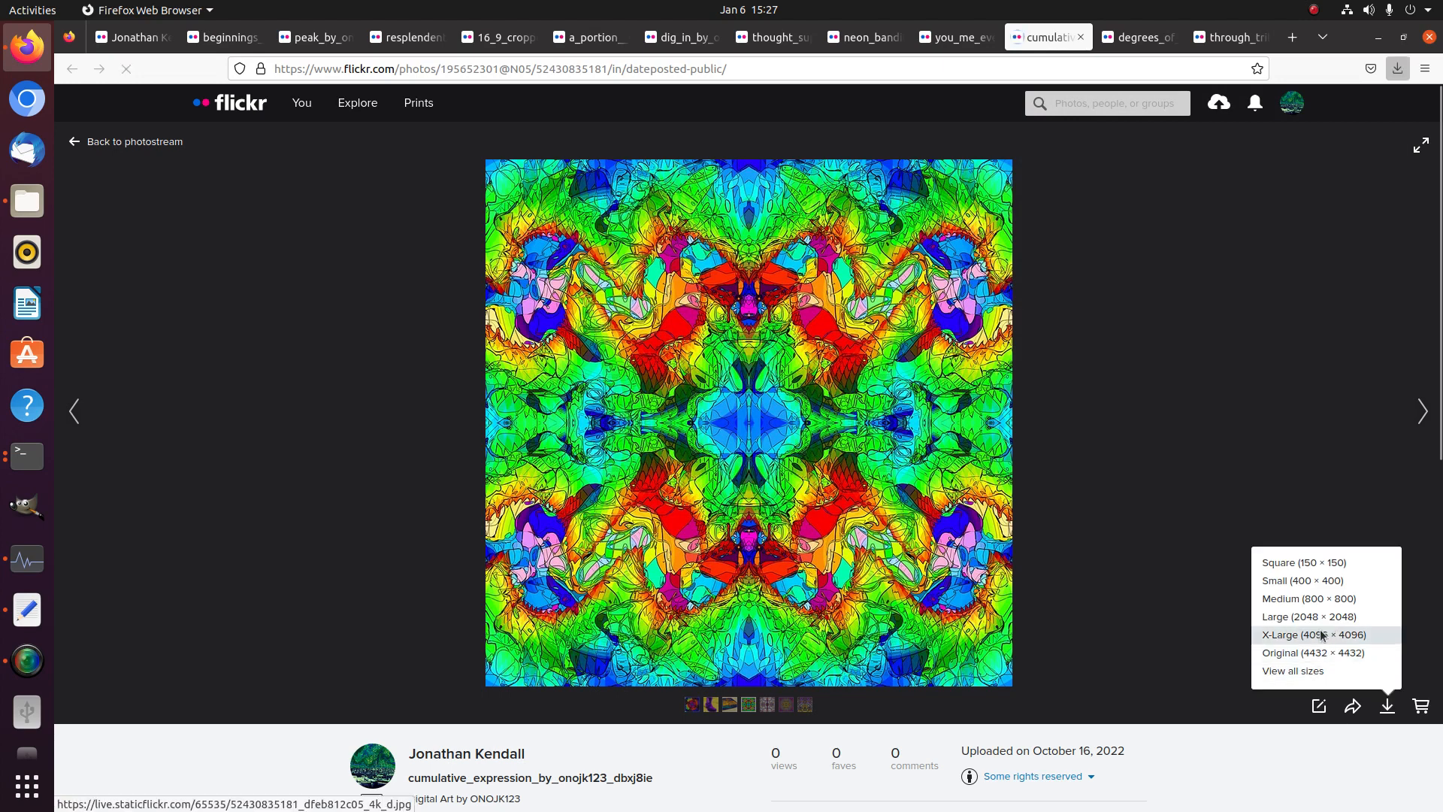
Download the "degrees_of_color" and "through_tribulation" images in X-Large size, and close the browser window
left_click(1139, 37)
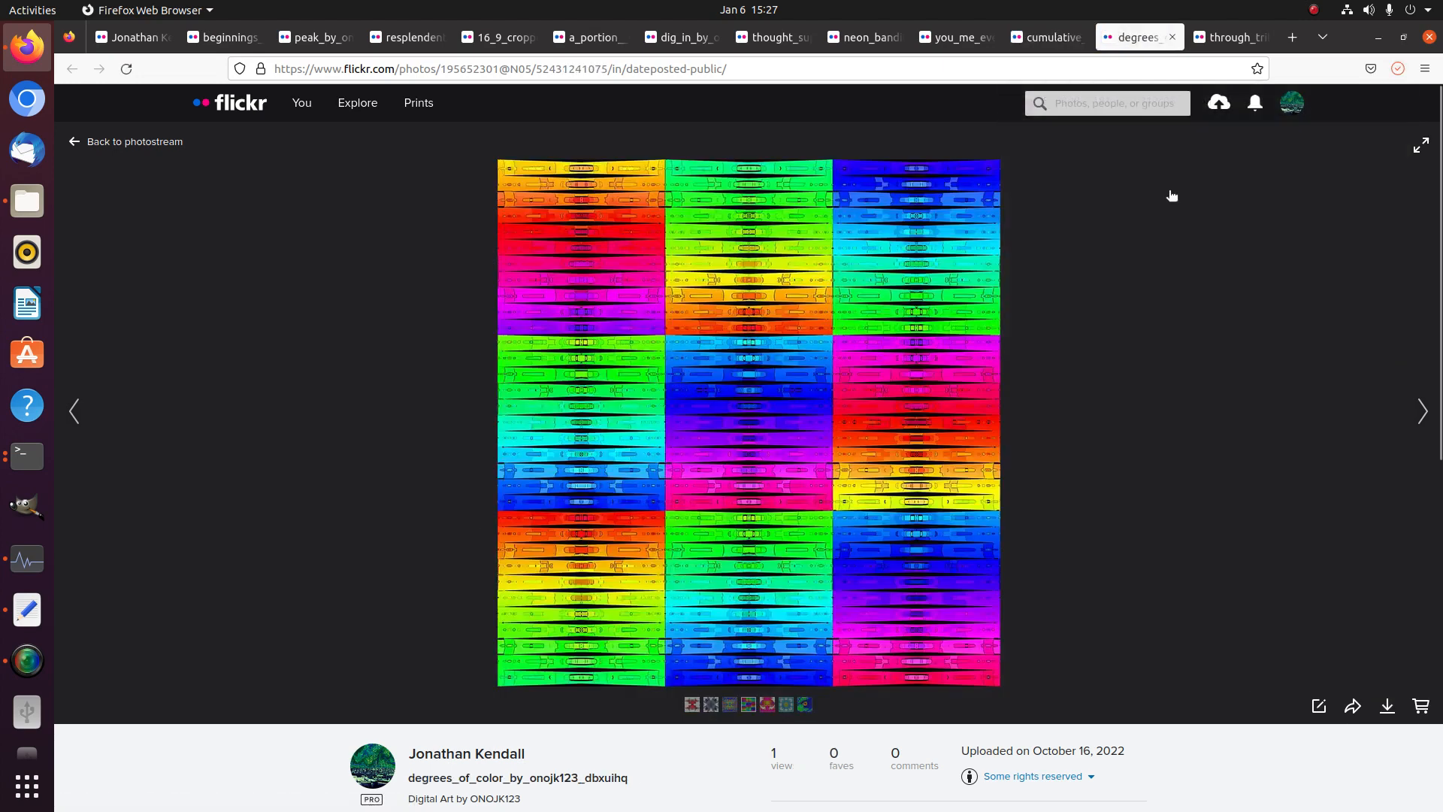
left_click(1387, 705)
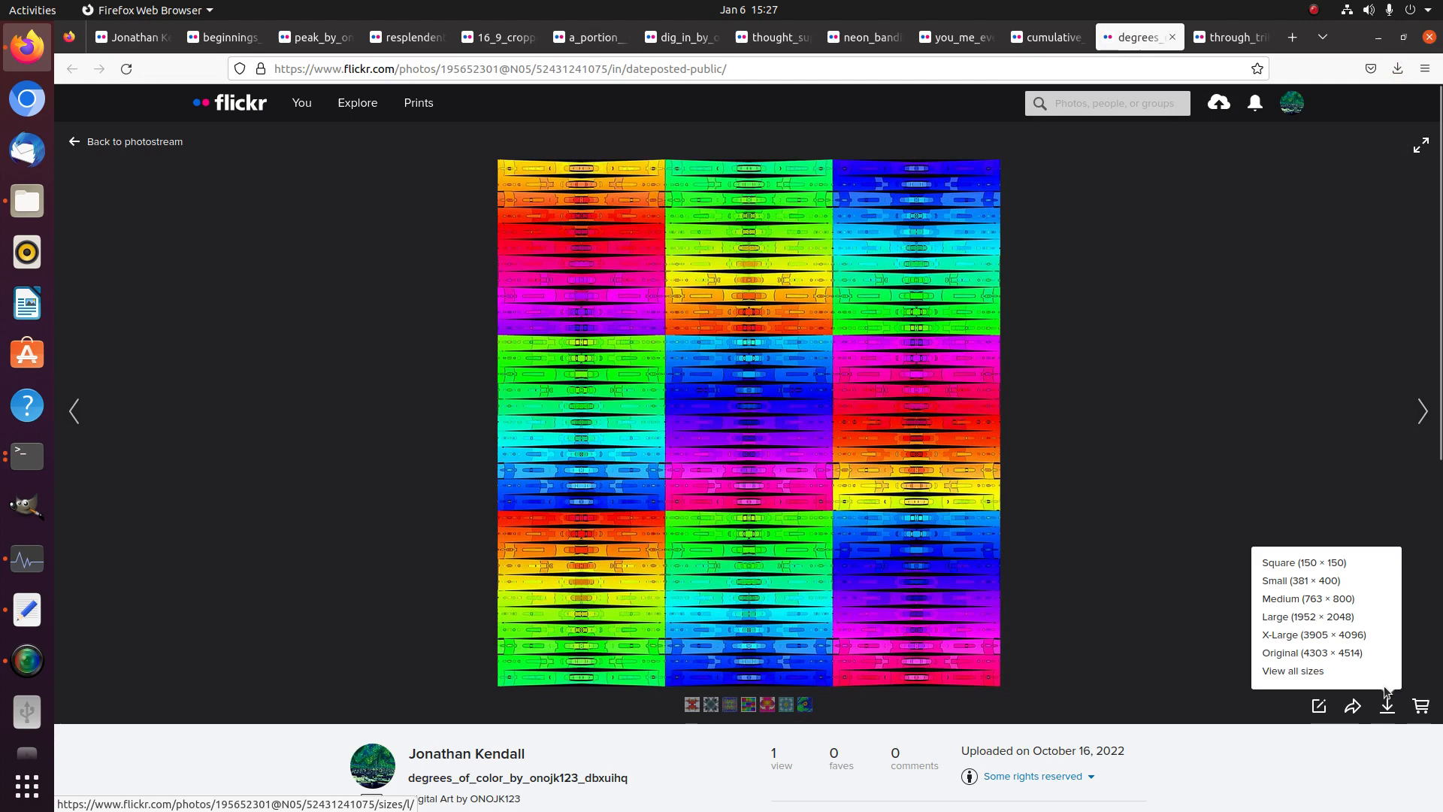
left_click(1335, 638)
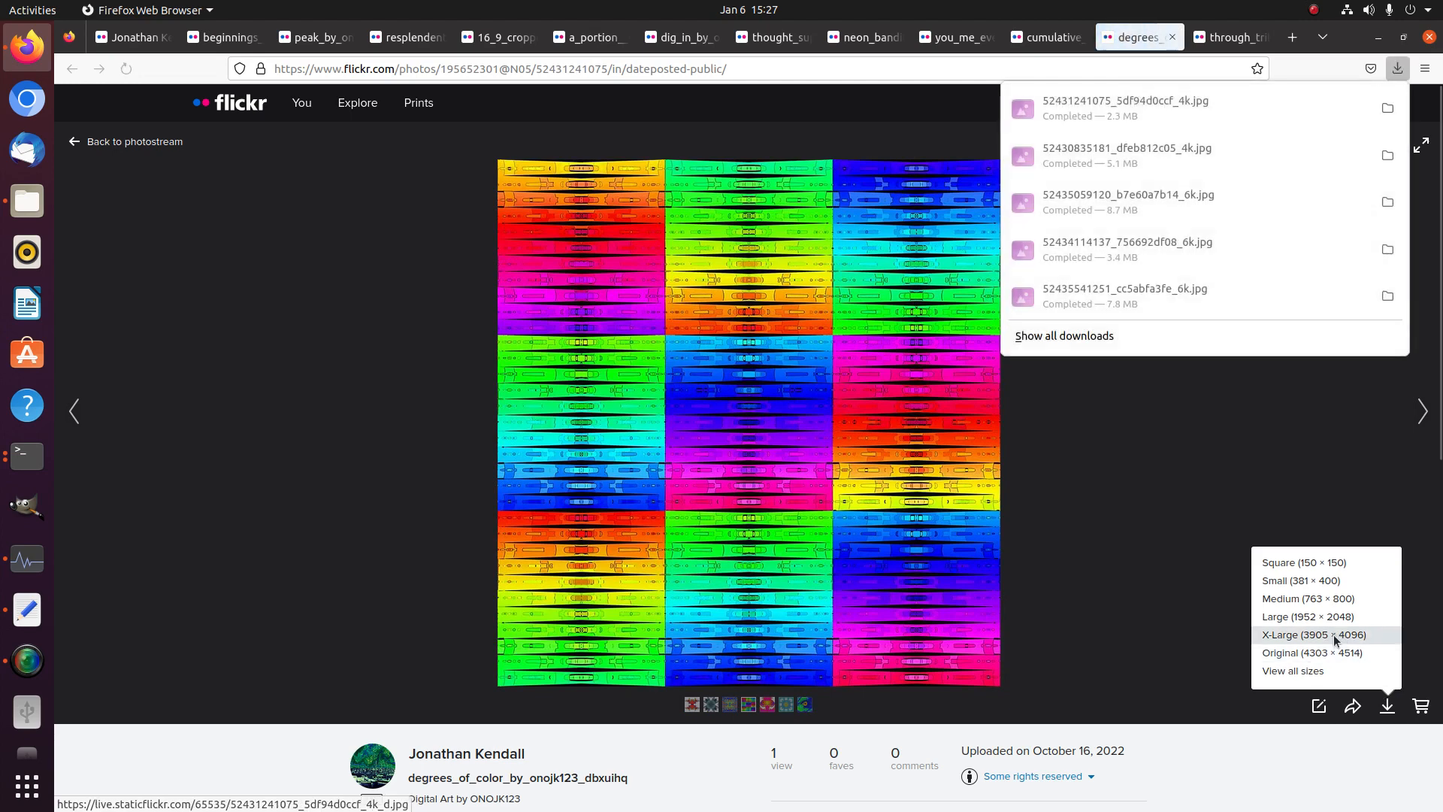
left_click(1212, 44)
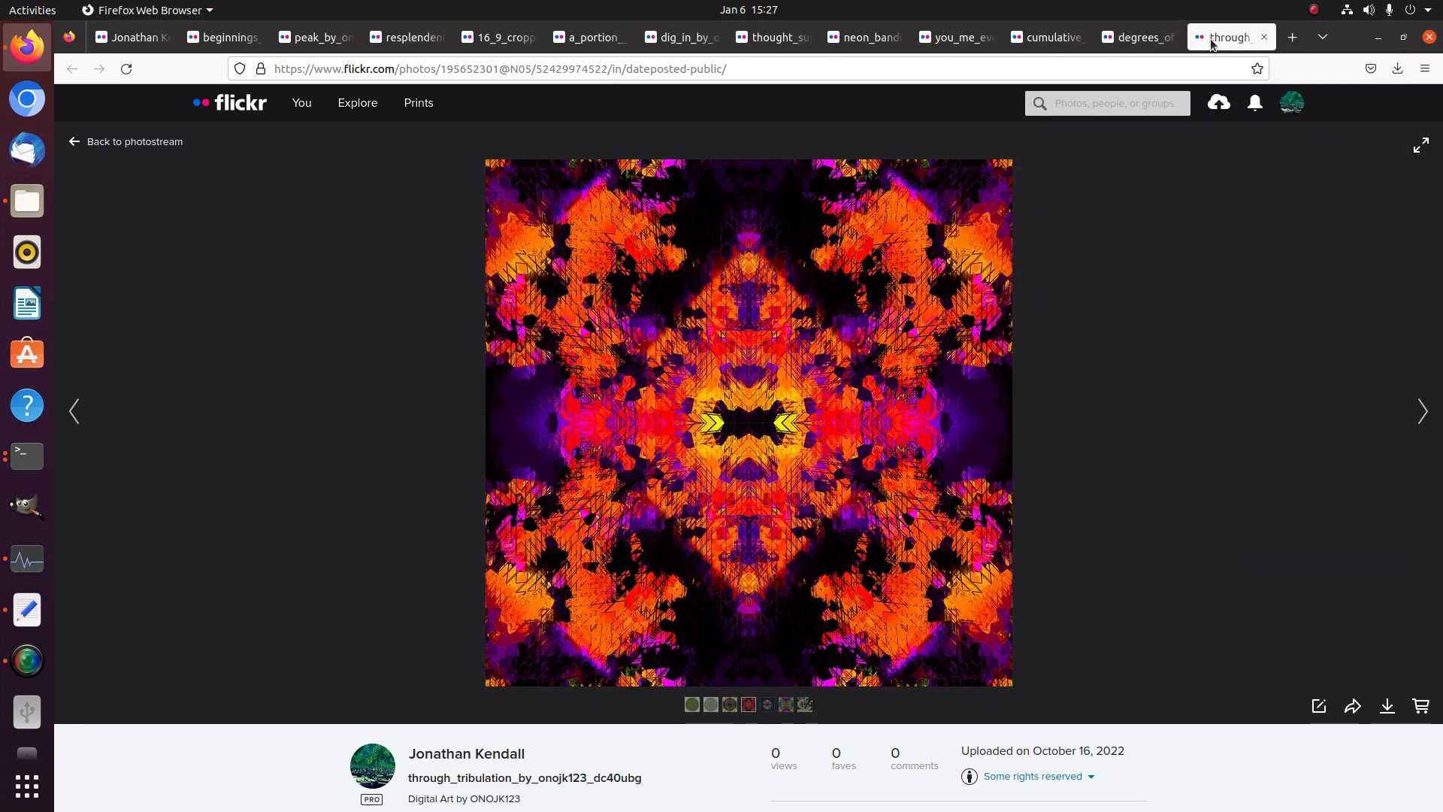
left_click(1388, 708)
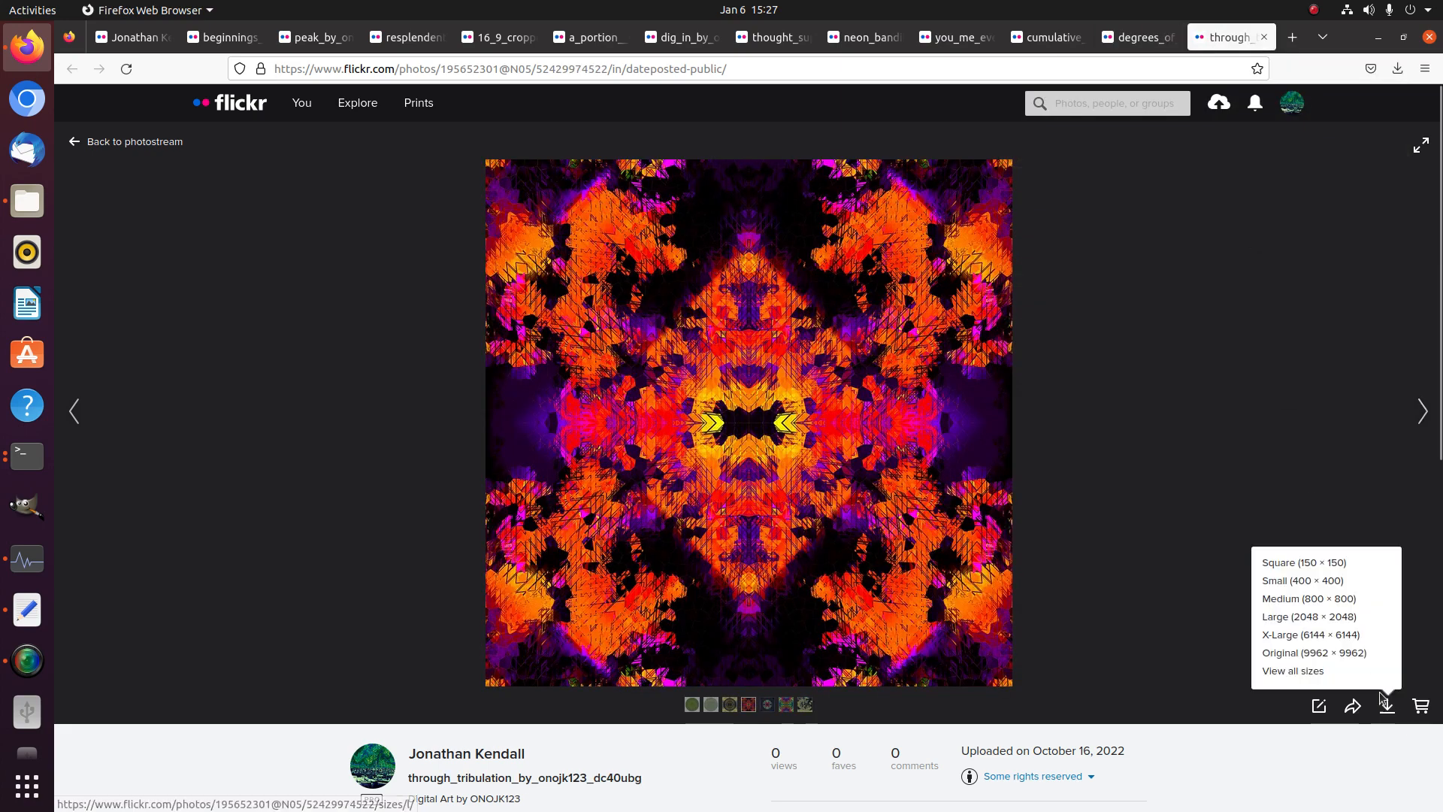
left_click(1337, 635)
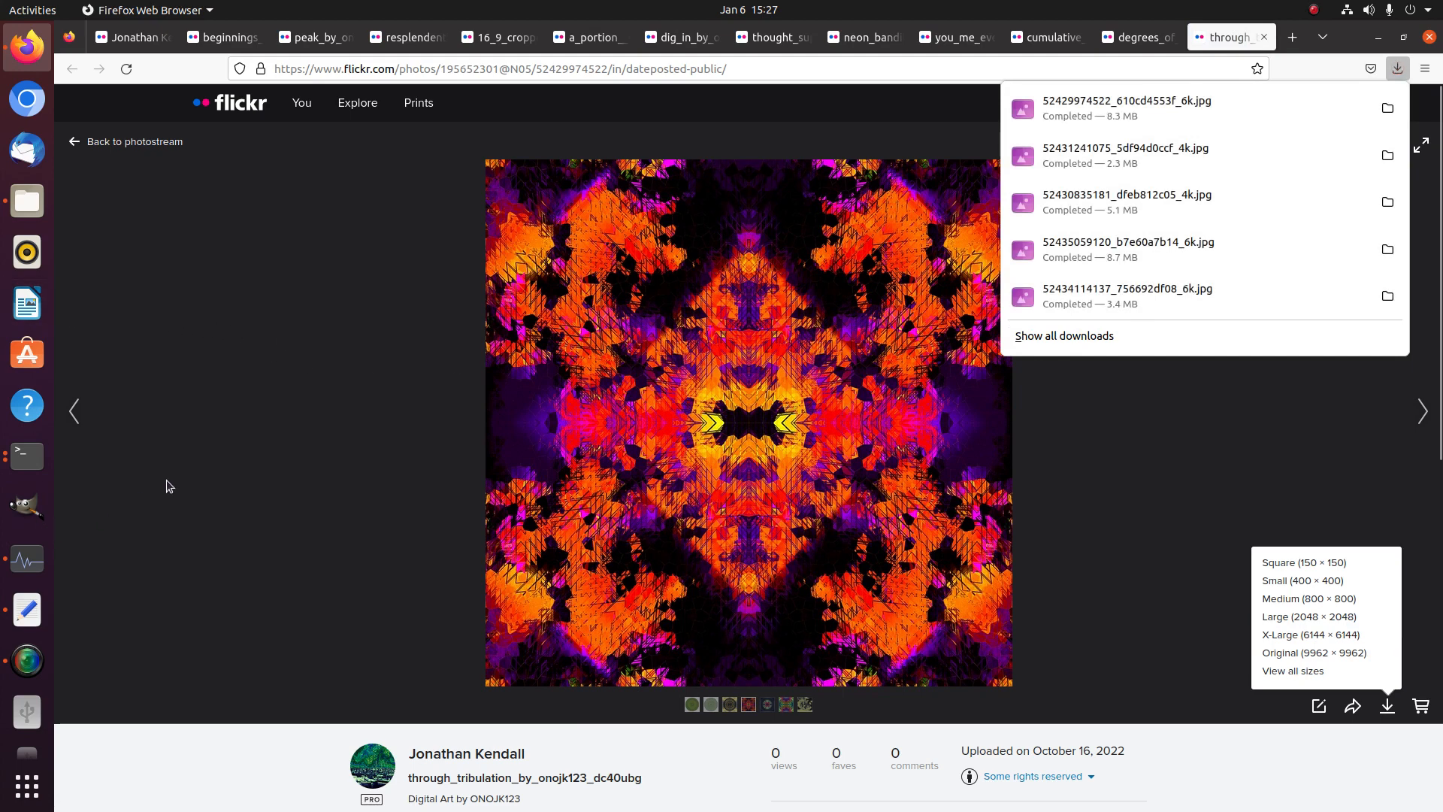
left_click(1430, 37)
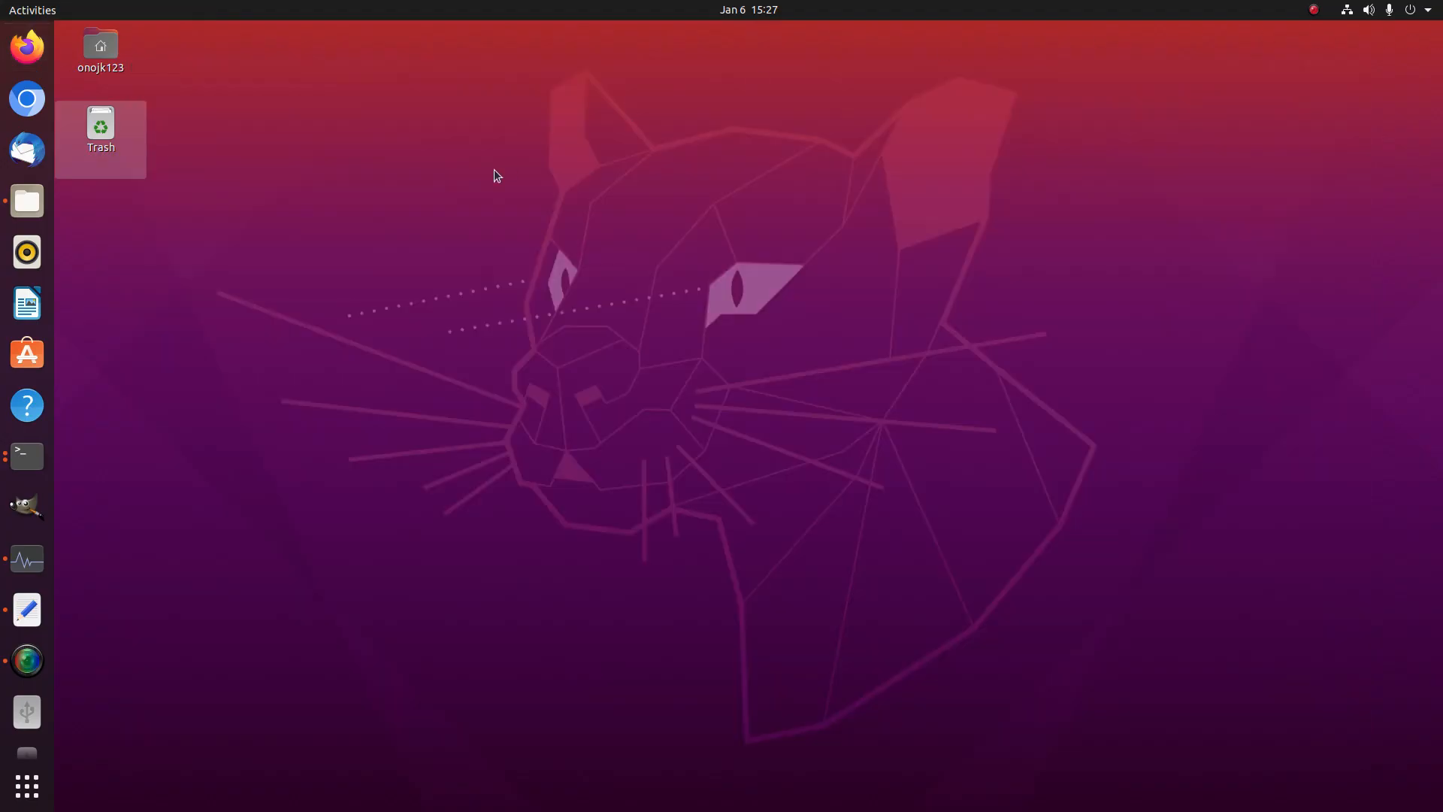
Switch to GIMP and start creating a new image
left_click(27, 505)
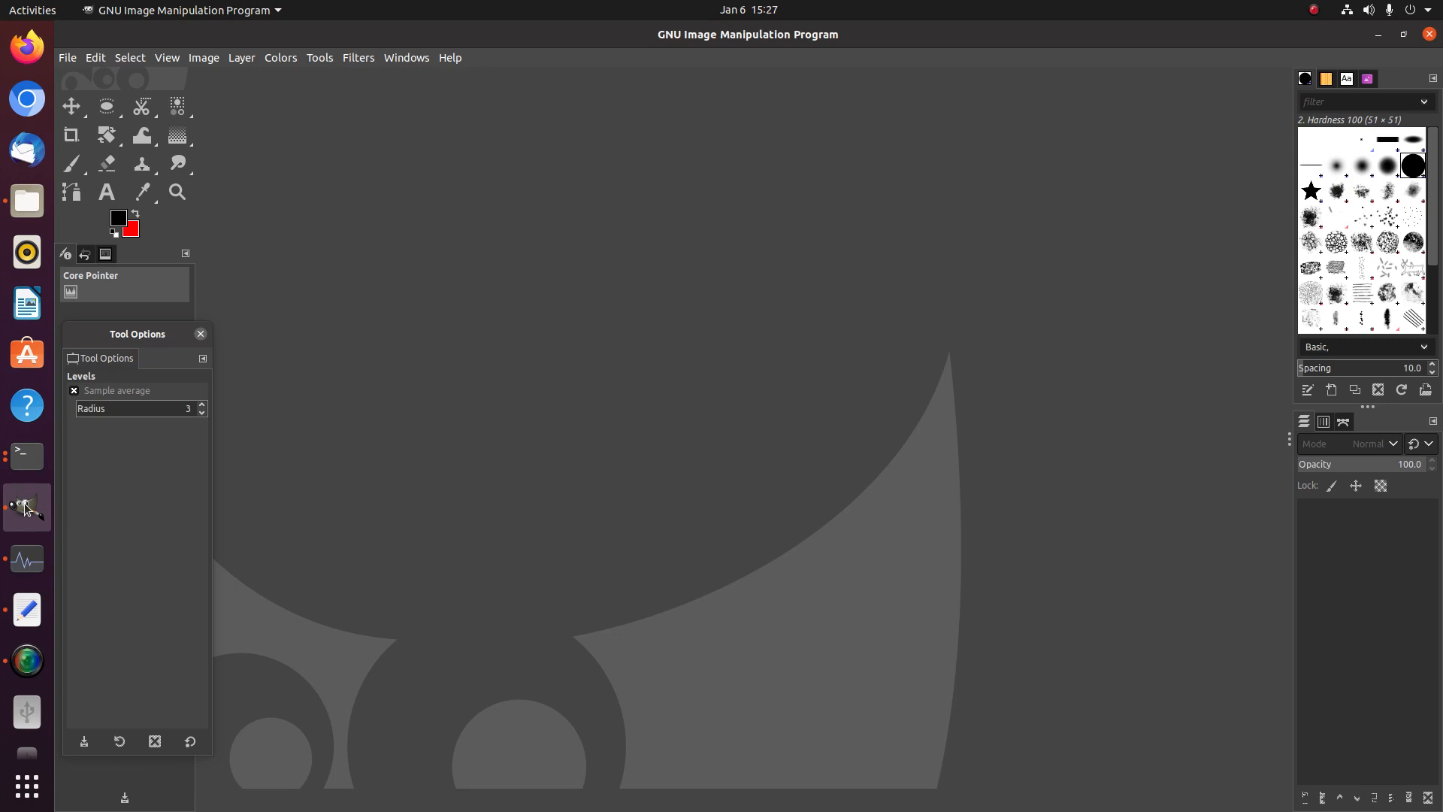
left_click(68, 59)
left_click(88, 77)
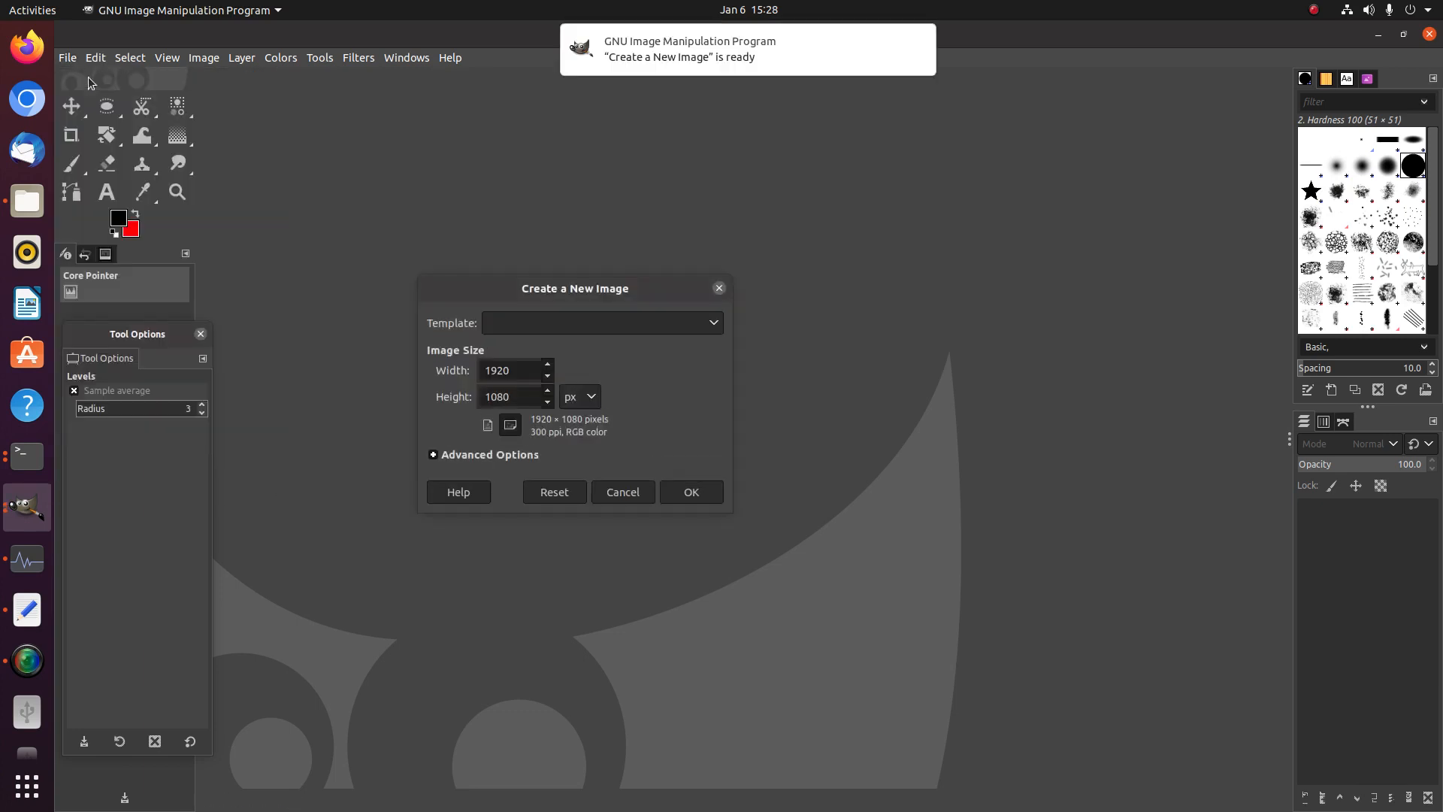
Switch to Firefox, search for "4k is what resolution and width and height png" and copy the 4K pixel height 2160 from the results
left_click(22, 48)
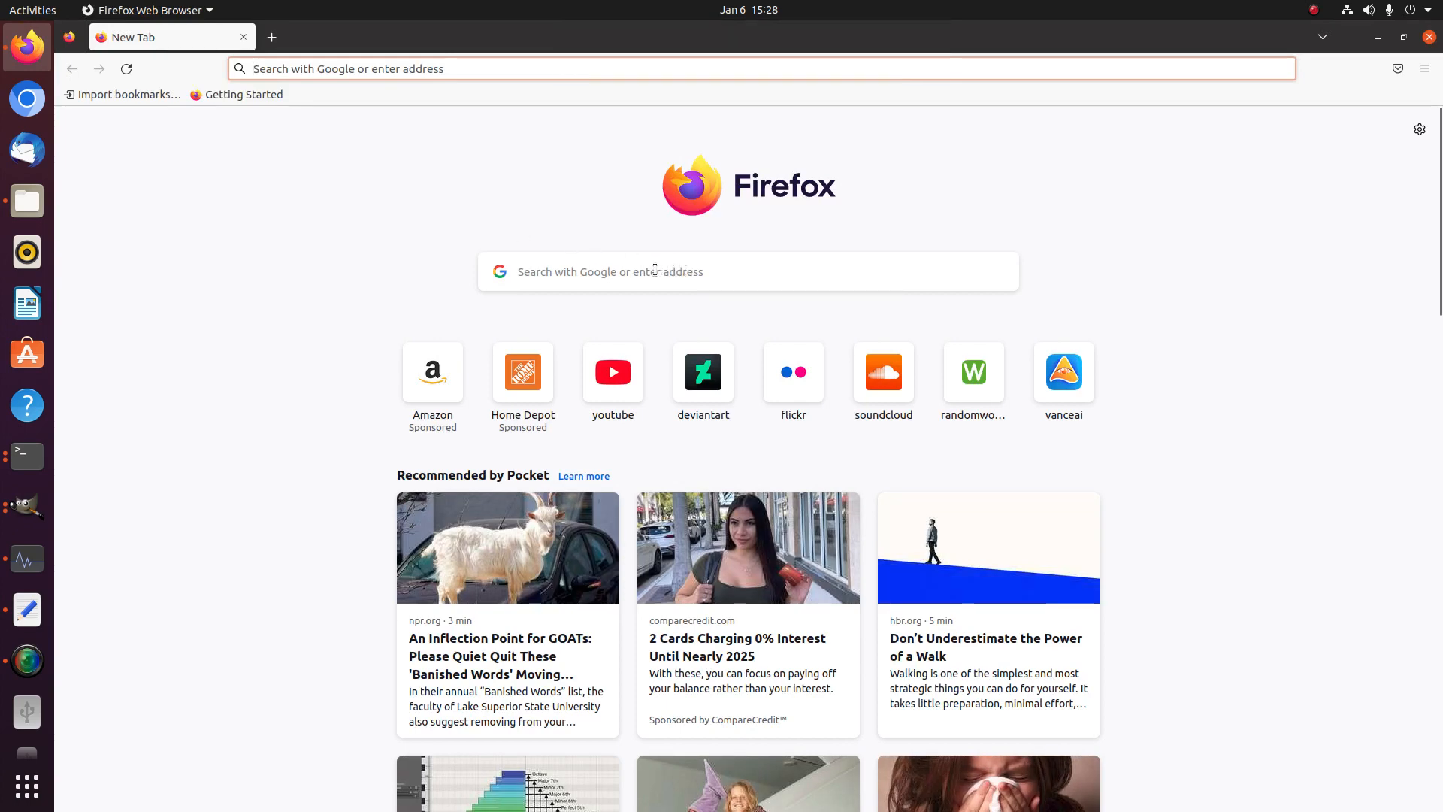
left_click(615, 270)
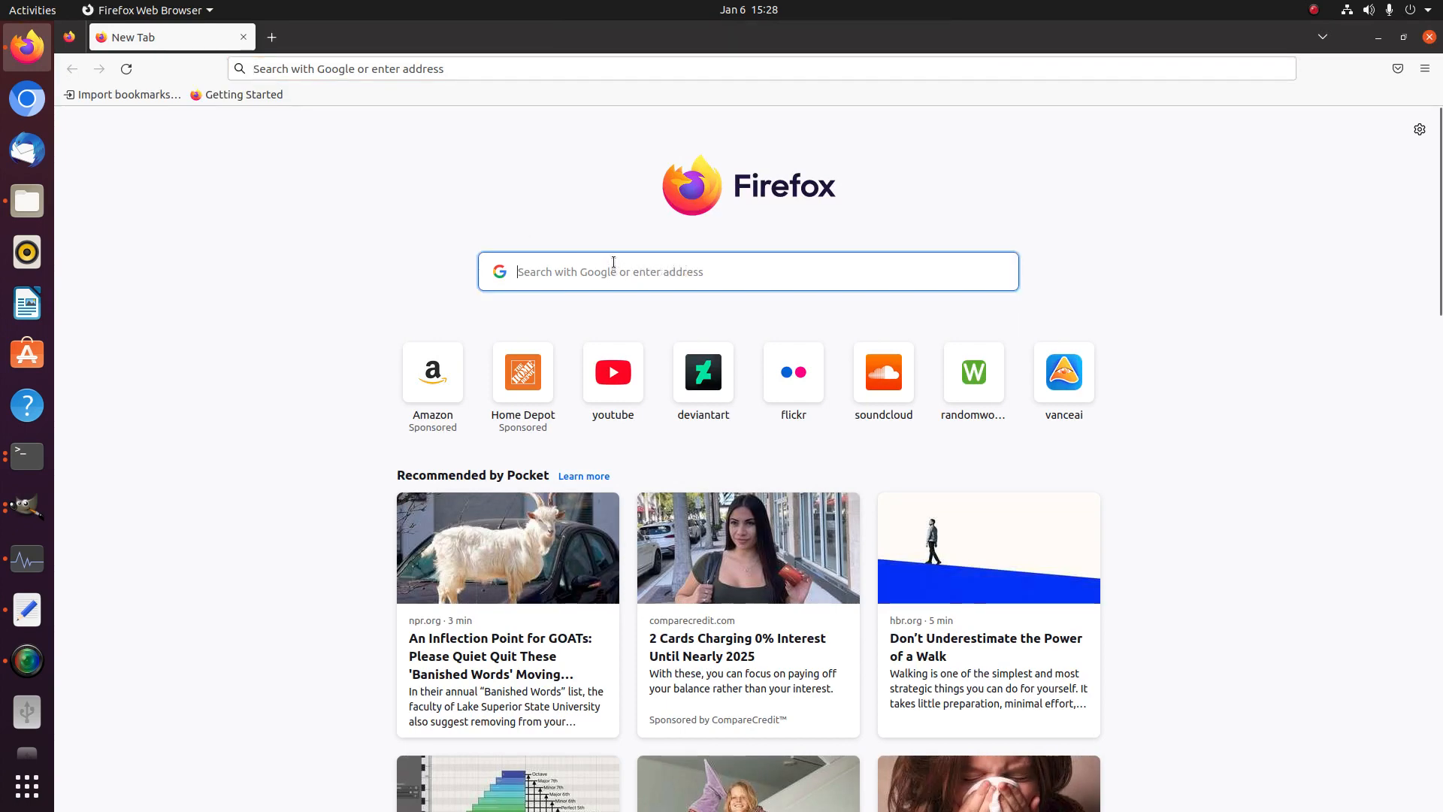
type("4k")
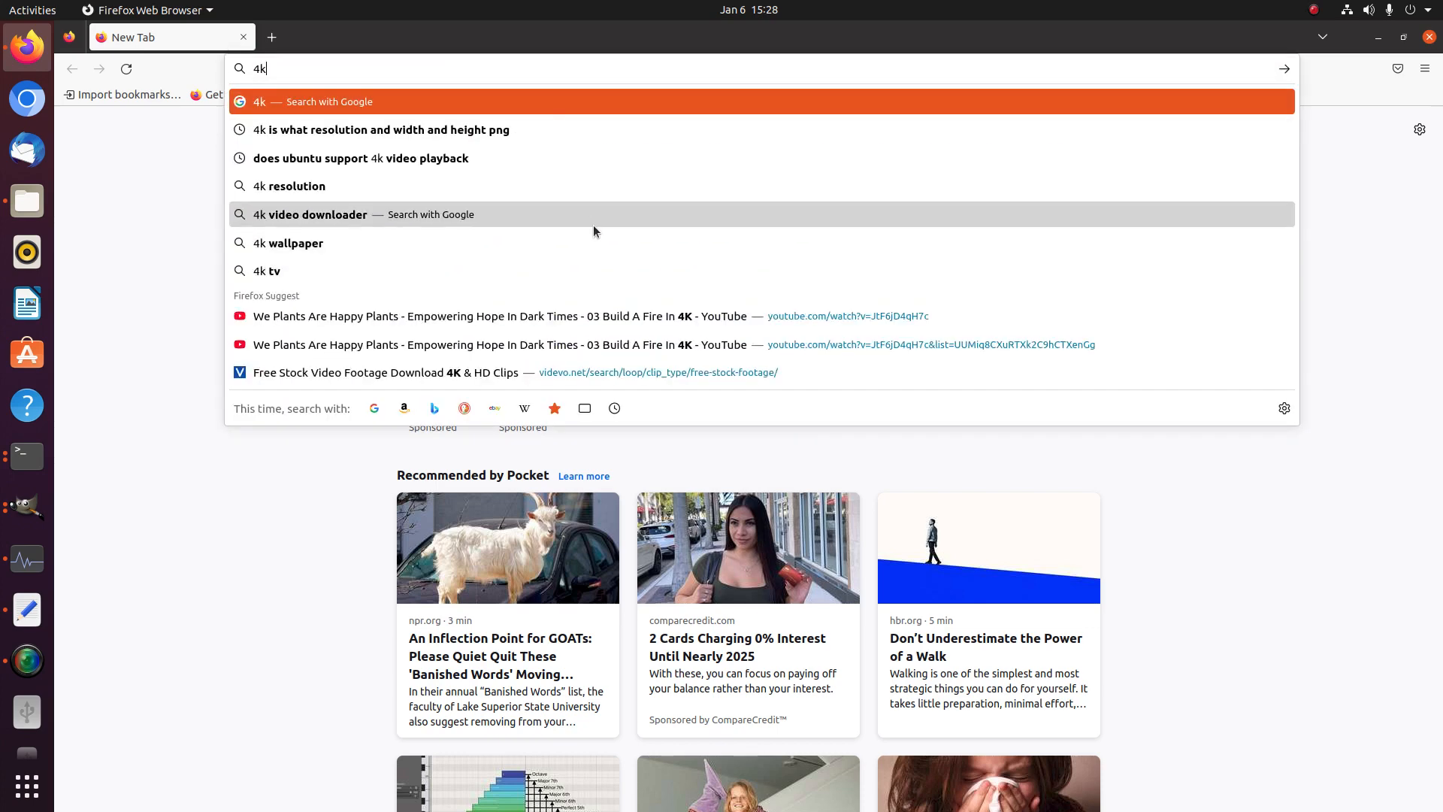
left_click(552, 131)
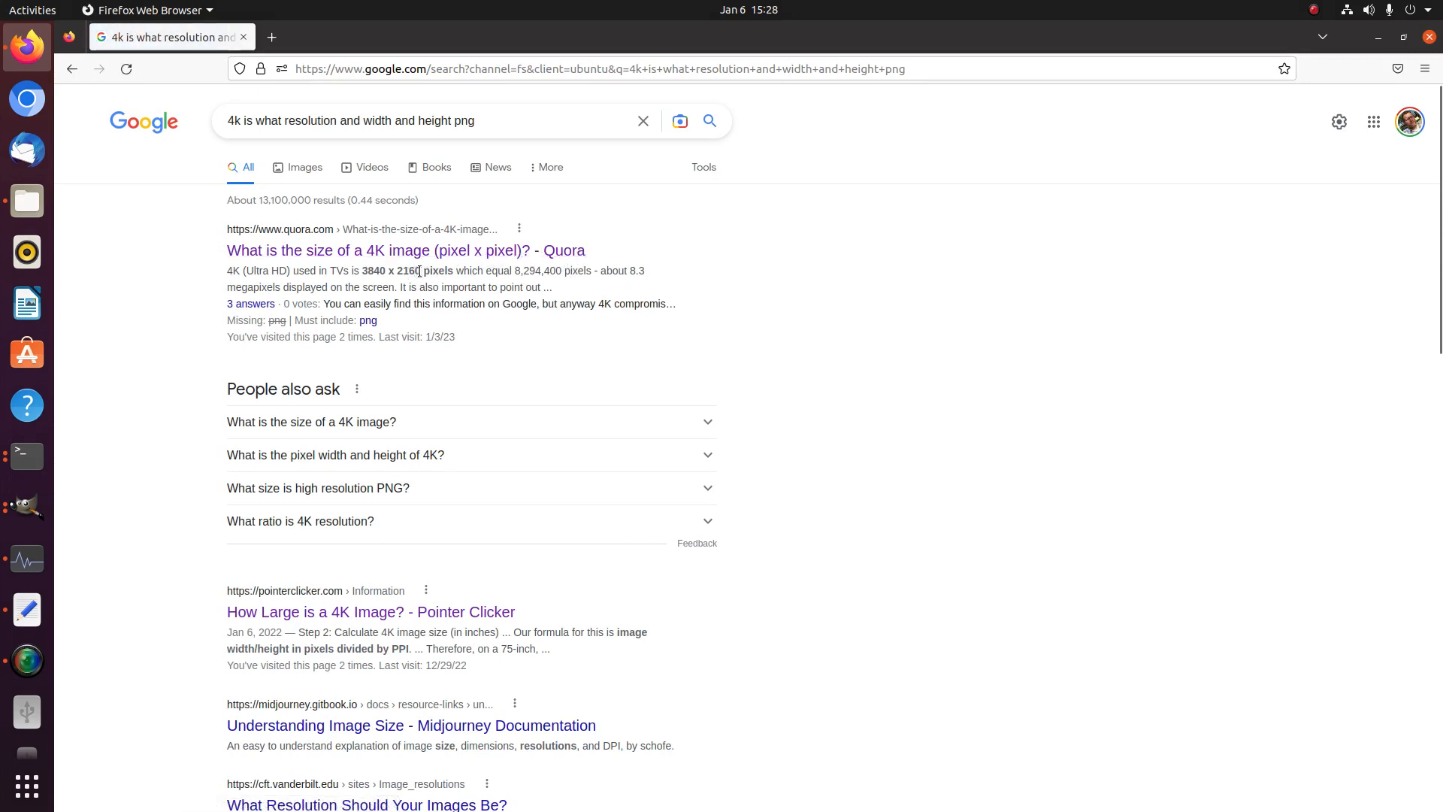
left_click_drag(420, 271, 398, 271)
right_click(411, 272)
left_click(421, 278)
Return to GIMP and set both the width and height of the new image to 2160 px
left_click(40, 497)
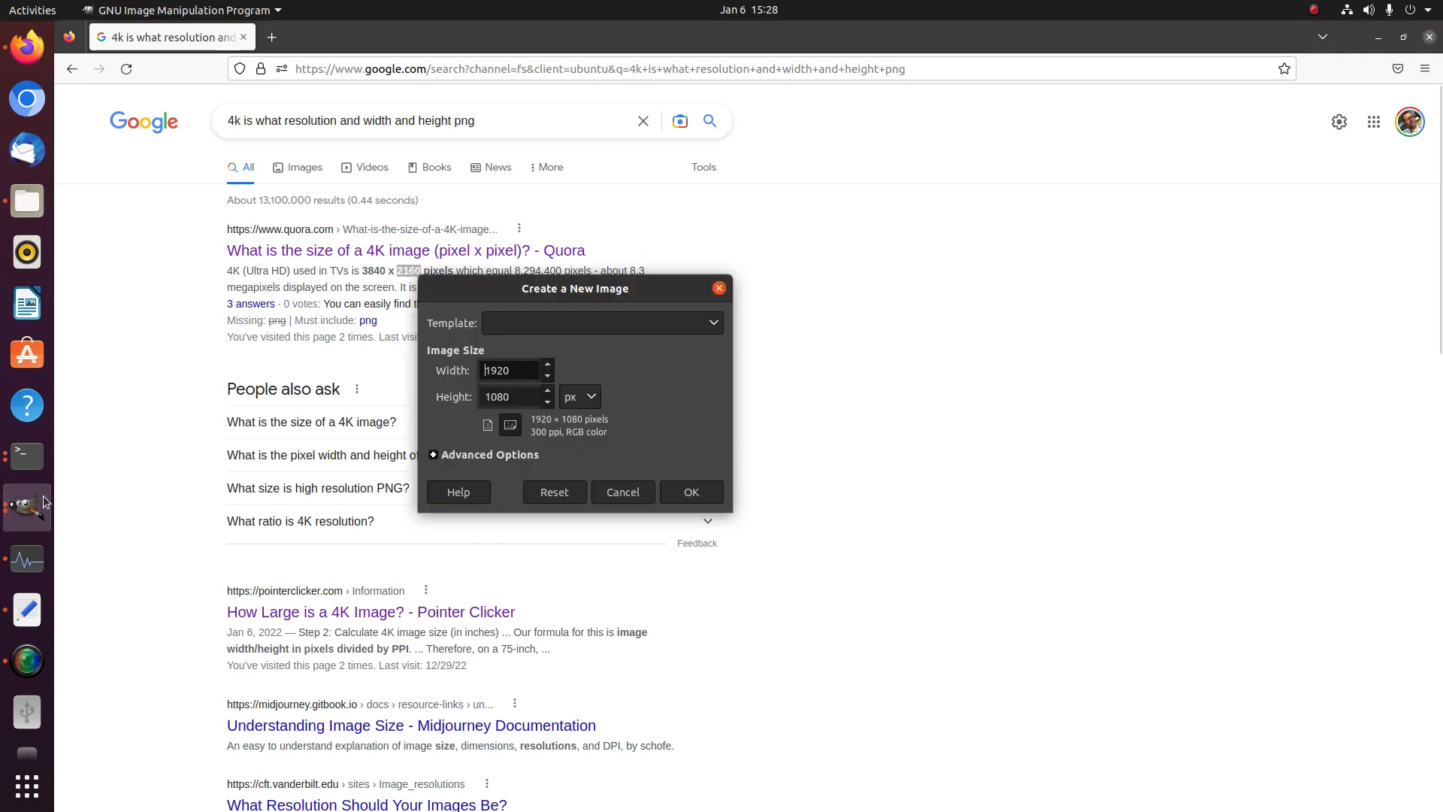
left_click_drag(512, 370, 462, 364)
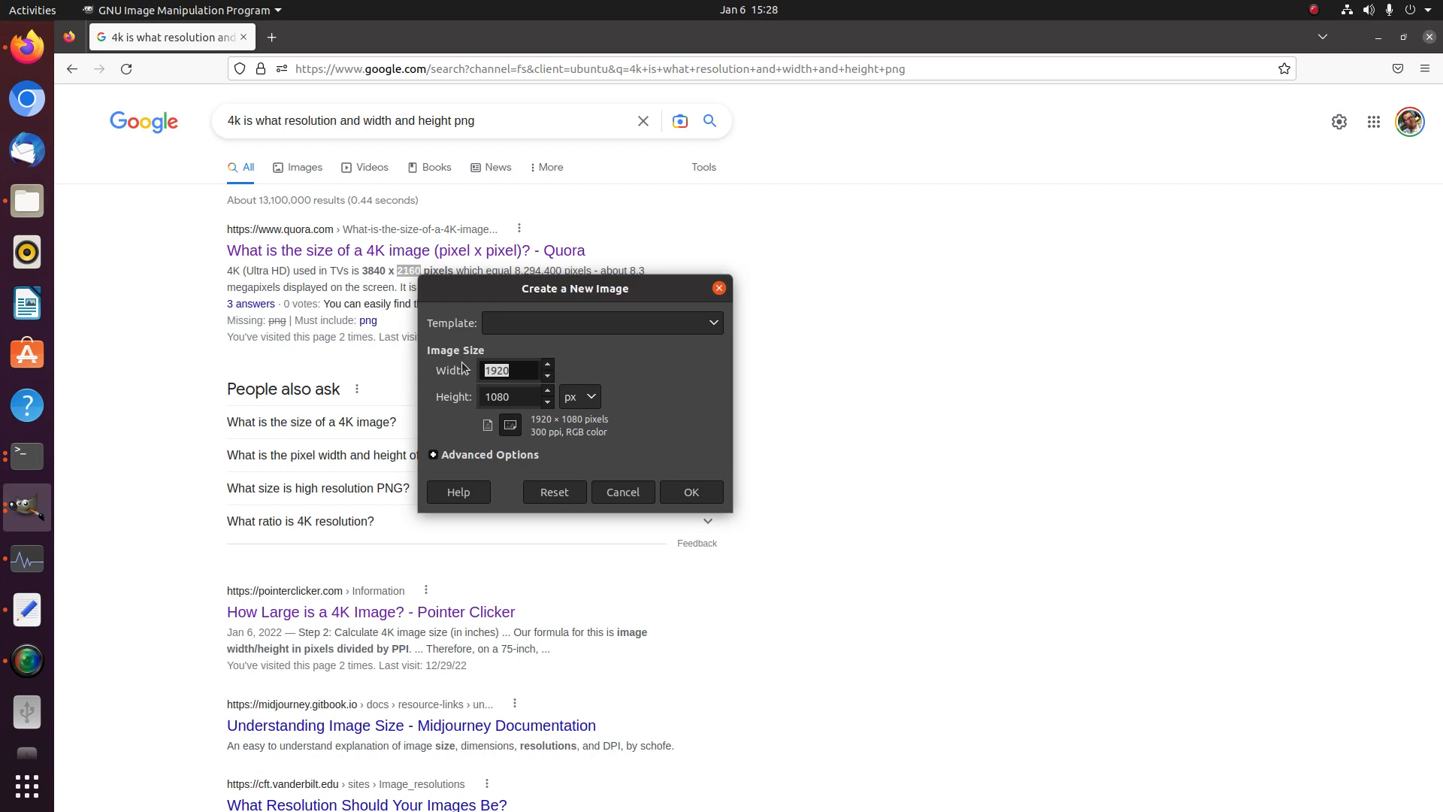
type("2160")
key("Tab")
type("2160")
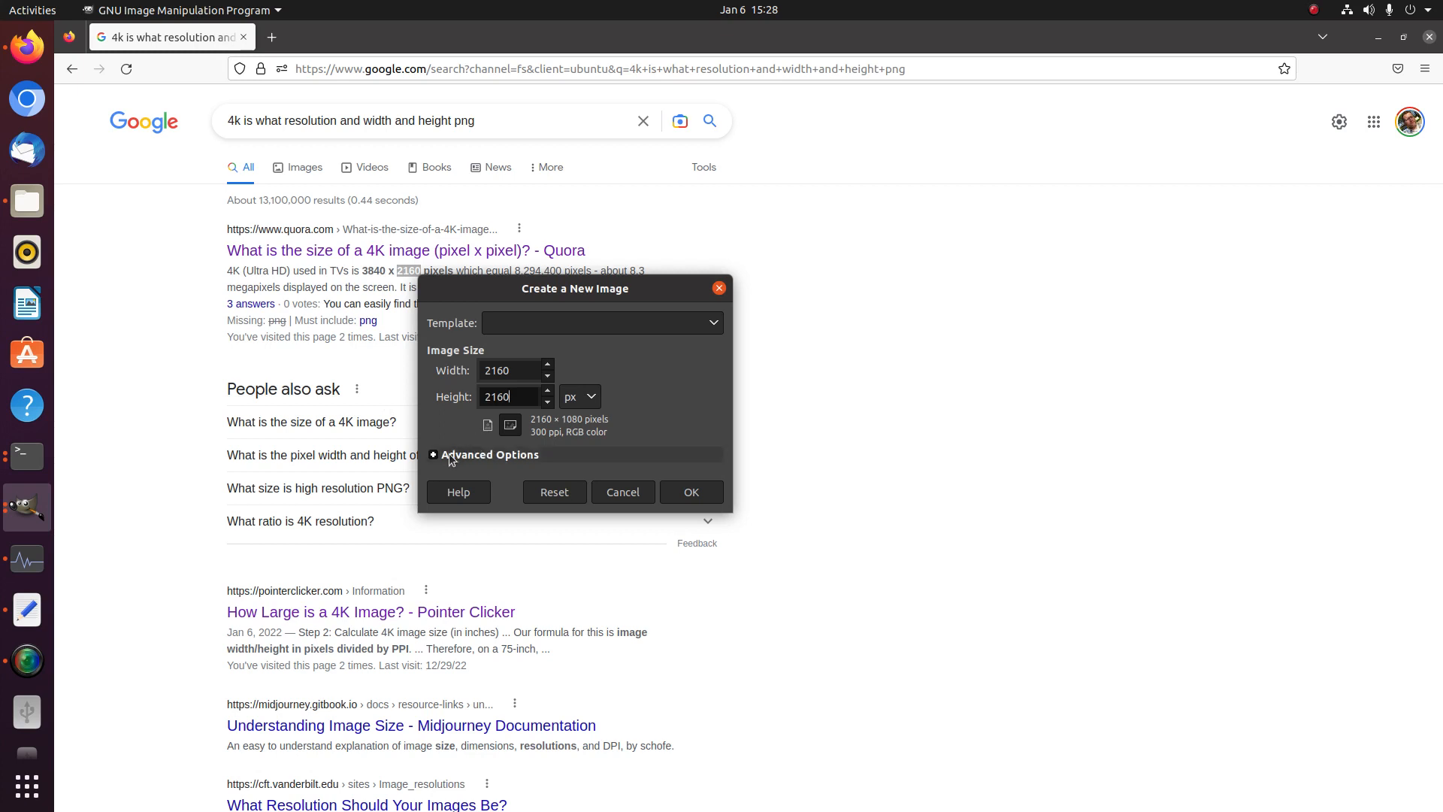
Set the X and Y resolution to 600 pixels/in in the advanced options and create the image
left_click(486, 453)
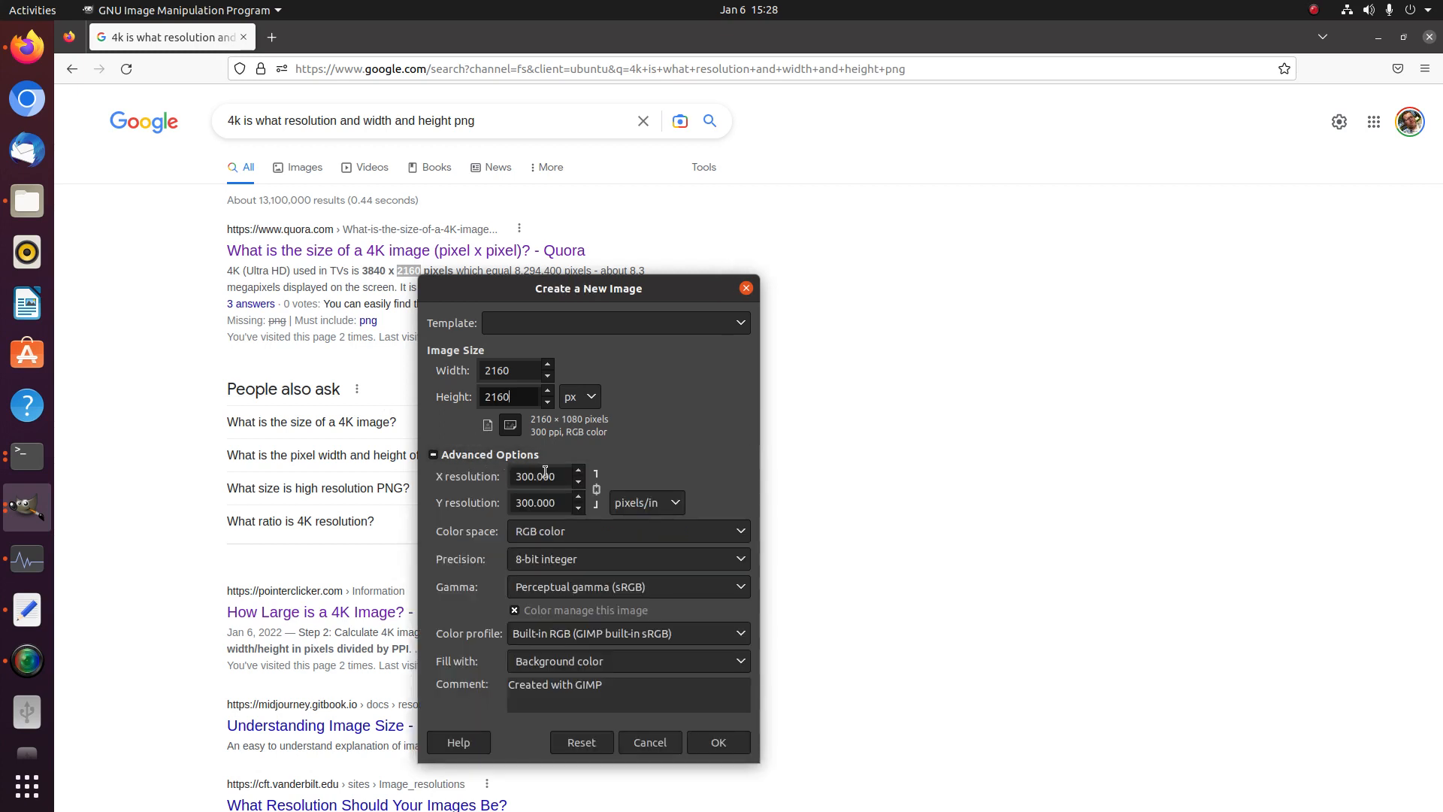
key("Tab")
type("600")
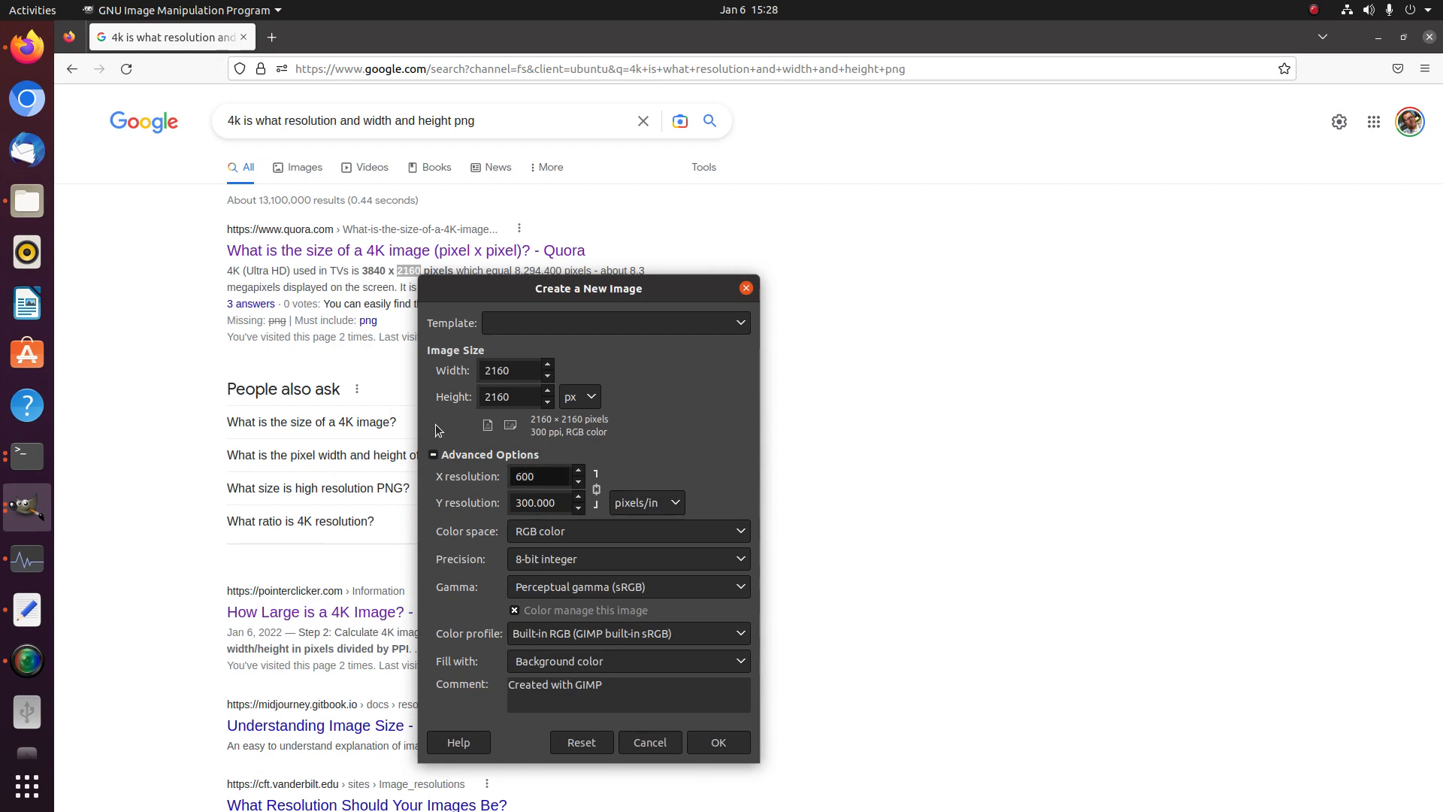
left_click(563, 501)
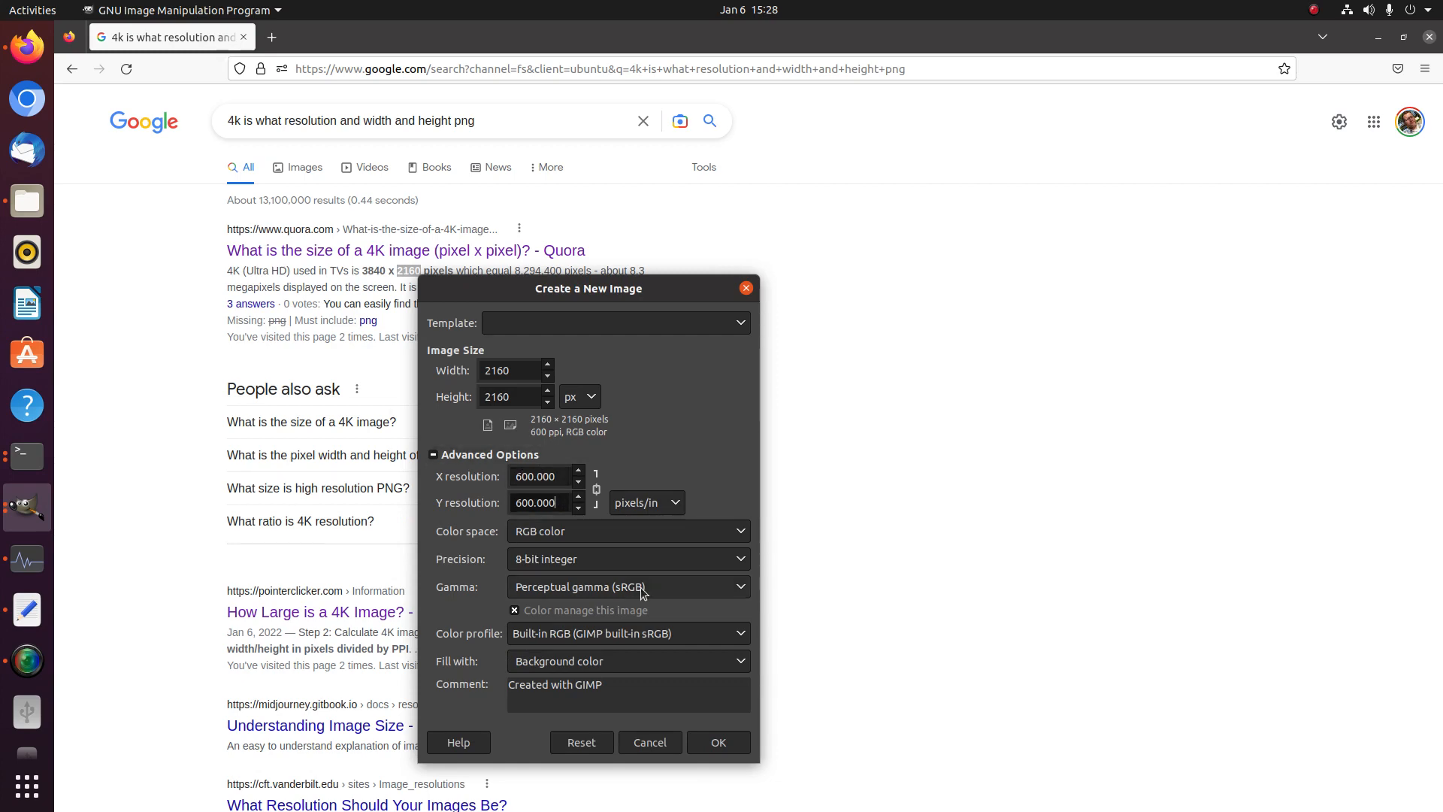
left_click(718, 742)
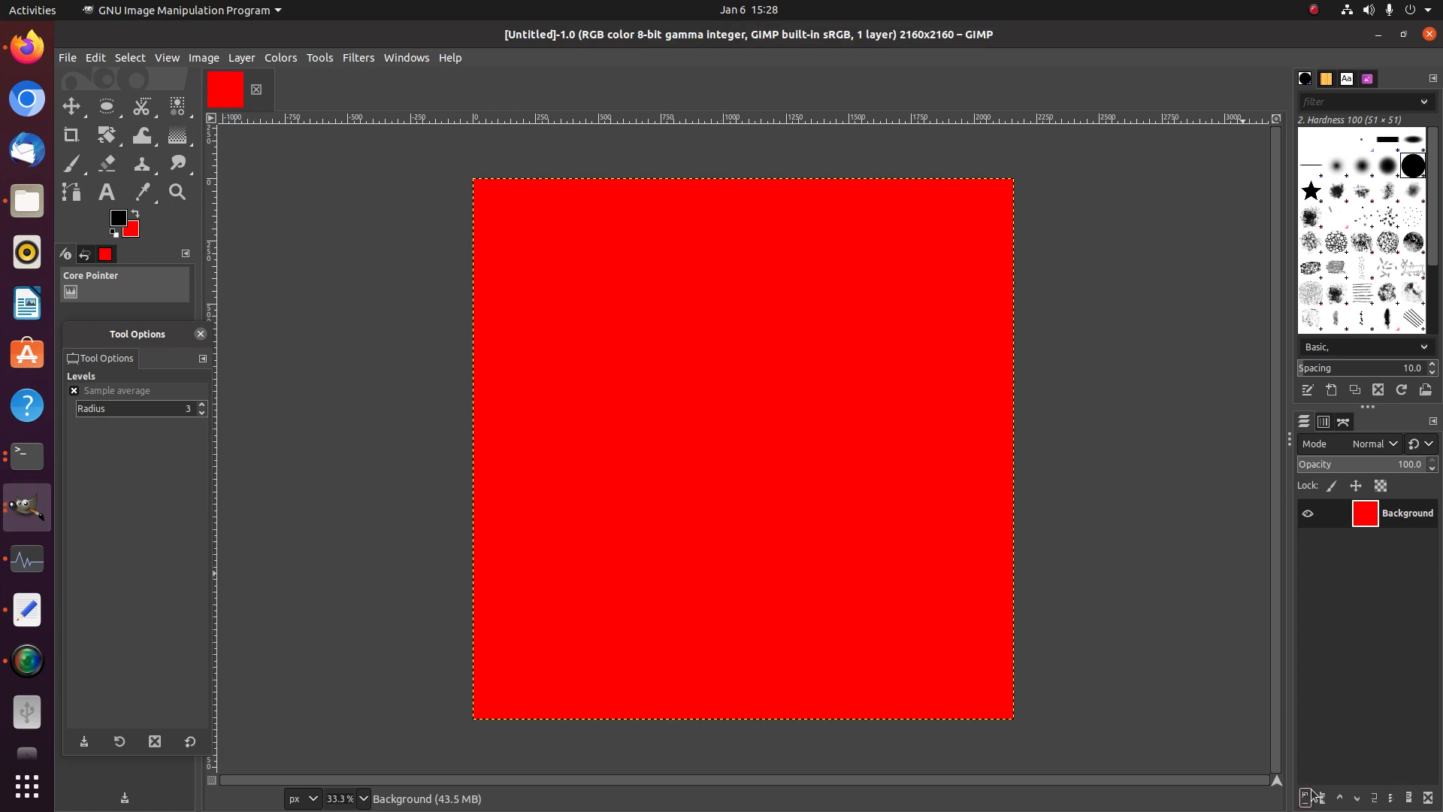
Add a new transparent layer to the image and delete the red Background layer
left_click(1304, 798)
left_click(1402, 795)
right_click(1383, 536)
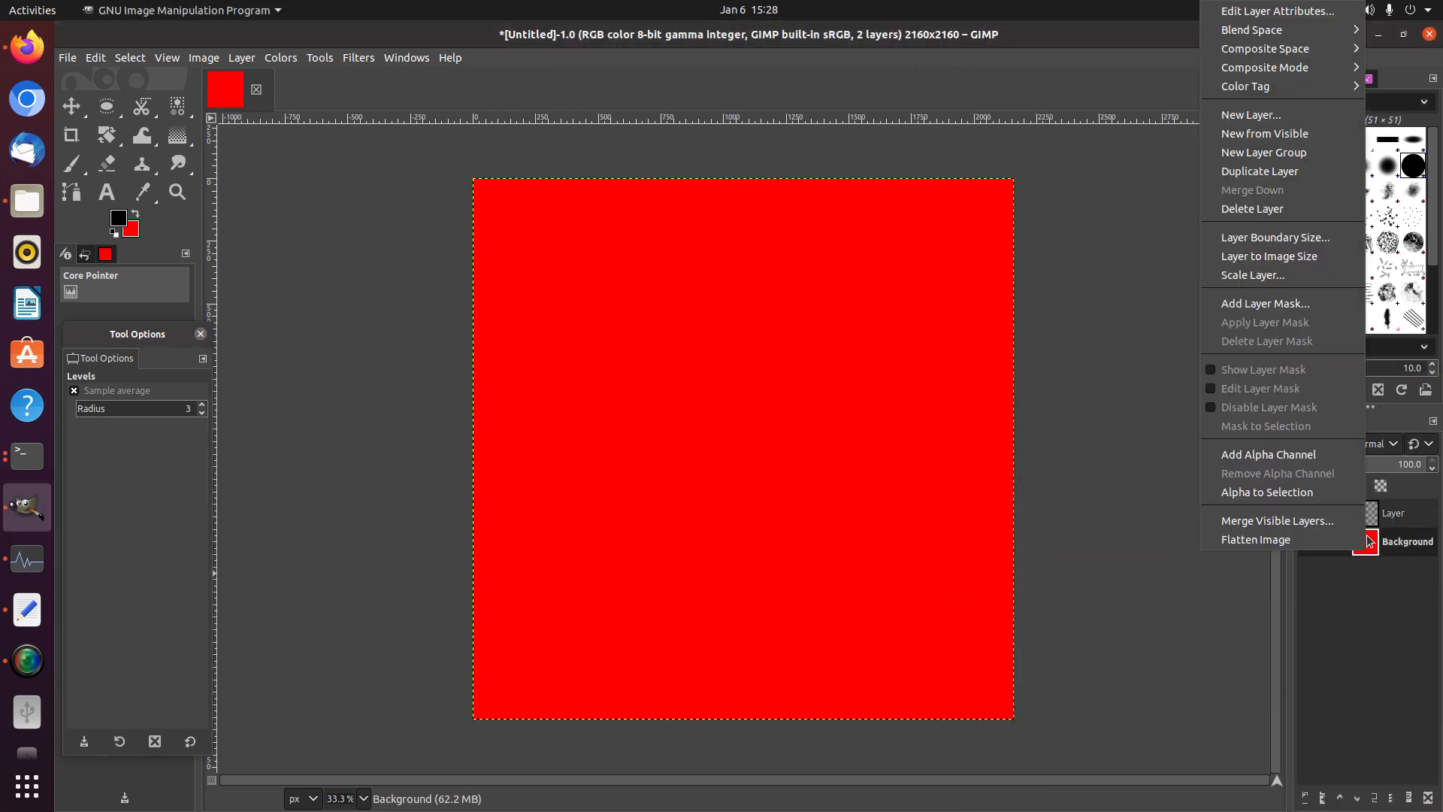
left_click(1283, 214)
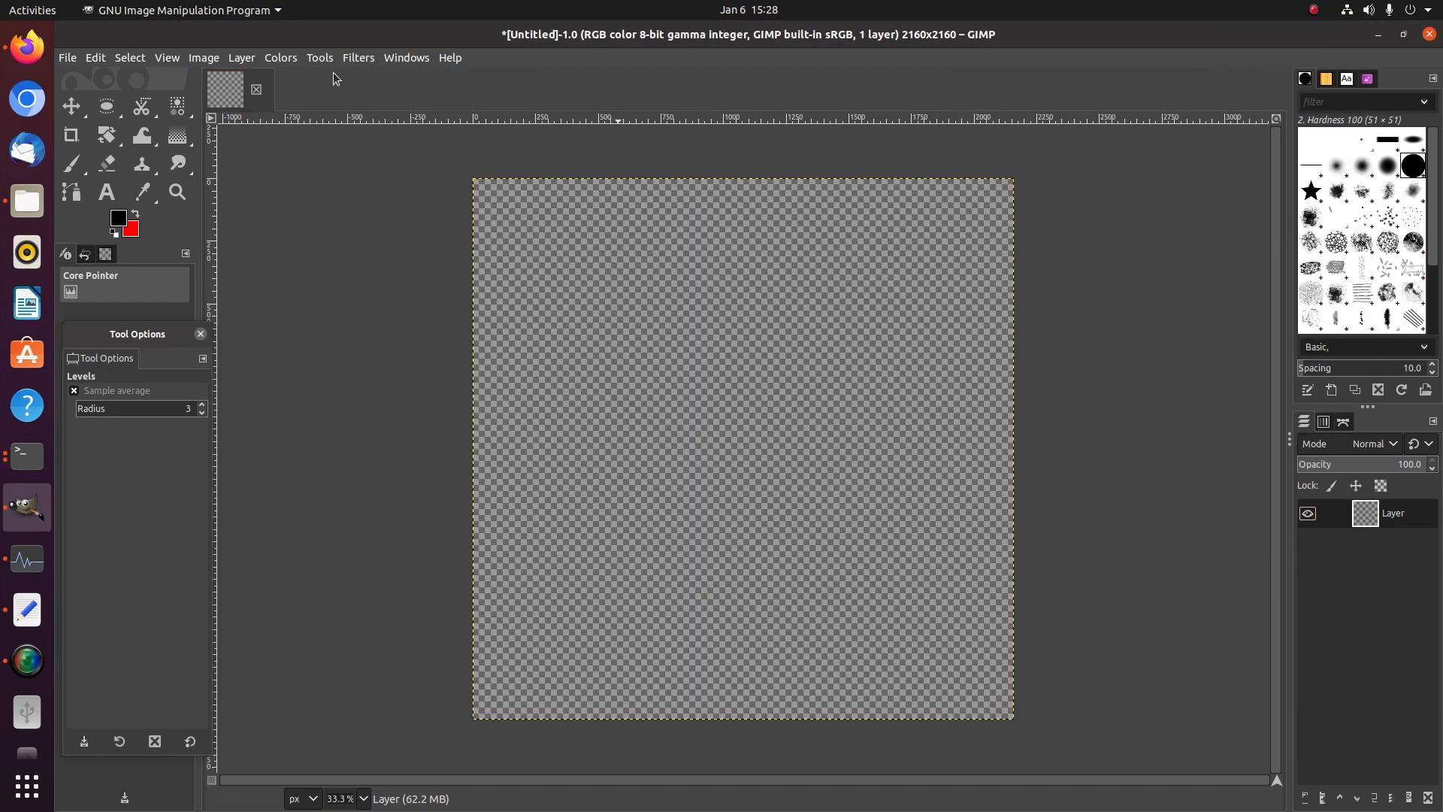
Save the image in the Pictures folder as "Untitledhgdfghrtghrd.xcf"
left_click(69, 58)
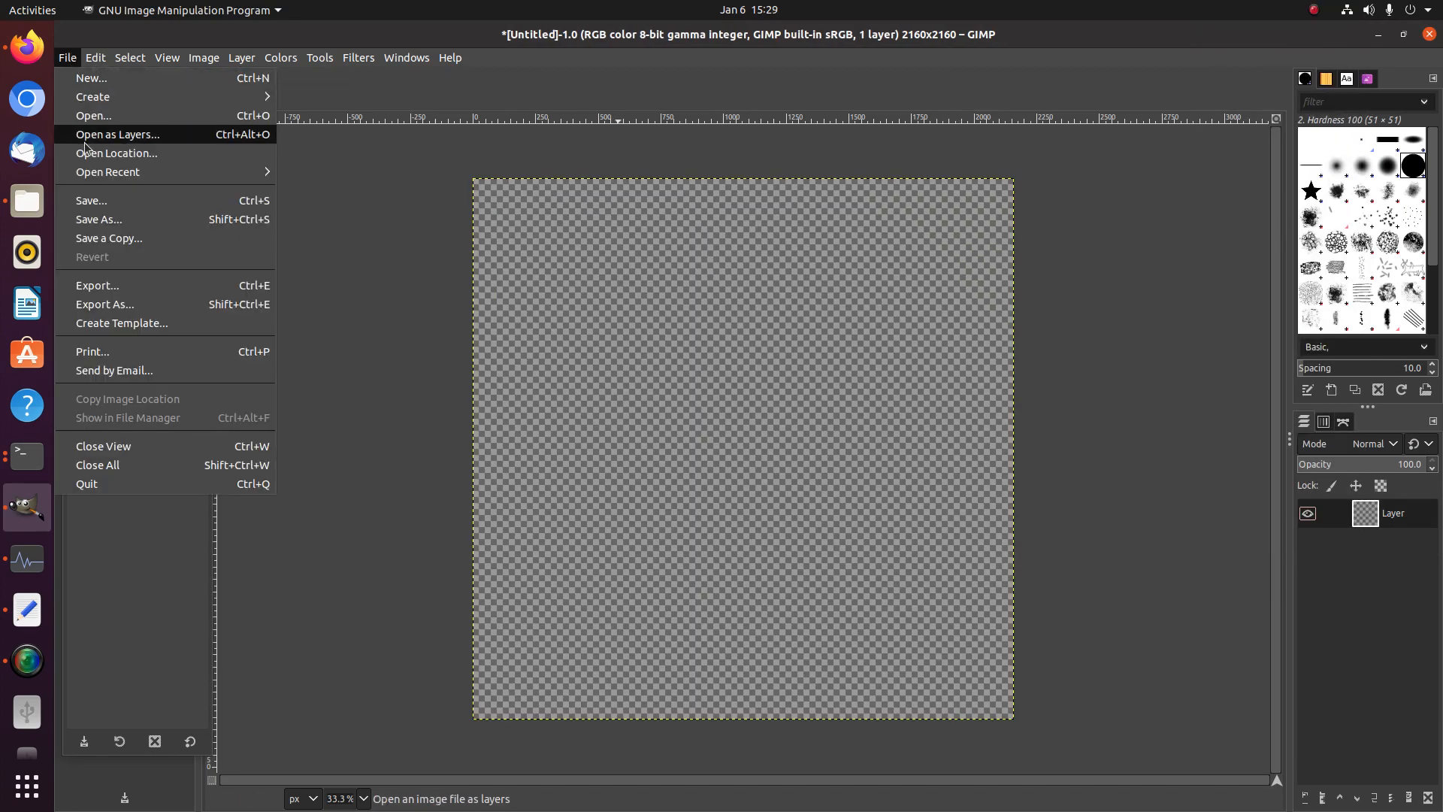
left_click(110, 197)
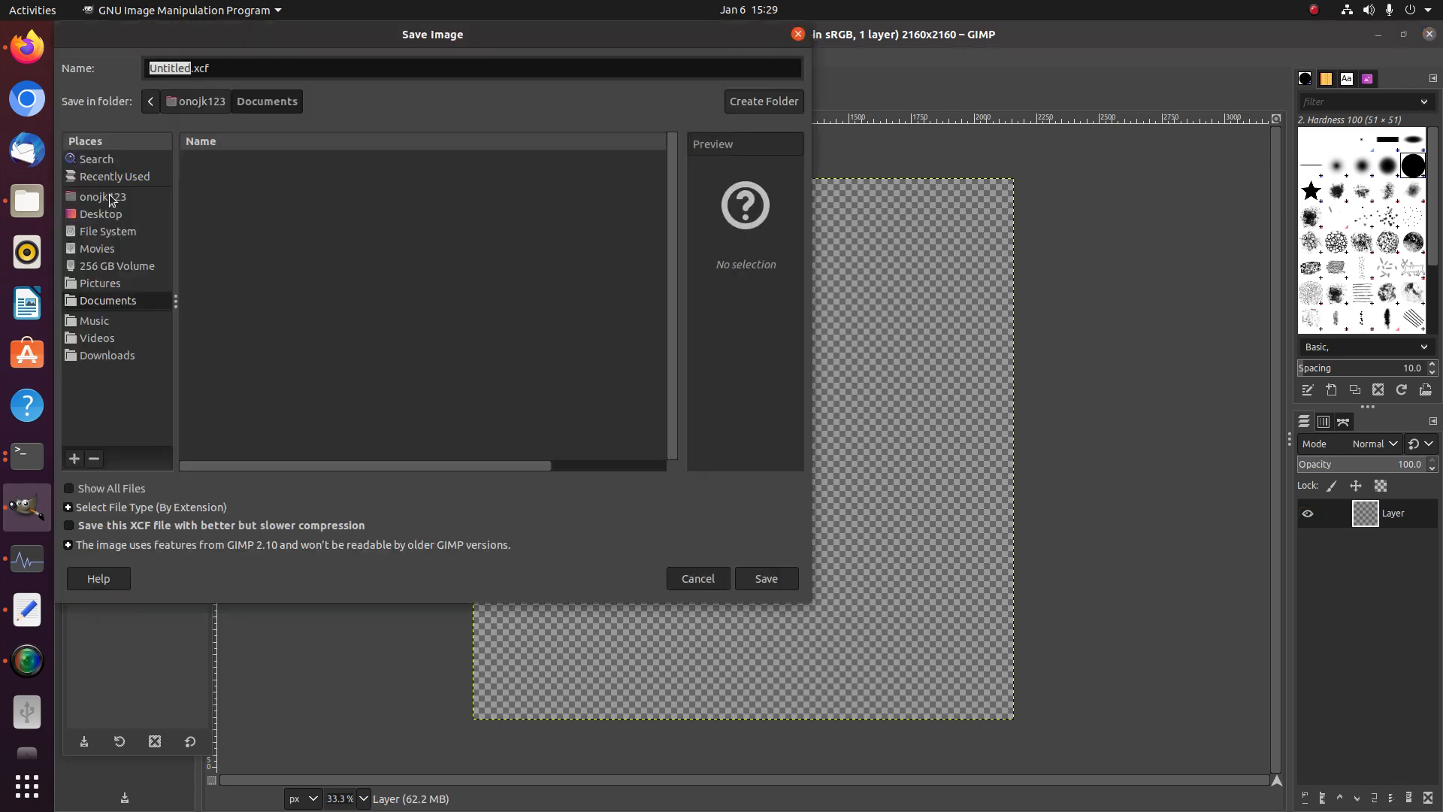
left_click(105, 284)
left_click(177, 70)
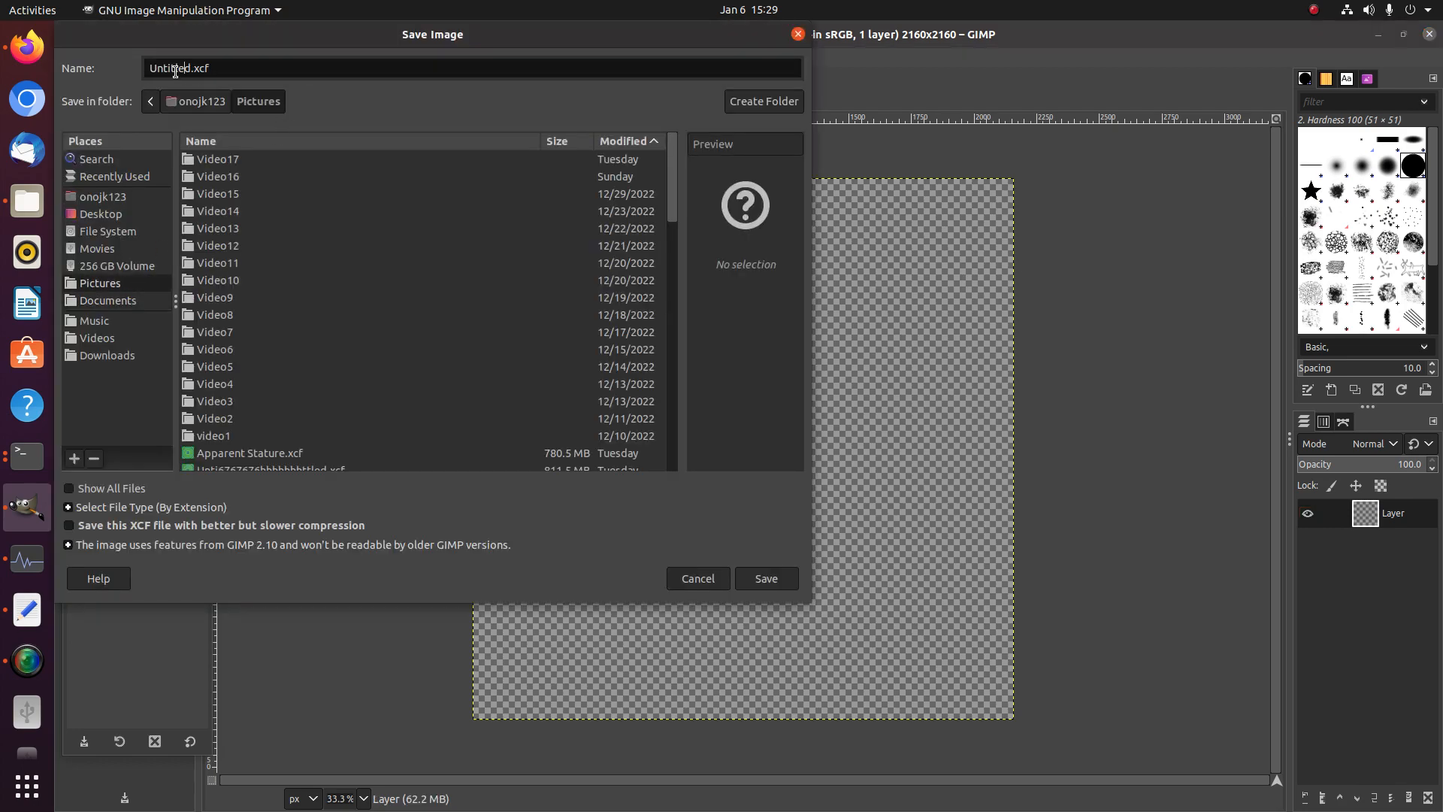
type("hgdfghrtghrd")
left_click(765, 577)
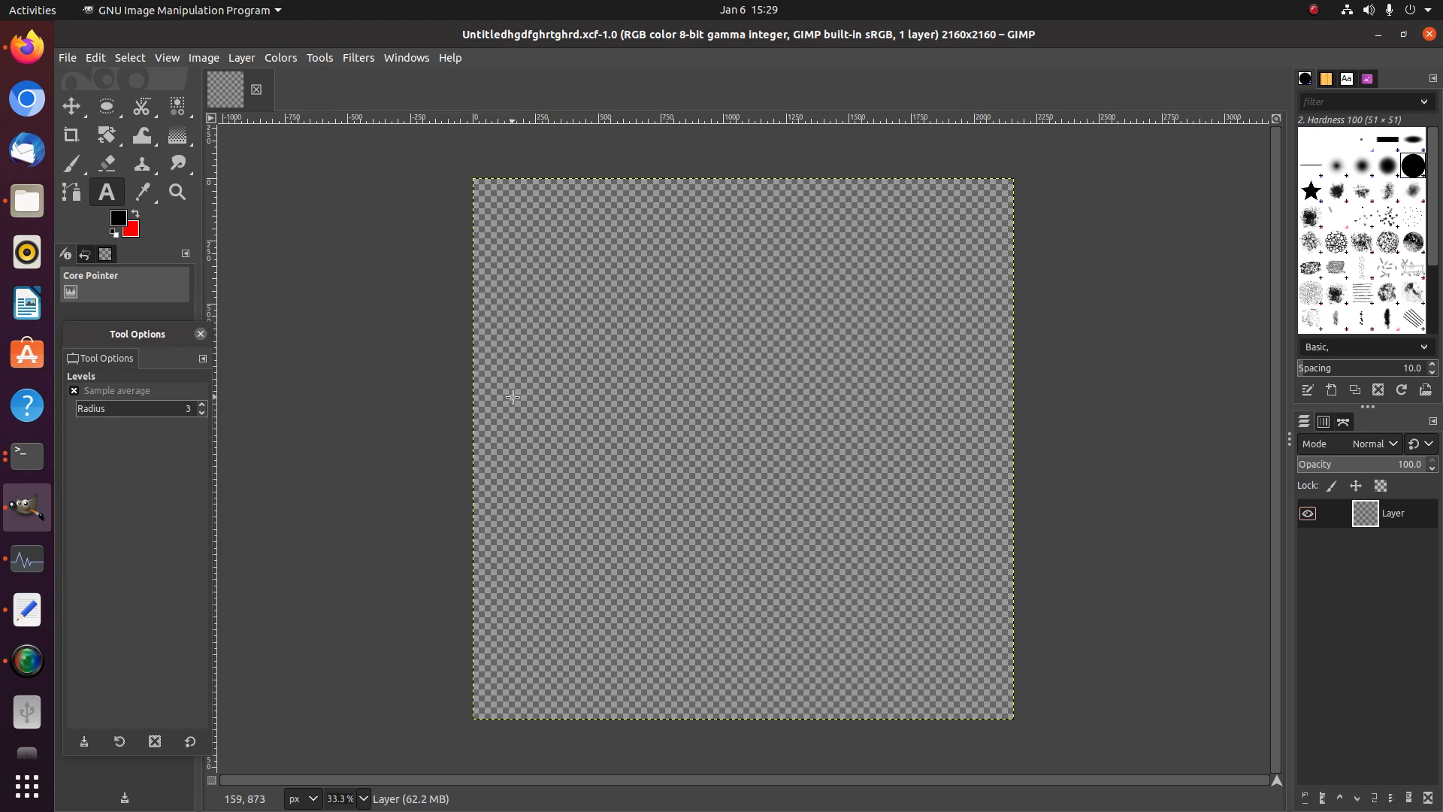
left_click(68, 58)
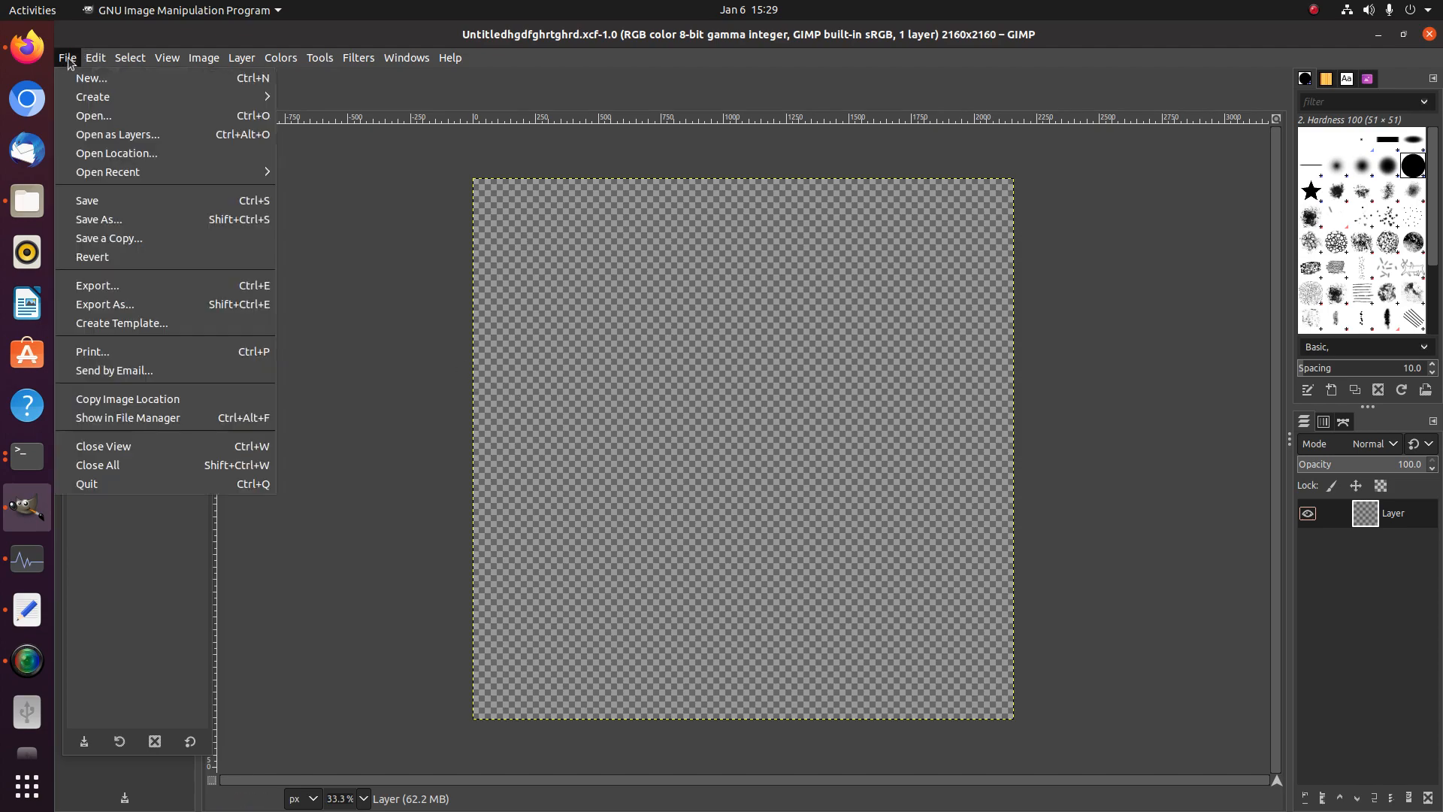
left_click(93, 115)
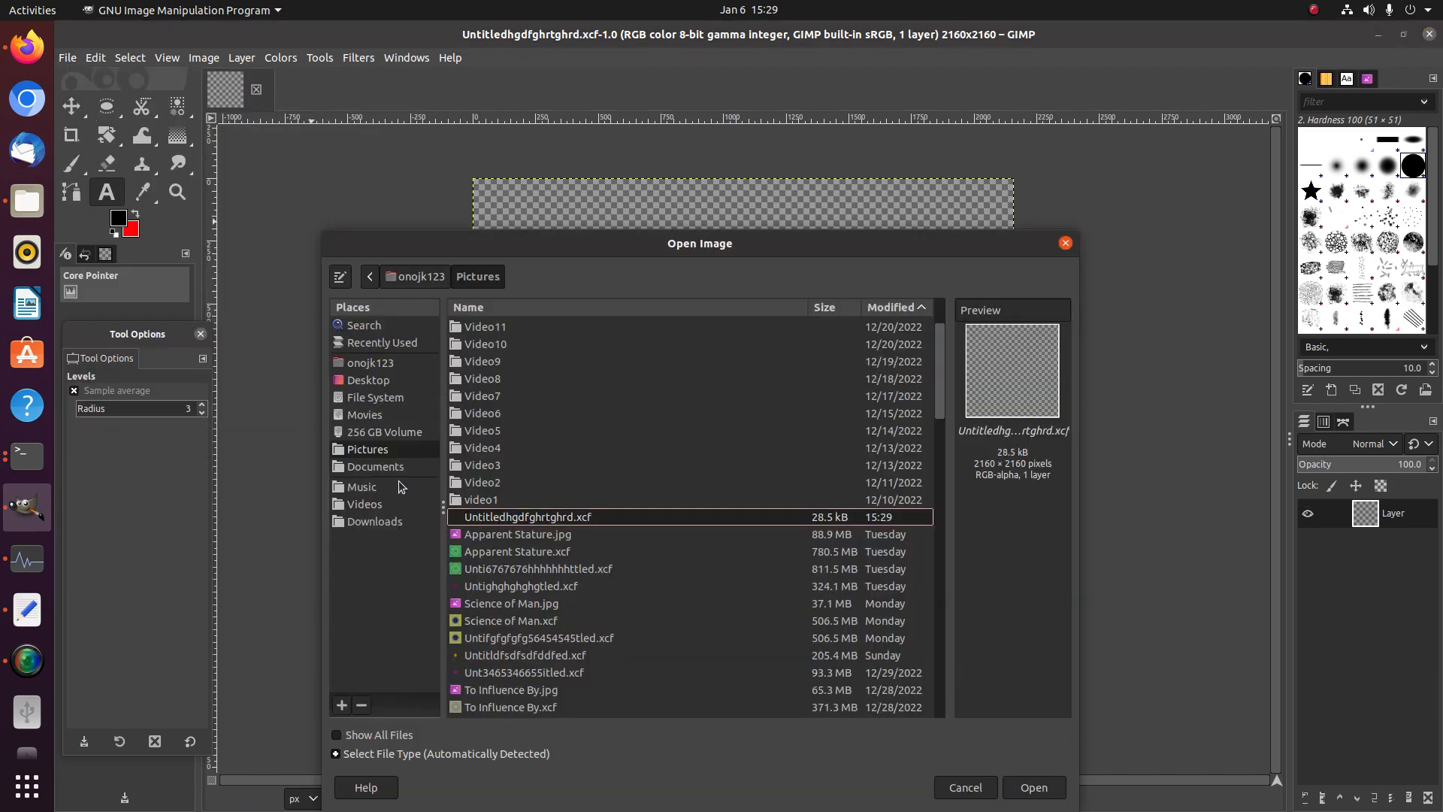
left_click(392, 522)
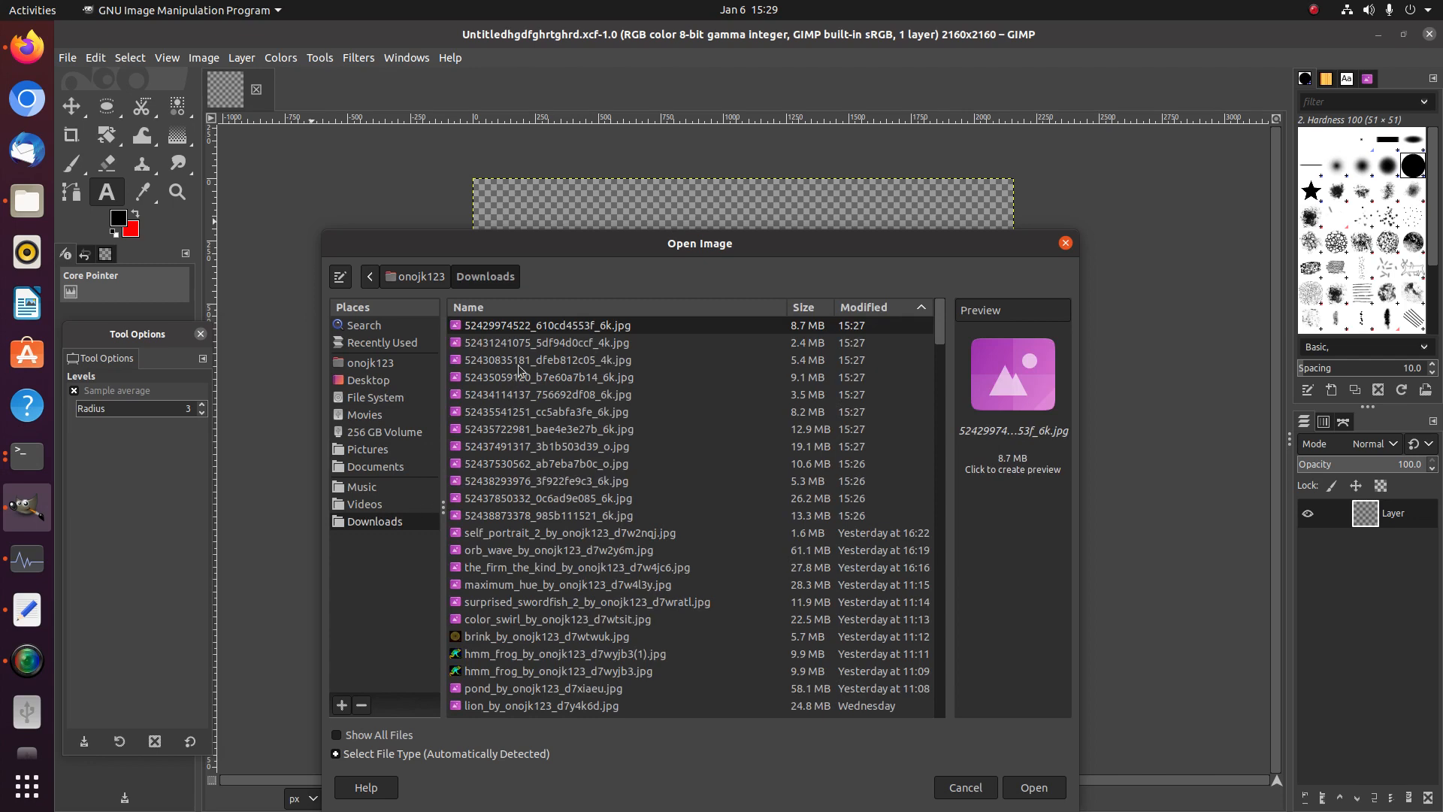
double_click(547, 326)
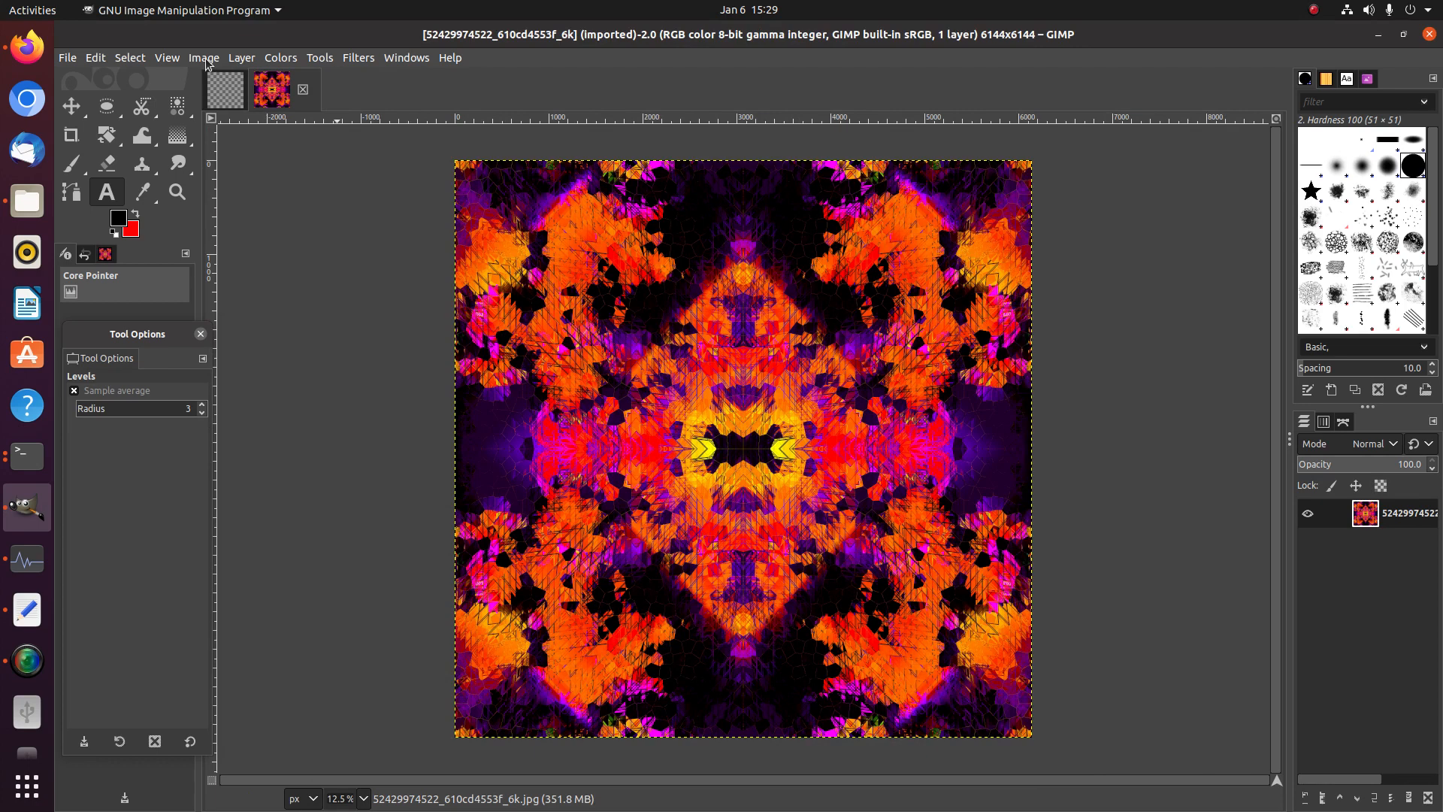
left_click(36, 39)
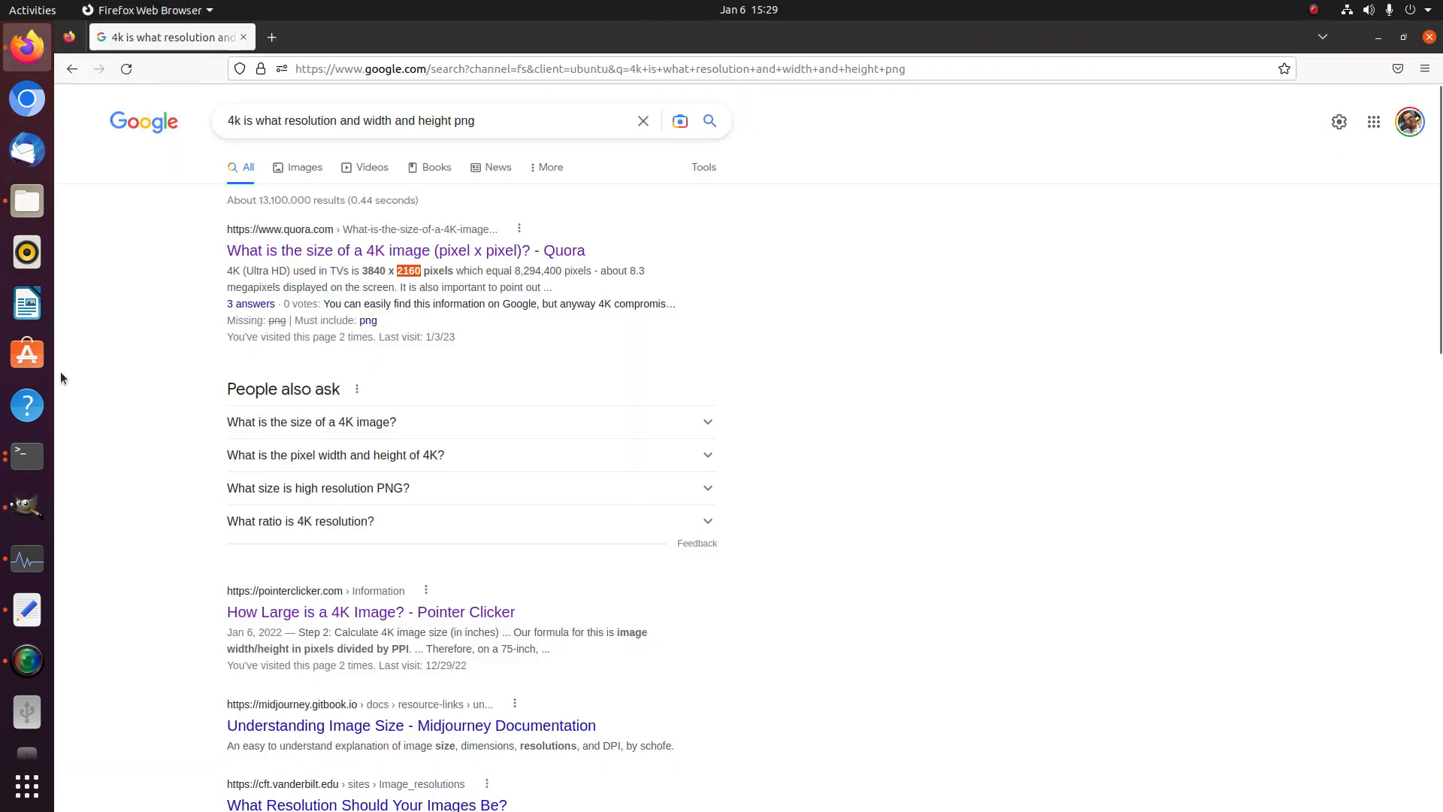
left_click(27, 508)
left_click(204, 57)
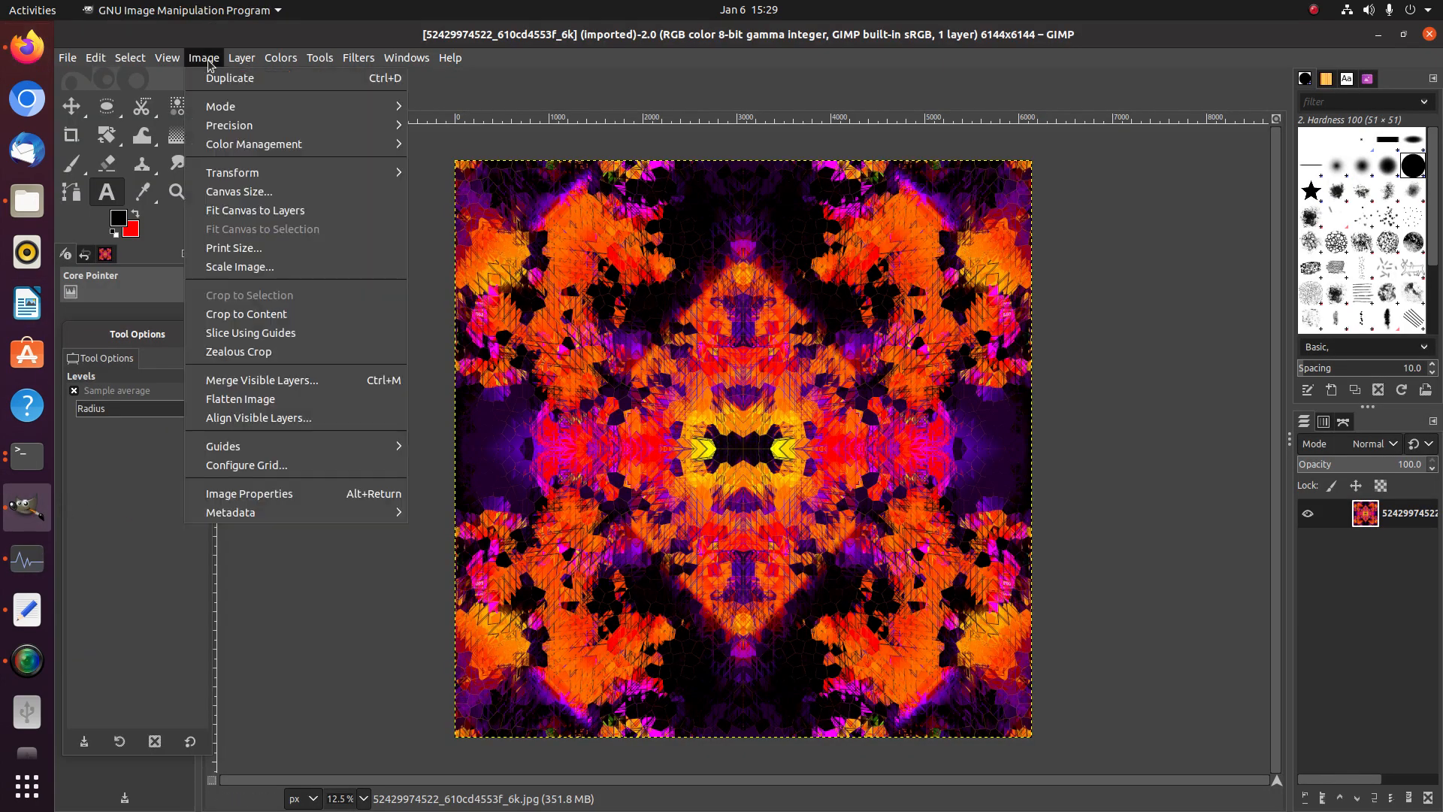
left_click(239, 189)
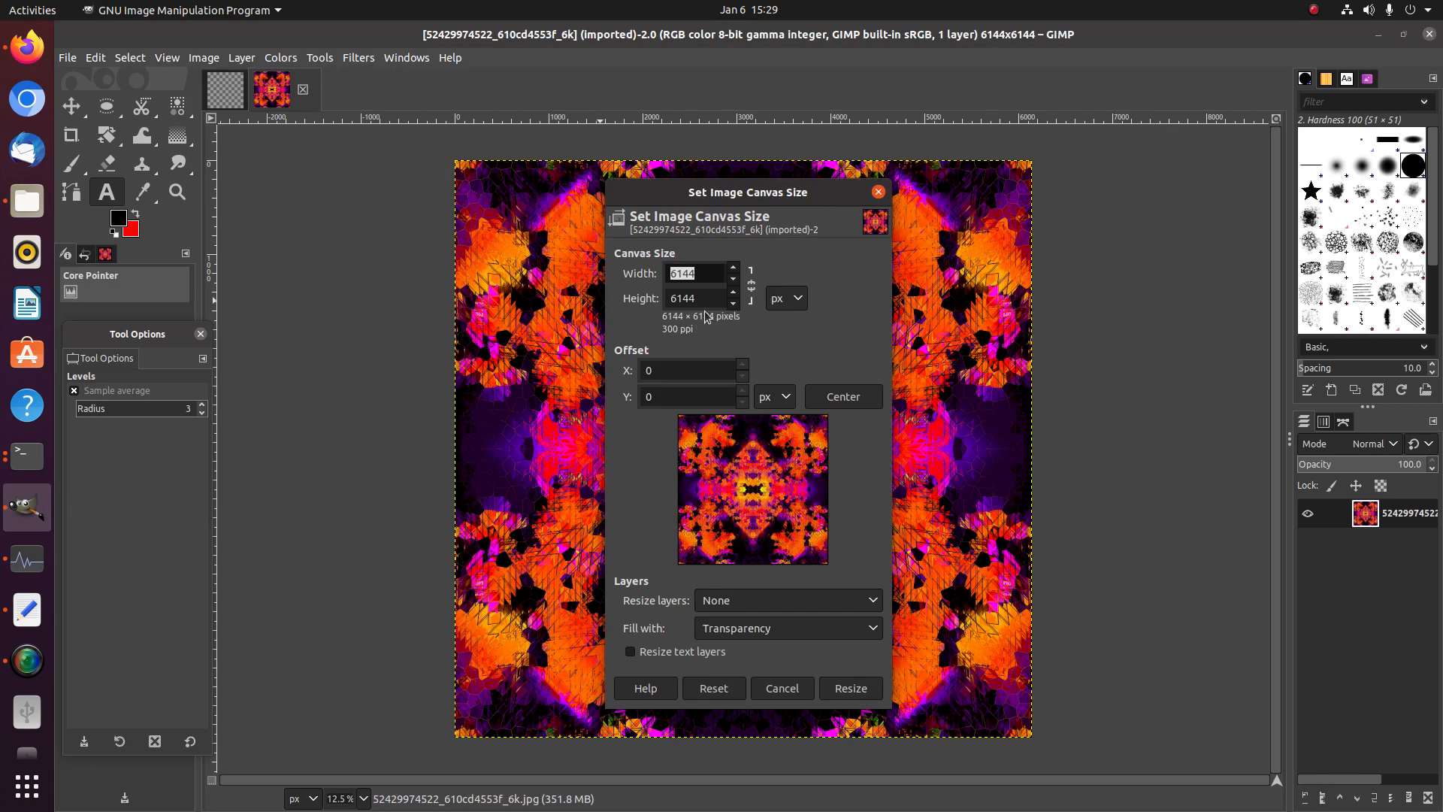
type("2160")
left_click(878, 191)
Start scaling the imported image and set its width and height to 2160 px
left_click(208, 58)
mouse_move(203, 109)
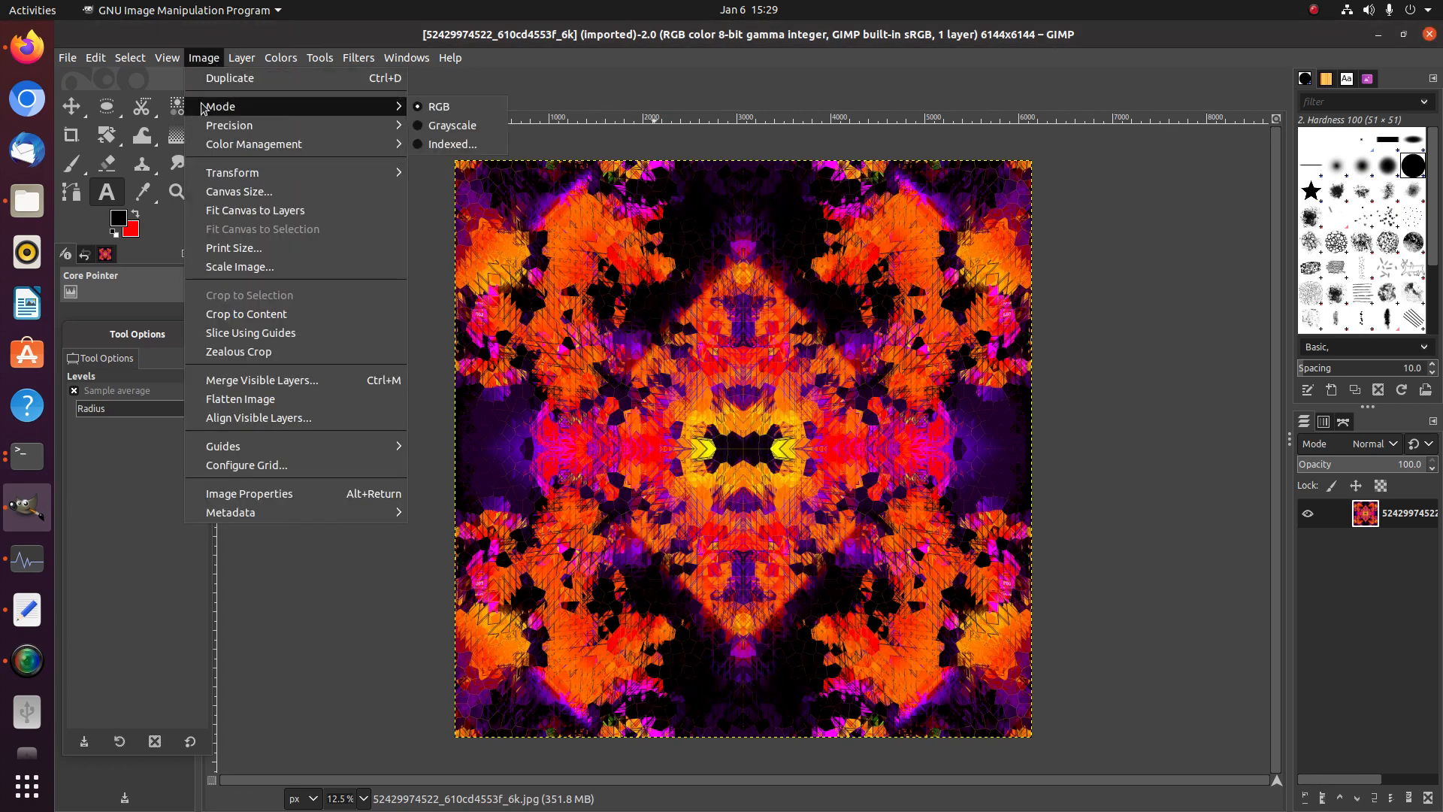
left_click(229, 267)
type("2160")
double_click(733, 415)
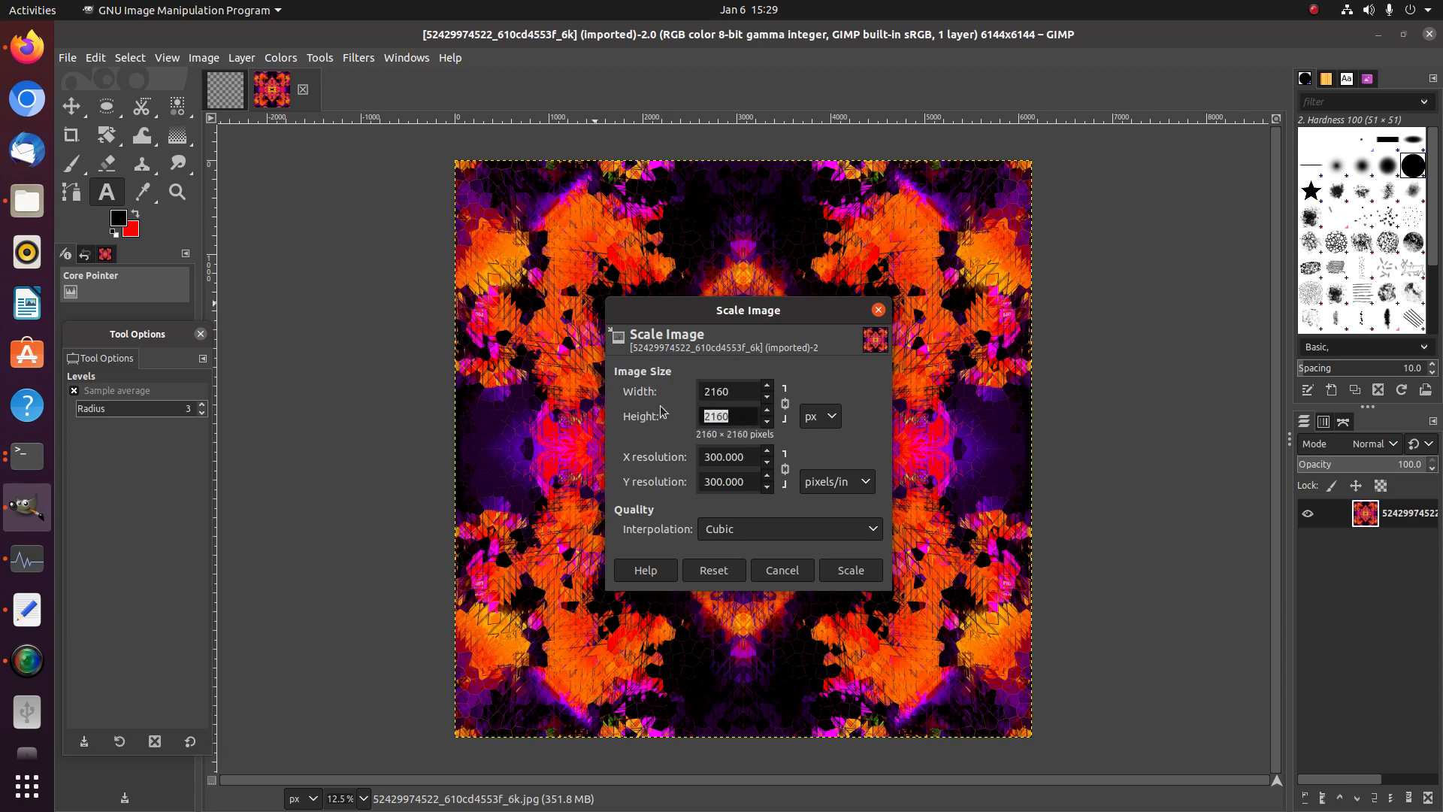
type("2160")
Set the X and Y resolution to 600 pixels/in and apply the image scaling
double_click(739, 458)
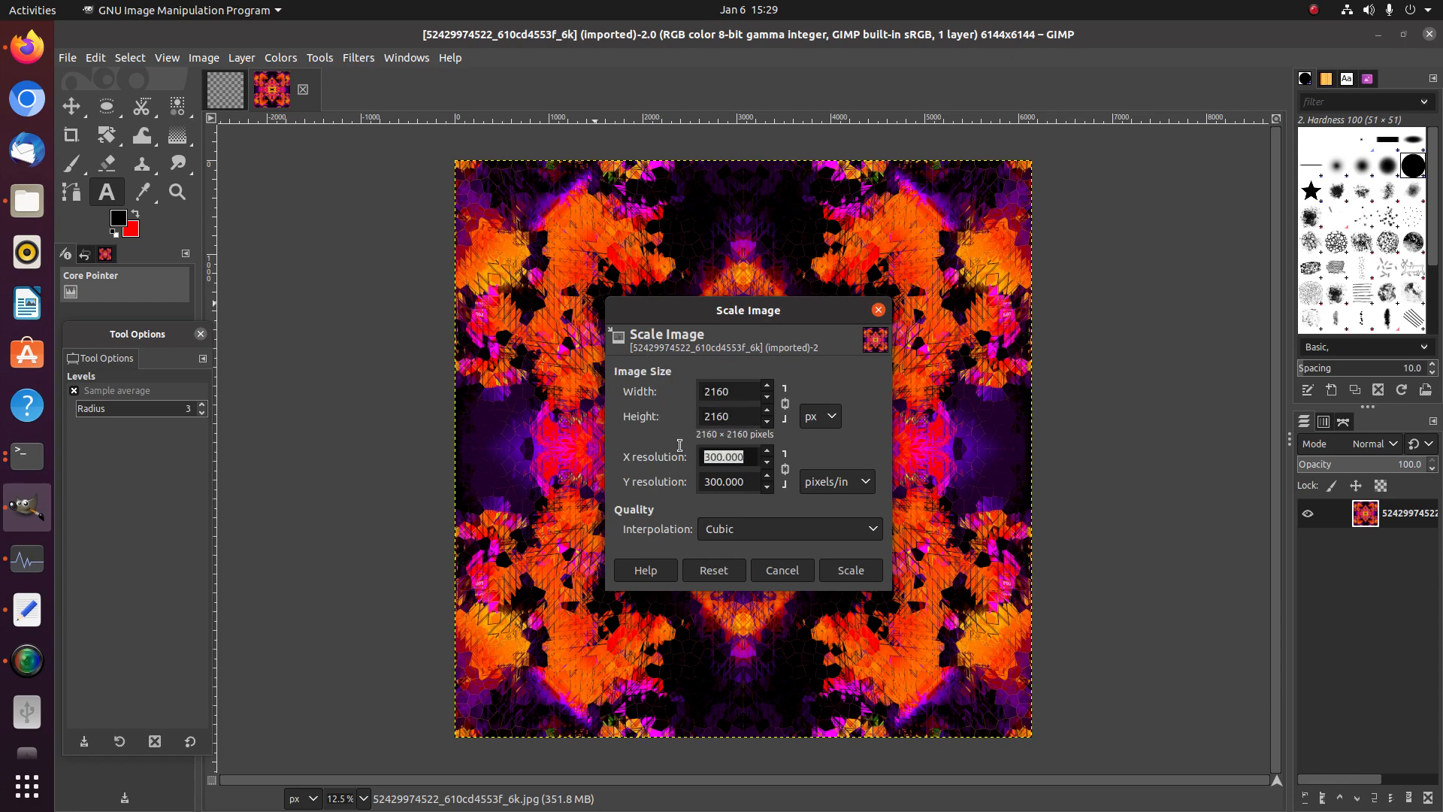
type("600")
left_click(743, 479)
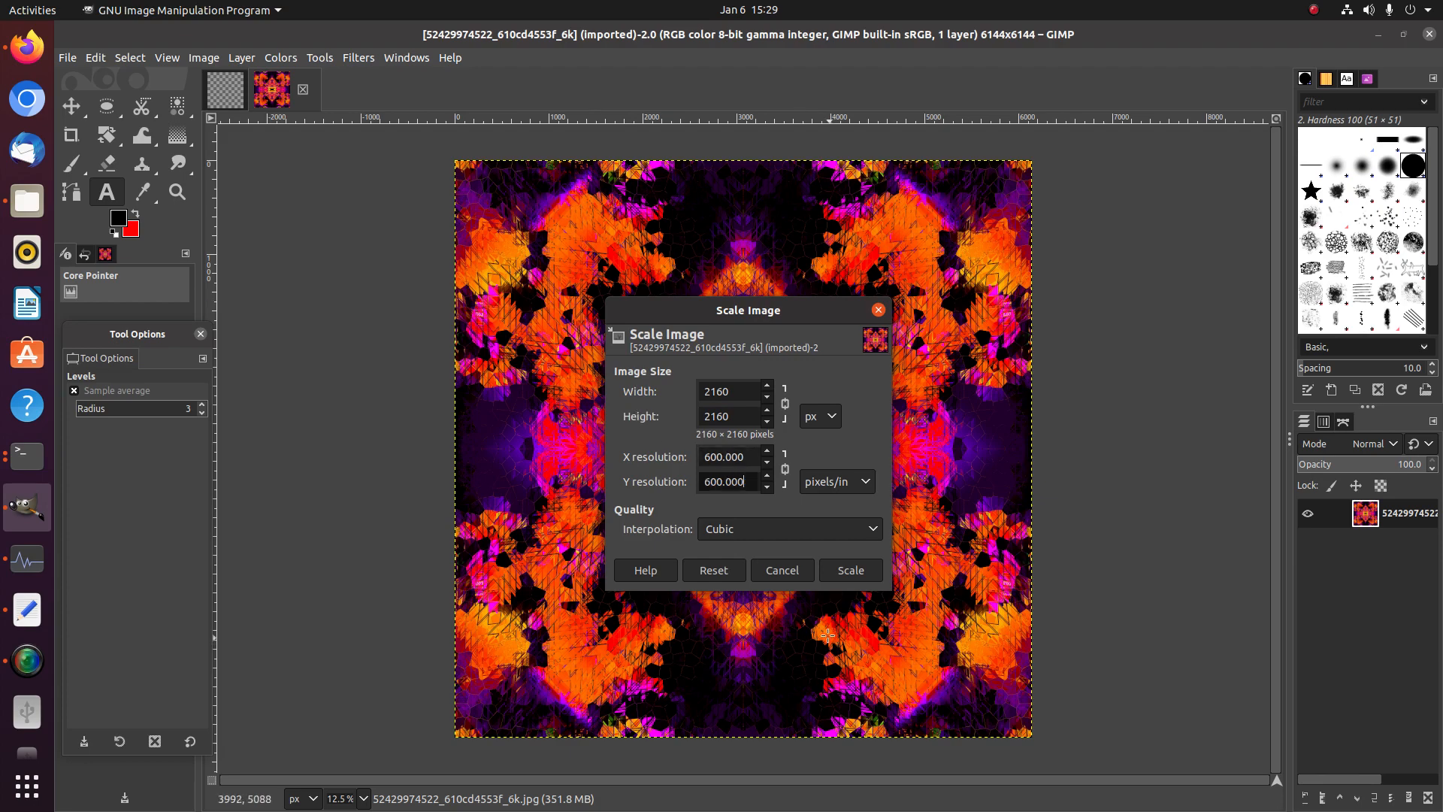
left_click(850, 570)
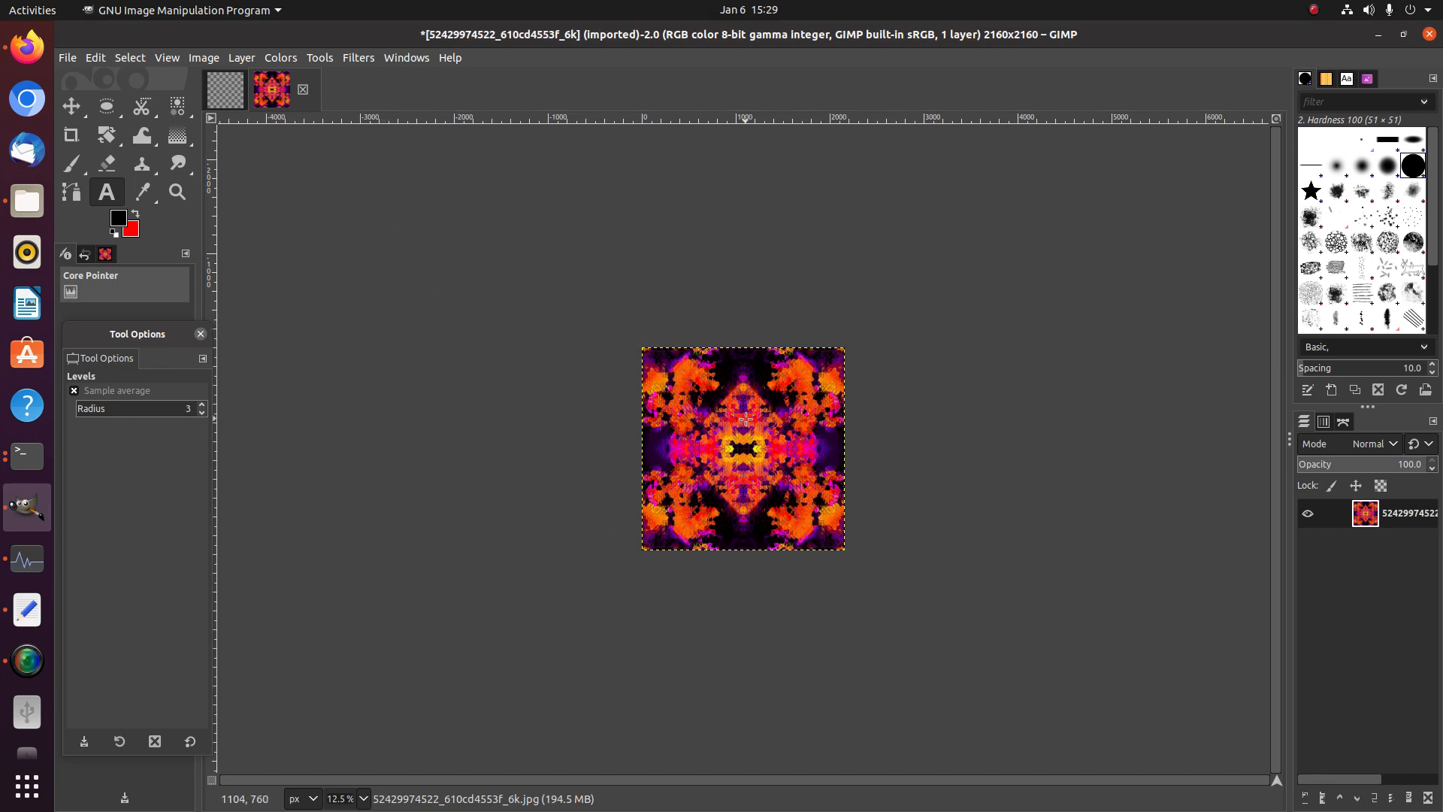
Apply a Kaleidoscope distortion to the image with 12 mirrors, Trim X 0.376 and Trim Y 0.340
scroll(745, 420, "up", 3)
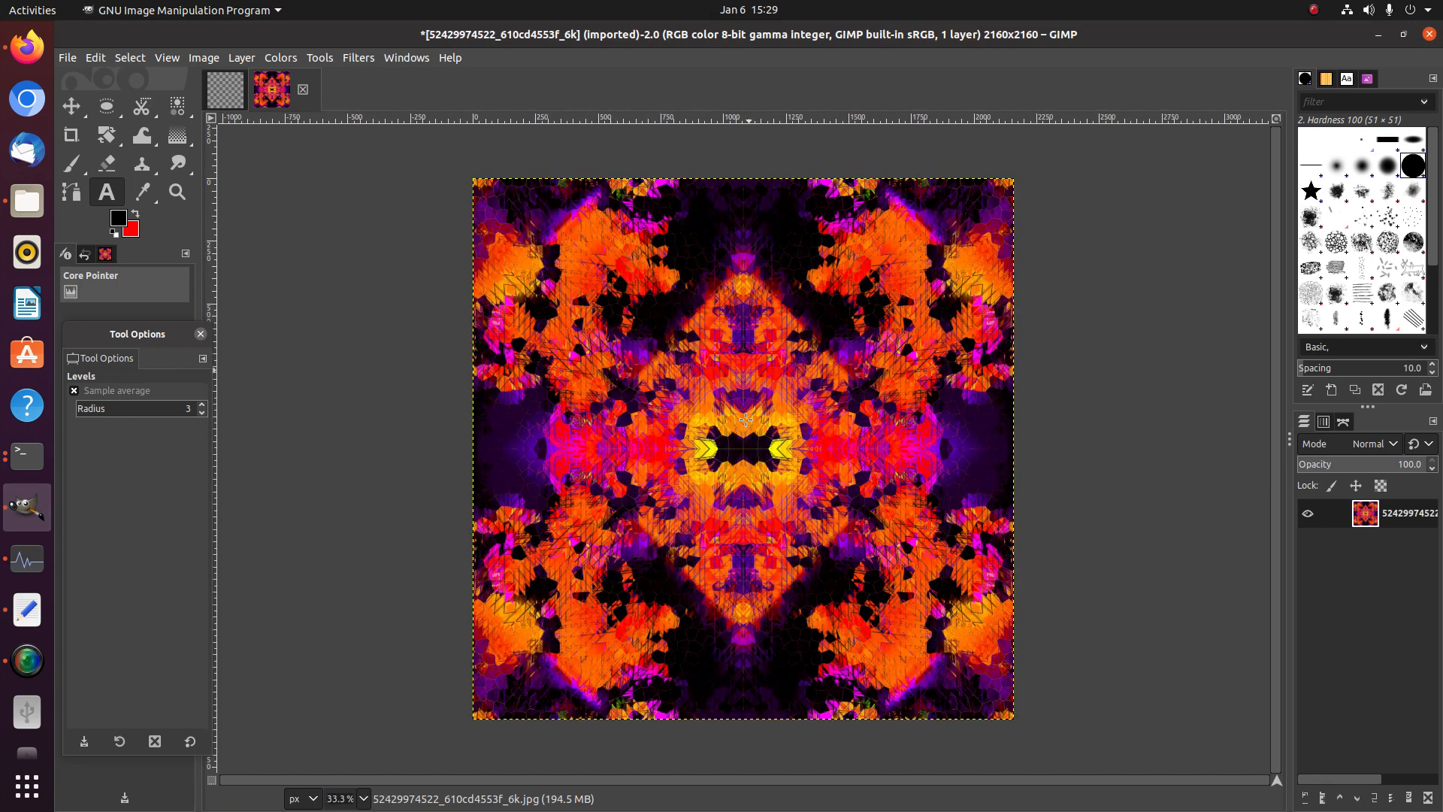
scroll(746, 419, "down", 1)
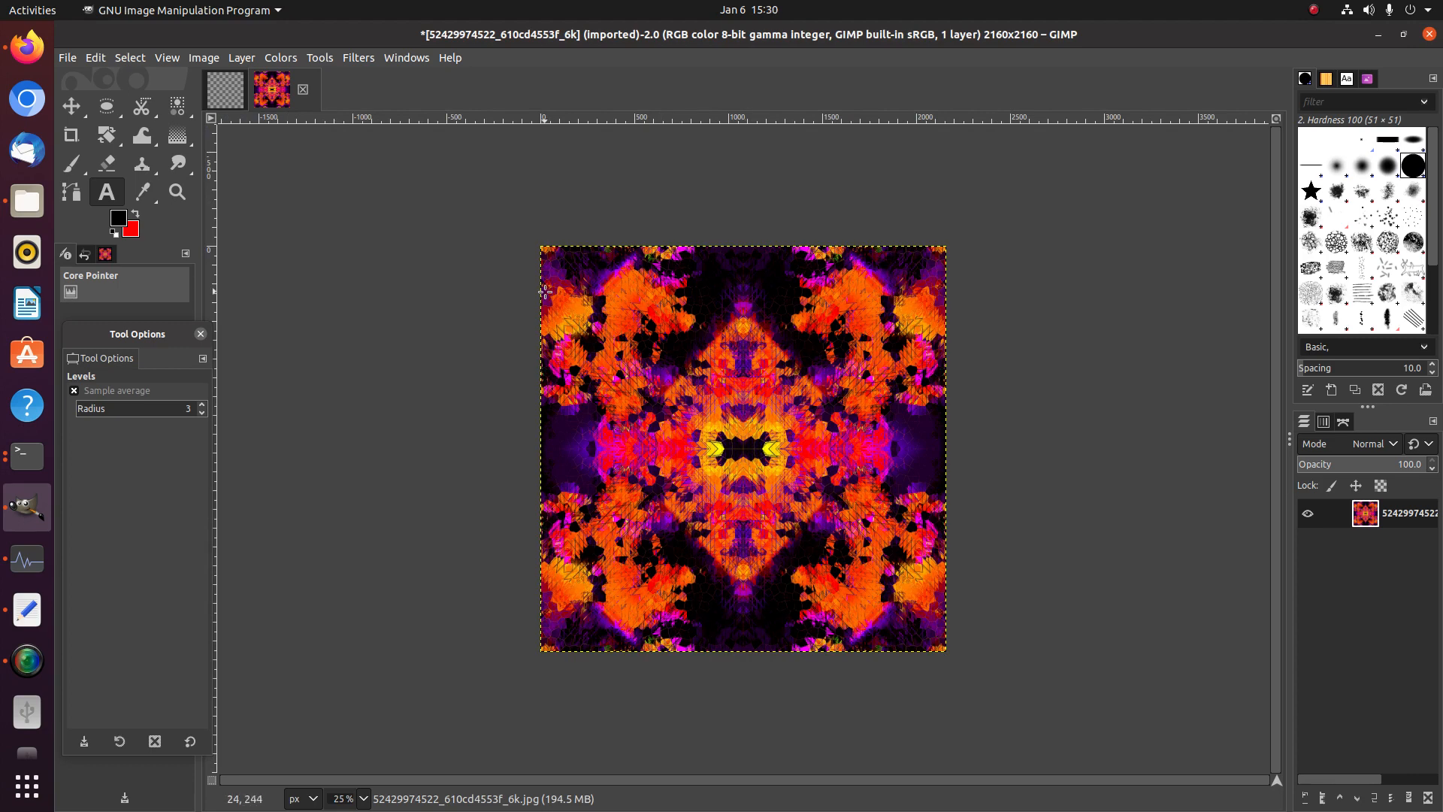
left_click(346, 58)
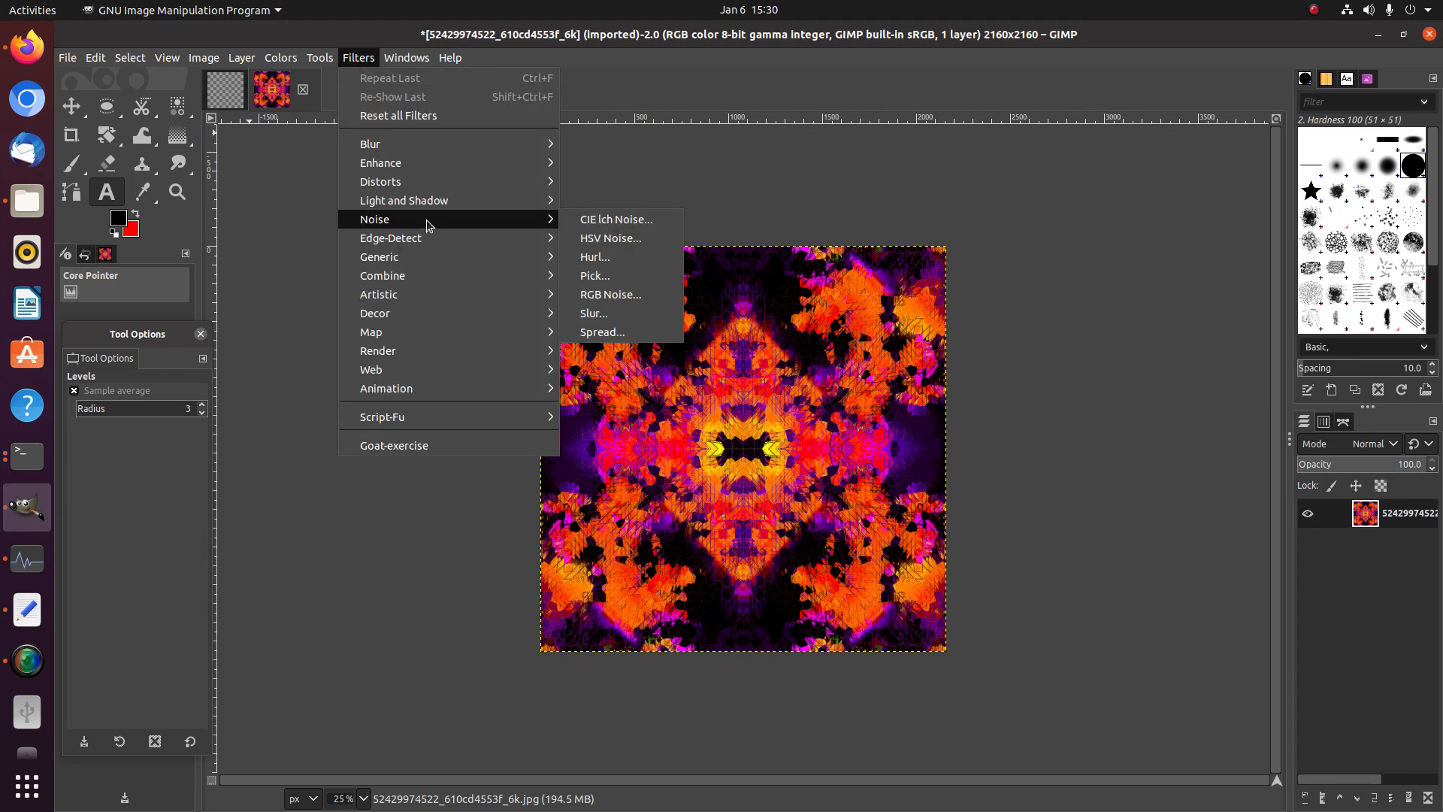
mouse_move(445, 184)
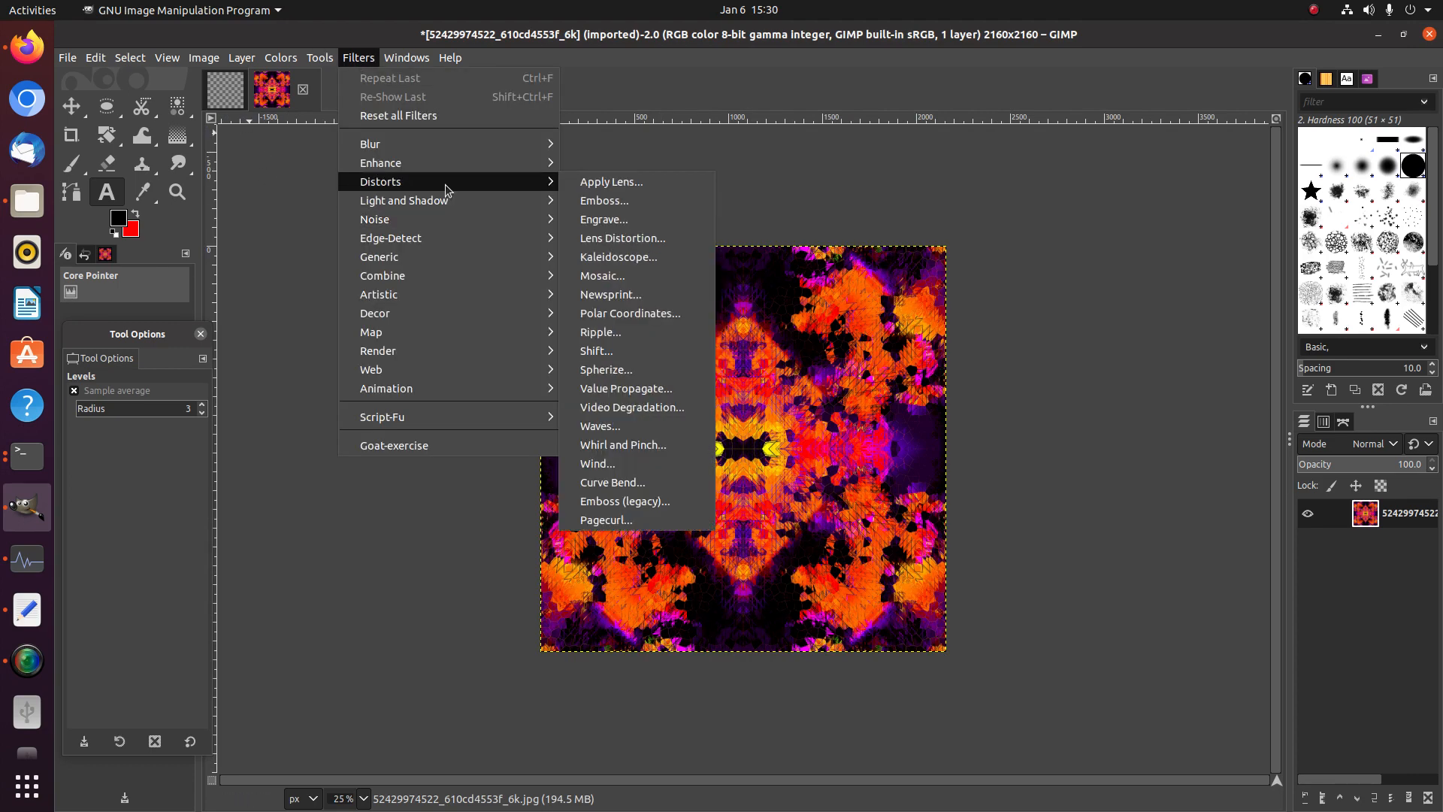
left_click(601, 257)
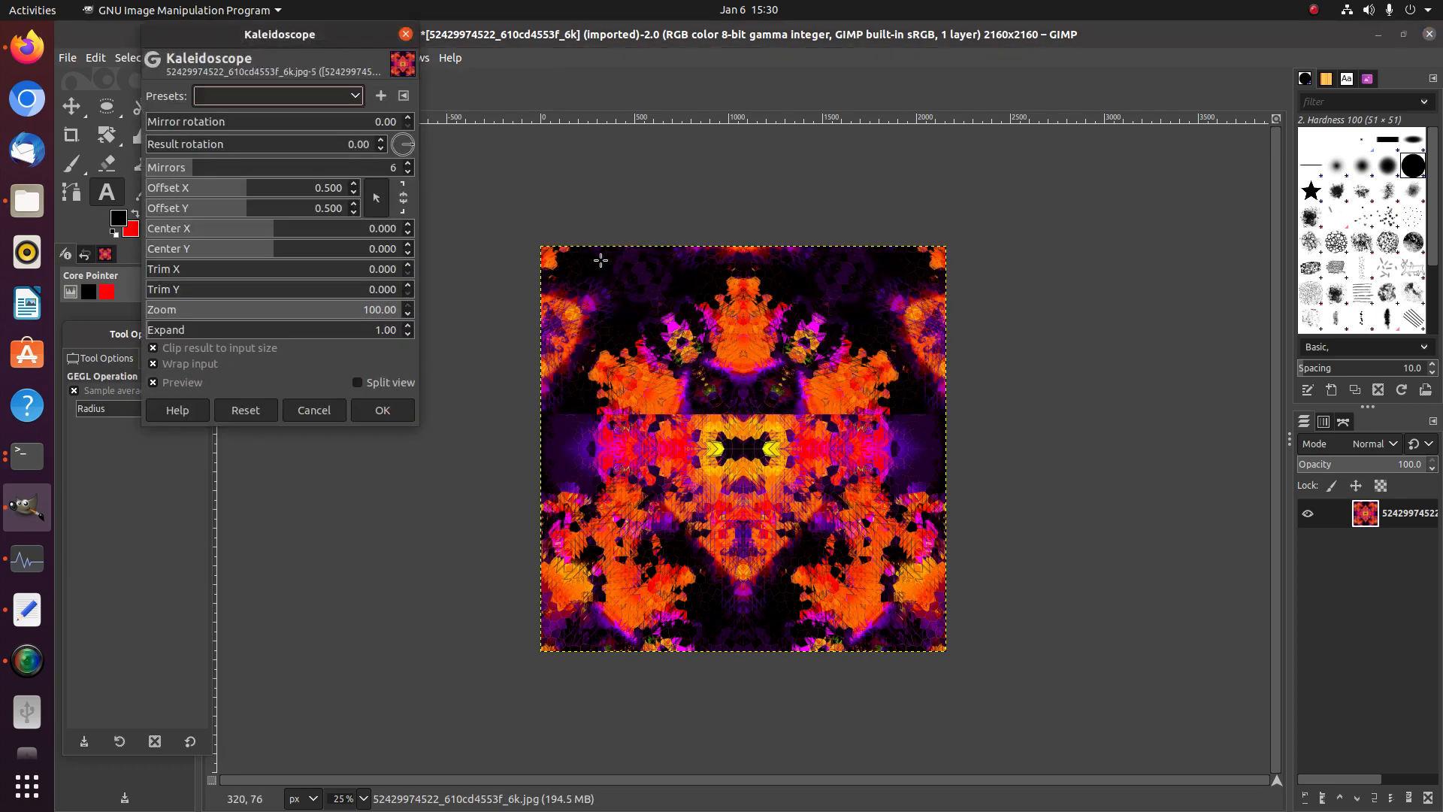
left_click(261, 170)
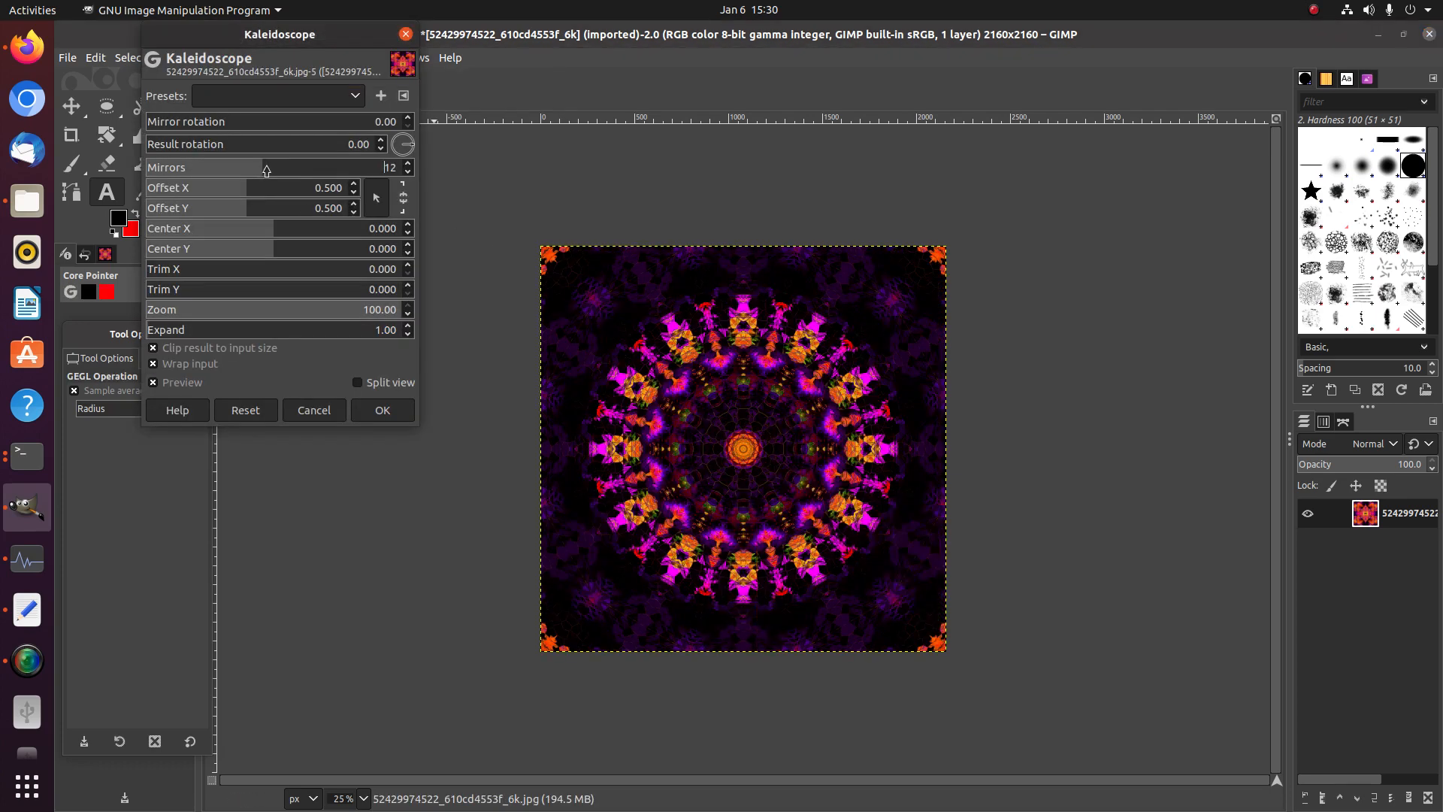
left_click(338, 268)
left_click(319, 289)
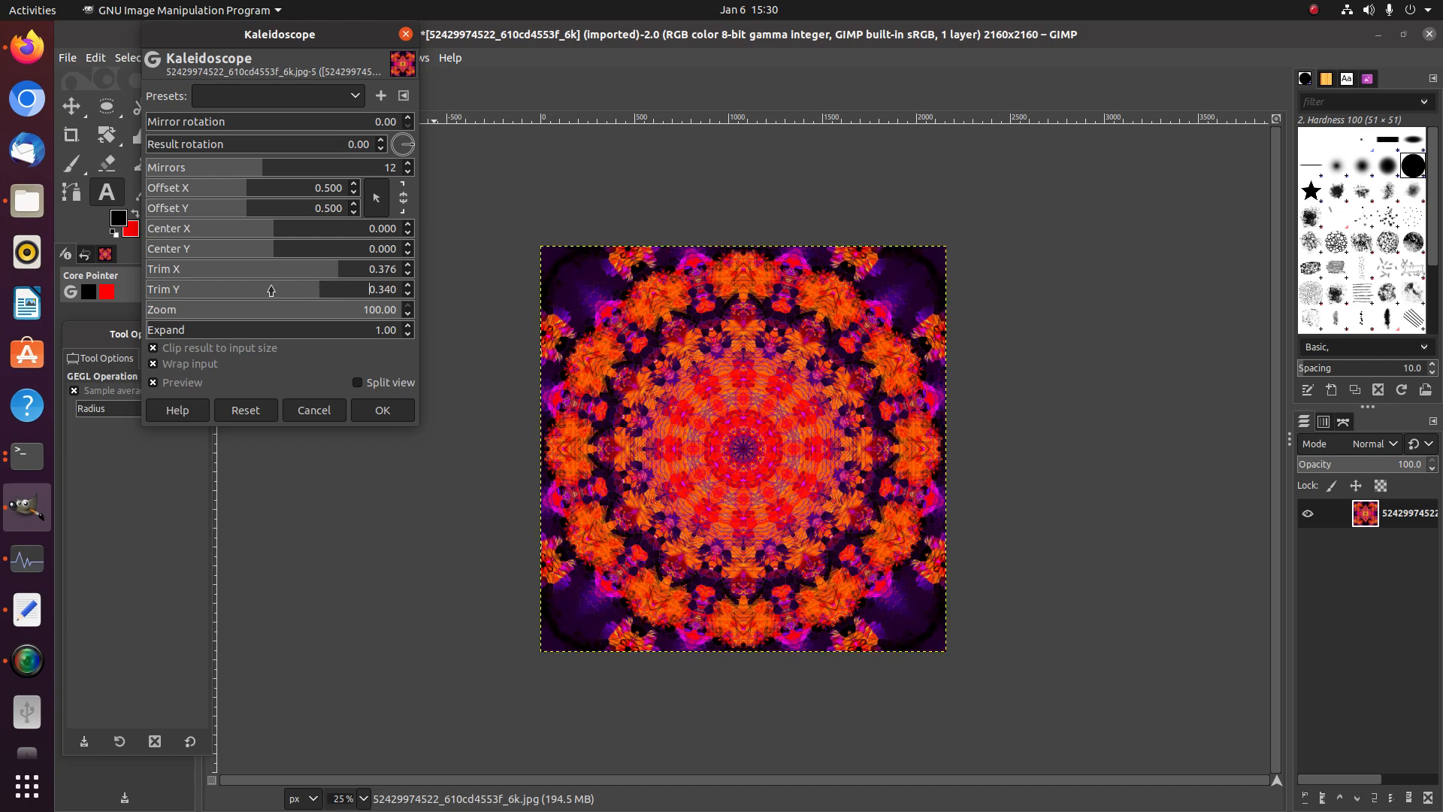
left_click(380, 411)
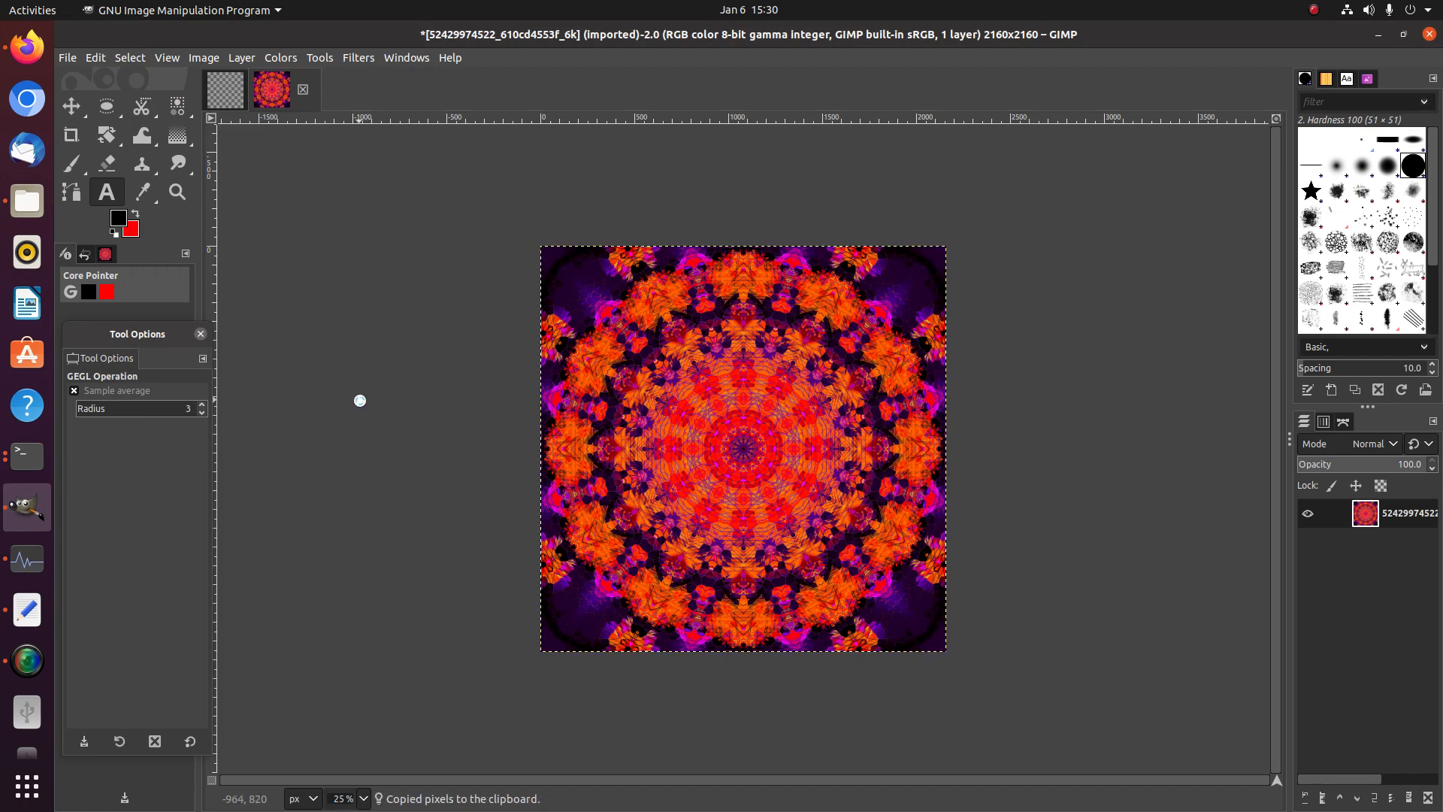
Copy the kaleidoscope artwork into the transparent 2160 × 2160 px image and turn the floating selection into a new layer
key("ctrl+c")
left_click(224, 90)
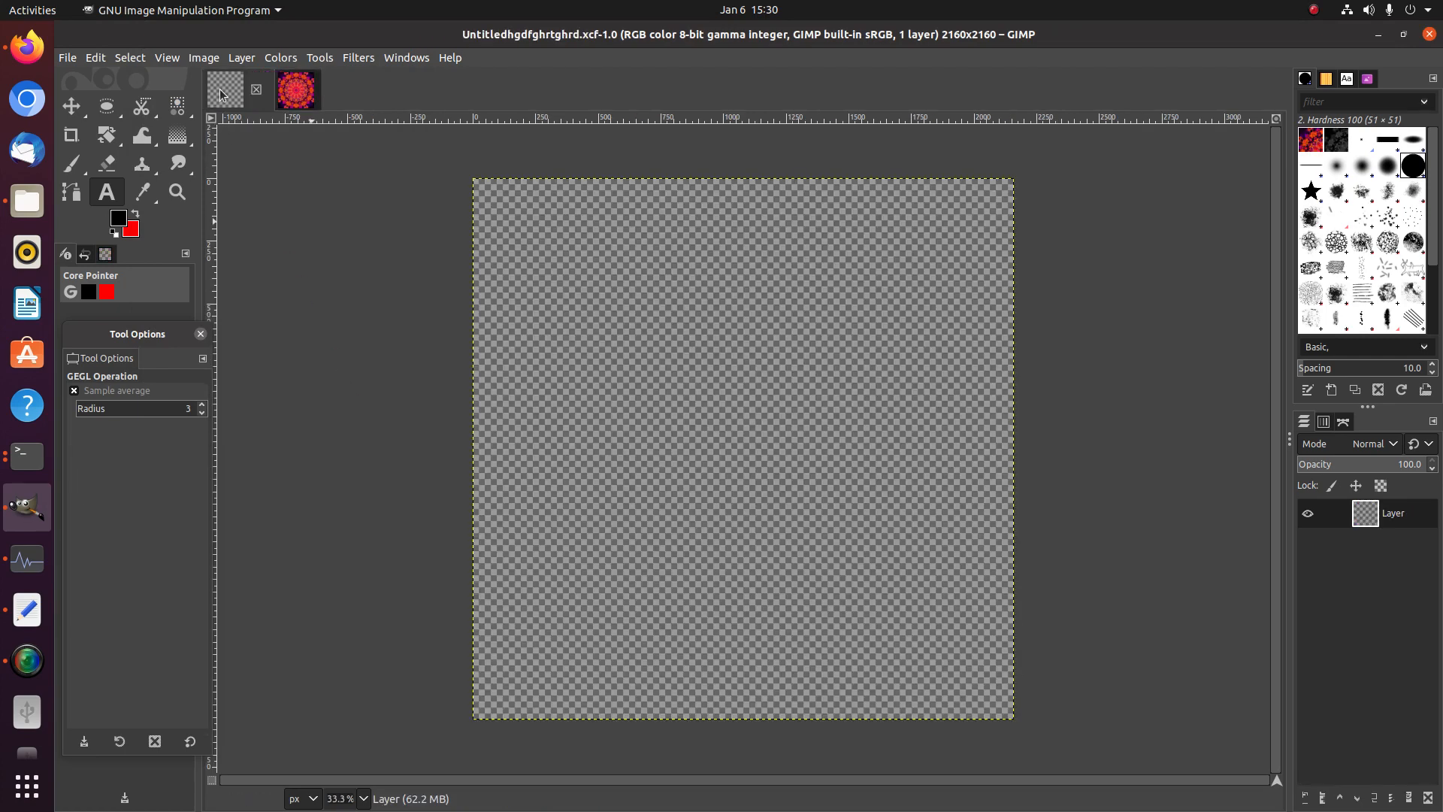
key("ctrl+v")
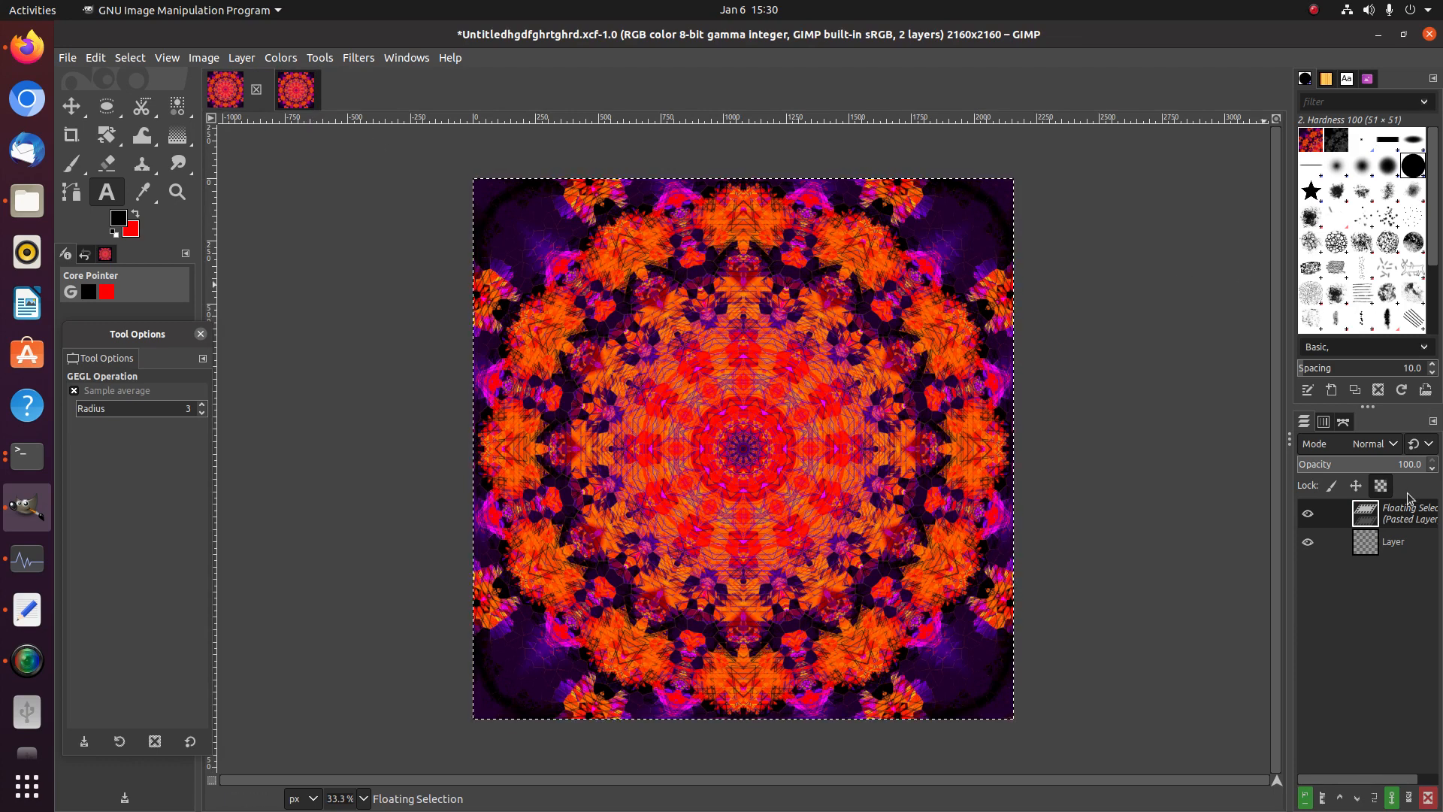
right_click(1398, 521)
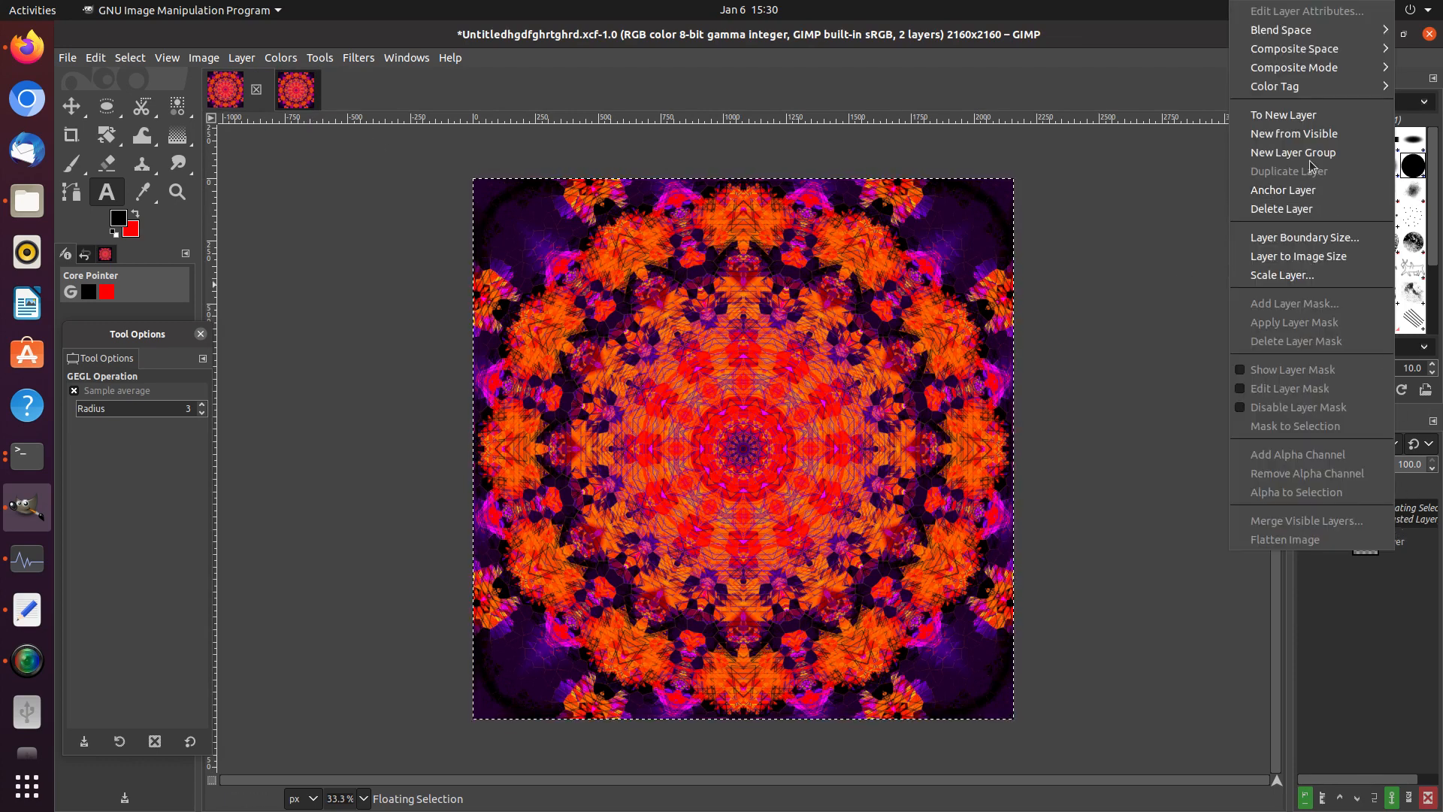
left_click(1291, 115)
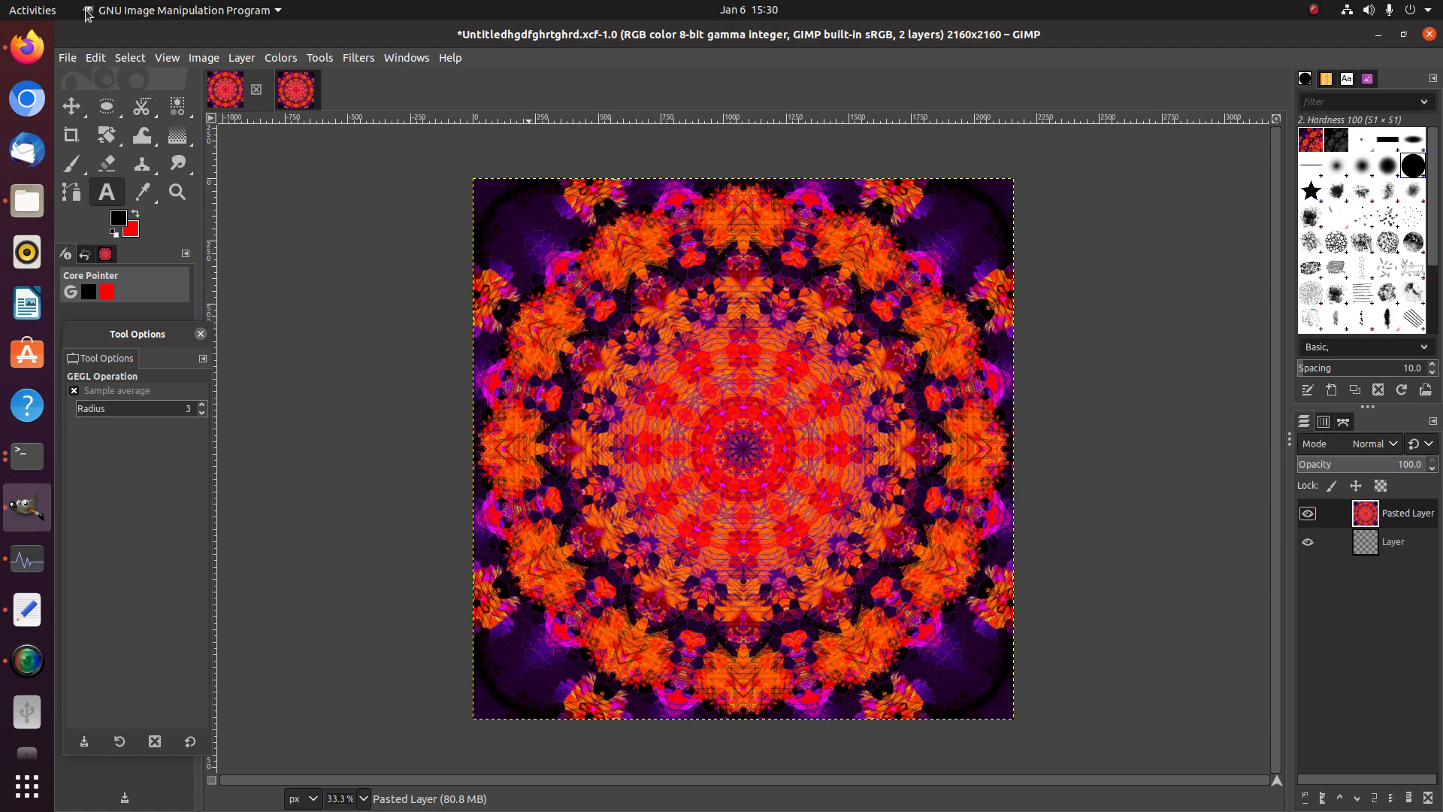
Save "Untitledhgdfghrtghrd.xcf" and close the imported artwork image, discarding its changes
left_click(68, 60)
left_click(115, 208)
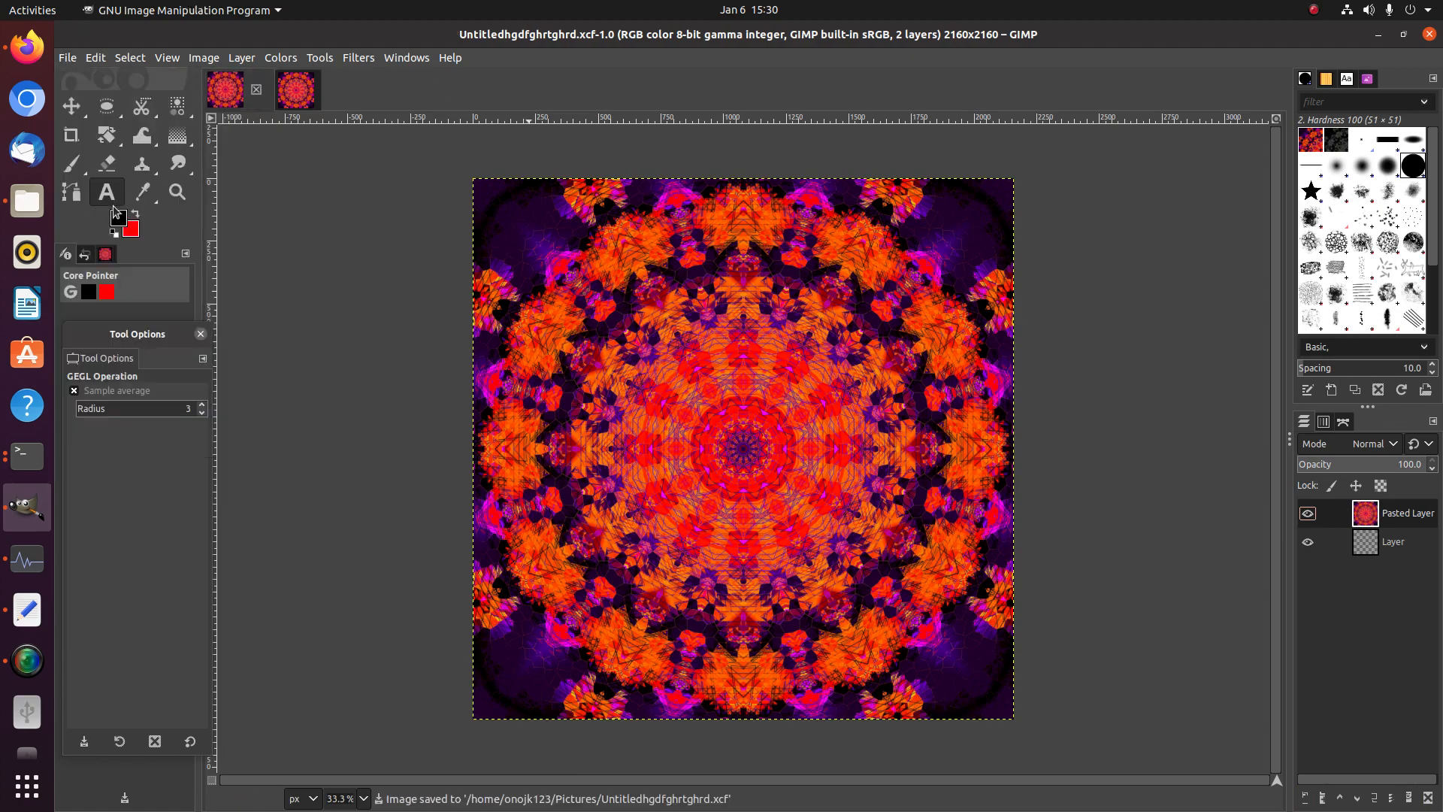
left_click(301, 100)
left_click(303, 90)
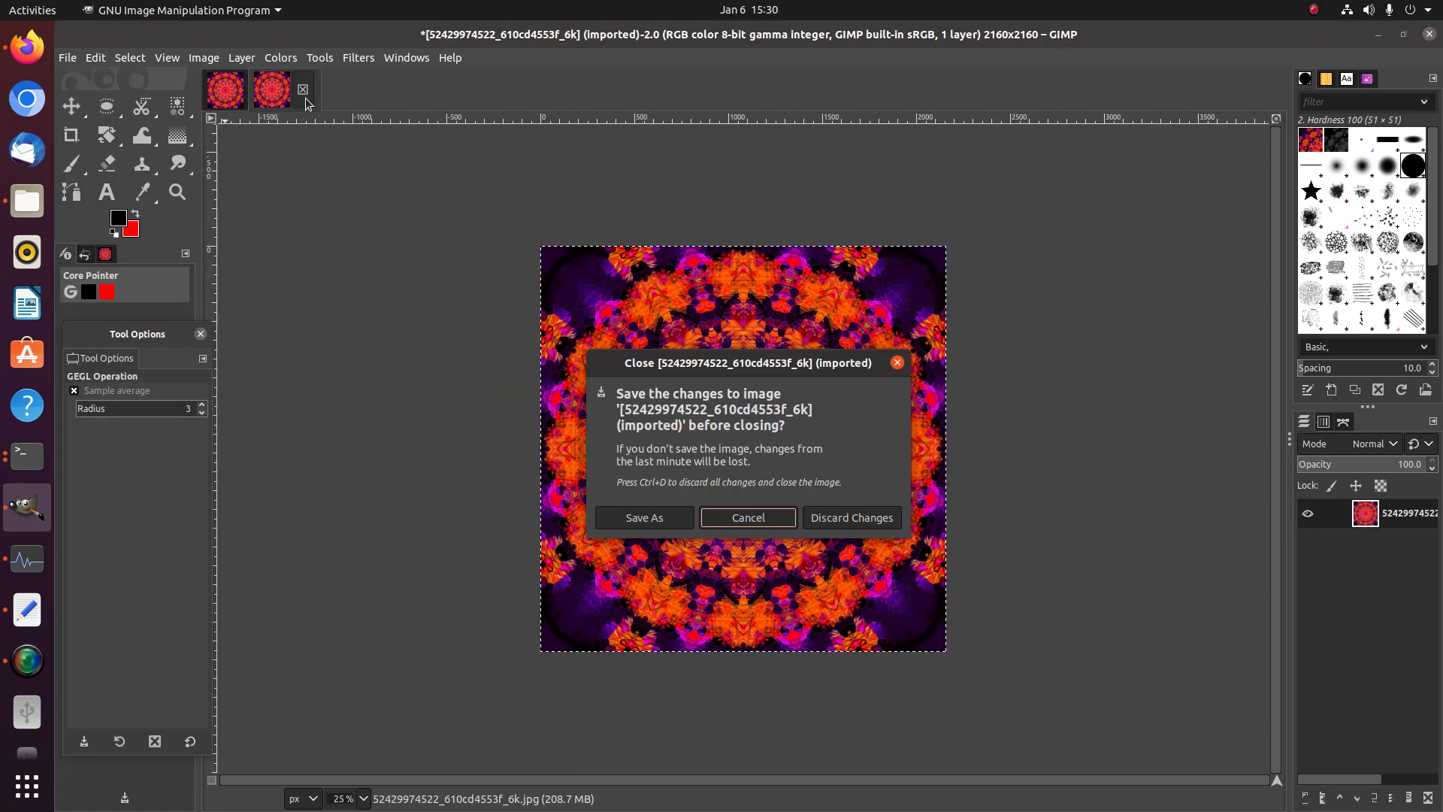
left_click(839, 518)
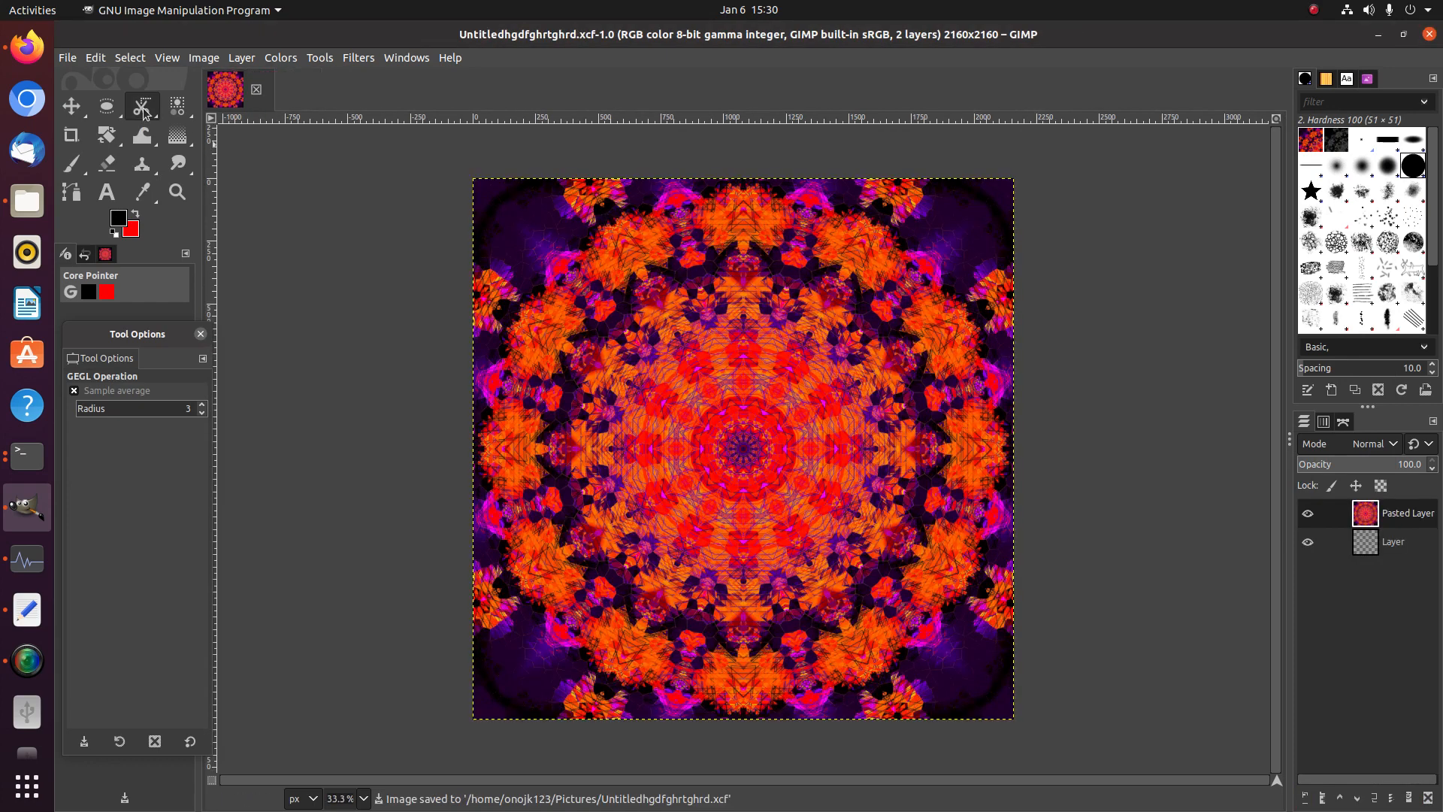
left_click(63, 60)
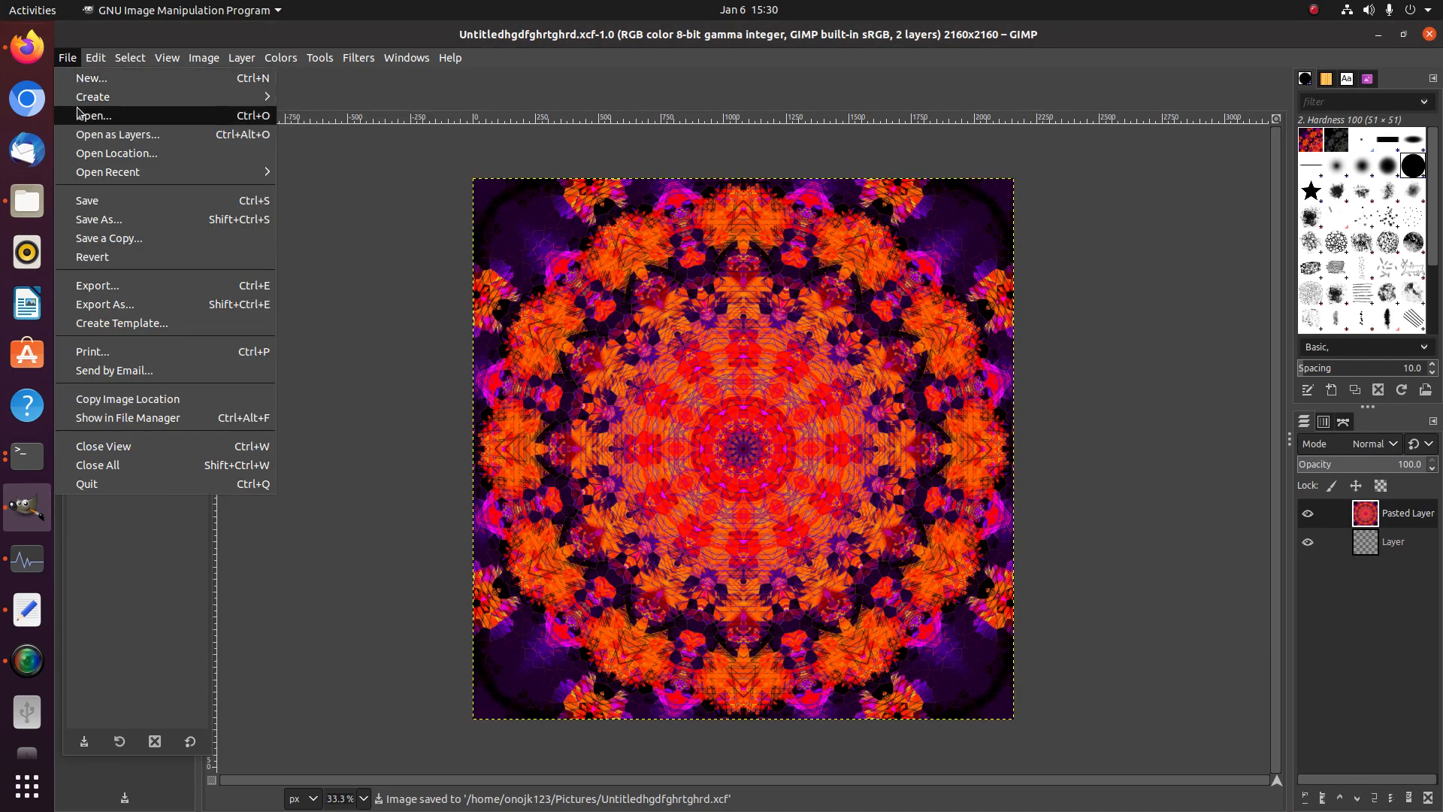
left_click(77, 113)
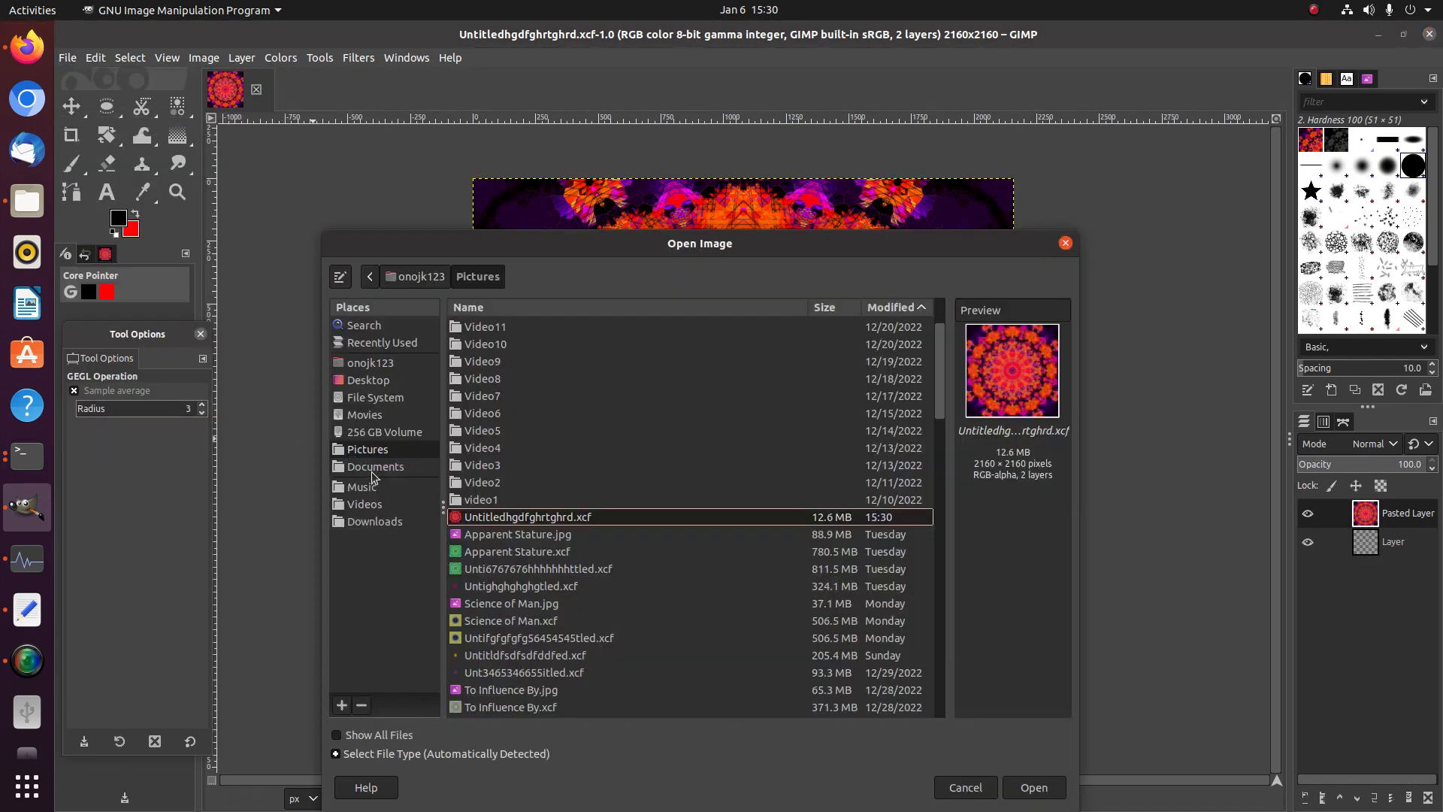
left_click(382, 521)
double_click(487, 345)
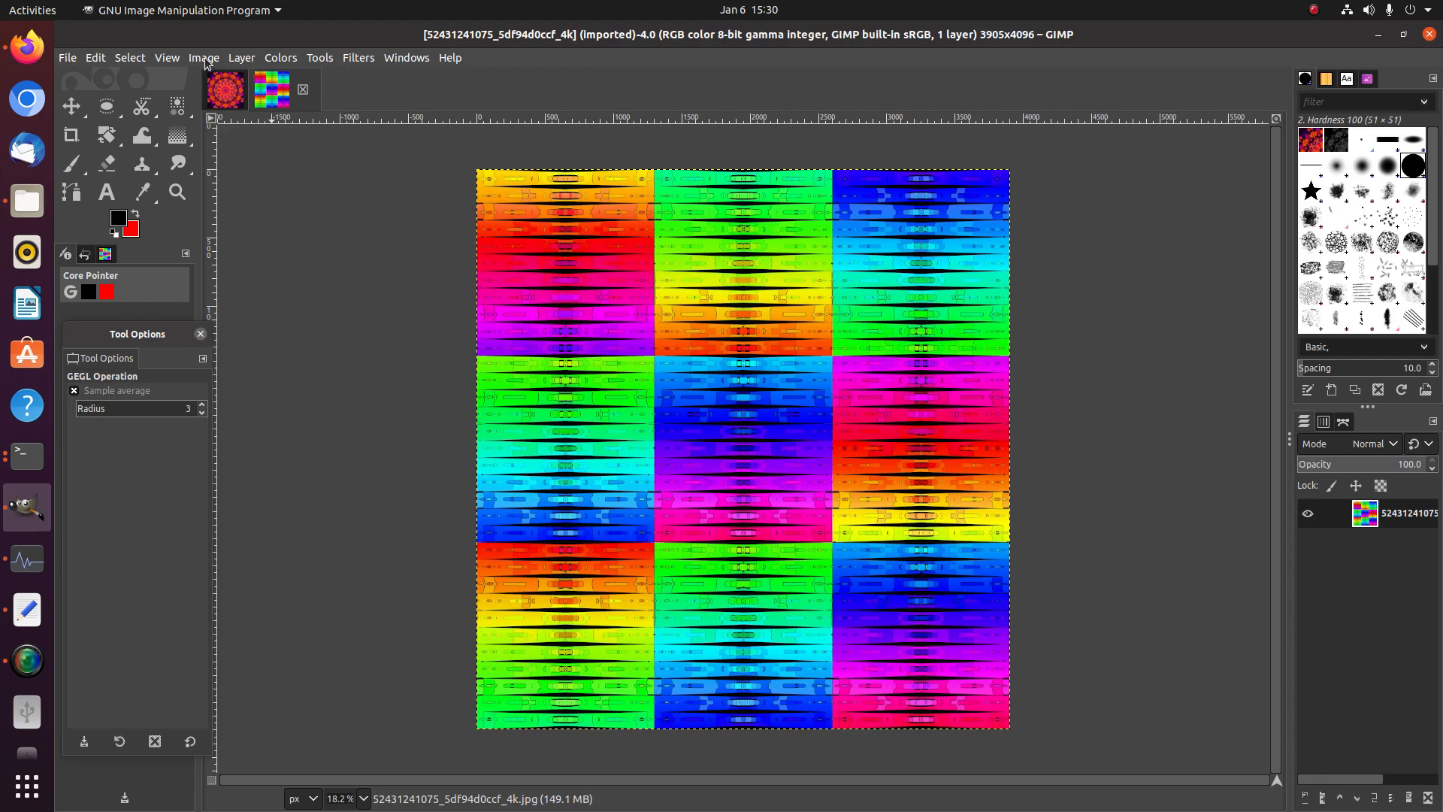
Start scaling the rainbow image, unlink its width and height, and set both to 2160 px
left_click(23, 45)
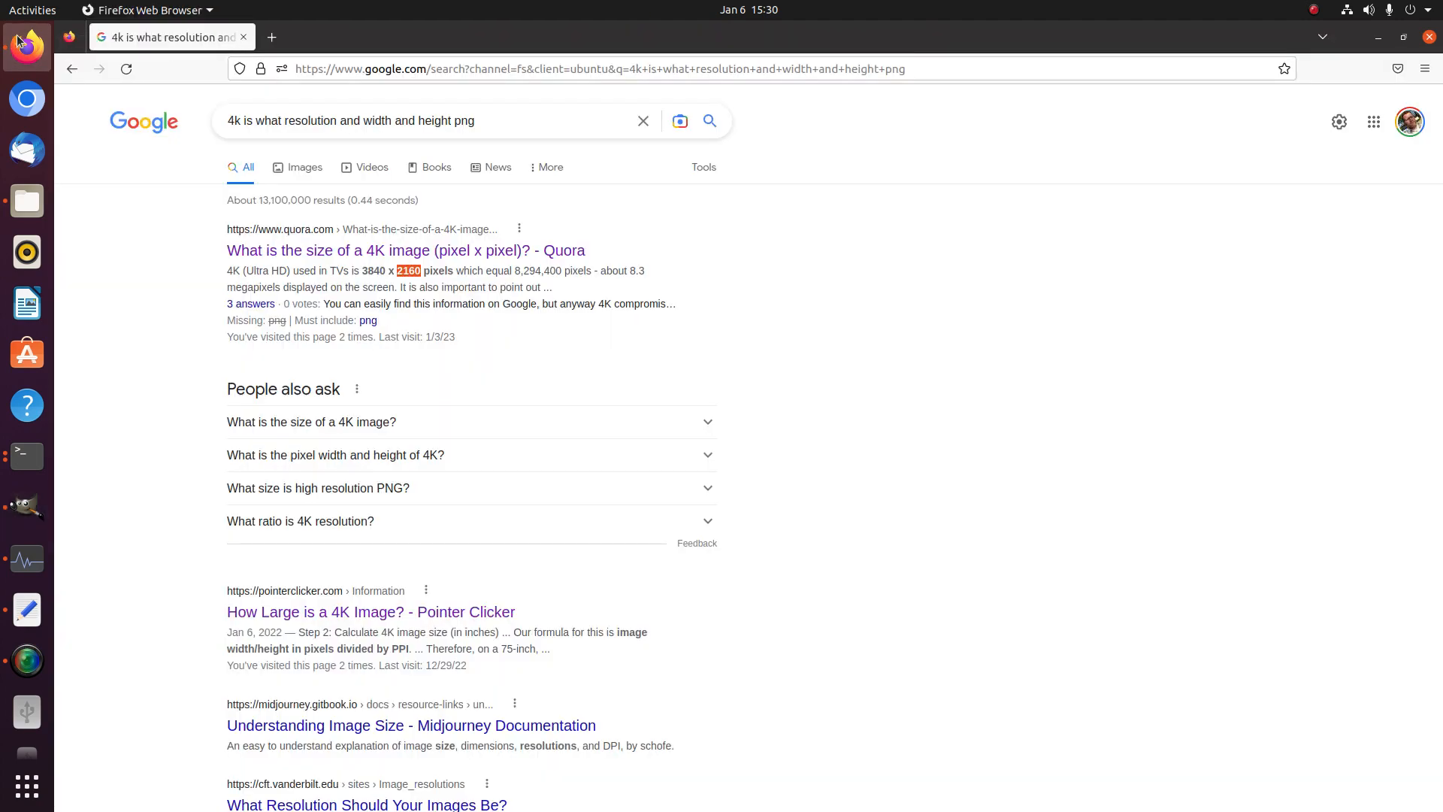
left_click(43, 499)
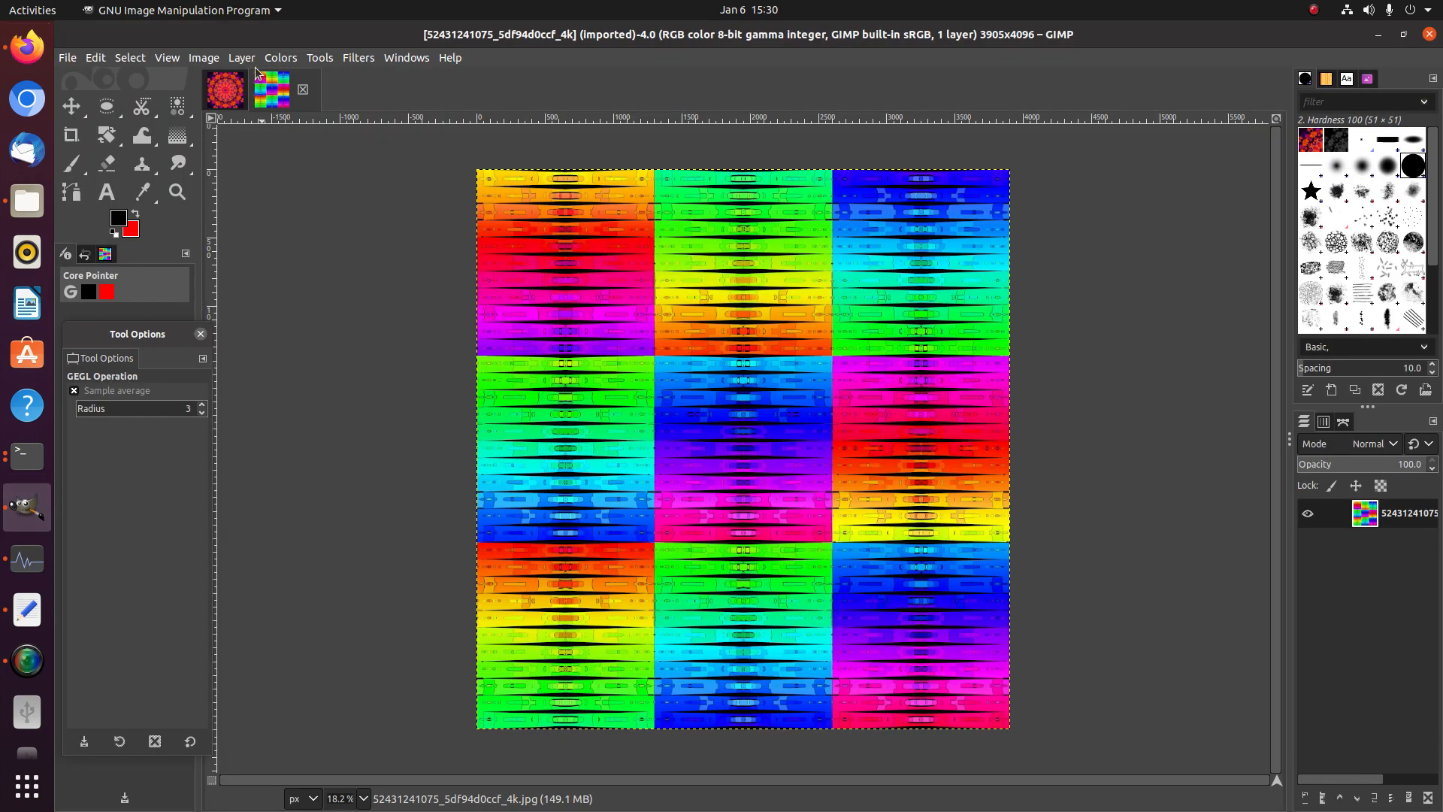
left_click(221, 58)
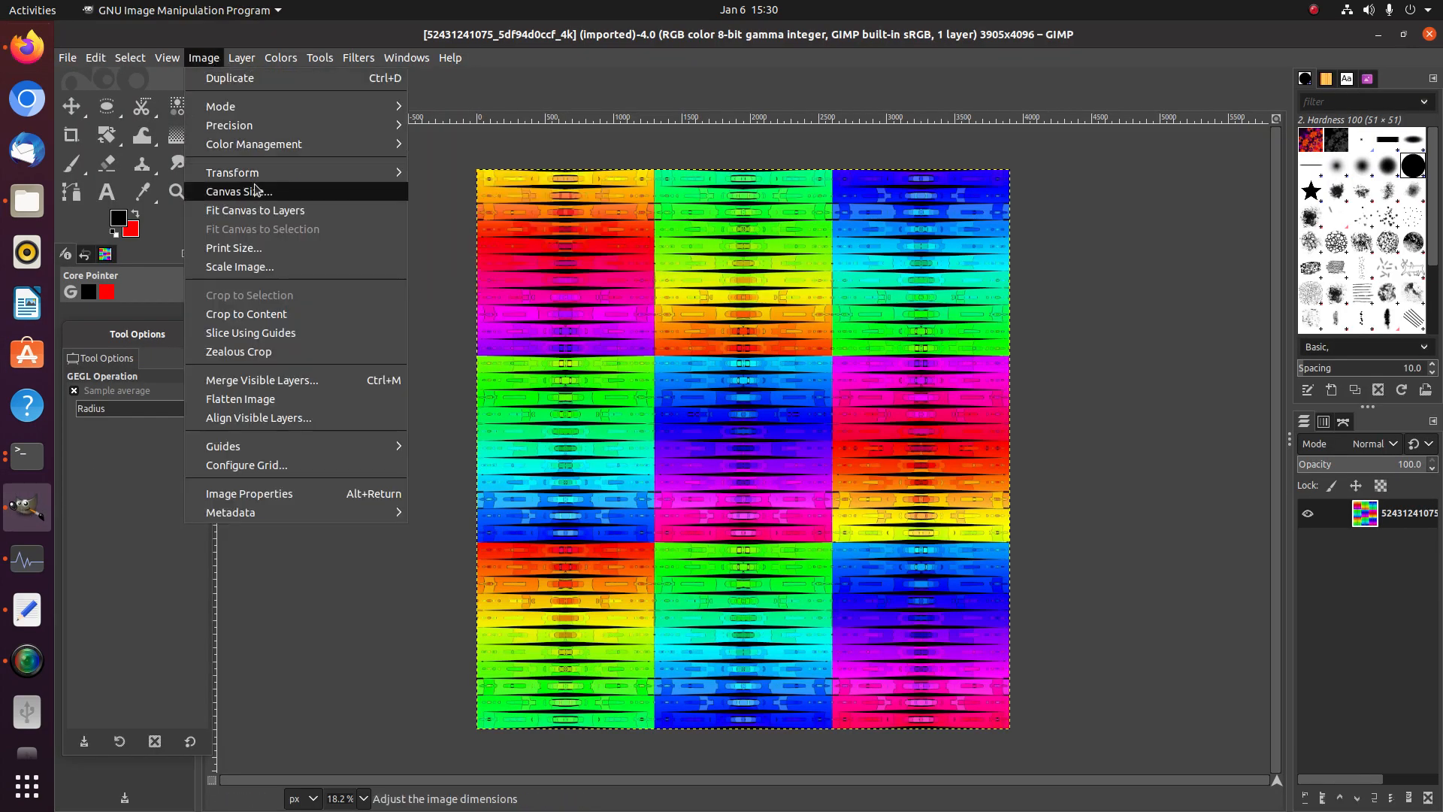
left_click(248, 266)
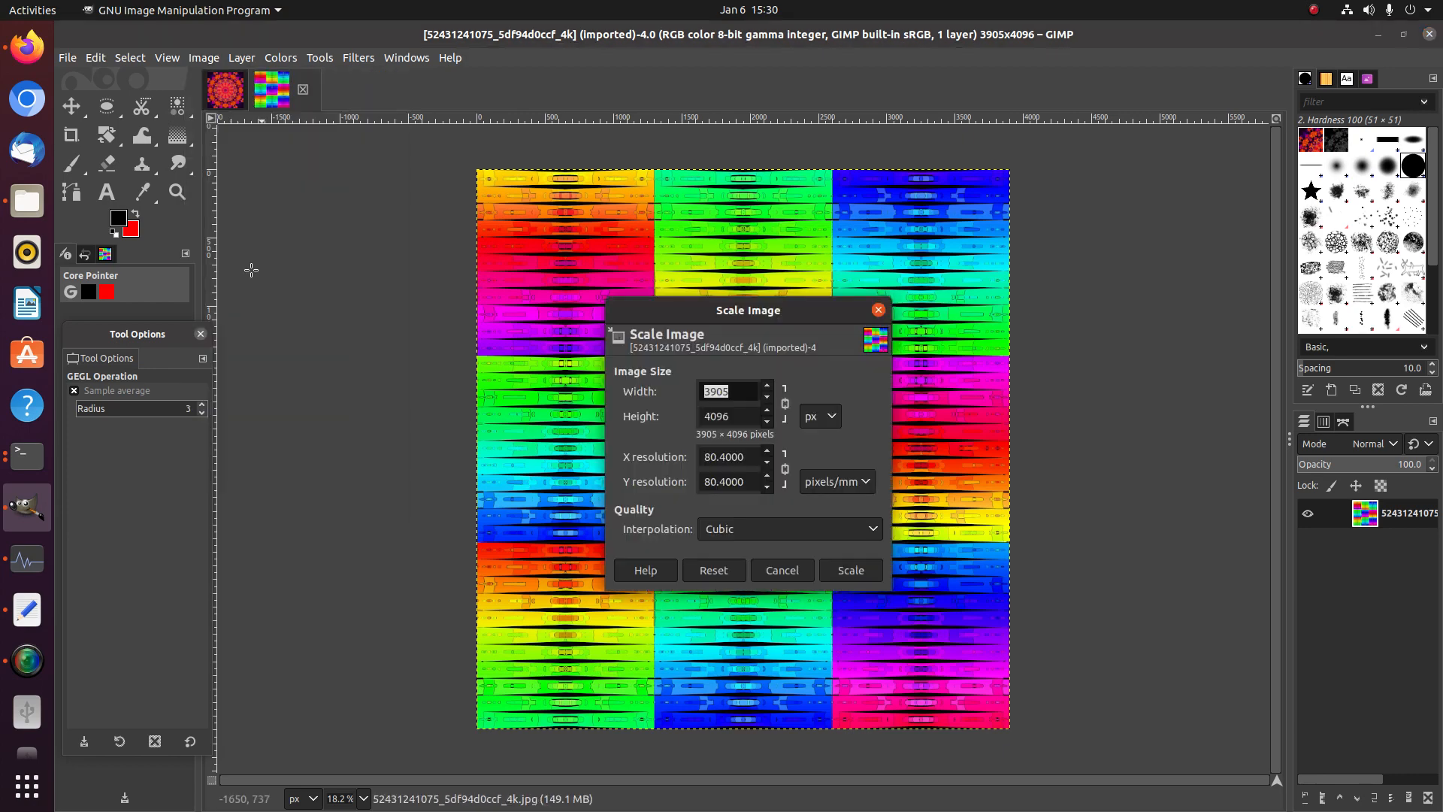
type("2160")
left_click(743, 418)
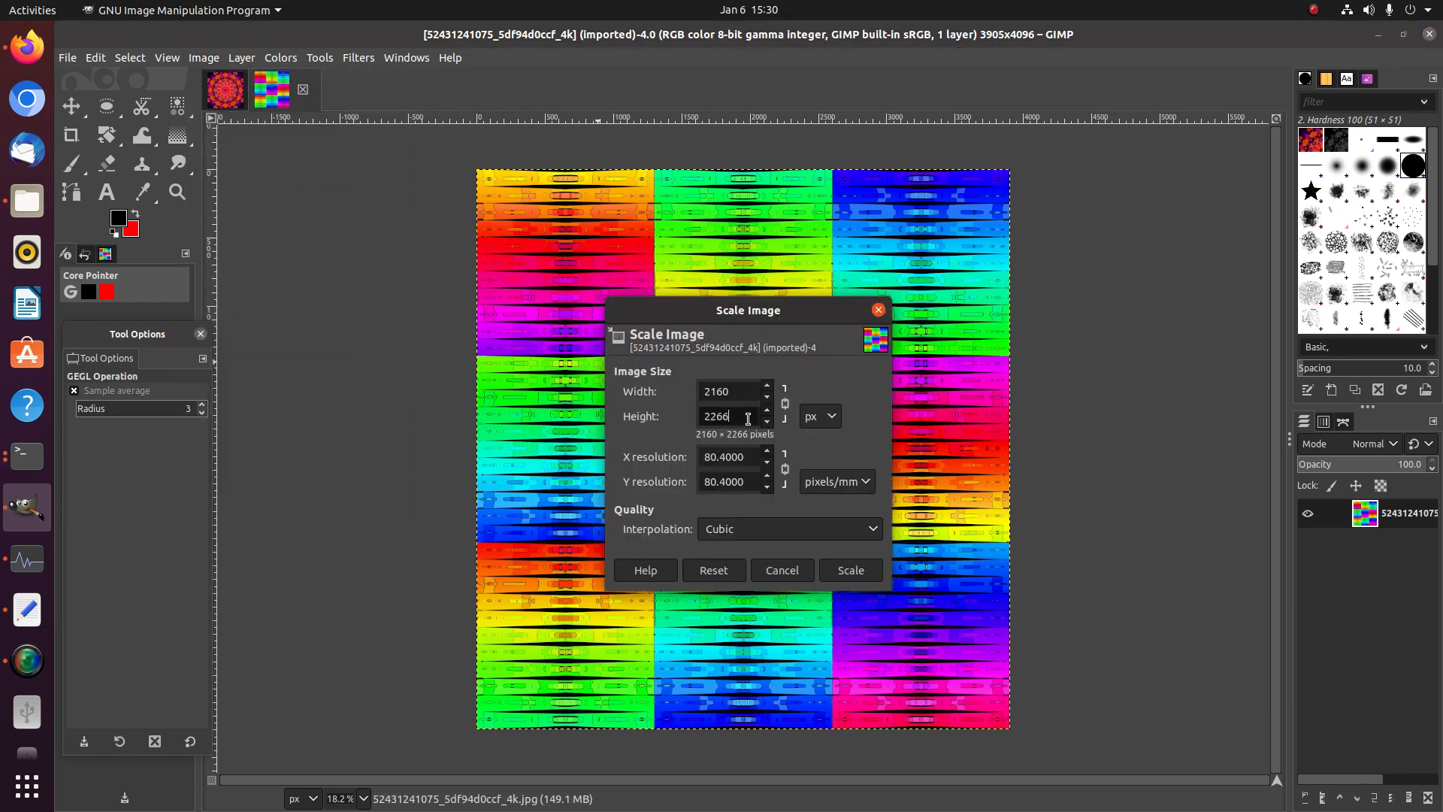
left_click(784, 403)
left_click(743, 414)
left_click_drag(728, 413, 690, 407)
type("2160")
left_click(748, 396)
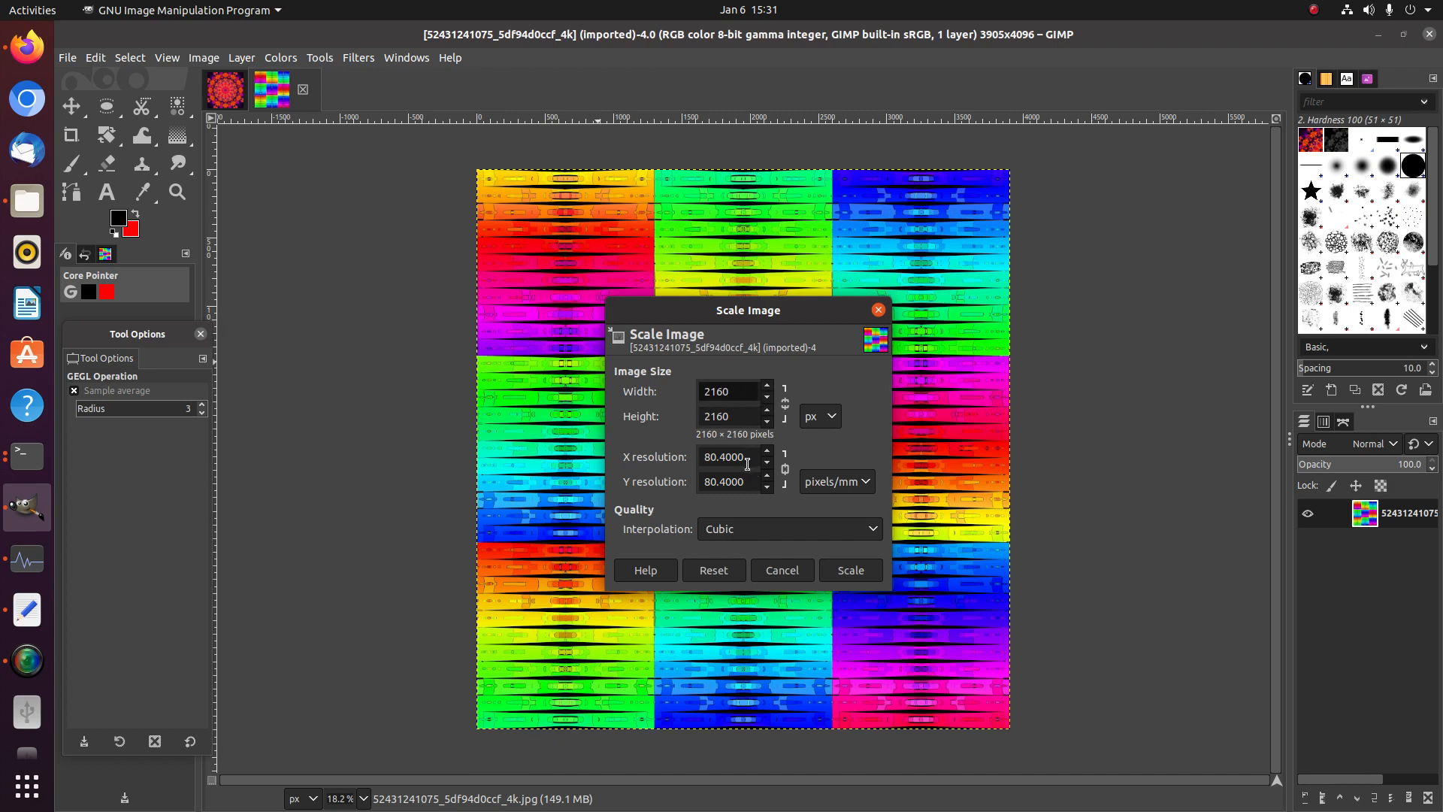
Set the rainbow image's X and Y resolution to 600 pixels/in and scale the image
left_click(848, 489)
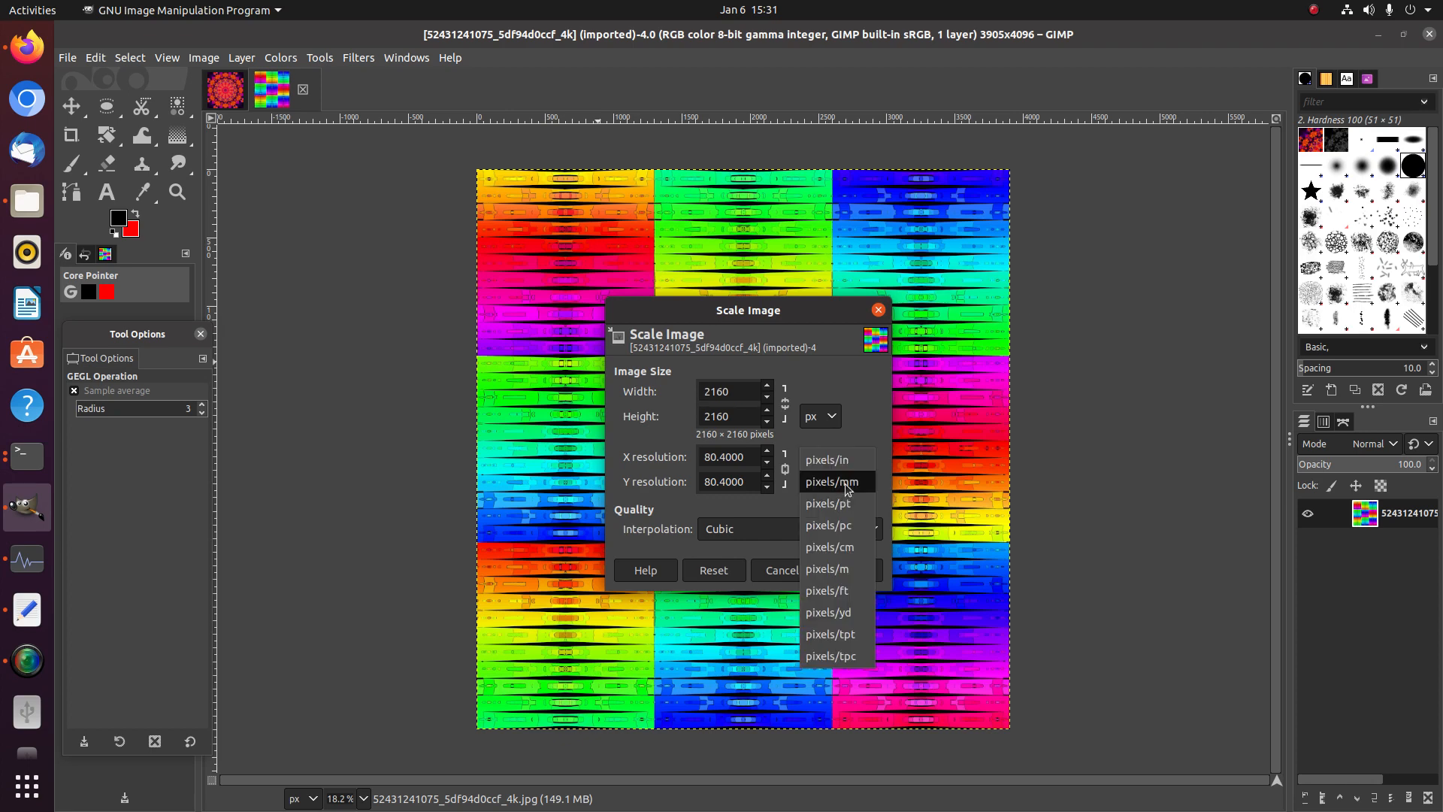
left_click(836, 469)
double_click(756, 456)
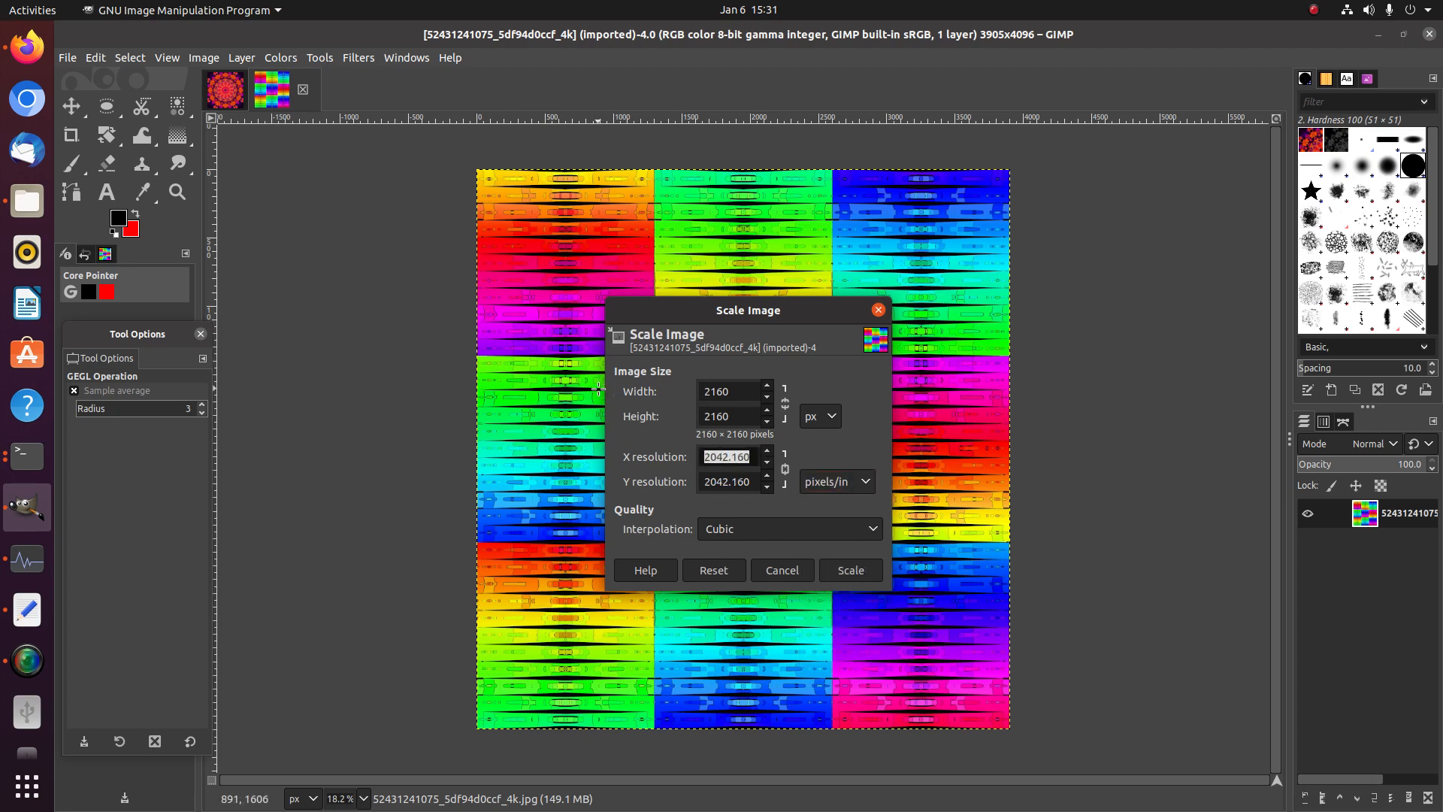
type("6000")
key("BackSpace")
left_click(752, 482)
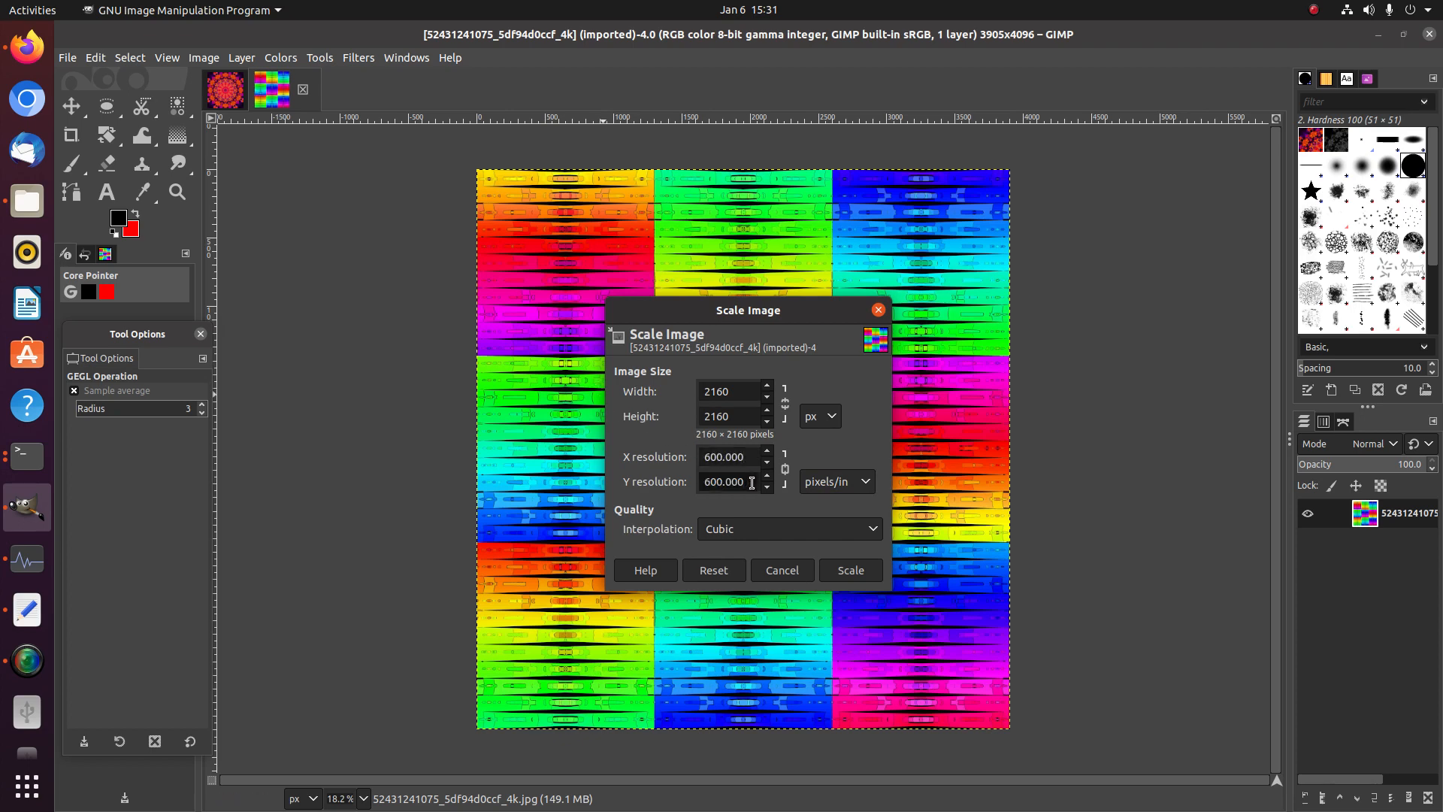
left_click(855, 571)
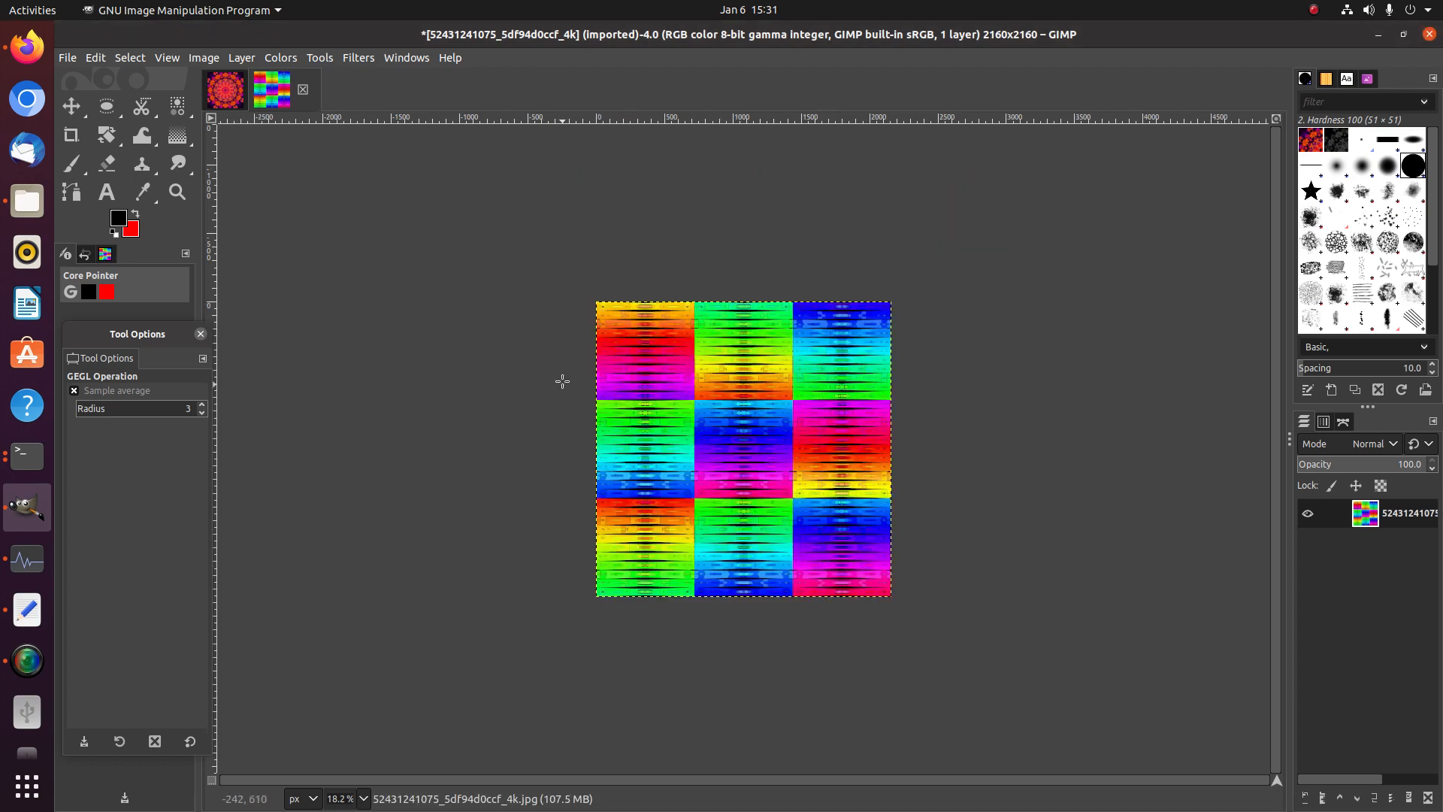
Start the Kaleidoscope distortion on the rainbow image and set its mirrors to 12
left_click(350, 60)
mouse_move(416, 200)
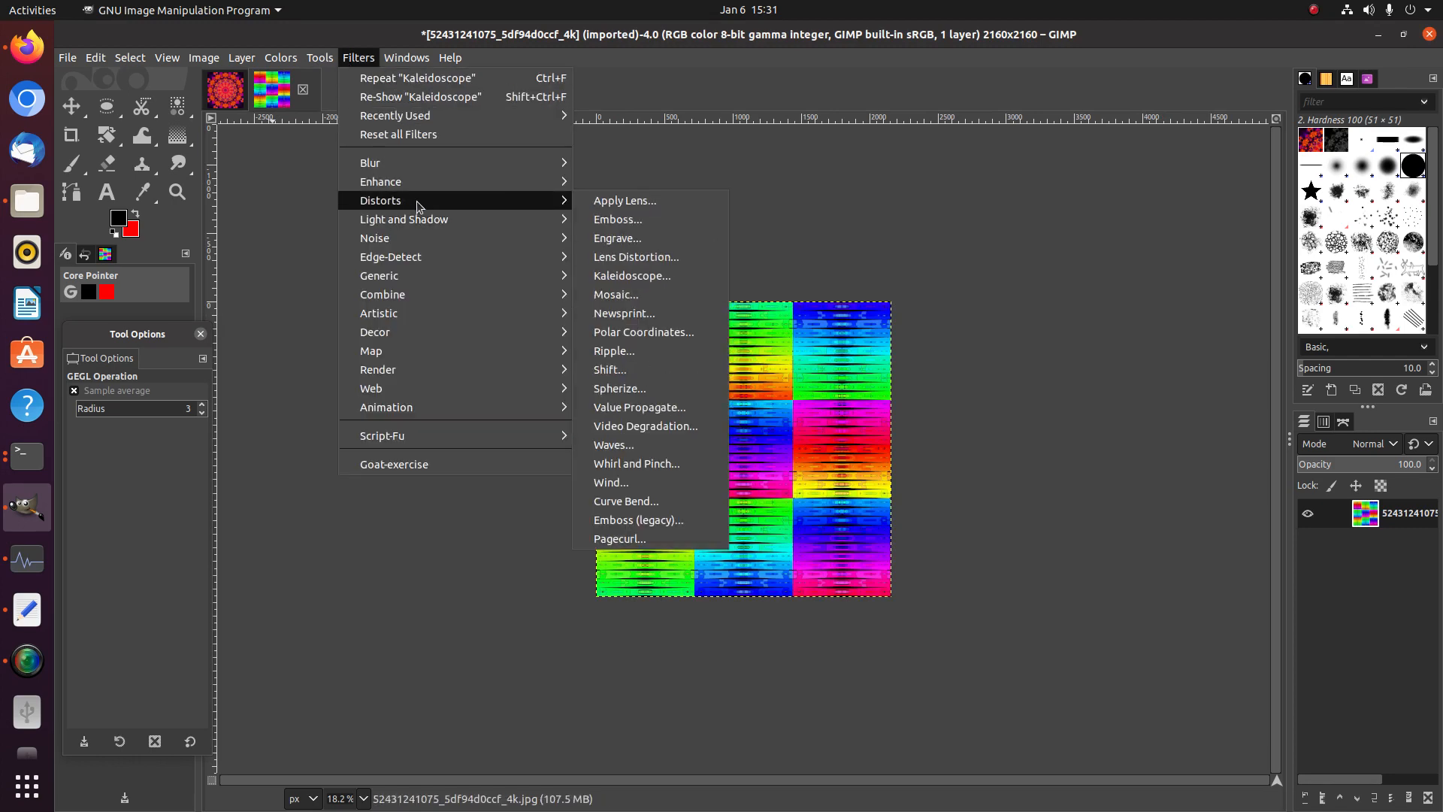
left_click(606, 270)
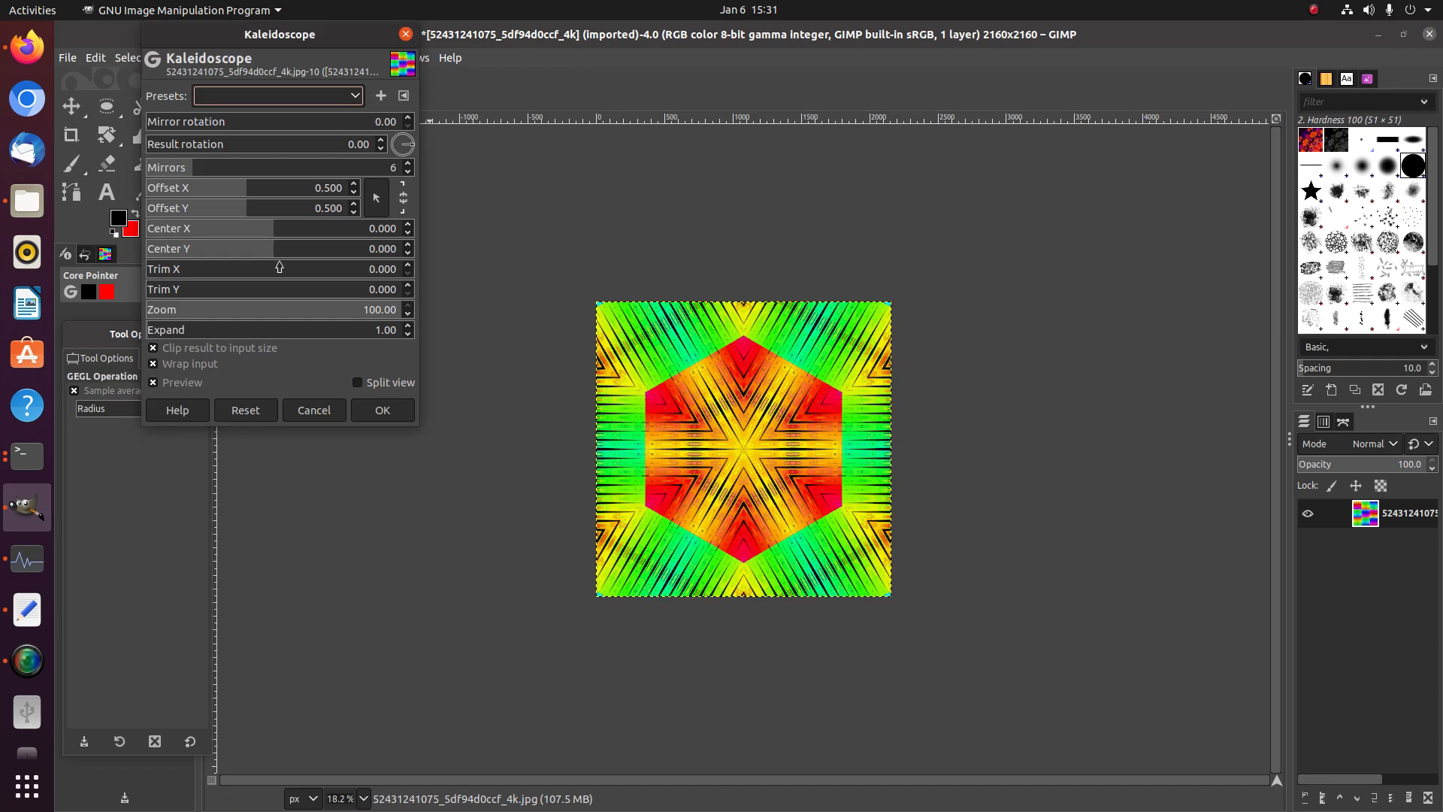
left_click_drag(305, 169, 258, 166)
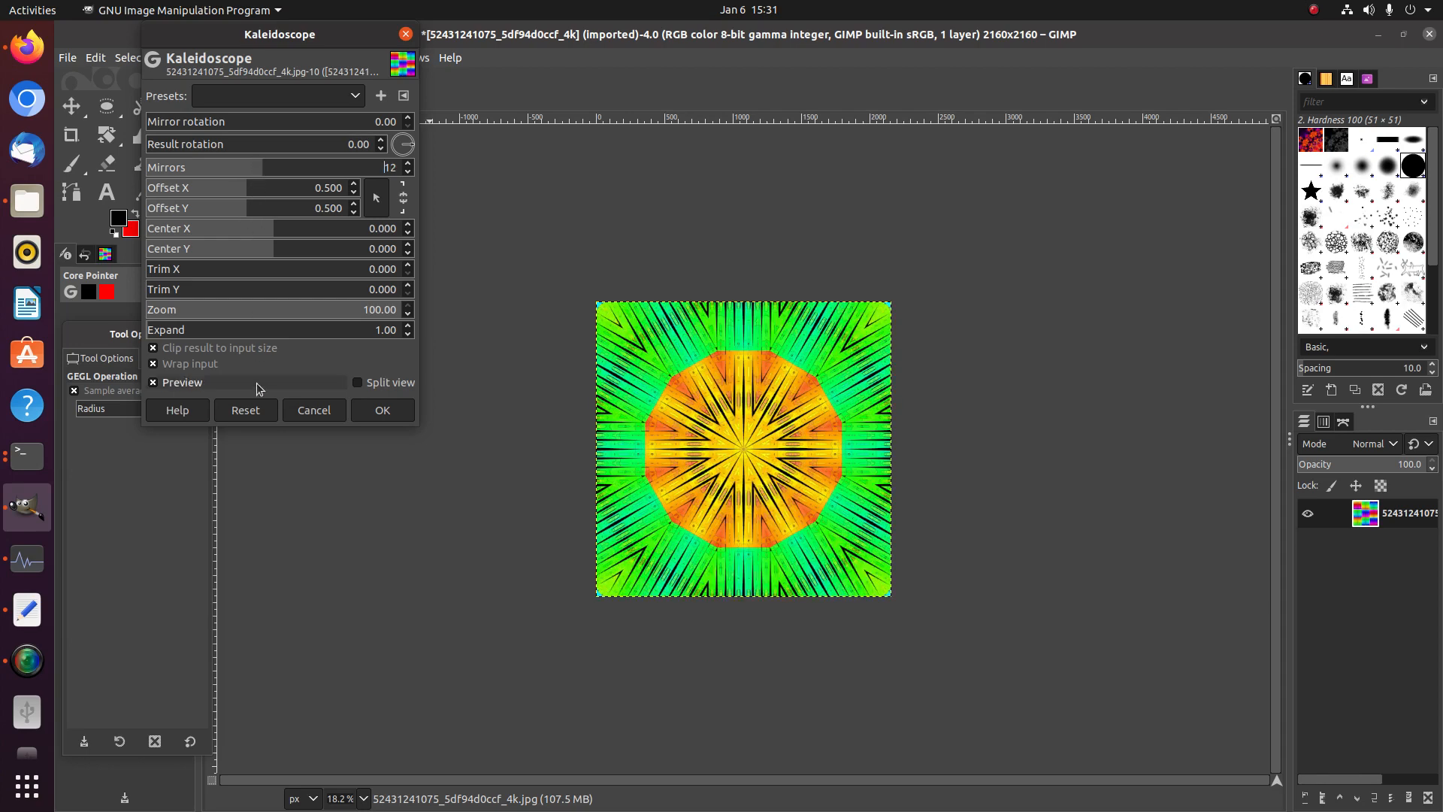
Try kaleidoscope trims of 0.469 for X and 0.468 for Y on the rainbow image
left_click(295, 271)
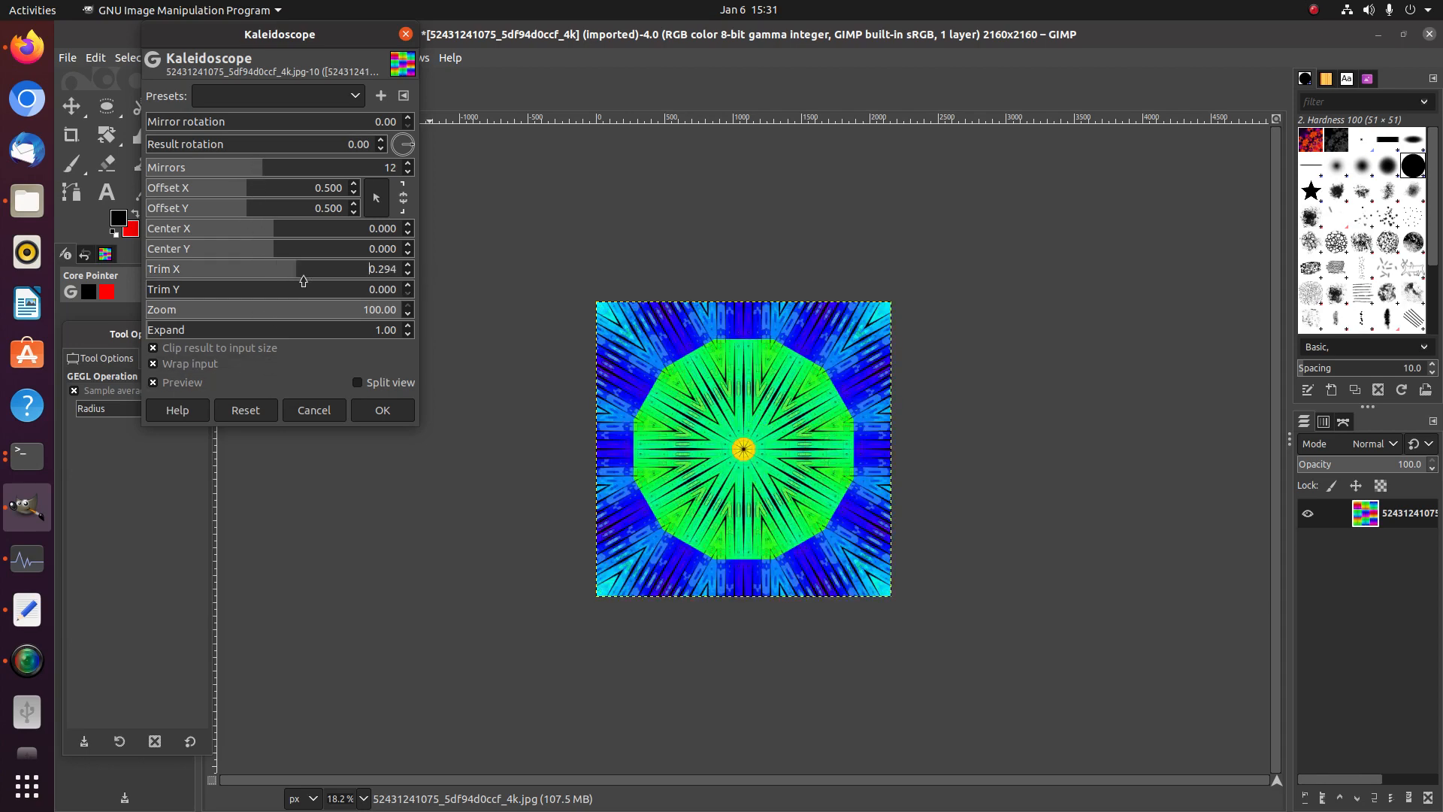
left_click(325, 288)
left_click(215, 292)
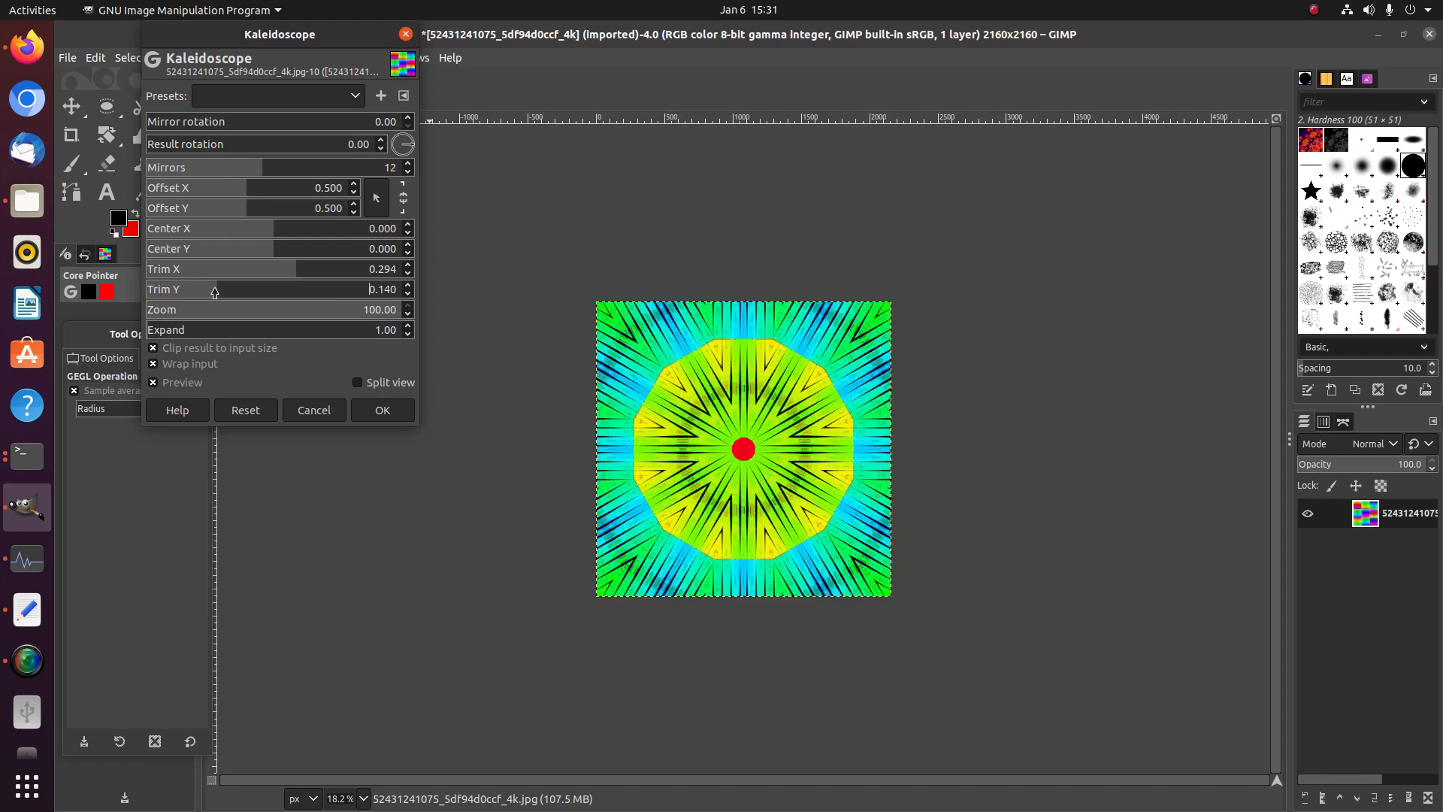
left_click(384, 290)
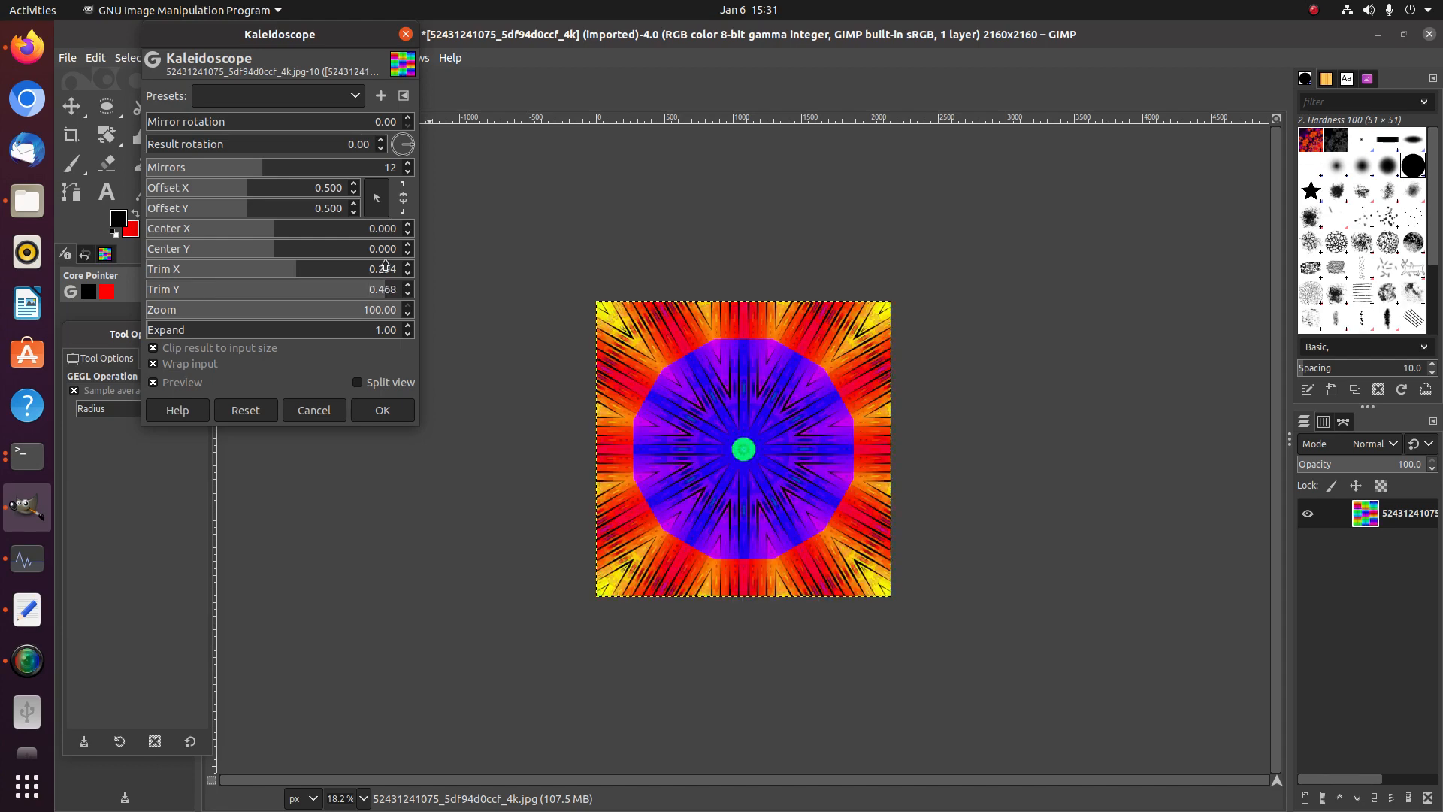
left_click(385, 268)
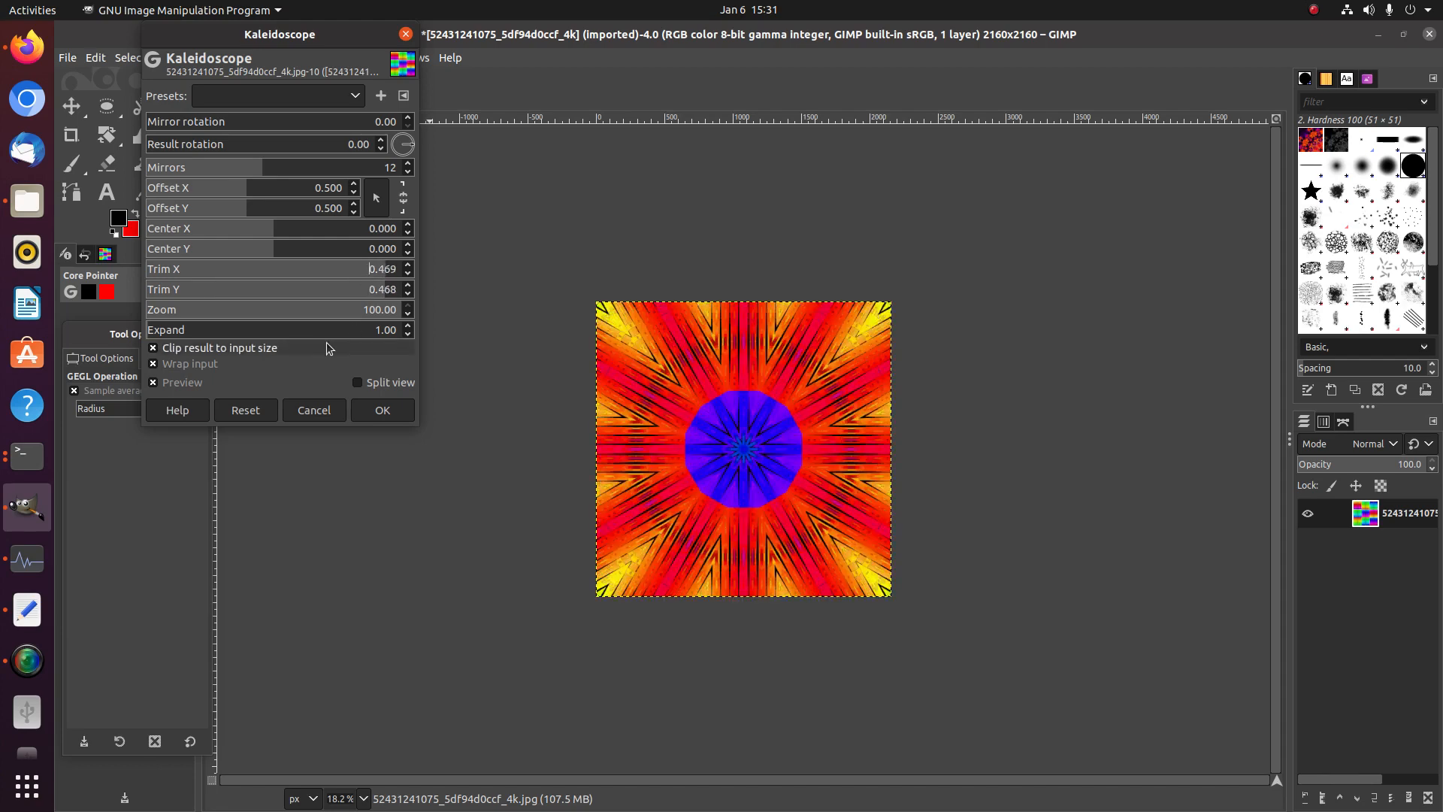
Set the kaleidoscope's zoom to 21.26, Trim X to 0.387 and Trim Y to 0.500, and apply the filter
left_click_drag(290, 315, 200, 304)
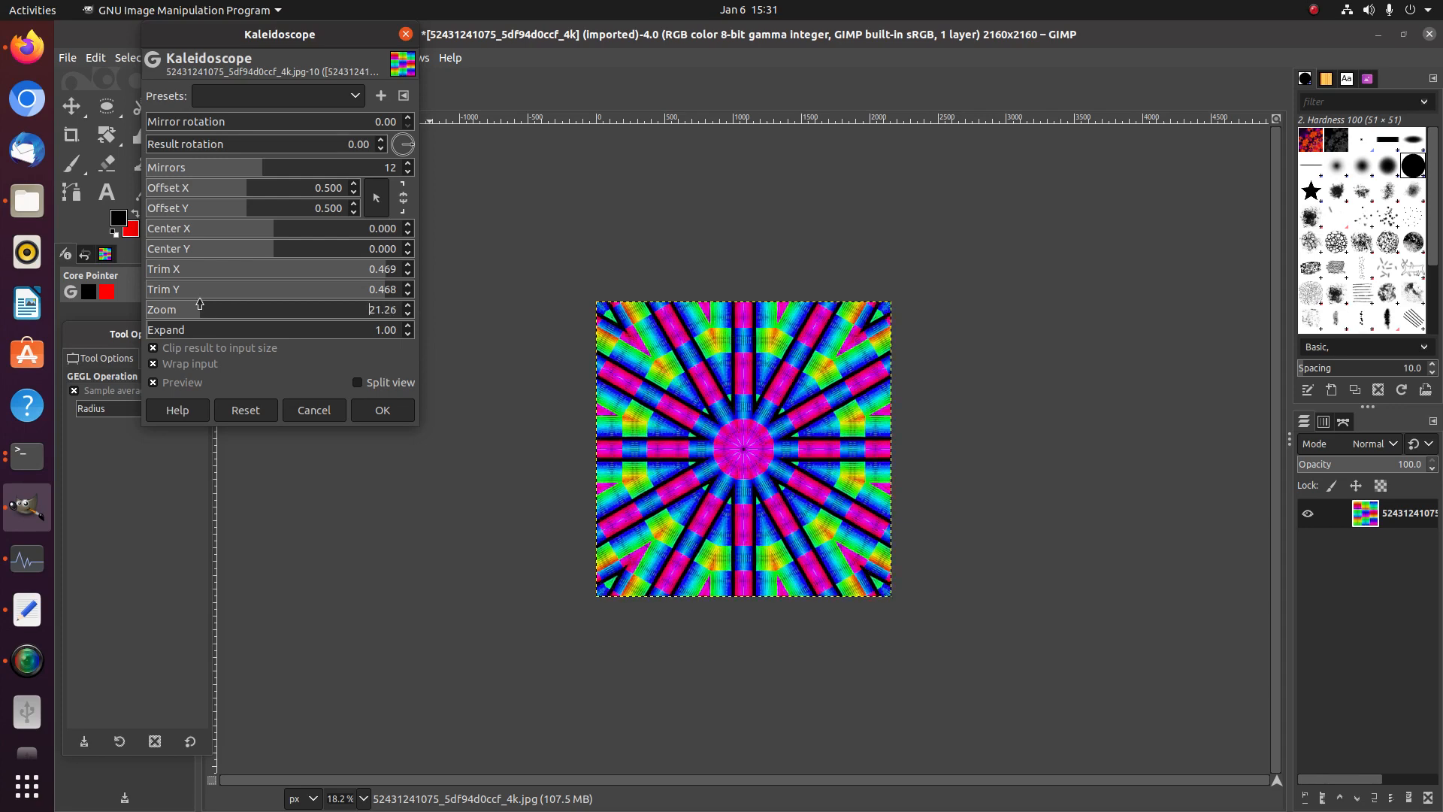
left_click(283, 293)
left_click(316, 294)
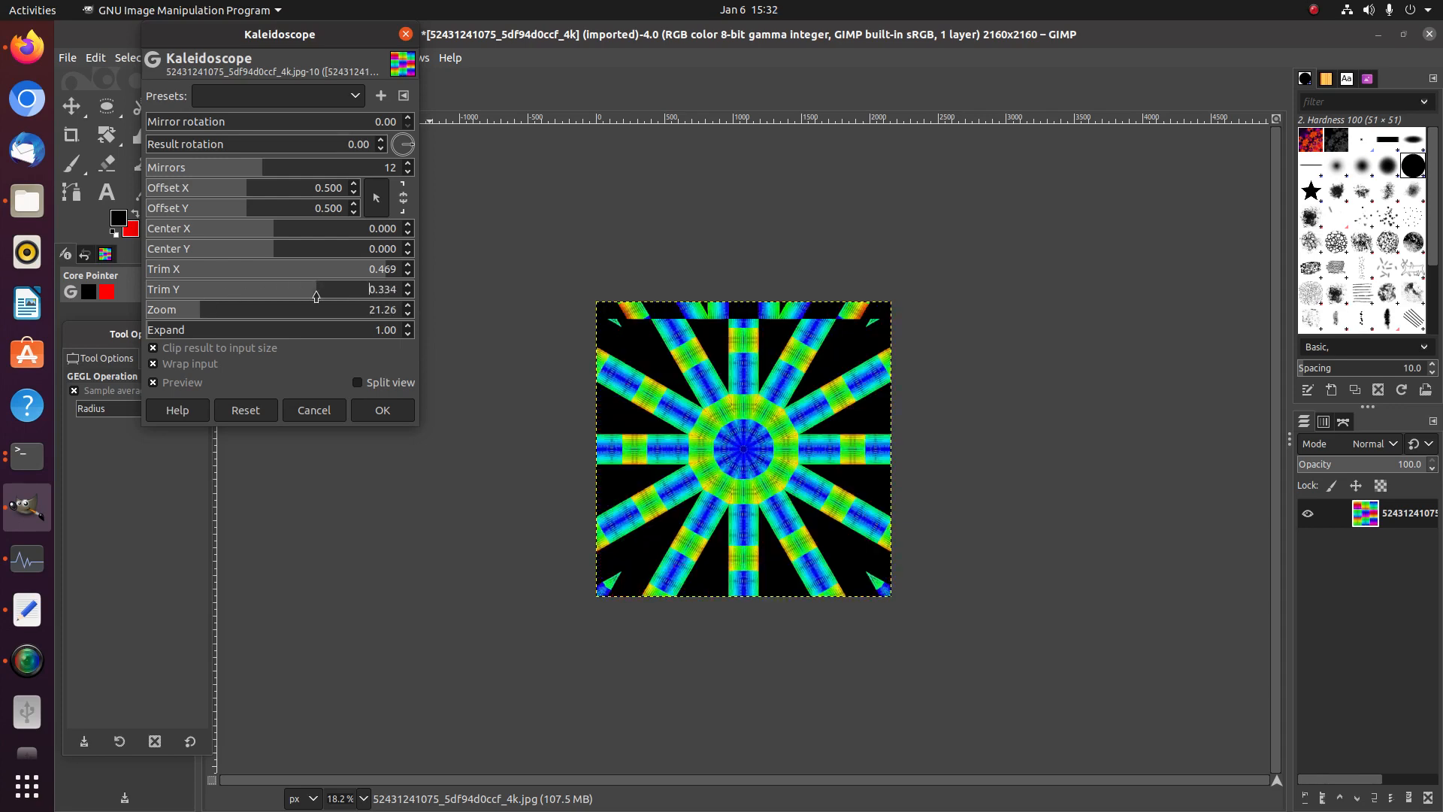
left_click(343, 278)
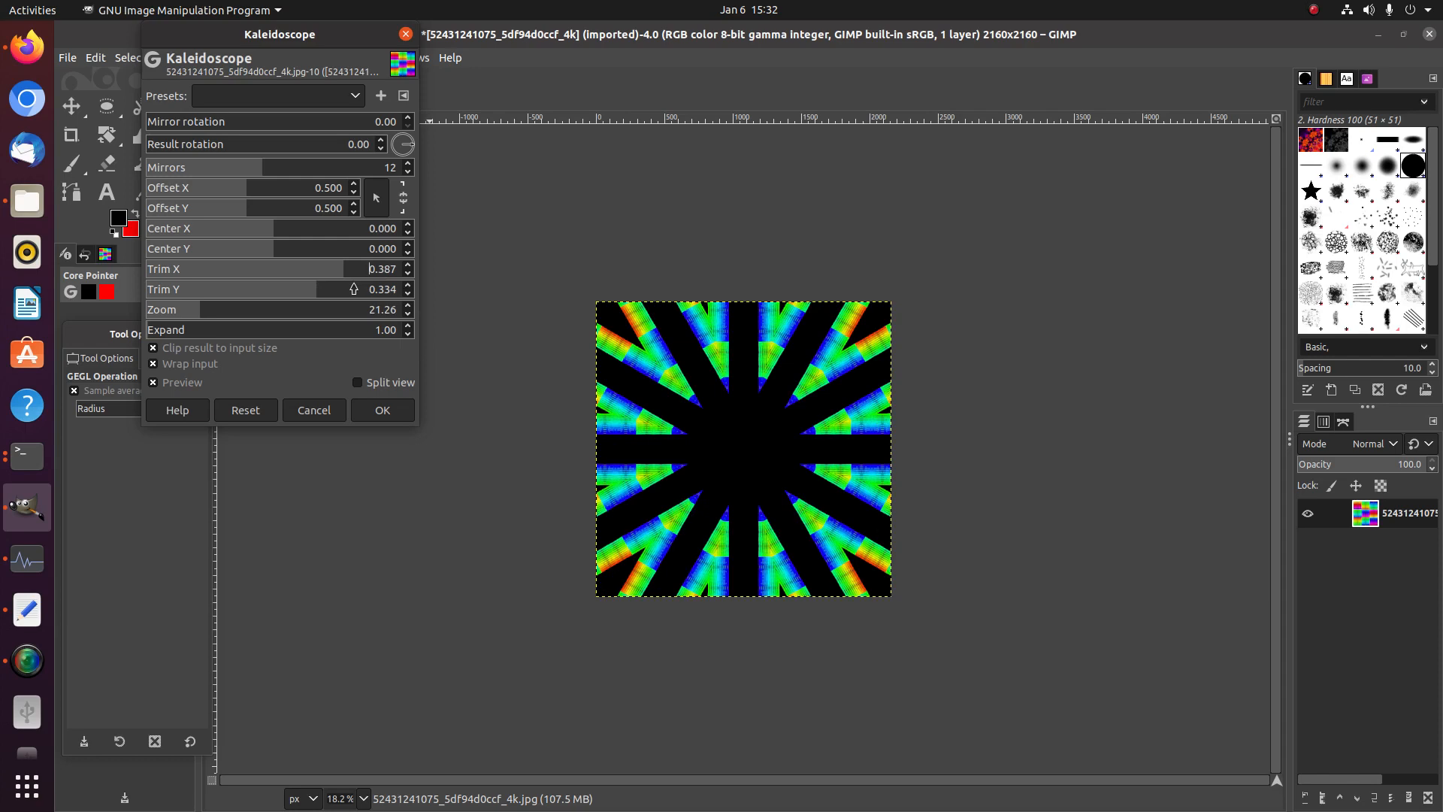
left_click_drag(368, 290, 485, 293)
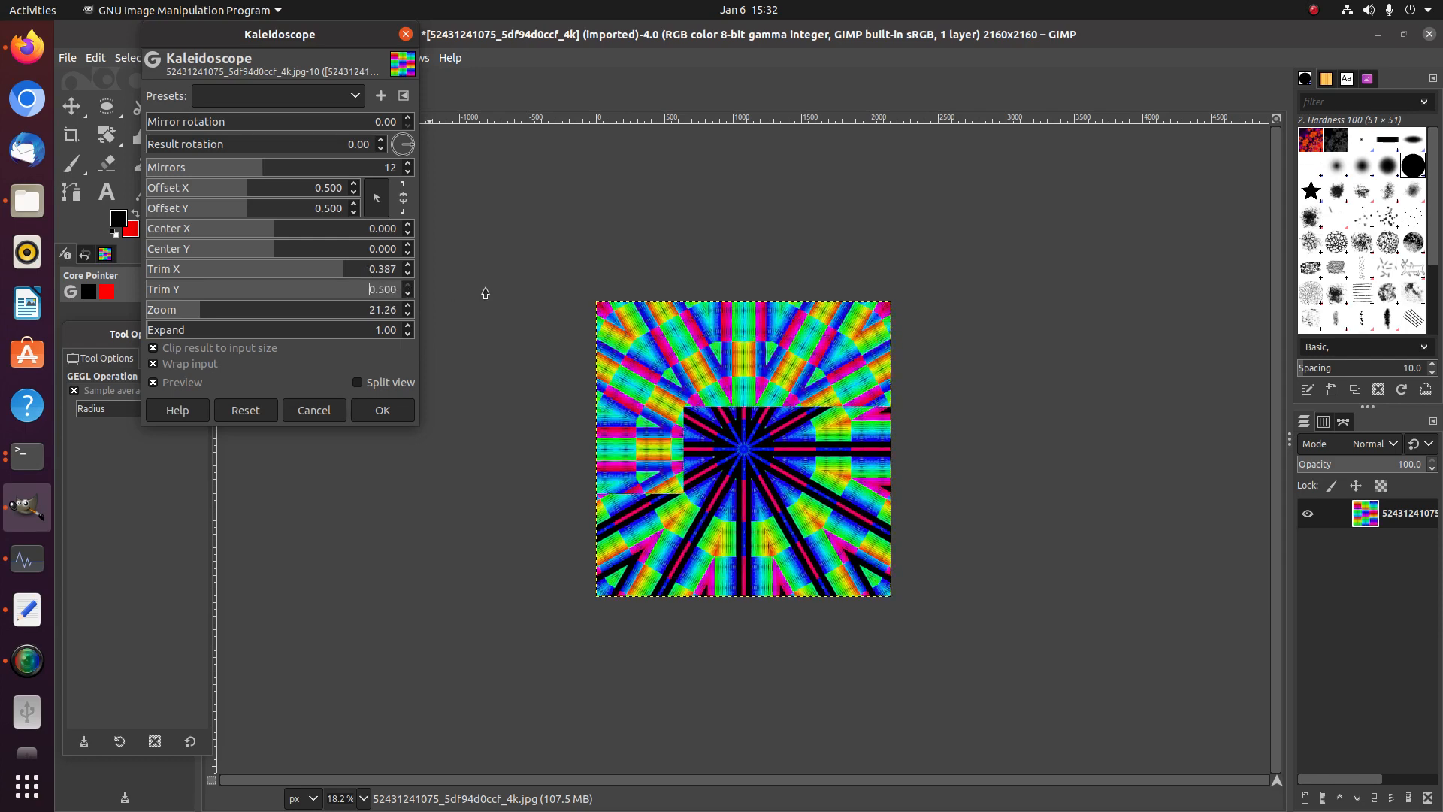
left_click(385, 410)
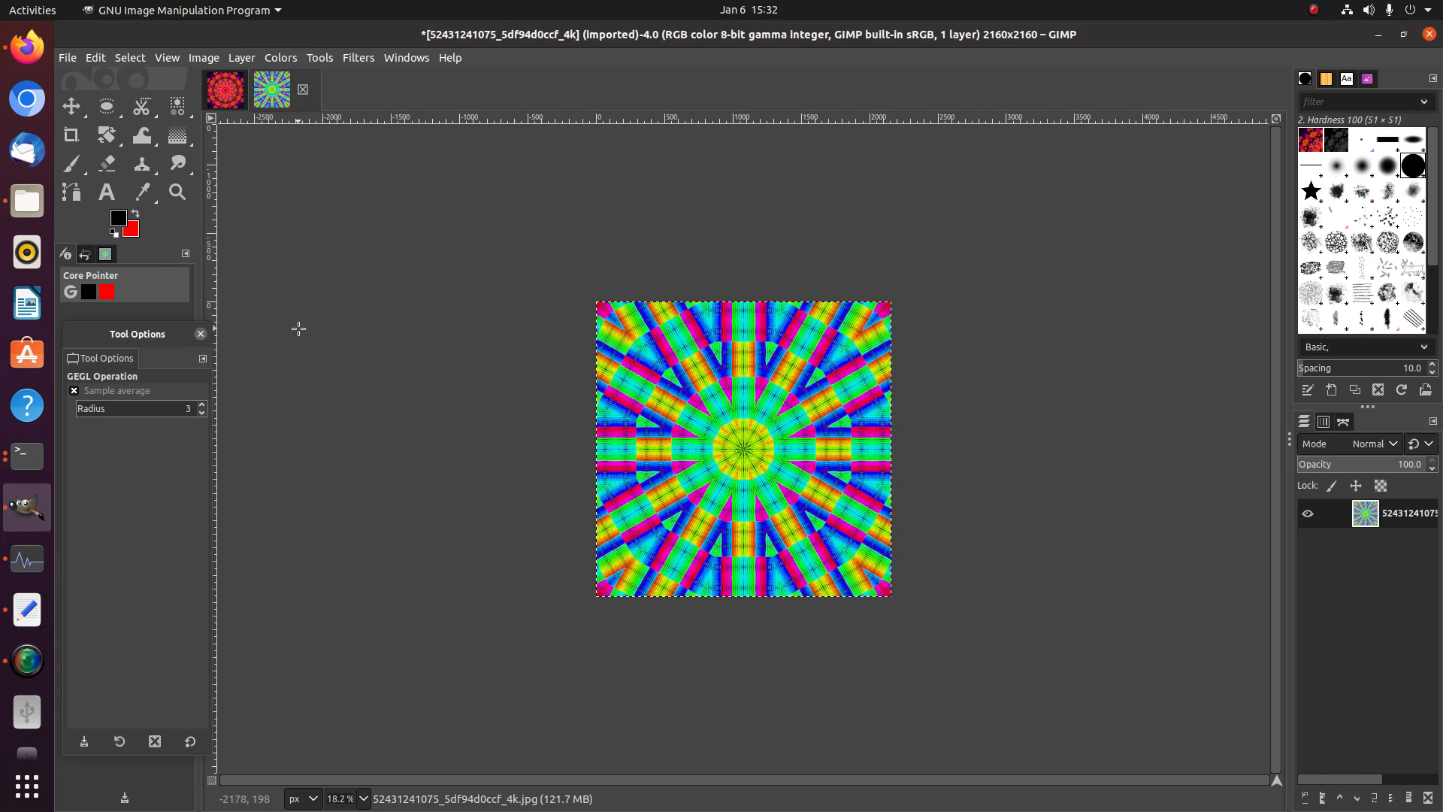
Copy the rainbow kaleidoscope into "Untitledhgdfghrtghrd.xcf" and turn the floating selection into a new layer
key("ctrl+c")
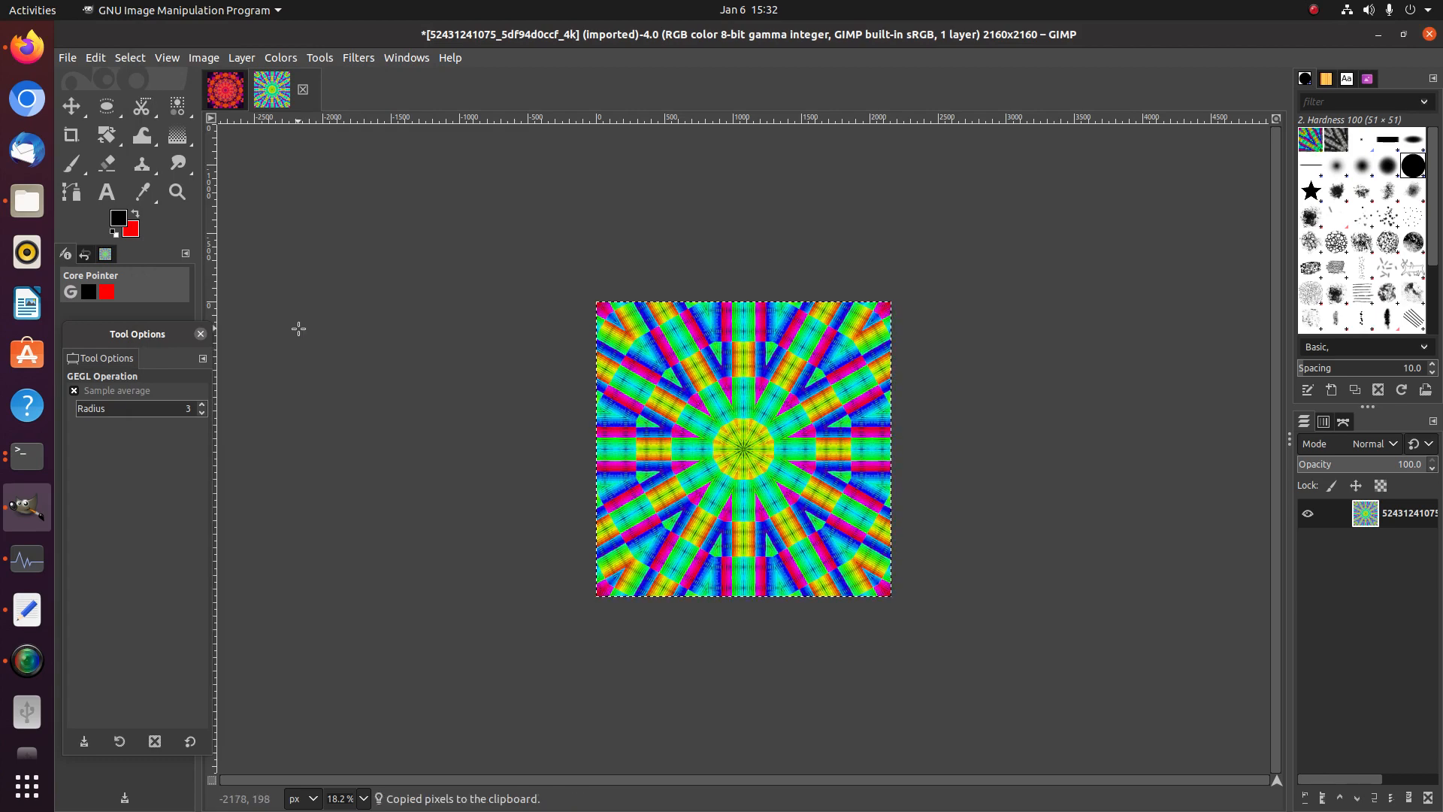
left_click(231, 96)
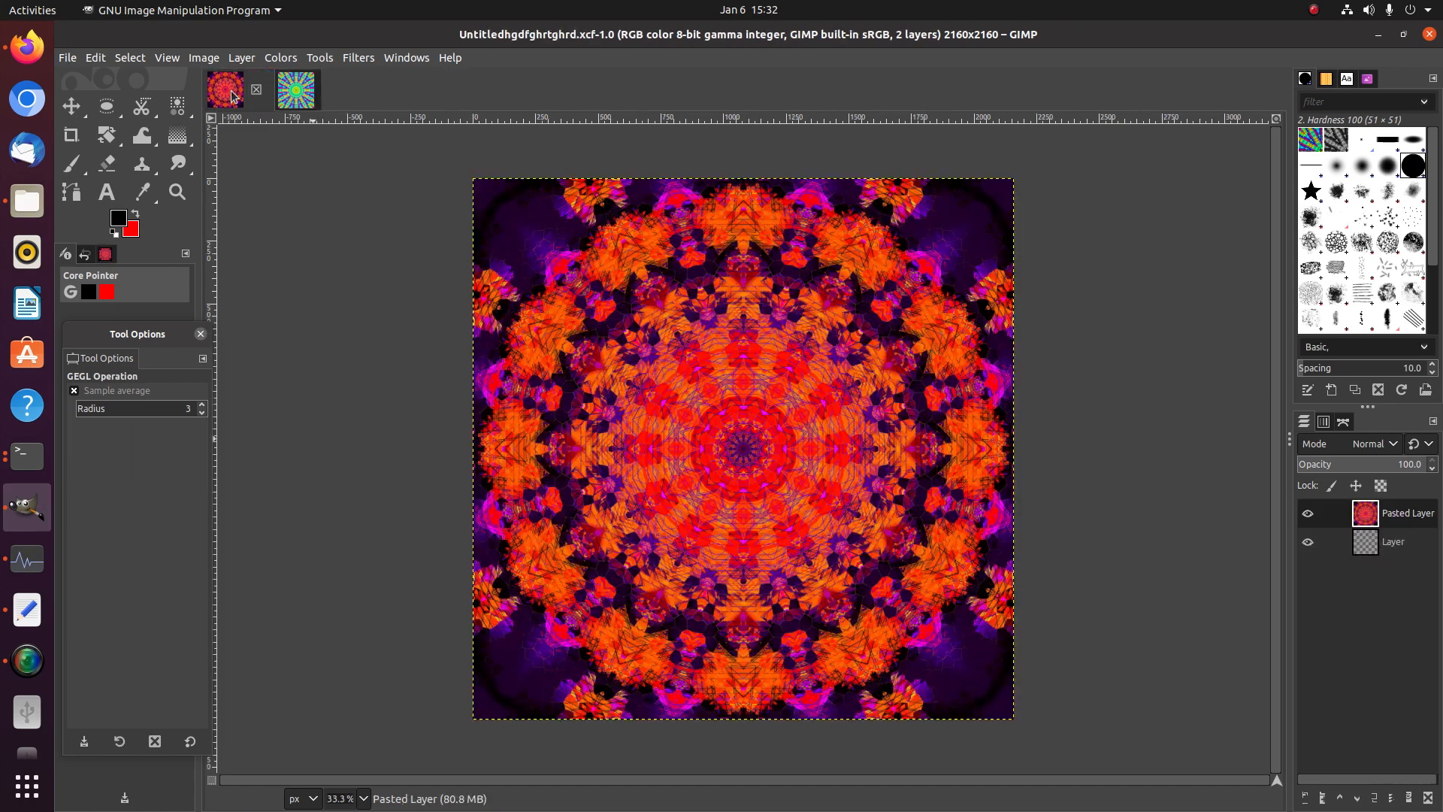
key("ctrl+v")
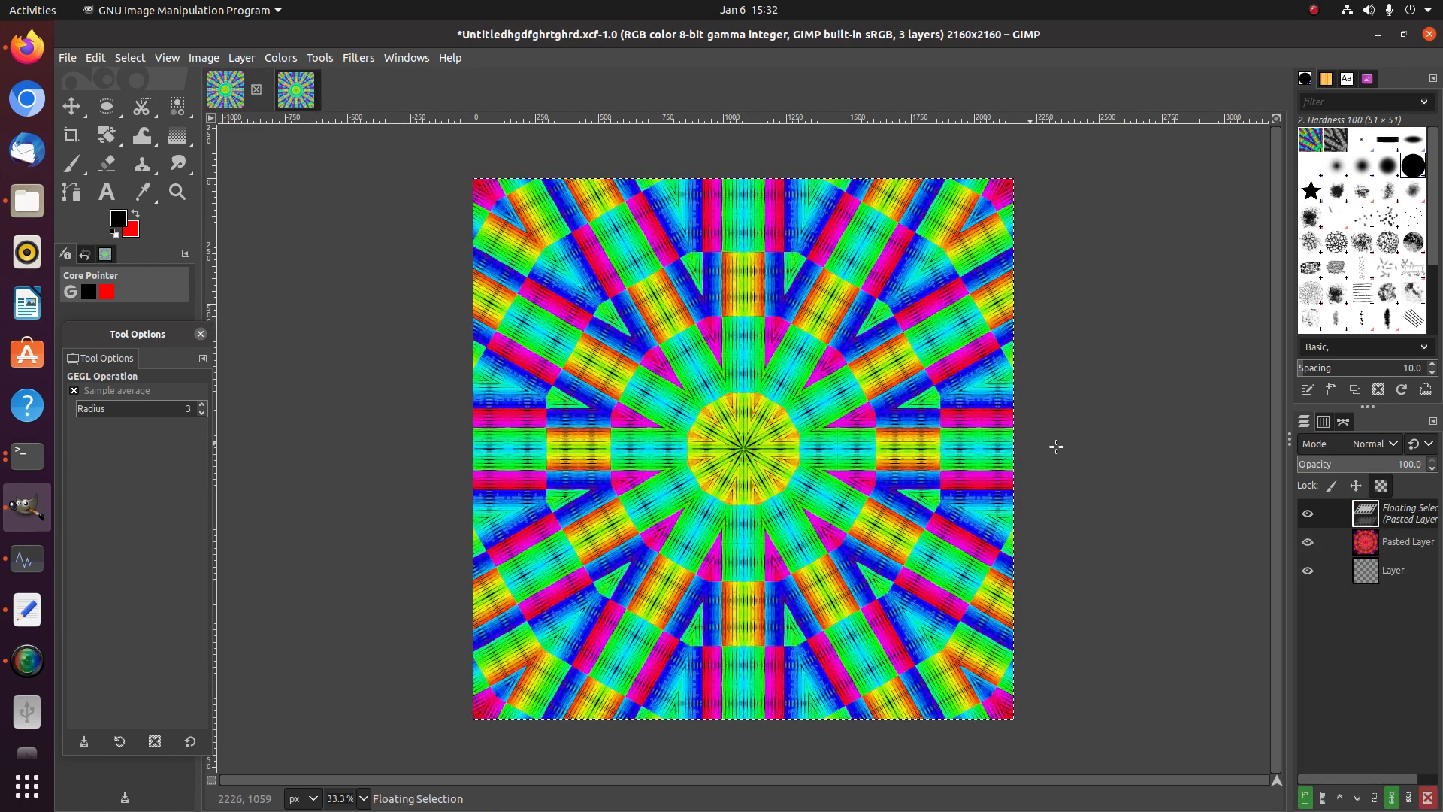
right_click(1393, 513)
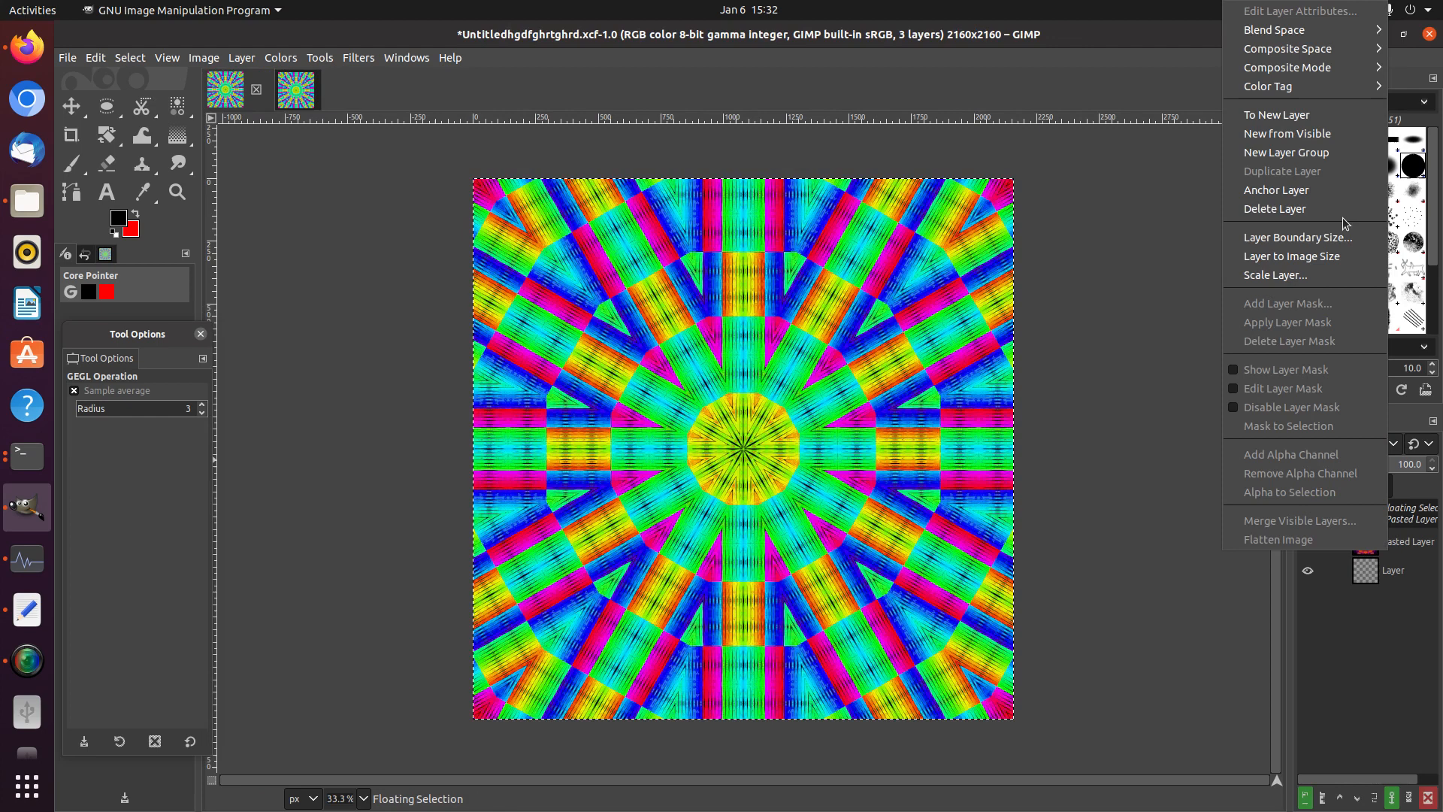
left_click(1289, 115)
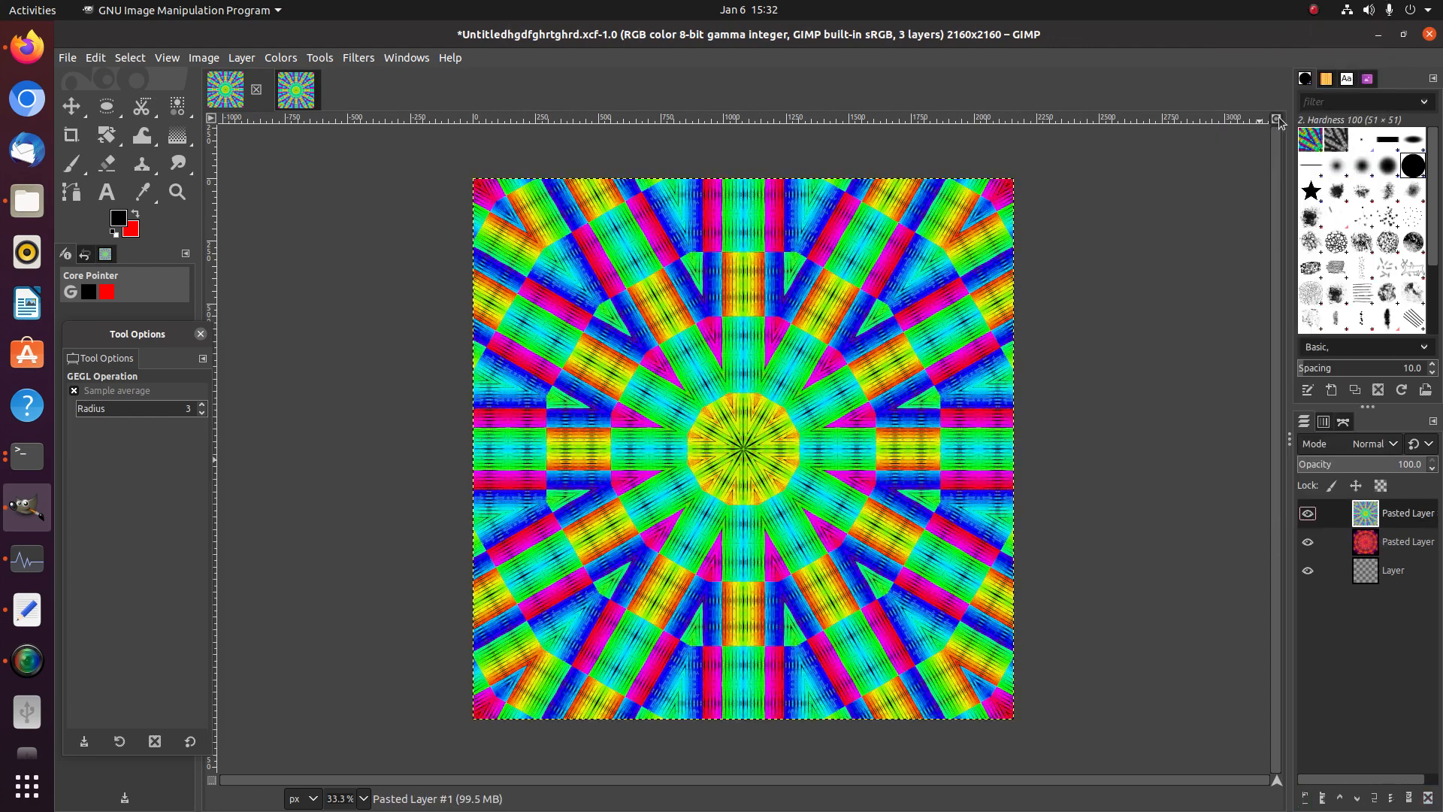
Close the imported rainbow image, discarding its changes, and save "Untitledhgdfghrtghrd.xcf"
left_click(297, 85)
left_click(303, 89)
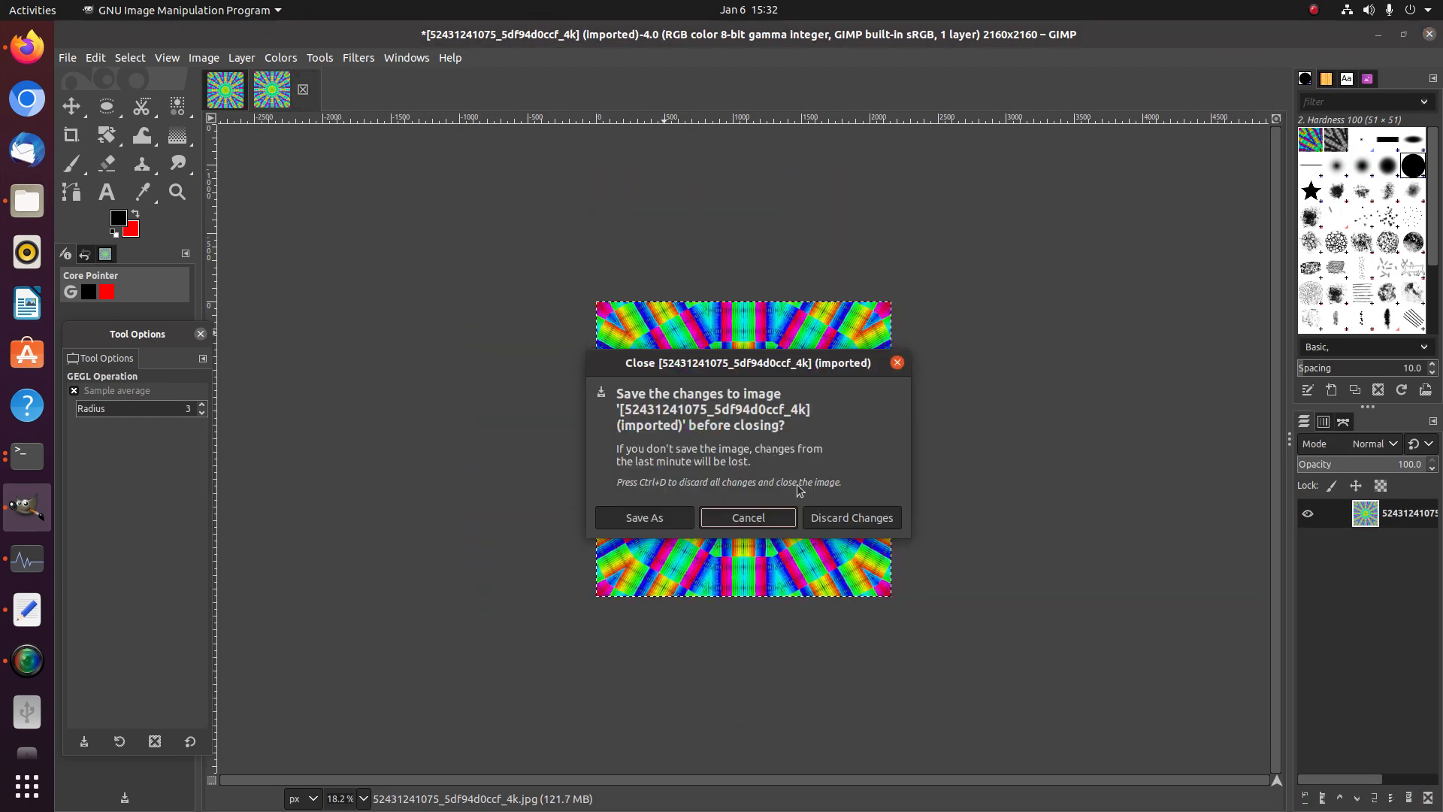
left_click(844, 518)
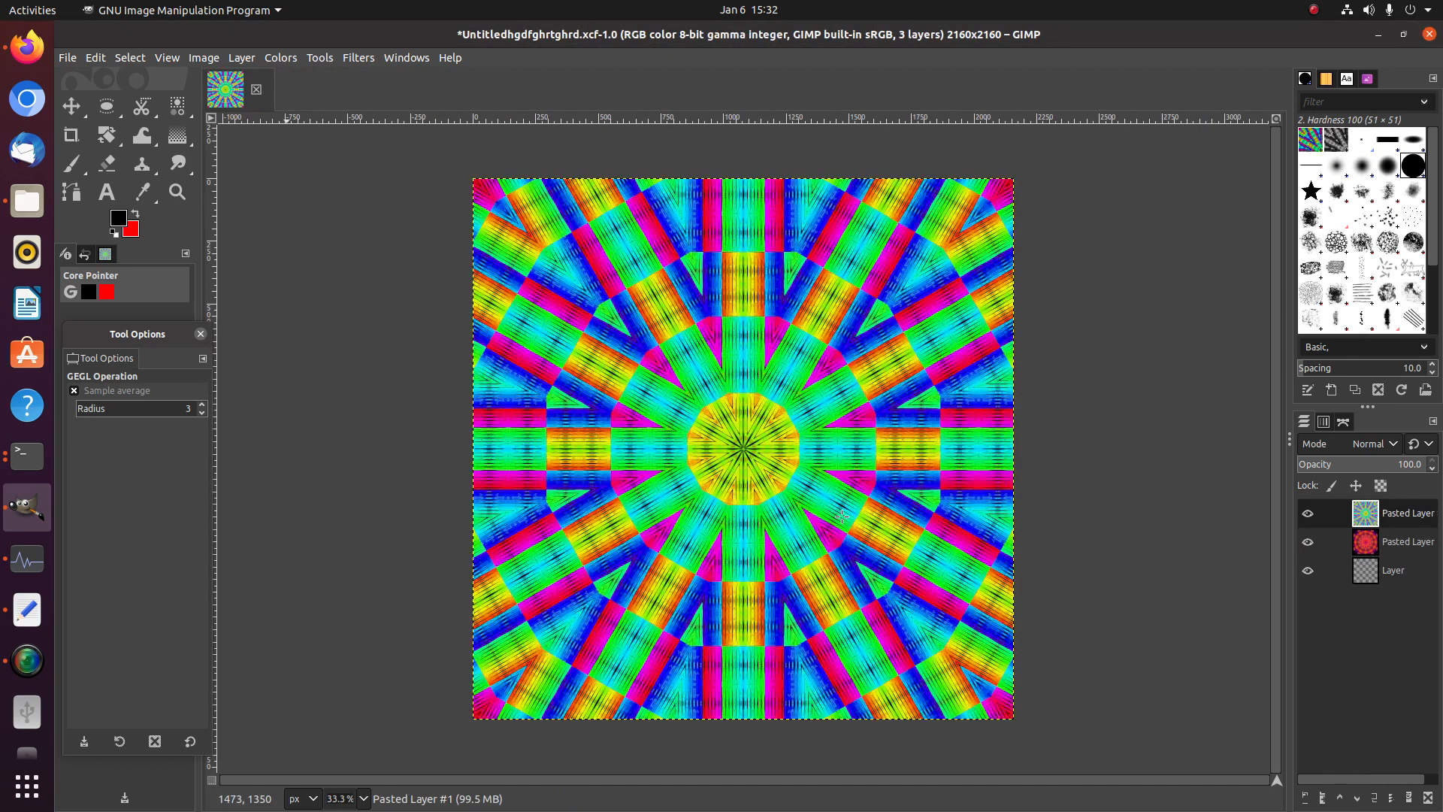
left_click(69, 58)
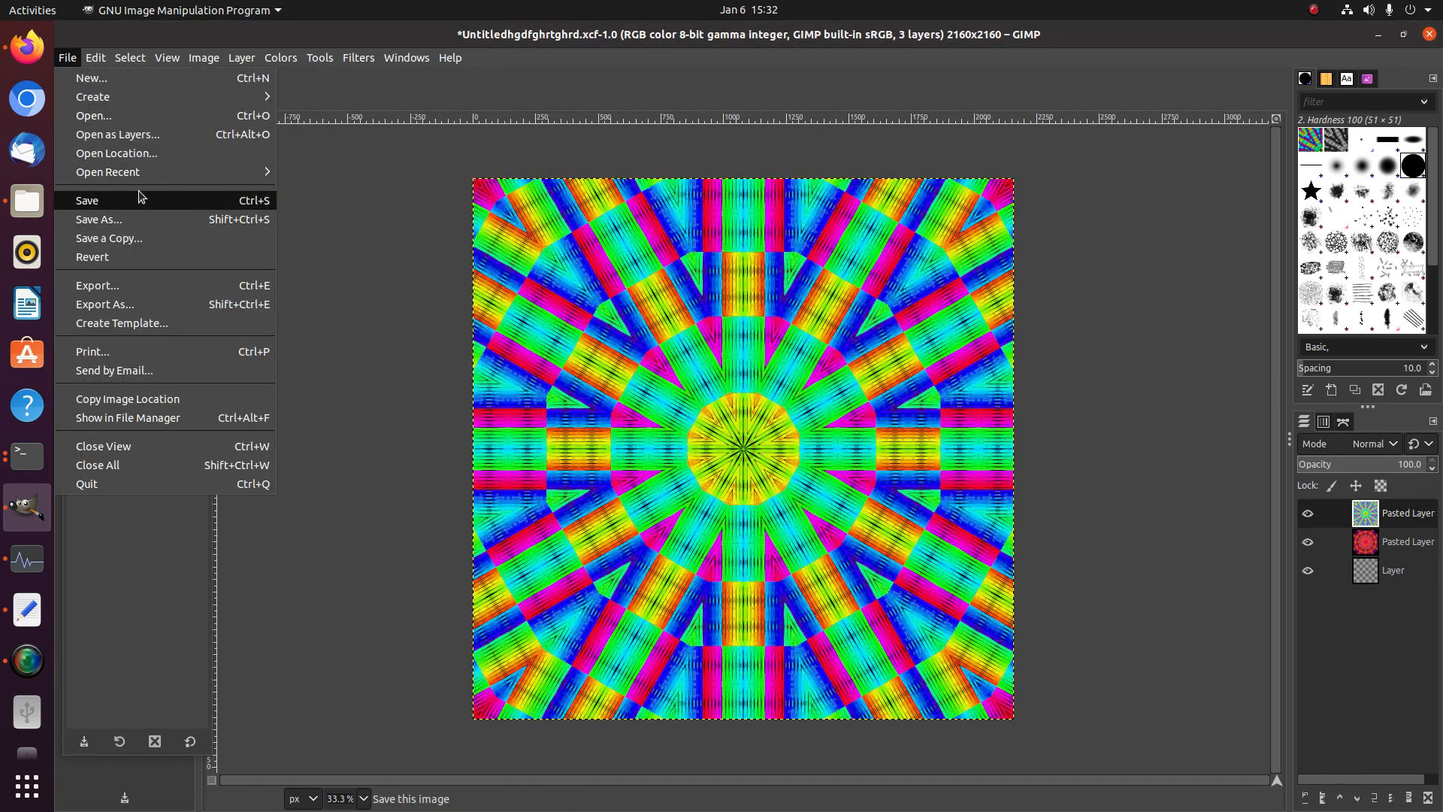
left_click(136, 197)
left_click(69, 58)
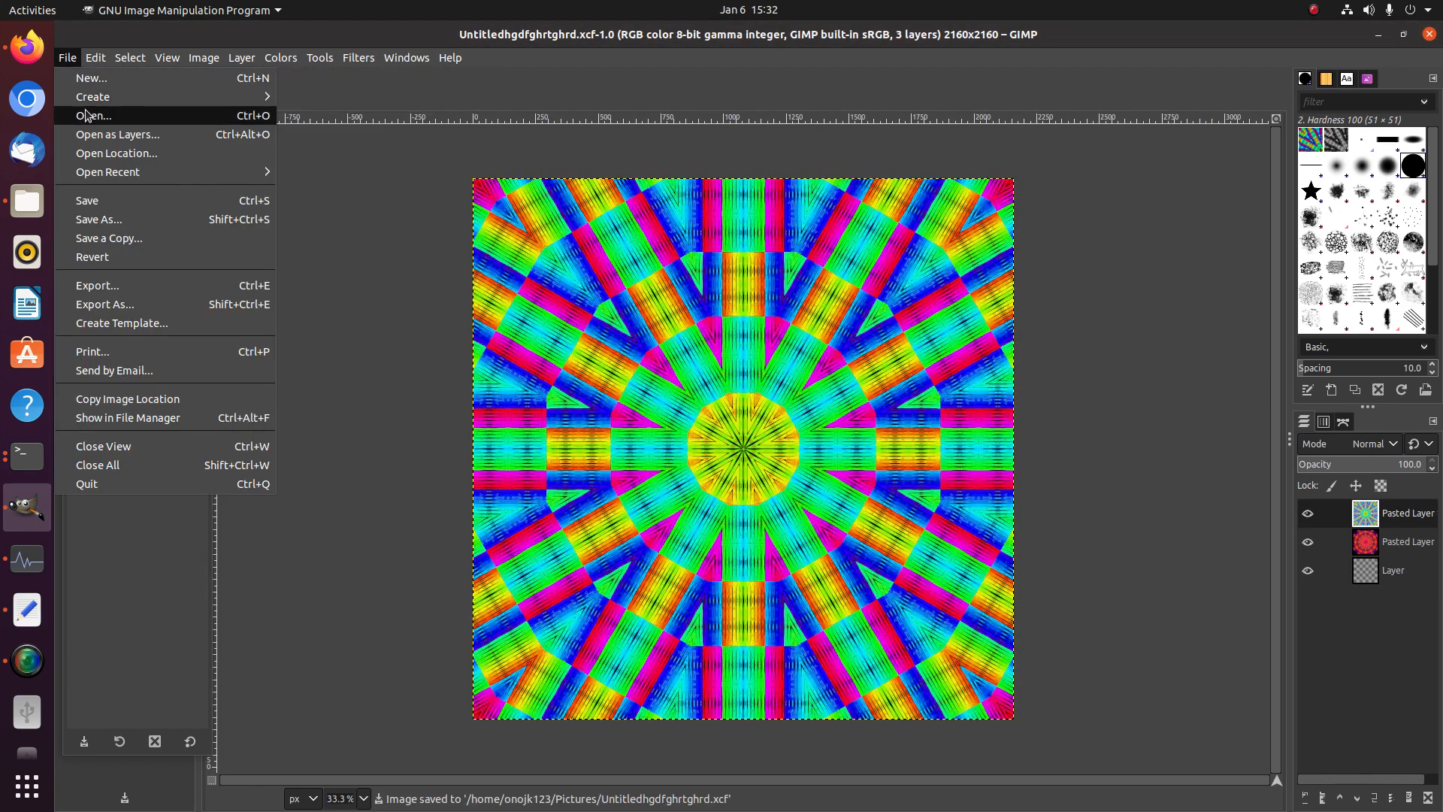
left_click(84, 112)
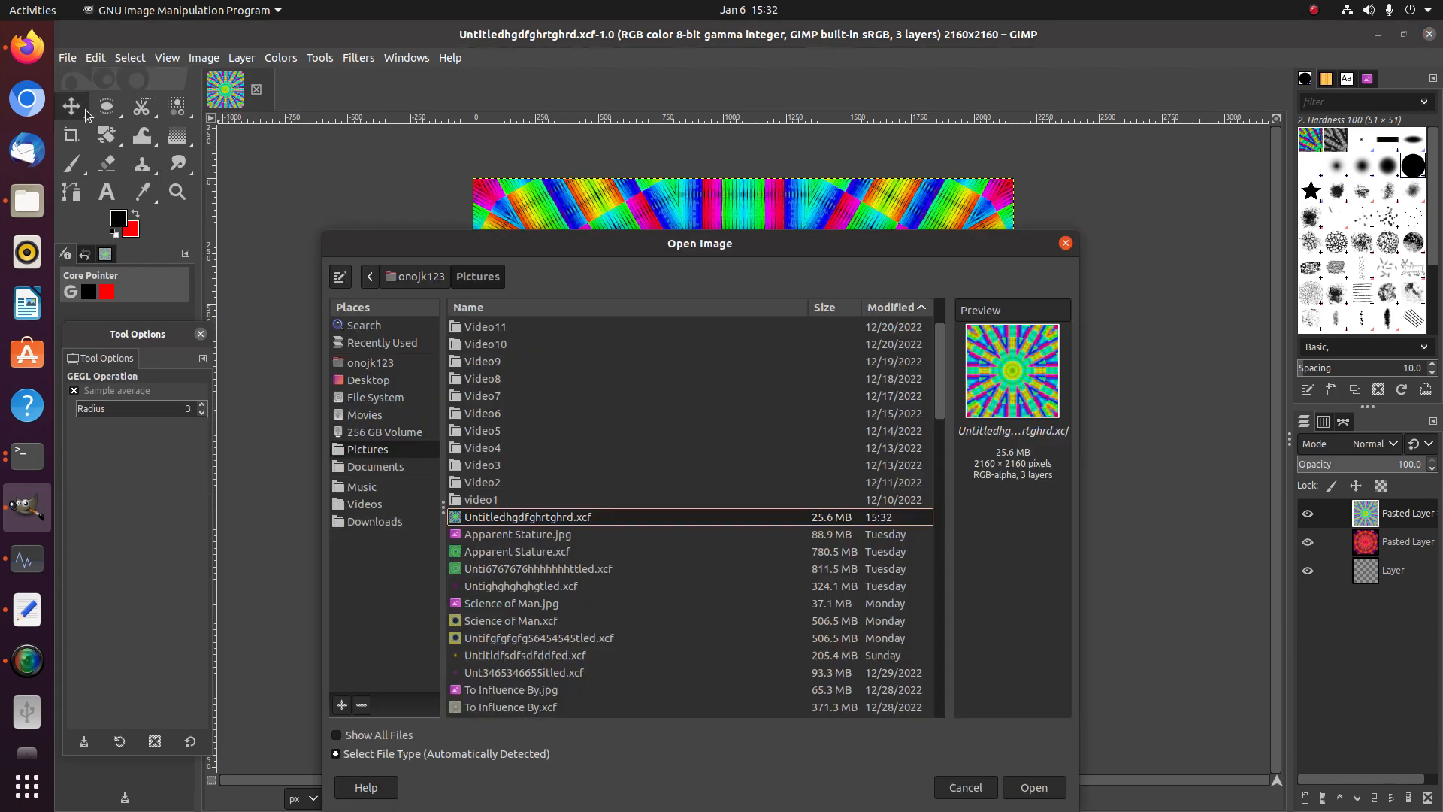
left_click(397, 522)
double_click(498, 361)
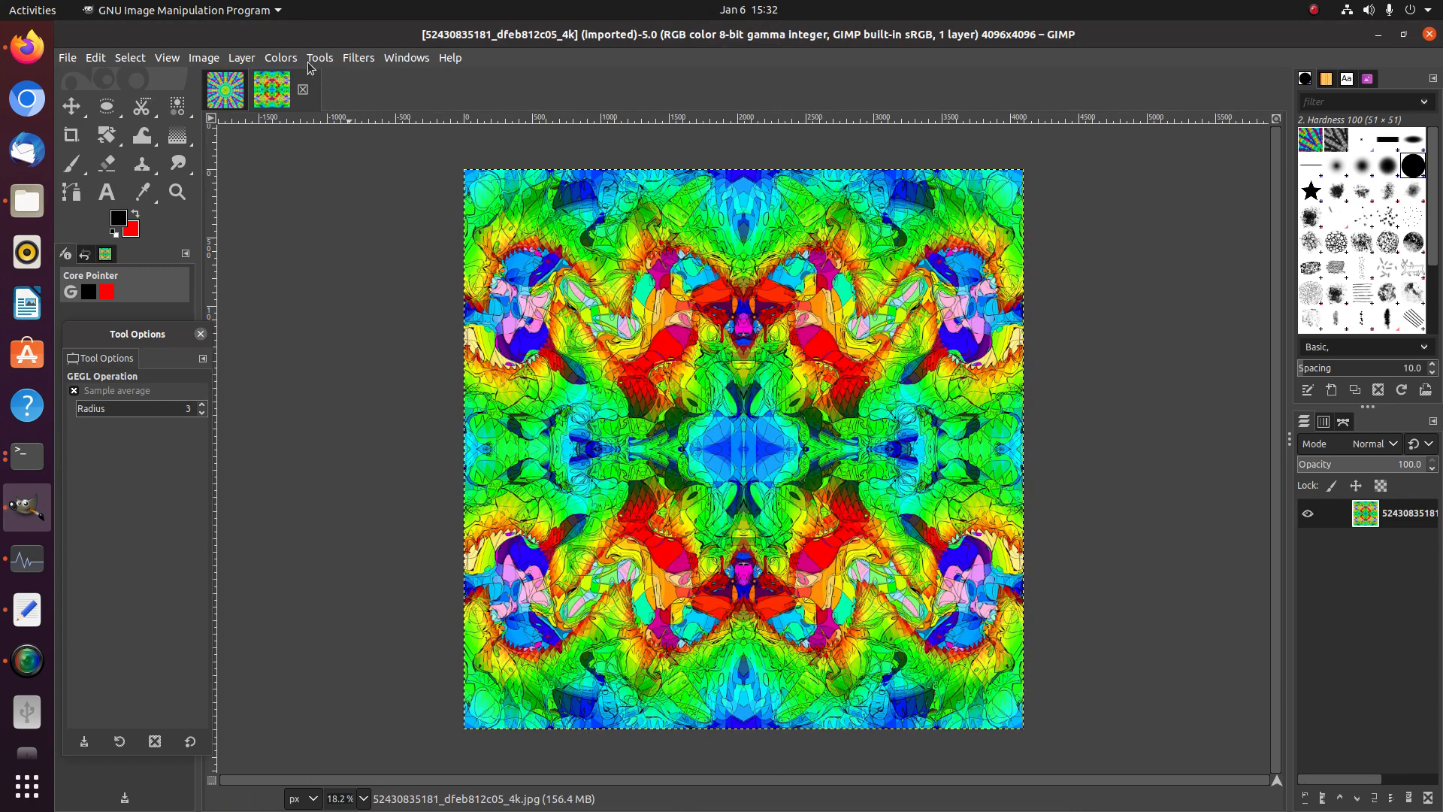
left_click(30, 53)
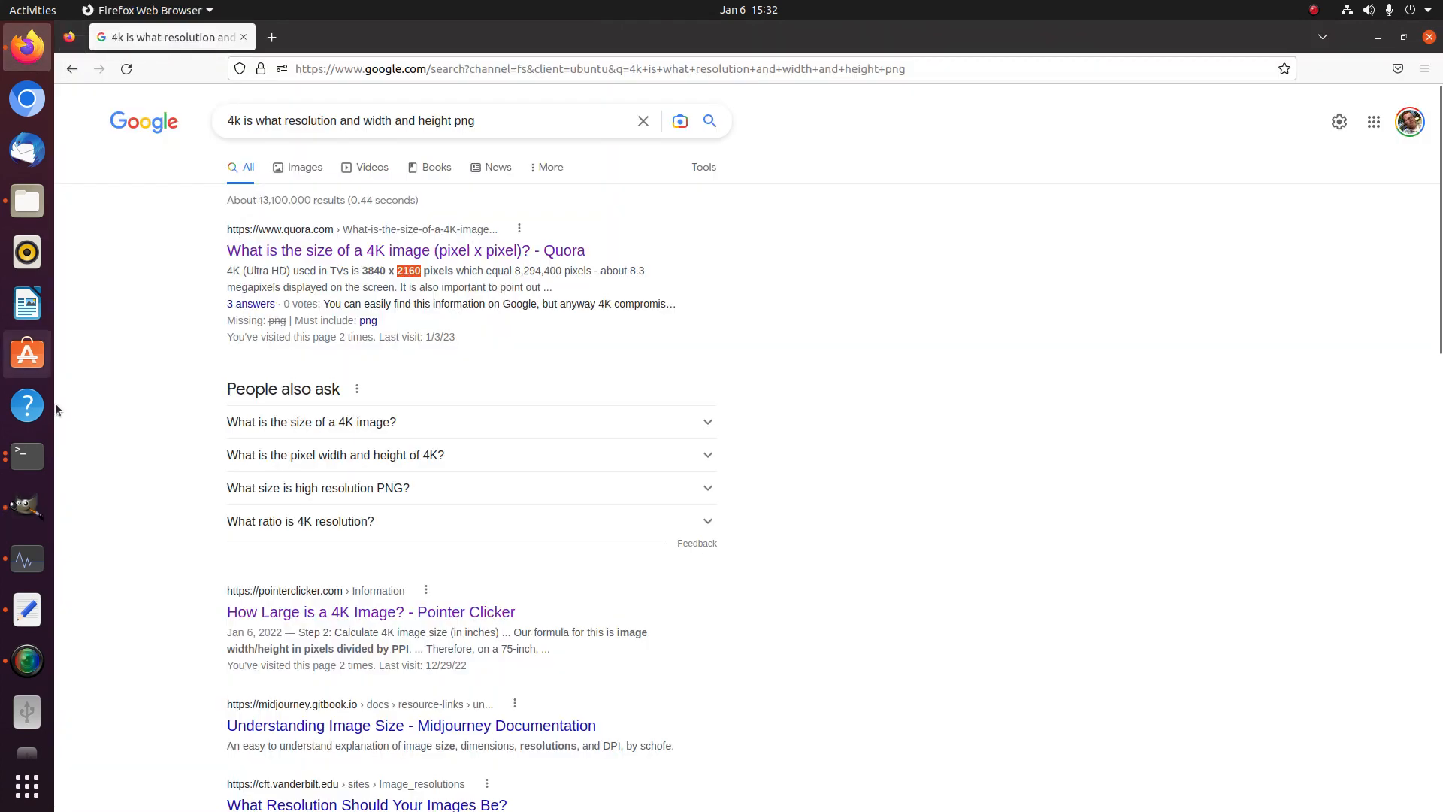
left_click(33, 506)
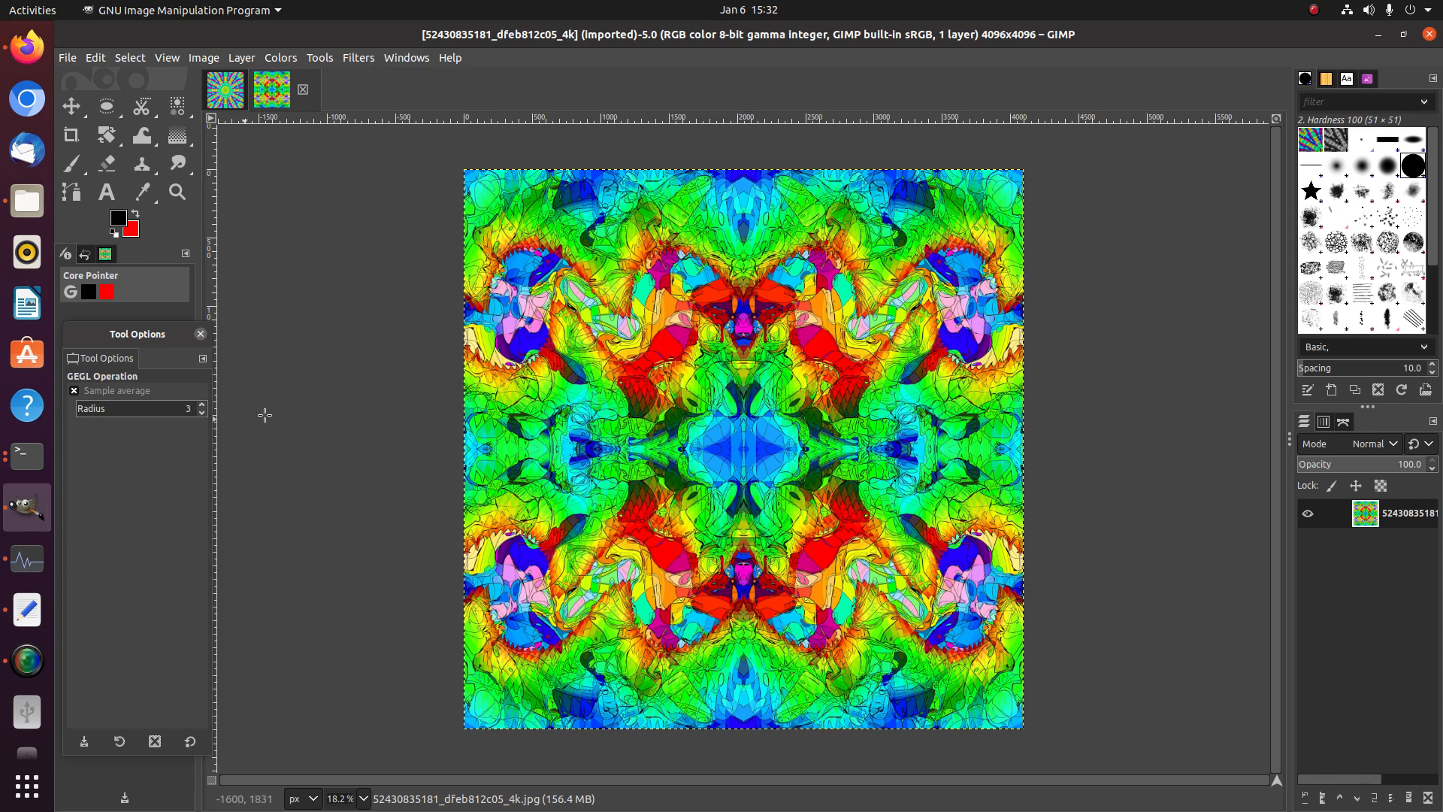
Scale the imported image to 2160 × 2160 px with X and Y resolution of 600 pixels/in
left_click(202, 57)
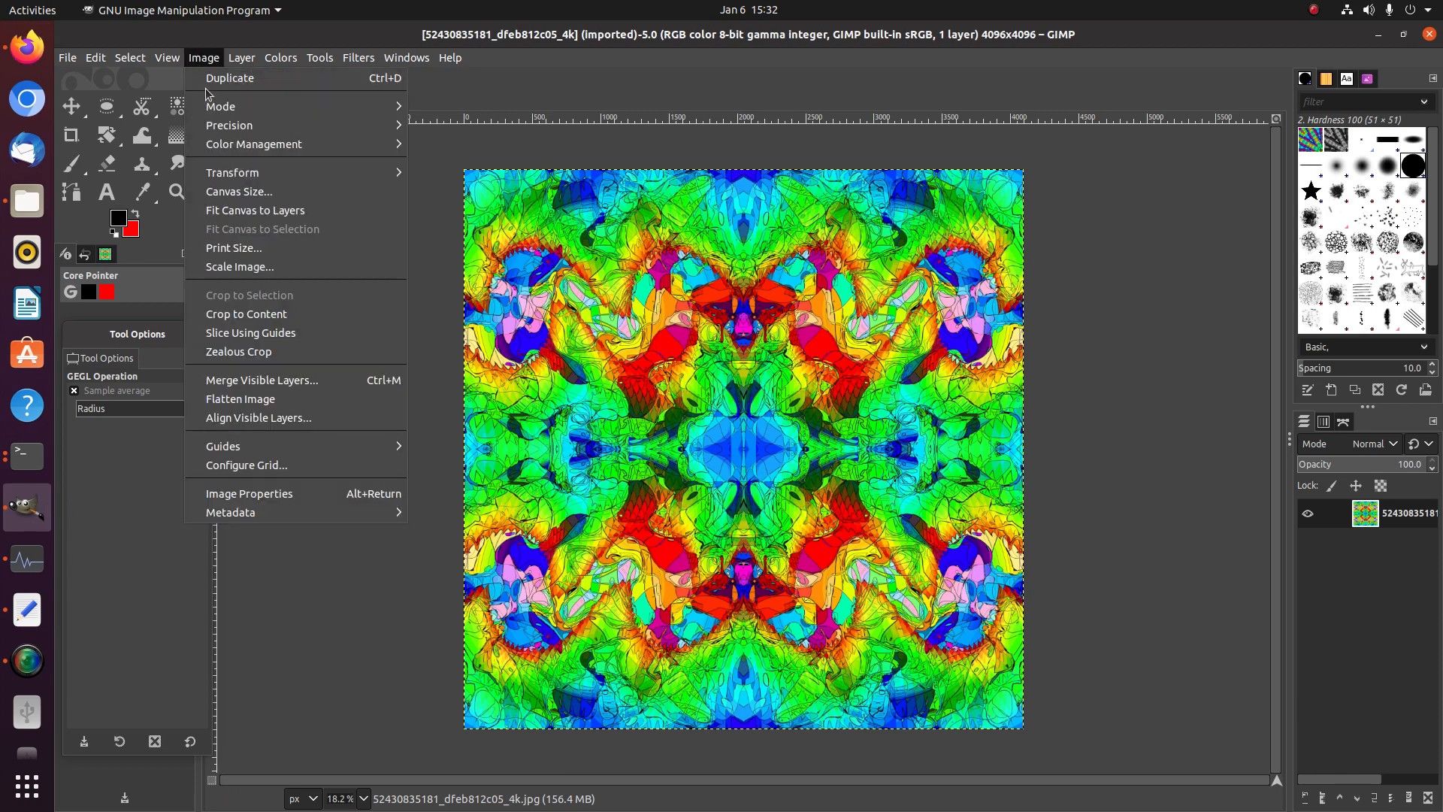
left_click(240, 267)
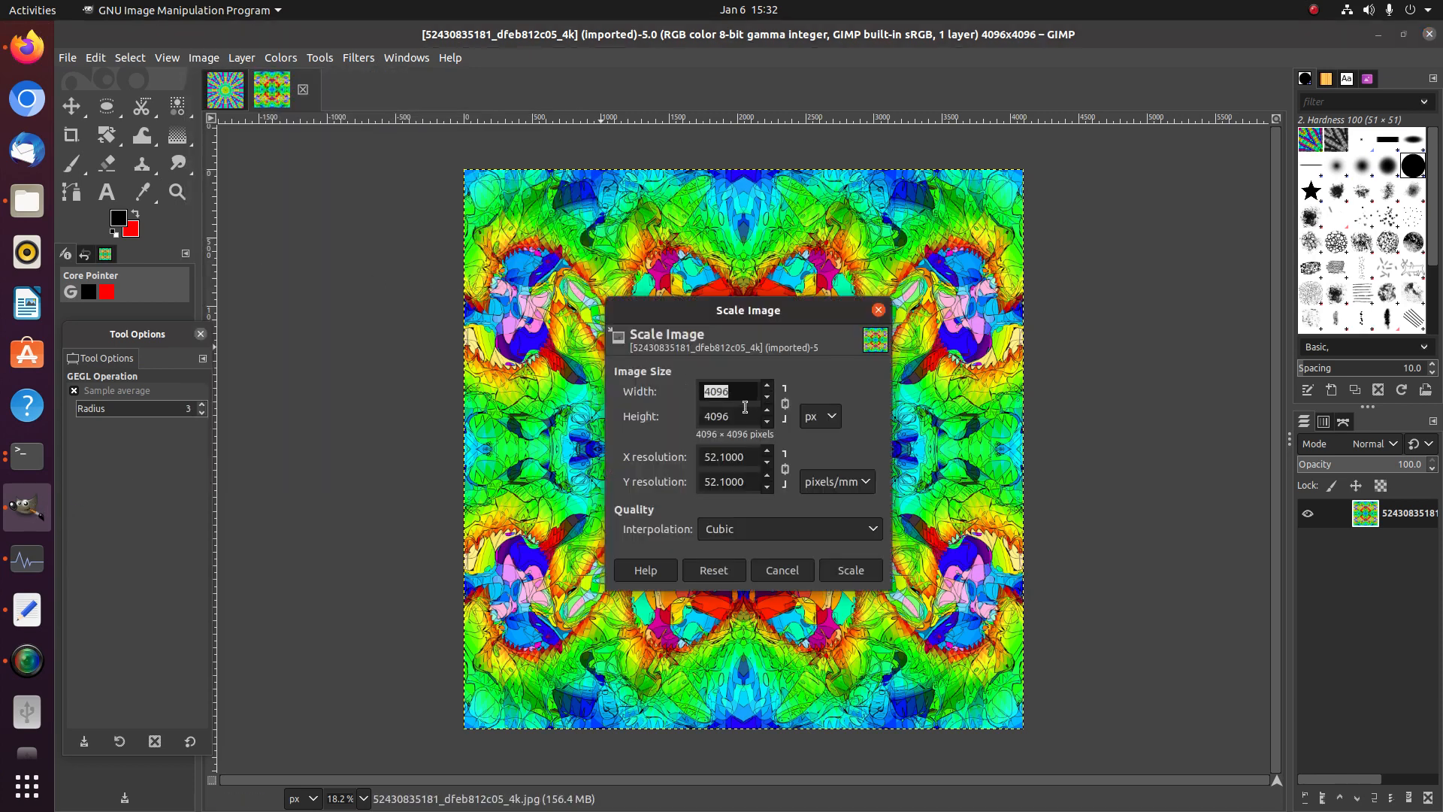
type("2160")
left_click(742, 416)
left_click(817, 488)
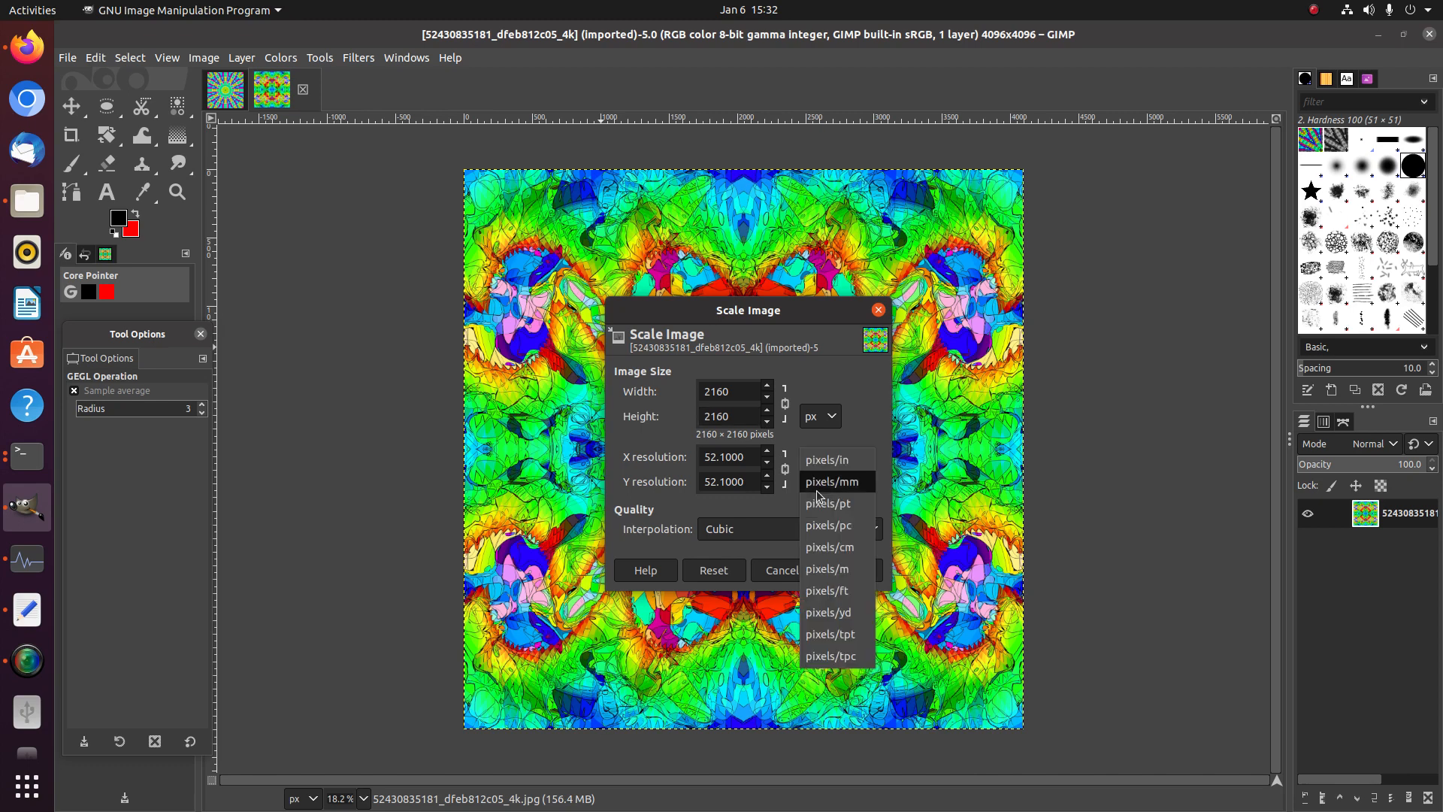
left_click(821, 460)
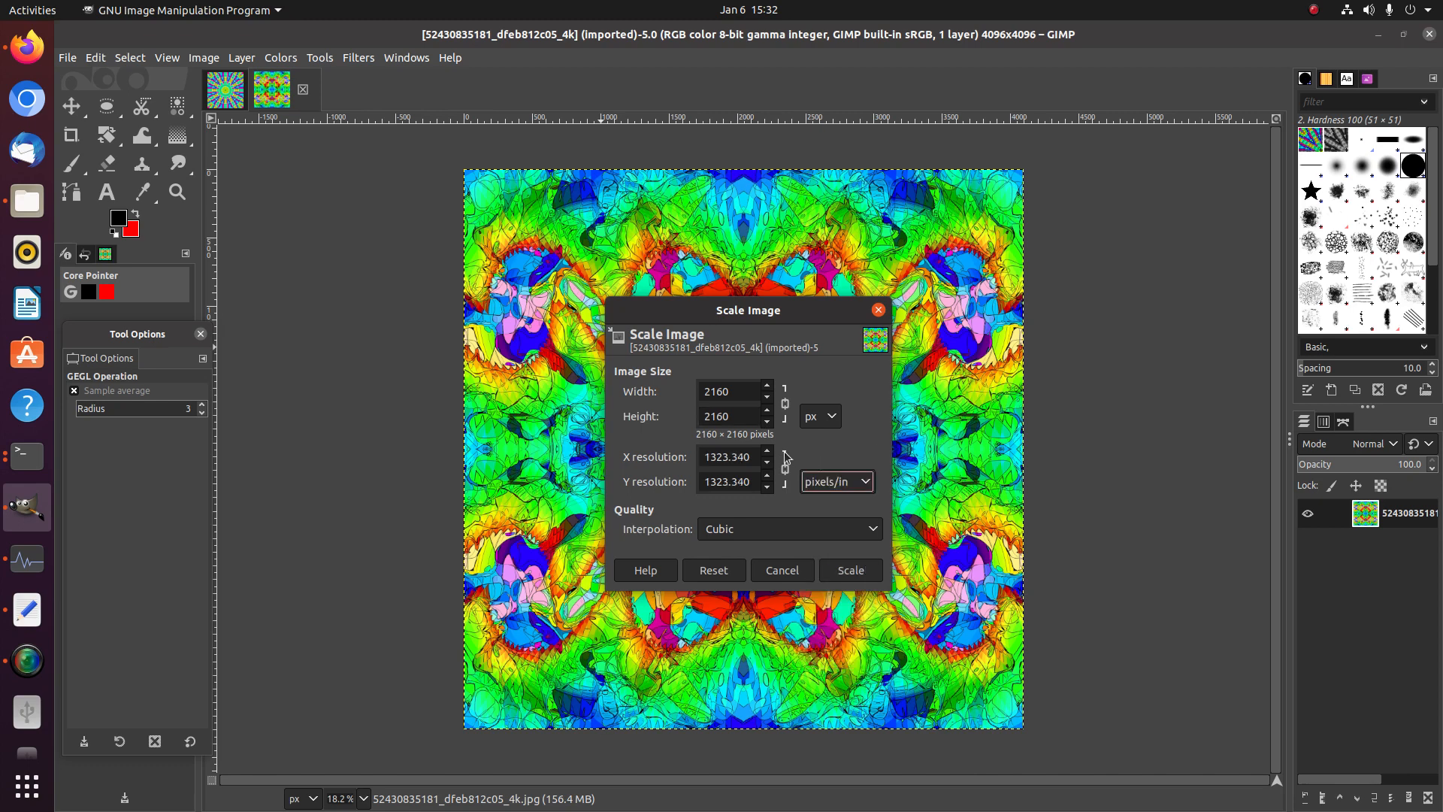
left_click_drag(752, 454, 516, 395)
type("600")
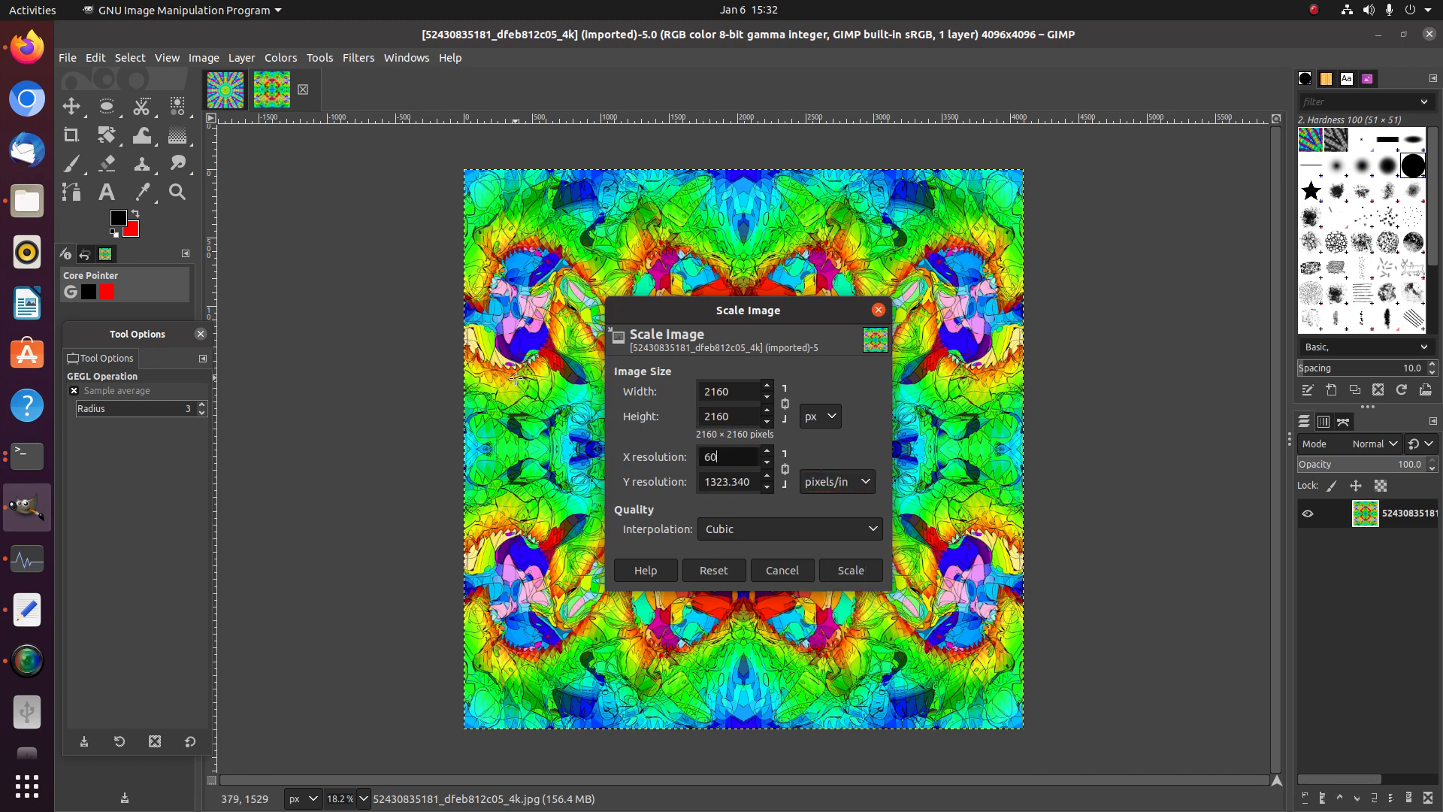
left_click(744, 485)
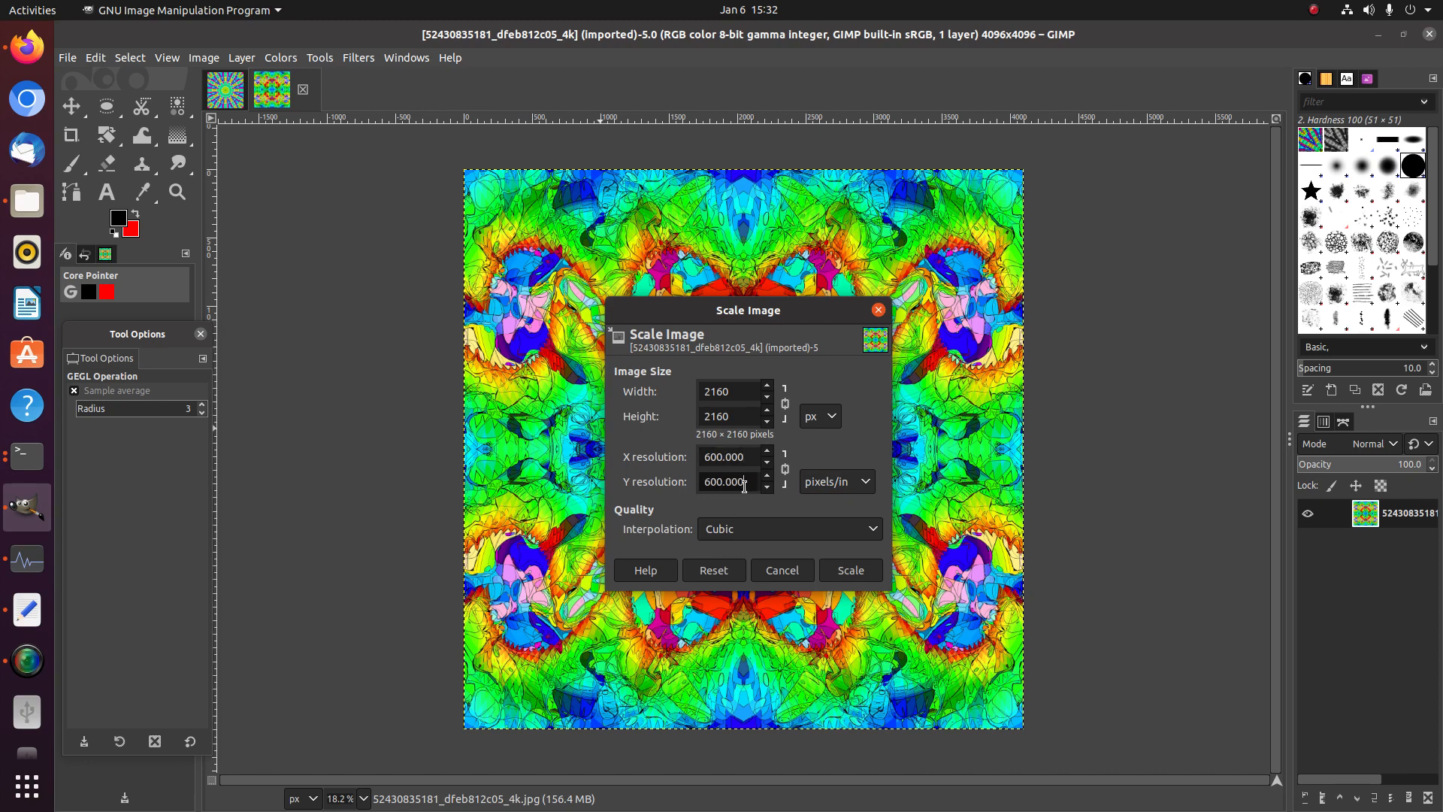
left_click(837, 569)
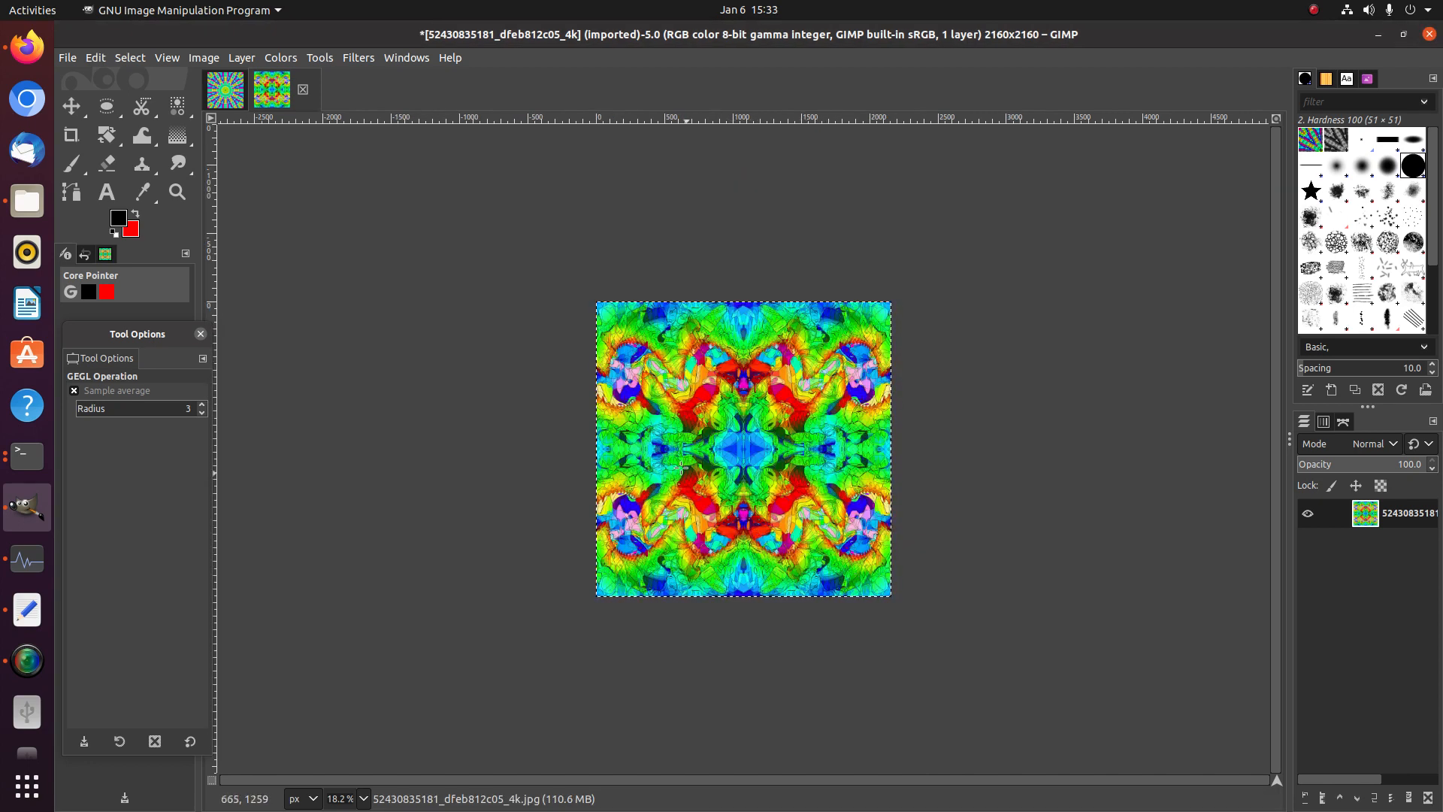
Apply the Kaleidoscope filter to the scaled image with Trim X 0.319 and Trim Y 0.176
left_click(359, 58)
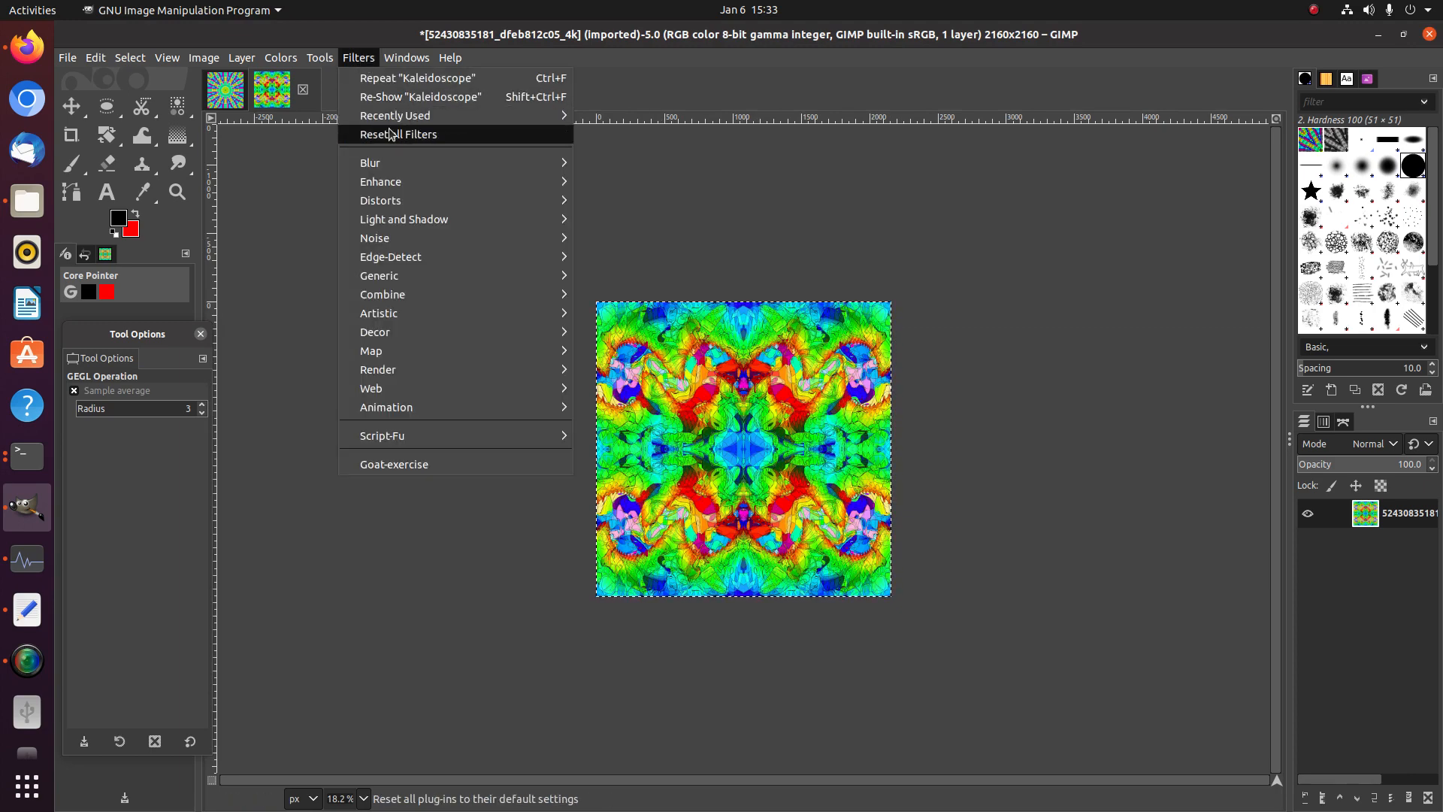
left_click(409, 94)
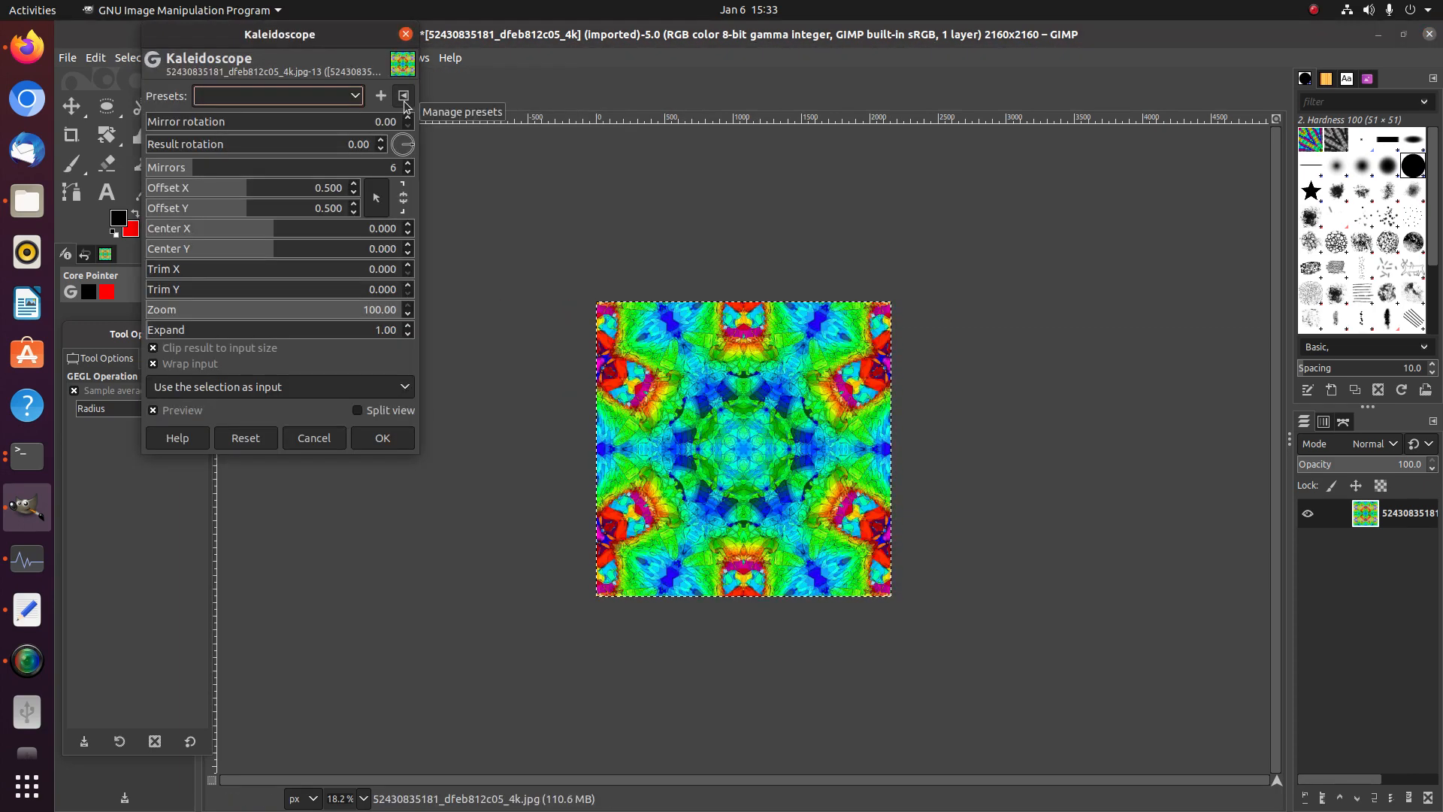
left_click(309, 279)
left_click(311, 289)
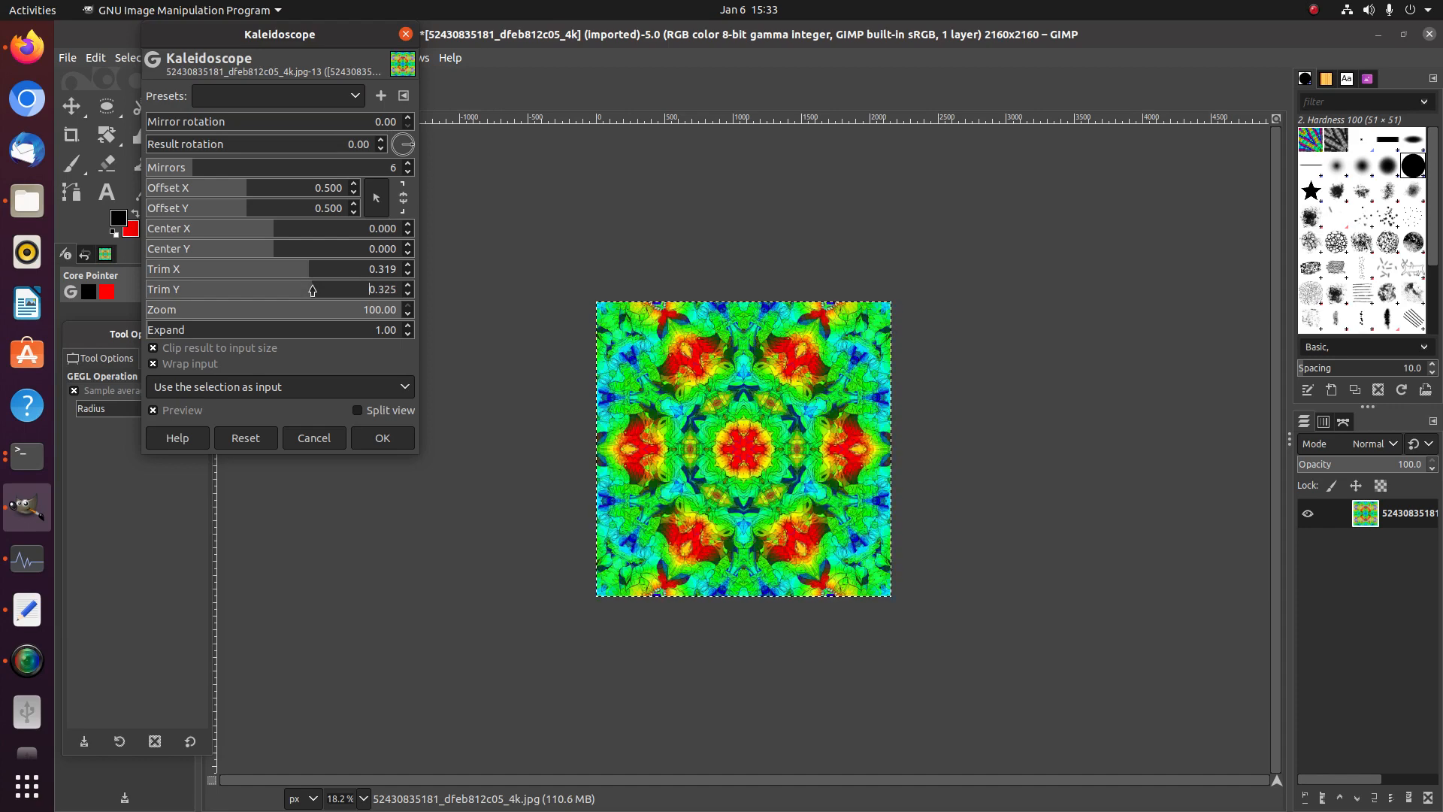
left_click(354, 290)
left_click_drag(354, 290, 235, 280)
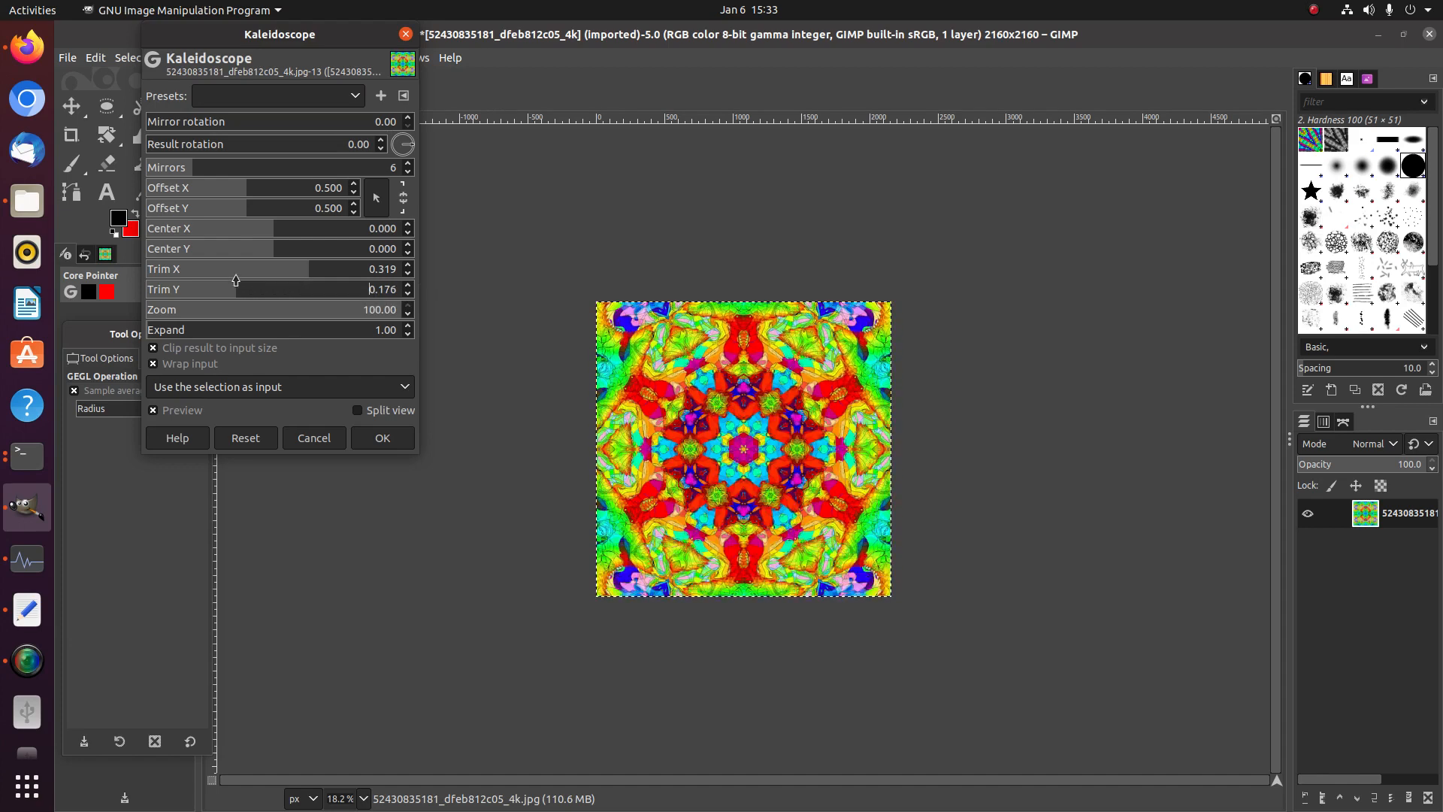
left_click(382, 438)
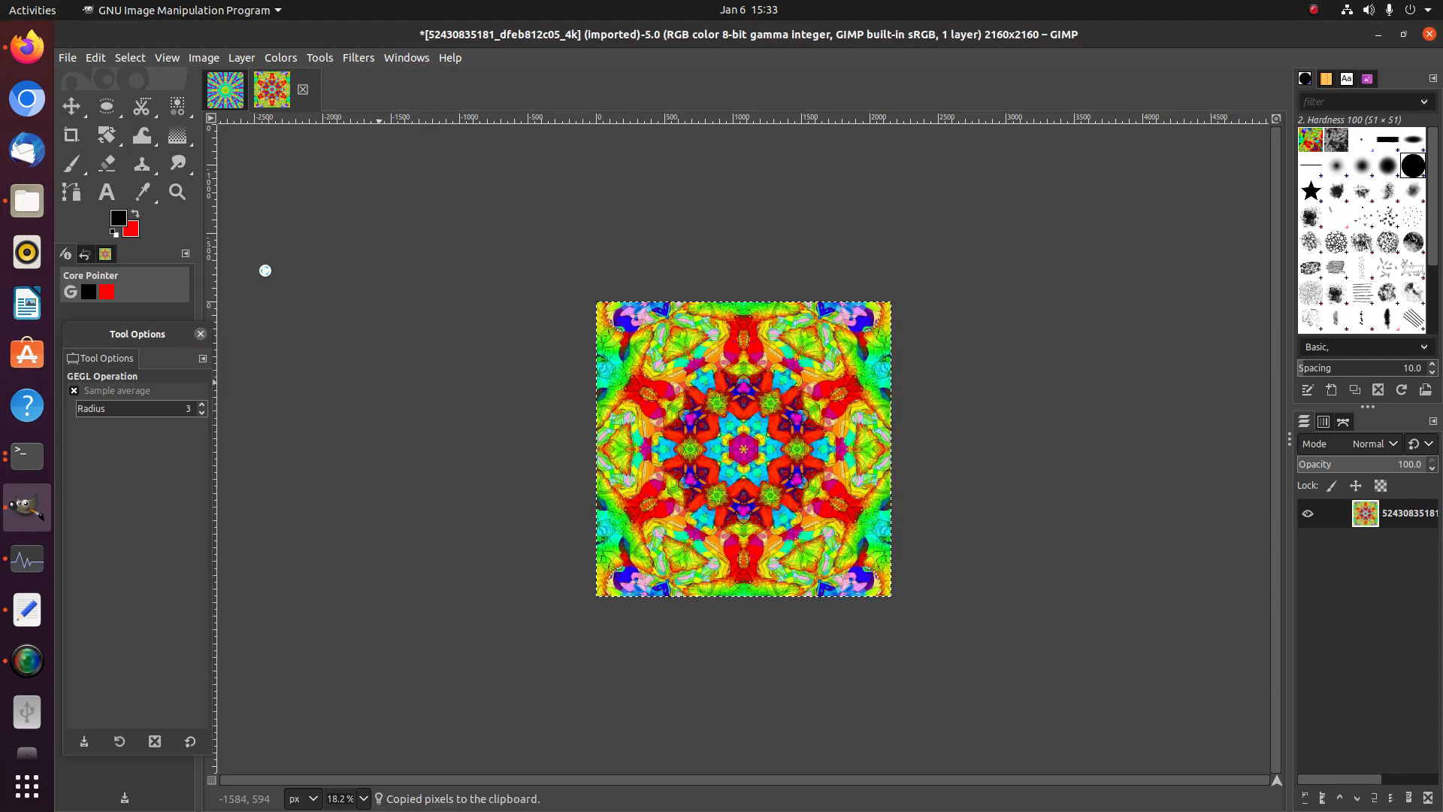
Paste the copied kaleidoscope into "Untitledhgdfghrtghrd.xcf" and turn the floating selection into a new layer
left_click(231, 98)
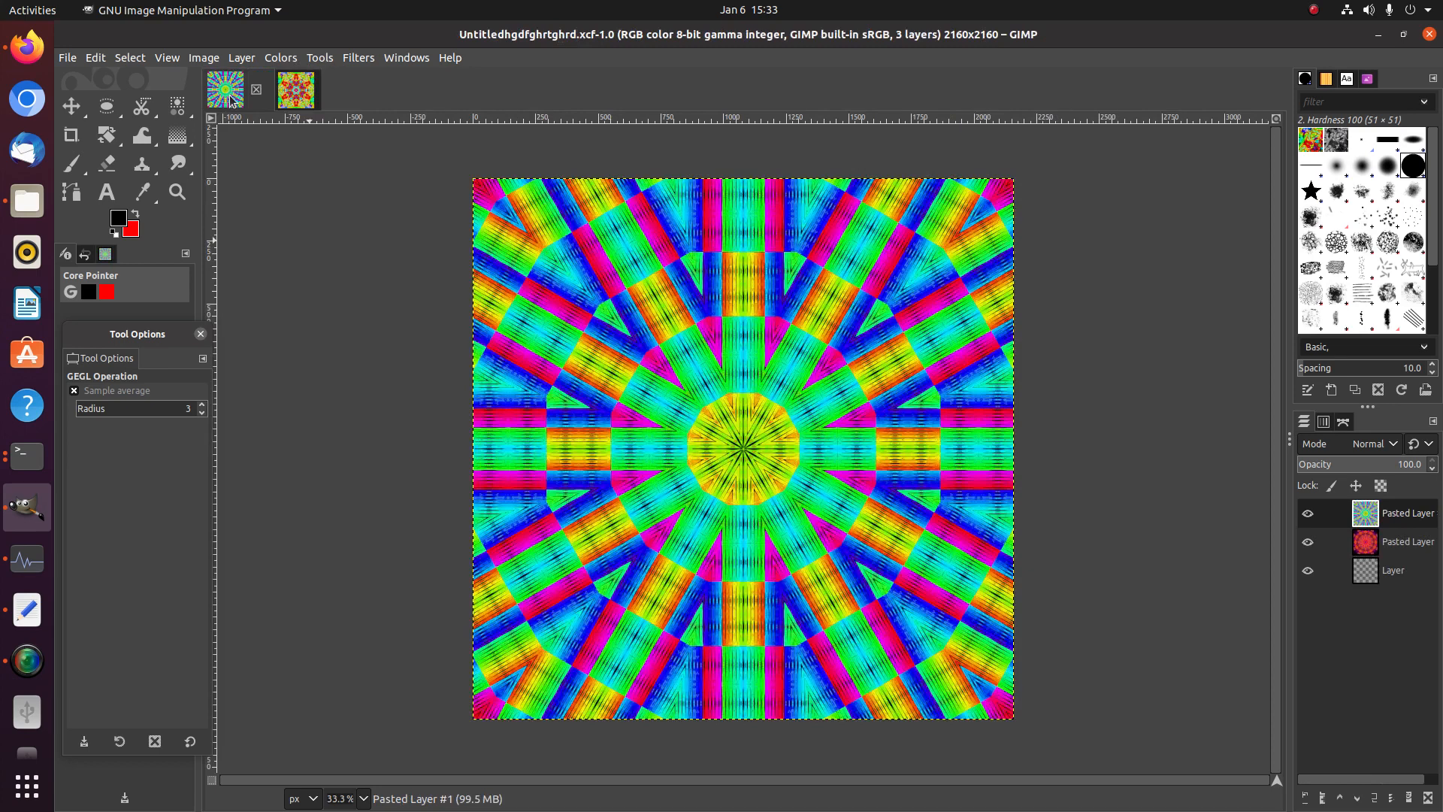
key("ctrl+v")
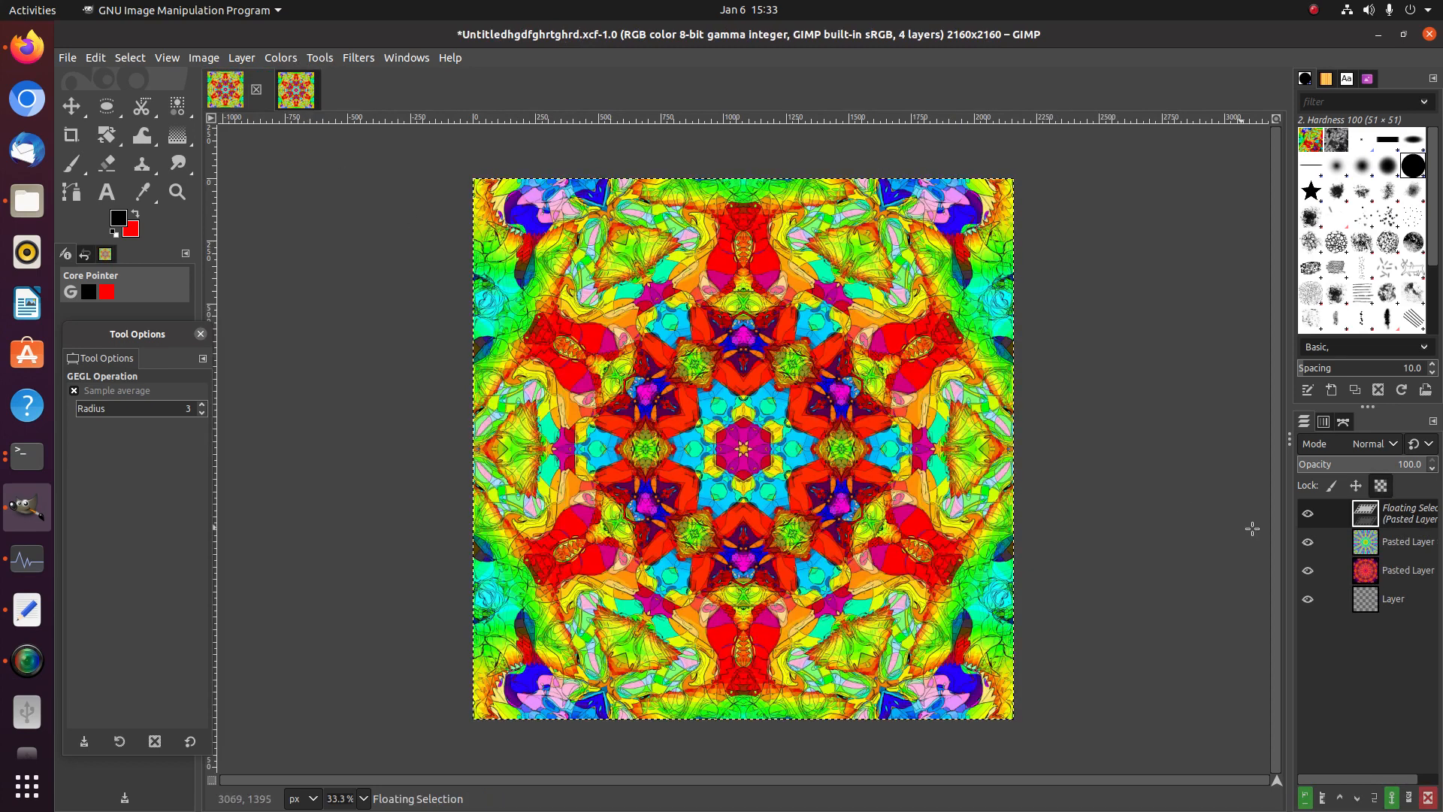
right_click(1392, 519)
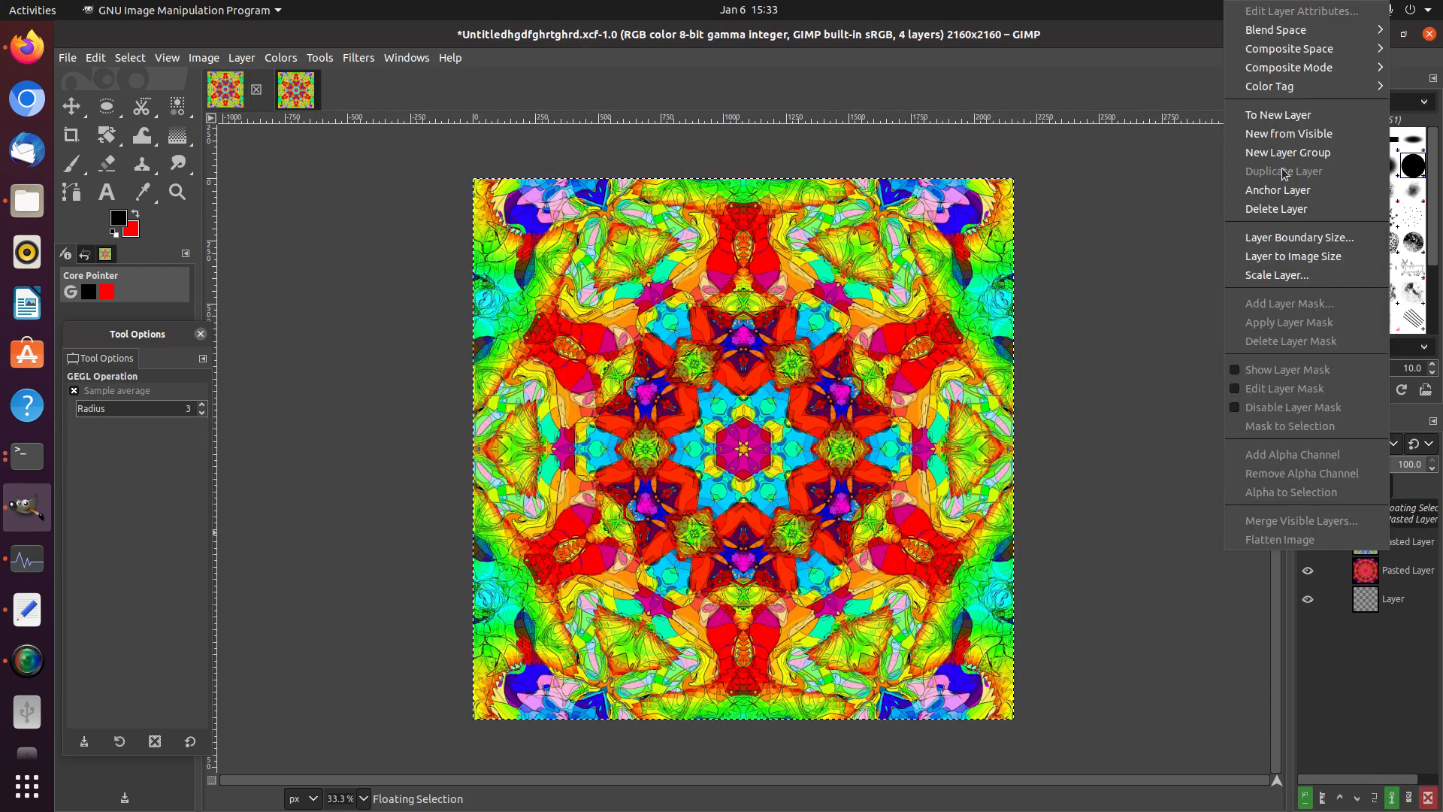
left_click(1275, 111)
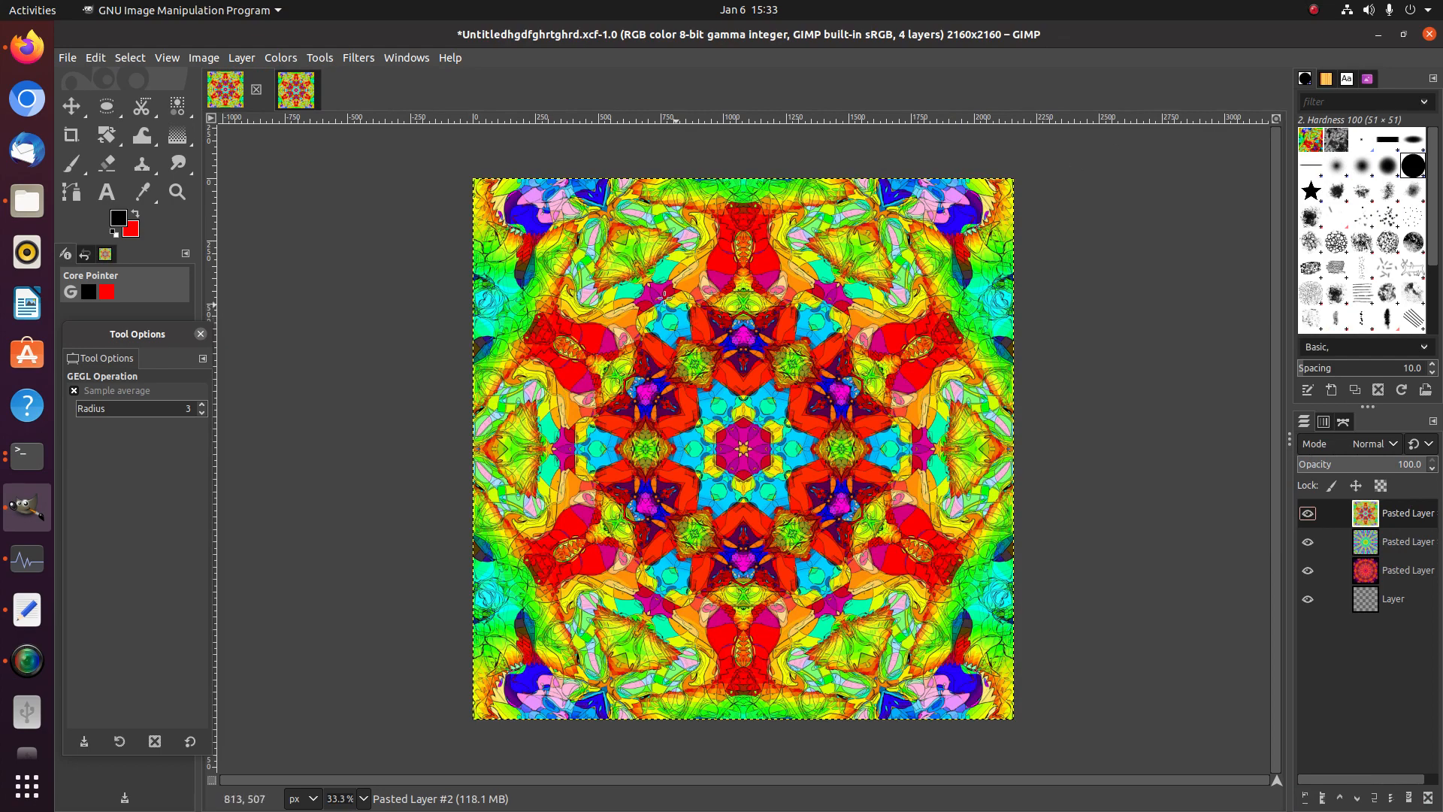
left_click(297, 89)
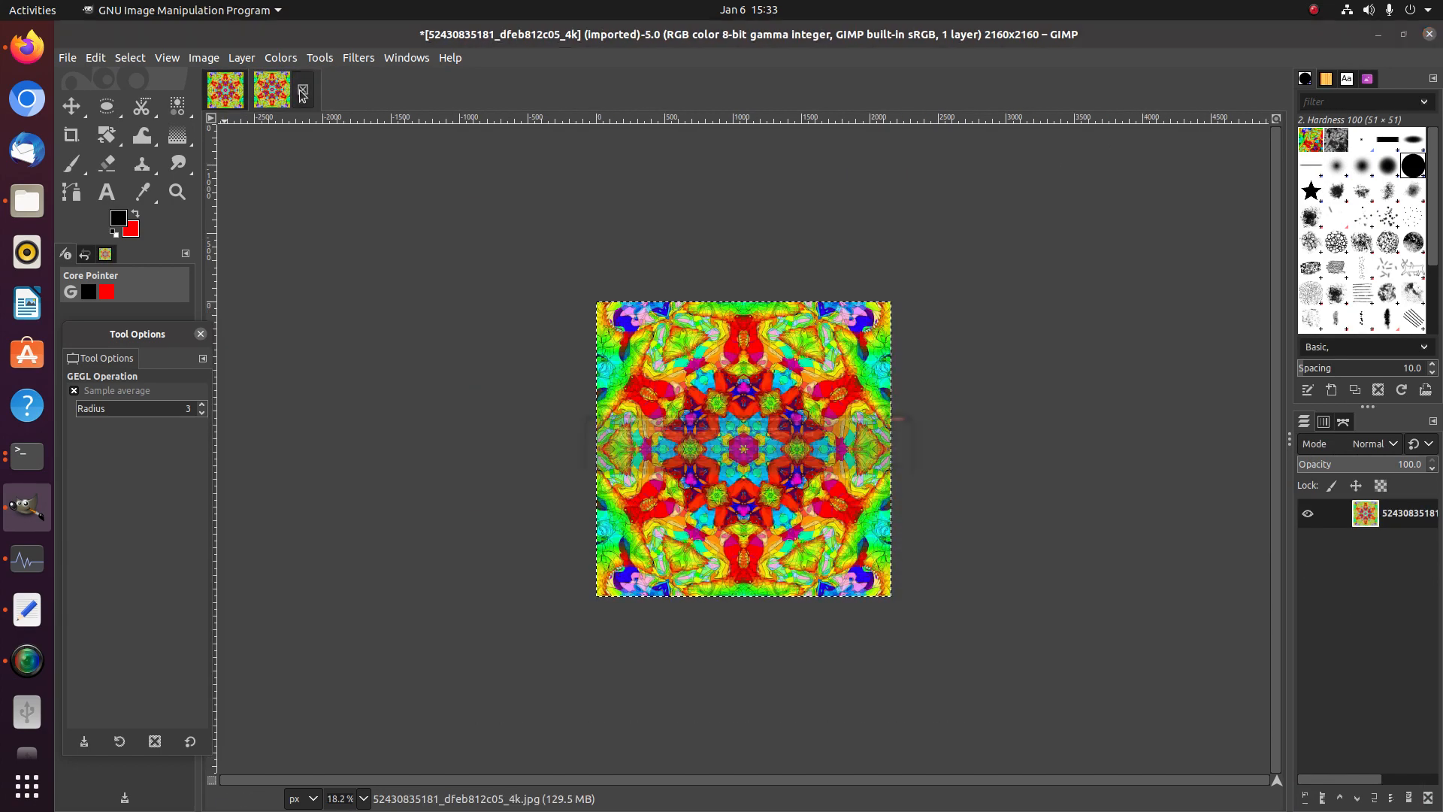
left_click(302, 92)
left_click(843, 515)
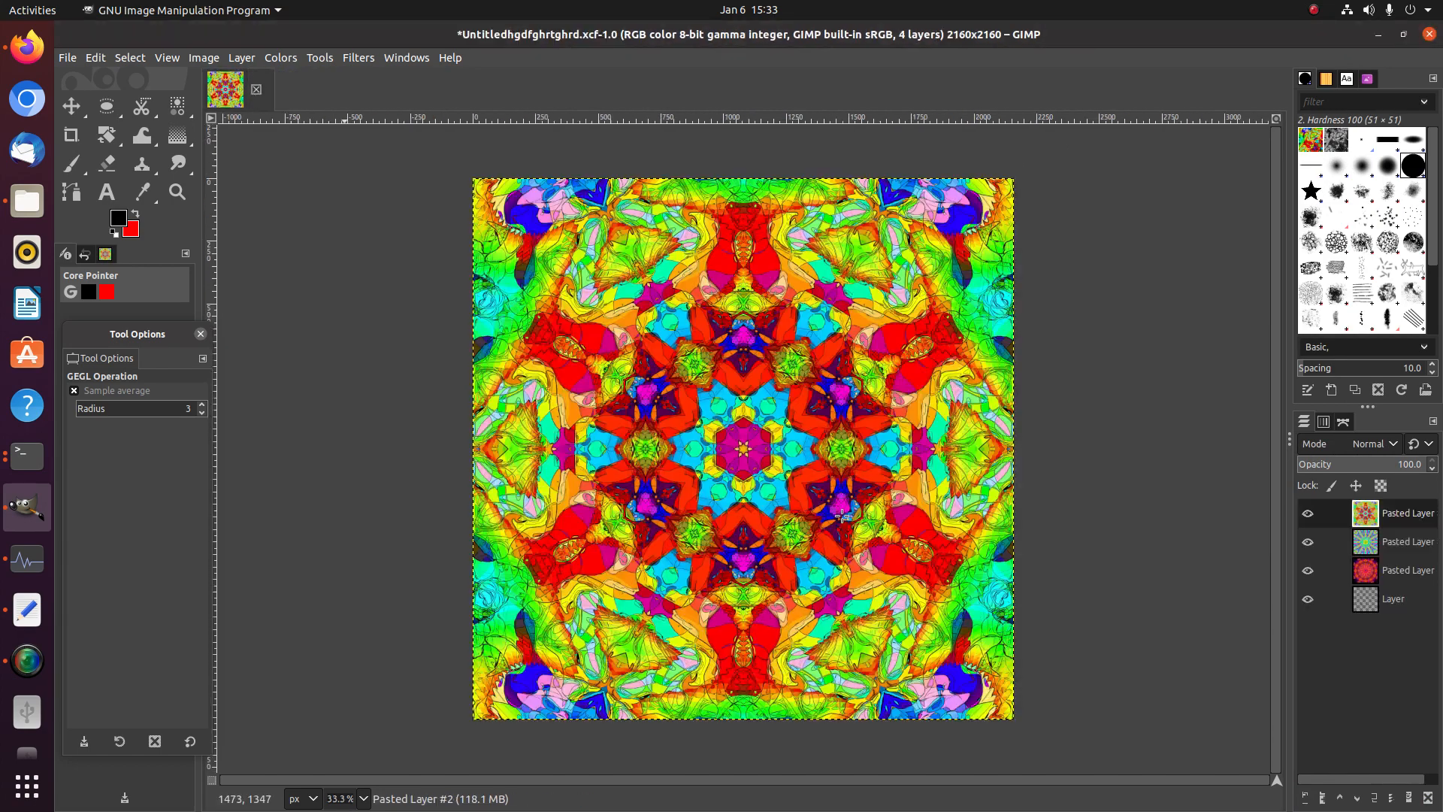
left_click(75, 58)
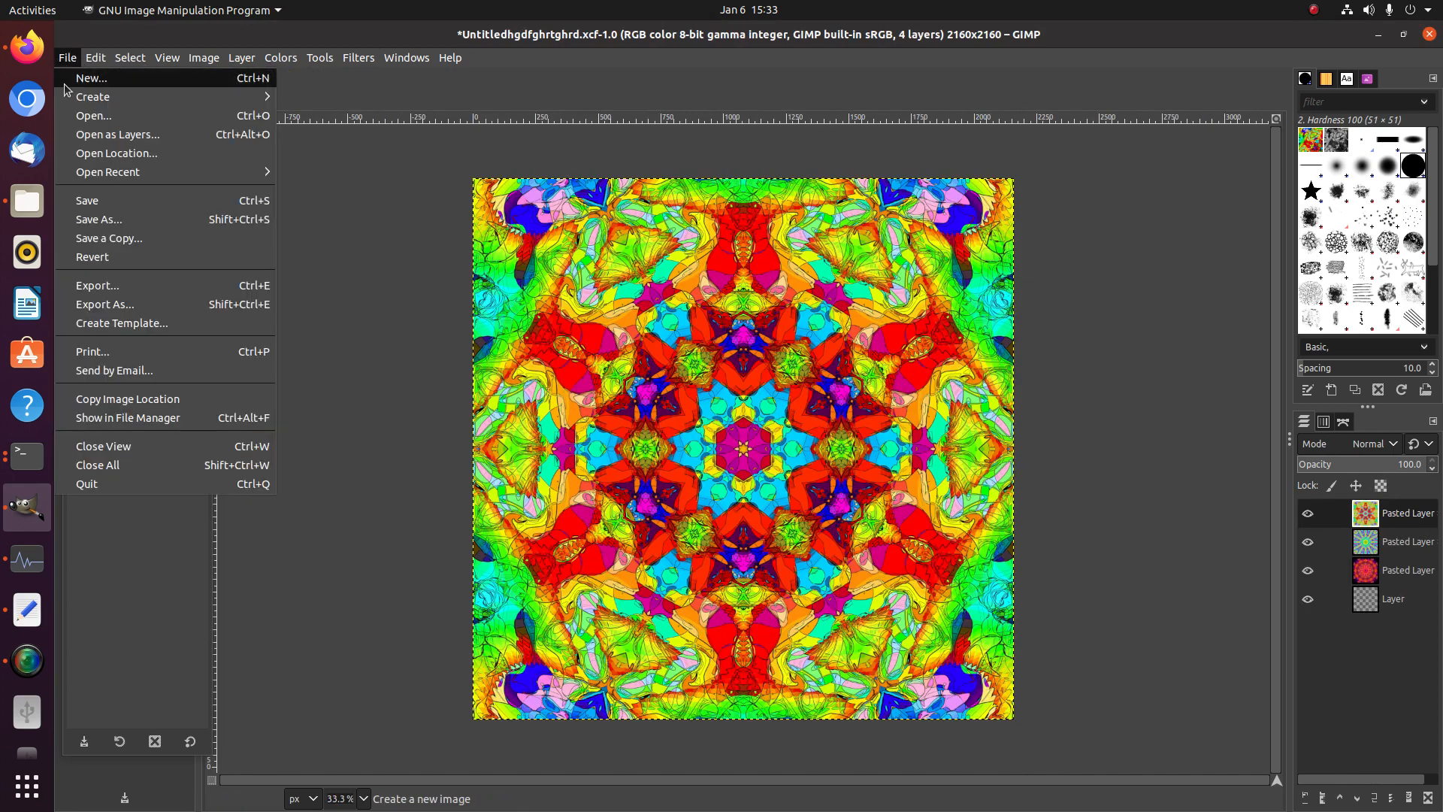
left_click(94, 200)
left_click(60, 57)
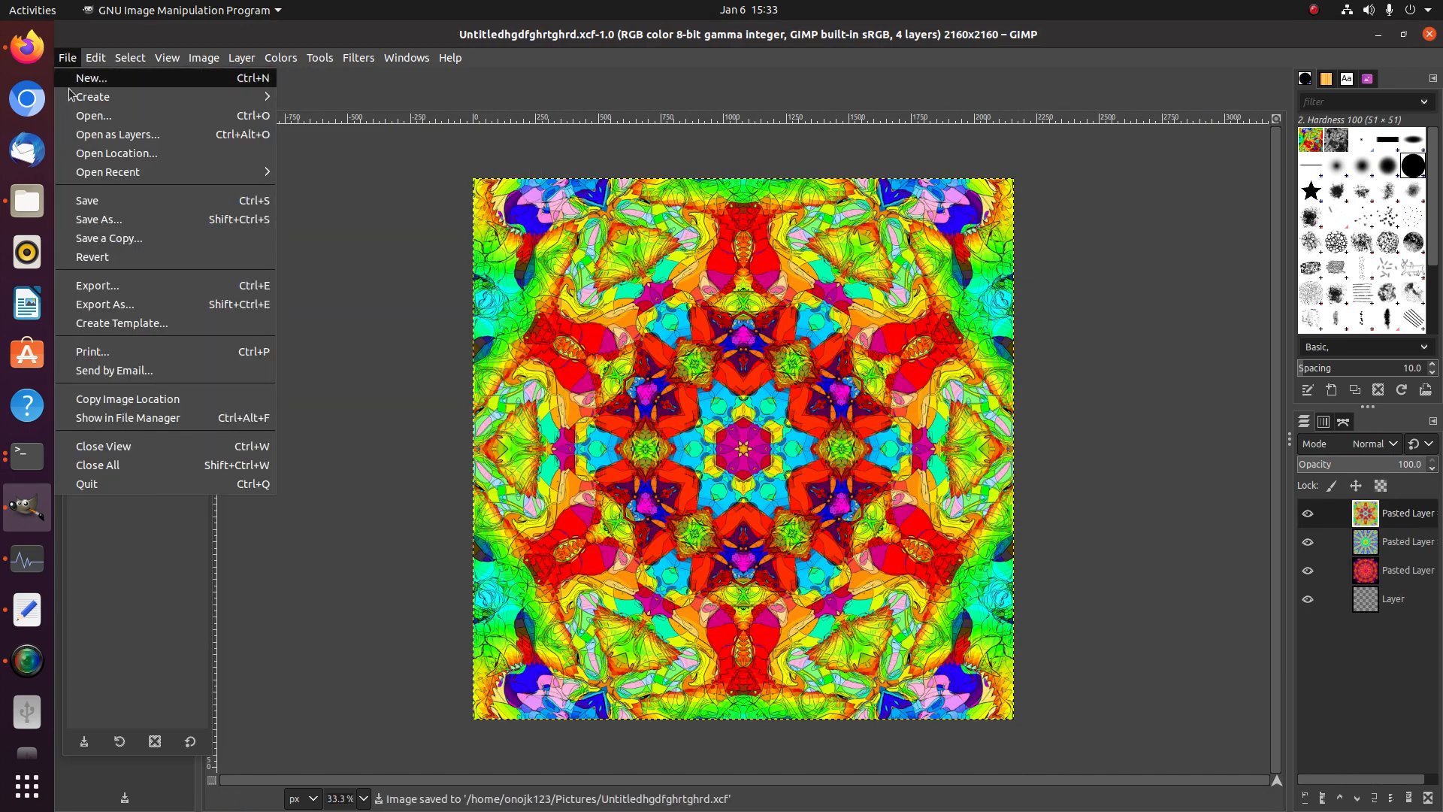
left_click(94, 116)
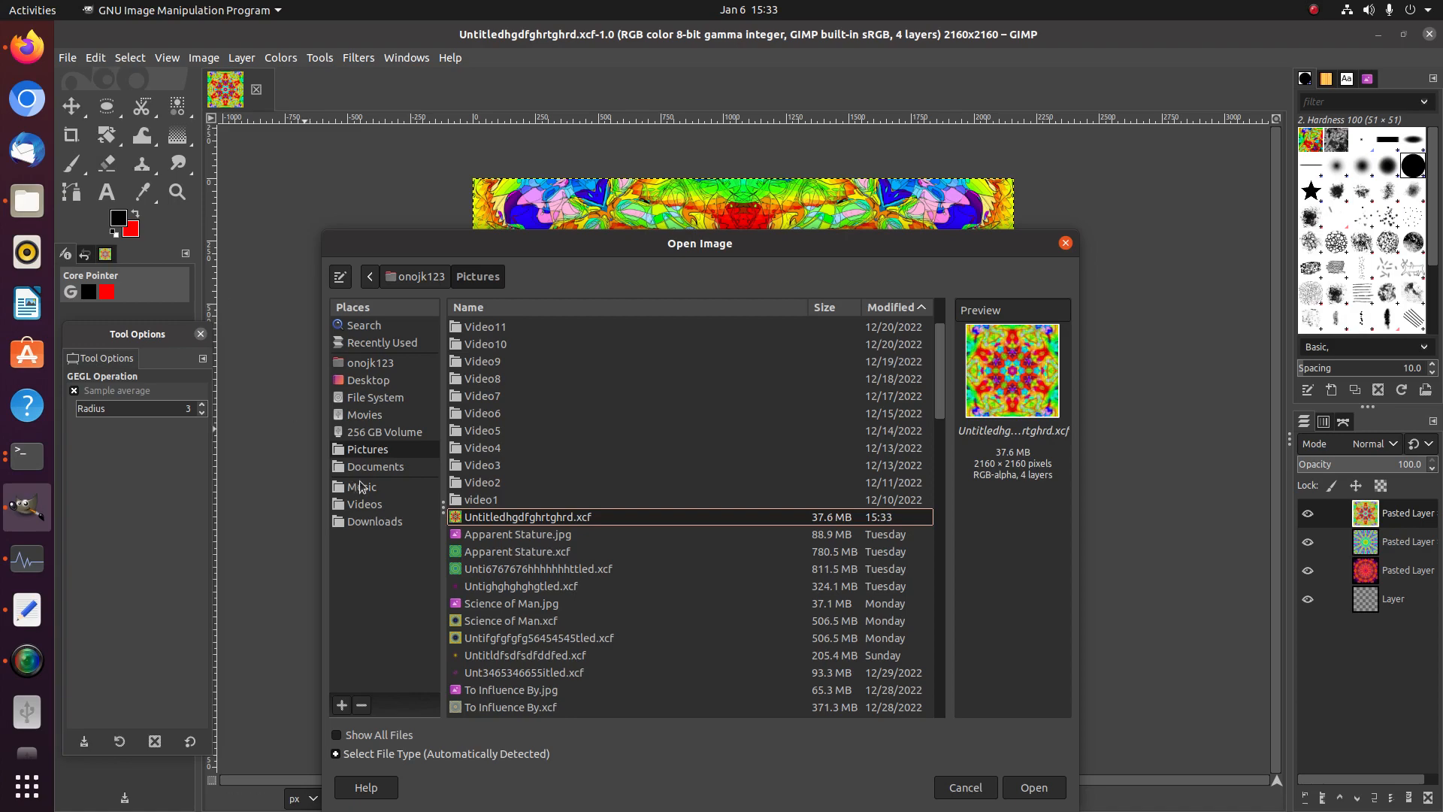
left_click(375, 521)
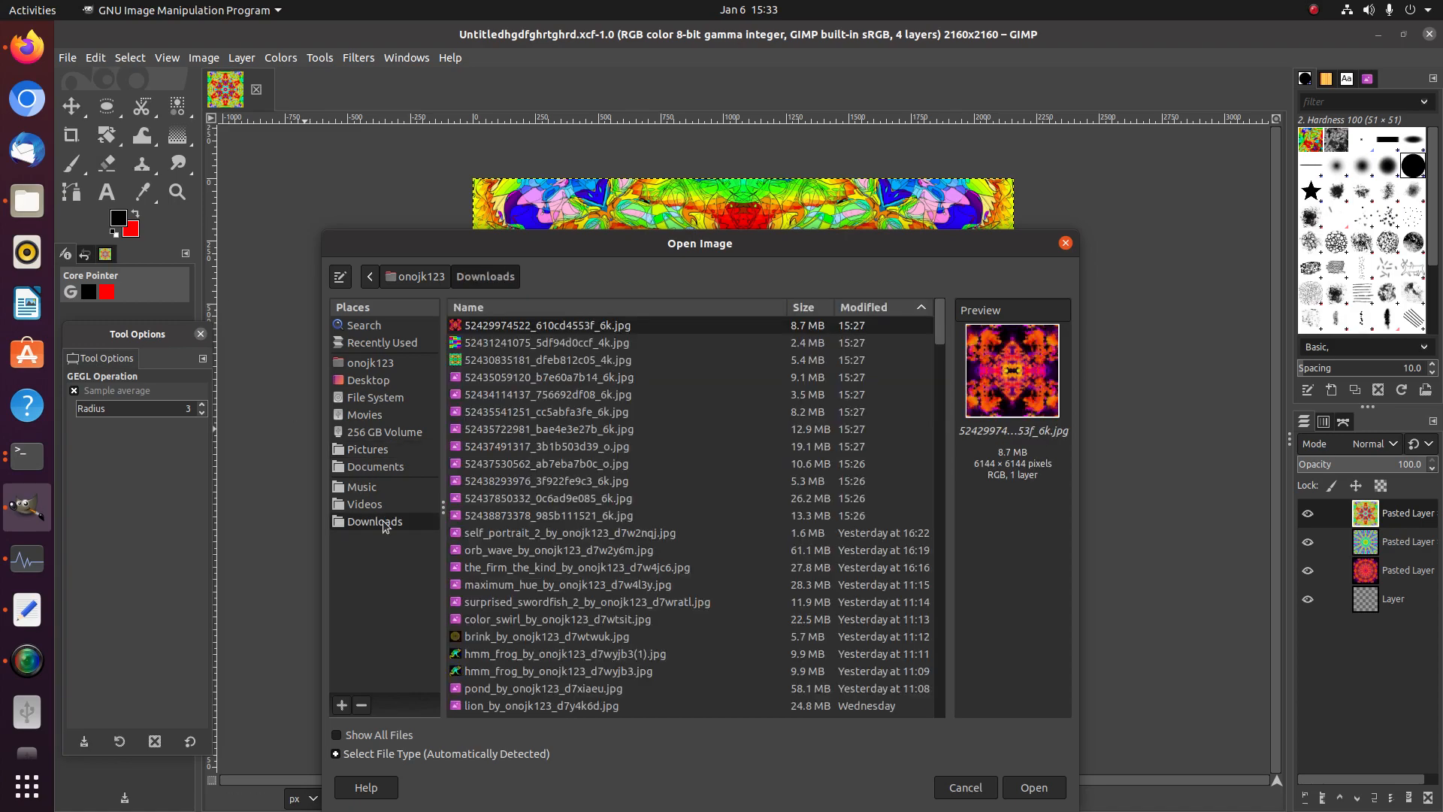
double_click(480, 382)
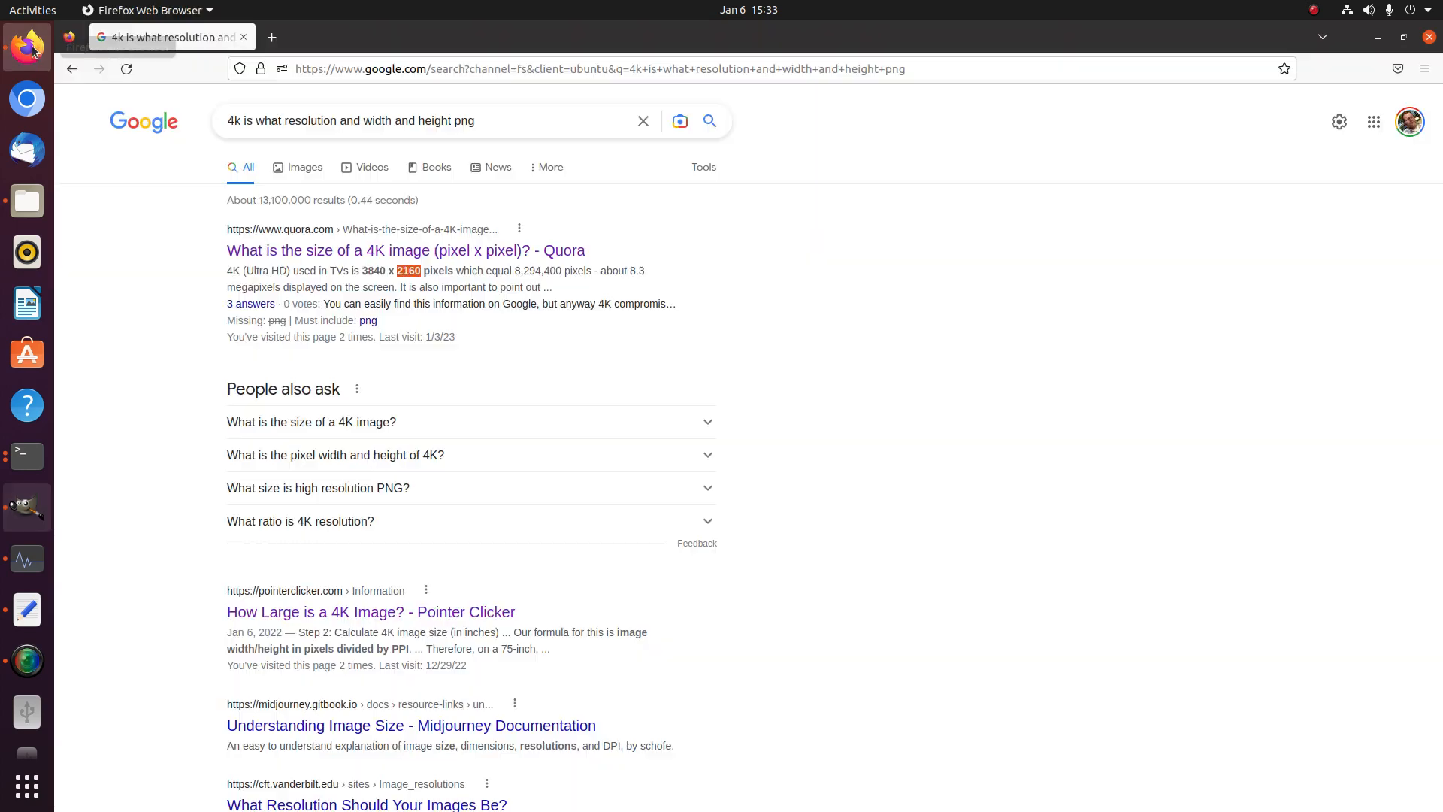
left_click(31, 49)
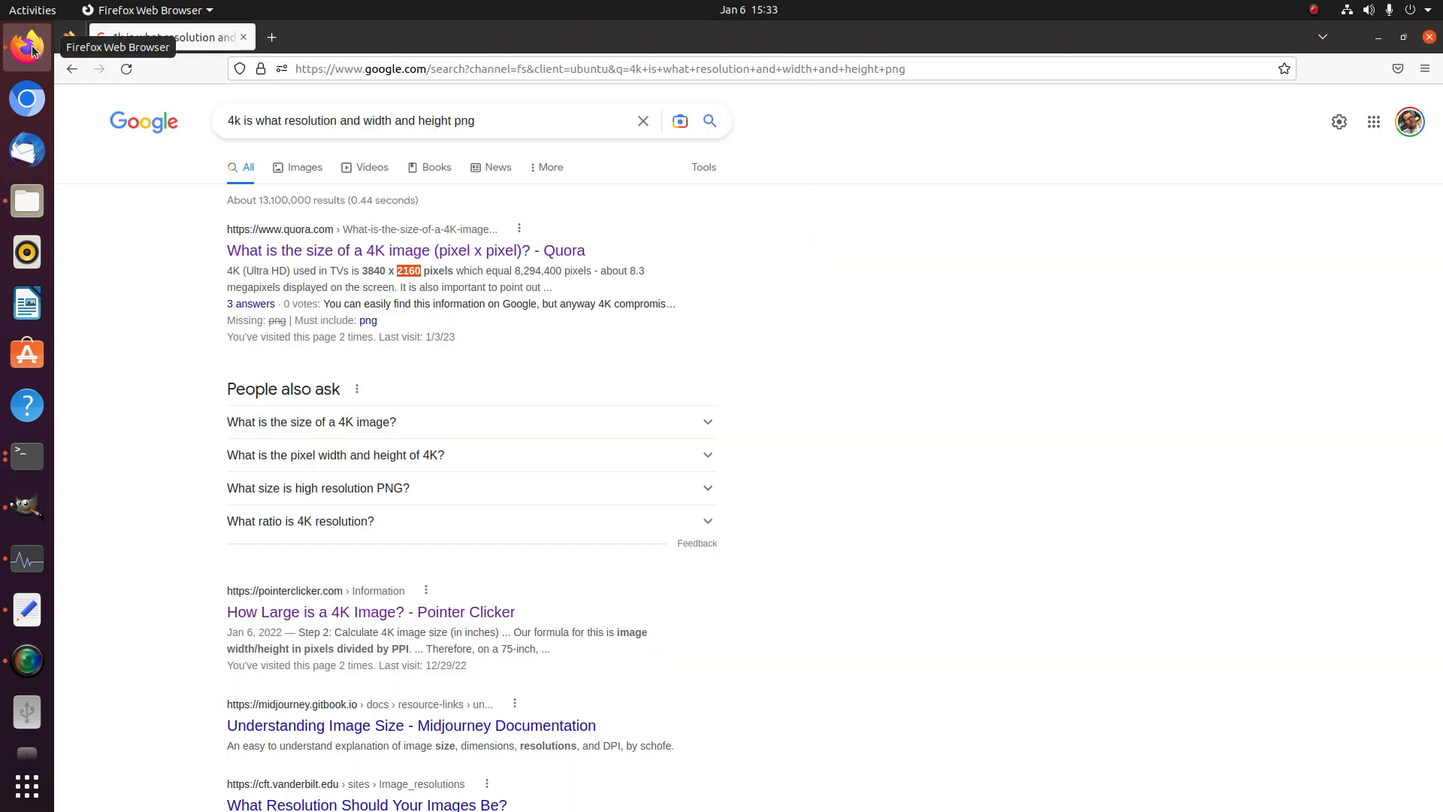
left_click(25, 519)
left_click(244, 58)
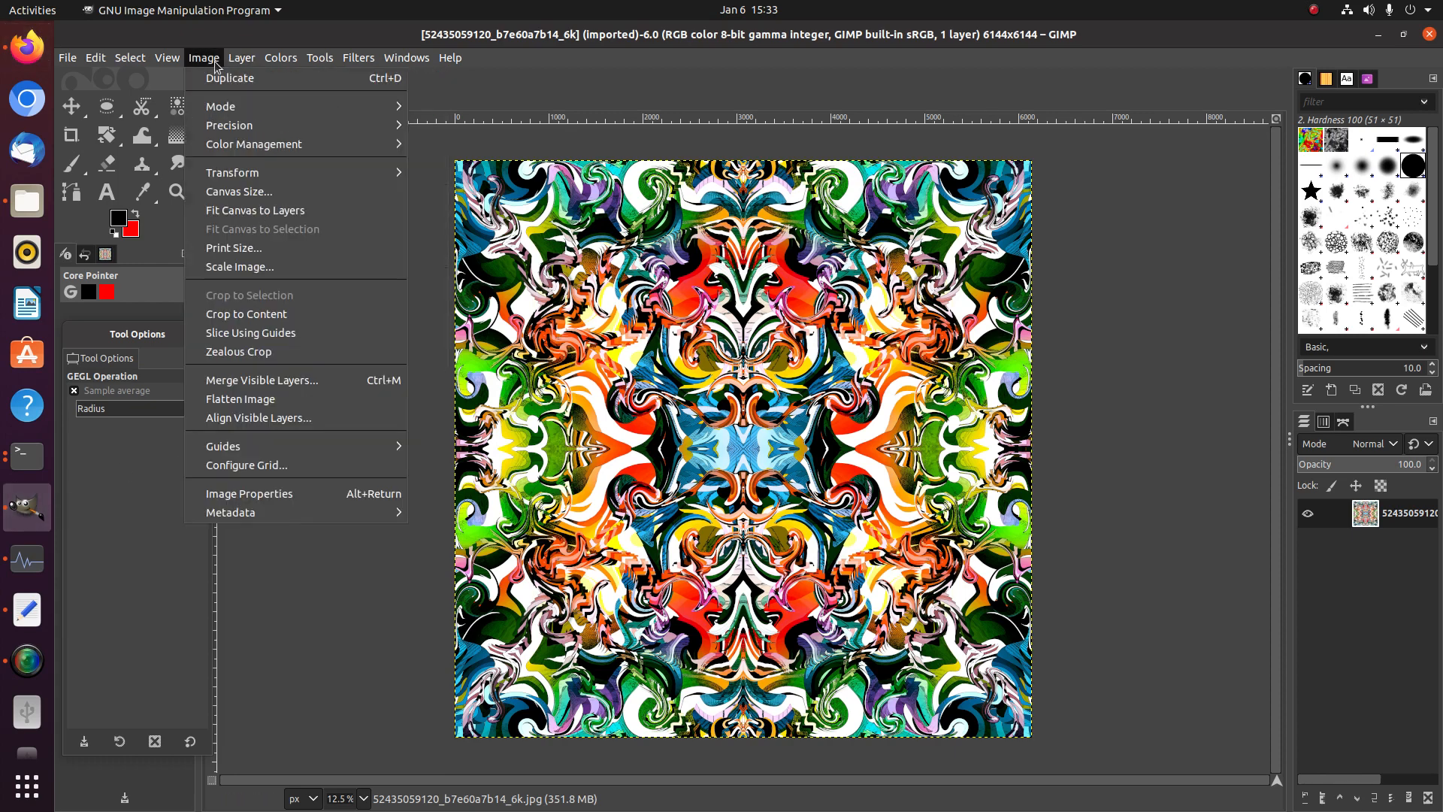
left_click(240, 267)
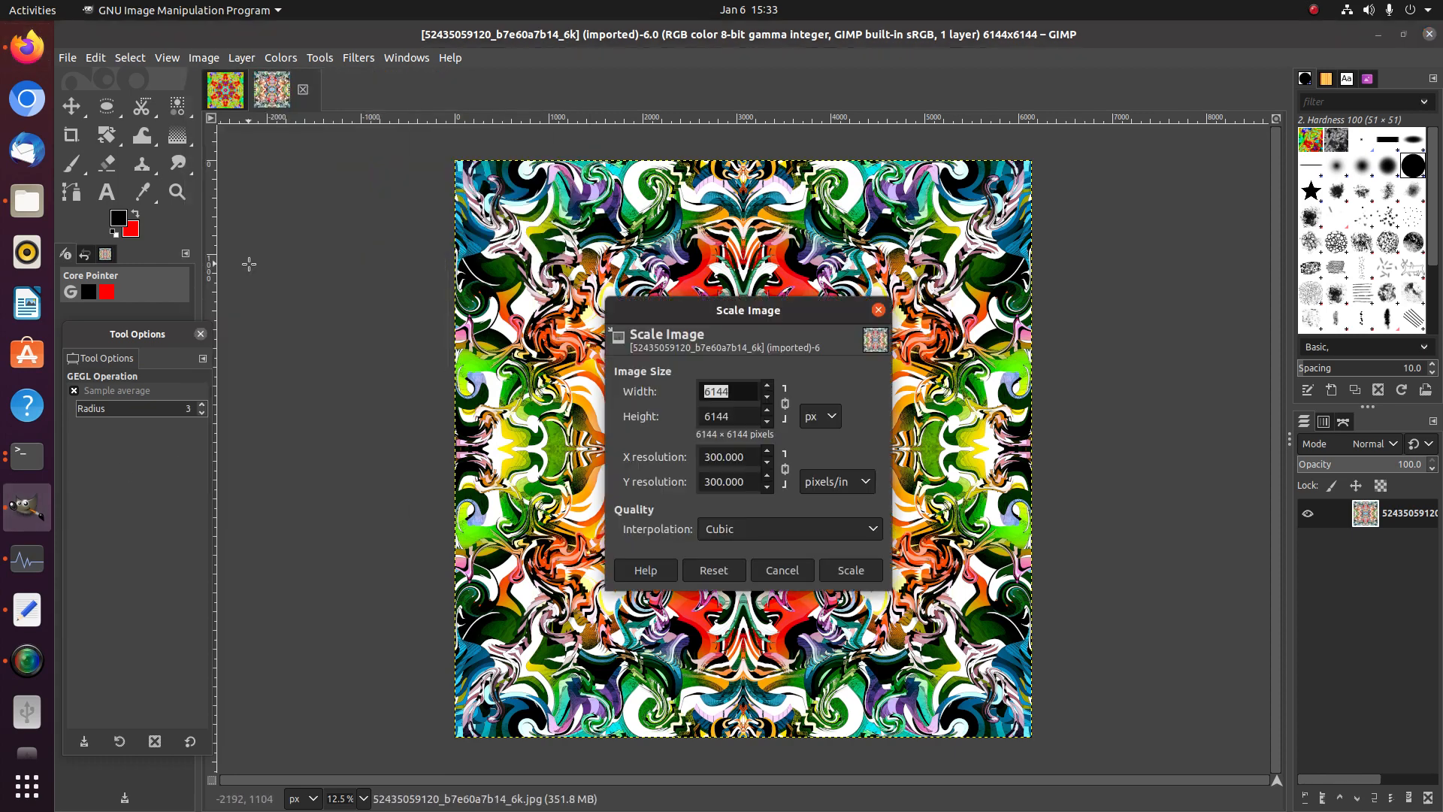
type("2160")
left_click(736, 417)
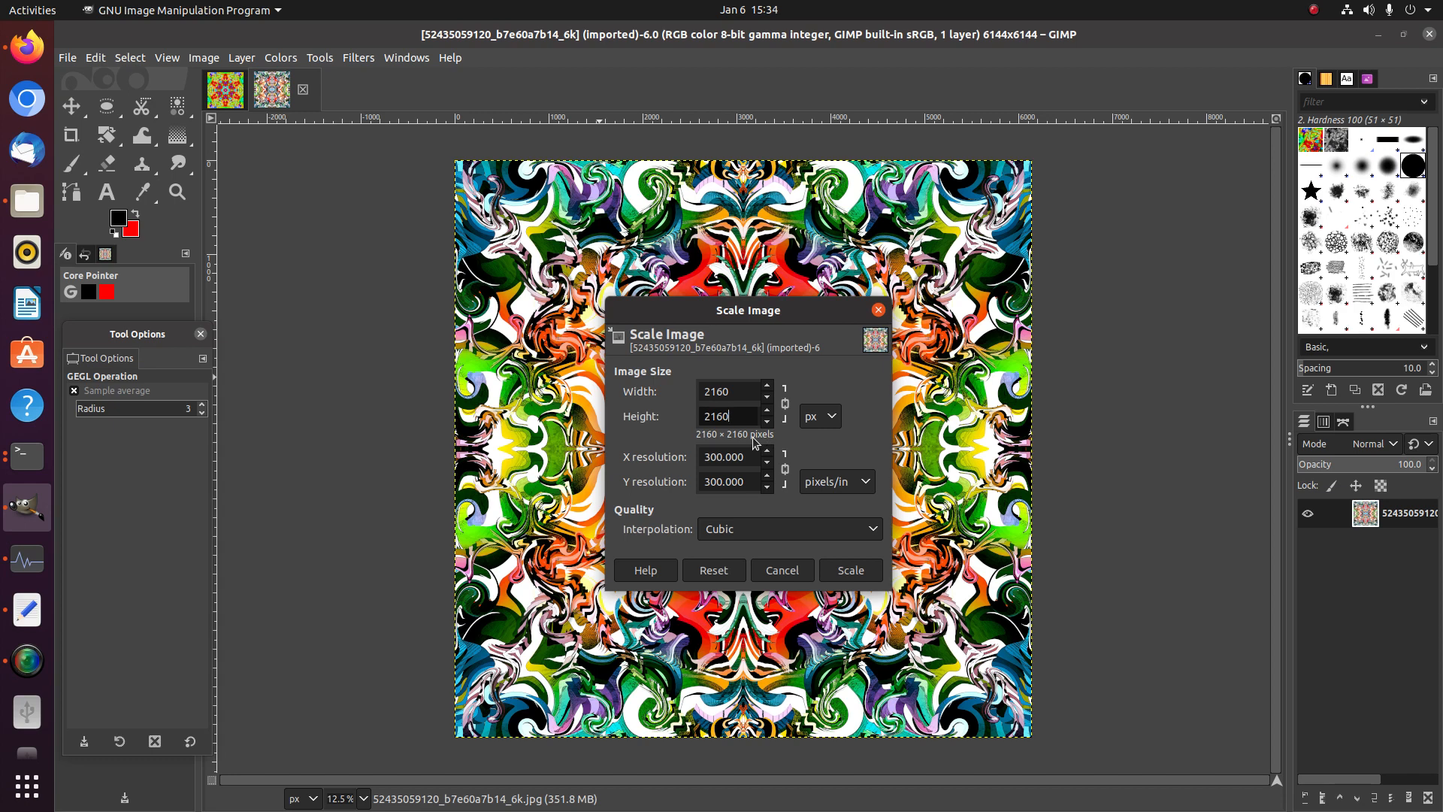
left_click_drag(745, 452, 628, 389)
type("6")
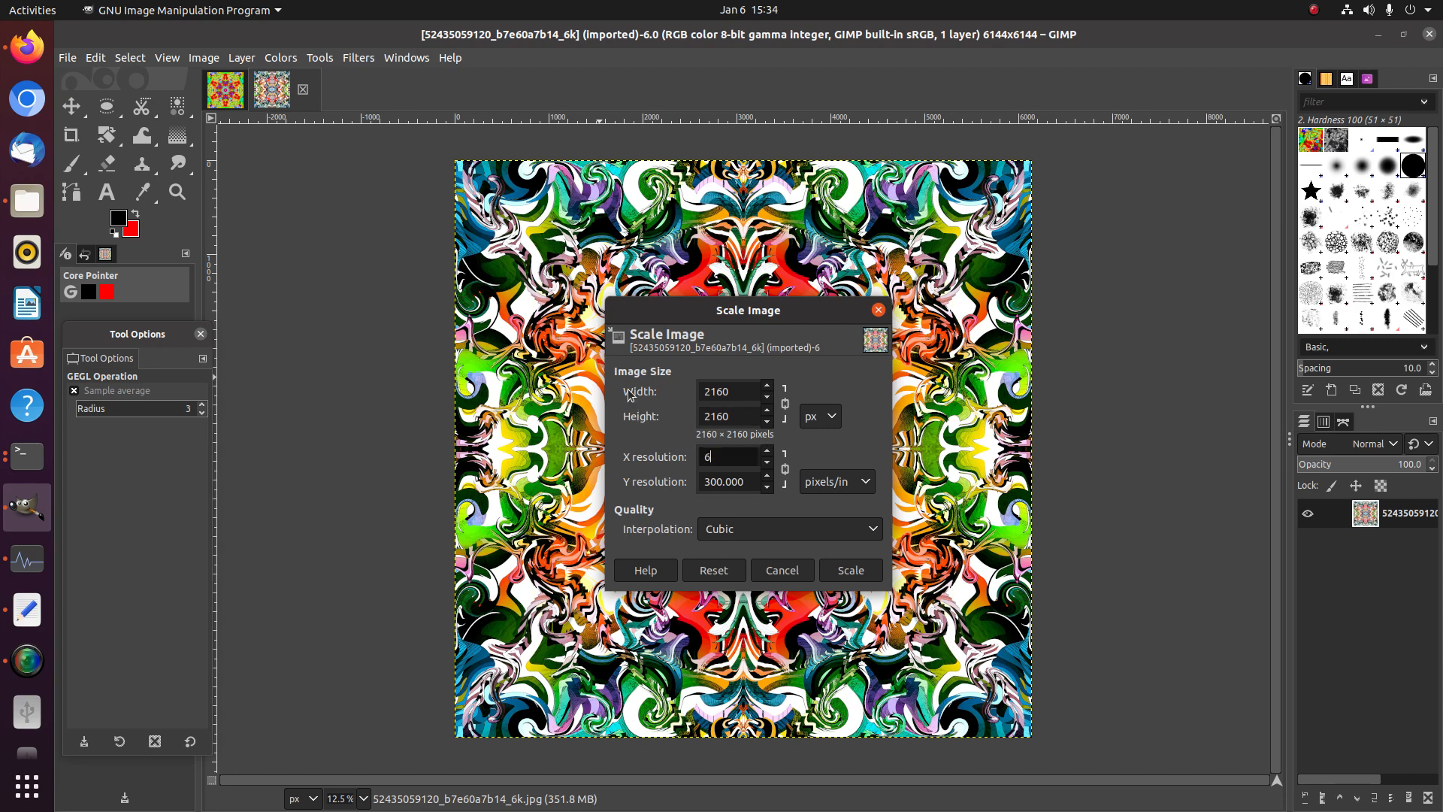
left_click(754, 485)
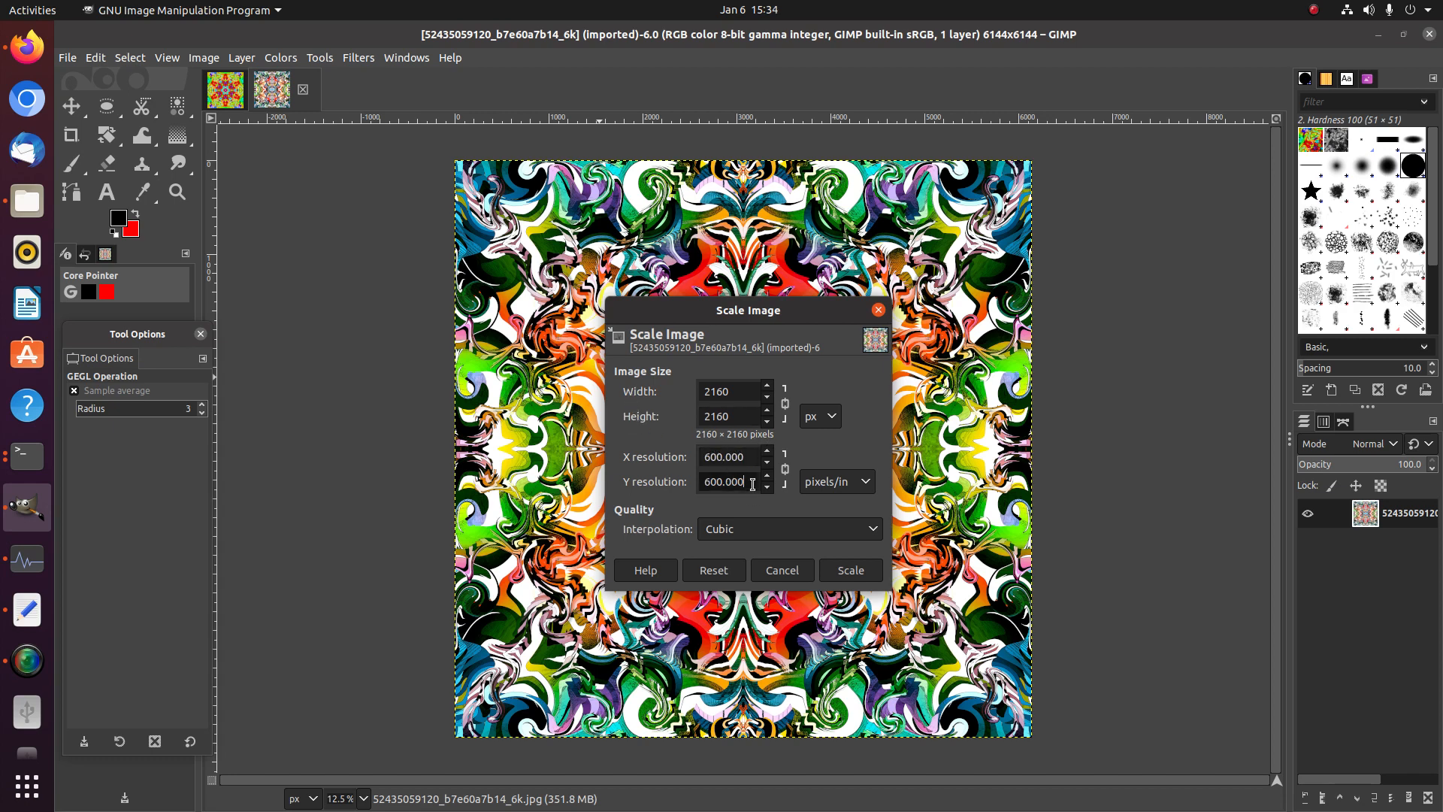
left_click(850, 569)
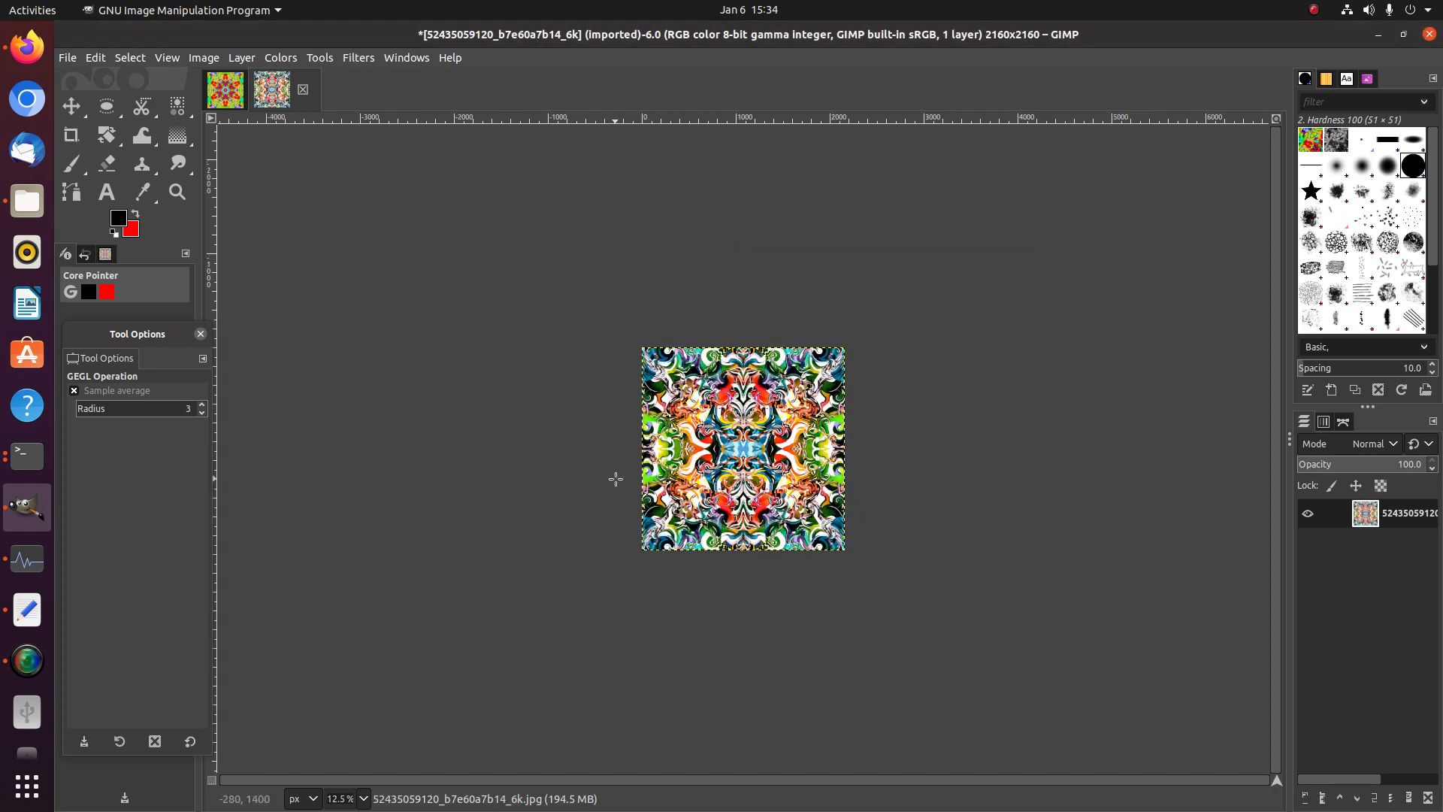
Apply the Kaleidoscope filter with Trim X 0.396 and Trim Y 0.334, and copy the resulting image
left_click(357, 59)
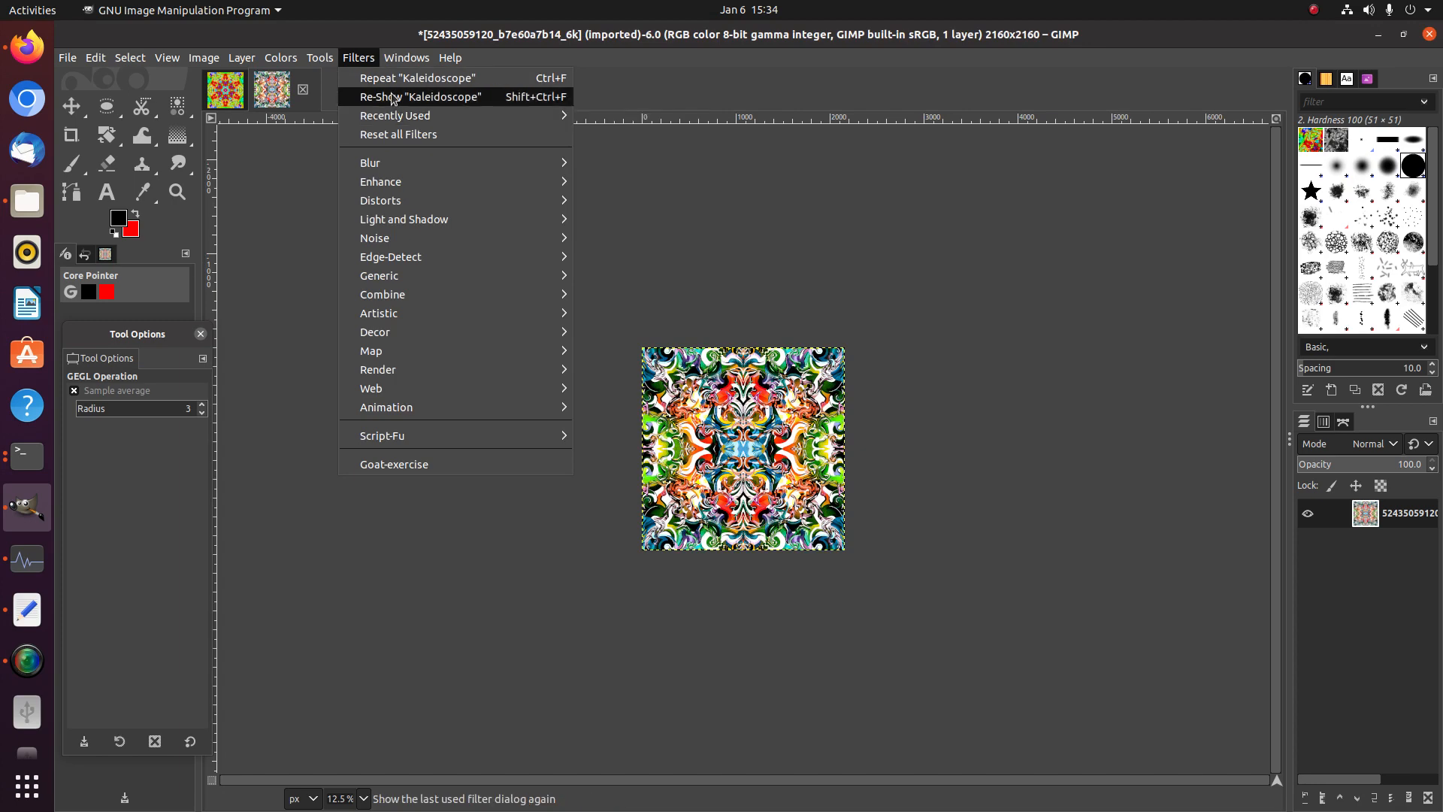
left_click(395, 97)
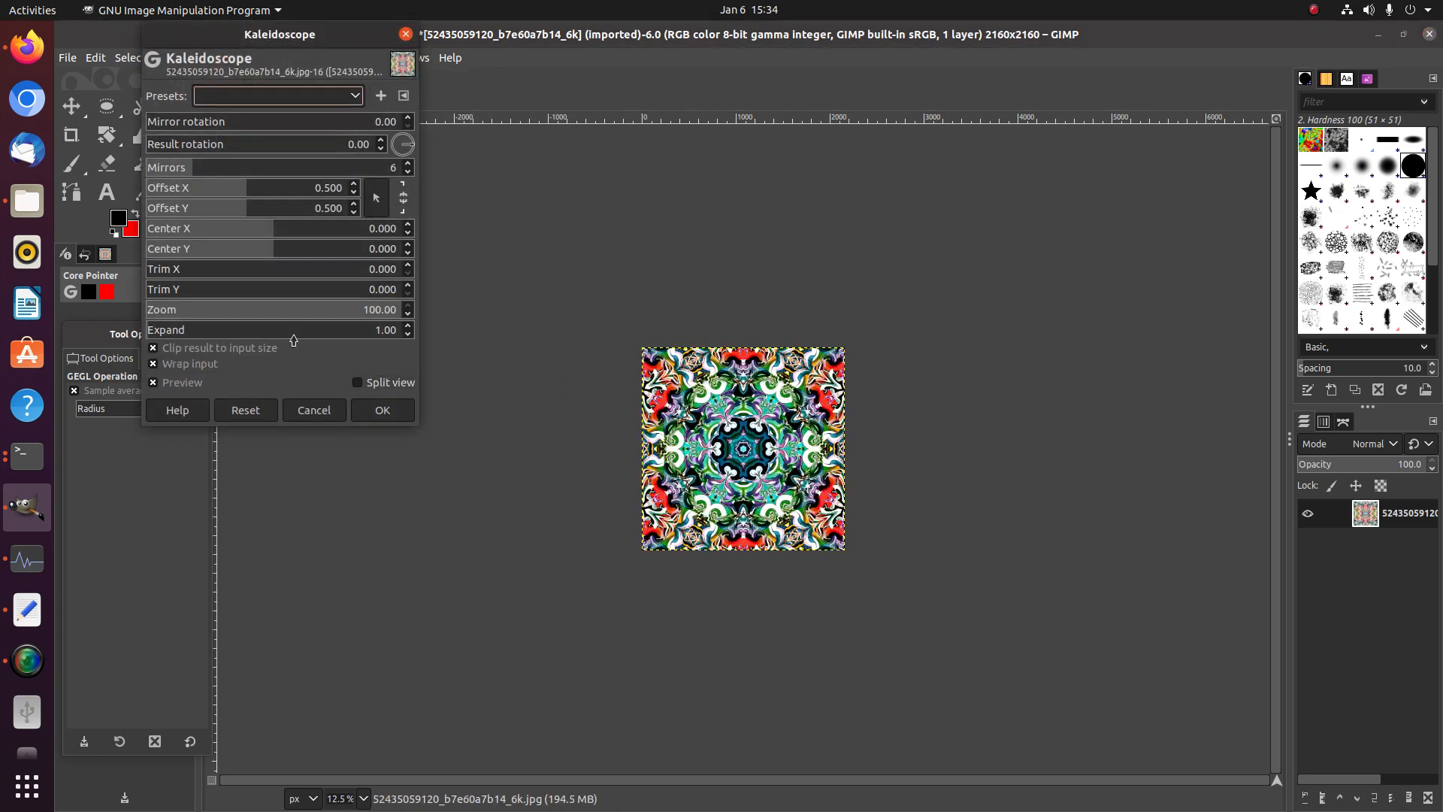
left_click(312, 293)
left_click(348, 270)
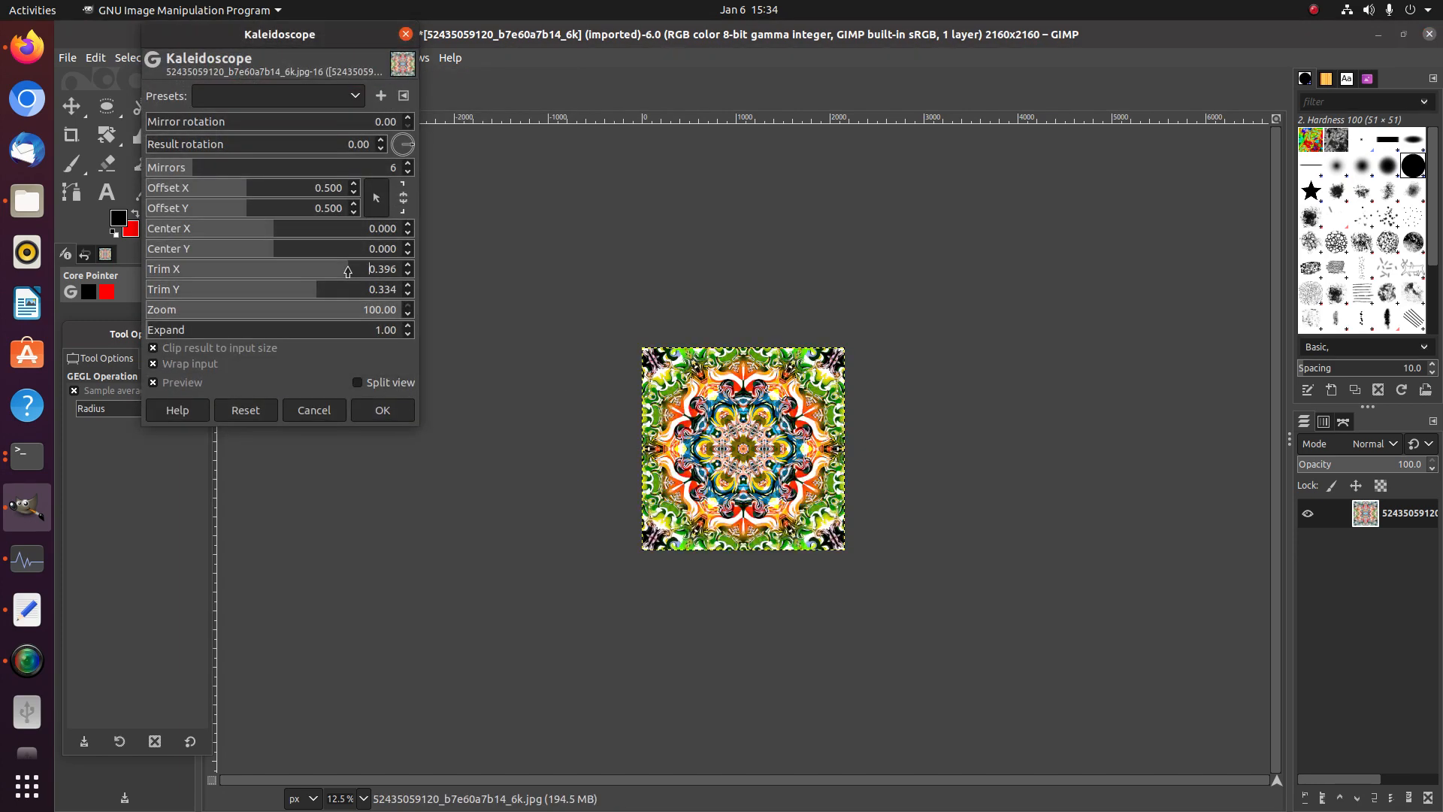
left_click(393, 412)
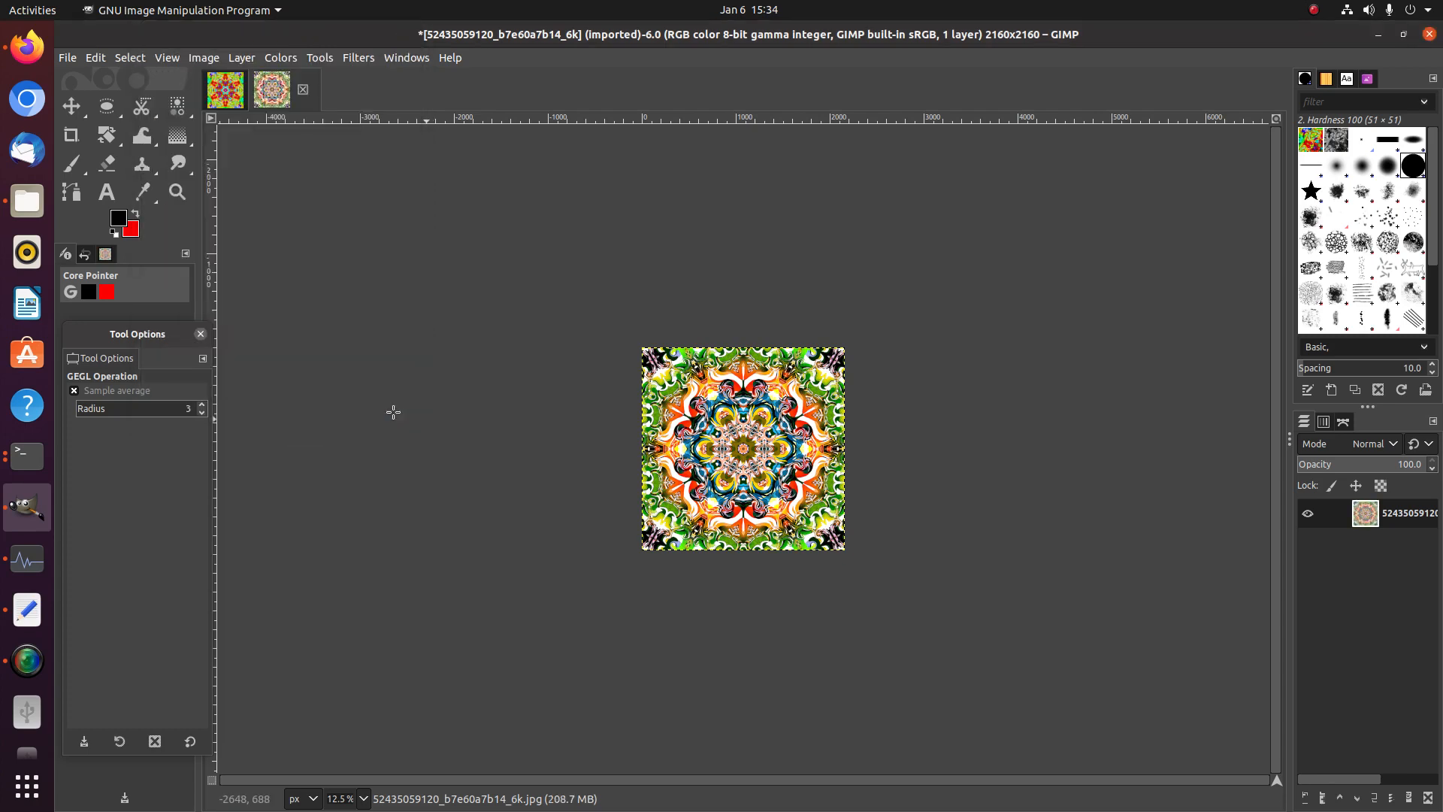
key("ctrl+c")
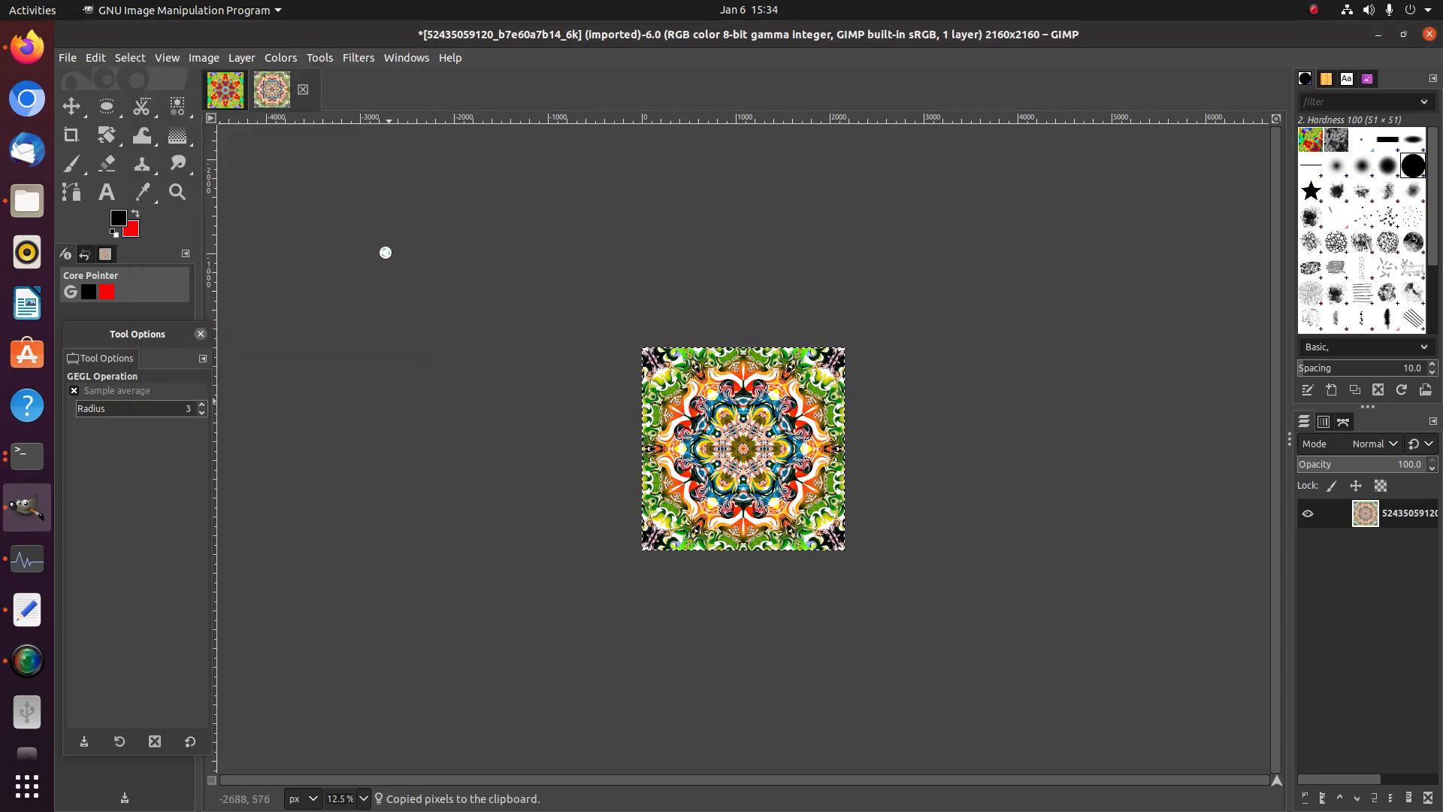
left_click(224, 96)
key("ctrl+v")
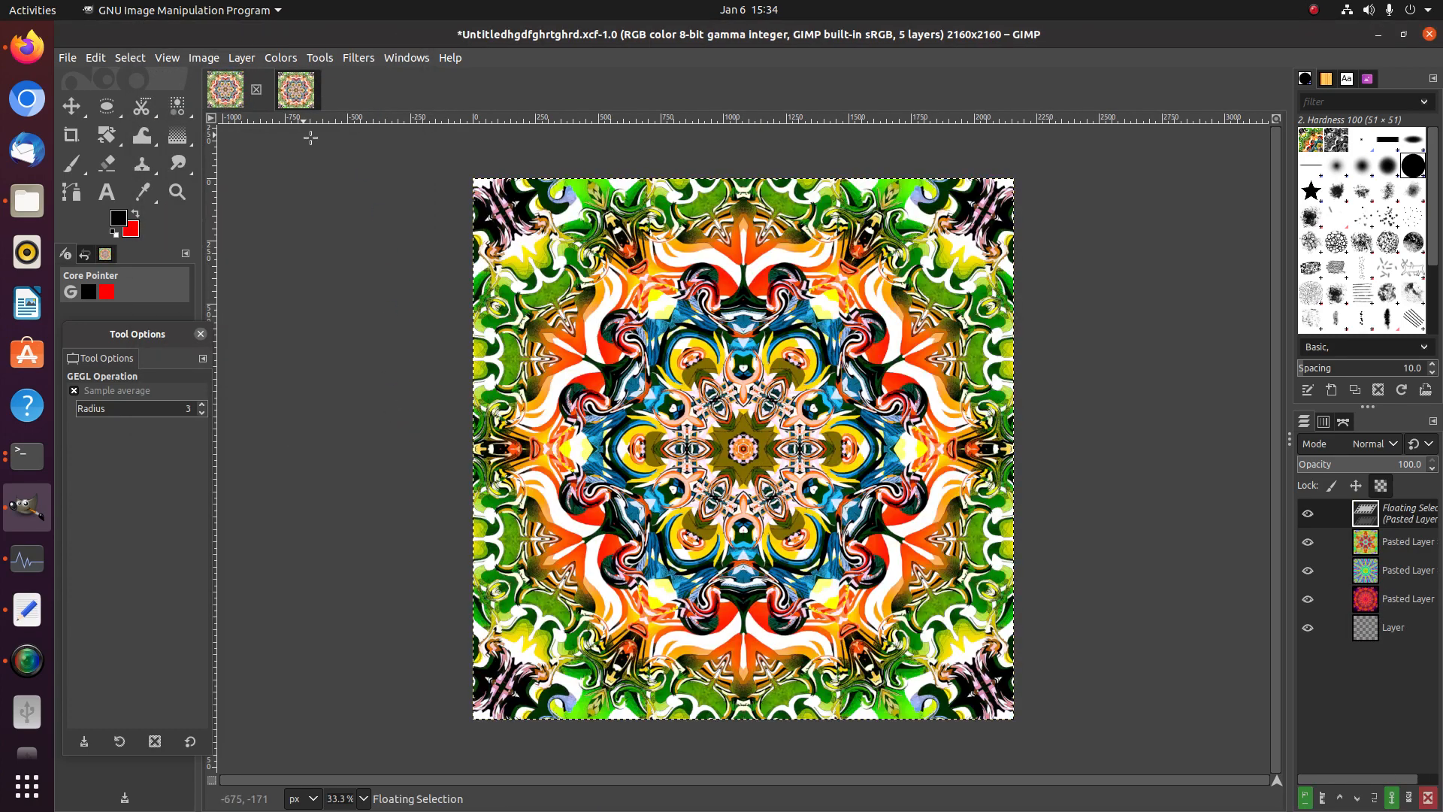
right_click(1400, 516)
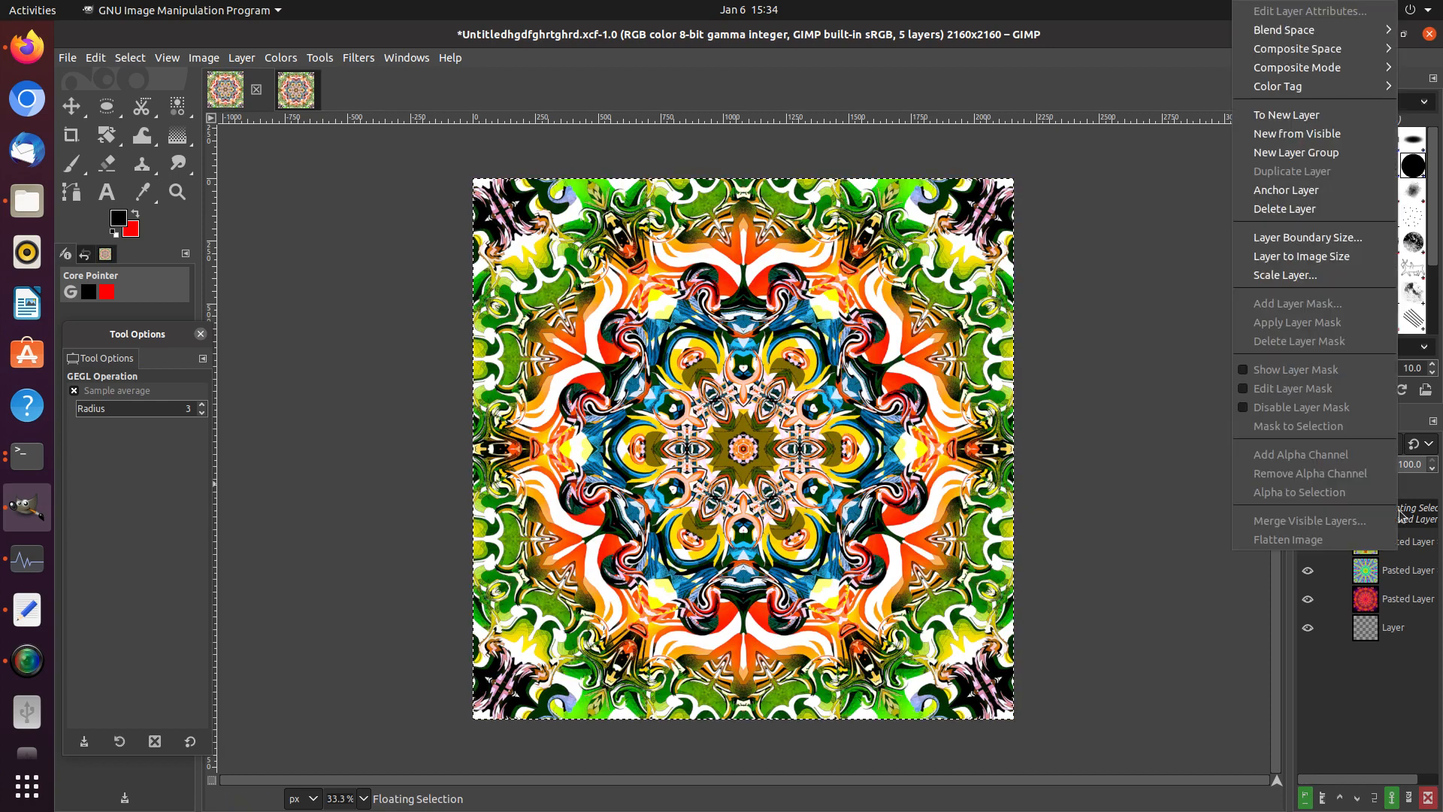
left_click(1319, 117)
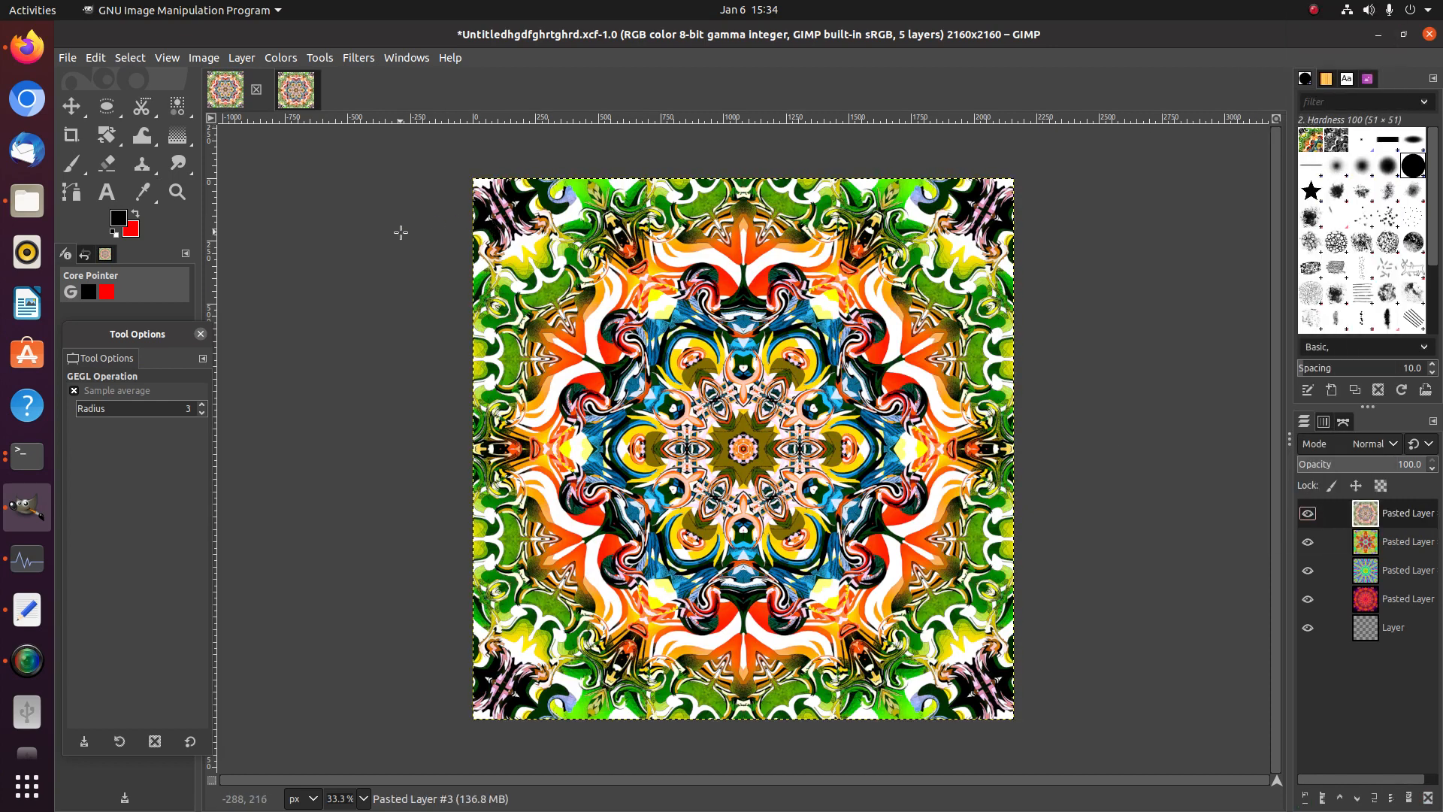
left_click(68, 58)
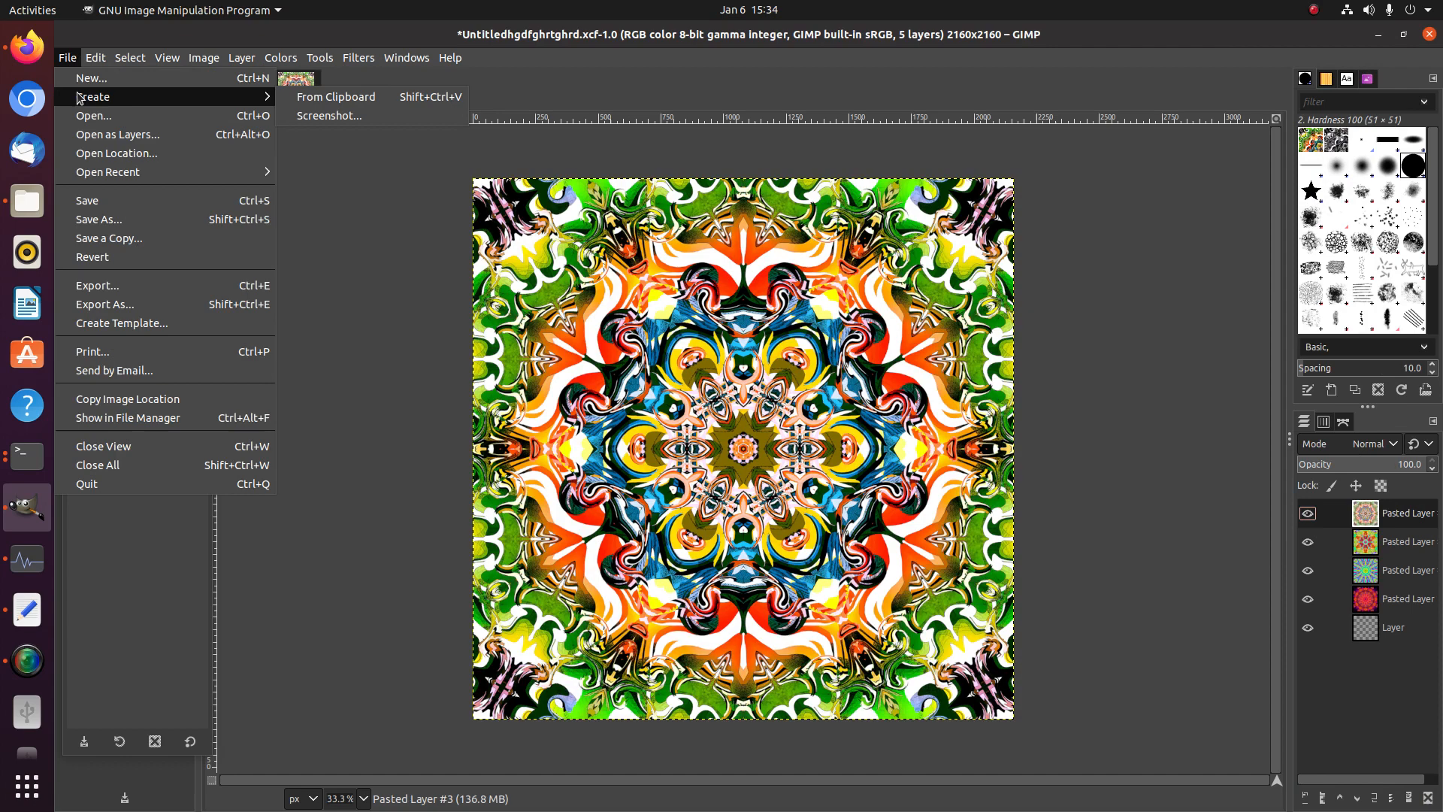
left_click(98, 200)
left_click(224, 87)
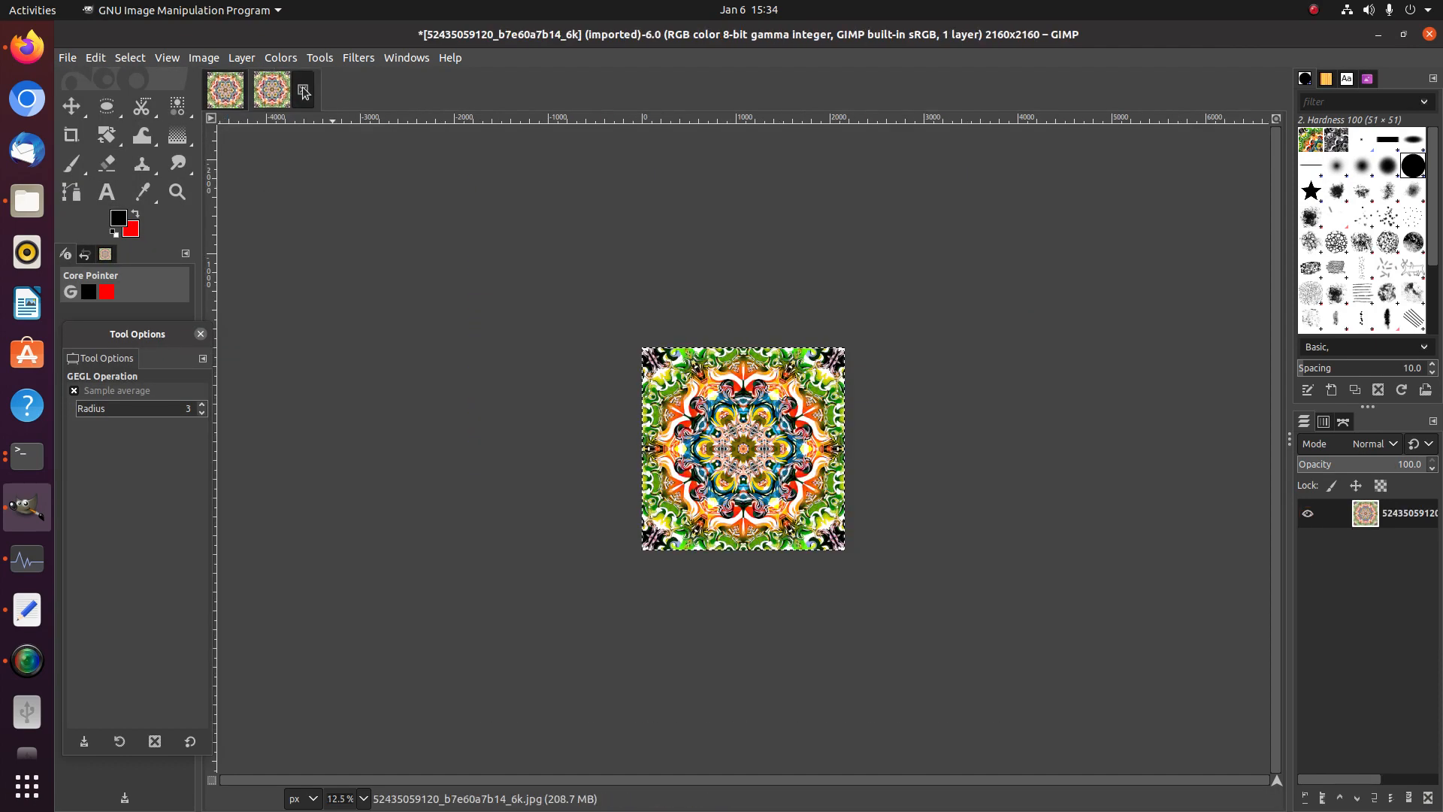
left_click(302, 90)
left_click(857, 516)
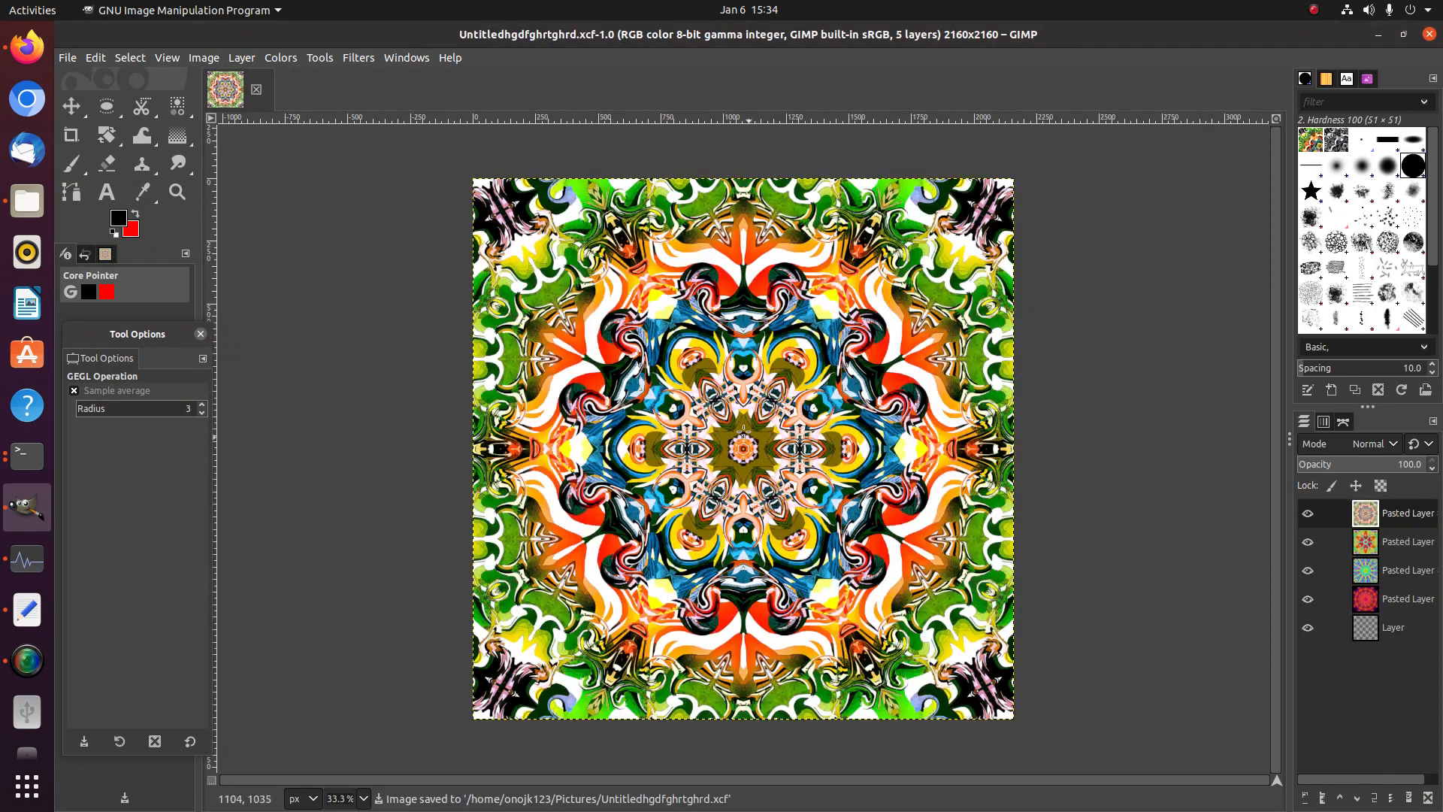
left_click(68, 58)
left_click(81, 114)
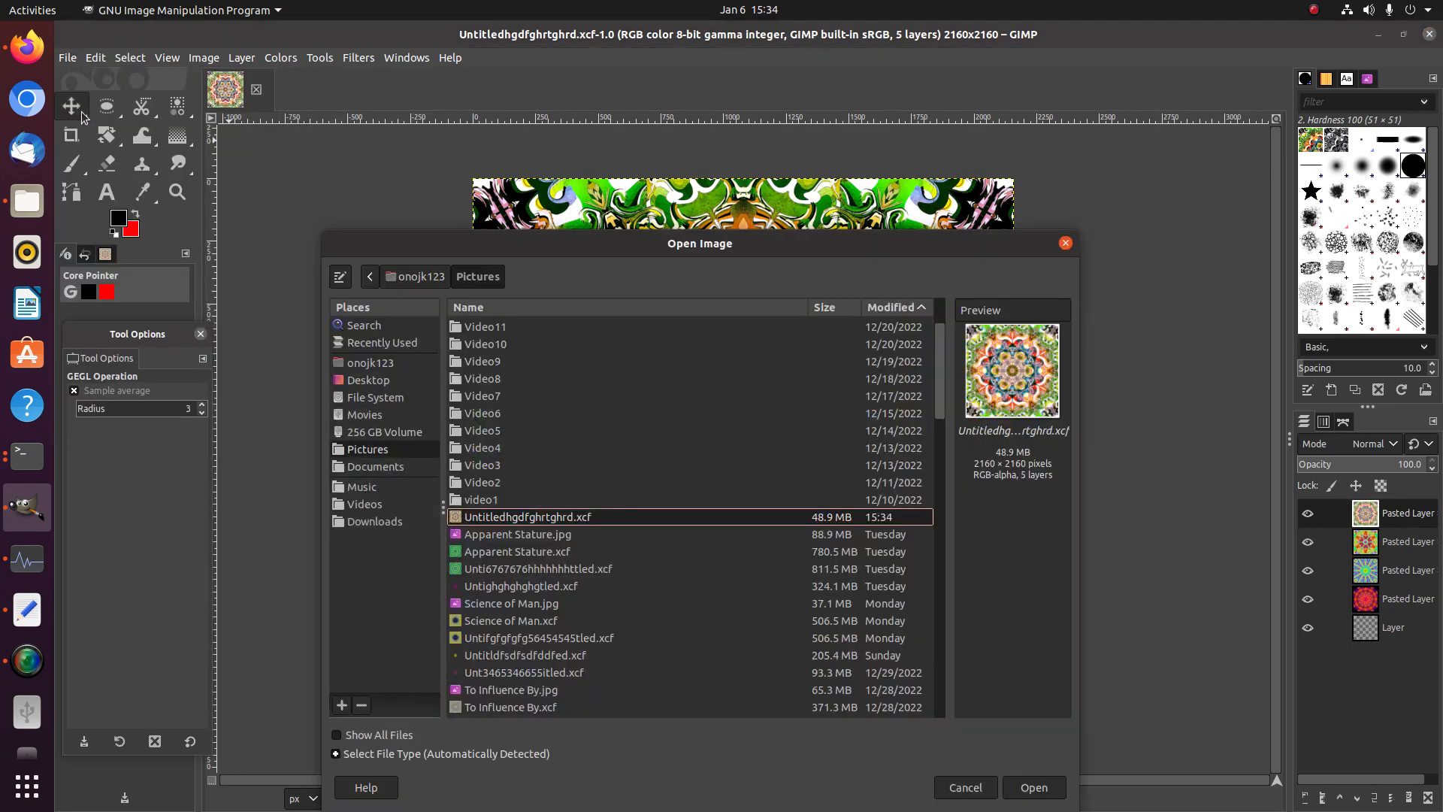
right_click(444, 612)
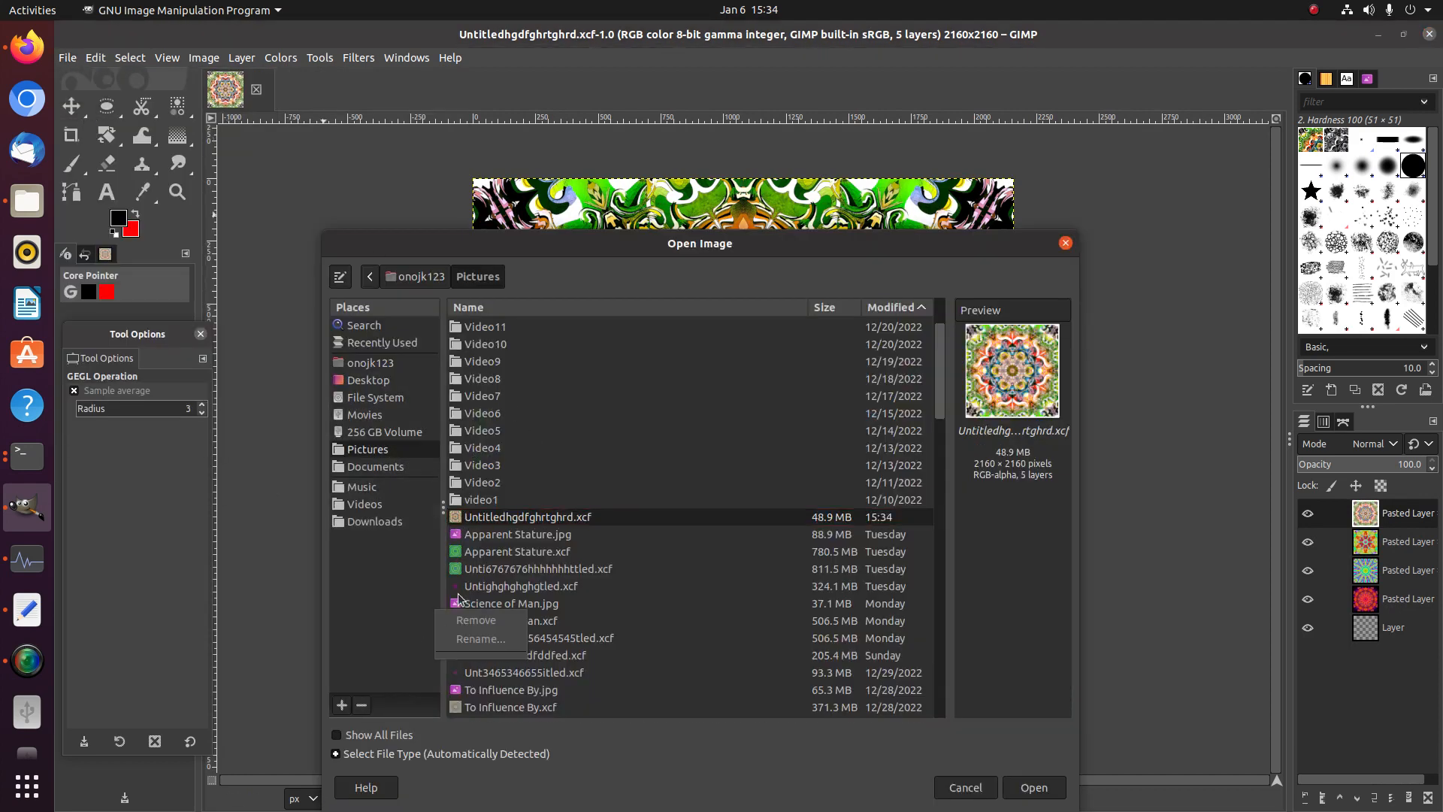
left_click(416, 577)
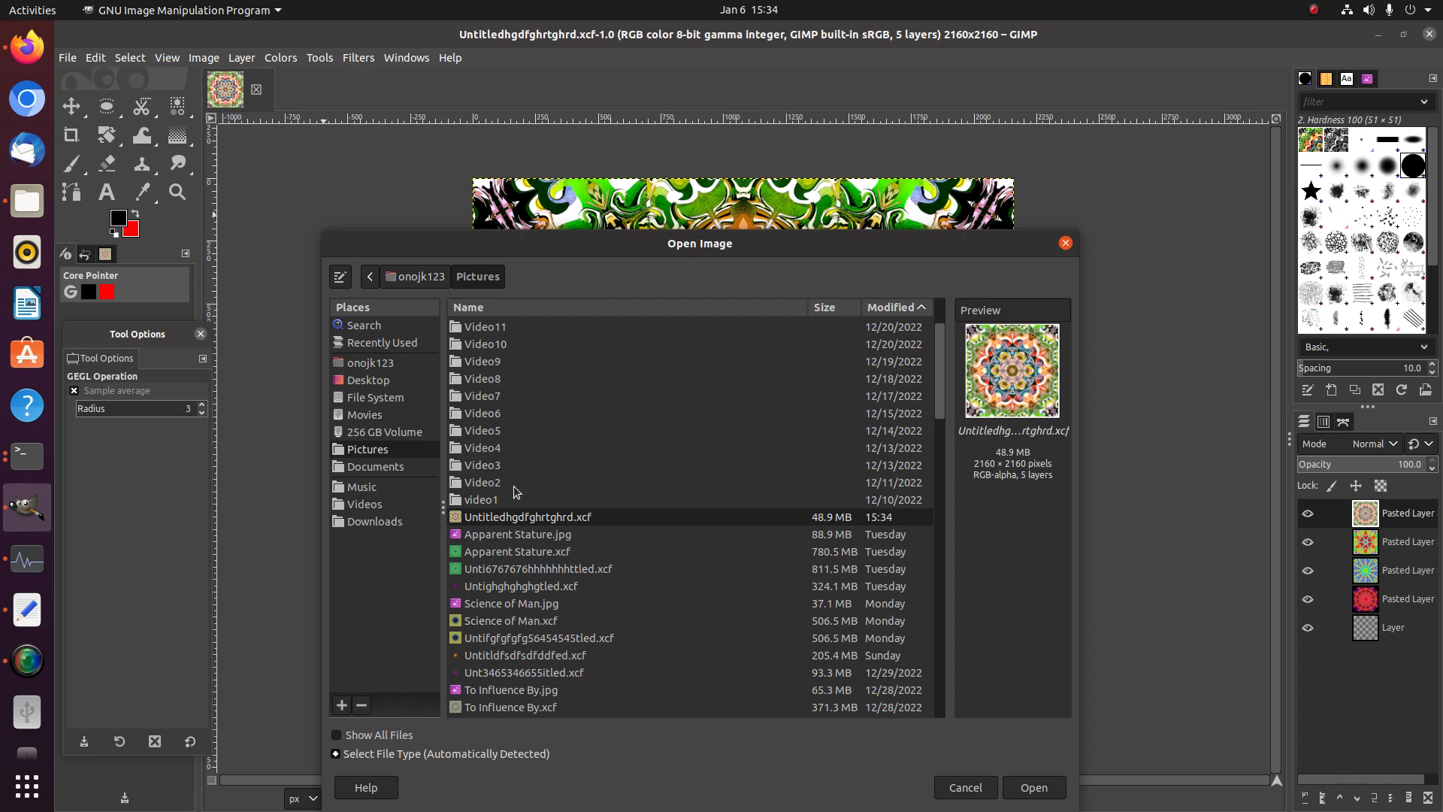
left_click(380, 521)
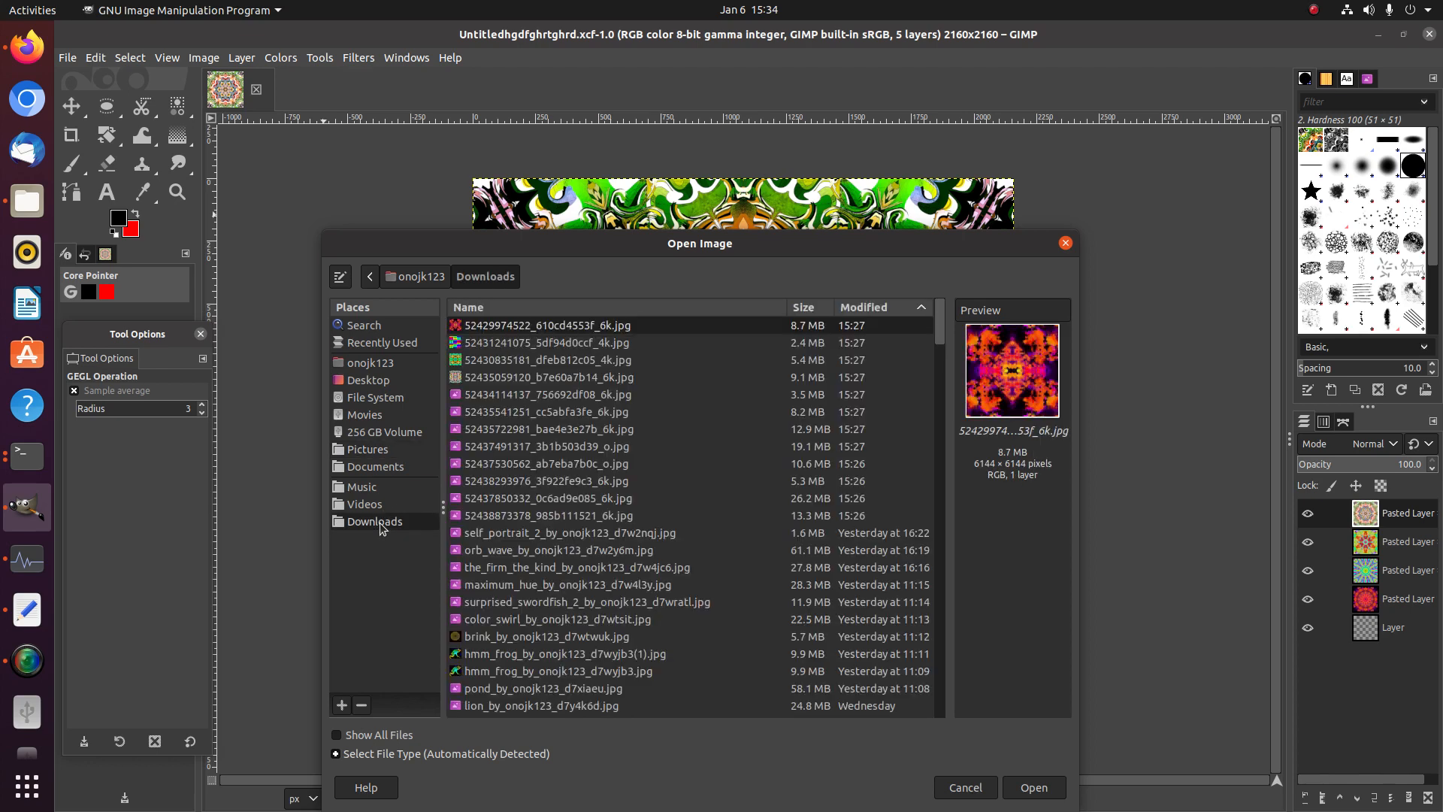
double_click(475, 392)
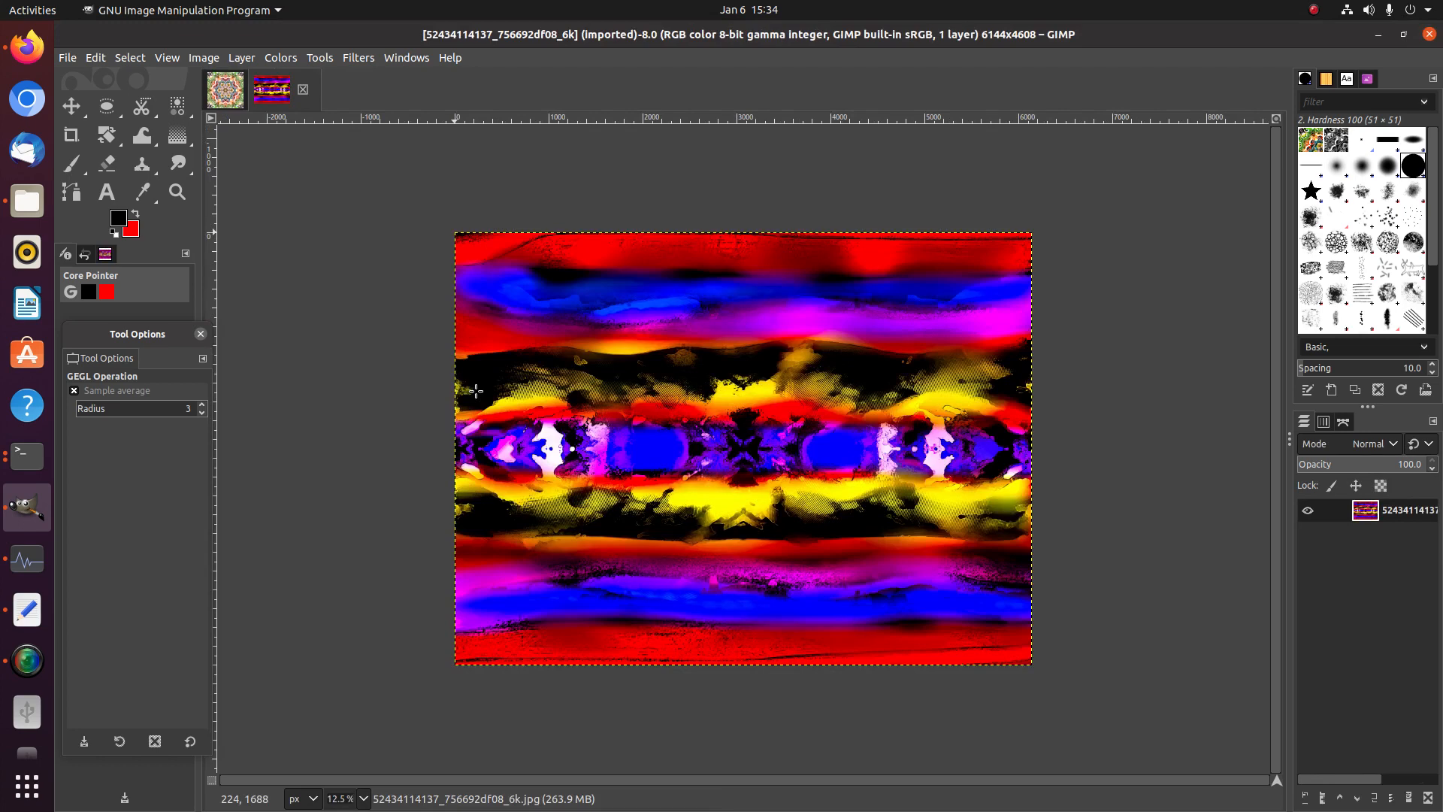
left_click(202, 59)
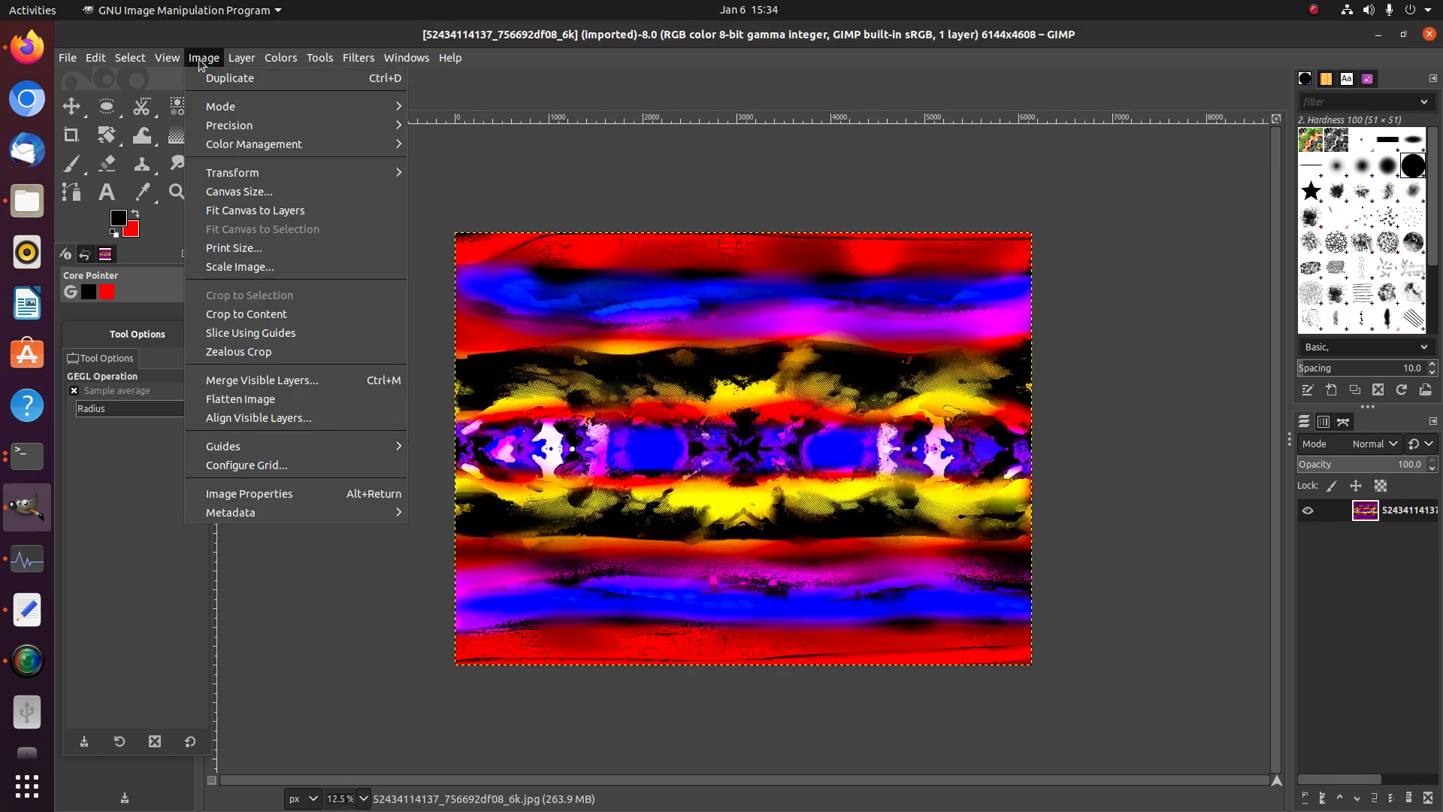
left_click(241, 191)
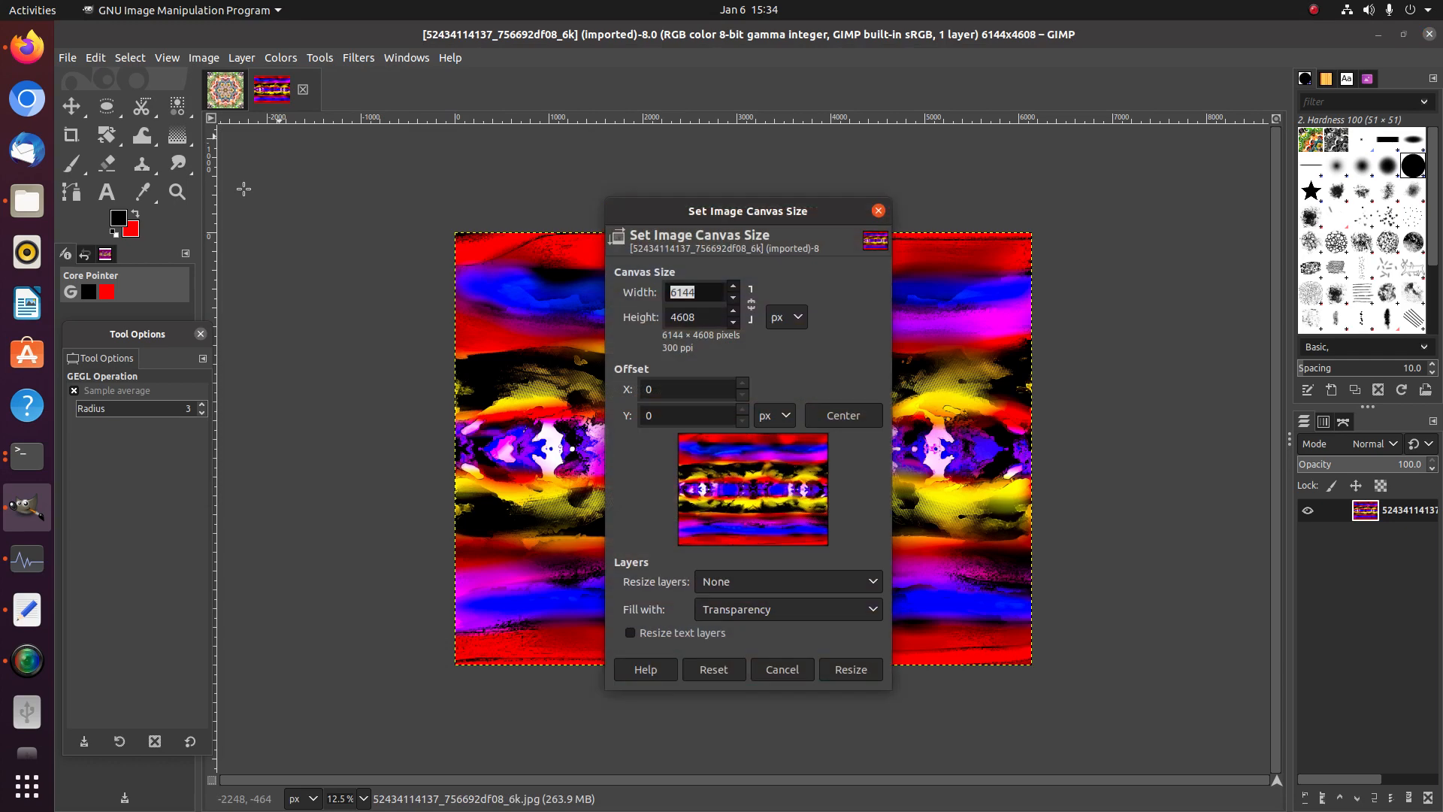
left_click(709, 317)
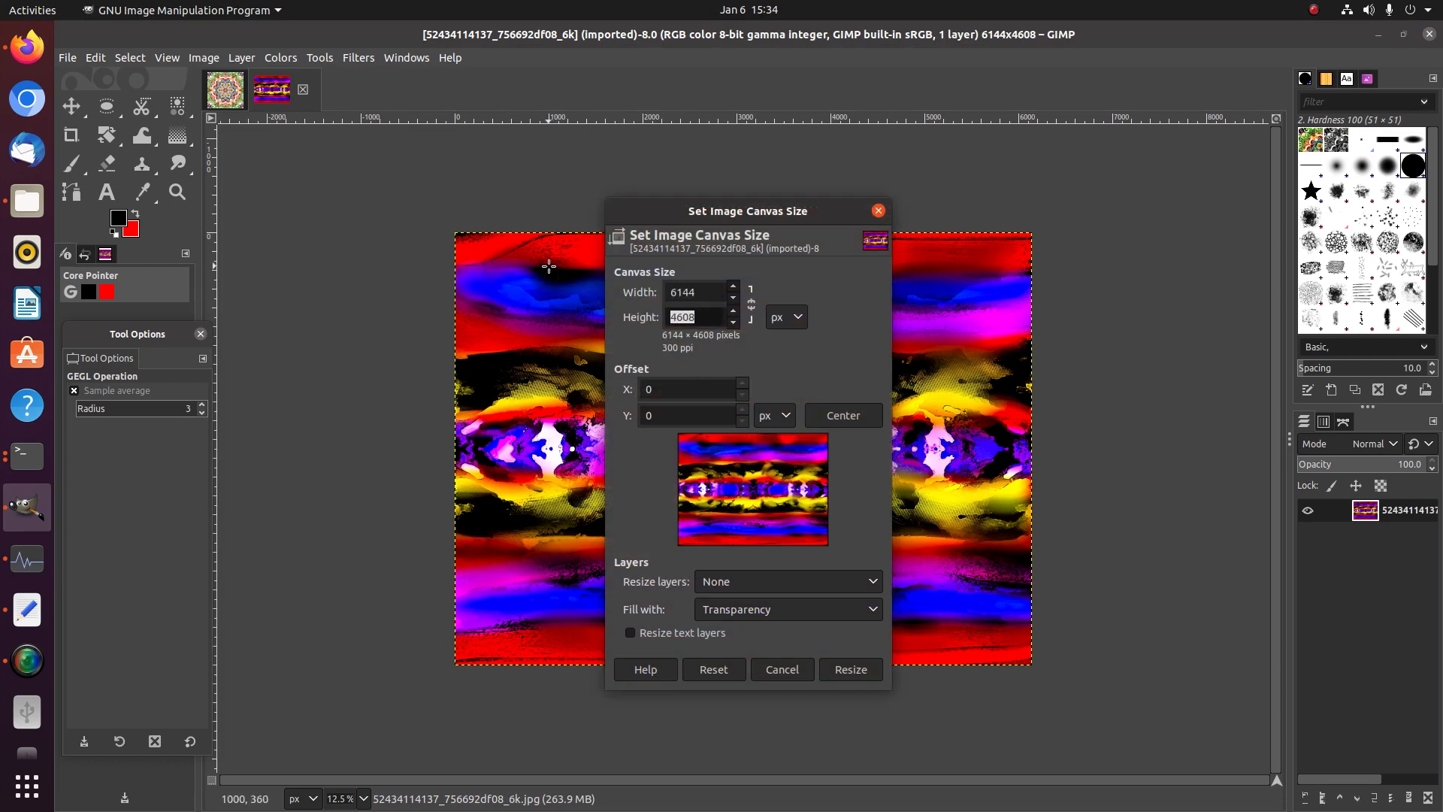
type("c")
left_click(686, 290)
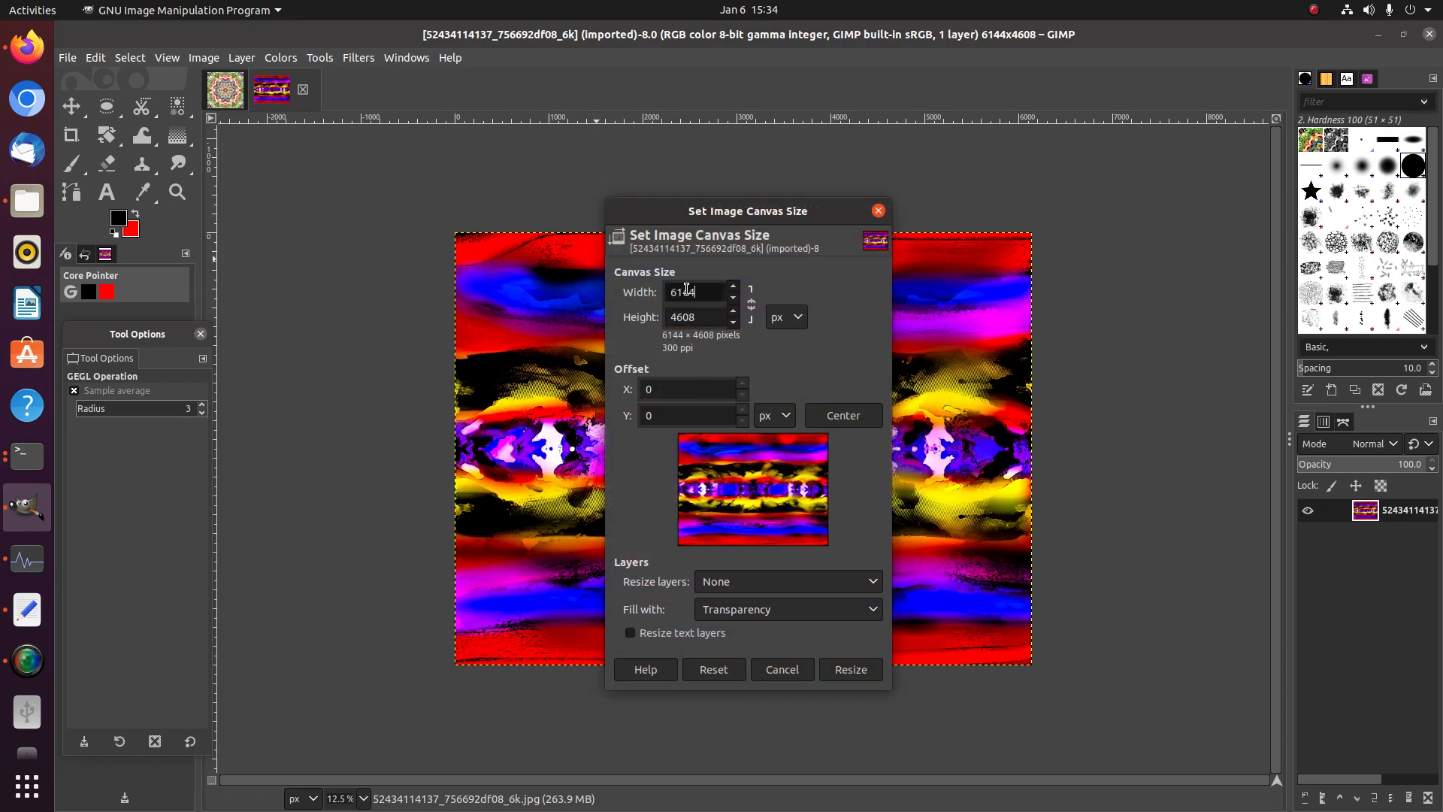
left_click(706, 312)
key("ctrl+c")
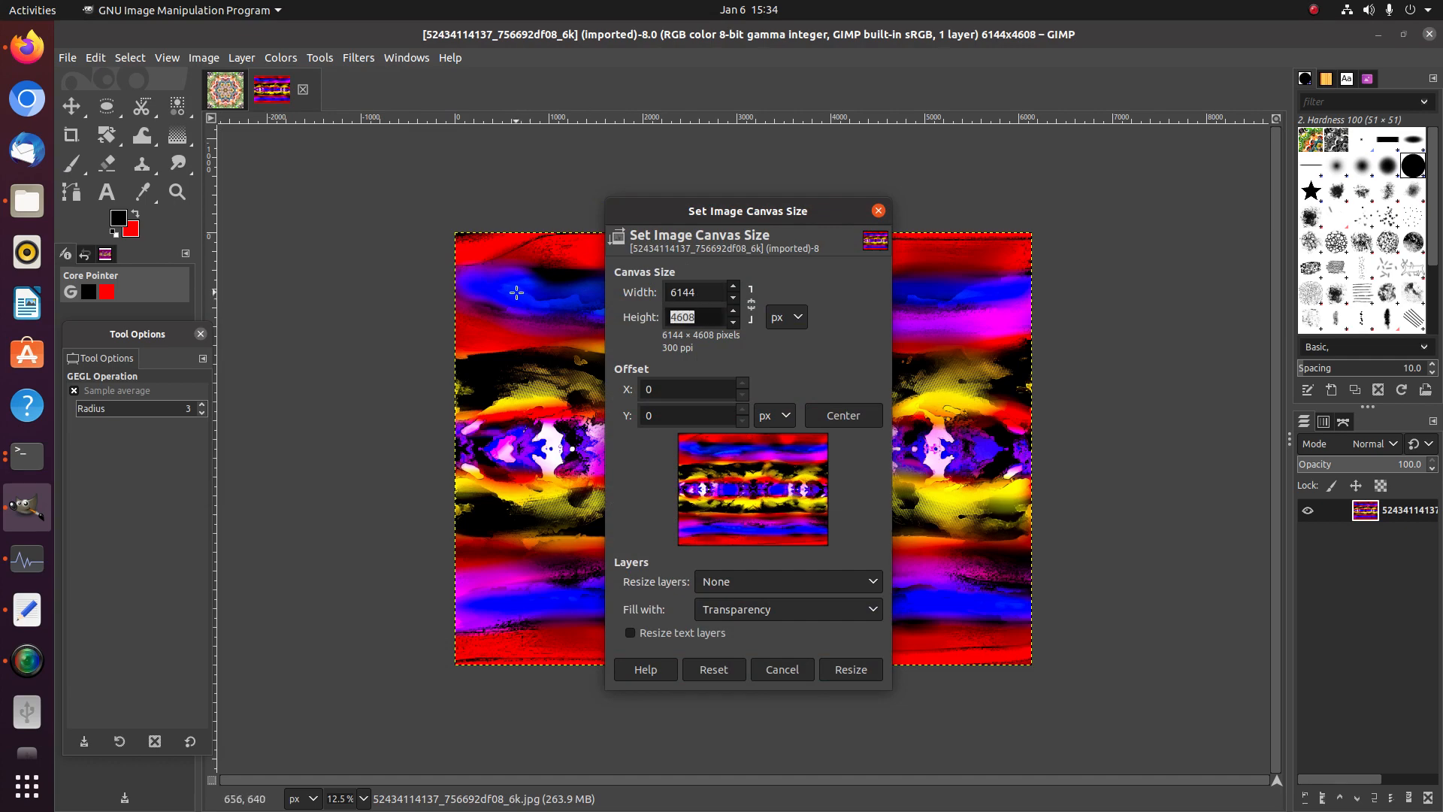
left_click_drag(697, 293, 580, 279)
key("ctrl+v")
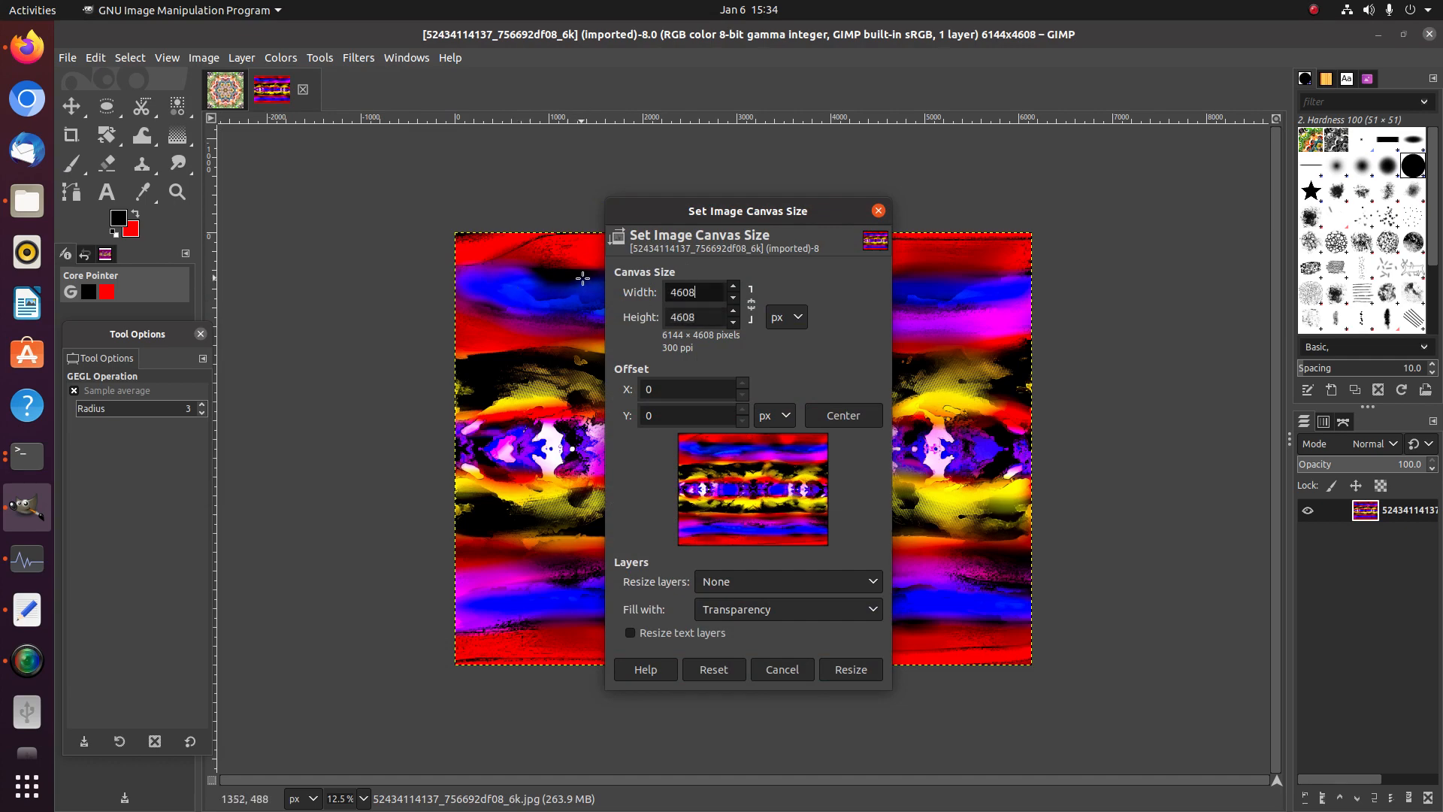
left_click(843, 415)
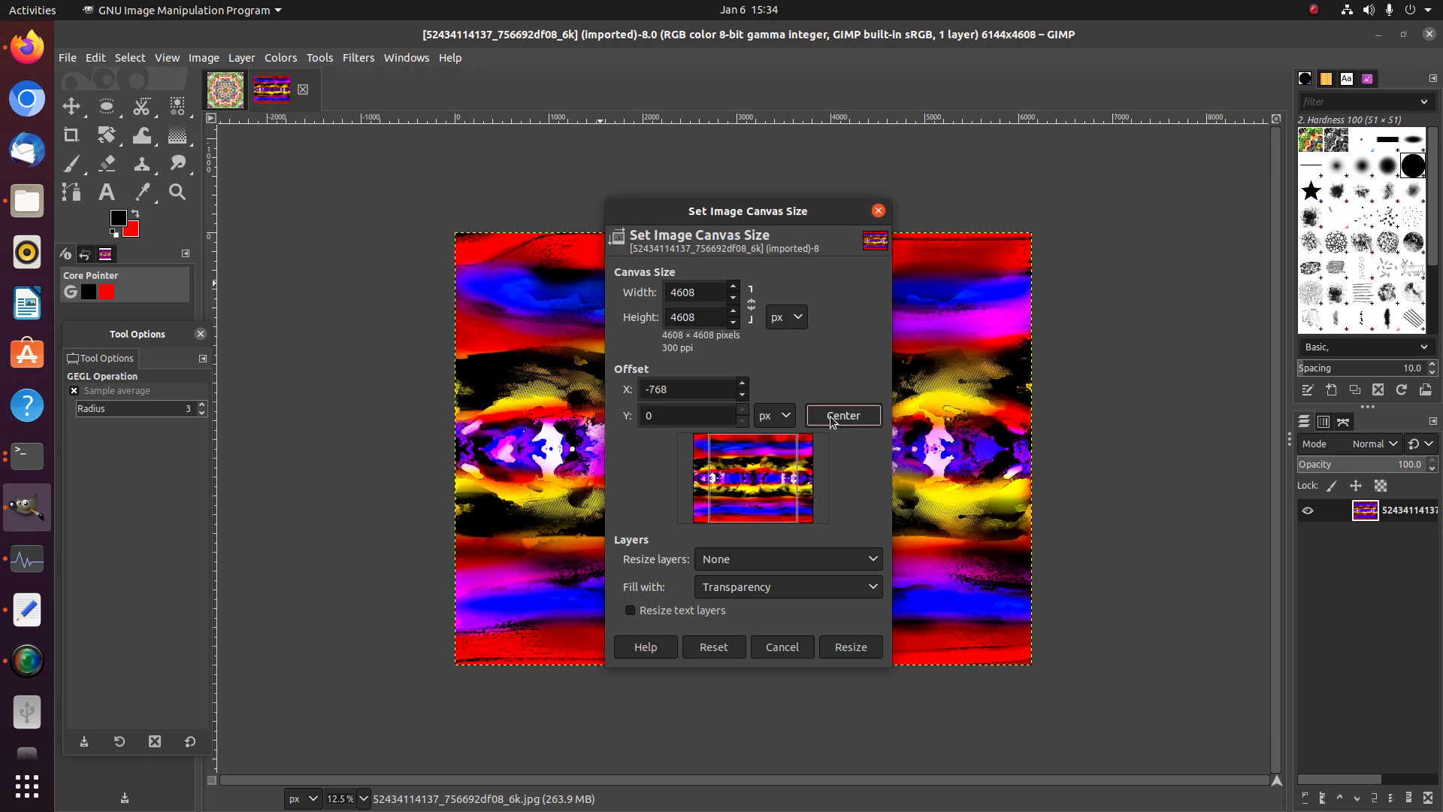
left_click(850, 647)
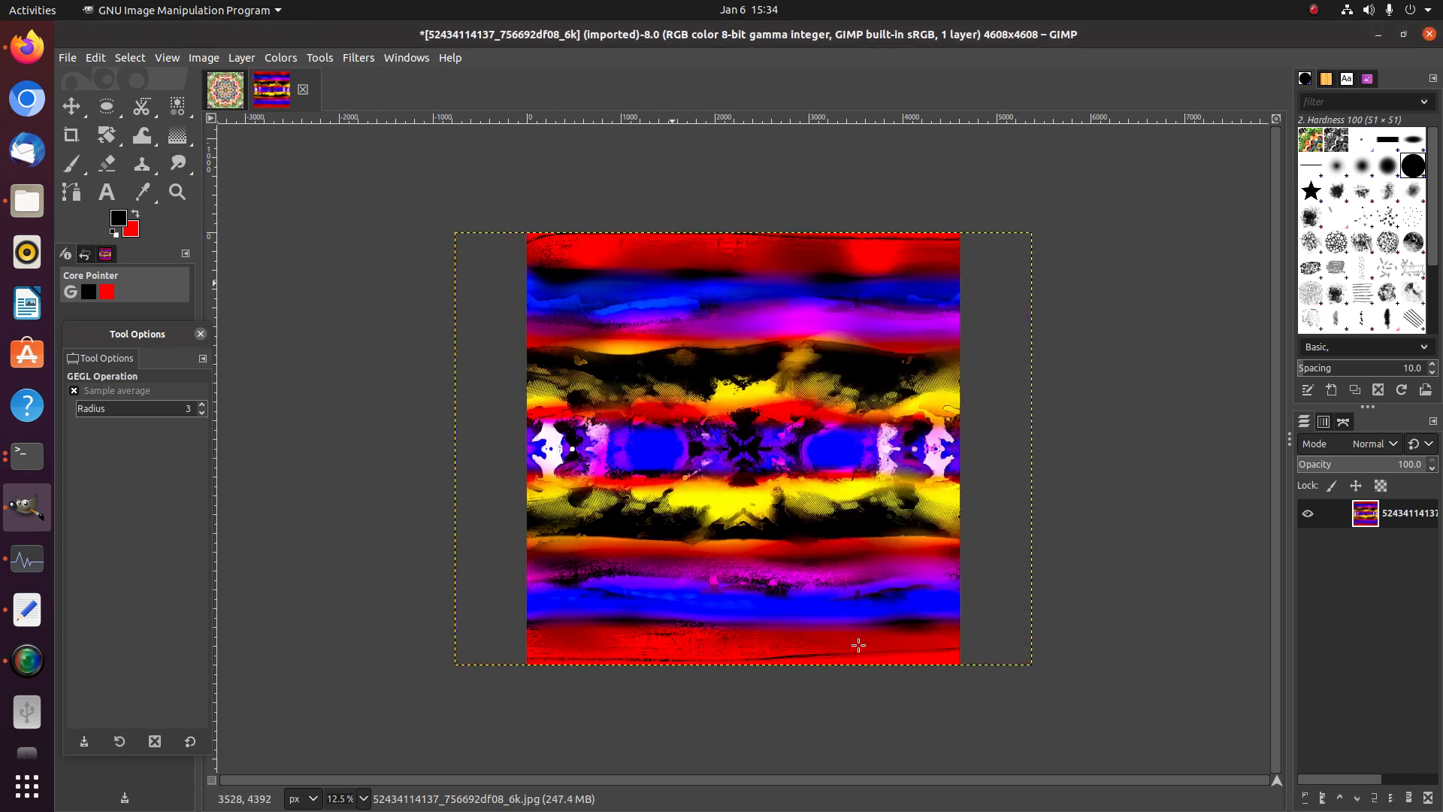
left_click(255, 59)
left_click(316, 304)
Apply the Kaleidoscope filter with 12 mirrors, Trim X 0.346 and Trim Y 0.387, and copy the resulting image
left_click(358, 58)
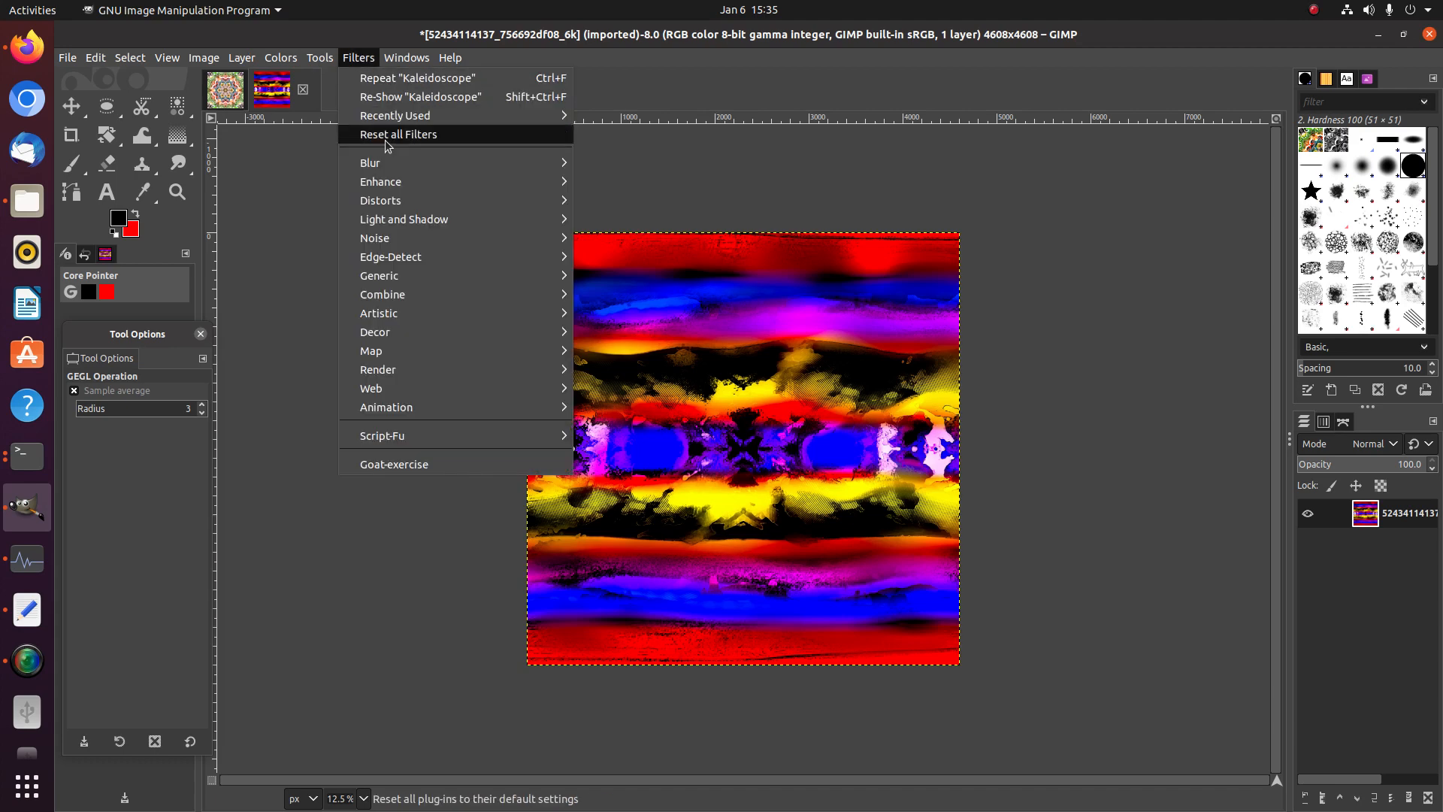
mouse_move(405, 205)
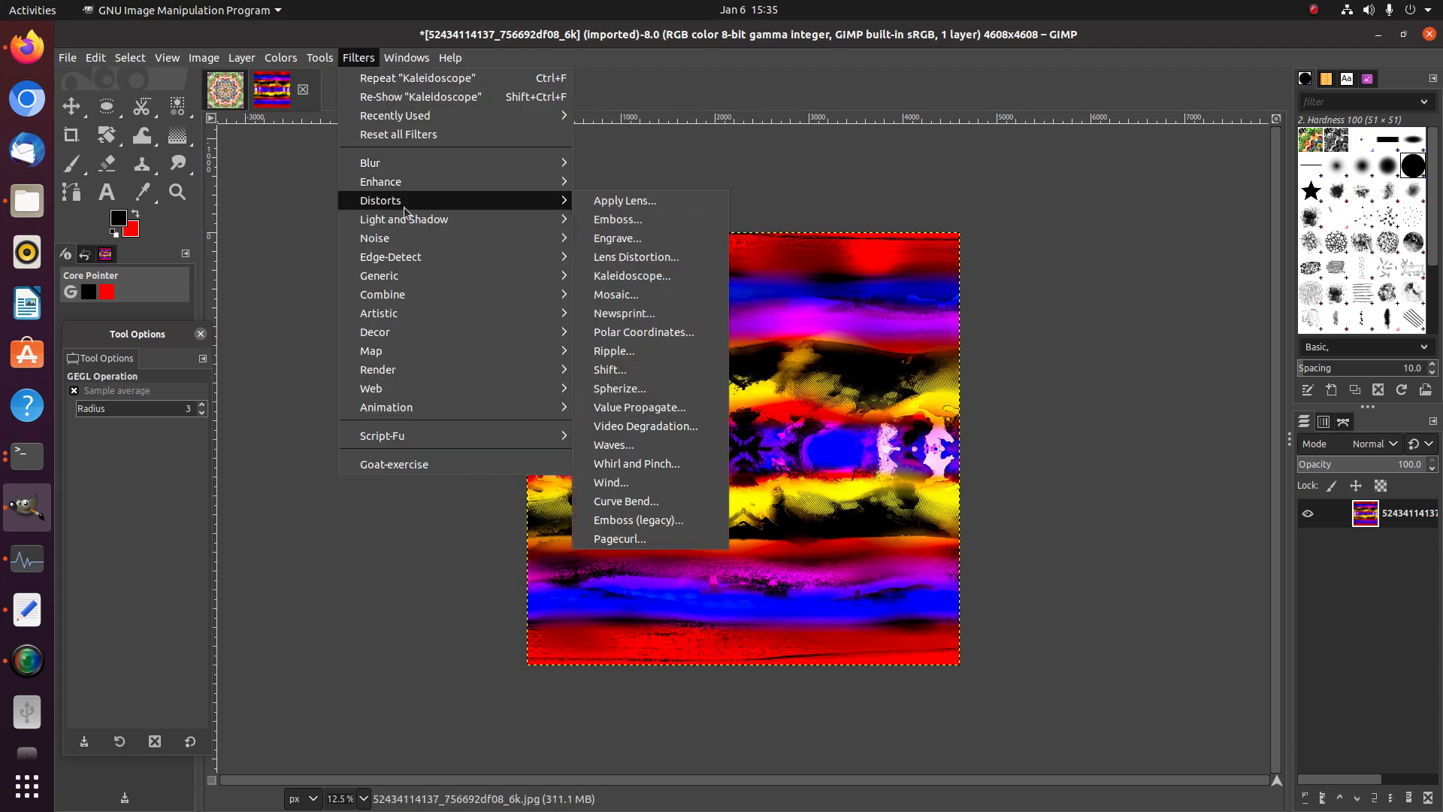
left_click(639, 276)
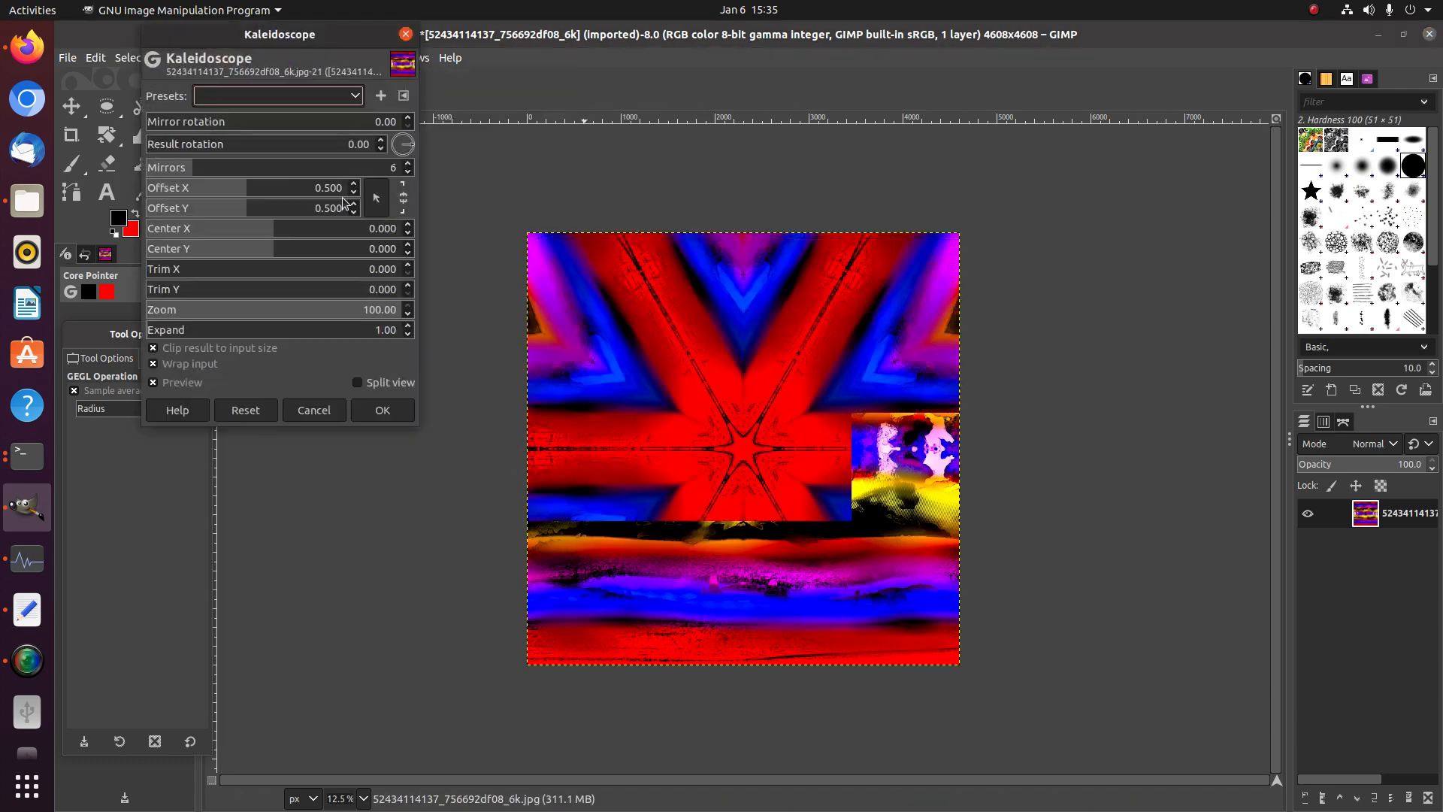
left_click(262, 167)
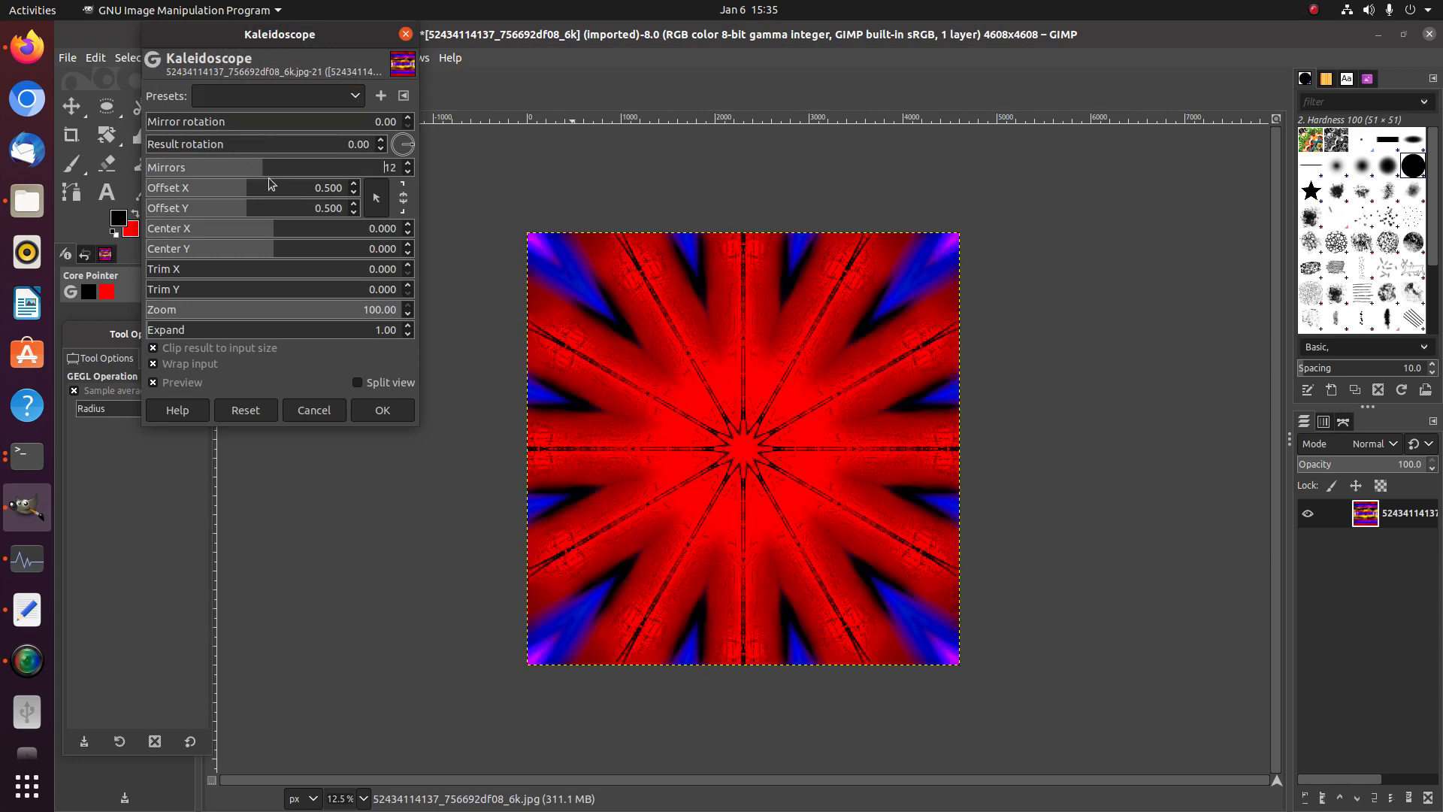
left_click(318, 266)
left_click(343, 291)
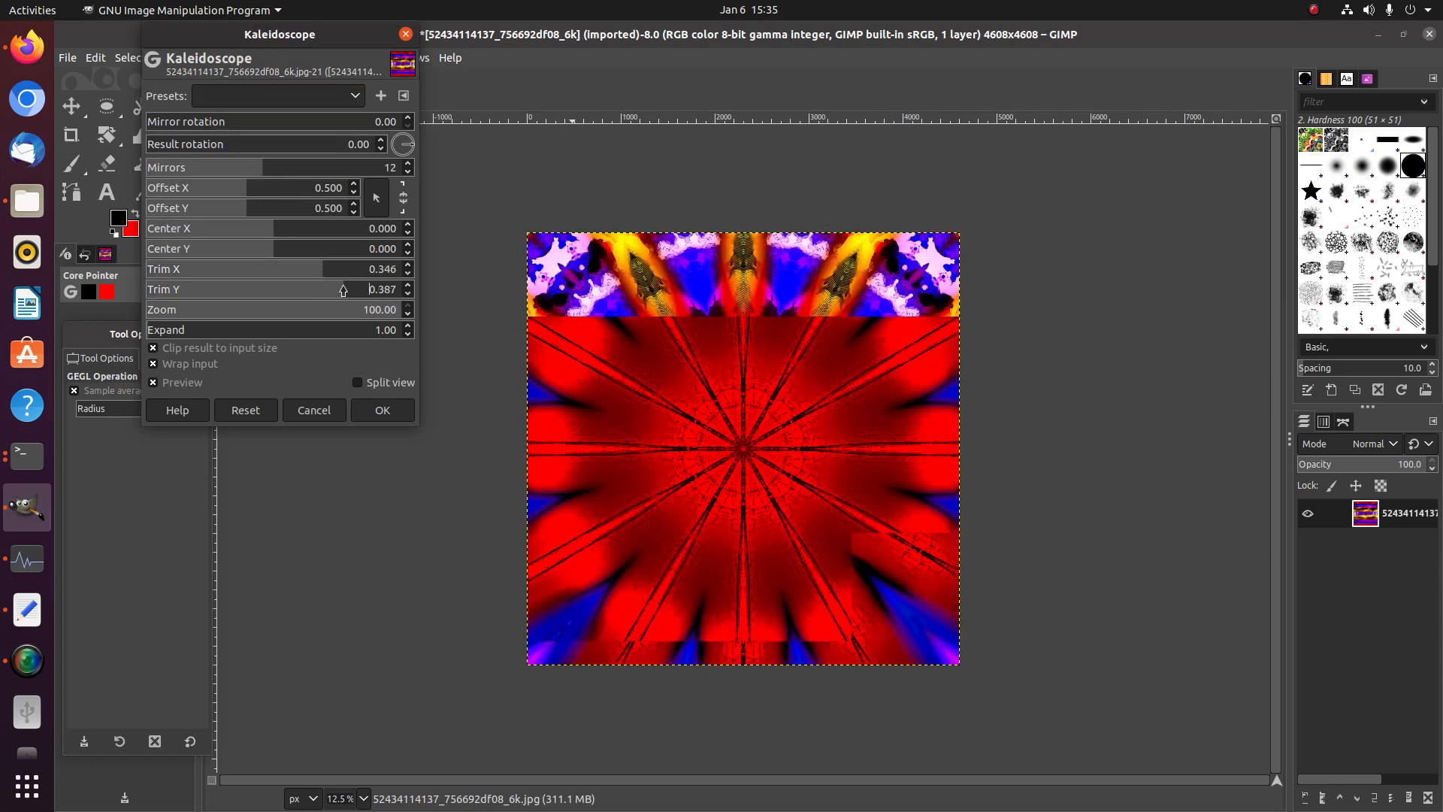
left_click(395, 415)
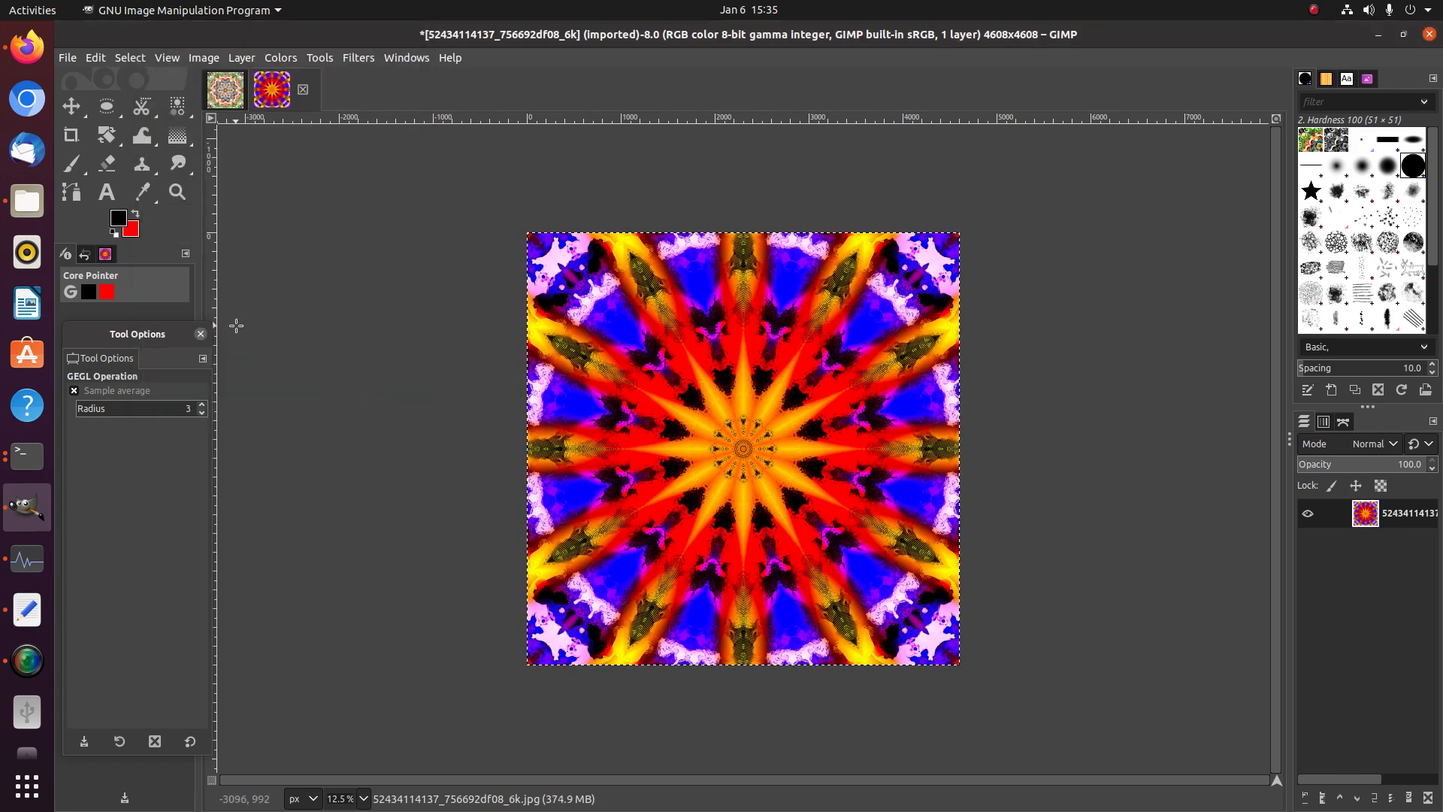
key("ctrl+c")
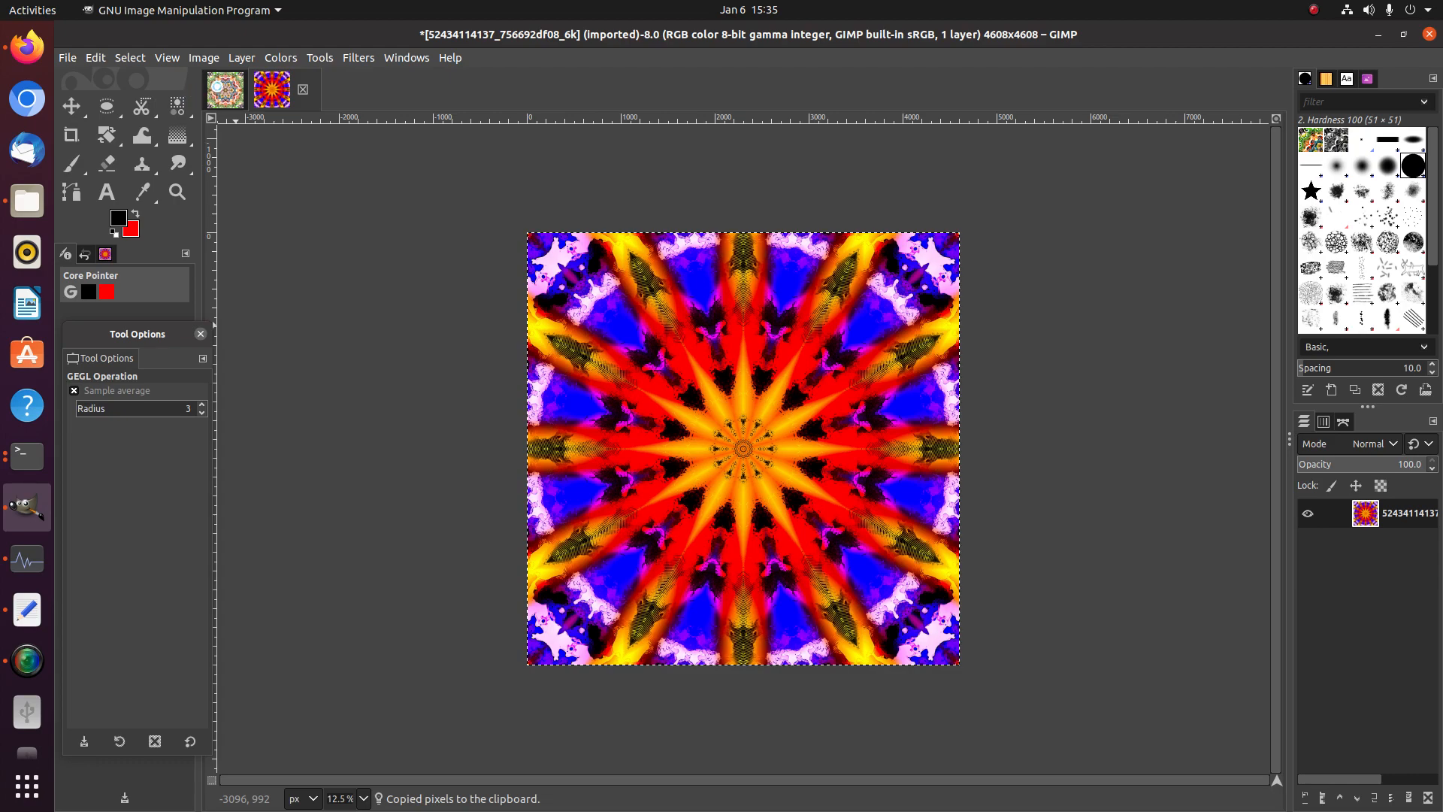
left_click(217, 90)
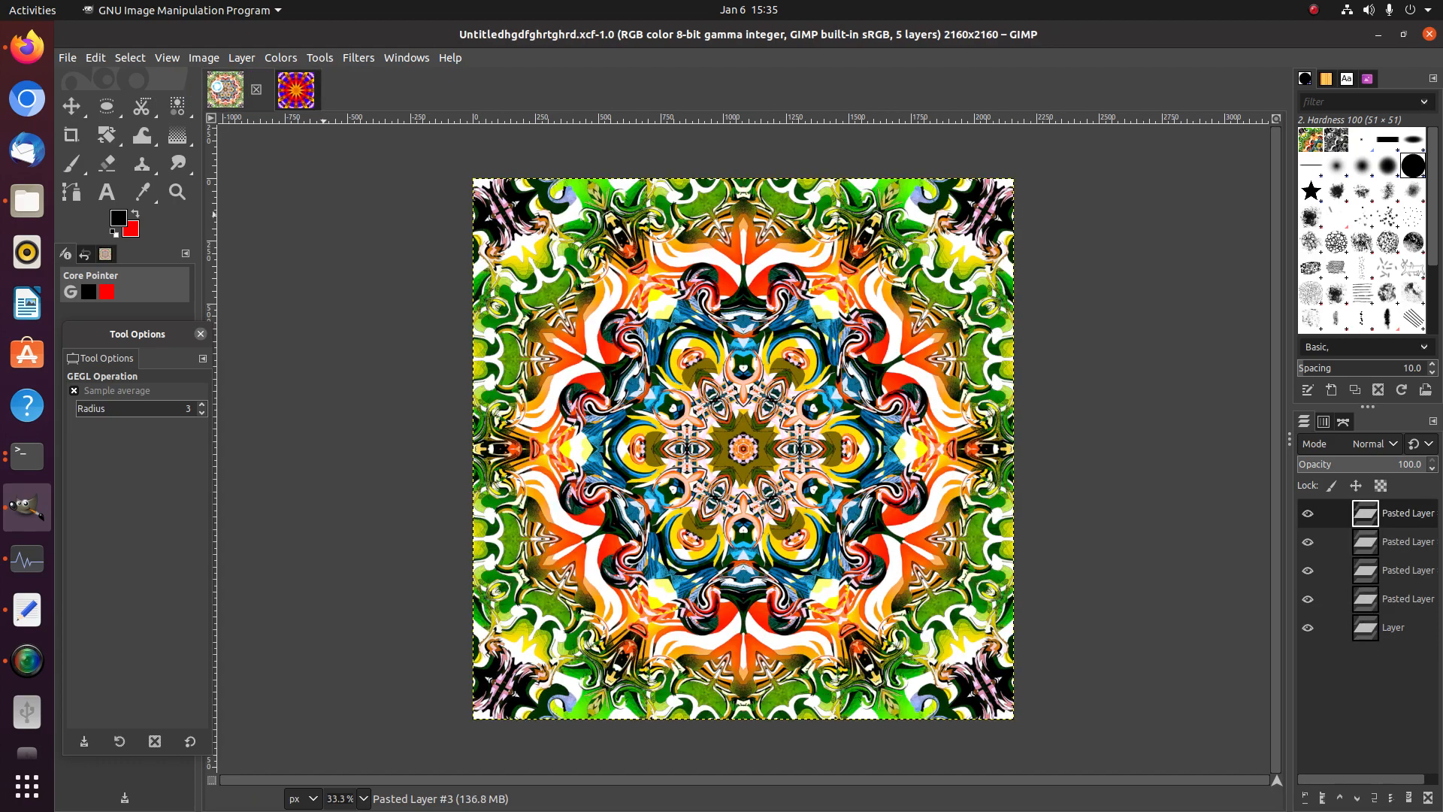
key("ctrl+v")
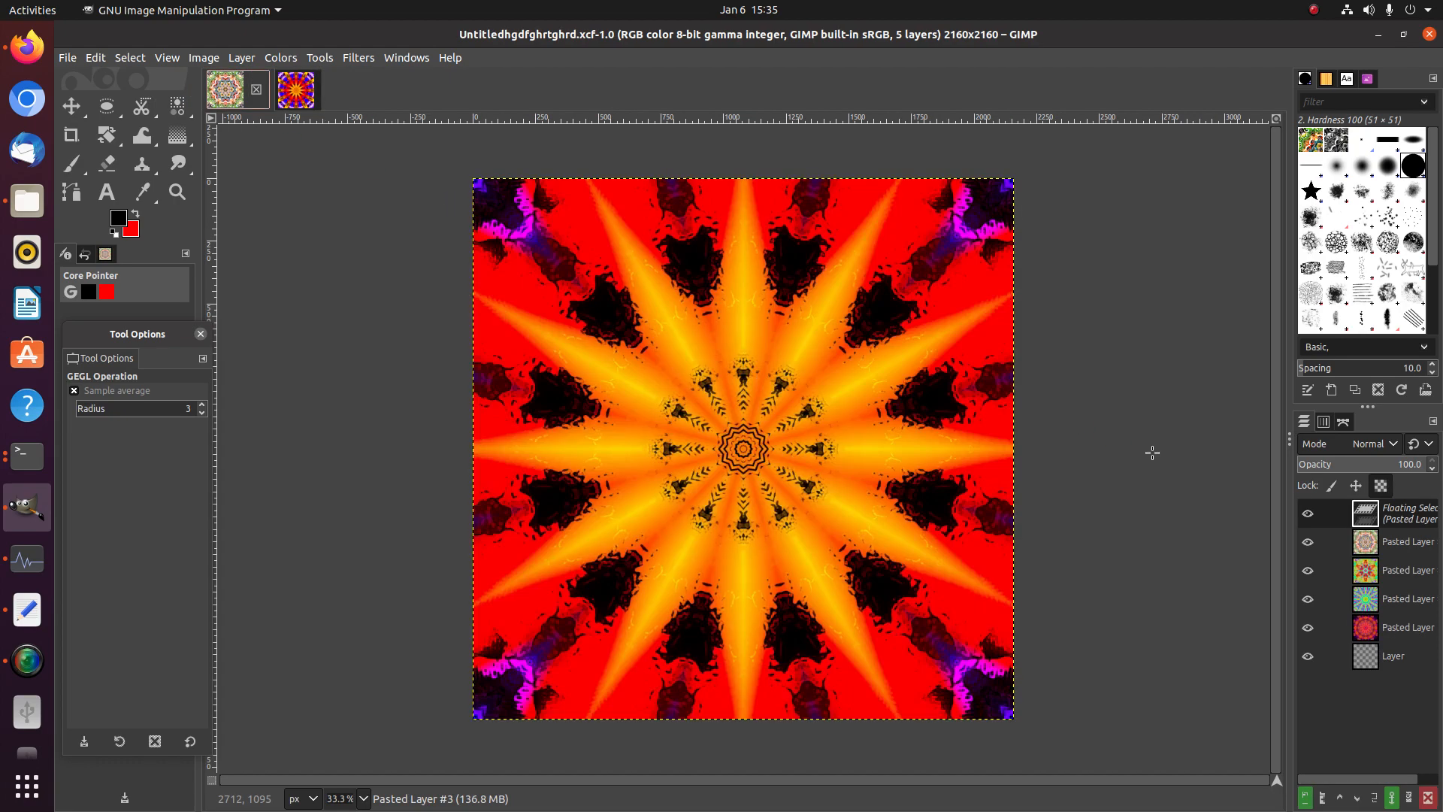
right_click(1349, 511)
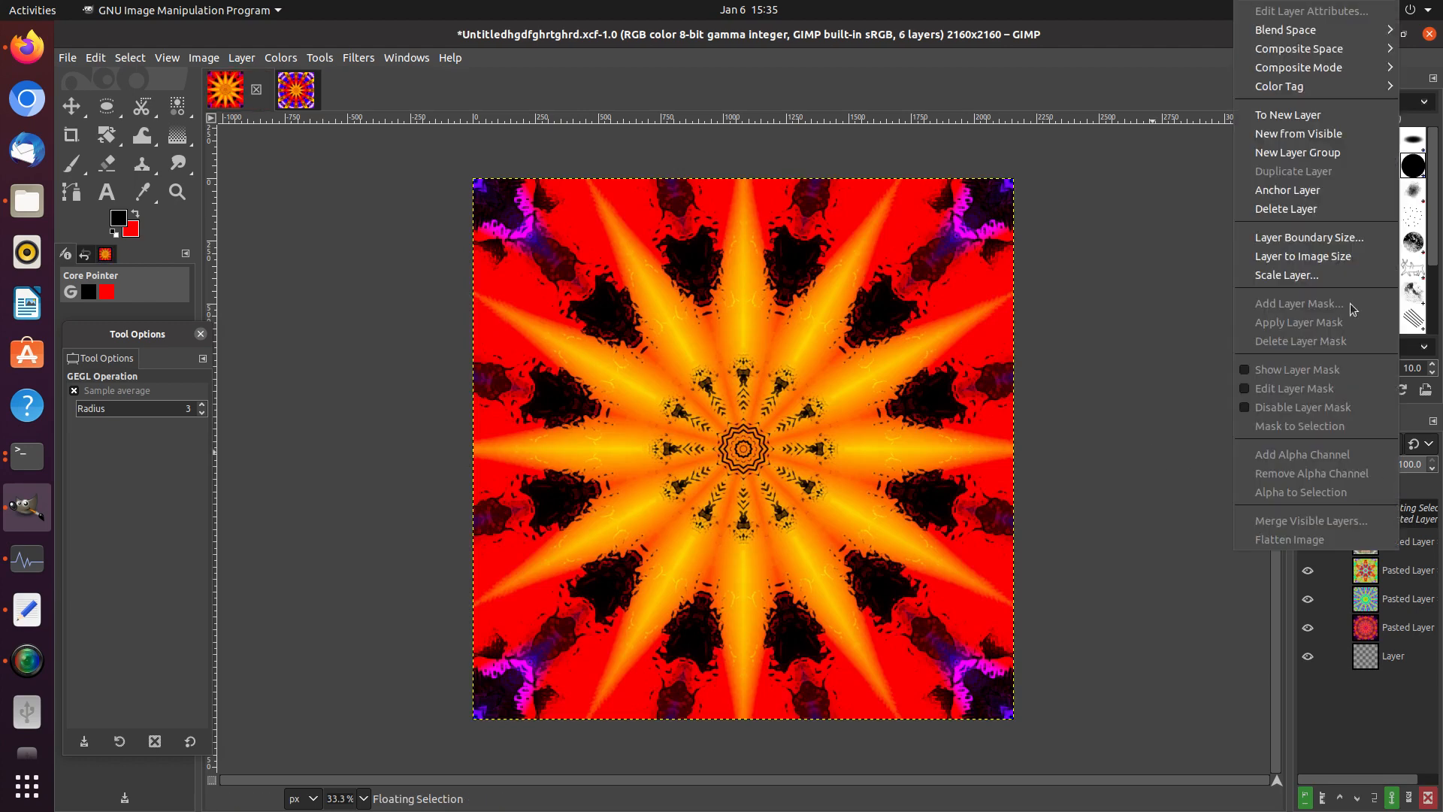
left_click(1305, 122)
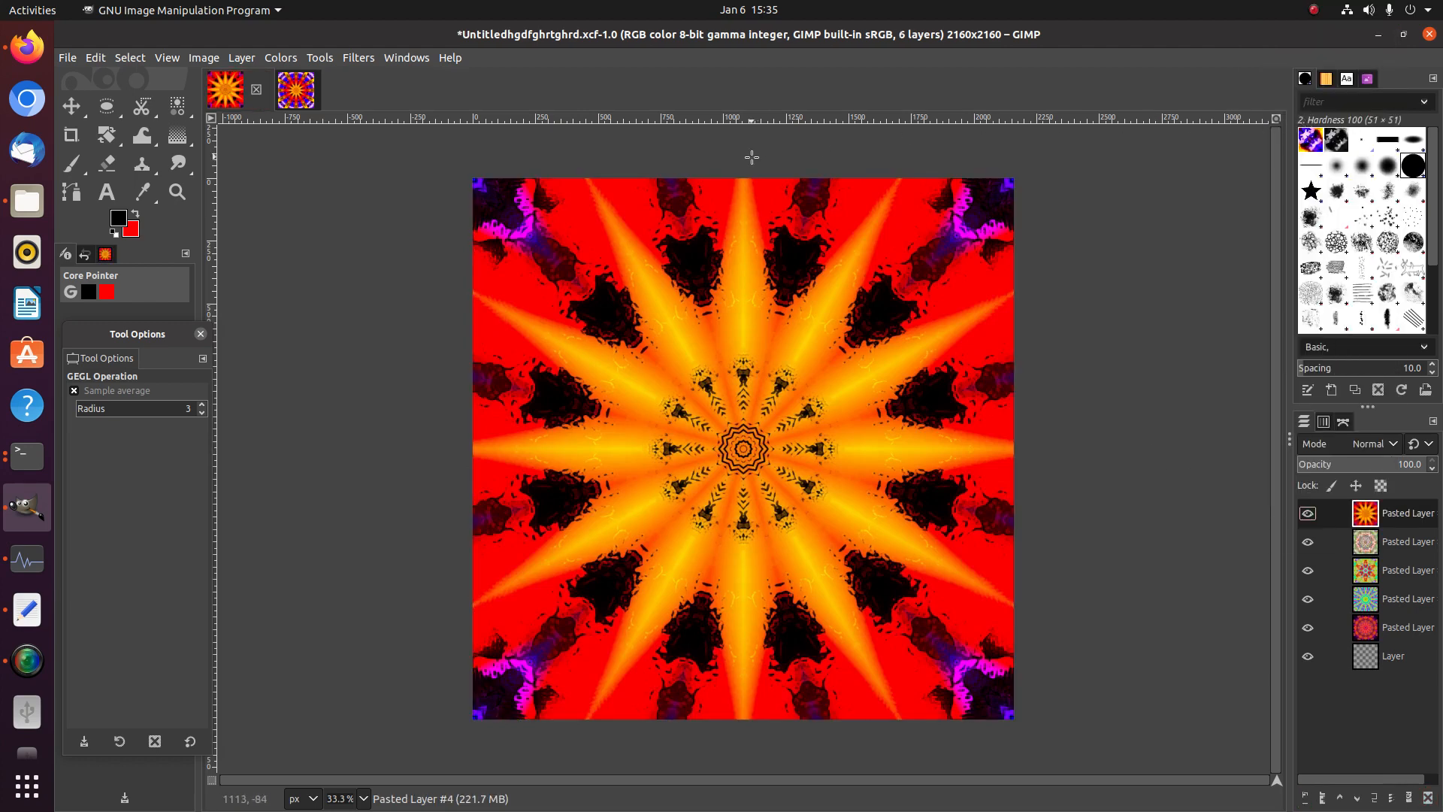
key("ctrl+s")
left_click(298, 90)
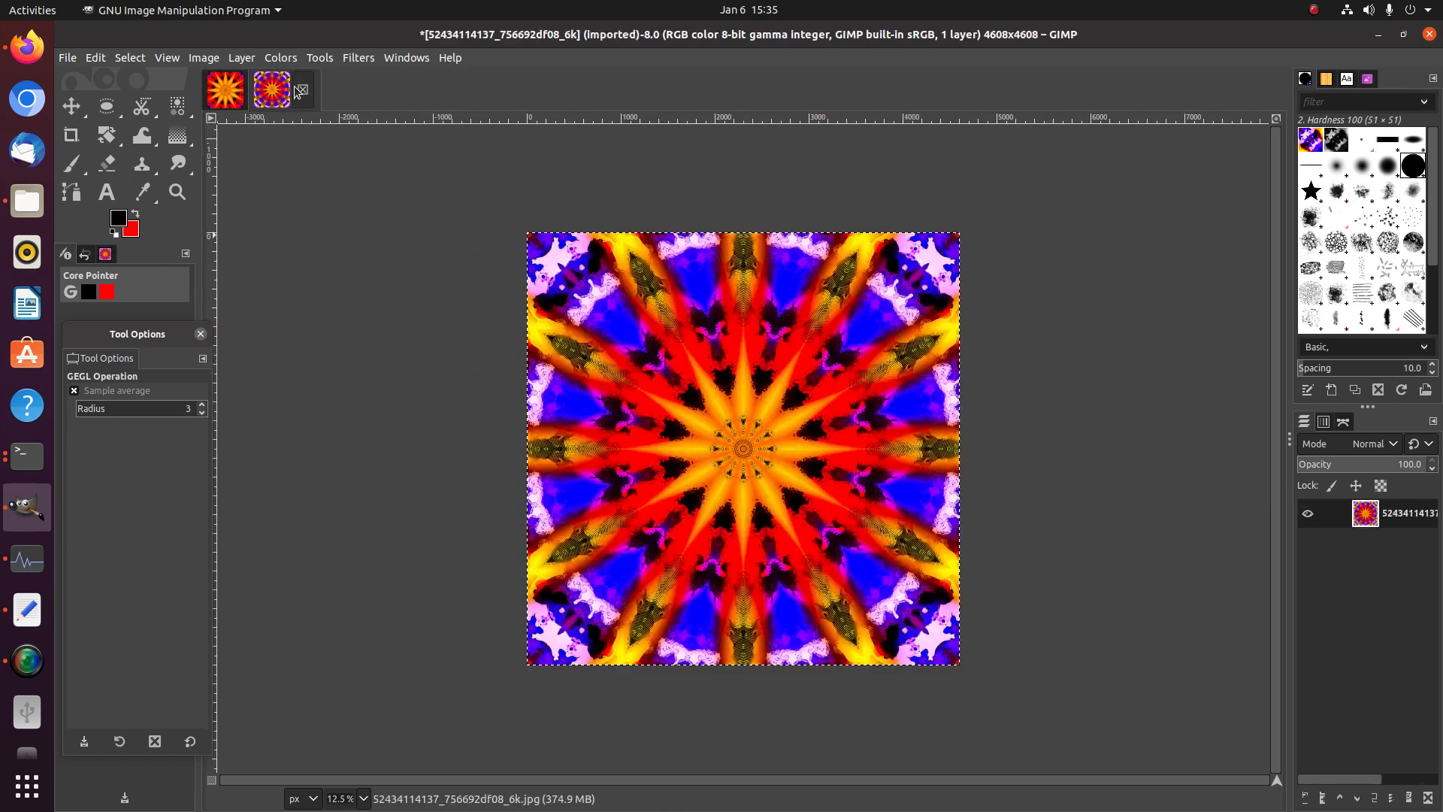
left_click(305, 91)
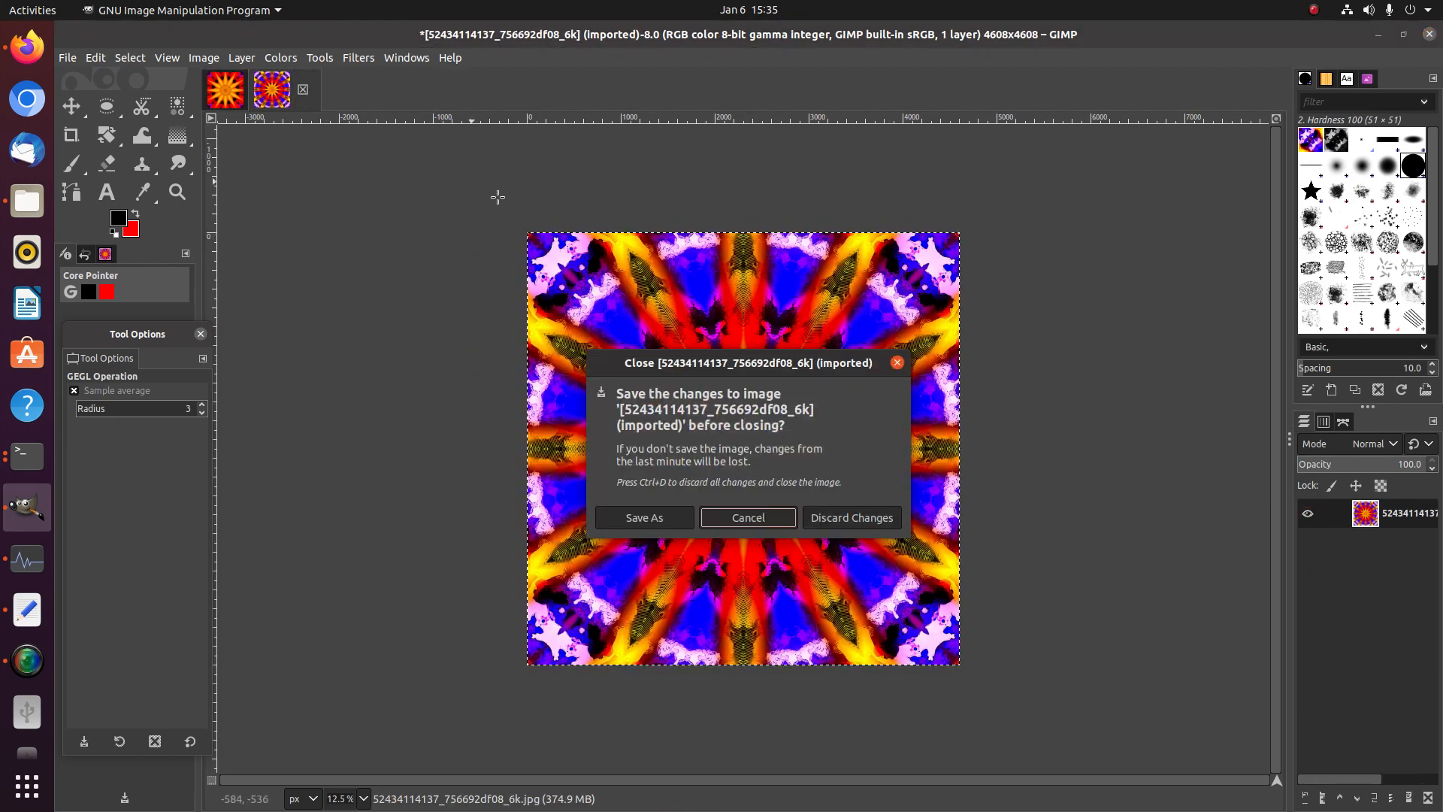
left_click(834, 524)
left_click(67, 57)
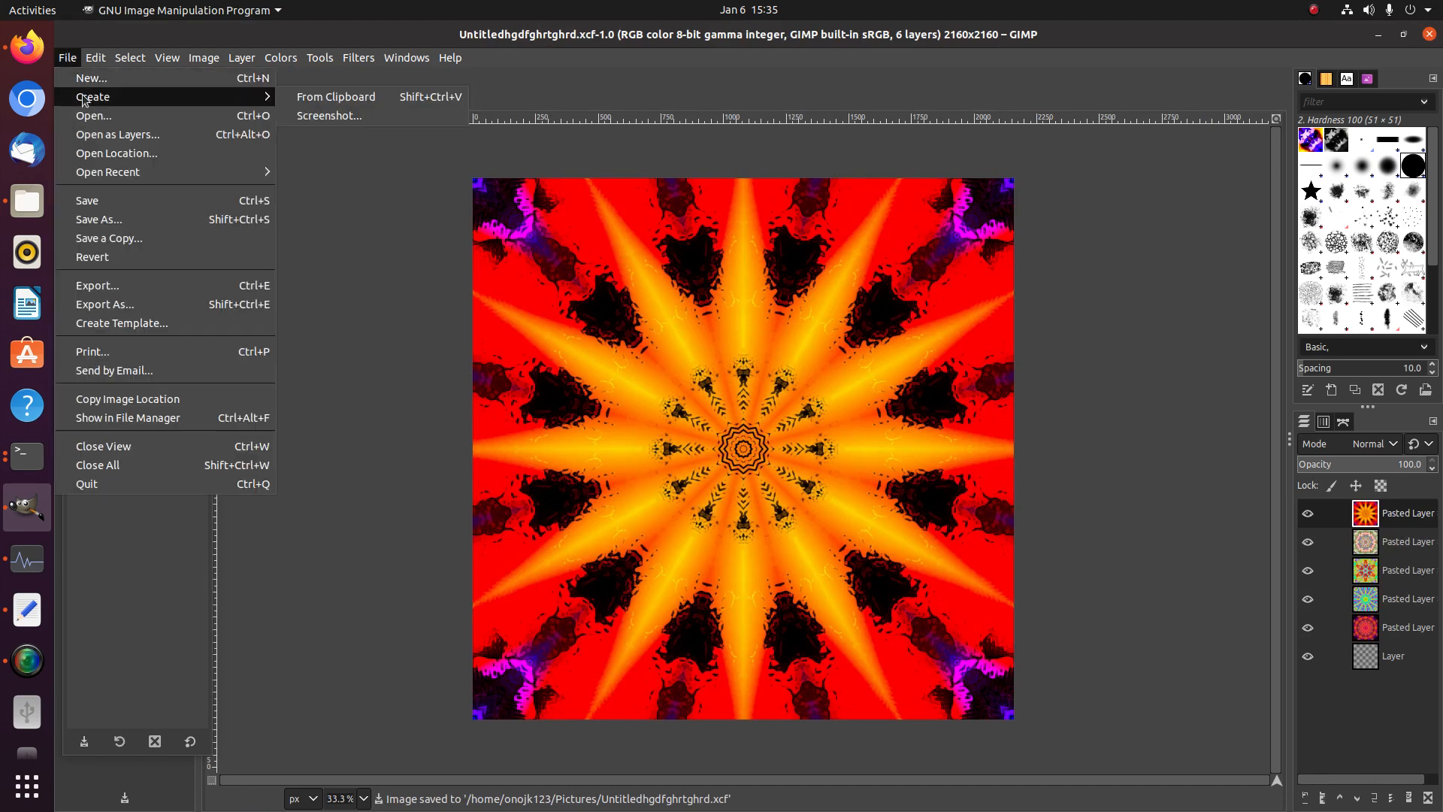
left_click(87, 115)
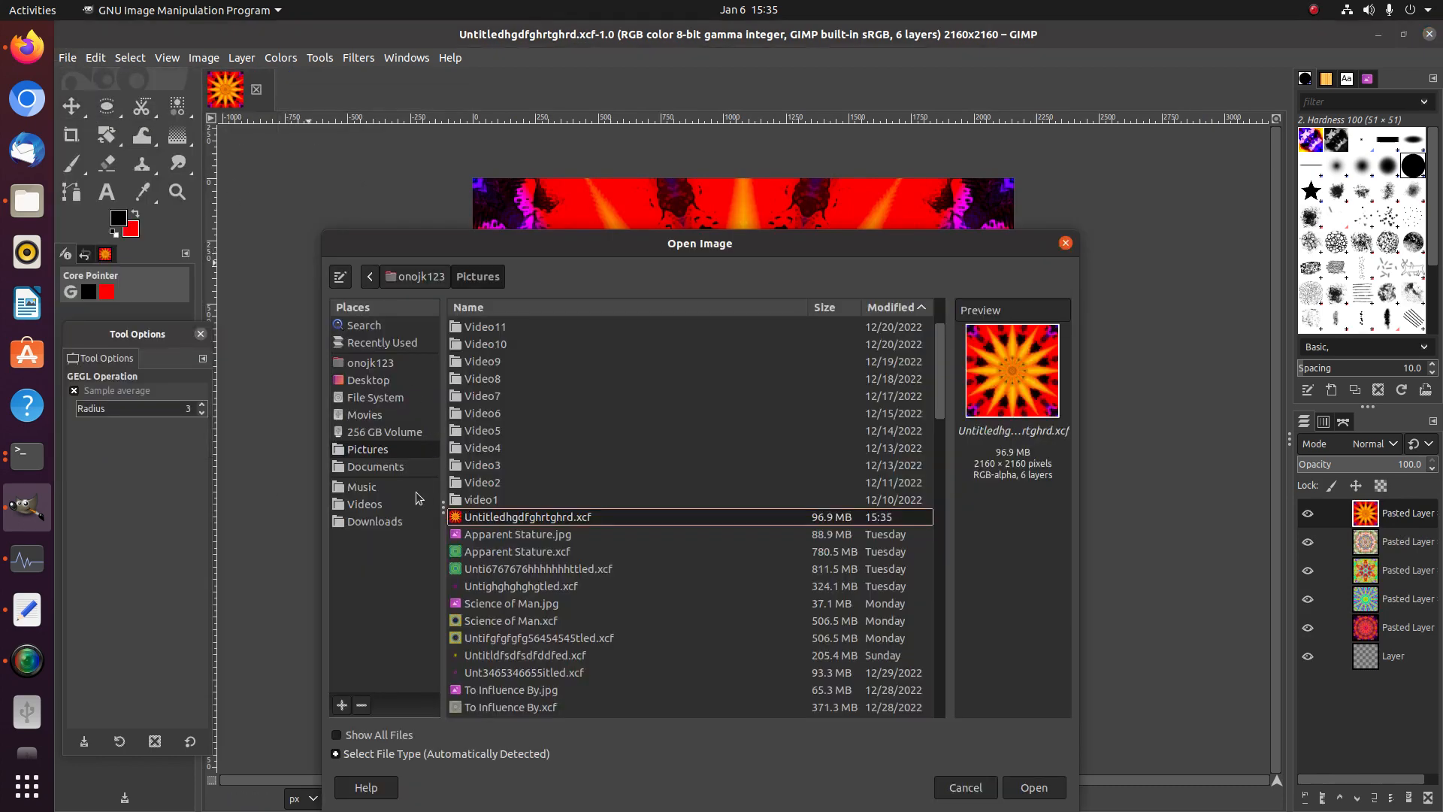
left_click(375, 521)
double_click(470, 411)
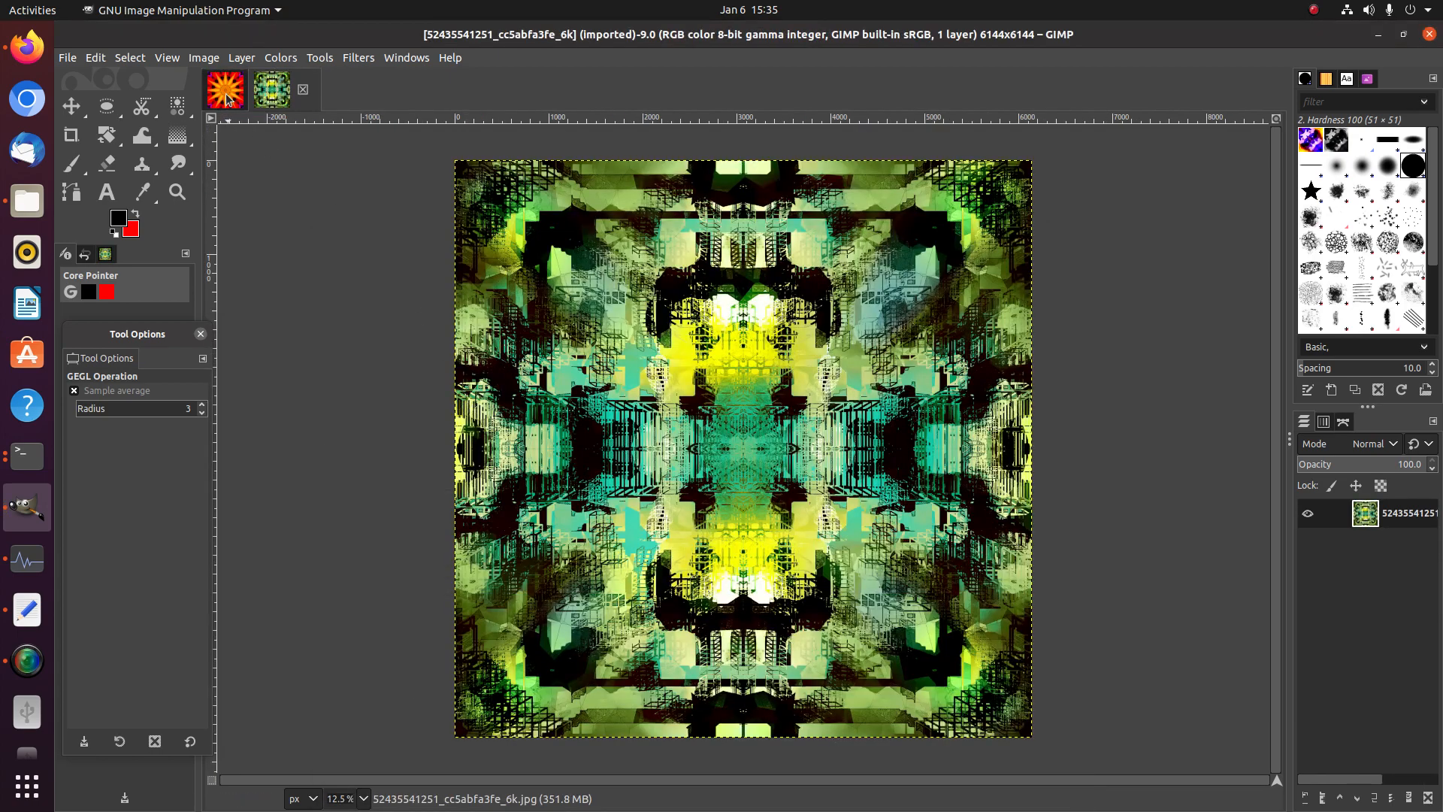
left_click(225, 91)
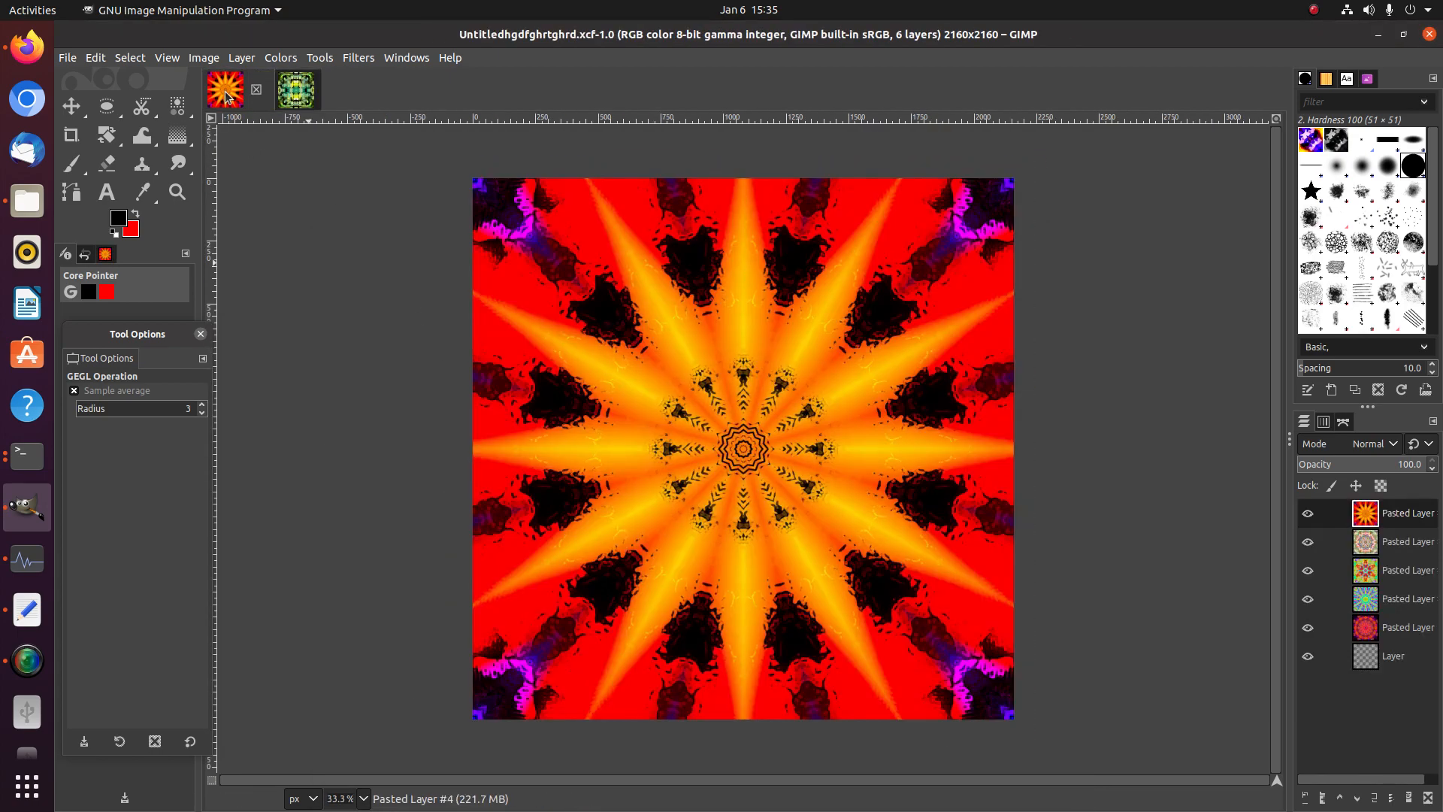
key("ctrl+s")
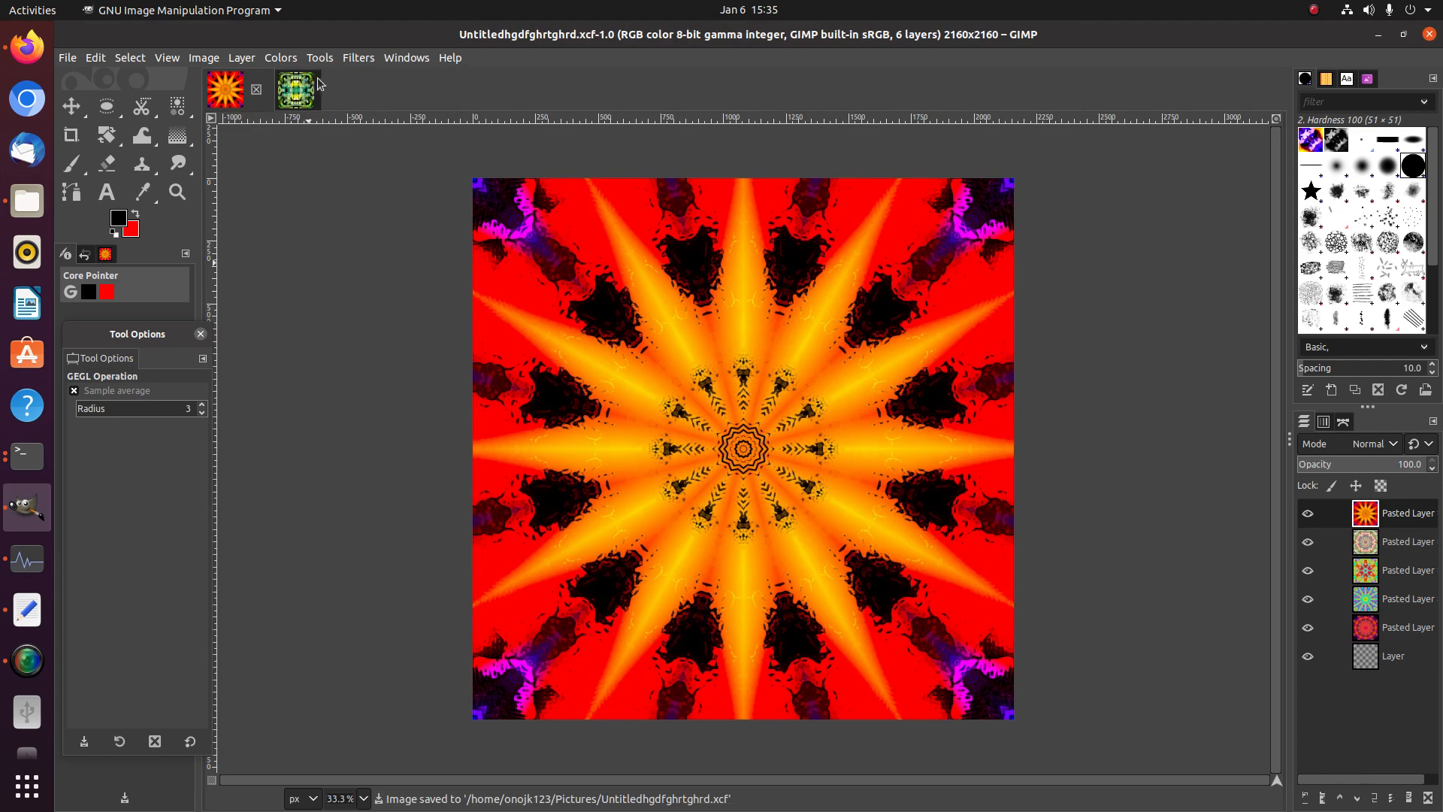
left_click(300, 90)
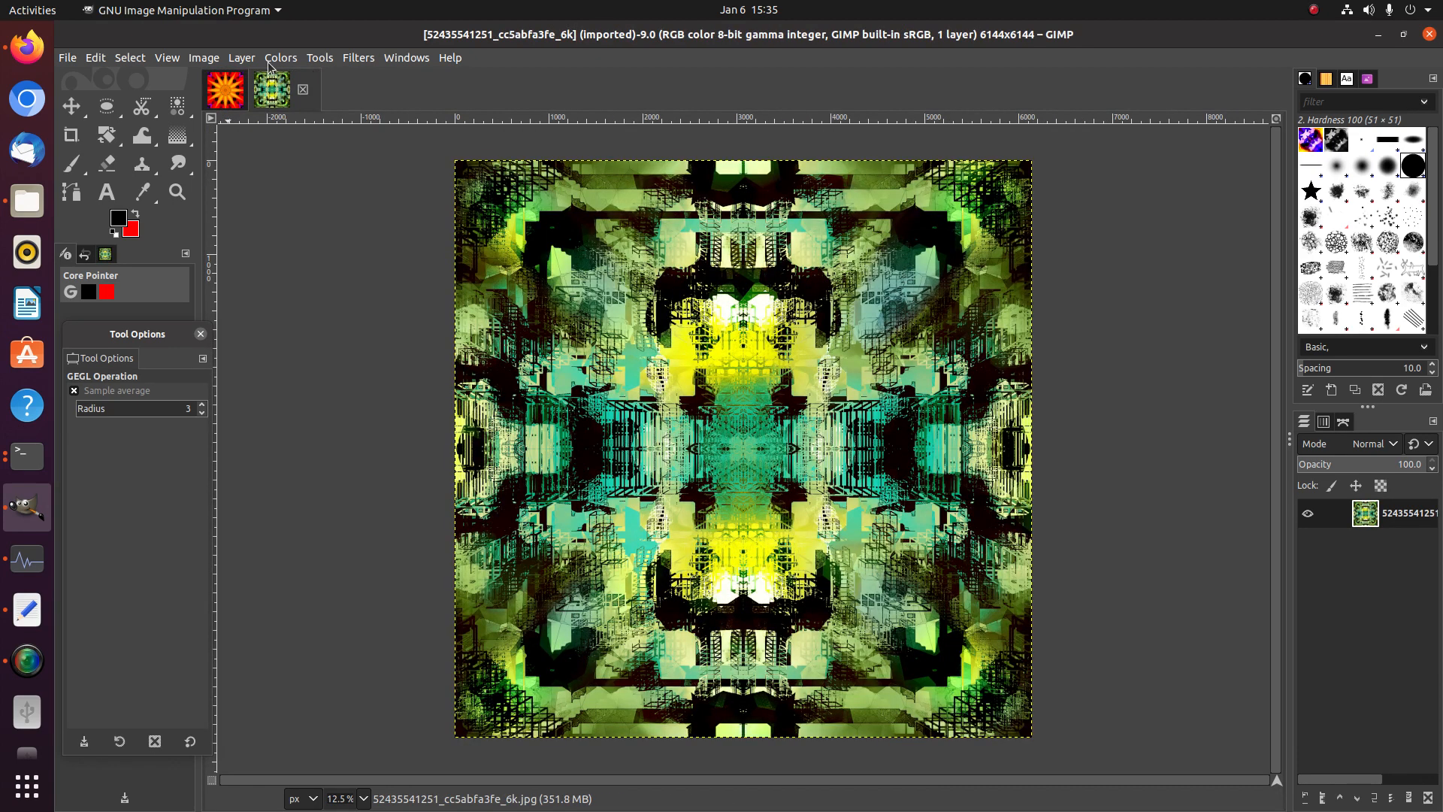
left_click(214, 57)
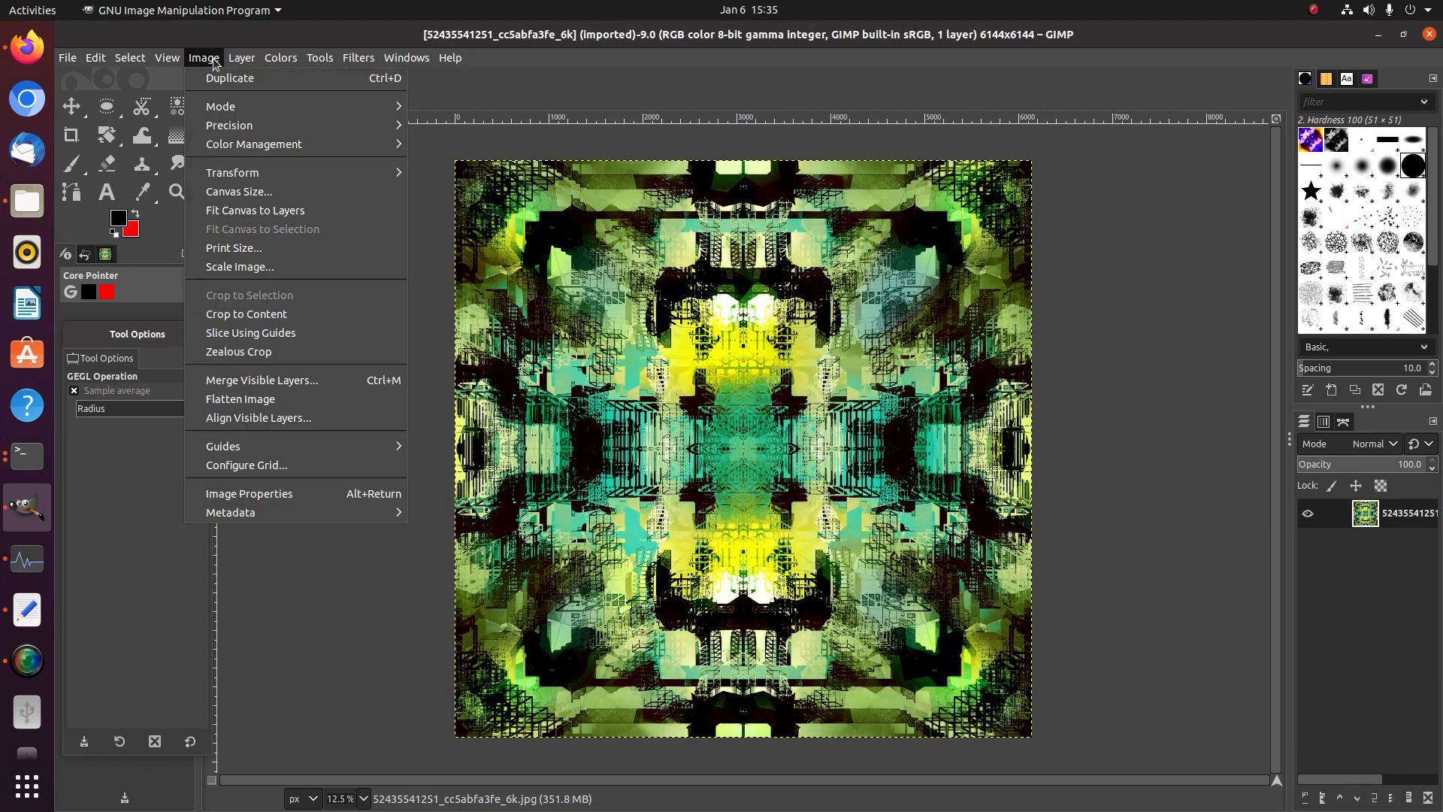
left_click(239, 266)
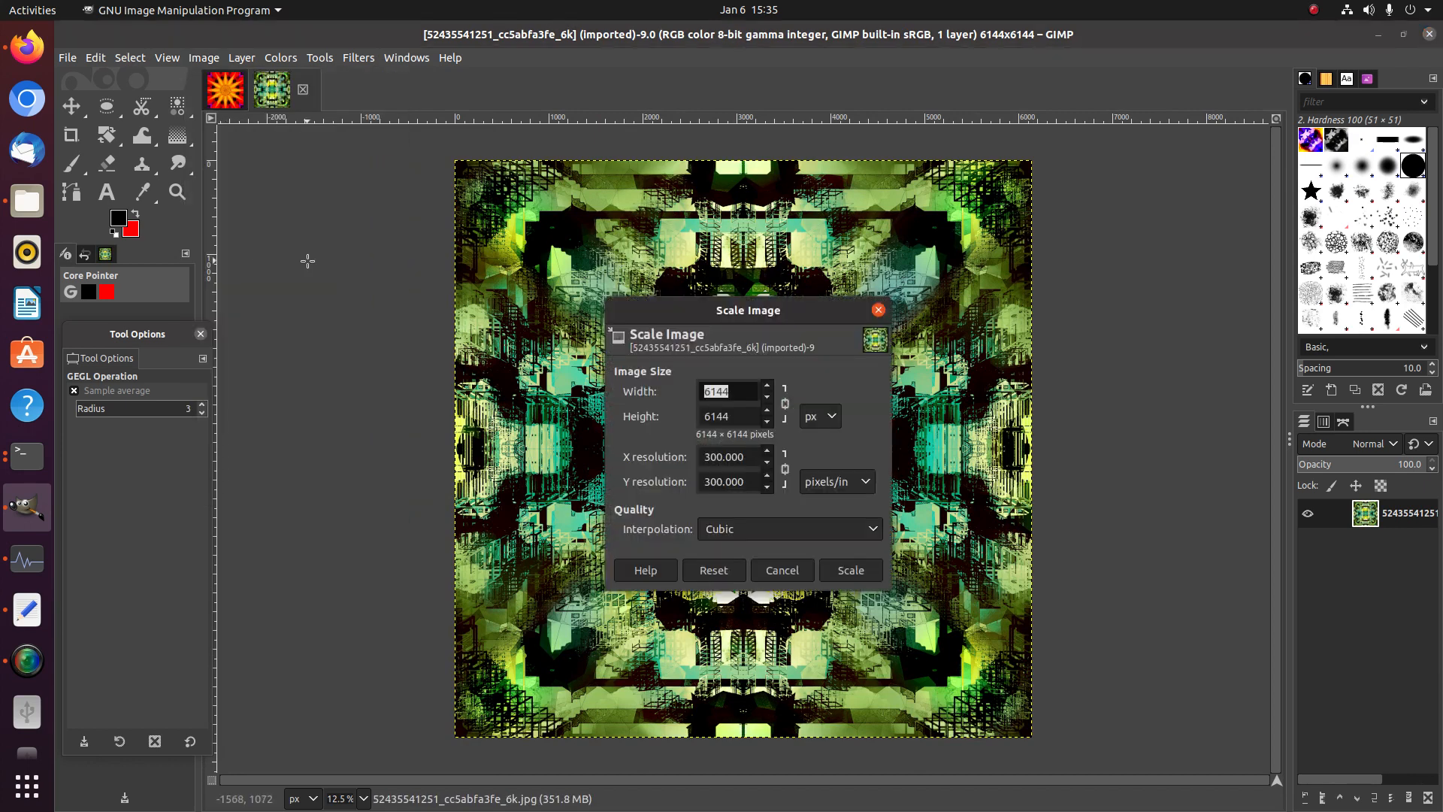
type("2160")
left_click(20, 38)
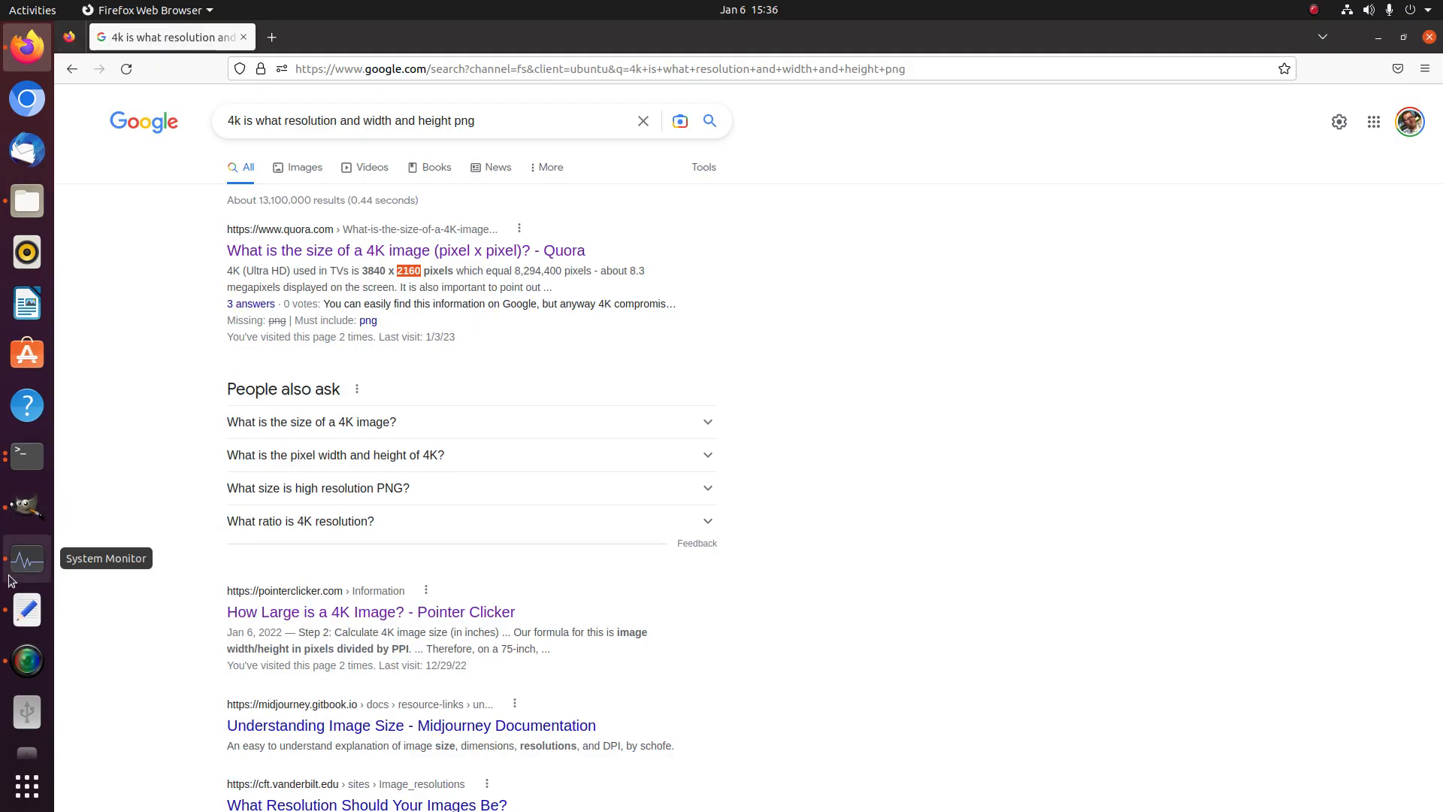
left_click(27, 506)
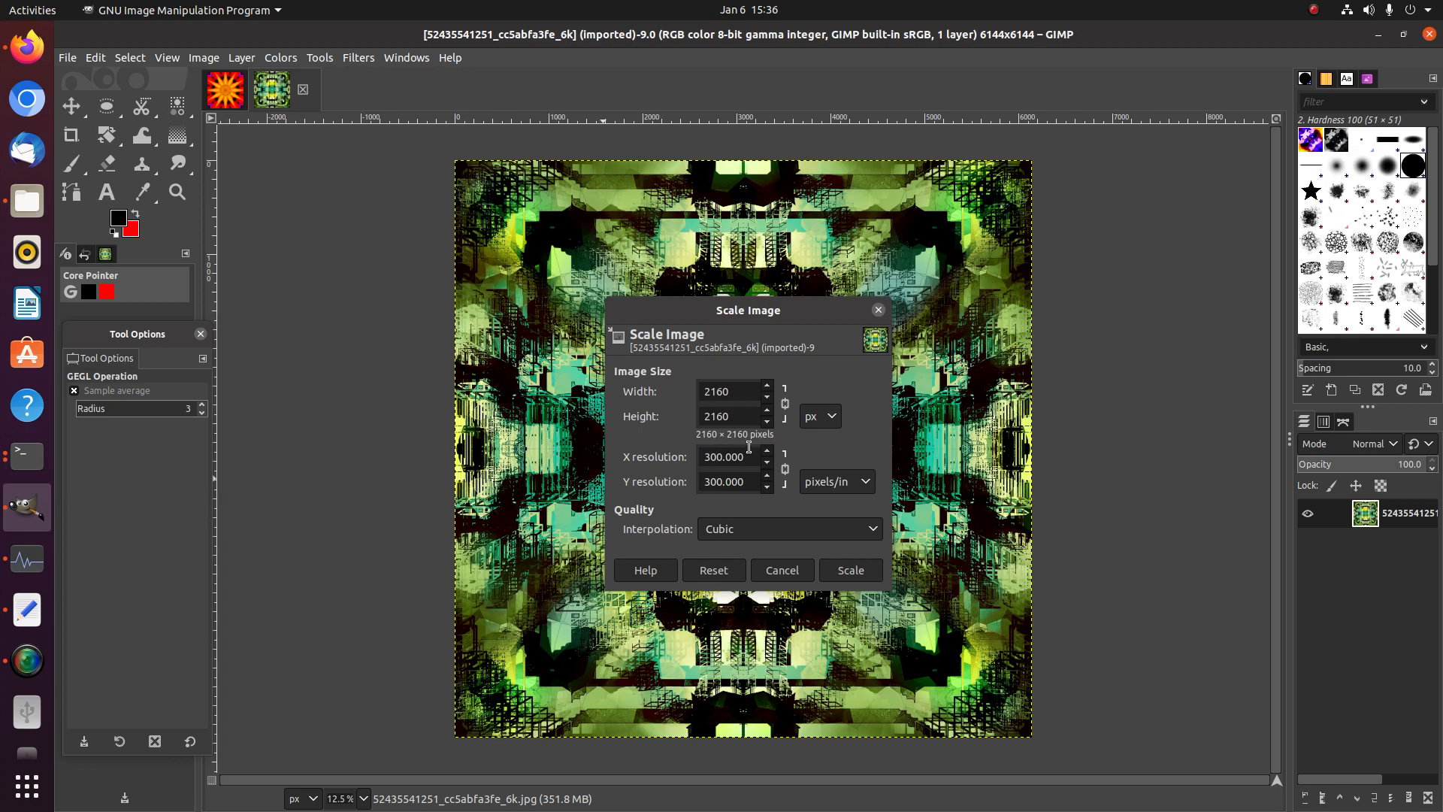
left_click(749, 454)
type("600")
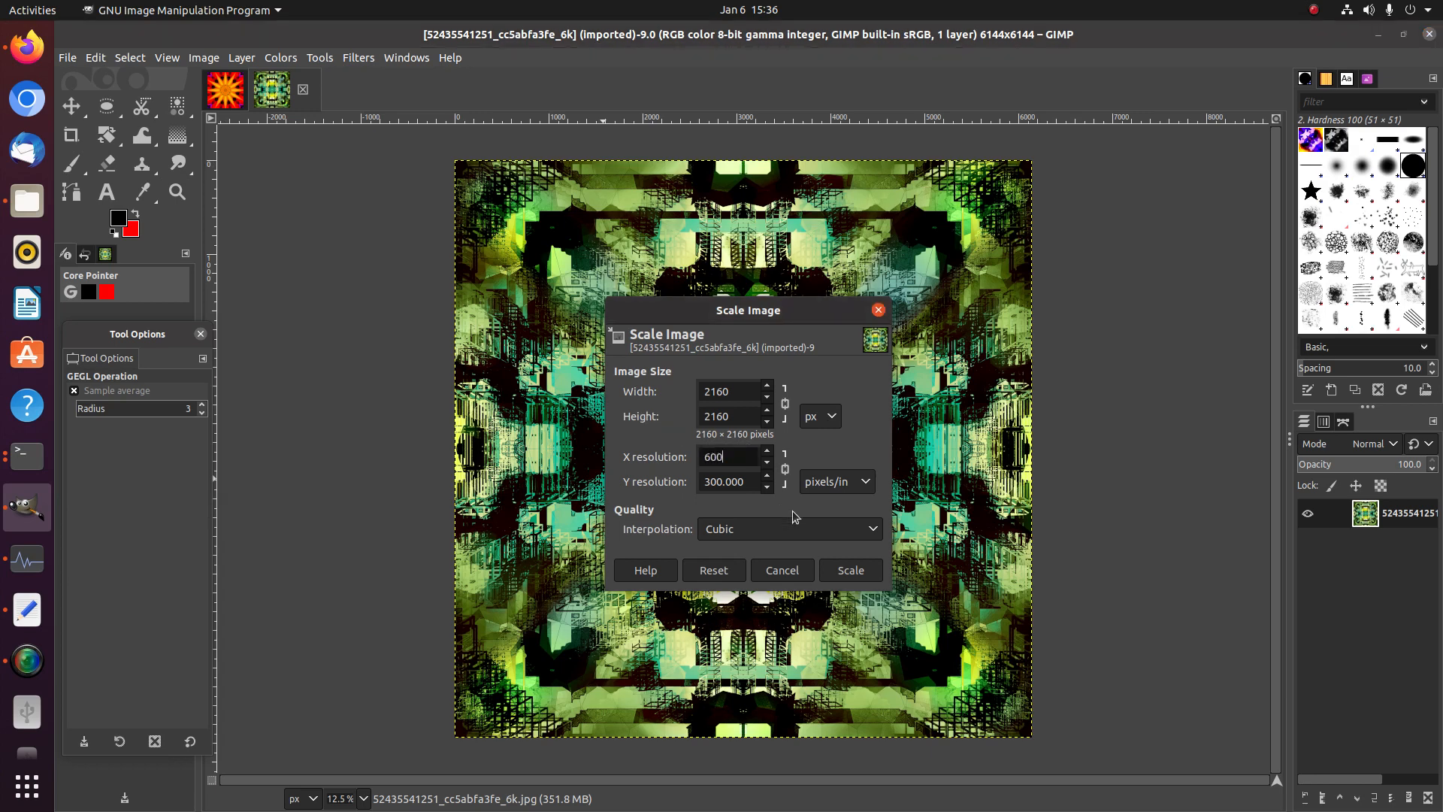
left_click(753, 482)
left_click(845, 571)
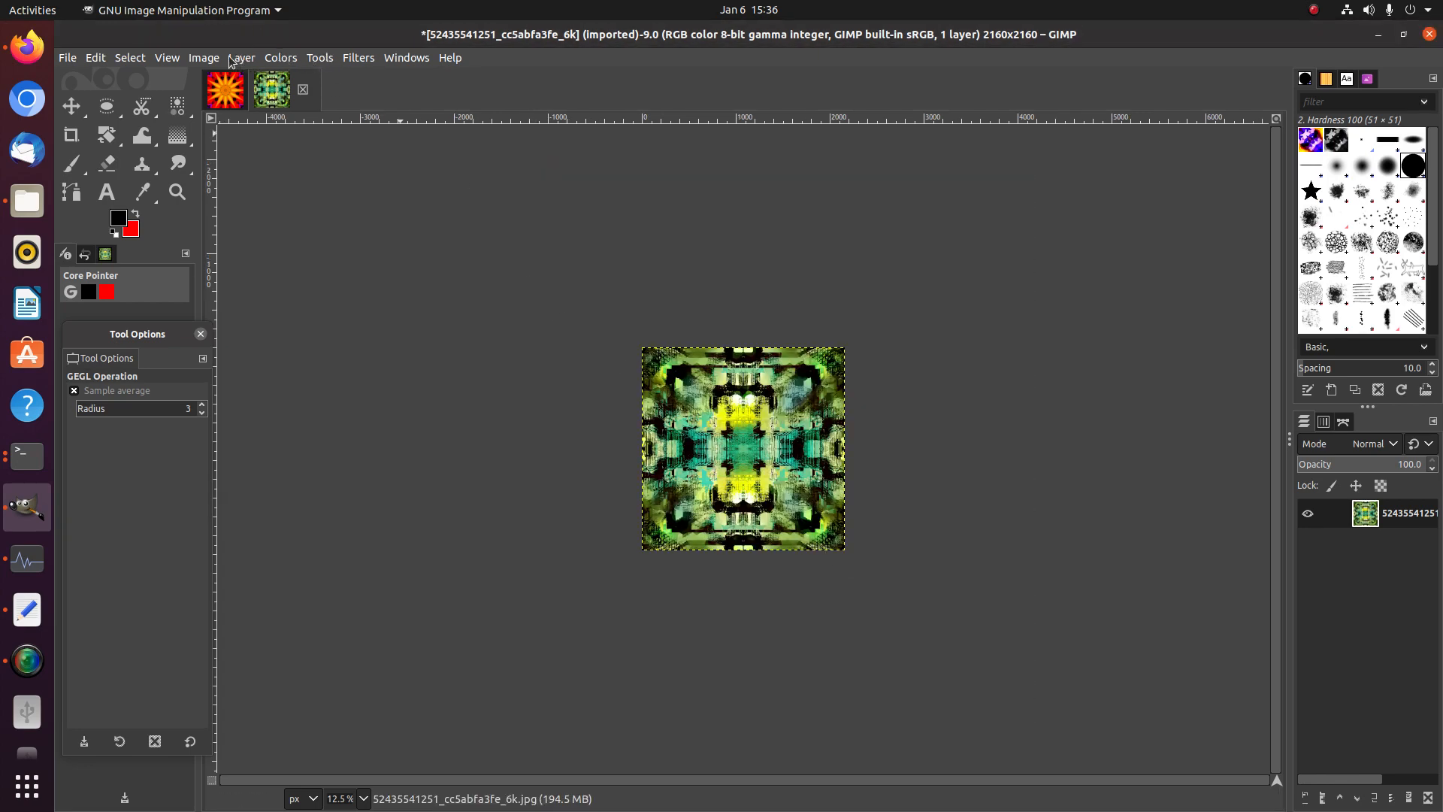
Start the Kaleidoscope filter on the scaled image with 12 mirrors and Trim X 0.347
left_click(203, 58)
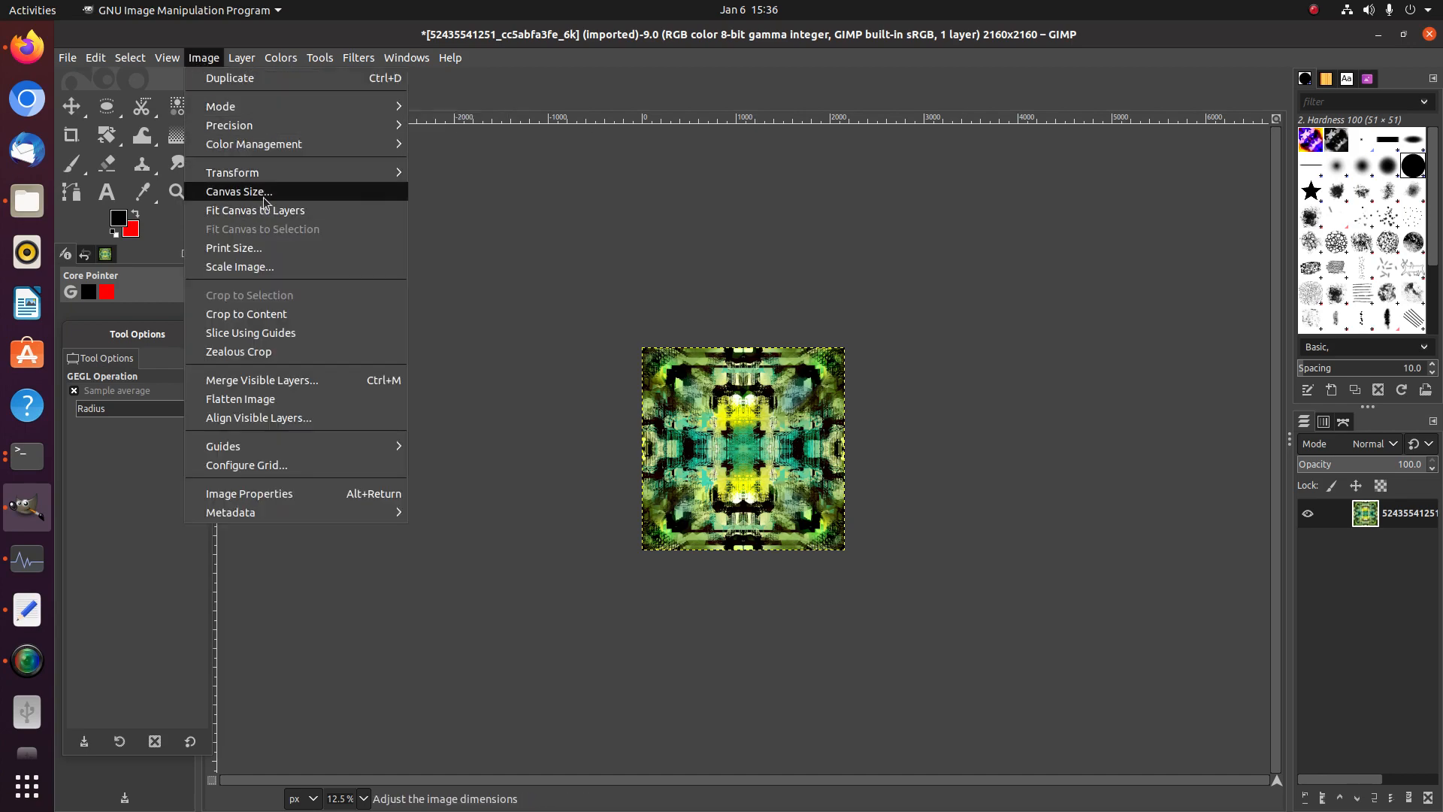
mouse_move(369, 60)
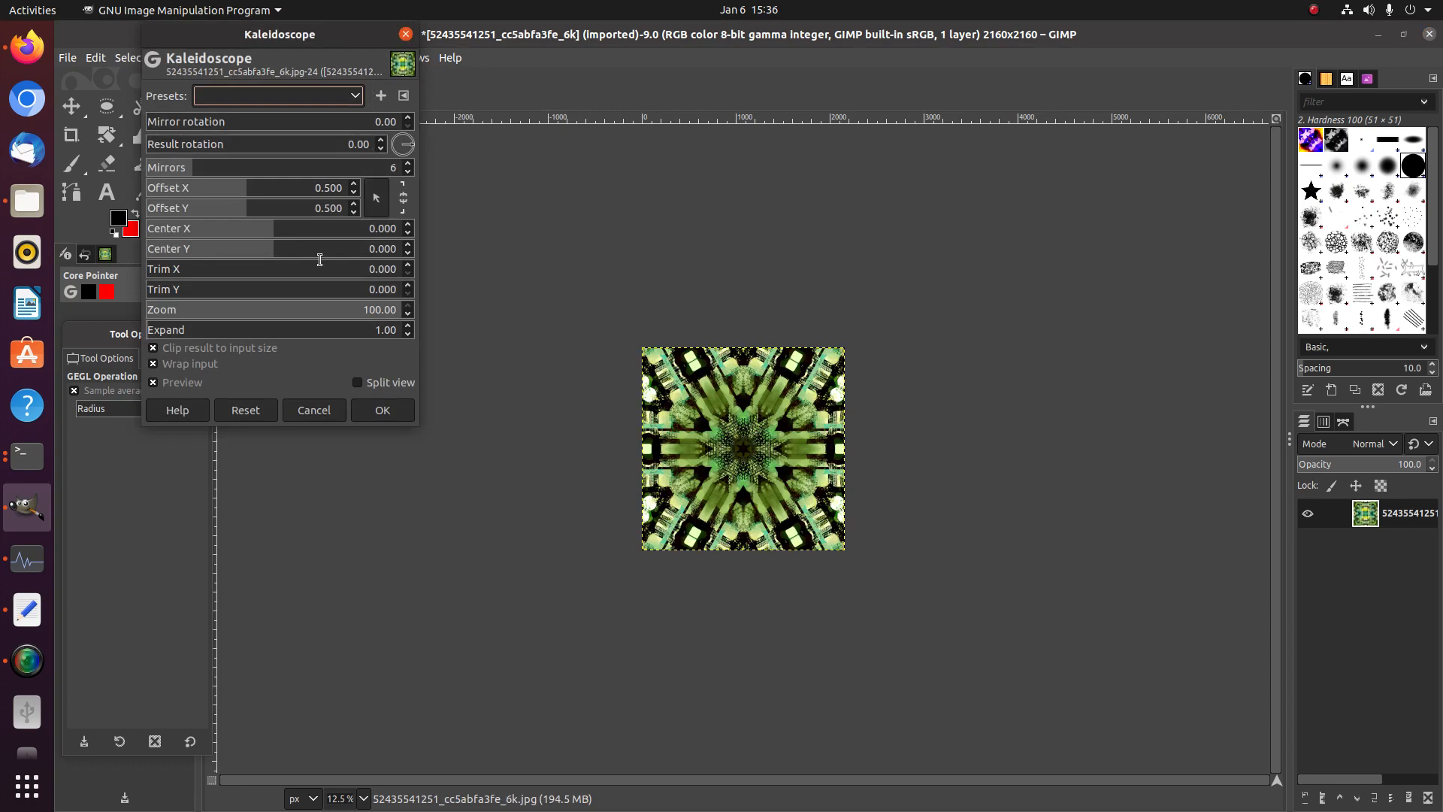
left_click_drag(303, 274, 328, 282)
left_click(265, 167)
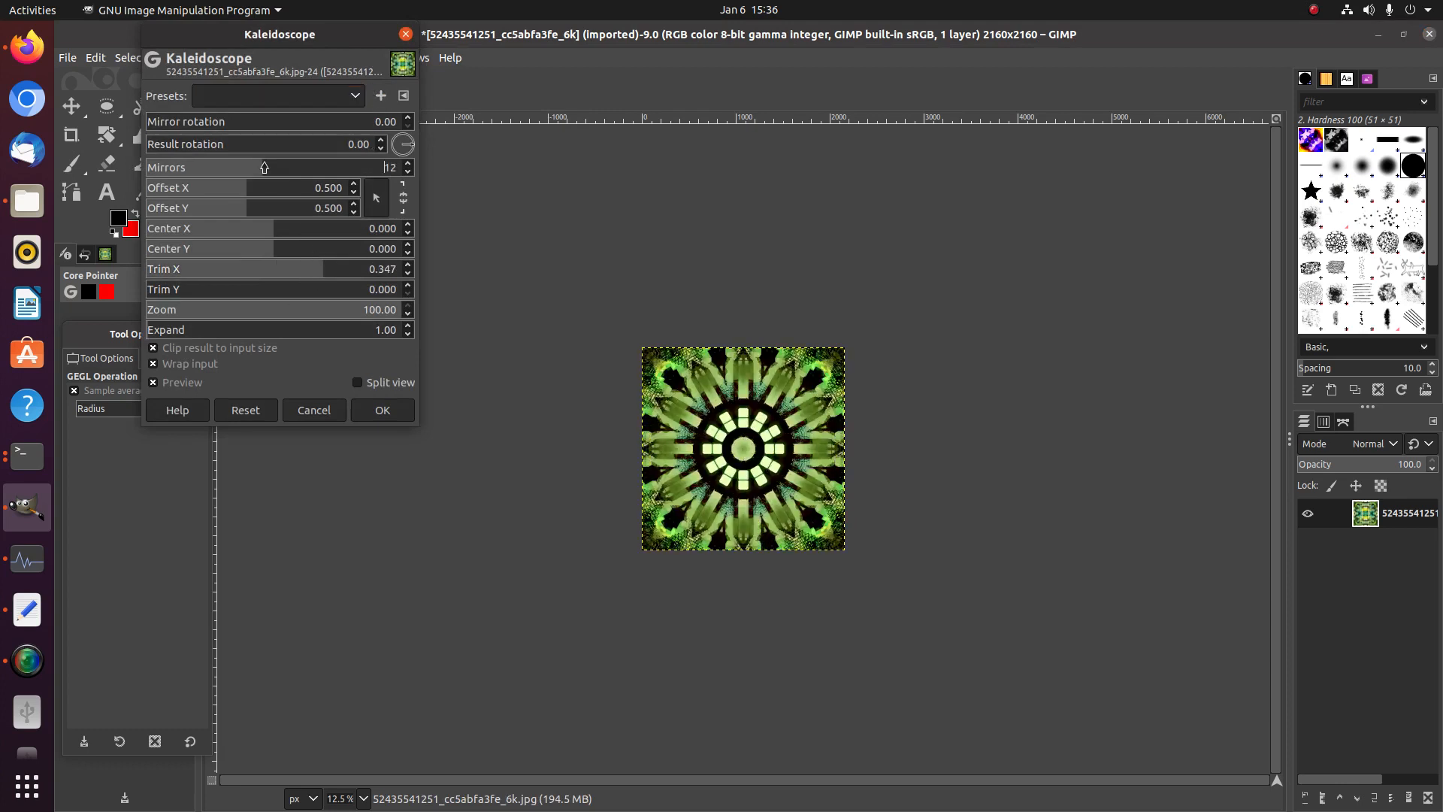
Try several trim combinations and apply the Kaleidoscope filter with Trim X 0.396 and Trim Y 0.346
left_click(347, 291)
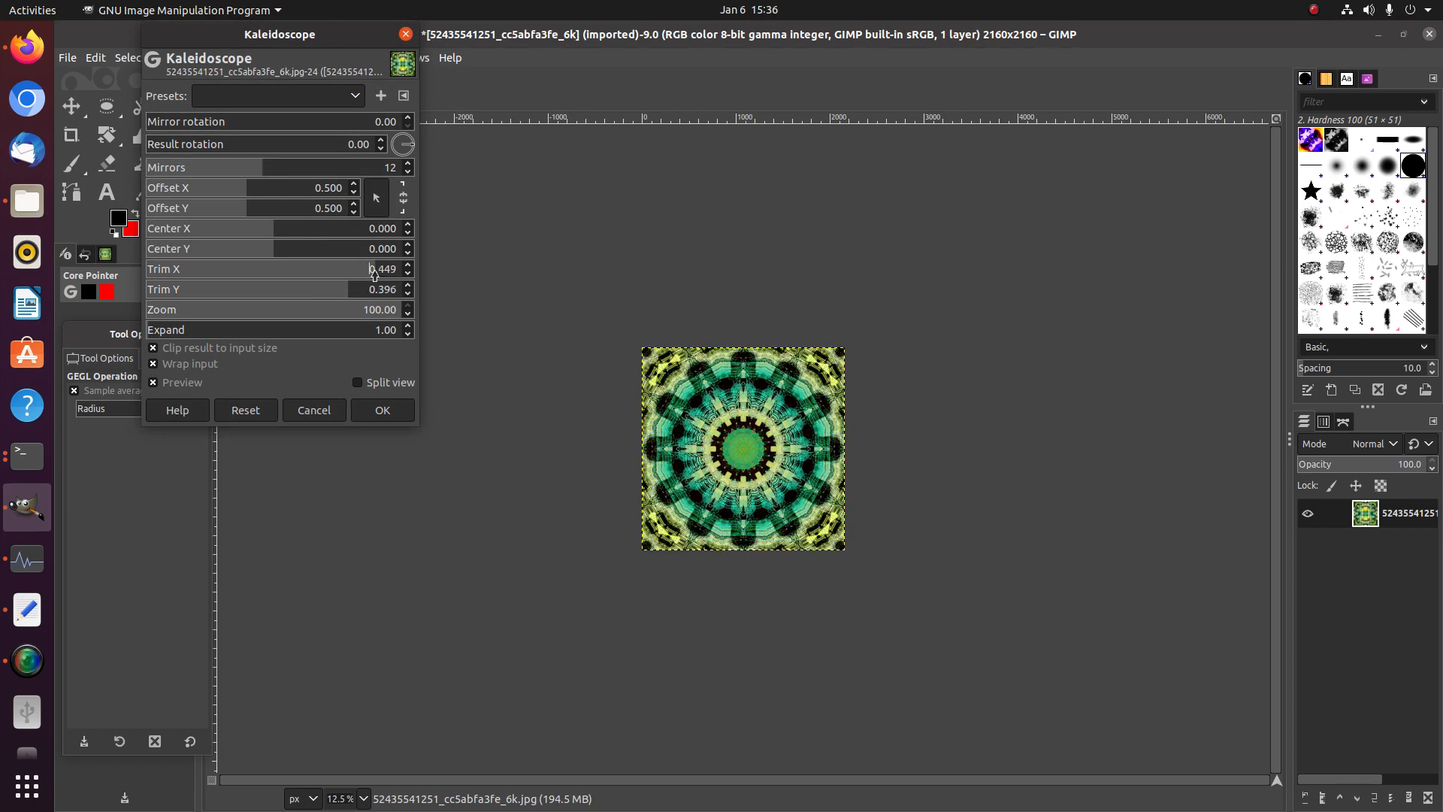
left_click(280, 284)
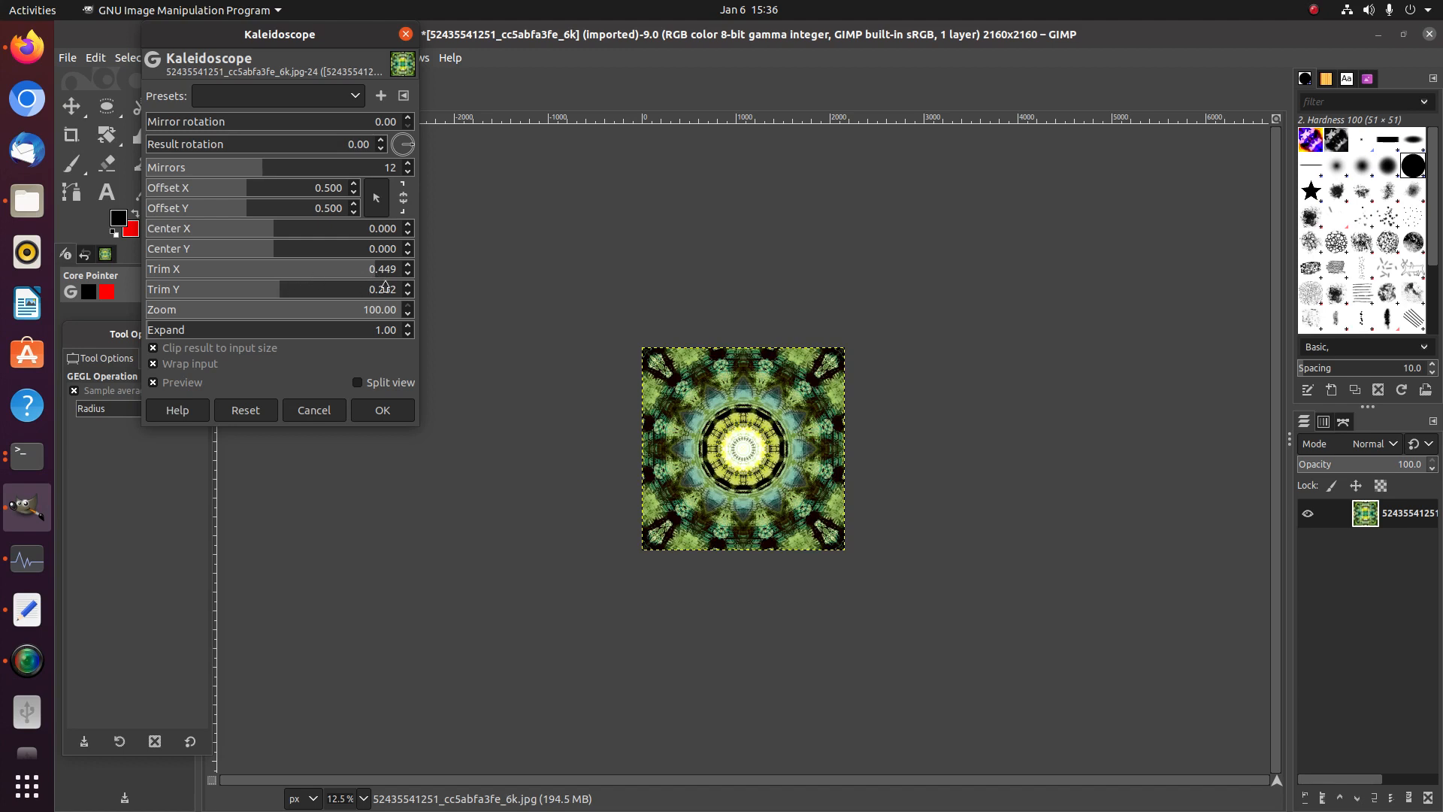
left_click(385, 286)
left_click(312, 272)
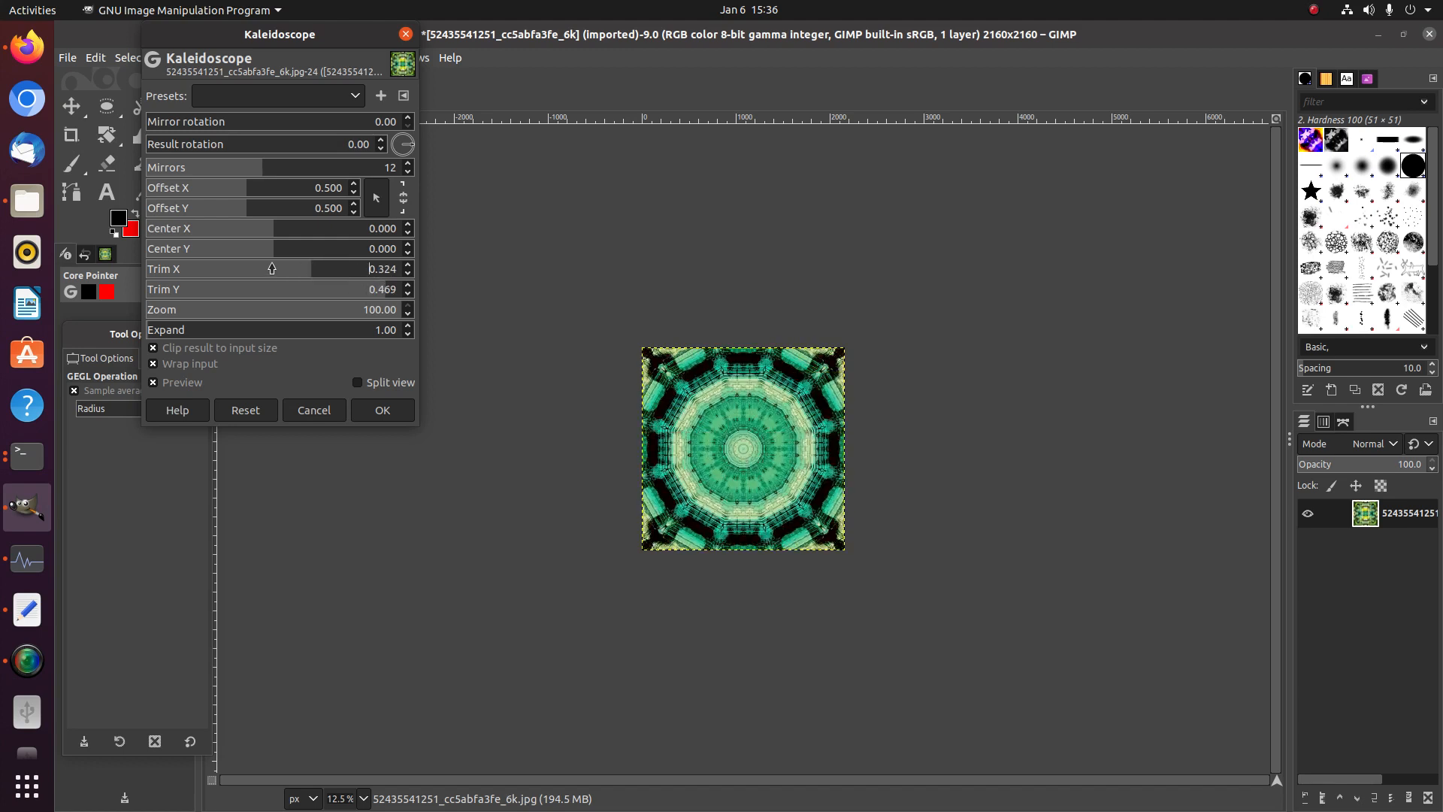
left_click(227, 271)
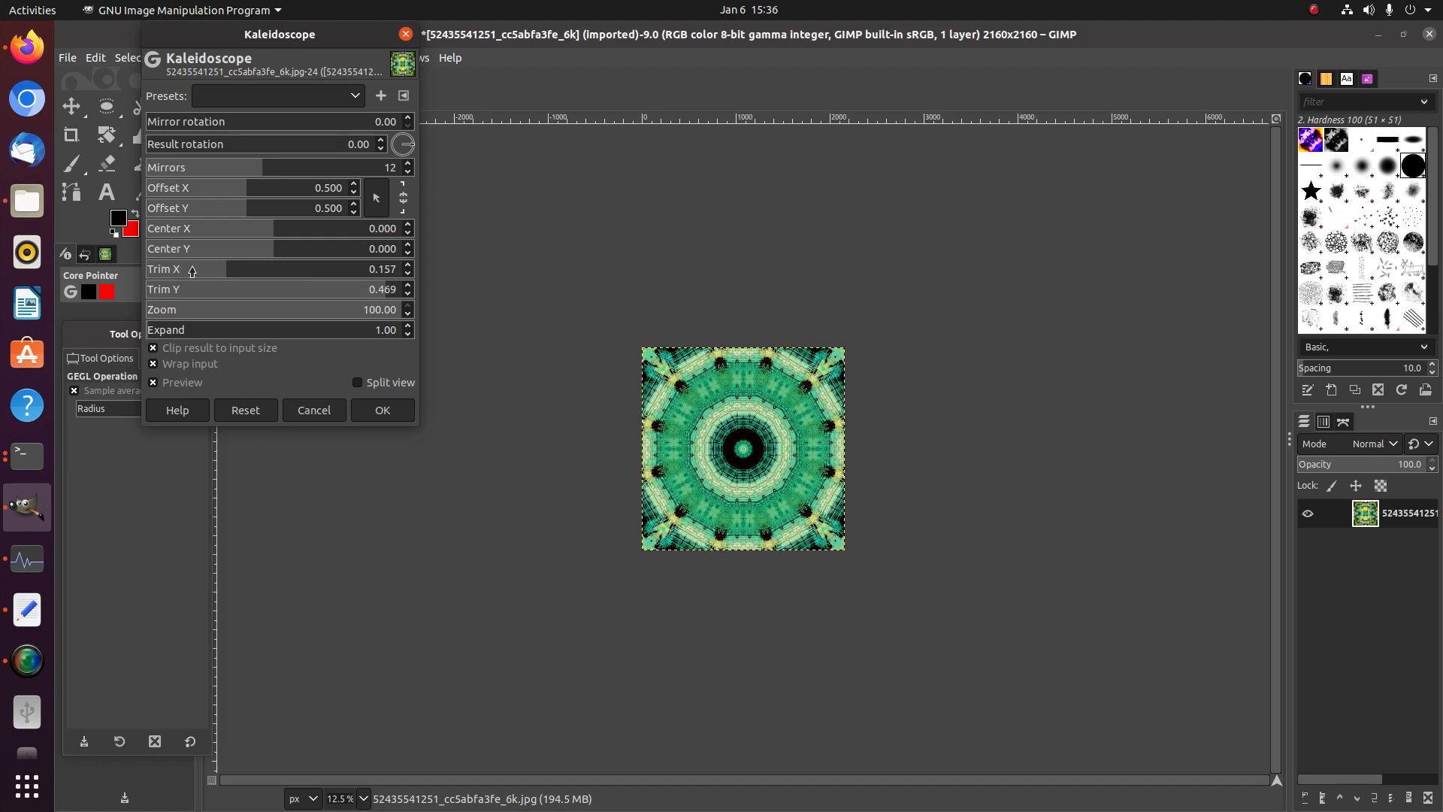
left_click(193, 270)
left_click(238, 287)
left_click(323, 288)
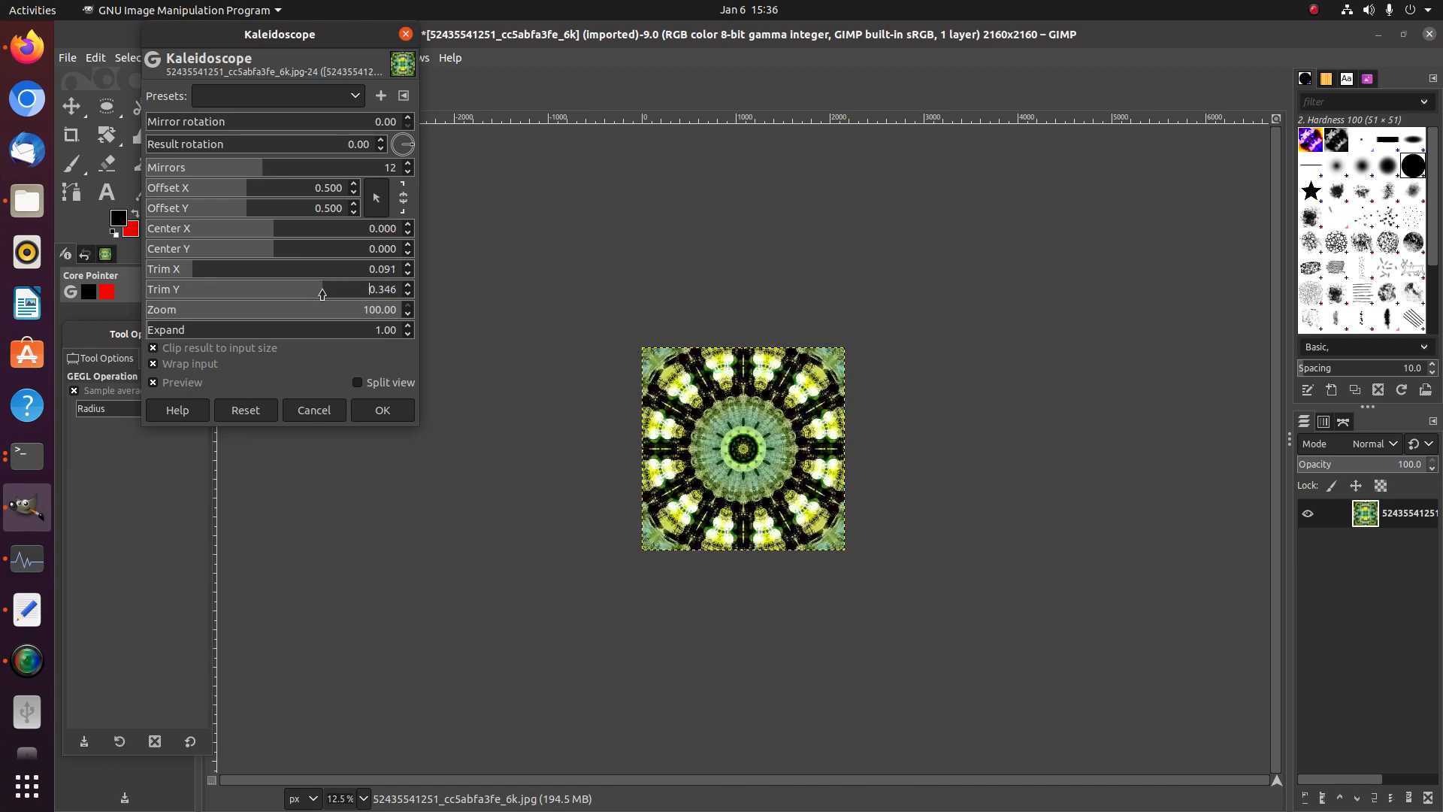
left_click(347, 273)
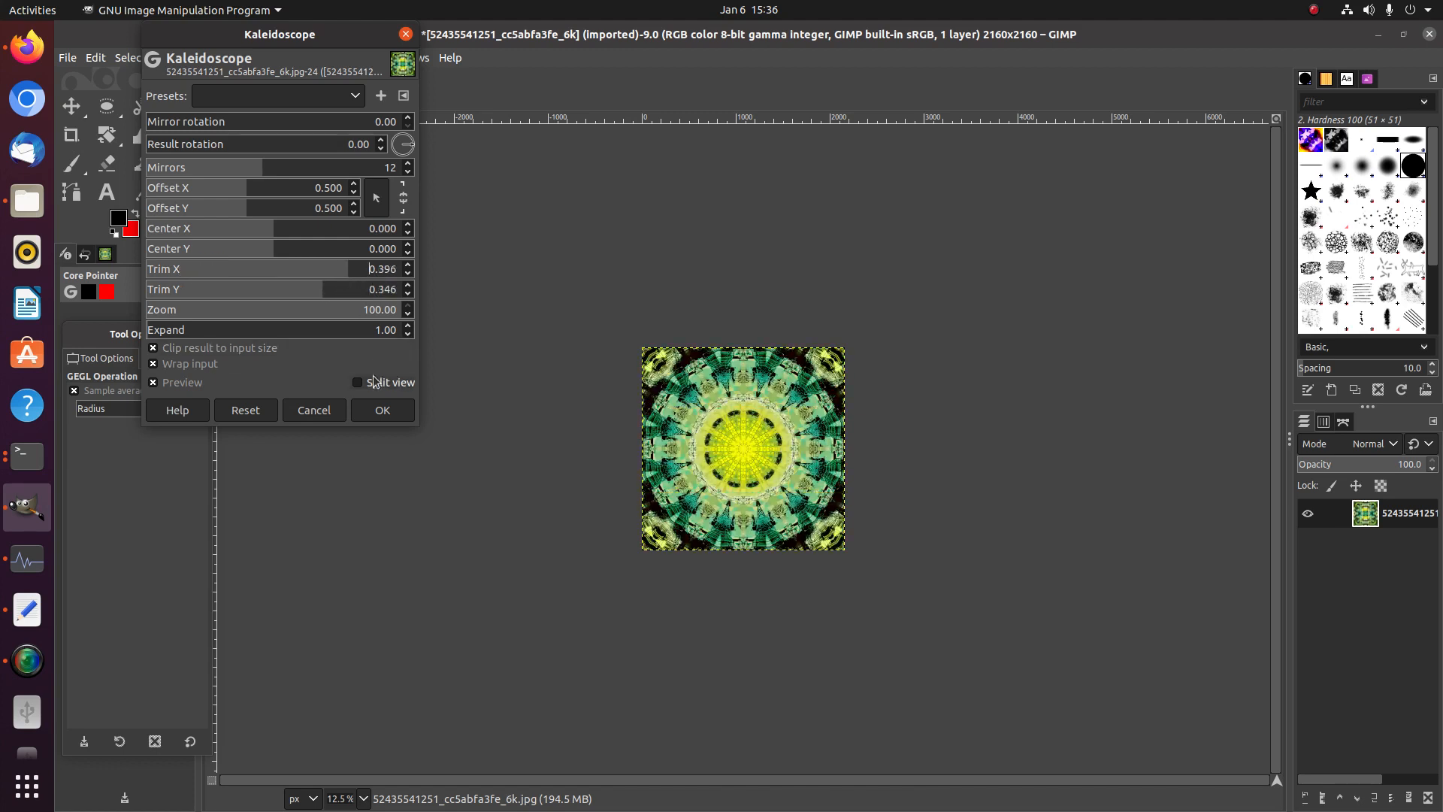
left_click(382, 410)
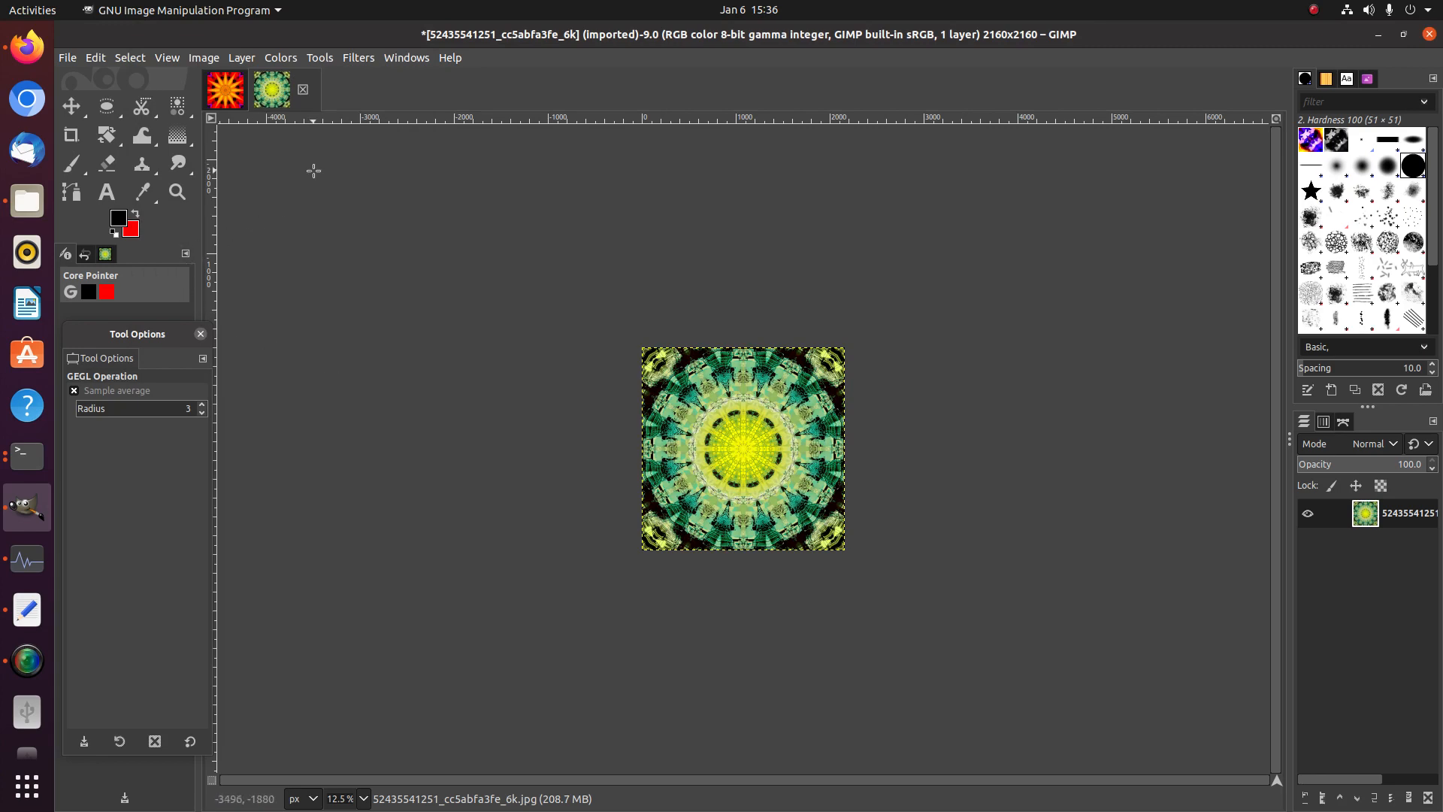
left_click(229, 92)
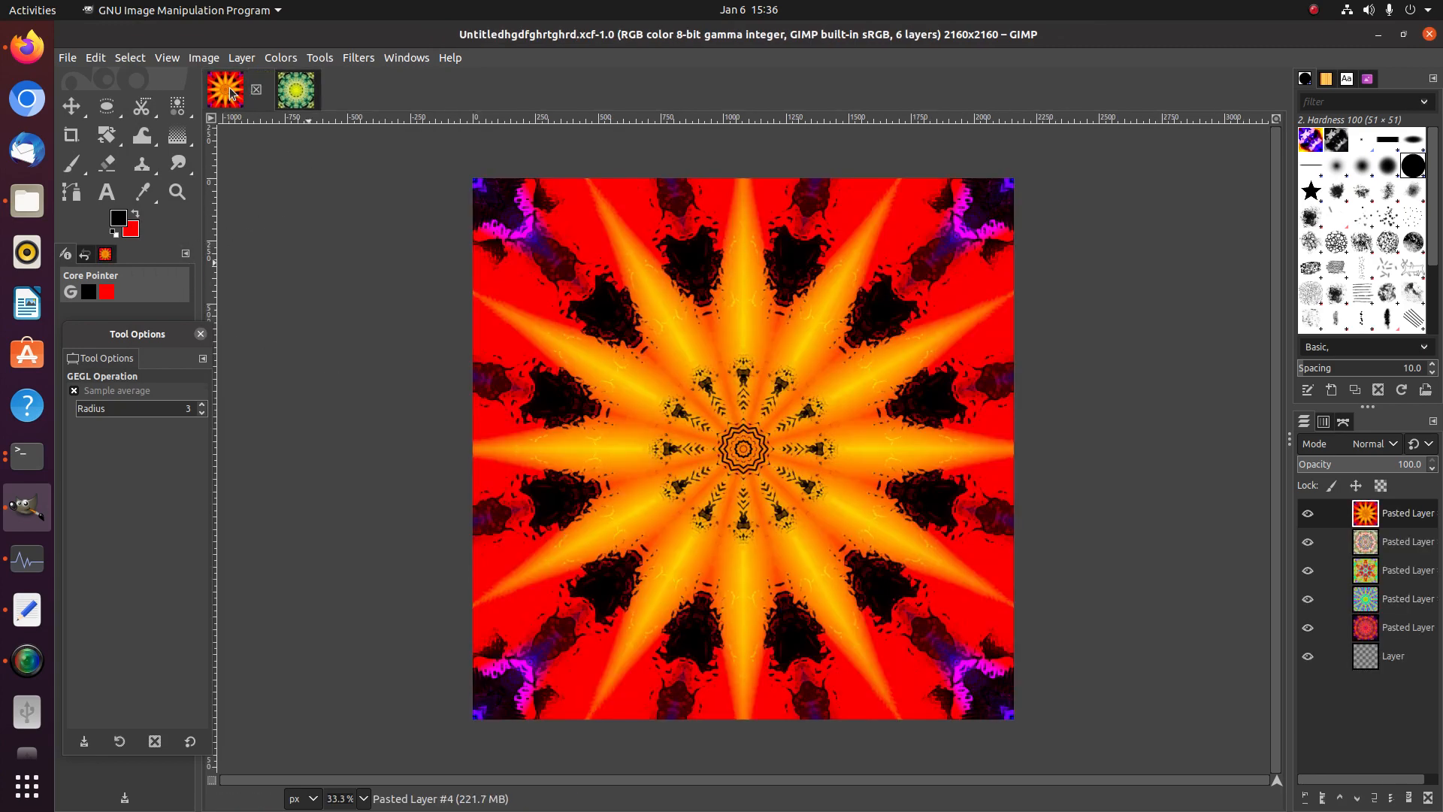
key("ctrl+v")
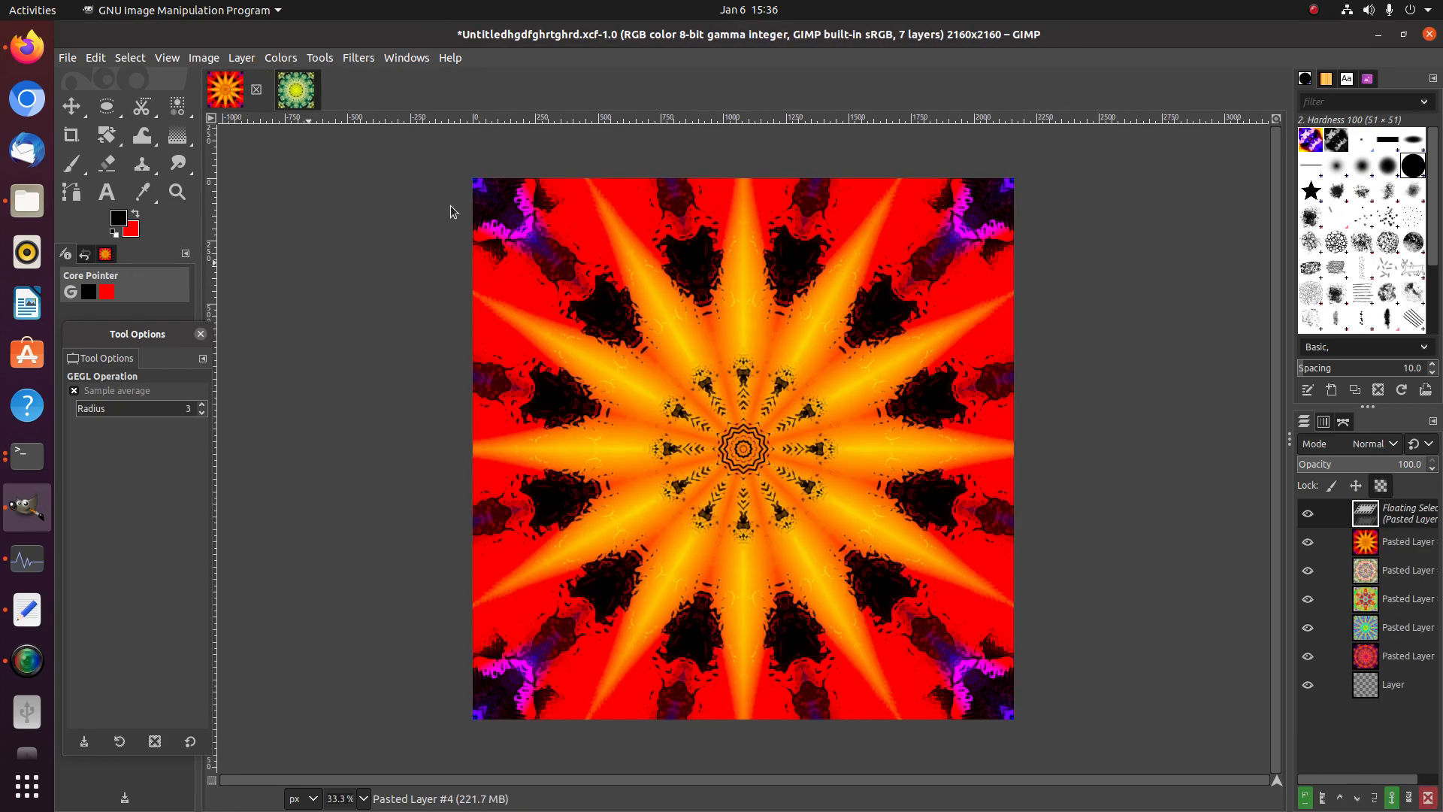
right_click(1406, 512)
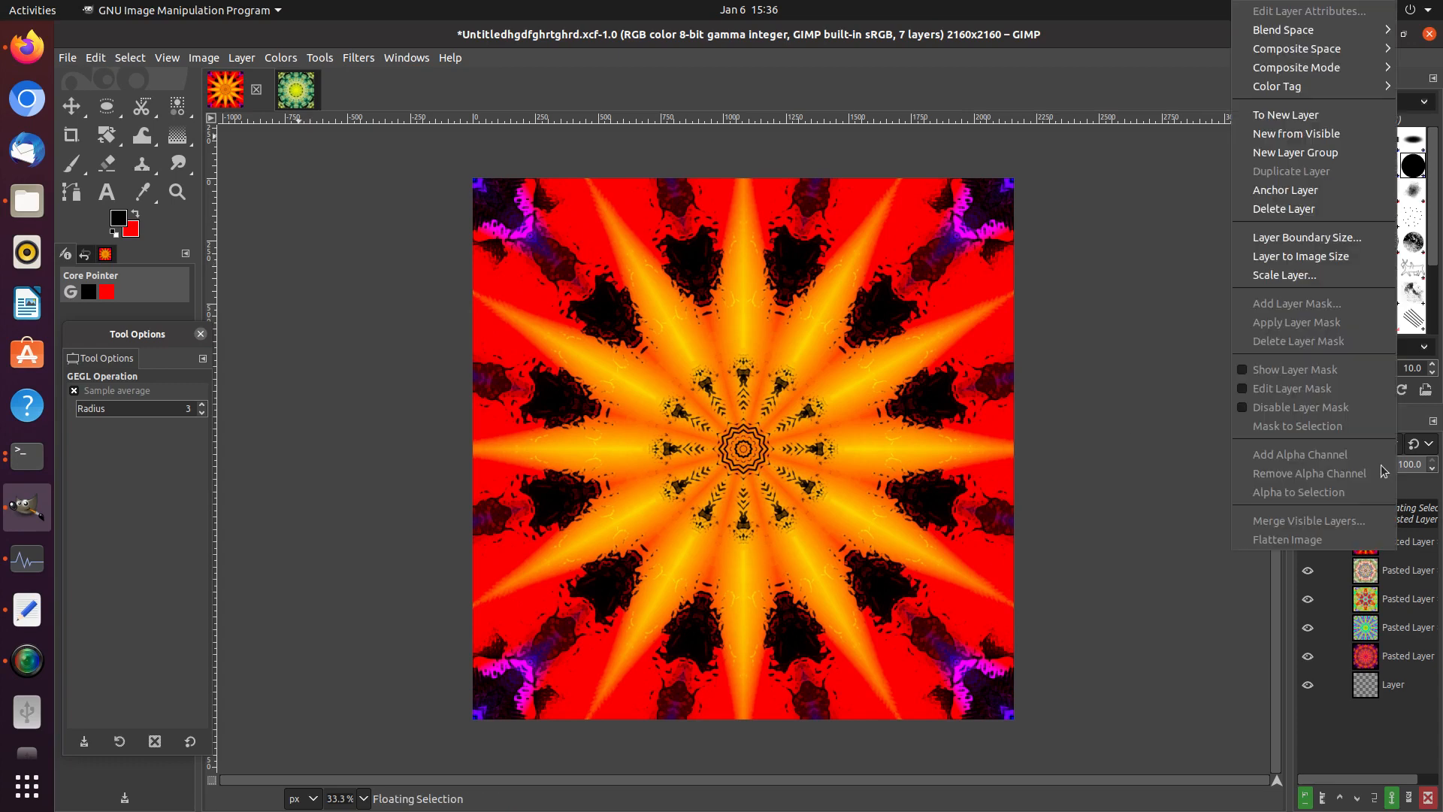
left_click(1284, 116)
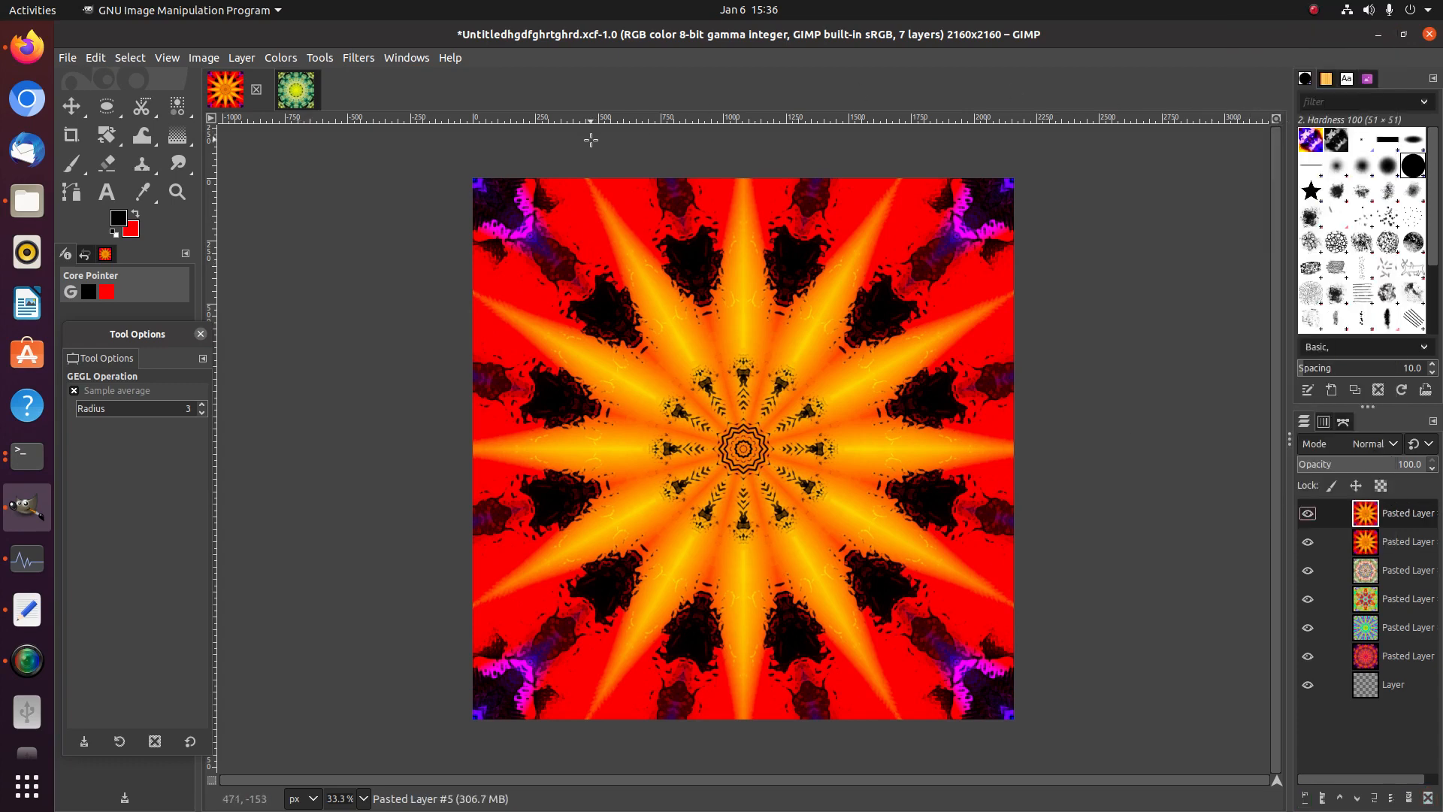
key("ctrl+z")
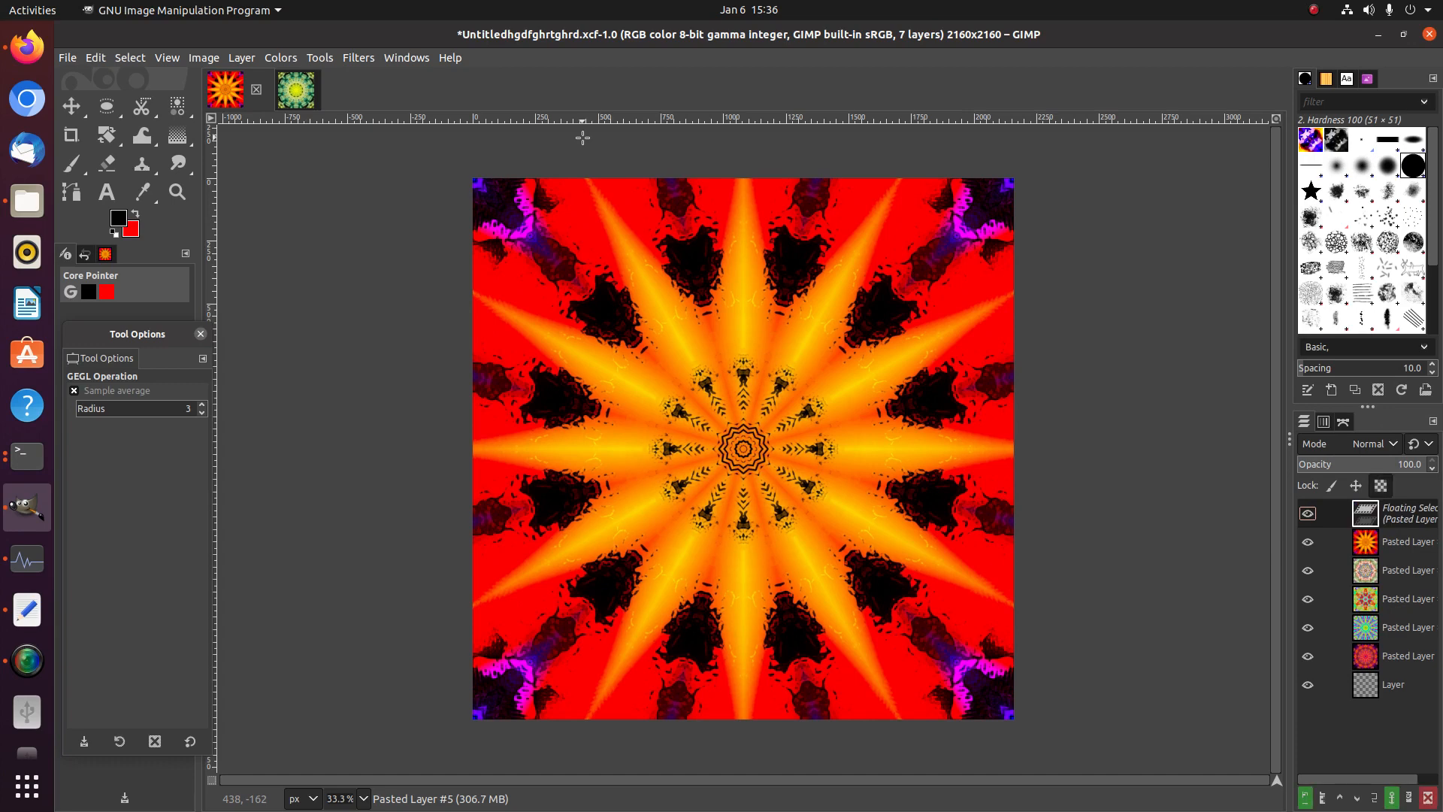
key("ctrl+z")
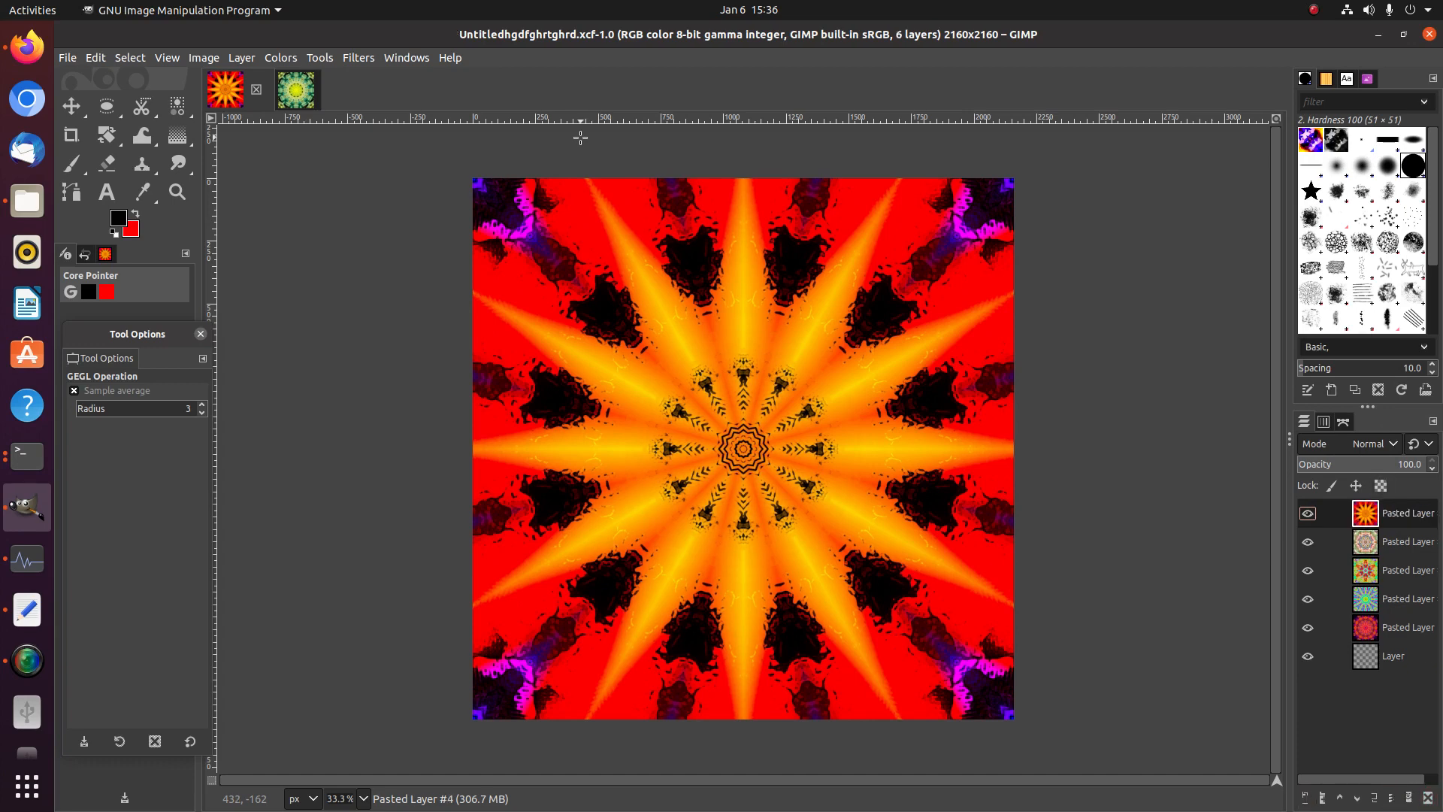
Copy the green kaleidoscope image, paste it into "Untitledhgdfghrtghrd.xcf" and convert the floating selection to a new layer
left_click(296, 91)
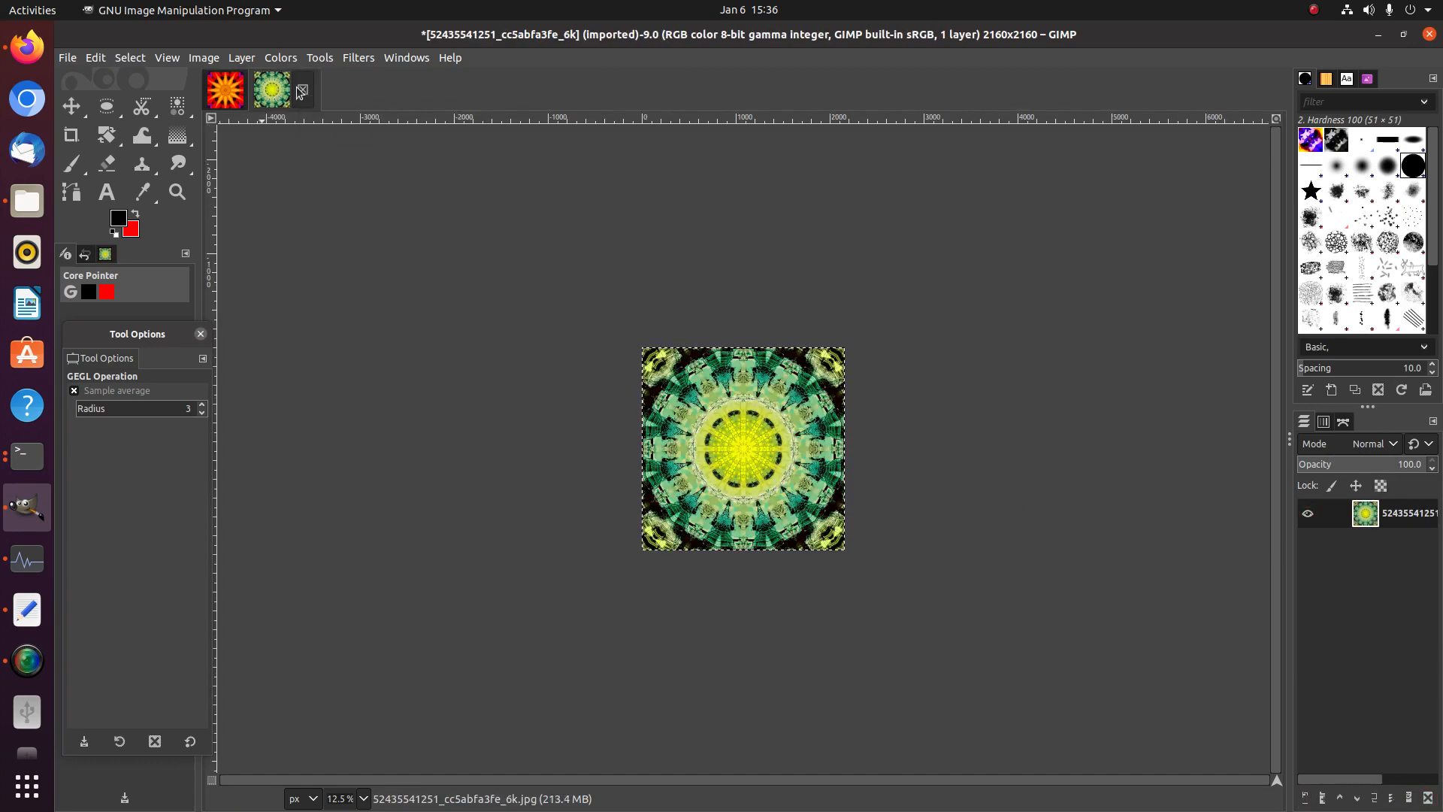
left_click(224, 80)
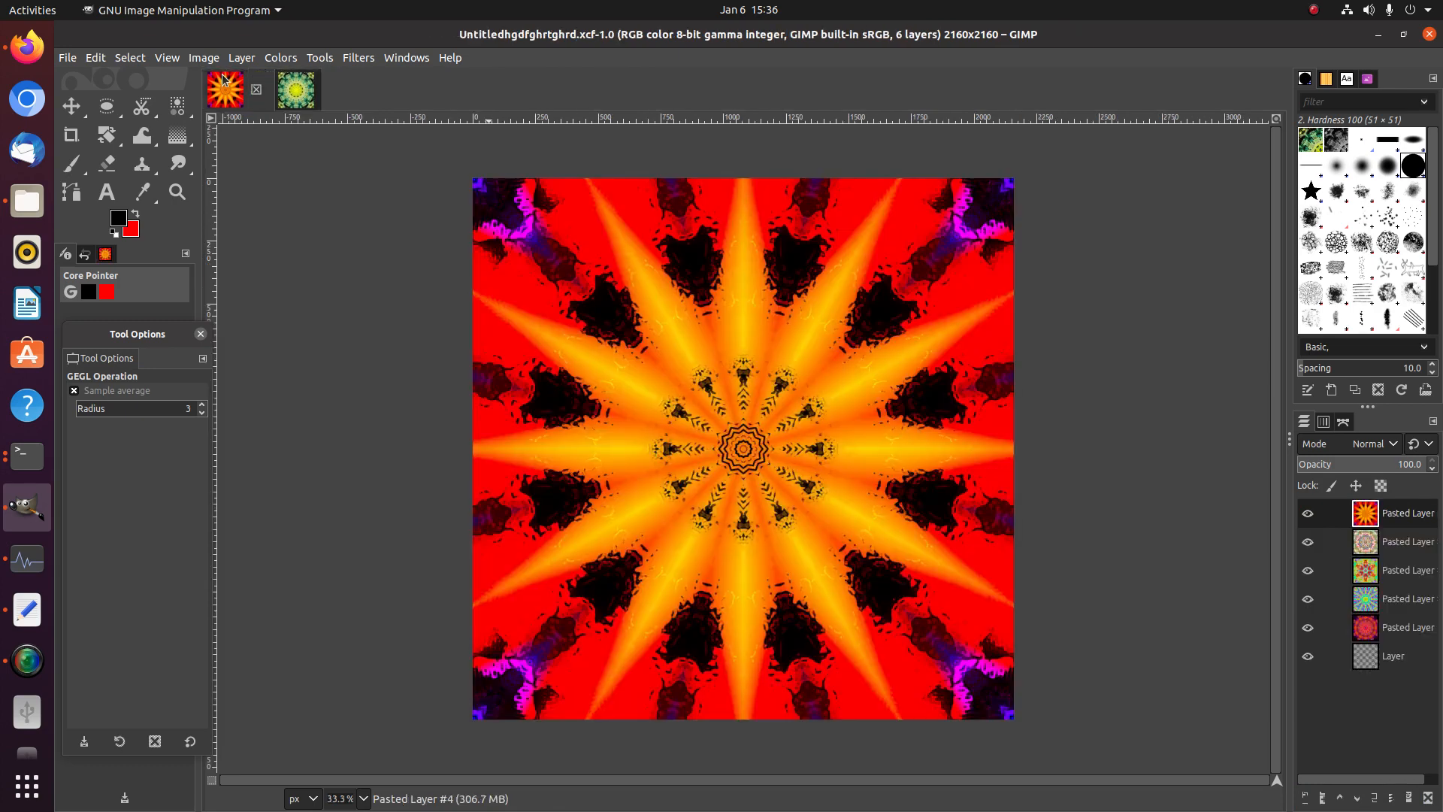
key("ctrl+v")
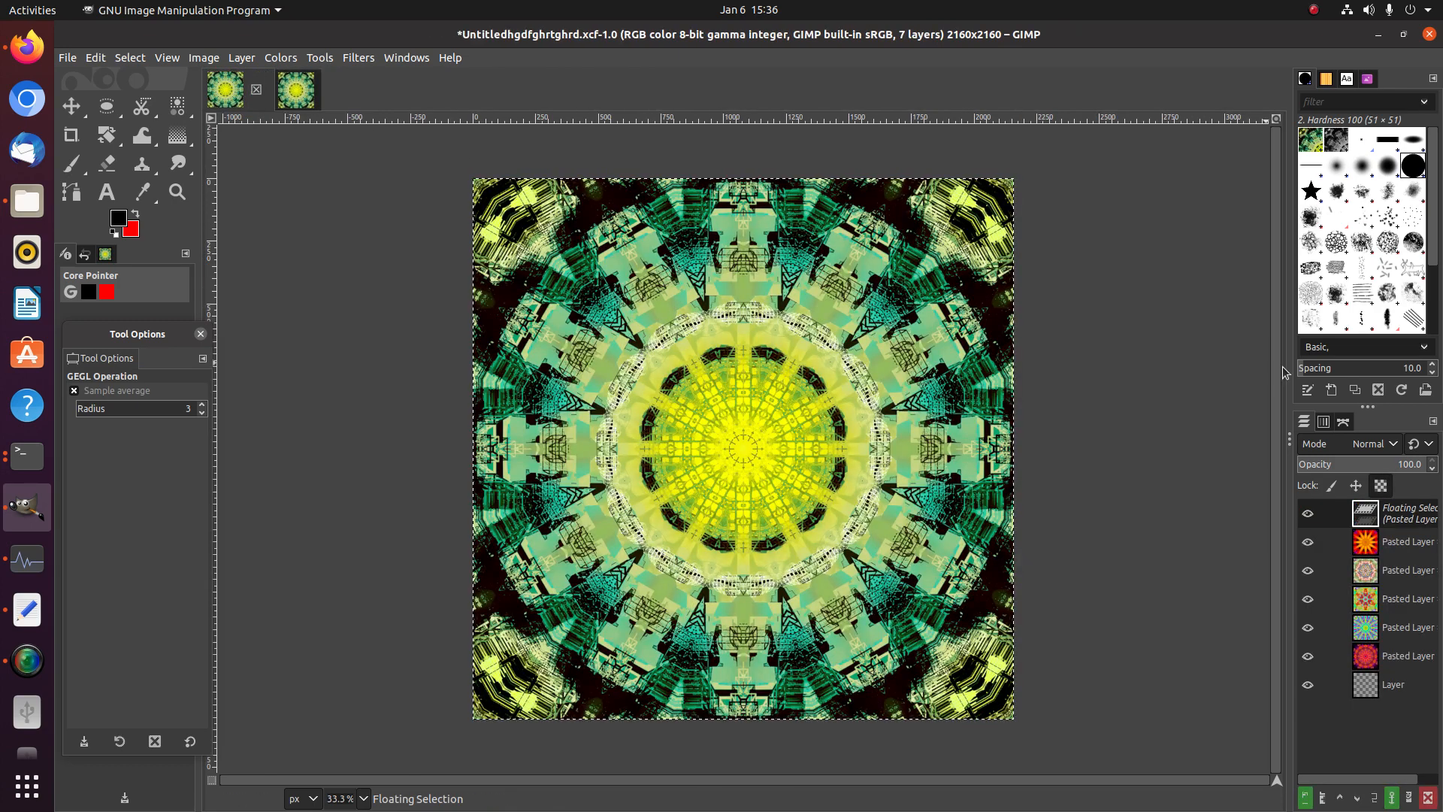
right_click(1427, 532)
left_click(1313, 118)
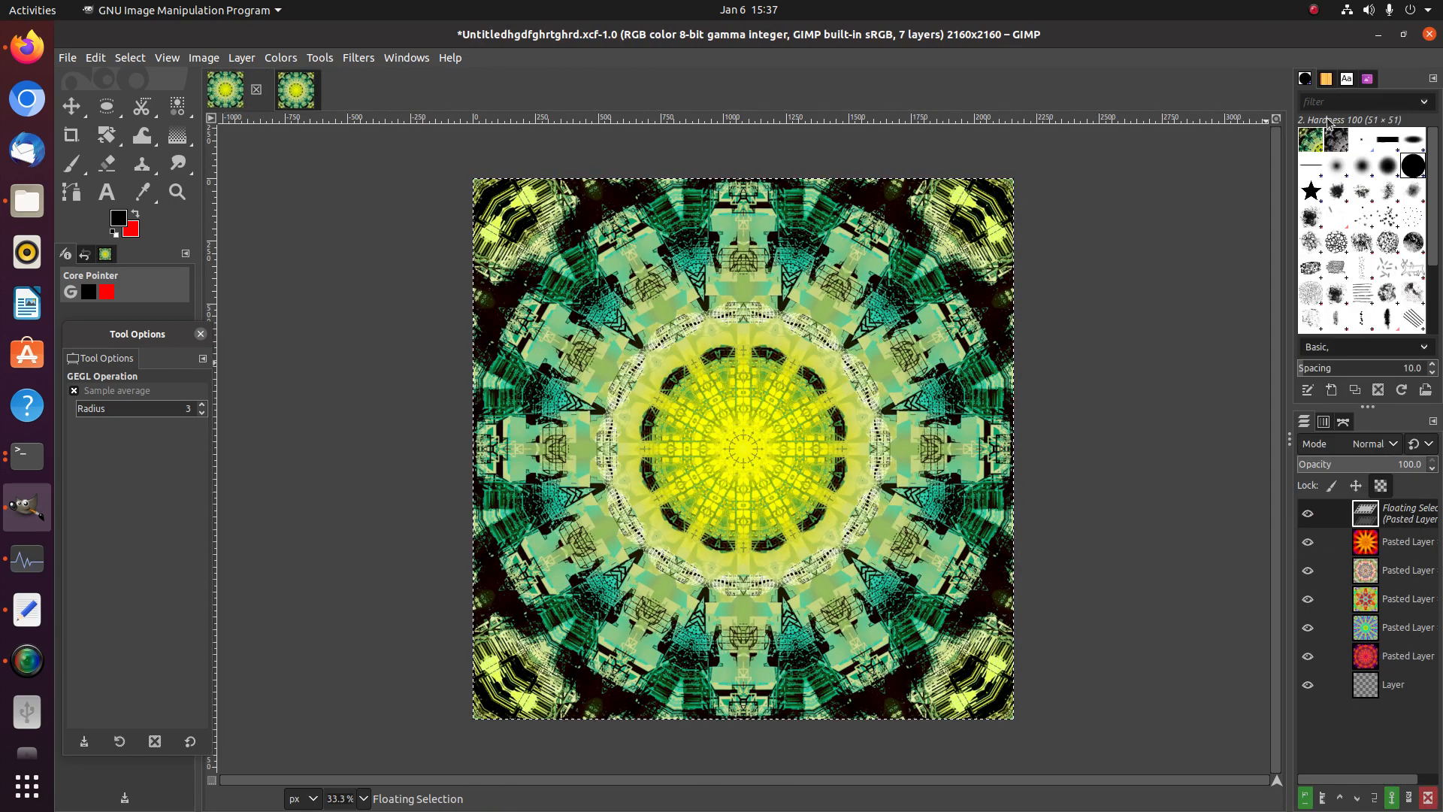
left_click(300, 92)
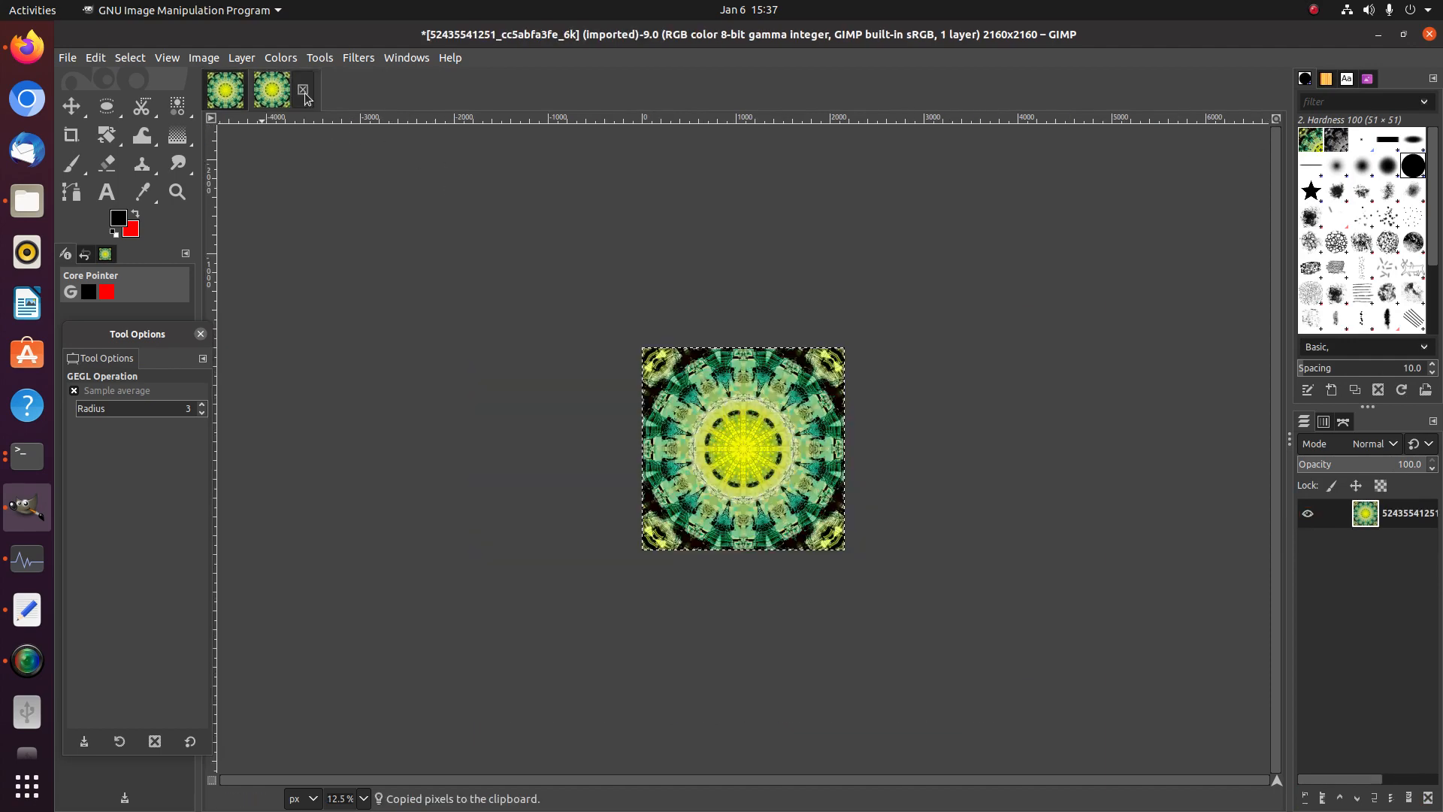
left_click(303, 91)
left_click(851, 500)
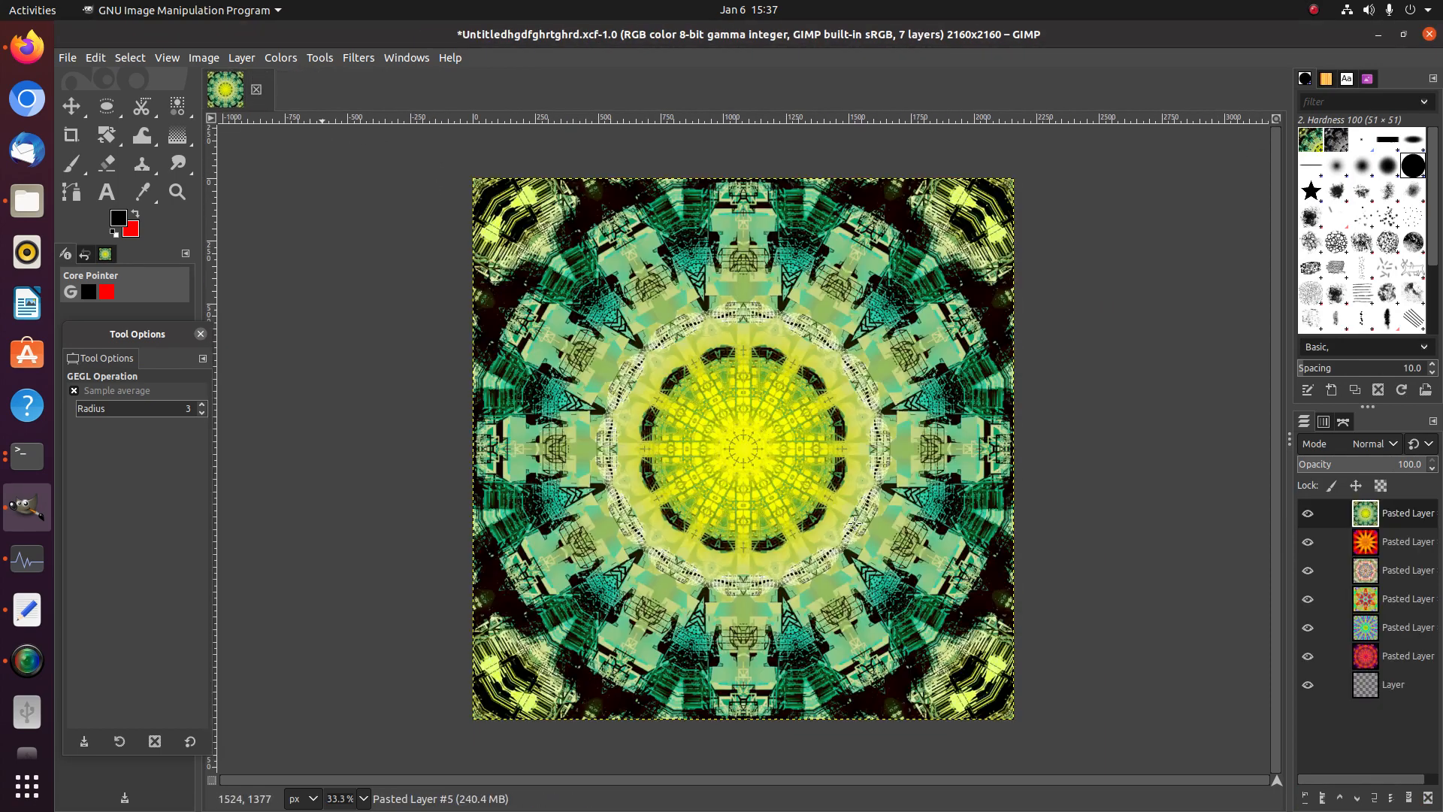
left_click(68, 57)
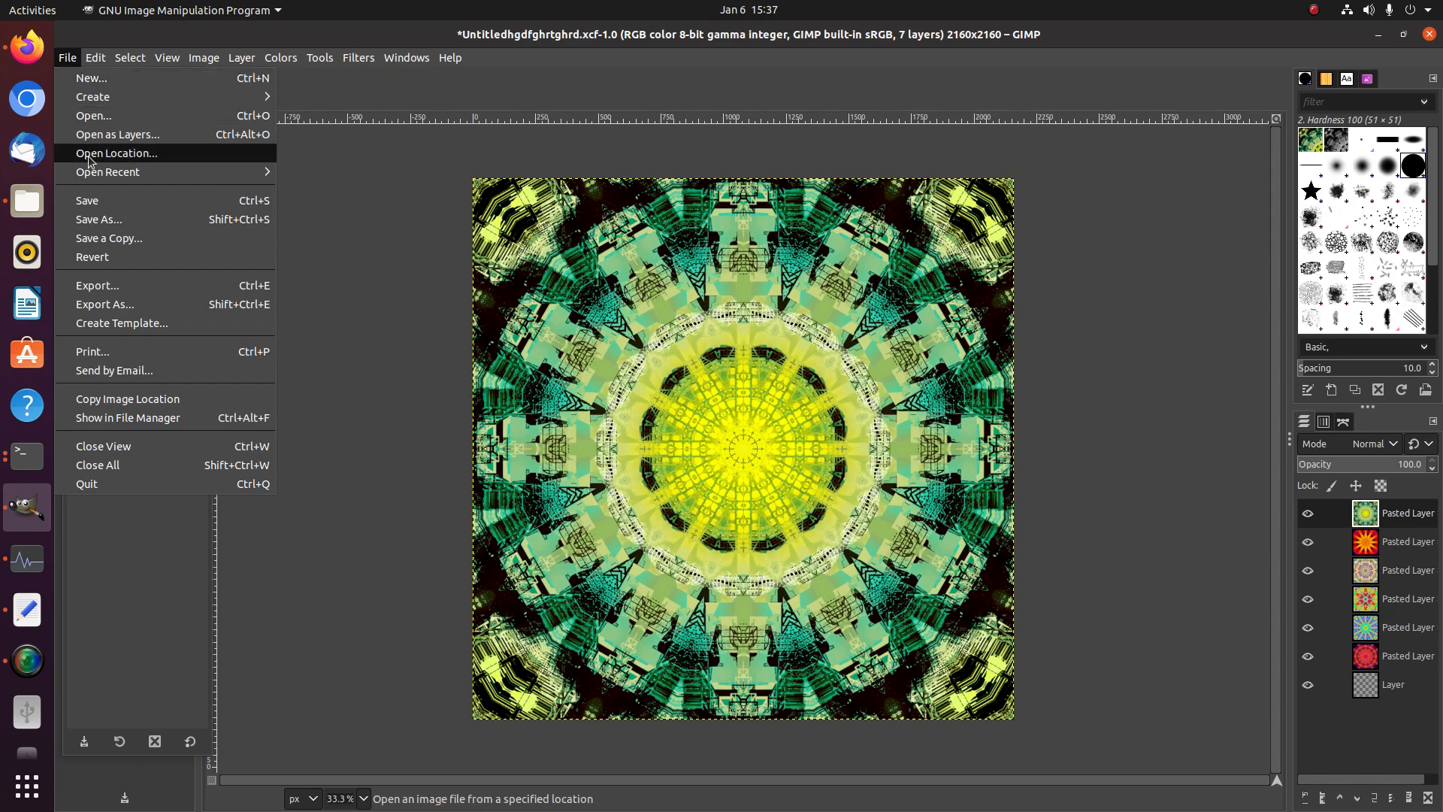
left_click(91, 200)
left_click(68, 58)
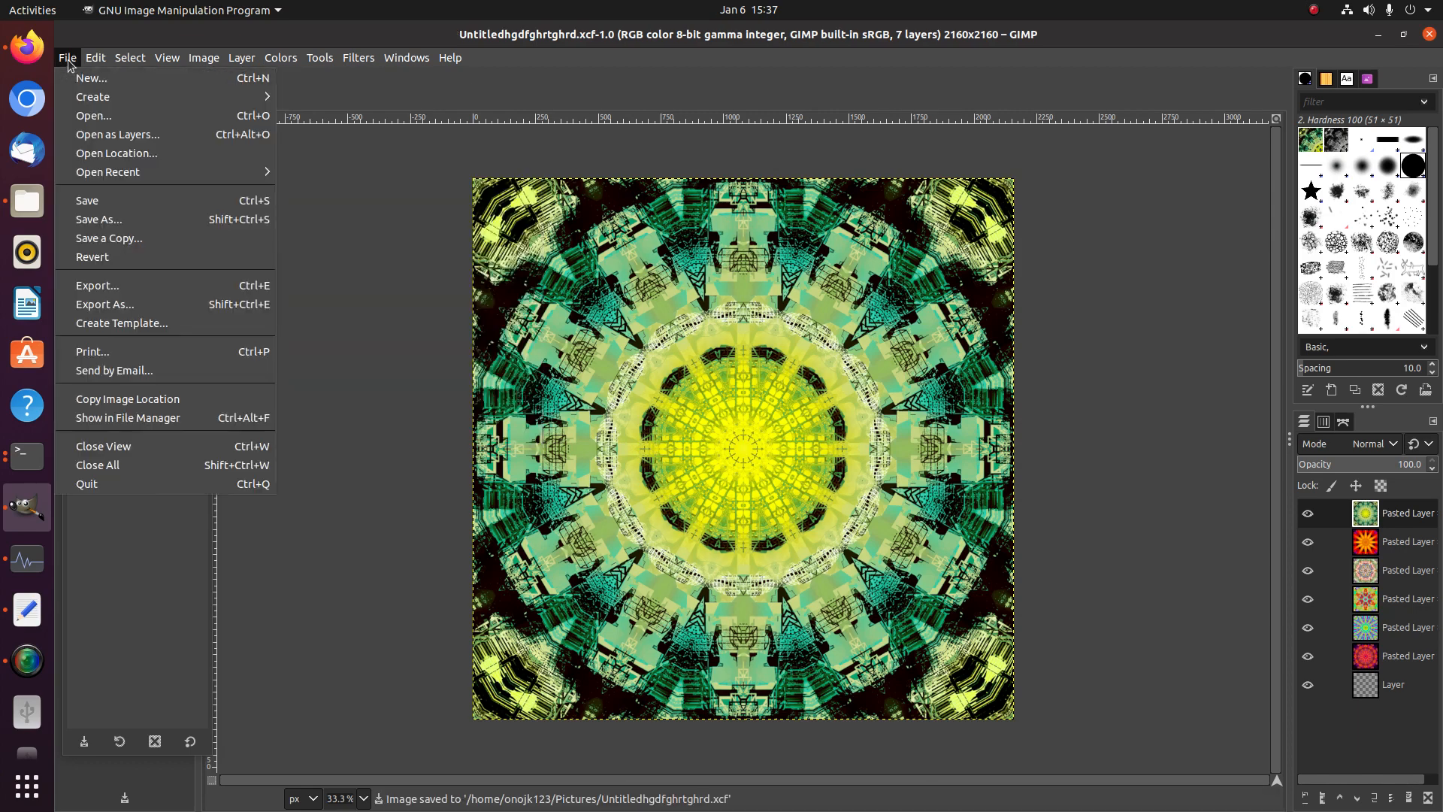
left_click(87, 117)
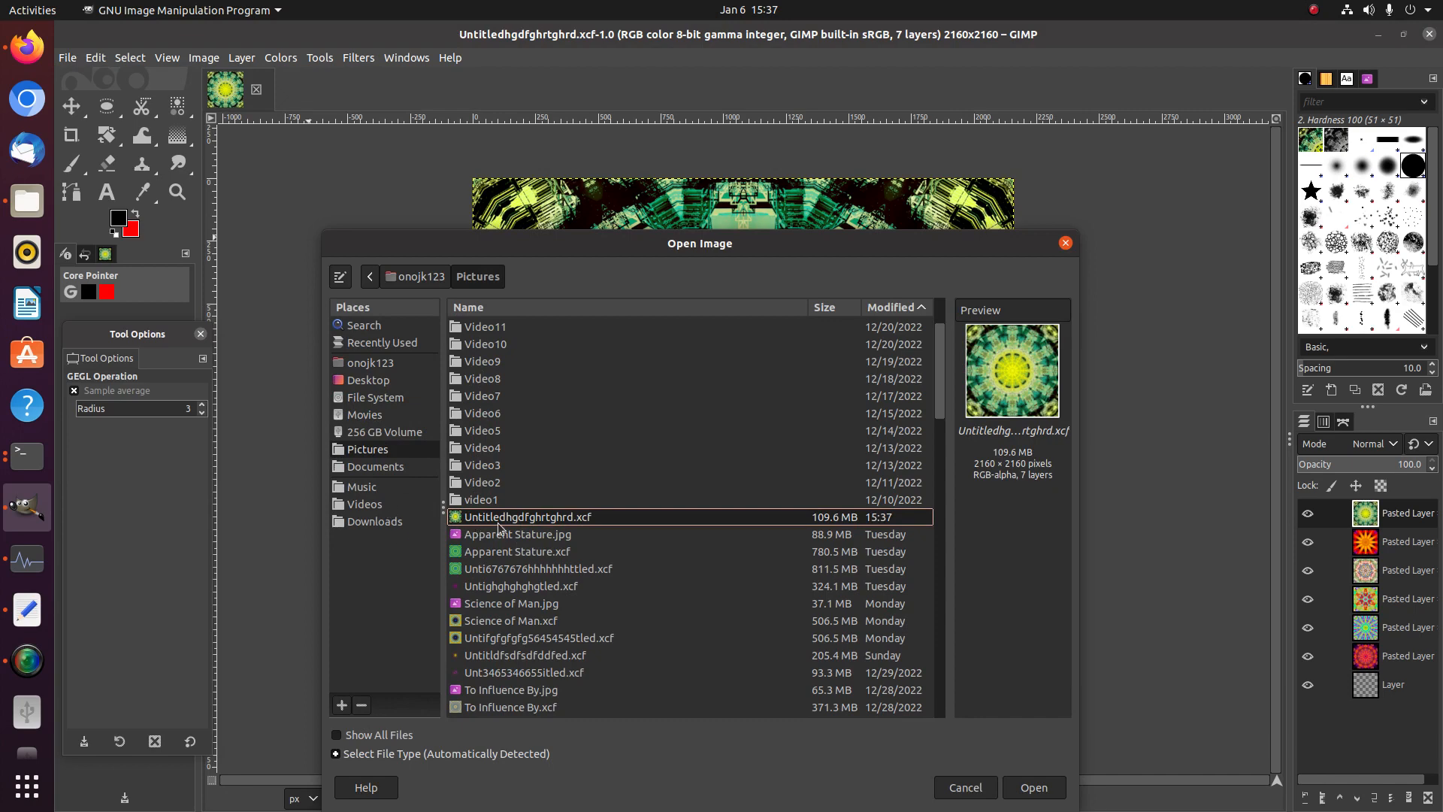
left_click(374, 520)
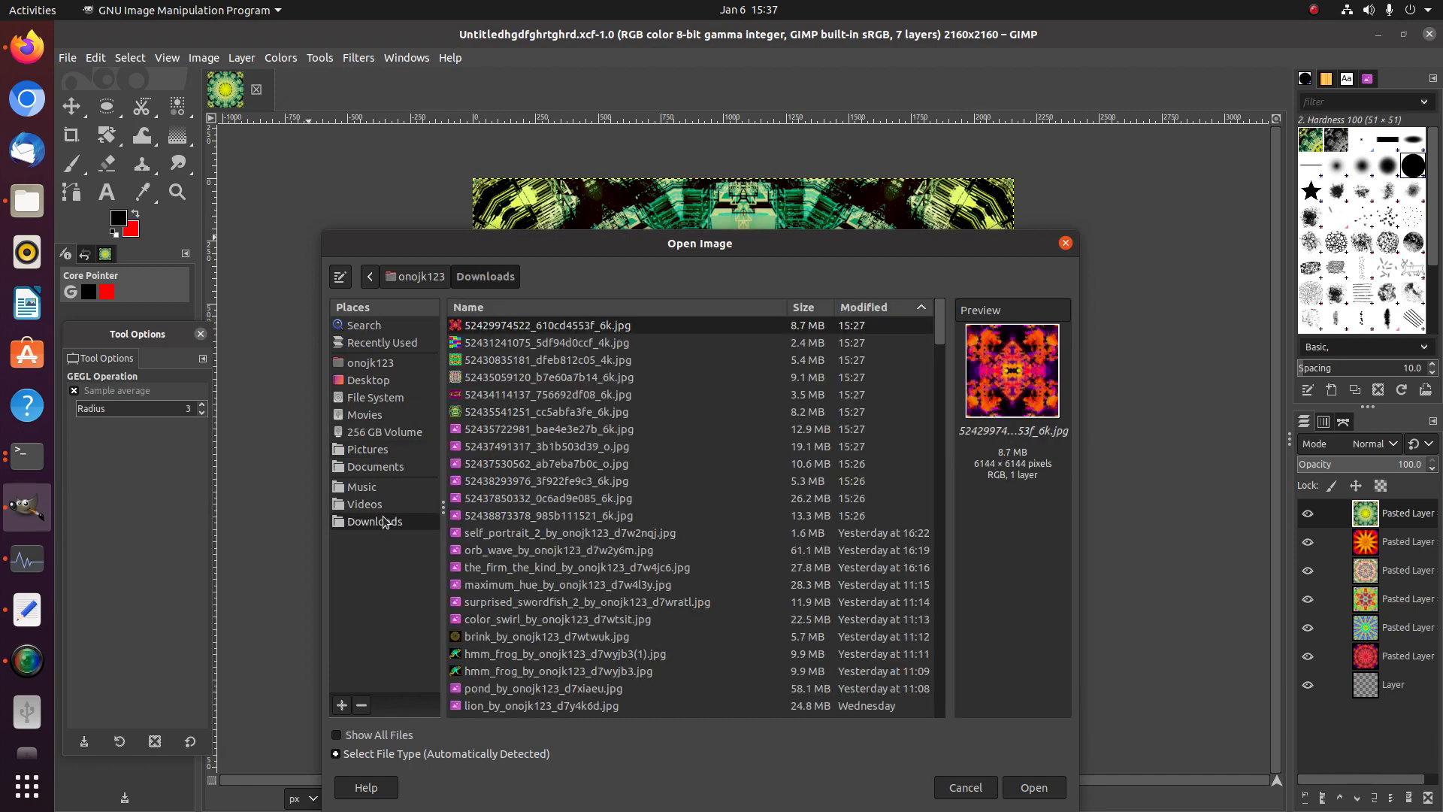
double_click(477, 429)
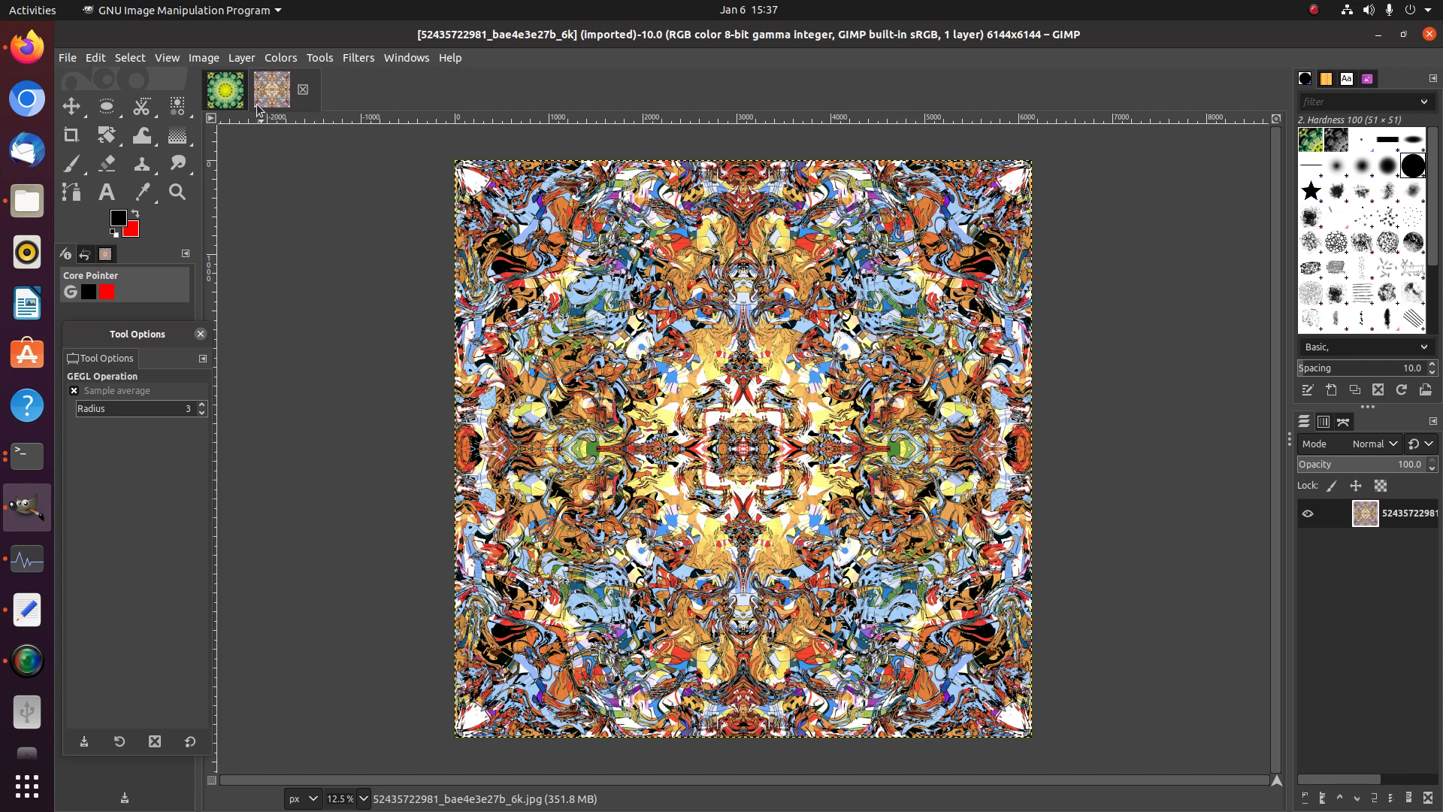
Scale the imported image to 2160 × 2160 px with X and Y resolution of 600 pixels/in
left_click(213, 58)
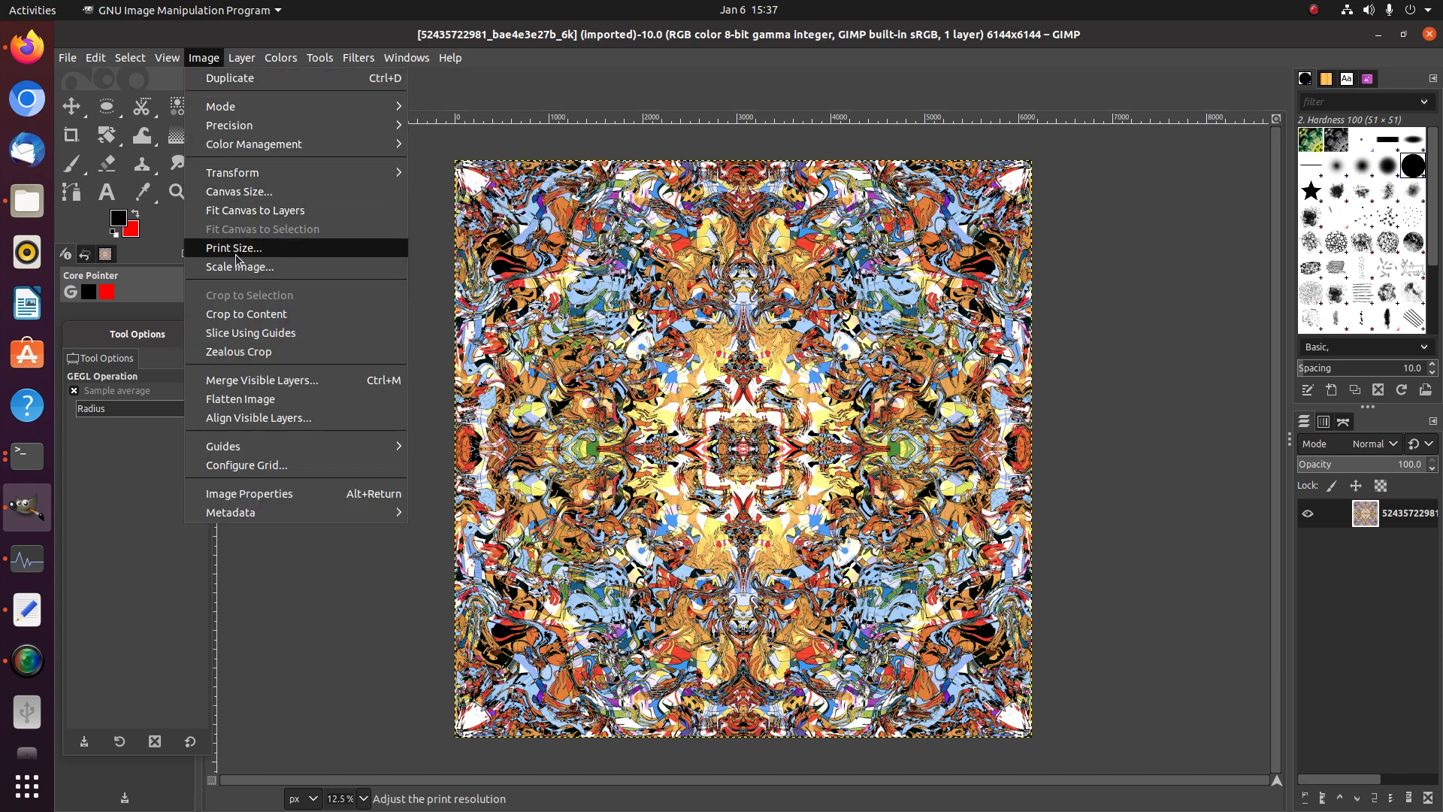
left_click(293, 247)
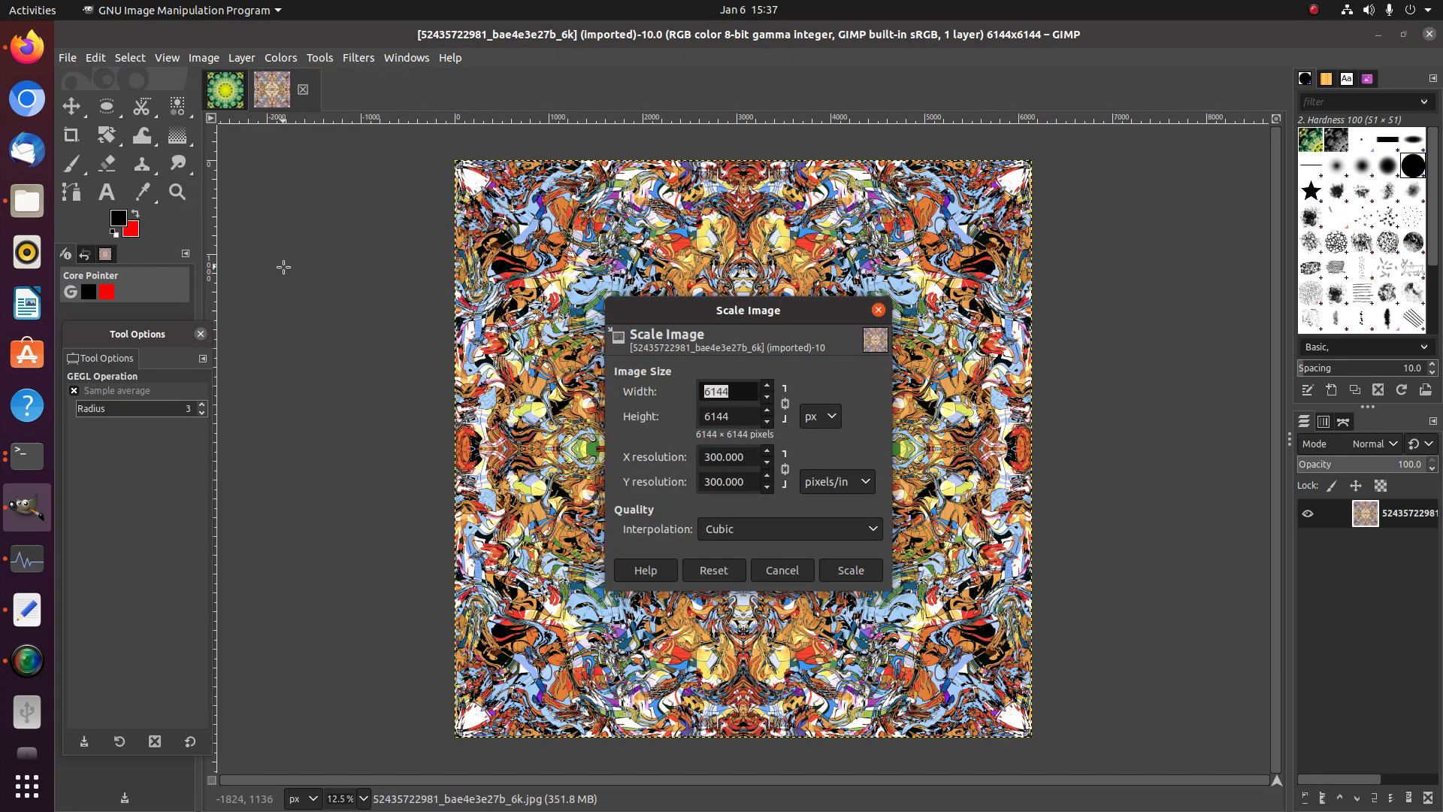
type("2160")
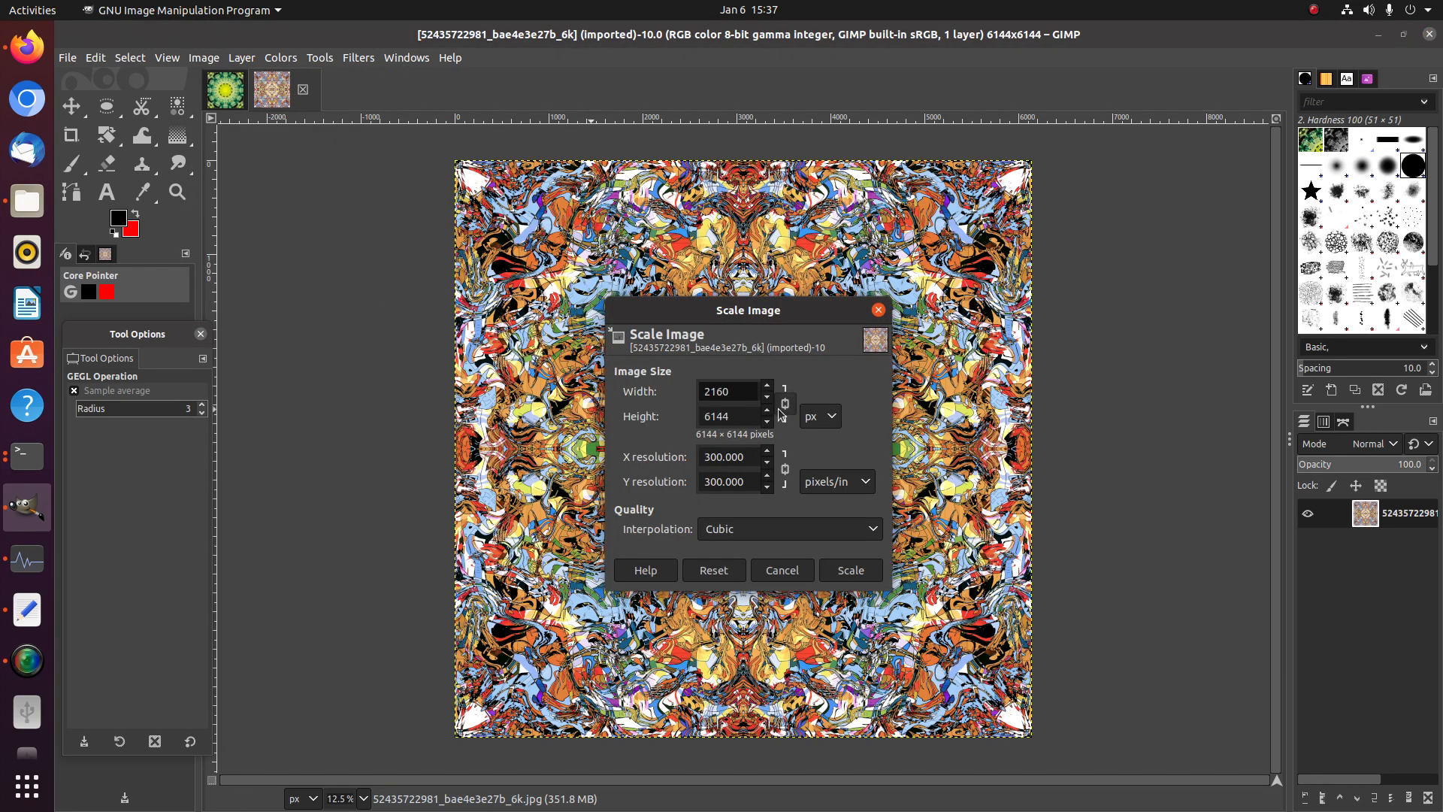
key("Tab")
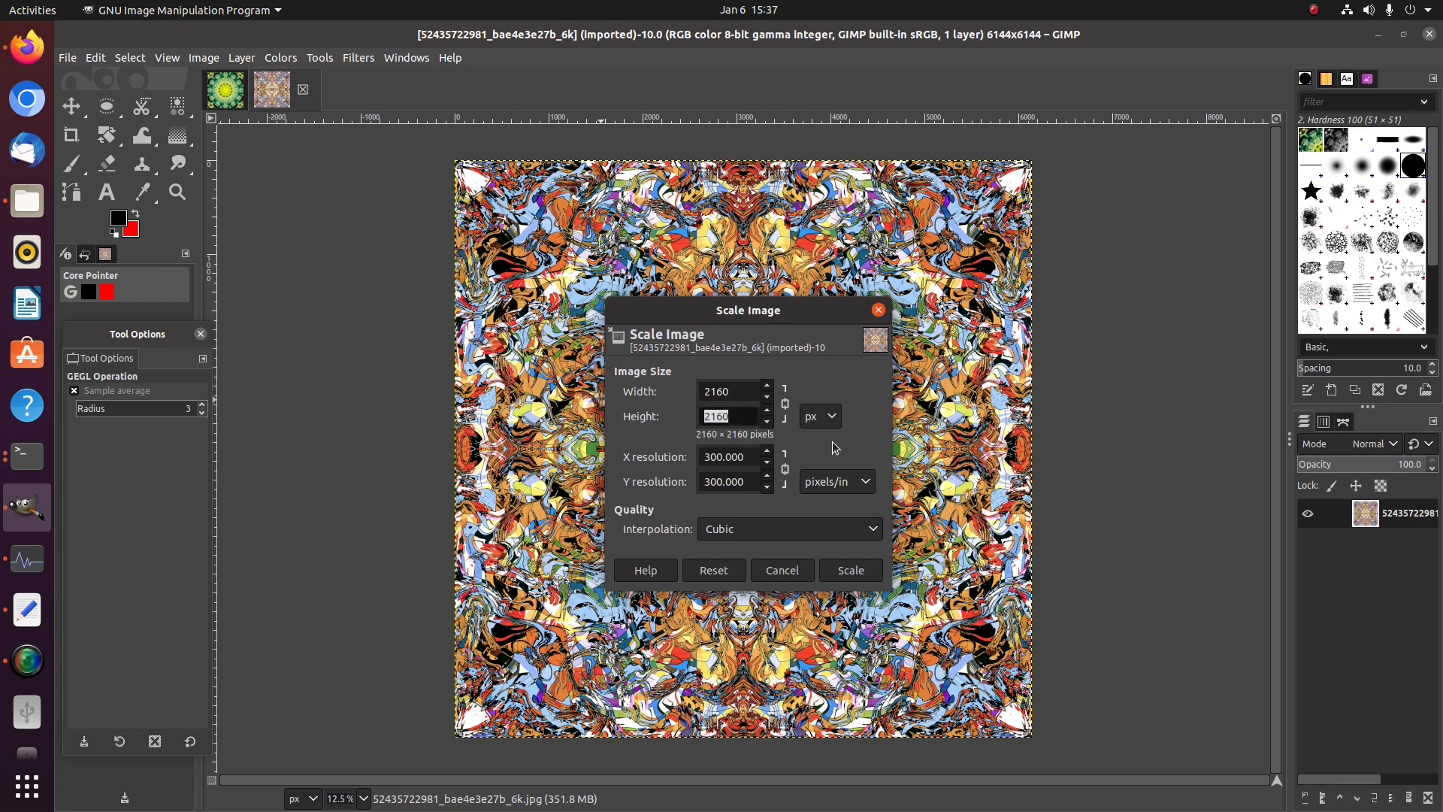
left_click_drag(743, 460, 685, 460)
type("6")
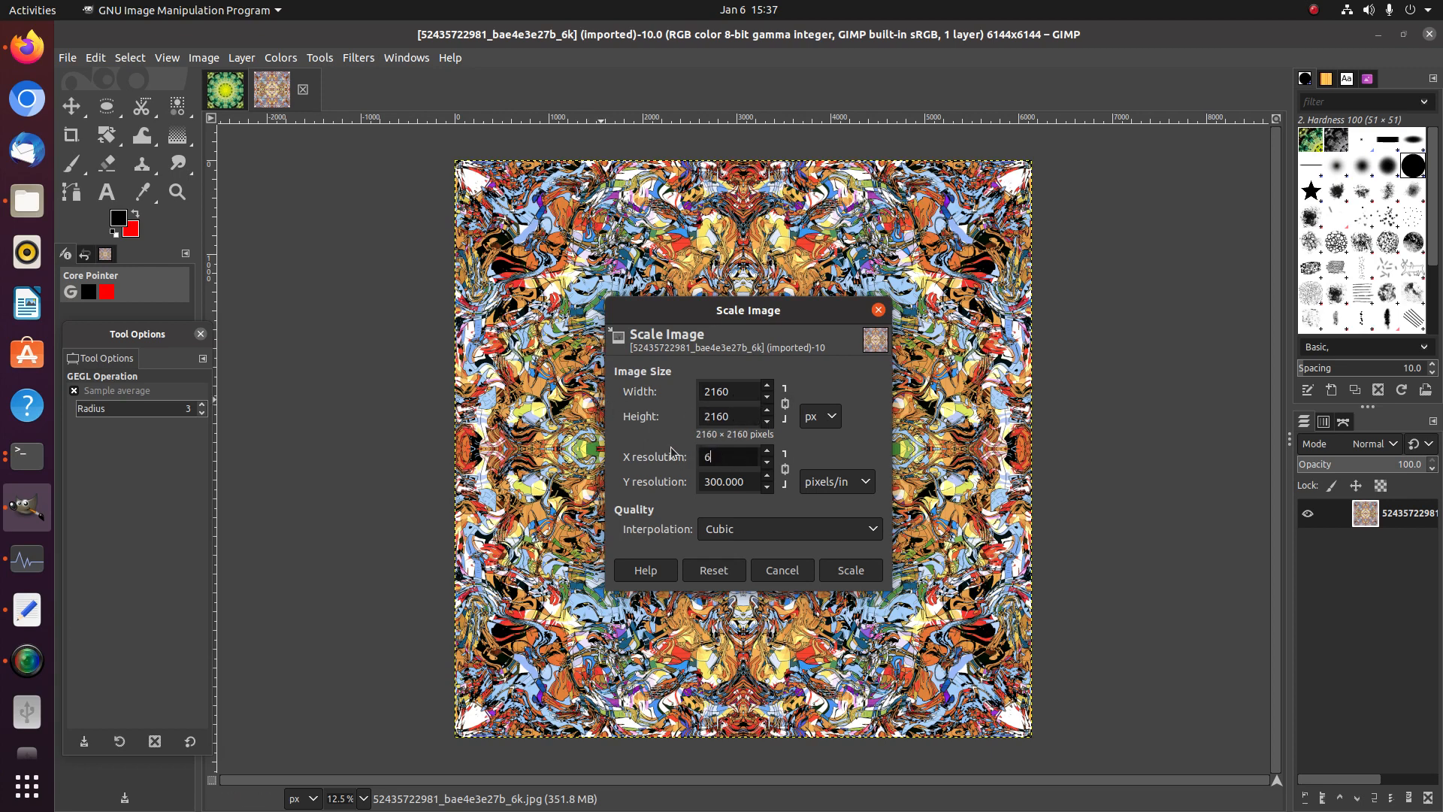
type("00")
left_click(739, 475)
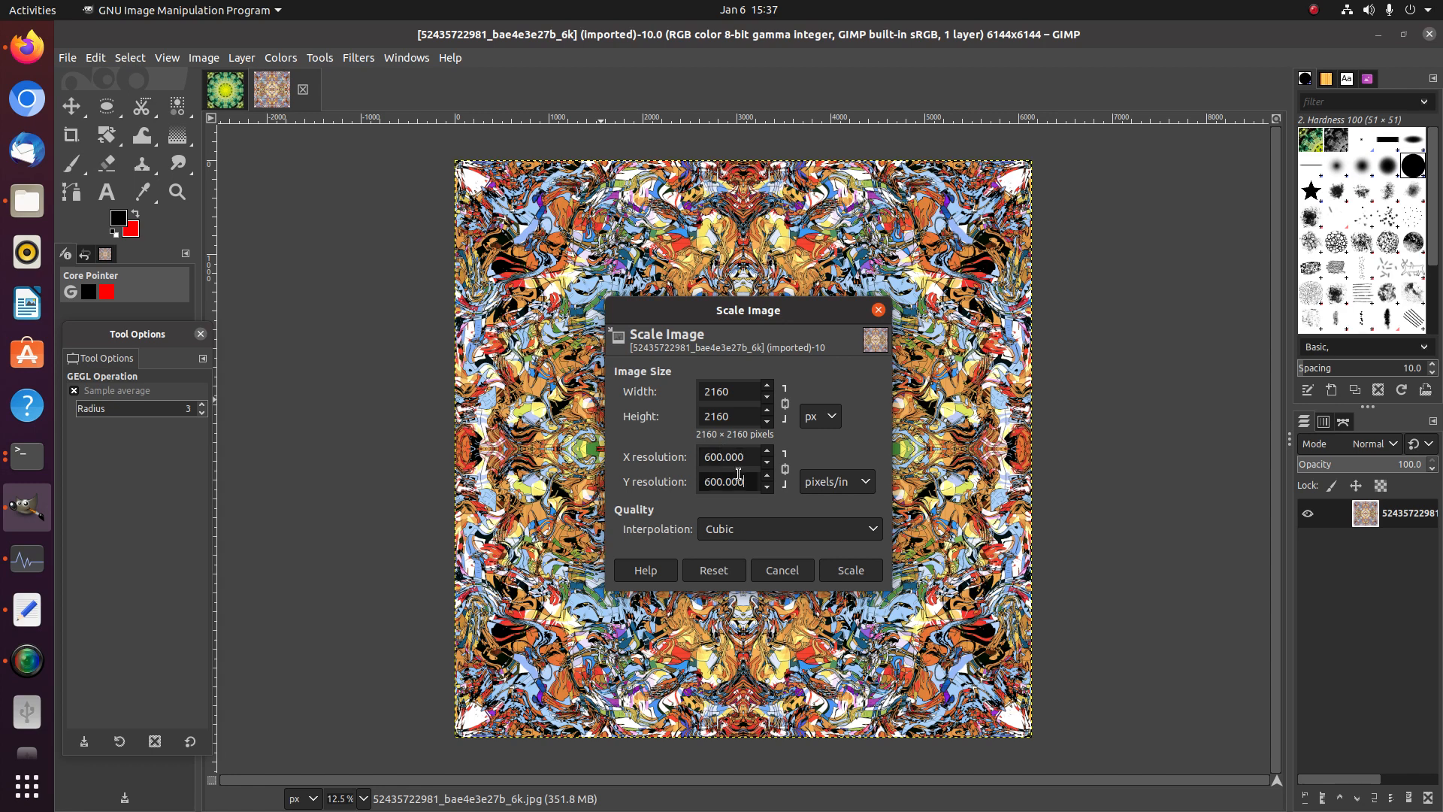
left_click(849, 575)
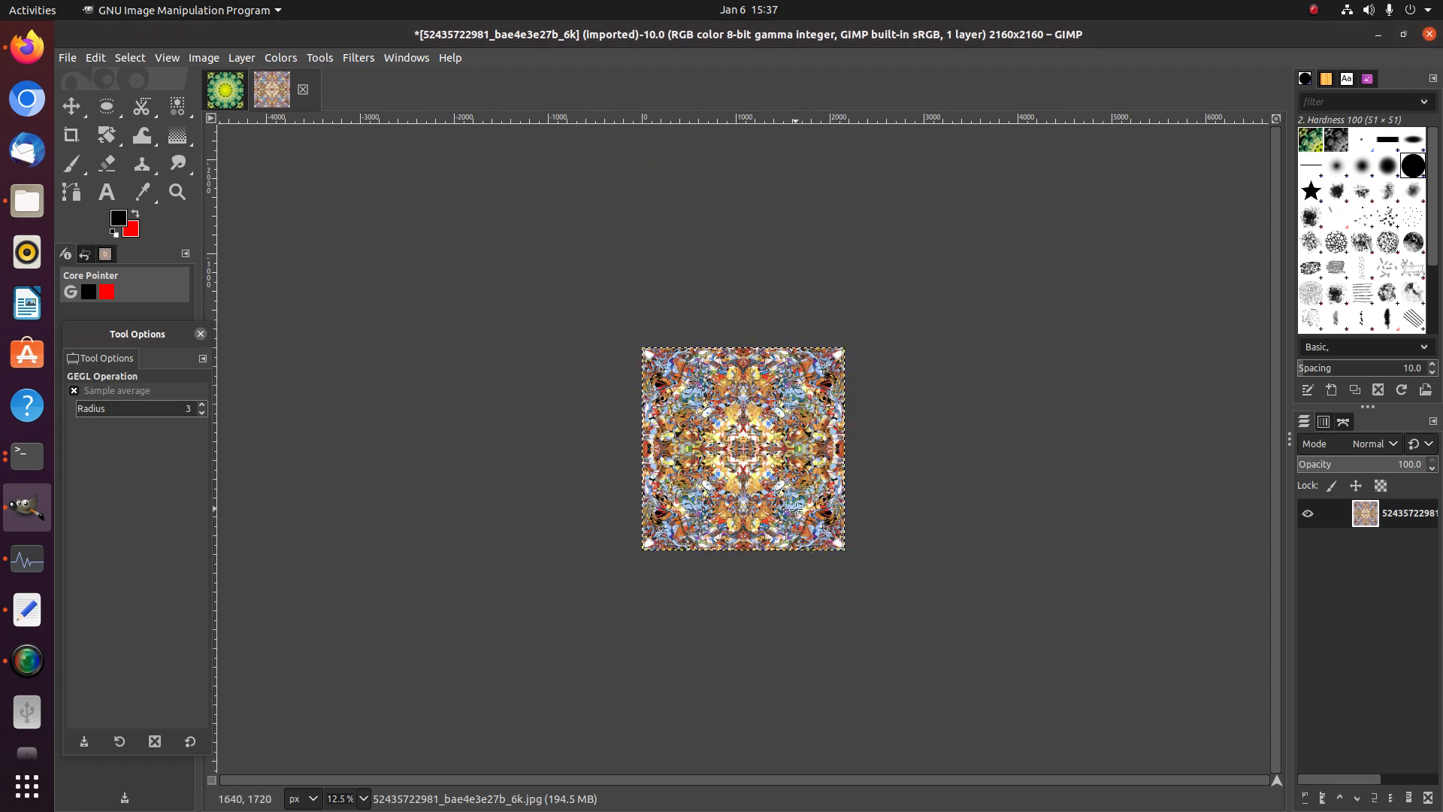
Copy the scaled image and start the Kaleidoscope filter on it with 12 mirrors
key("ctrl+c")
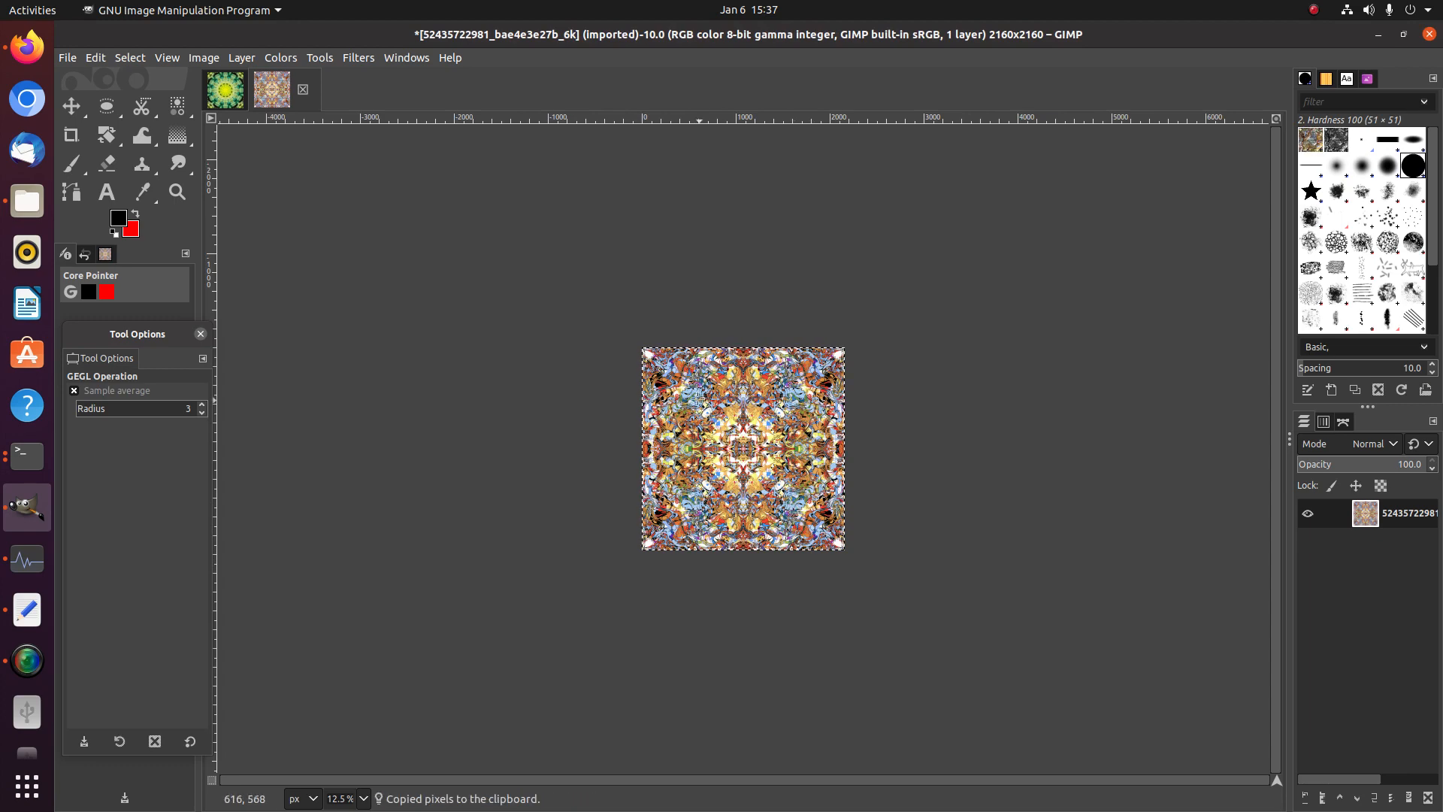
left_click(360, 58)
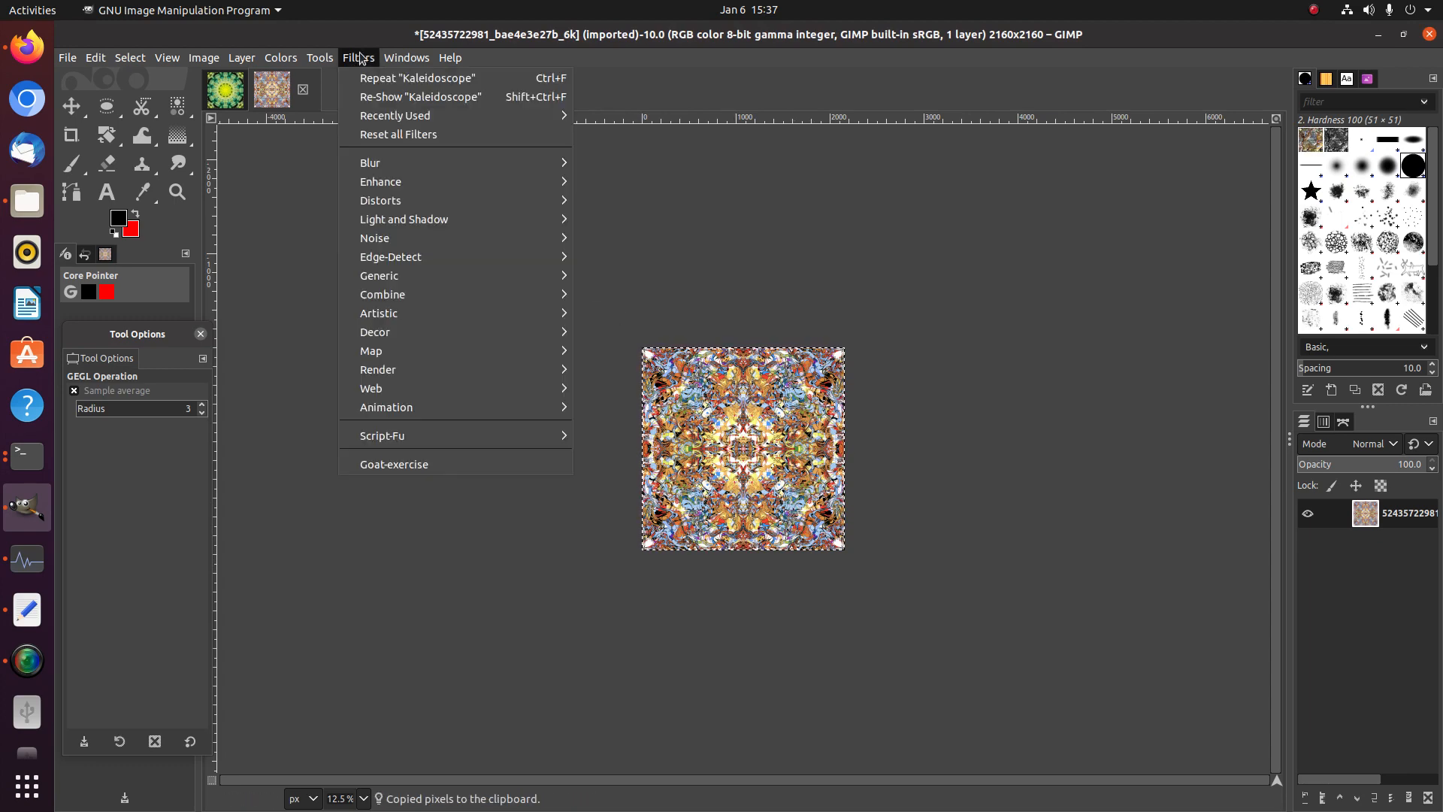
left_click(383, 98)
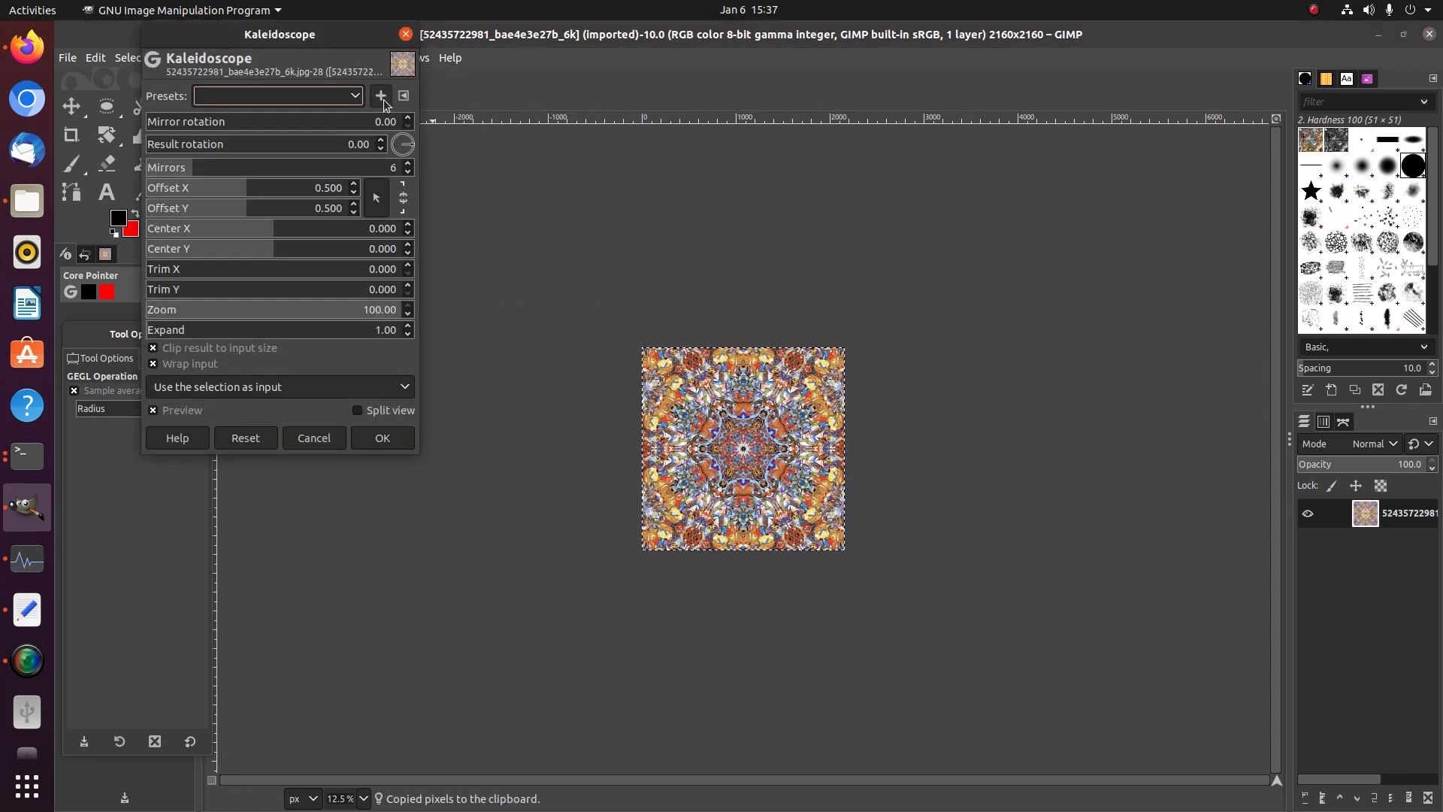
left_click_drag(274, 171, 258, 173)
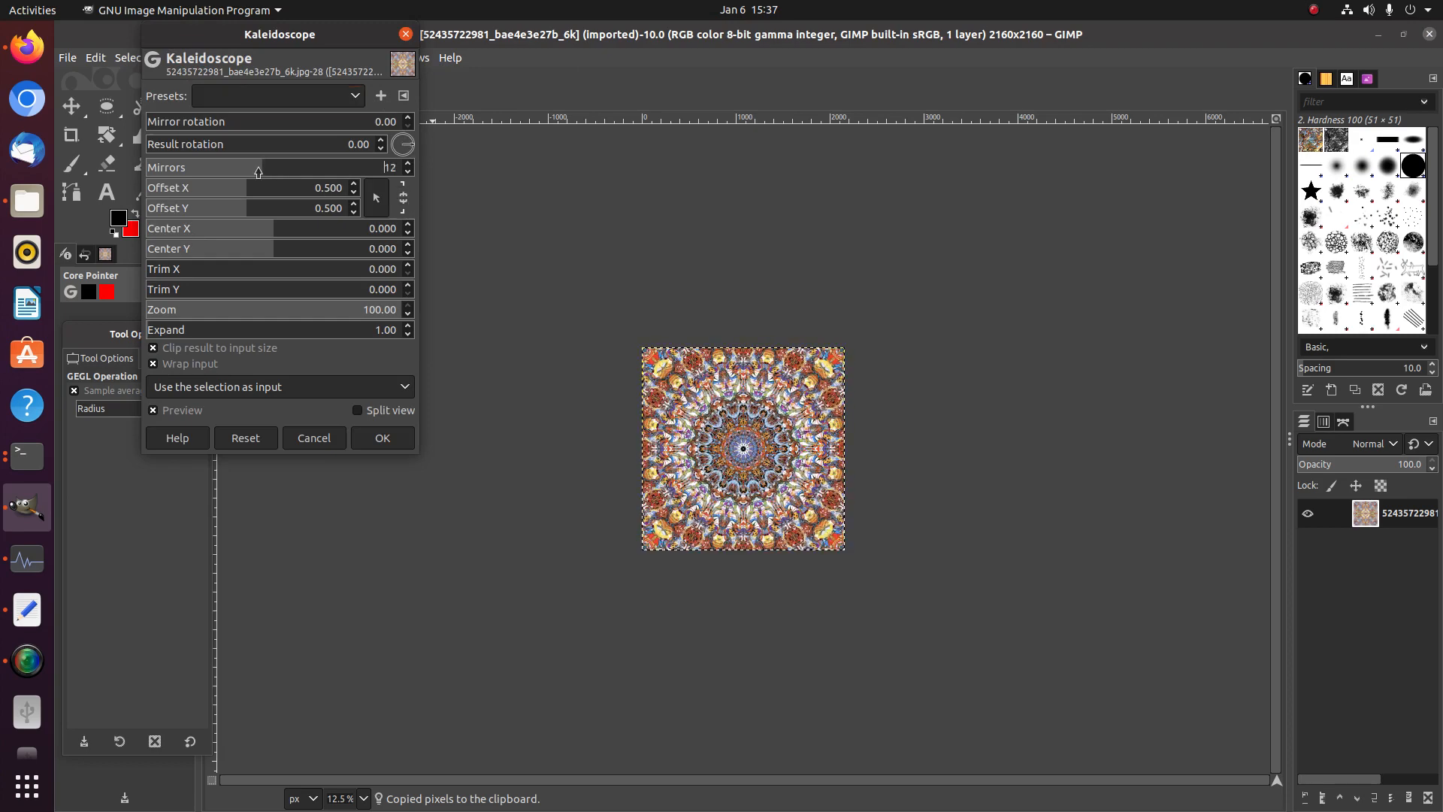
Try several trim combinations and apply the Kaleidoscope filter with Trim X 0.288 and Trim Y 0.224
left_click(313, 285)
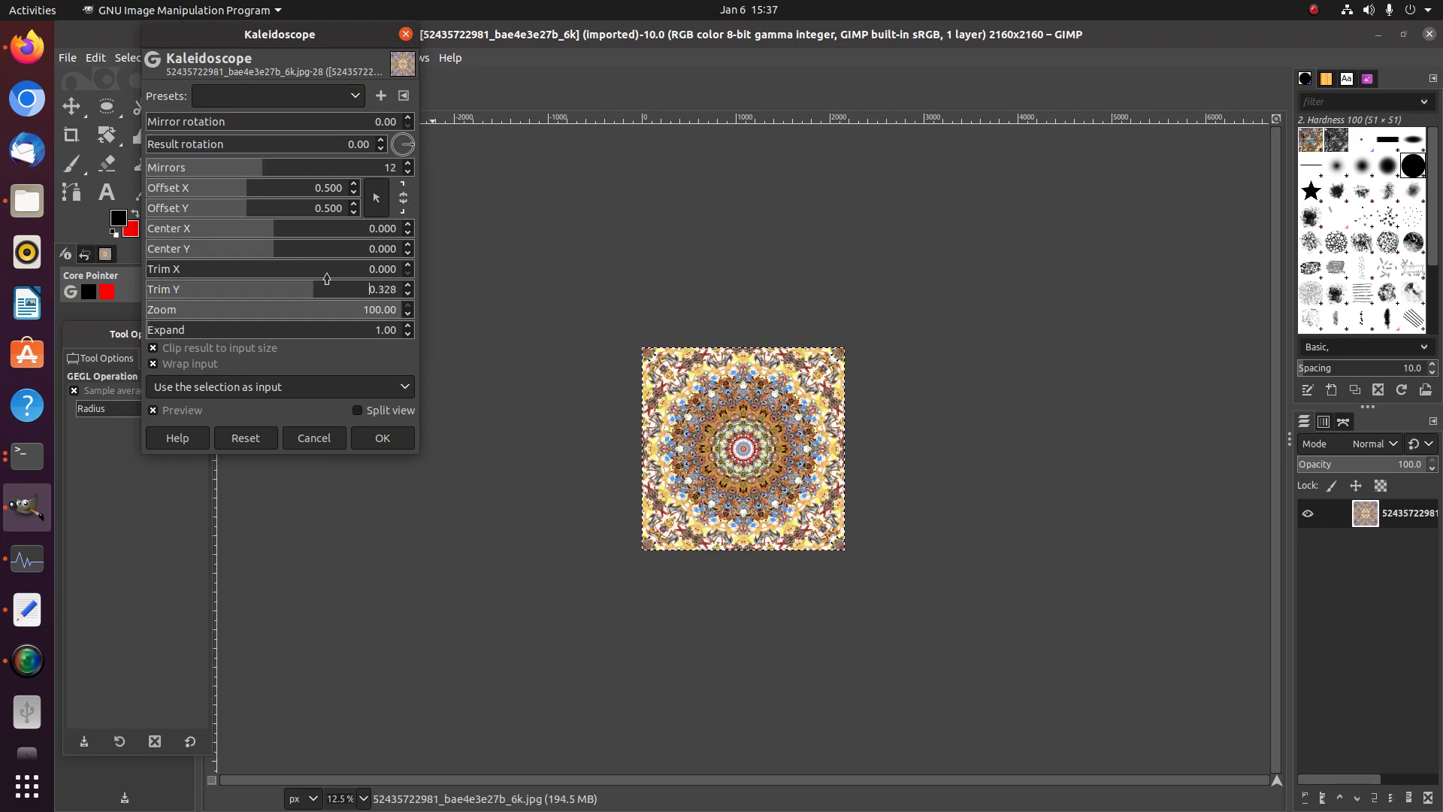
left_click(338, 272)
left_click(366, 288)
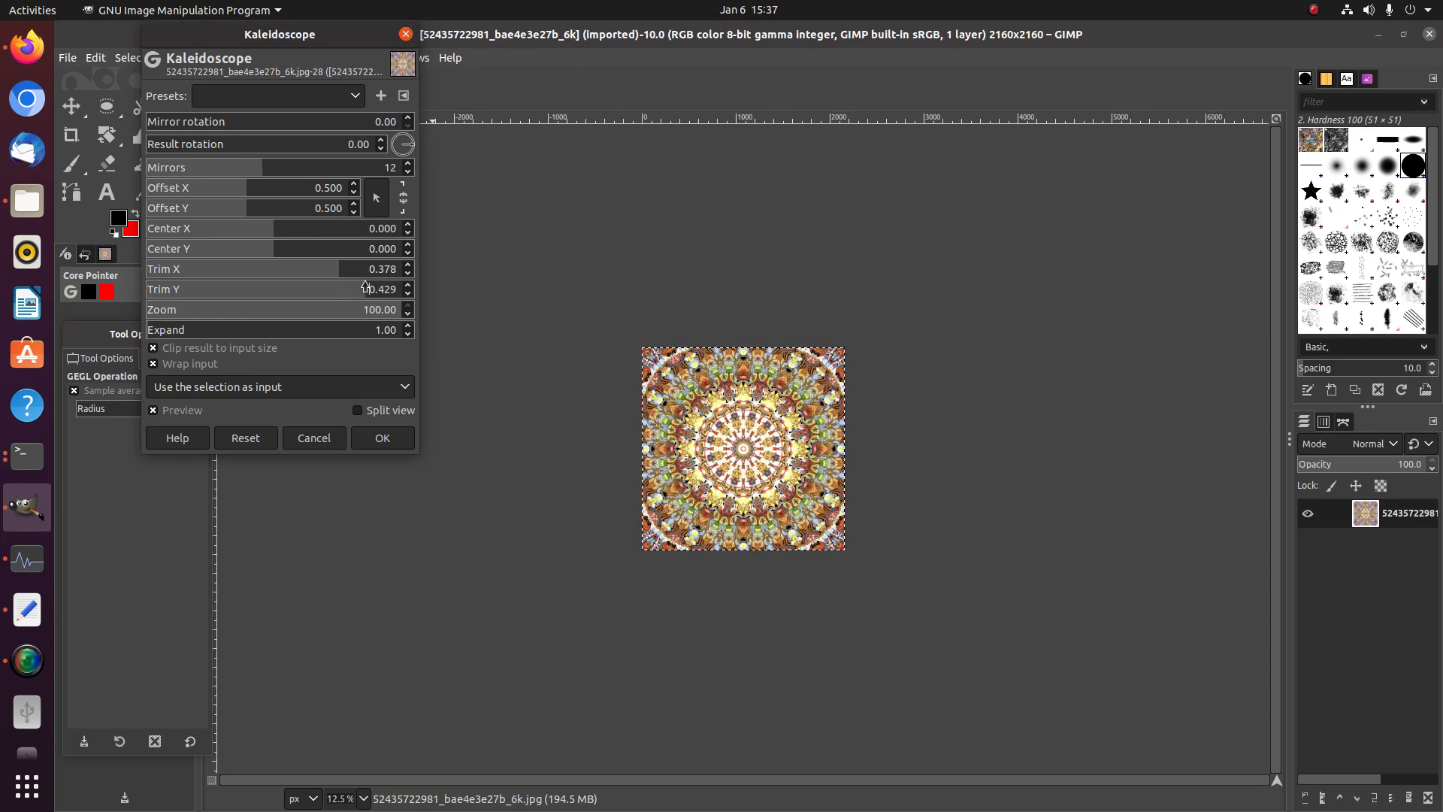
left_click(293, 276)
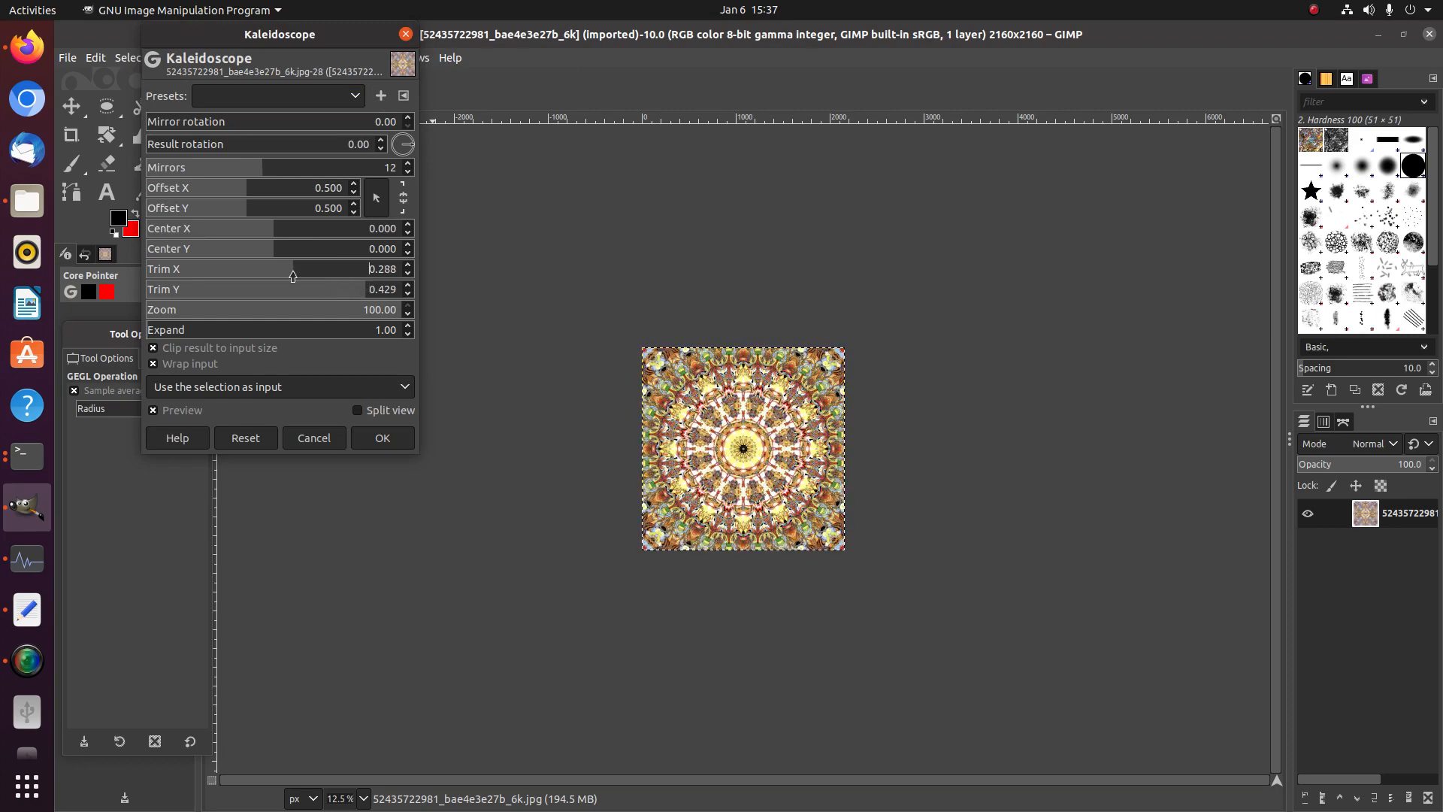
left_click(259, 289)
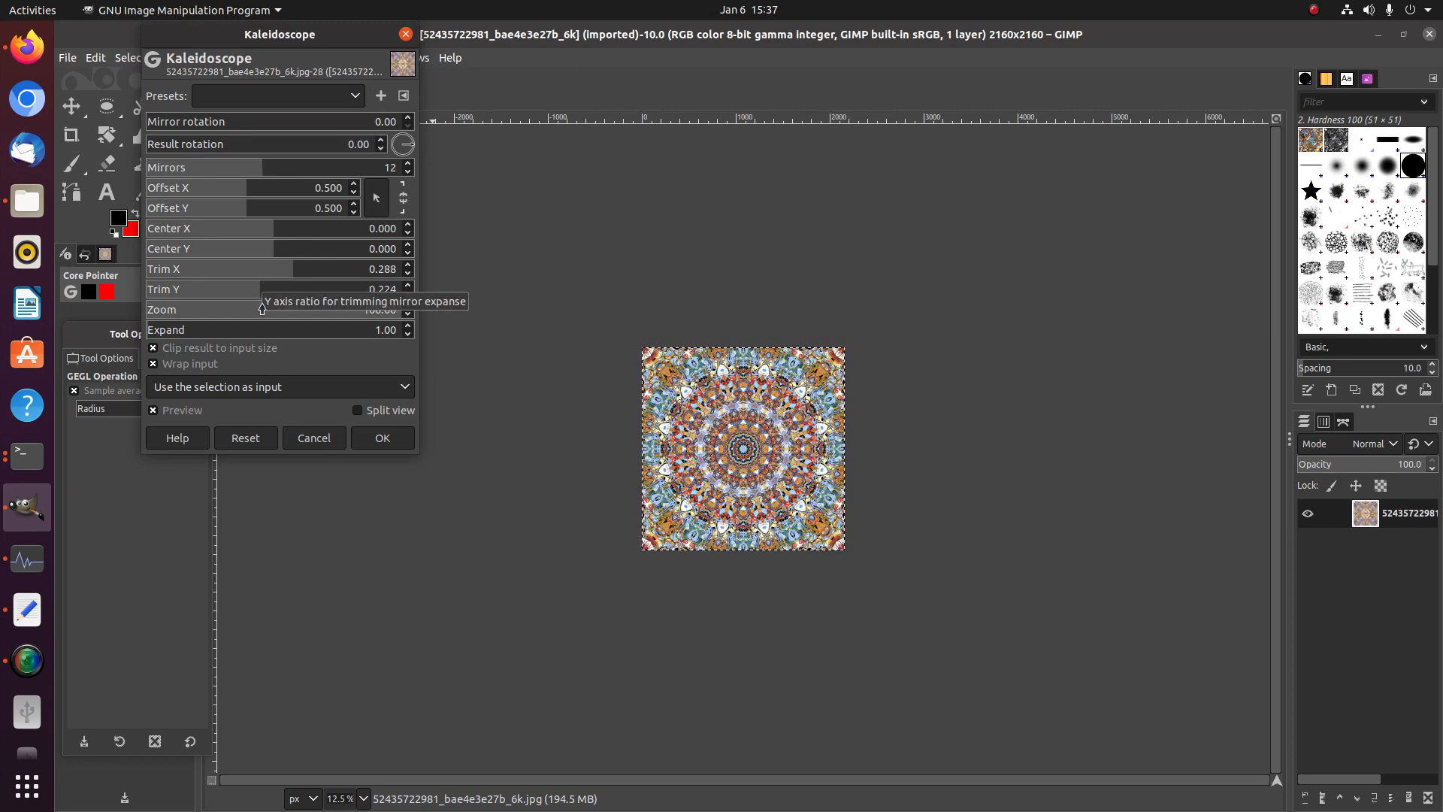
left_click(383, 439)
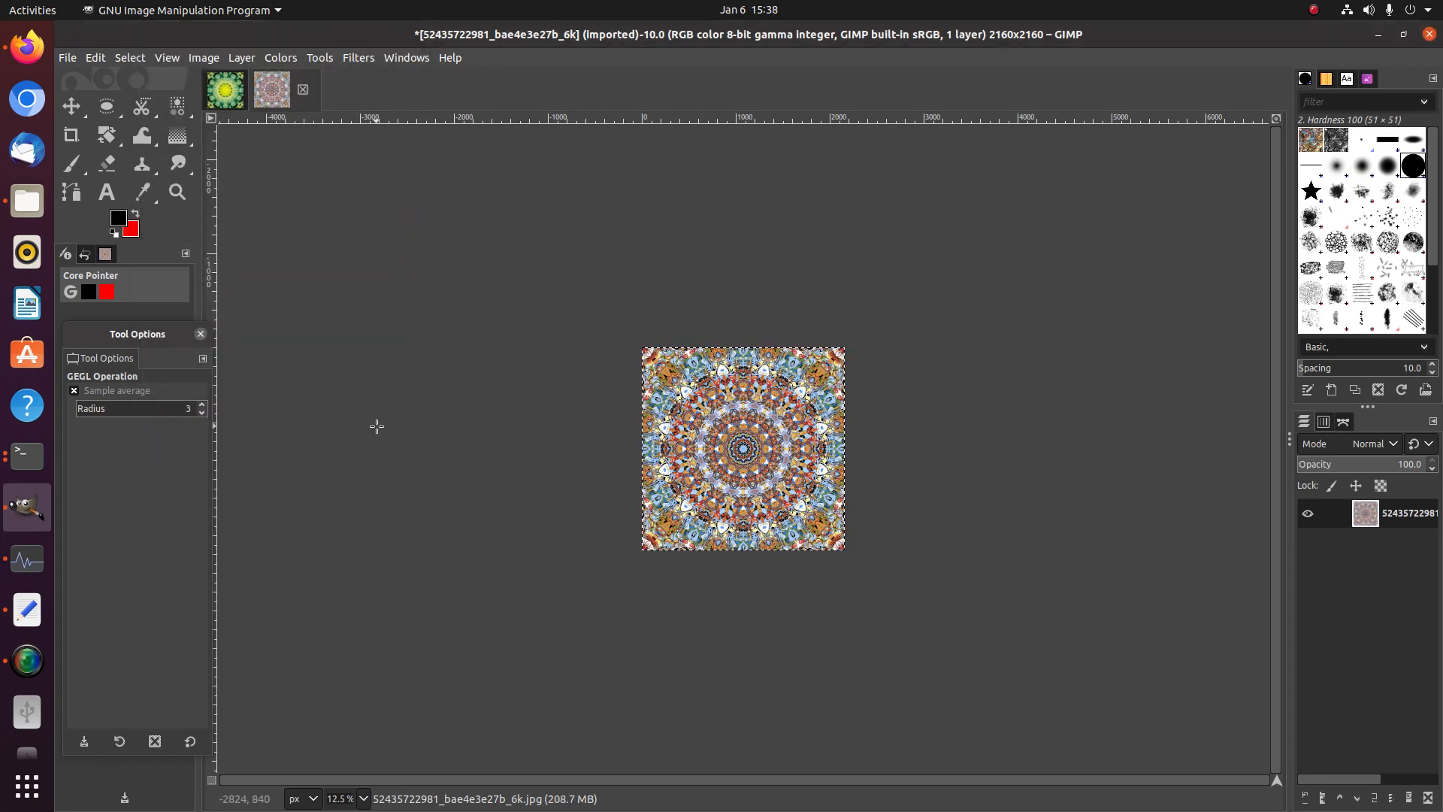
Copy the multicoloured kaleidoscope image, paste it into "Untitledhgdfghrtghrd.xcf" and convert the floating selection to a new layer
key("ctrl+c")
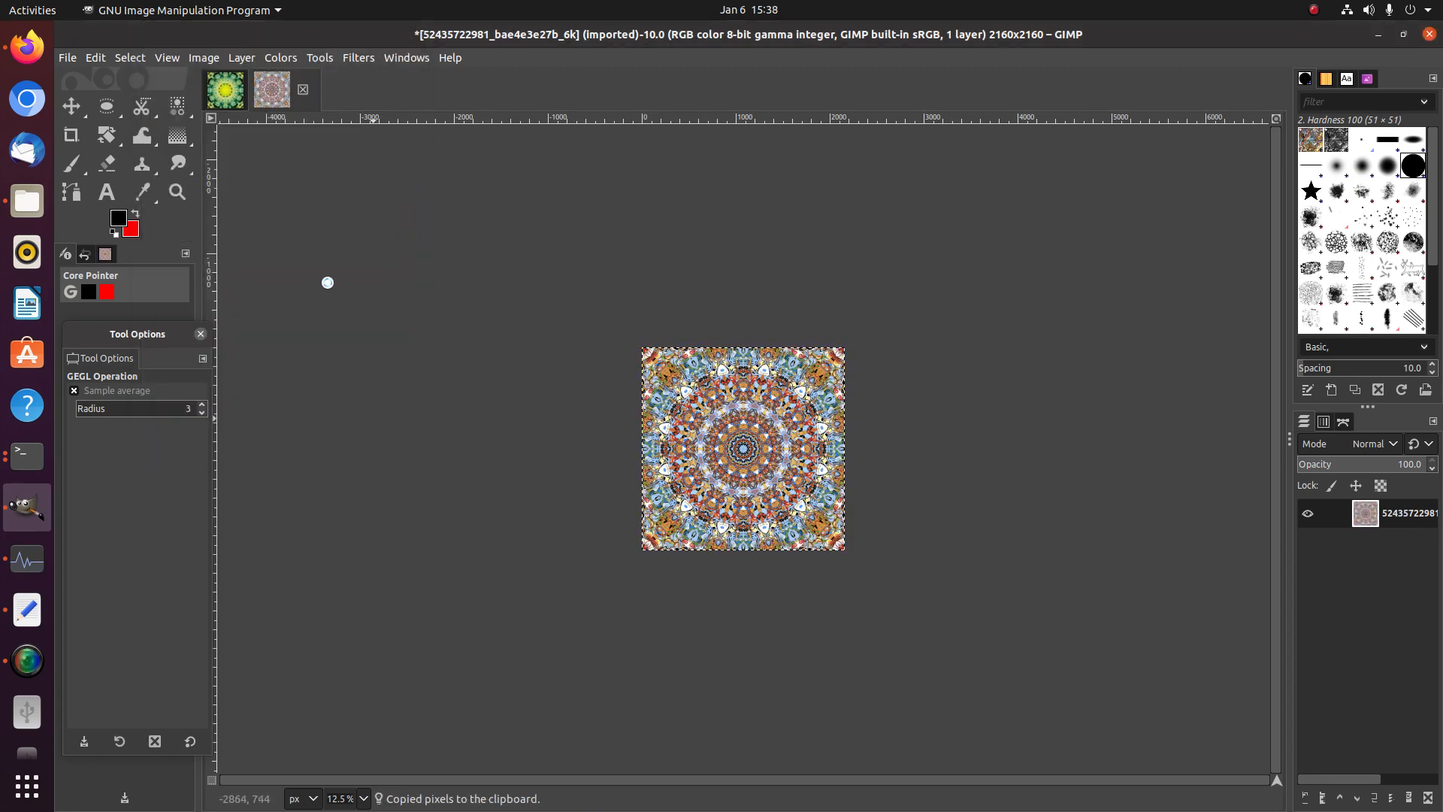
left_click(226, 90)
key("ctrl+v")
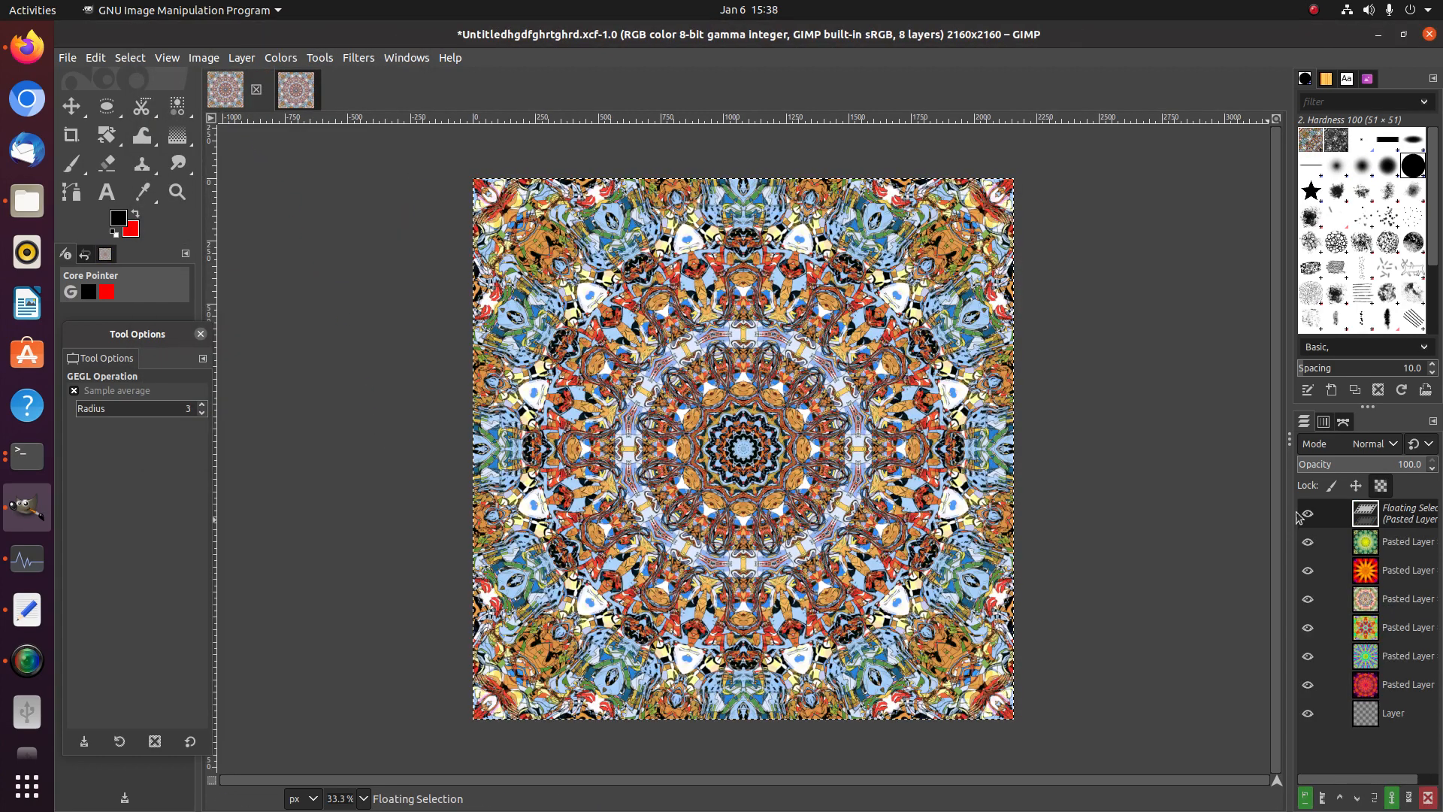
right_click(1382, 518)
left_click(1267, 126)
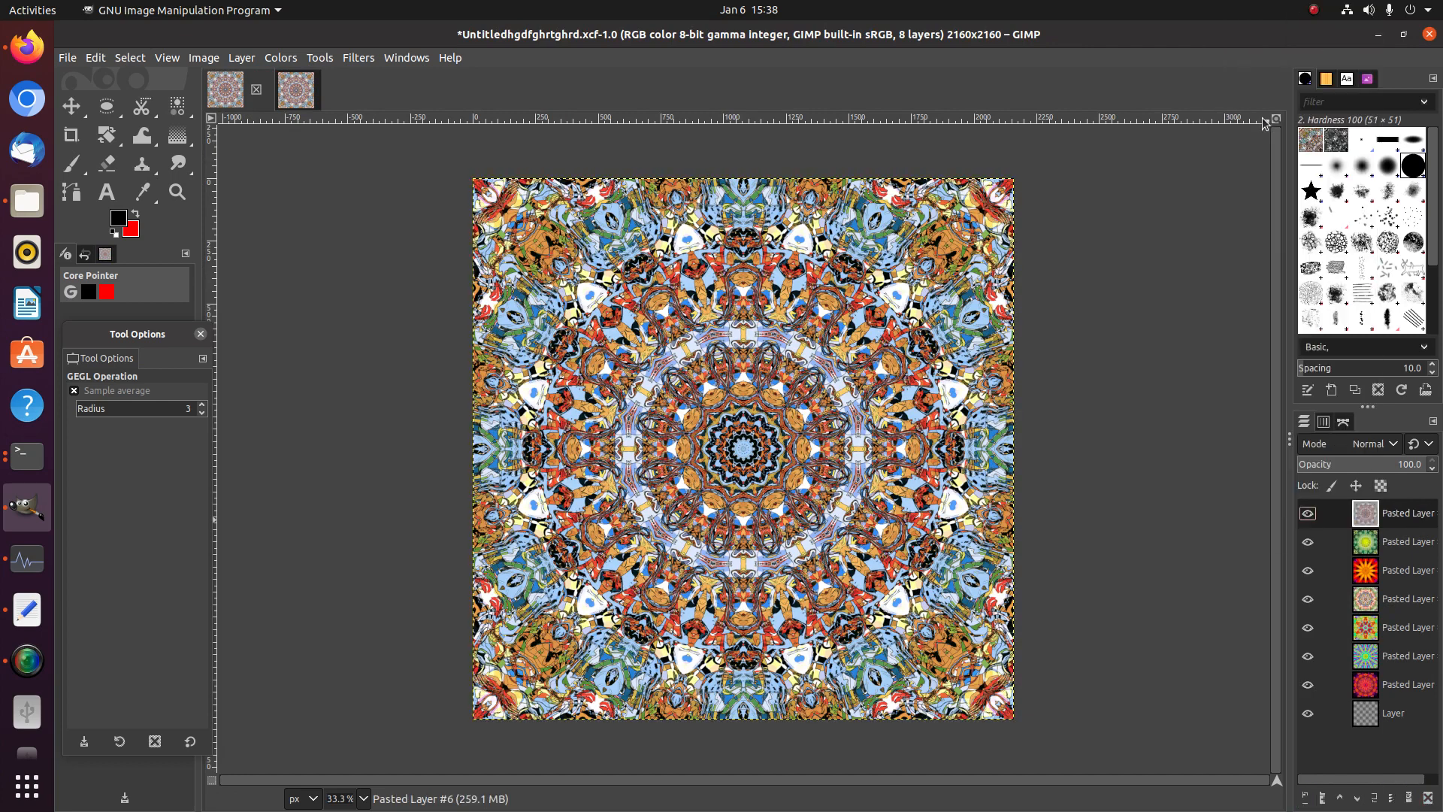
left_click(297, 90)
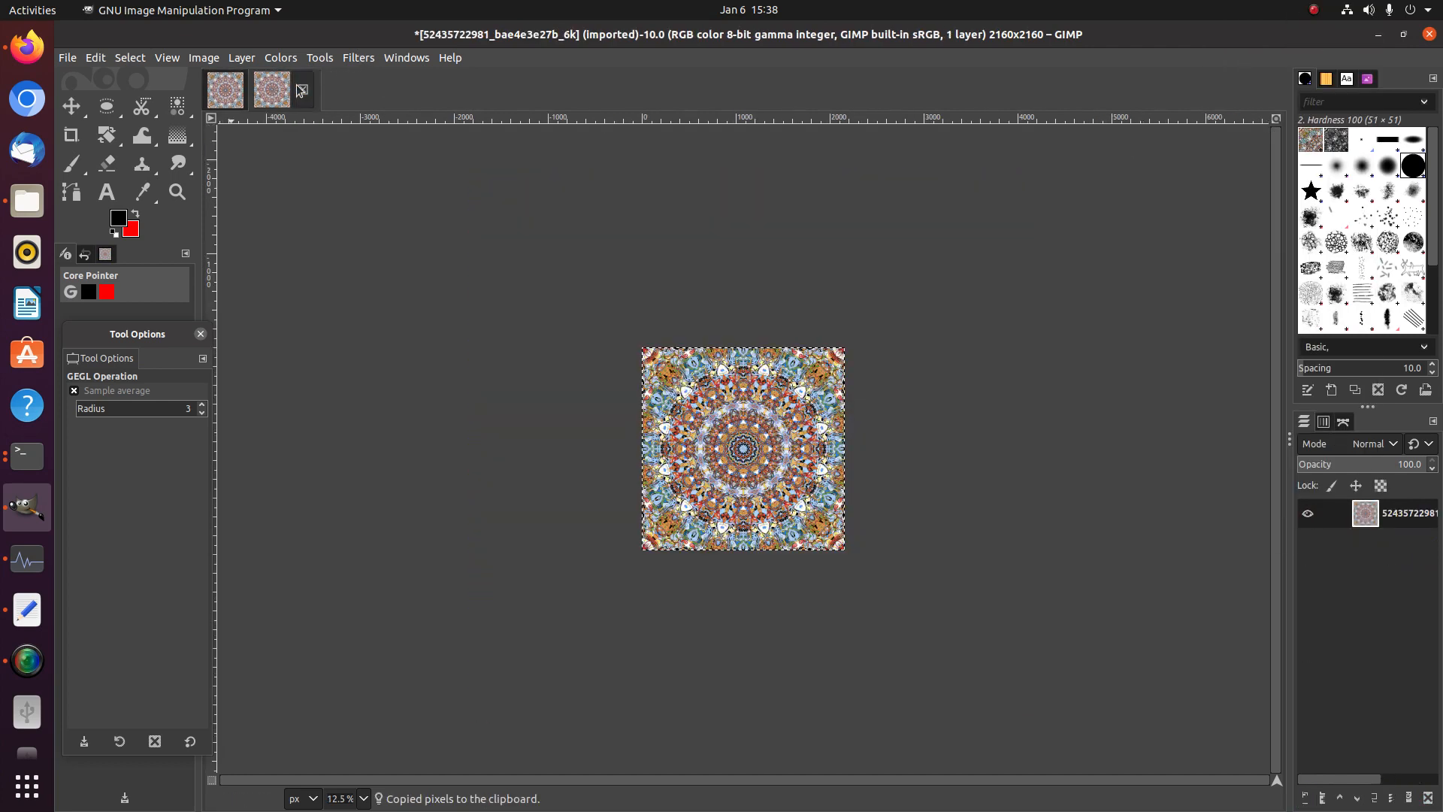
left_click(303, 89)
left_click(823, 516)
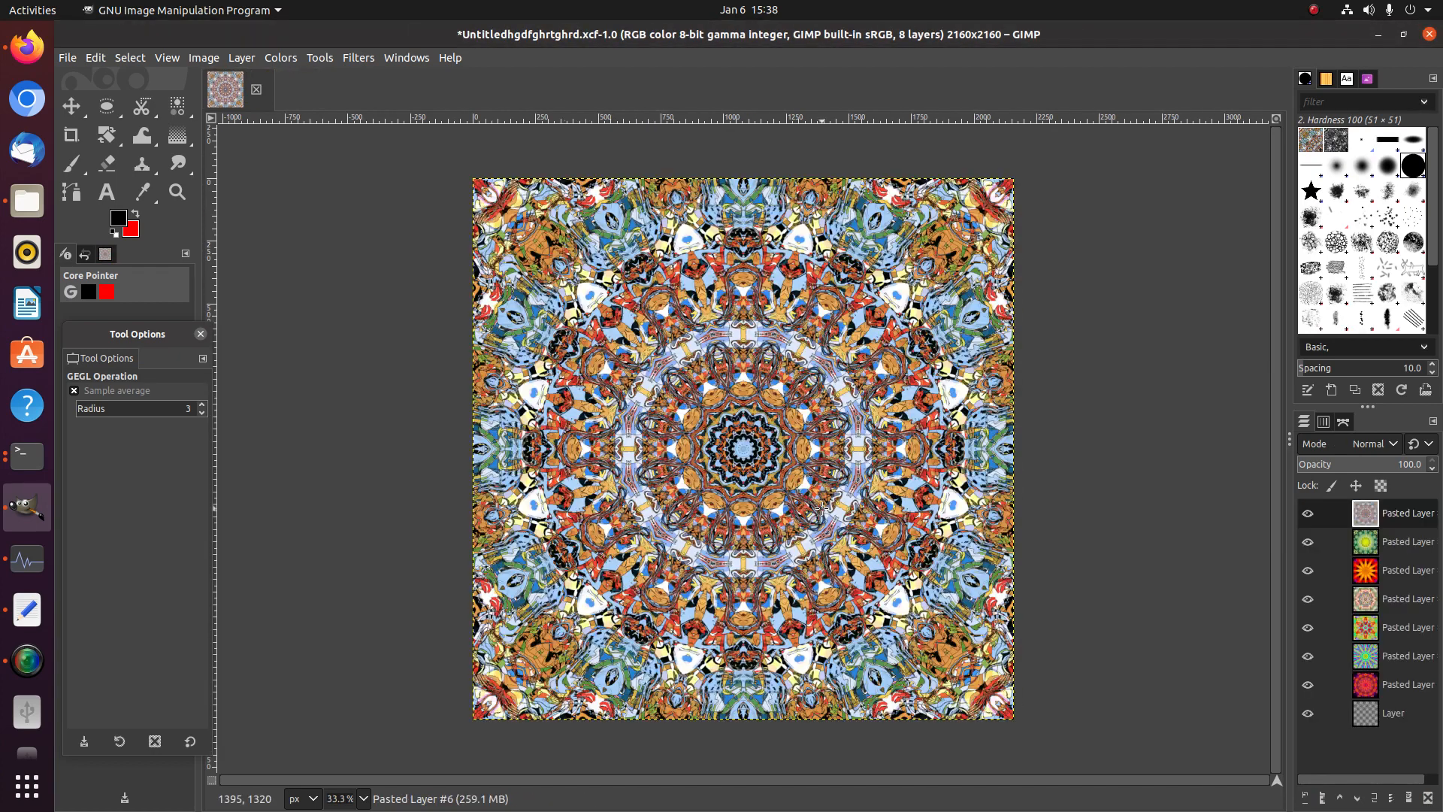
left_click(67, 58)
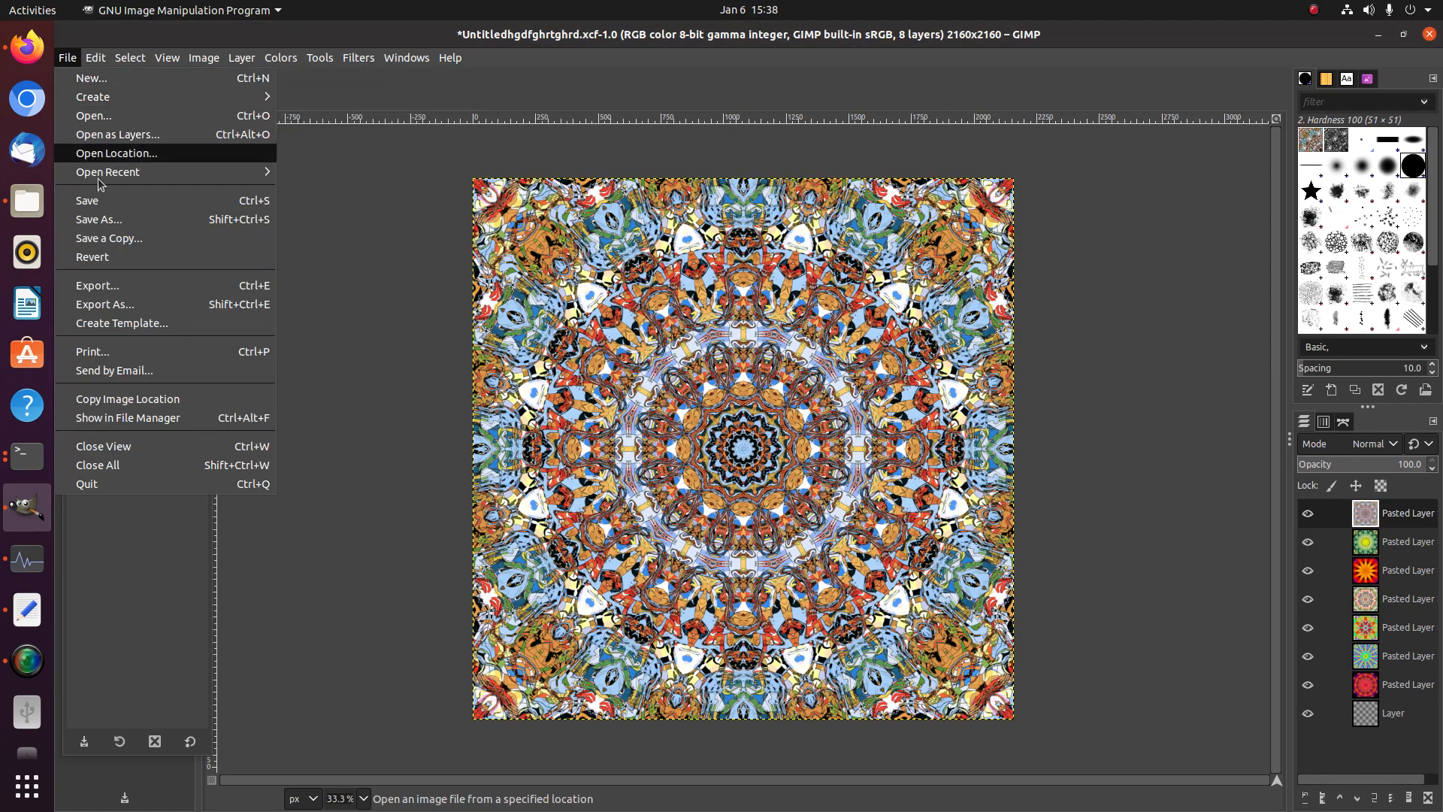
left_click(89, 201)
left_click(66, 59)
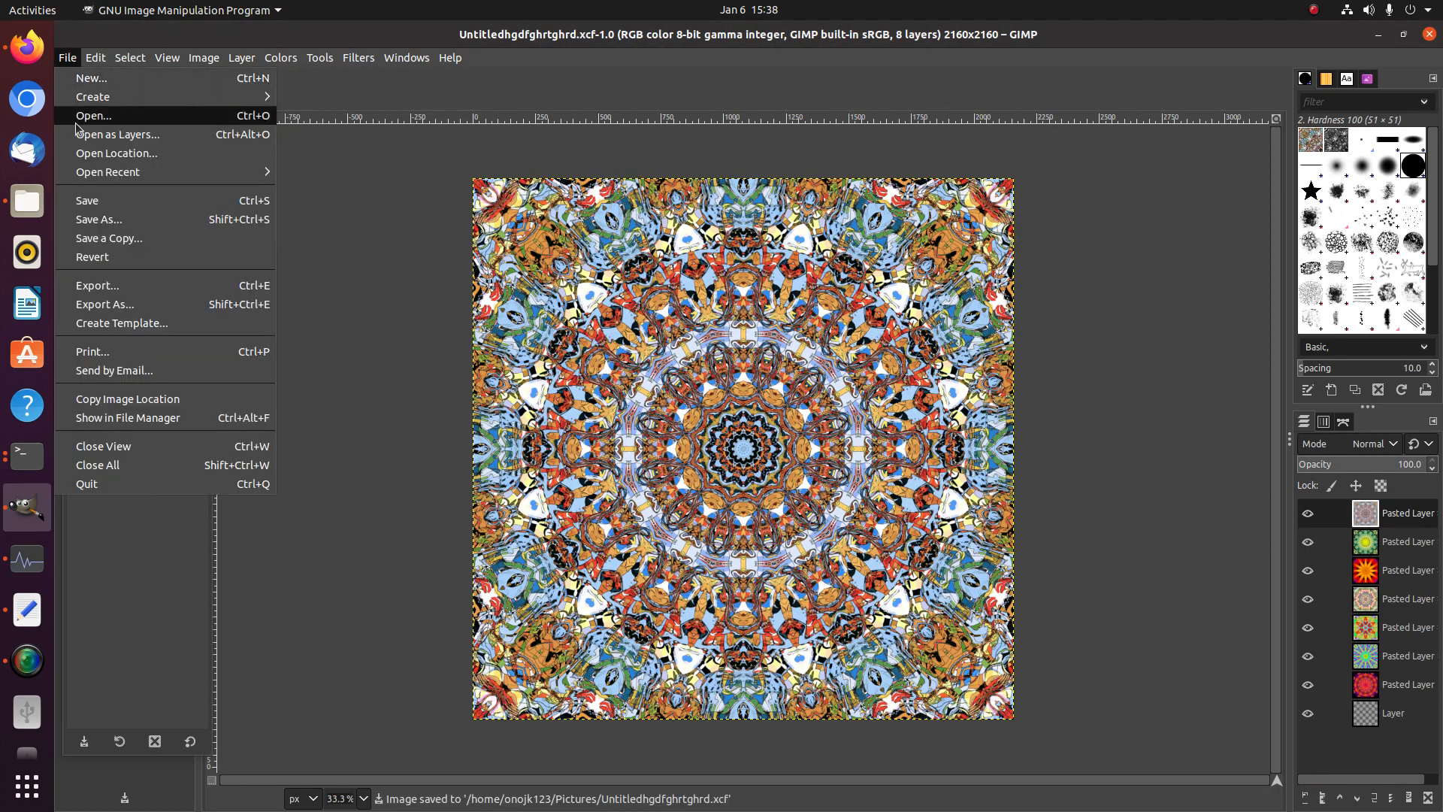
left_click(99, 116)
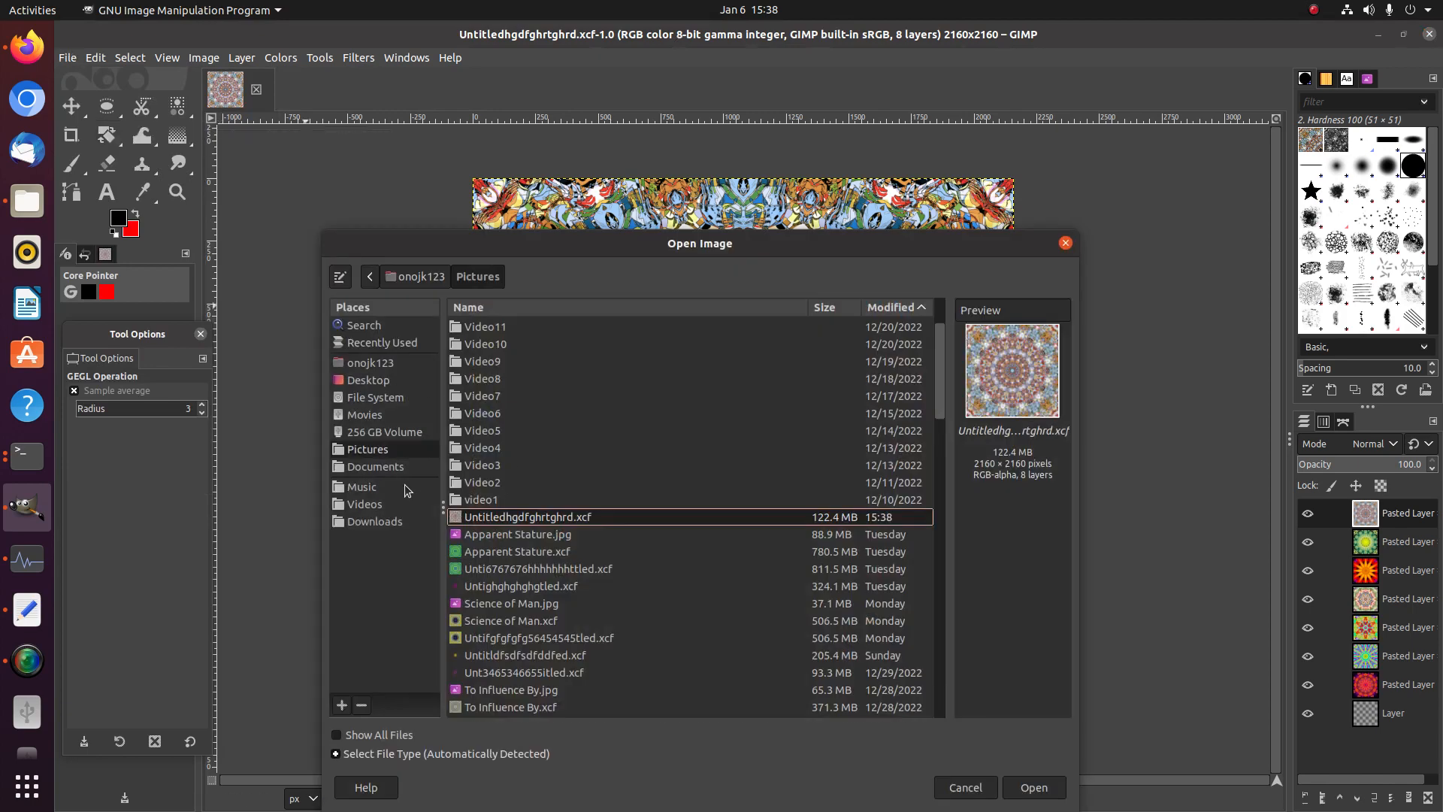
left_click(400, 524)
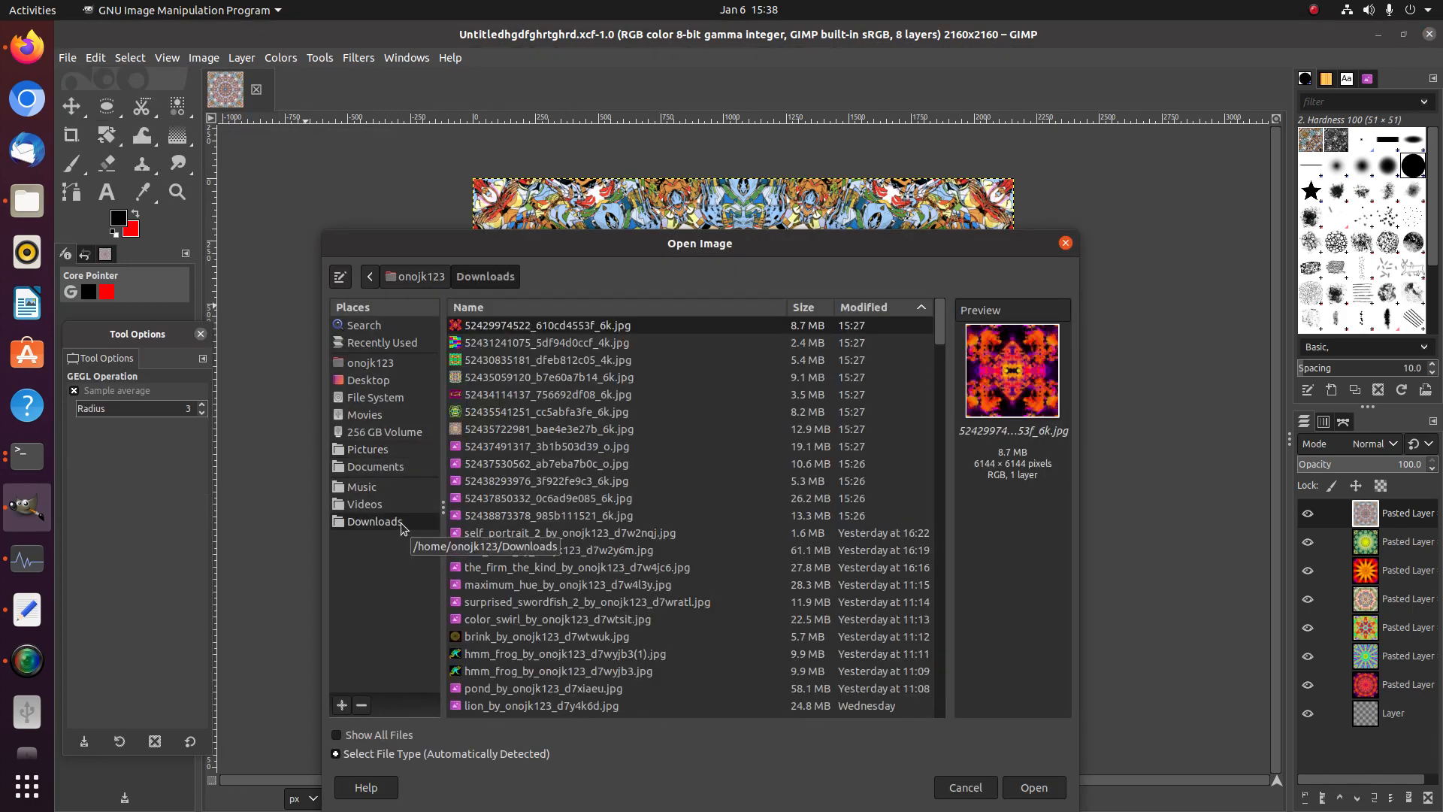
double_click(472, 448)
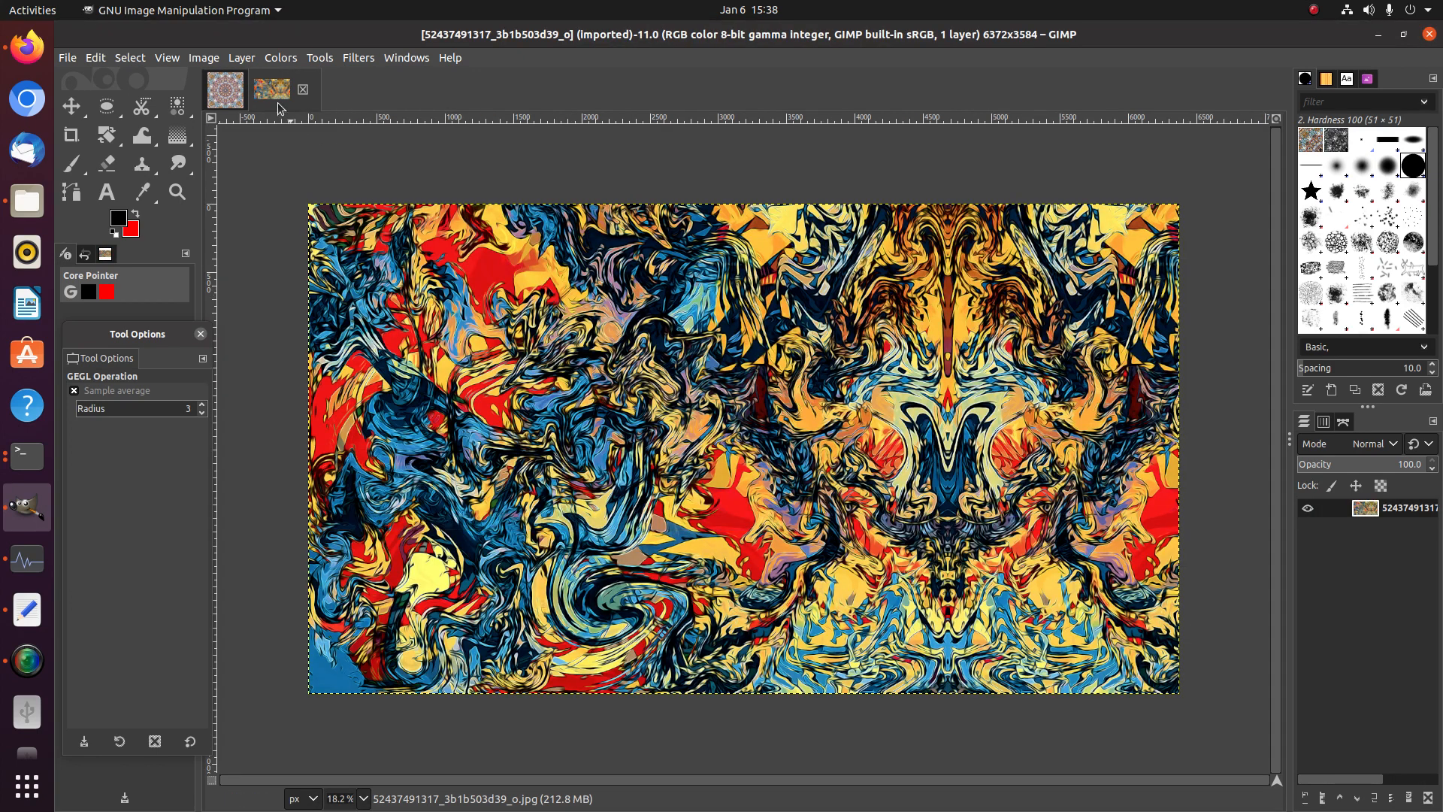
Resize the canvas to 3584 × 3584 px with the artwork centred, and fit the layer to the image size
left_click(216, 62)
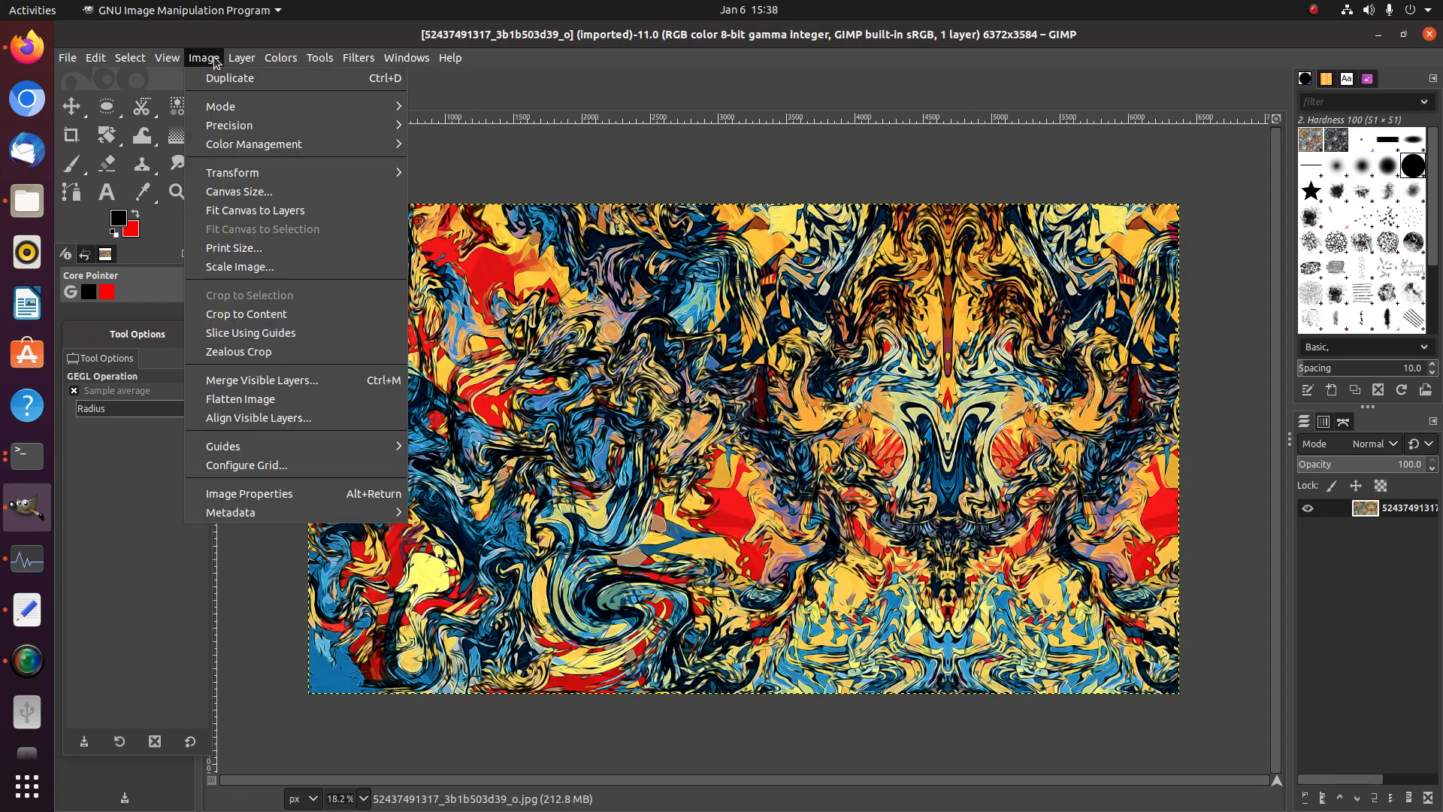
left_click(252, 192)
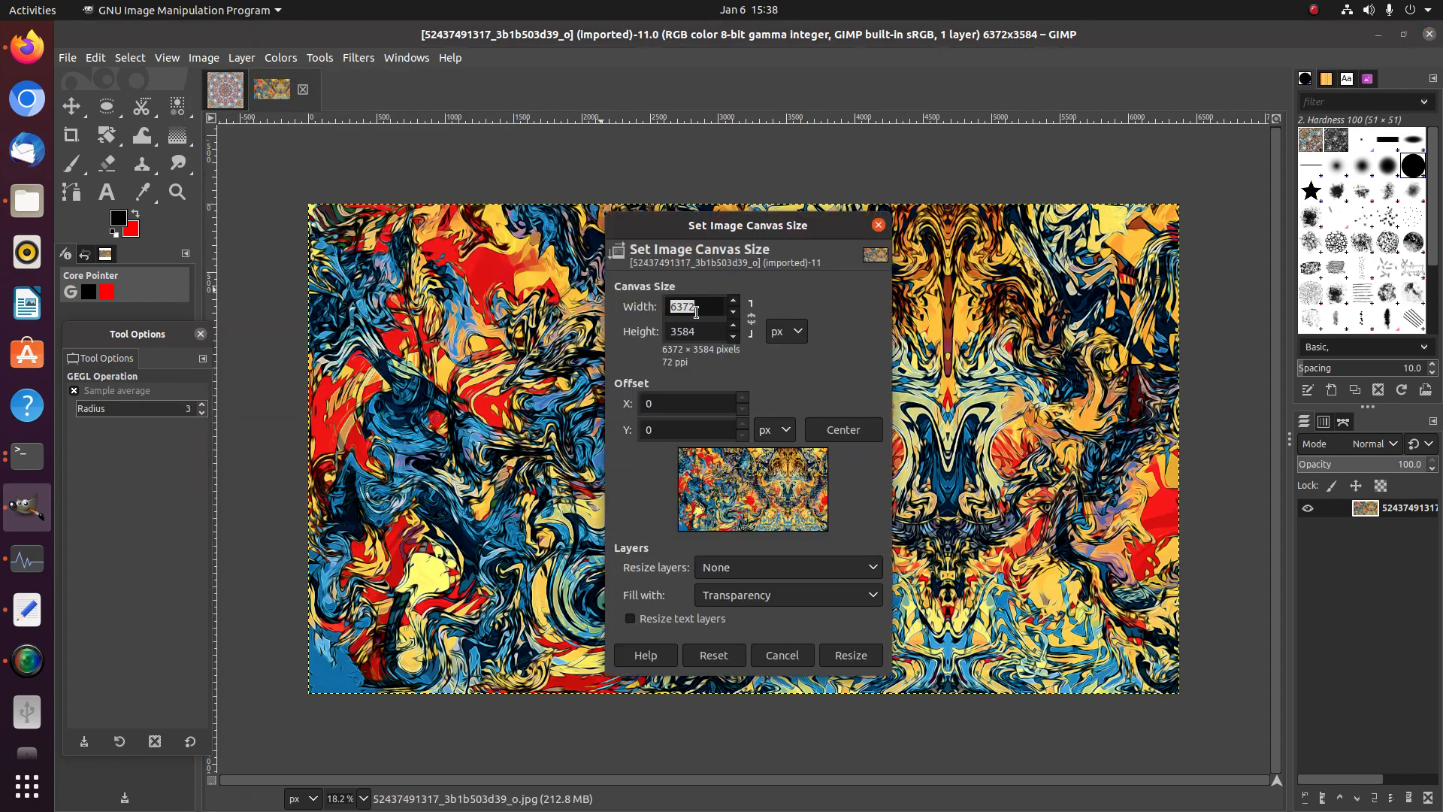
key("Tab")
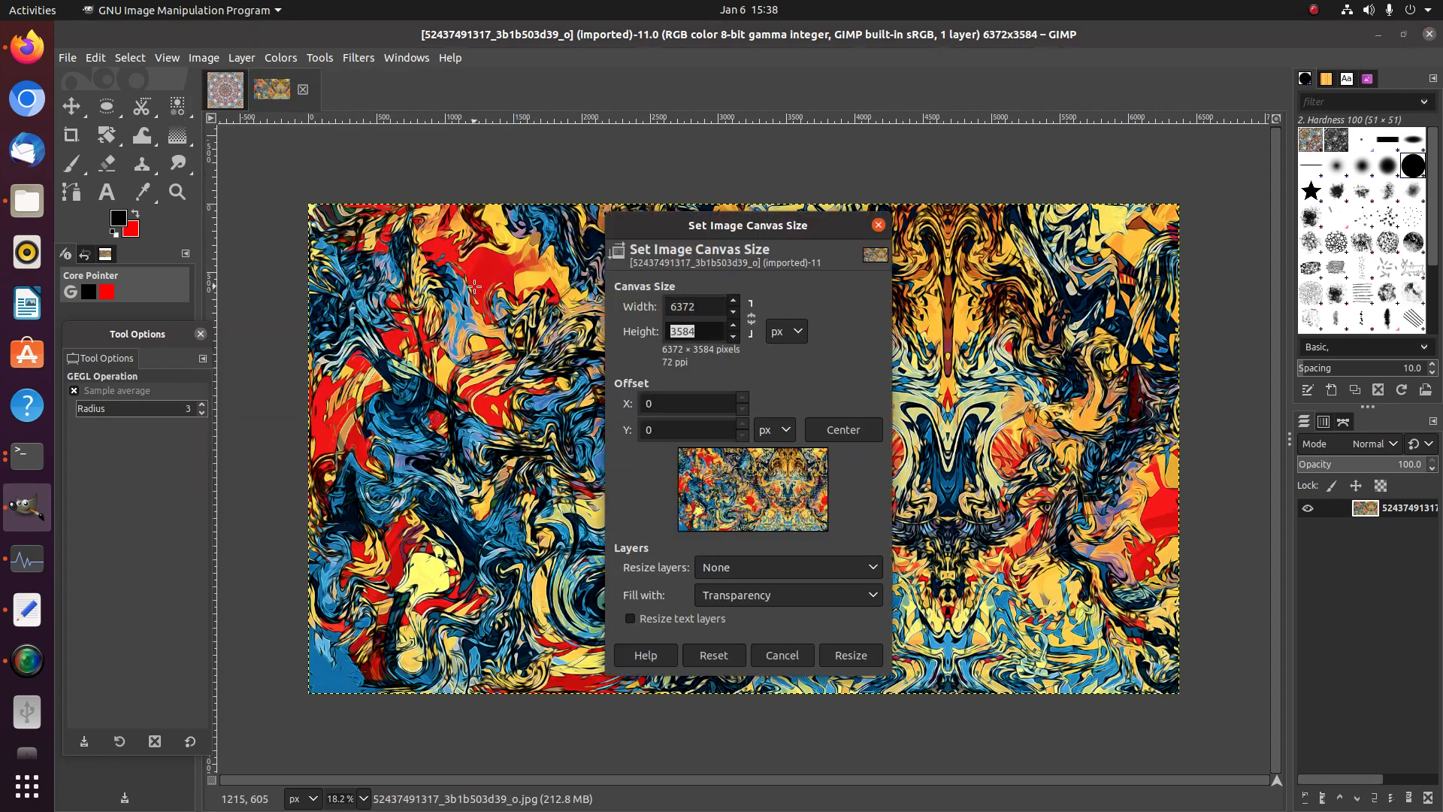
key("shift+Tab")
type("3584")
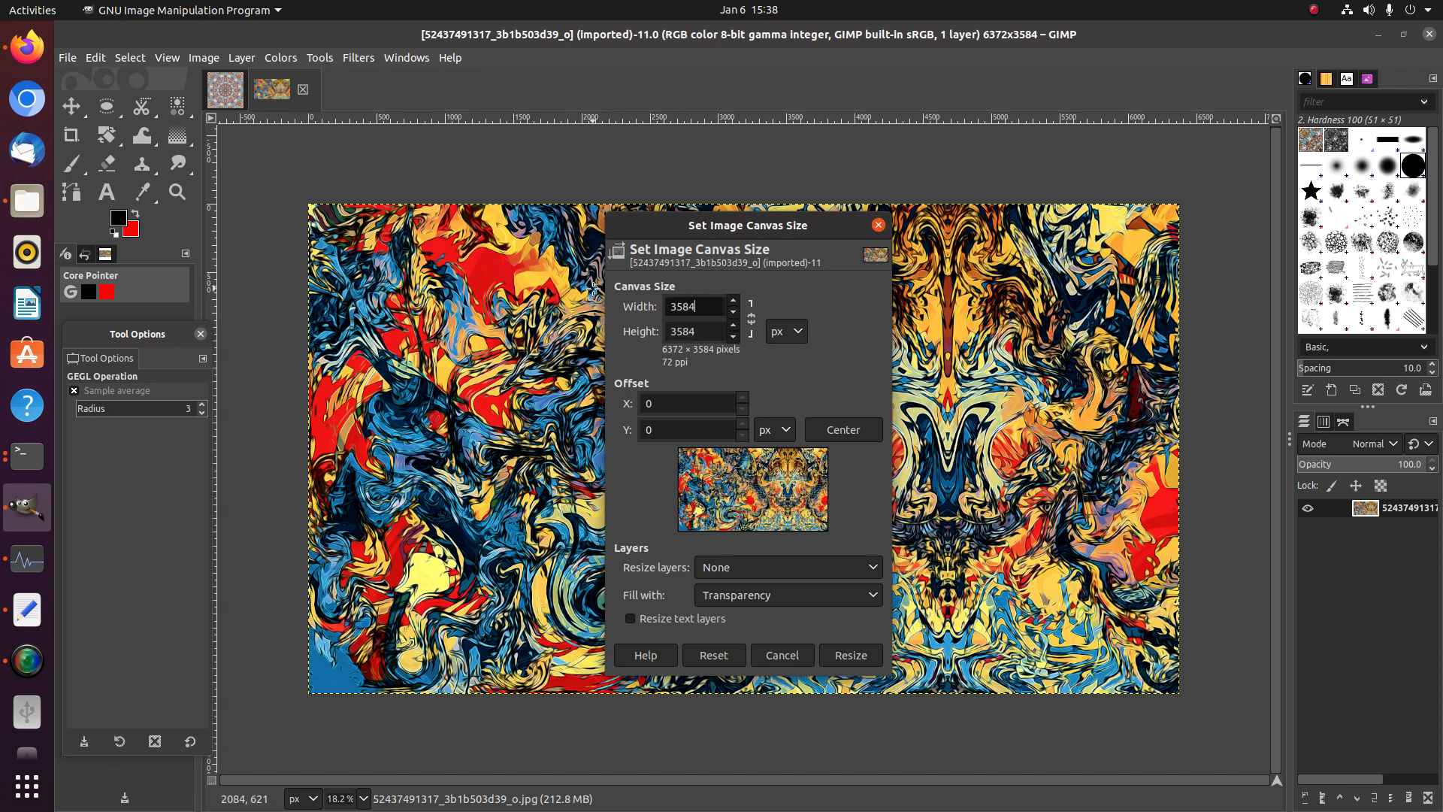
key("Tab")
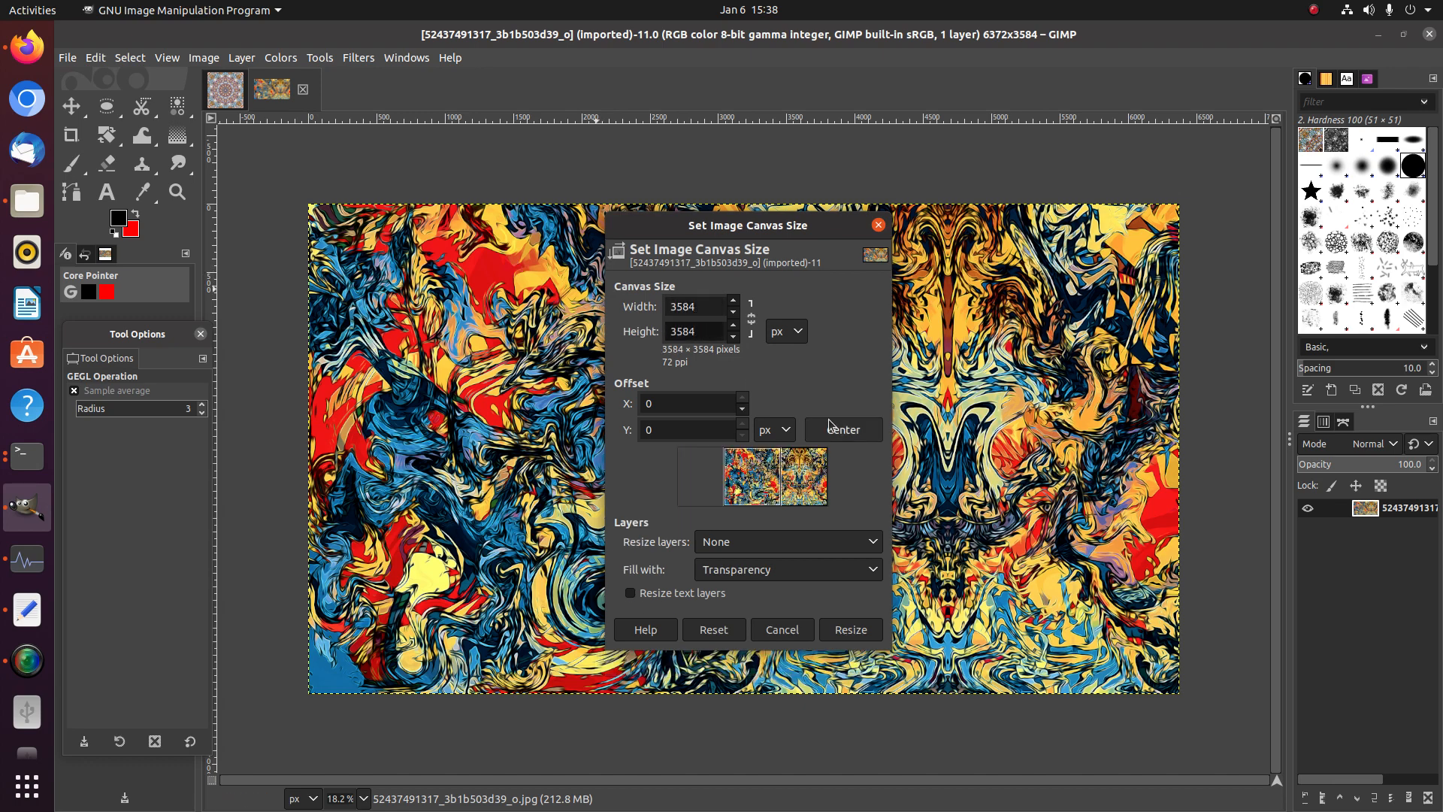
left_click(830, 429)
left_click(851, 629)
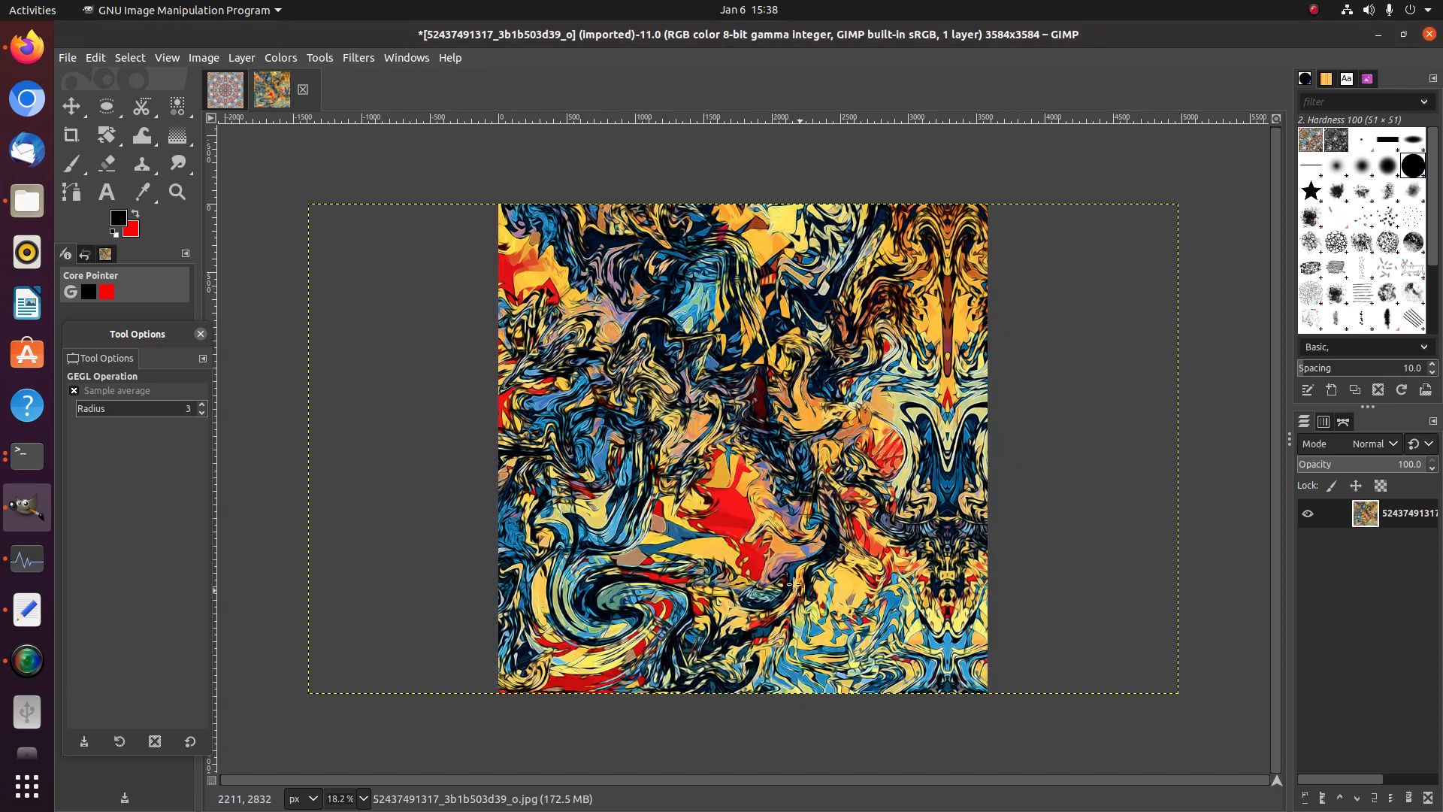
left_click(241, 58)
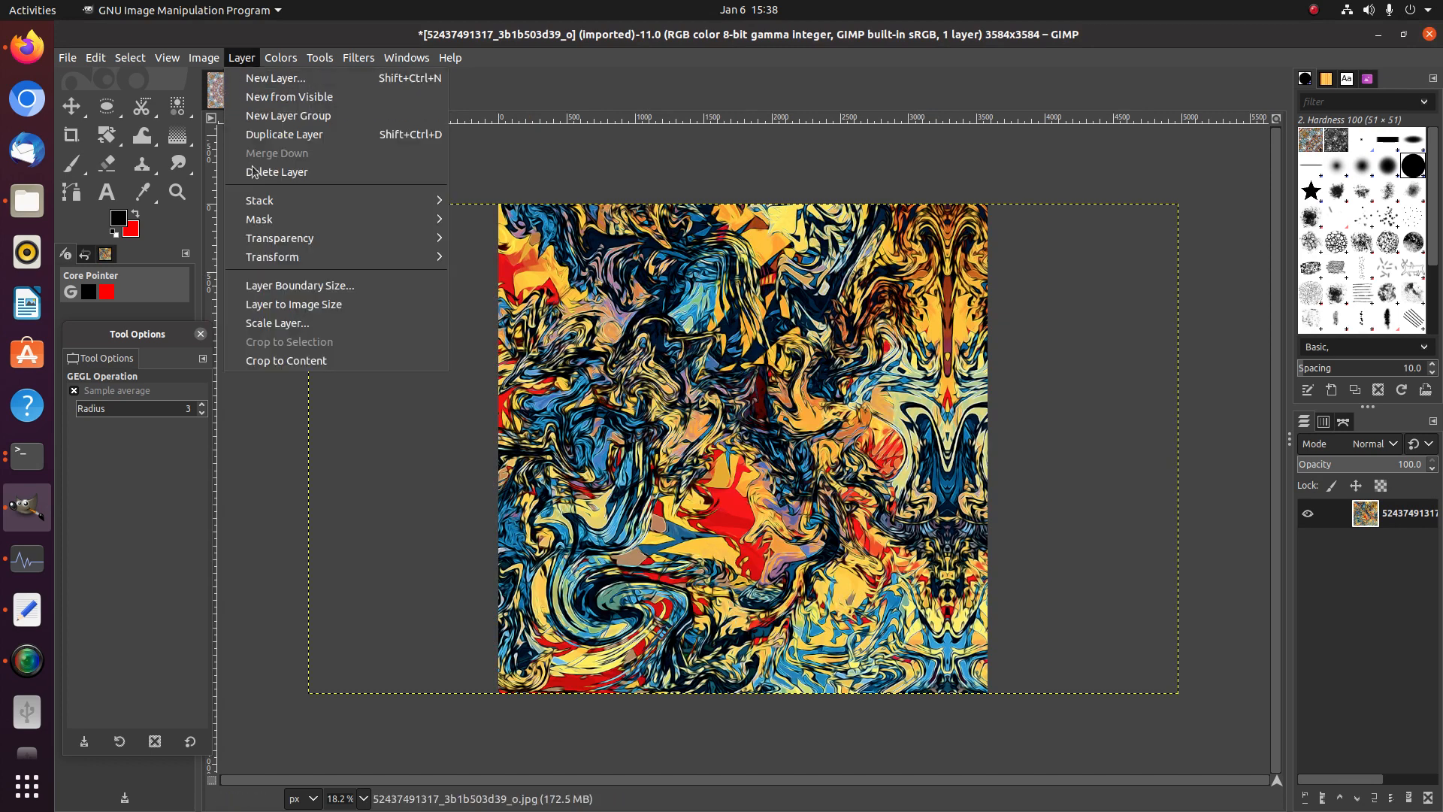
left_click(273, 301)
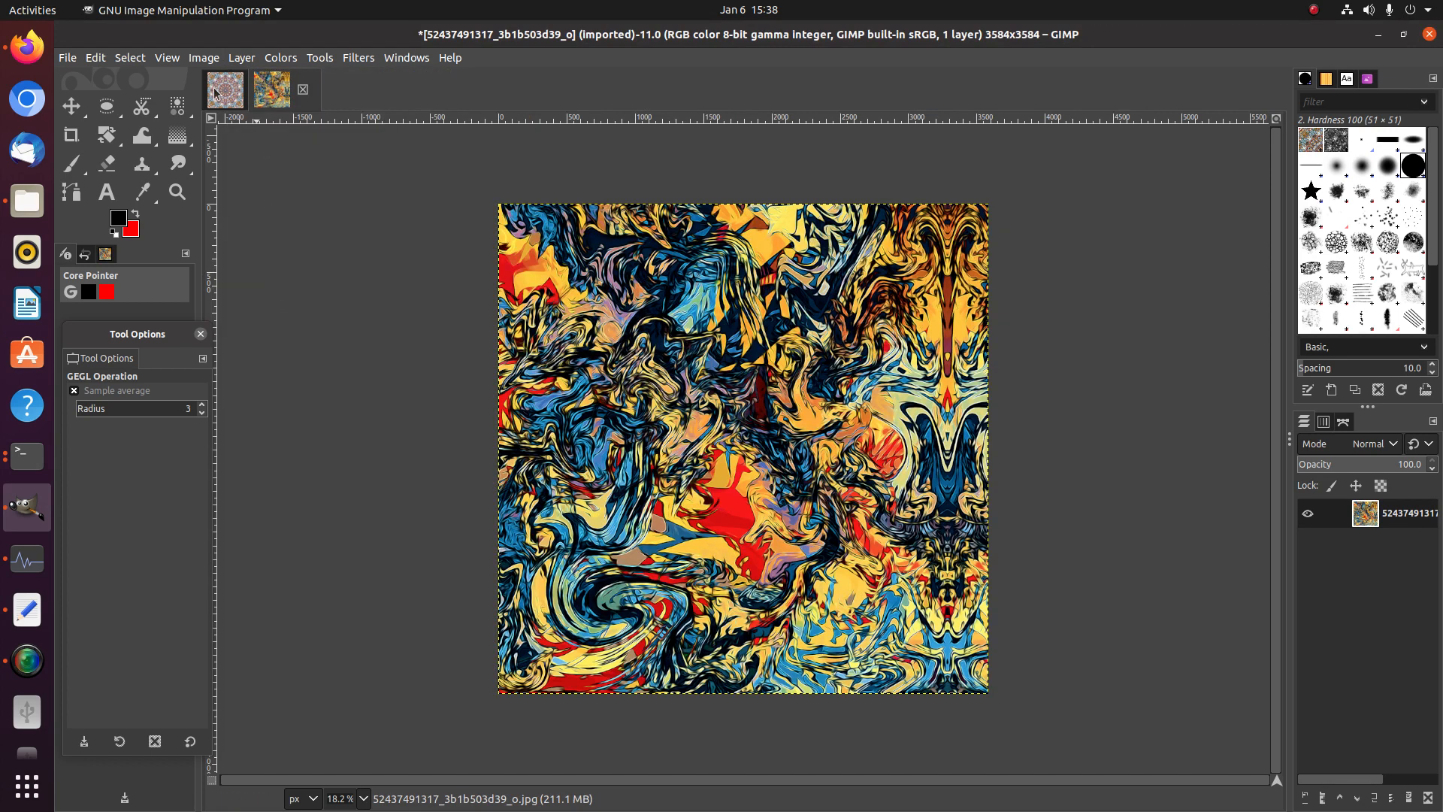
Apply the Kaleidoscope filter with 12 mirrors, Trim X 0.429 and Trim Y 0.379
left_click(358, 58)
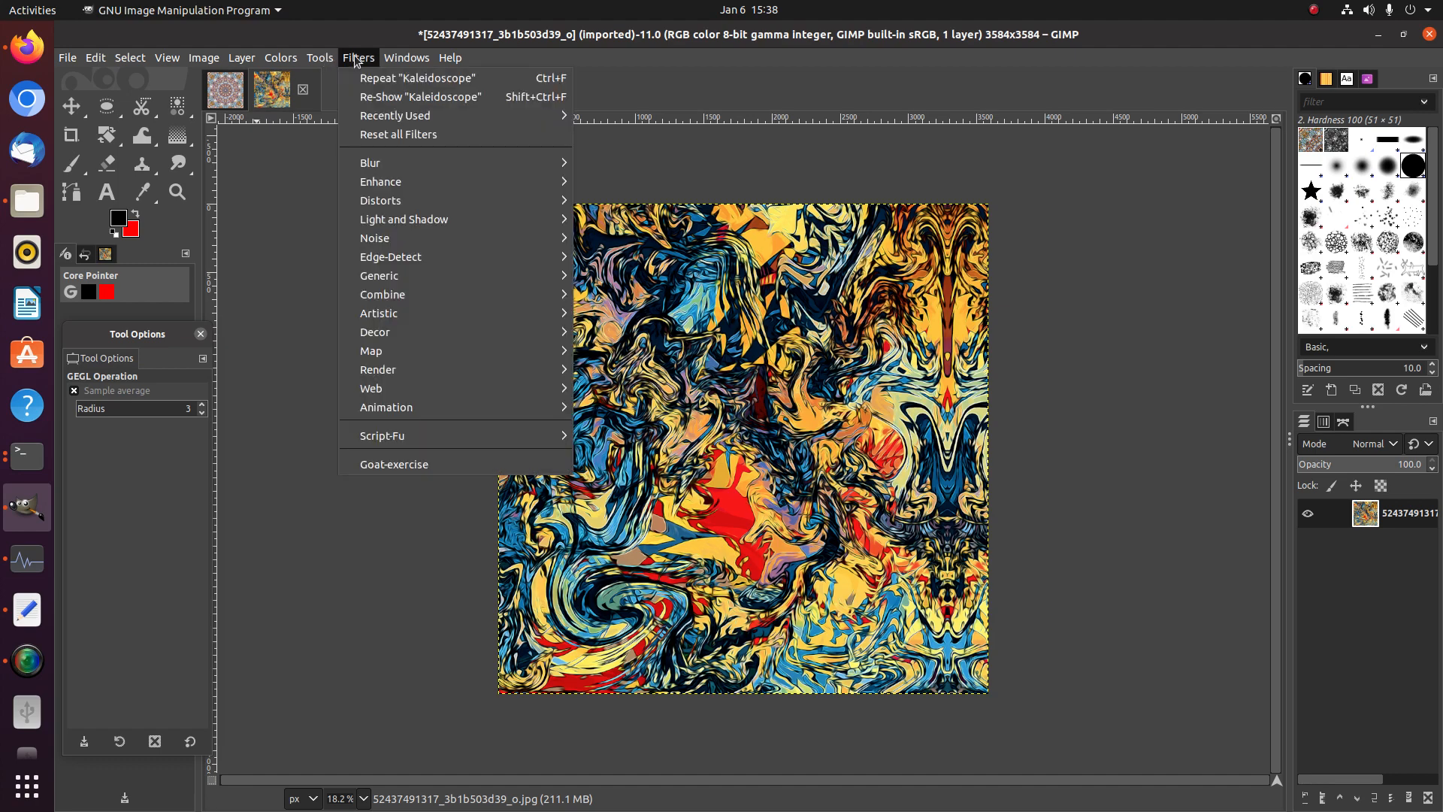
left_click(366, 98)
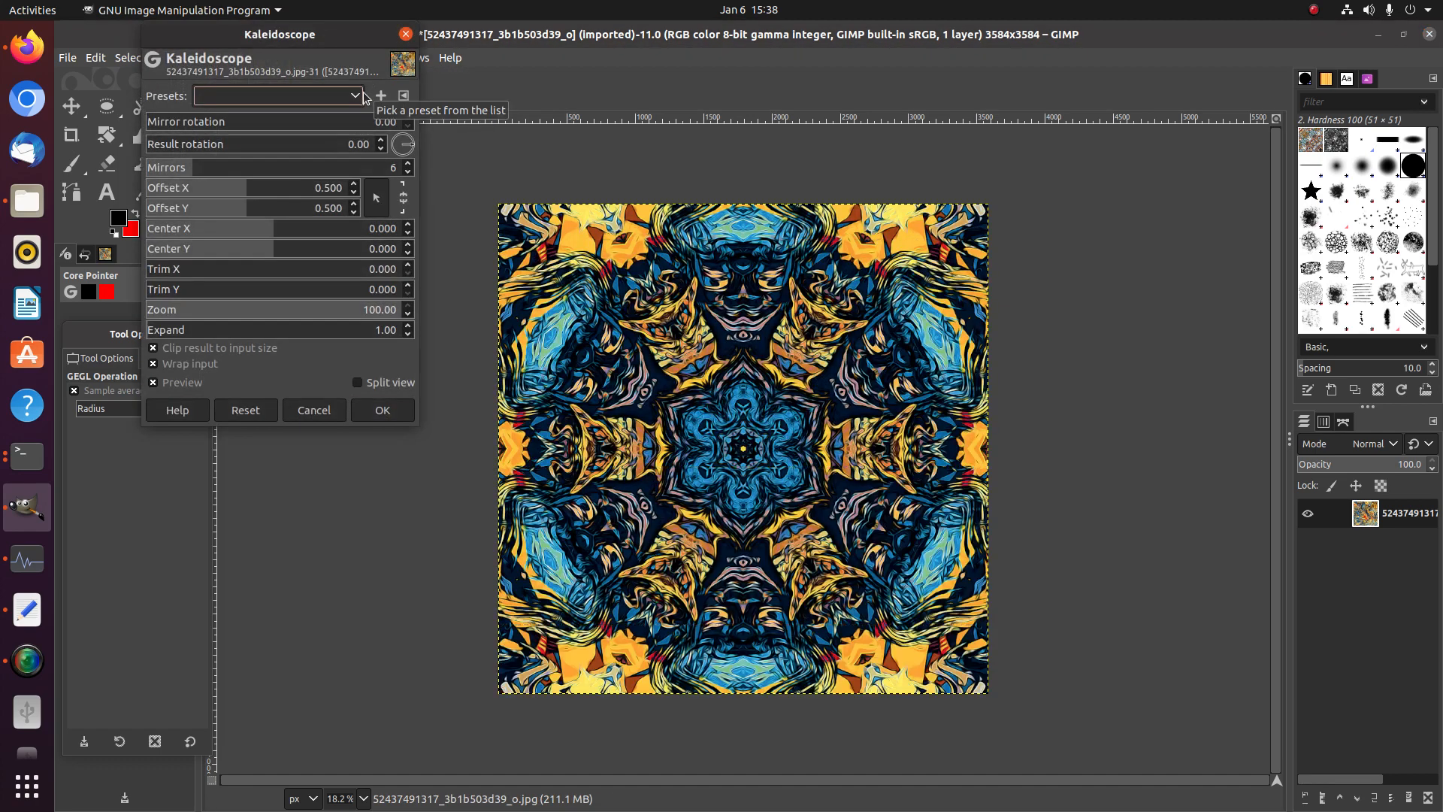
left_click(272, 171)
left_click_drag(272, 176, 263, 176)
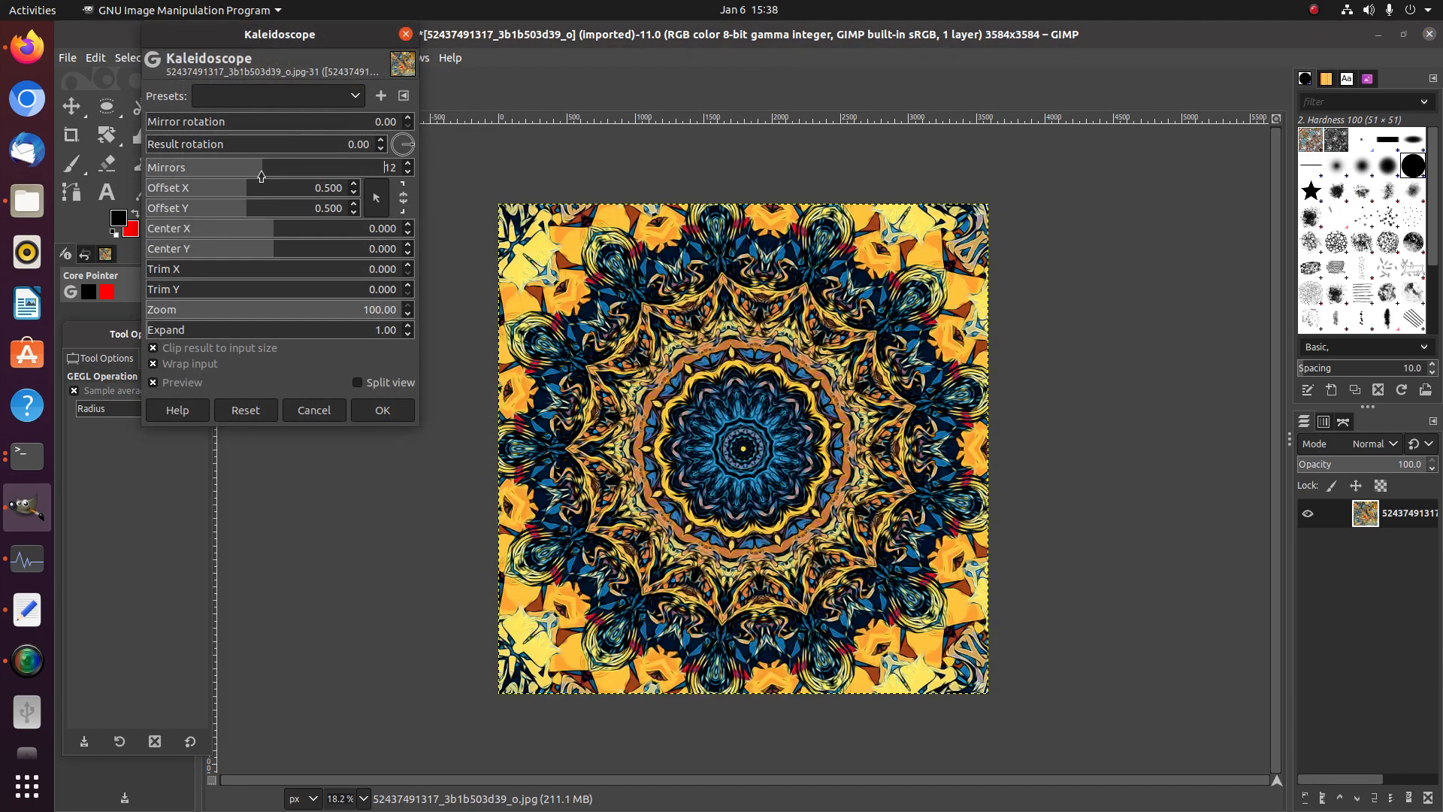
left_click(365, 271)
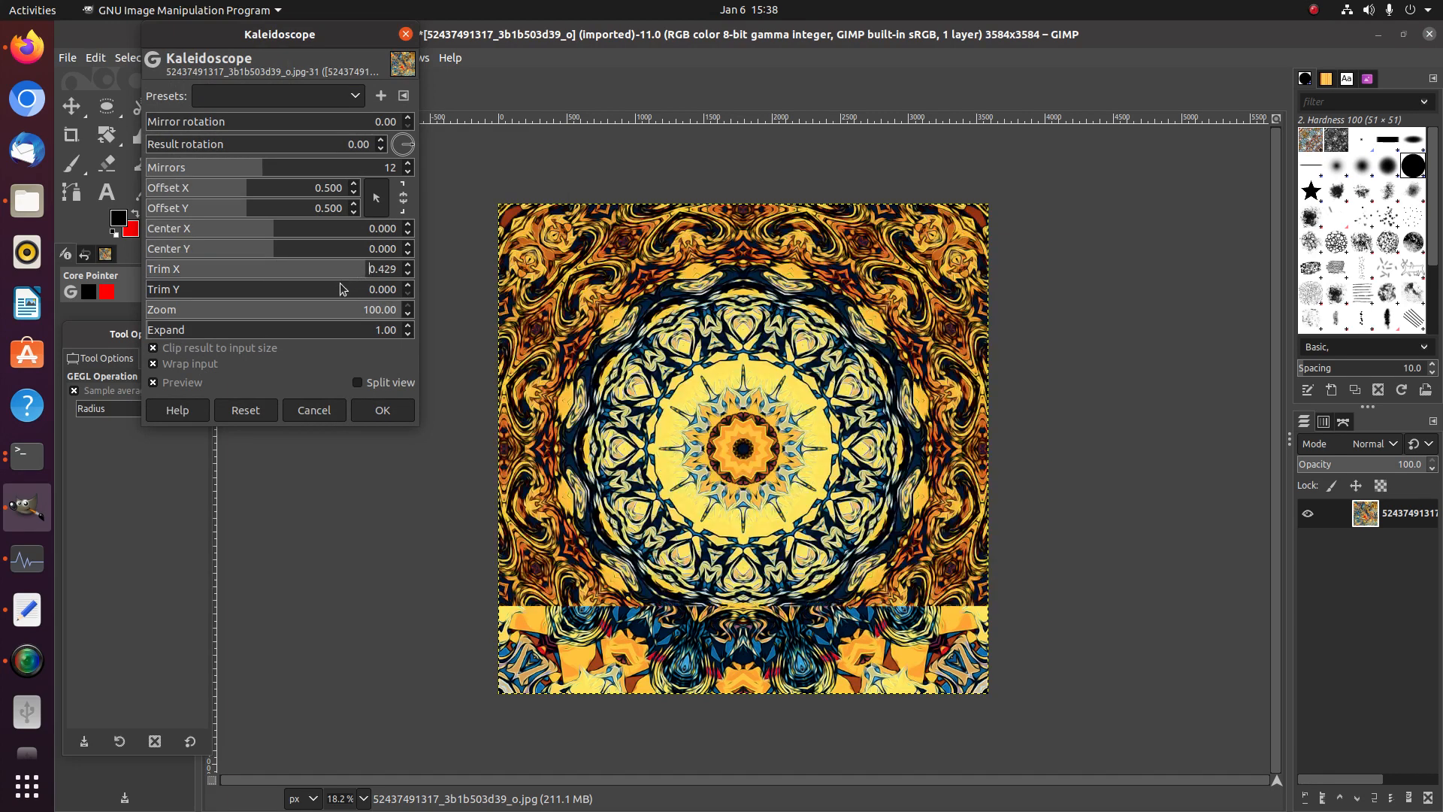
left_click(340, 289)
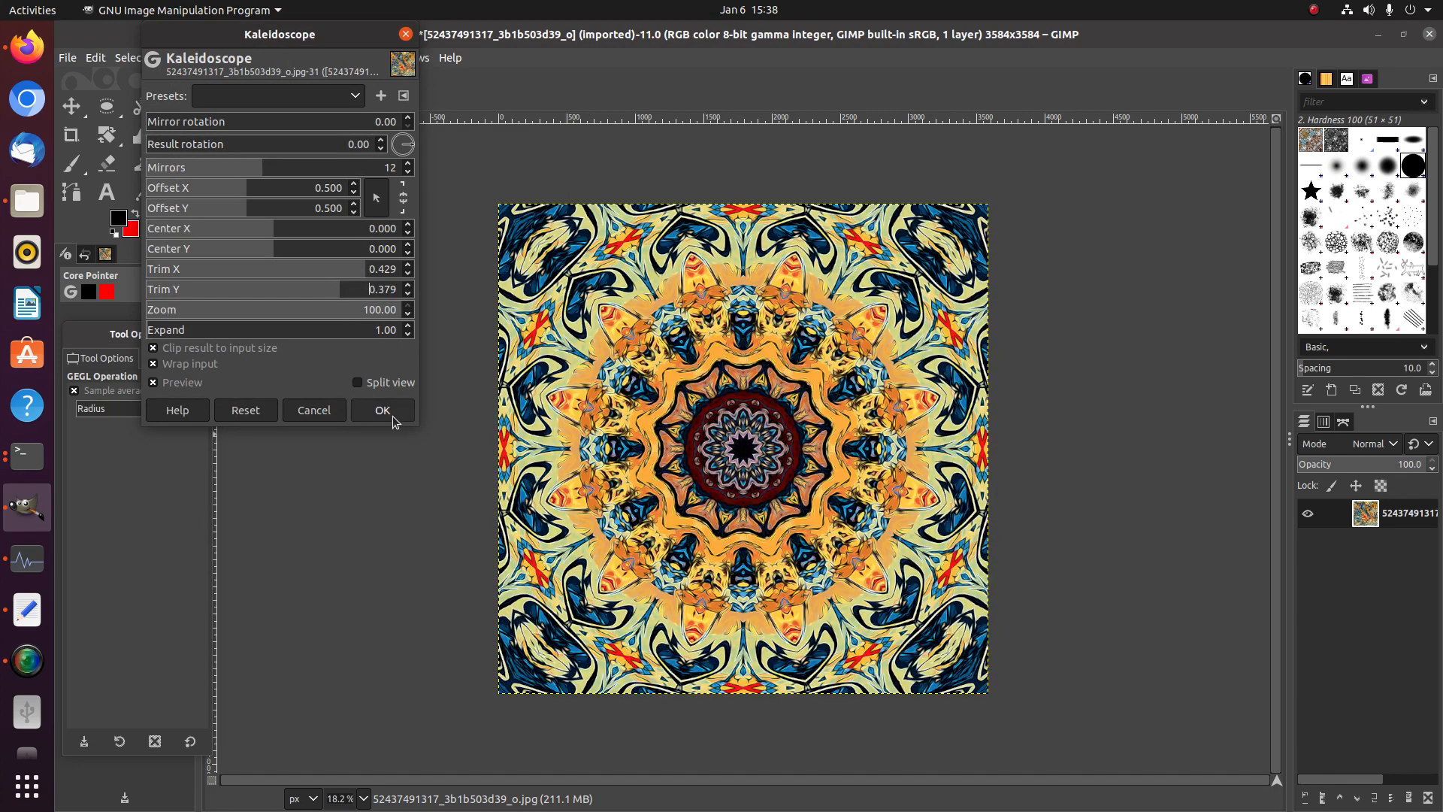
left_click(383, 410)
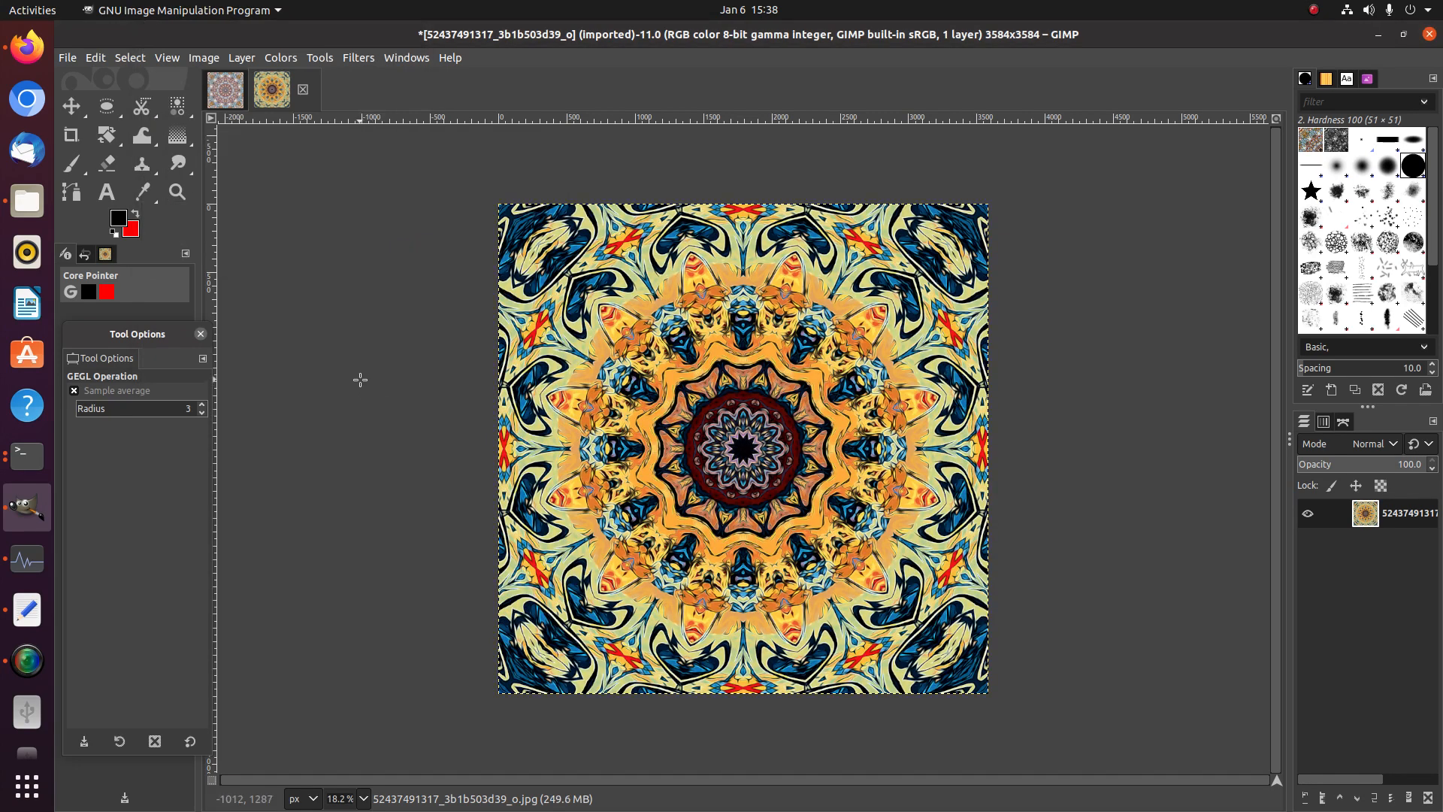
key("ctrl+c")
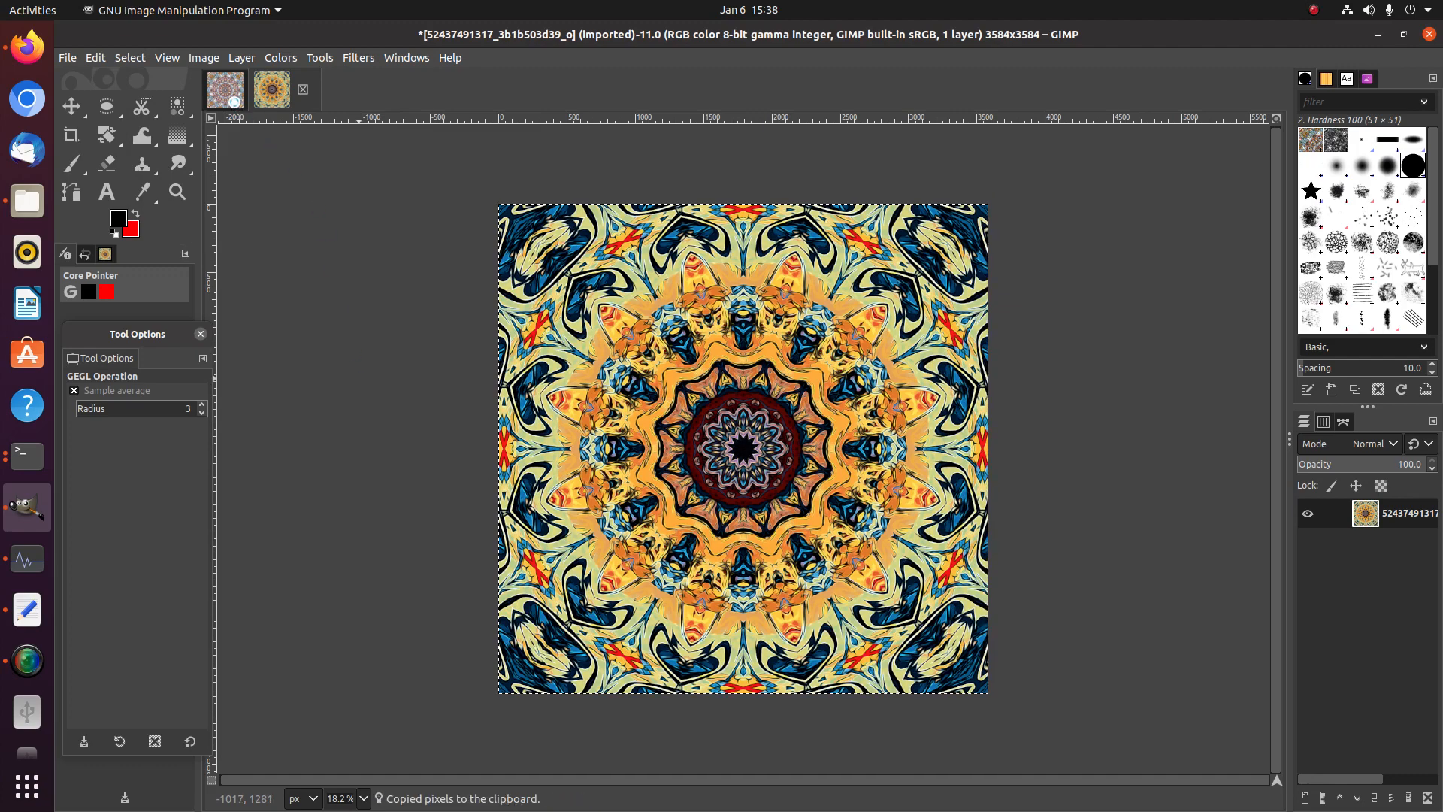
left_click(231, 100)
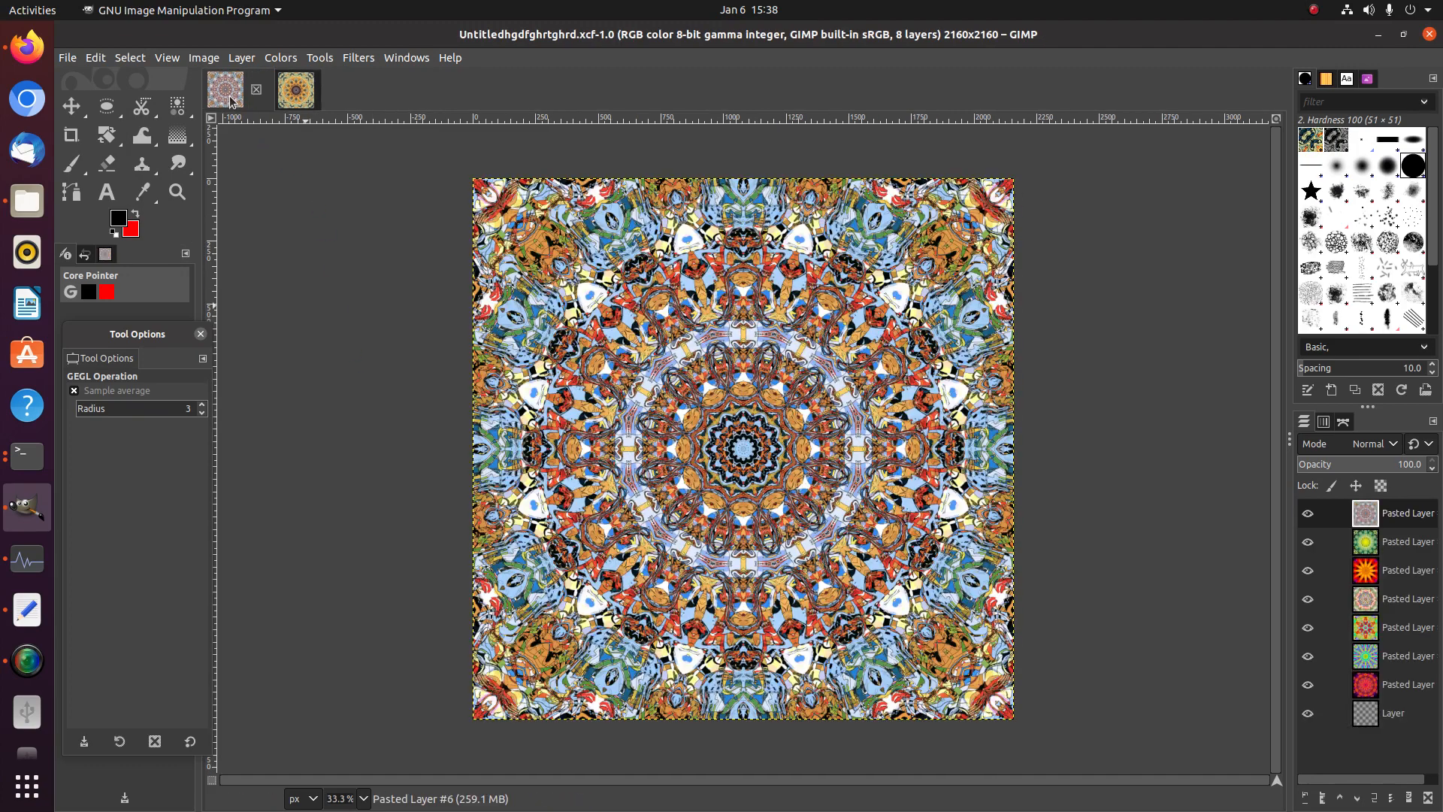
key("ctrl+v")
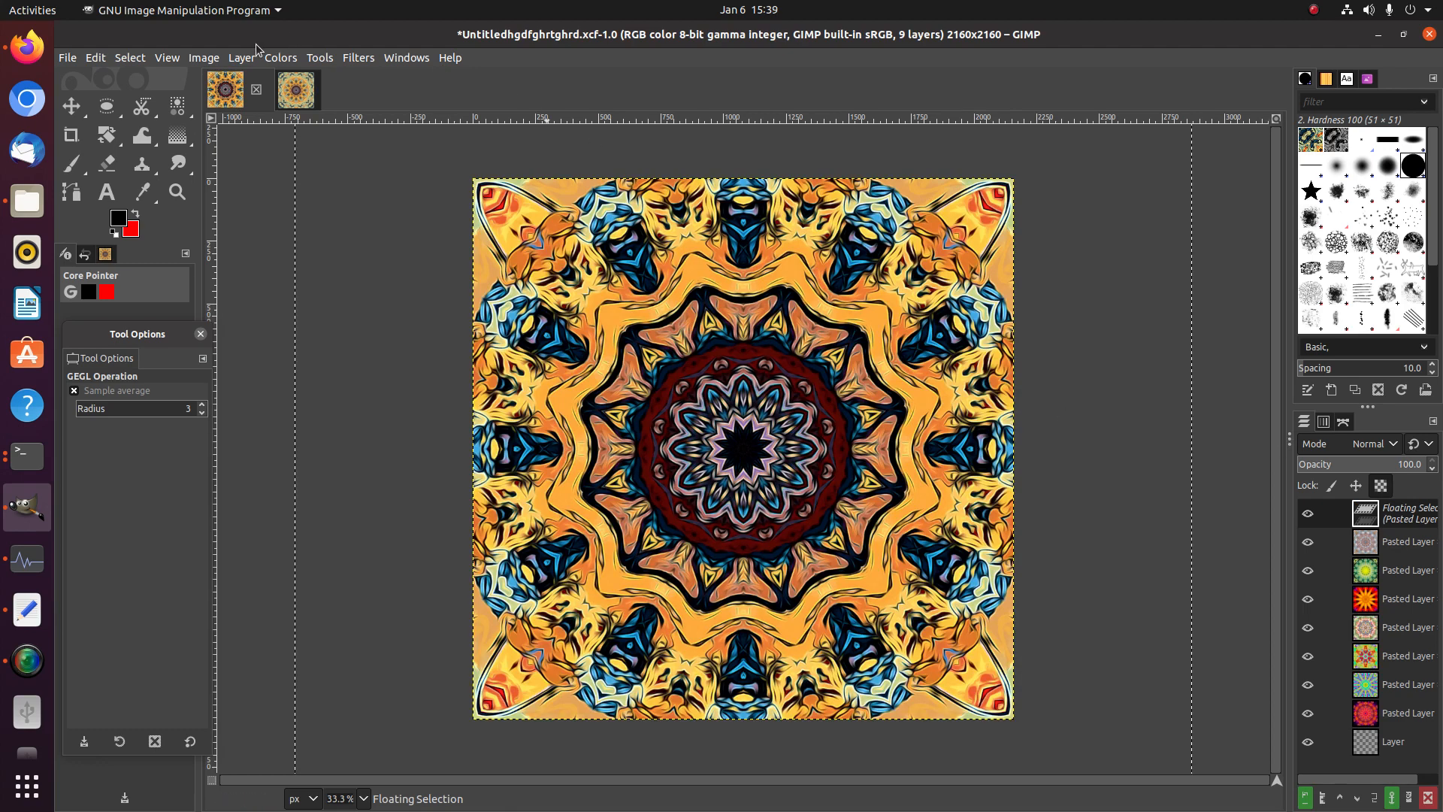
key("ctrl+z")
left_click(304, 87)
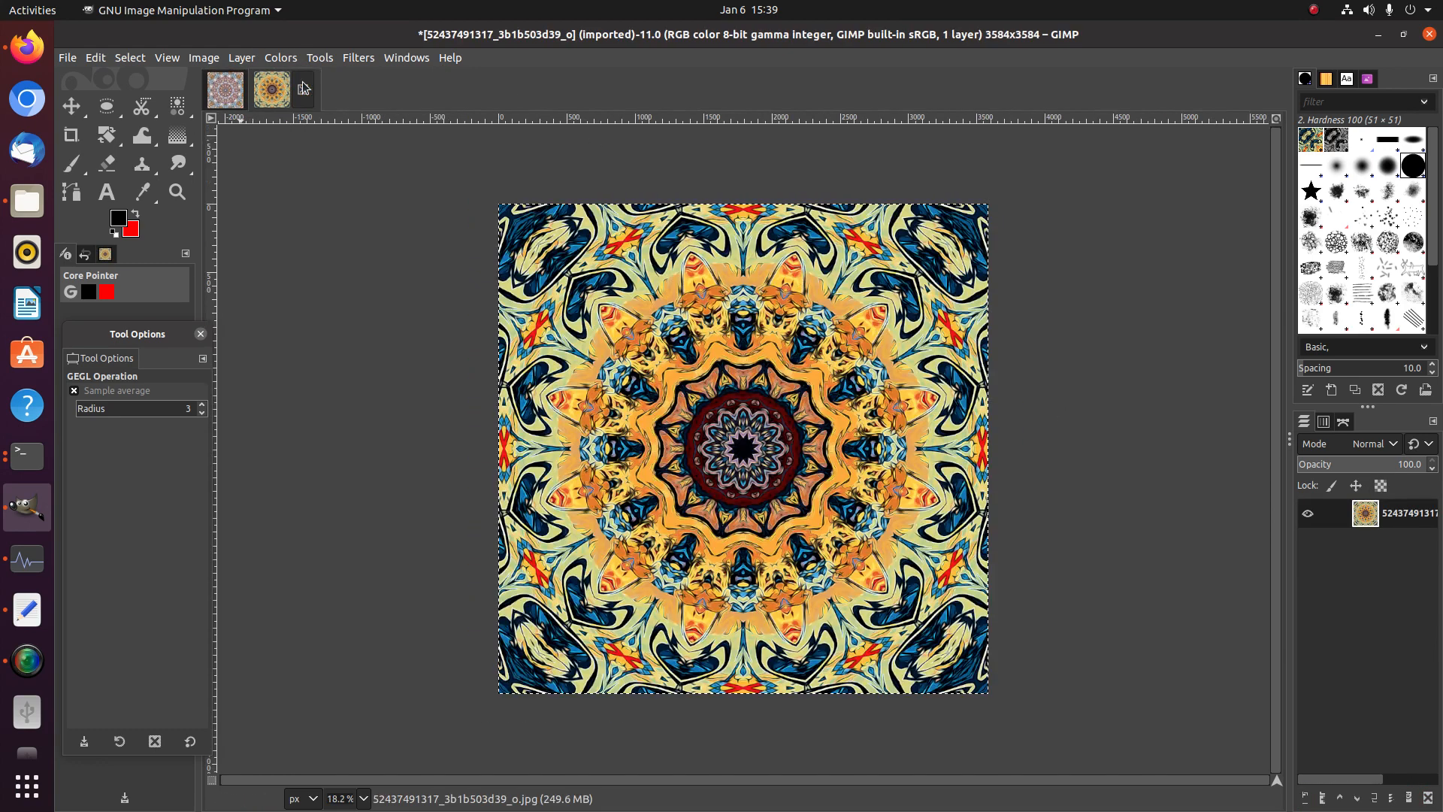
left_click(203, 57)
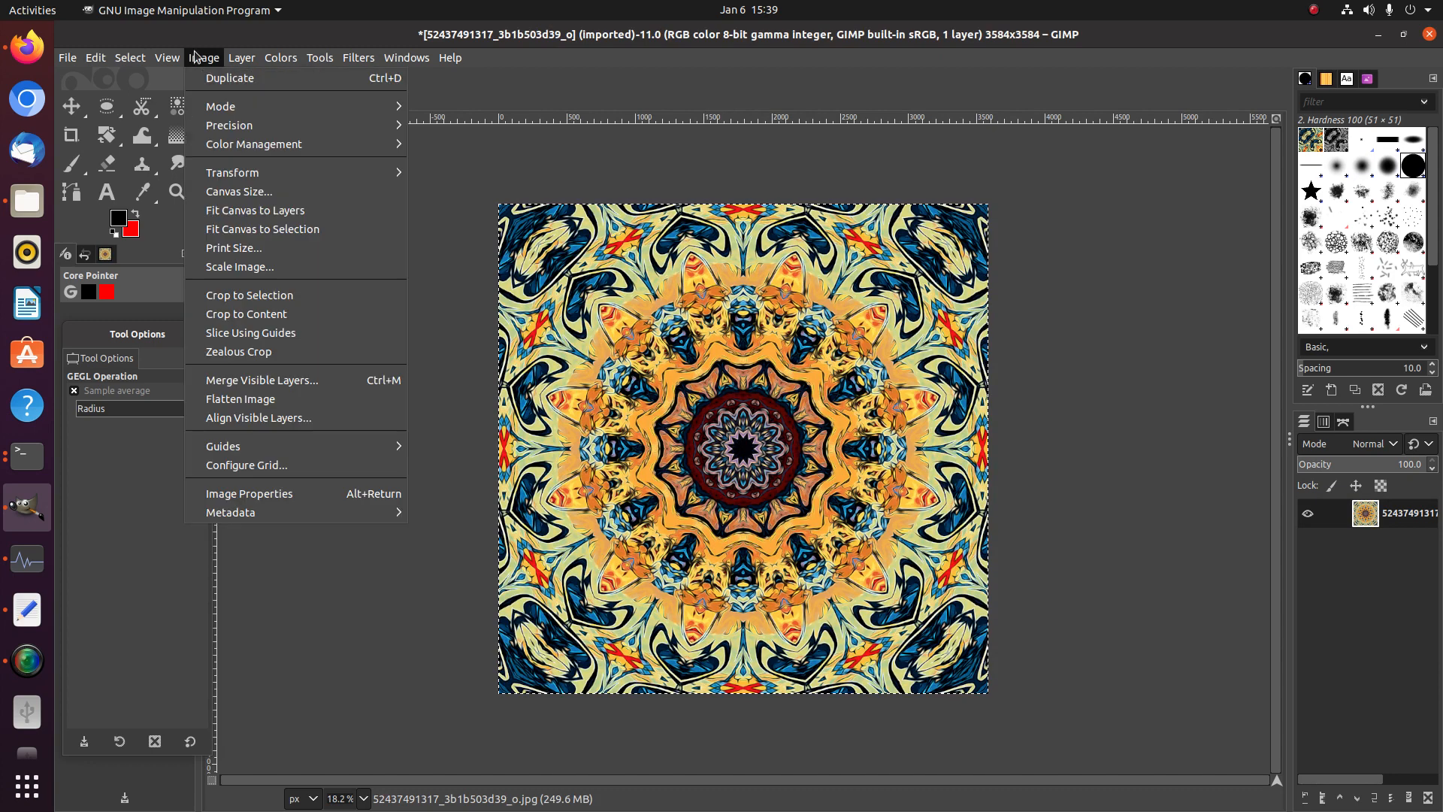
left_click(247, 267)
type("2")
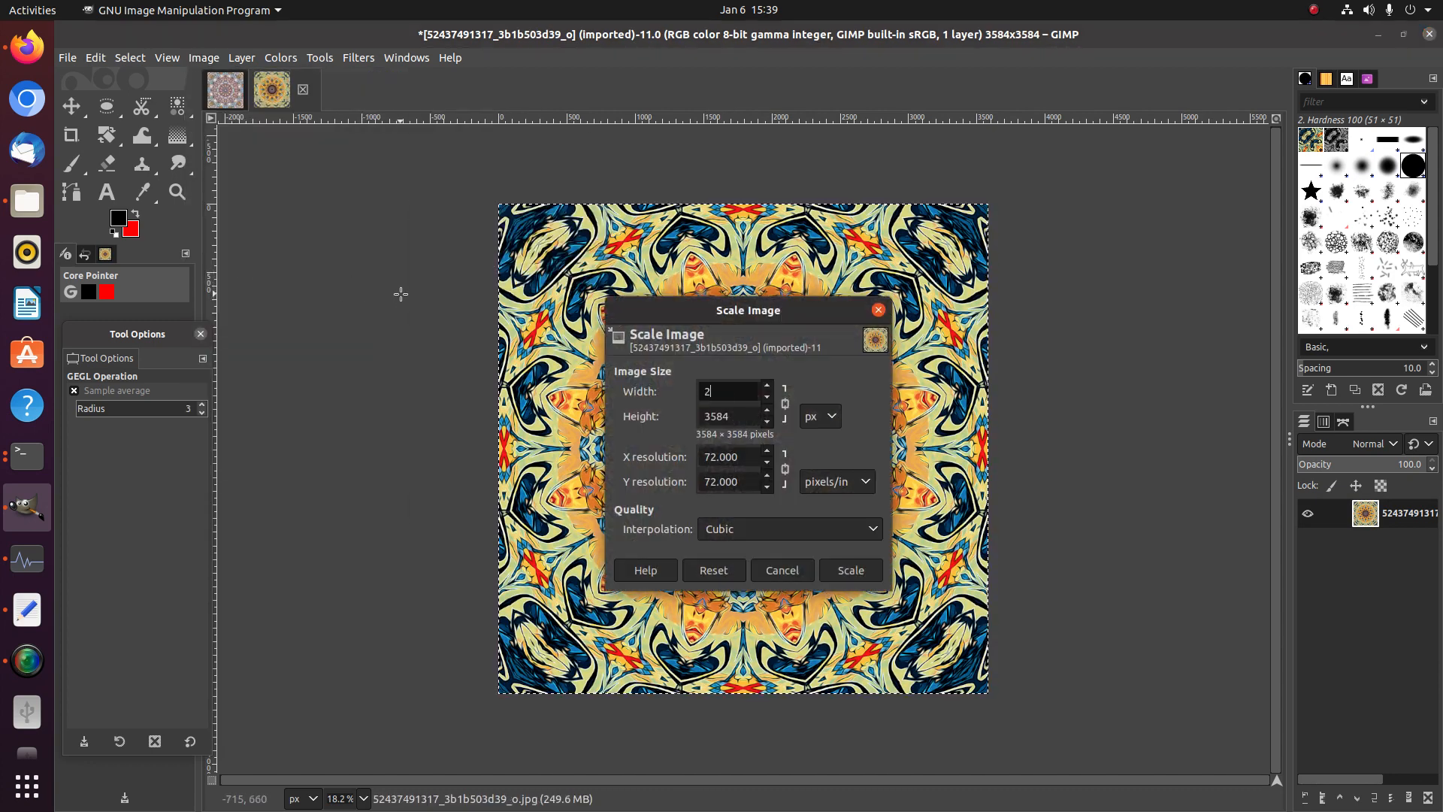
type("160")
left_click(731, 419)
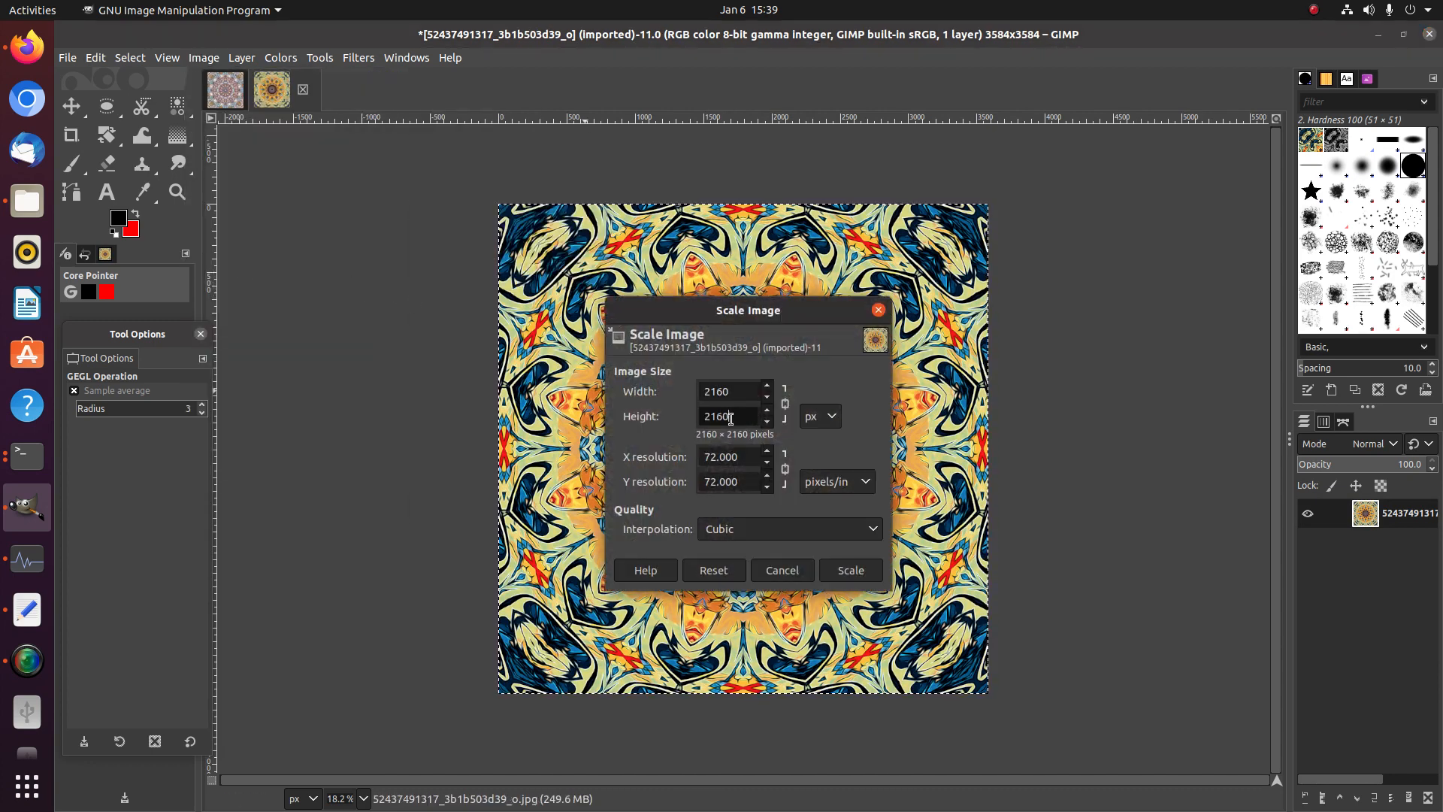
triple_click(743, 459)
type("600")
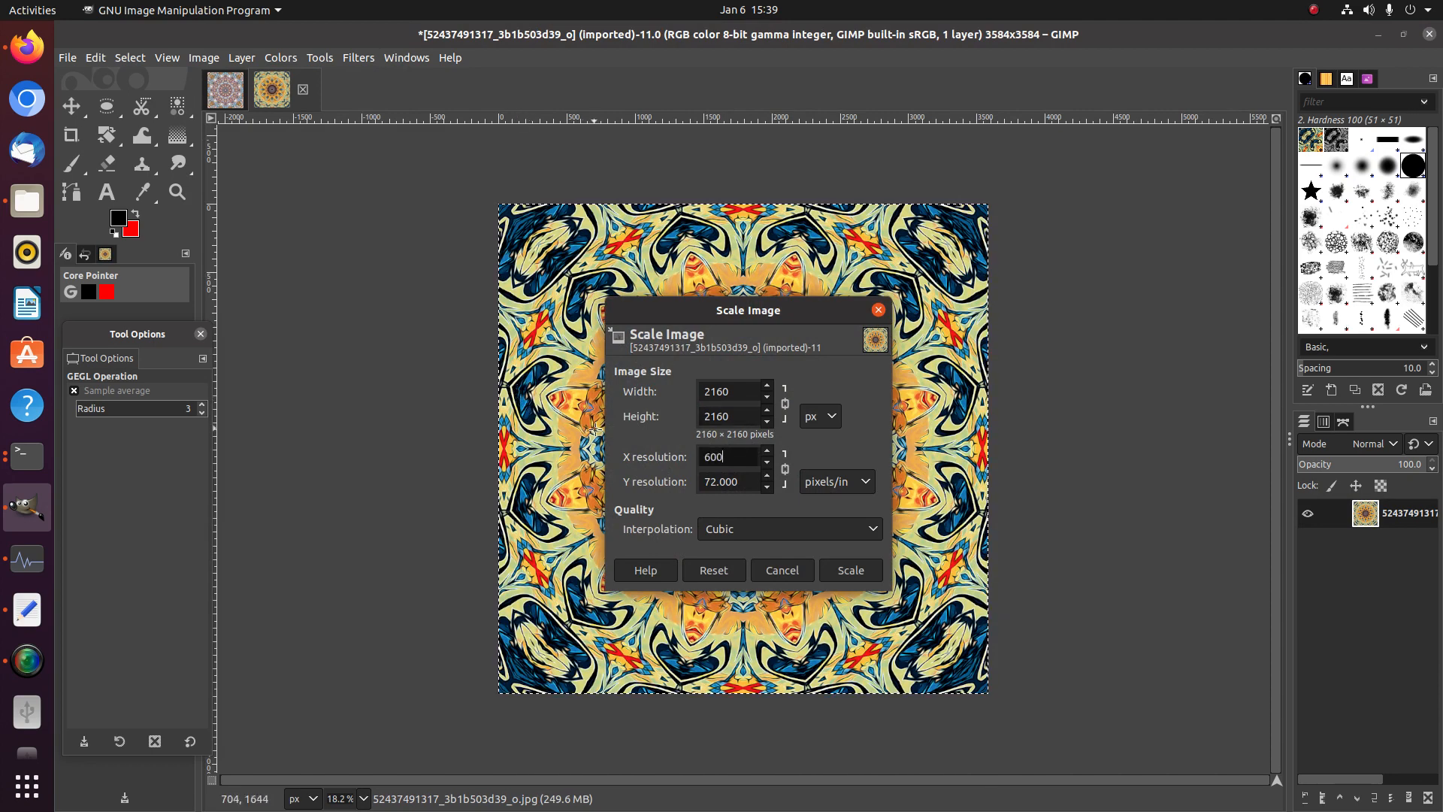
left_click(742, 481)
left_click(850, 570)
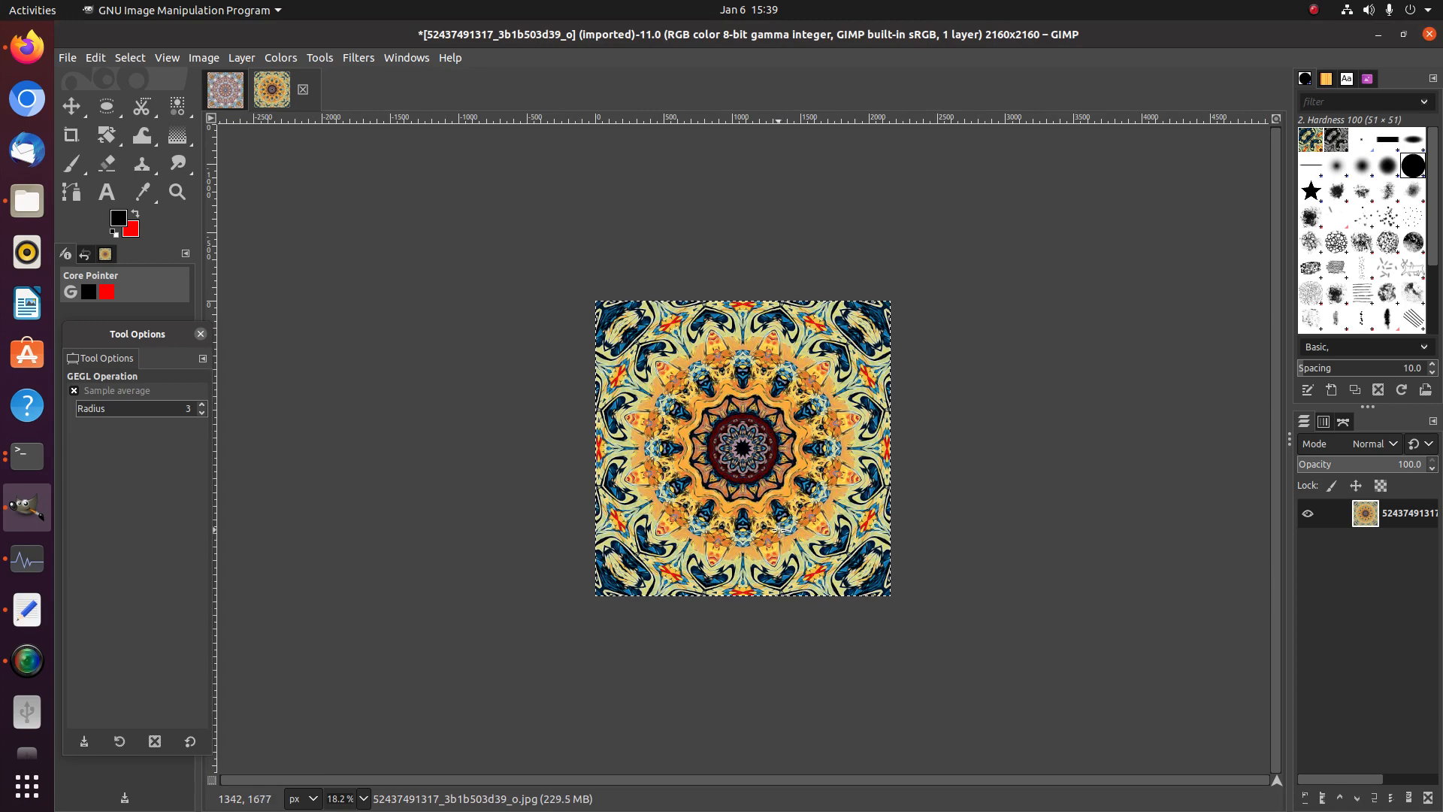
Copy the scaled orange and blue kaleidoscope, paste it into "Untitledhgdfghrtghrd.xcf" and convert the floating selection to a new layer
key("ctrl+c")
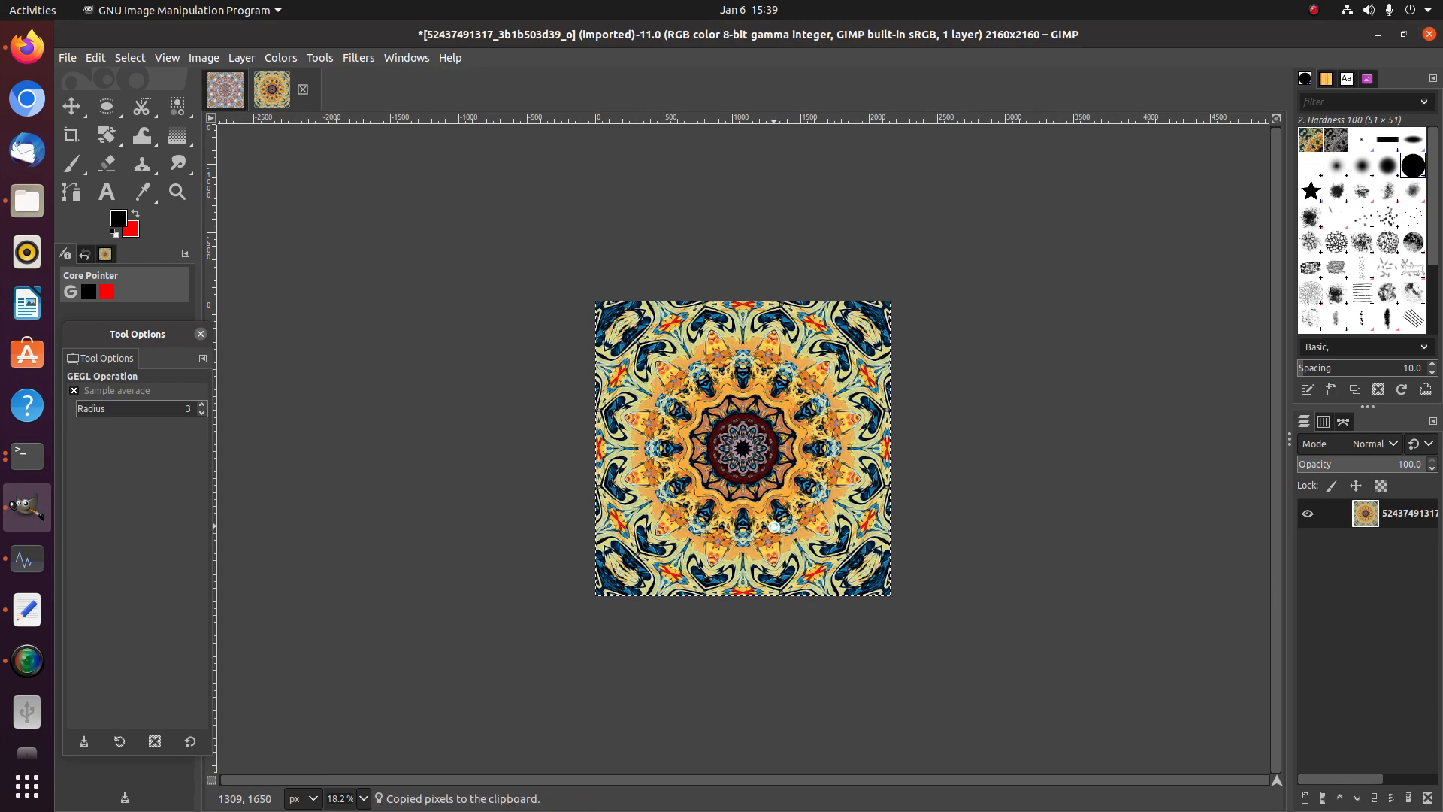
left_click(230, 99)
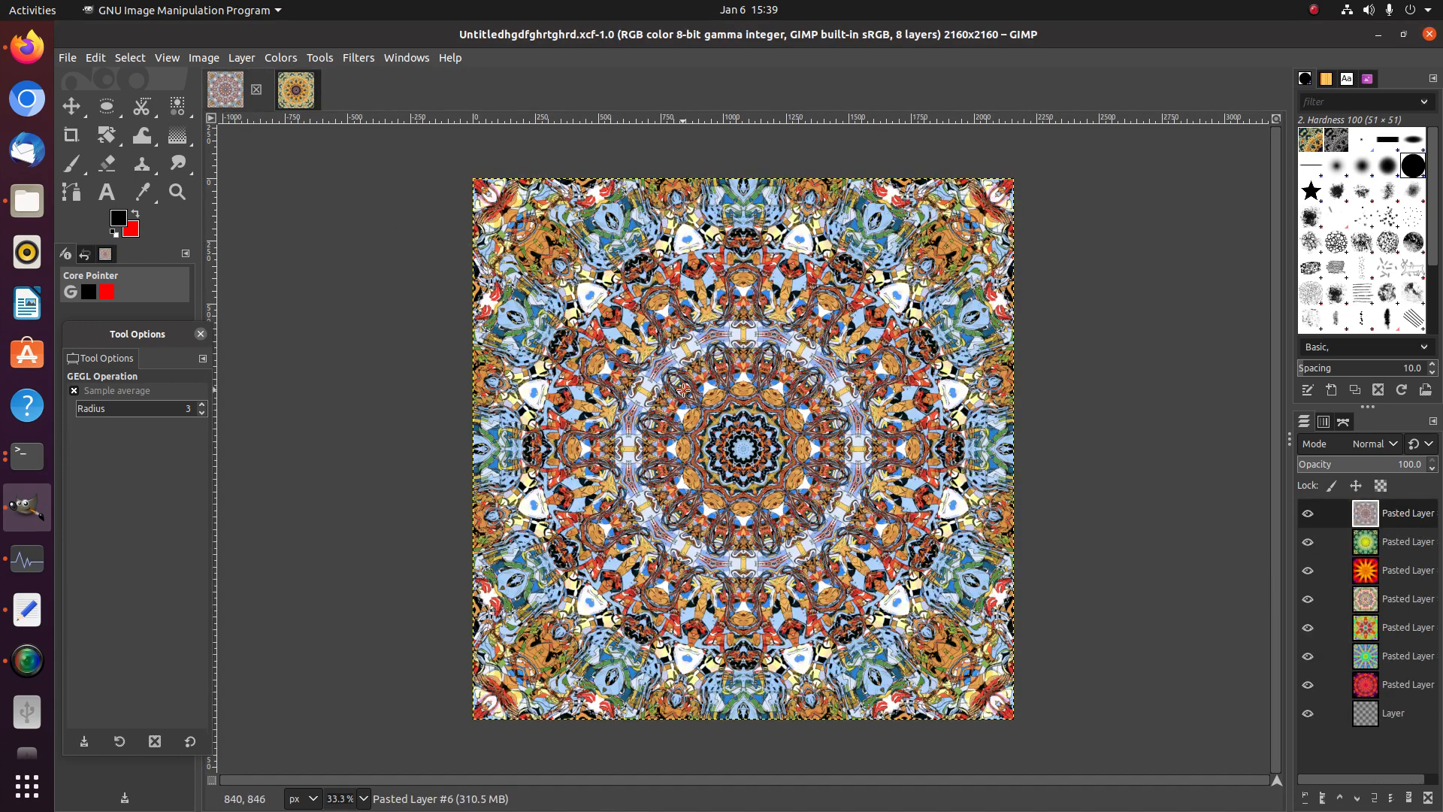
key("ctrl+v")
right_click(1408, 519)
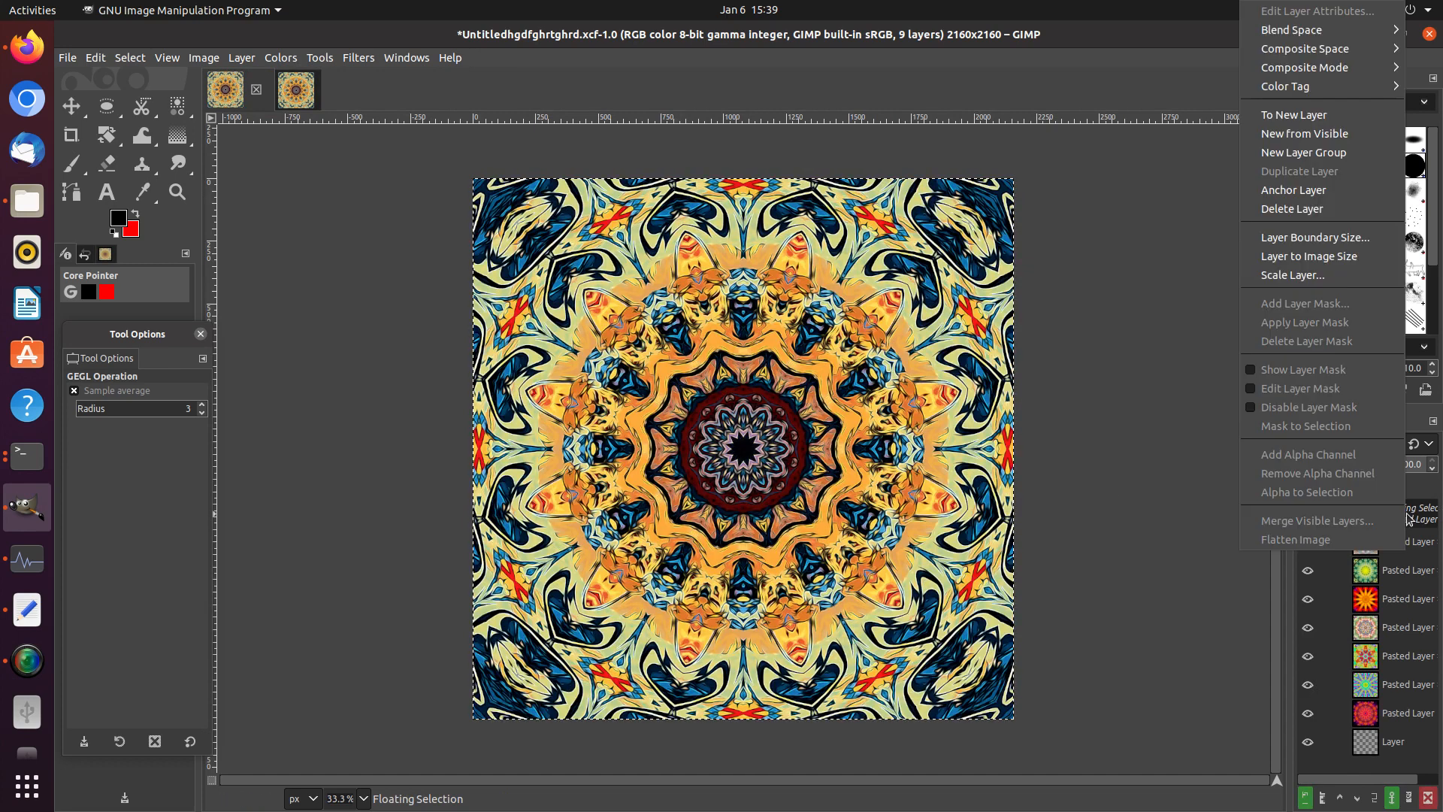
left_click(1293, 115)
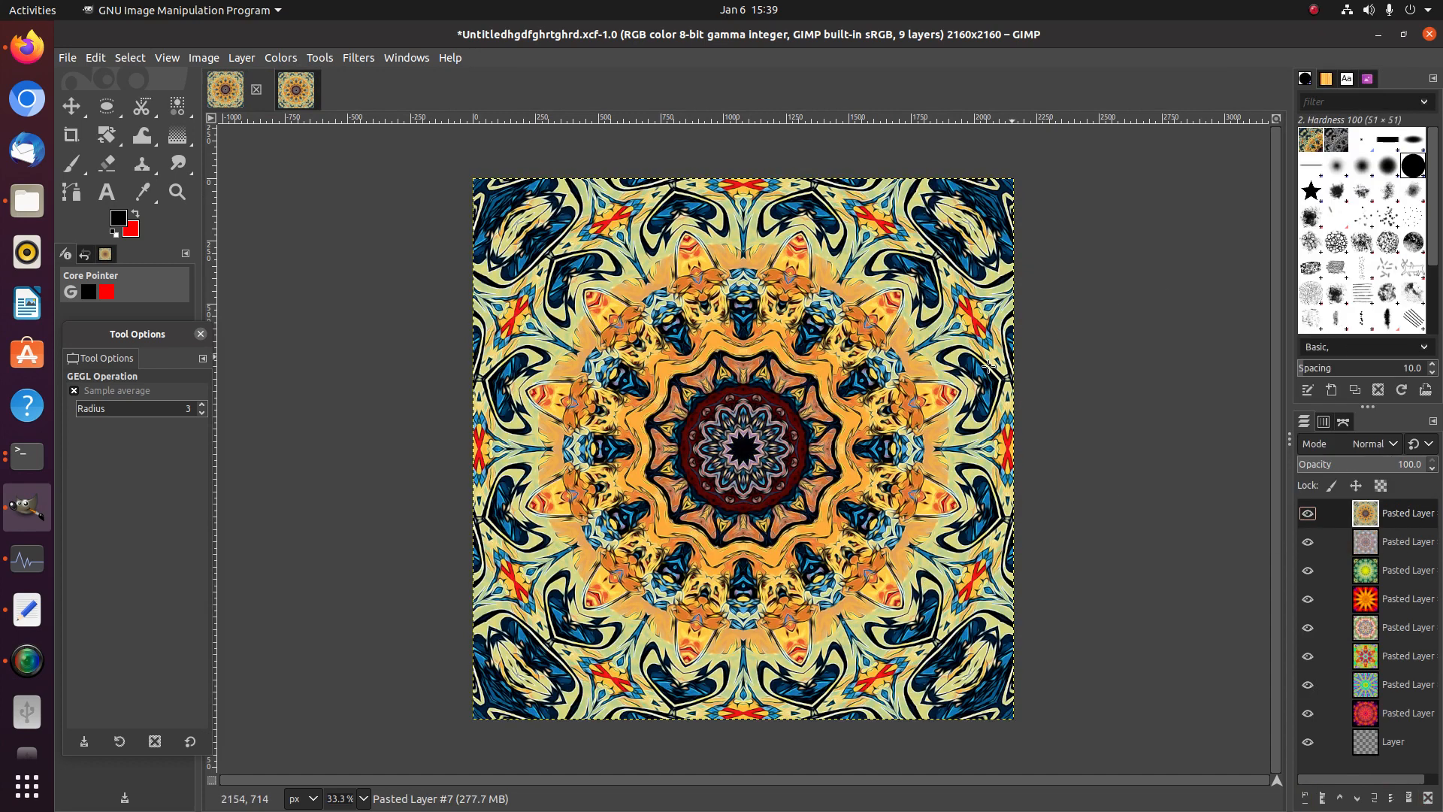
left_click(301, 101)
left_click(304, 95)
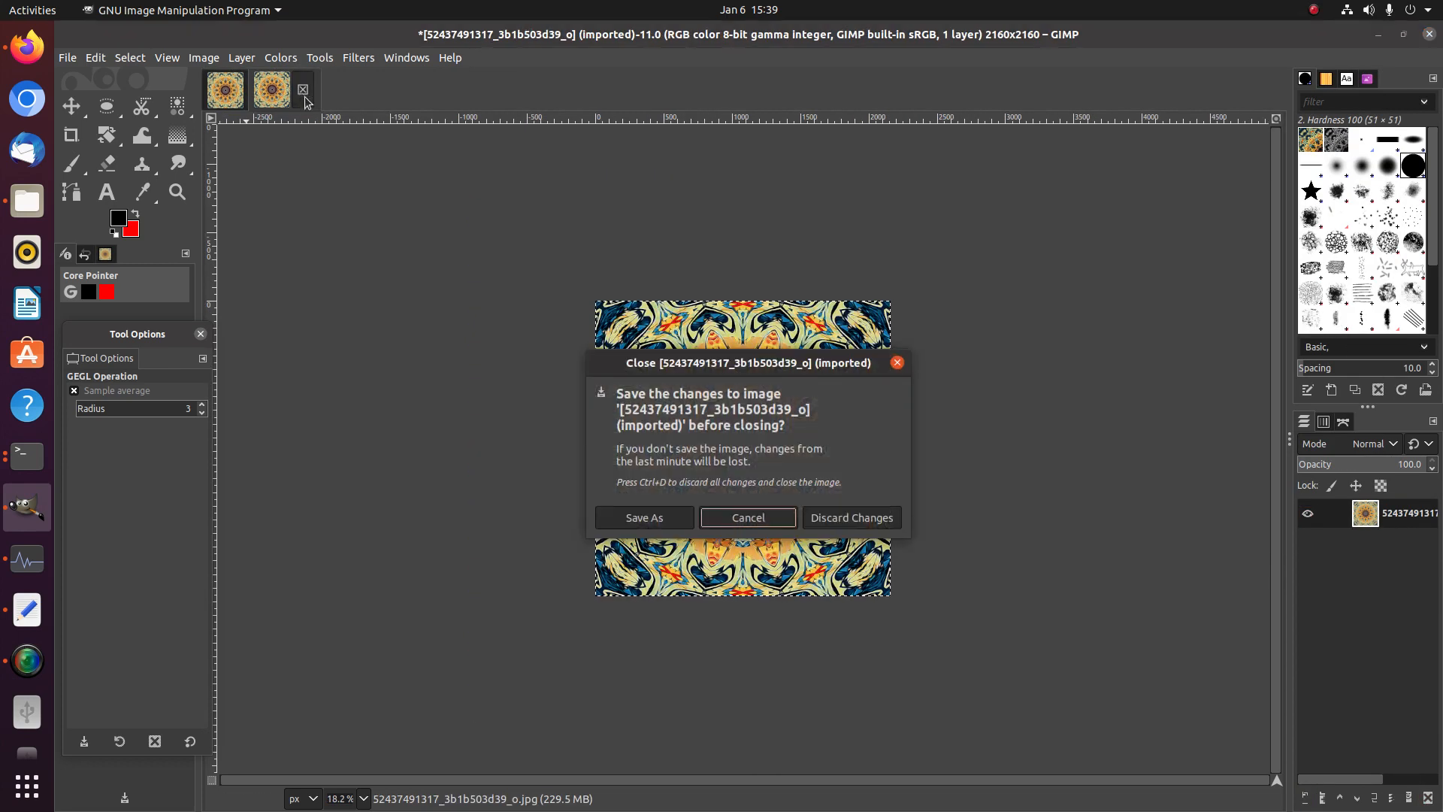
left_click(845, 520)
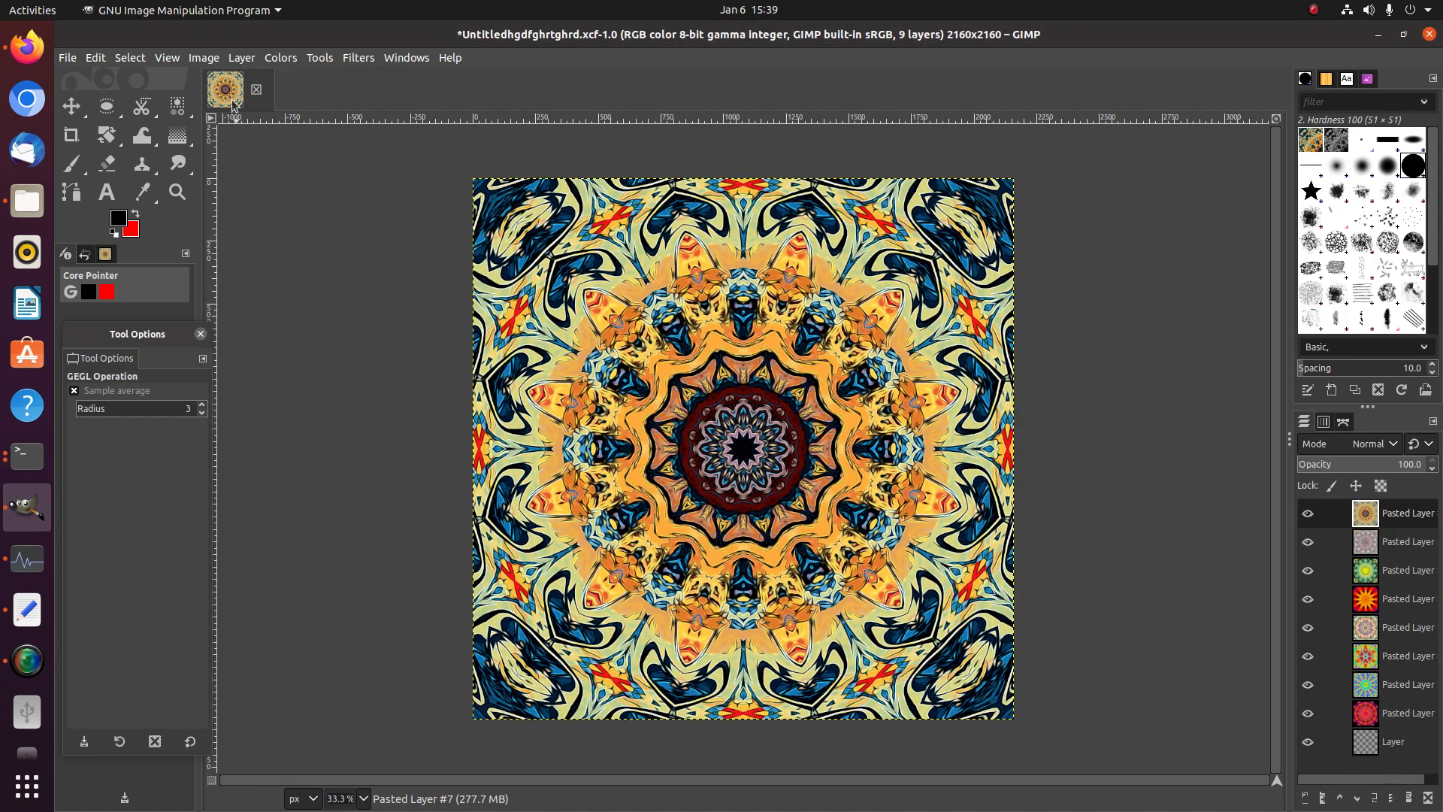
key("ctrl+s")
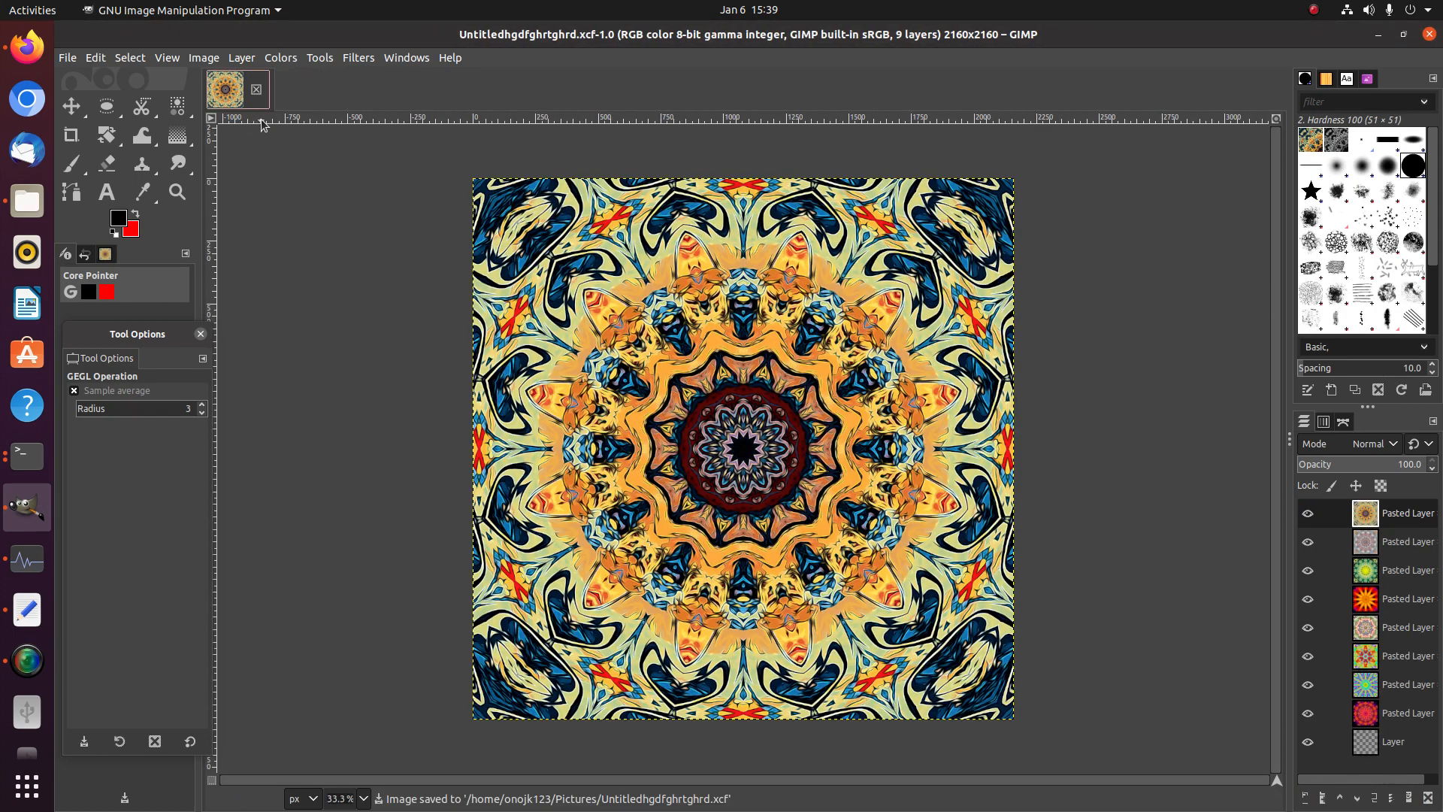
left_click(66, 58)
left_click(84, 113)
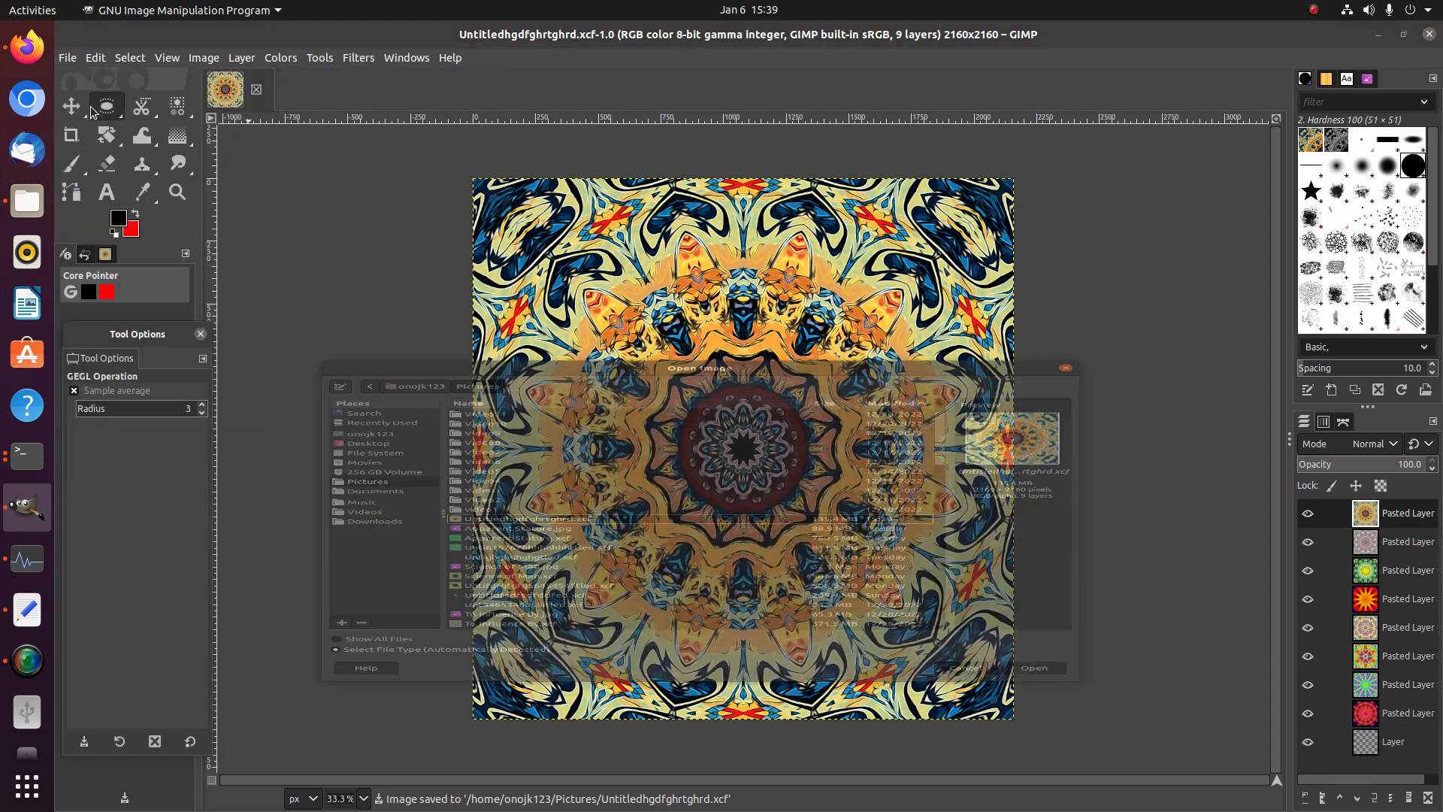
left_click(375, 520)
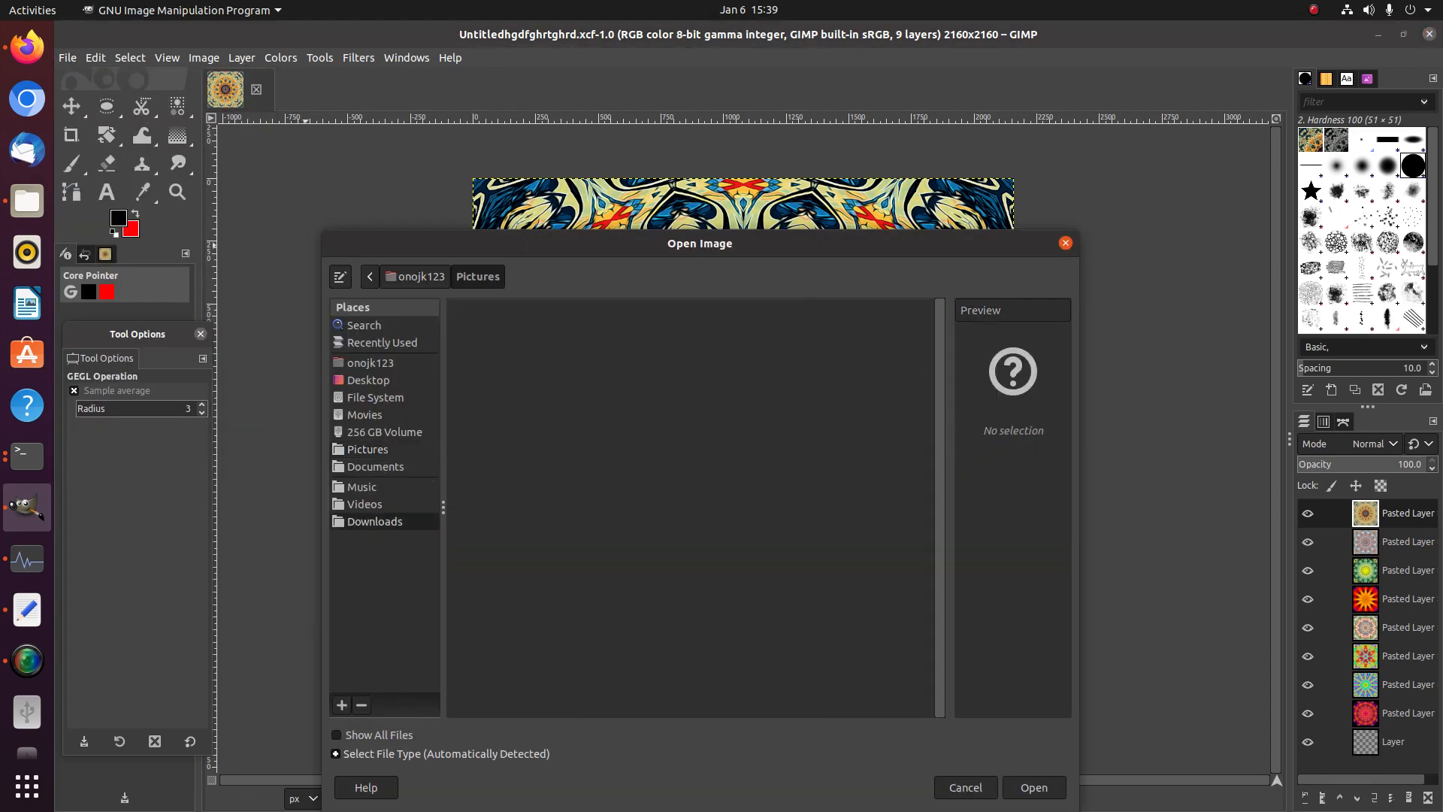
double_click(481, 469)
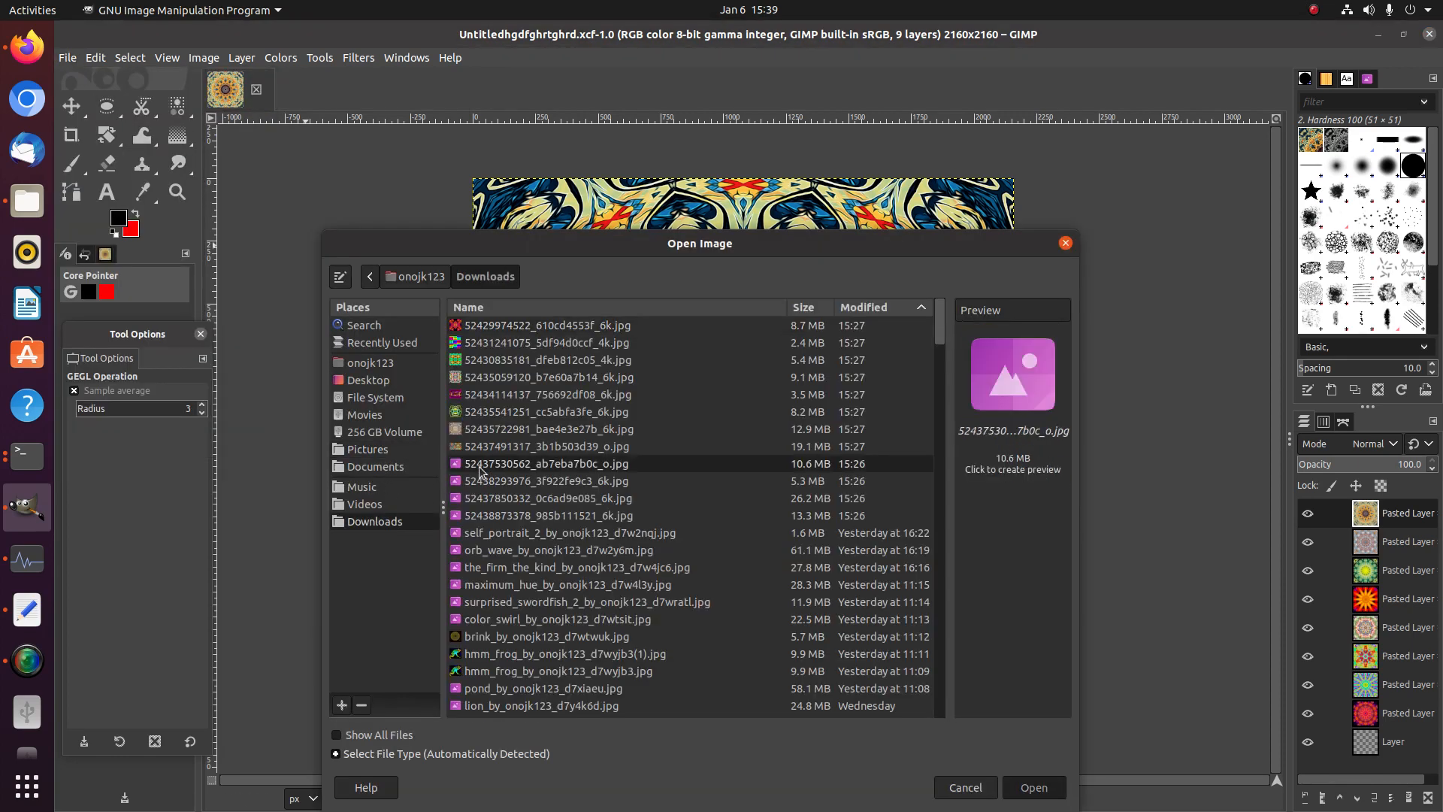
left_click(203, 58)
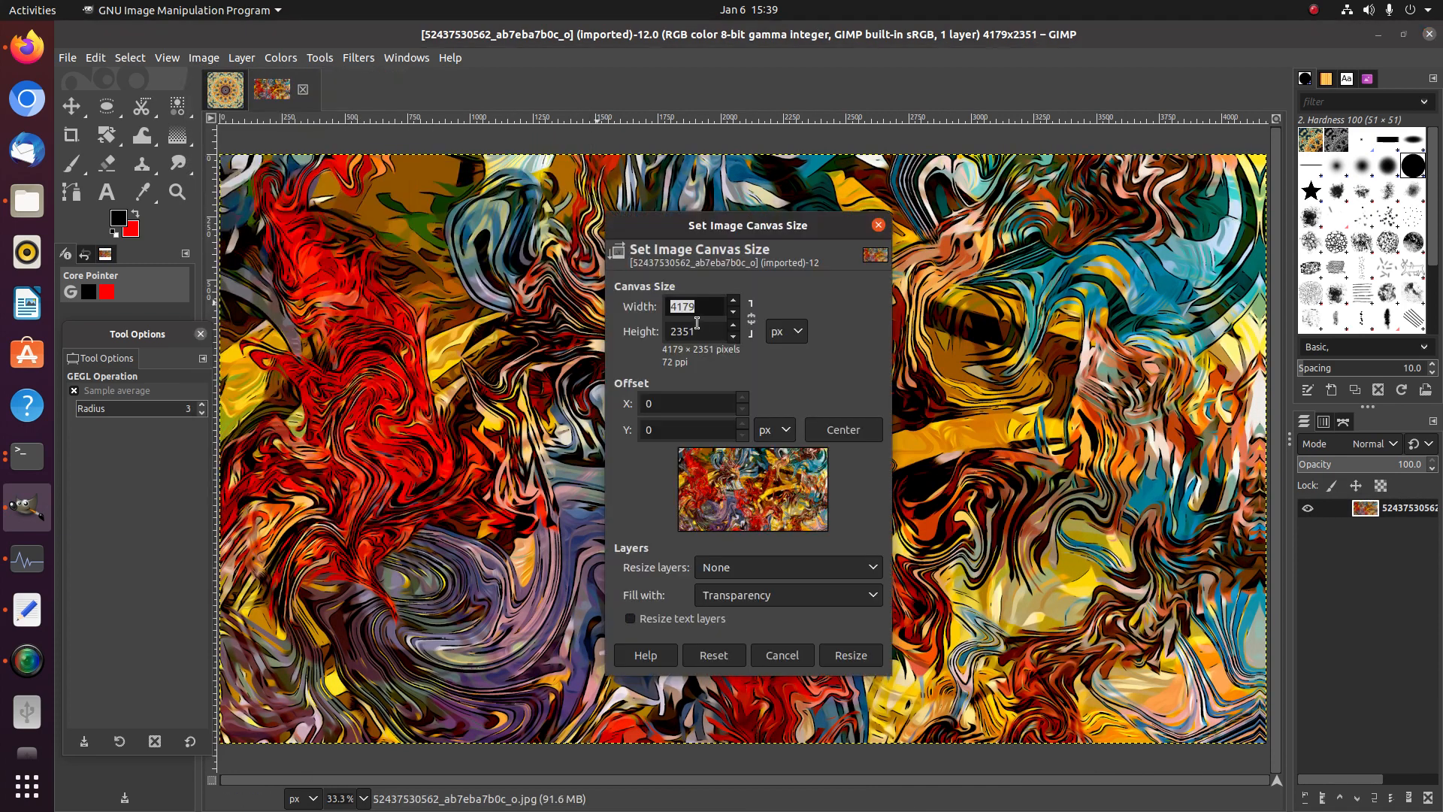
key("Tab")
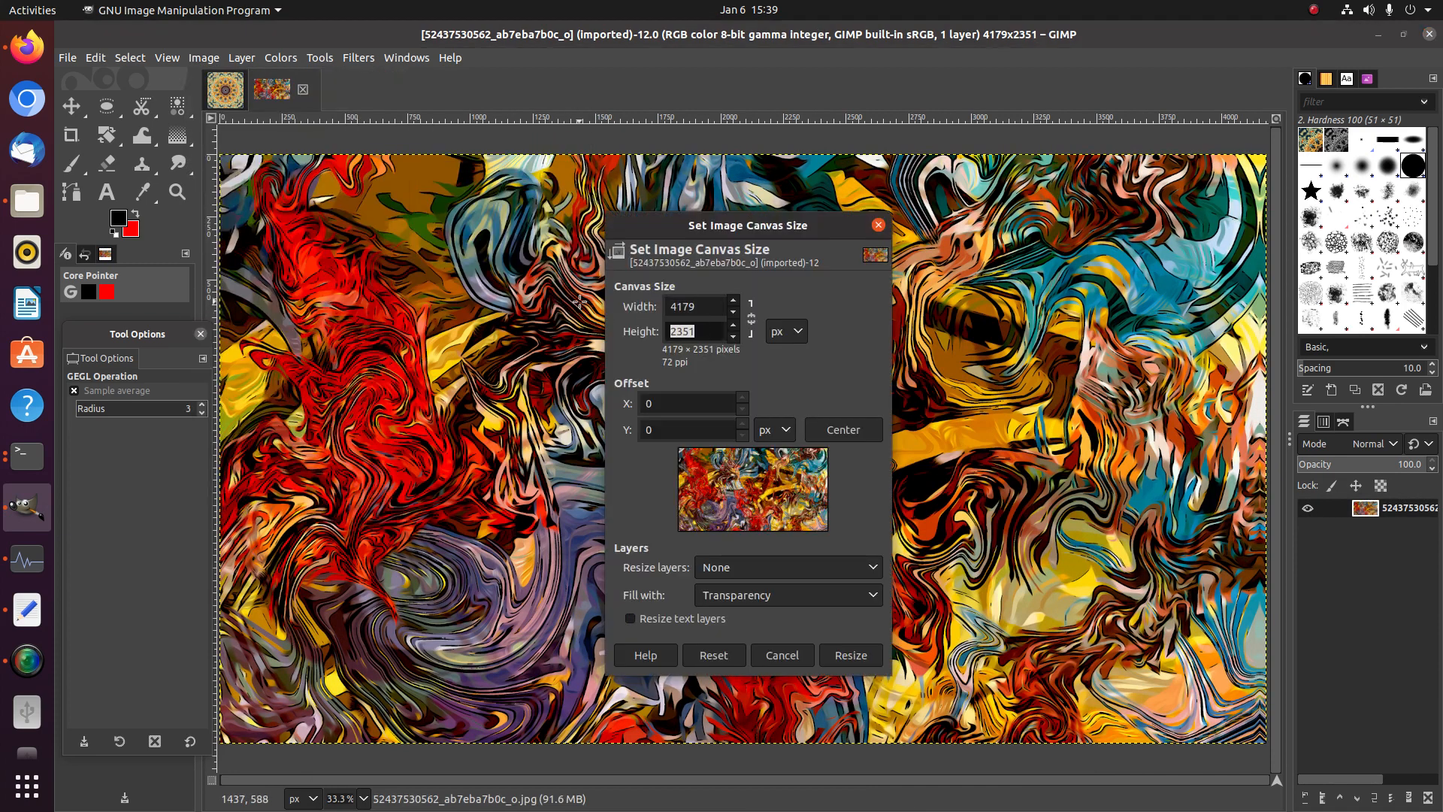
double_click(693, 307)
type("2351")
left_click(705, 336)
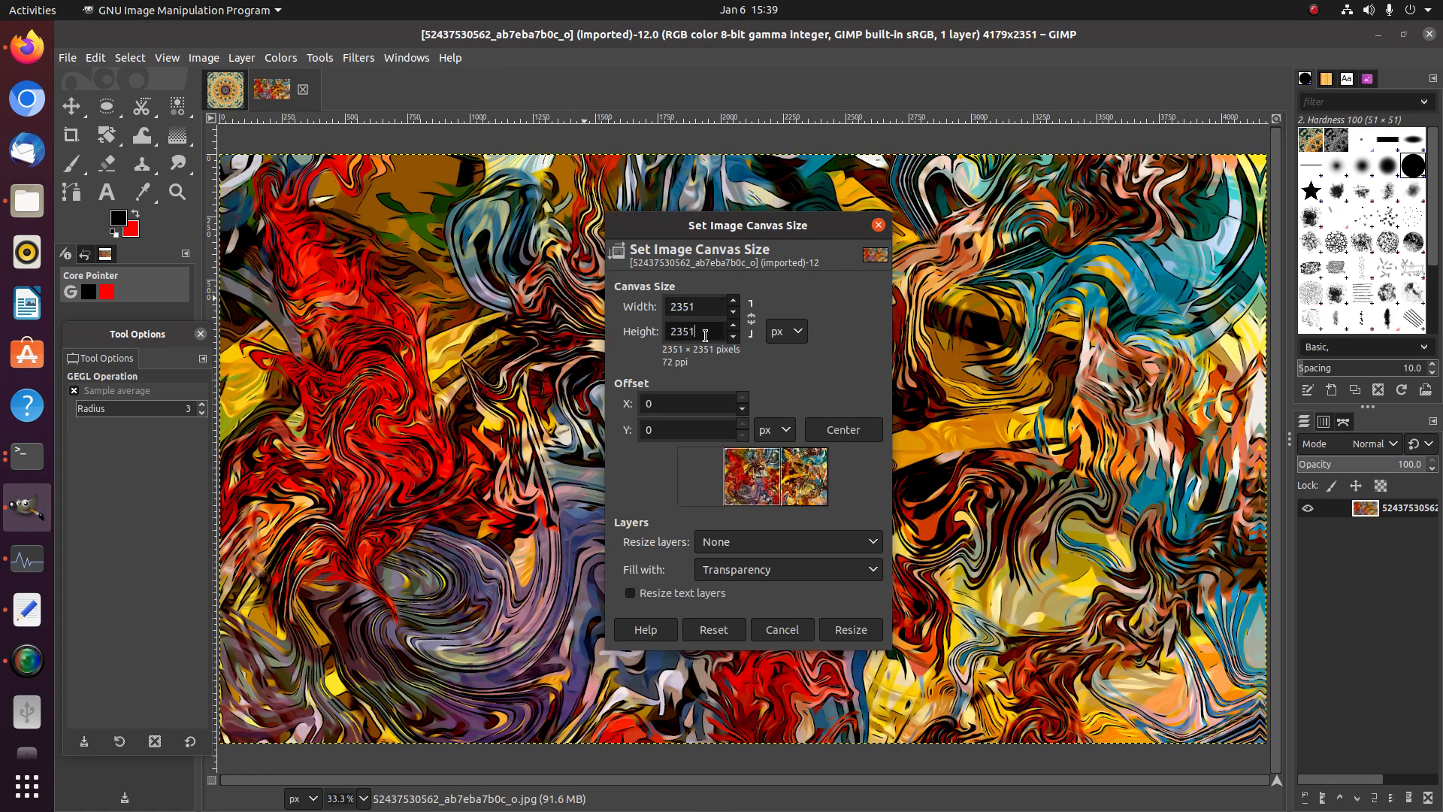
left_click(842, 429)
left_click(836, 623)
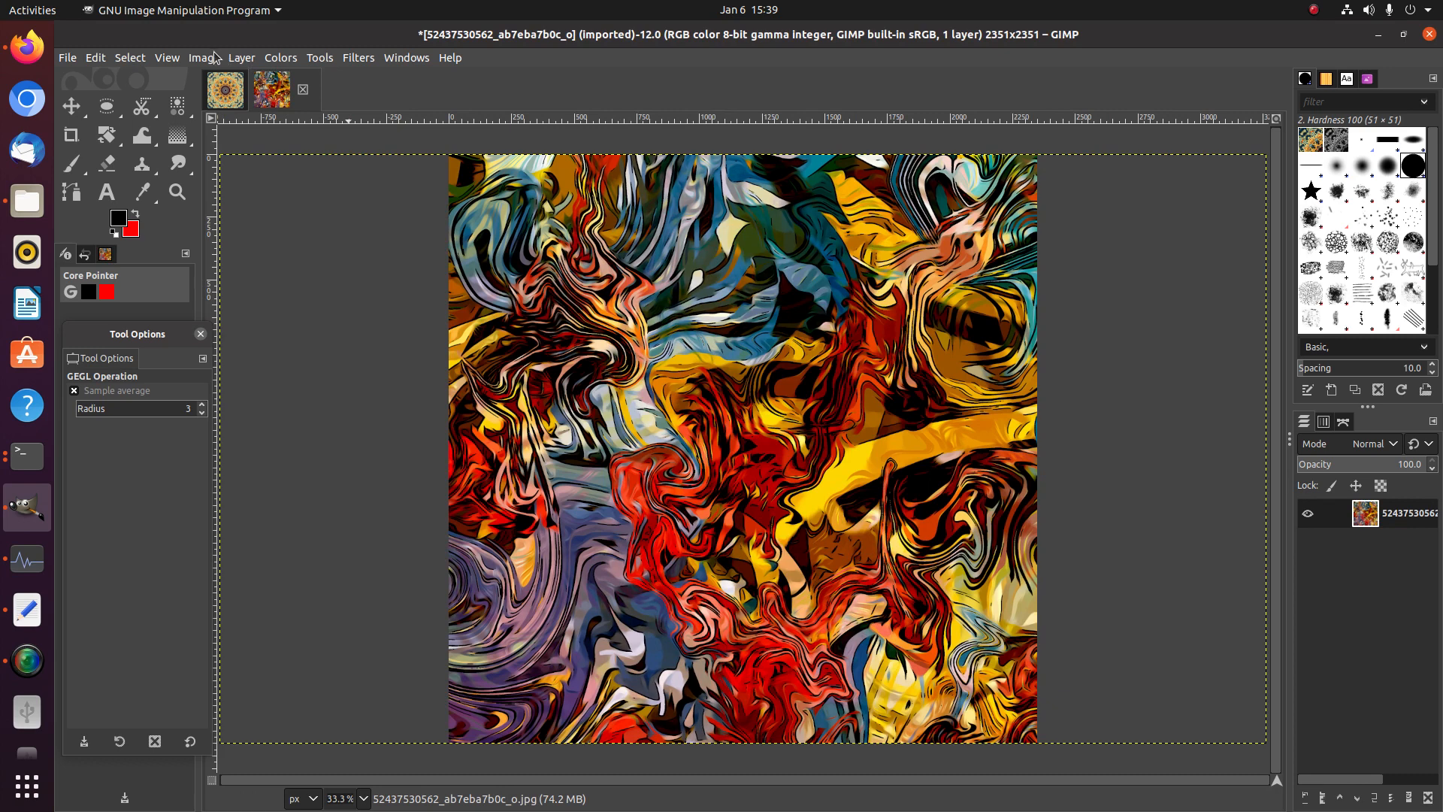
left_click(241, 57)
left_click(299, 304)
scroll(481, 267, "down", 2)
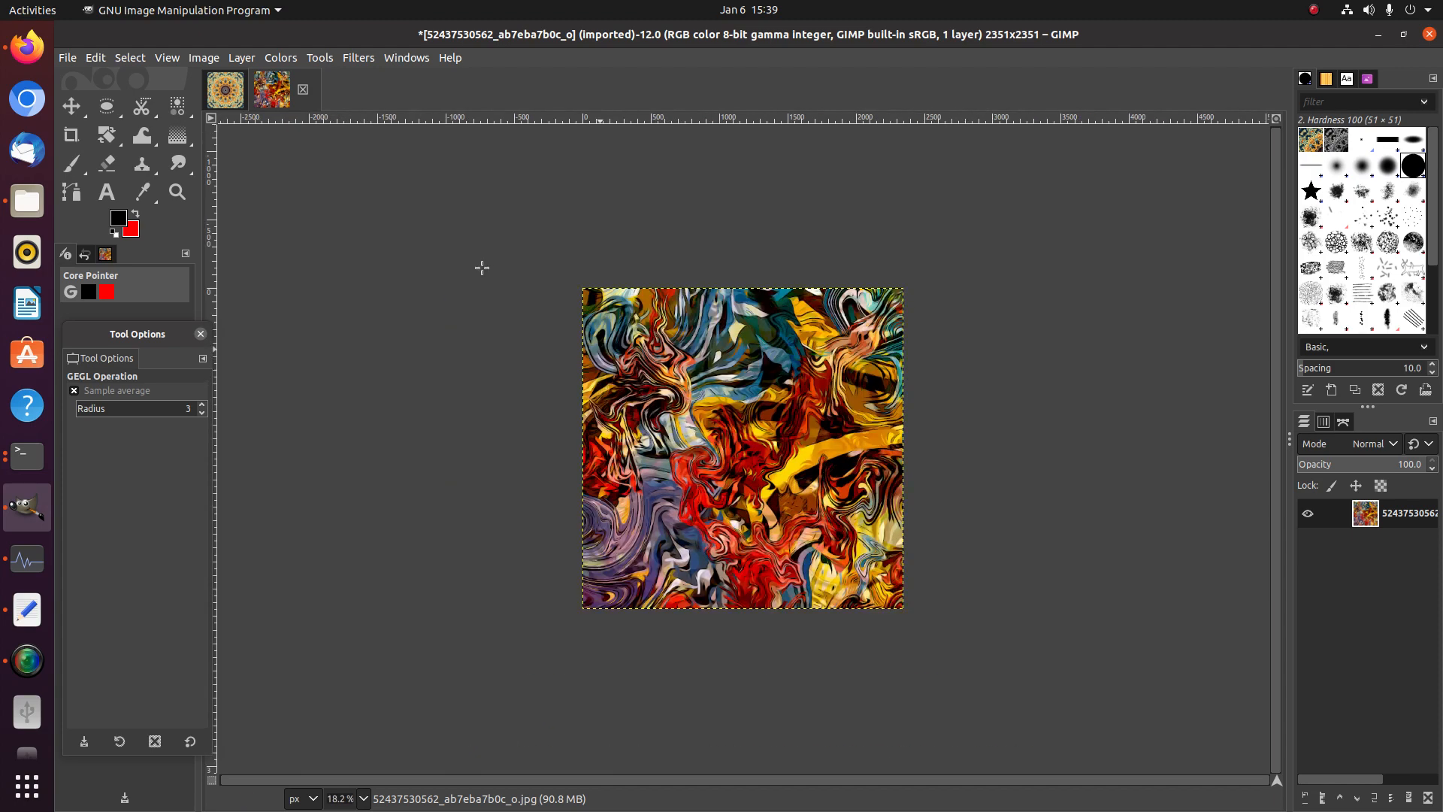
left_click(204, 58)
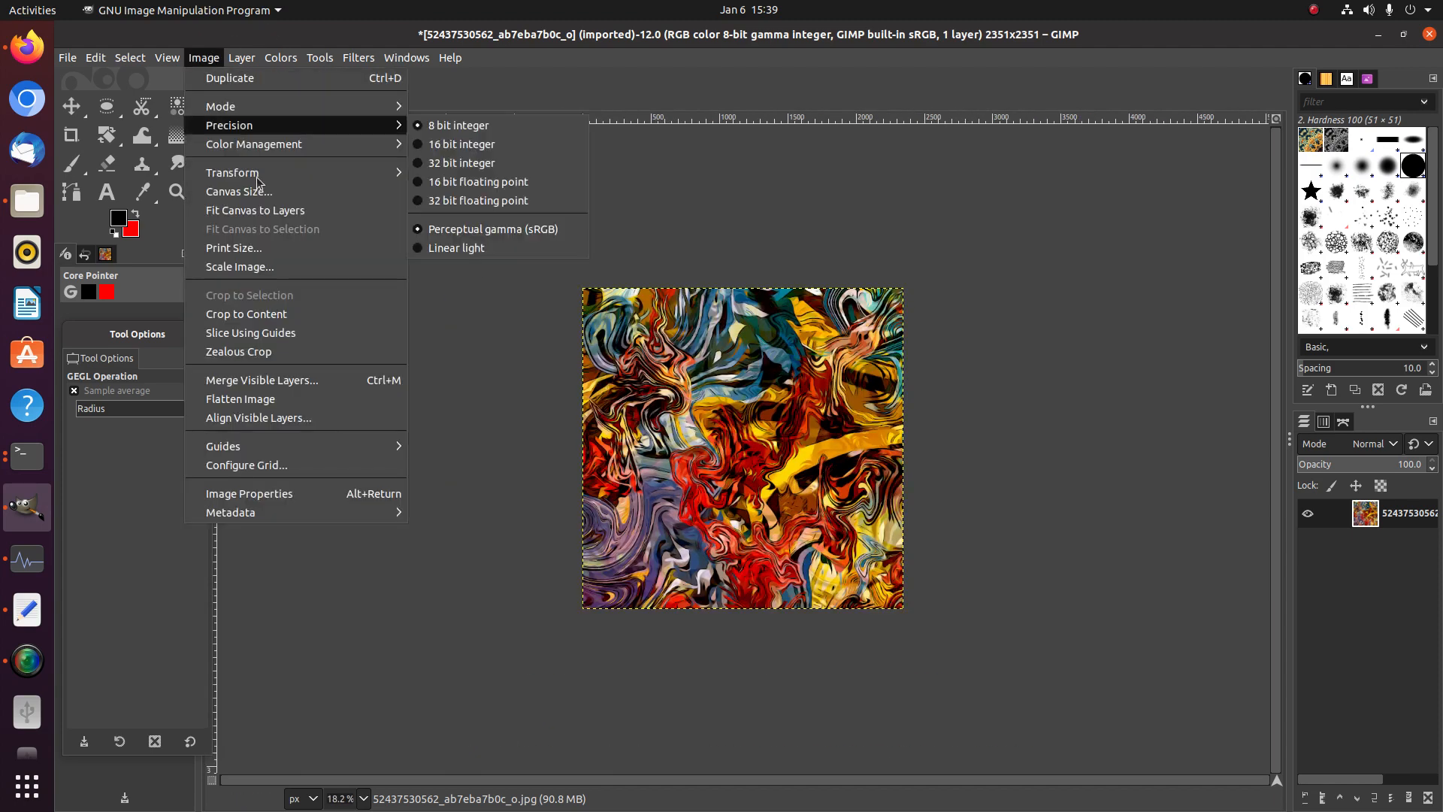
left_click(267, 266)
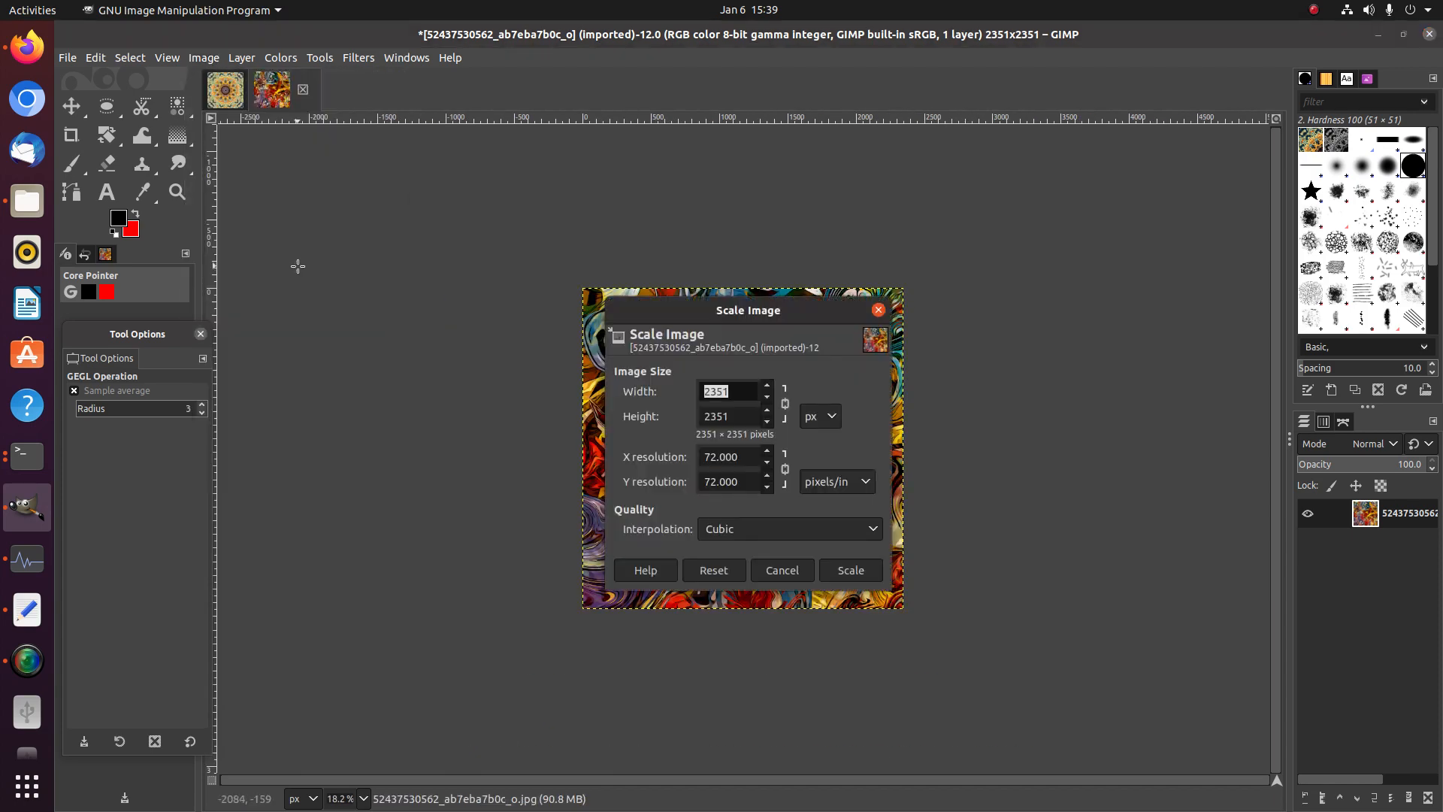
type("21")
left_click(722, 415)
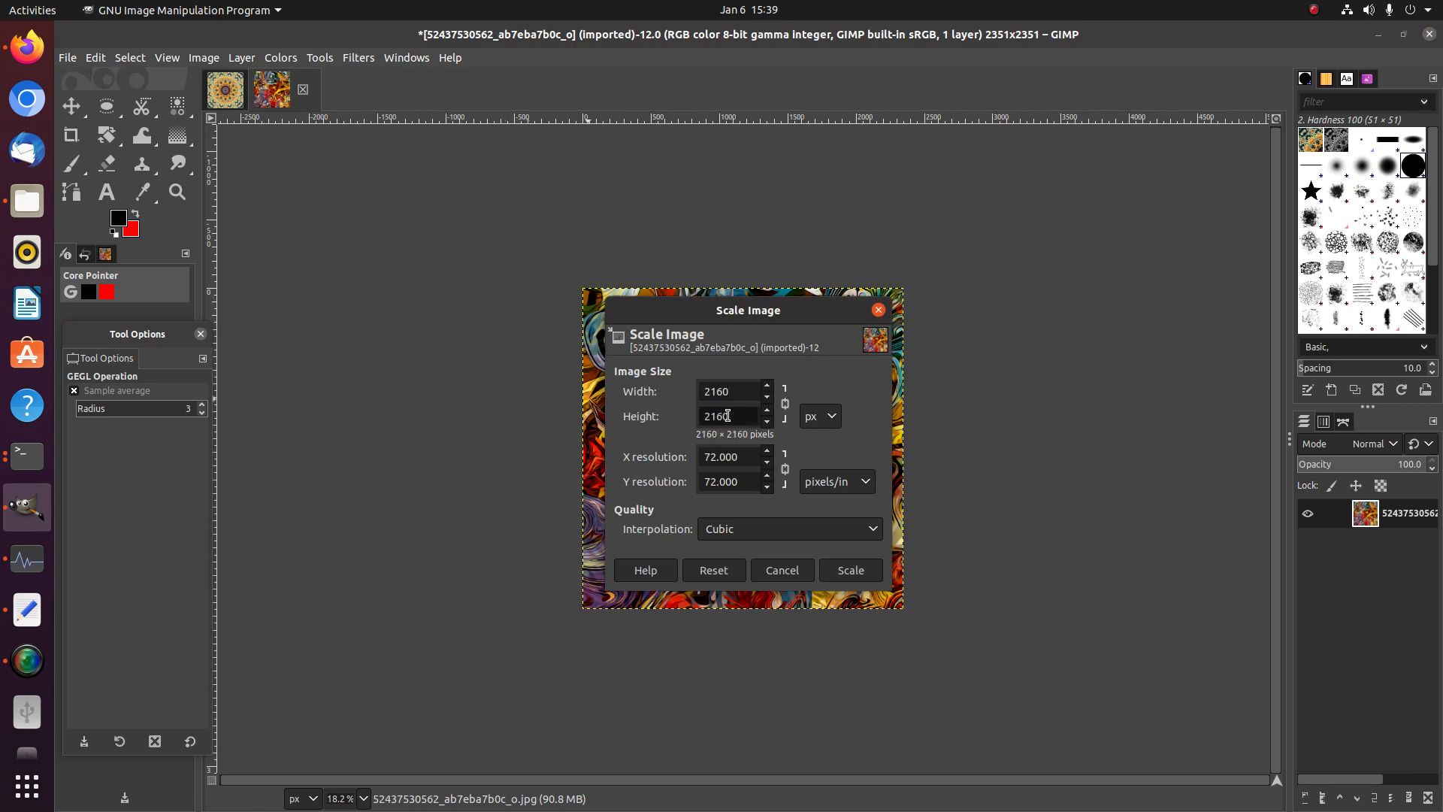
double_click(745, 461)
type("6")
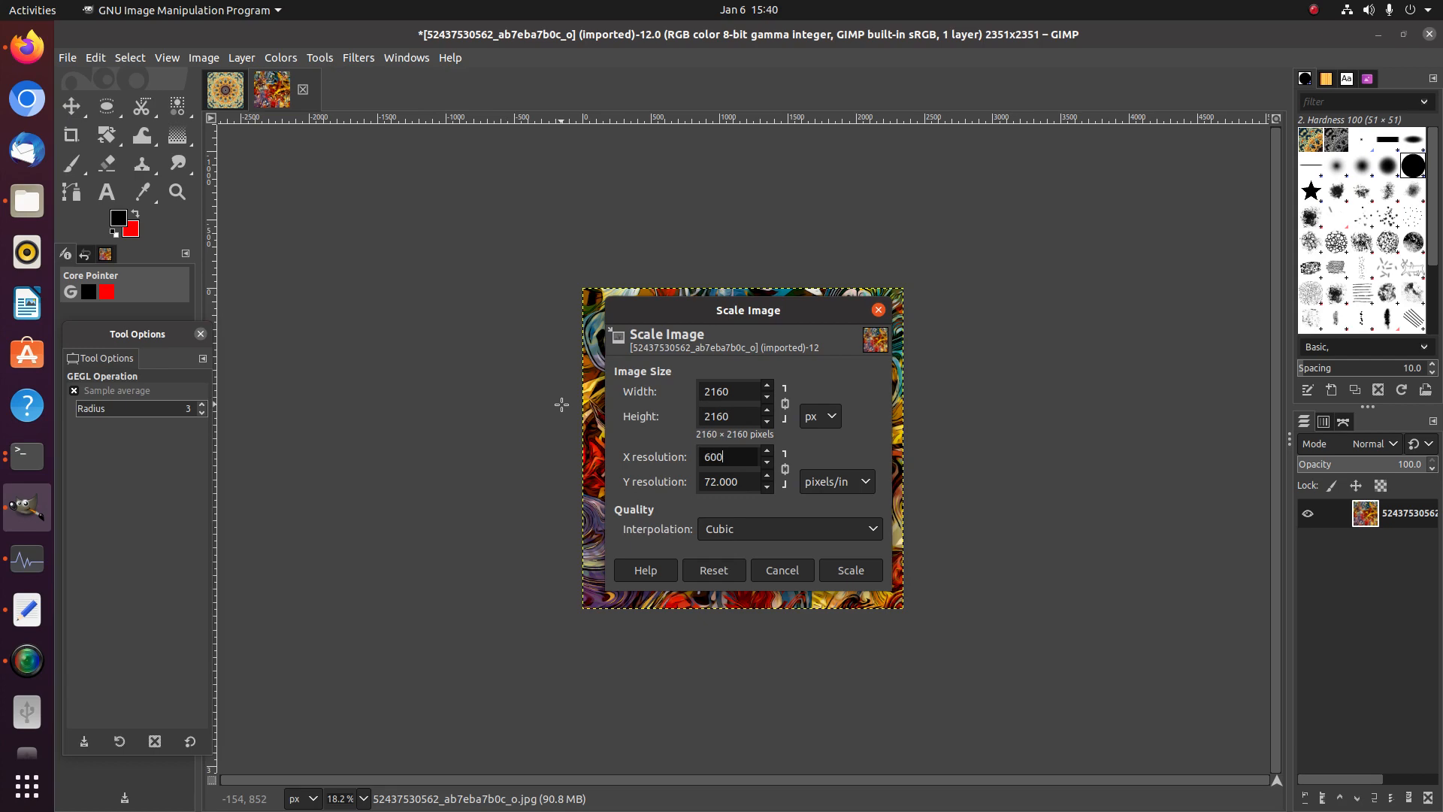
type("00")
left_click(731, 480)
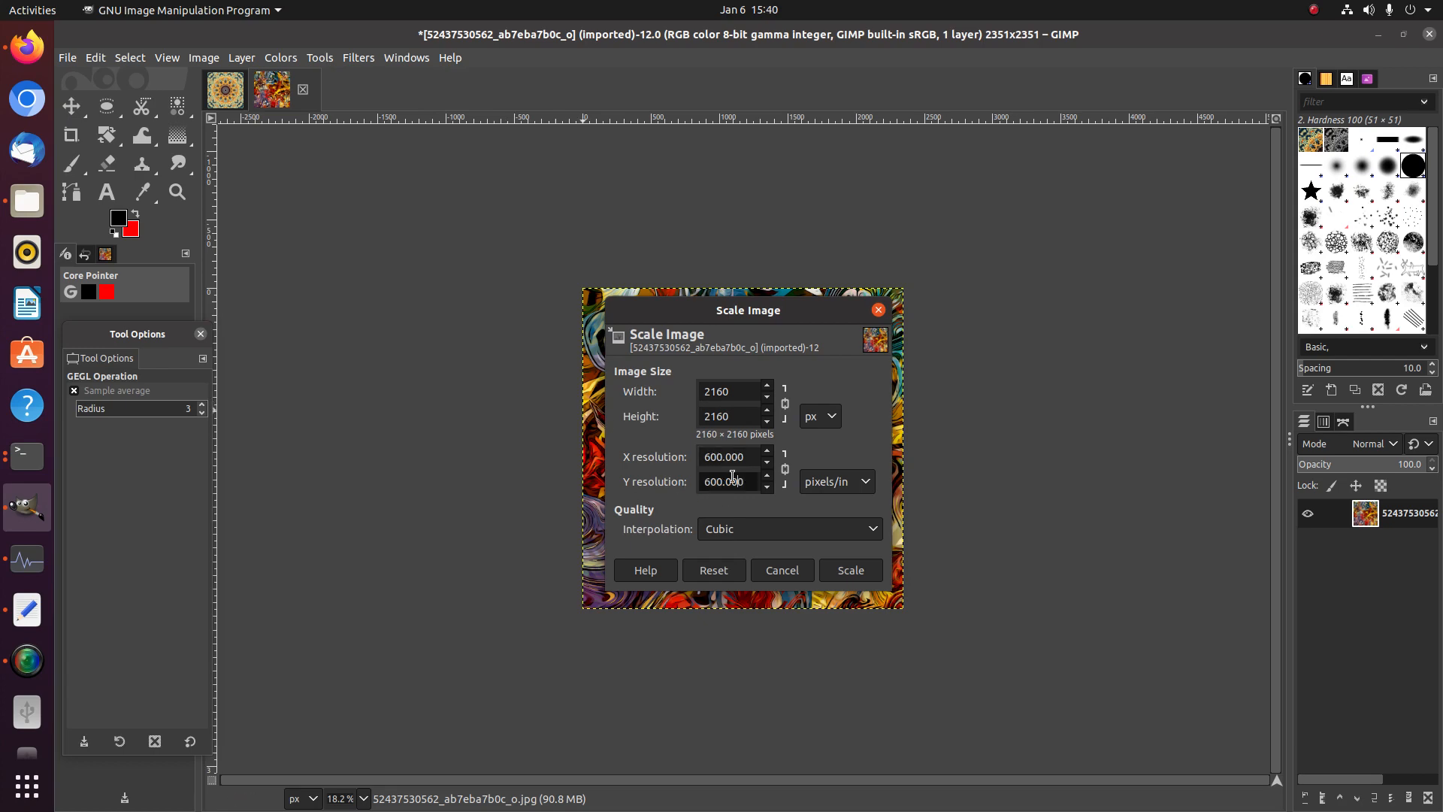
left_click(850, 572)
Apply the Kaleidoscope filter with 12 mirrors, Trim X 0.290 and Trim Y 0.212
left_click(358, 58)
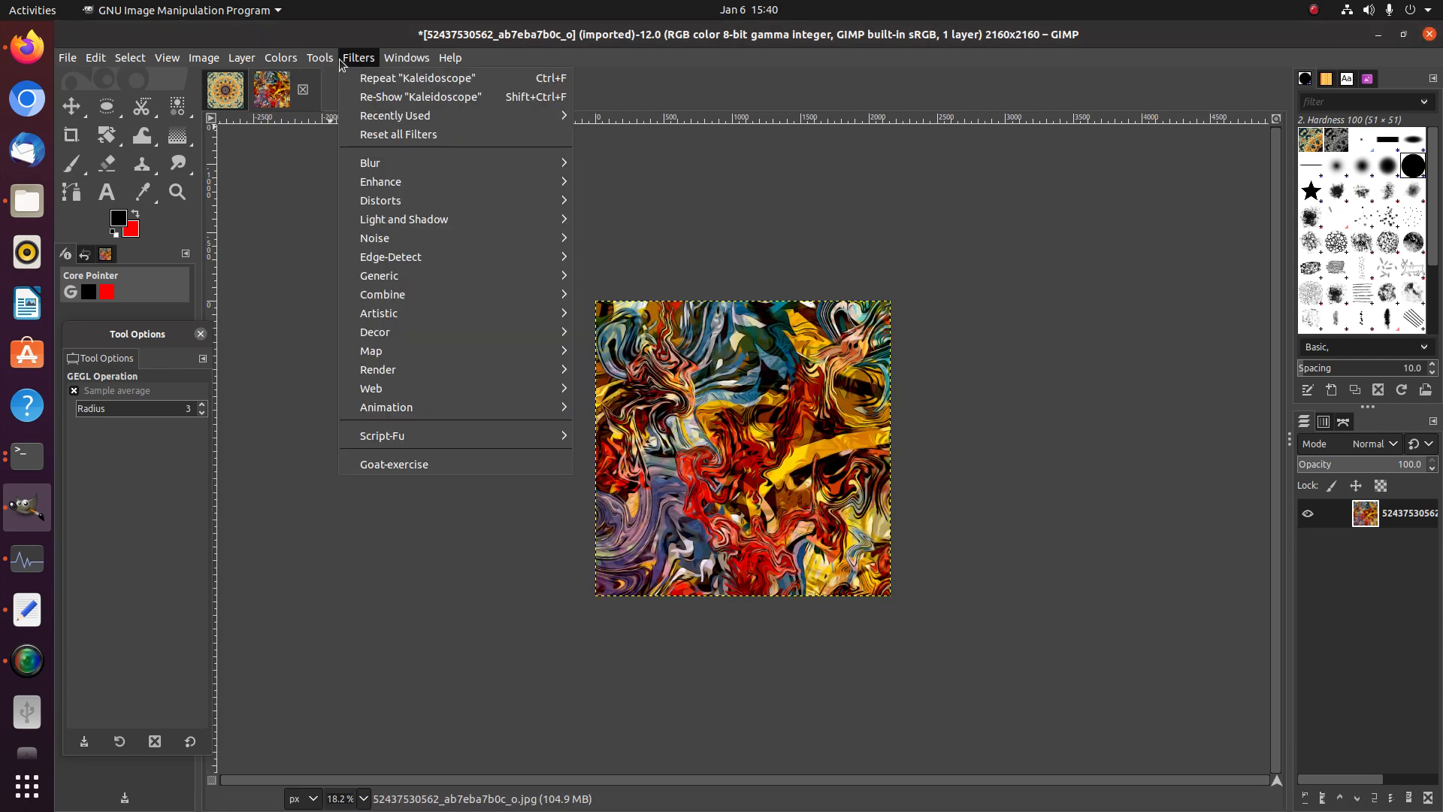
left_click(375, 94)
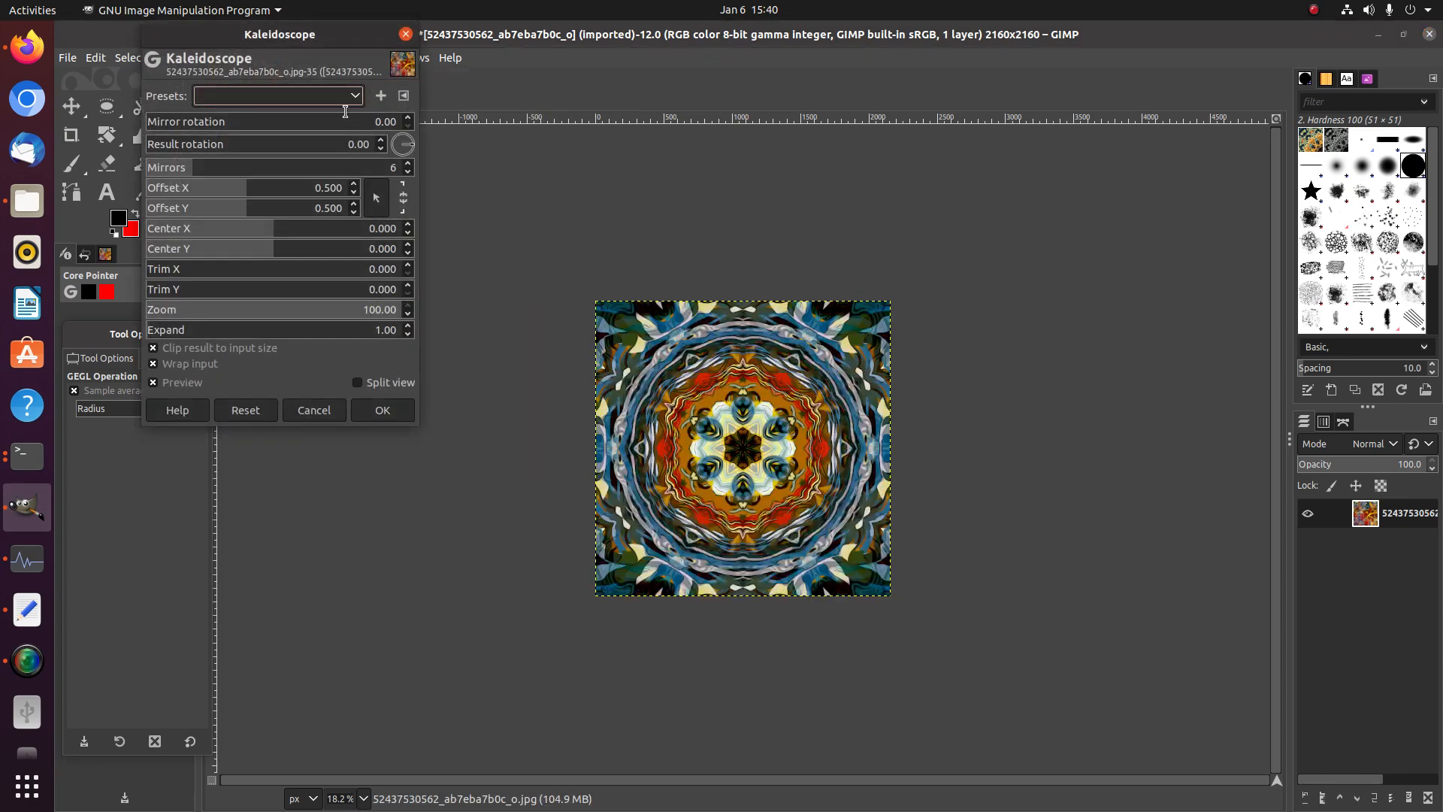
left_click_drag(283, 167, 258, 173)
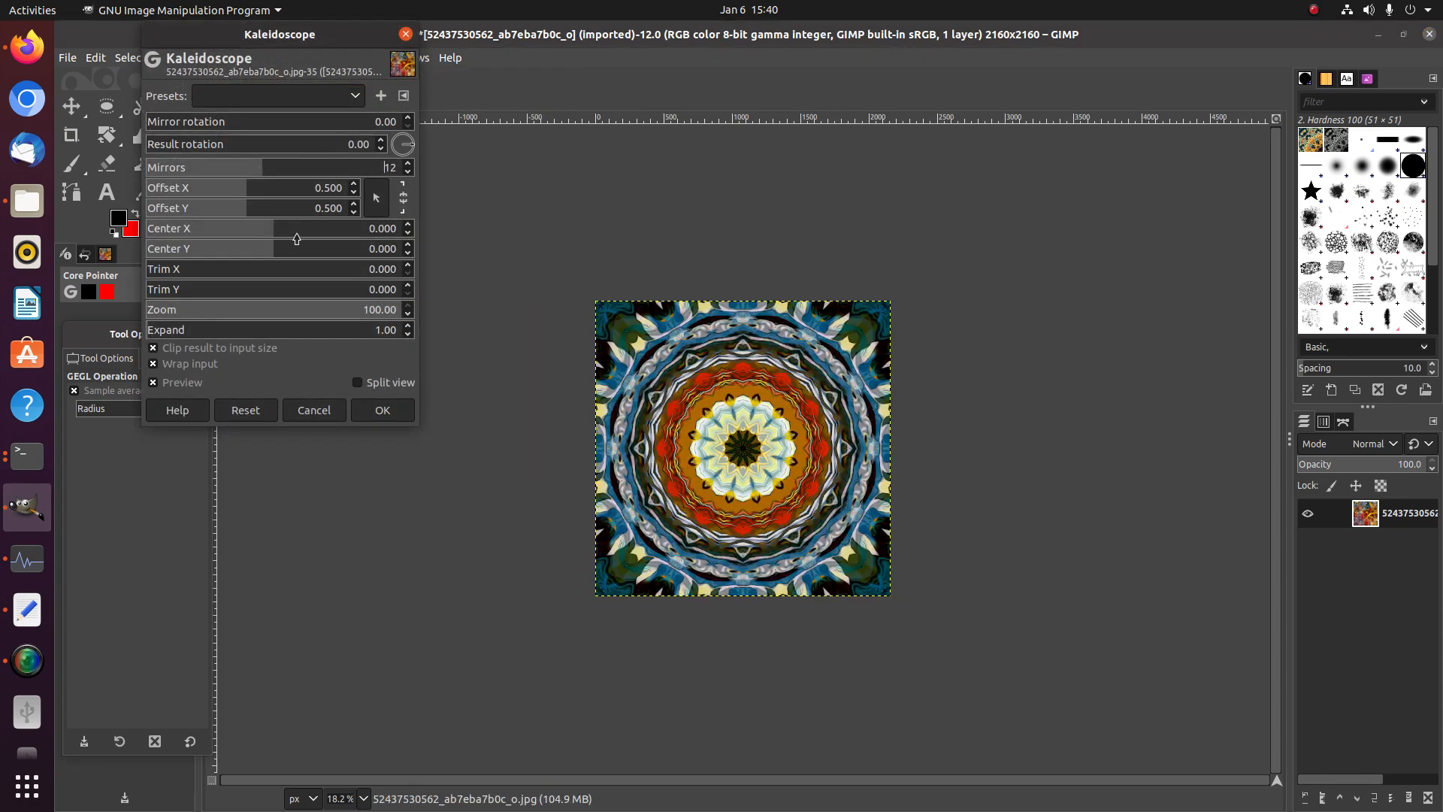
left_click(302, 268)
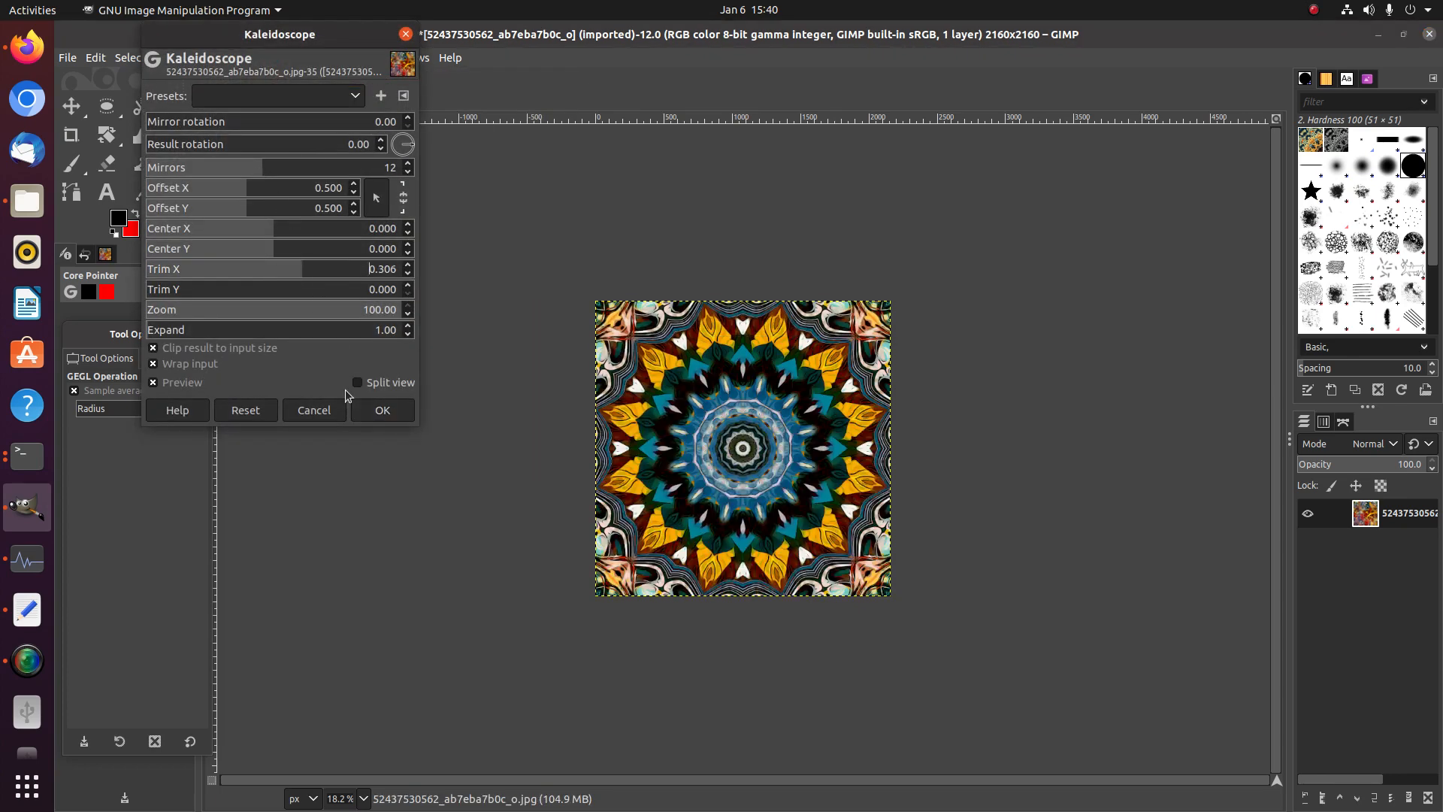
left_click(256, 300)
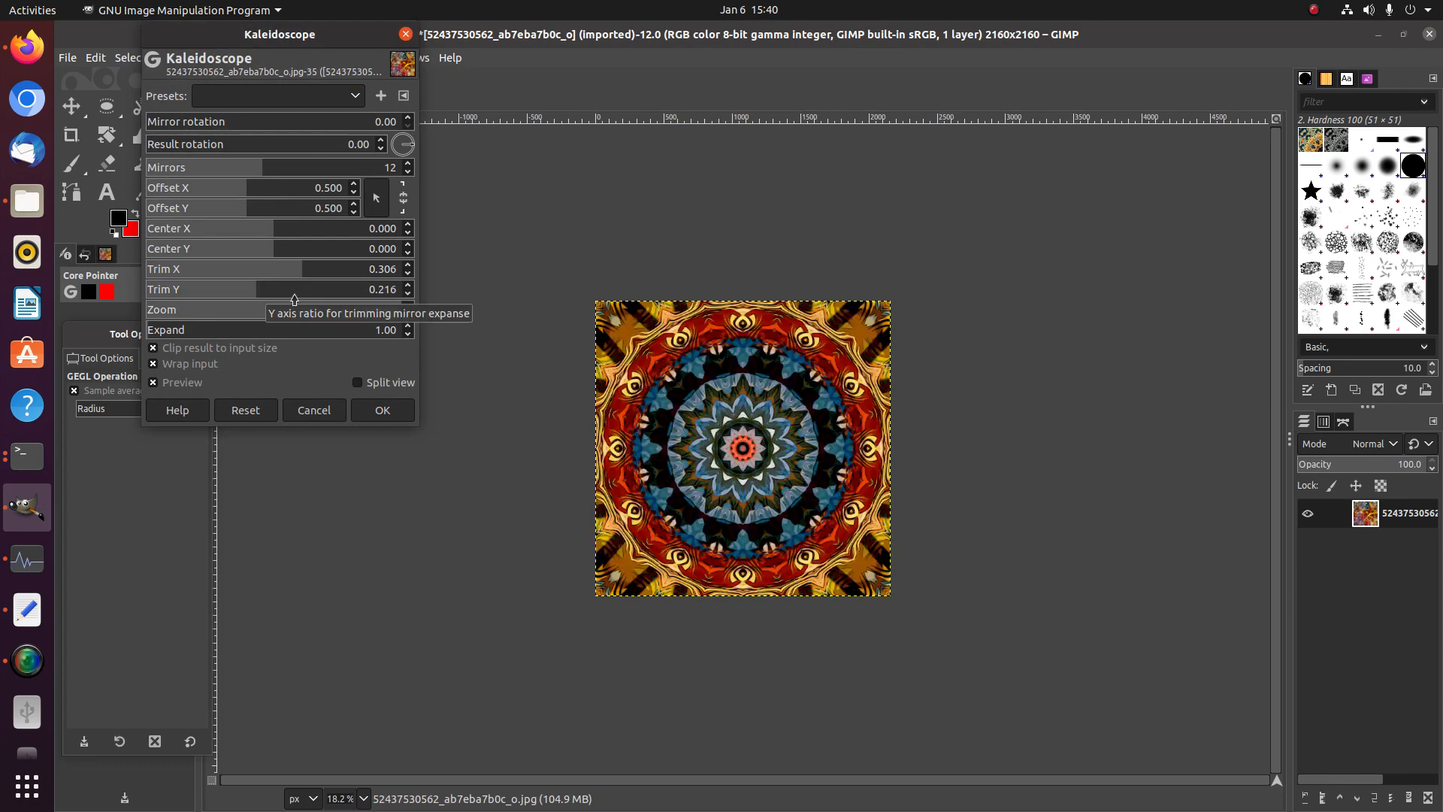
left_click(342, 292)
left_click(336, 269)
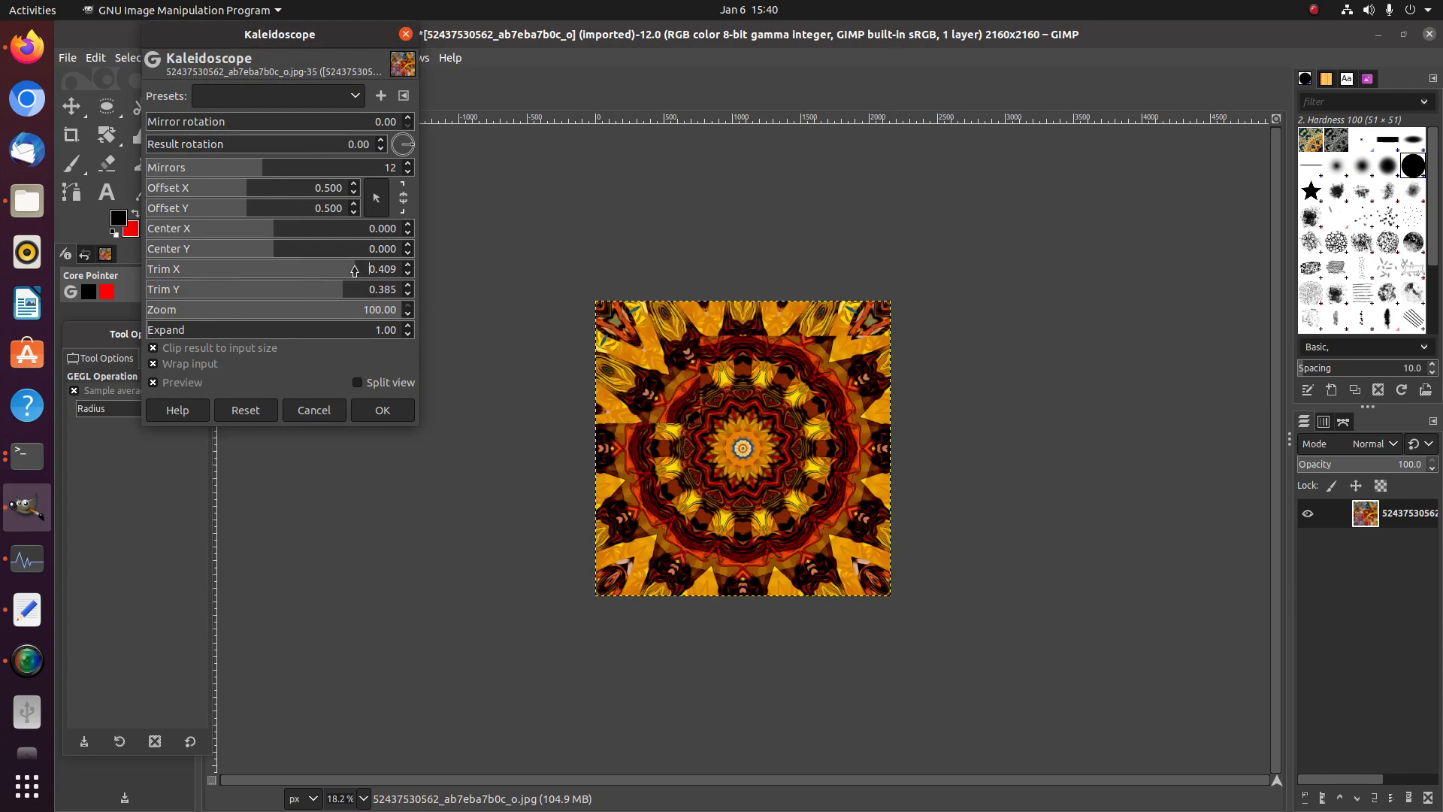
left_click(294, 269)
left_click(254, 289)
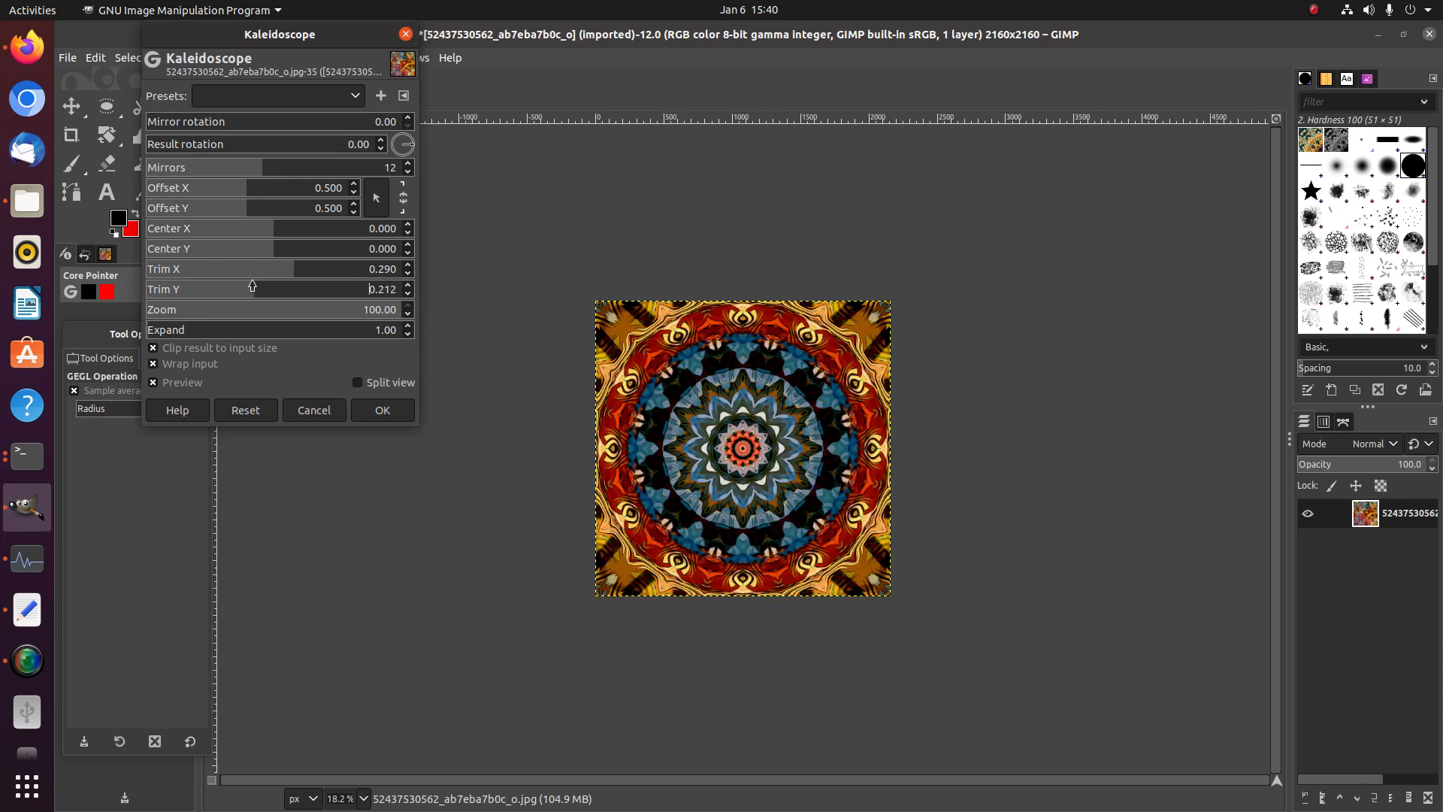
left_click(382, 409)
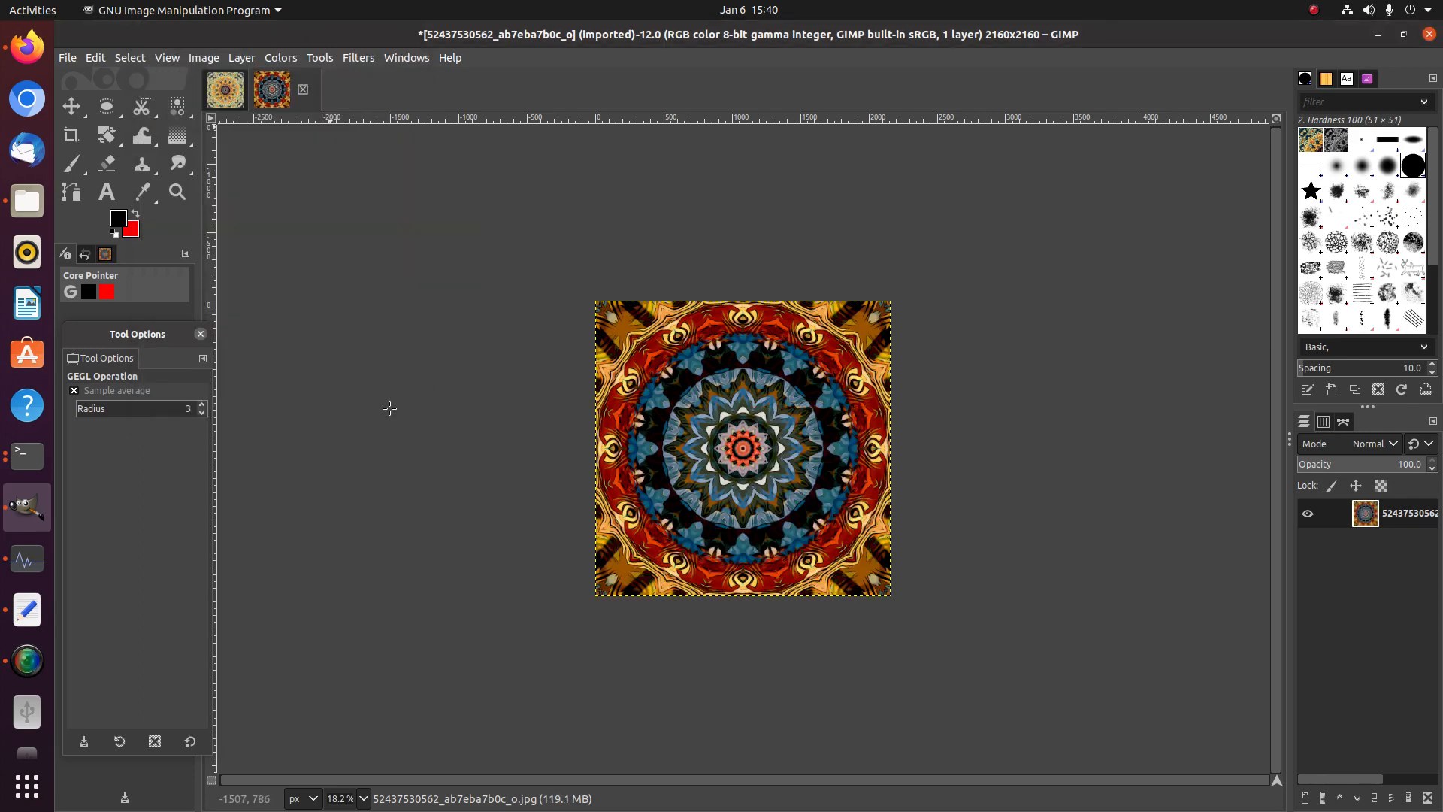
Copy the red and blue kaleidoscope, paste it into "Untitledhgdfghrtghrd.xcf" and convert the floating selection to a new layer
key("ctrl+c")
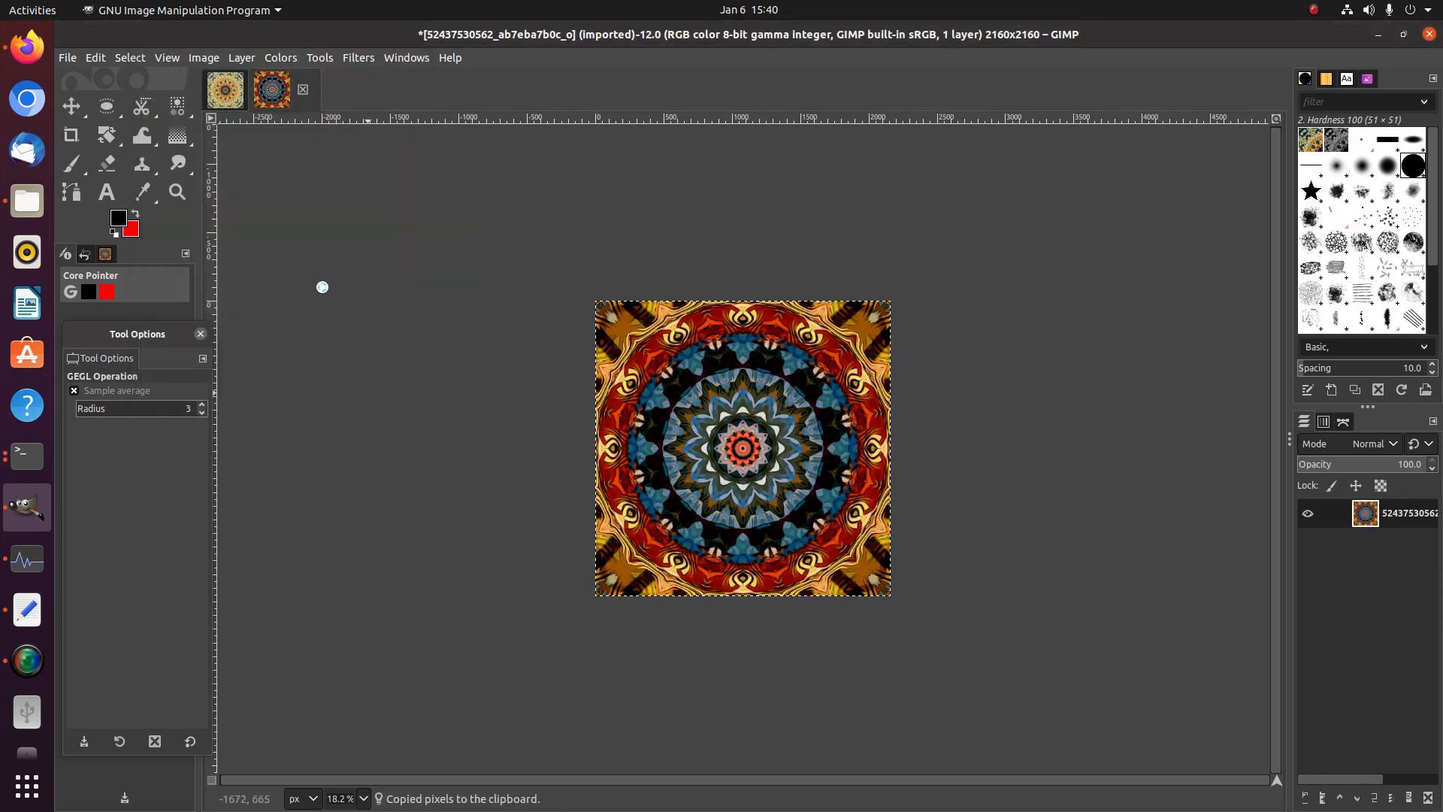
left_click(228, 94)
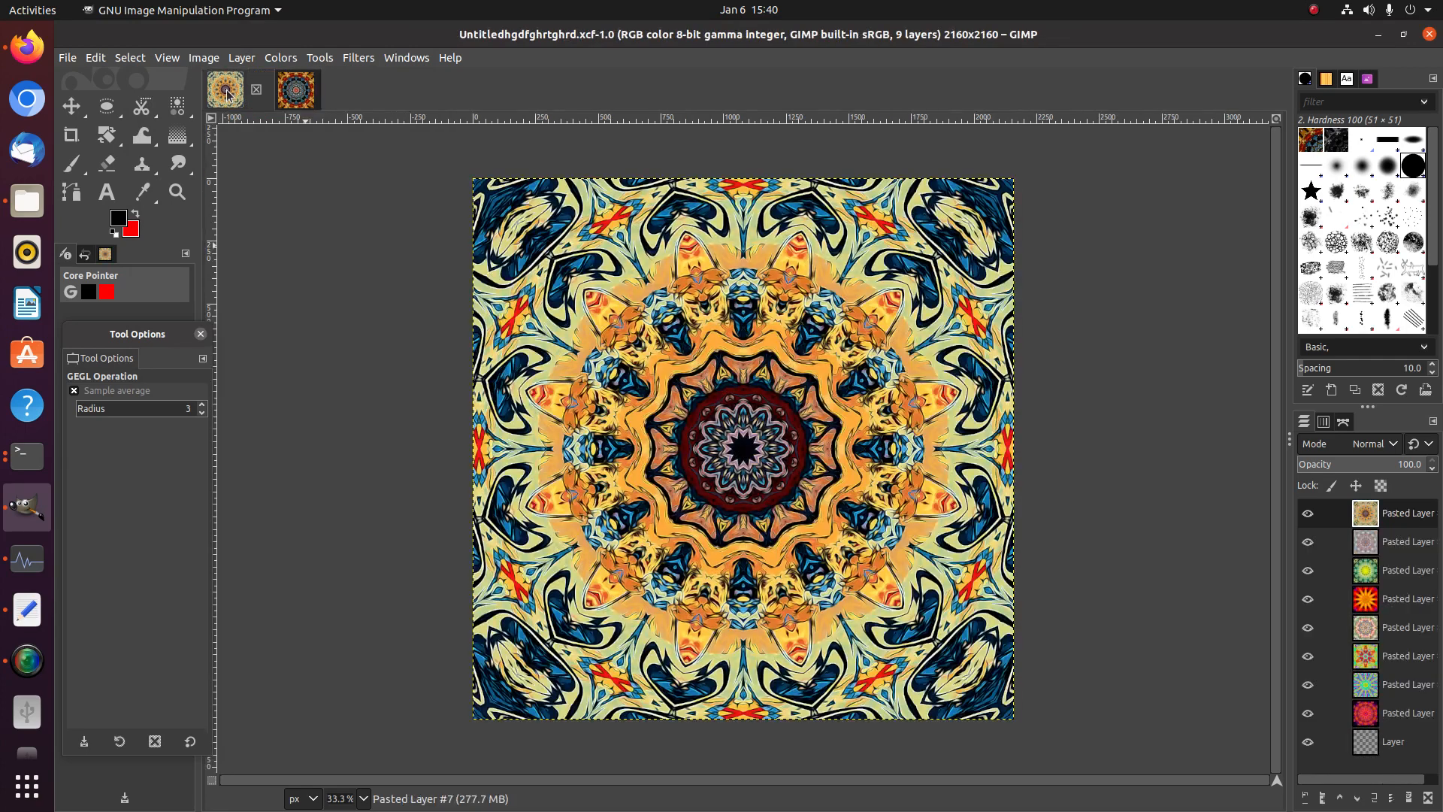
key("ctrl+v")
right_click(1394, 527)
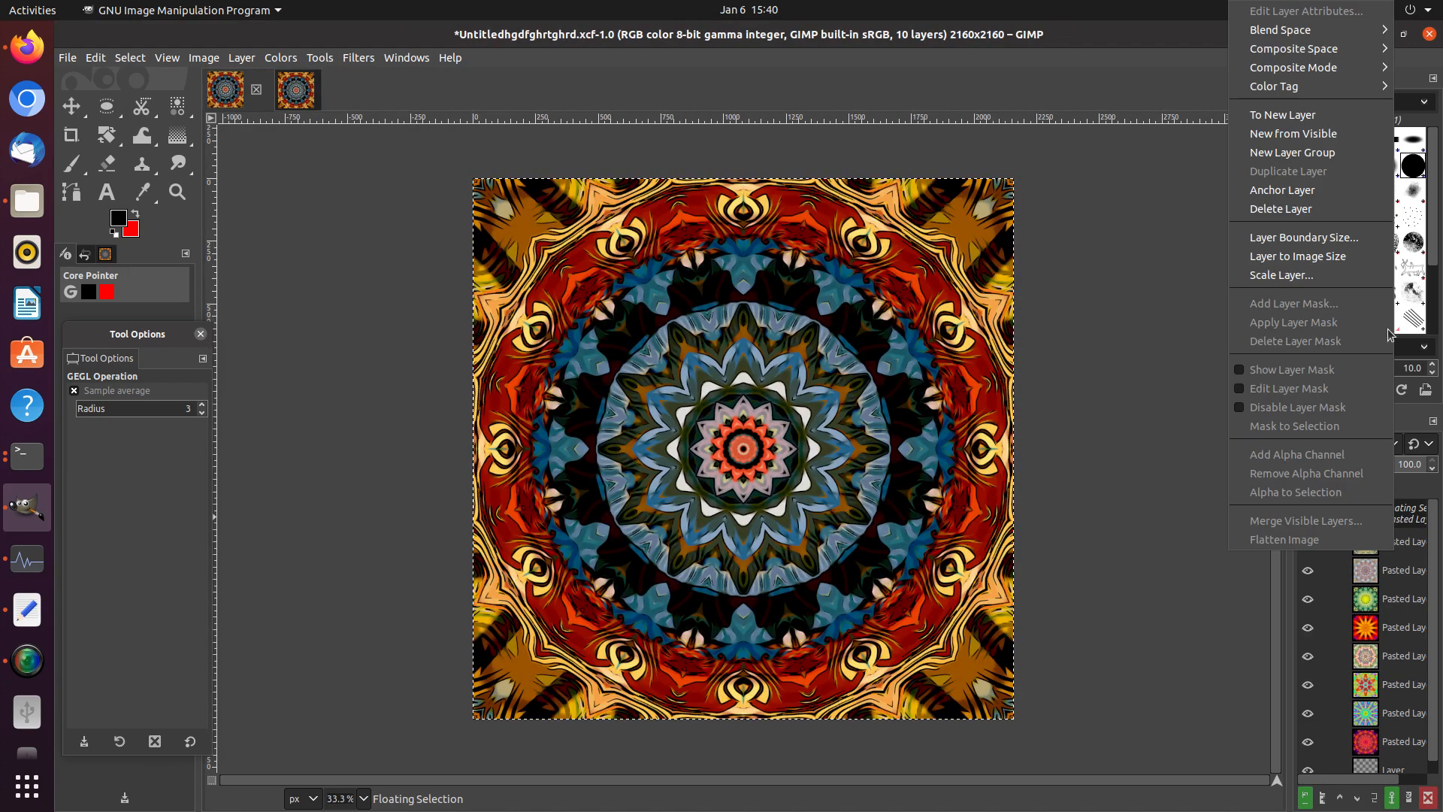
left_click(1278, 107)
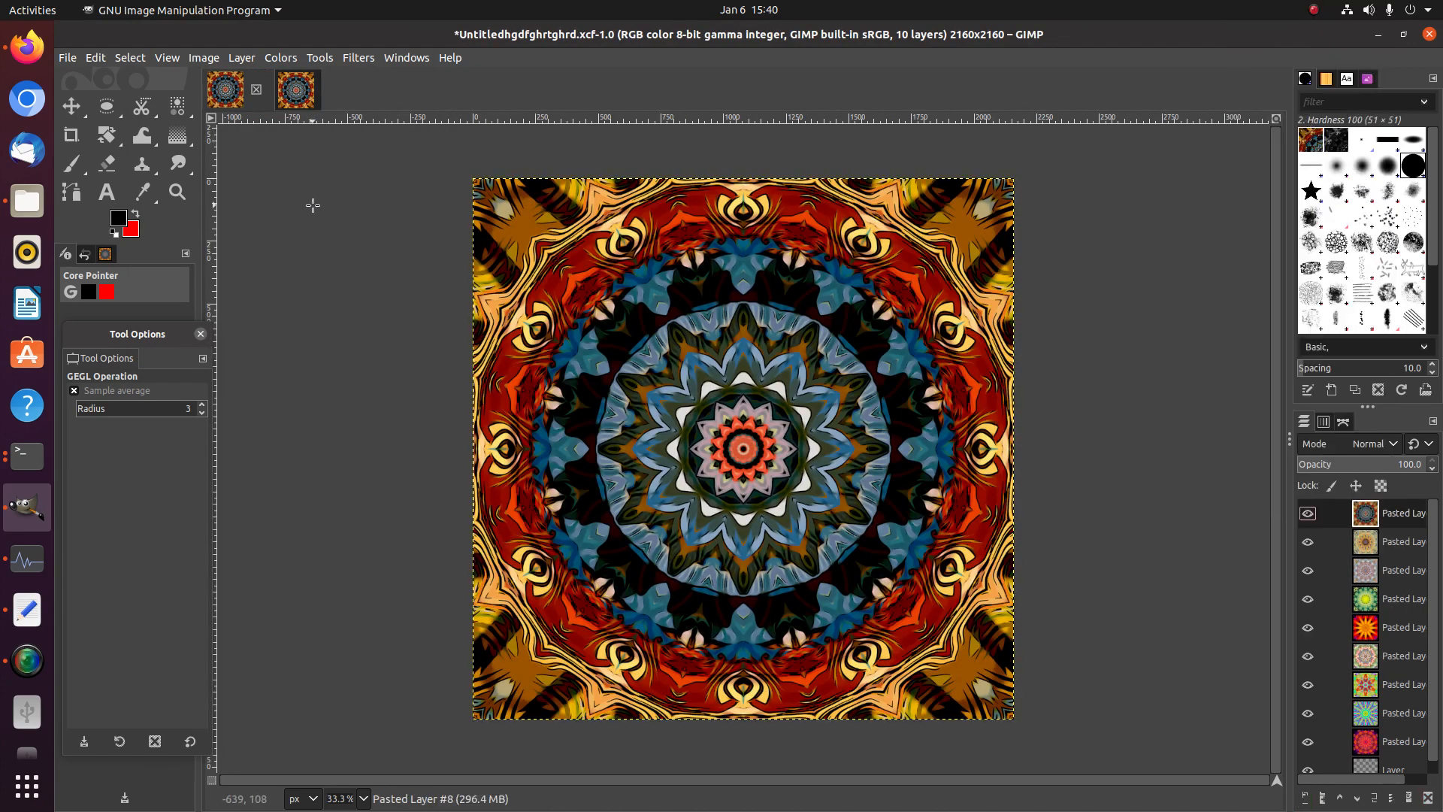
key("ctrl+s")
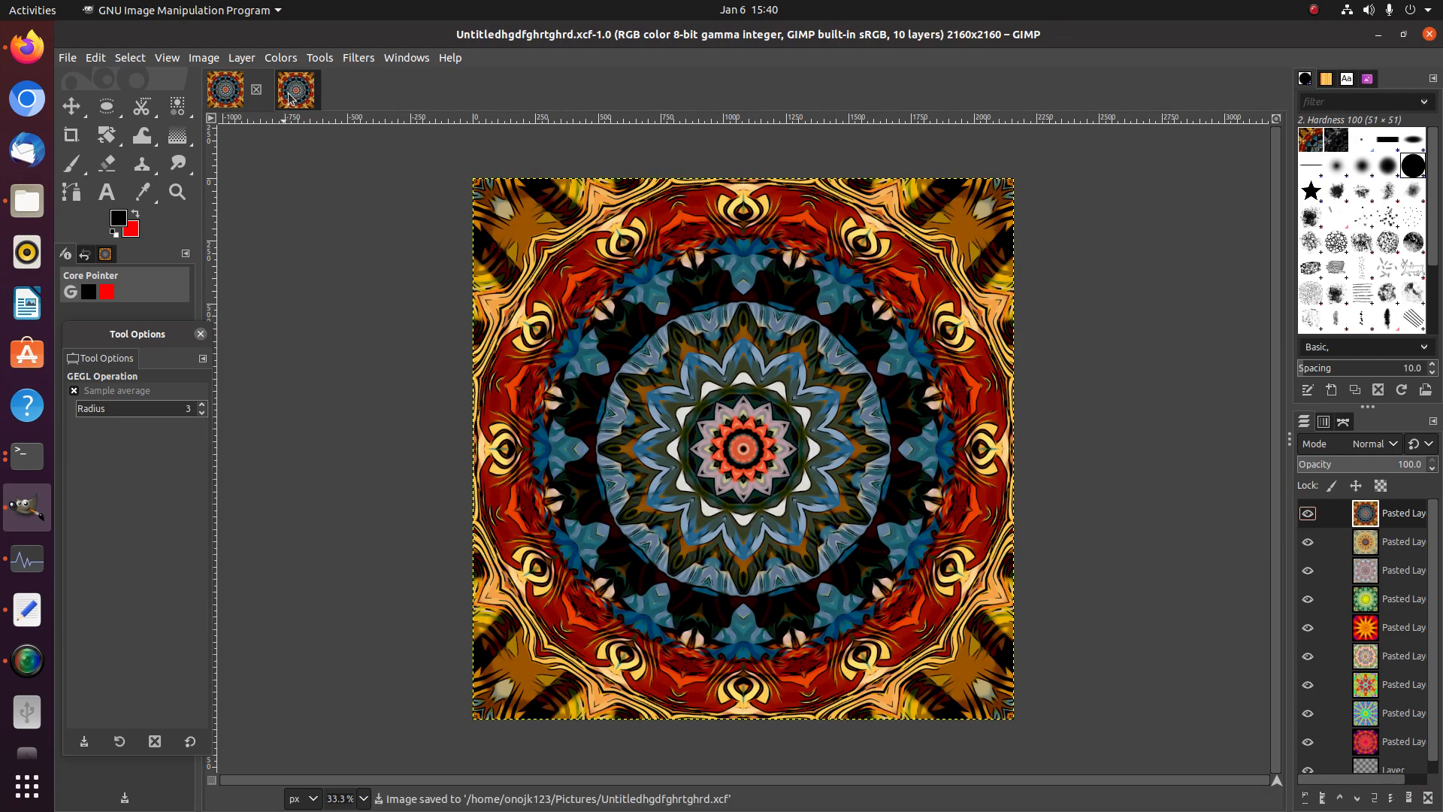
left_click(293, 93)
left_click(303, 90)
left_click(858, 518)
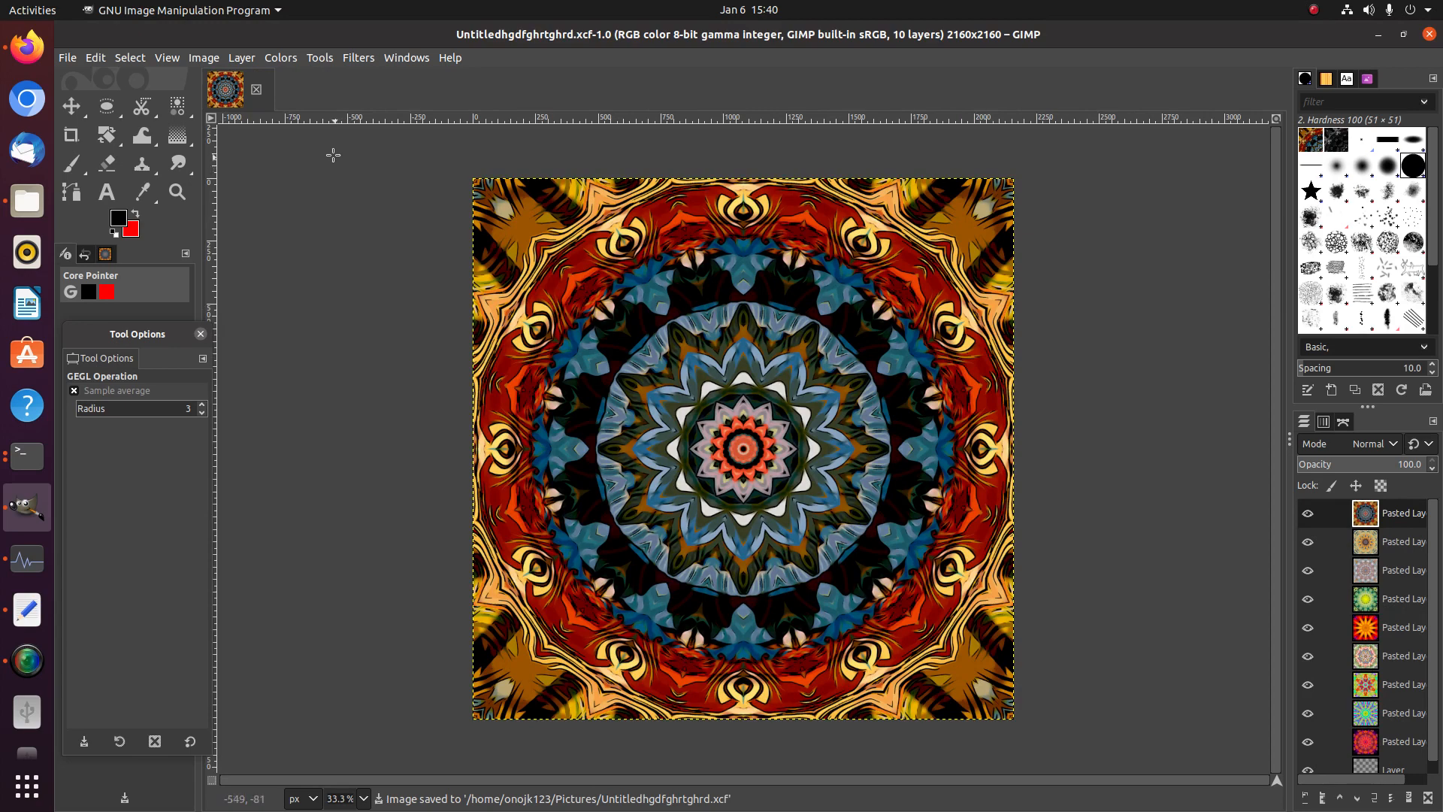
left_click(69, 57)
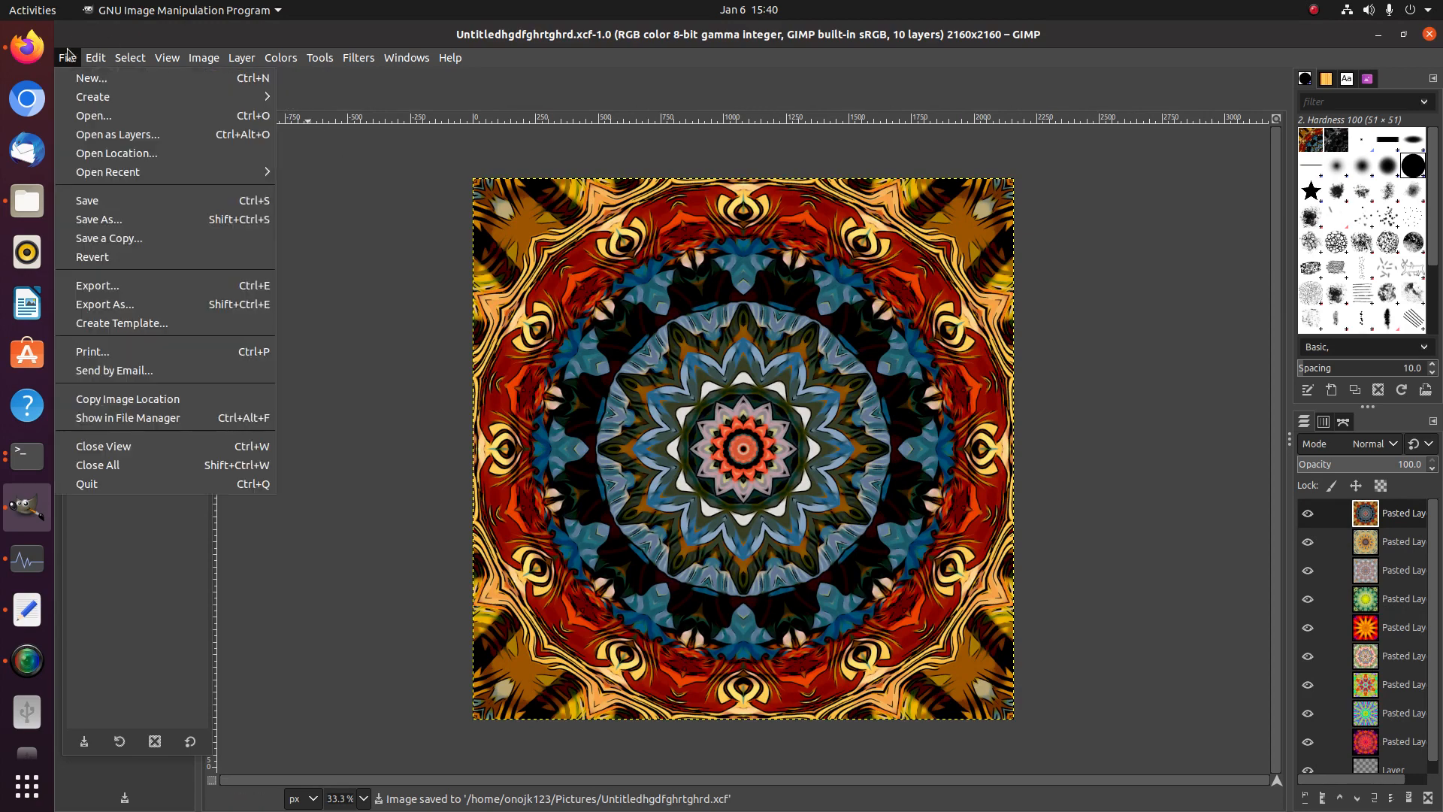
left_click(116, 216)
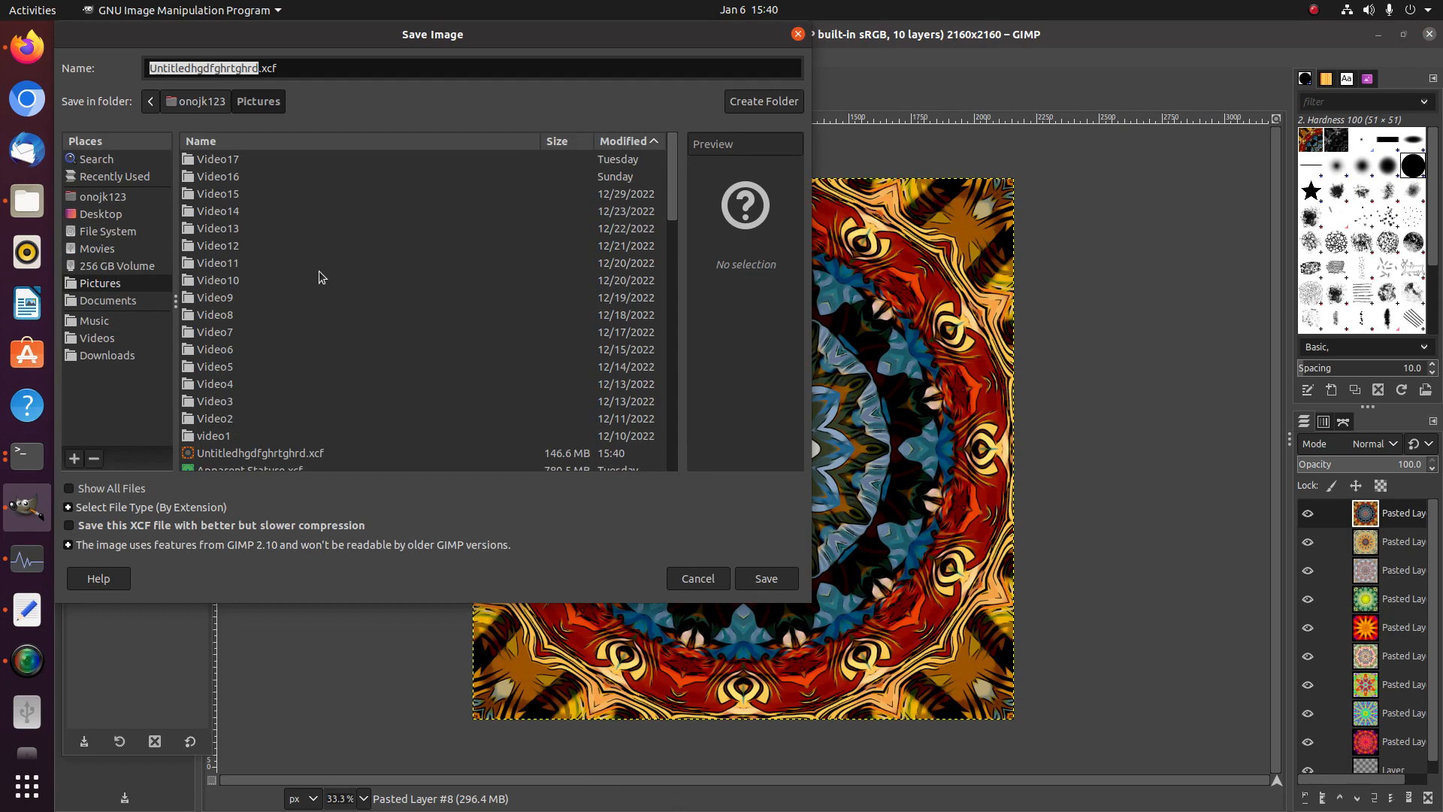
left_click(798, 34)
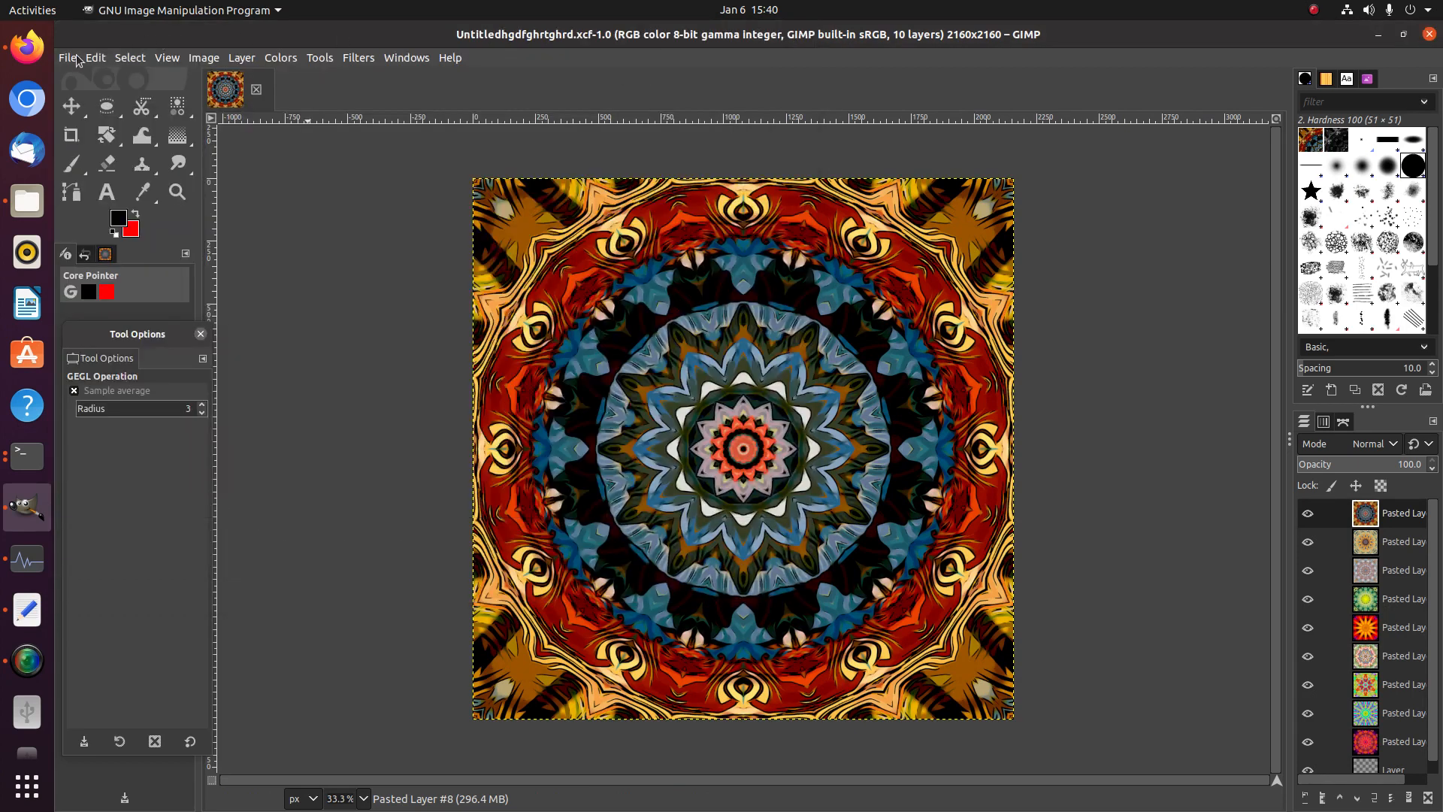
left_click(67, 57)
left_click(106, 201)
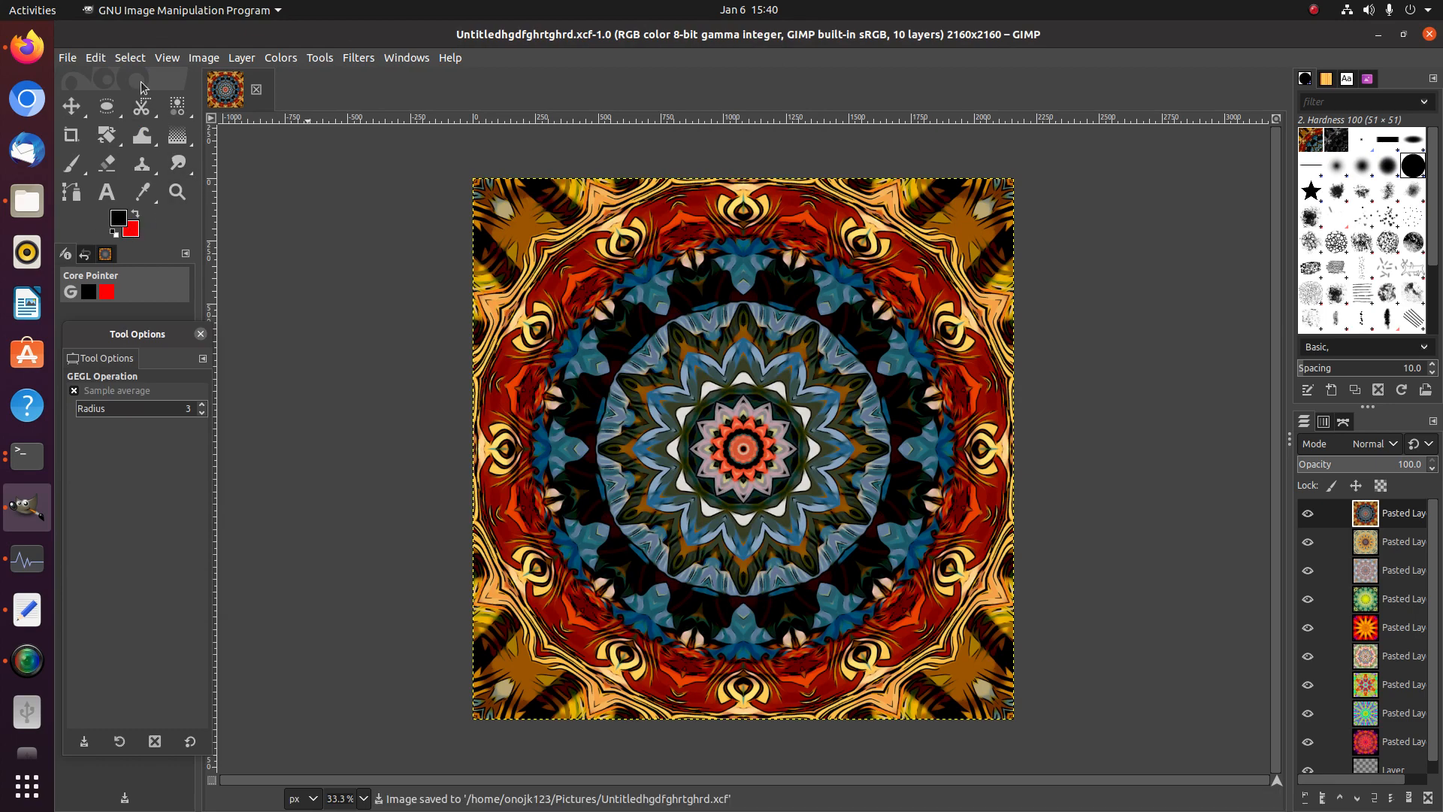
left_click(70, 58)
left_click(83, 114)
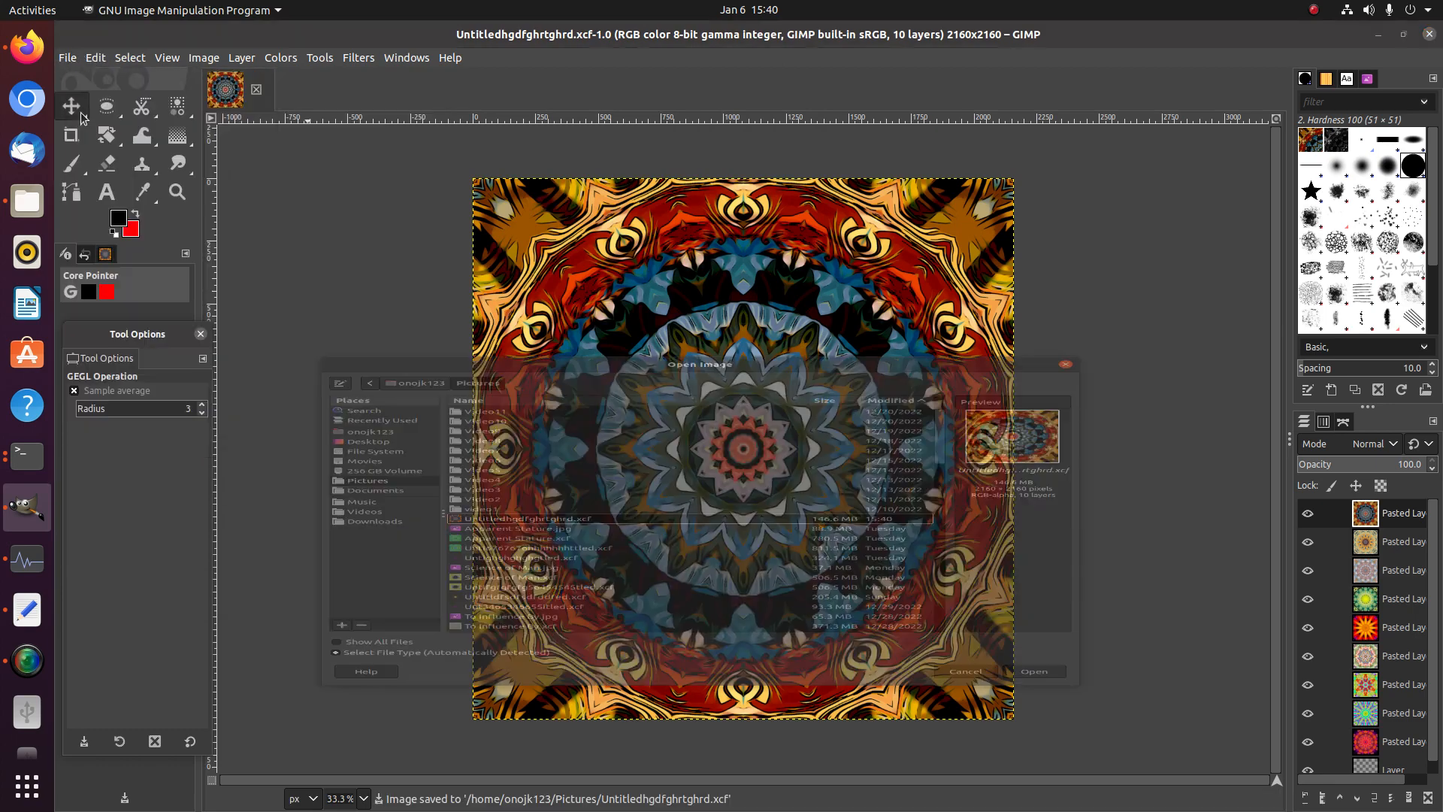
left_click(384, 519)
double_click(471, 475)
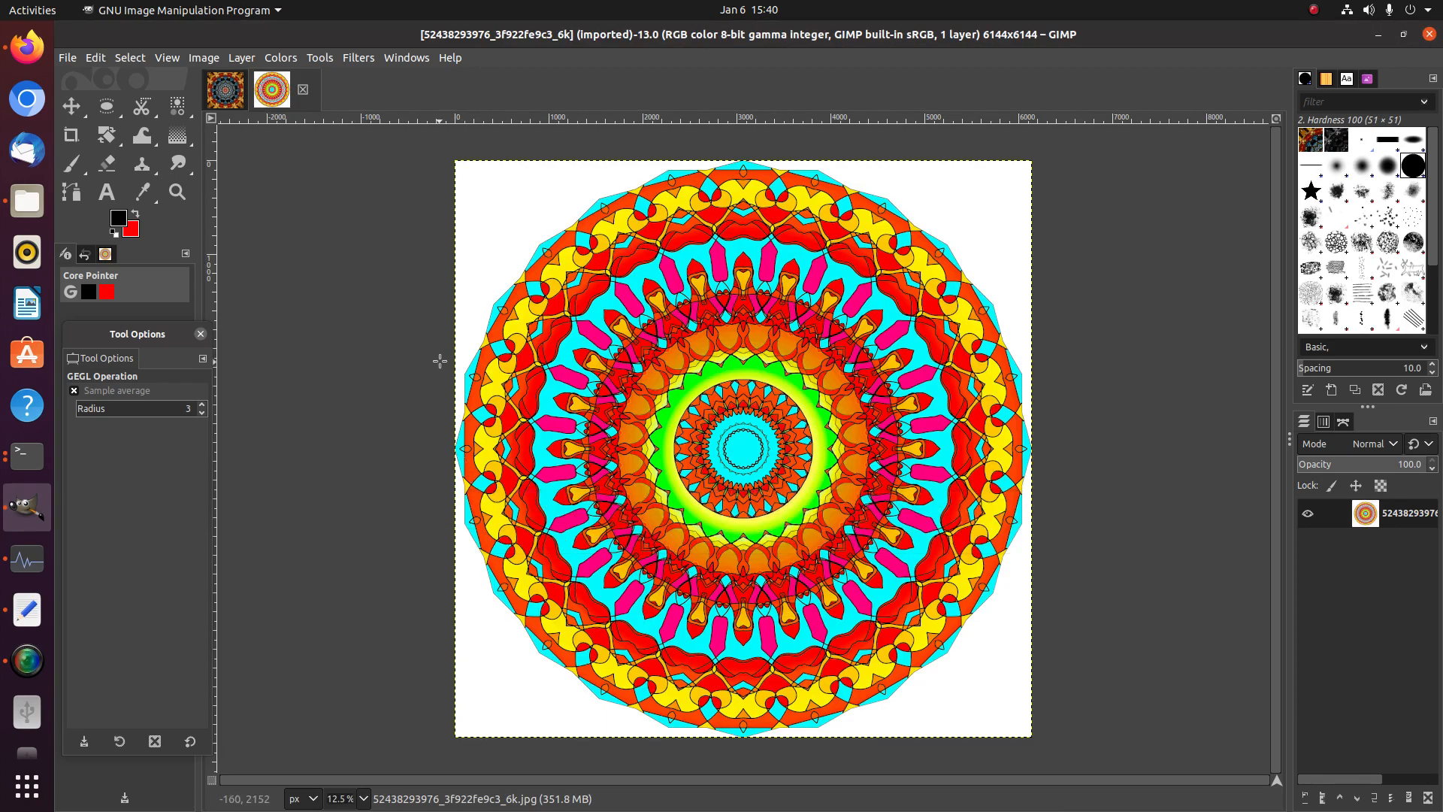
left_click(209, 61)
left_click(240, 267)
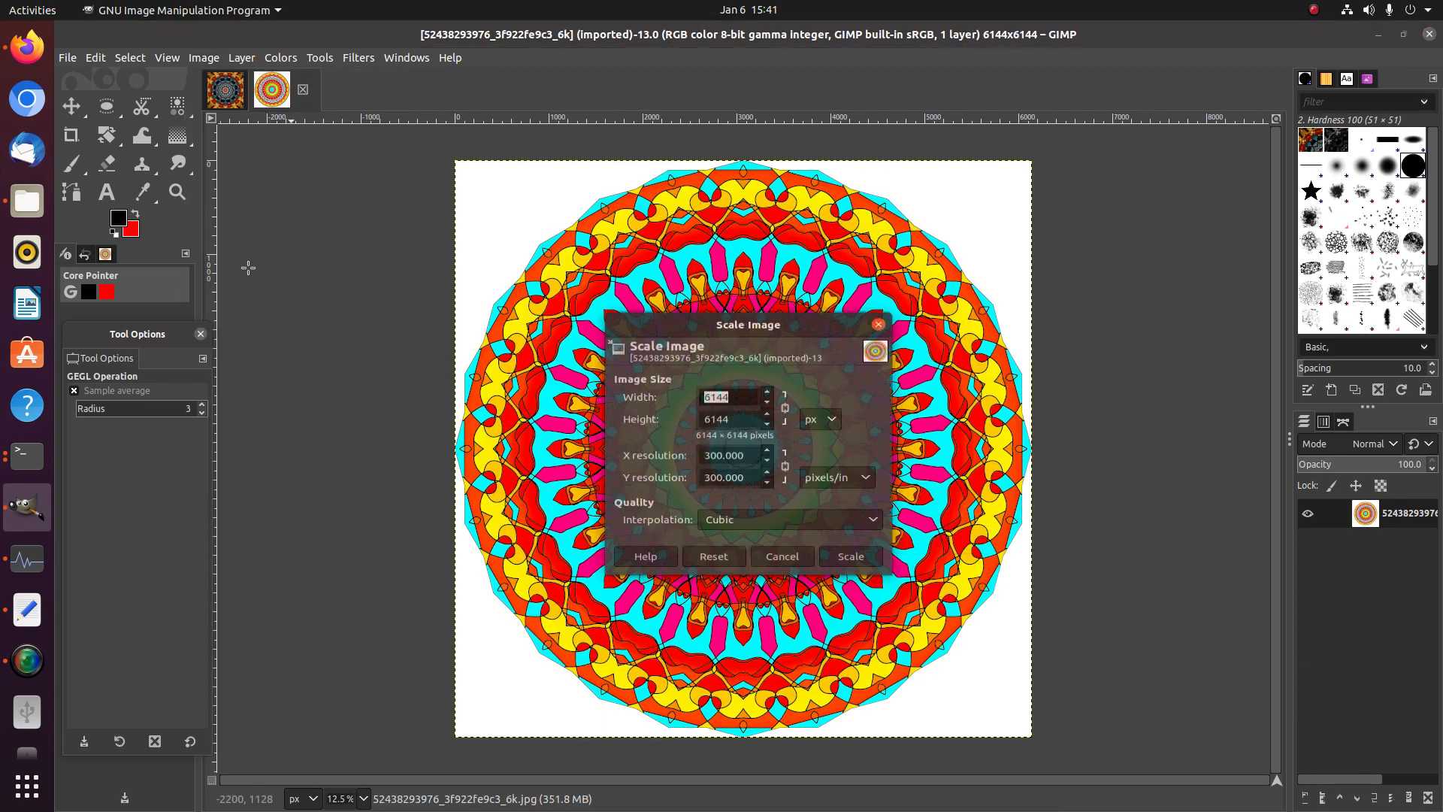
type("2160")
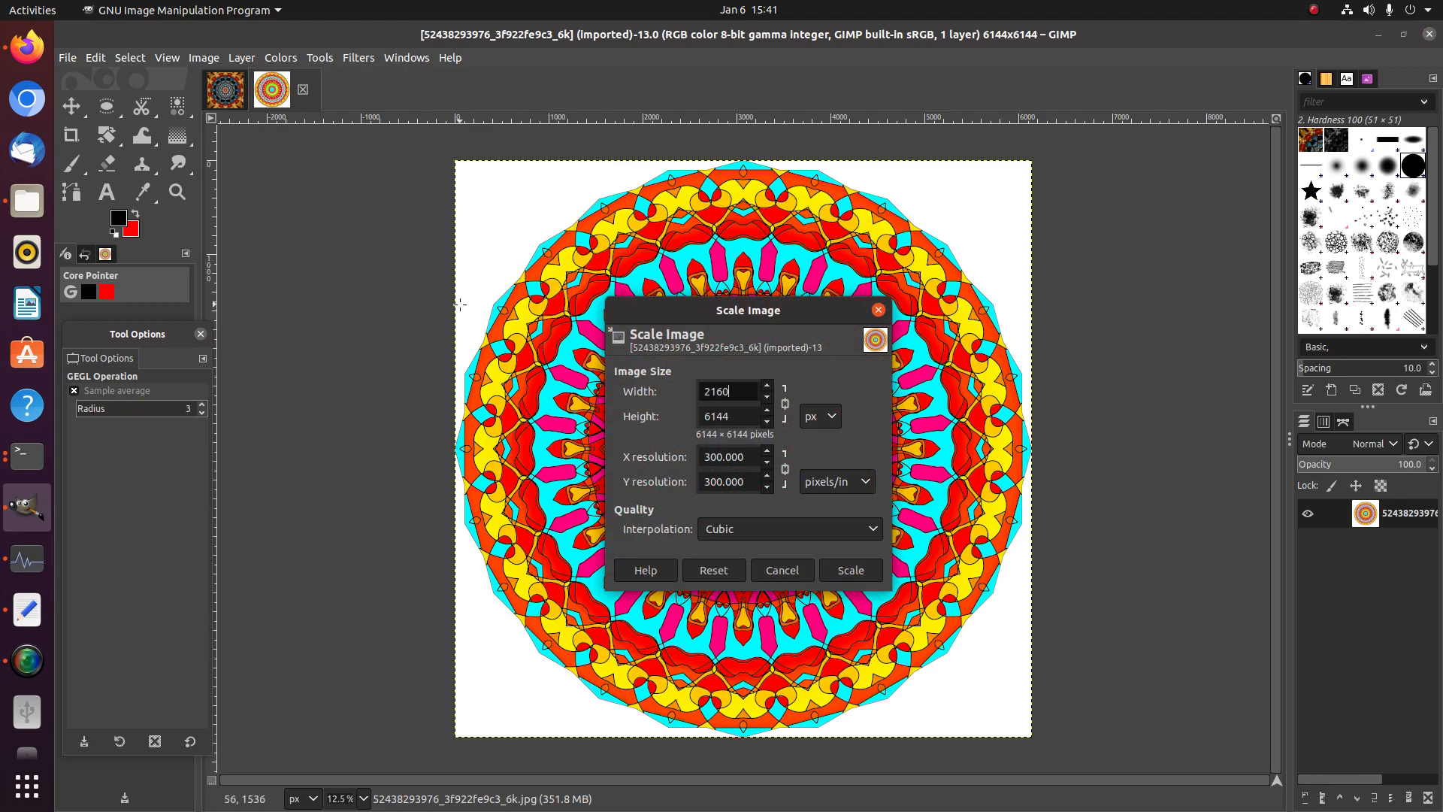
left_click(734, 413)
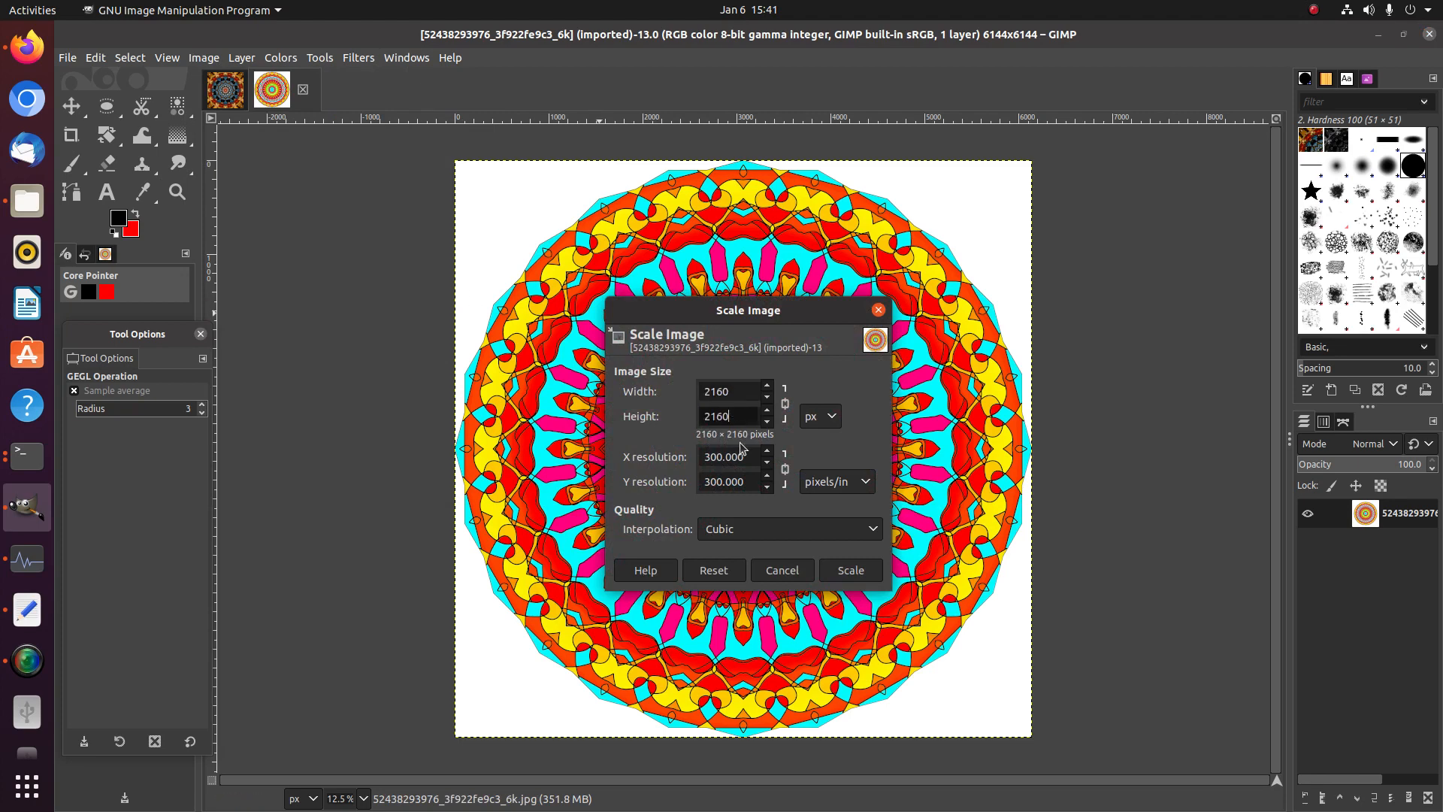
triple_click(739, 445)
type("6")
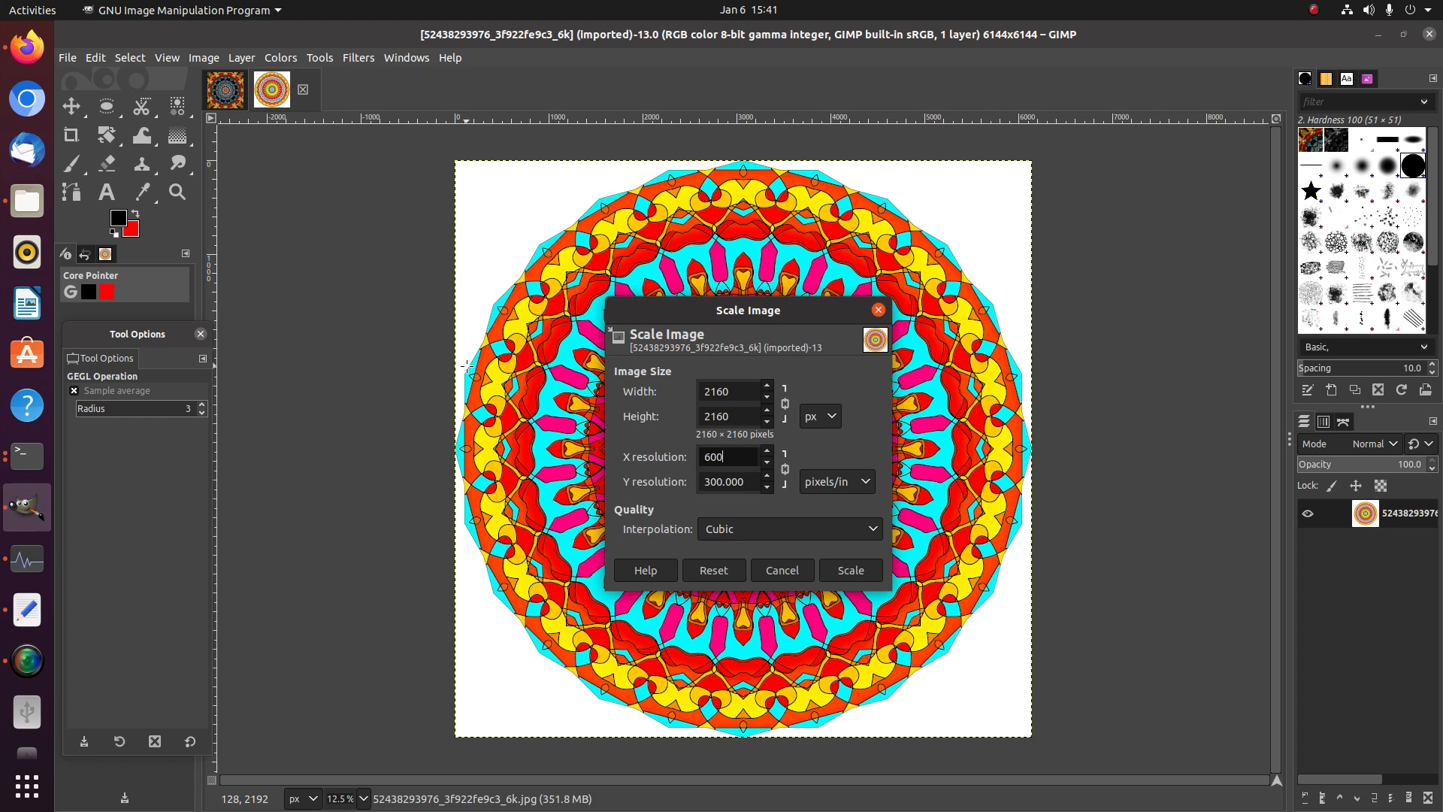
type("00")
left_click(746, 487)
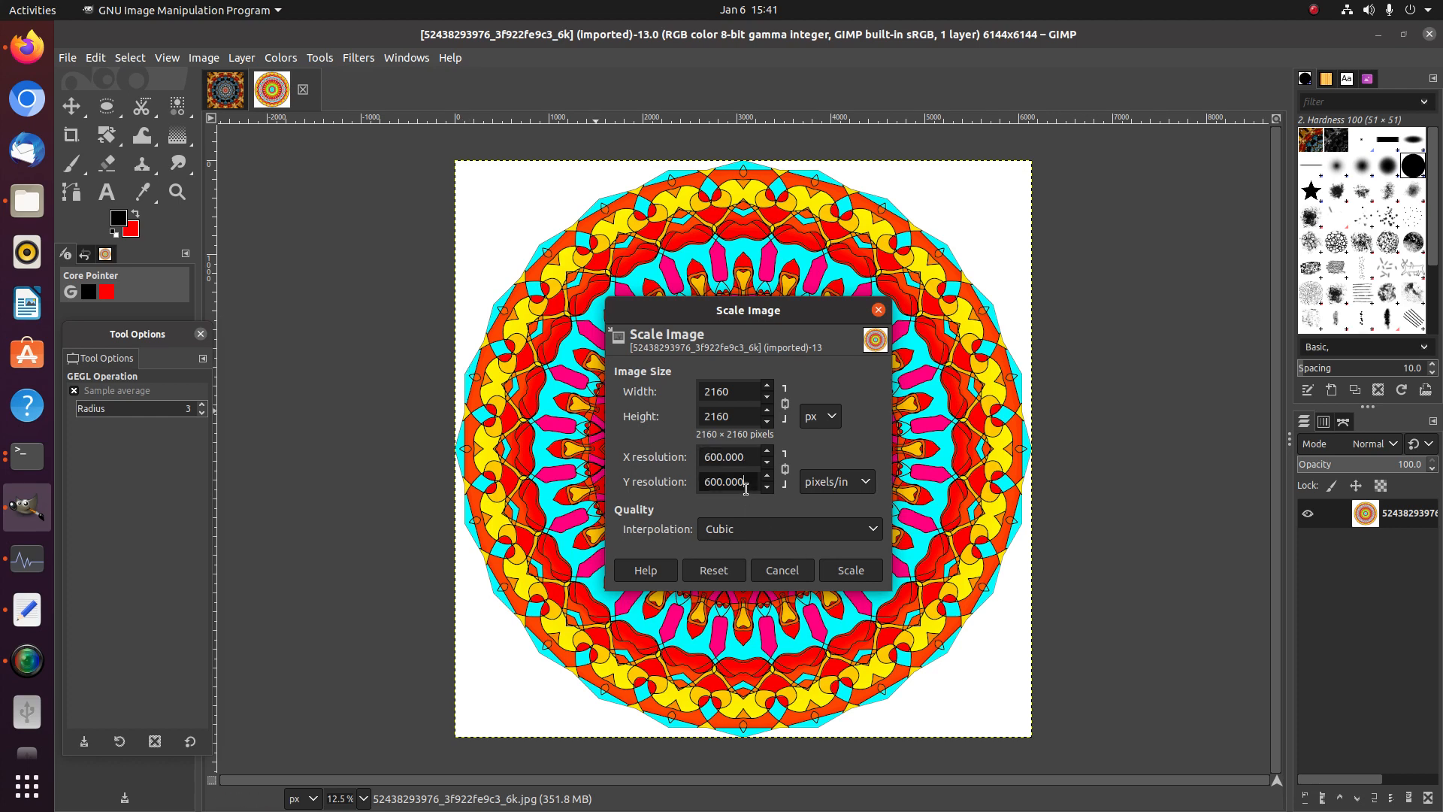
left_click(833, 568)
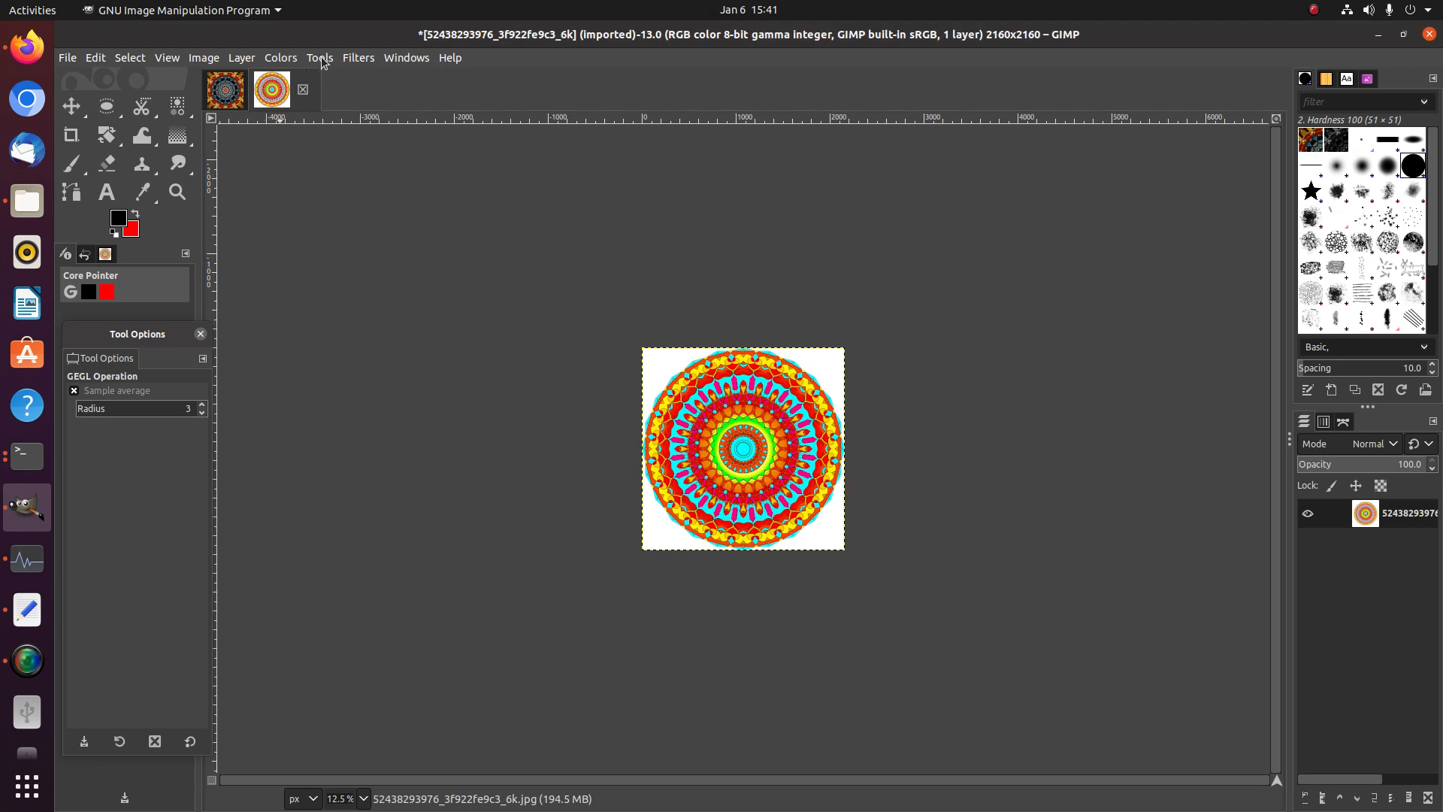
Apply the Kaleidoscope filter with 12 mirrors, Trim X 0.324 and Trim Y 0.365
left_click(359, 57)
left_click(368, 96)
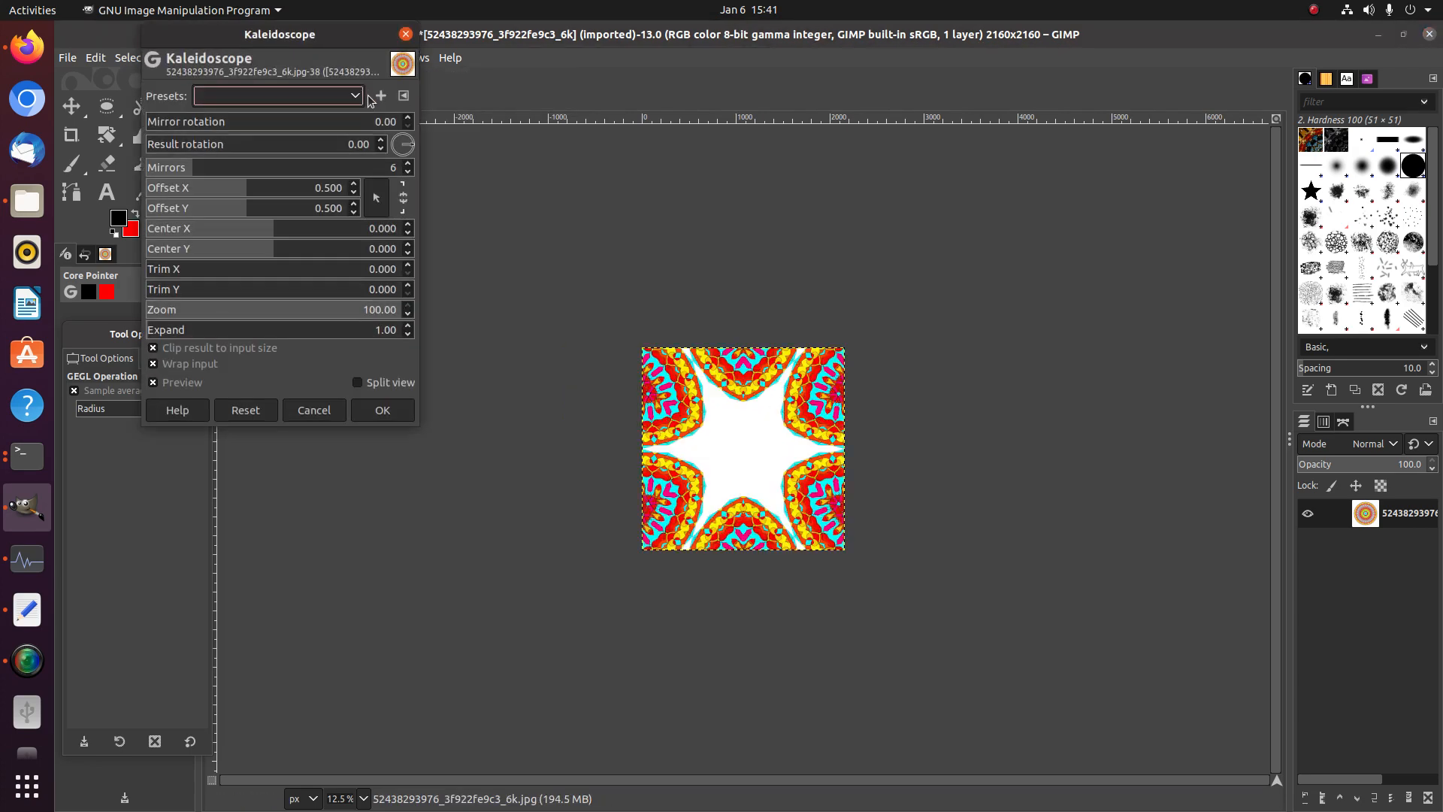
left_click(311, 265)
left_click(332, 286)
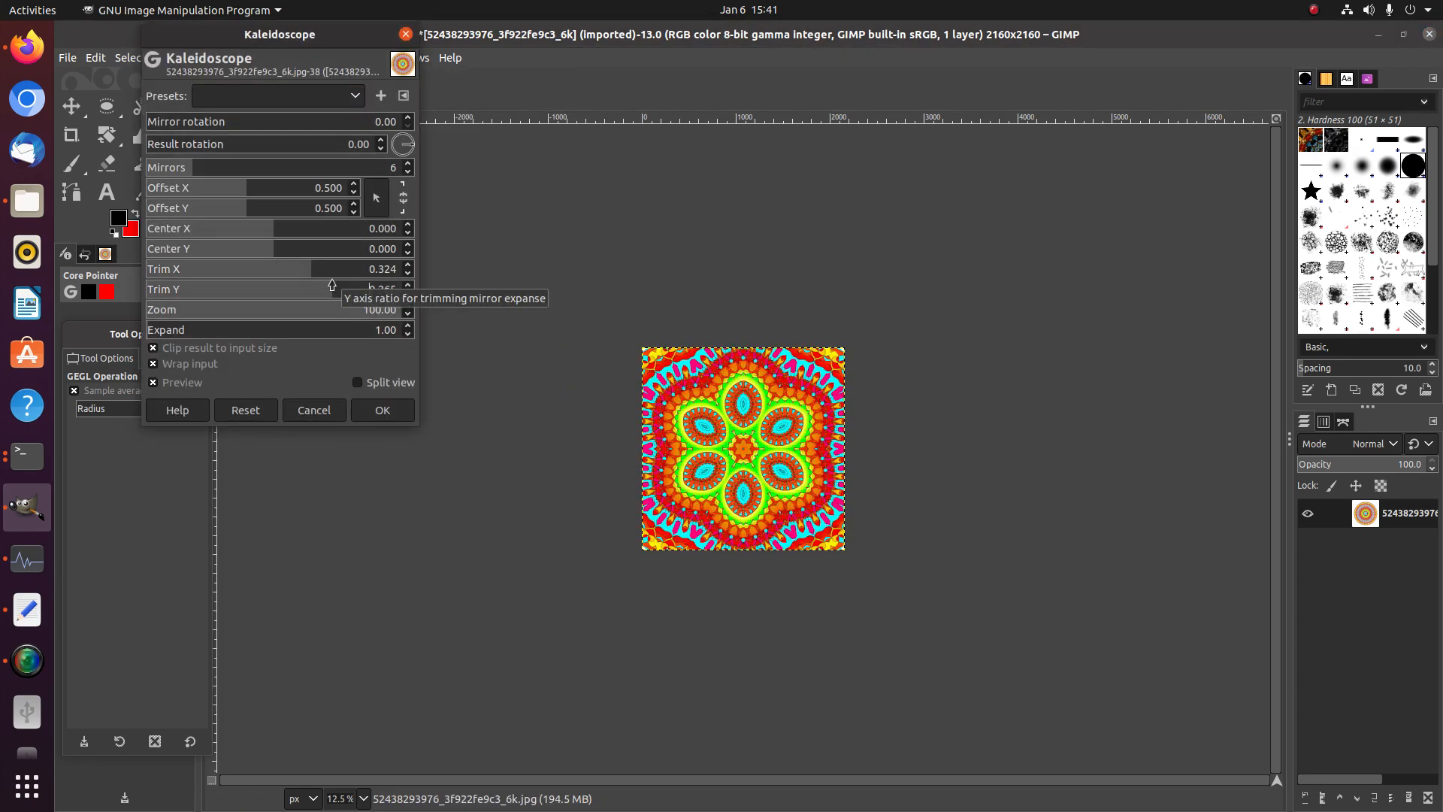
left_click(257, 167)
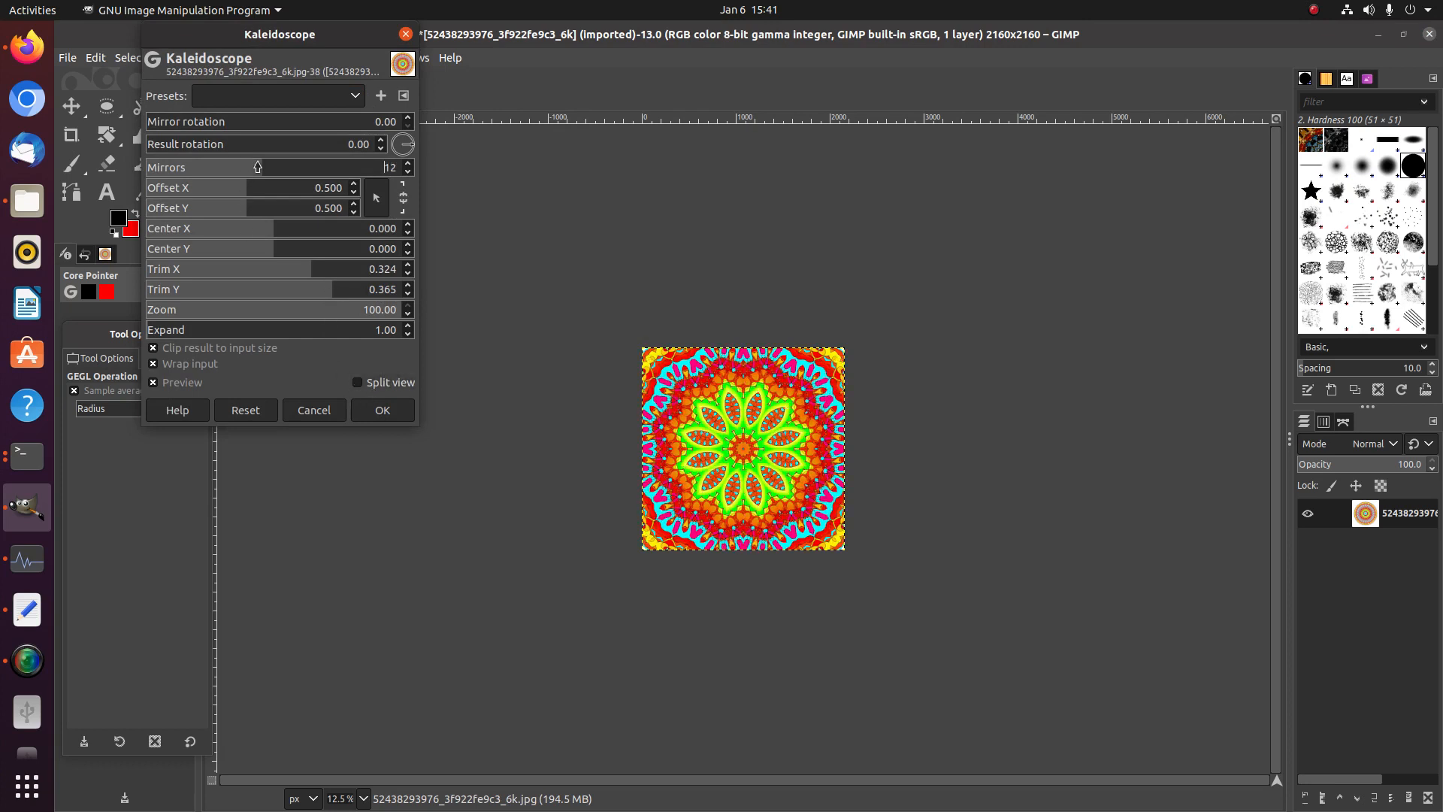
left_click(383, 409)
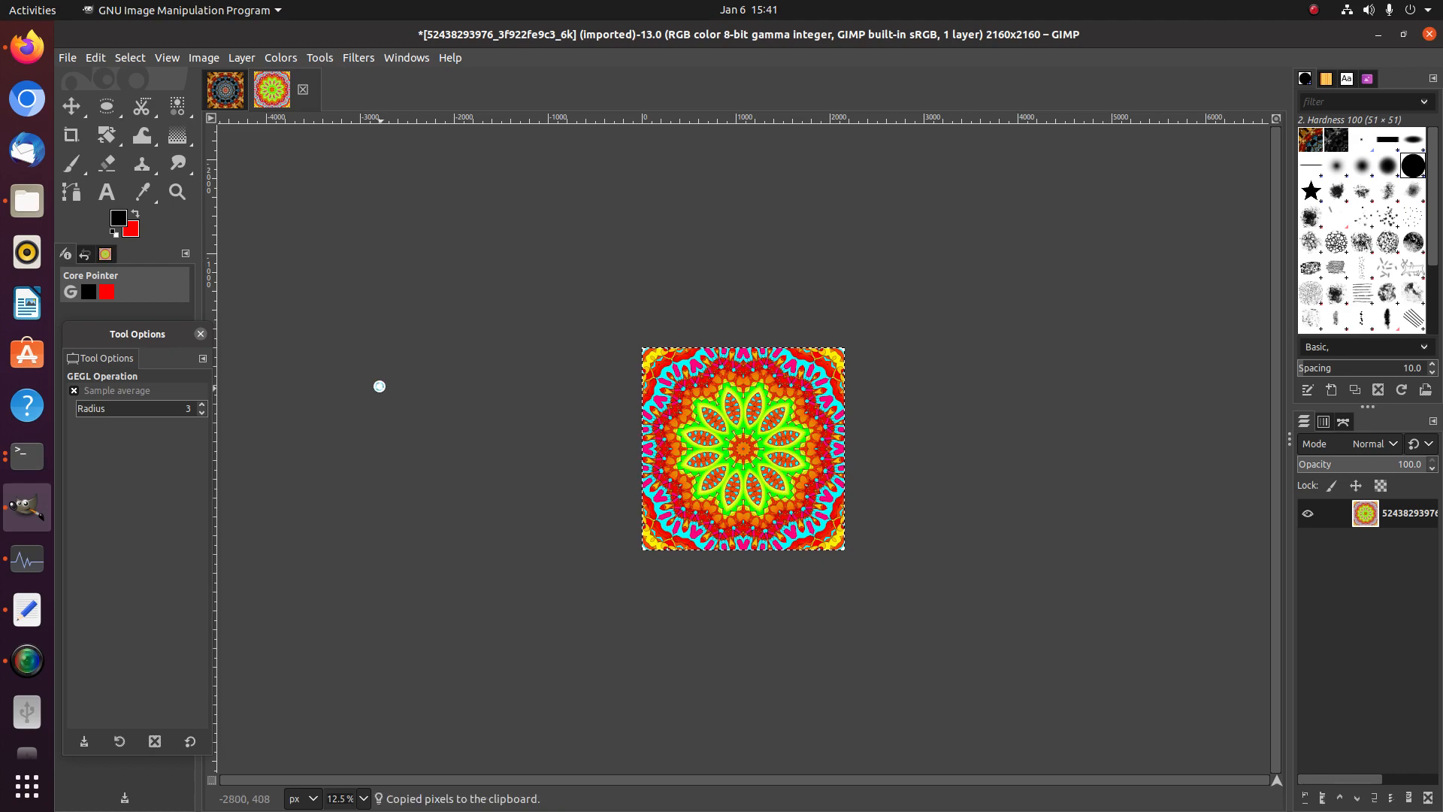
Paste the copied green and orange kaleidoscope into "Untitledhgdfghrtghrd.xcf" and convert the floating selection to a new layer
left_click(230, 94)
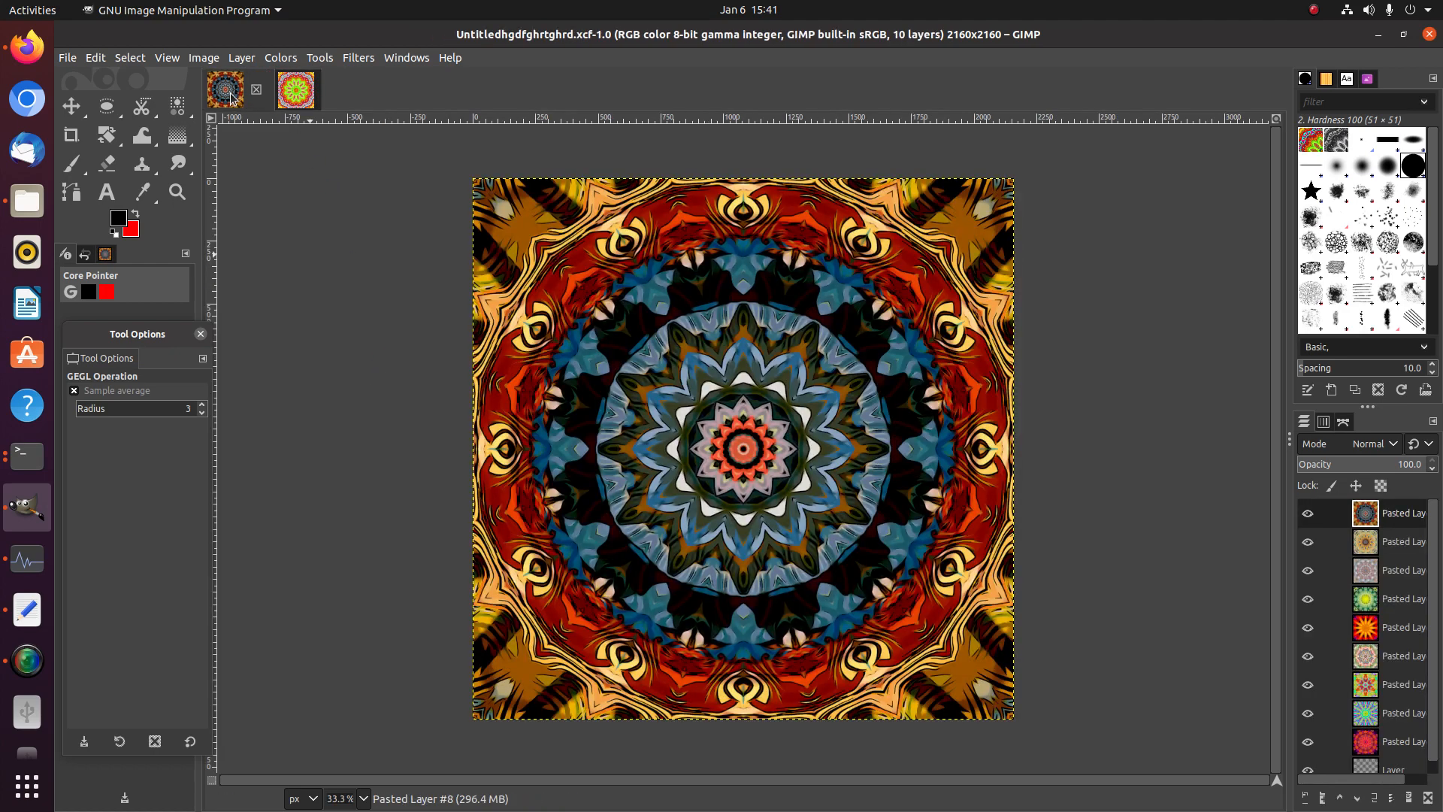
key("ctrl+v")
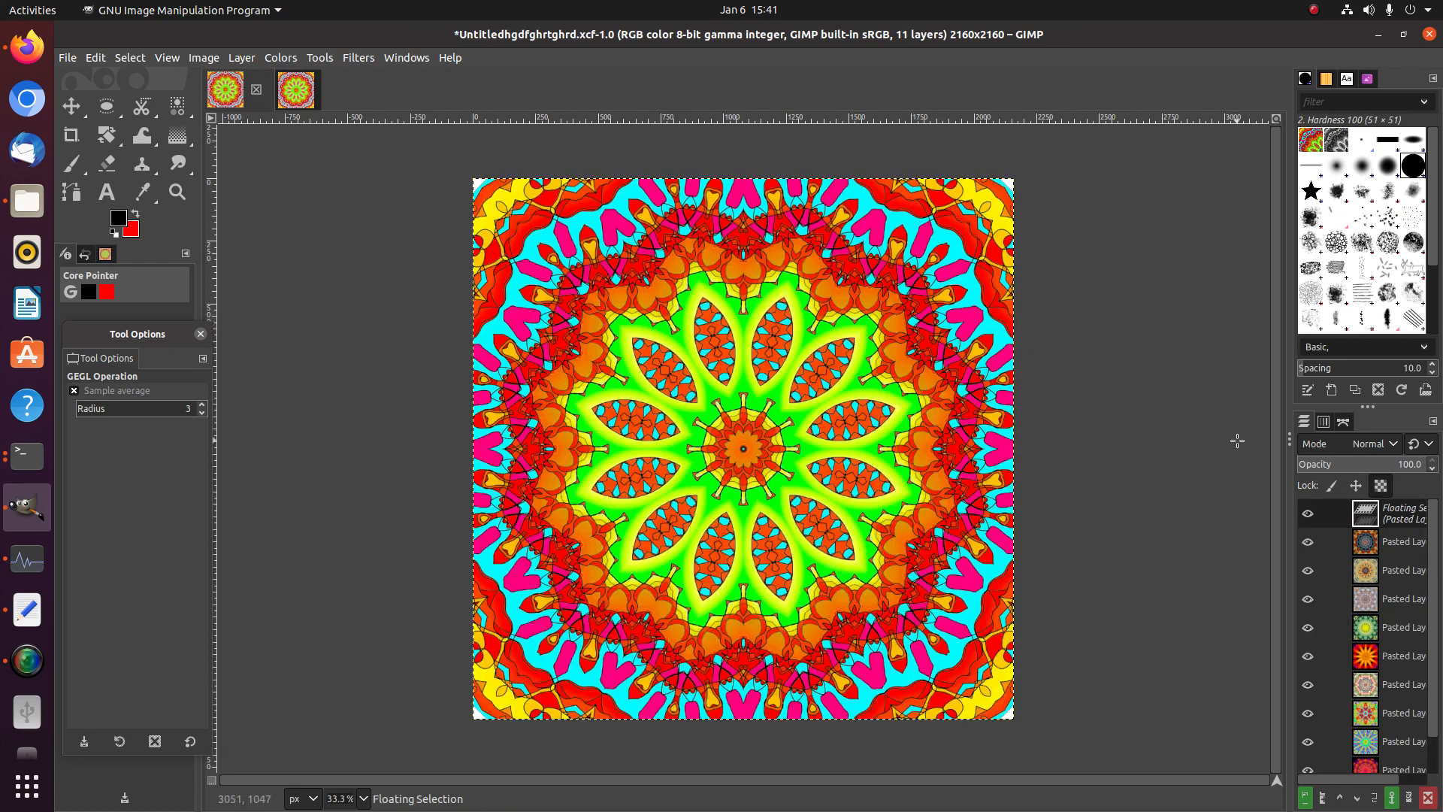
right_click(1399, 510)
left_click(1273, 116)
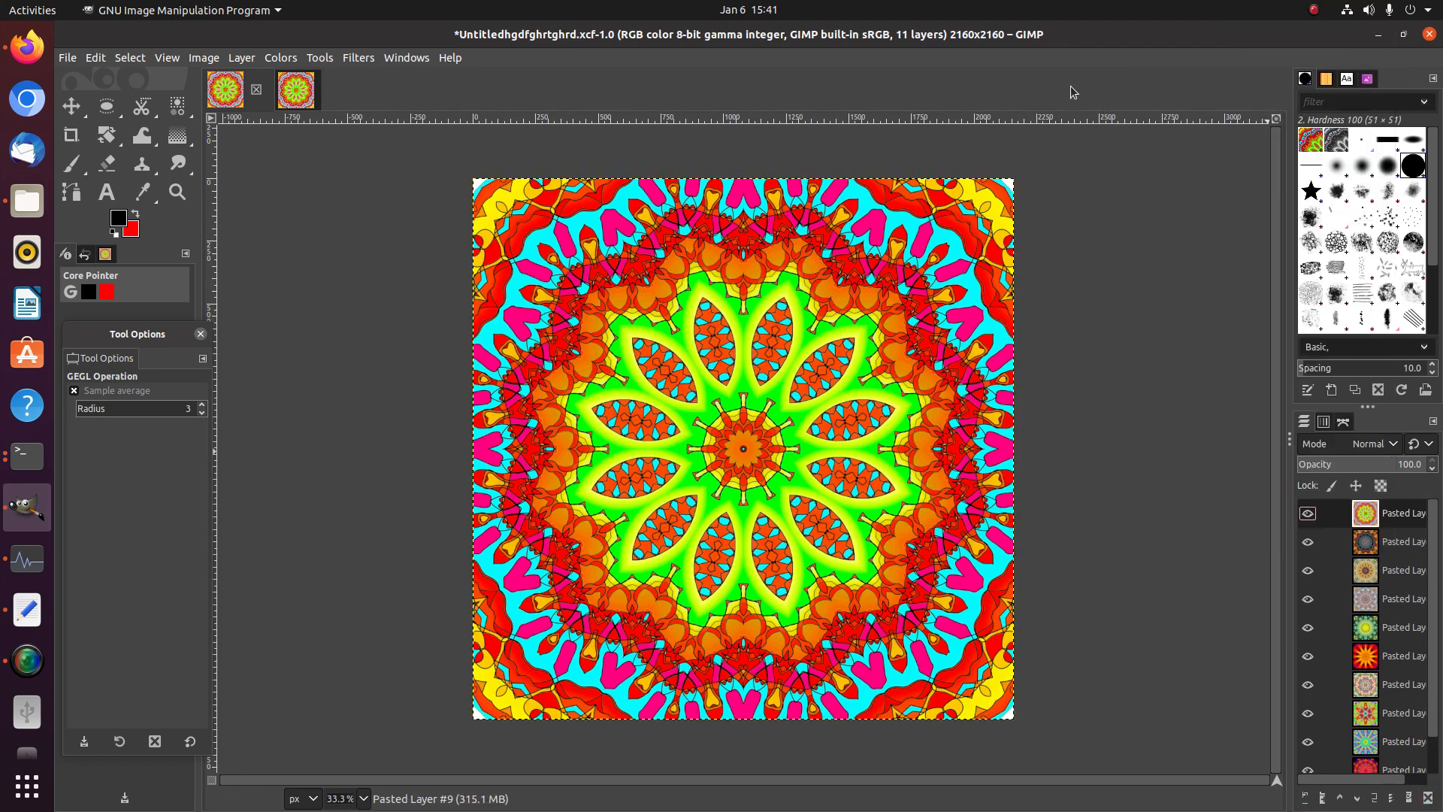
left_click(296, 90)
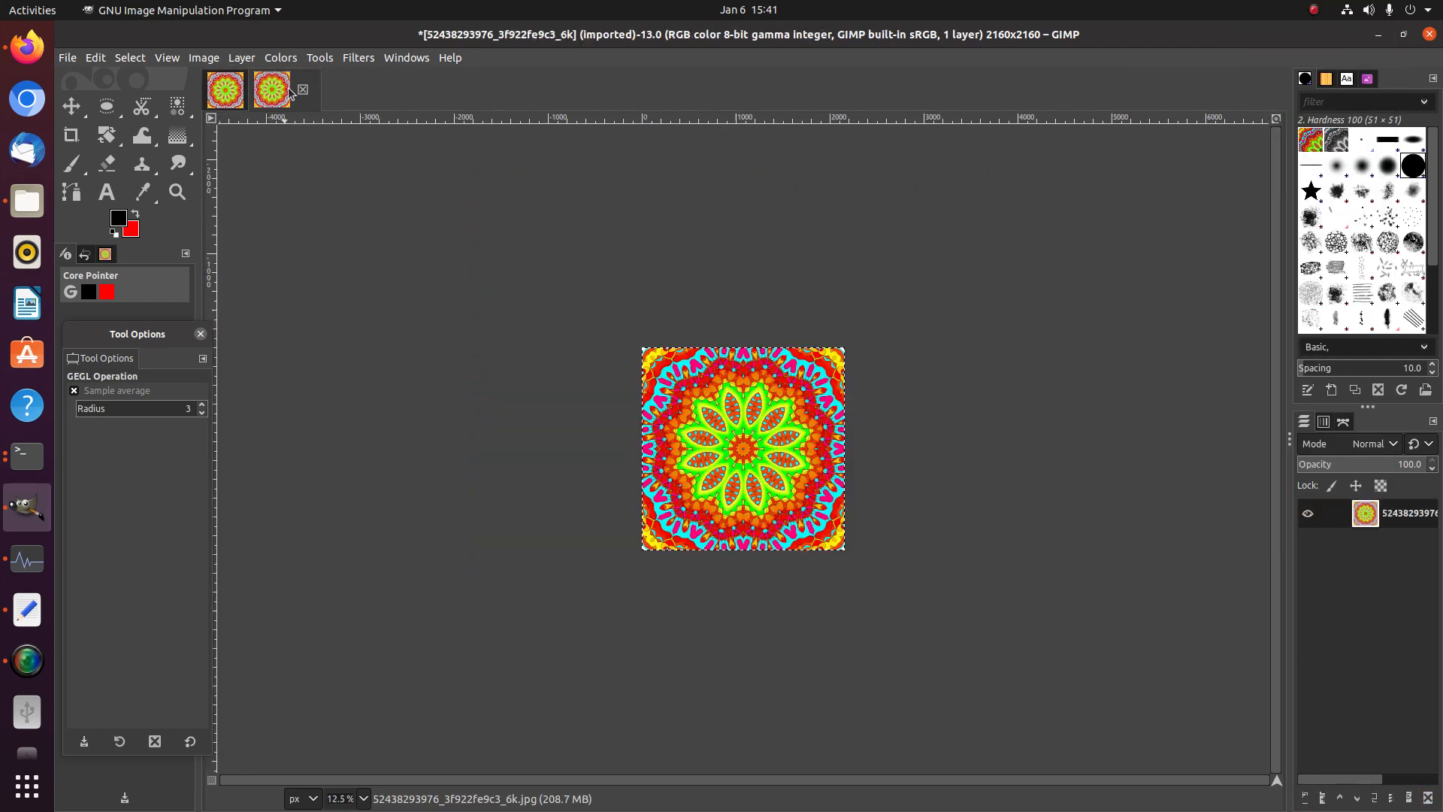
left_click(303, 89)
left_click(846, 516)
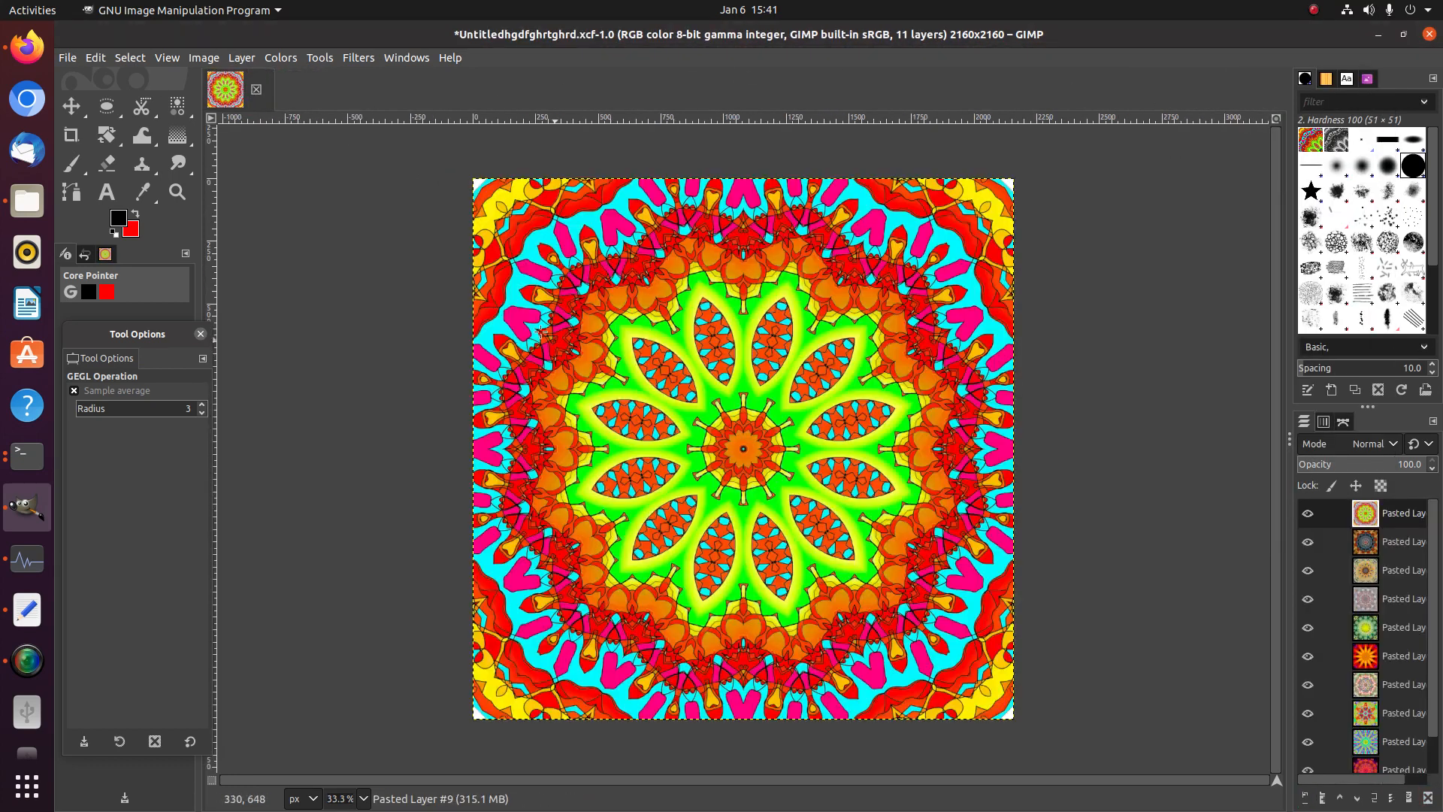
key("ctrl+s")
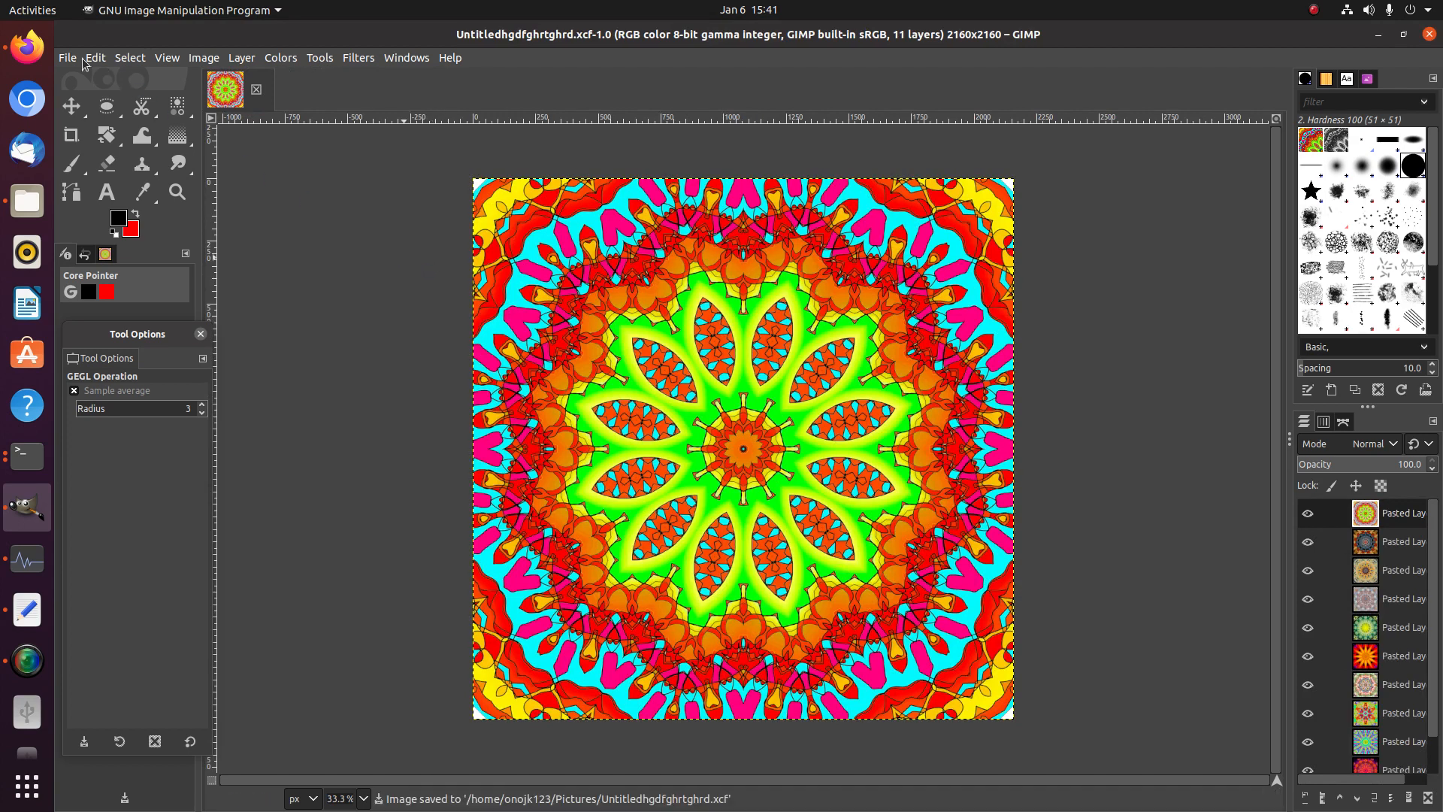
left_click(67, 58)
left_click(79, 115)
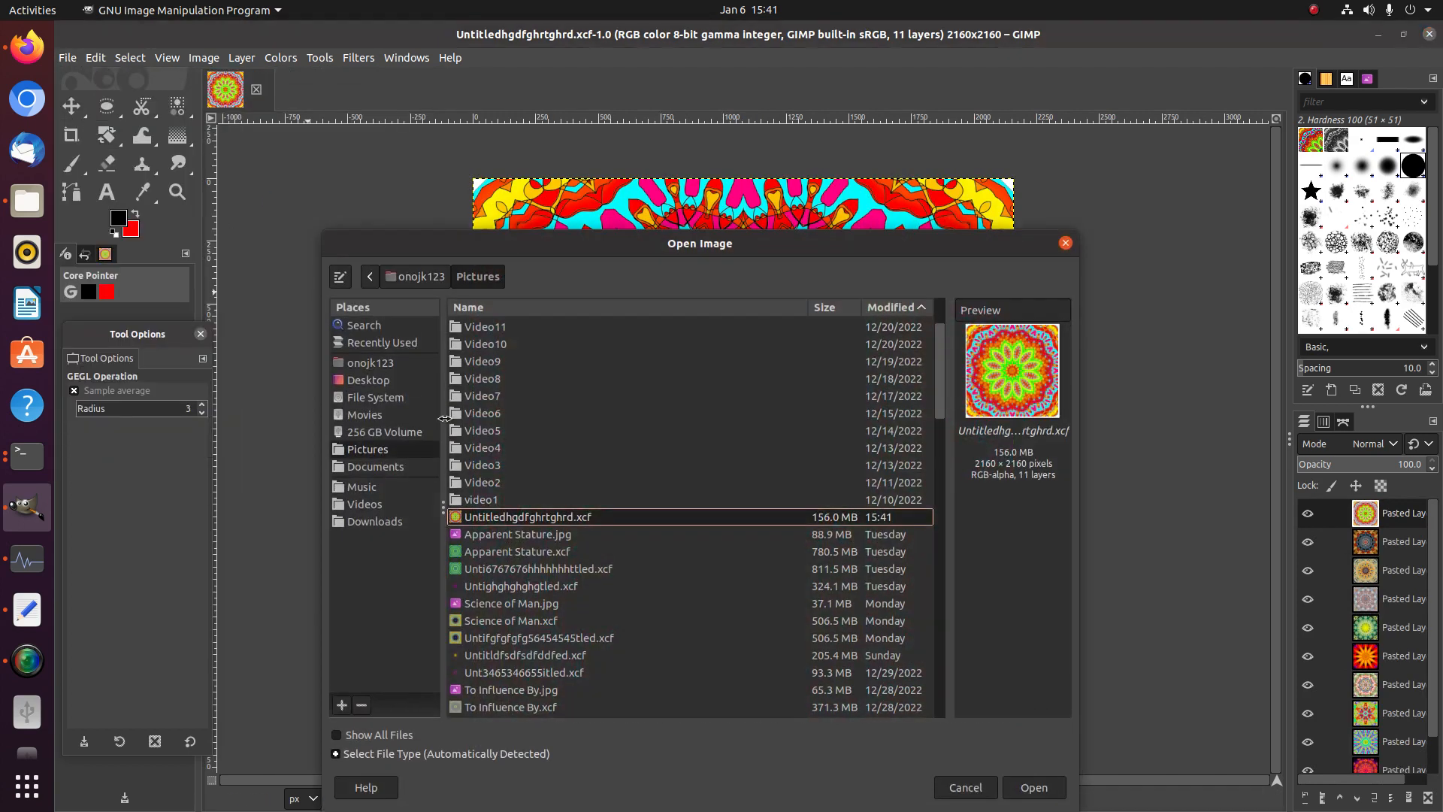
left_click(377, 521)
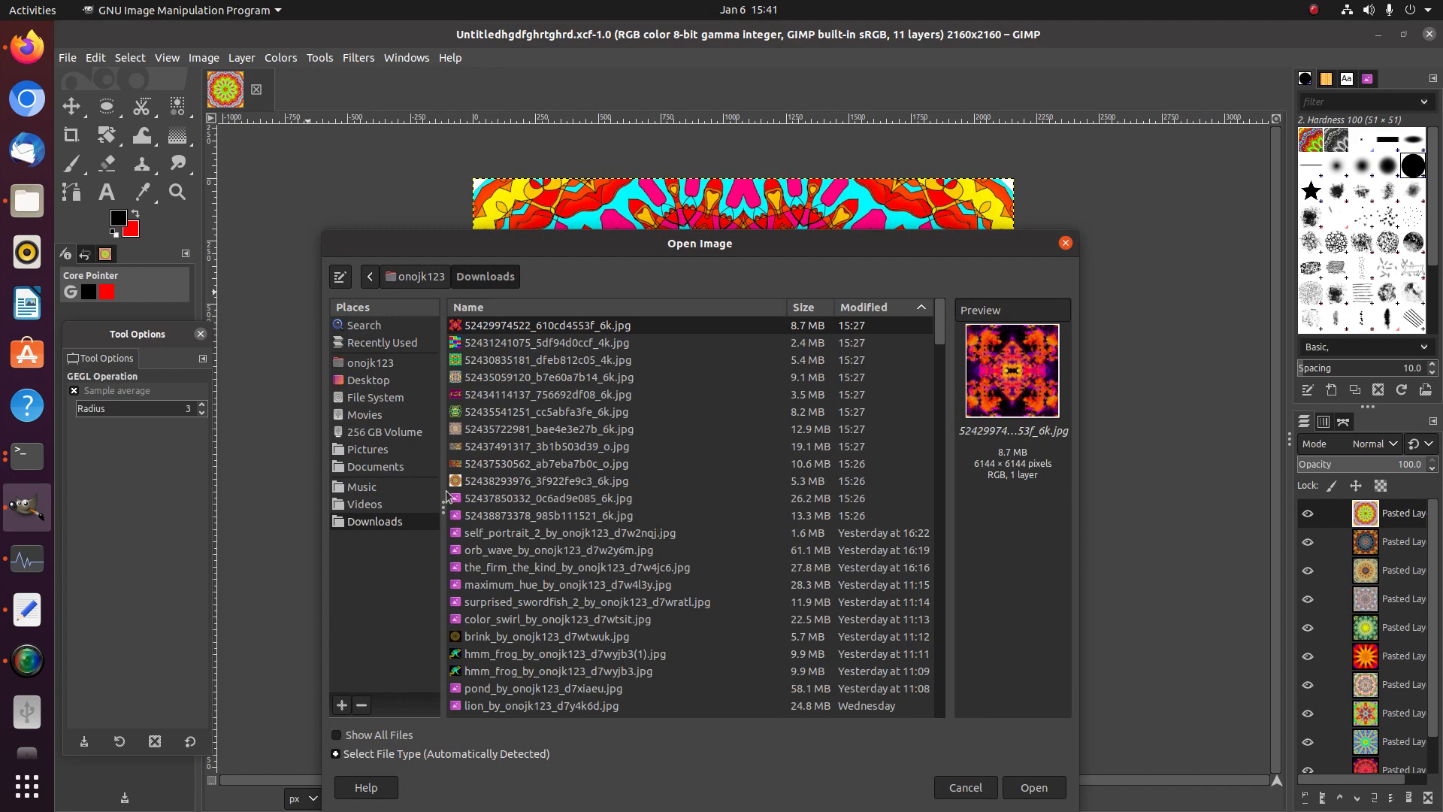
double_click(493, 496)
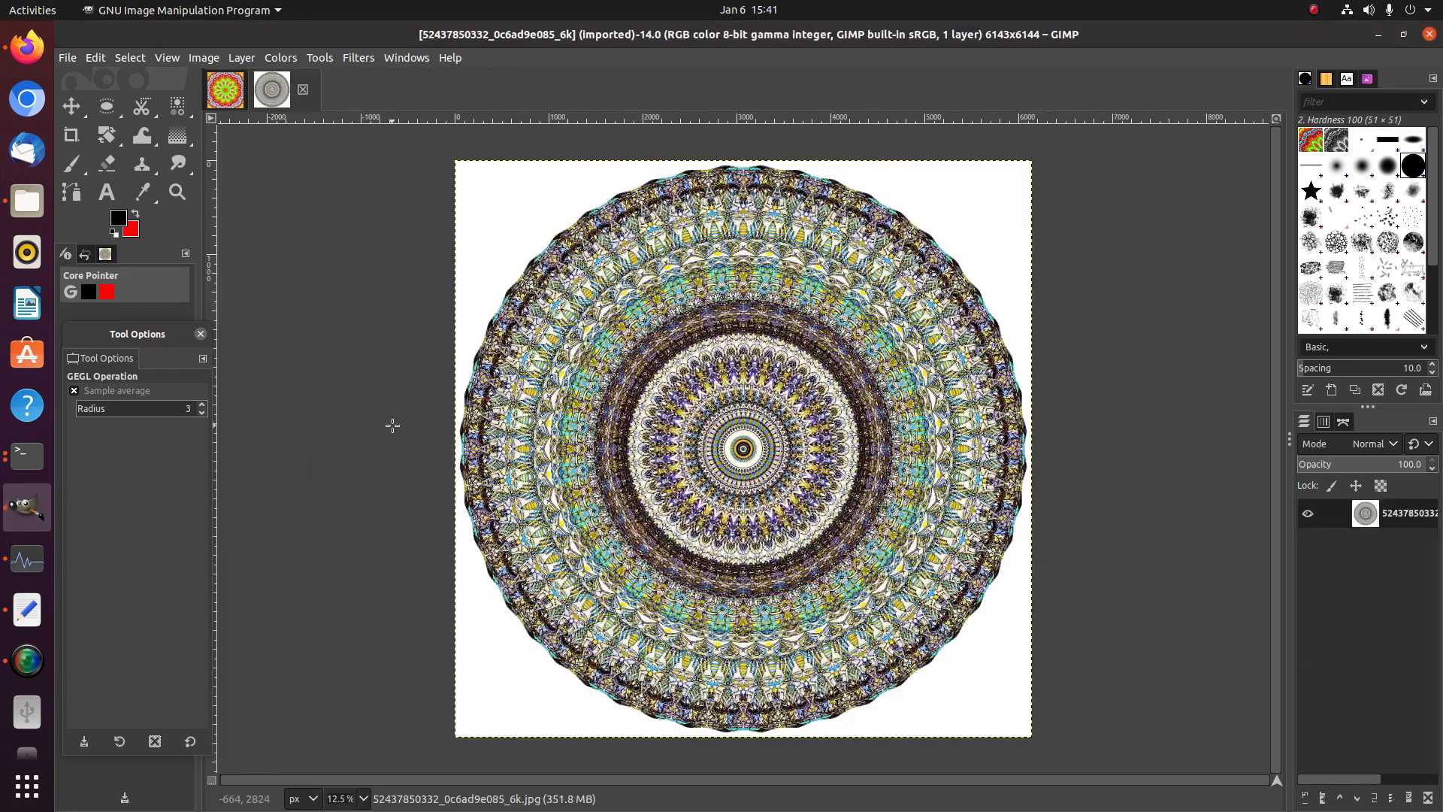
left_click(218, 58)
mouse_move(223, 156)
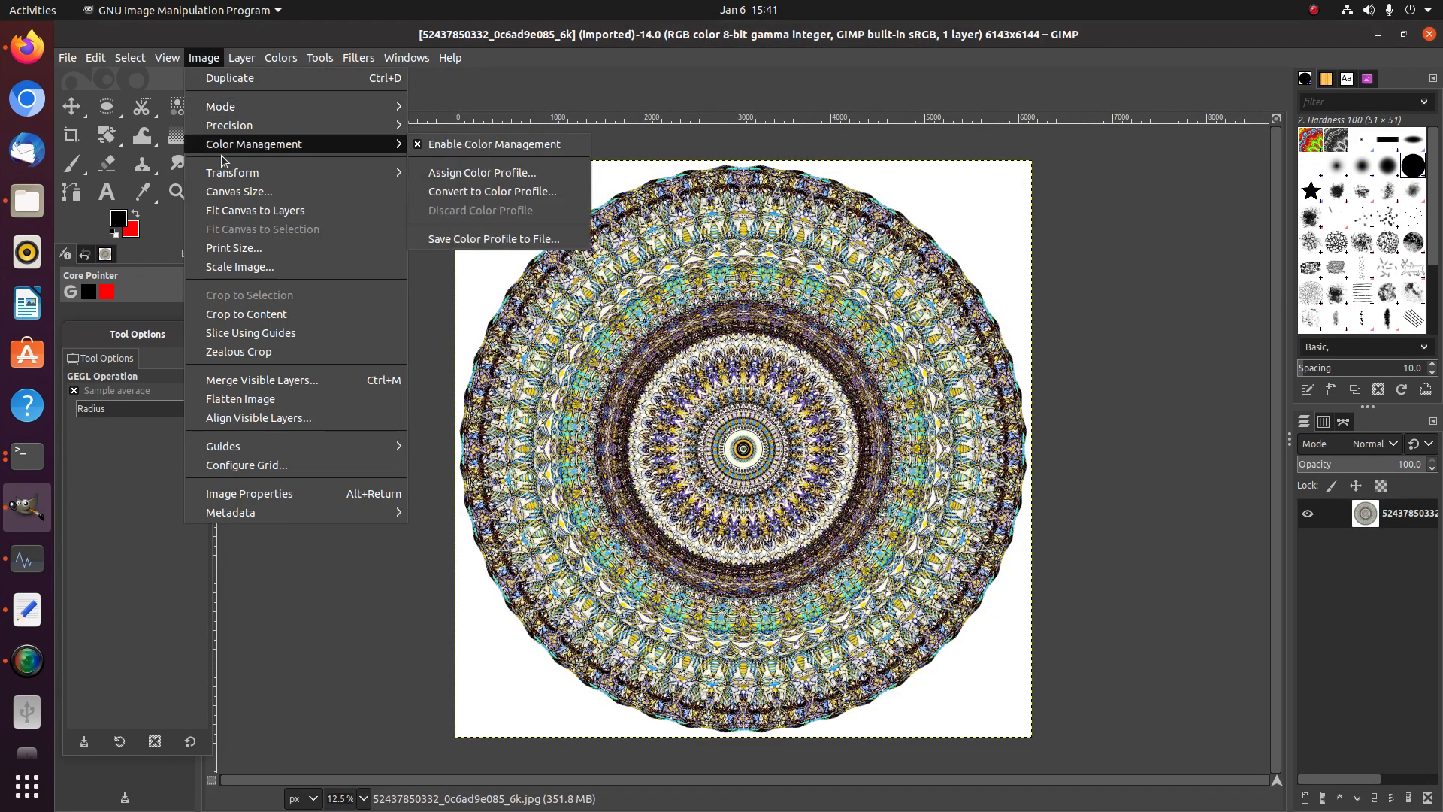
left_click(237, 266)
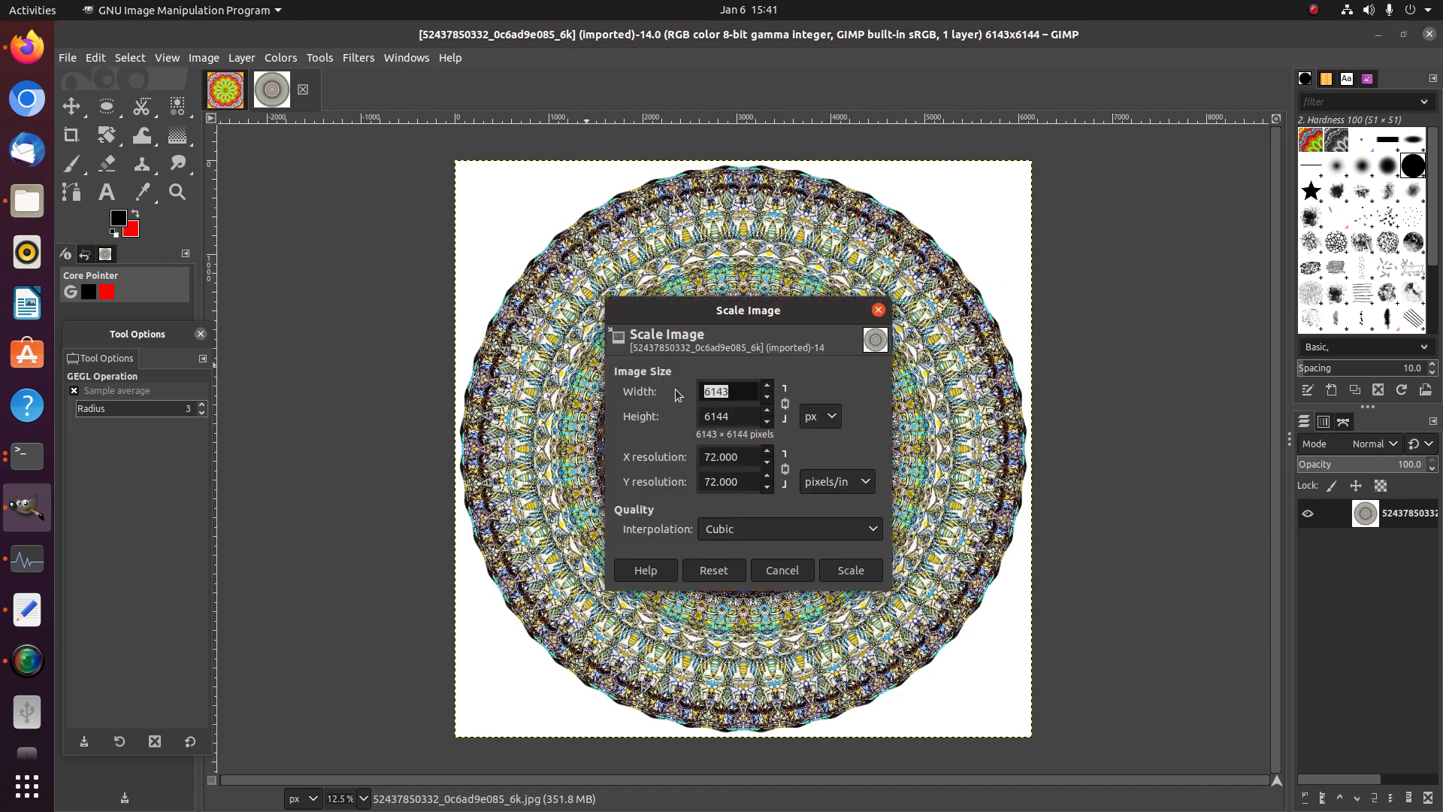
type("2160")
left_click(731, 411)
key("Tab")
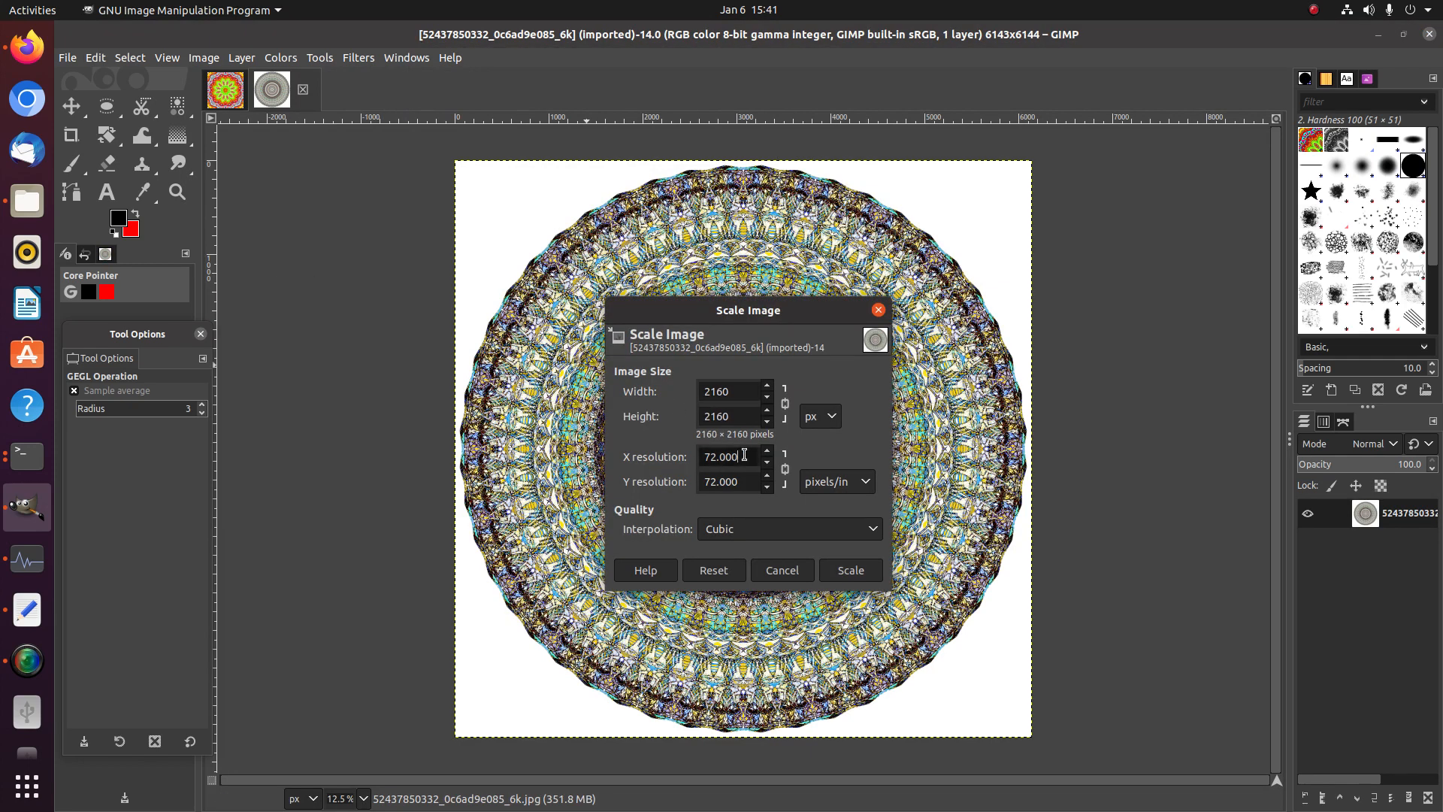
type("600")
key("Tab")
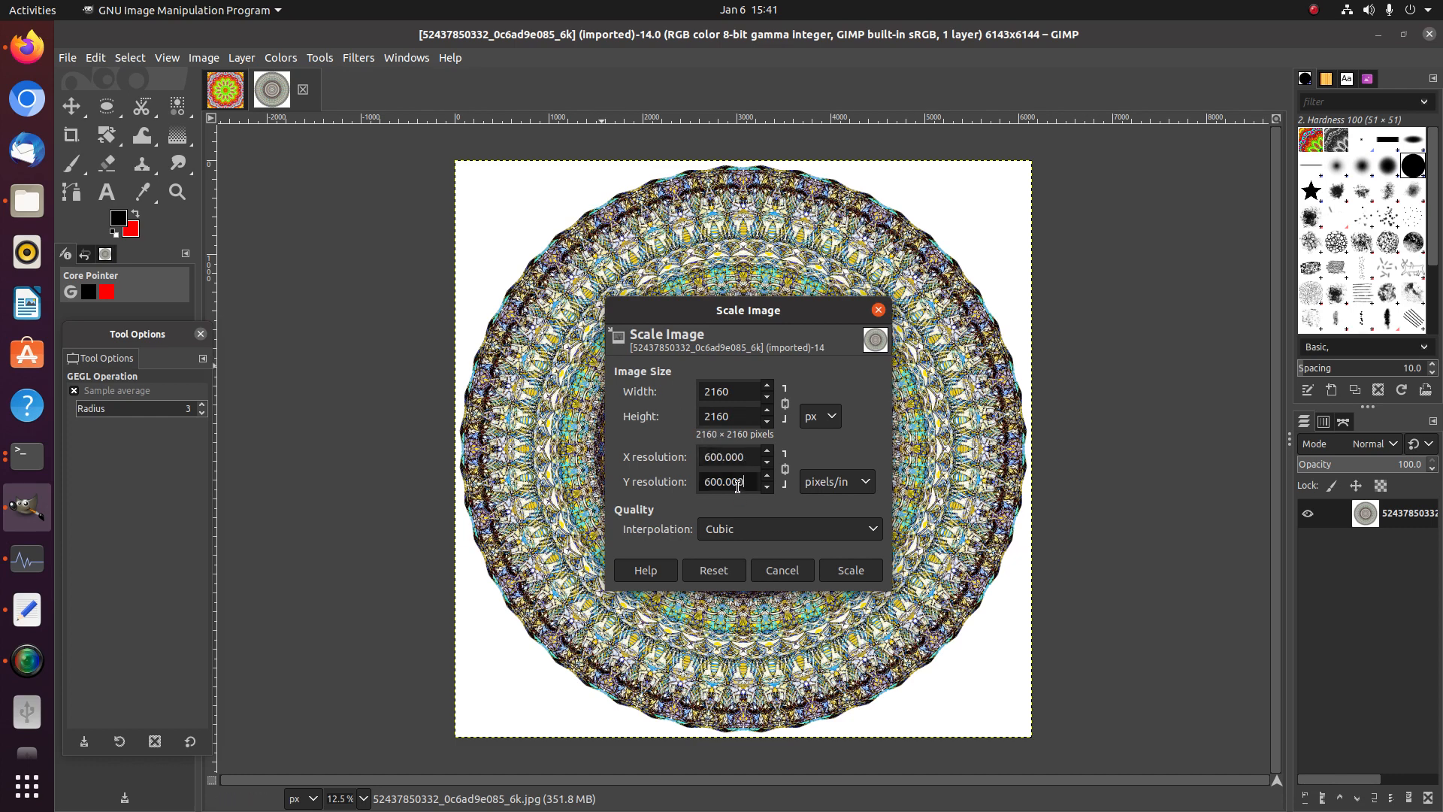
left_click(851, 570)
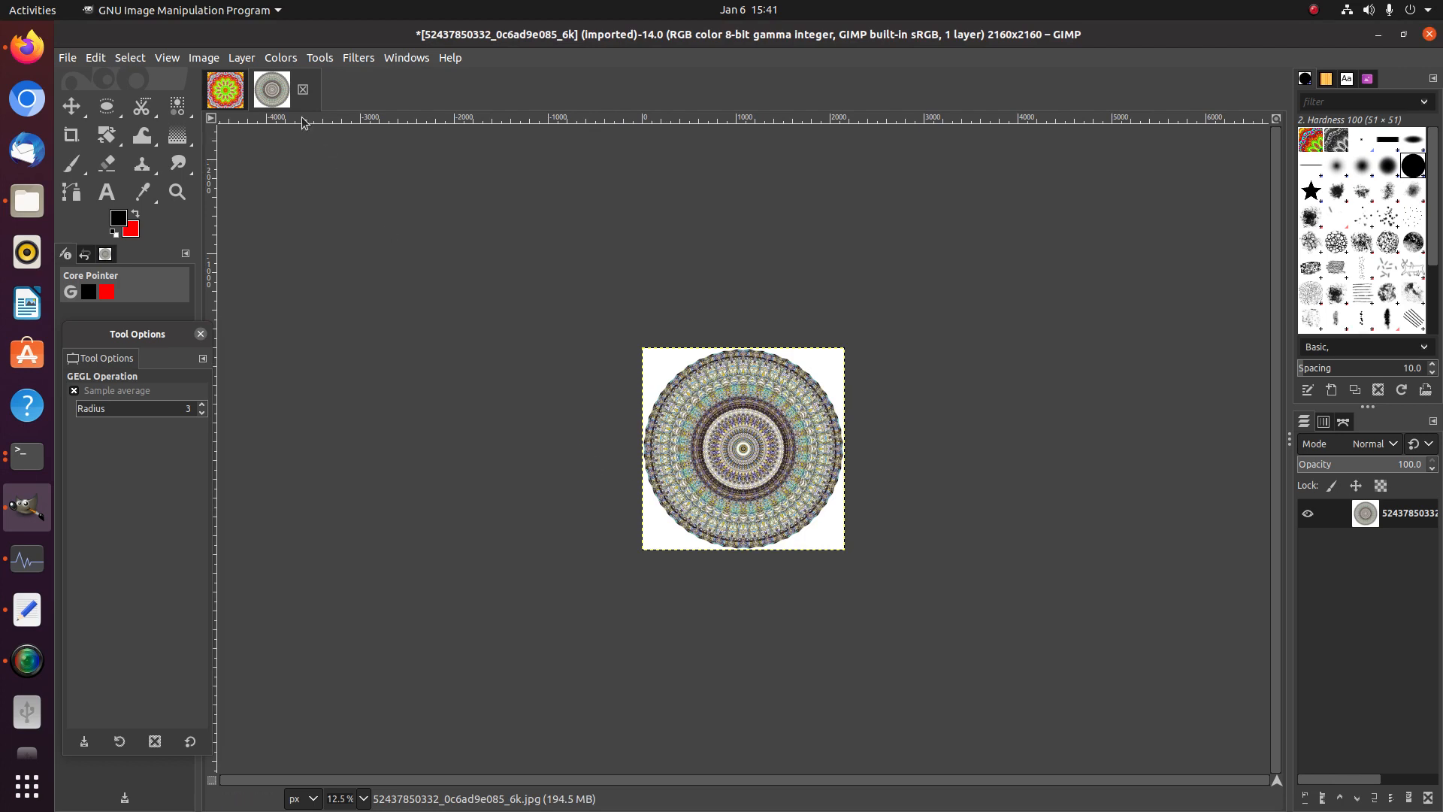
left_click(203, 58)
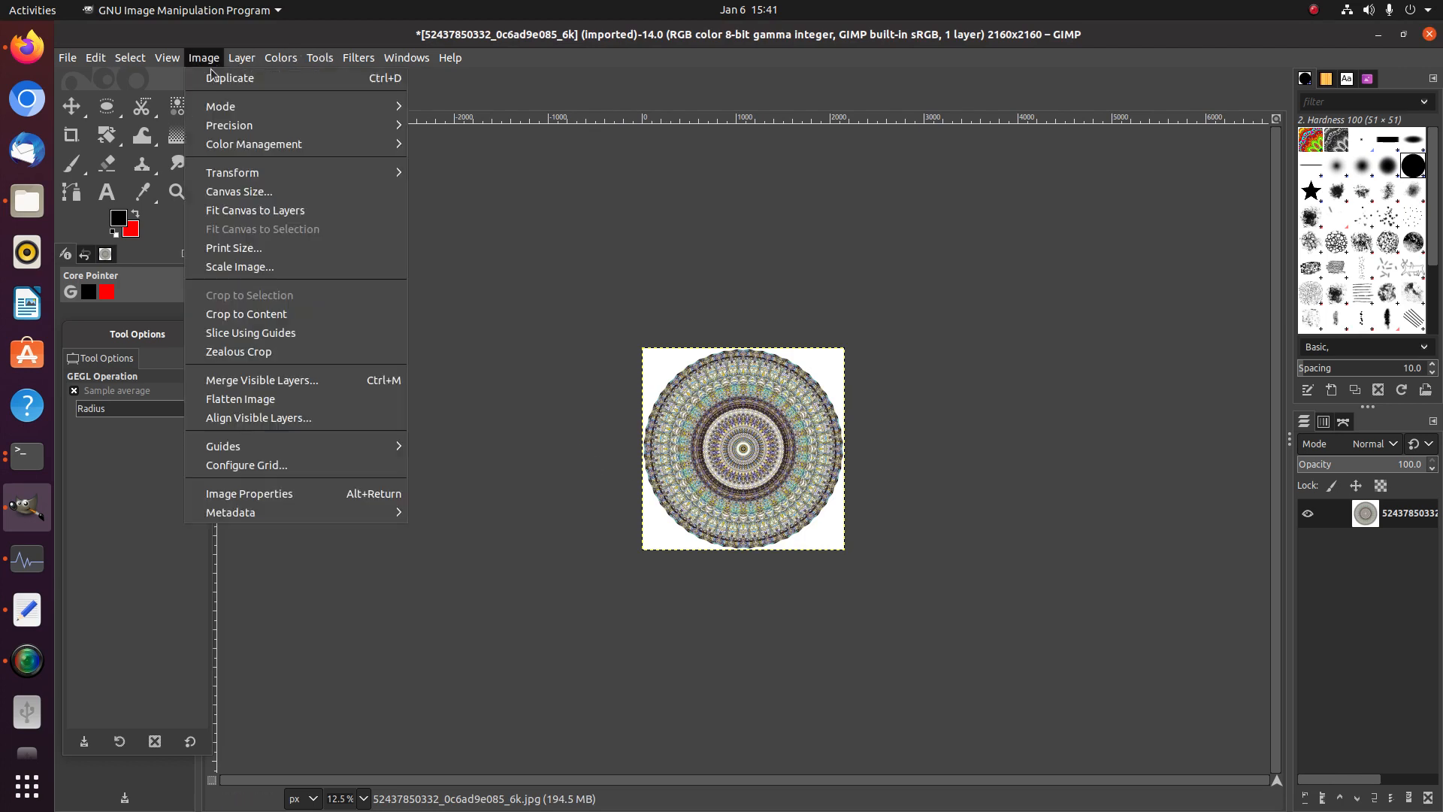
left_click(255, 268)
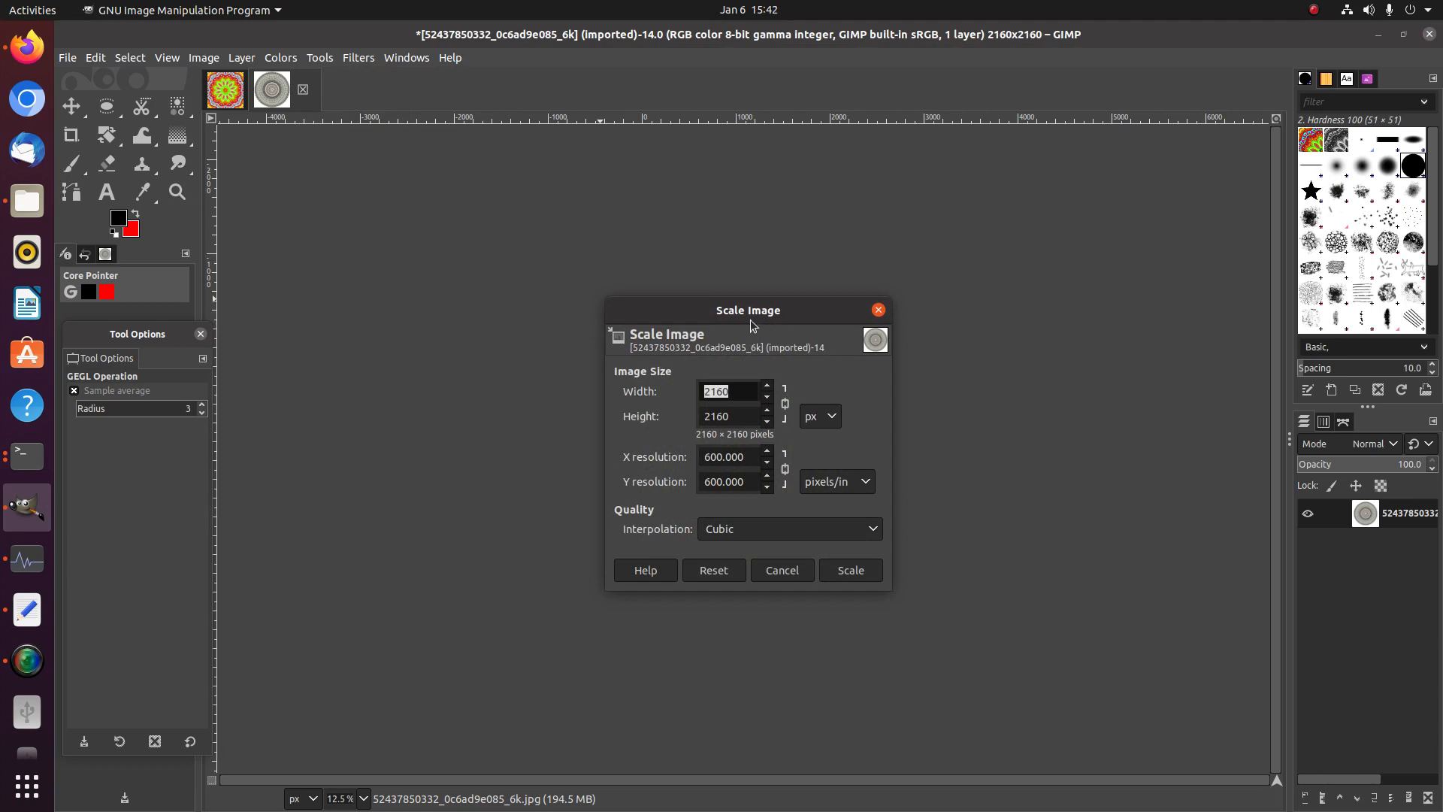
left_click(879, 309)
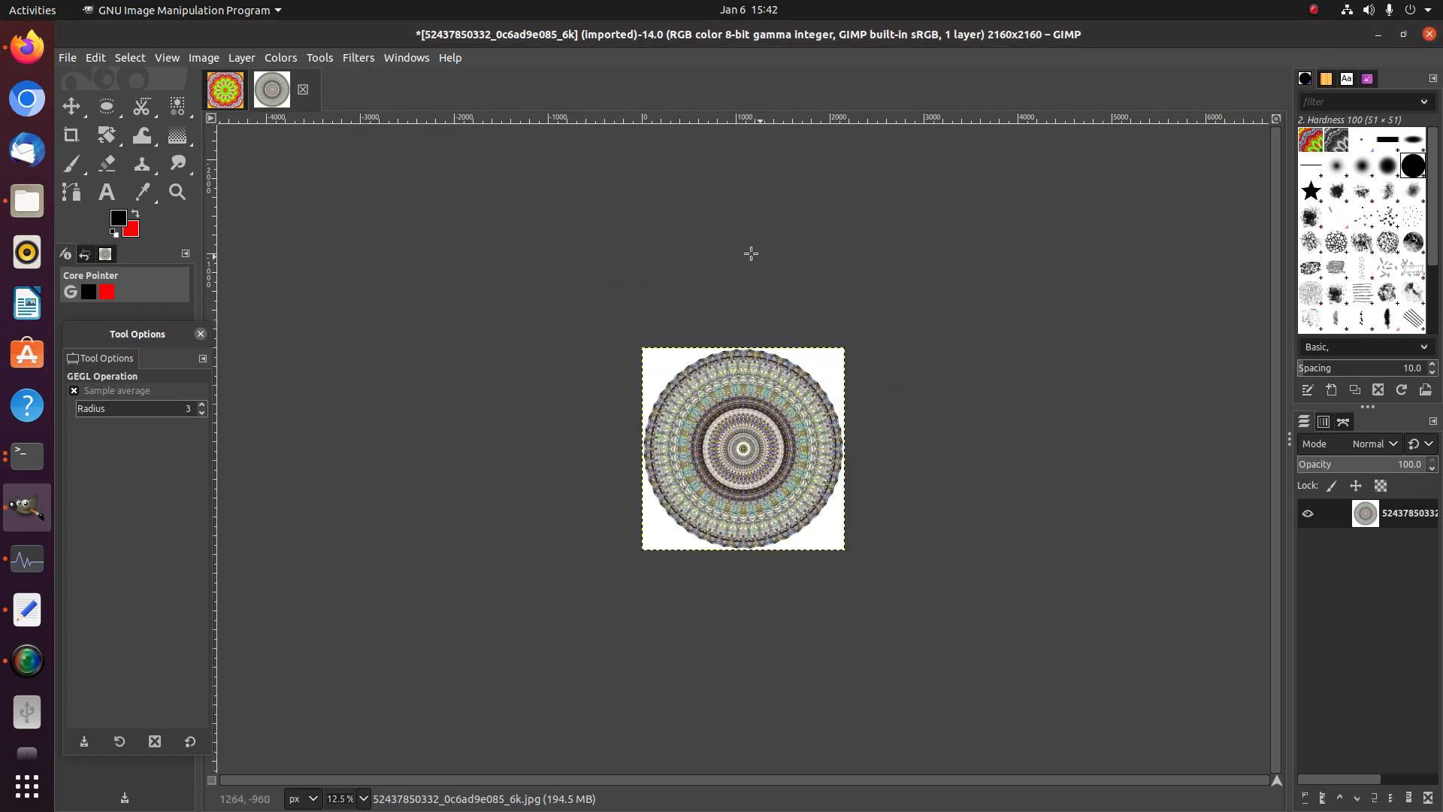
Apply the Kaleidoscope filter with 12 mirrors, Trim X 0.321 and Trim Y 0.366
left_click(346, 60)
left_click(370, 94)
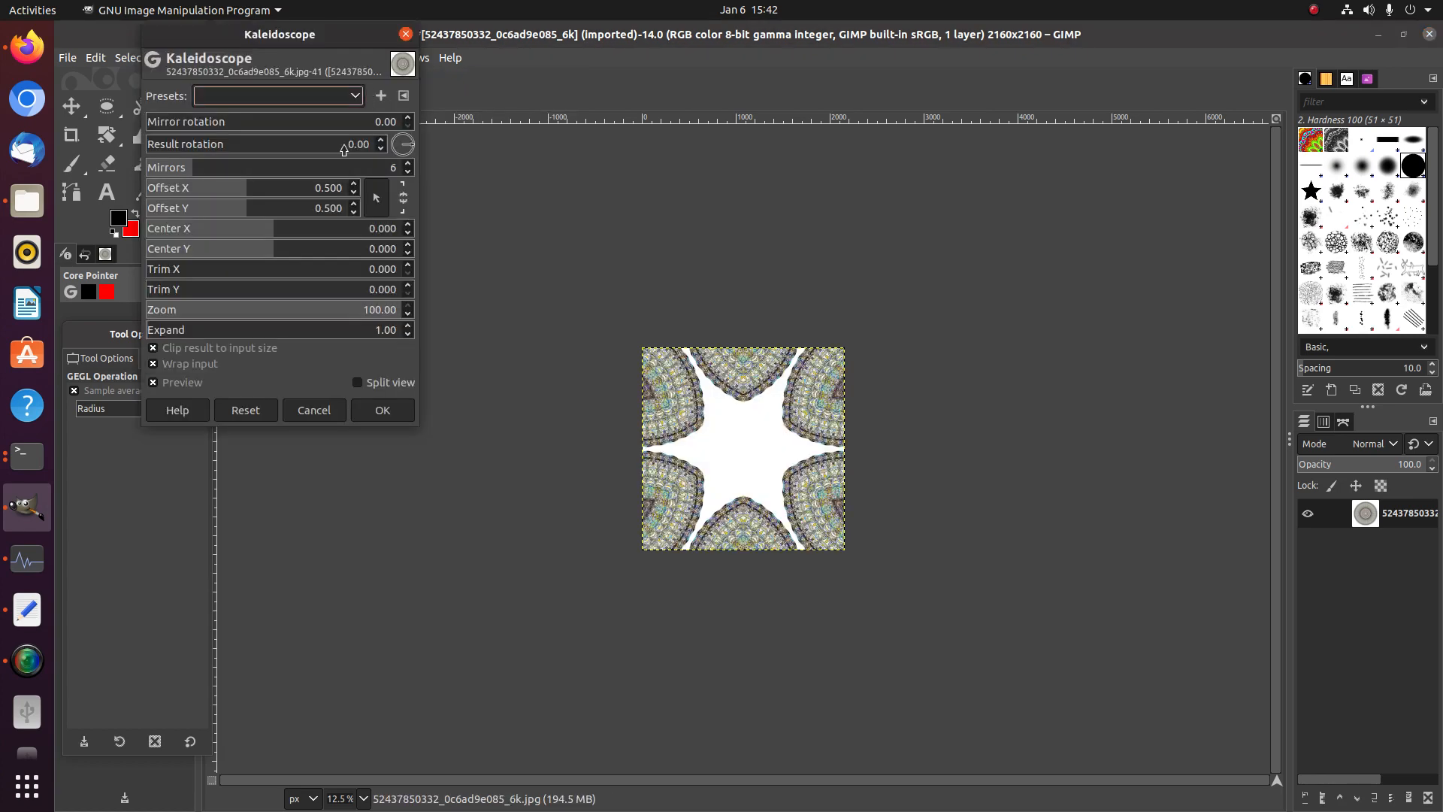
left_click(309, 275)
left_click(333, 288)
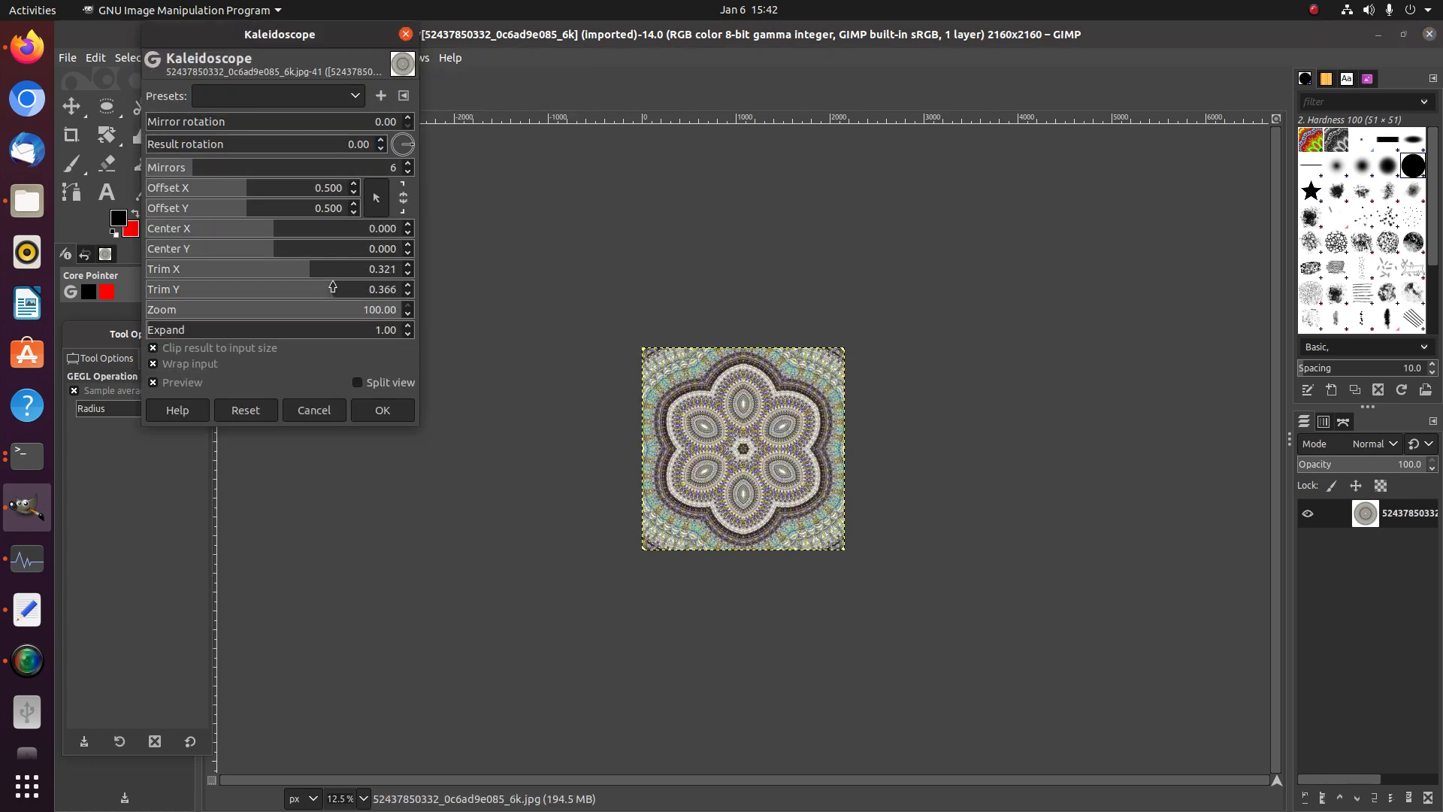
left_click(251, 169)
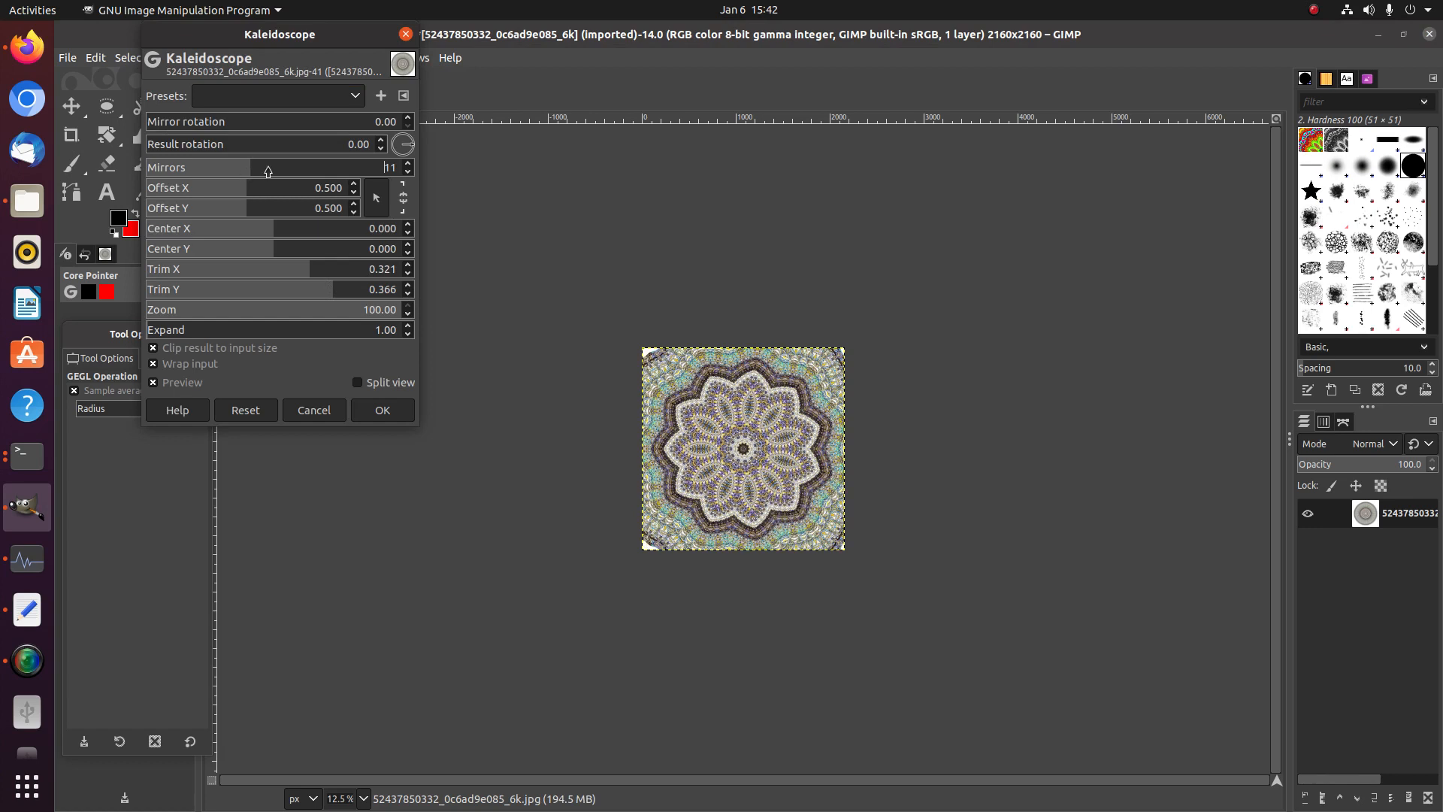
left_click(262, 168)
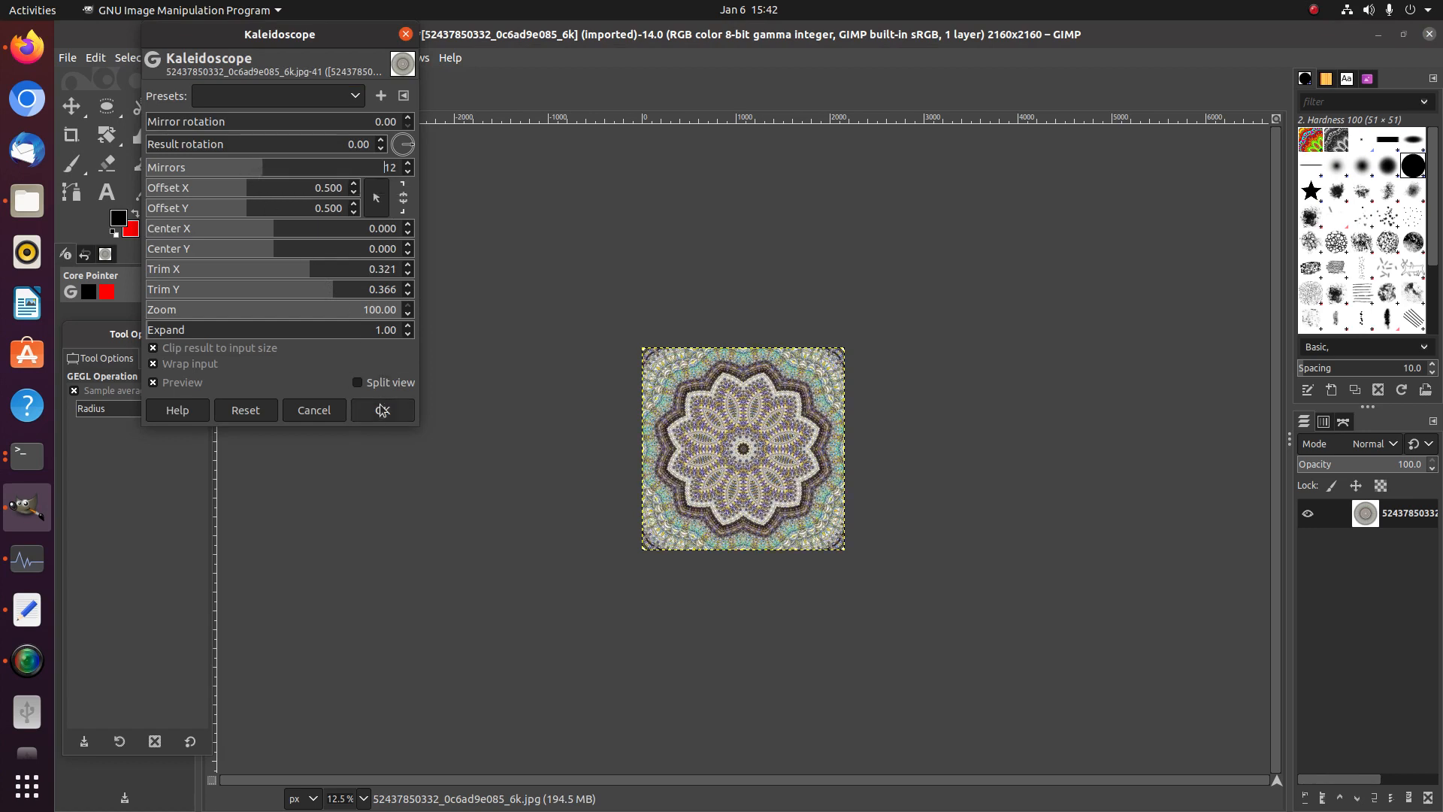
left_click(382, 410)
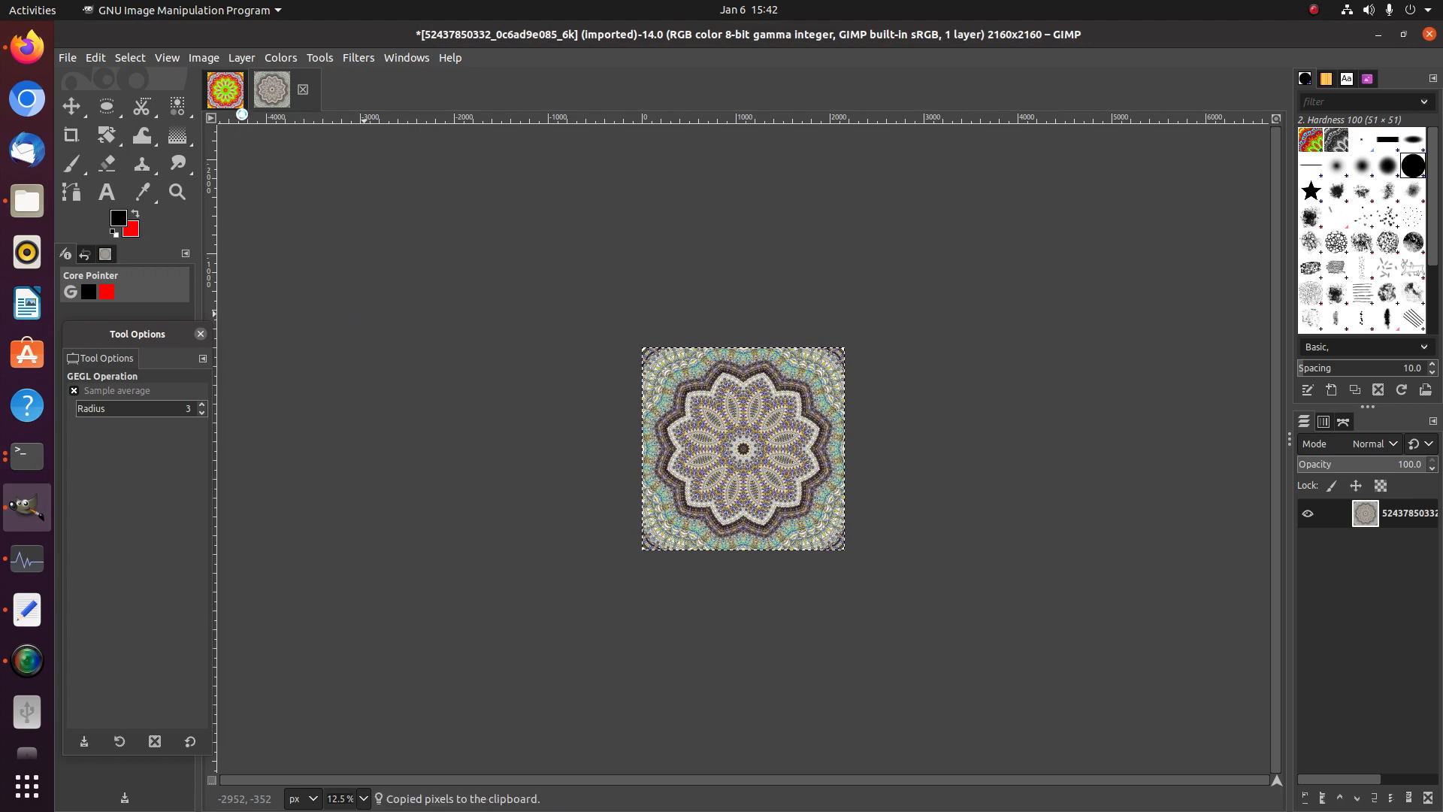
Paste the copied grey and violet kaleidoscope into "Untitledhgdfghrtghrd.xcf" and convert the floating selection to a new layer
left_click(237, 100)
key("ctrl+v")
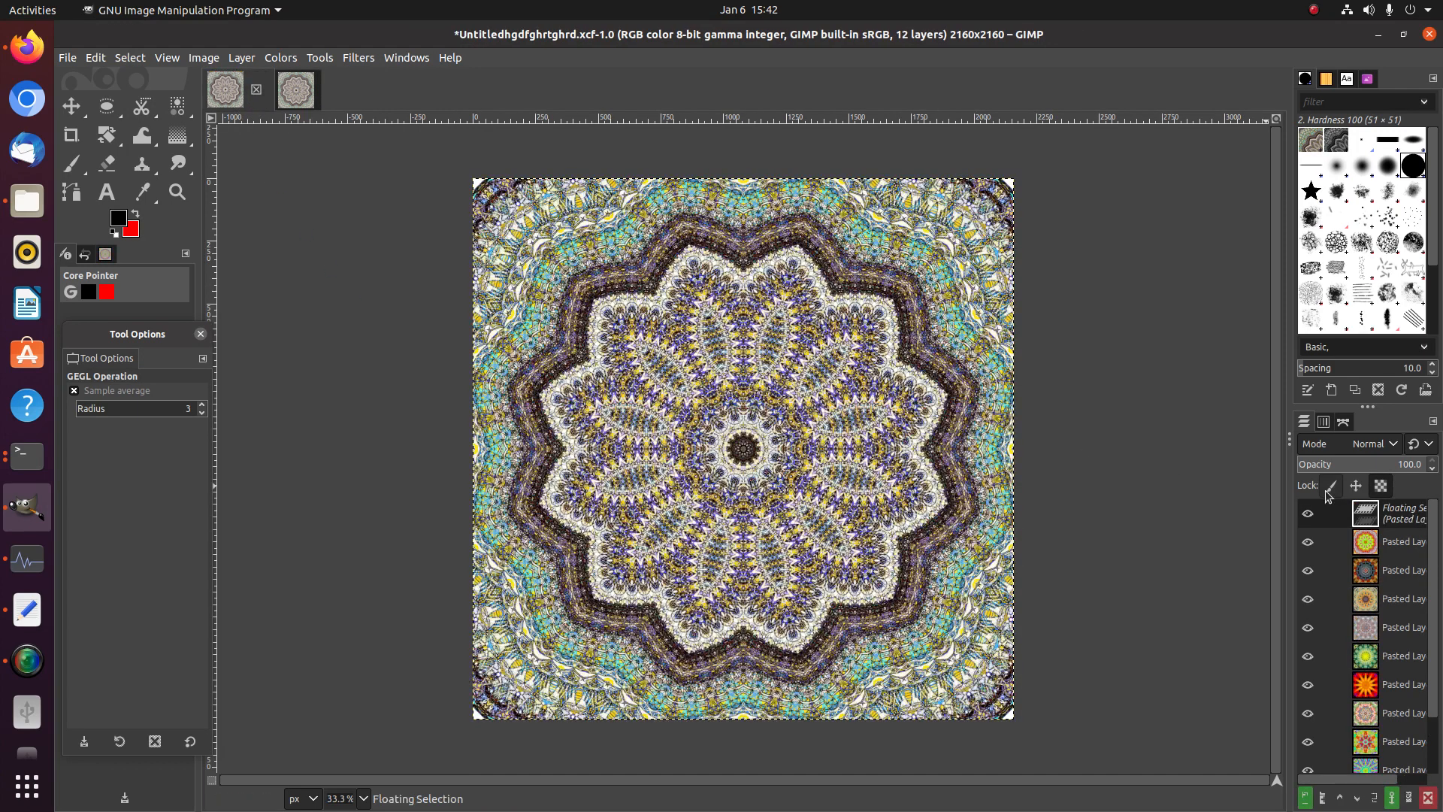
right_click(1387, 509)
left_click(1319, 117)
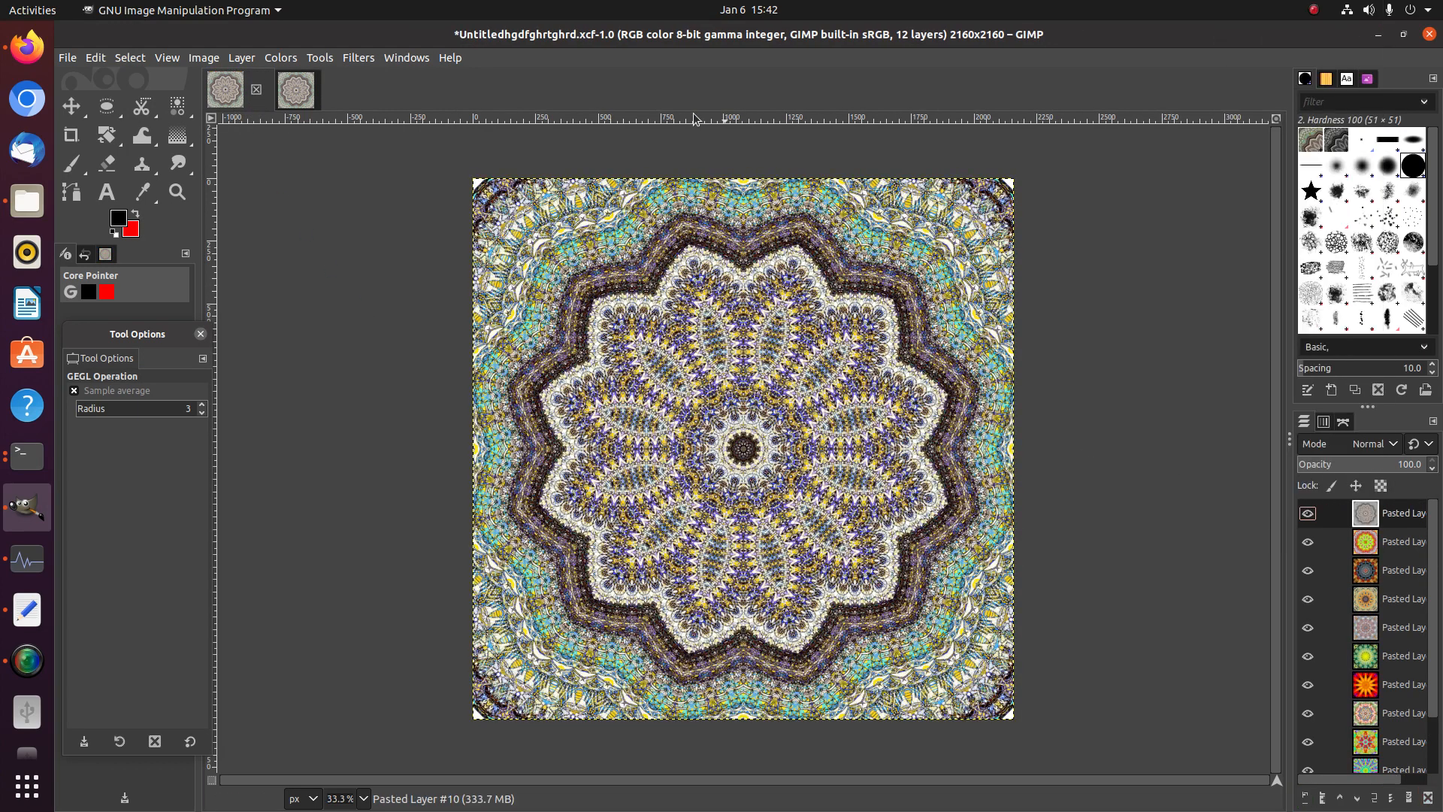
left_click(295, 89)
left_click(303, 90)
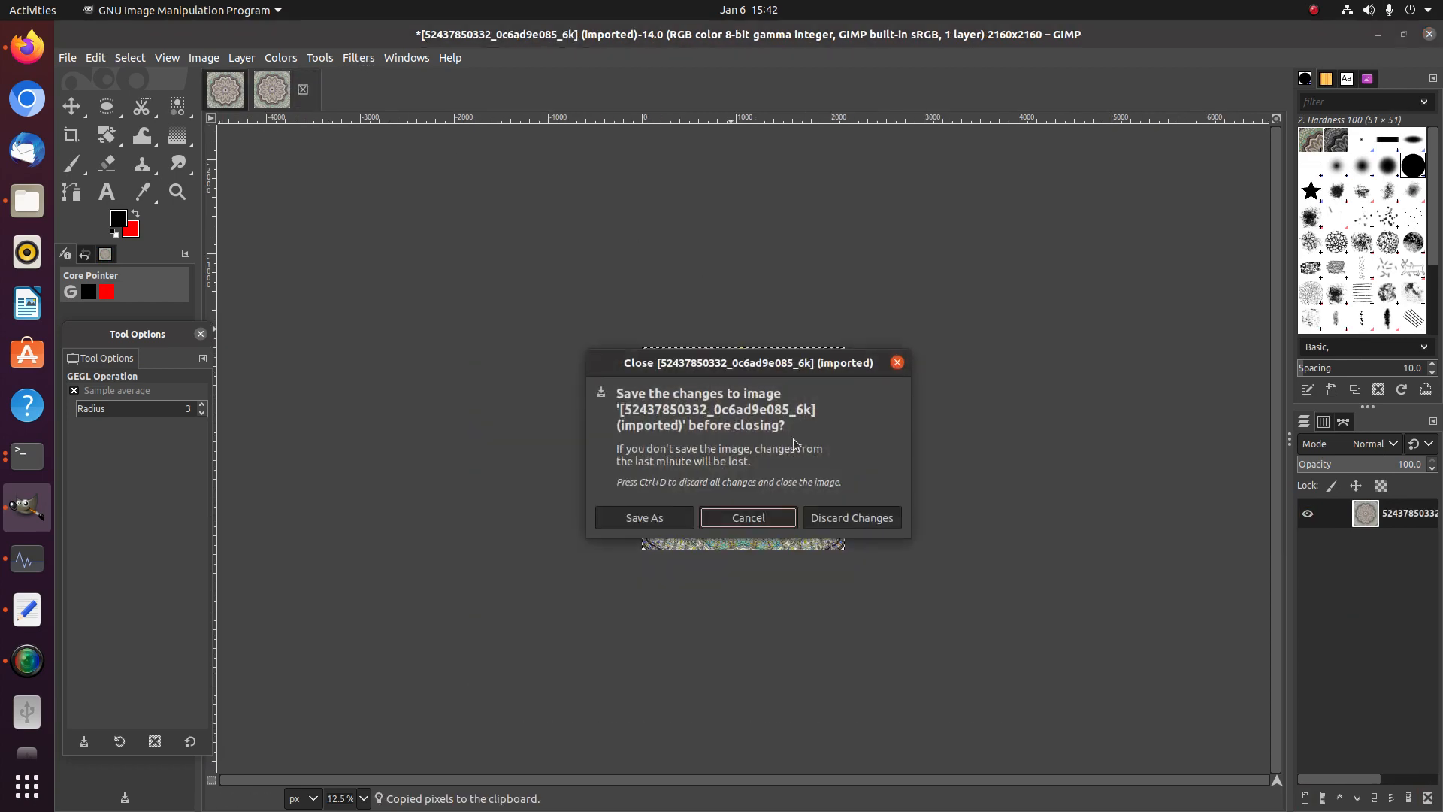
Close the imported mandala image without saving its changes and save the layered composition
left_click(853, 518)
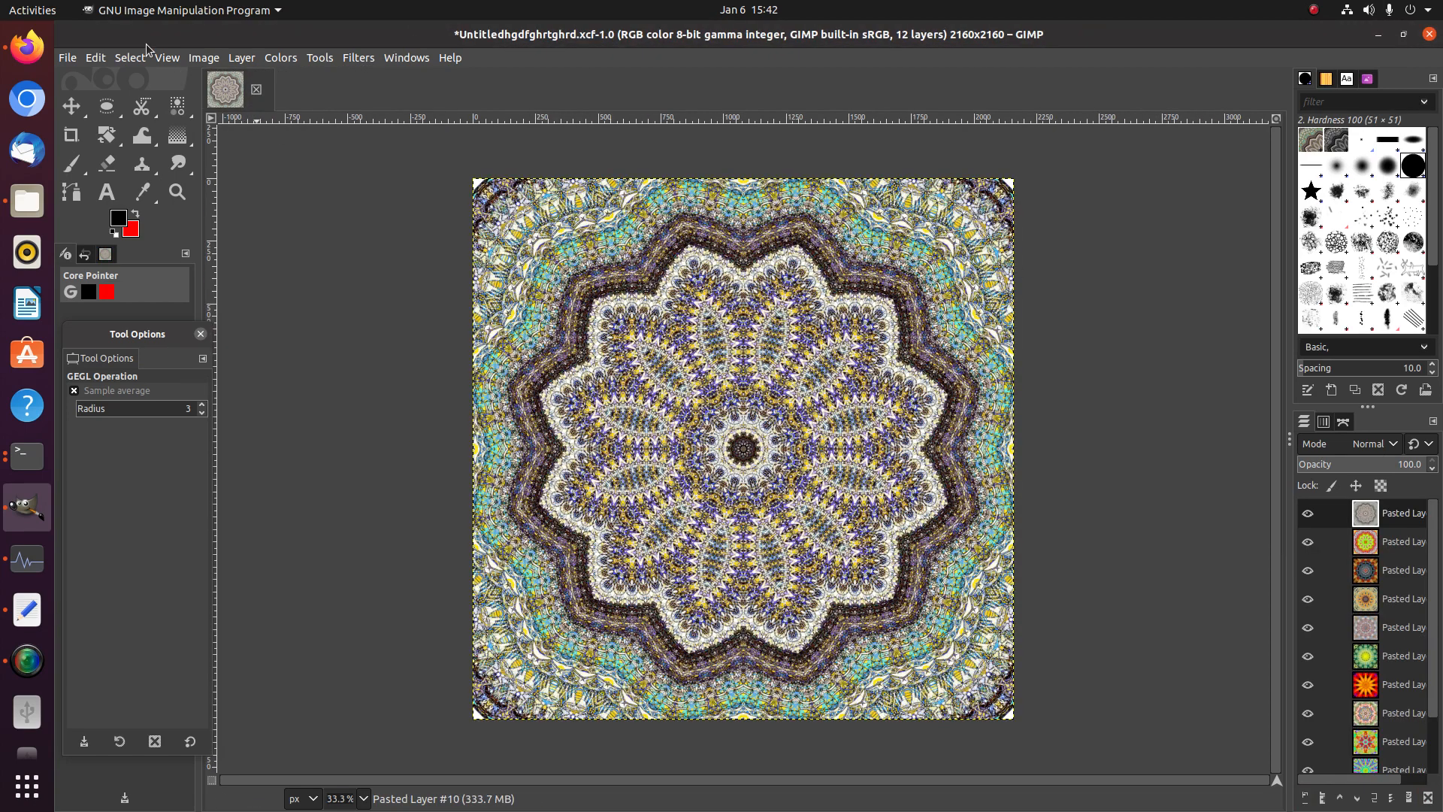
key("ctrl+s")
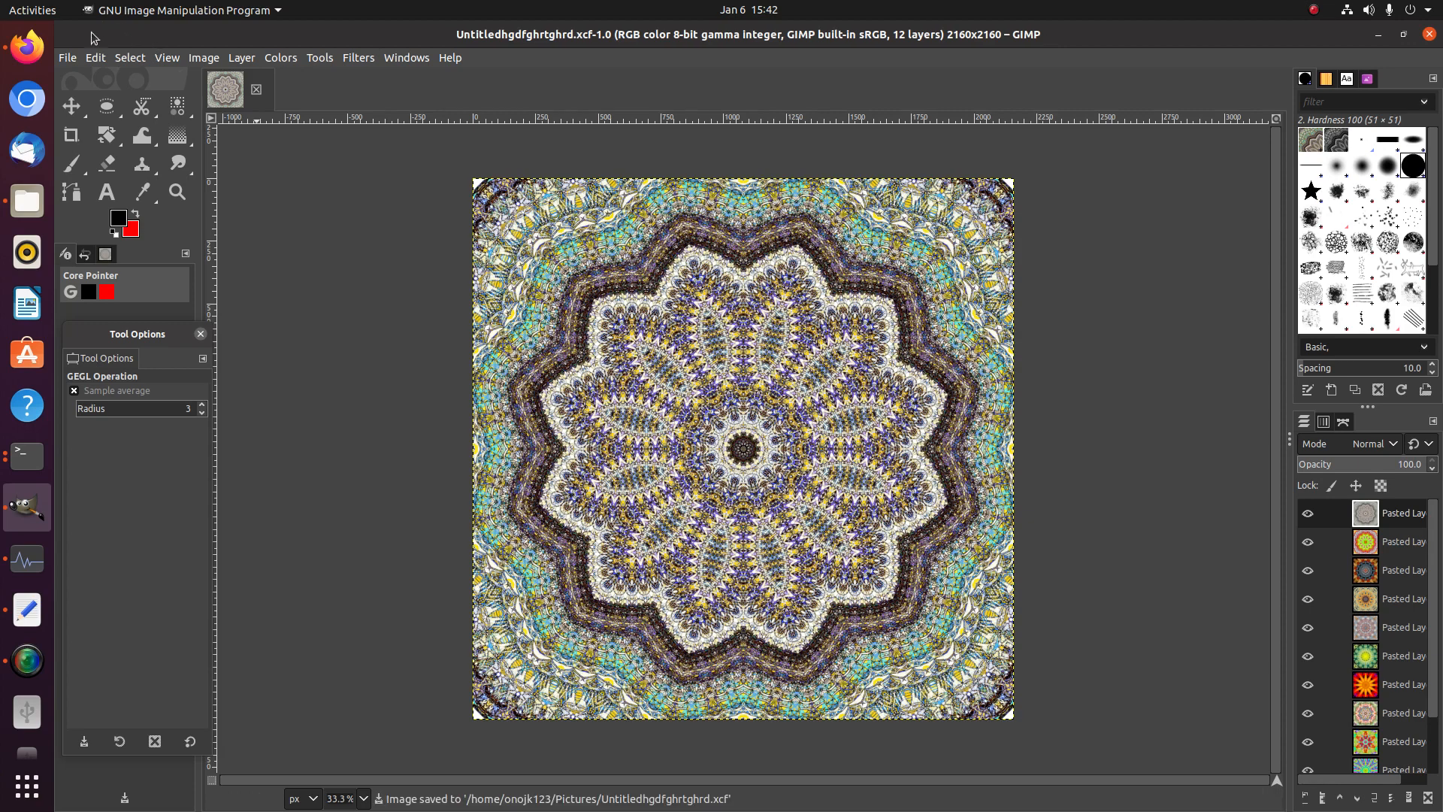
left_click(68, 58)
left_click(94, 116)
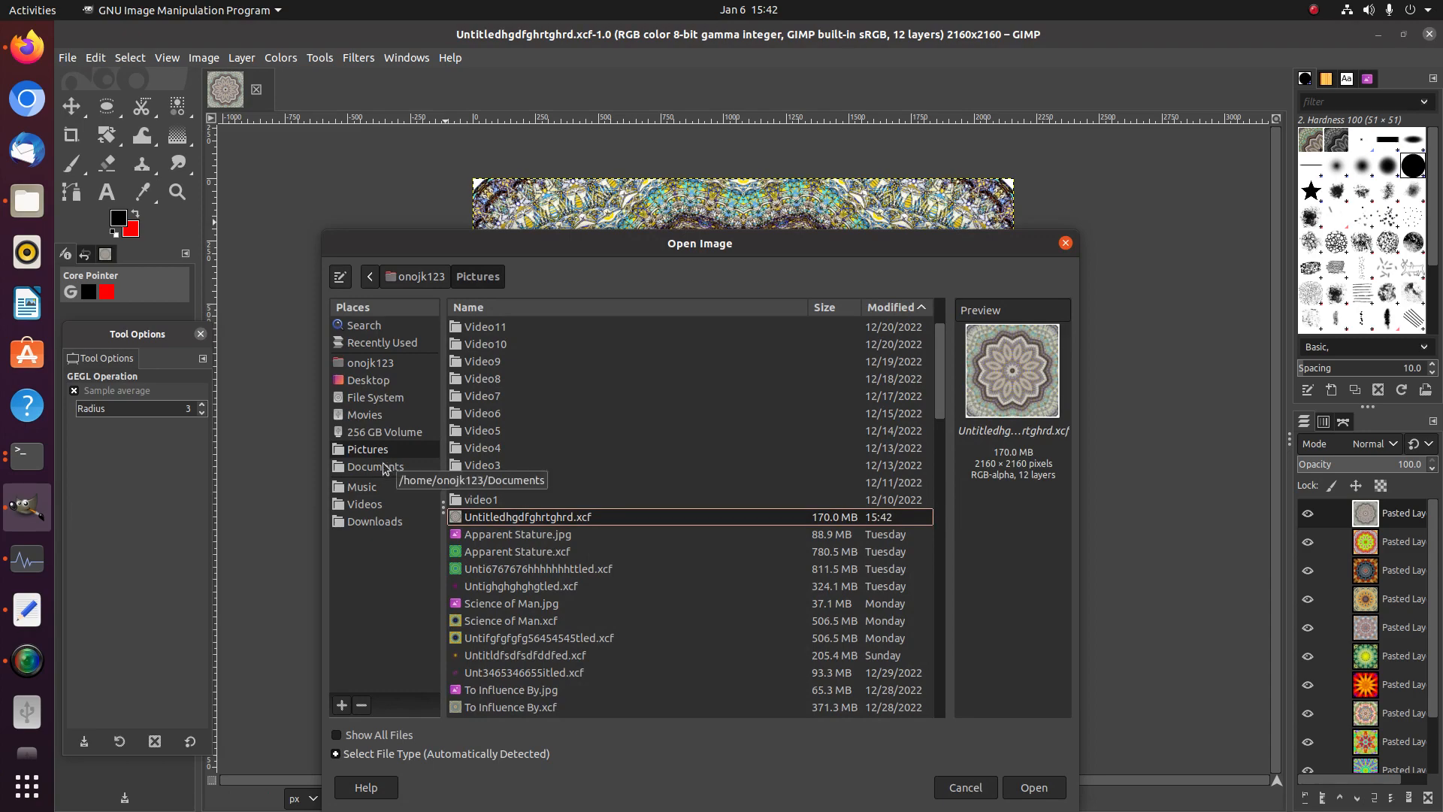
left_click(375, 521)
double_click(471, 516)
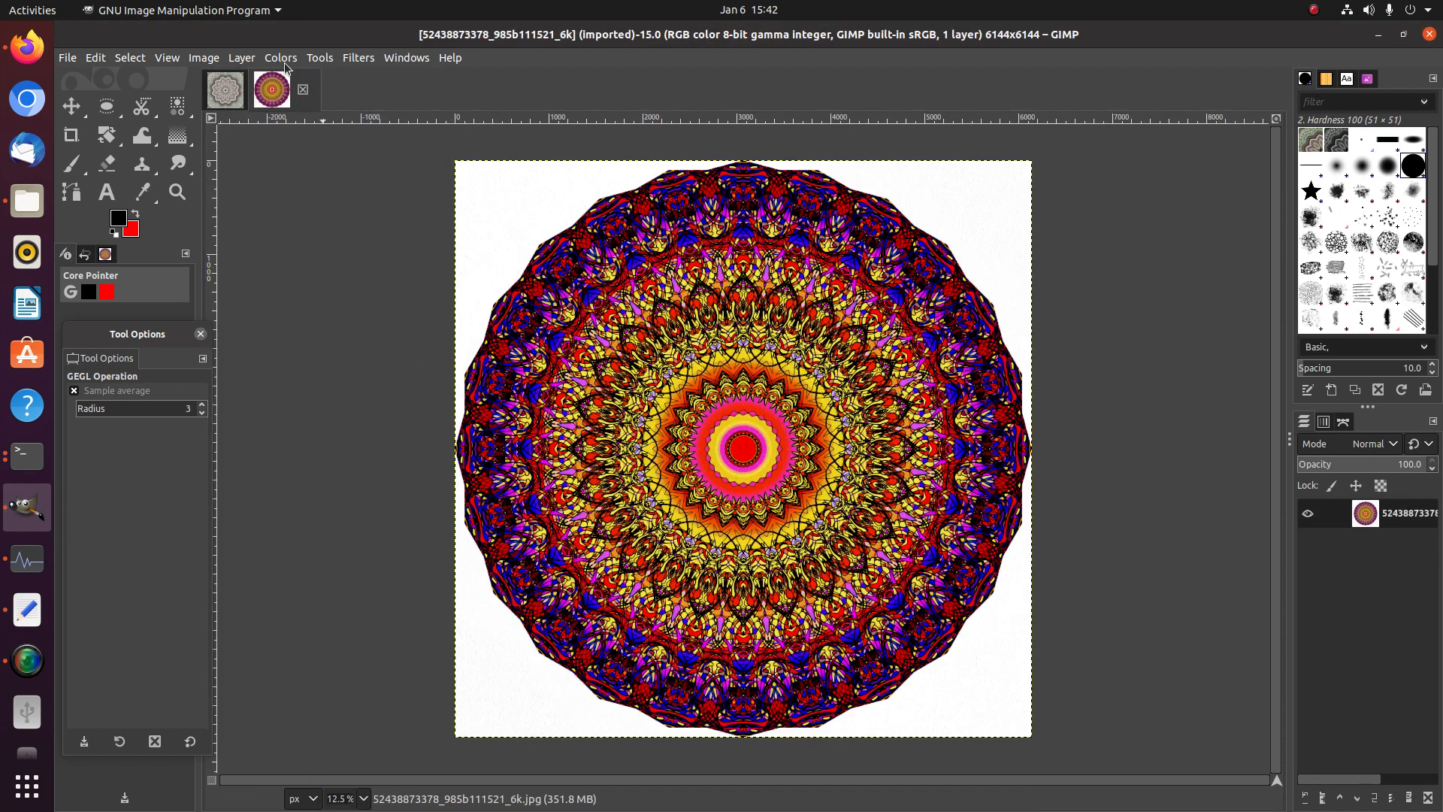
Scale the opened mandala image to 2160 × 2160 px with a resolution of 600 pixels/in
left_click(244, 59)
mouse_move(220, 60)
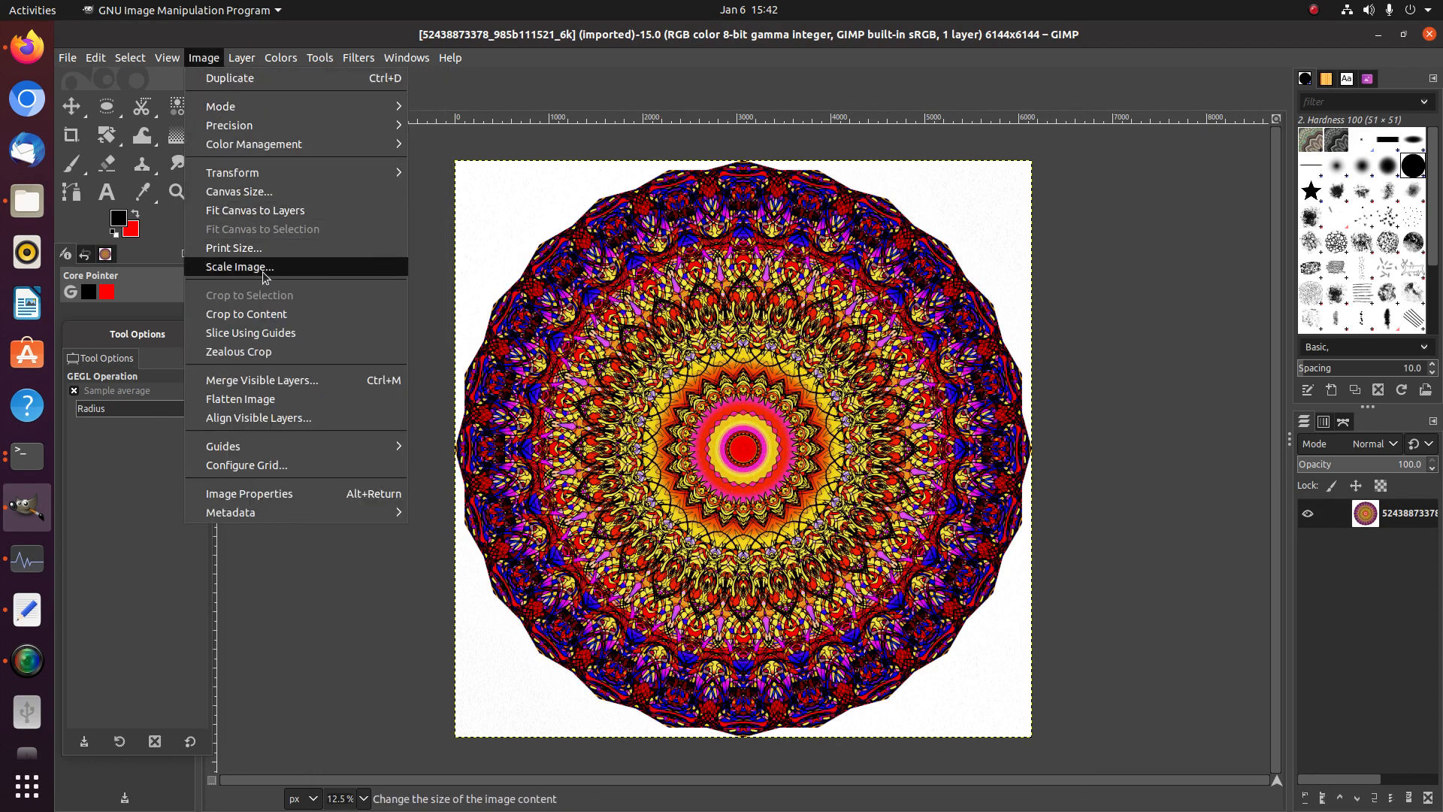
left_click(240, 266)
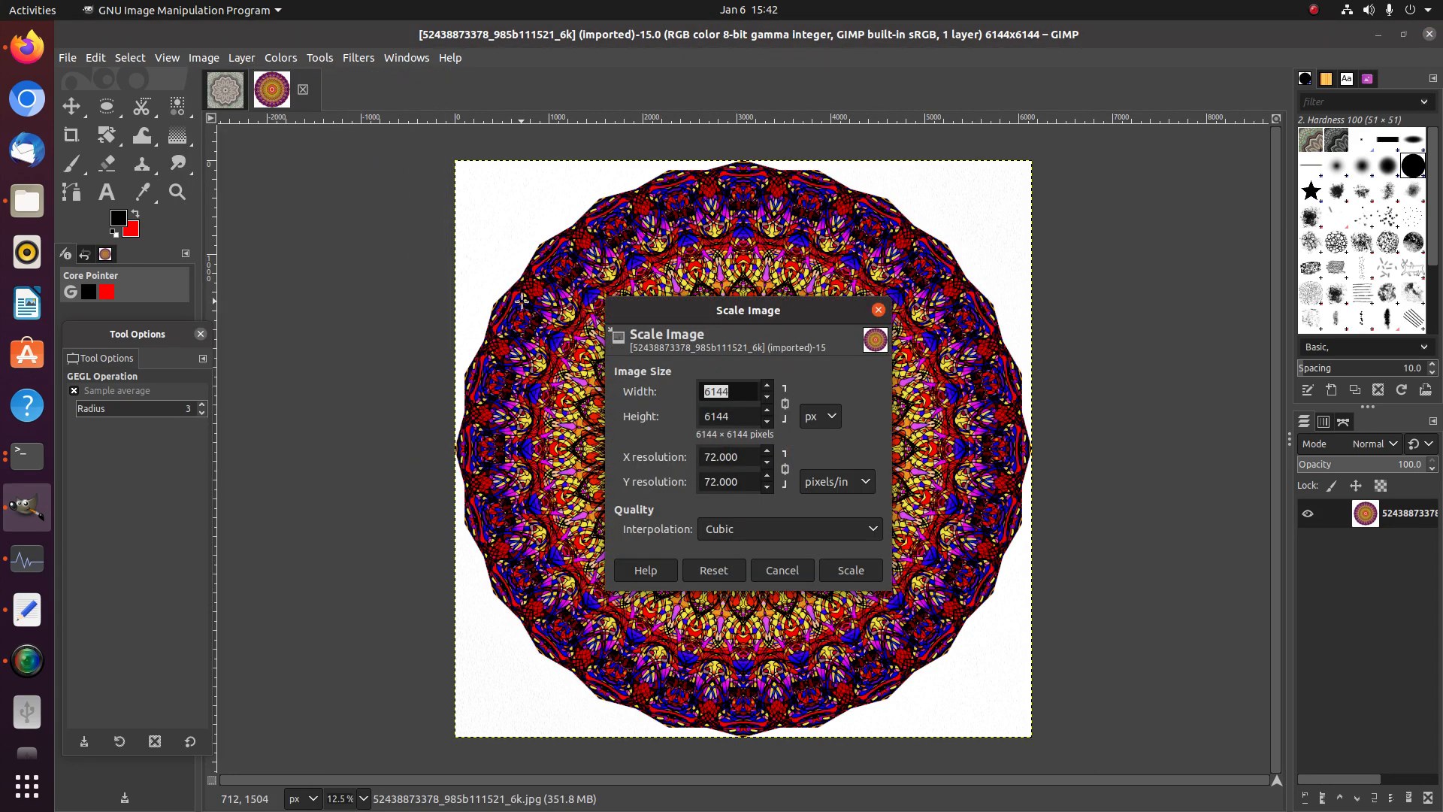
type("2160")
left_click(732, 411)
key("Tab")
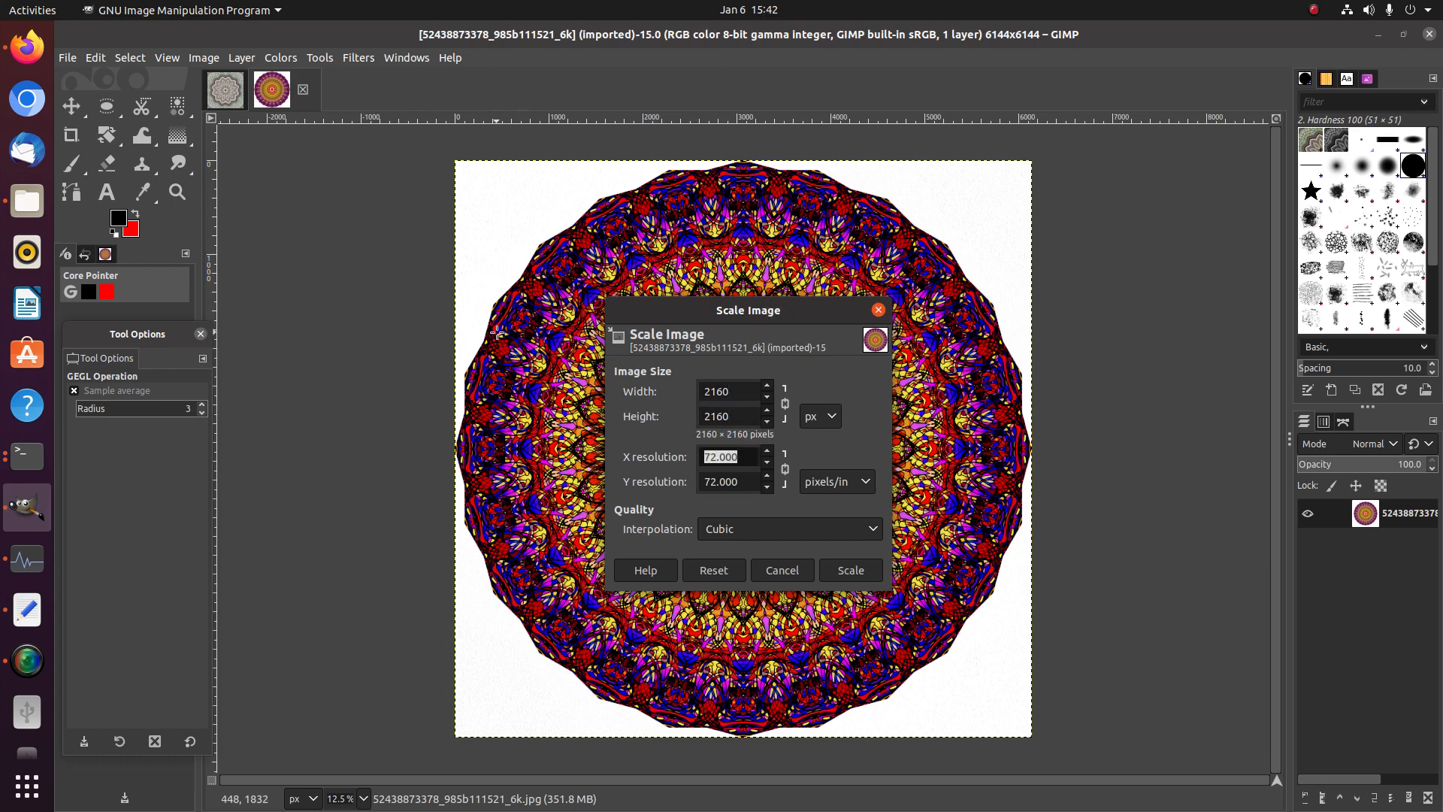
type("6")
left_click(738, 482)
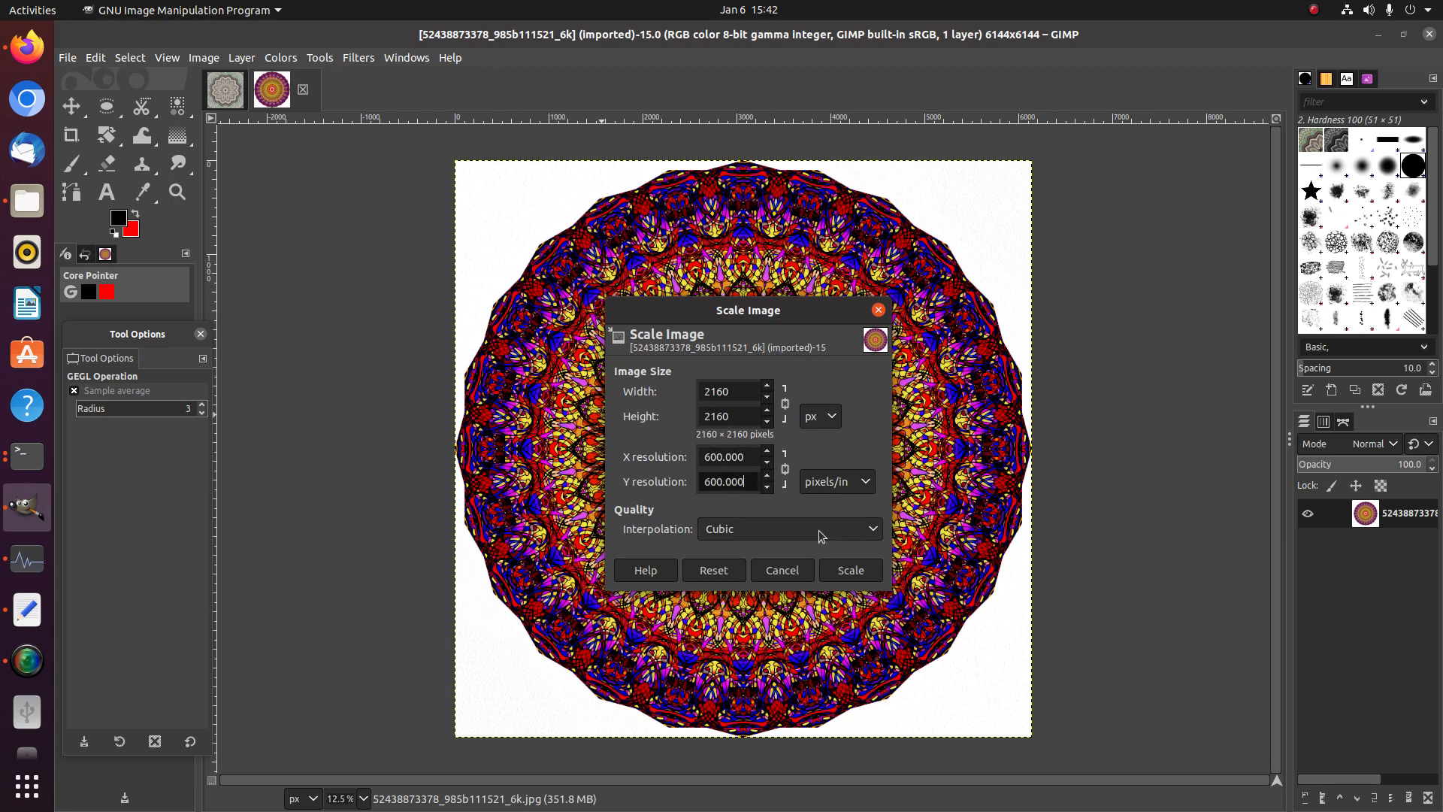
left_click(851, 571)
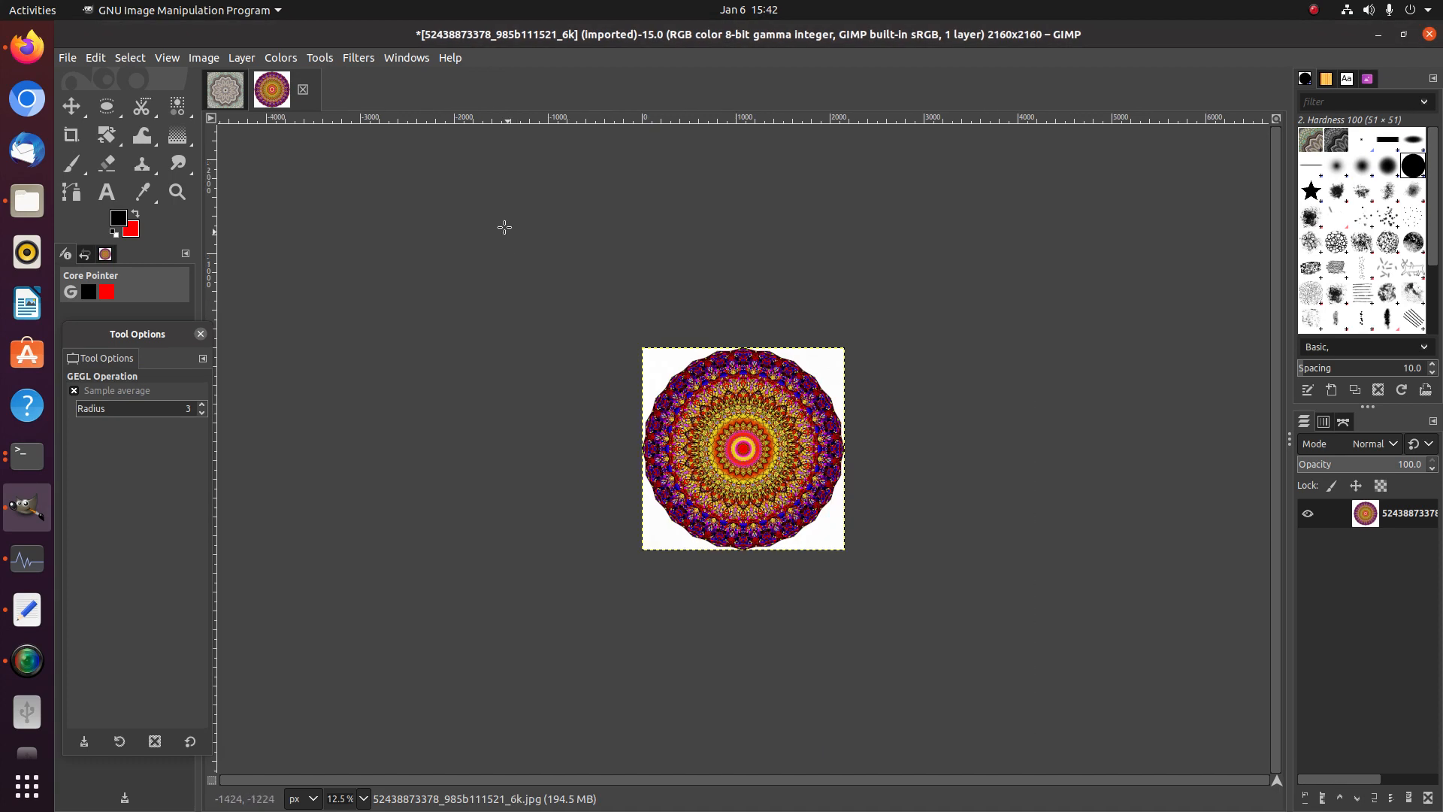
Apply the Kaleidoscope filter to the mandala with 12 mirrors, Trim X 0.290 and Trim Y 0.407
left_click(358, 58)
left_click(362, 97)
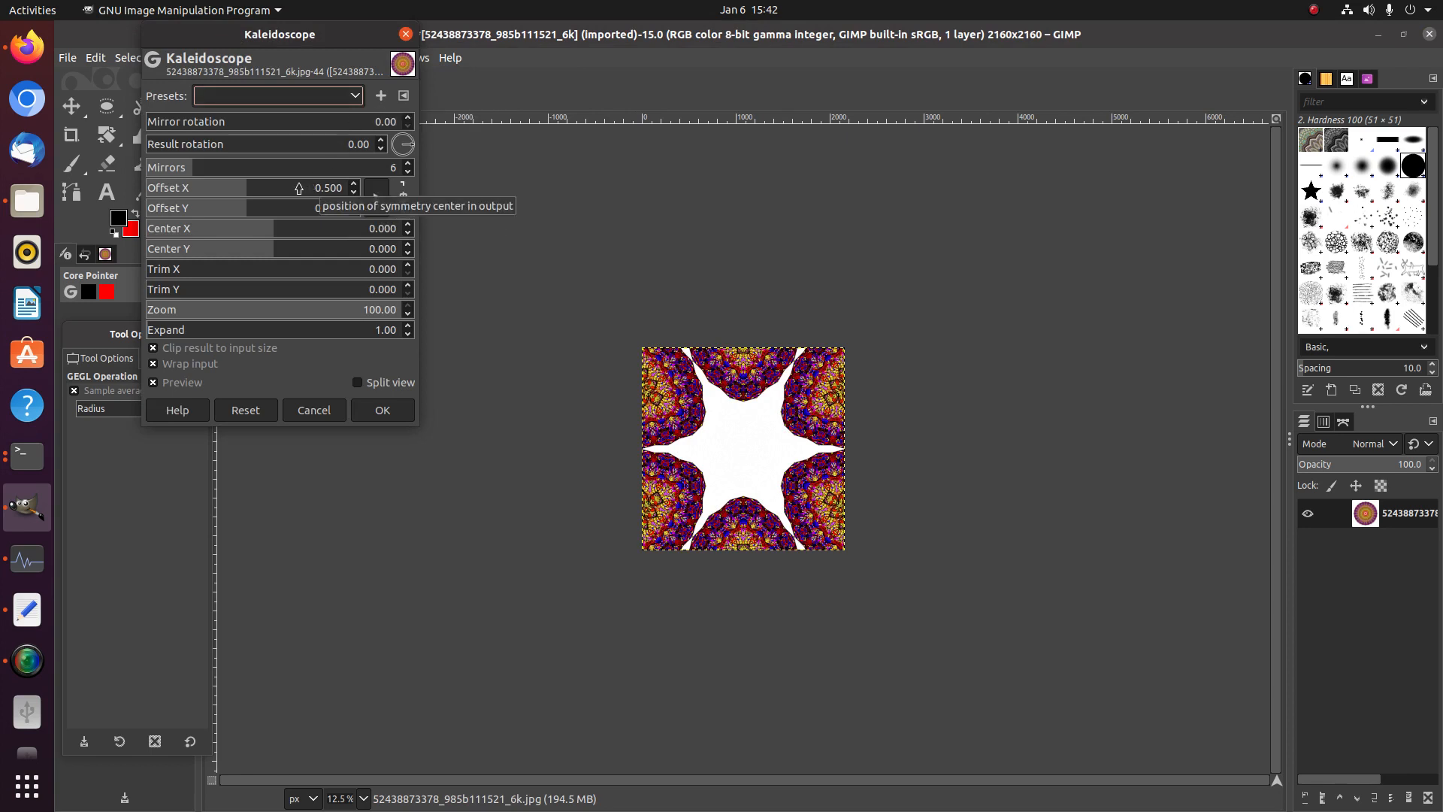
left_click(260, 168)
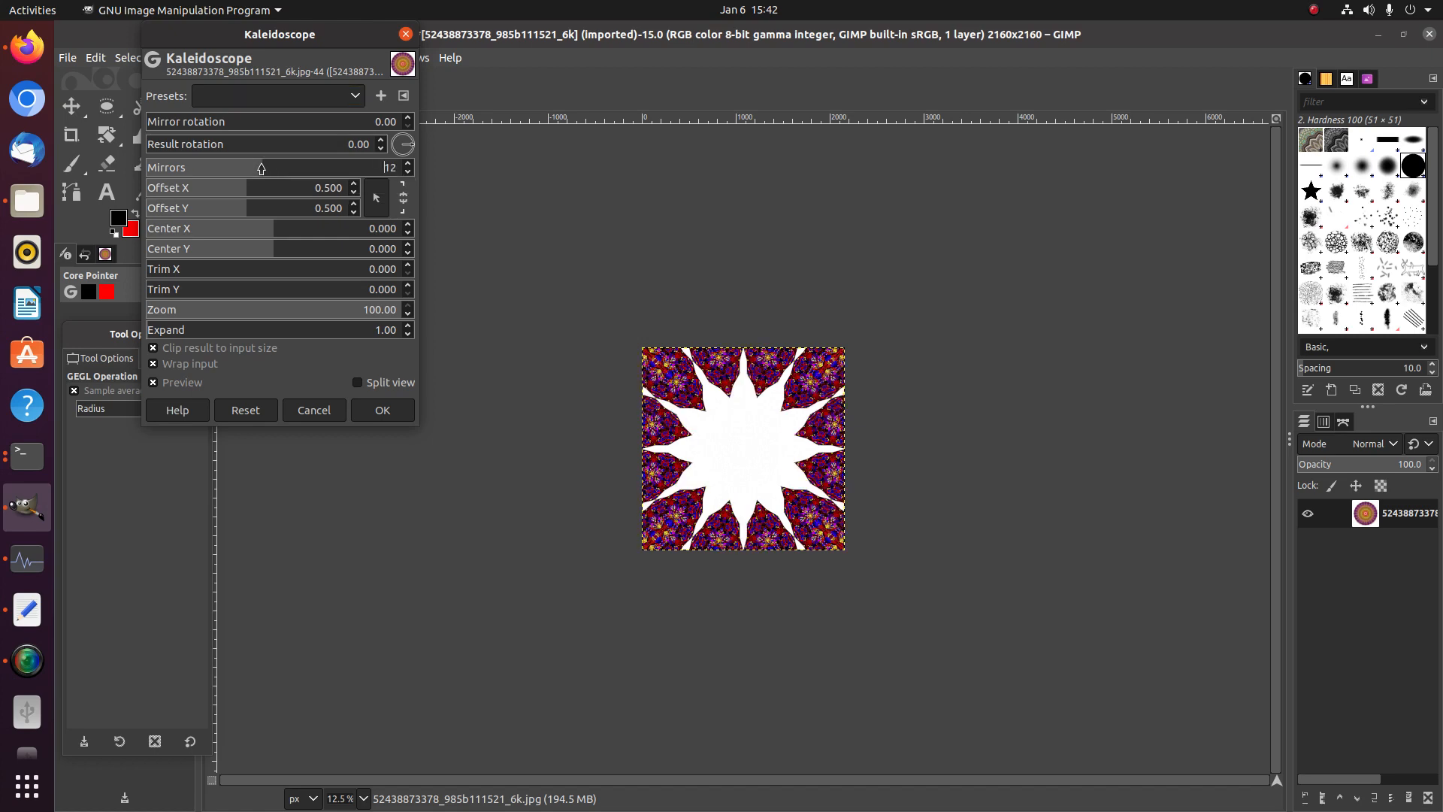
left_click(341, 274)
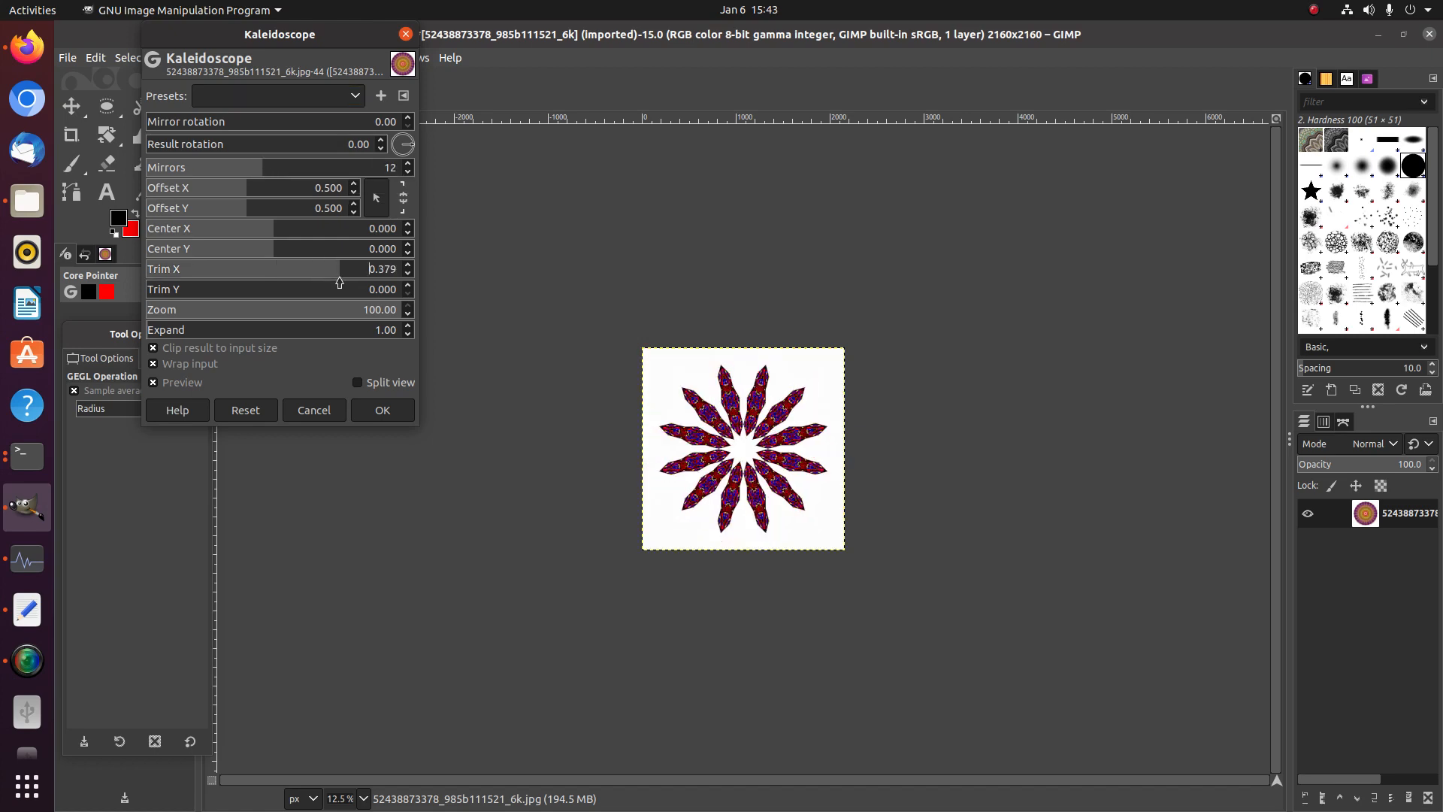
left_click(318, 290)
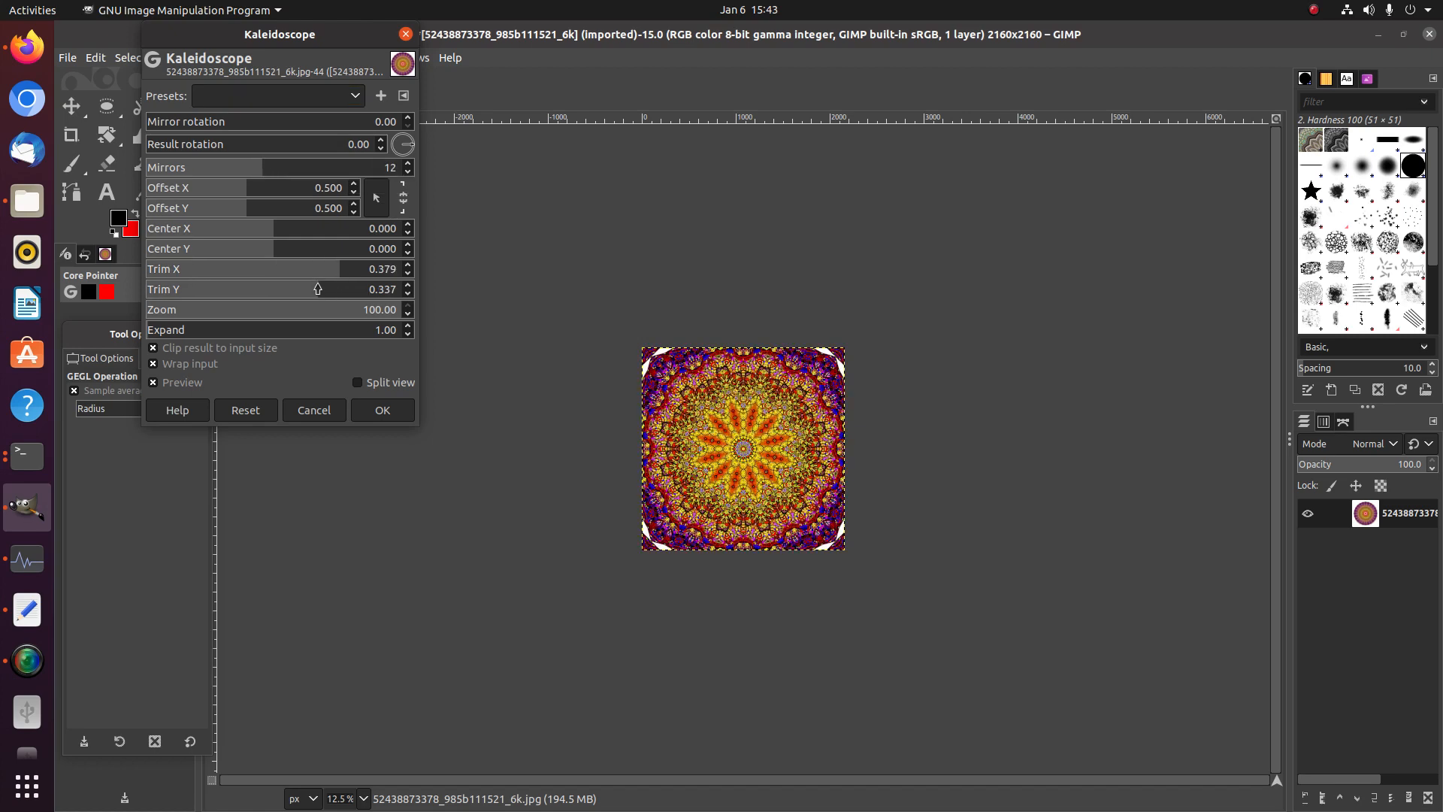
mouse_move(273, 290)
left_mouse_down()
mouse_move(360, 294)
mouse_move(374, 268)
mouse_move(293, 272)
left_mouse_up()
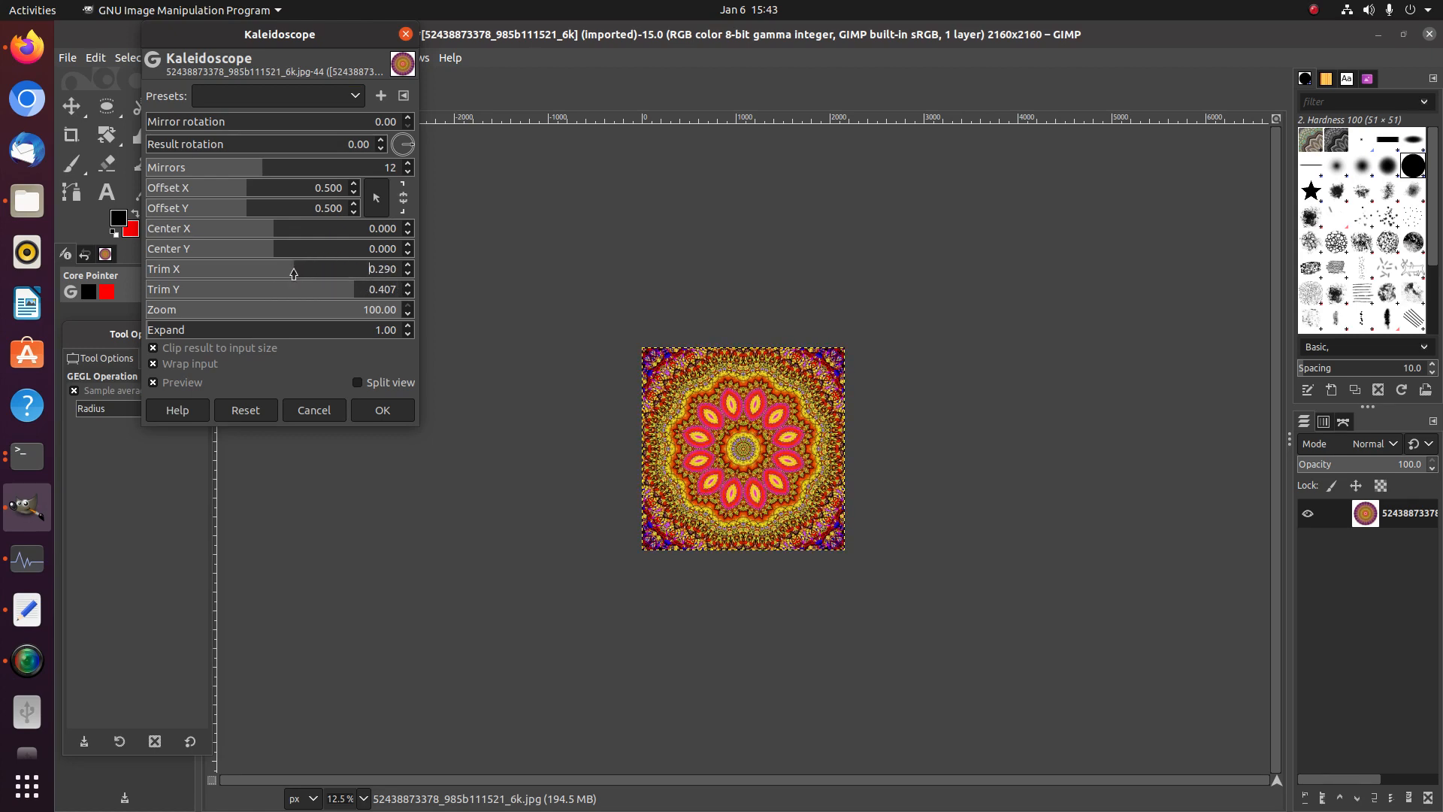
left_click(382, 410)
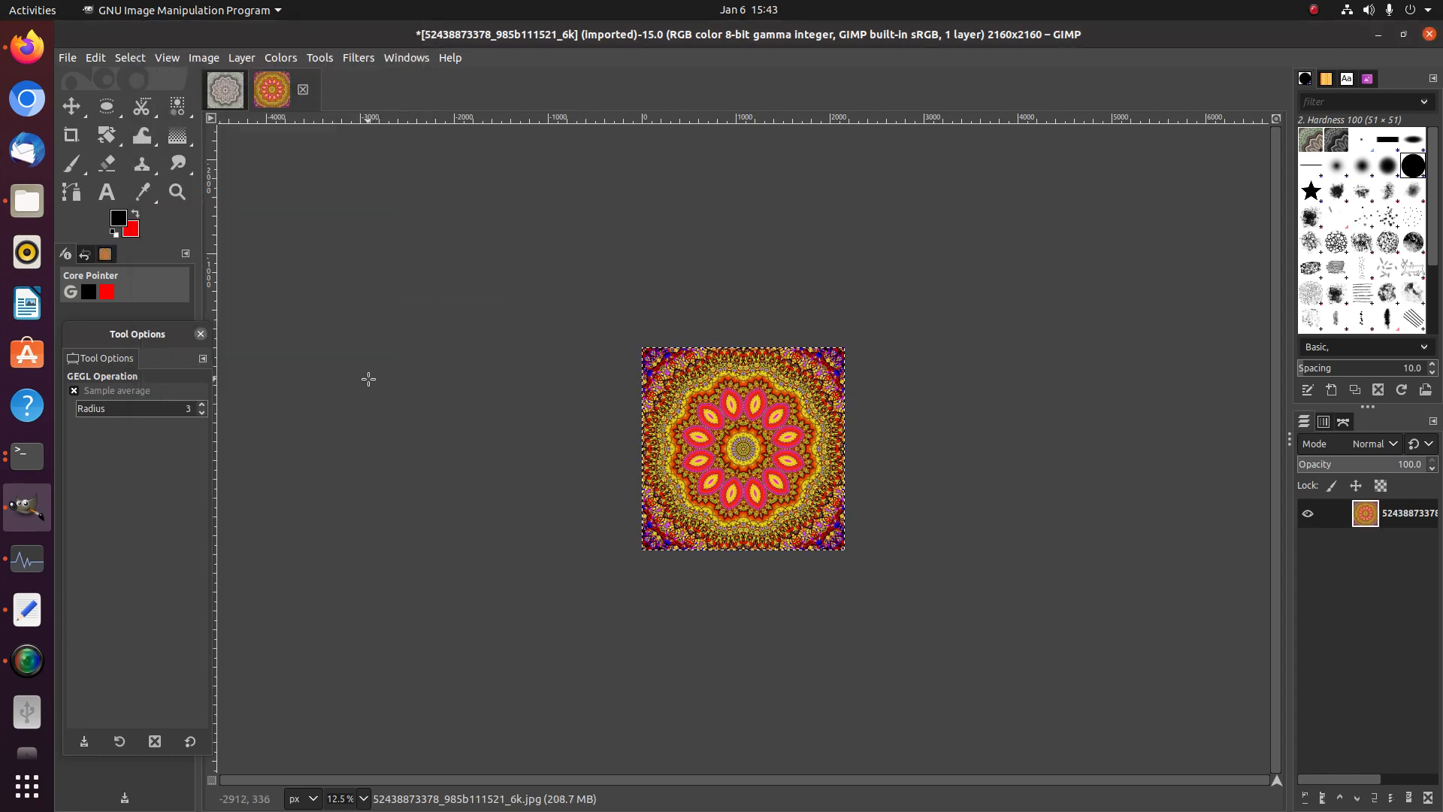
Paste the kaleidoscope result into Untitledhgdfghrtghrd.xcf as a new top layer and save the file
left_click(226, 88)
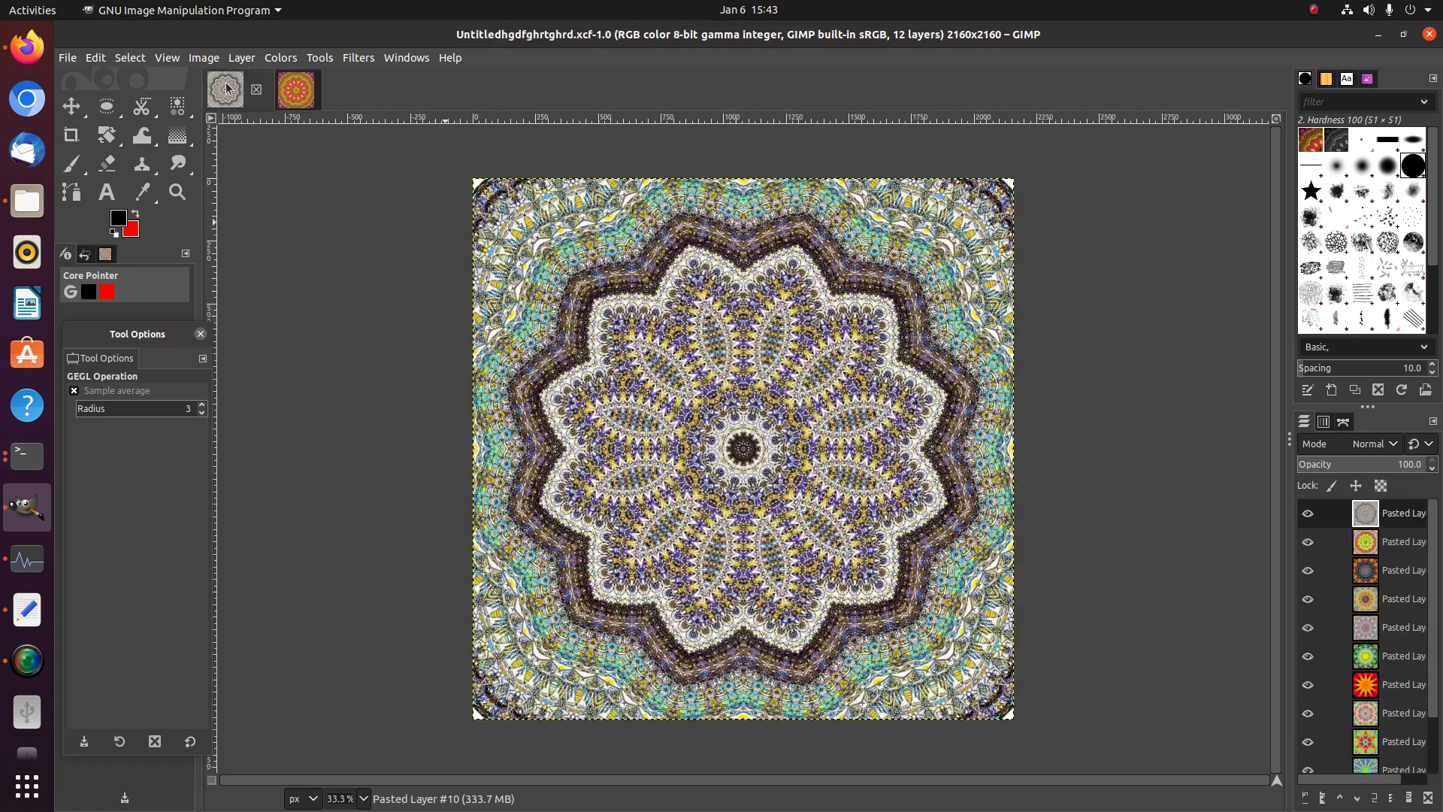
key("ctrl+v")
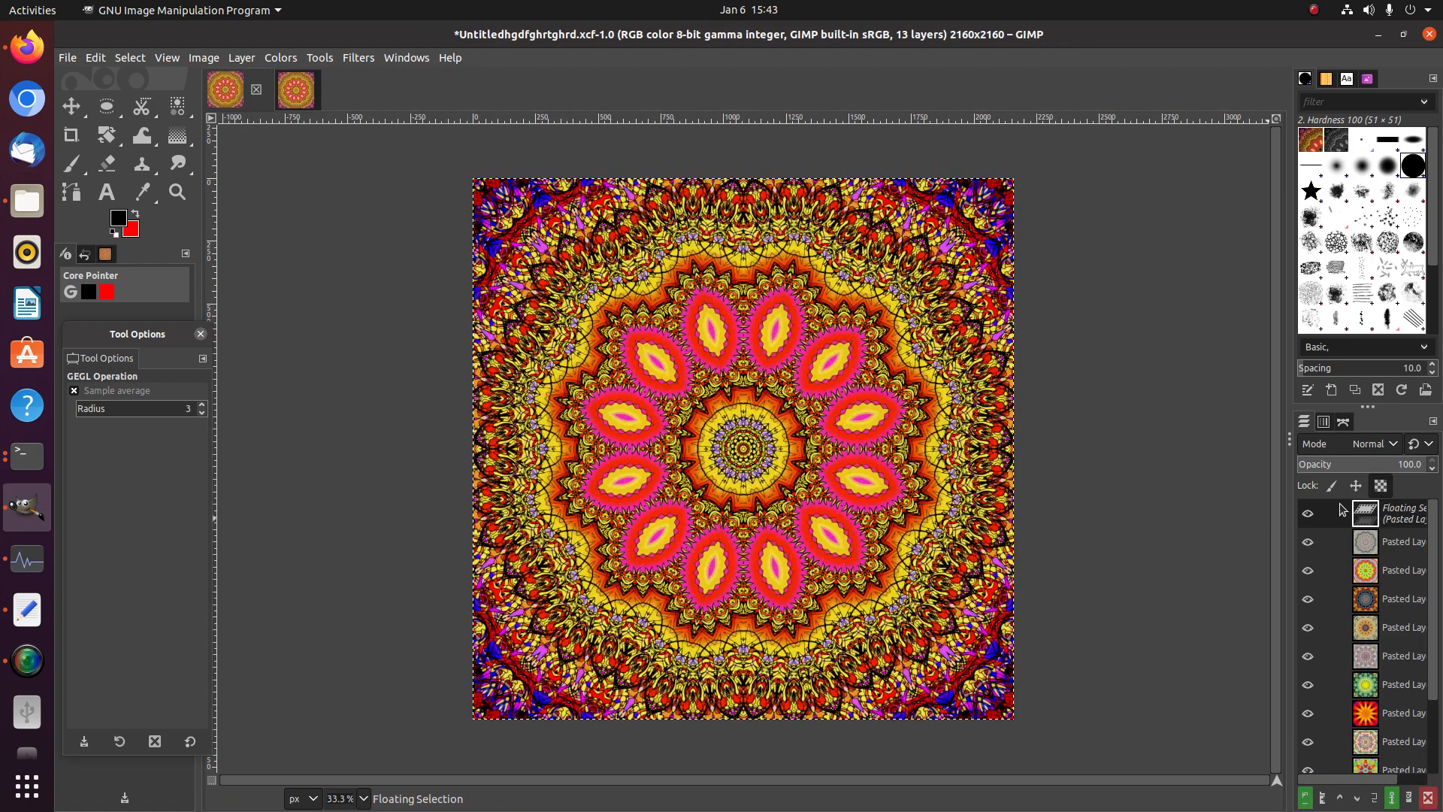
right_click(1407, 518)
left_click(1292, 115)
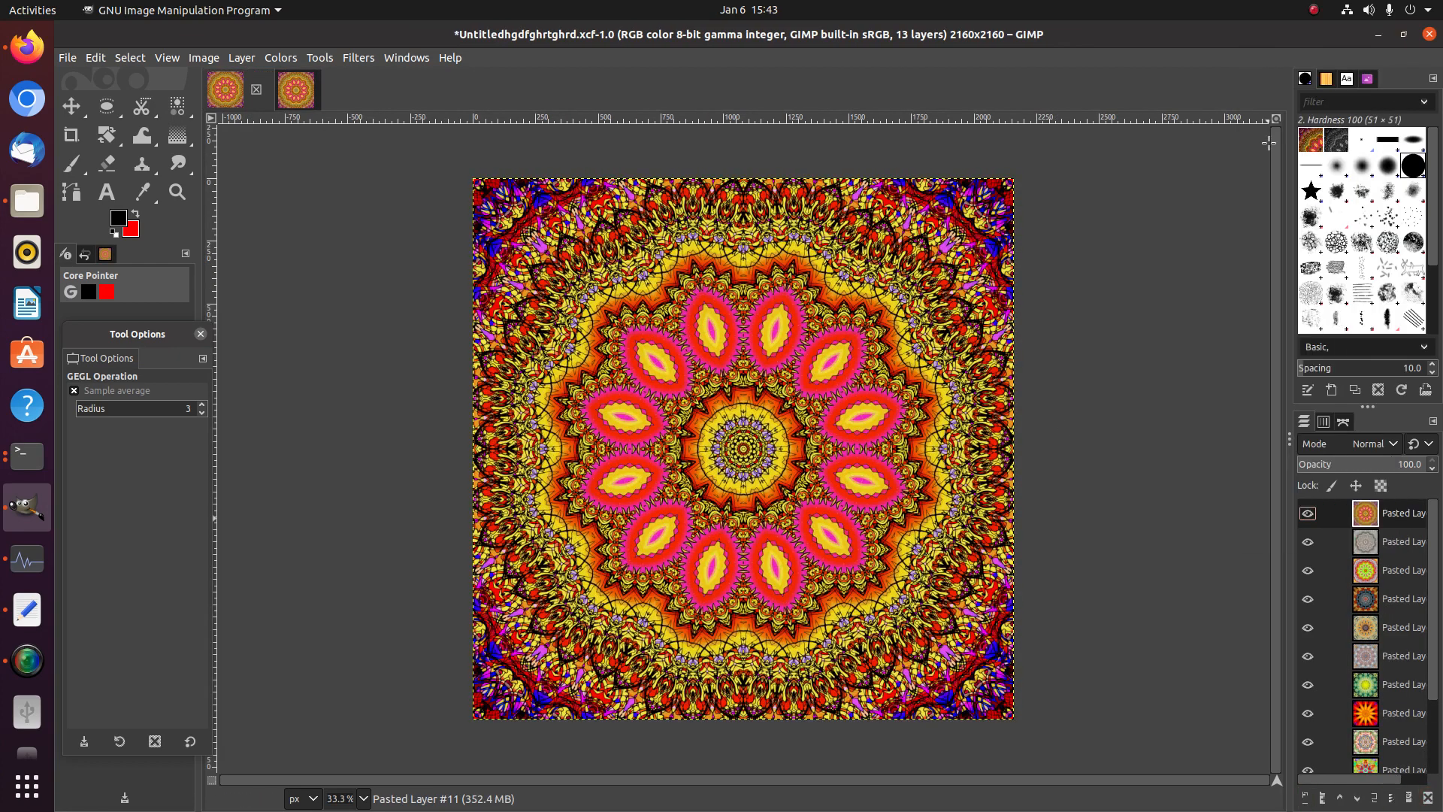
key("ctrl+s")
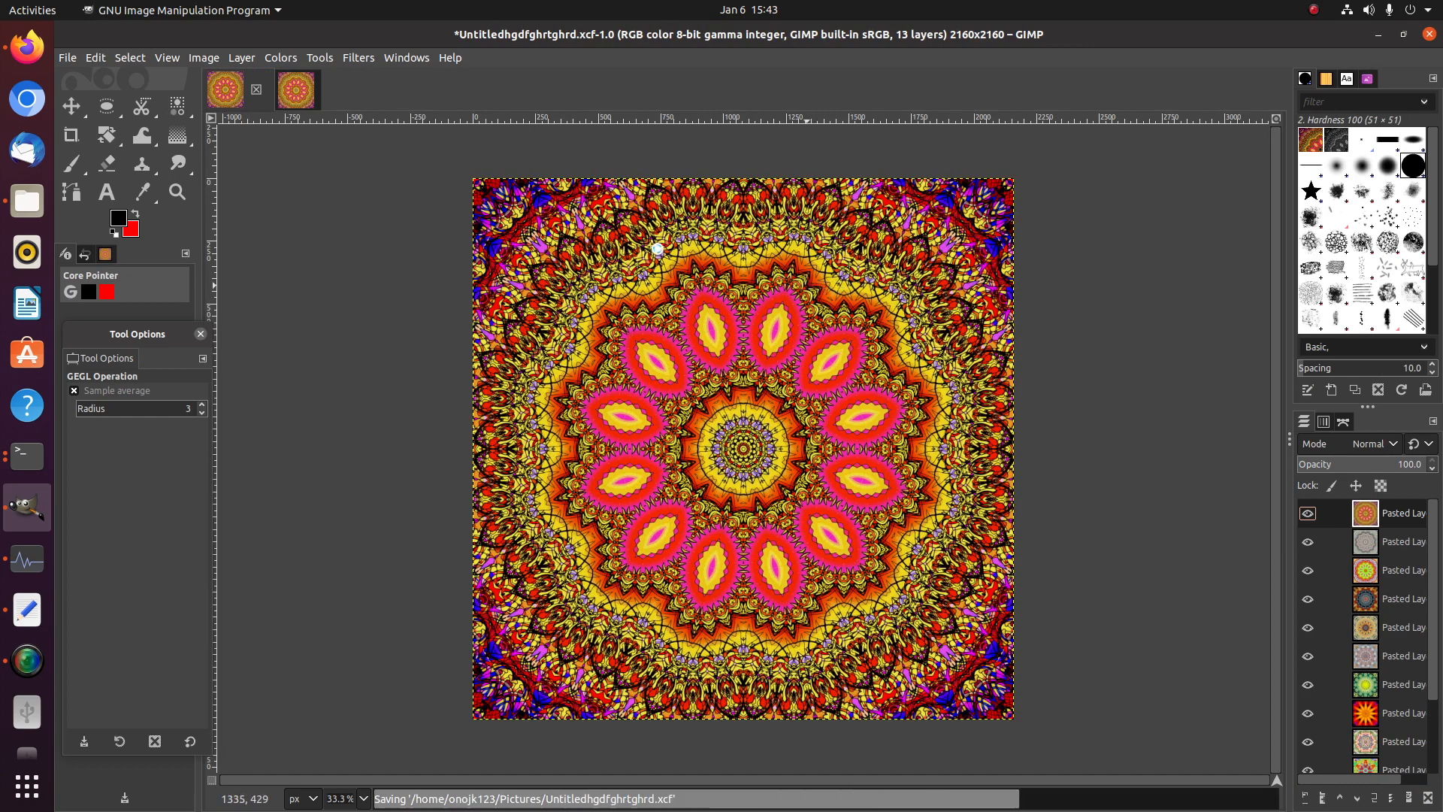
left_click(297, 96)
left_click(302, 91)
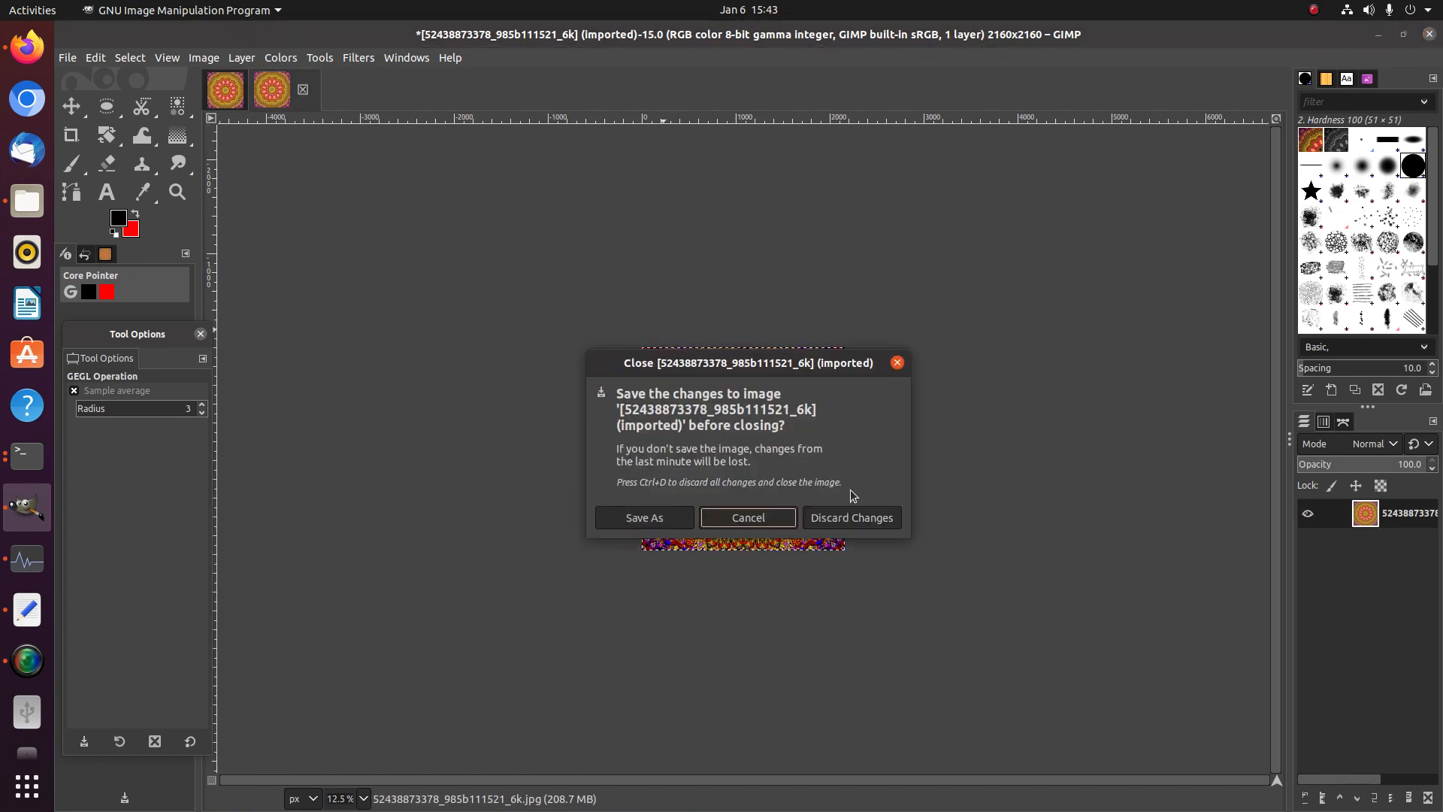
left_click(837, 513)
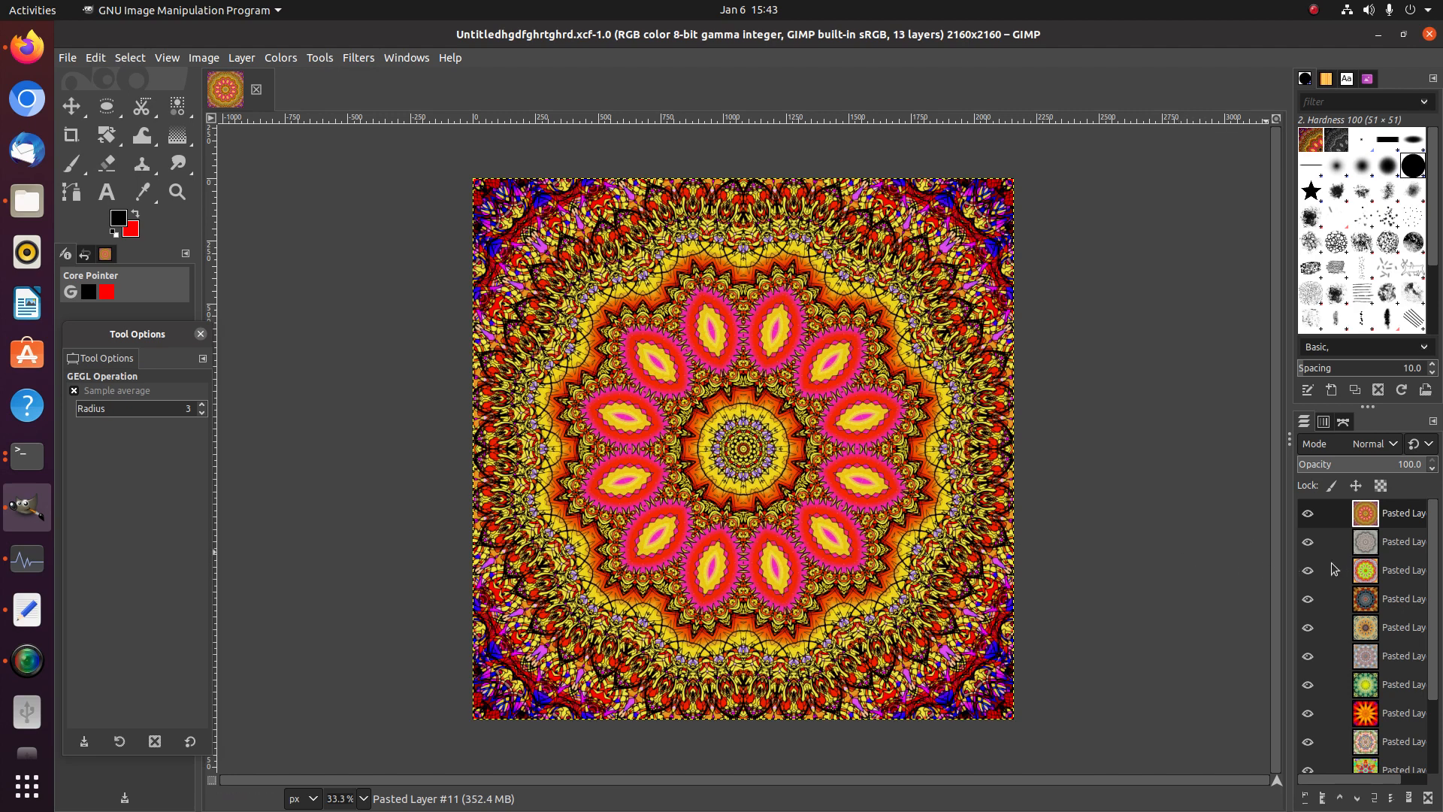
Add a transparent 2160 × 2160 px layer on top of the stack and fill it with the red background color
scroll(1342, 568, "down", 3)
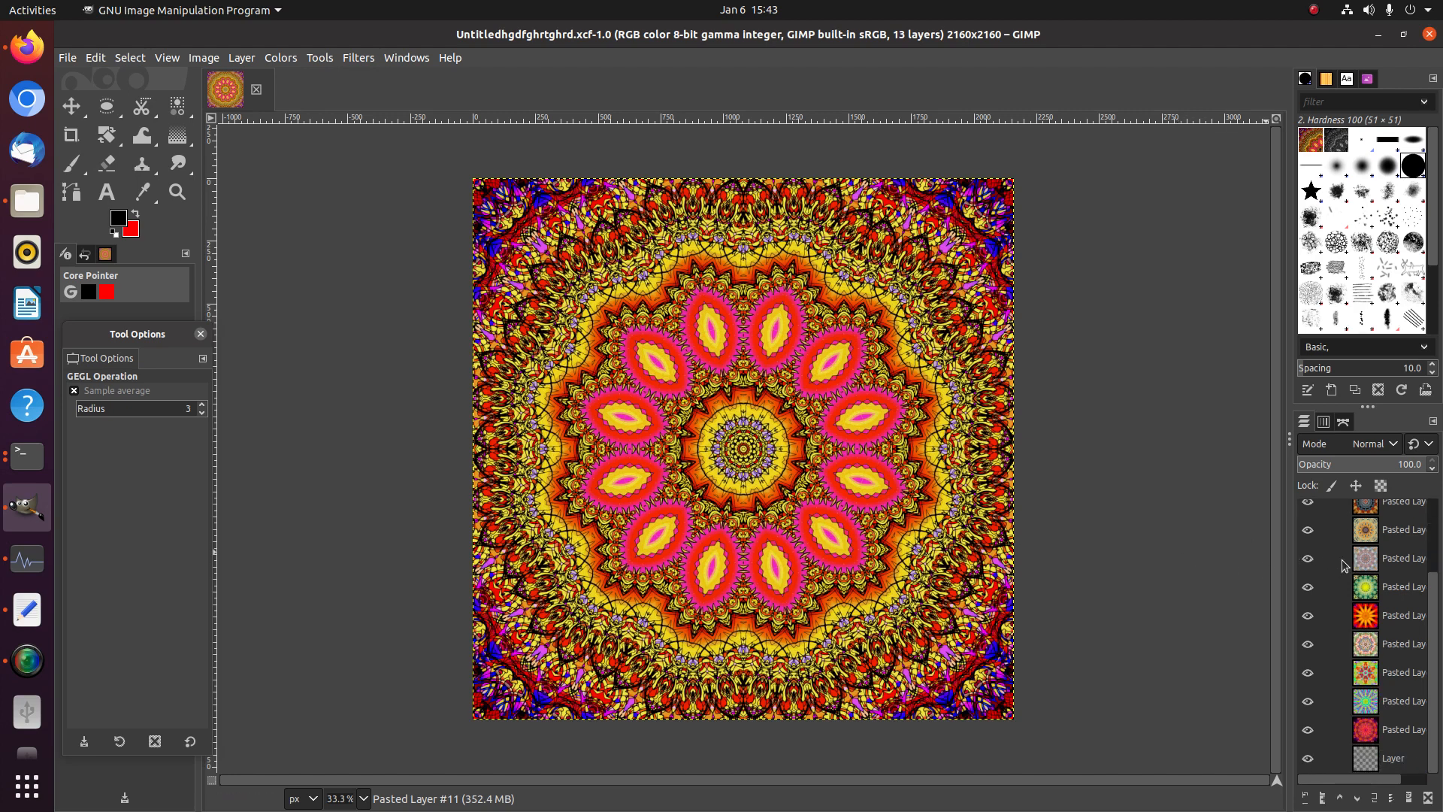
scroll(1345, 565, "up", 3)
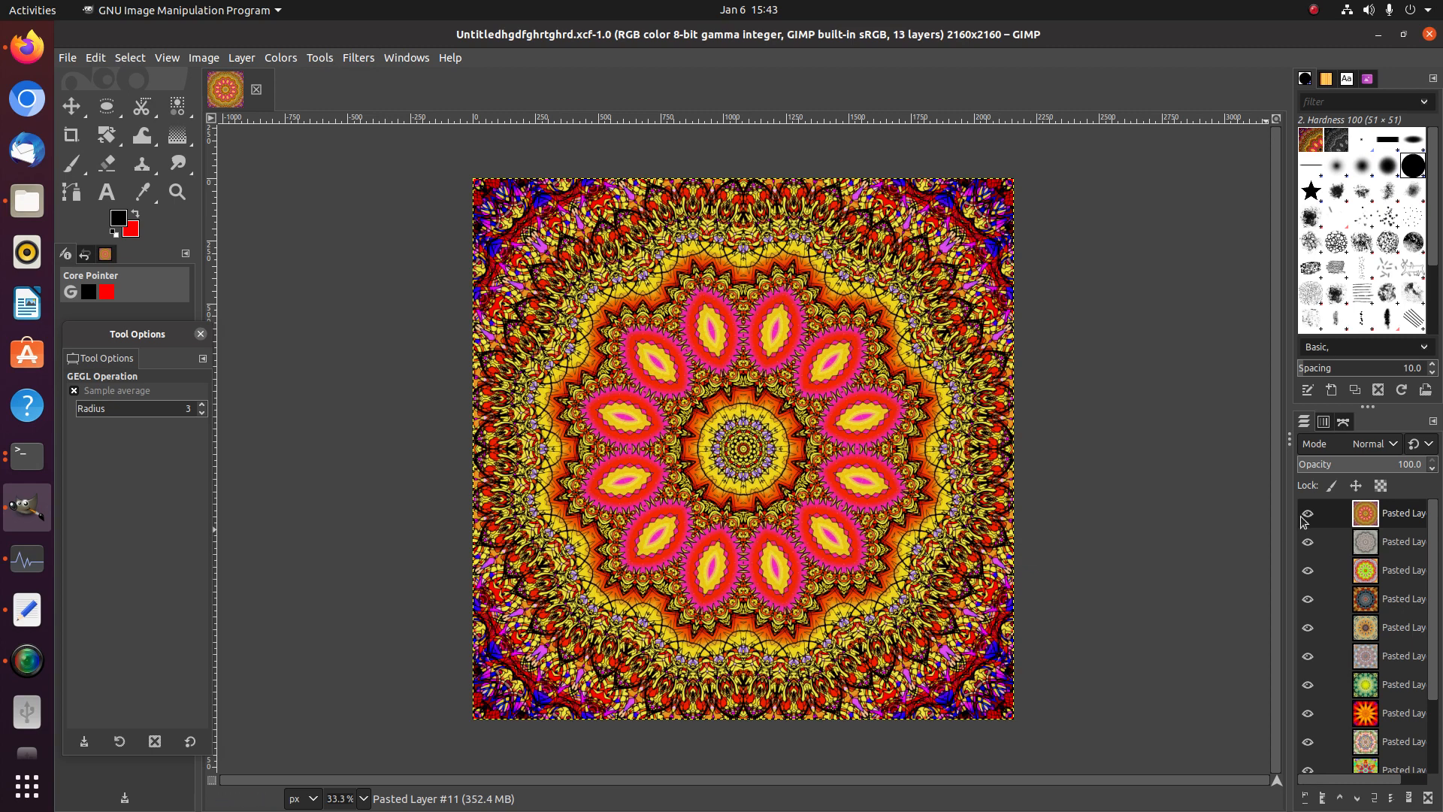
left_click(1306, 799)
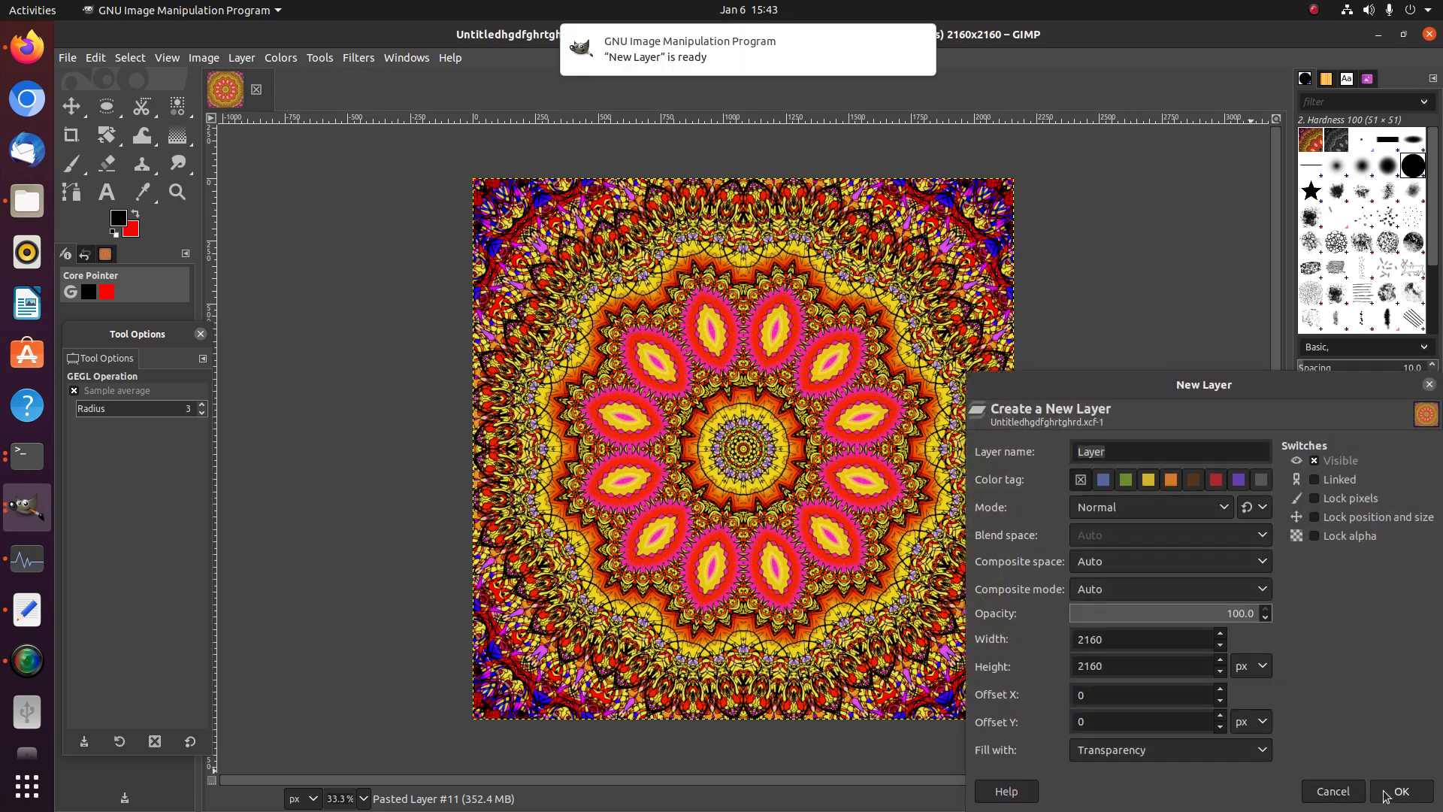
left_click(1387, 790)
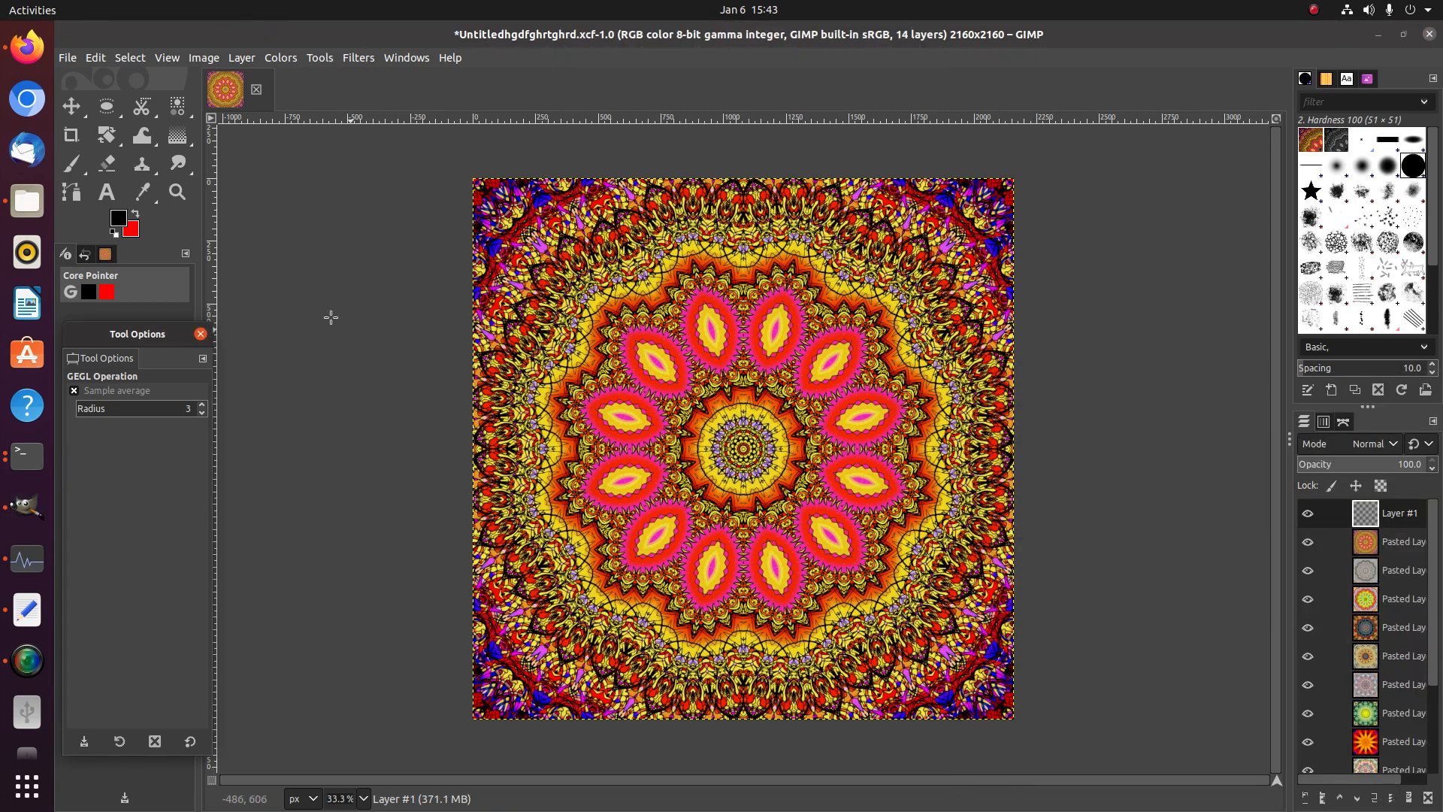
left_click(97, 57)
left_click(152, 367)
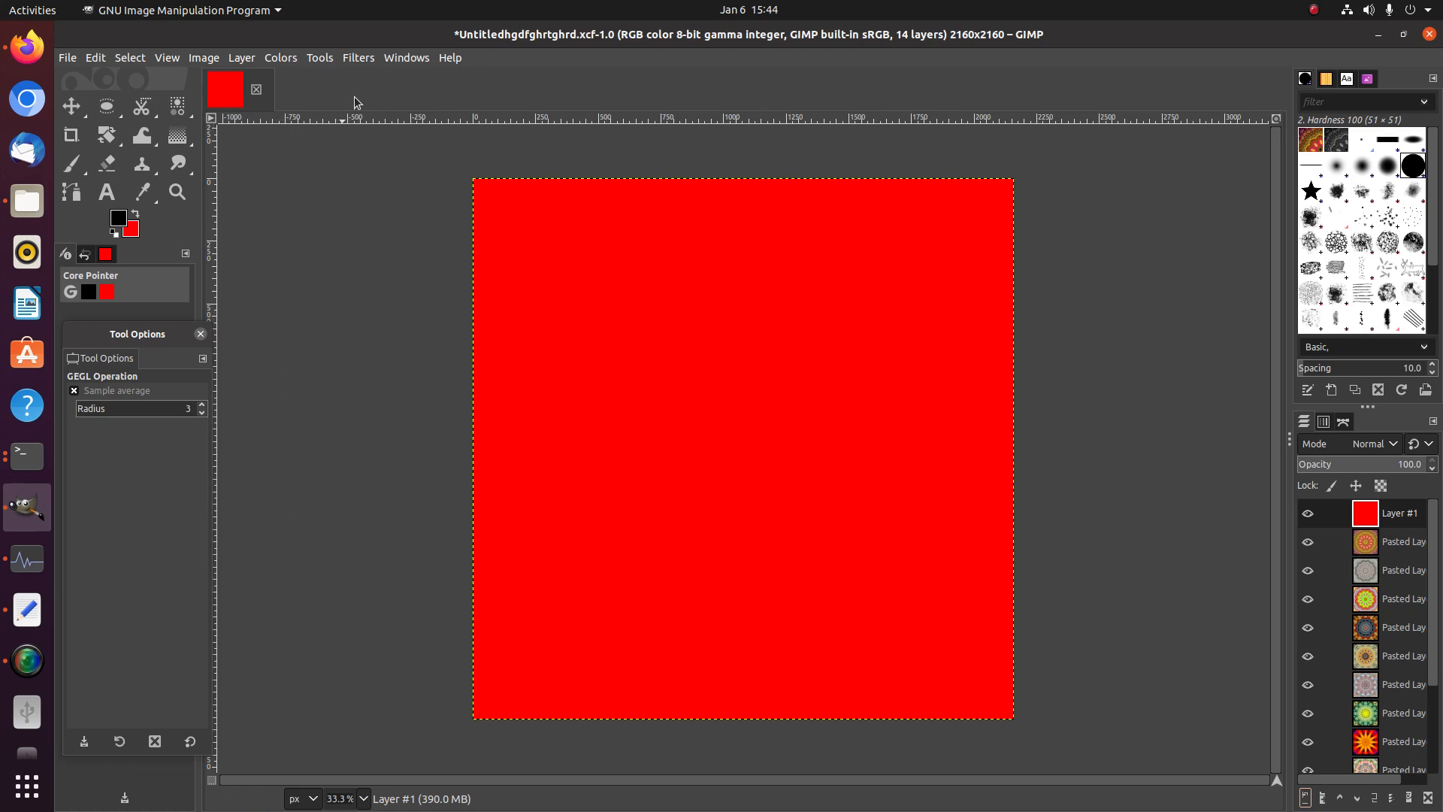
Scale the red layer to 50% in width and height with Cubic interpolation
left_click(242, 58)
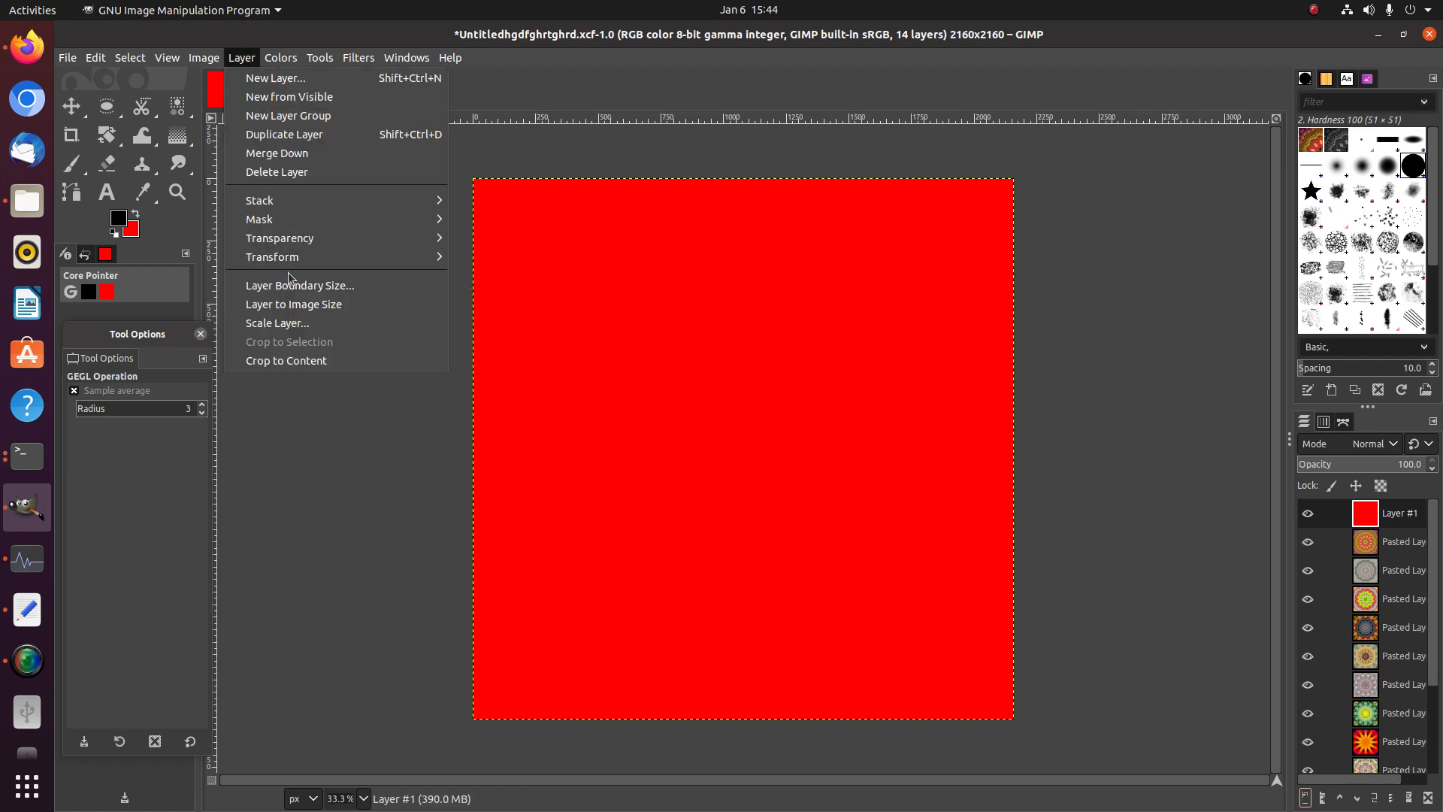
left_click(289, 319)
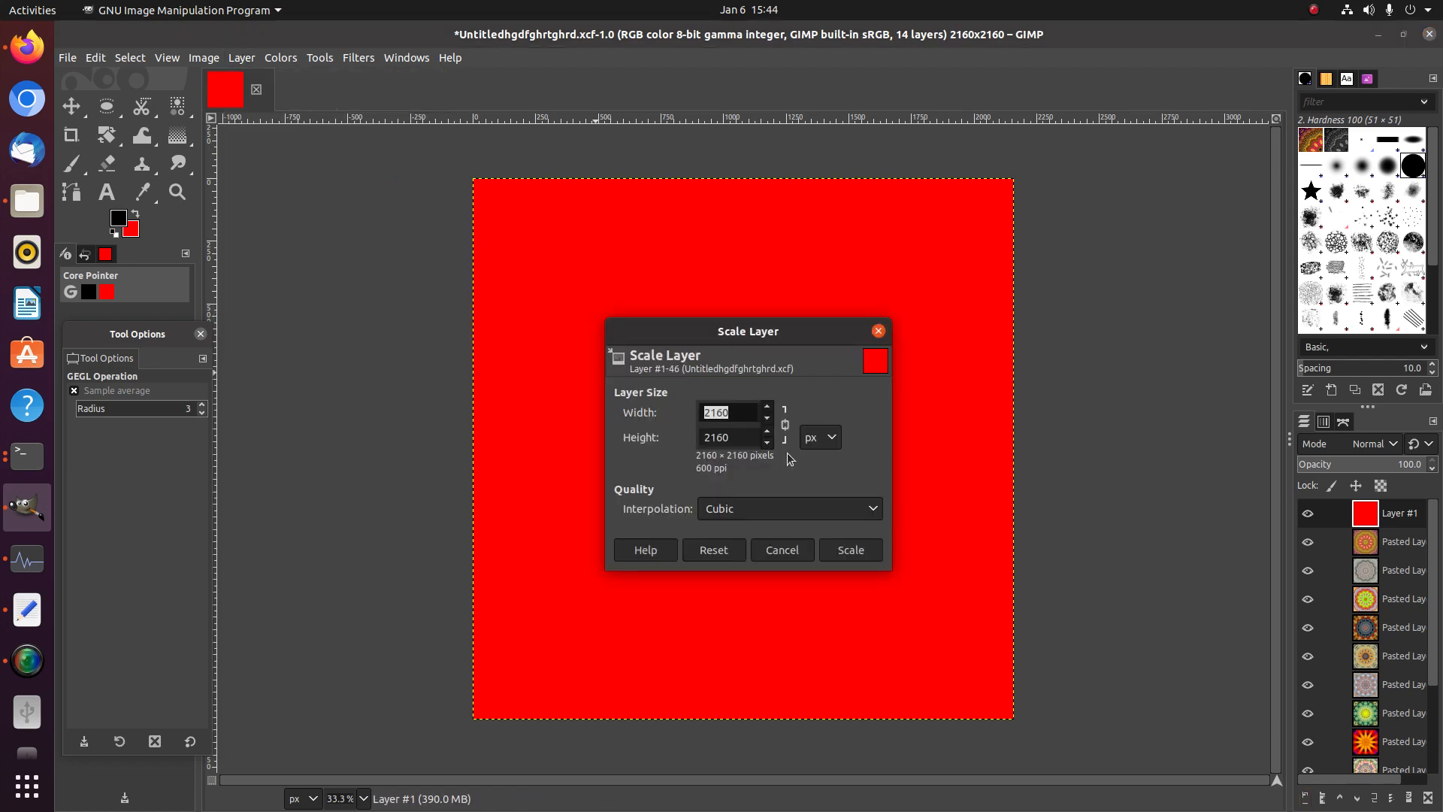
left_click(813, 438)
left_click(819, 458)
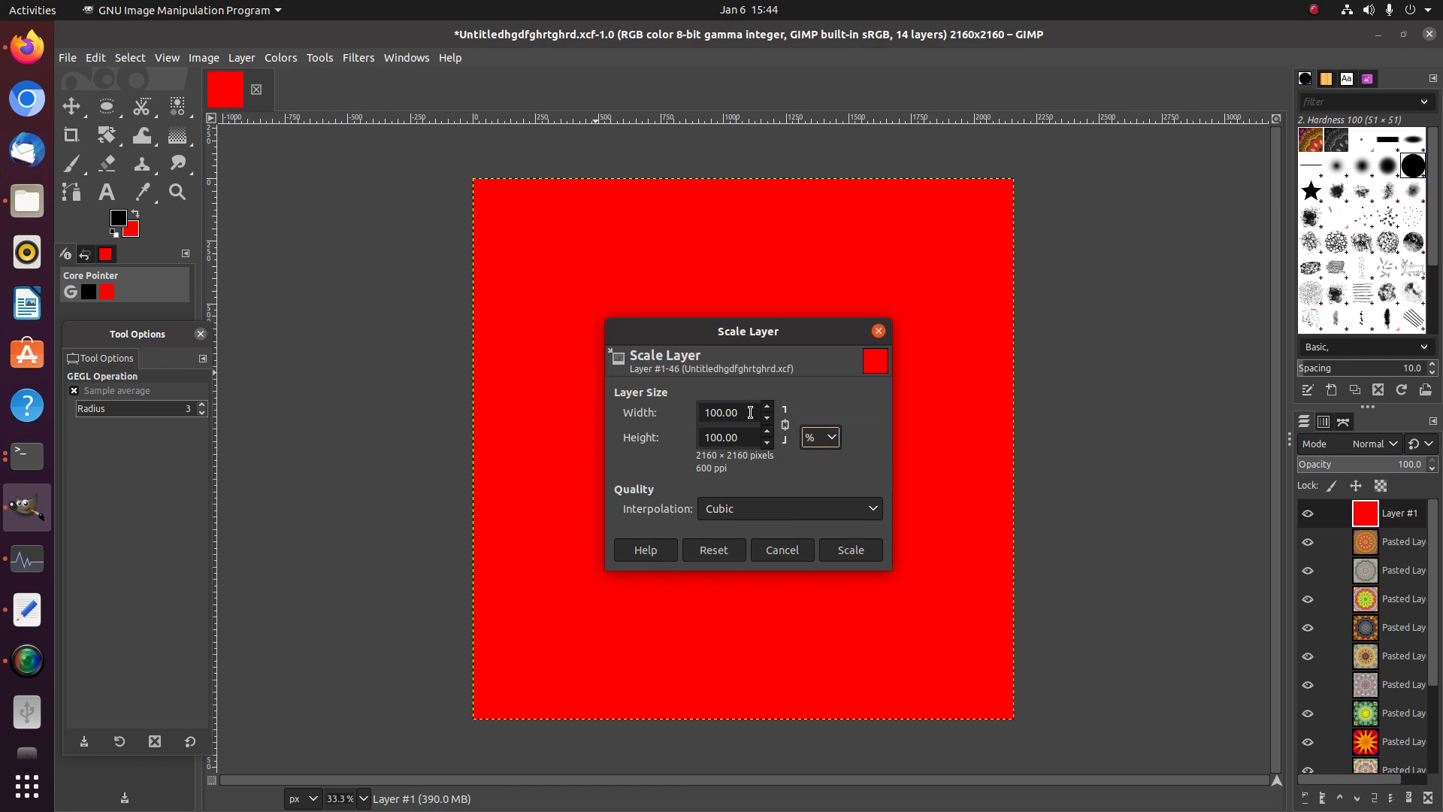
type("50")
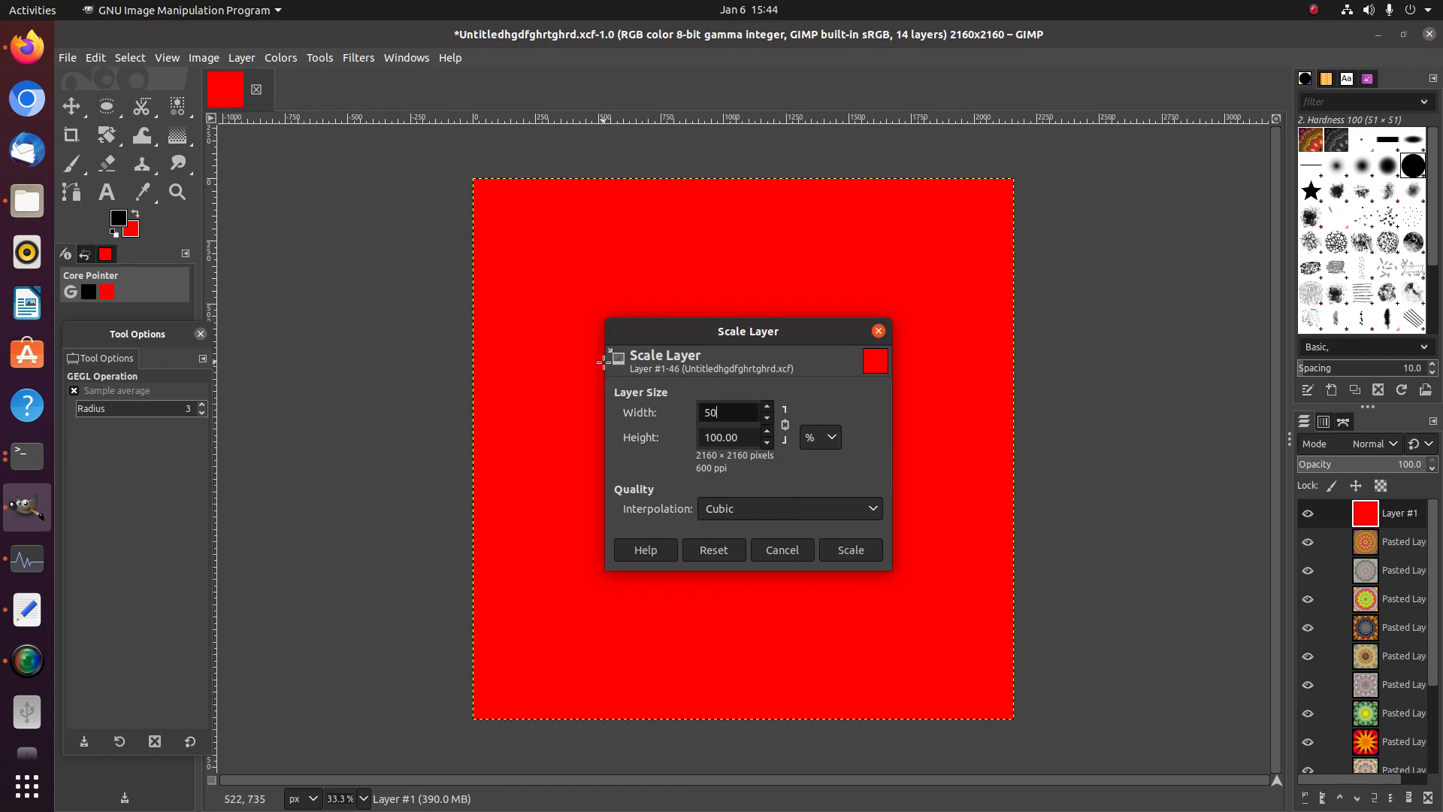
left_click(741, 437)
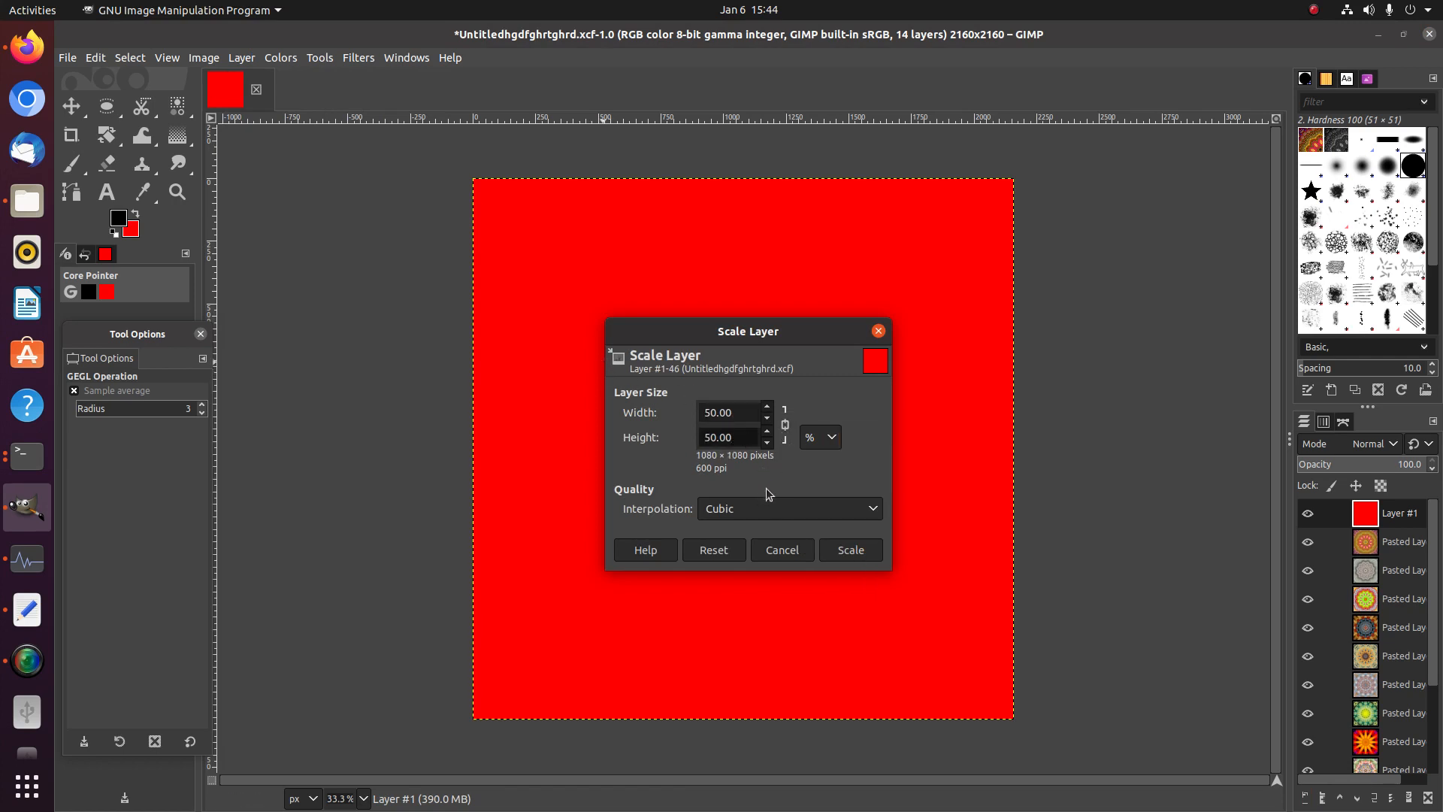
left_click(835, 549)
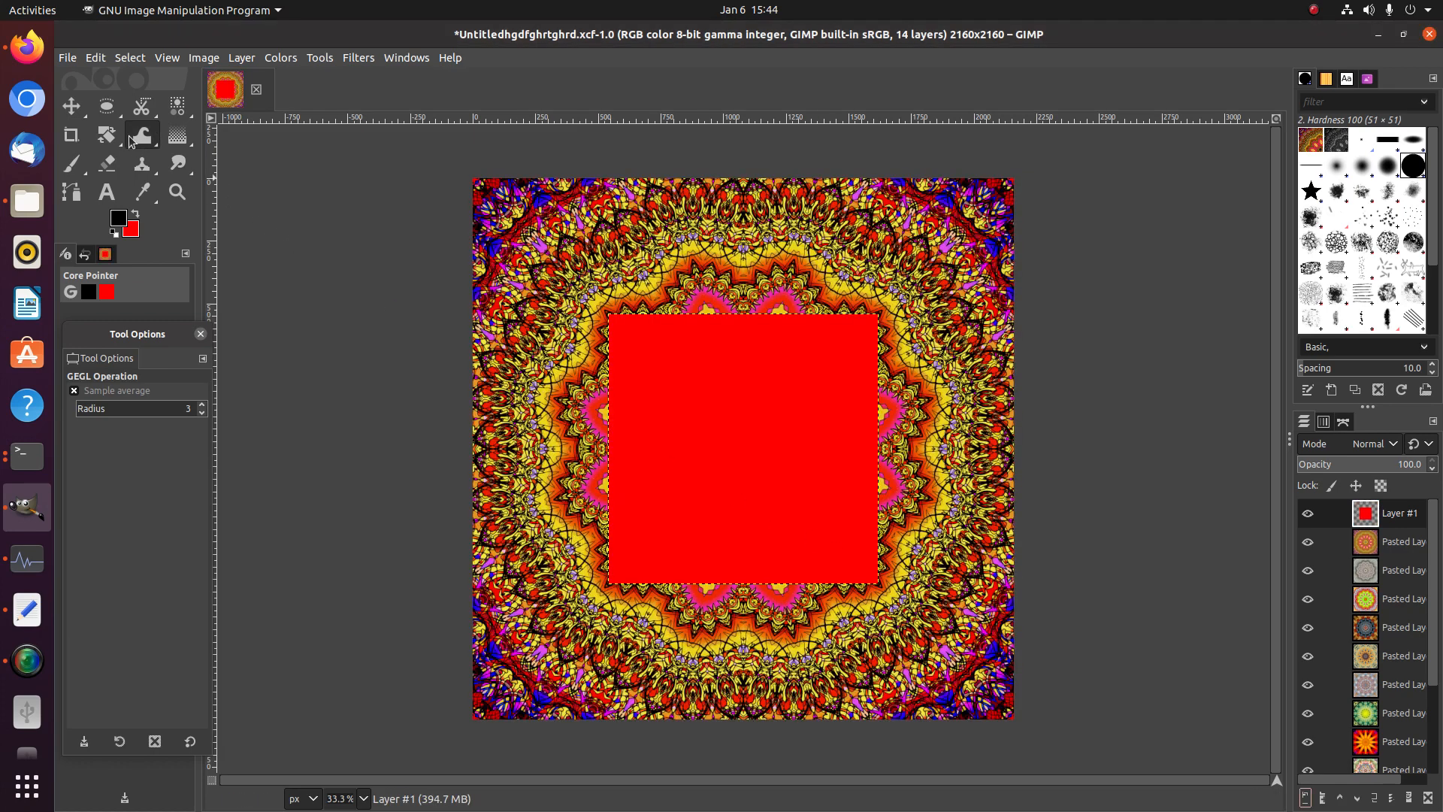
Move the half-size red layer into the canvas's upper-right quadrant and align its corner exactly with the canvas corner
left_click(79, 110)
left_click_drag(652, 405, 785, 273)
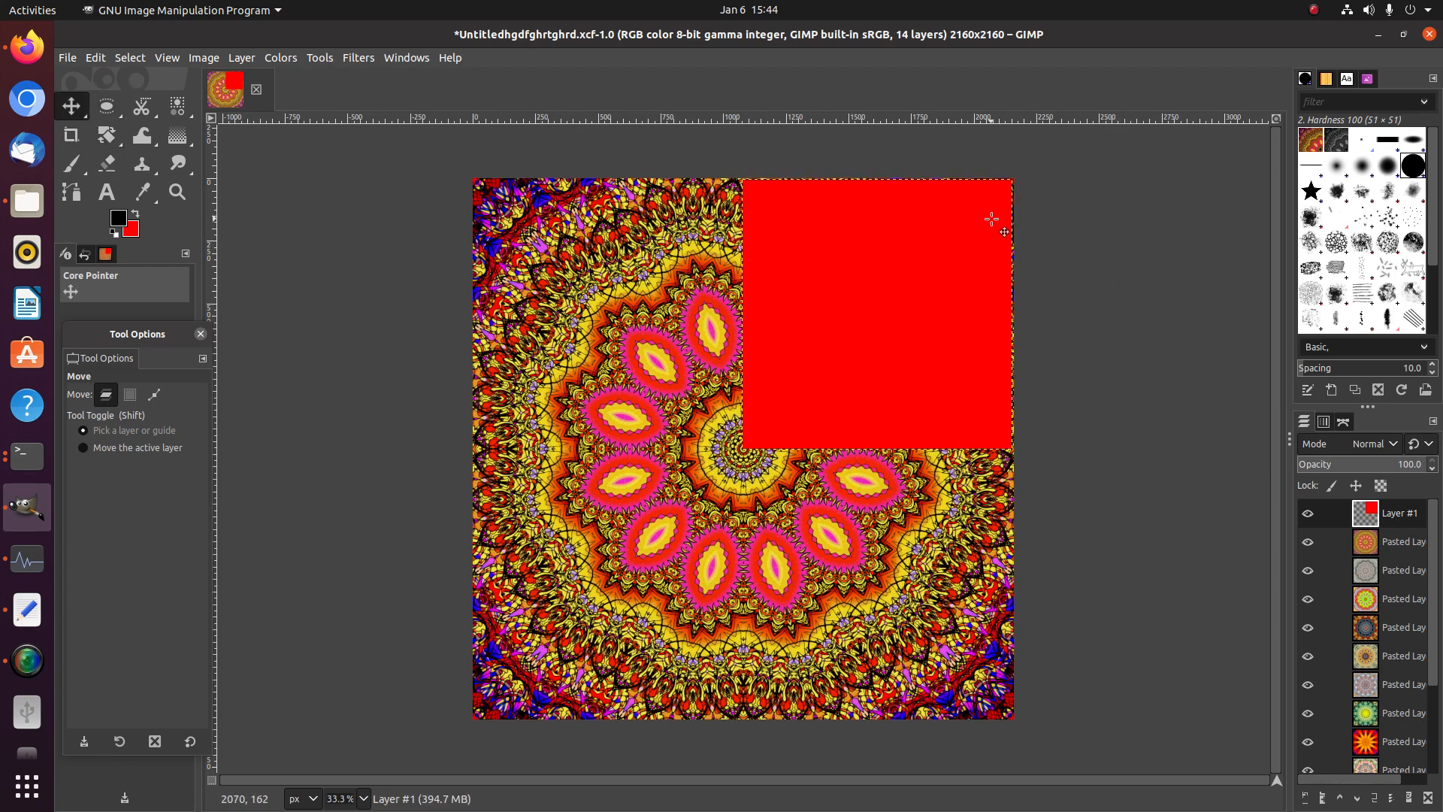
scroll(992, 218, "up", 4, "ctrl")
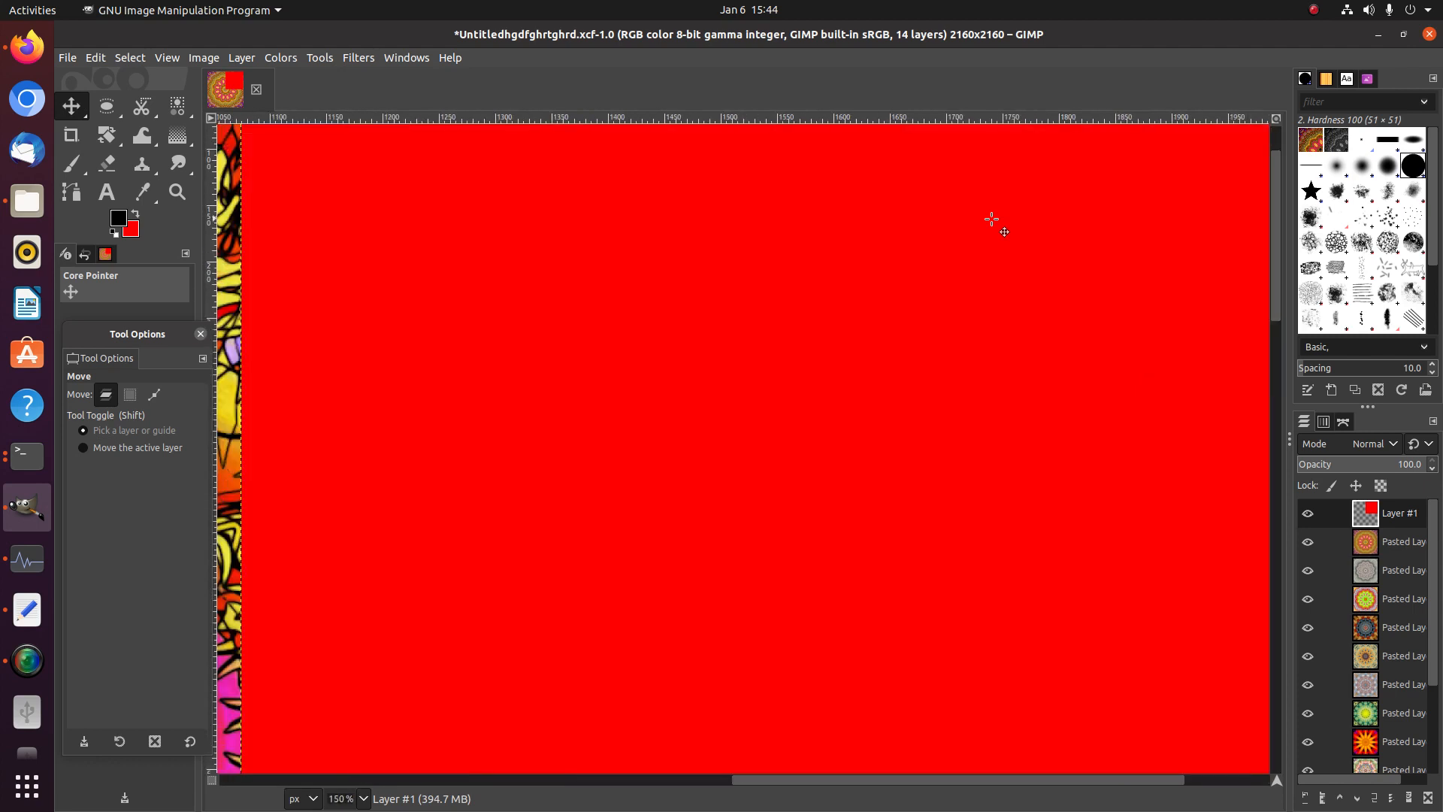
left_click_drag(1133, 218, 654, 390)
left_click_drag(879, 280, 758, 361)
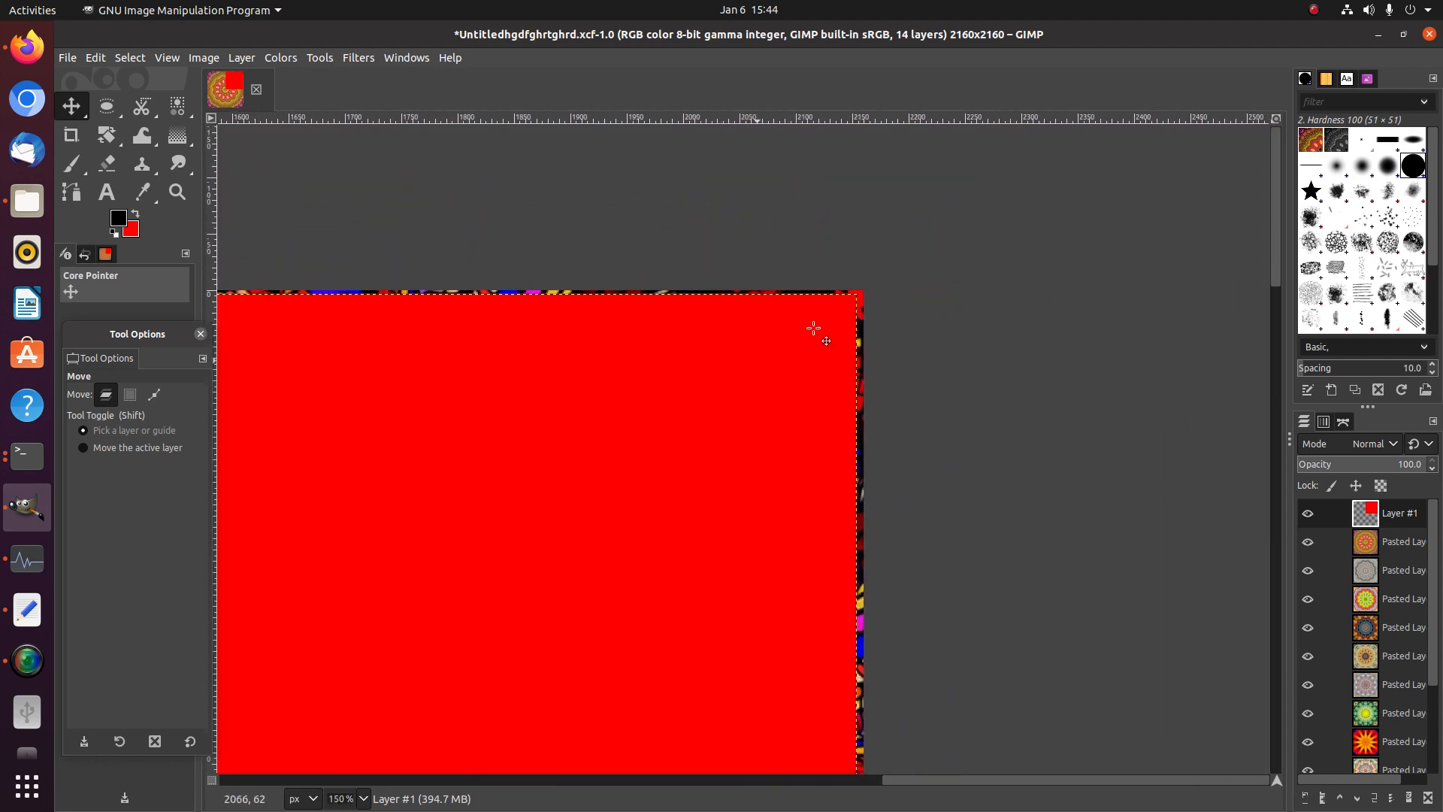
scroll(879, 268, "up", 4, "ctrl")
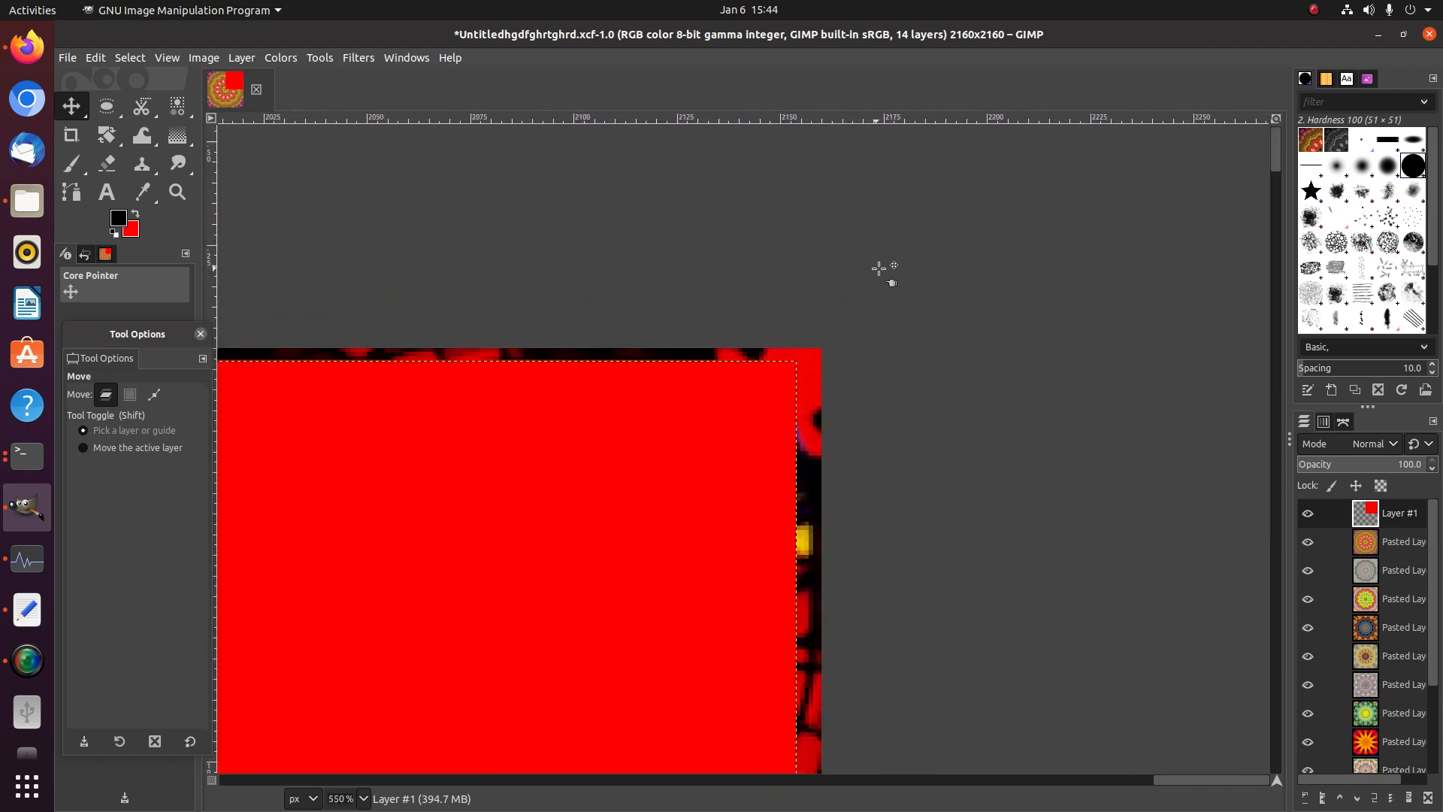
scroll(879, 268, "up", 5, "ctrl")
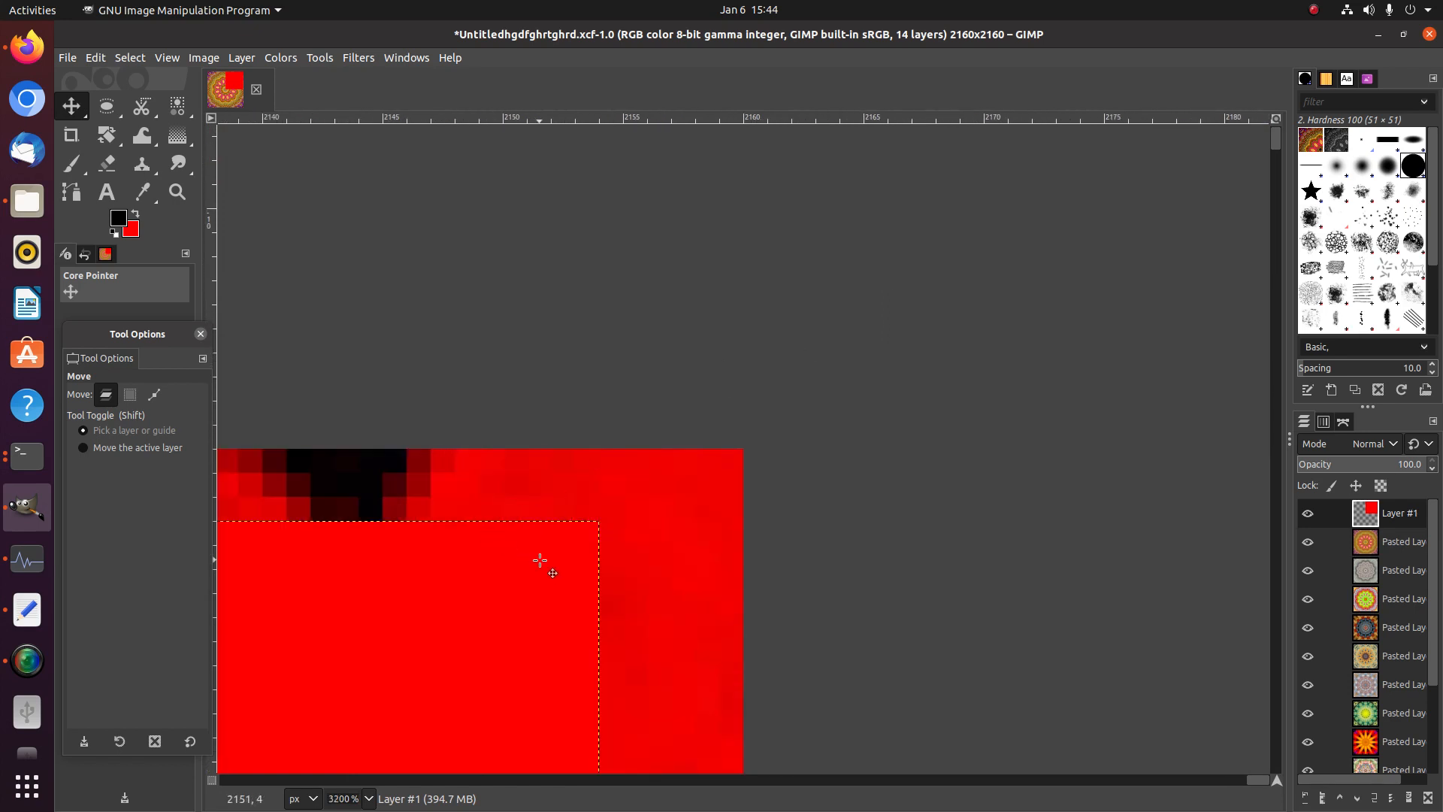
left_click_drag(540, 560, 687, 490)
scroll(686, 477, "down", 13, "ctrl")
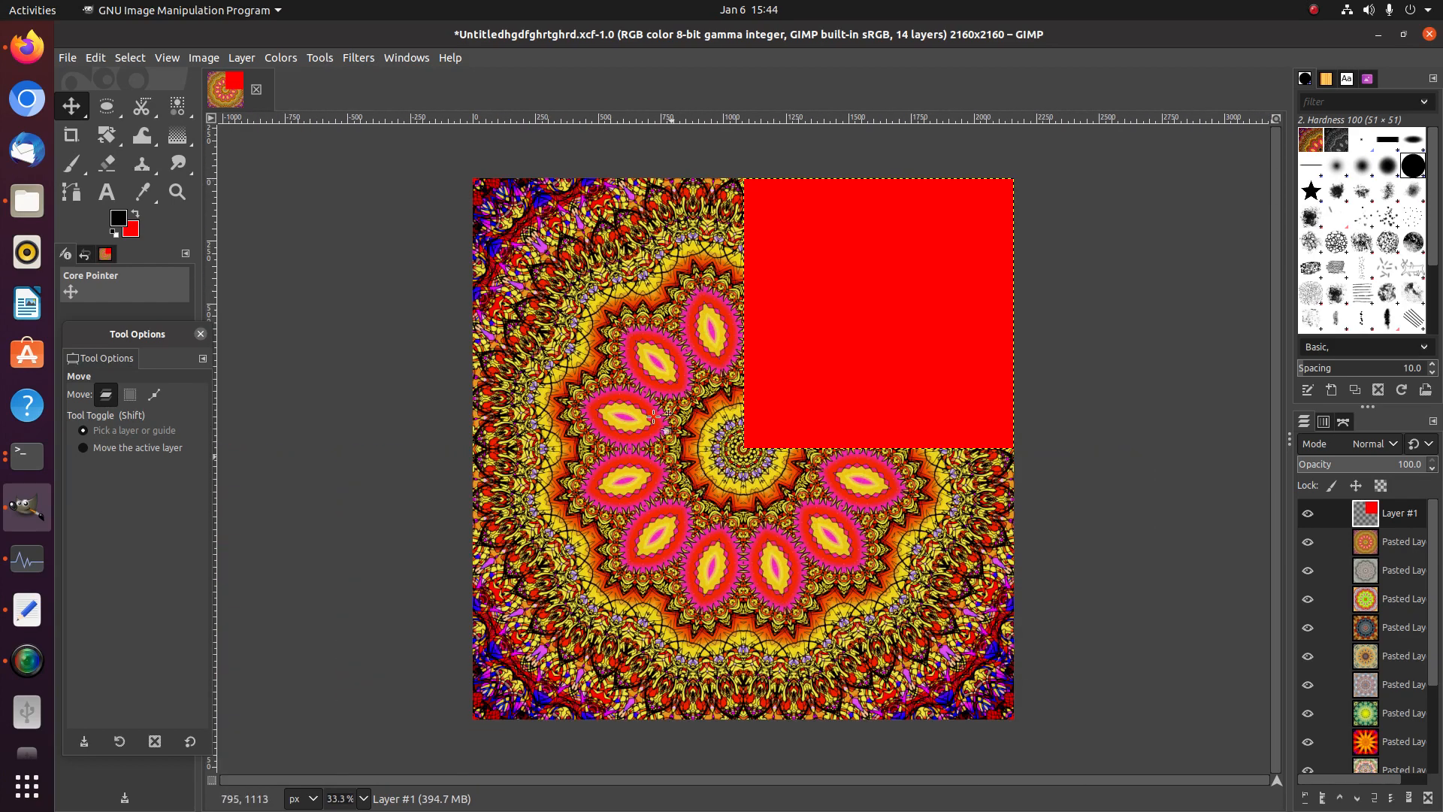
Expand the red layer's boundary to the image size and duplicate the layer
left_click(241, 57)
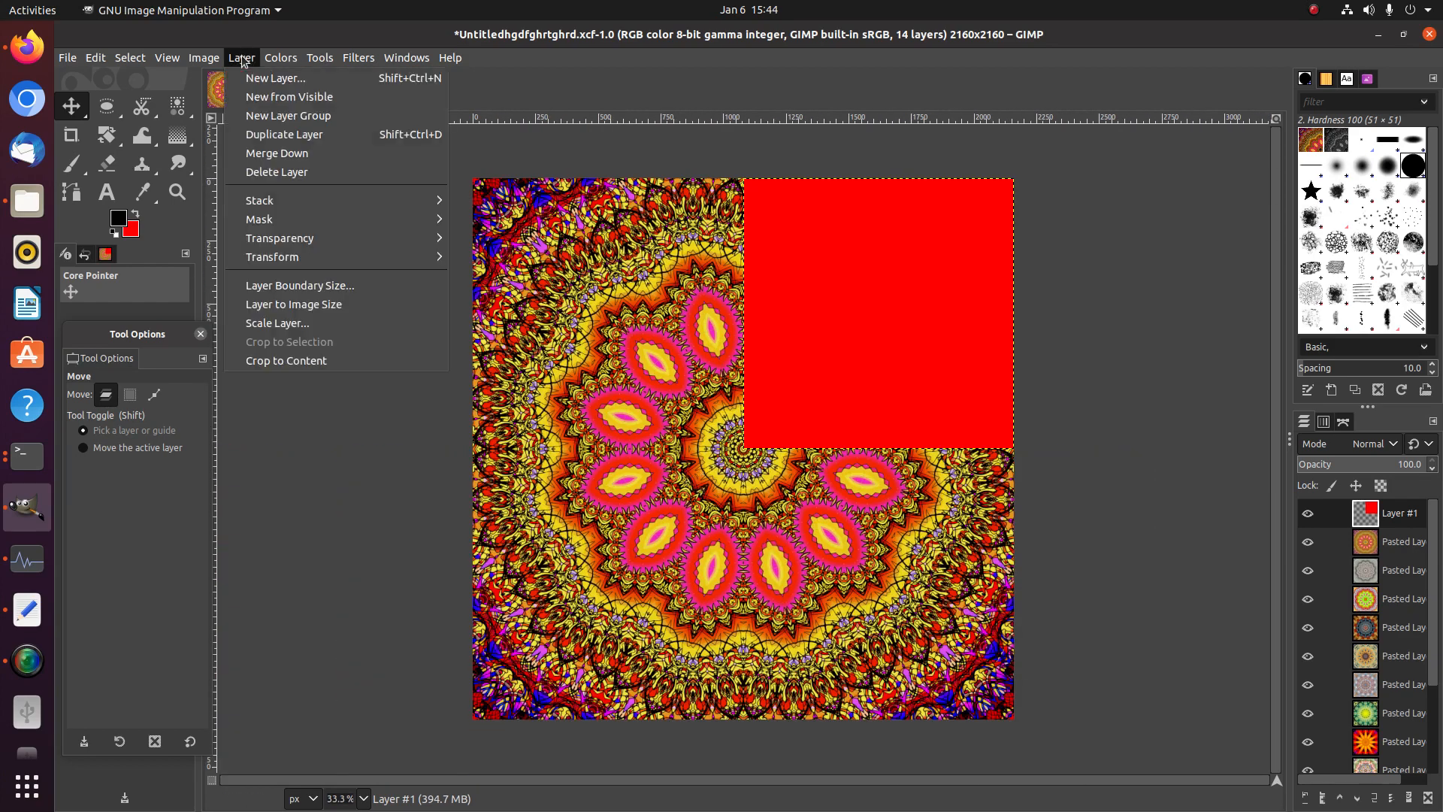
left_click(301, 296)
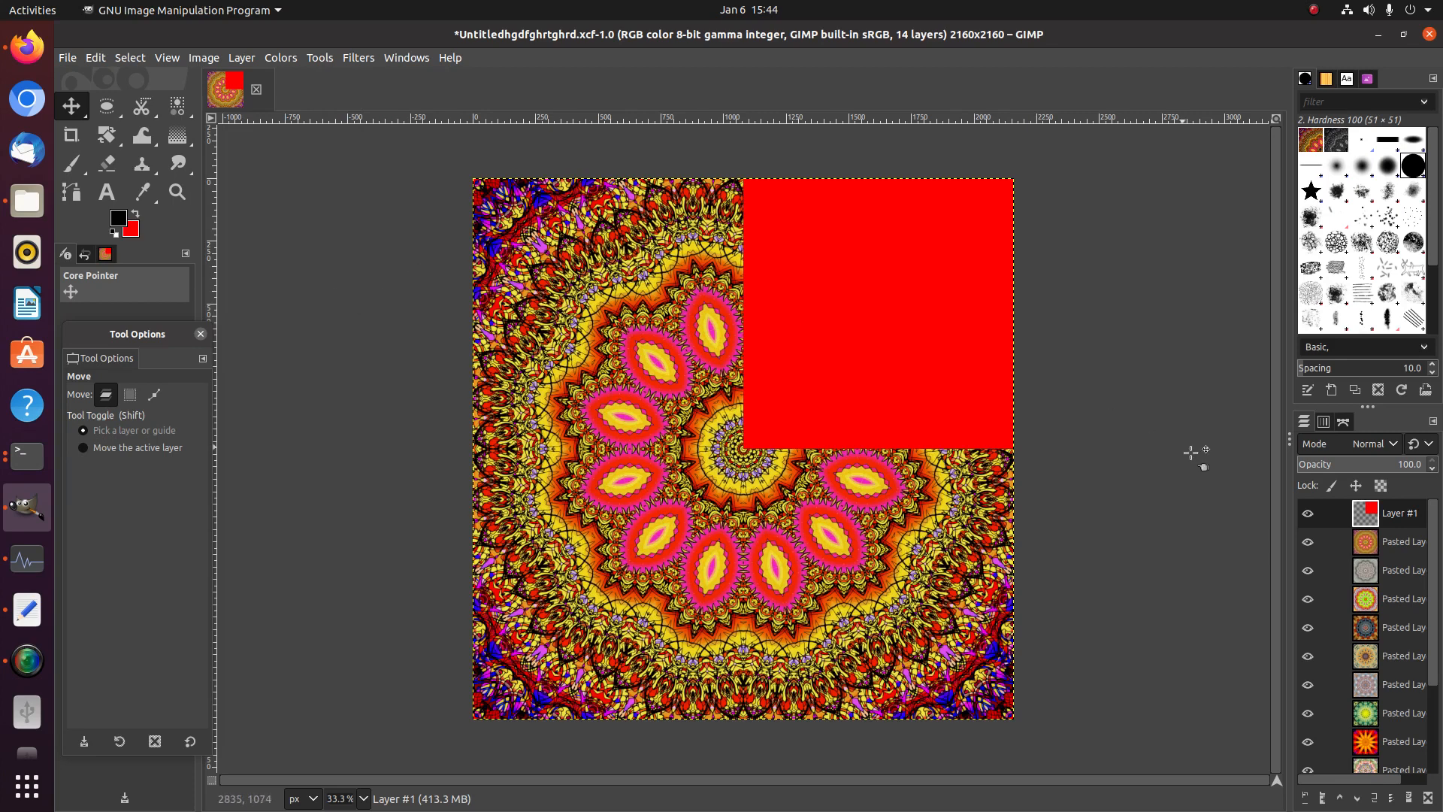
right_click(1393, 518)
left_click(1285, 170)
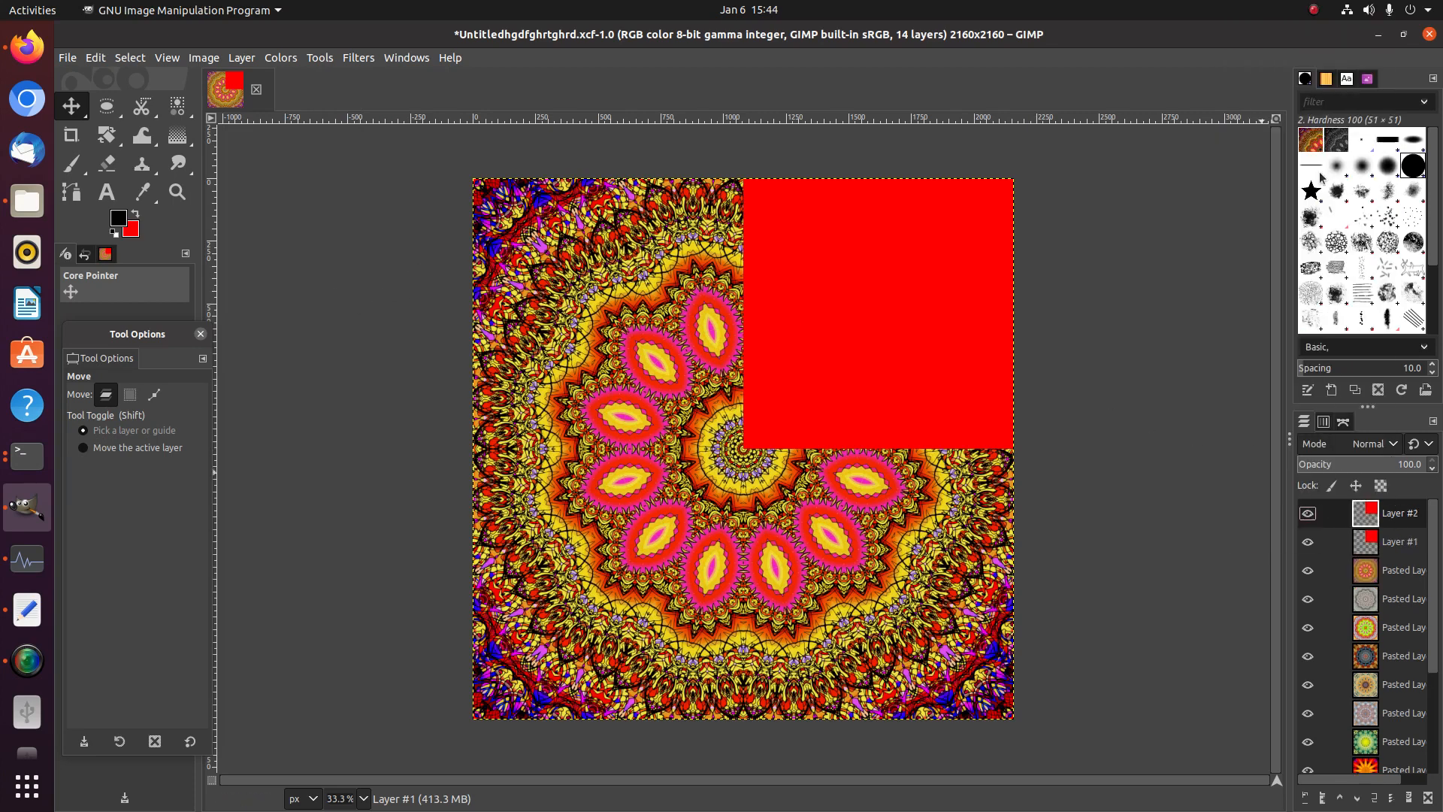
Flip the duplicated red layer horizontally and invert its colors
left_click(241, 57)
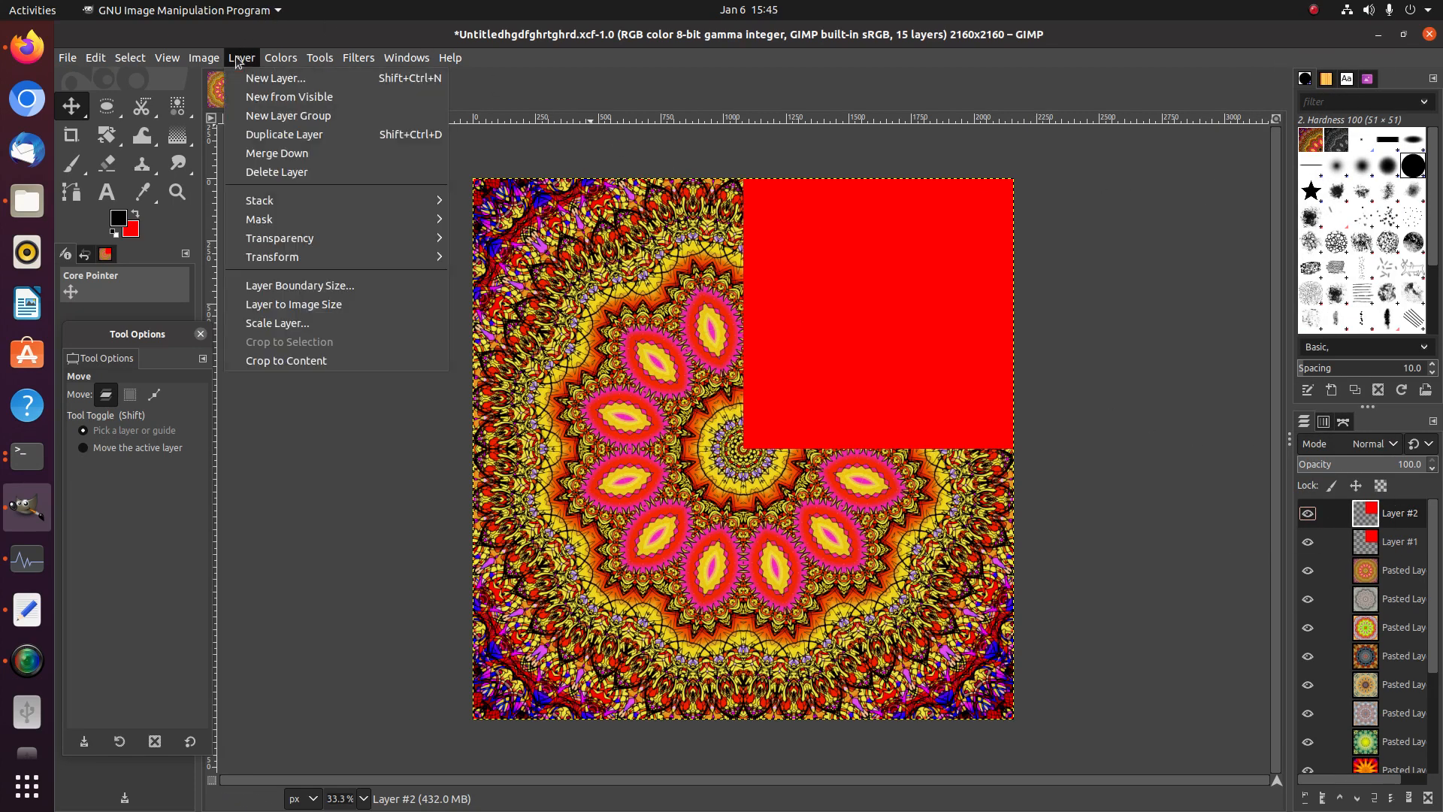
mouse_move(313, 256)
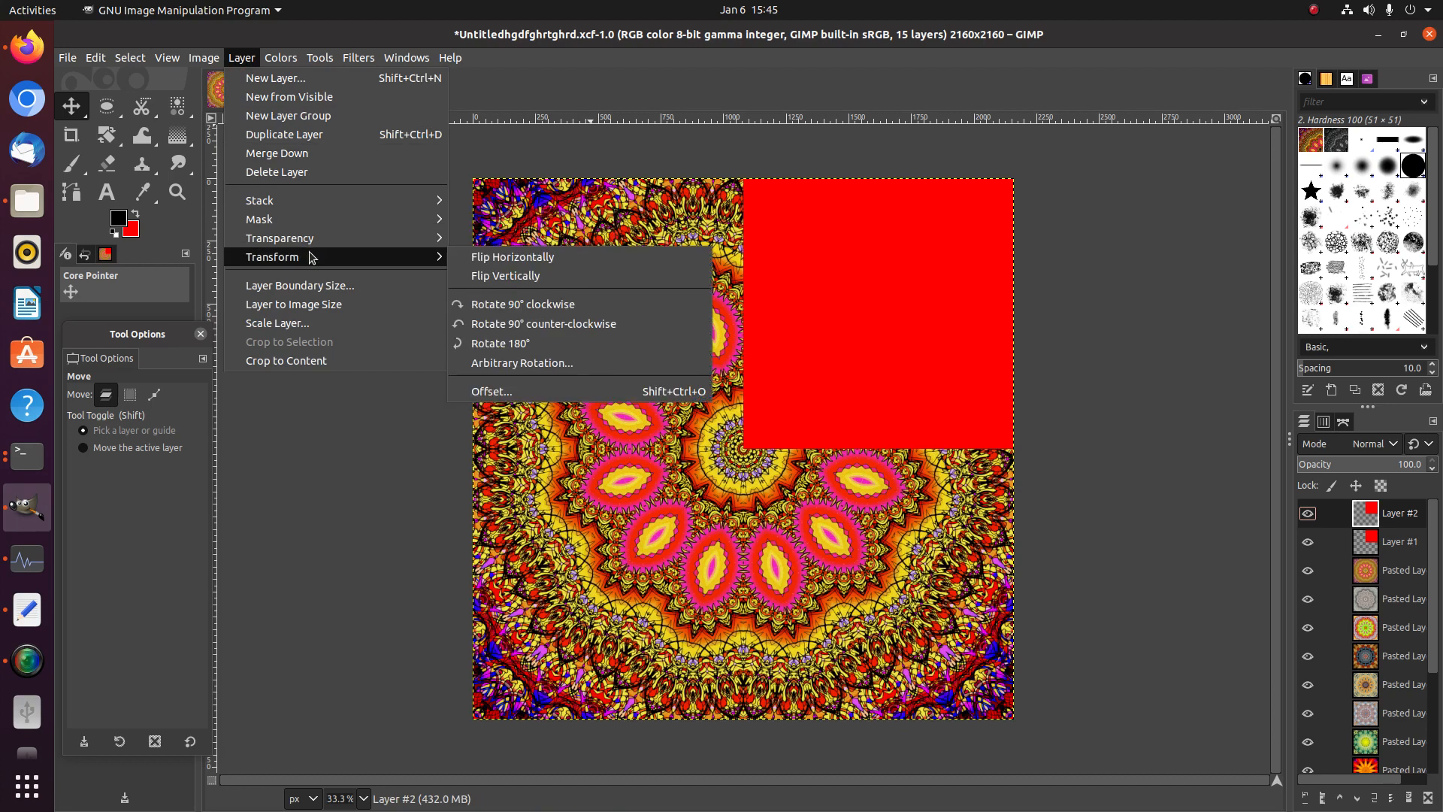
left_click(524, 258)
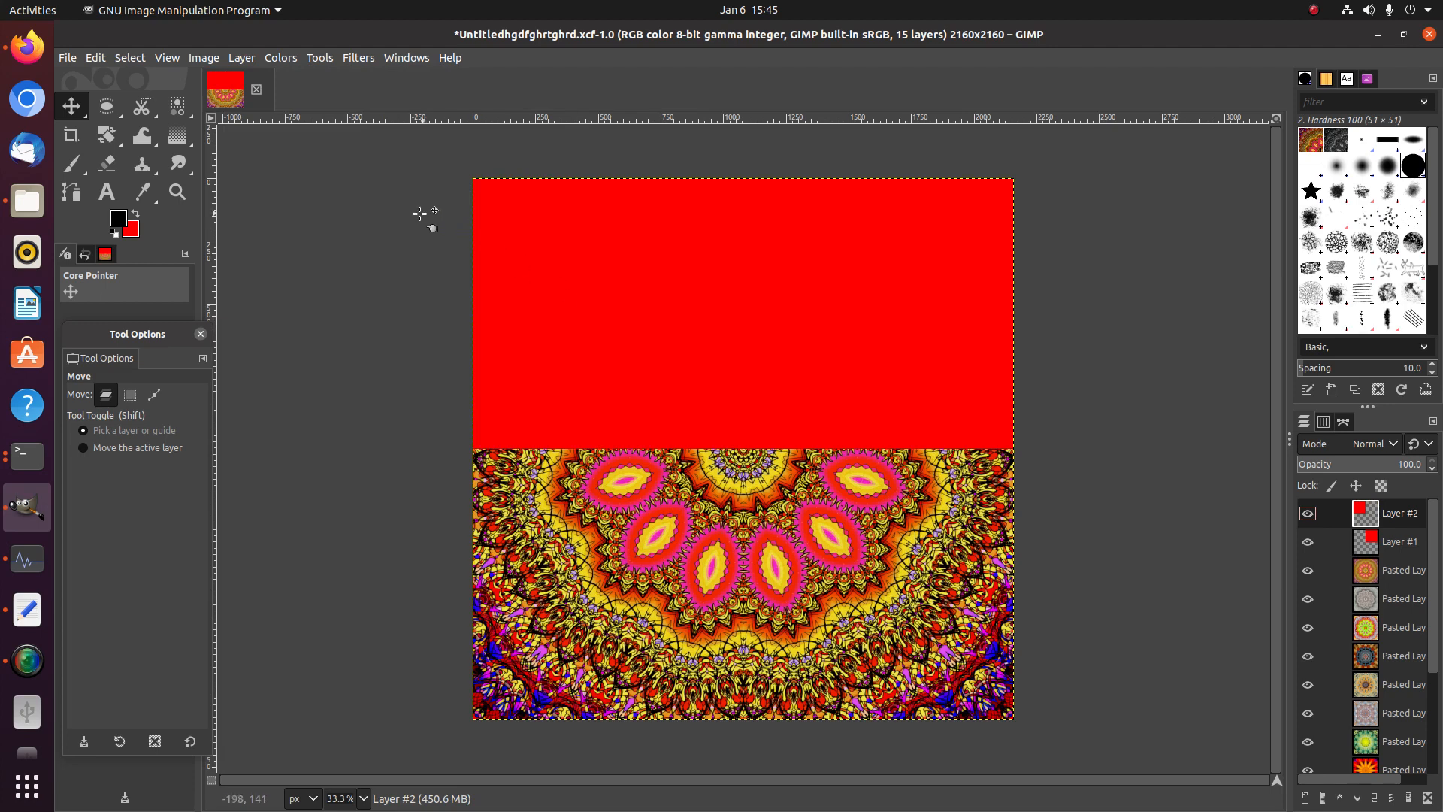
left_click(281, 58)
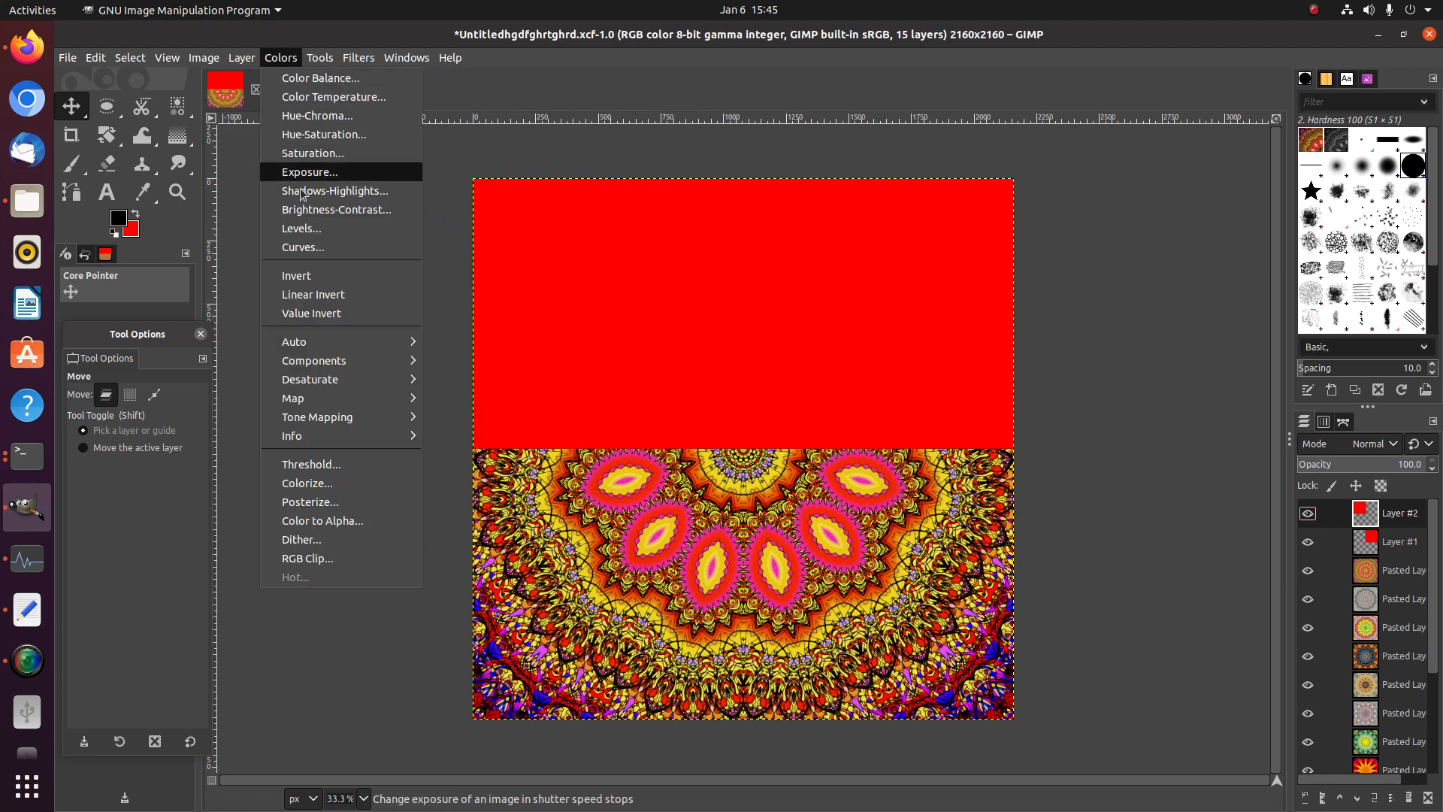
left_click(311, 269)
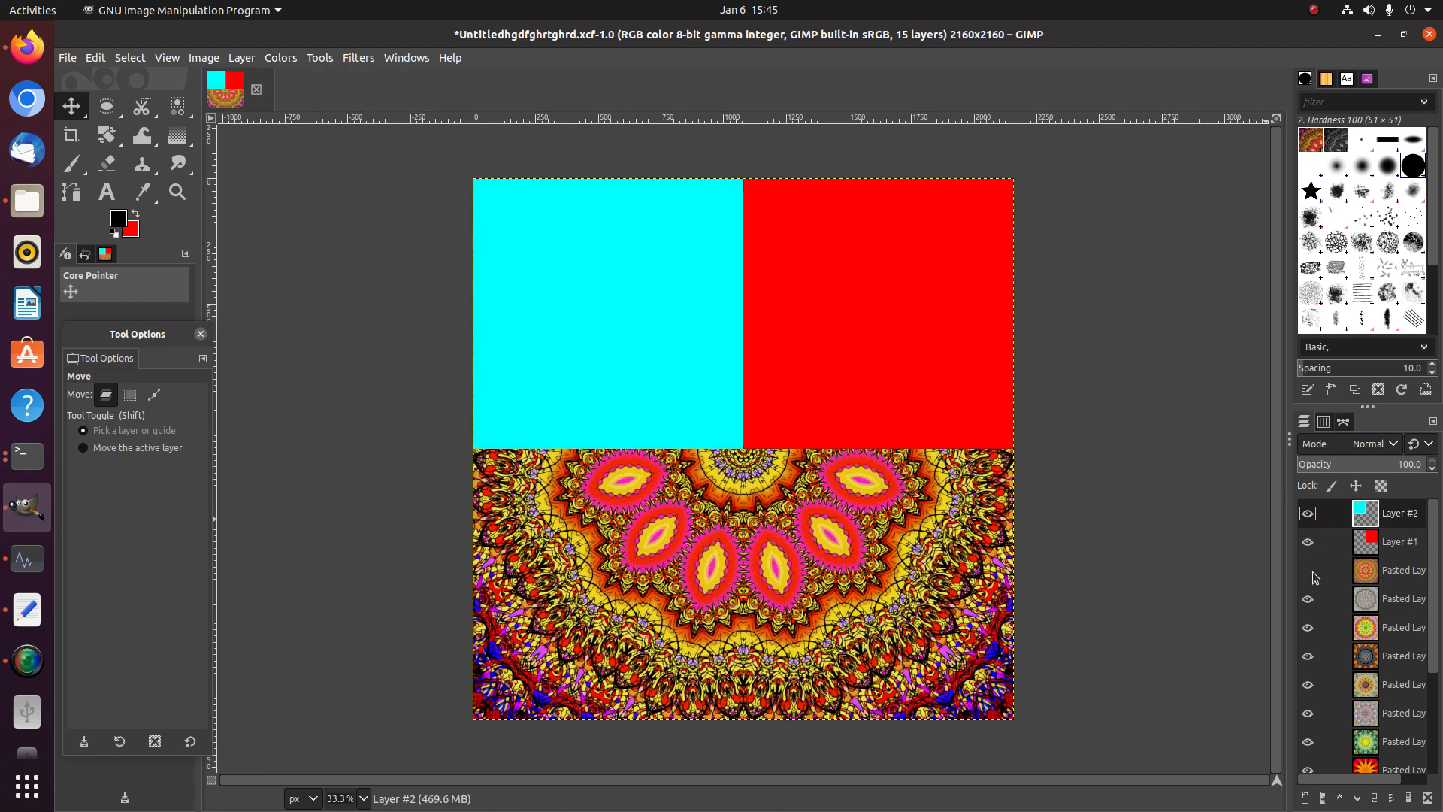
Hide all the pasted mandala layers so that only the two colored square layers stay visible
left_click(1309, 599)
left_click(1309, 627)
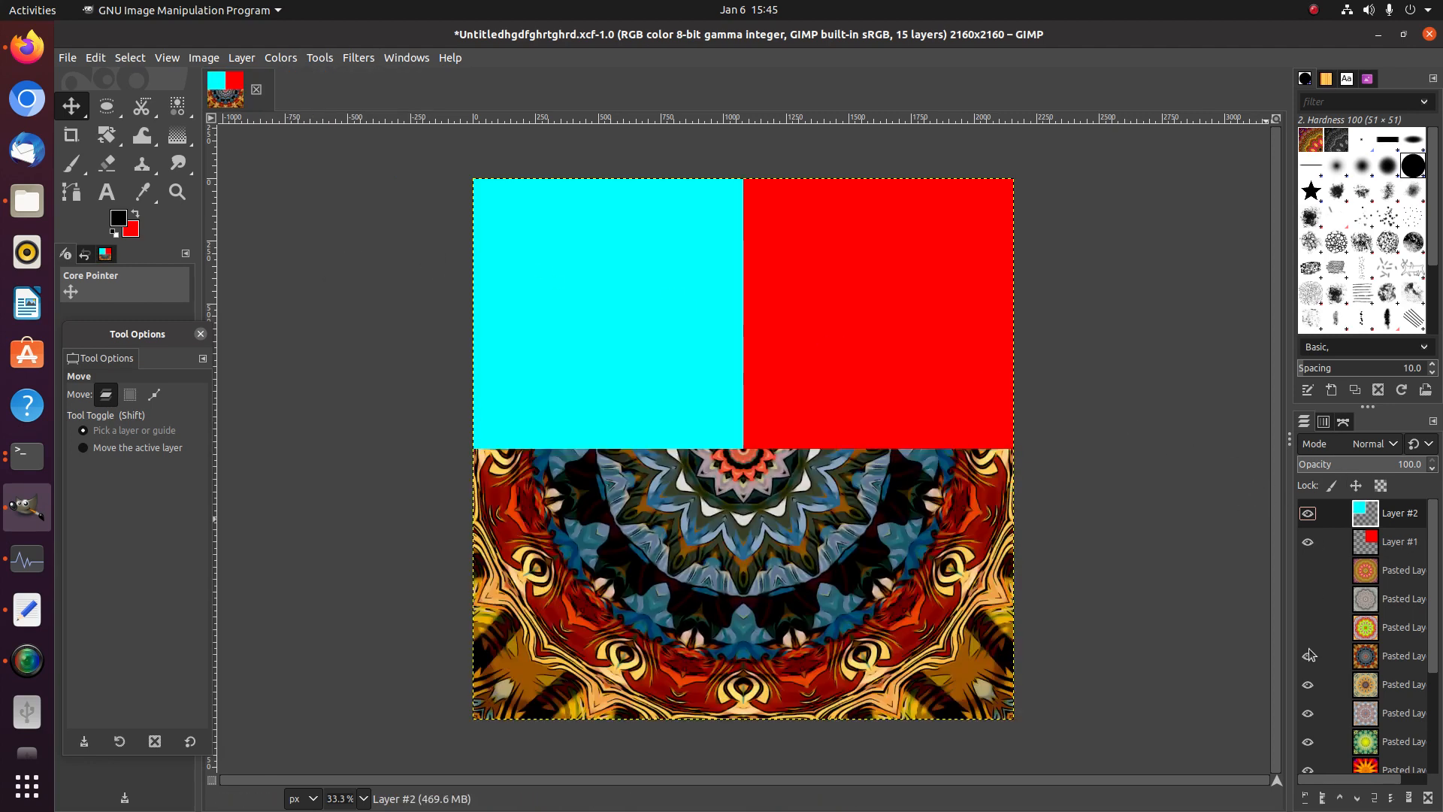
left_click(1309, 656)
left_click(1310, 685)
left_click(1313, 713)
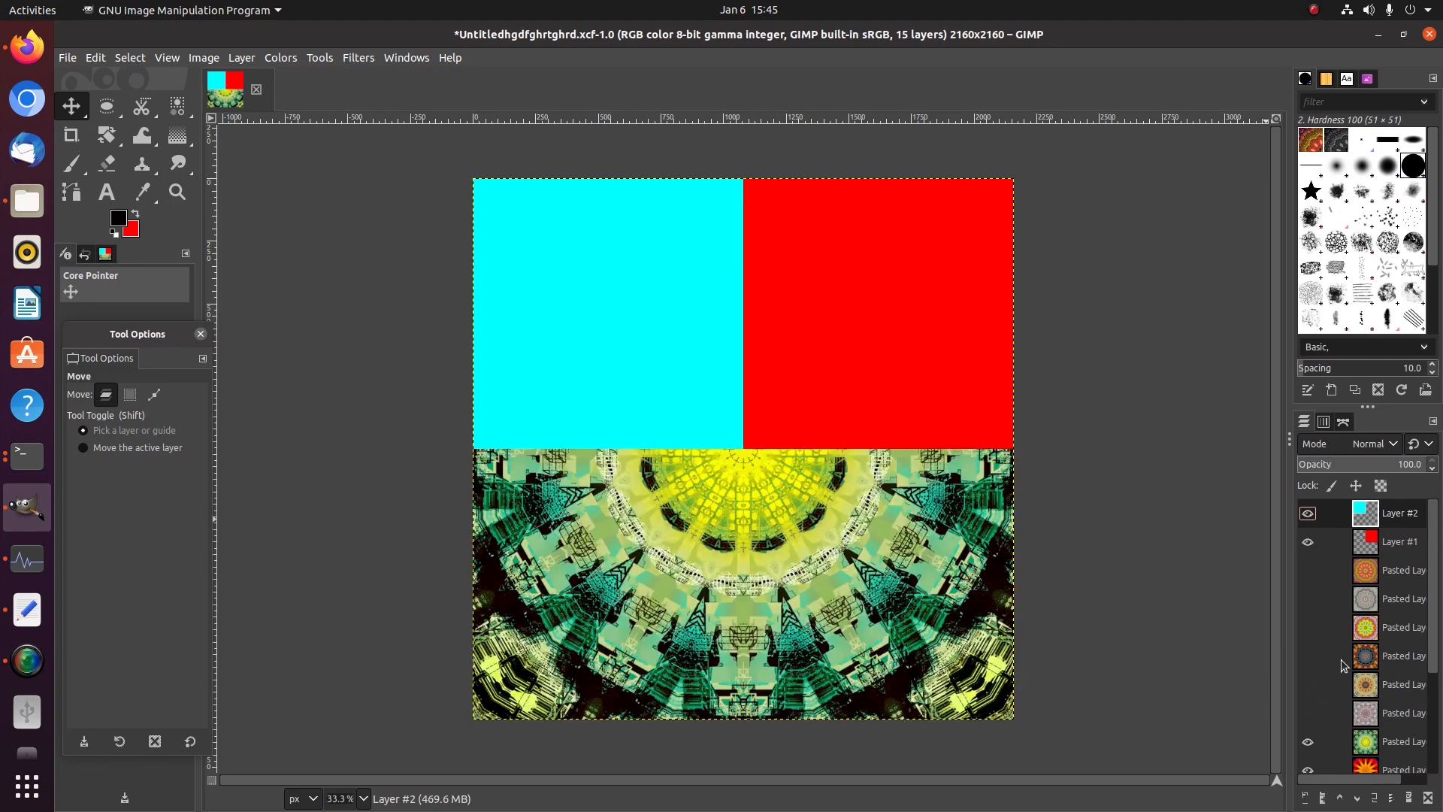
scroll(1344, 650, "down", 3)
left_click(1309, 628)
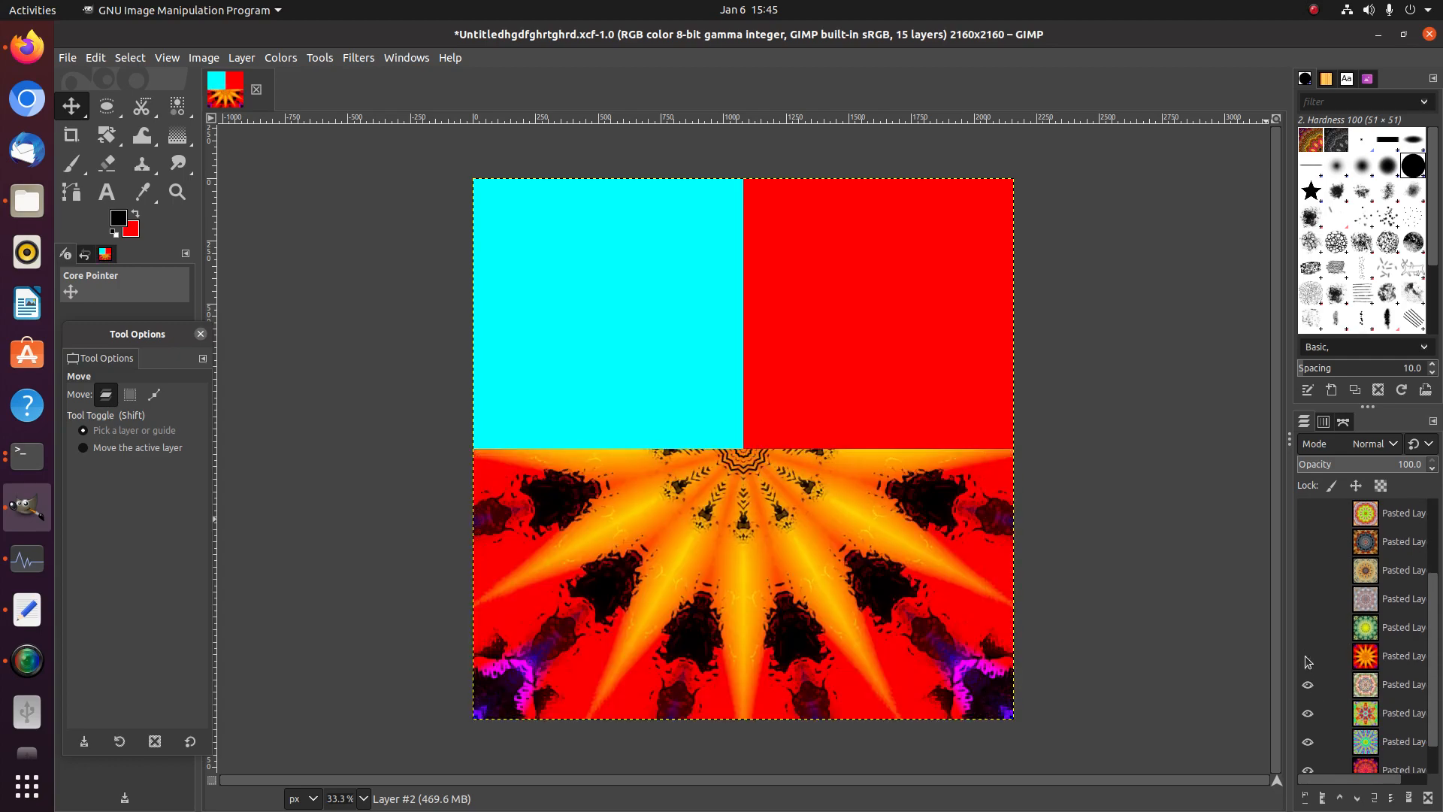
left_click(1308, 685)
left_click(1309, 714)
left_click(1311, 742)
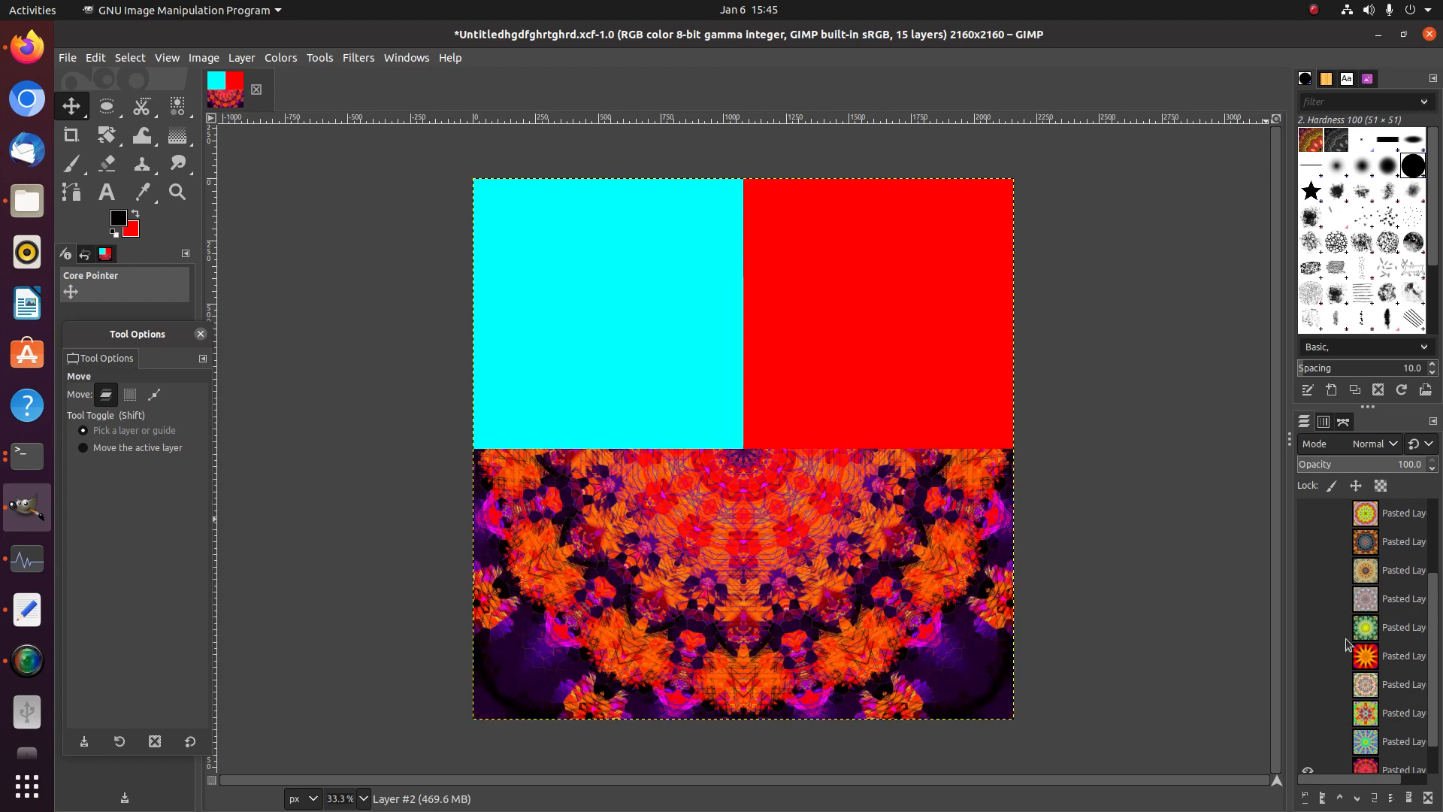
scroll(1345, 643, "down", 1)
left_click(1307, 731)
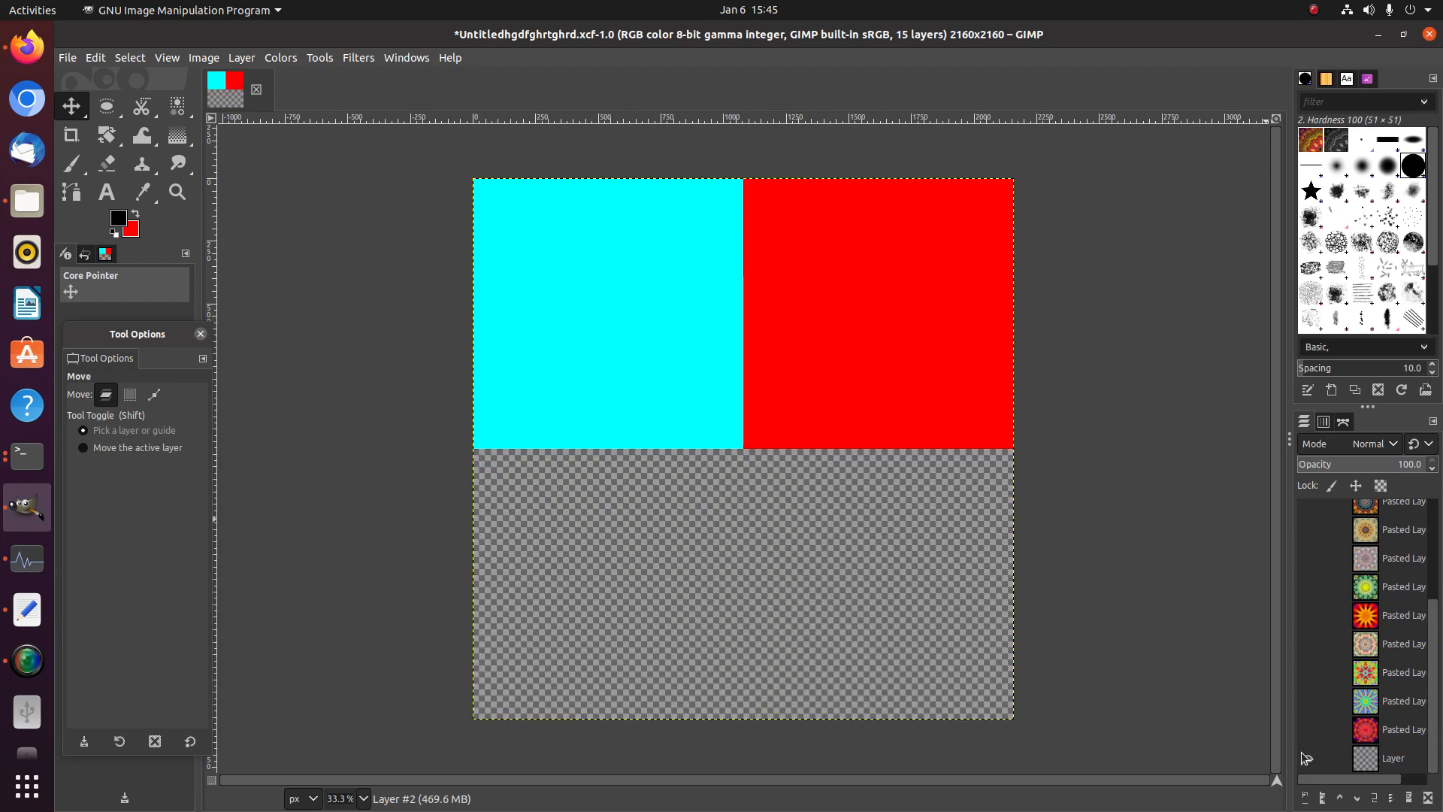
Merge the visible cyan and red layers into one layer clipped to the image
scroll(1334, 563, "up", 4)
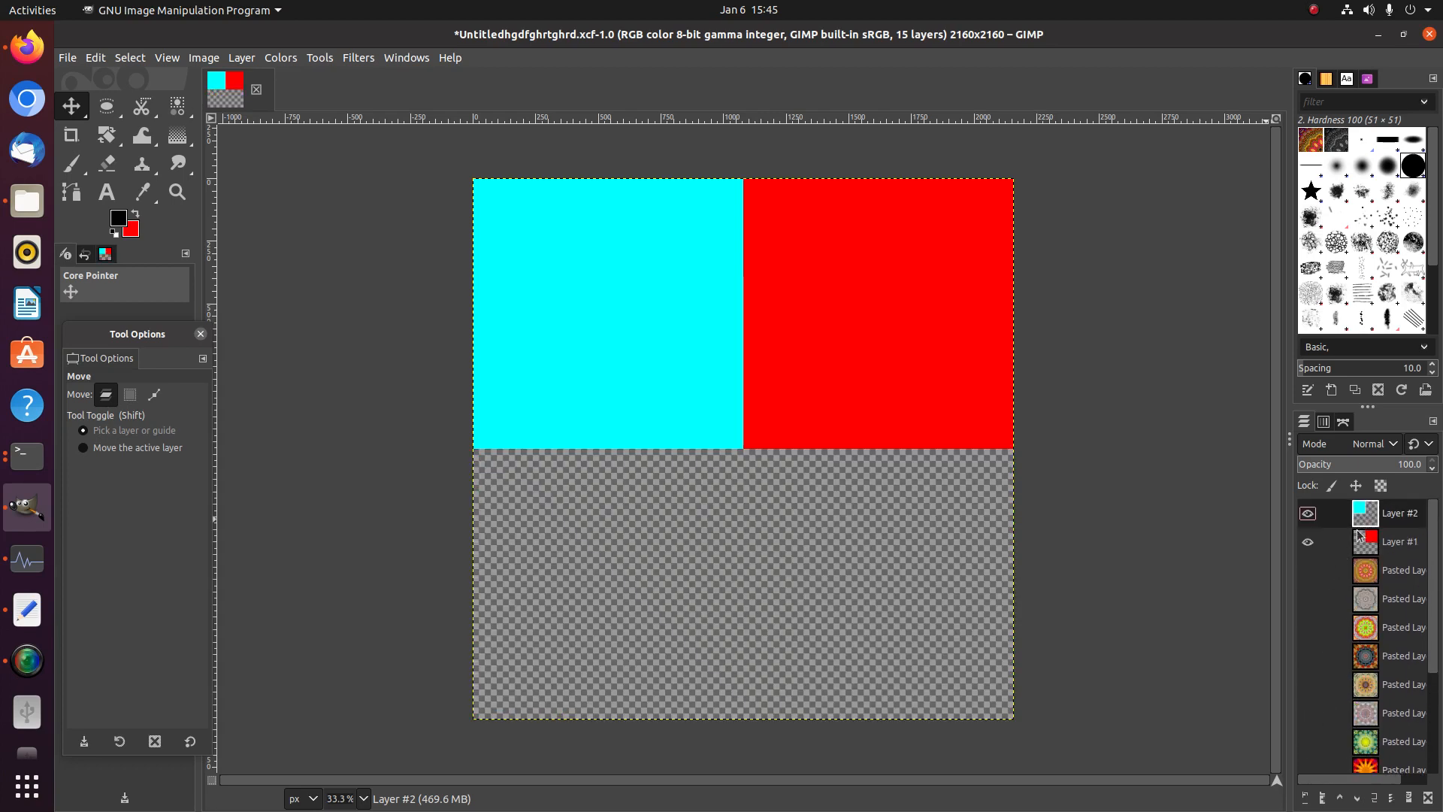
right_click(1357, 535)
left_click(1366, 526)
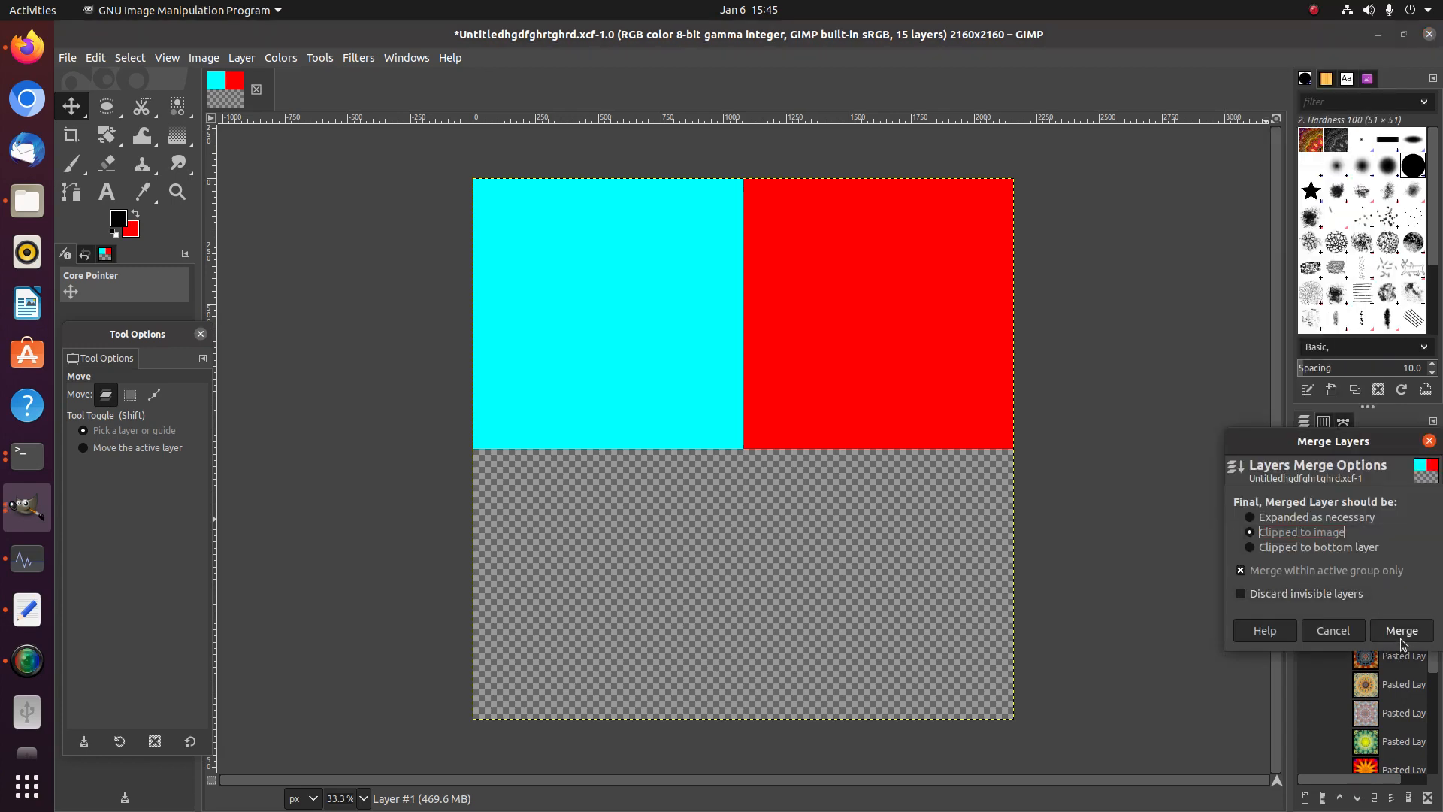
left_click(1401, 632)
Duplicate the merged cyan and red layer and fit the copy to the image size
right_click(1395, 520)
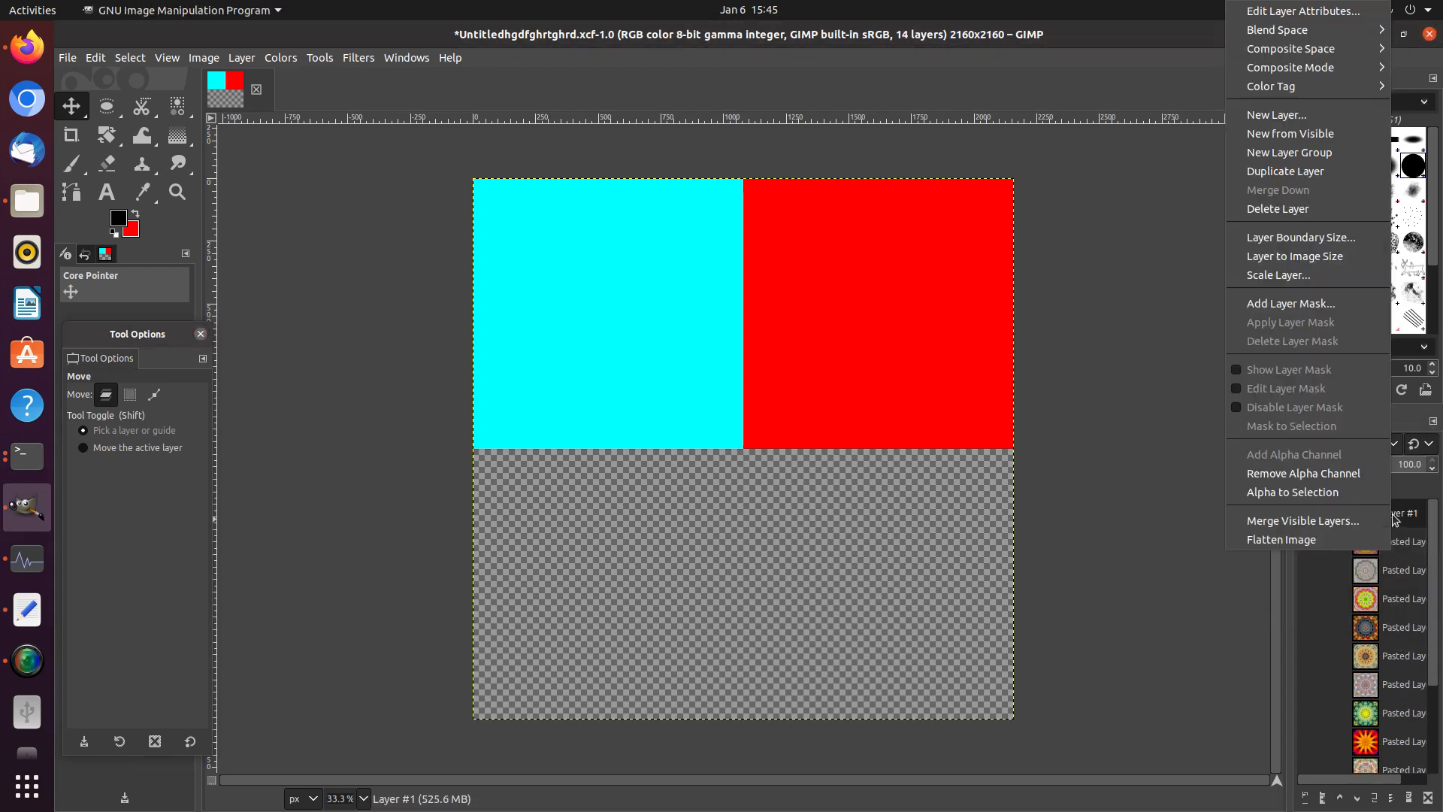
left_click(1304, 173)
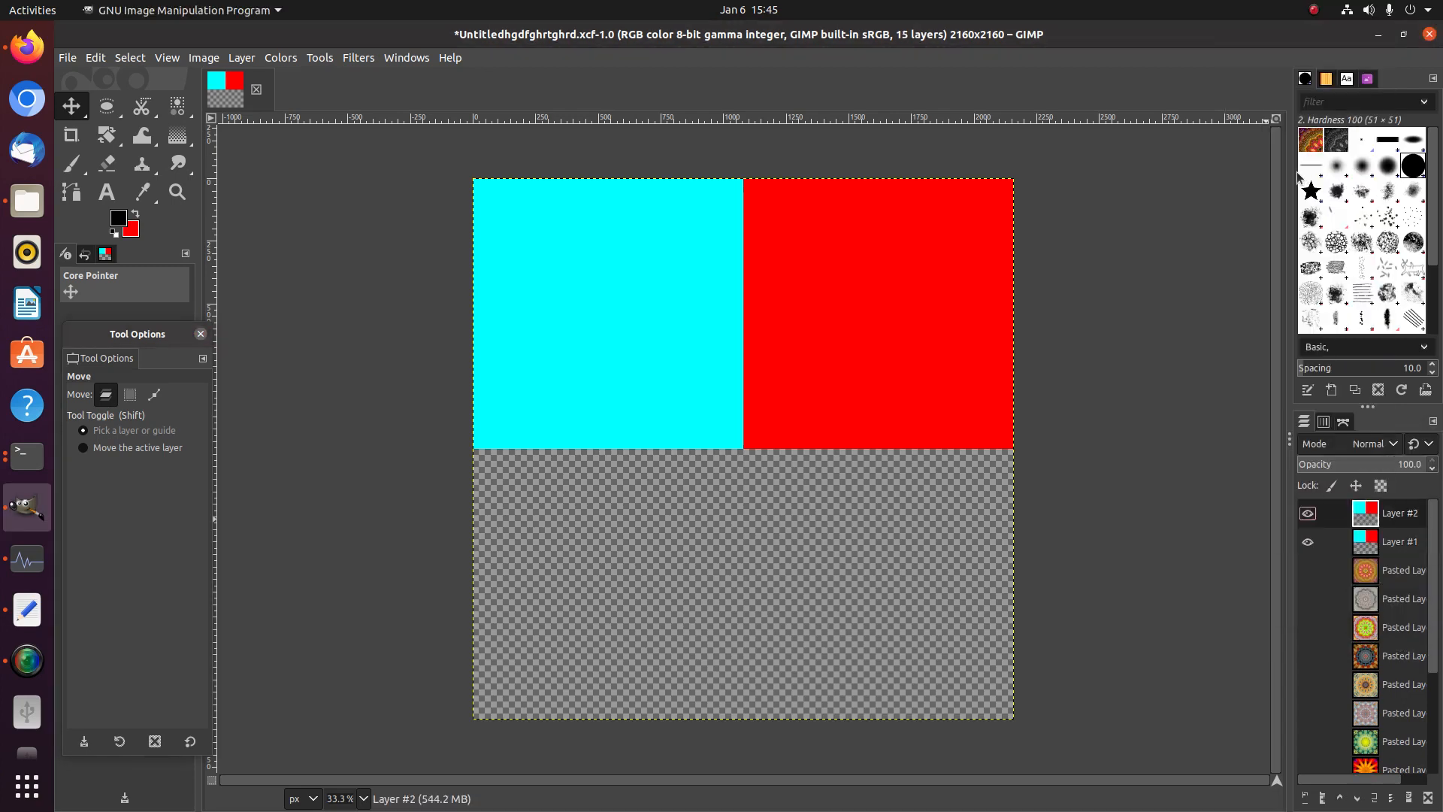
left_click(256, 57)
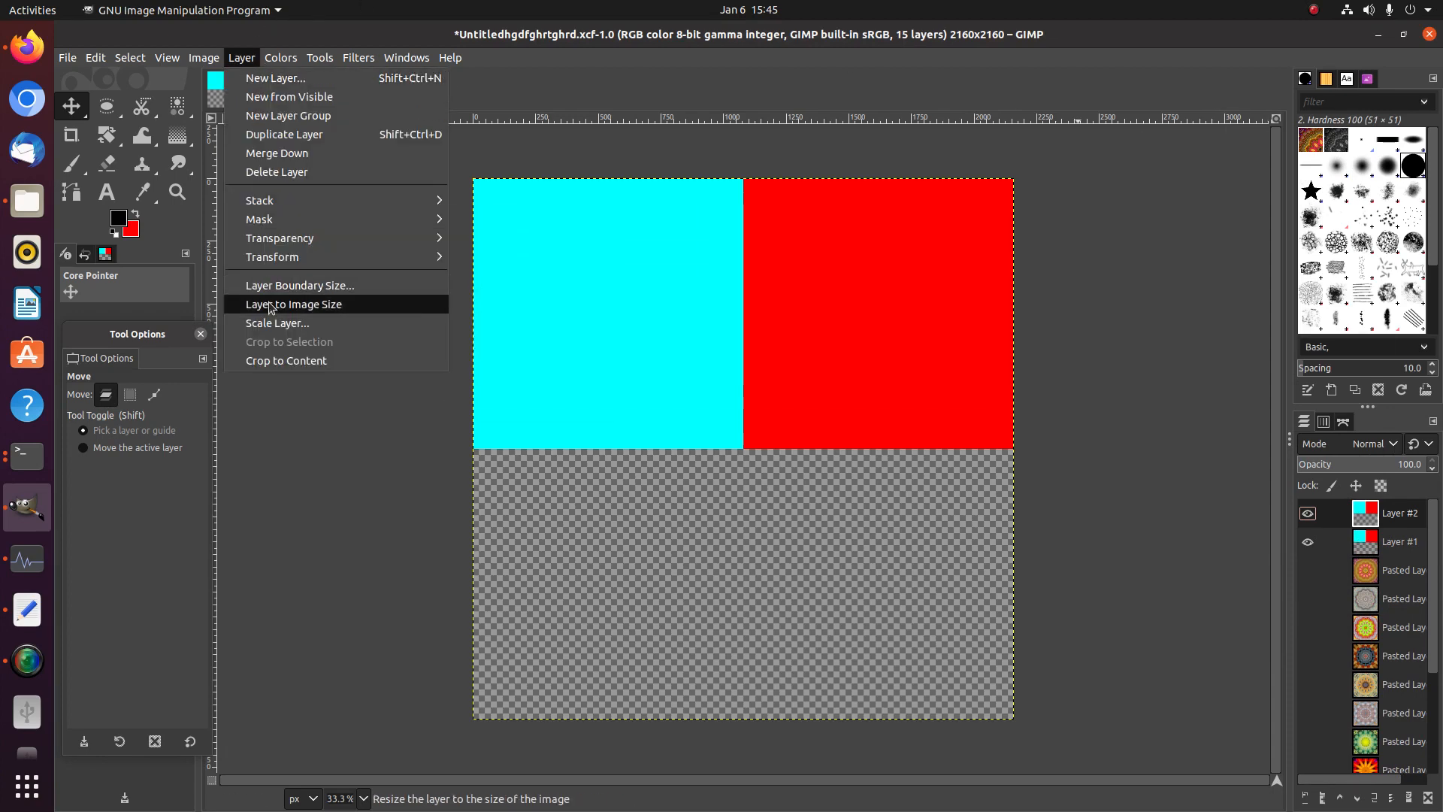
left_click(269, 303)
Flip the copied two-color layer vertically and invert its colors to complete the four-square checkerboard
left_click(242, 58)
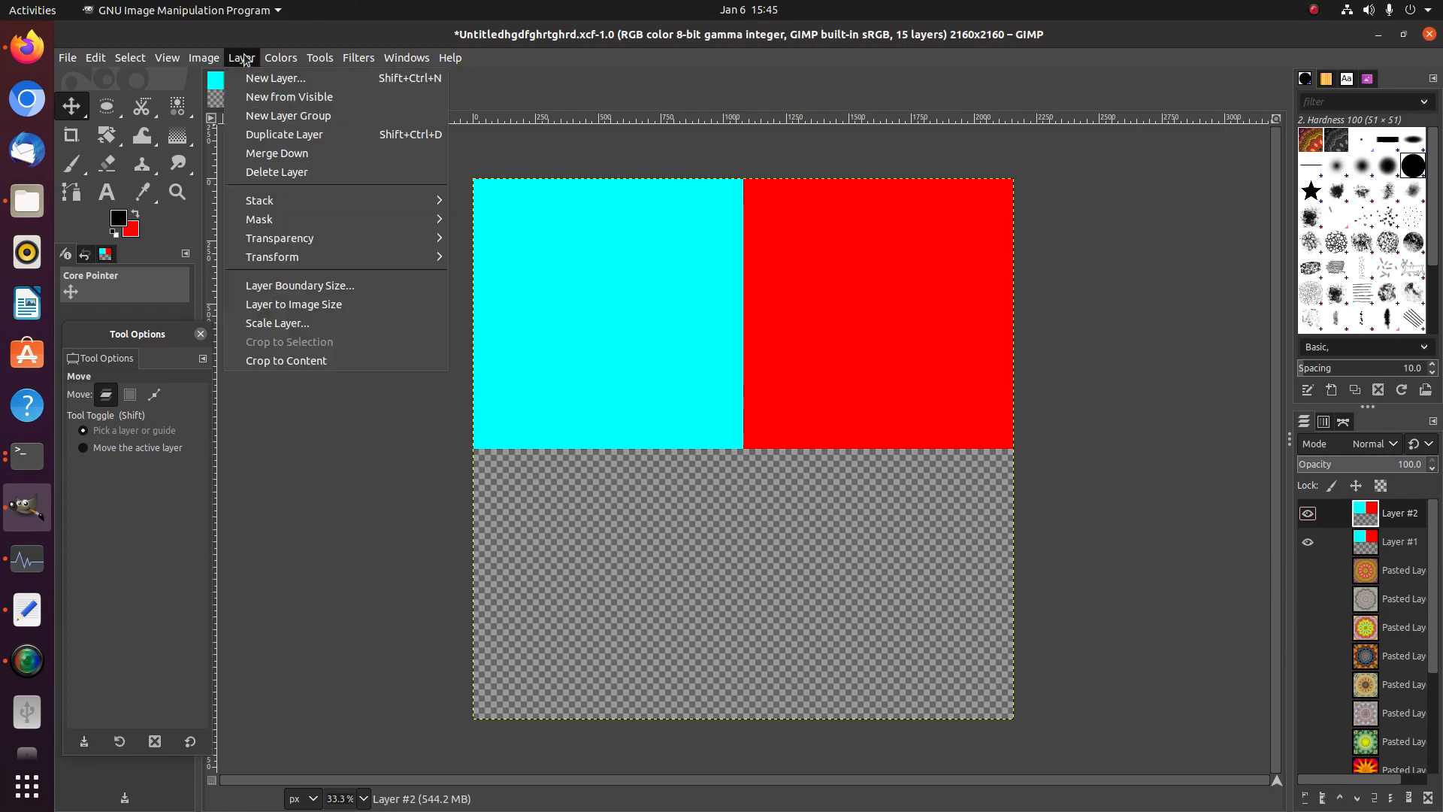
mouse_move(283, 258)
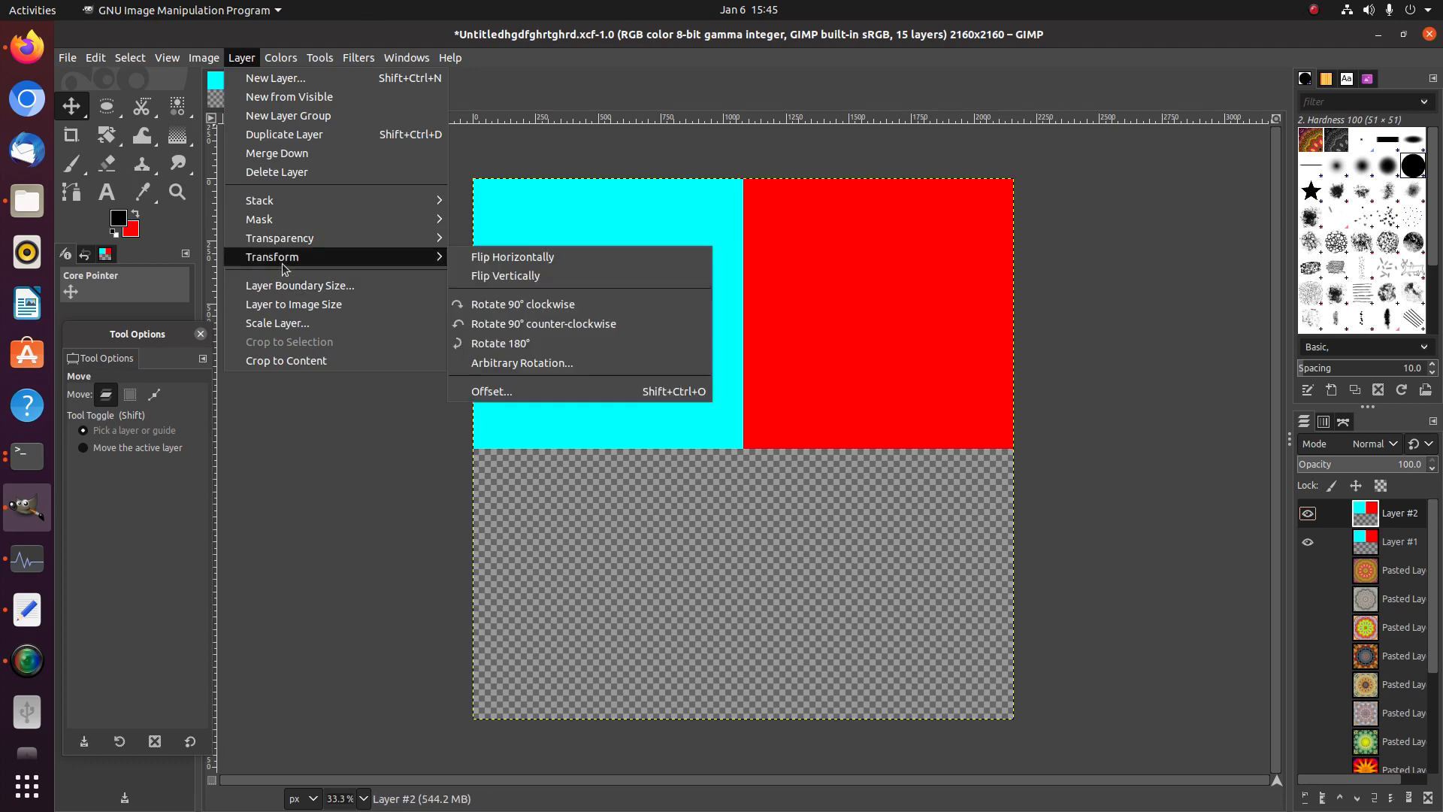
left_click(493, 277)
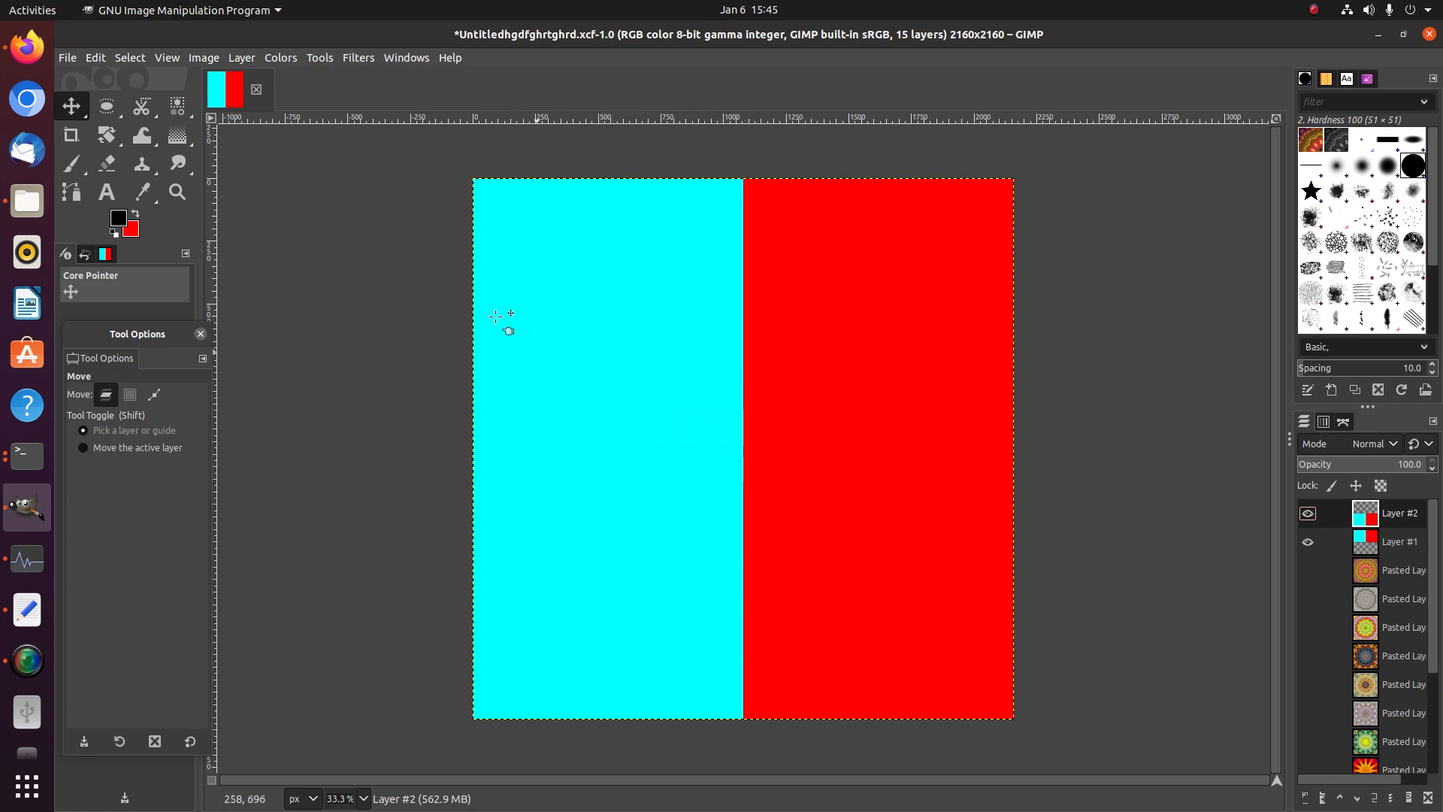
left_click(281, 57)
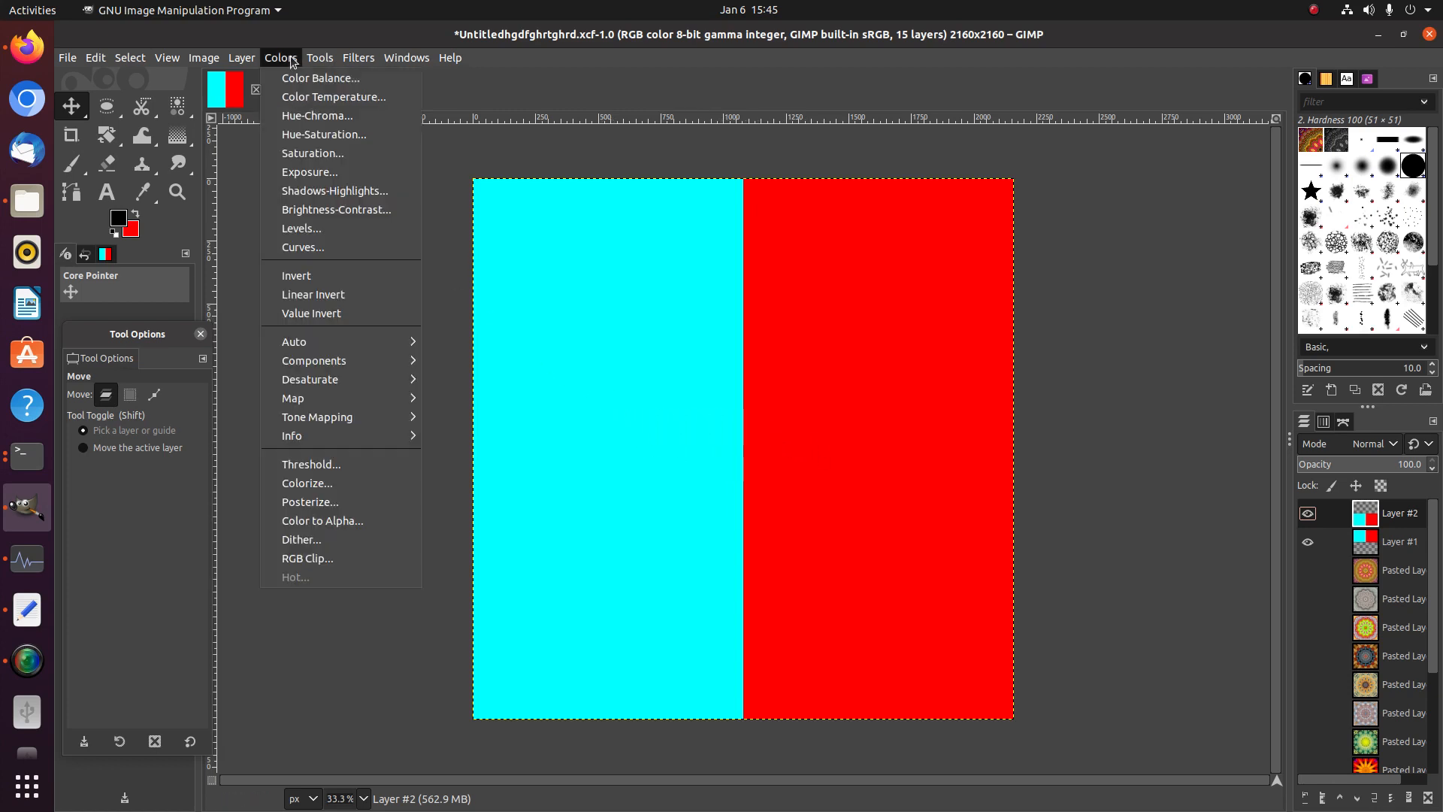
left_click(339, 275)
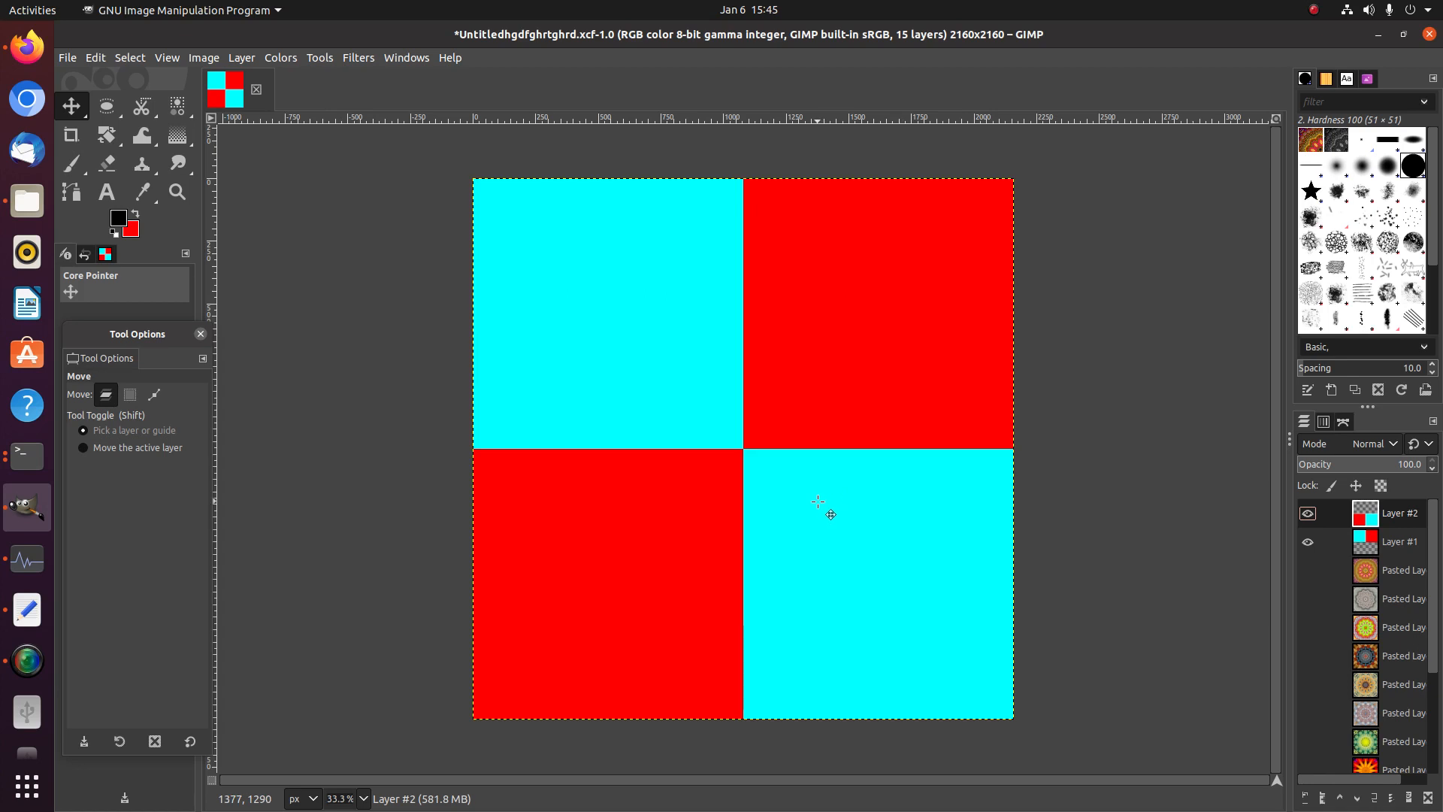
Merge the two visible half layers into a single checkerboard layer
right_click(1402, 549)
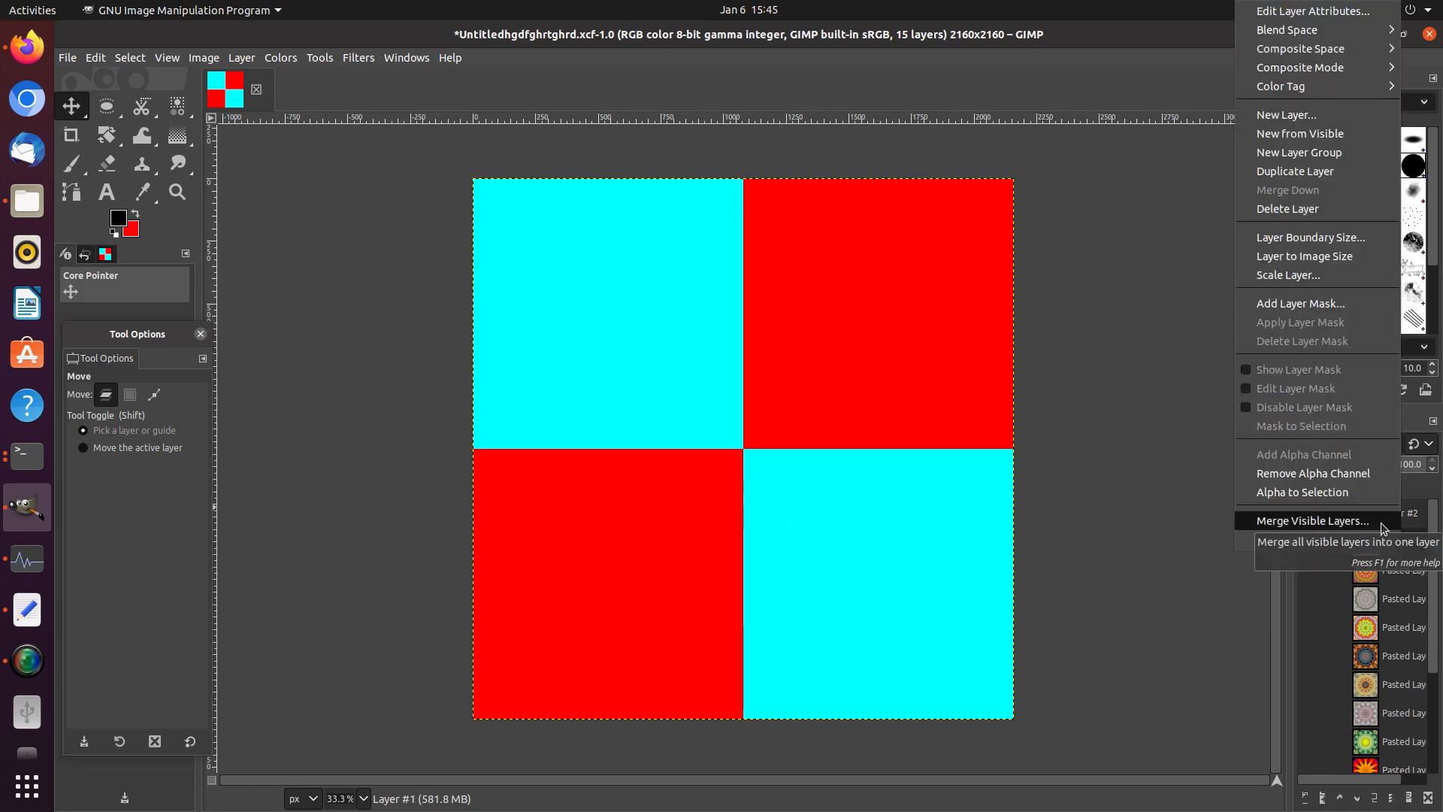
left_click(1381, 528)
left_click(1398, 630)
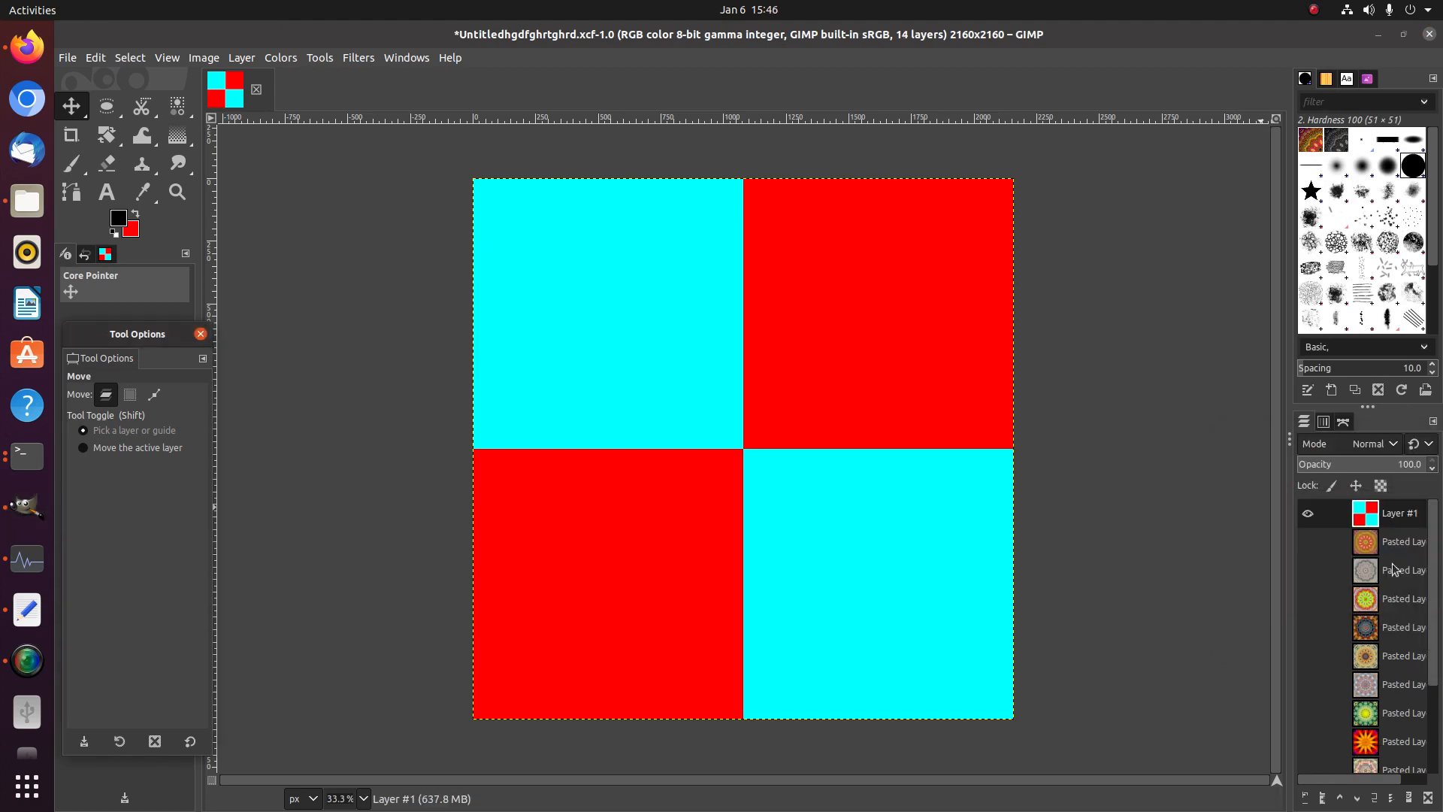
Duplicate the checkerboard layer and set the copy's opacity to 50%
right_click(1385, 517)
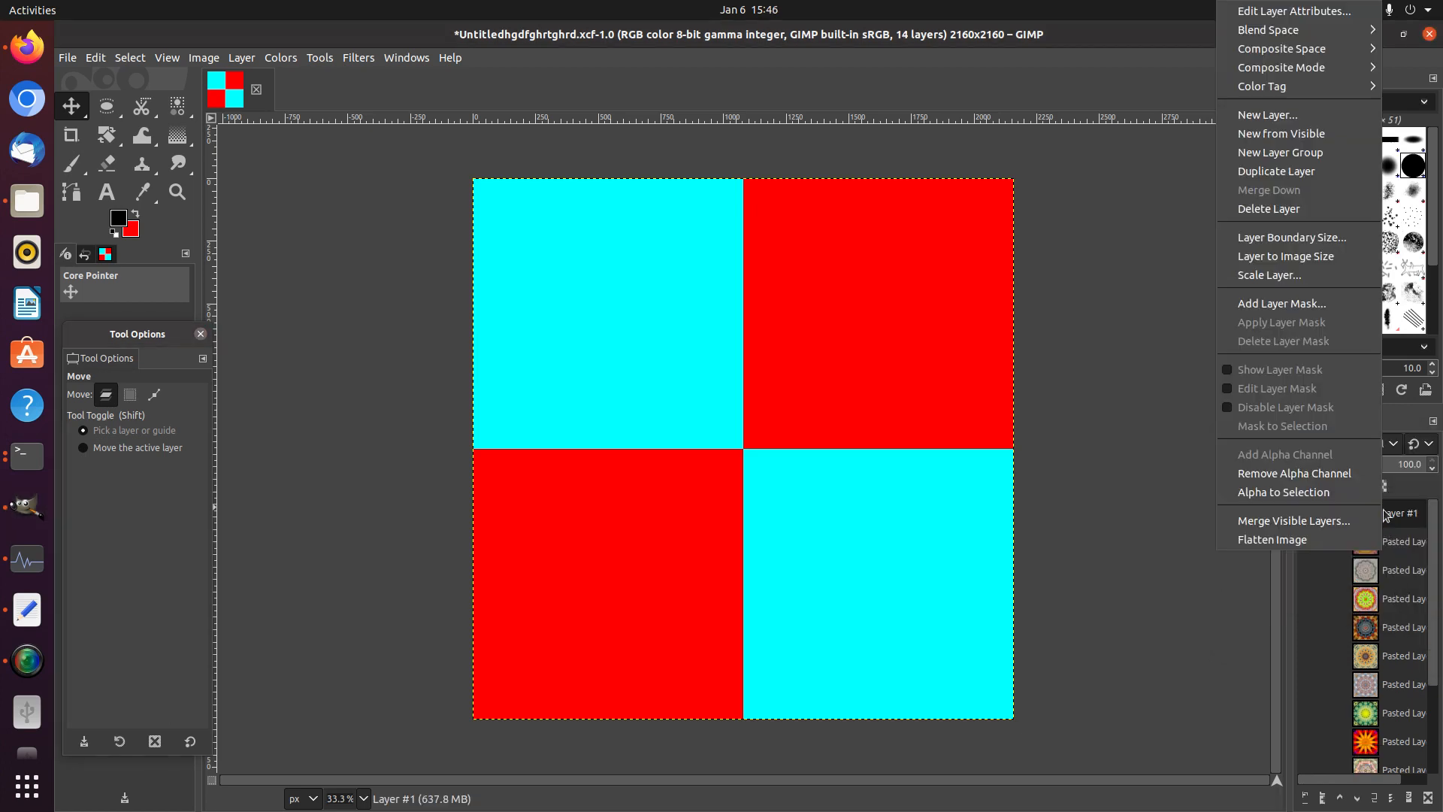
left_click(1278, 173)
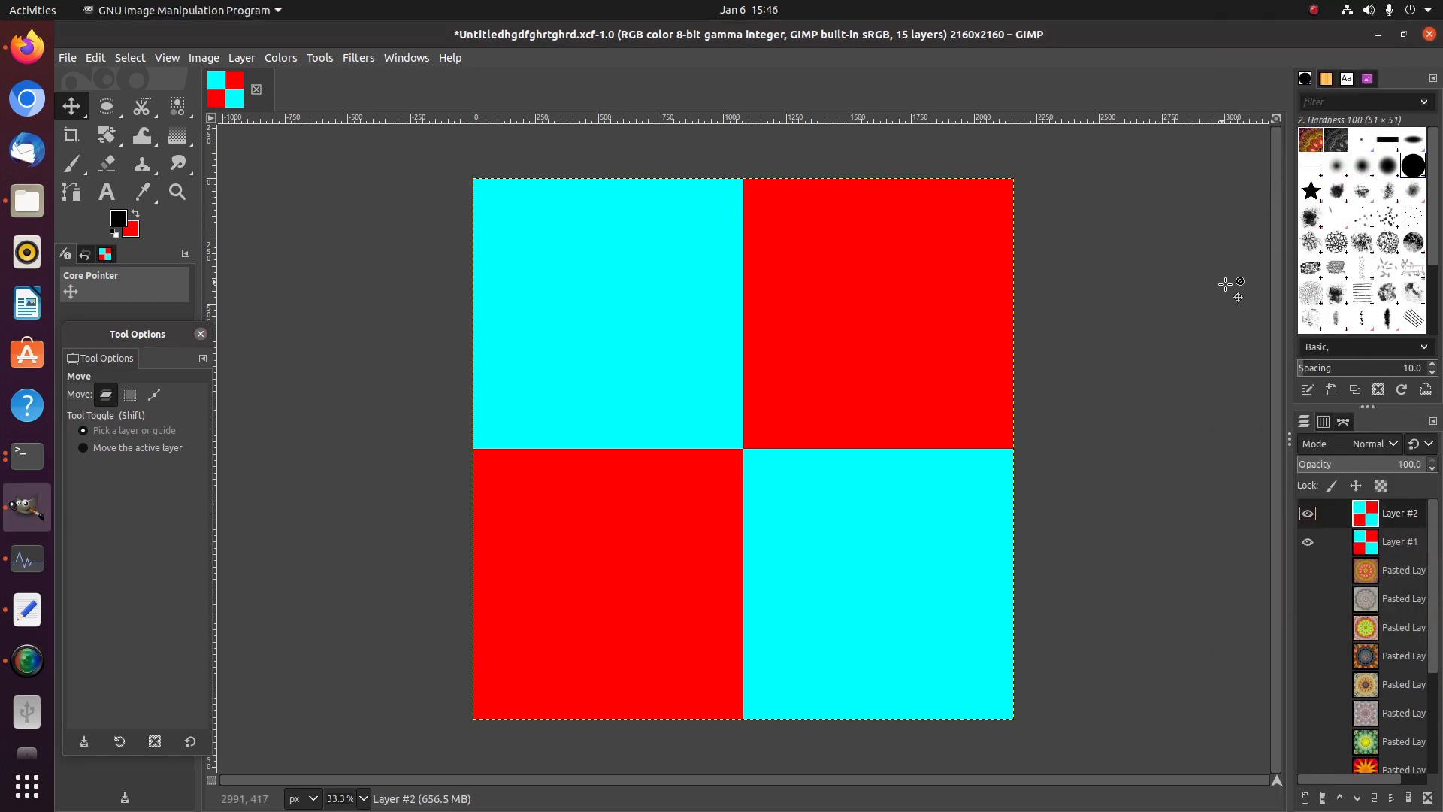
left_click_drag(1361, 470, 1355, 467)
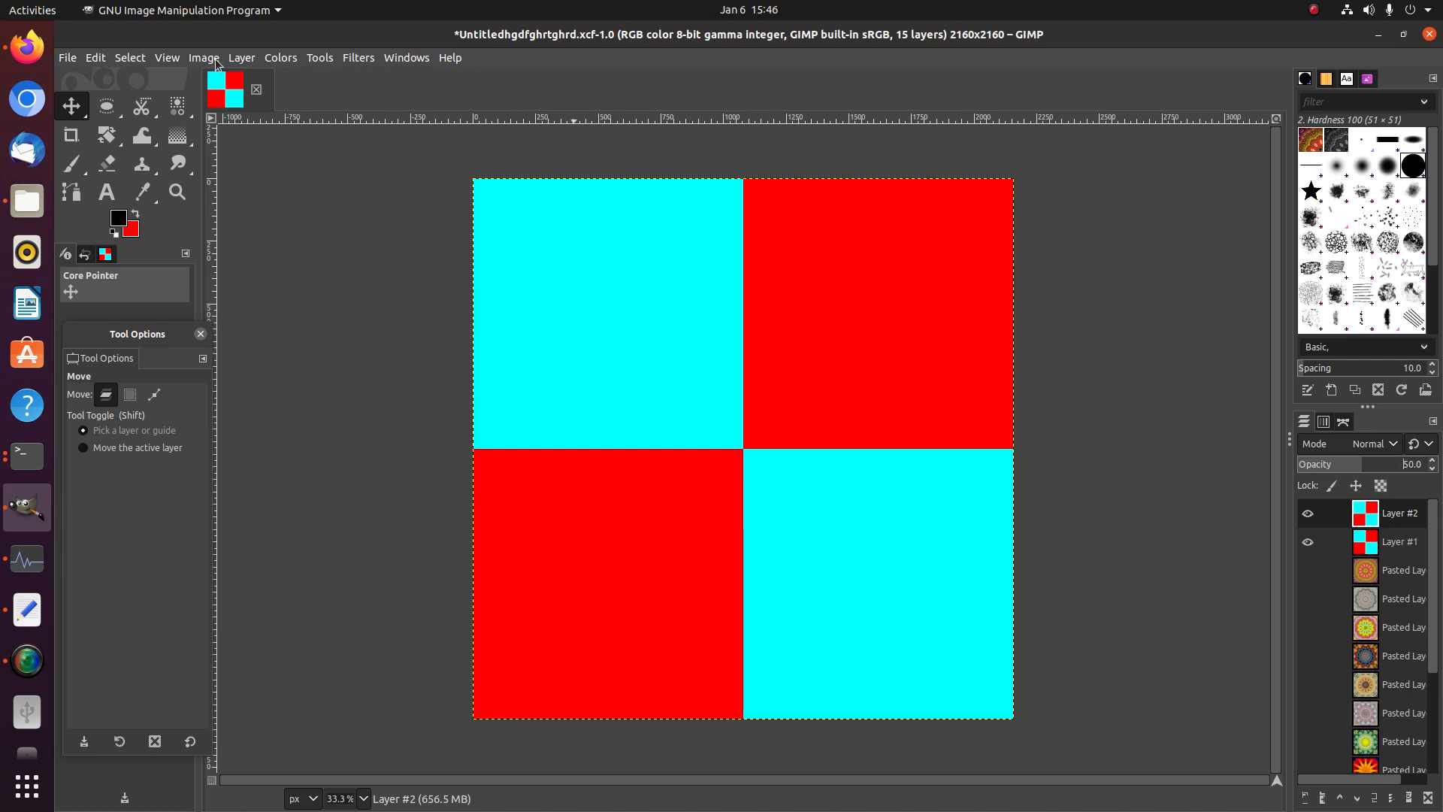
Rotate the 50% opacity checkerboard copy by 45° about the image center
left_click(241, 58)
mouse_move(301, 256)
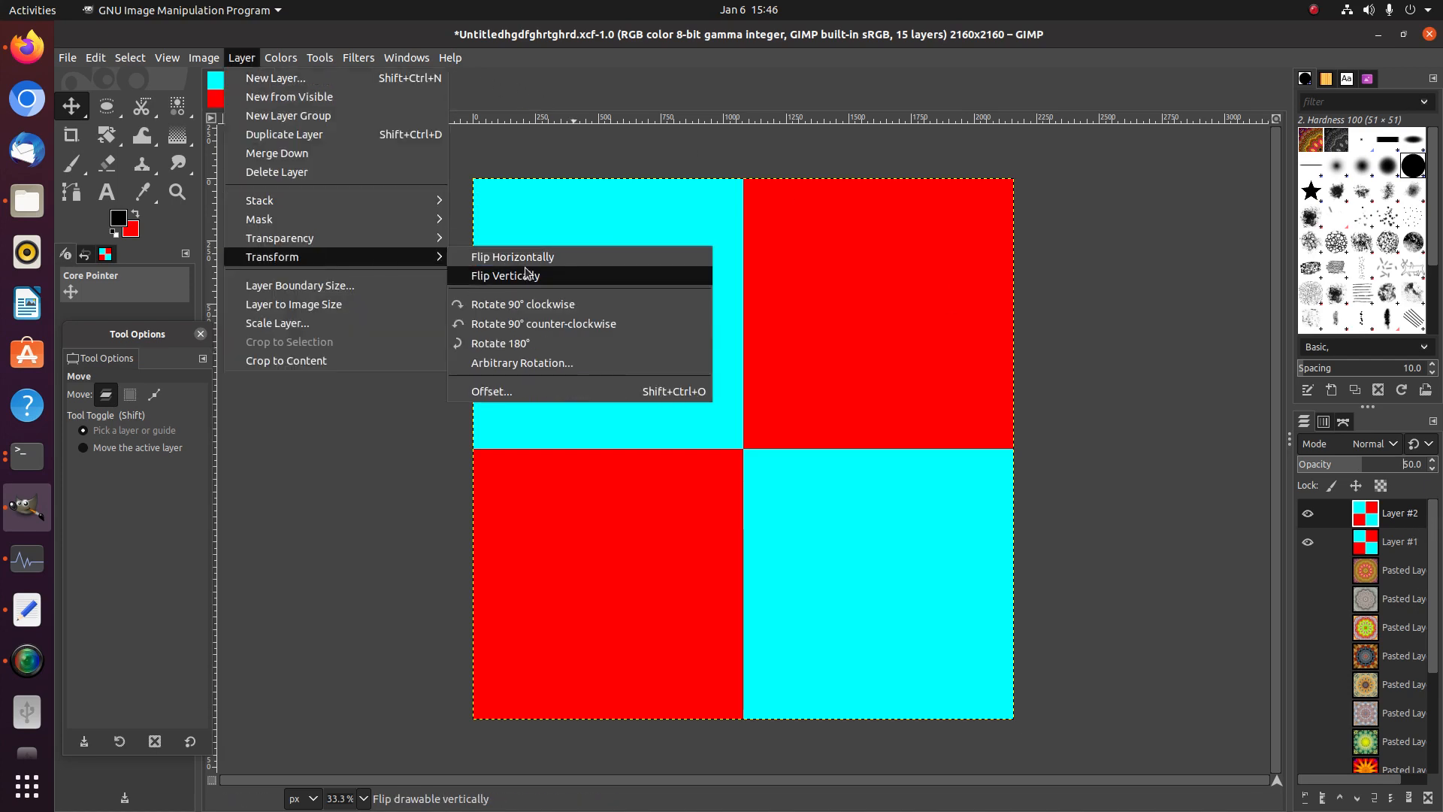
left_click(521, 362)
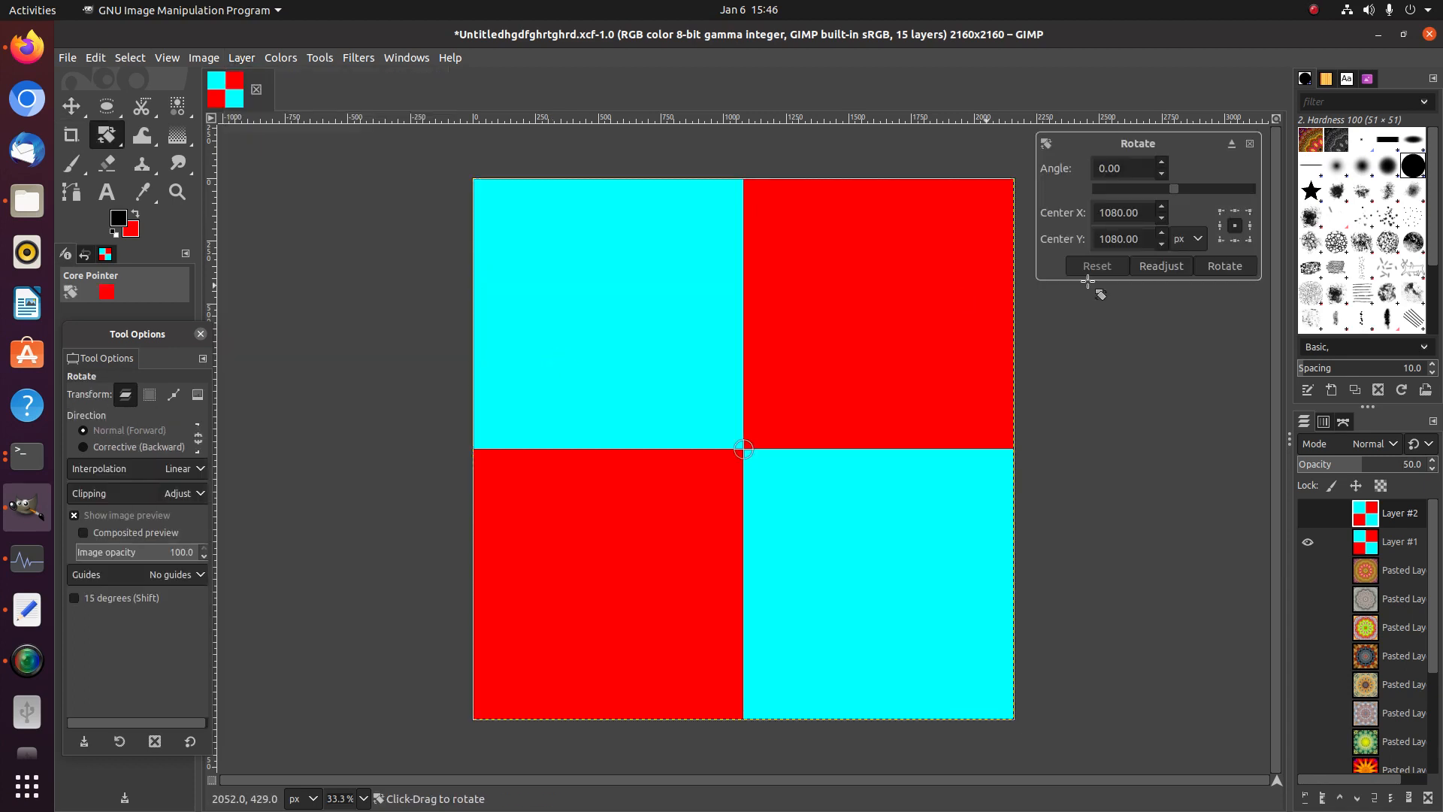
left_click_drag(1122, 172, 1066, 148)
type("45")
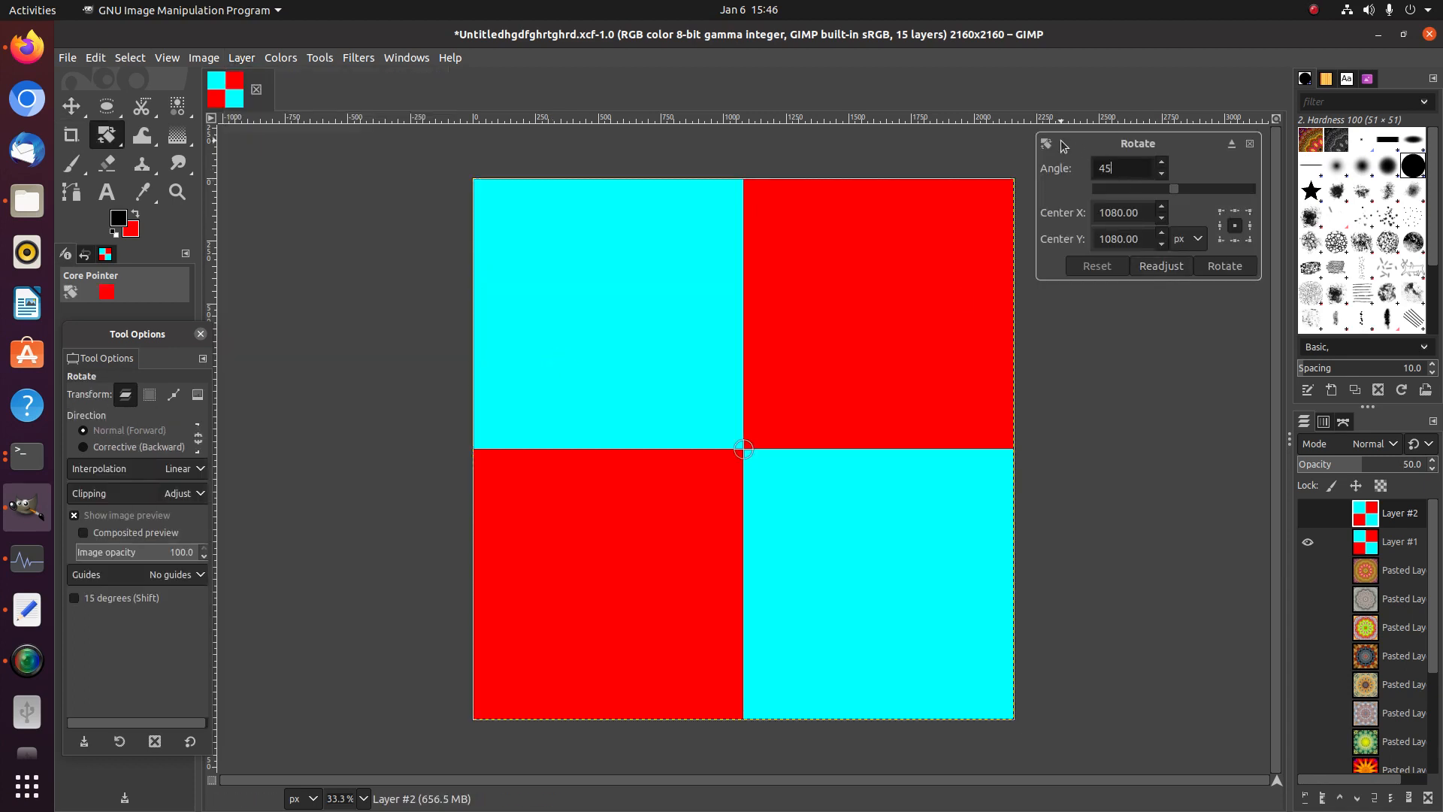
left_click(1146, 212)
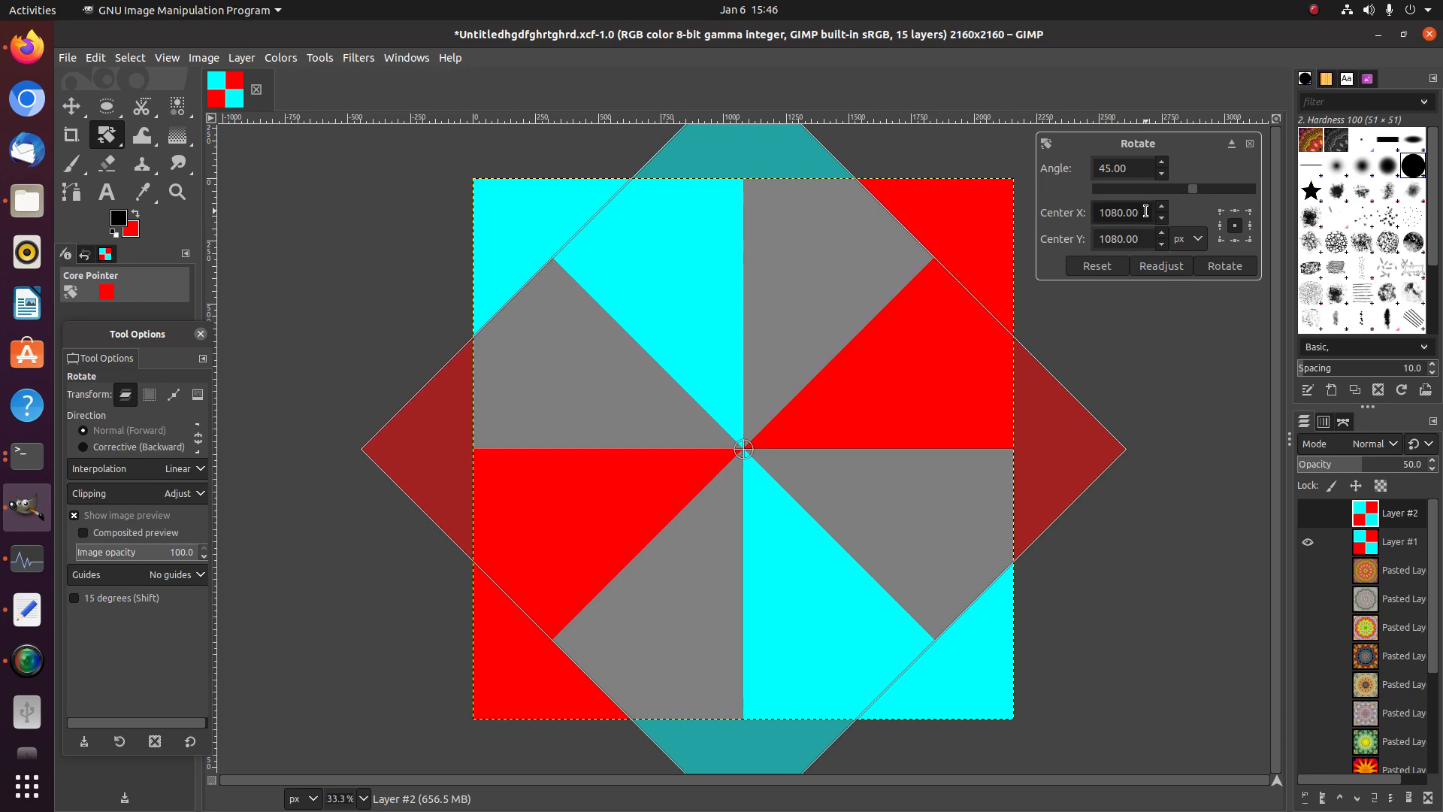
left_click(1226, 271)
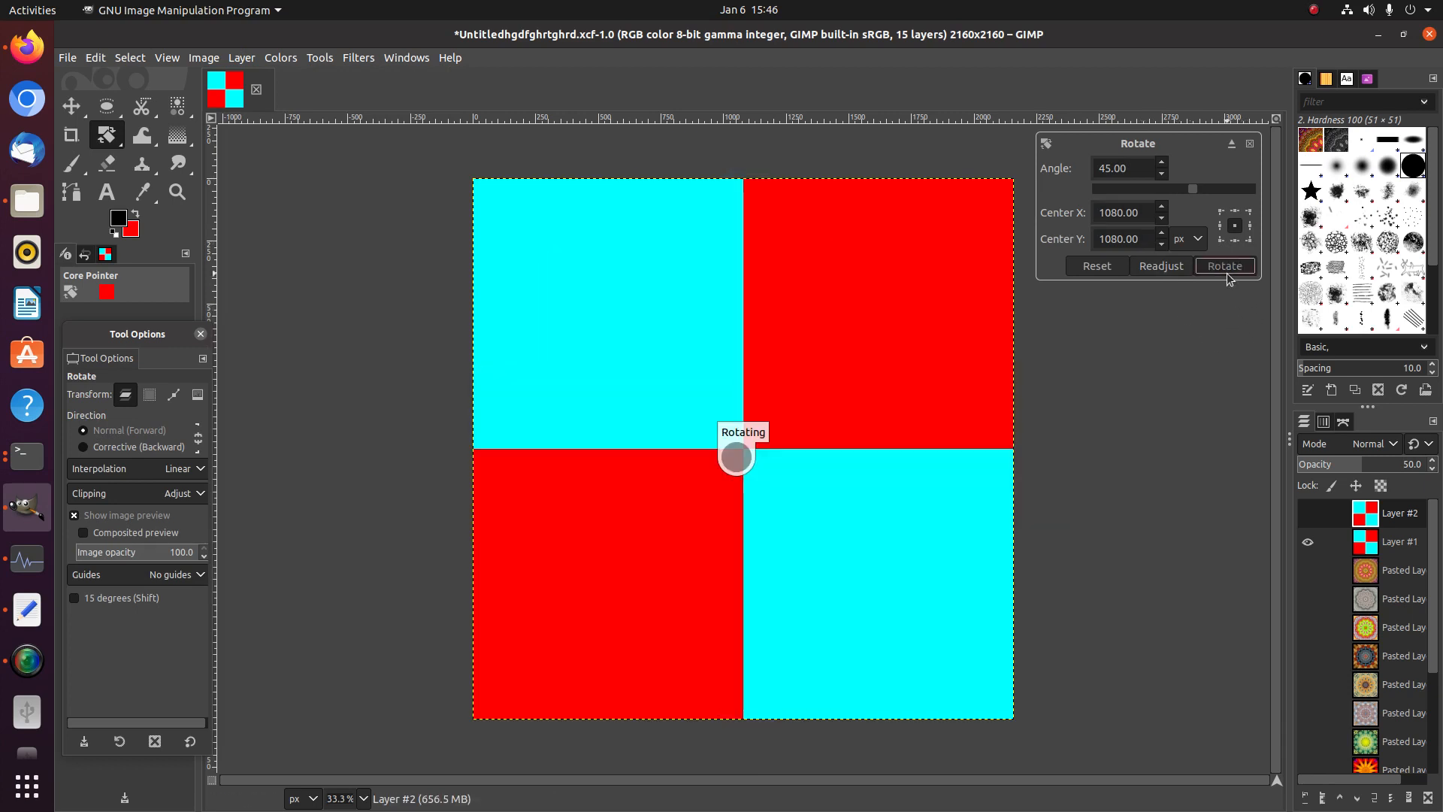
Shift the hue of the rotated checkerboard copy by 90 with Hue-Saturation
left_click(289, 59)
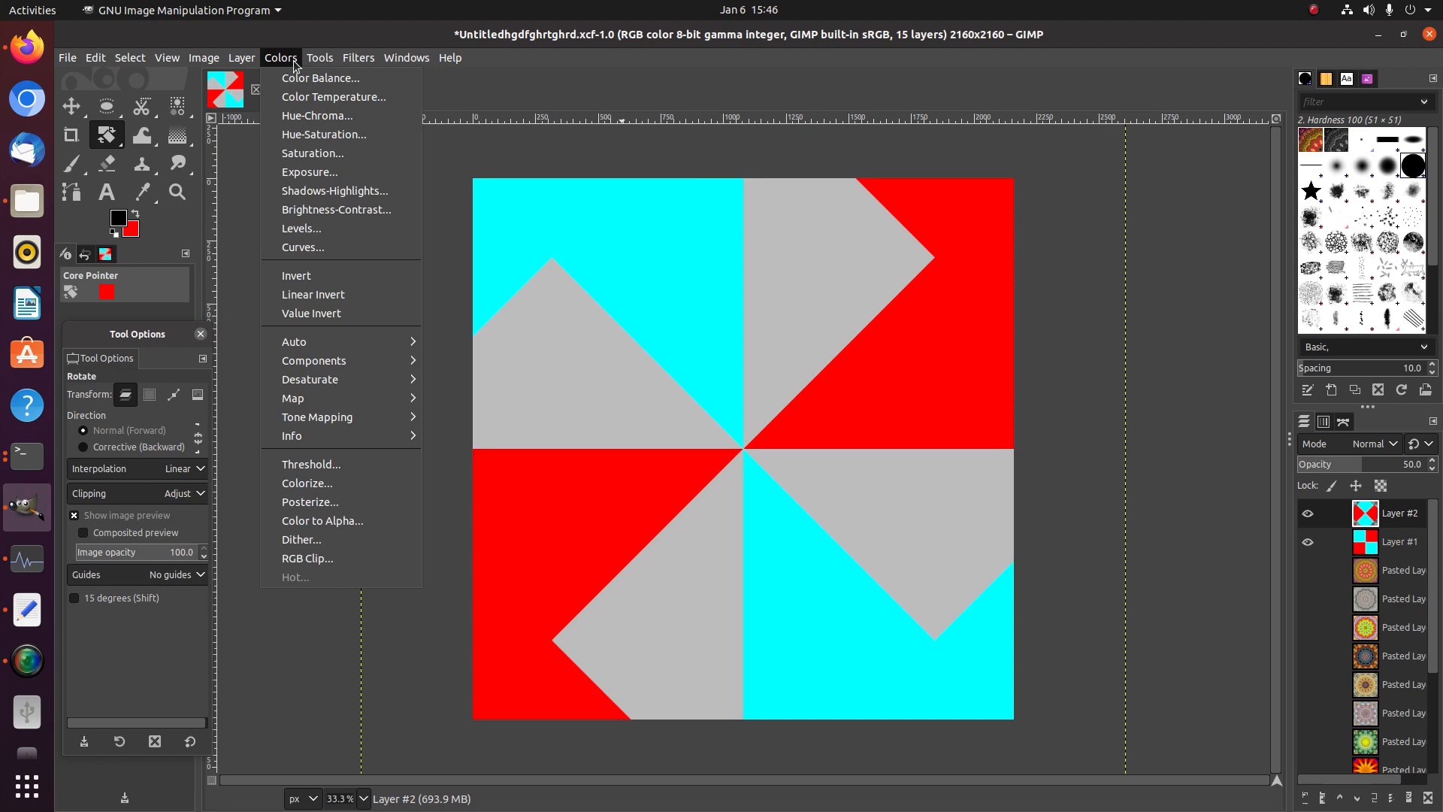
left_click(305, 135)
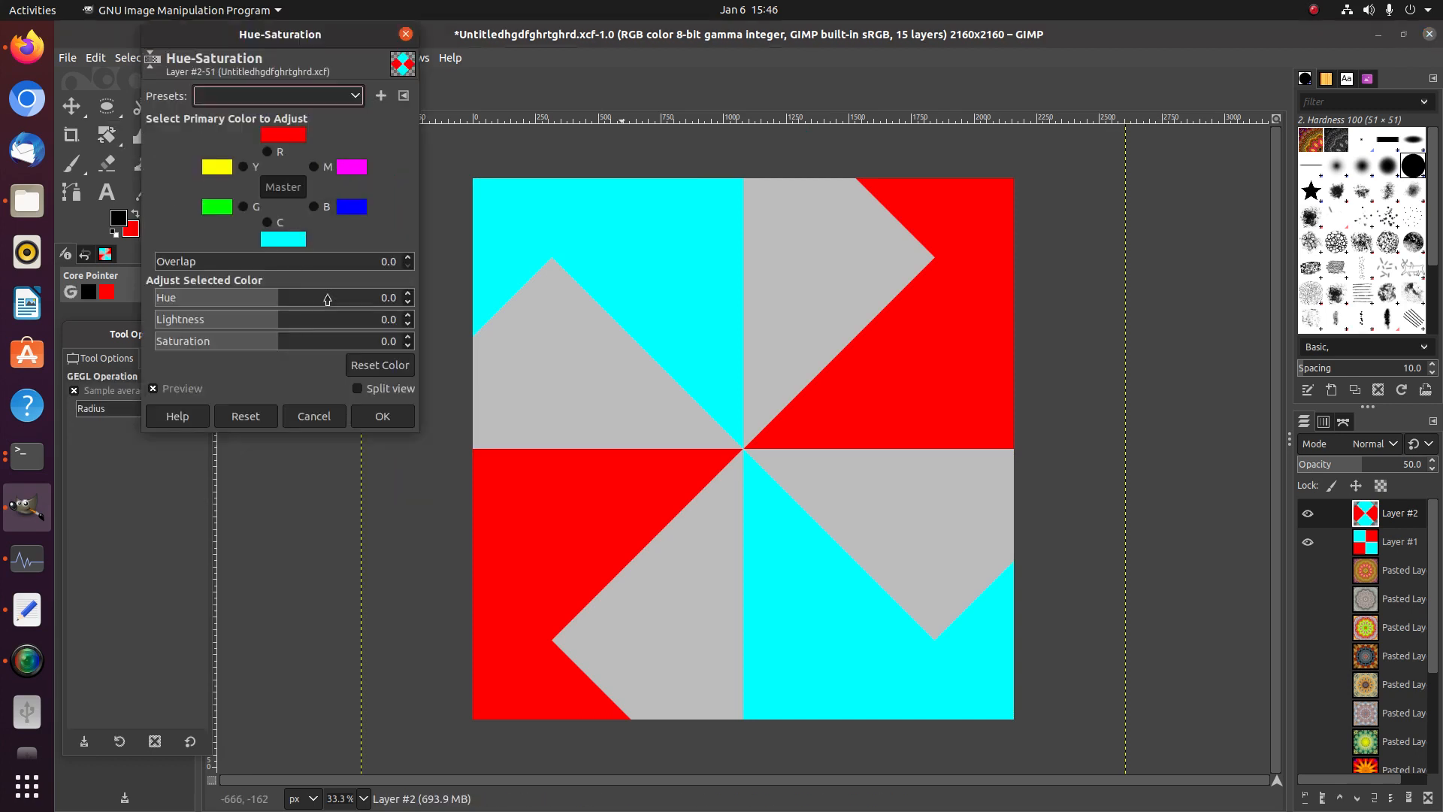
left_click_drag(327, 300, 334, 299)
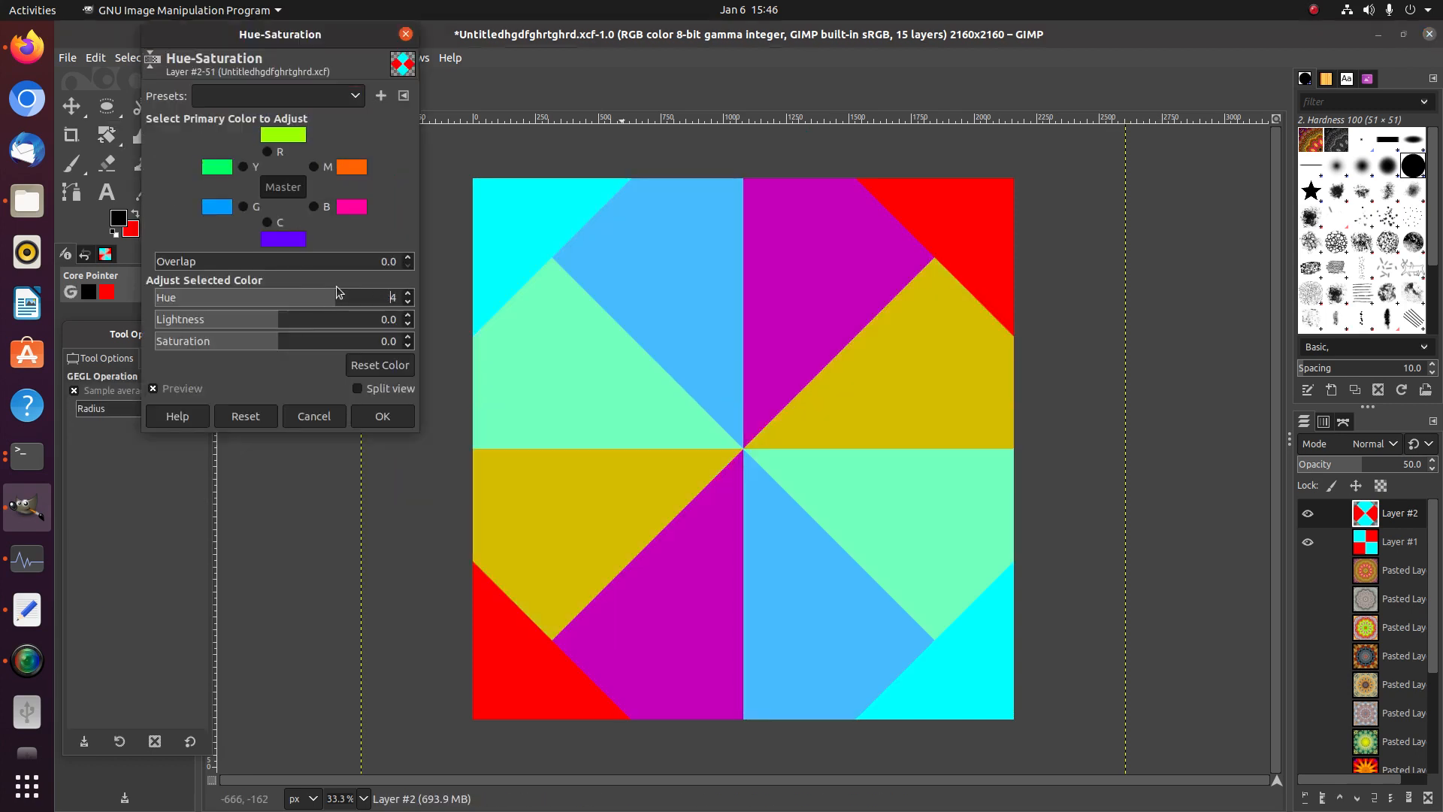
key("Return")
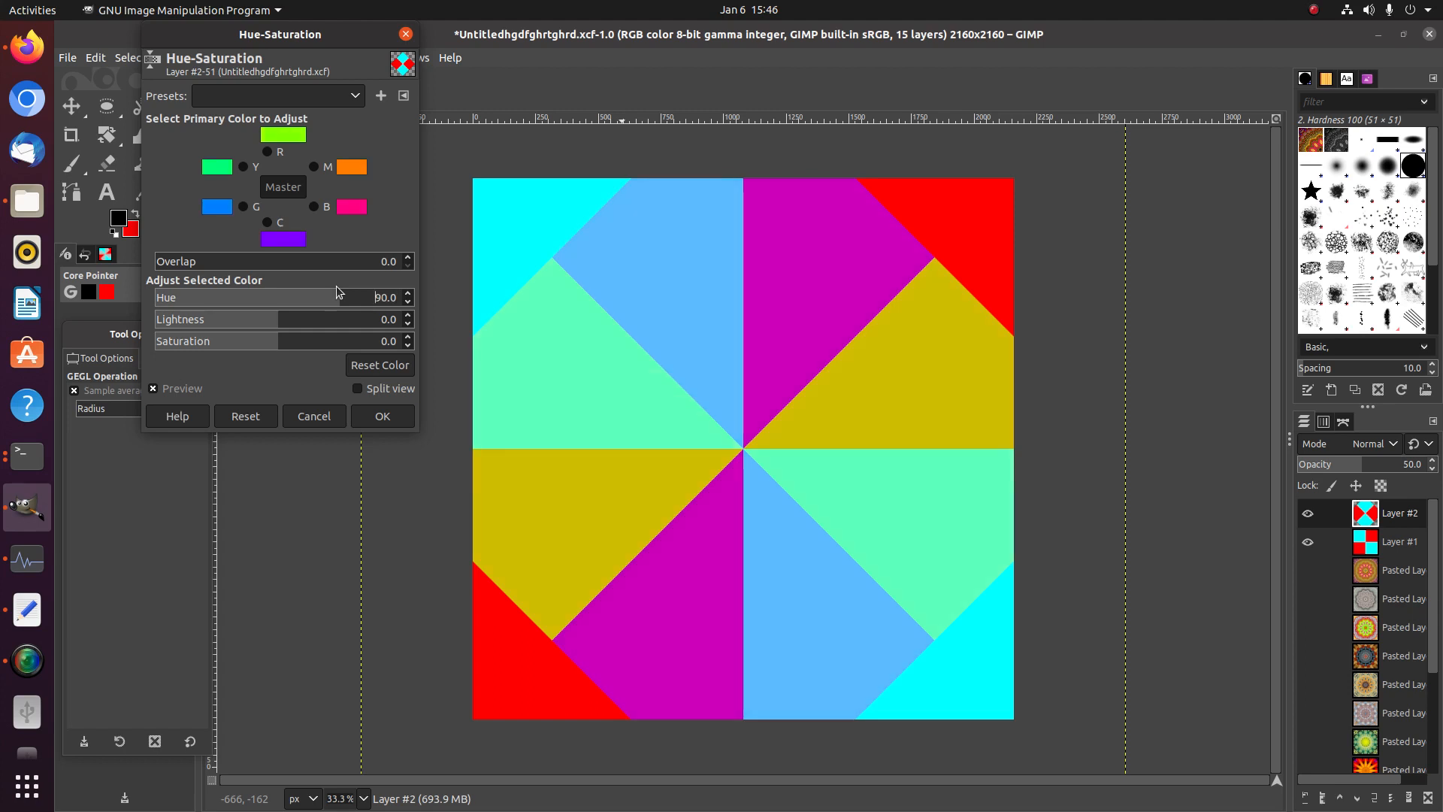
left_click(392, 415)
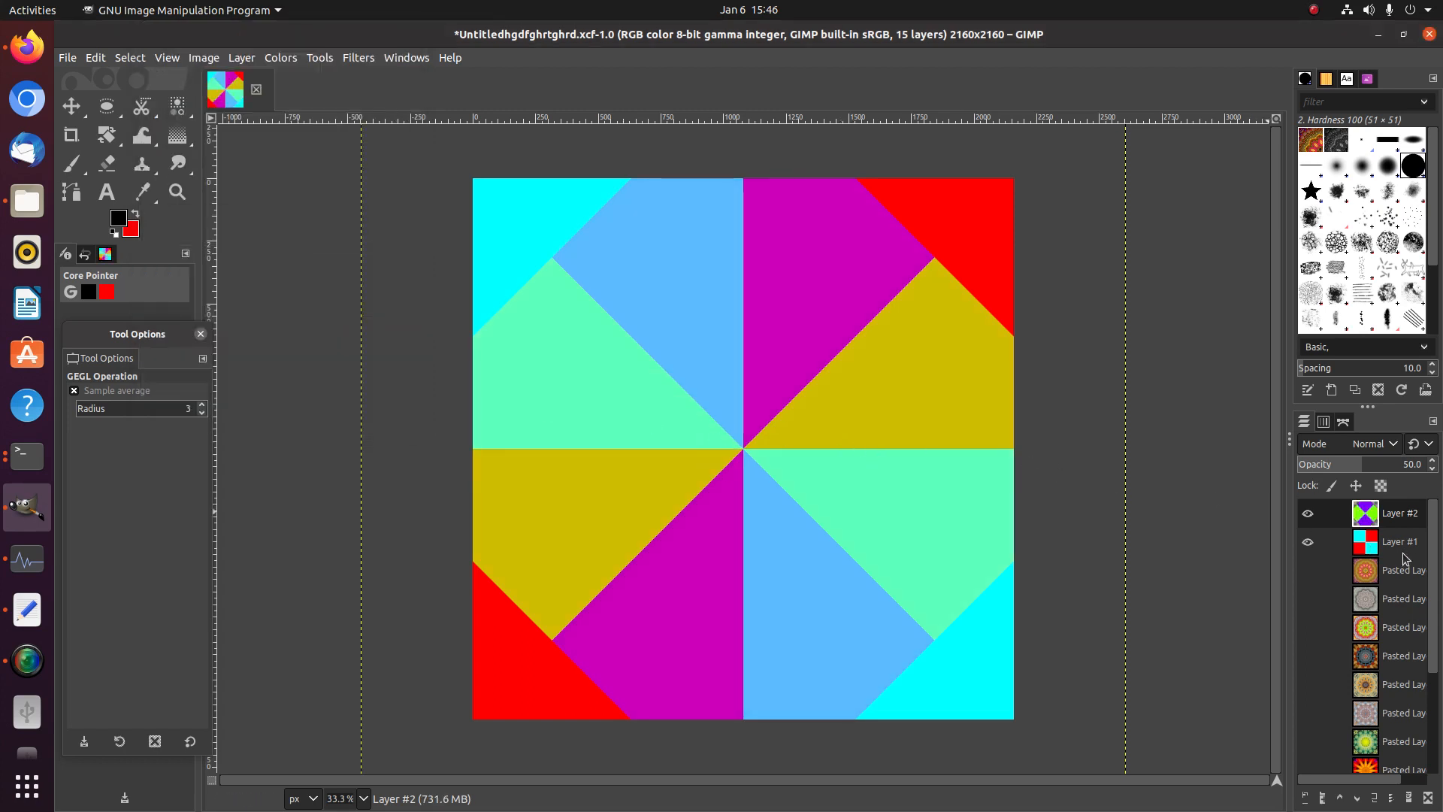
Duplicate the hue-shifted layer and rotate the new copy by 22.5° about the image center
right_click(1397, 529)
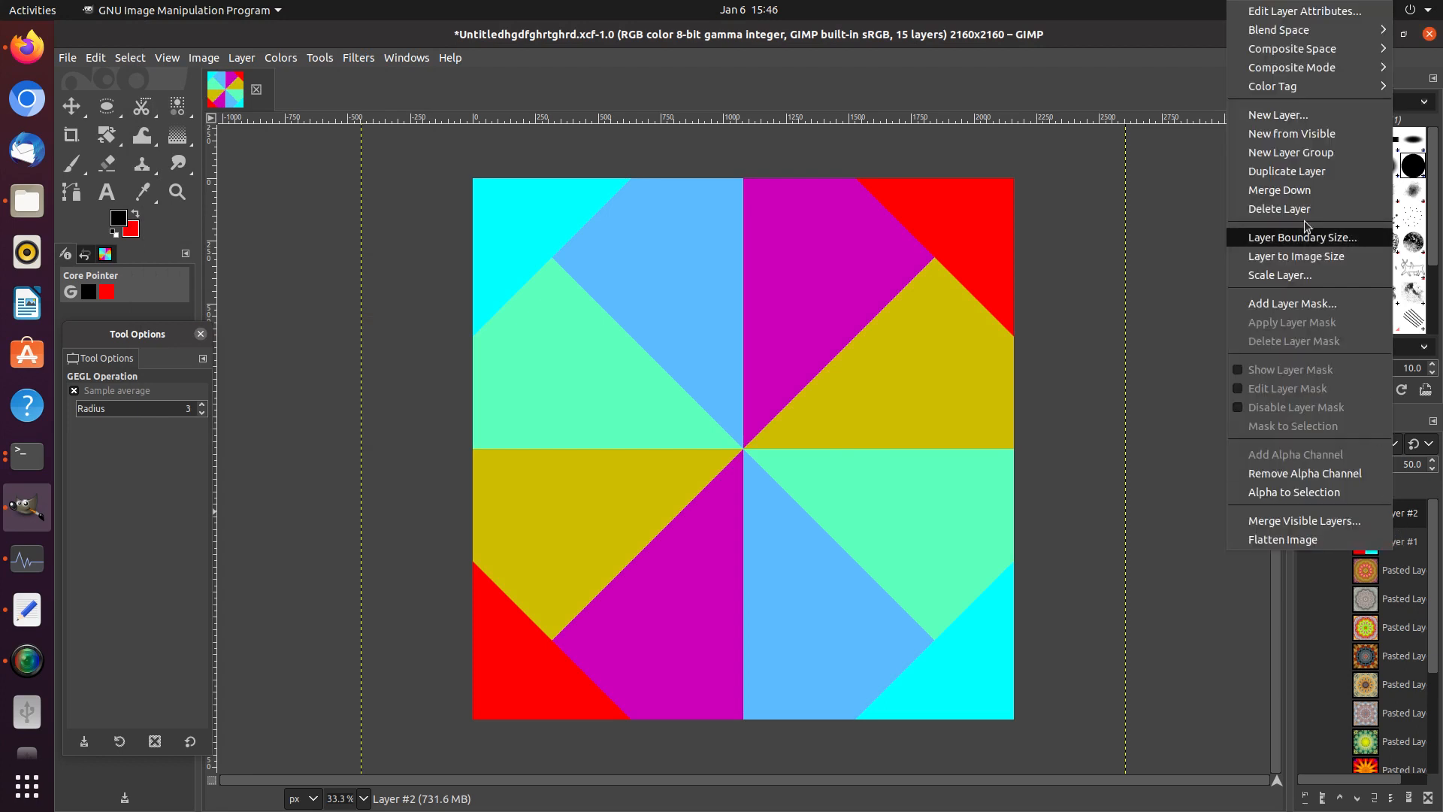
left_click(1297, 174)
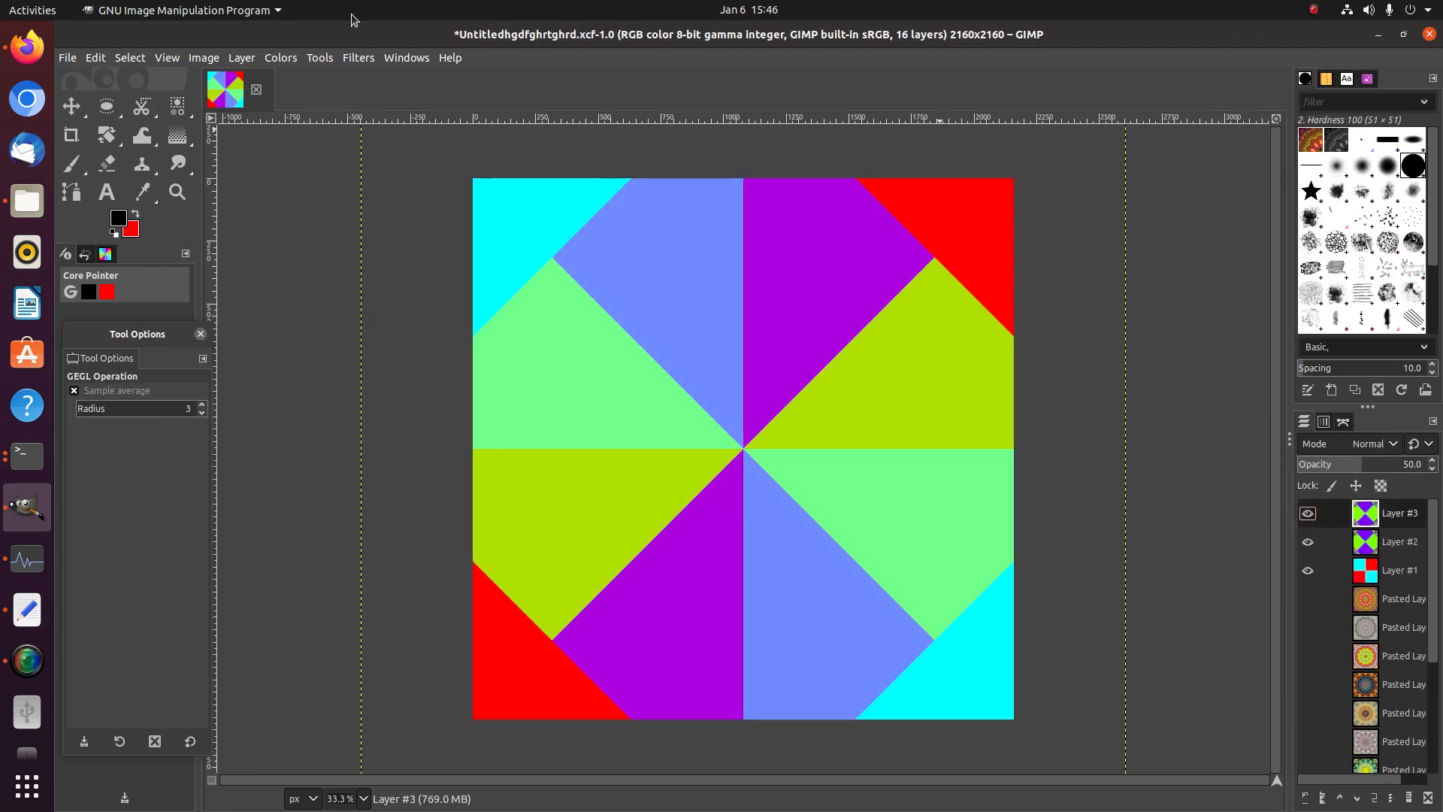
left_click(240, 57)
mouse_move(436, 257)
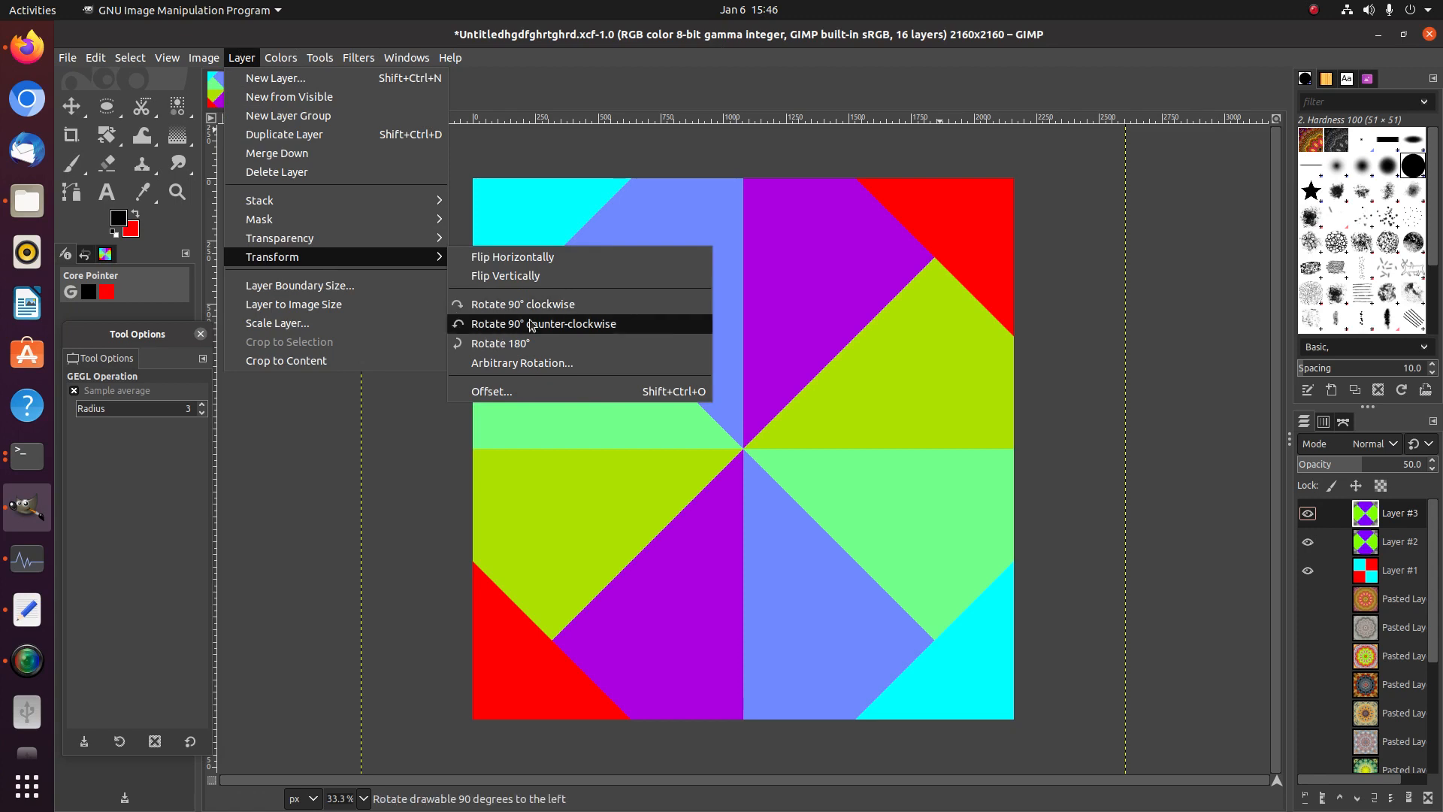
left_click(523, 363)
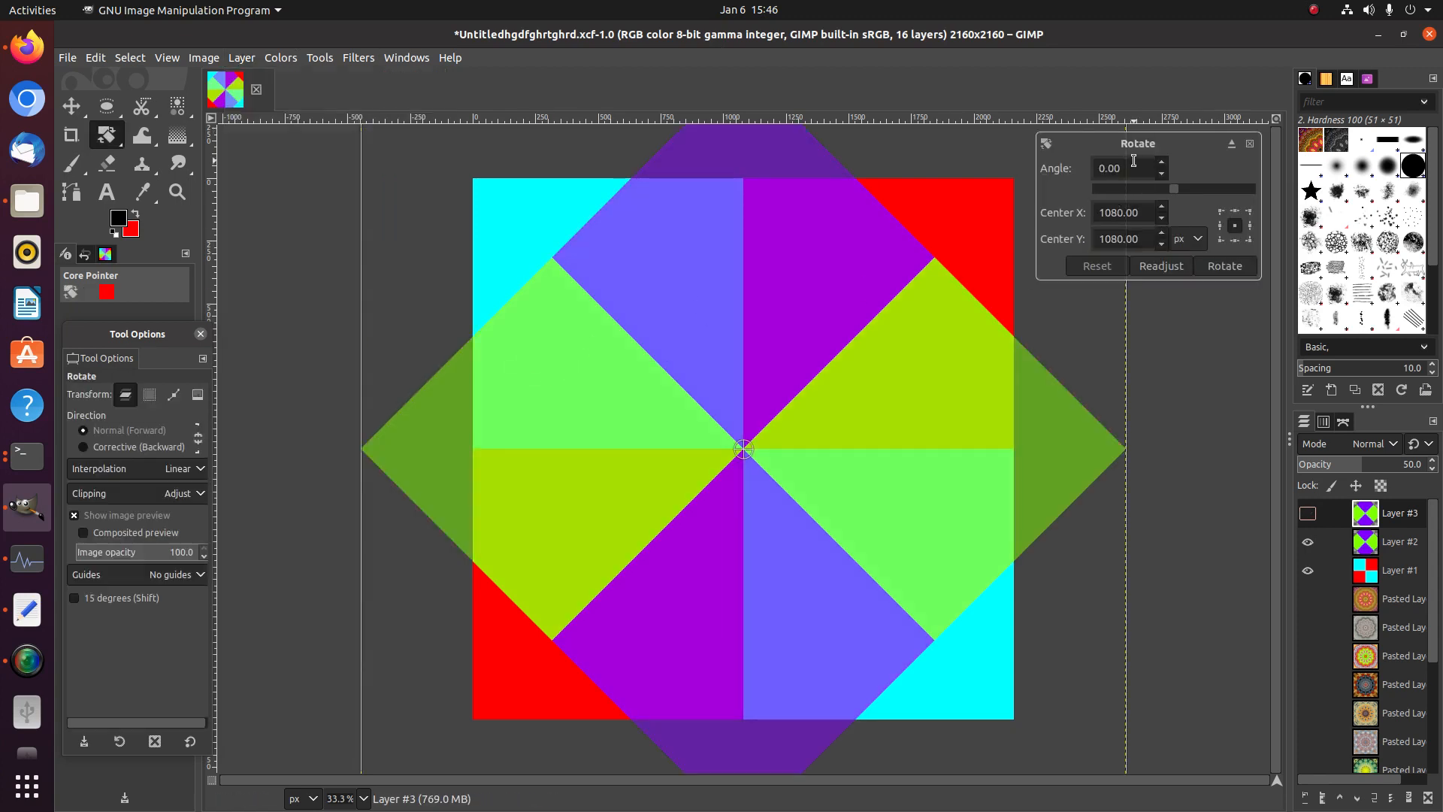
left_click_drag(1133, 161, 1082, 146)
type("22.5")
left_click(1143, 211)
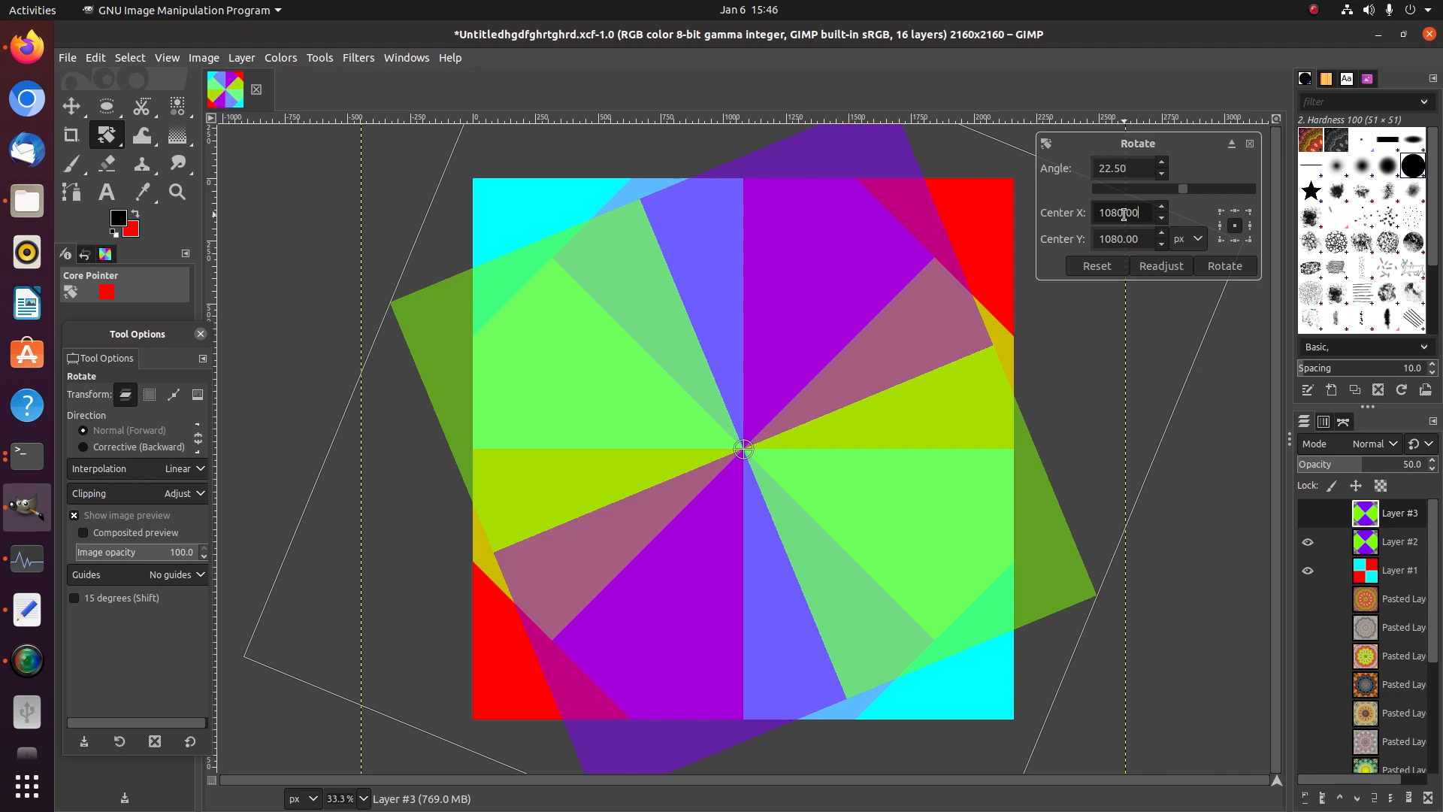
left_click(1224, 266)
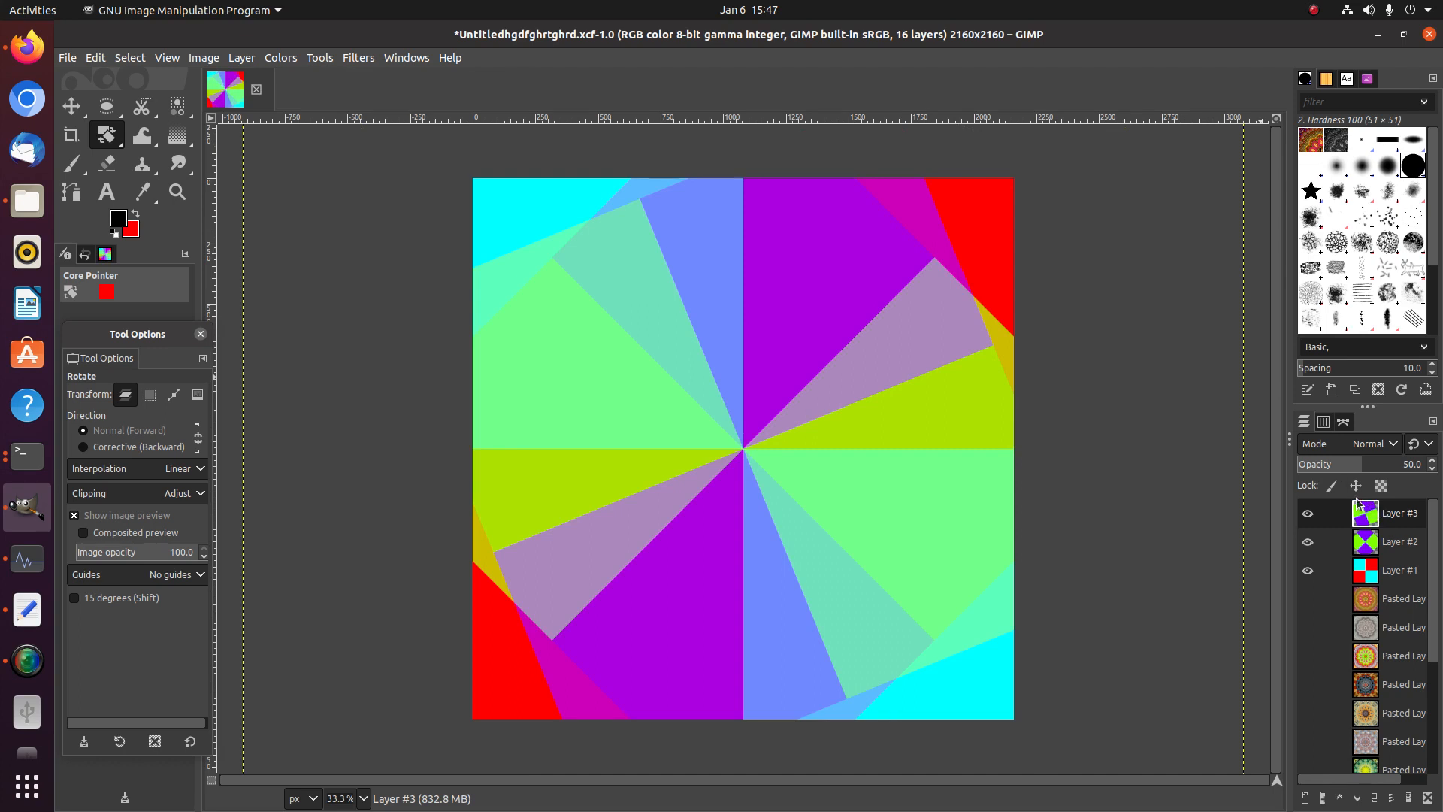
Duplicate the topmost rotated layer and rotate the new copy by -45° about the image center
right_click(1386, 514)
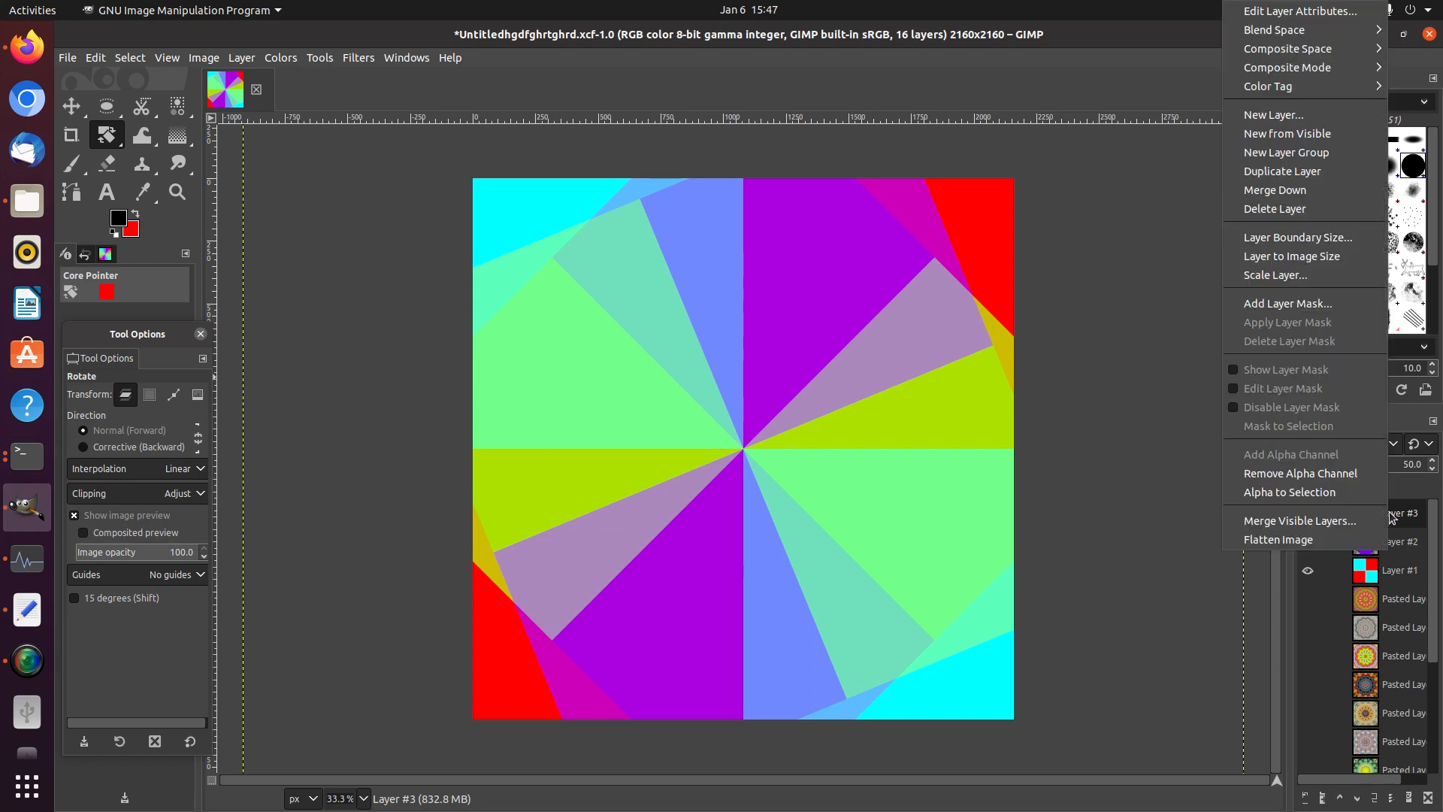
left_click(1278, 171)
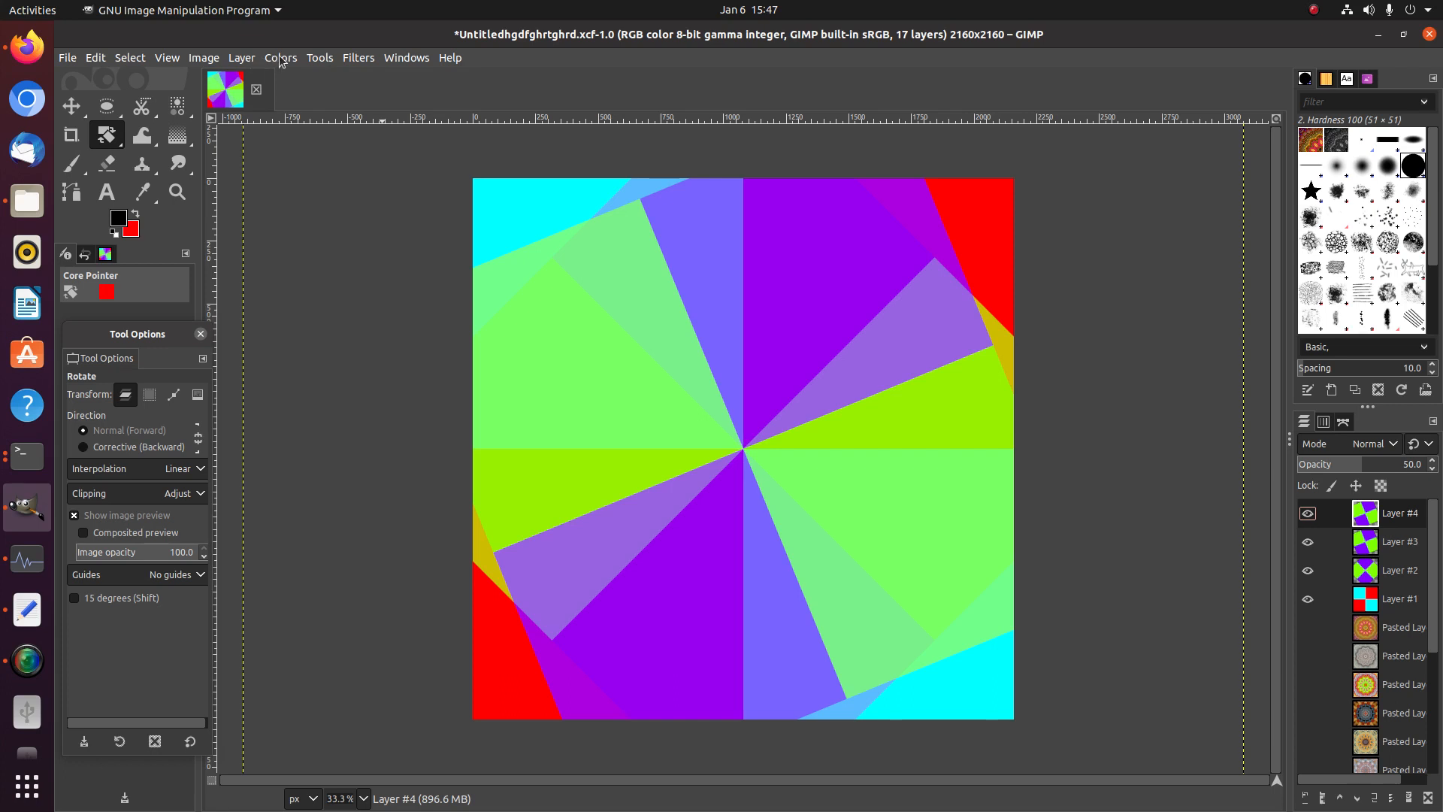
left_click(243, 60)
mouse_move(323, 256)
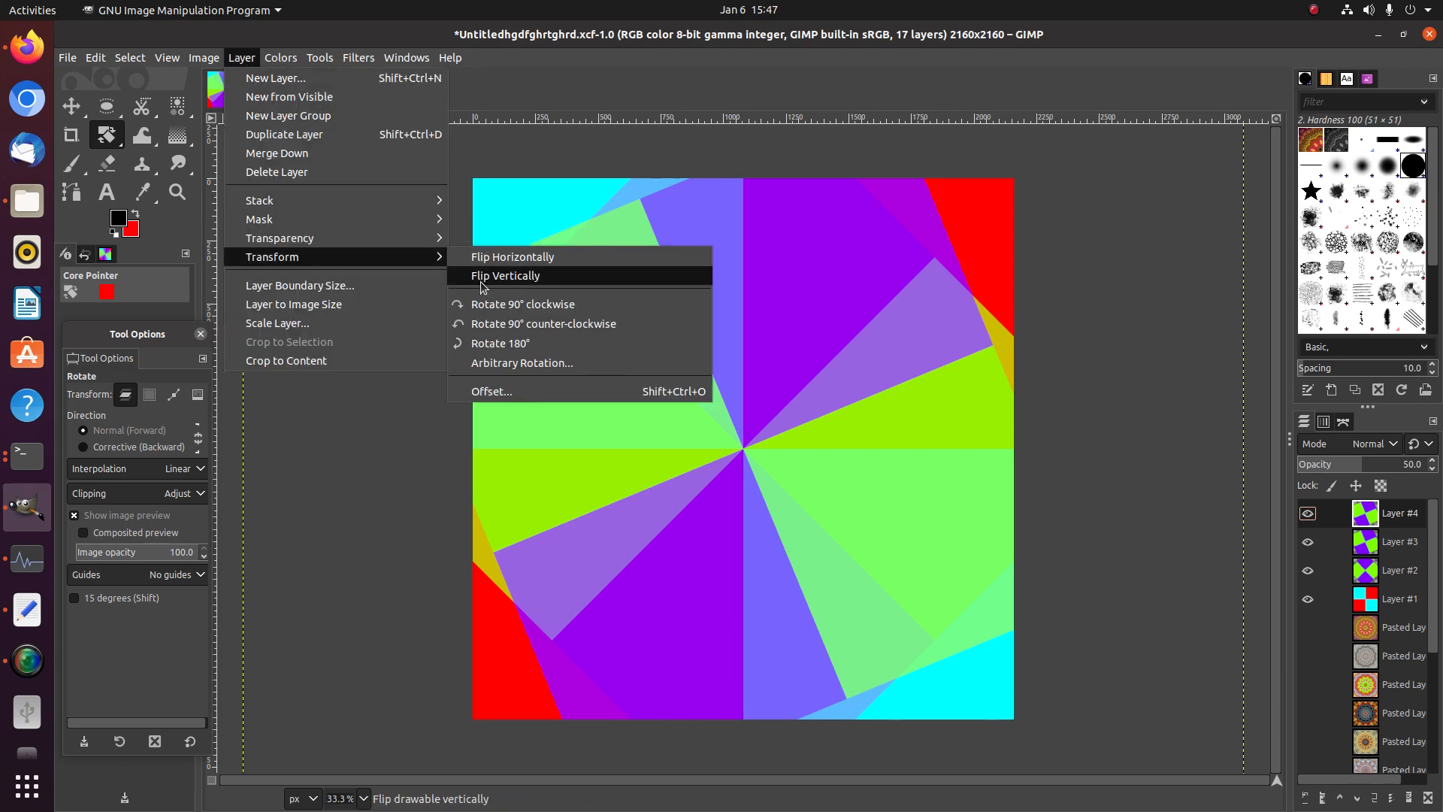
left_click(507, 364)
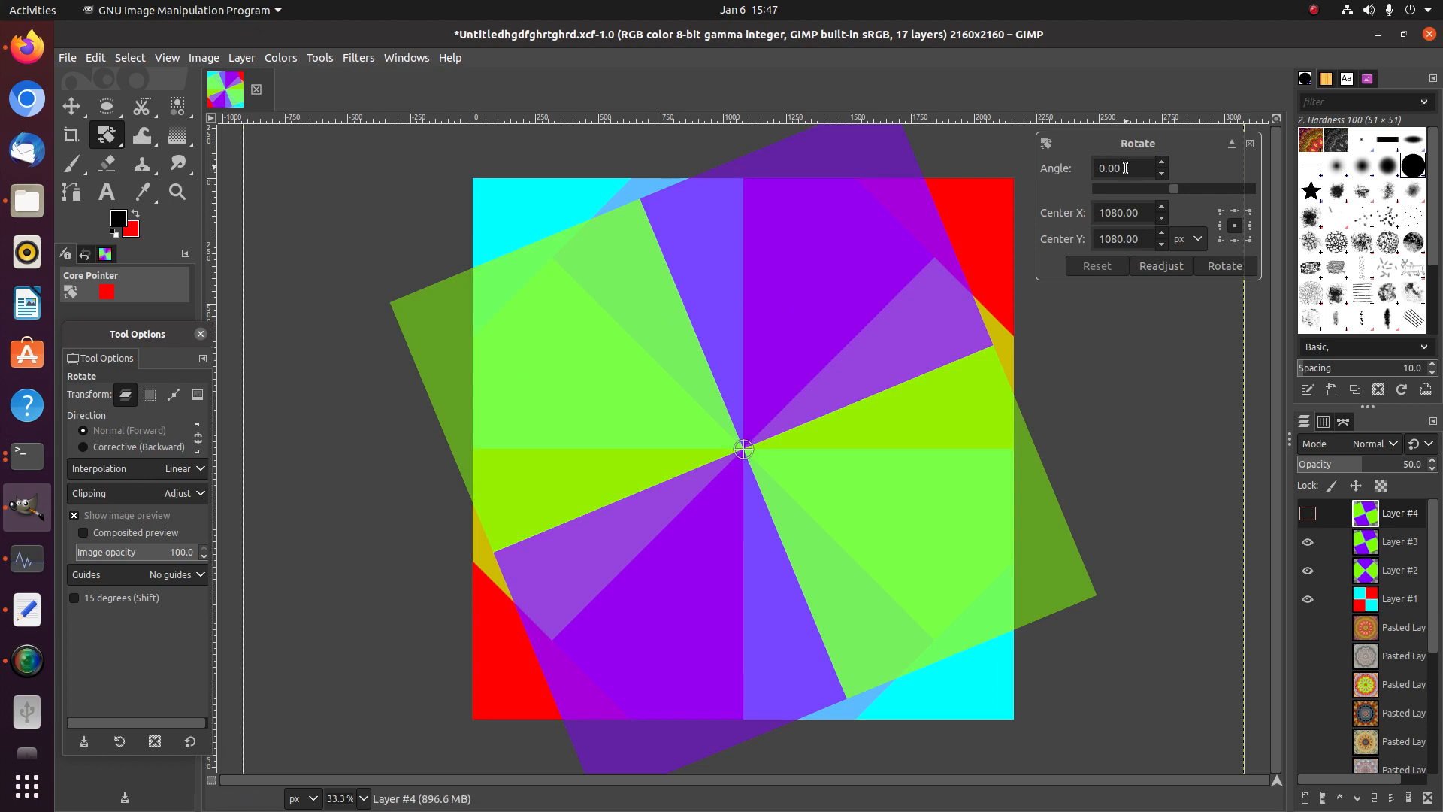
left_click(1124, 168)
type("-45")
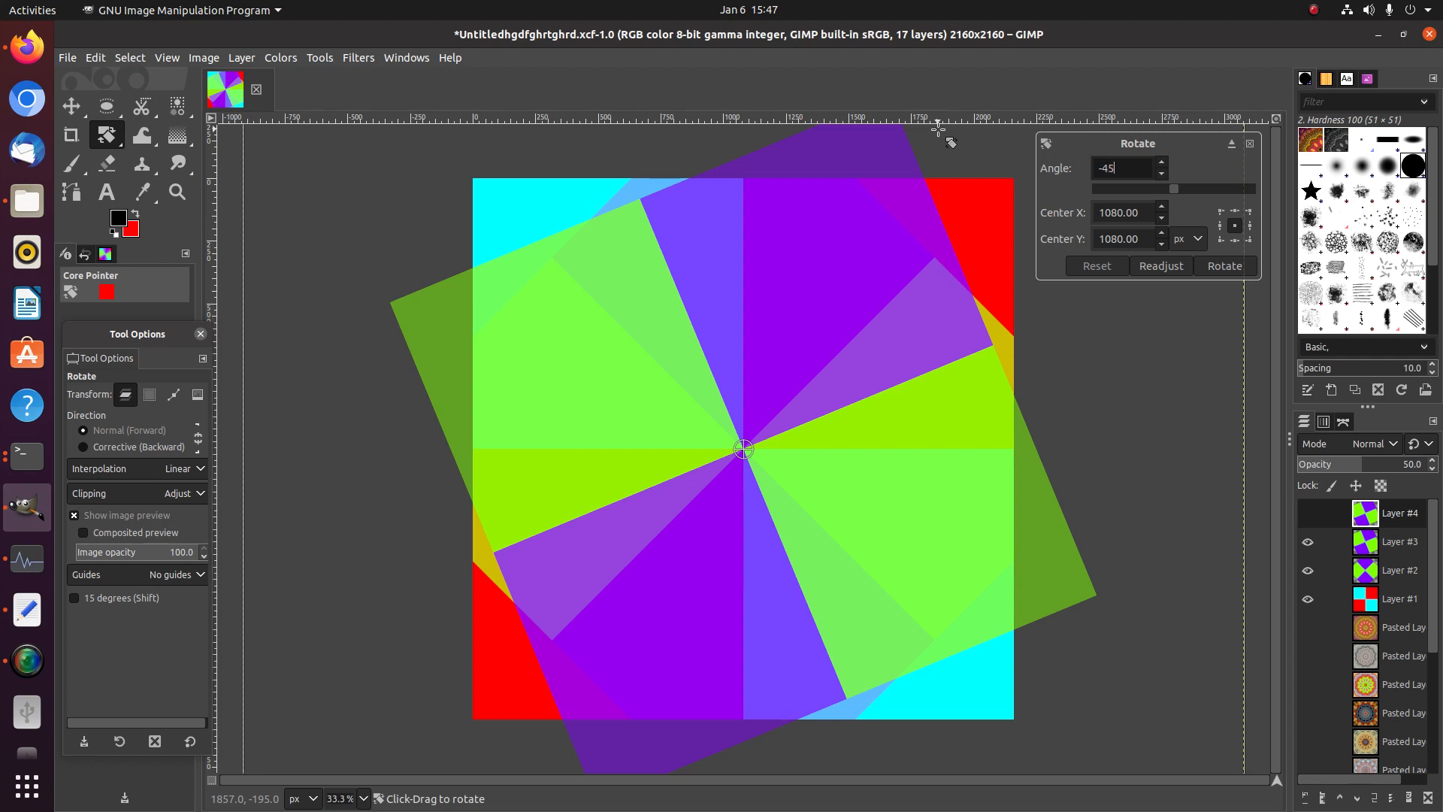
left_click(1139, 213)
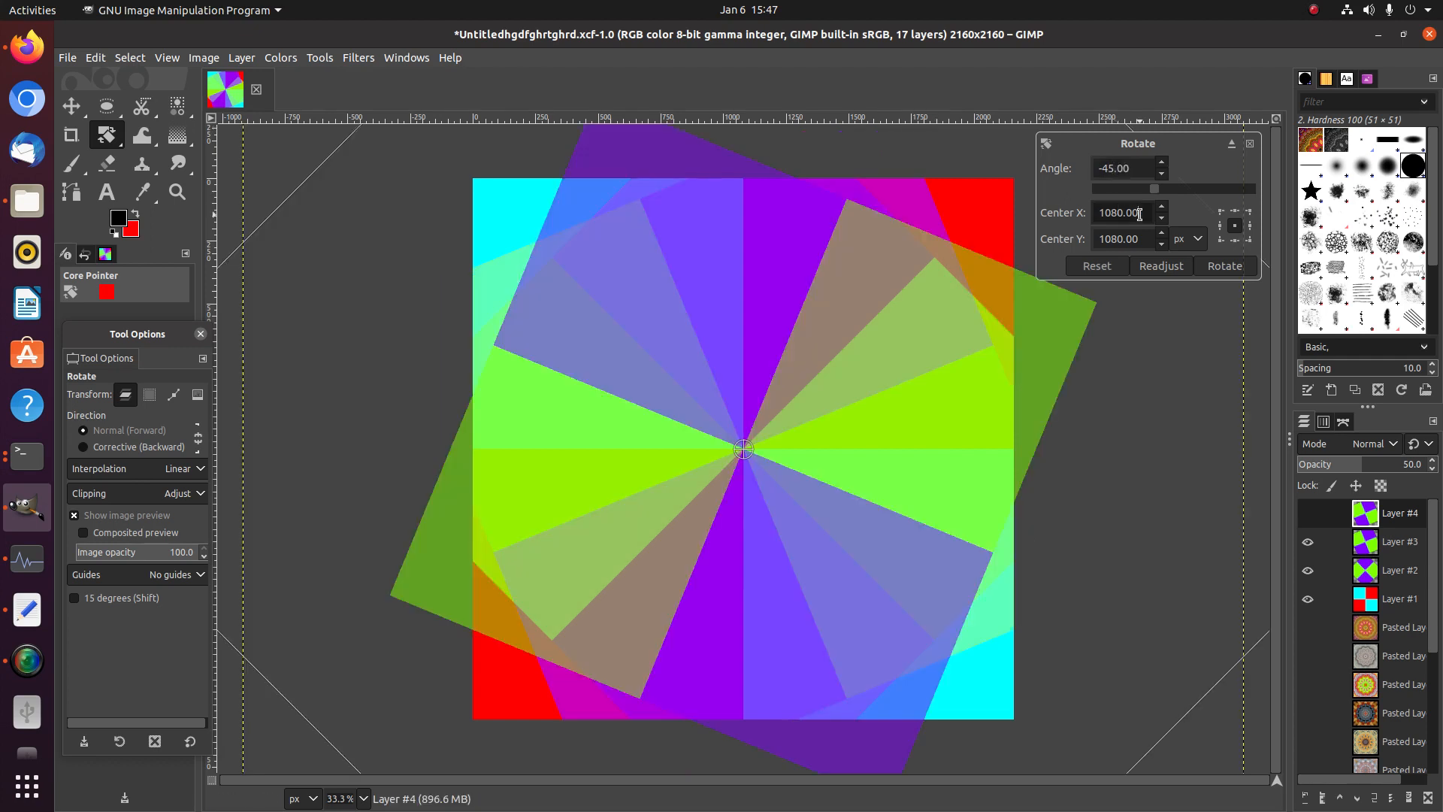
left_click(1225, 267)
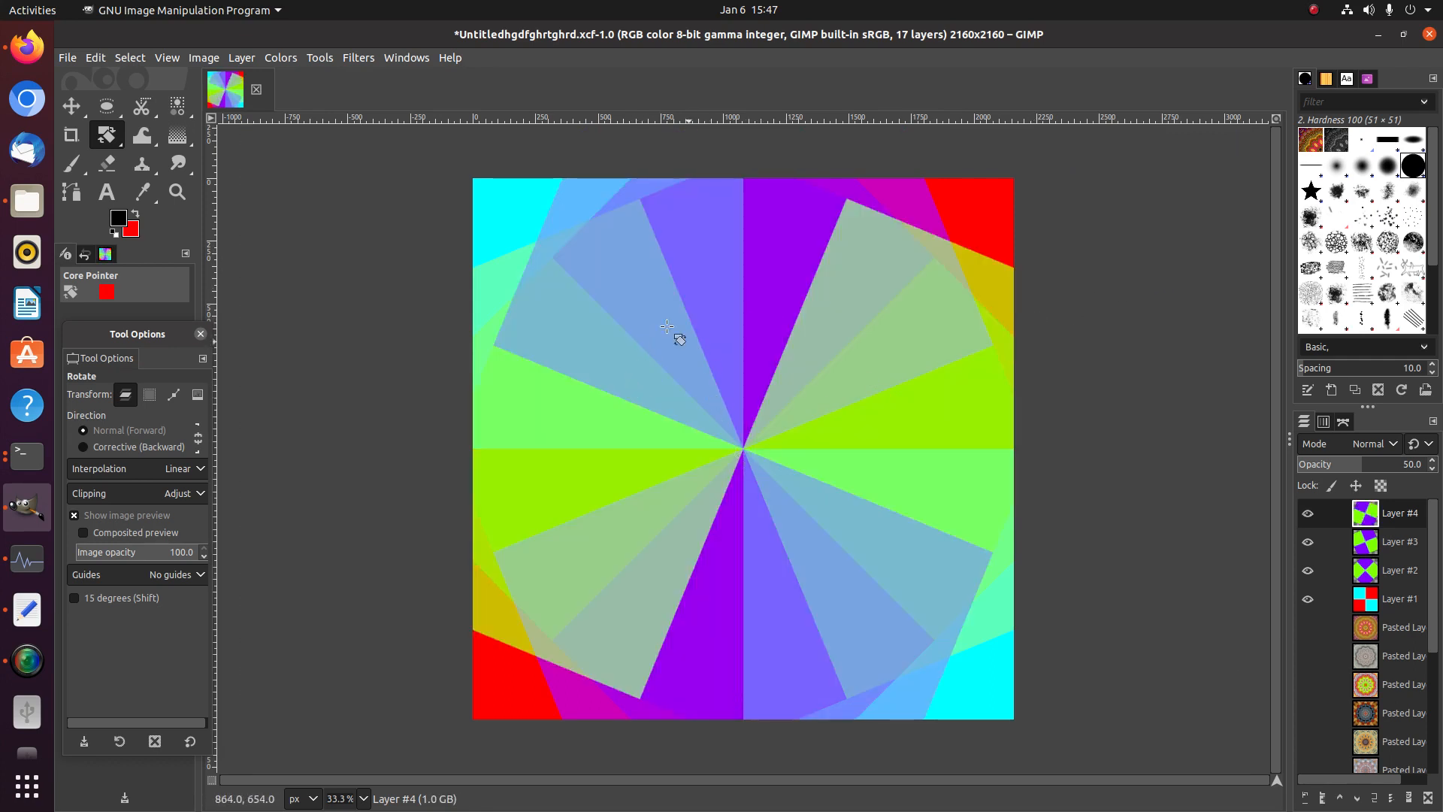
Shift the hue of the topmost rotated copy by 90 with Hue-Saturation
left_click(277, 59)
left_click(314, 134)
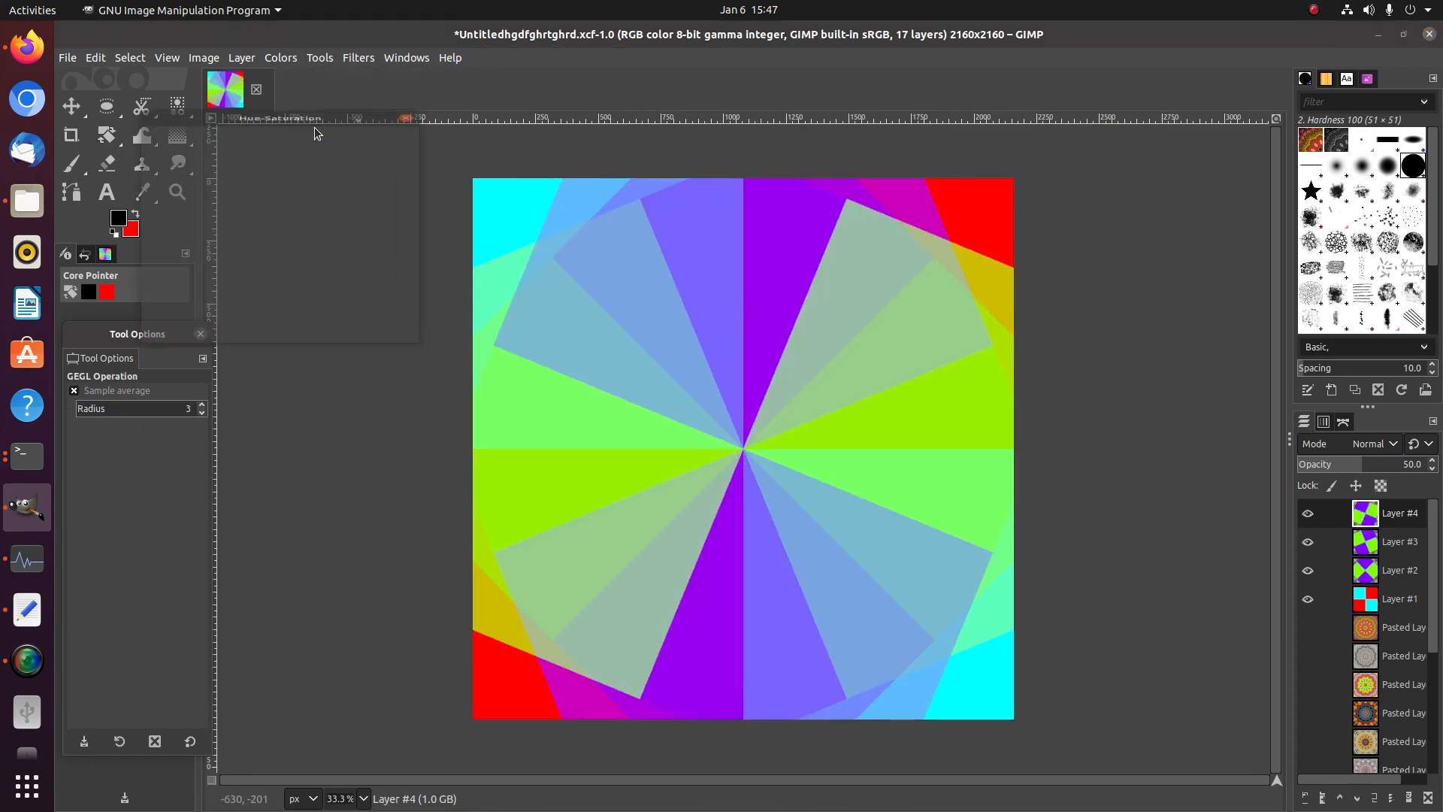
left_click(331, 298)
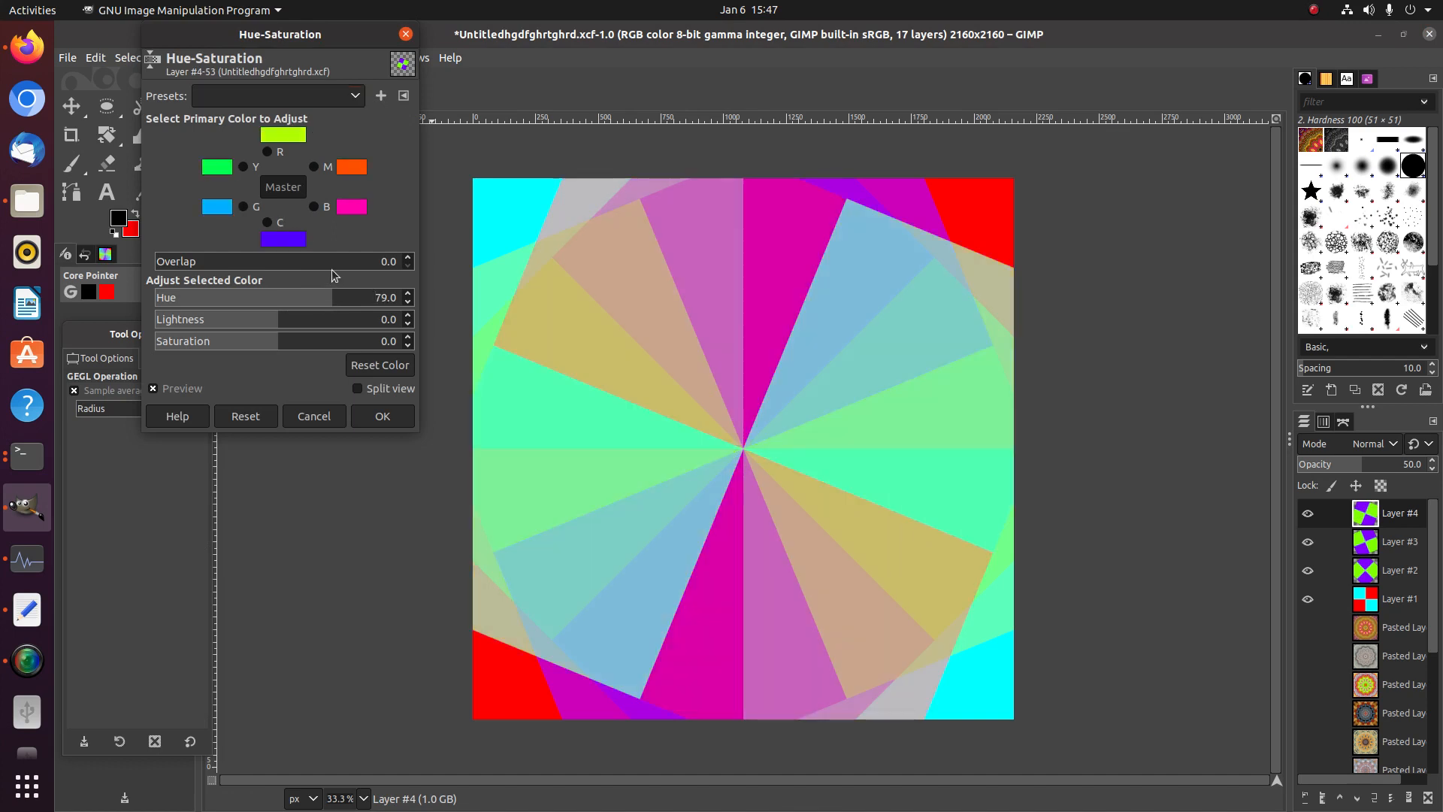
key("Delete")
type("90")
key("Return")
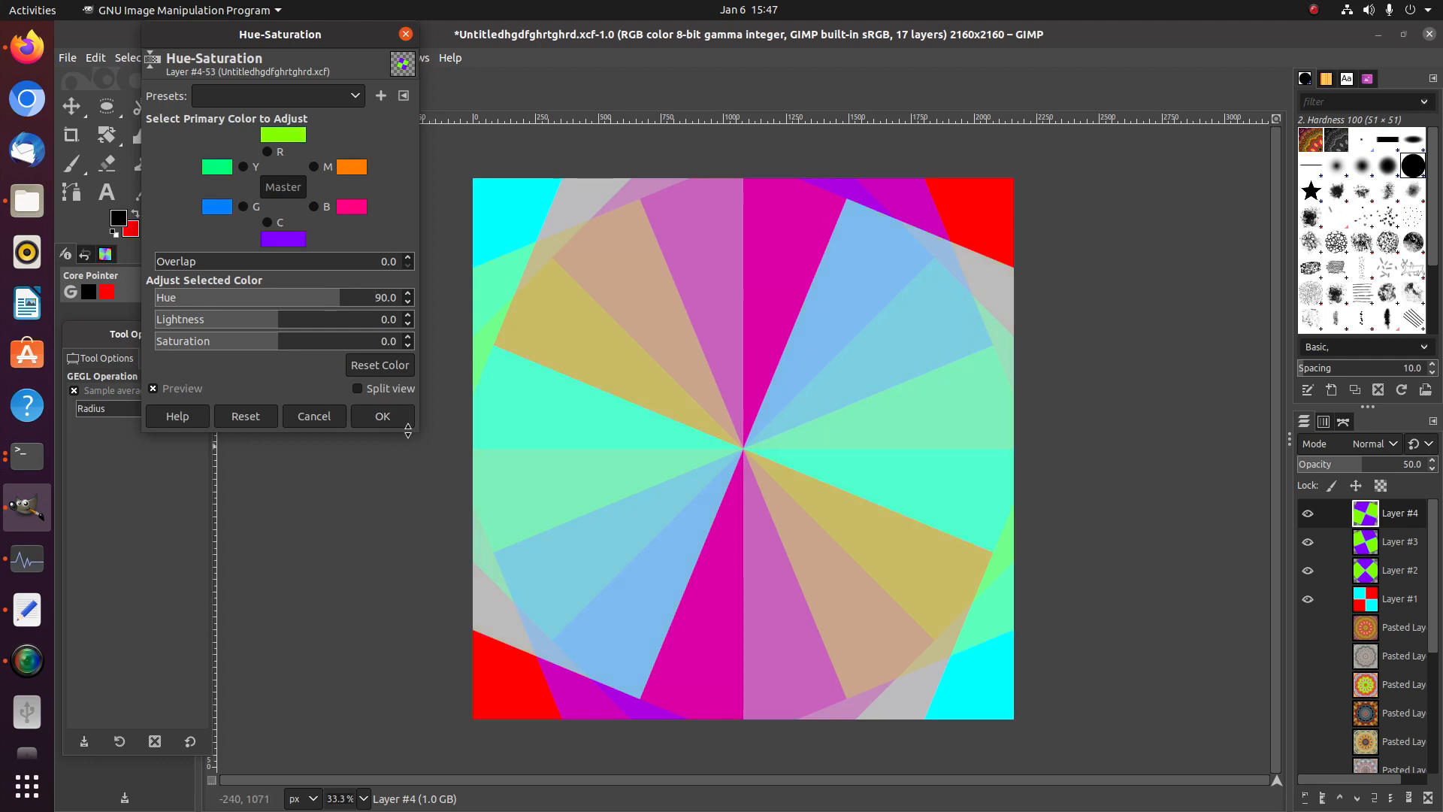
left_click(385, 417)
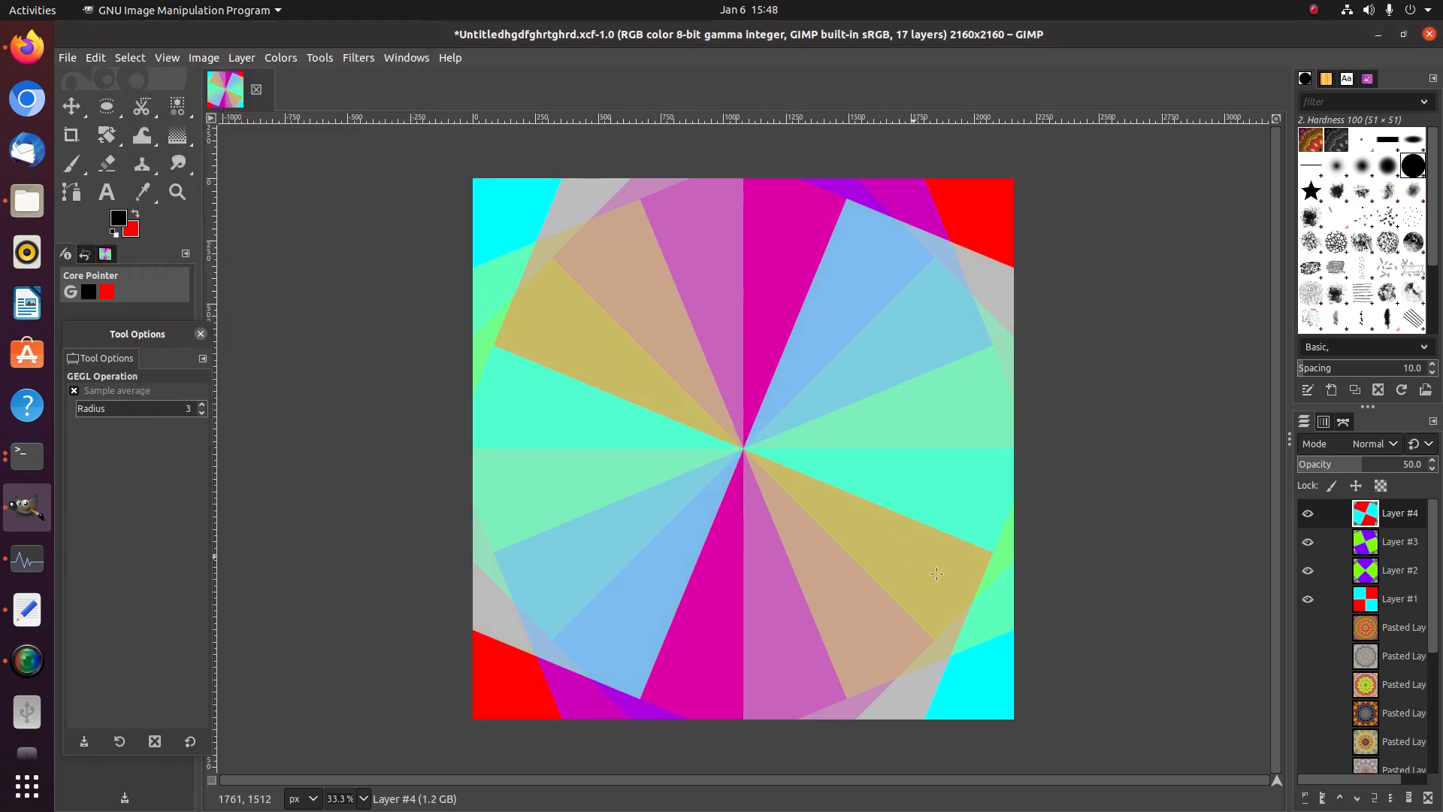
Merge the visible checkerboard layers into one, duplicate the merged layer and hide the original
right_click(1376, 599)
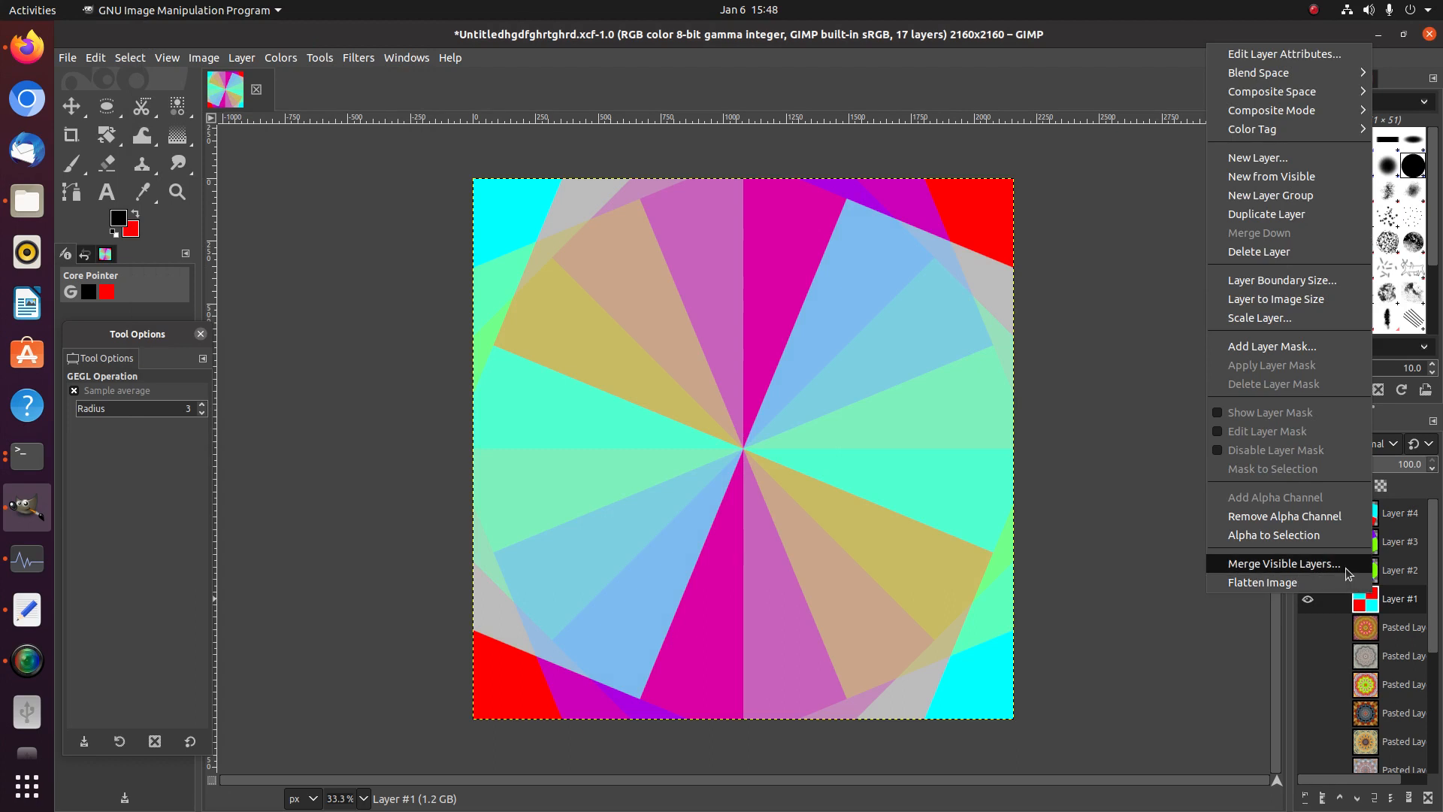
left_click(1347, 570)
left_click(1403, 674)
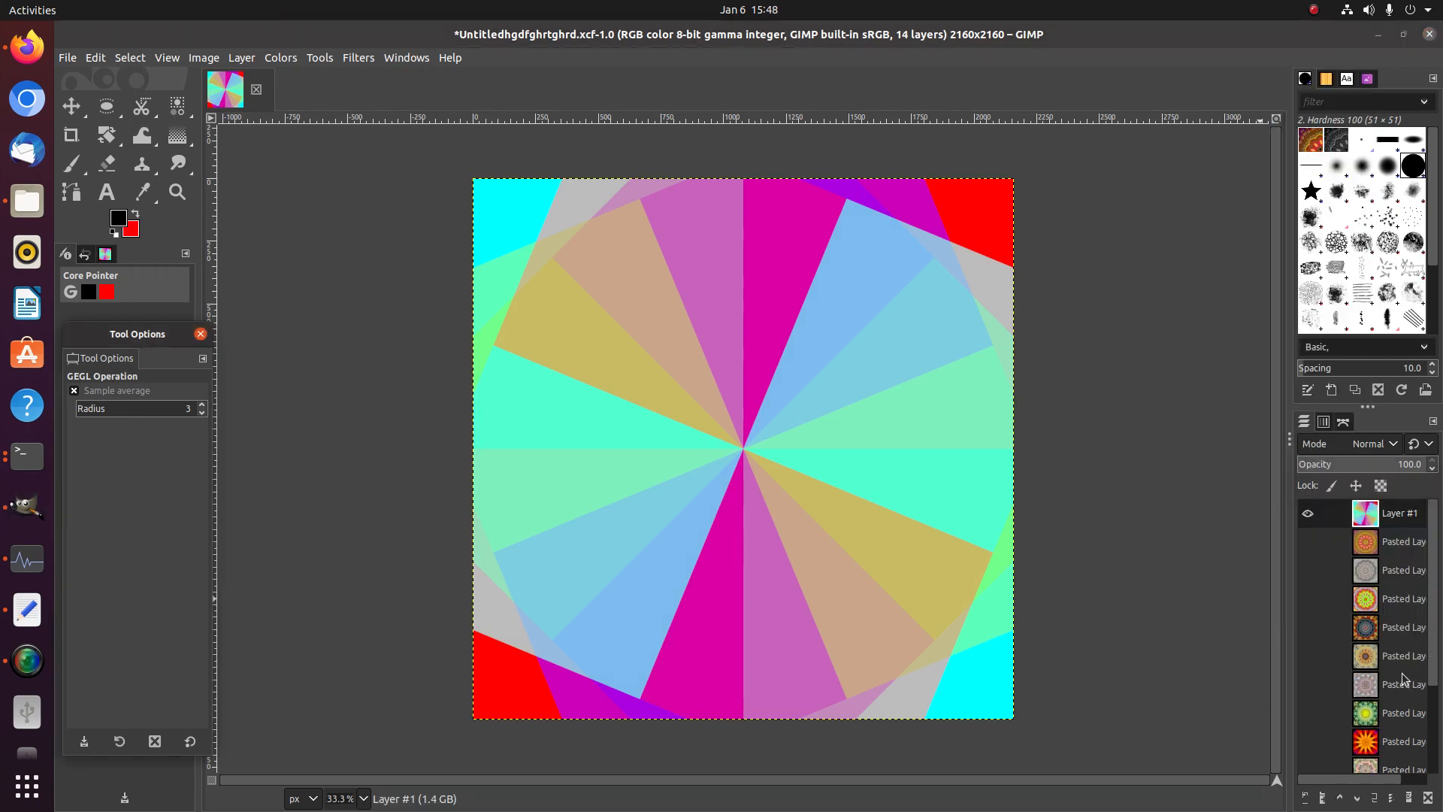
right_click(1372, 519)
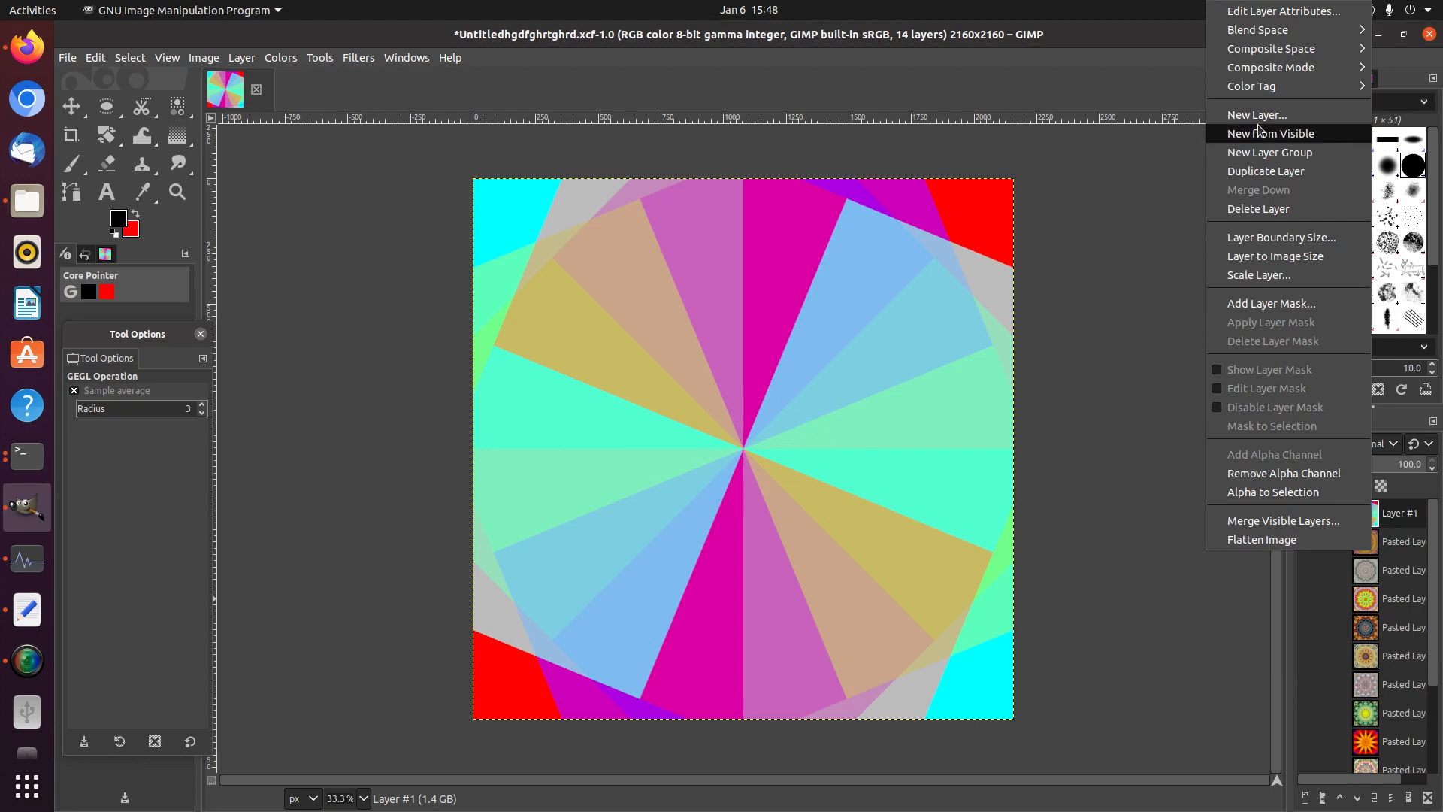
left_click(1290, 172)
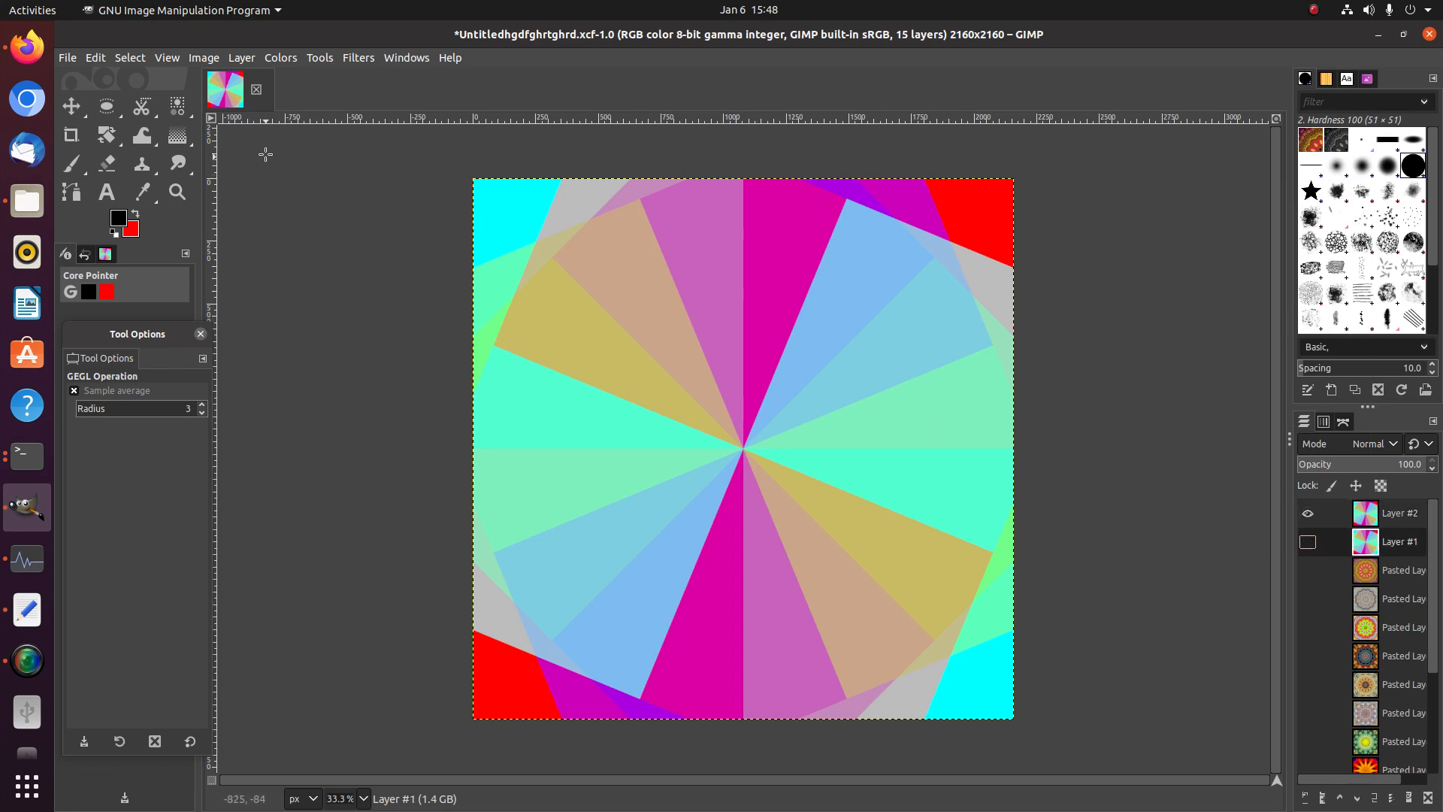
Try to apply the Edge edge-detect filter to the hidden merged layer, and make the visible copy above it the active layer
left_click(355, 57)
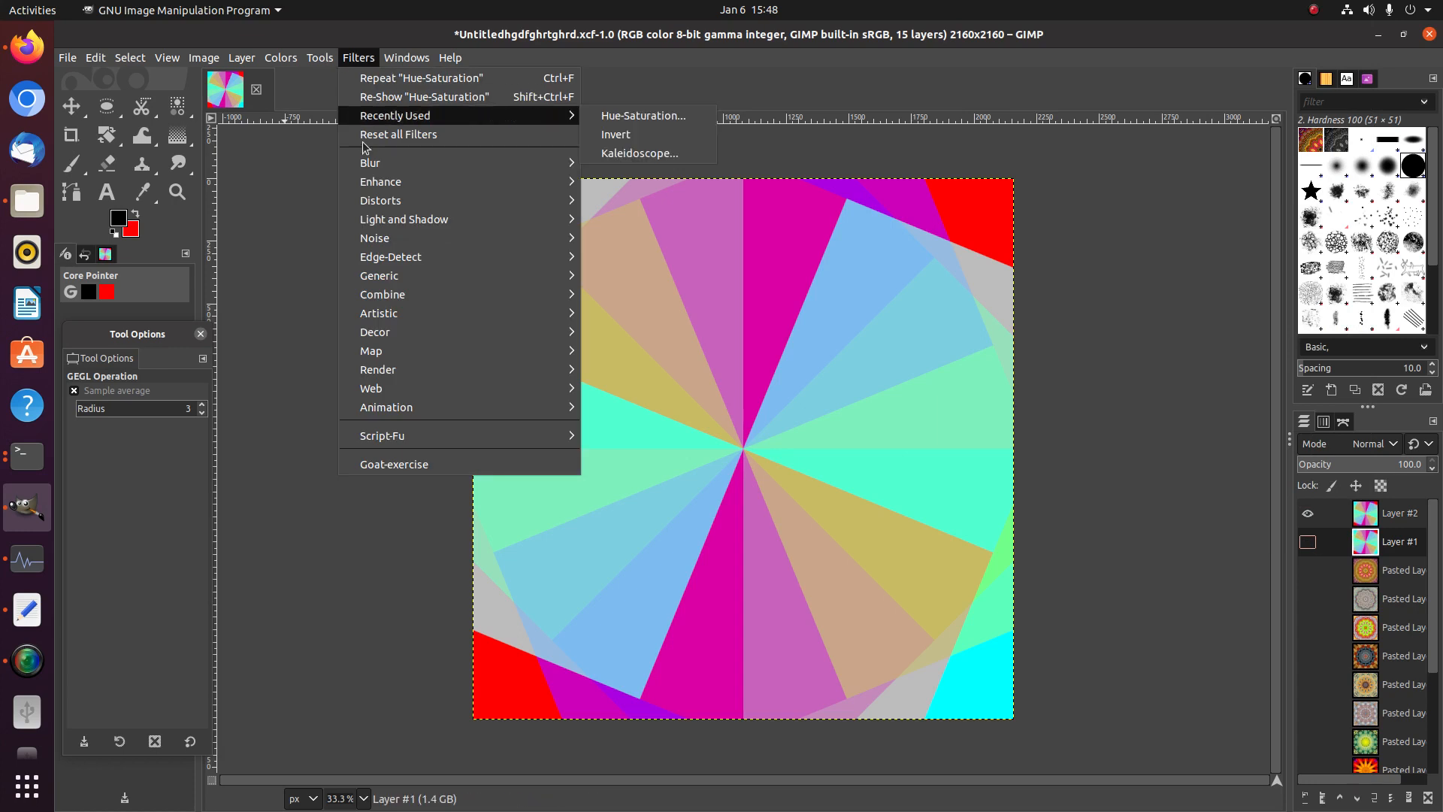
mouse_move(451, 256)
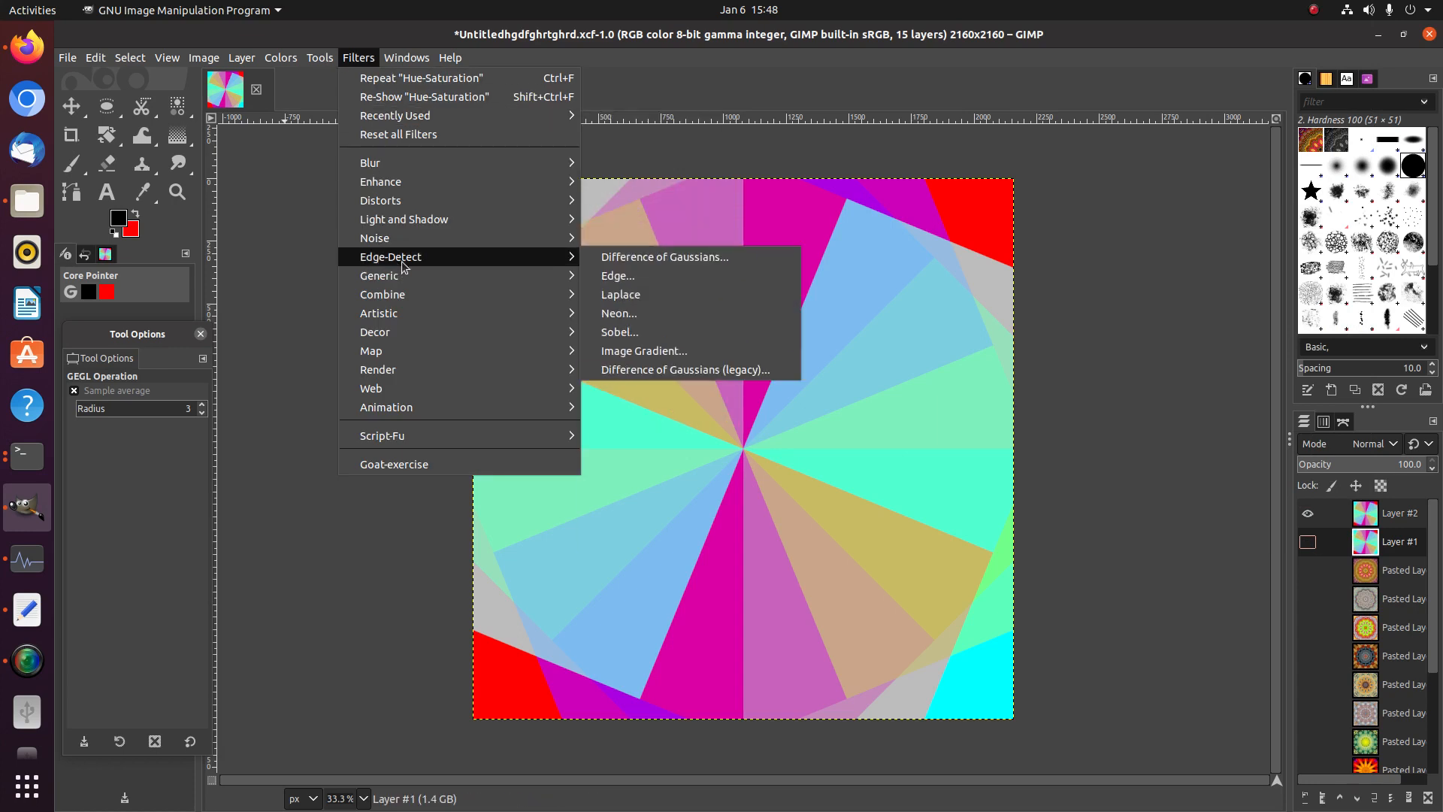
left_click(632, 278)
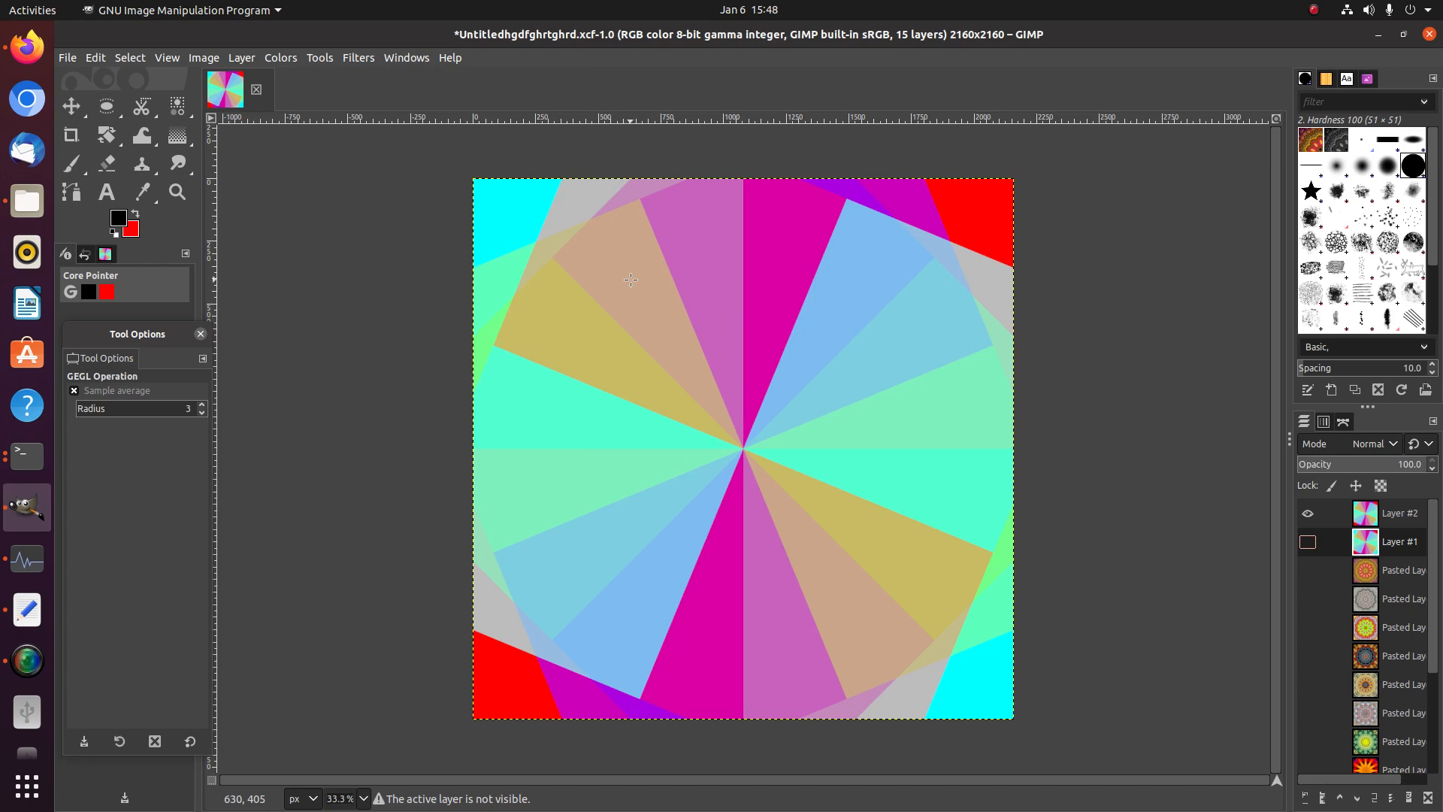
key("Page_Up")
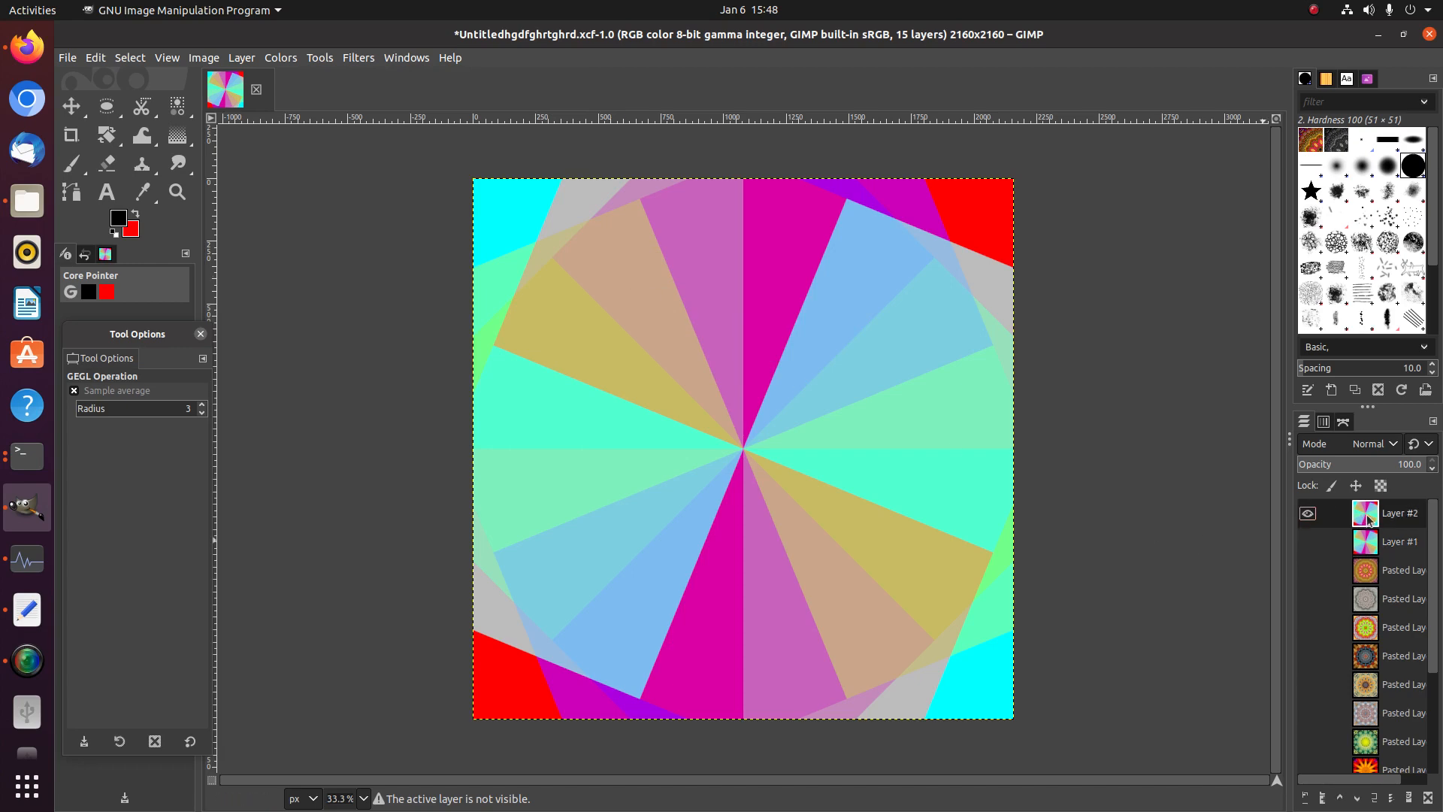
Reapply the Edge filter to the visible topmost layer and make it monochrome with Mono Mixer, setting the red, green and blue multipliers to 5
left_click(359, 59)
left_click(363, 72)
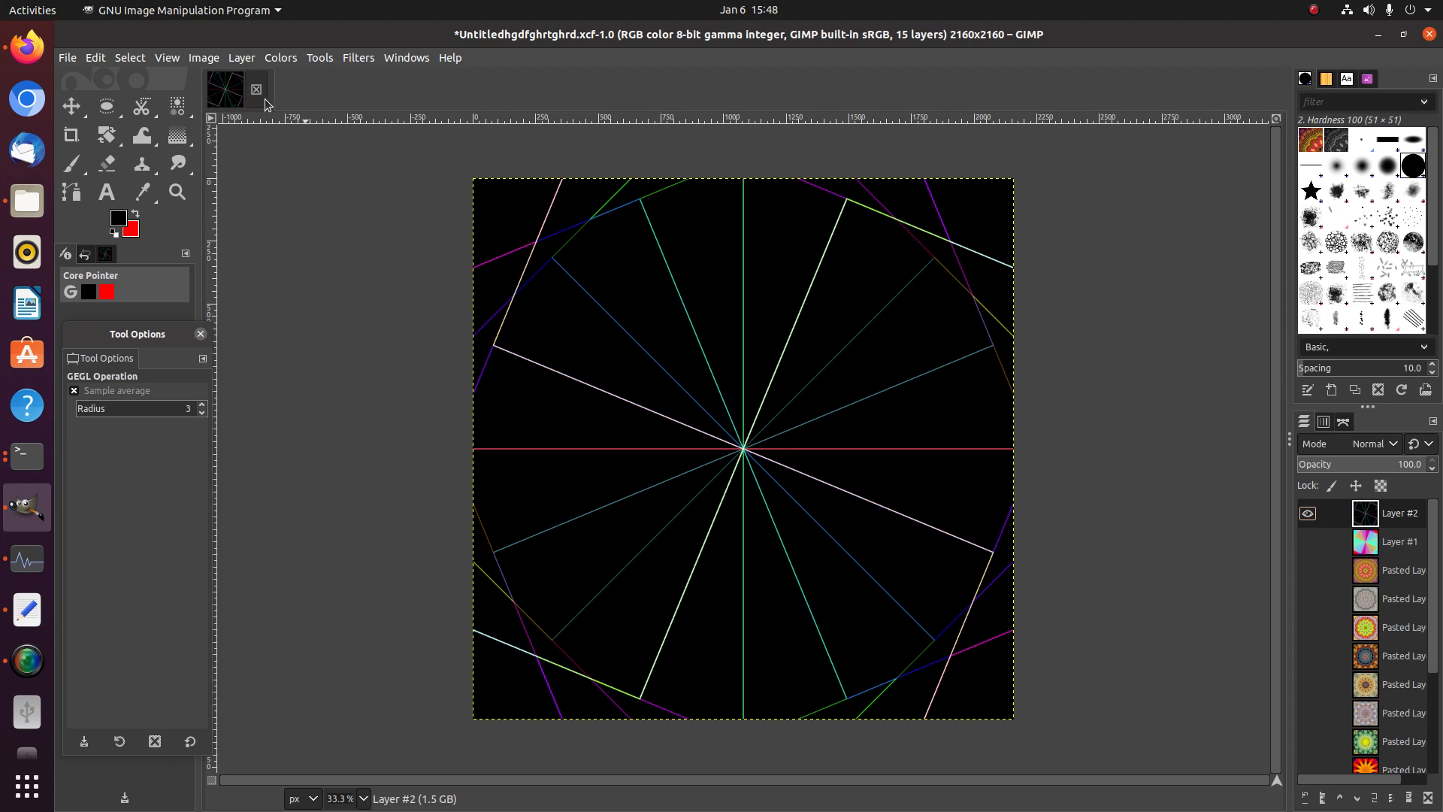
left_click(282, 60)
mouse_move(366, 388)
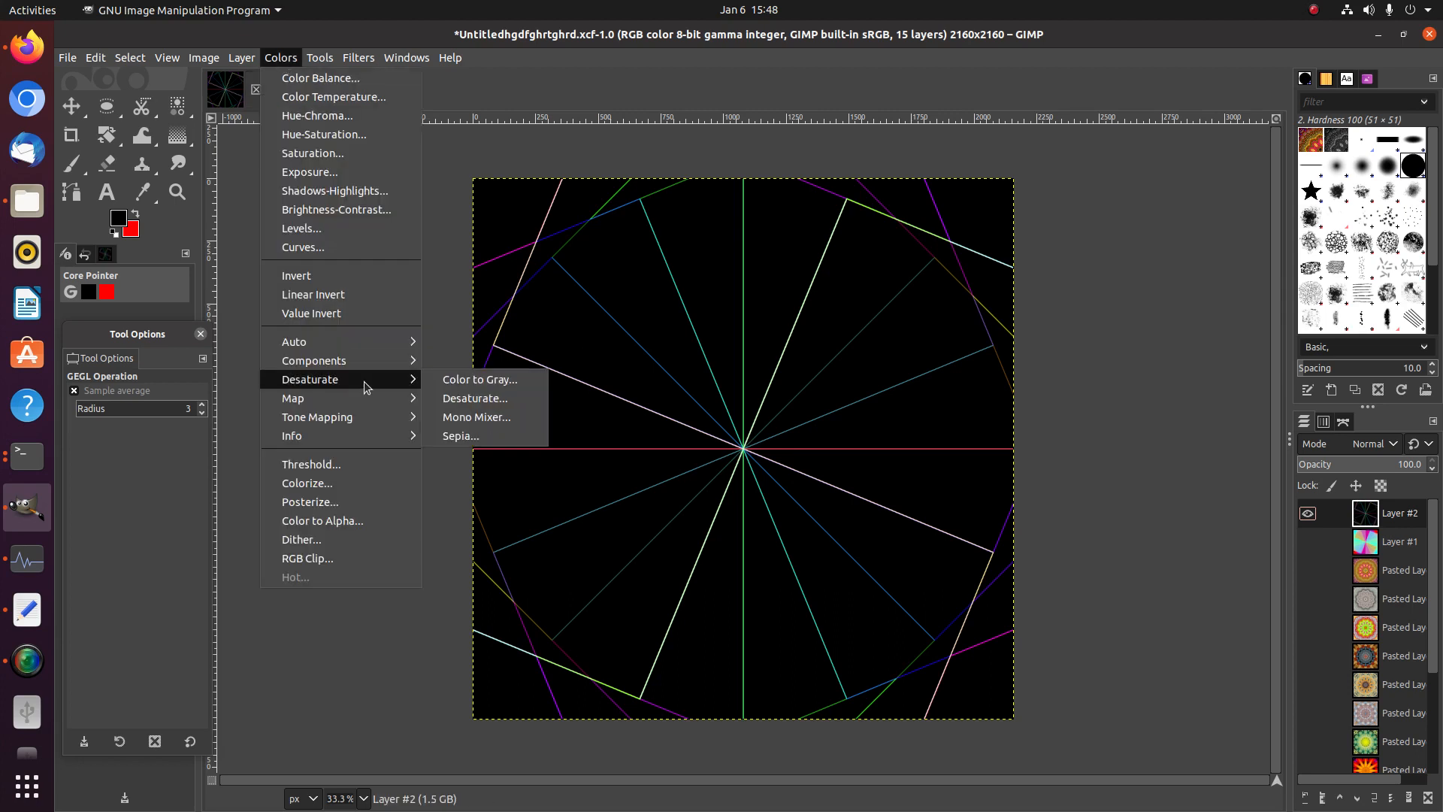
left_click(466, 416)
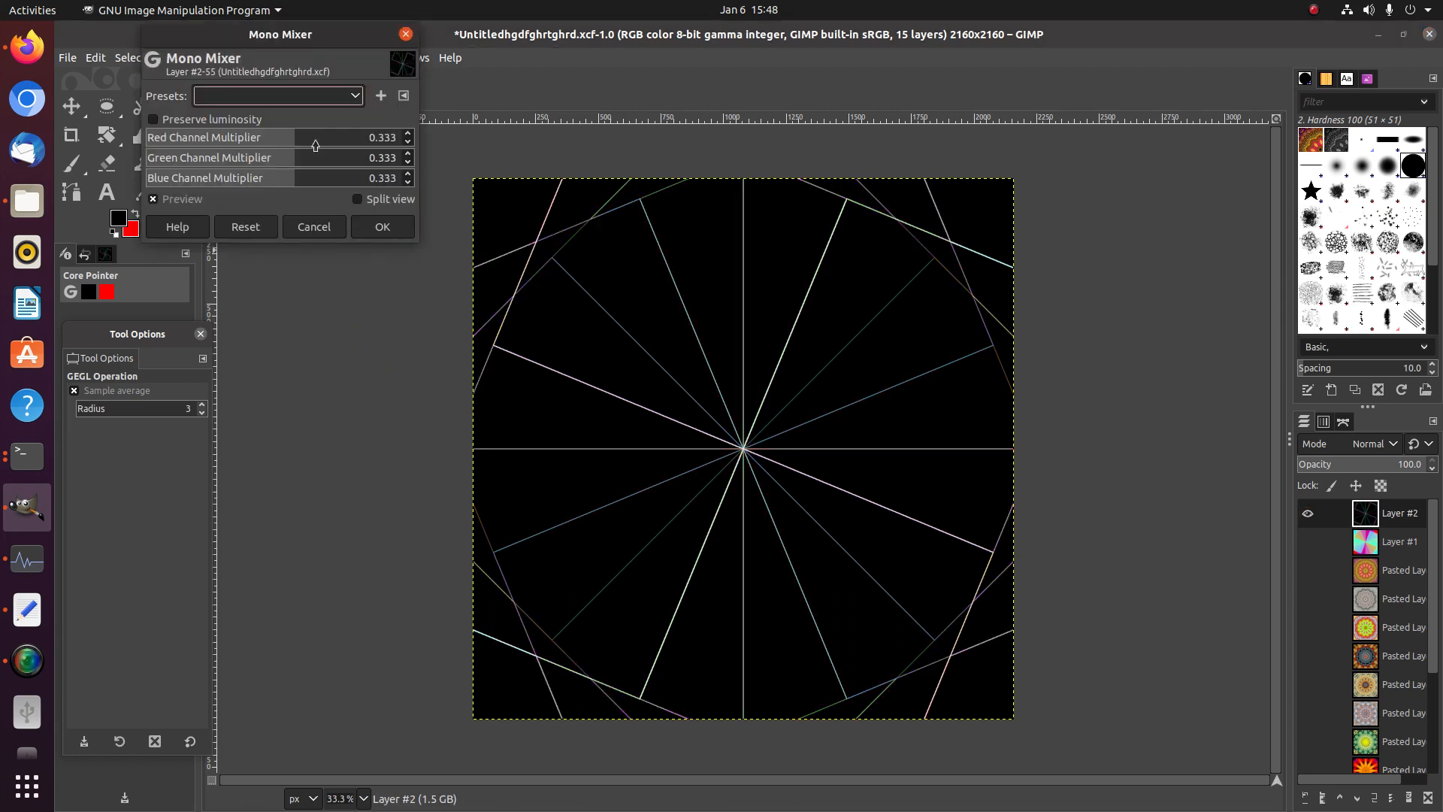
left_click_drag(315, 144, 673, 160)
left_click_drag(301, 160, 676, 159)
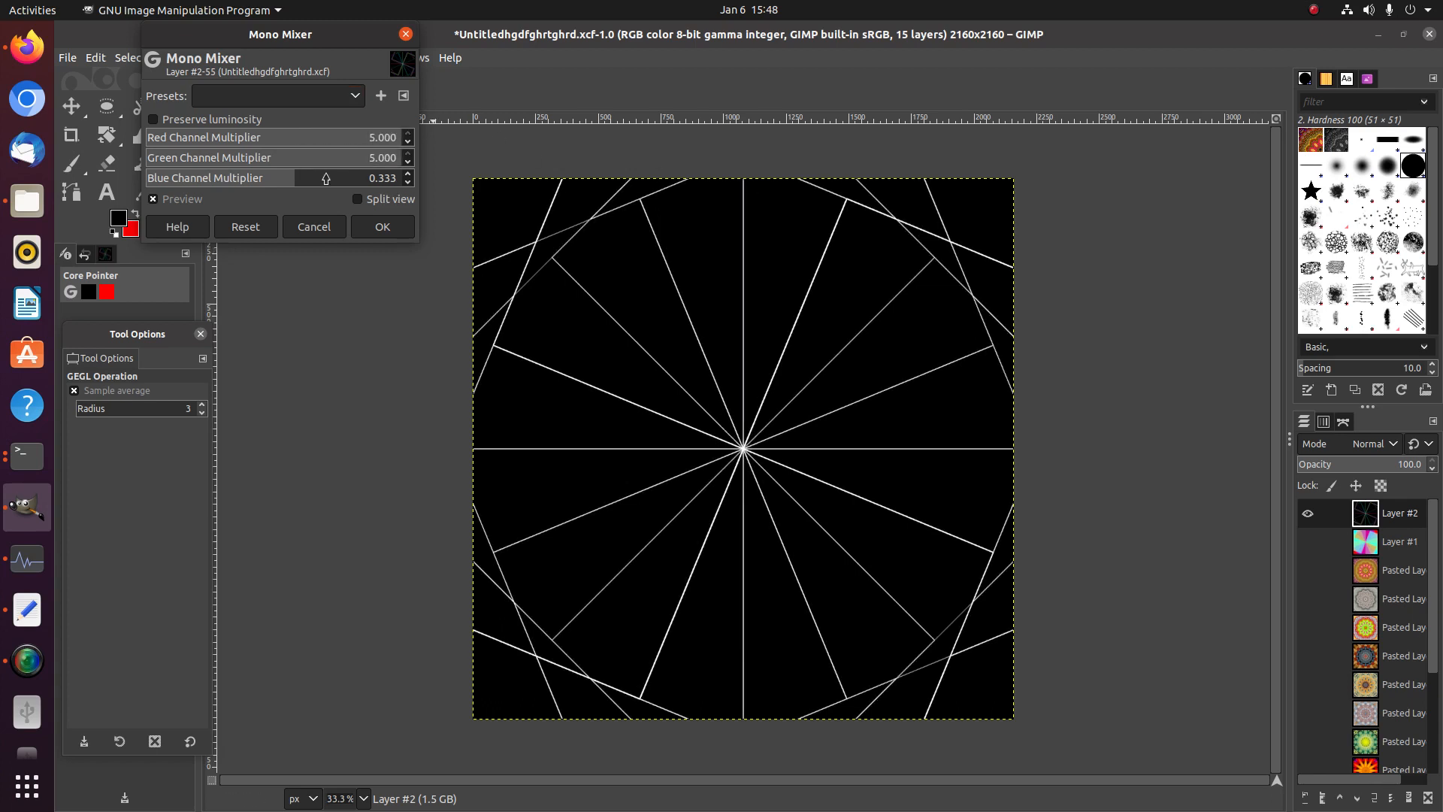
left_click_drag(300, 178, 783, 173)
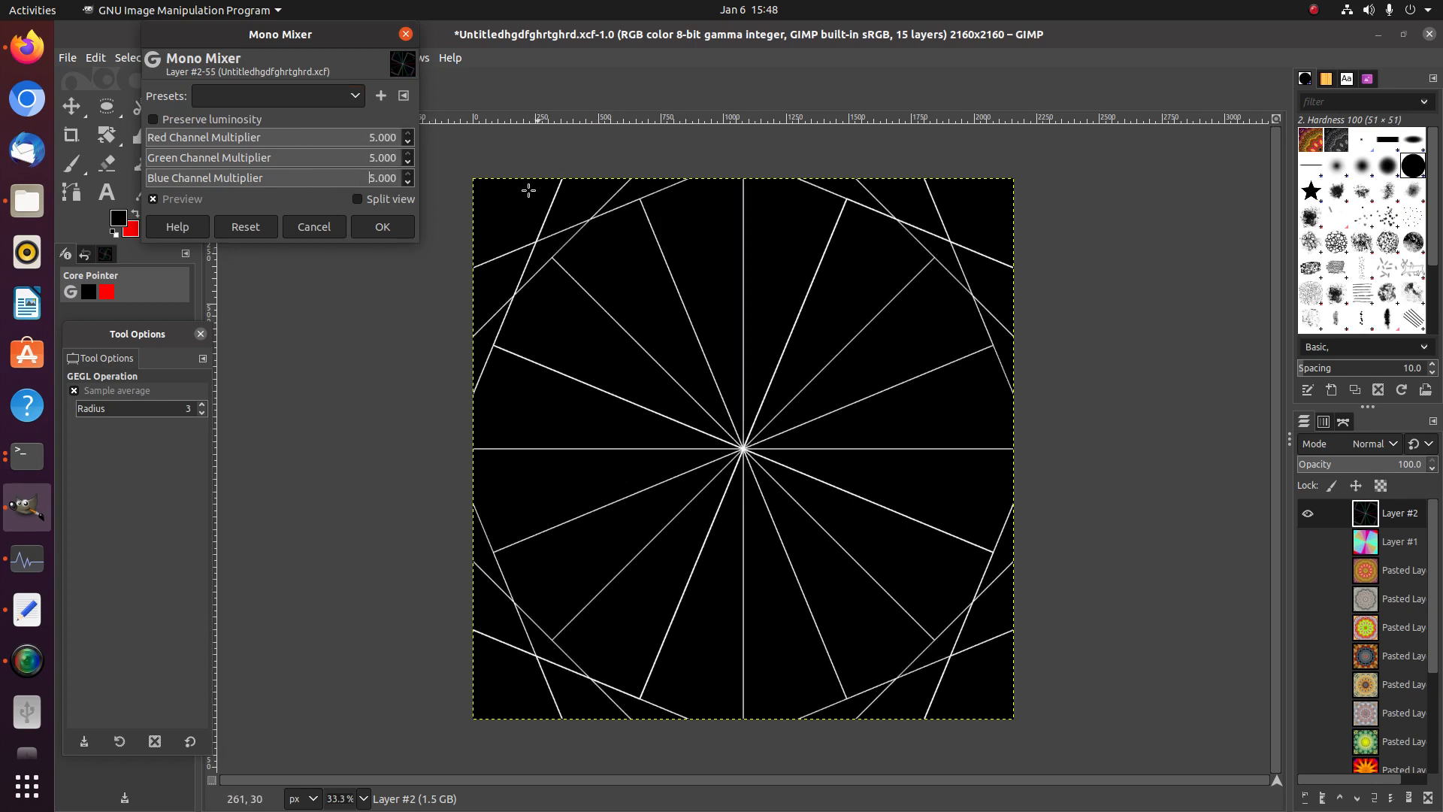
left_click(382, 228)
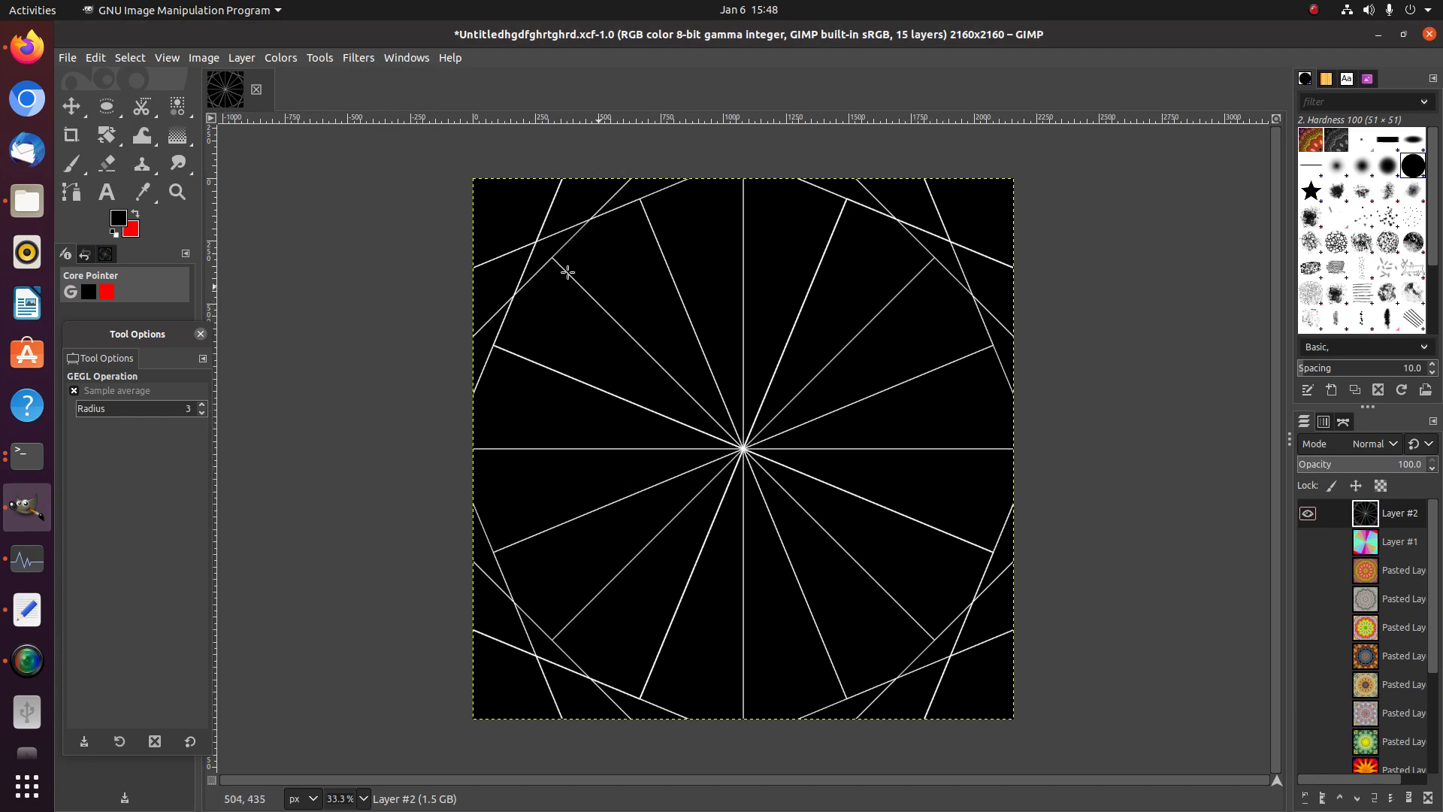
Draw a circular Ellipse Select selection with fixed 1:1 aspect ratio, about 2190 px across, covering the whole image
left_click(106, 117)
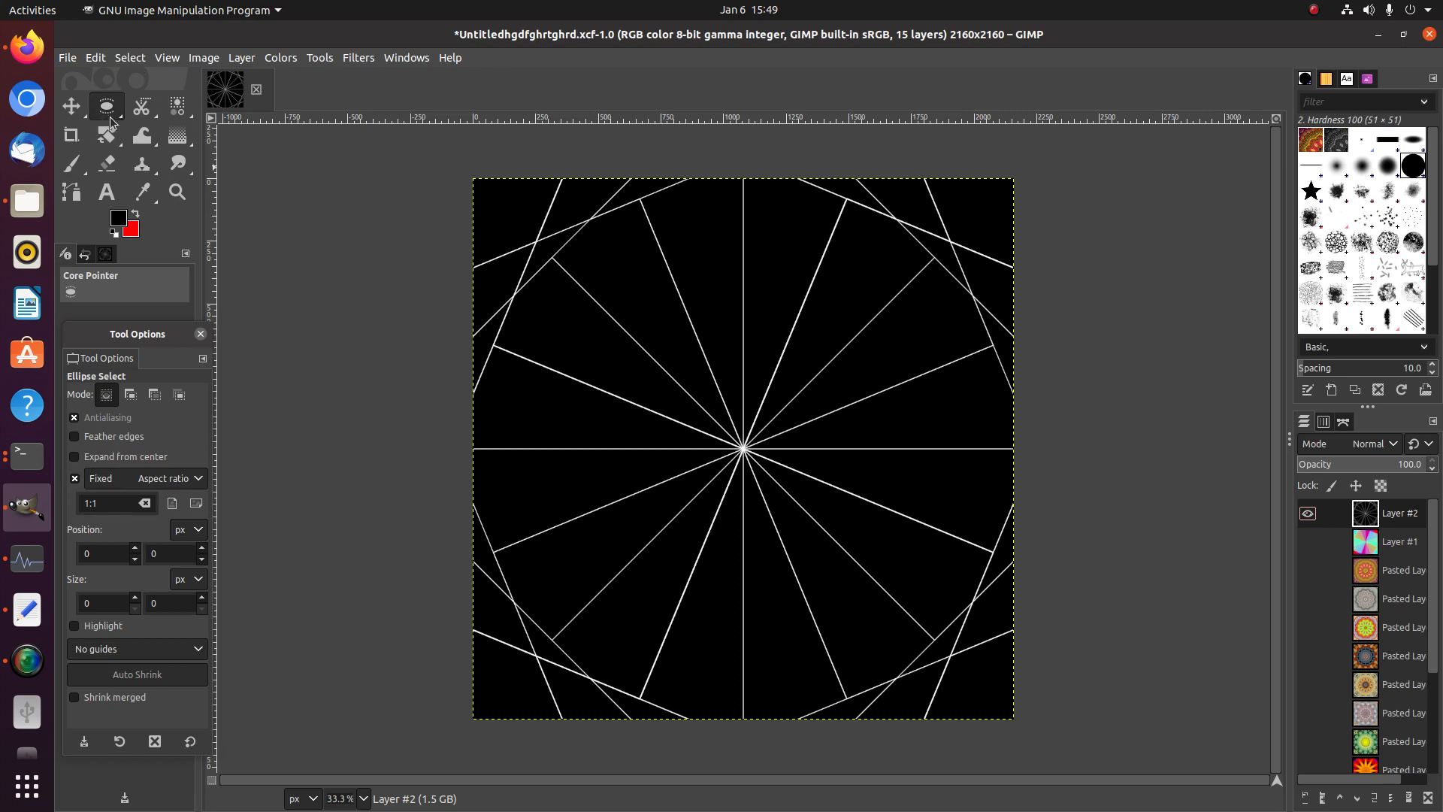
left_click_drag(472, 170, 890, 718)
left_click_drag(878, 613, 875, 618)
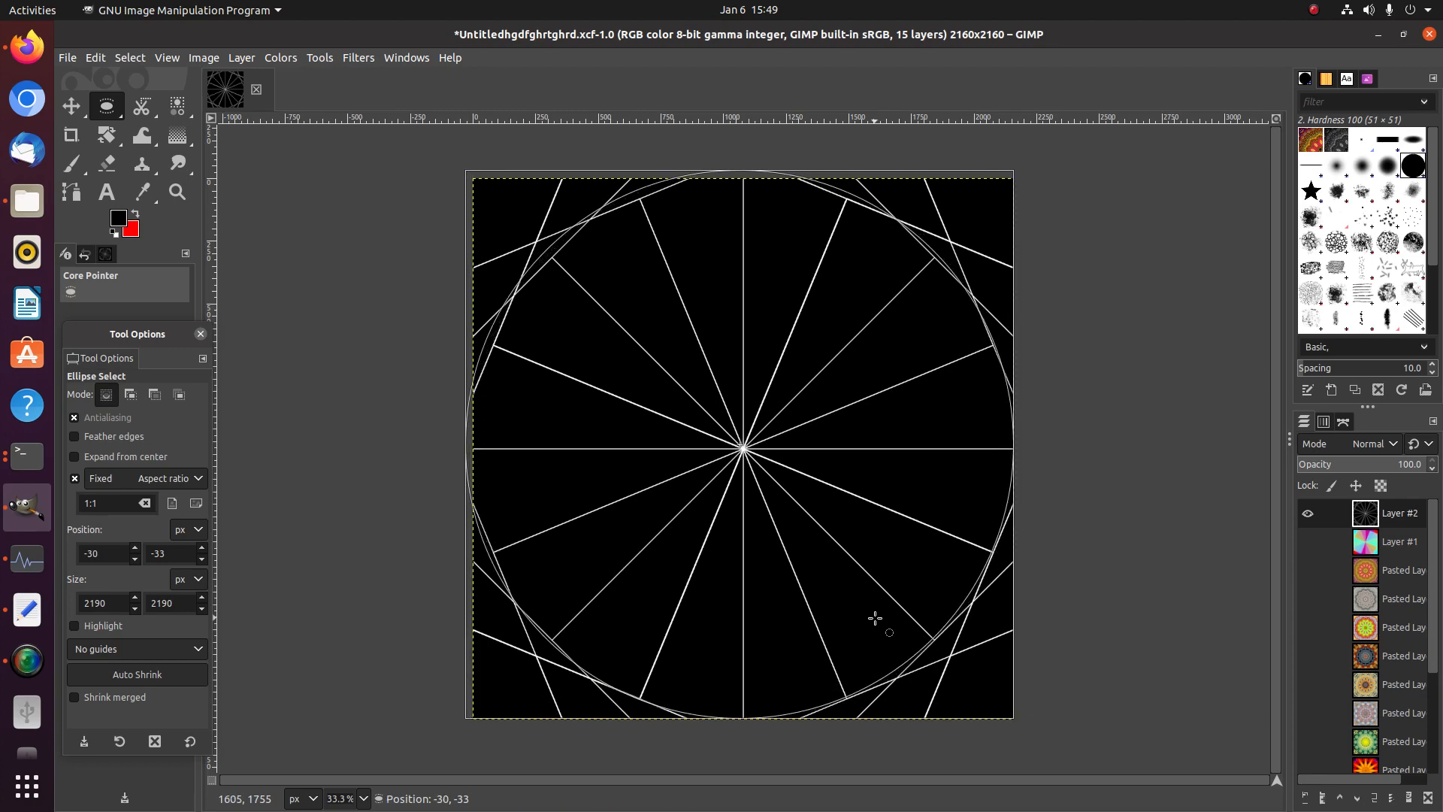
Move the circular selection to position -30, -30 so its bounding box meets the lower-right corner of the canvas
scroll(1055, 741, "up", 2)
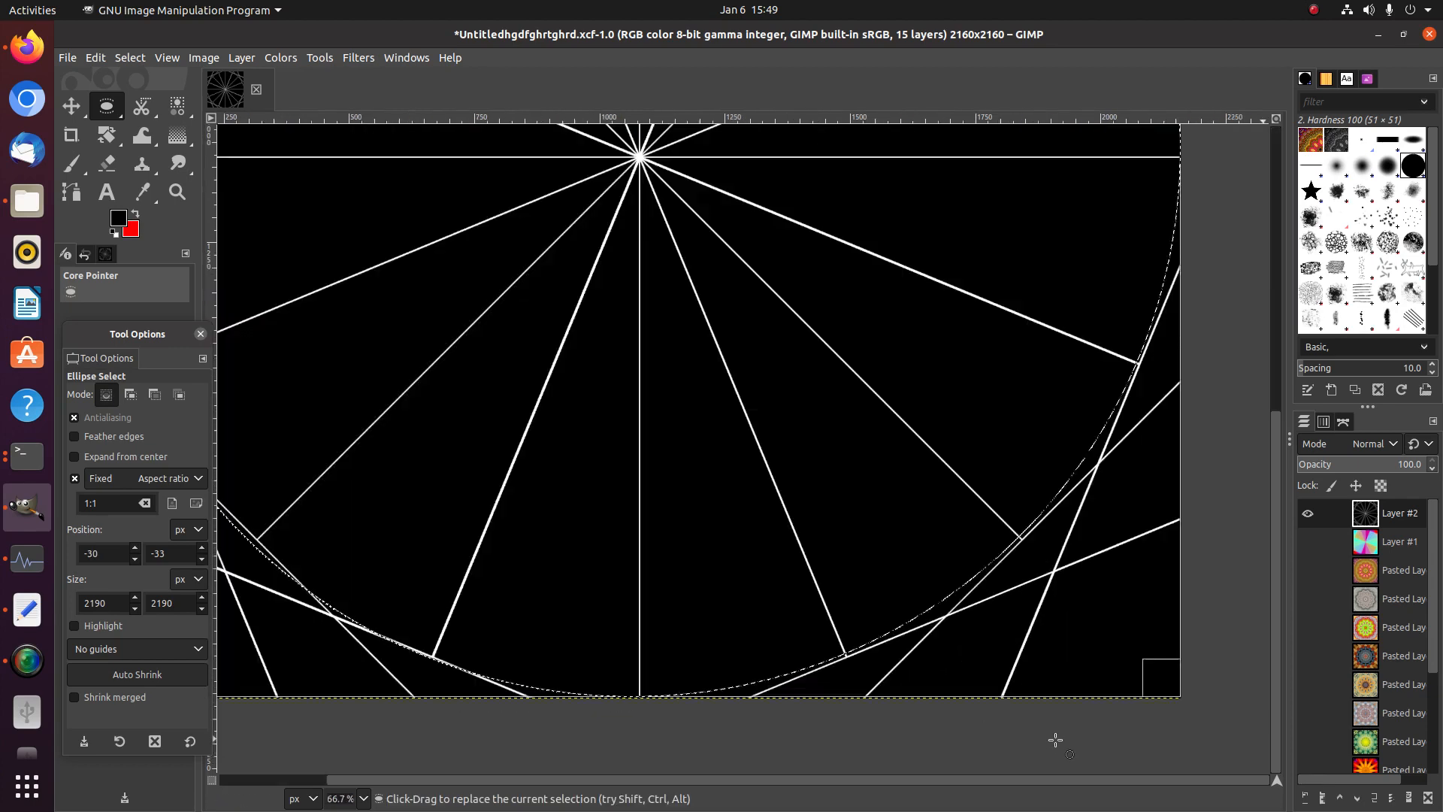
scroll(1055, 741, "up", 6)
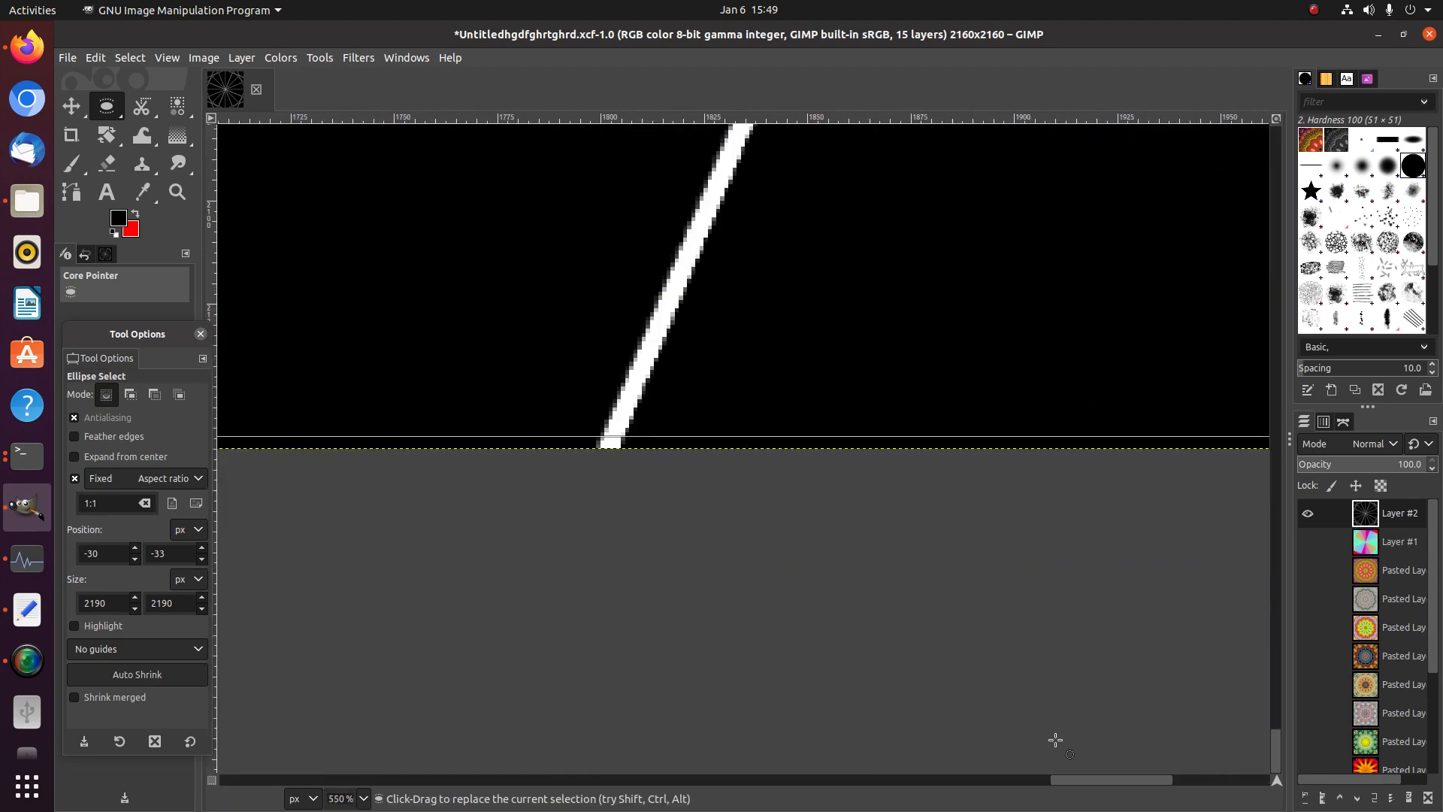
left_click_drag(1134, 484, 526, 509)
left_click_drag(1189, 481, 601, 507)
left_click_drag(927, 500, 924, 500)
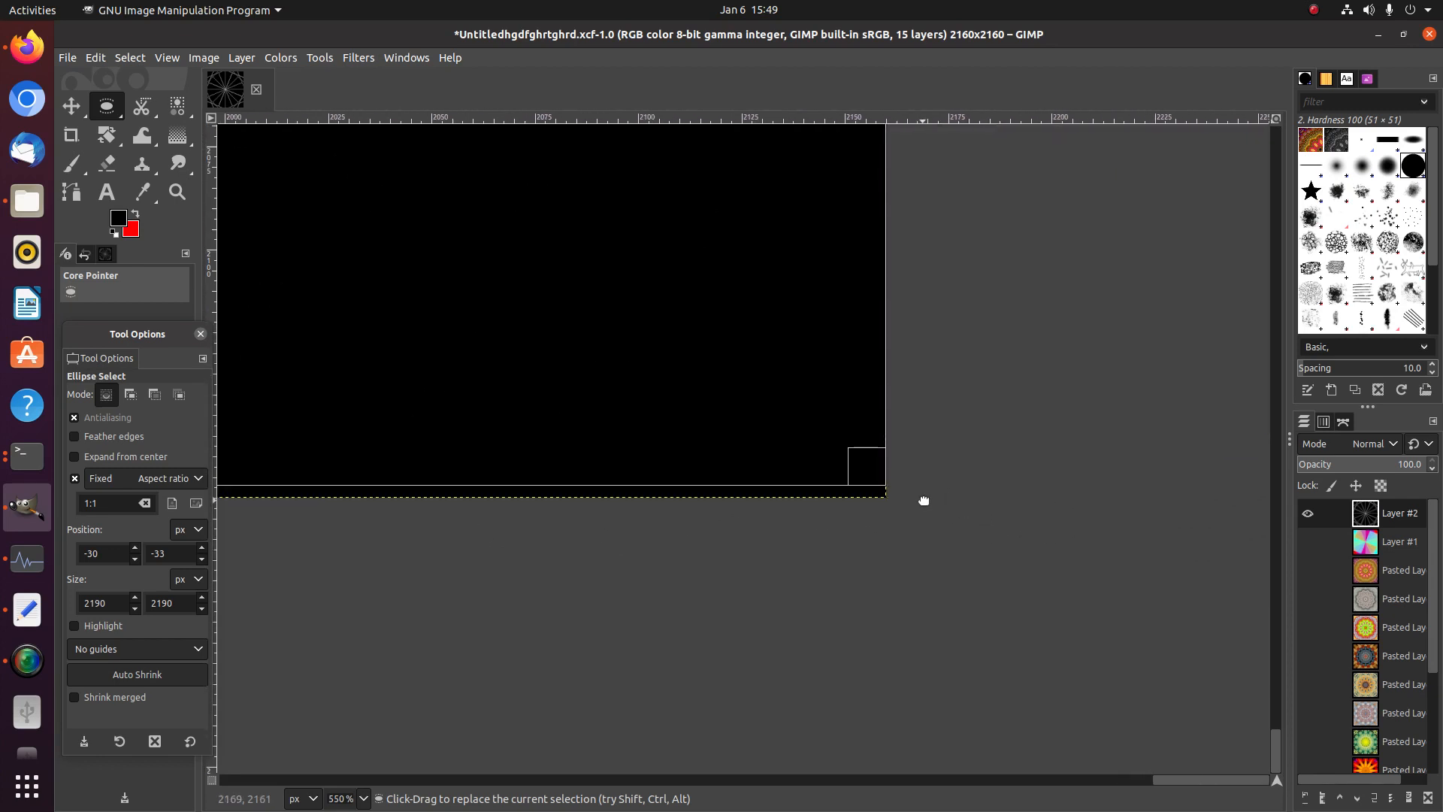
left_click_drag(853, 418, 834, 415)
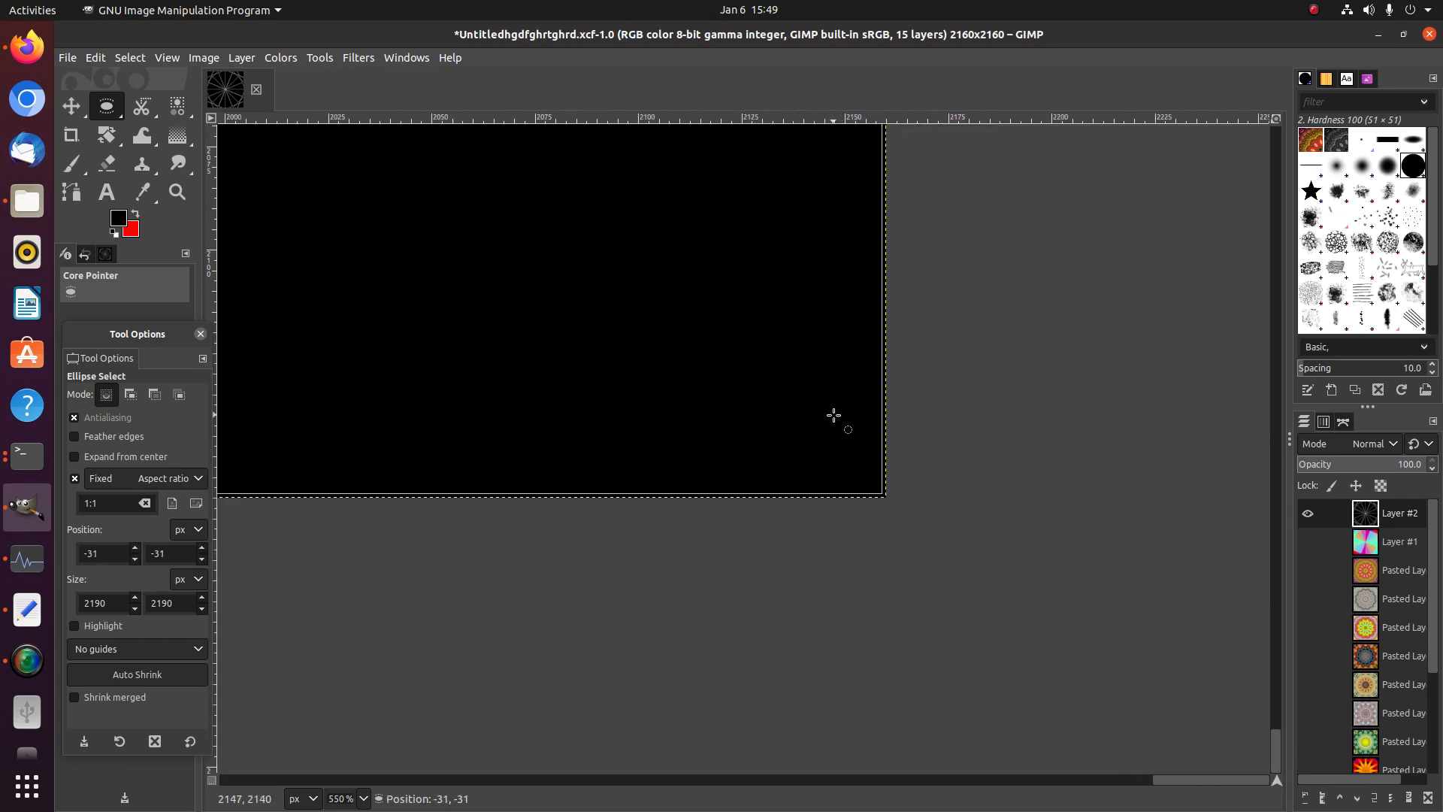
scroll(842, 508, "up", 1)
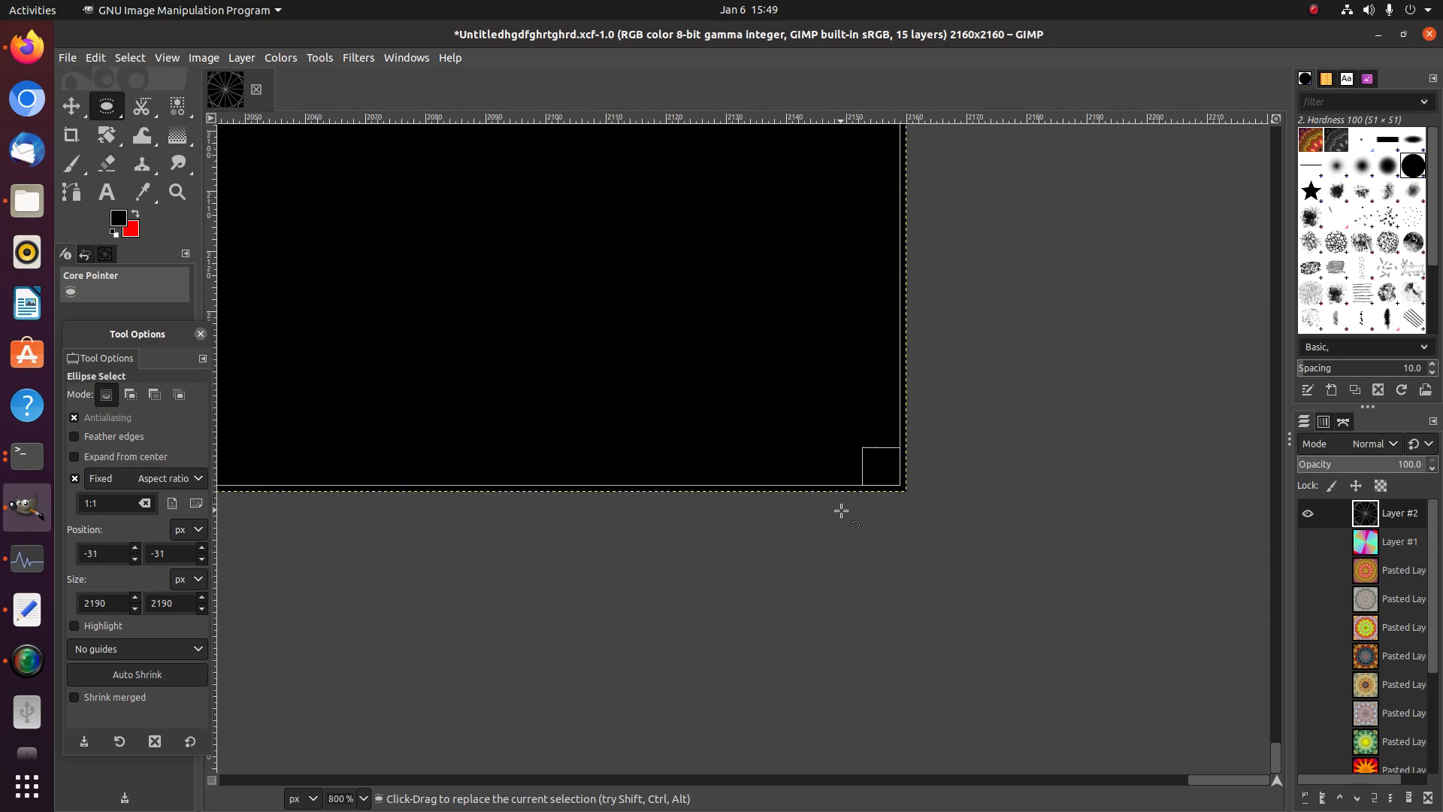
scroll(841, 511, "up", 5)
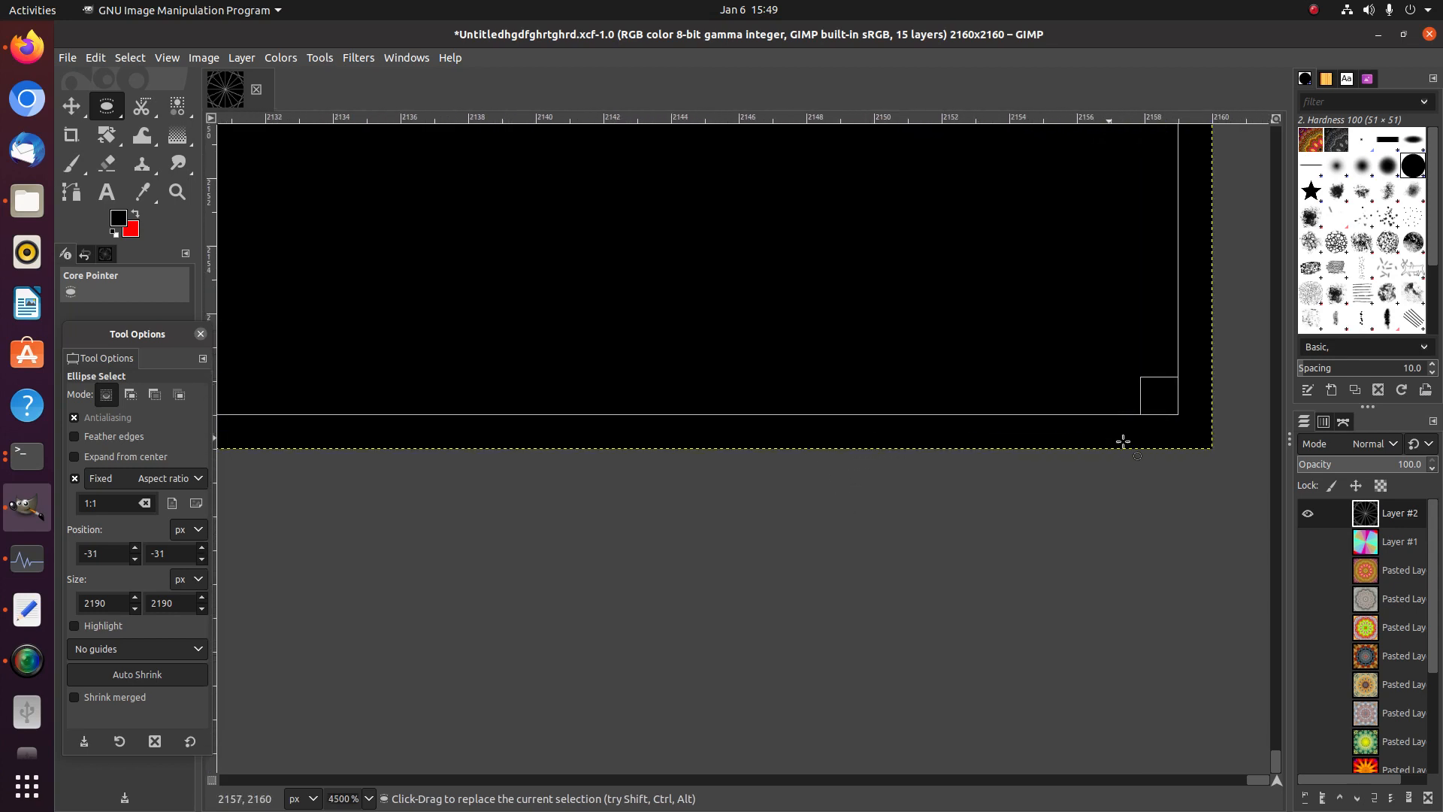
left_click_drag(1199, 468, 820, 481)
left_click_drag(732, 363, 748, 387)
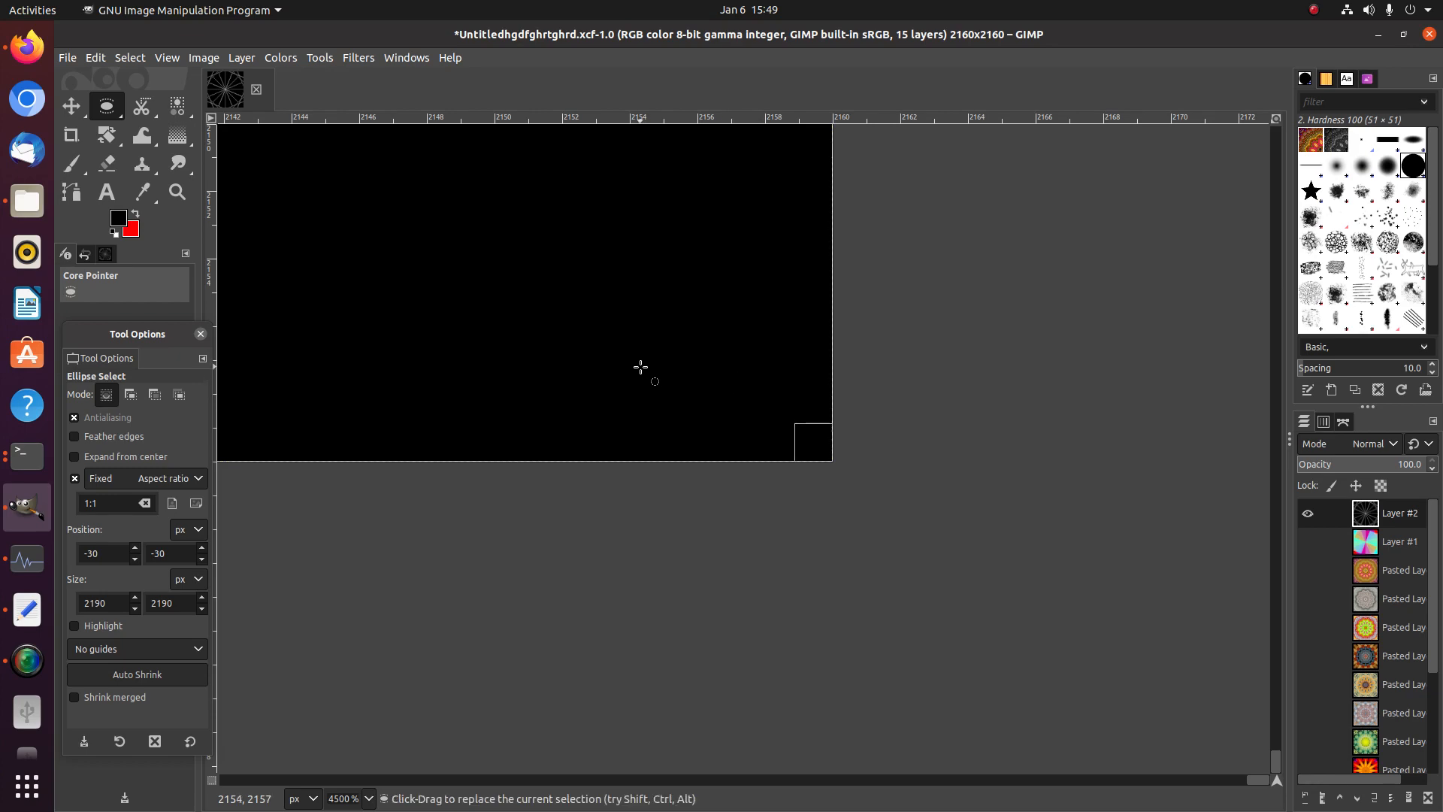
Resize the circular selection from its upper-left corner to 2160 x 2160 px at position 0, 0, matching the canvas
key("shift+3")
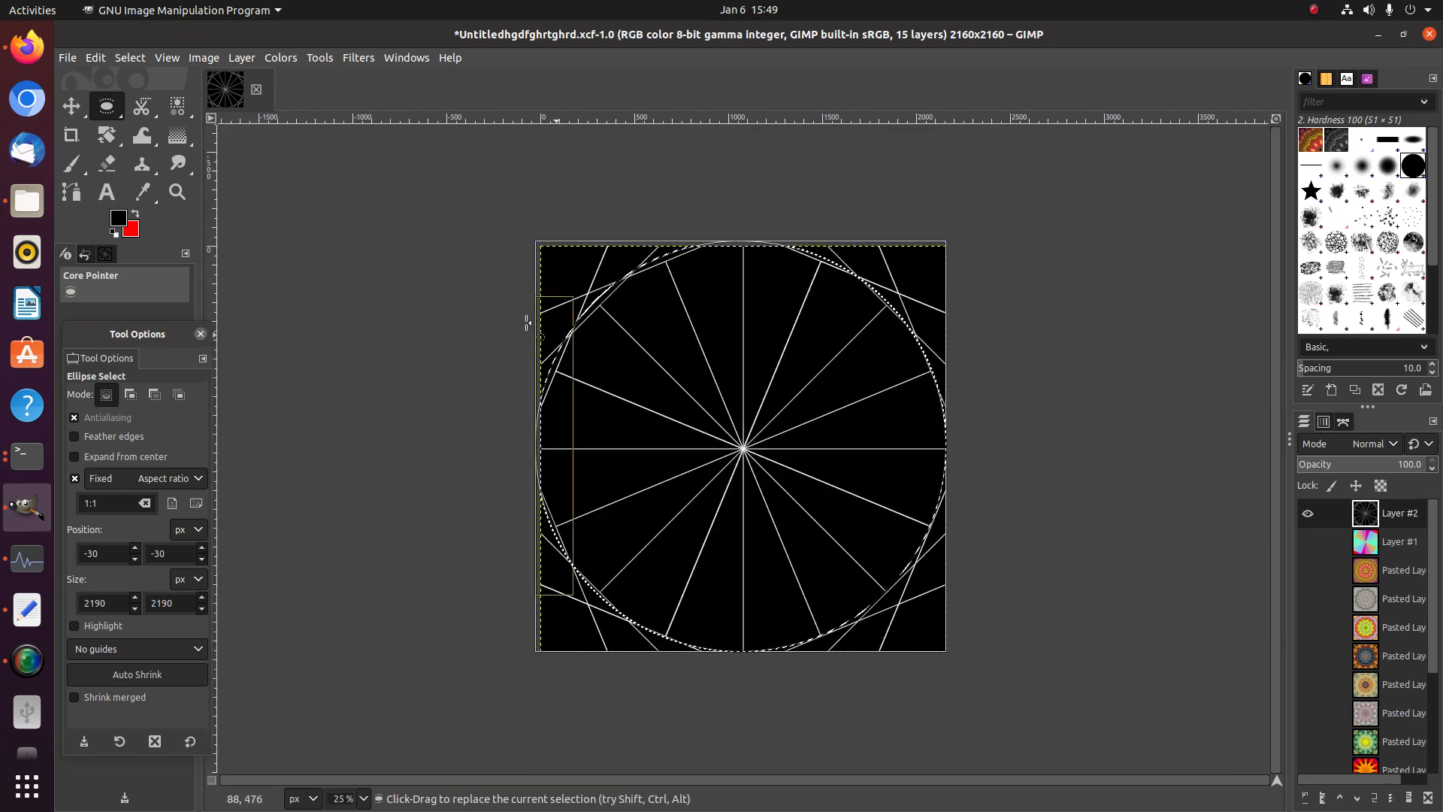
left_click_drag(525, 240, 650, 382)
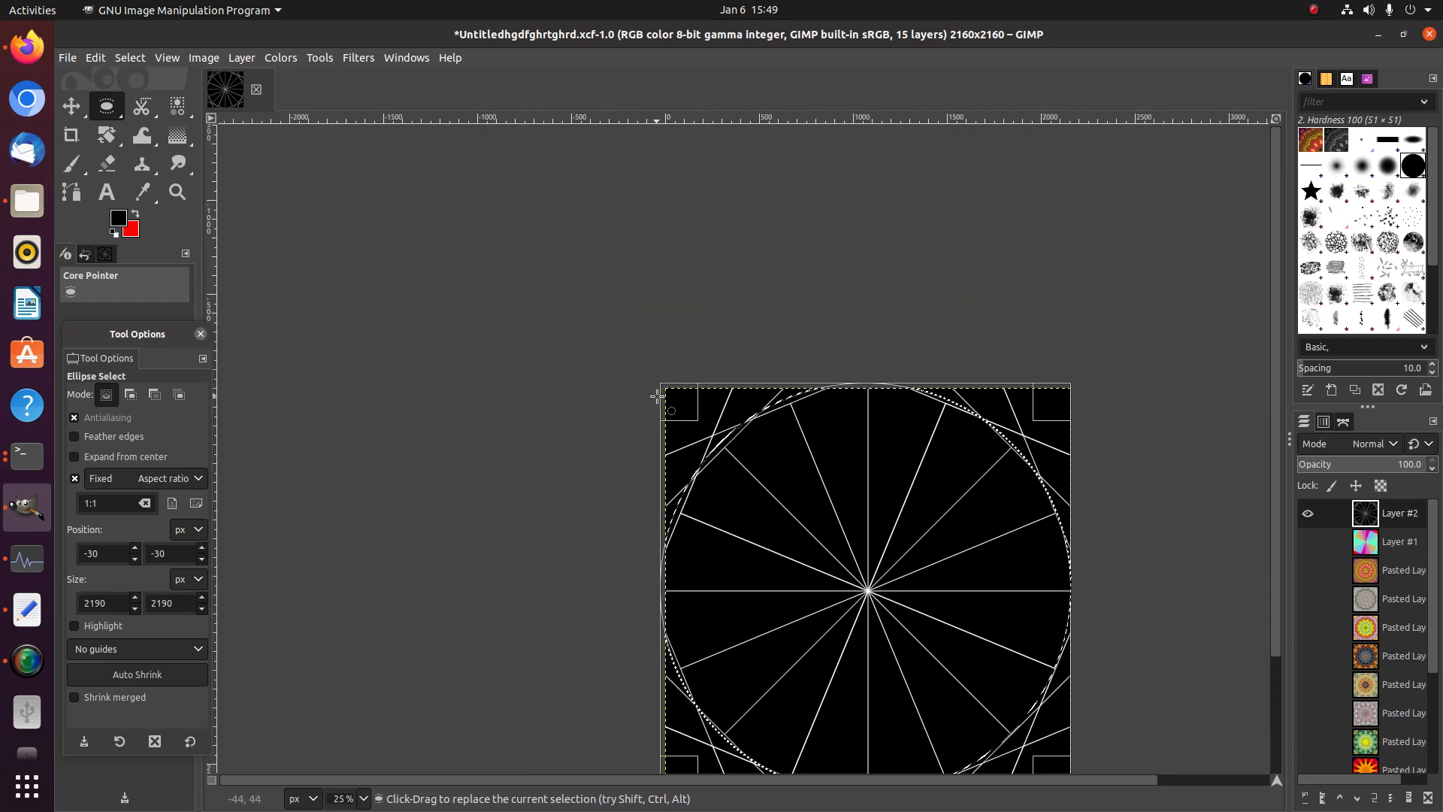
key("2")
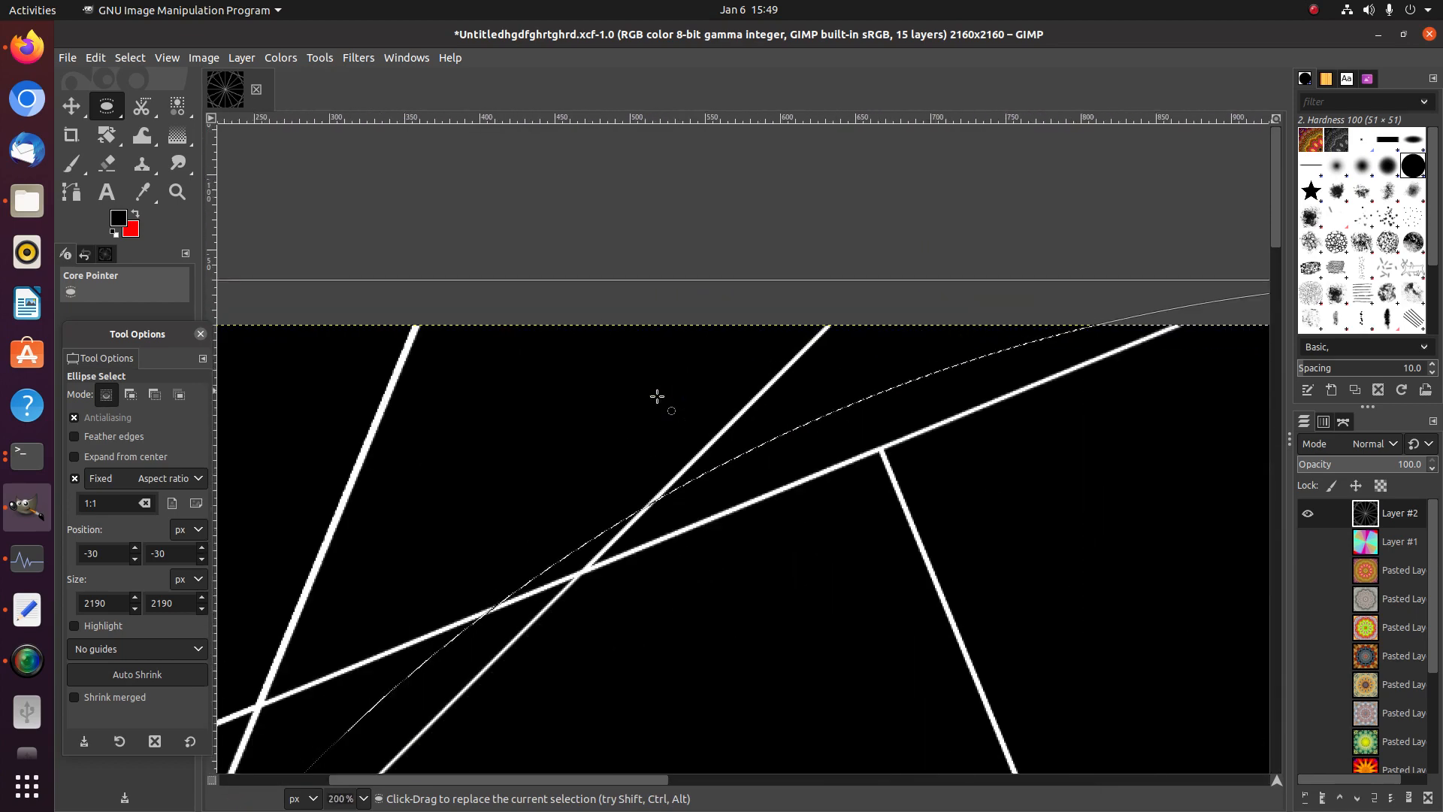
left_click_drag(544, 389, 1149, 363)
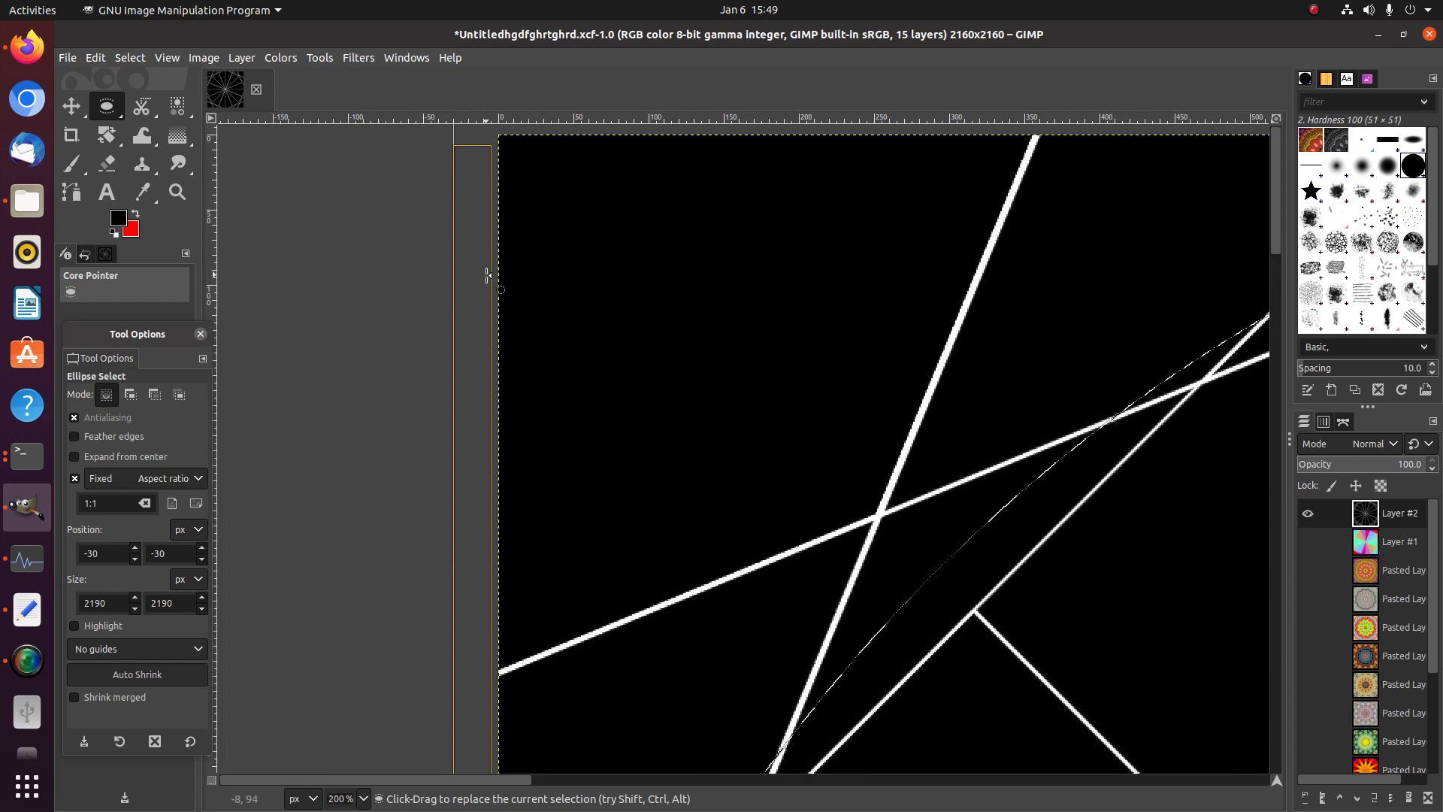
scroll(419, 432, "up", 5)
left_click_drag(496, 358, 561, 401)
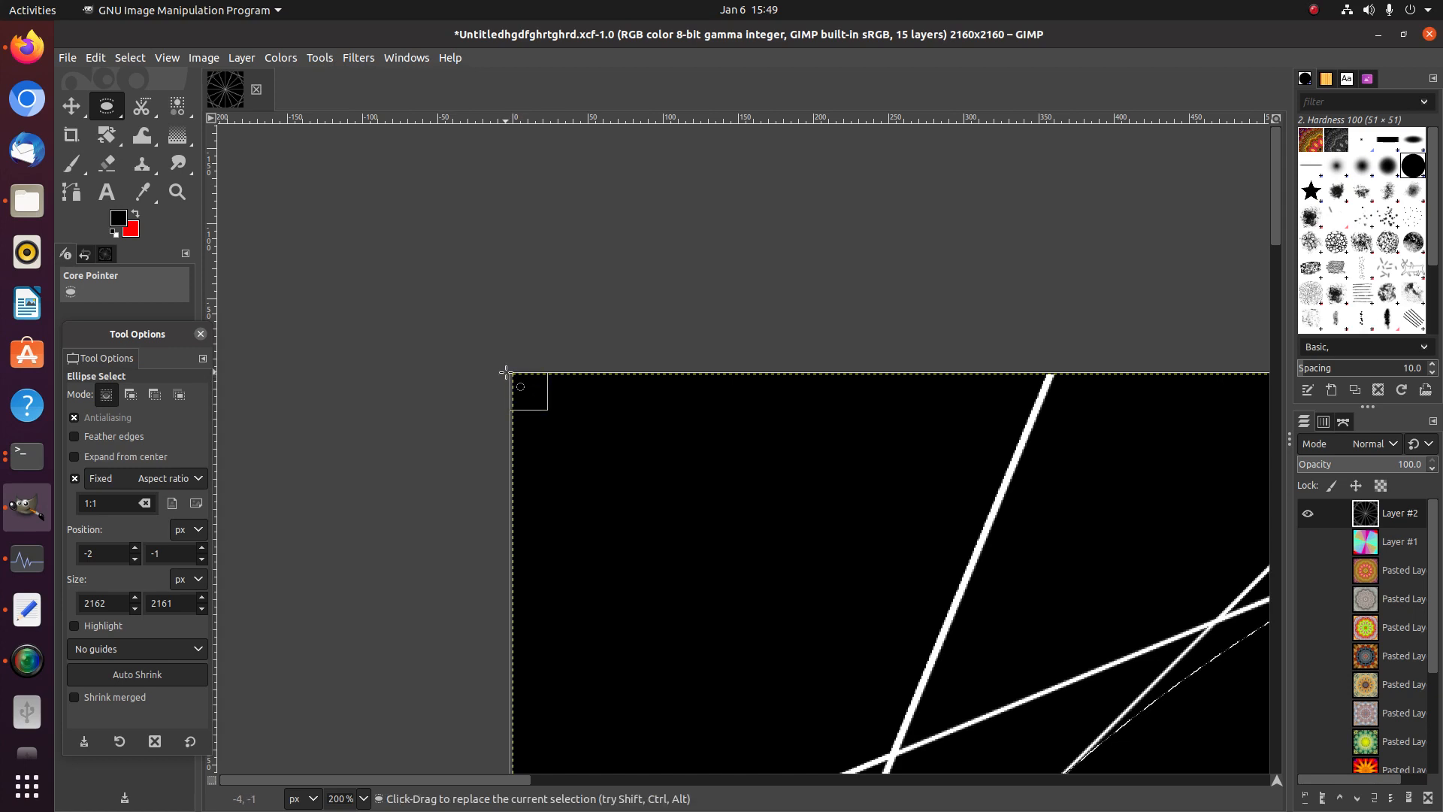
scroll(506, 372, "up", 5)
scroll(506, 372, "up", 7)
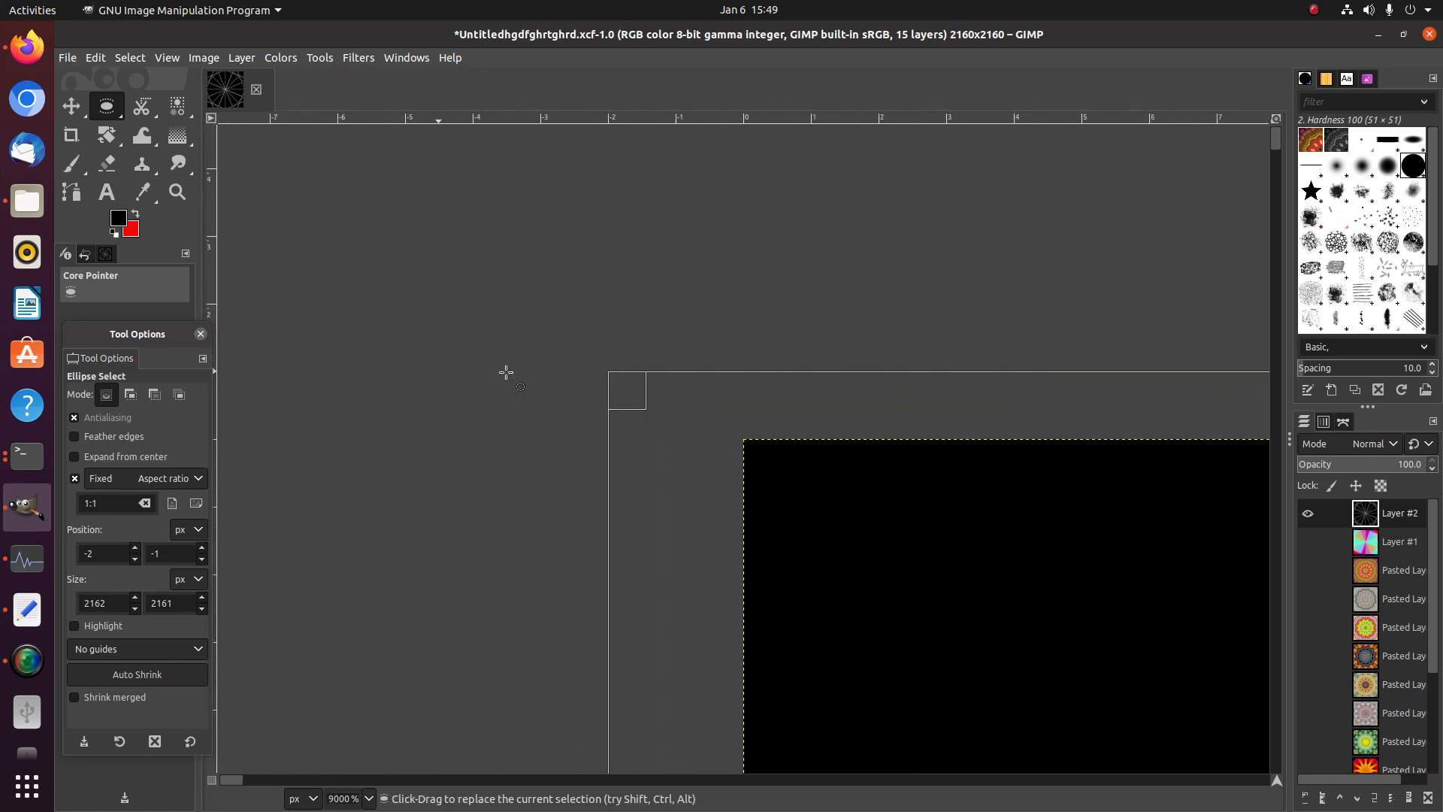
left_click_drag(591, 371, 740, 443)
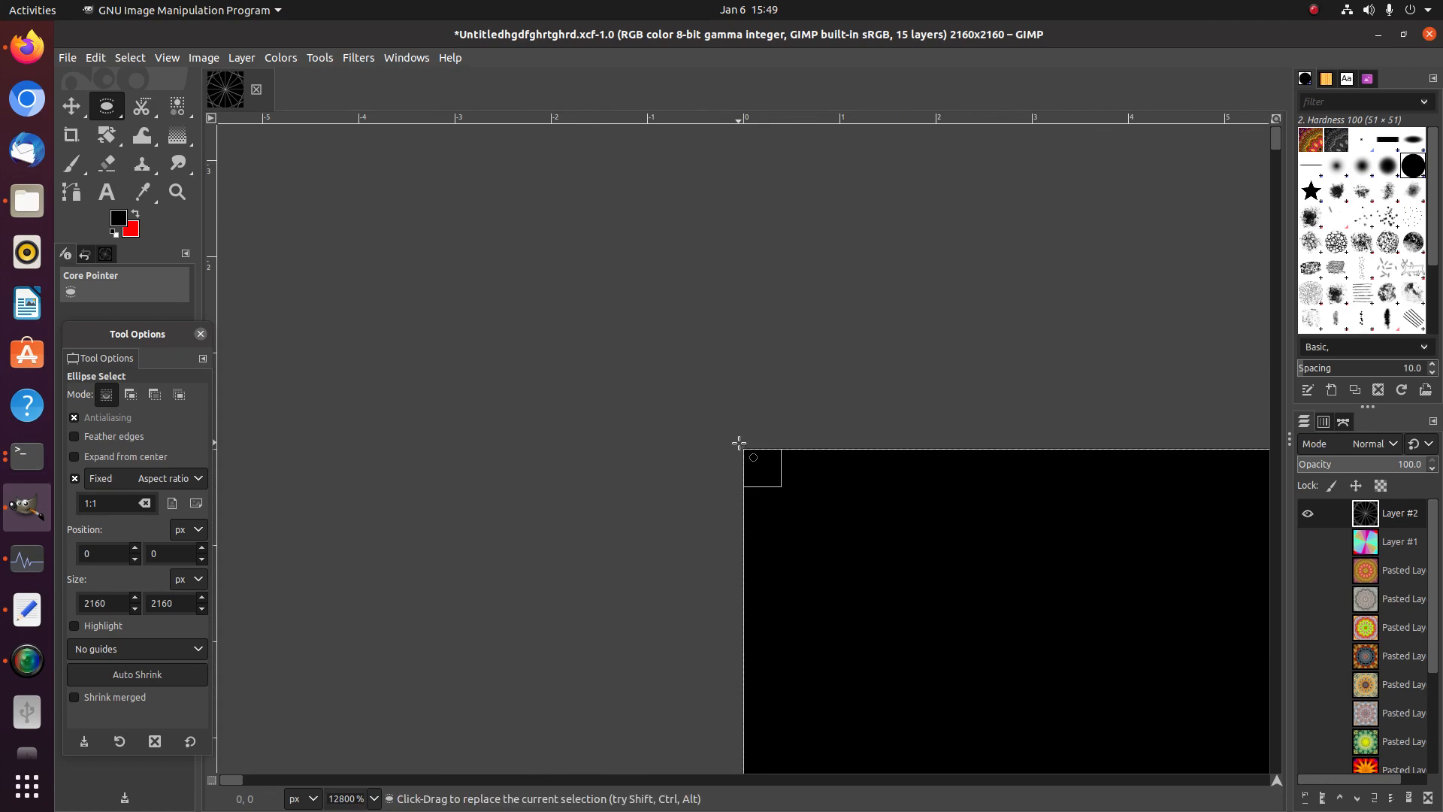
Invert the circular selection and delete the line-pattern layer's corners outside the circle
scroll(740, 444, "down", 18)
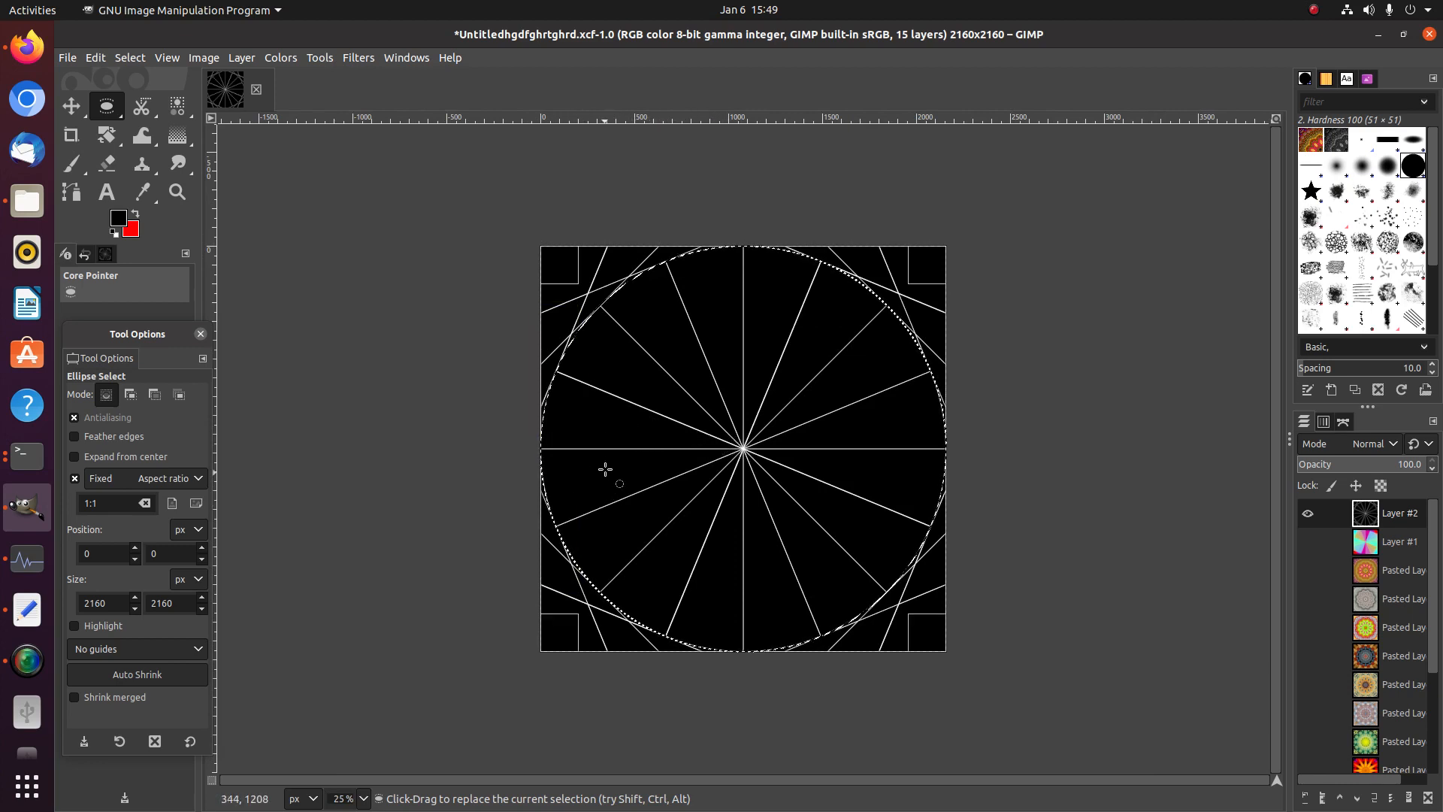
left_click(140, 59)
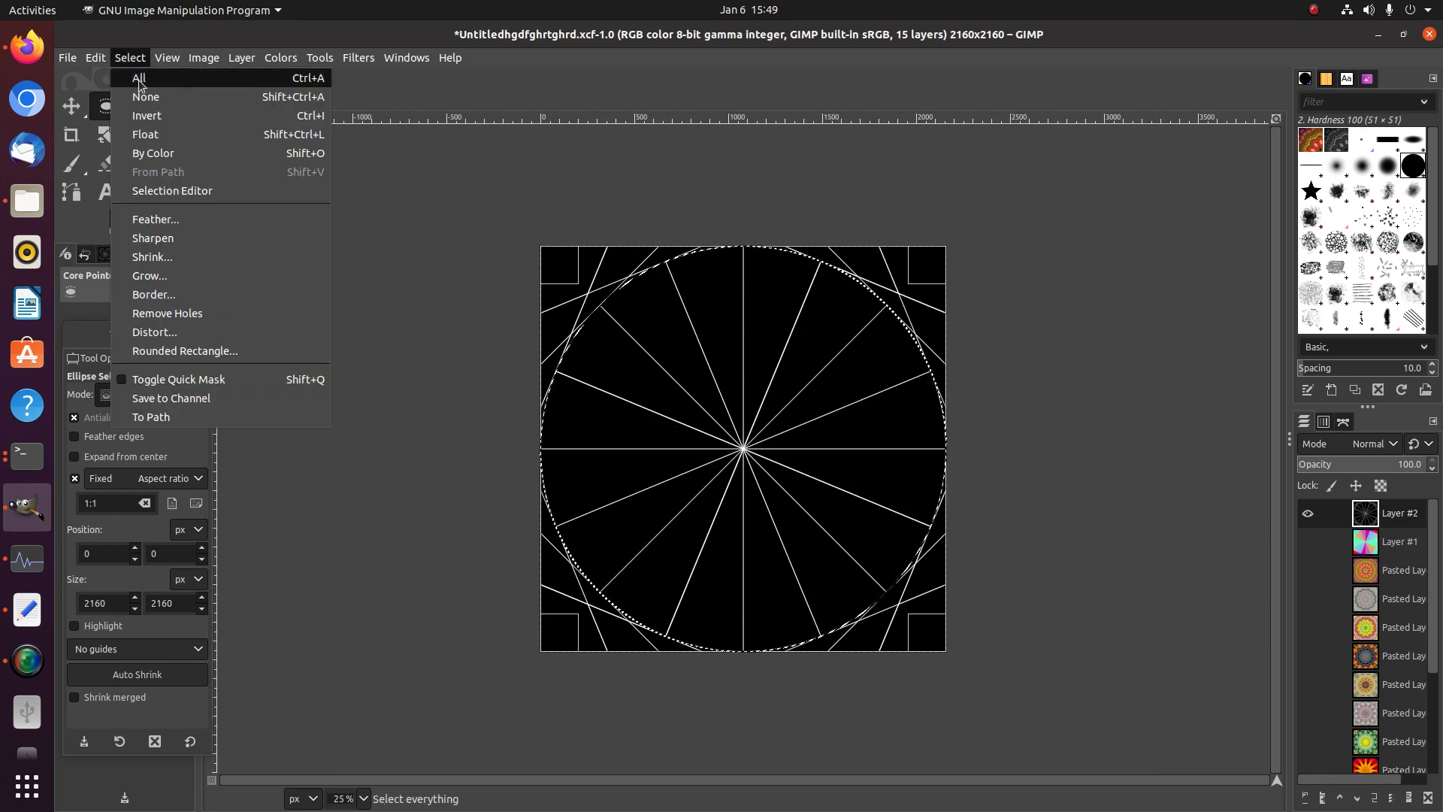
left_click(148, 117)
key("Delete")
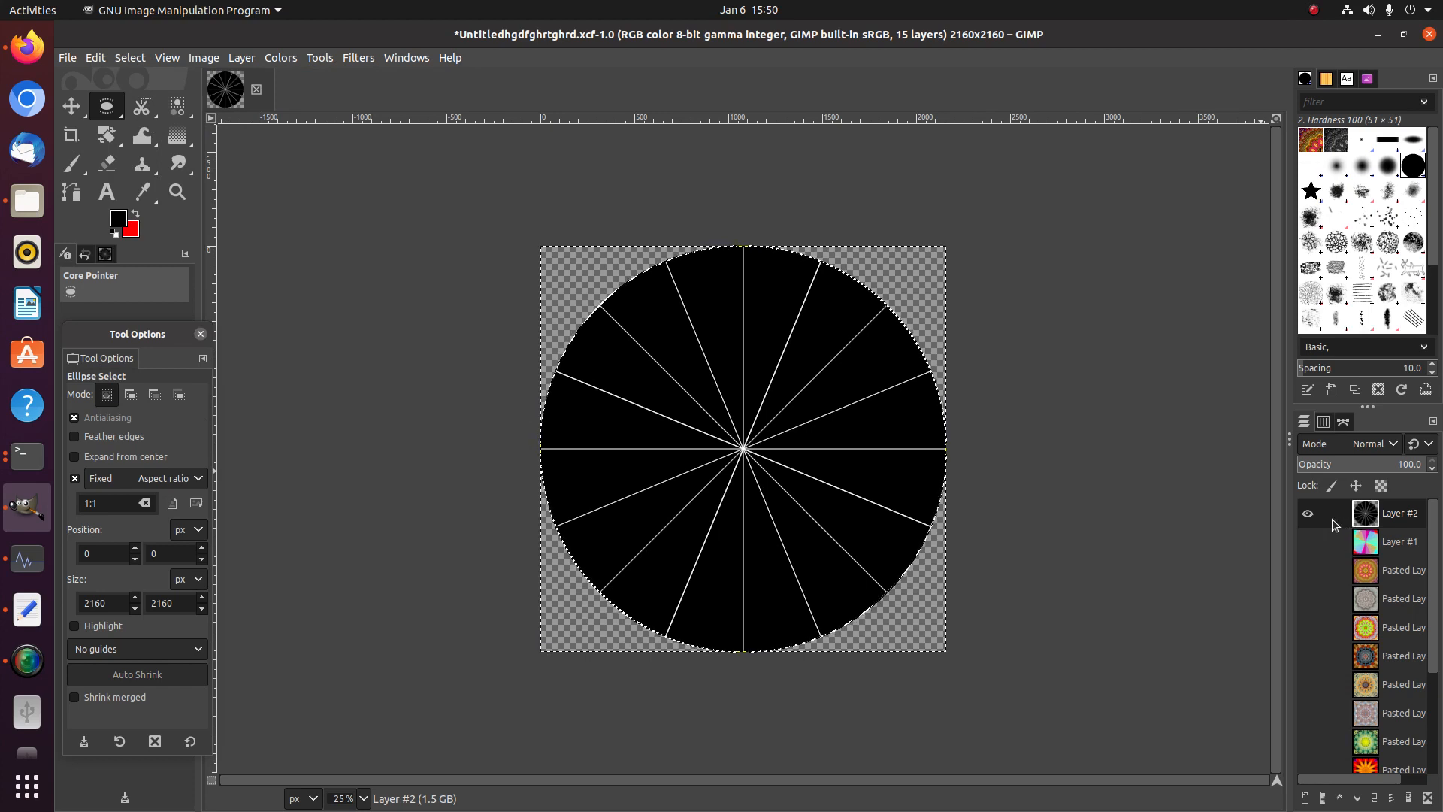
Show Layer #1 and the pasted mandala layer directly below it, and delete the corners outside the circle on both
left_click(1309, 542)
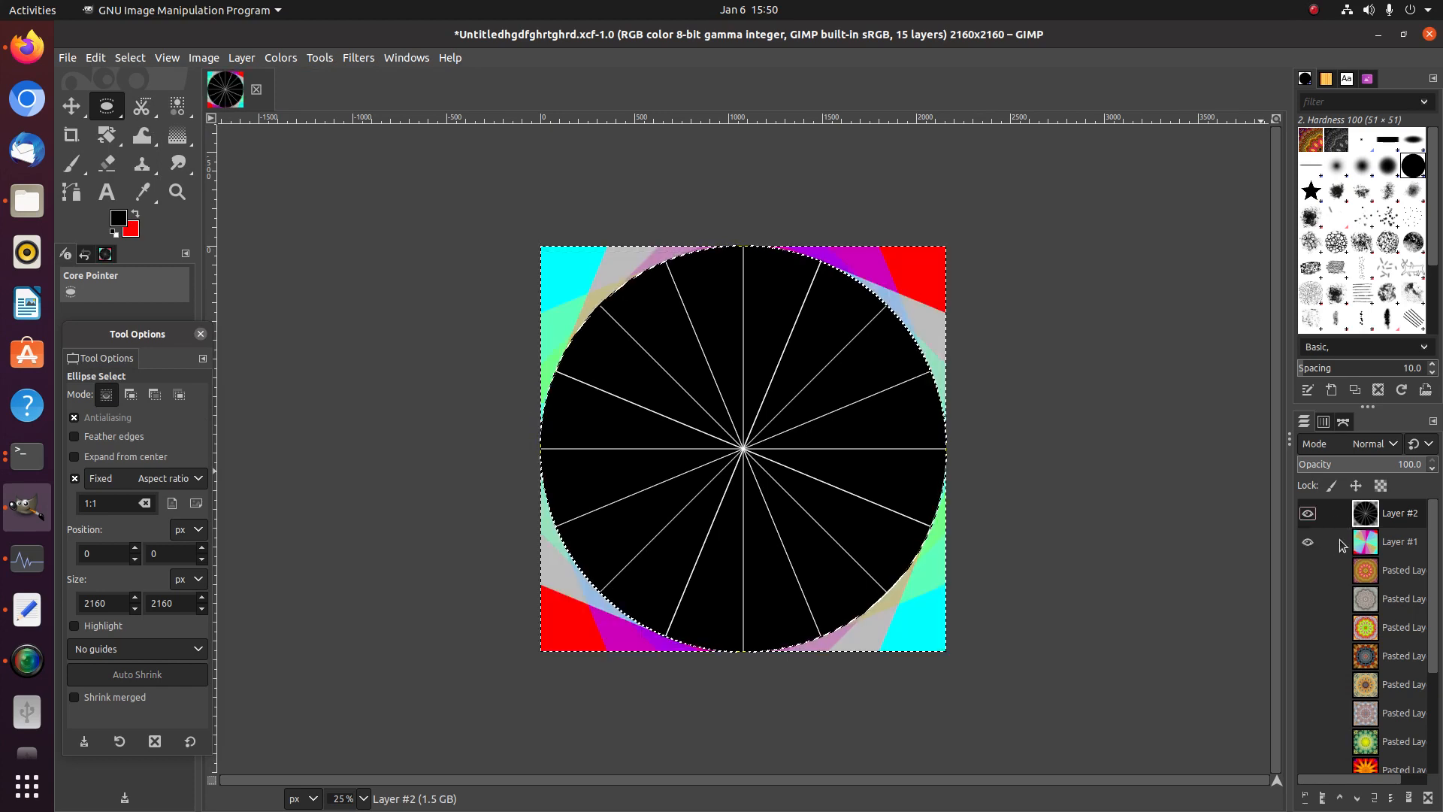
left_click(1357, 544)
left_click(1308, 571)
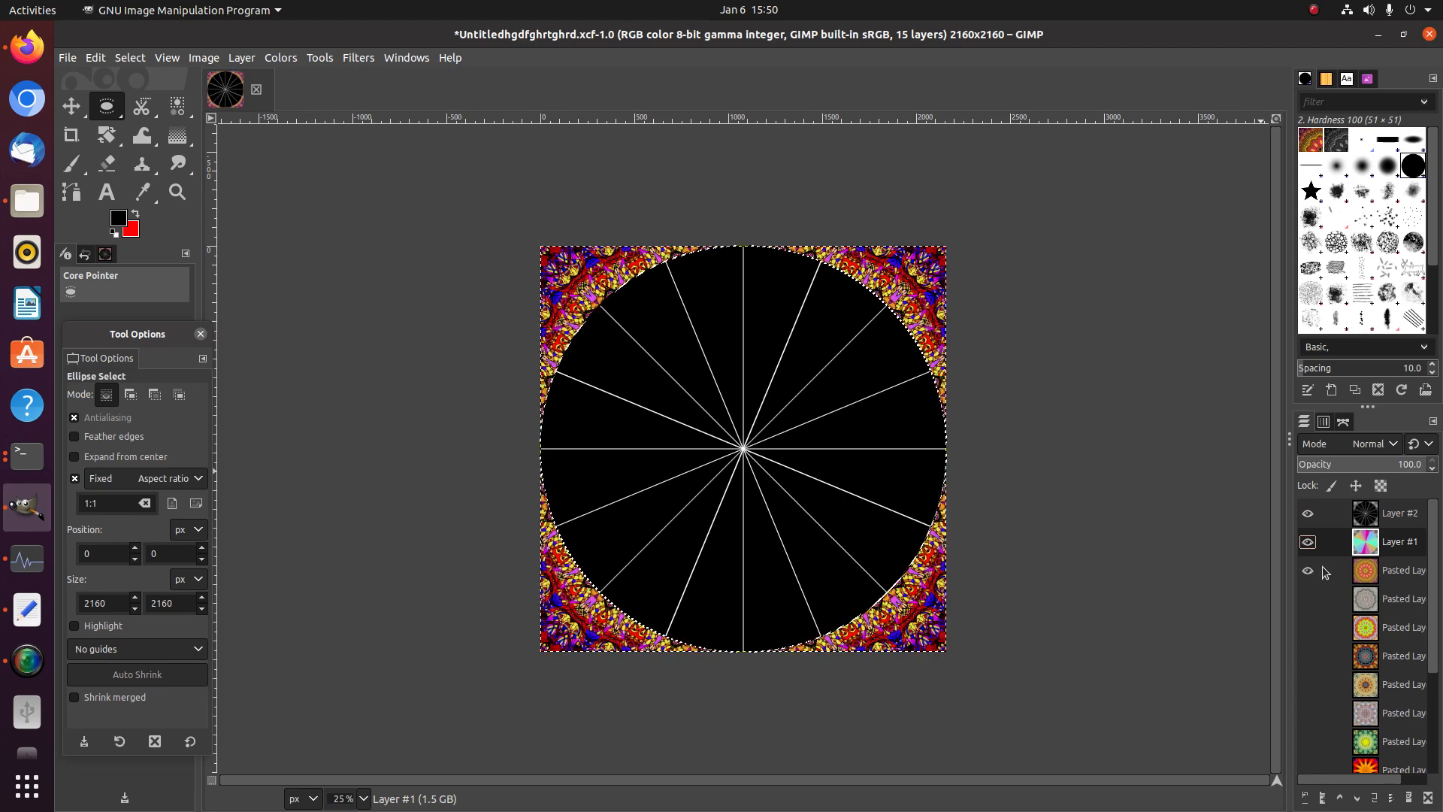
left_click(1352, 571)
key("Delete")
Show Pasted Layers #10, #9 and #8 and delete the corners outside the circle on each of them
left_click(1309, 599)
left_click(1325, 599)
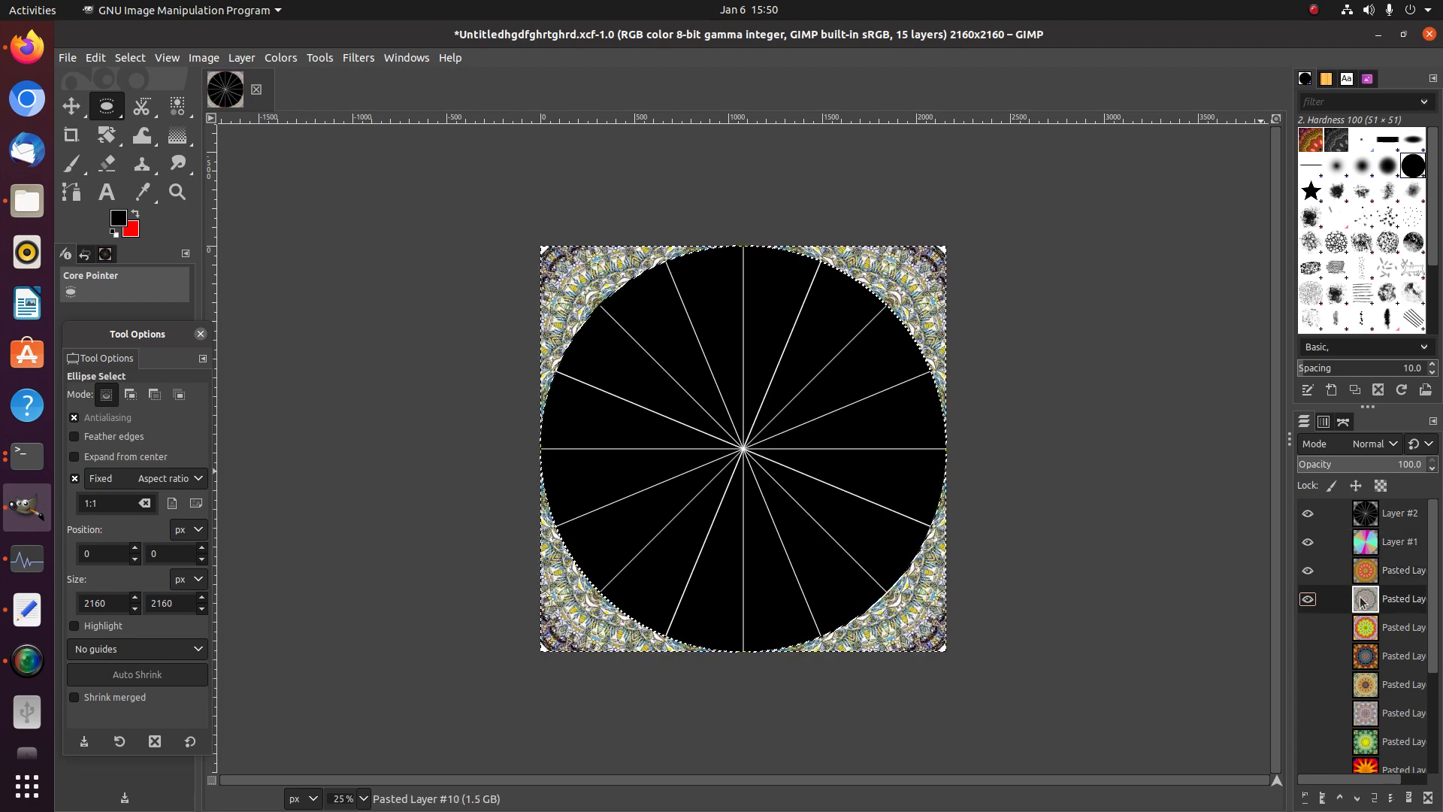
key("Delete")
left_click(1361, 631)
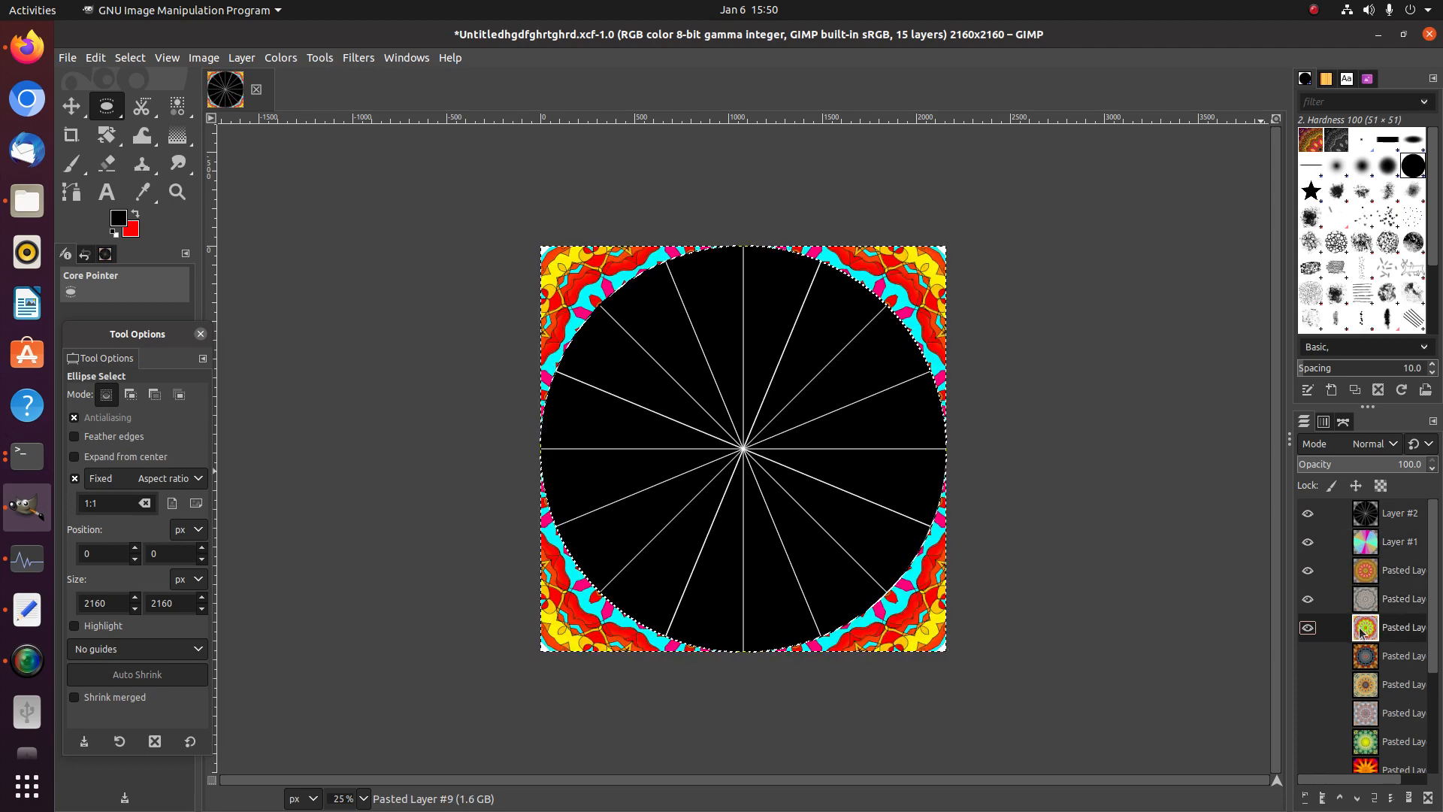
left_click(1309, 656)
left_click(1362, 656)
key("Delete")
Show Pasted Layers #7, #6 and #5 and delete the corners outside the circle on each of them
left_click(1310, 684)
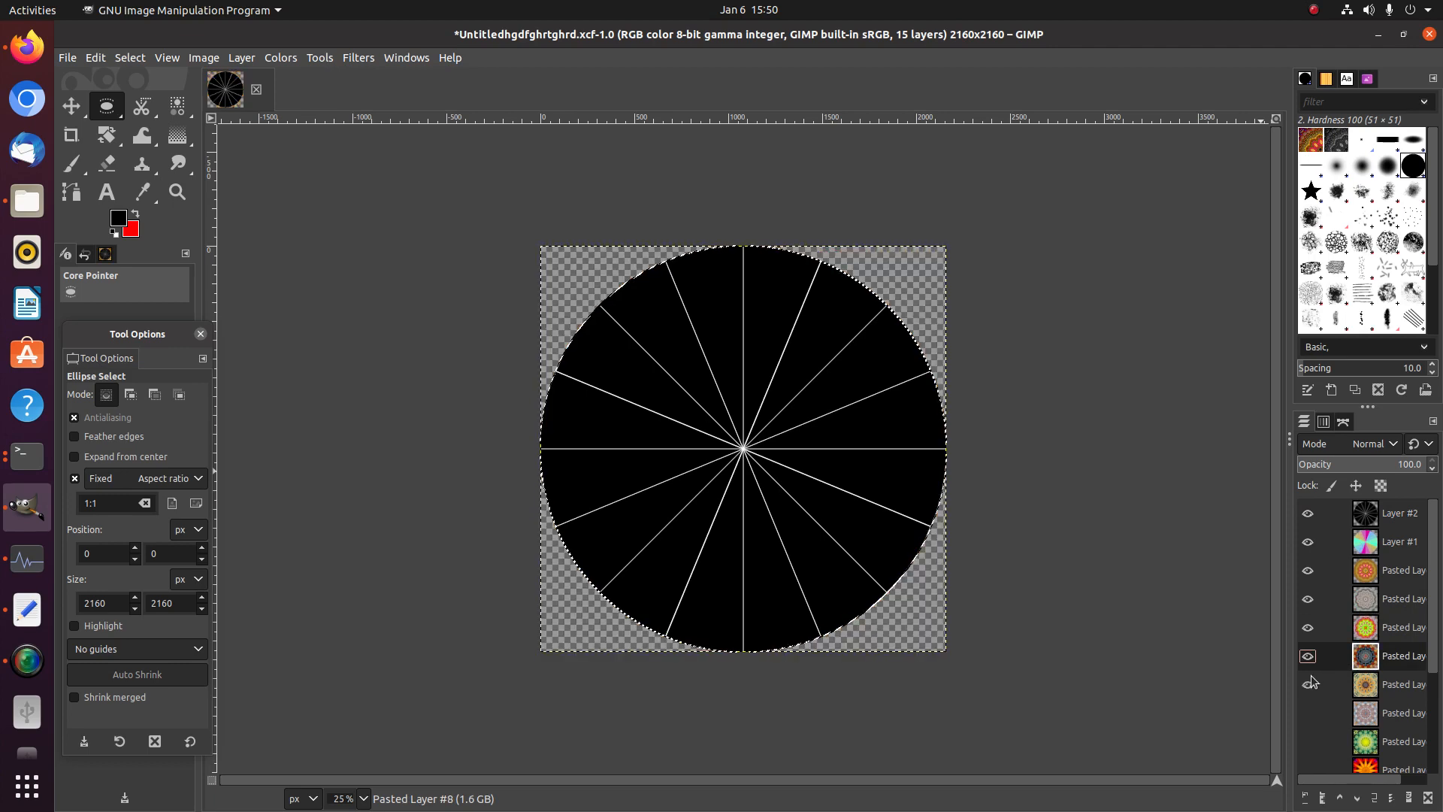
left_click(1362, 684)
key("Delete")
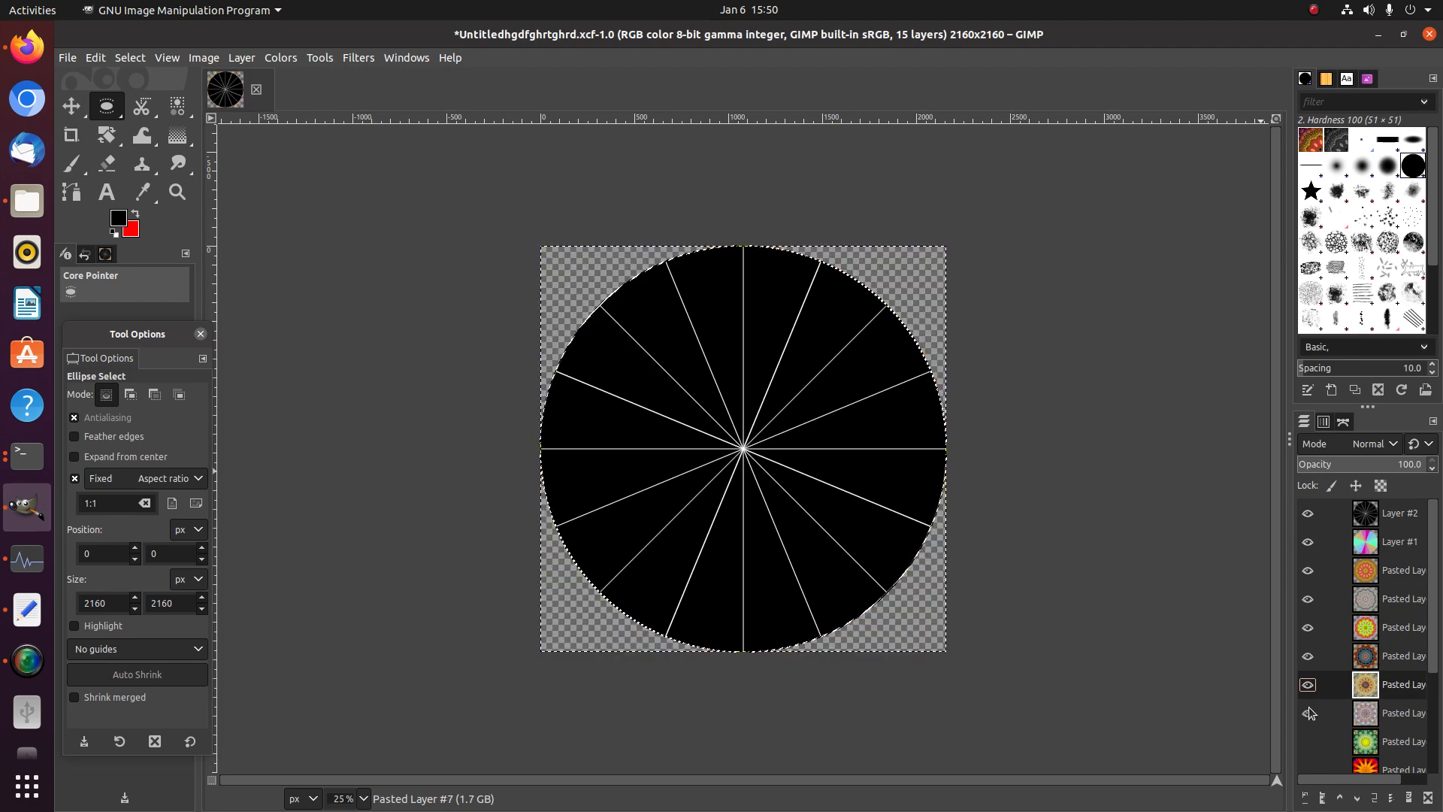
left_click(1309, 711)
left_click(1361, 714)
key("Delete")
scroll(1345, 706, "down", 1)
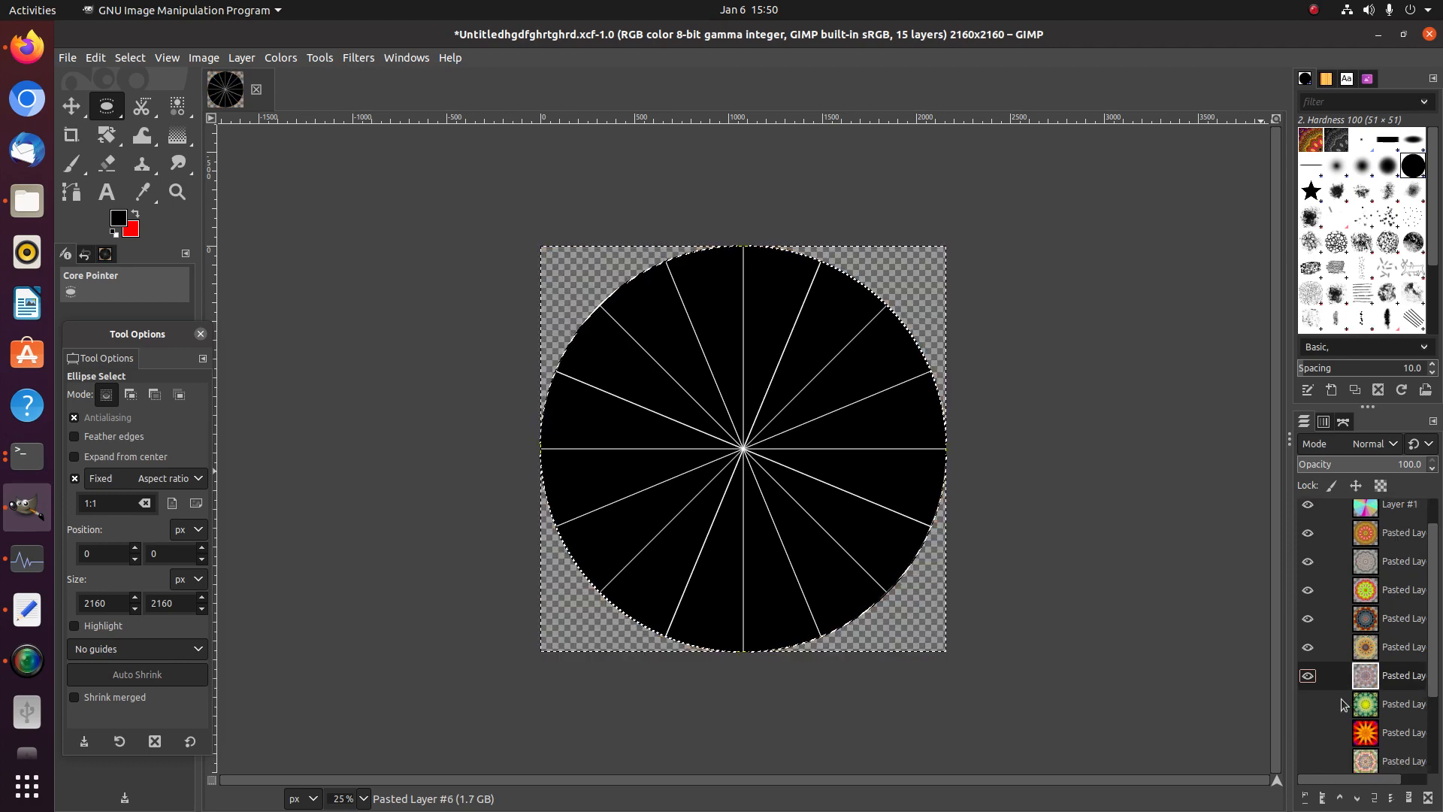
left_click(1308, 704)
left_click(1364, 703)
key("Delete")
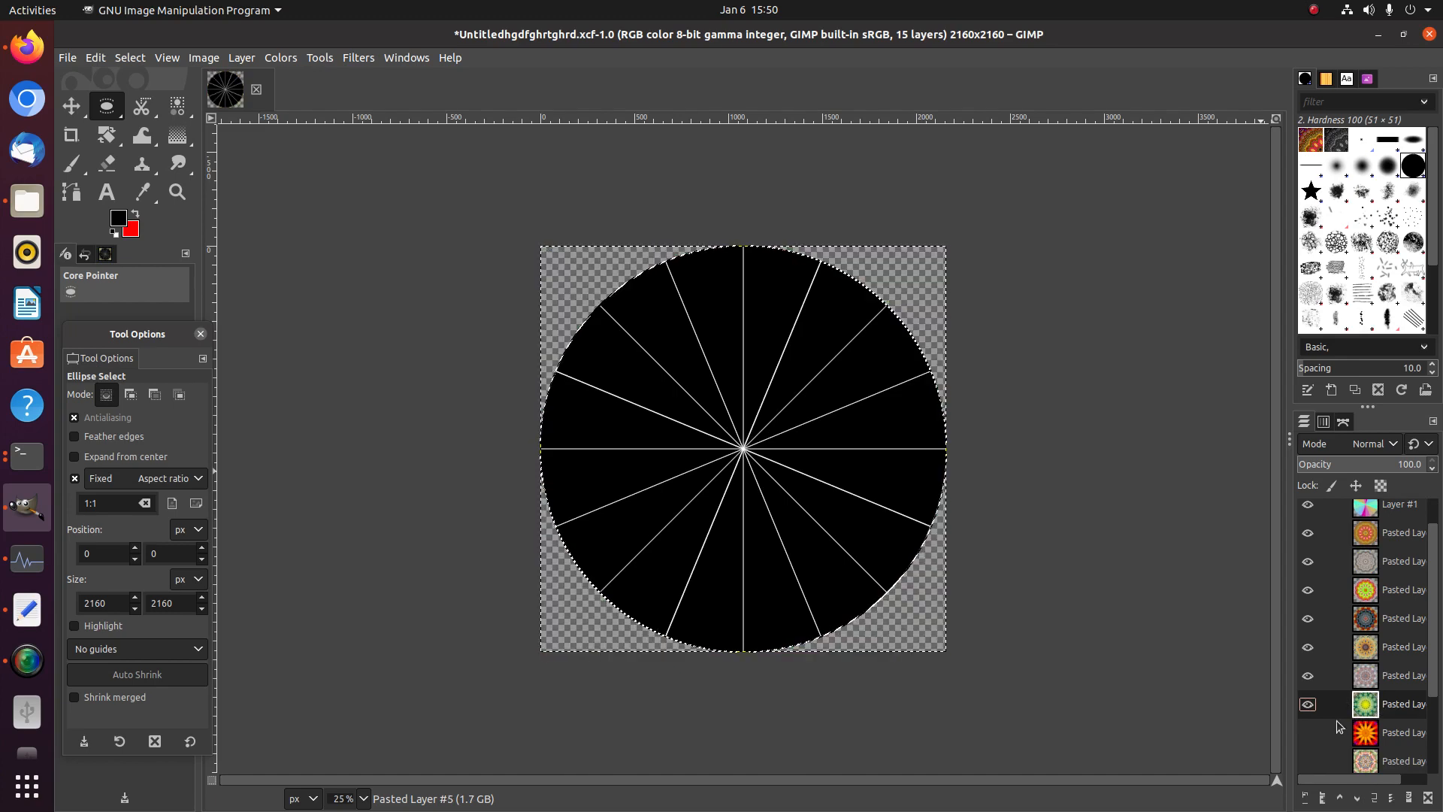
Show Pasted Layer #4, delete its corners outside the circle, and fit the oversized layer to the image size
left_click(1309, 732)
left_click(1362, 733)
key("Delete")
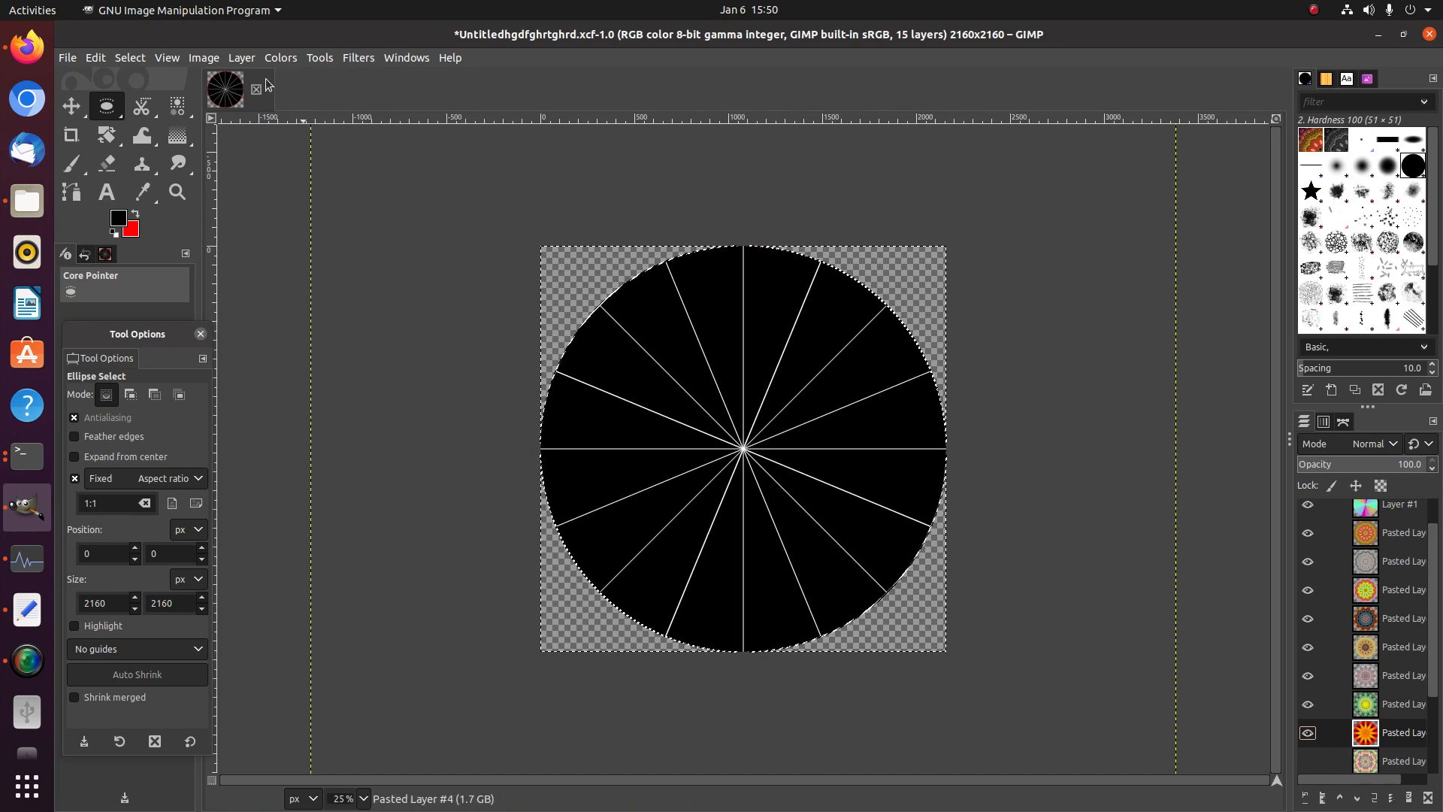
left_click(241, 59)
left_click(294, 303)
Show Pasted Layers #3 and #2 and delete the corners outside the circle on both
scroll(1383, 726, "down", 2)
scroll(1381, 718, "down", 1)
left_click(1308, 644)
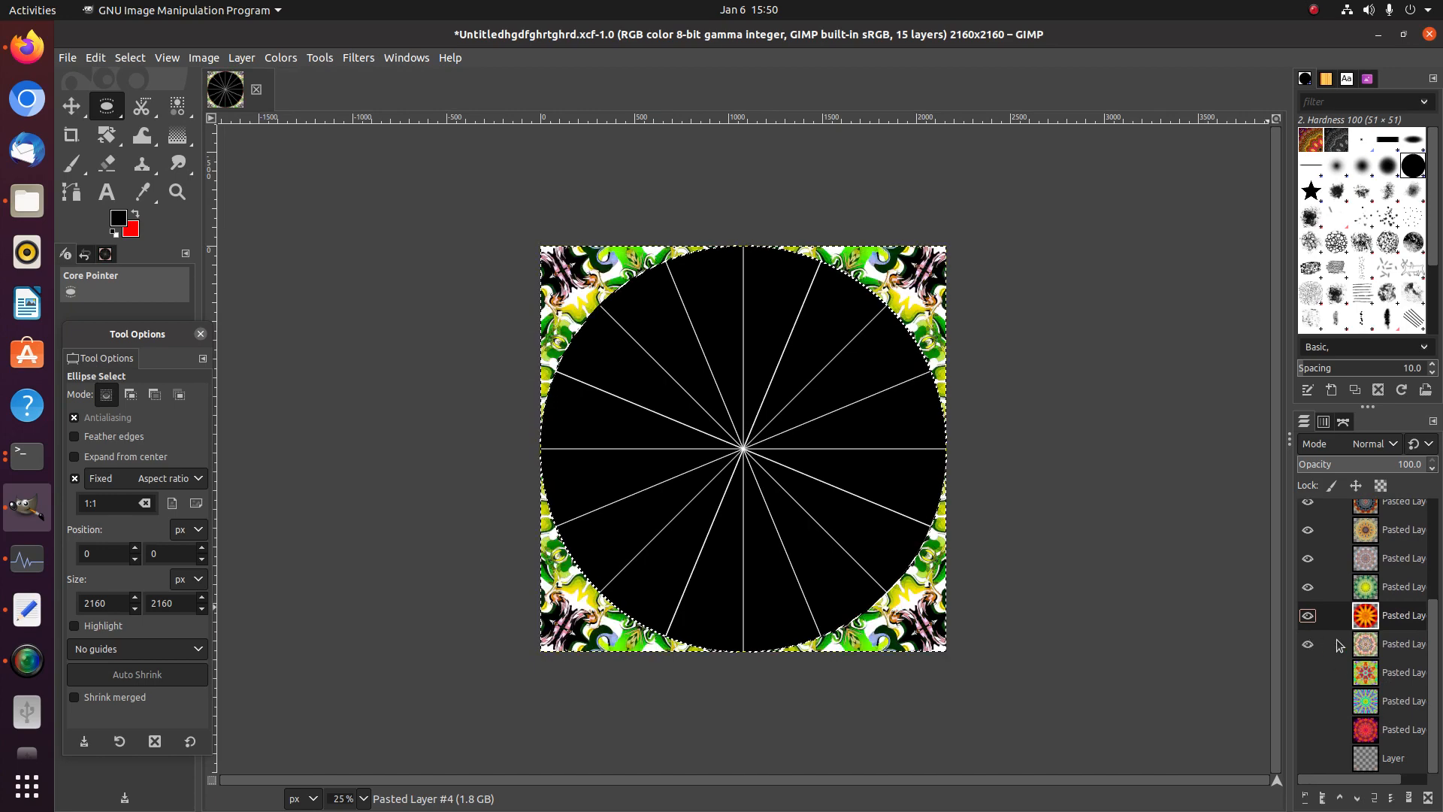
left_click(1357, 644)
key("Delete")
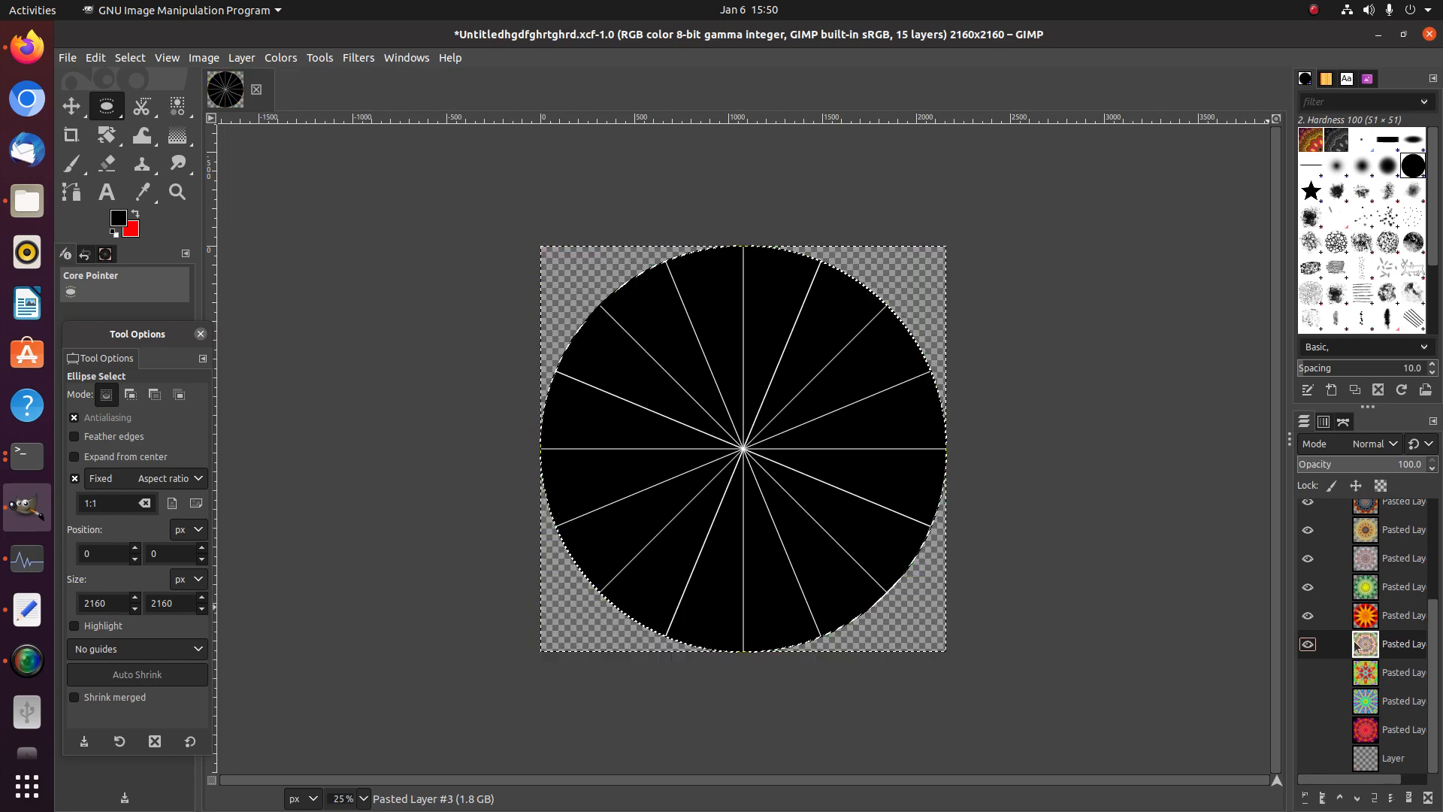
left_click(1308, 672)
left_click(1365, 674)
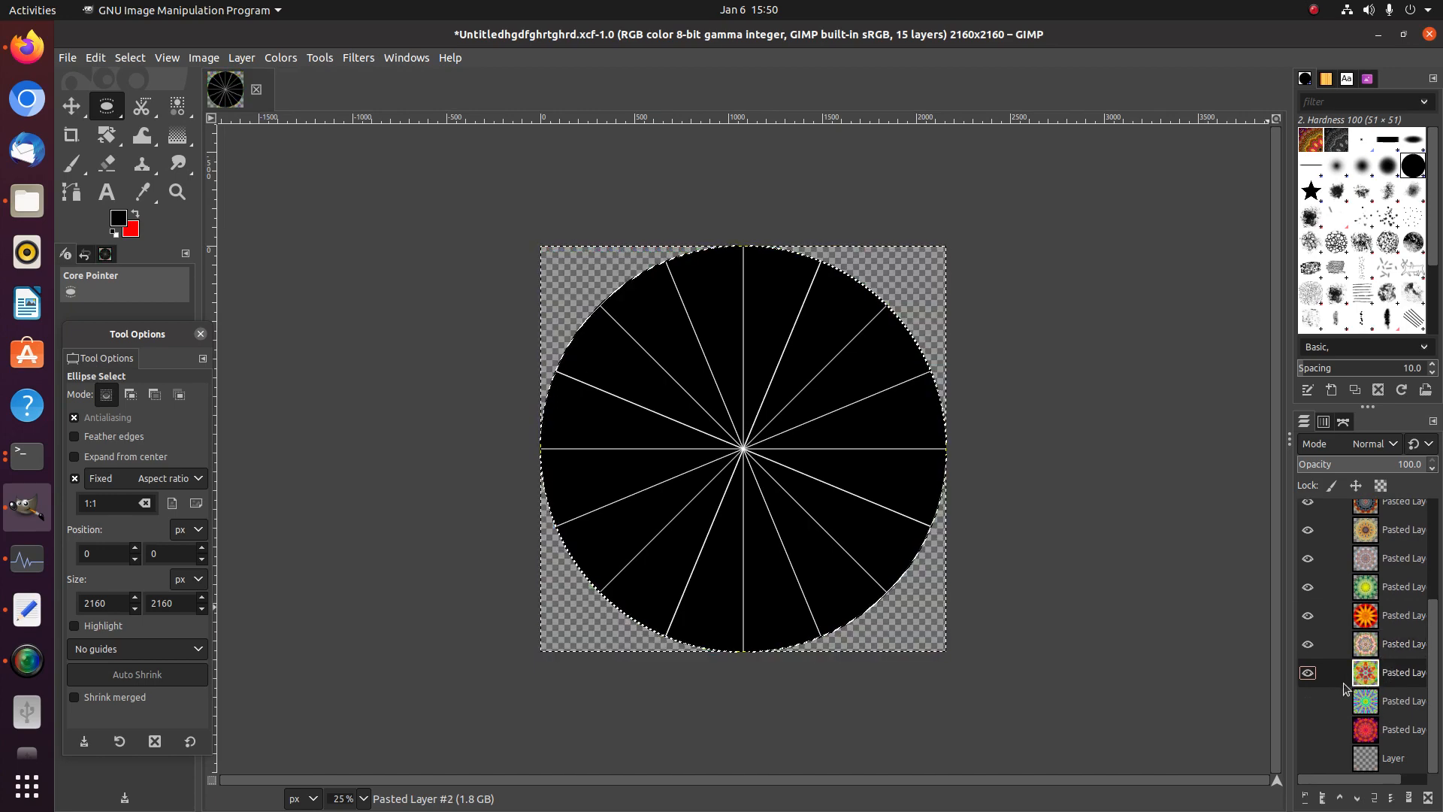
Show Pasted Layer #1 and the lowest pasted layer below it, and delete the corners outside the circle on both
left_click(1309, 701)
left_click(1364, 703)
key("Delete")
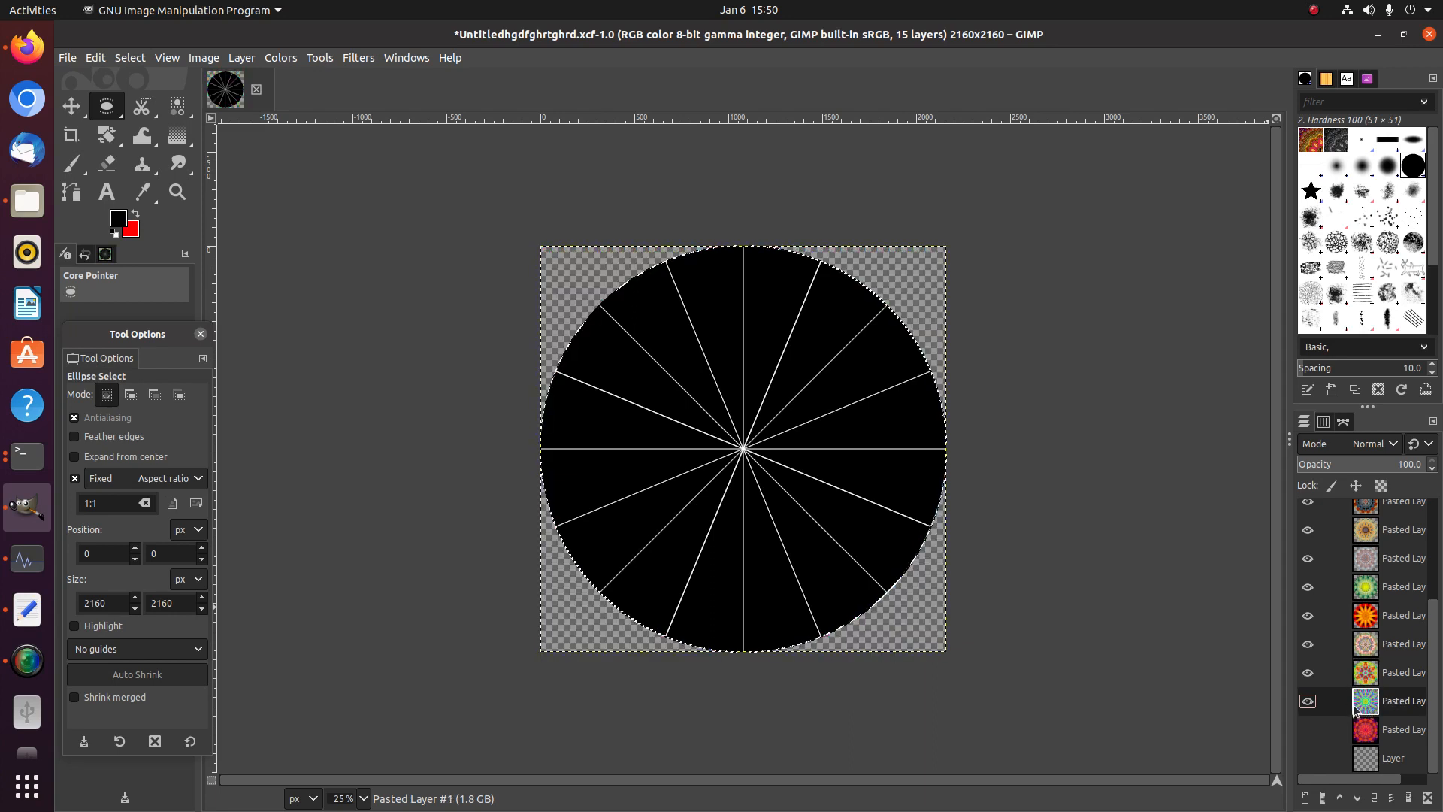
left_click(1320, 729)
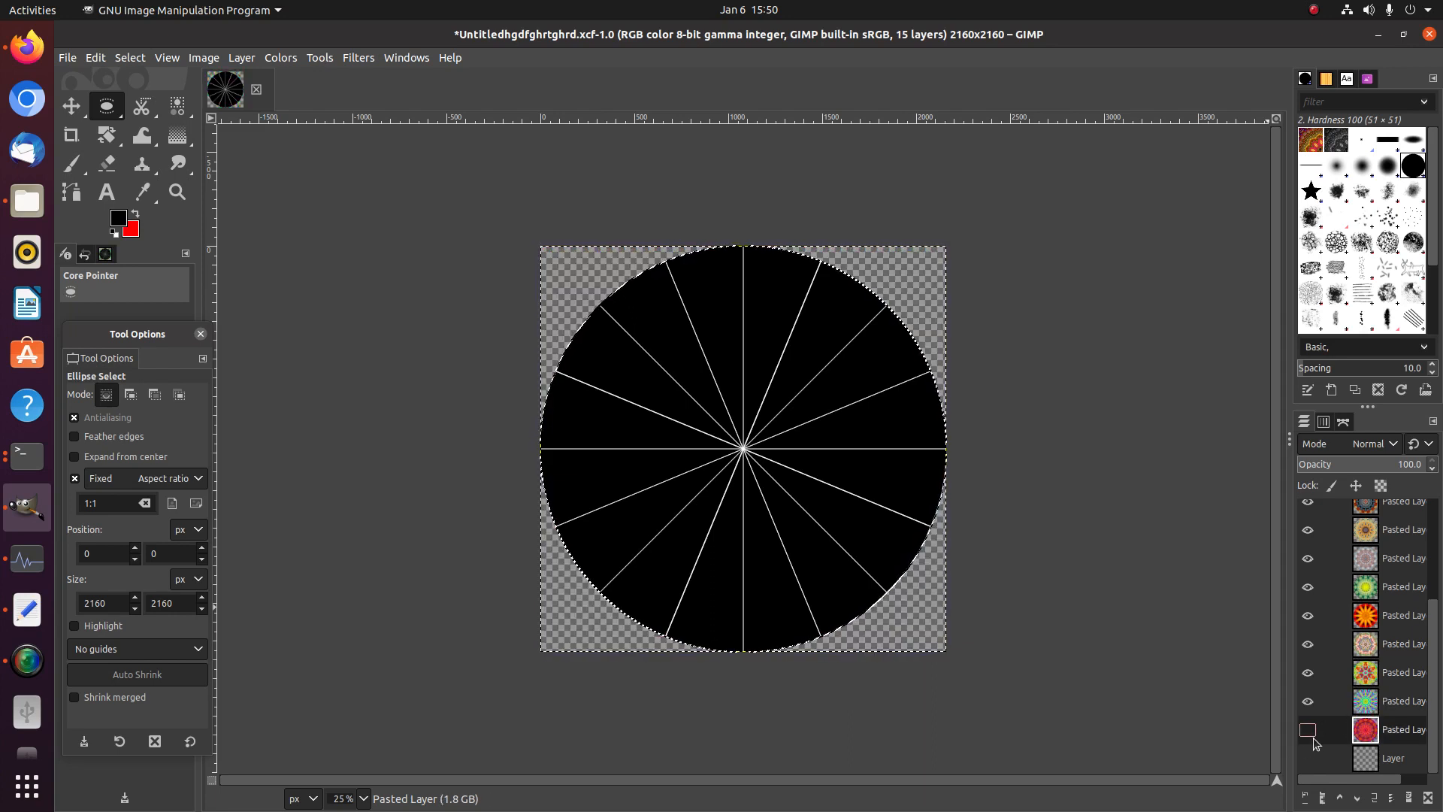
left_click(1309, 730)
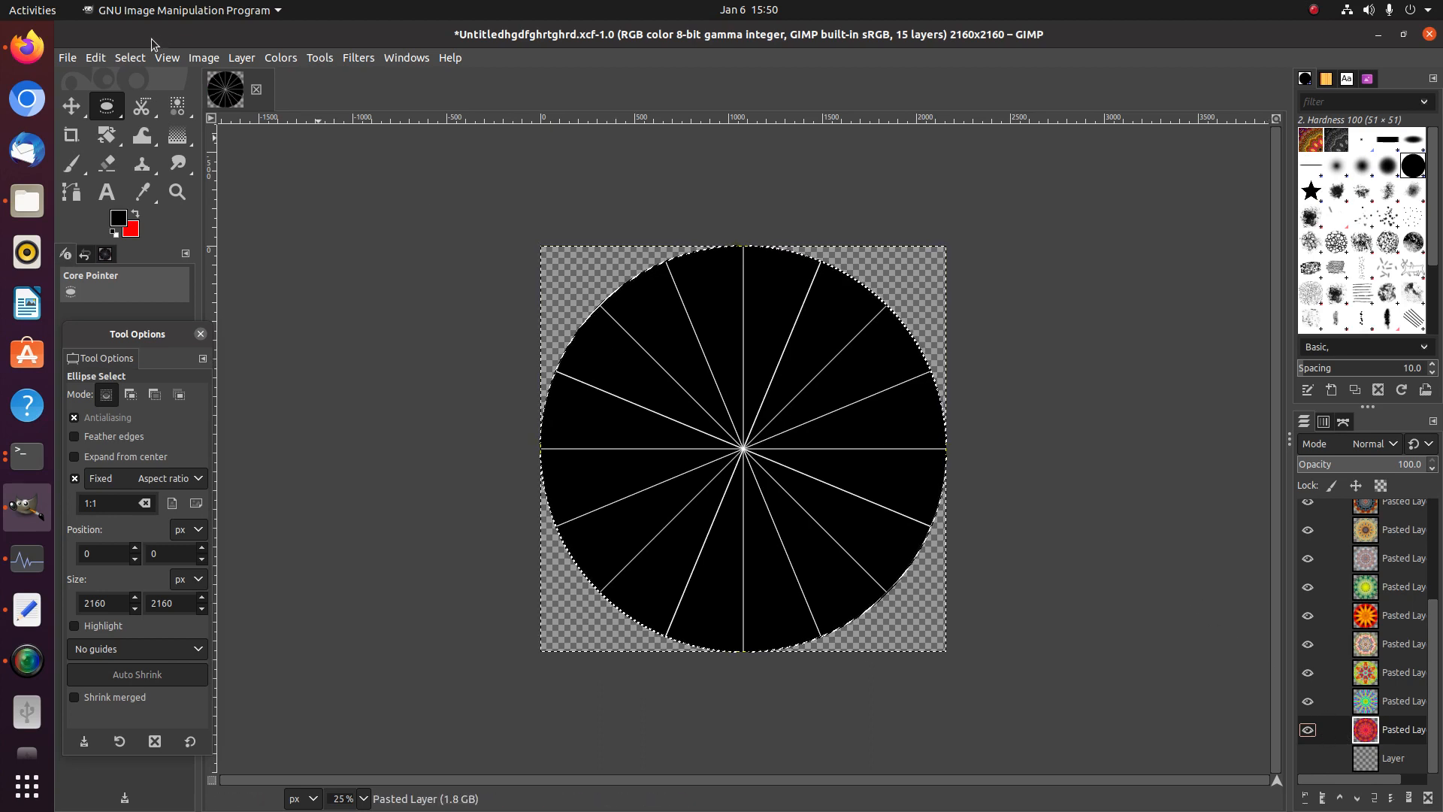
Clear the selection and save the image
left_click(130, 58)
left_click(142, 96)
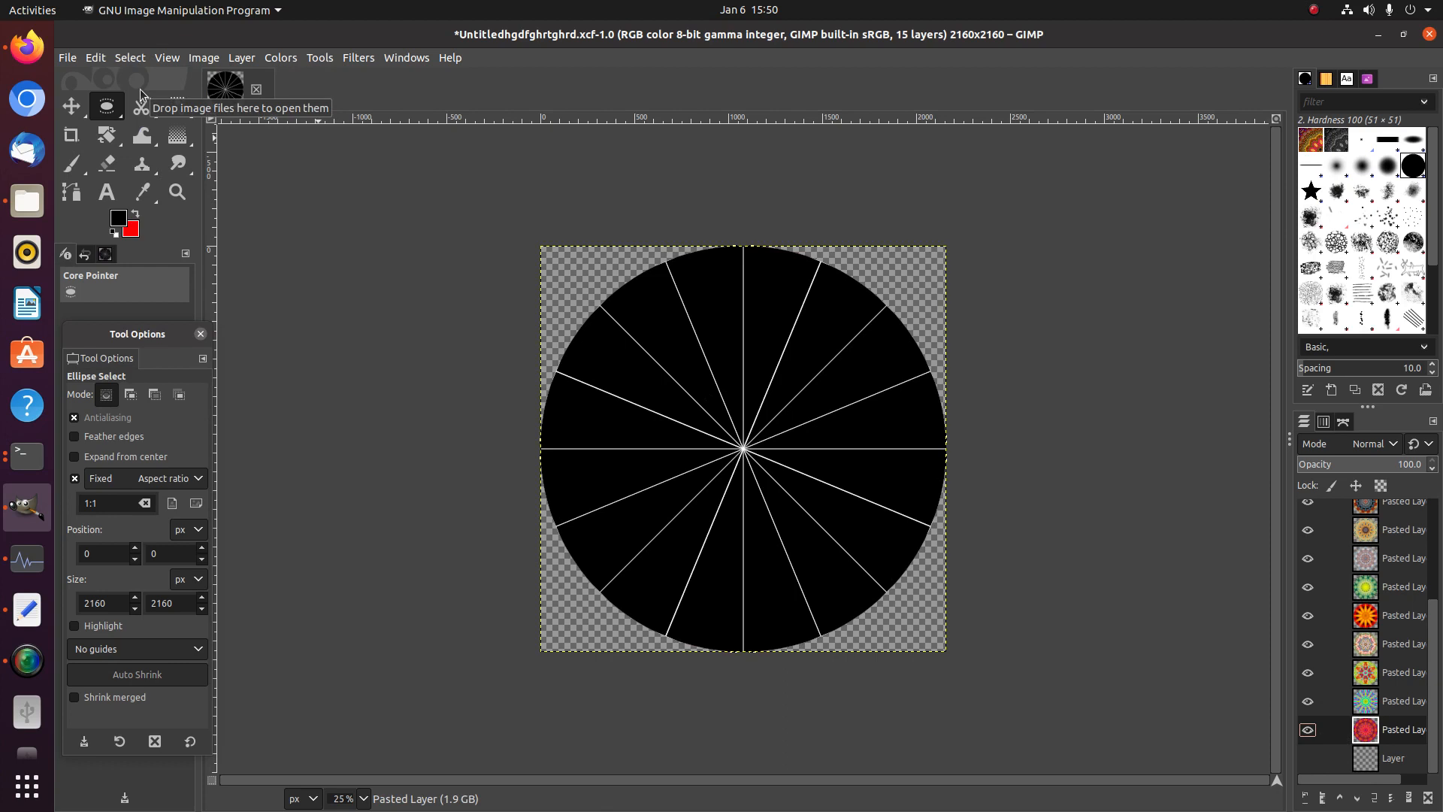
left_click(68, 59)
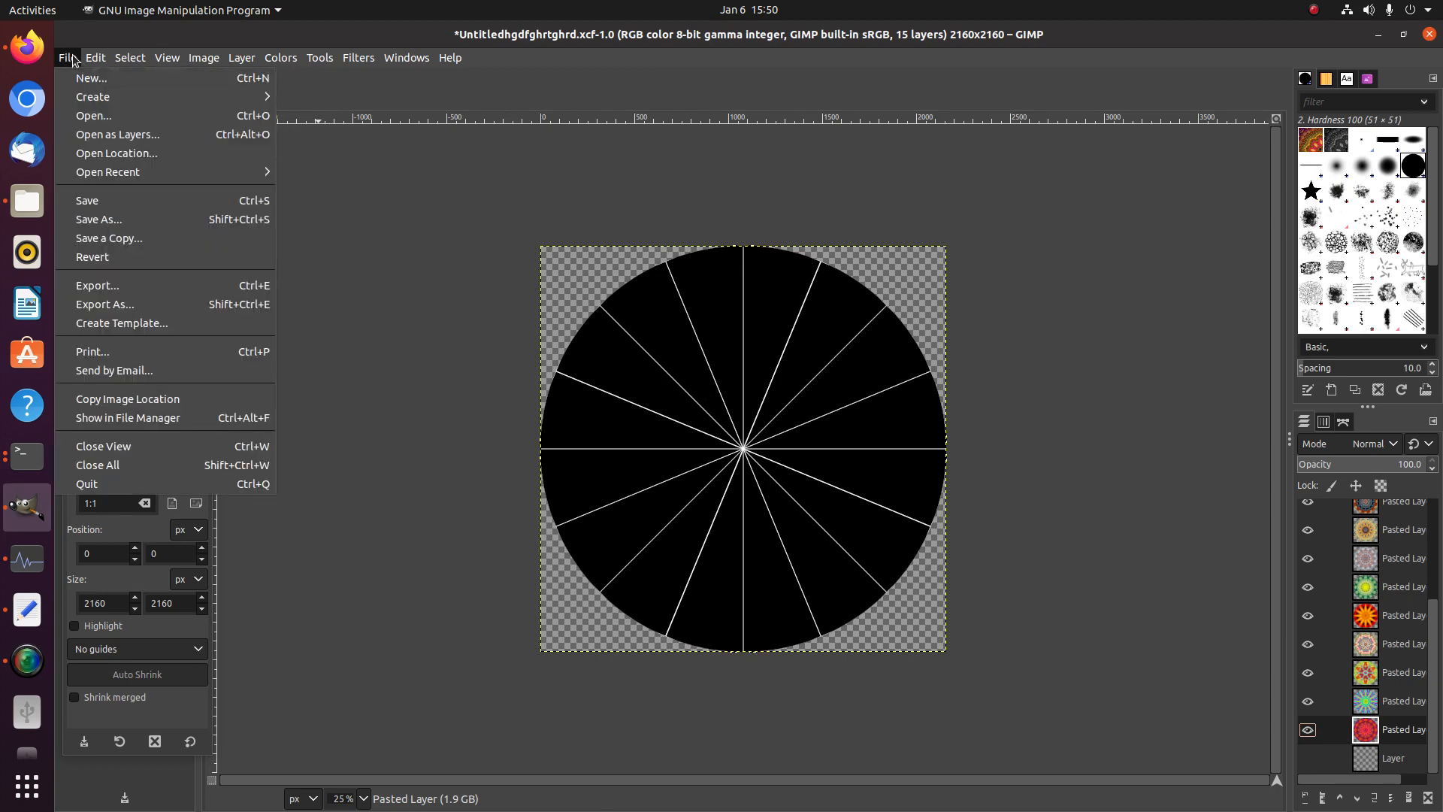
left_click(120, 198)
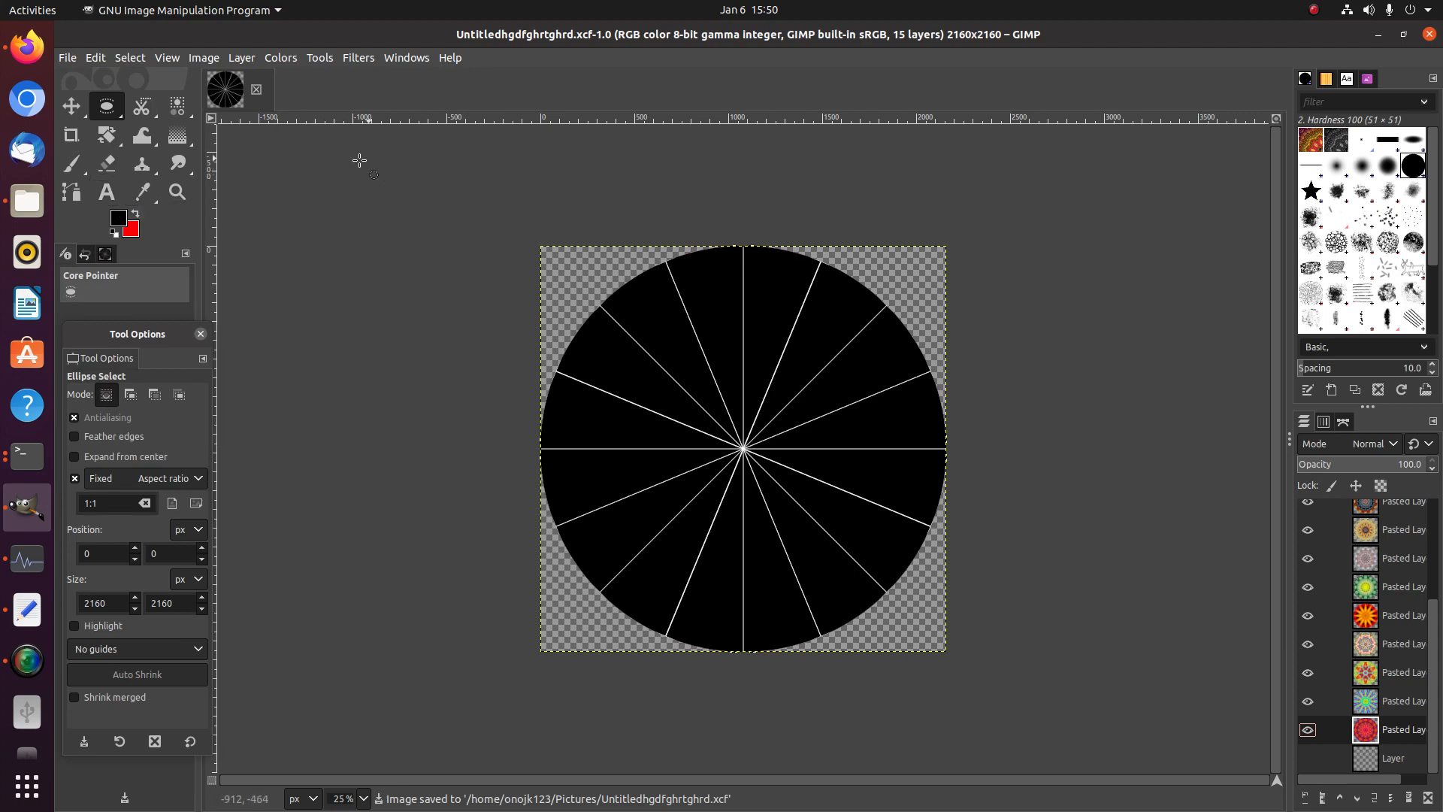
Resize the canvas to 300 percent width, keeping 100 percent height, with the existing content centered
left_click(194, 58)
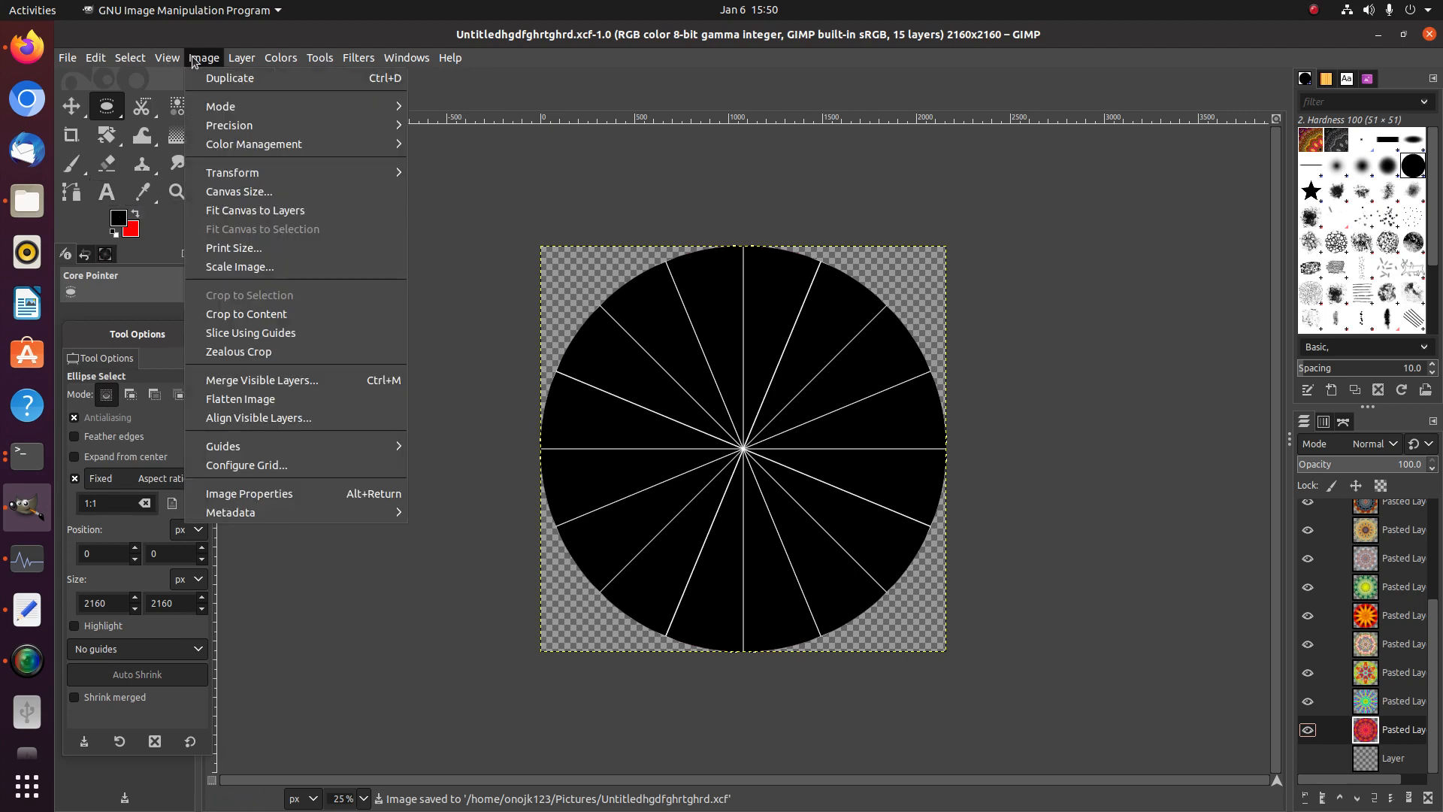
left_click(248, 190)
left_click(781, 298)
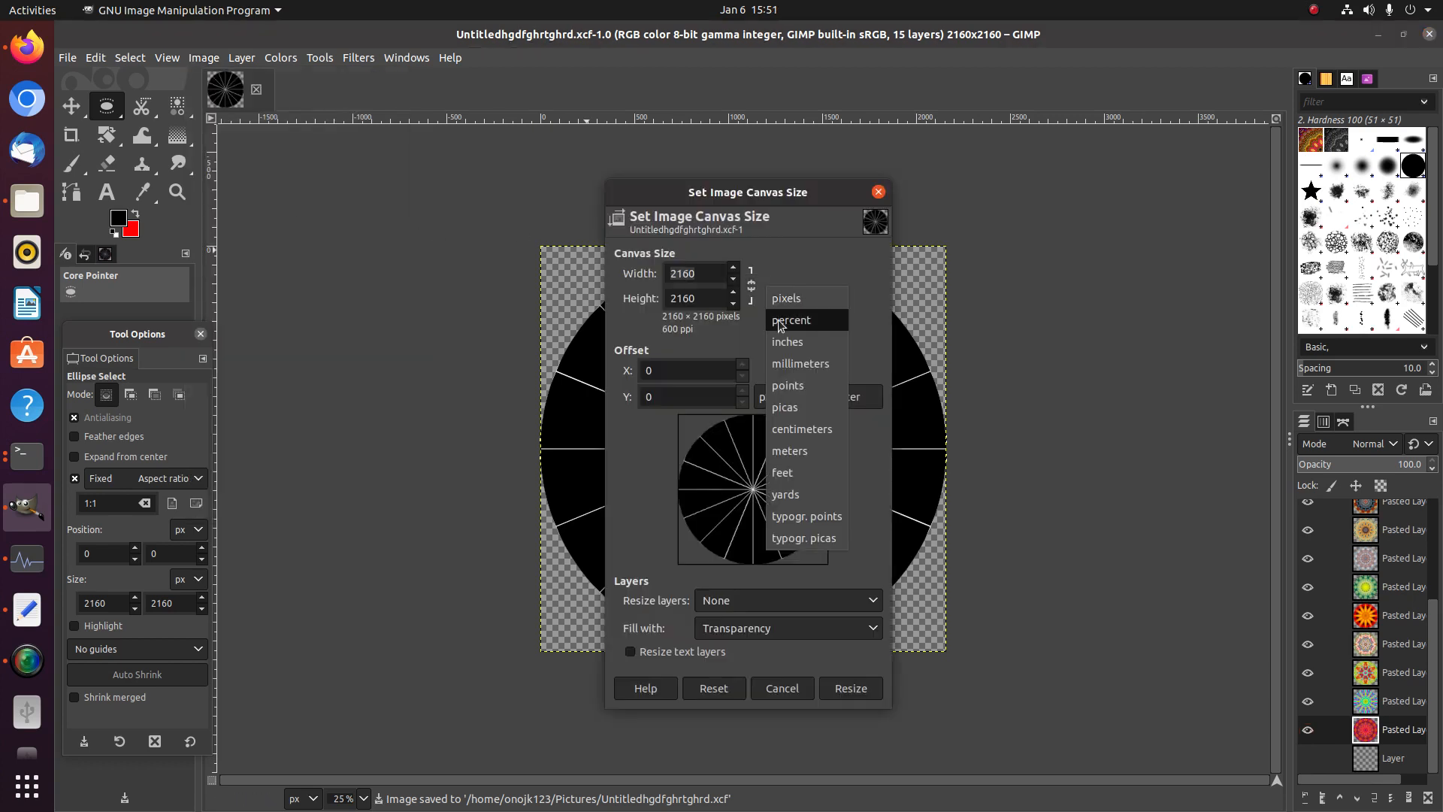
left_click(782, 315)
double_click(711, 271)
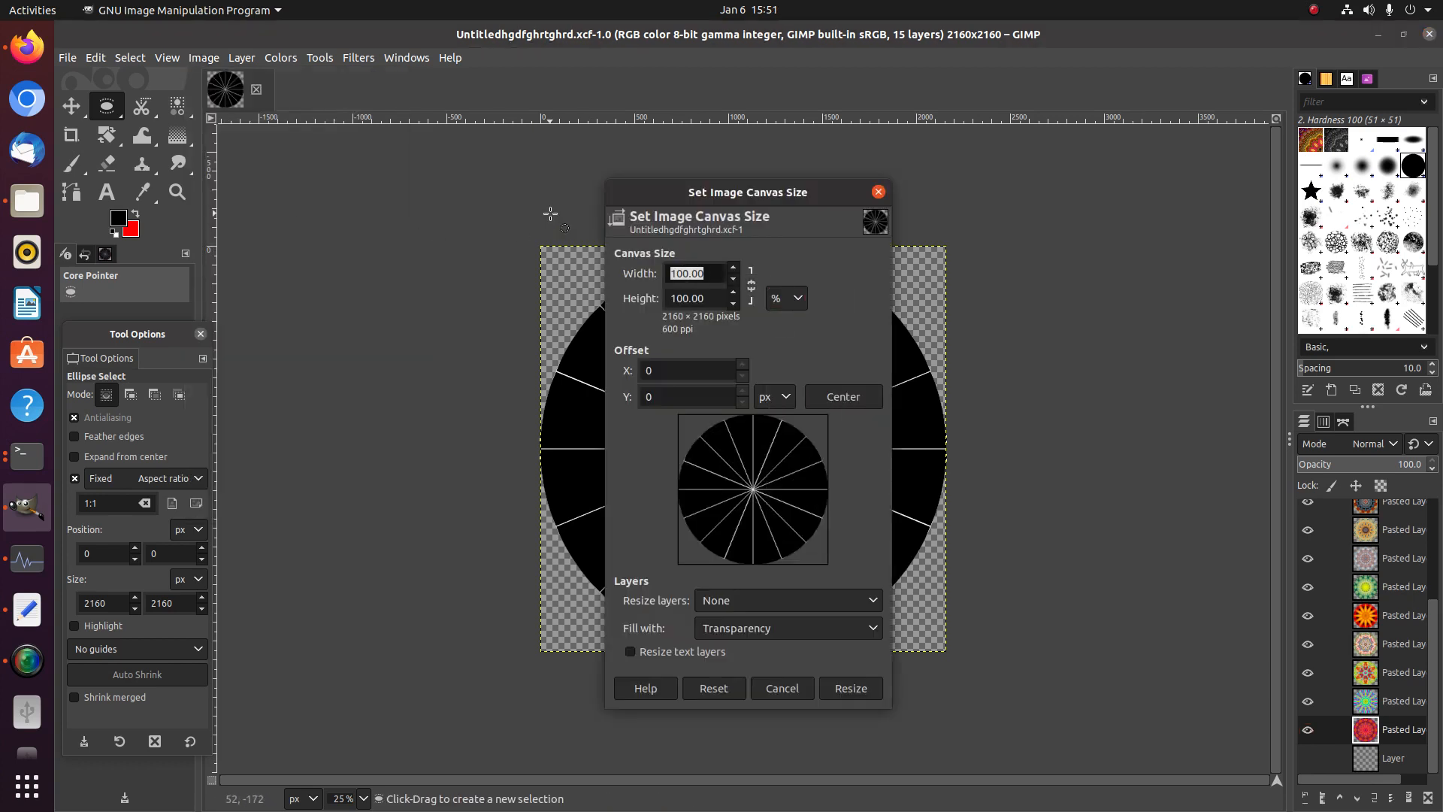
type("30")
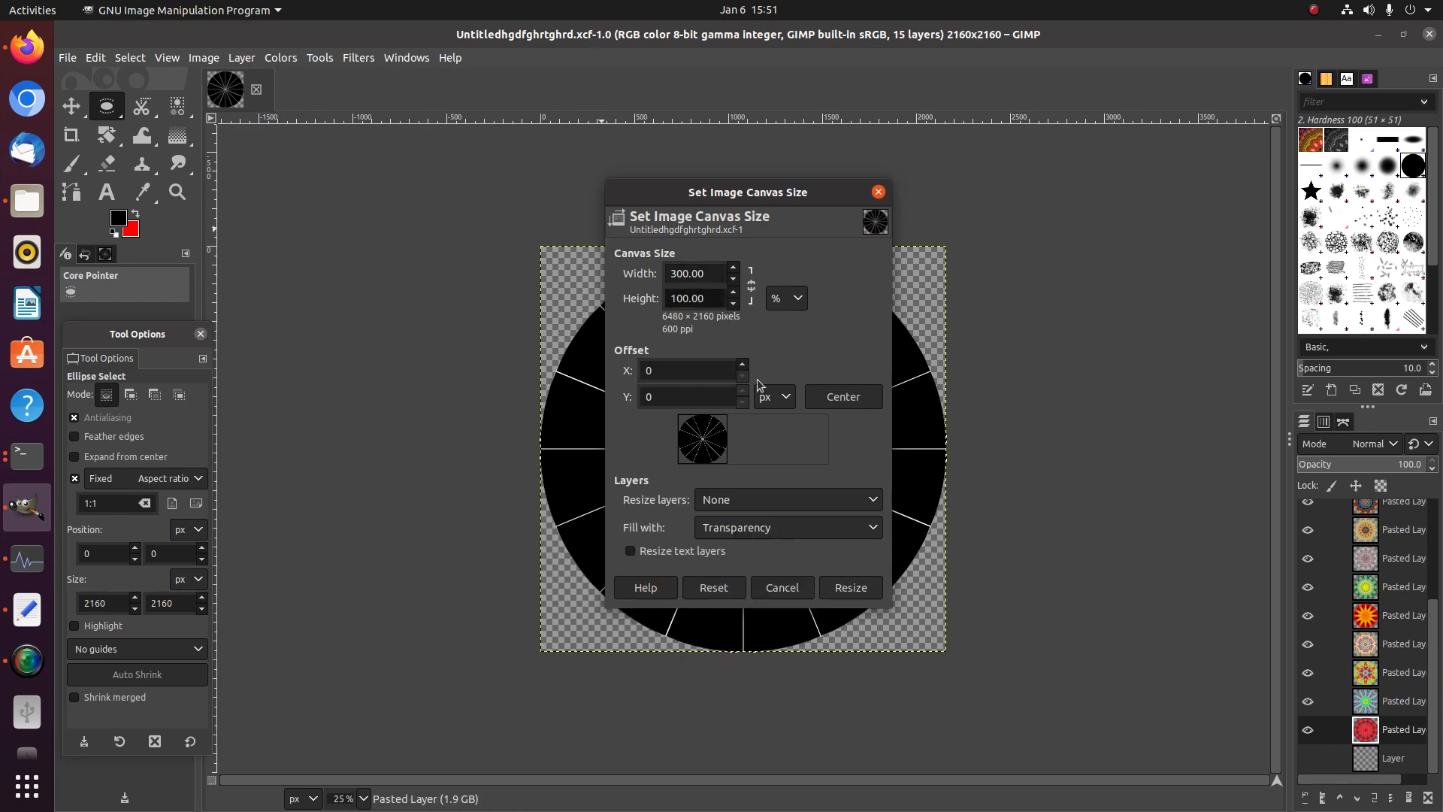
left_click(825, 398)
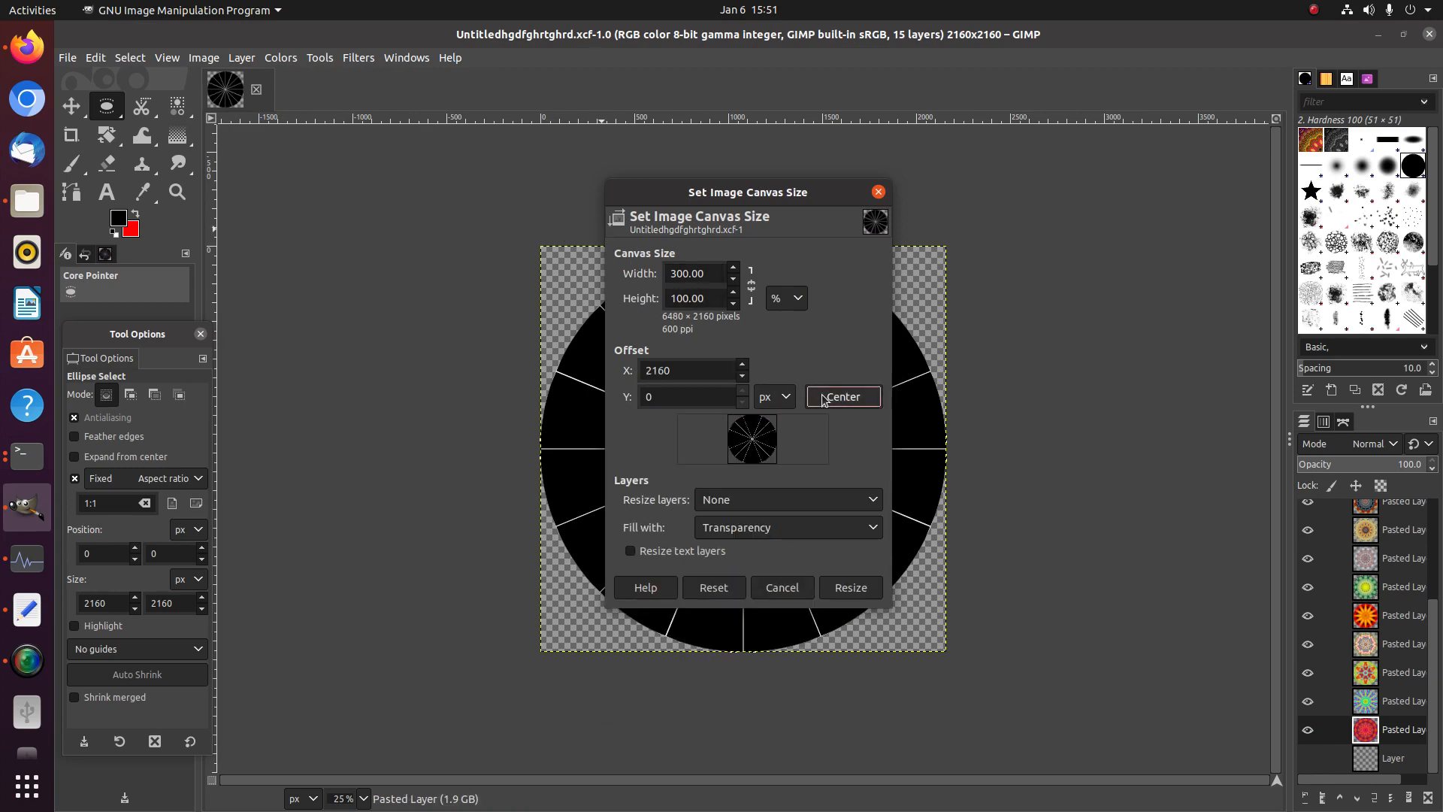
left_click(847, 582)
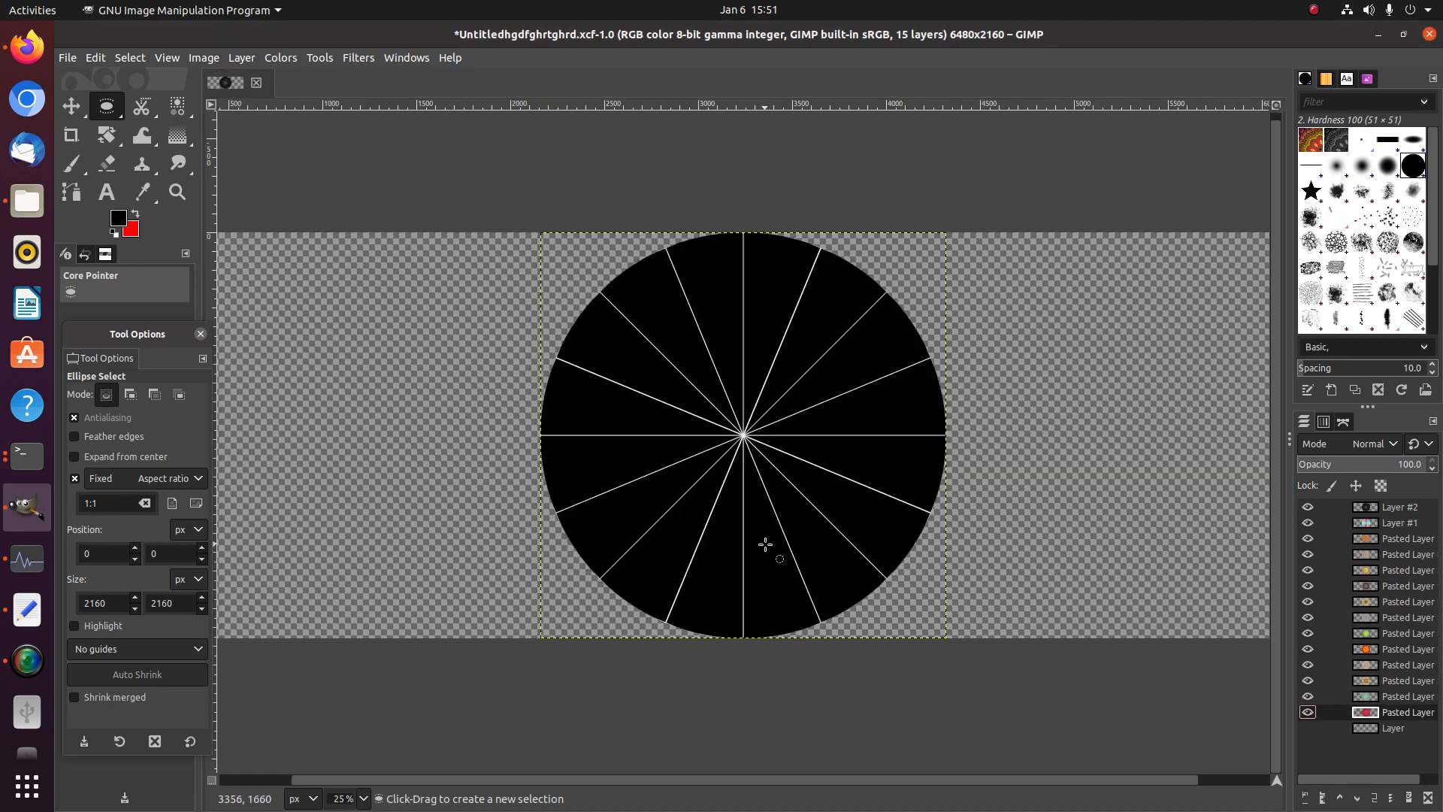
Crop the image to a 16:9 area of 3840 × 2160 px at X 1320, Y 0, centered on the circle, and save the file
scroll(761, 542, "down", 2)
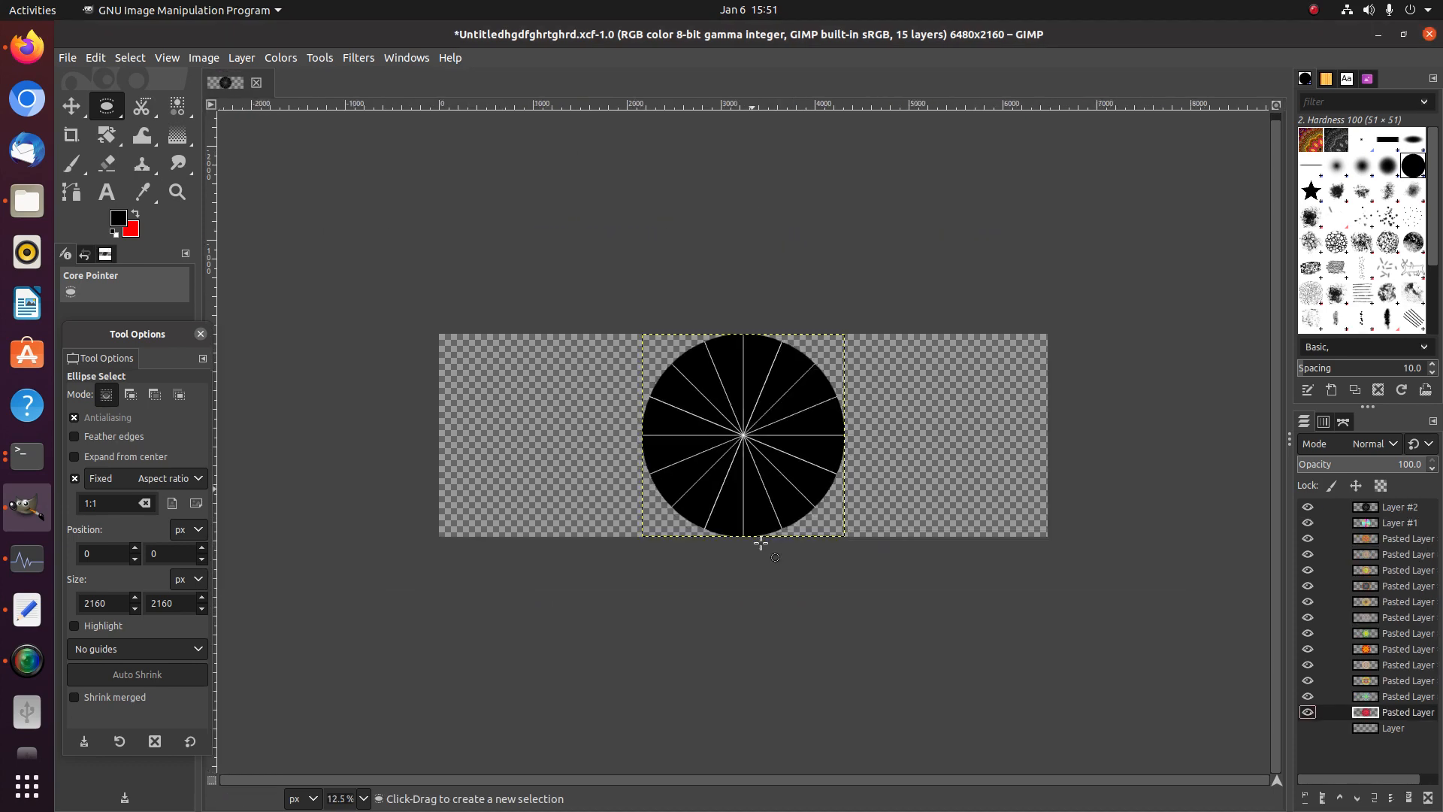
left_click(72, 135)
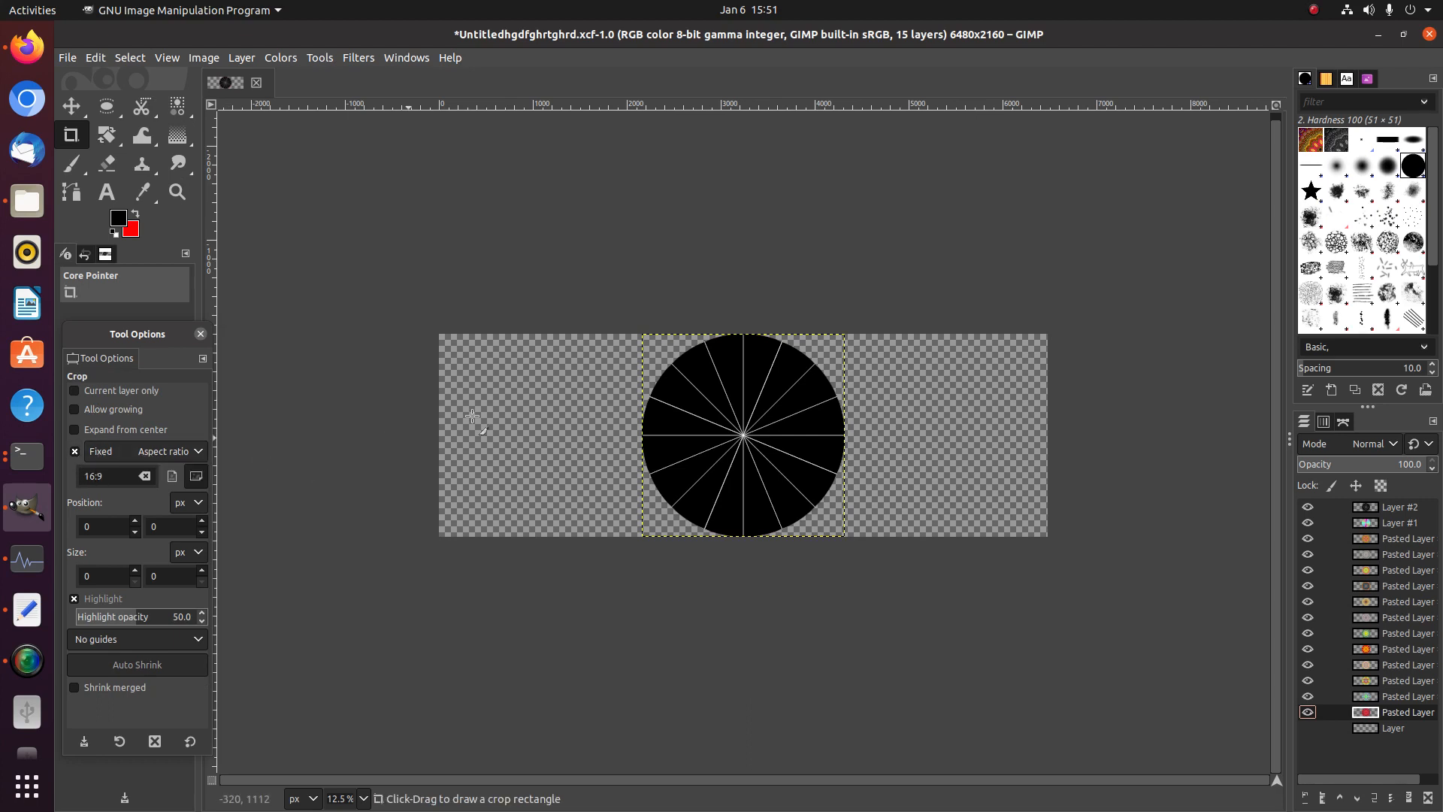
left_click_drag(567, 306, 887, 636)
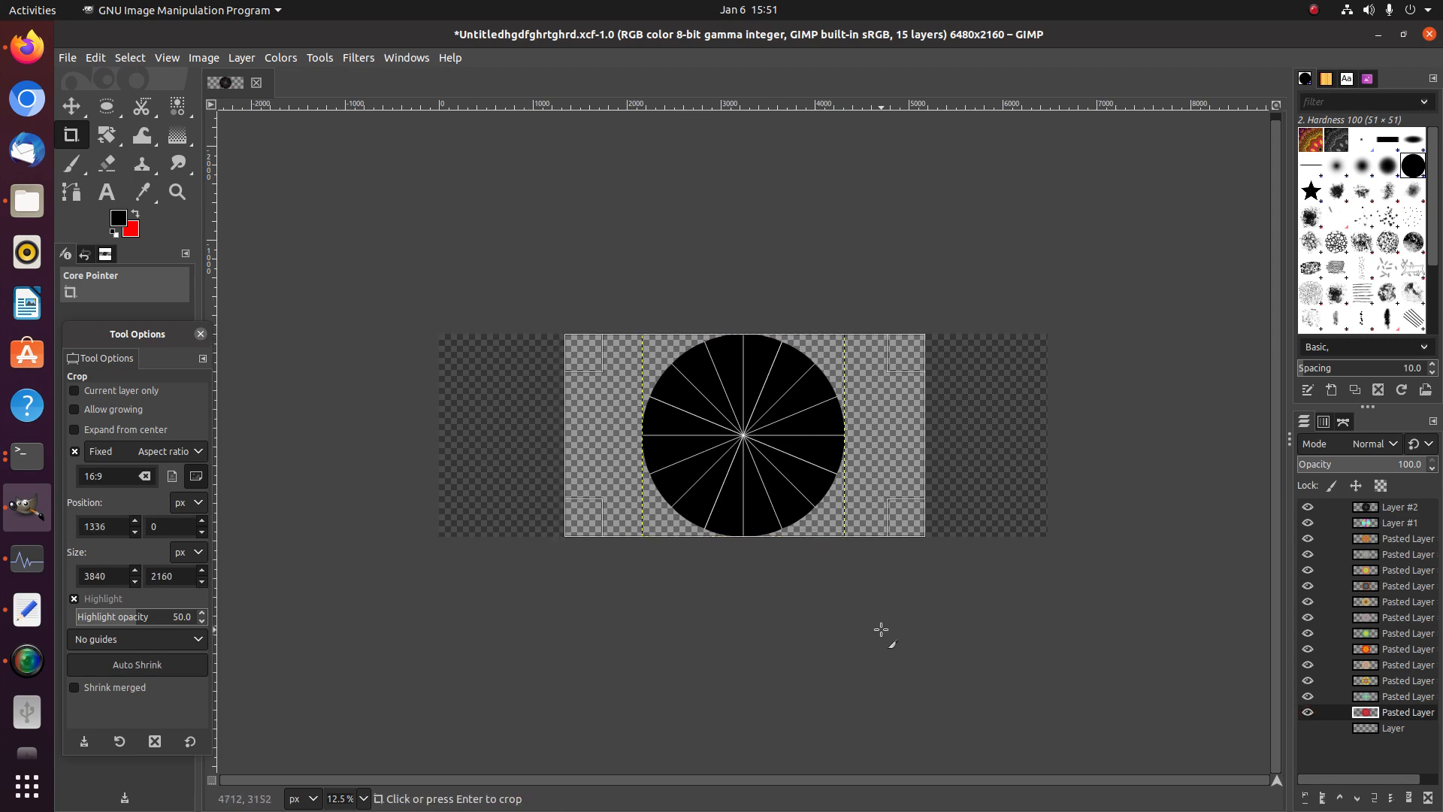
scroll(777, 474, "up", 9, "ctrl")
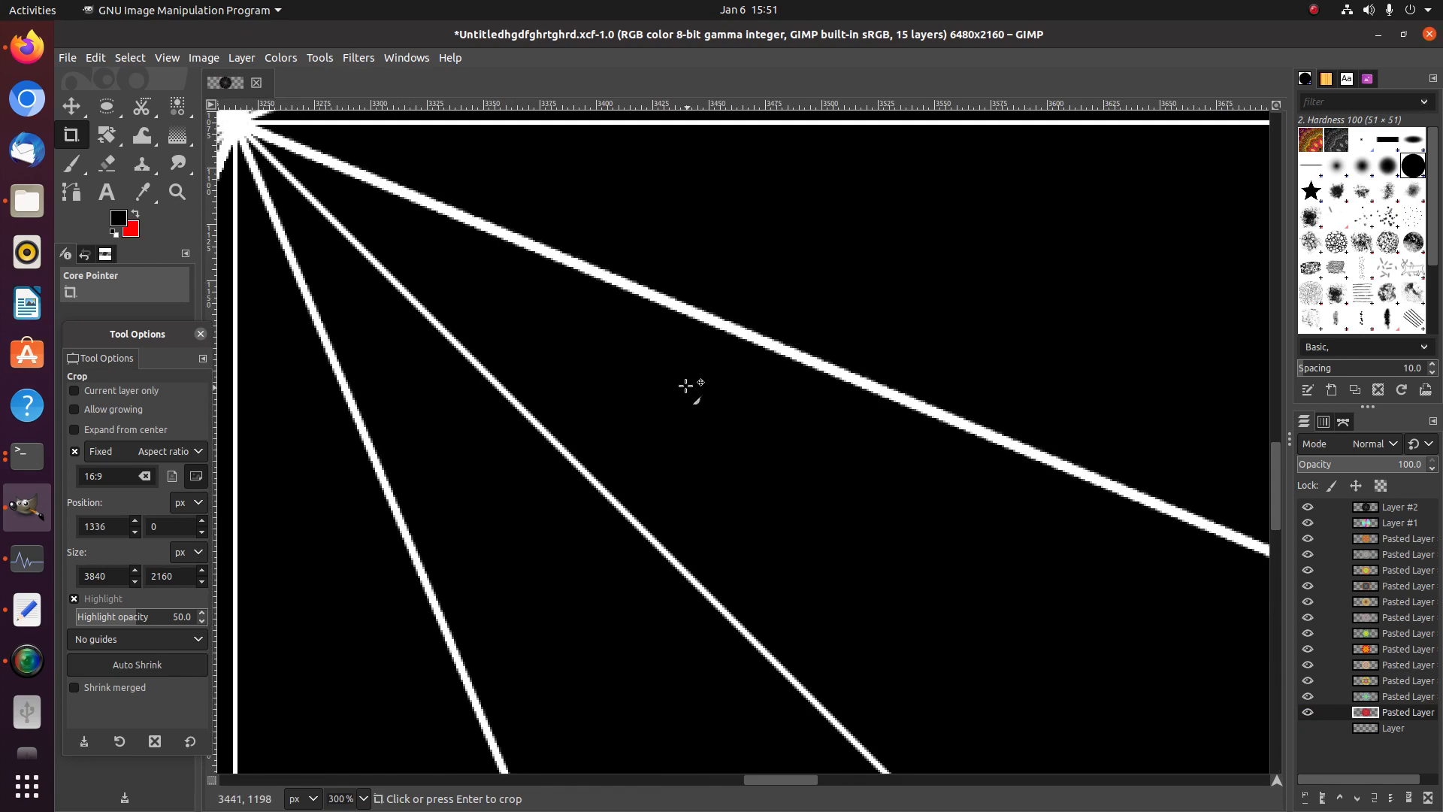
scroll(714, 451, "up", 4)
scroll(714, 451, "left", 6)
left_click_drag(947, 538, 913, 546)
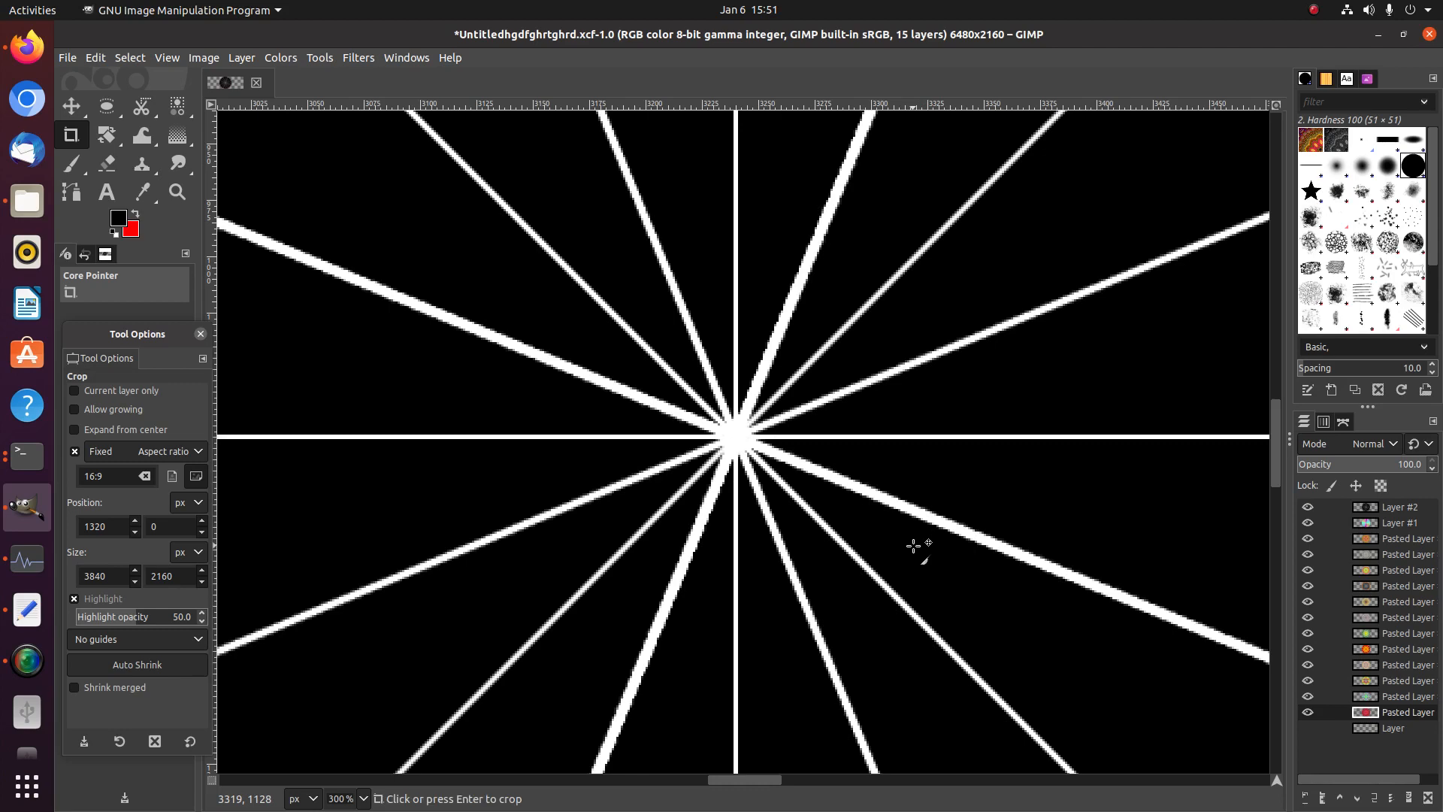
key("shift+4")
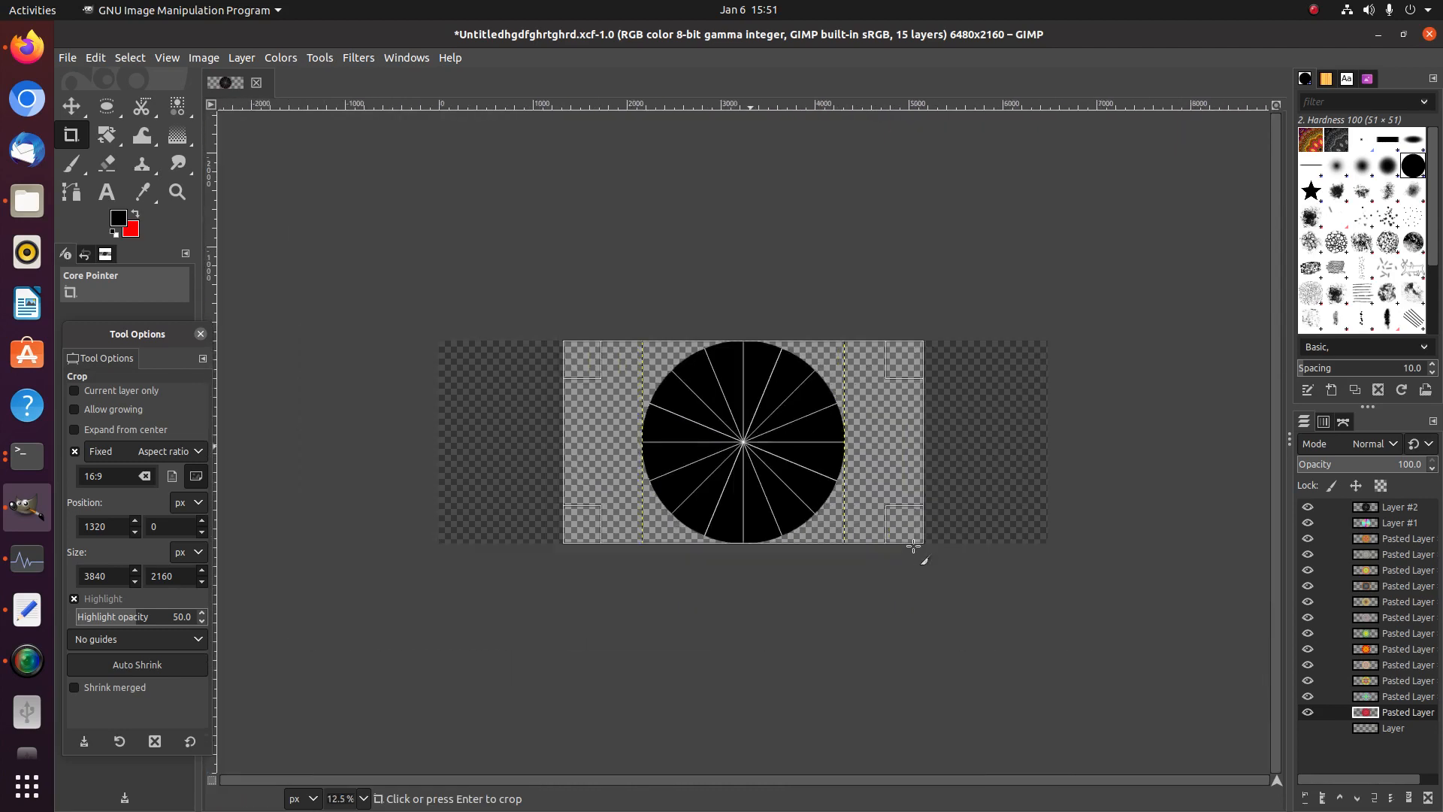
key("Return")
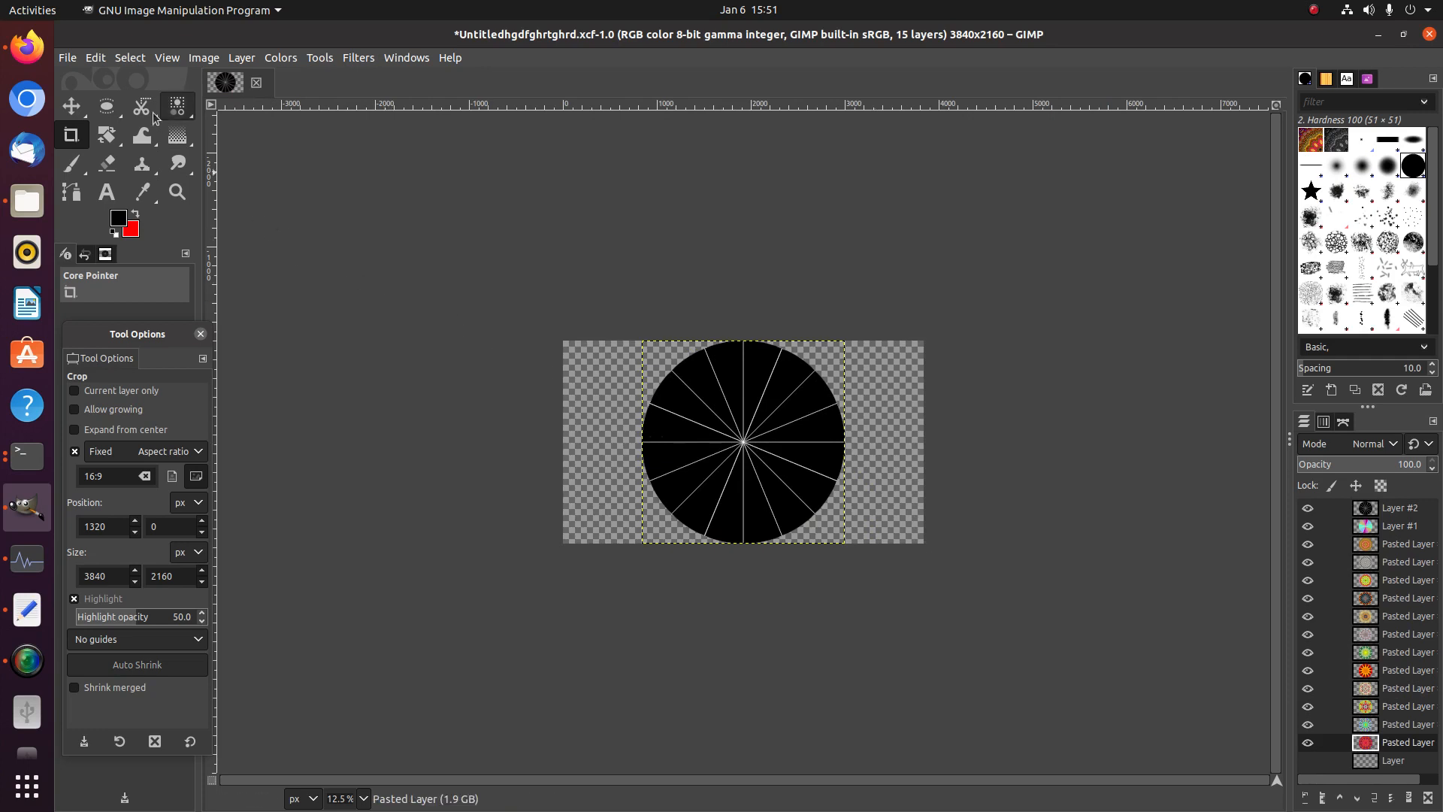
left_click(66, 64)
left_click(106, 193)
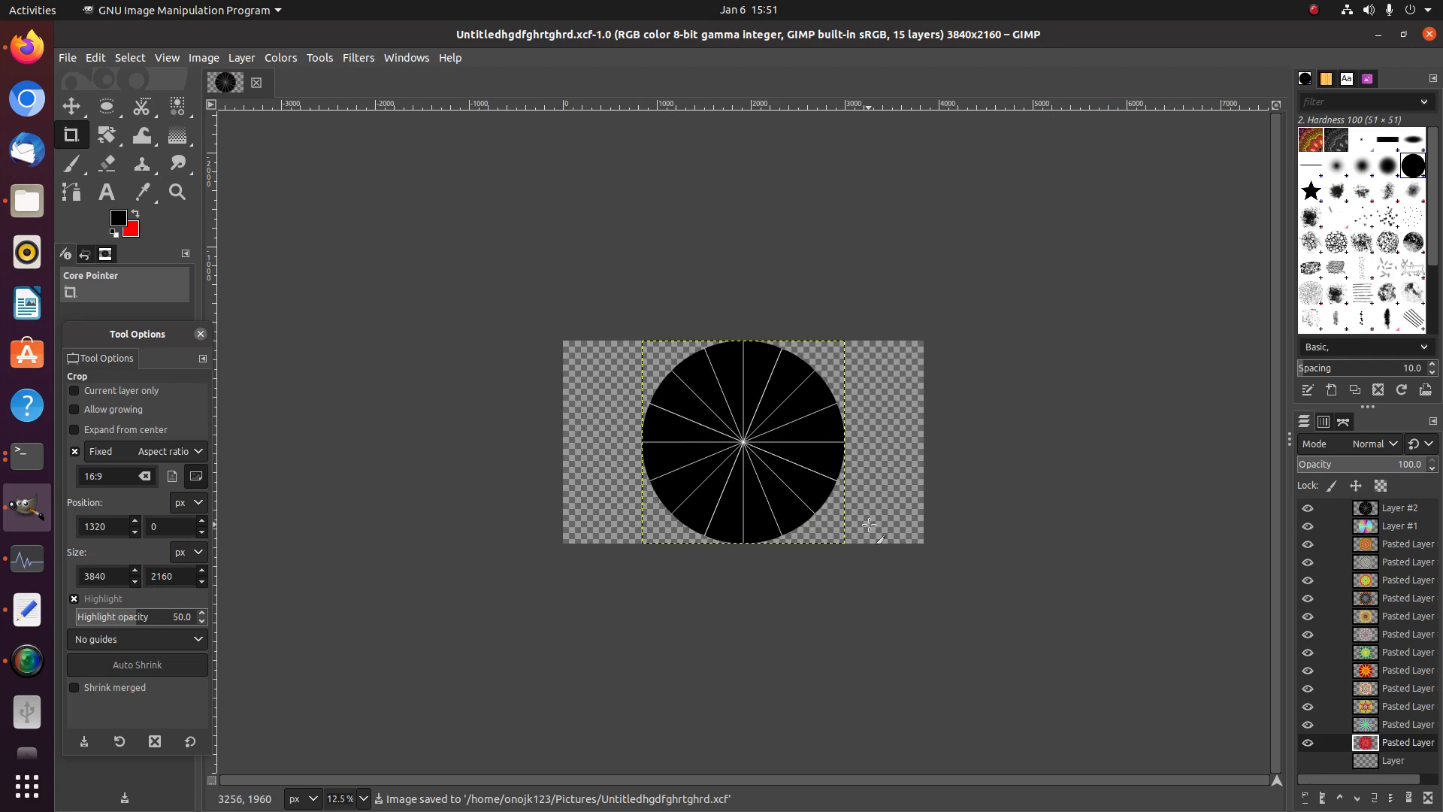
Expand the boundary of Layer #2 to the full image size
scroll(869, 524, "up", 2)
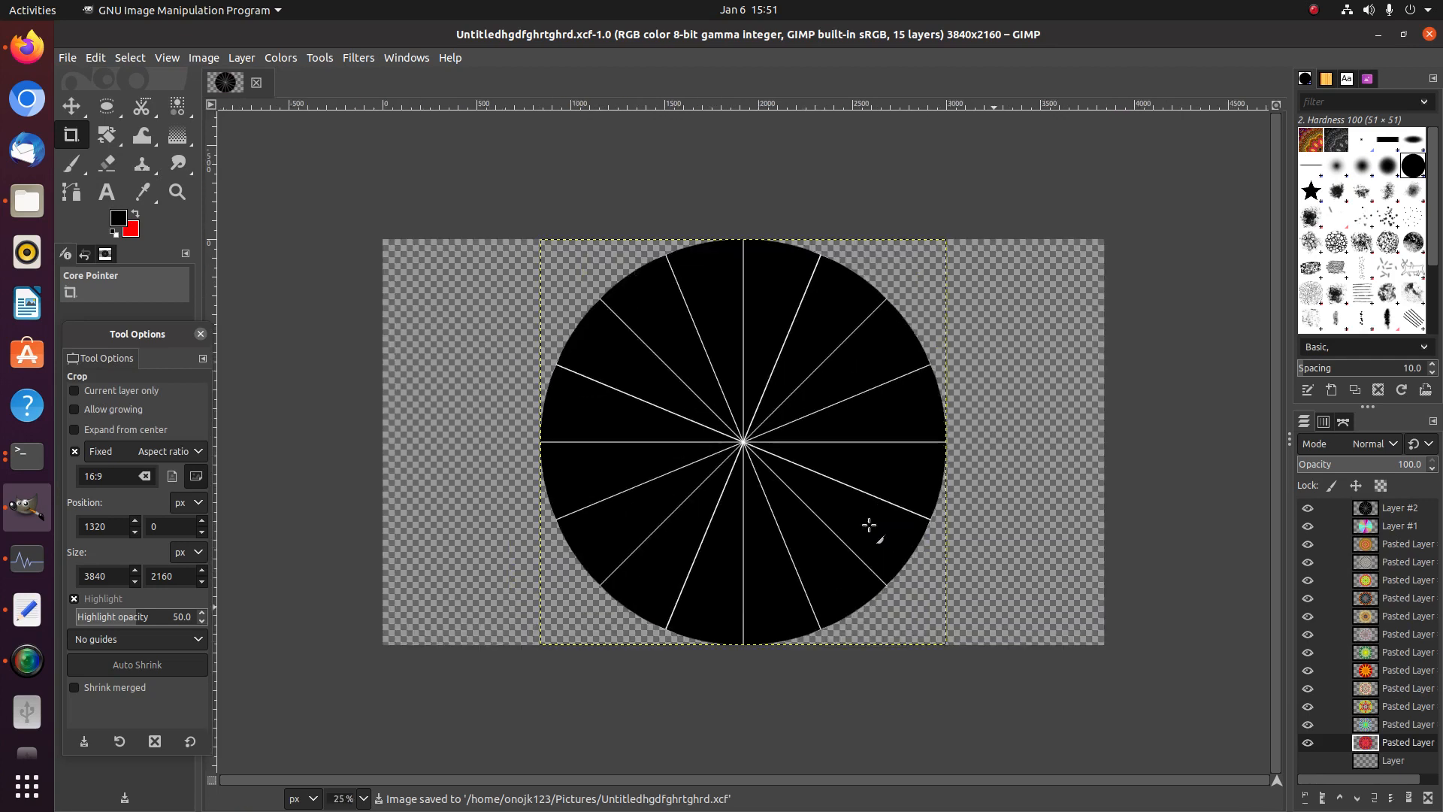
left_click(1364, 509)
left_click(241, 58)
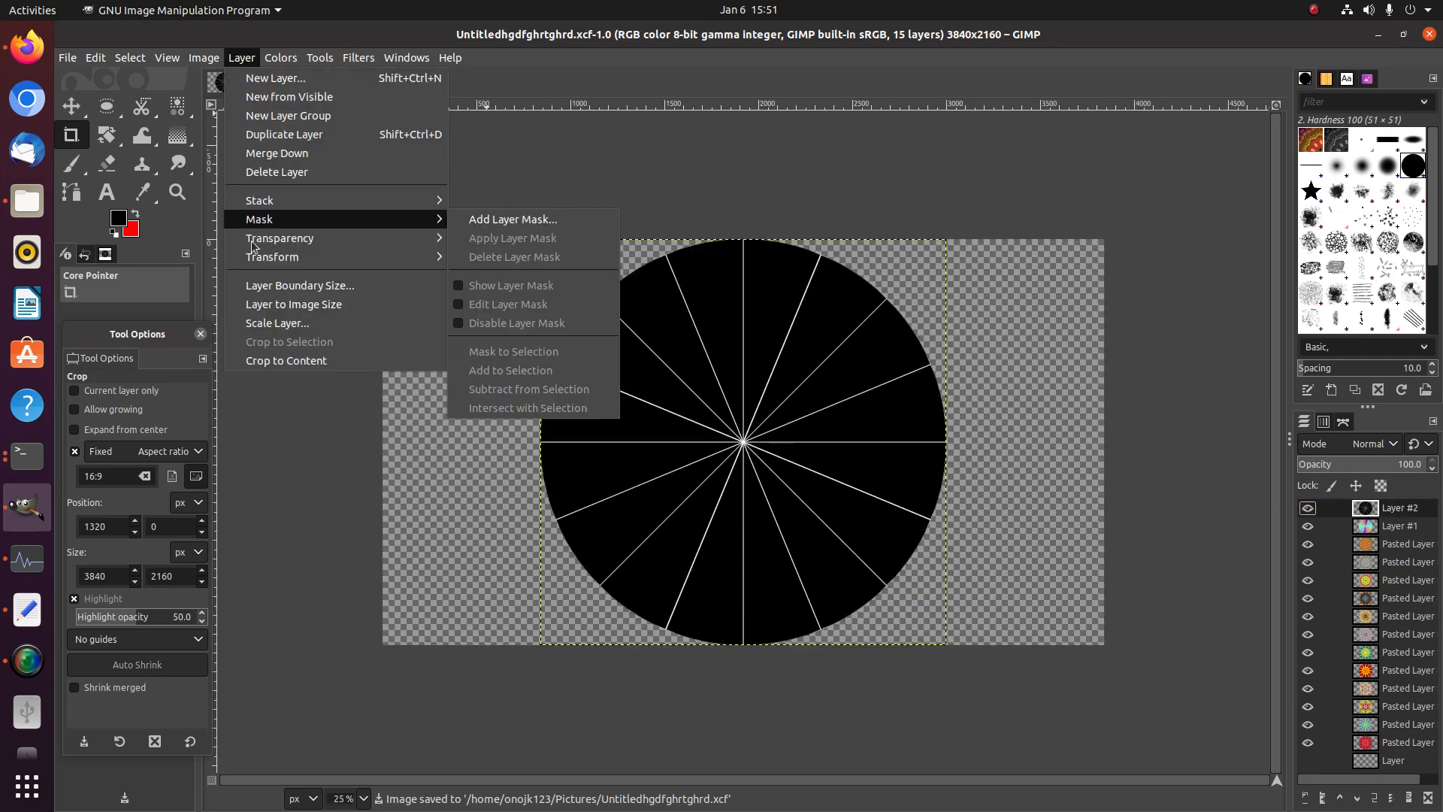
left_click(265, 302)
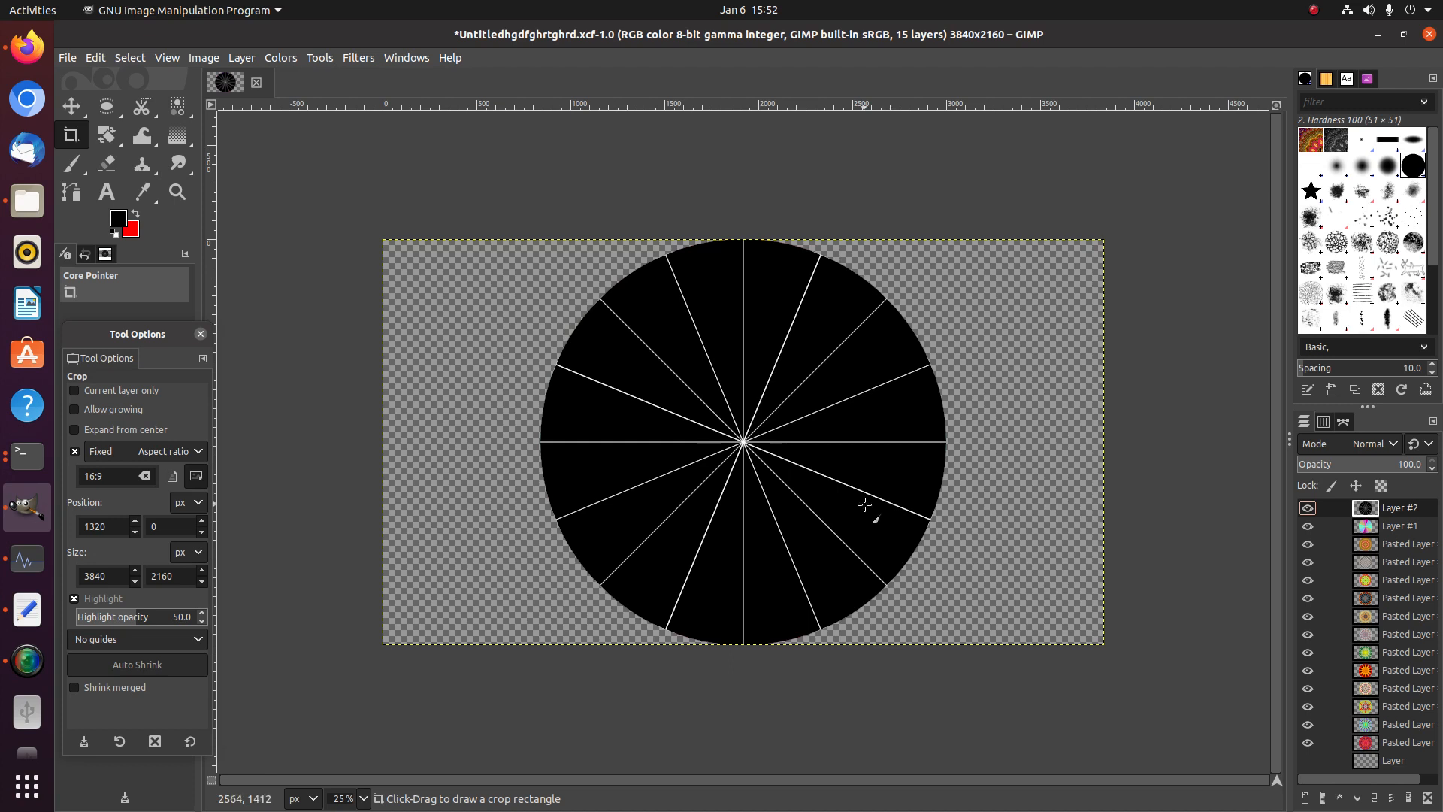
Duplicate Layer #2 and apply Whirl and Pinch to the copy with whirl 90, pinch 0 and radius 1
right_click(1383, 511)
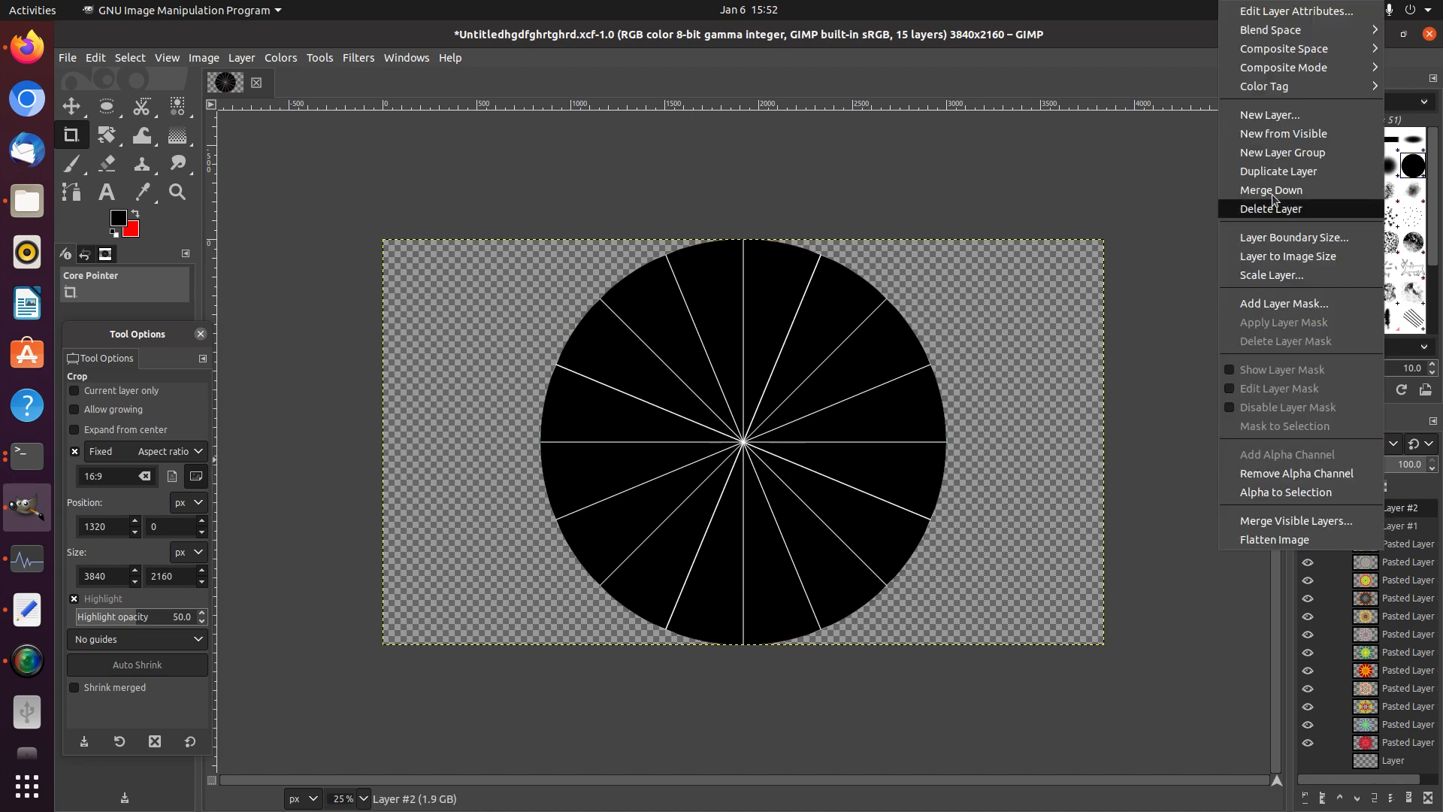
left_click(1267, 174)
left_click(359, 58)
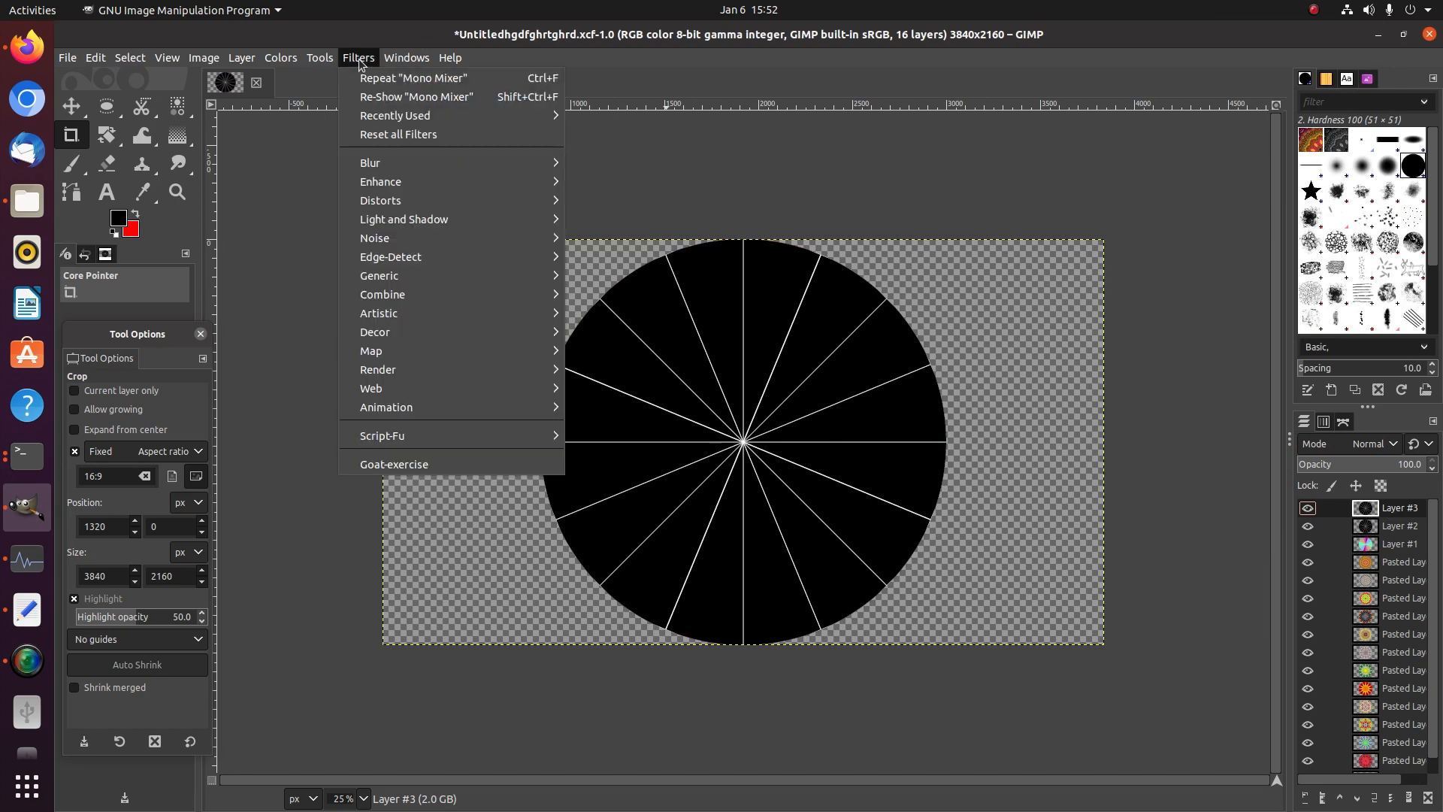
mouse_move(403, 188)
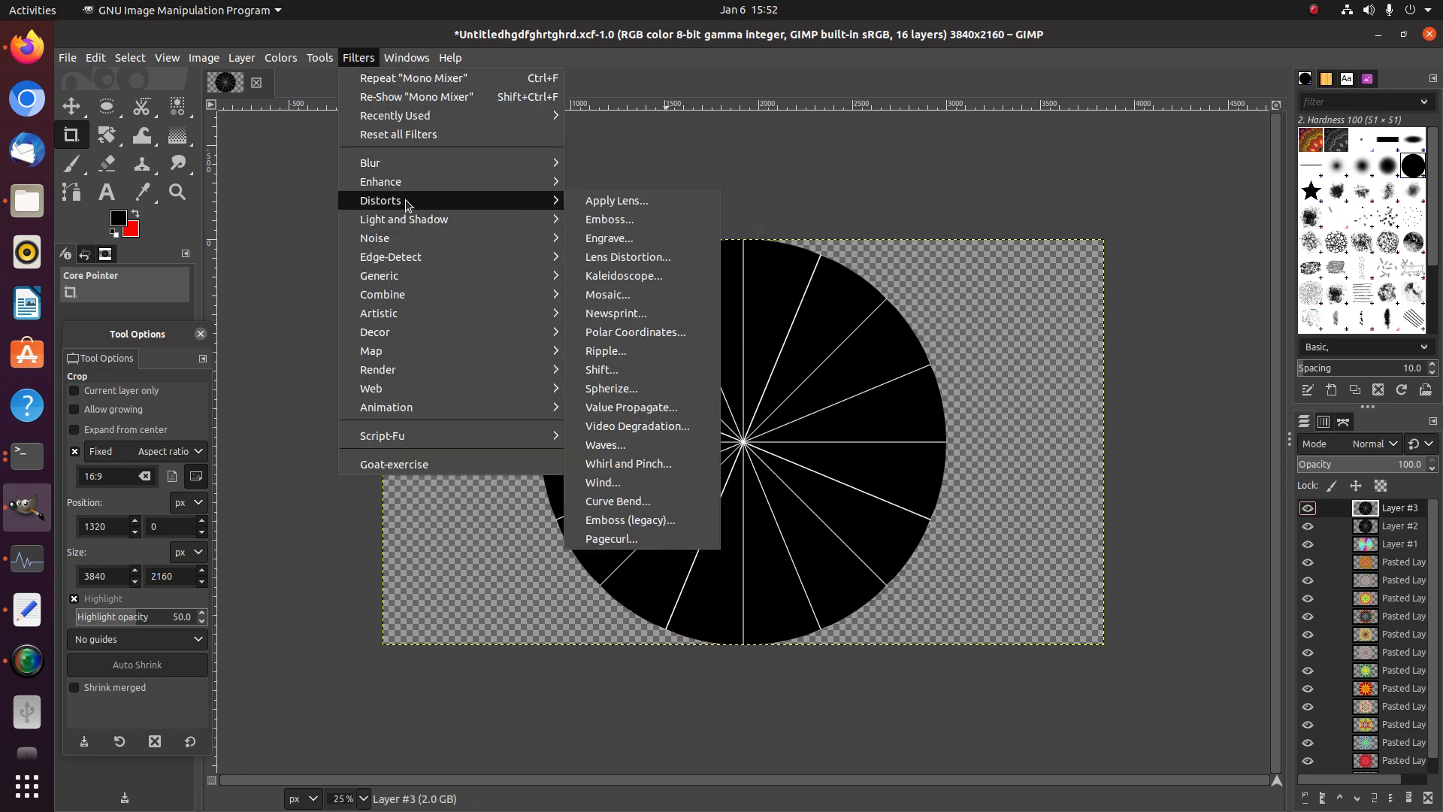
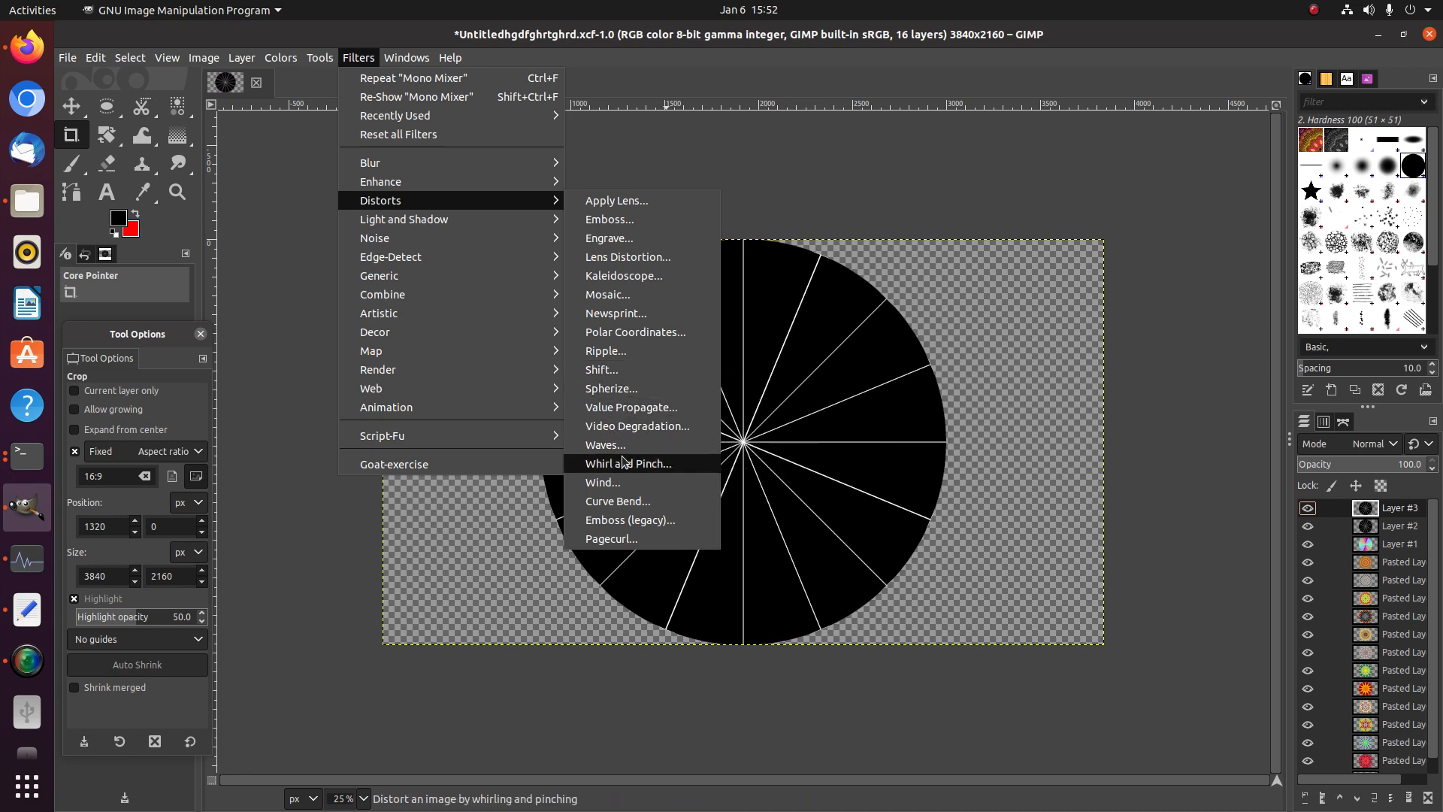
left_click(624, 461)
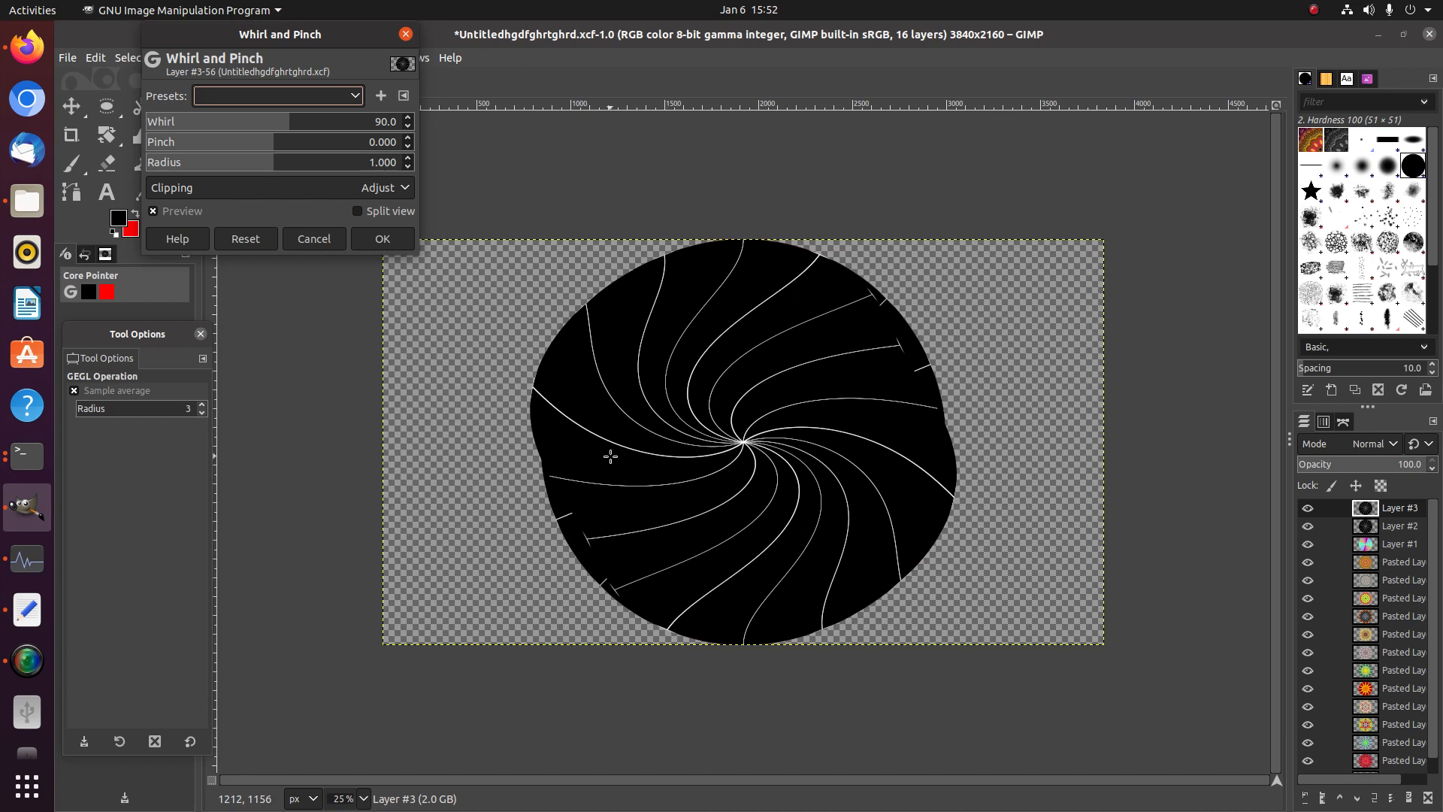
left_click(411, 240)
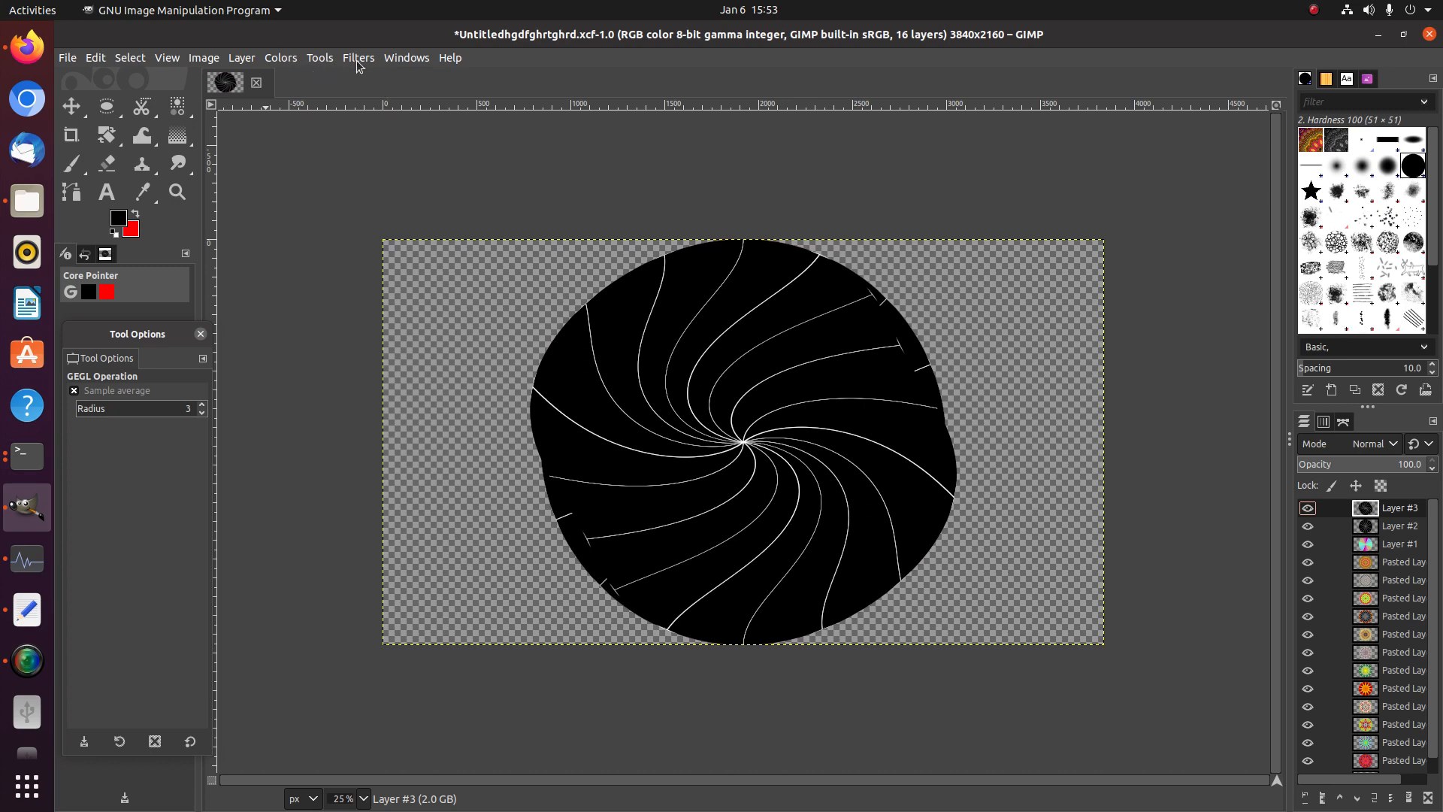
Scale Layer #3 to 110 percent in width and height
left_click(239, 58)
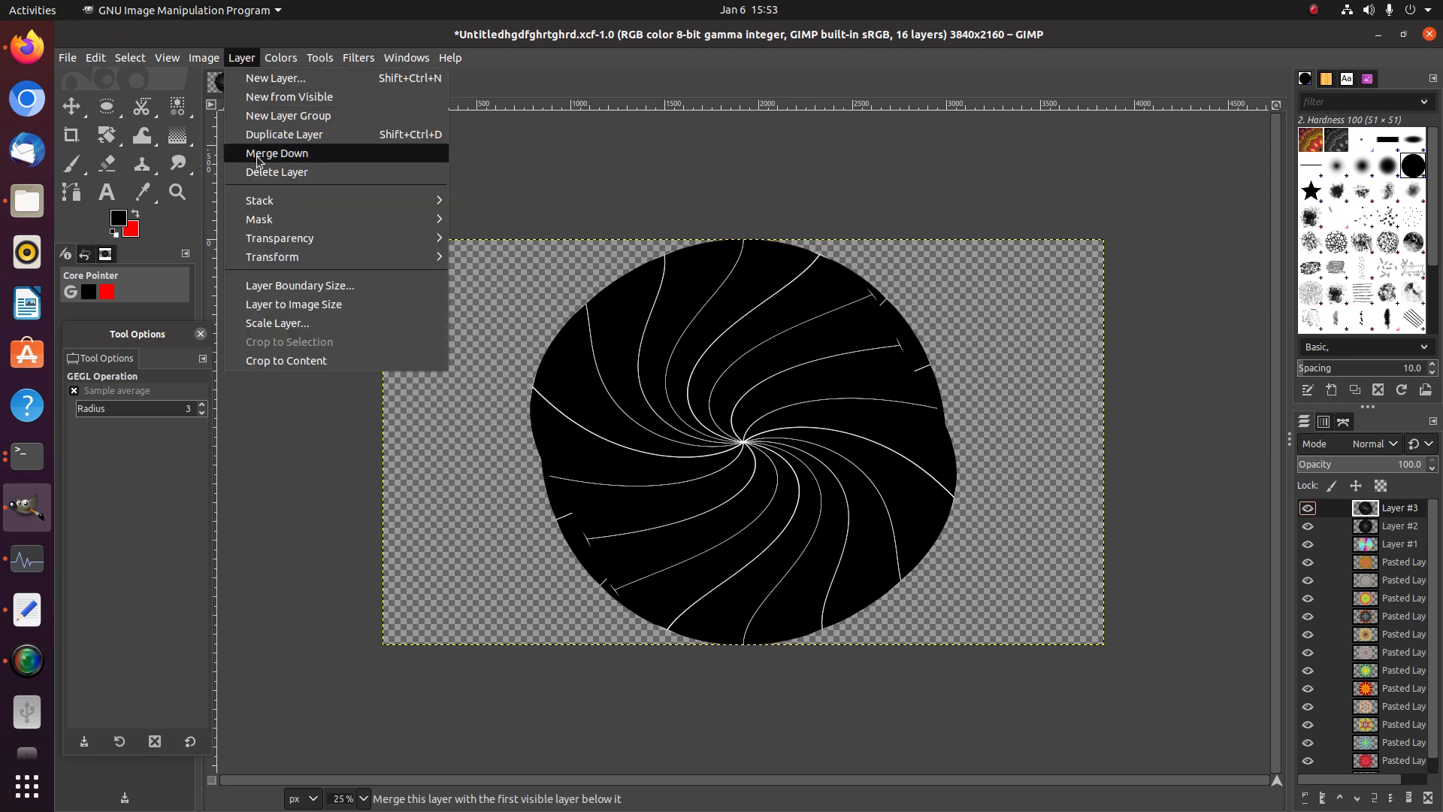
left_click(287, 320)
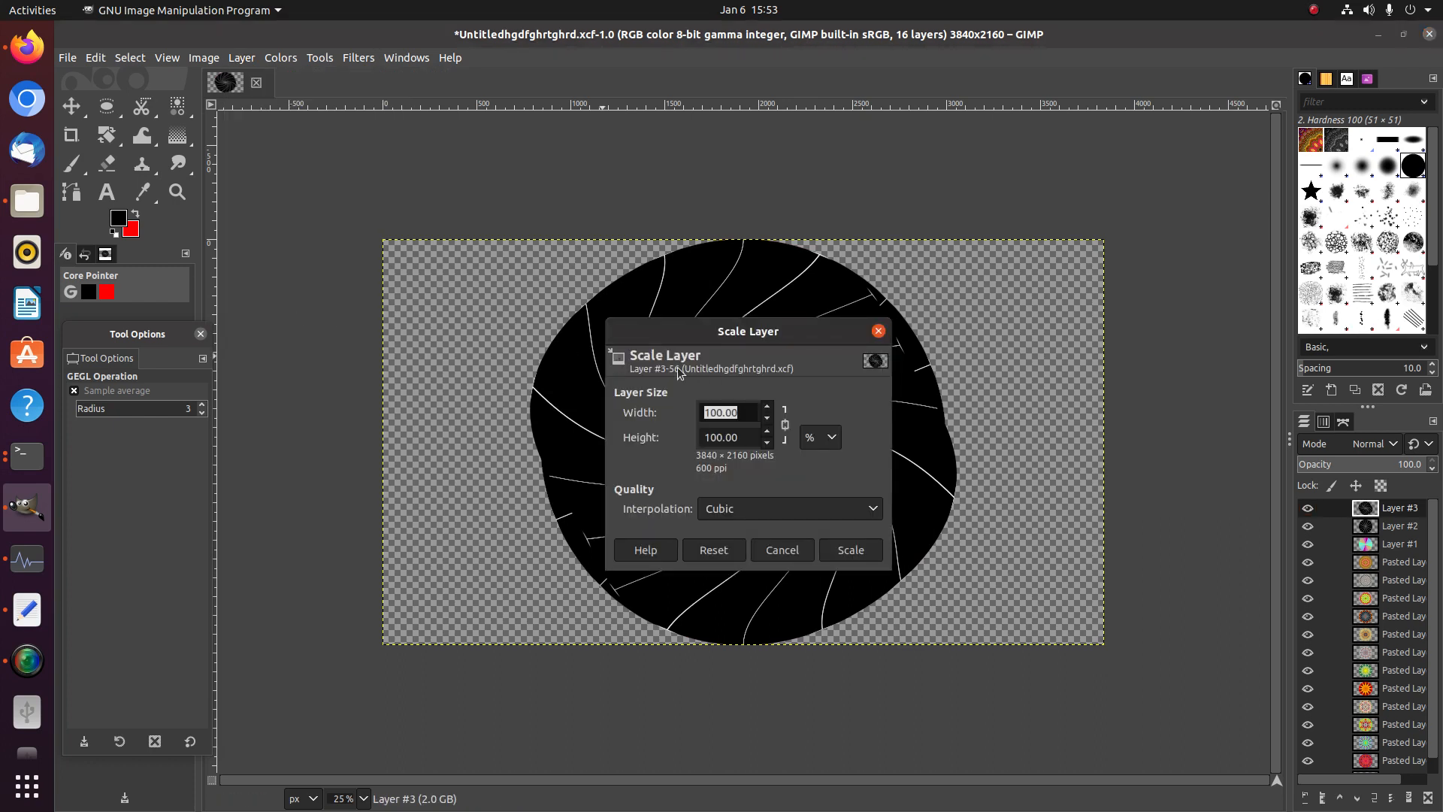
type("110")
left_click(742, 439)
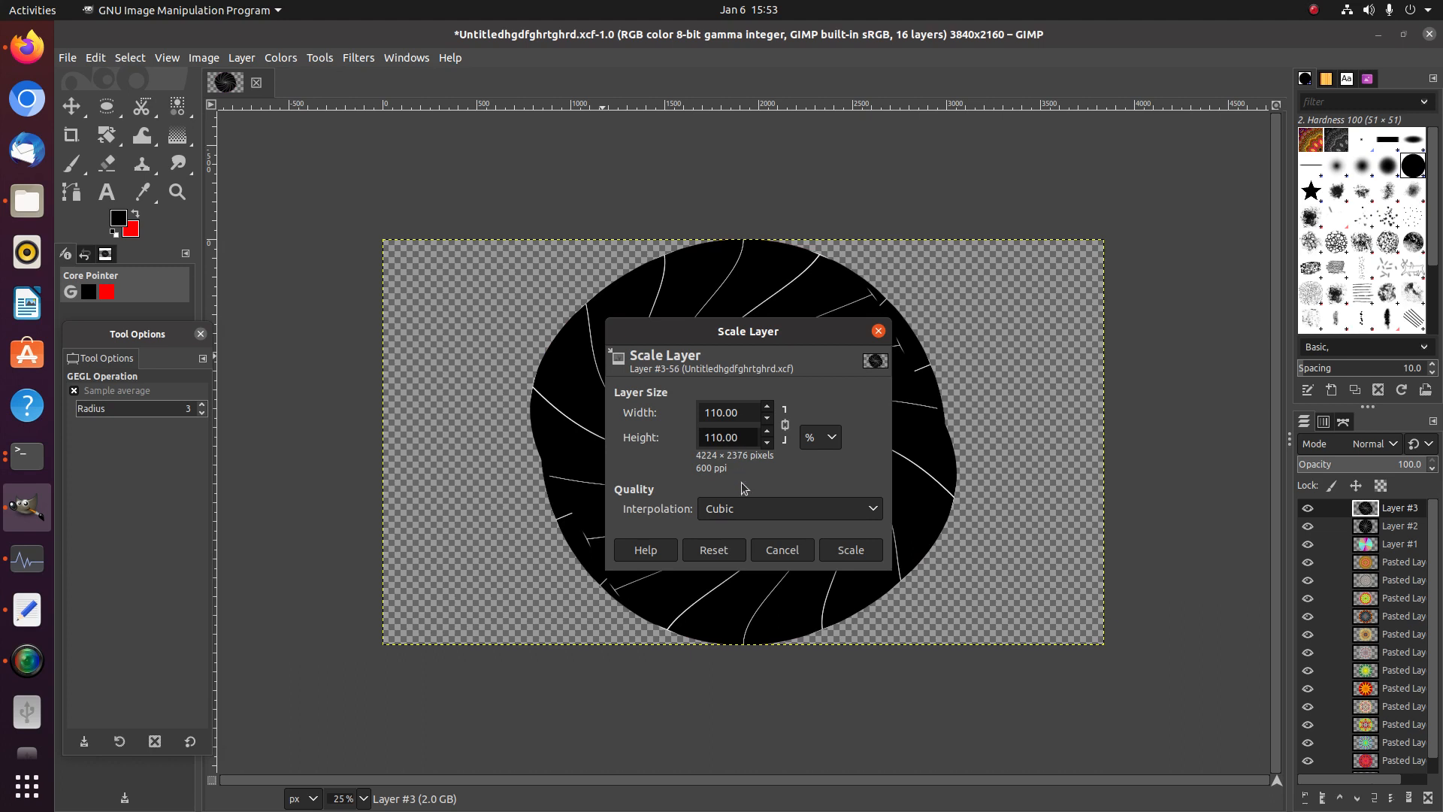
left_click(850, 550)
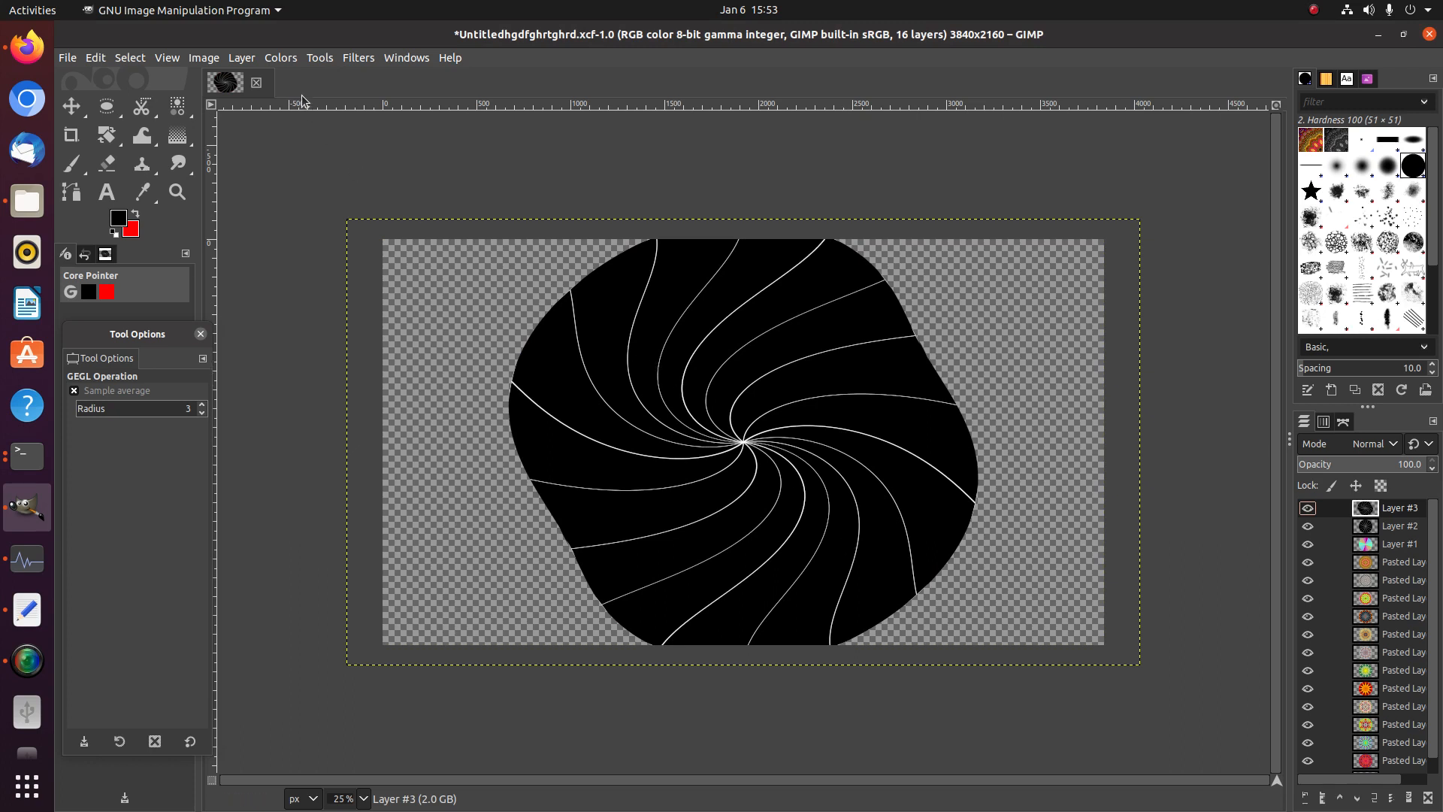
Enlarge Layer #3 again, scaling it to 120 percent in both width and height
left_click(350, 58)
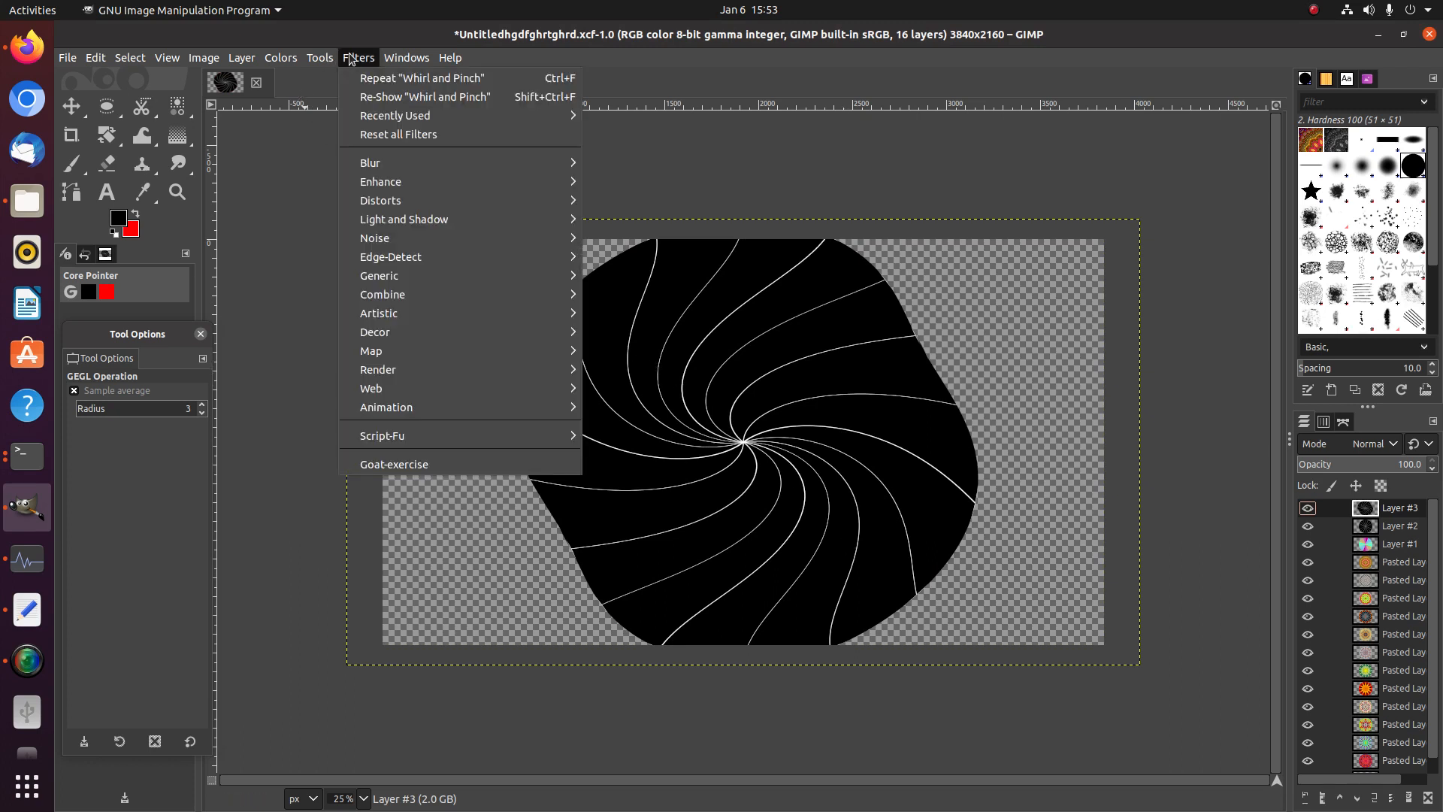
mouse_move(234, 57)
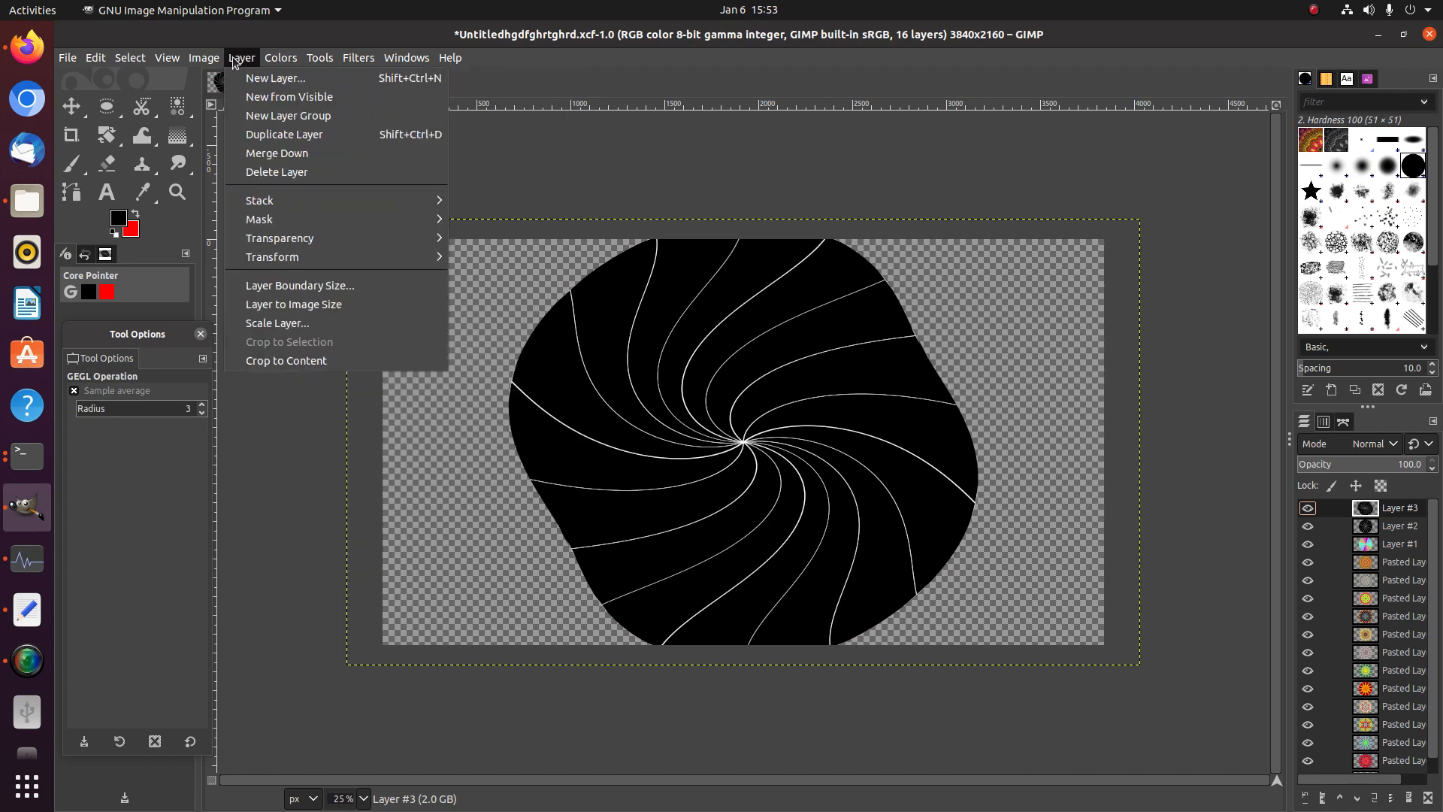
left_click(285, 322)
type("1")
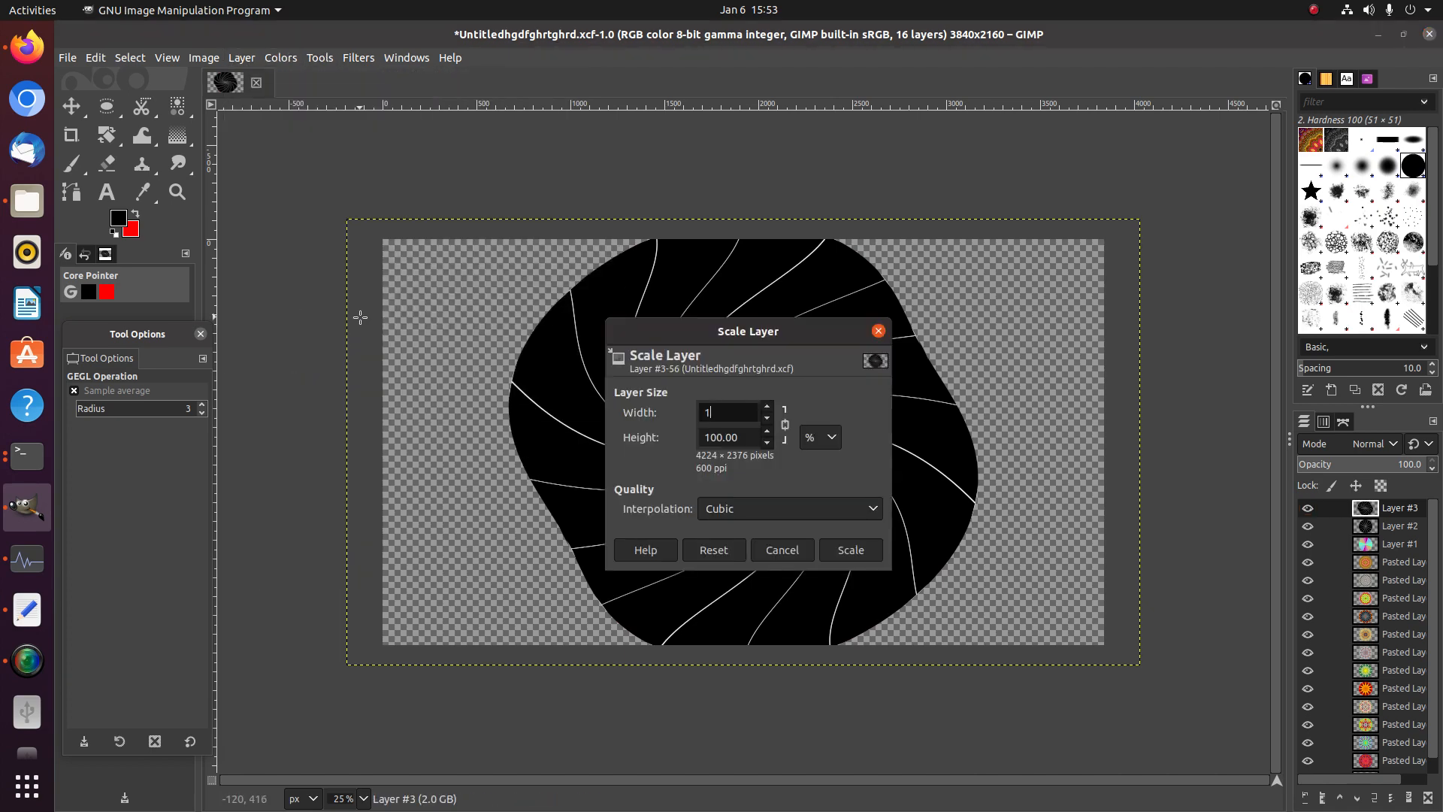
type("20")
left_click(749, 439)
triple_click(724, 432)
type("1")
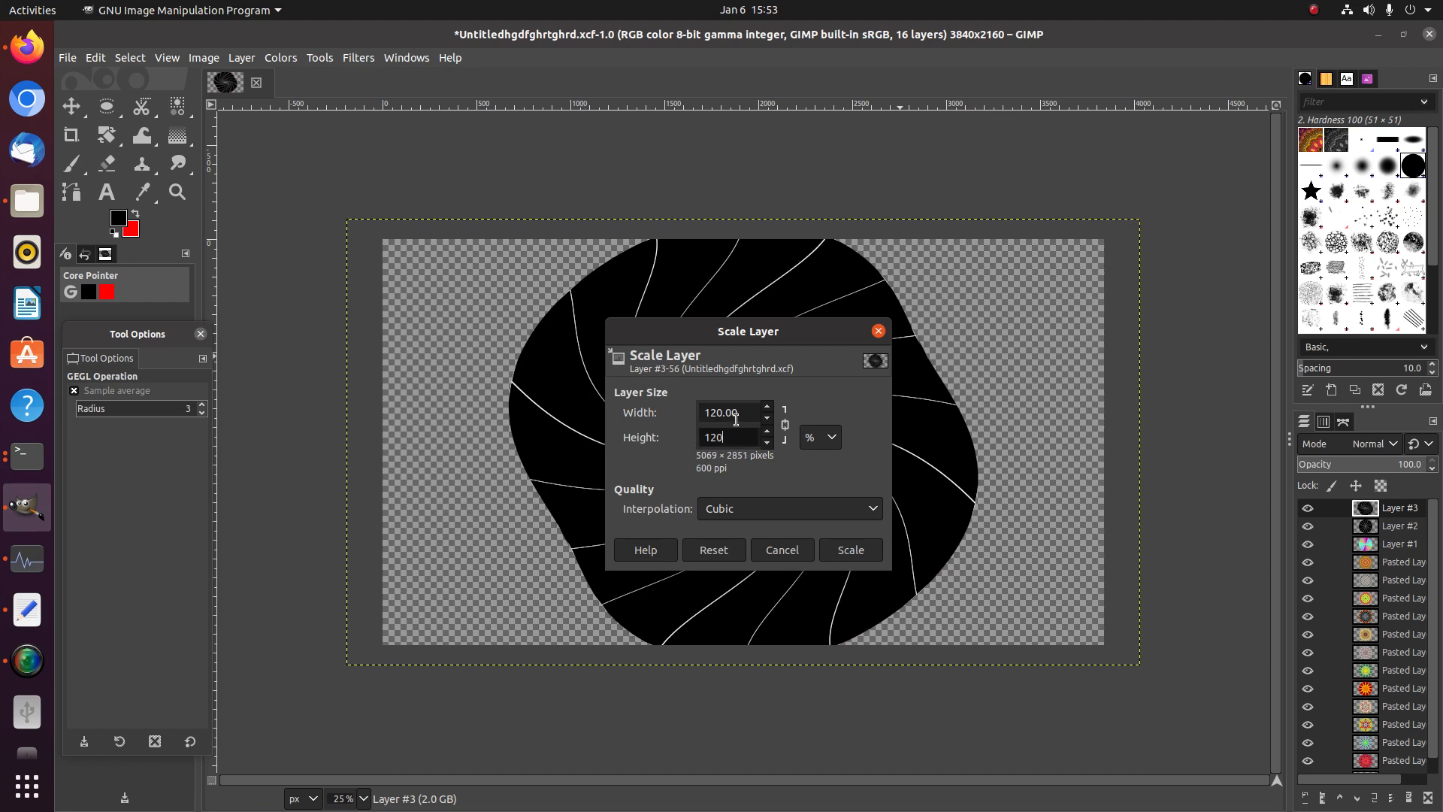
left_click(736, 418)
left_click(852, 549)
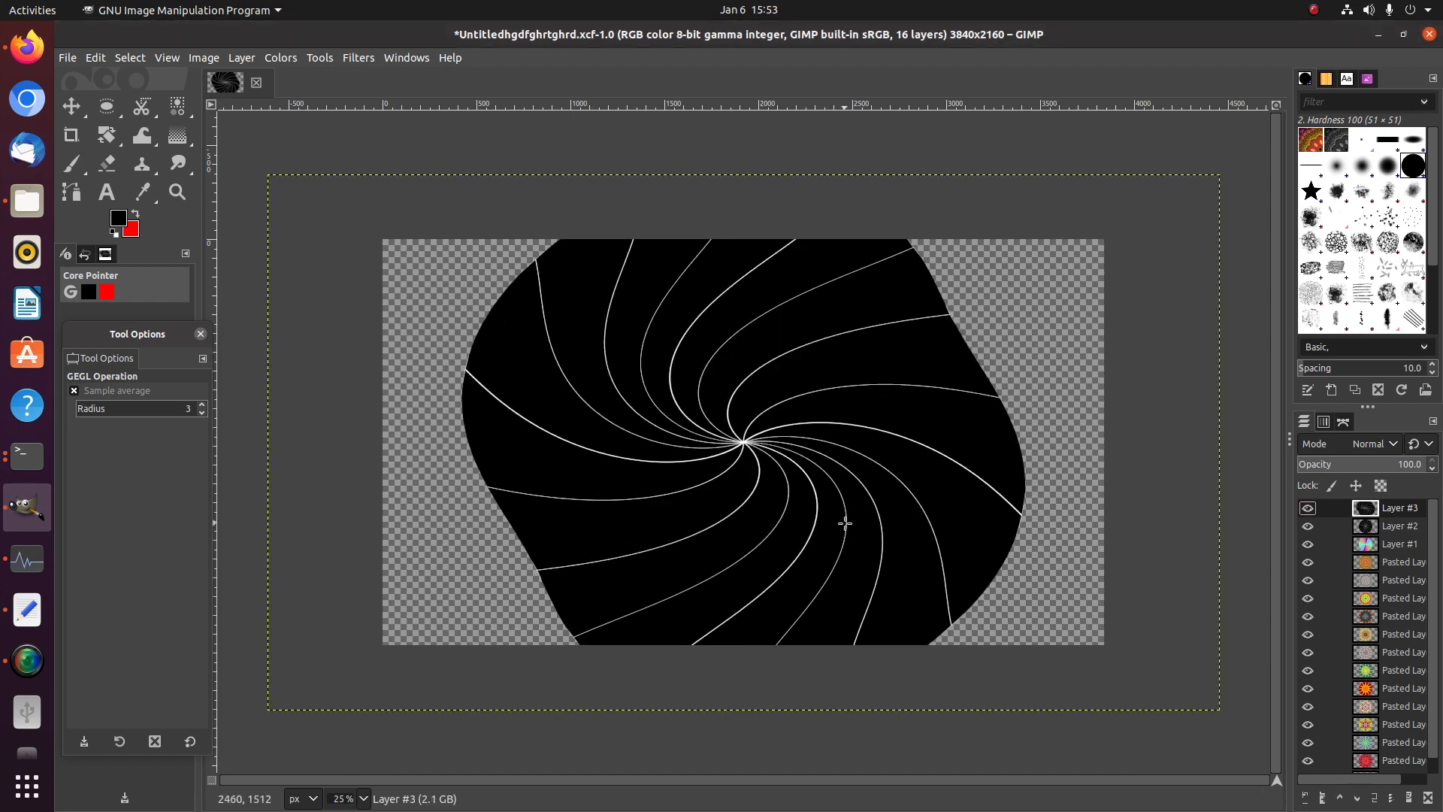
Sharpen the white swirl lines of Layer #3 by applying Brightness-Contrast with contrast 65
scroll(813, 513, "up", 4, "ctrl")
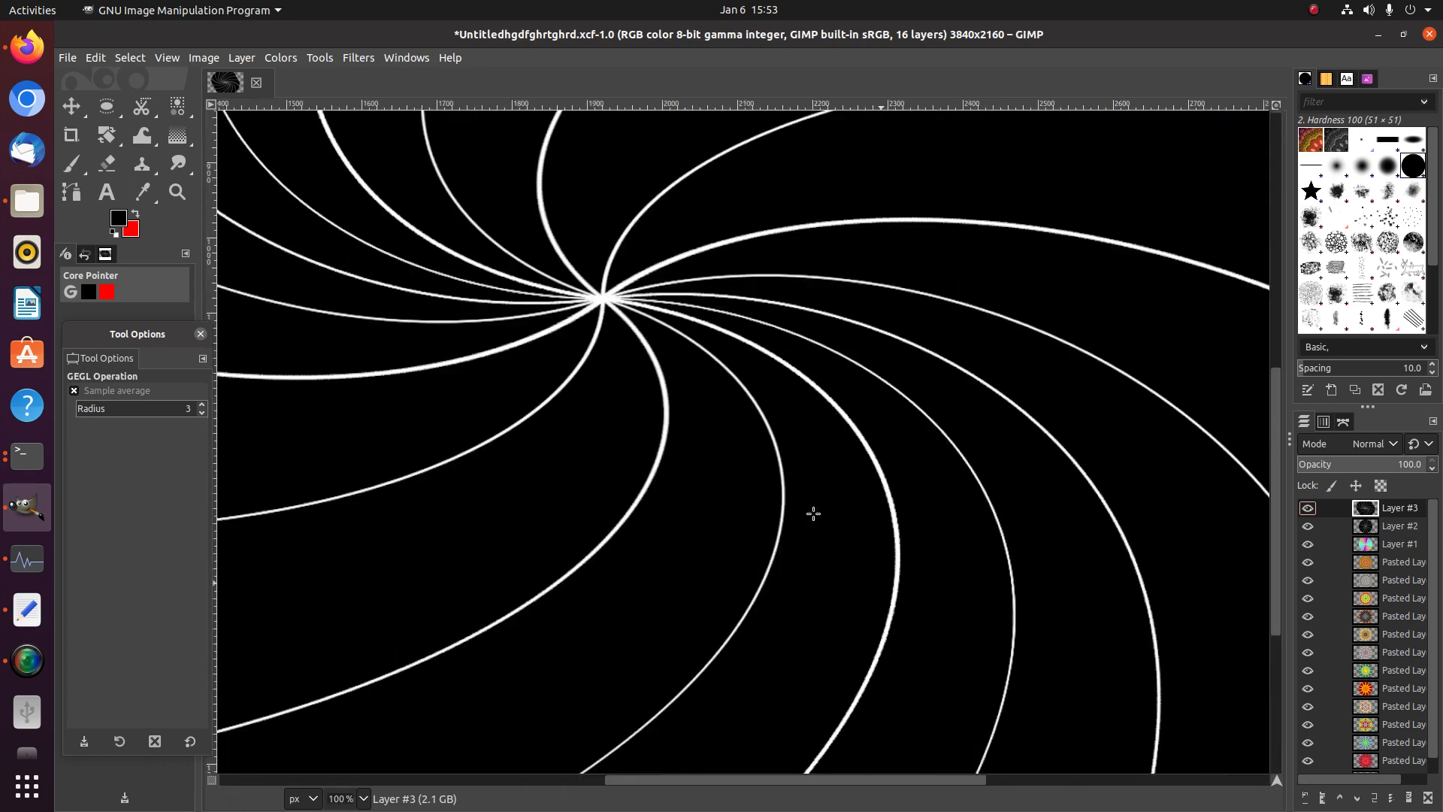
scroll(814, 513, "up", 5, "ctrl")
scroll(814, 513, "up", 1, "ctrl")
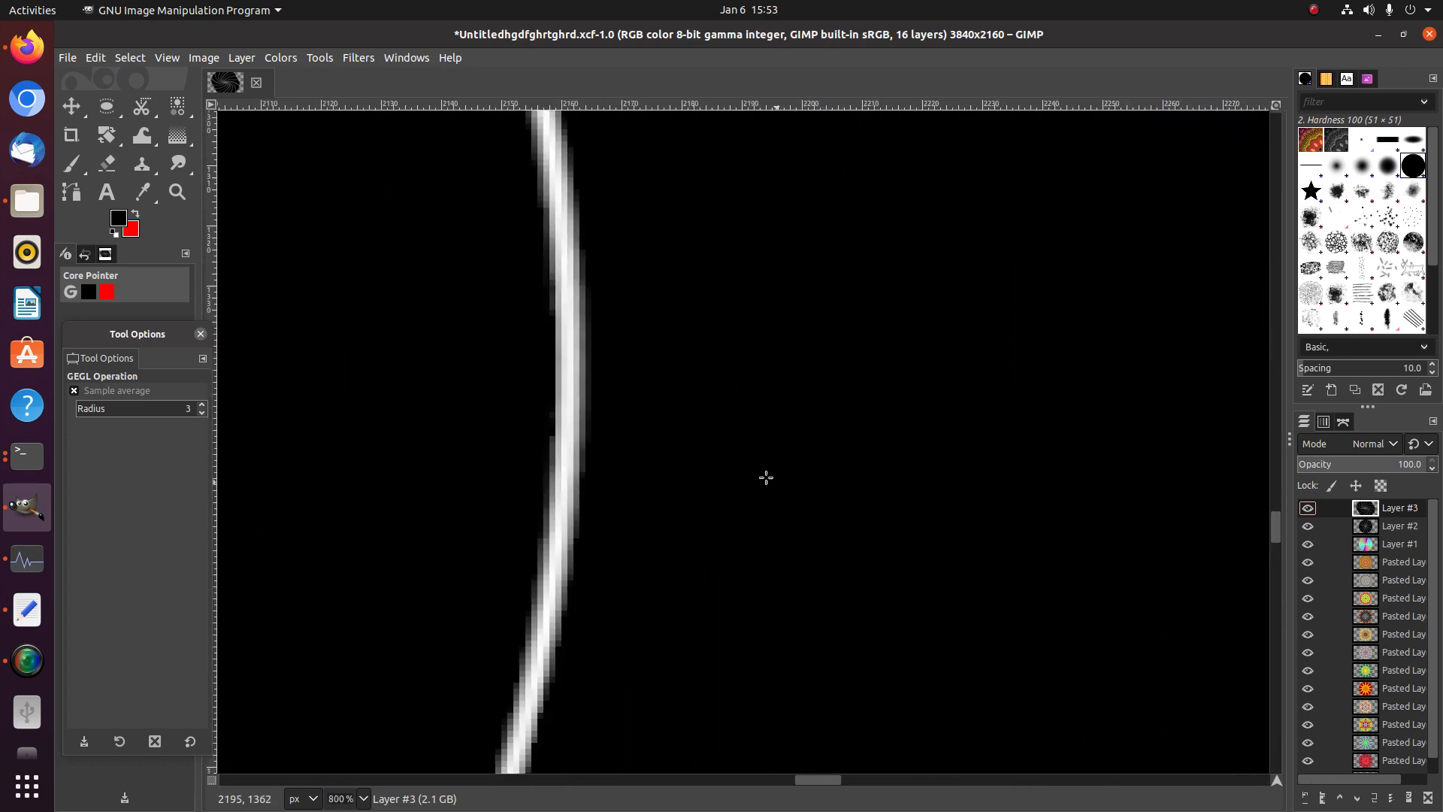
left_click(277, 59)
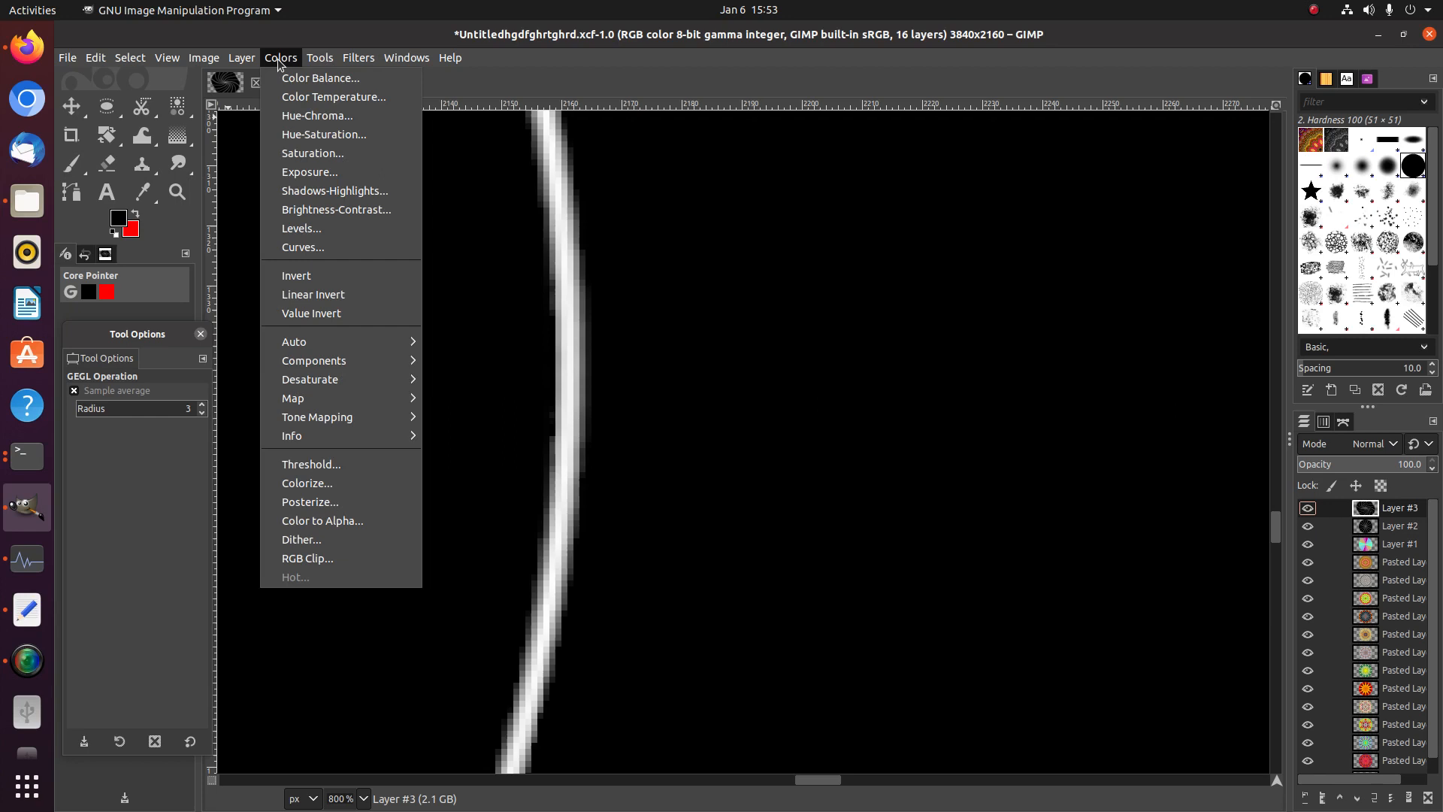
left_click(332, 205)
left_click(347, 141)
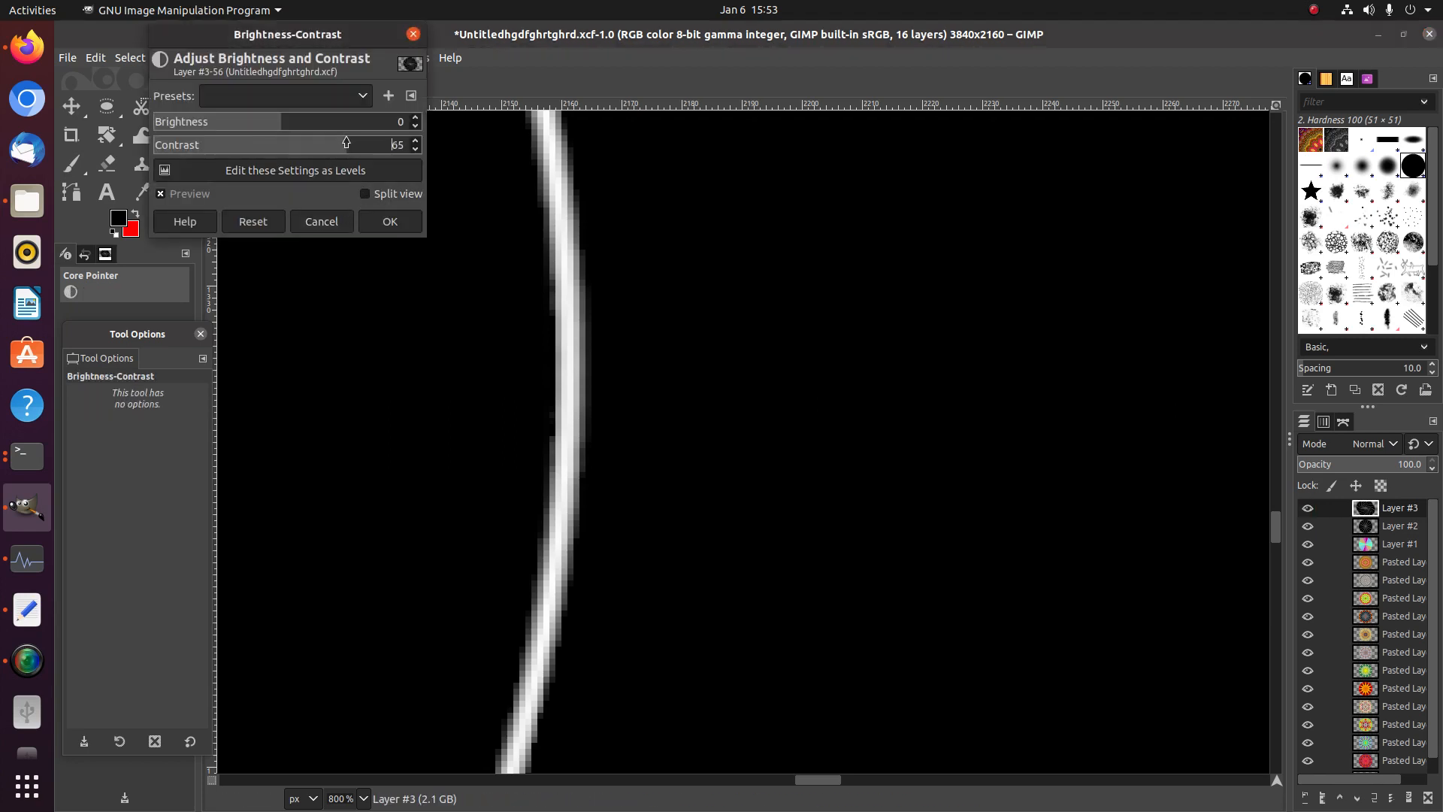
left_click(377, 221)
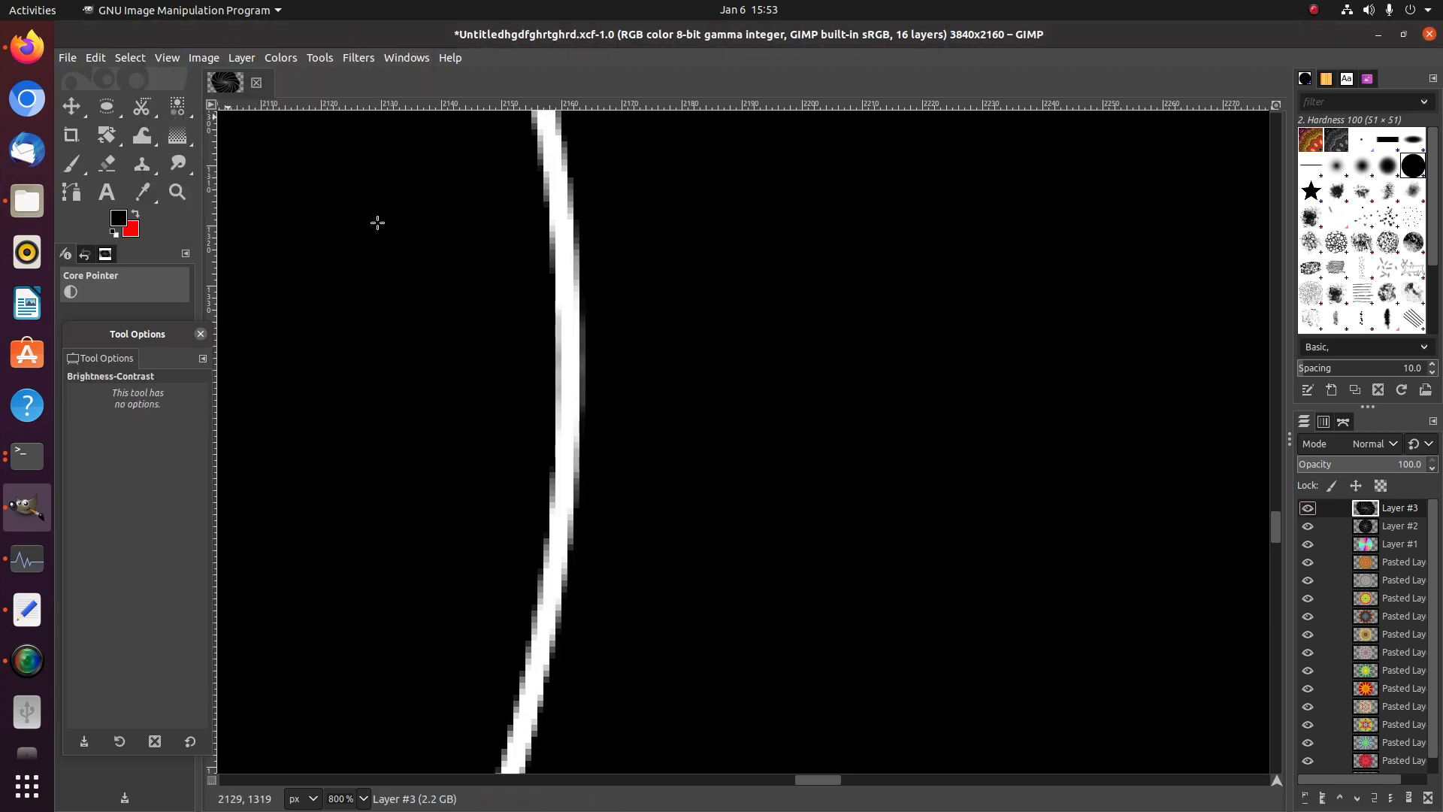
Thicken the white swirl lines of Layer #3 into broad bands by applying the Dilate filter repeatedly
scroll(377, 222, "down", 10)
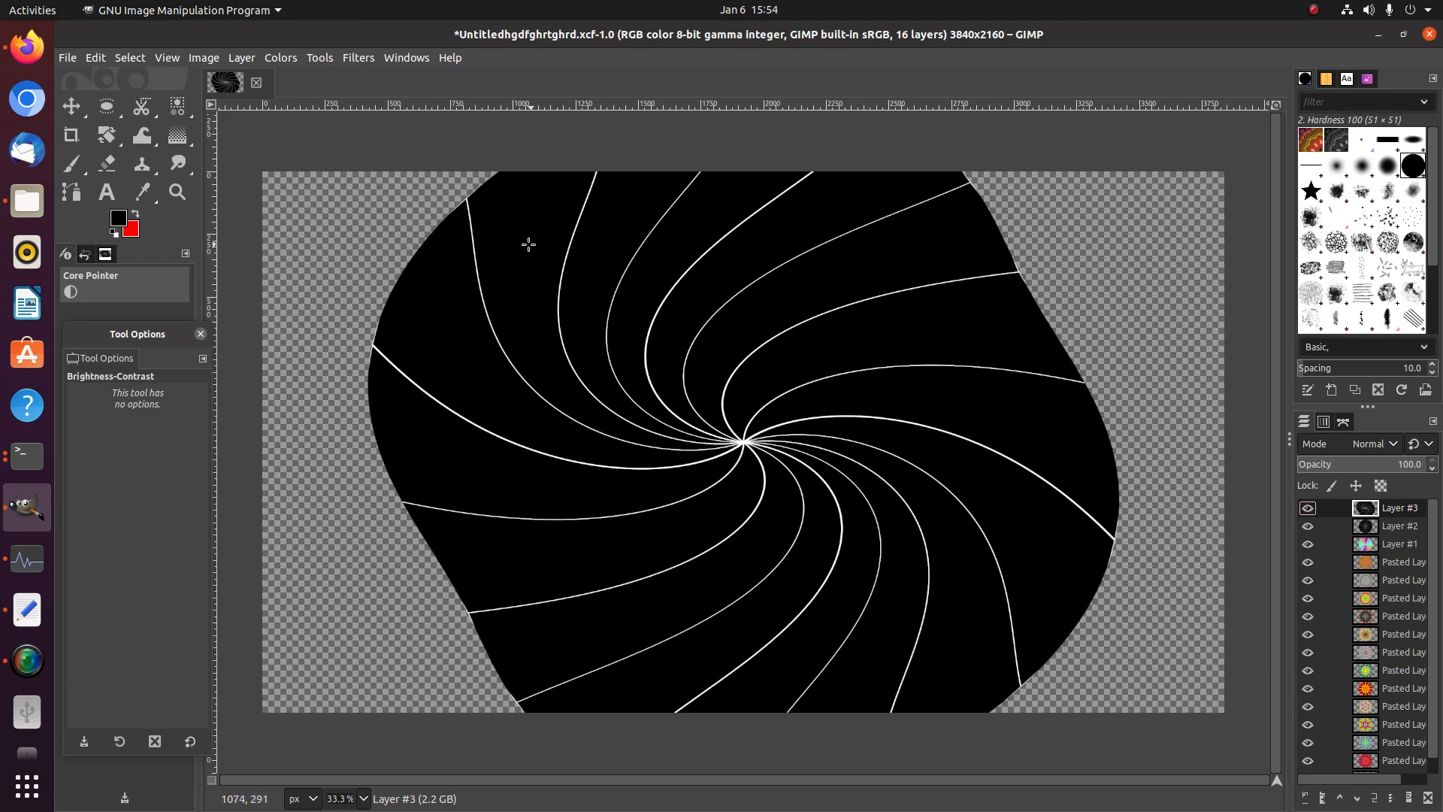
left_click(359, 58)
mouse_move(508, 277)
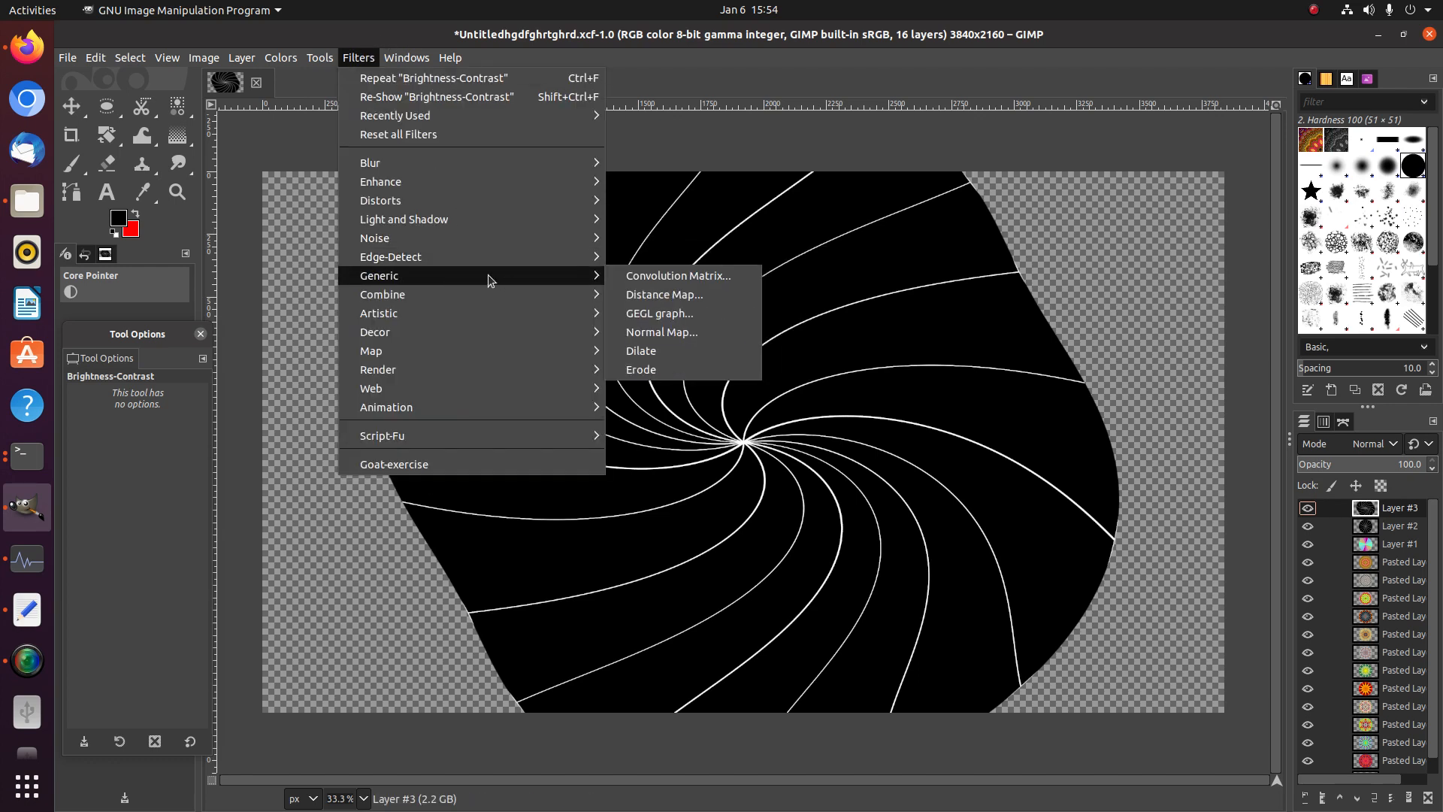
mouse_move(521, 206)
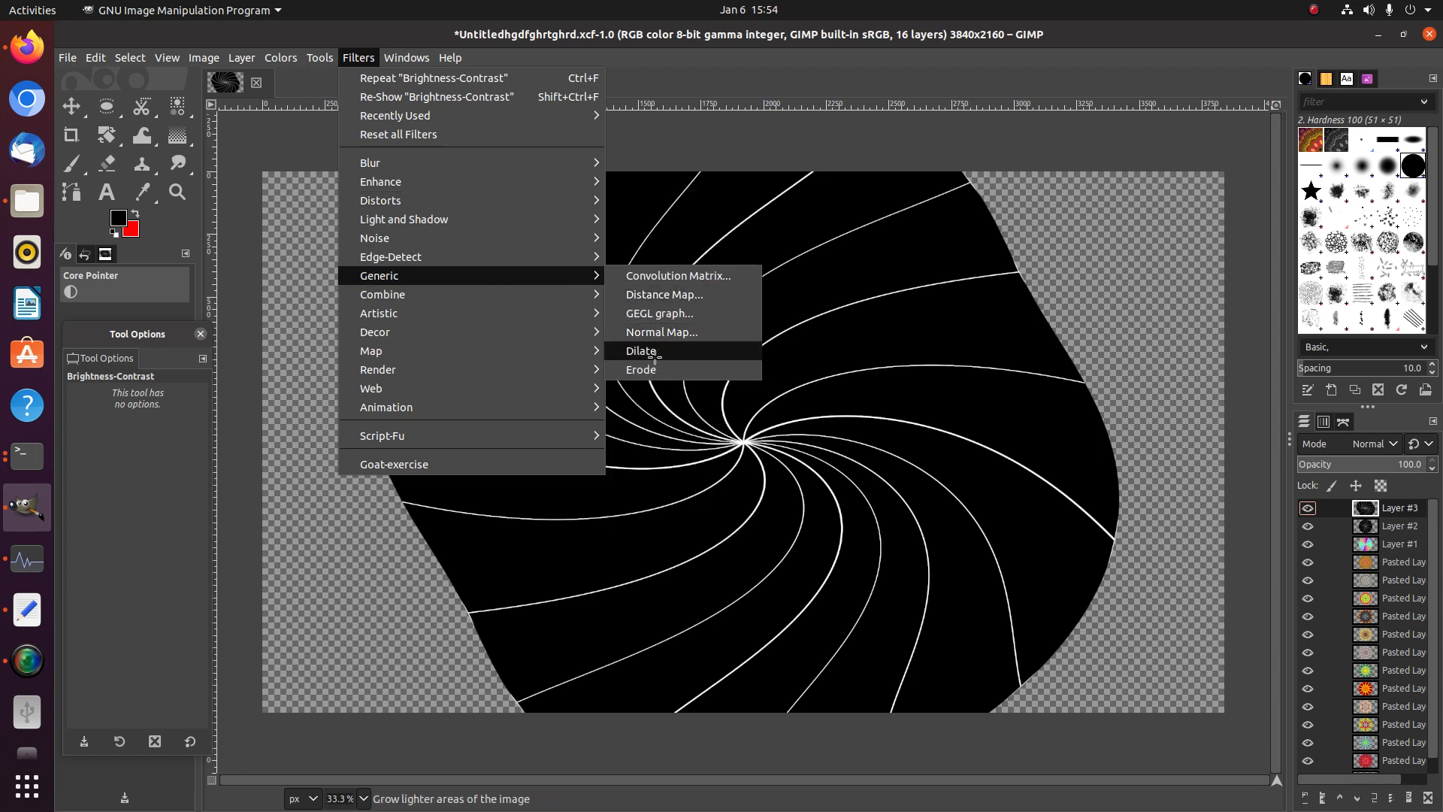
left_click(654, 356)
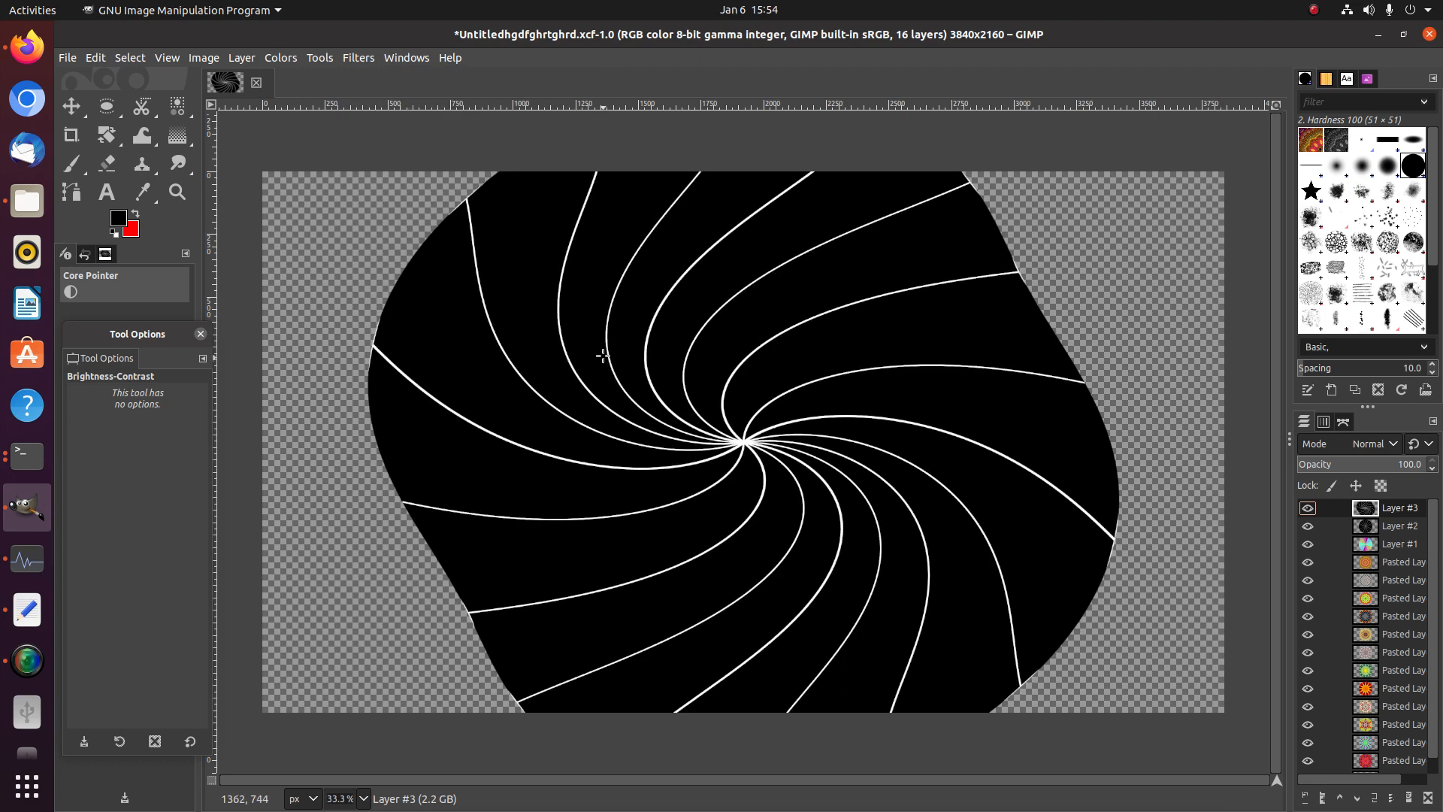
key("ctrl+f")
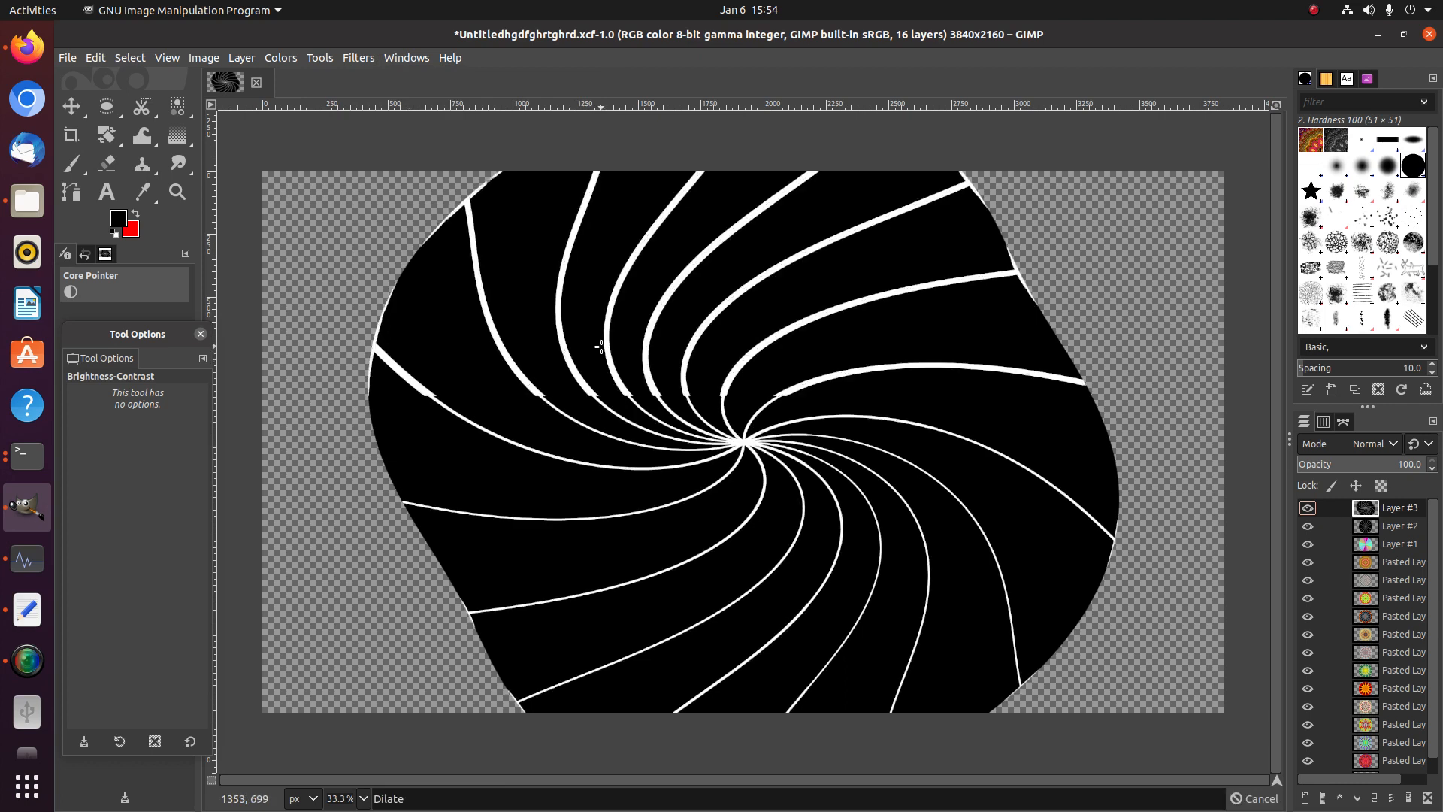
key("ctrl+f")
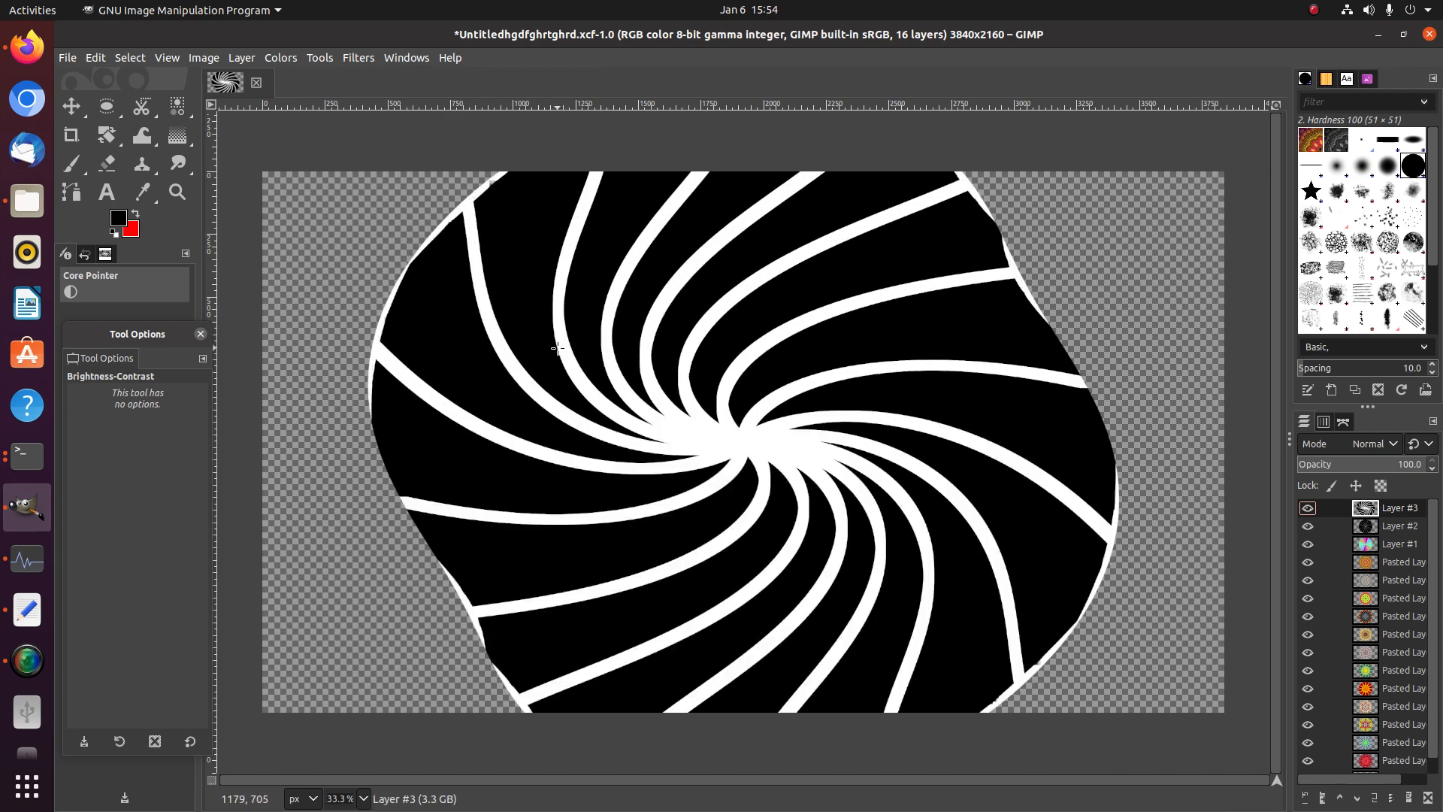
Fuzzy-select the transparent area outside the circle on Layer #2 and delete that area from Layer #3
left_click(1400, 525)
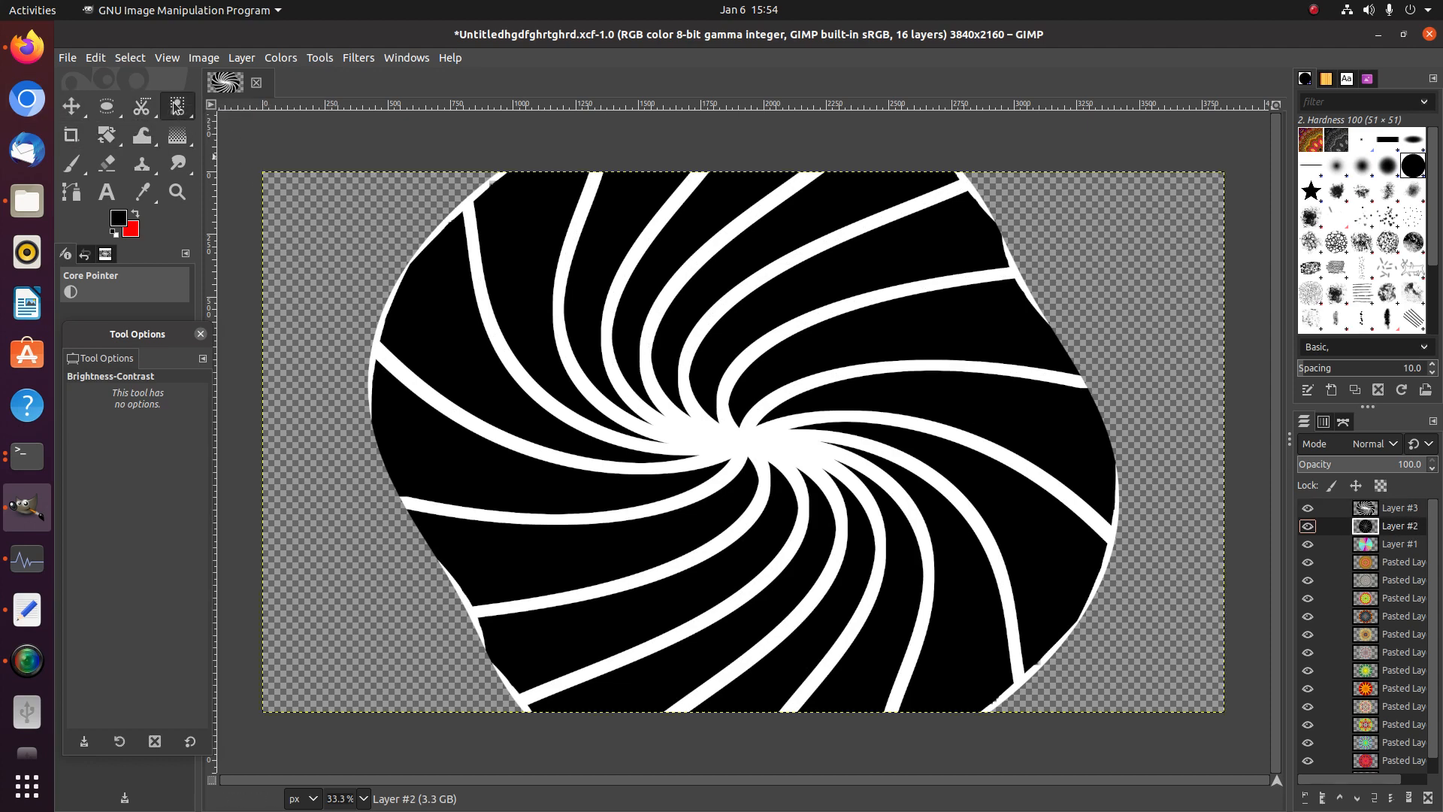
left_click_drag(174, 106, 248, 106)
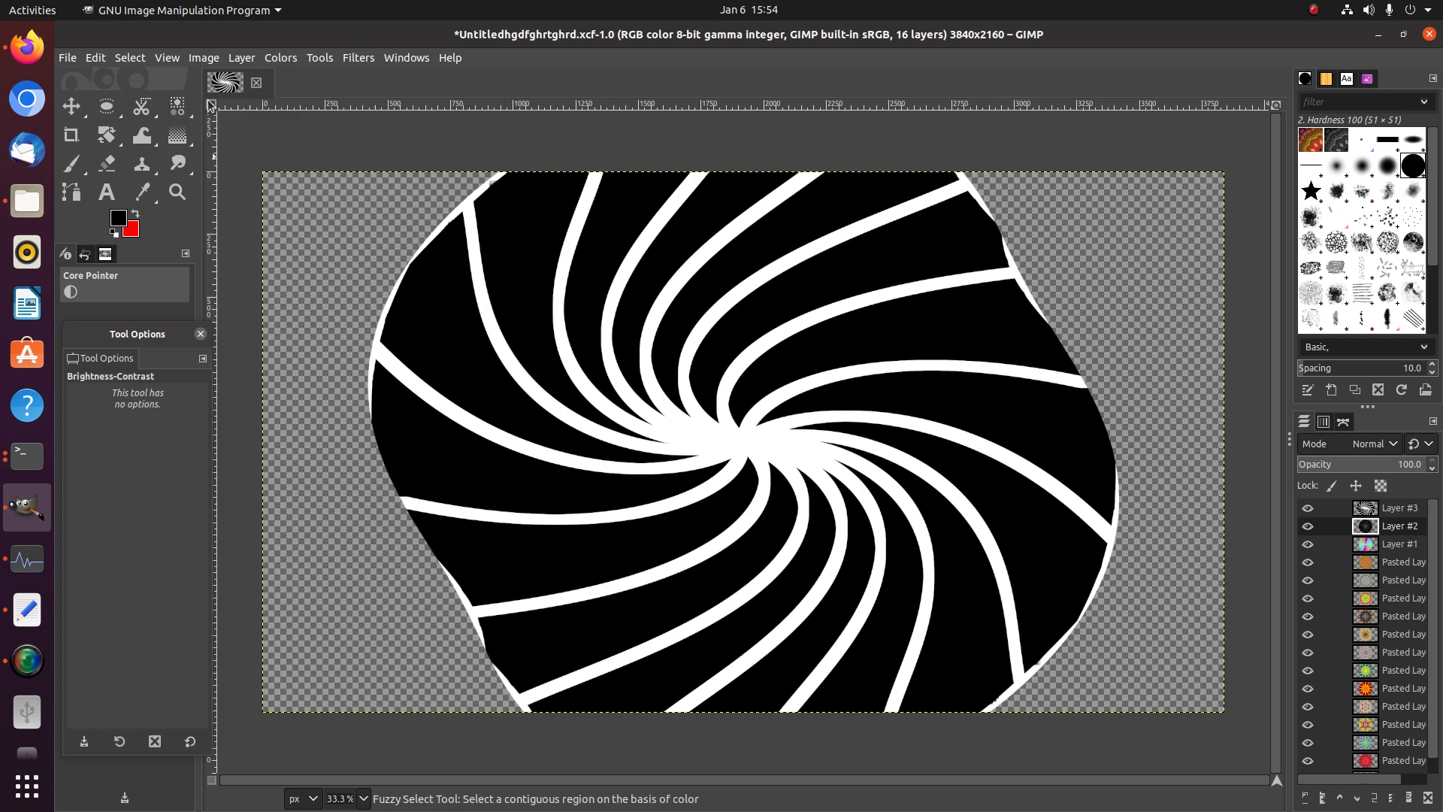
left_click(1172, 312)
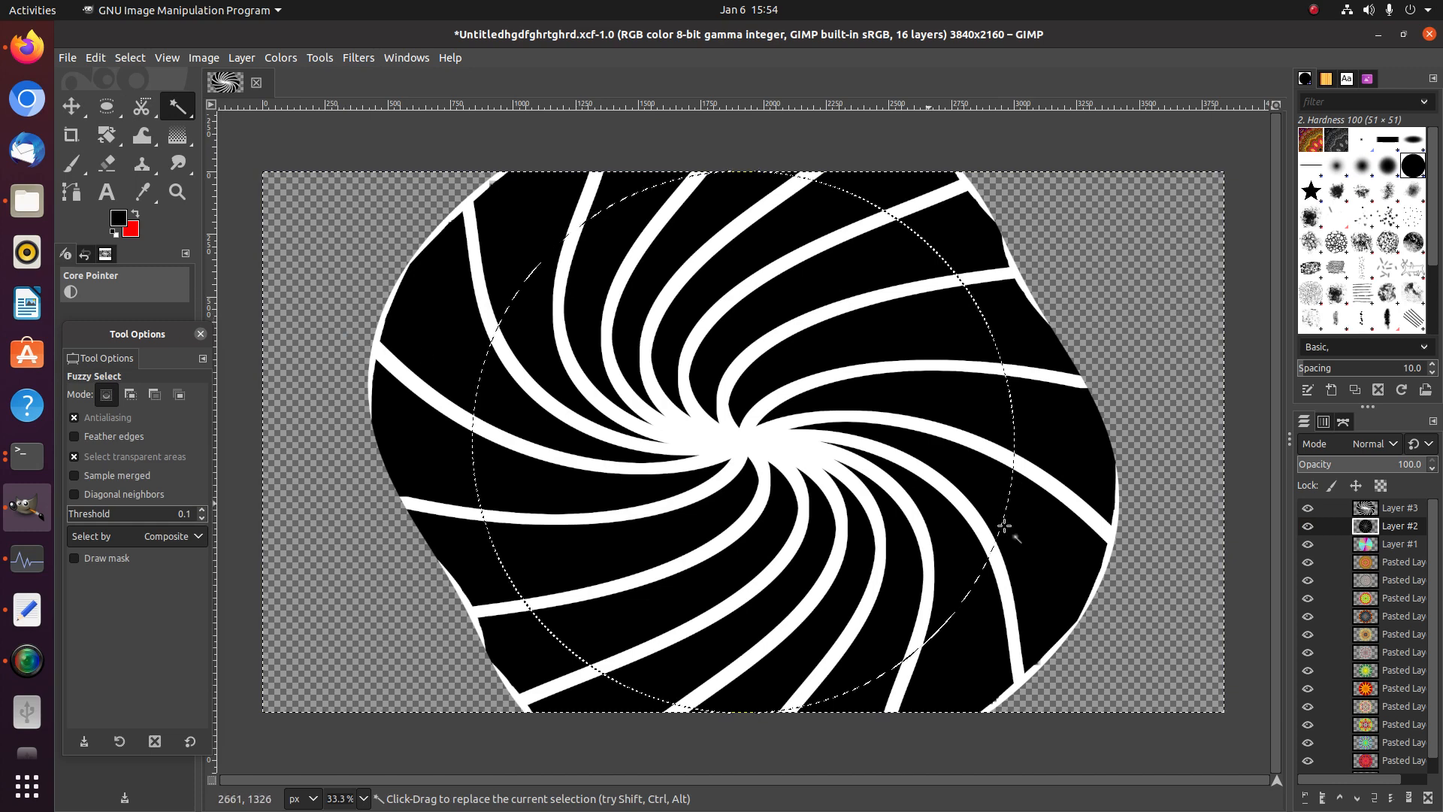
left_click(1389, 511)
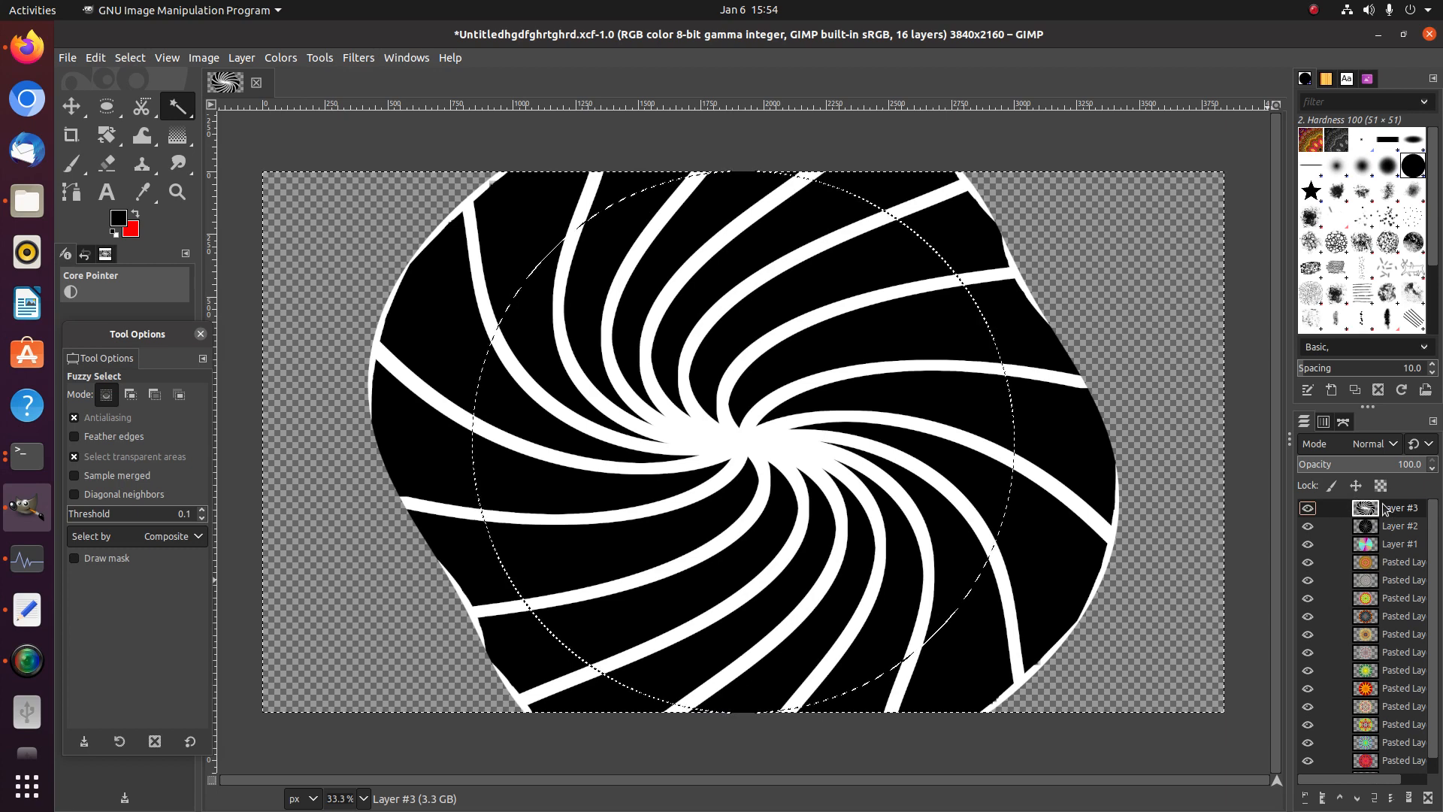
key("Delete")
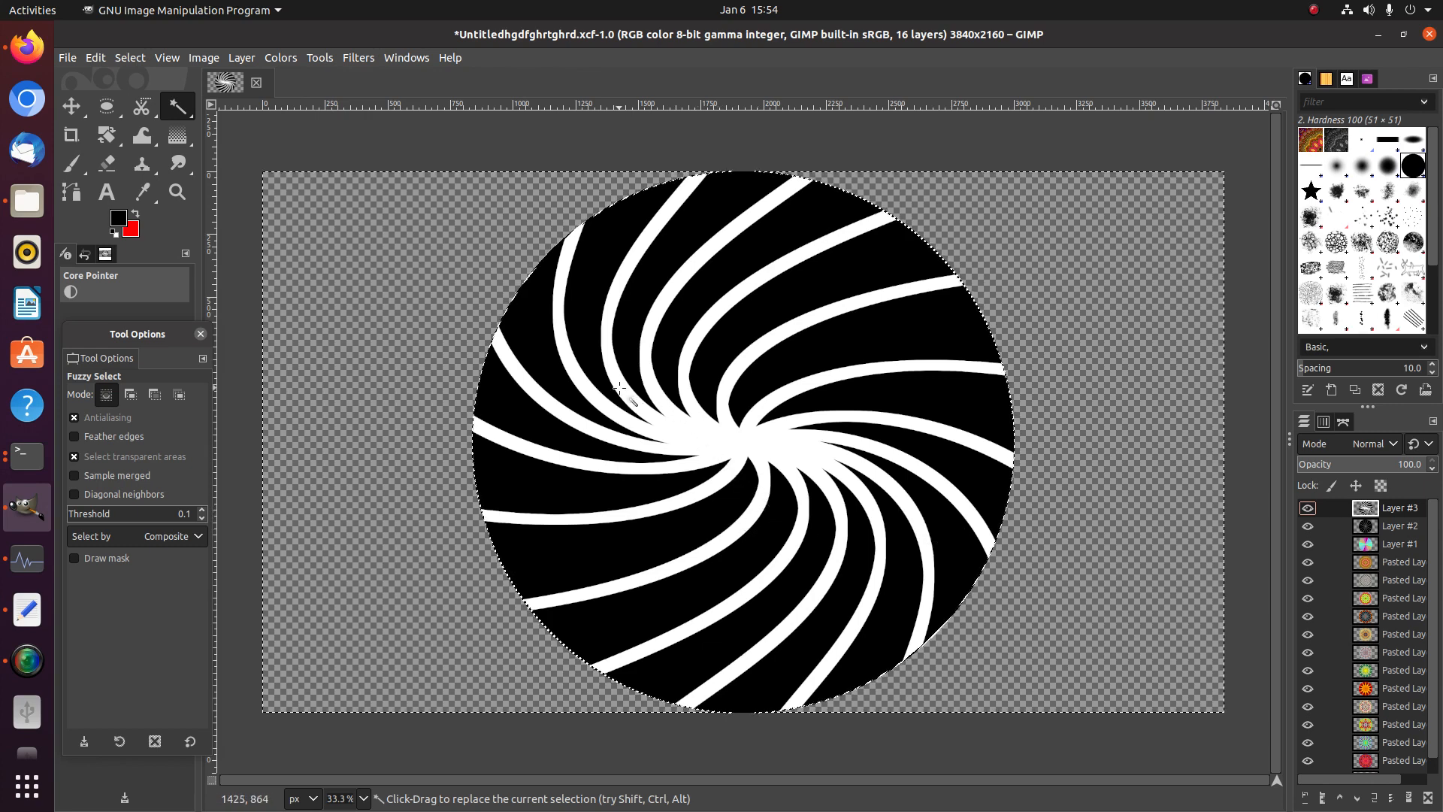
Clear the selection and save the file
left_click(130, 57)
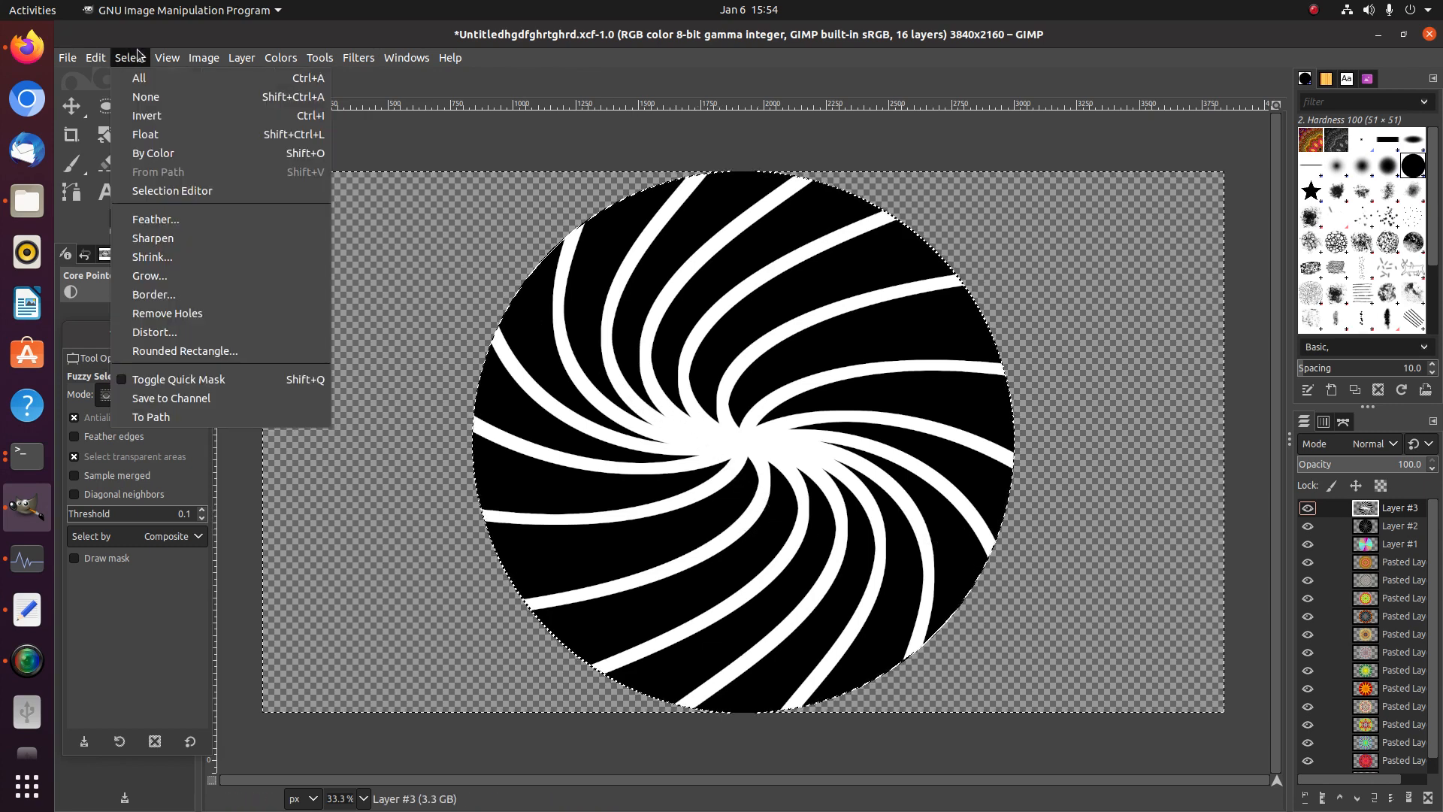
left_click(146, 97)
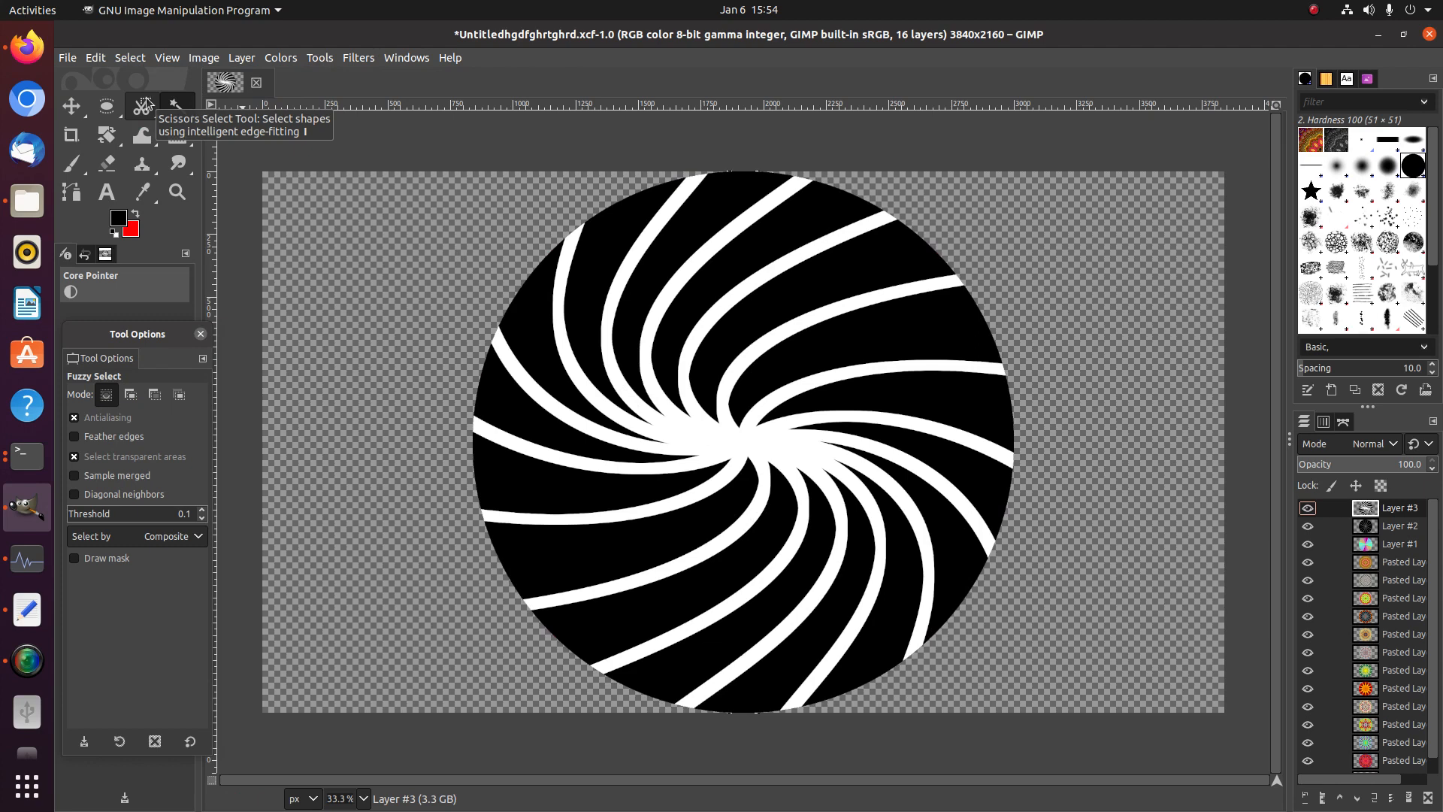
key("ctrl+s")
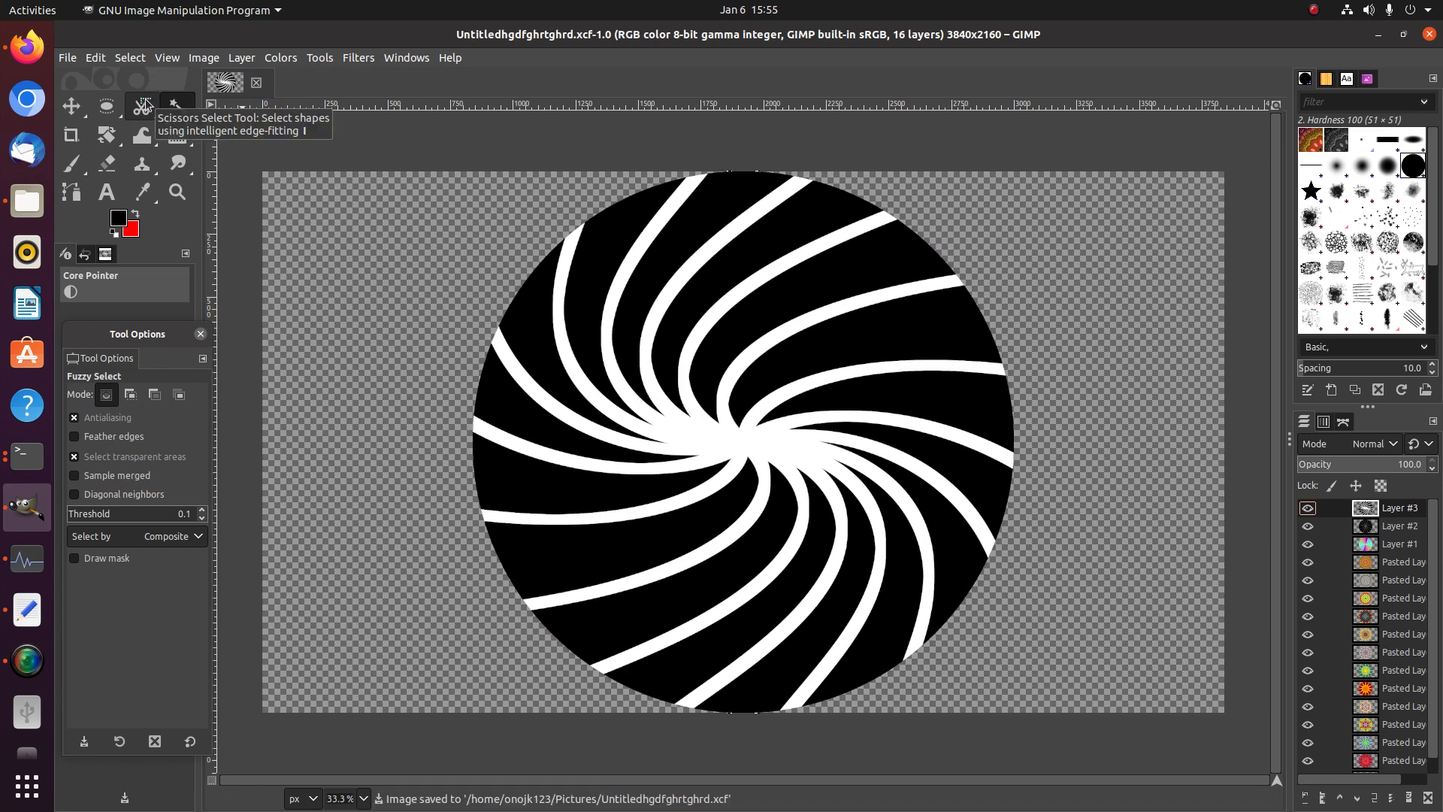
Fuzzy-select the white swirl on Layer #3 and hide Layer #1, Layer #2 and Layer #3
left_click(1308, 526)
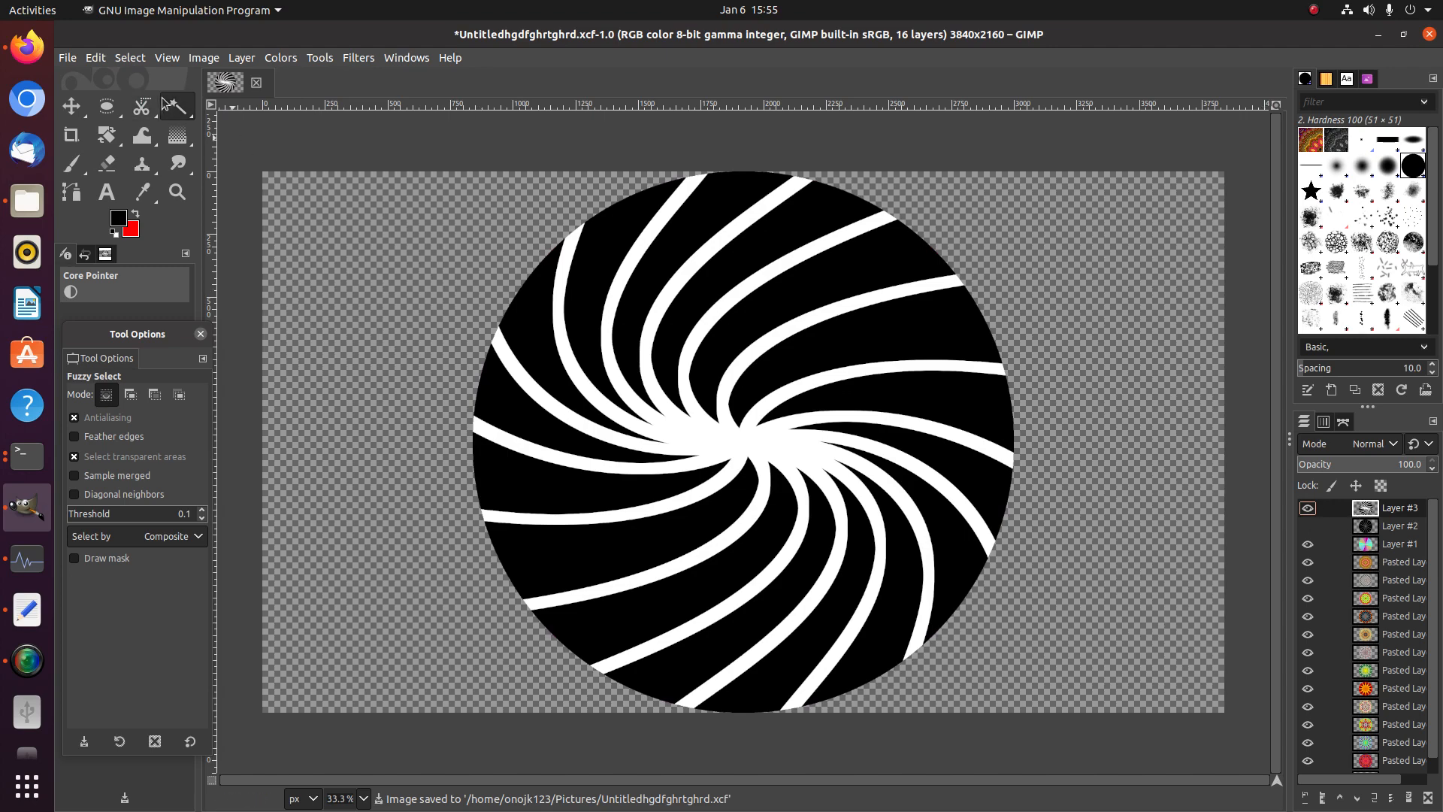
left_click(709, 428)
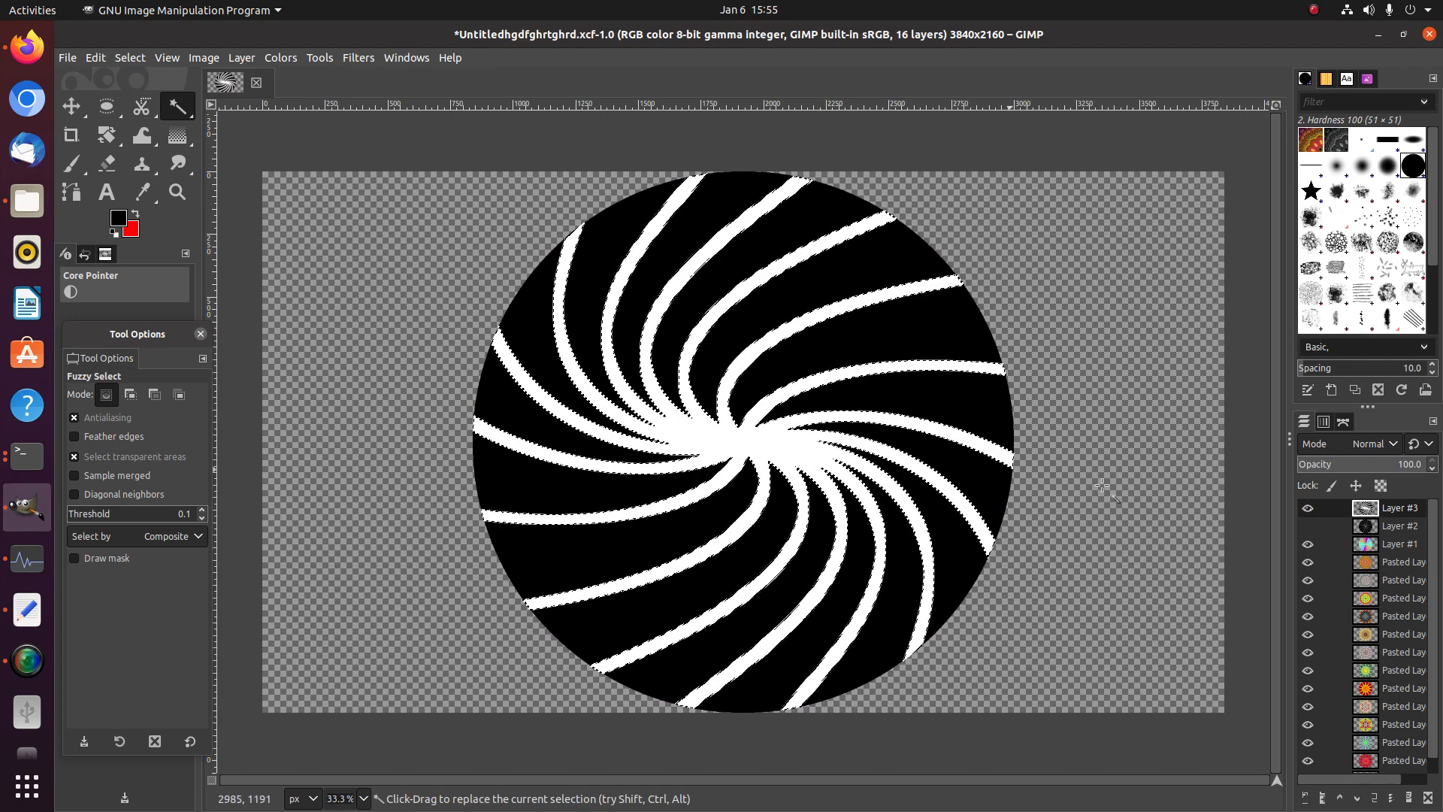
left_click(1310, 543)
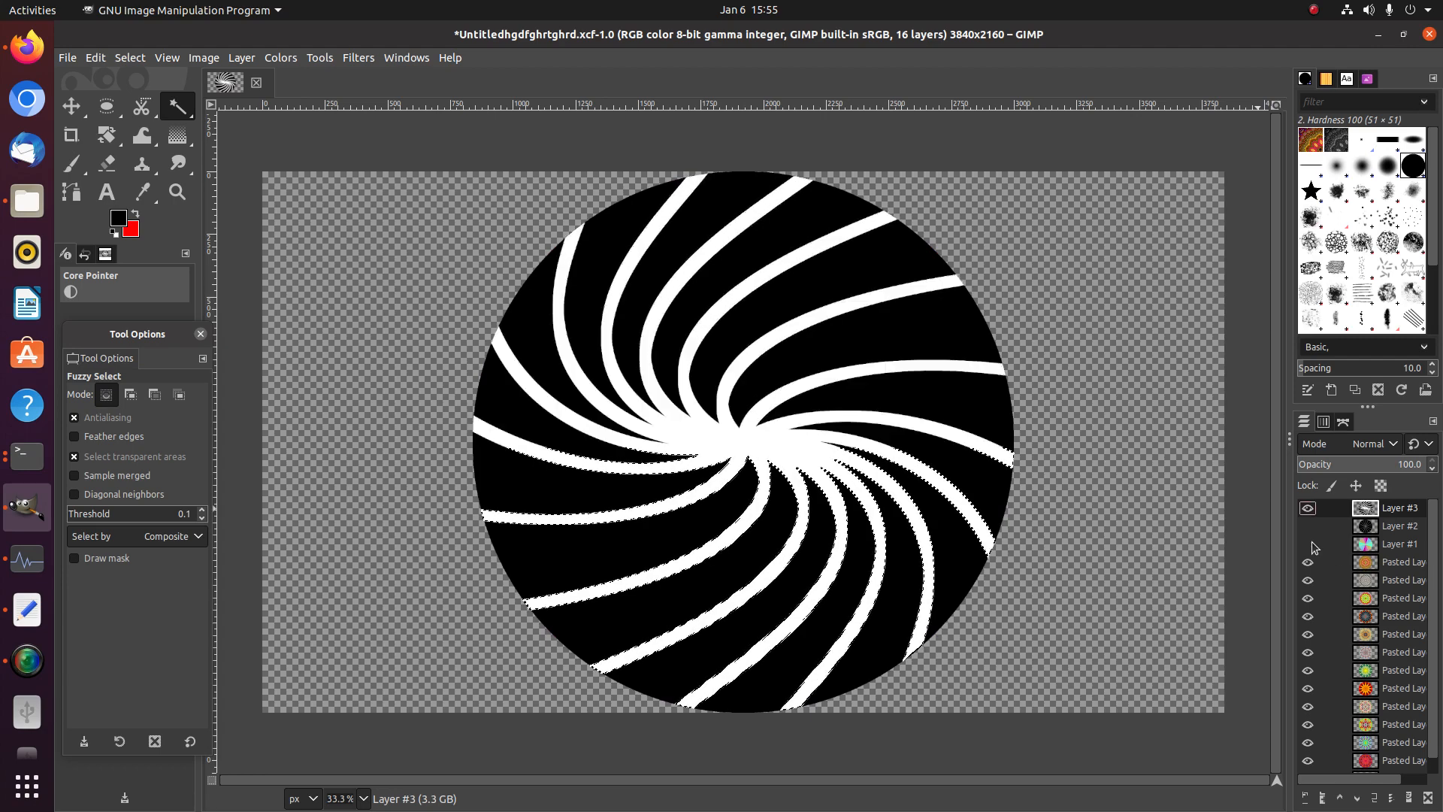
left_click(1308, 508)
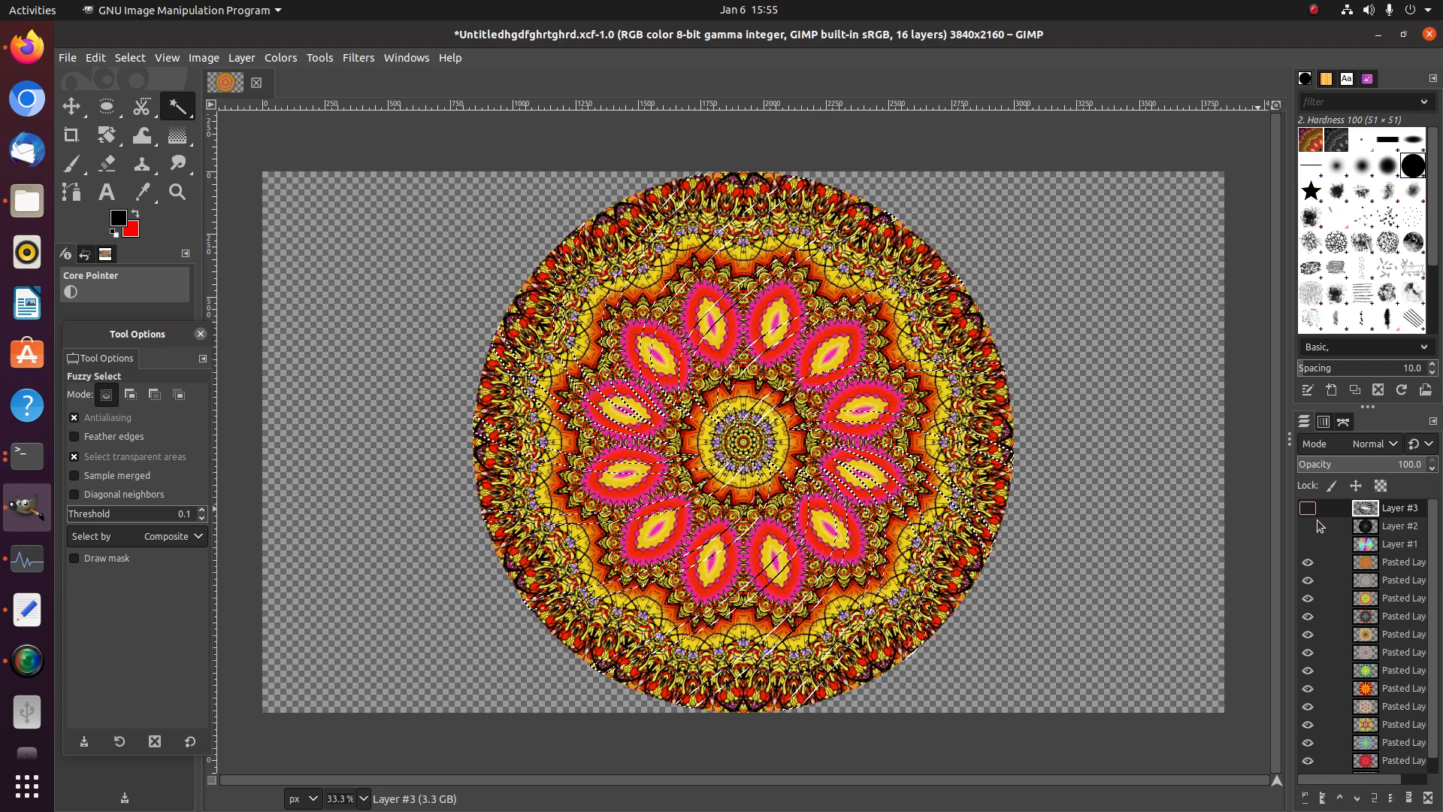
Copy the swirl-shaped selection from Pasted Layer #11 and paste it as a new layer
left_click(1365, 563)
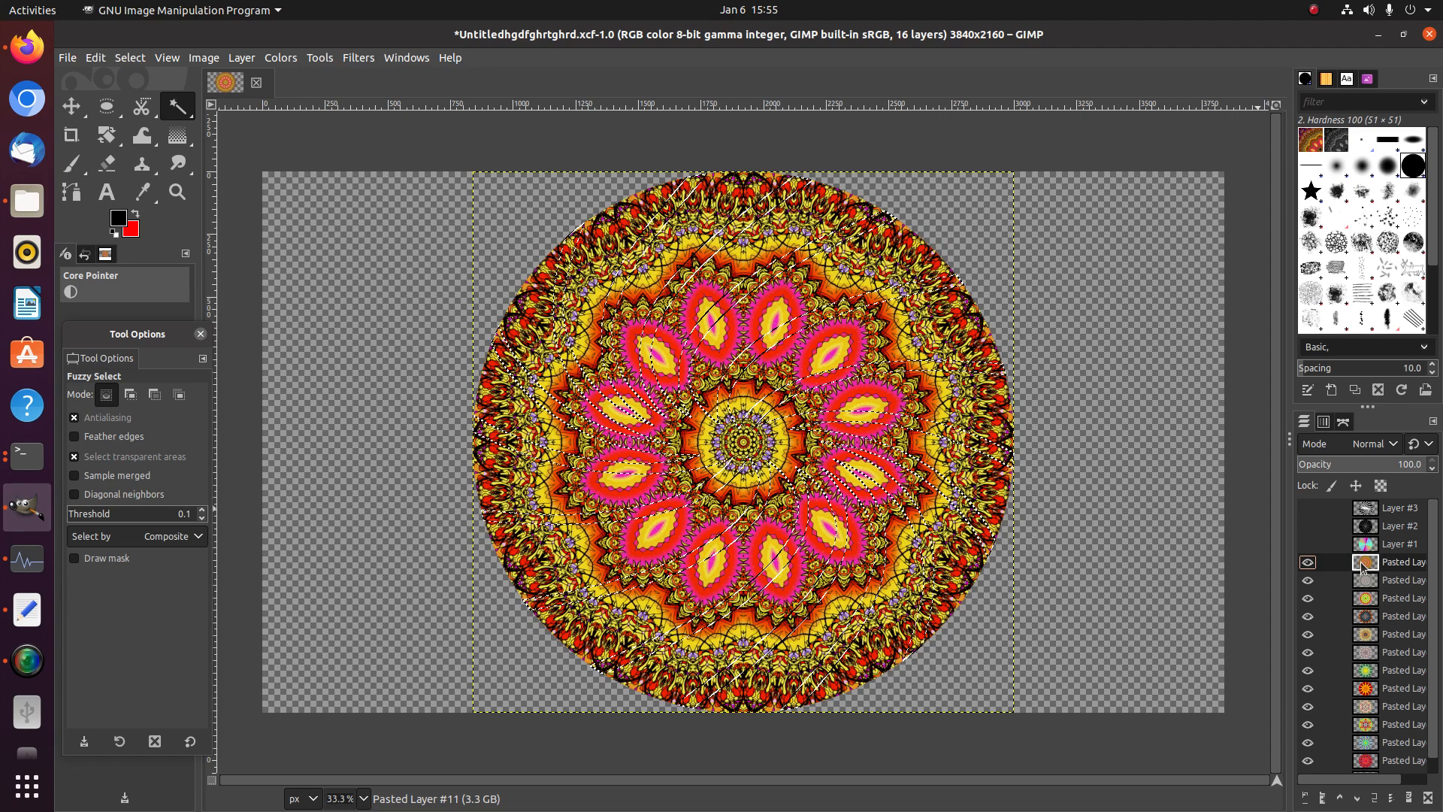
key("ctrl+c")
key("ctrl+v")
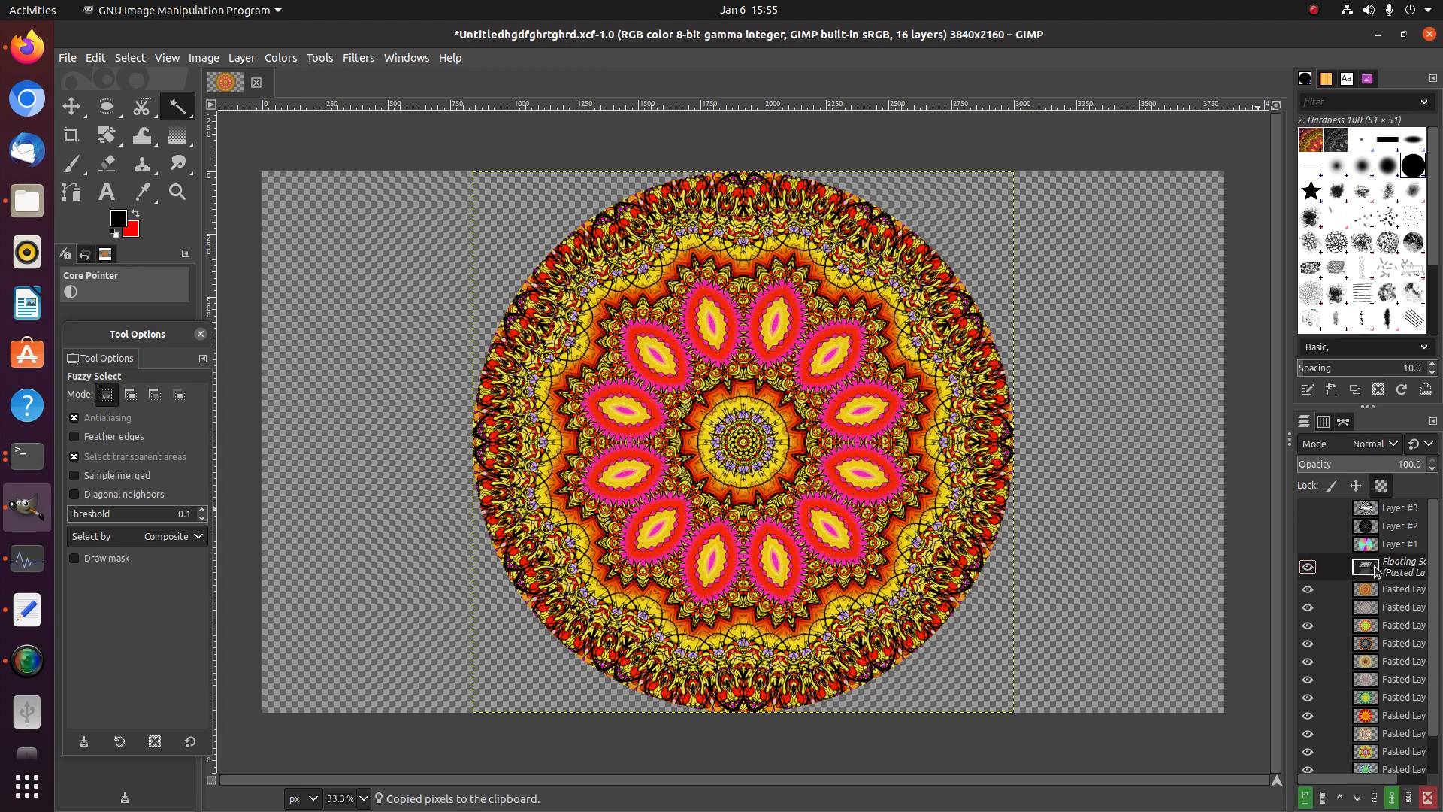
right_click(1395, 572)
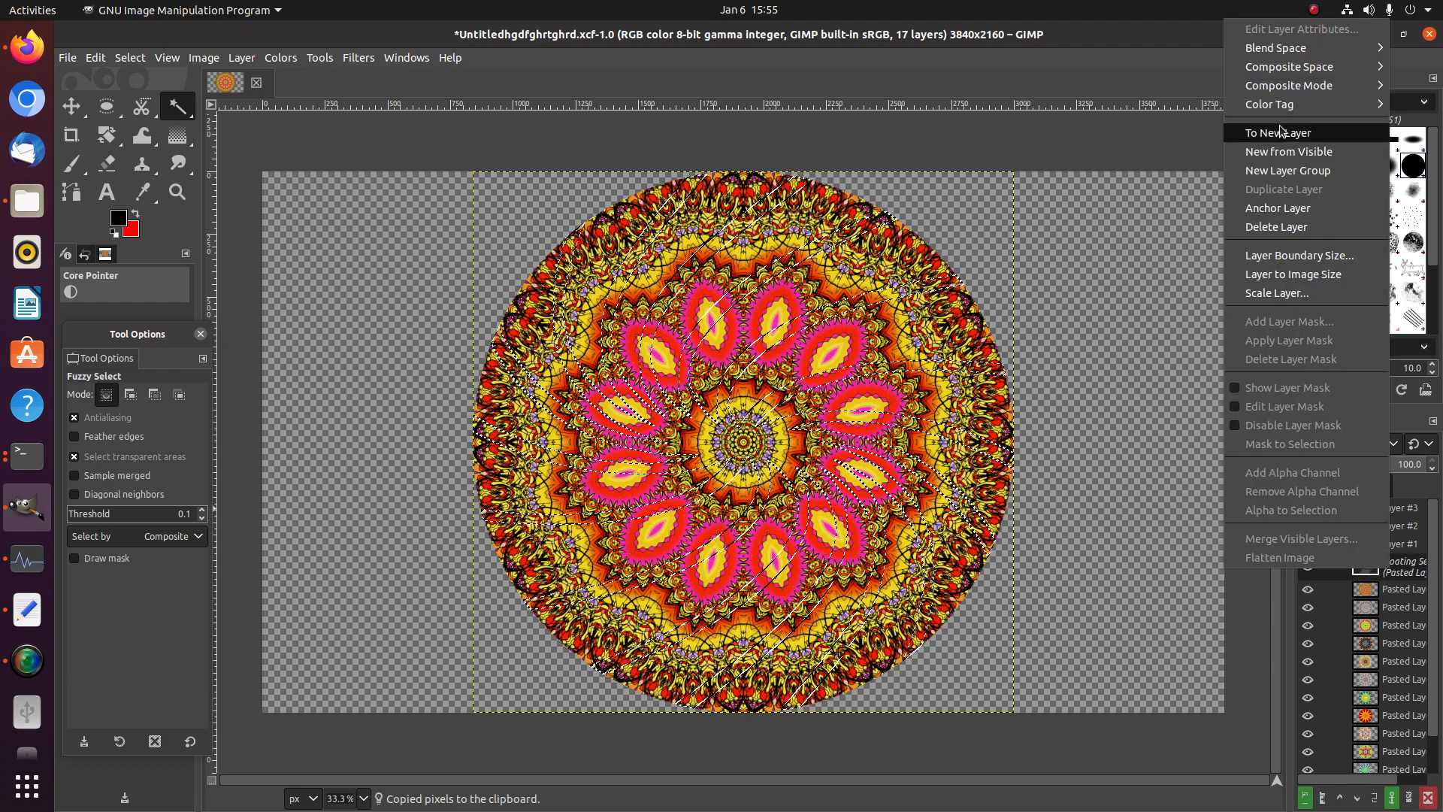
left_click(1346, 133)
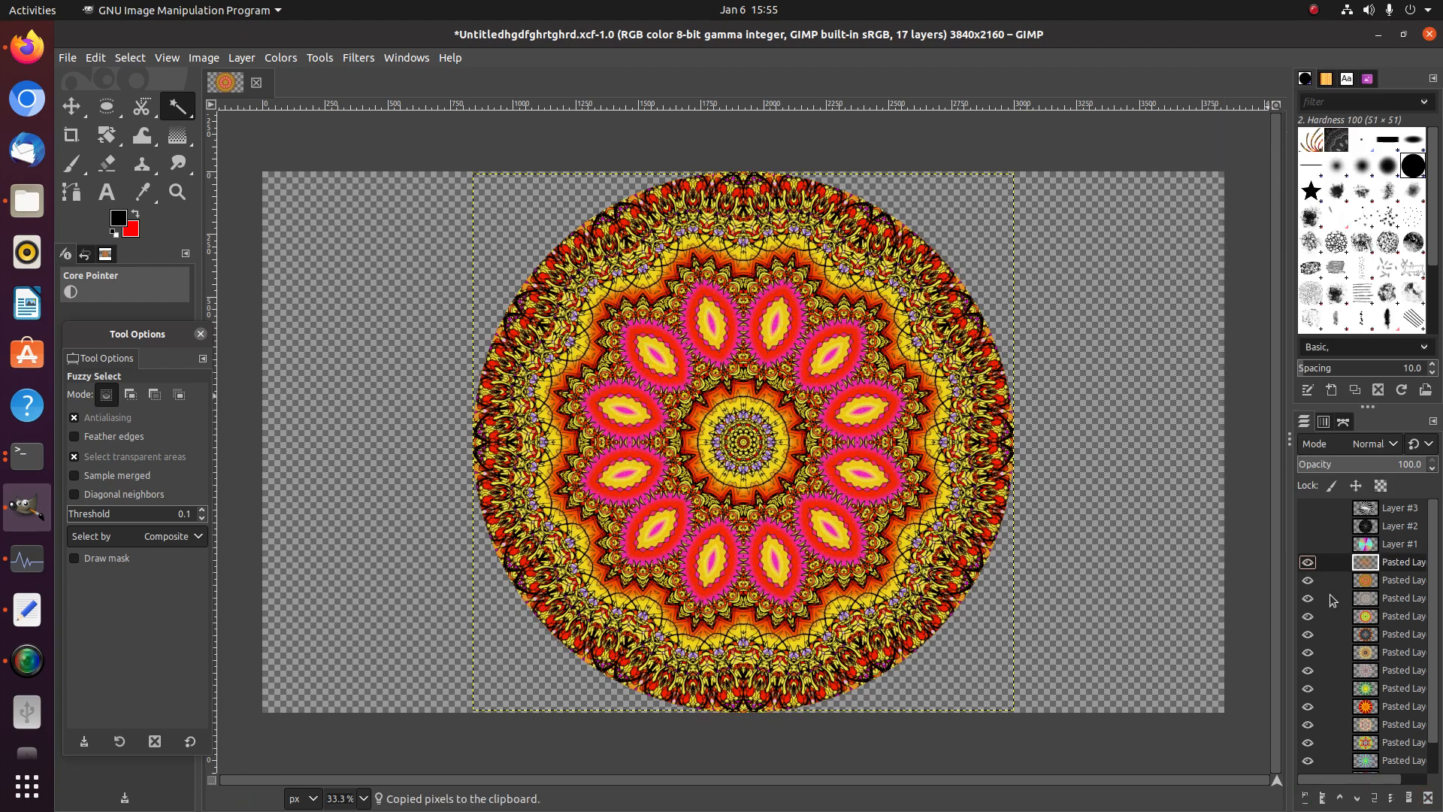
Hide Pasted Layer #11 and its swirl piece, and move Layer #3 directly beneath them as a visible layer
left_click(1308, 580)
left_click_drag(1364, 510, 1352, 595)
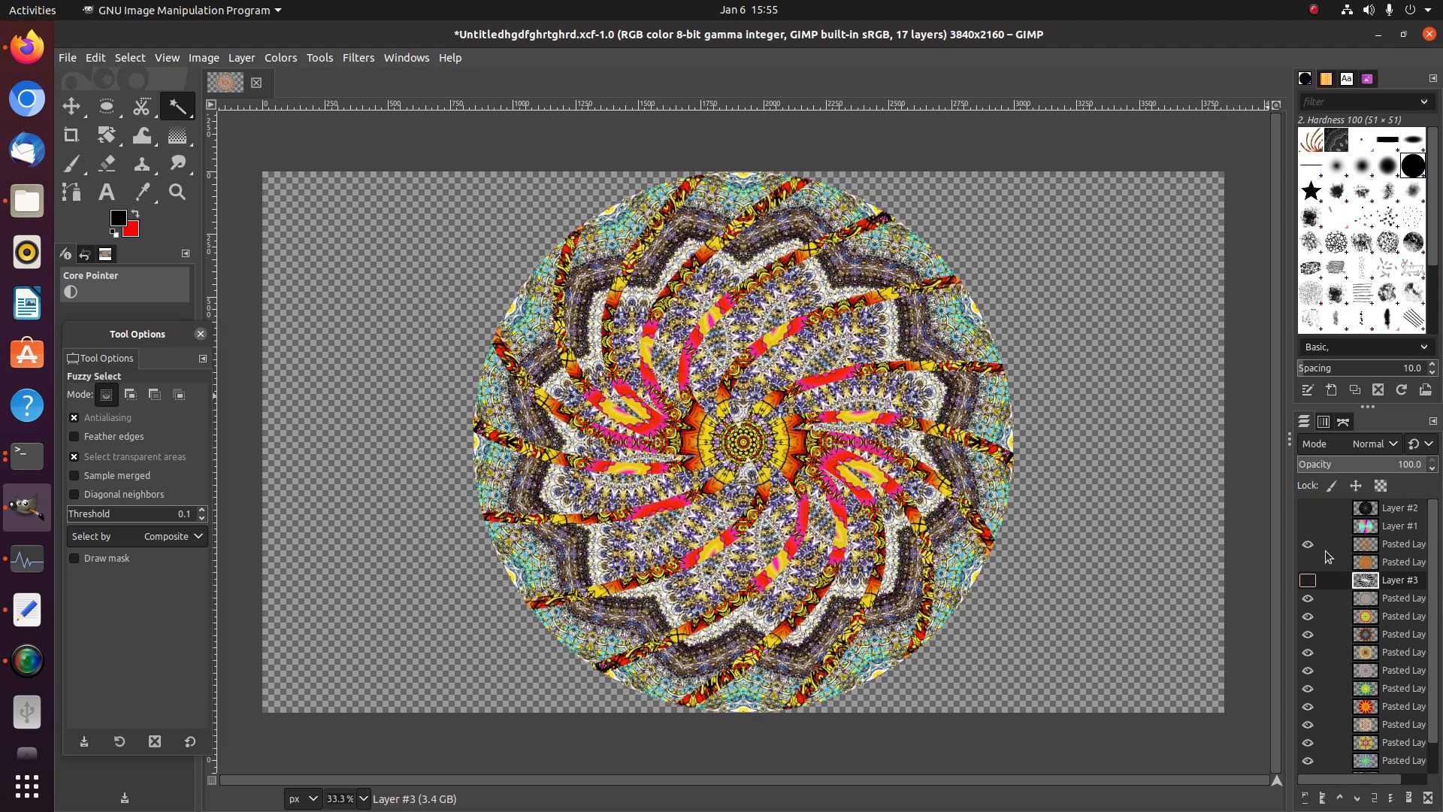
left_click(1307, 545)
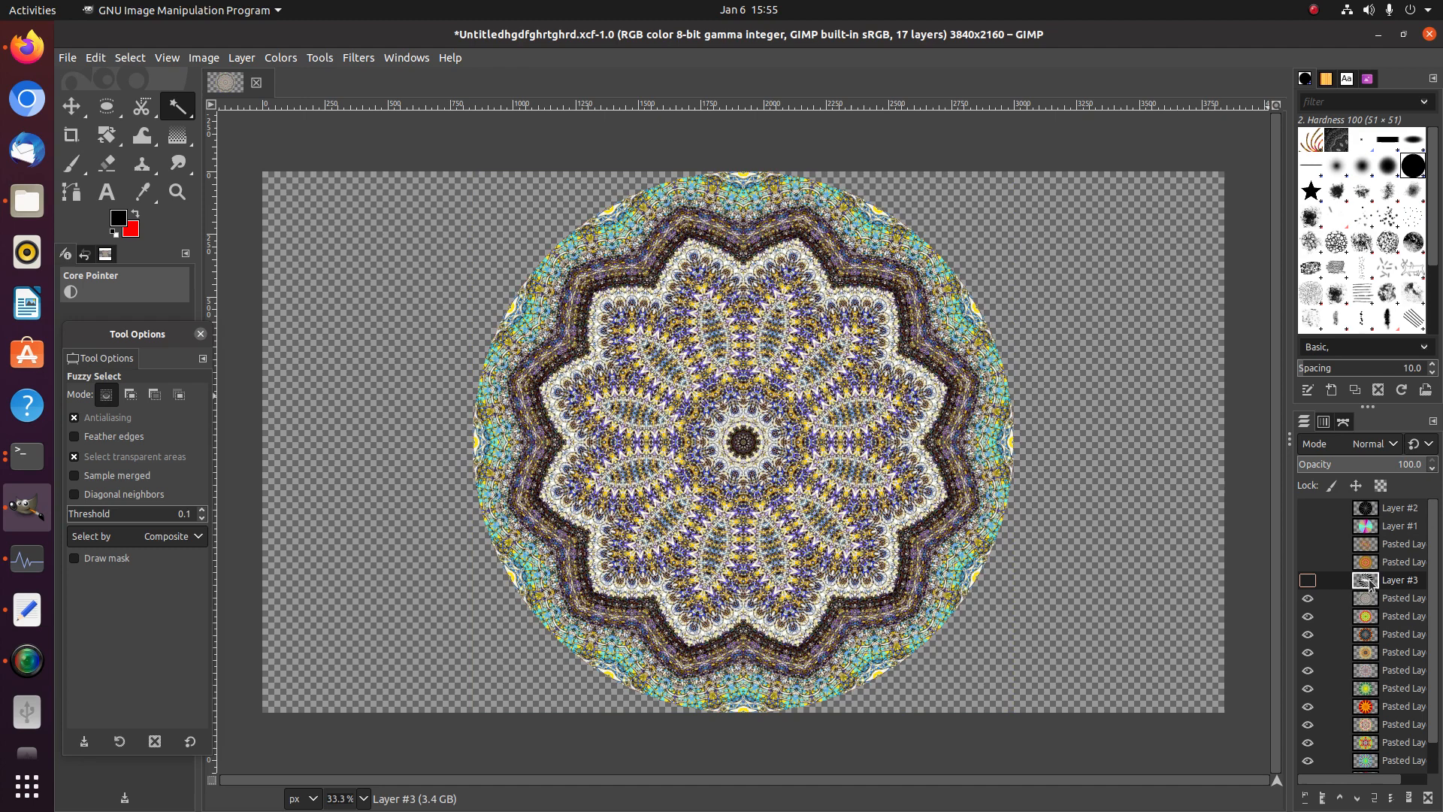
left_click(1308, 580)
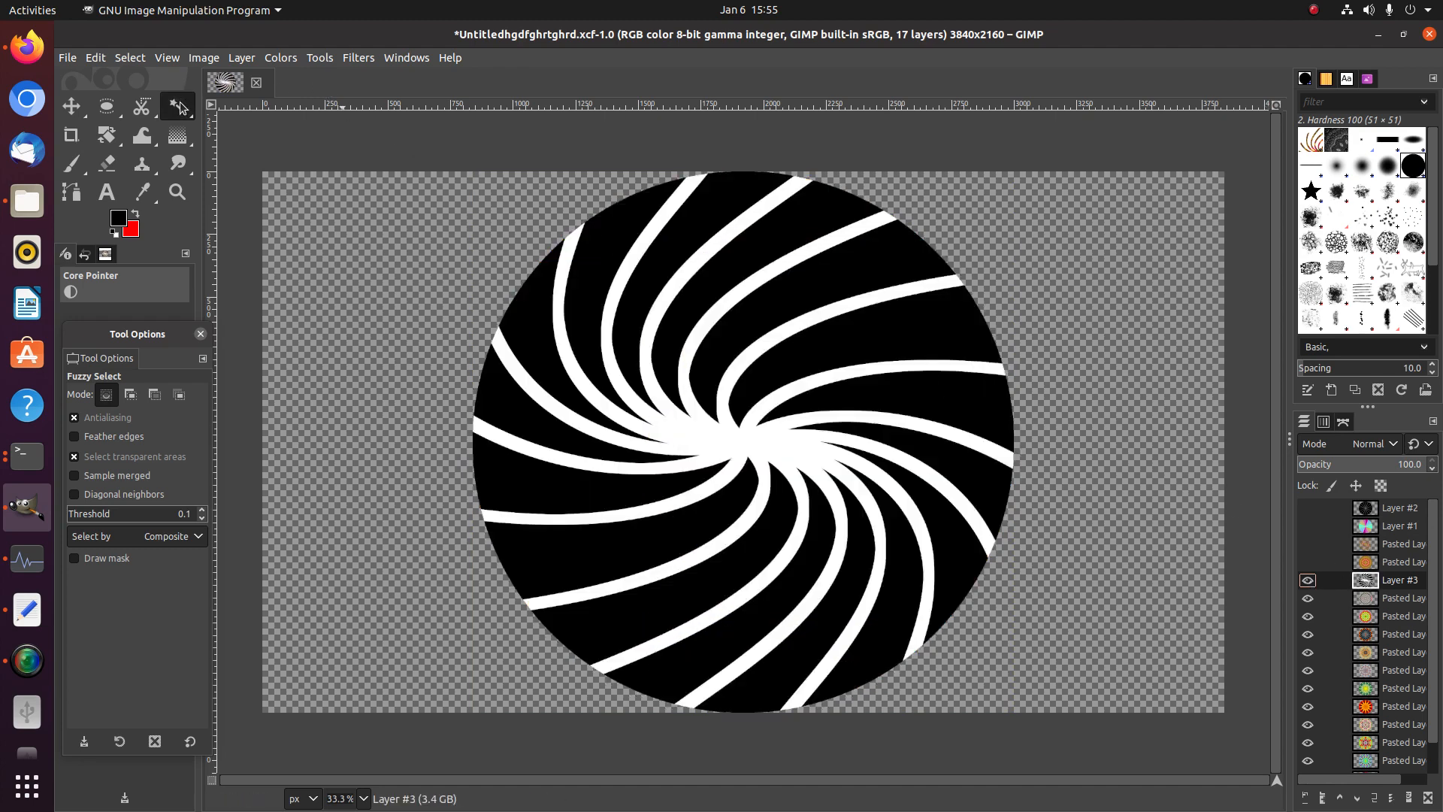
Fuzzy-select the white swirl on Layer #3 and copy that area of Pasted Layer #10 into a new layer
left_click(897, 469)
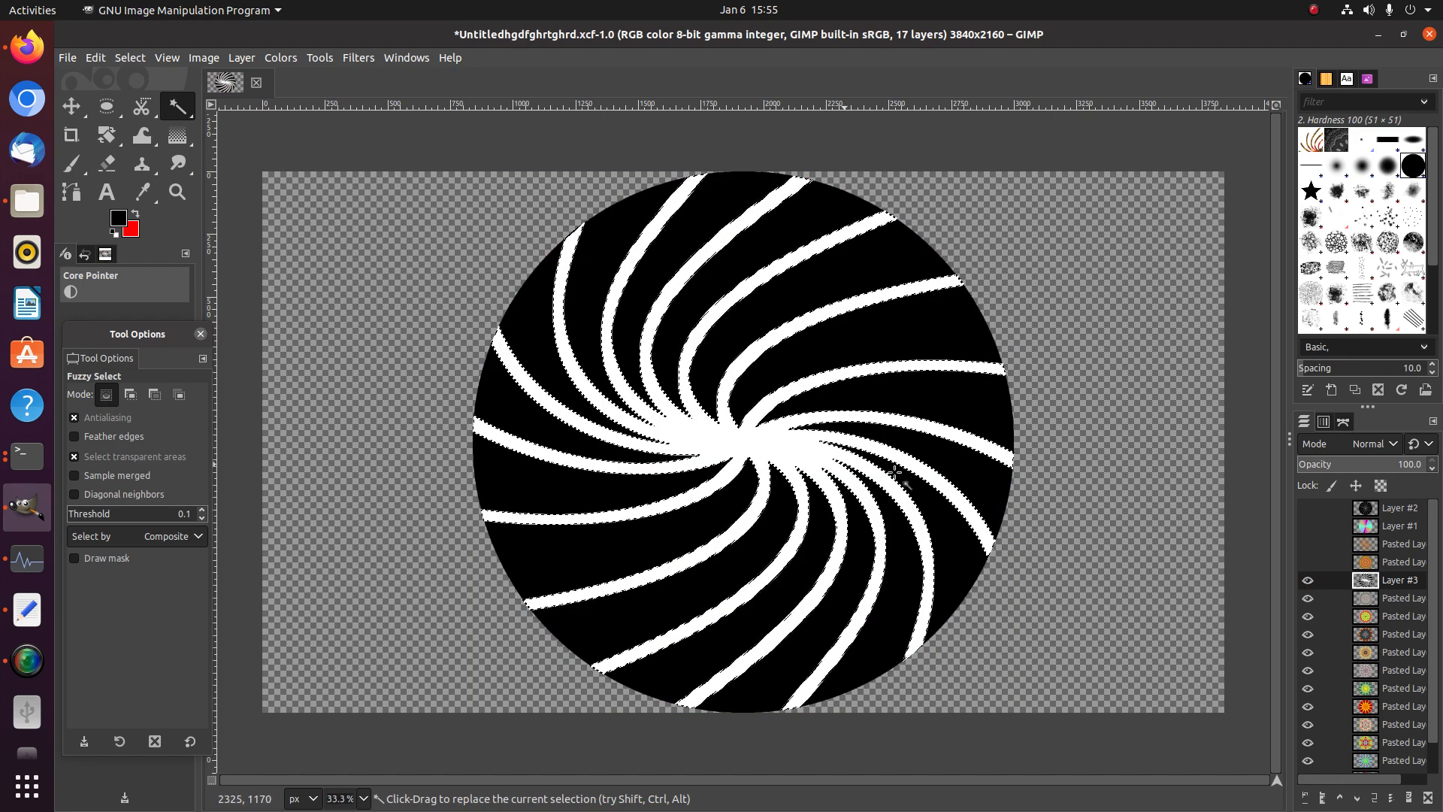
left_click(1366, 601)
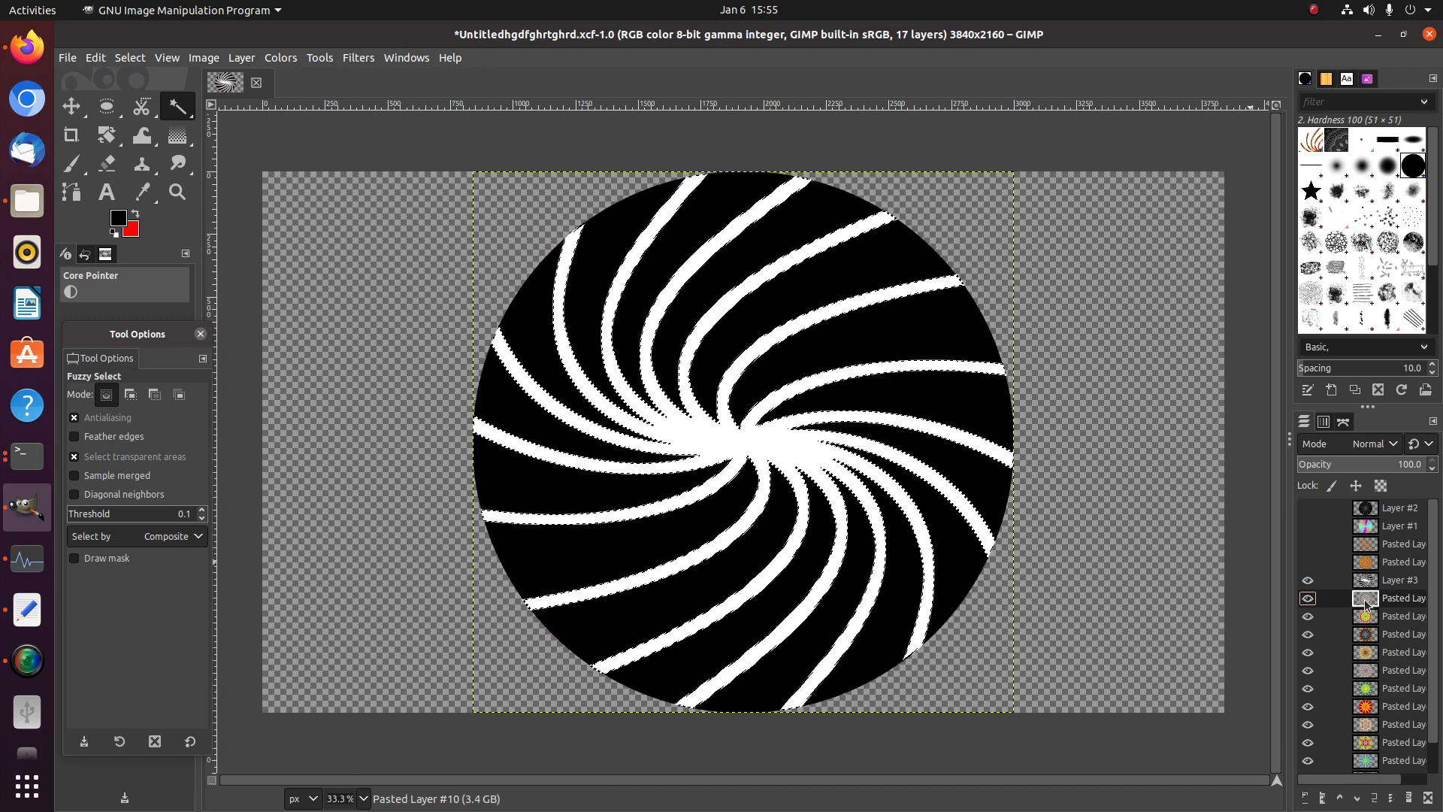
key("ctrl+c")
key("ctrl+v")
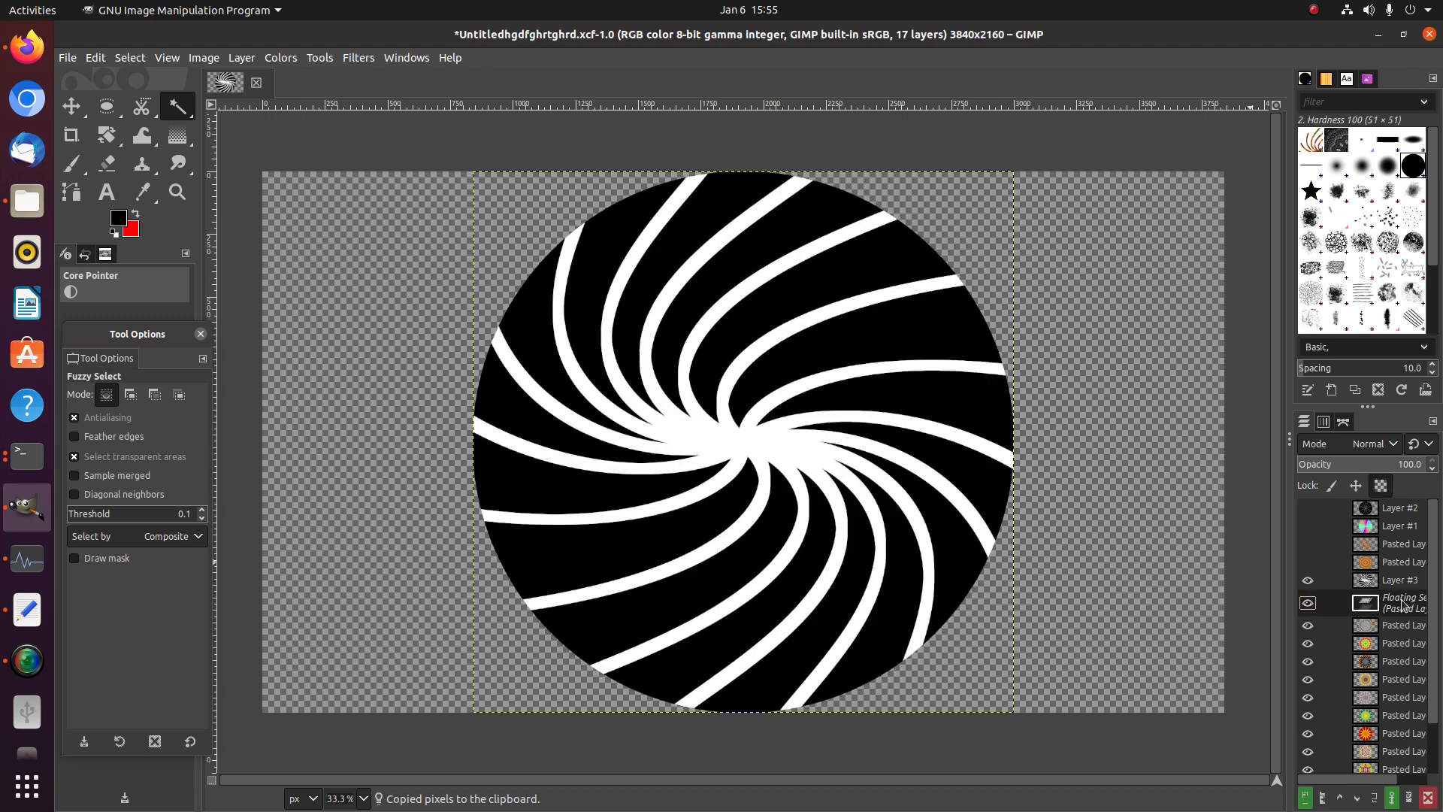
right_click(1383, 602)
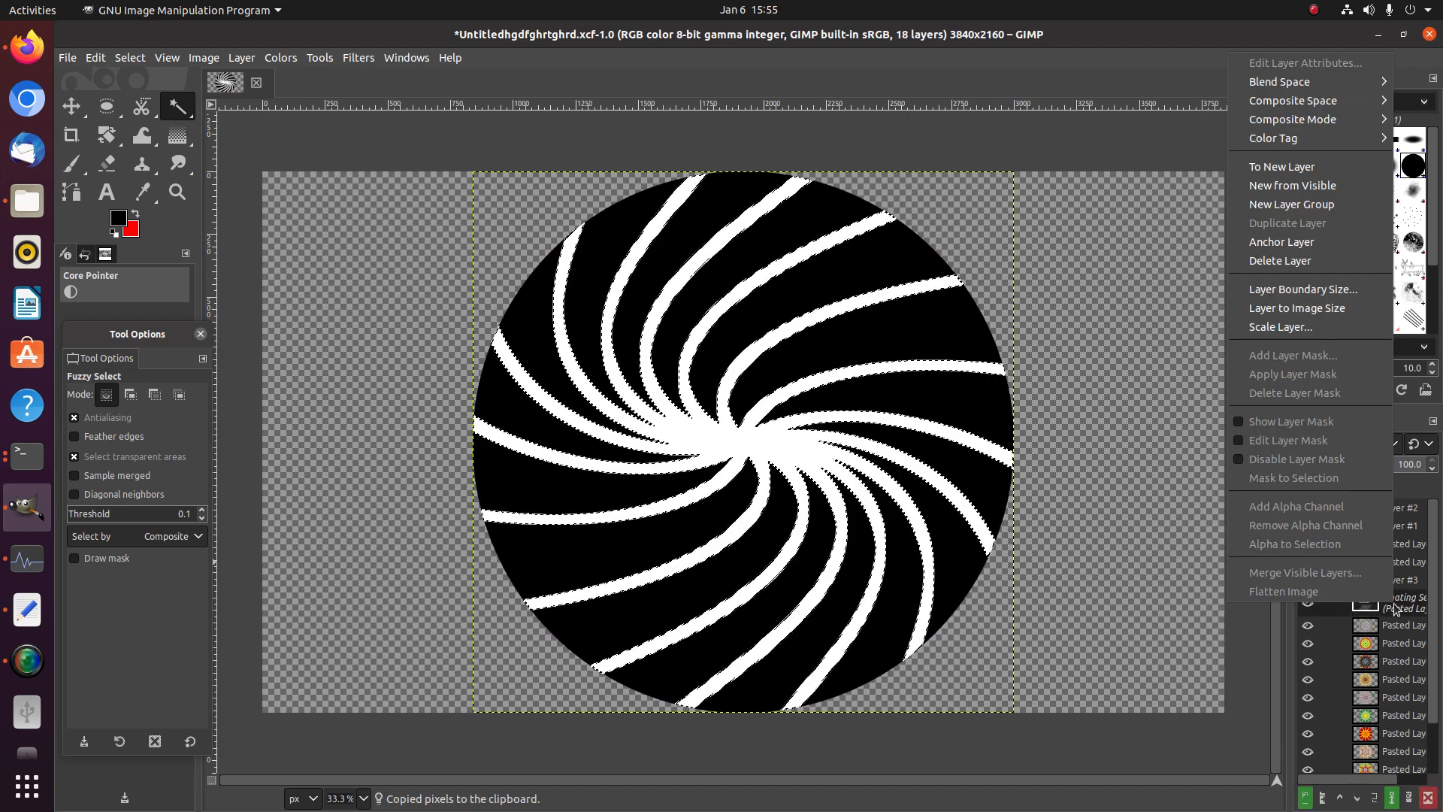
left_click(1282, 166)
Stack the new swirl piece under the first one, and move Layer #3 below Pasted Layer #10 with both the piece and that mandala hidden
left_click(1309, 597)
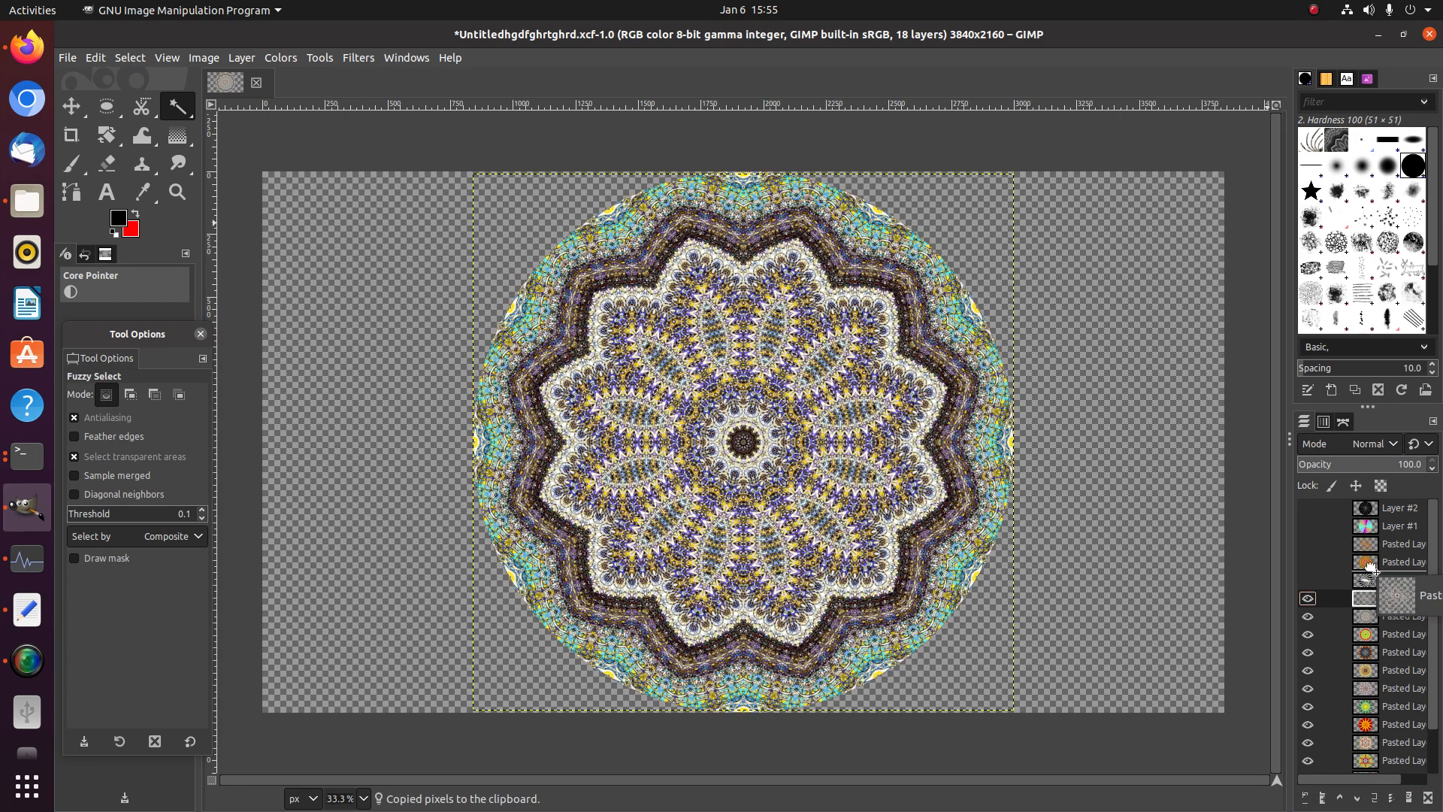
mouse_move(1382, 601)
left_mouse_down()
mouse_move(1373, 558)
mouse_move(1370, 618)
left_mouse_up()
left_click(1309, 599)
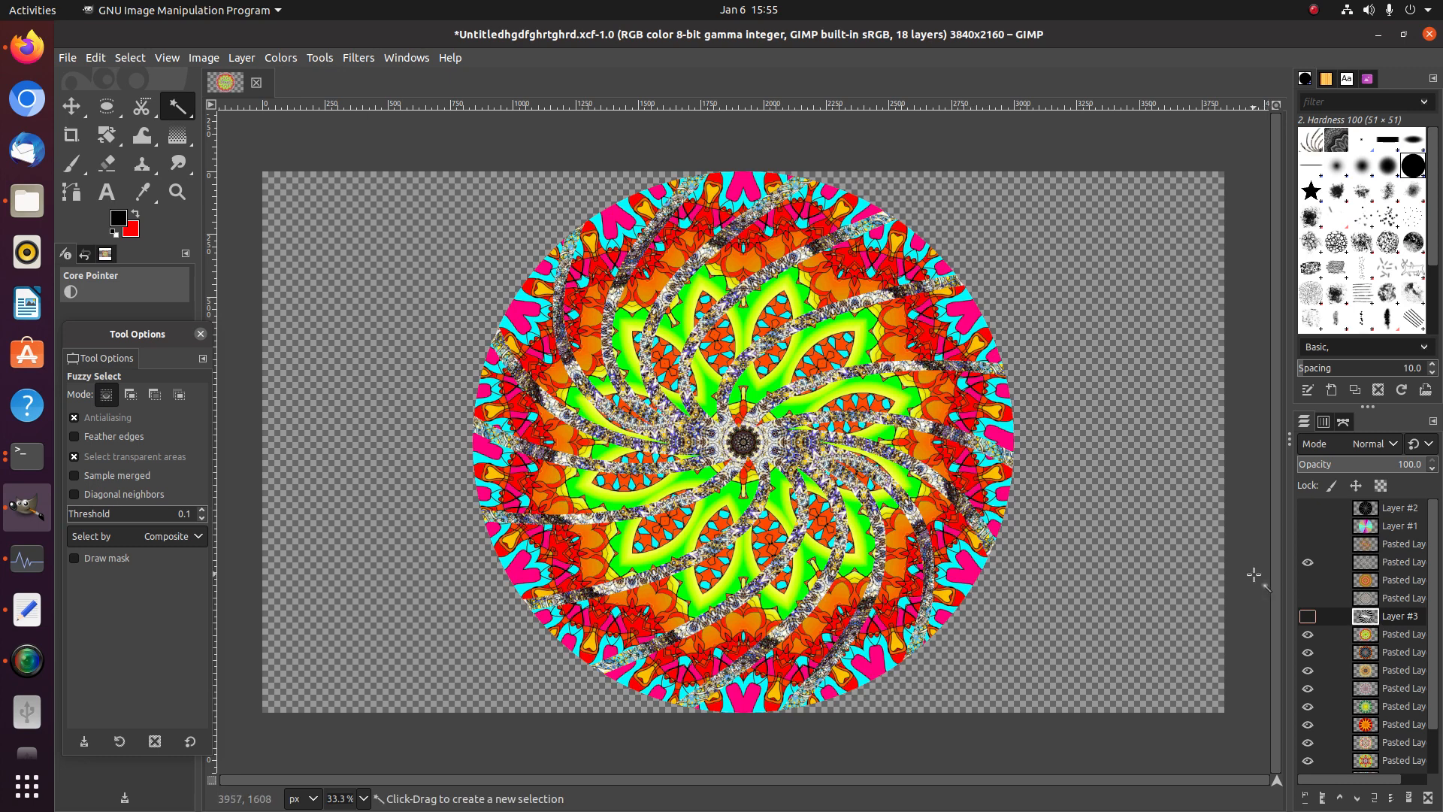
left_click(1307, 616)
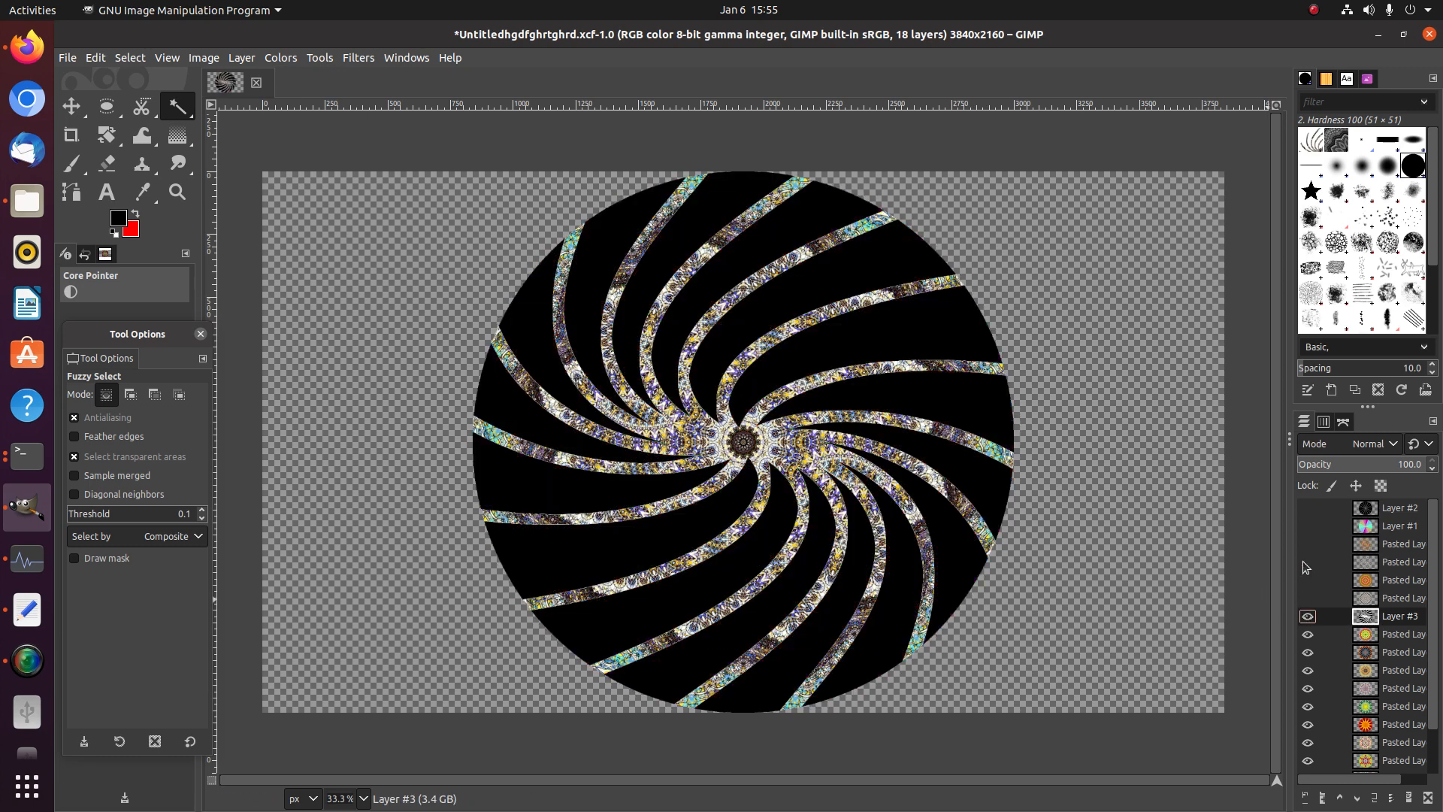
Fuzzy-select the white swirl on Layer #3 and copy that area of Pasted Layer #9 into a new layer
left_click(763, 454)
left_click(1364, 635)
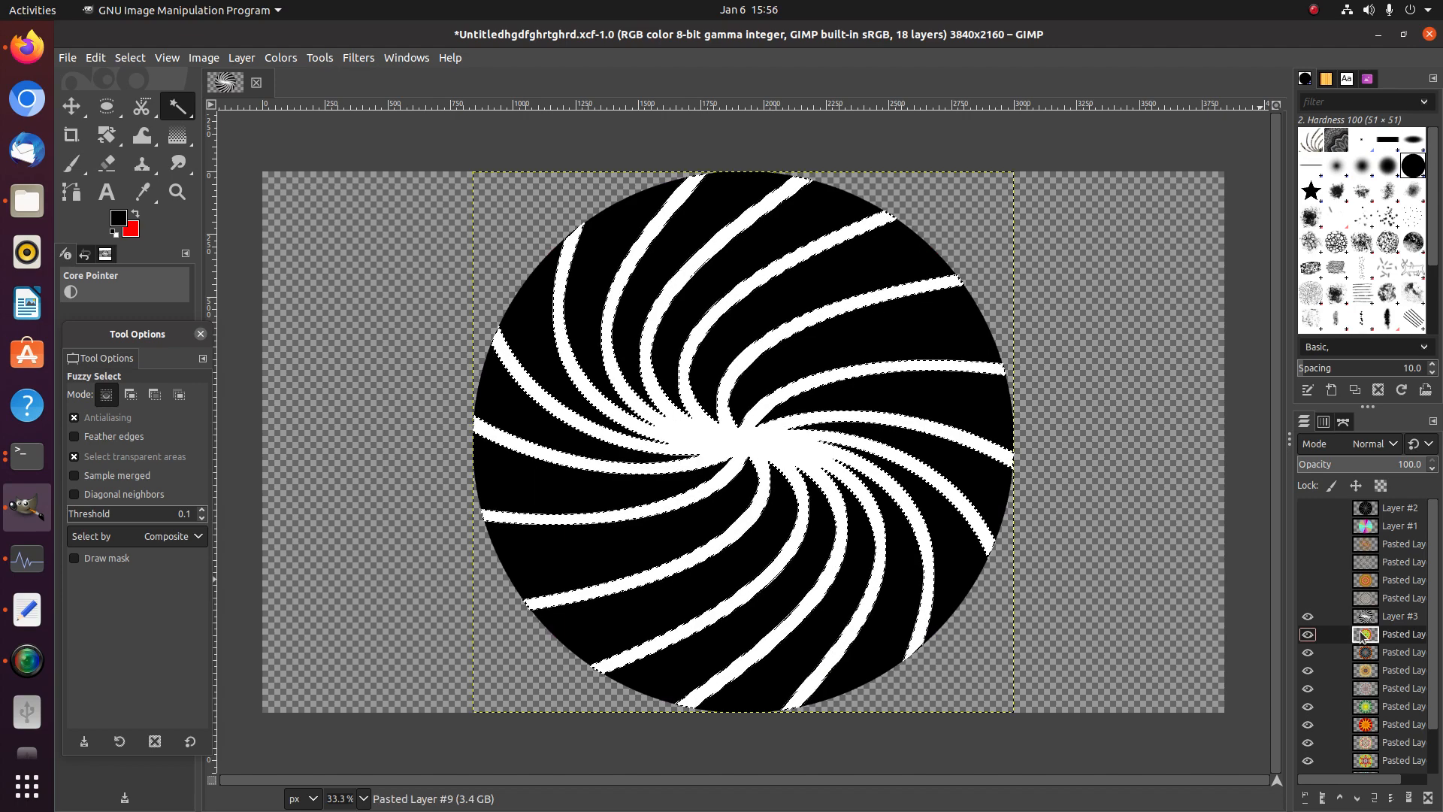
key("ctrl+c")
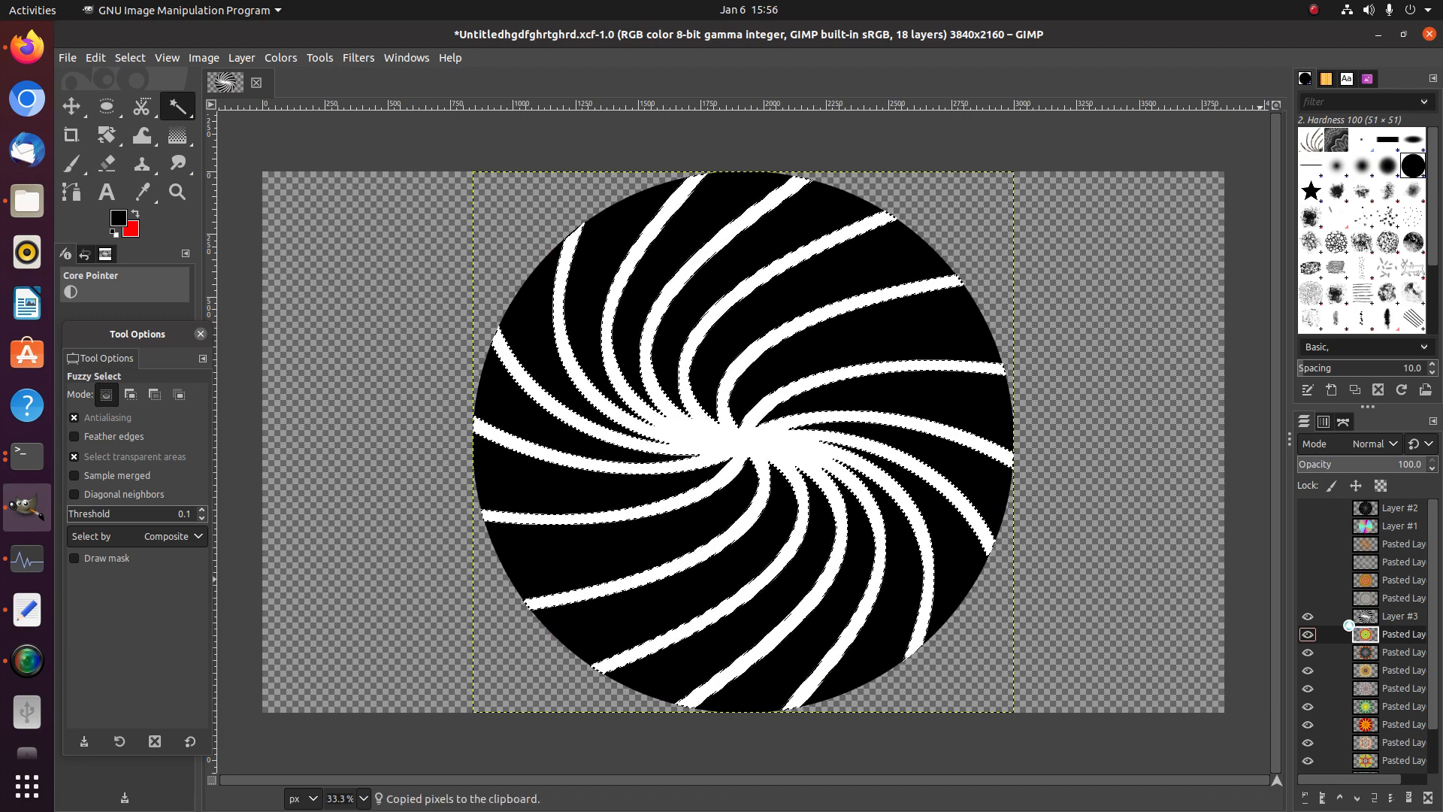
key("ctrl+v")
right_click(1391, 638)
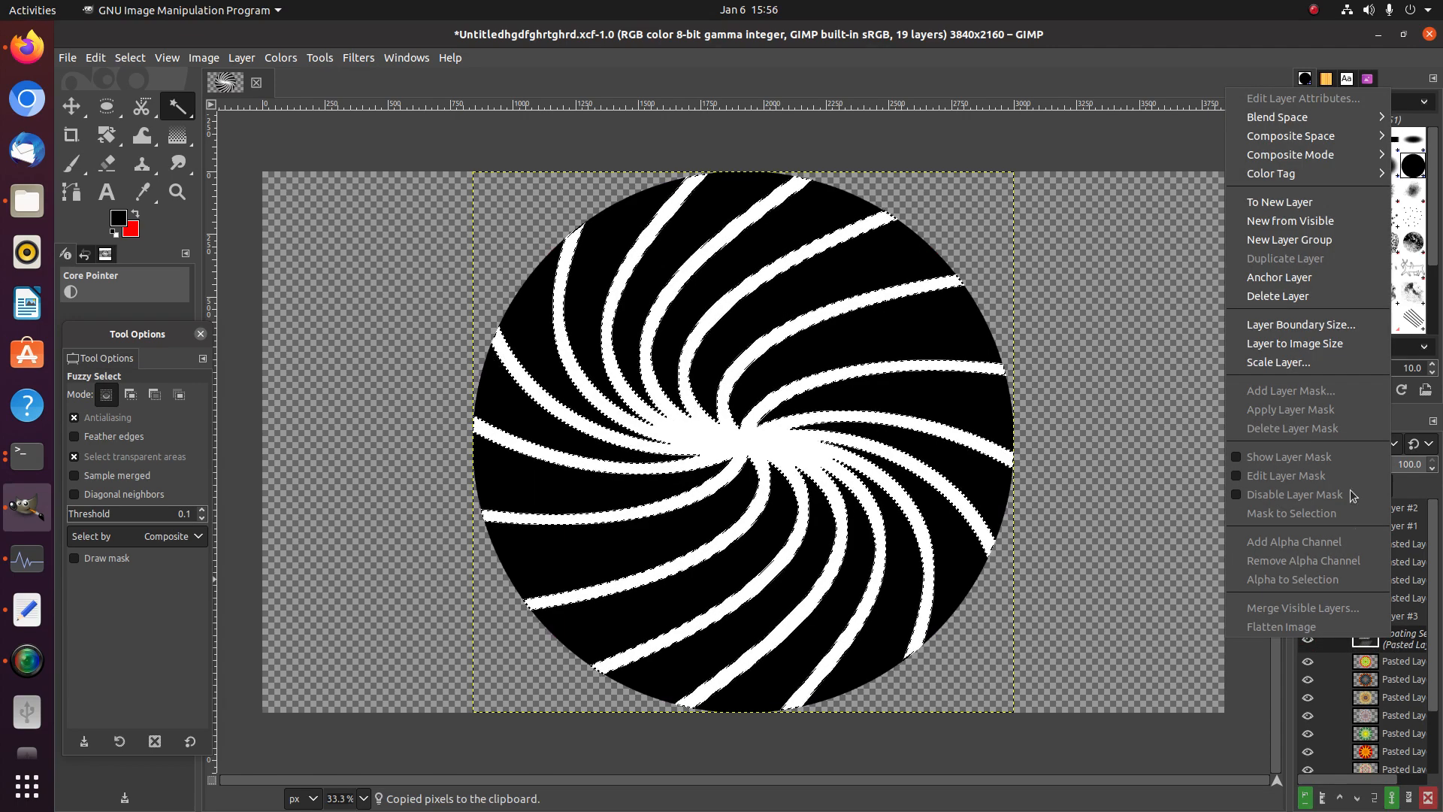
left_click(1285, 200)
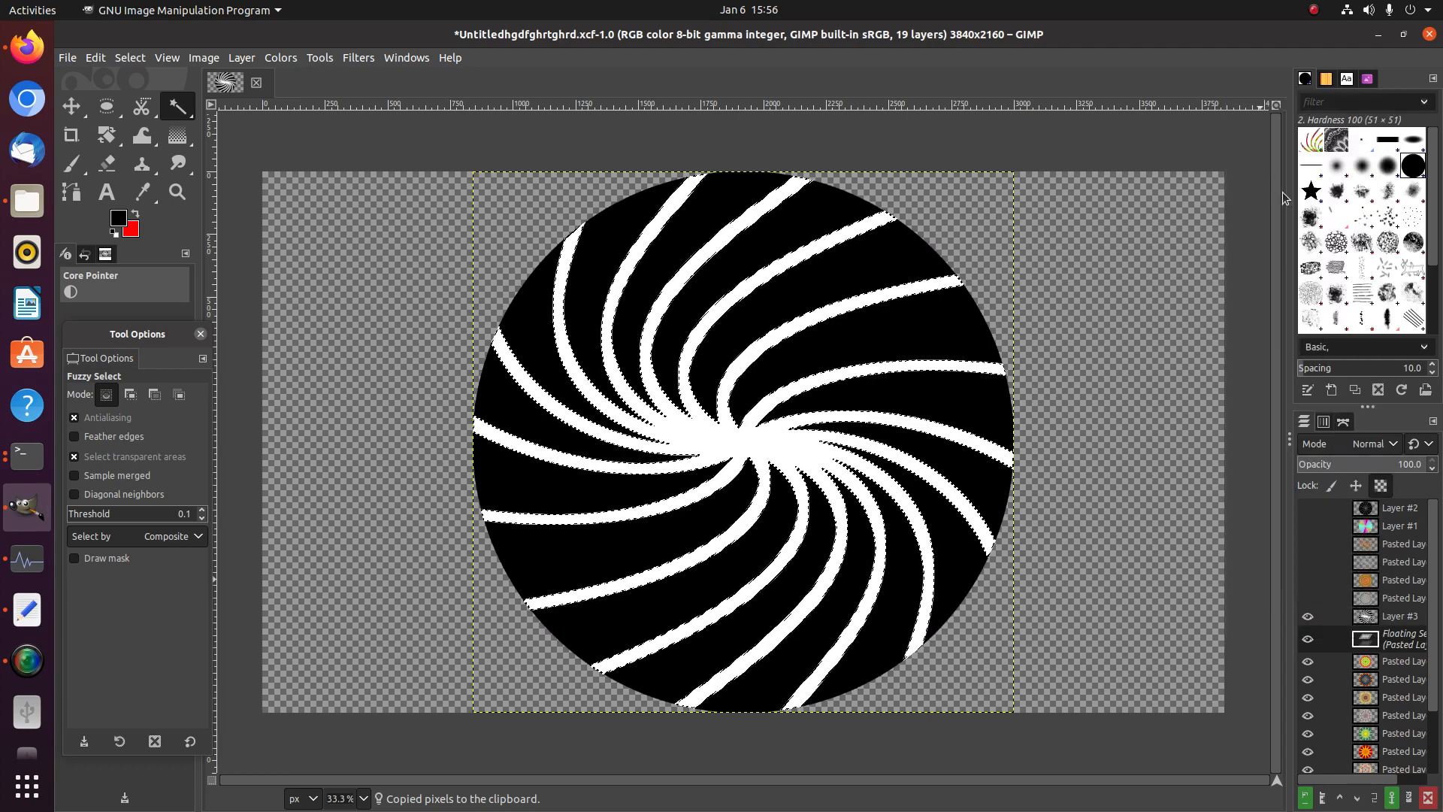
Move the colourful swirl piece up beneath the other two pieces, place Layer #3 below Pasted Layer #9, and hide the piece and that mandala
left_click_drag(1366, 635, 1362, 578)
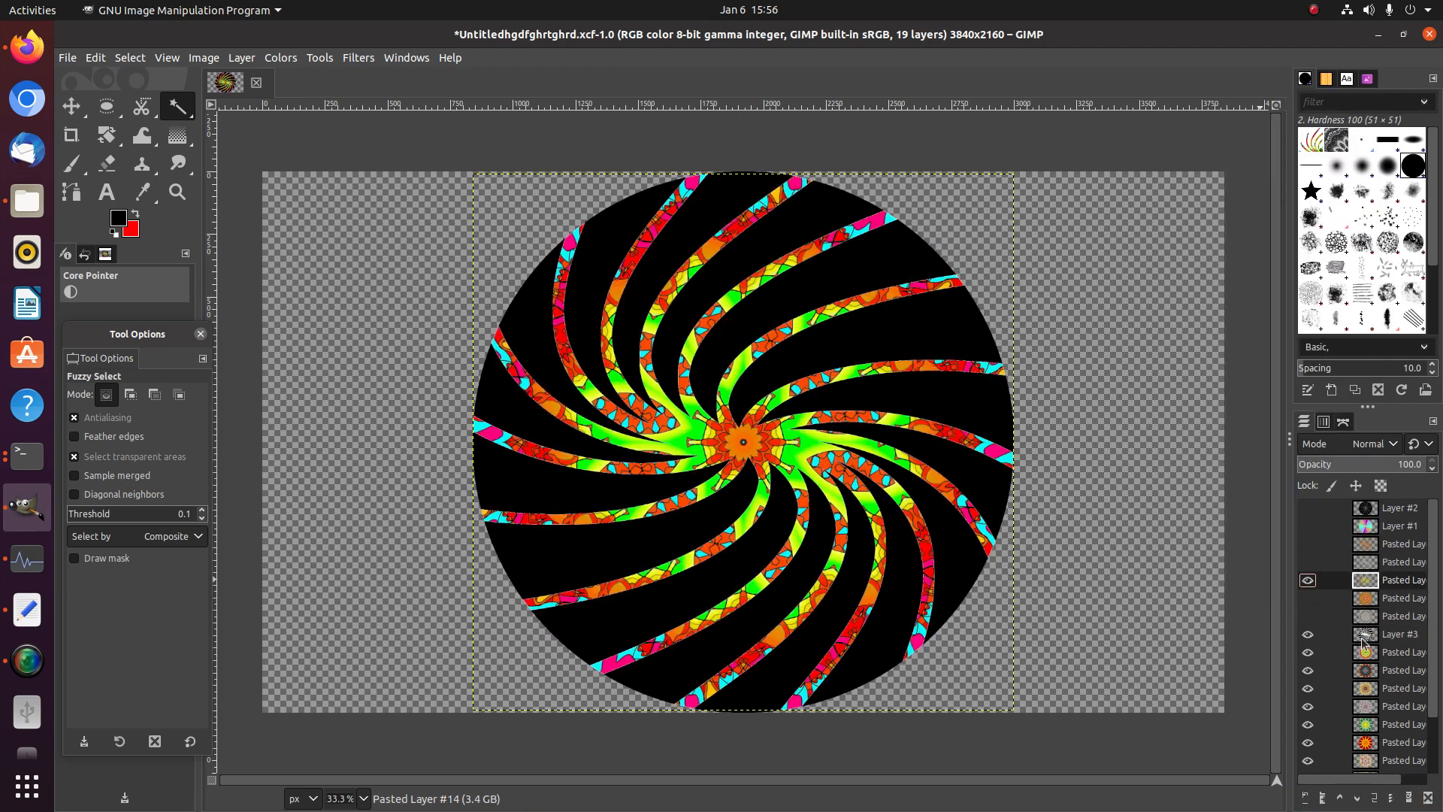
left_click_drag(1368, 637, 1367, 654)
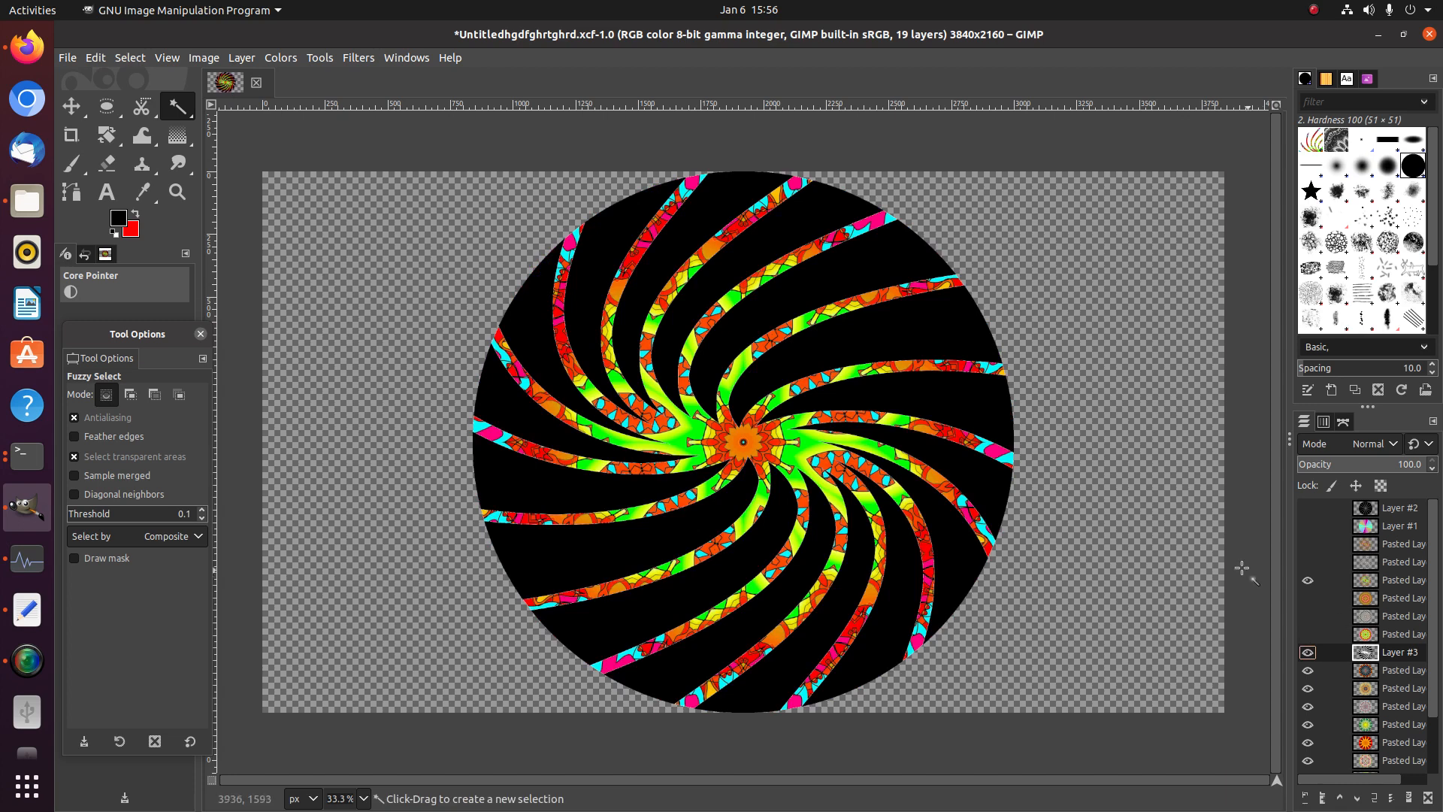
left_click(1308, 580)
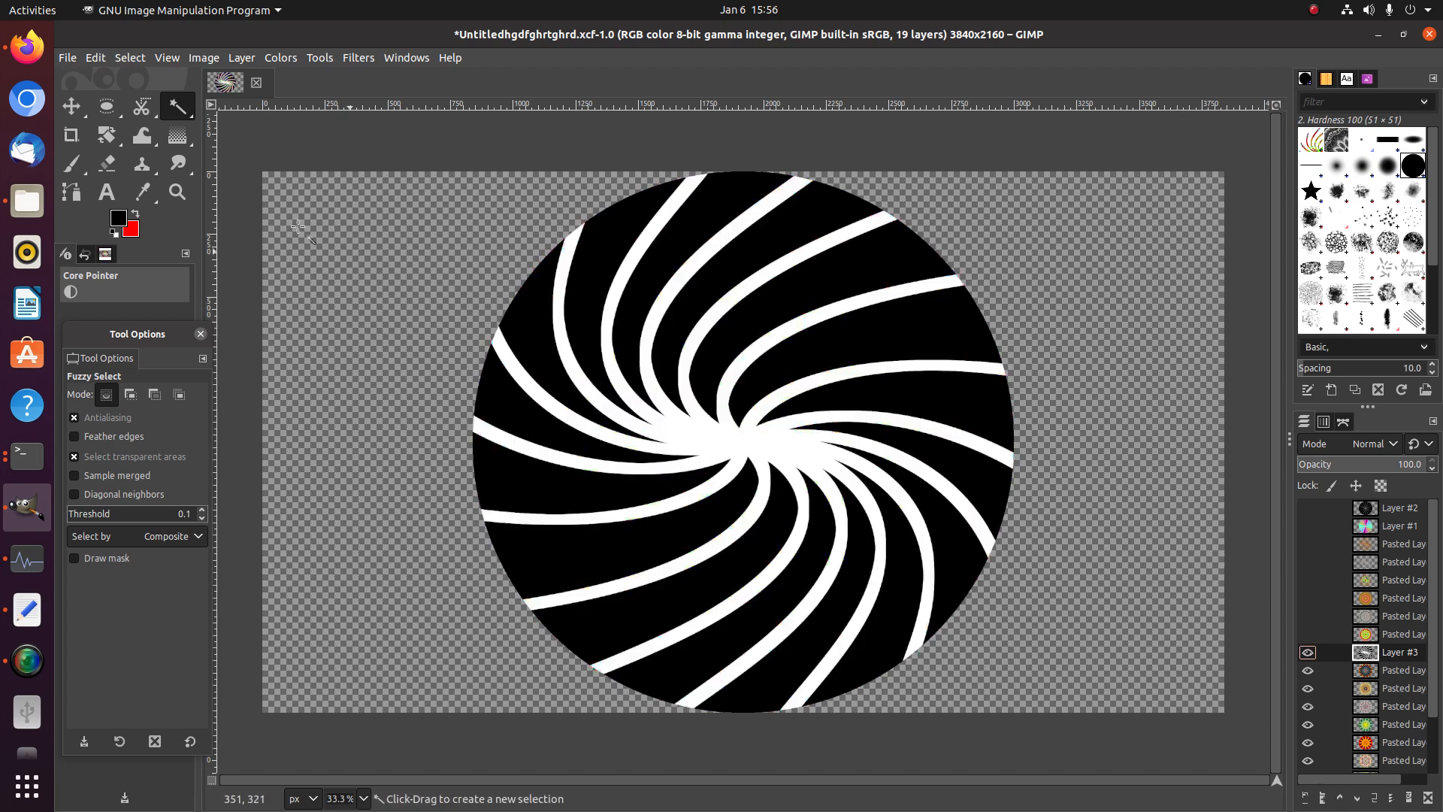
Fuzzy-select the white swirl on Layer #3 and copy that area of Pasted Layer #8 into a new layer
left_click(731, 433)
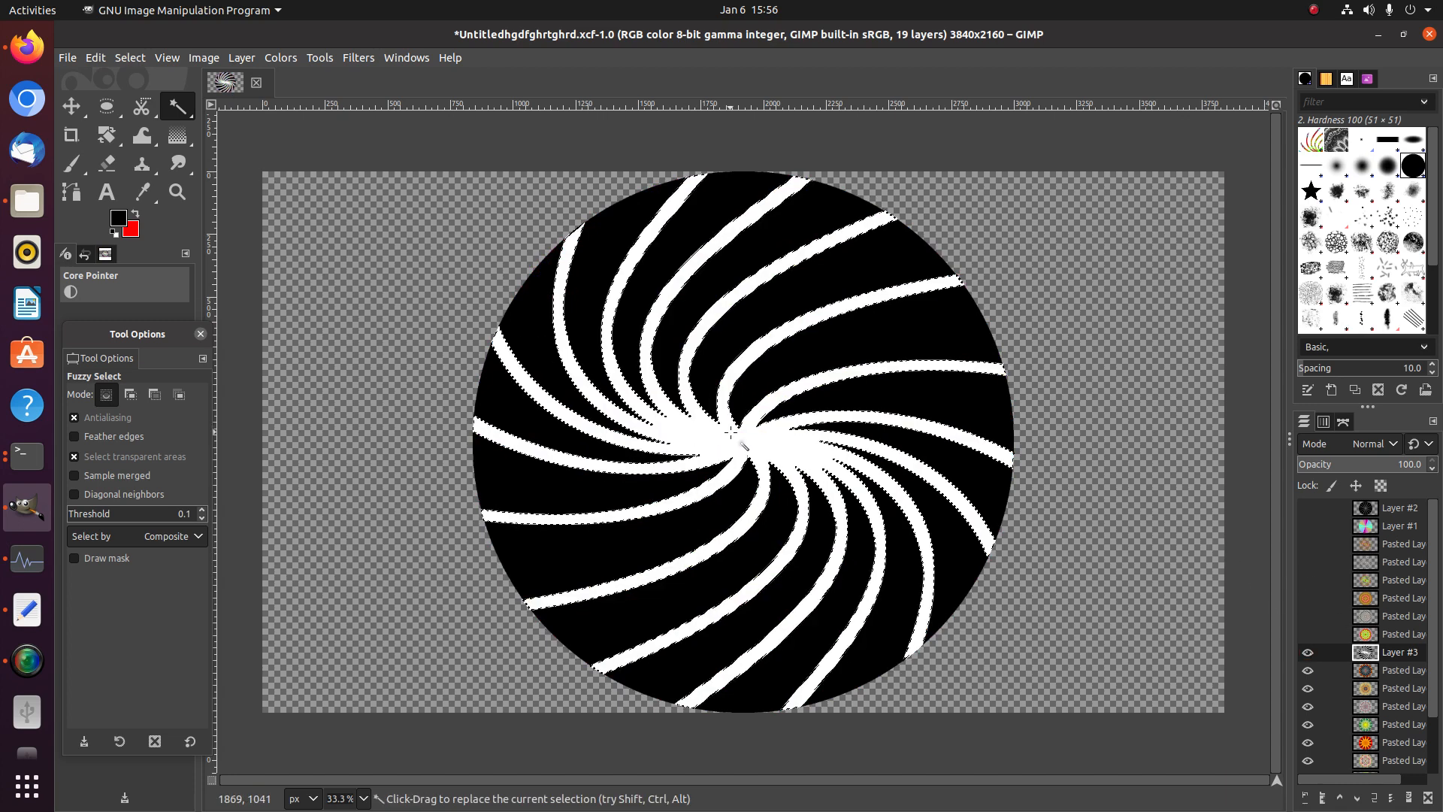
left_click(1369, 672)
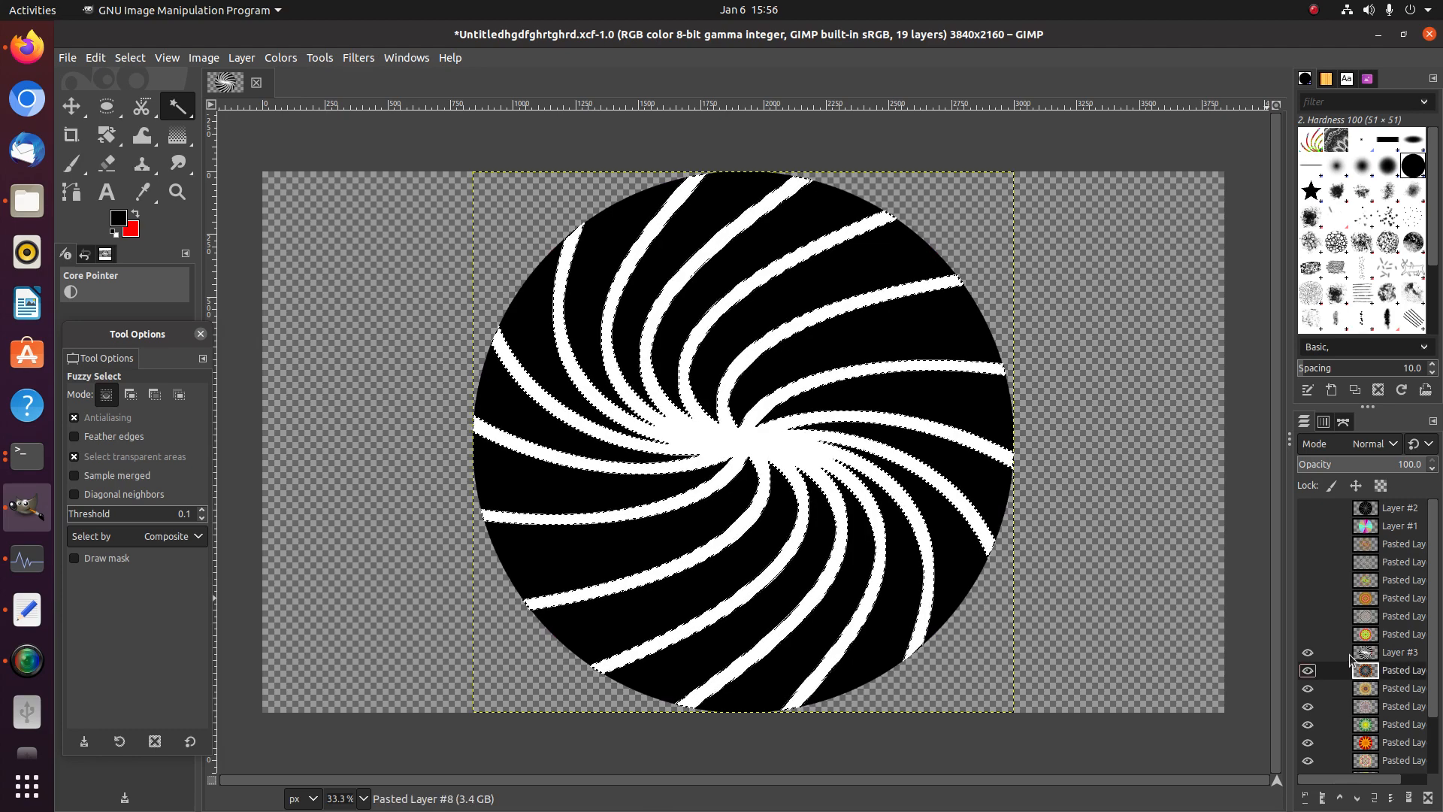
key("ctrl+v")
right_click(1398, 675)
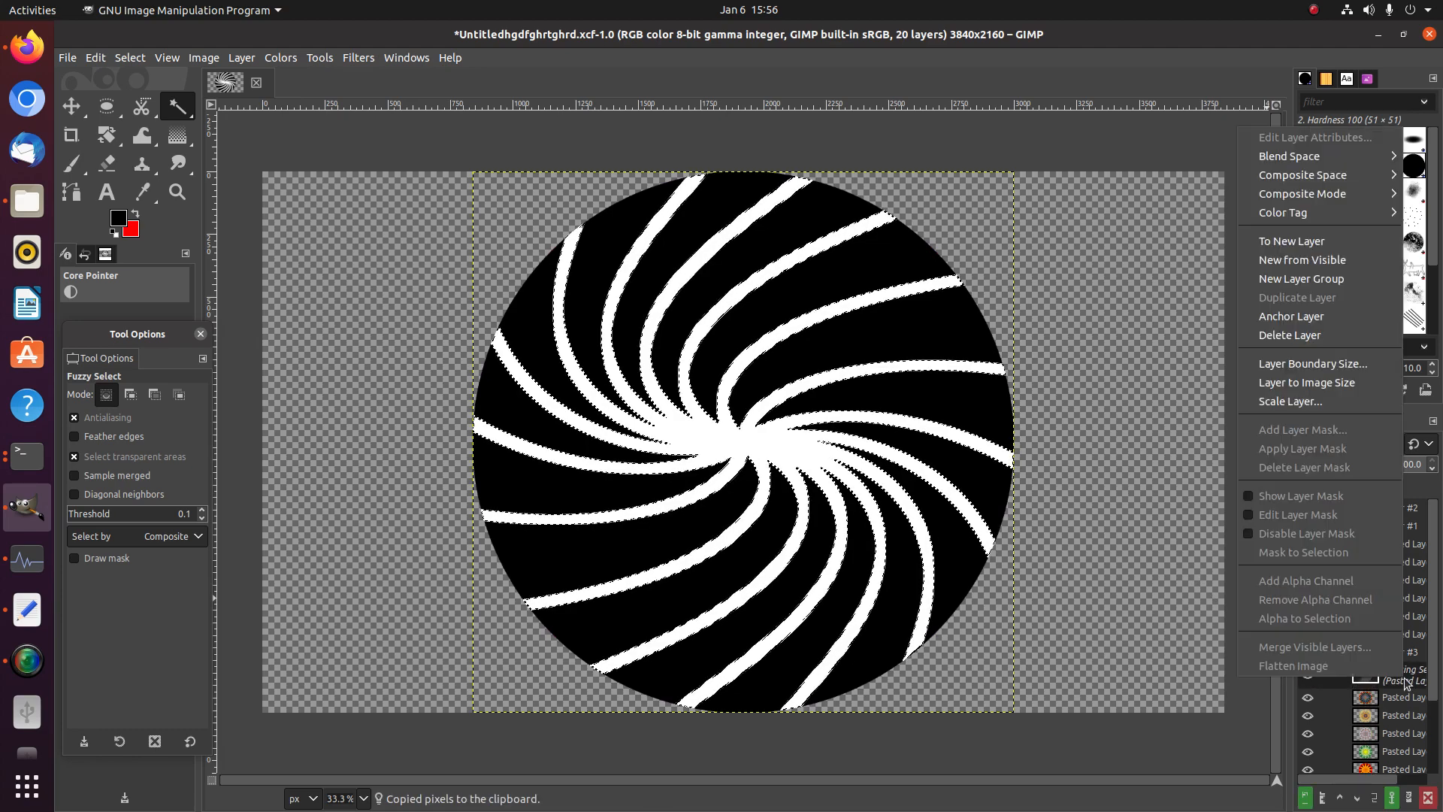
left_click(1351, 240)
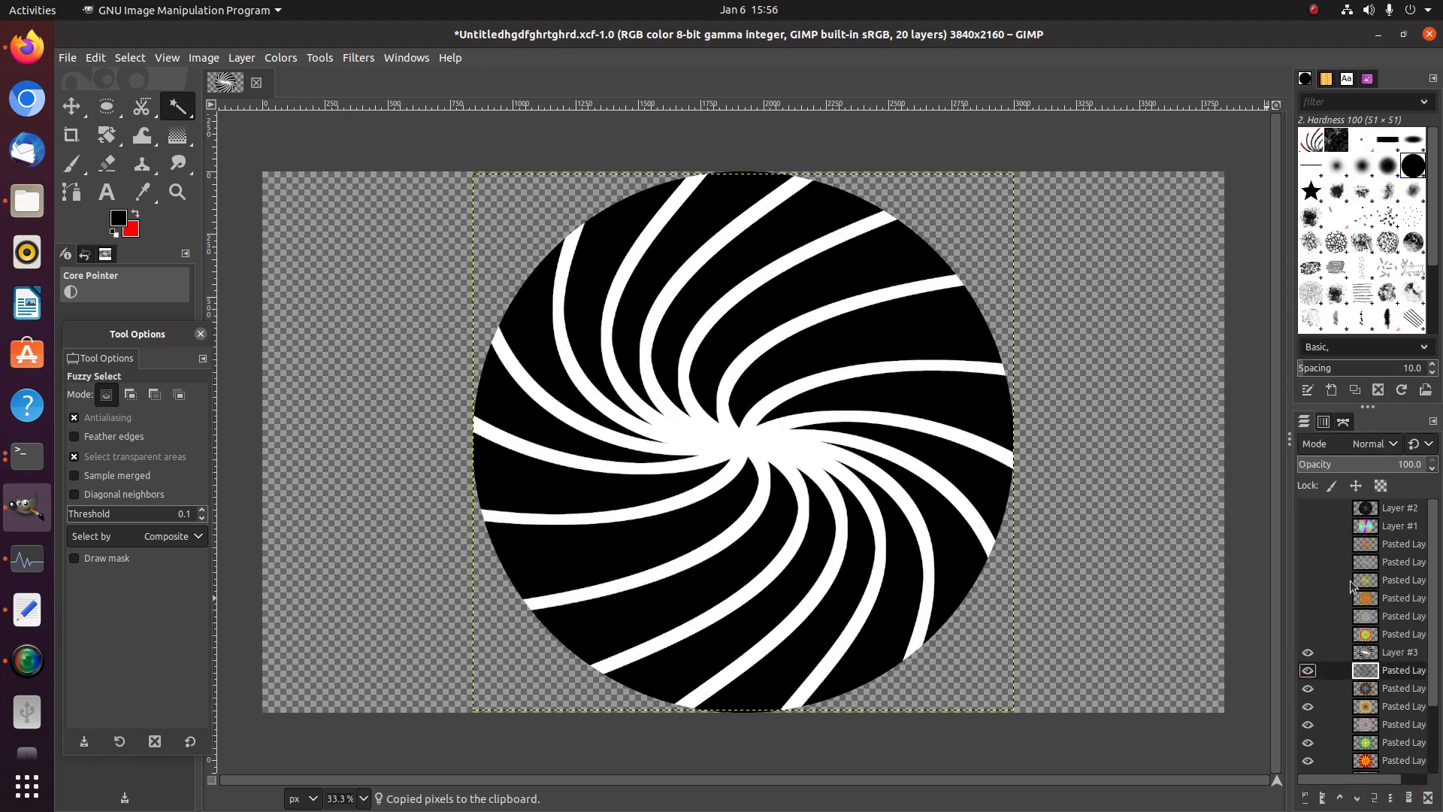
Move the swirl piece cut from Pasted Layer #8 above Layer #3, hide it, and make Layer #3 active
left_click_drag(1374, 675, 1364, 647)
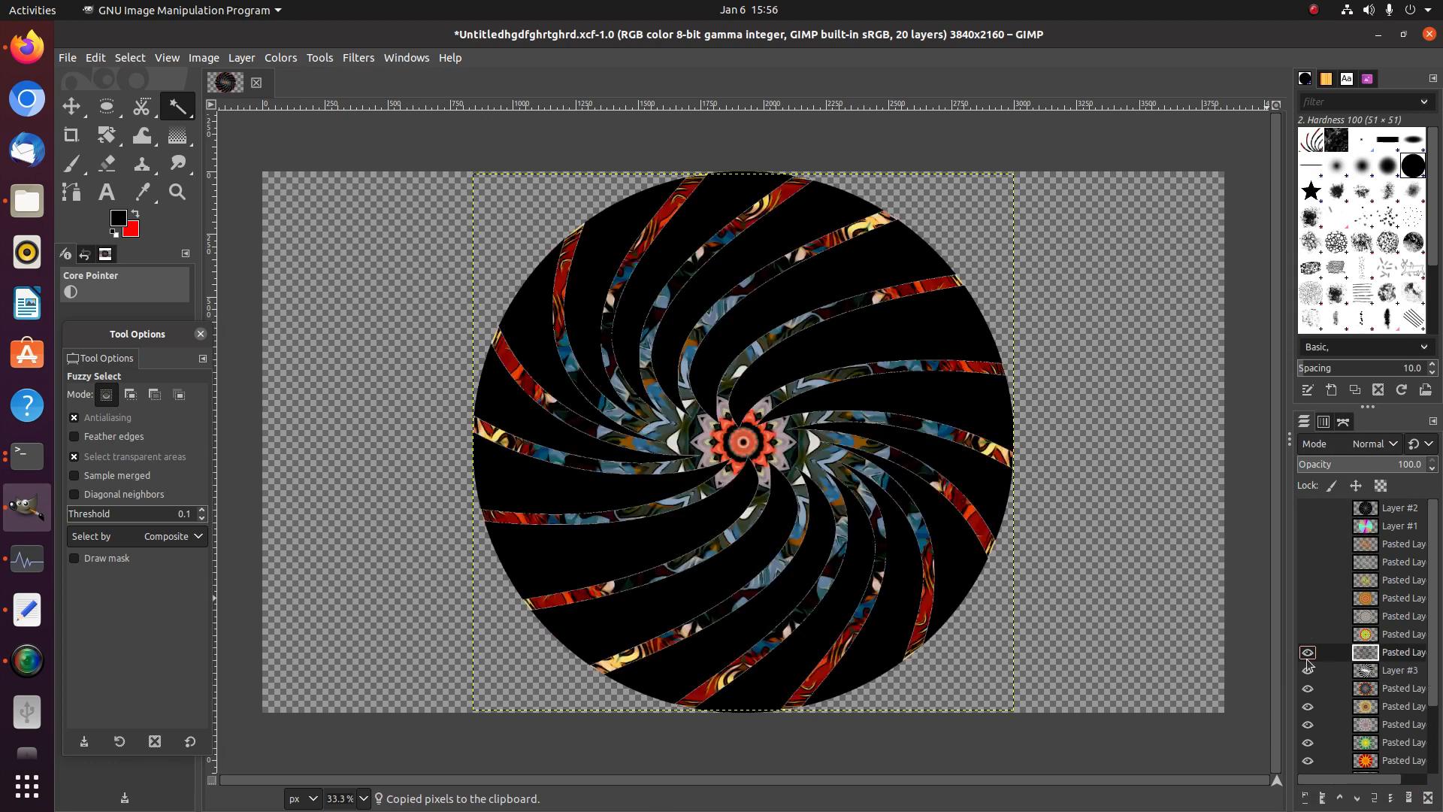
left_click(1307, 659)
left_click(1358, 670)
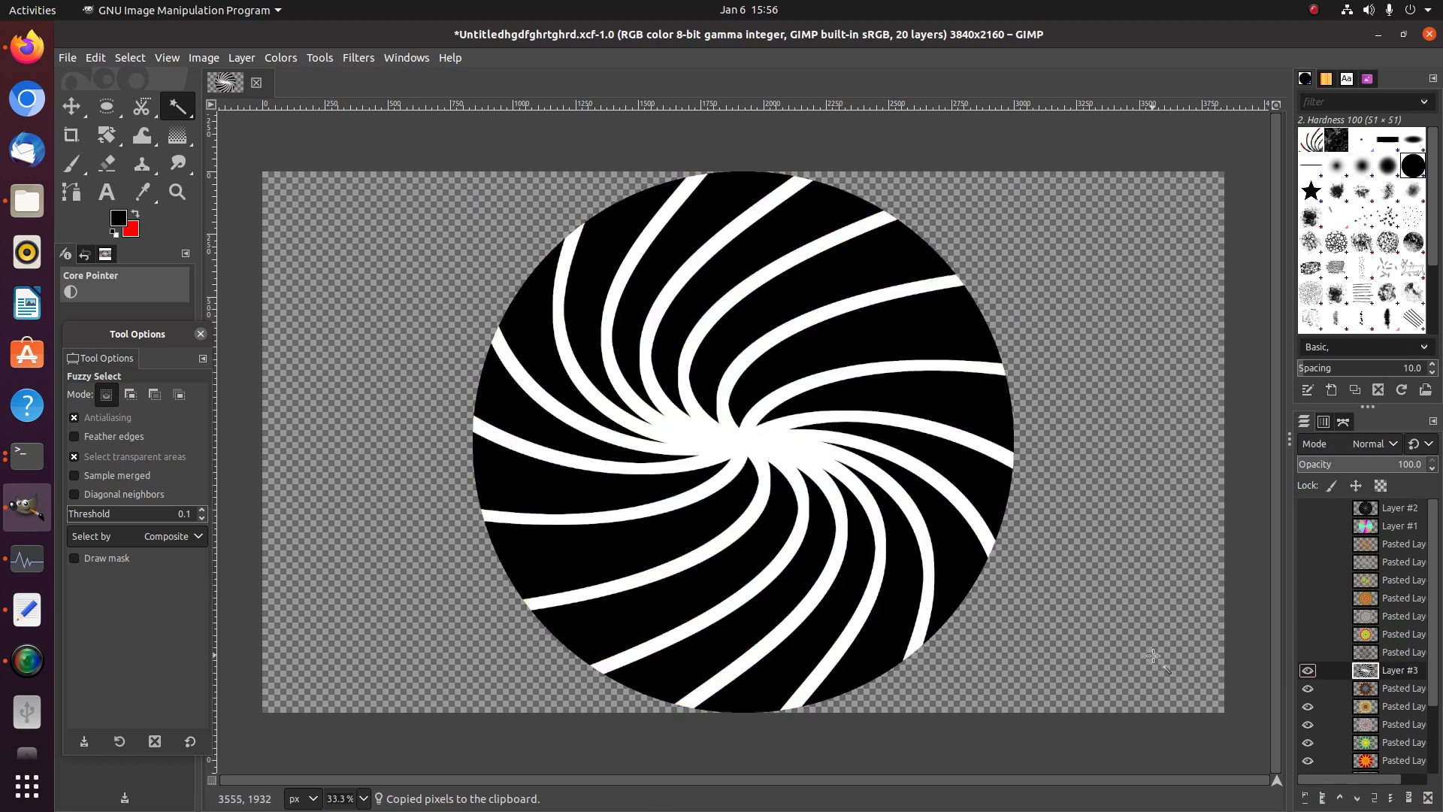
Reselect the white swirl on Layer #3 with Fuzzy Select and copy the same area of Pasted Layer #8 into another new layer
left_click(175, 111)
left_click(684, 421)
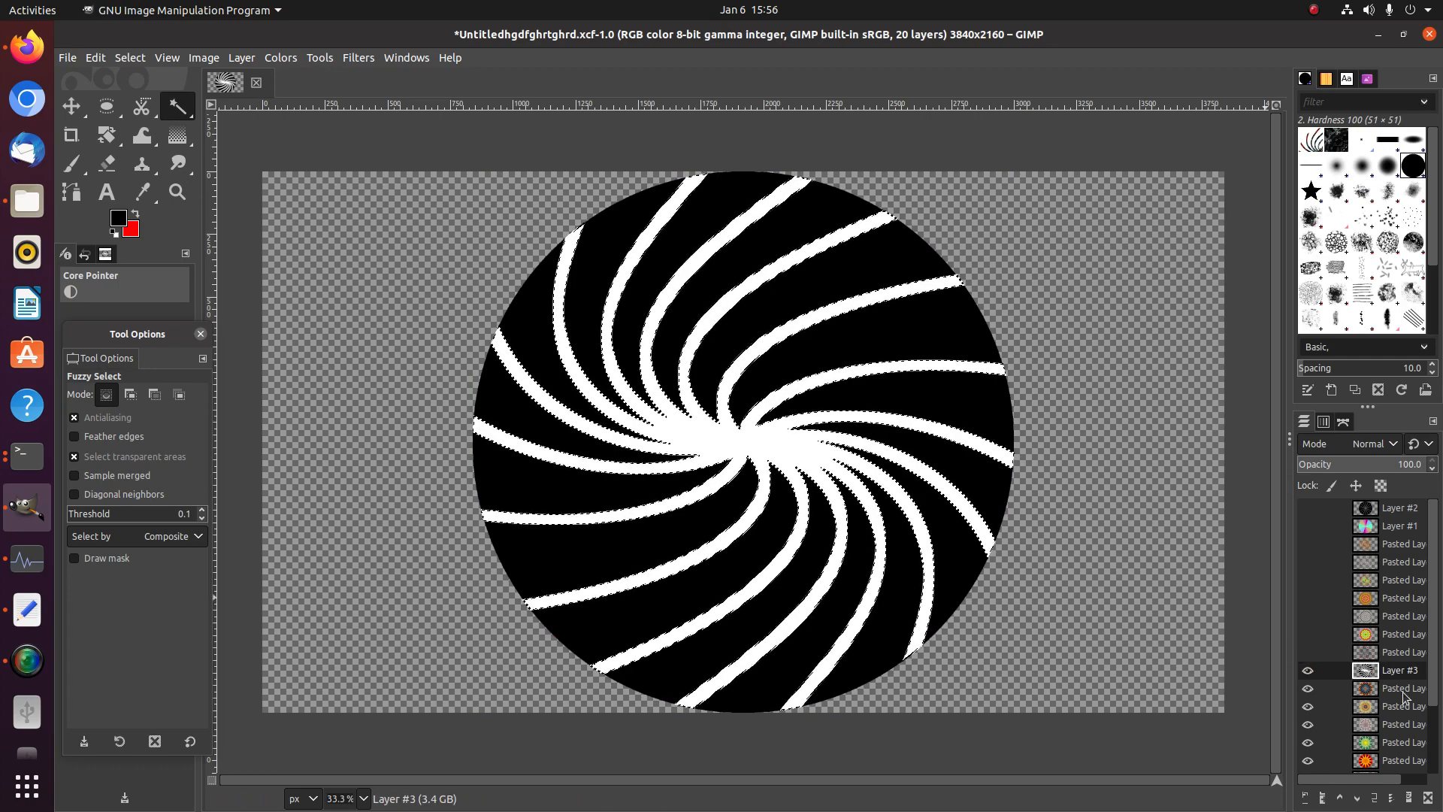
key("ctrl+c")
key("ctrl+v")
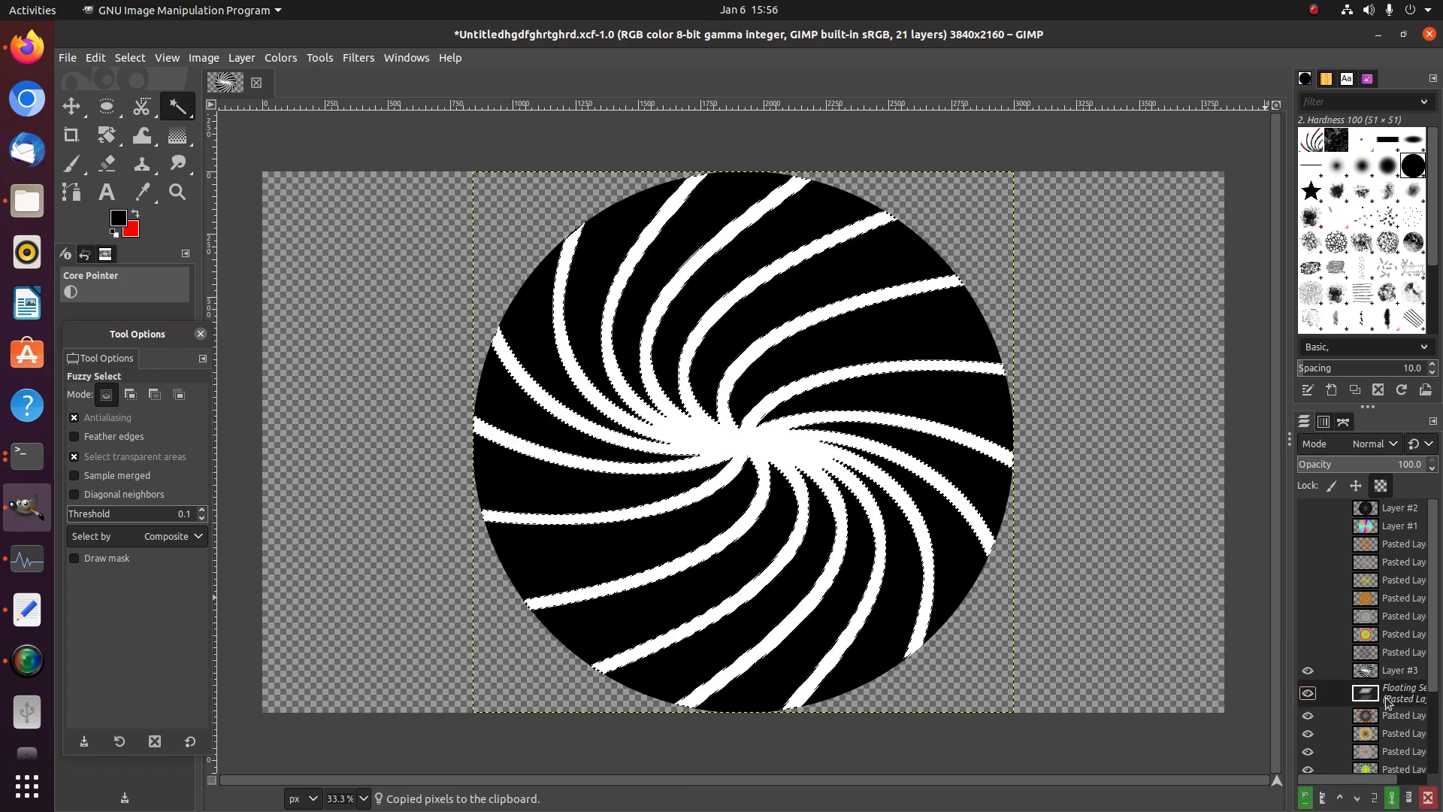
right_click(1387, 703)
left_click(1278, 259)
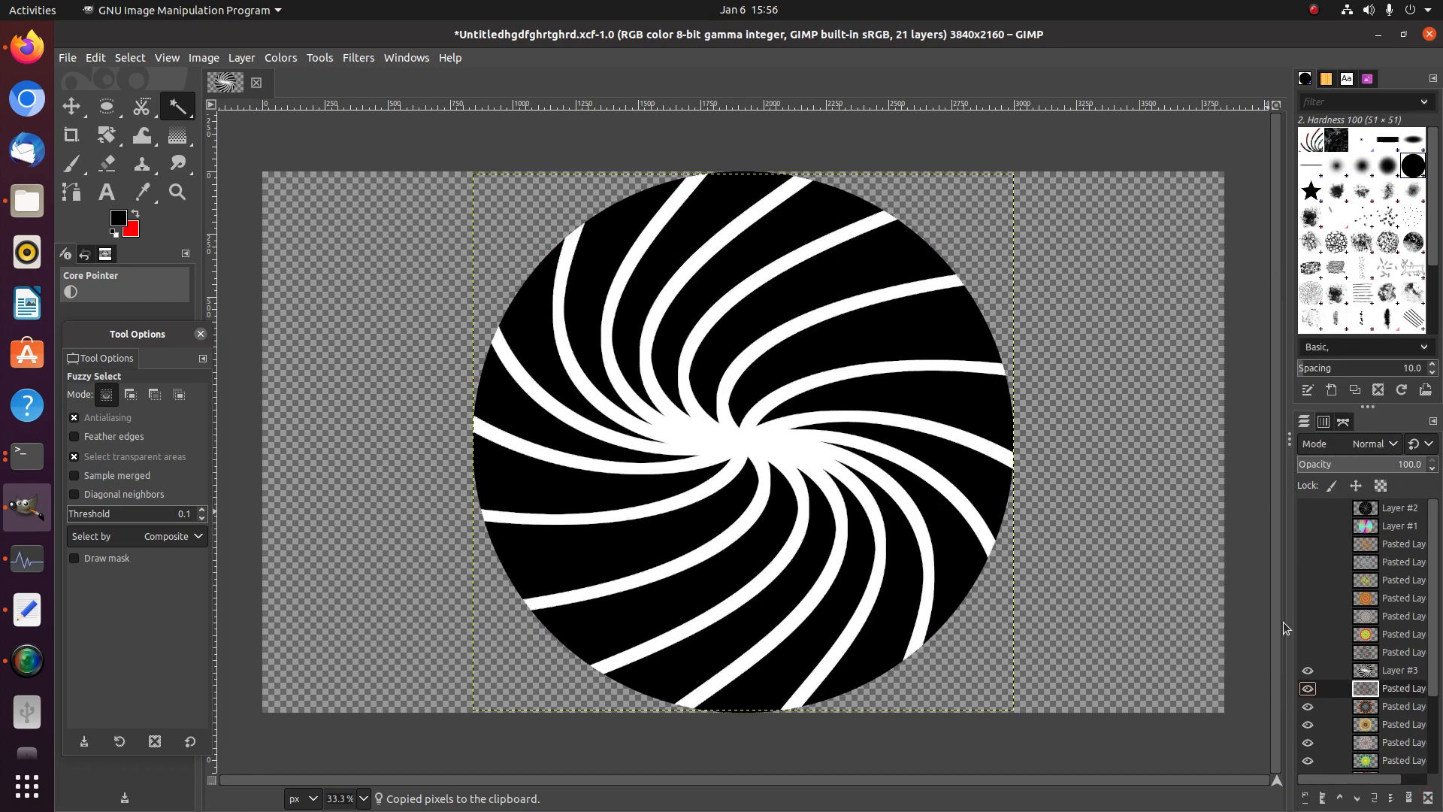
Hide the second swirl piece from Pasted Layer #8 and move Layer #3 directly below it
left_click(1308, 671)
left_click(1308, 671)
left_click_drag(1364, 671, 1359, 699)
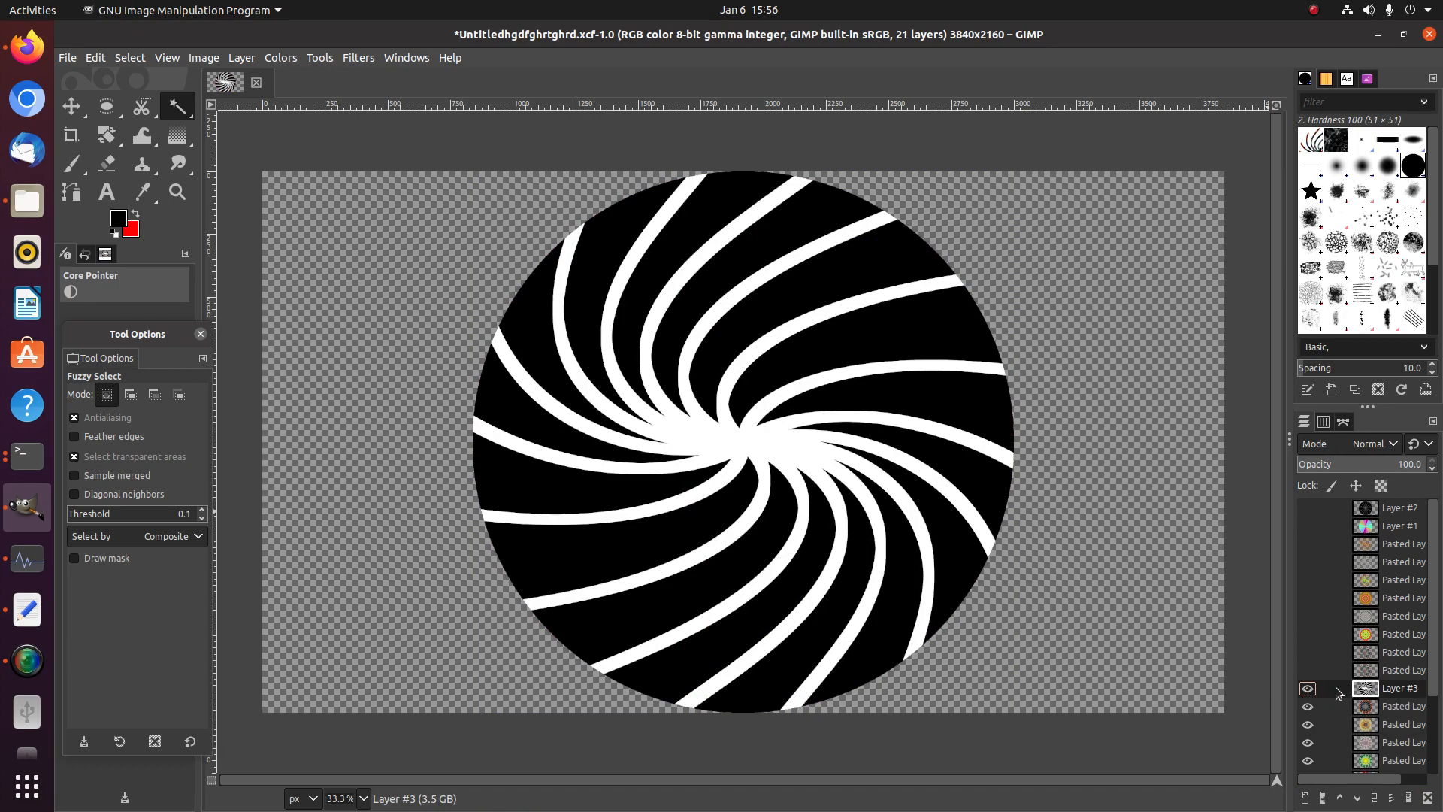
Fuzzy-select the white swirl on Layer #3, paste that area of the dark mandala beneath as a new layer, and hide Layer #3
left_click(831, 467)
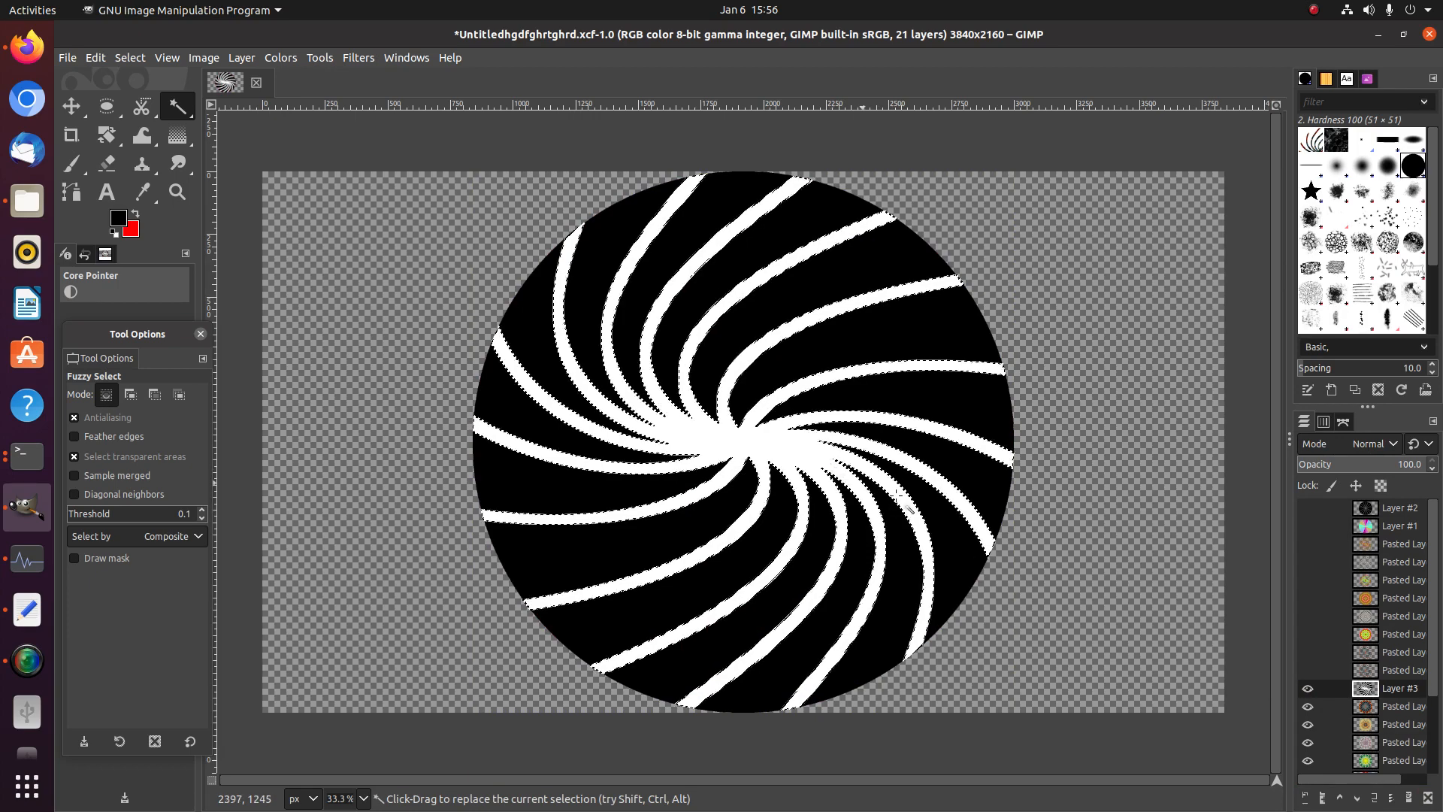
left_click(1353, 702)
key("ctrl+v")
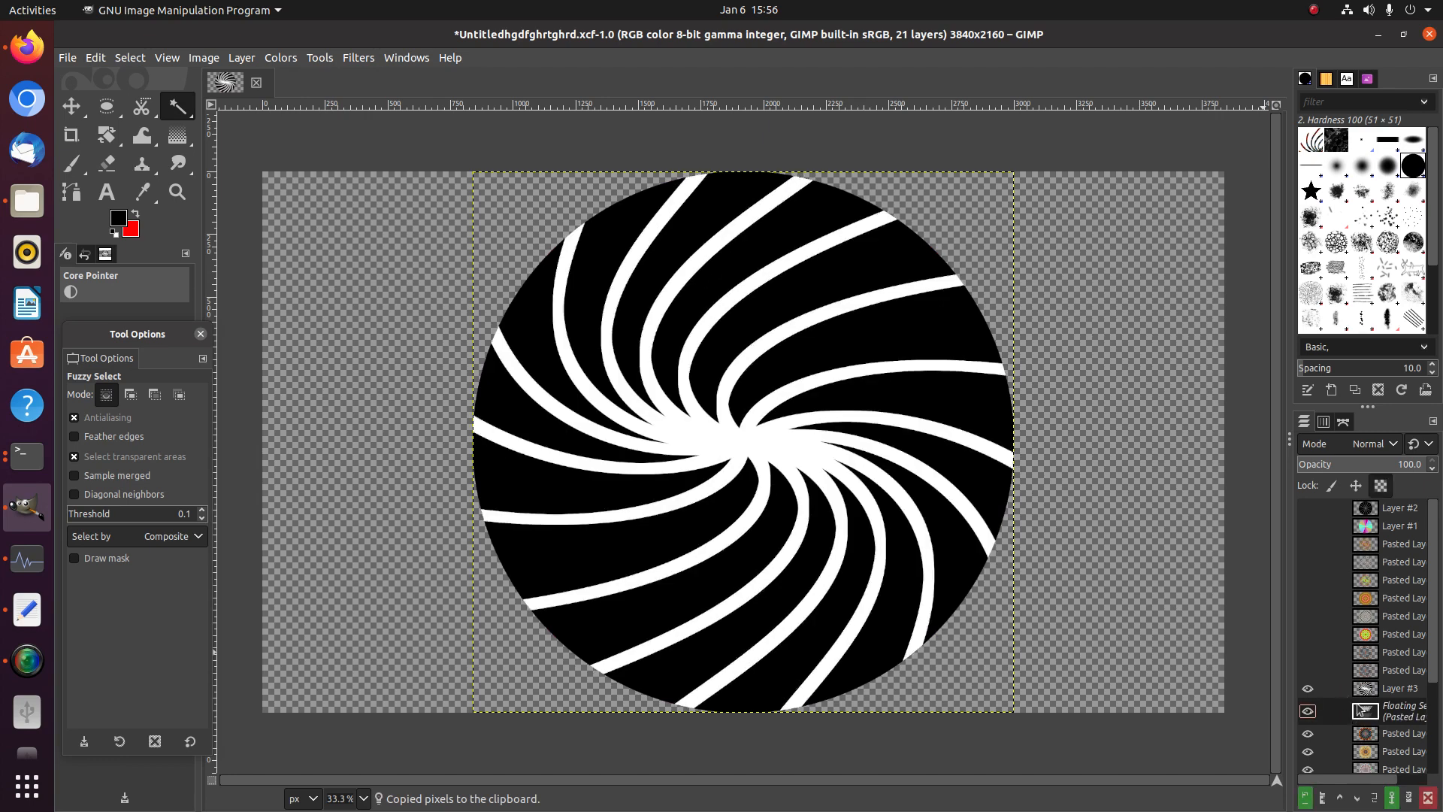
right_click(1391, 729)
left_click(1268, 277)
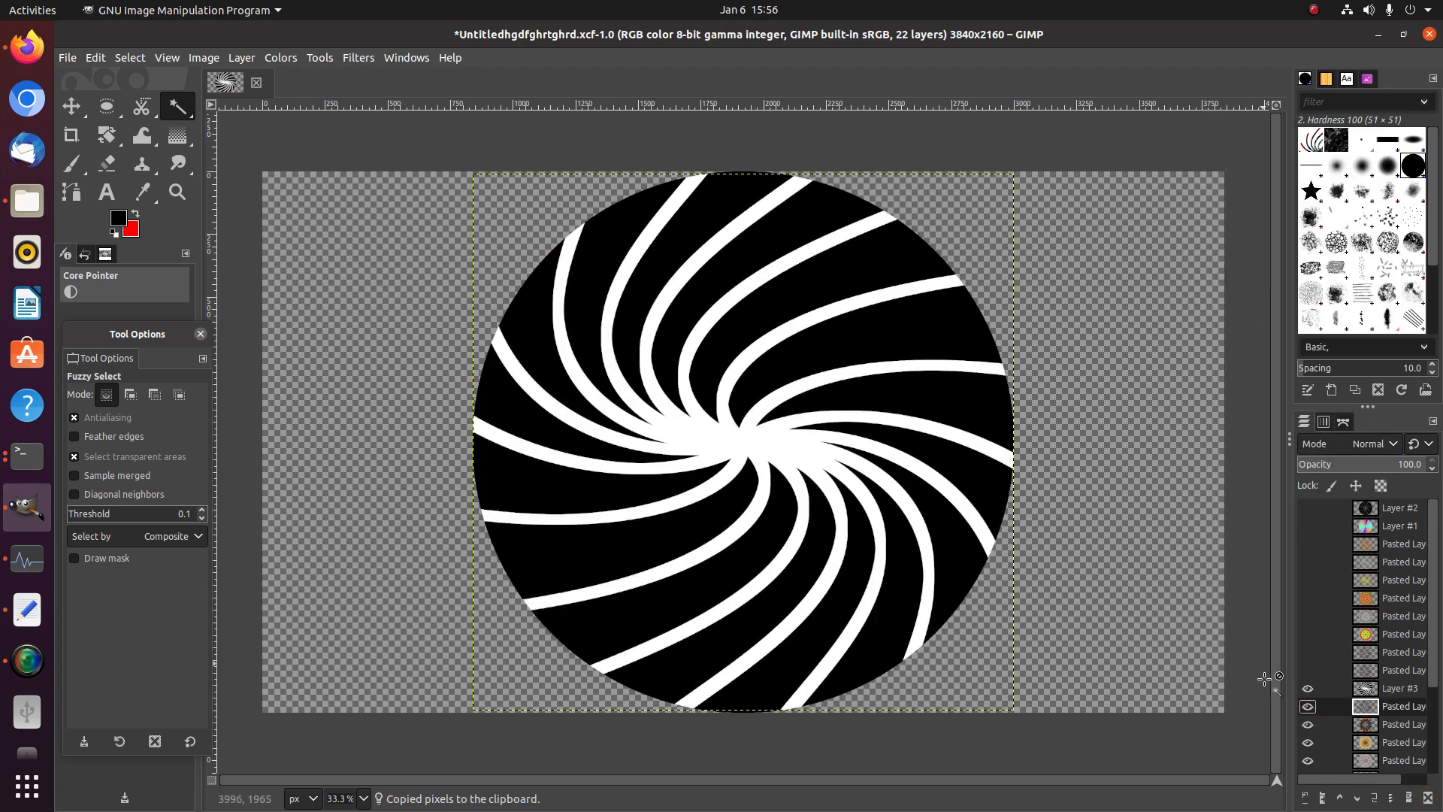
left_click(1305, 689)
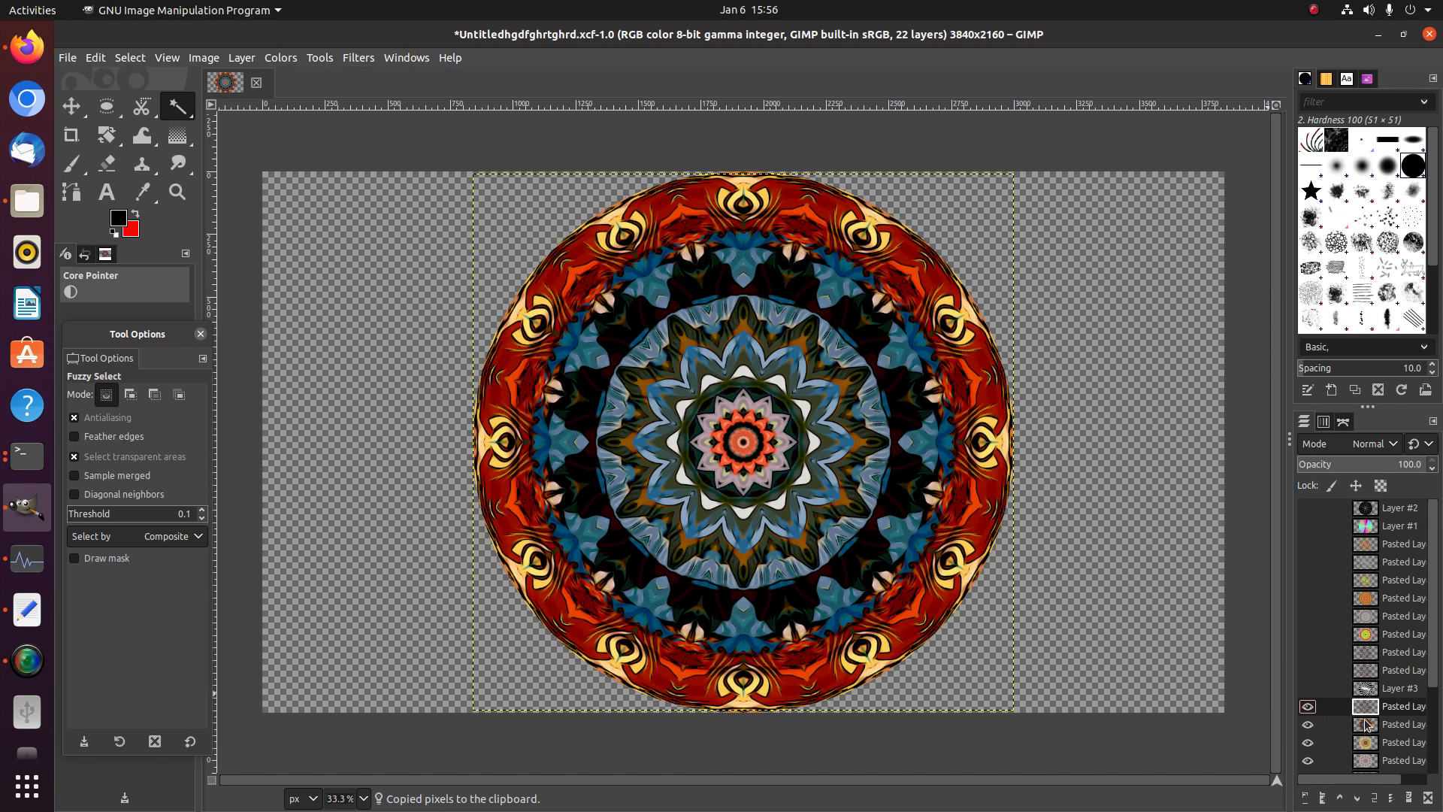
Hide the new swirl piece and the dark mandala on Pasted Layer #8, and move the piece up directly above the hidden orange layer
left_click(1308, 706)
left_click(1307, 723)
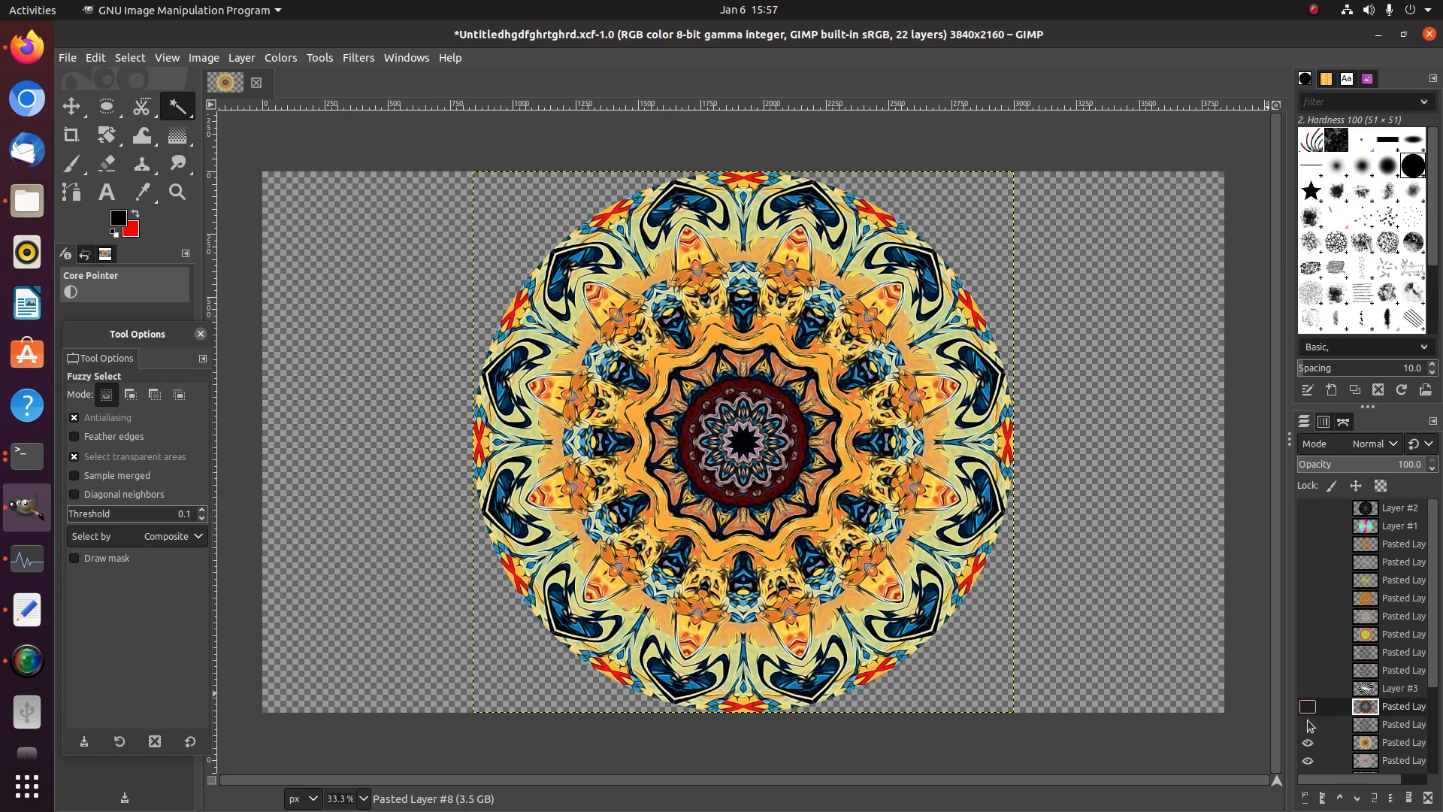
left_click(1307, 723)
left_click(1307, 723)
left_click_drag(1377, 730, 1376, 593)
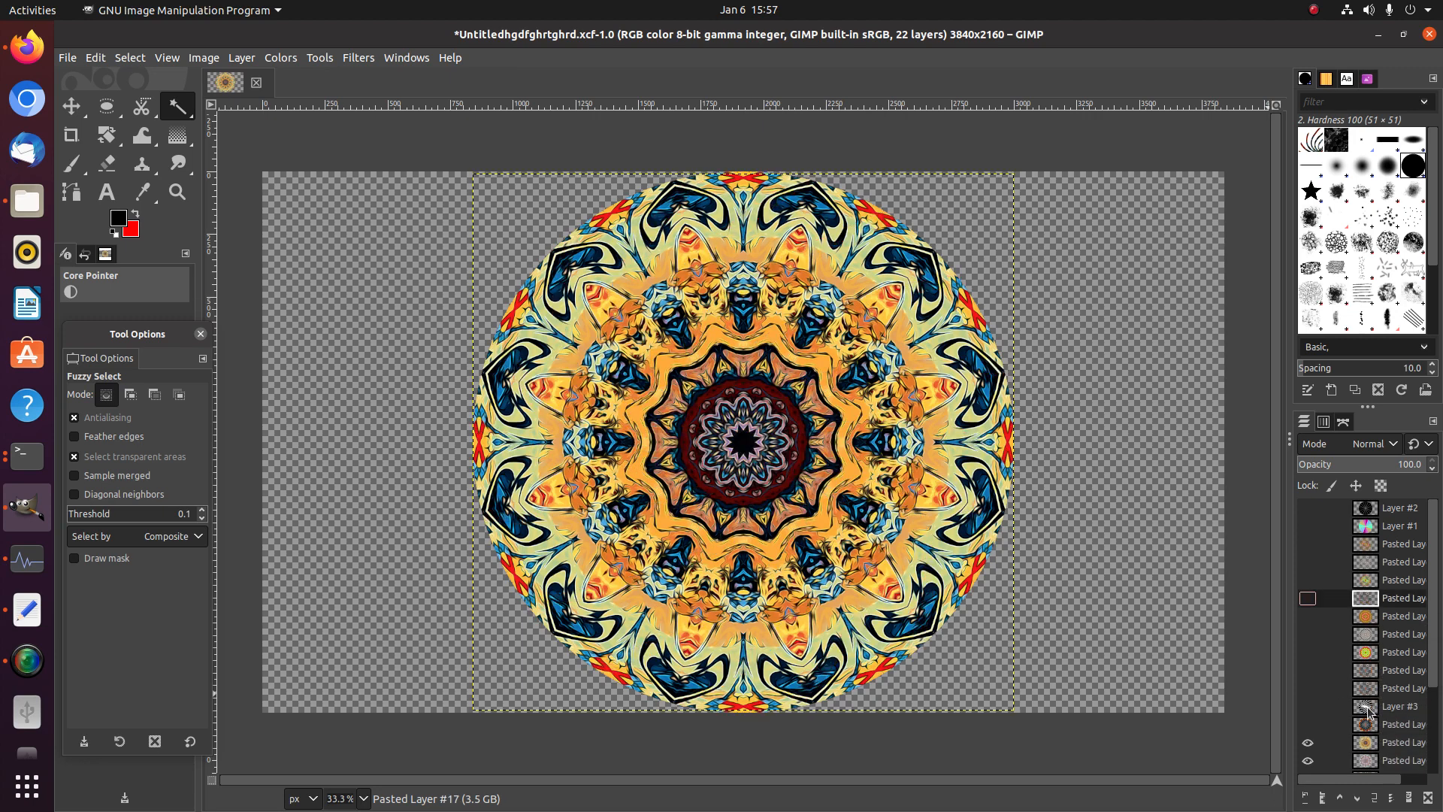
Move Layer #3 directly below the dark mandala, show it, and fuzzy-select its white swirl
left_click_drag(1368, 711, 1368, 726)
left_click(1308, 724)
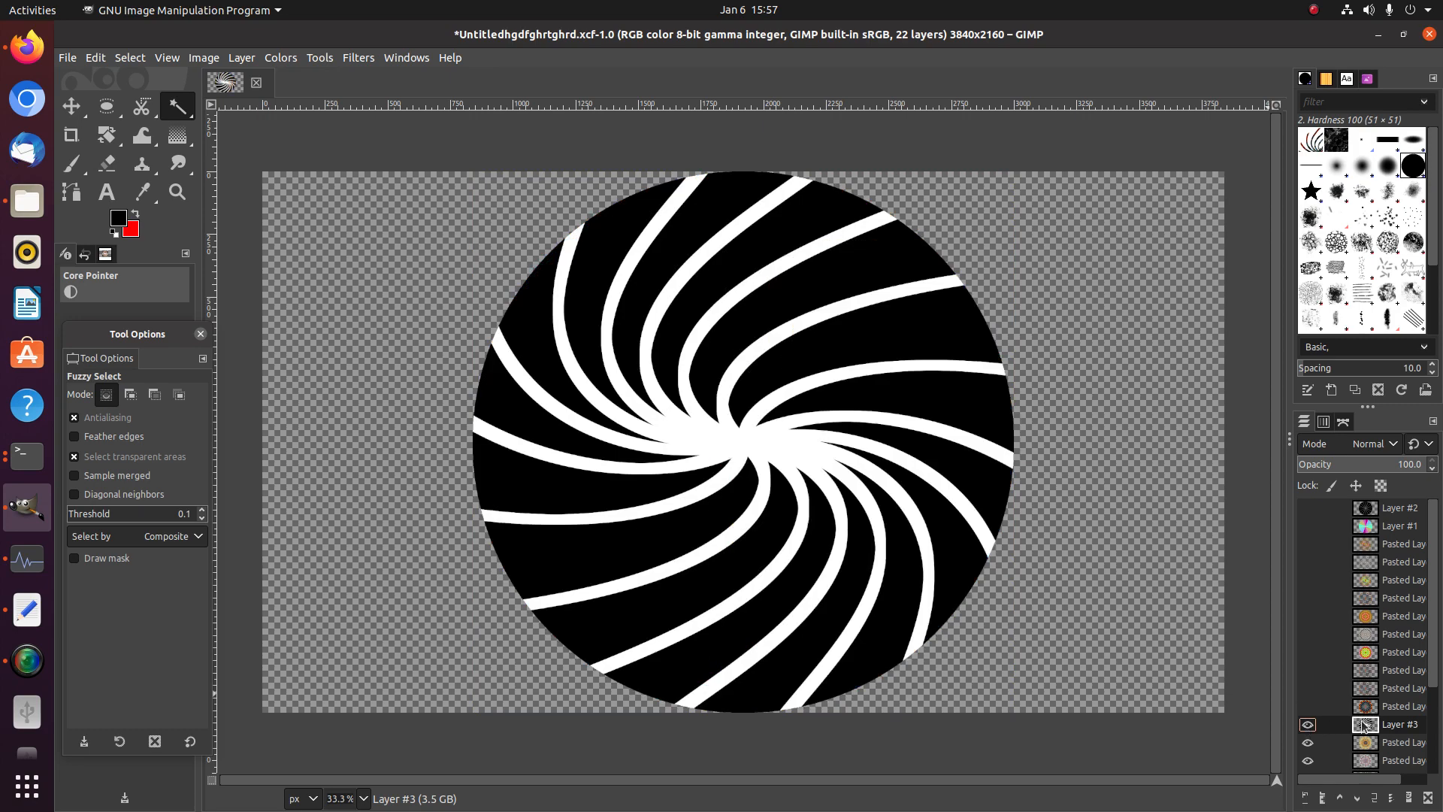
left_click(726, 439)
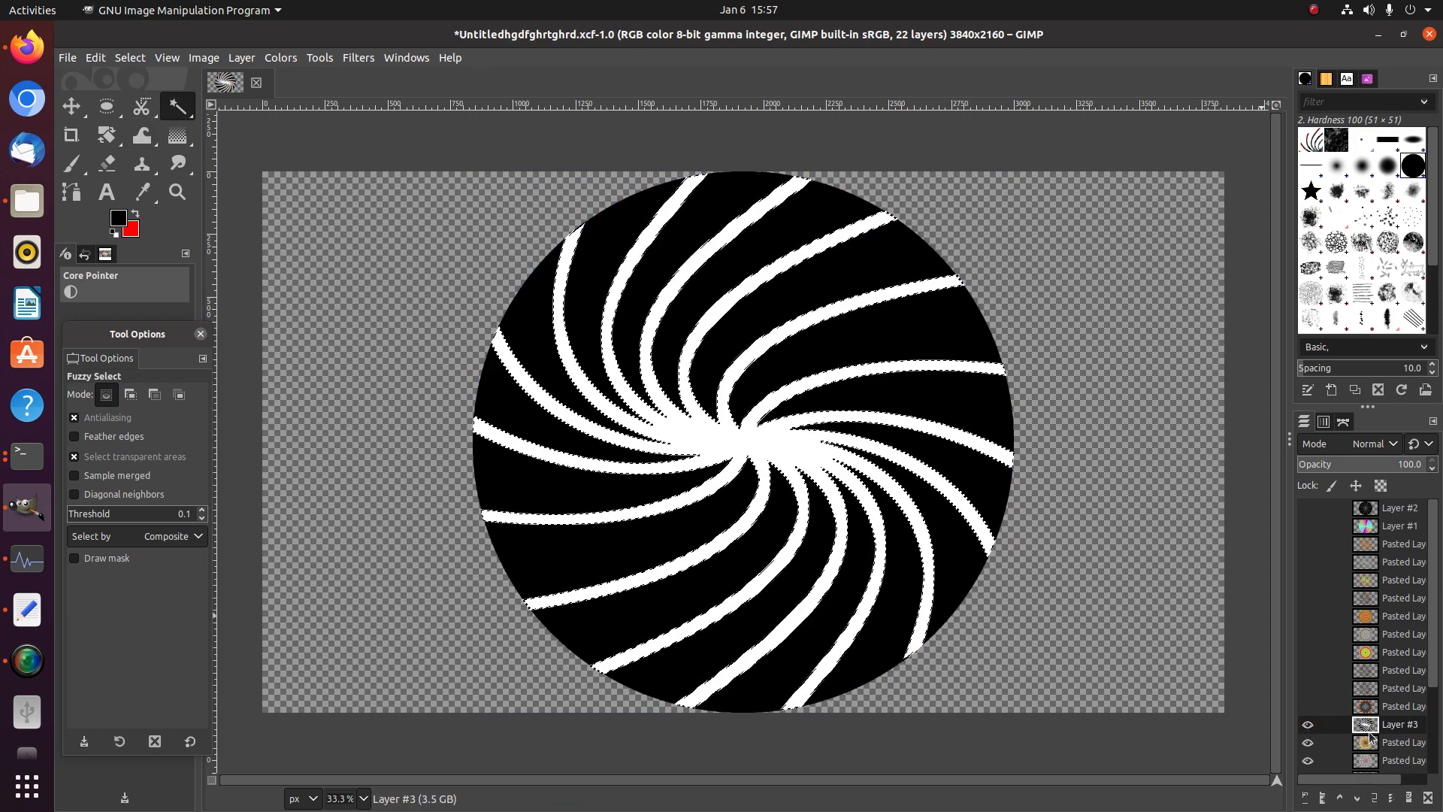
Hide Layer #3 and copy the selected swirl area of the orange mandala, Pasted Layer #7, into a new layer
left_click(1369, 740)
left_click(1307, 723)
key("ctrl+c")
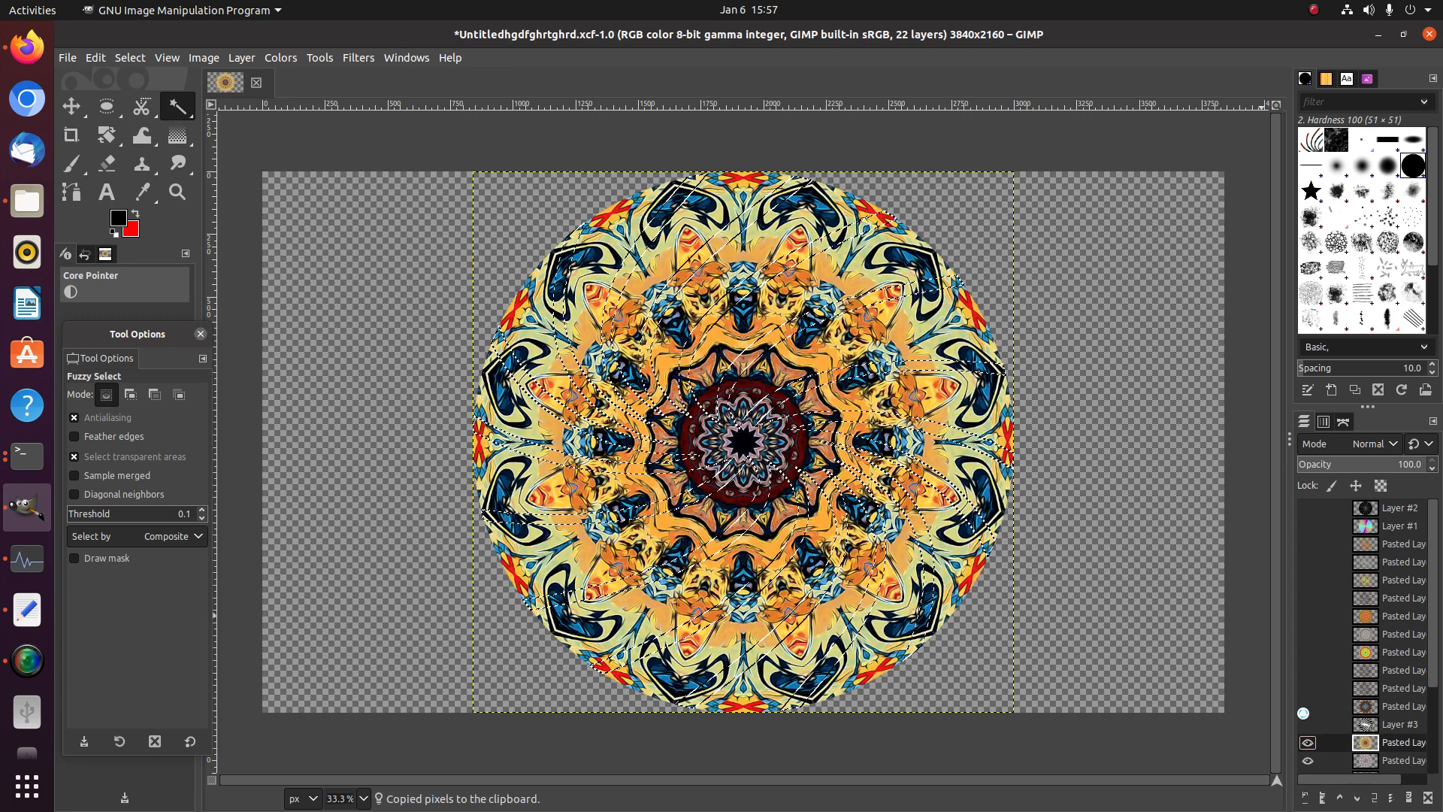
key("ctrl+v")
right_click(1381, 747)
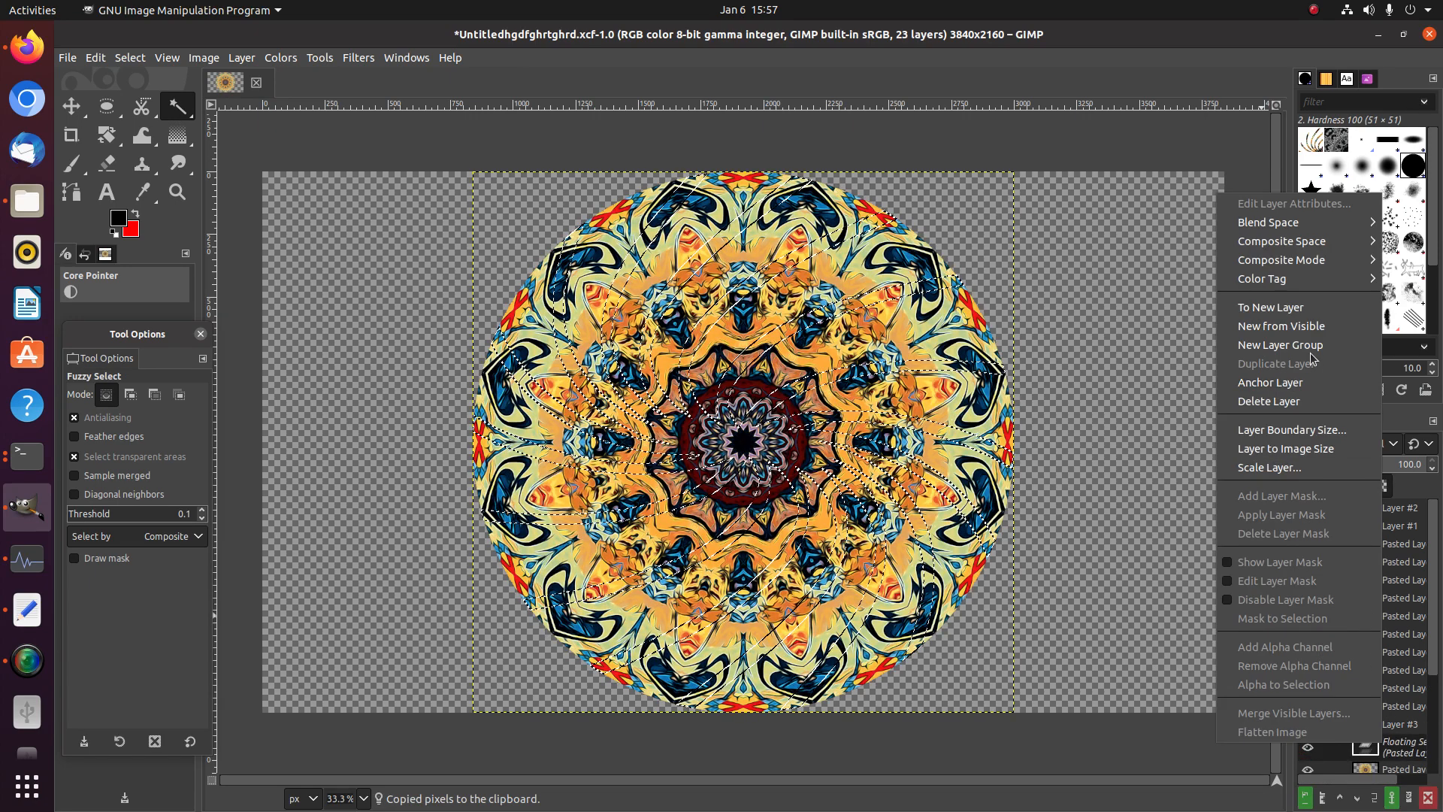
left_click(1277, 307)
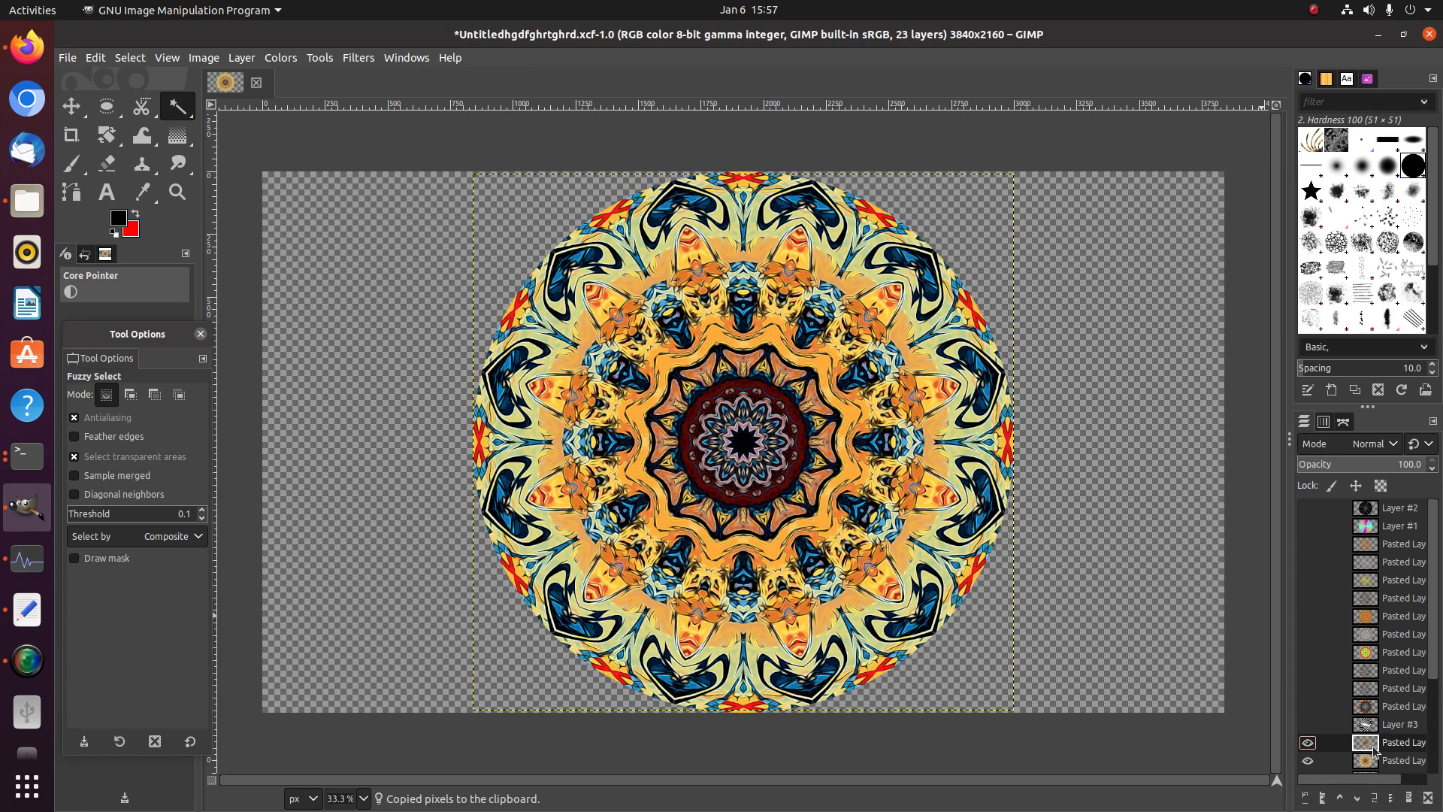
Move the orange swirl piece above the dark mandala's swirl piece, place Layer #3 below Pasted Layer #7, and hide both the piece and Pasted Layer #7
left_click_drag(1372, 749, 1368, 593)
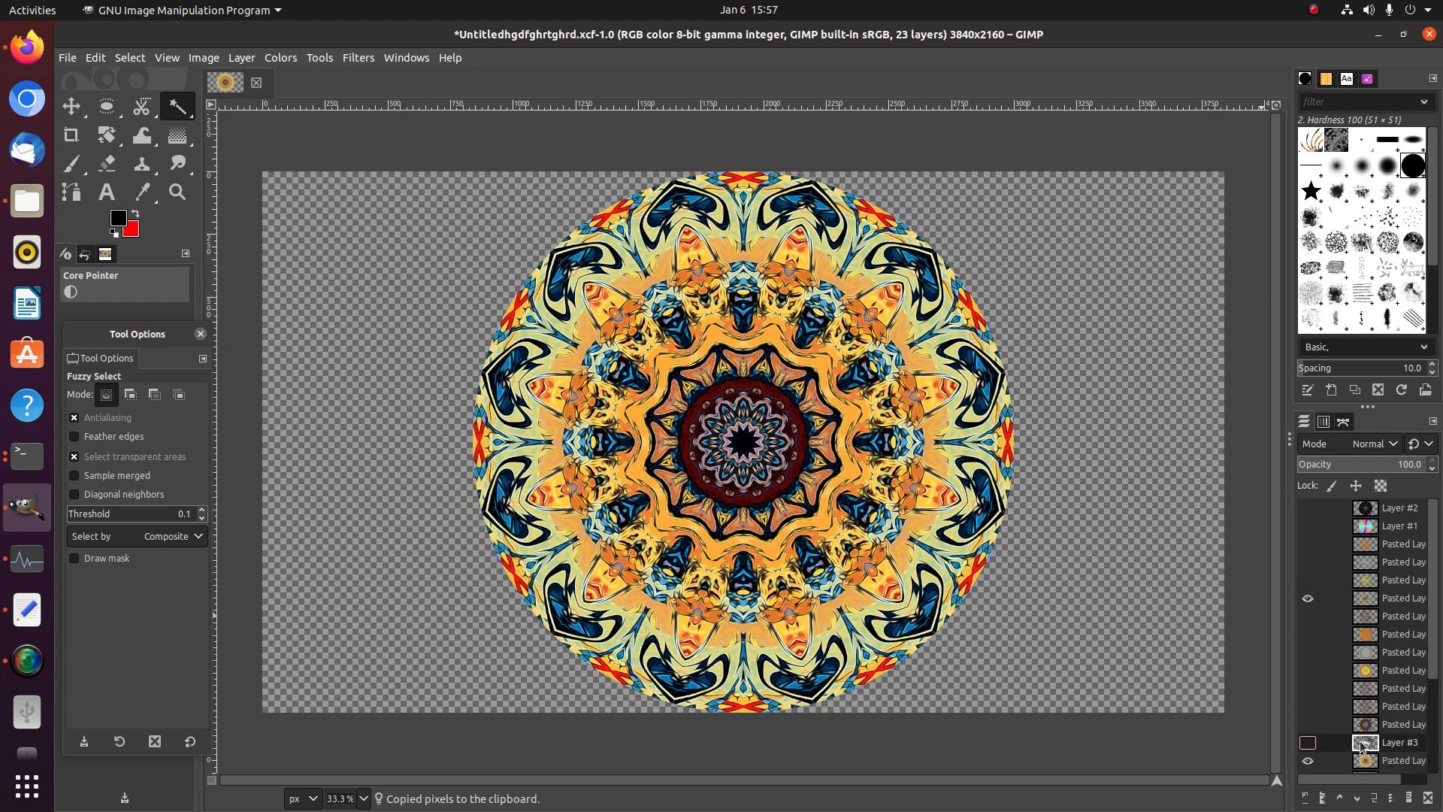
left_click_drag(1363, 745, 1355, 711)
left_click(1309, 689)
left_click(1308, 546)
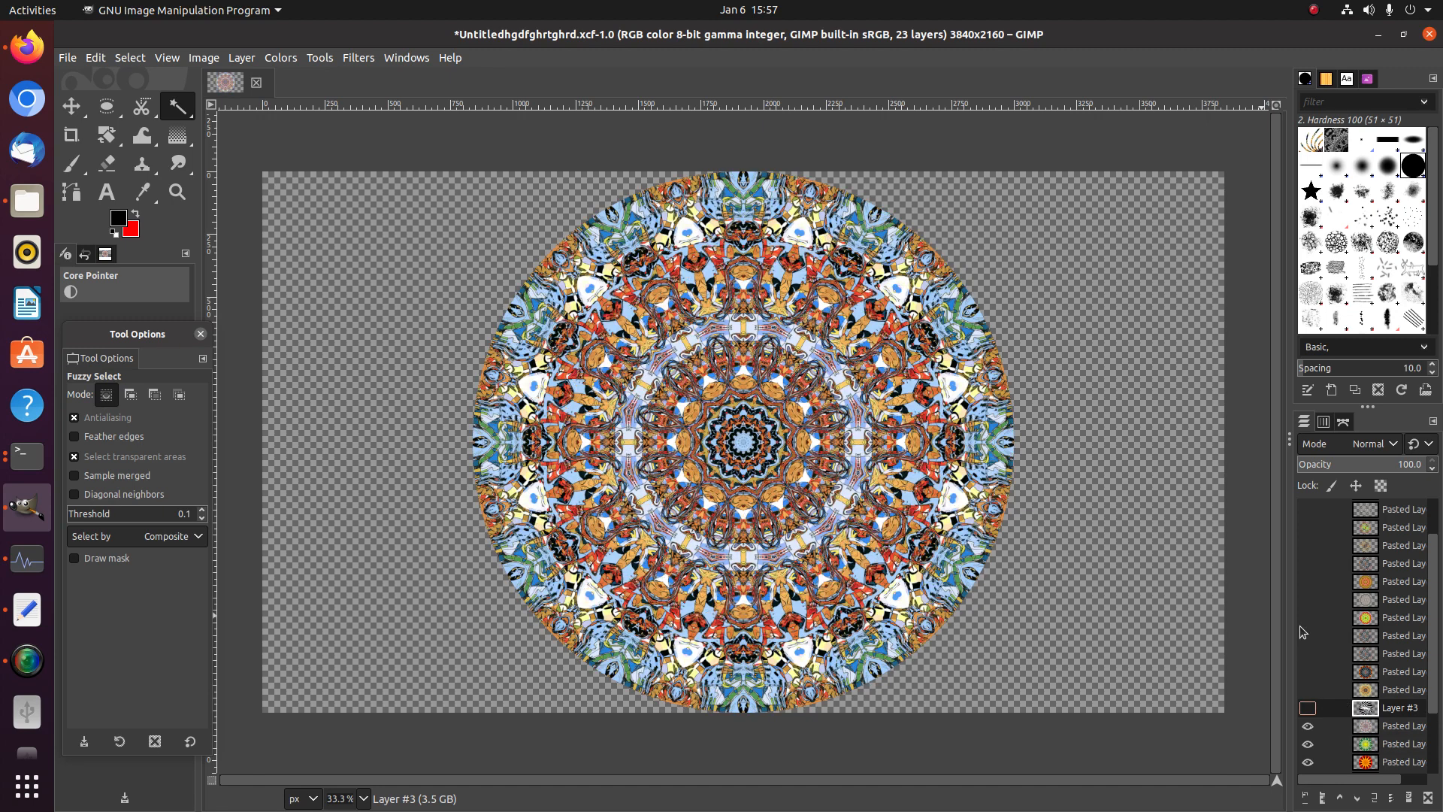
Show Layer #3, fuzzy-select its white swirl, and copy that area of Pasted Layer #6 into a new layer
left_click(1308, 708)
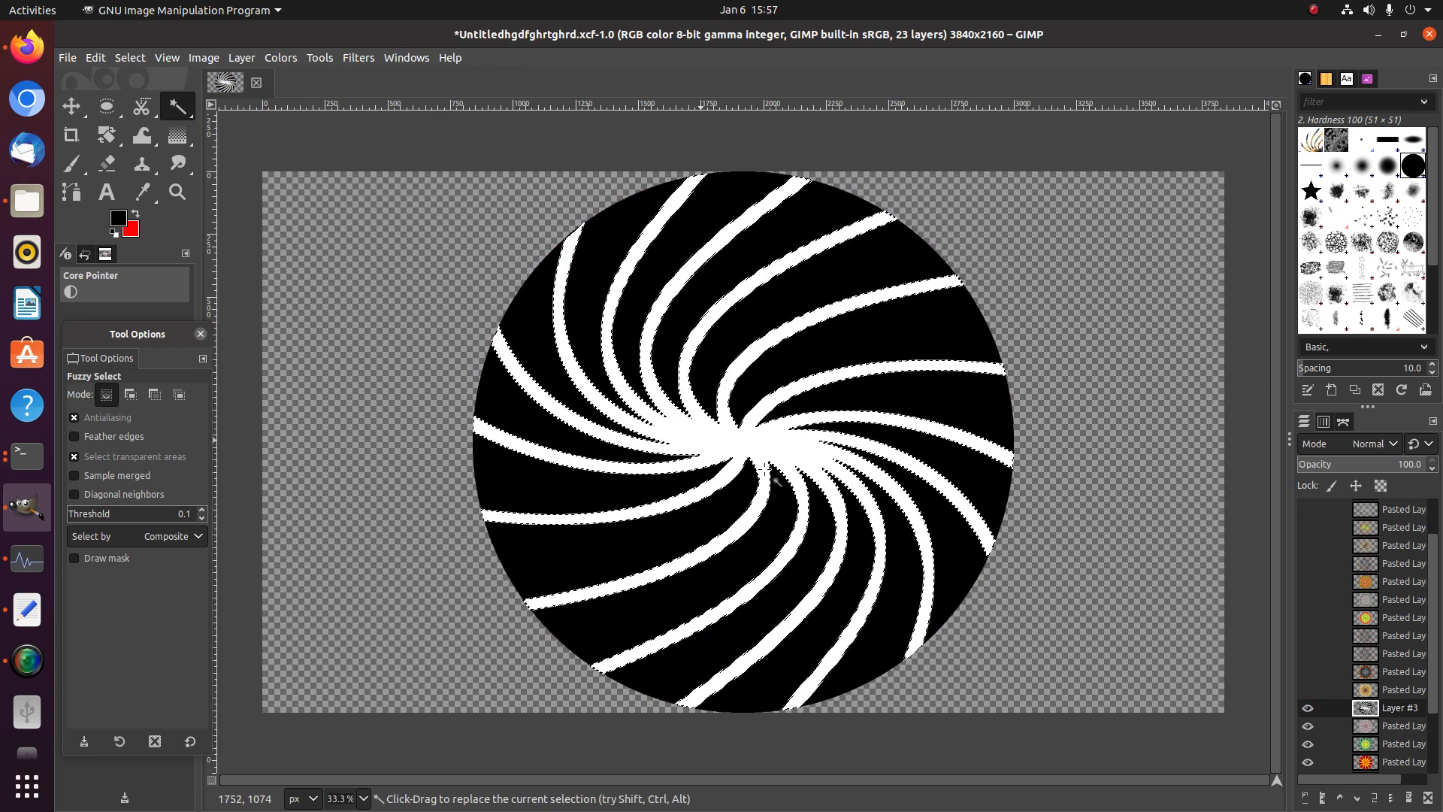
left_click(1361, 726)
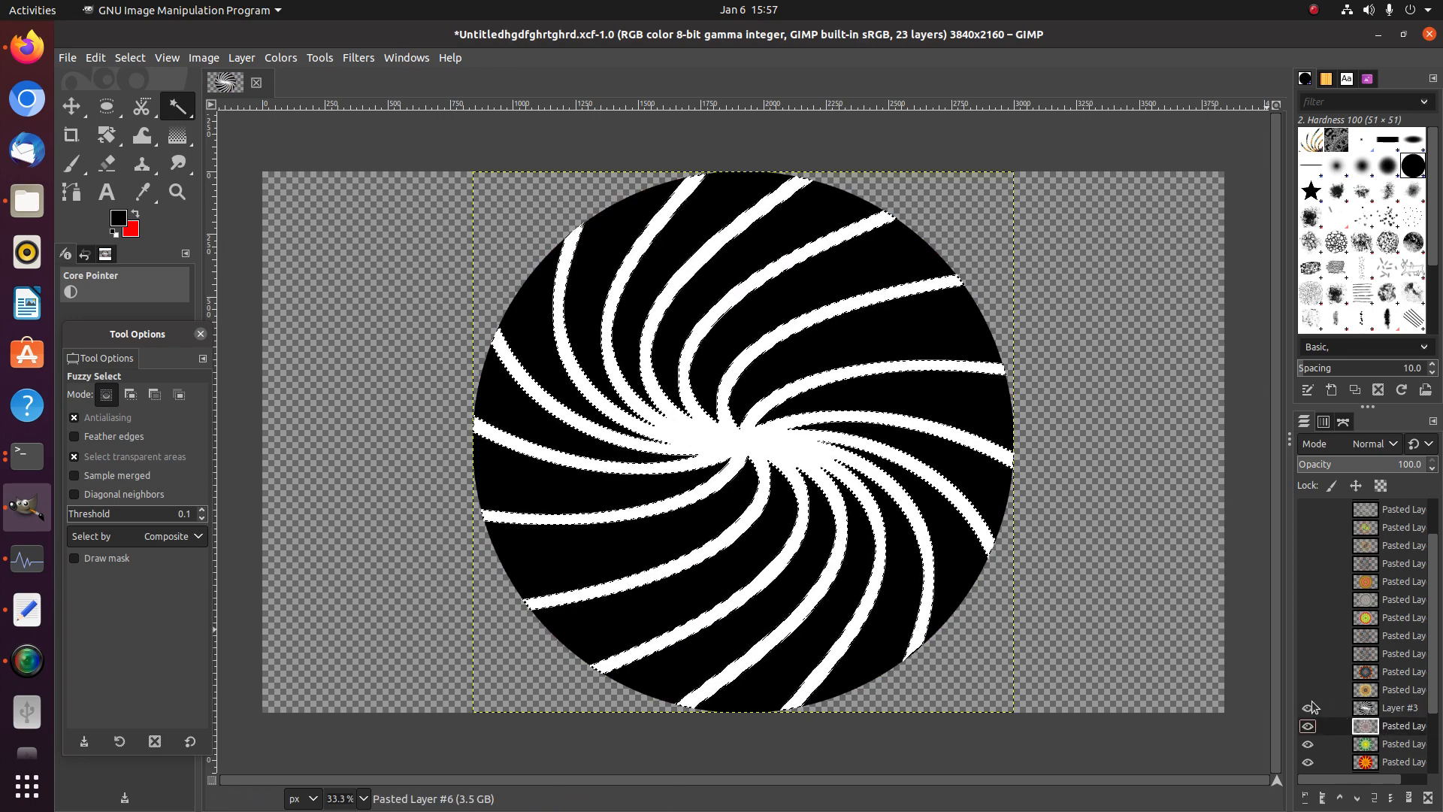
key("ctrl+c")
key("ctrl+v")
right_click(1387, 730)
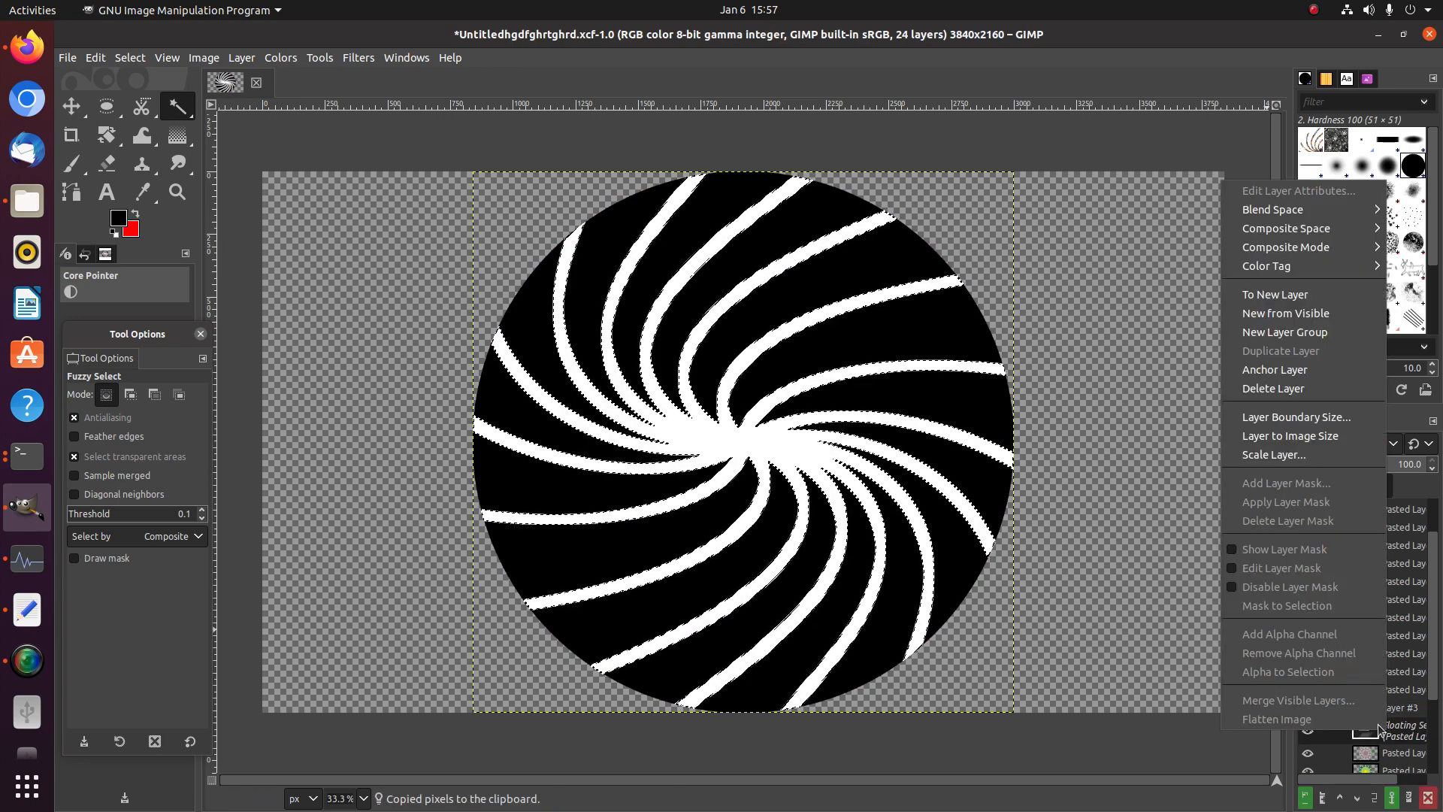
left_click(1304, 293)
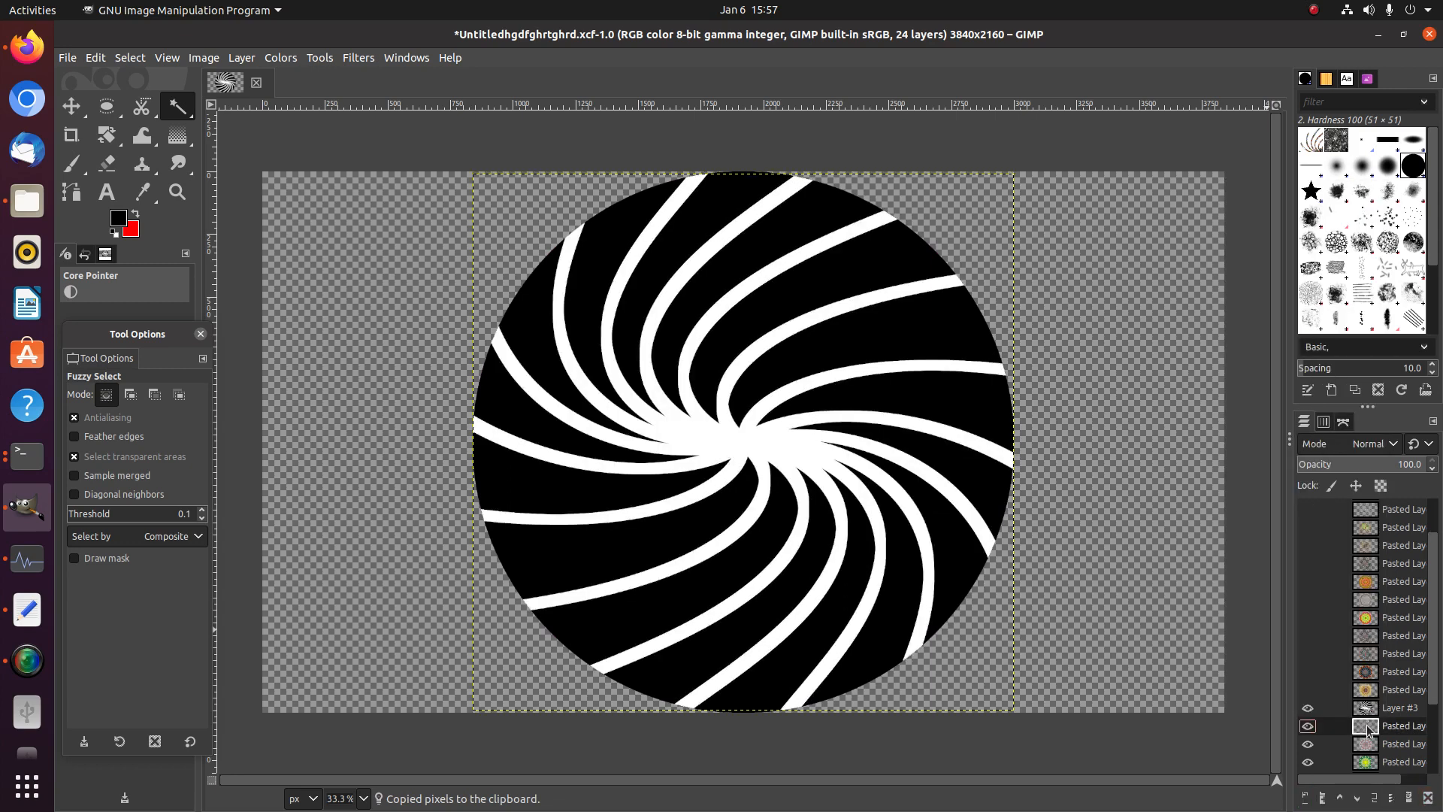
Move the swirl piece cut from Pasted Layer #6 directly below the orange swirl piece, hide it, and make Layer #3 active
left_click_drag(1368, 730, 1362, 564)
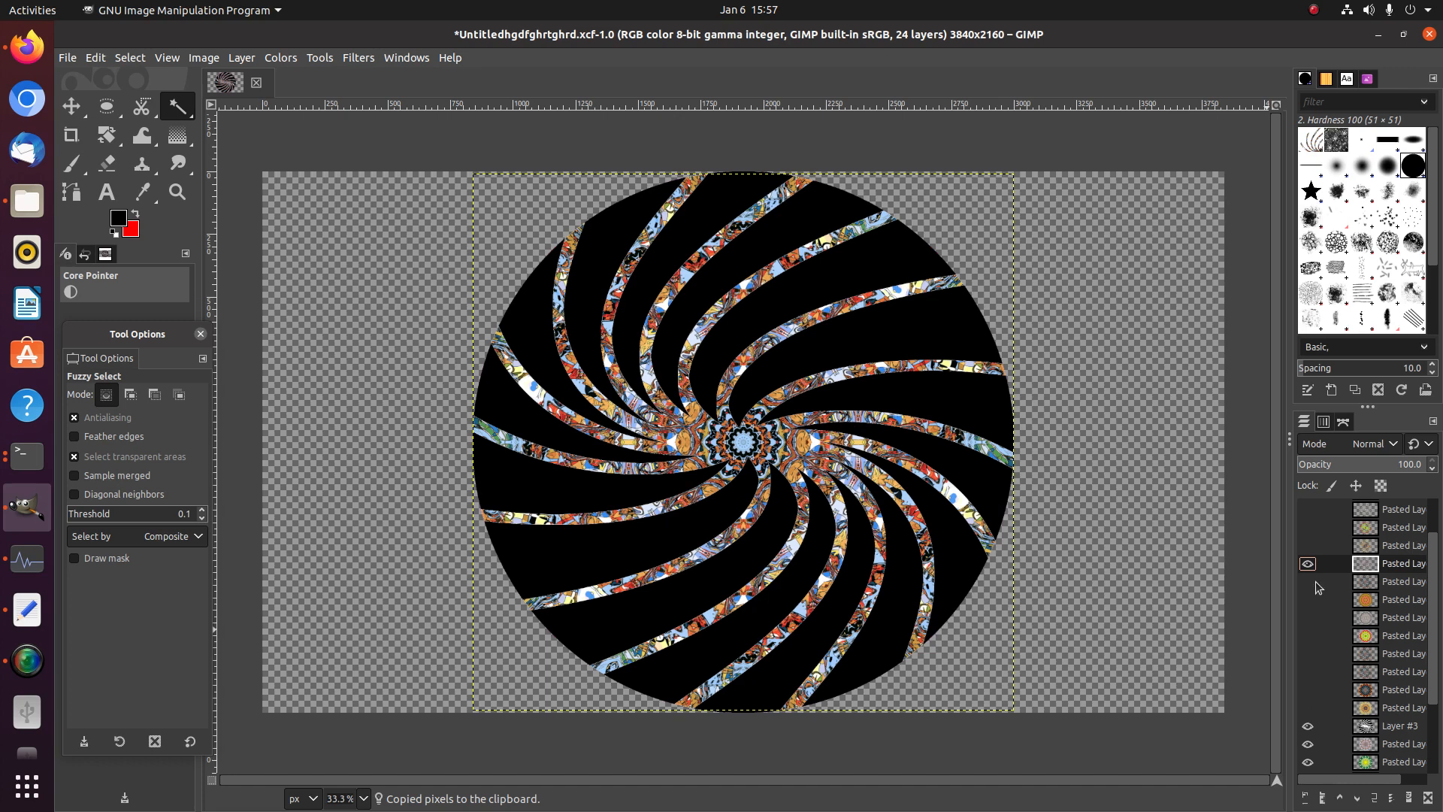
left_click(1308, 563)
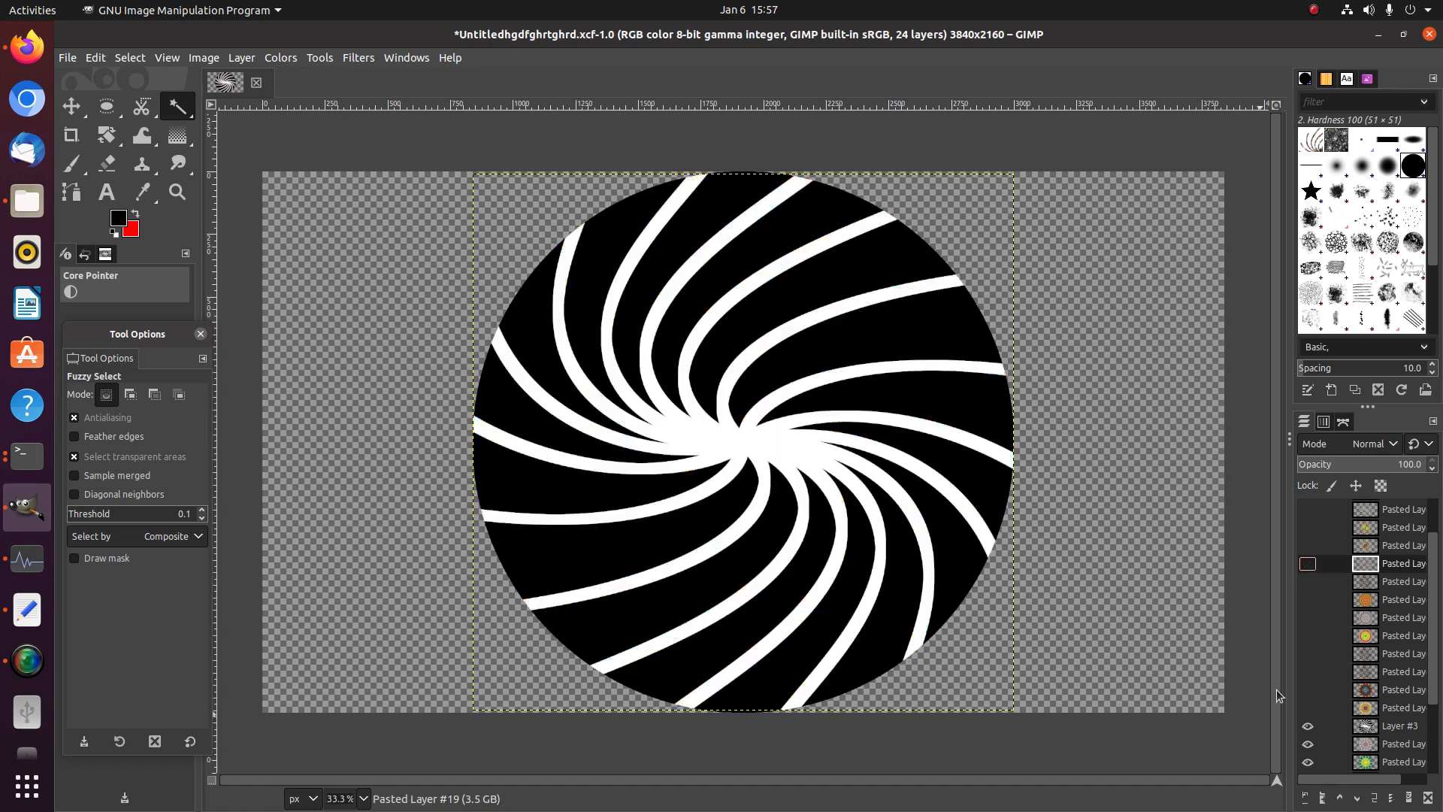
left_click(1380, 707)
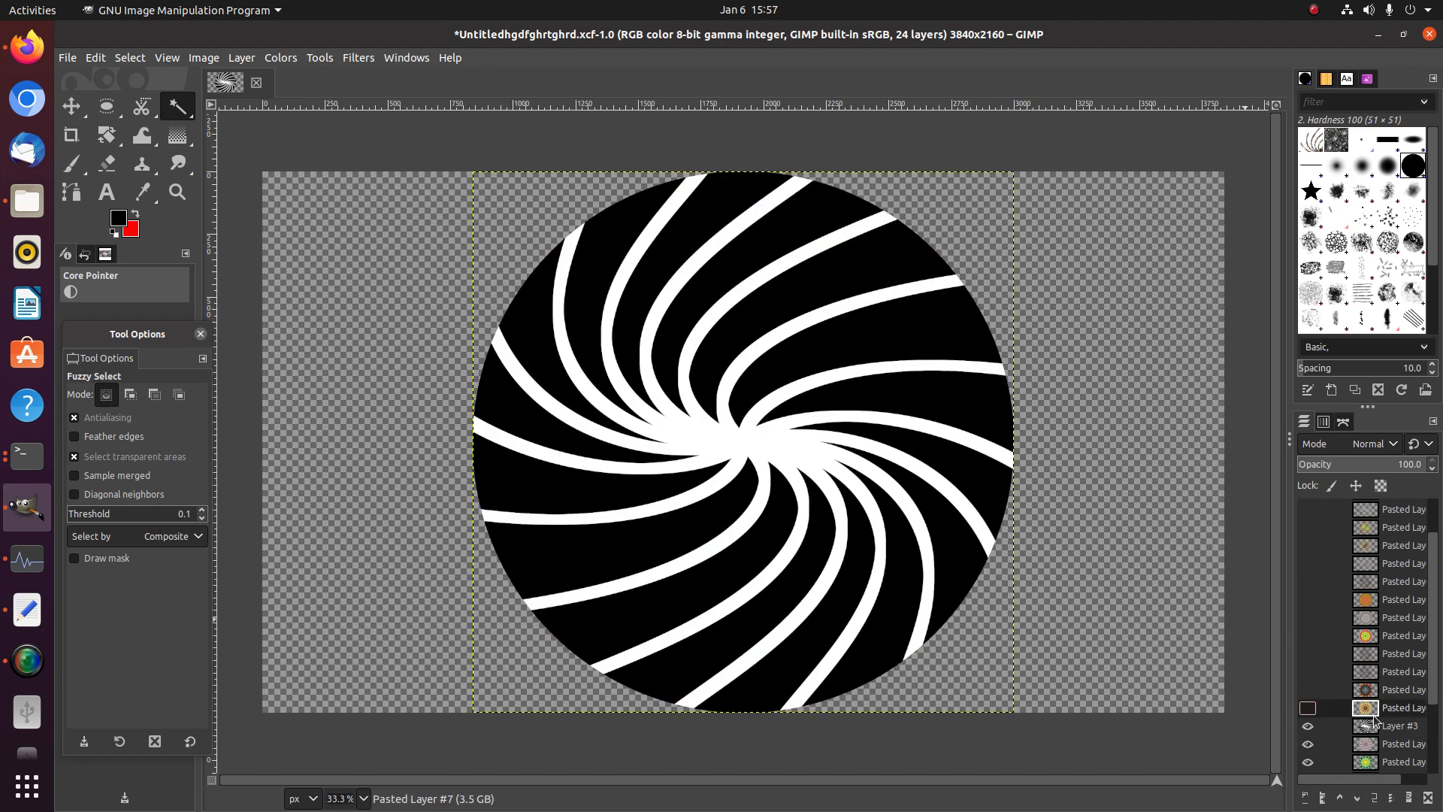
left_click(1377, 725)
Reselect the white swirl on Layer #3 with Fuzzy Select and copy the same area of Pasted Layer #6 into a second new layer
left_click(795, 440)
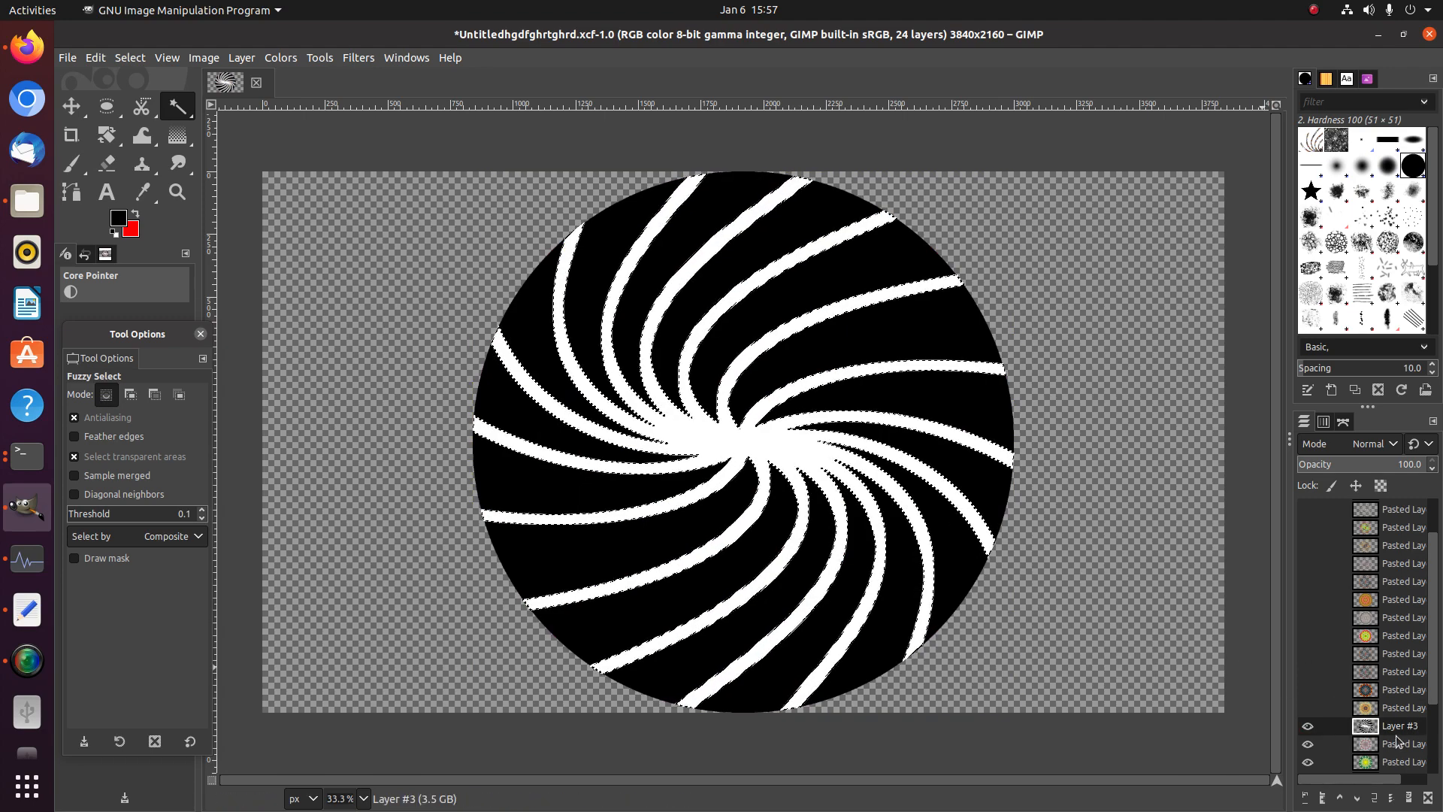
key("Page_Down")
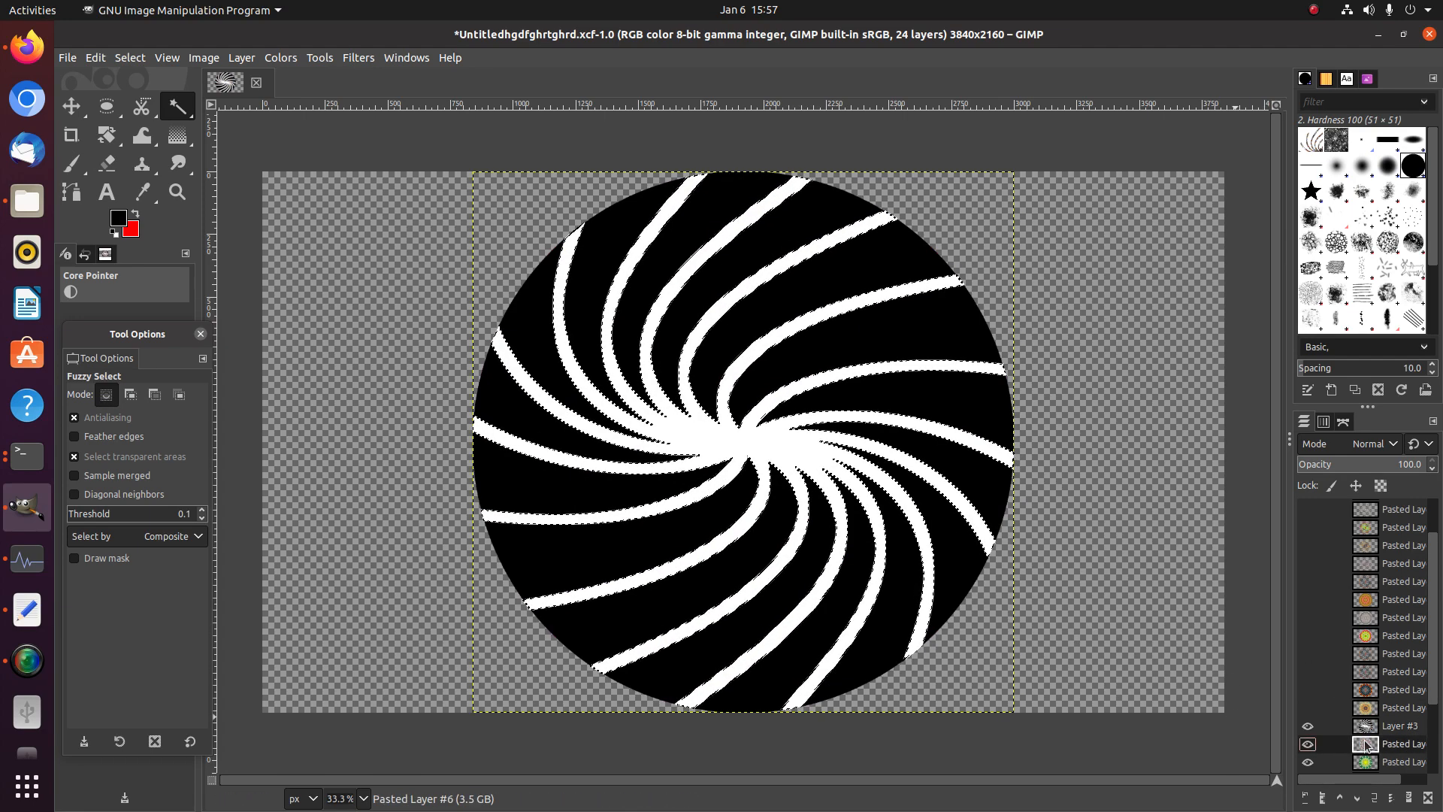
key("ctrl+c")
key("ctrl+v")
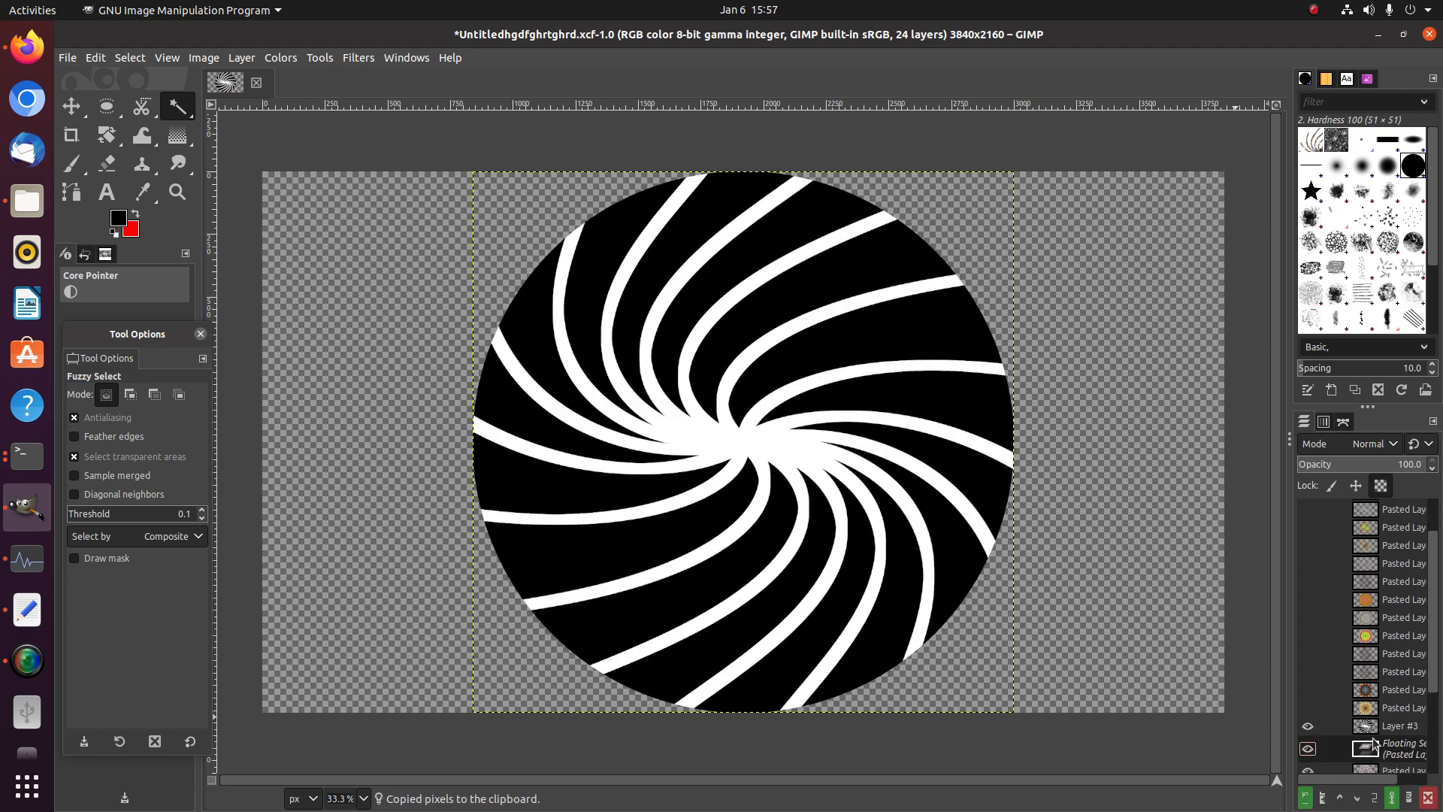
right_click(1374, 744)
left_click(1295, 309)
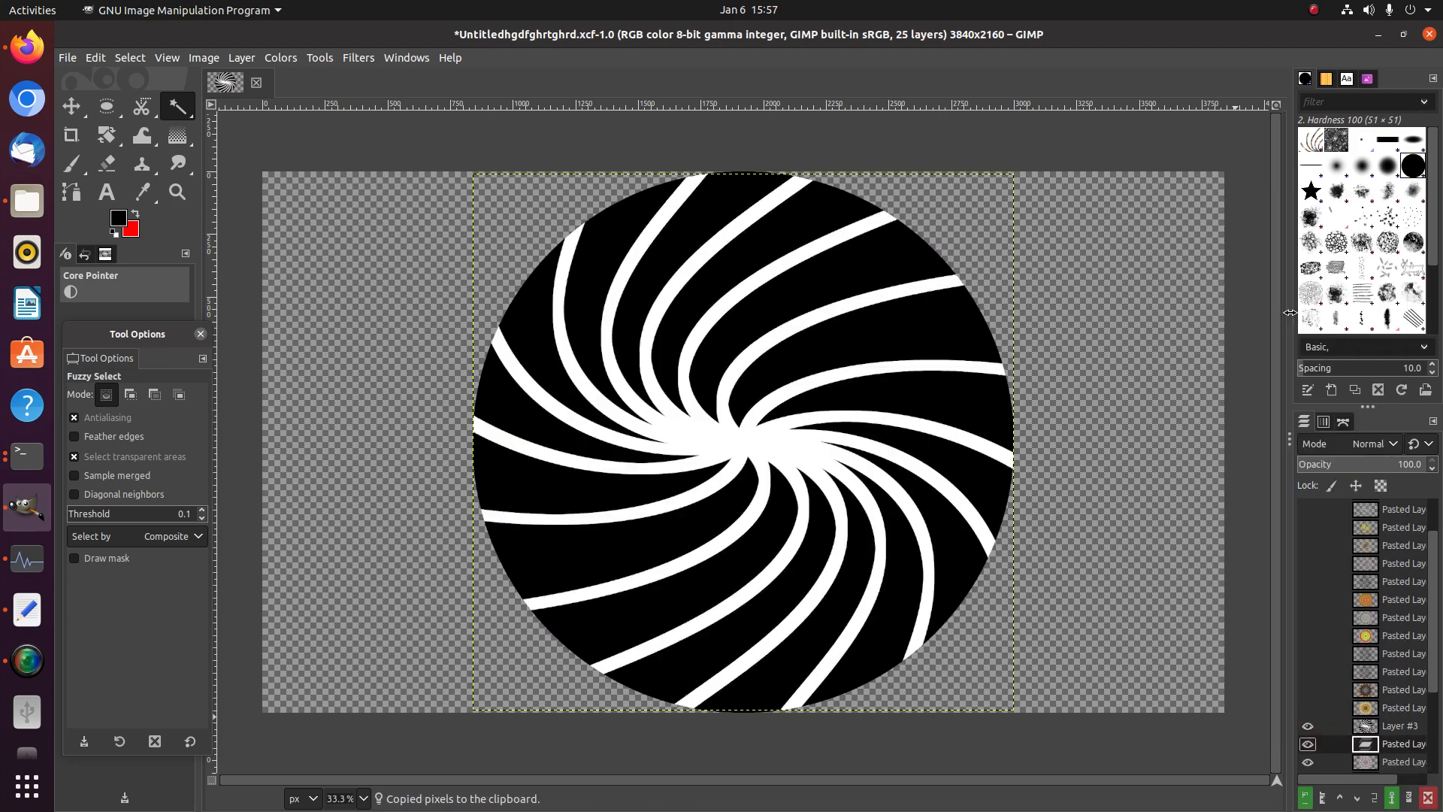
Move the second swirl piece directly below the first piece from Pasted Layer #6, hide it, and make Layer #3 active
left_click_drag(1369, 744, 1365, 581)
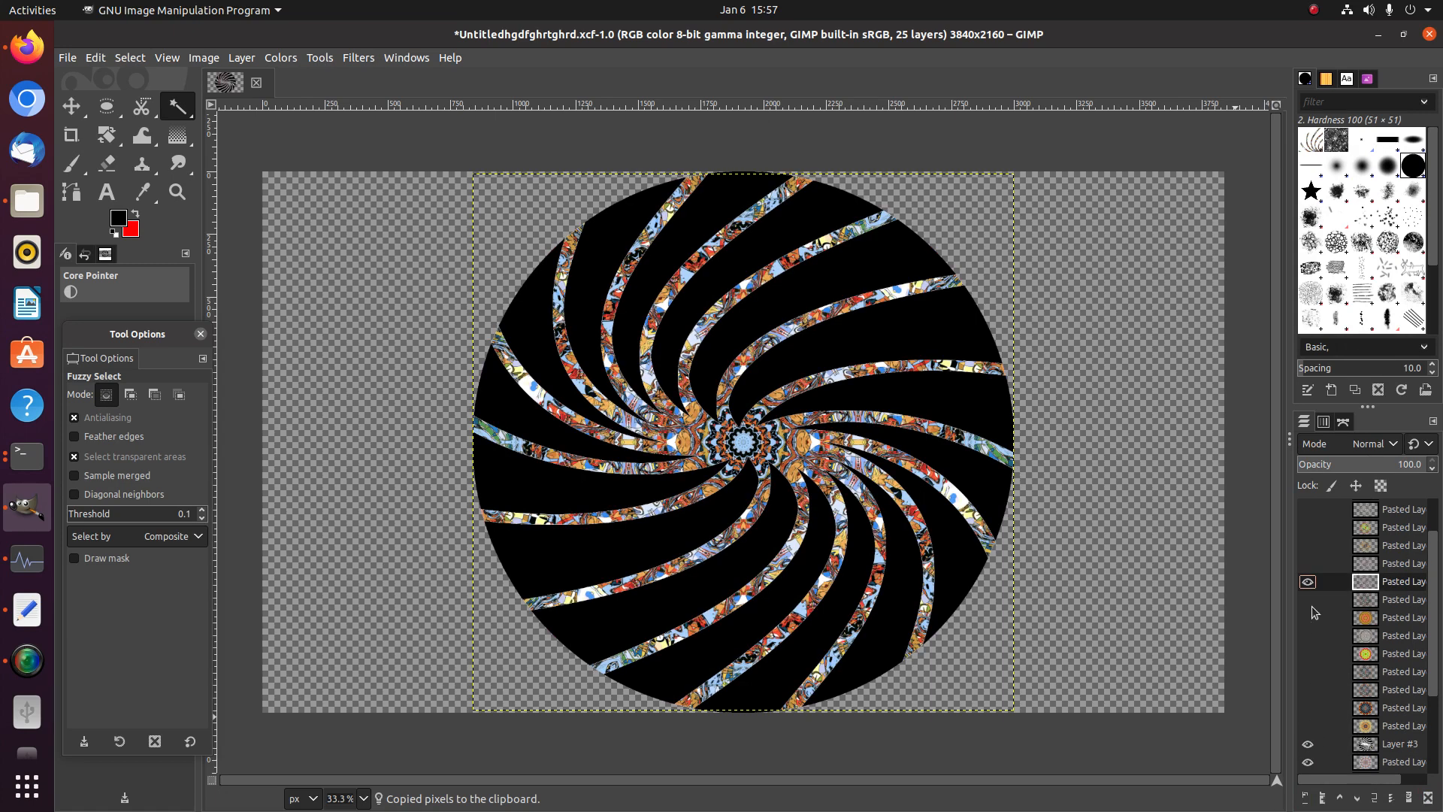
left_click(1307, 582)
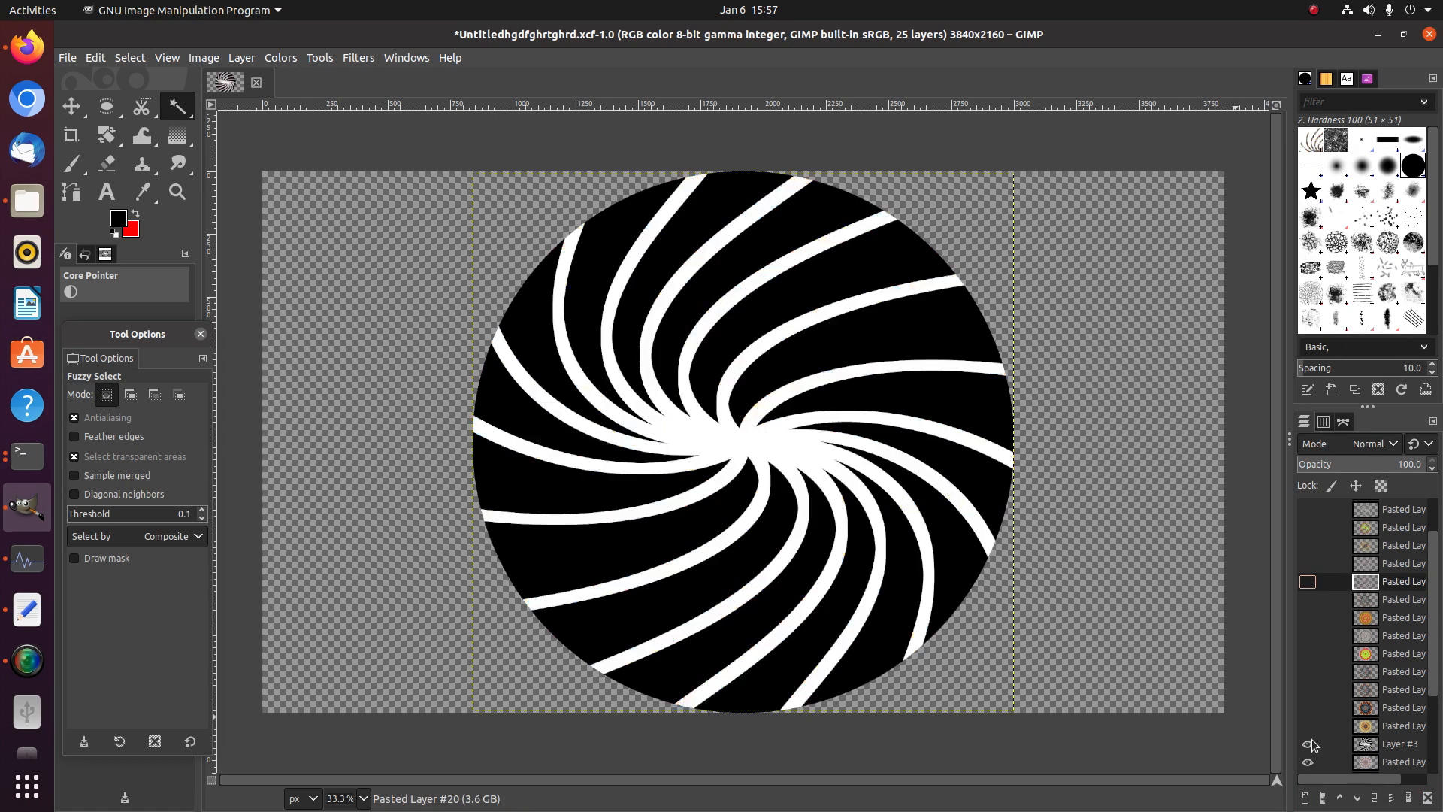
scroll(1331, 684, "down", 4)
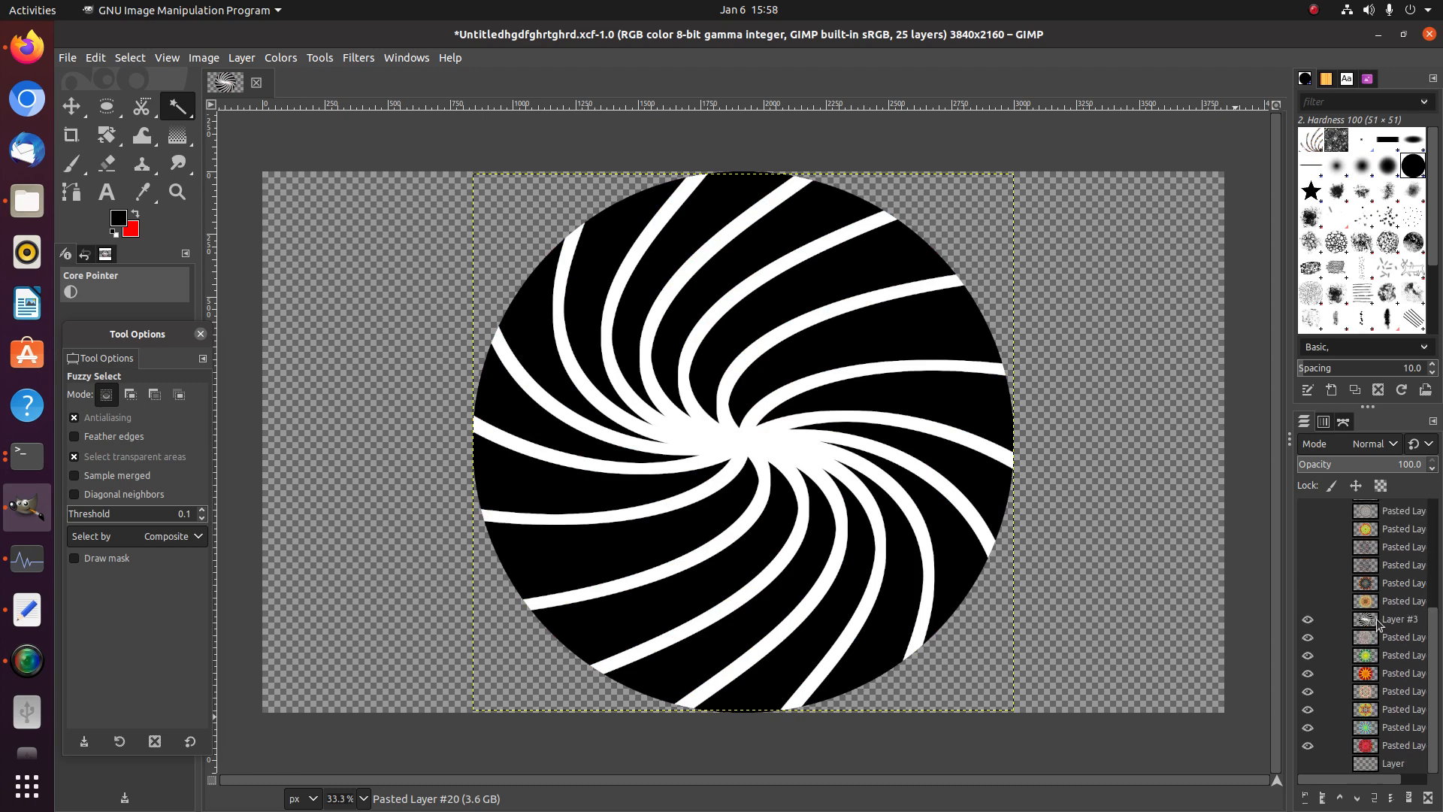
left_click(1367, 621)
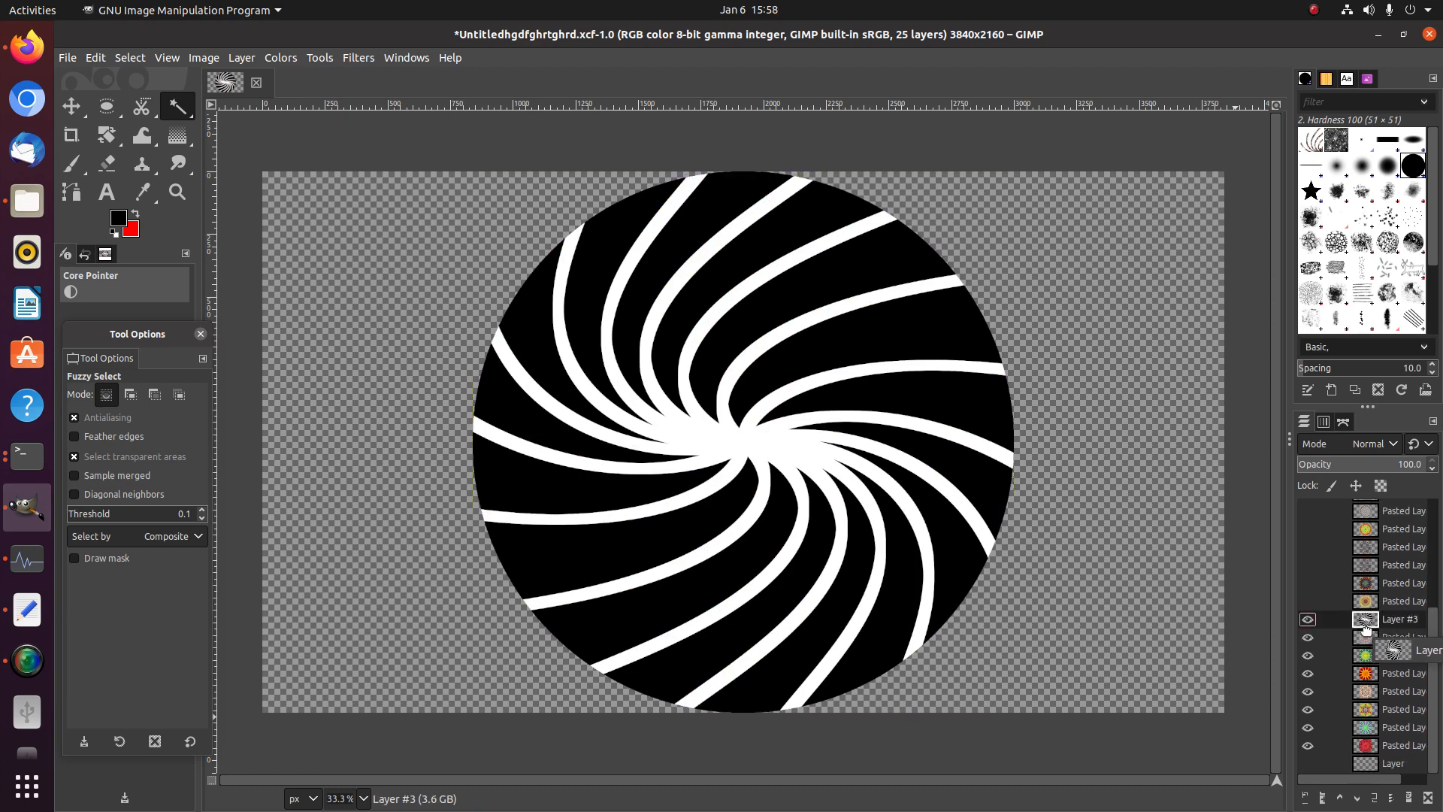
Fuzzy-select the white swirl on Layer #3 and turn a third copy of that area of Pasted Layer #6 into a new layer
left_click(783, 485)
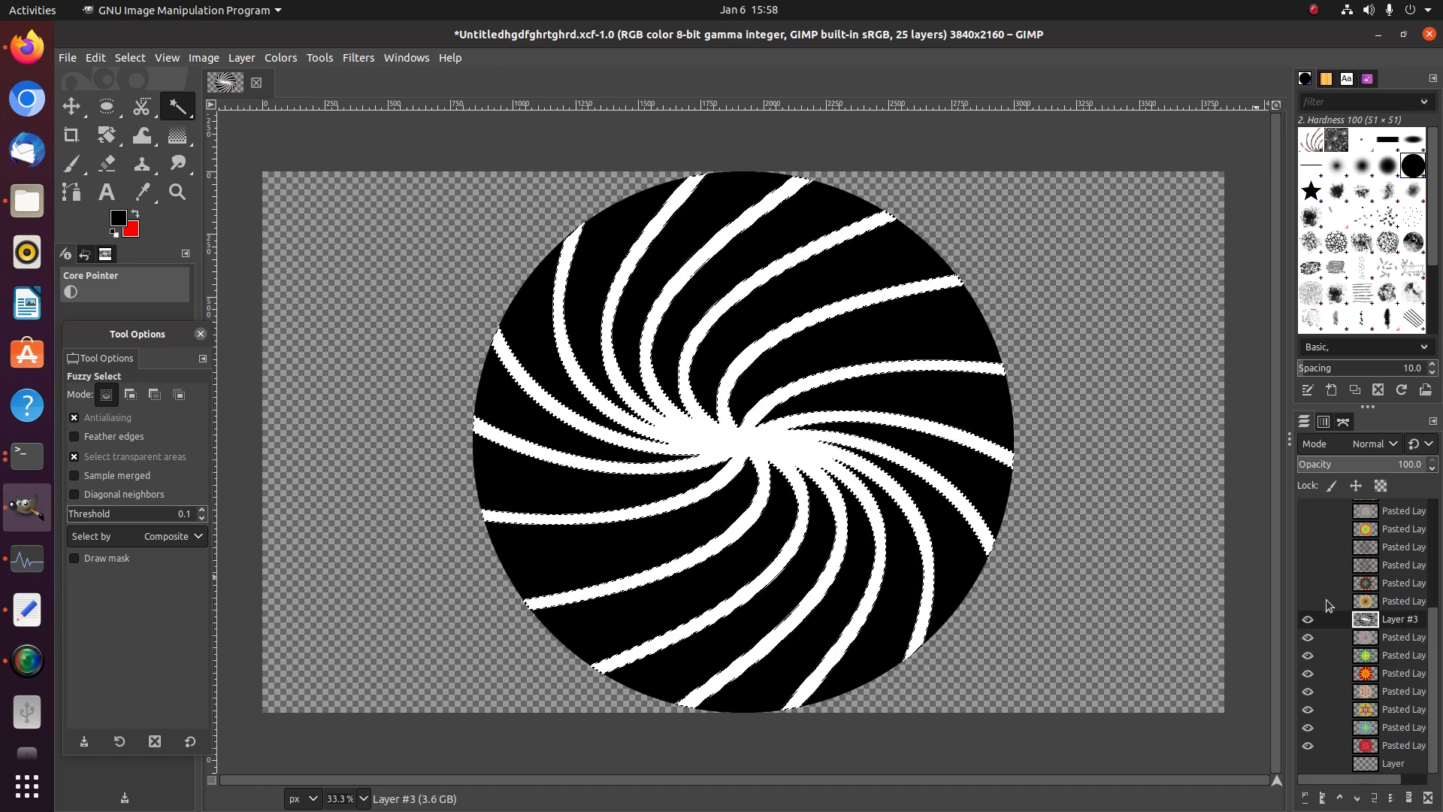
left_click(1353, 636)
key("ctrl+c")
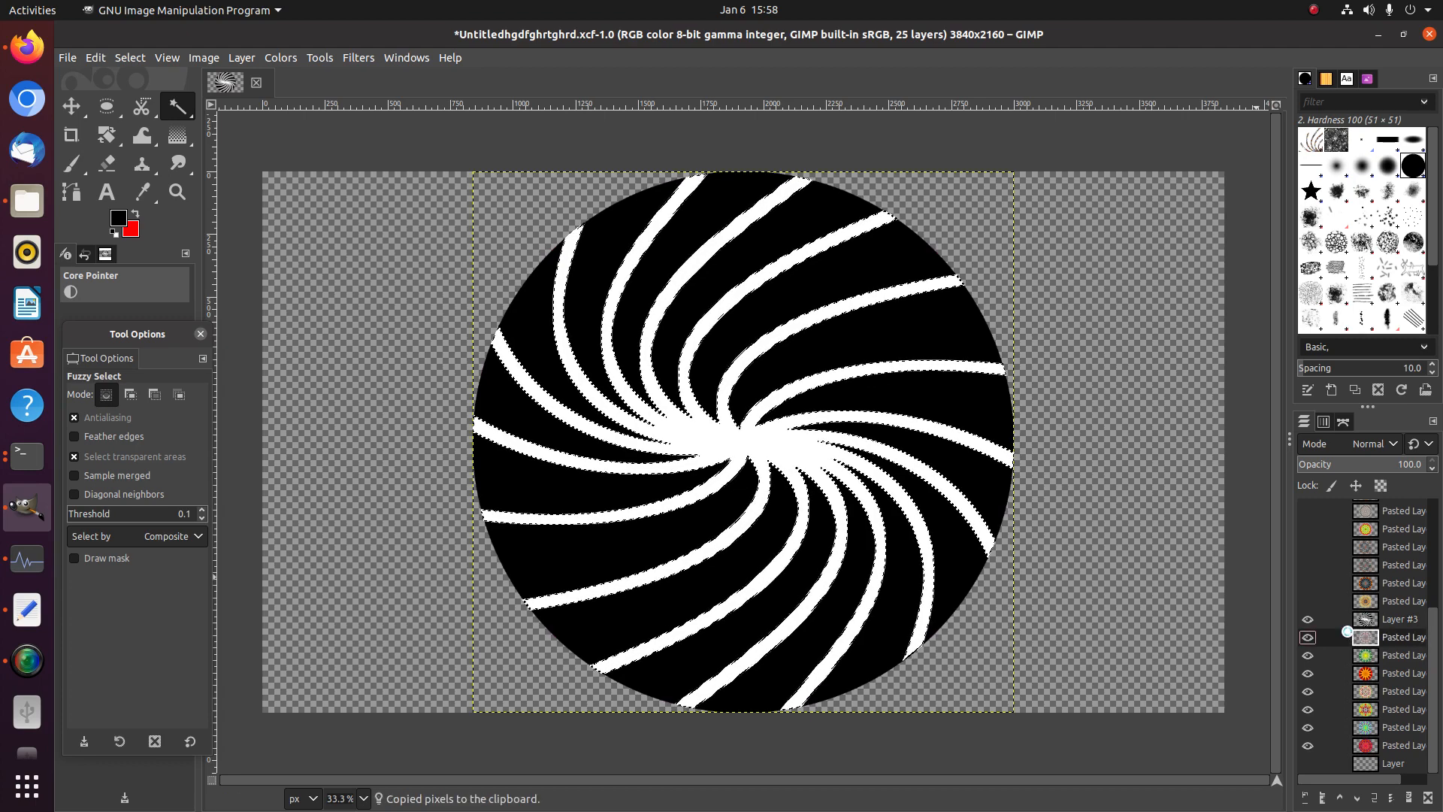
key("ctrl+v")
right_click(1374, 642)
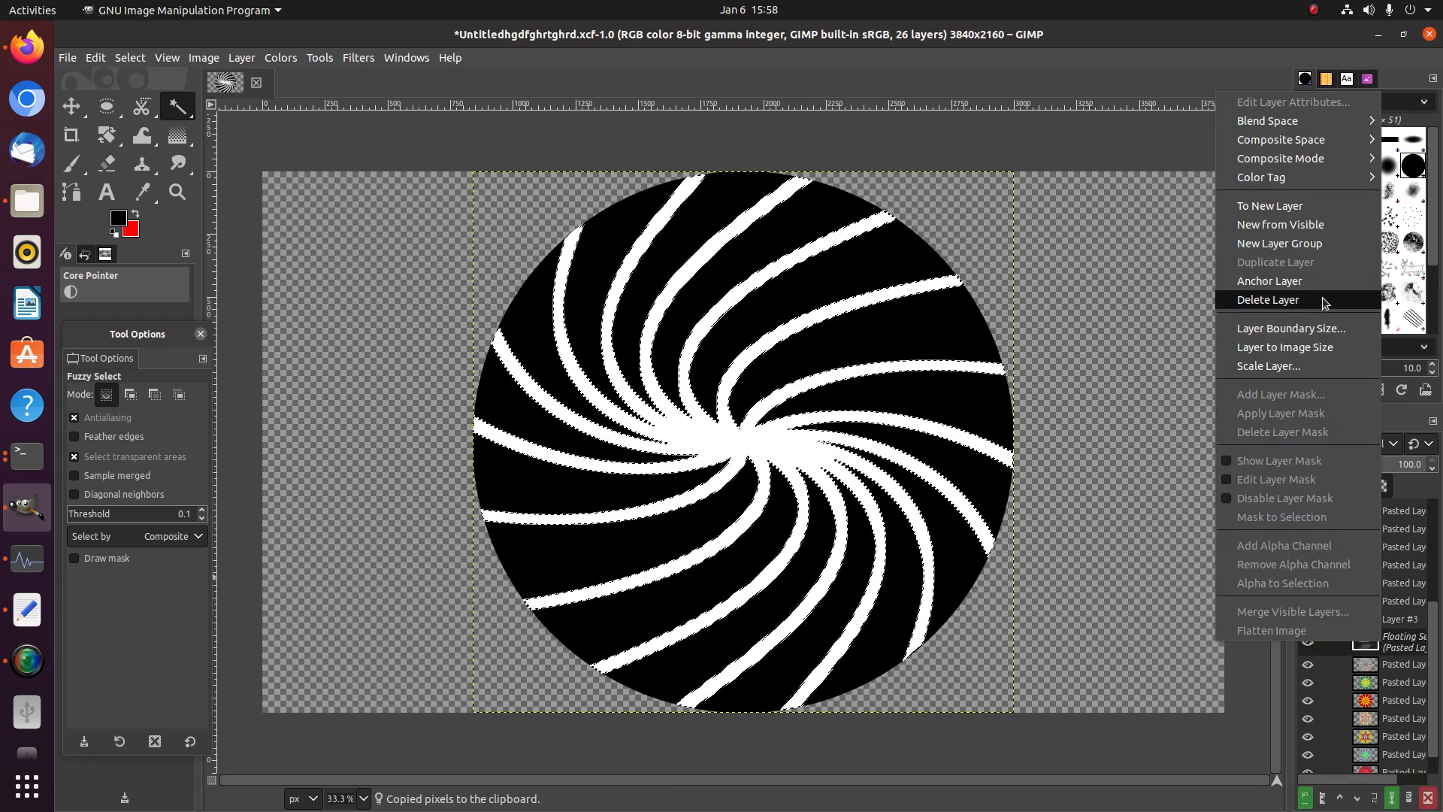
left_click(1274, 210)
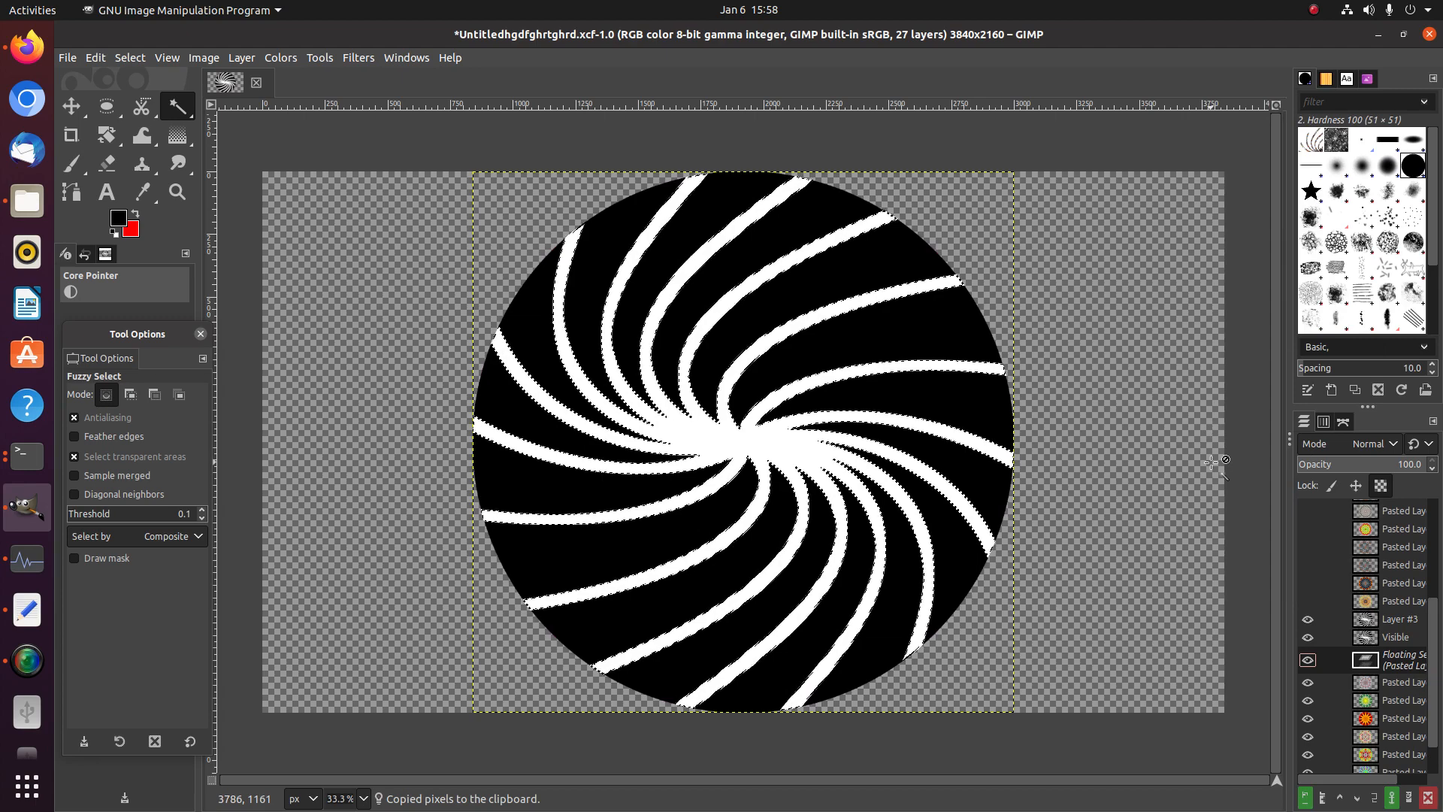
key("ctrl+z")
right_click(1391, 645)
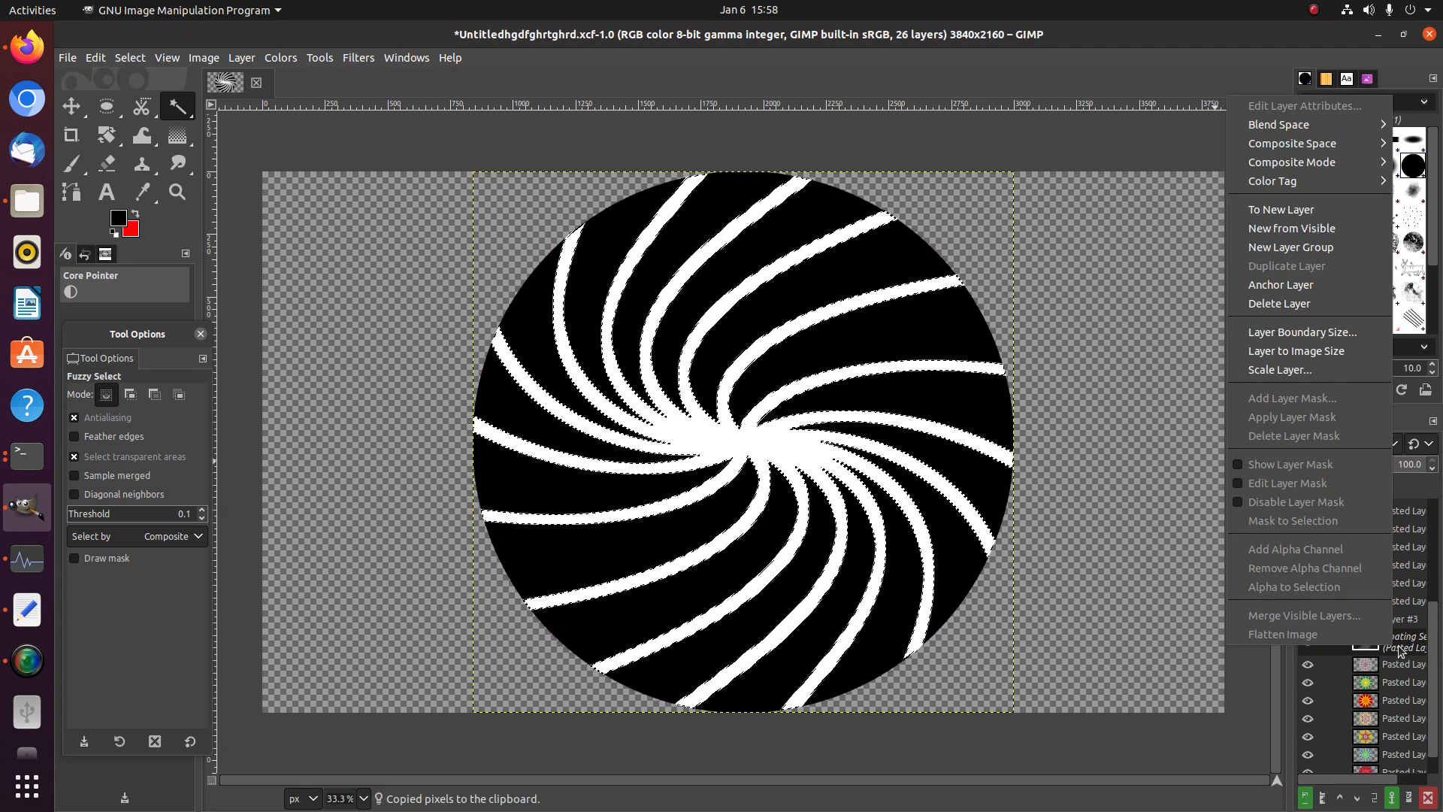
left_click(1264, 214)
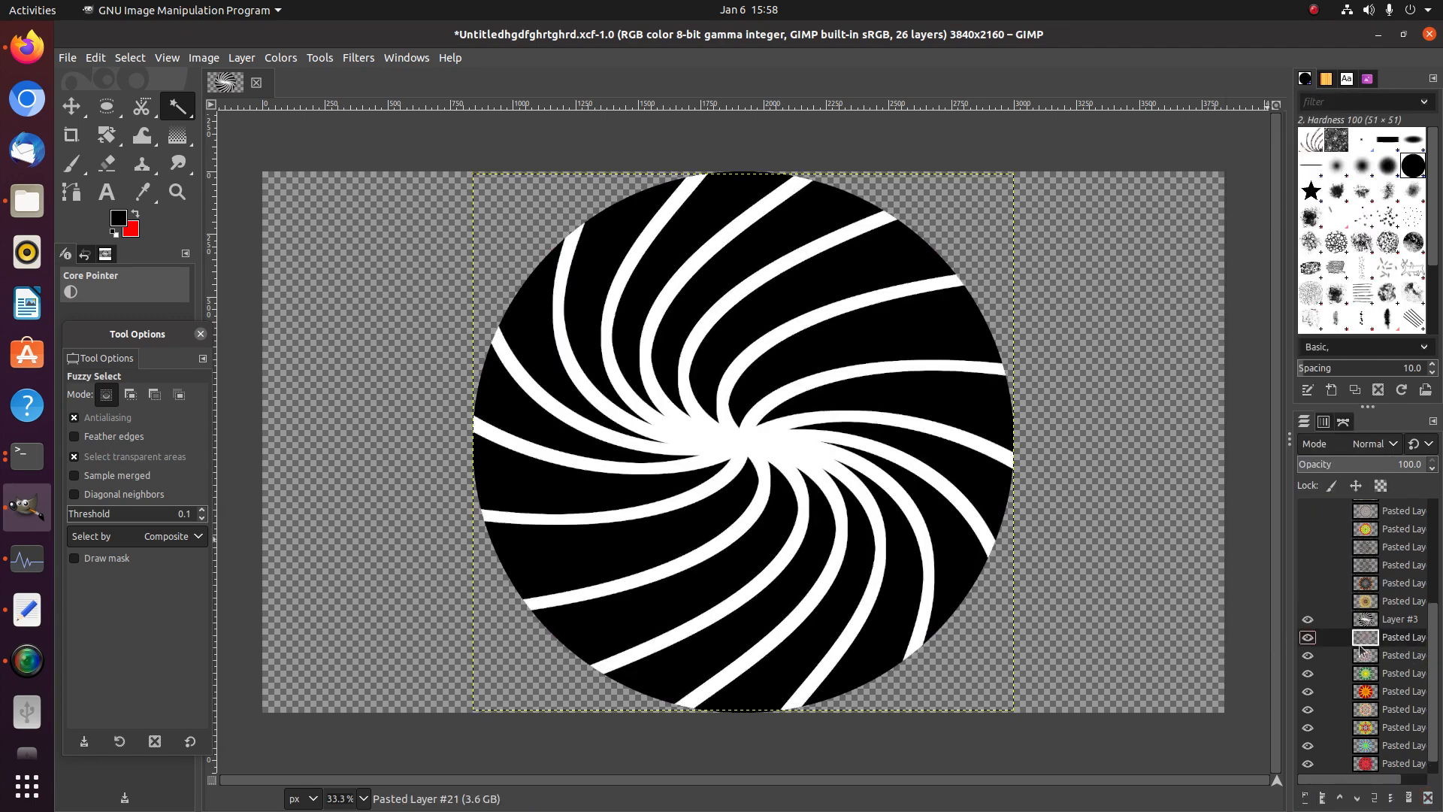
Move the third swirl piece between the two hidden swirl pieces above Pasted Layer #8, hide it, and make Layer #3 active
left_click_drag(1374, 639, 1369, 563)
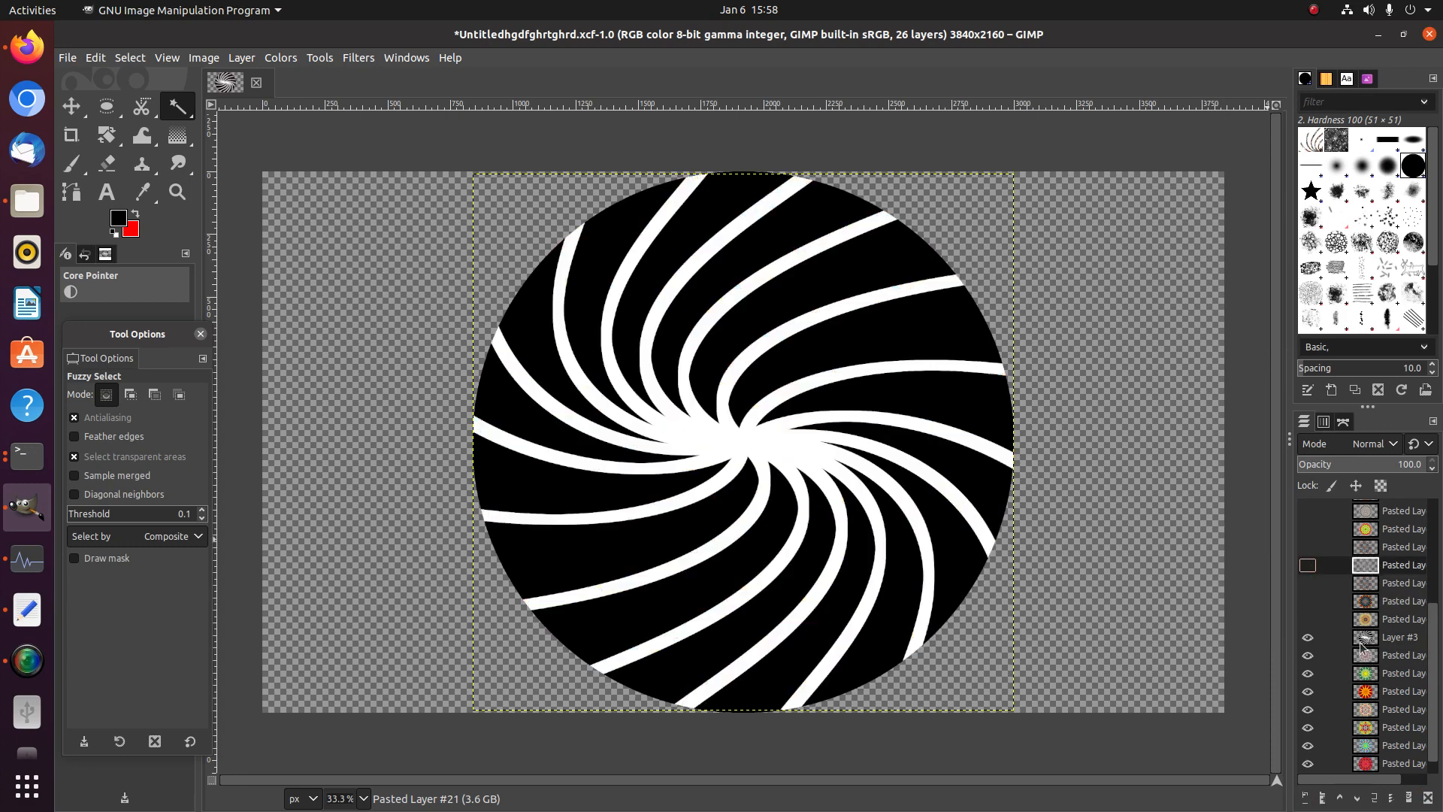
mouse_move(1362, 646)
left_mouse_down()
mouse_move(1367, 657)
mouse_move(1369, 637)
left_mouse_up()
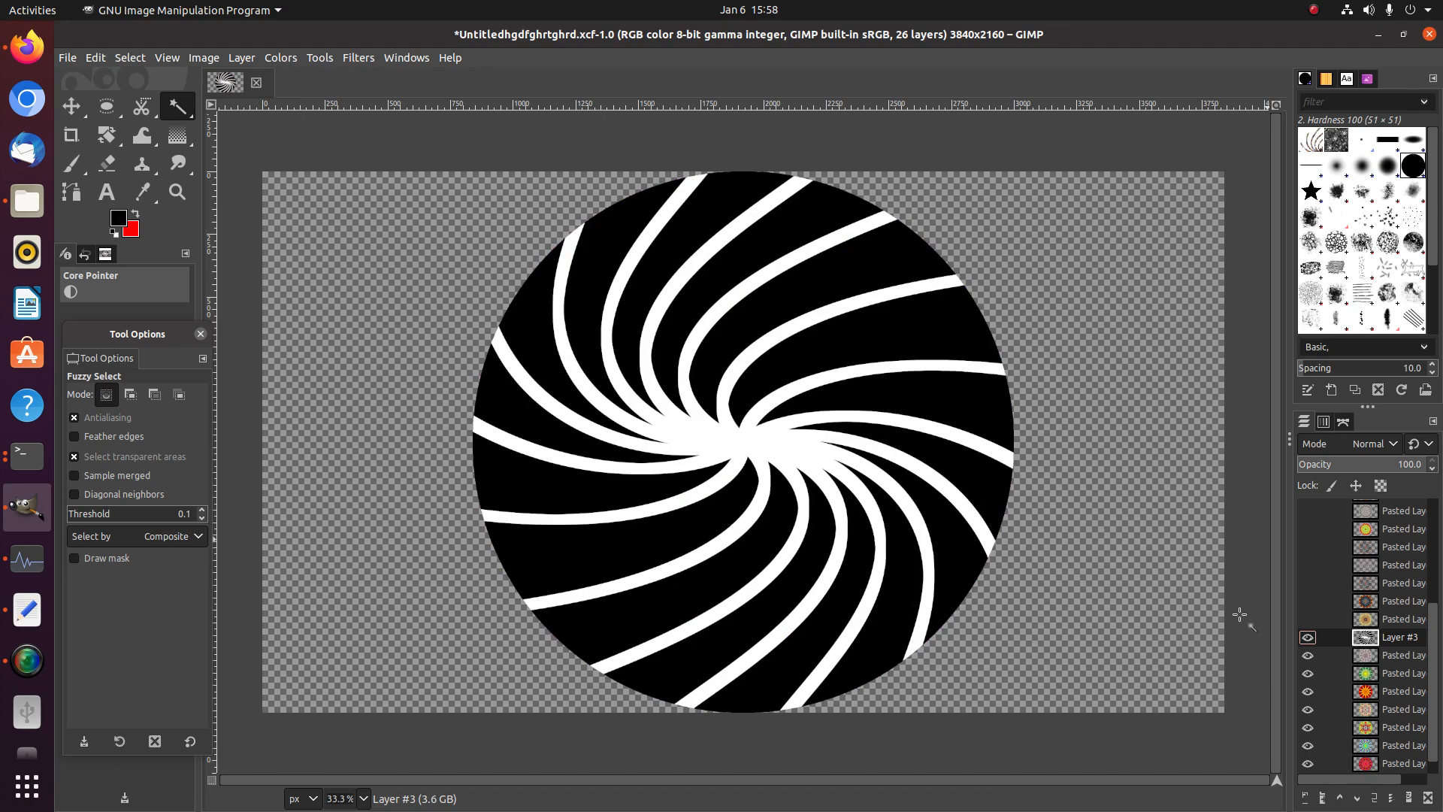
Select the white swirl on Layer #3 again and paste that area of Pasted Layer #6 as a fourth new layer
left_click(817, 464)
left_click(1368, 656)
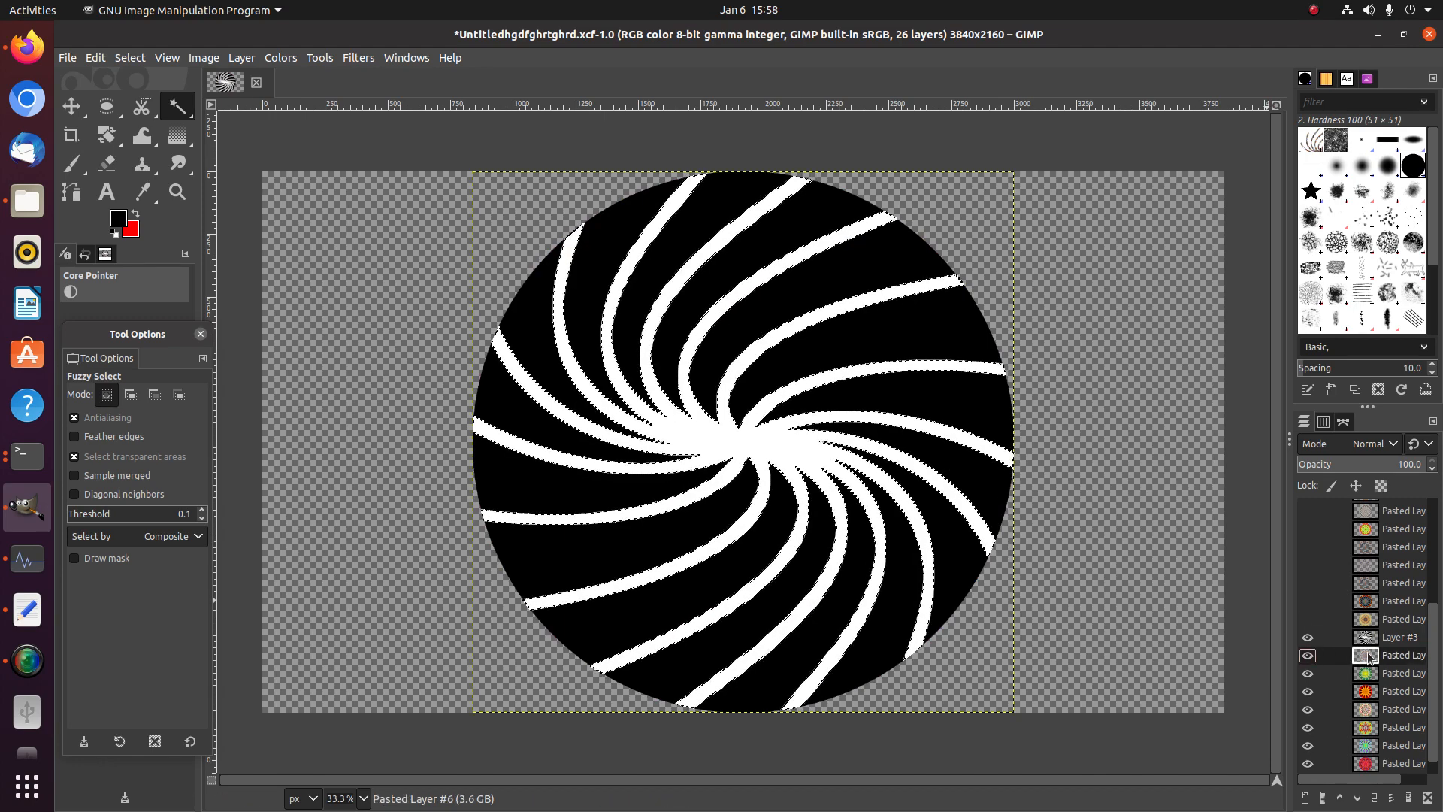
key("ctrl+v")
right_click(1372, 661)
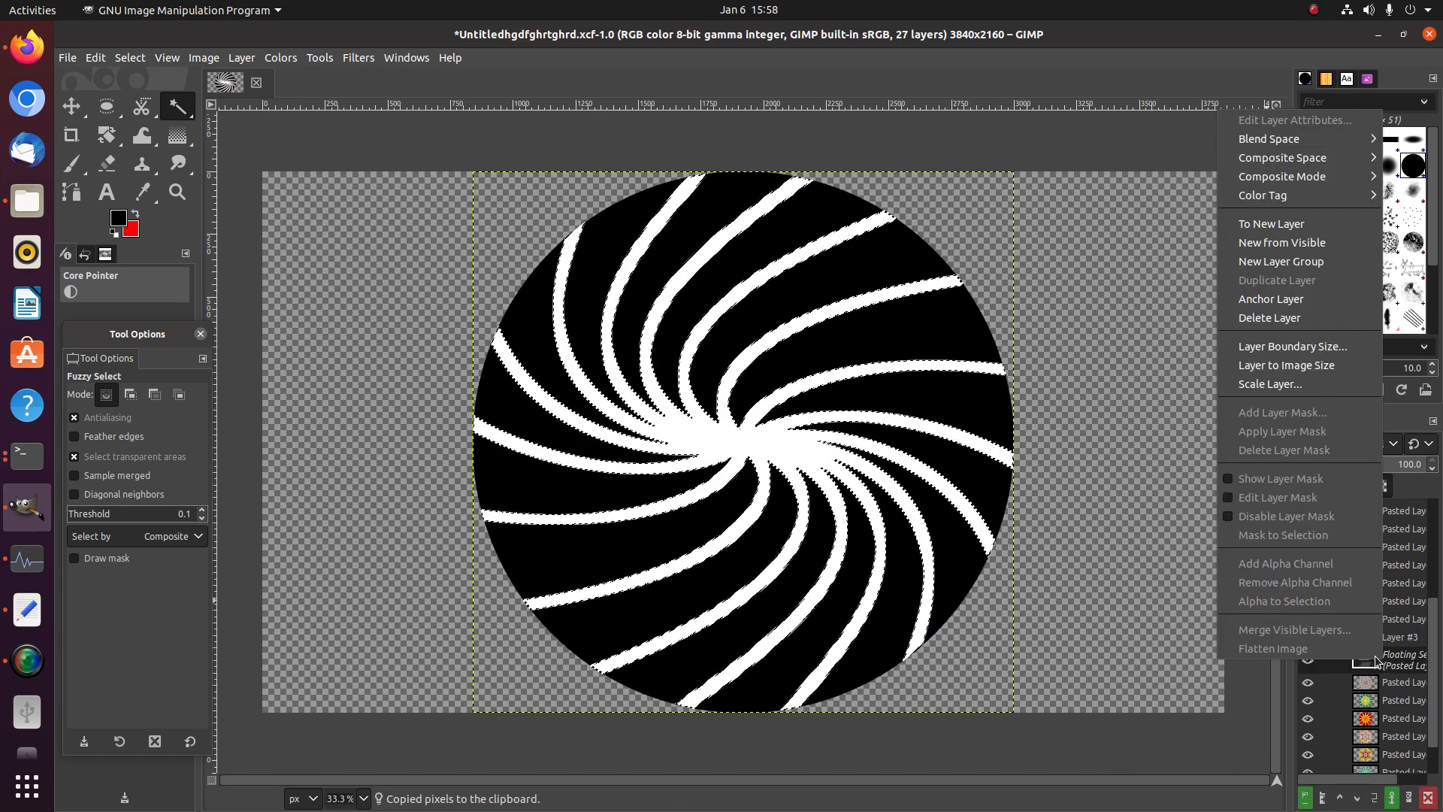
left_click(1271, 223)
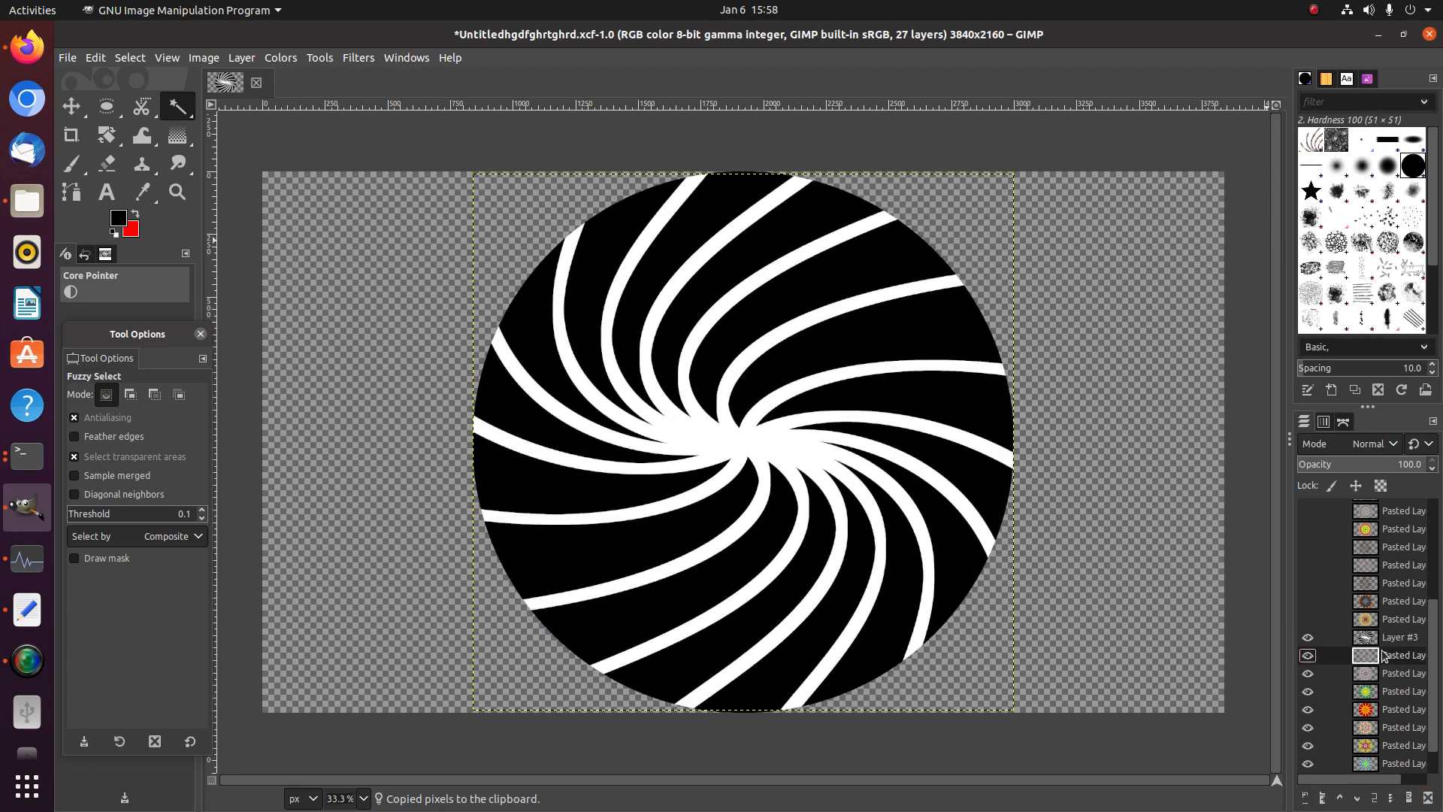
Move the new swirl piece to the bottom of the swirl-piece stack, lower Layer #3 below its source mandala, and hide that mandala
left_click_drag(1383, 656, 1375, 595)
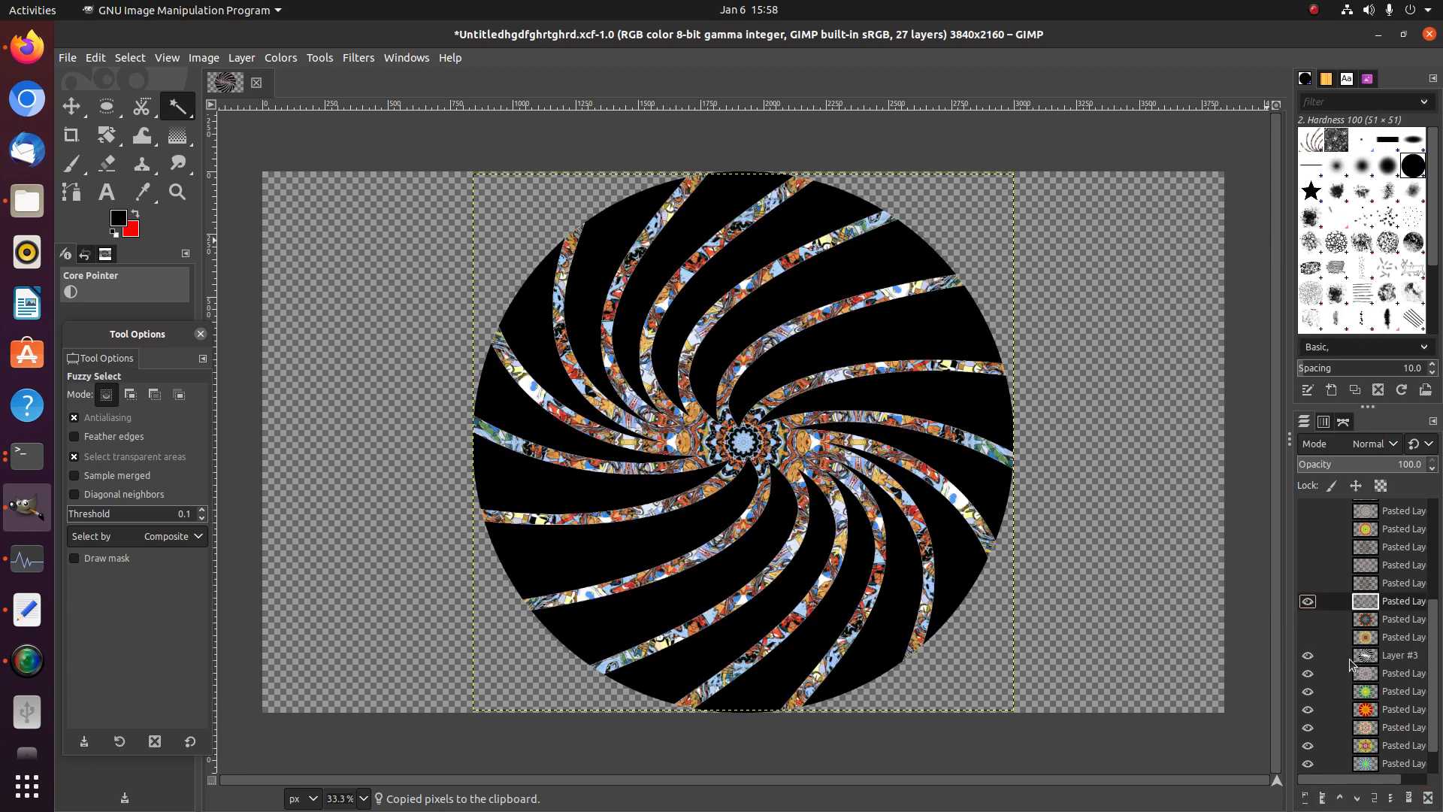
left_click_drag(1364, 659, 1361, 676)
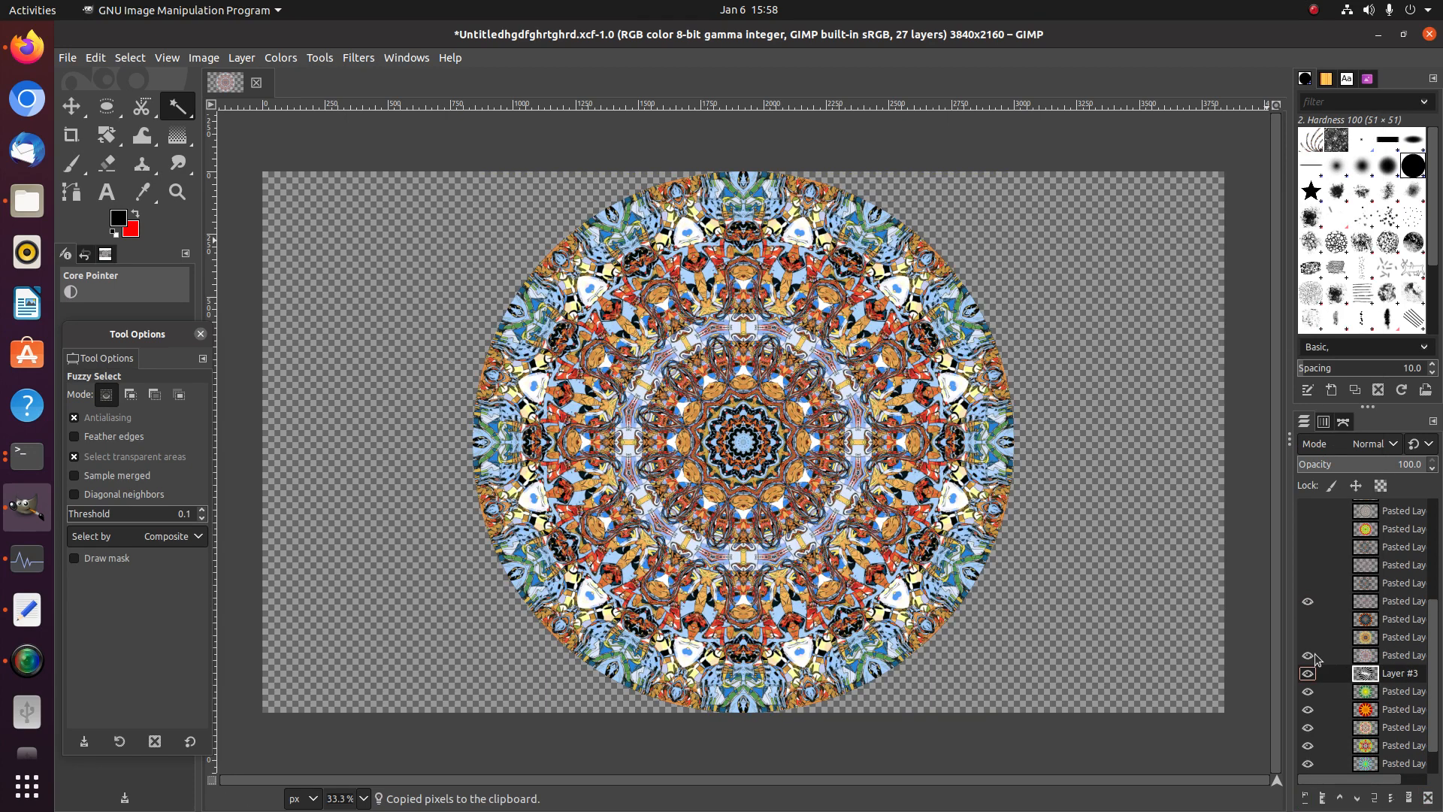
left_click(1308, 654)
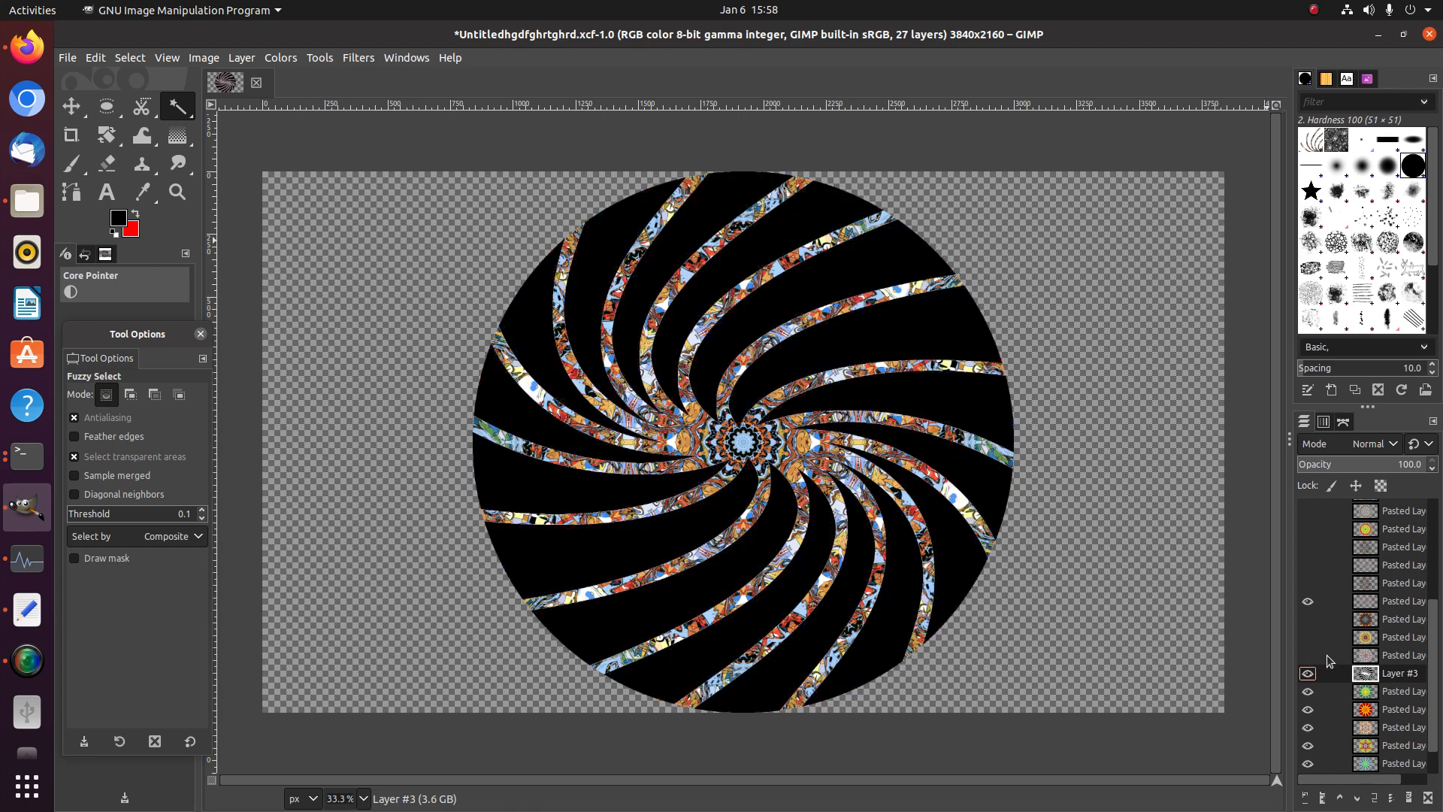
Compare the stacked swirl pieces by toggling their visibility, leaving all of them hidden
left_click(1310, 584)
left_click(1309, 565)
left_click(1312, 569)
left_click(1312, 586)
left_click(1312, 597)
left_click(1313, 598)
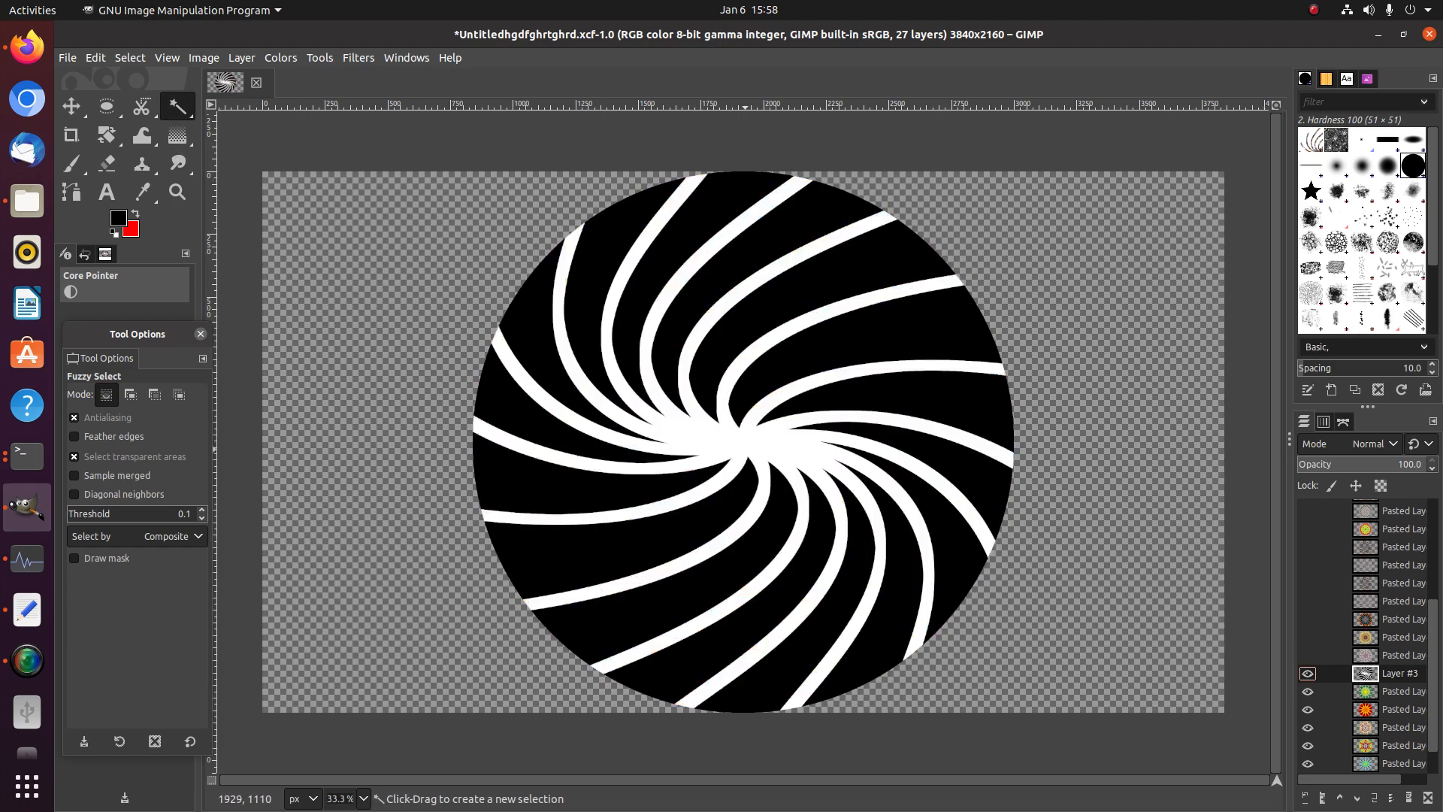
Fuzzy-select the white swirl on Layer #3 and turn a copy of that area of Pasted Layer #5 into a new layer
left_click(746, 450)
left_click(1365, 685)
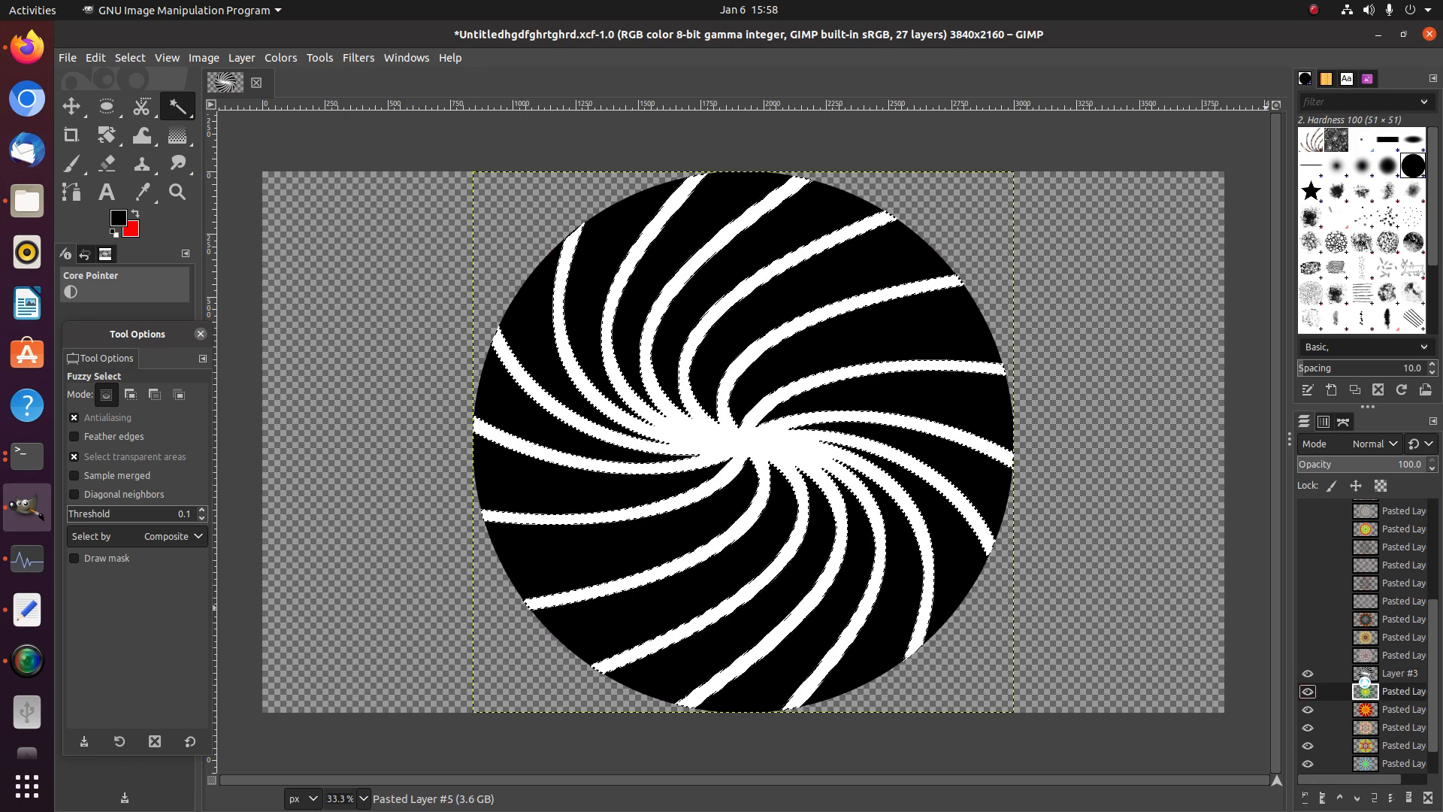
key("ctrl+c")
key("ctrl+v")
right_click(1397, 696)
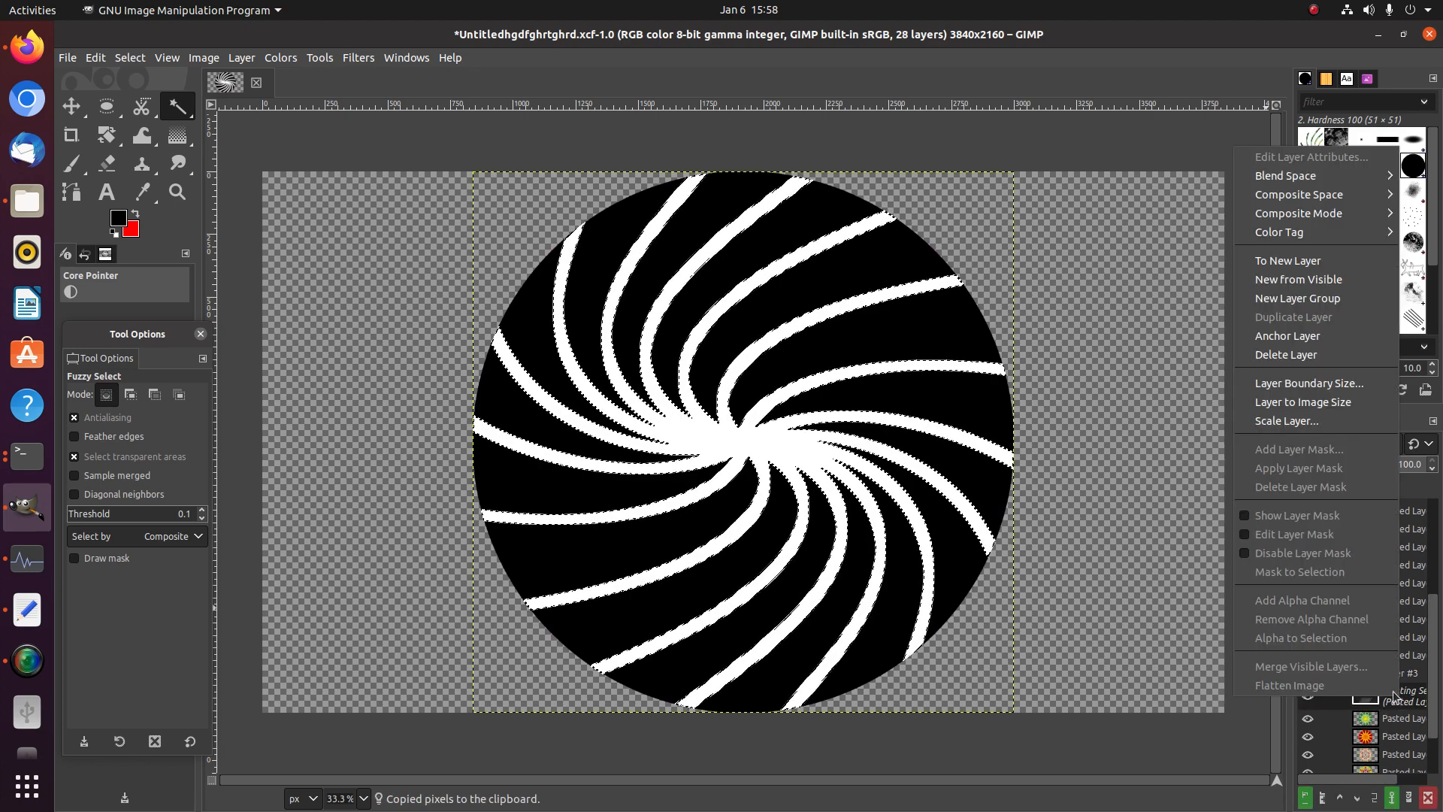
left_click(1308, 263)
Move the green-yellow swirl piece between the second and third stacked pieces, hide it, lower Layer #3 below the green mandala, and hide that mandala
left_click_drag(1368, 695, 1345, 585)
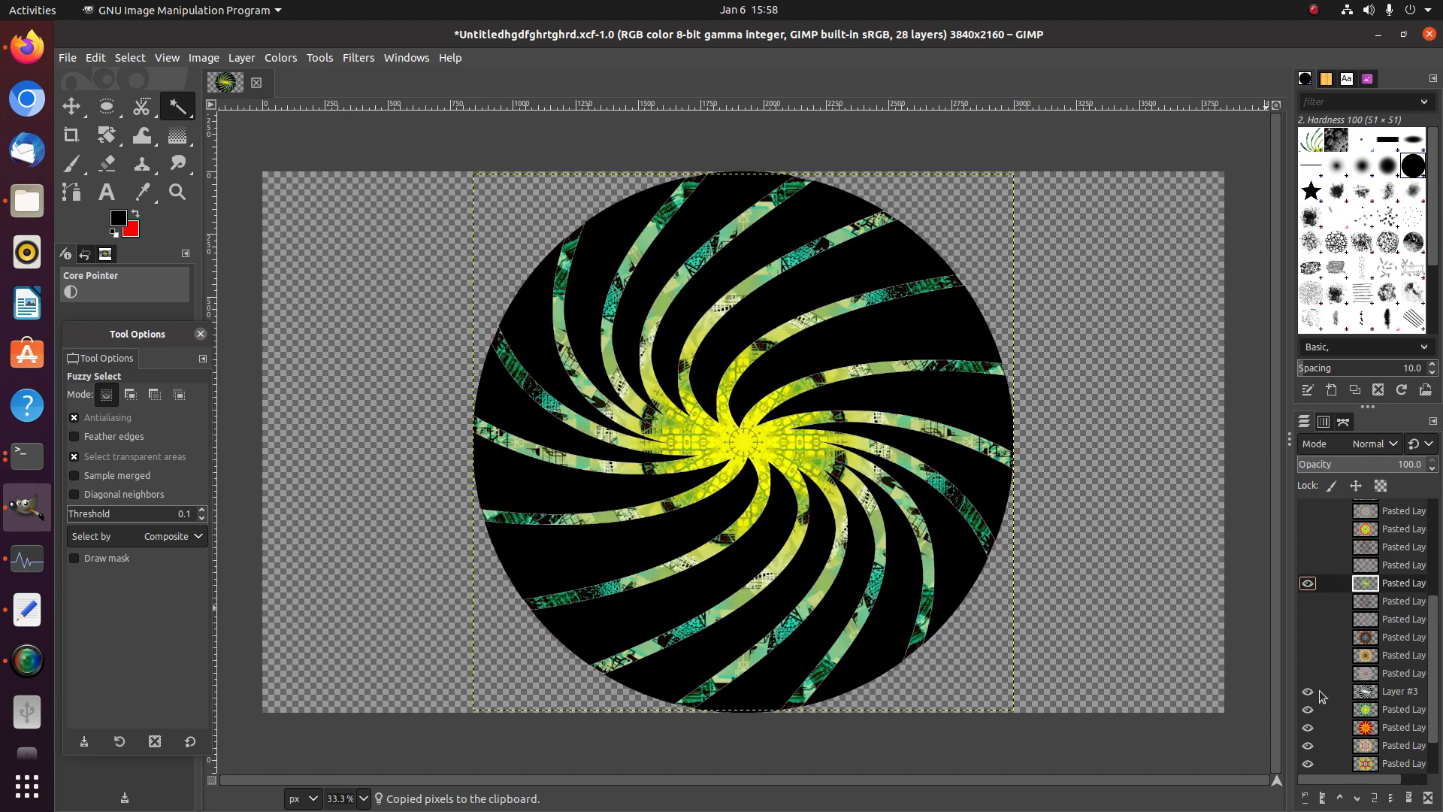
left_click(1308, 583)
left_click_drag(1365, 691, 1362, 709)
left_click(1308, 708)
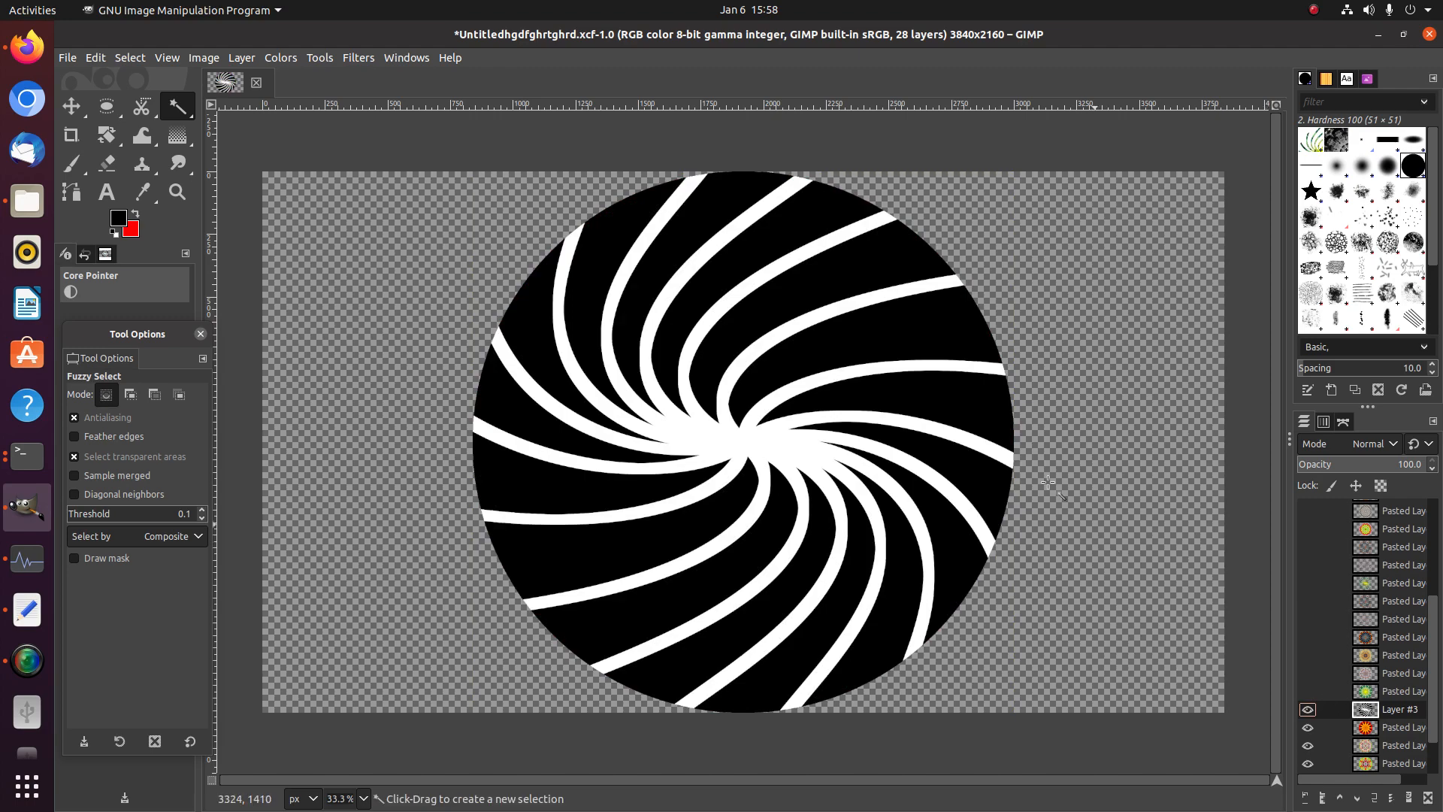
Fuzzy-select the white swirl on Layer #3 and paste that area of the red-orange mandala directly below it as a new layer
left_click(719, 426)
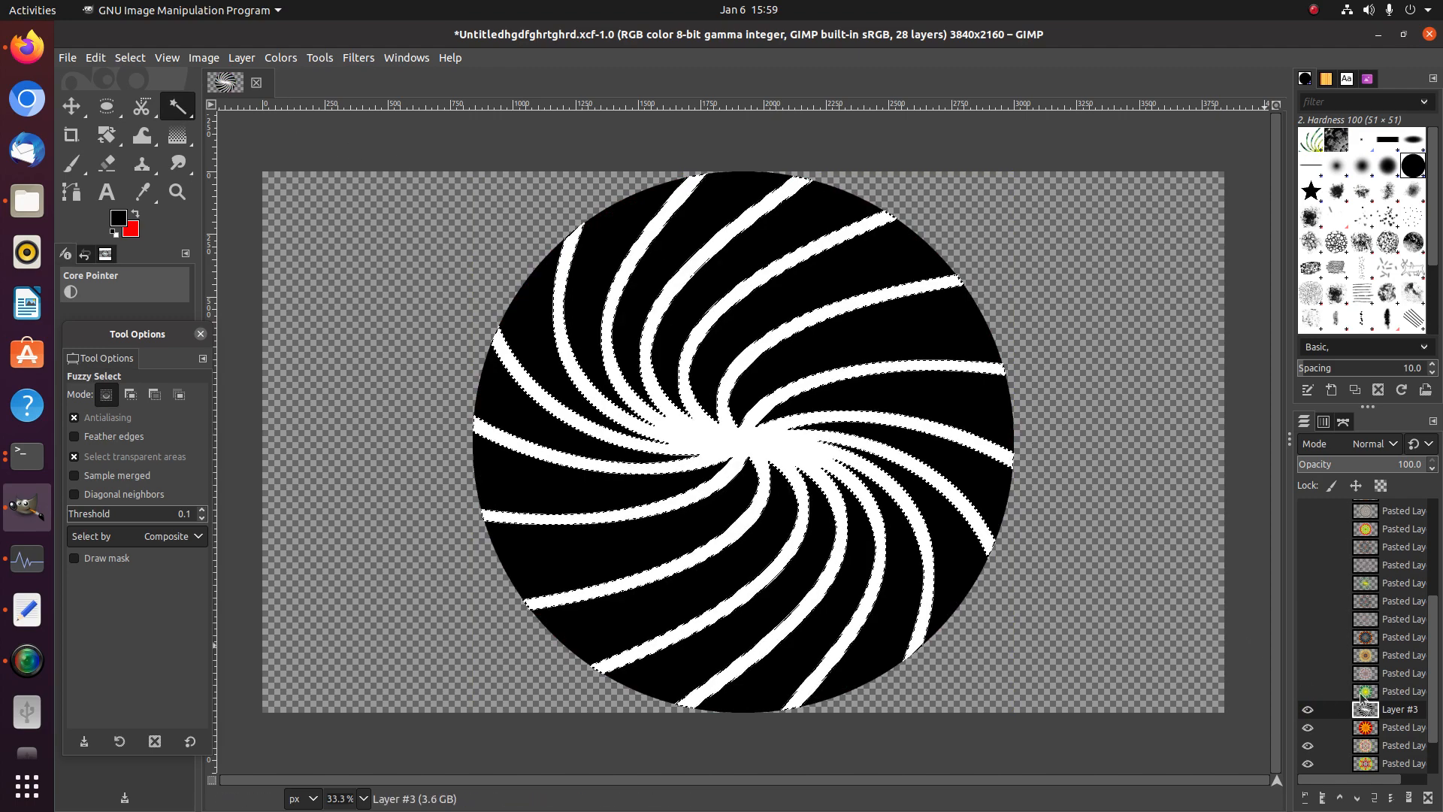
left_click(1366, 727)
key("ctrl+v")
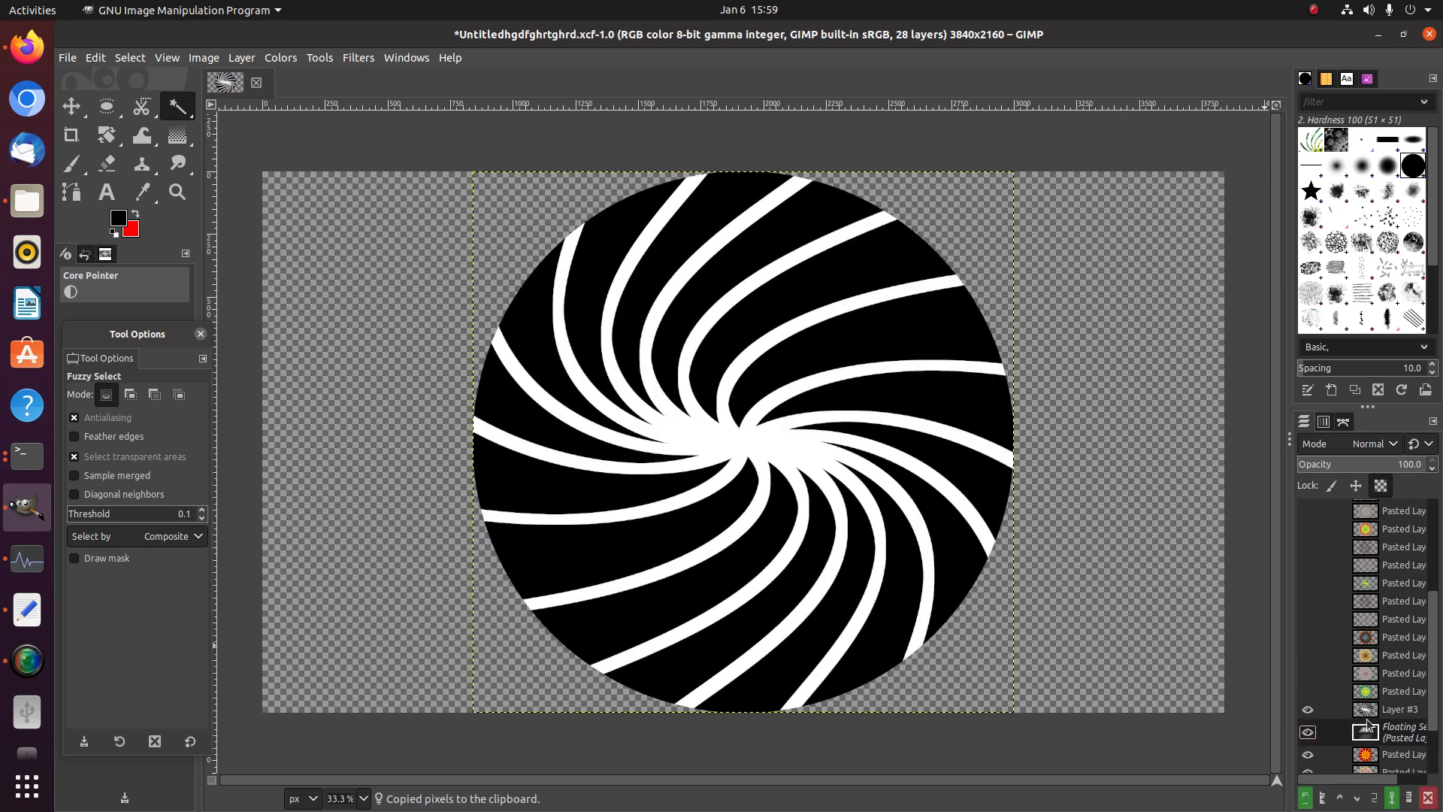
right_click(1394, 735)
left_click(1283, 295)
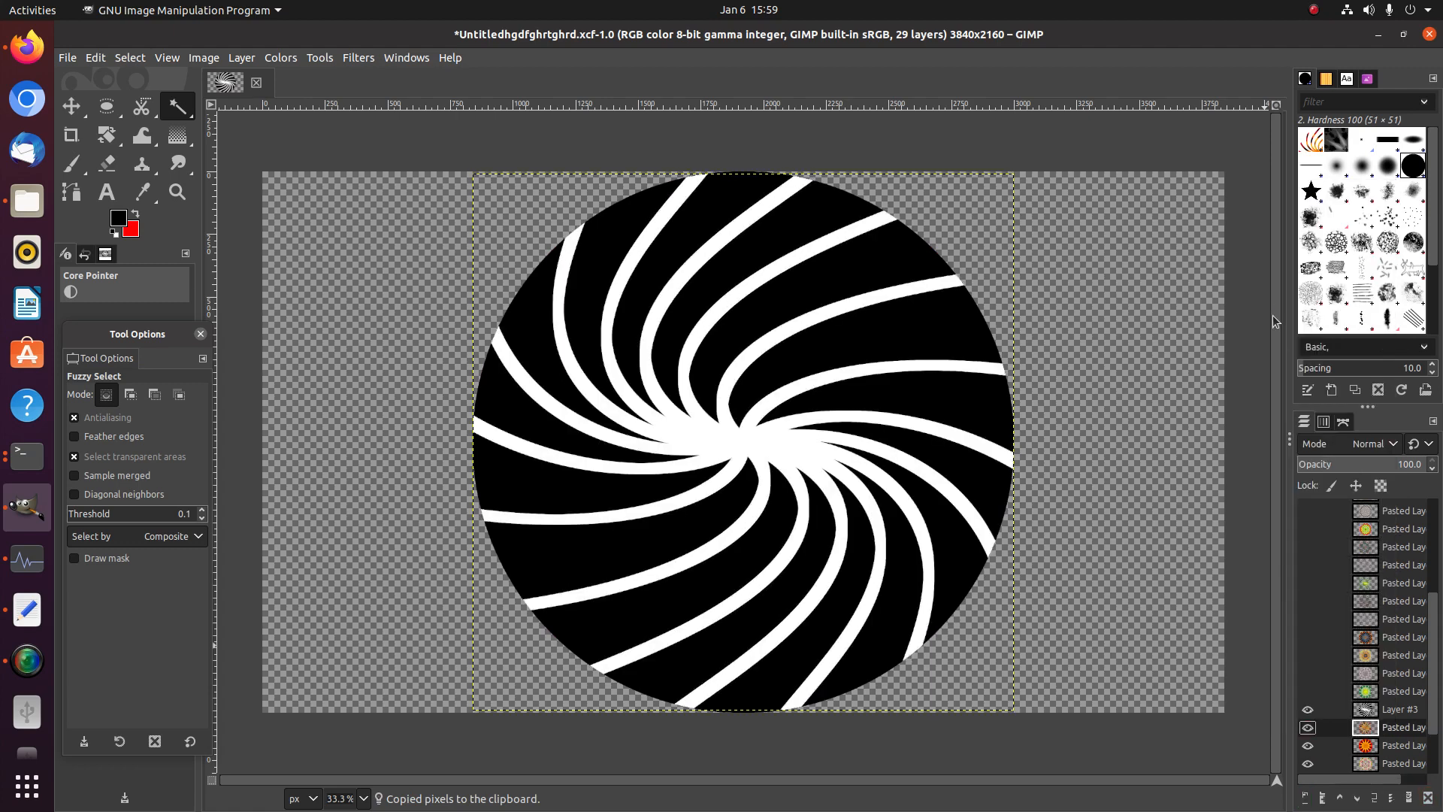
Move the red-orange swirl piece to the top of the swirl-piece stack, hide it, lower Layer #3 below the red-orange mandala, and hide that mandala
left_click_drag(1371, 727, 1342, 572)
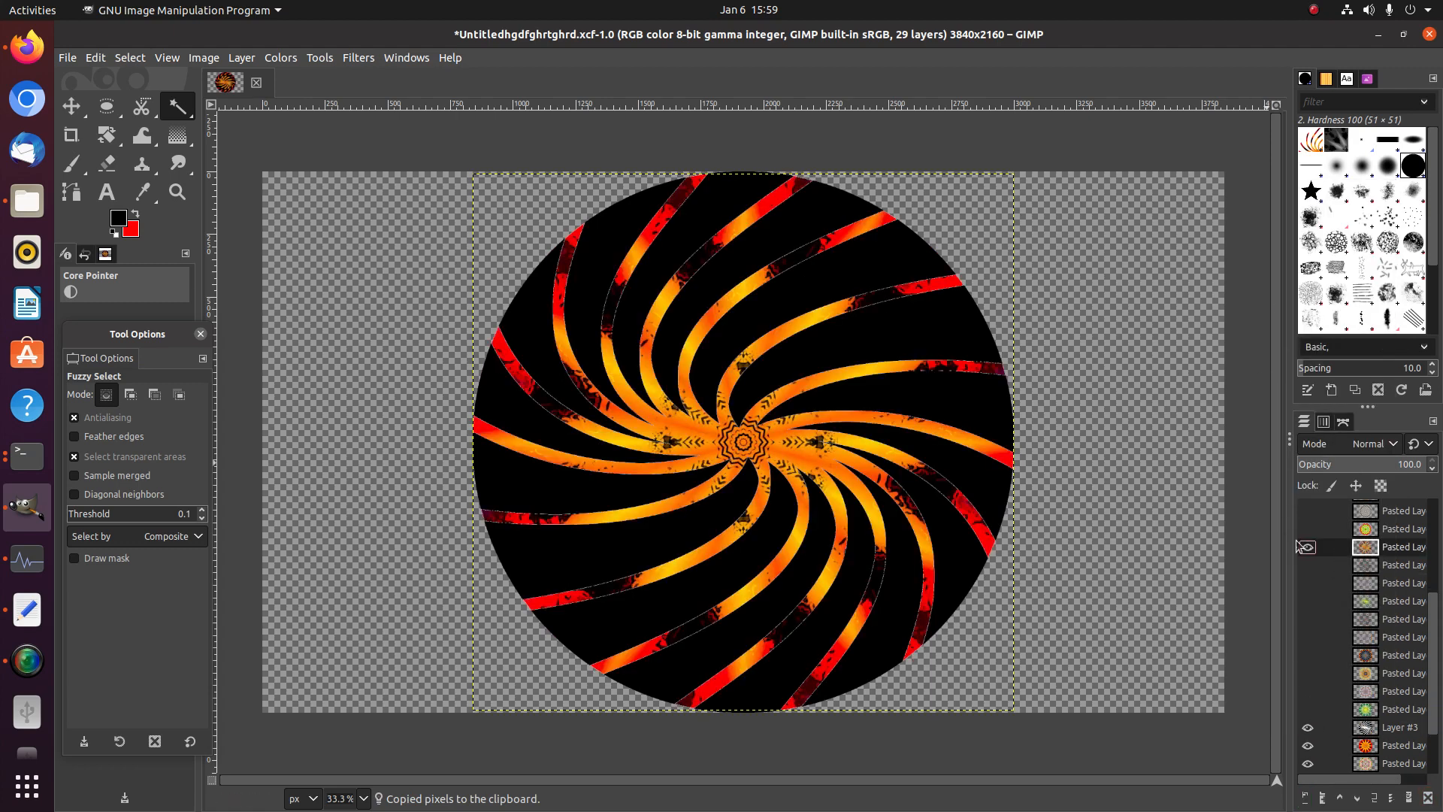
left_click(1307, 547)
mouse_move(1373, 735)
left_mouse_down()
mouse_move(1365, 754)
mouse_move(1359, 730)
left_mouse_up()
left_click(1308, 712)
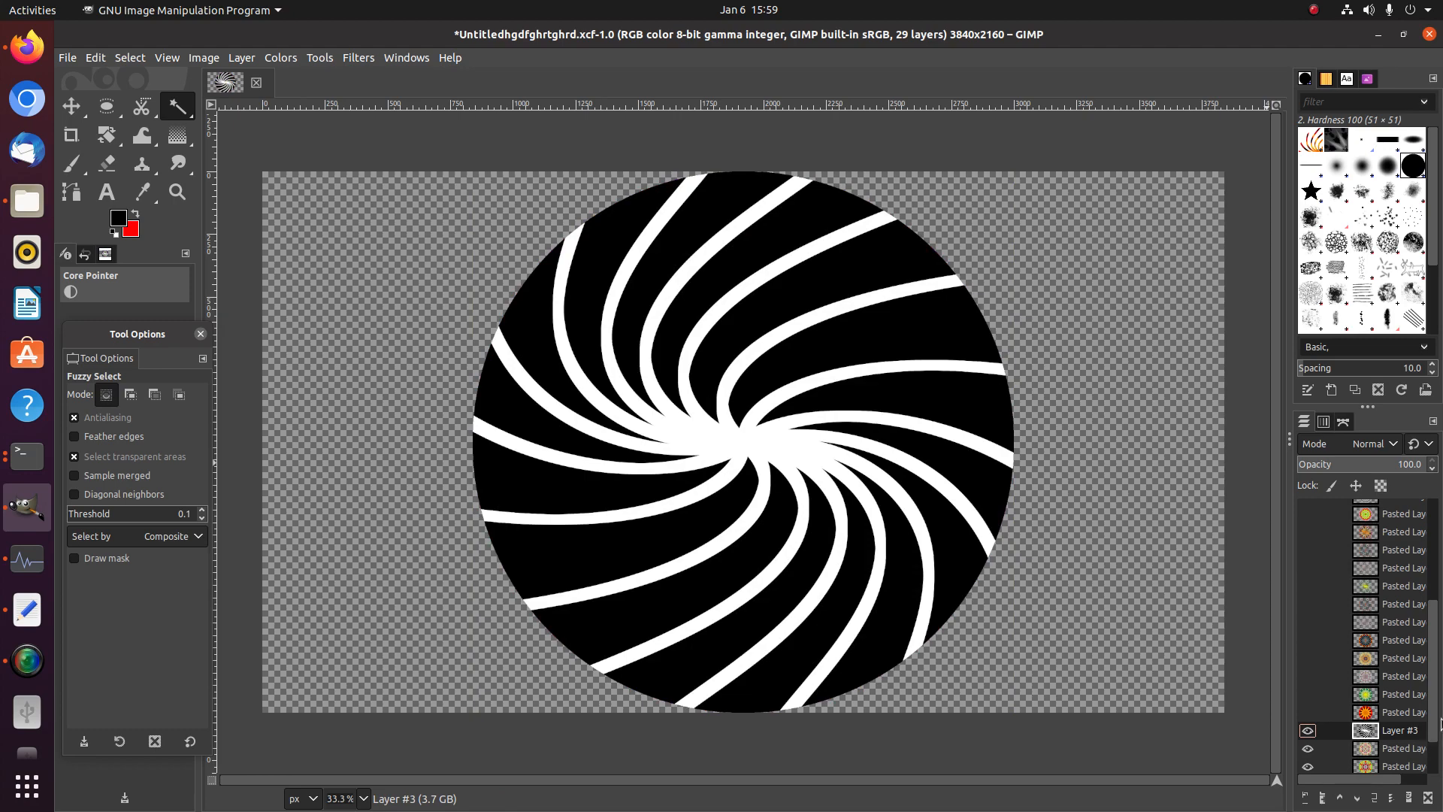
Fuzzy-select the white swirl on Layer #3 and paste that area of the peach-coloured mandala below it as a new layer
left_click(725, 443)
key("ctrl+c")
left_click(1367, 750)
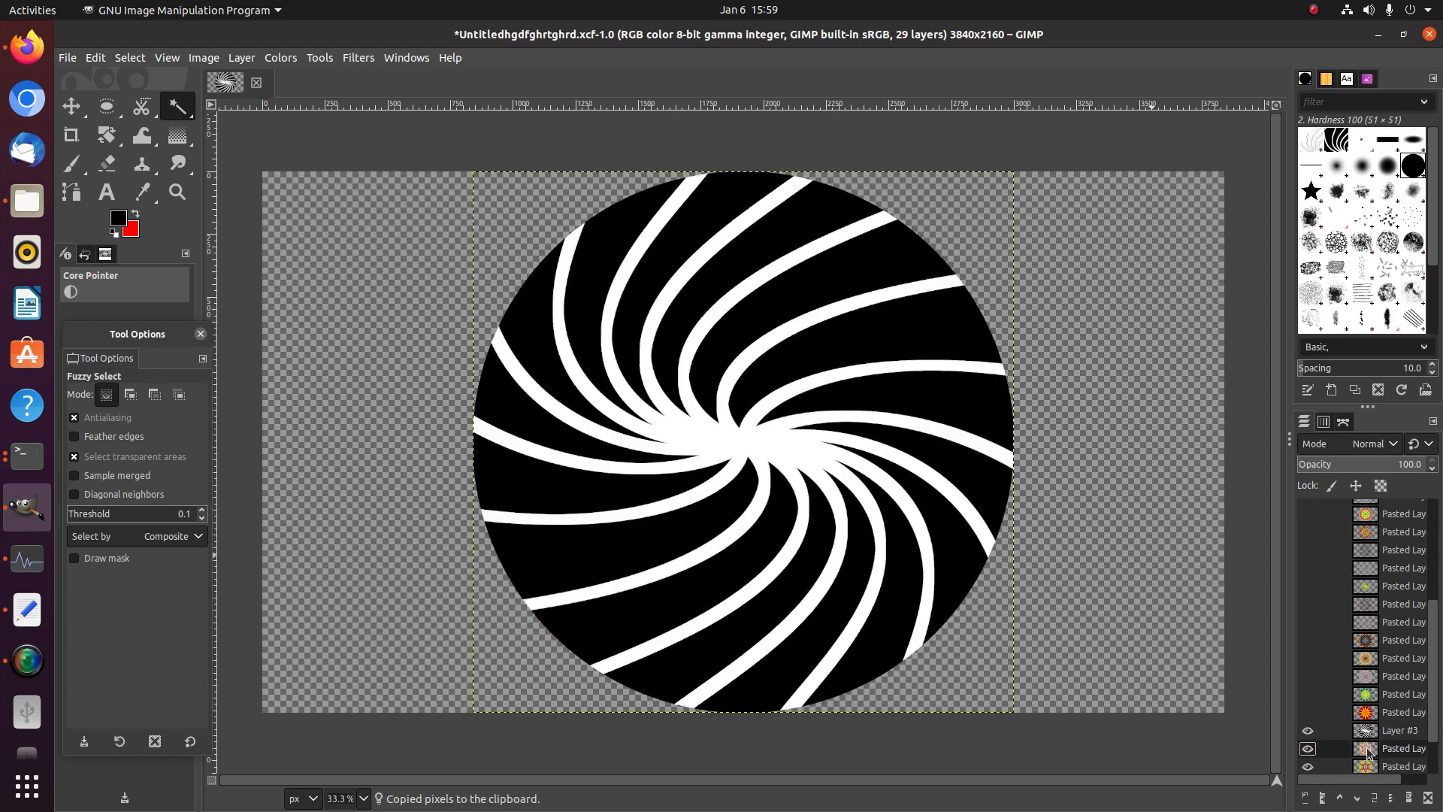
key("ctrl+v")
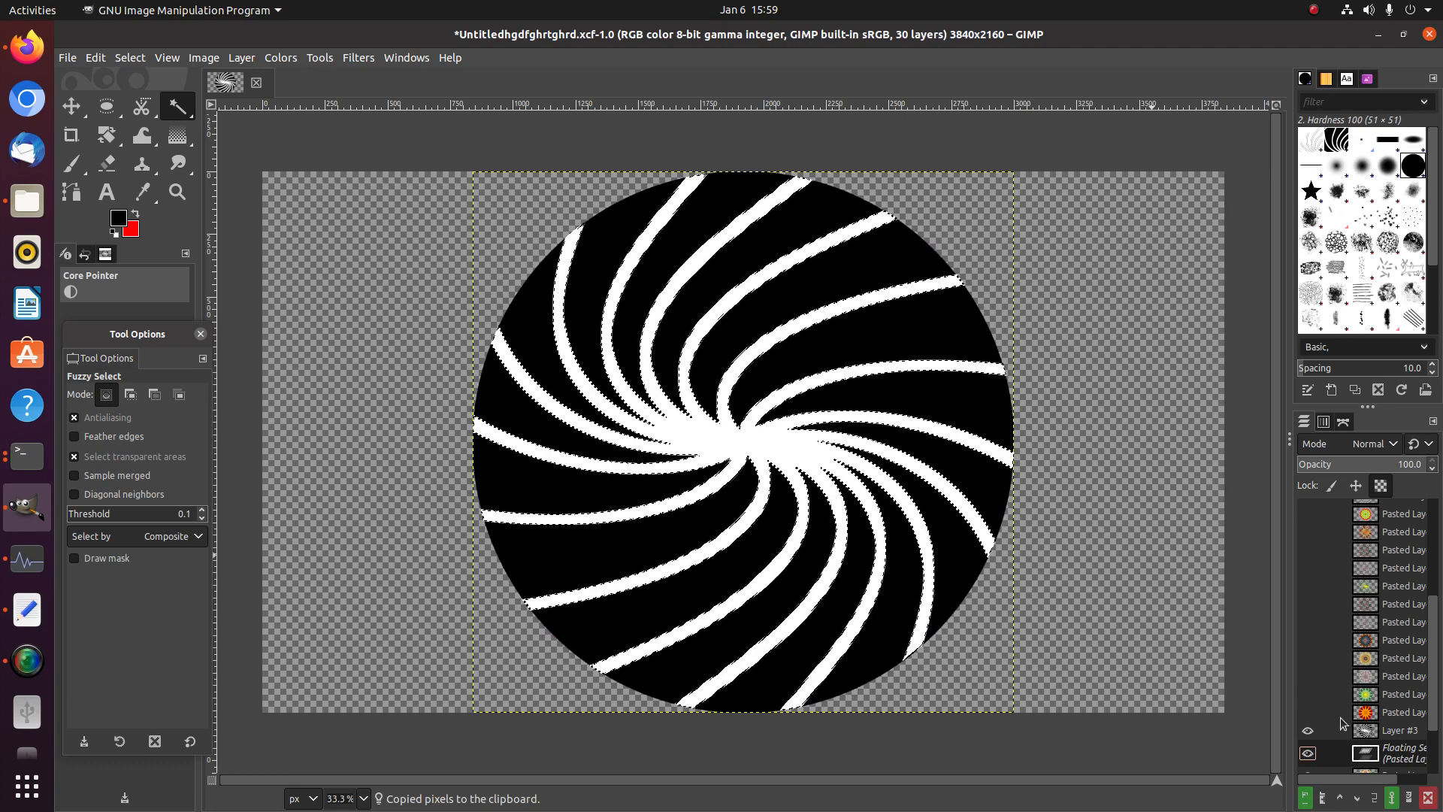
key("ctrl+h")
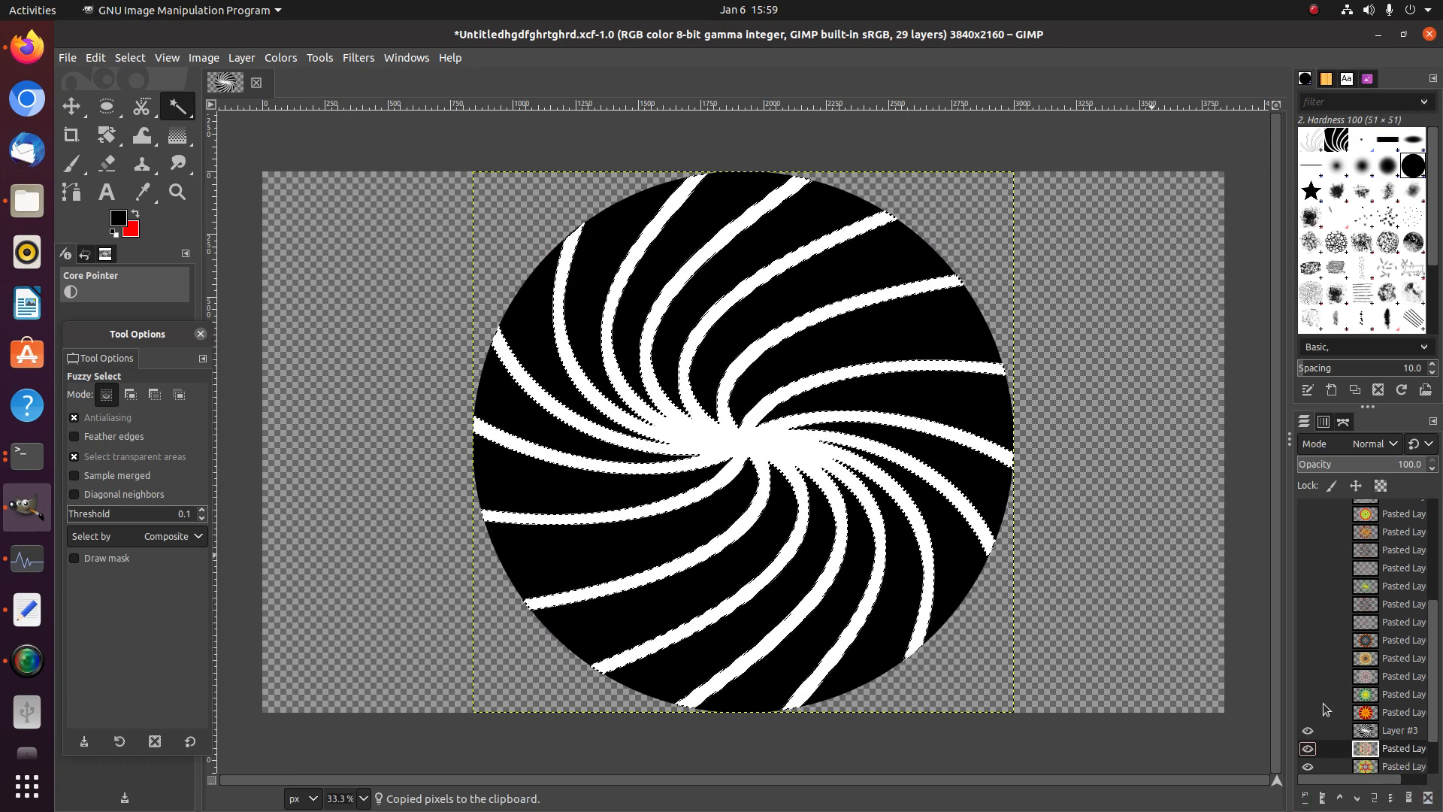
key("ctrl+v")
right_click(1389, 755)
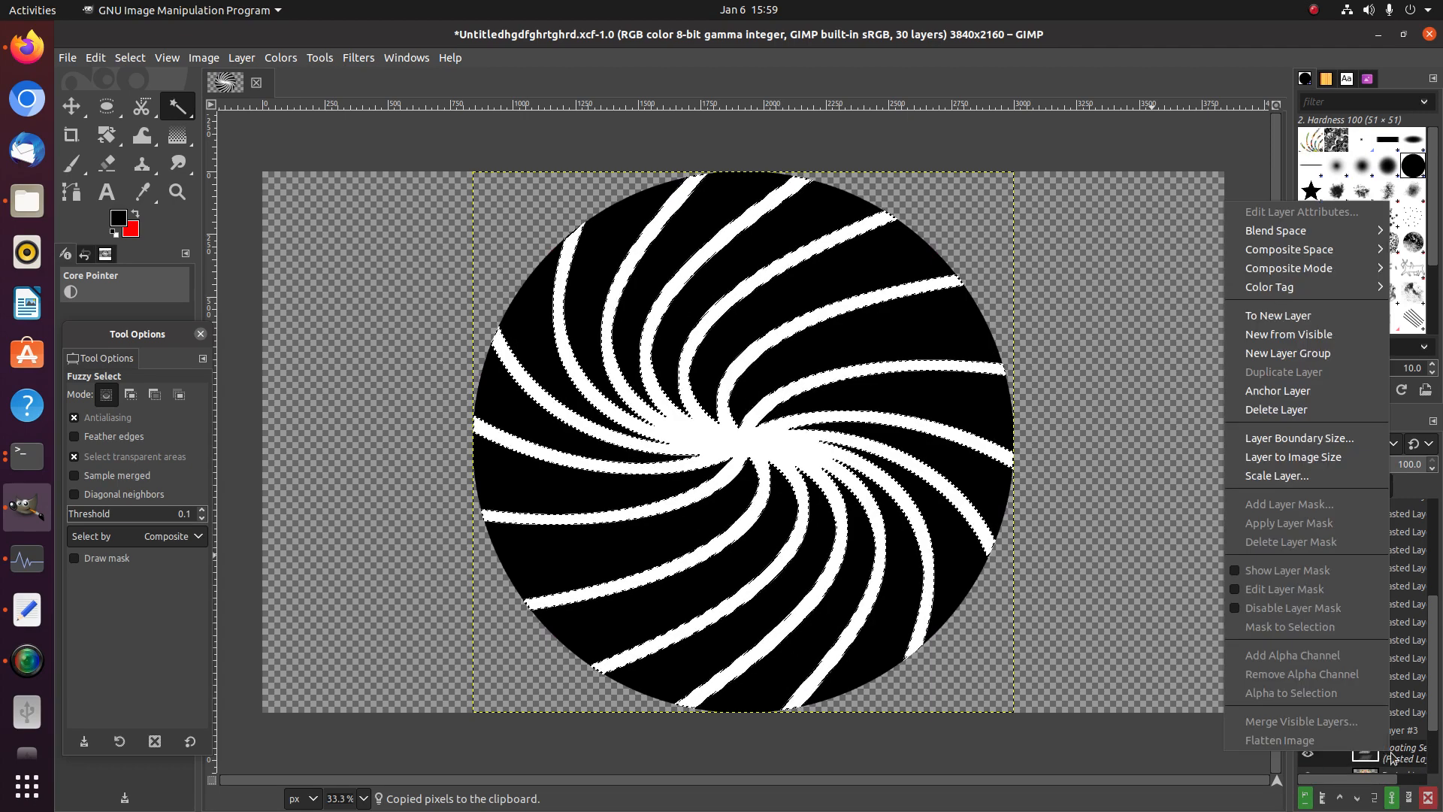
left_click(1278, 315)
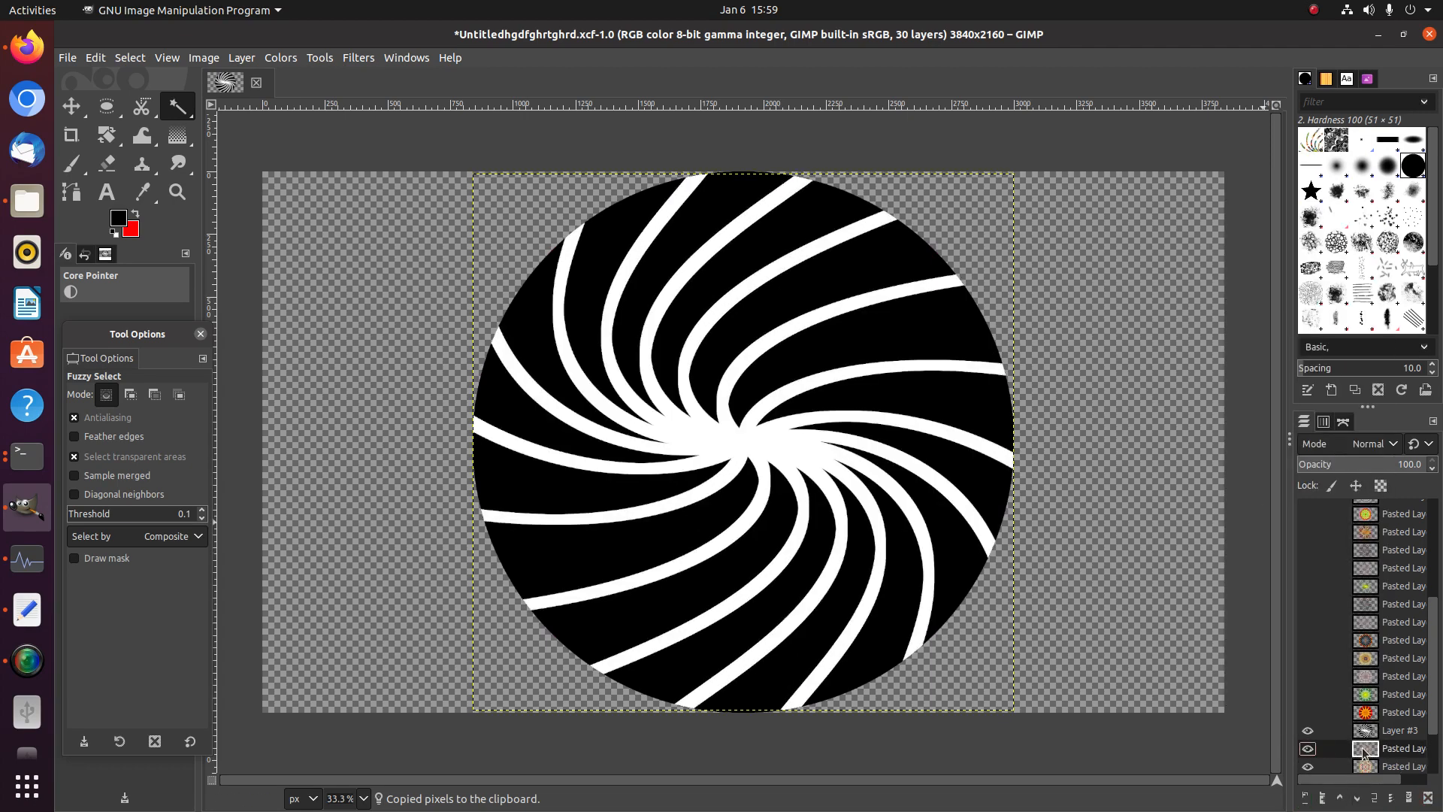
Move the new swirl piece directly below the green-yellow piece, hide it, lower Layer #3 below the peach-coloured mandala, and hide that mandala
left_click_drag(1364, 754, 1353, 631)
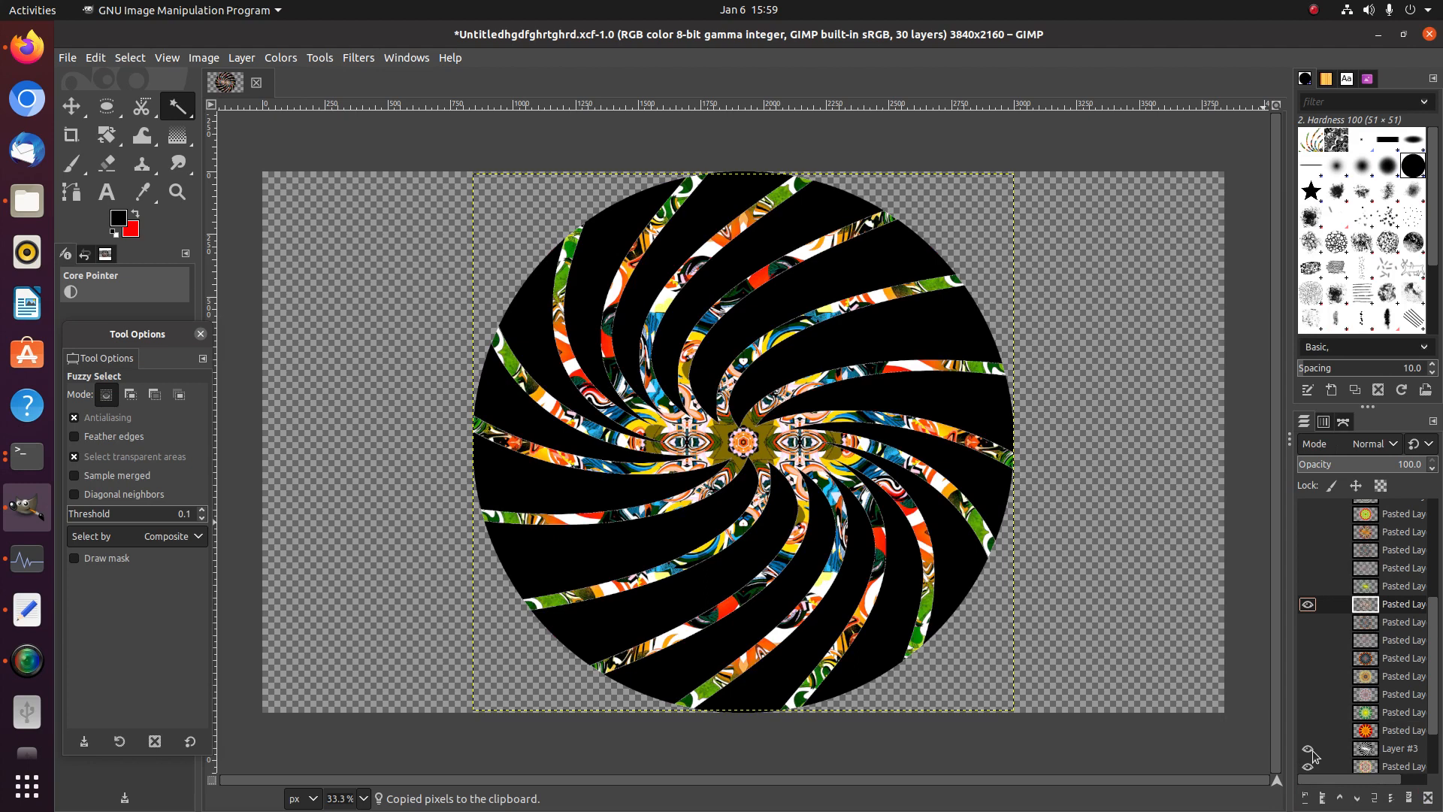
left_click(1308, 602)
scroll(1364, 720, "down", 2)
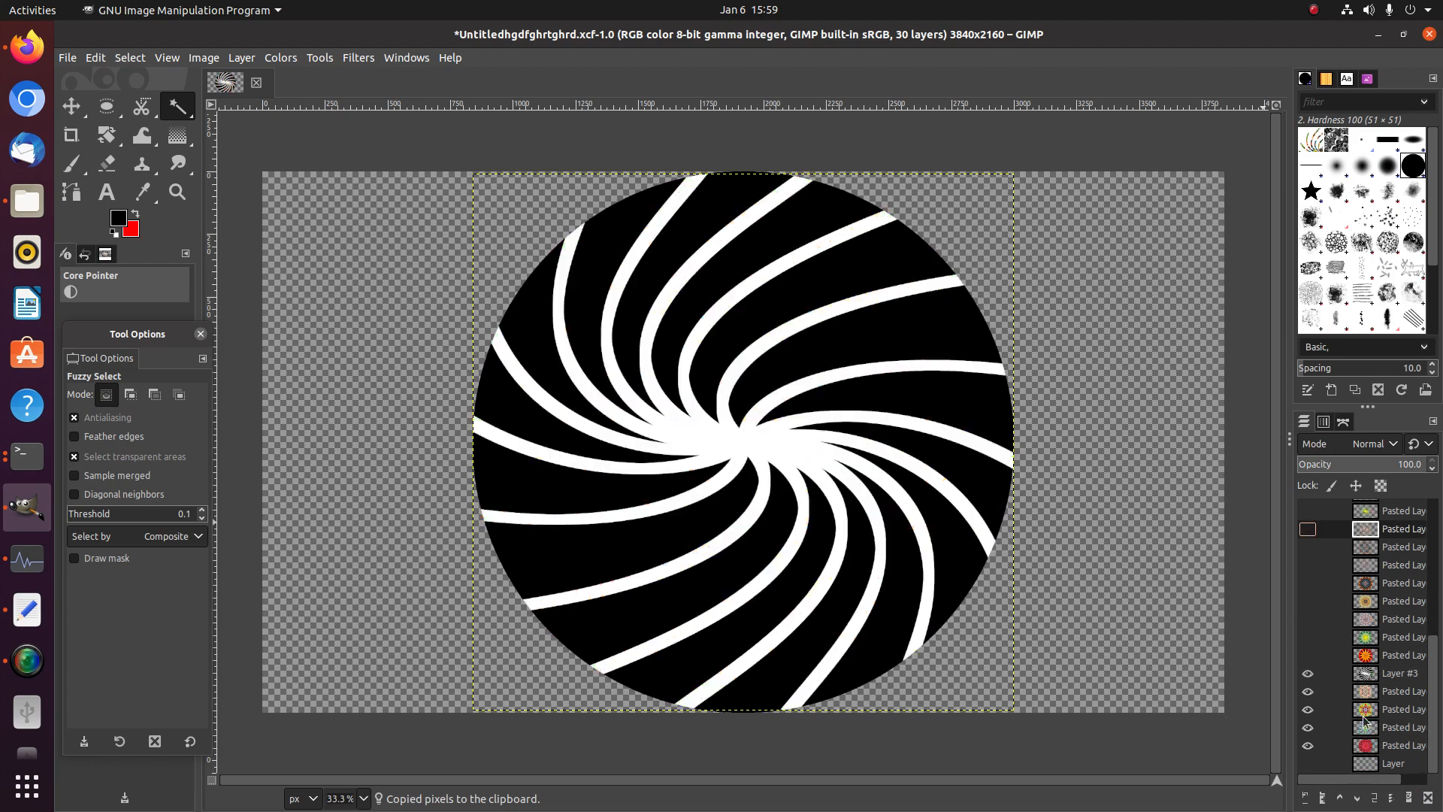
mouse_move(1366, 682)
left_mouse_down()
mouse_move(1406, 714)
mouse_move(1345, 695)
left_mouse_up()
left_click(1307, 688)
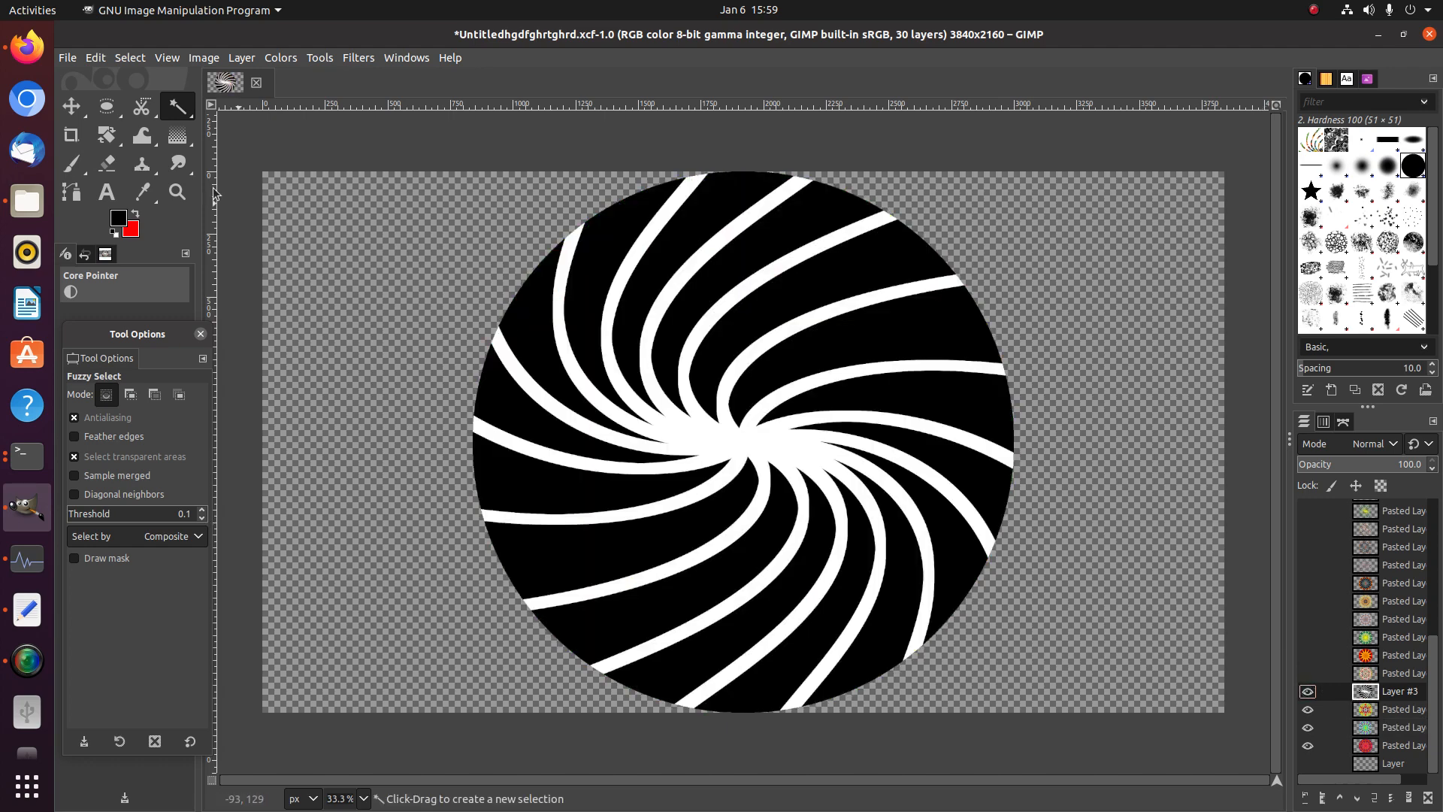
Fuzzy-select the white swirl on Layer #3 and paste that area of the red, yellow and green mandala below it as a new layer
left_click(704, 449)
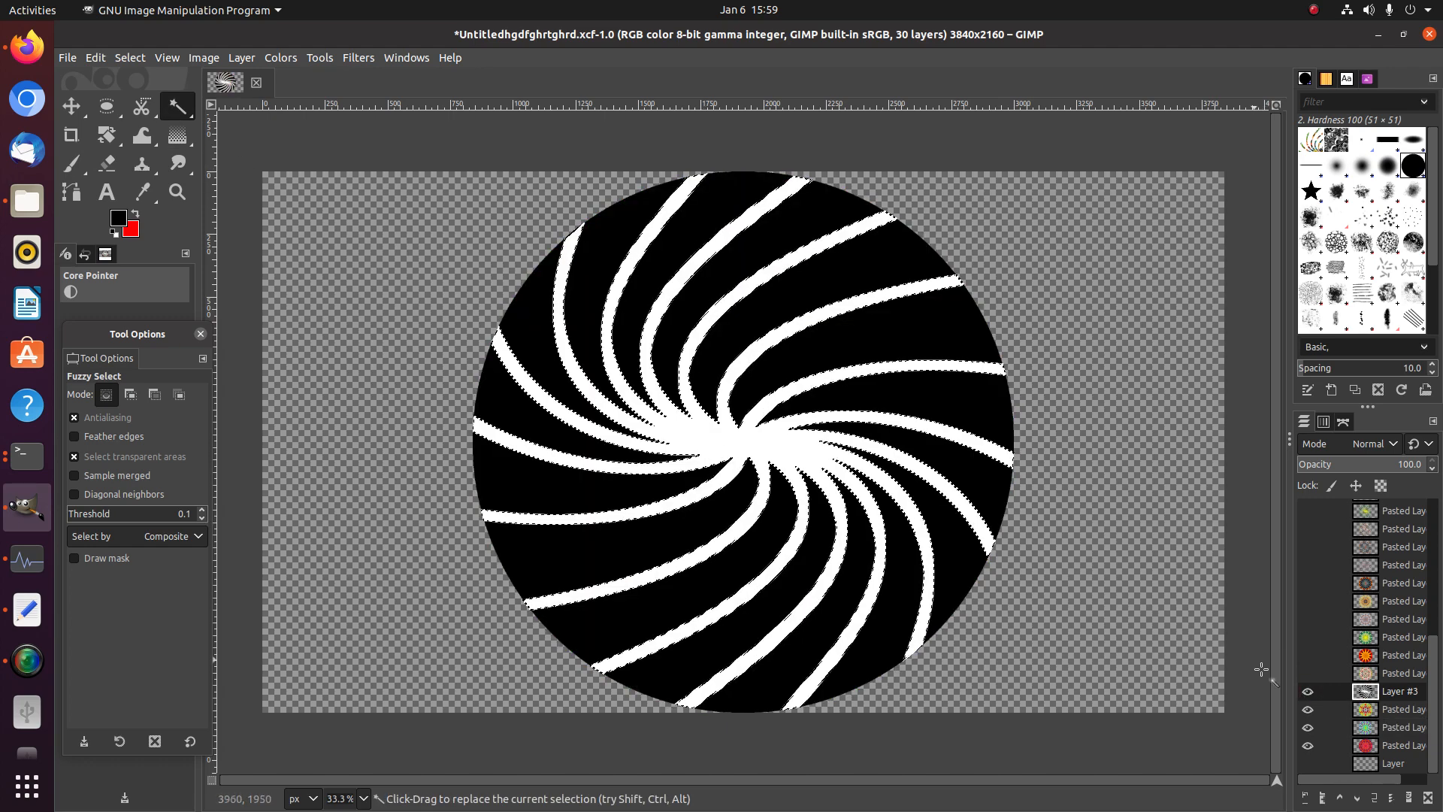
left_click(1386, 707)
key("ctrl+c")
key("ctrl+v")
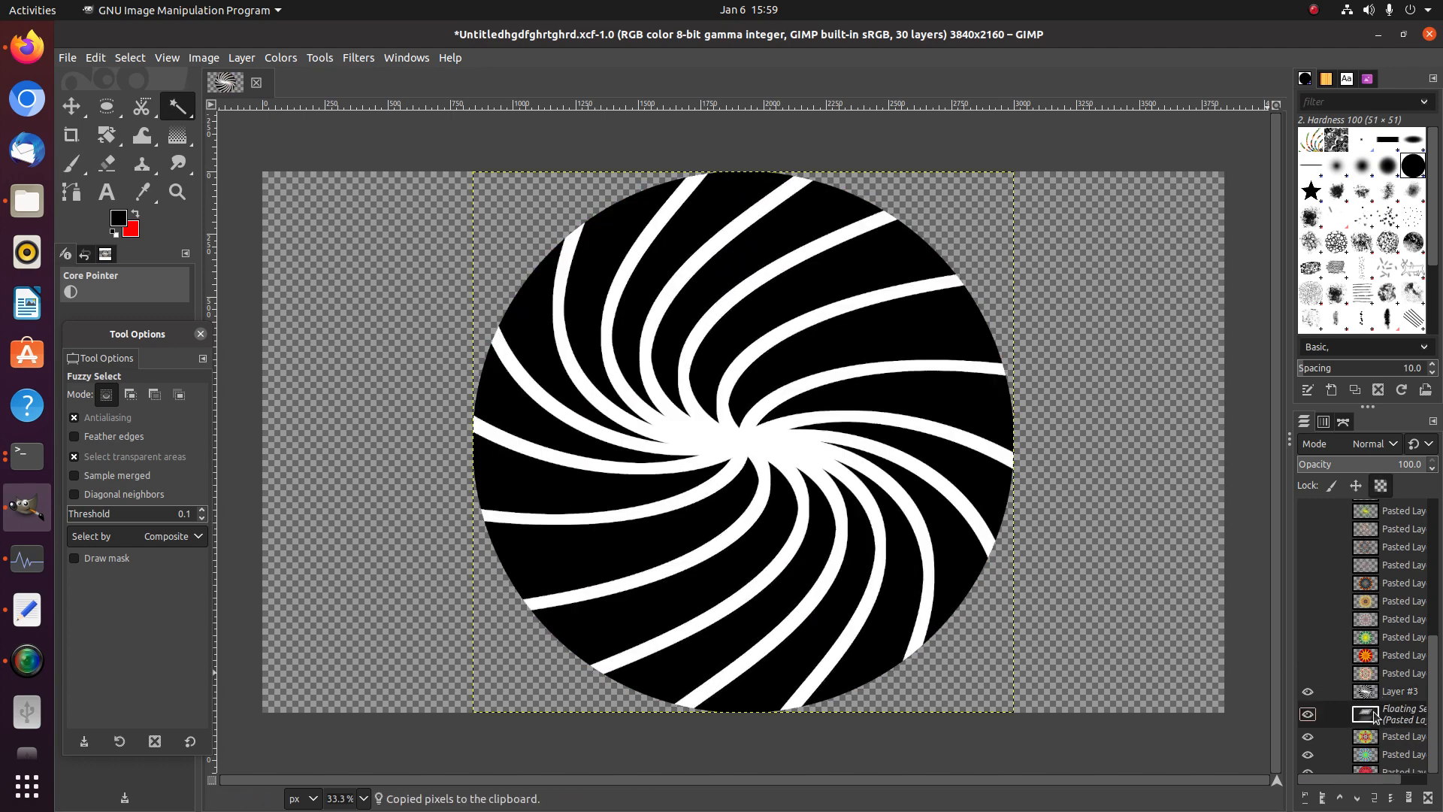
right_click(1387, 713)
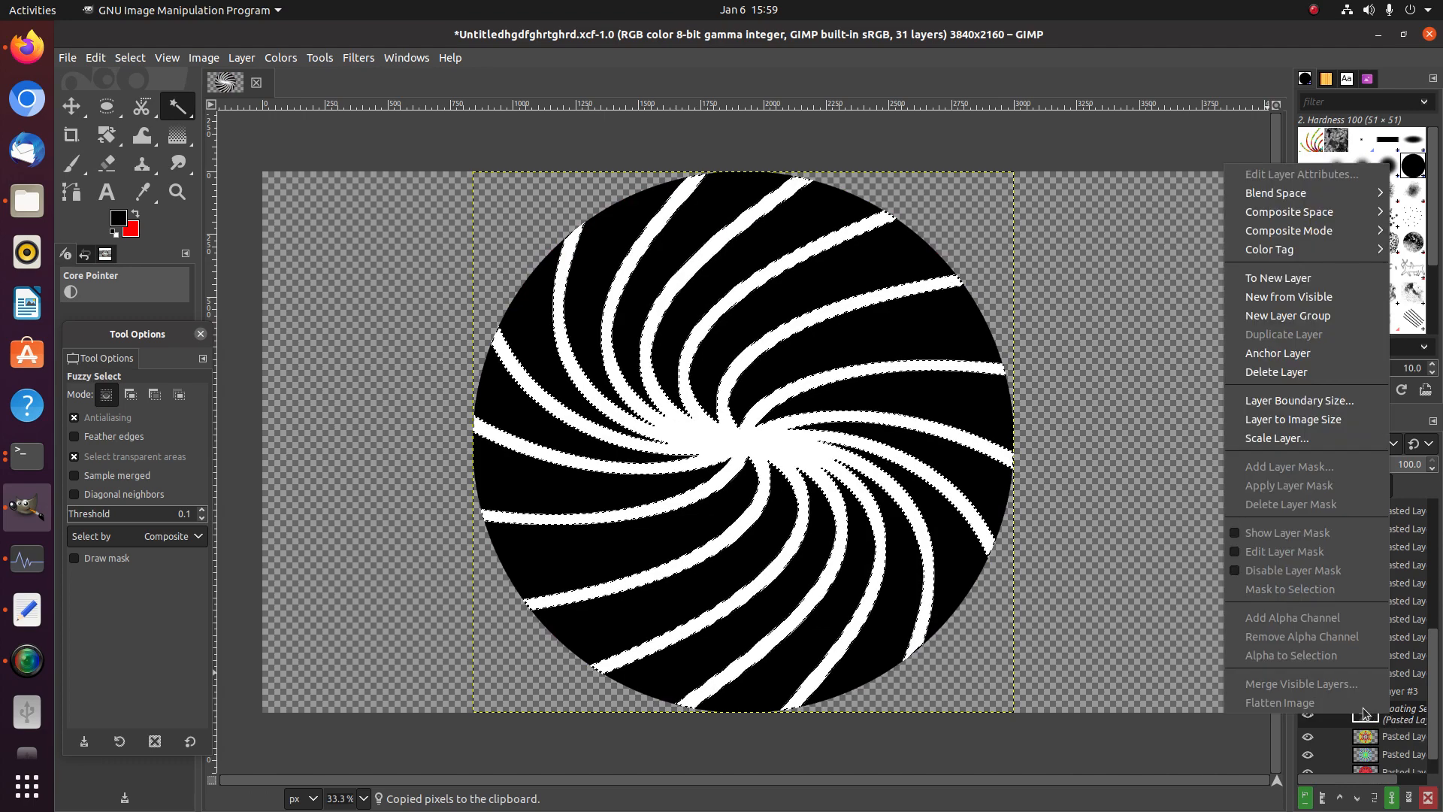
left_click(1281, 279)
Move the red-yellow swirl piece below the peach mandala's piece, hide it and its source mandala, and place Layer #3 visible directly above the striped mandala
left_click_drag(1372, 711, 1371, 545)
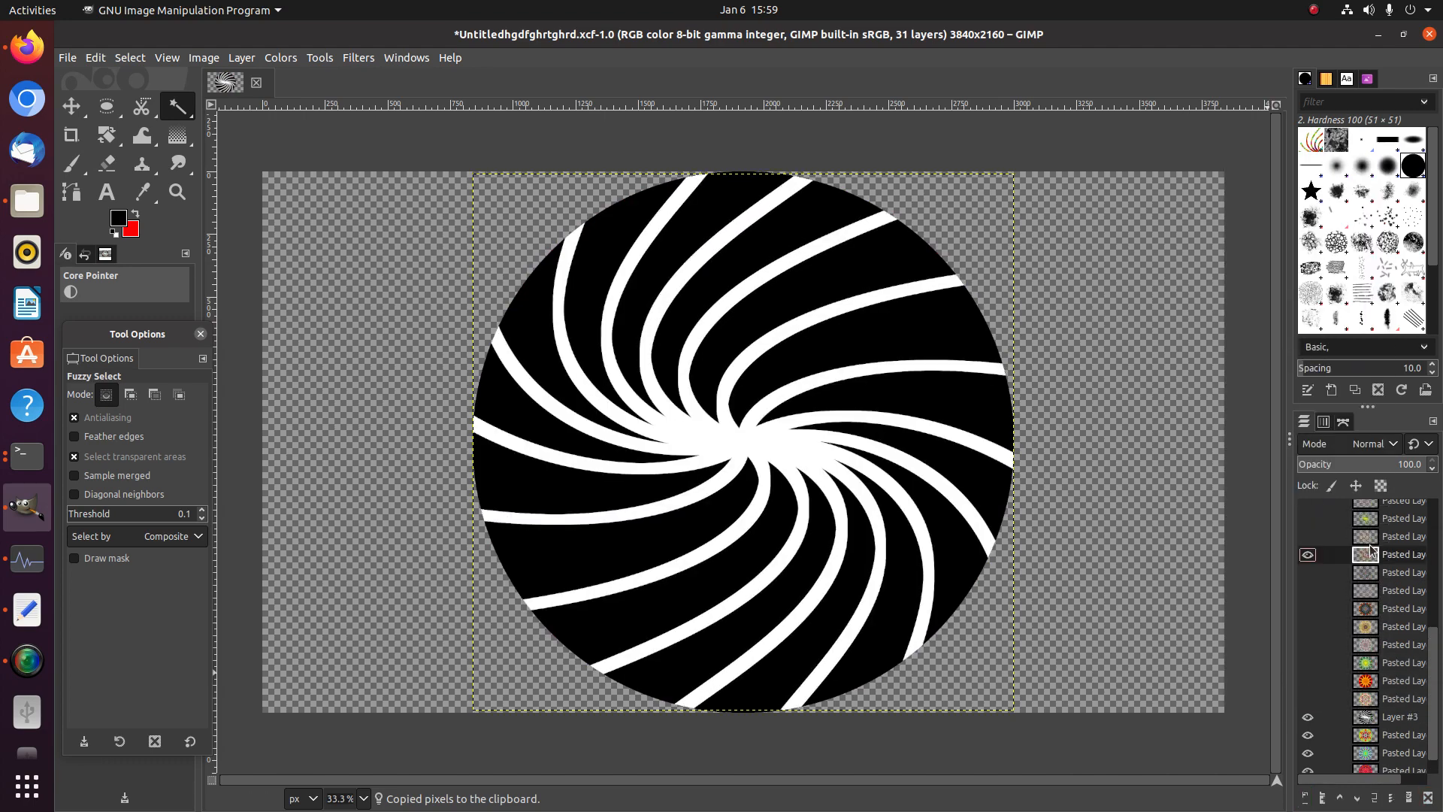
left_click(1309, 719)
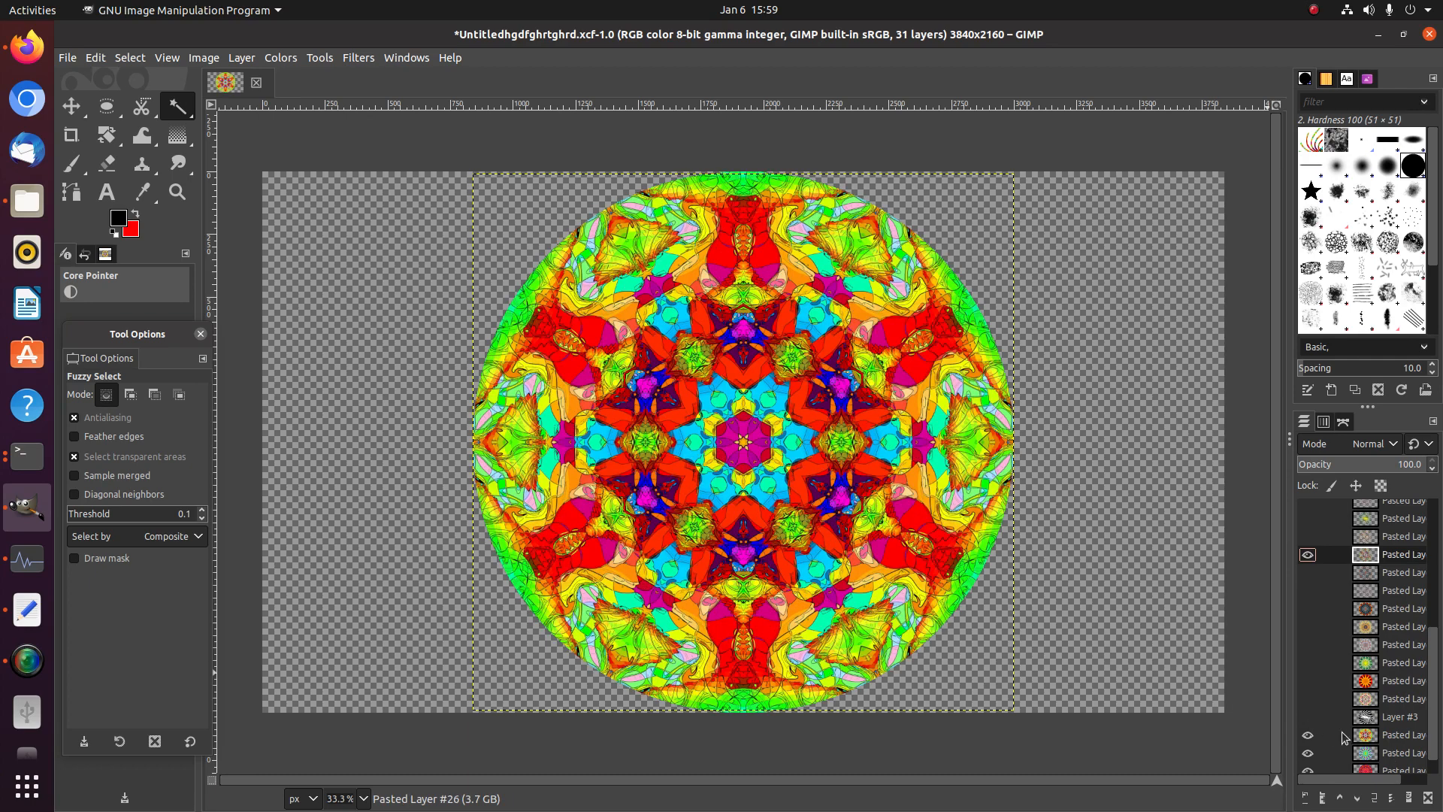
left_click(1308, 734)
left_click(1365, 720)
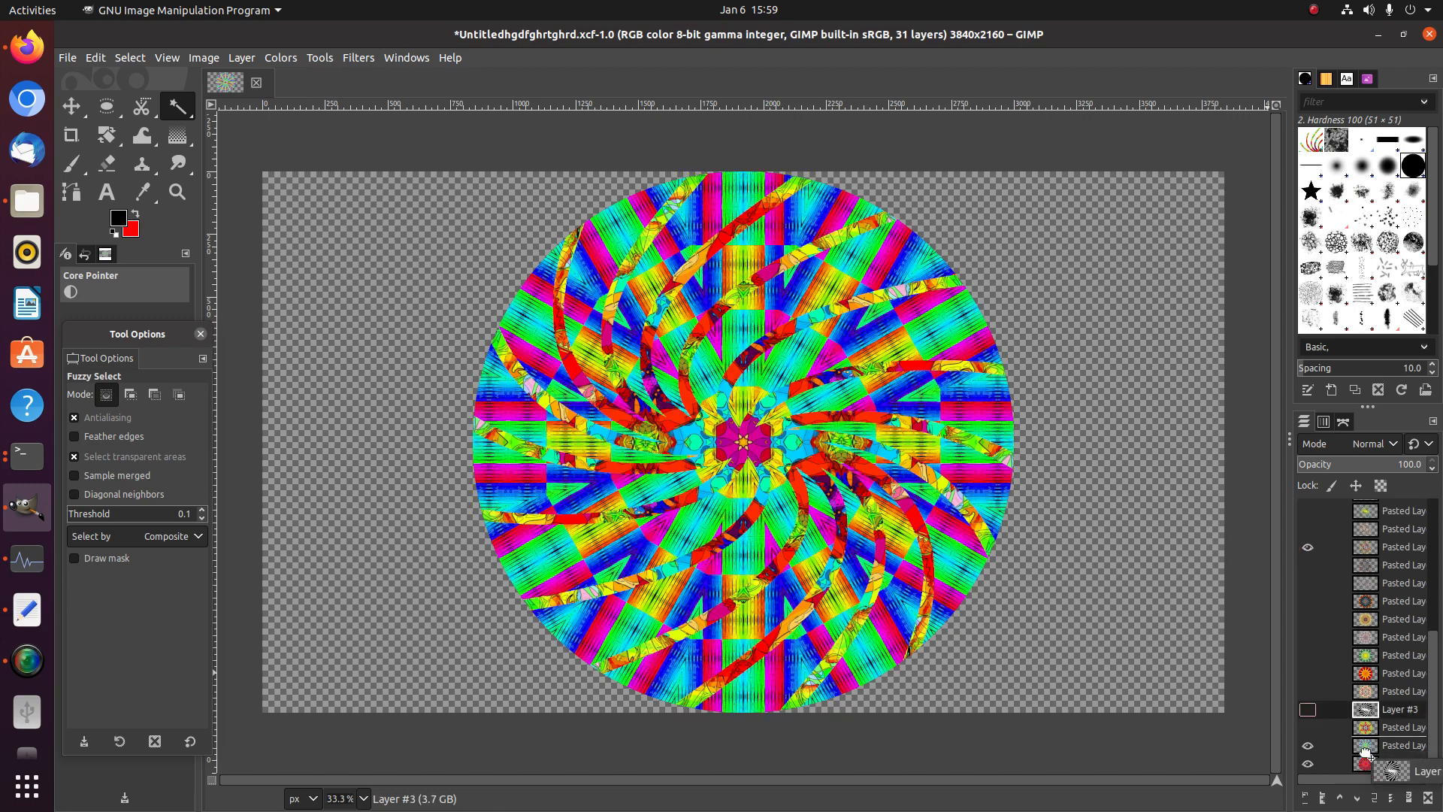
left_click_drag(1366, 751, 1364, 721)
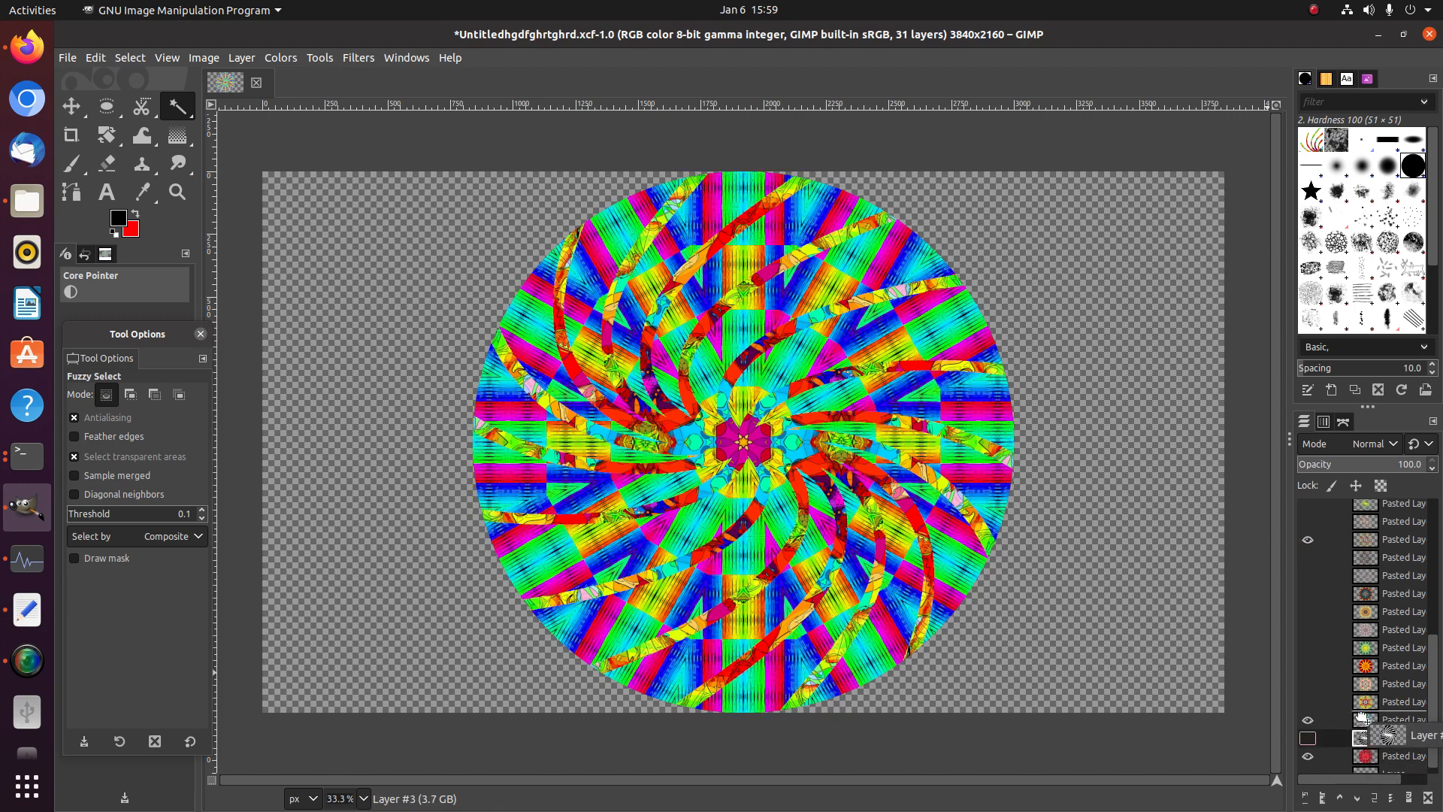
left_click(1309, 719)
left_click(1307, 539)
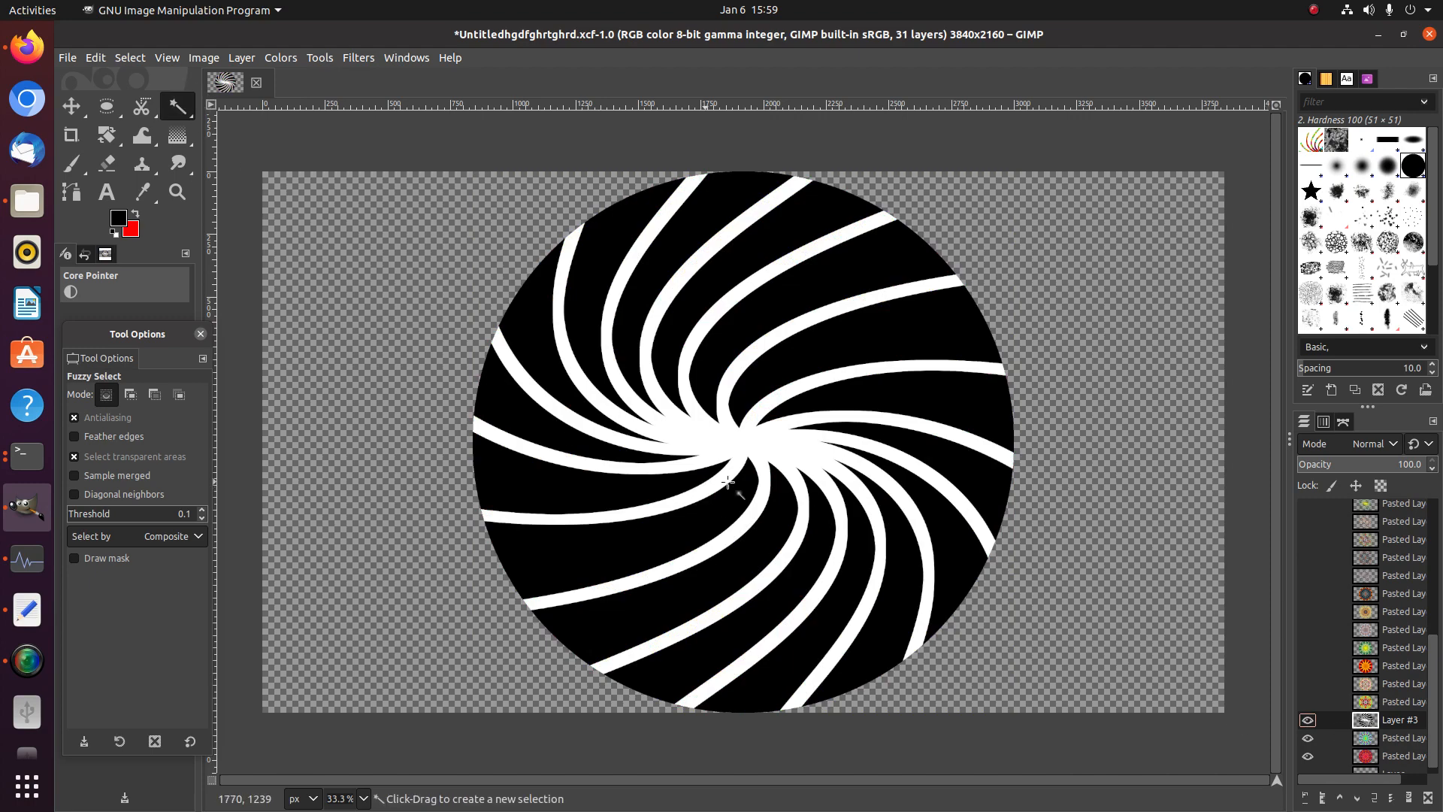
Fuzzy-select the white swirl on Layer #3 and turn a copy of that area of Pasted Layer #1 into a new layer
left_click(810, 490)
left_click(1376, 737)
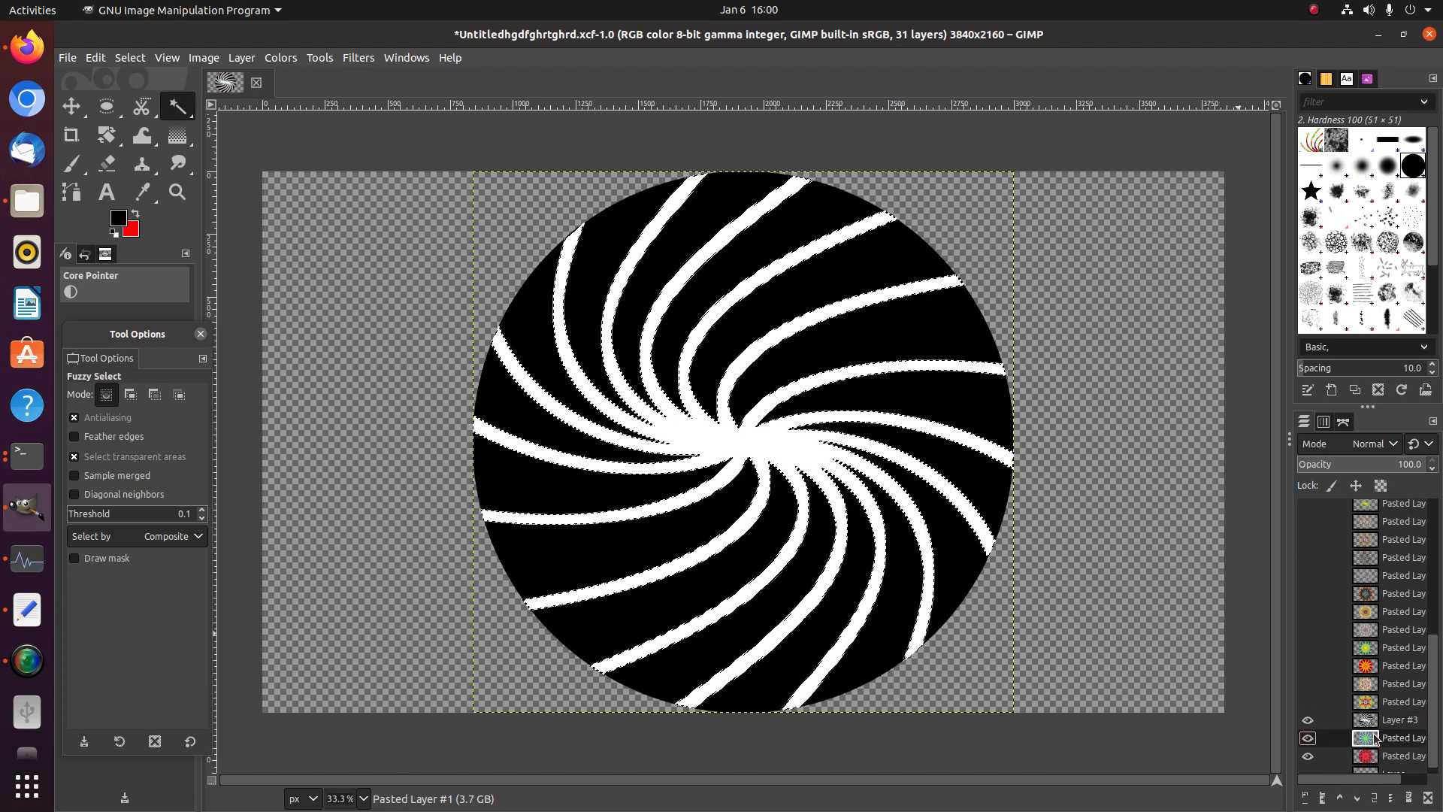
key("ctrl+c")
key("ctrl+v")
right_click(1387, 748)
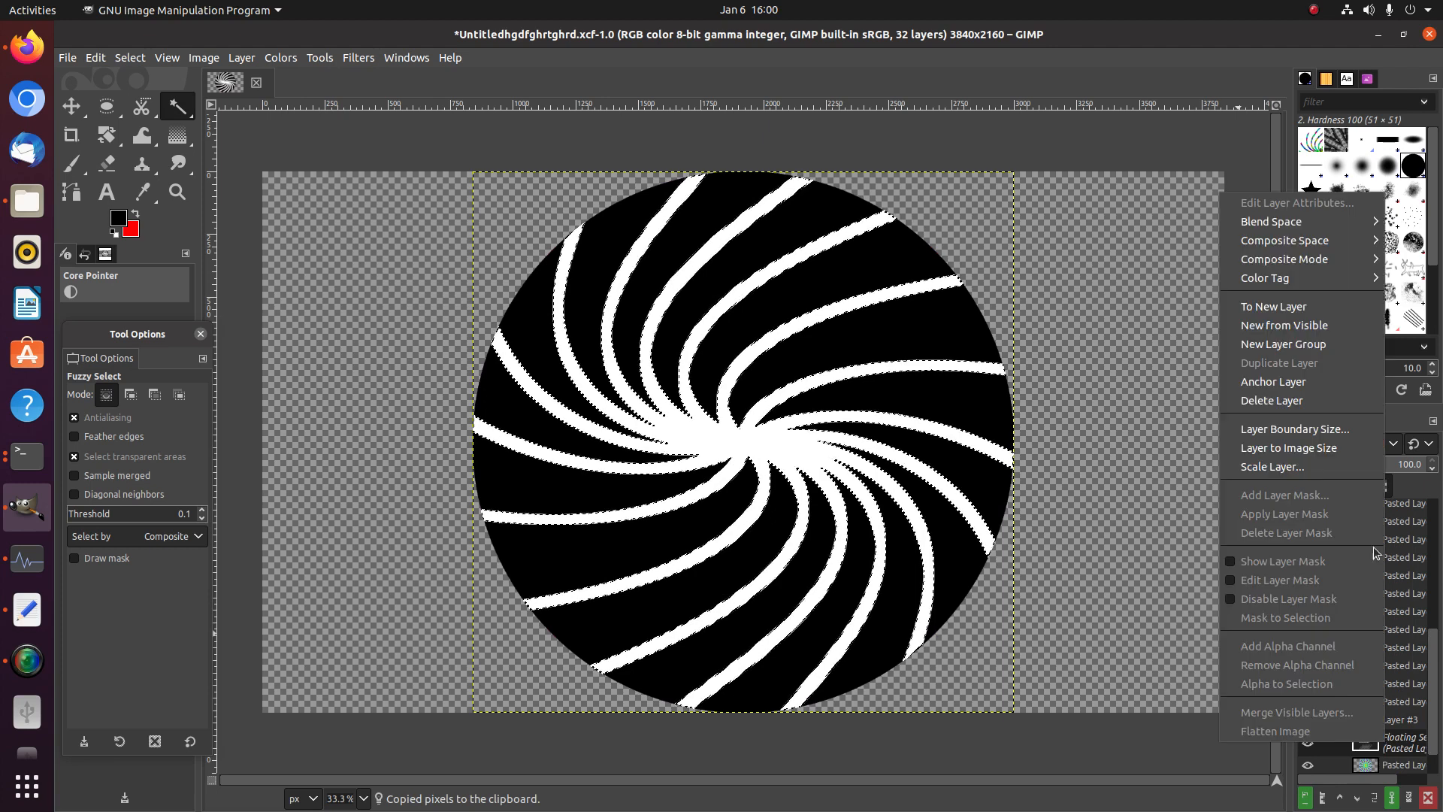
left_click(1270, 307)
Move the striped rainbow swirl piece directly below the red-yellow piece, hide it, lower Layer #3 below Pasted Layer #1, and hide that mandala
left_click_drag(1364, 738, 1364, 560)
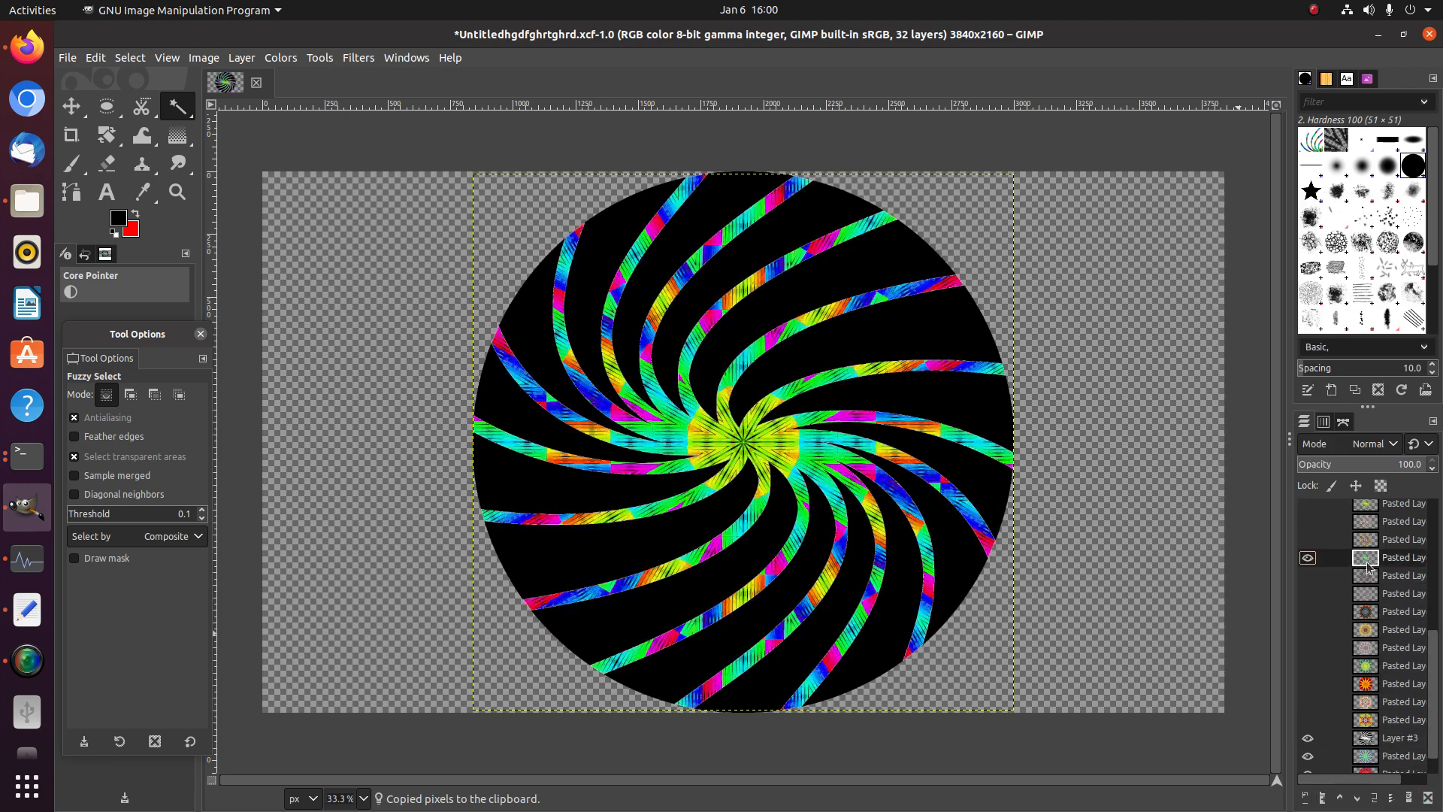
left_click(1308, 559)
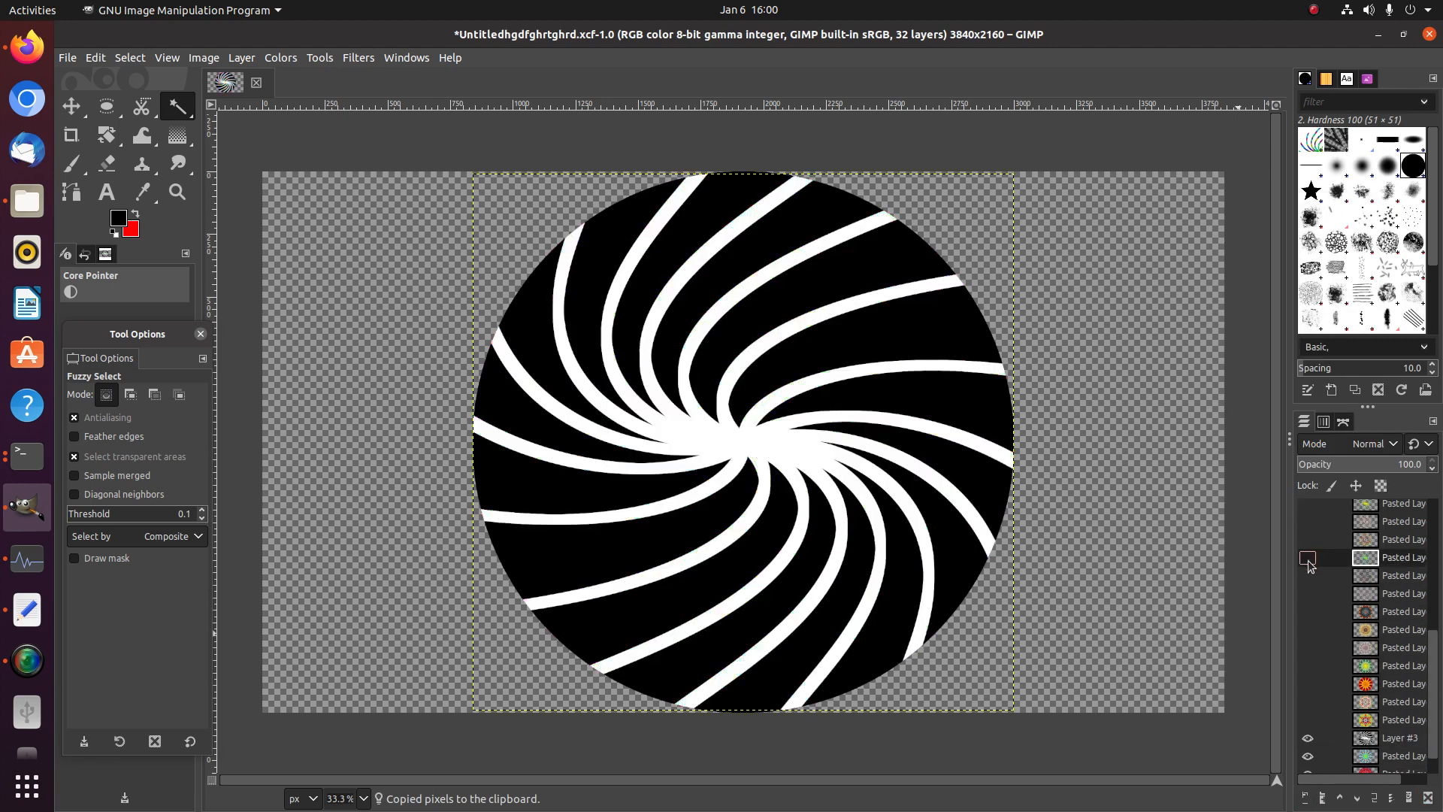
left_click(1366, 741)
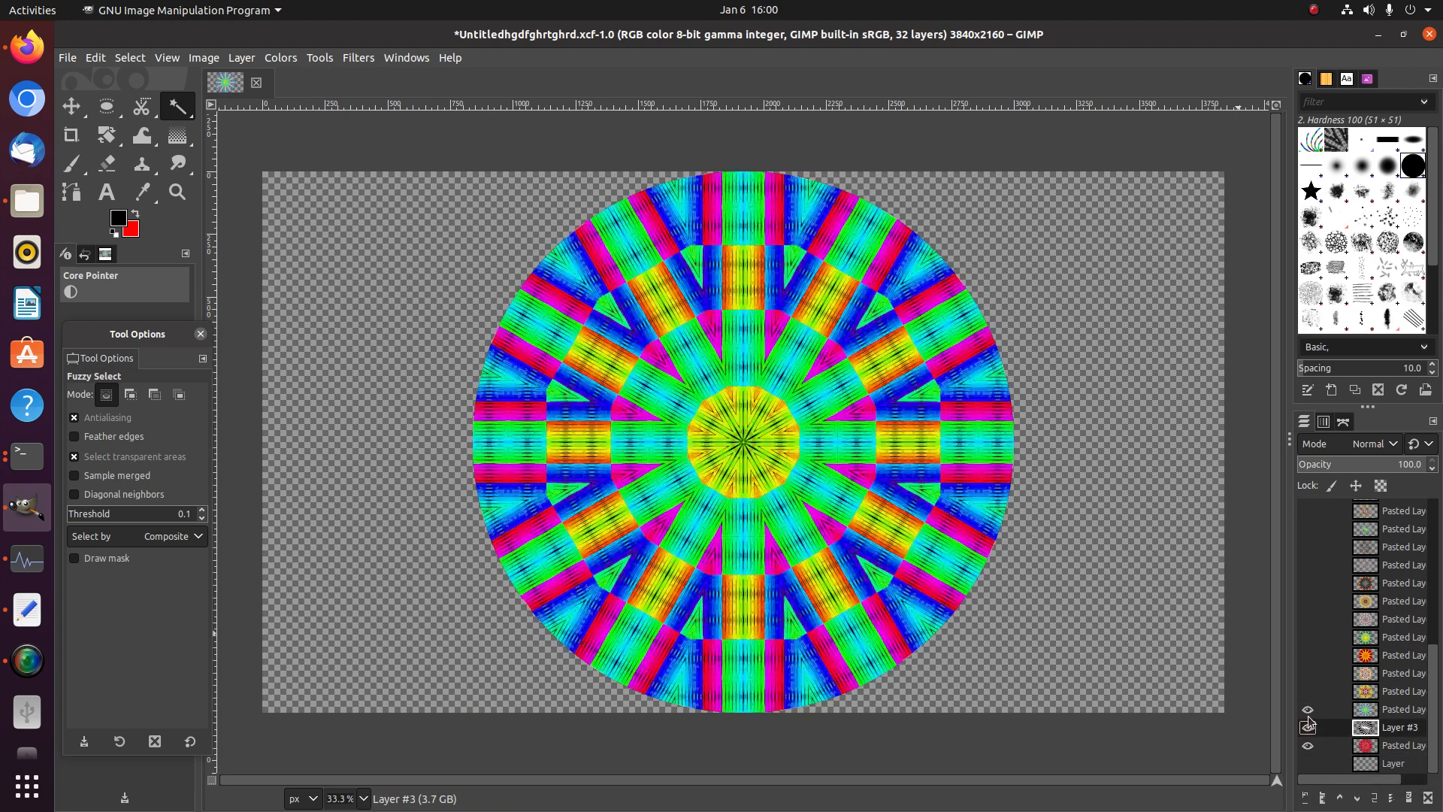
left_click(1307, 709)
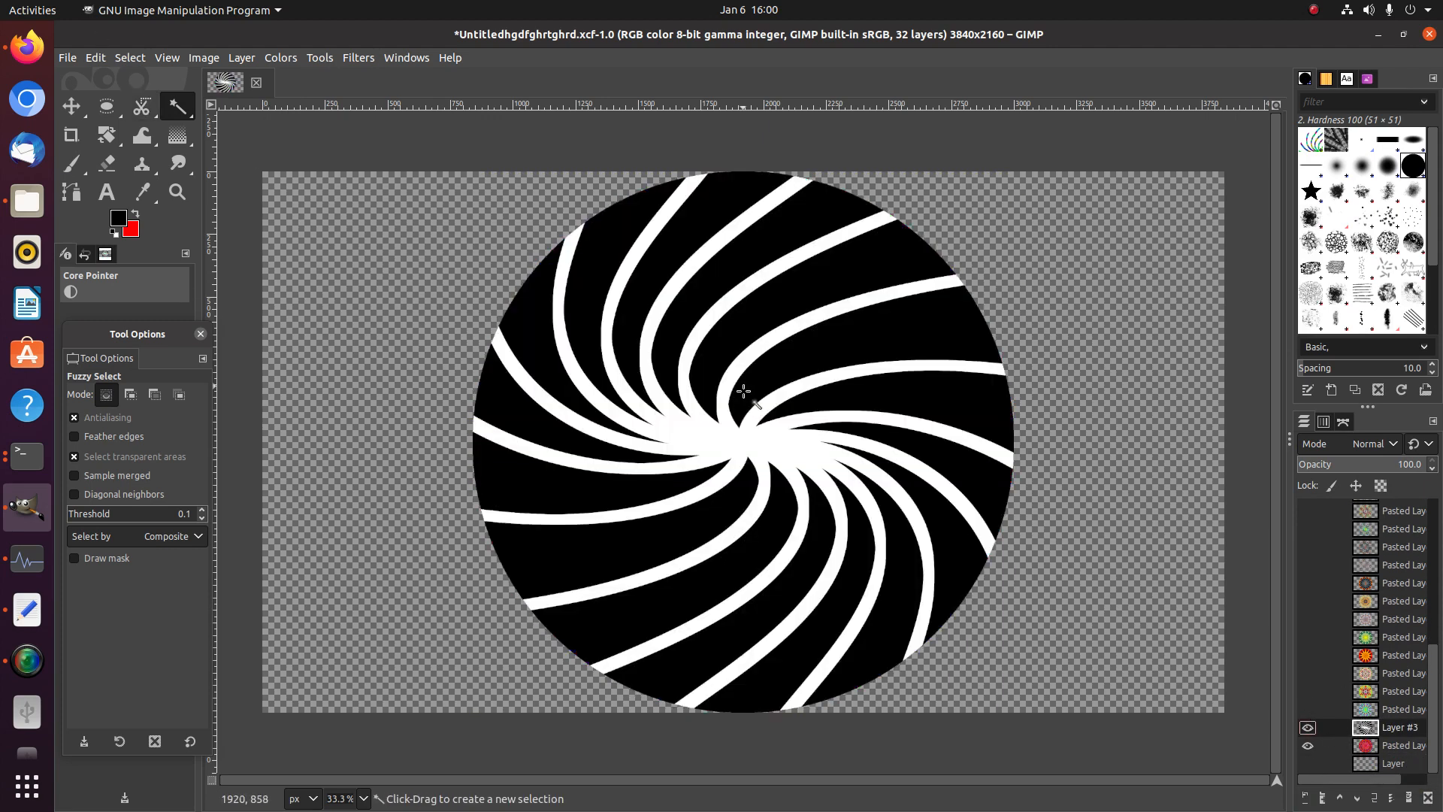
Fuzzy-select the white swirl on Layer #3 and turn a copy of that area of the red-orange mandala below it into a new layer
left_click(749, 429)
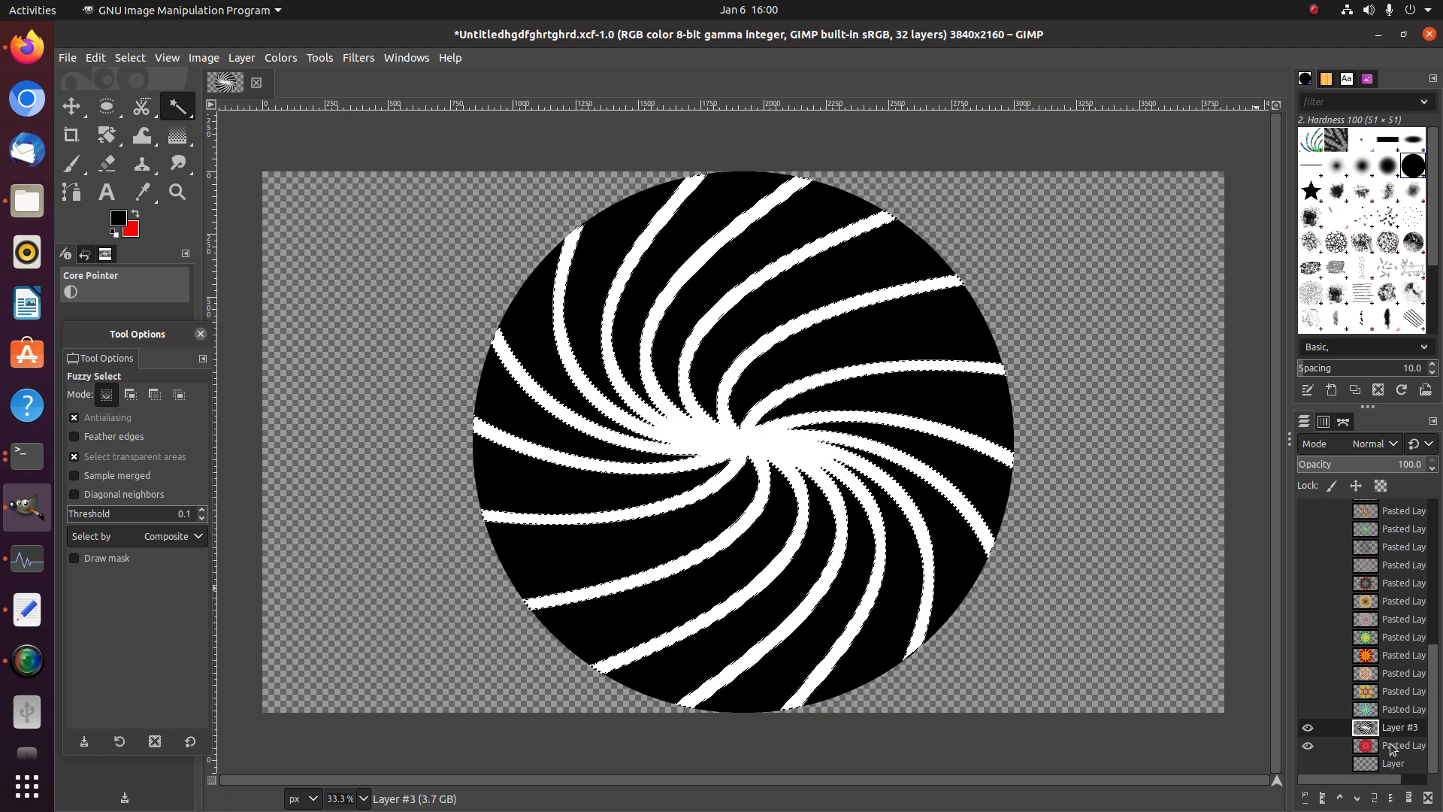
left_click(1375, 742)
key("ctrl+c")
key("ctrl+v")
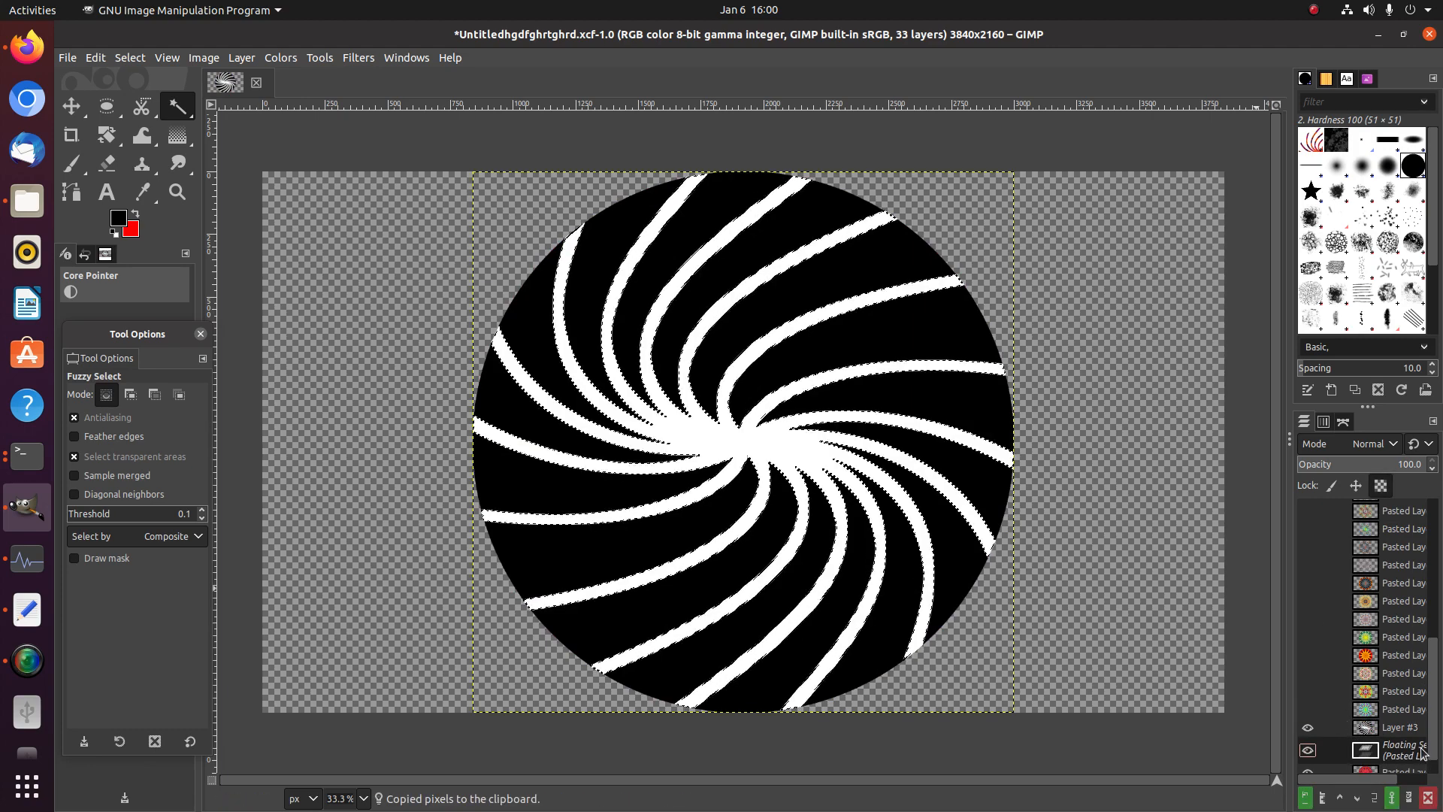
right_click(1412, 753)
left_click(1346, 313)
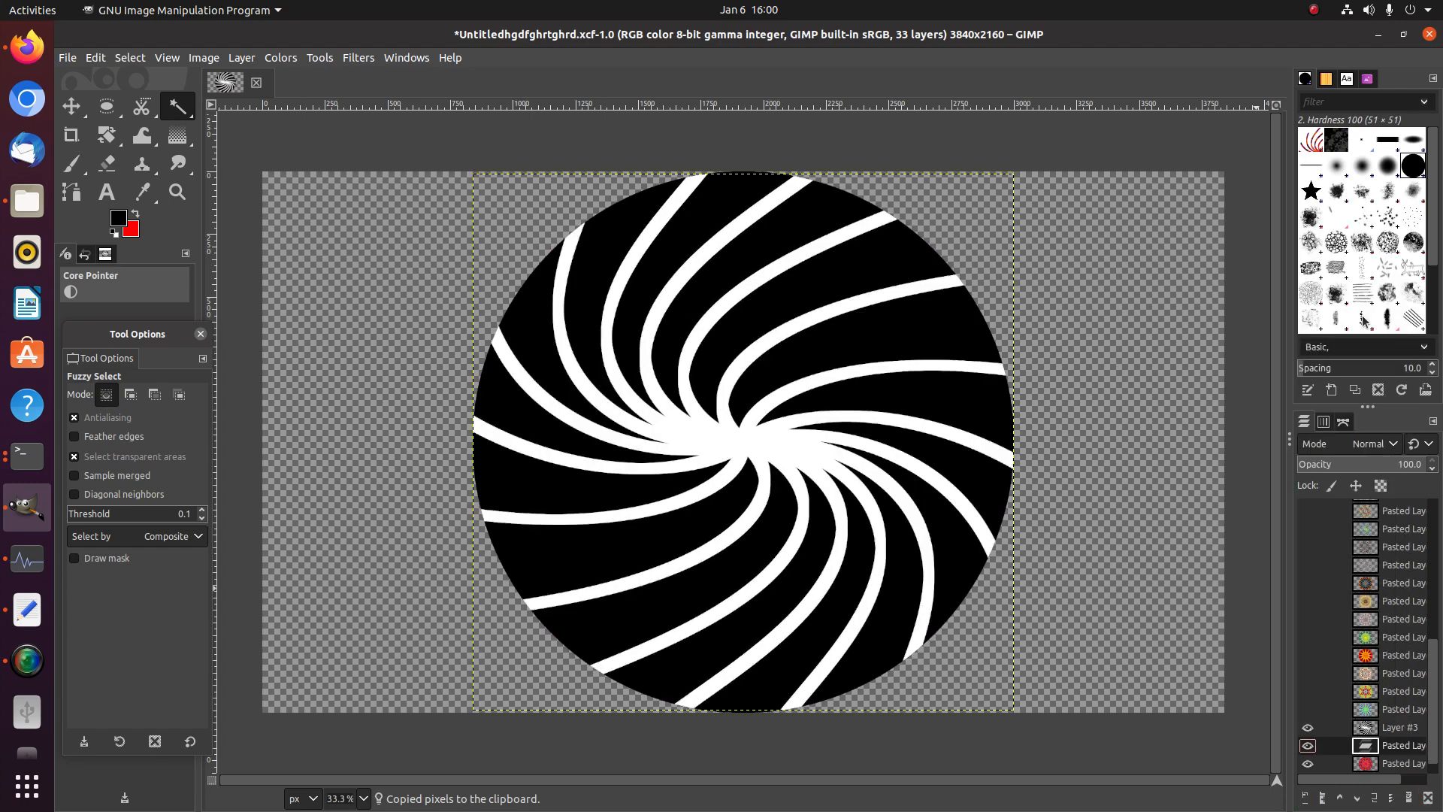
Move the red-orange swirl piece directly below the striped rainbow piece, and hide Layer #3 and the red-orange mandala
left_click_drag(1376, 756, 1364, 551)
left_click(1309, 763)
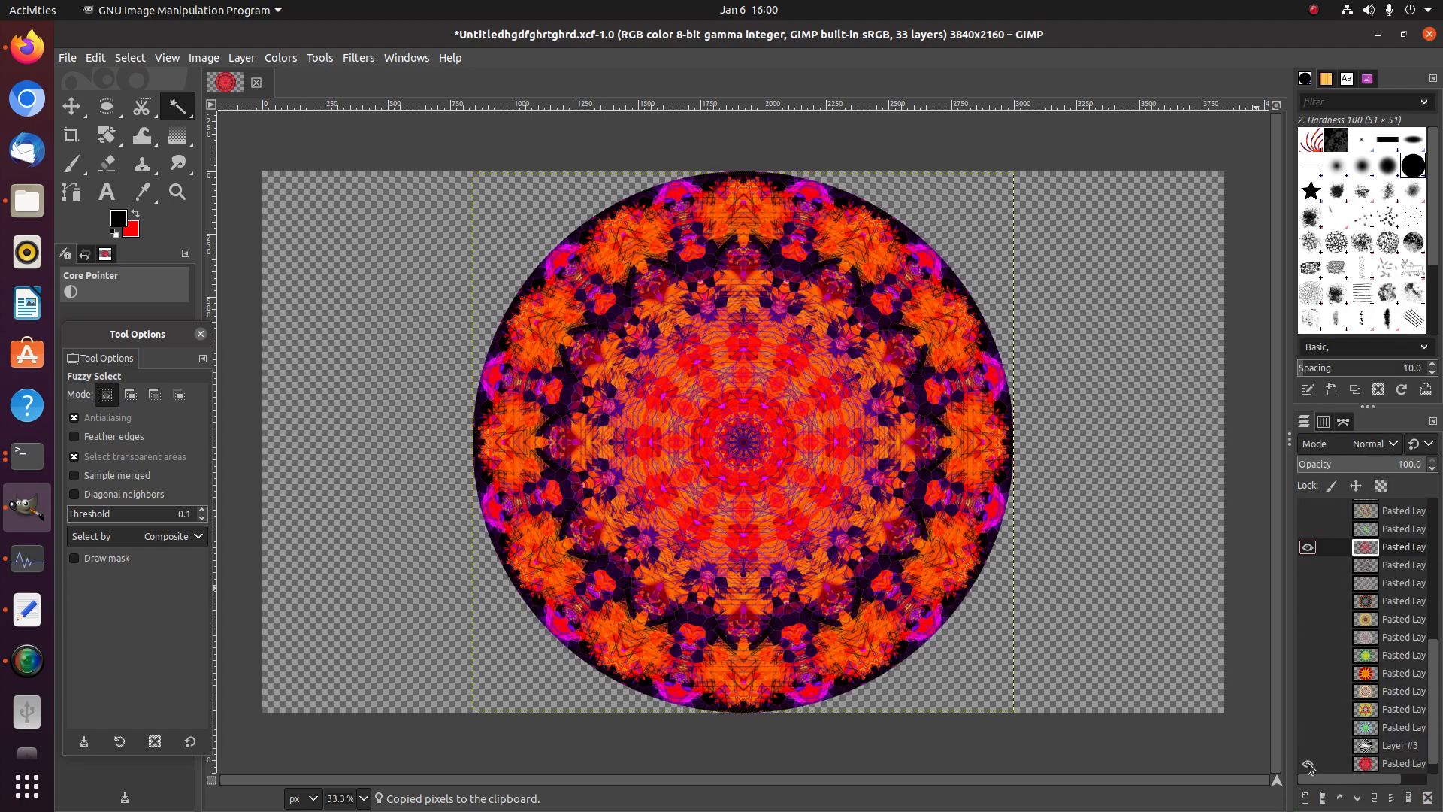
left_click(1308, 764)
Look over the layer stack and save the XCF image
scroll(1325, 711, "up", 5)
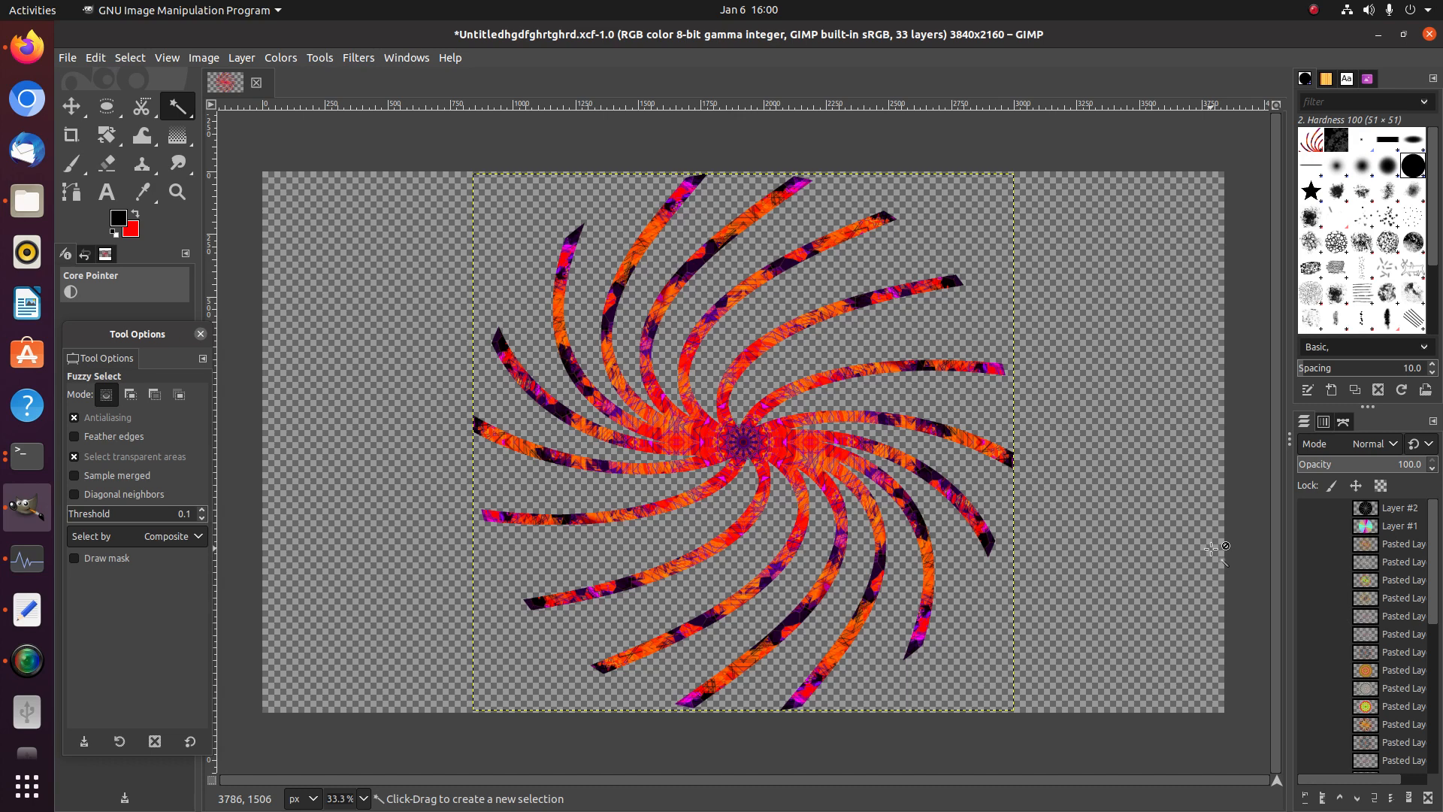
scroll(1418, 684, "down", 6)
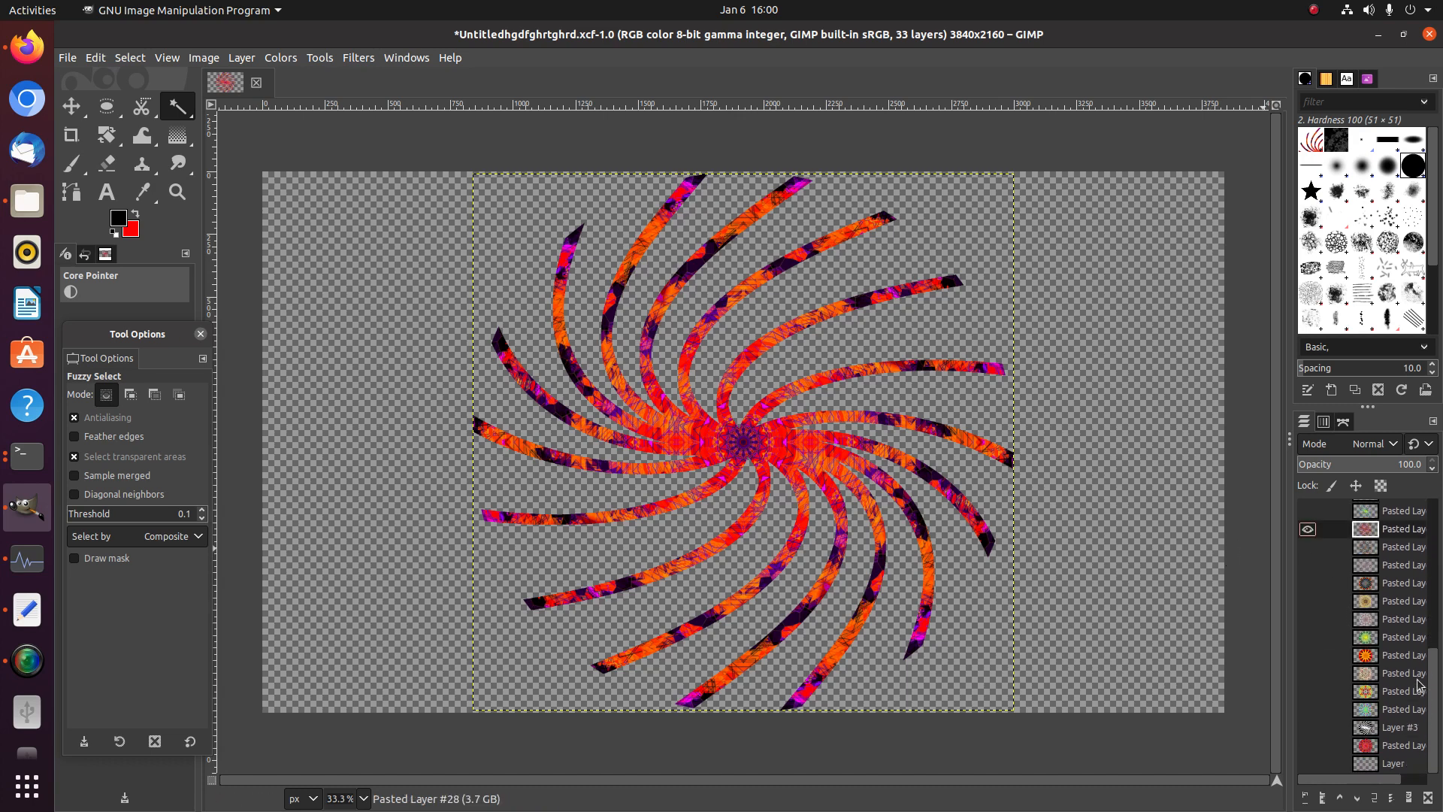
scroll(1421, 676, "up", 6)
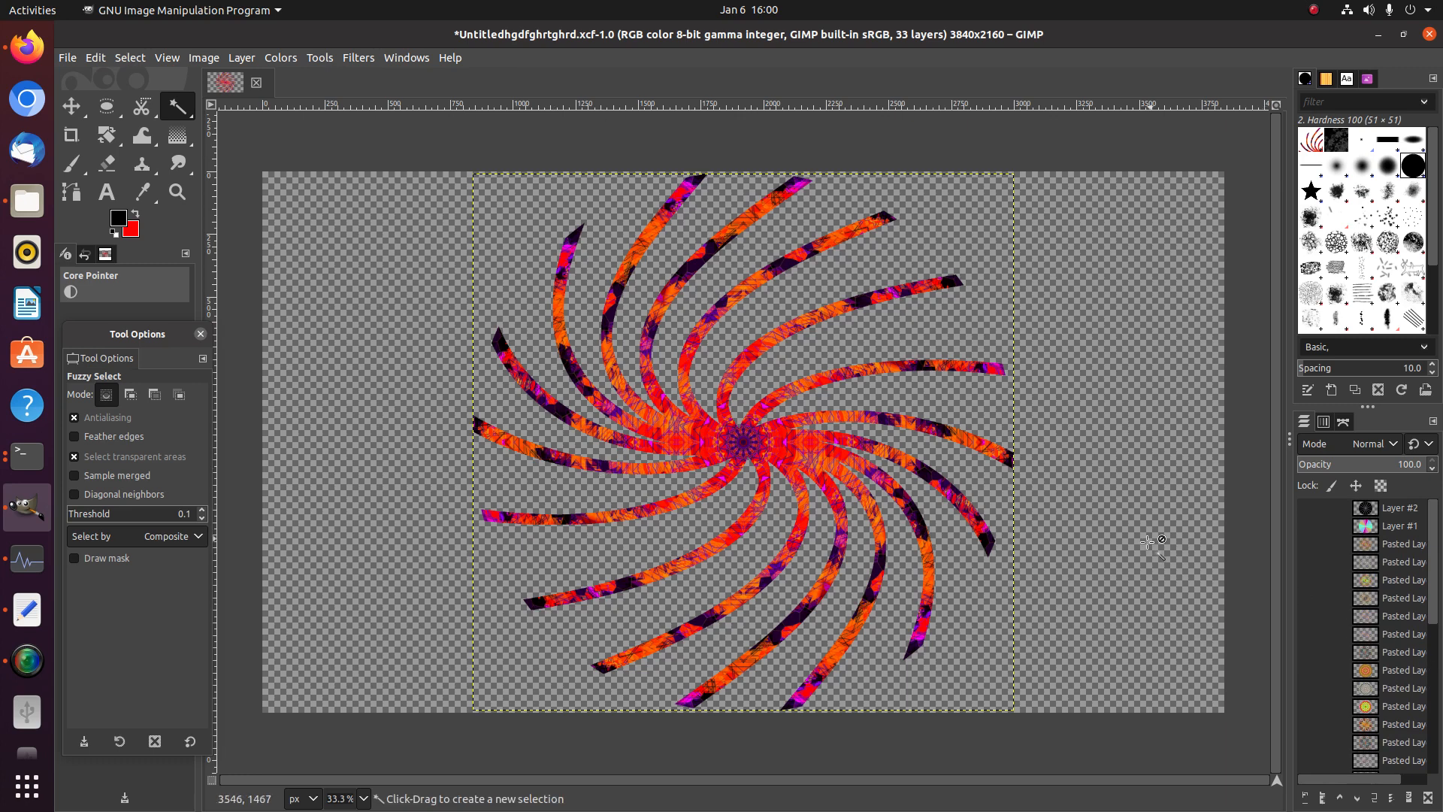
left_click(69, 59)
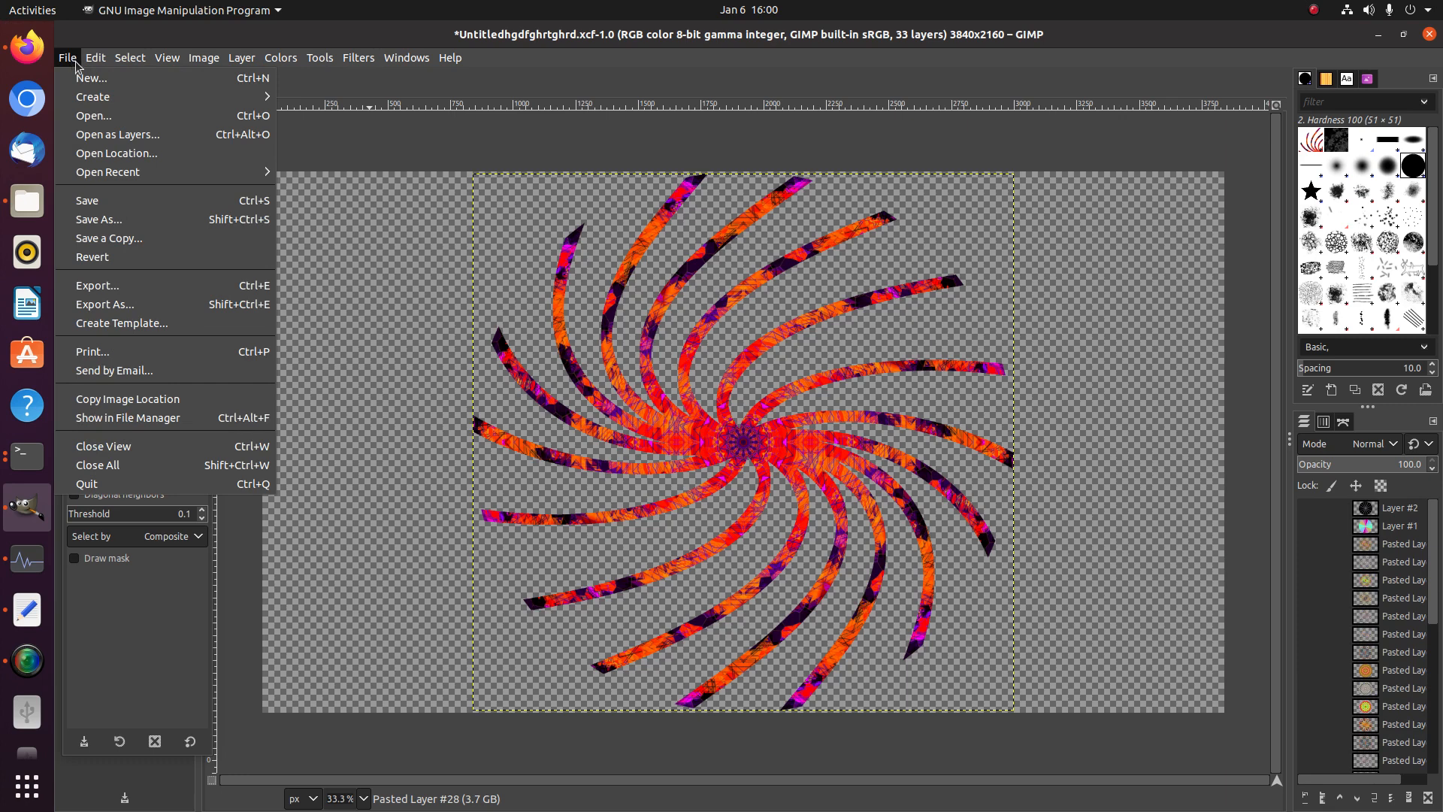
left_click(174, 204)
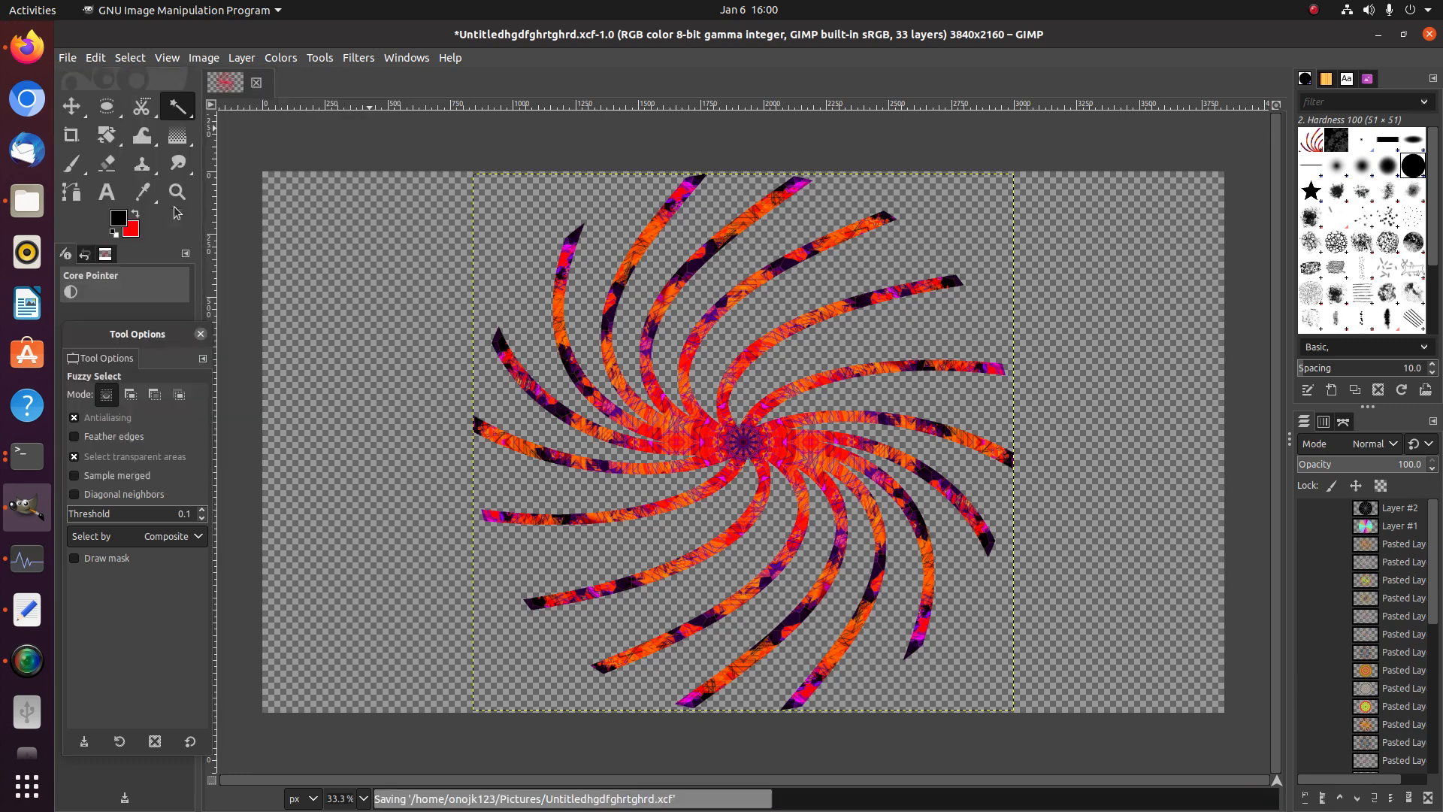
Show only the red-yellow swirl piece directly below Layer #1 and save the image again
left_click(1379, 549)
left_click(1314, 544)
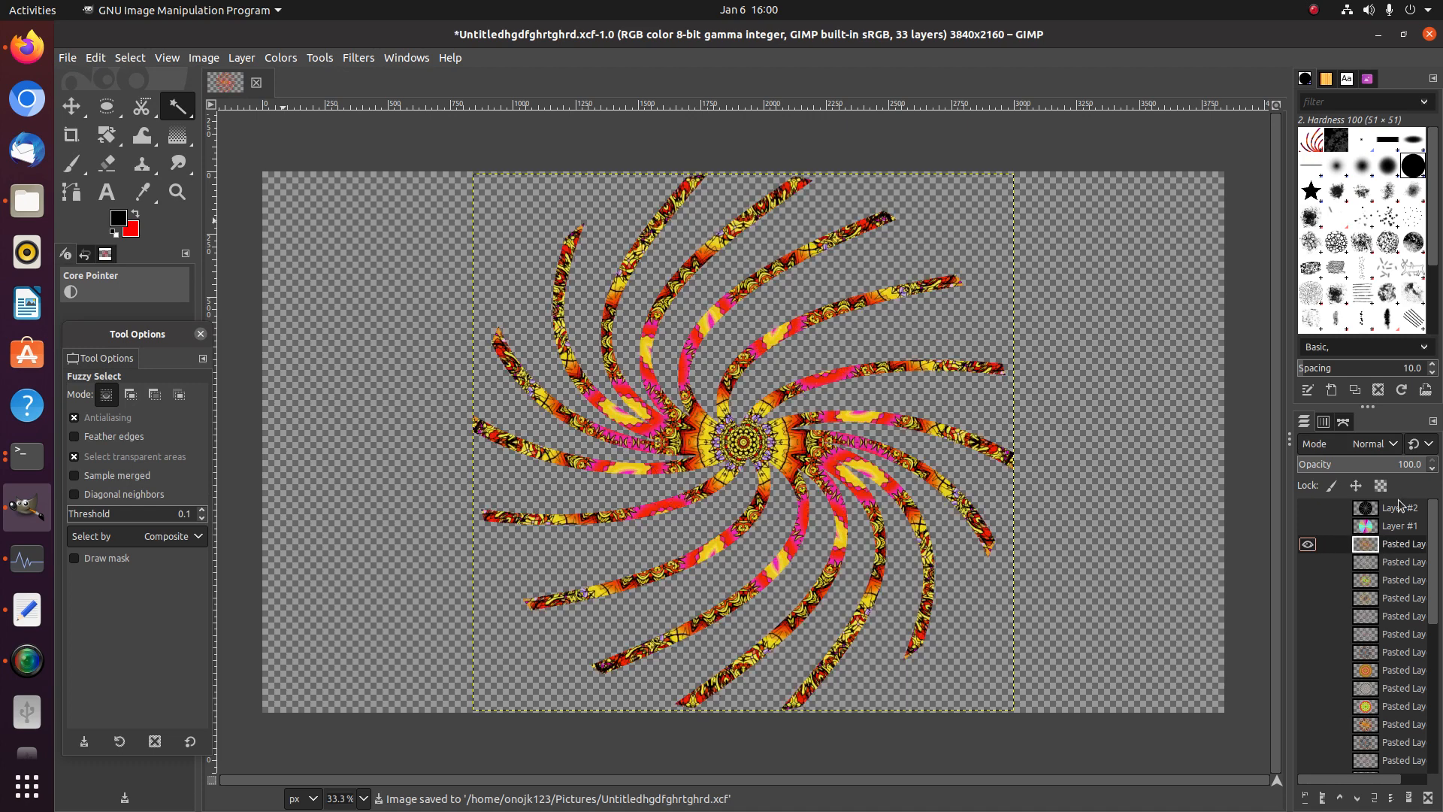
scroll(1401, 506, "down", 3)
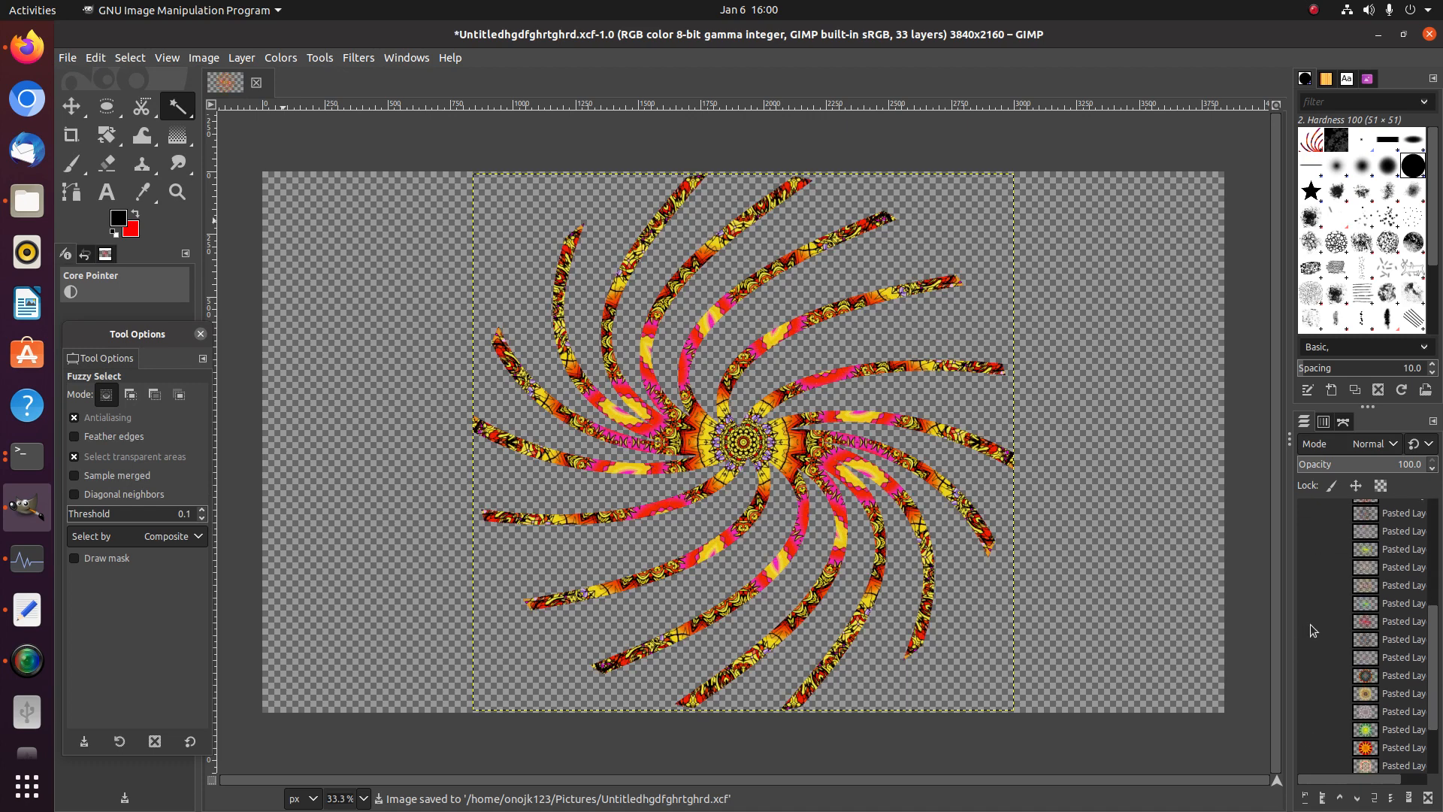
scroll(1358, 590, "up", 3)
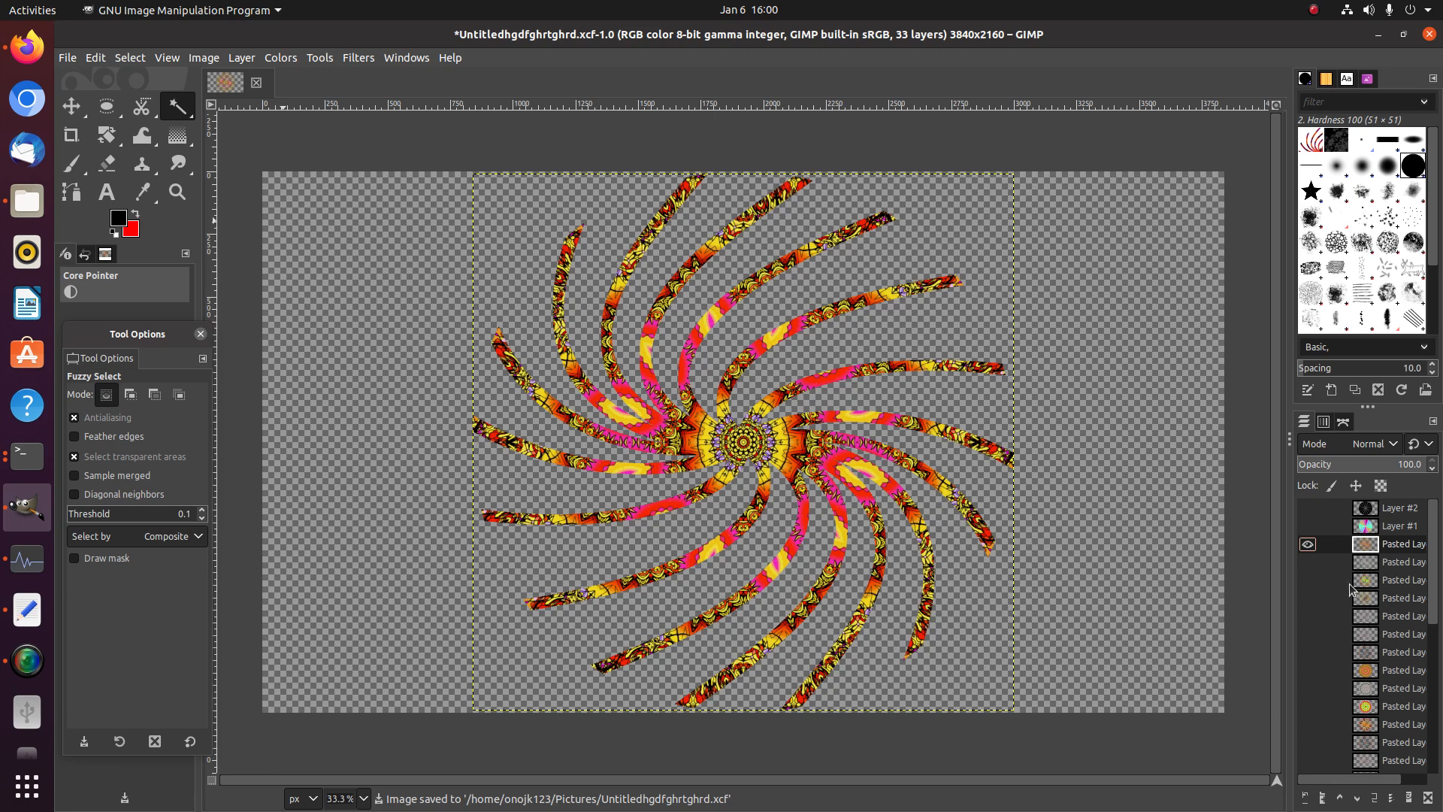
left_click(67, 58)
left_click(119, 199)
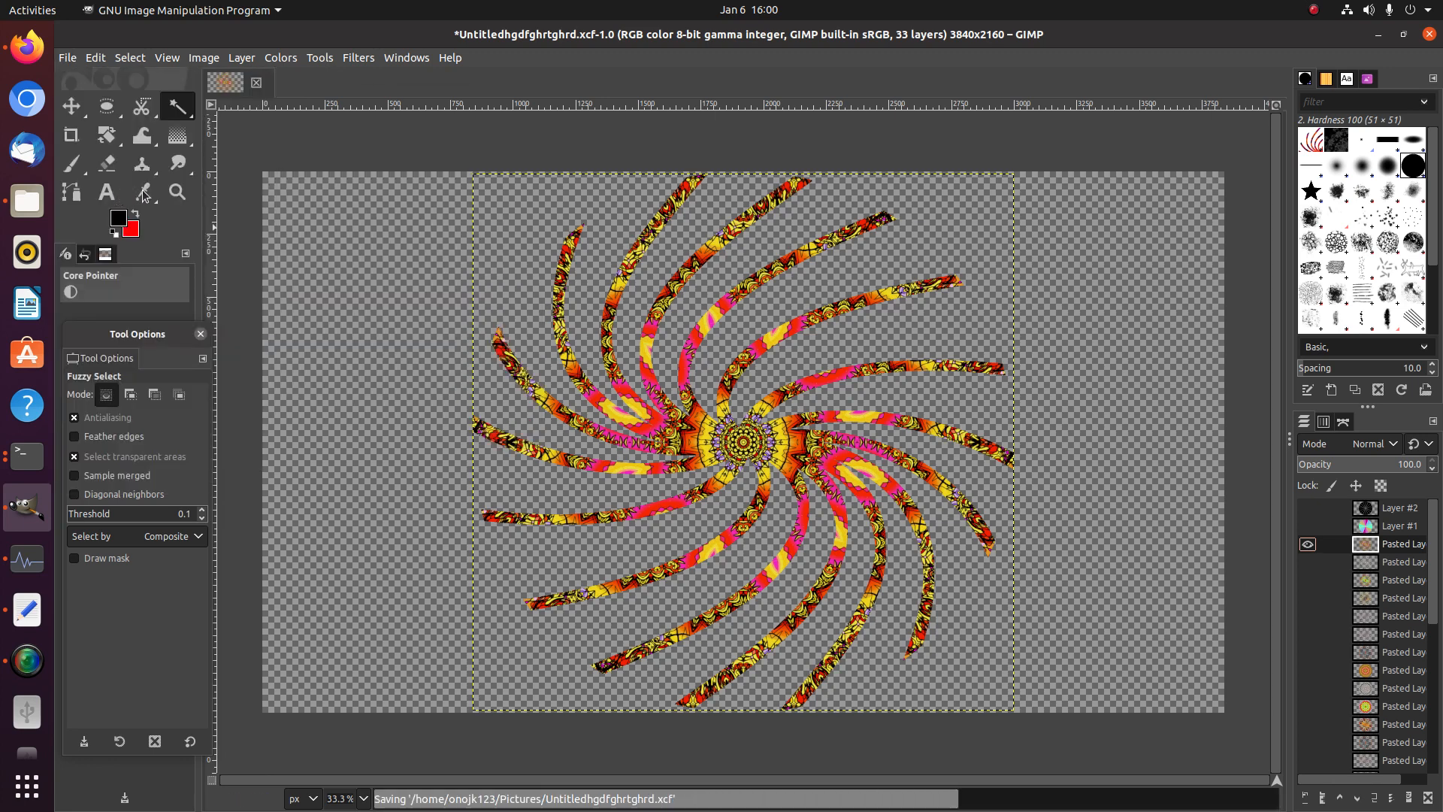
Start a PNG export and create a folder named Video18 inside Pictures as its destination
left_click(68, 58)
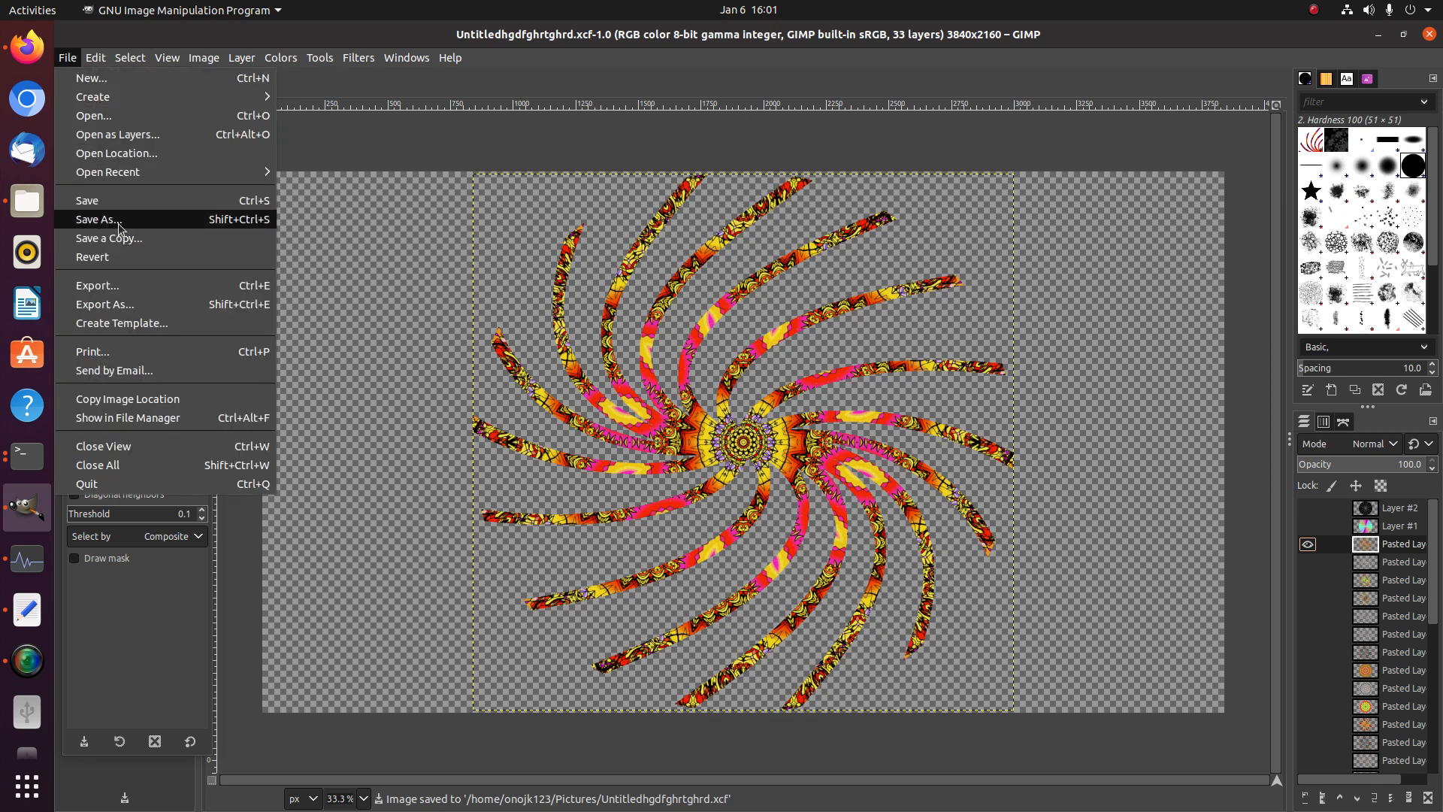
left_click(120, 287)
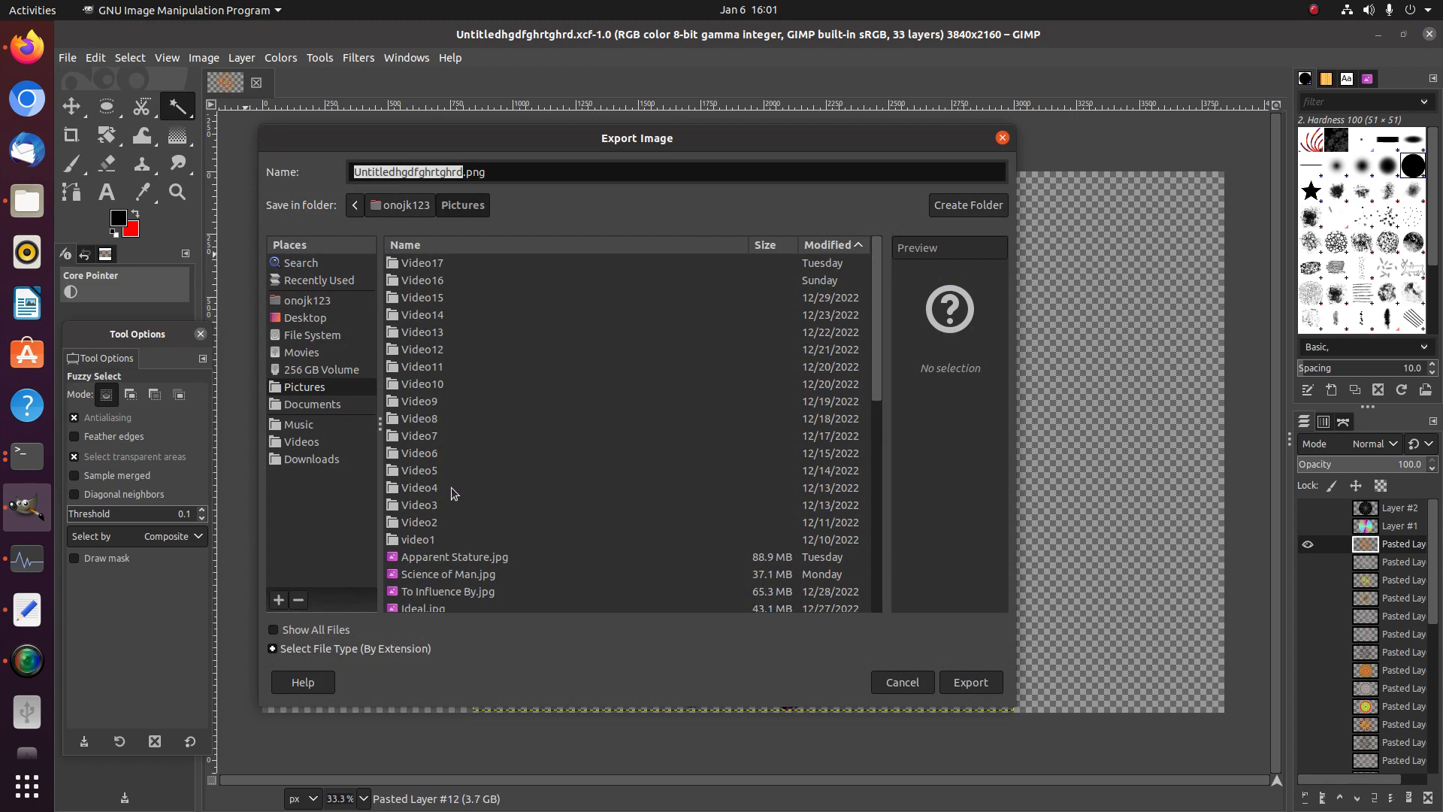
left_click(949, 209)
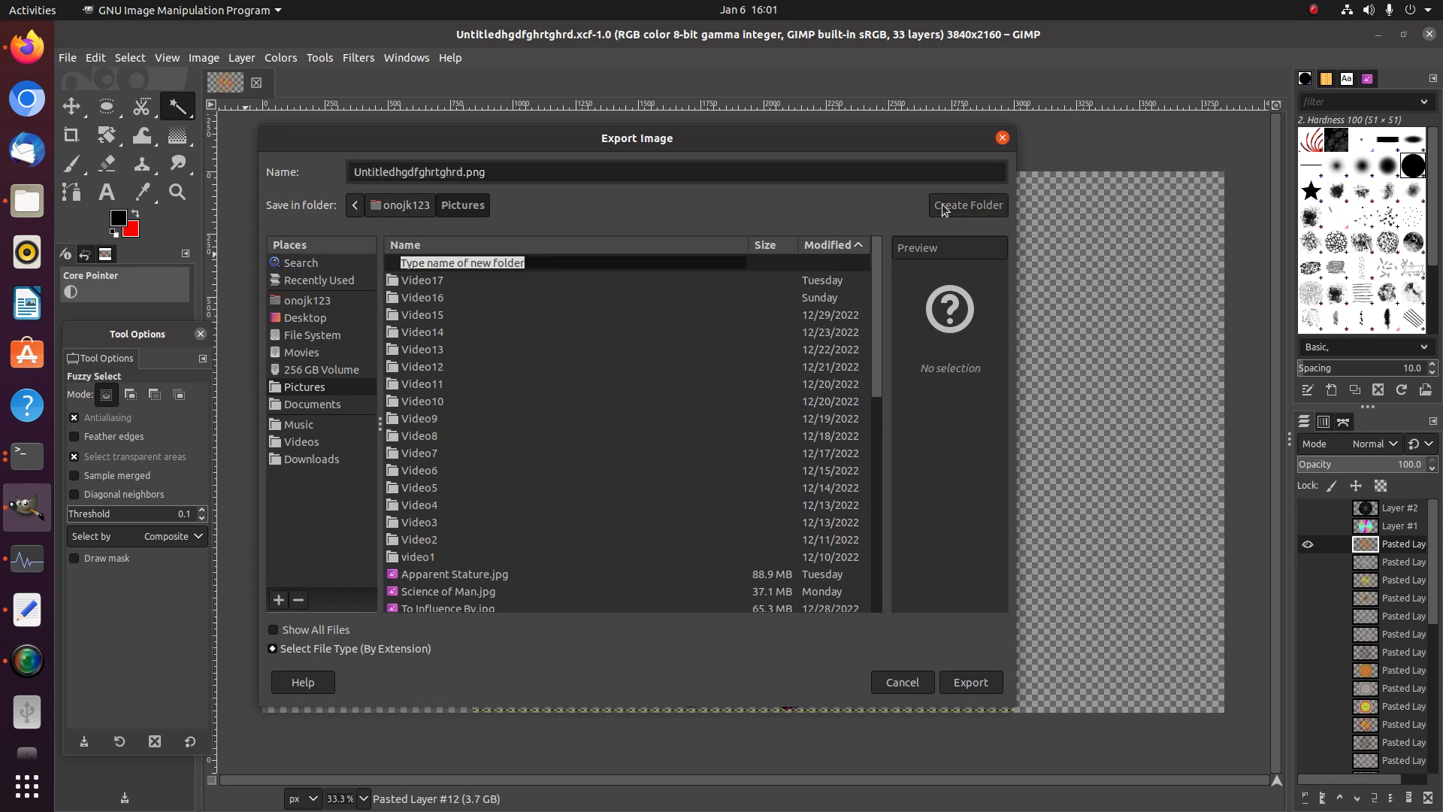
type("Video18")
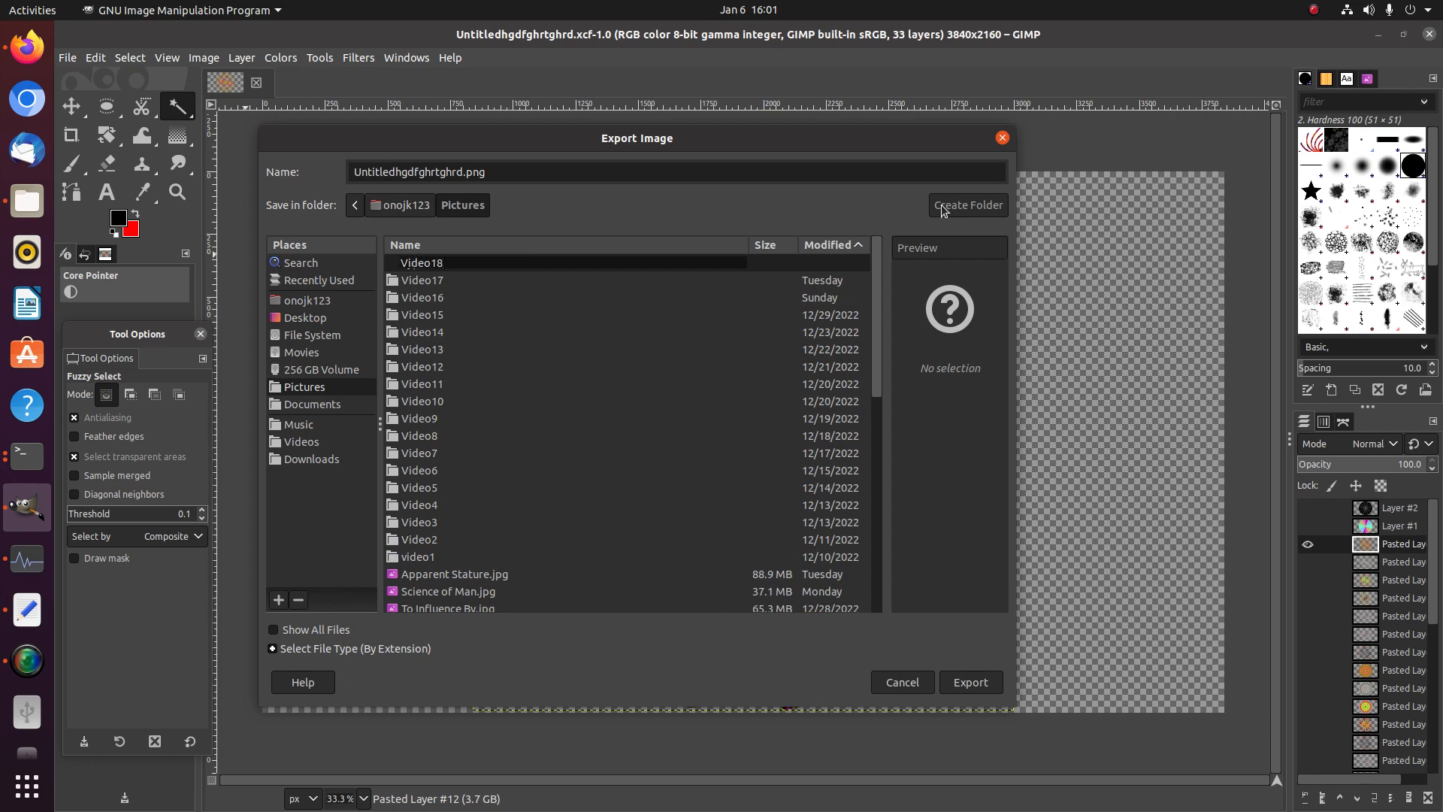
key("Return")
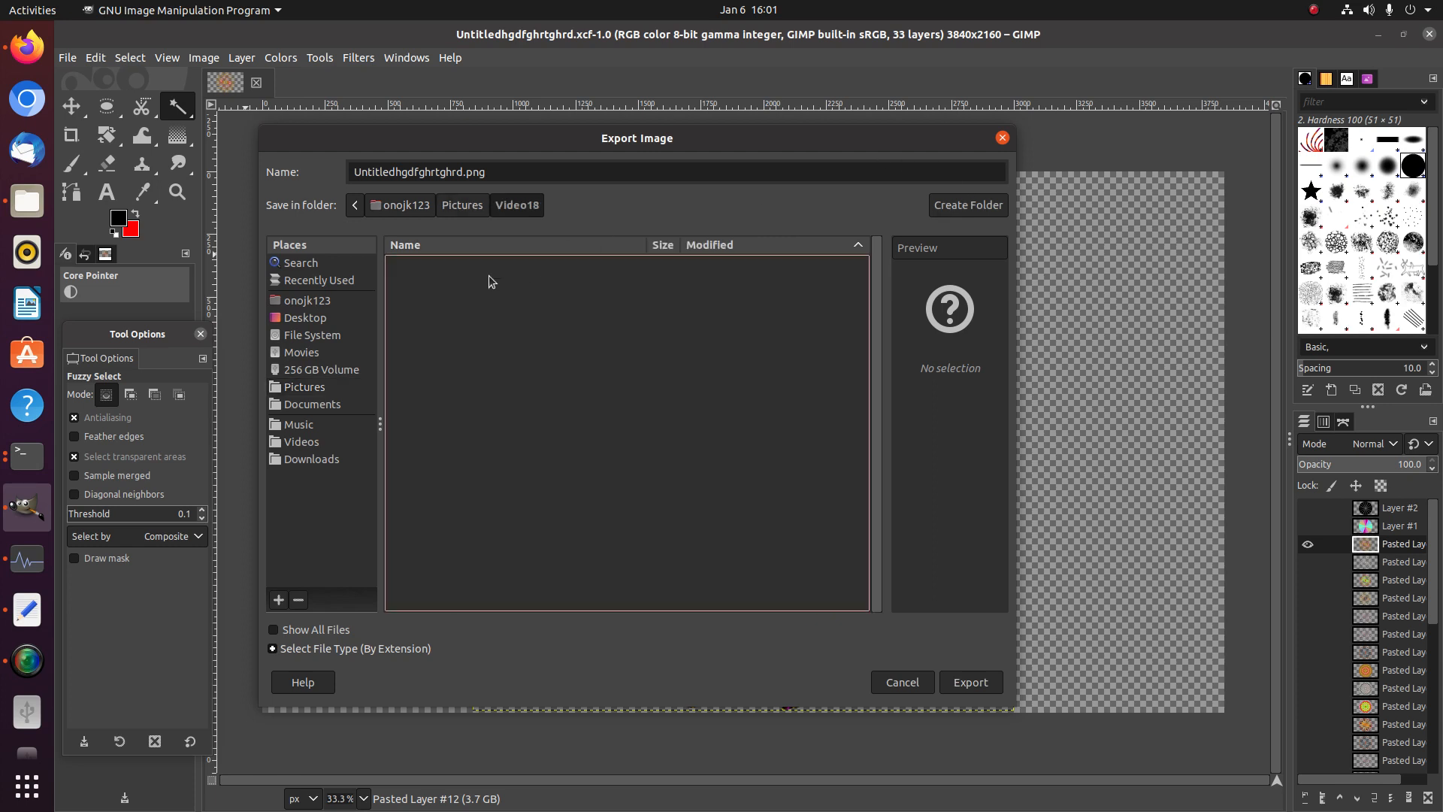
Clear the suggested export file name, keeping only the .png extension
left_click(462, 174)
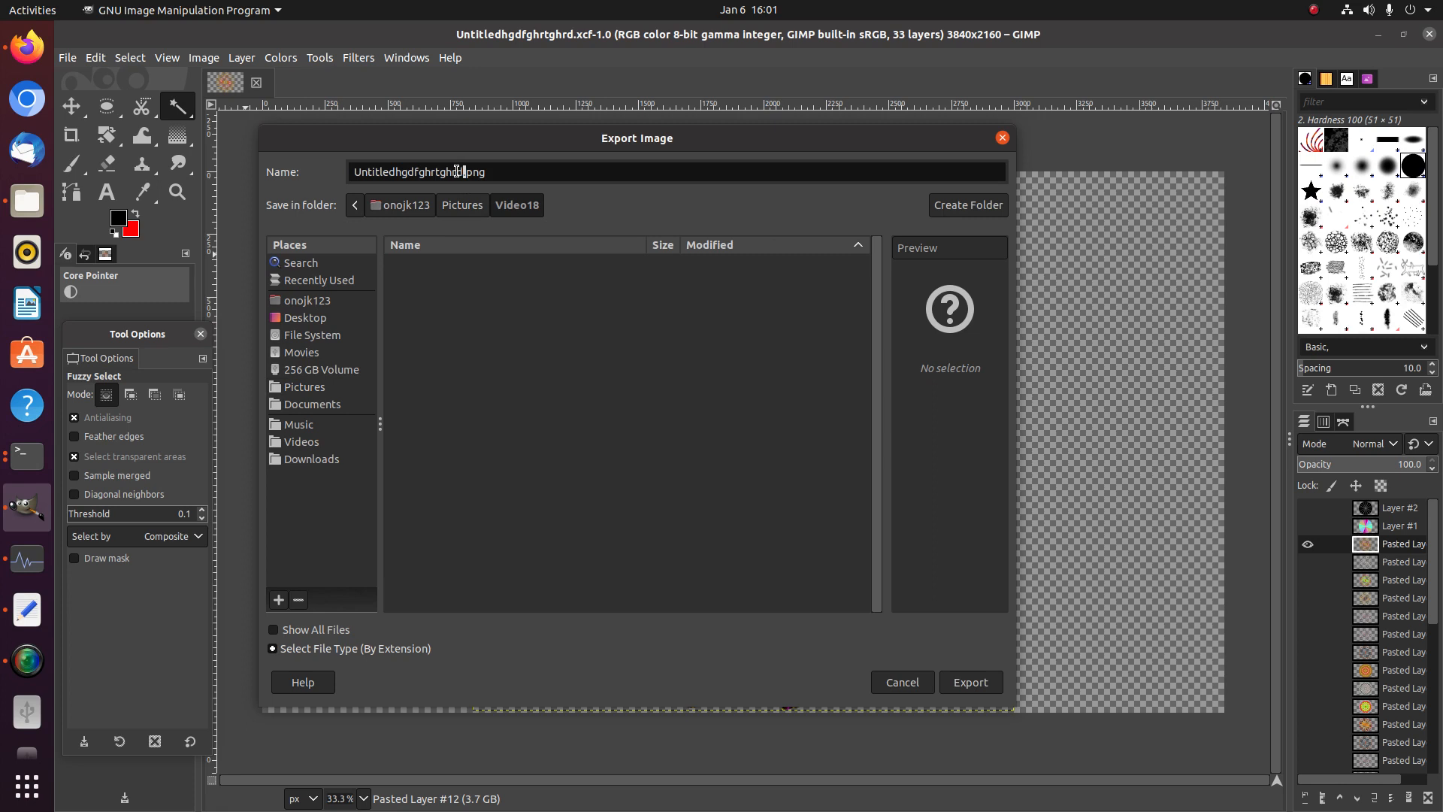
left_click_drag(461, 171, 291, 151)
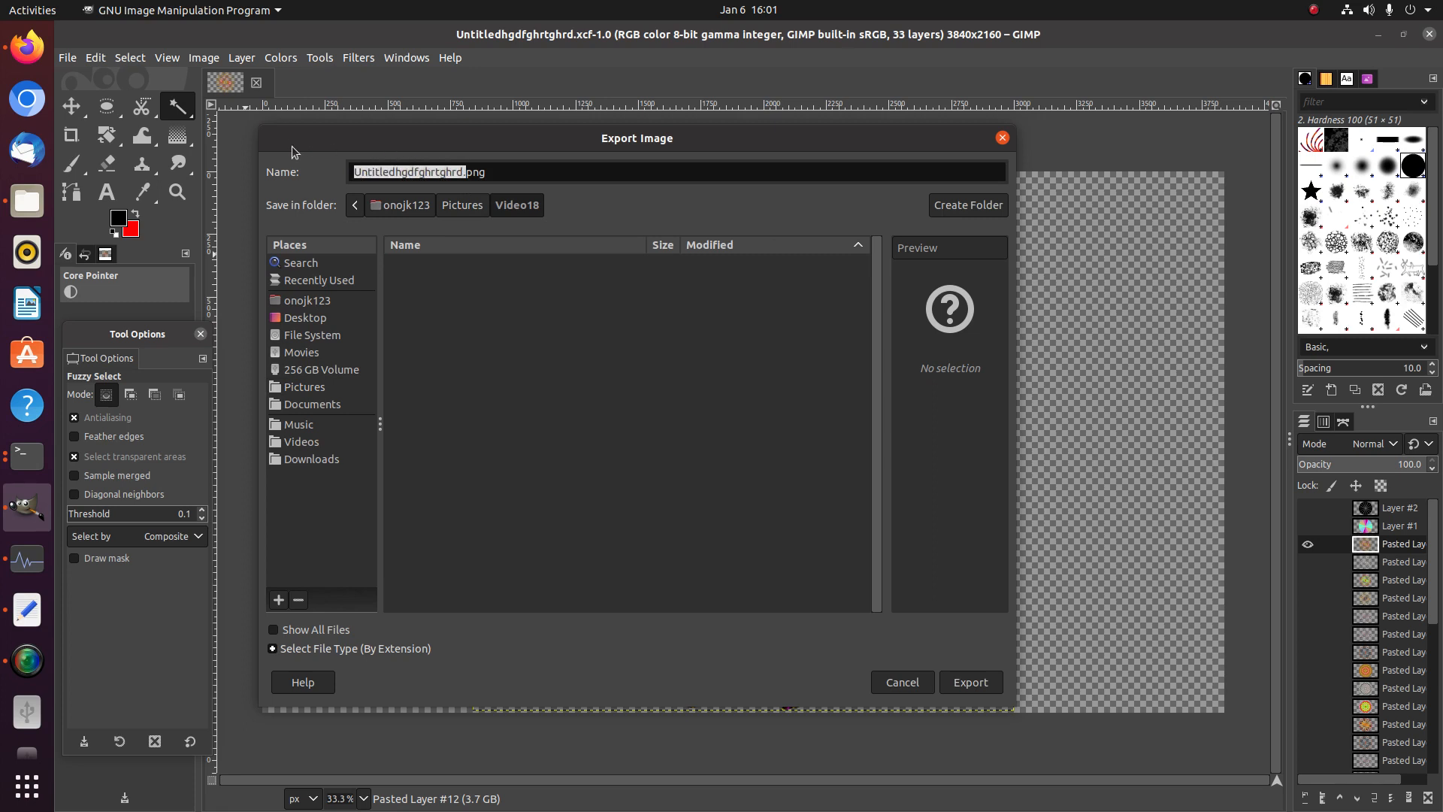
key("Left")
key("Delete")
key("Delete")
key("Delete")
key("Delete")
key("Delete")
key("Delete")
key("Delete")
key("Delete")
key("Delete")
key("Delete")
key("Delete")
key("Delete")
key("Delete")
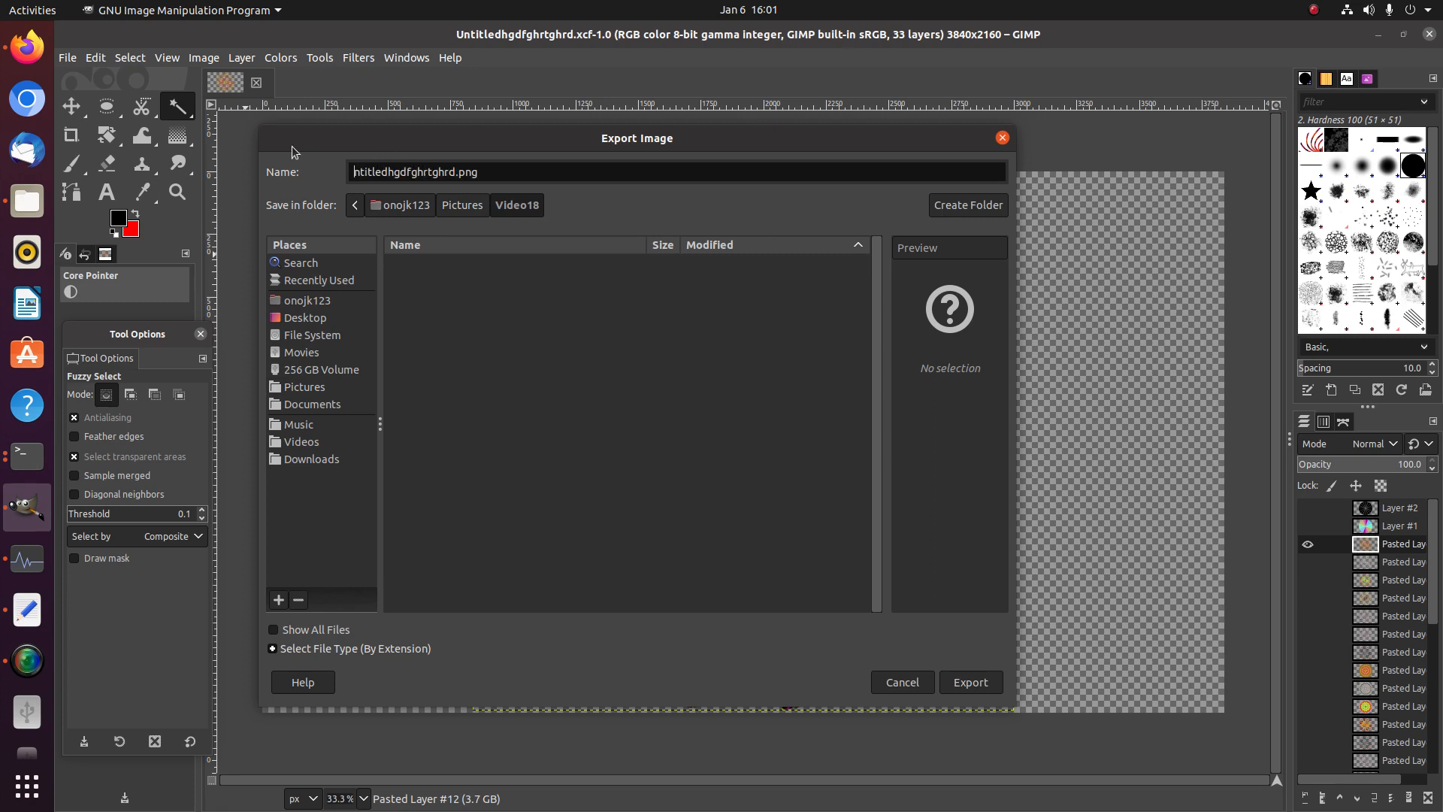
key("Delete")
key("Delete")
key("Delete")
key("Delete")
key("Delete")
key("Delete")
key("Delete")
type("2")
key("Return")
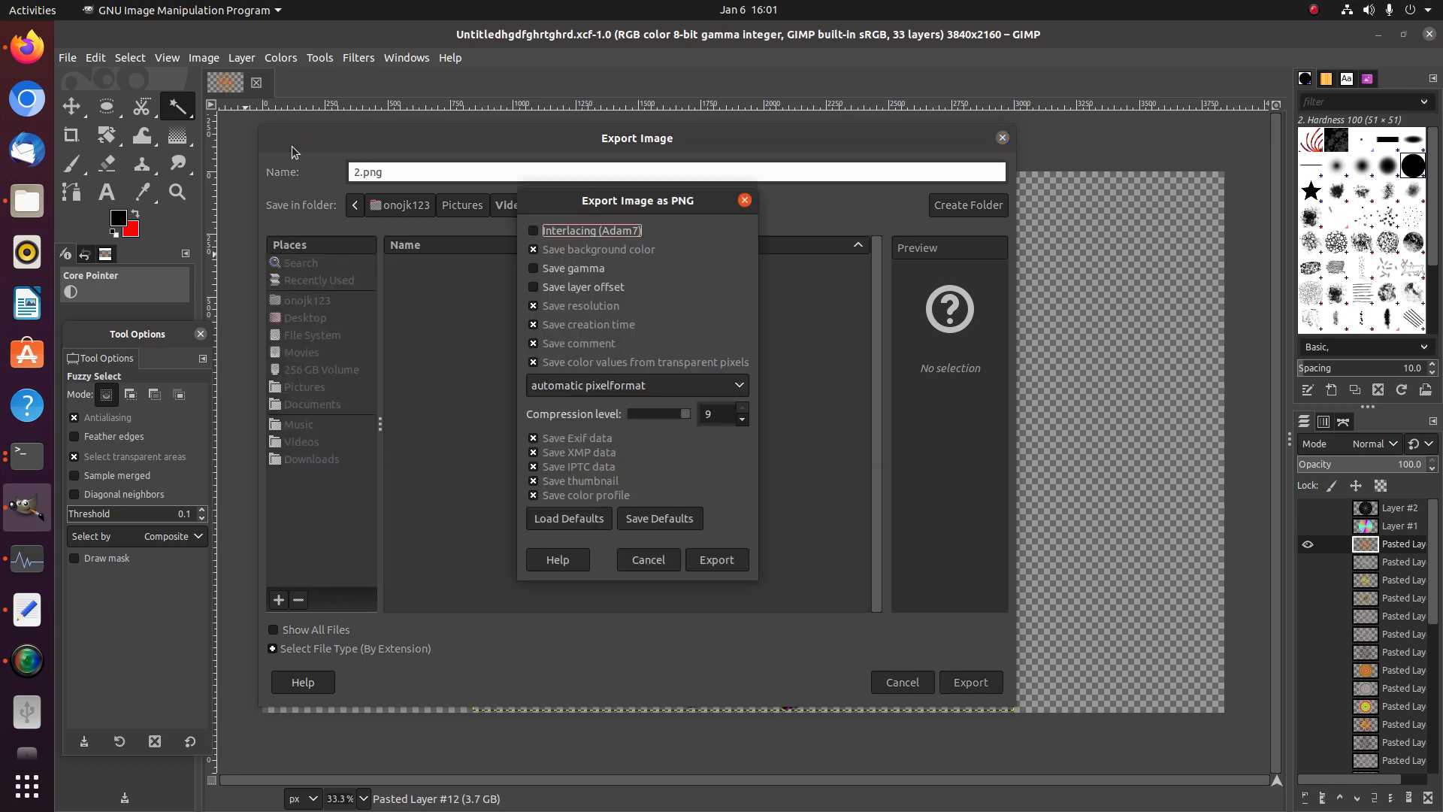
left_click(648, 559)
Name the export file 1.png and export the visible swirl piece with the offered PNG options
left_click(351, 171)
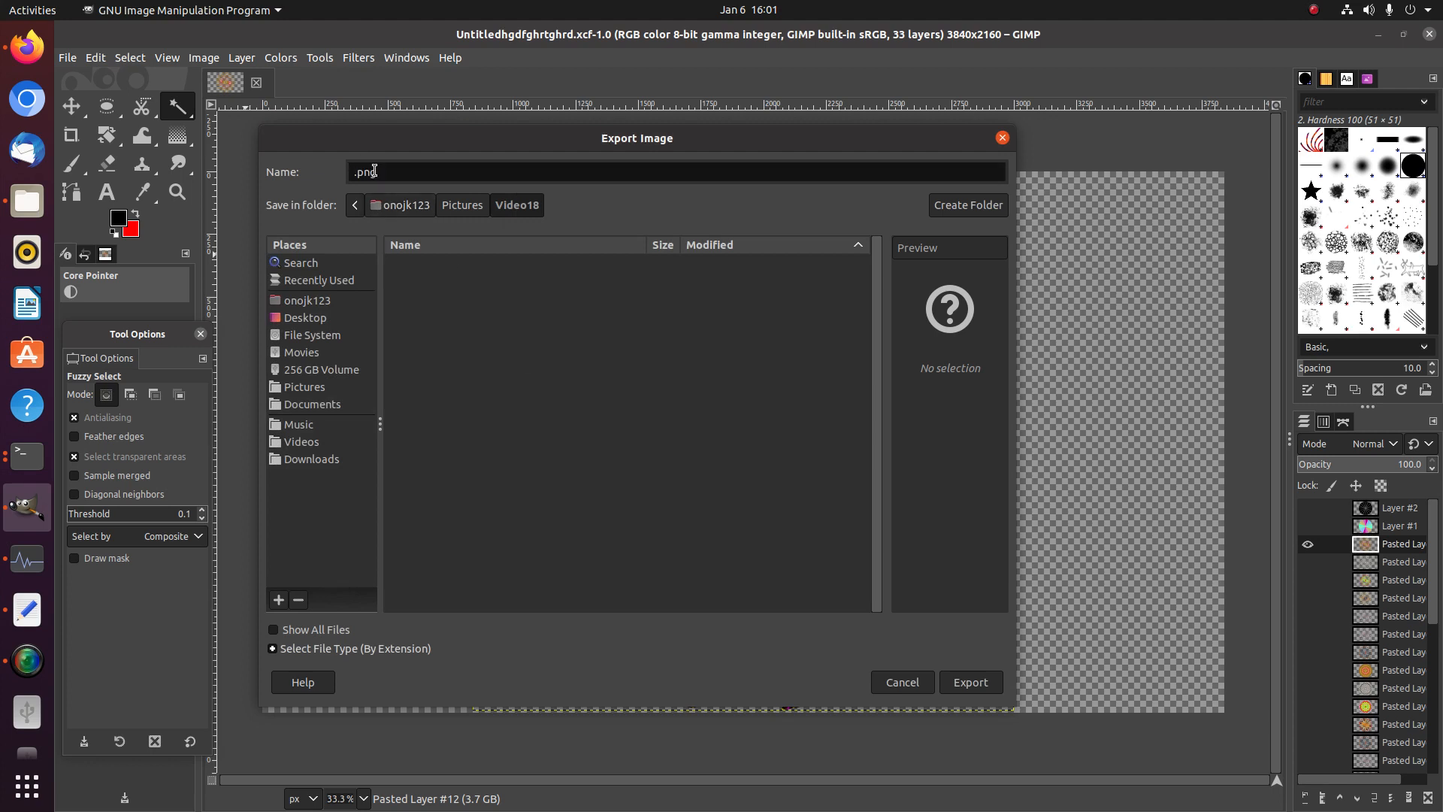
type("1")
key("Return")
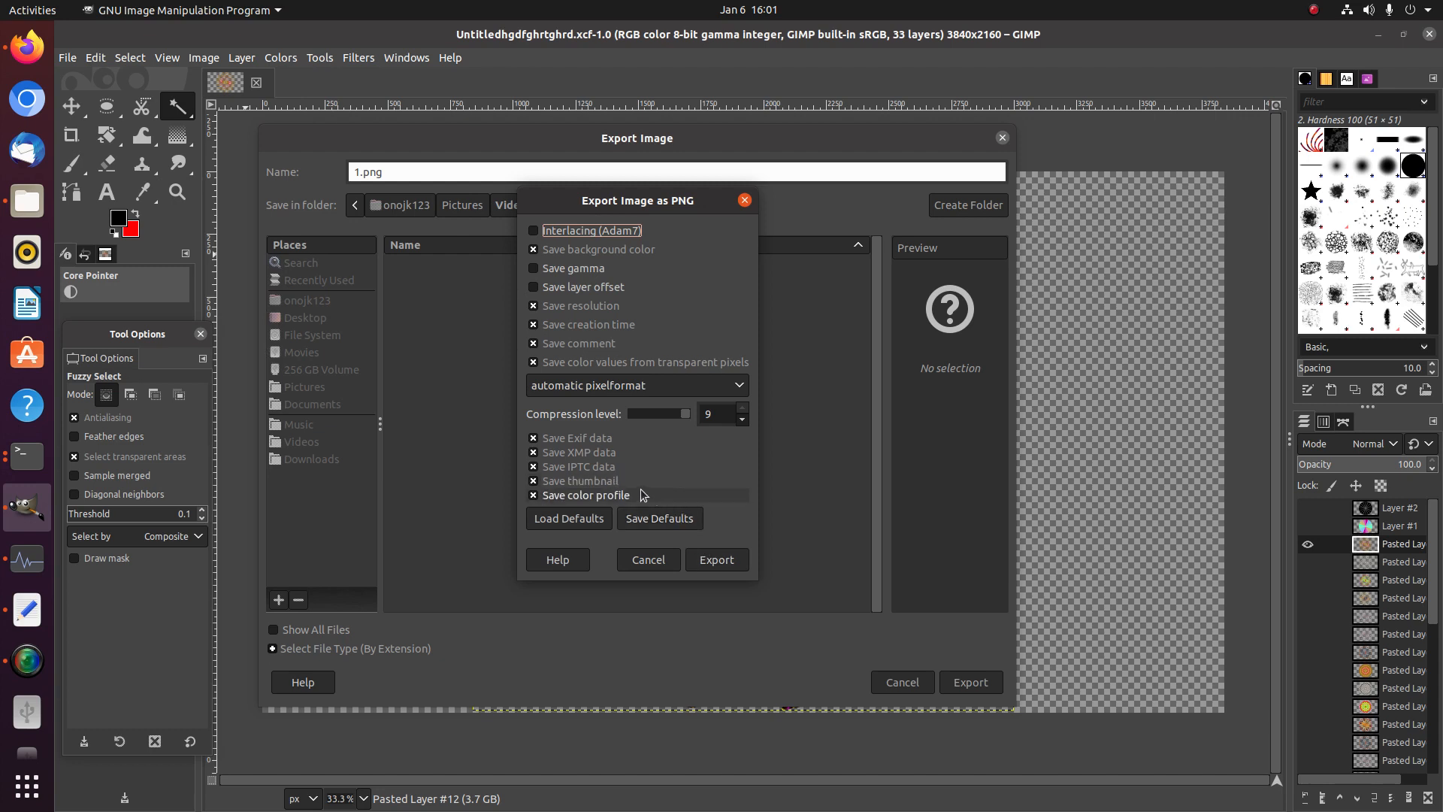
left_click(715, 559)
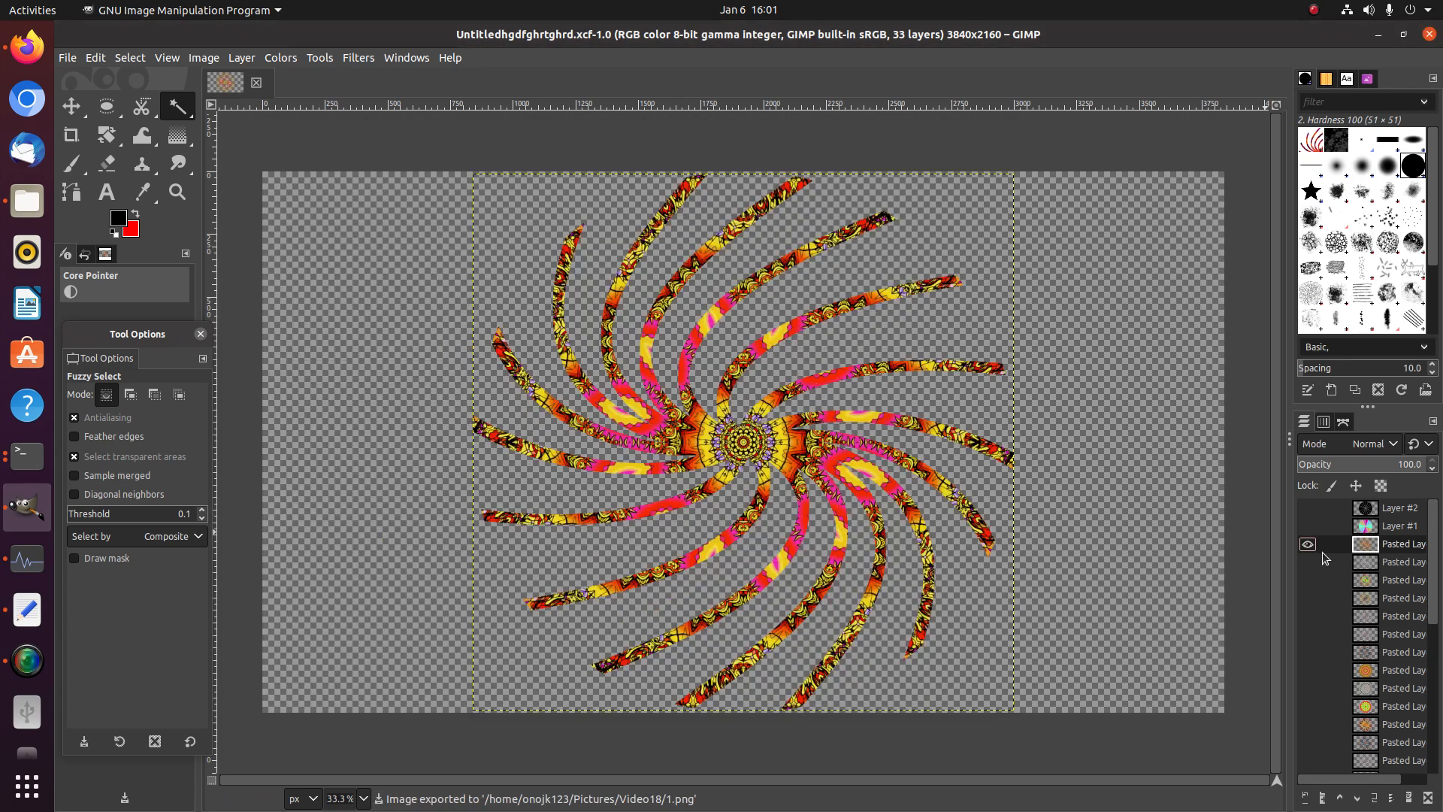
Hide the first swirl piece, show the one directly below it, and export it to Video18 as 2.png
left_click(1307, 545)
left_click(1308, 562)
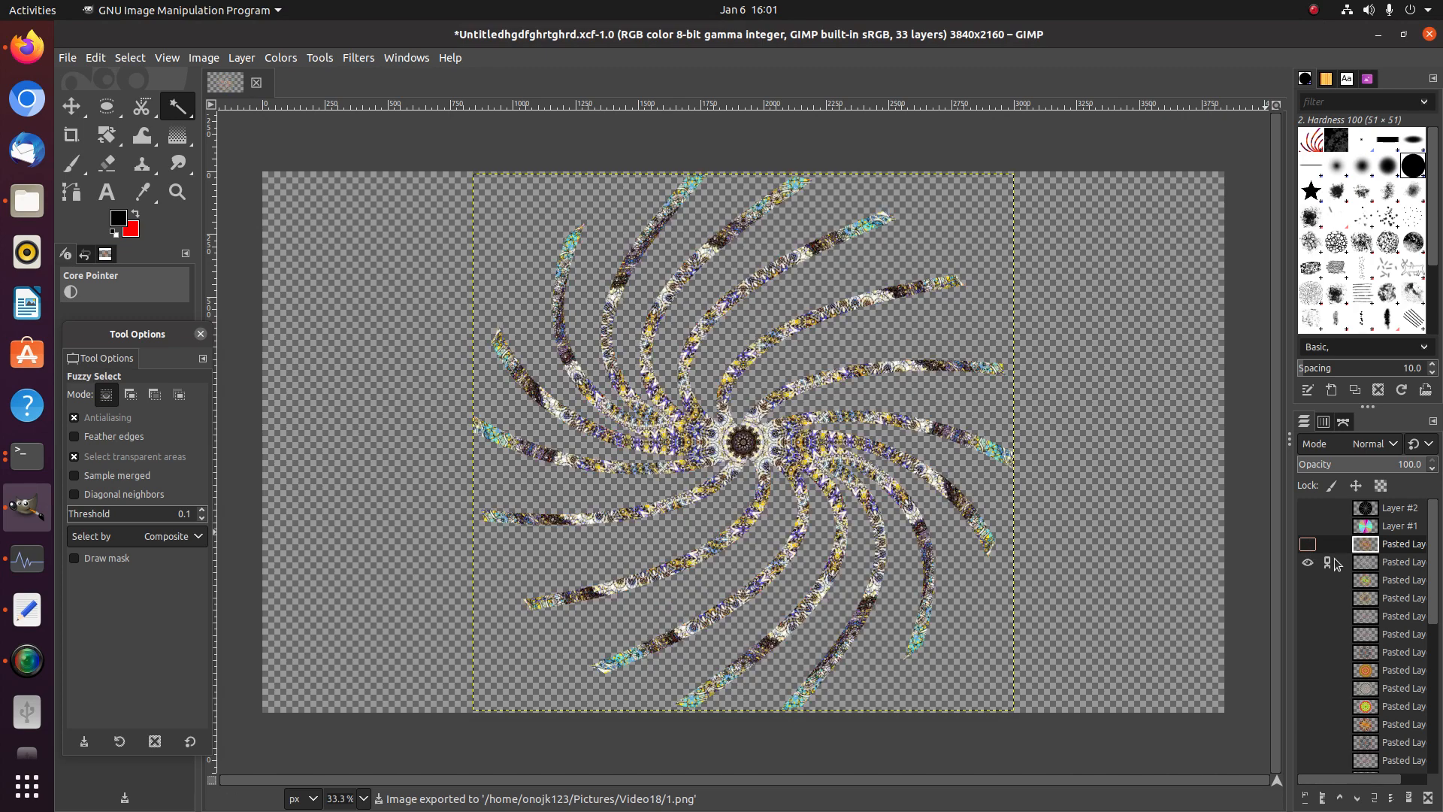
left_click(68, 58)
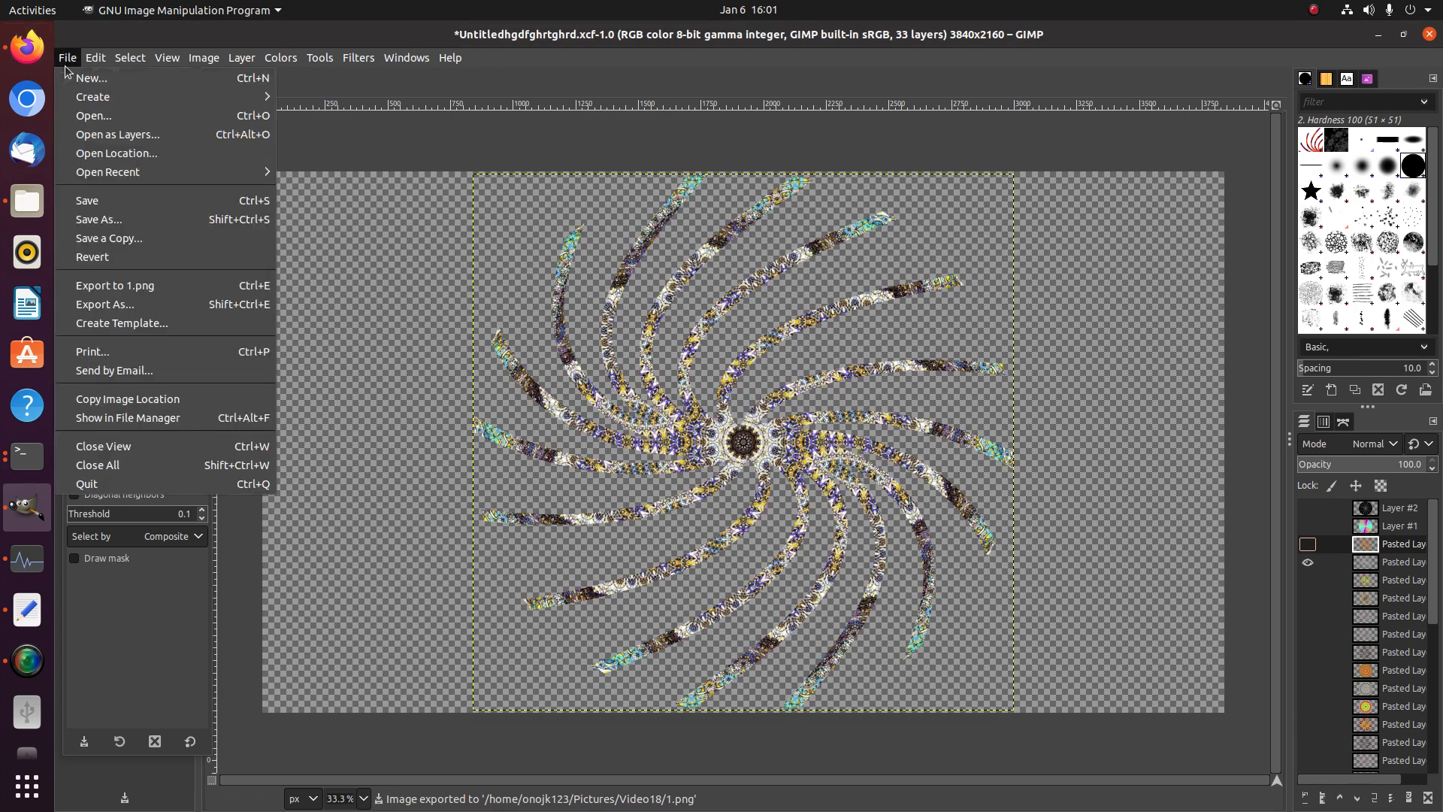
left_click(106, 304)
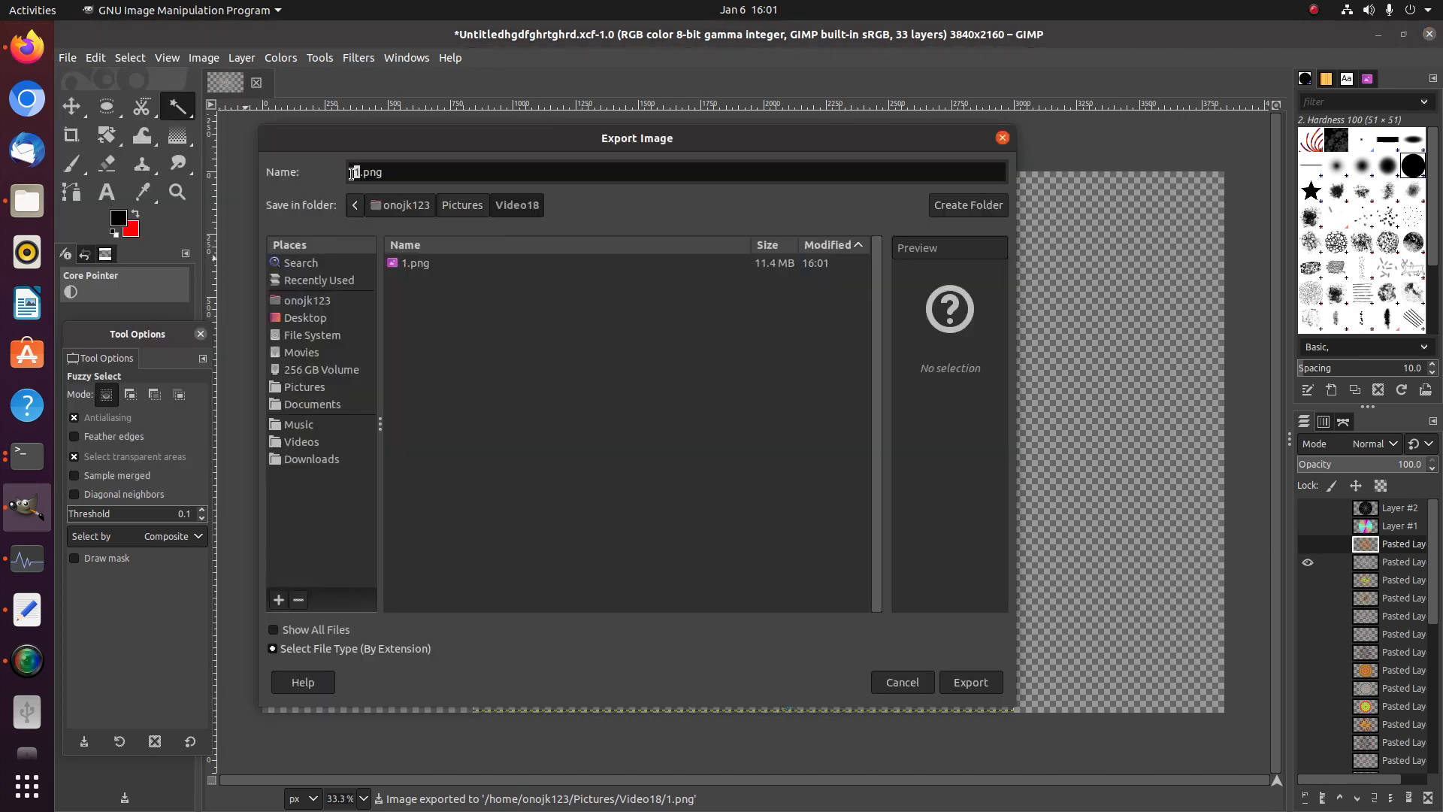
type("2")
key("Return")
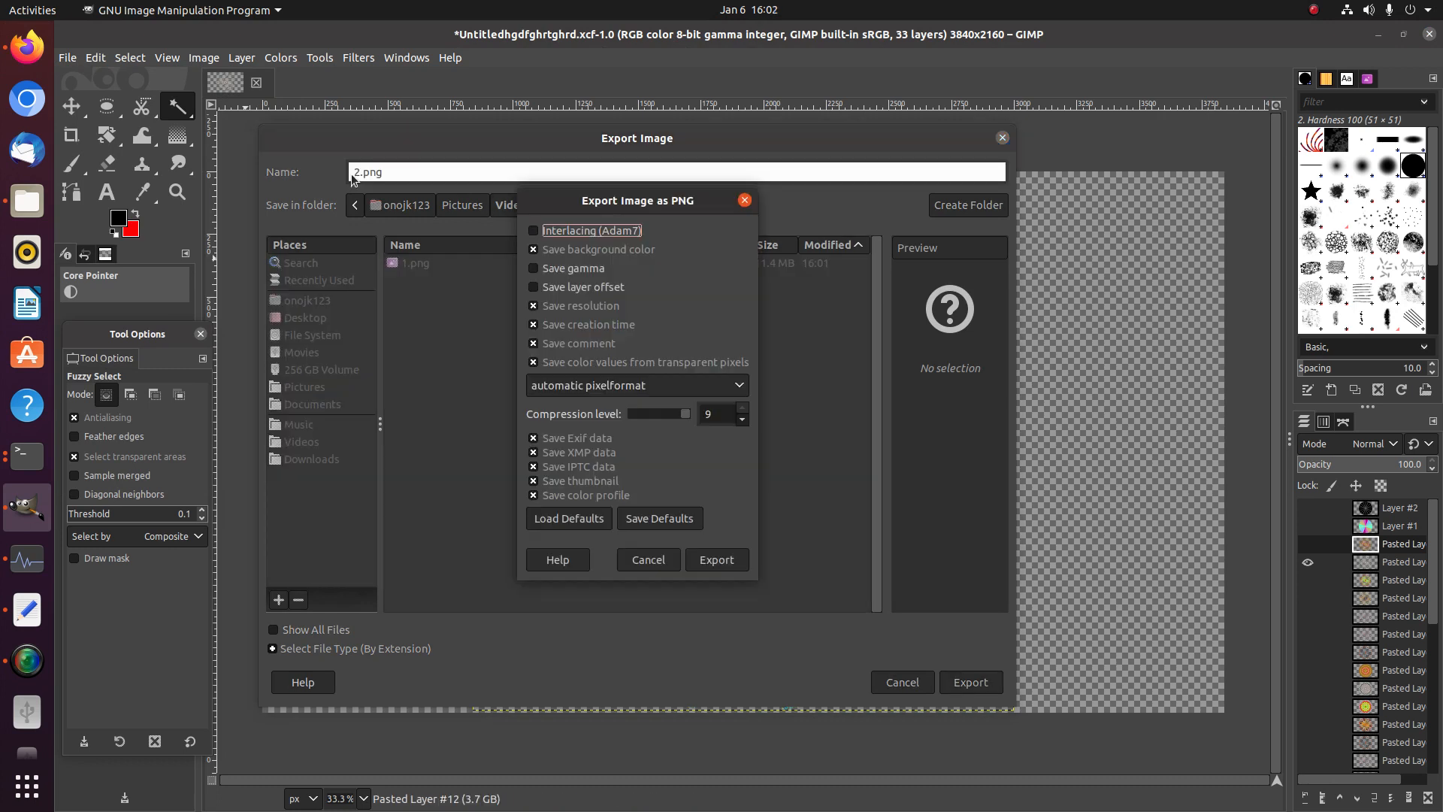
left_click(713, 556)
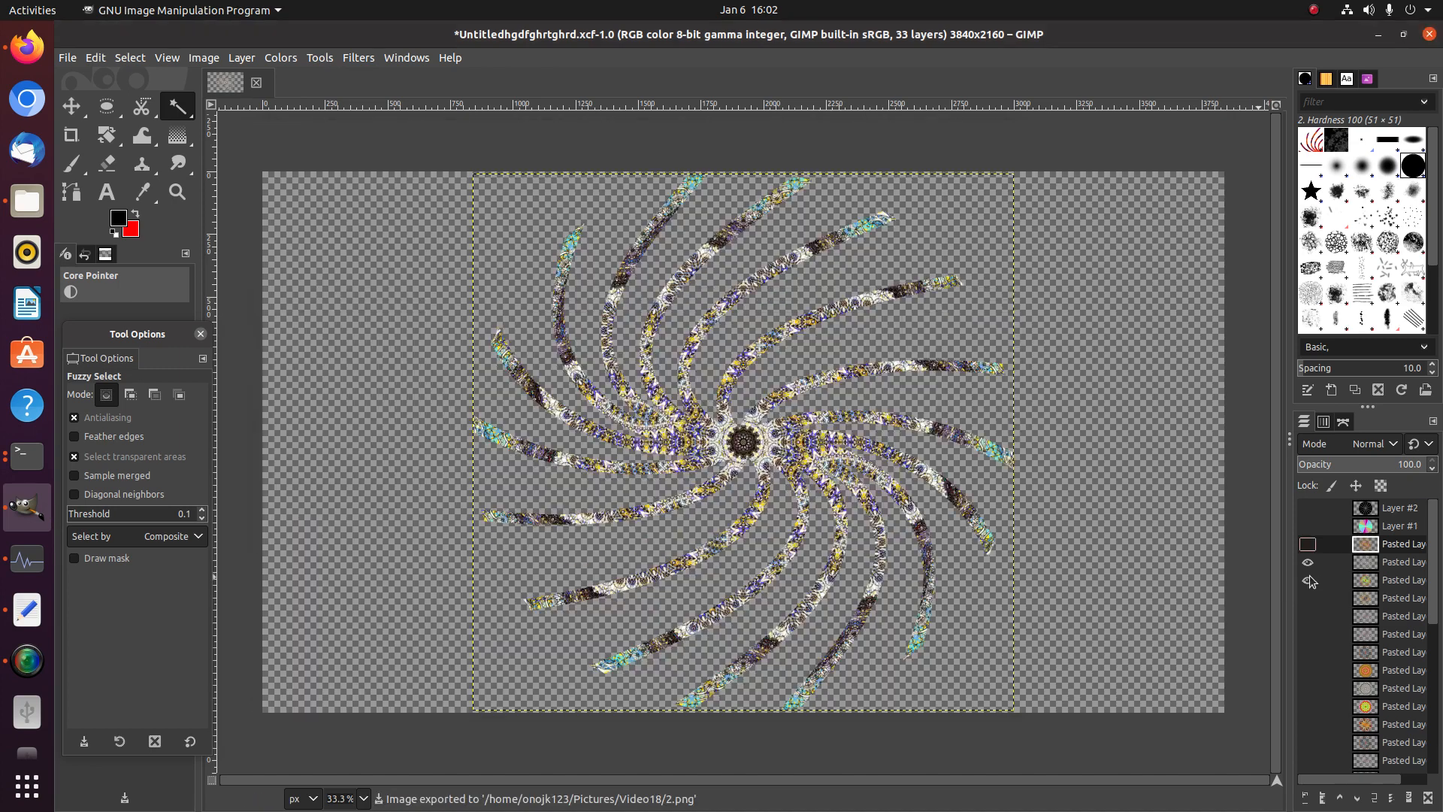
Hide the second swirl piece so only the green, red and orange one below it shows, select its layer, and export it to Video18 as 3.png
left_click(1308, 563)
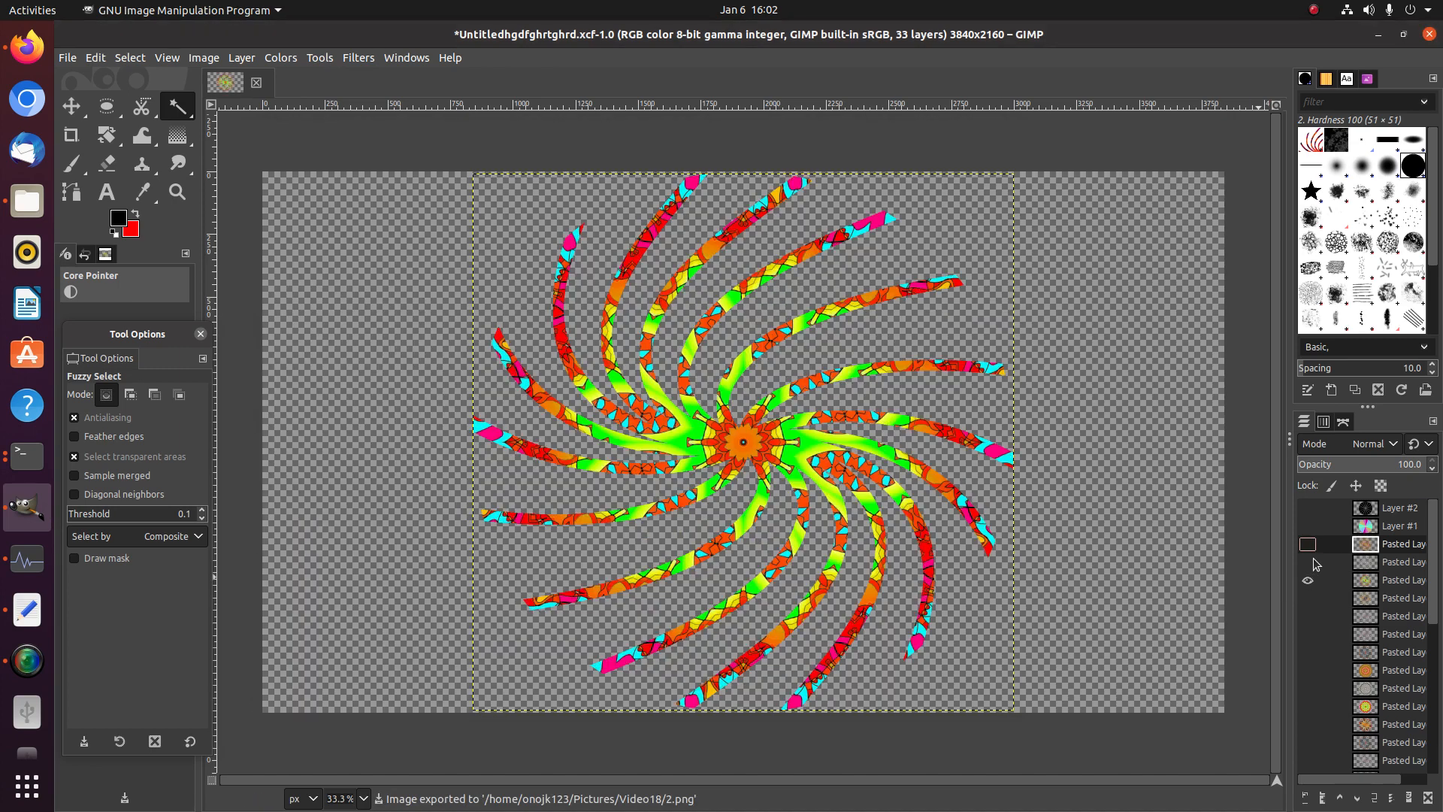
left_click(1363, 591)
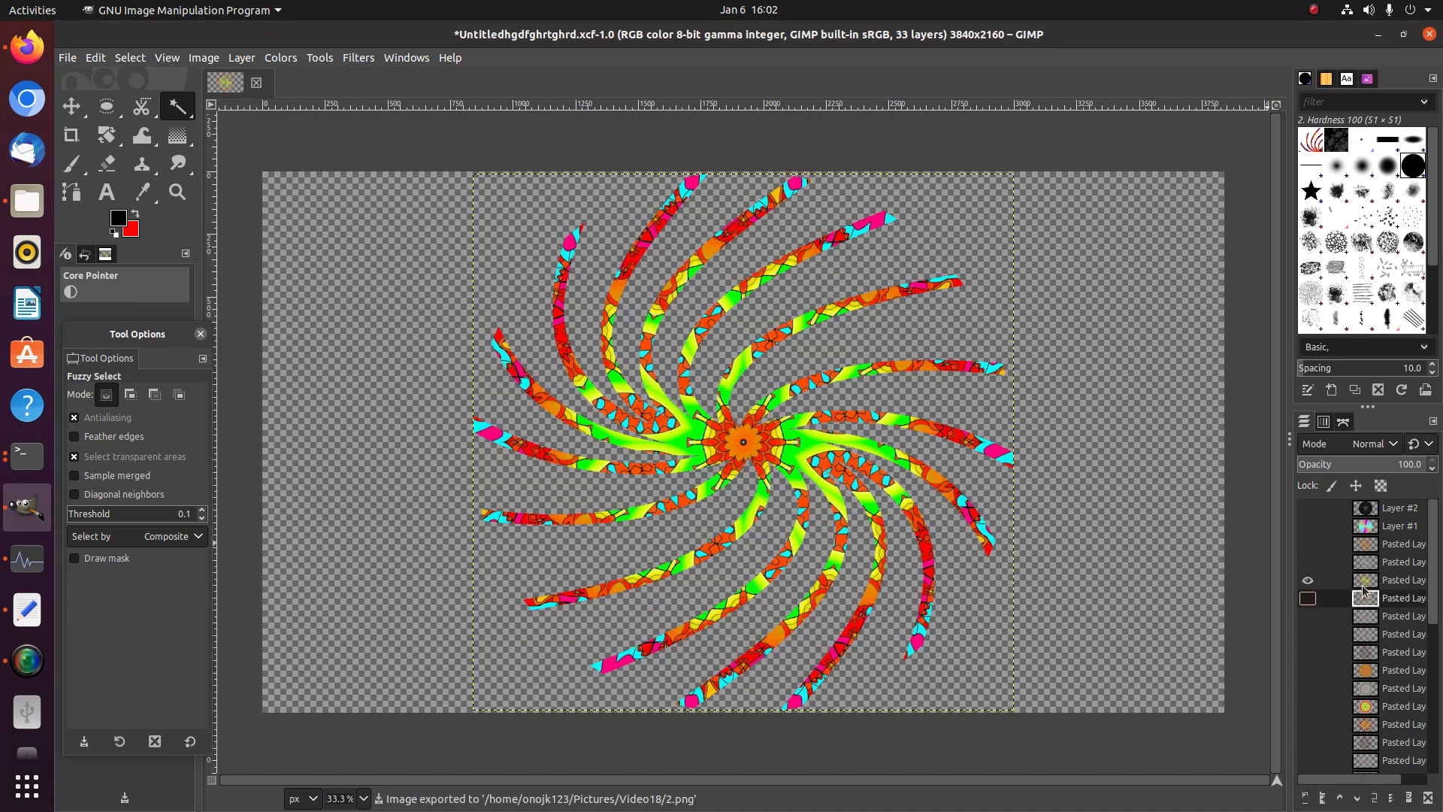
left_click(1363, 583)
left_click(78, 64)
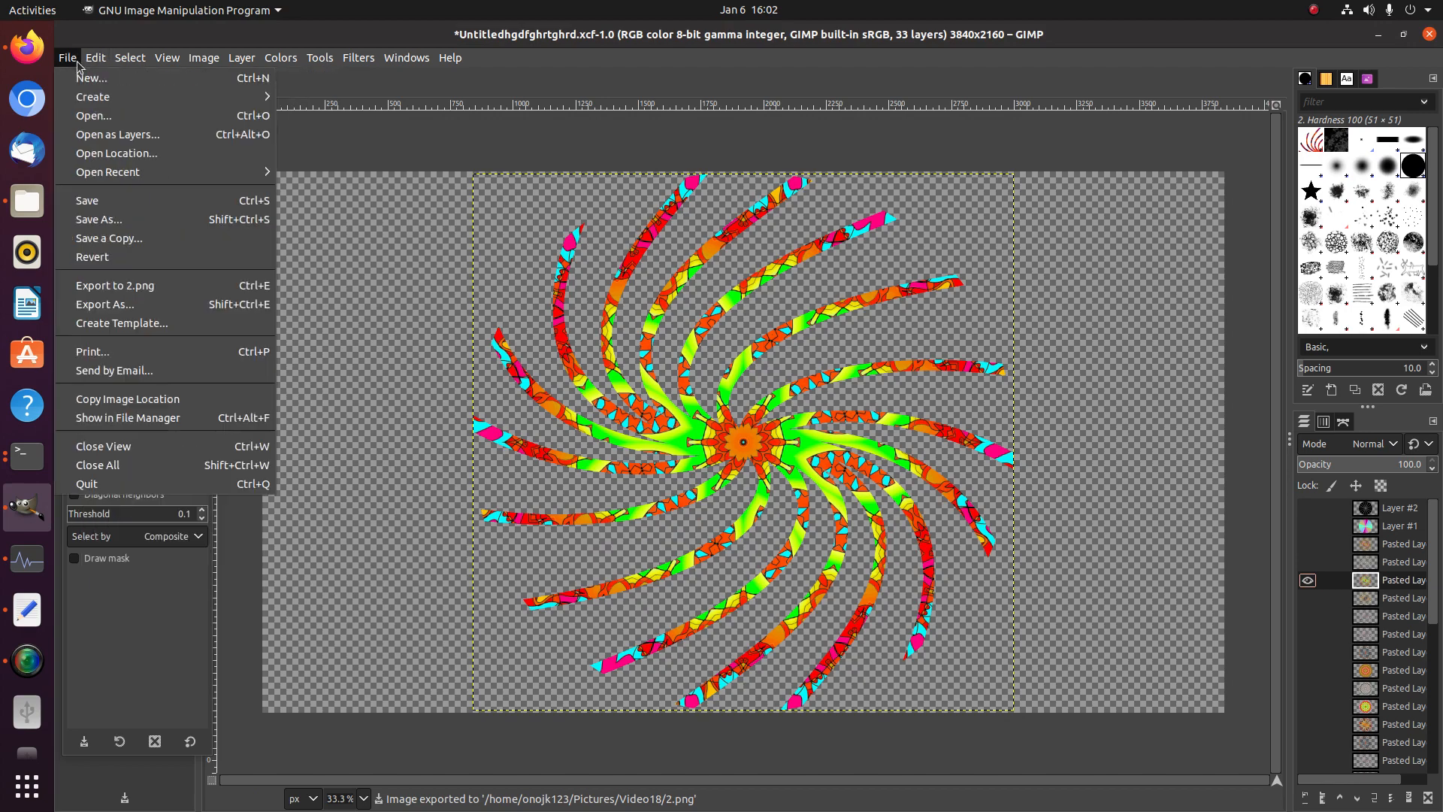
left_click(105, 303)
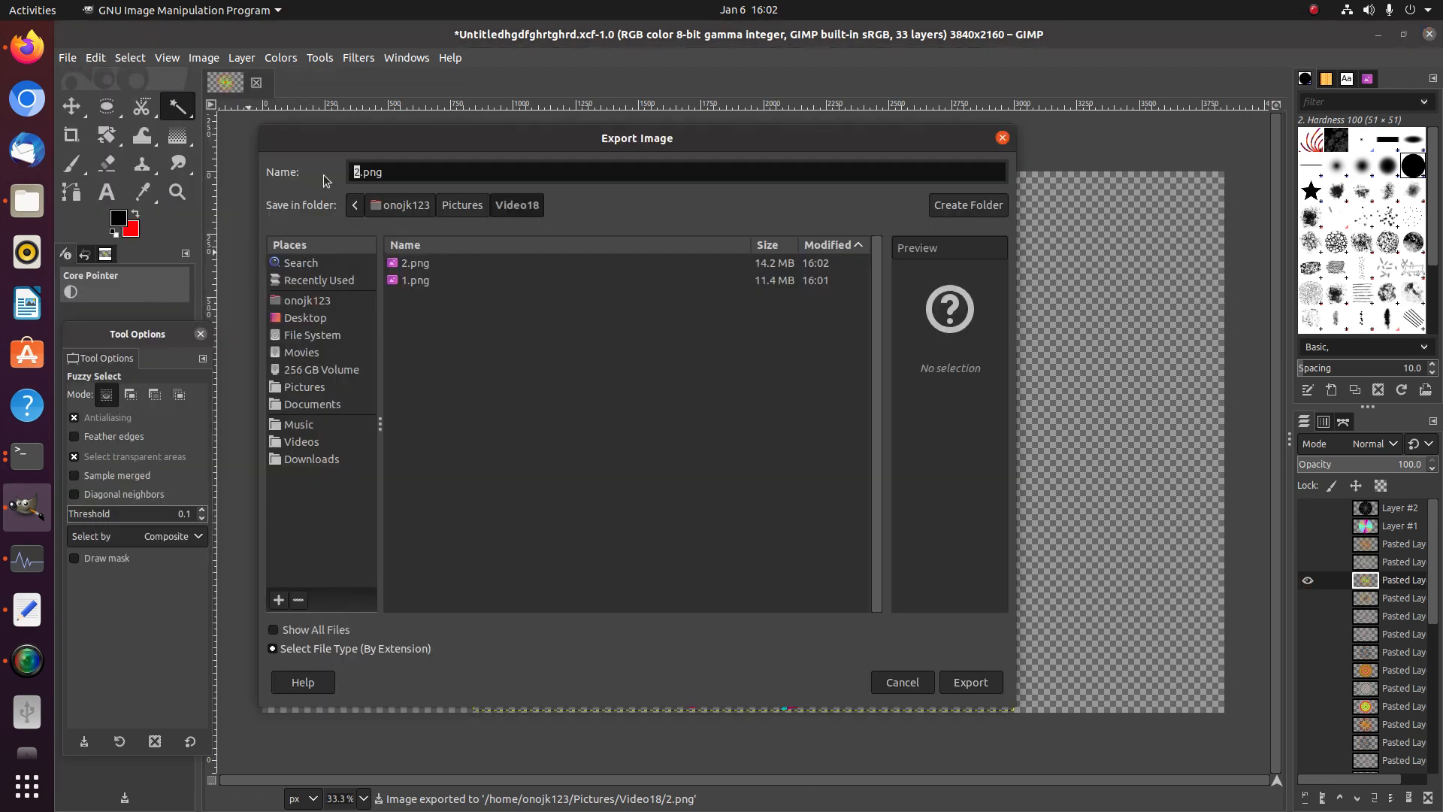
type("3")
key("Return")
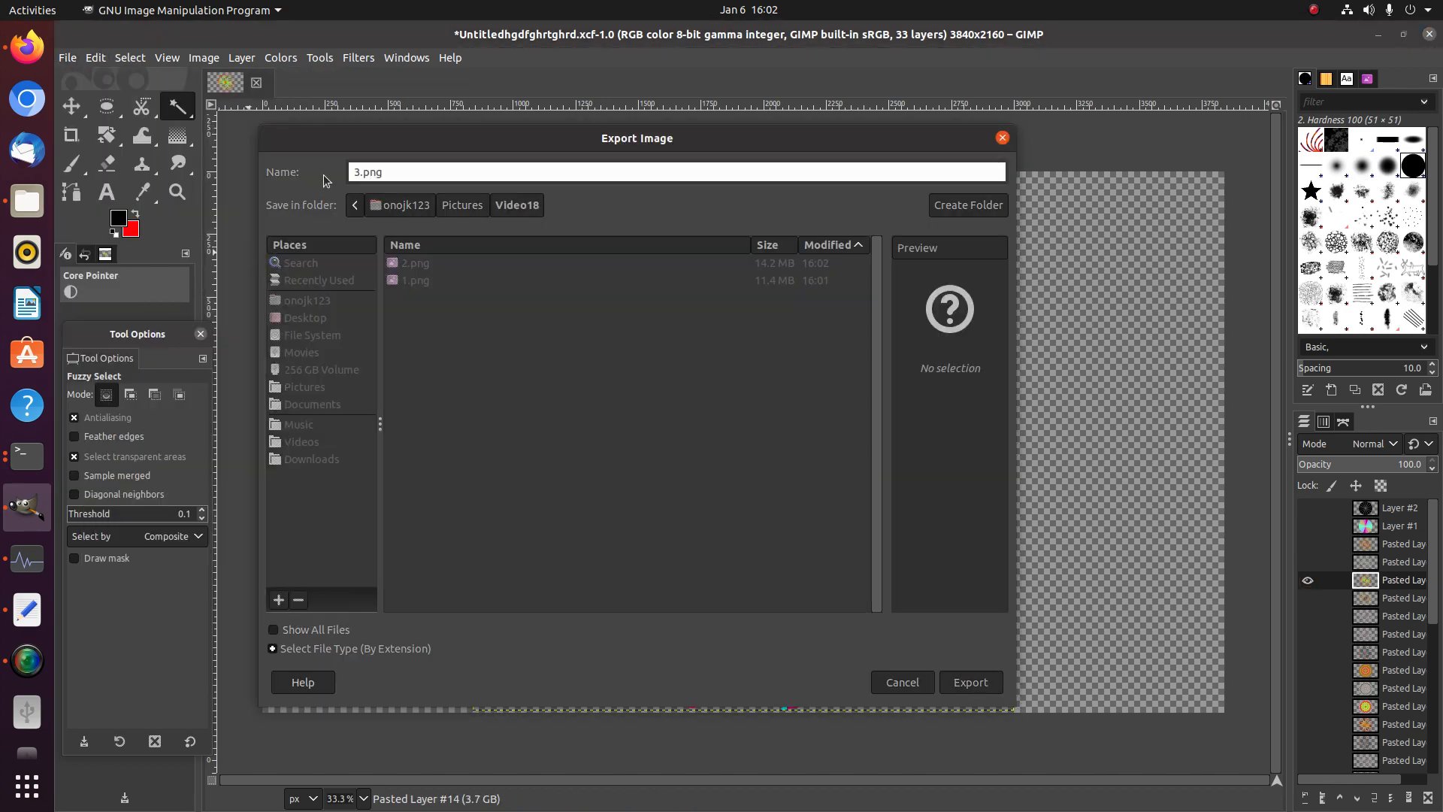
left_click(712, 555)
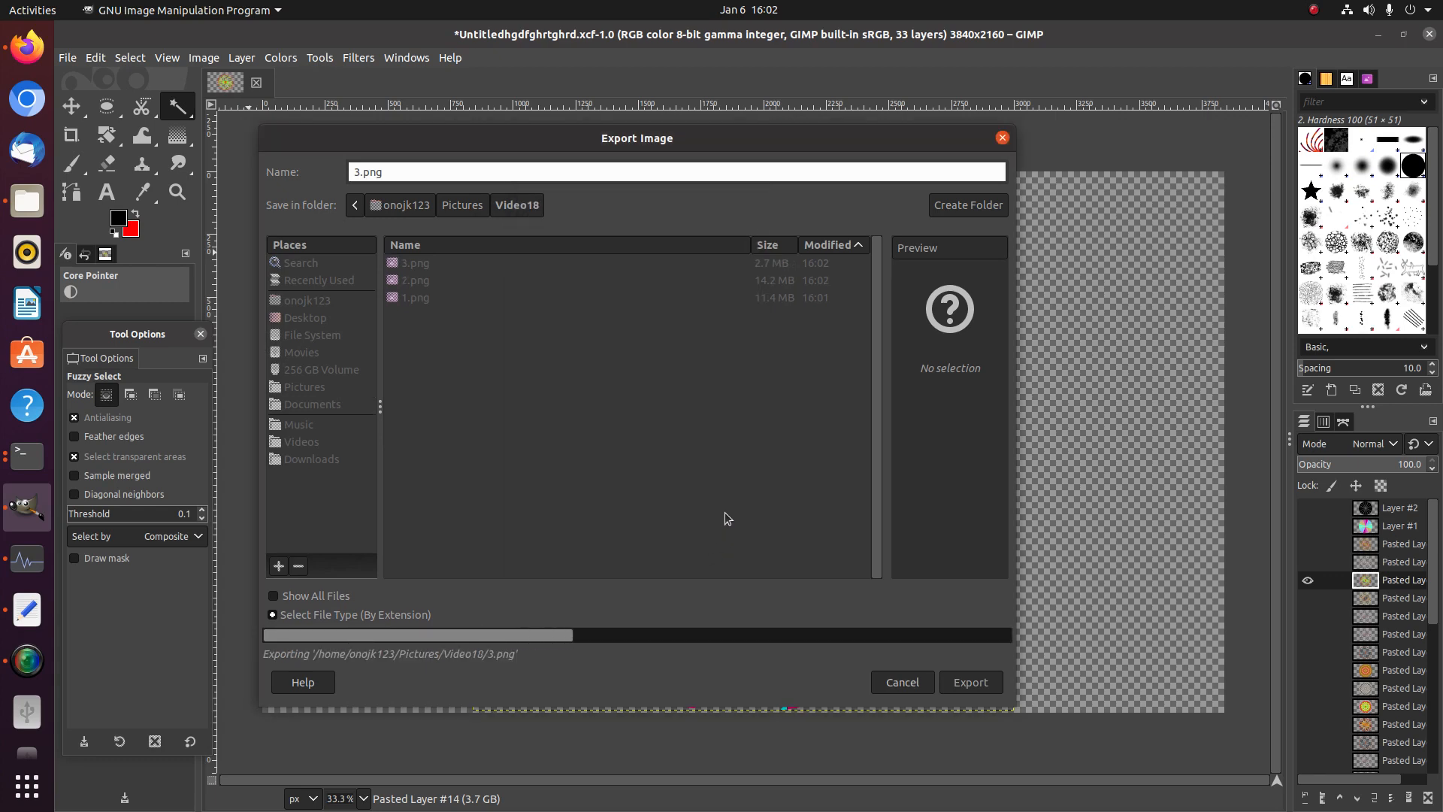
Hide the green and red swirl, select the visible yellow, orange and dark blue swirl's layer below it, and export it as 4.png
left_click(1308, 582)
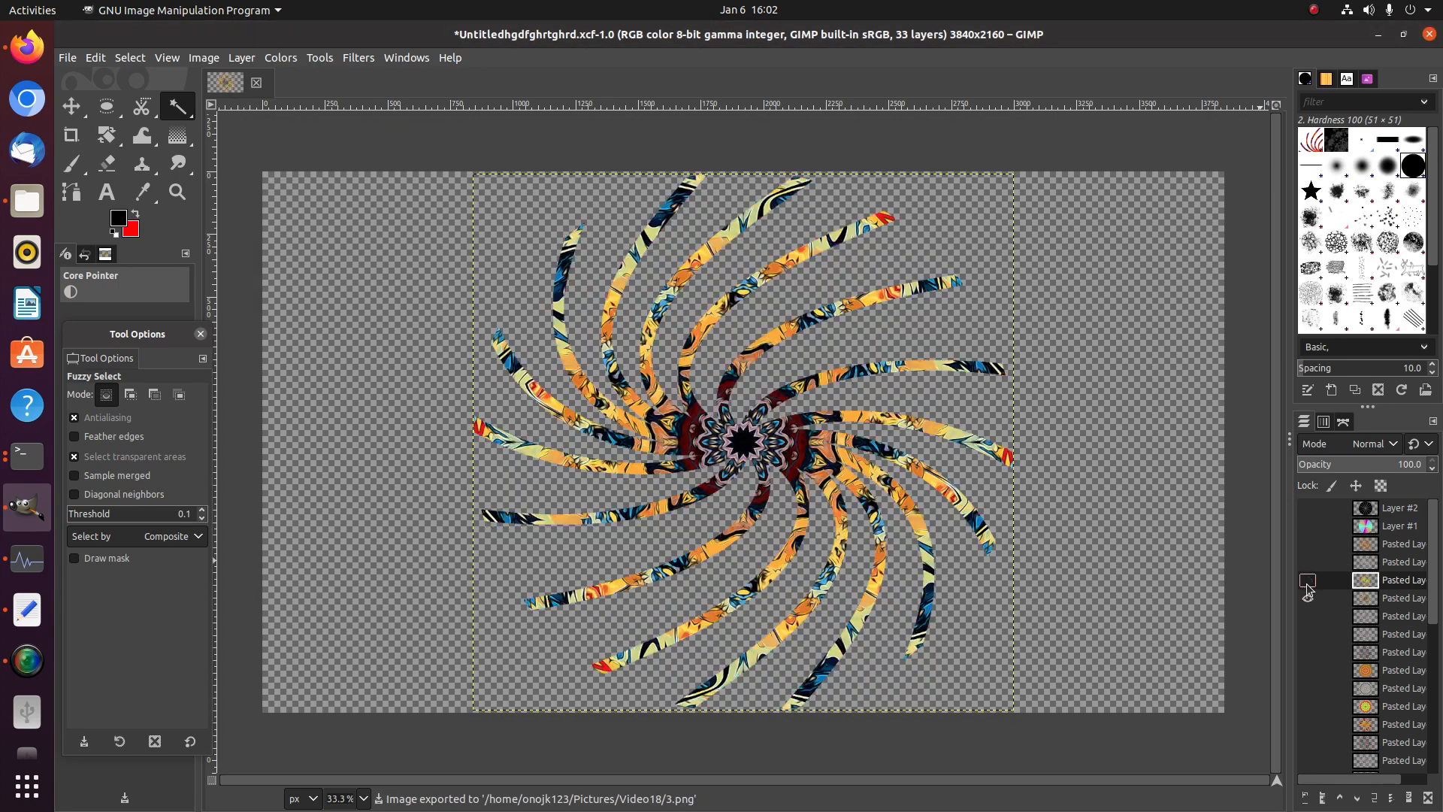
left_click(1380, 595)
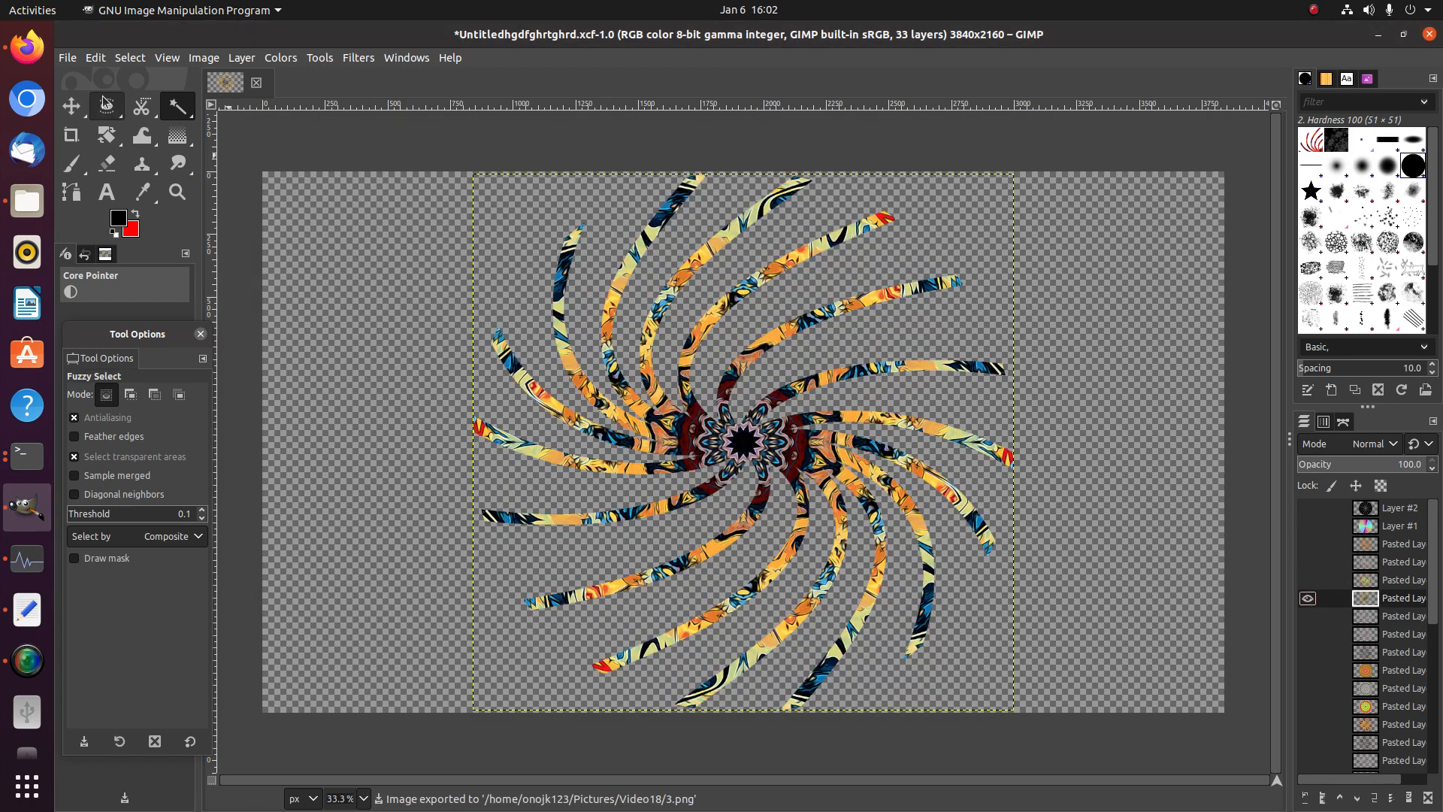
left_click(68, 58)
left_click(156, 302)
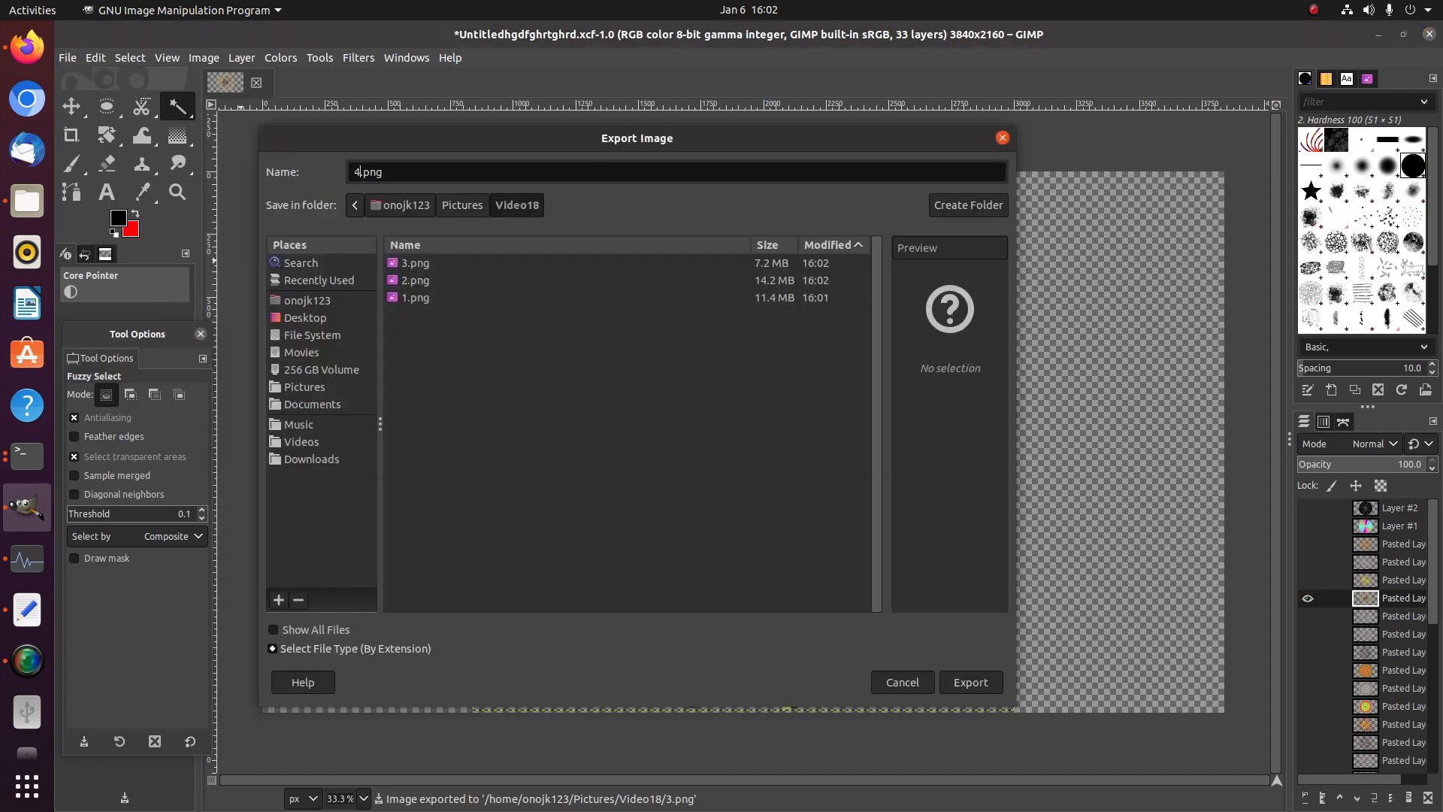
key("Return")
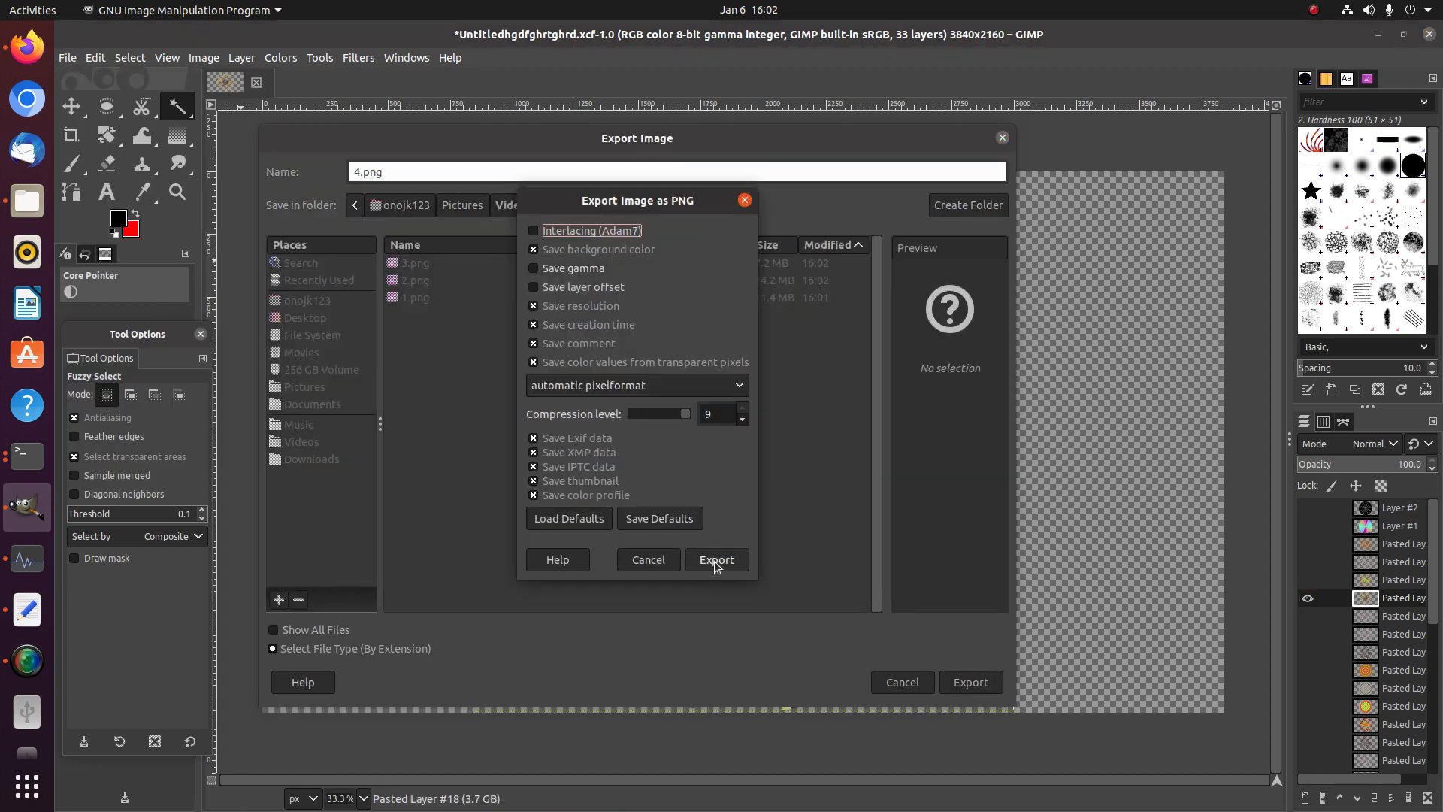
left_click(715, 561)
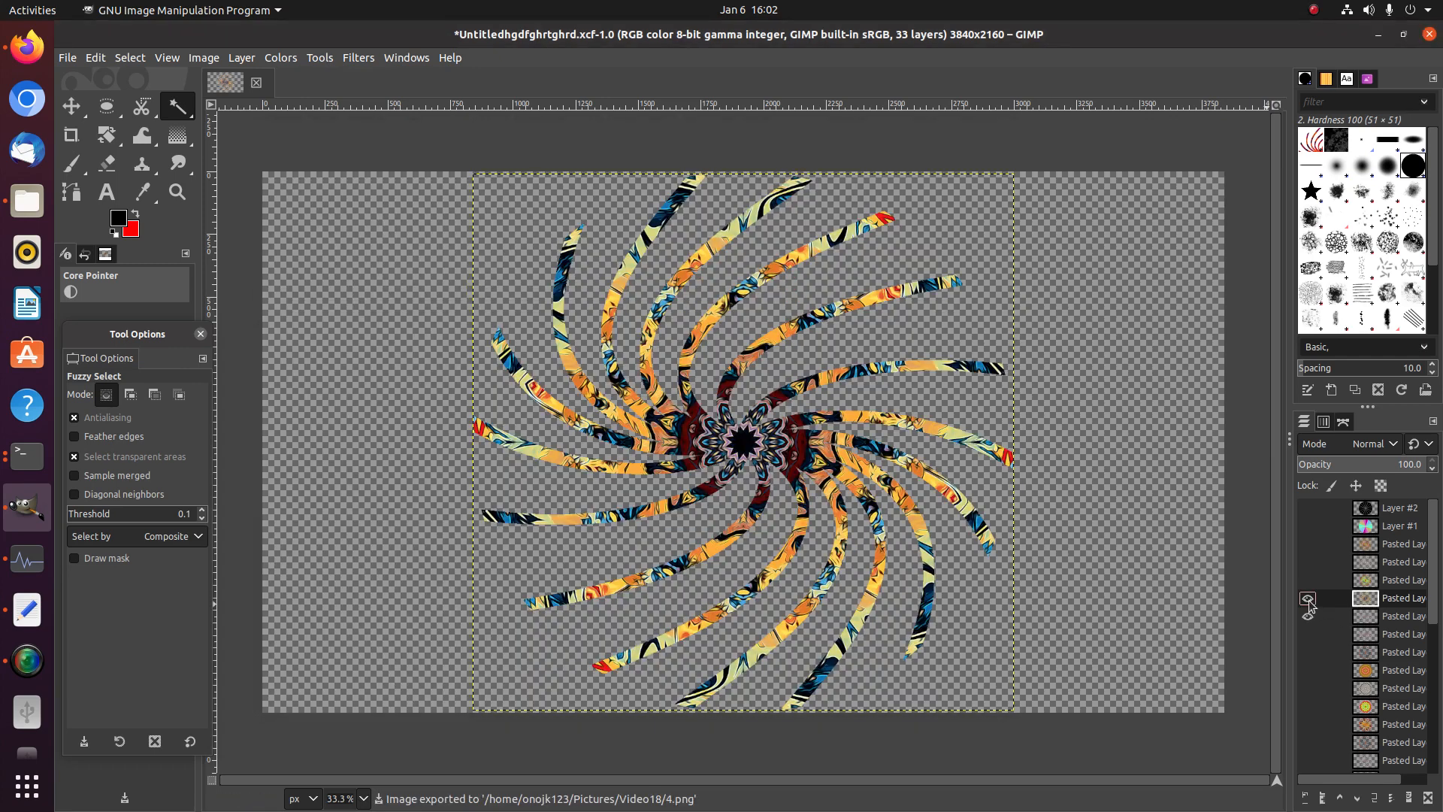
Hide the yellow and dark blue swirl and export the light blue and orange swirl from the layer below as 5.png
left_click(1309, 599)
left_click(79, 60)
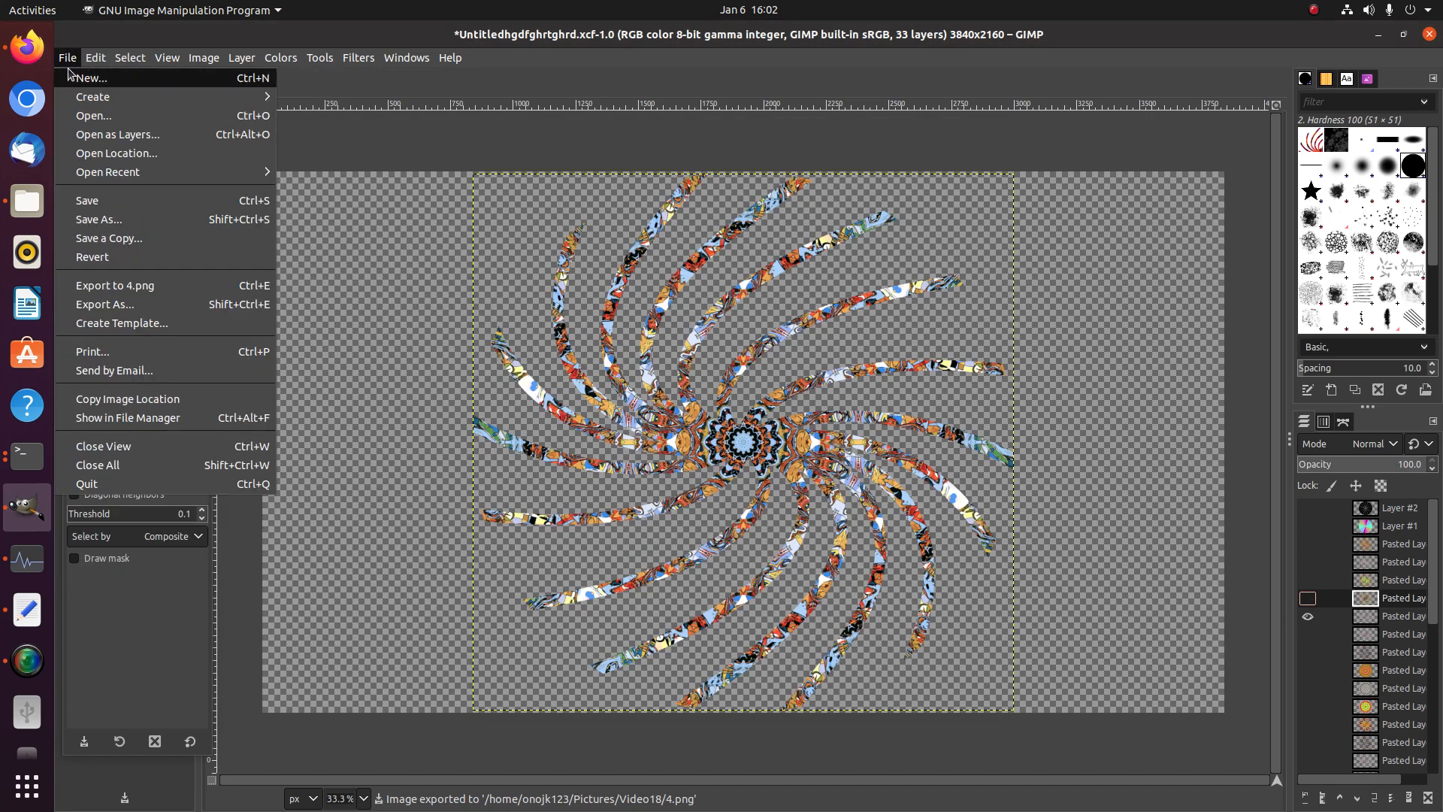
left_click(135, 304)
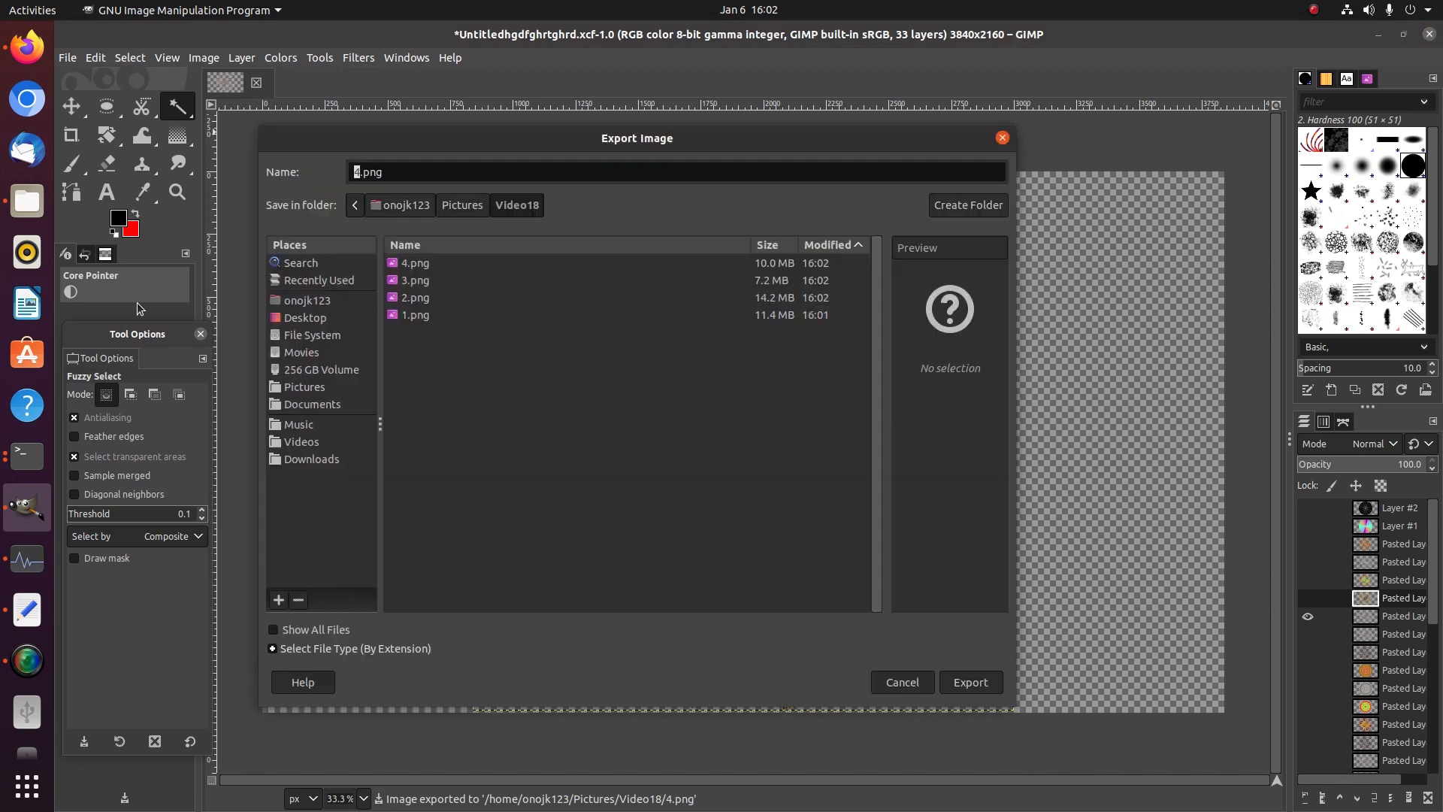
key("Return")
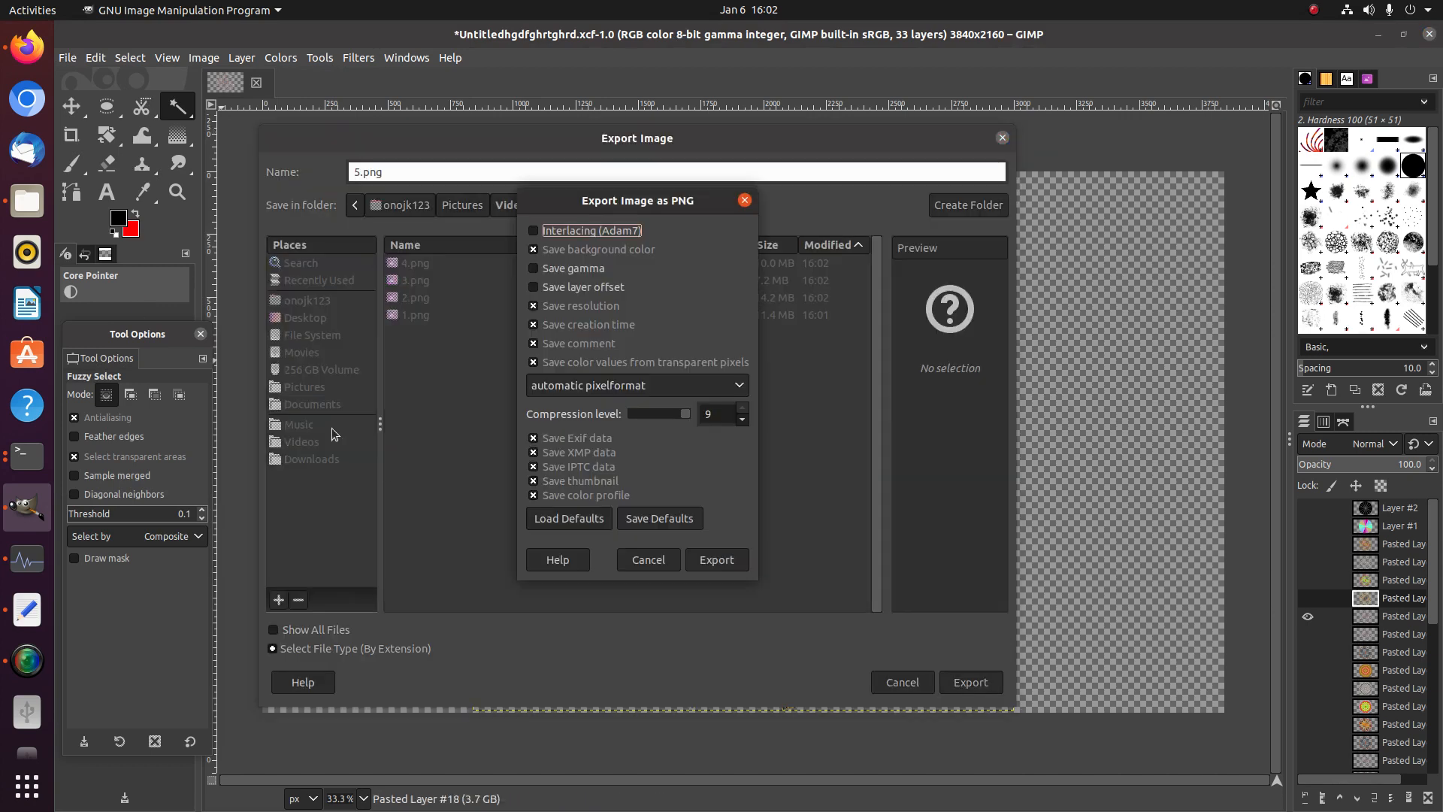
left_click(704, 561)
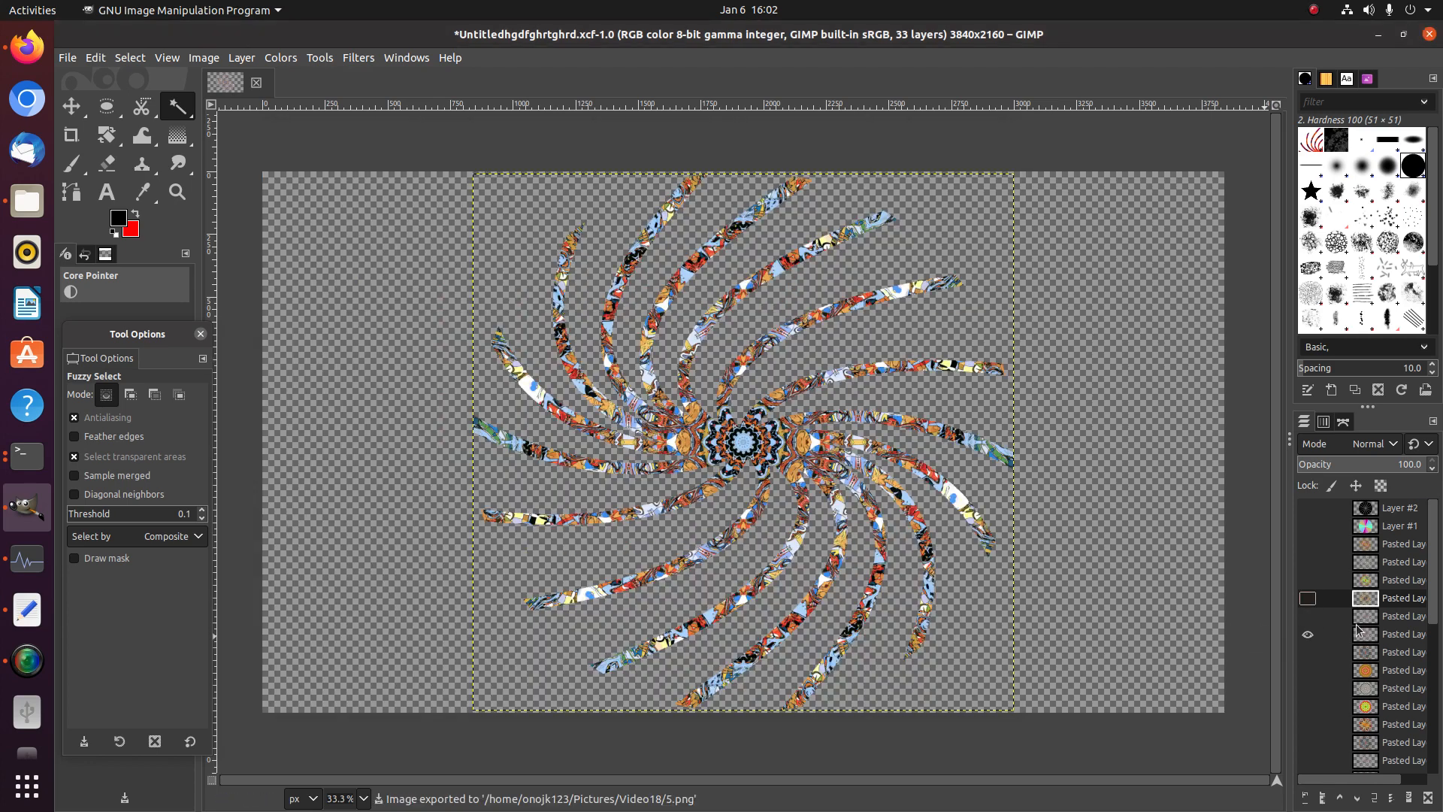
Show only the dark blue and red swirl two layers below the last exported piece, select its layer, and export it as 6.png
left_click(1307, 616)
left_click(1308, 635)
left_click(1308, 651)
left_click(1350, 651)
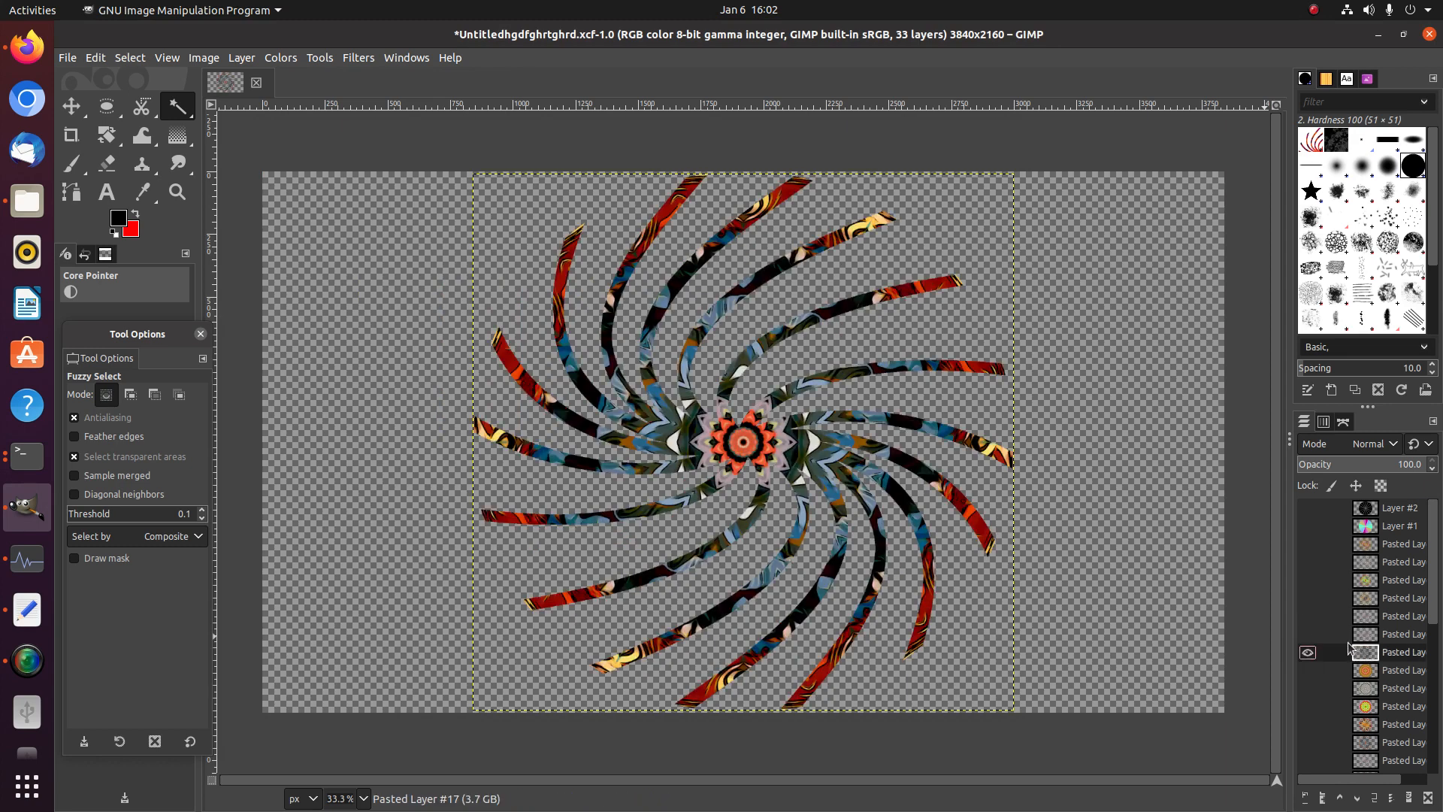
left_click(71, 63)
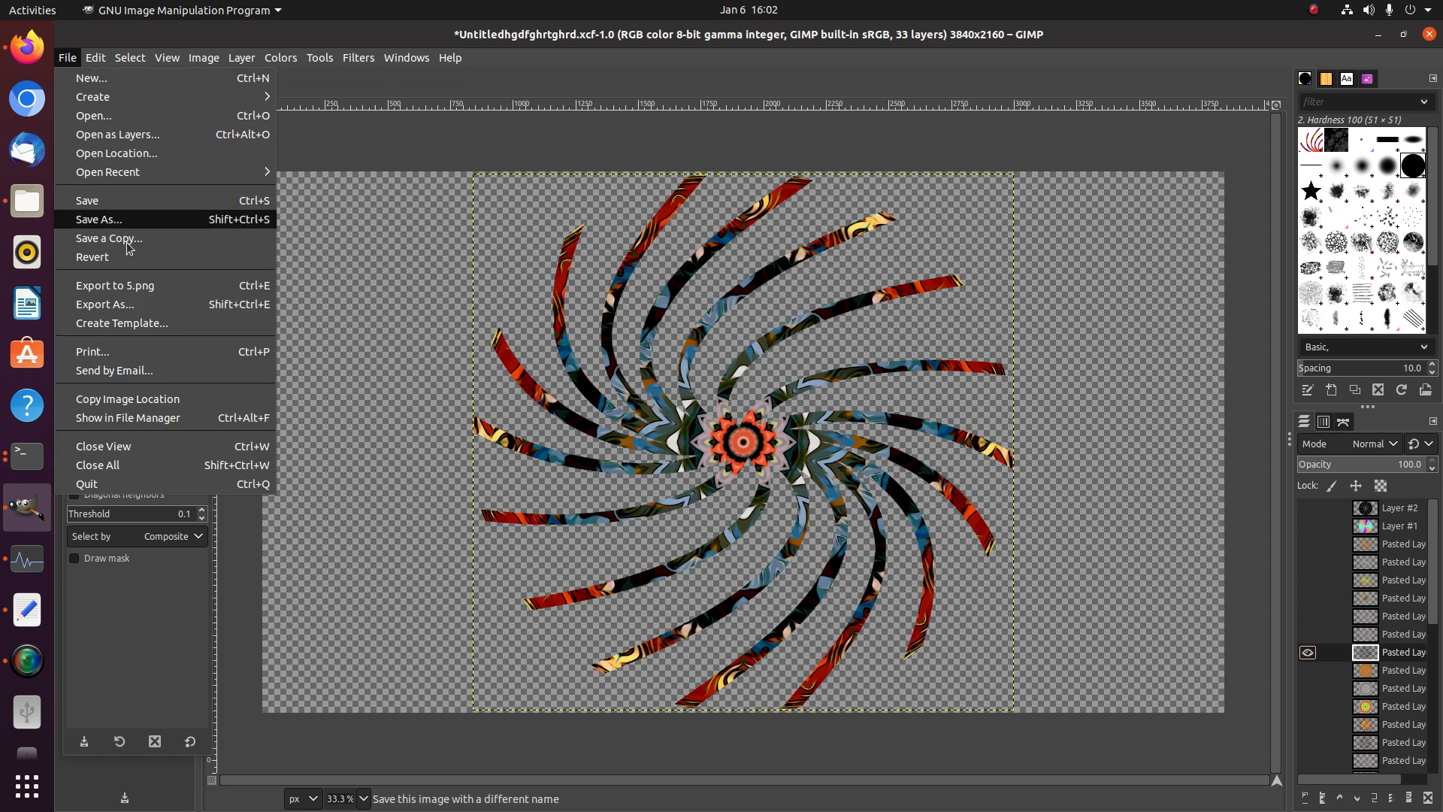
left_click(165, 310)
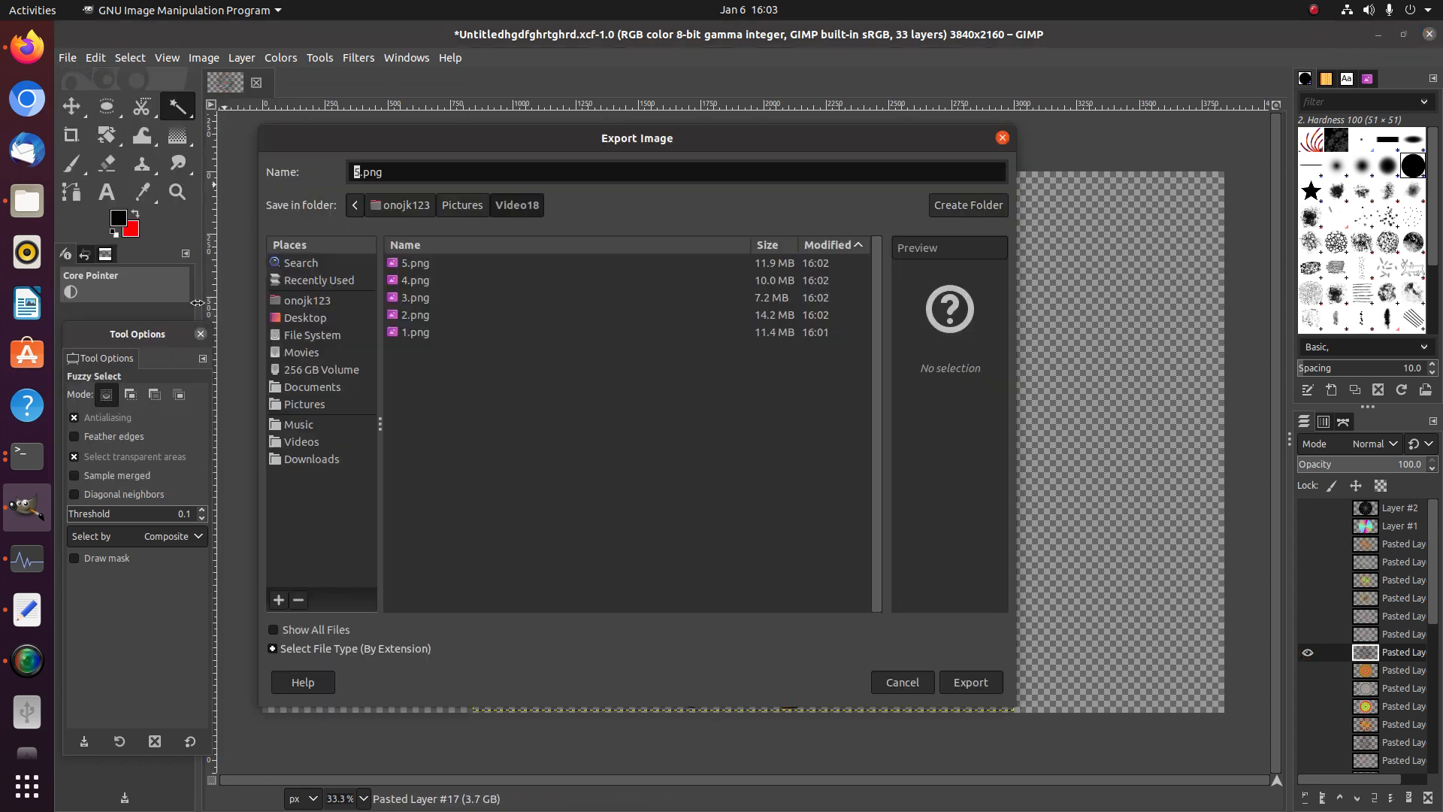
type("6")
key("Return")
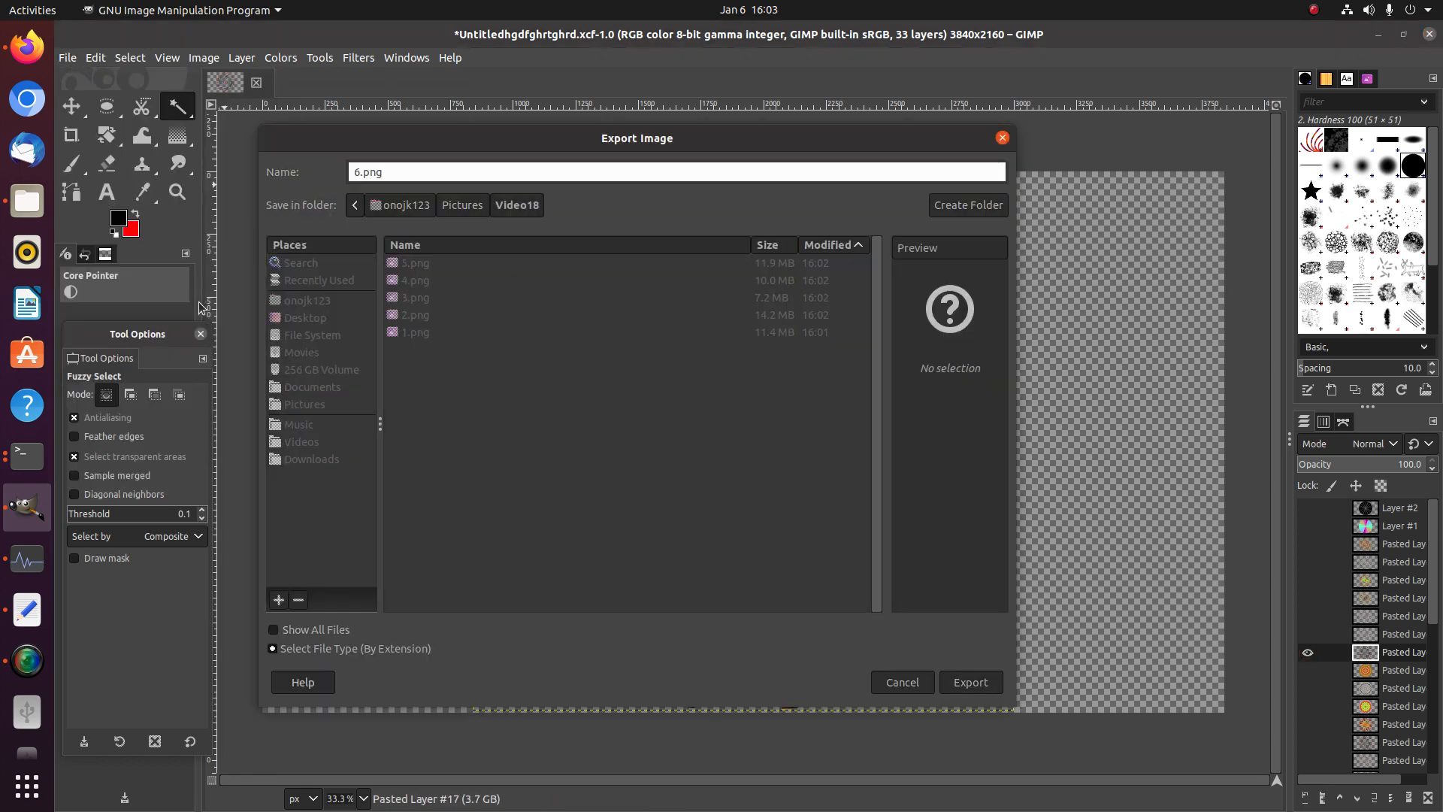
left_click(717, 560)
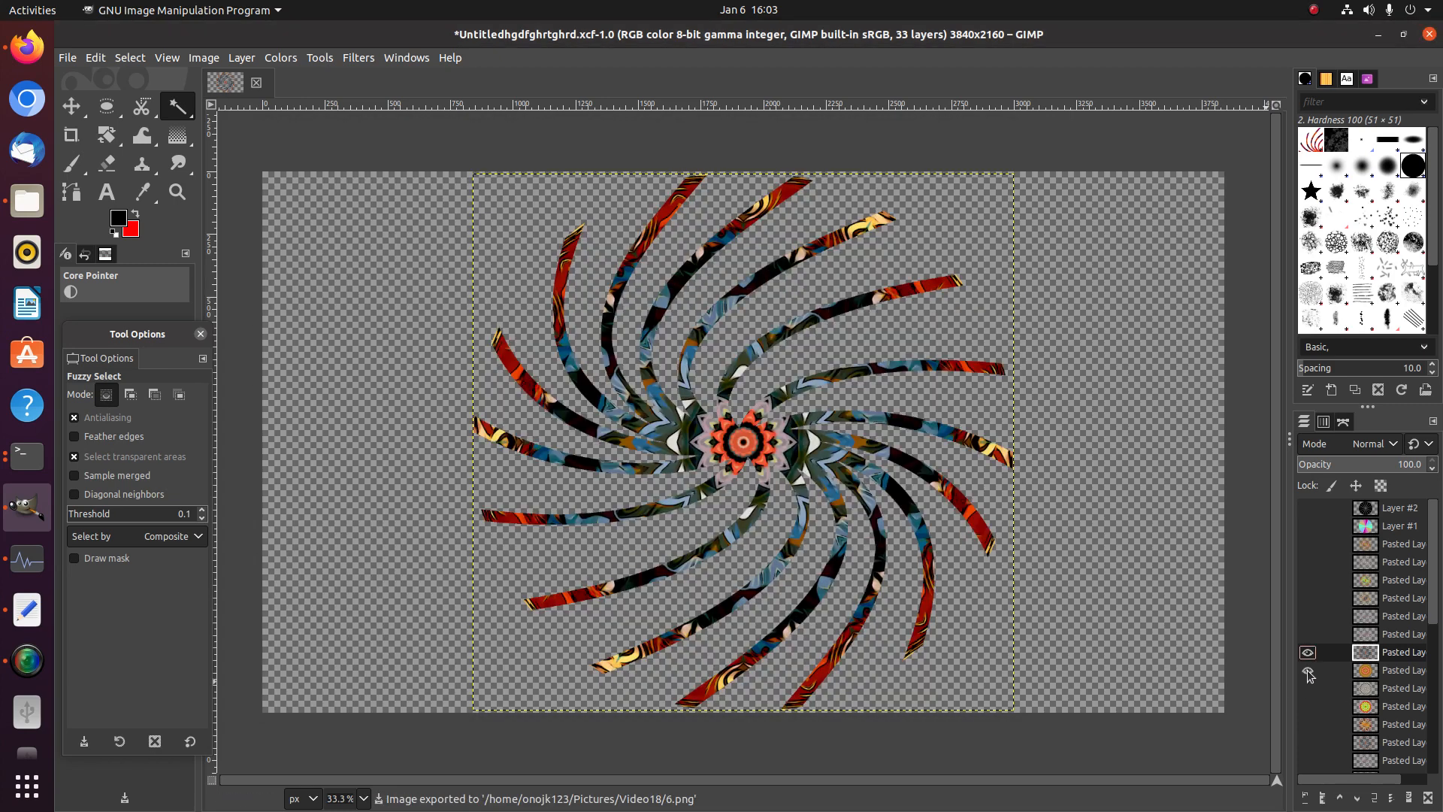
Hide the exported swirl and the full mandala below it, show and select the orange and black swirl layer, and export it as 7.png
left_click(1308, 652)
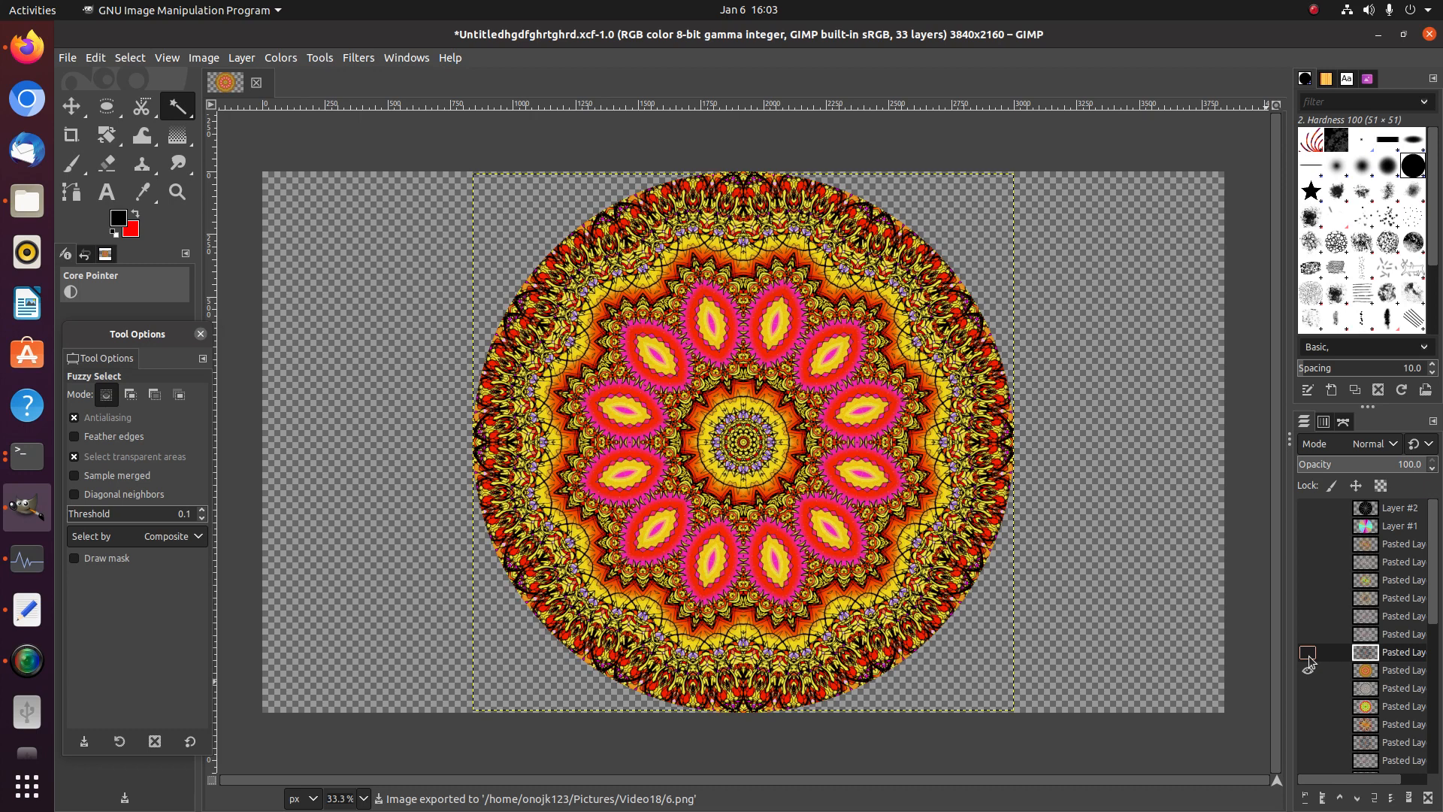
left_click(1309, 670)
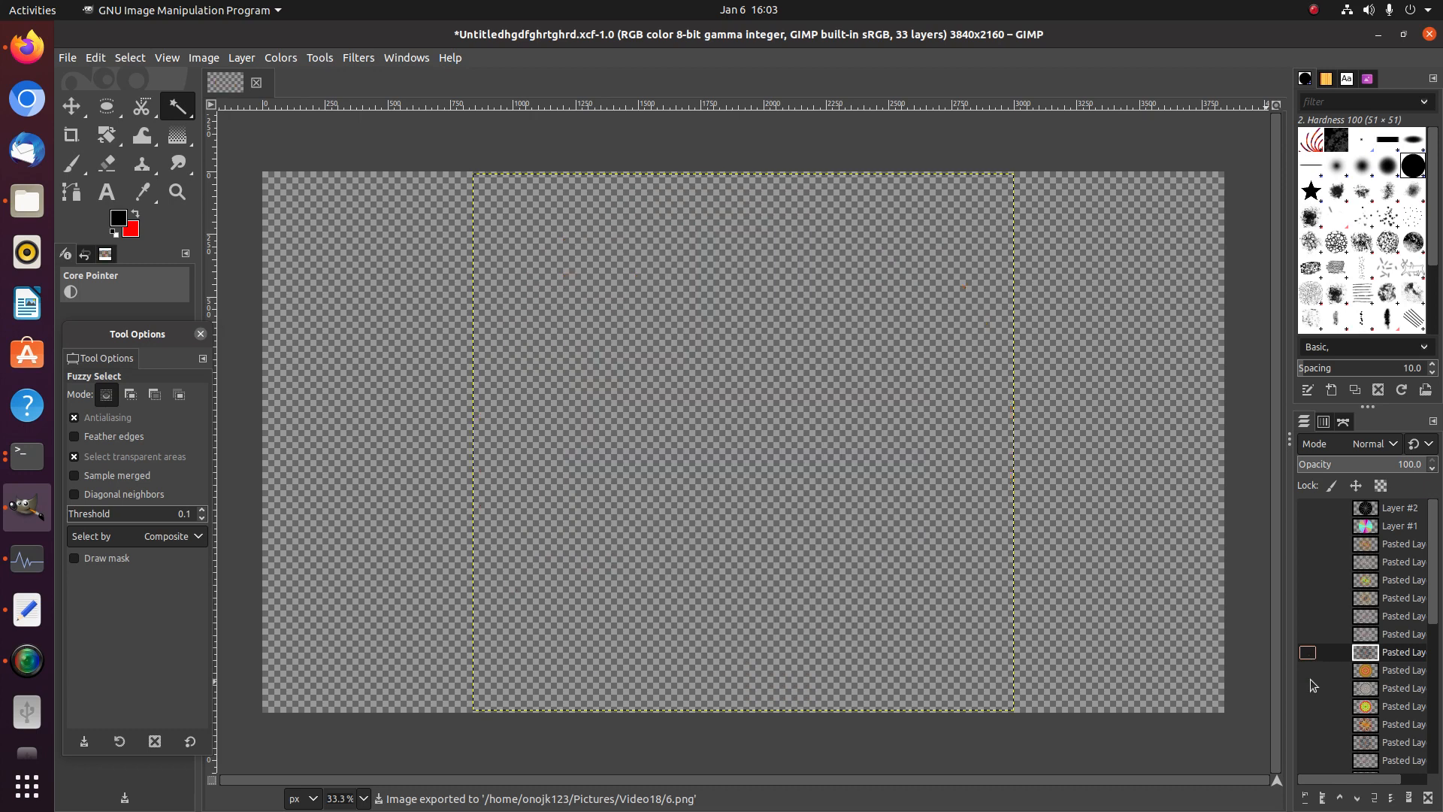
scroll(1310, 678, "down", 1)
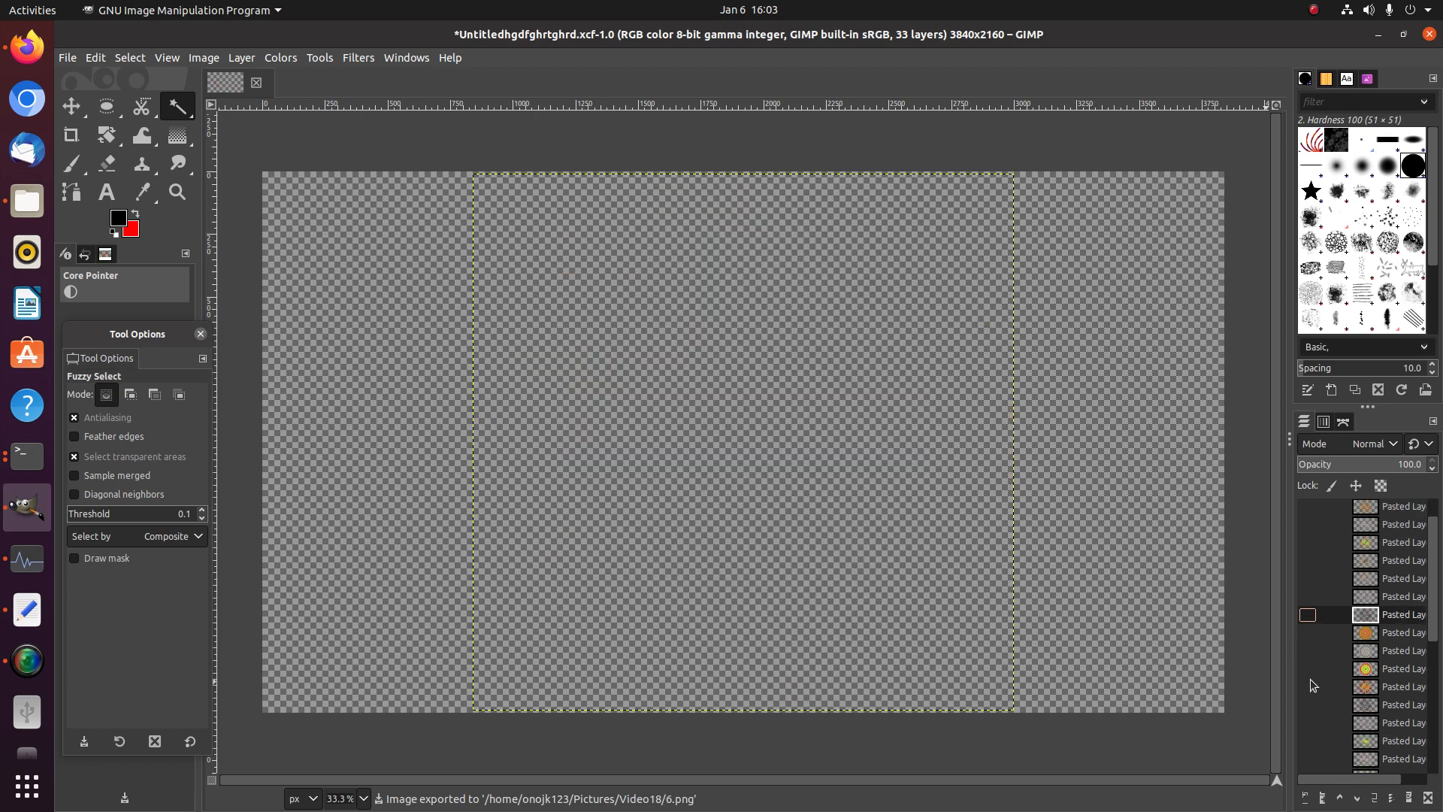
left_click(1307, 688)
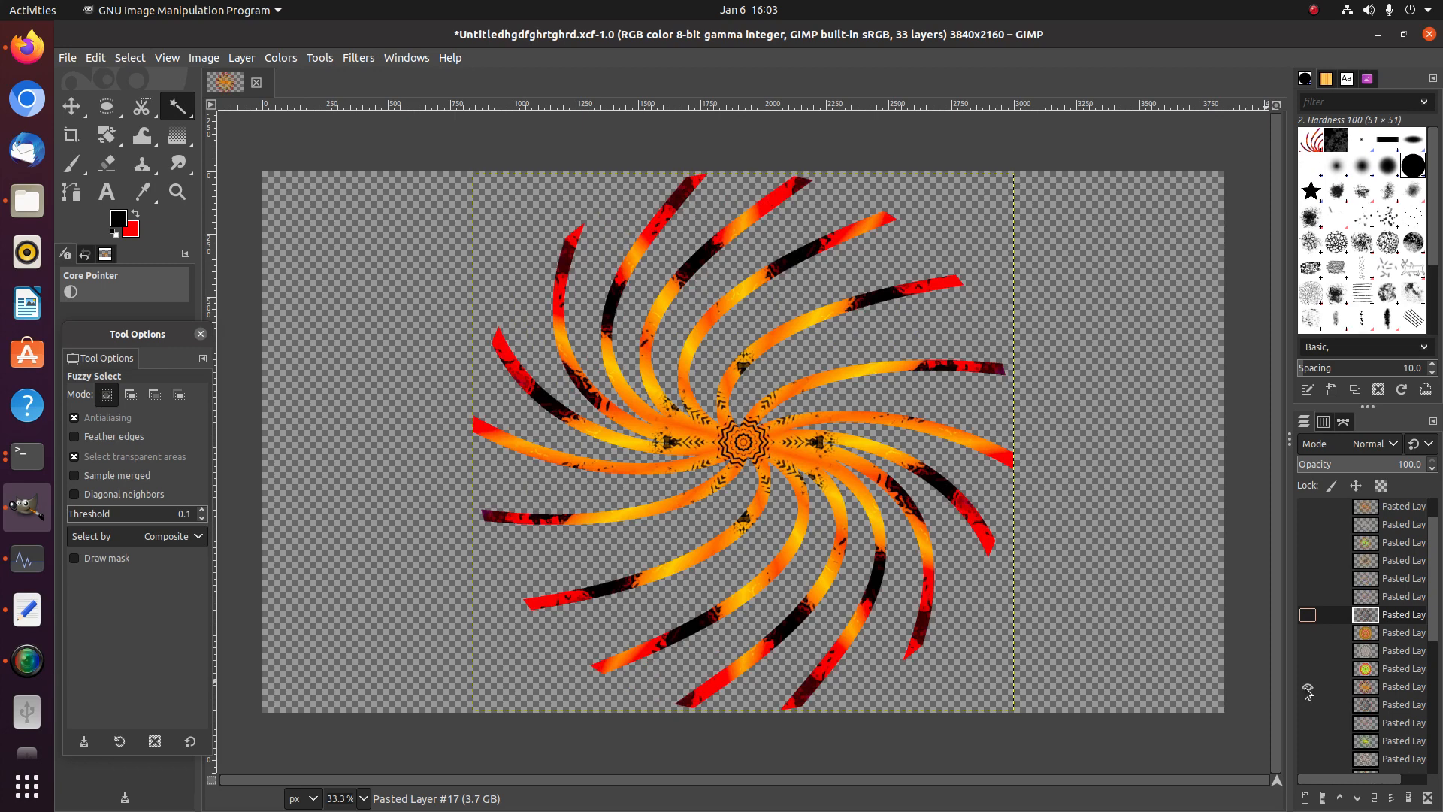
left_click(1357, 687)
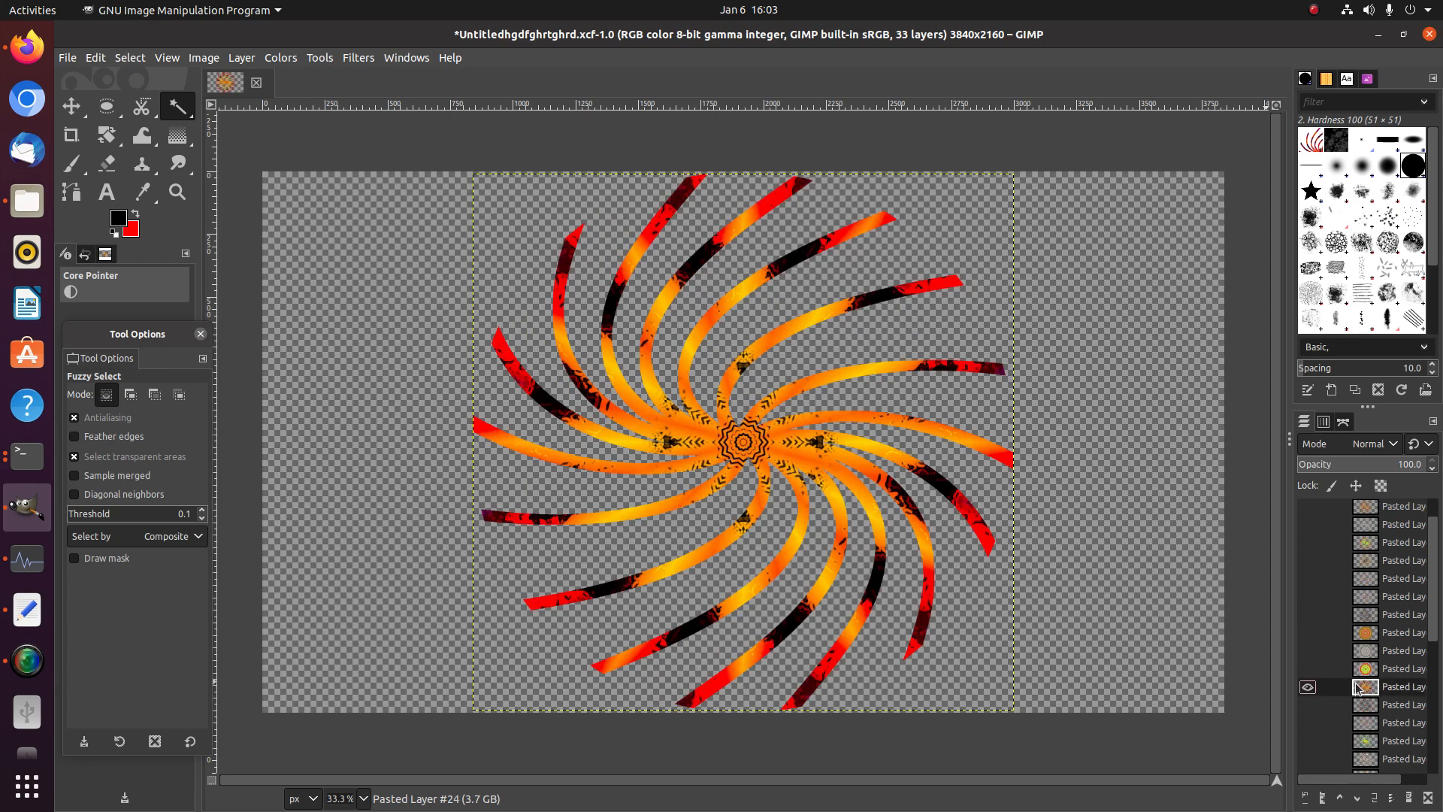
left_click(68, 55)
left_click(134, 305)
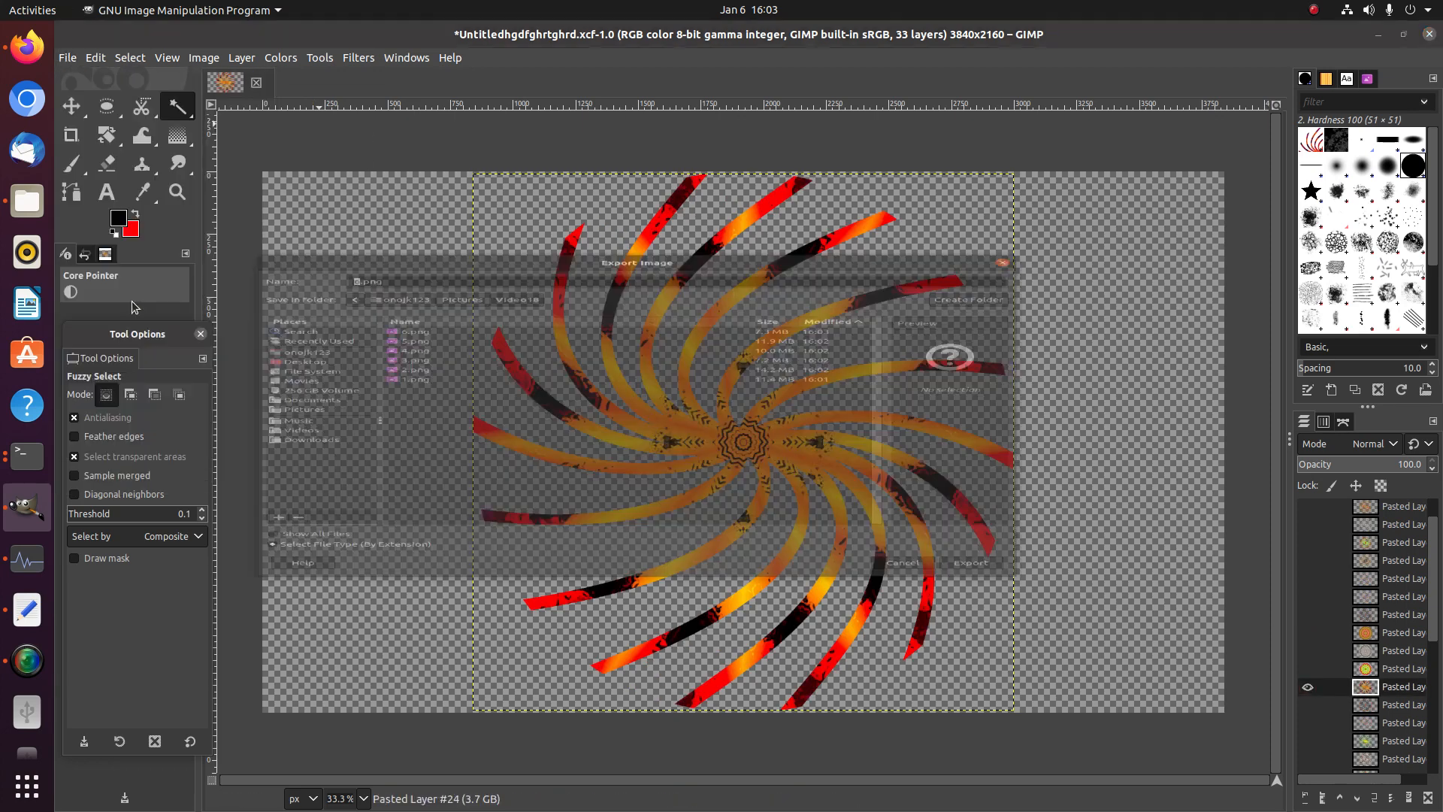
type("7")
key("Return")
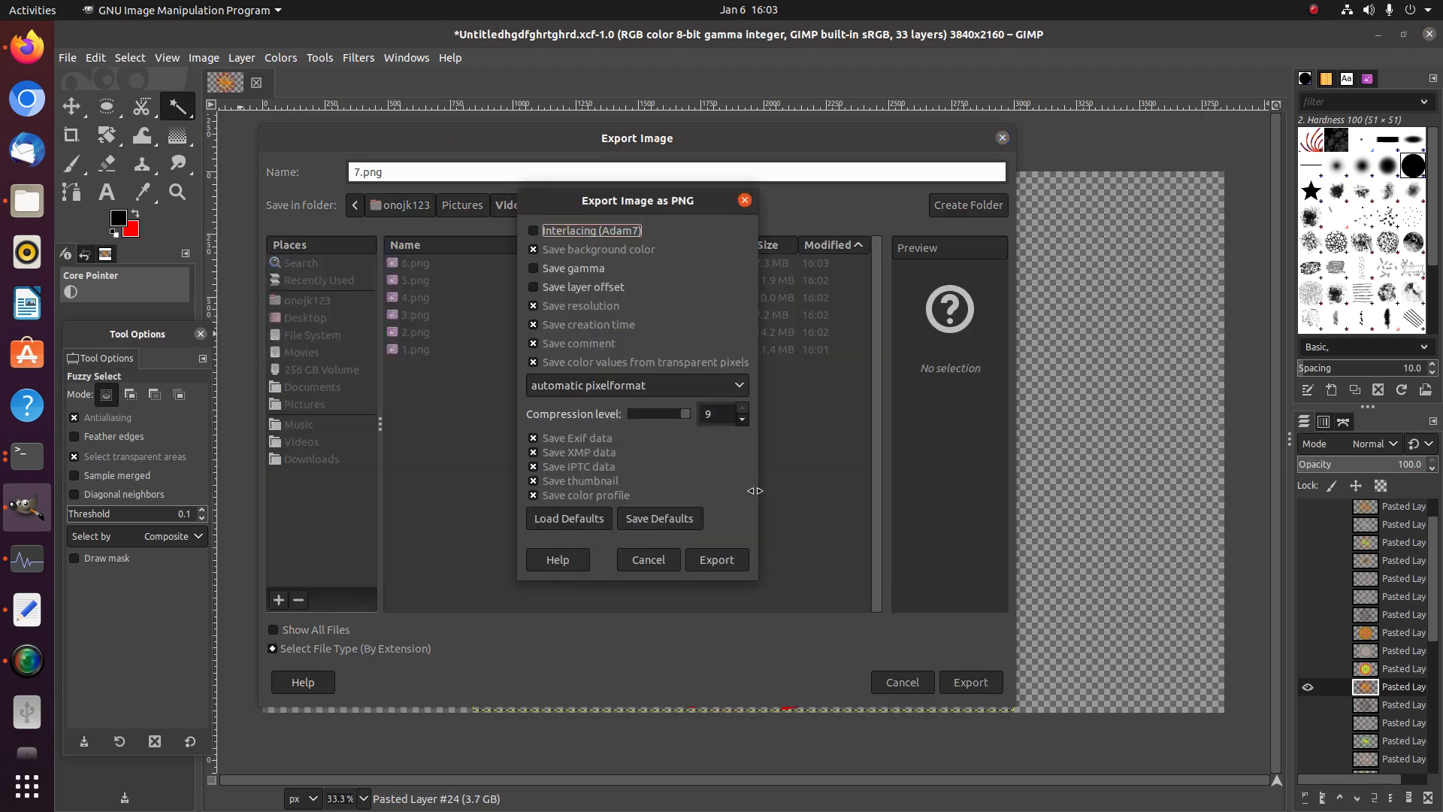
left_click(716, 559)
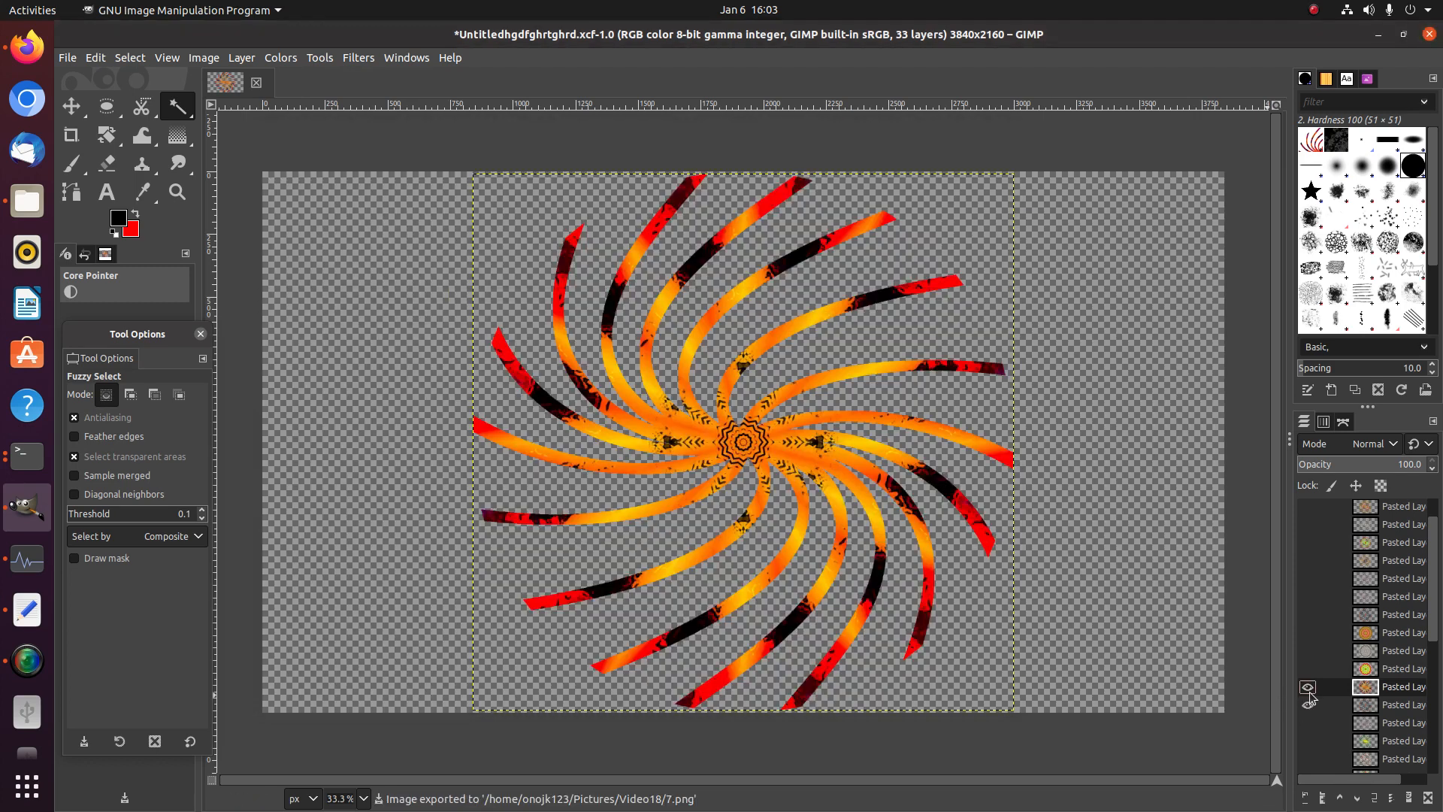
Hide the orange and black swirl and export the dark blue and red swirl directly below it to Video18 as 8.png
left_click(1308, 687)
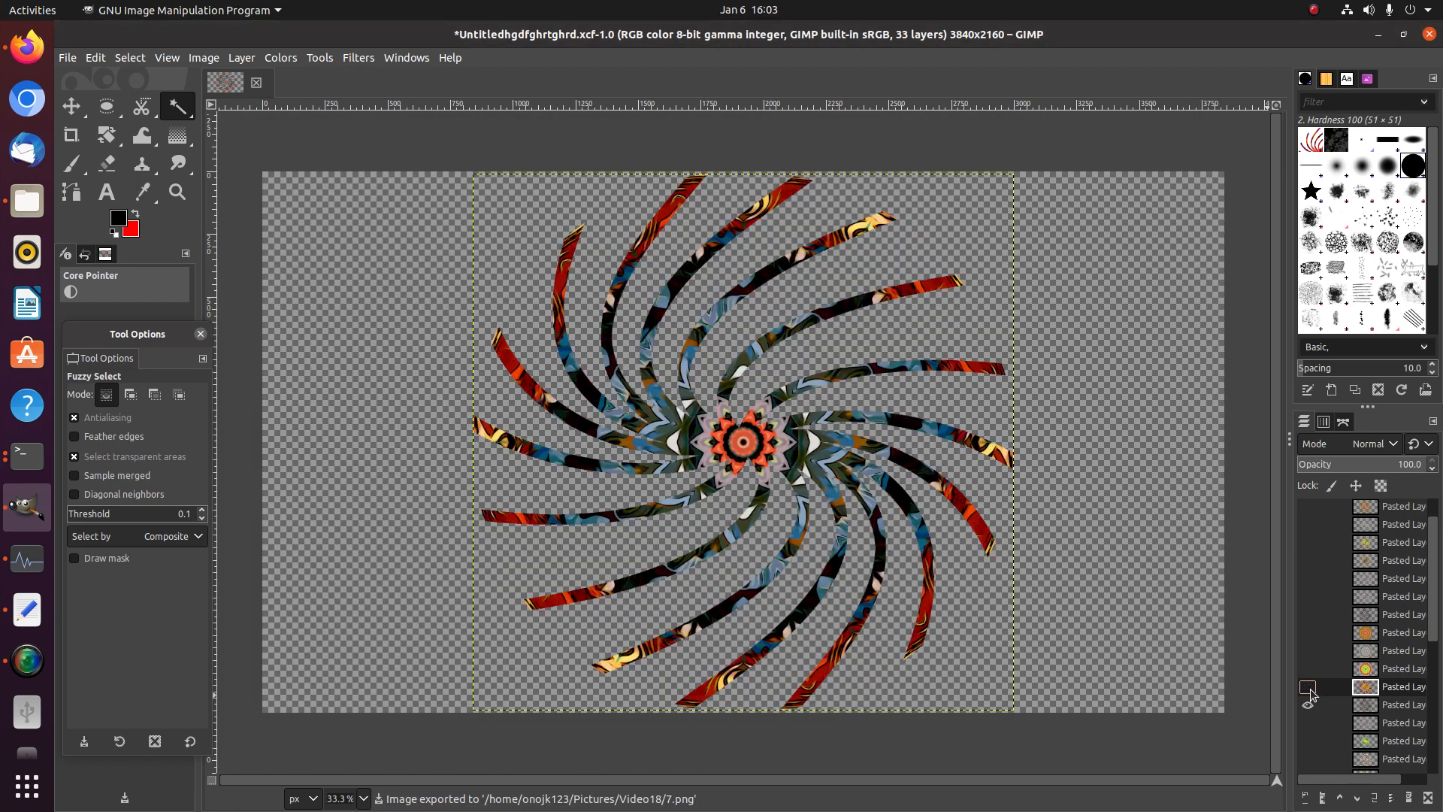
left_click(61, 58)
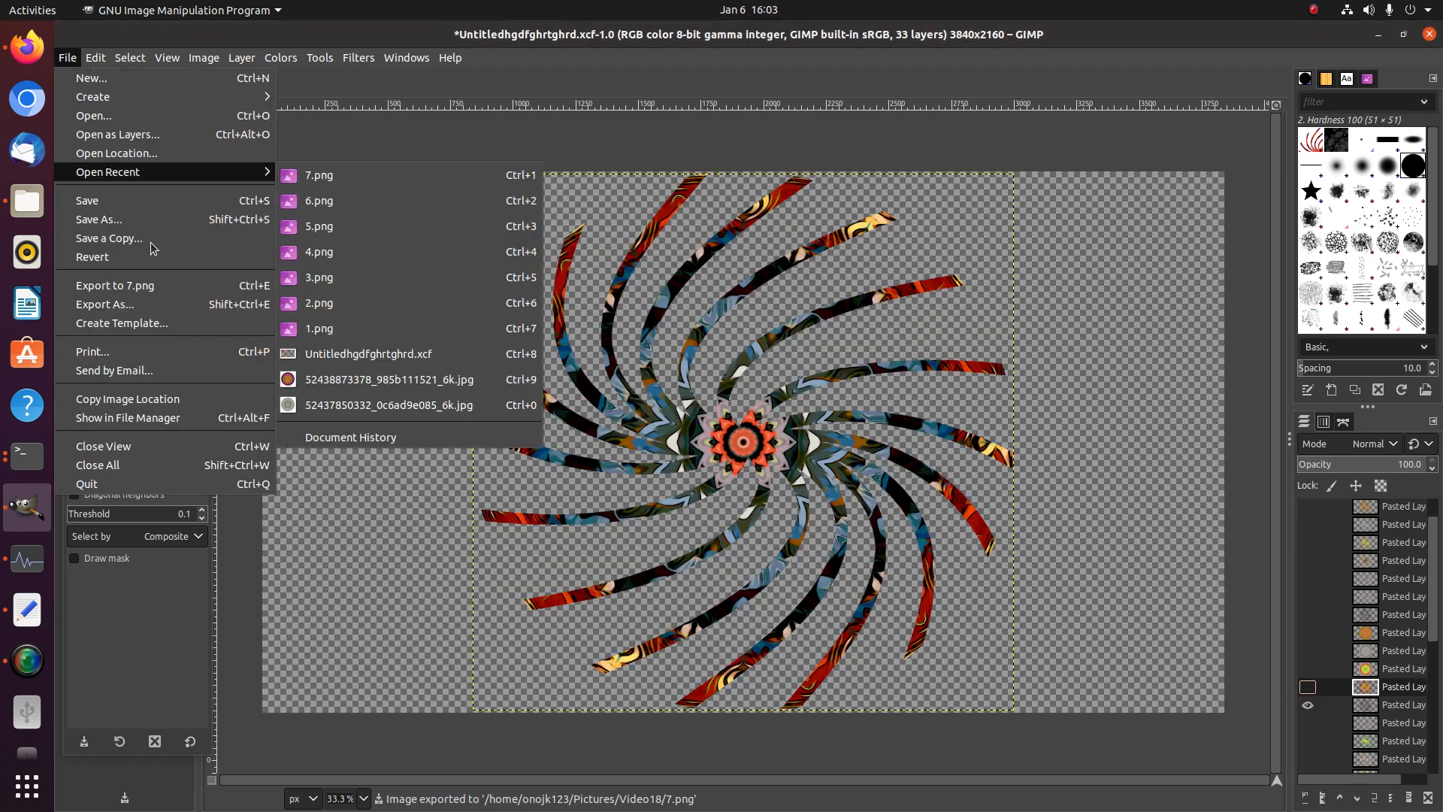
left_click(151, 304)
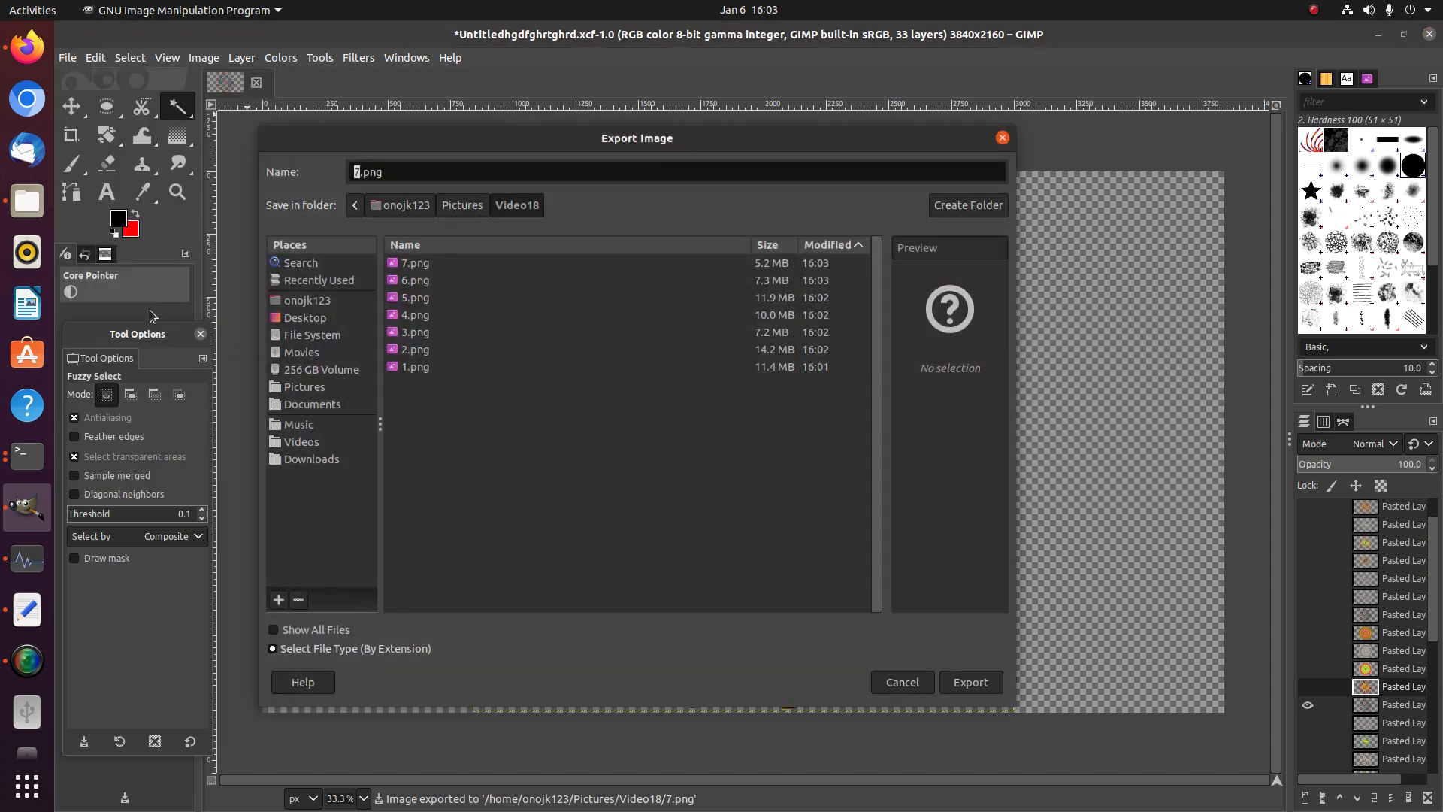
type("8")
key("Return")
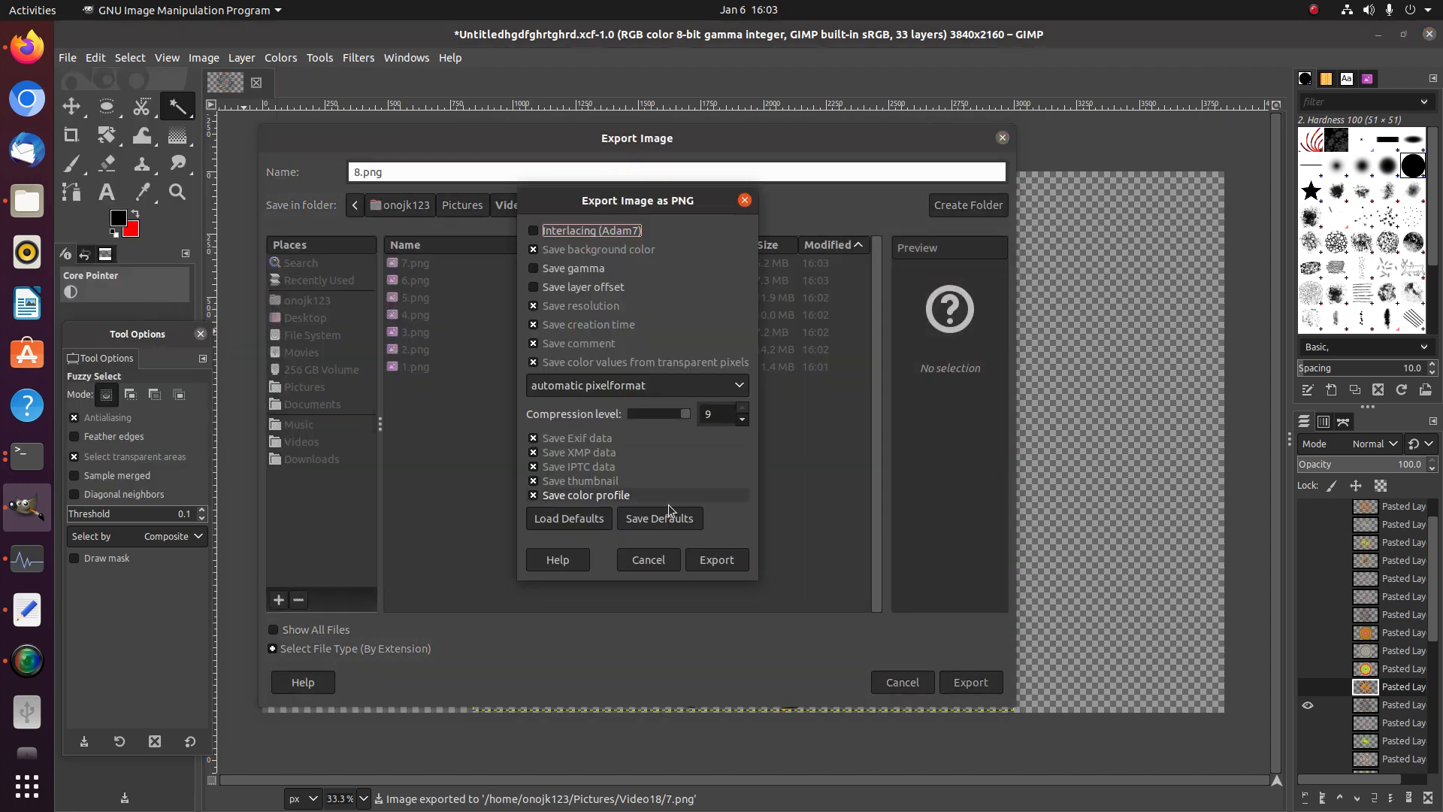
left_click(710, 560)
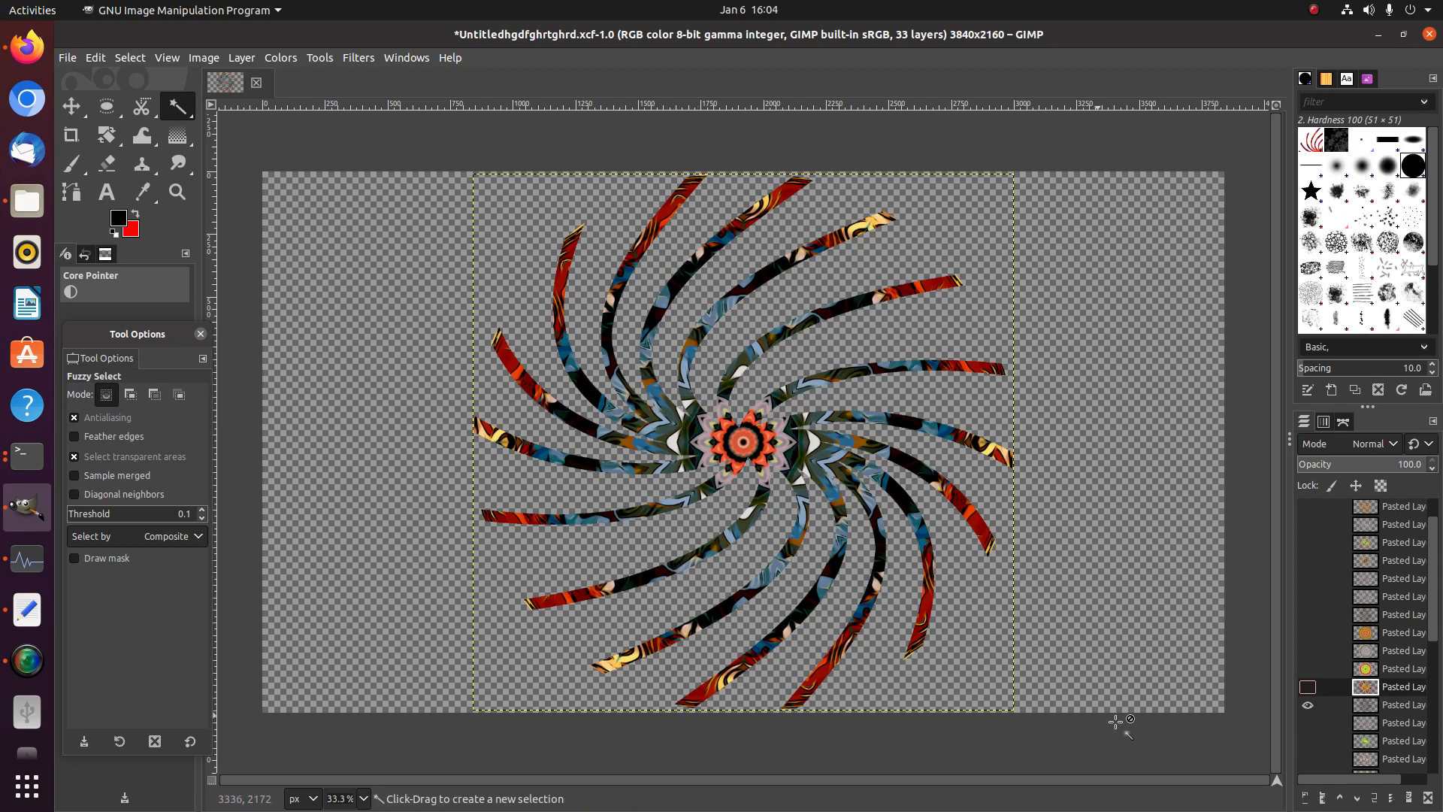
Hide the dark blue and red swirl, show only the green and yellow swirl three layers below the selected one, and export it as 9.png
left_click(1309, 706)
left_click(1308, 723)
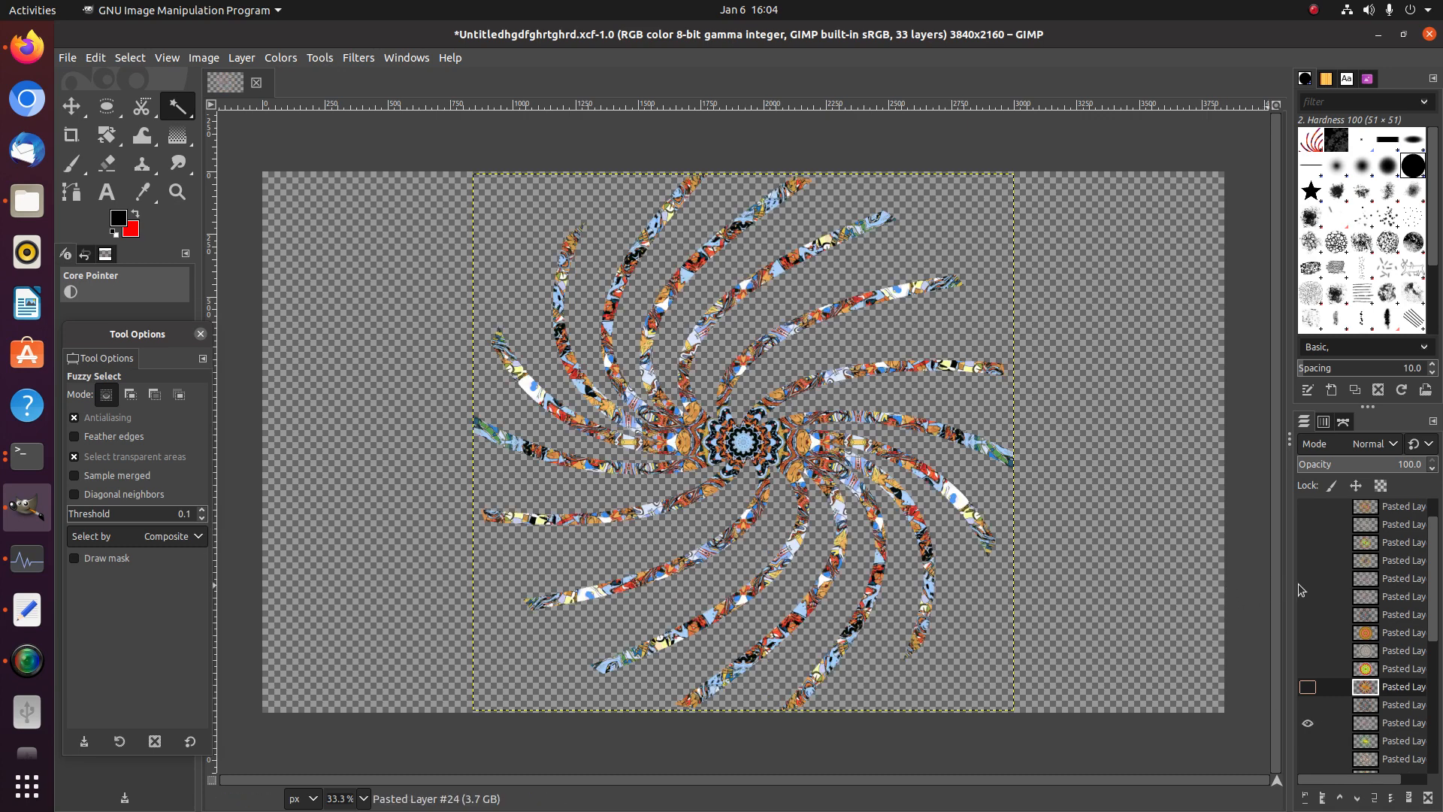
left_click(1310, 724)
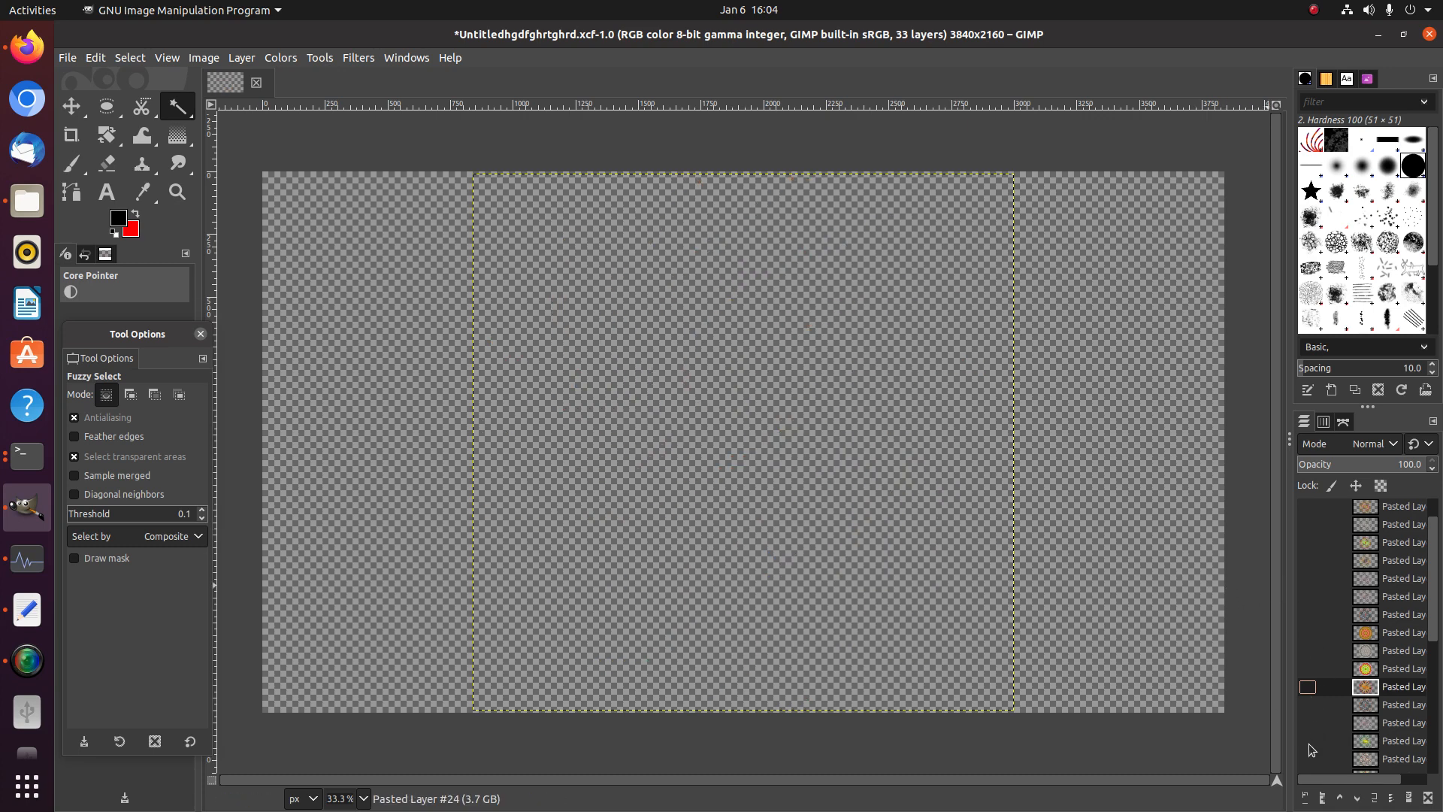
left_click(1309, 742)
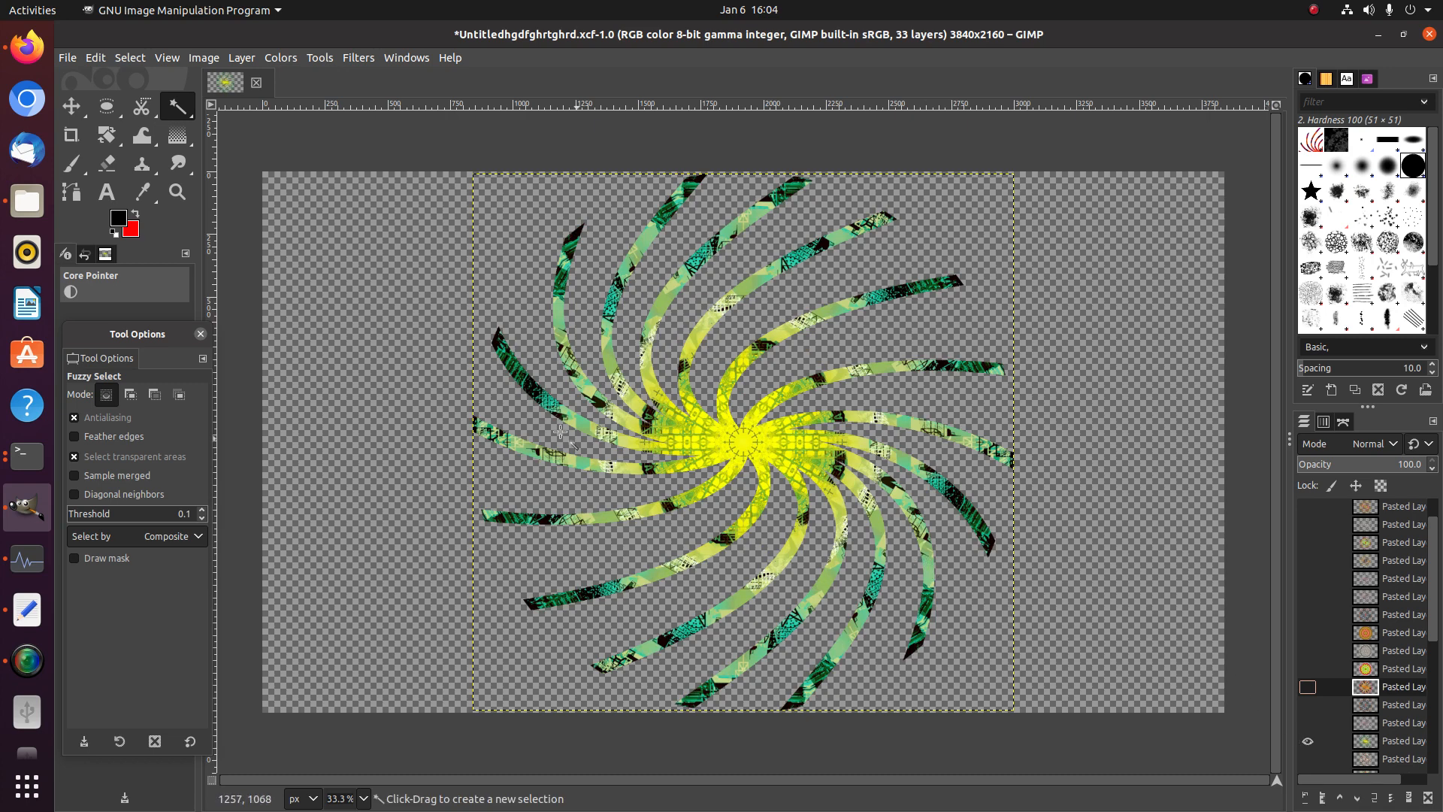
left_click(63, 65)
left_click(144, 302)
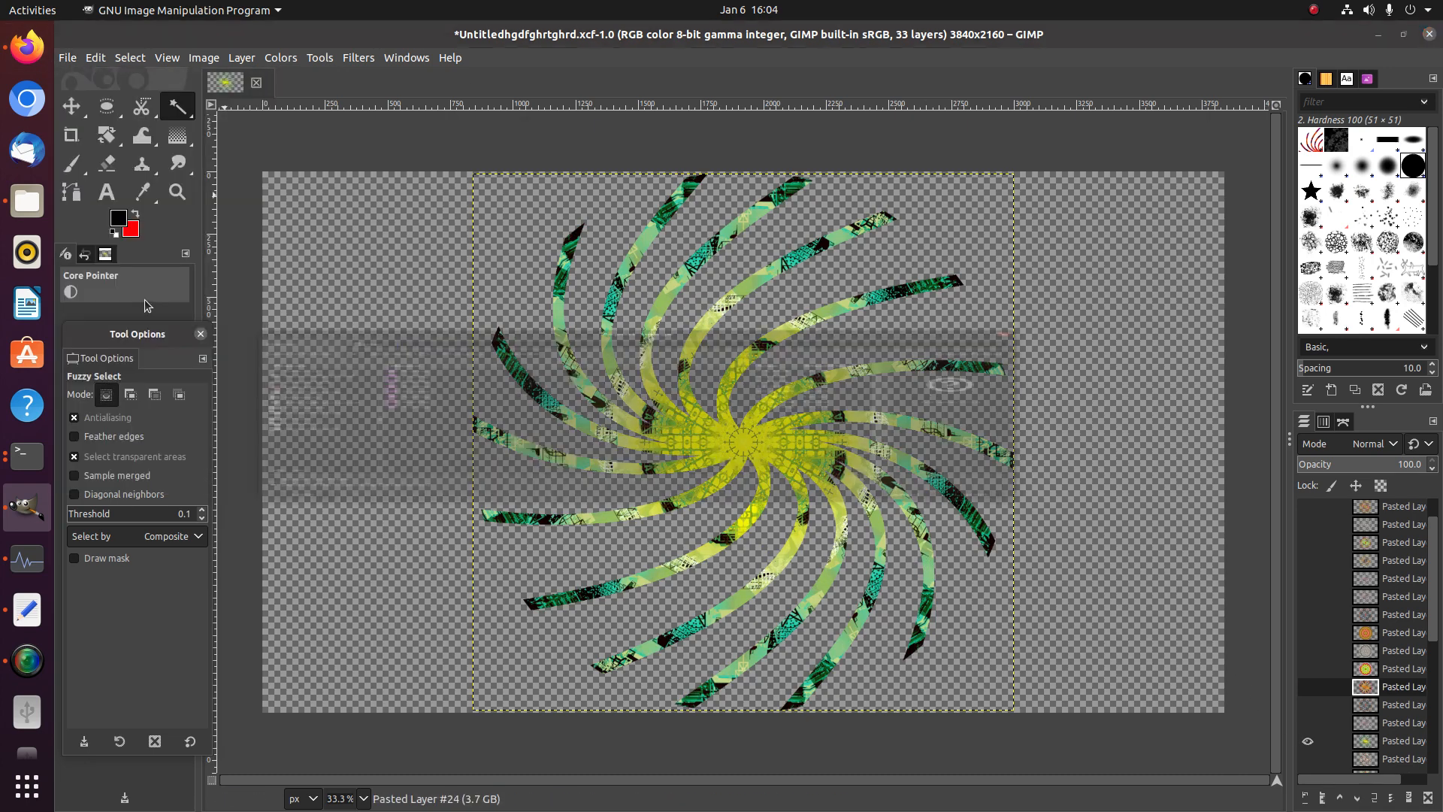
type("9")
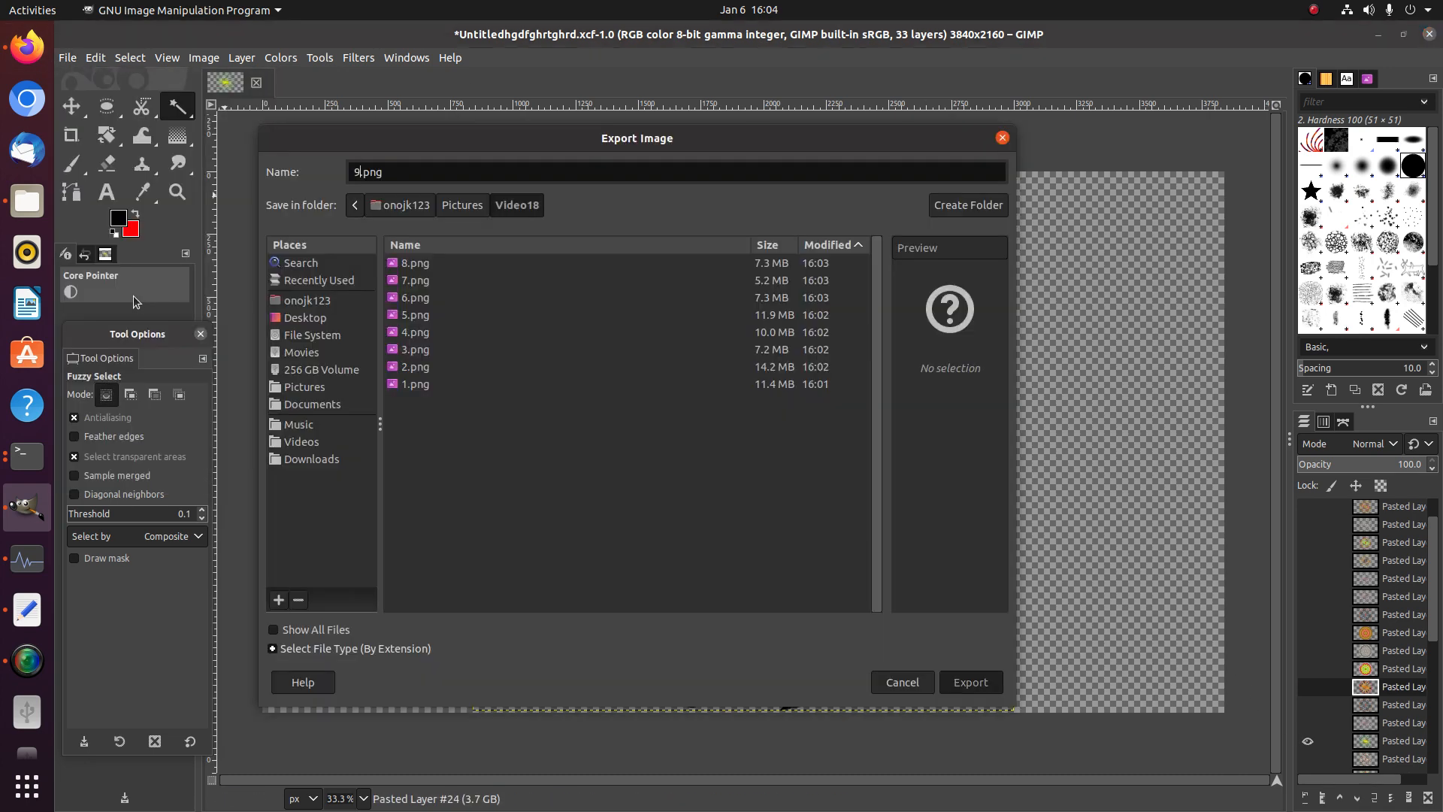
key("Return")
left_click(730, 561)
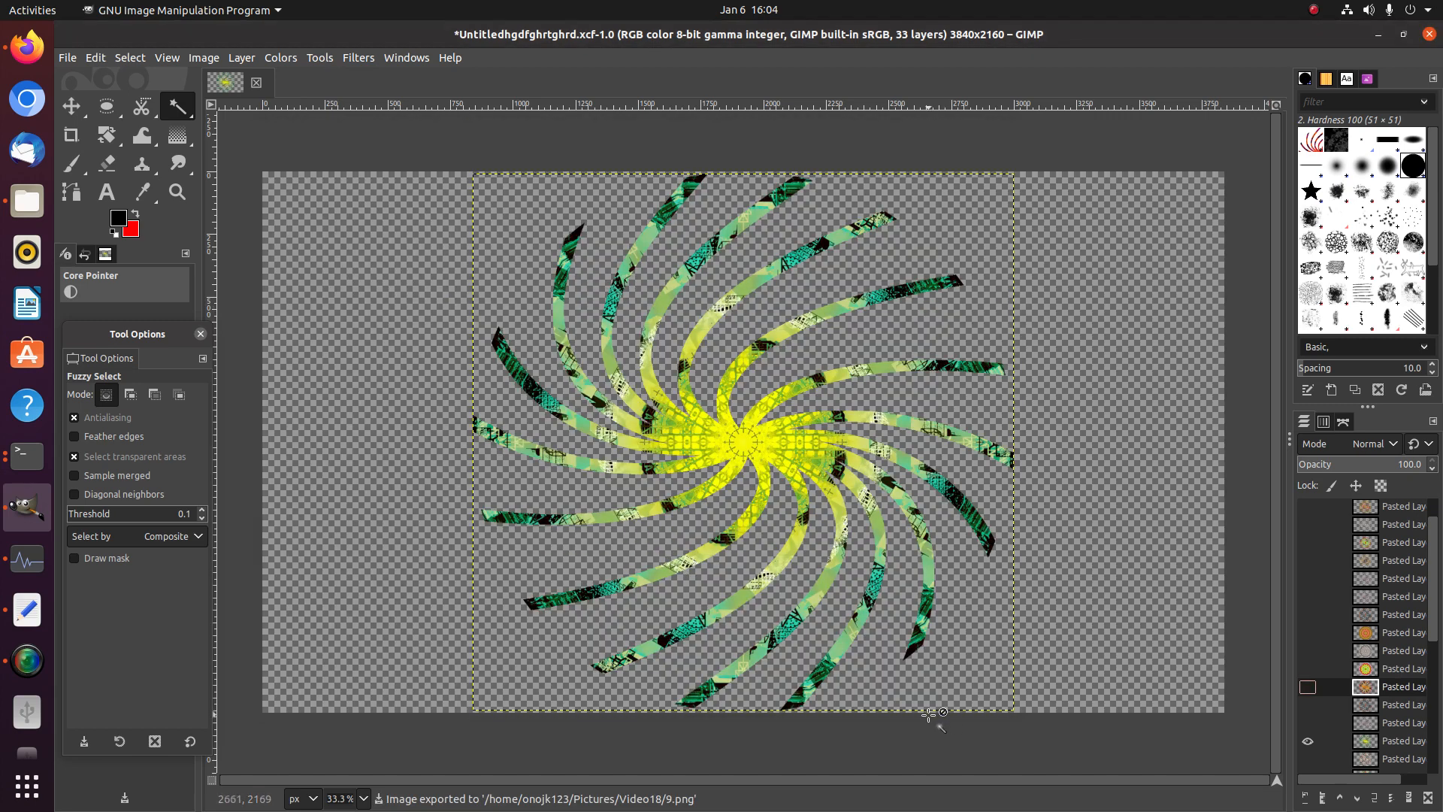
Hide the green and yellow swirl, show the orange, white and green swirl on the layer directly below it, and start its export
scroll(1329, 692, "down", 2)
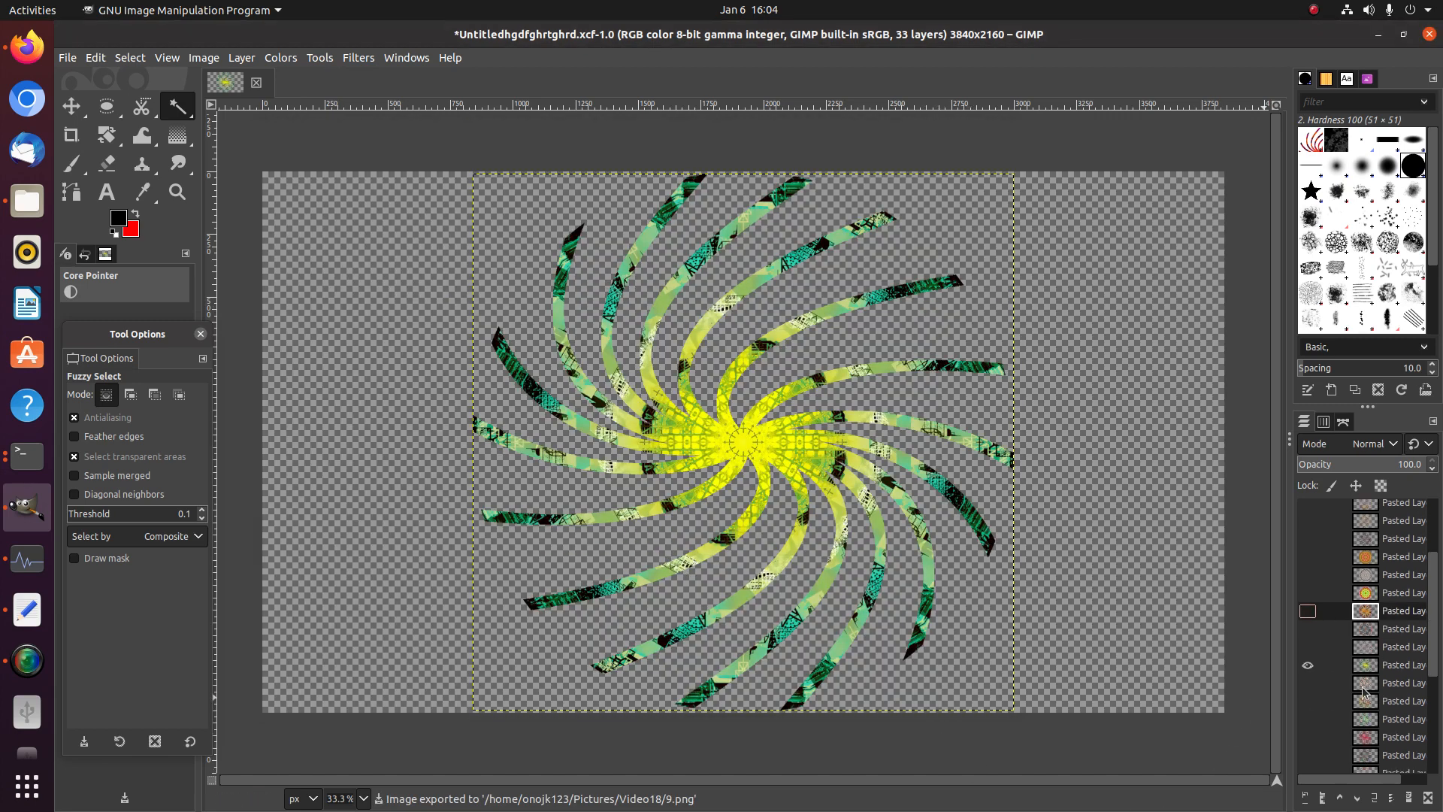
left_click(1308, 676)
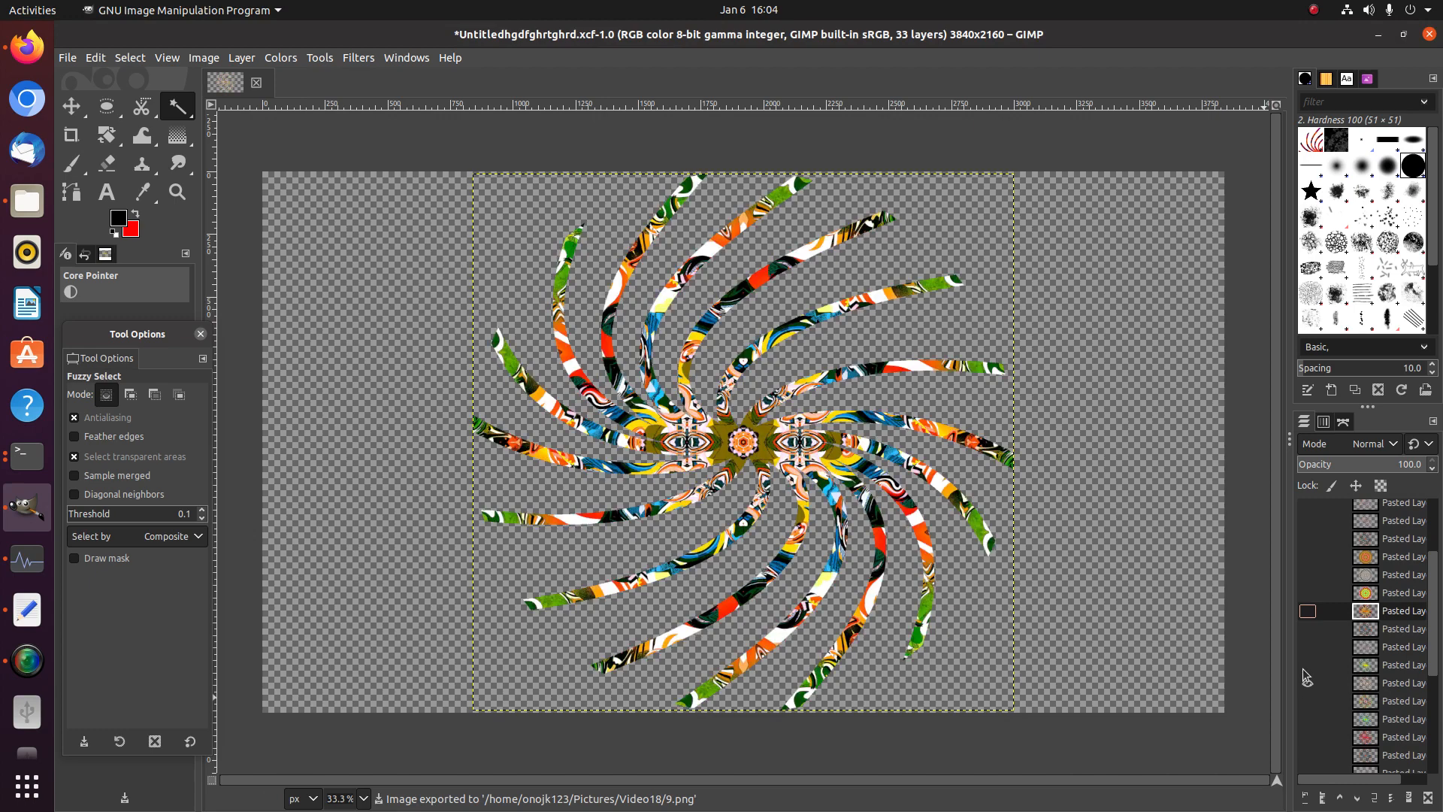
left_click(69, 60)
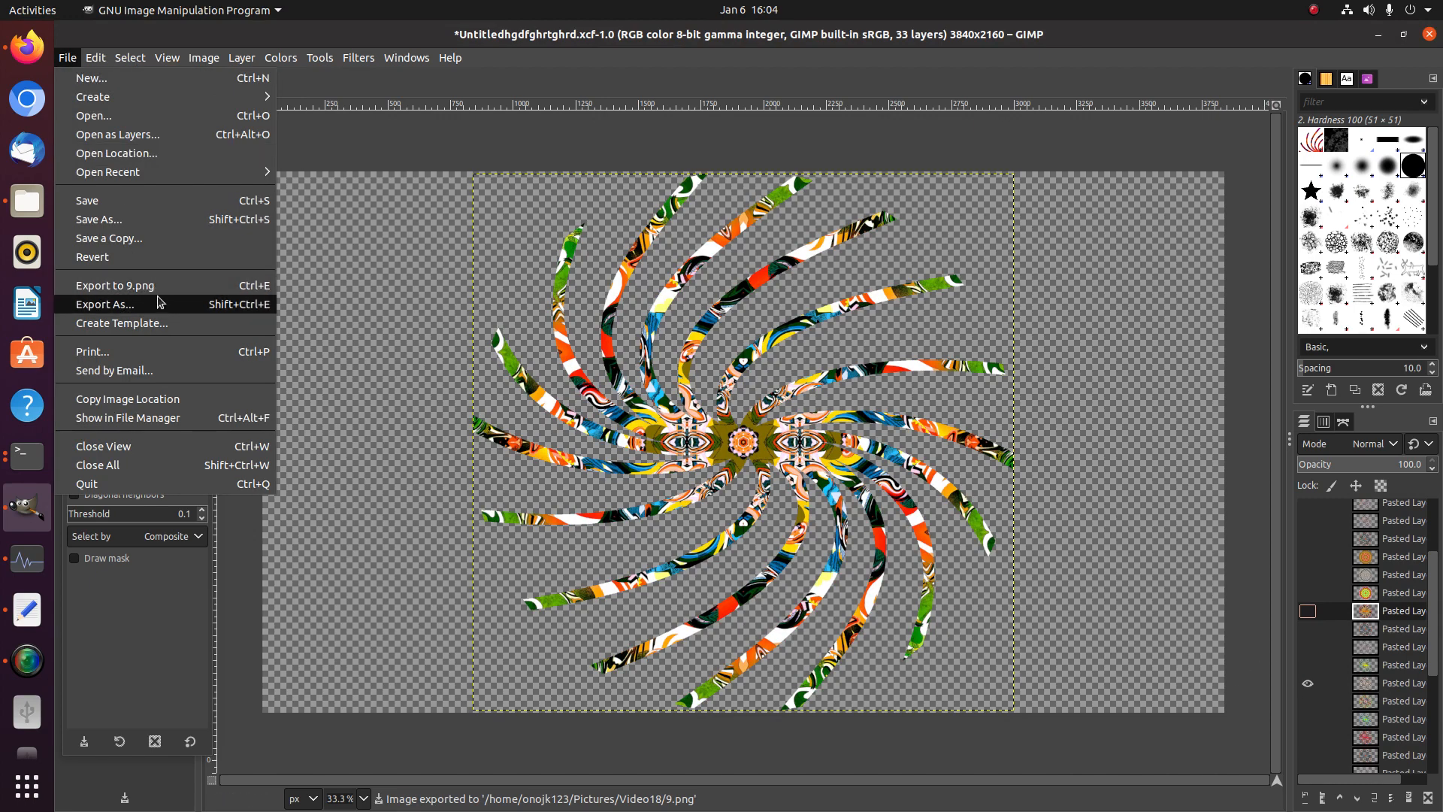
left_click(180, 303)
type("1")
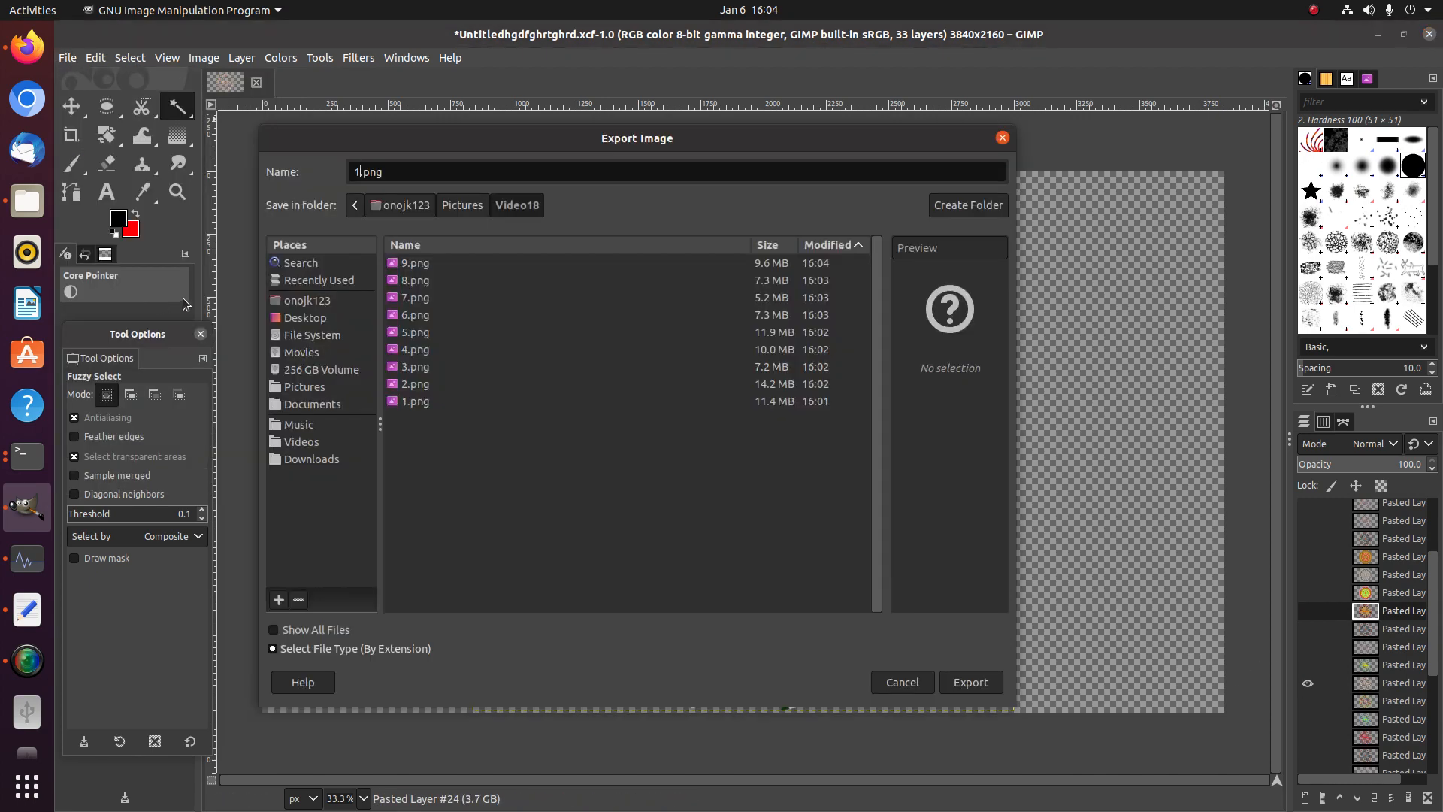
type("0")
key("Return")
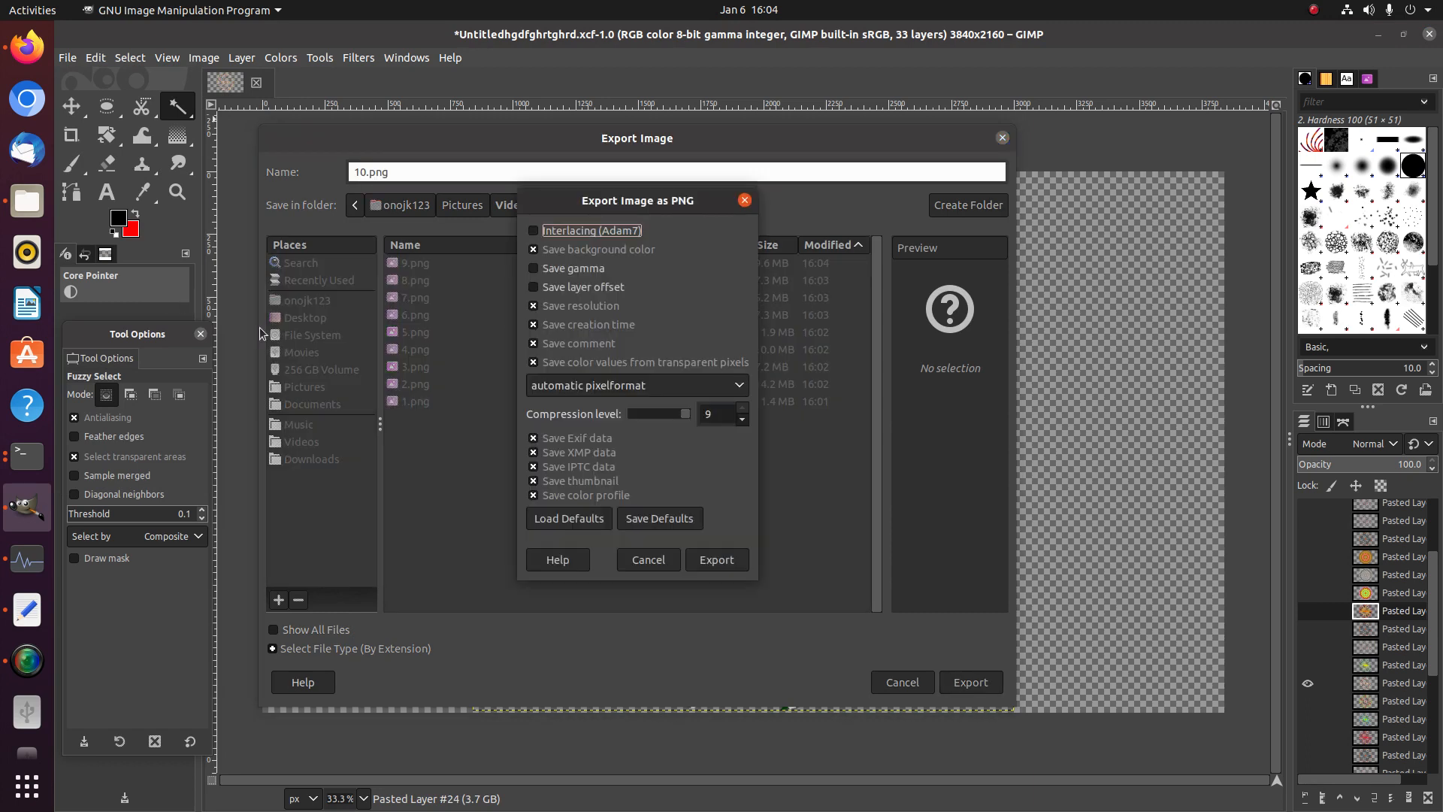
left_click(648, 559)
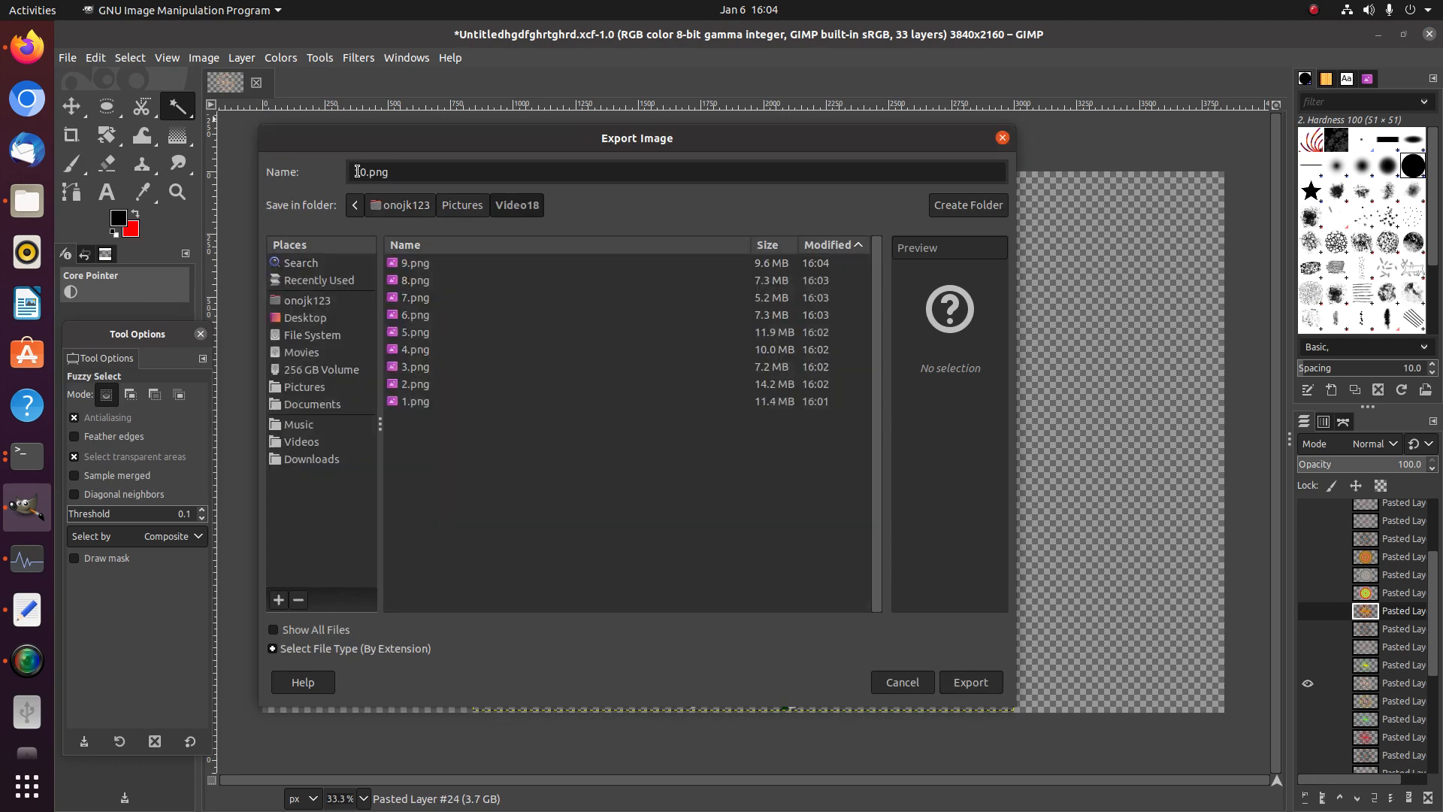
Name the export file a.png and export the orange, white and green swirl as PNG into Video18
double_click(360, 171)
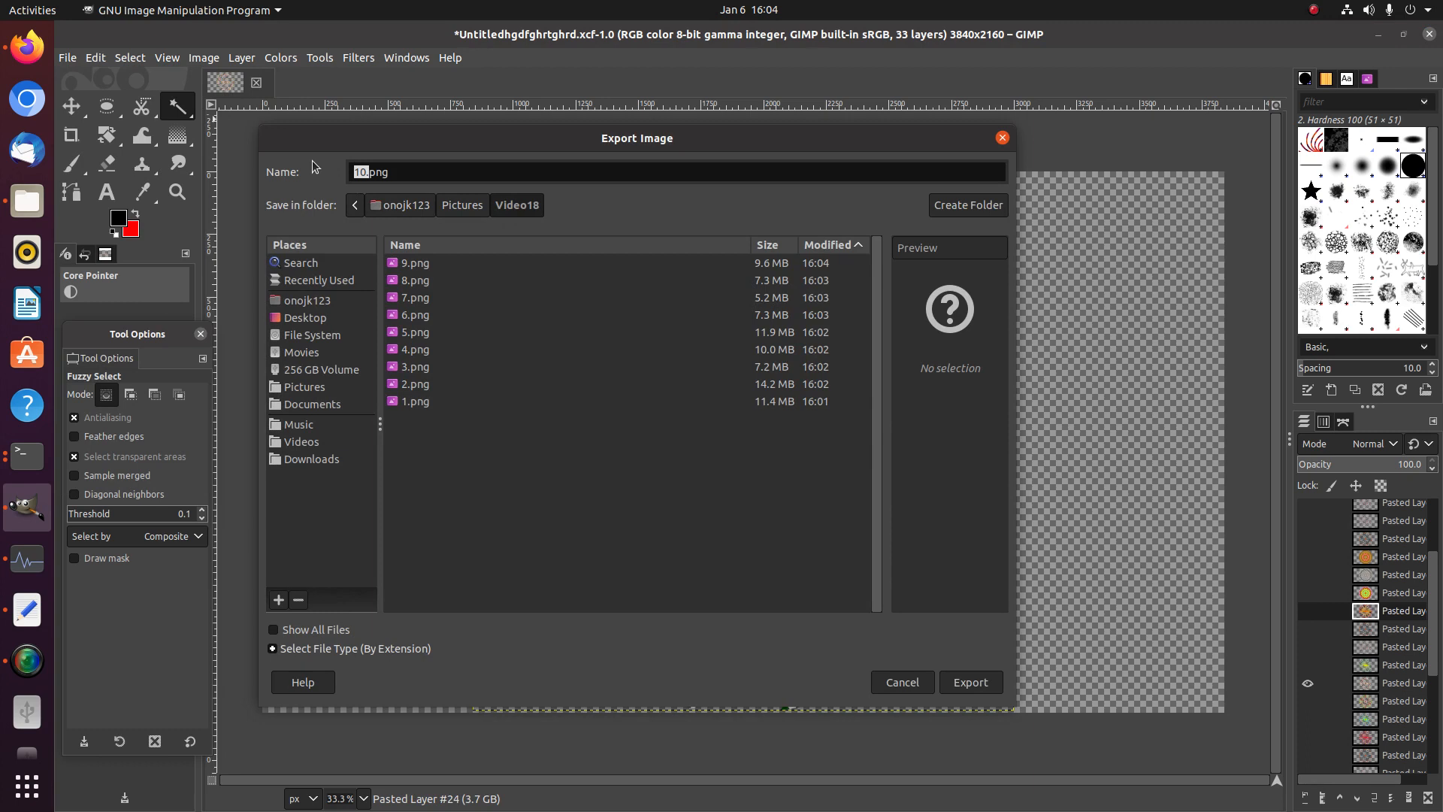
key("Left")
key("Delete")
key("Delete")
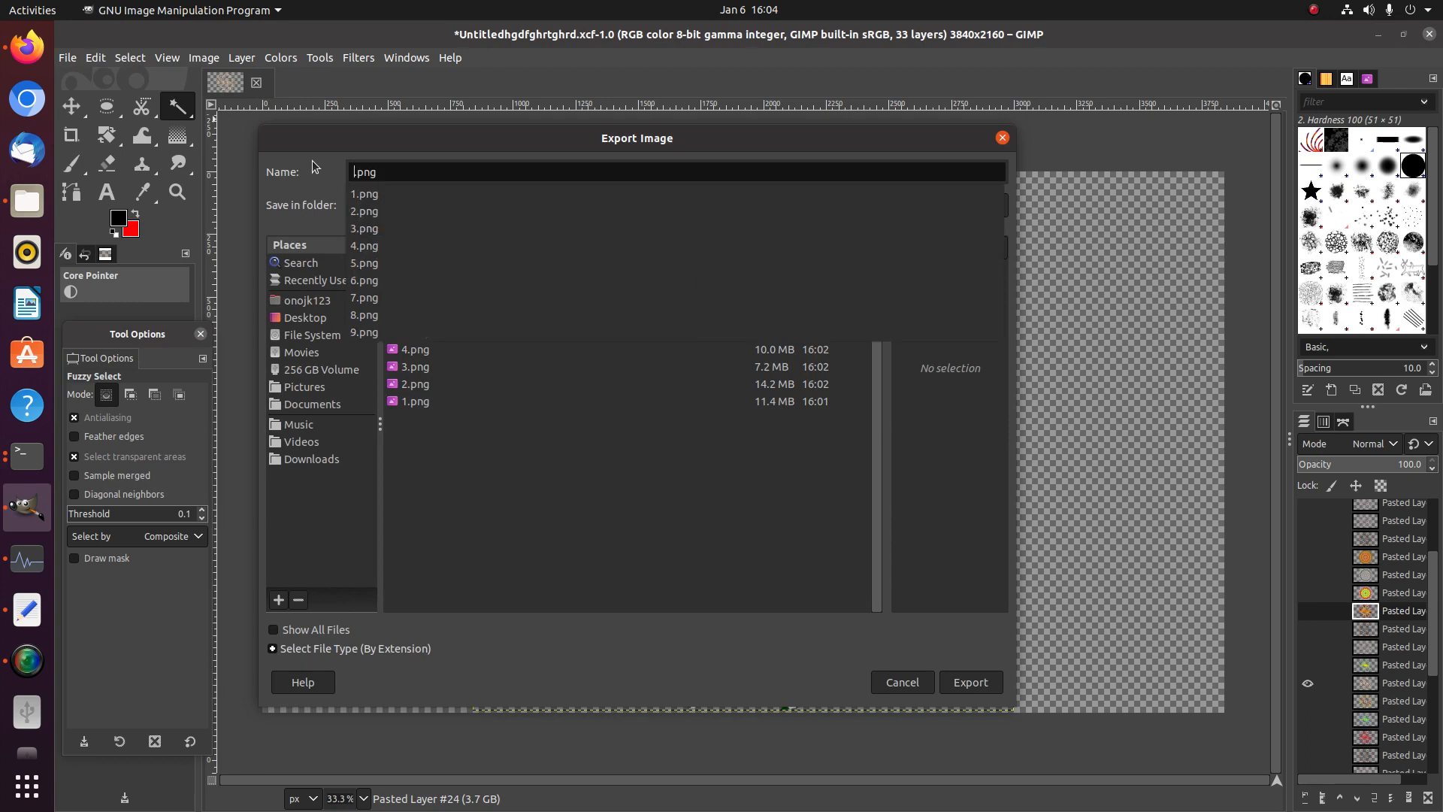
type("a")
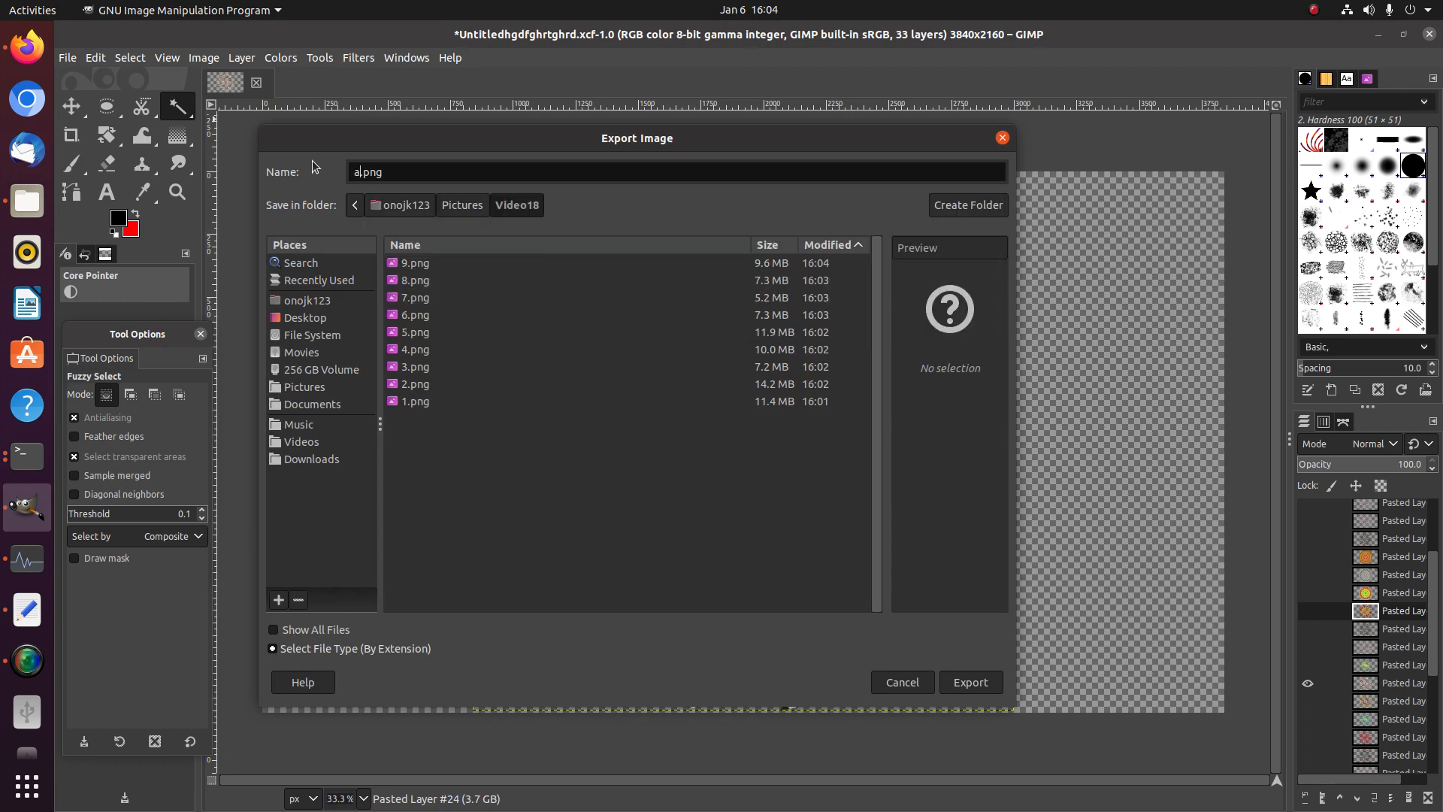
left_click(968, 680)
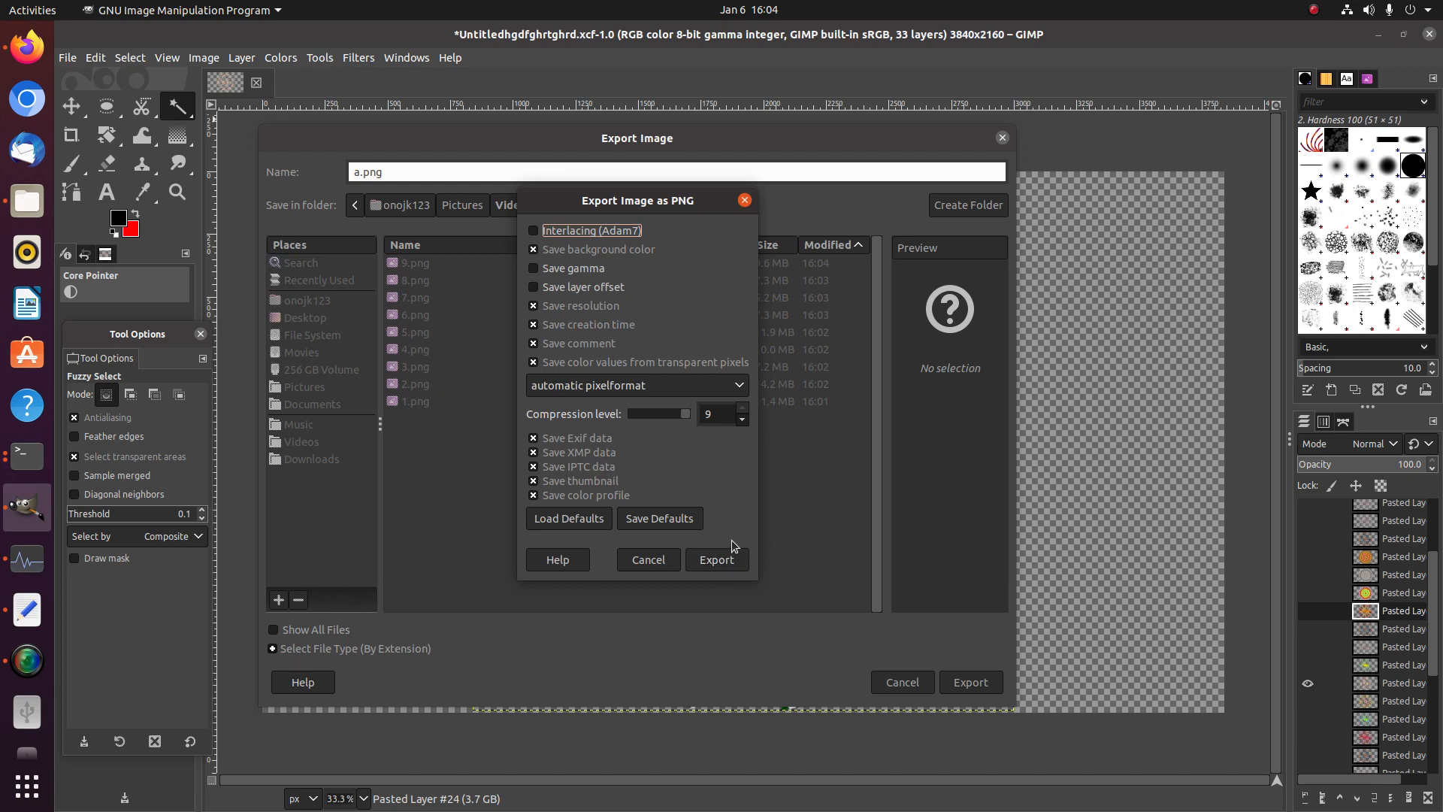
left_click(720, 557)
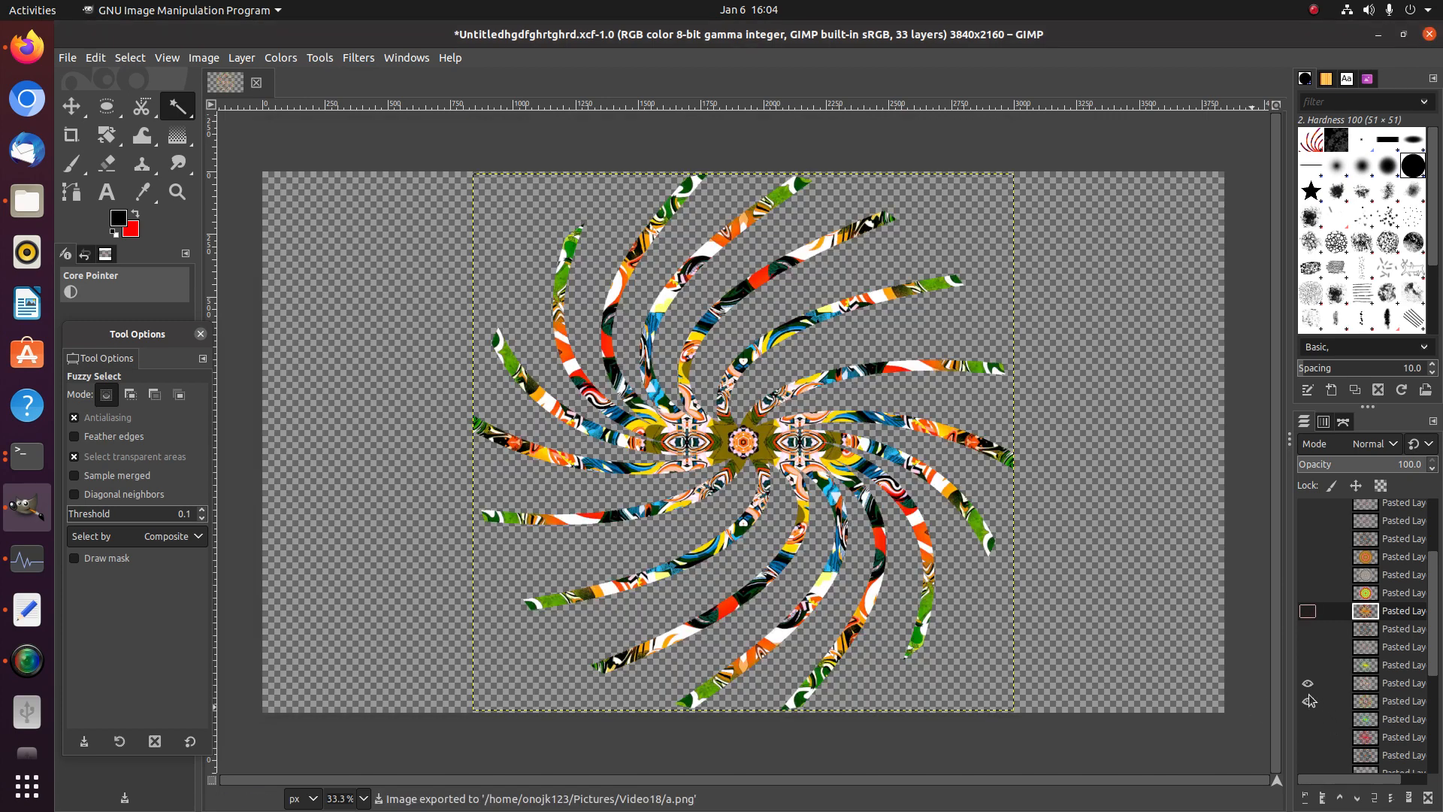
Hide the exported swirl, show the red, yellow and green swirl directly below it, and export that to Video18 as b.png
left_click(1309, 696)
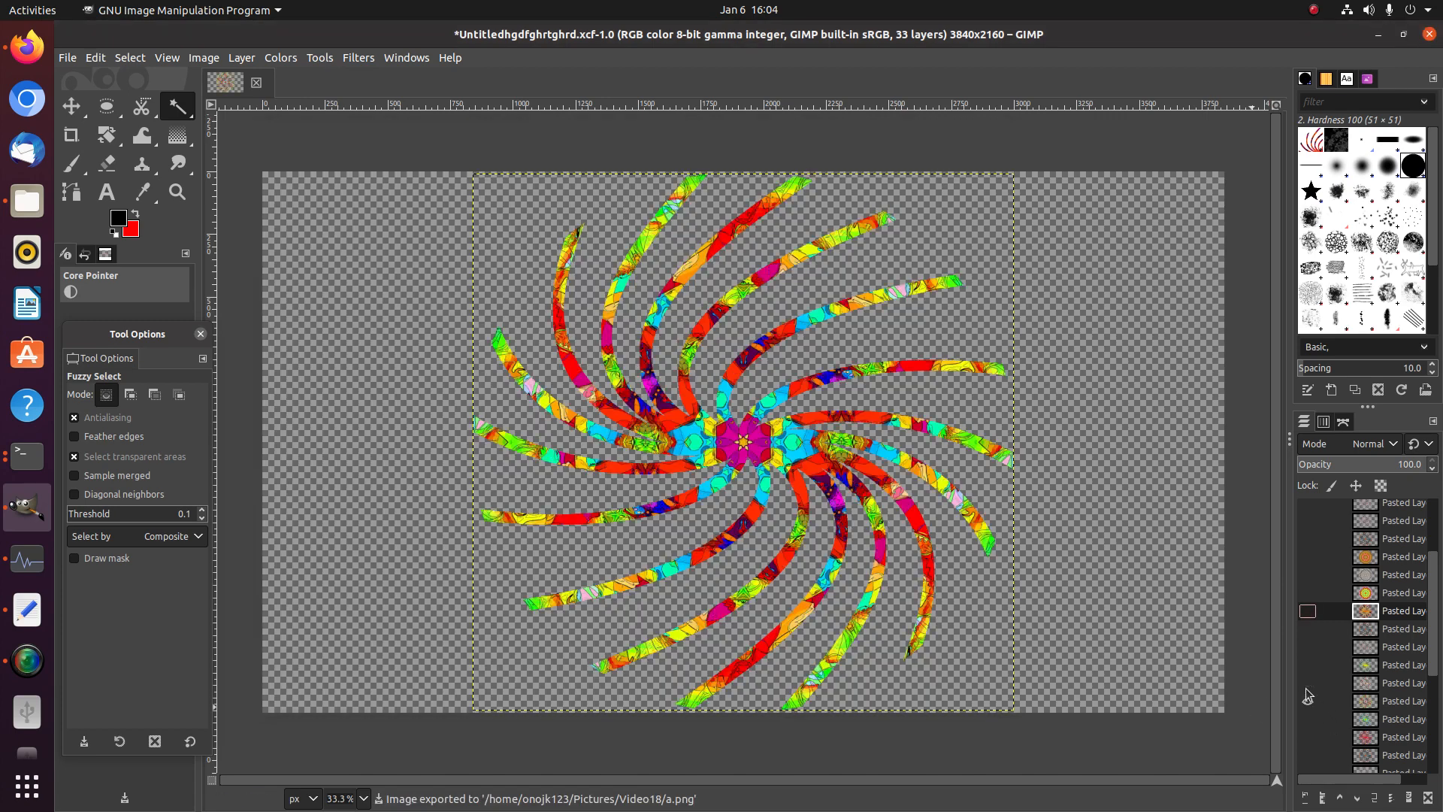
left_click(74, 60)
left_click(172, 299)
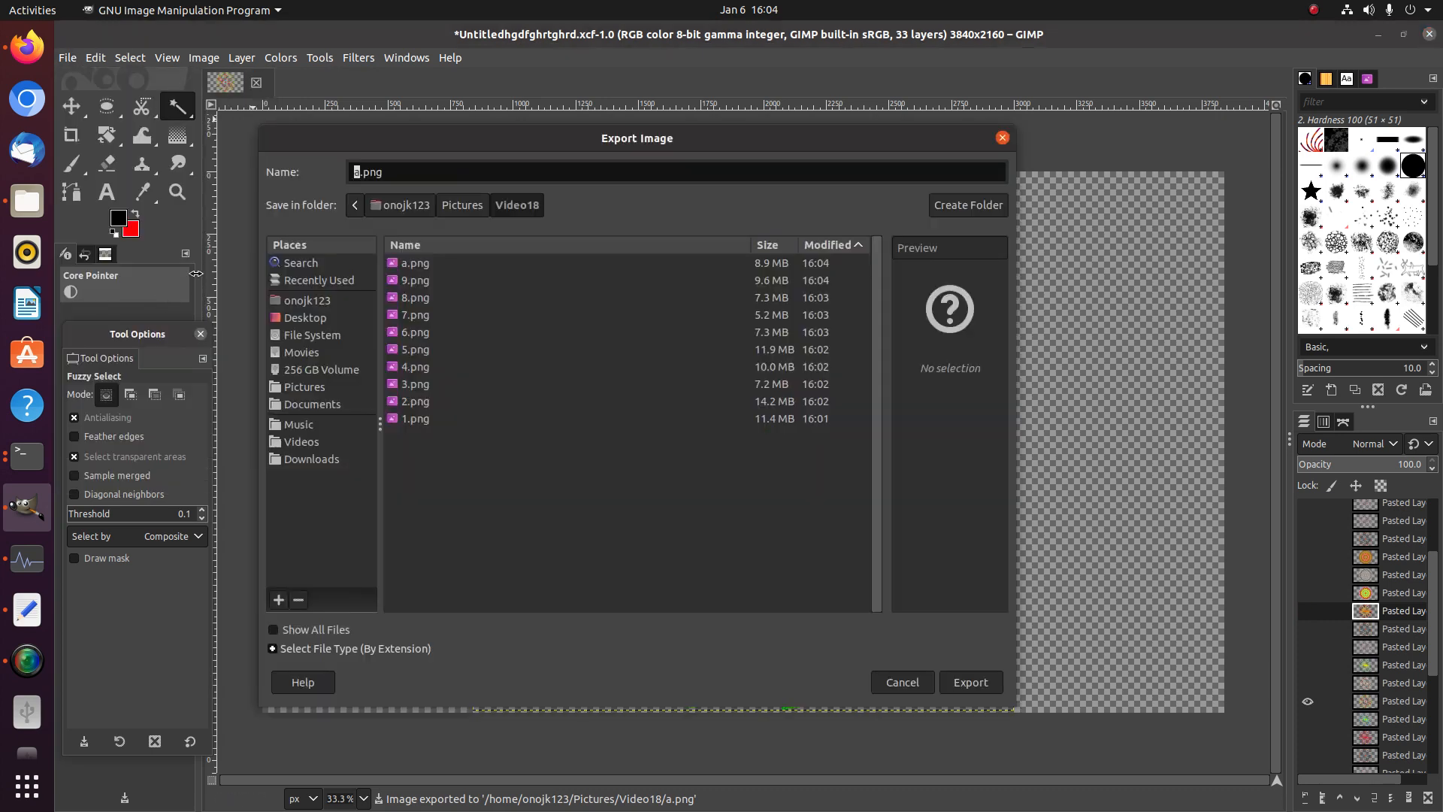
type("b")
key("Return")
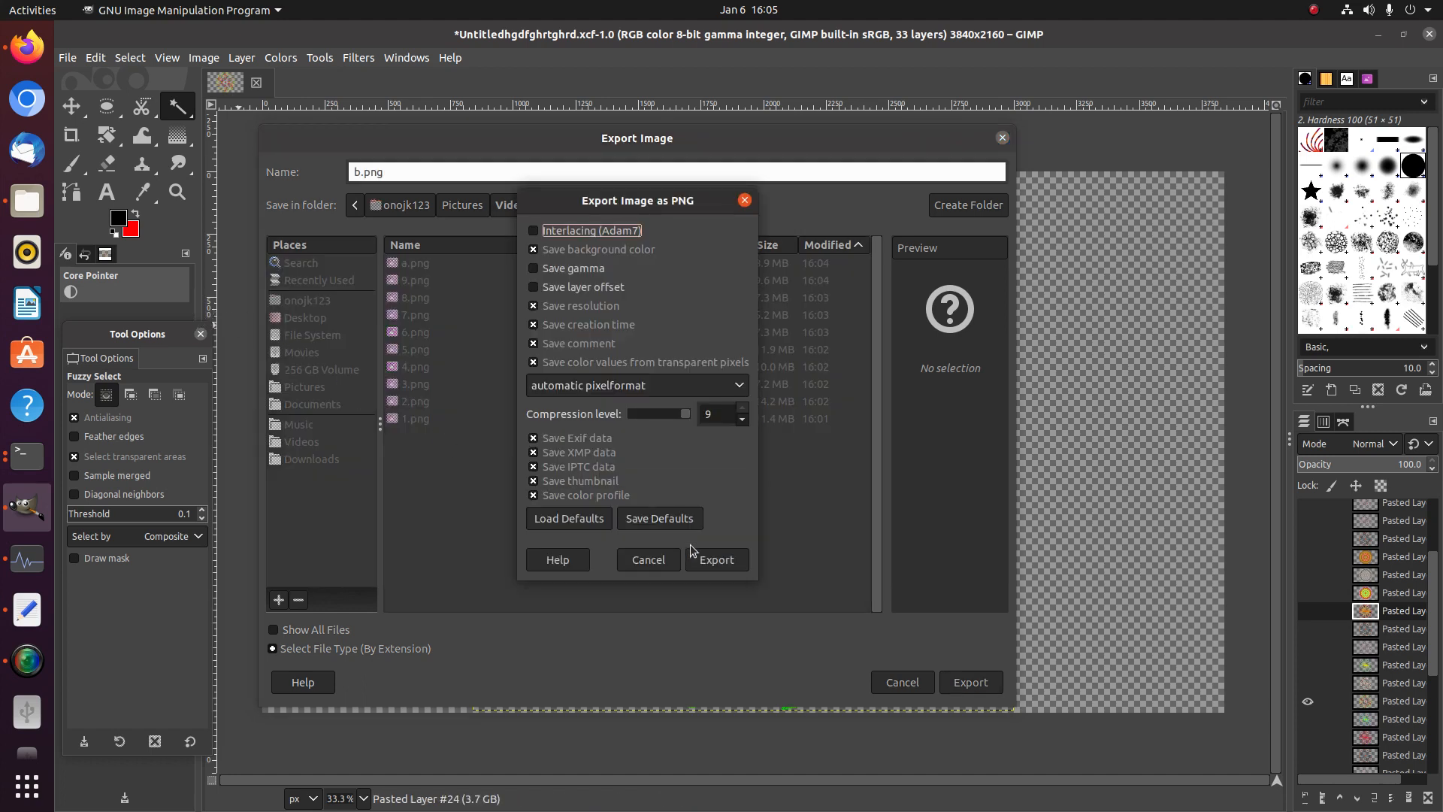
left_click(692, 554)
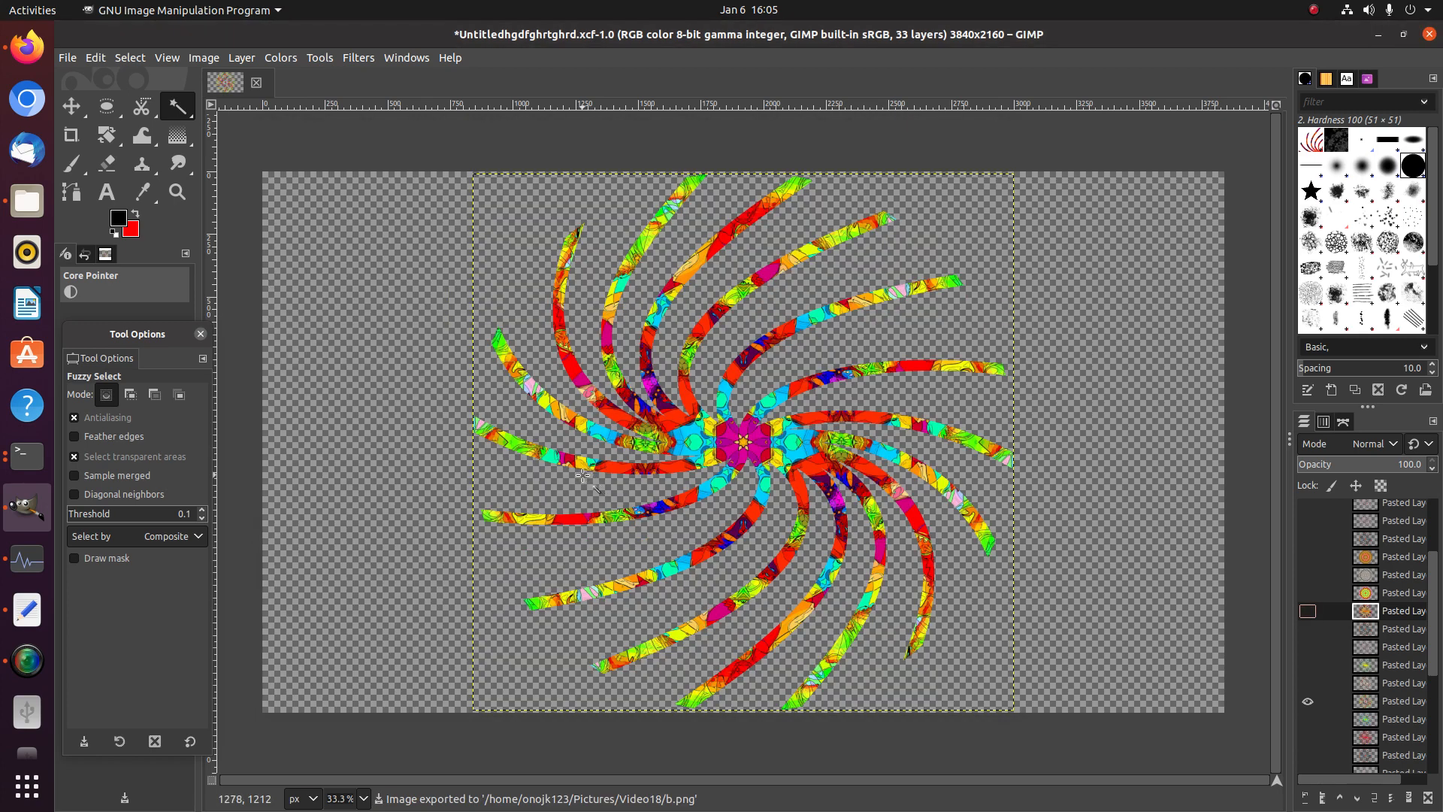
Hide the red and yellow swirl, show the rainbow-striped swirl directly below it, and export that to Video18 as c.png
left_click(1308, 714)
left_click(67, 58)
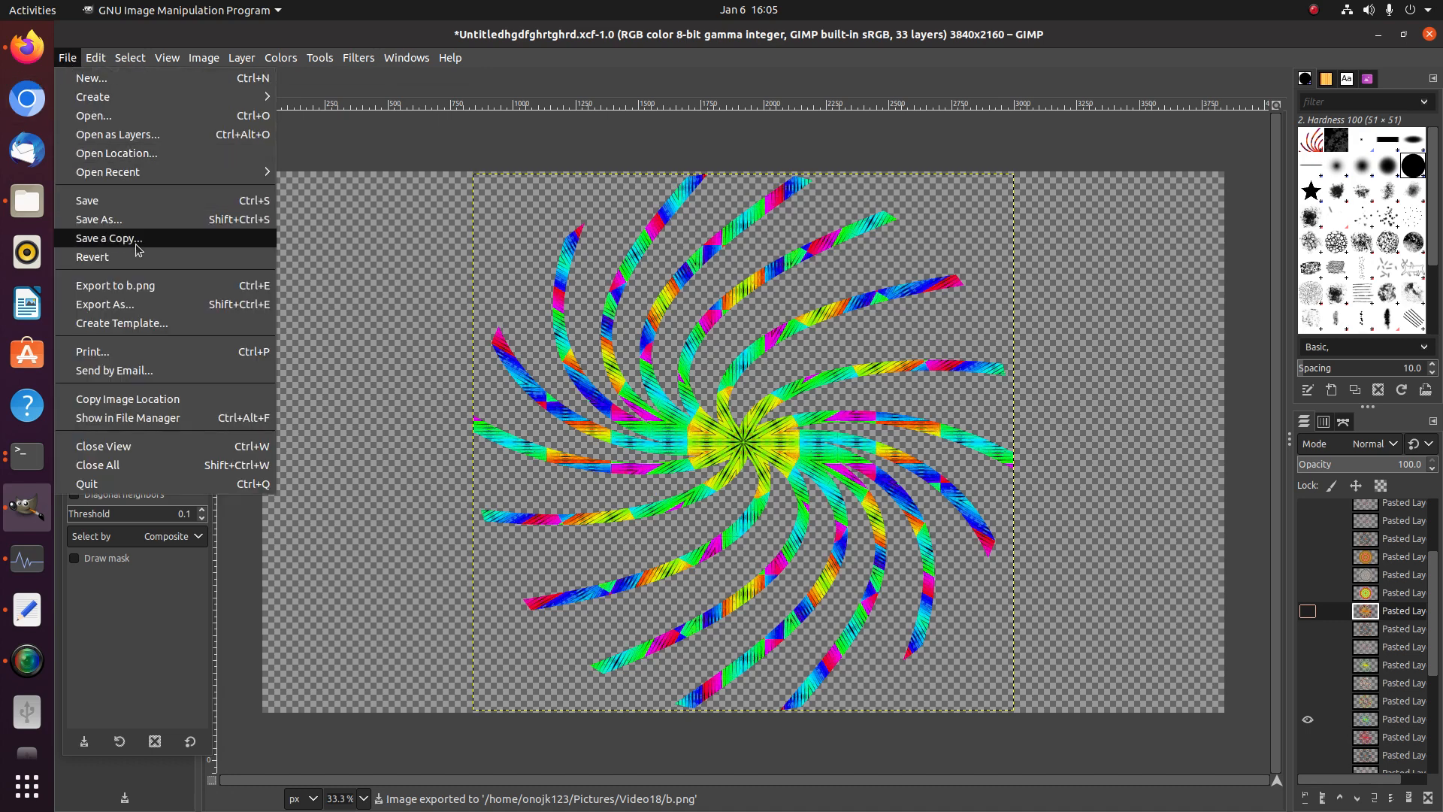
left_click(150, 304)
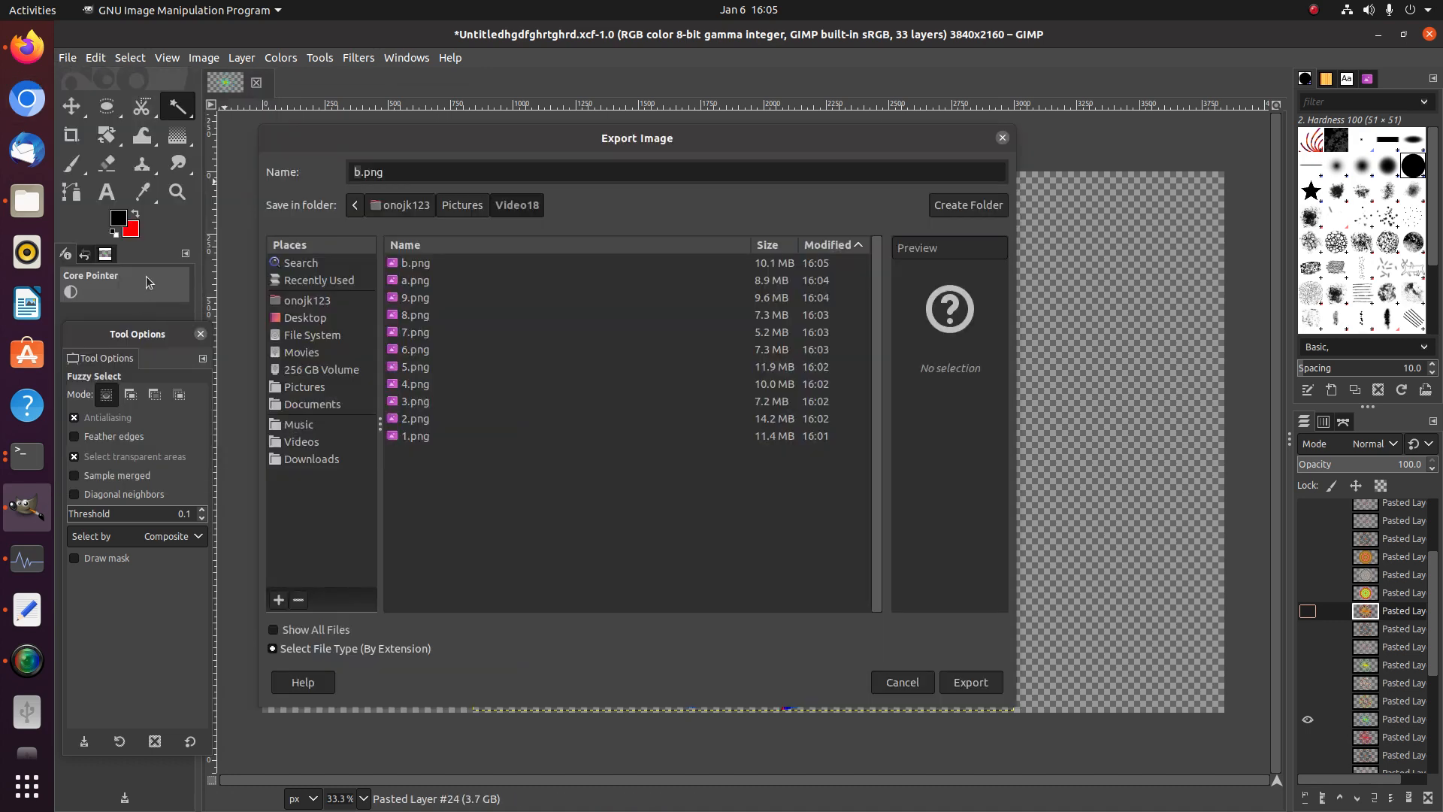
key("c")
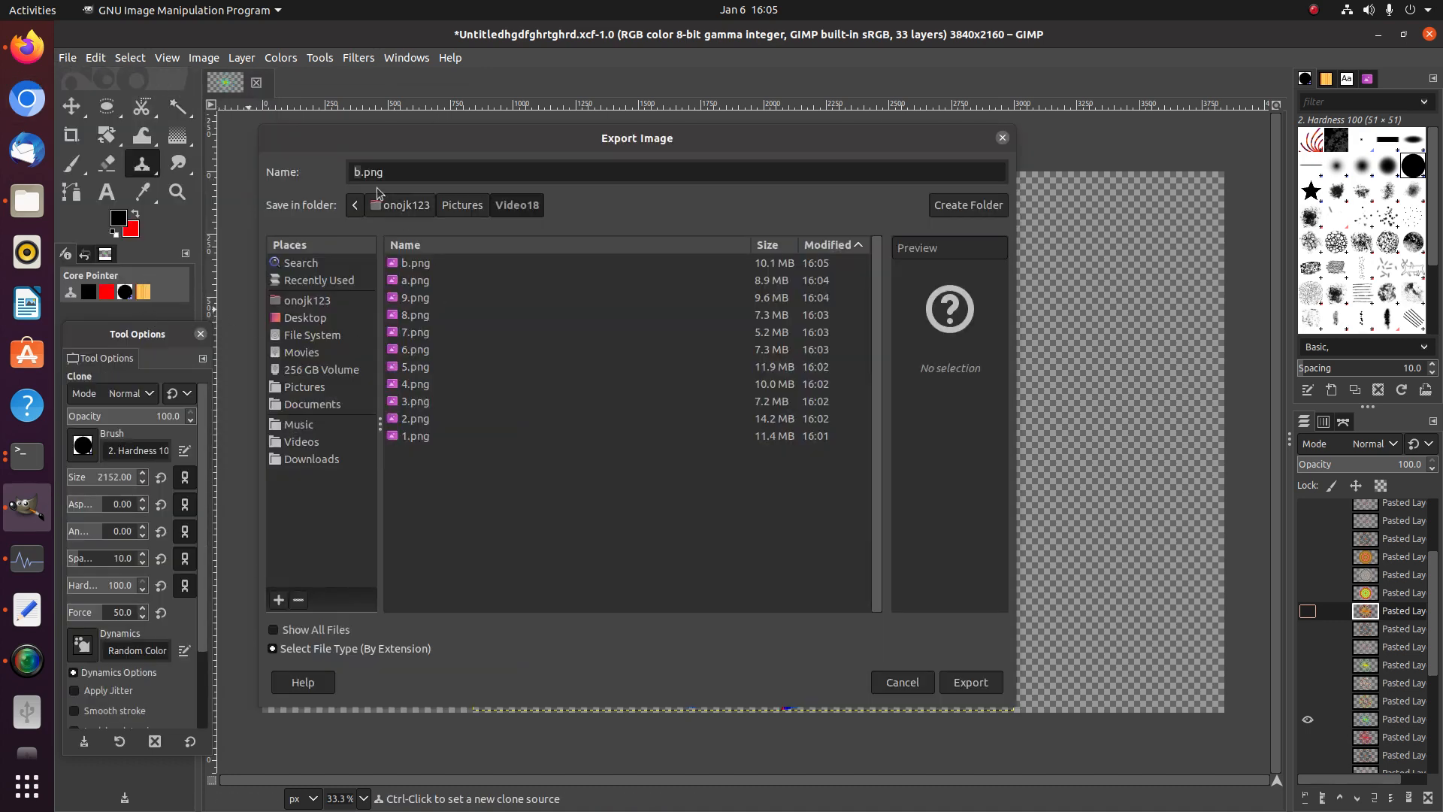
left_click(354, 172)
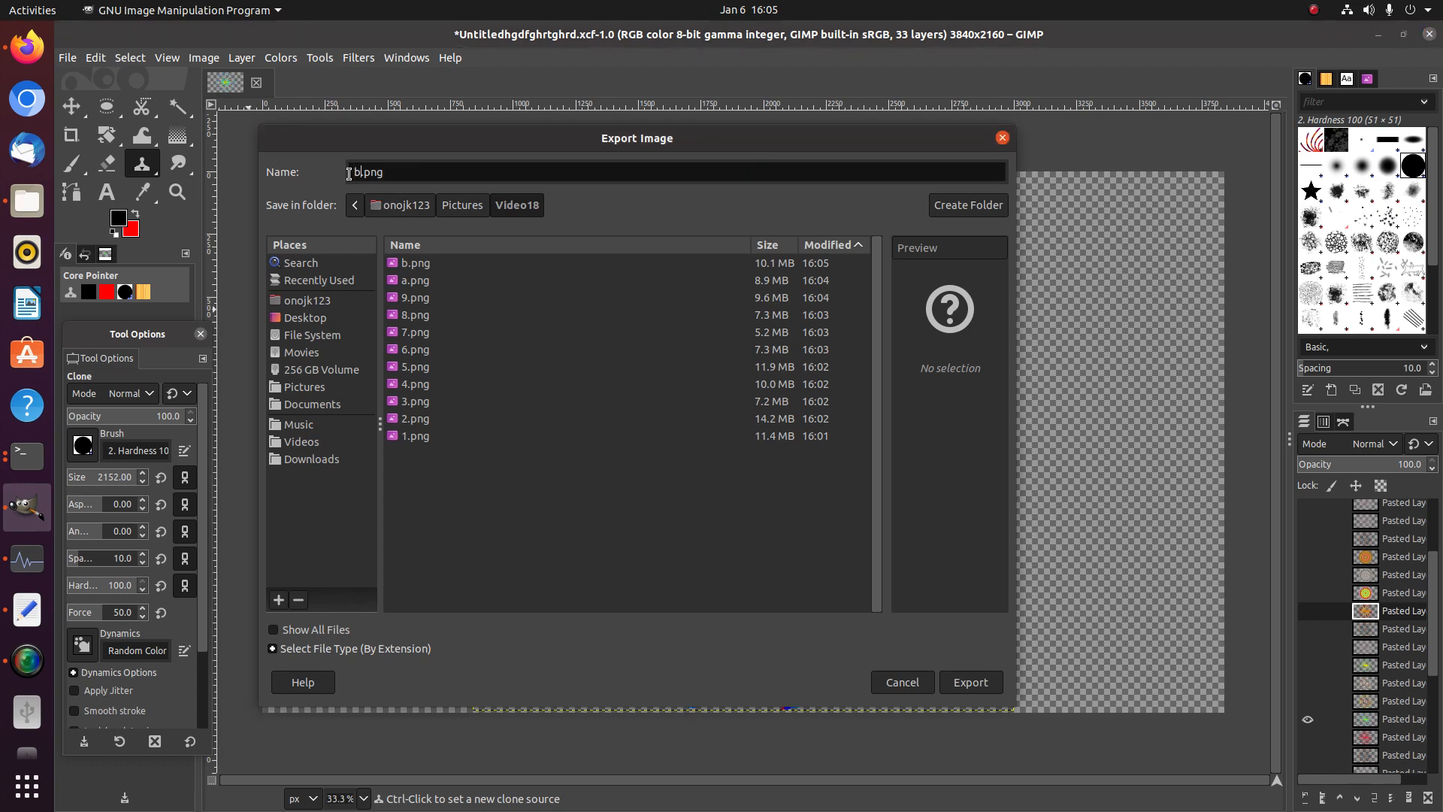
key("Delete")
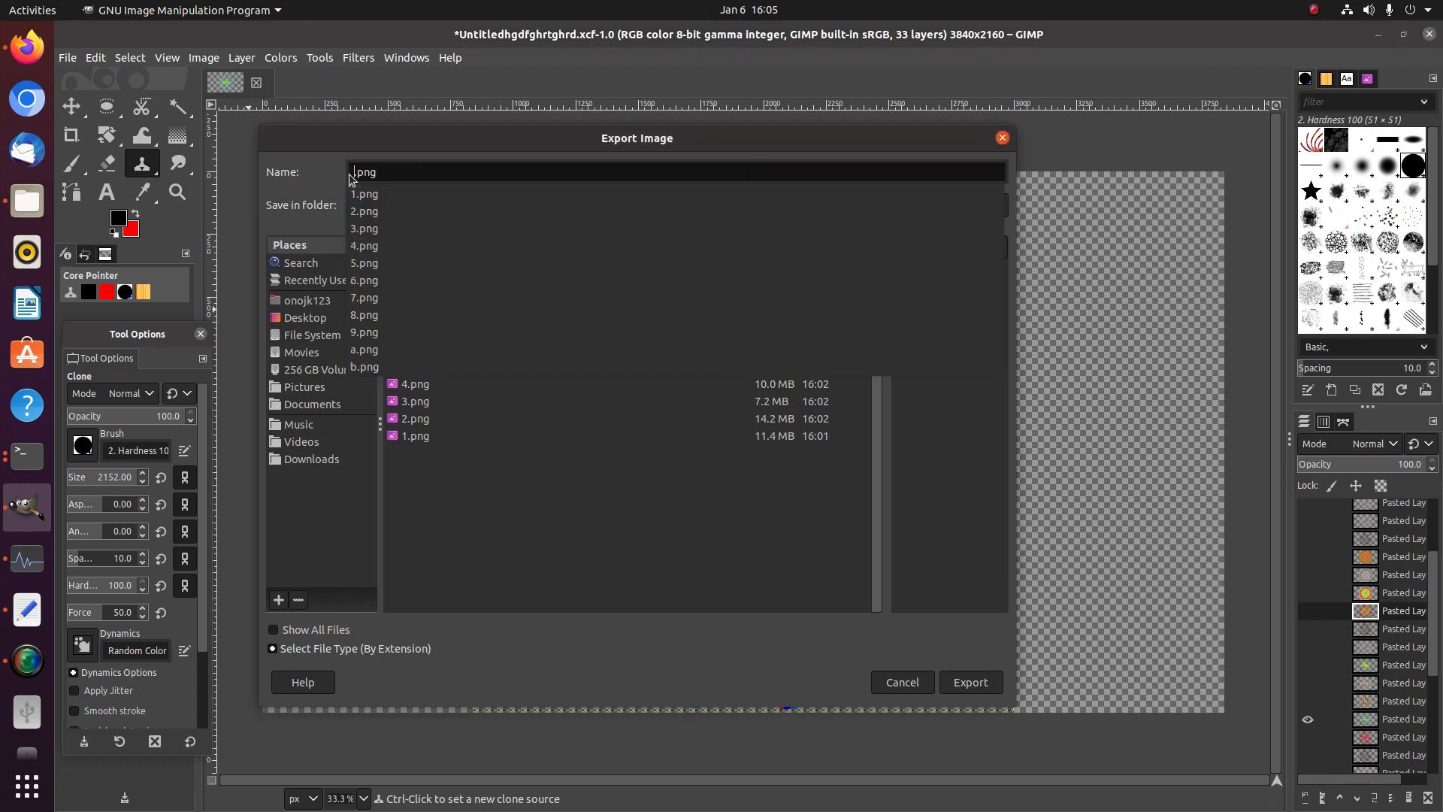
type("c")
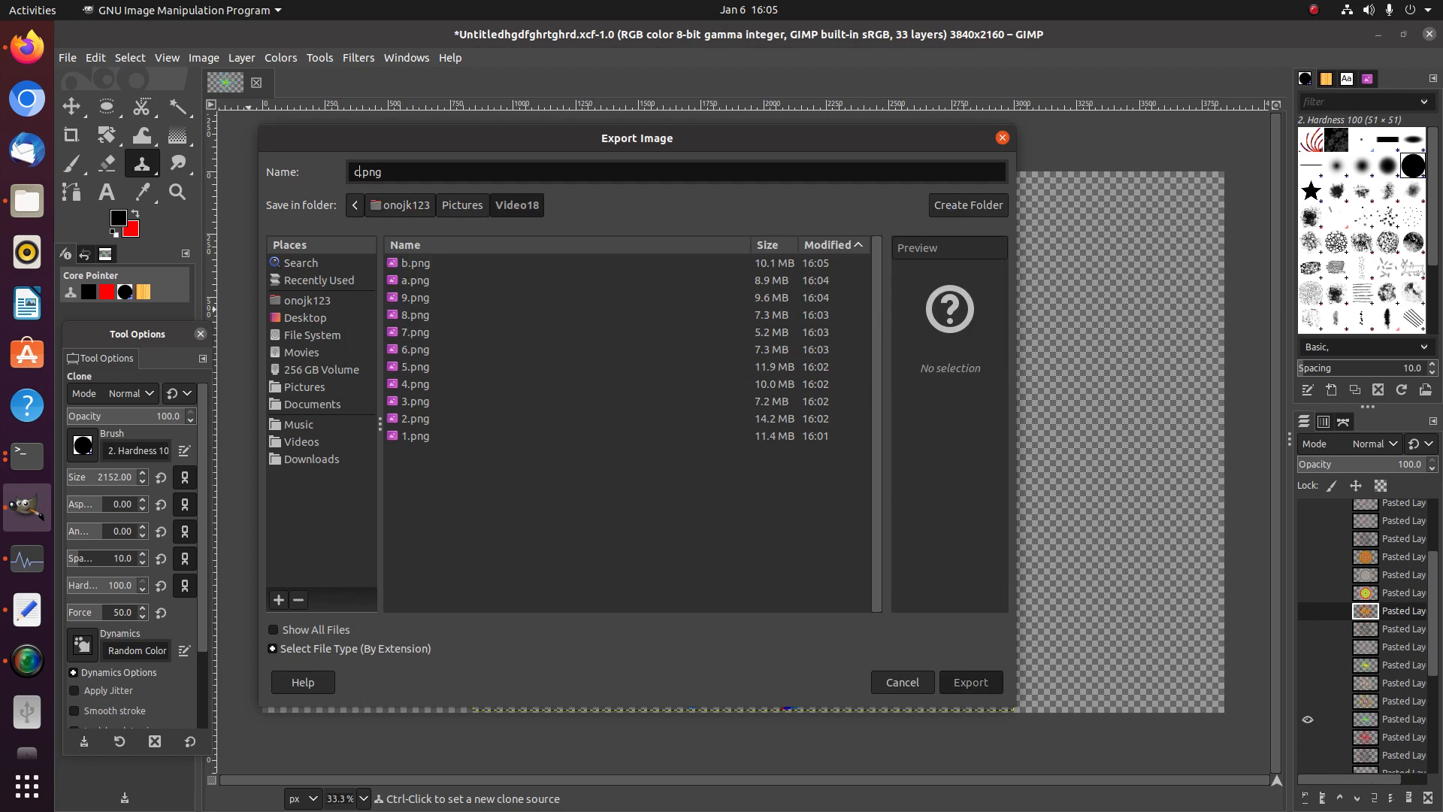
Export the image as c.png into the Video18 folder, keeping the default PNG options
key("Return")
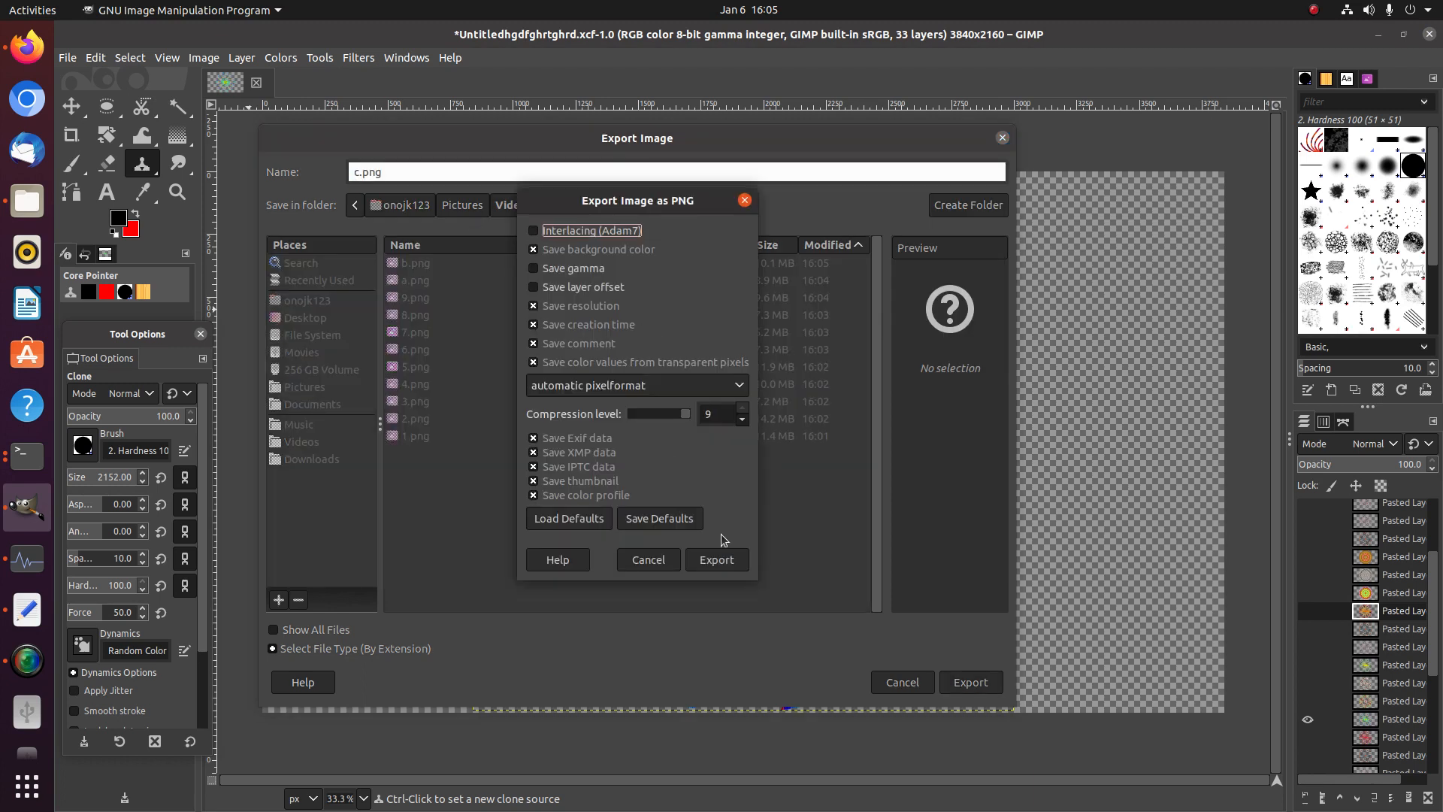
left_click(718, 561)
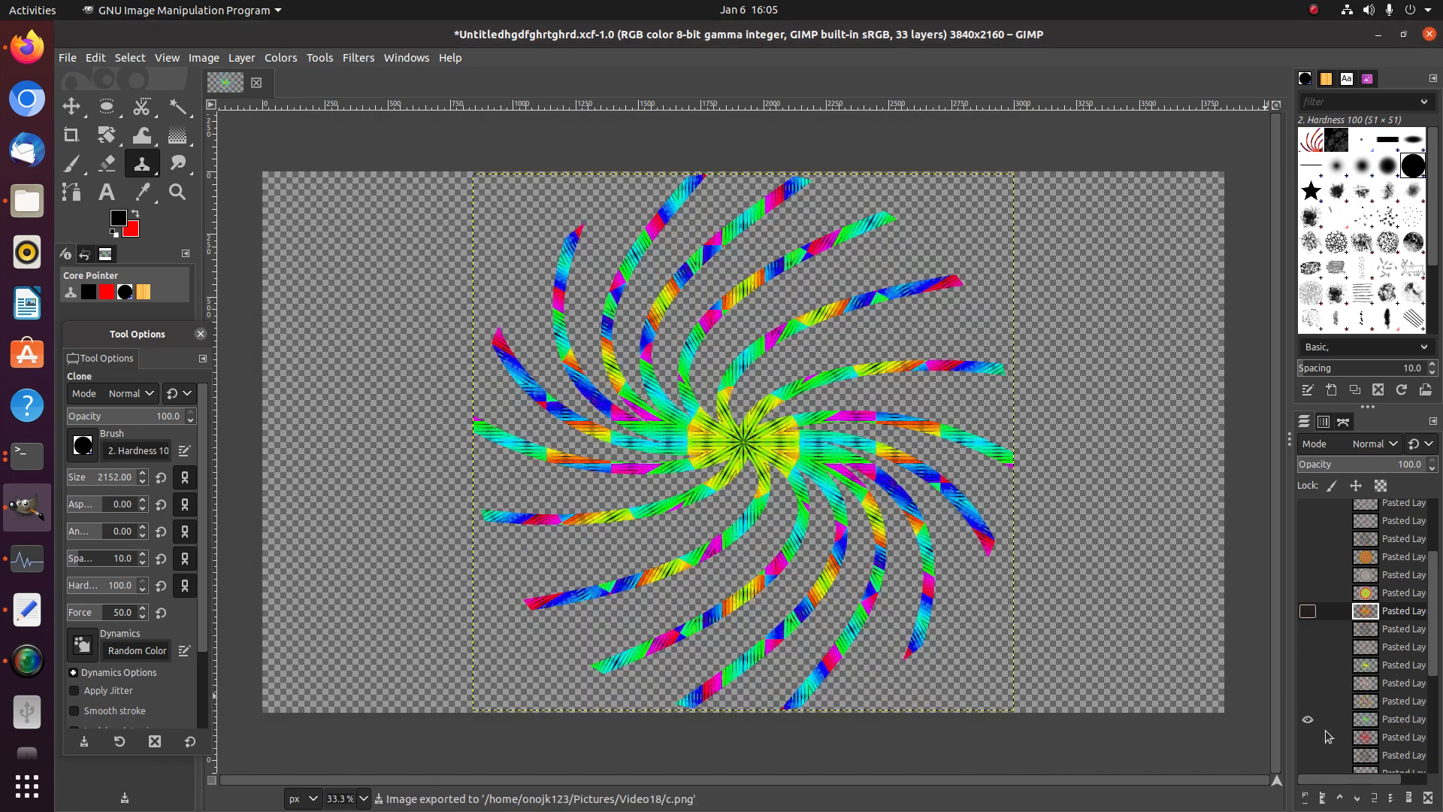
Show only the red-orange spiral layer below the green one and export it as d.png in the Video18 folder
left_click(1317, 738)
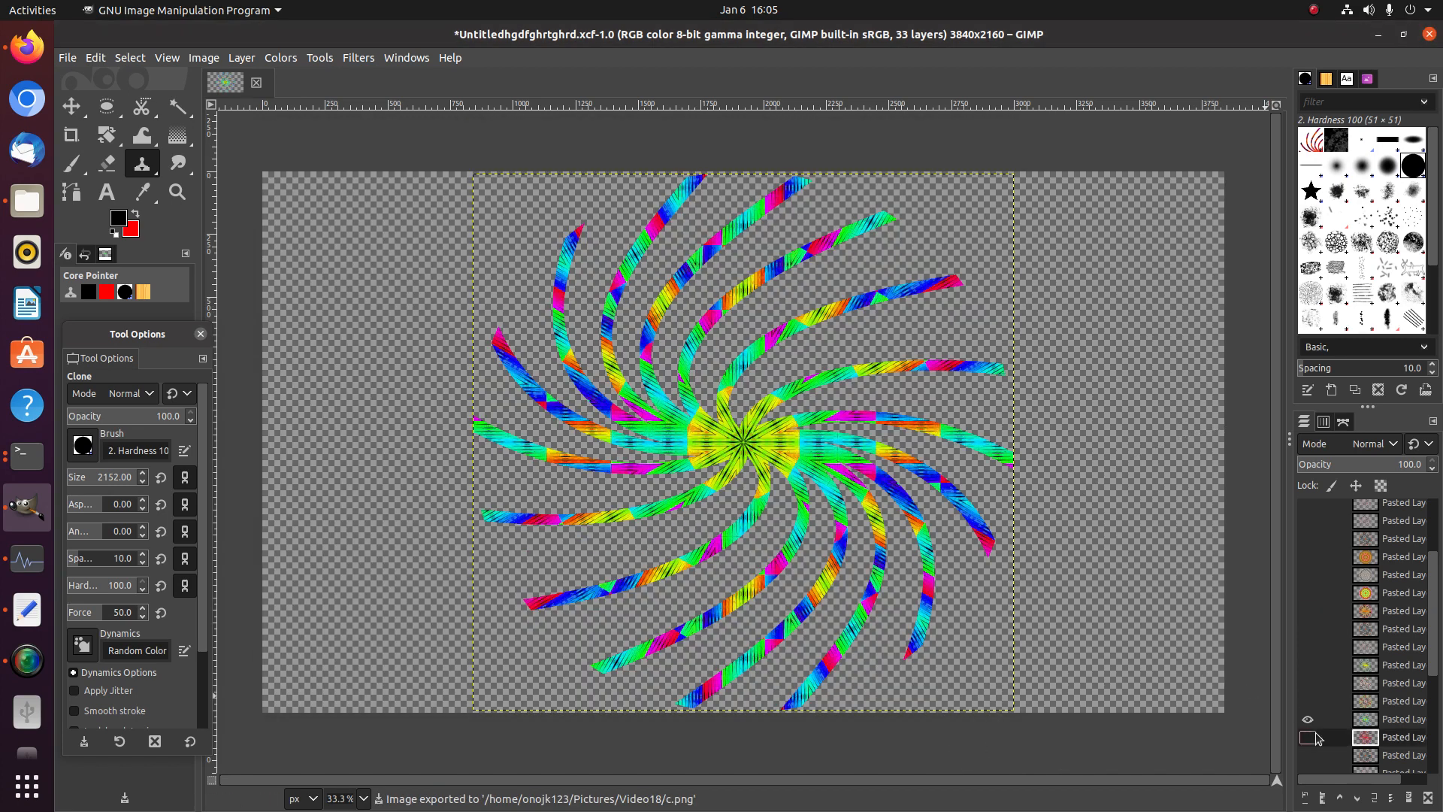
left_click(1310, 736)
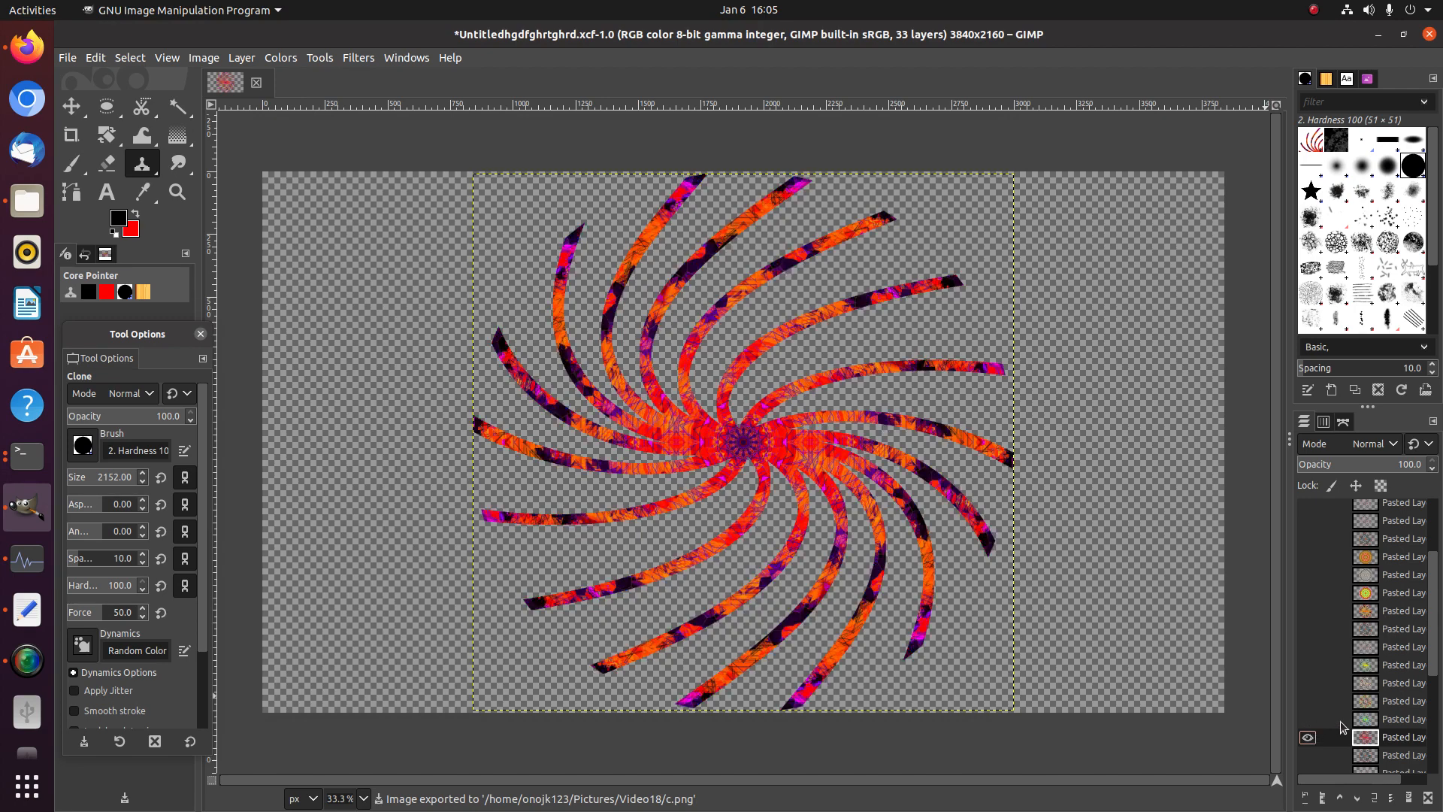
left_click(71, 66)
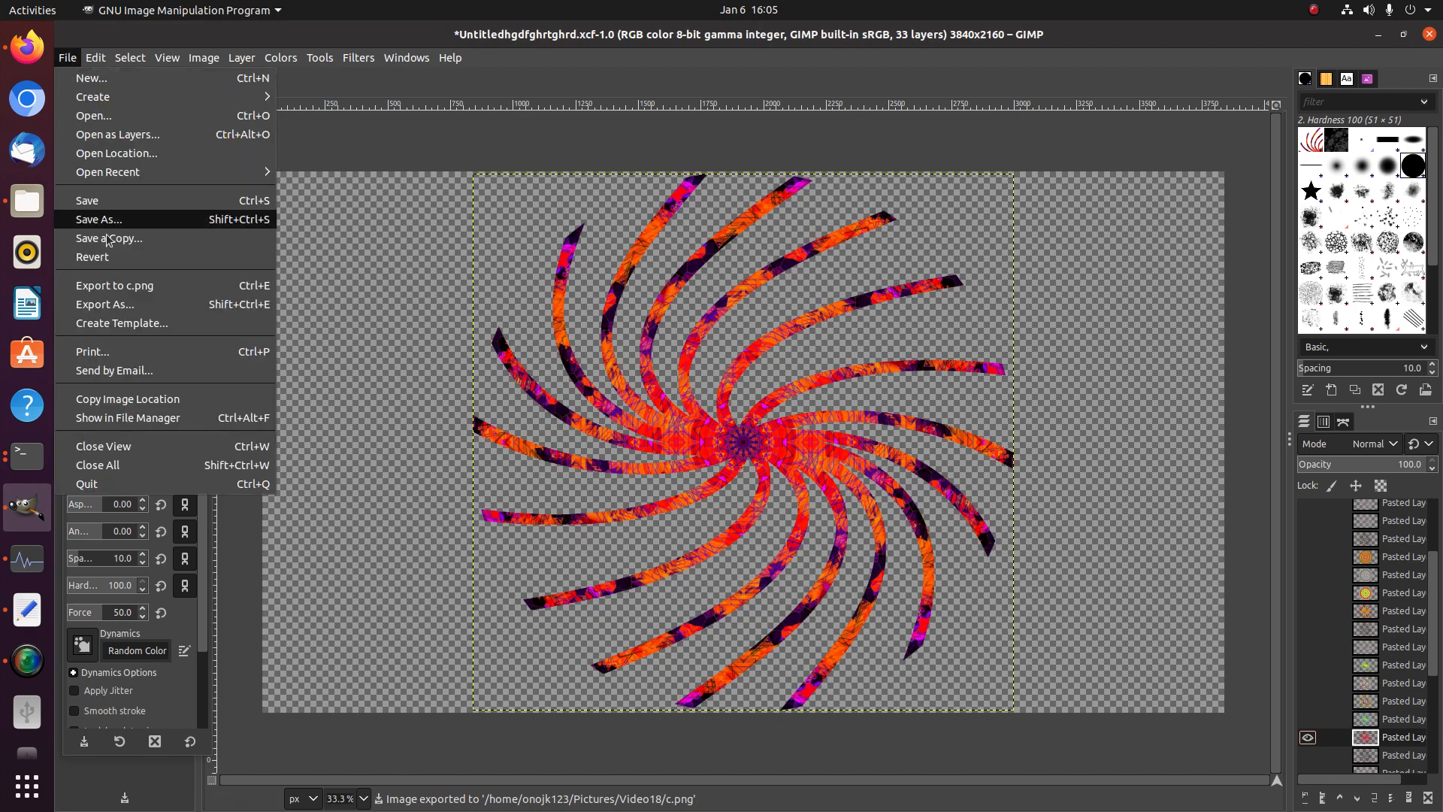
left_click(123, 302)
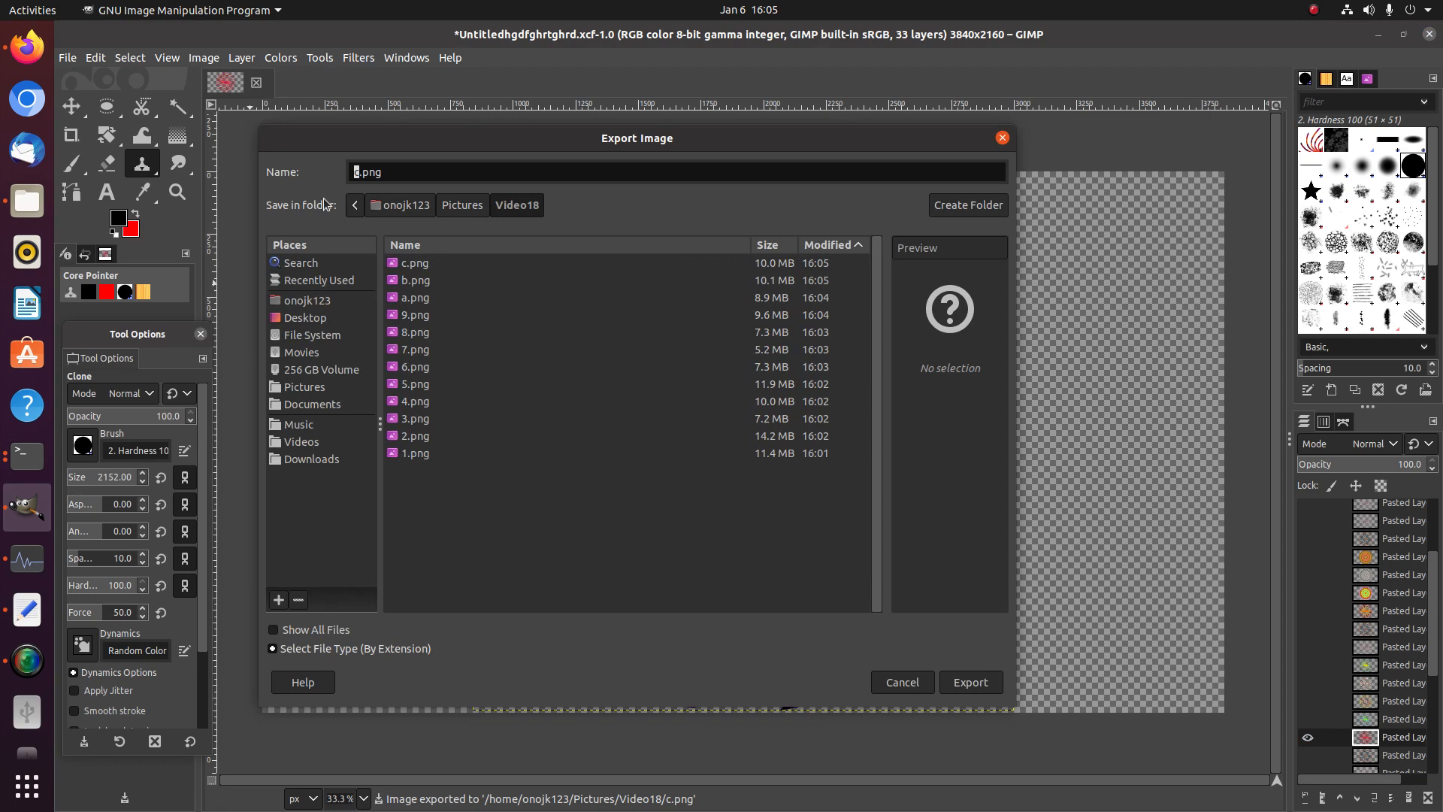
type("d")
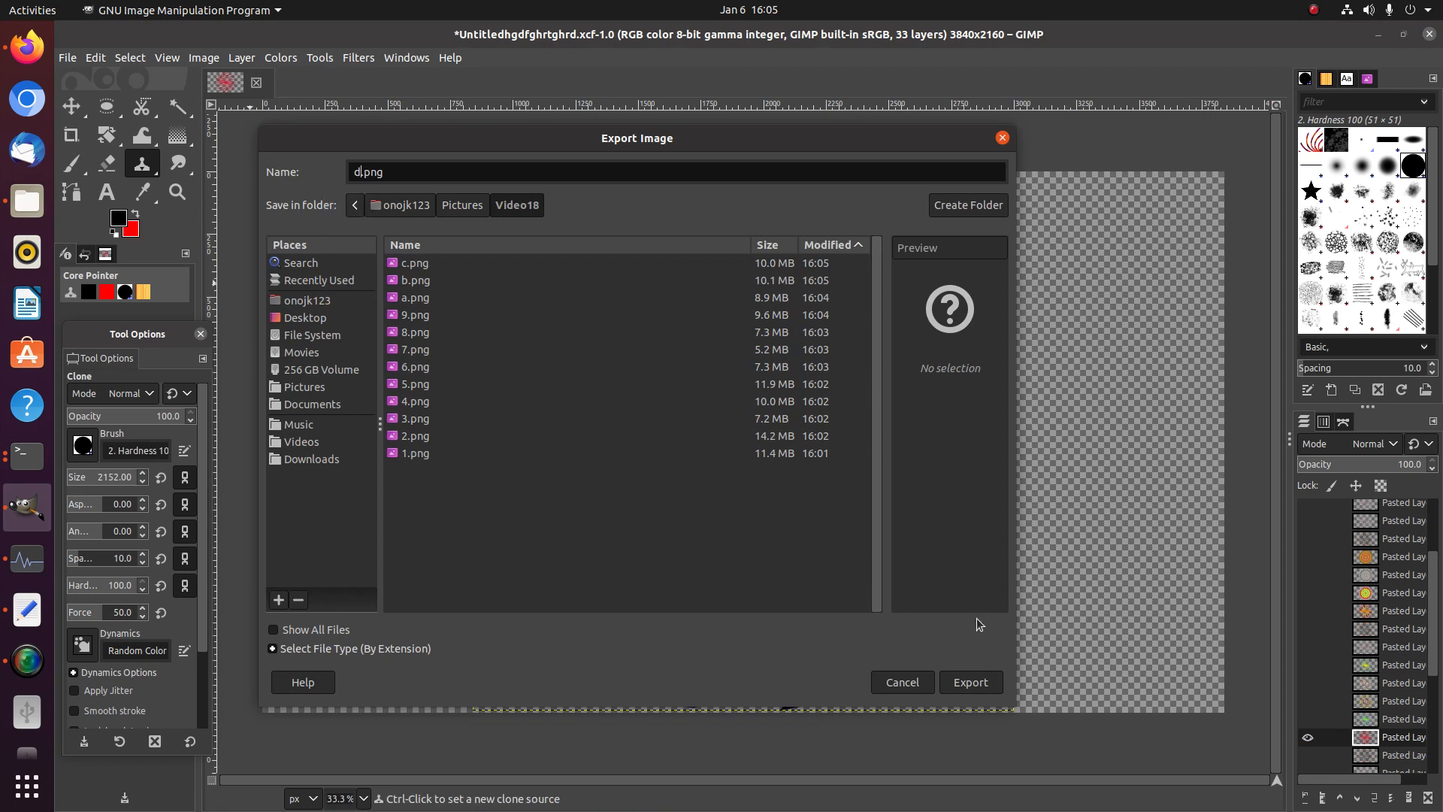
left_click(970, 681)
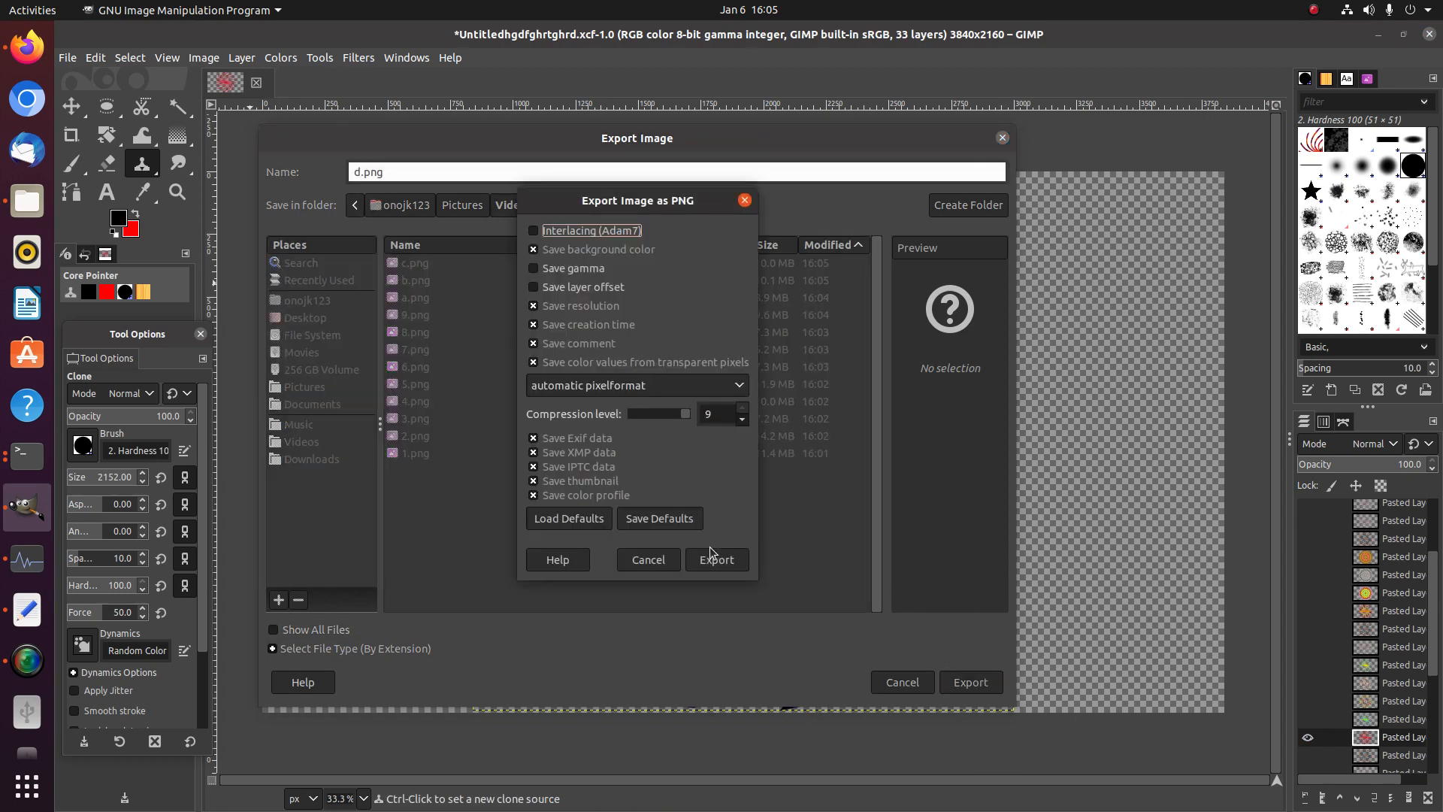
left_click(706, 549)
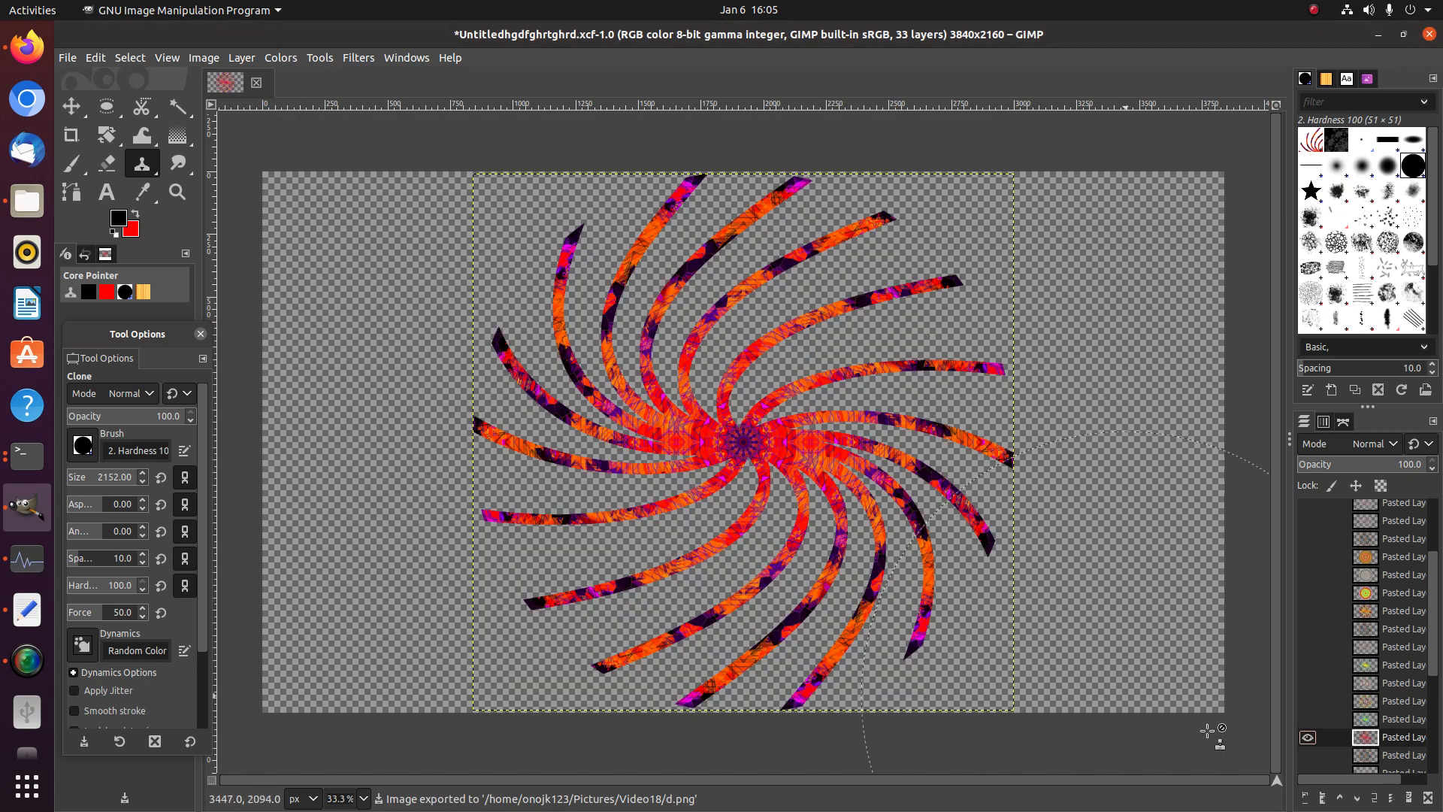
Show only the spiral layer directly below the red-orange one and export it as e.png in the Video18 folder
scroll(1349, 687, "down", 3)
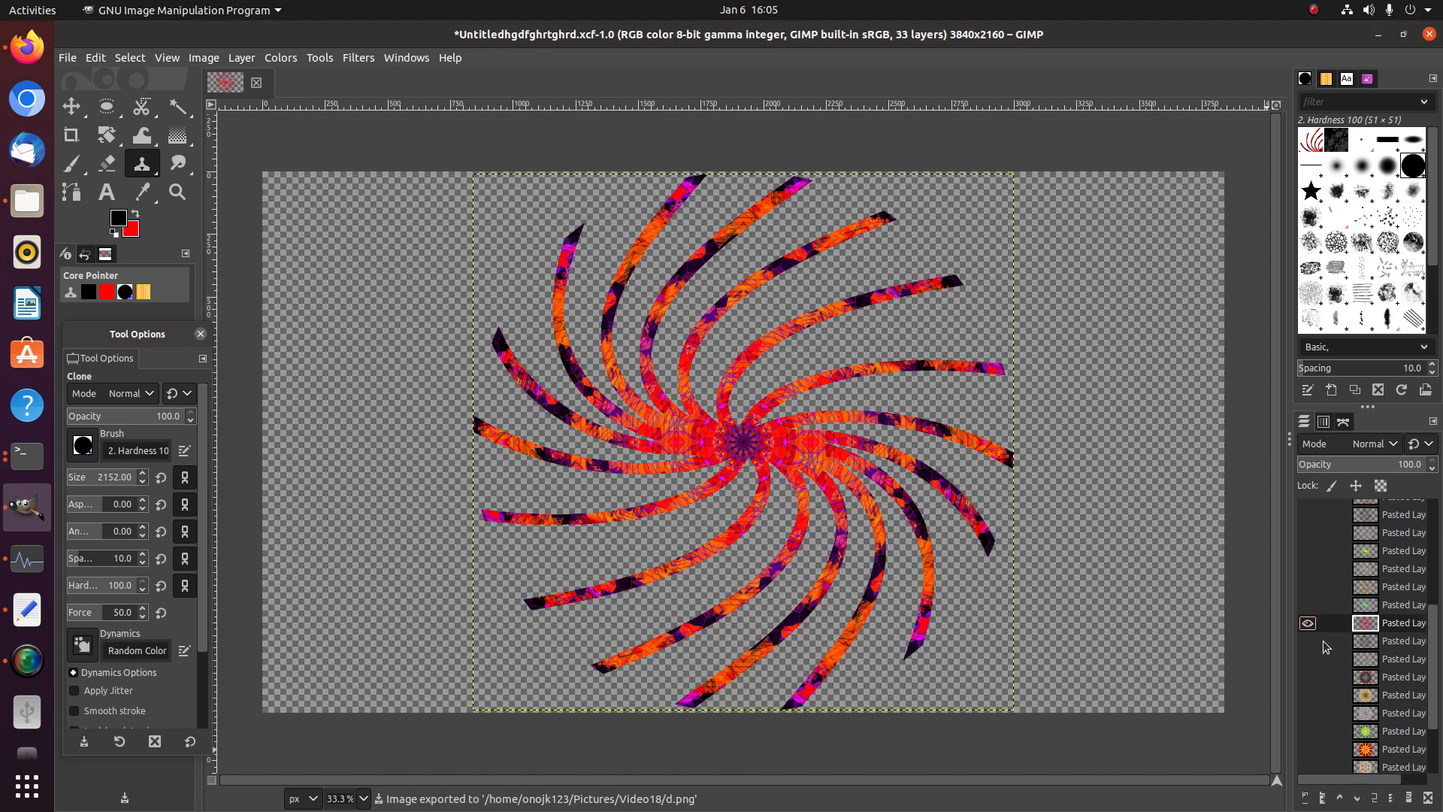
left_click(1308, 623)
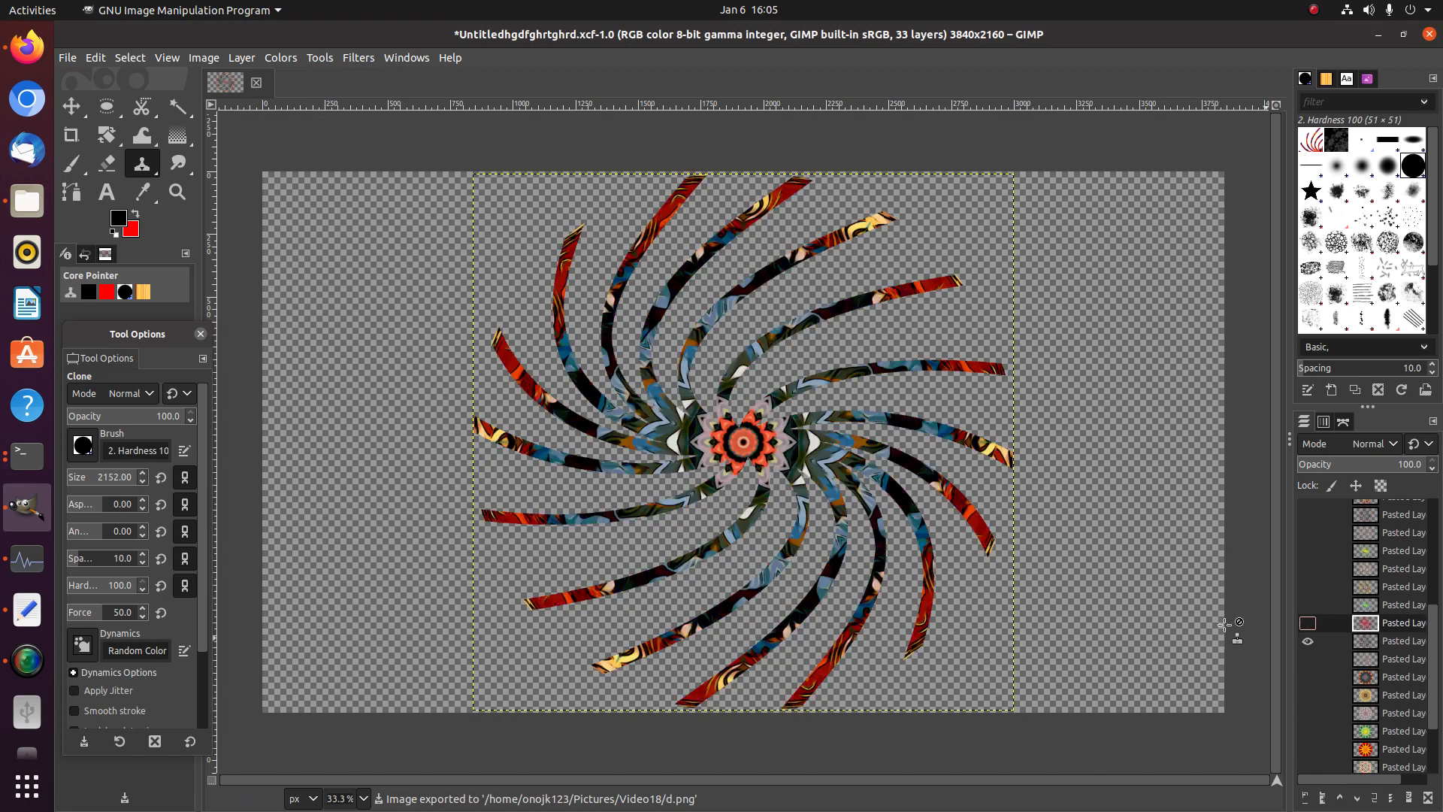
left_click(67, 58)
left_click(111, 304)
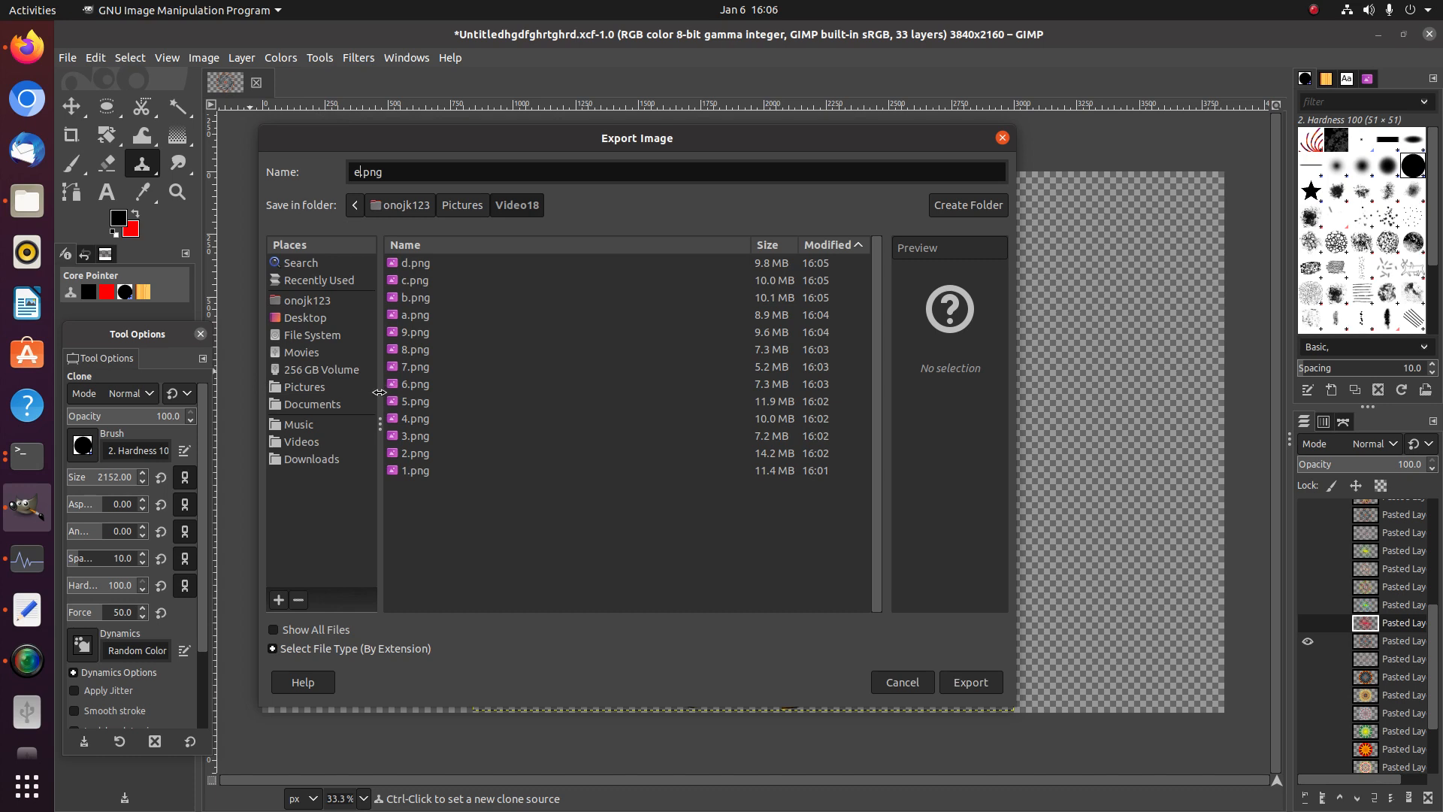
left_click(962, 679)
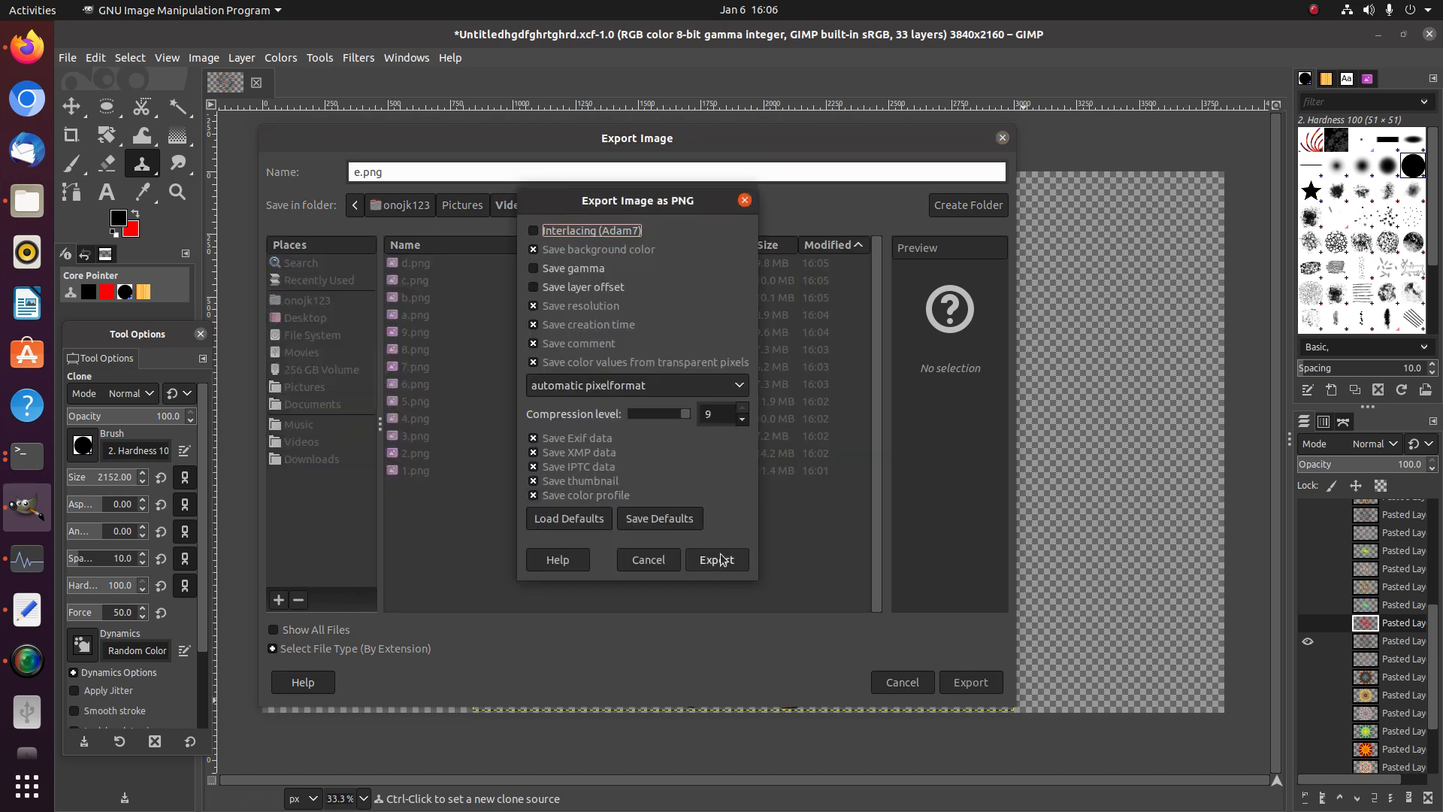
left_click(718, 560)
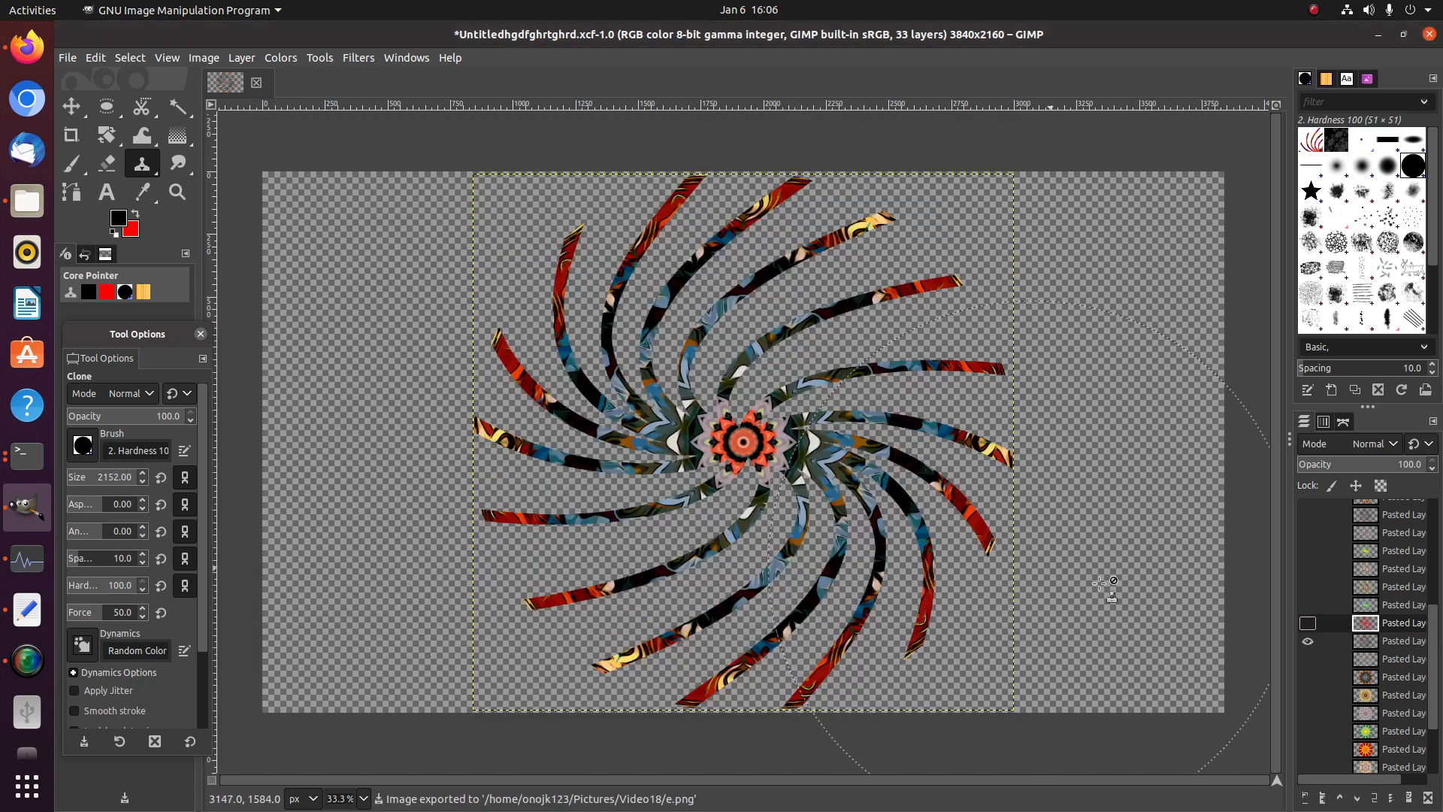
Preview the pasted layer below the one just exported, check the remaining lower layers, and leave all layers hidden
left_click(1308, 659, "shift")
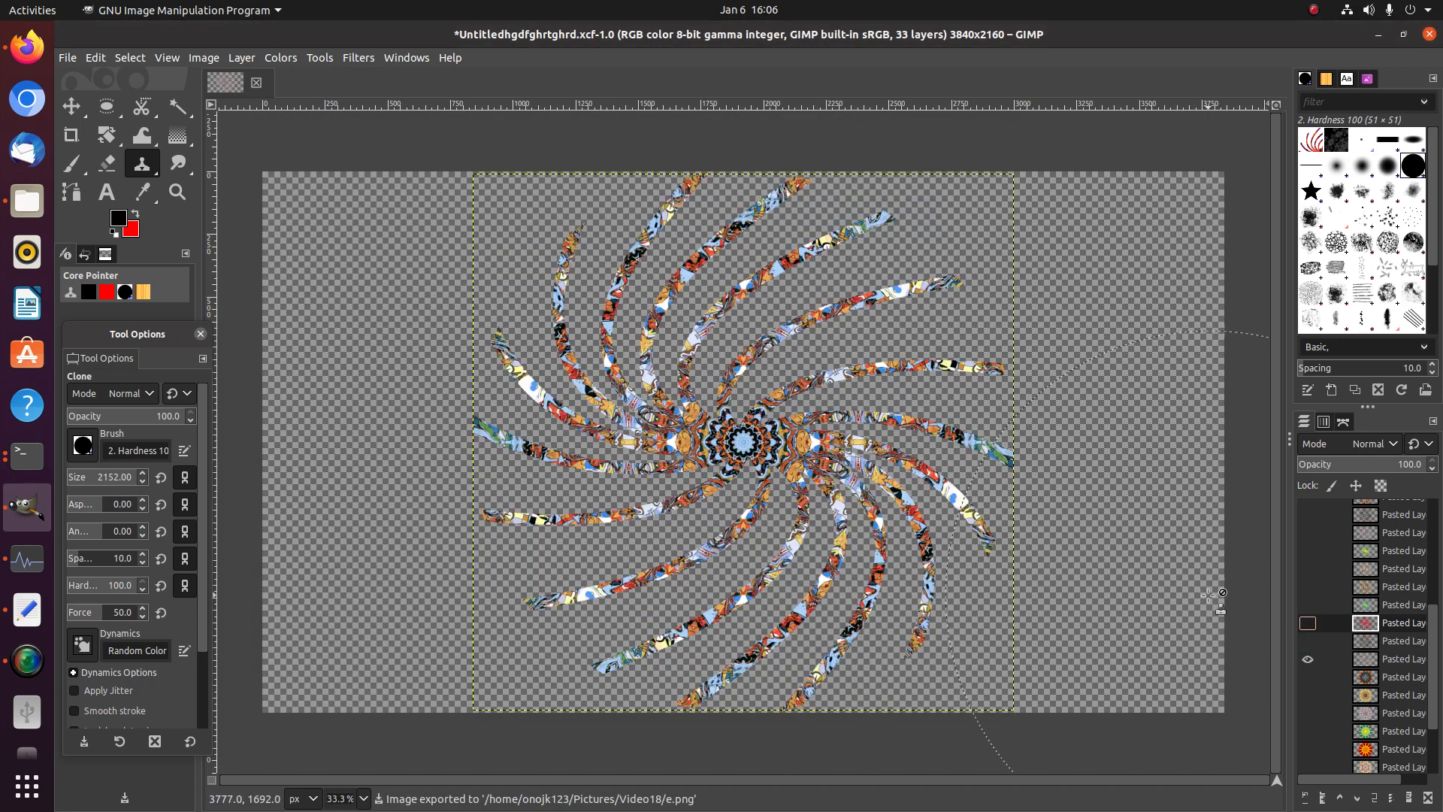
left_click(1306, 662)
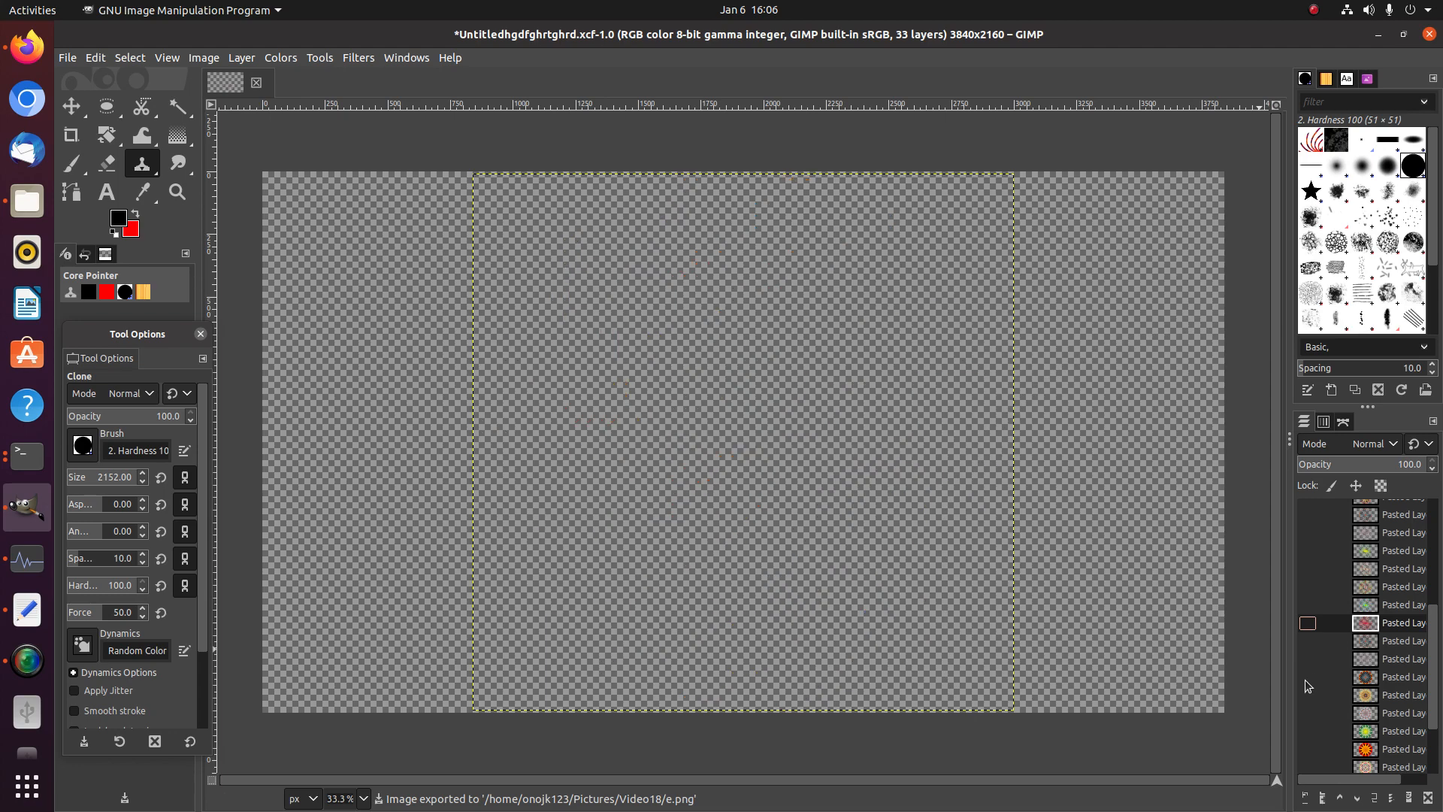
scroll(1330, 686, "down", 3)
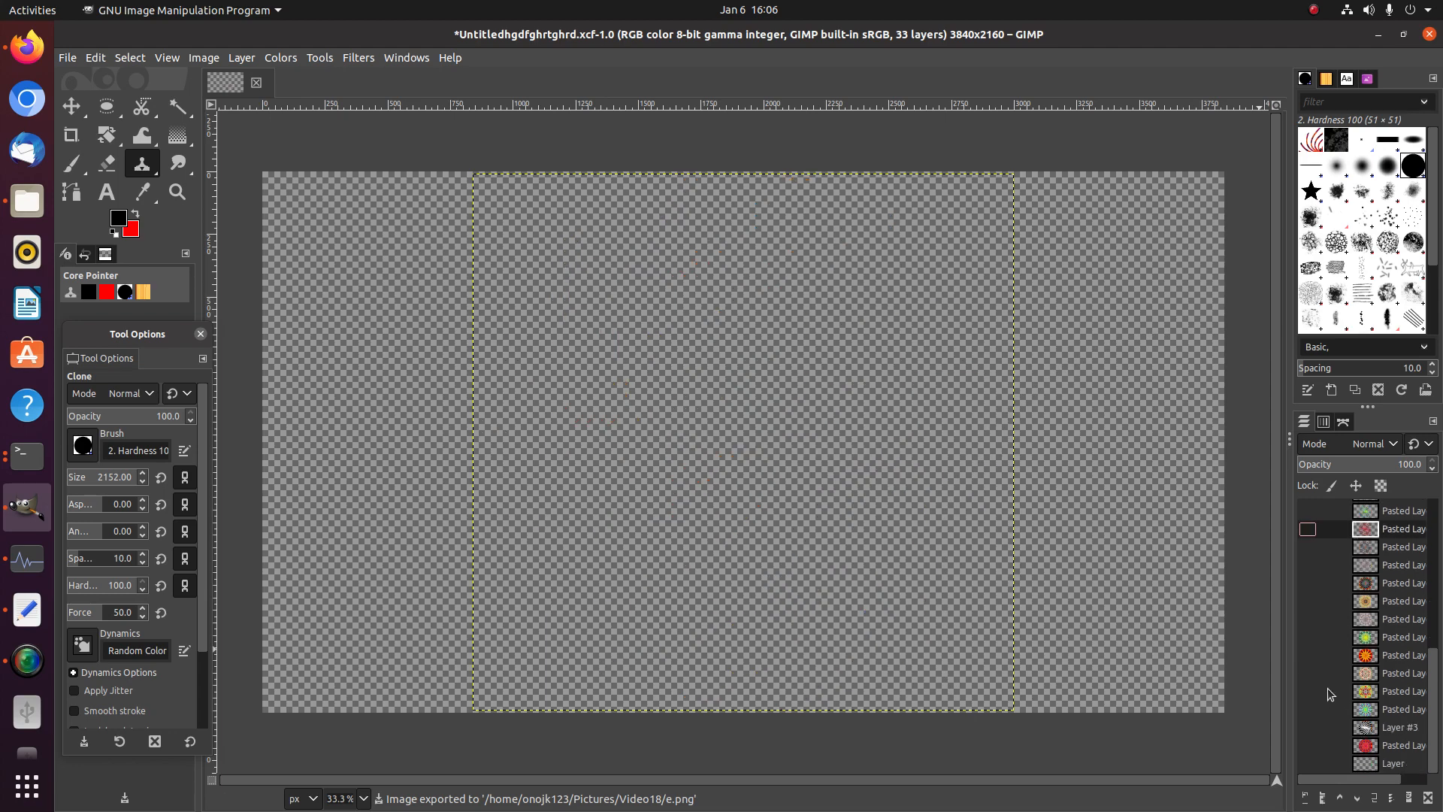
left_click(1310, 709)
left_click(1309, 710)
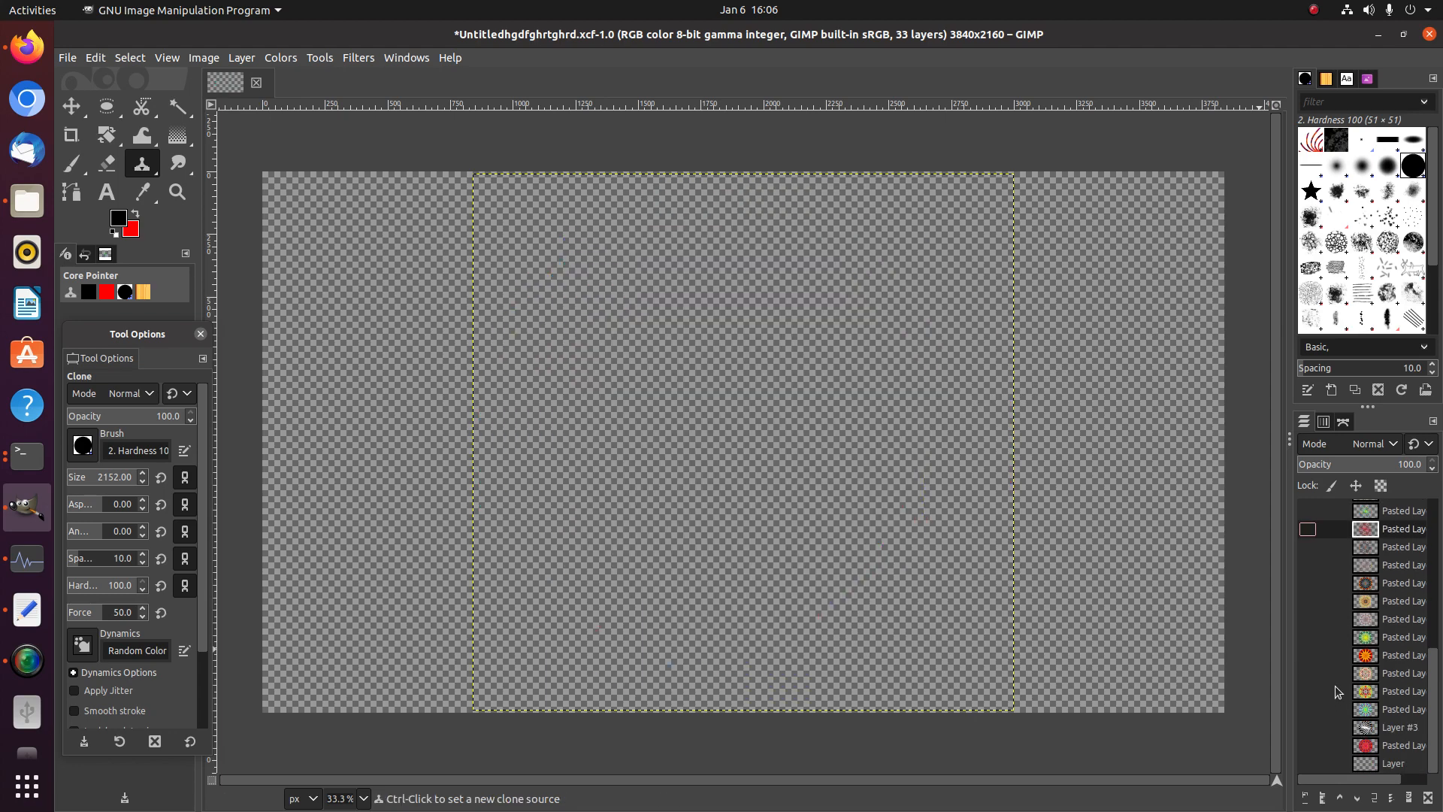
left_click(1319, 569)
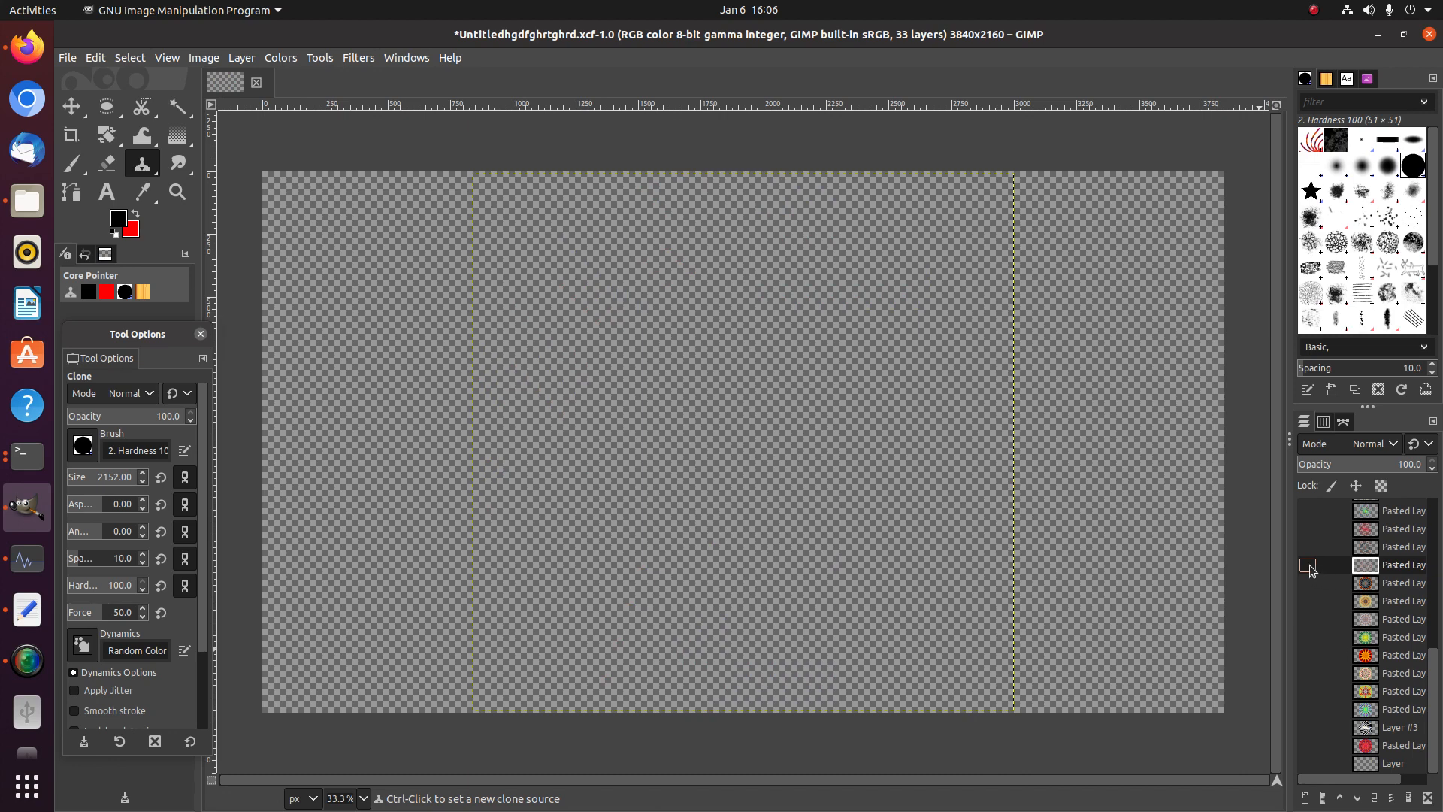
left_click(1310, 565)
left_click(1309, 565)
scroll(1383, 601, "up", 8)
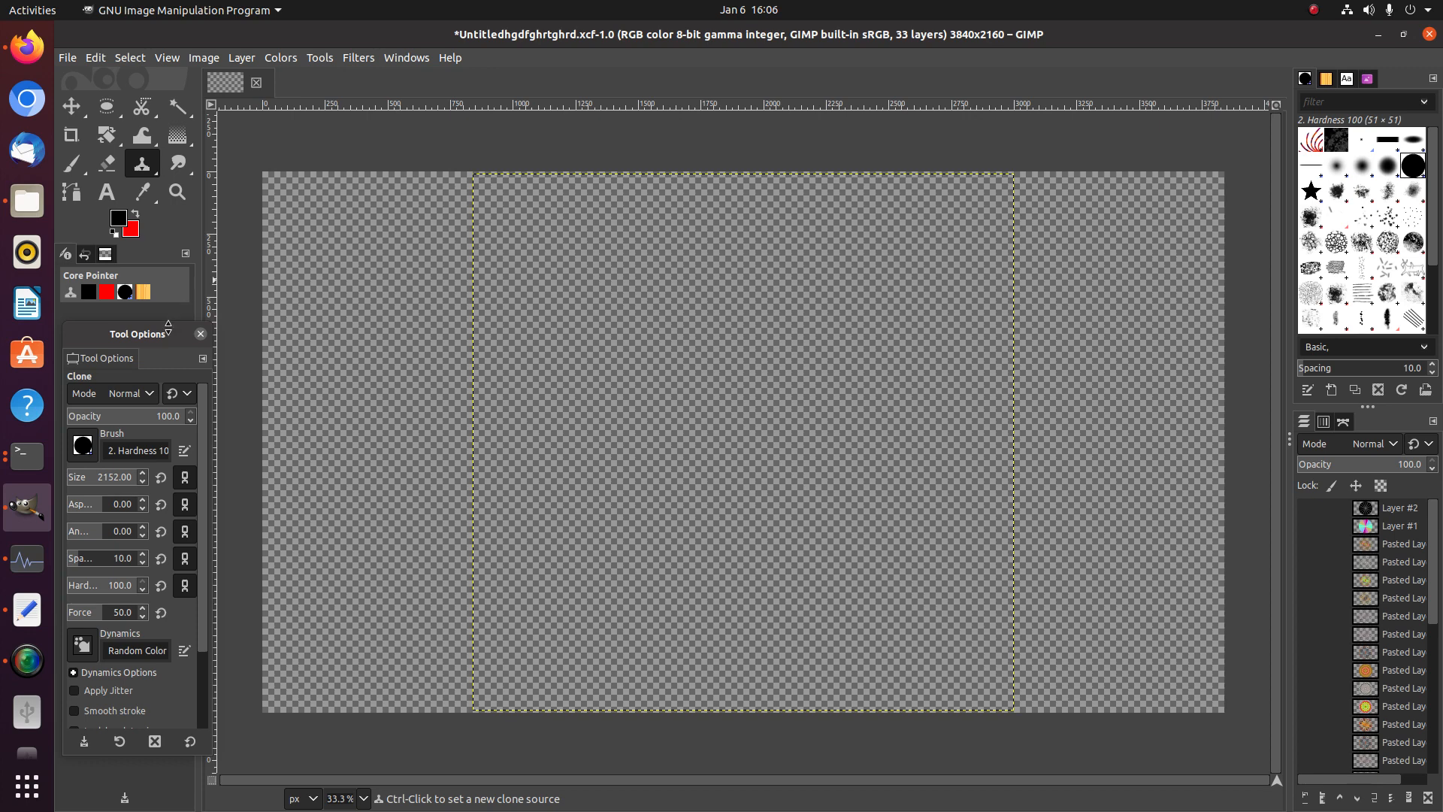
Save the XCF project and close both the image editor and the browser window with the 4K resolution search
left_click(68, 58)
left_click(123, 211)
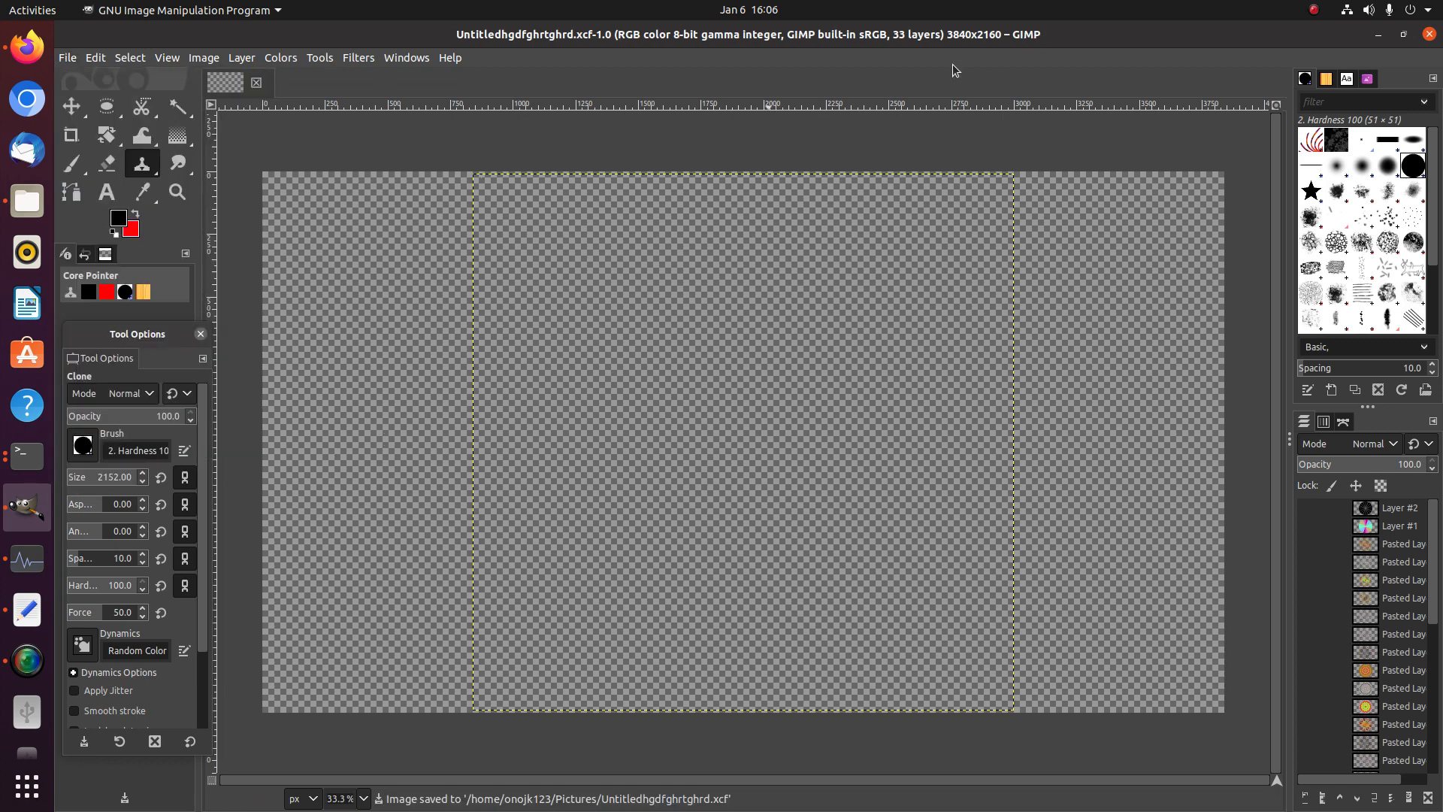
left_click(1429, 35)
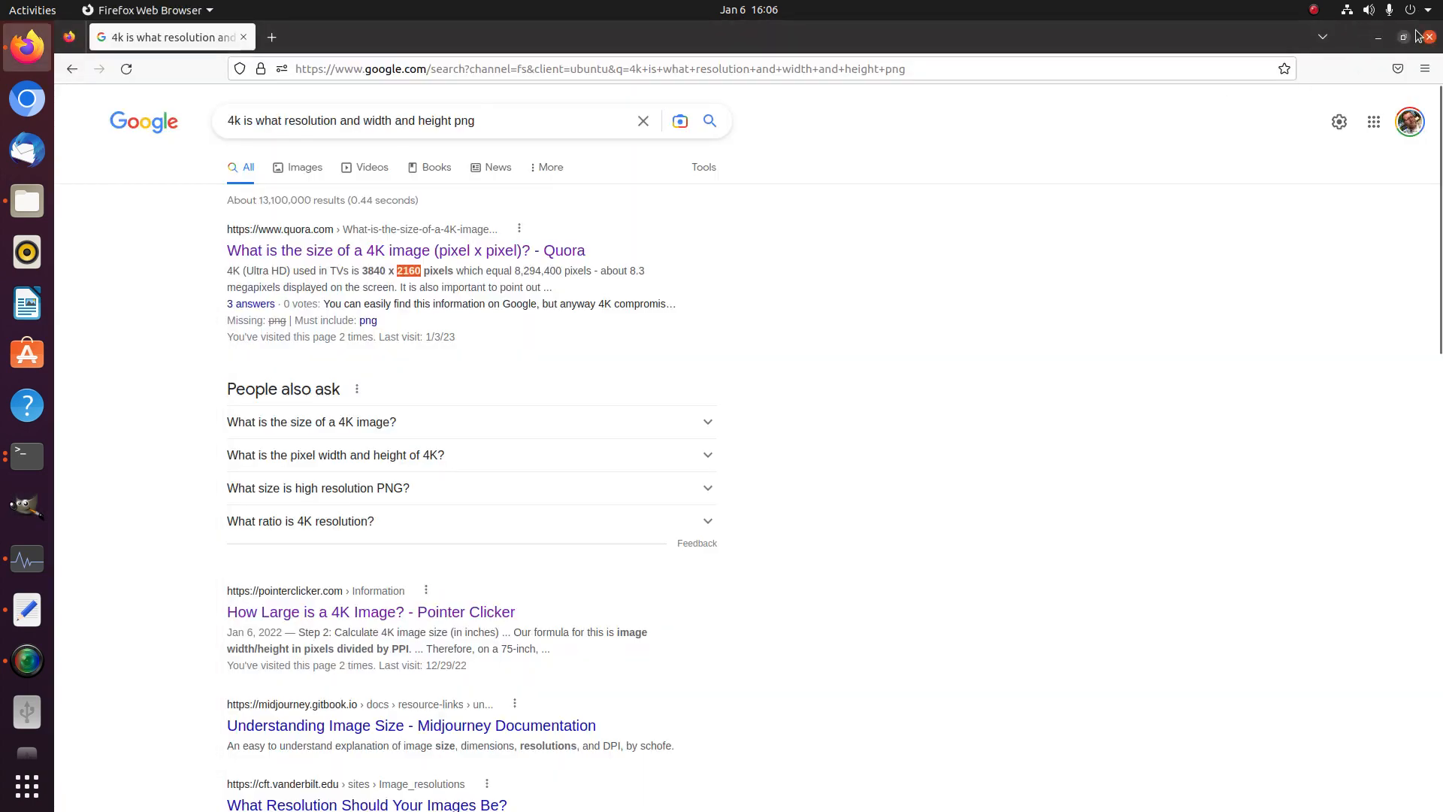
left_click(1428, 36)
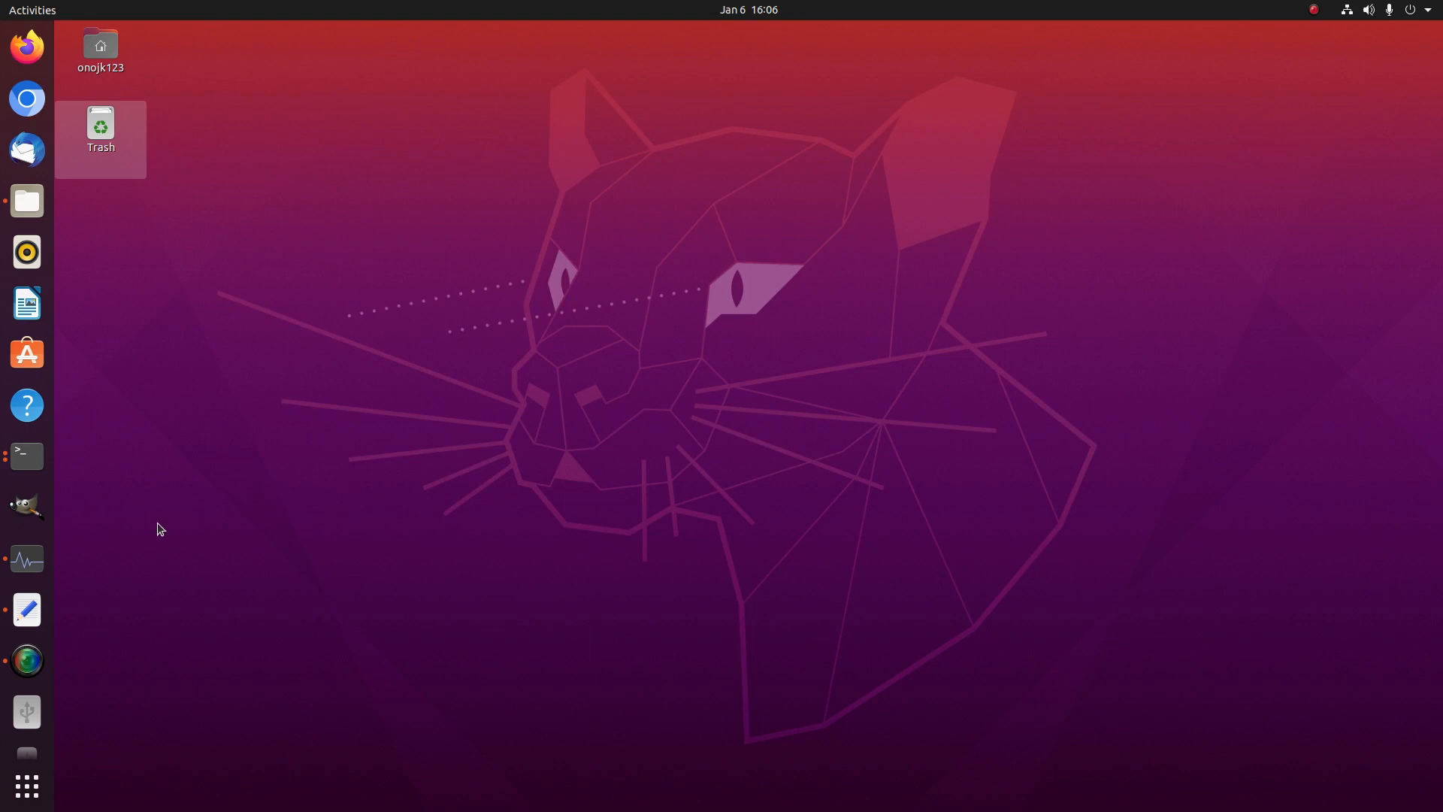
Switch to the Terminal, launch Kdenlive with "flatpak run org.kde.kdenlive", and minimize the terminal window
left_click(39, 459)
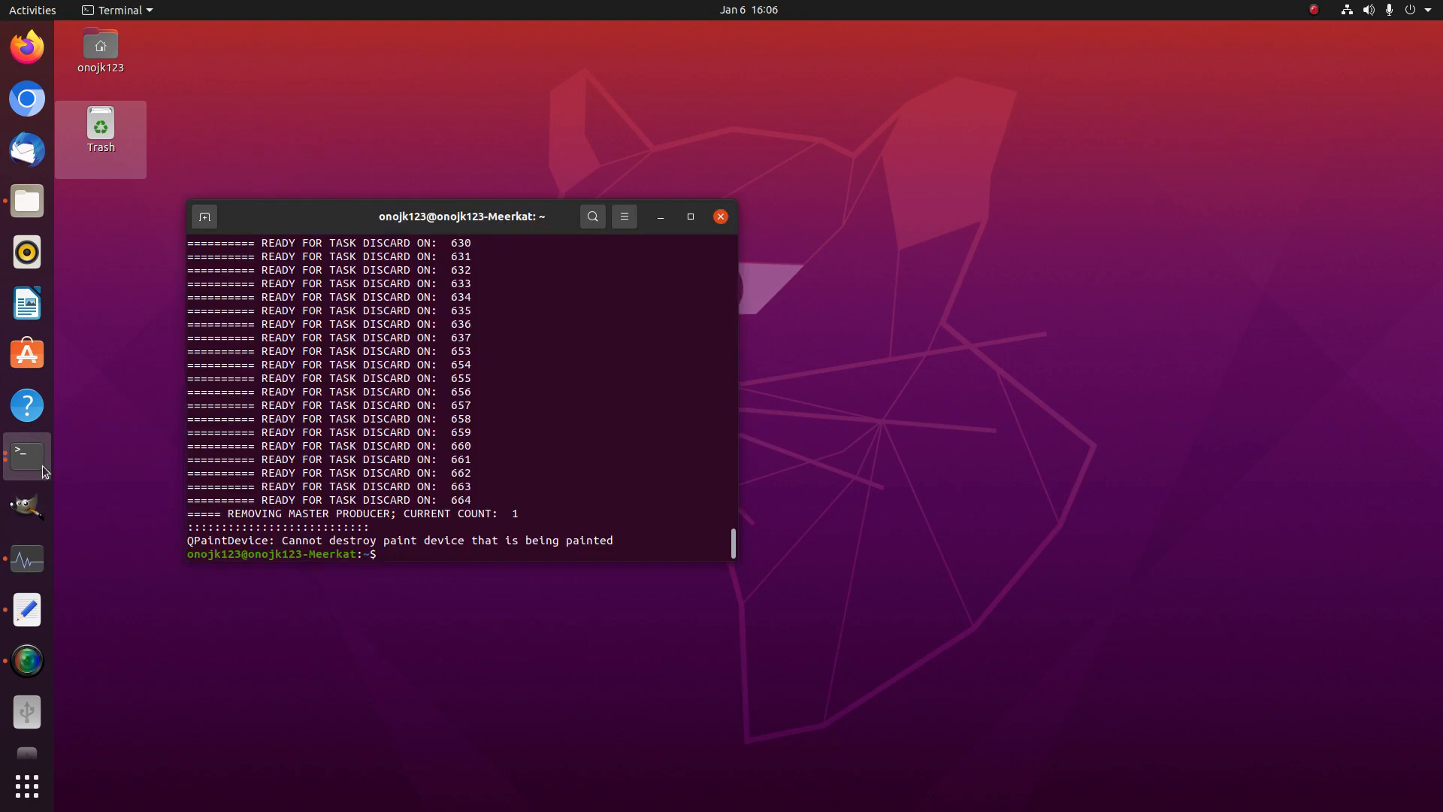
left_click(43, 467)
left_click(114, 495)
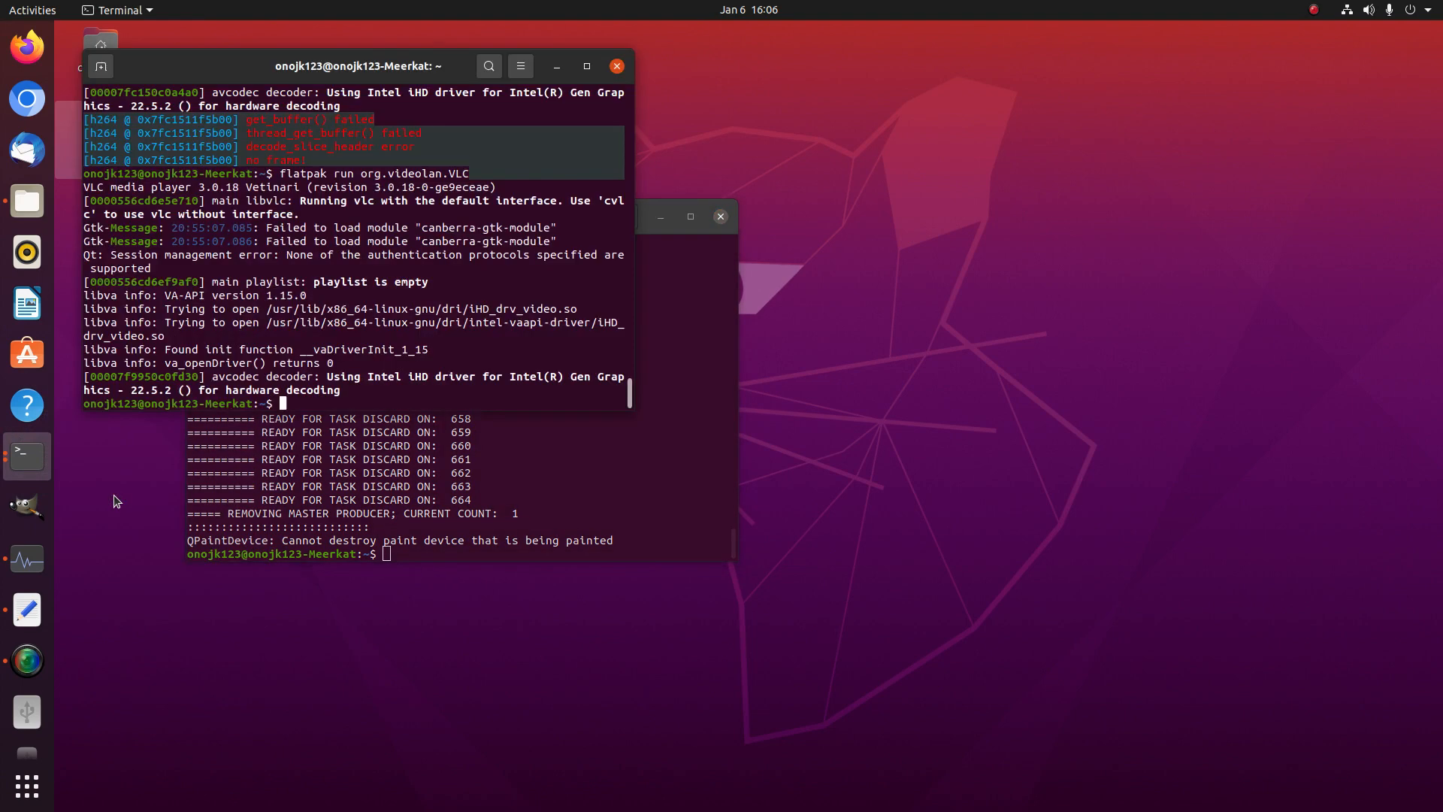
left_click(472, 510)
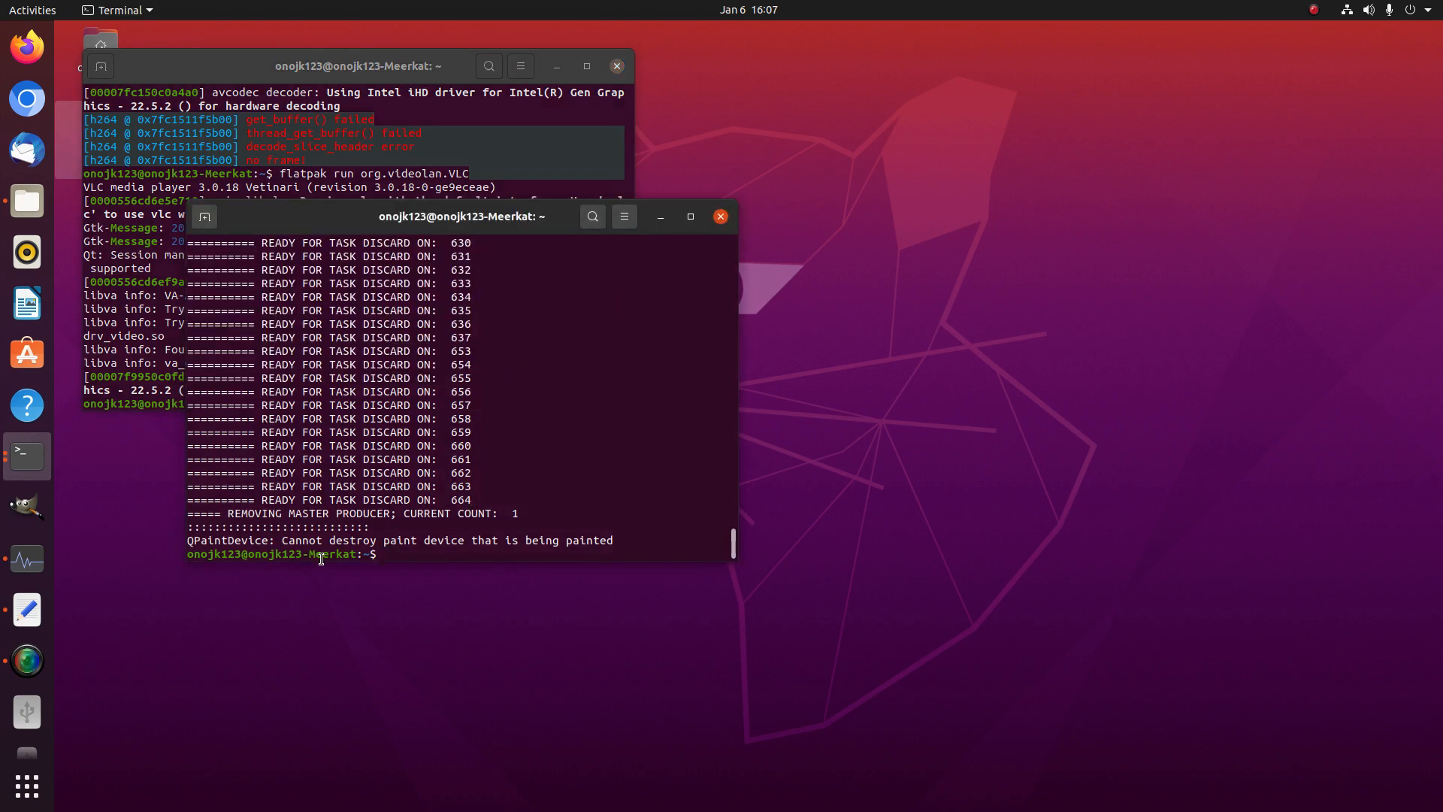
key("Up")
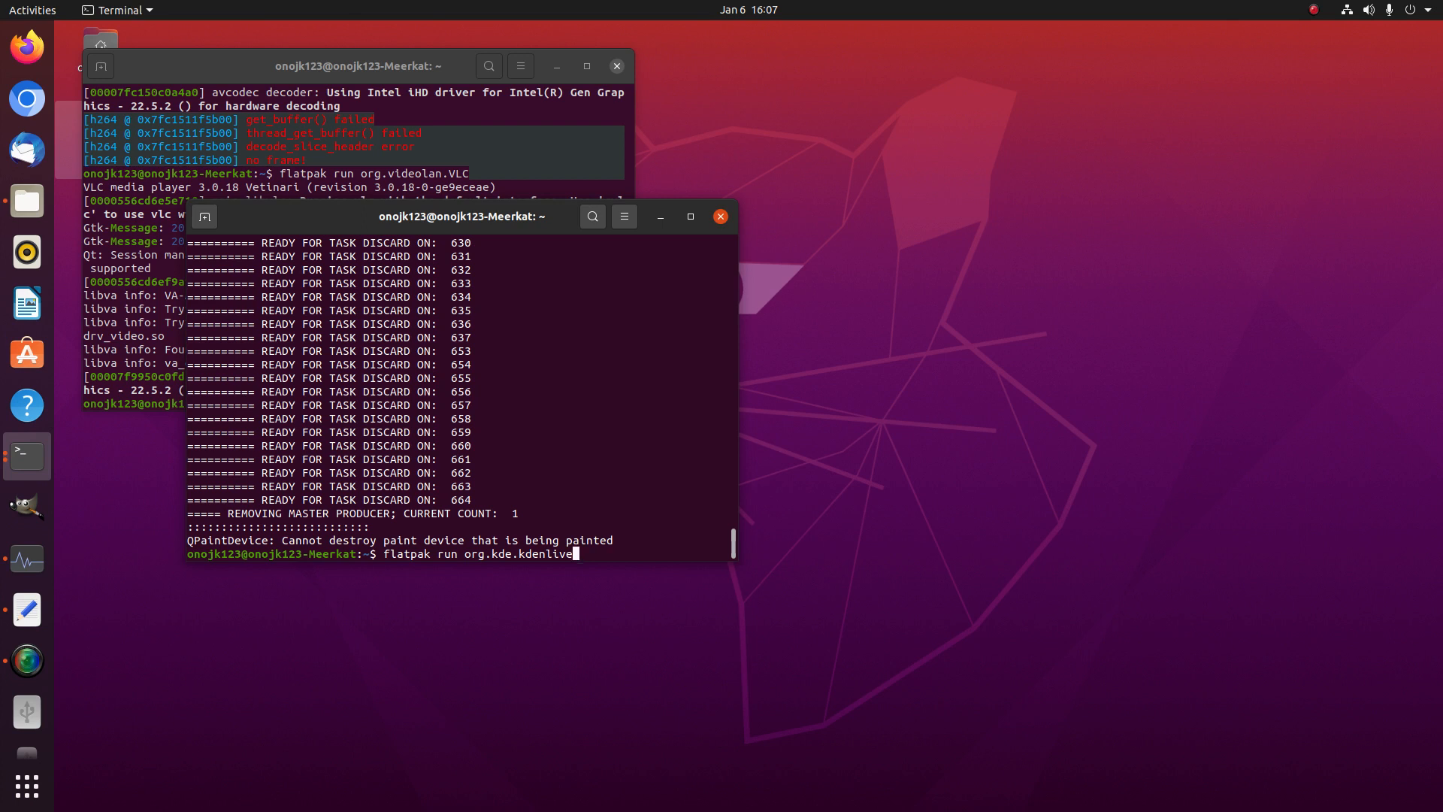
key("Return")
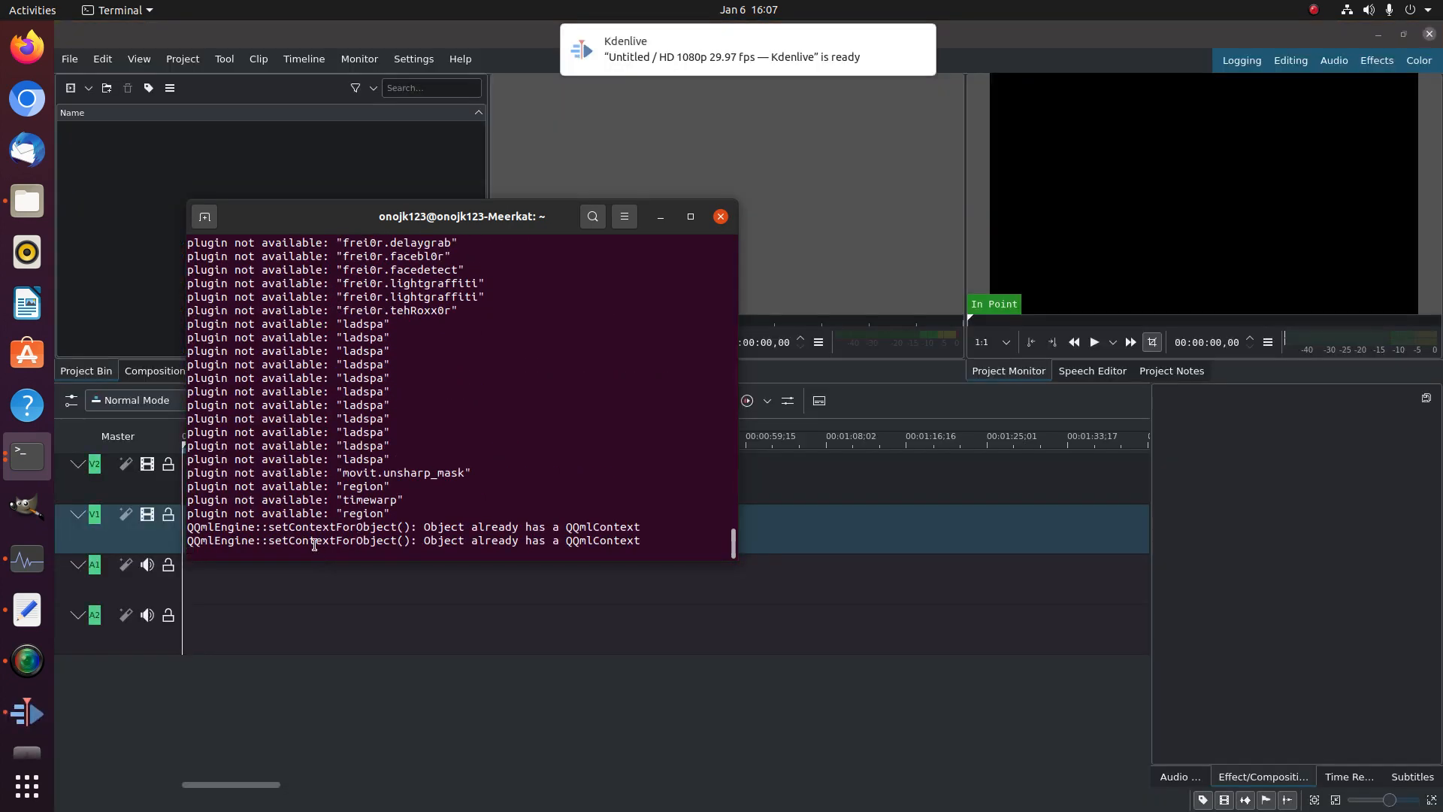
left_click(663, 217)
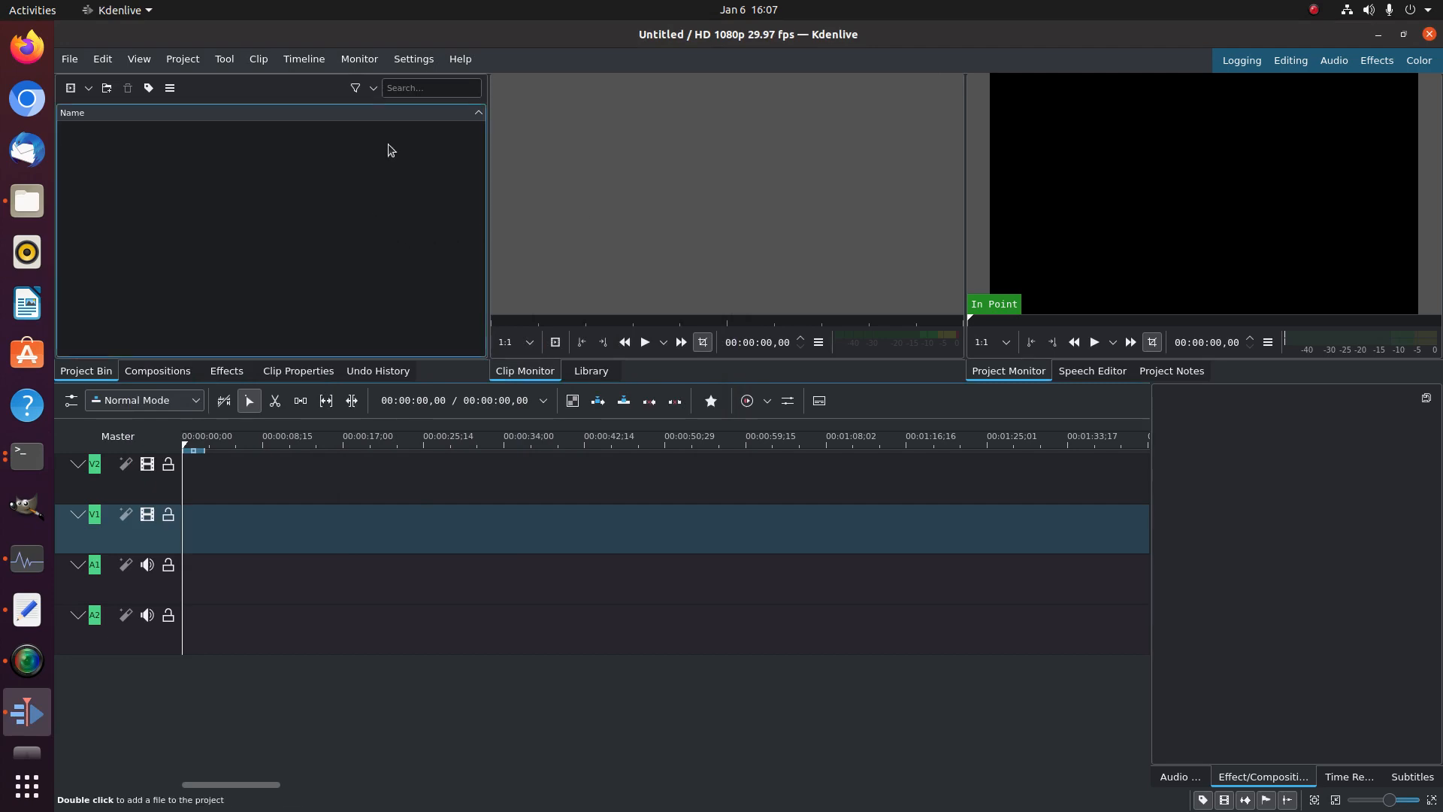
Import all the images from 1.png to e.png in the Pictures/Video18 folder into the Project Bin
left_click(27, 201)
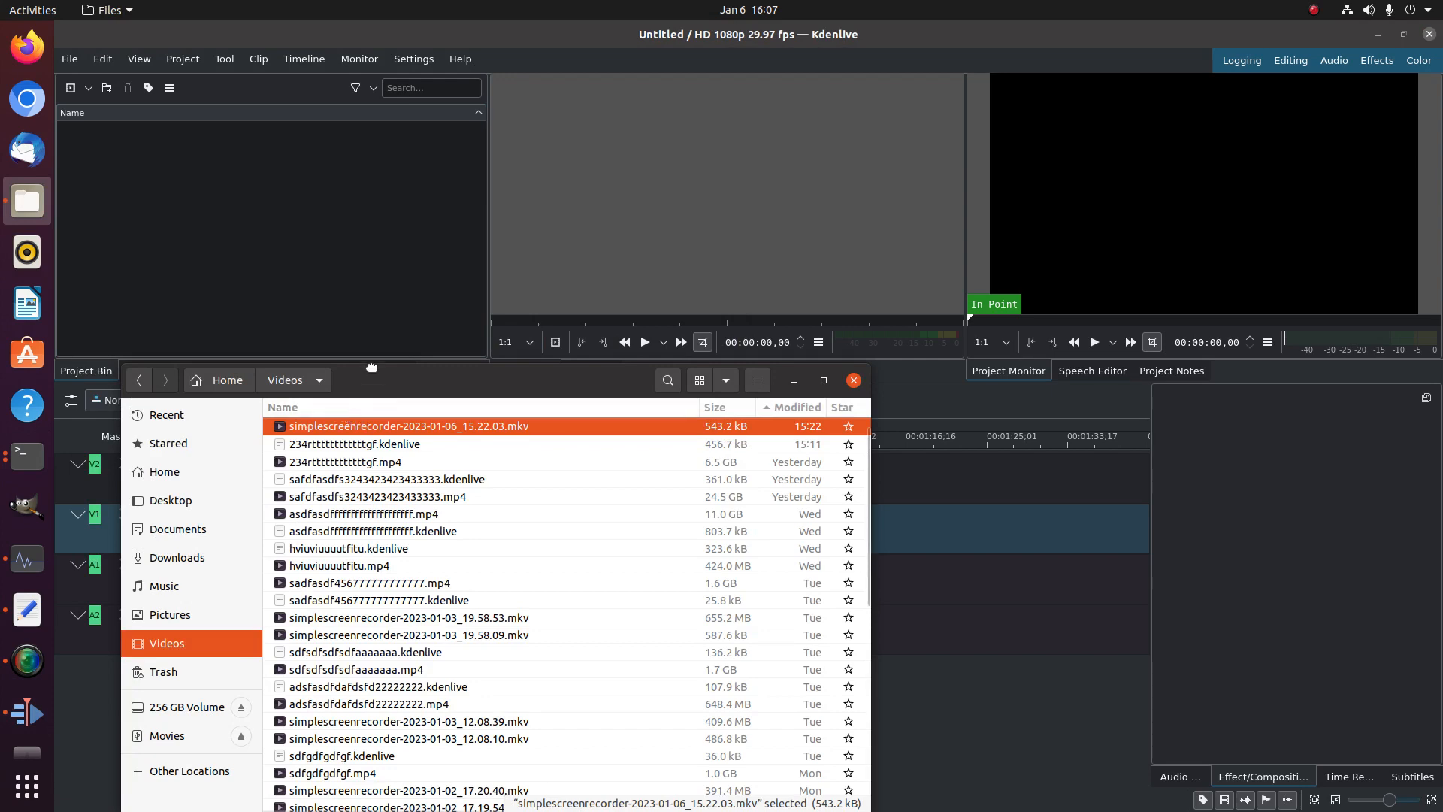
left_click_drag(350, 390, 598, 215)
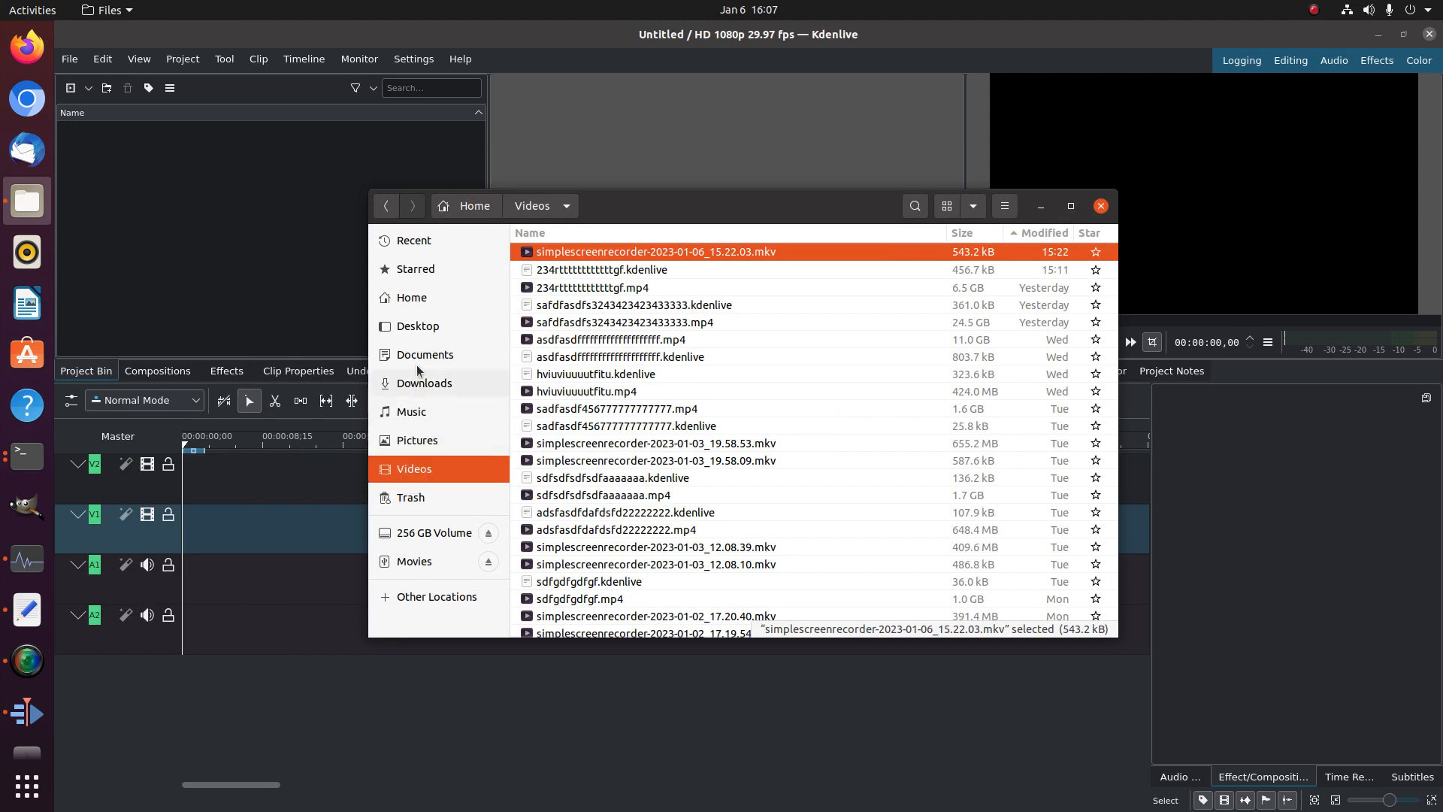
left_click(417, 440)
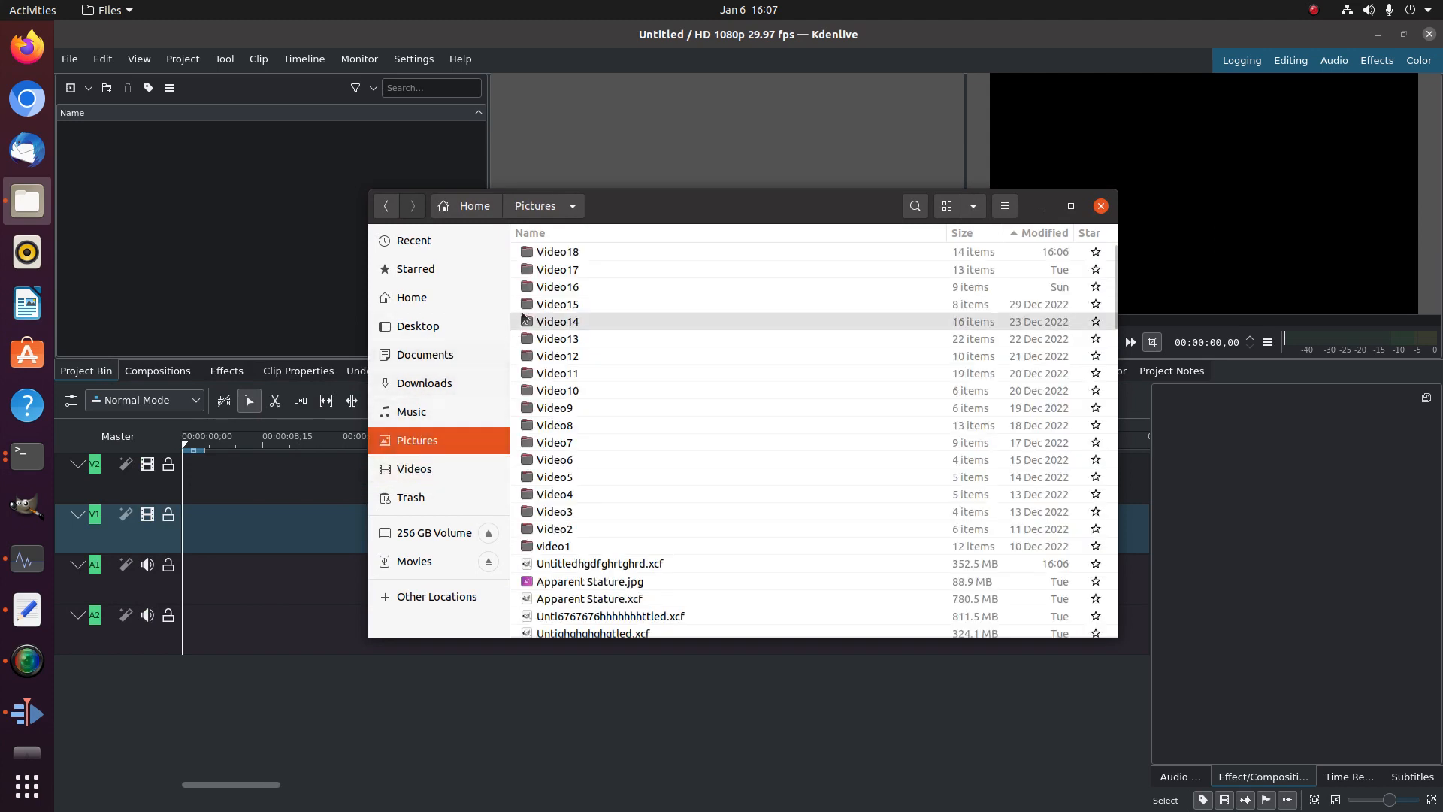
double_click(569, 257)
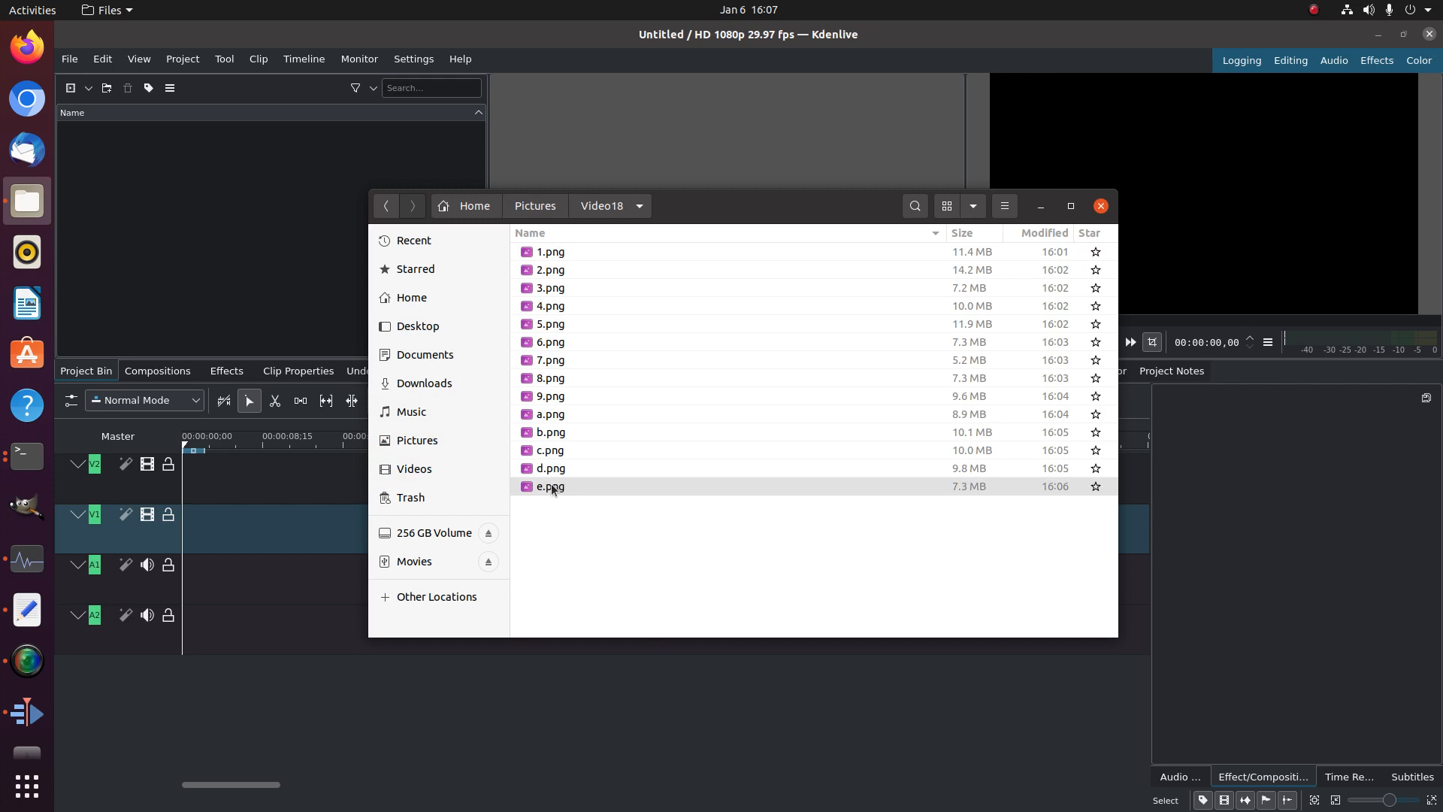
left_click(549, 487)
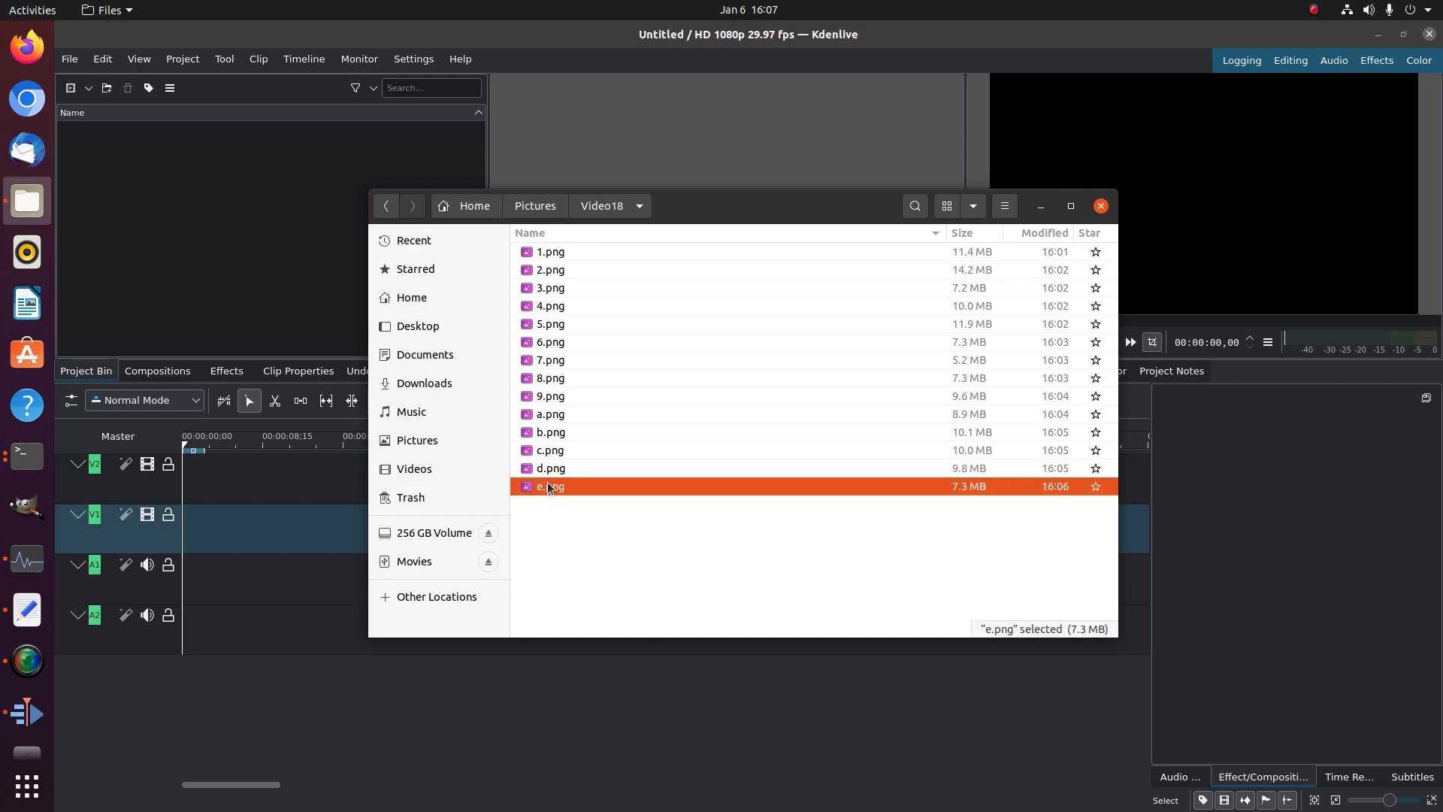
left_click(549, 258, "shift")
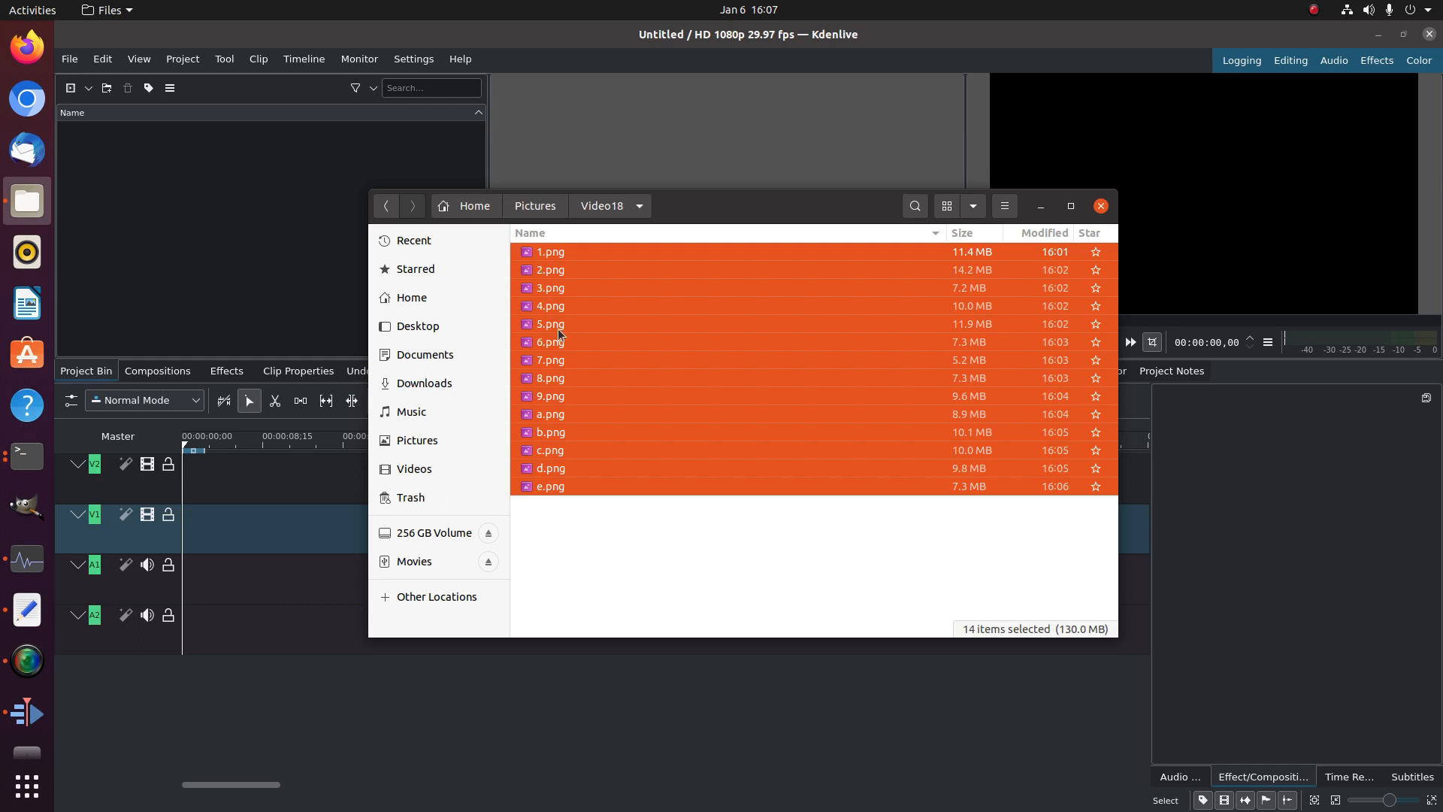
left_click_drag(566, 331, 263, 269)
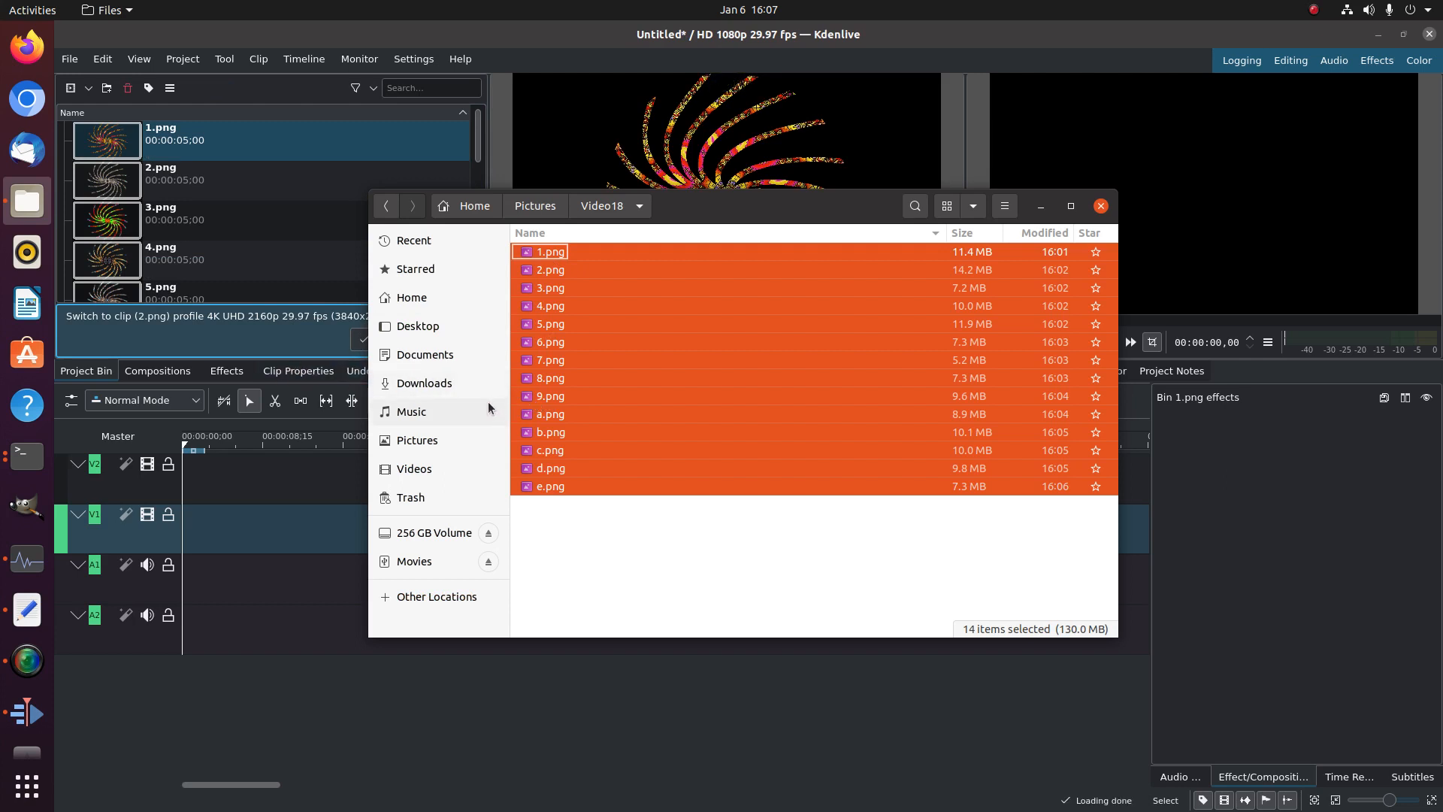
Import 5563849_Imprint Of Pleasure_(Coyu Remix).mp3 from the Music folder into the Project Bin and minimize the file manager
left_click(454, 407)
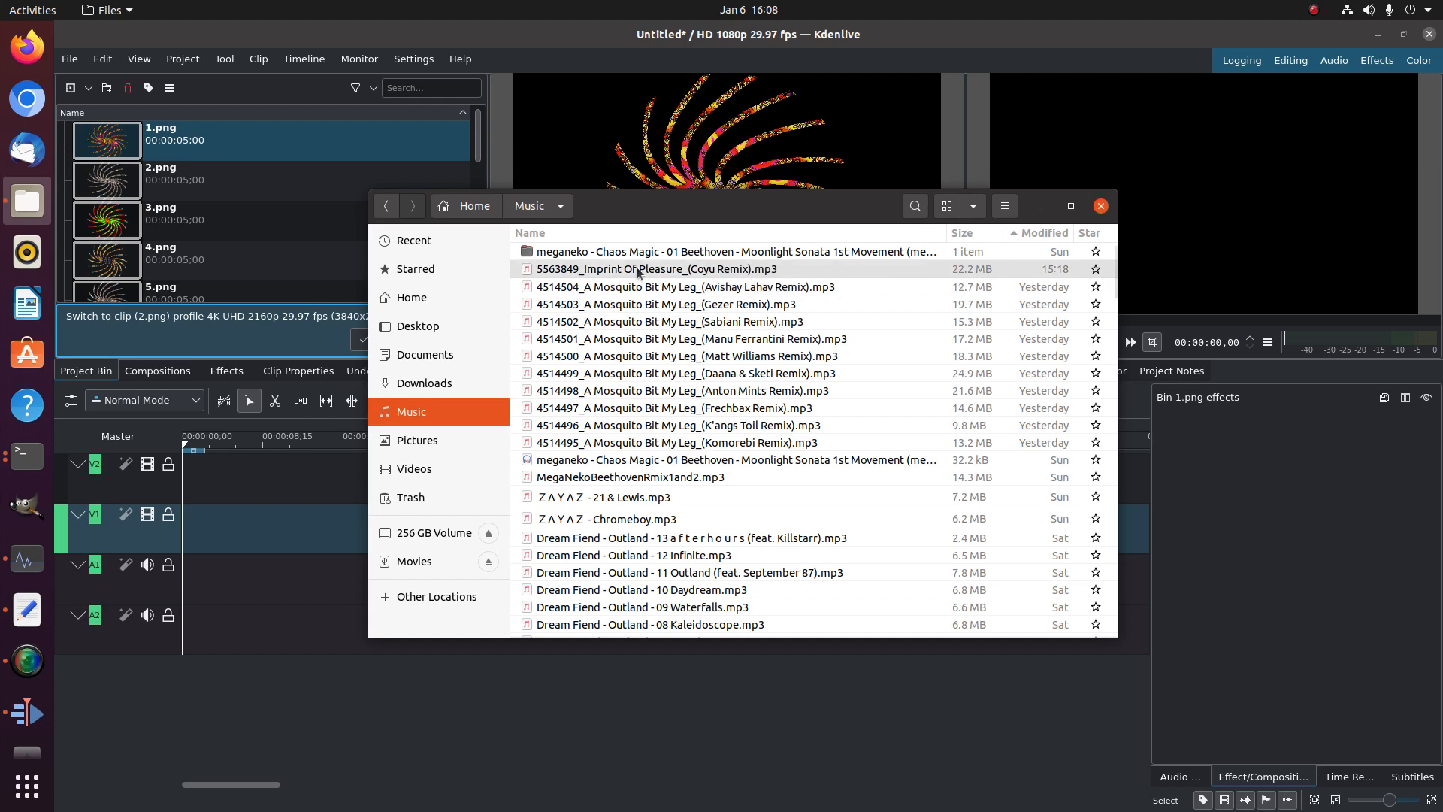
left_click_drag(631, 270, 269, 291)
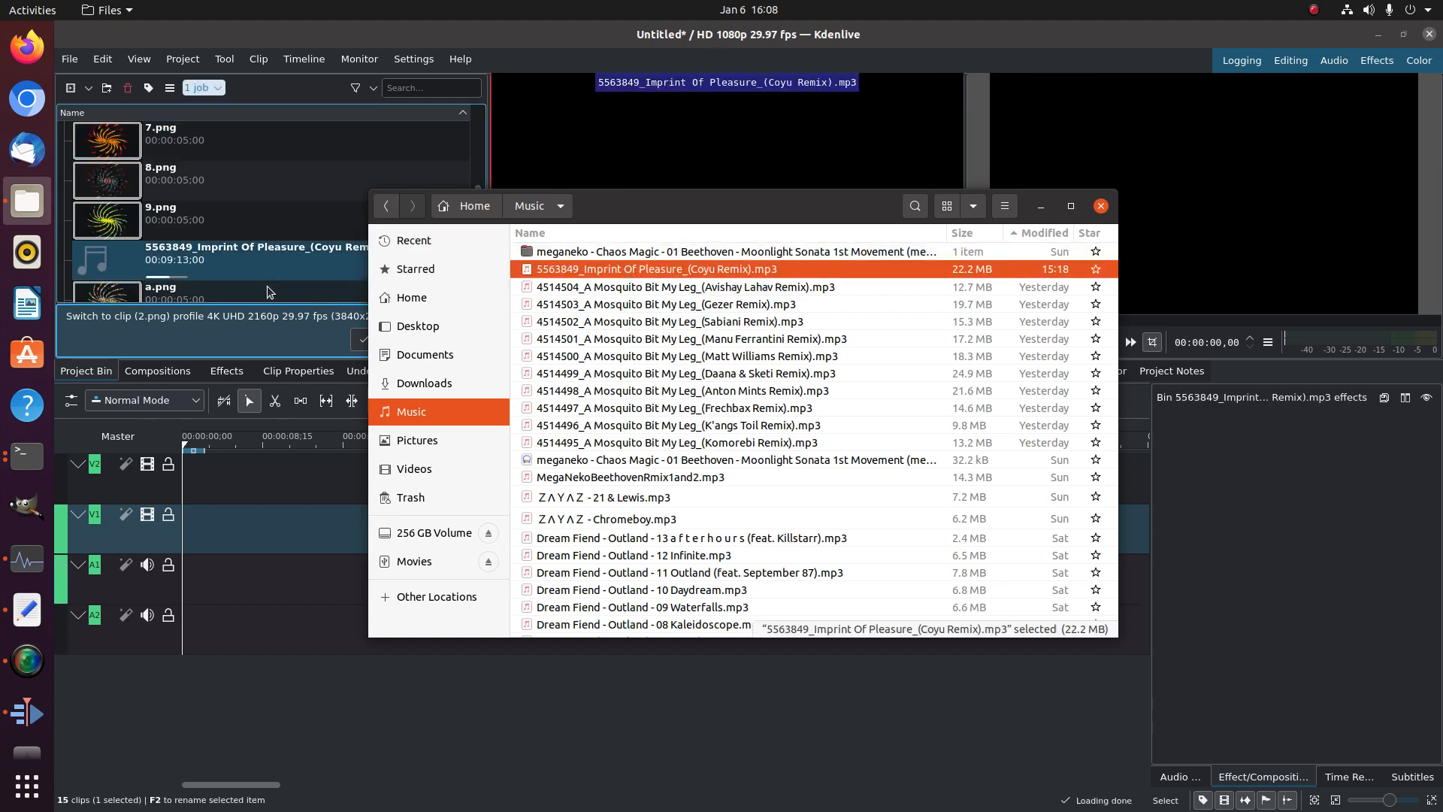
left_click(1041, 205)
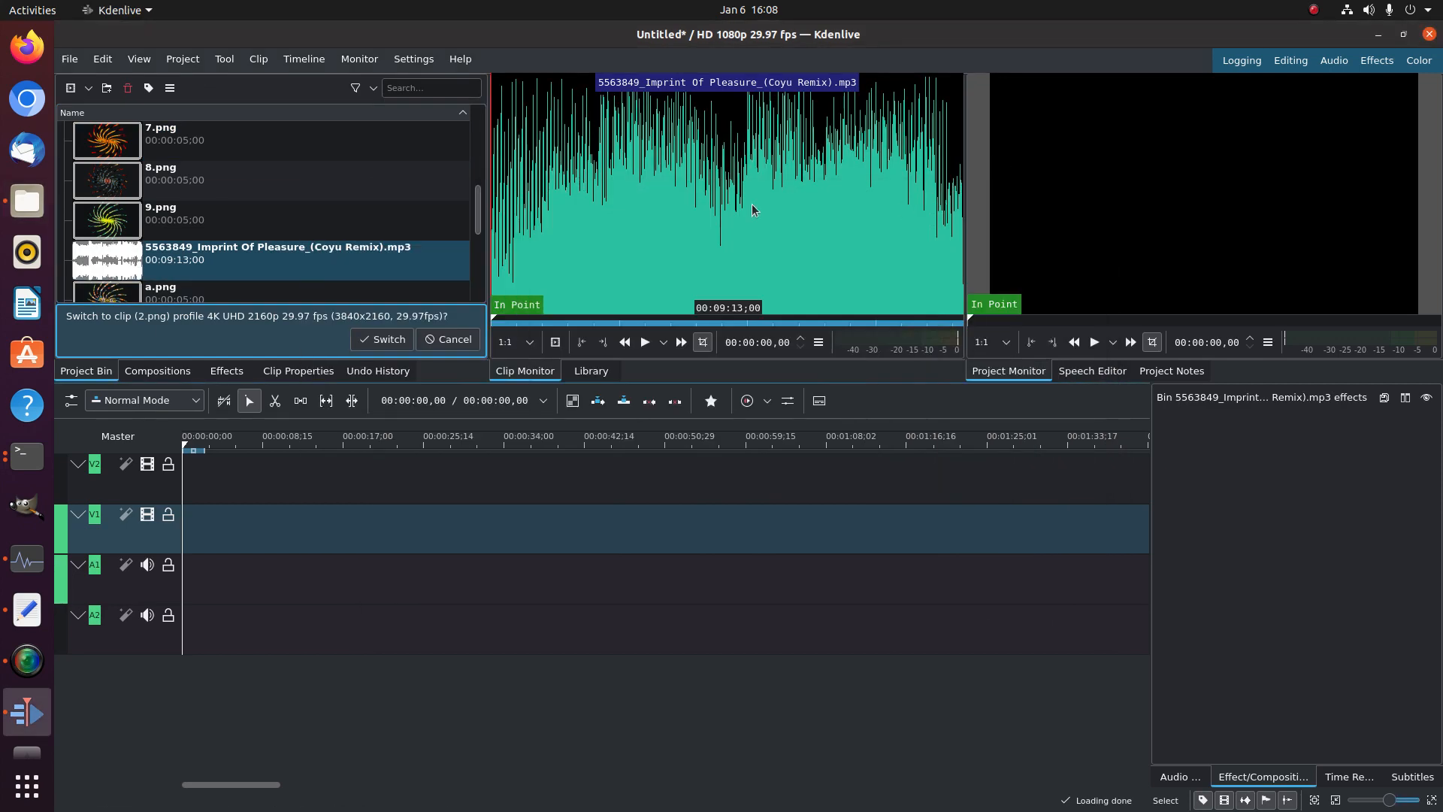
Place the Imprint Of Pleasure (Coyu Remix) audio clip at the start of track A1 and look through the imported images
left_click_drag(192, 256, 187, 597)
left_click(170, 587)
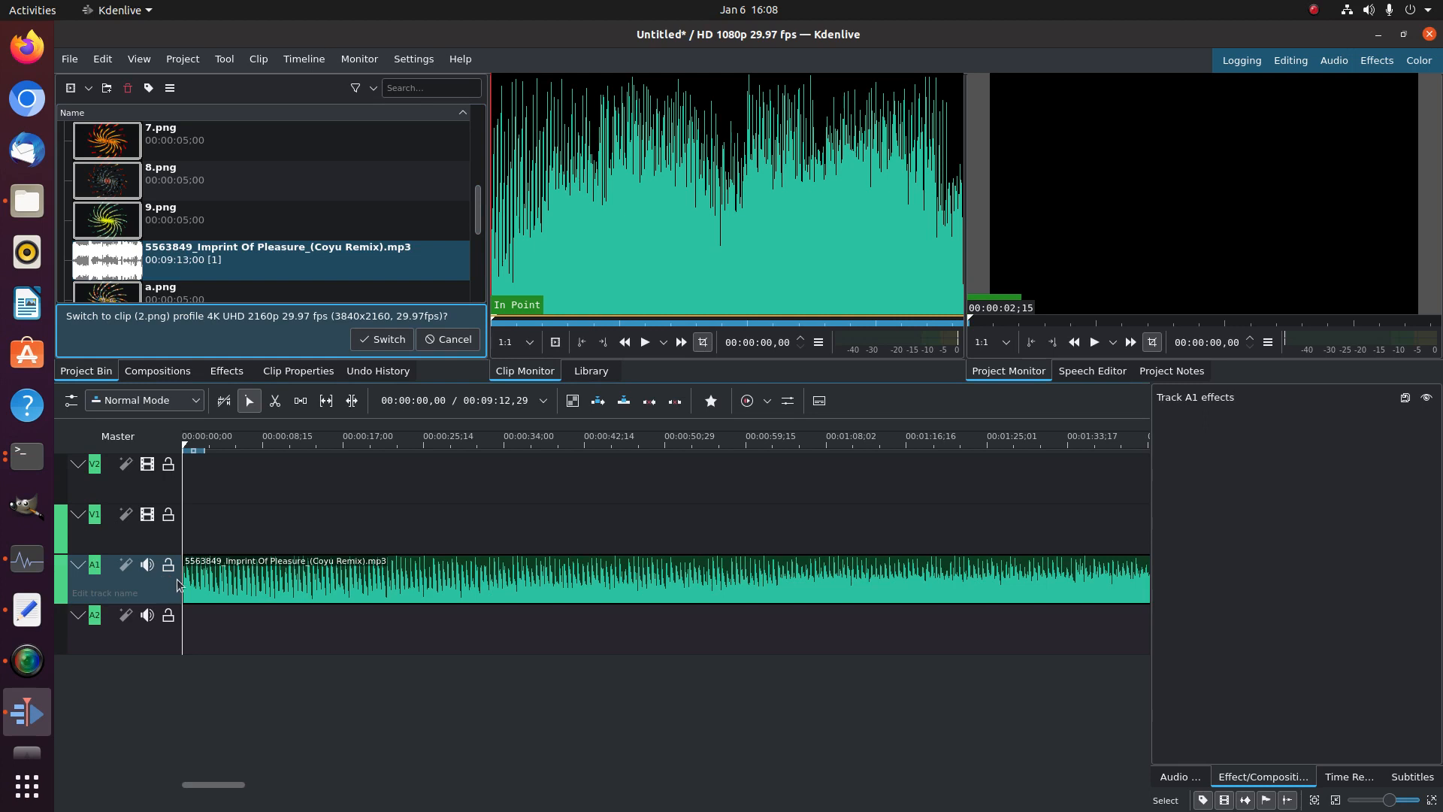
left_click(210, 575)
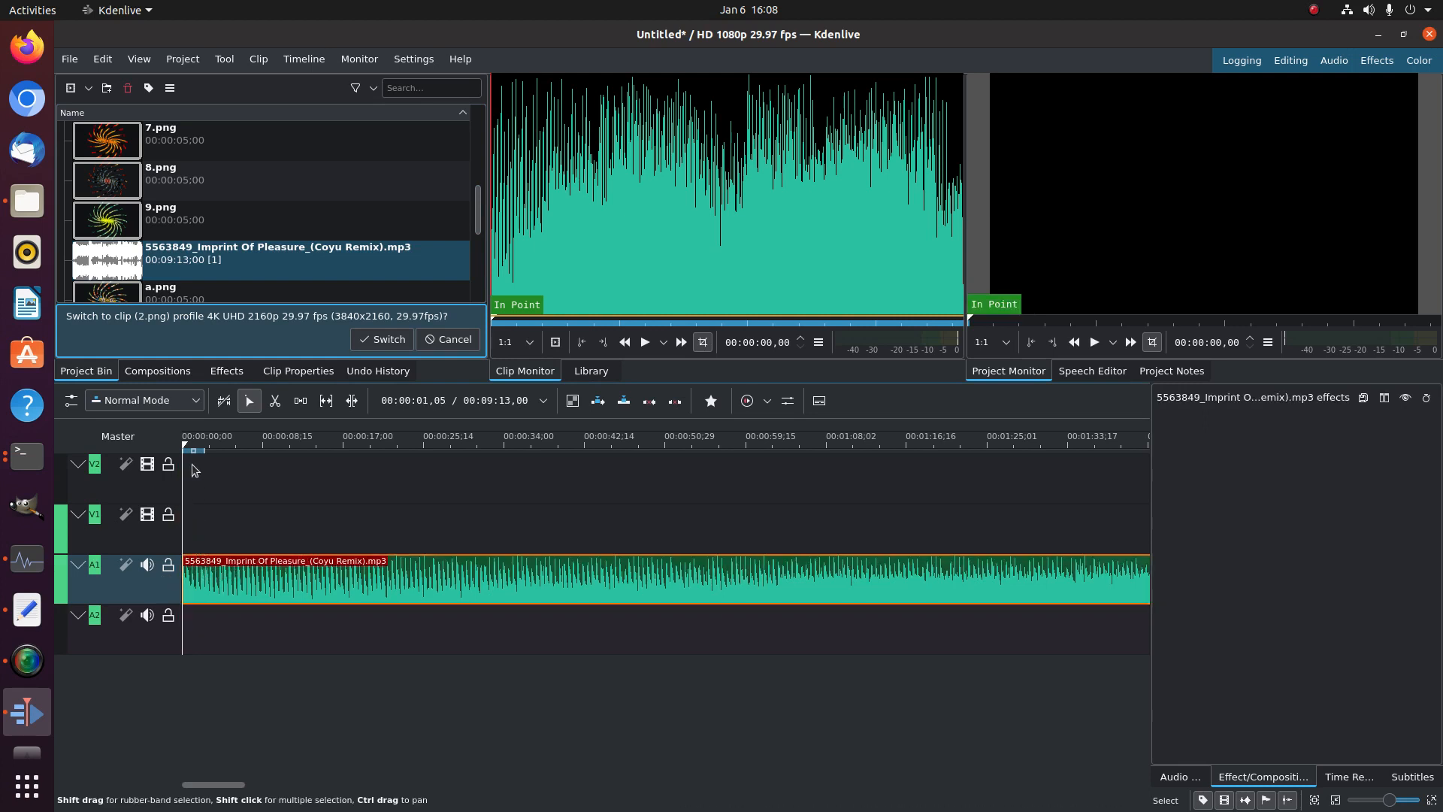
scroll(212, 188, "down", 3)
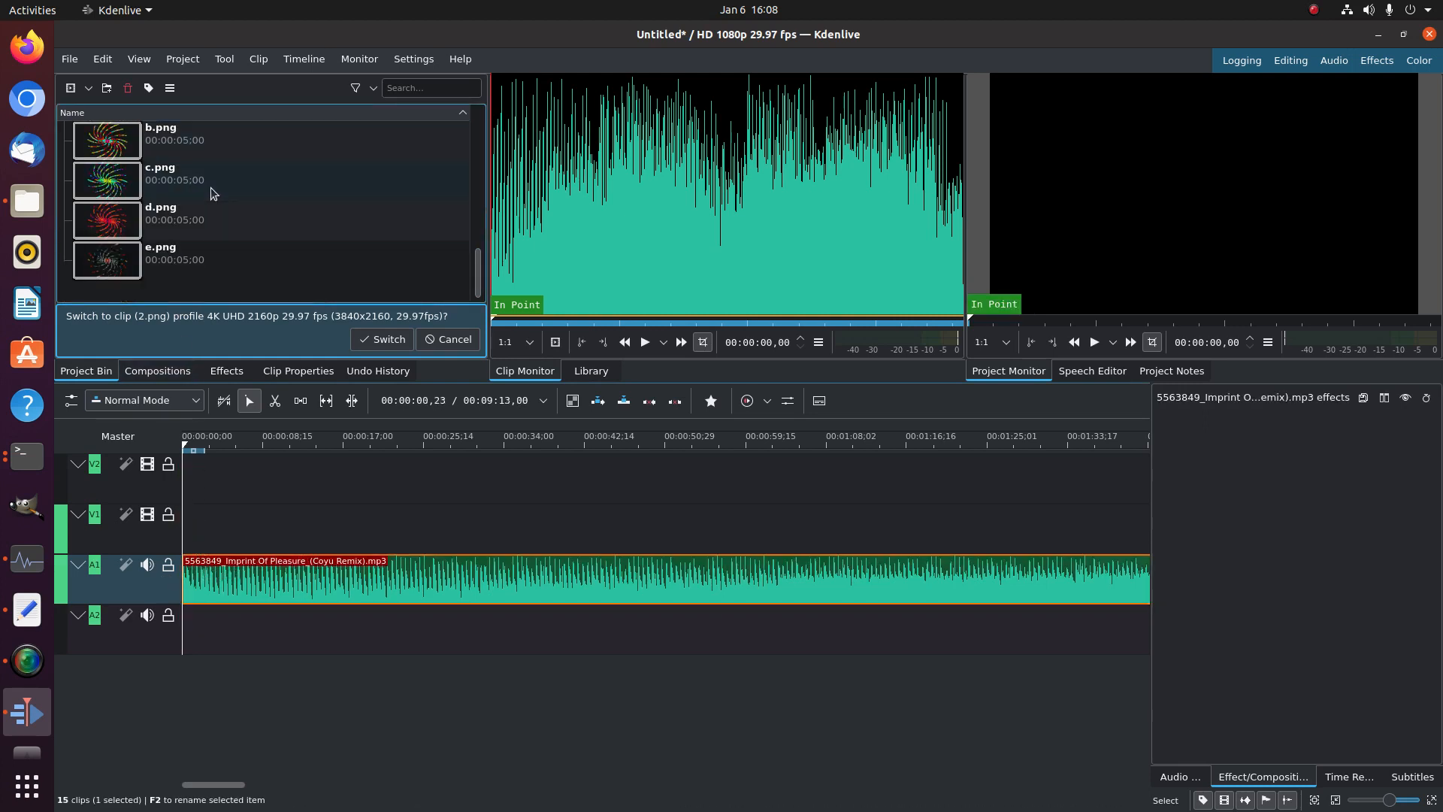
scroll(212, 187, "up", 5)
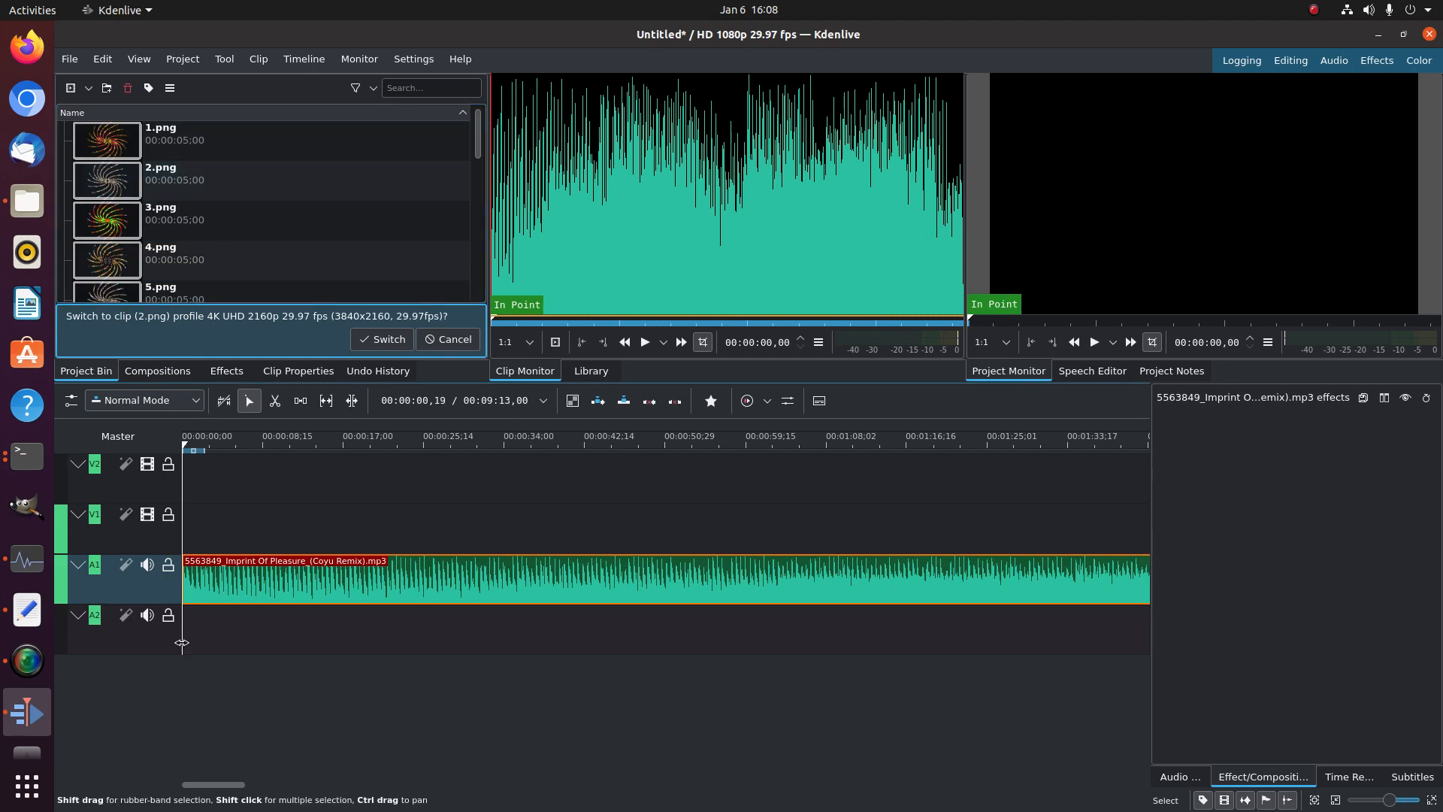
Delete the empty audio track A2 from the timeline
right_click(135, 631)
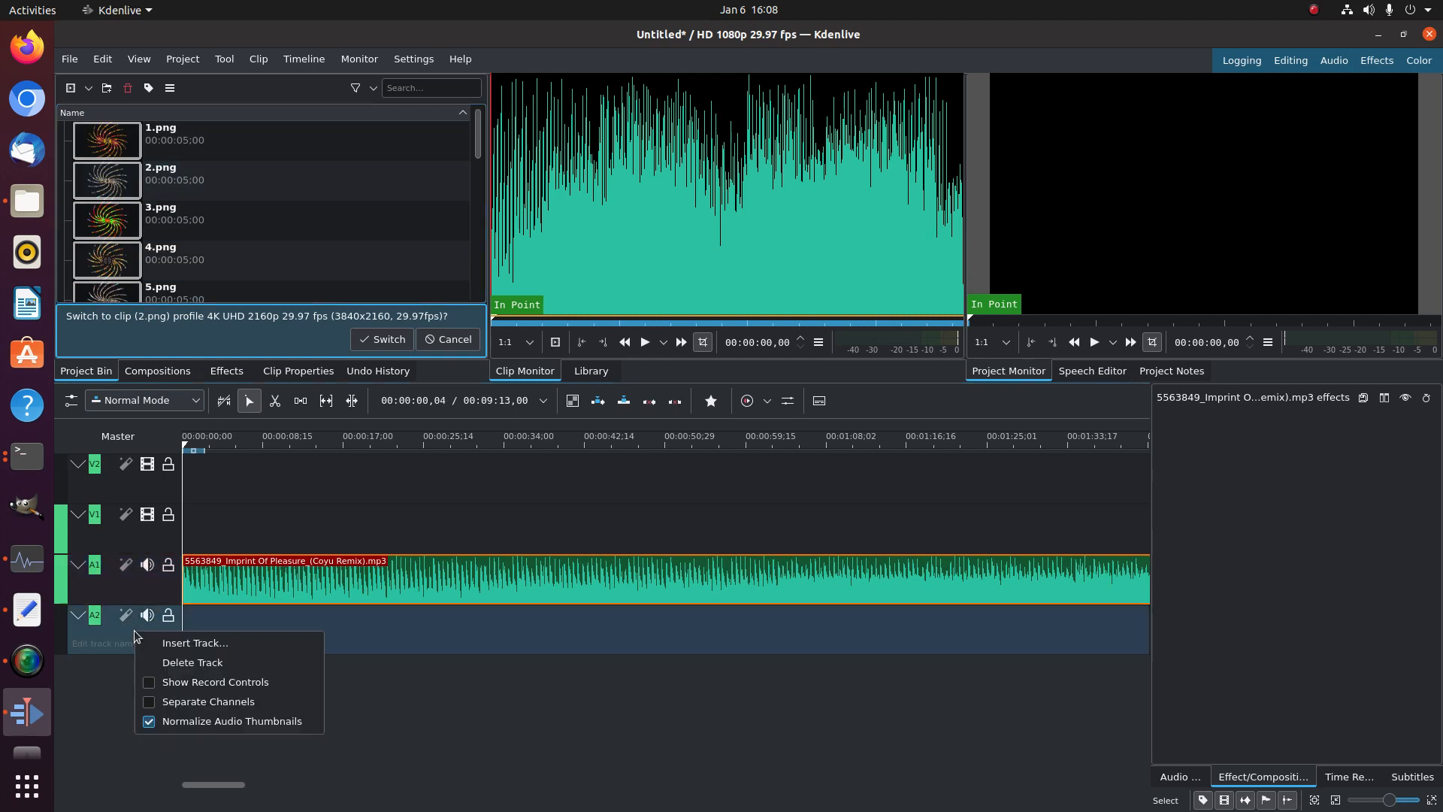
left_click(204, 665)
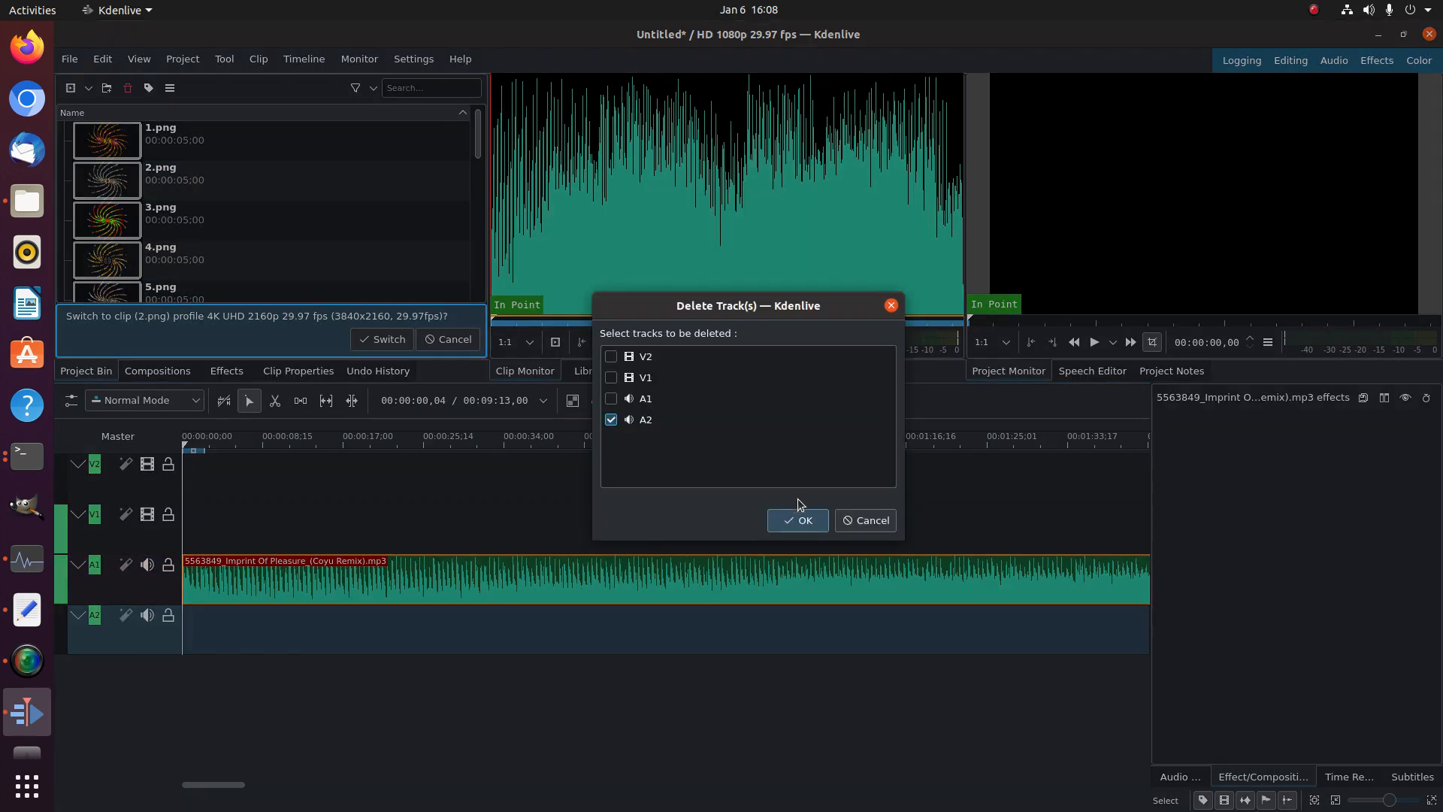
left_click(788, 518)
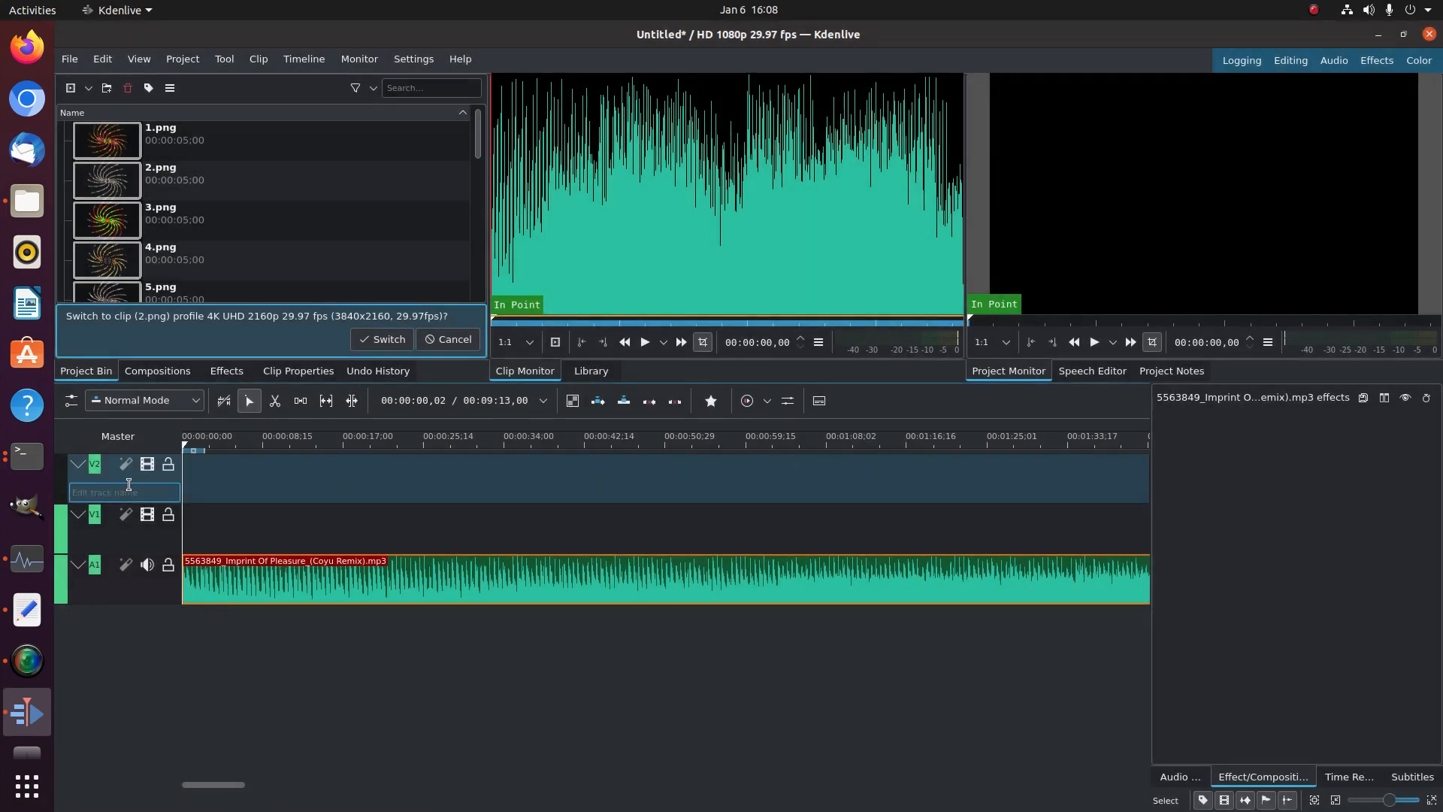
Insert three video tracks one at a time, each above the topmost track, starting above V2
right_click(134, 484)
left_click(173, 499)
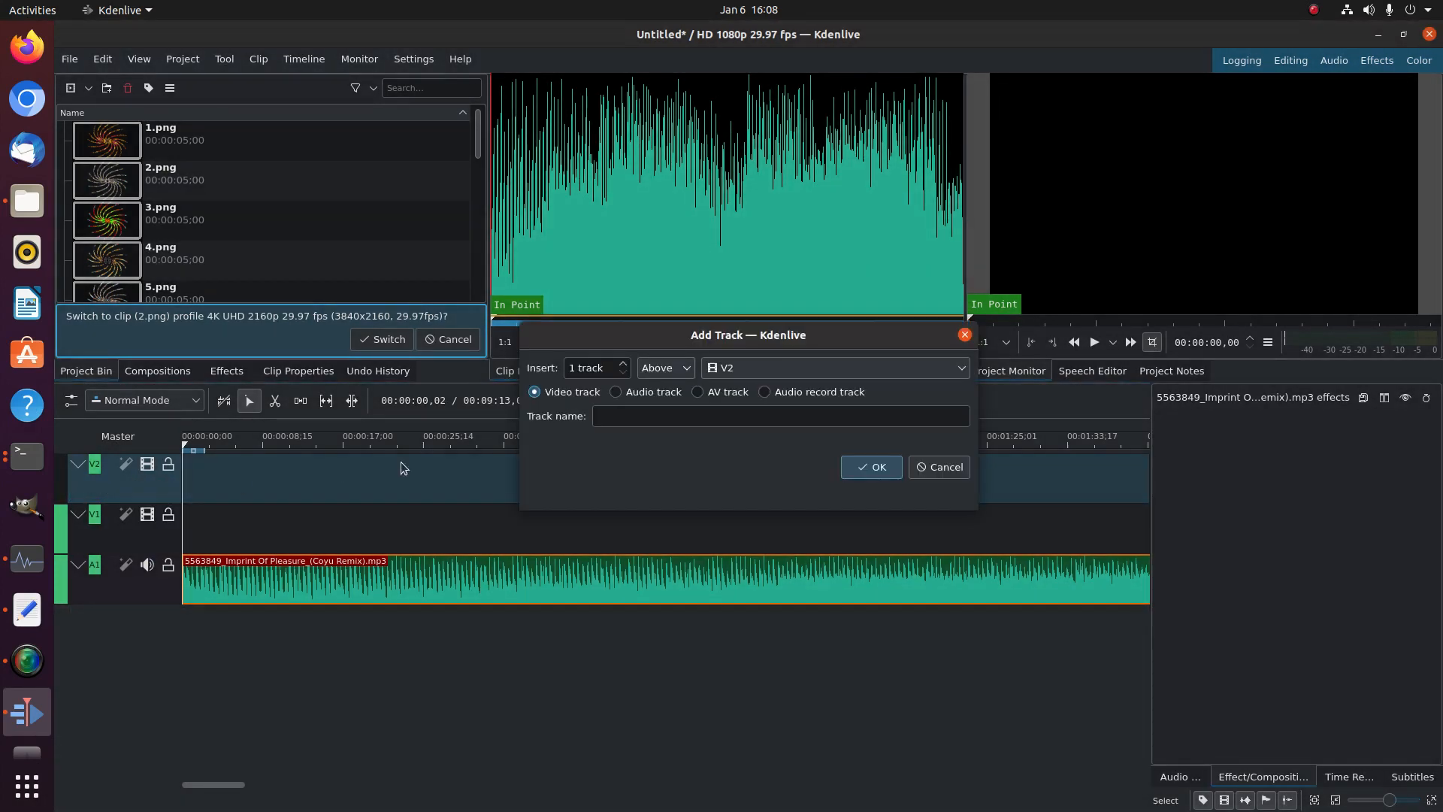
left_click(849, 466)
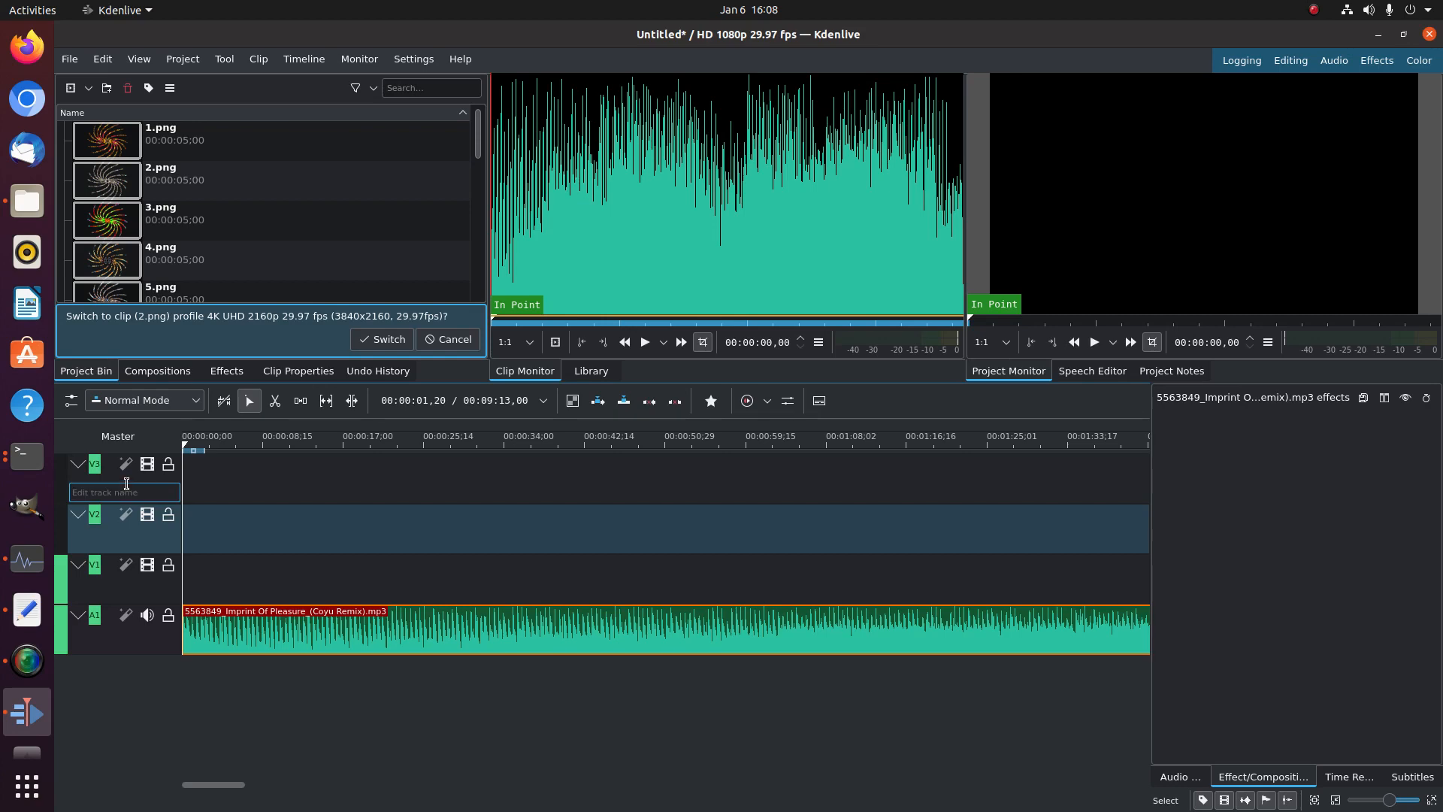
right_click(130, 482)
left_click(167, 497)
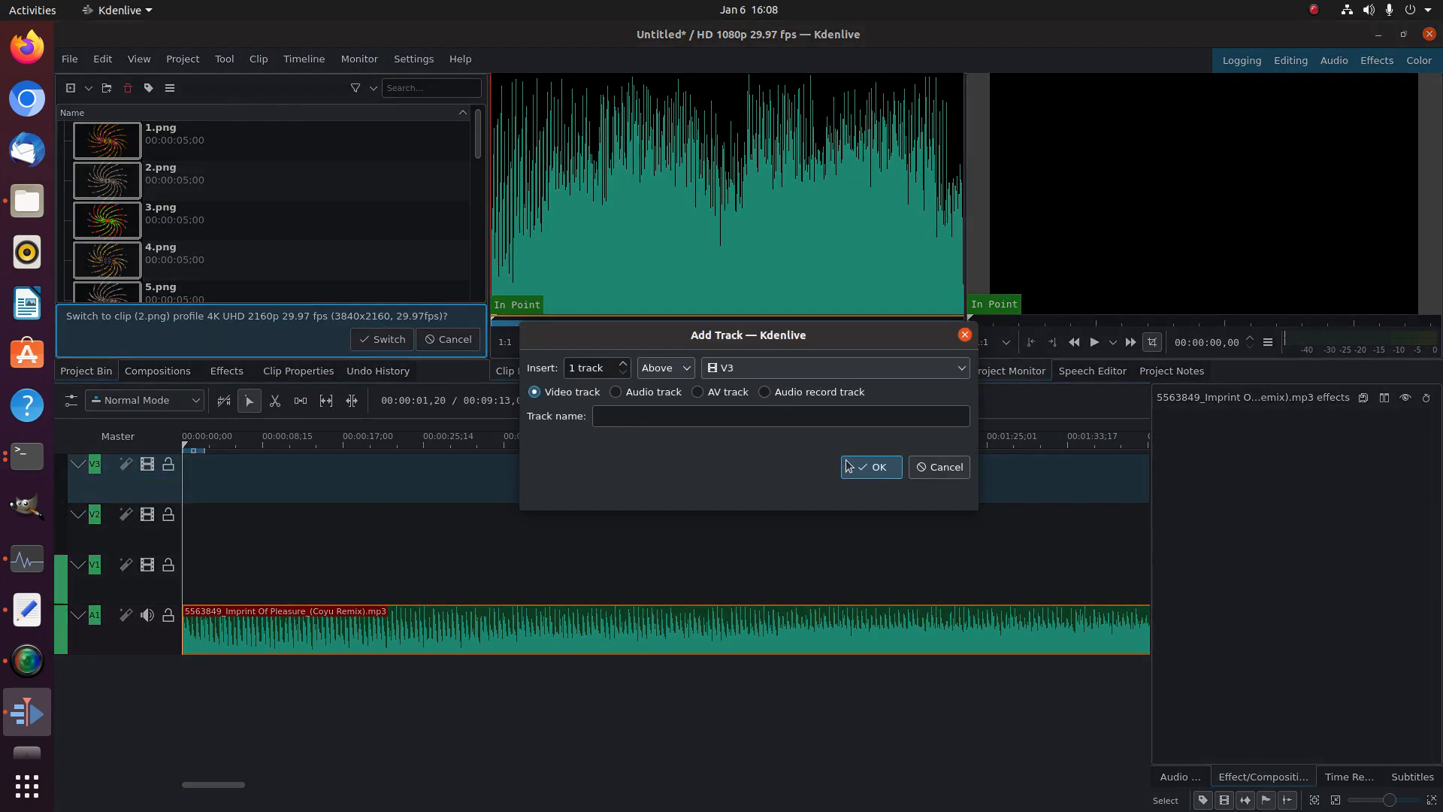
left_click(857, 467)
right_click(129, 483)
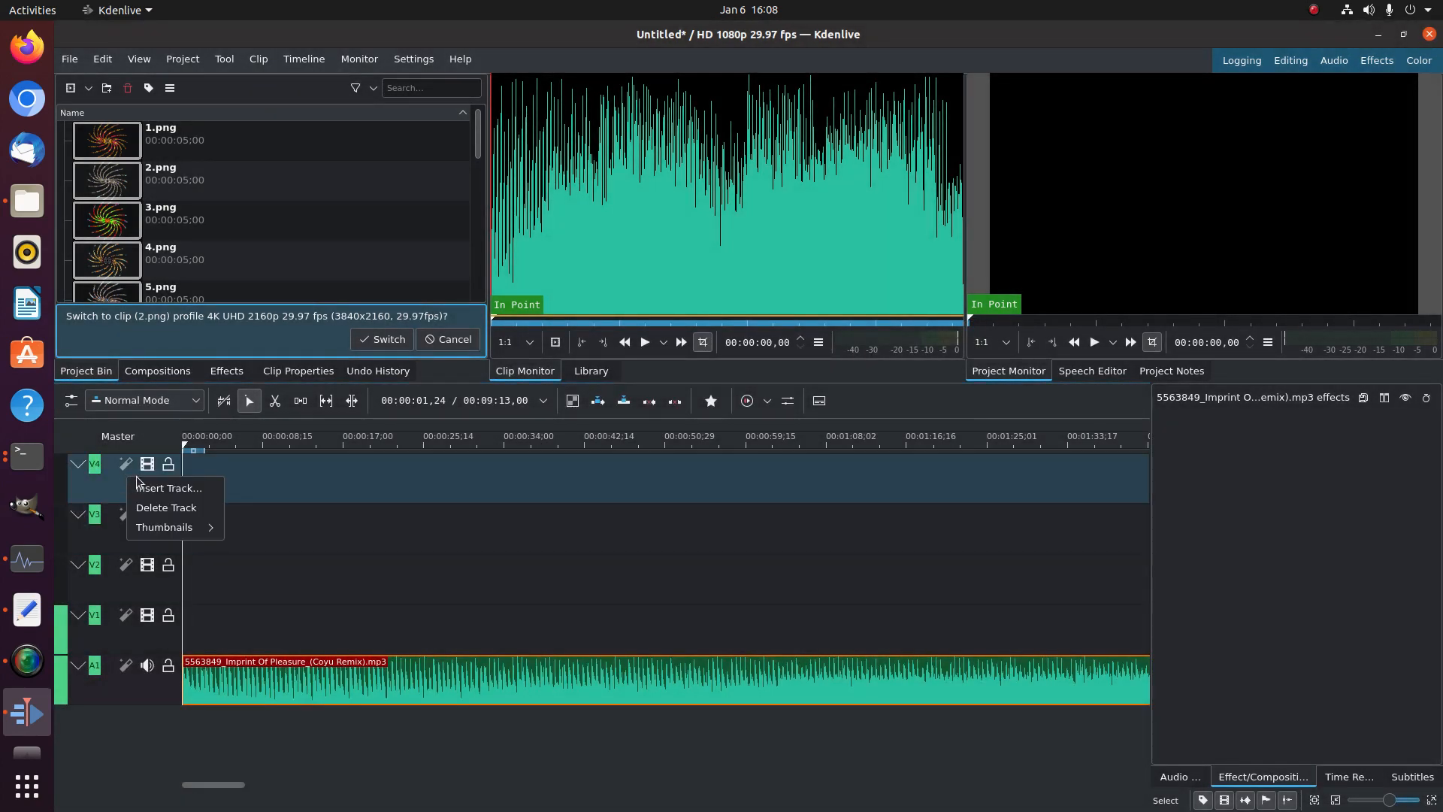
left_click(150, 487)
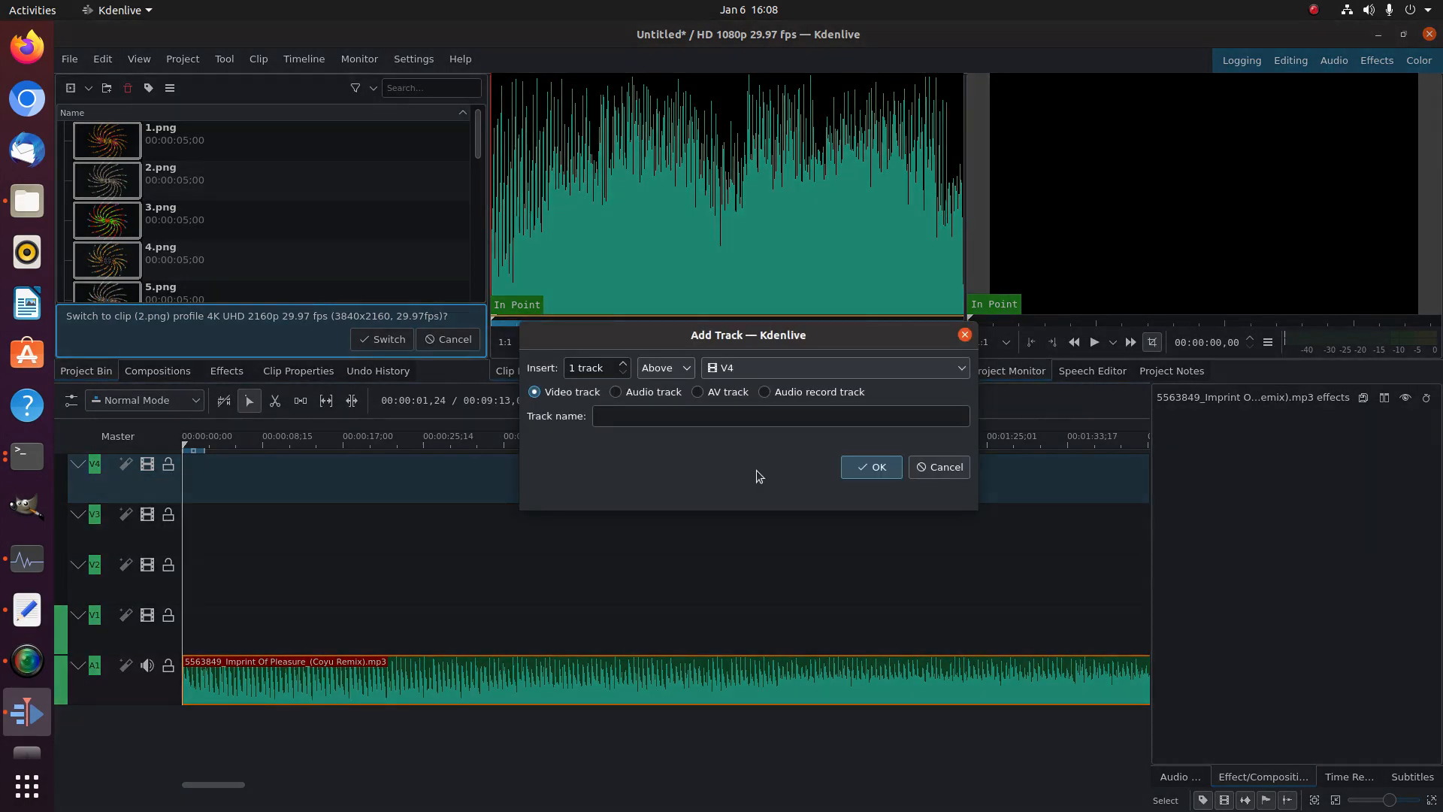
left_click(864, 467)
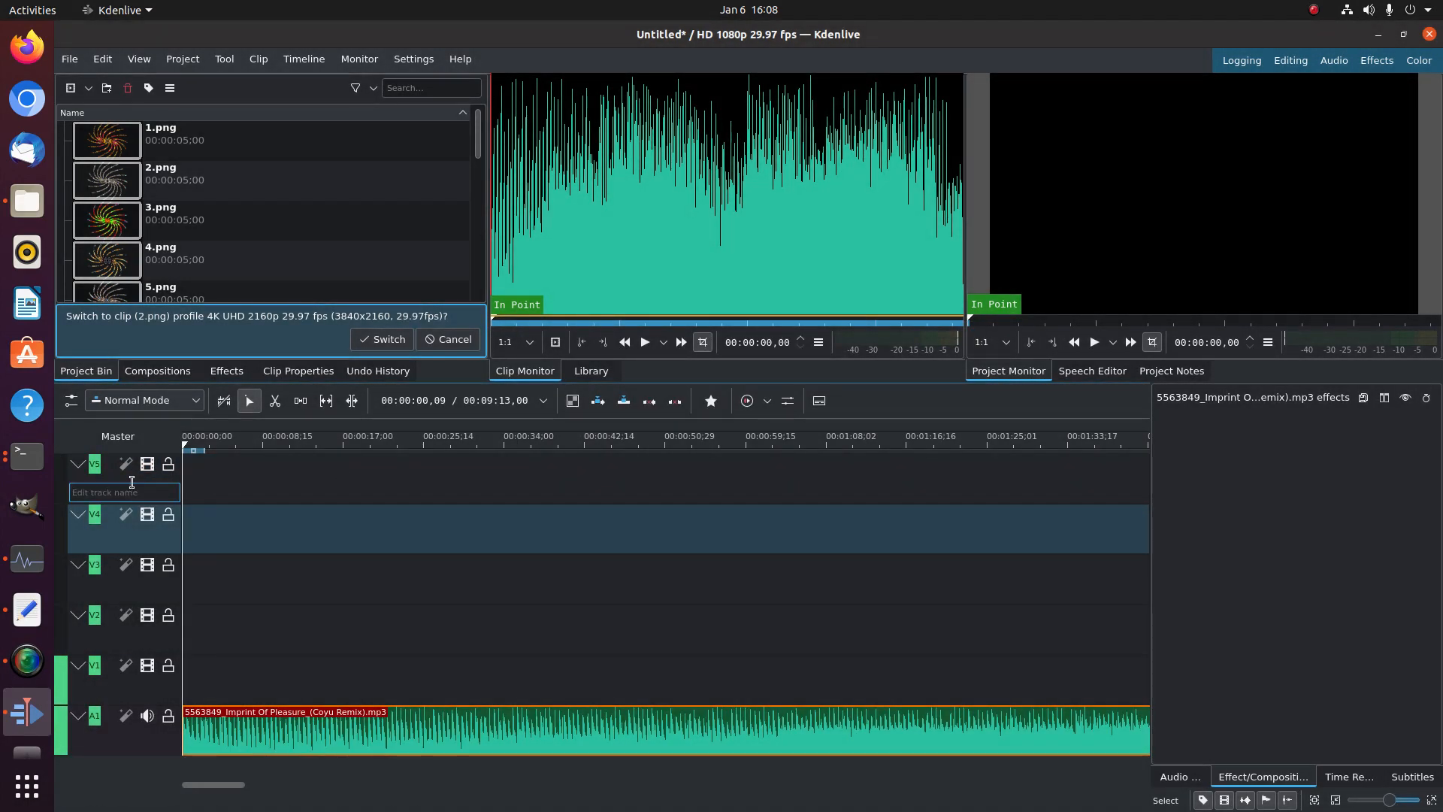
Insert three more video tracks one at a time above V5, V6 and V7
right_click(132, 480)
left_click(192, 491)
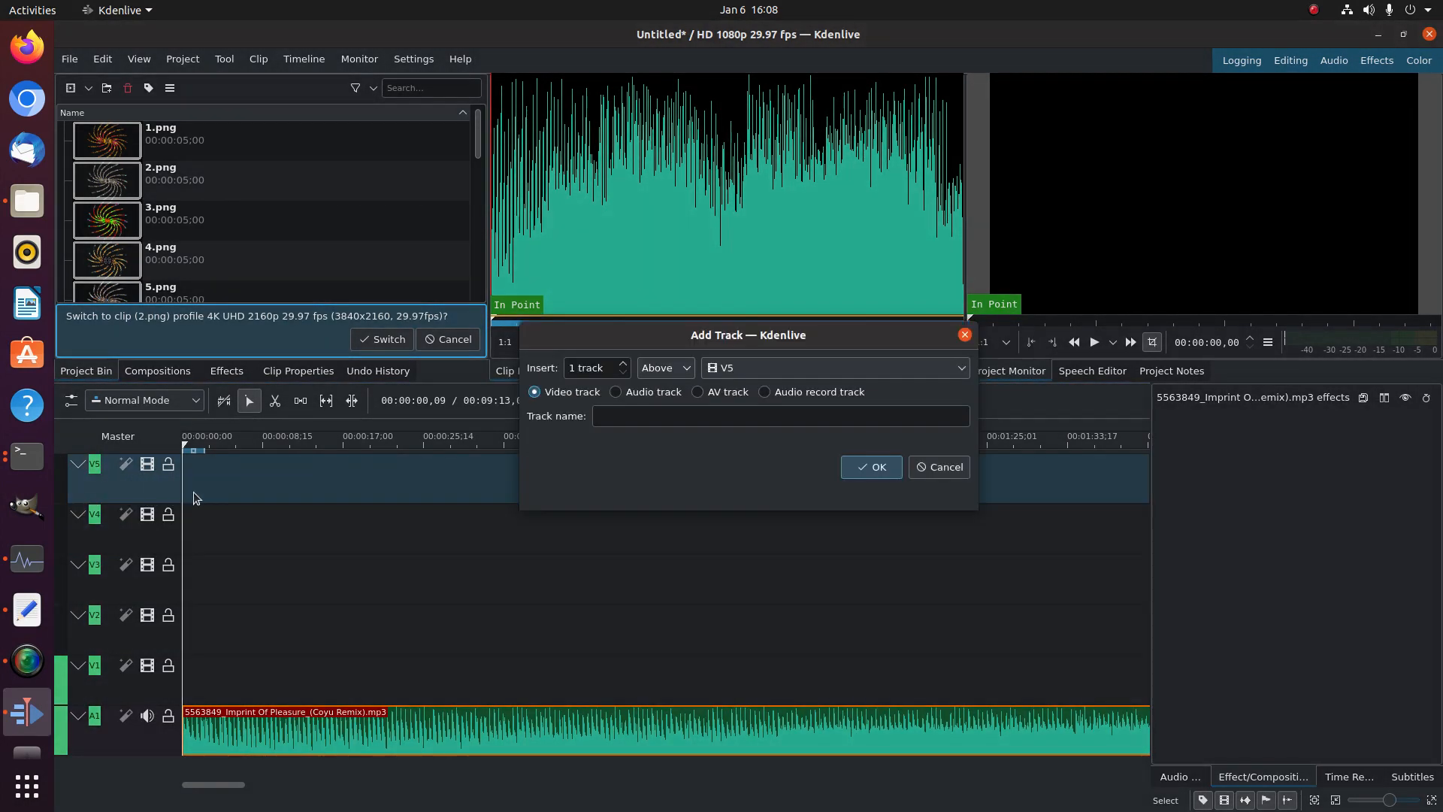
left_click(870, 469)
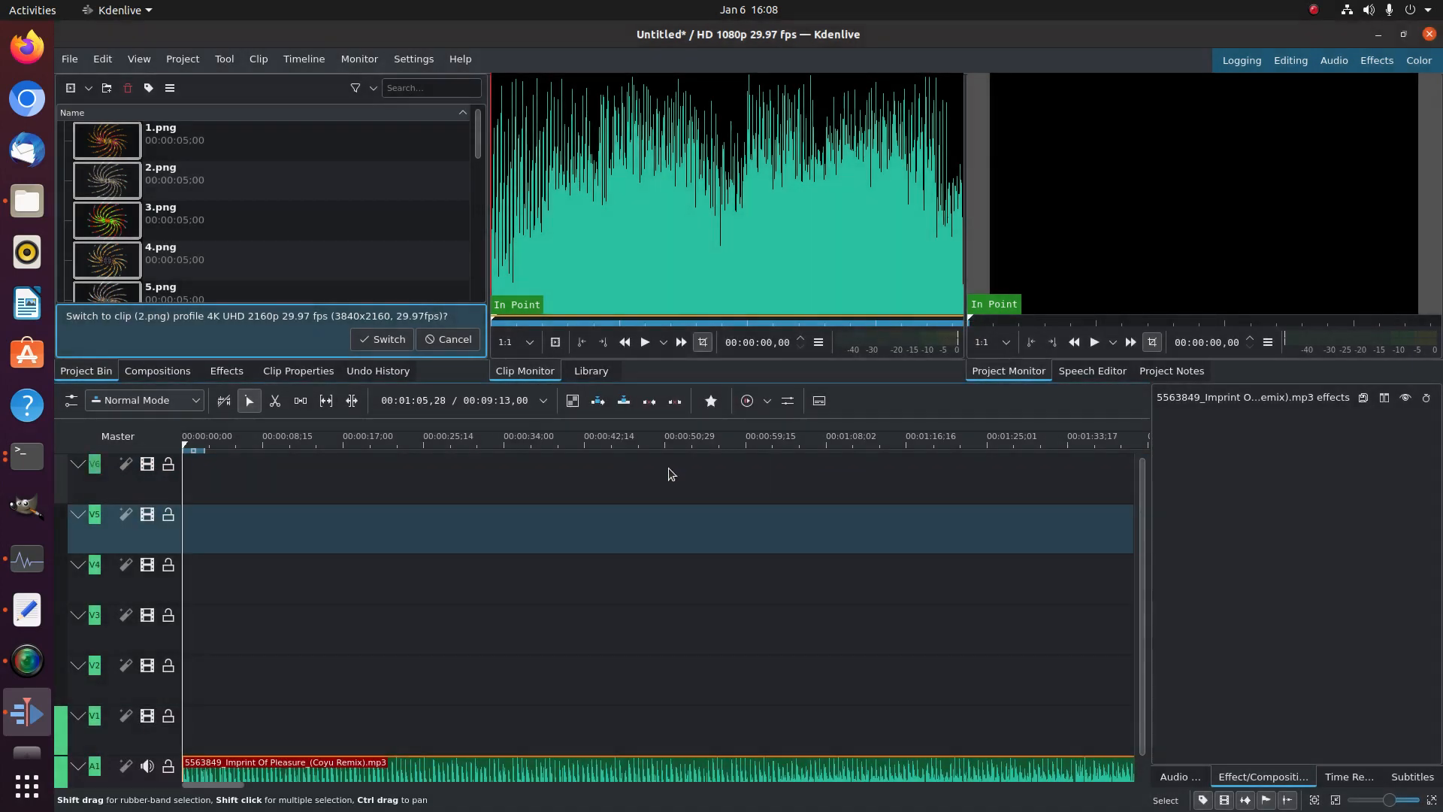
right_click(137, 477)
left_click(161, 486)
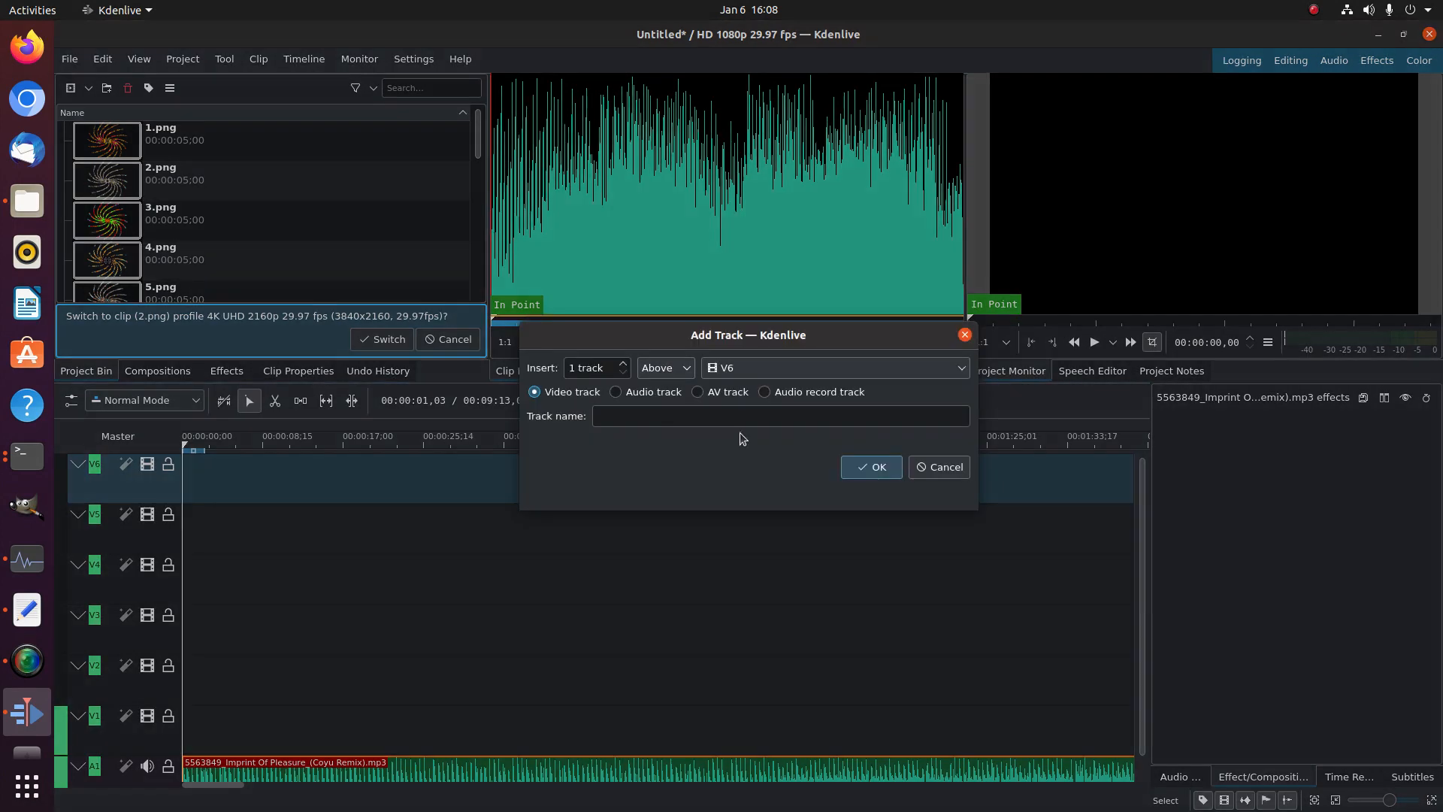
left_click(869, 469)
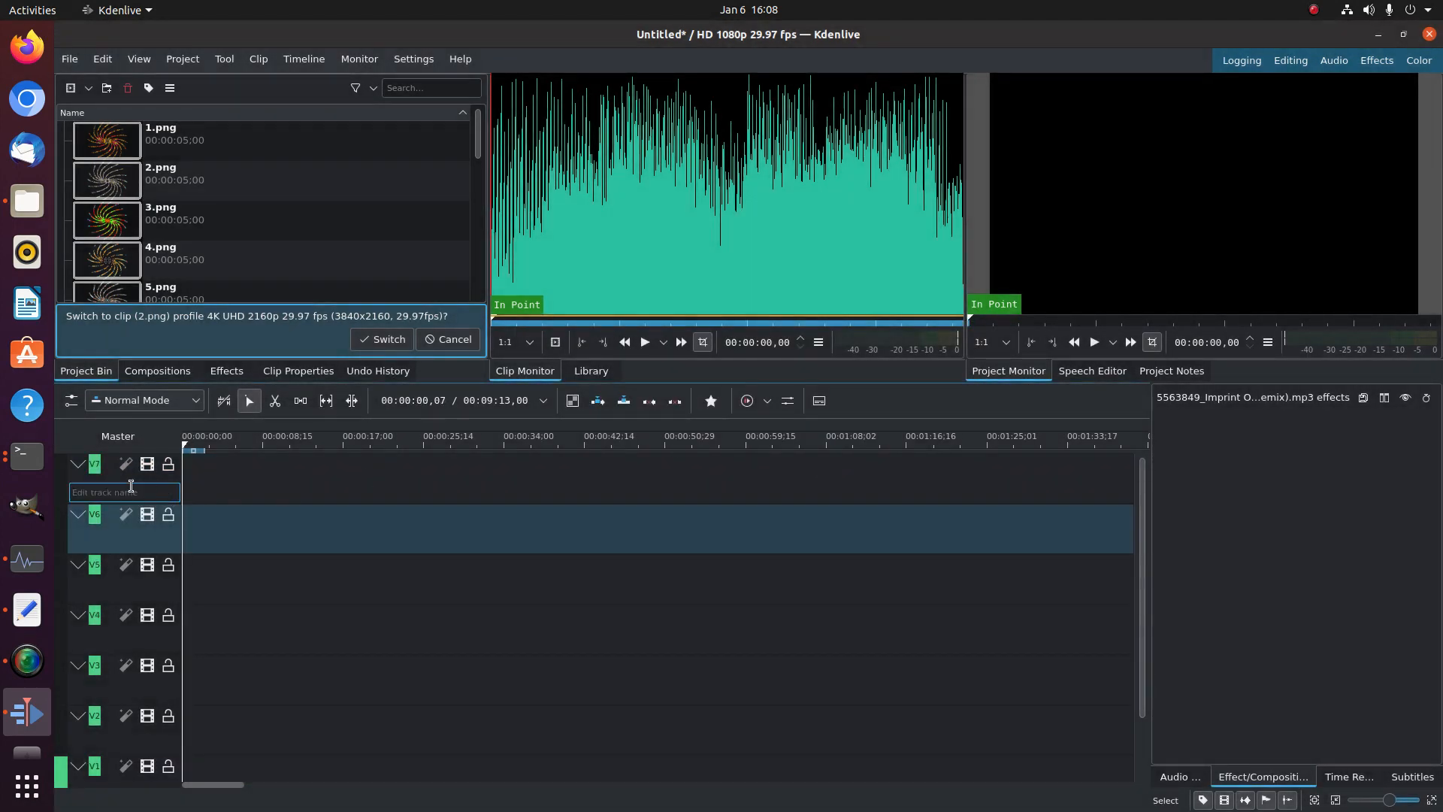
right_click(136, 484)
left_click(152, 489)
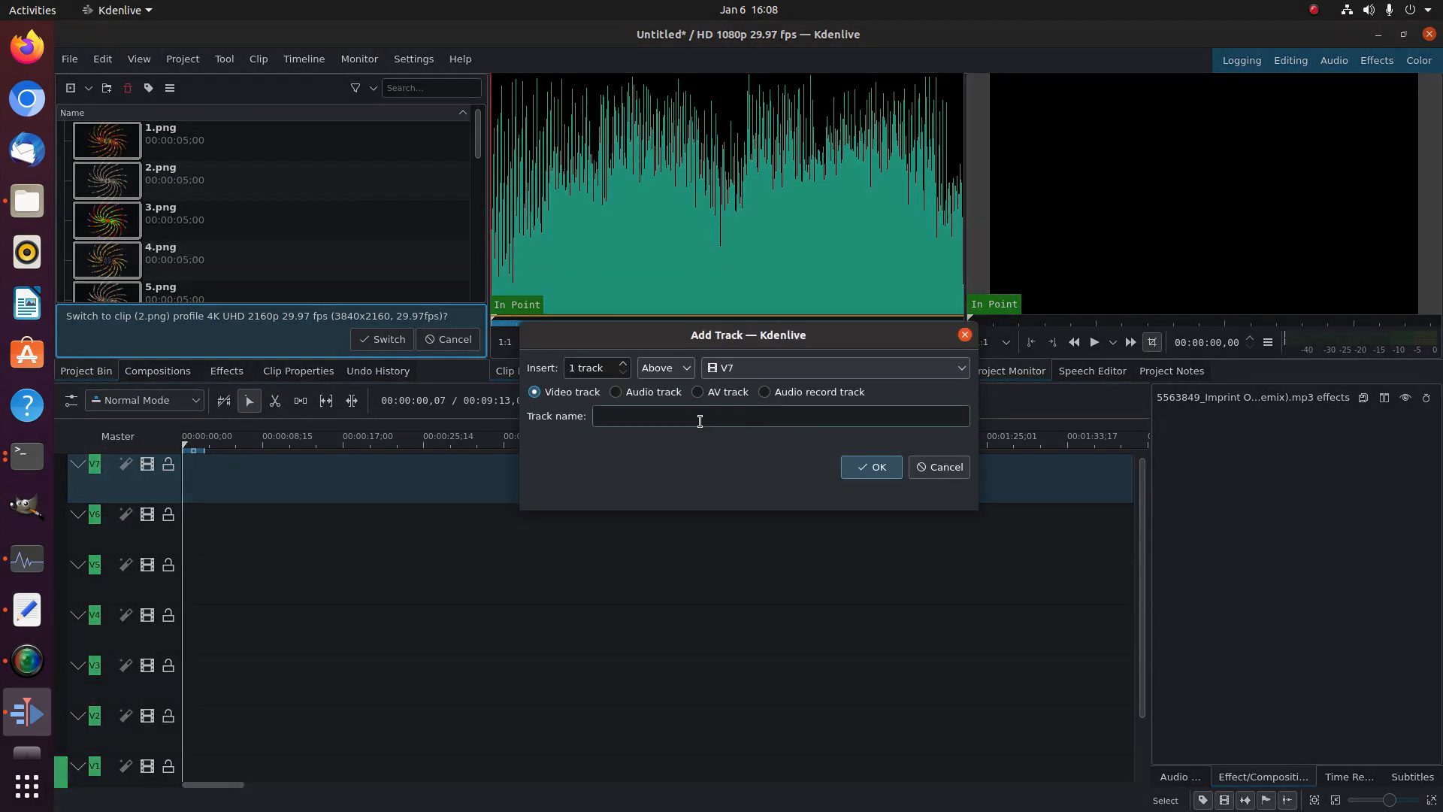
left_click(871, 476)
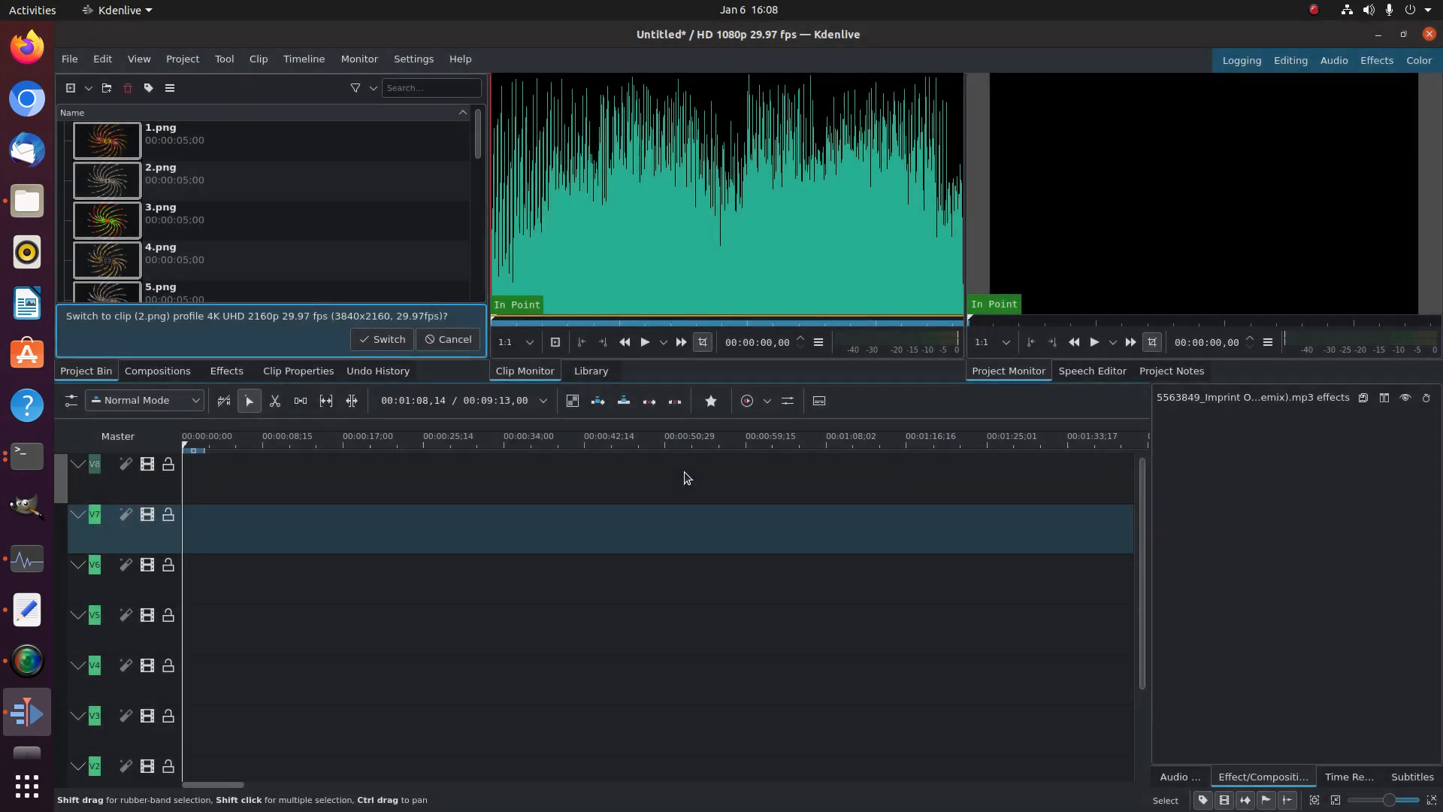
Insert four more video tracks one at a time above V8, V9, V10 and V11
right_click(133, 483)
left_click(159, 491)
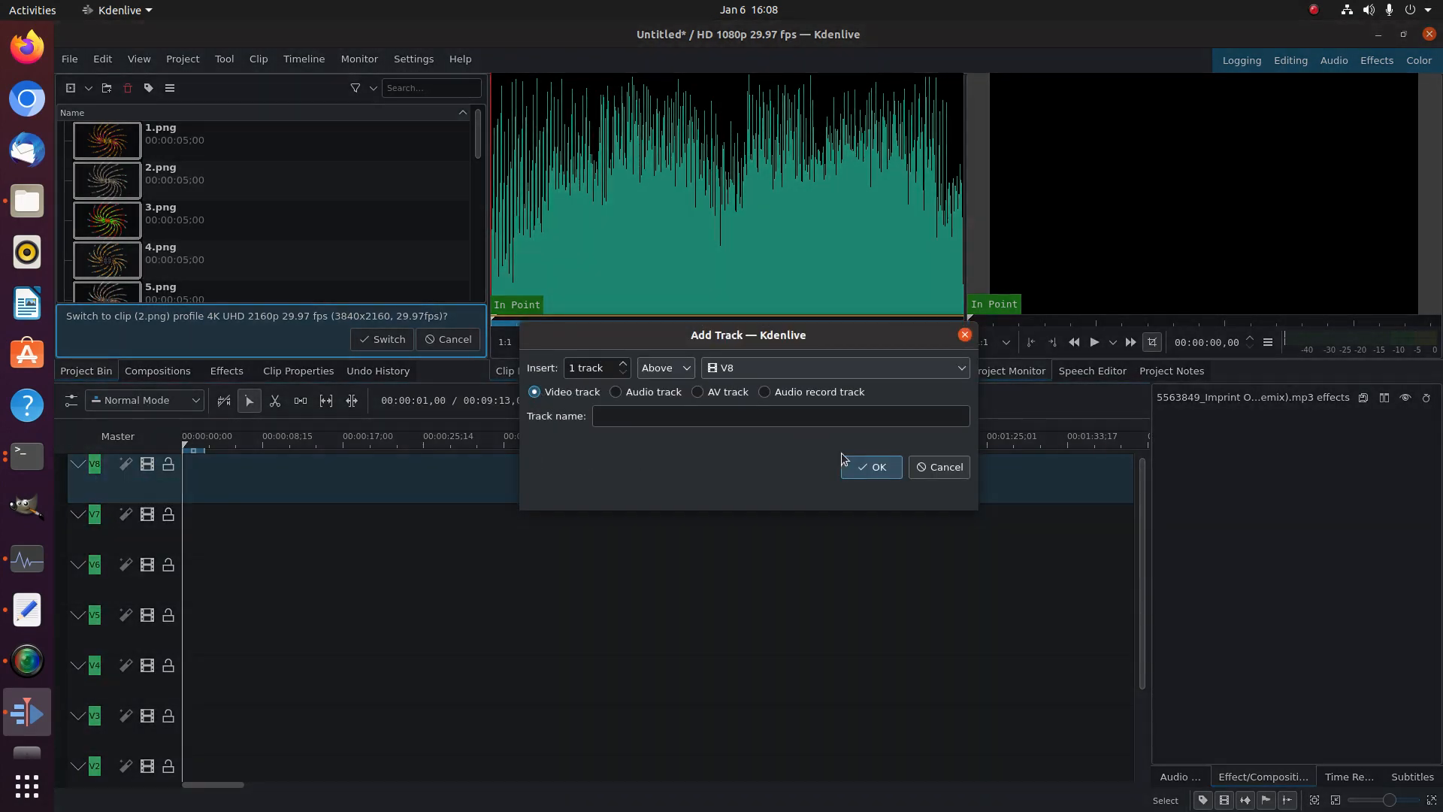
left_click(840, 467)
right_click(116, 479)
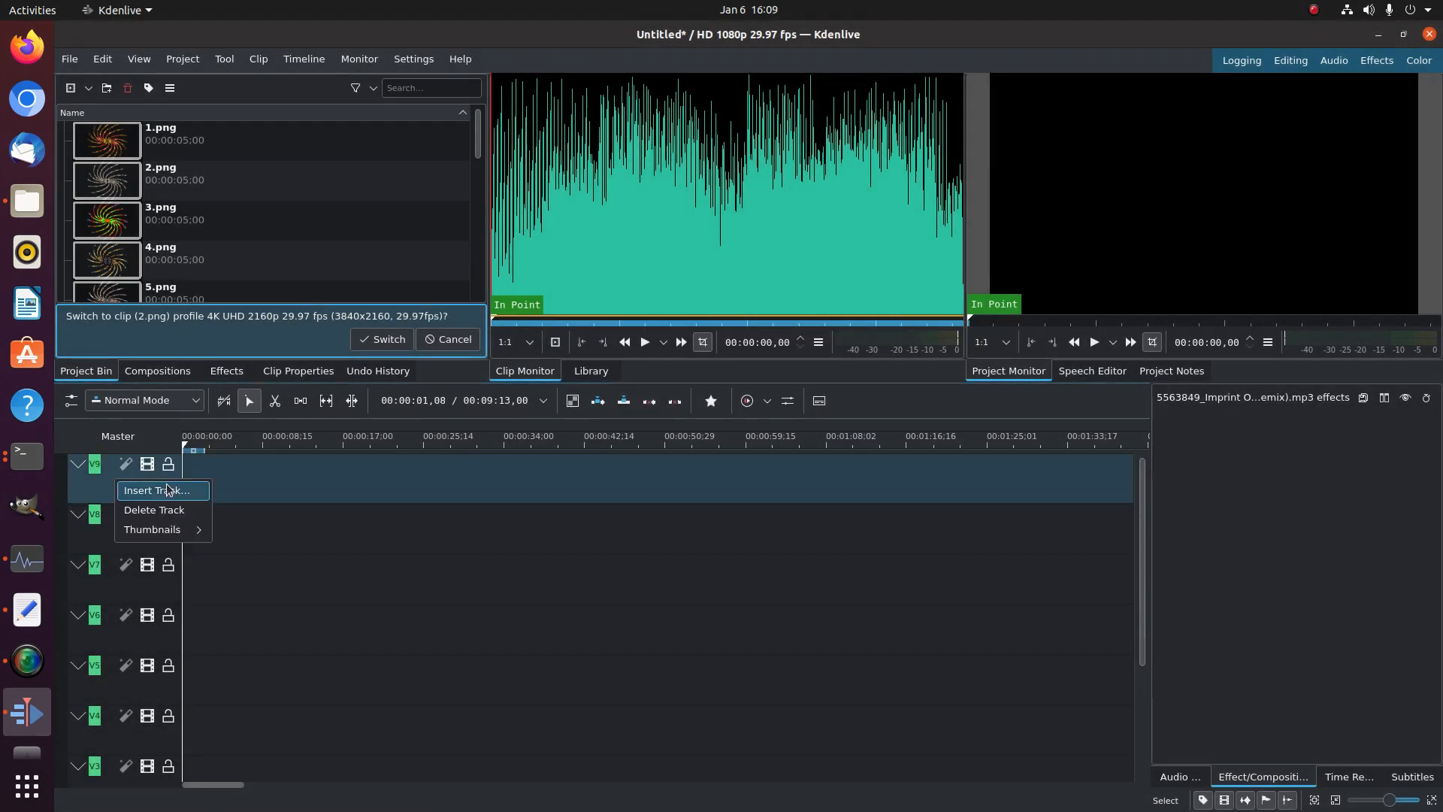
left_click(151, 488)
left_click(869, 464)
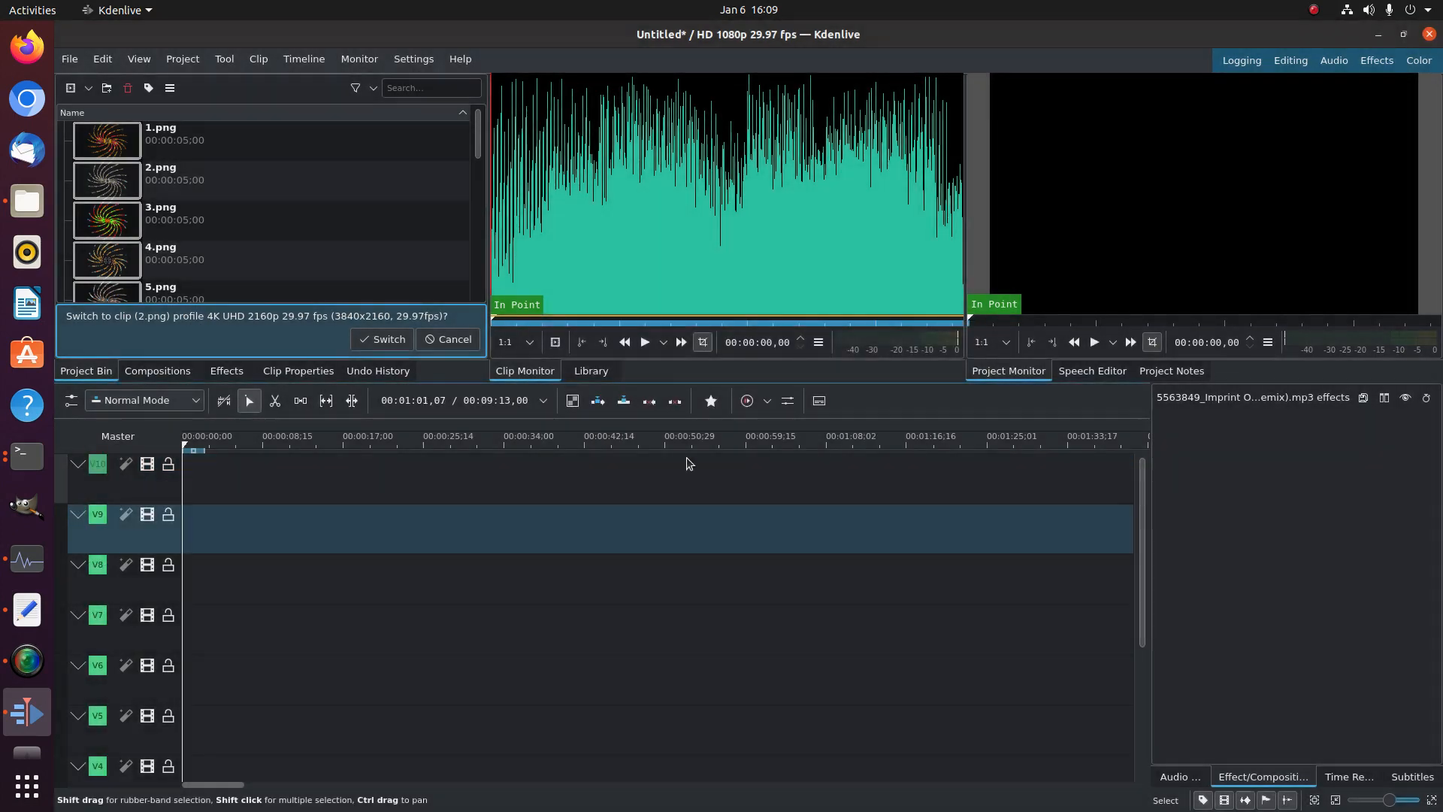
right_click(150, 482)
left_click(169, 490)
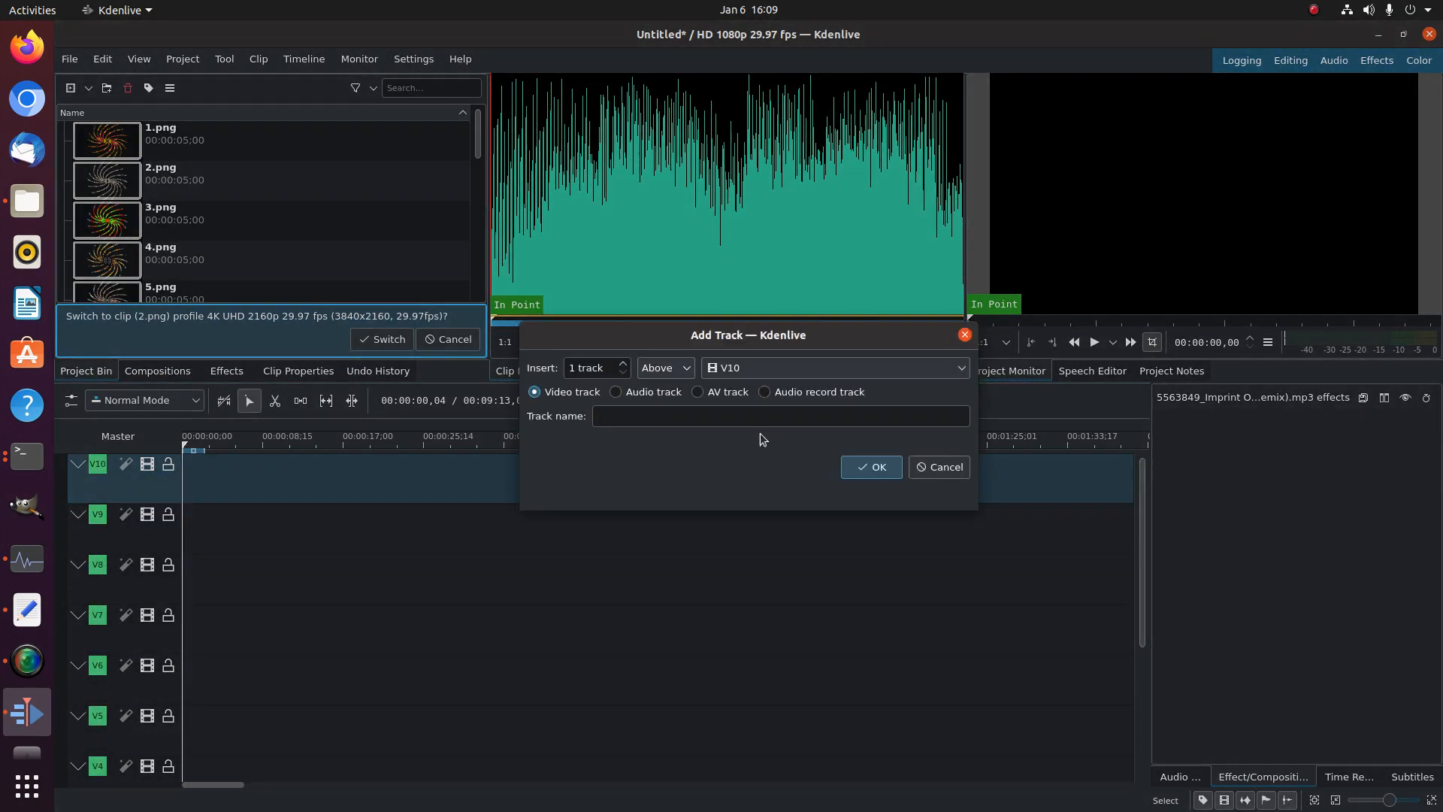
left_click(872, 467)
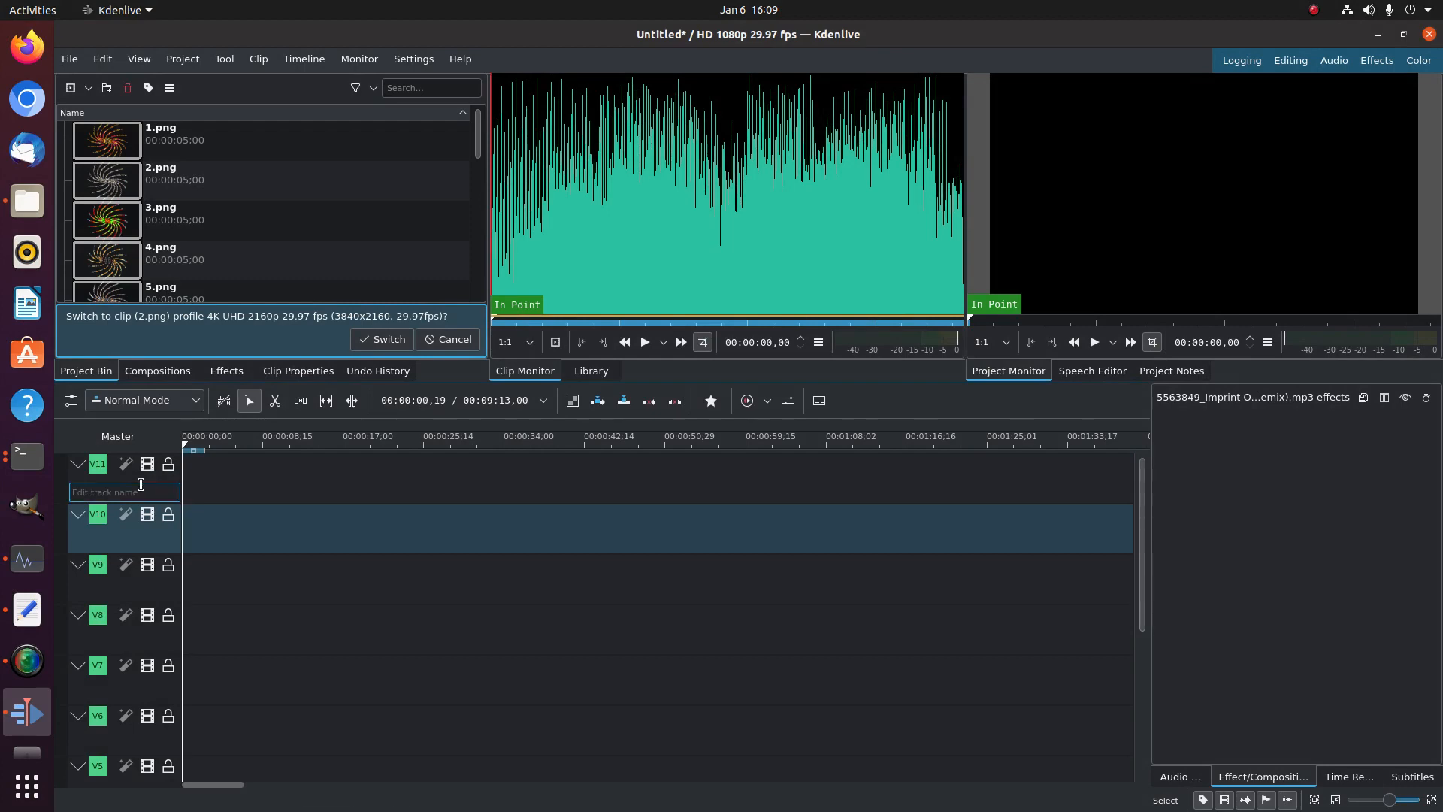
right_click(166, 487)
left_click(173, 497)
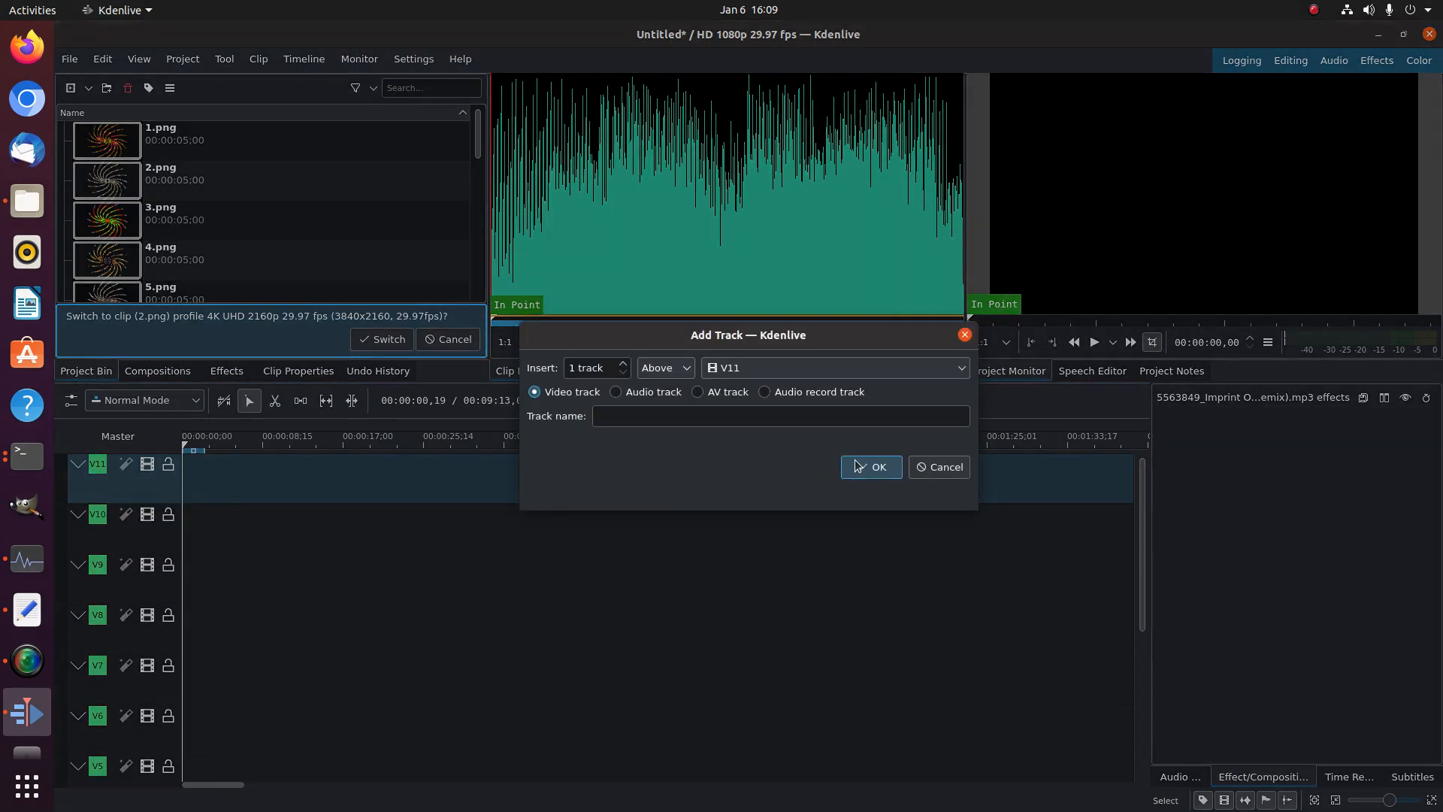
left_click(864, 467)
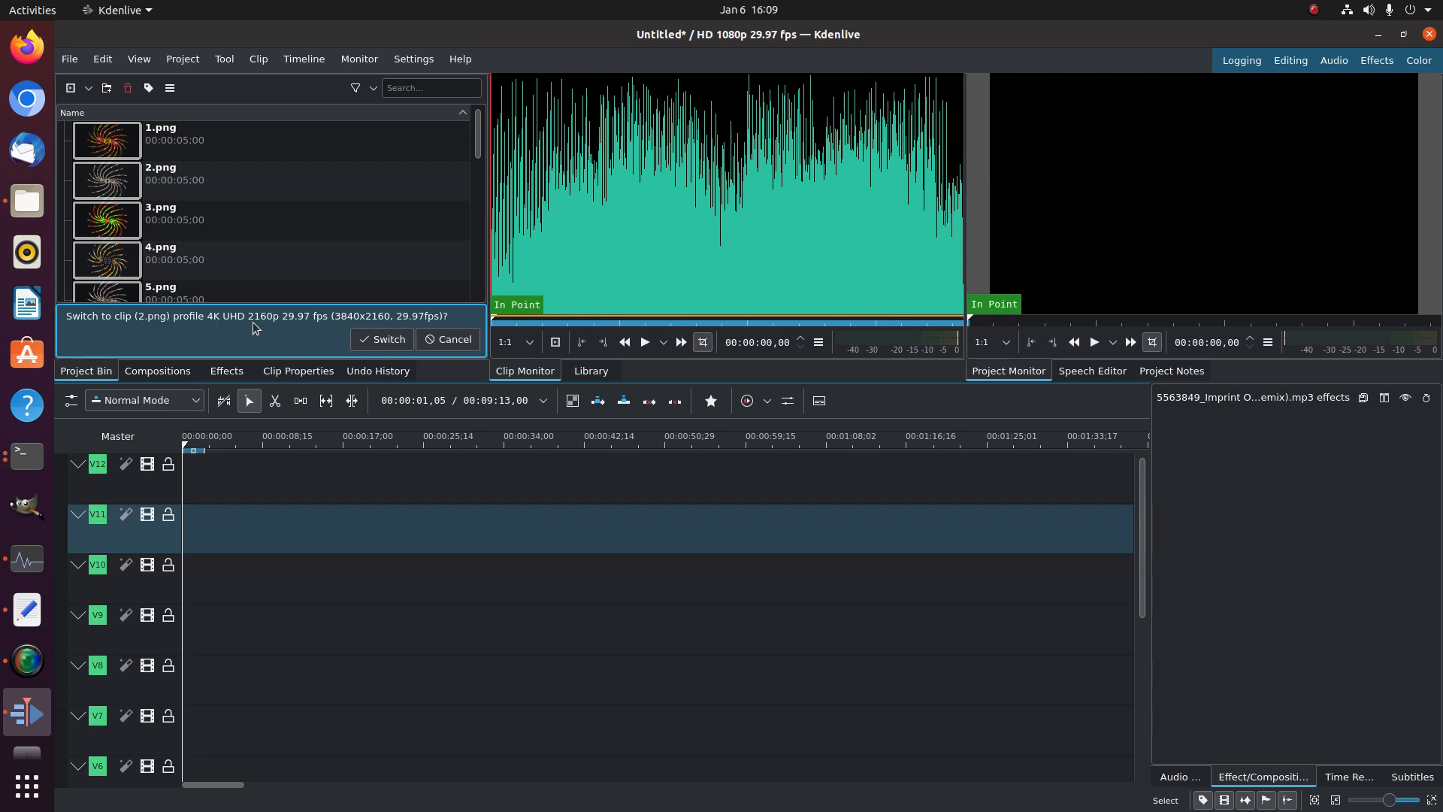
Switch the project to the clip's 4K UHD 2160p 29.97 fps profile and look through the imported clips
left_click(369, 342)
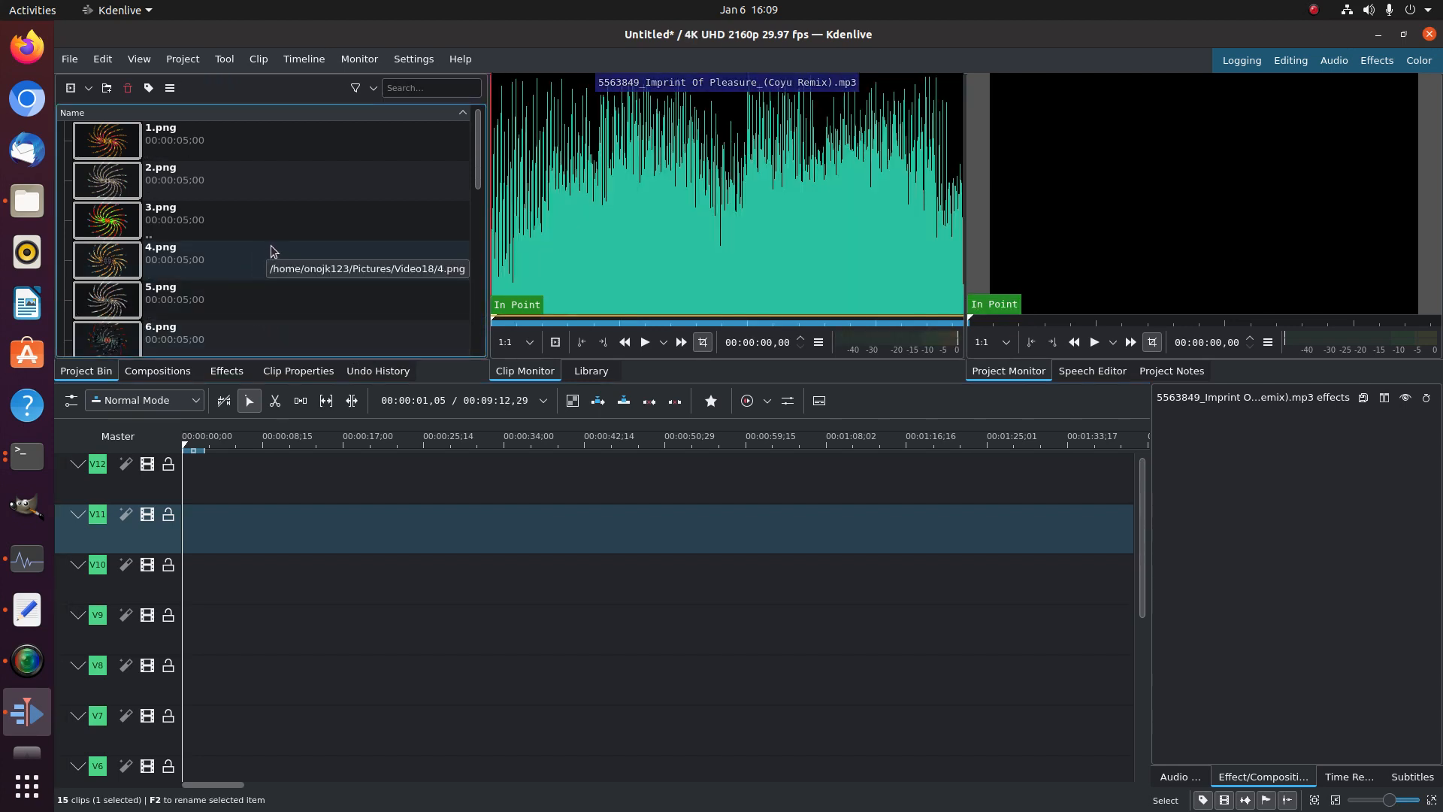
scroll(278, 248, "down", 3)
scroll(287, 245, "up", 5)
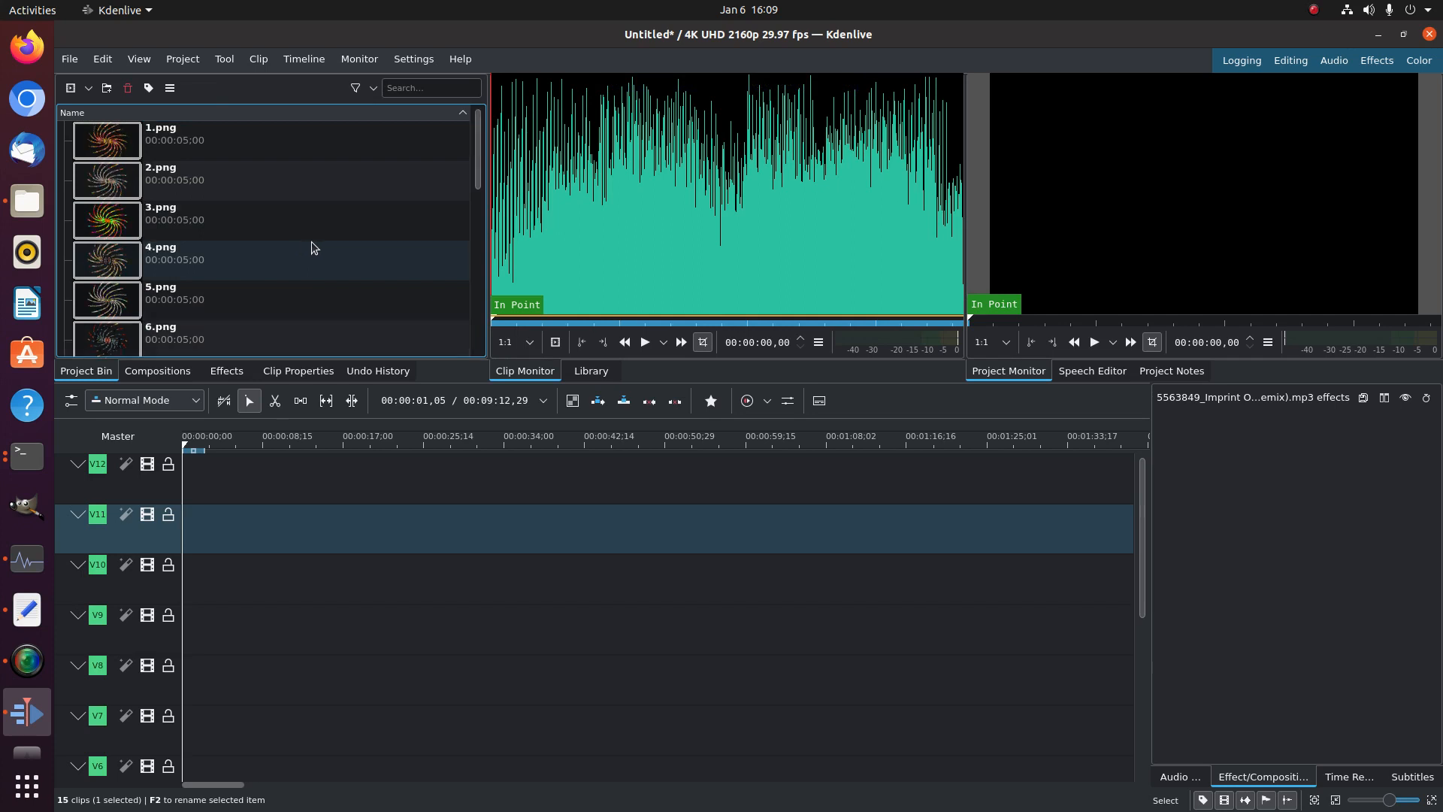
scroll(316, 248, "down", 5)
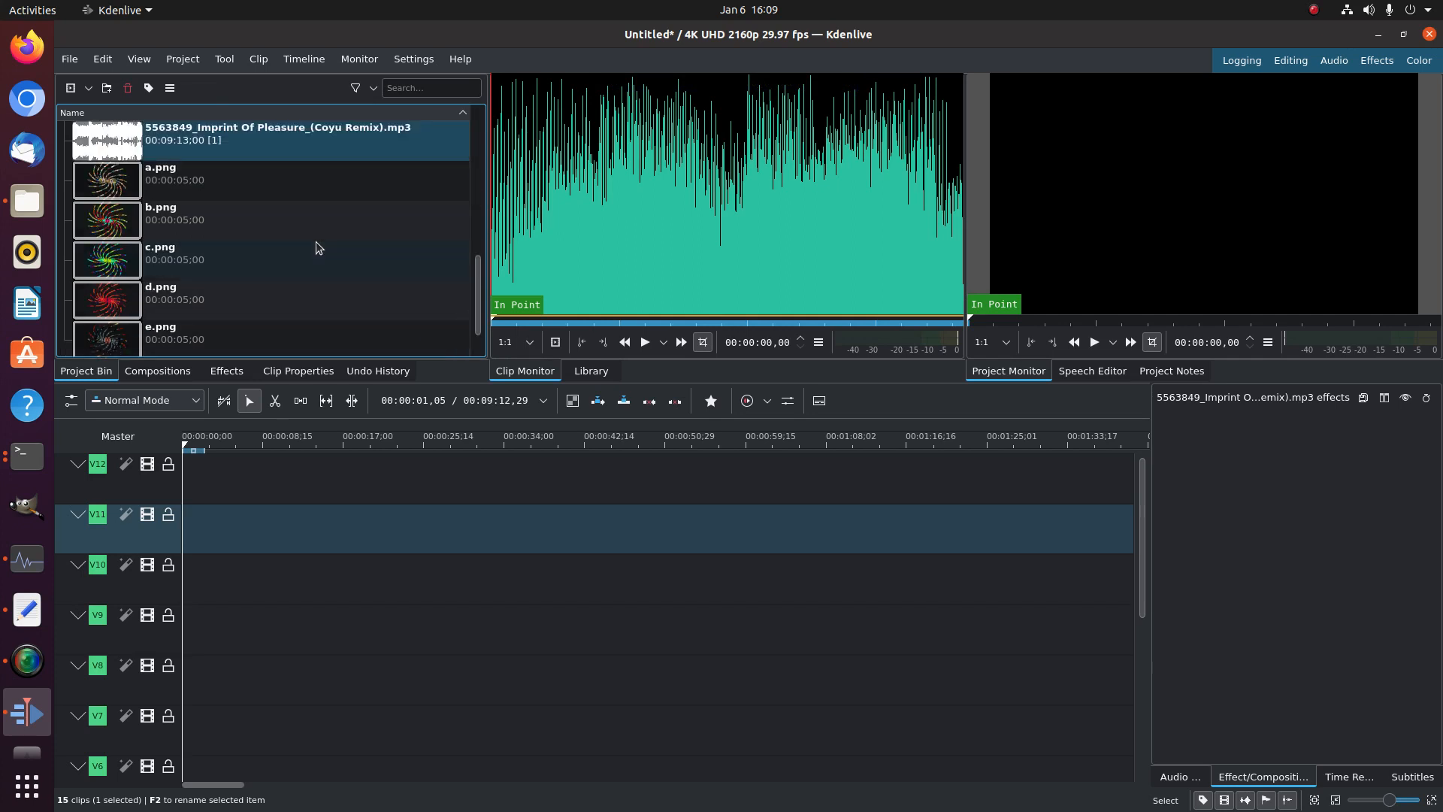
Save the project in the Videos folder as hdrtttttttttttttt
left_click(78, 65)
left_click(97, 146)
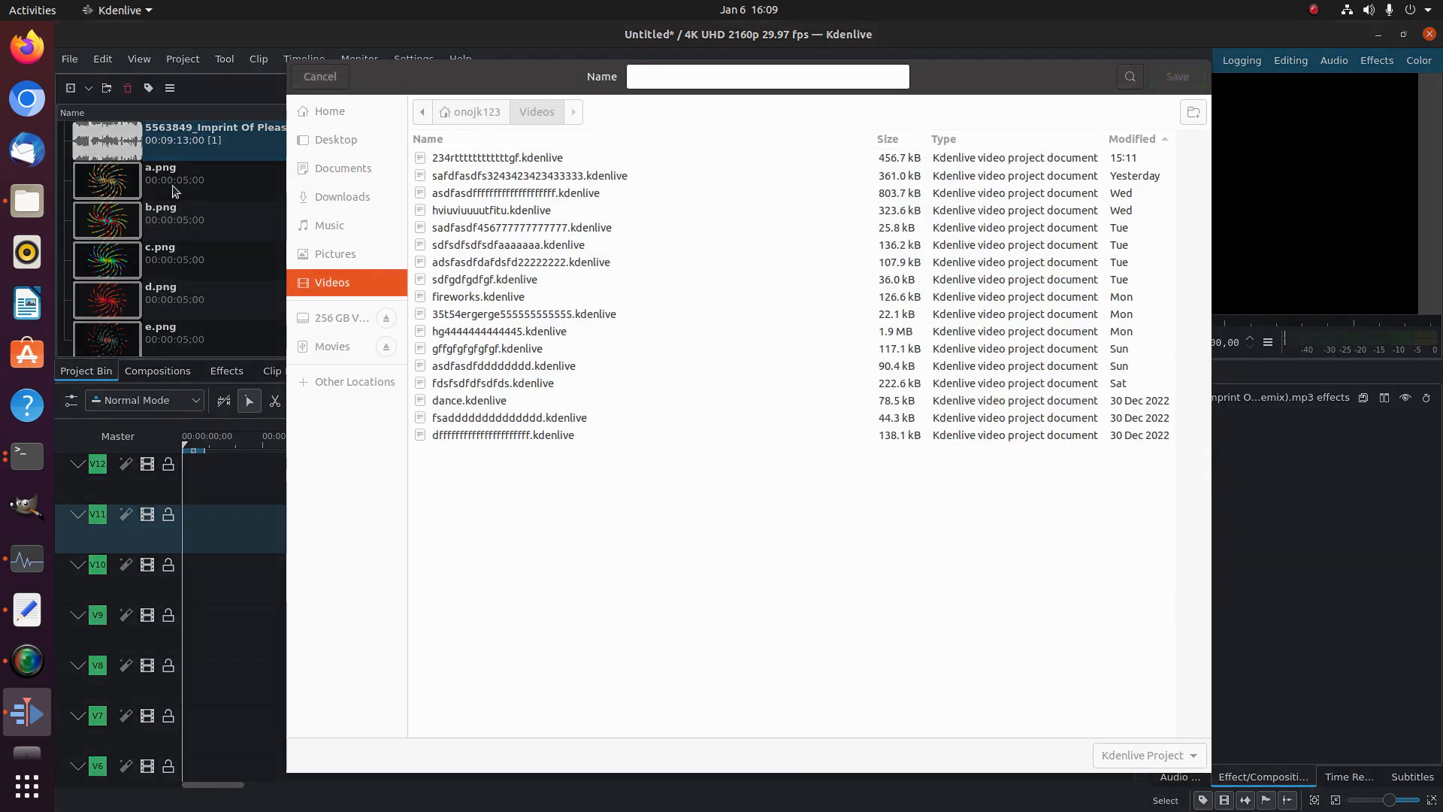
left_click(674, 77)
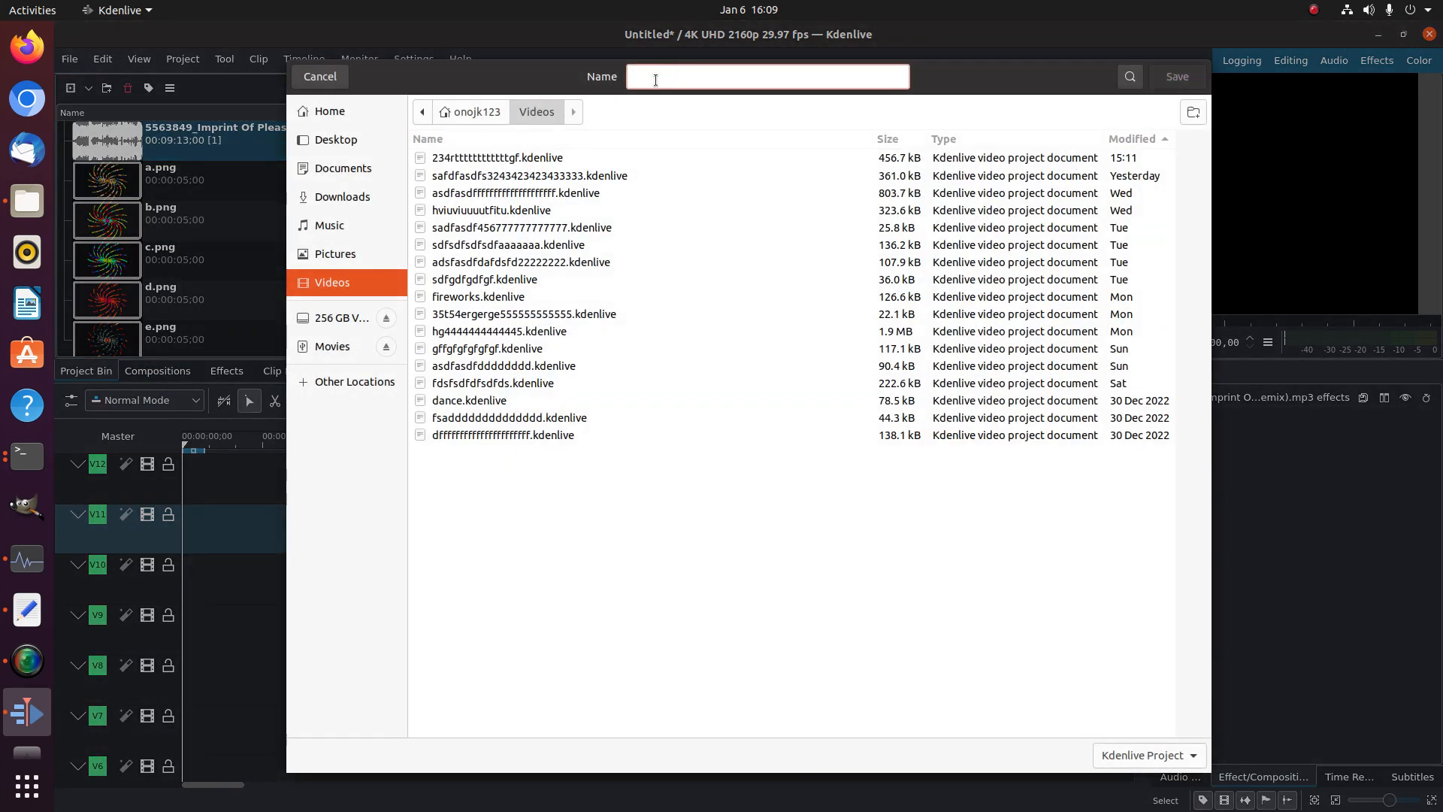
type("hdrtttttttttttttt")
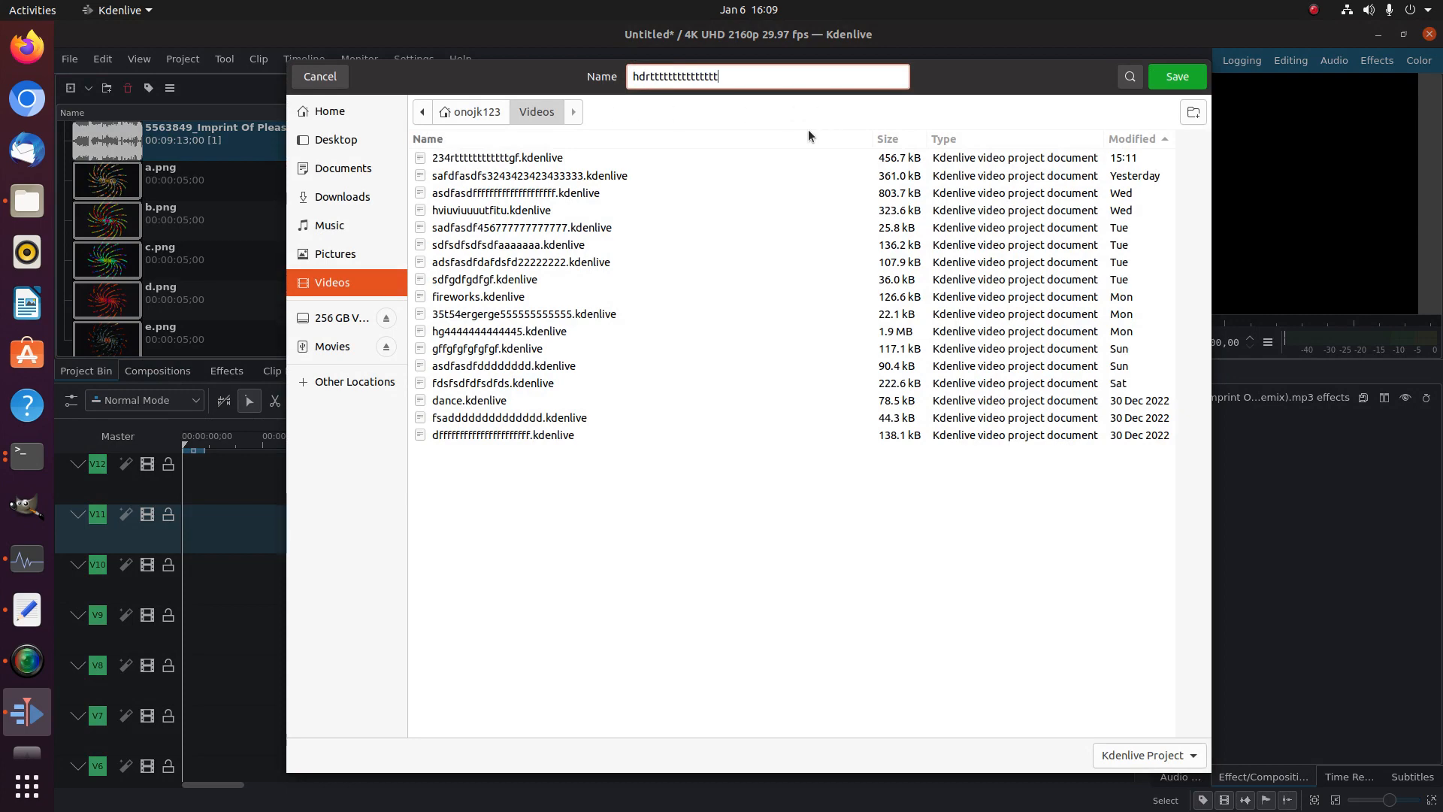
left_click(1175, 73)
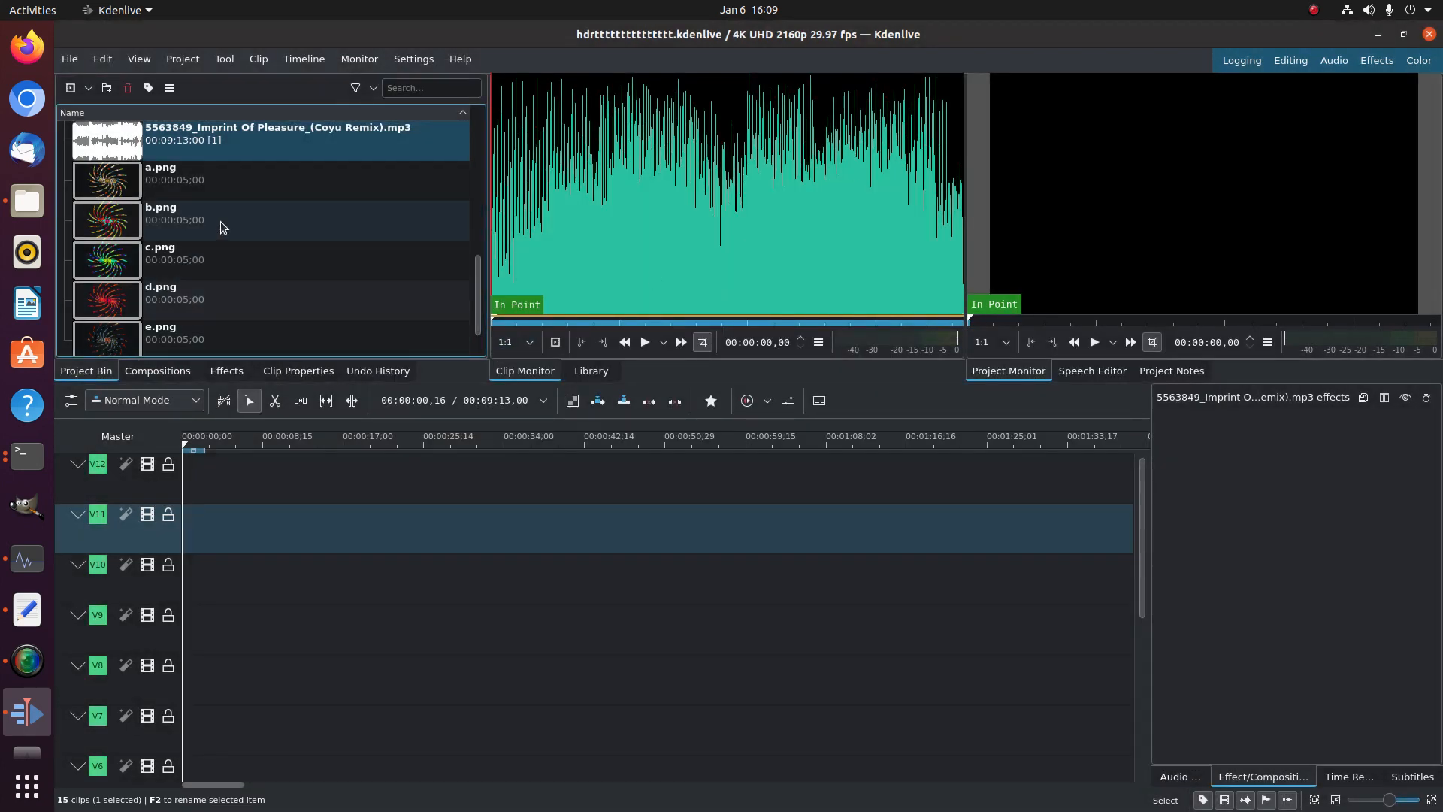
Place 1.png to 6.png at the start of the timeline, one per track on V1 to V6 in order
scroll(223, 228, "up", 5)
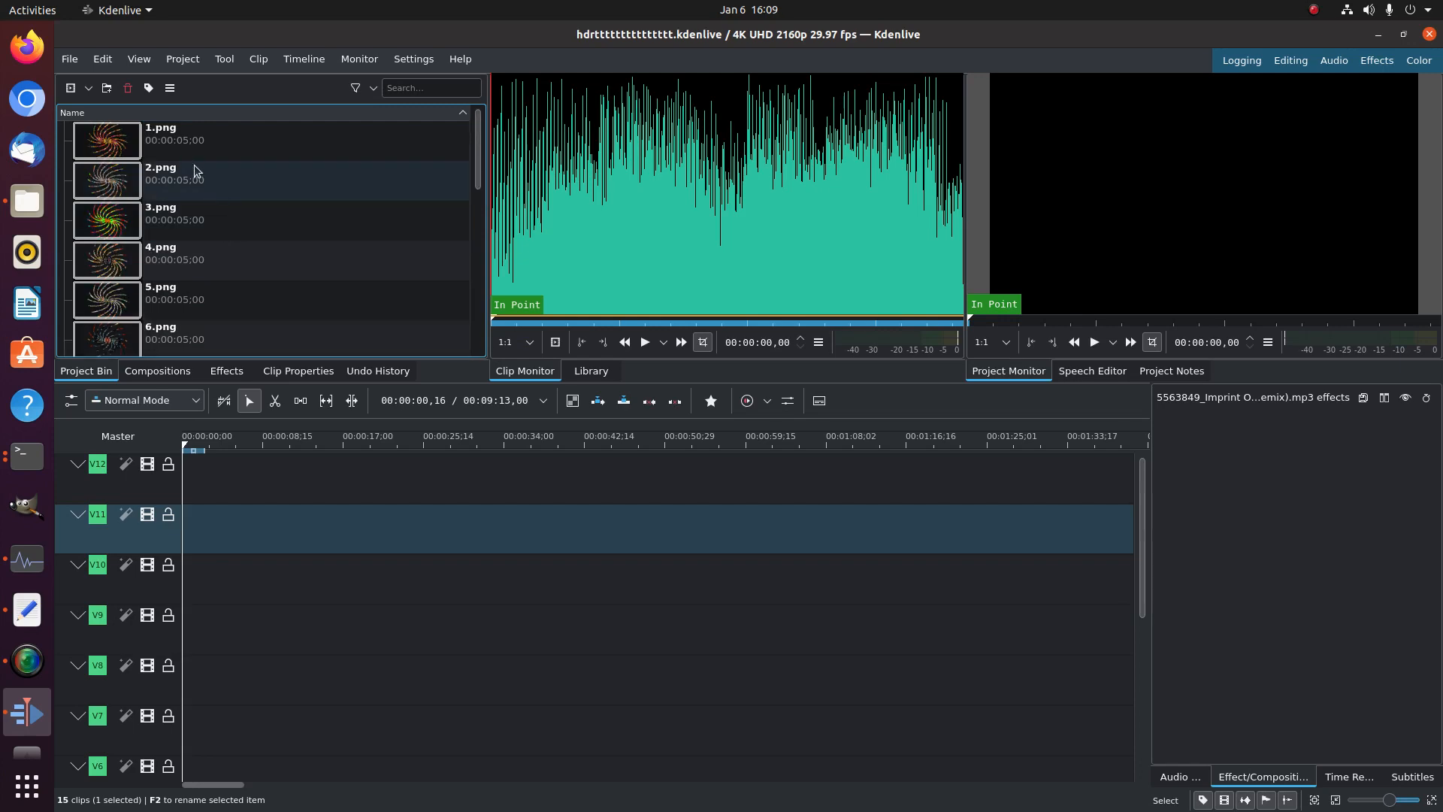
left_click_drag(194, 137, 183, 767)
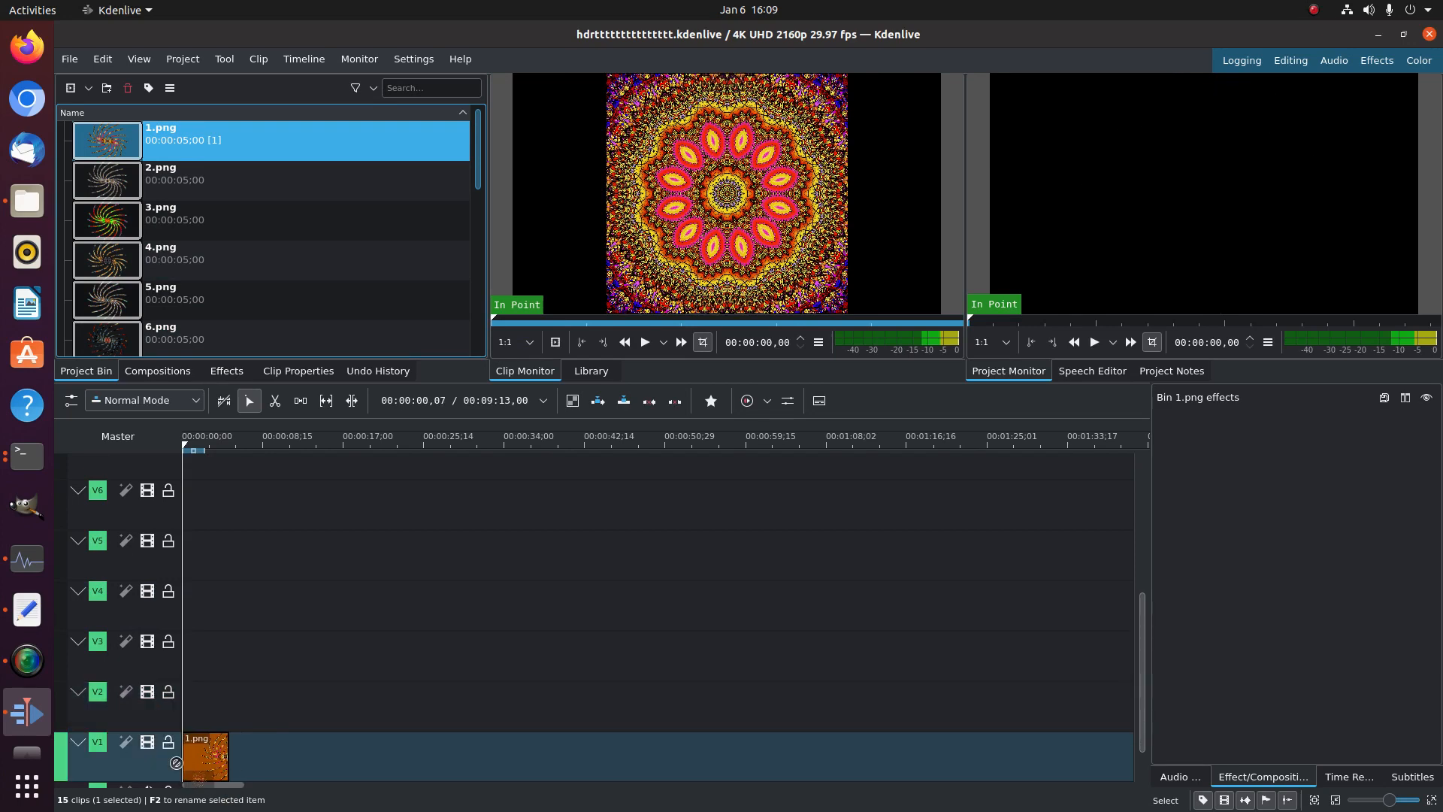
left_click_drag(173, 176, 189, 742)
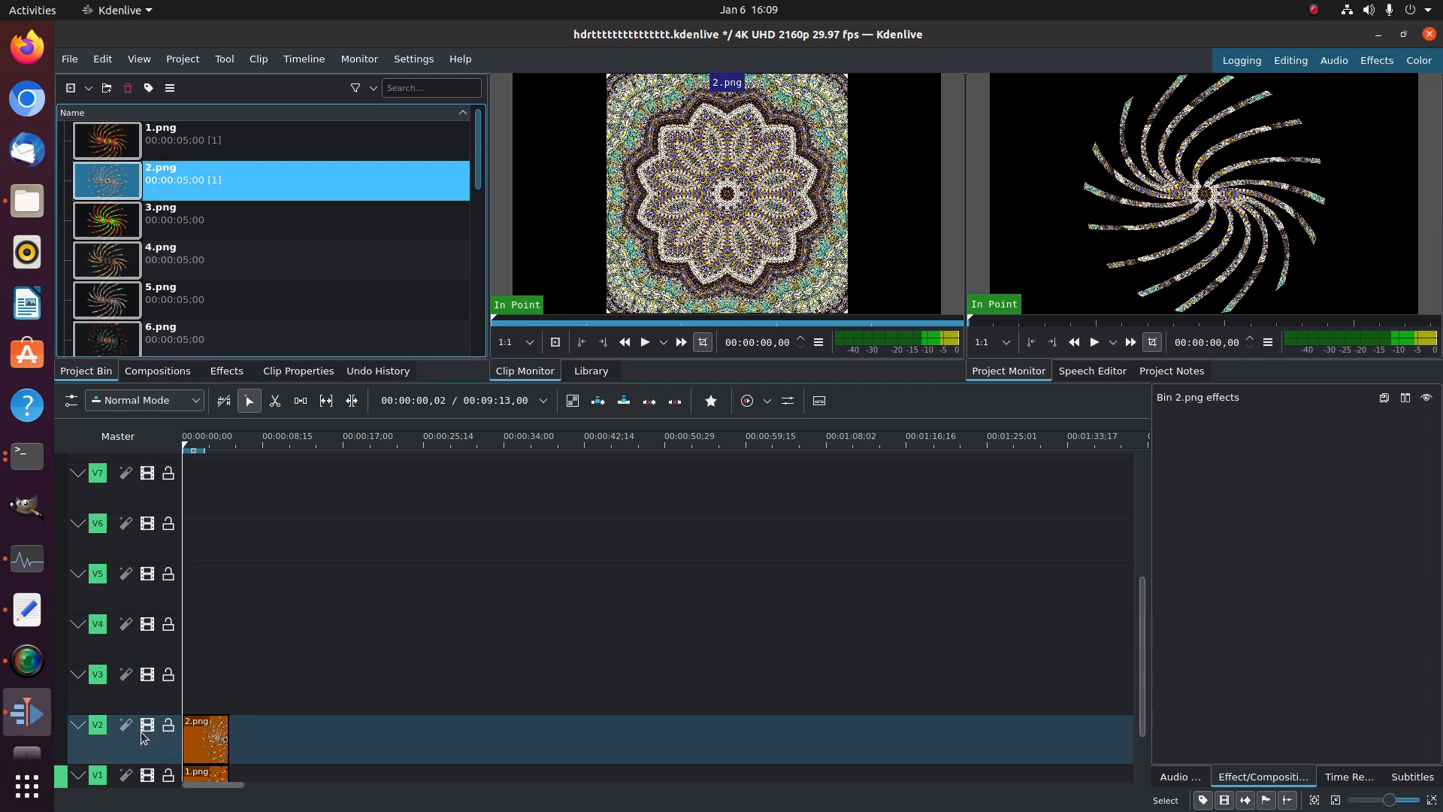
left_click_drag(180, 220, 197, 687)
left_click_drag(201, 271, 173, 712)
left_click_drag(173, 299, 179, 733)
left_click_drag(180, 338, 200, 753)
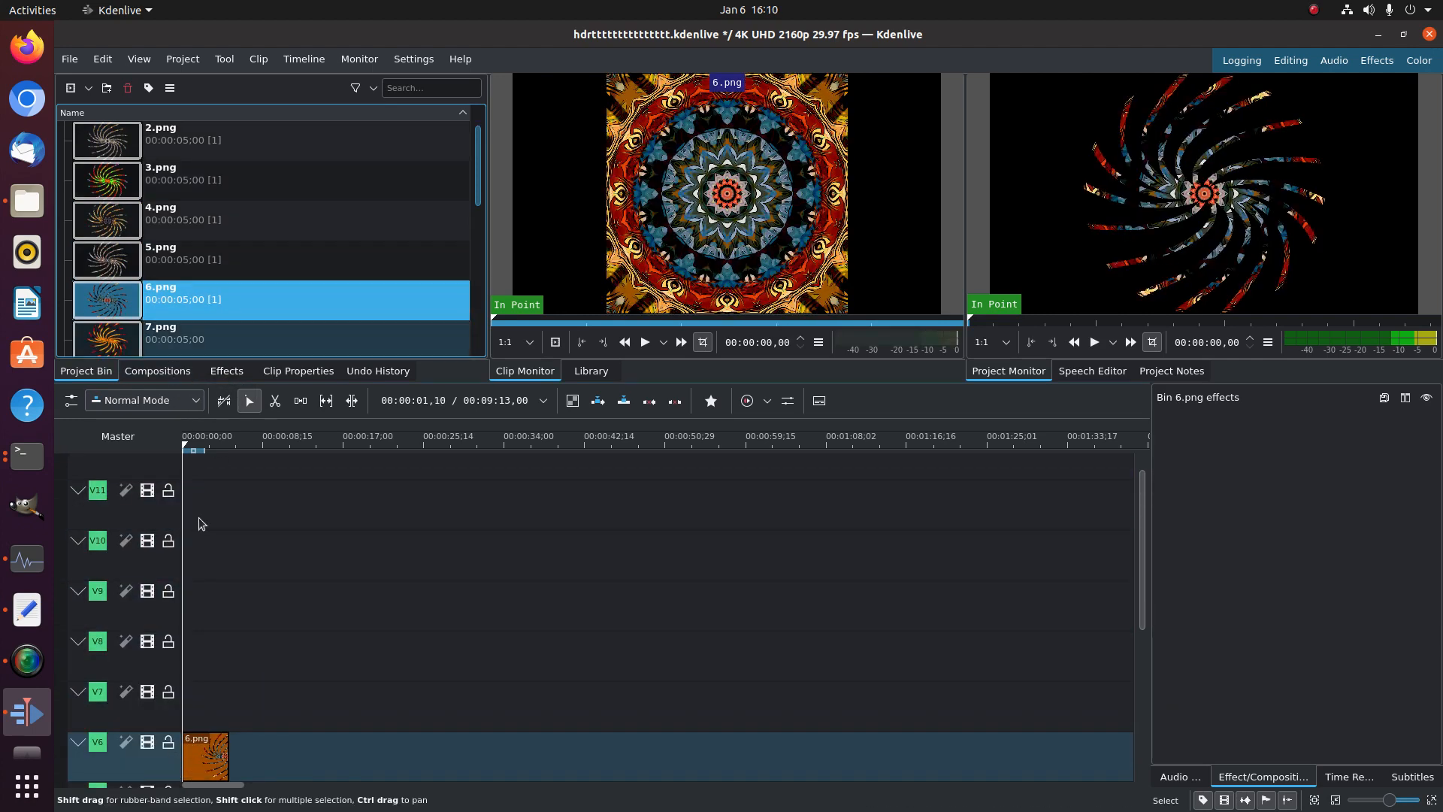
Place 7.png, 8.png and 9.png at the start of tracks V7, V8 and V9
left_click_drag(194, 336, 188, 715)
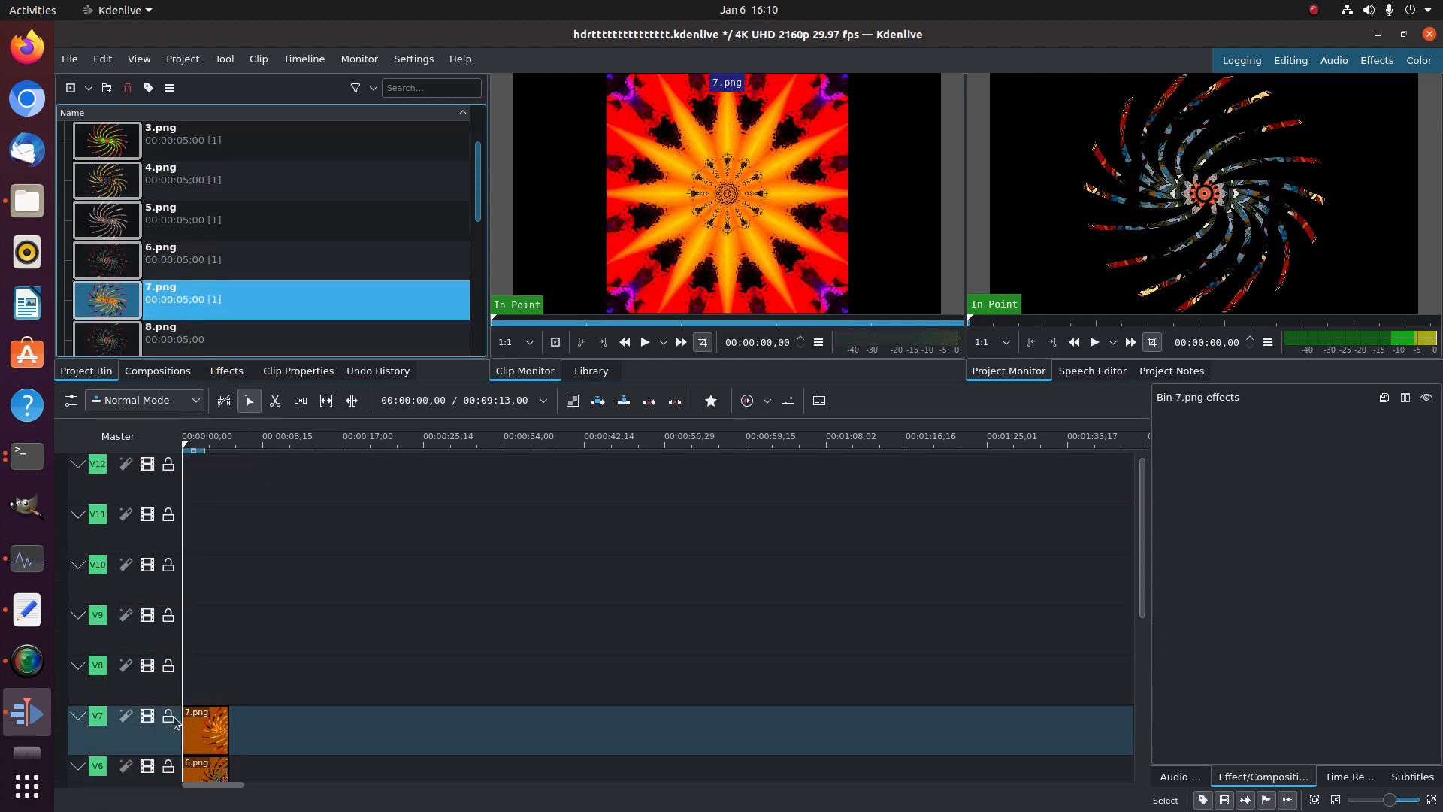
left_click_drag(203, 349, 179, 679)
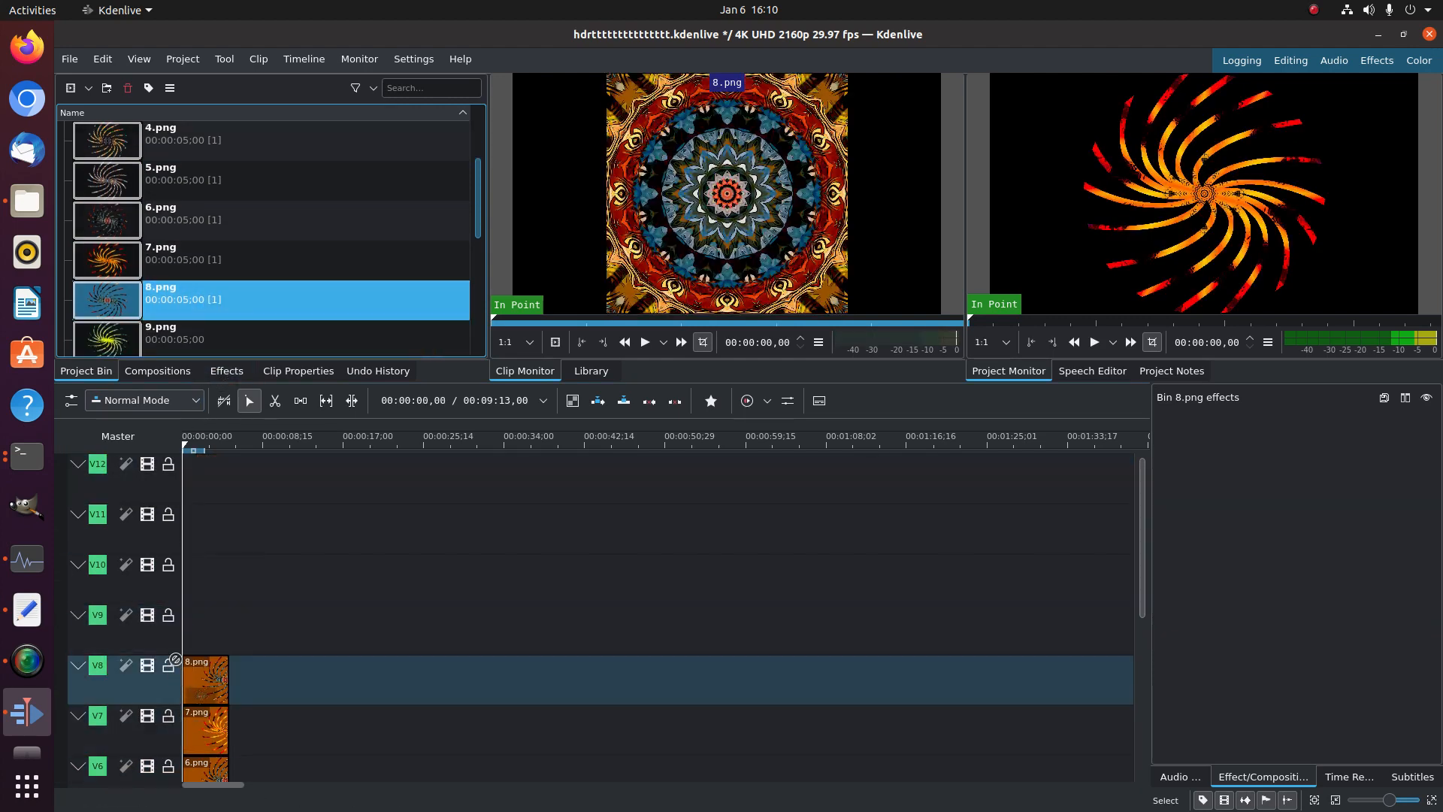
left_click_drag(203, 338, 180, 636)
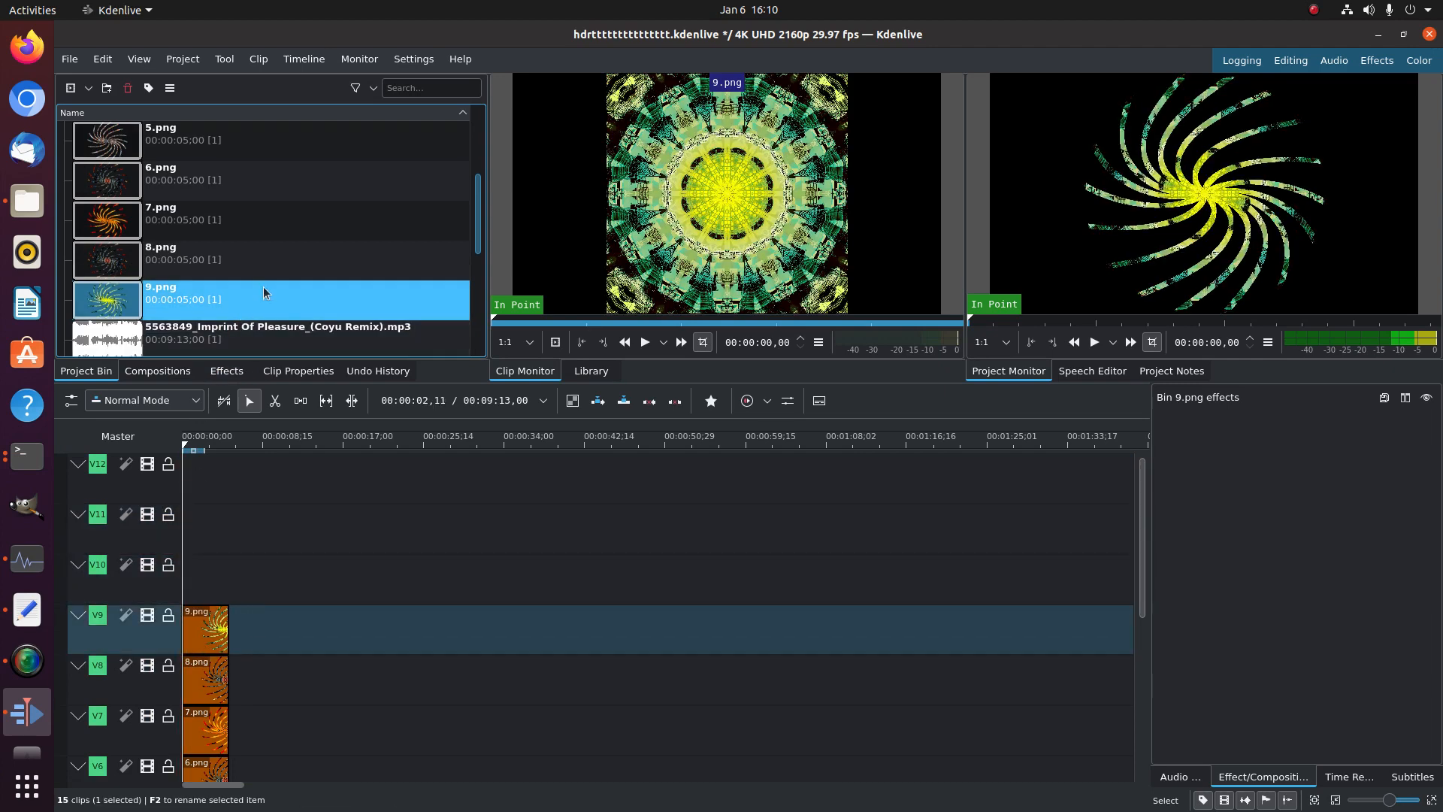
Place a.png, b.png and c.png at the start of tracks V10, V11 and V12 and save the project
scroll(263, 286, "down", 5)
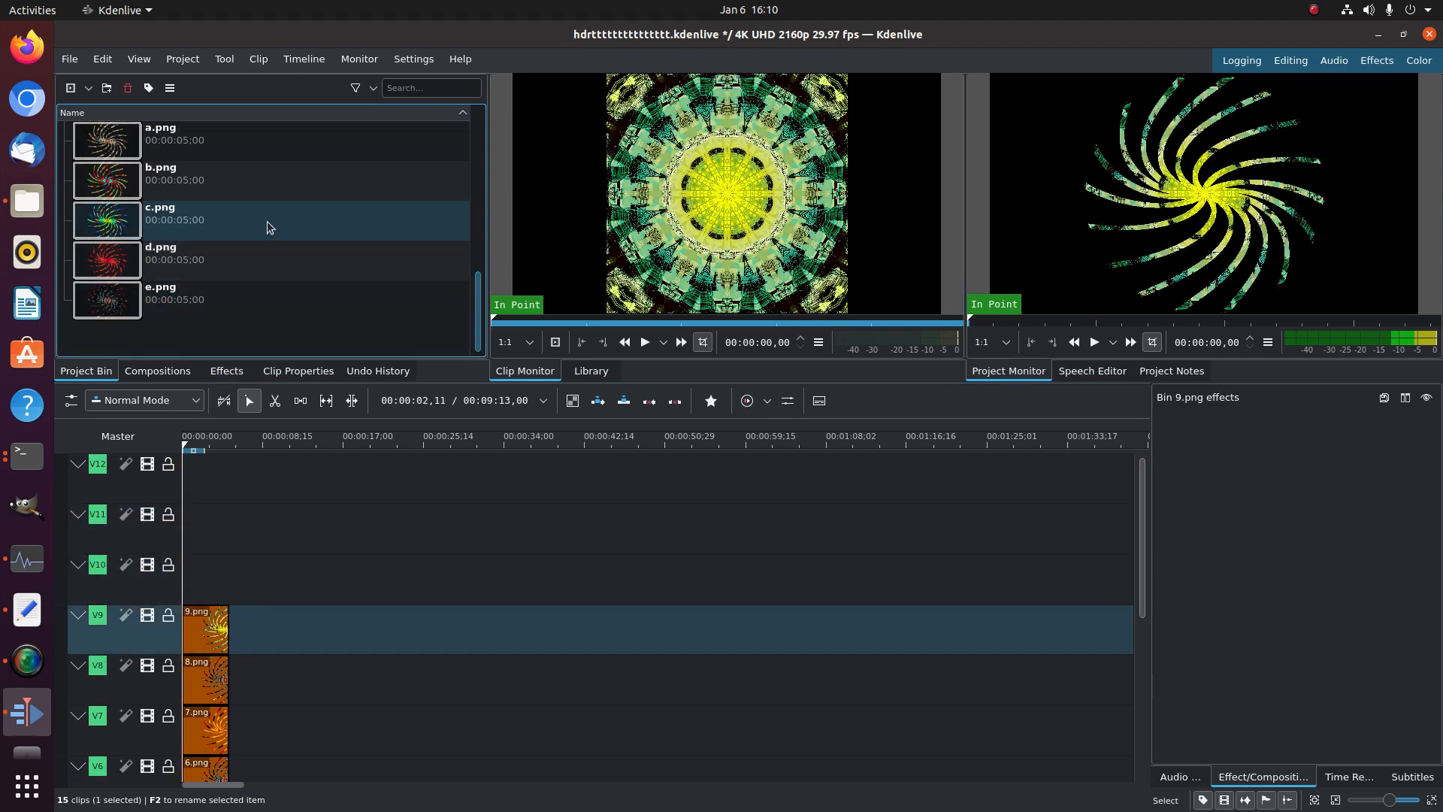
scroll(267, 221, "up", 3)
left_click_drag(223, 246, 205, 573)
left_click_drag(173, 295, 205, 528)
scroll(218, 280, "down", 3)
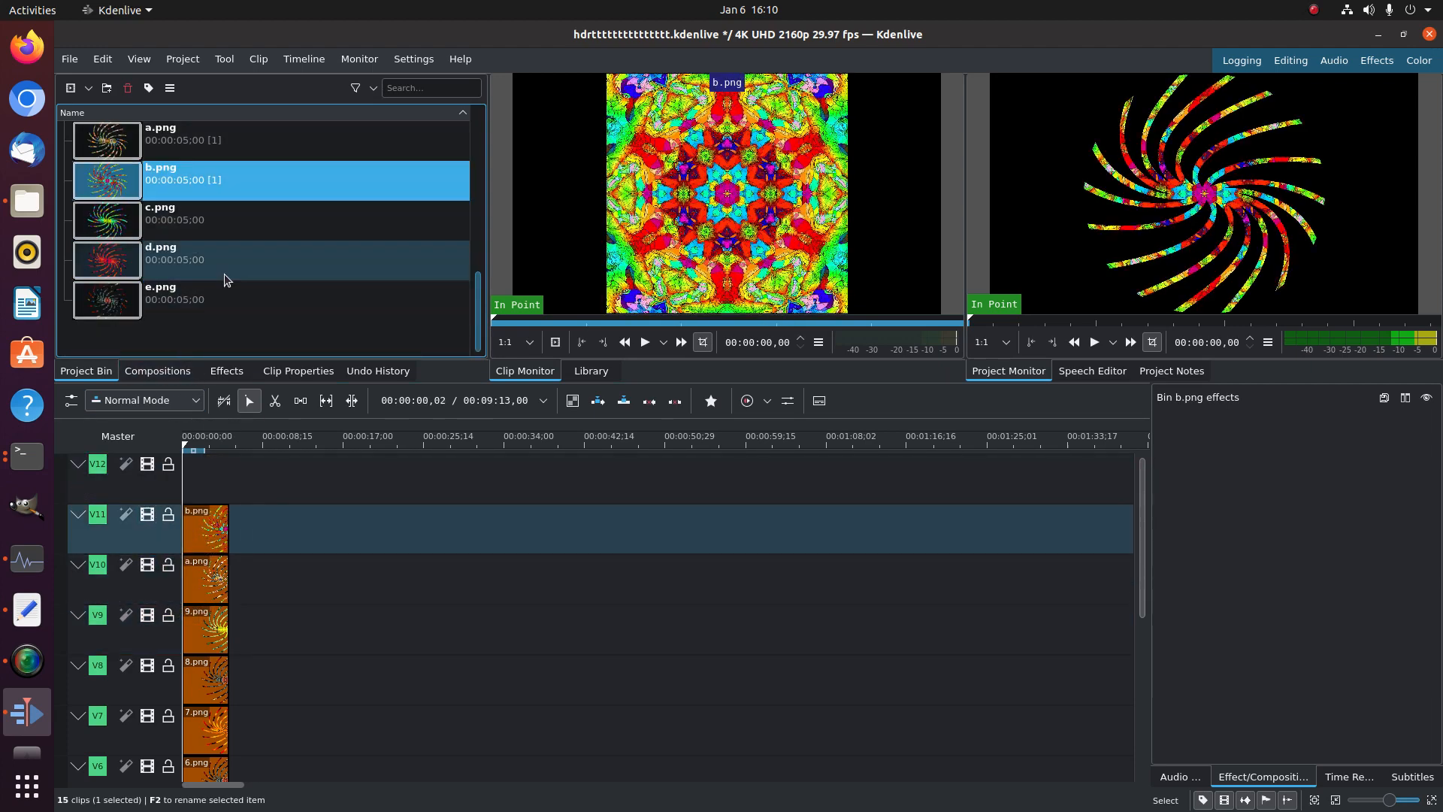
left_click_drag(228, 227, 184, 488)
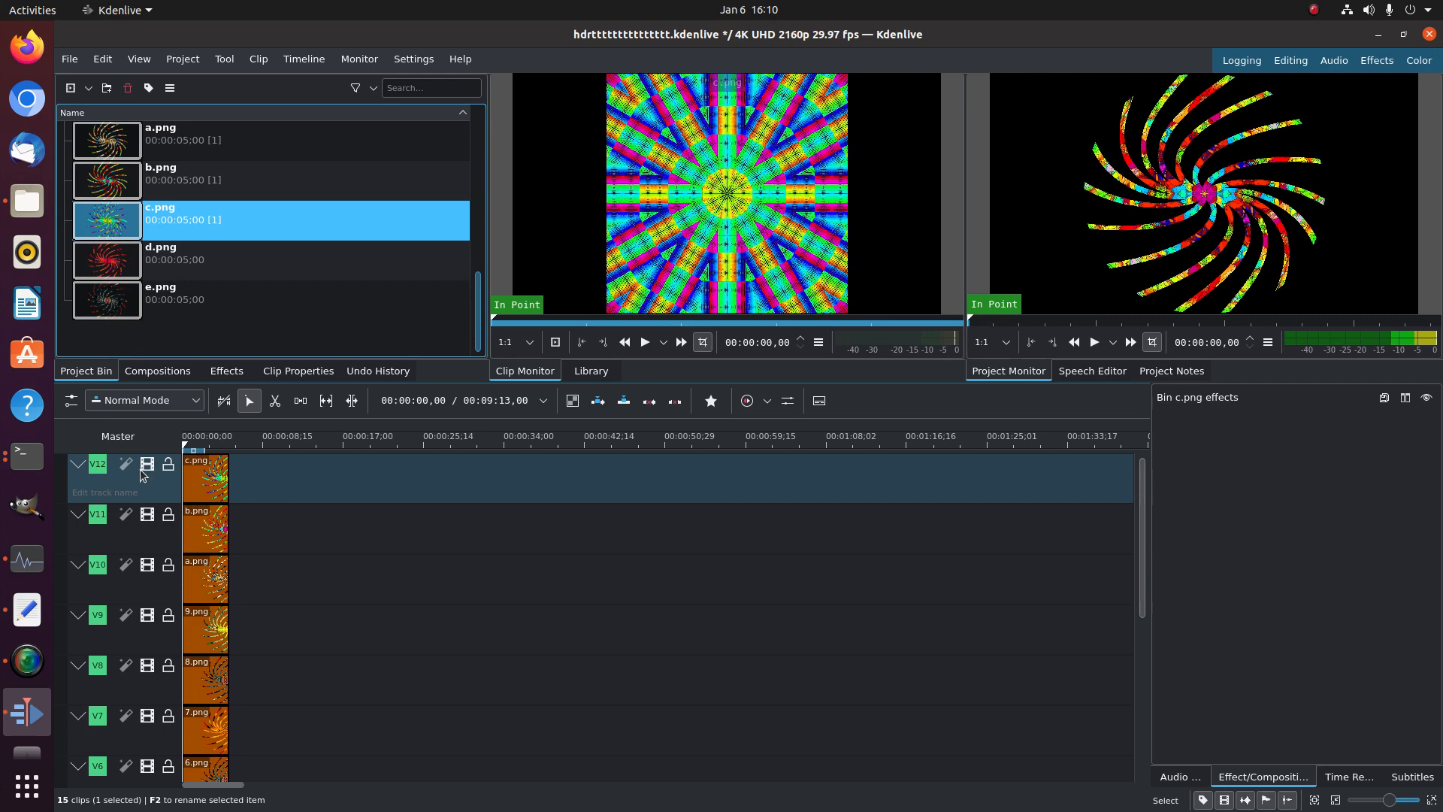
left_click(79, 54)
left_click(100, 142)
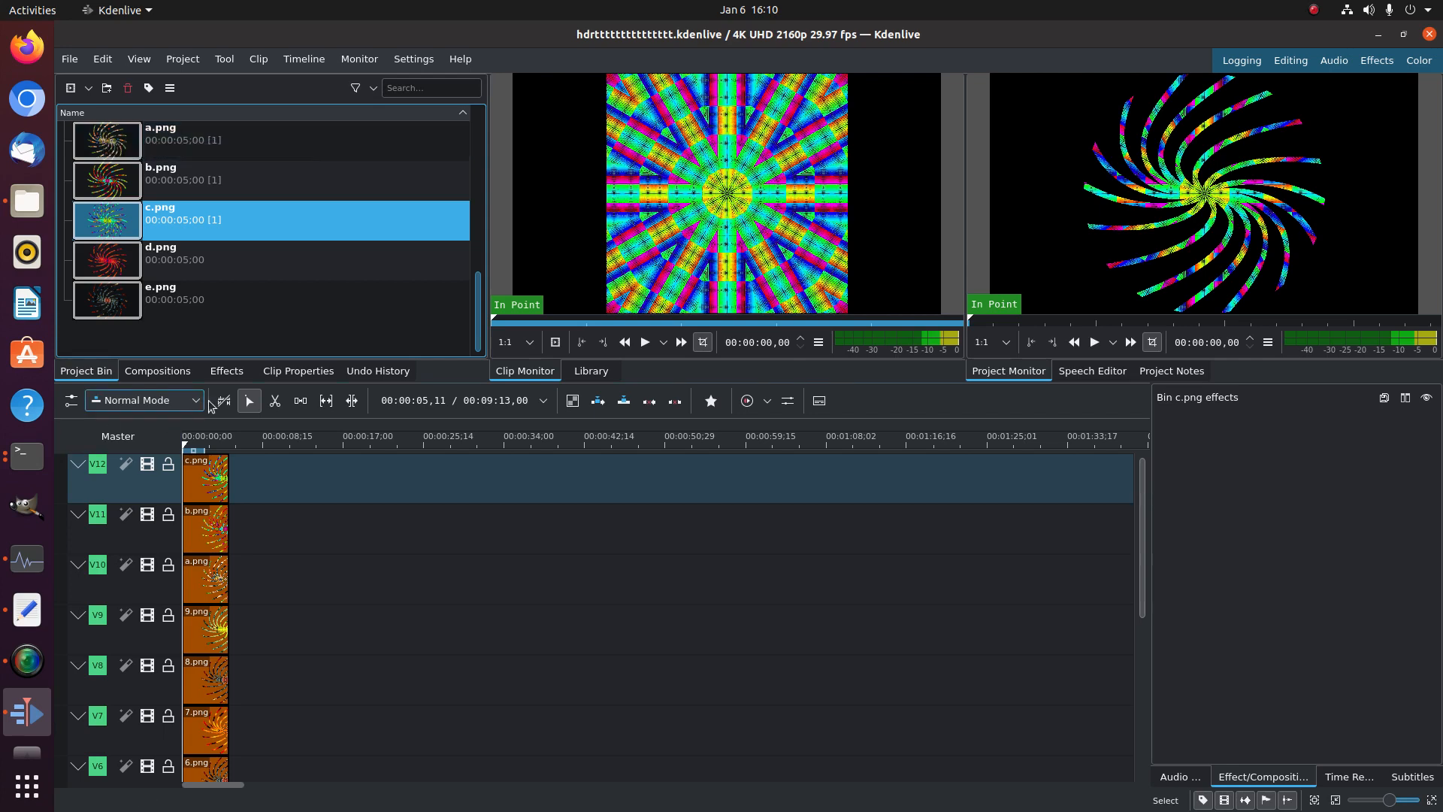
Review the stacked image clips on the video tracks, selecting 1.png to 4.png on V1 to V4 in turn
double_click(165, 498)
scroll(164, 498, "down", 5)
scroll(171, 504, "down", 1)
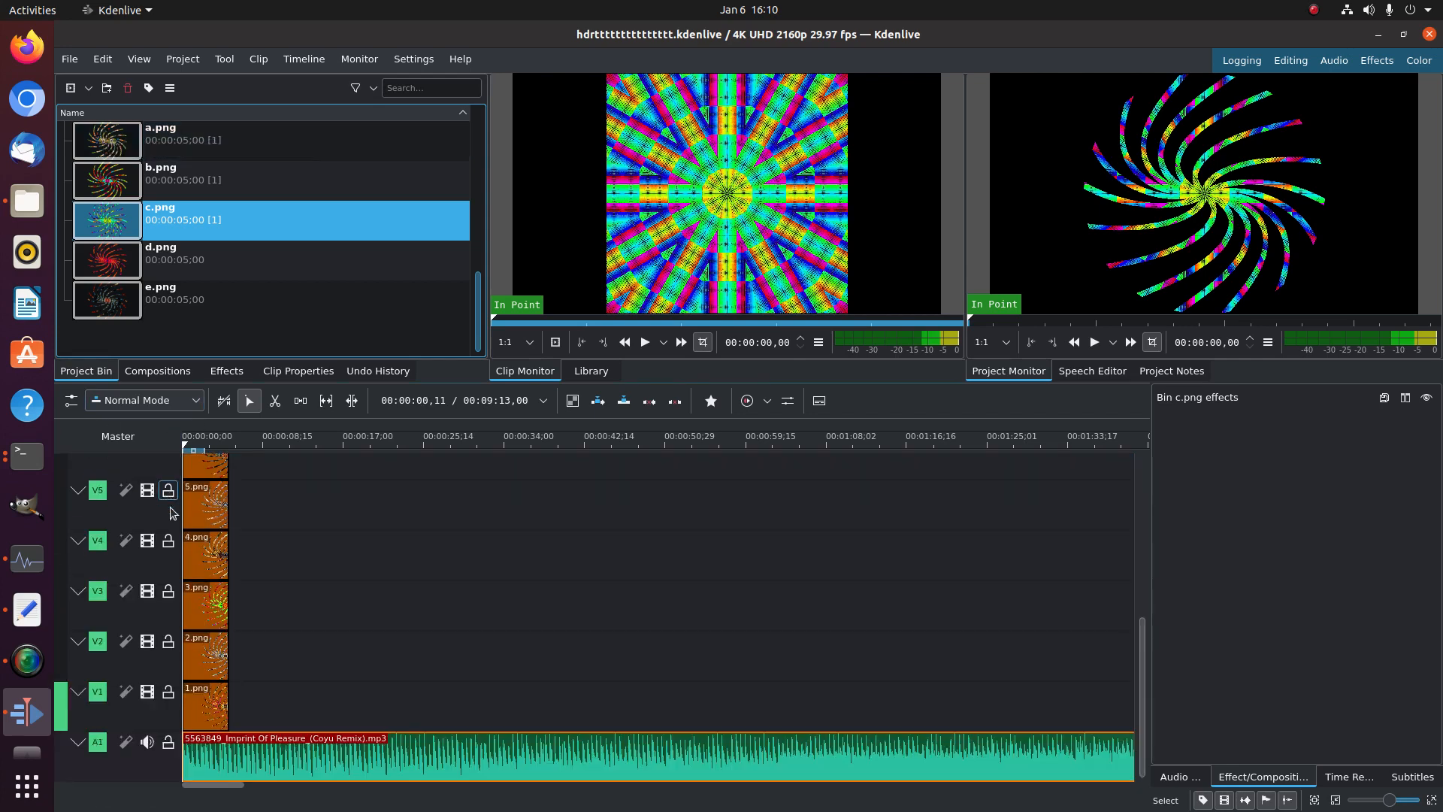
left_click(202, 705)
left_click(209, 655)
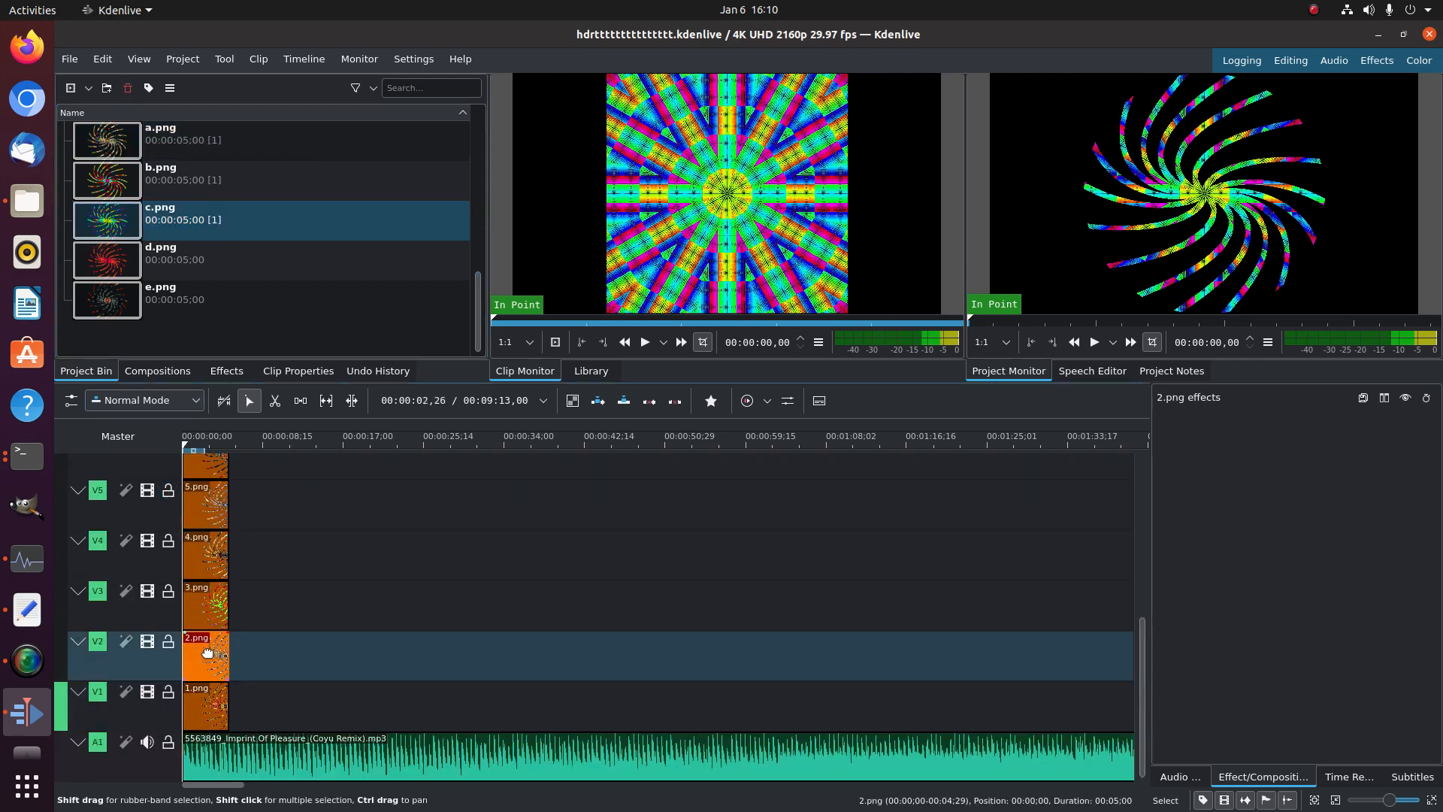
left_click(215, 714)
left_click(207, 676)
left_click(209, 616)
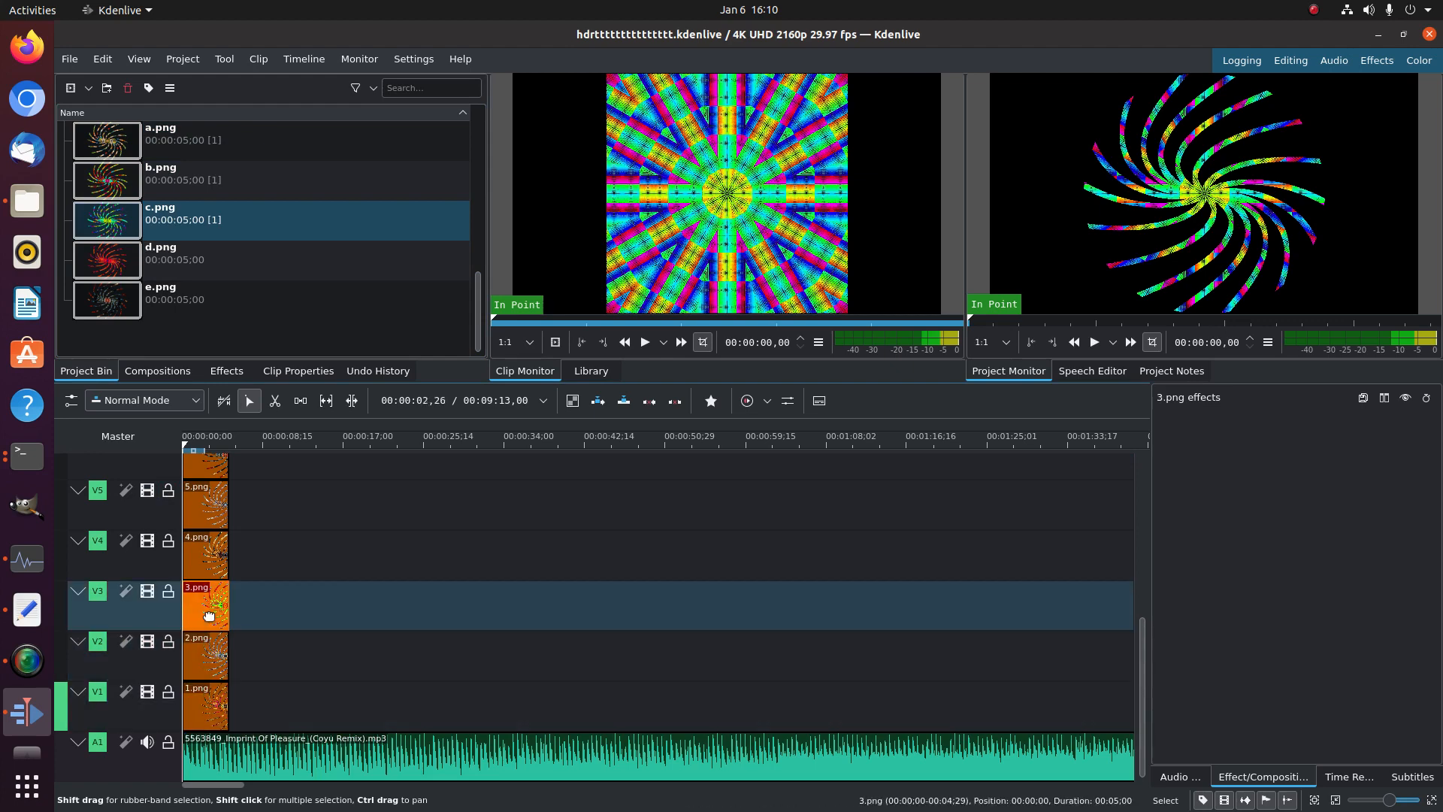
left_click(218, 555)
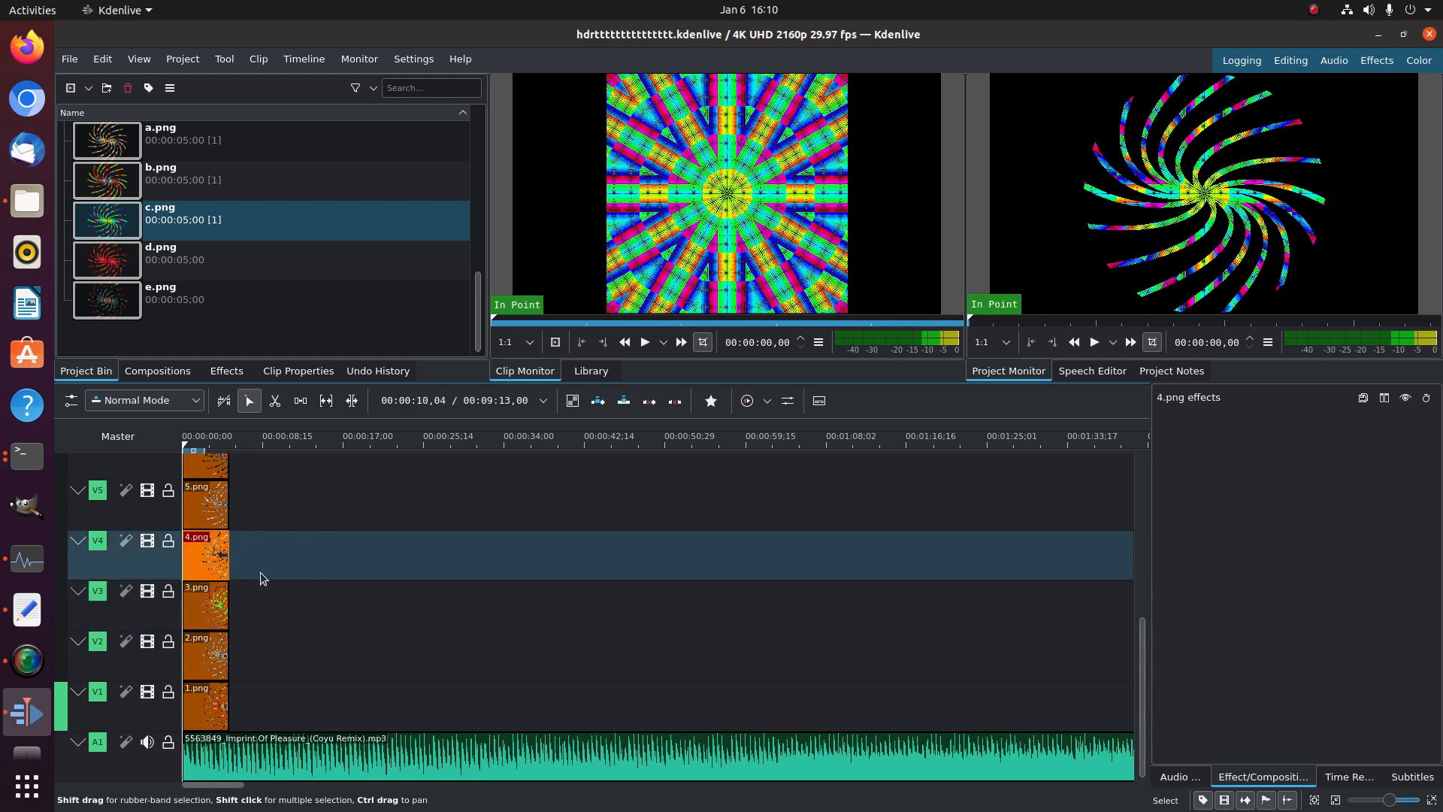
double_click(175, 570)
scroll(188, 565, "up", 5)
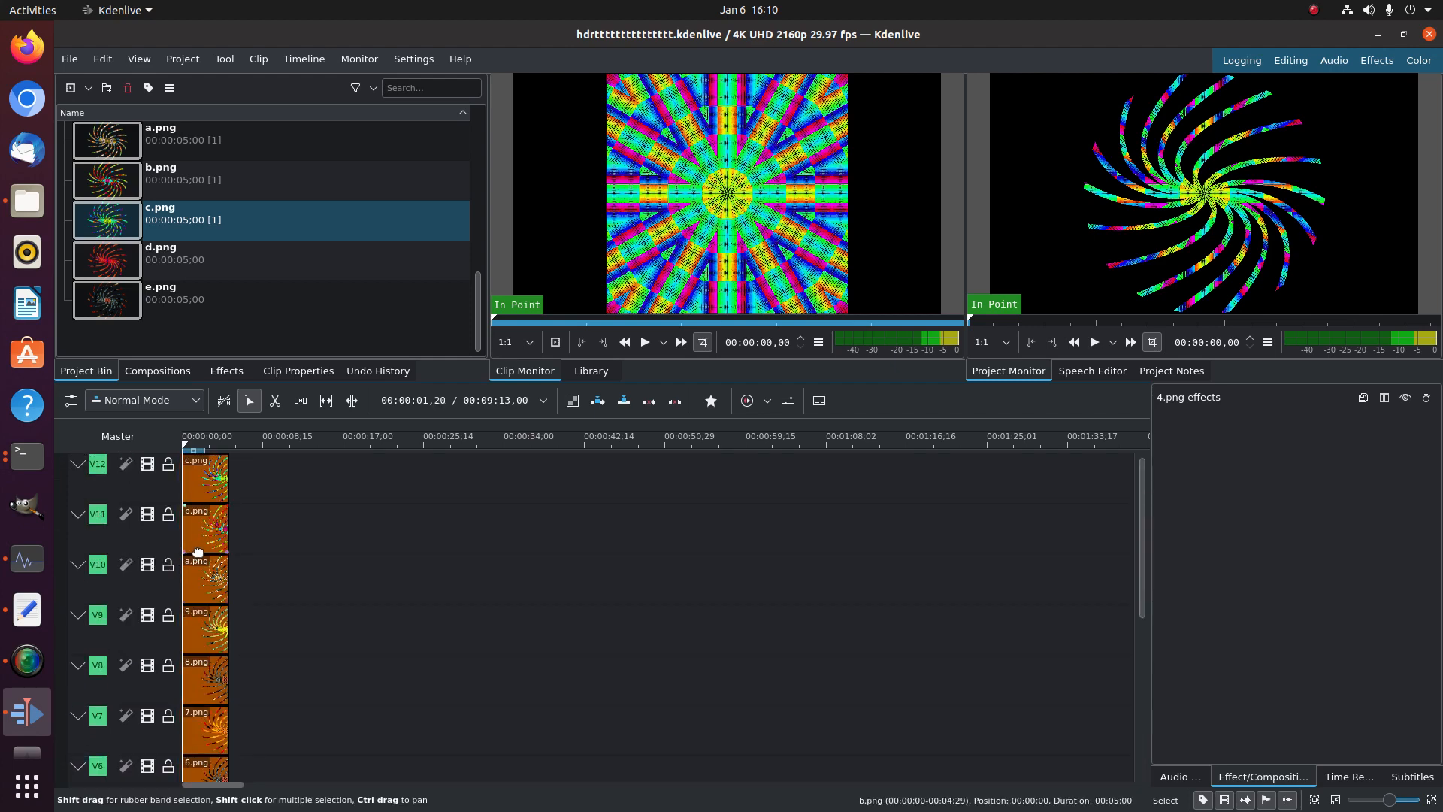
Move the timeline playhead to 00:00:02,28, within the stacked image clips
left_click(210, 444)
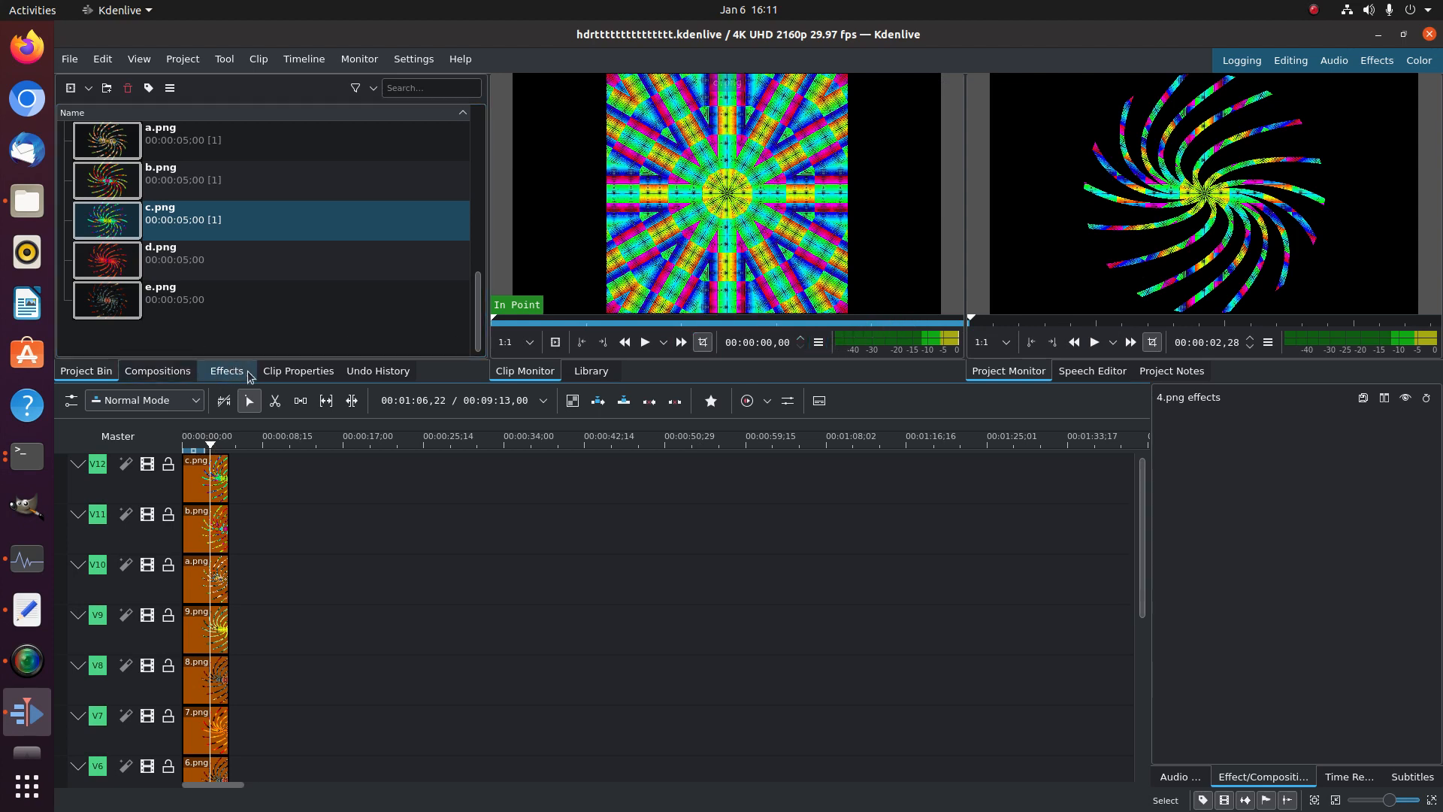
left_click(80, 63)
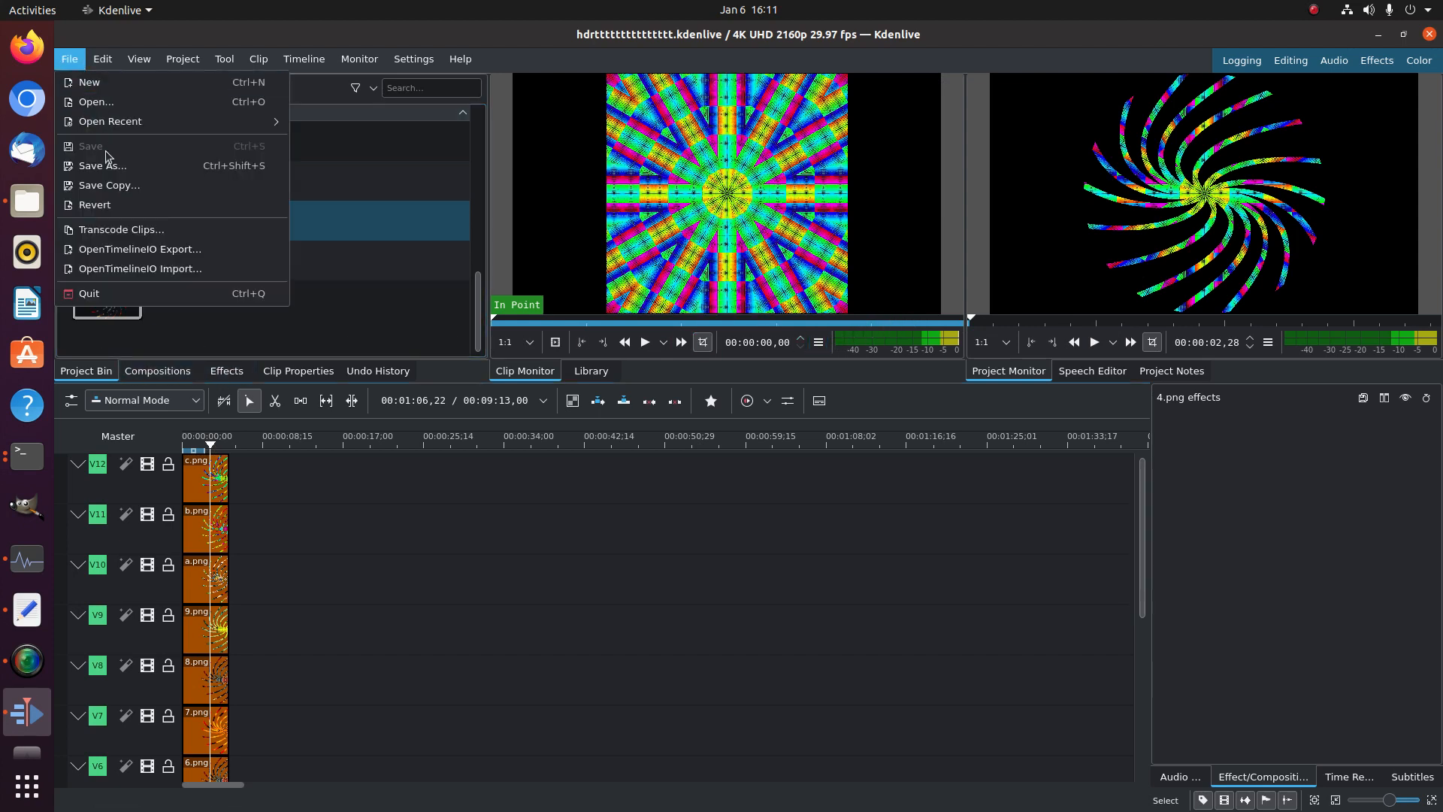
left_click(192, 28)
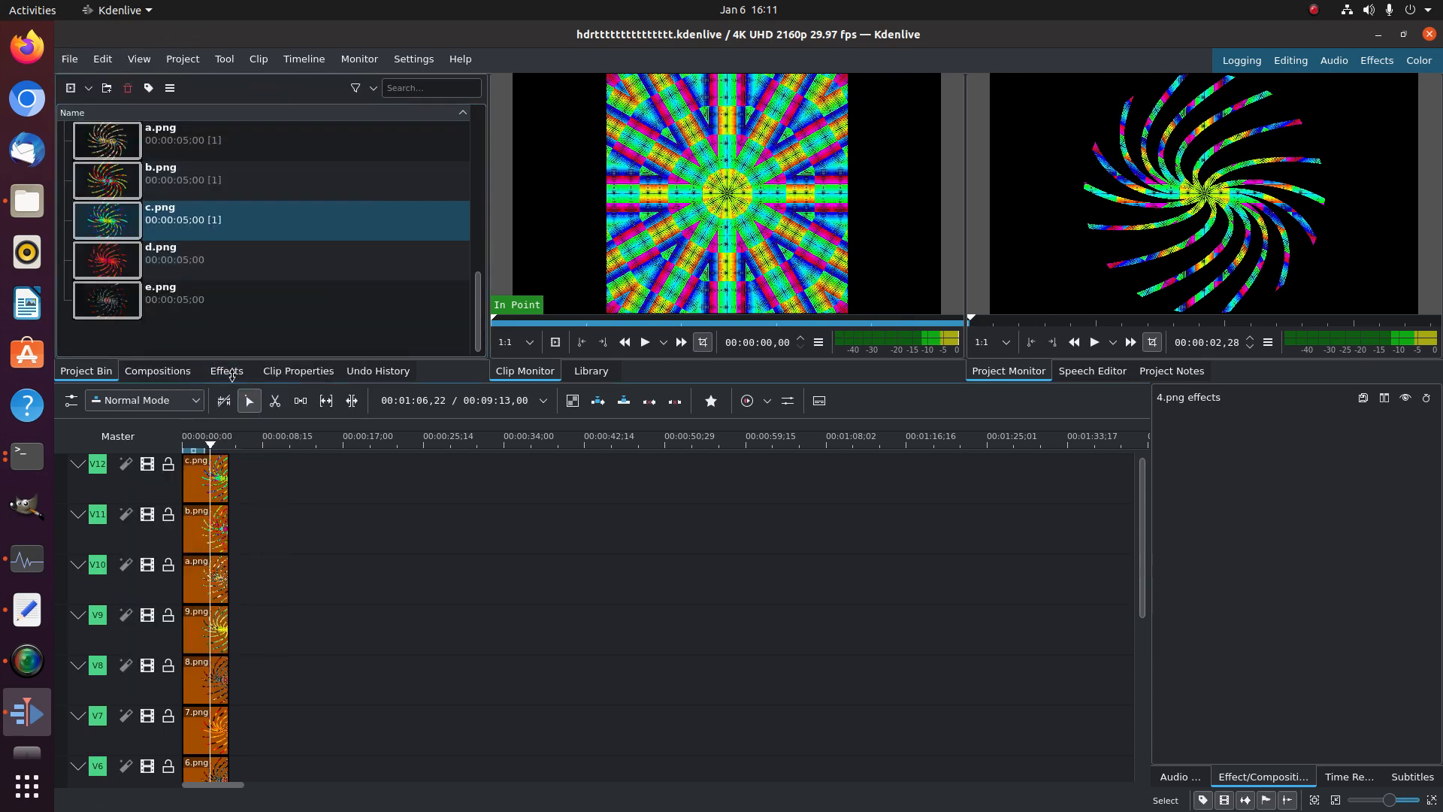
Apply the Transform effect from the Transform, Distort and Perspective category to c.png, b.png and a.png on V12, V11 and V10
left_click(226, 371)
scroll(336, 286, "down", 5)
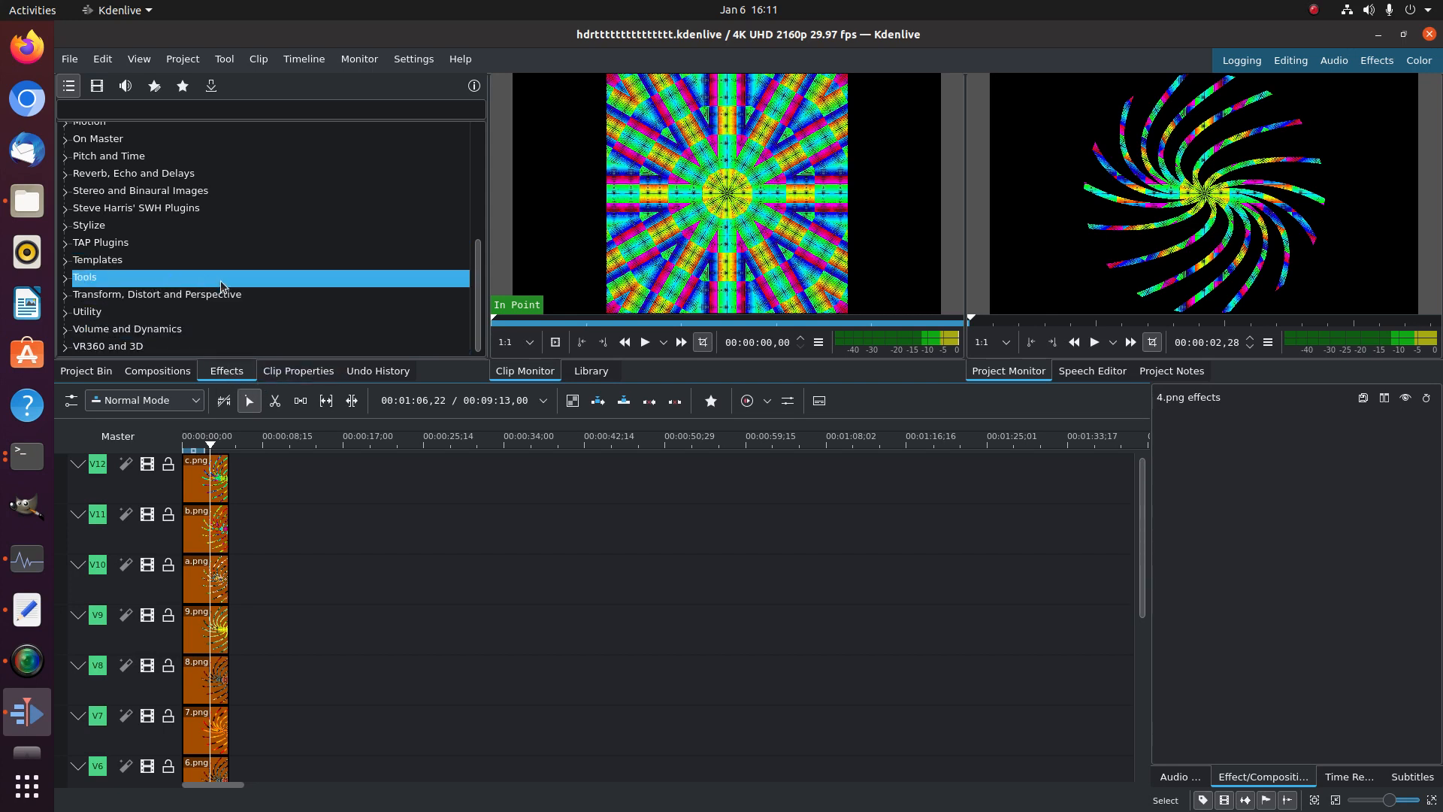
double_click(184, 294)
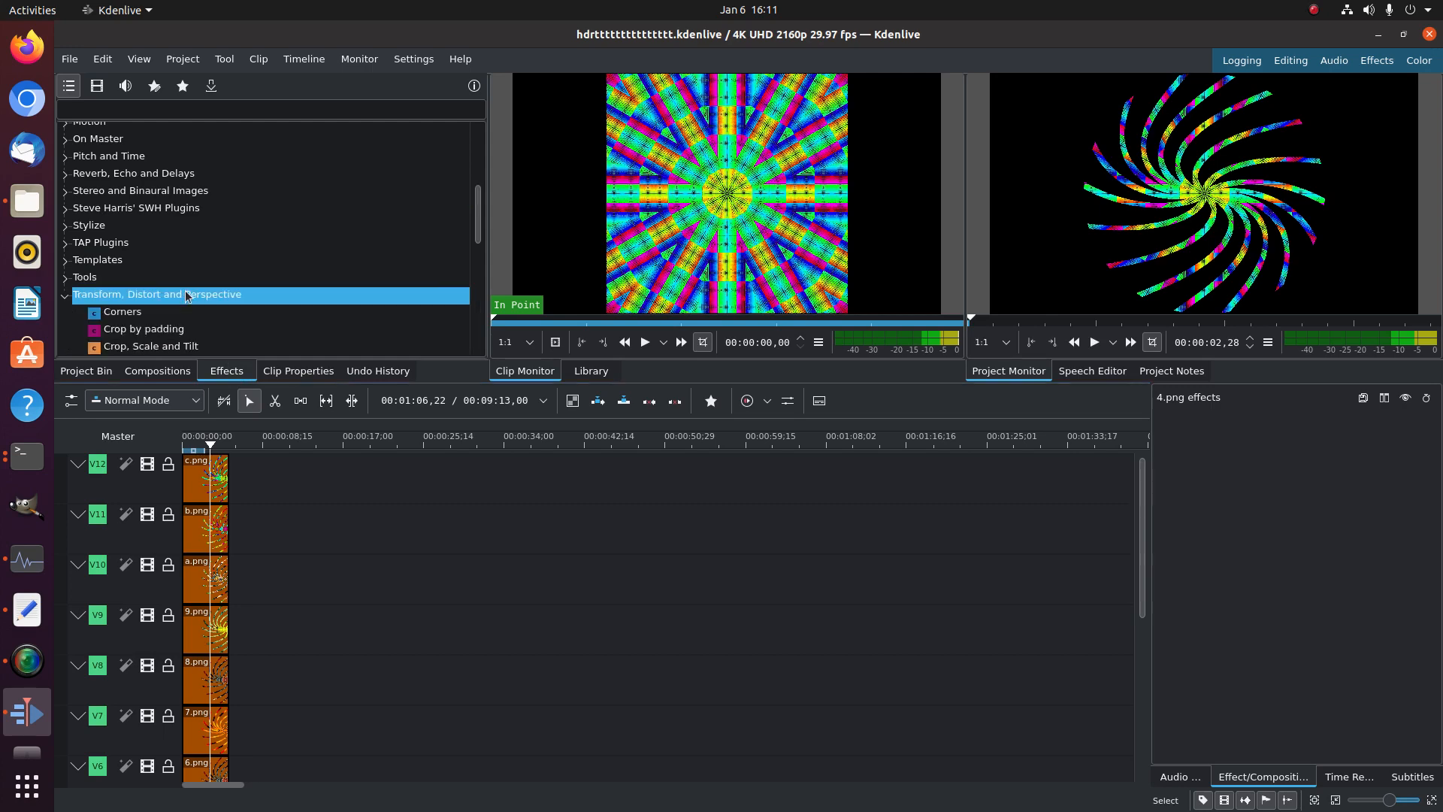
scroll(248, 282, "down", 6)
scroll(260, 280, "down", 3)
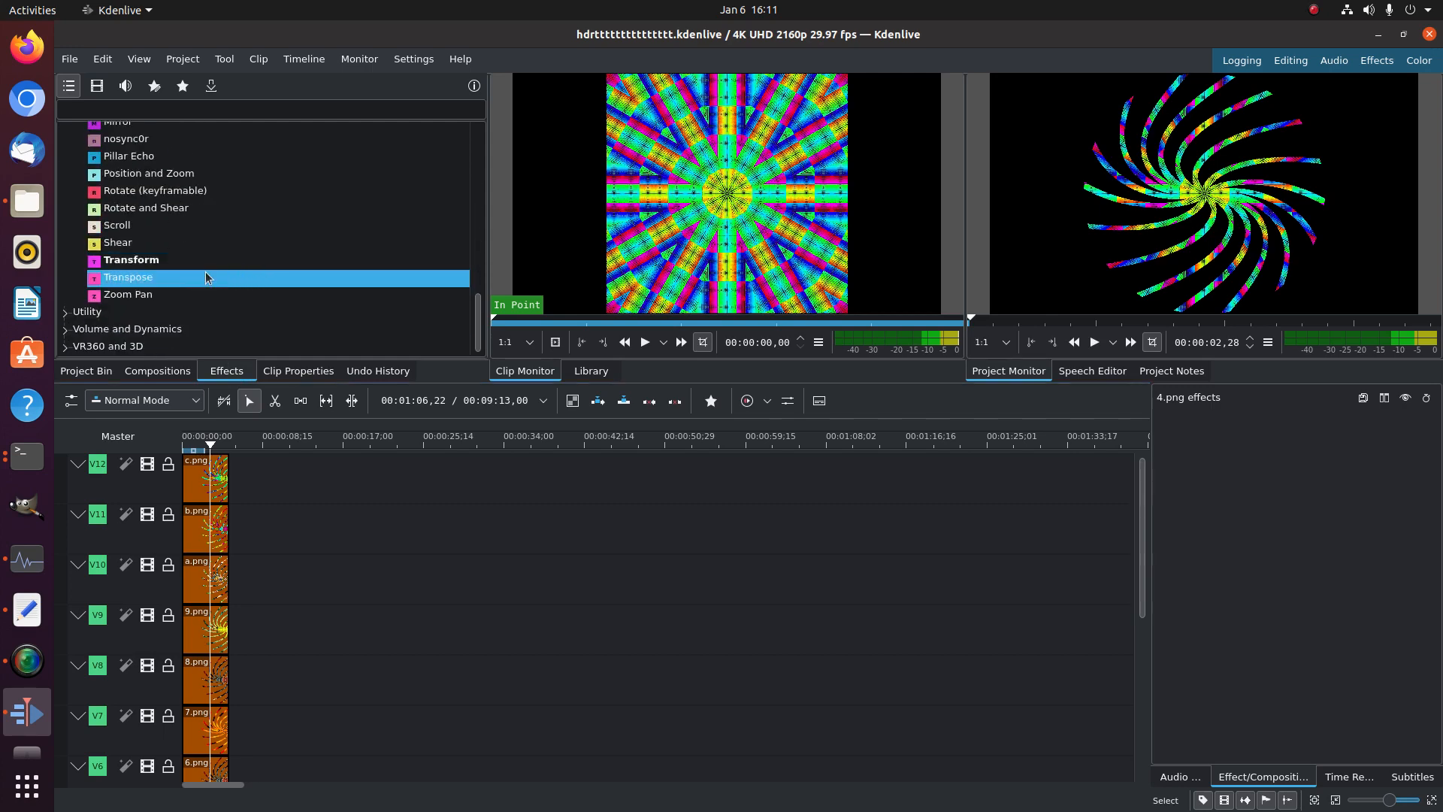
left_click_drag(161, 261, 207, 492)
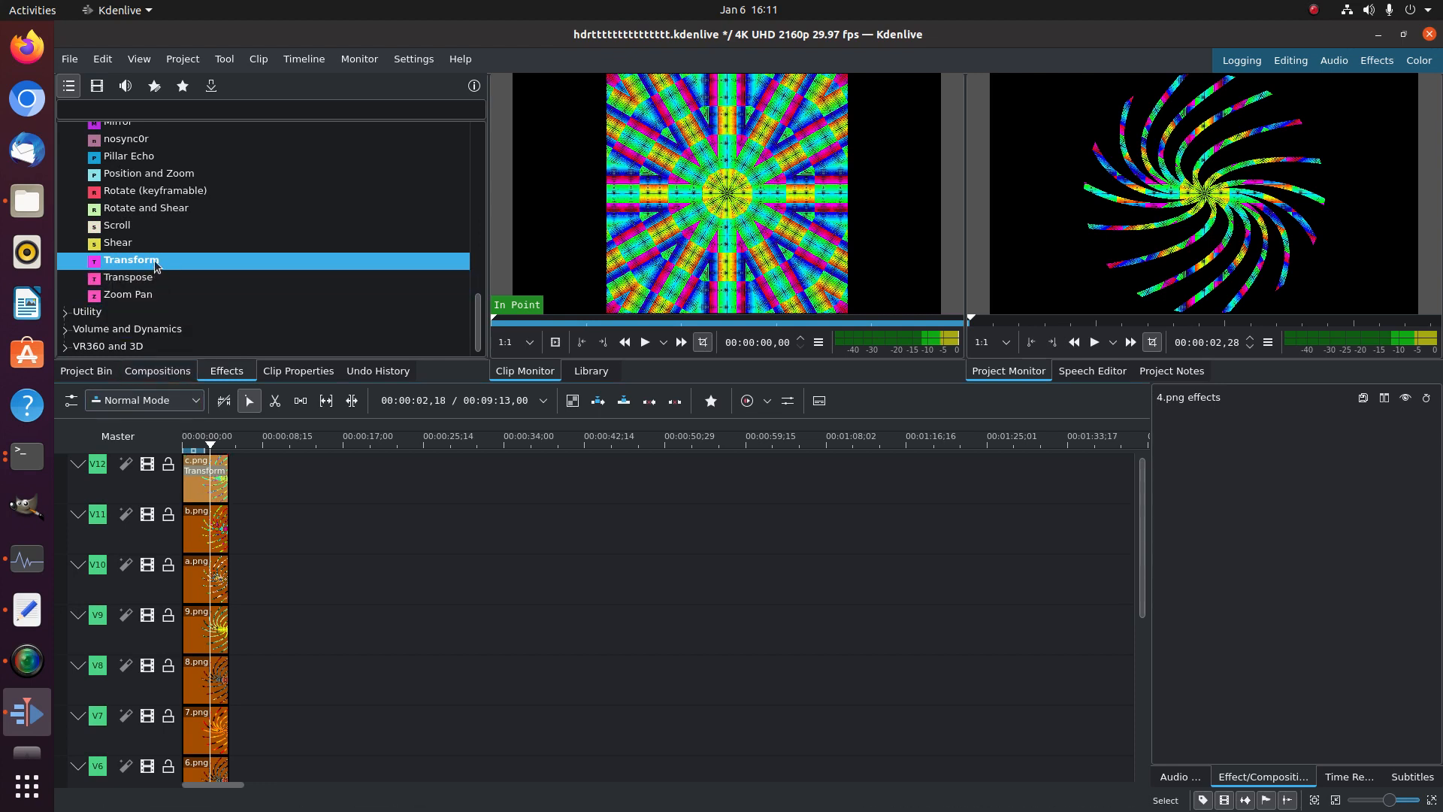
left_click_drag(196, 531, 197, 530)
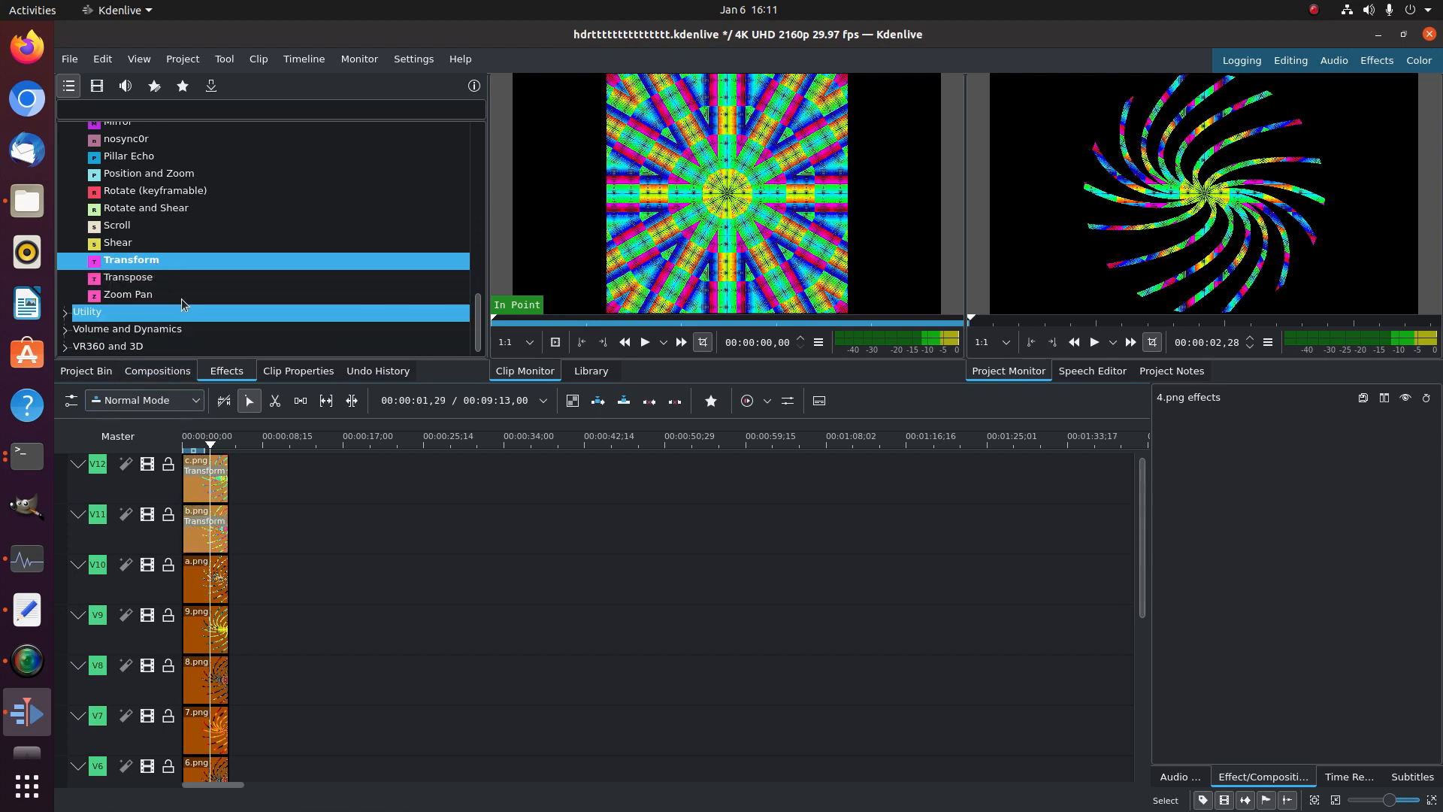
left_click_drag(197, 581, 197, 580)
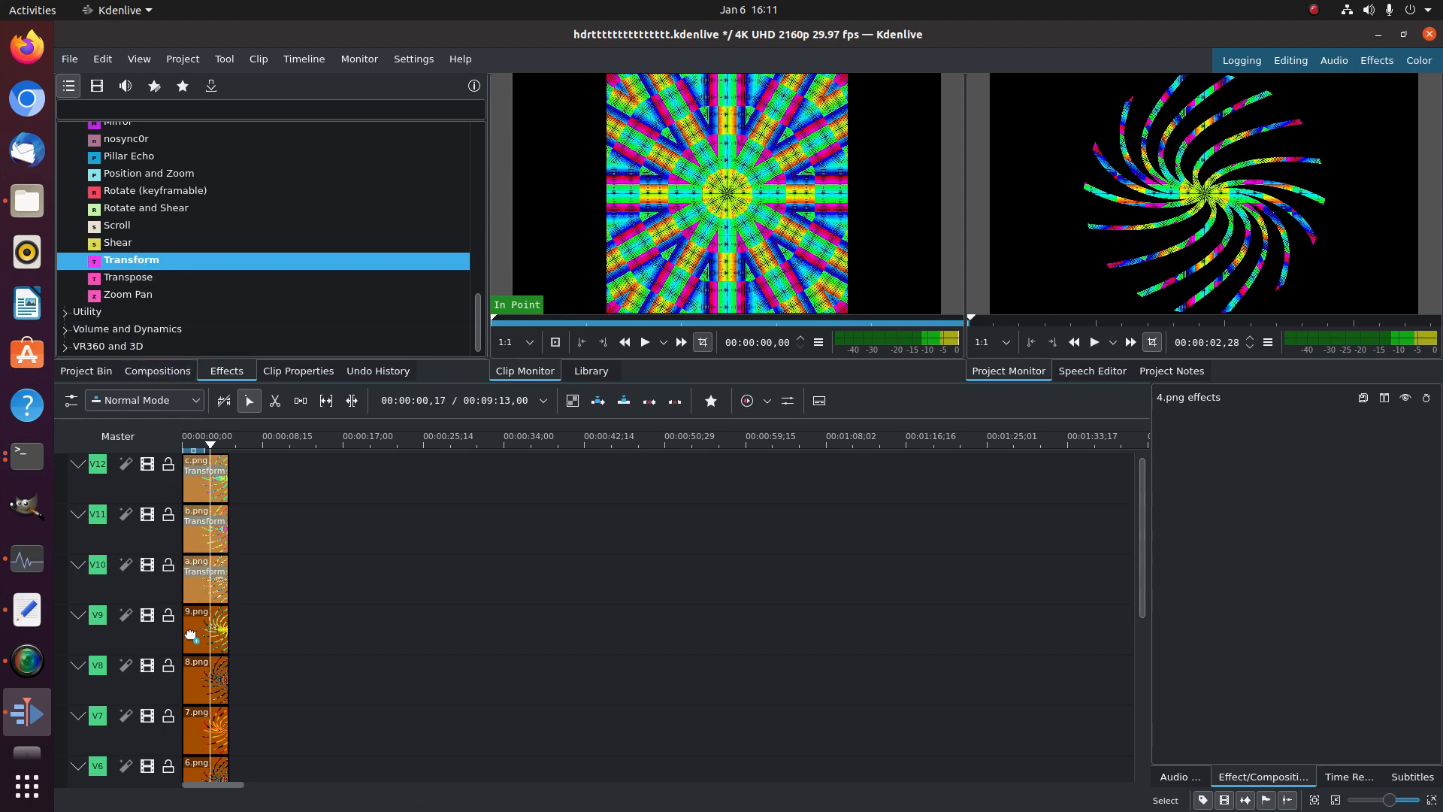
Apply the Transform effect to 9.png, 8.png, 7.png, 6.png and 5.png on tracks V9 to V5
left_click_drag(190, 636, 192, 632)
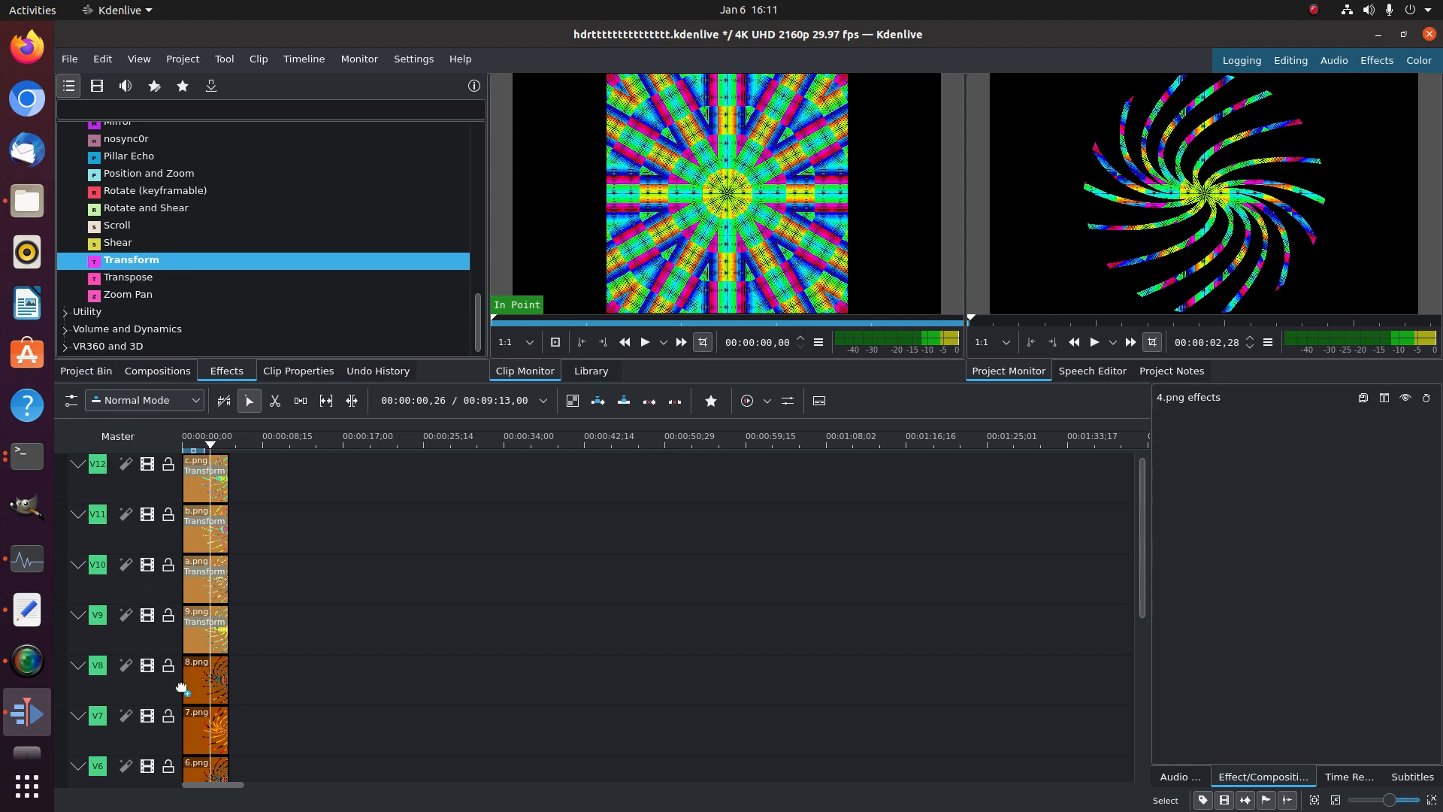
left_click_drag(195, 690, 199, 733)
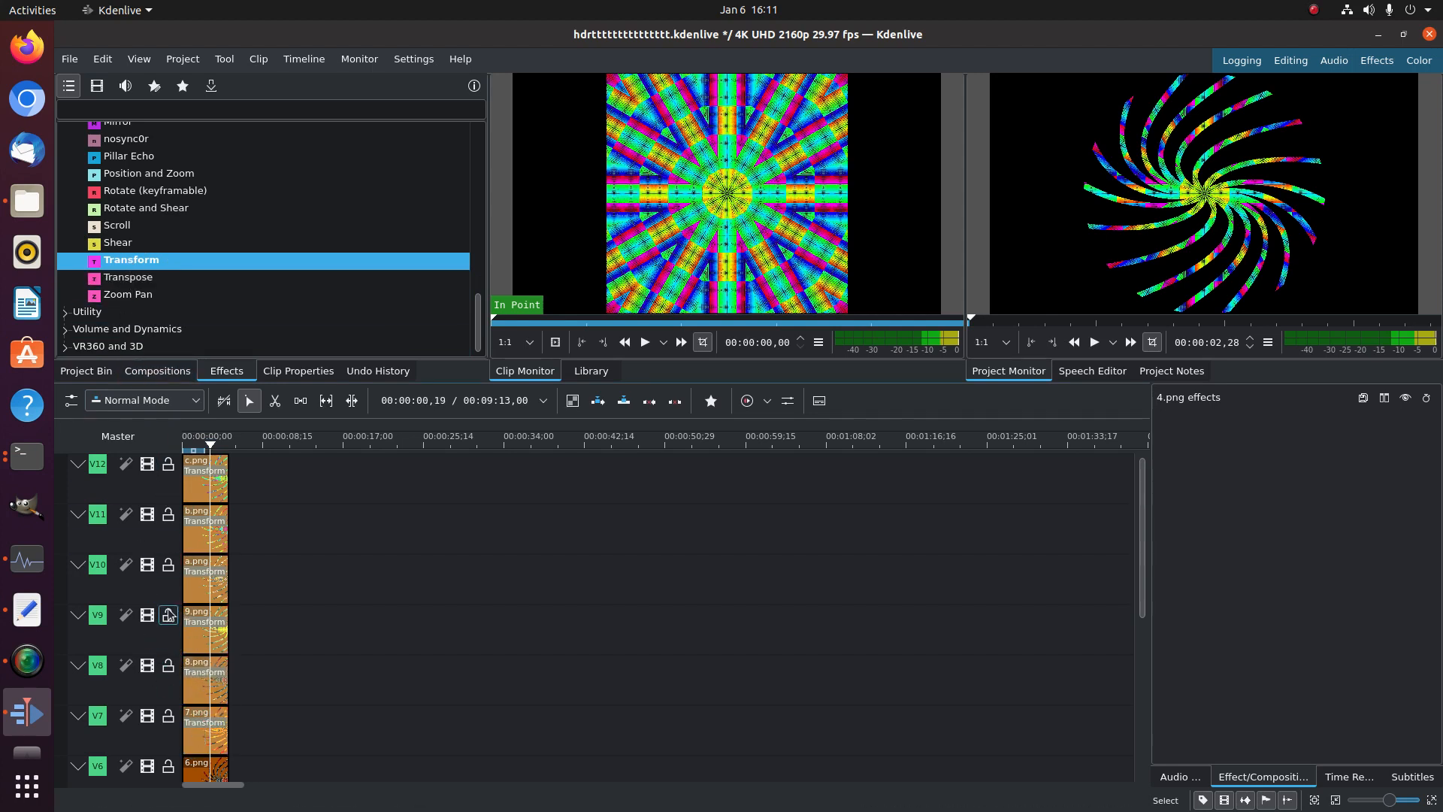
scroll(144, 608, "down", 3)
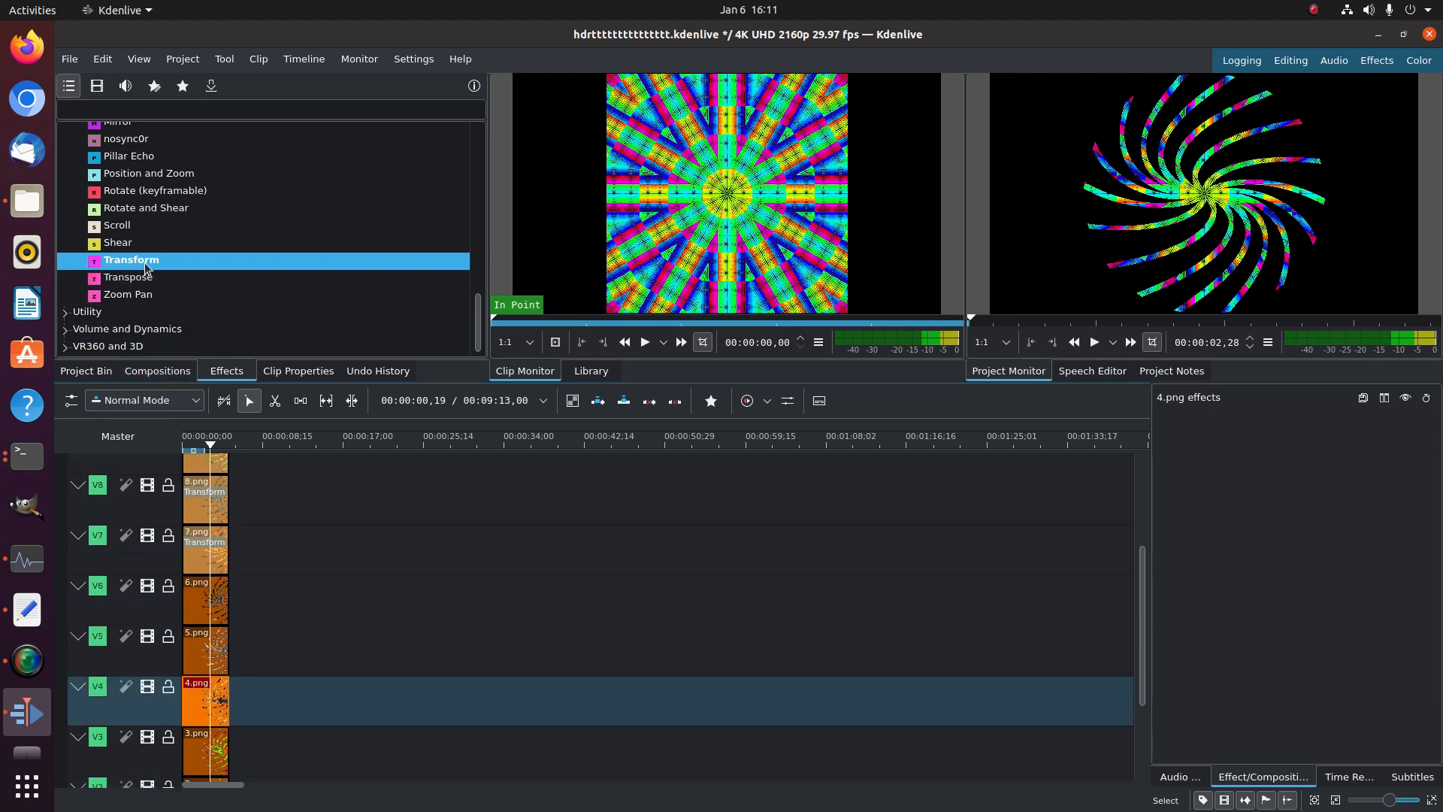
left_click_drag(199, 607, 199, 647)
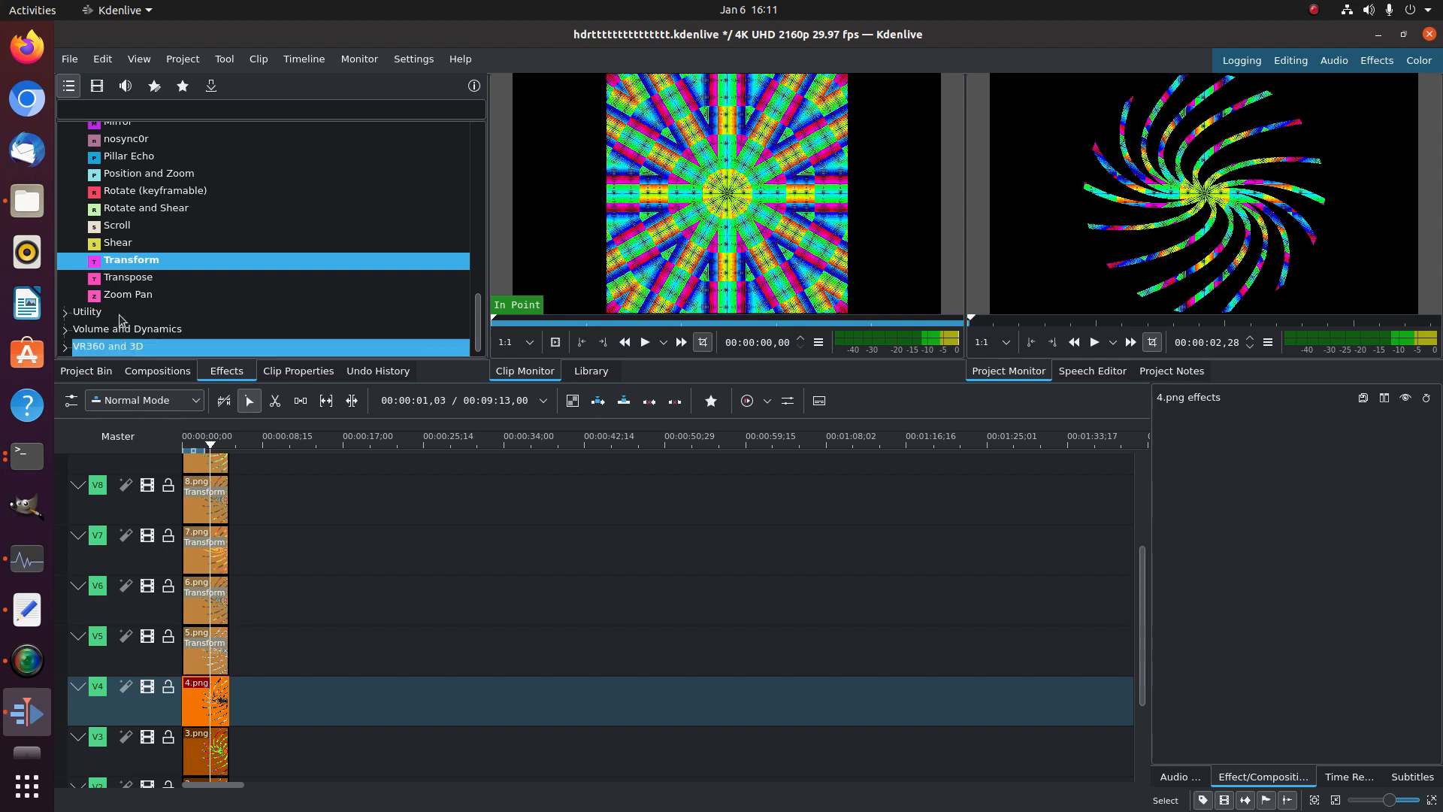
Apply the Transform effect to 4.png, 3.png, 2.png and 1.png on tracks V4 to V1 and save the project
left_click_drag(195, 700, 195, 699)
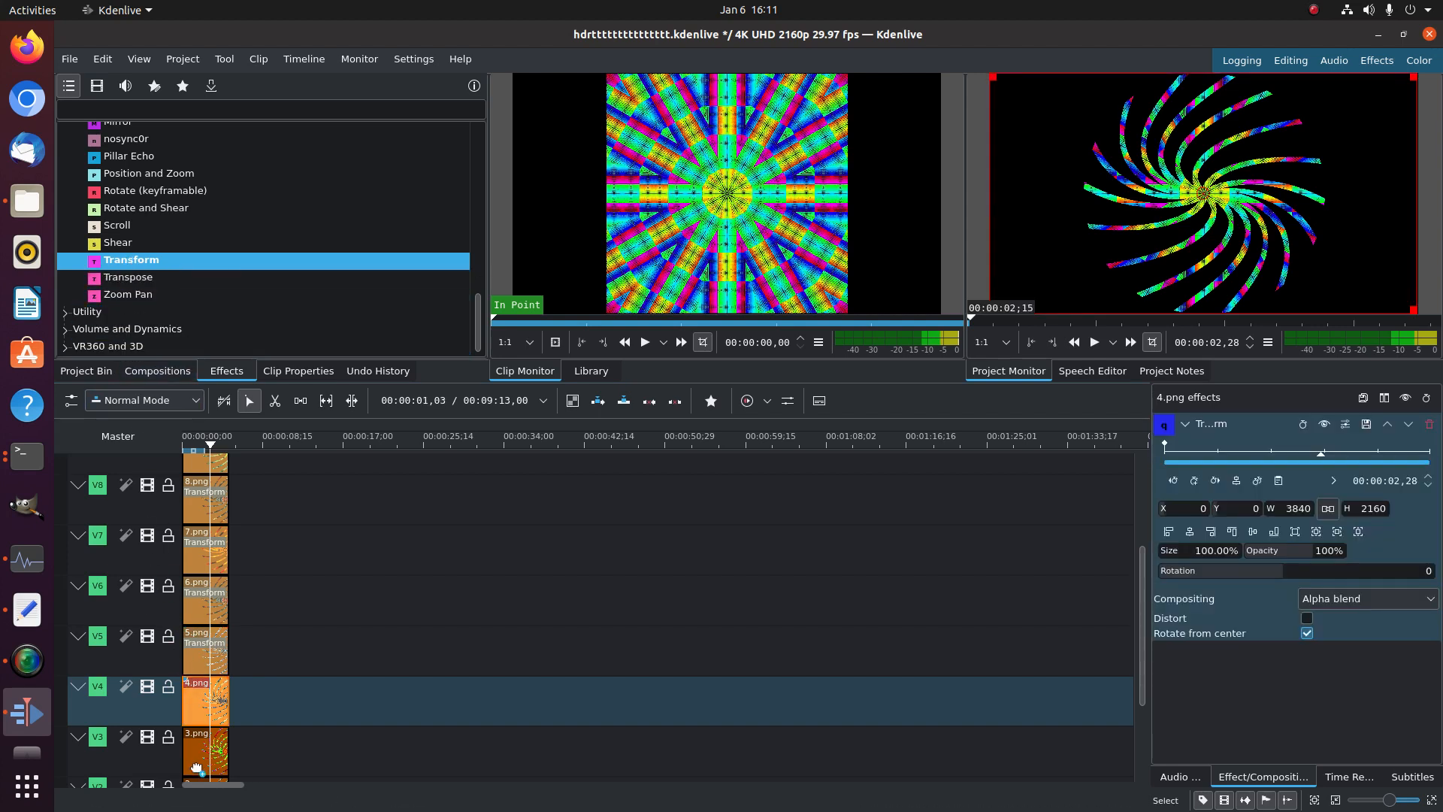
left_click_drag(195, 755, 196, 755)
scroll(197, 737, "down", 3)
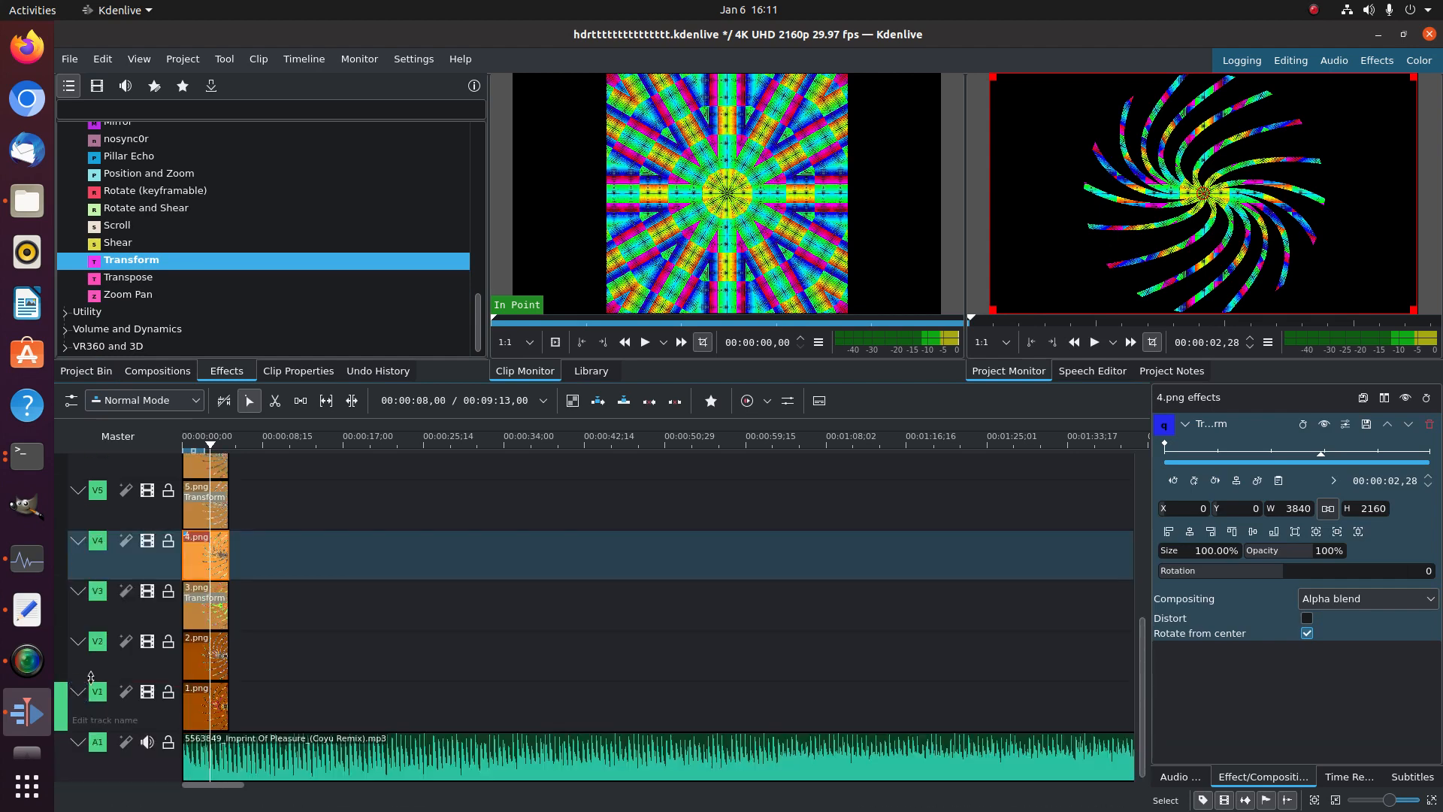
left_click_drag(185, 628, 205, 697)
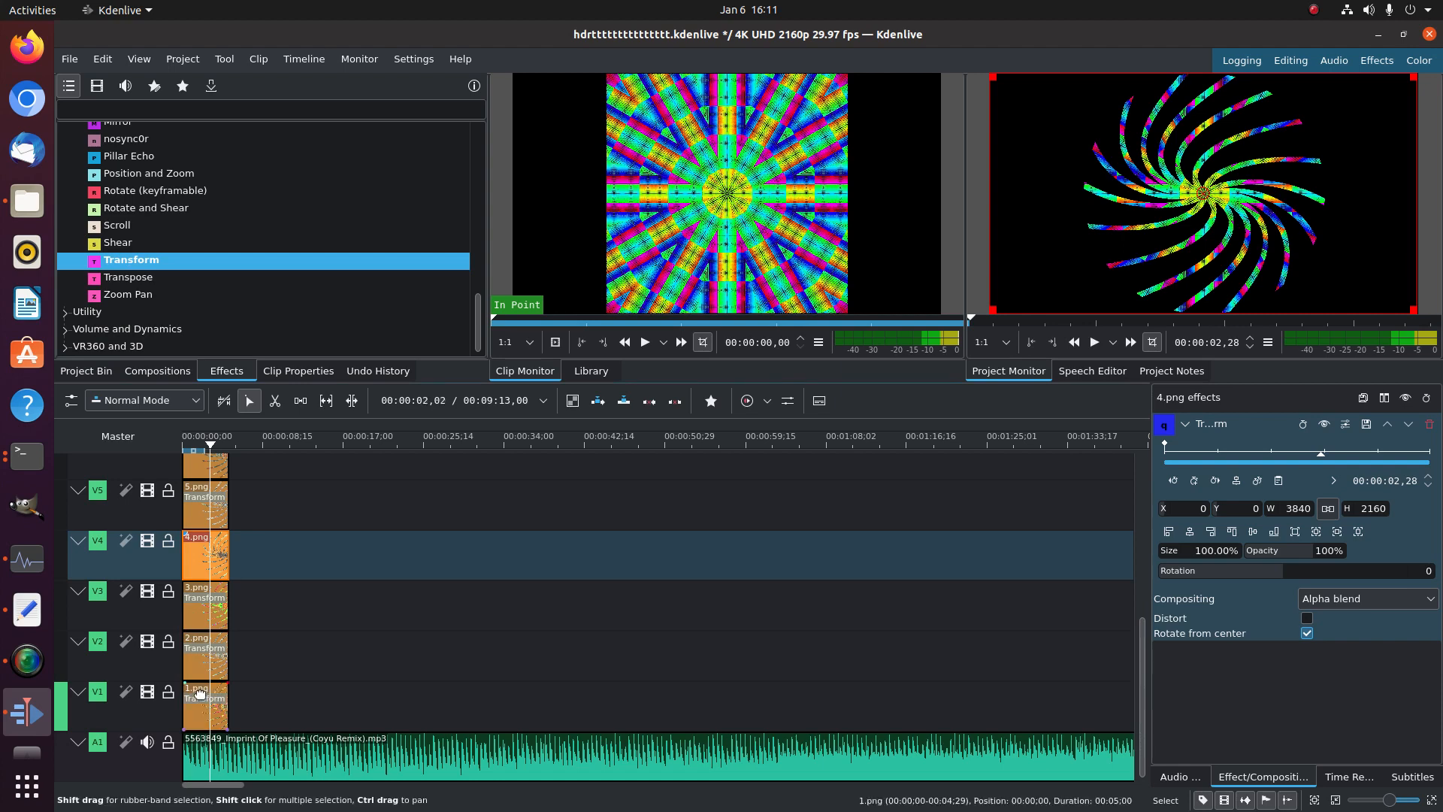
left_click(69, 58)
left_click(95, 146)
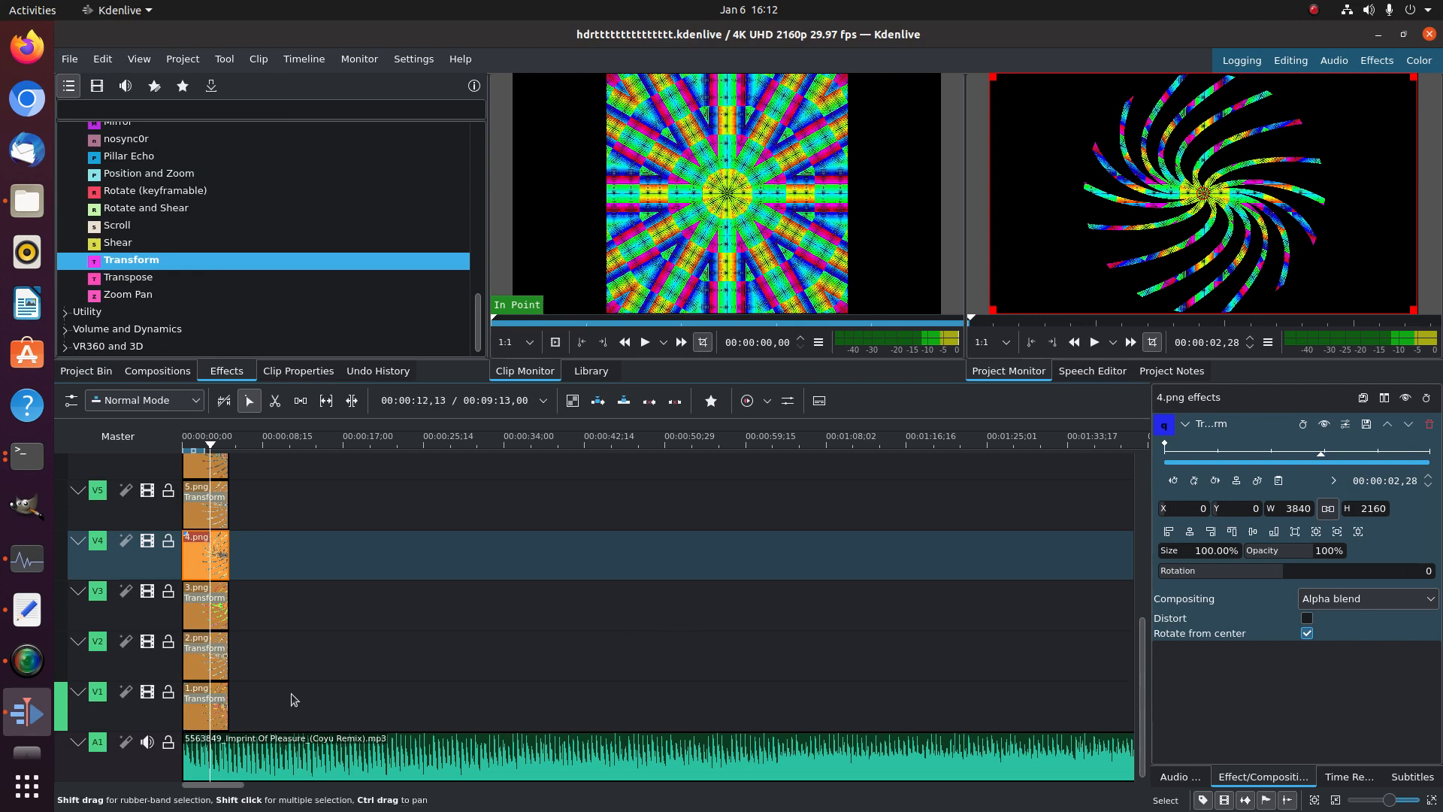
Extend the clips 1.png to 5.png on V1 to V5 to about 35, 25, 41, 19 and 30 seconds respectively
left_click_drag(230, 705, 491, 695)
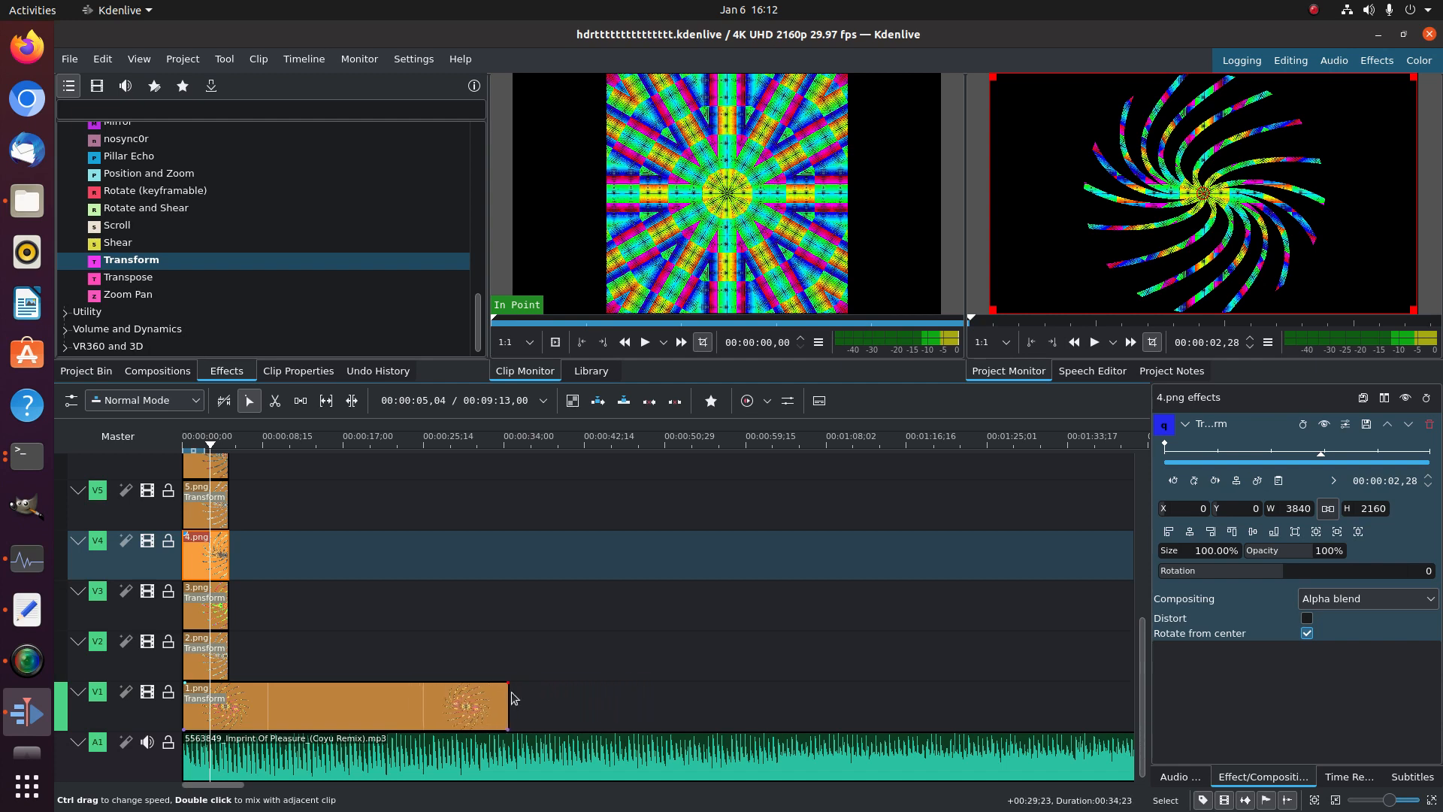
left_click(221, 645)
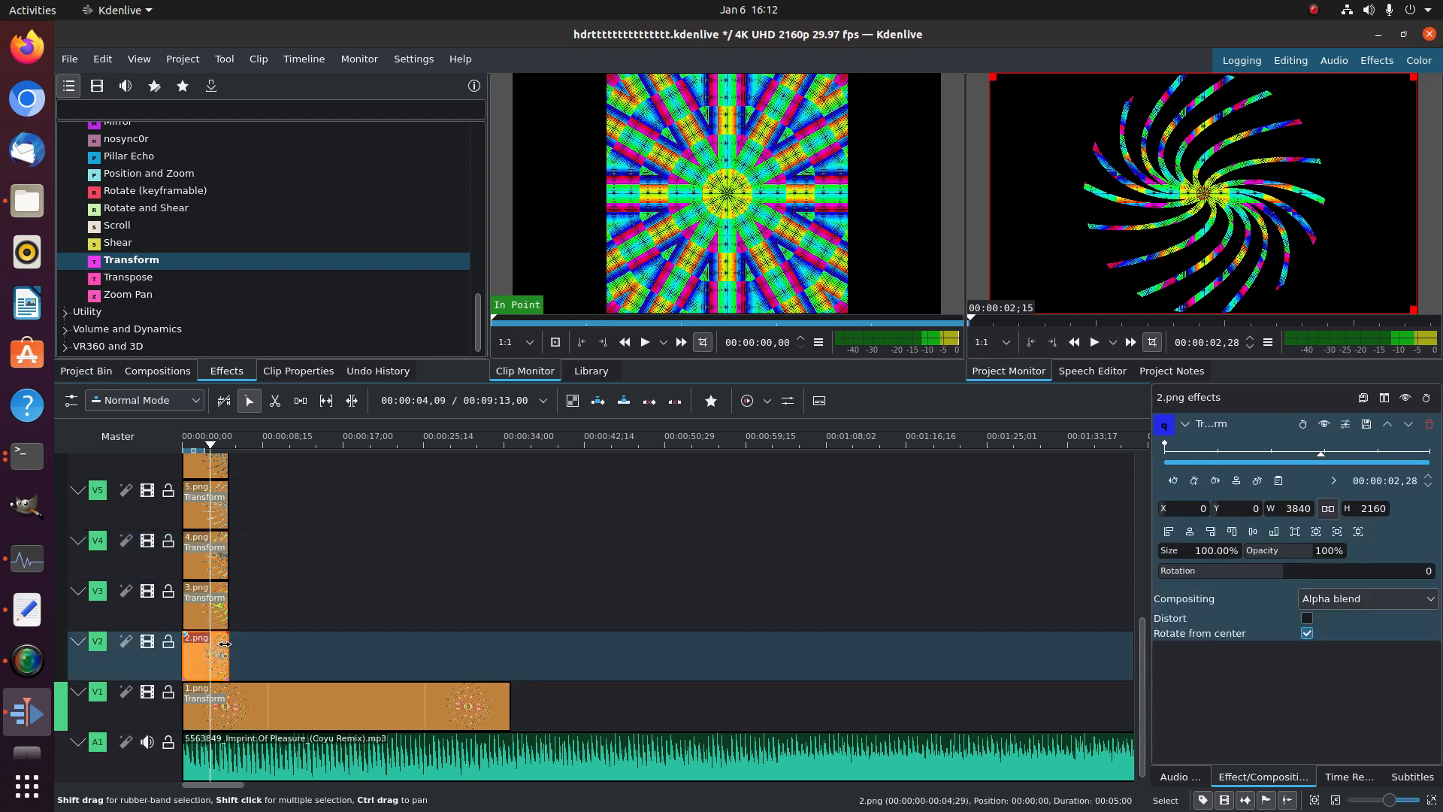
left_click_drag(224, 645, 417, 646)
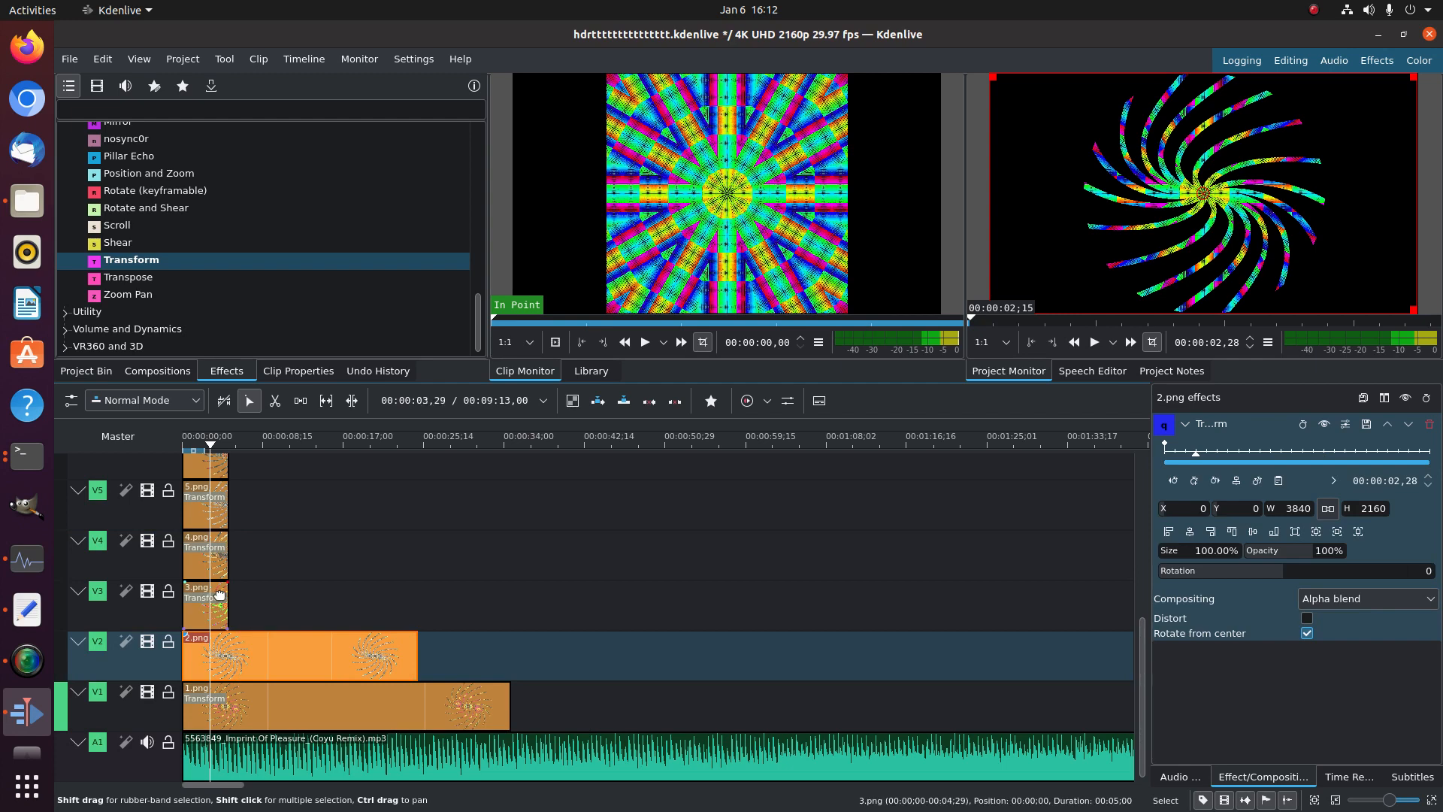
left_click_drag(227, 601, 553, 629)
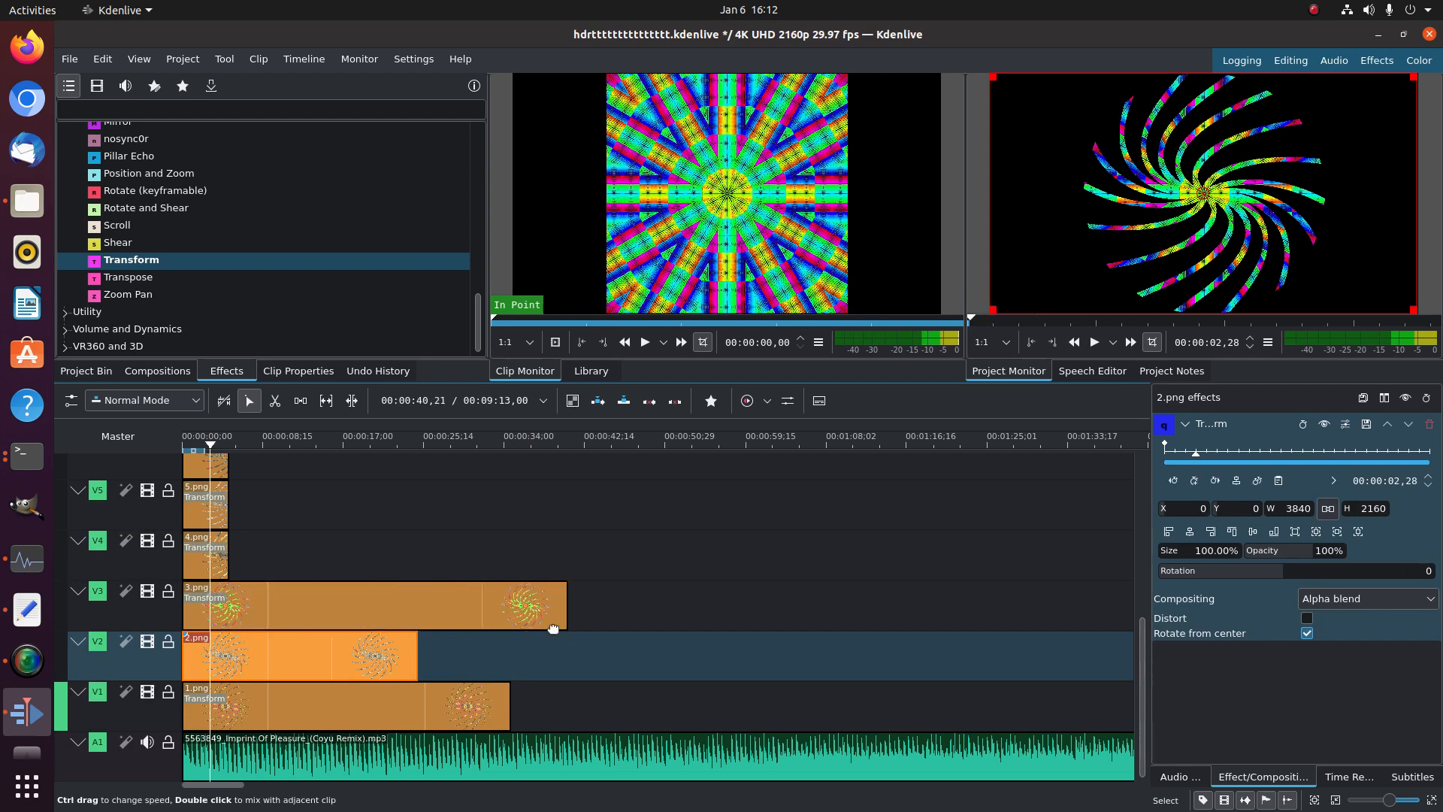
left_click_drag(229, 554, 359, 554)
left_click_drag(228, 499, 469, 518)
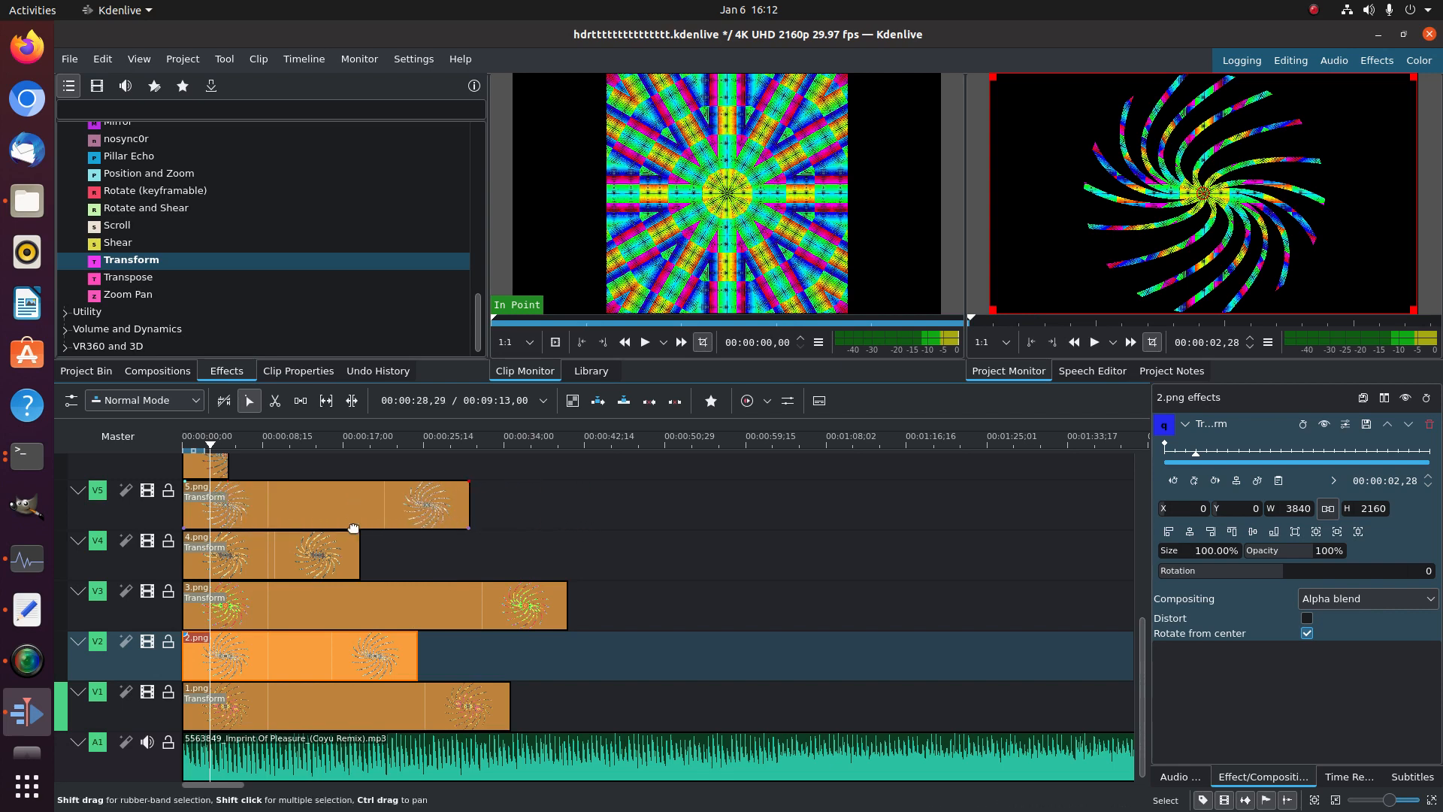
Extend 6.png to 9.png on V6 to V9 to about 35, 50, 29 and 41 seconds respectively, adding a fade-out to 7.png
scroll(178, 535, "up", 3)
left_click(235, 628)
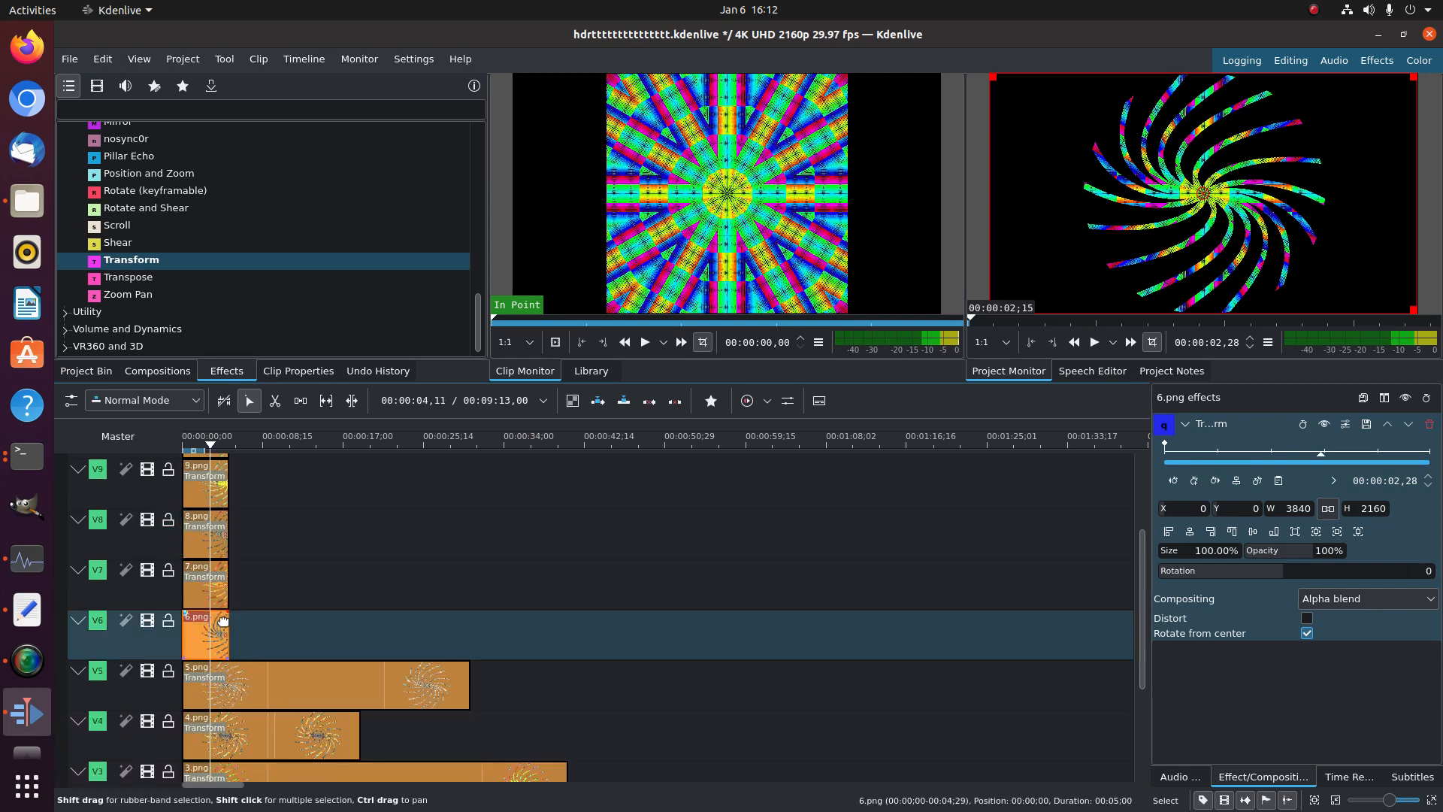
left_click_drag(229, 628, 521, 620)
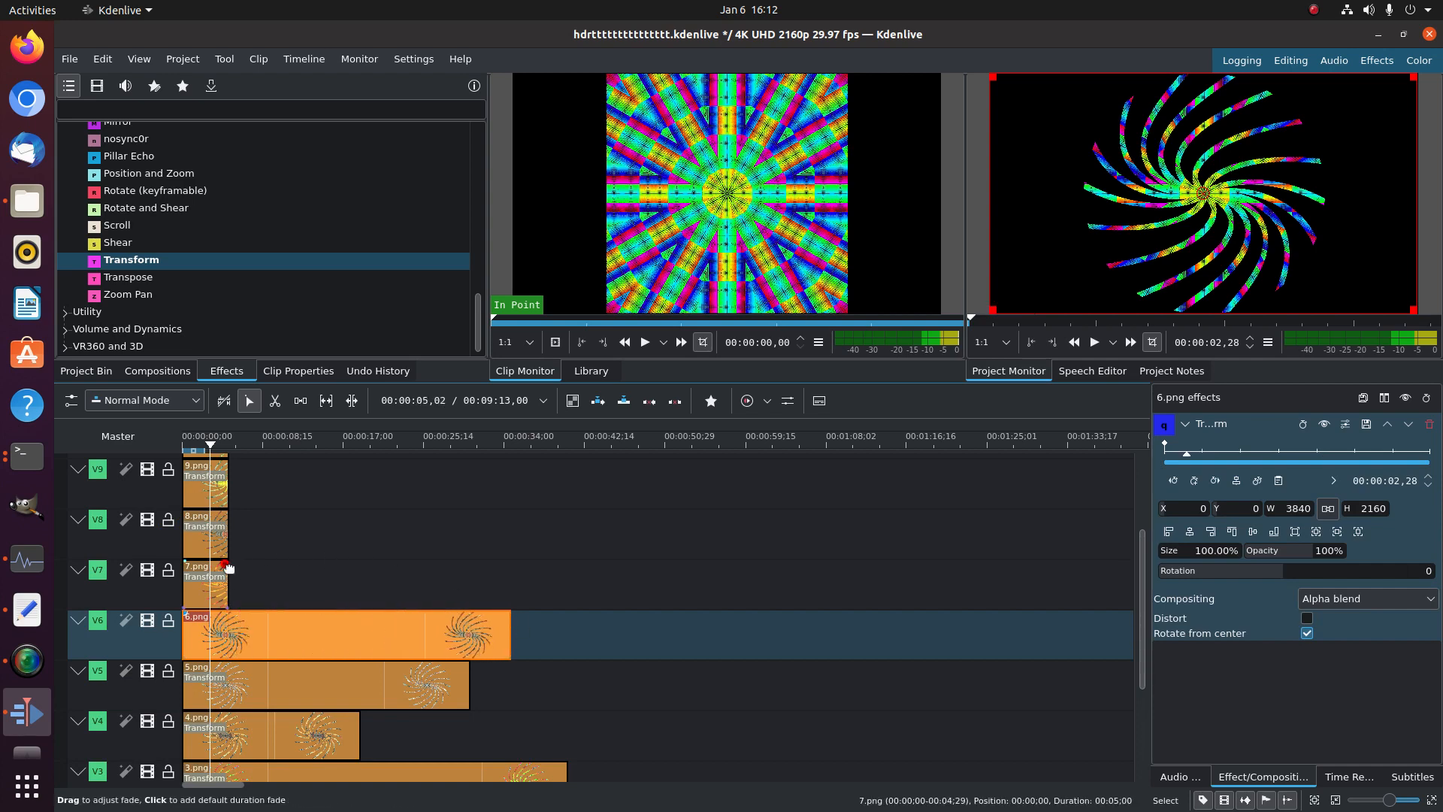
left_click_drag(229, 569, 327, 581)
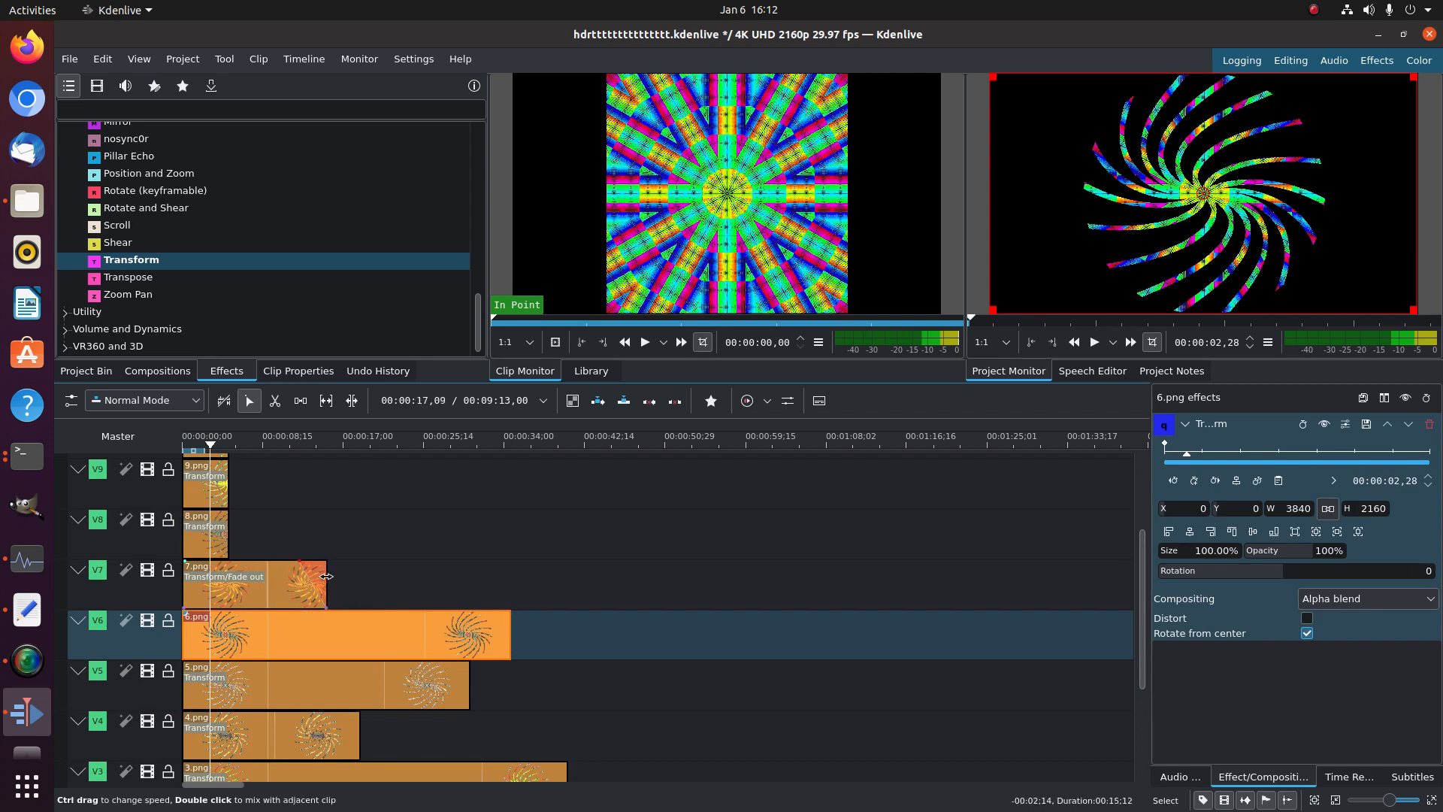
left_click_drag(225, 531, 455, 536)
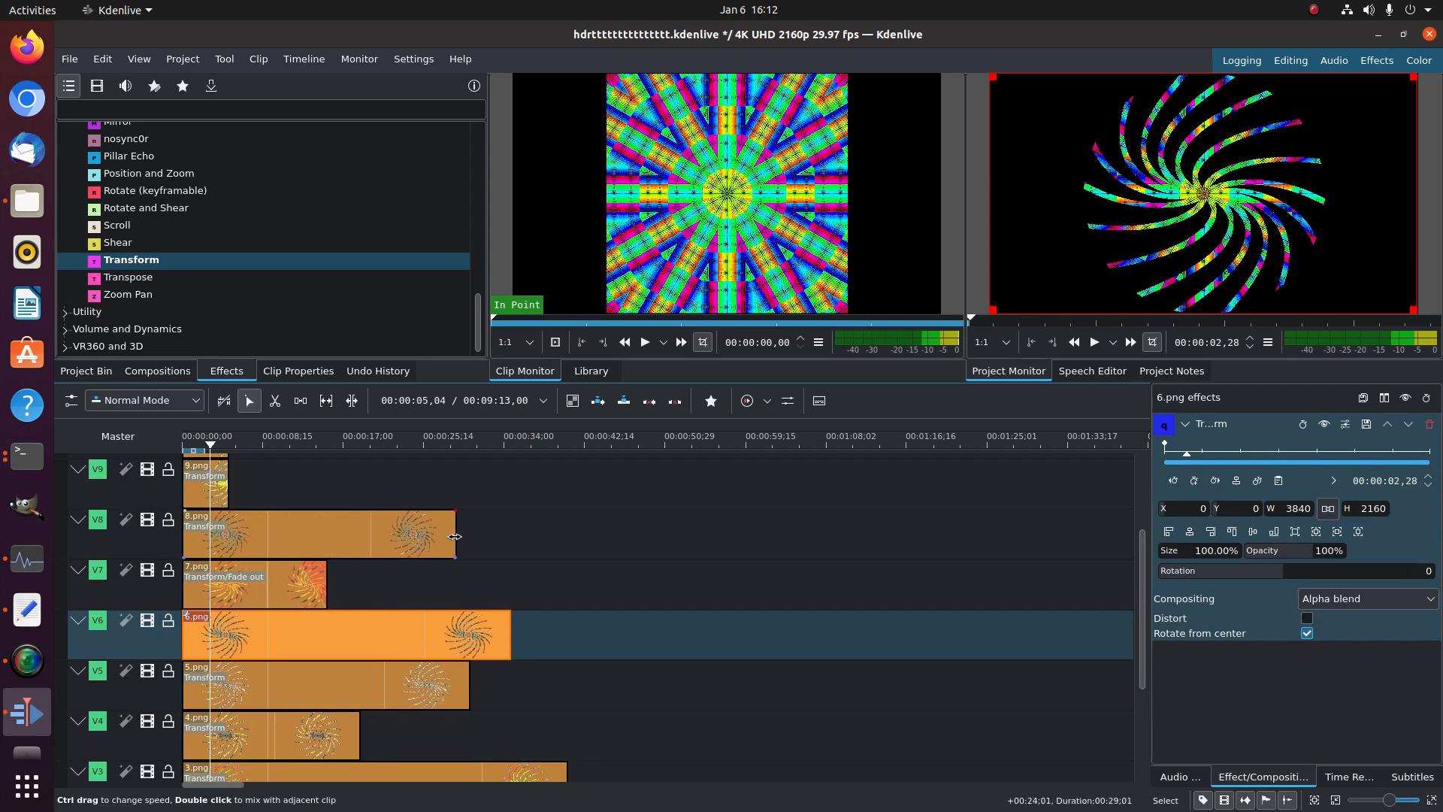
left_click_drag(326, 583, 658, 597)
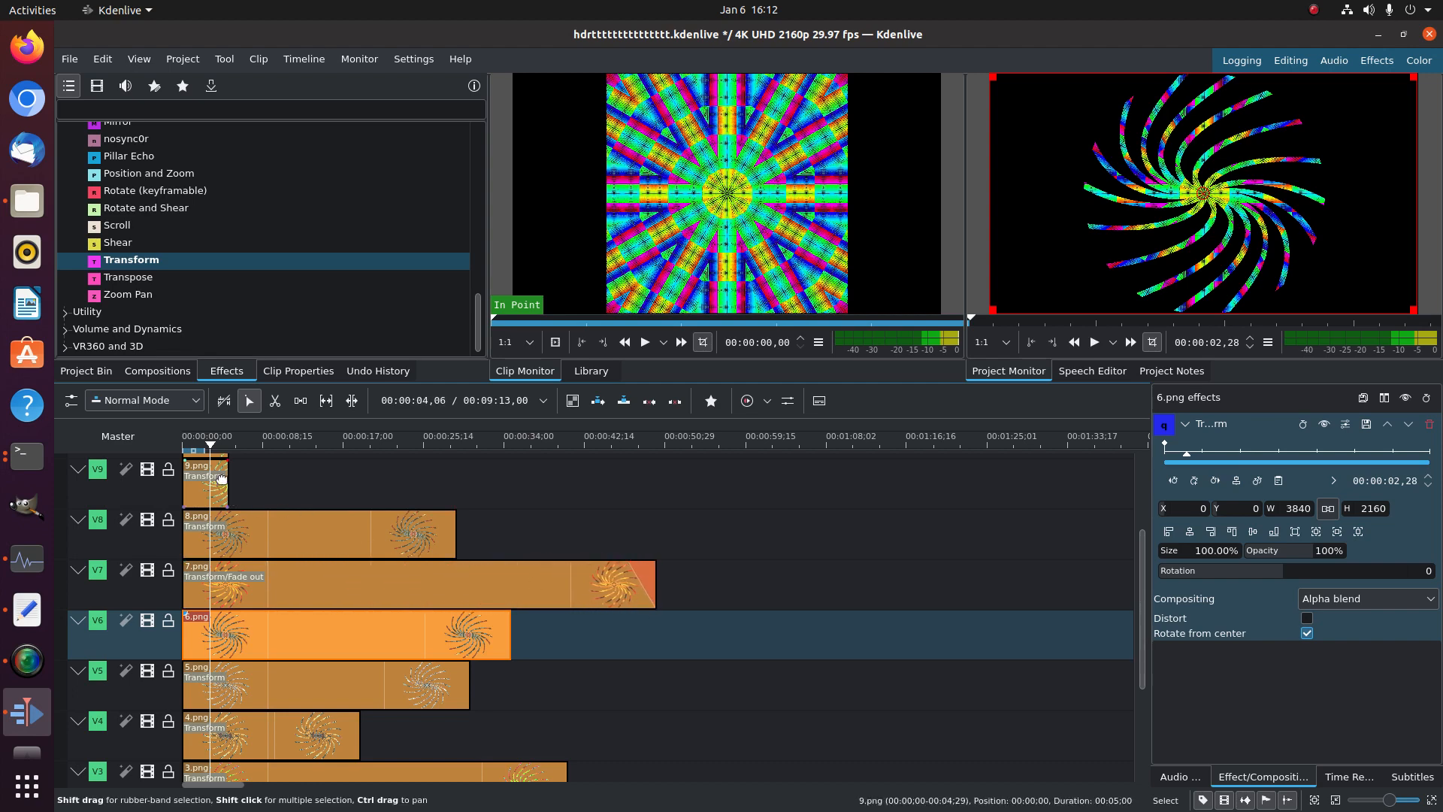
left_click_drag(254, 485, 567, 520)
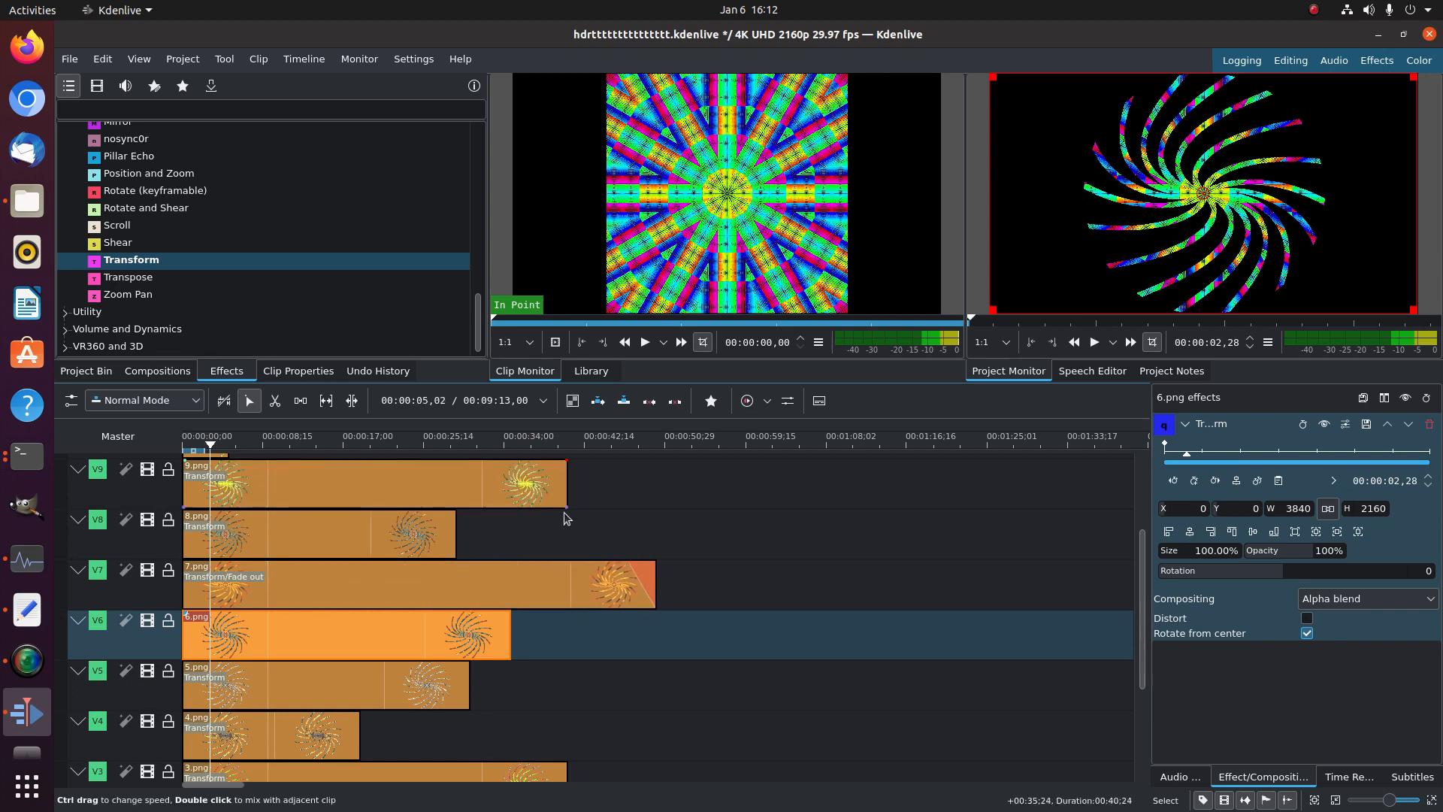
Extend a.png, b.png and c.png on V10 to V12 to about 27, 79 and 45 seconds respectively
scroll(139, 524, "up", 3)
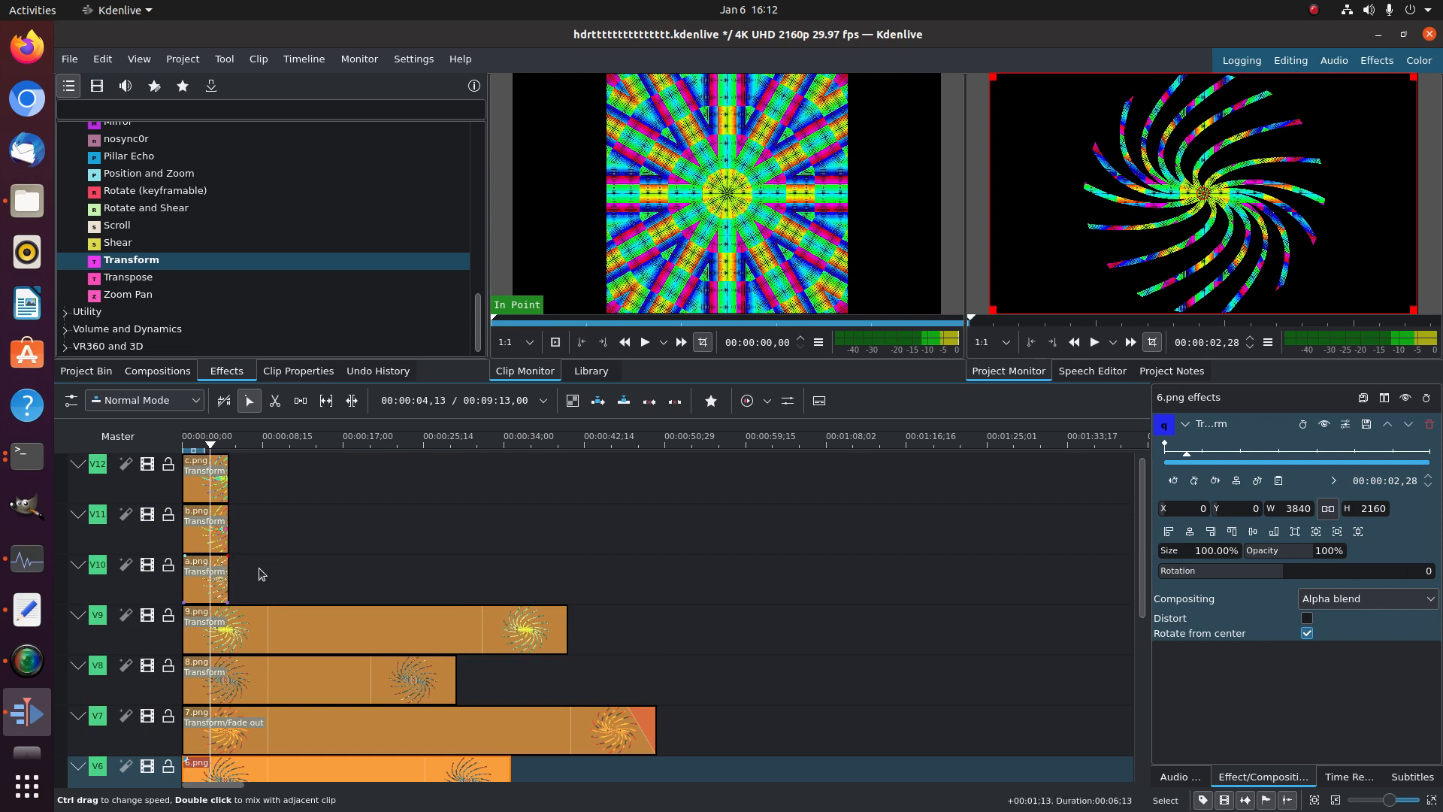
left_click_drag(228, 576, 433, 580)
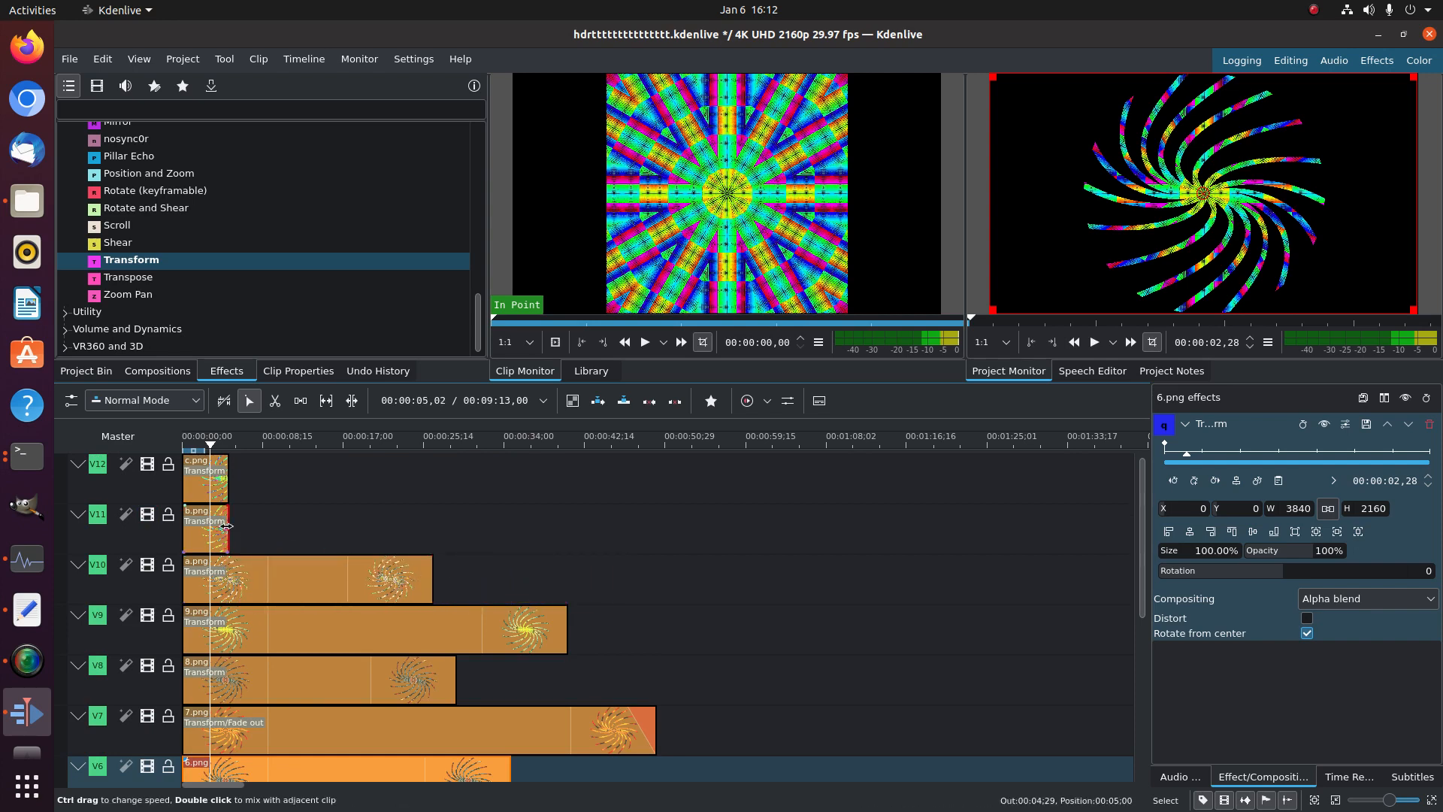
left_click_drag(228, 534, 930, 567)
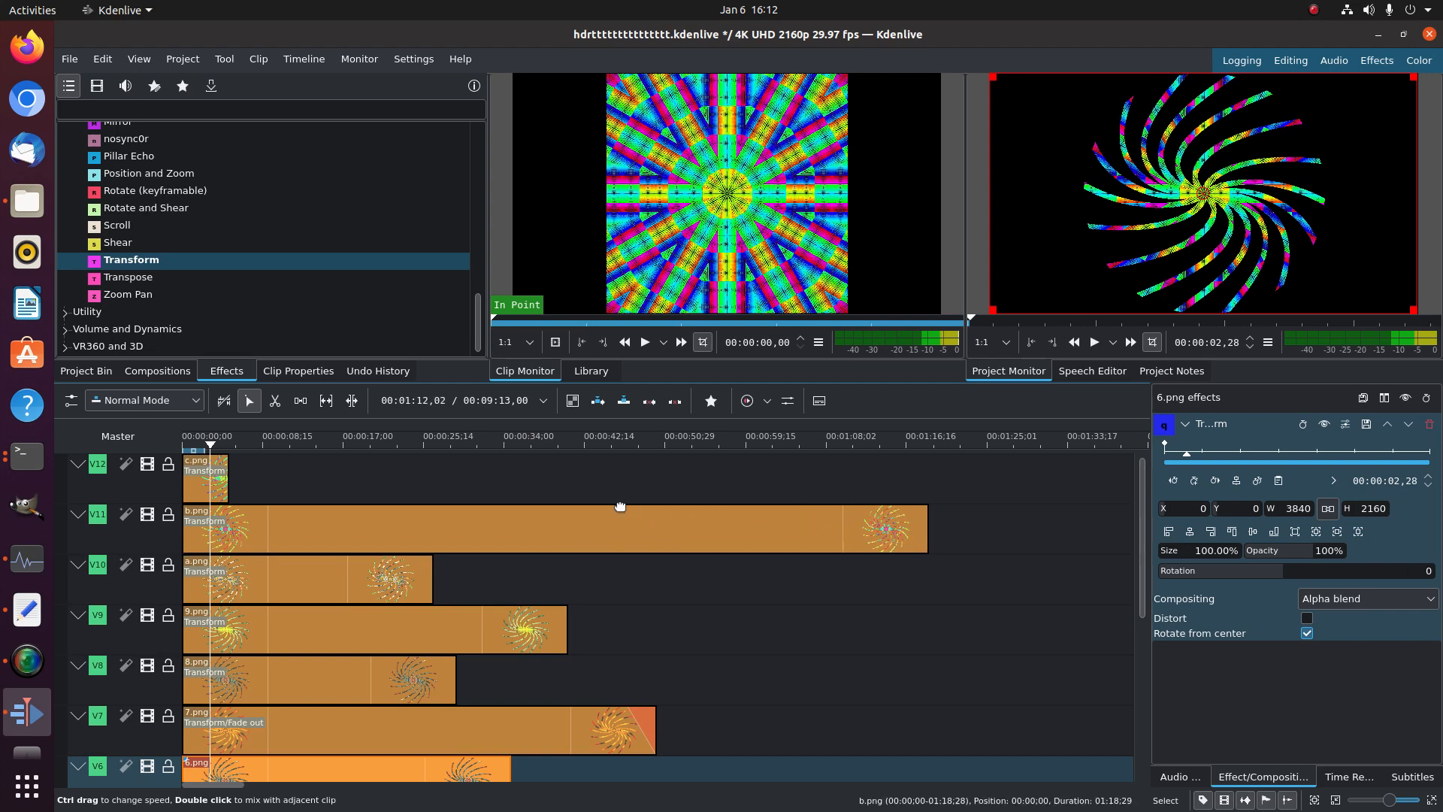
left_click_drag(486, 491, 607, 493)
Save the project with the extended image clips
double_click(153, 537)
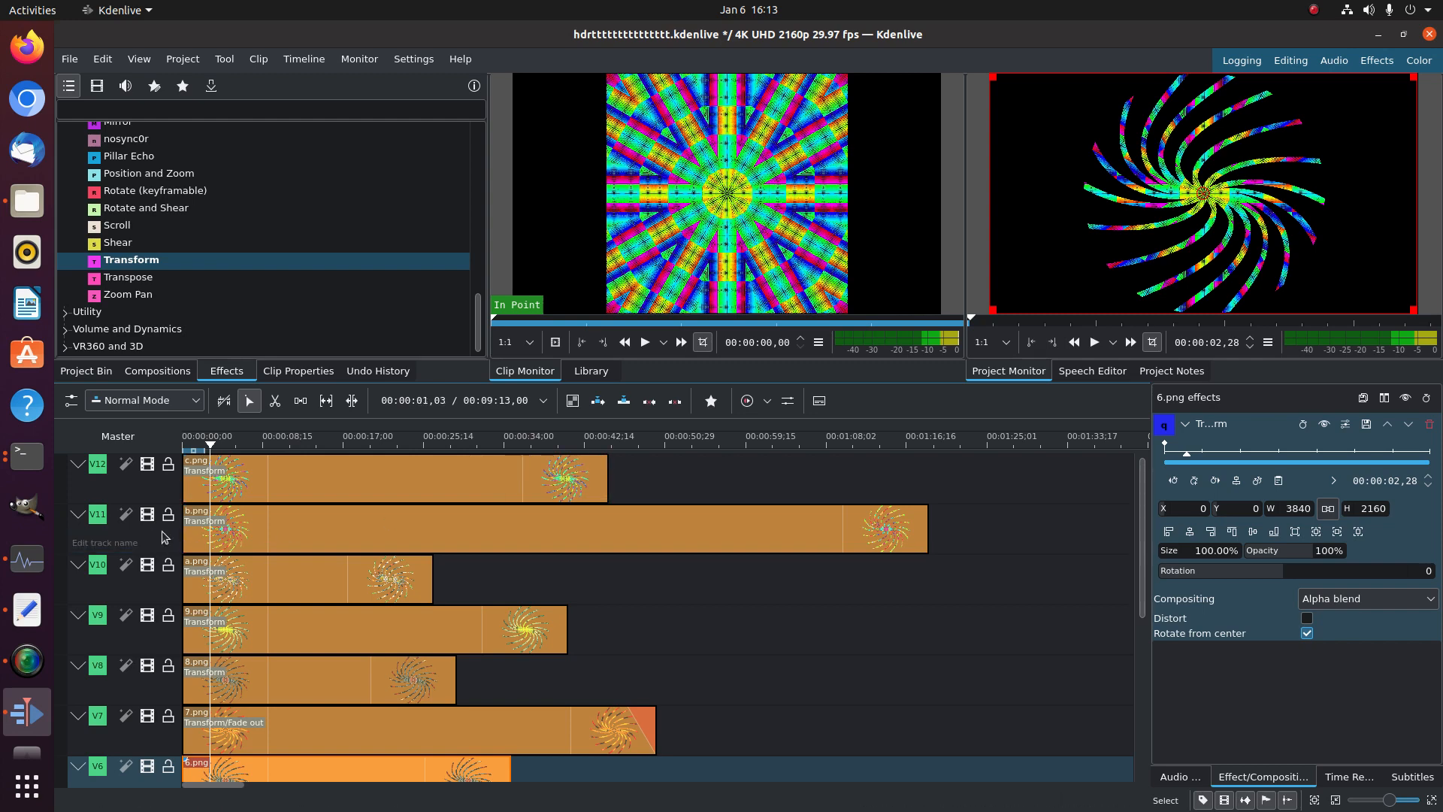
scroll(173, 530, "down", 6)
scroll(191, 519, "up", 3)
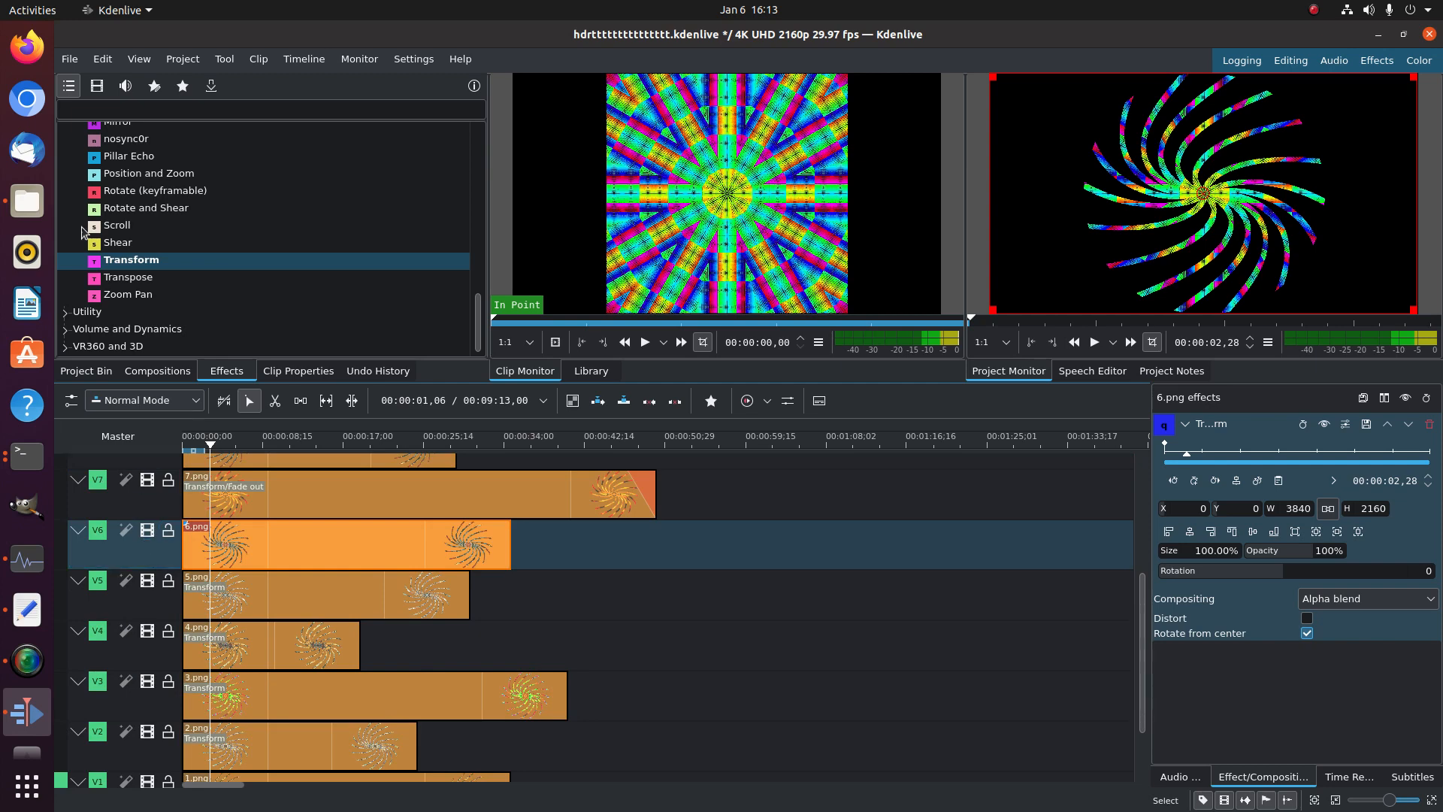
left_click(79, 61)
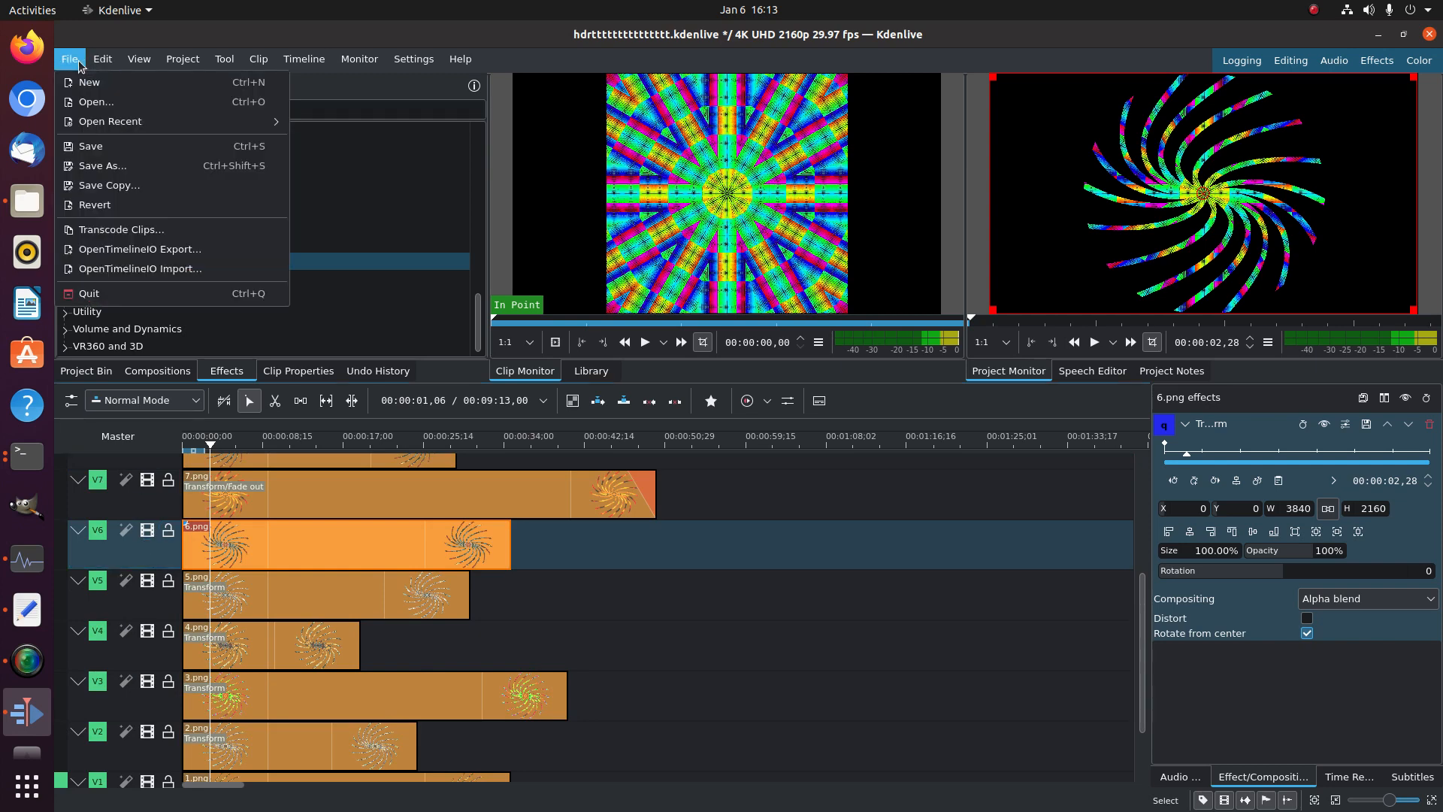
left_click(118, 155)
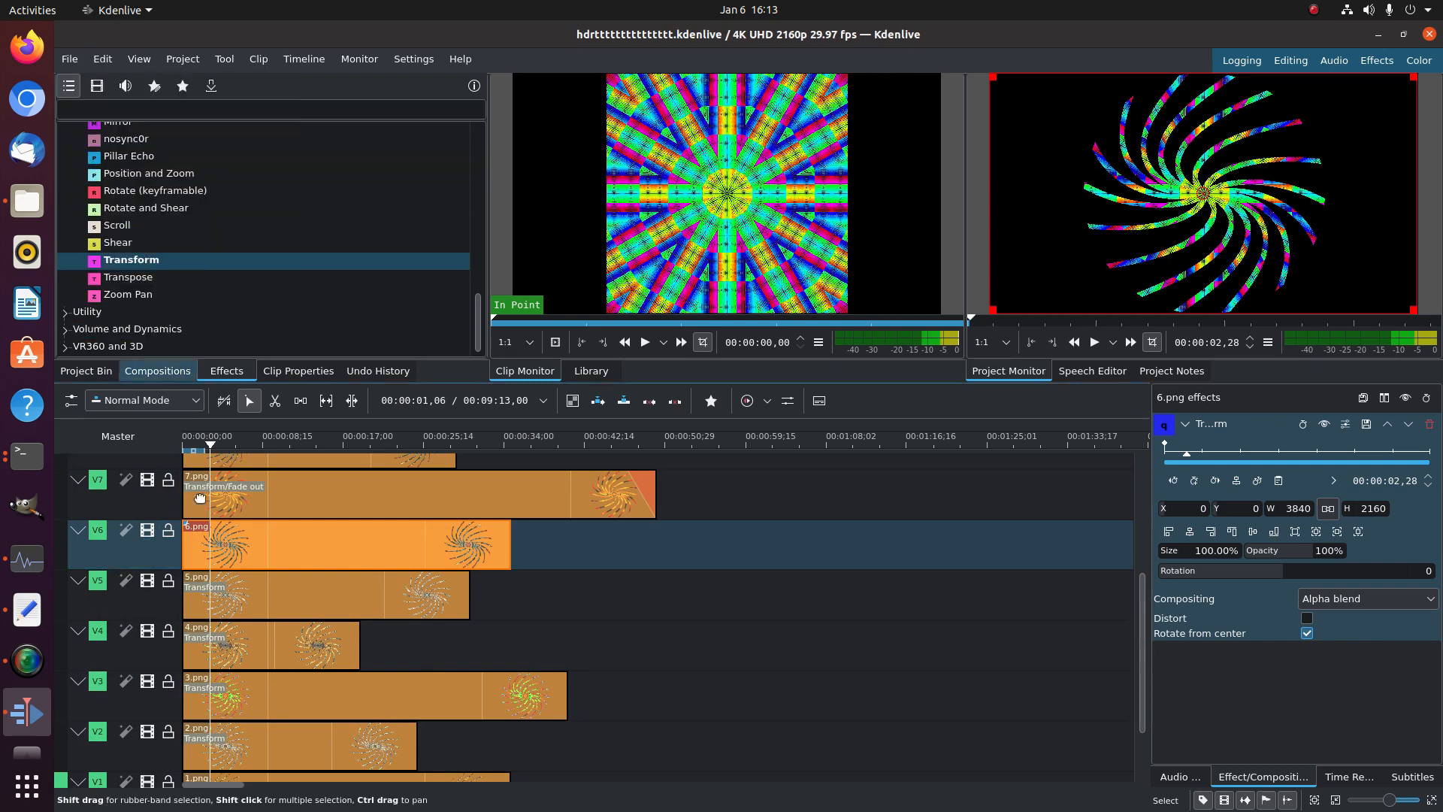
Animate the Transform rotation of 1.png on V1 from -360 at its first frame to 360 at a new keyframe on its last frame
scroll(181, 669, "down", 2)
left_click(286, 718)
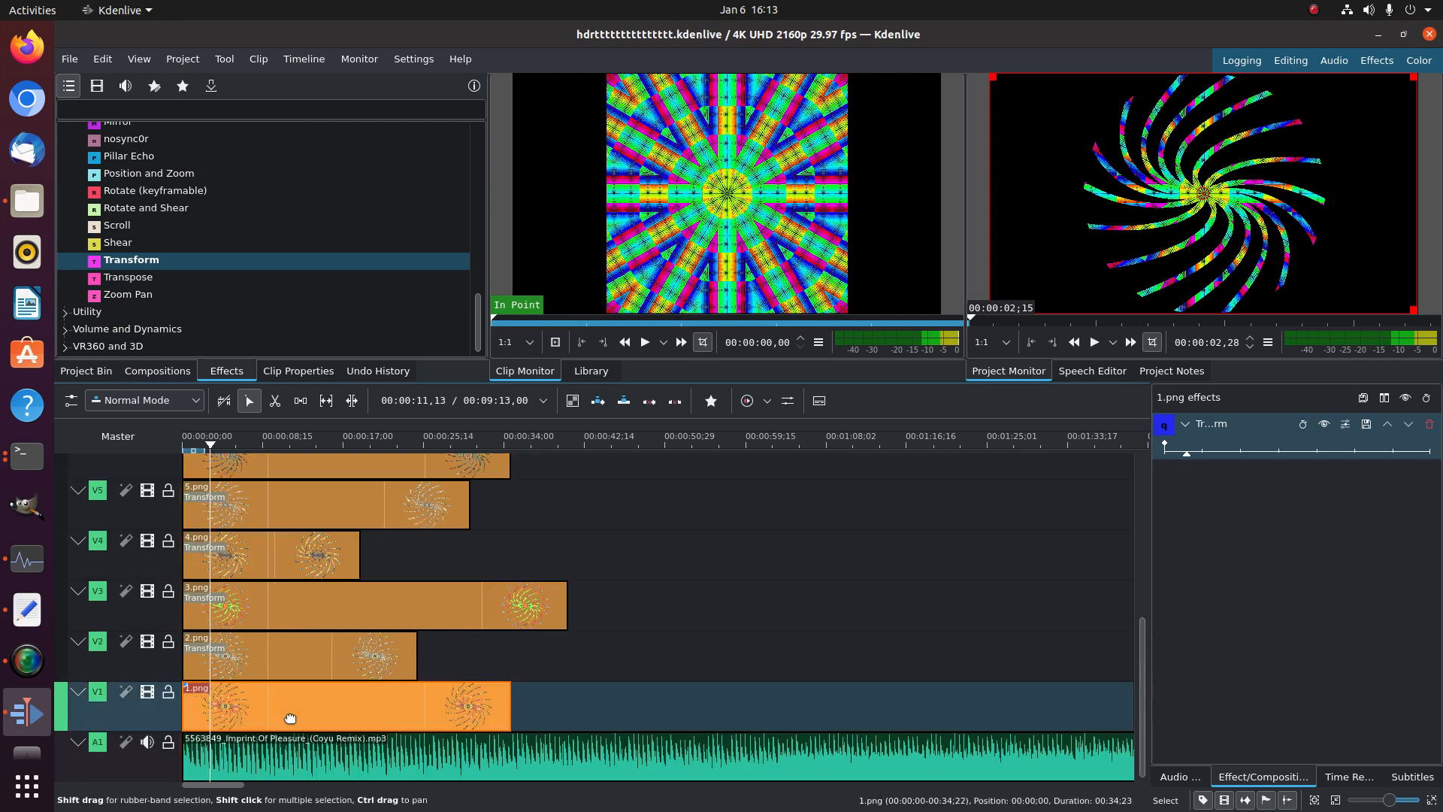
left_click(1166, 447)
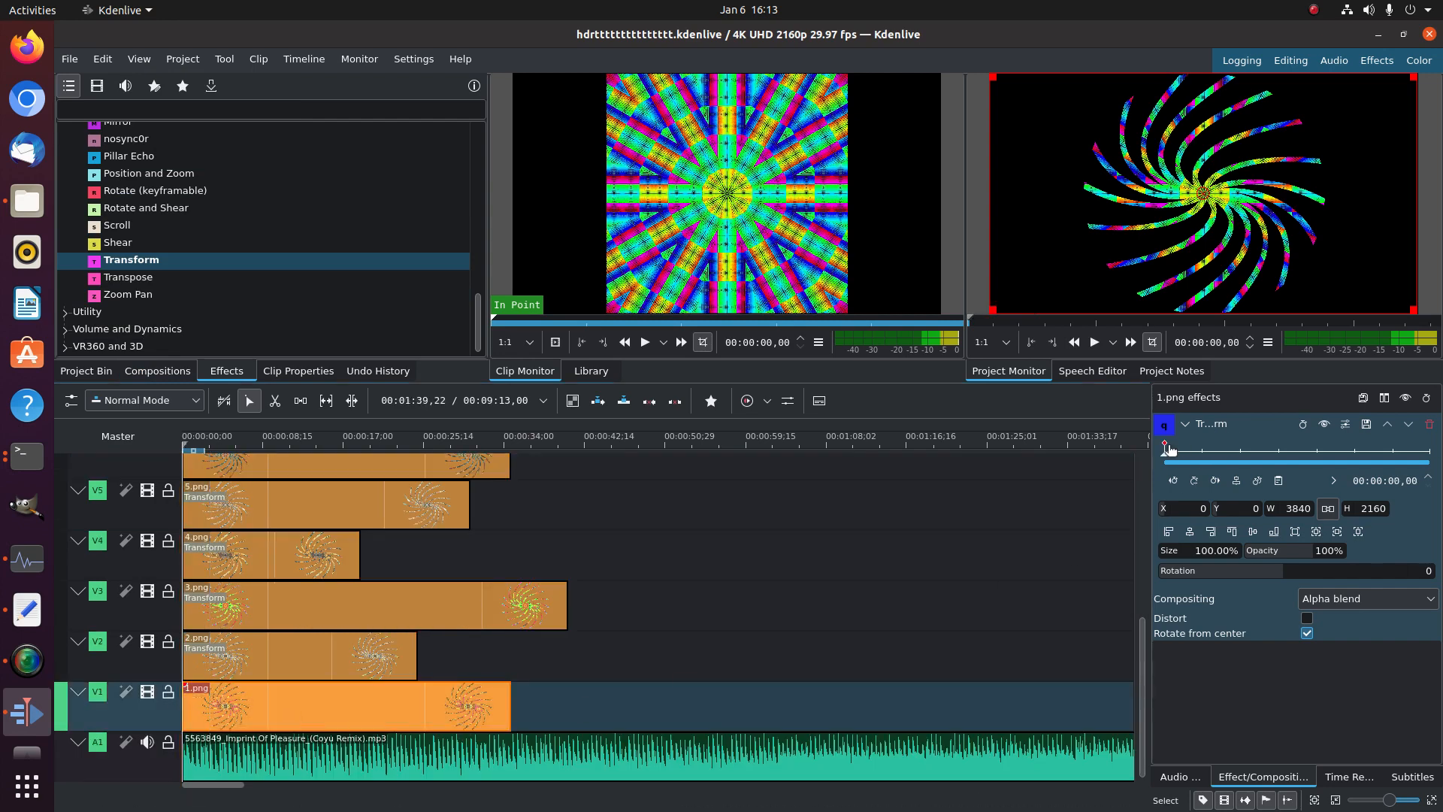
left_click_drag(1188, 572, 1090, 588)
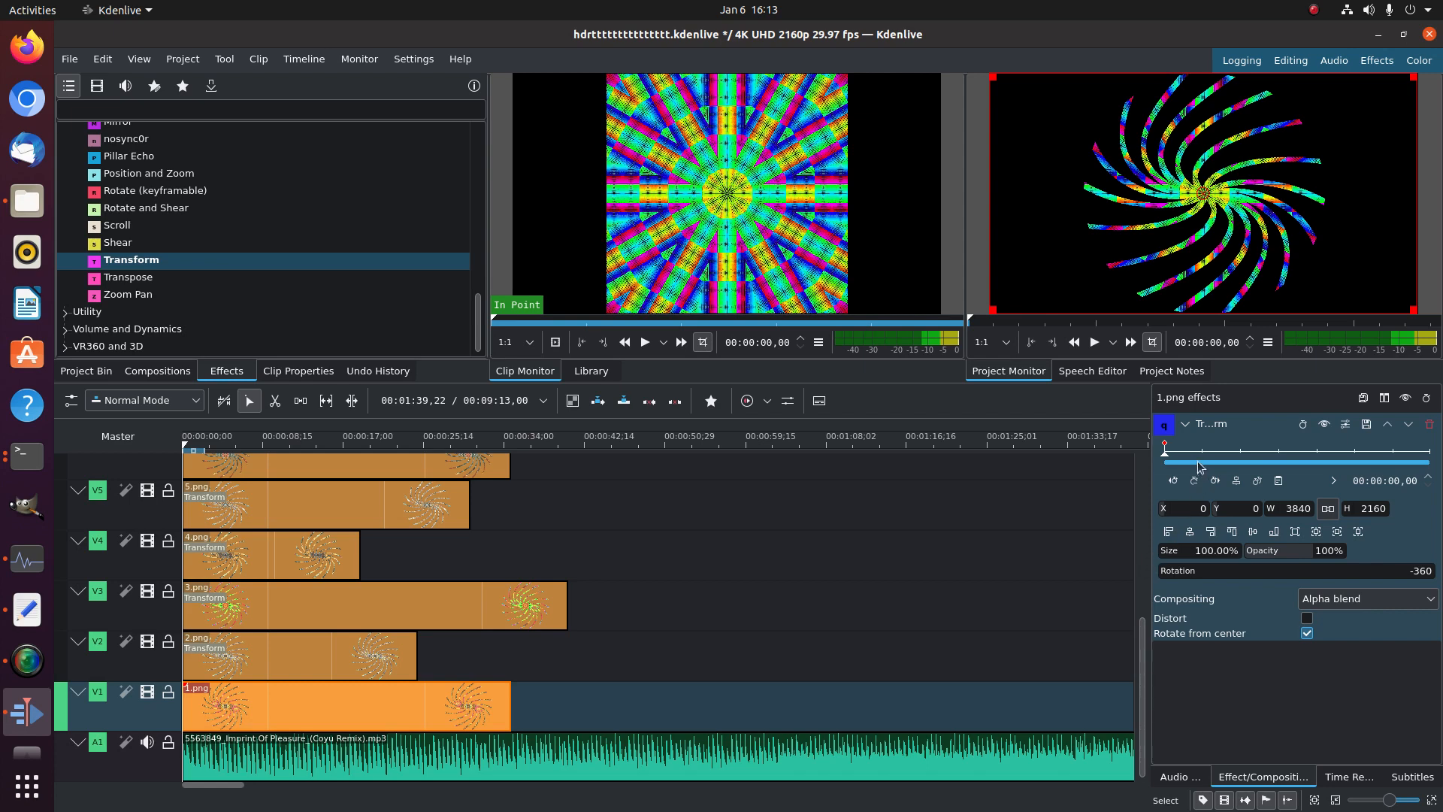
left_click_drag(1170, 460, 1432, 454)
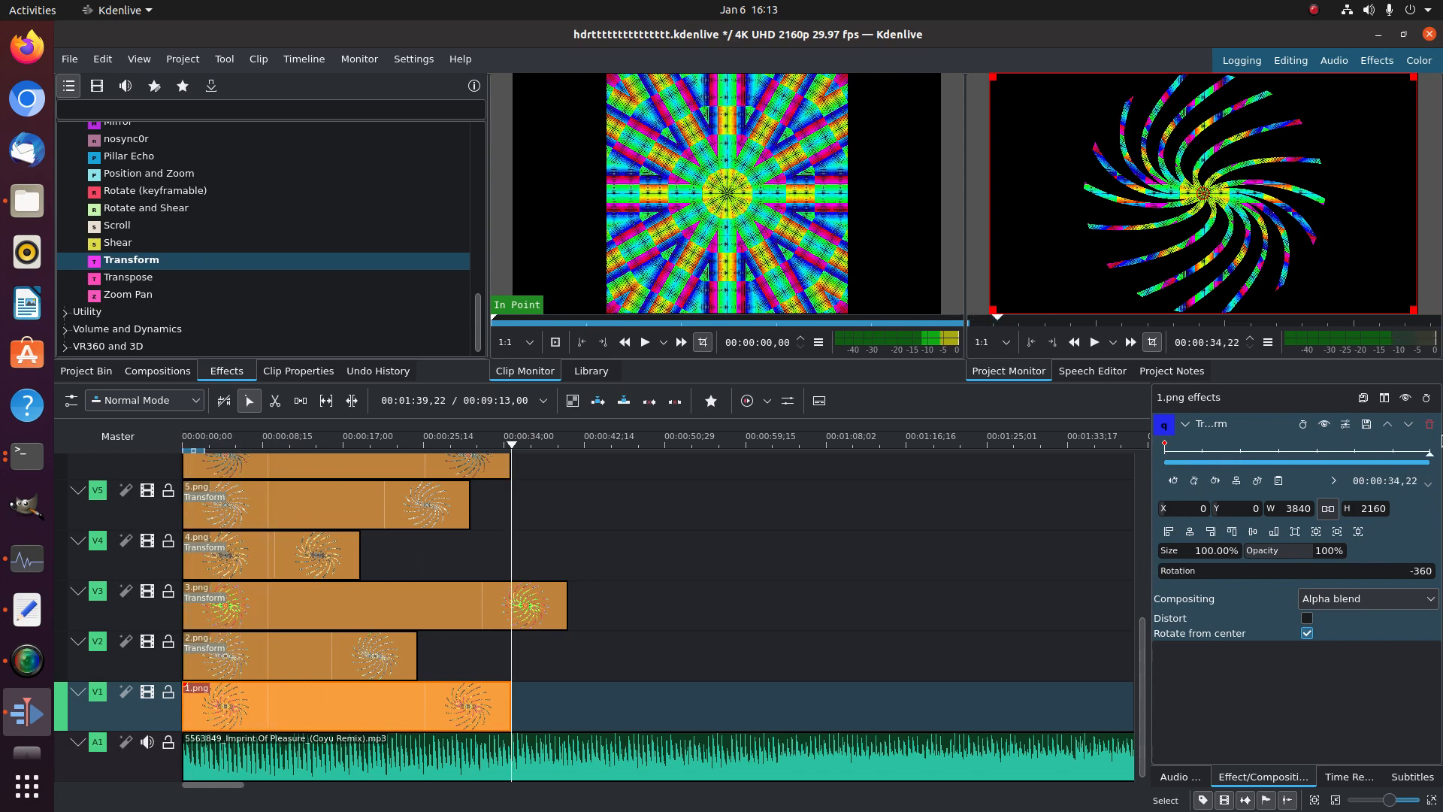
left_click(1198, 485)
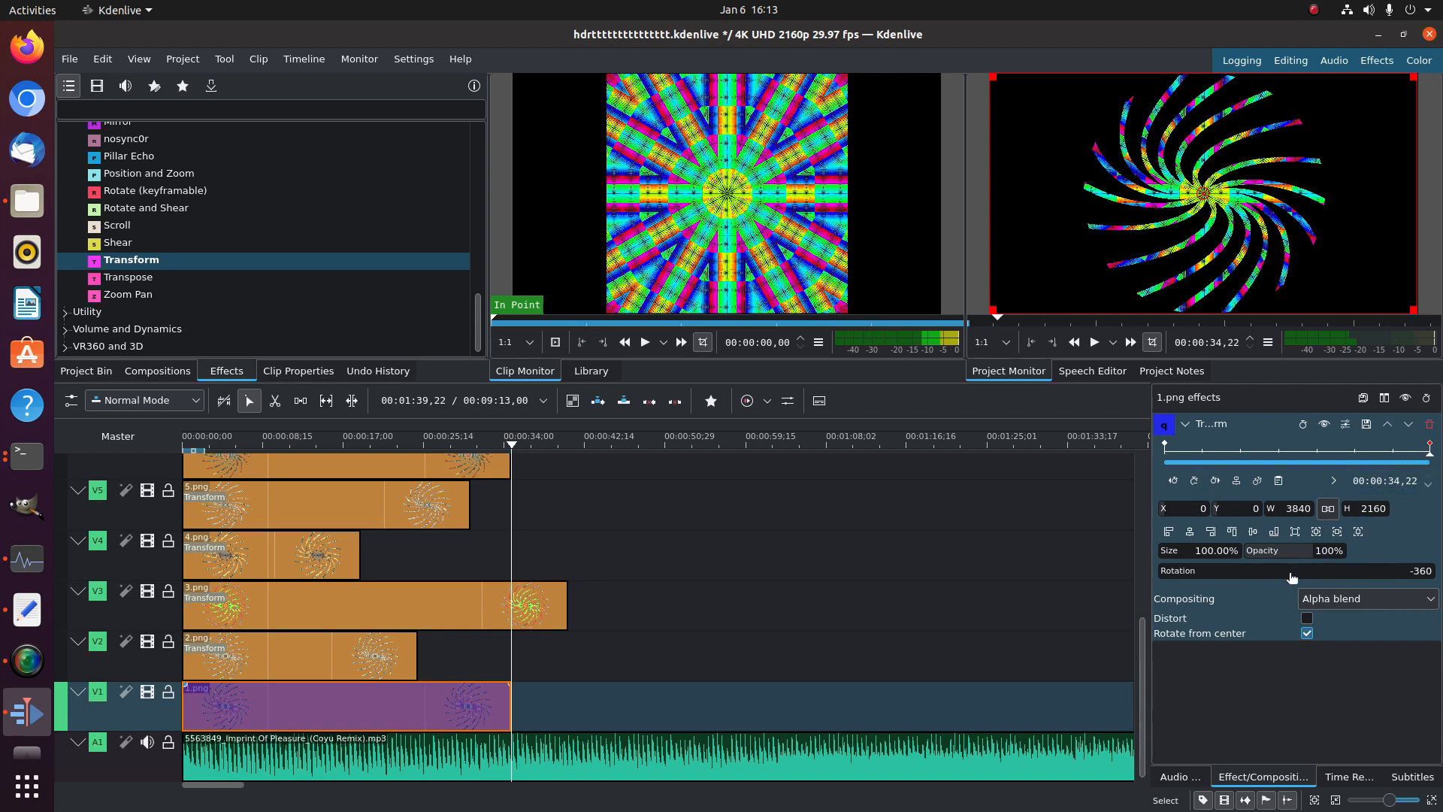
left_click_drag(1291, 577, 1435, 578)
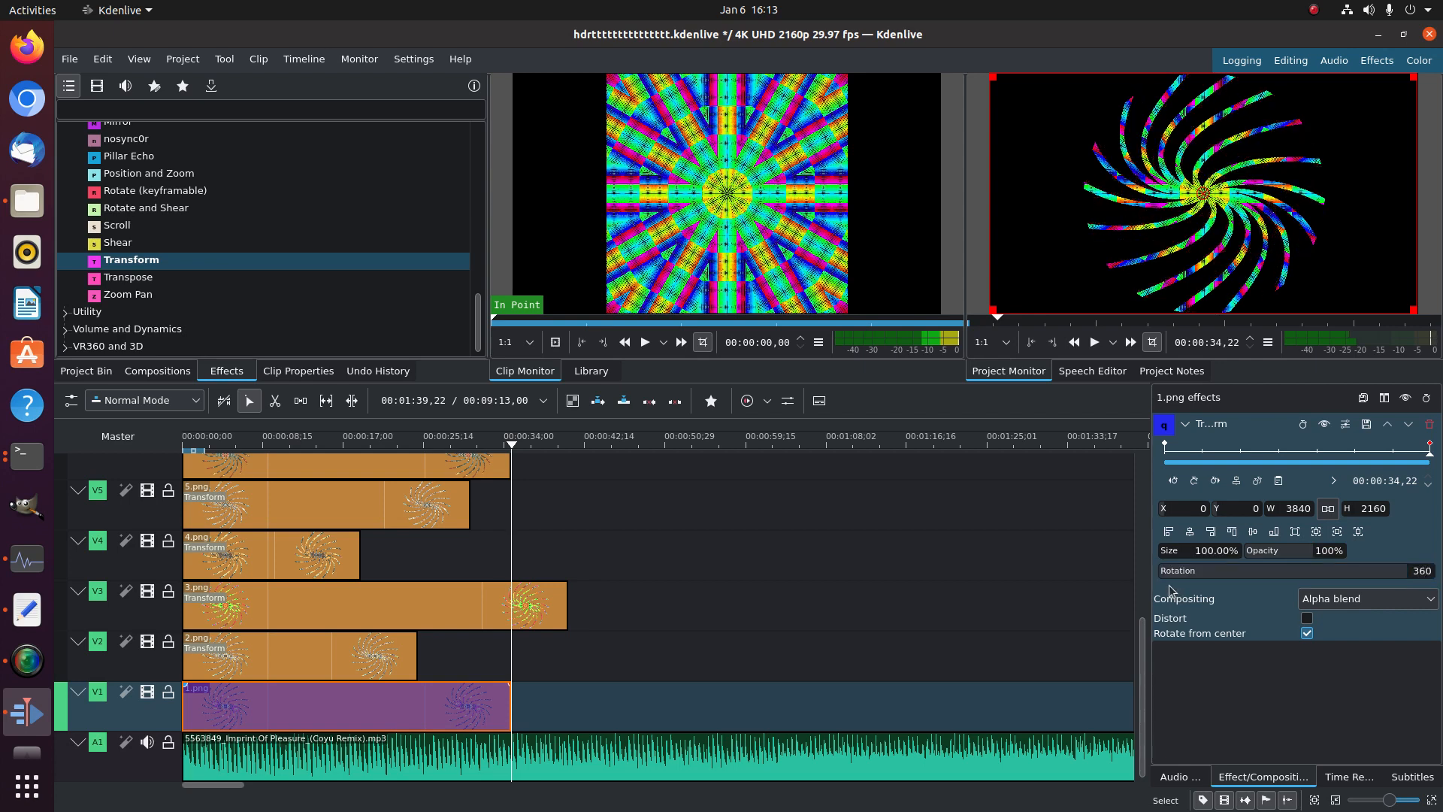
Keyframe the Transform rotation of 2.png on V2 from -360 at the clip's start to 360 at its end
left_click(391, 656)
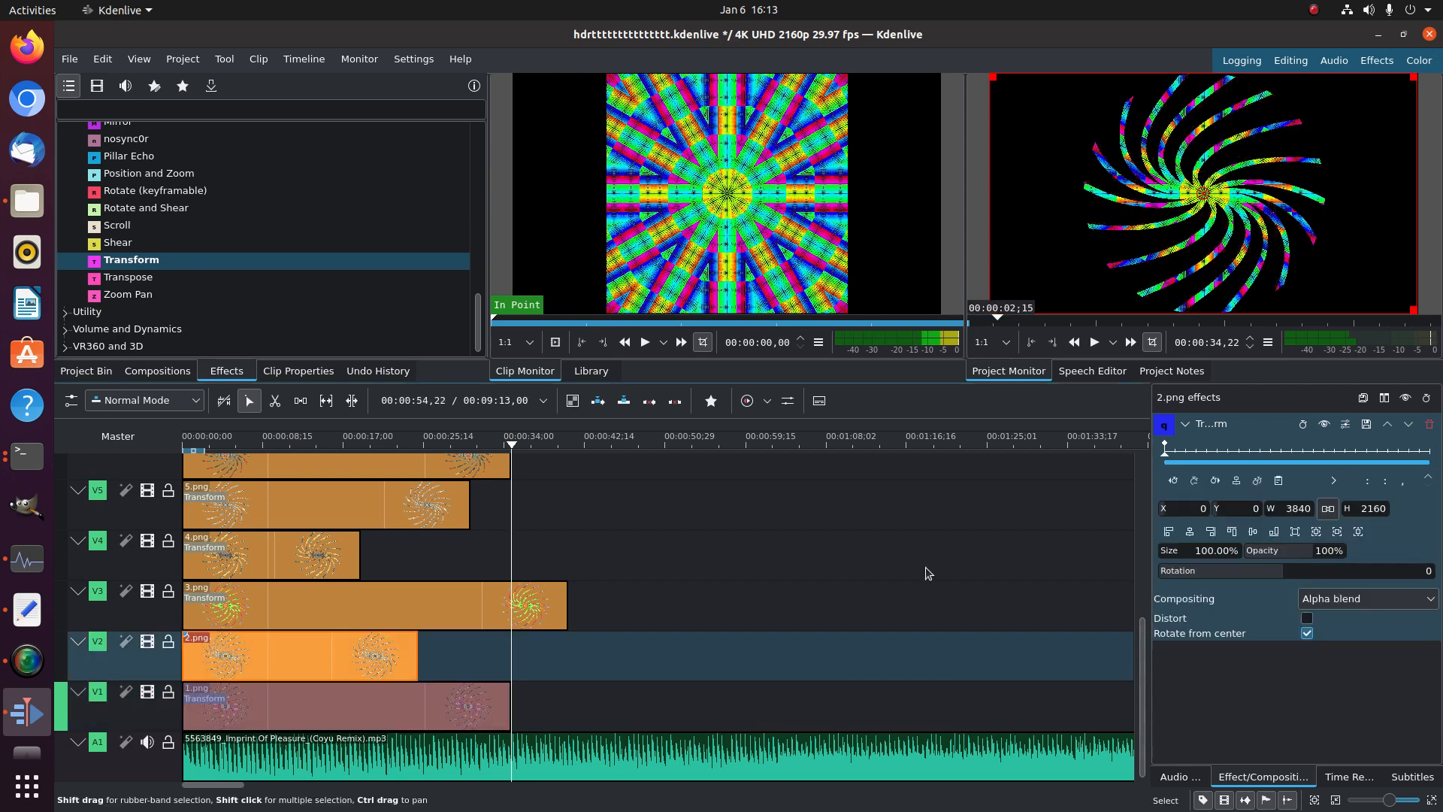
left_click(1166, 450)
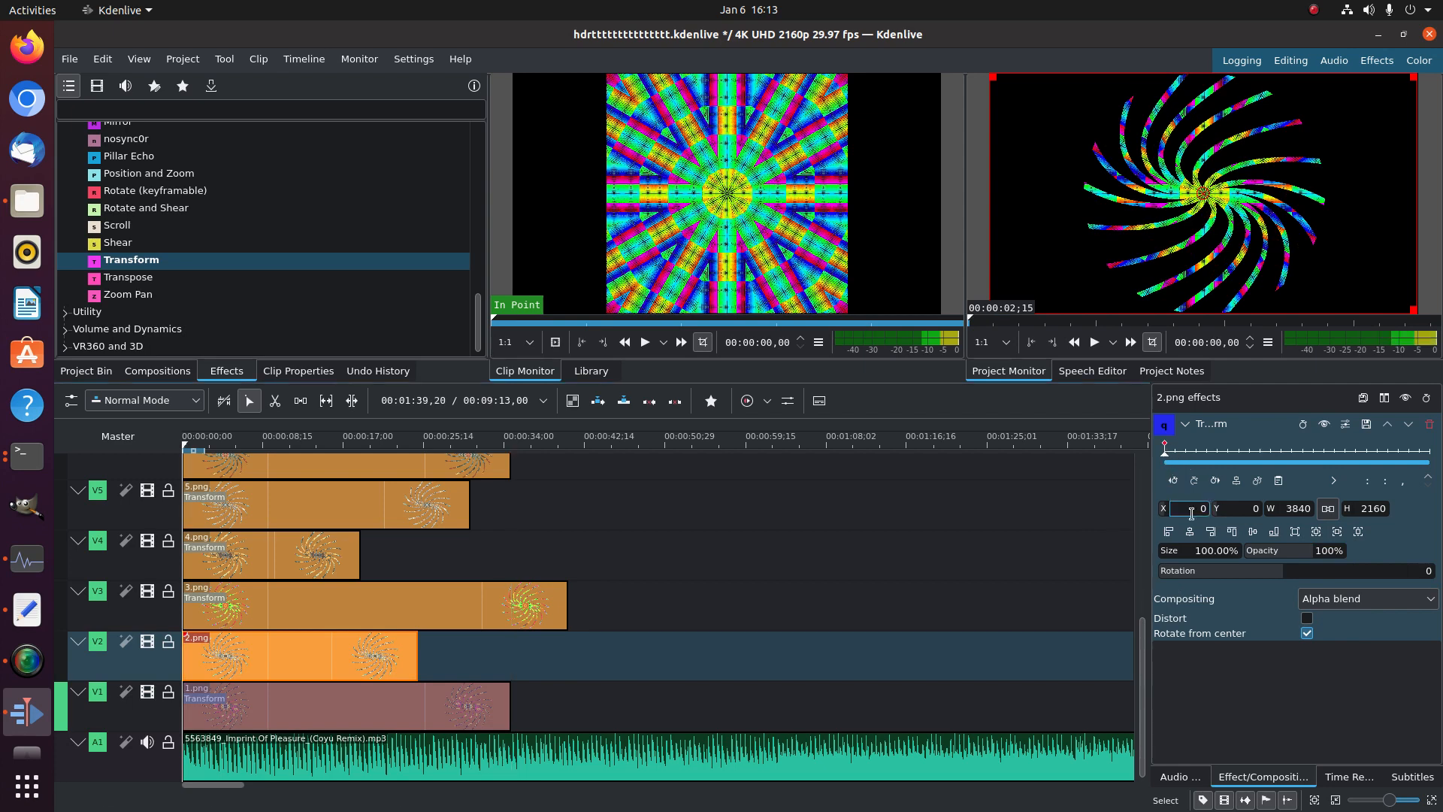
left_click_drag(1248, 571, 1090, 539)
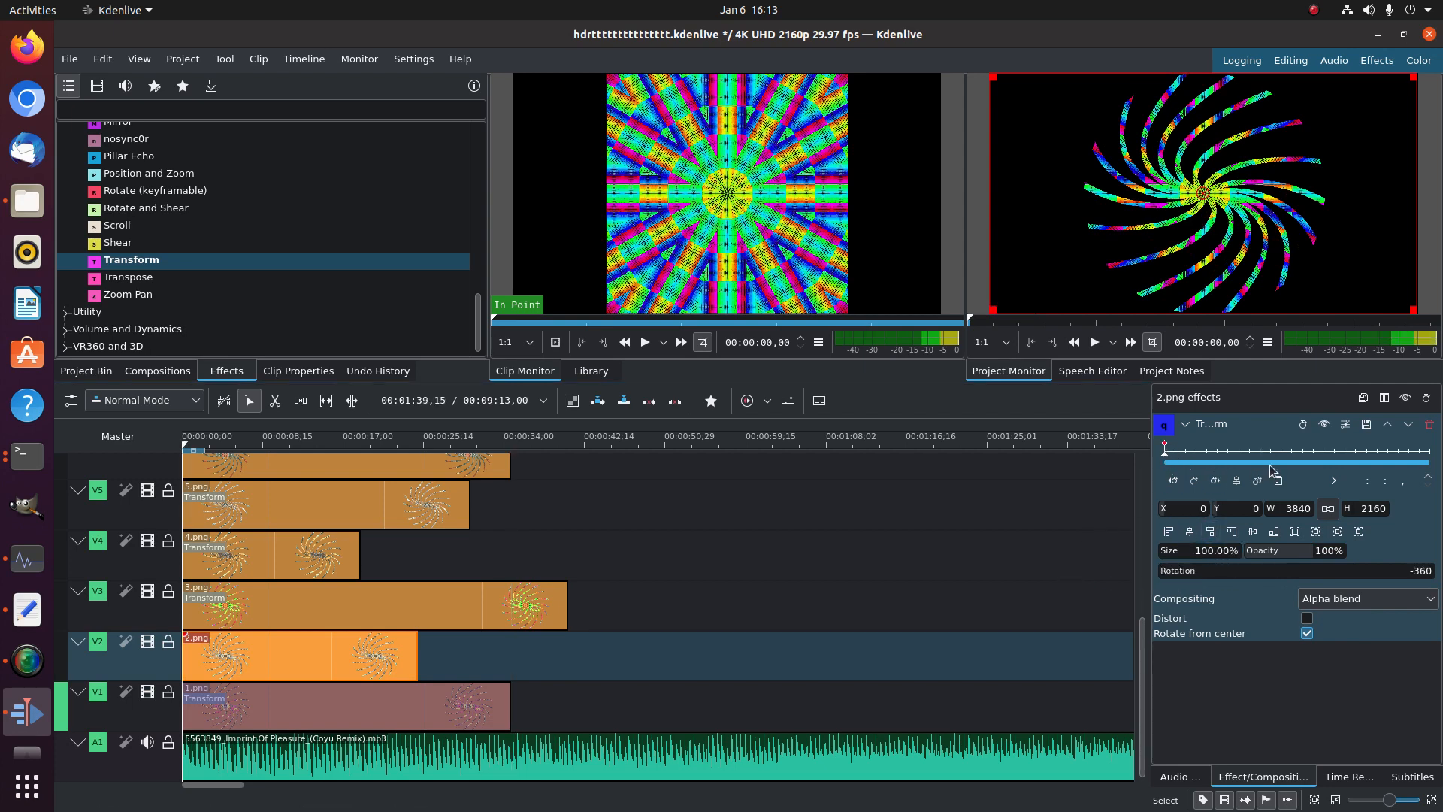
left_click_drag(1295, 454, 1441, 454)
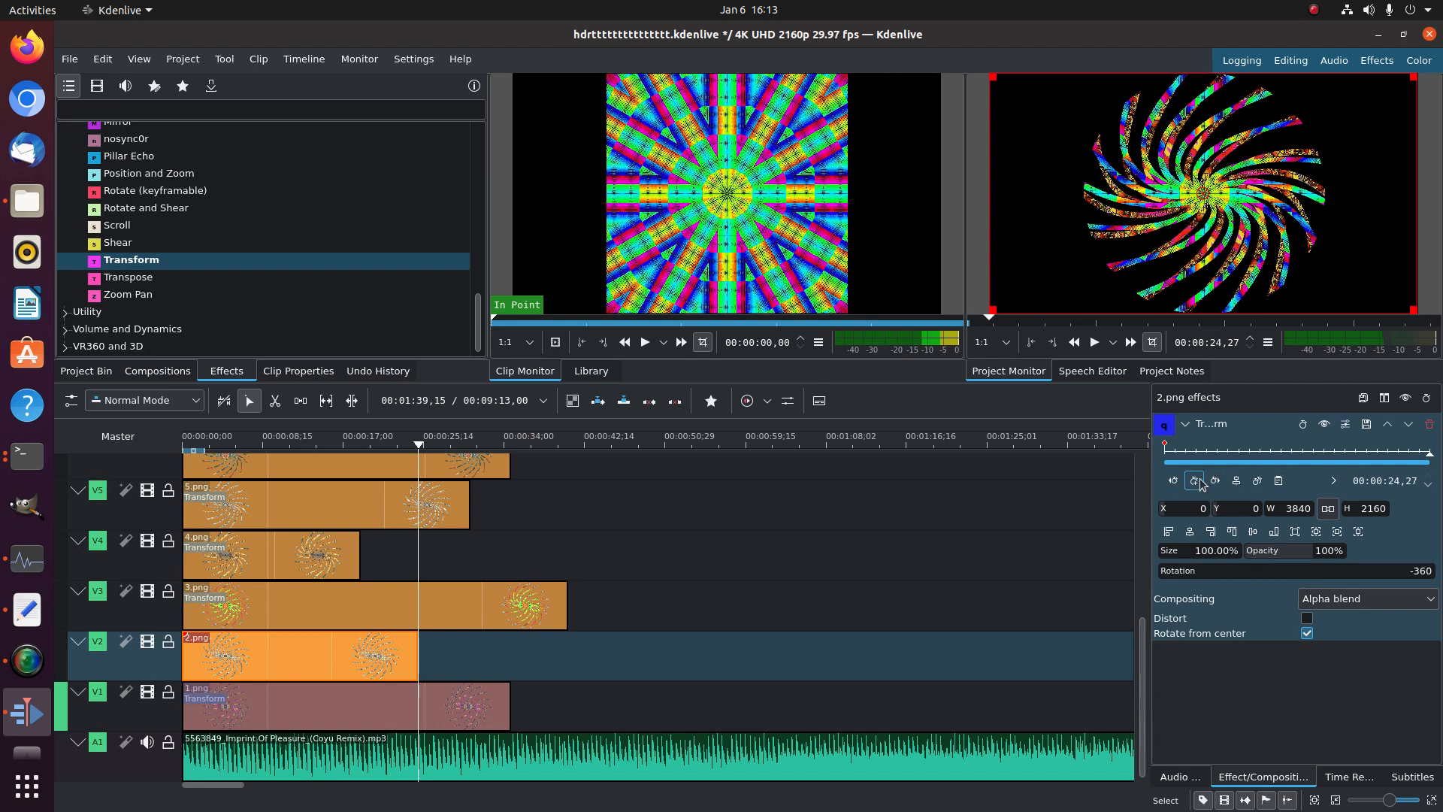
left_click_drag(1245, 577, 1440, 581)
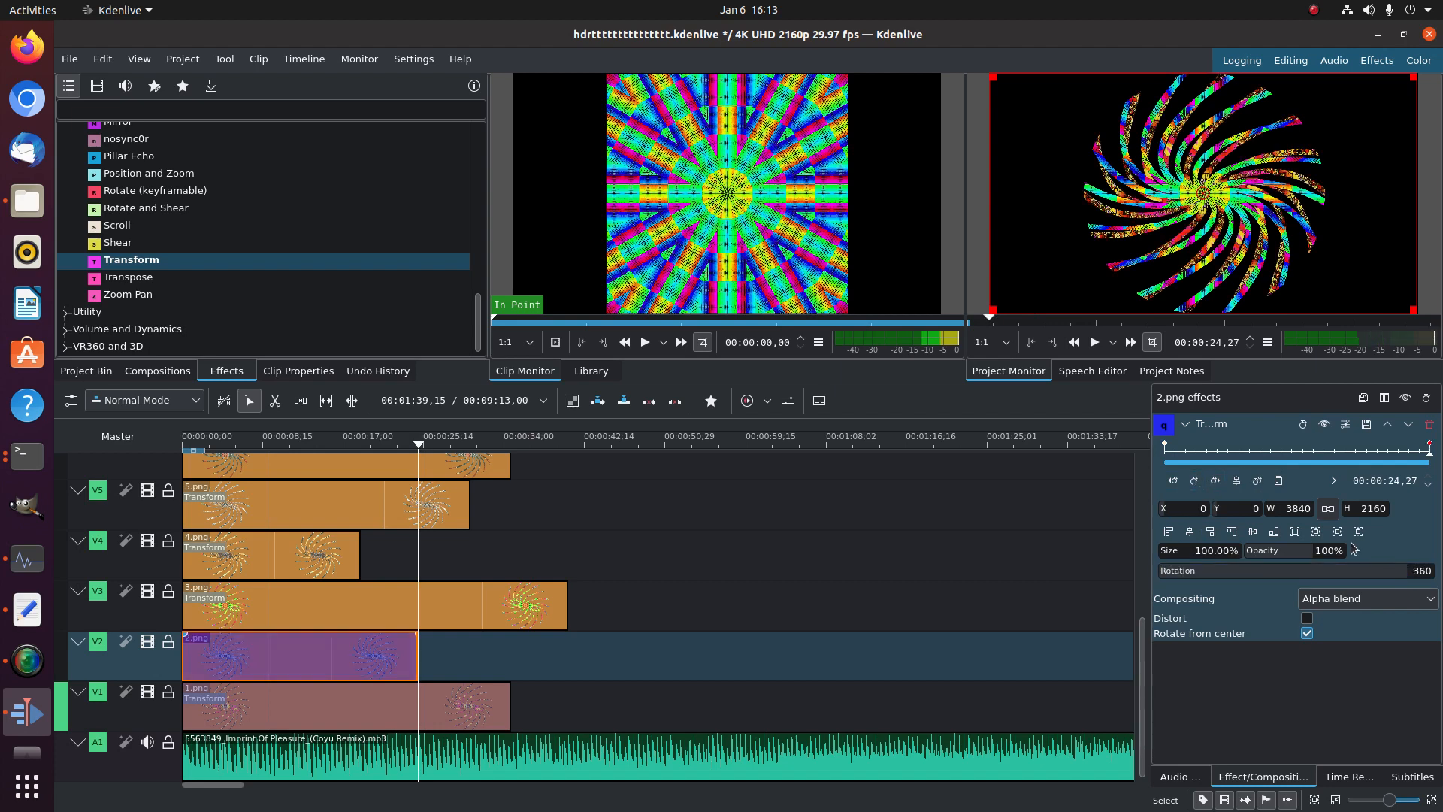
Keyframe the Transform rotation of 3.png on V3 from -360 at the clip's start to 360 at its end
left_click(366, 605)
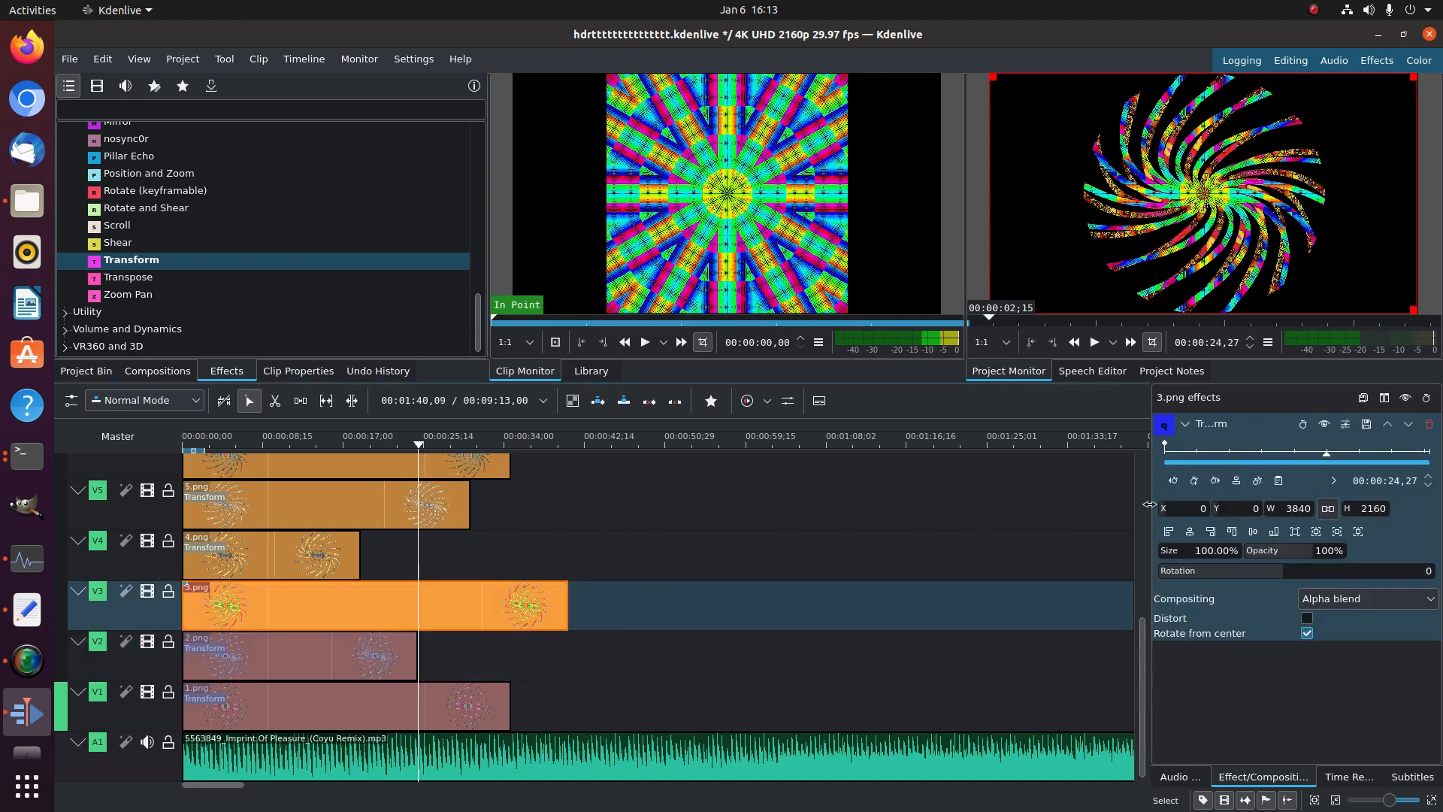
left_click(1167, 449)
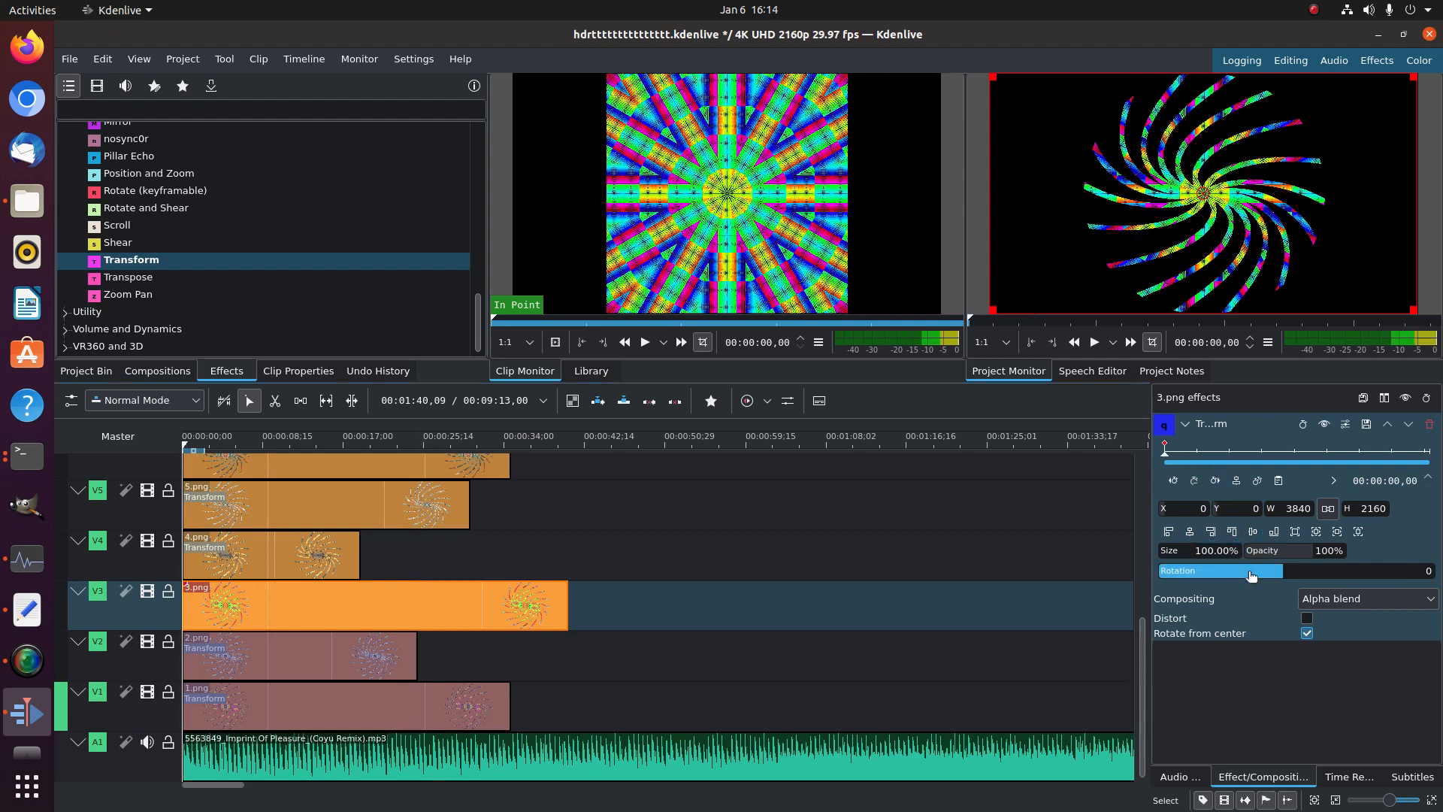
left_click_drag(1301, 453, 1404, 472)
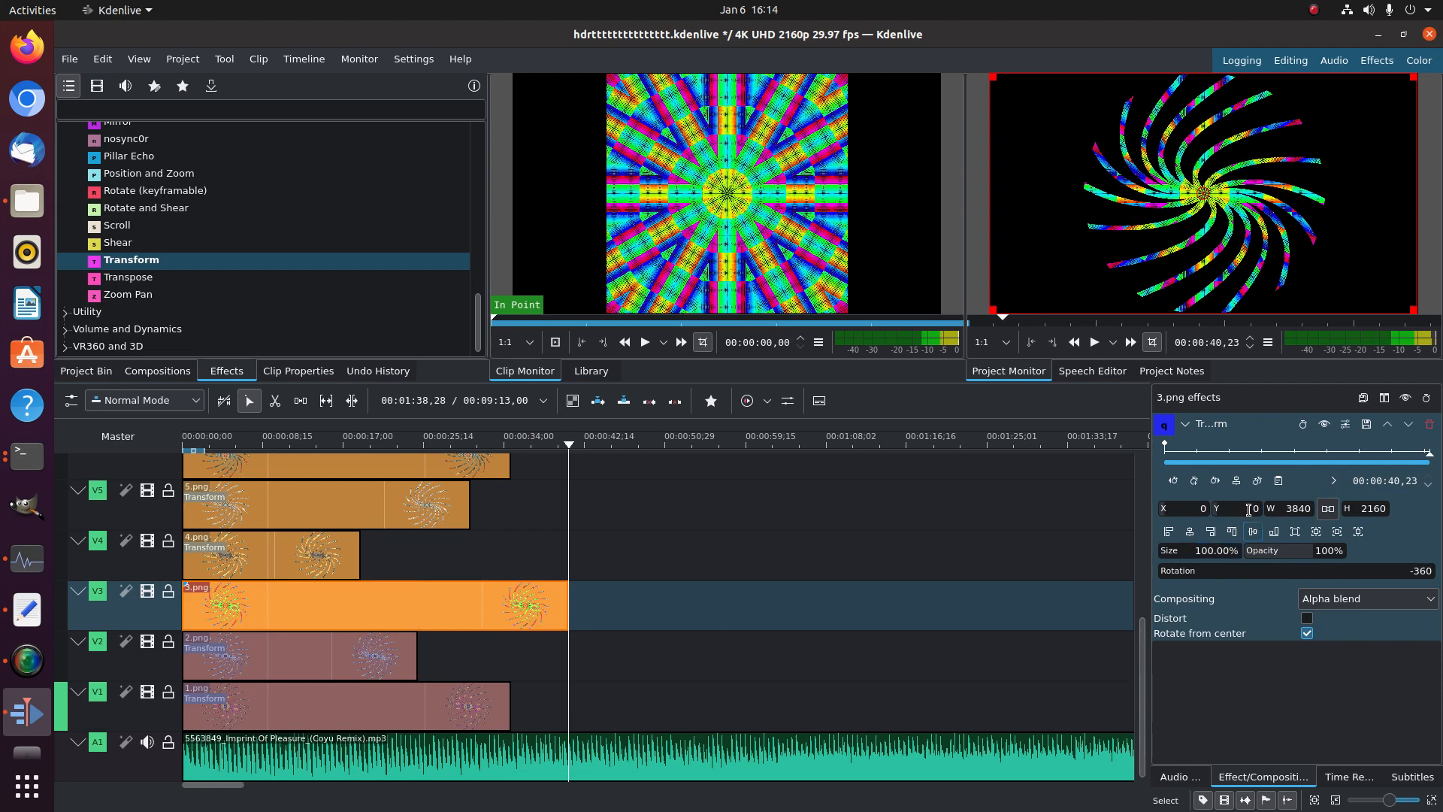
left_click(1194, 481)
left_click_drag(1264, 576, 1440, 577)
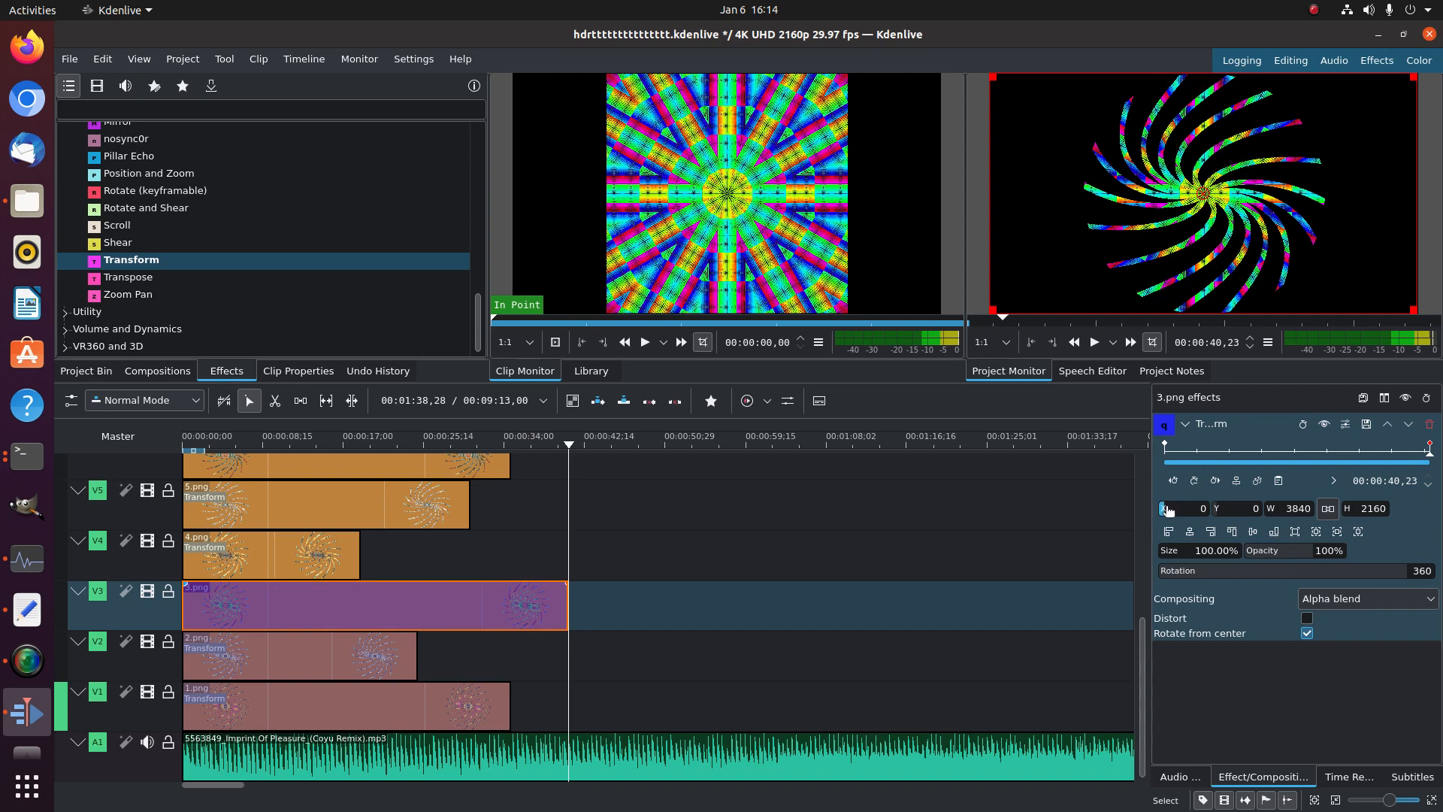
Keyframe the Transform rotation of 4.png on V4 from -360 at the clip's start to 360 at its end
left_click(291, 552)
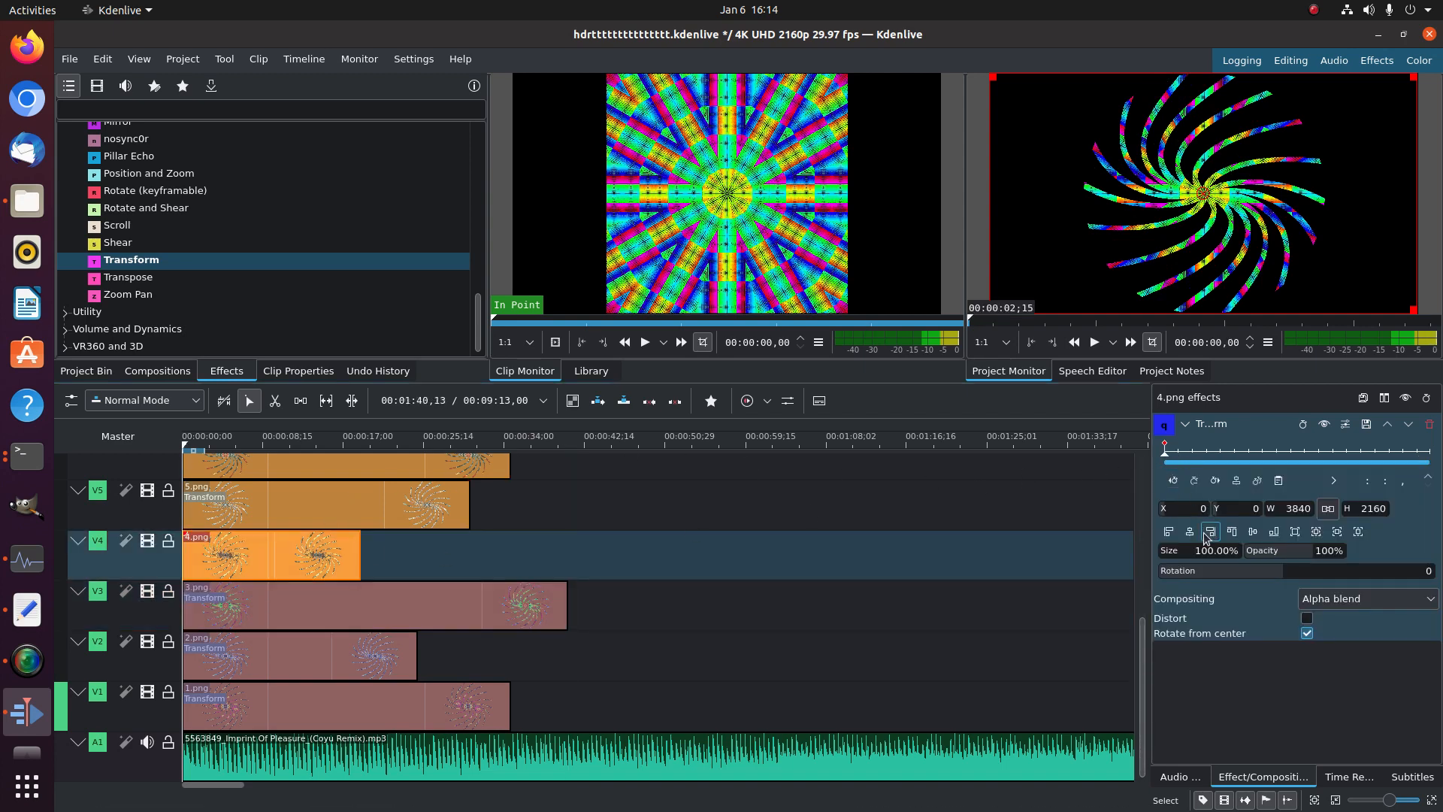
left_click_drag(1236, 575, 1015, 576)
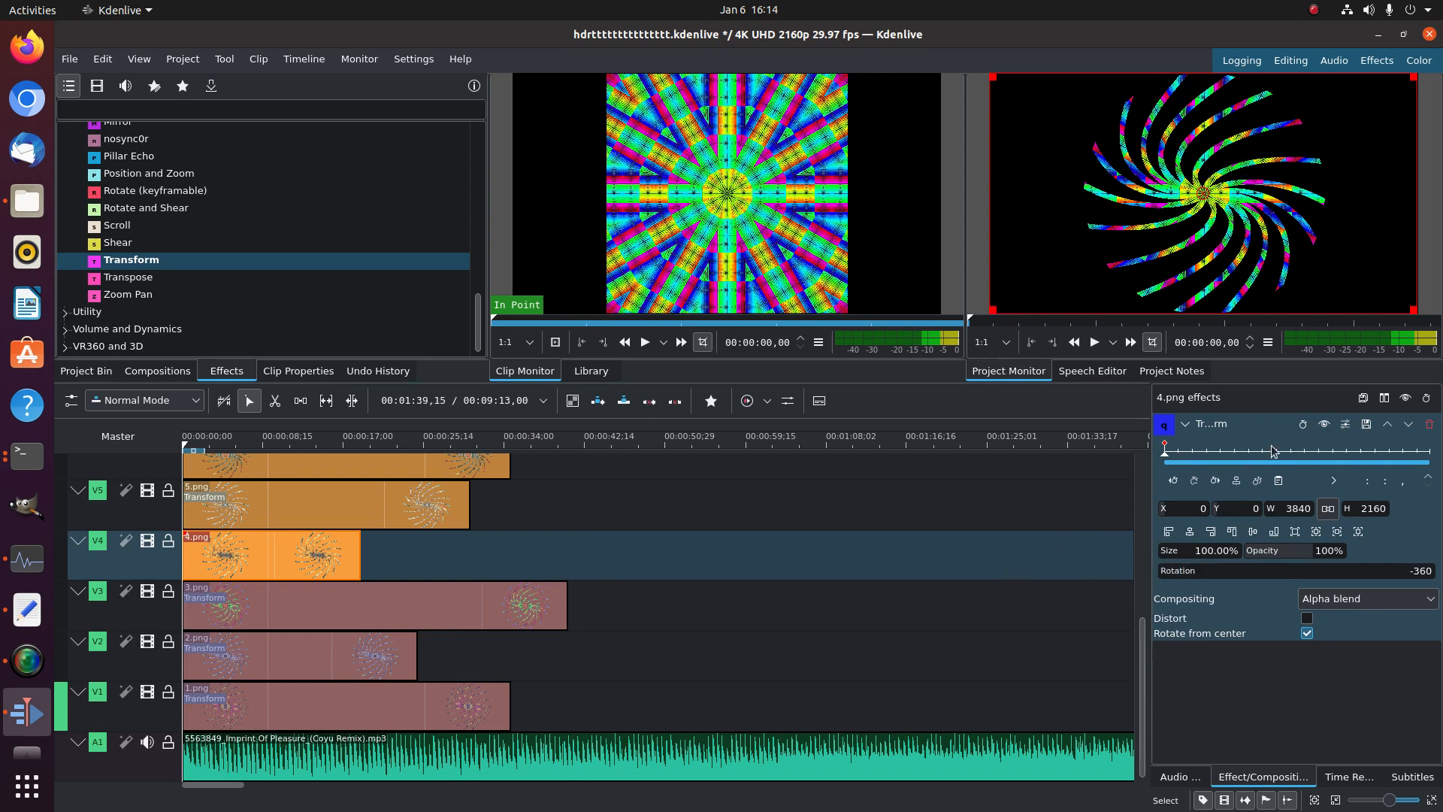
left_click_drag(1272, 451, 1429, 452)
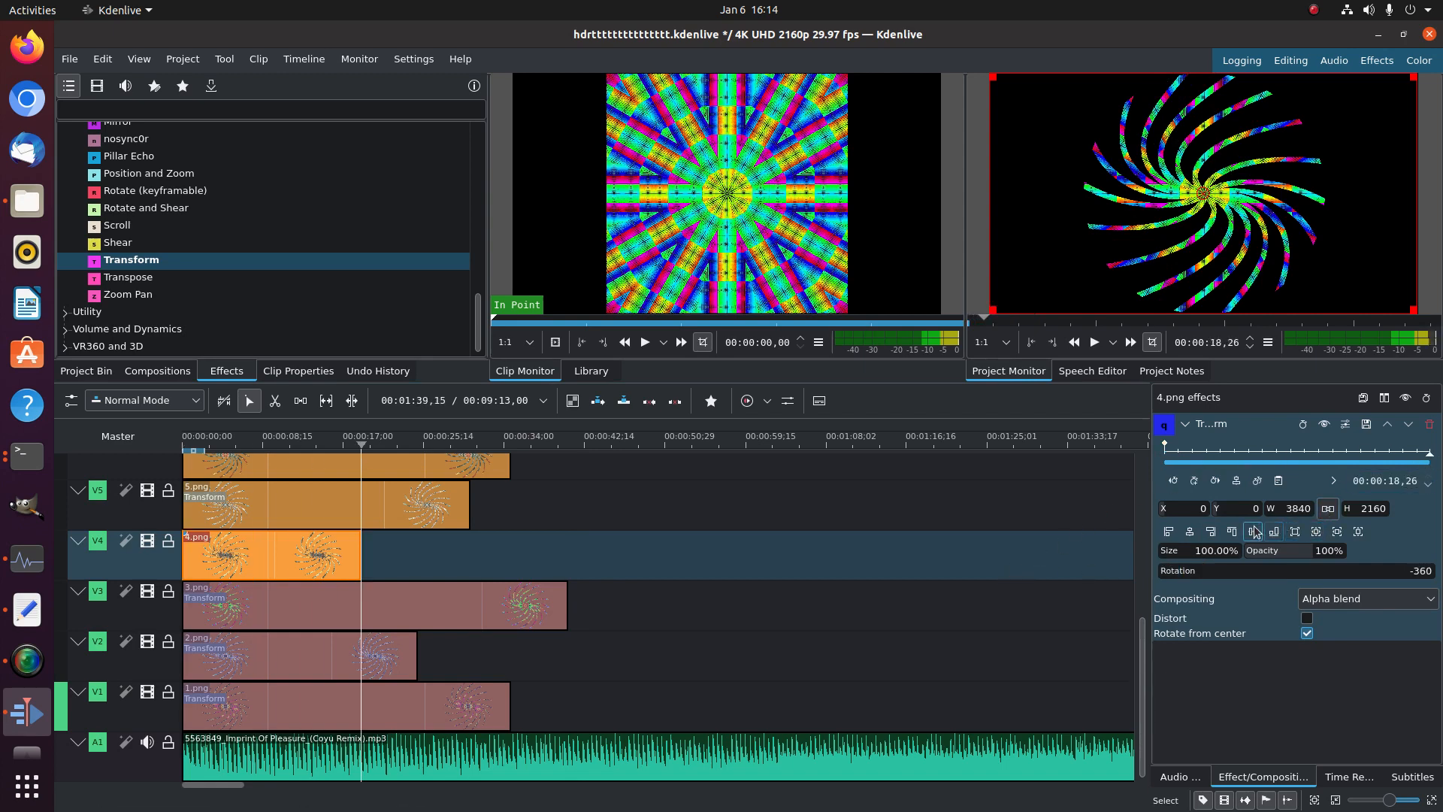
left_click(1194, 481)
left_click_drag(1275, 573, 1441, 602)
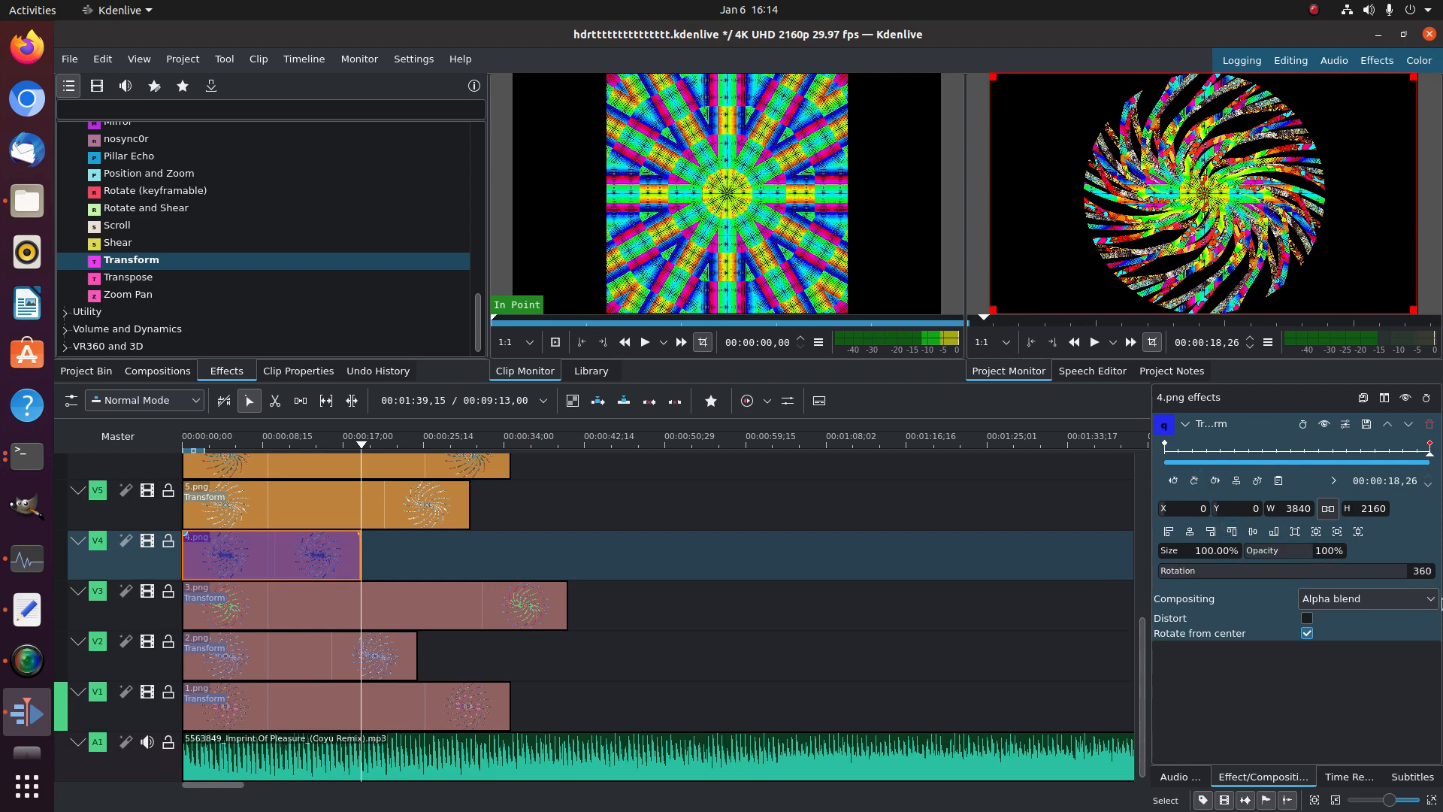
Keyframe the Transform rotation of 5.png on V5 from -360 at the clip's start to 360 at its end
left_click(410, 492)
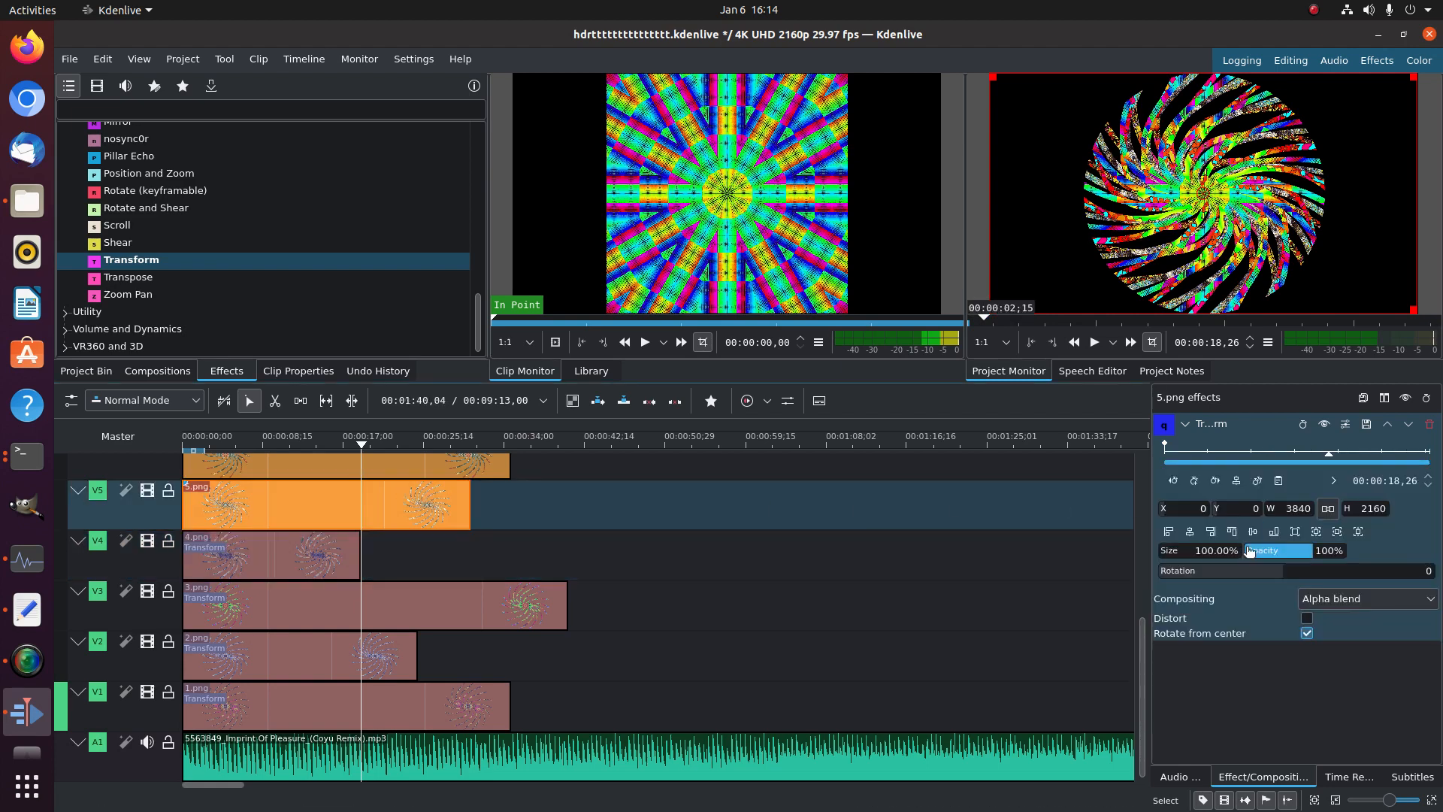
left_click(1166, 450)
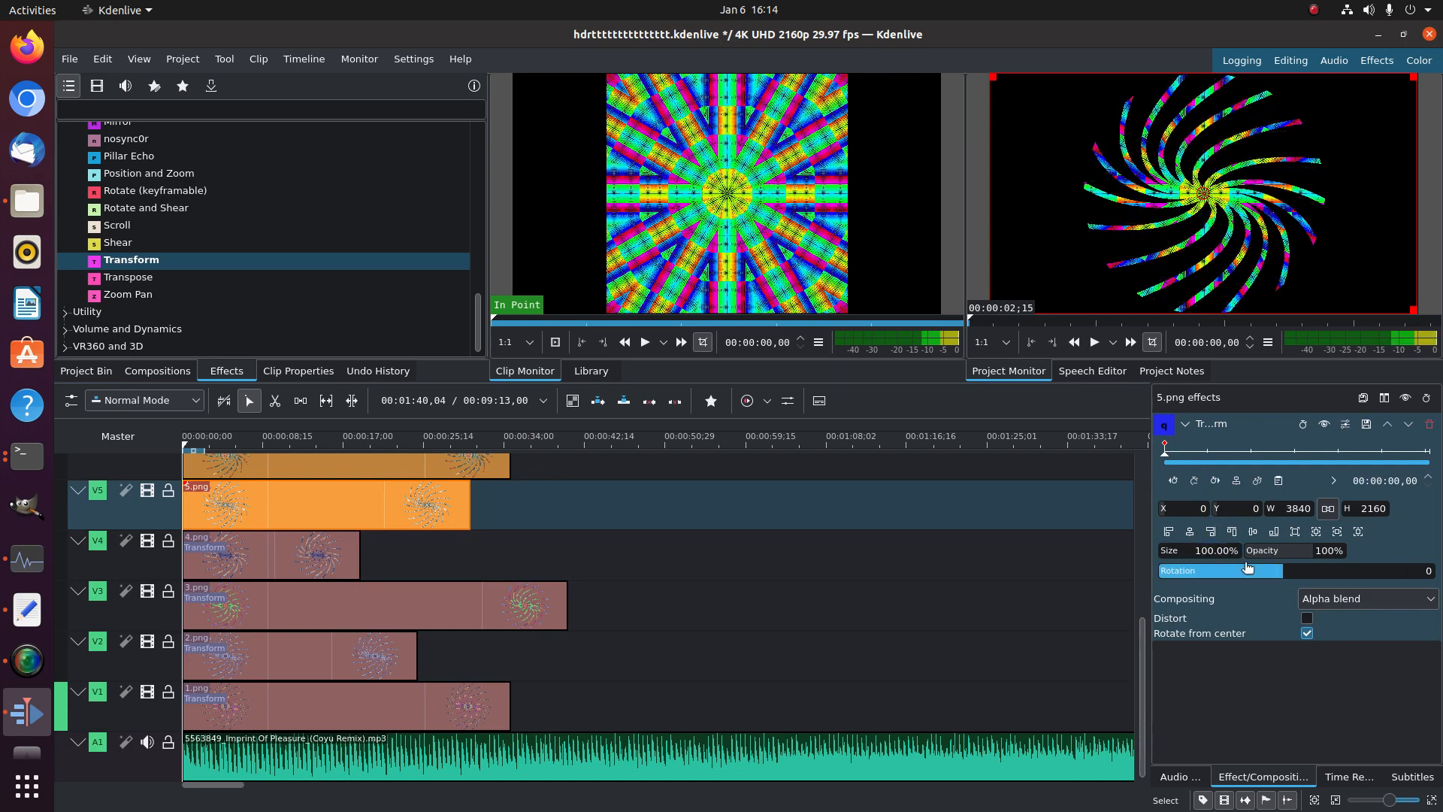
left_click_drag(1254, 454, 1429, 454)
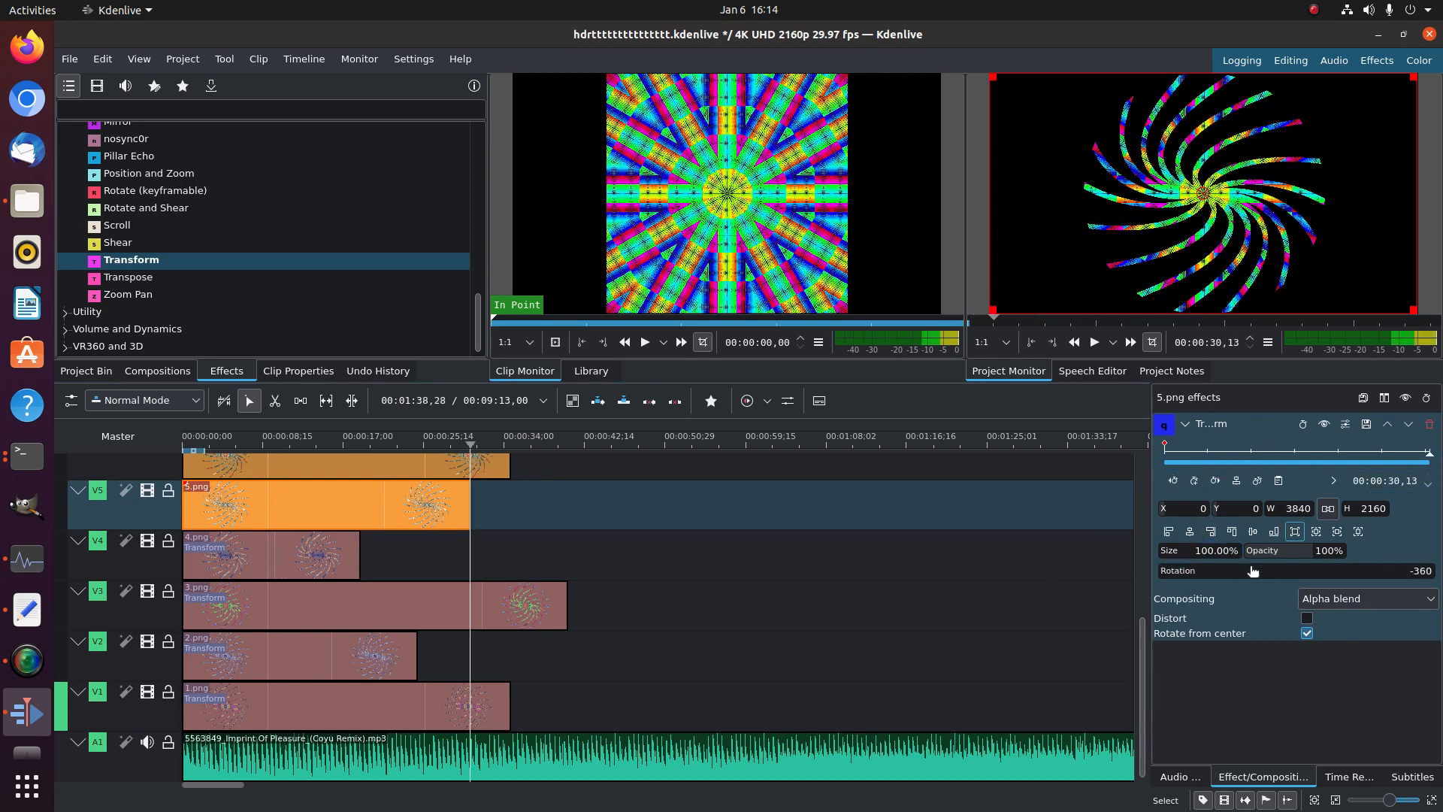
left_click(1195, 482)
left_click_drag(1250, 574, 1413, 576)
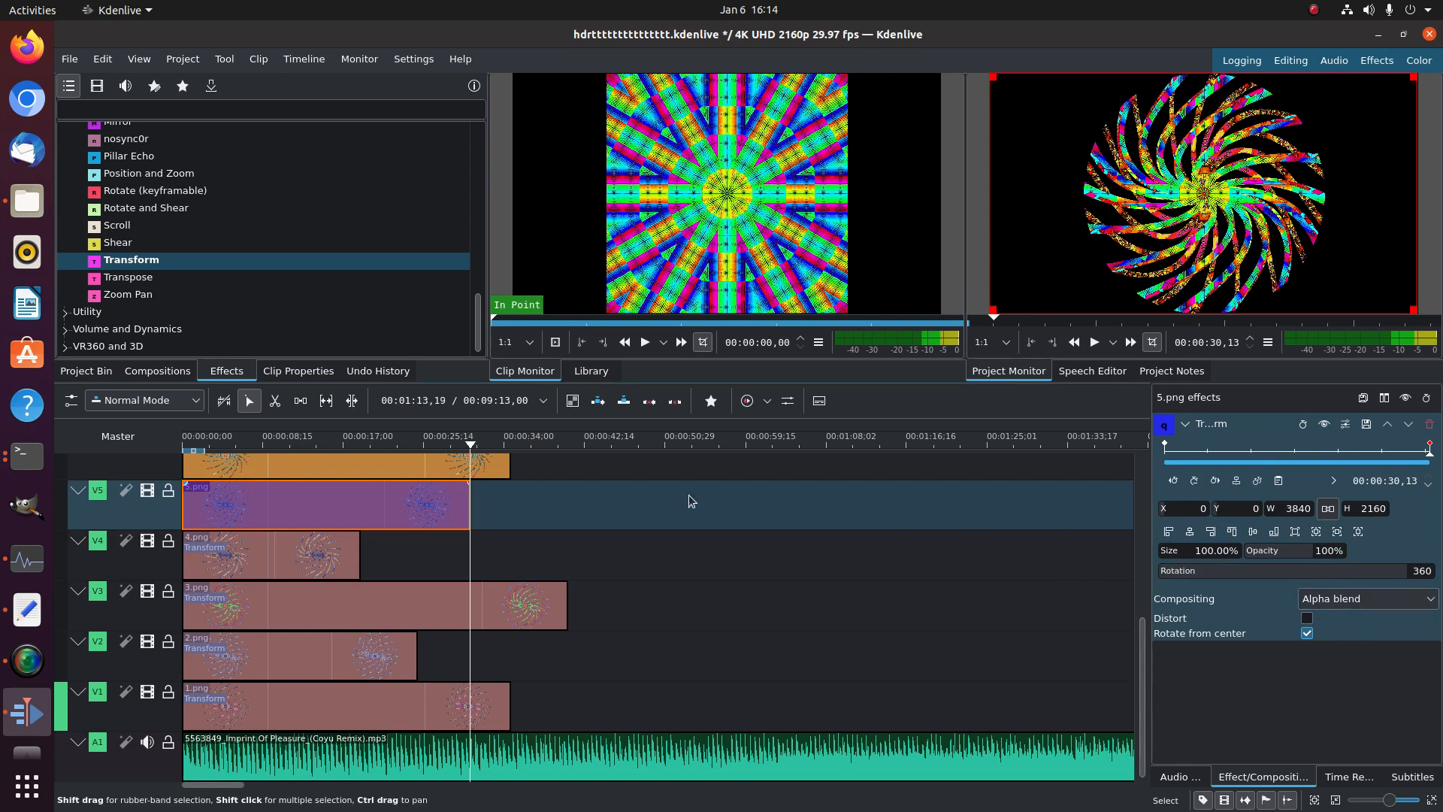
Keyframe the Transform rotation of 6.png on V6 from -360 at the clip's start to 360 at its end
left_click(344, 470)
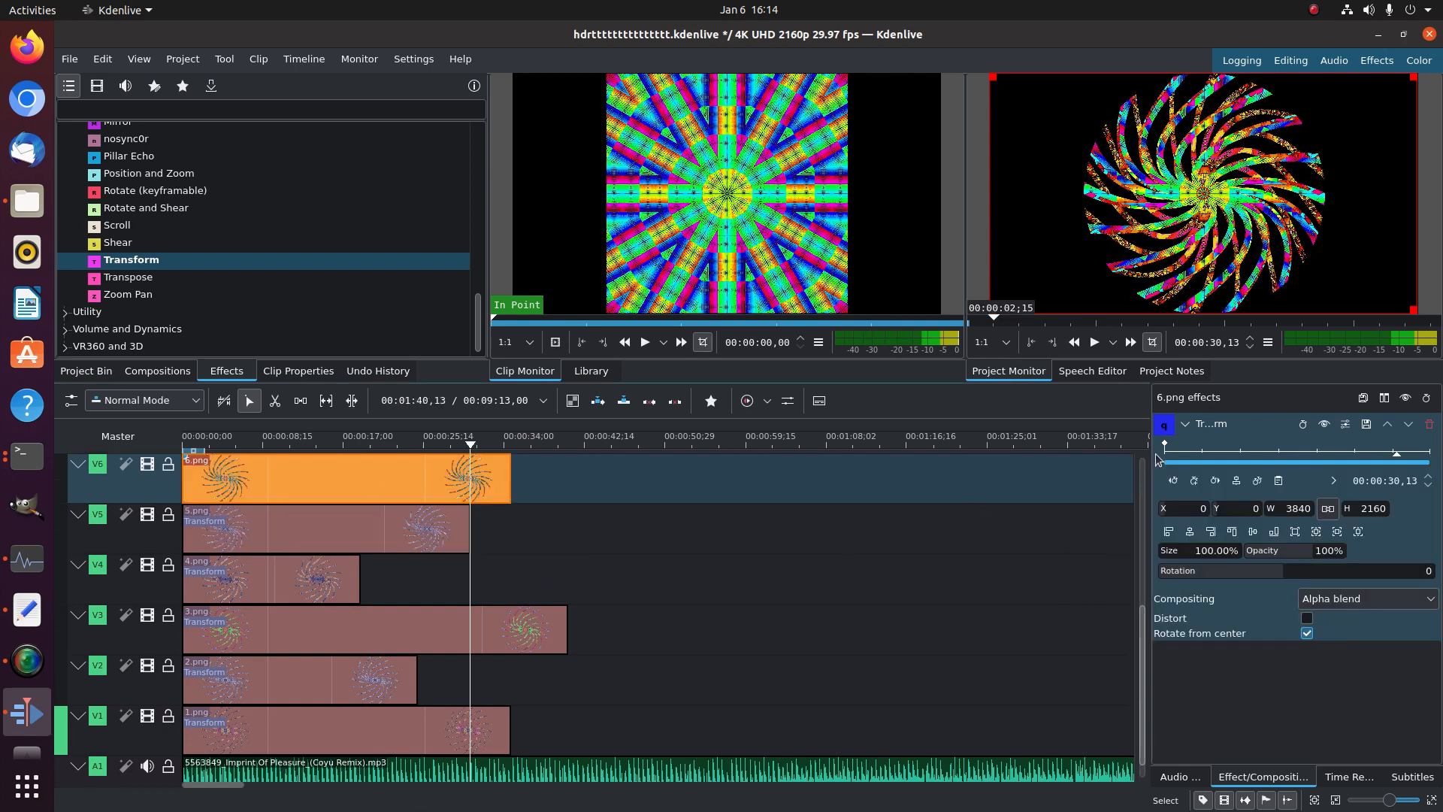
left_click_drag(1229, 577, 1120, 583)
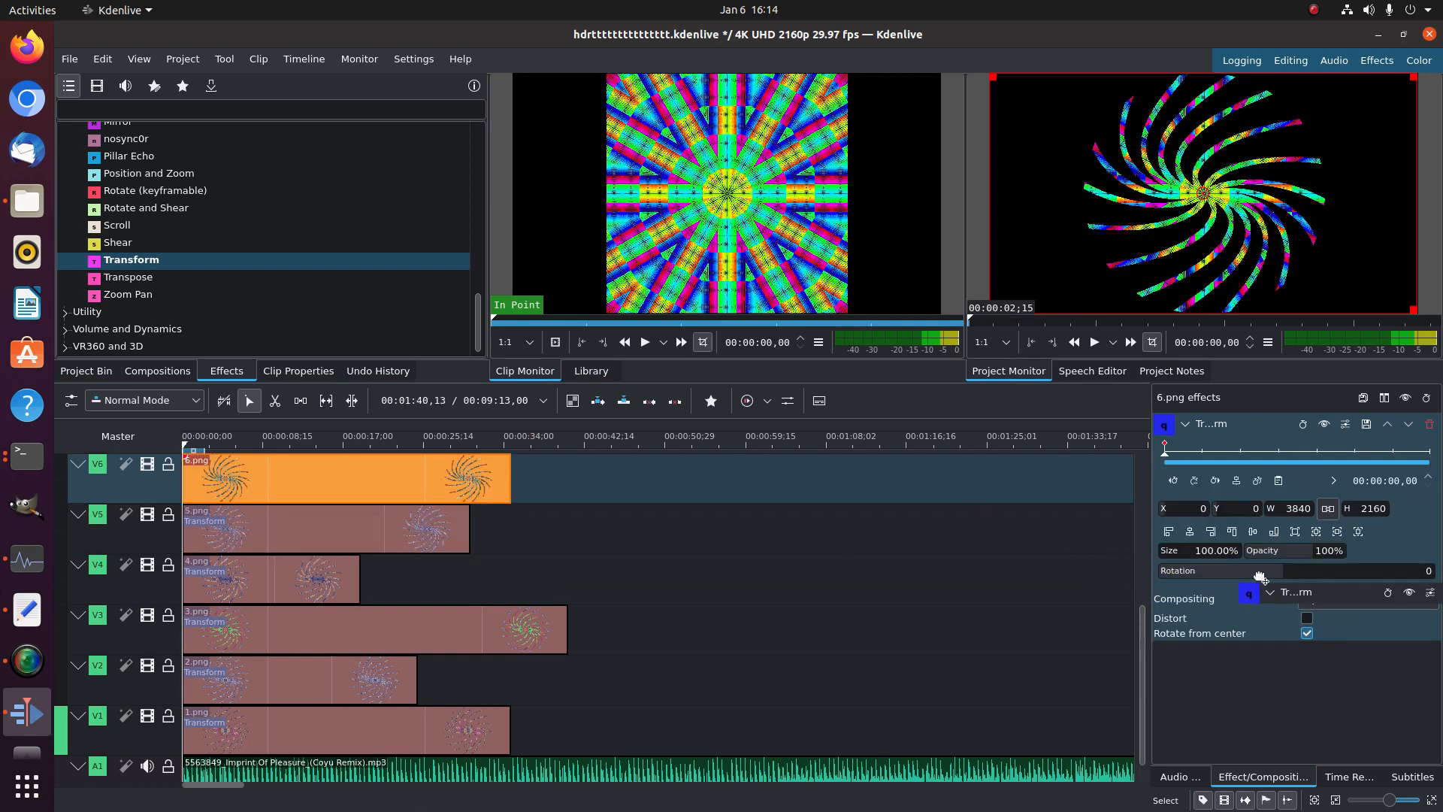
left_click_drag(1330, 461, 1437, 454)
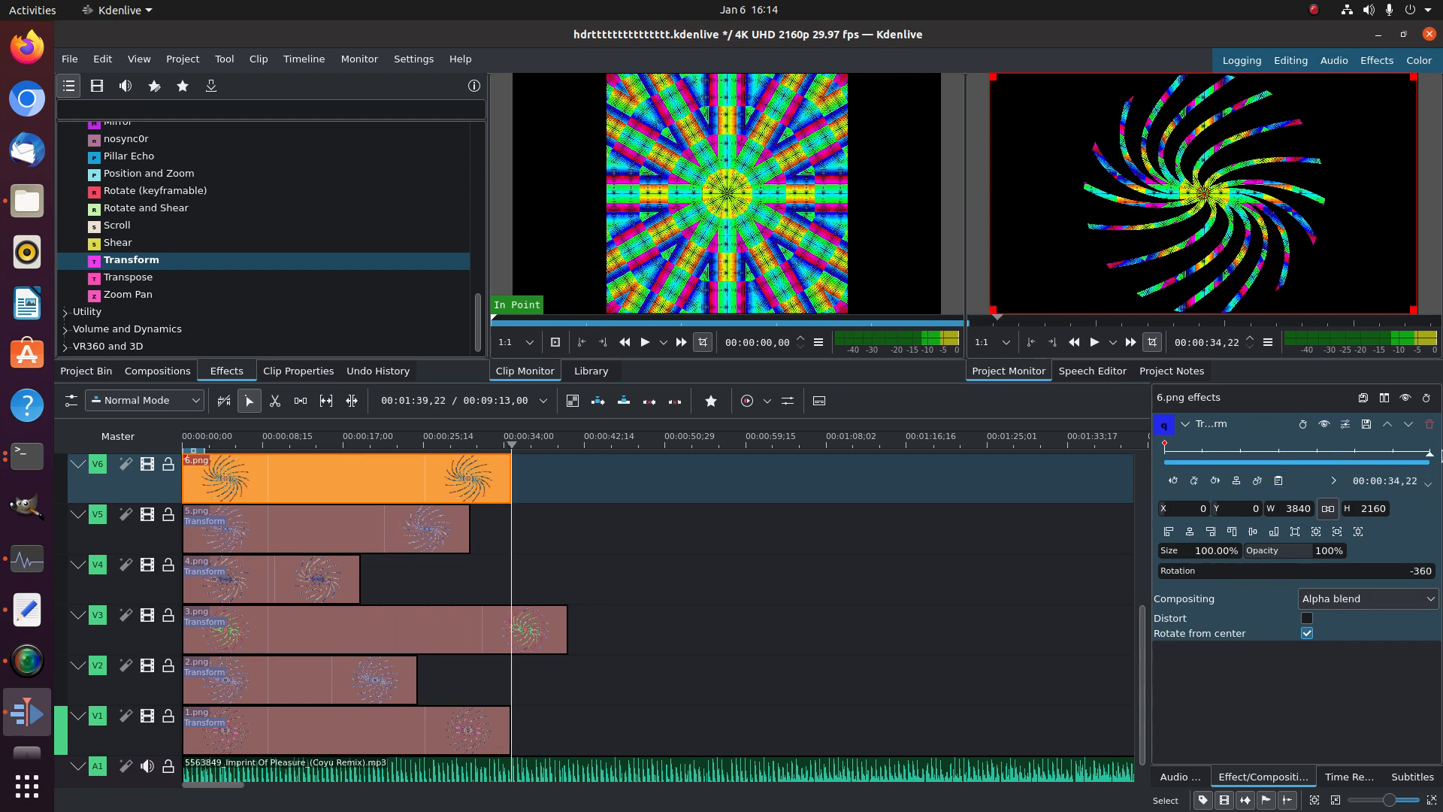
left_click(1192, 480)
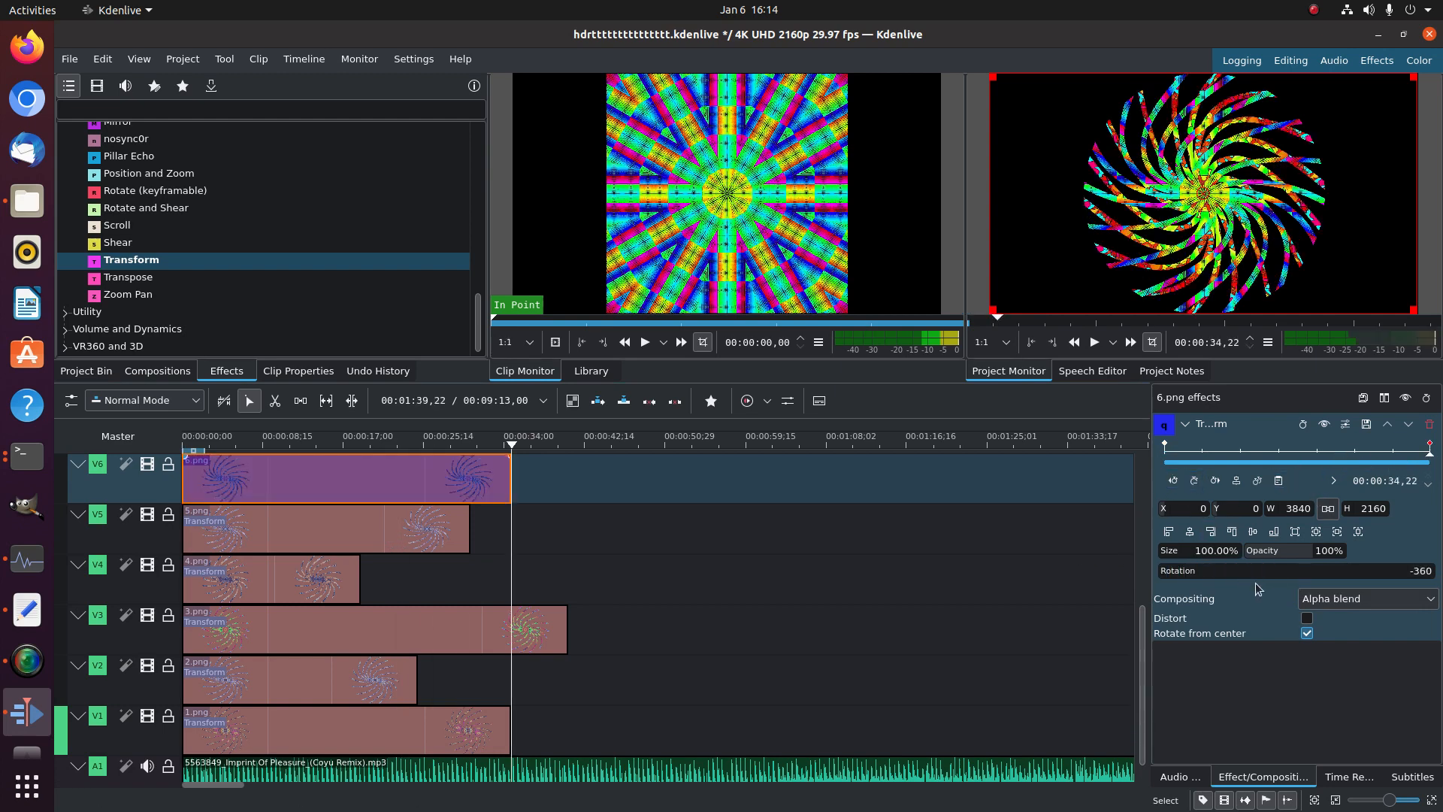
left_click_drag(1256, 575, 1417, 573)
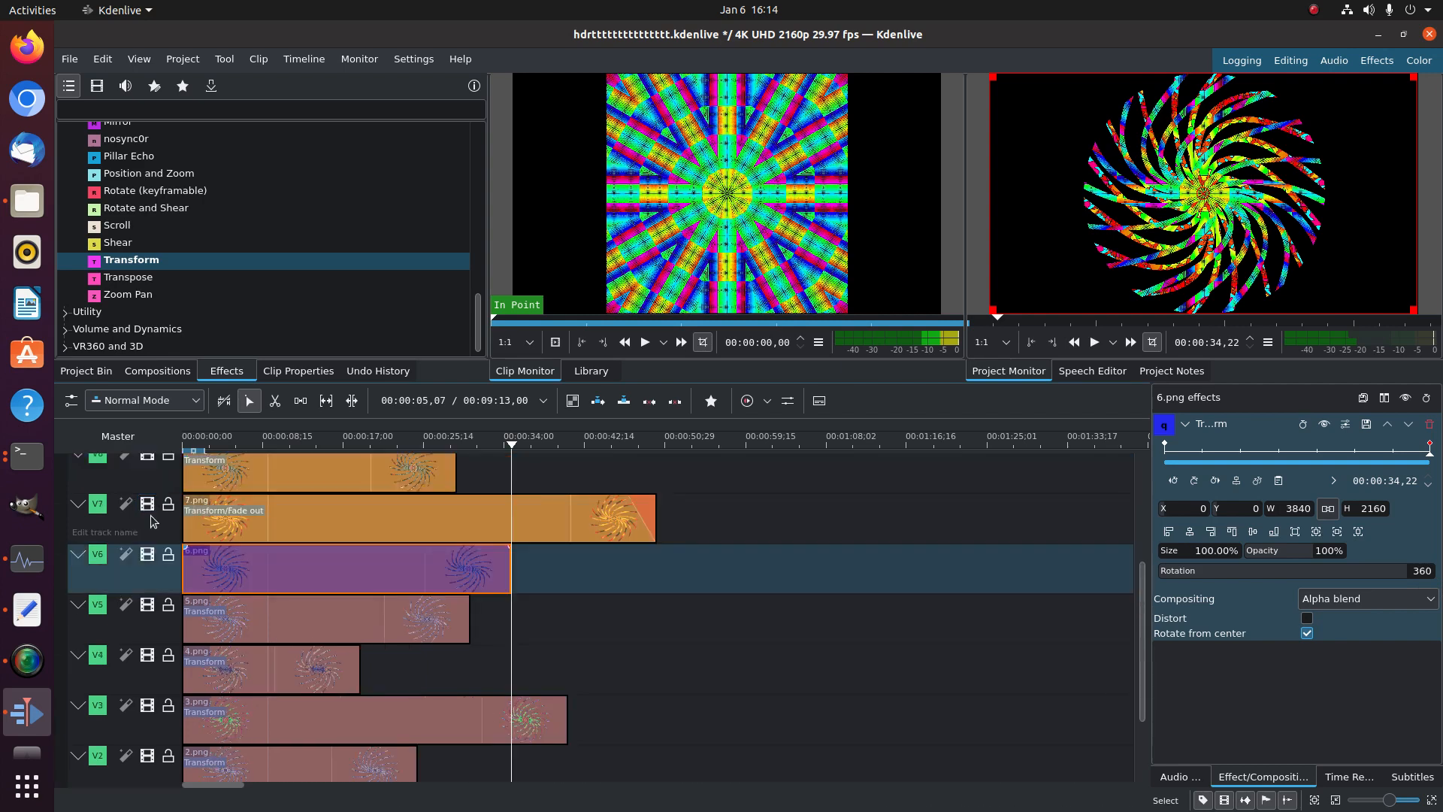
Keyframe the Transform rotation of 7.png on V7 from -360 at the clip's start to 360 at its end
scroll(226, 526, "up", 2)
left_click(226, 526)
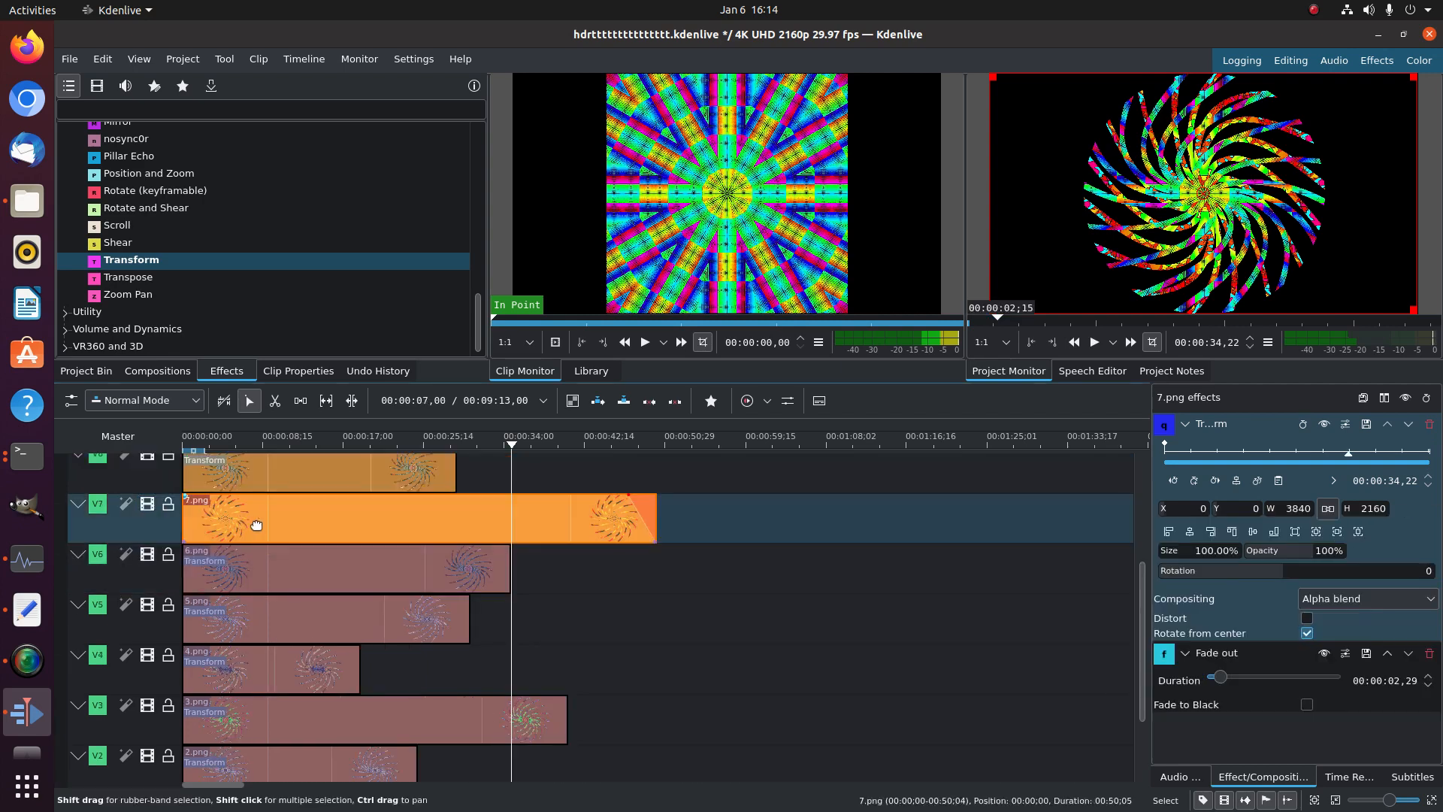
left_click(1166, 449)
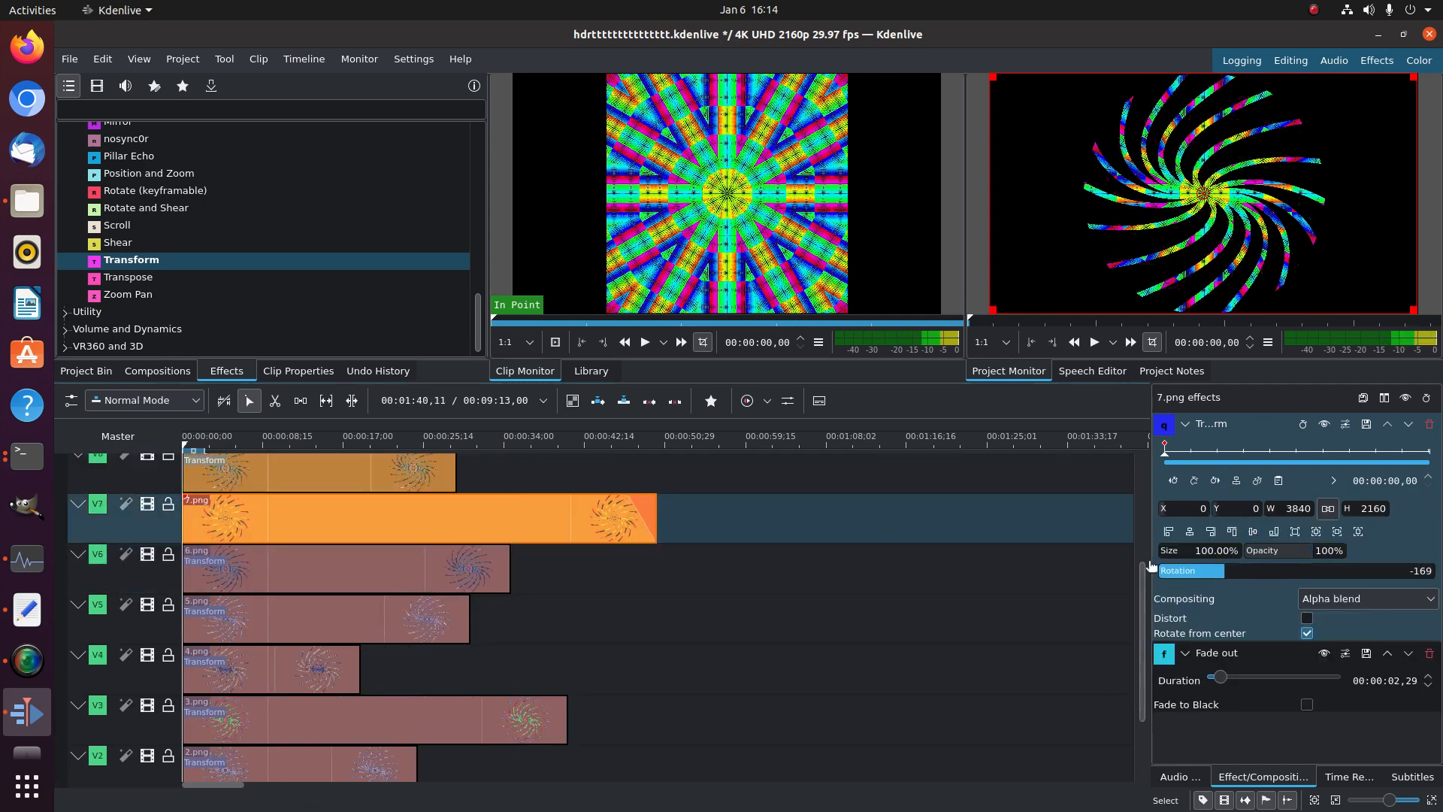
left_click_drag(1296, 452, 1436, 452)
left_click(1194, 480)
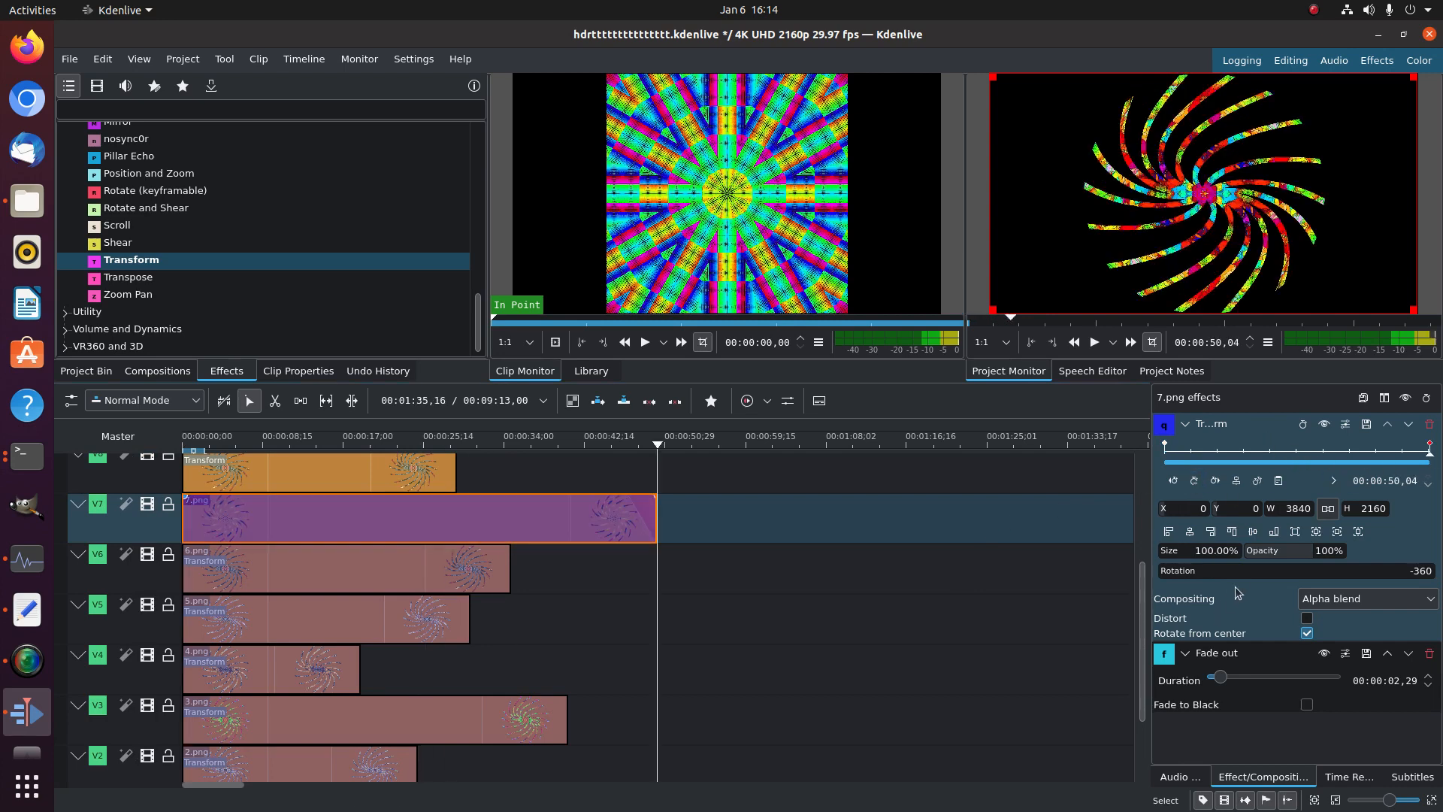
left_click_drag(1250, 574, 1428, 573)
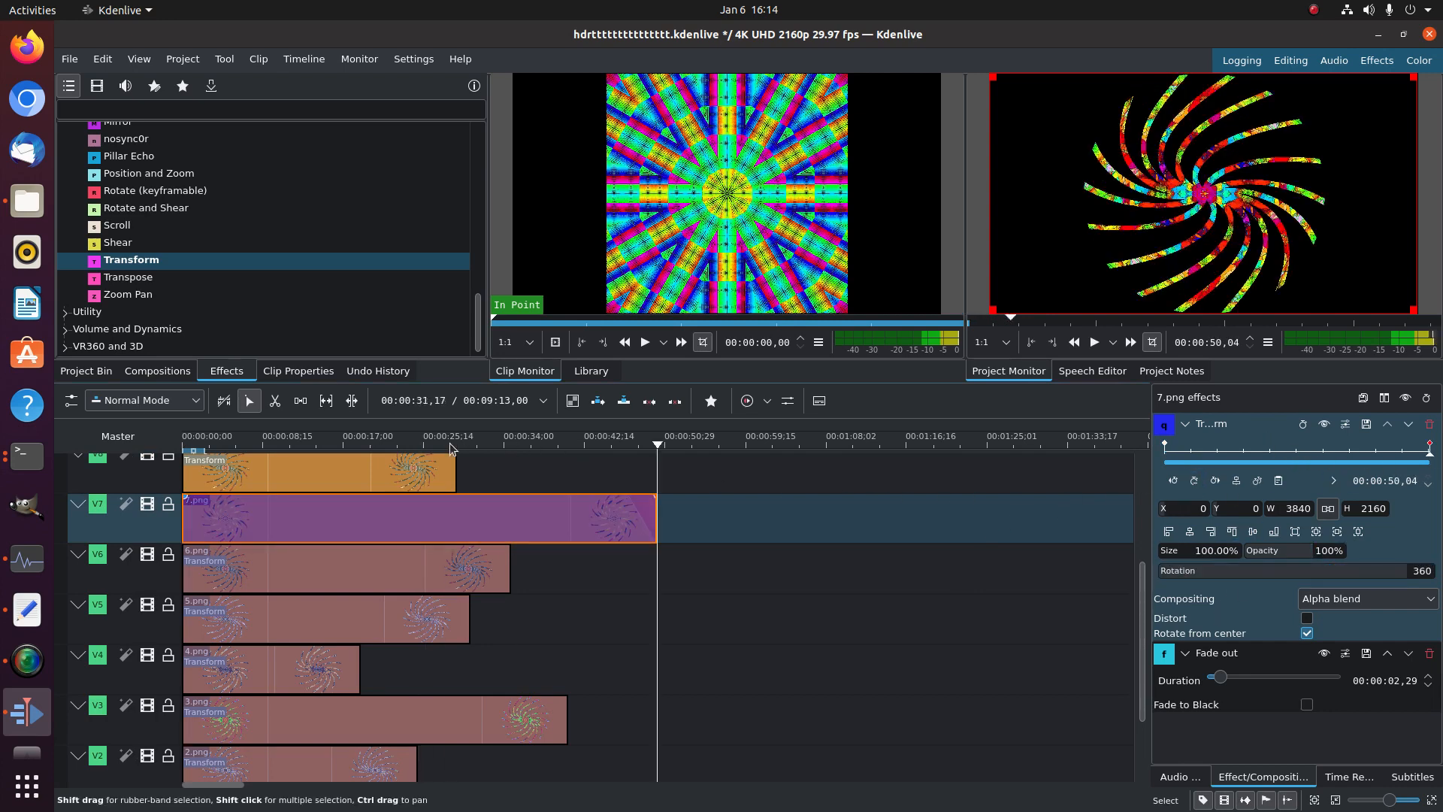
Keyframe the Transform rotation of 8.png on V8 from -360 at the clip's start to 360 at its end
left_click(406, 470)
left_click(1165, 449)
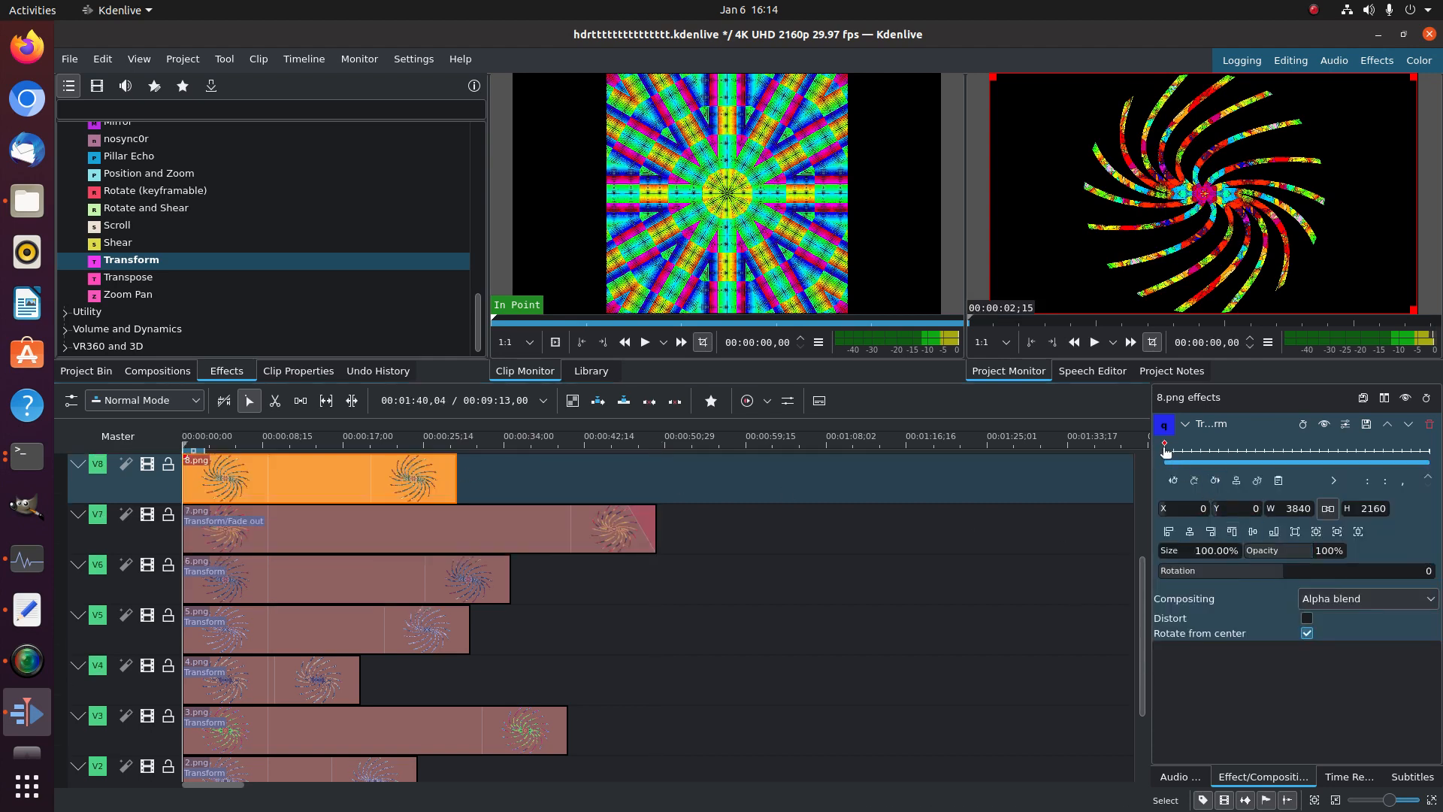
left_click_drag(1280, 573, 1159, 569)
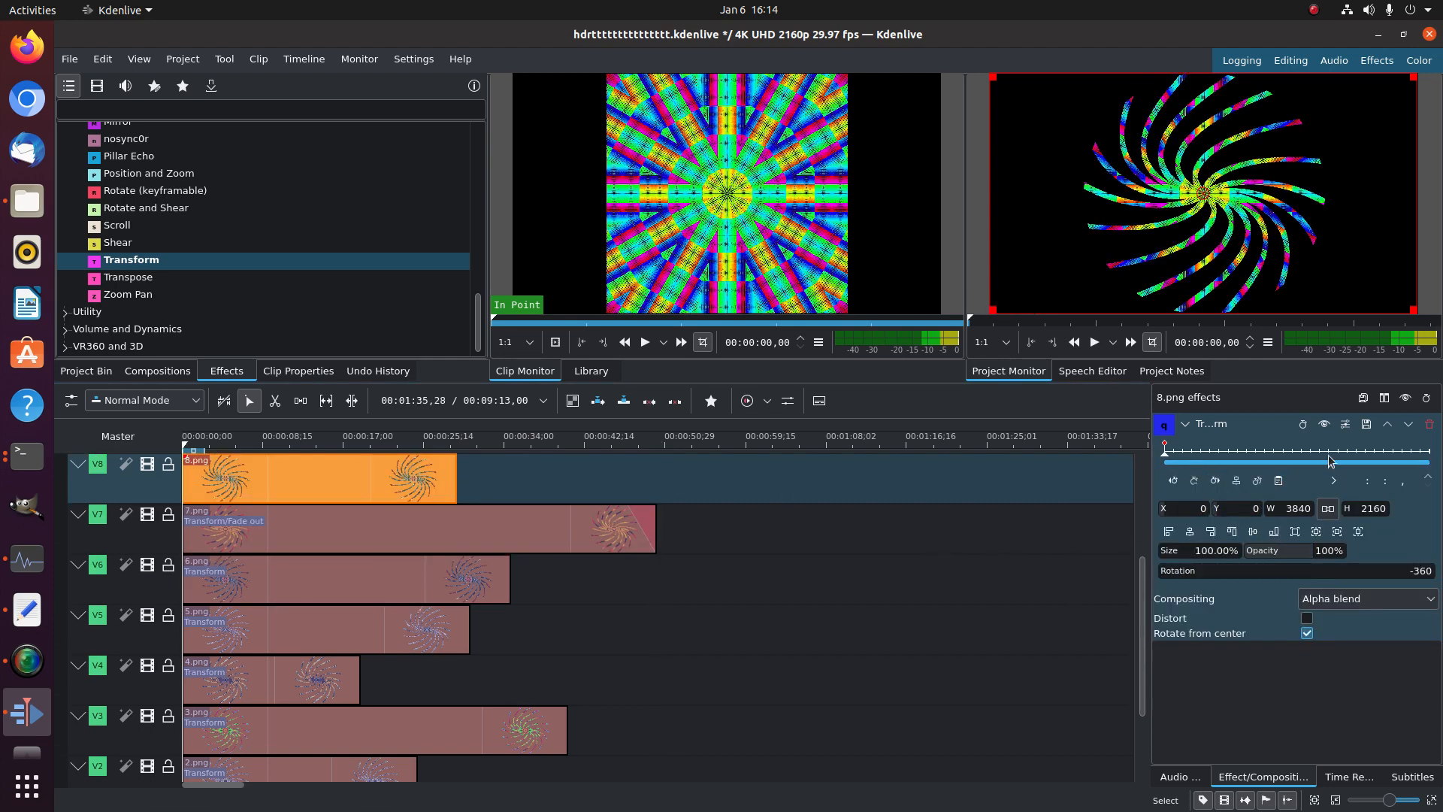
left_click_drag(1334, 453, 1440, 454)
left_click(1193, 481)
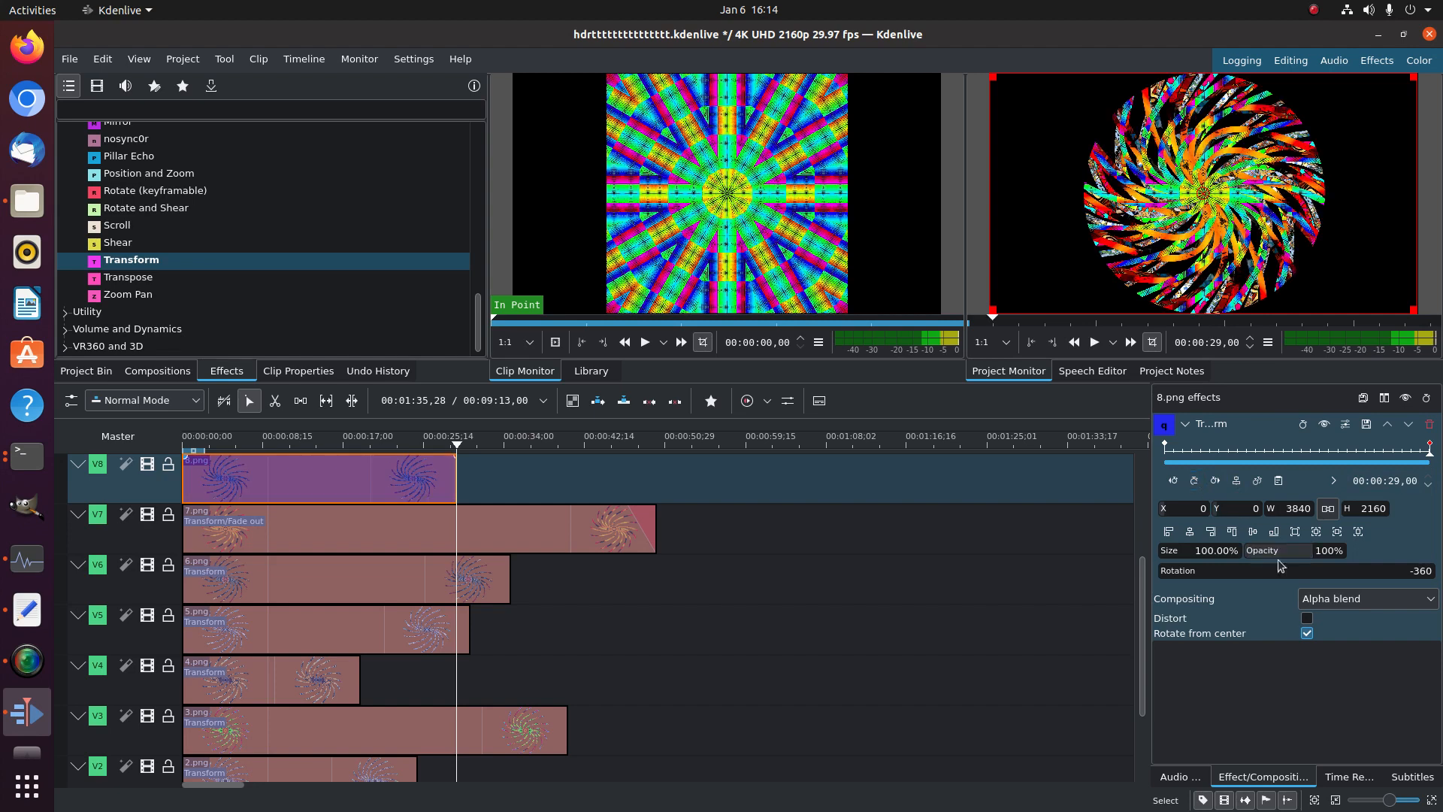
left_click_drag(1285, 569, 1435, 584)
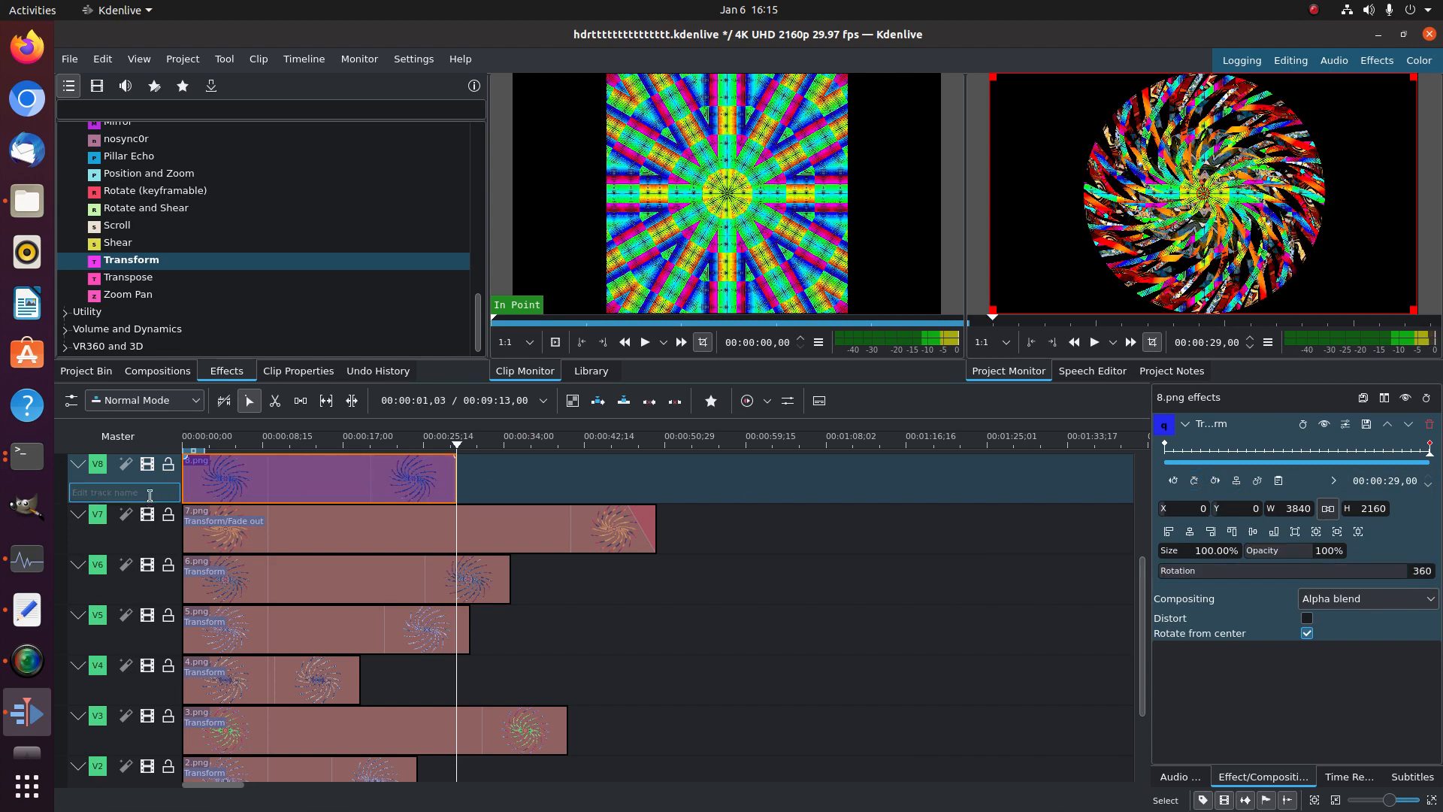
Keyframe the Transform rotation of 9.png on V9 from -360 at the clip's start to 360 at its end
scroll(160, 489, "up", 4)
left_click(272, 617)
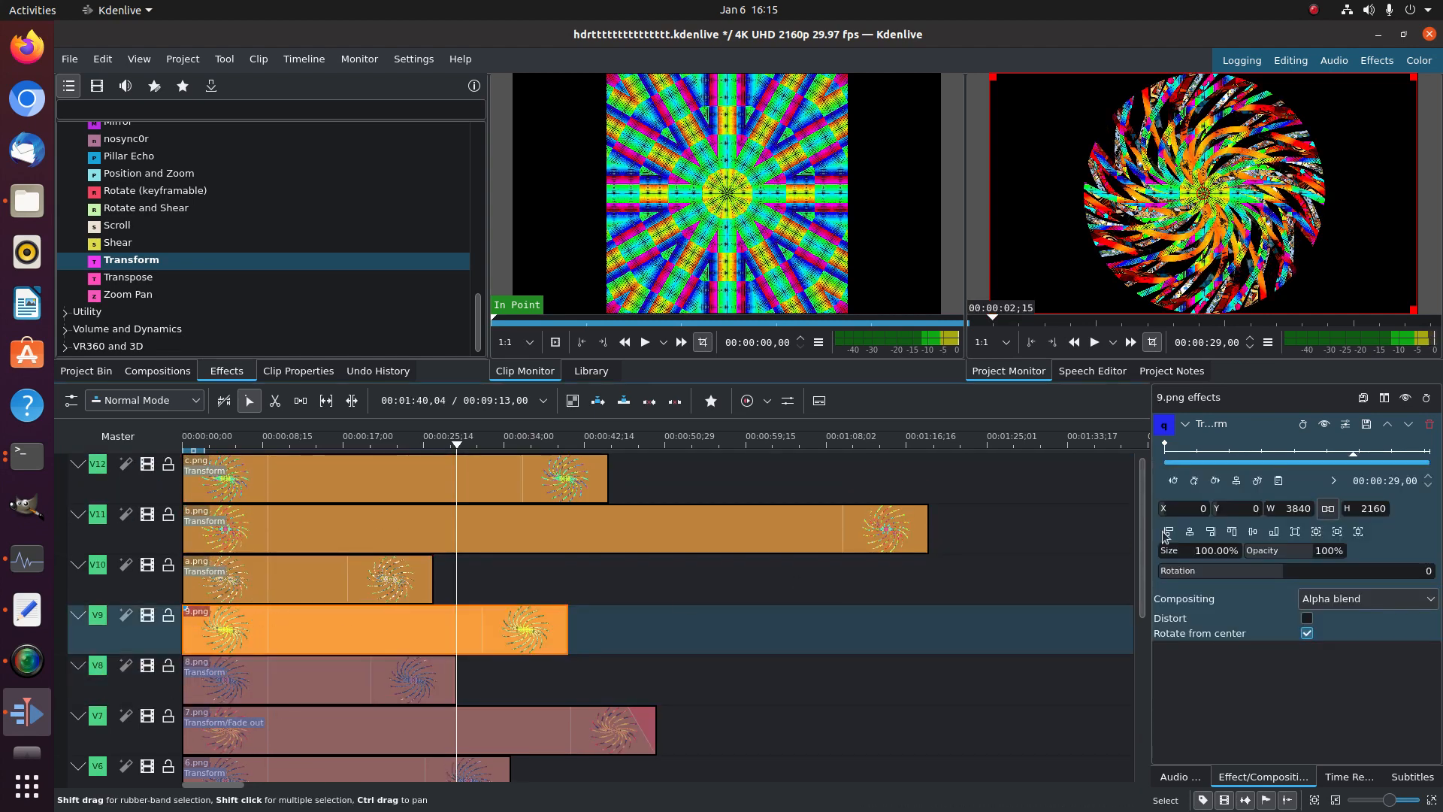
left_click(1166, 453)
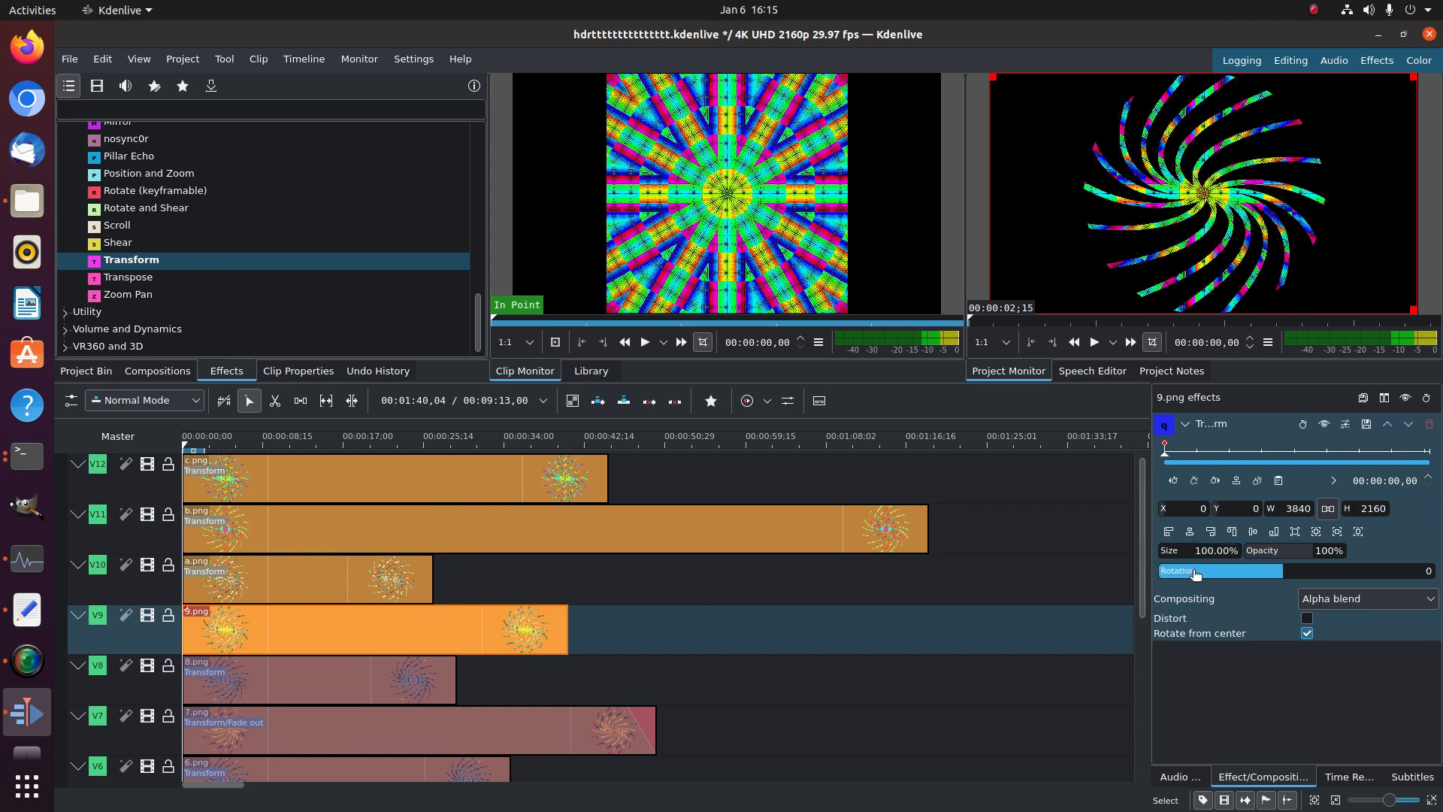
left_click_drag(1195, 572, 1134, 574)
left_click_drag(1404, 454, 1440, 457)
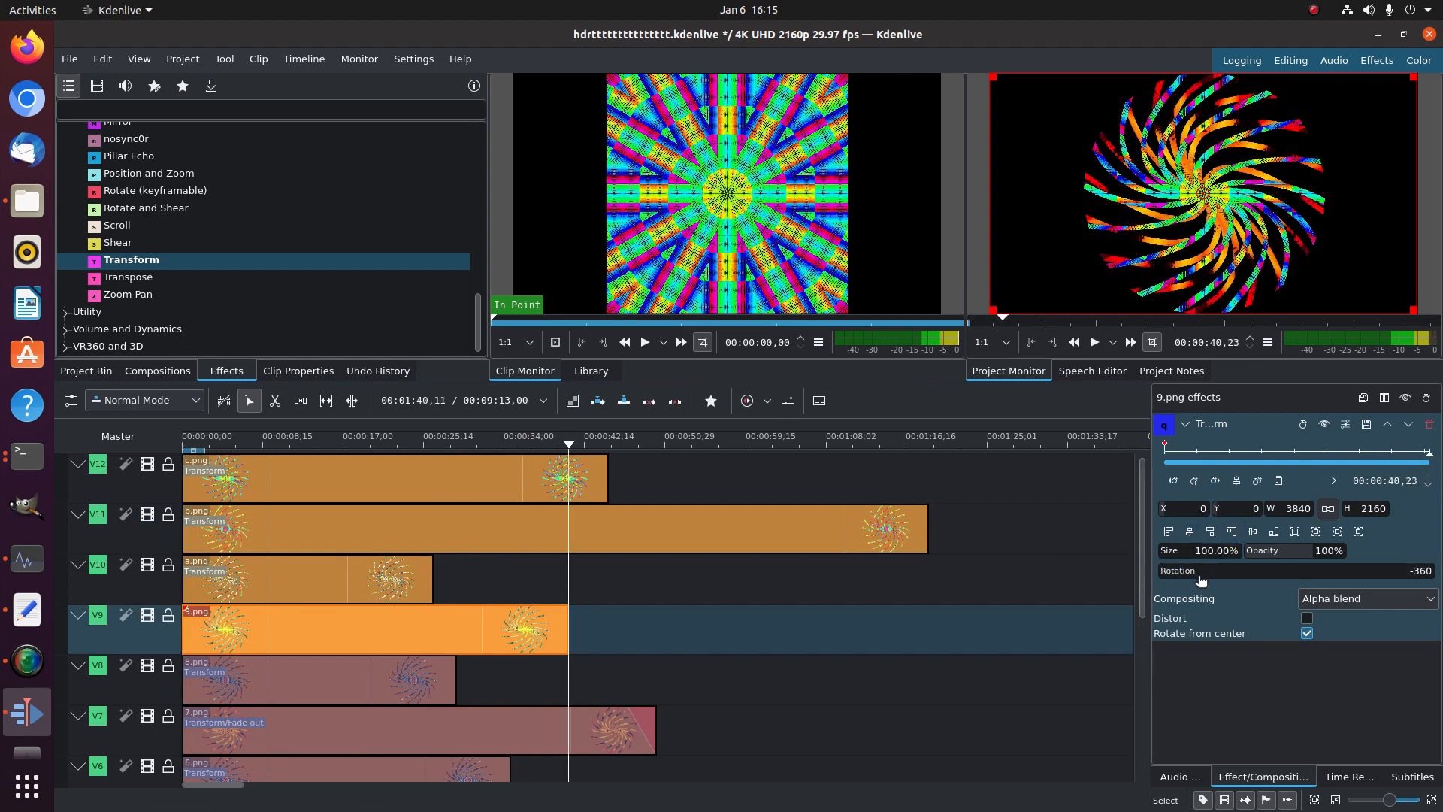
left_click(1194, 481)
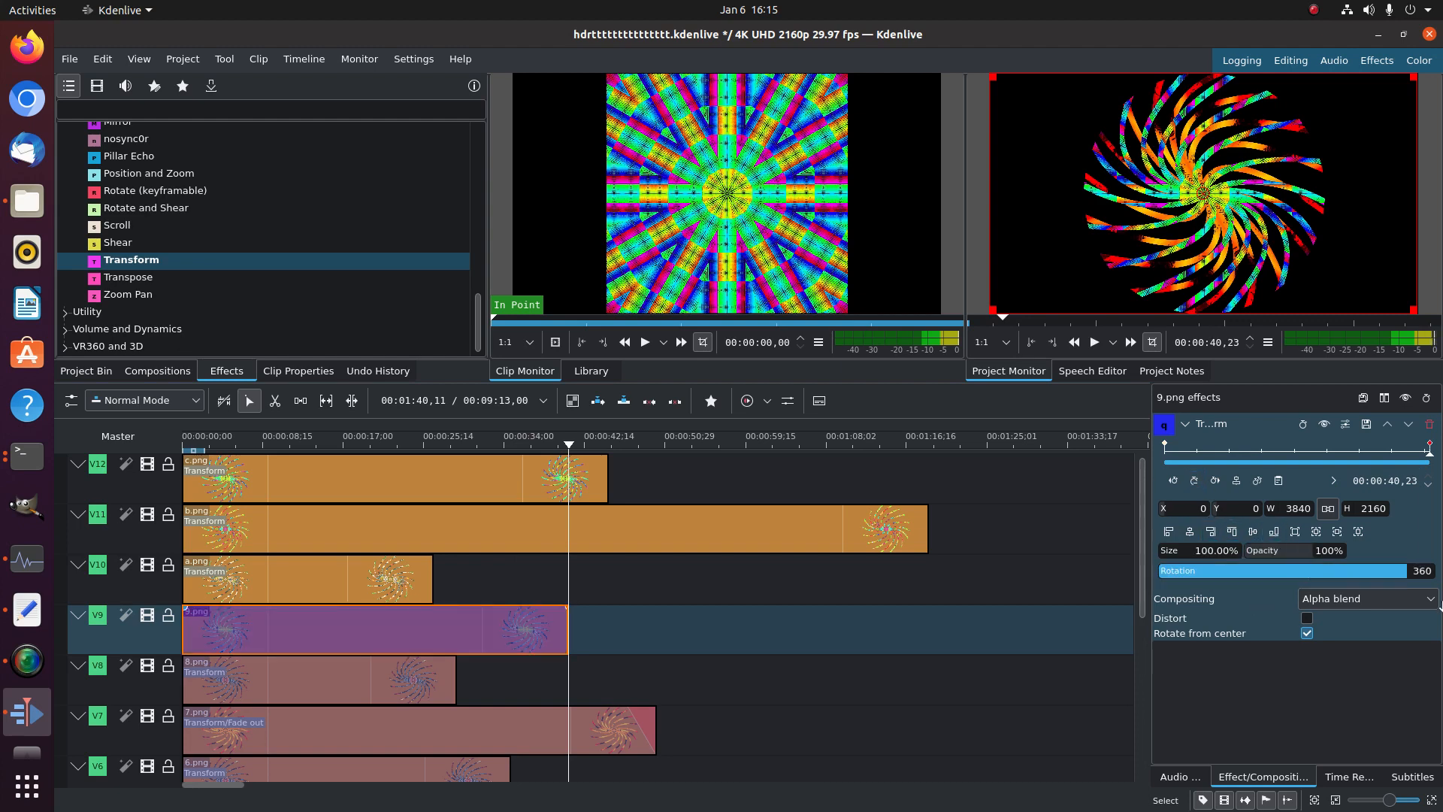
Keyframe the Transform rotation of a.png on V10 from -360 at the clip's start to 360 at its end
left_click(360, 574)
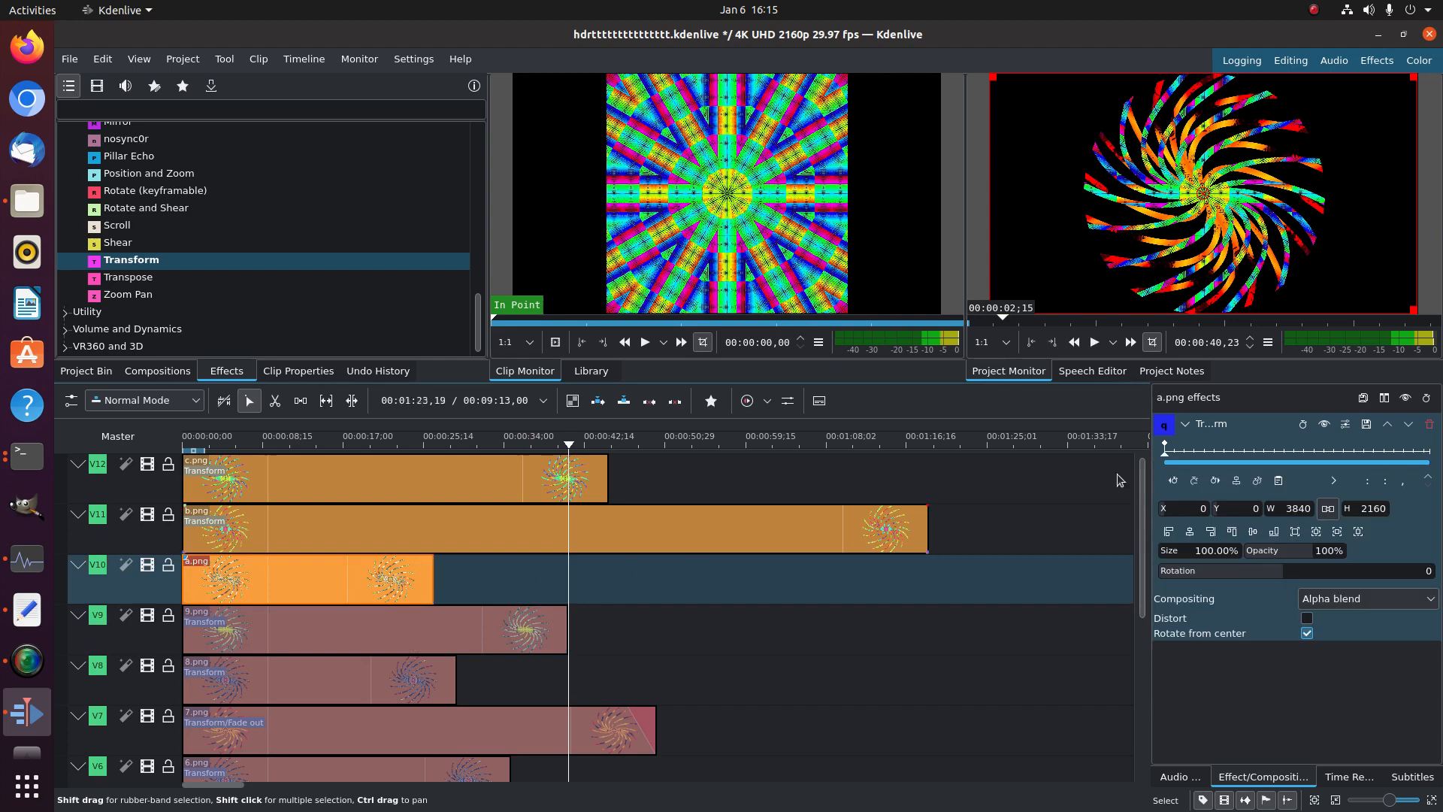
left_click(1165, 449)
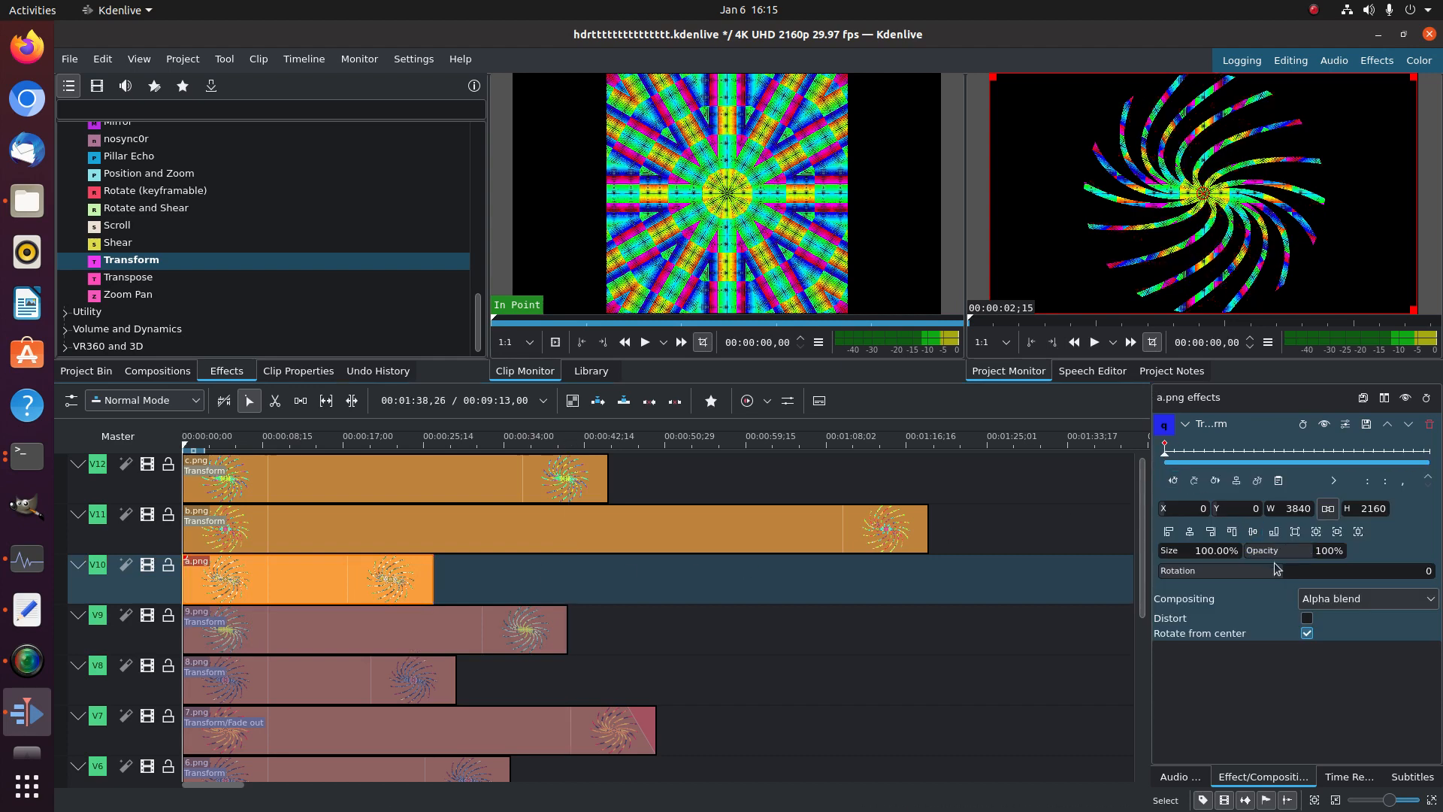
left_click_drag(1279, 570, 997, 558)
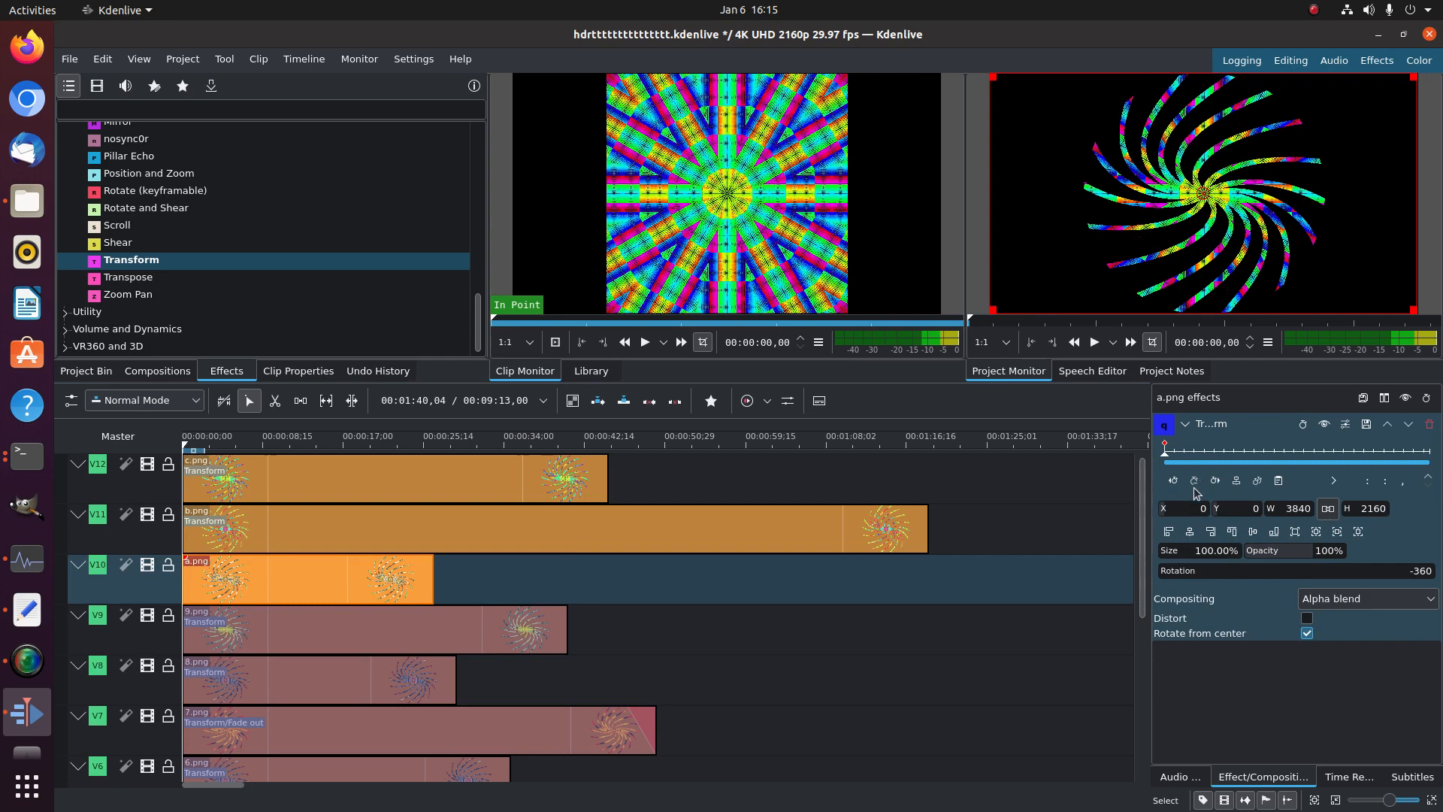
left_click_drag(1257, 462, 1418, 468)
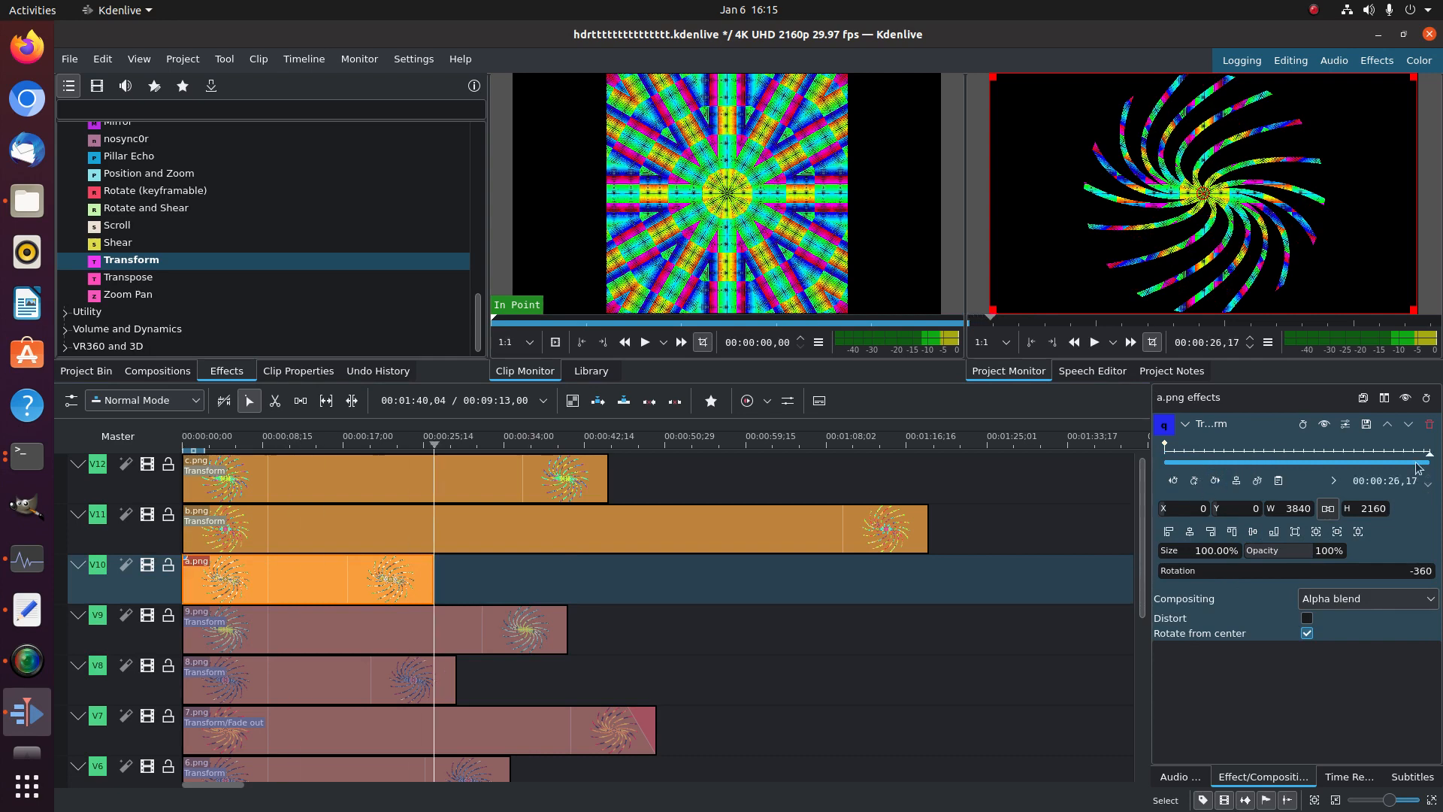
left_click(1195, 481)
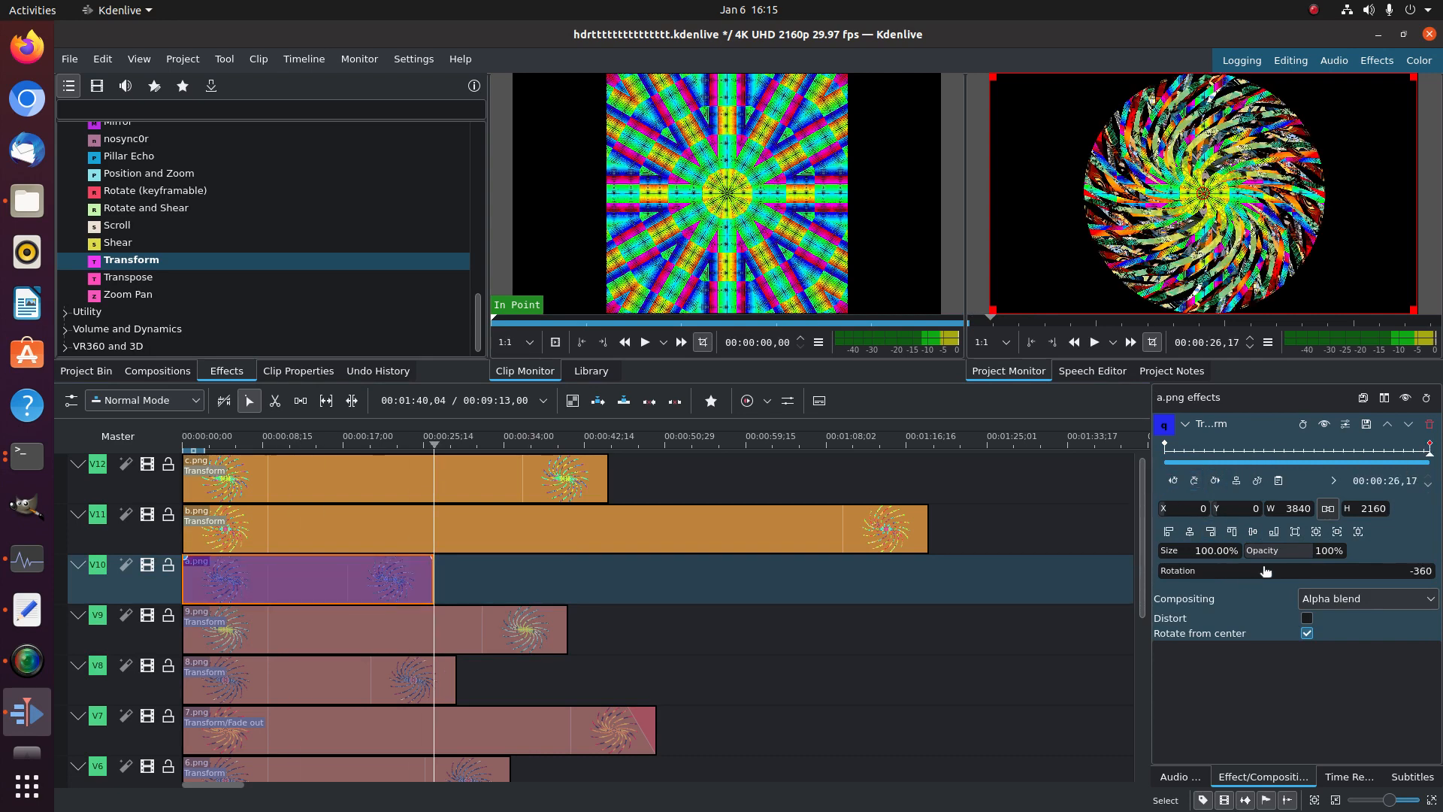
left_click_drag(1269, 573, 1442, 574)
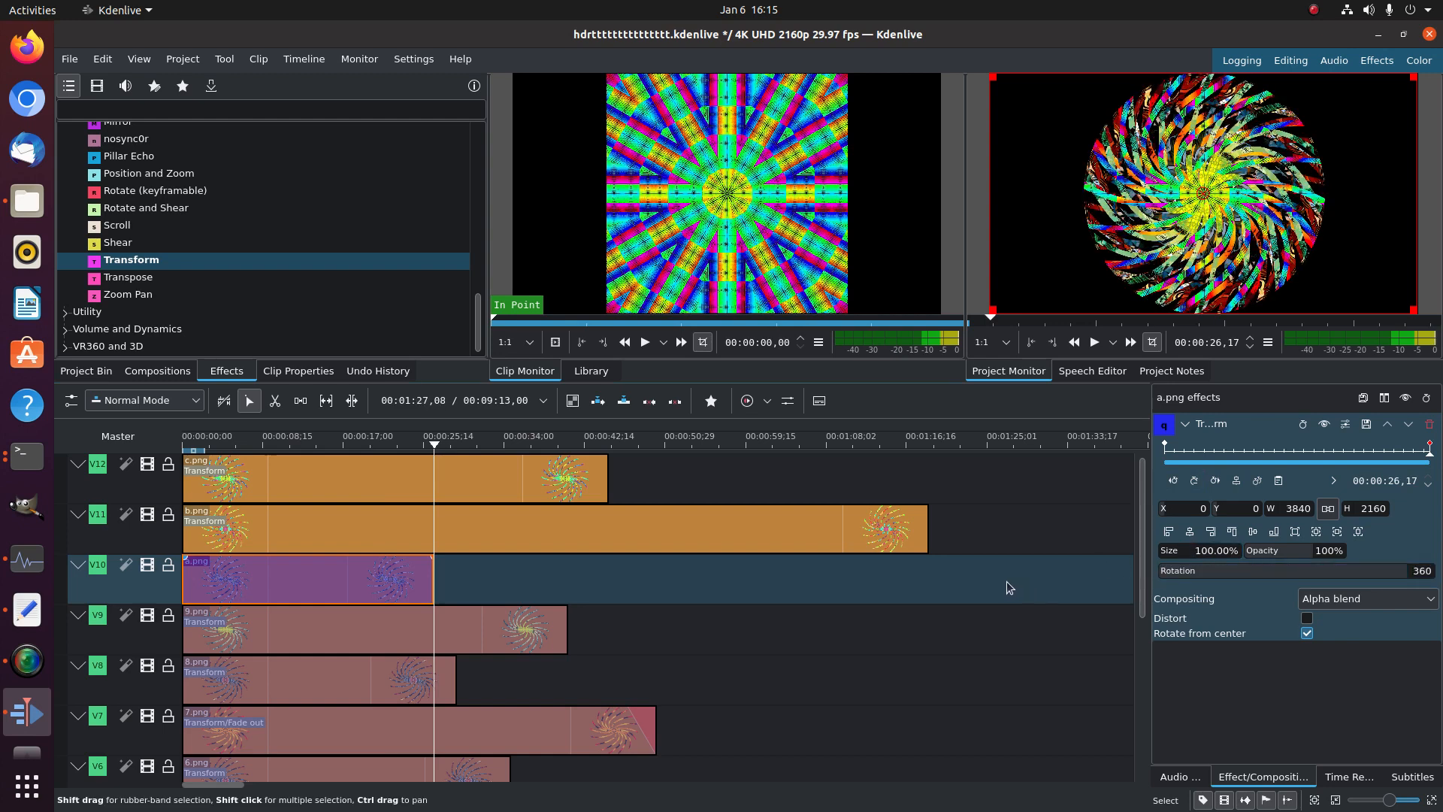
Keyframe the Transform rotation of b.png on V11 from -360 at the clip's start to 360 at its end
left_click(547, 521)
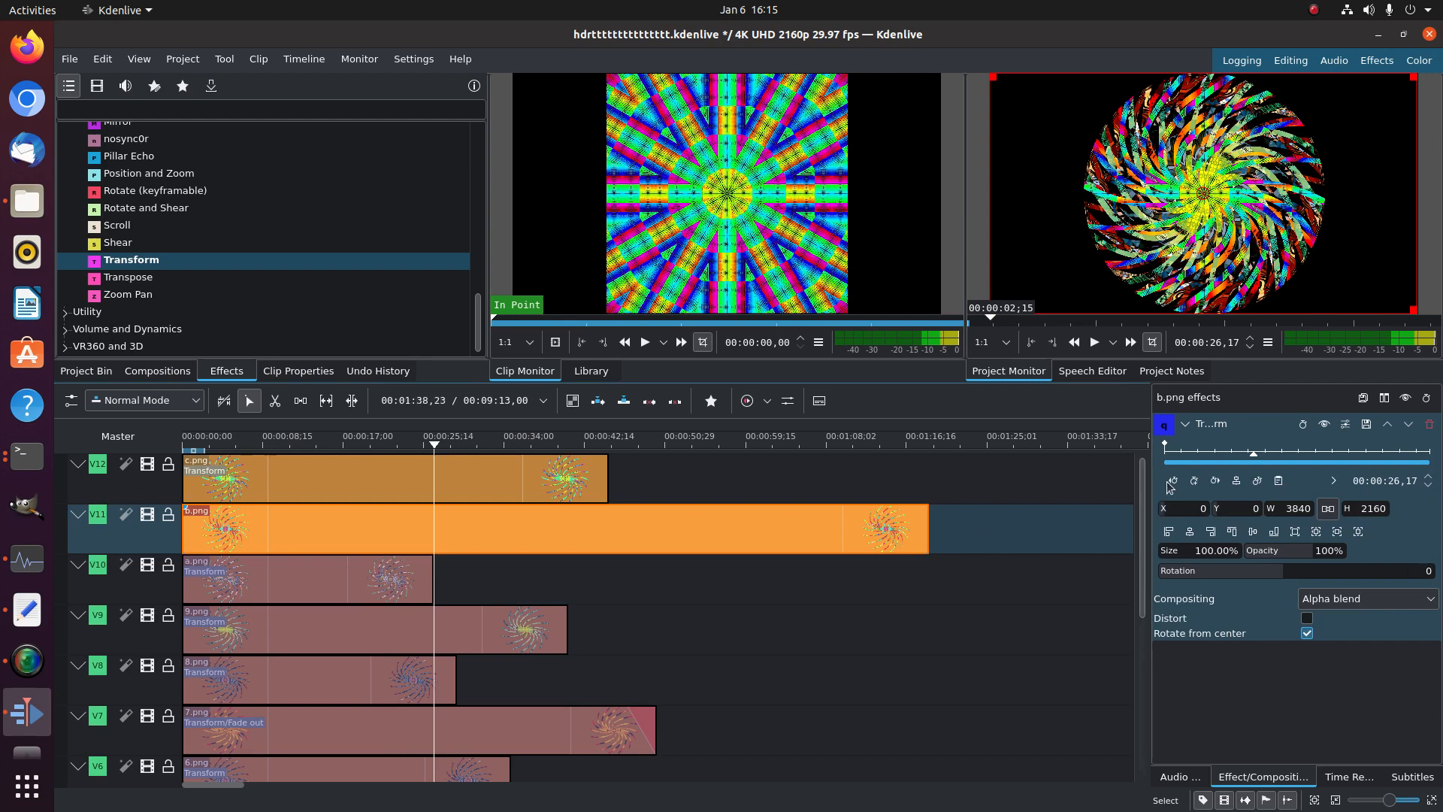
left_click(1164, 449)
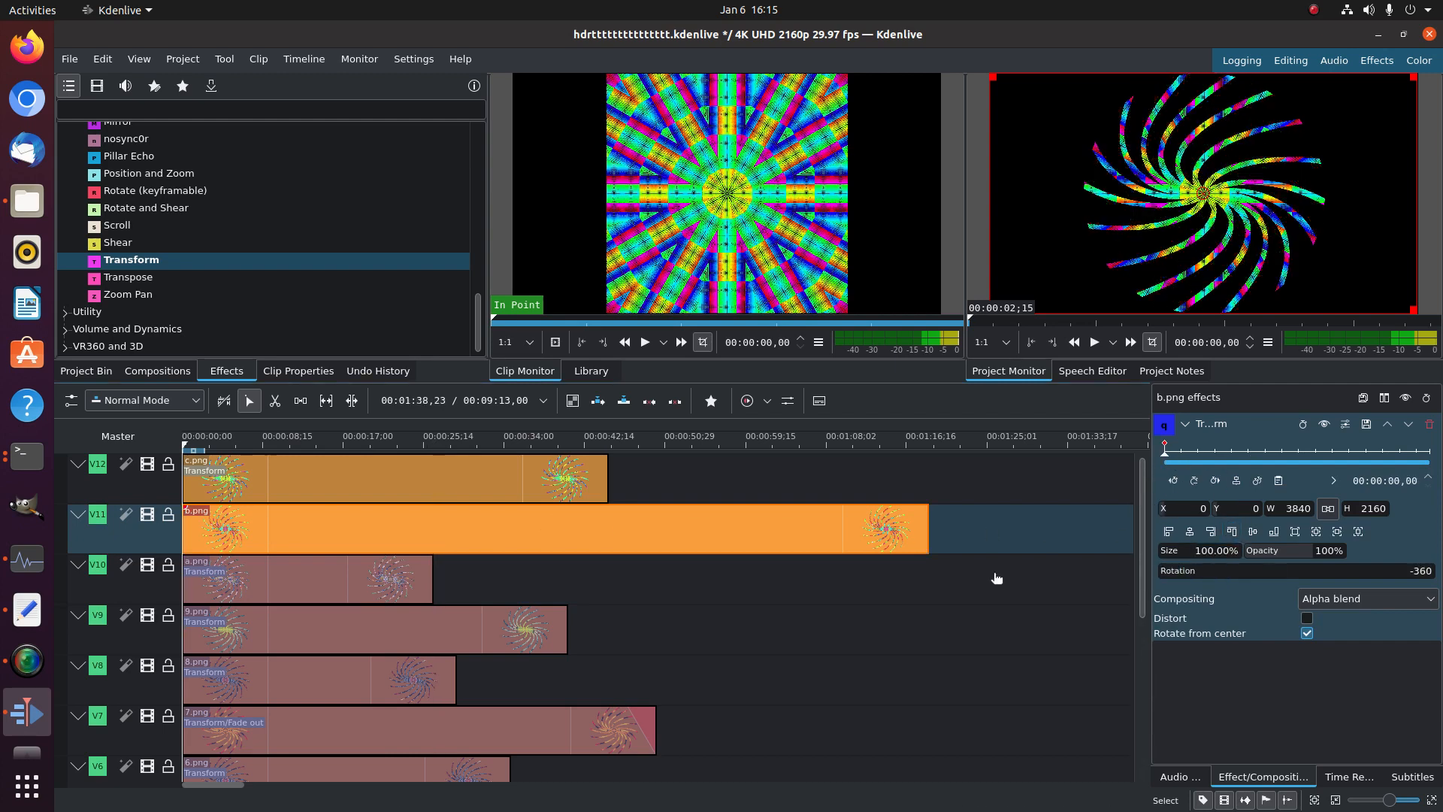
left_click_drag(1282, 453, 1429, 453)
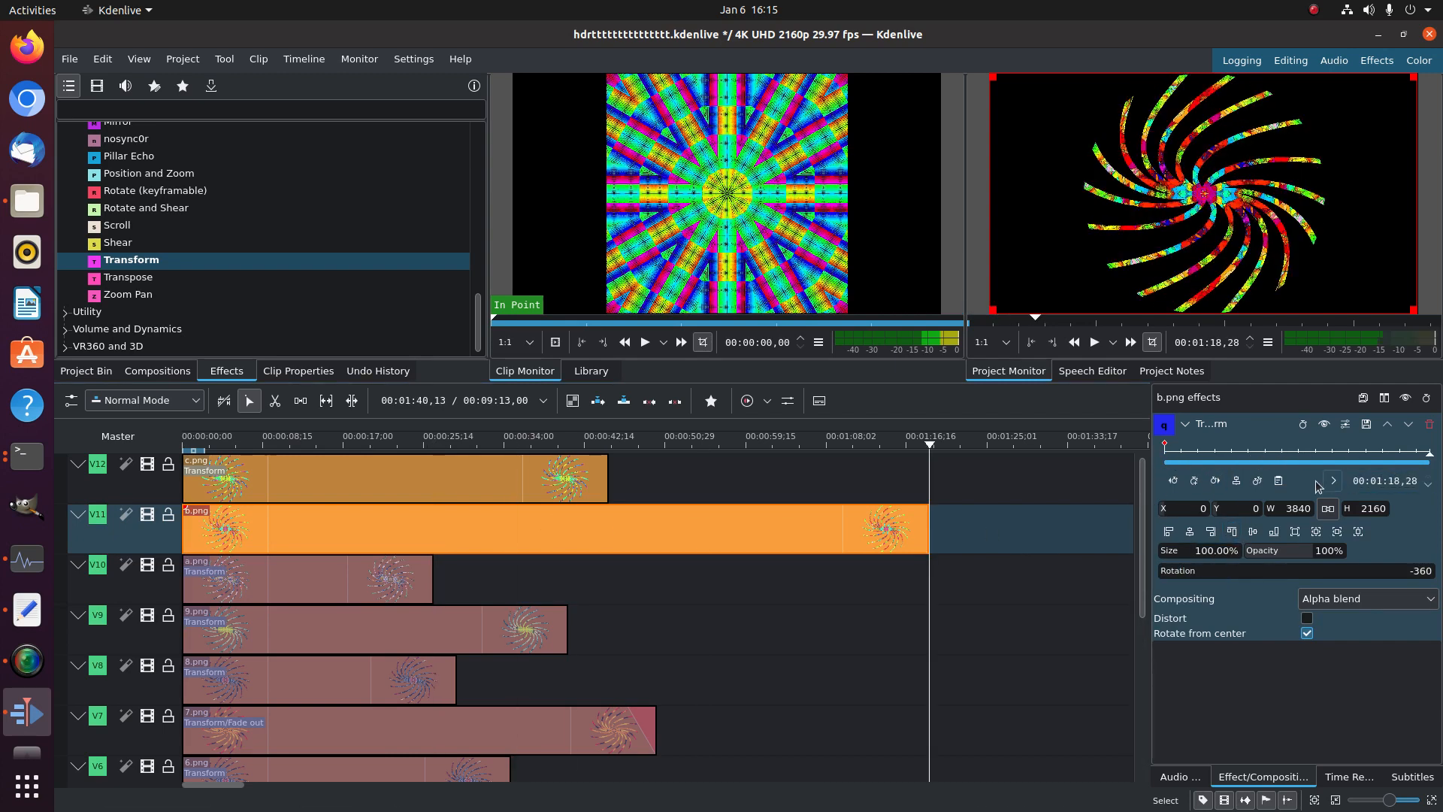
left_click(1195, 480)
left_click_drag(1238, 578, 1432, 571)
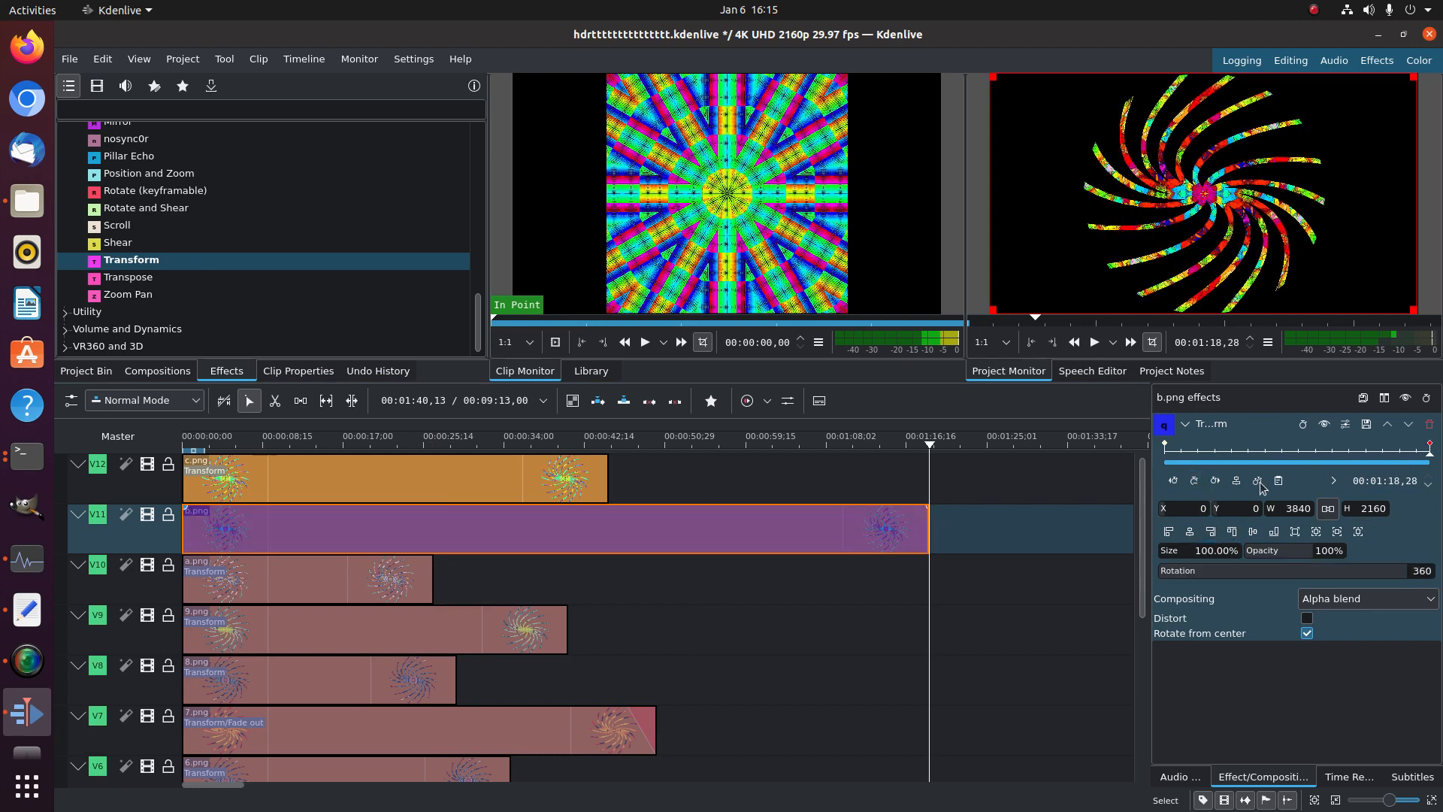
Keyframe the Transform rotation of c.png on V12 from -360 at its start to 360 at its end, and save the project
left_click(366, 496)
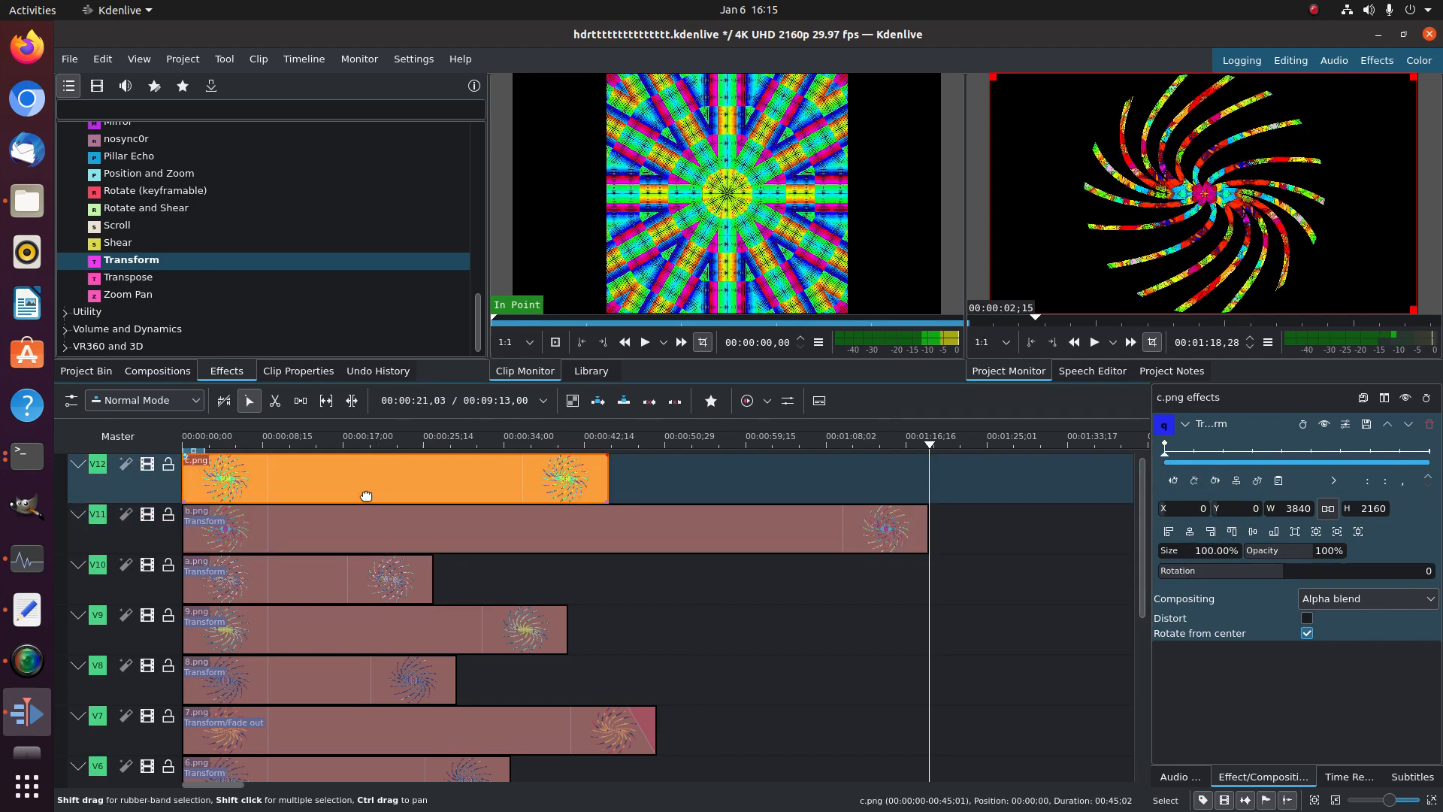
left_click(1167, 448)
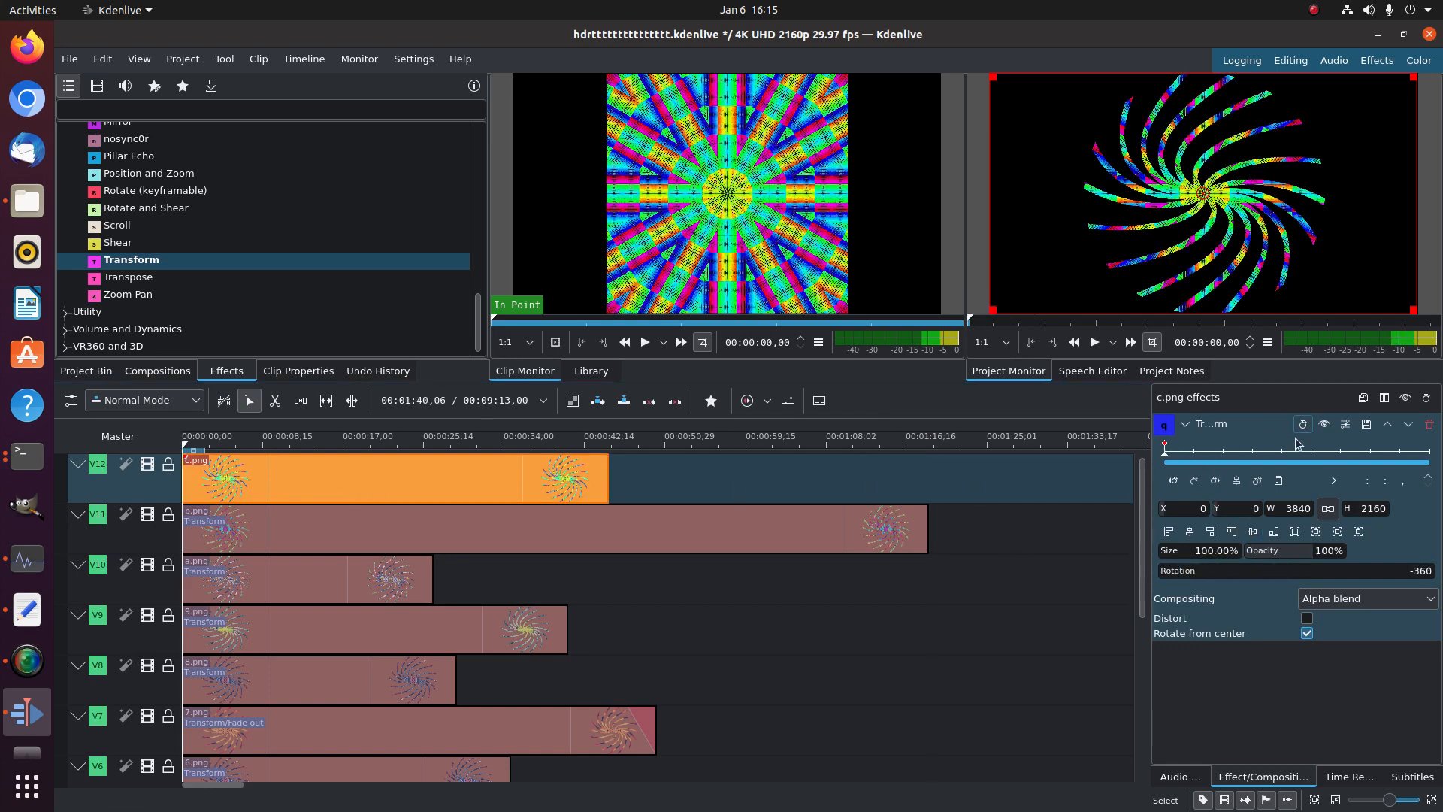
left_click(1216, 481)
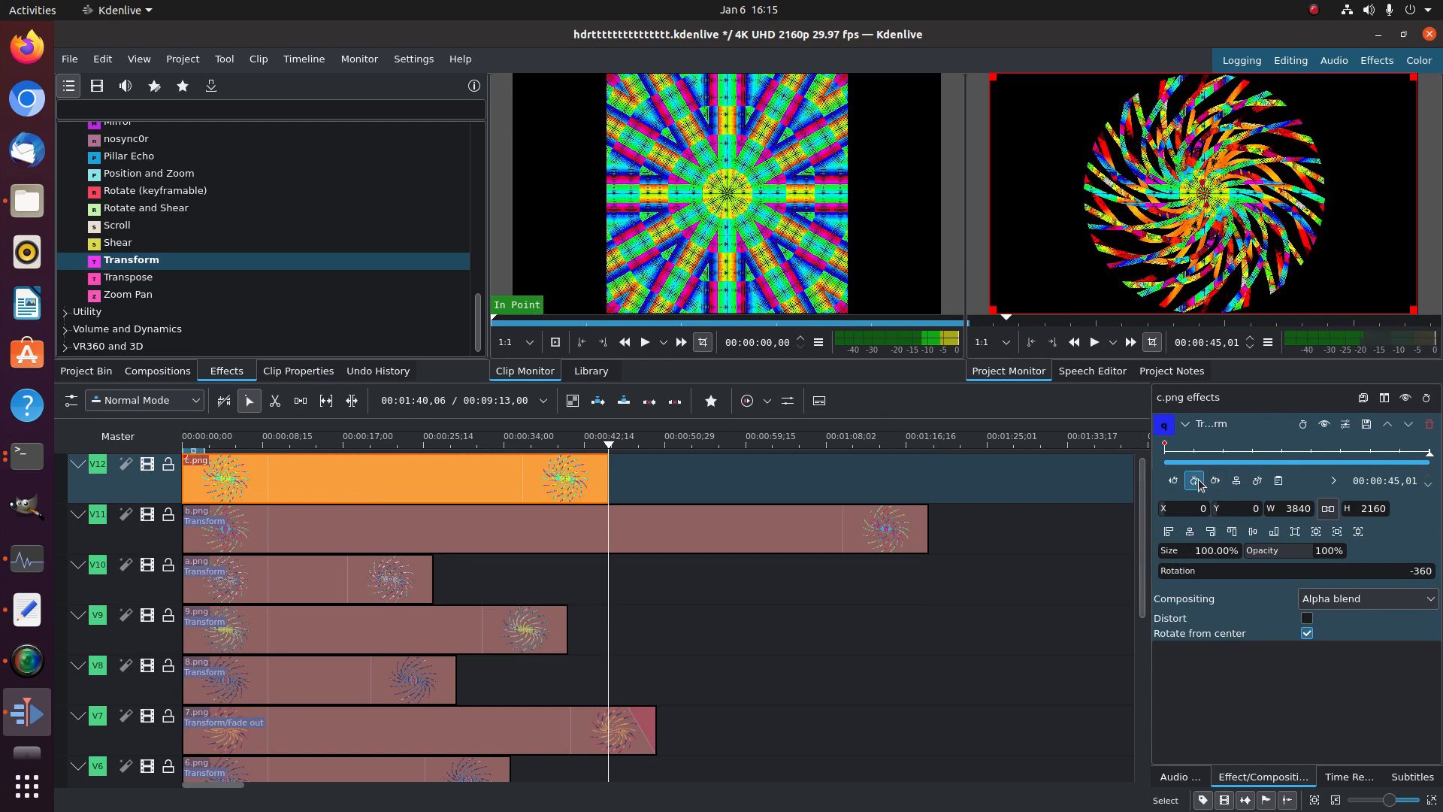
left_click_drag(1313, 570, 1428, 570)
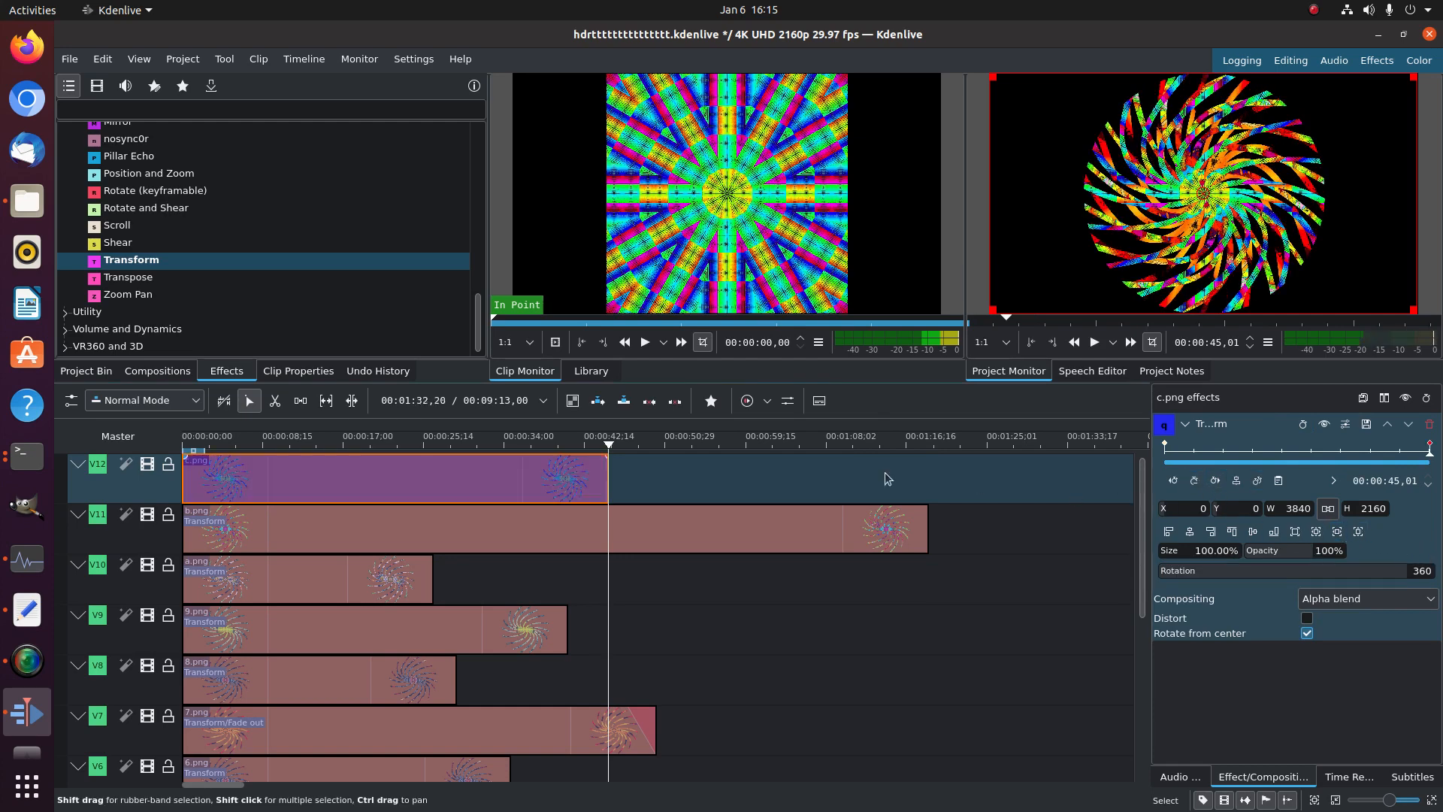
left_click(69, 58)
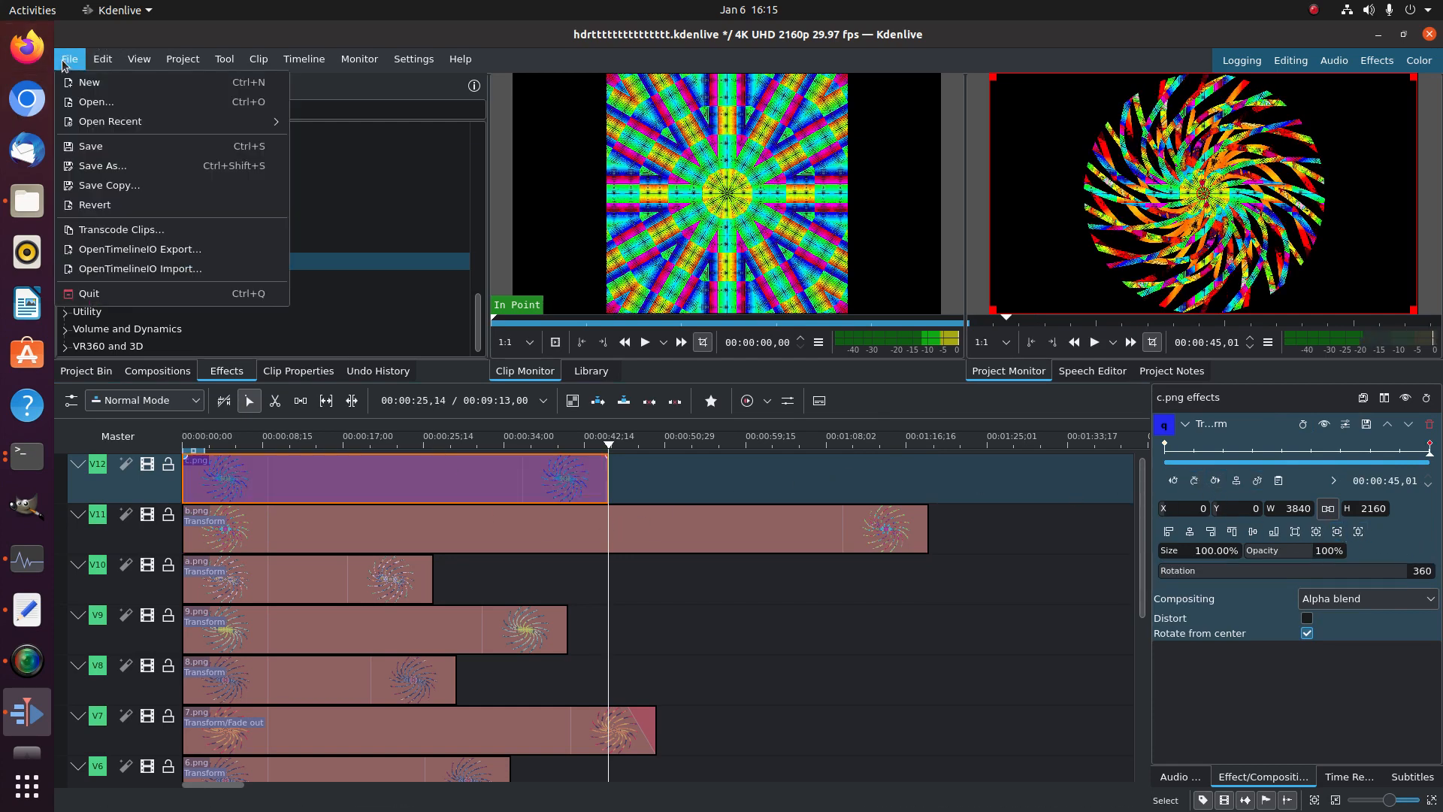
left_click(90, 146)
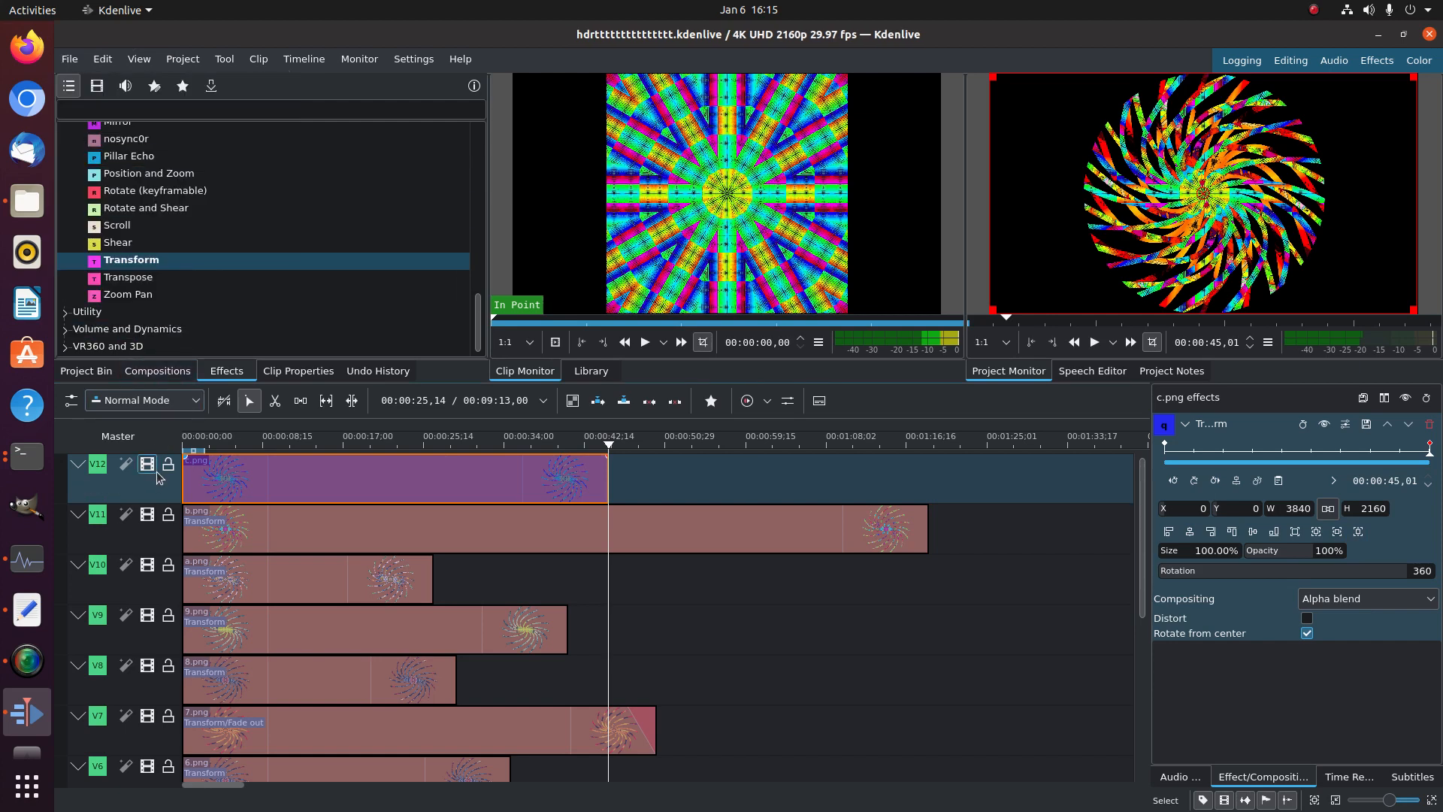
Add two intermediate Transform keyframes to 1.png on V1, one just under a third through the clip and one at 00:00:21,01
scroll(156, 472, "down", 5)
left_click(274, 697)
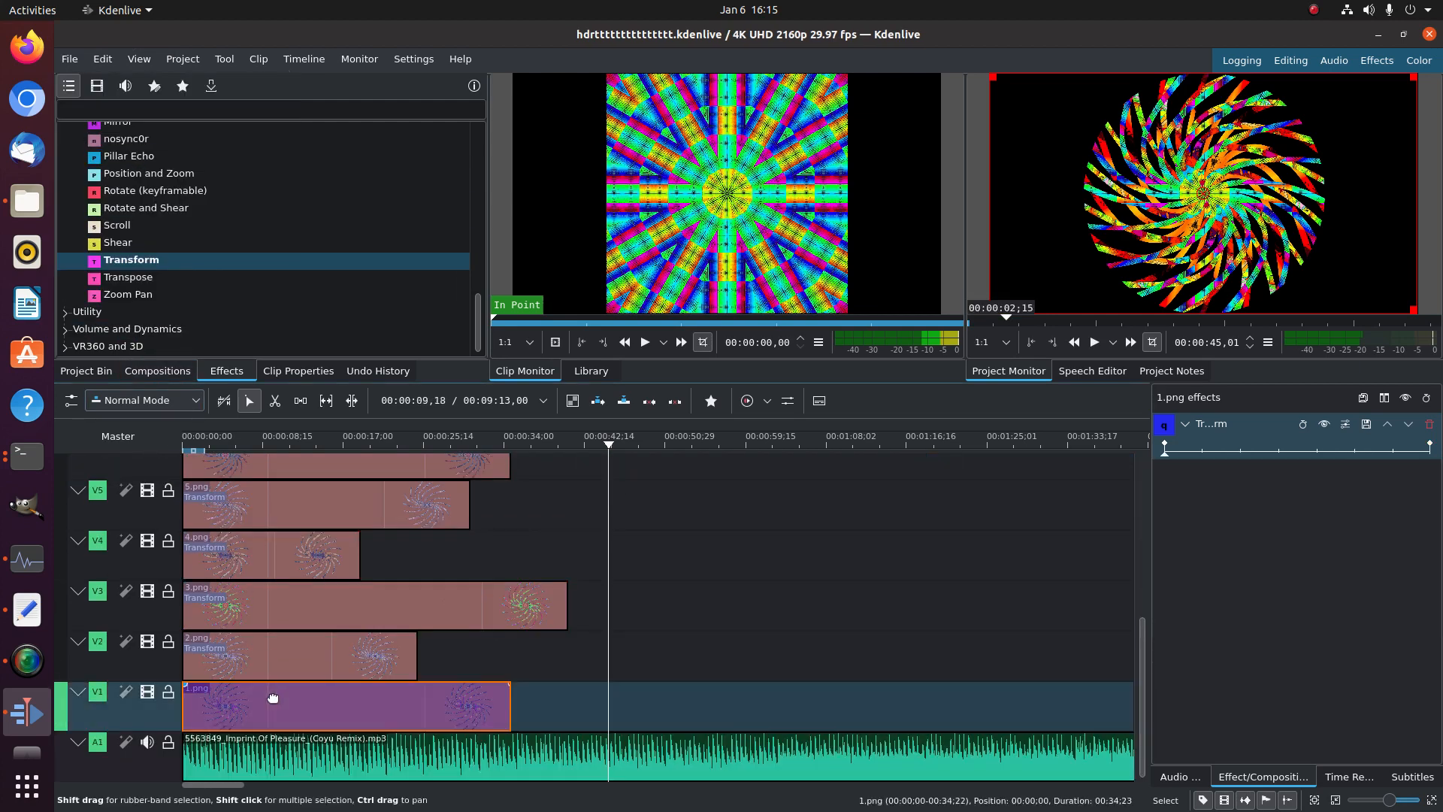
left_click(1240, 451)
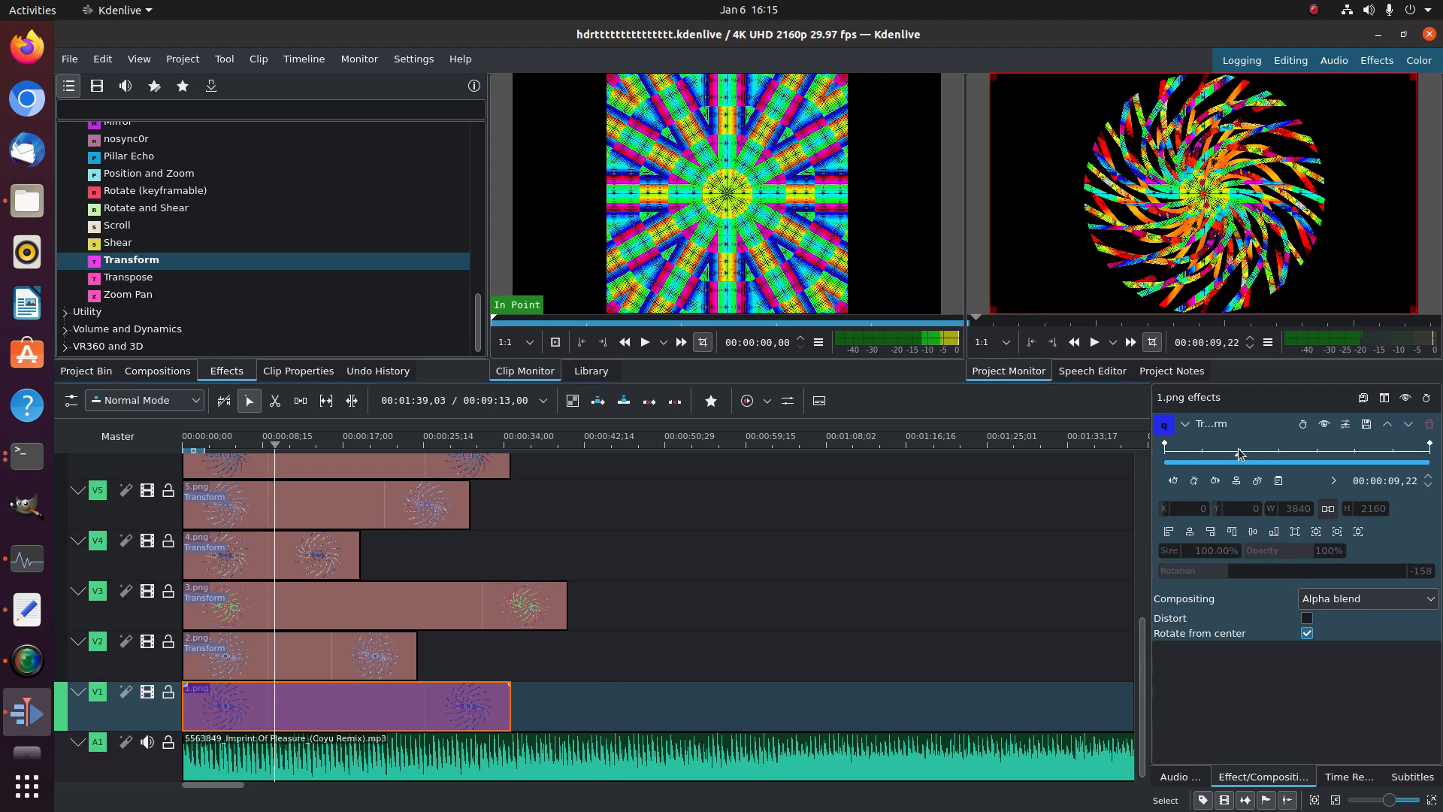
left_click(1208, 479)
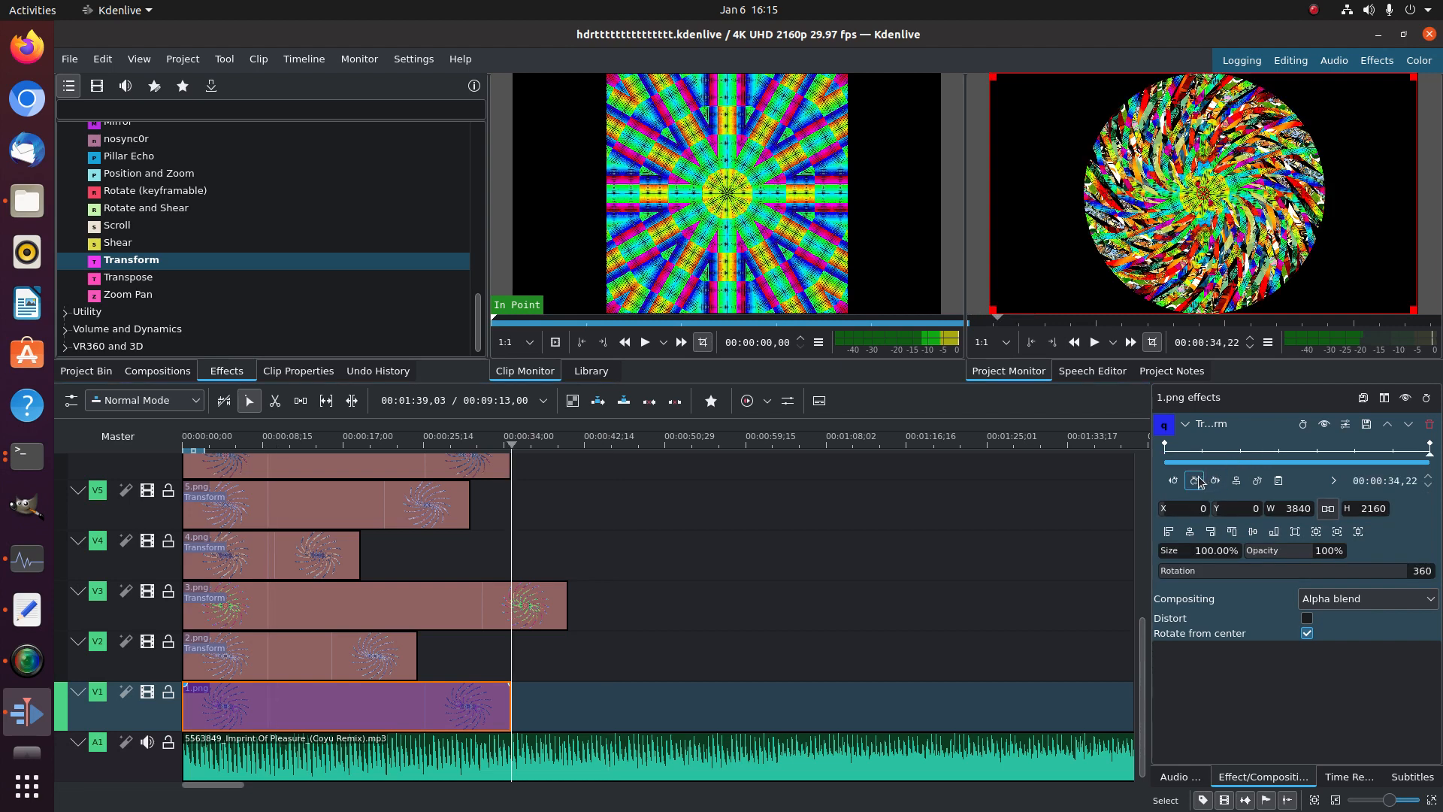
left_click(1237, 453)
left_click(1194, 480)
left_click(1324, 452)
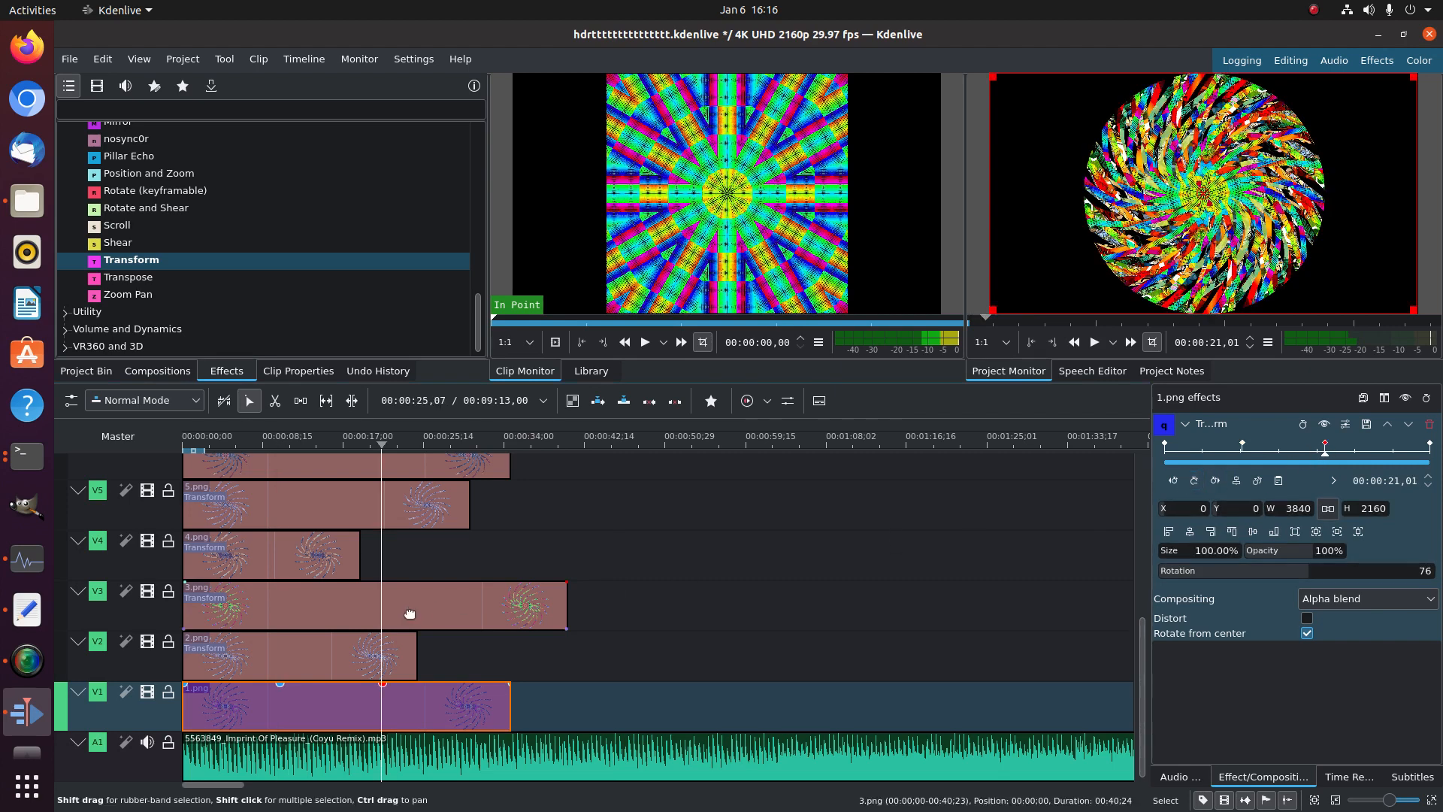
Add two intermediate Transform keyframes to 2.png on V2, one about a quarter through the clip and one at 00:00:13,24
left_click(348, 651)
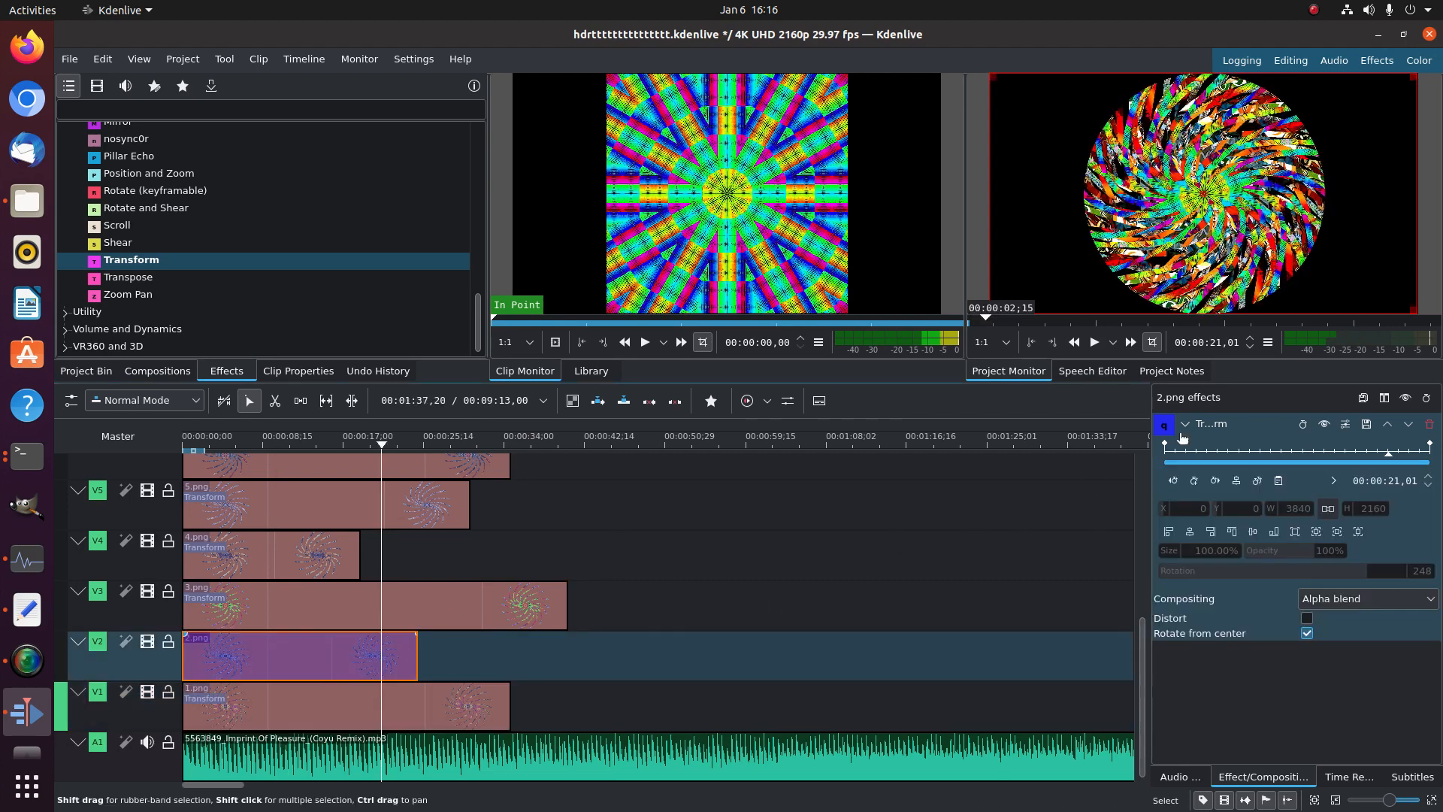
left_click(1235, 450)
left_click(1194, 482)
left_click(1312, 449)
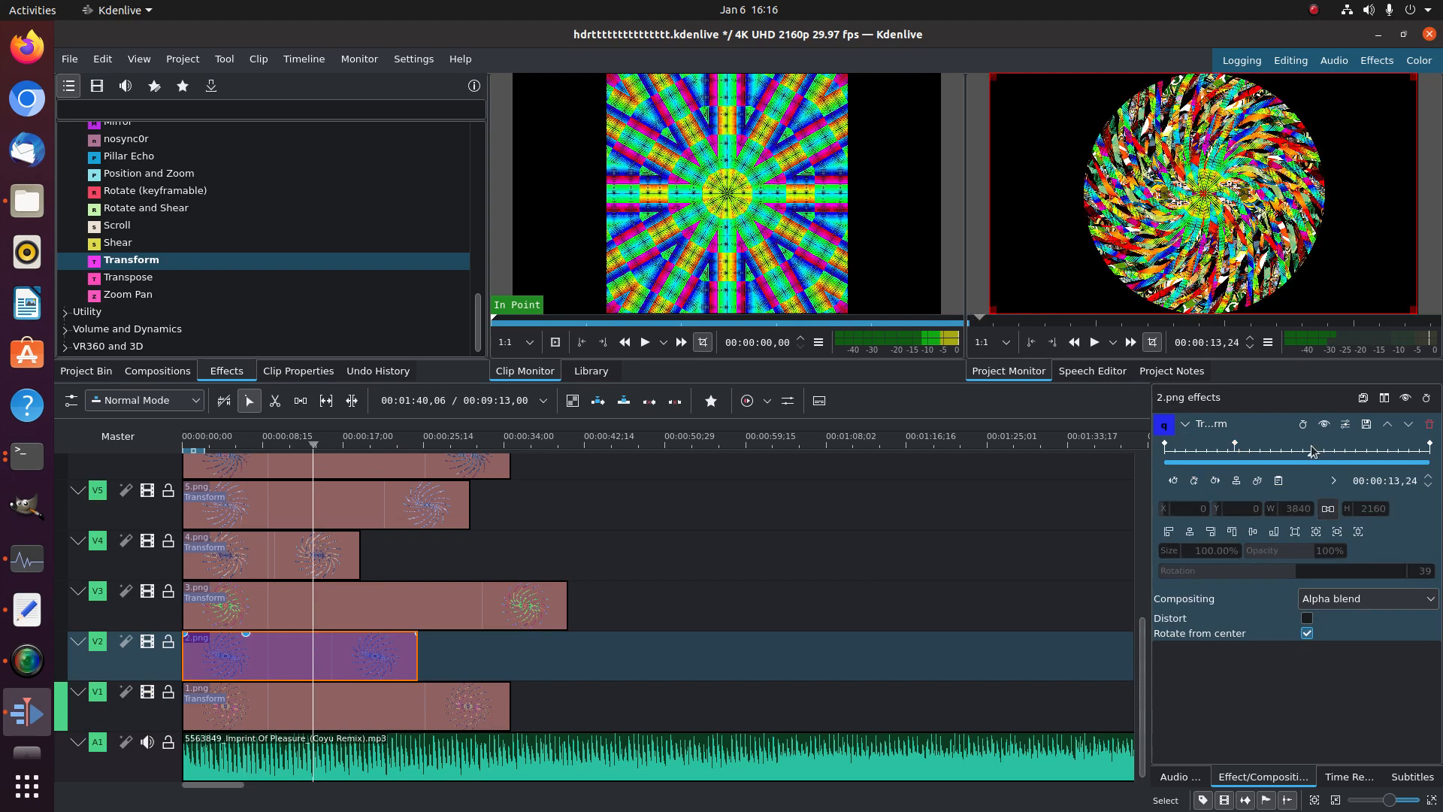
Add intermediate Transform keyframes to 3.png on V3 at 00:00:13,24 and 00:00:24,14
left_click(373, 602)
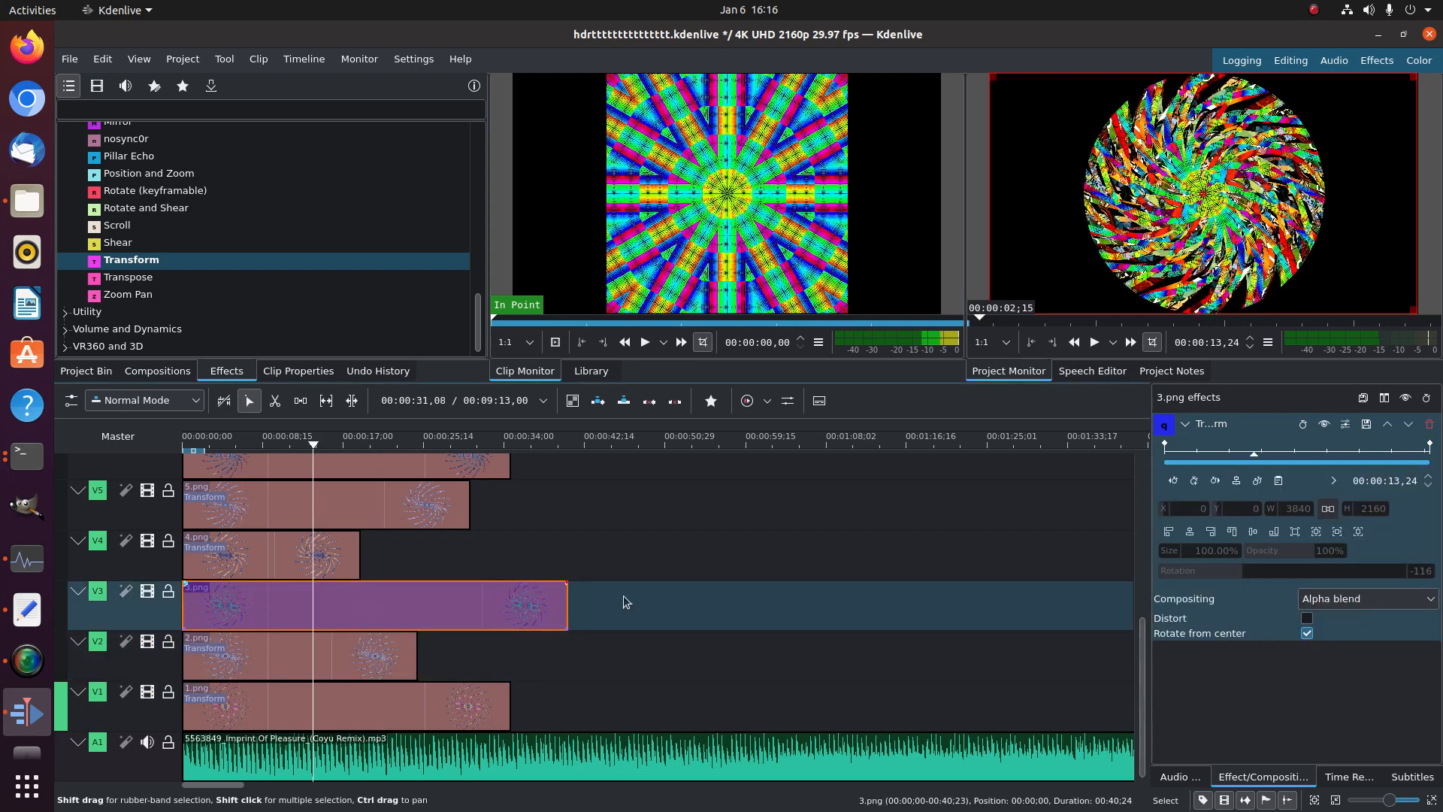
left_click(1196, 481)
left_click(1323, 449)
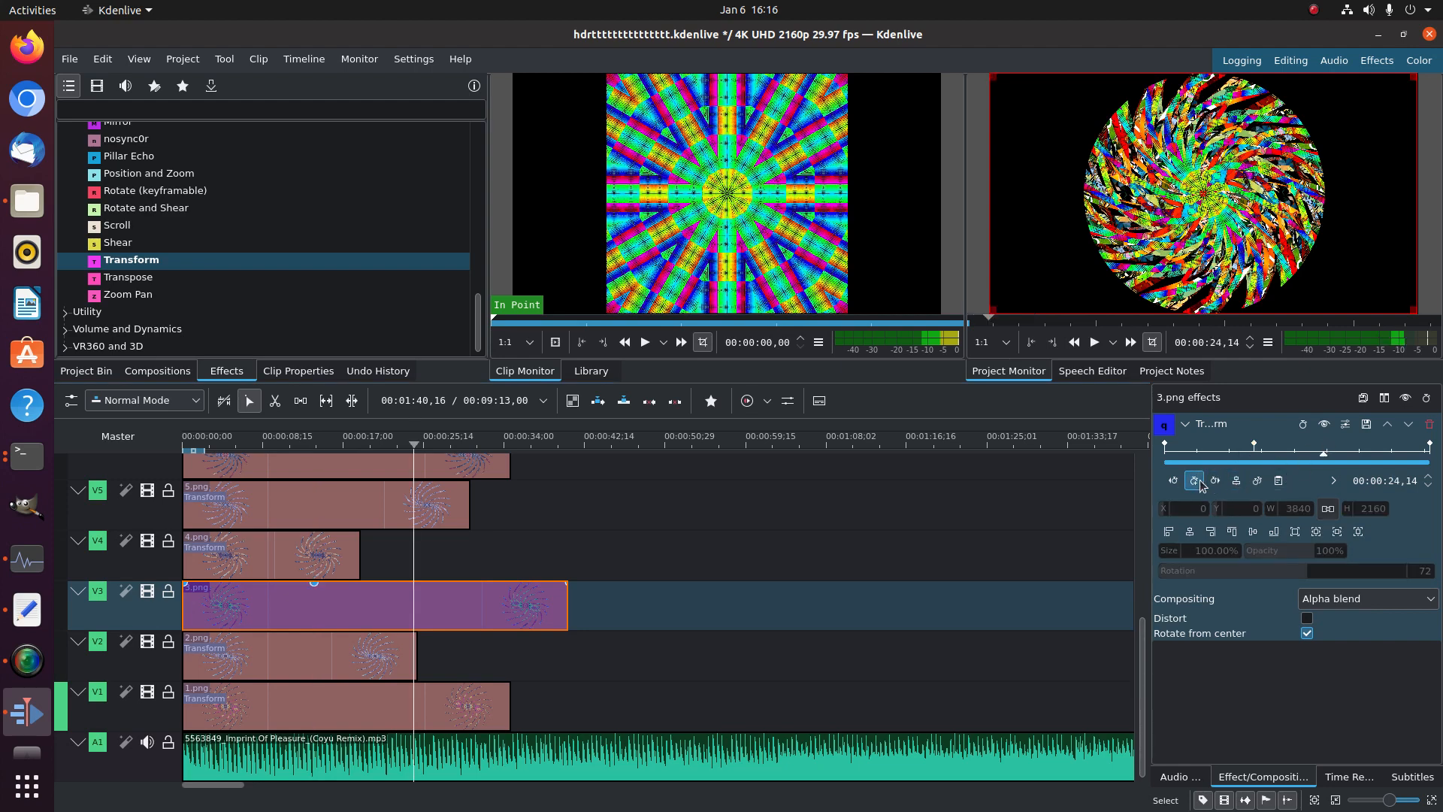
Add intermediate Transform keyframes to 4.png on V4 at 00:00:04,29 and 00:00:11,00
left_click(338, 556)
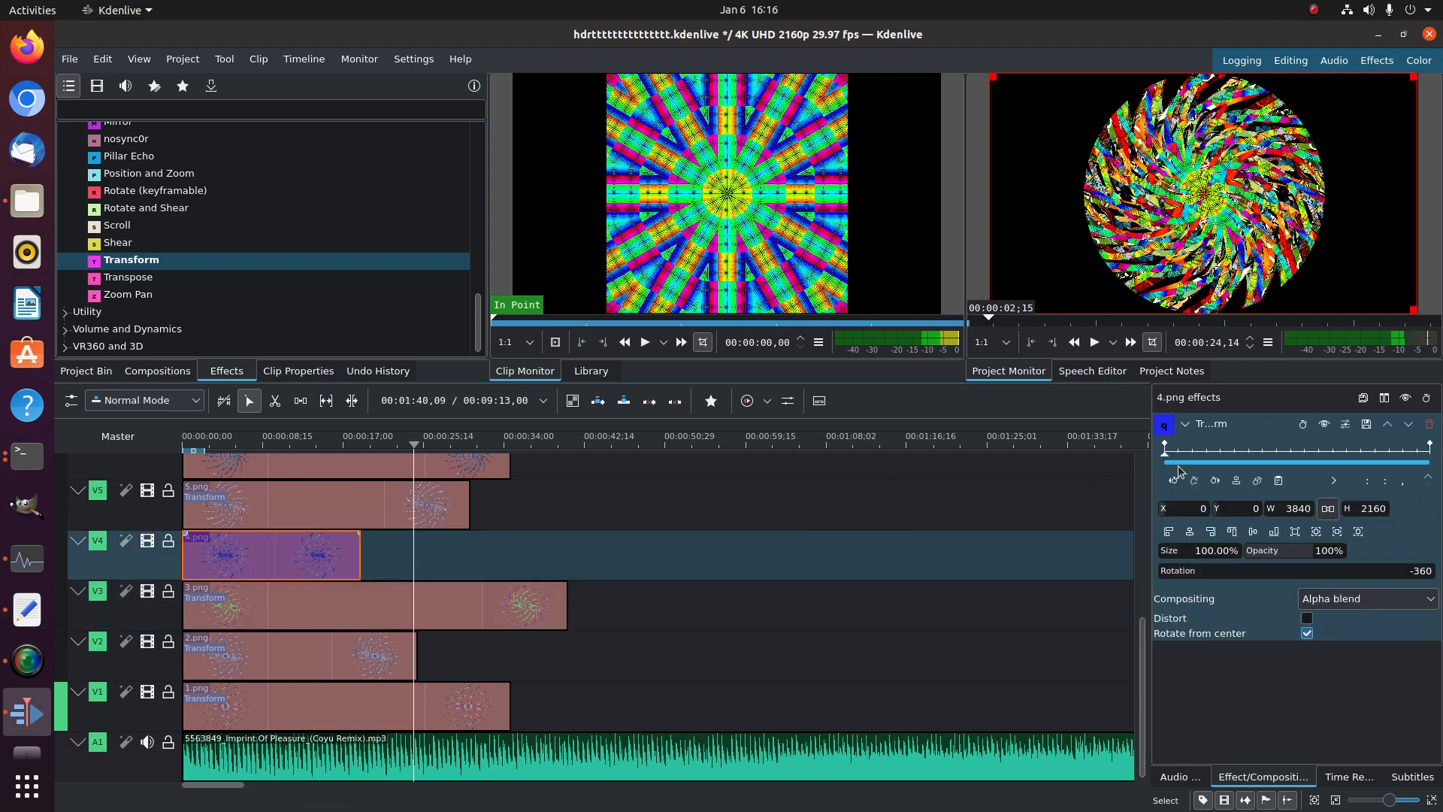
left_click(1233, 454)
left_click(1194, 480)
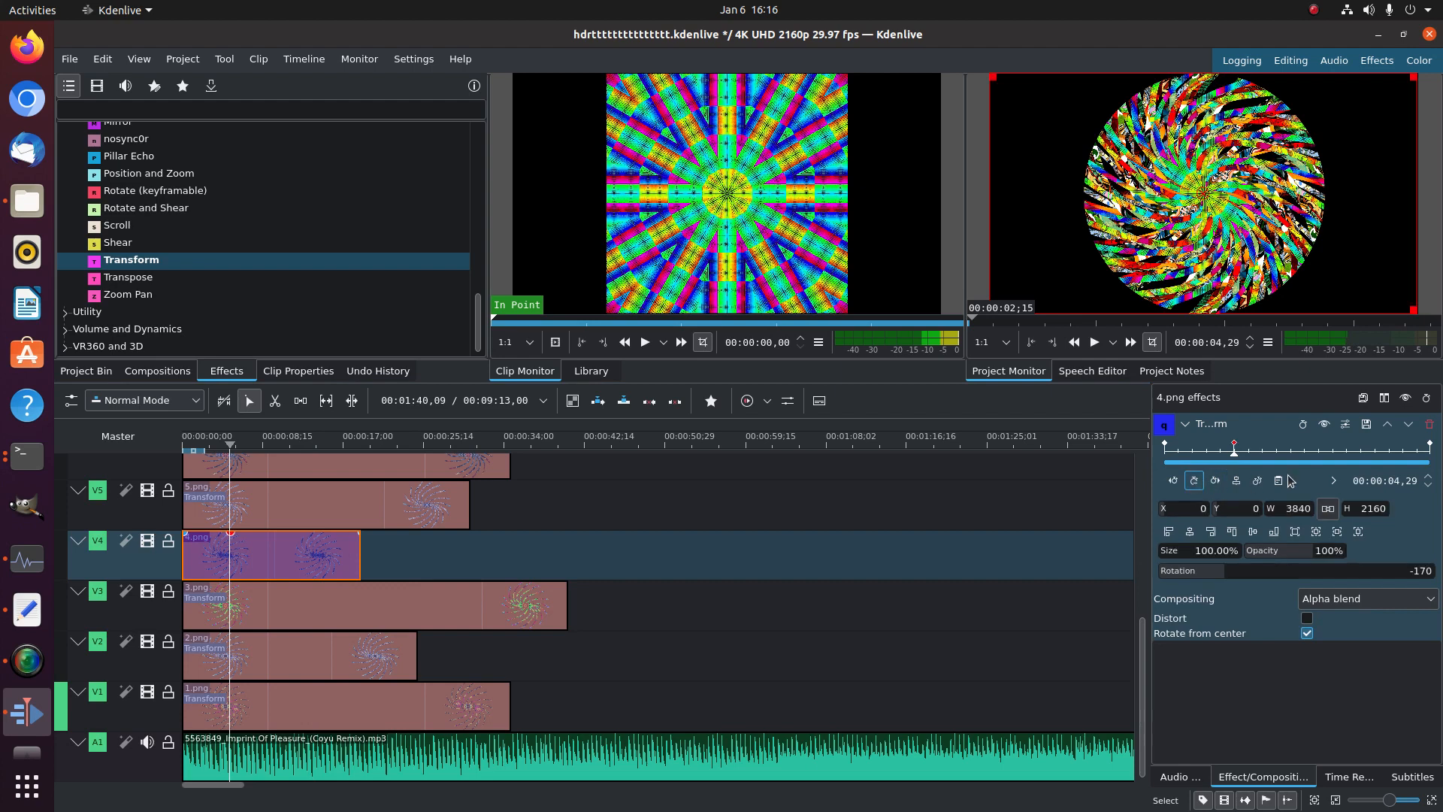
left_click(1319, 451)
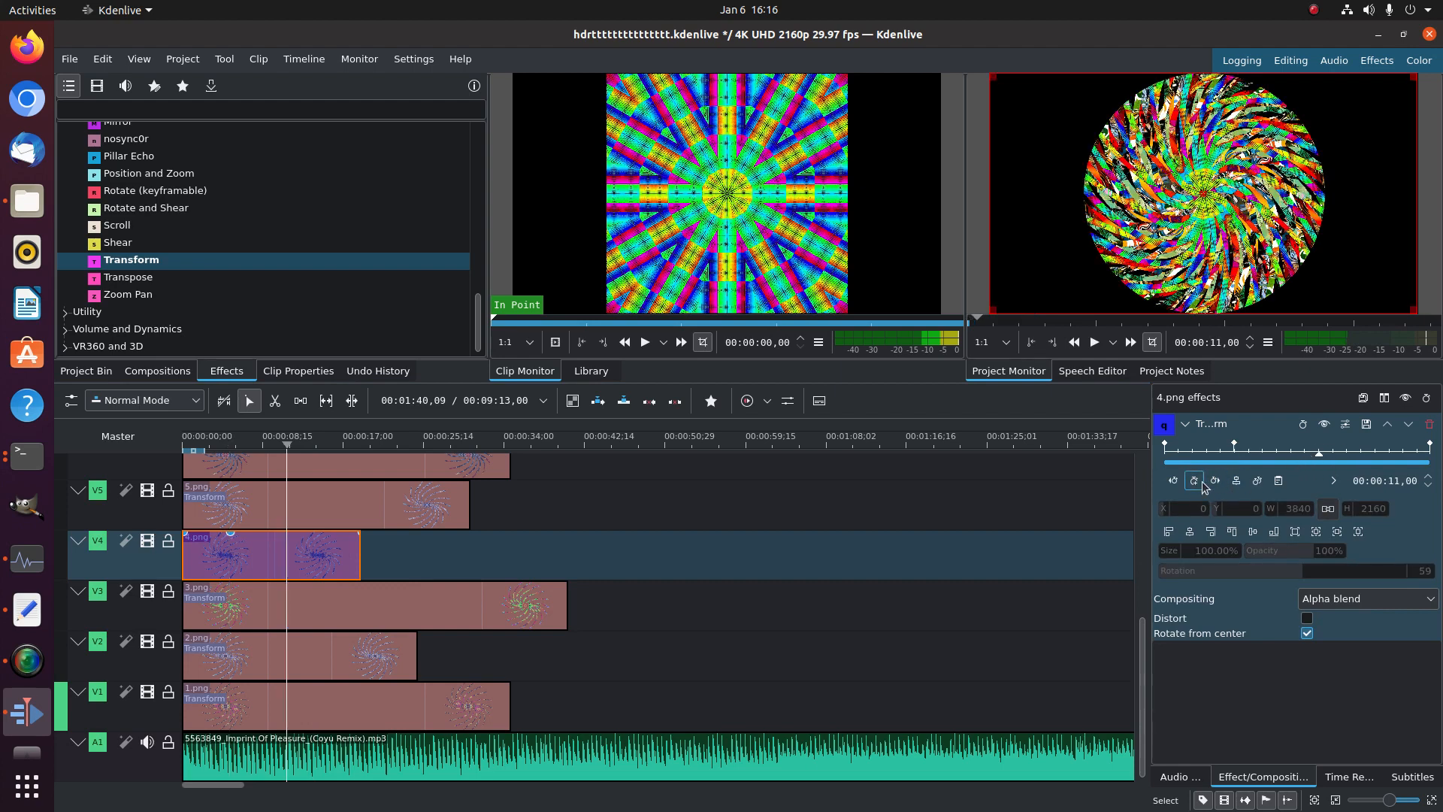
left_click(1201, 481)
Add intermediate Transform keyframes to 5.png on V5 at 00:00:11,00 and 00:00:21,08
left_click(371, 509)
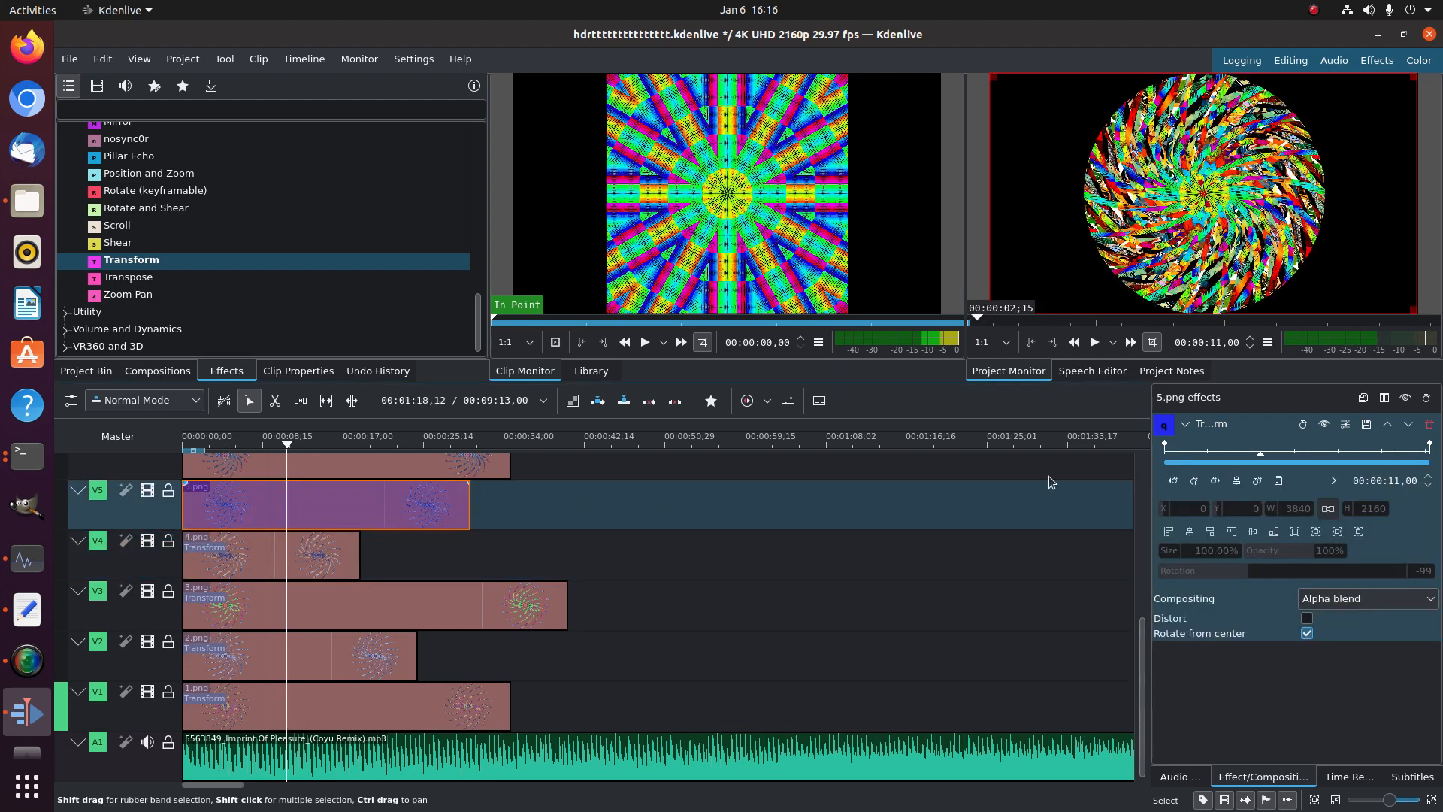
left_click(1197, 479)
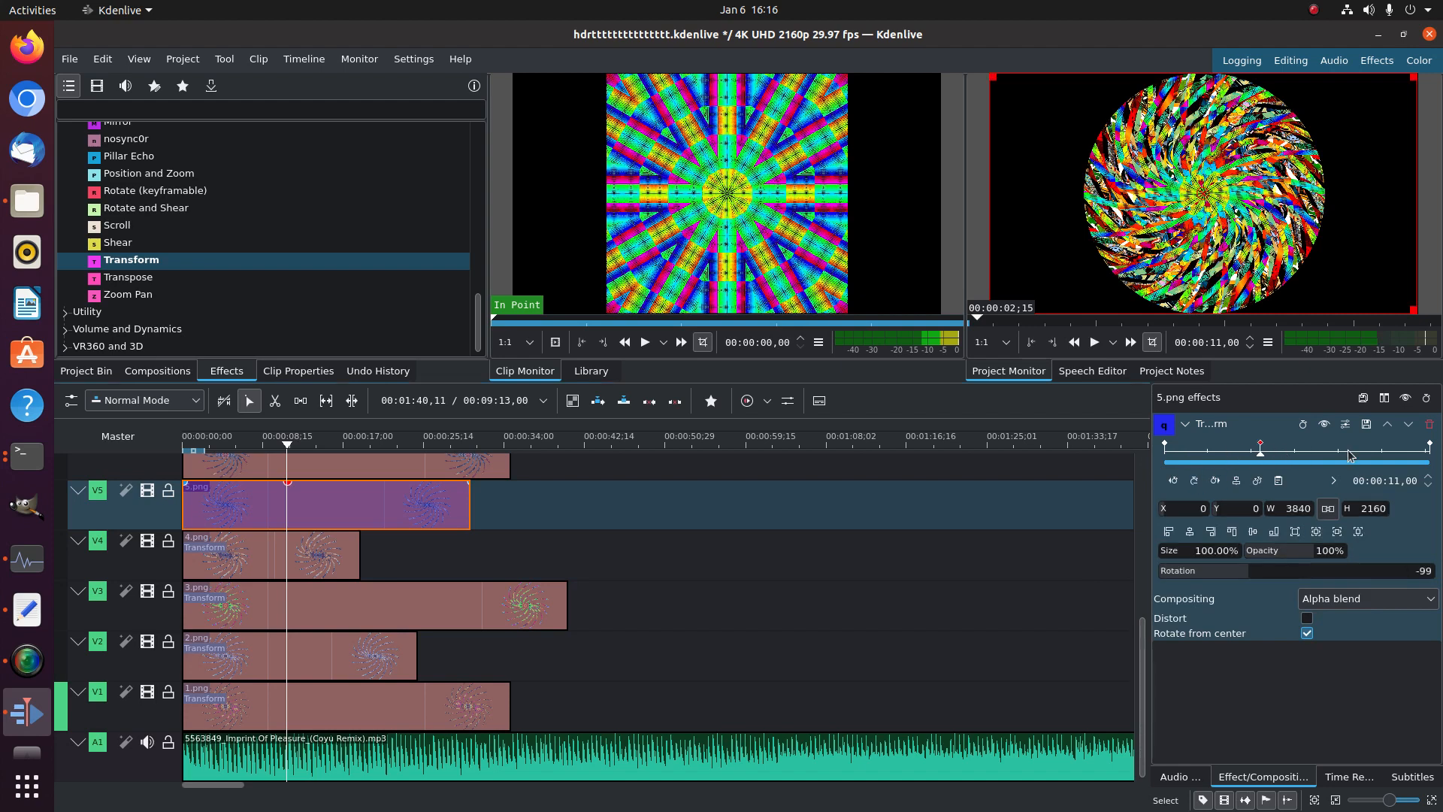
left_click(1350, 454)
left_click(1195, 481)
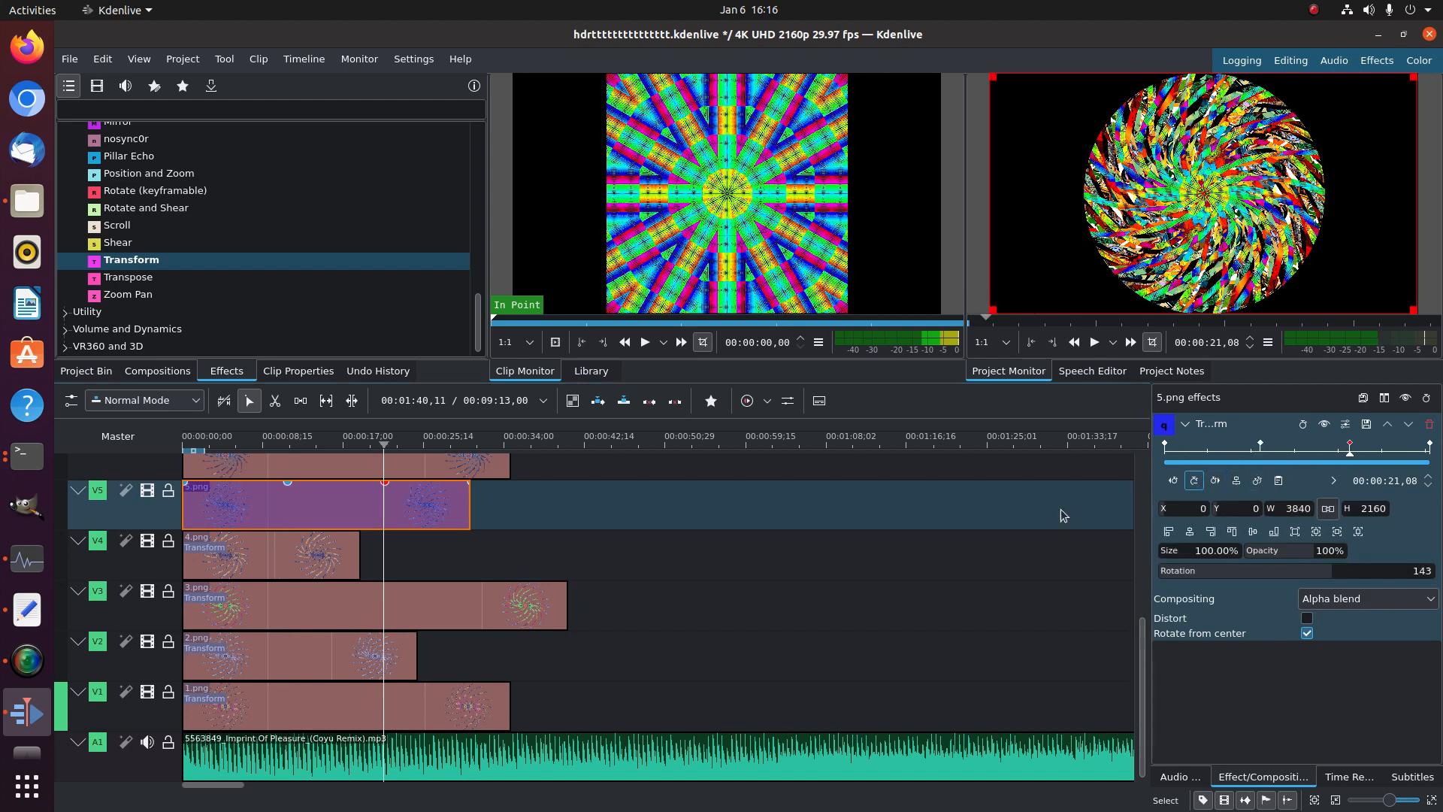
Add intermediate Transform keyframes to 6.png on V6 at 00:00:09,22 and 00:00:21,10
scroll(287, 640, "up", 4)
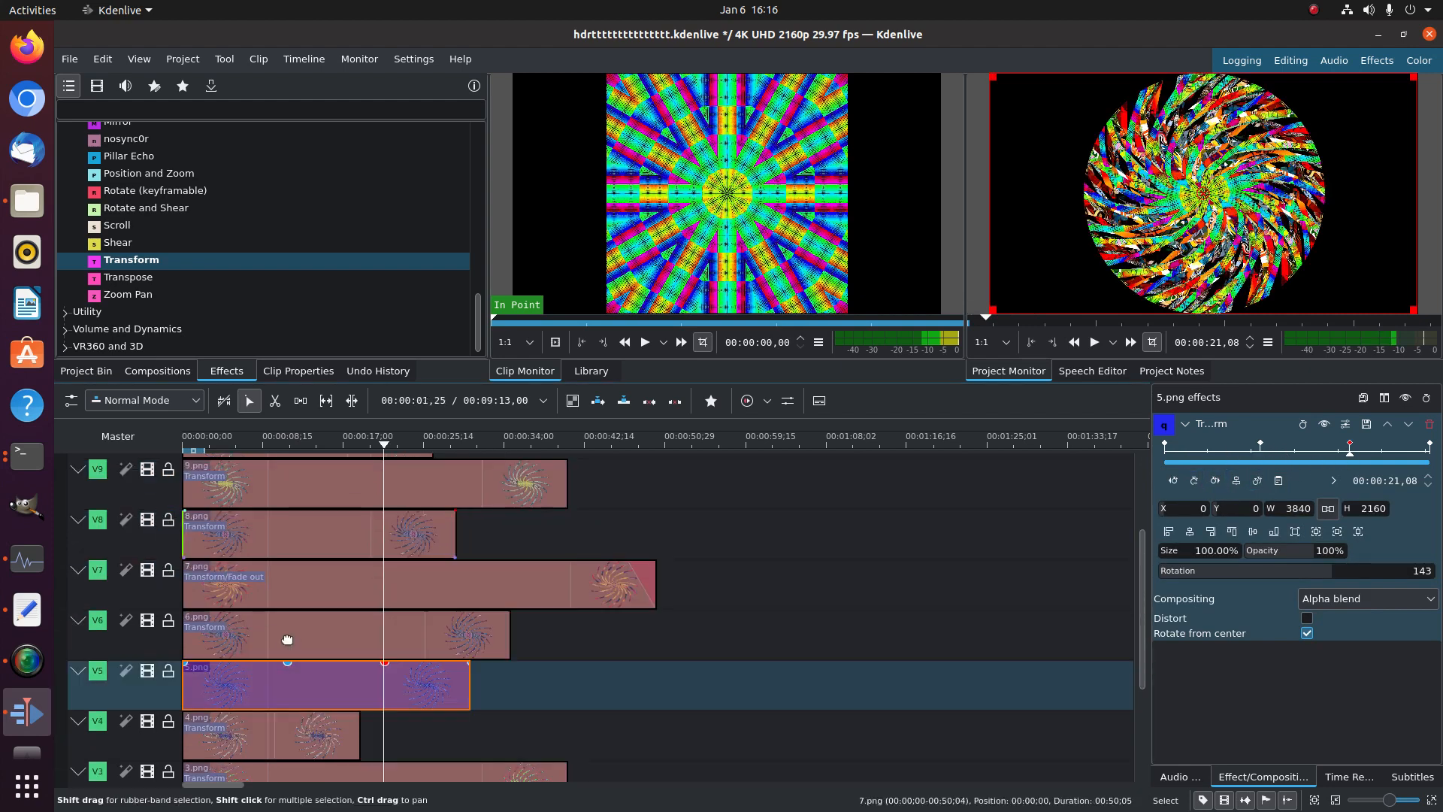
left_click(287, 639)
left_click(1240, 452)
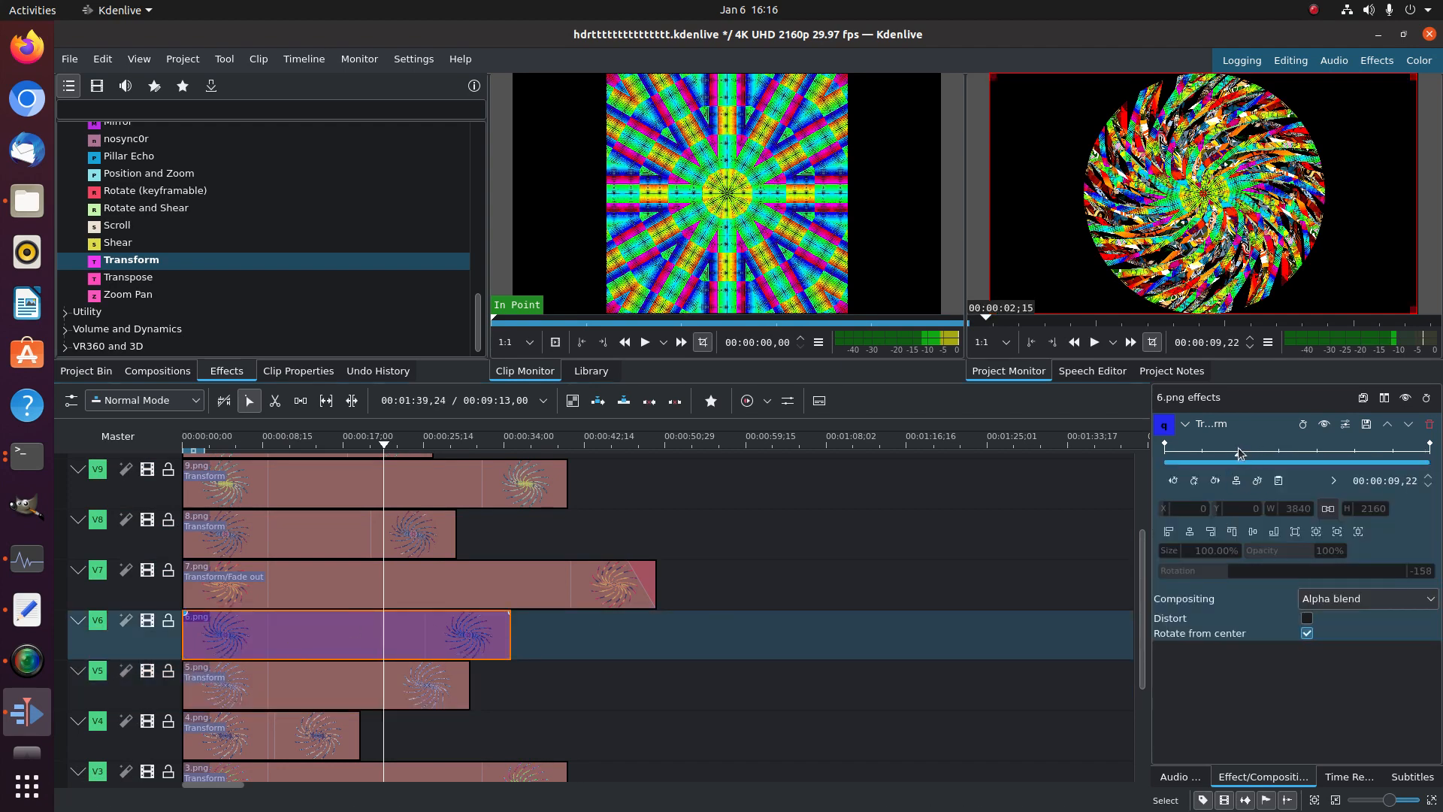
left_click(1194, 481)
left_click(1328, 454)
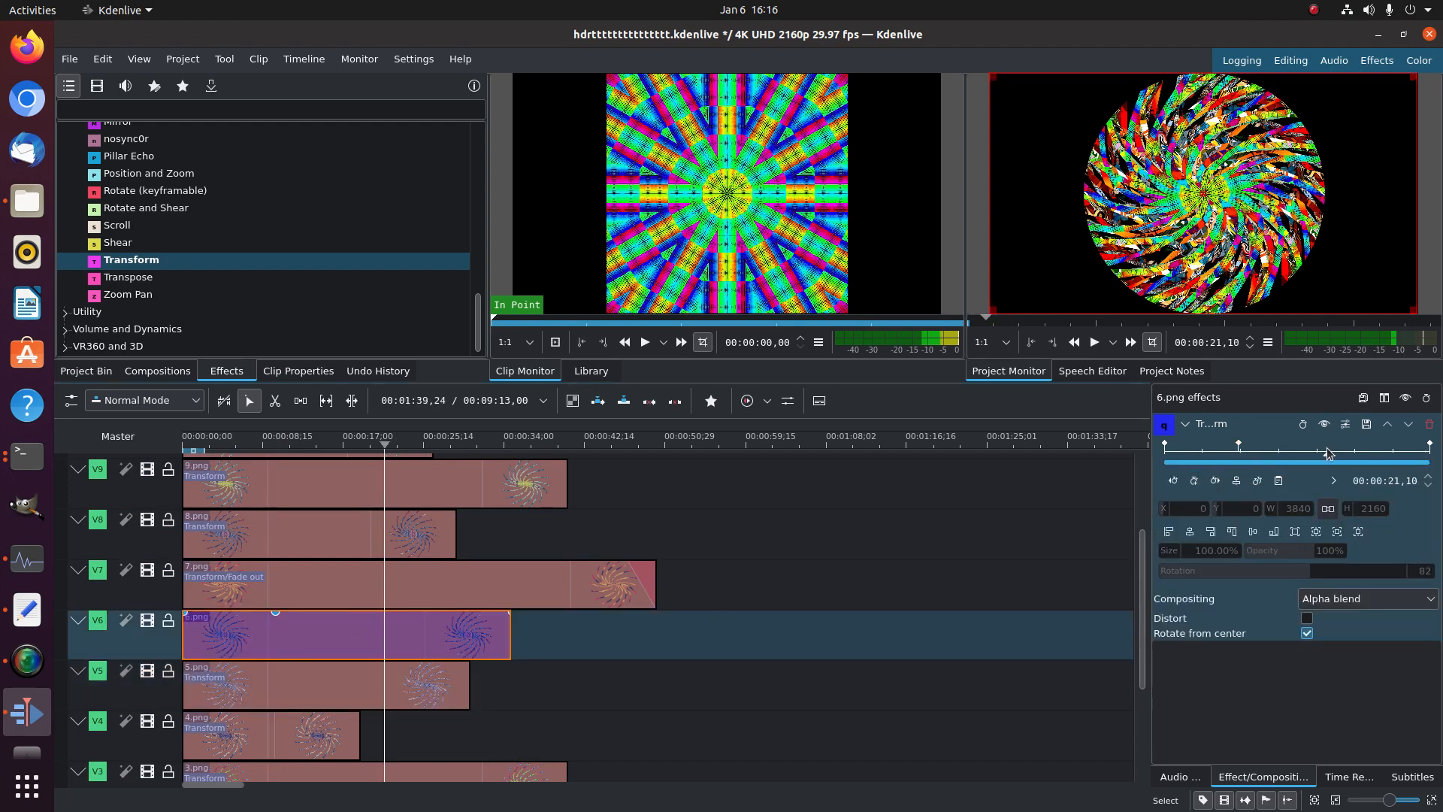
left_click(1195, 481)
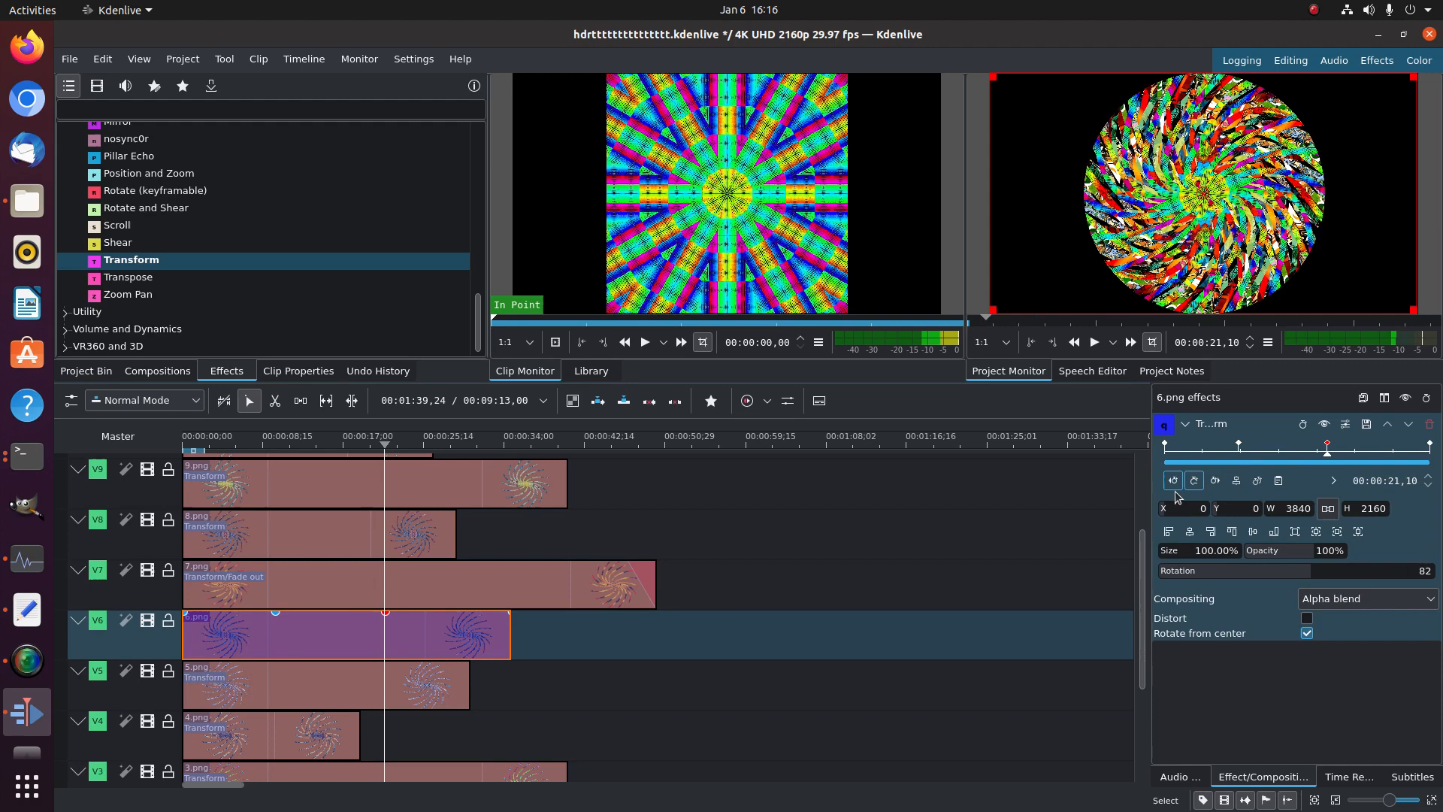
Add intermediate Transform keyframes to 7.png on V7 at 00:00:13,19 and 00:00:30,11
left_click(323, 586)
left_click(1238, 451)
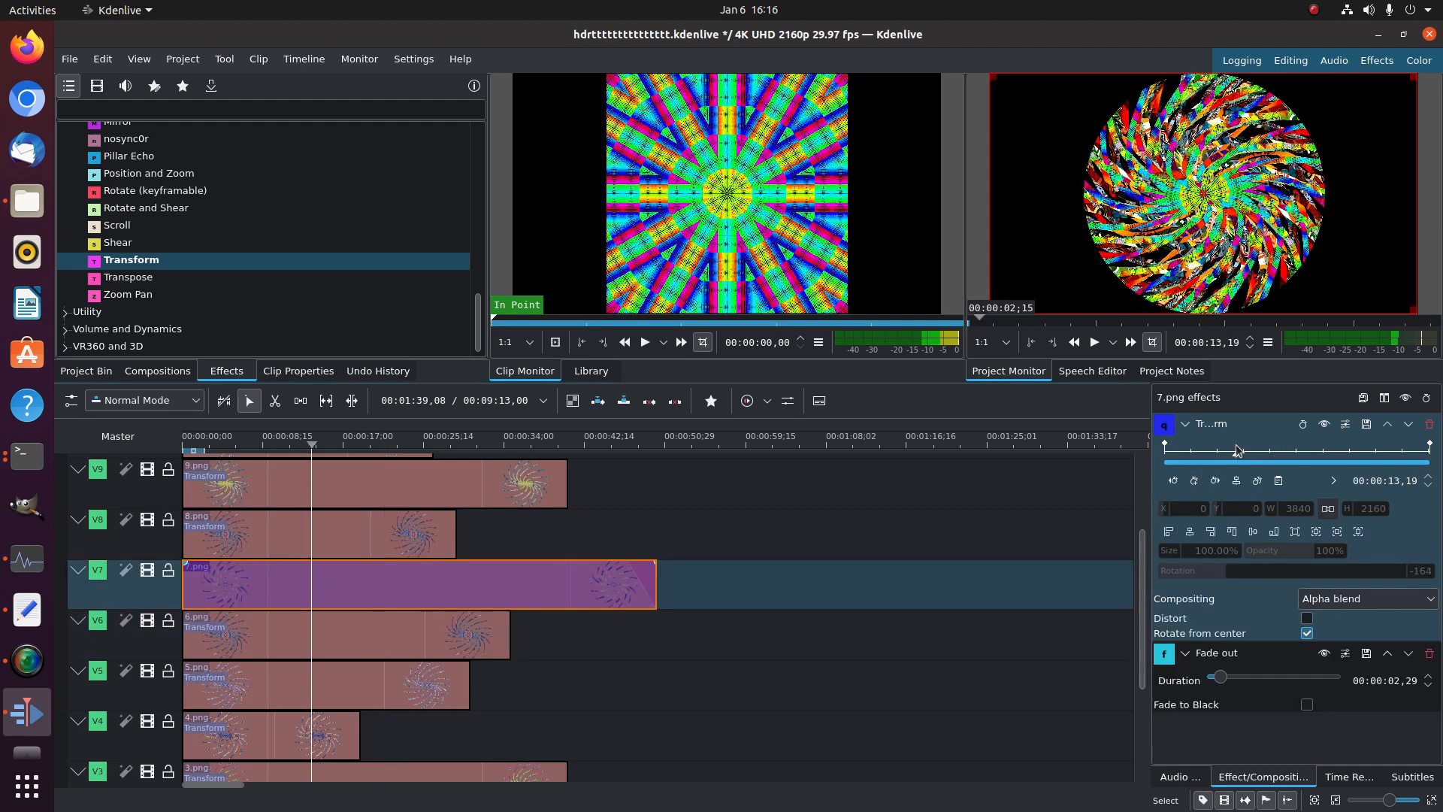
left_click(1195, 481)
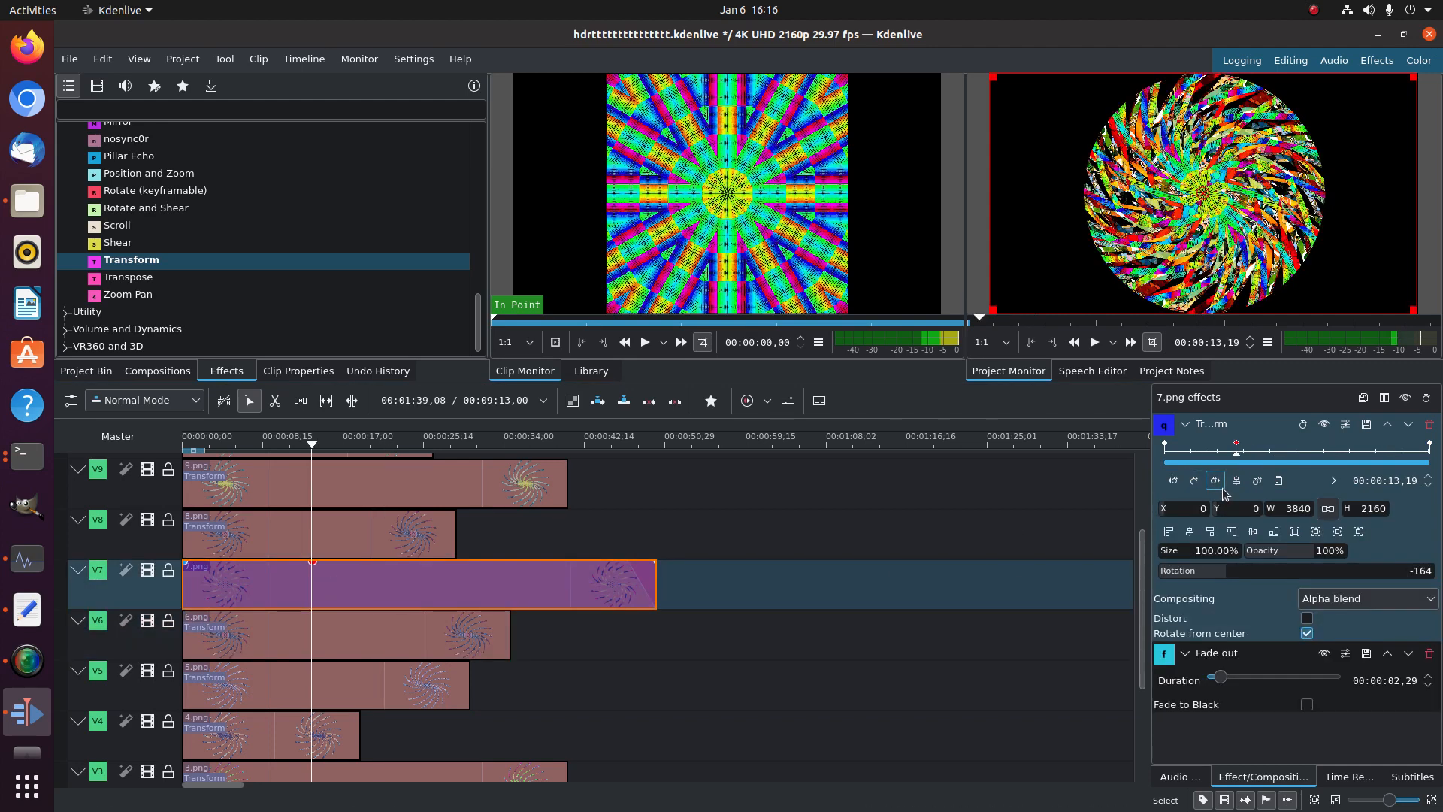
left_click(1326, 453)
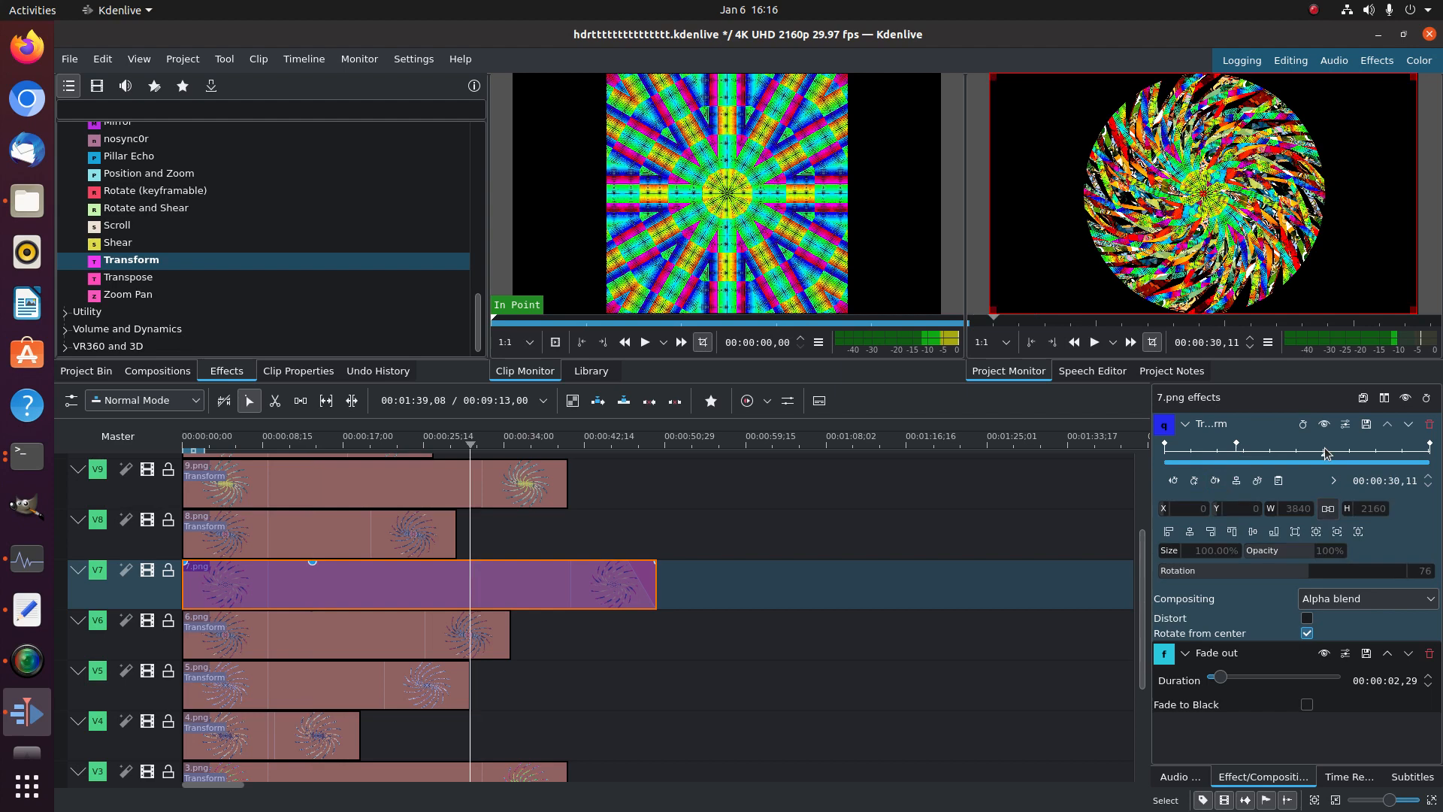
left_click(1194, 481)
Add intermediate Transform keyframes to 8.png on V8 at 00:00:08,26 and 00:00:16,17
left_click(421, 517)
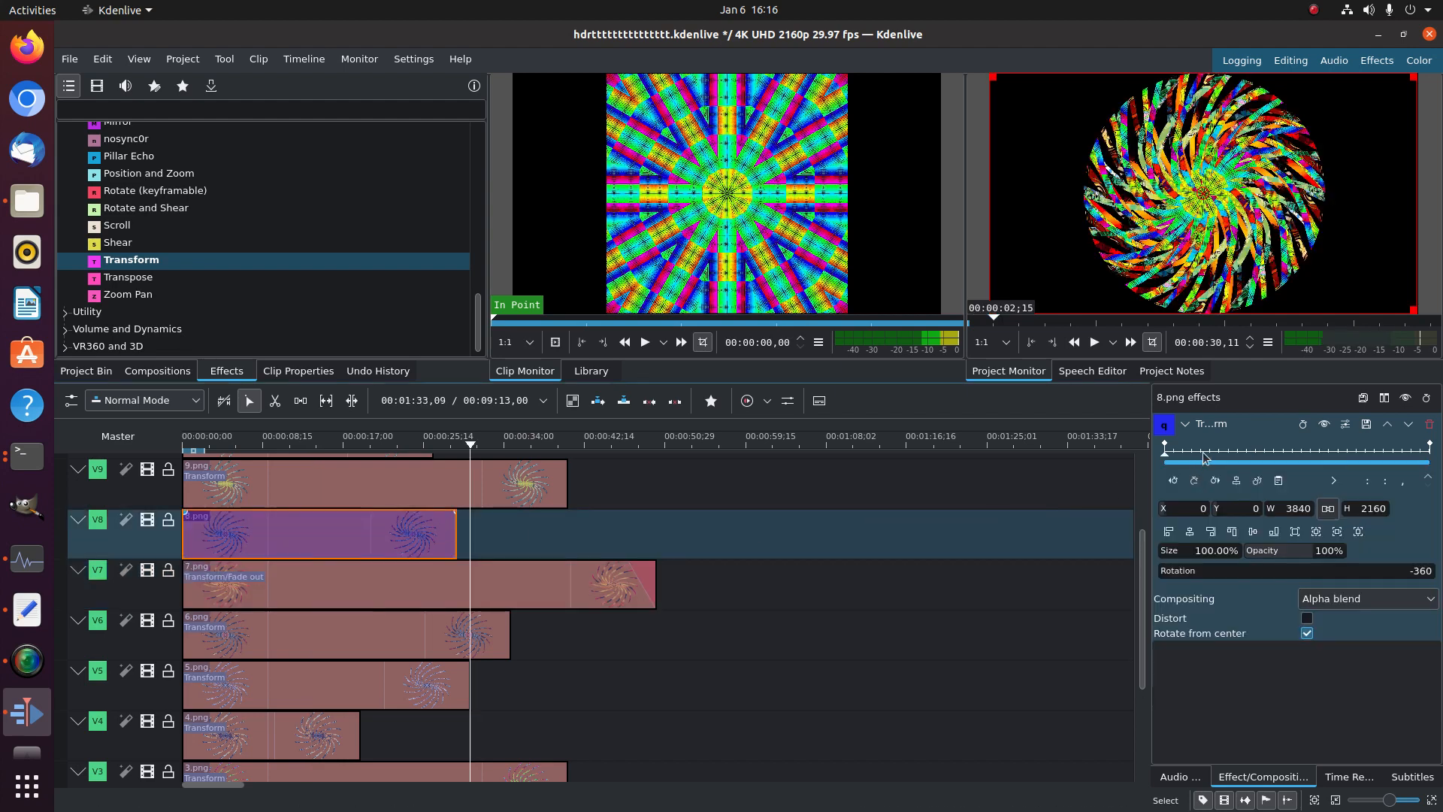
left_click(1244, 453)
left_click(1195, 481)
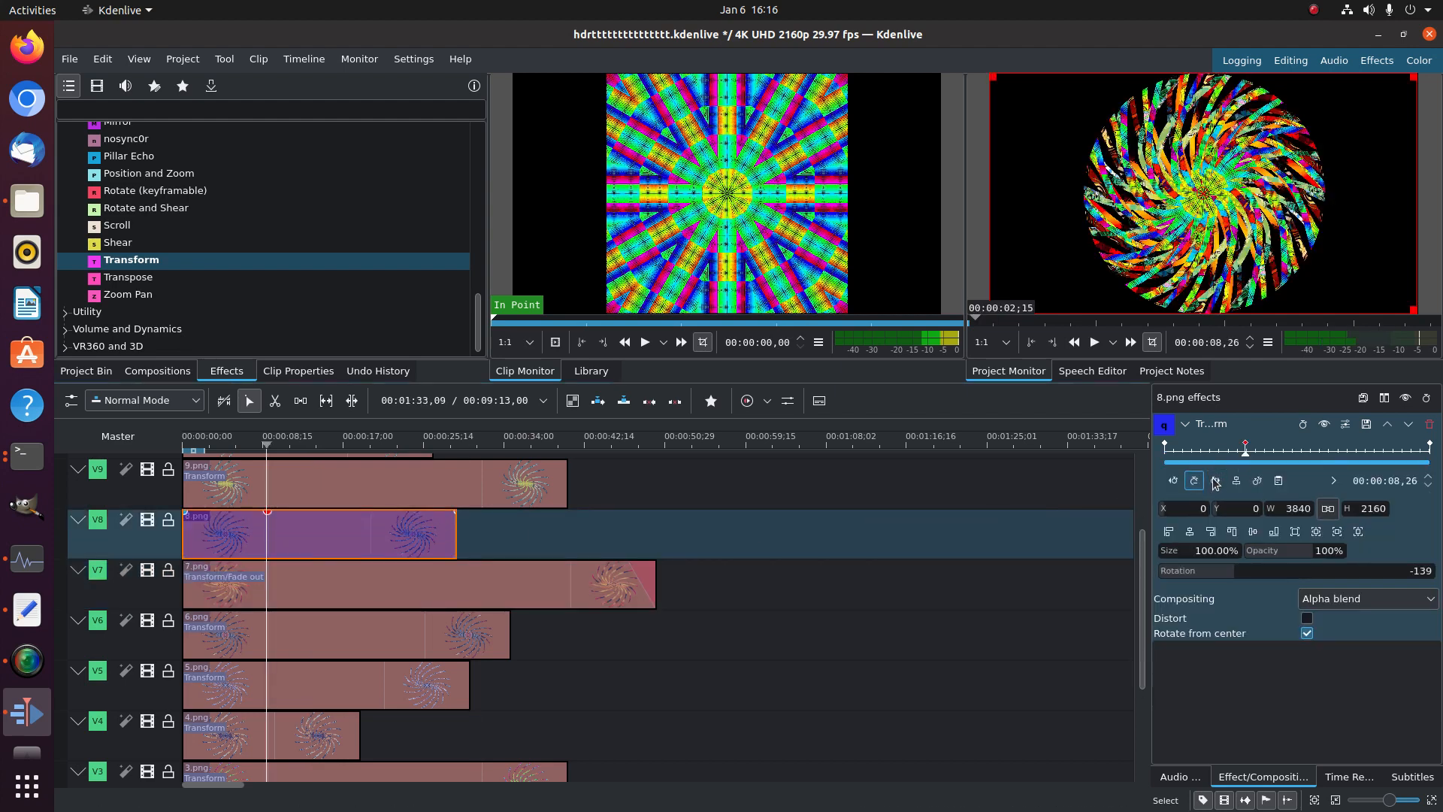
left_click(1315, 453)
left_click(1195, 481)
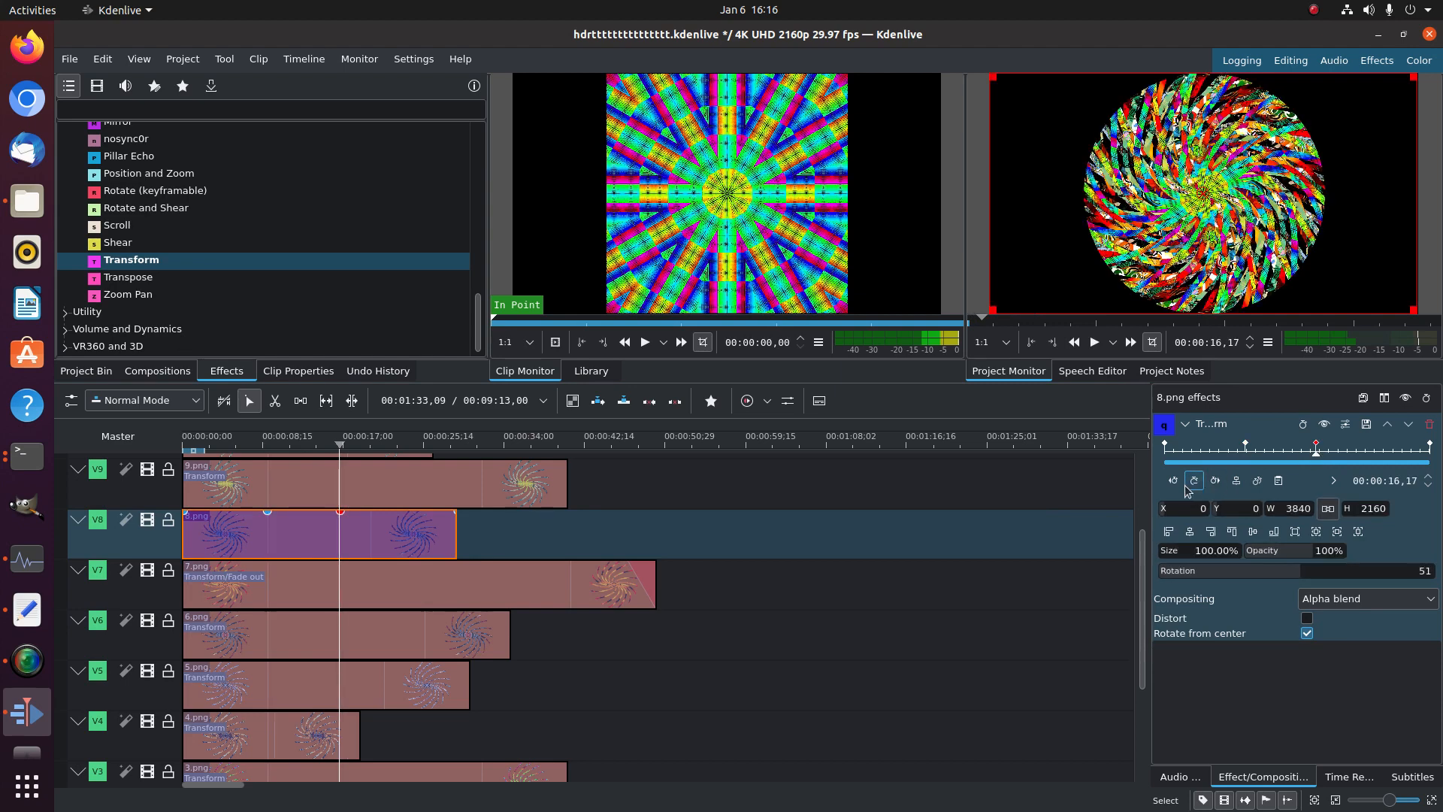
Add intermediate Transform keyframes to 9.png on V9 at 00:00:12,10 and 00:00:20,23
left_click(408, 495)
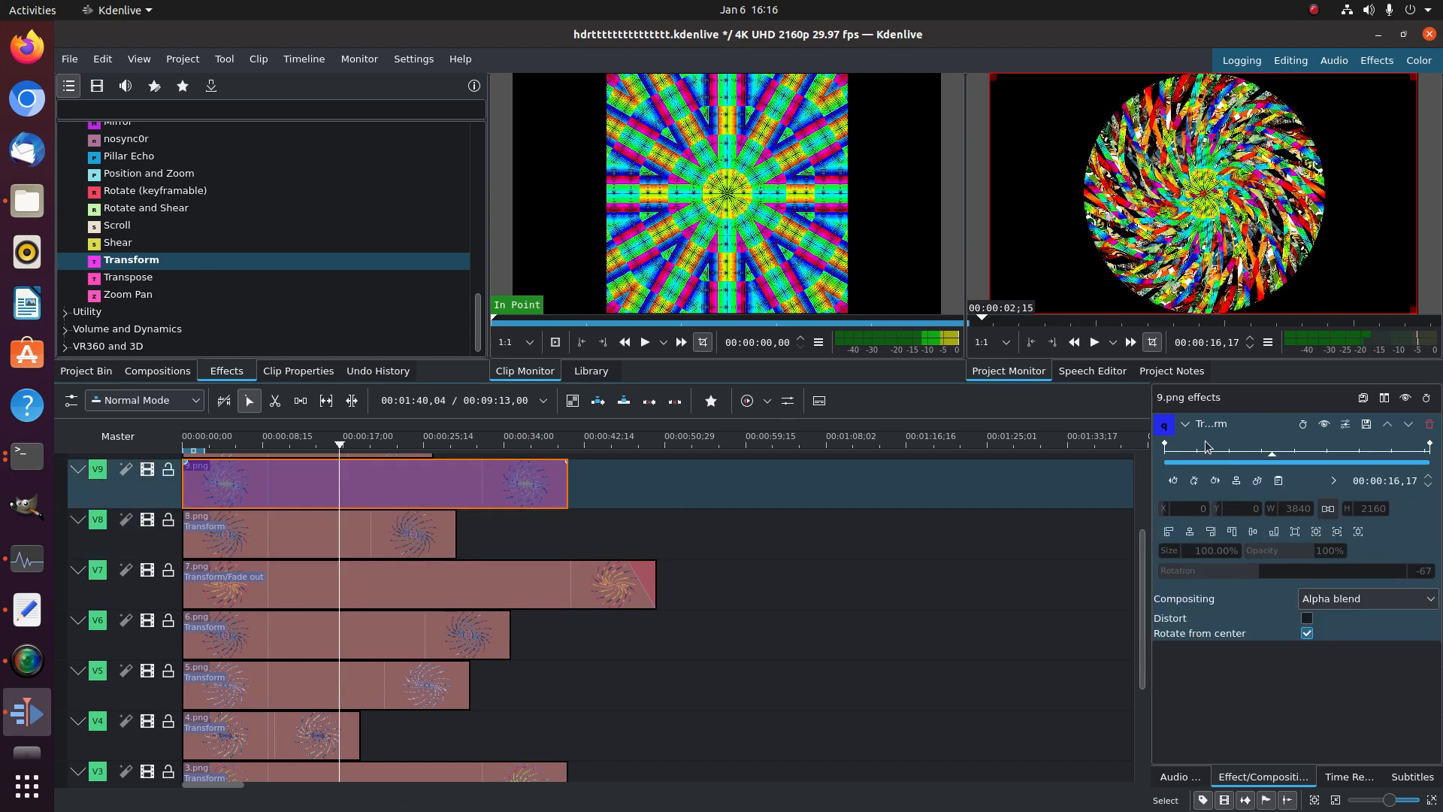
left_click(1242, 453)
left_click(1194, 481)
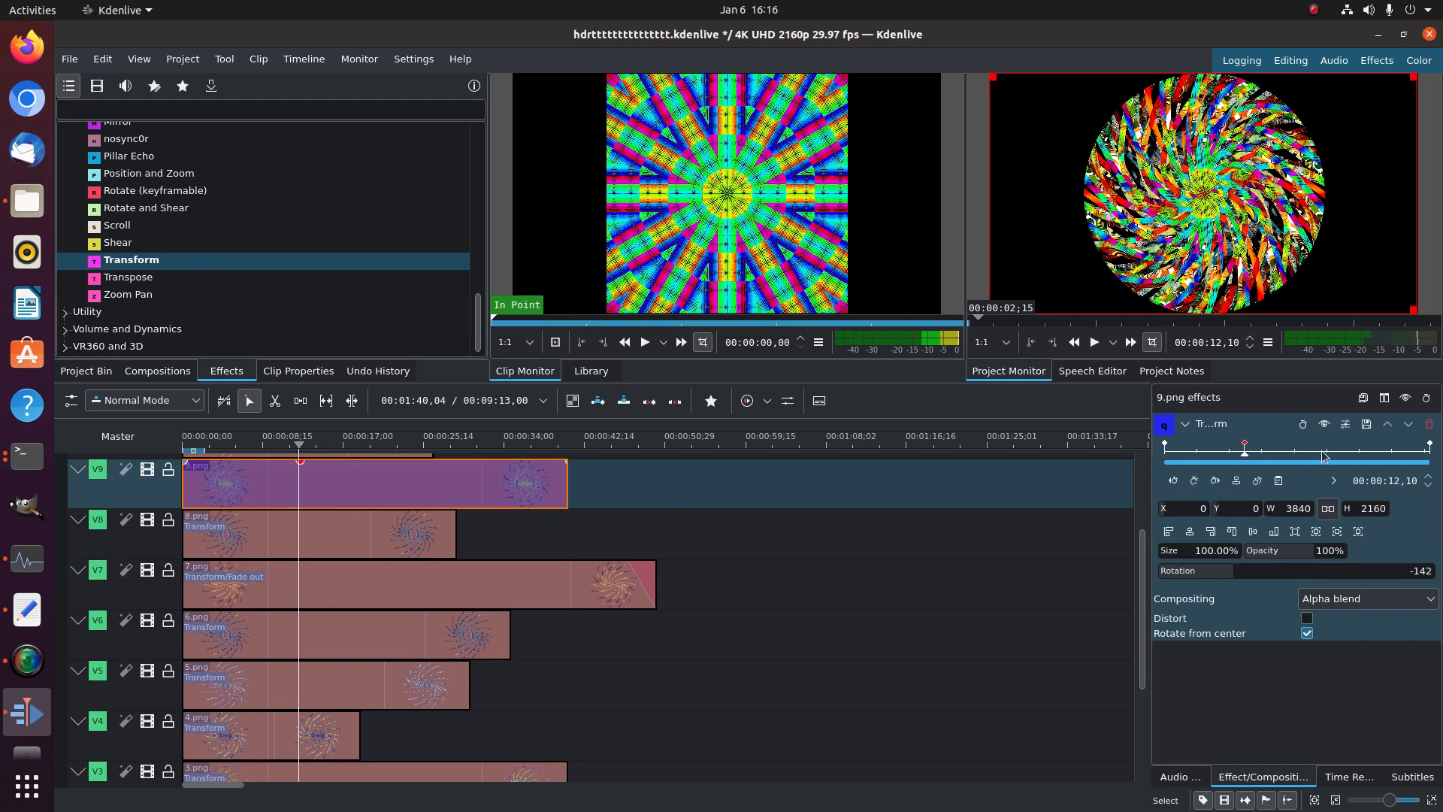
left_click(1300, 453)
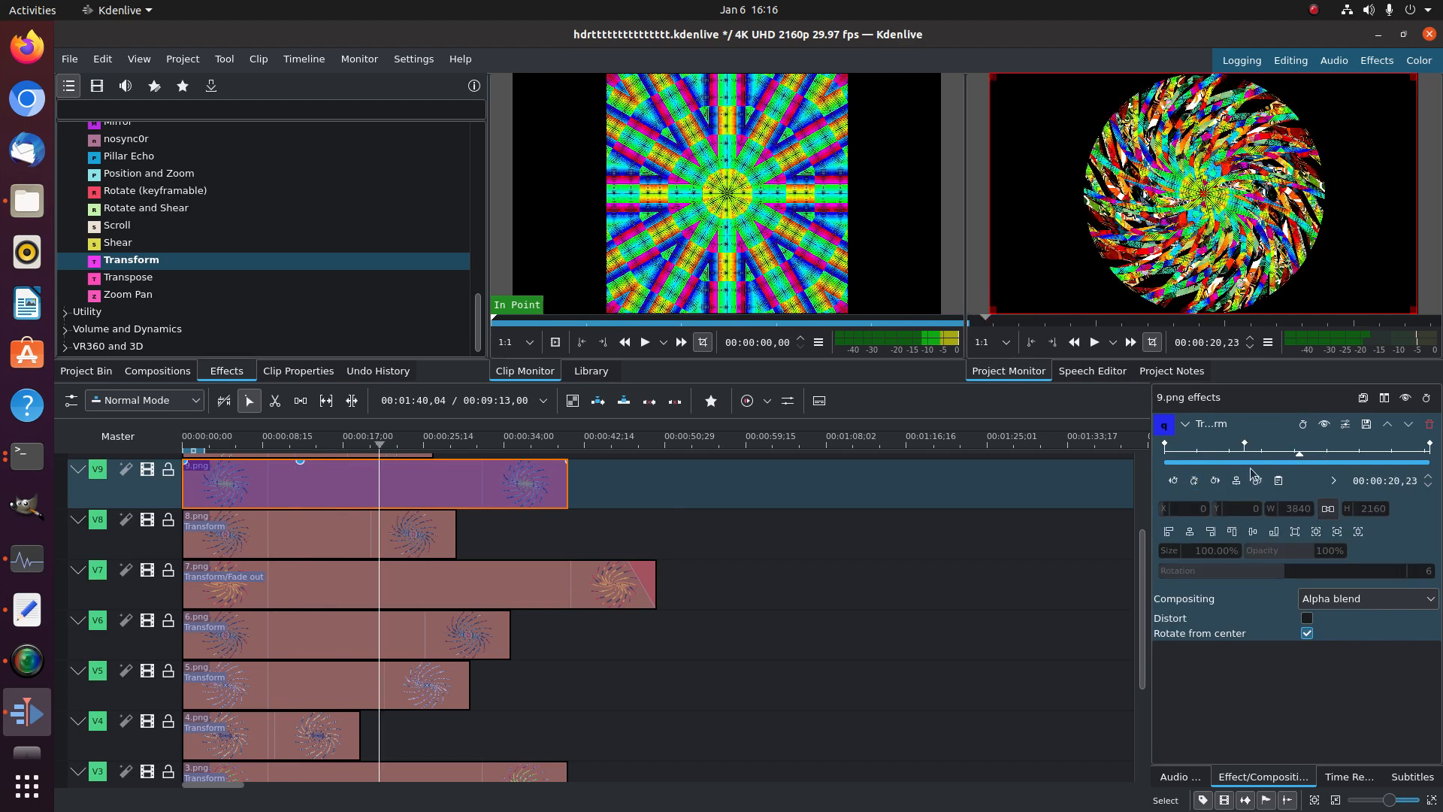
left_click(1195, 481)
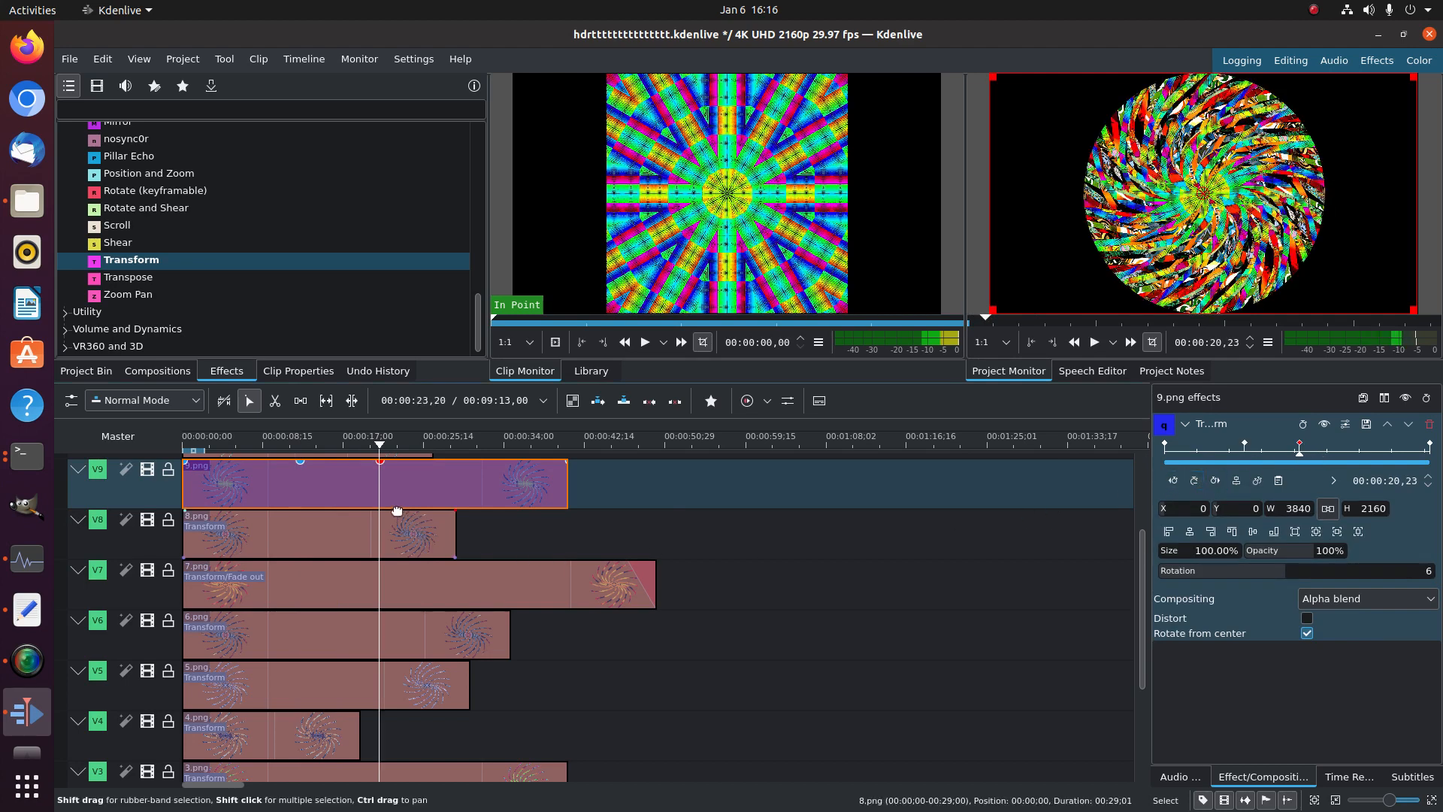
Add intermediate Transform keyframes to a.png on V10 at 00:00:08,17 and 00:00:15,01
scroll(286, 515, "up", 3)
left_click(277, 576)
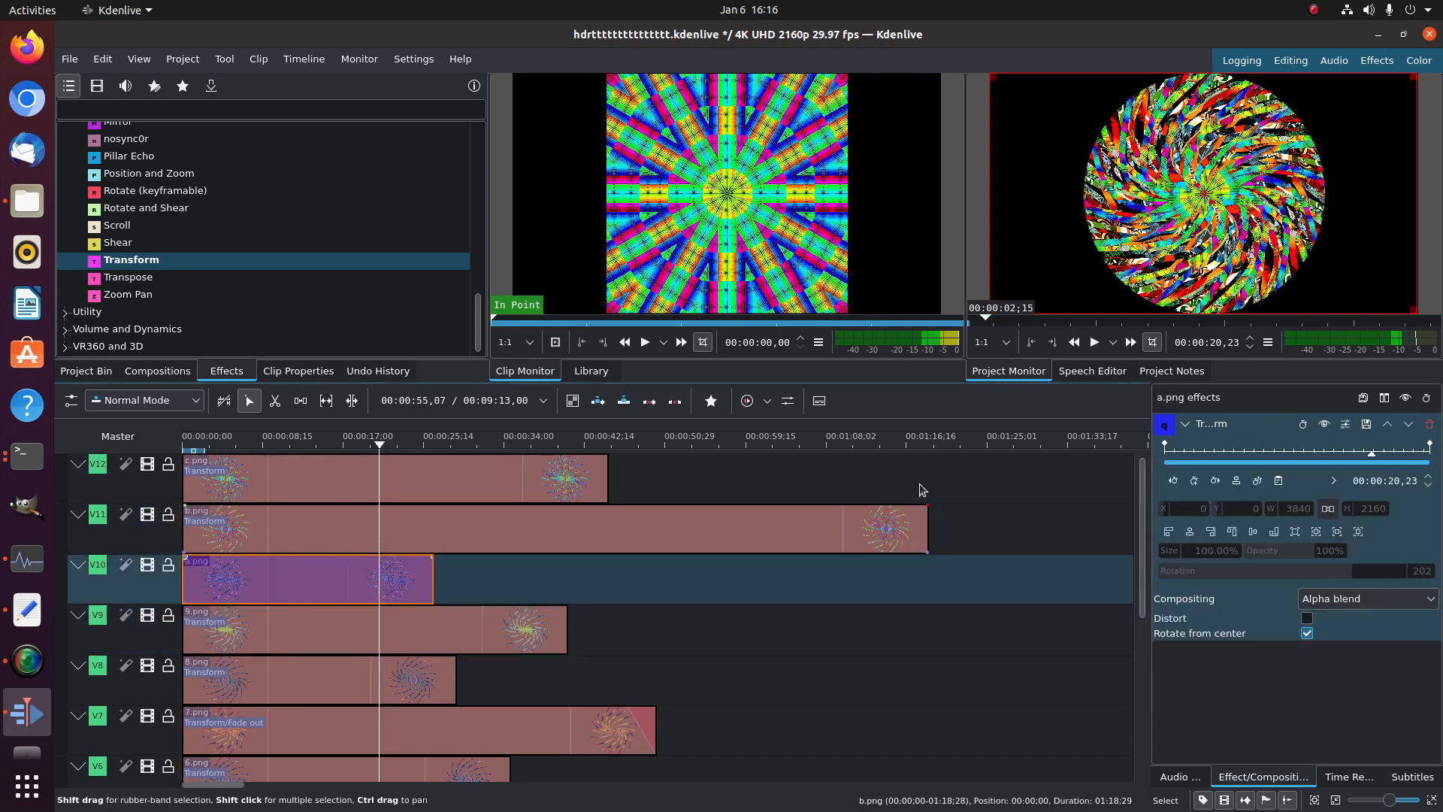
left_click(1250, 451)
left_click(1194, 481)
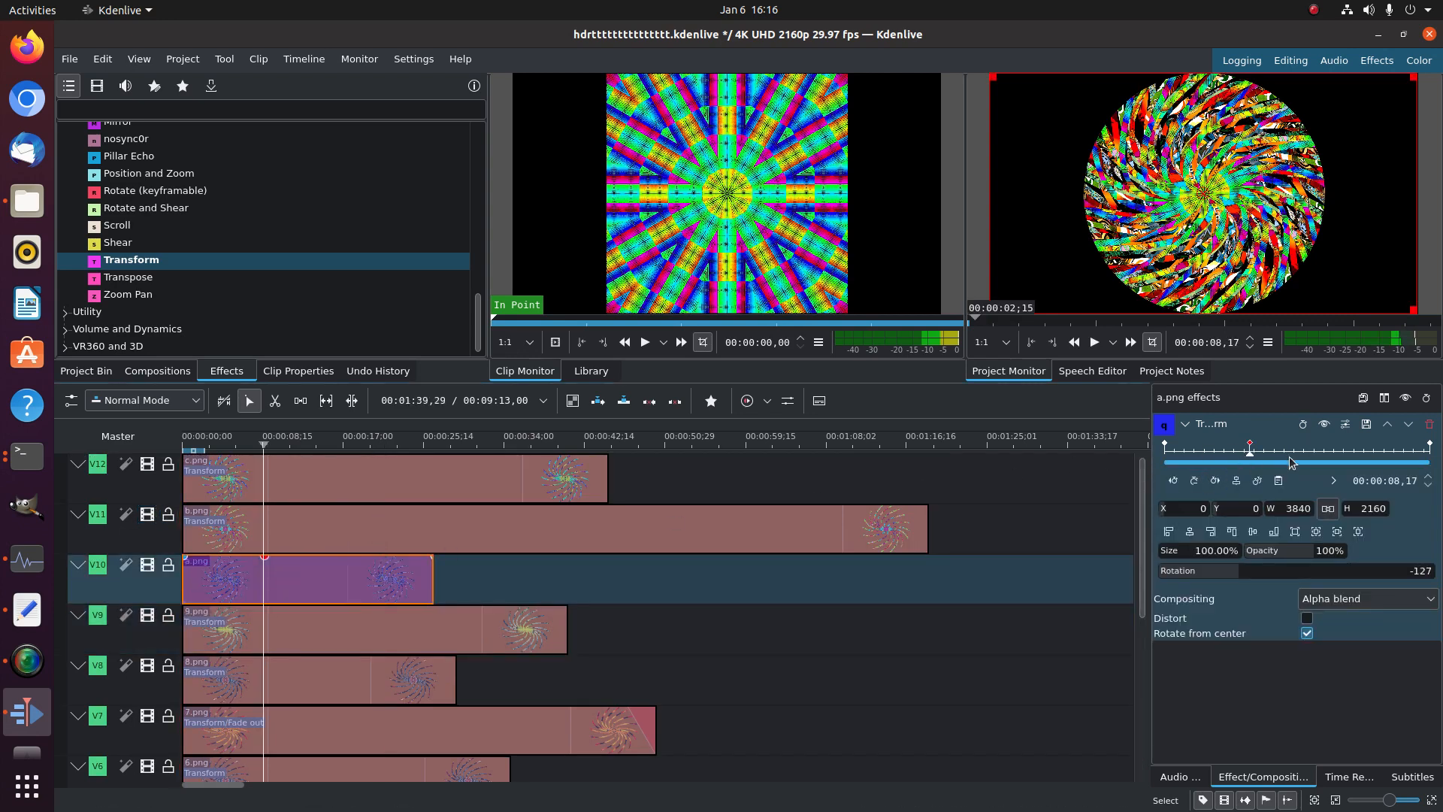
left_click(1315, 453)
left_click(1195, 483)
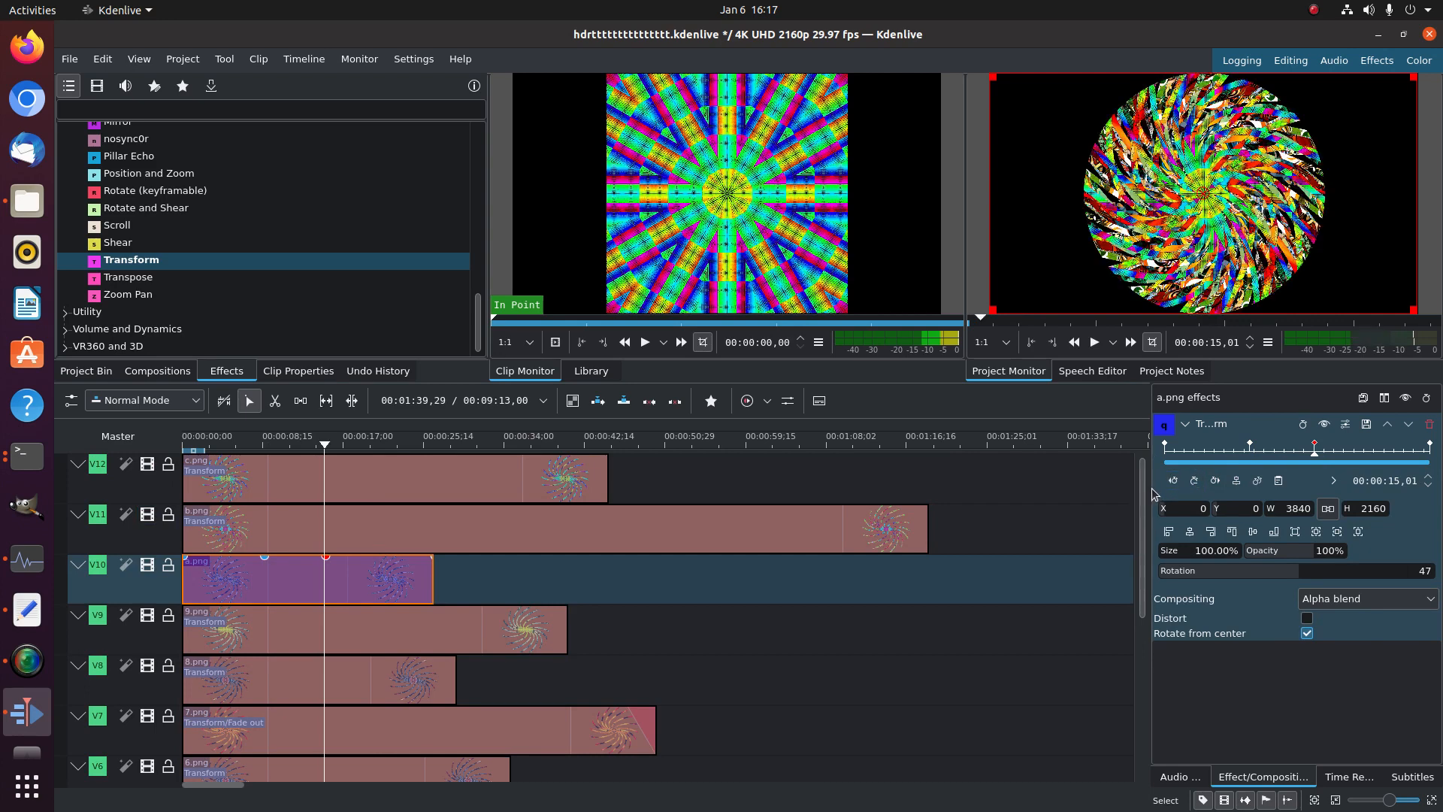
Add intermediate Transform keyframes to b.png on V11 at 00:00:27,01 and 00:00:41,23
left_click(586, 526)
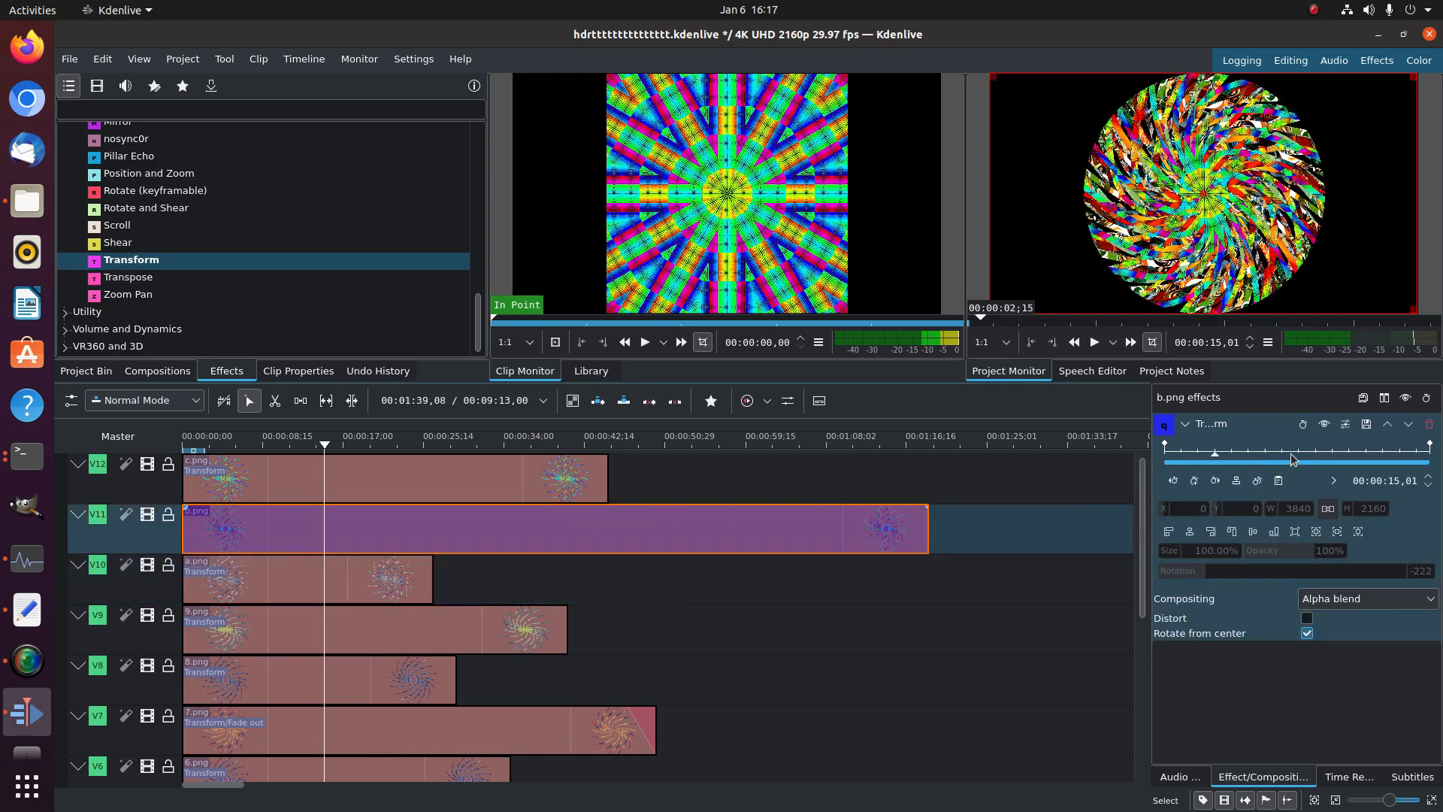
left_click(1256, 454)
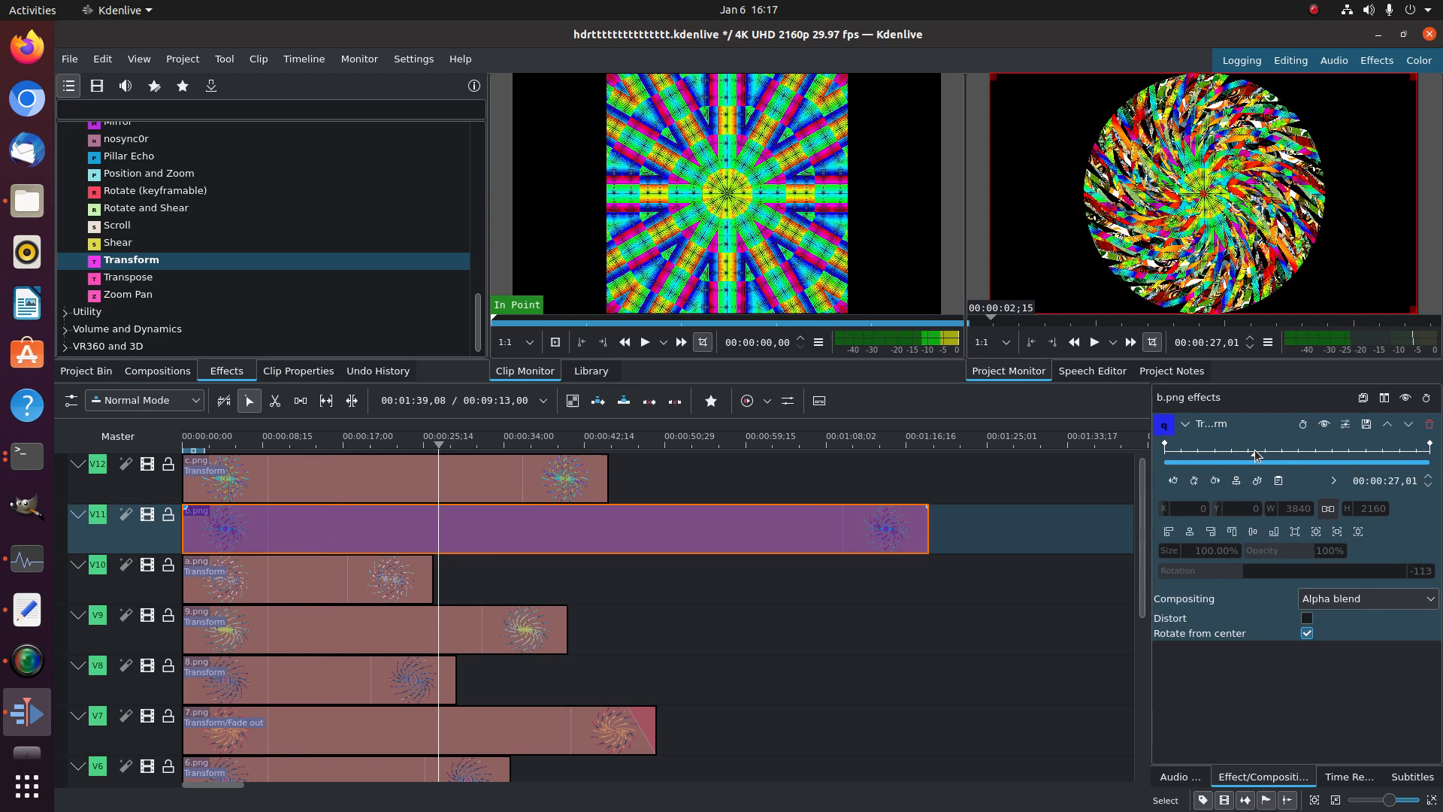
left_click(1194, 481)
left_click(1304, 456)
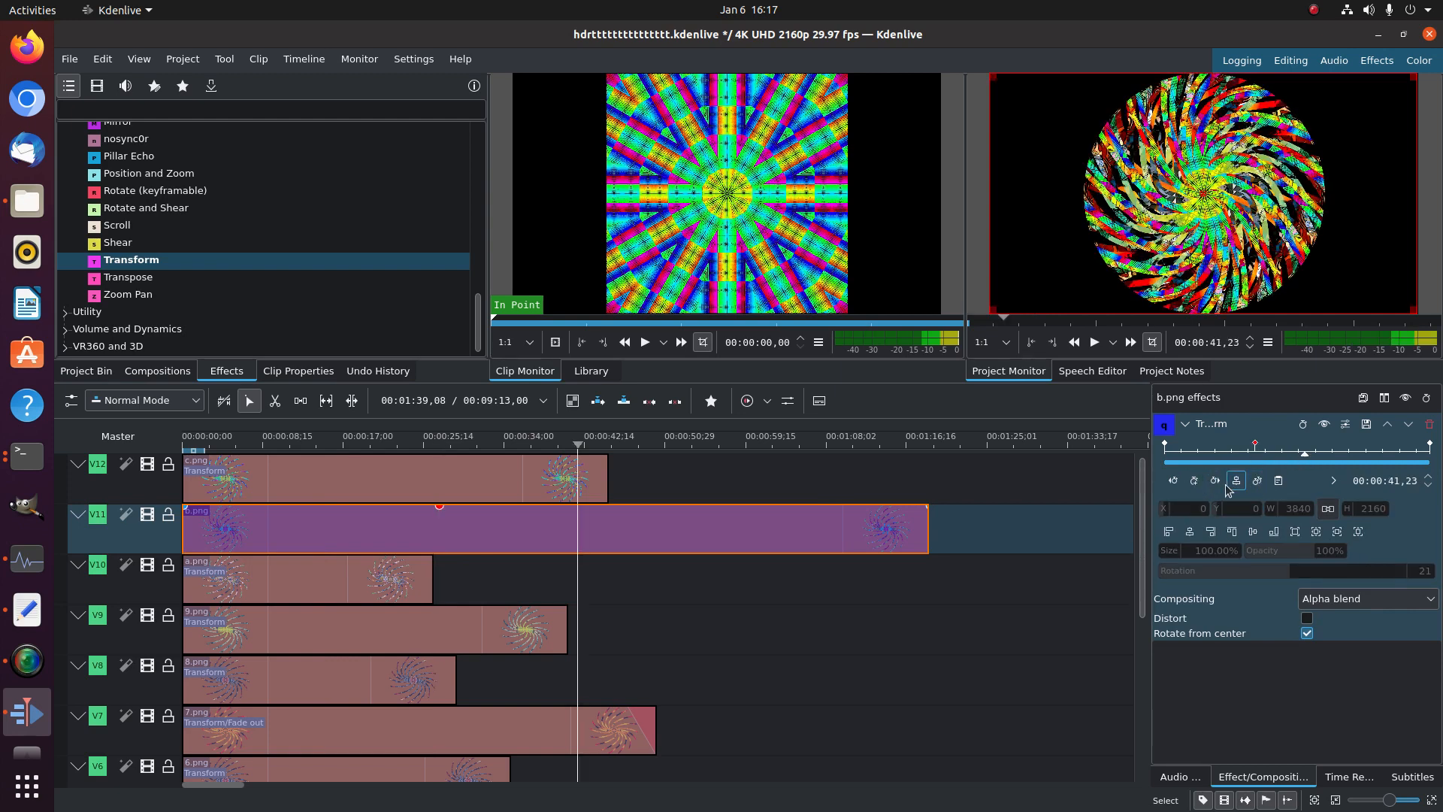
left_click(1196, 483)
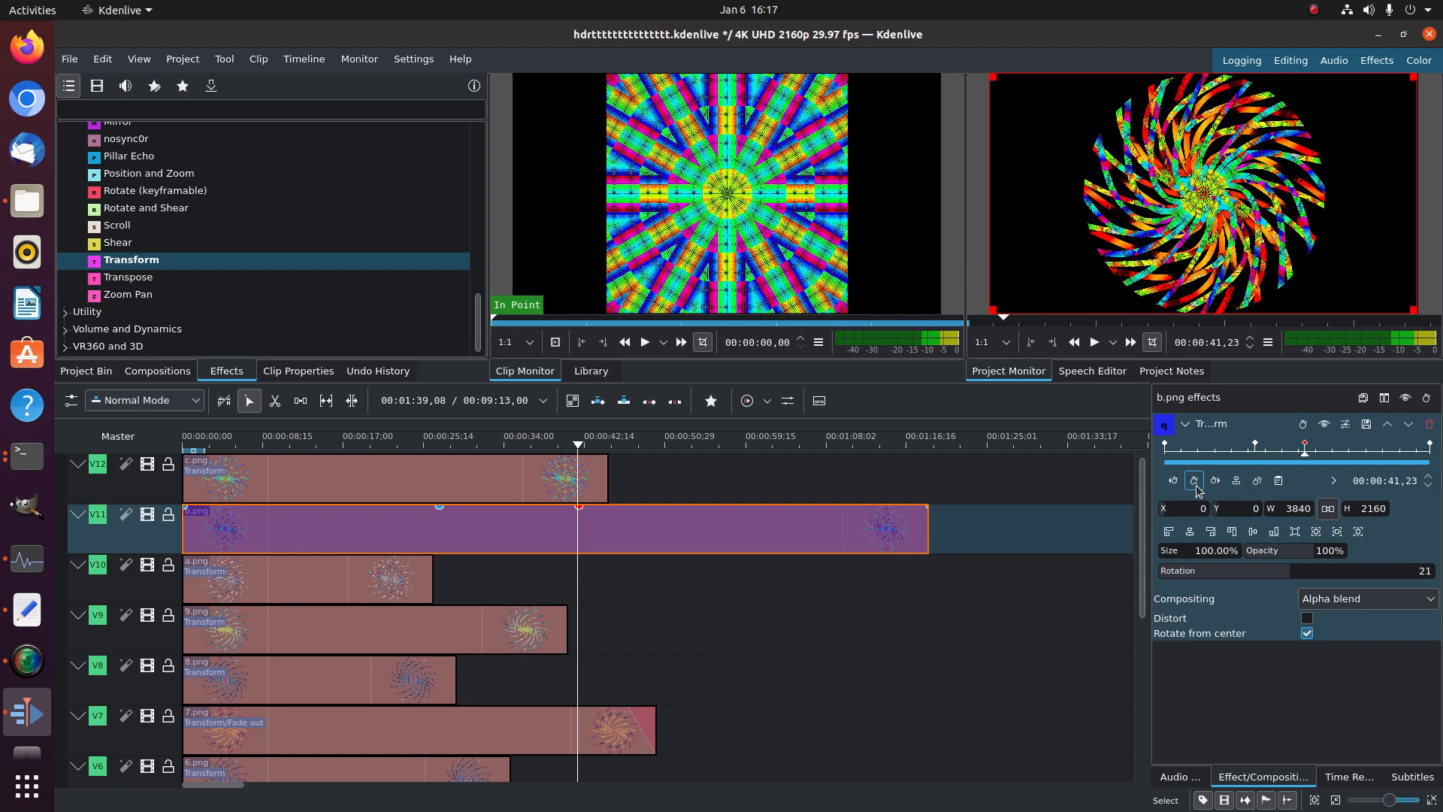
Add two intermediate Transform keyframes to c.png on V12, one about a third through and one at 00:00:25,00, and save the project
left_click(483, 490)
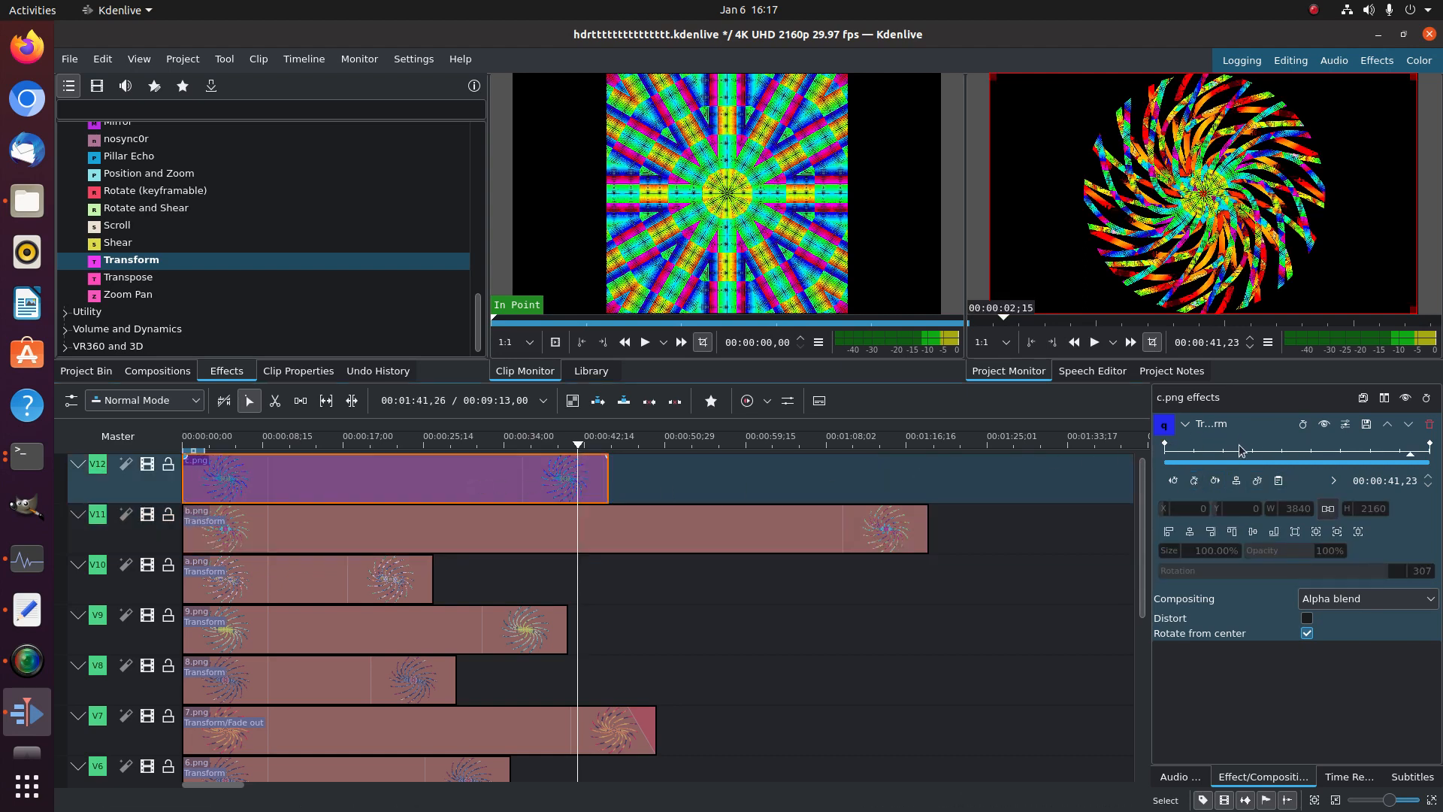
left_click(1309, 456)
left_click(1194, 480)
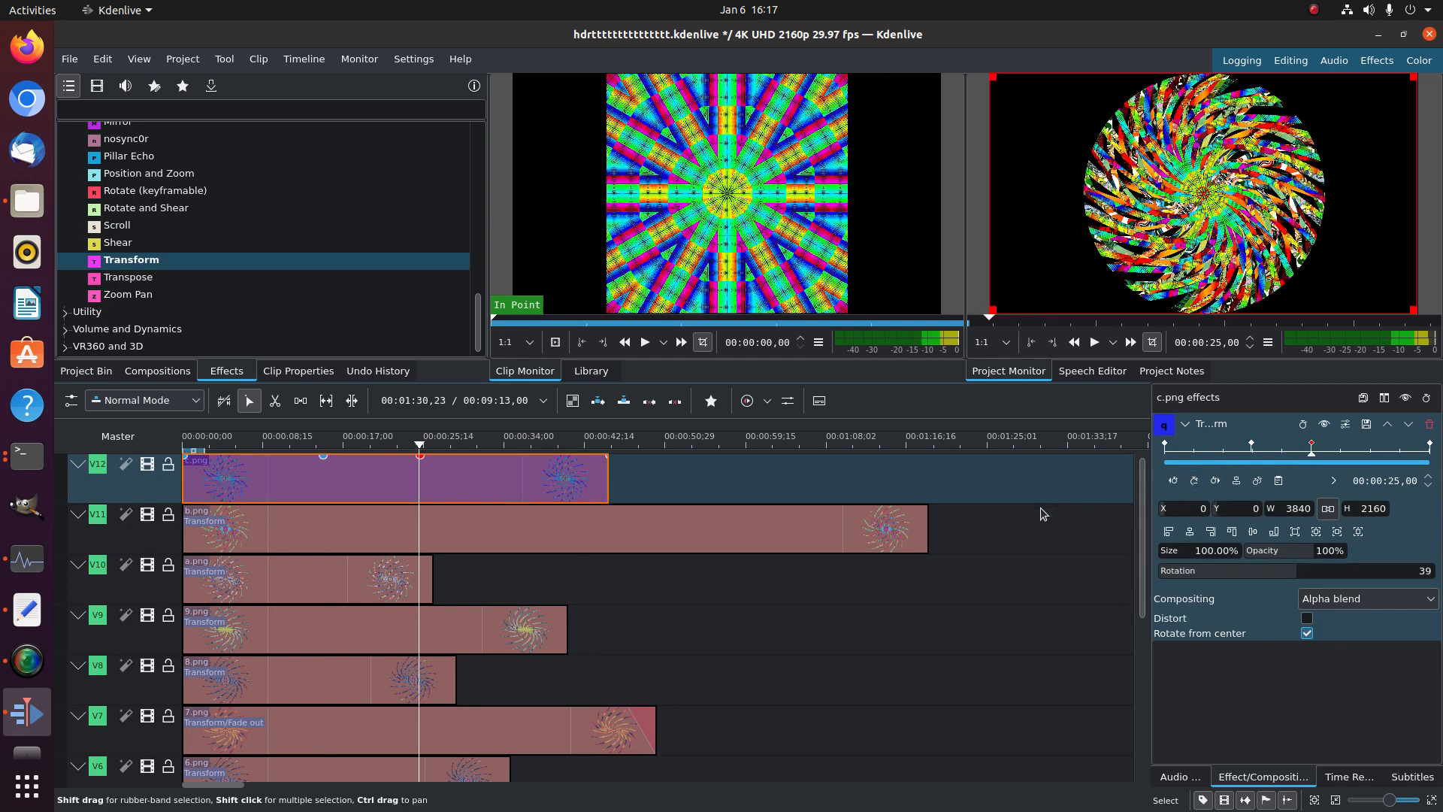
left_click(64, 62)
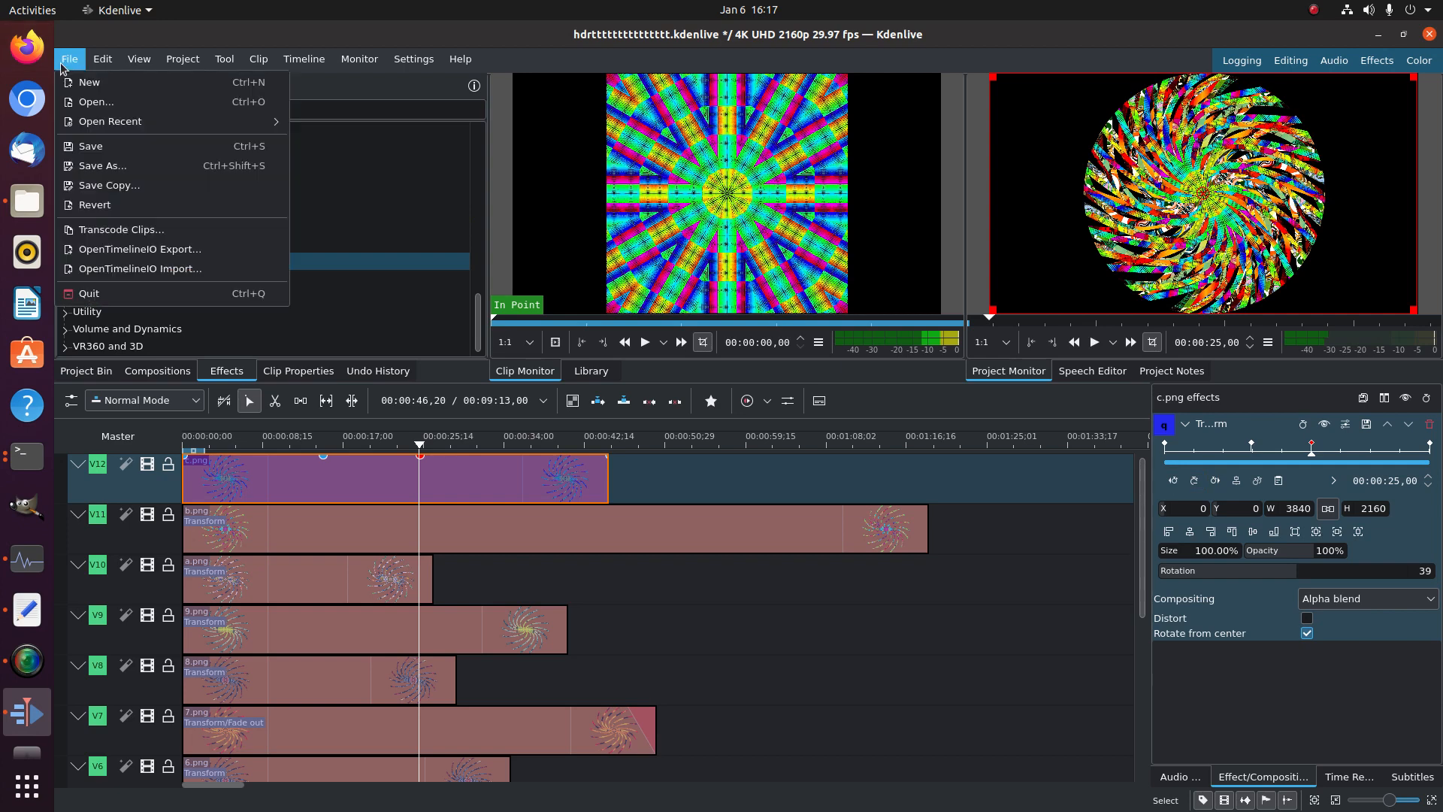
left_click(84, 150)
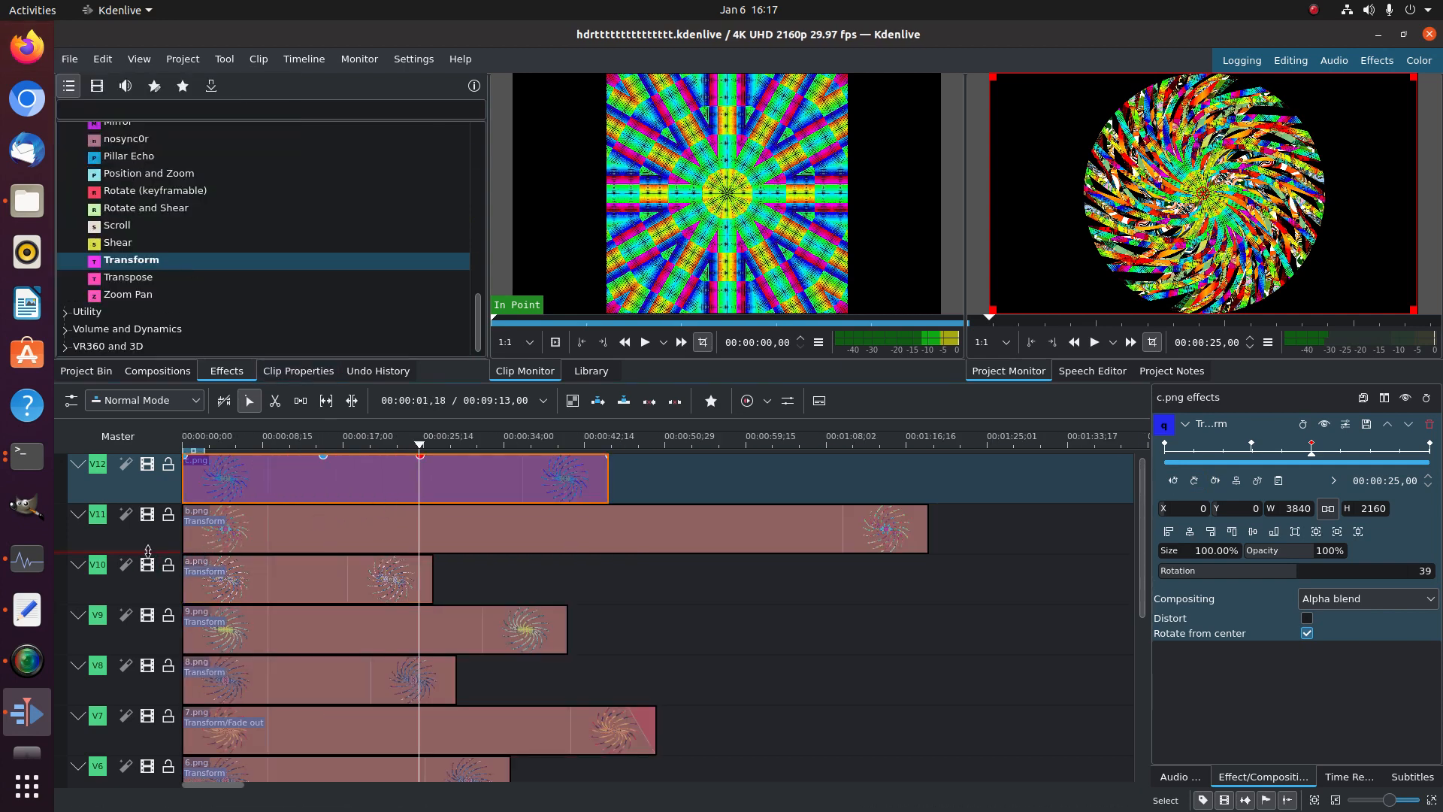
Set the Transform opacity of 1.png on V1 to 0% at its first keyframe
scroll(316, 526, "down", 5)
left_click(305, 700)
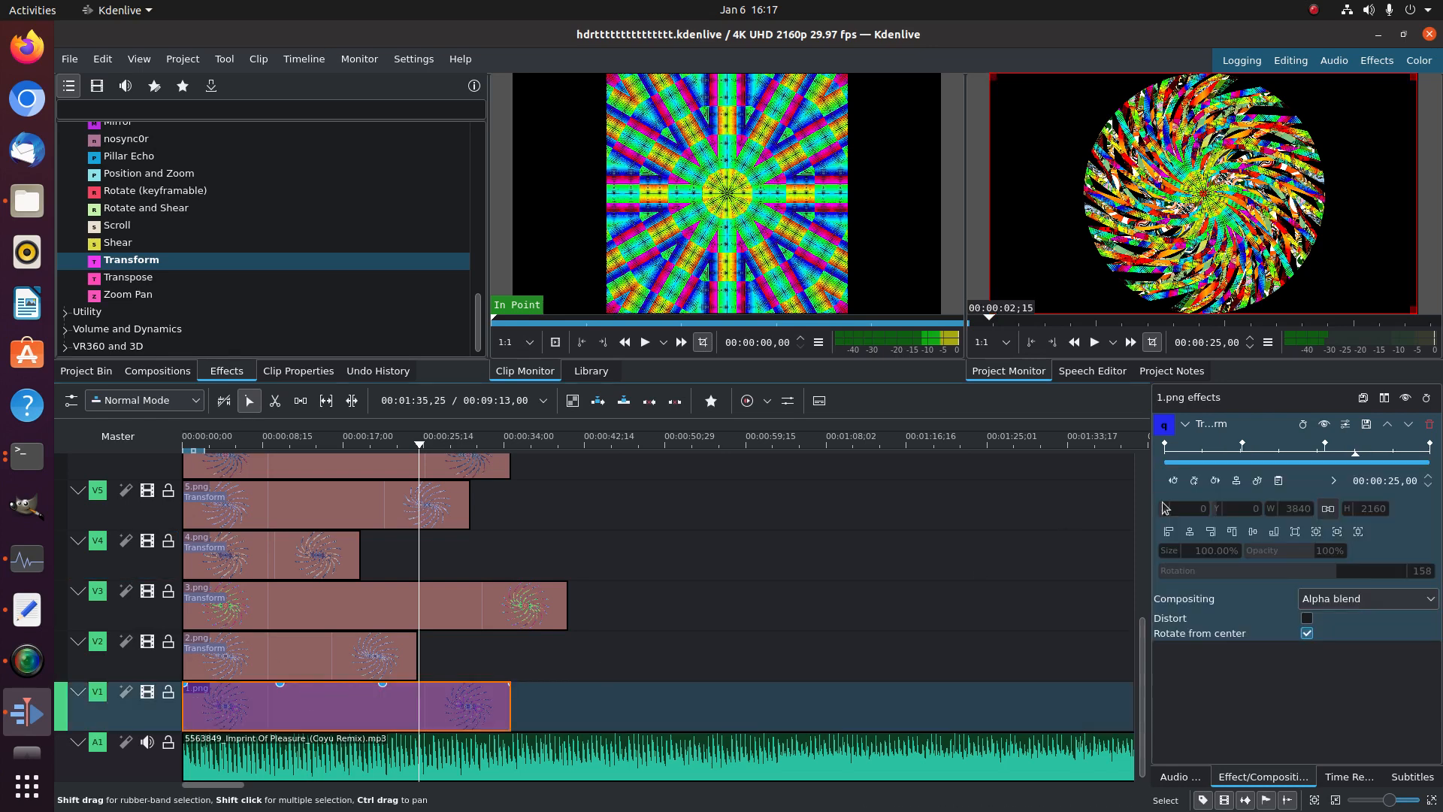
left_click(1167, 446)
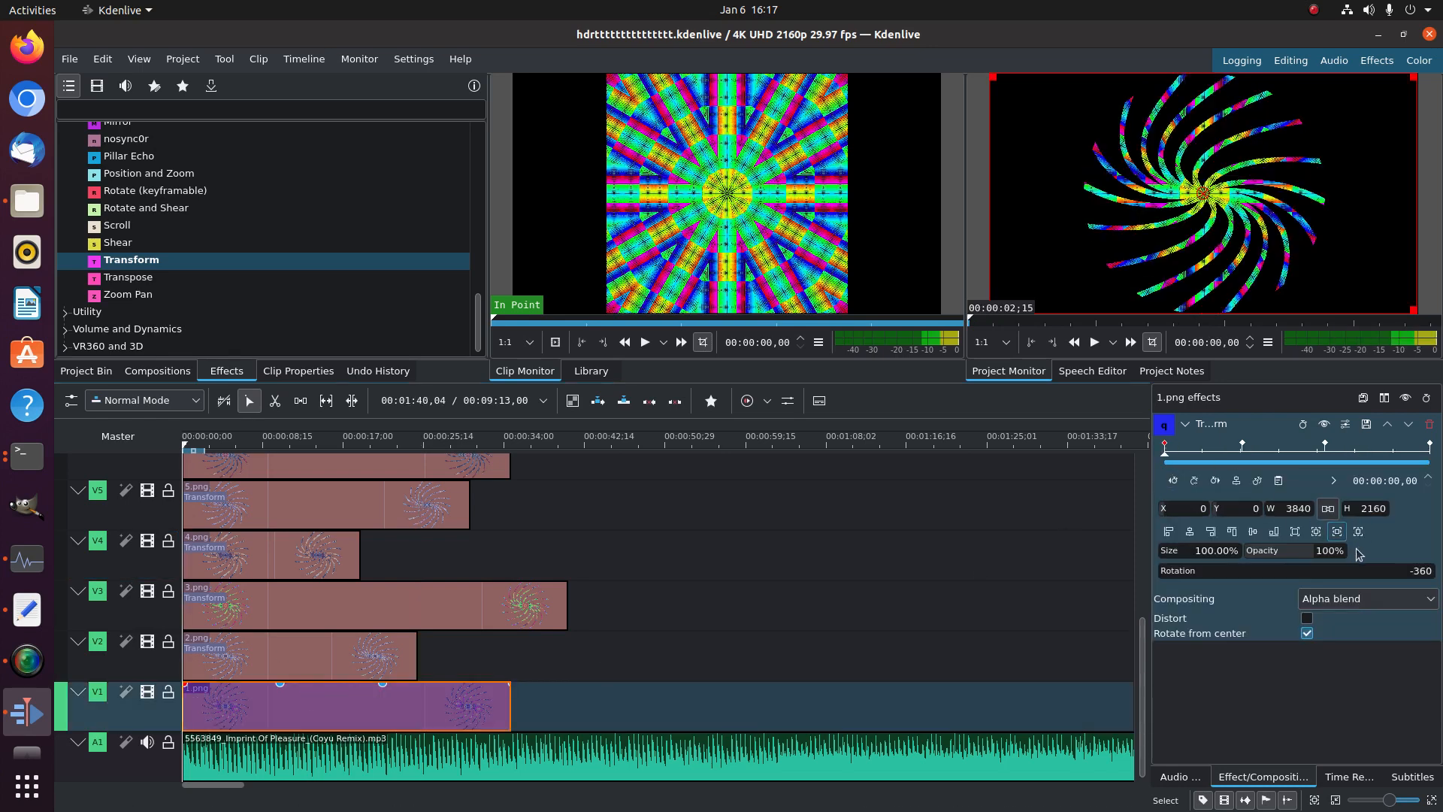
double_click(1326, 550)
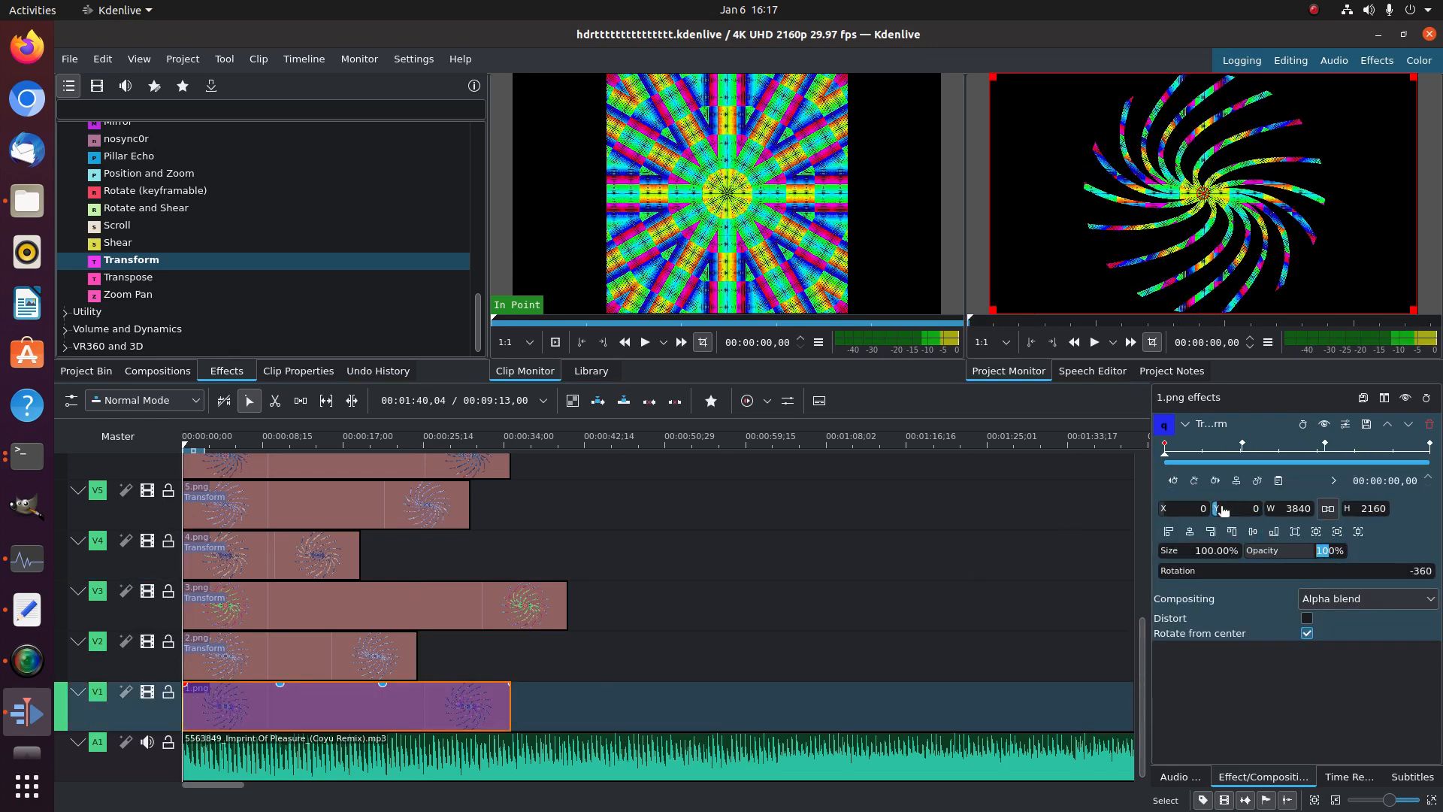
left_click(1204, 511)
type("0")
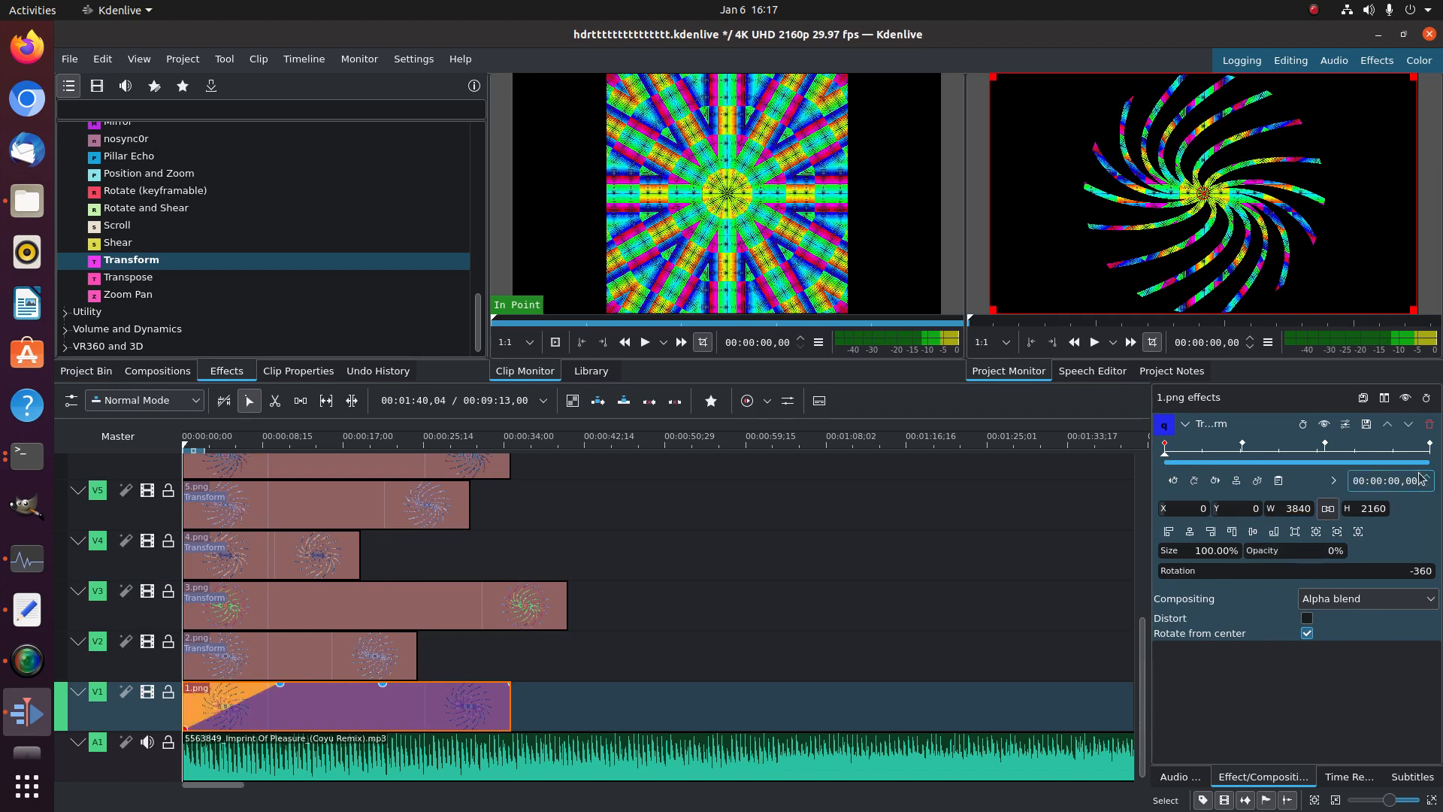
Set the Transform opacity of 1.png on V1 to 0% at its last keyframe
left_click(1430, 446)
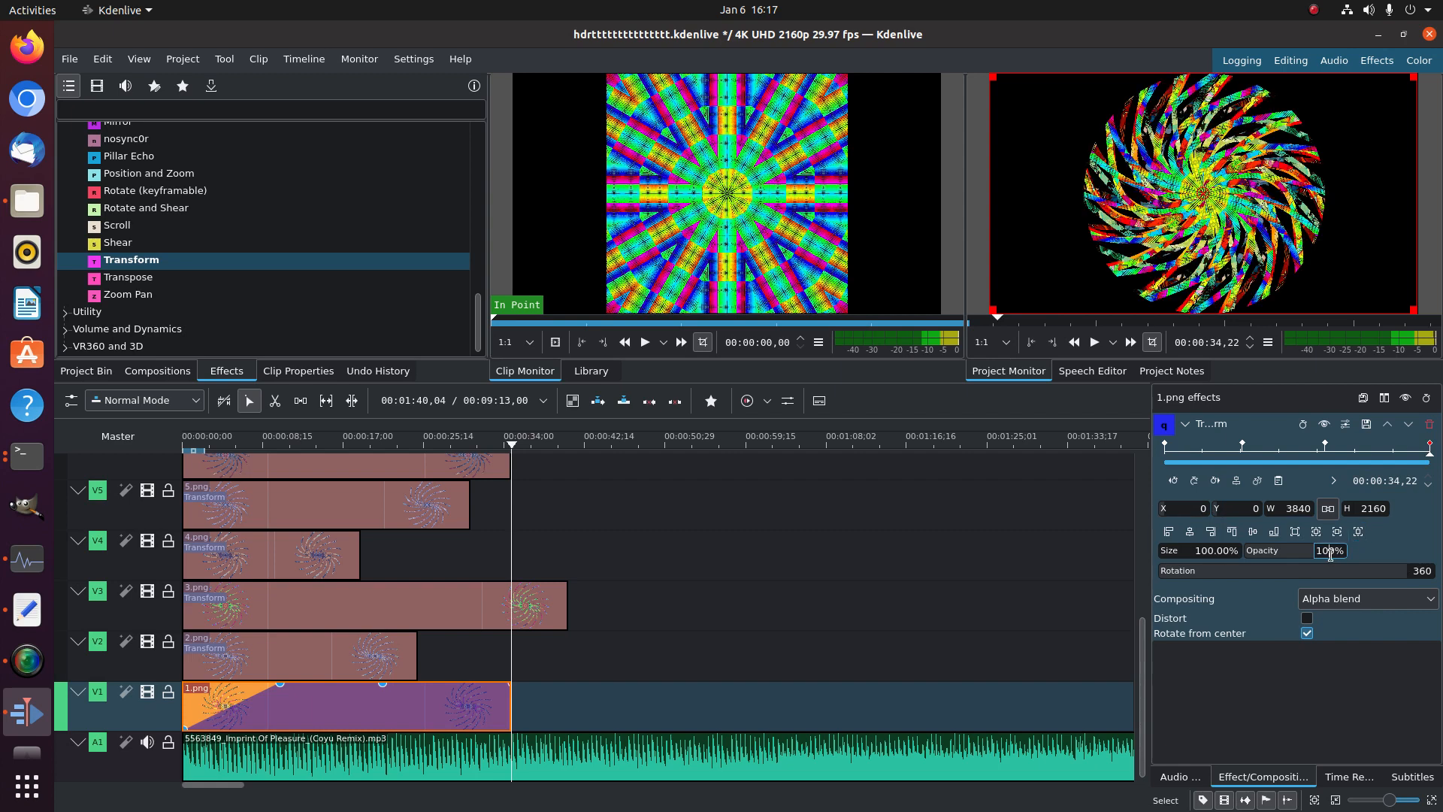
left_click(1291, 555)
key("Return")
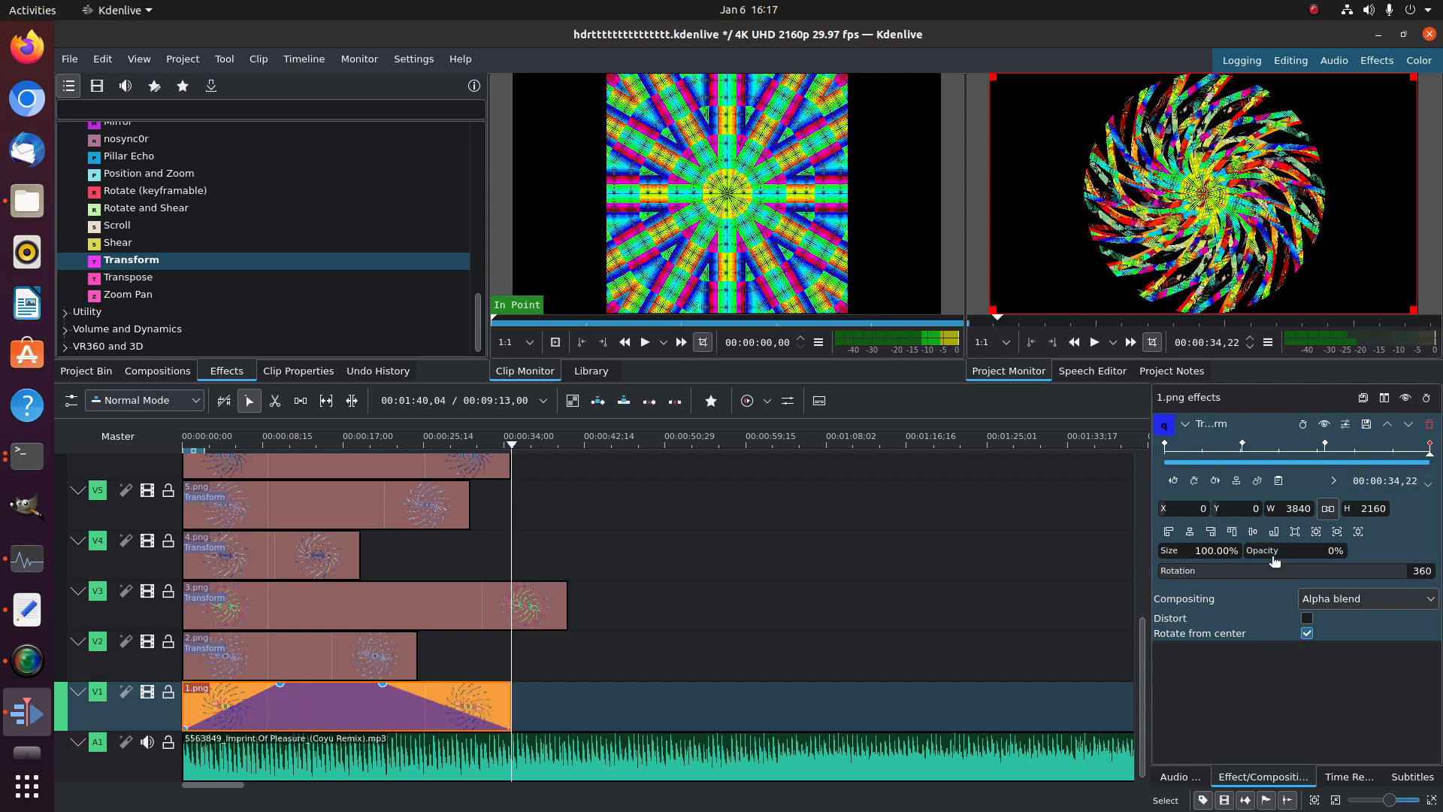
Set the Transform opacity of 2.png on V2 to 0% at its first and last keyframes
left_click(318, 652)
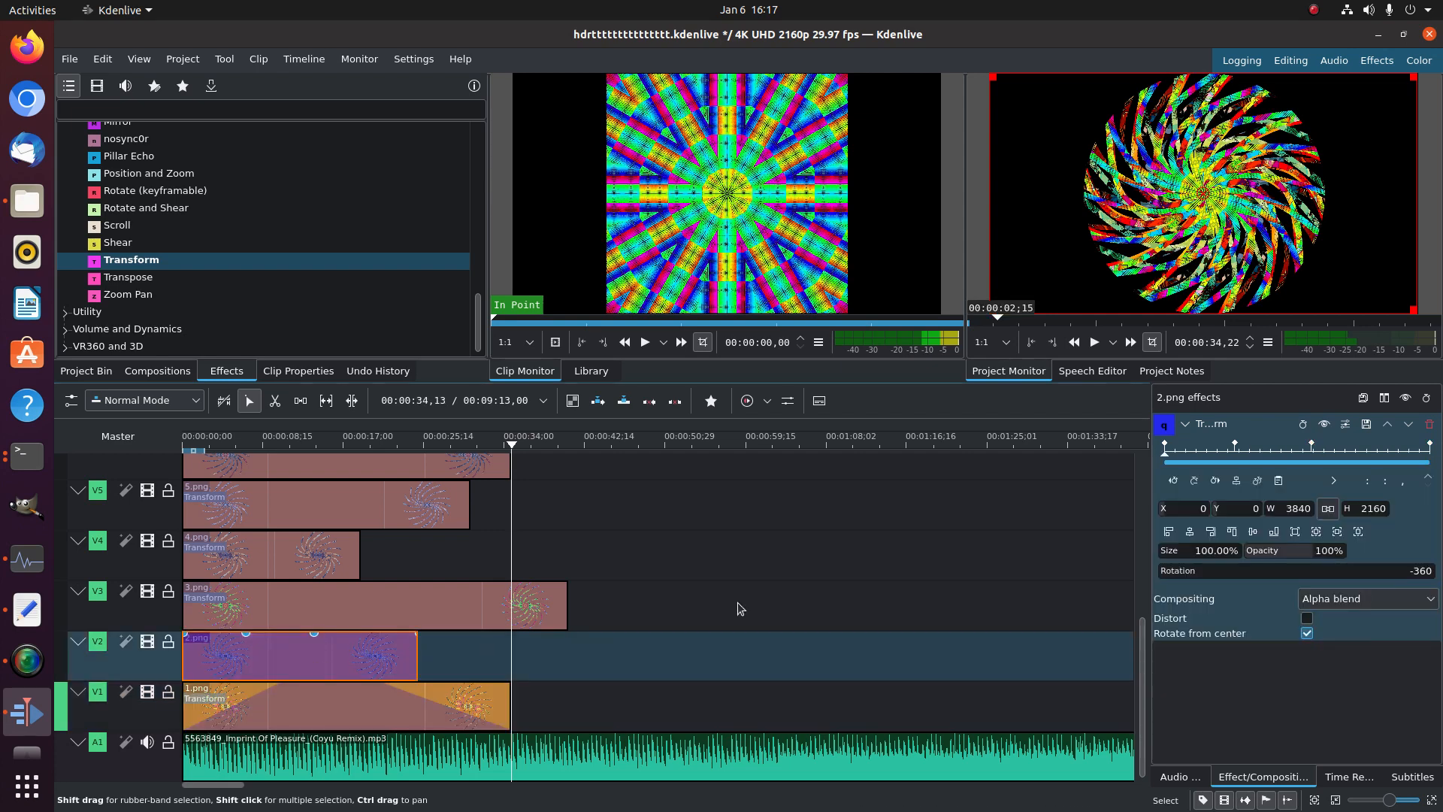
left_click(1165, 446)
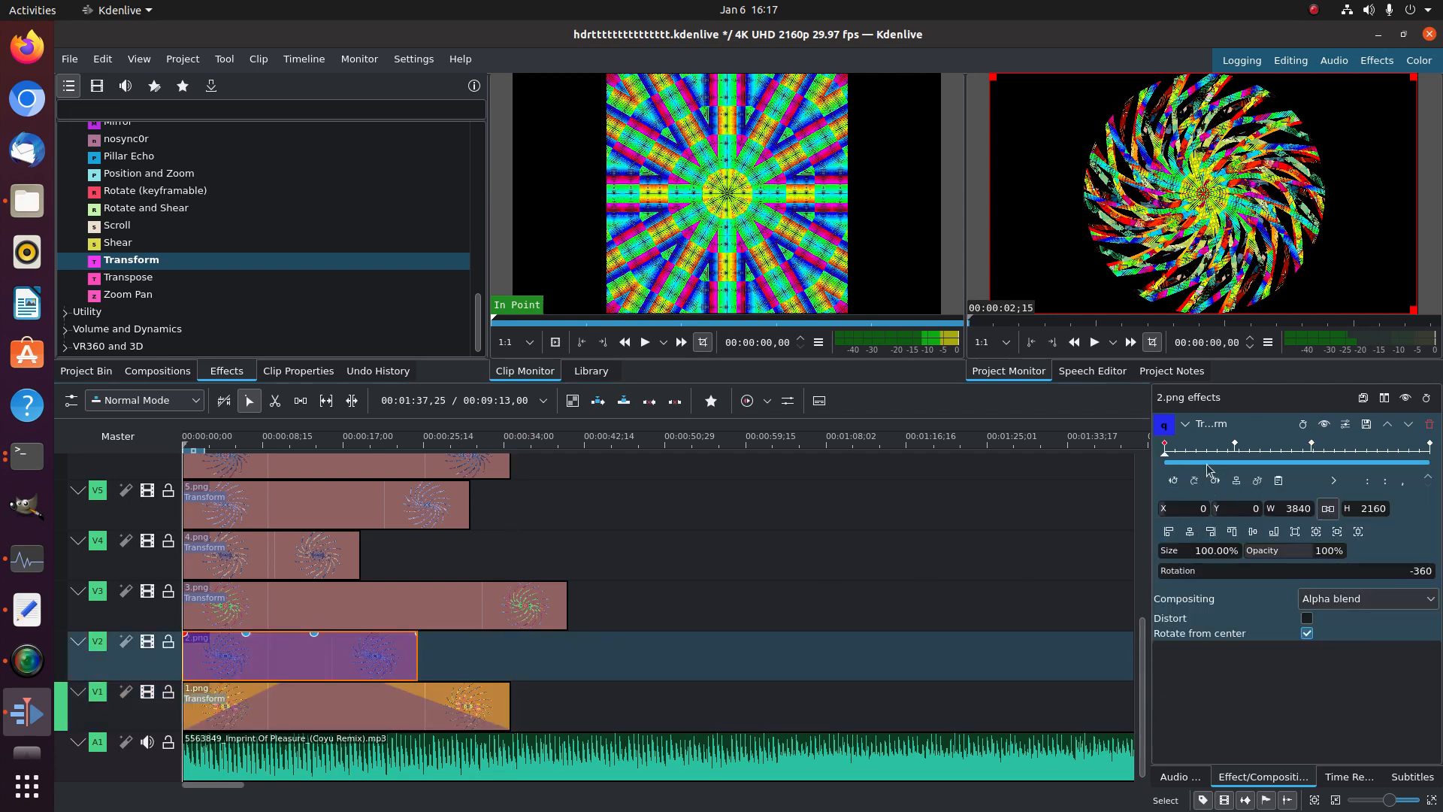
left_click(1328, 550)
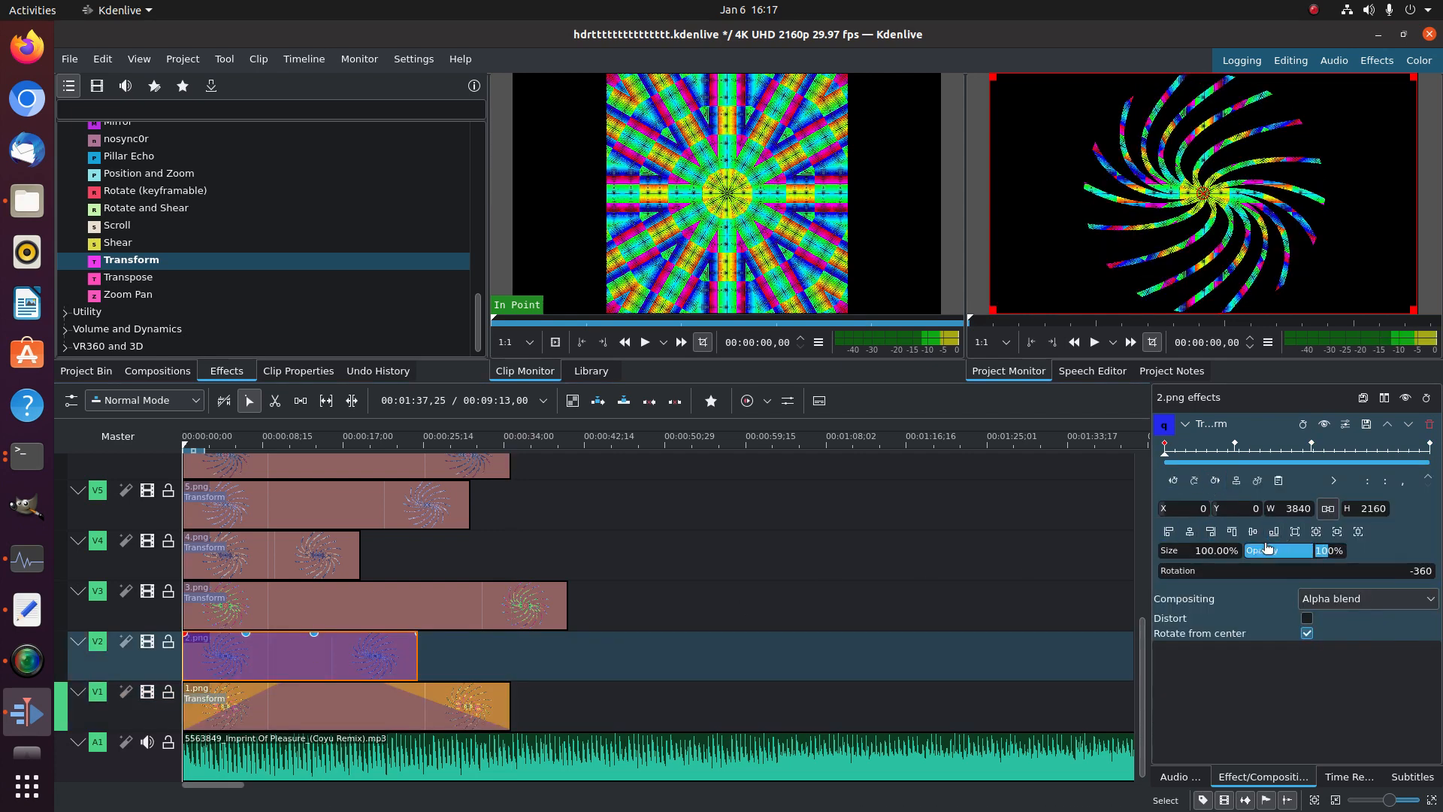
type("0")
key("Return")
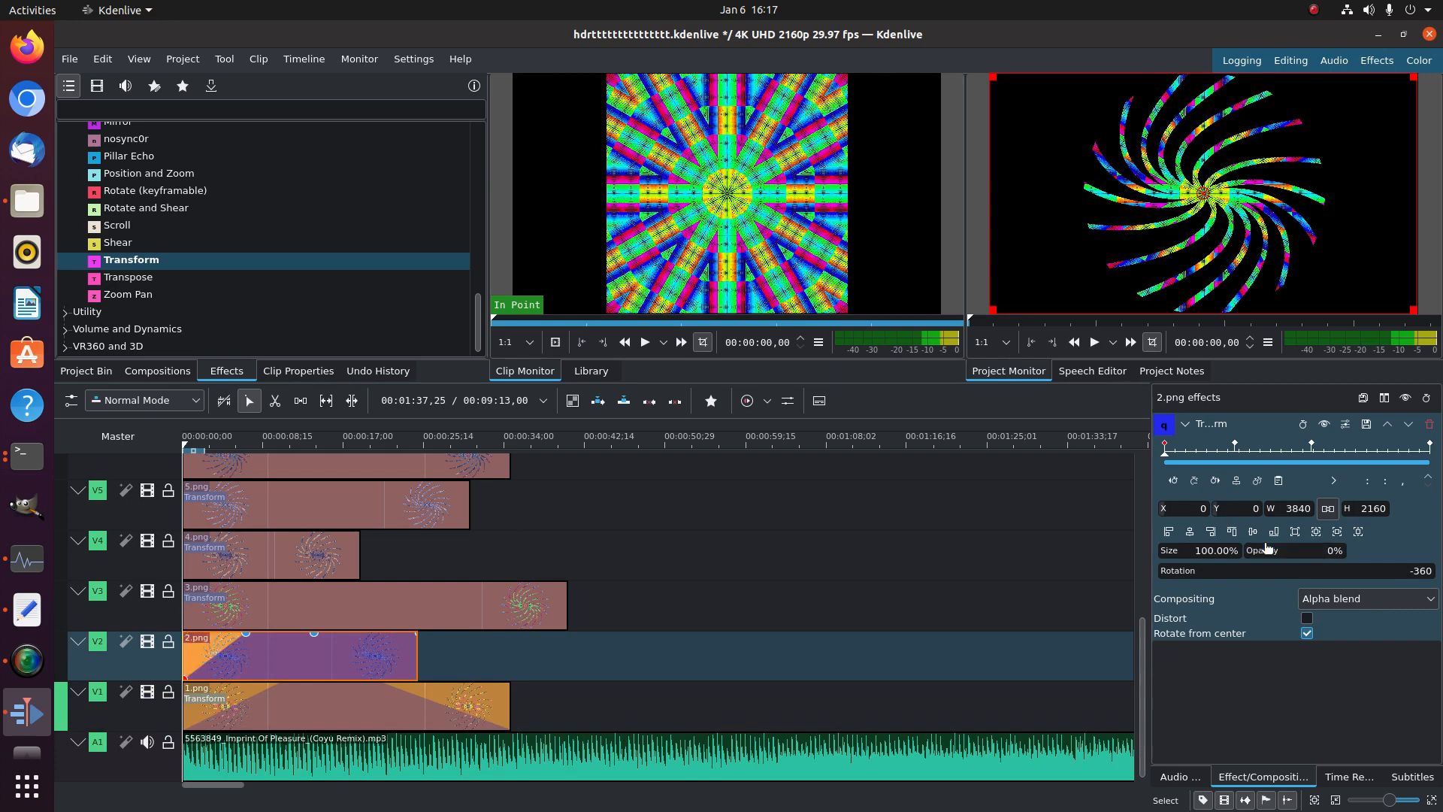
left_click(1431, 447)
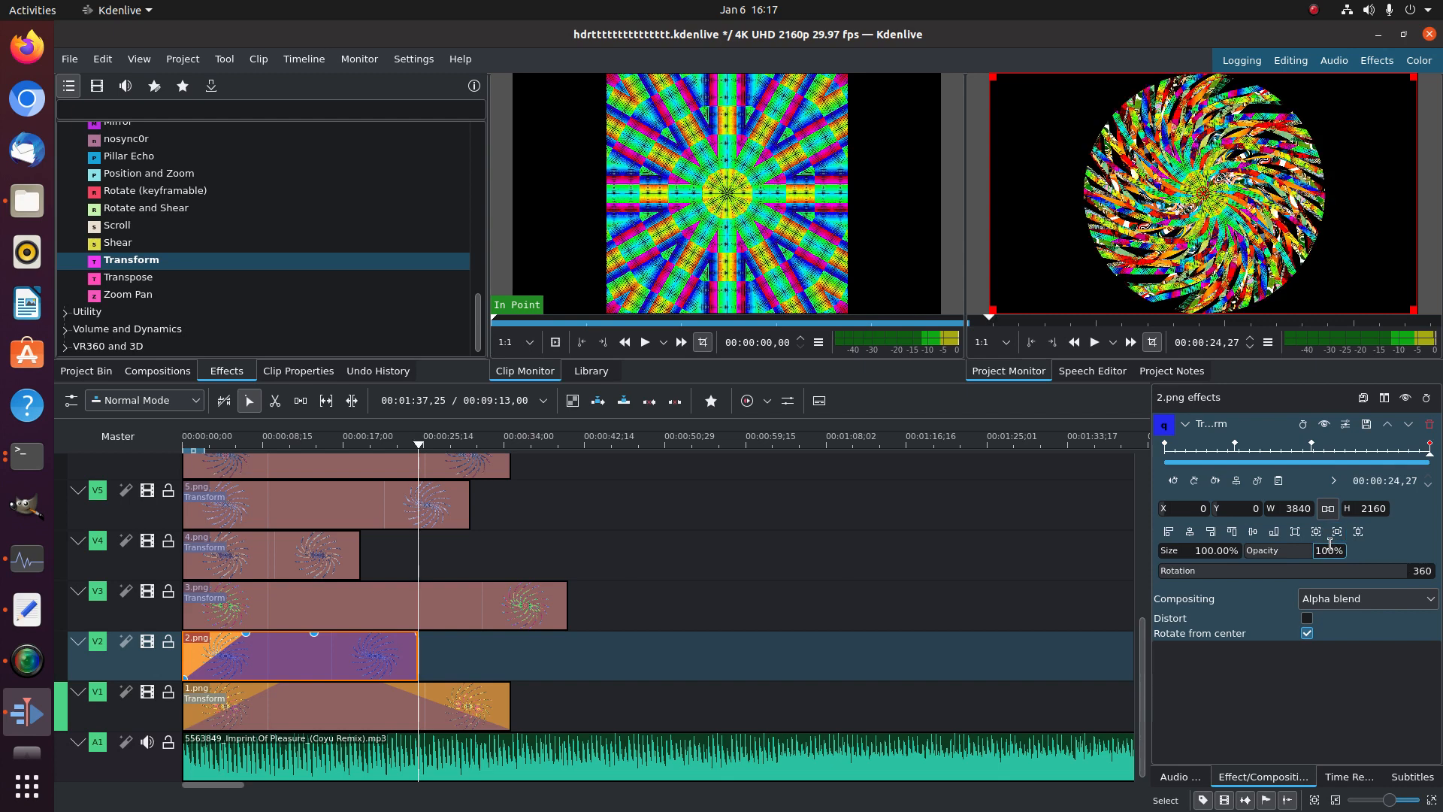
type("0")
key("Return")
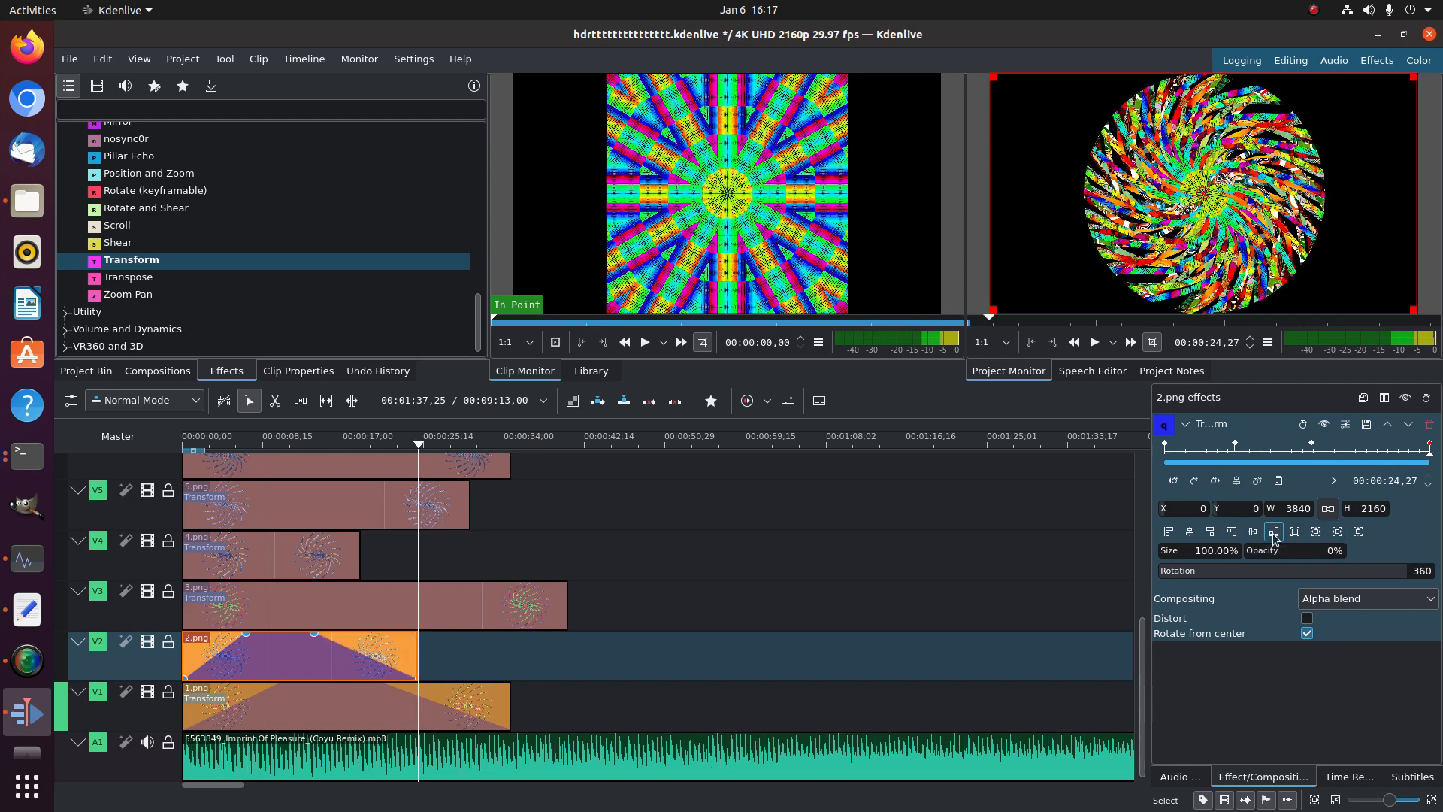
Set the Transform opacity of 3.png on V3 to 0% at its first and last keyframes
left_click(373, 617)
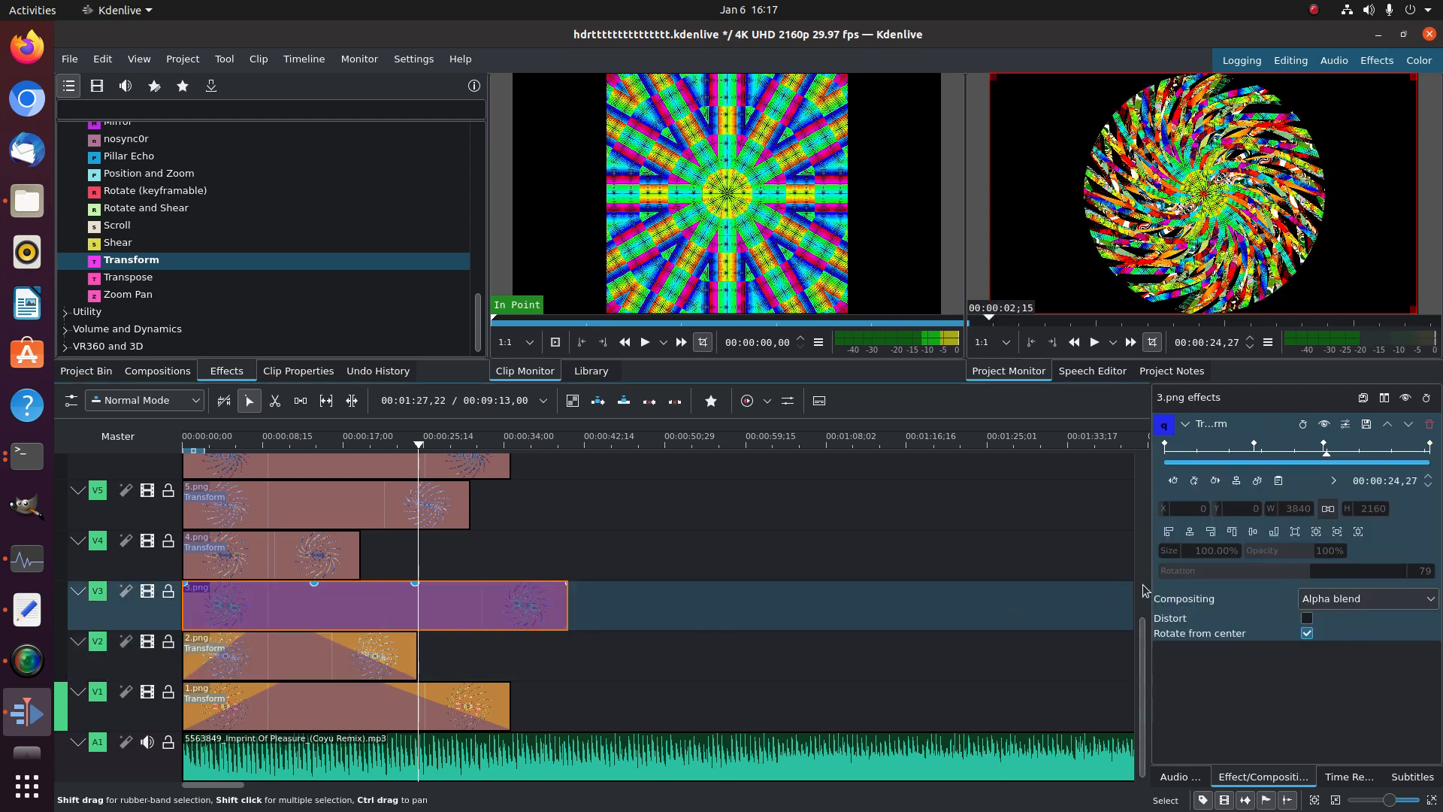
left_click(1166, 445)
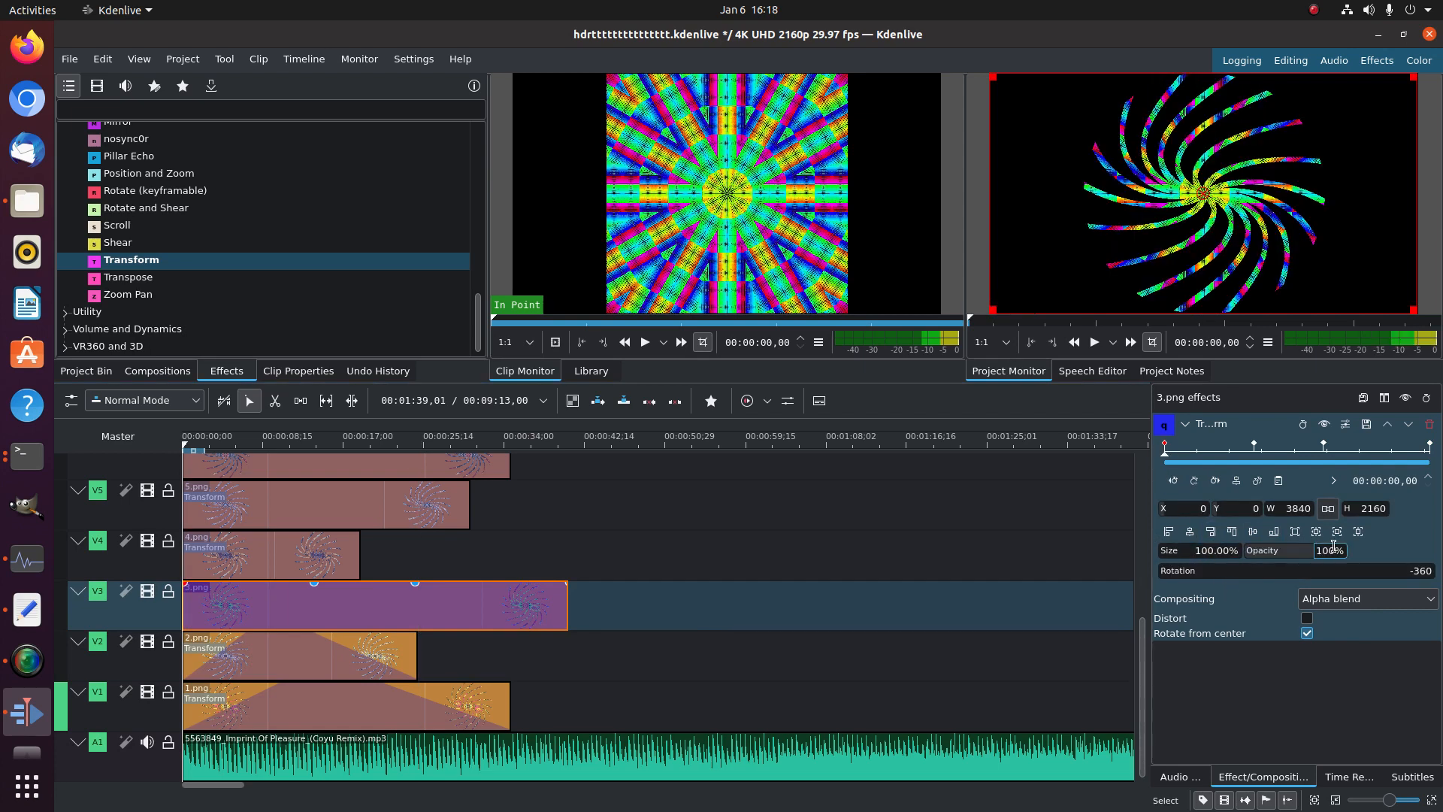
left_click(1254, 548)
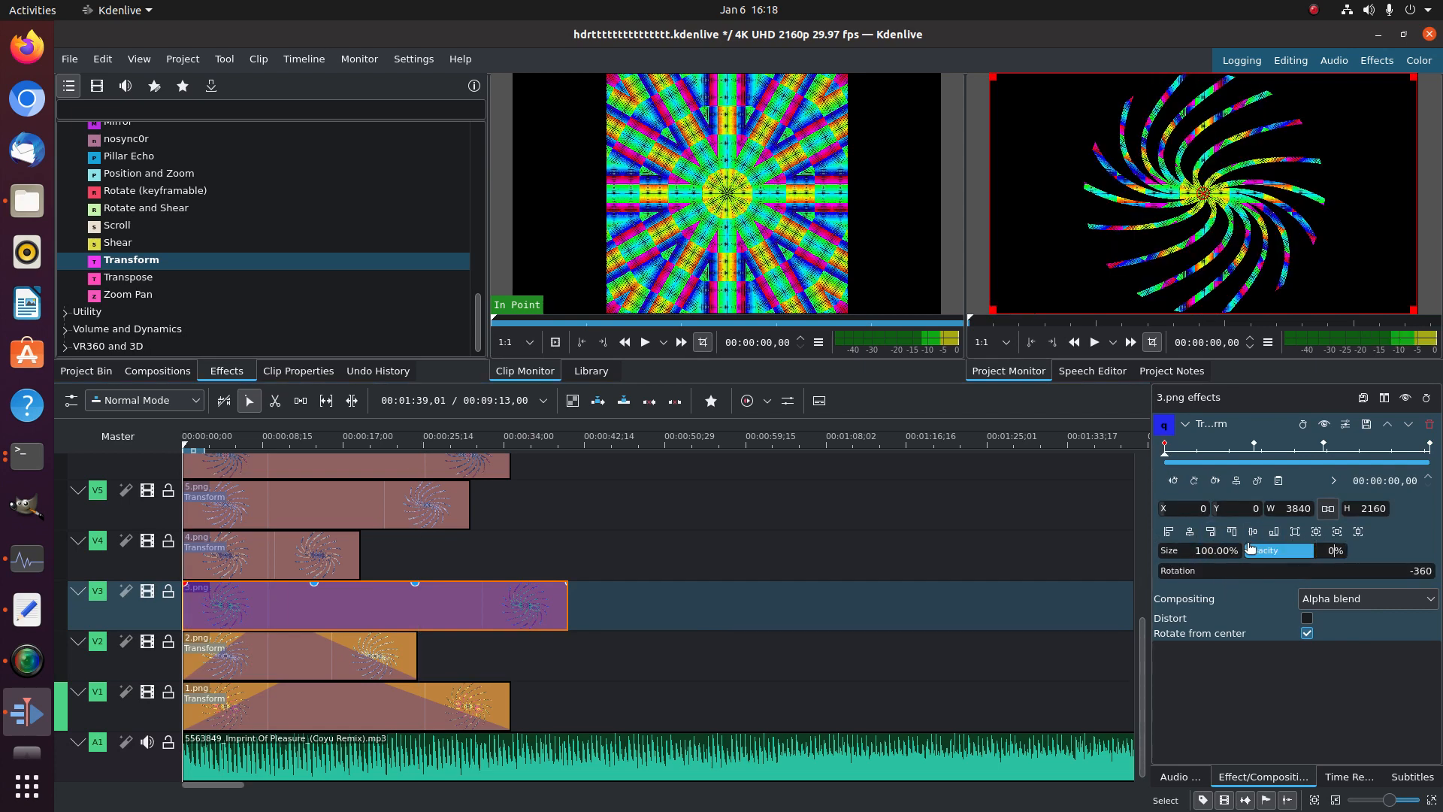
type("0")
key("Return")
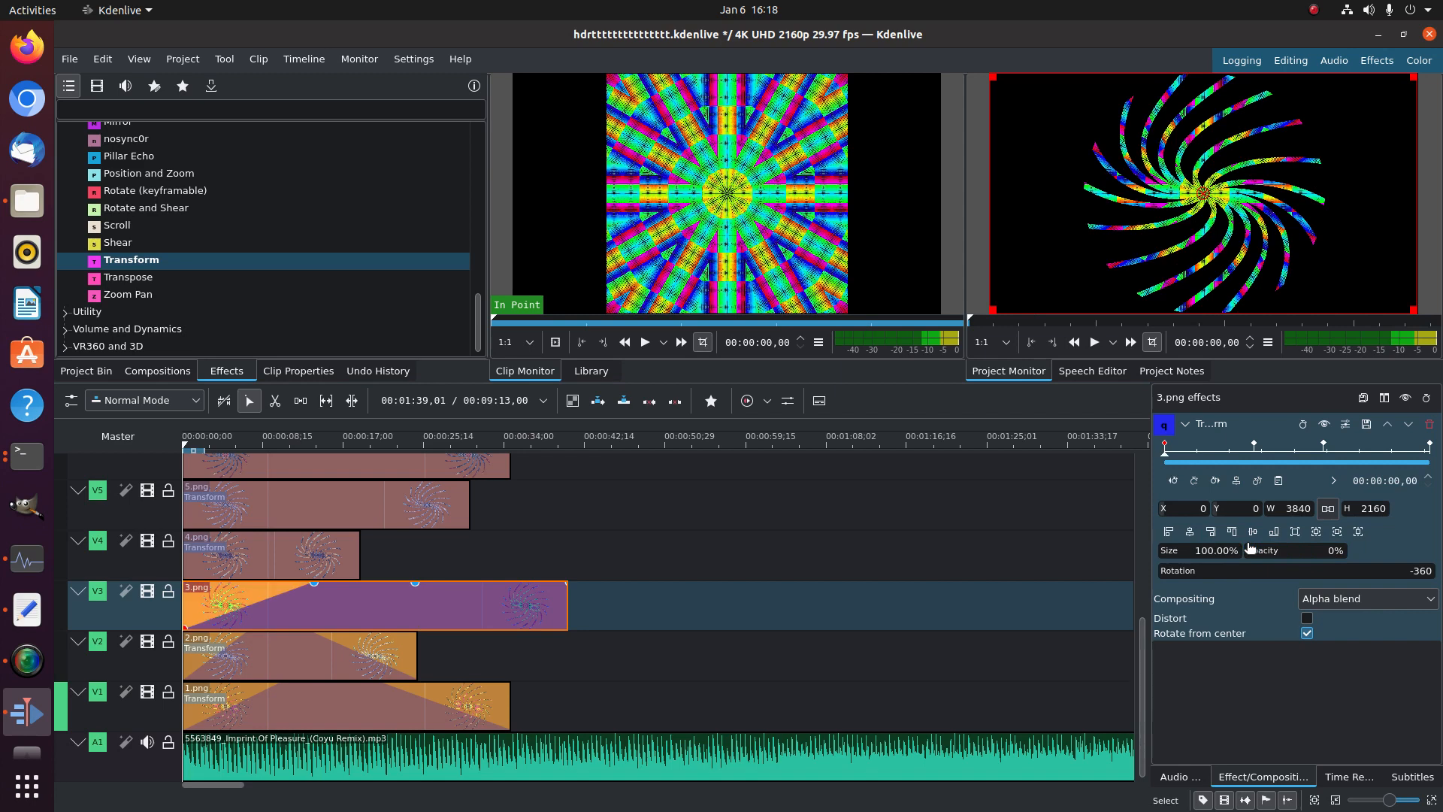
left_click(1431, 449)
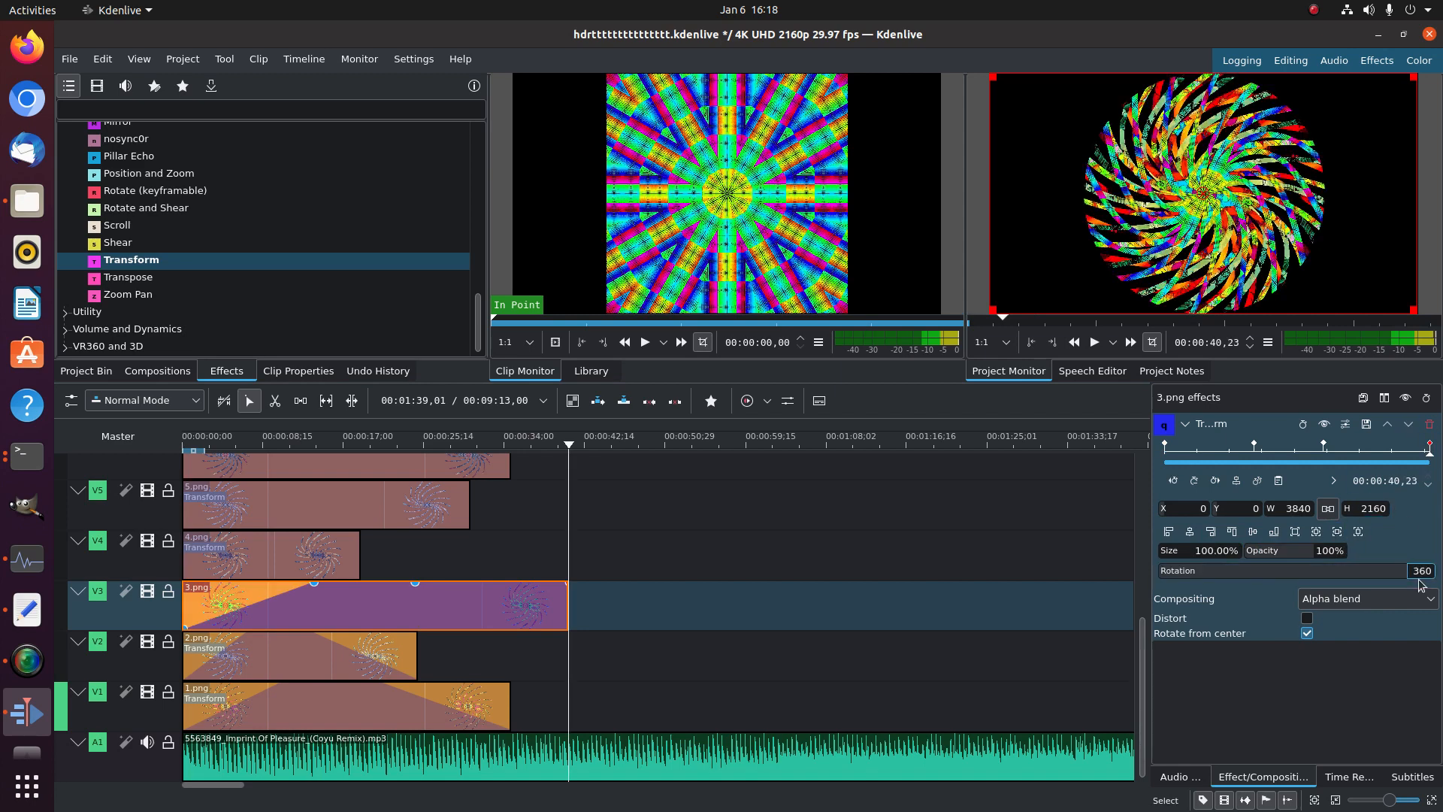
left_click(1331, 549)
double_click(1323, 549)
type("0")
key("Return")
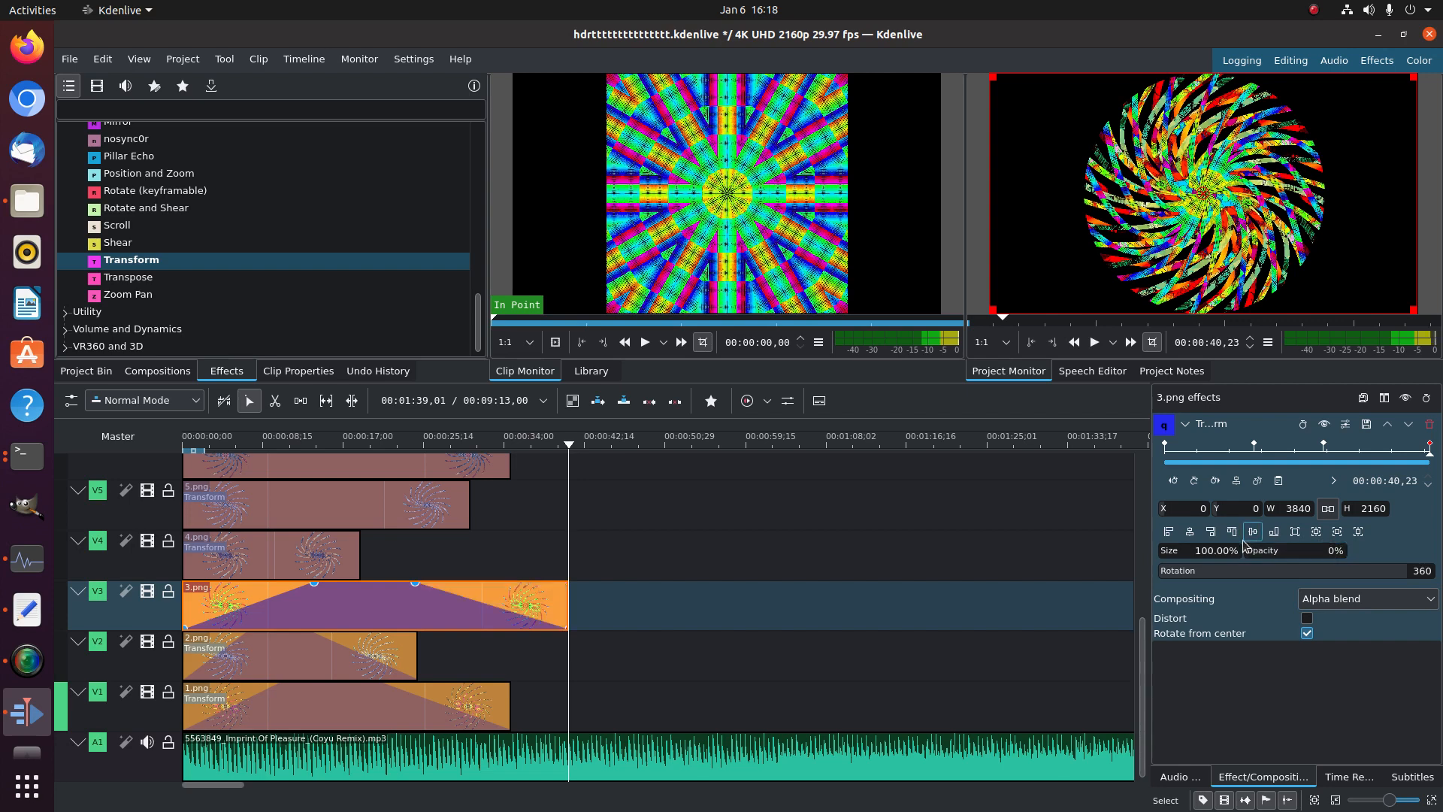
Set the Transform opacity of 4.png on V4 to 0% at its first and last keyframes
left_click(310, 553)
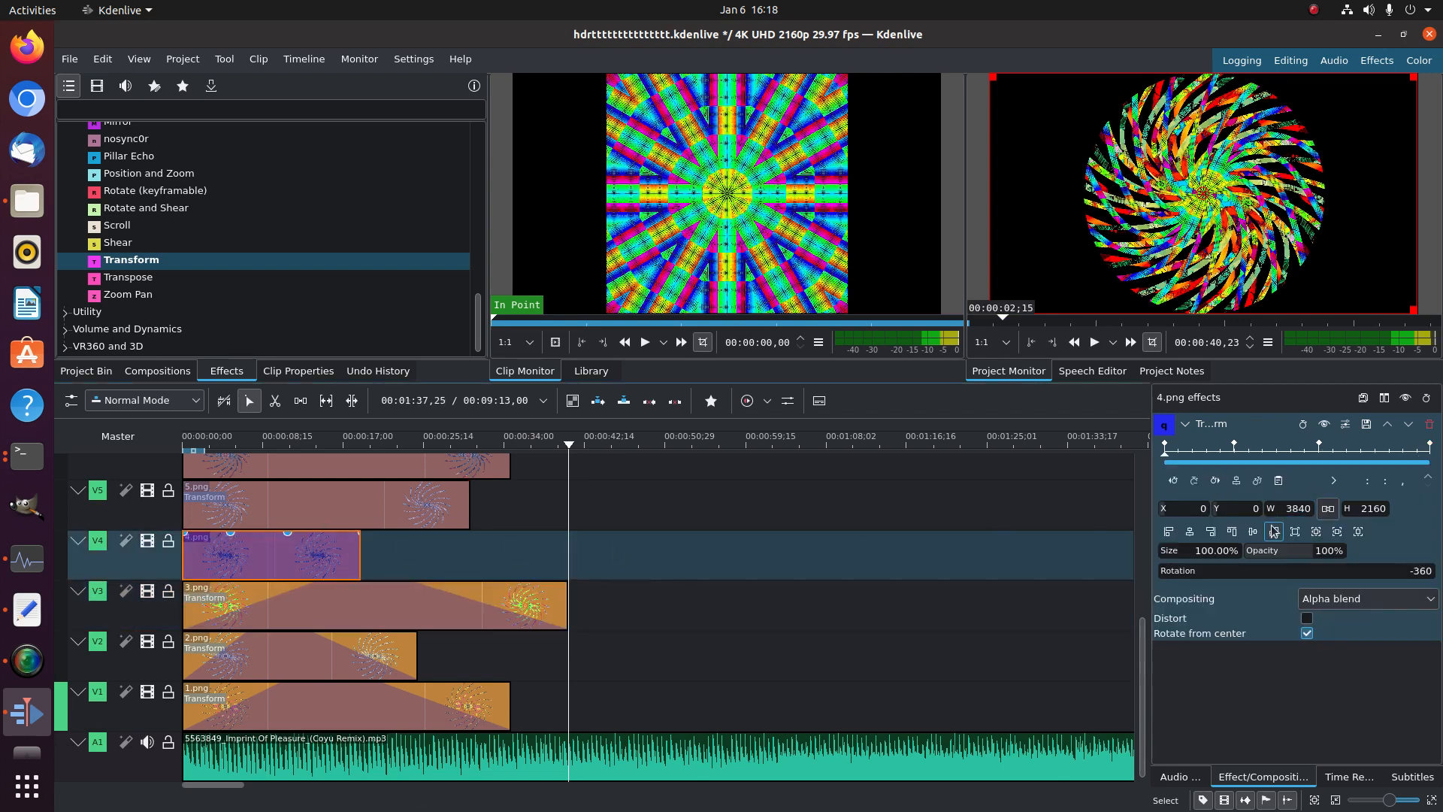
type("0")
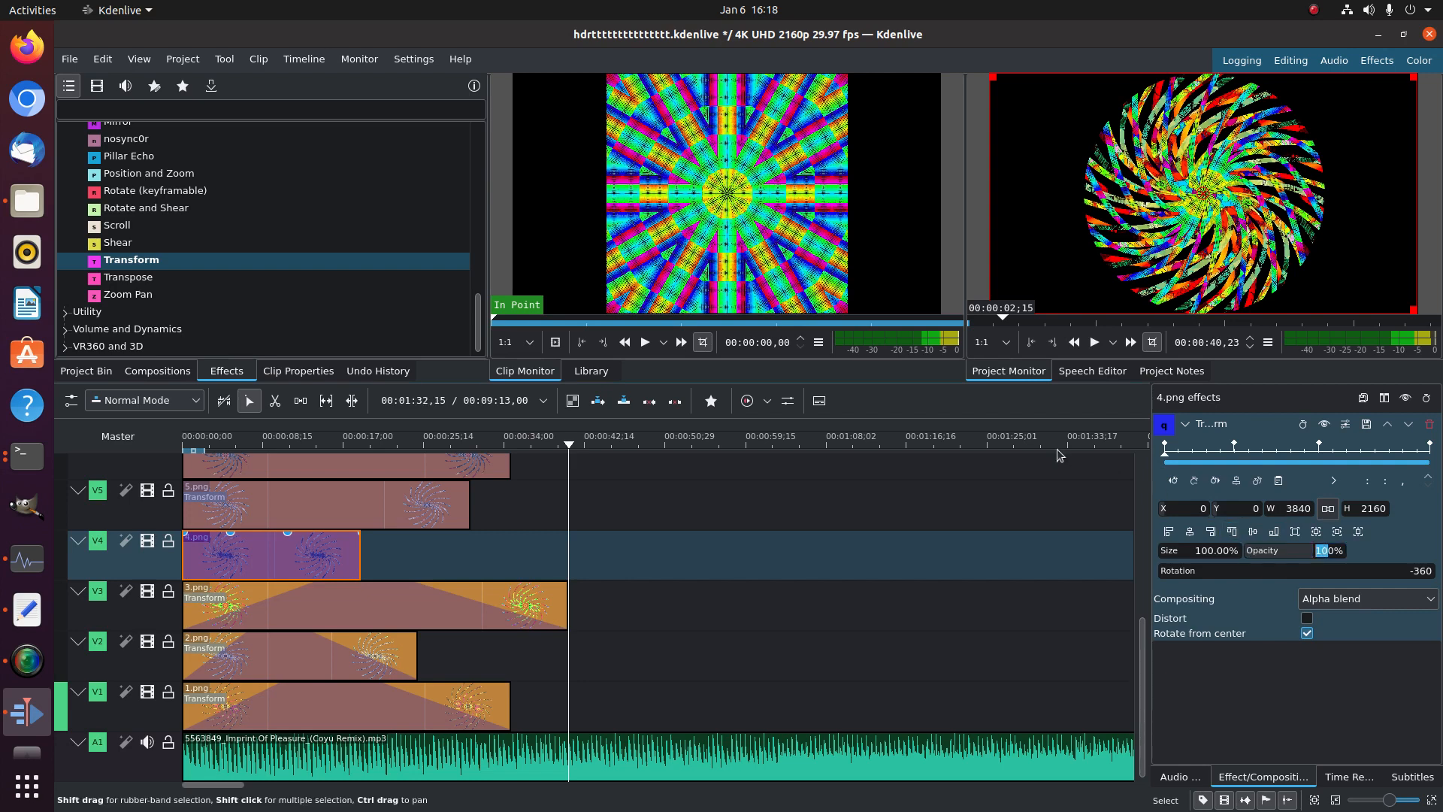
key("Return")
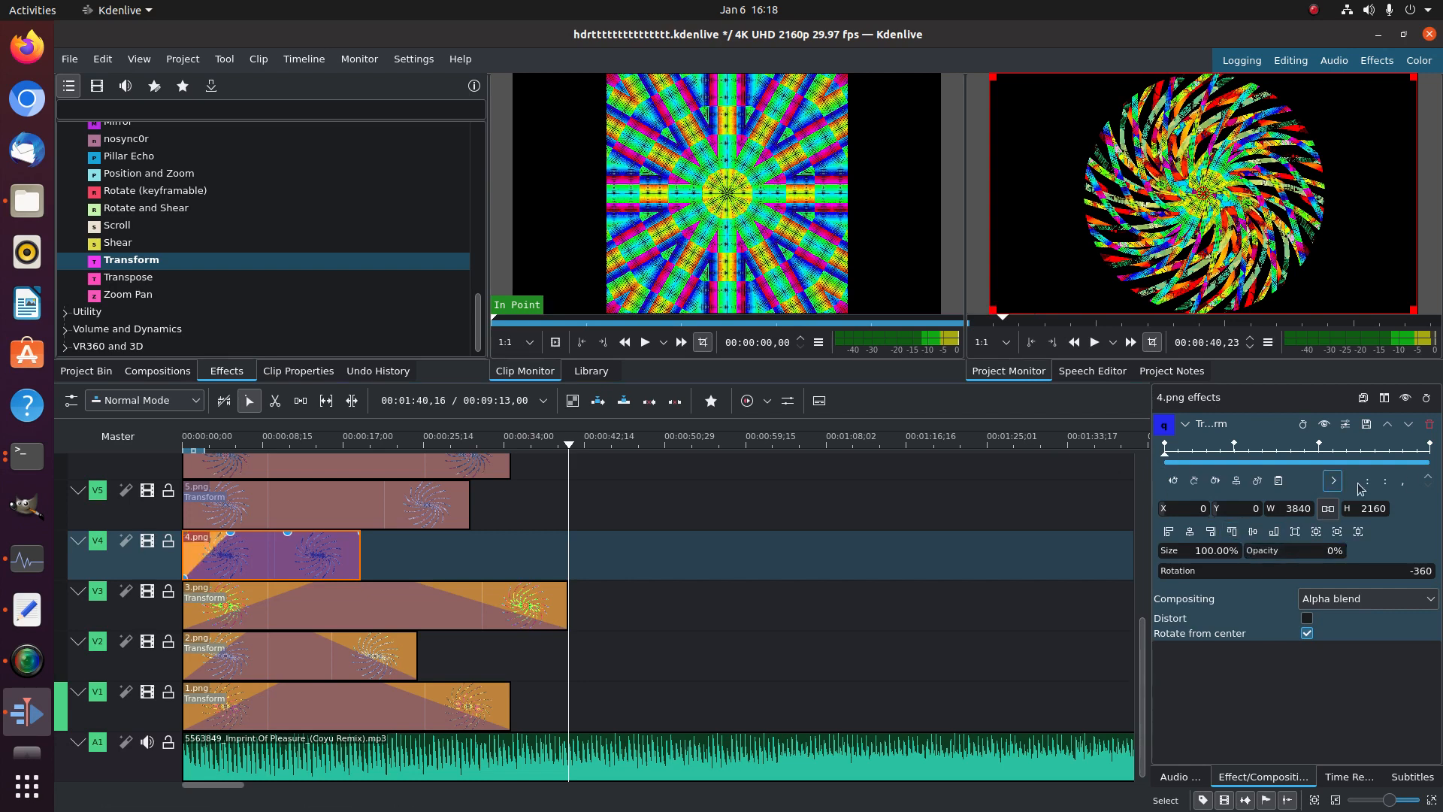
left_click(1430, 445)
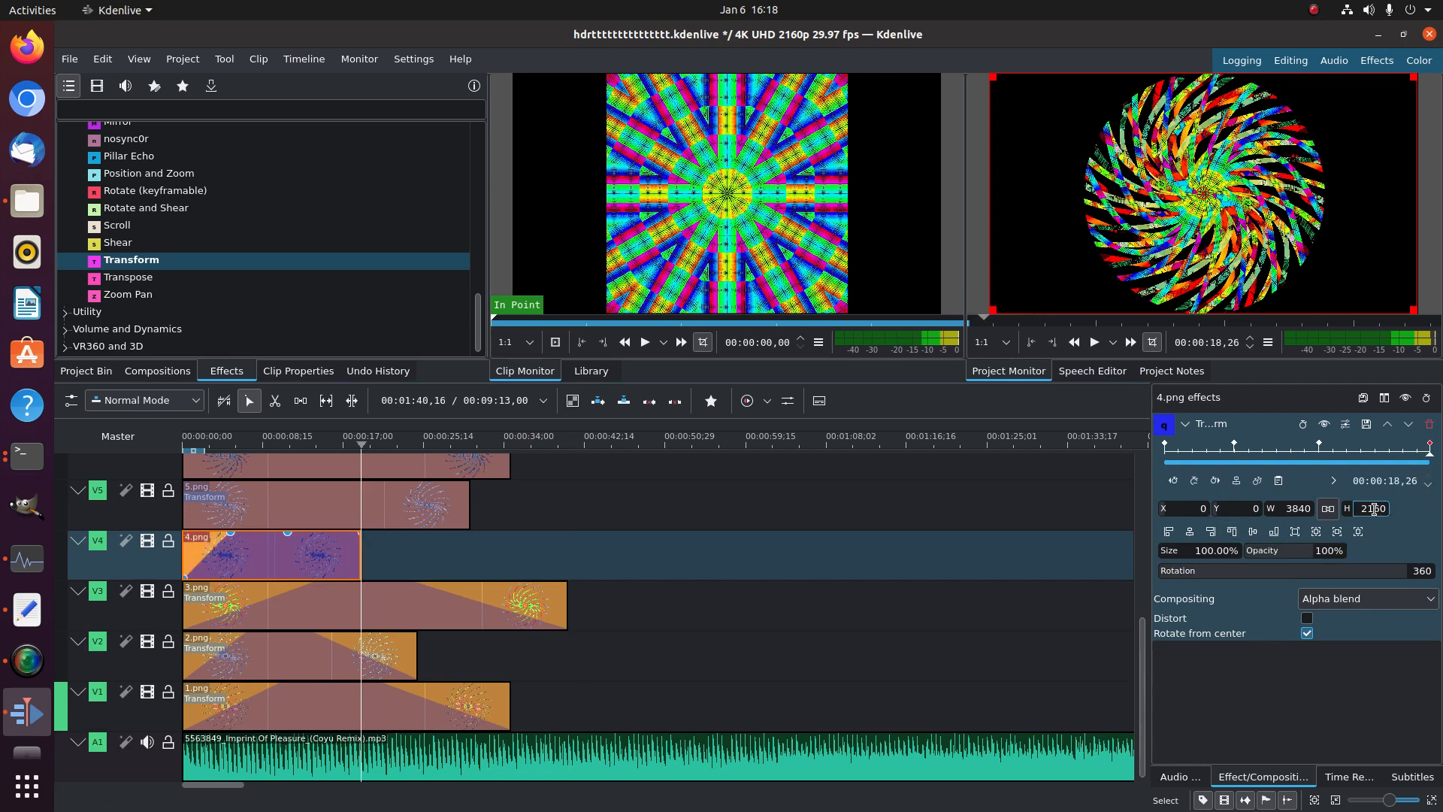
double_click(1329, 550)
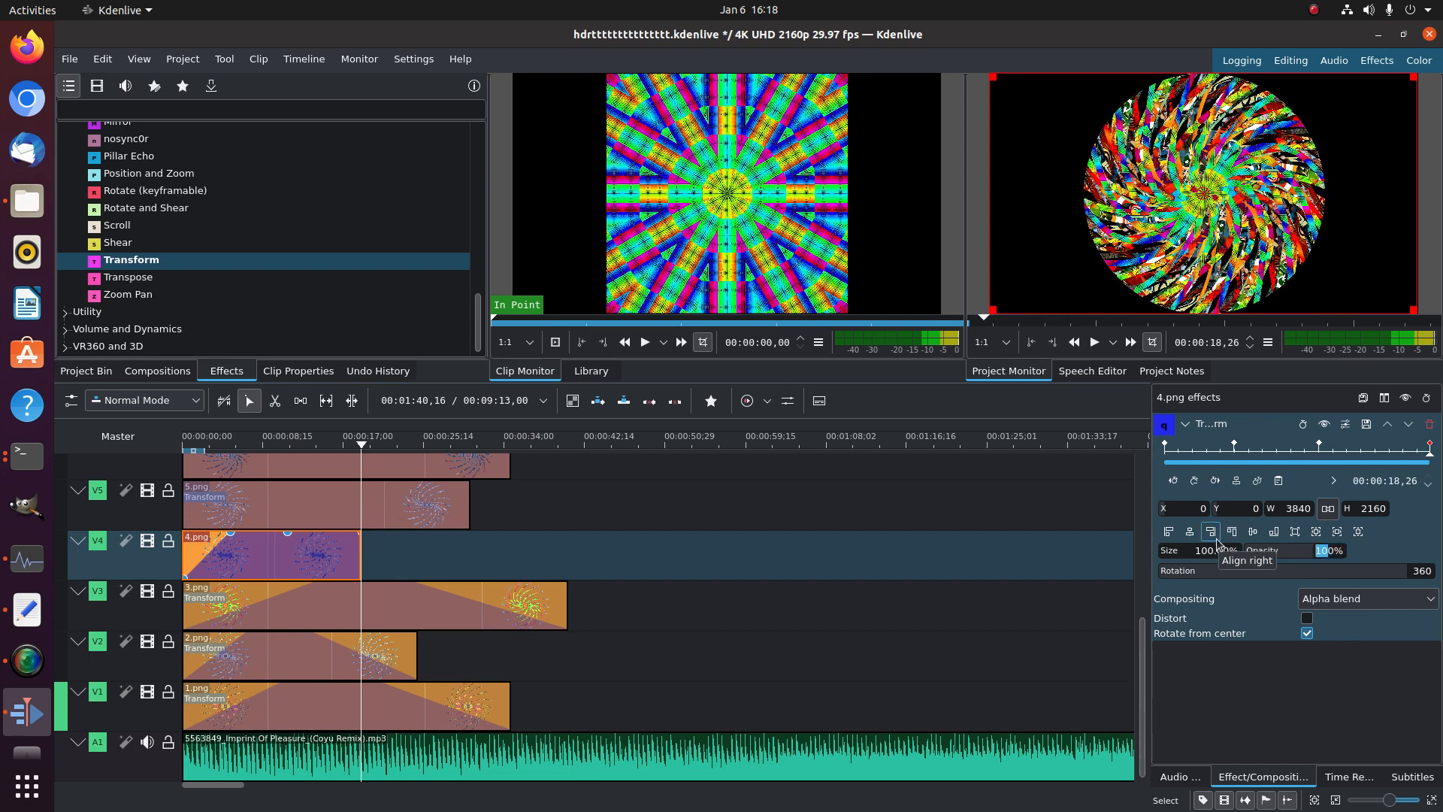
type("0")
key("Return")
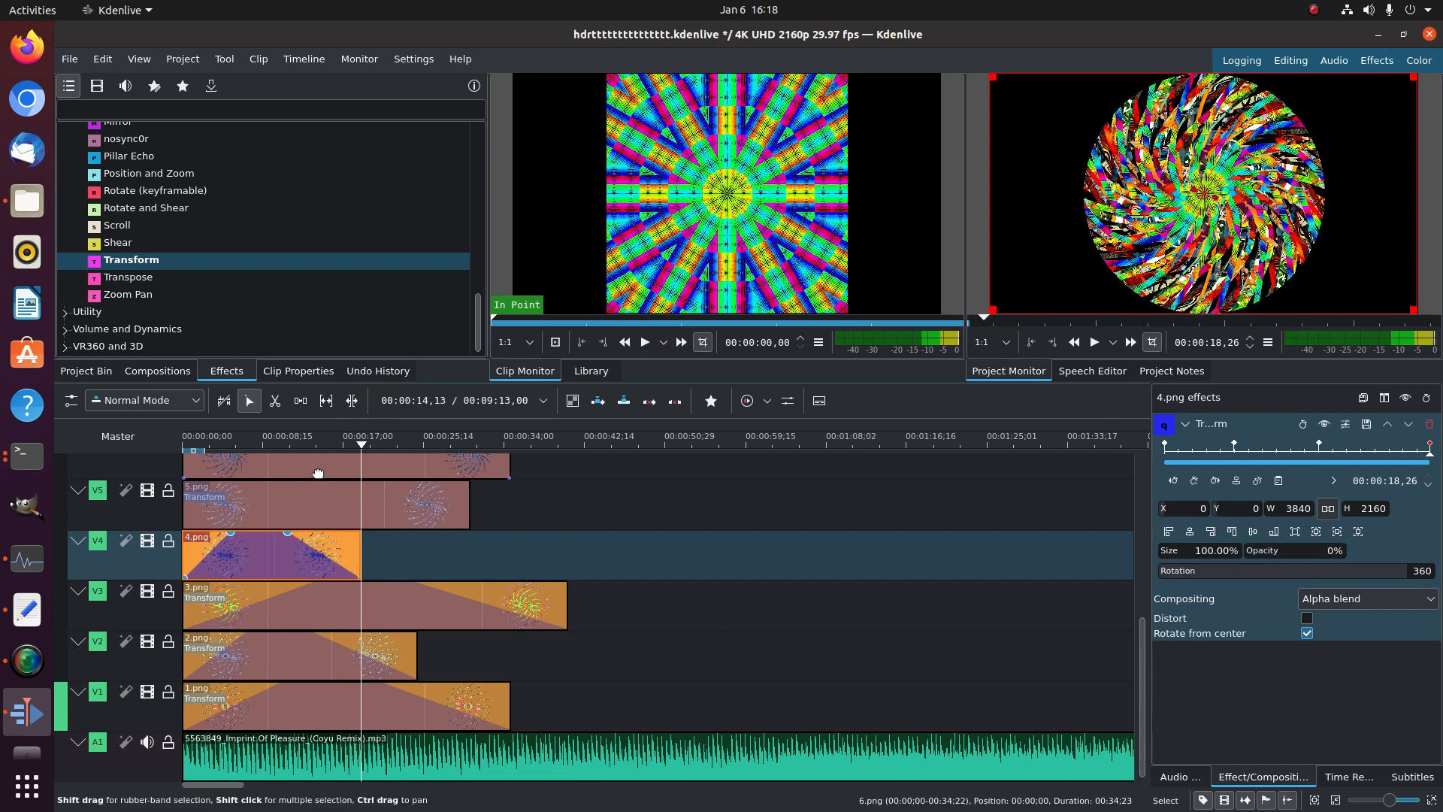
Set the Transform opacity of 5.png on V5 to 0% at its first and last keyframes
left_click(313, 499)
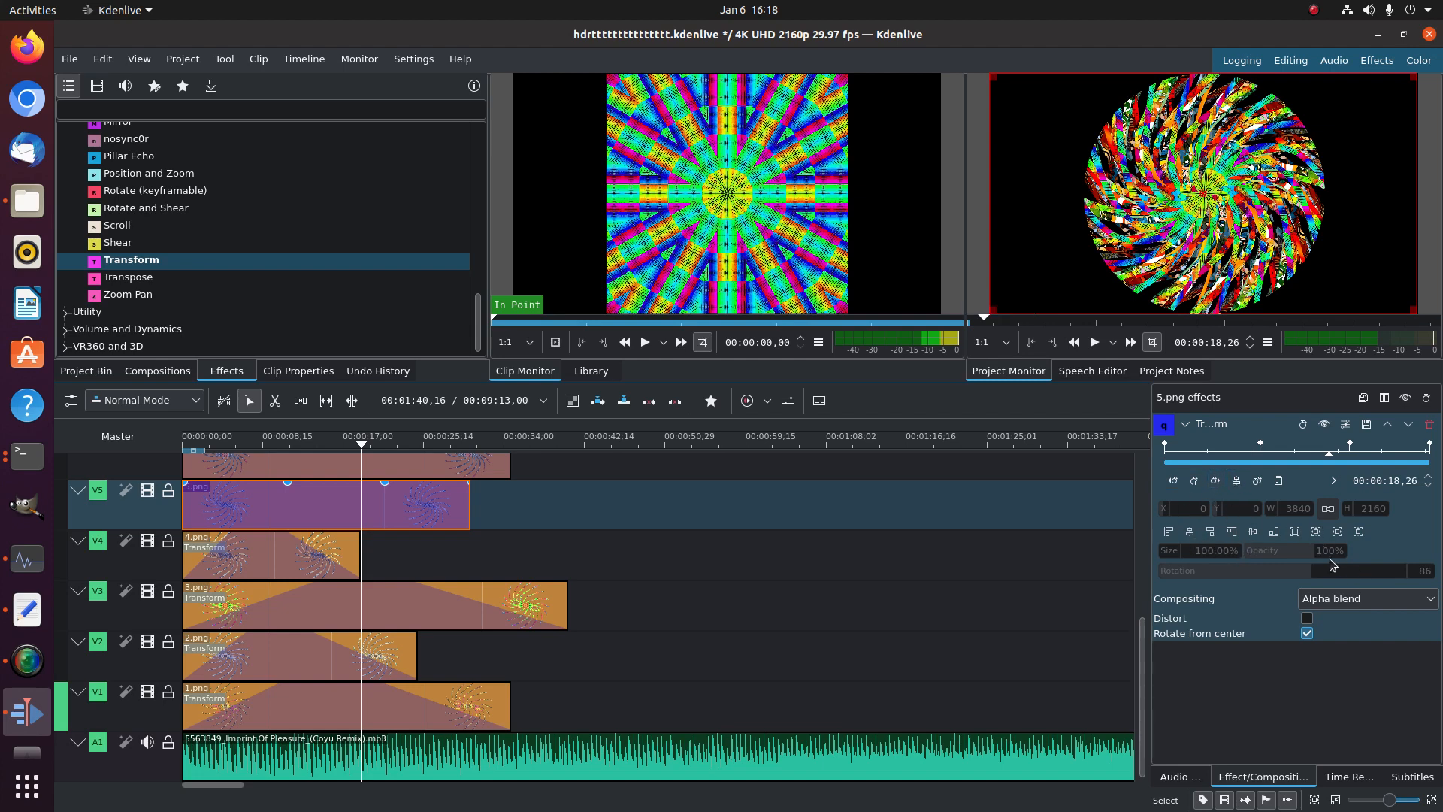
left_click(1166, 445)
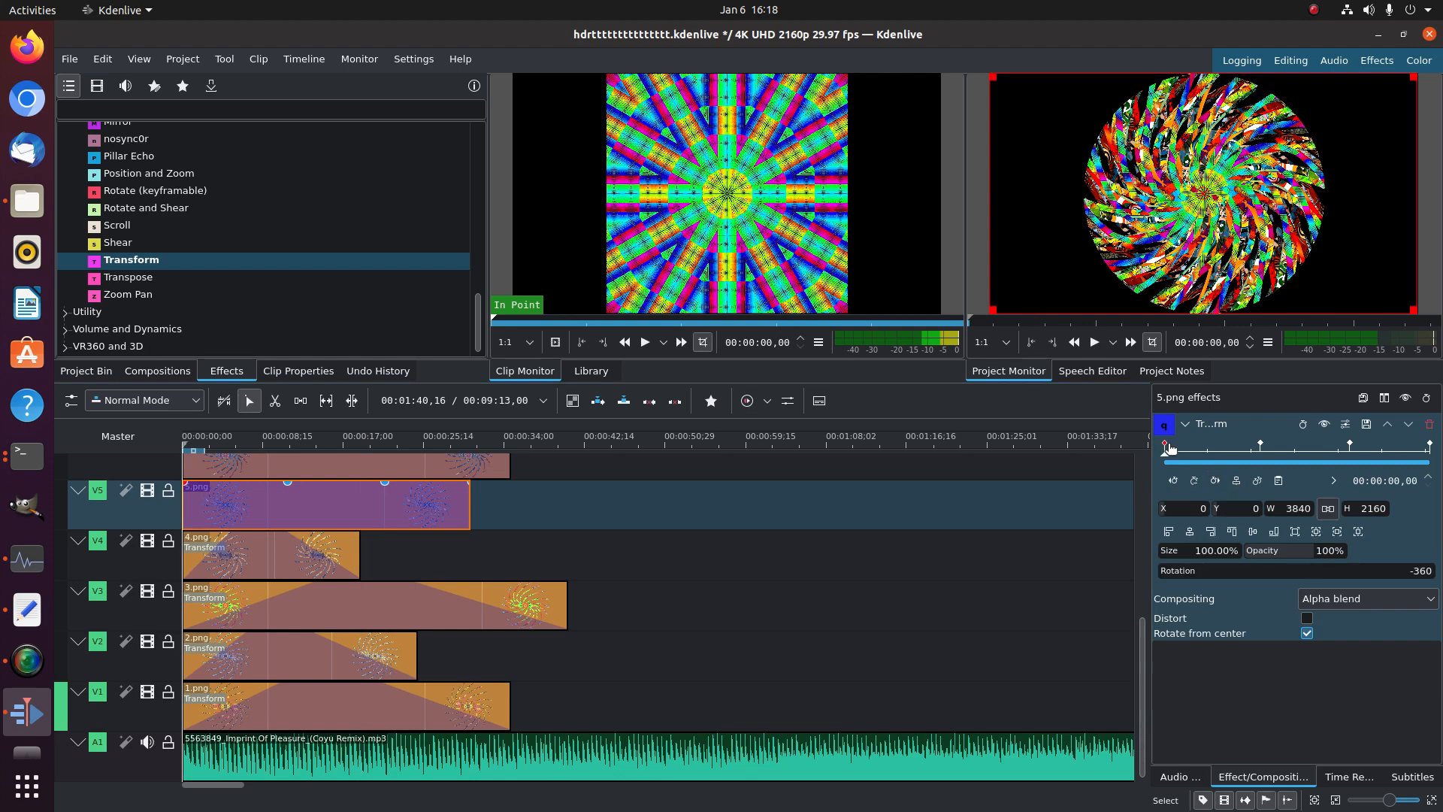
left_click(1328, 551)
type("0")
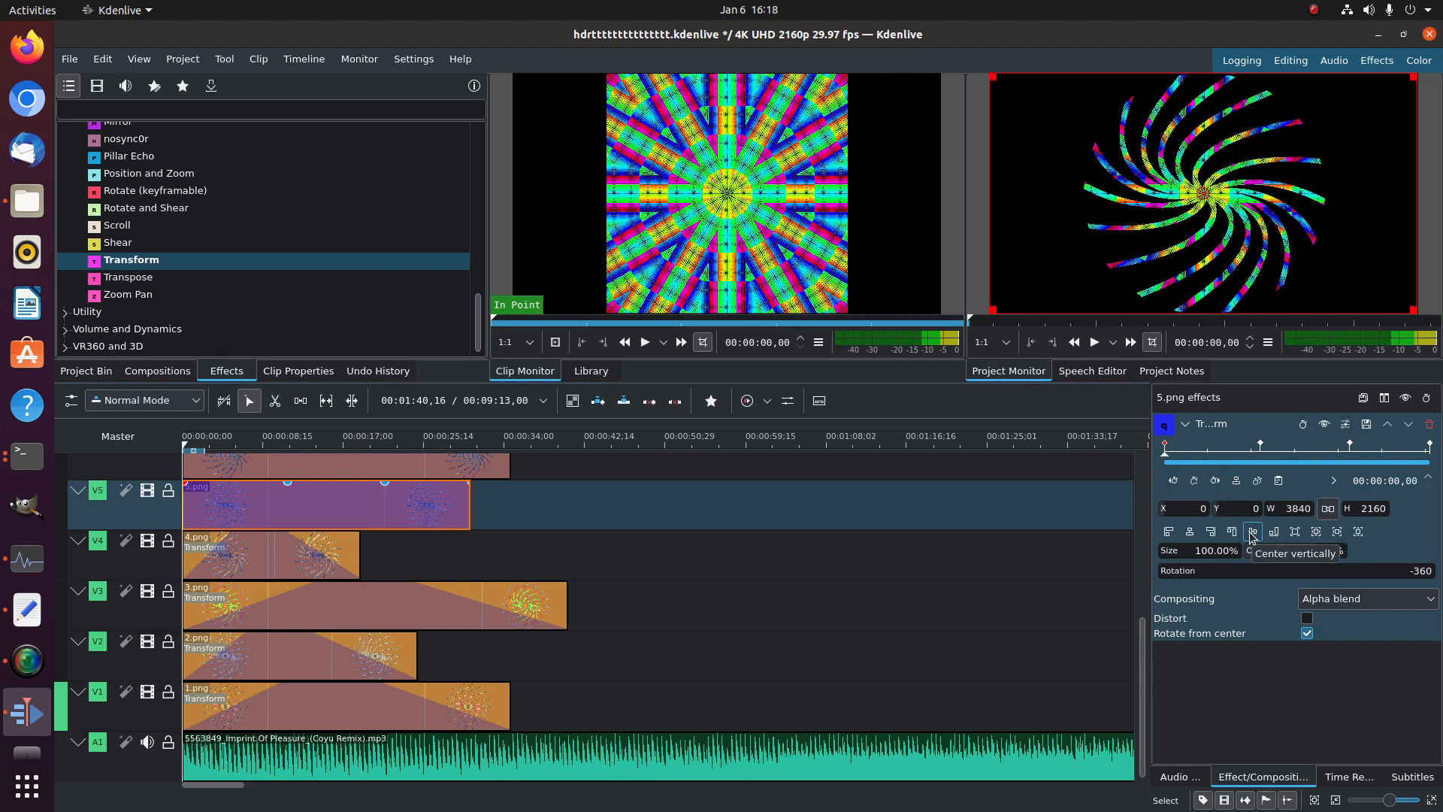
key("Return")
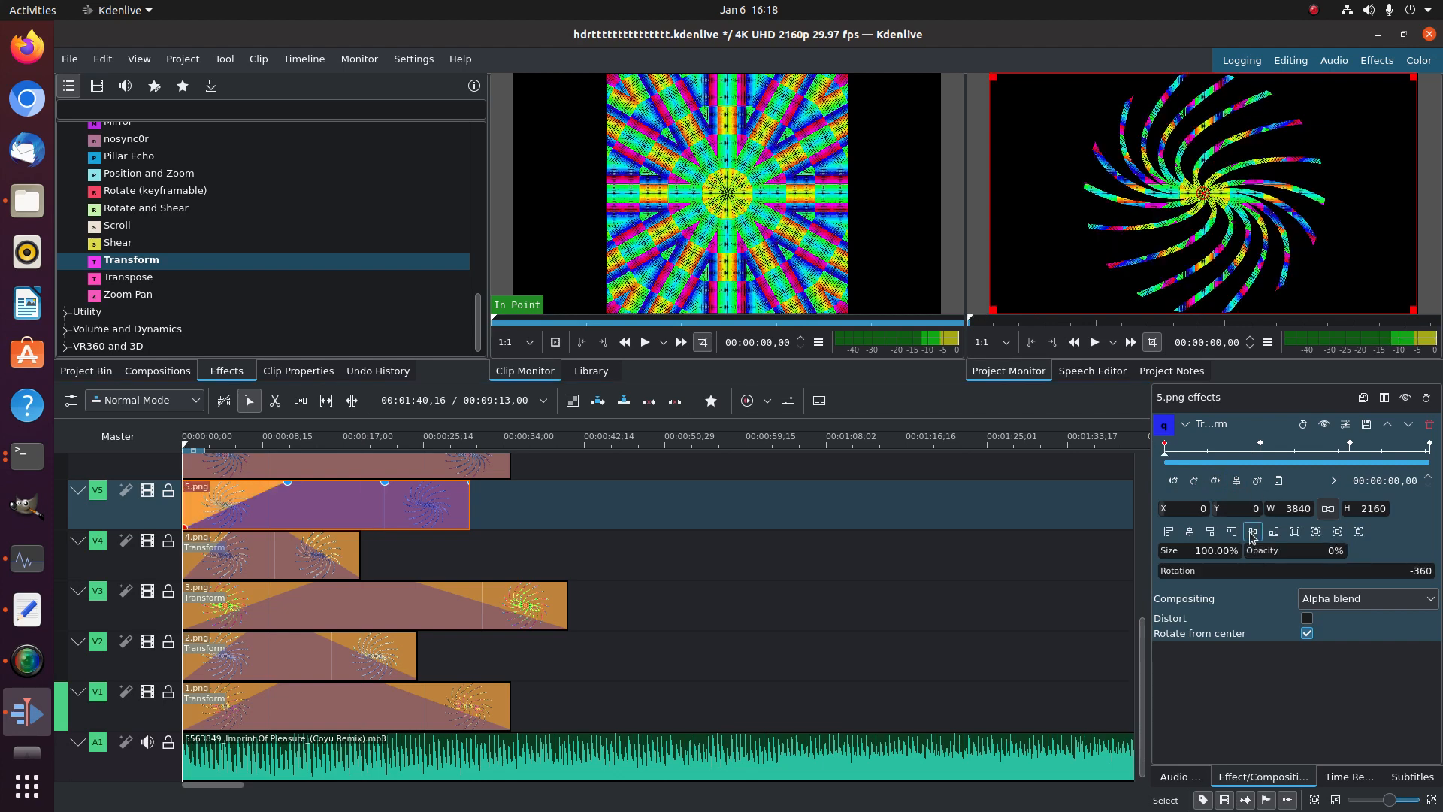
left_click(1430, 445)
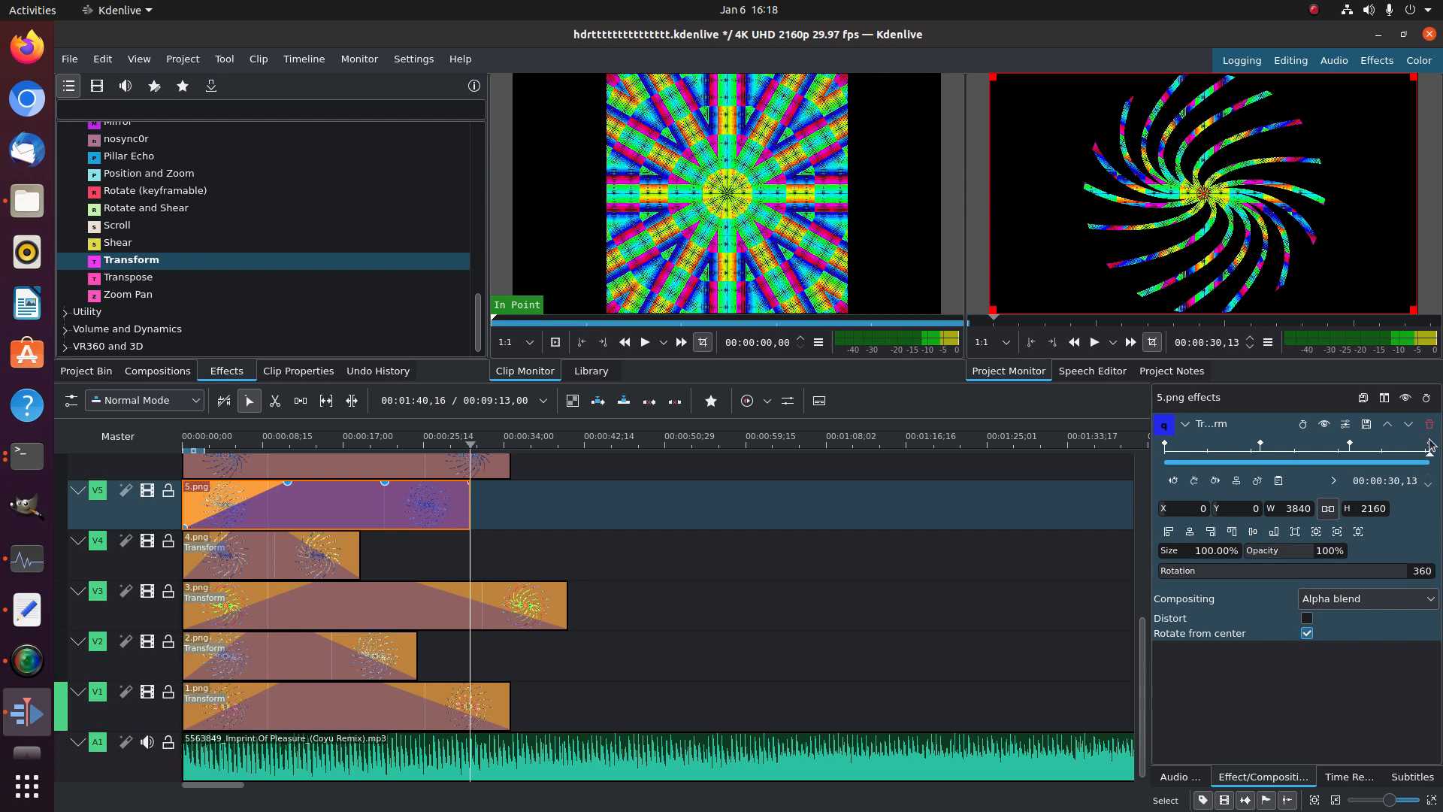
double_click(1326, 550)
type("0")
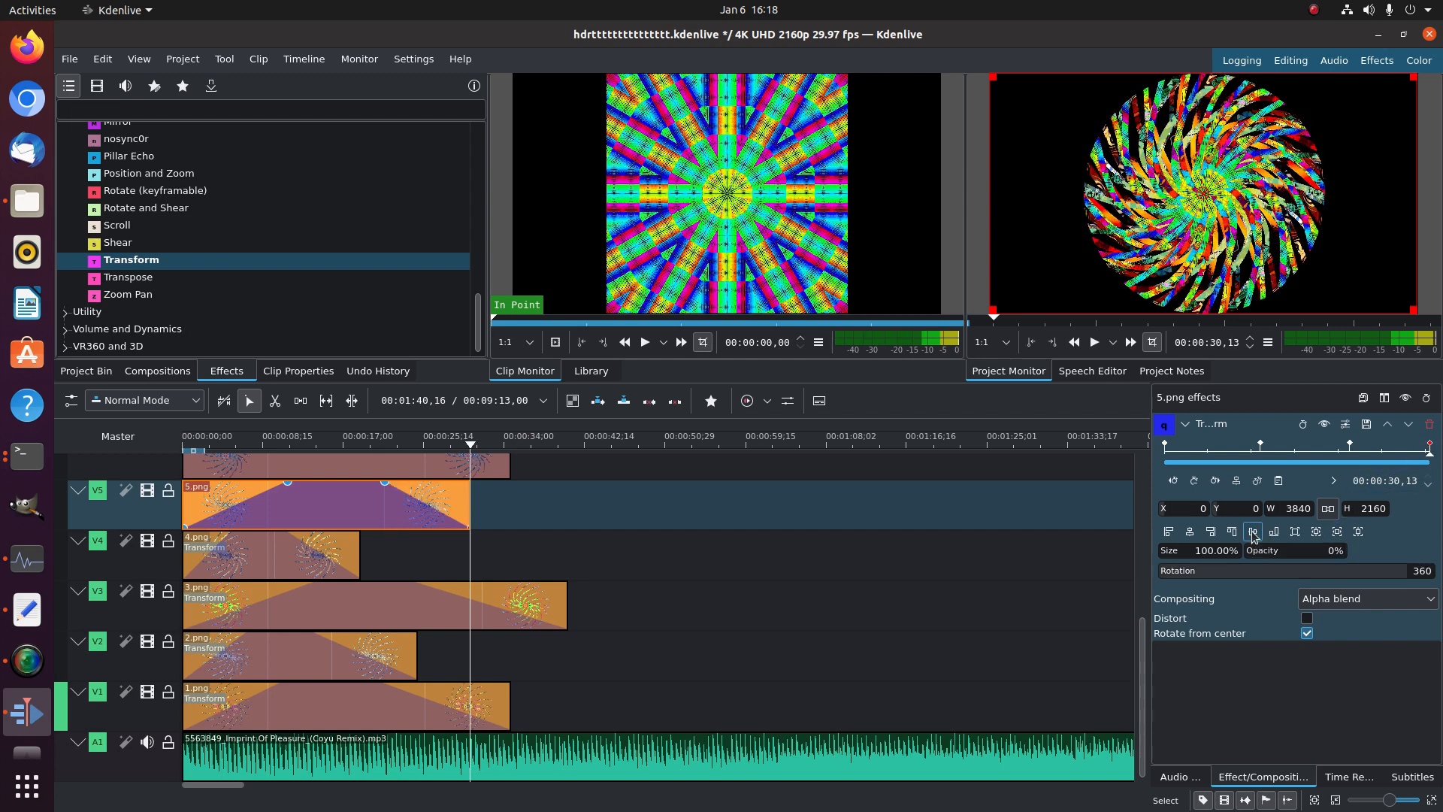
Set the Transform opacity of 6.png on V6 to 0% at its first and last keyframes
scroll(75, 556, "up", 5)
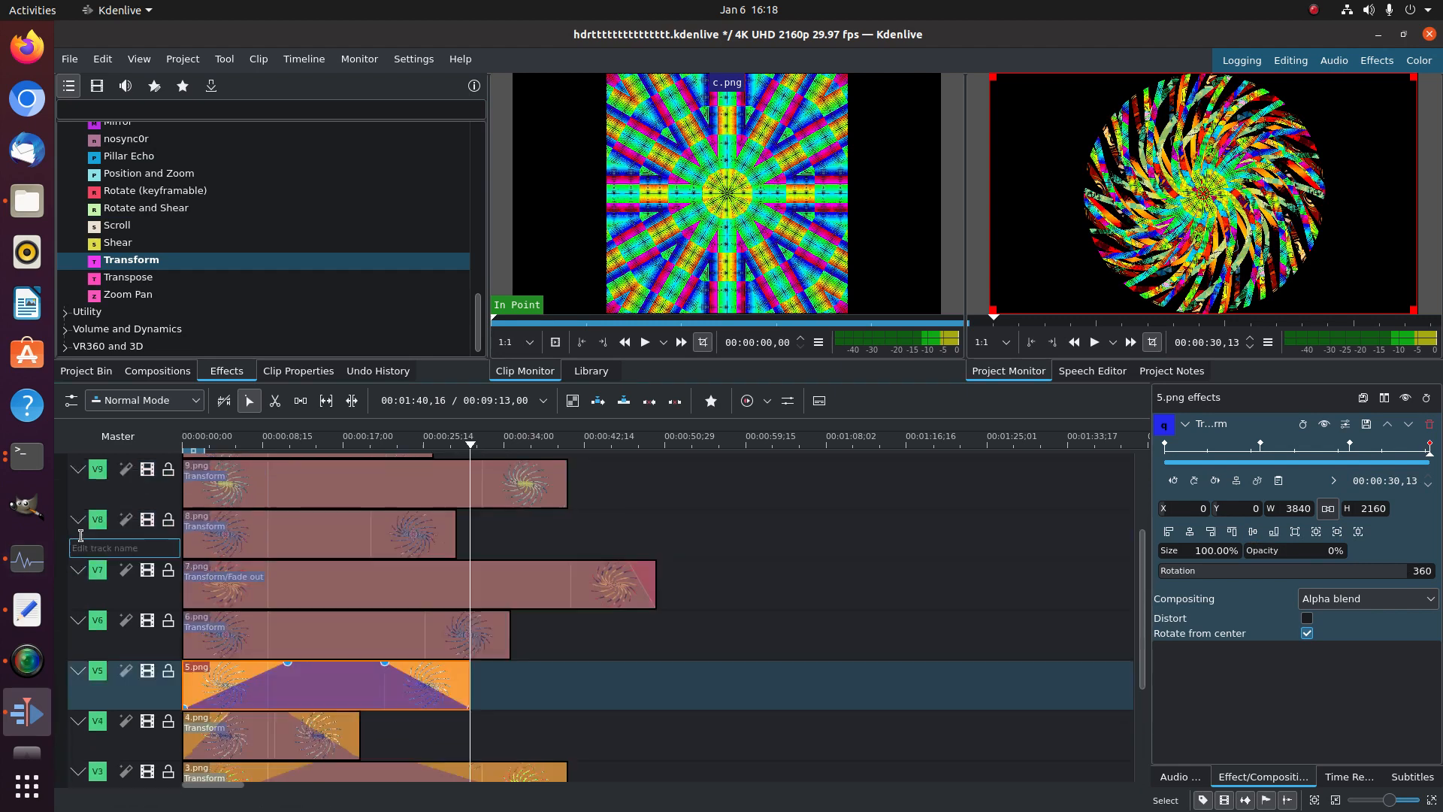
left_click(272, 708)
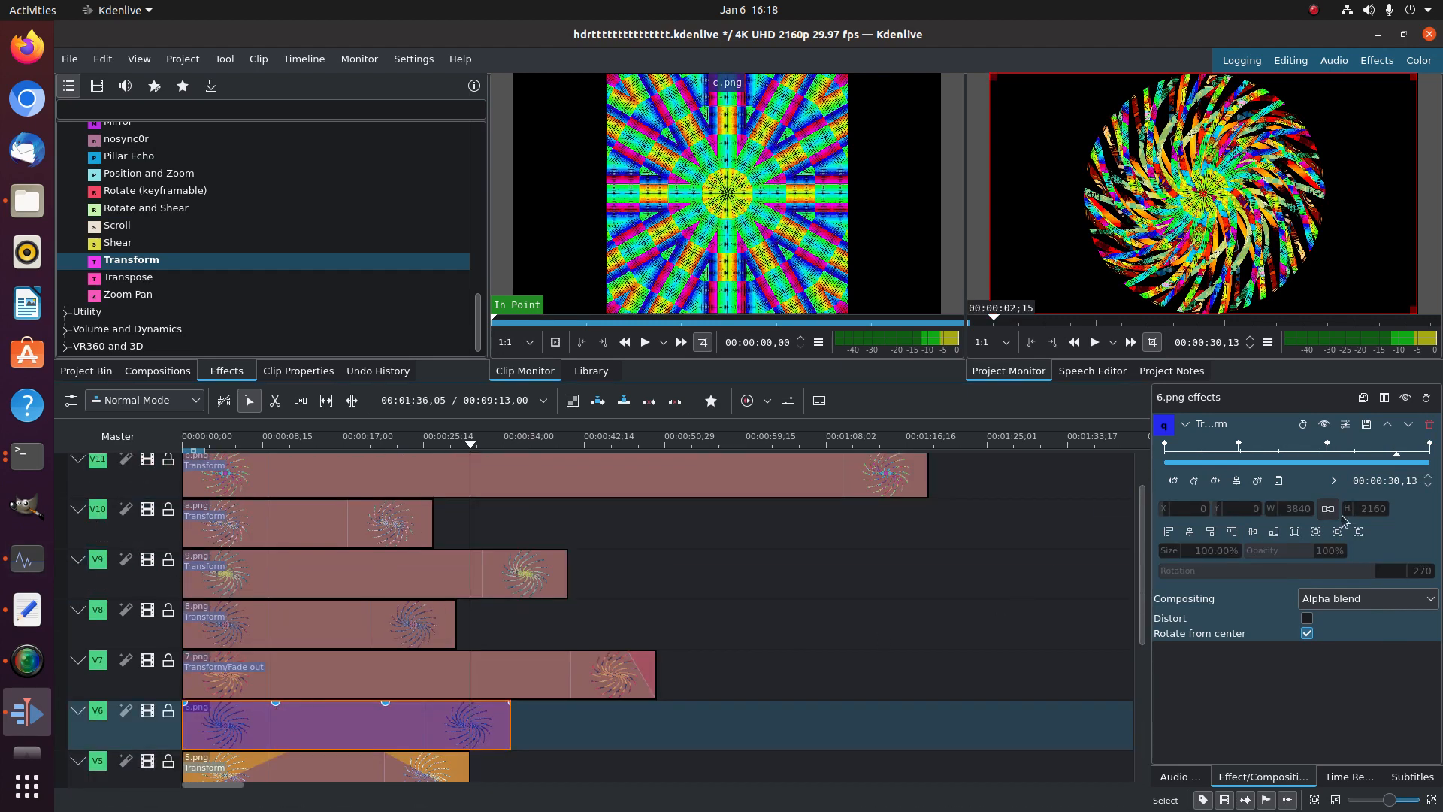
left_click(1163, 443)
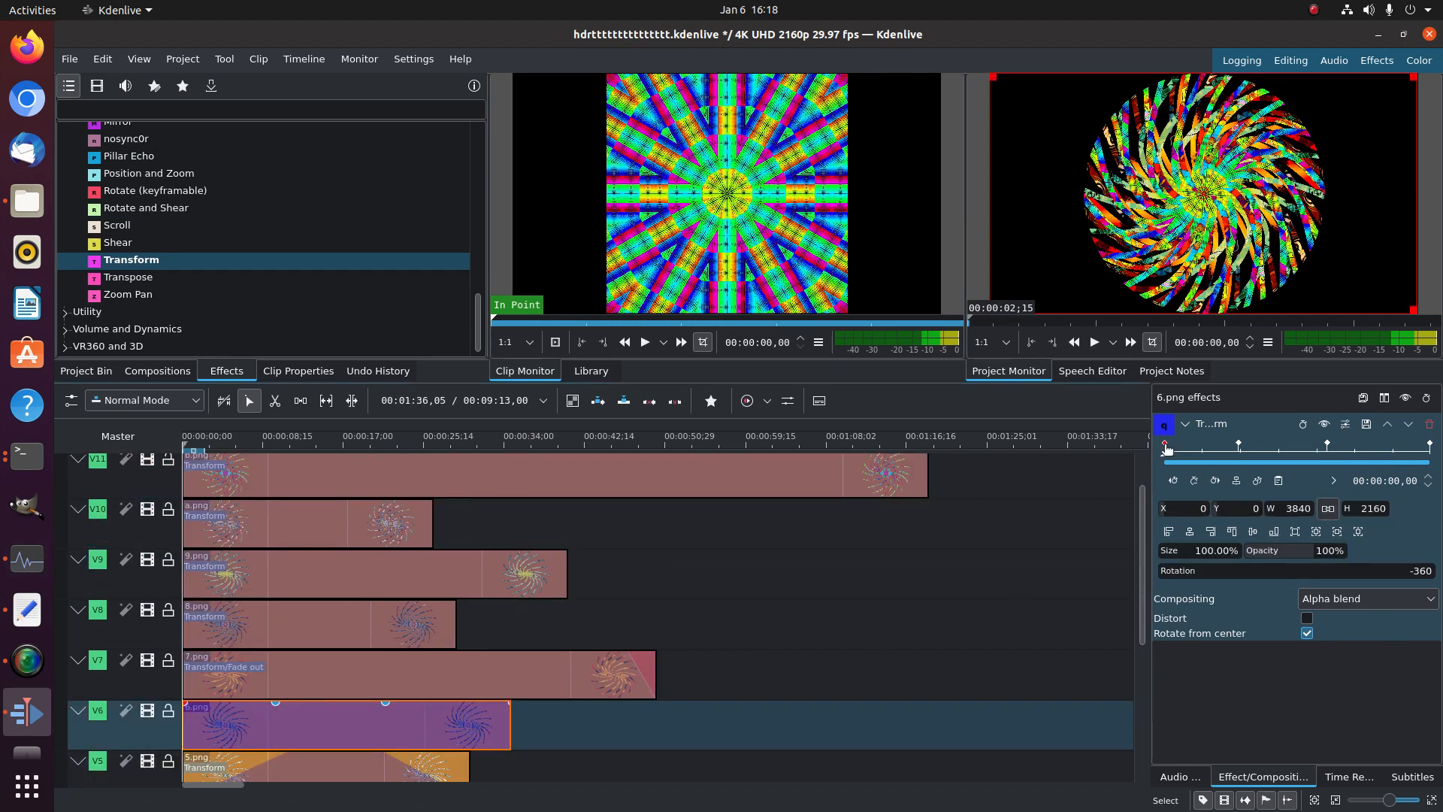
double_click(1325, 550)
key("Return")
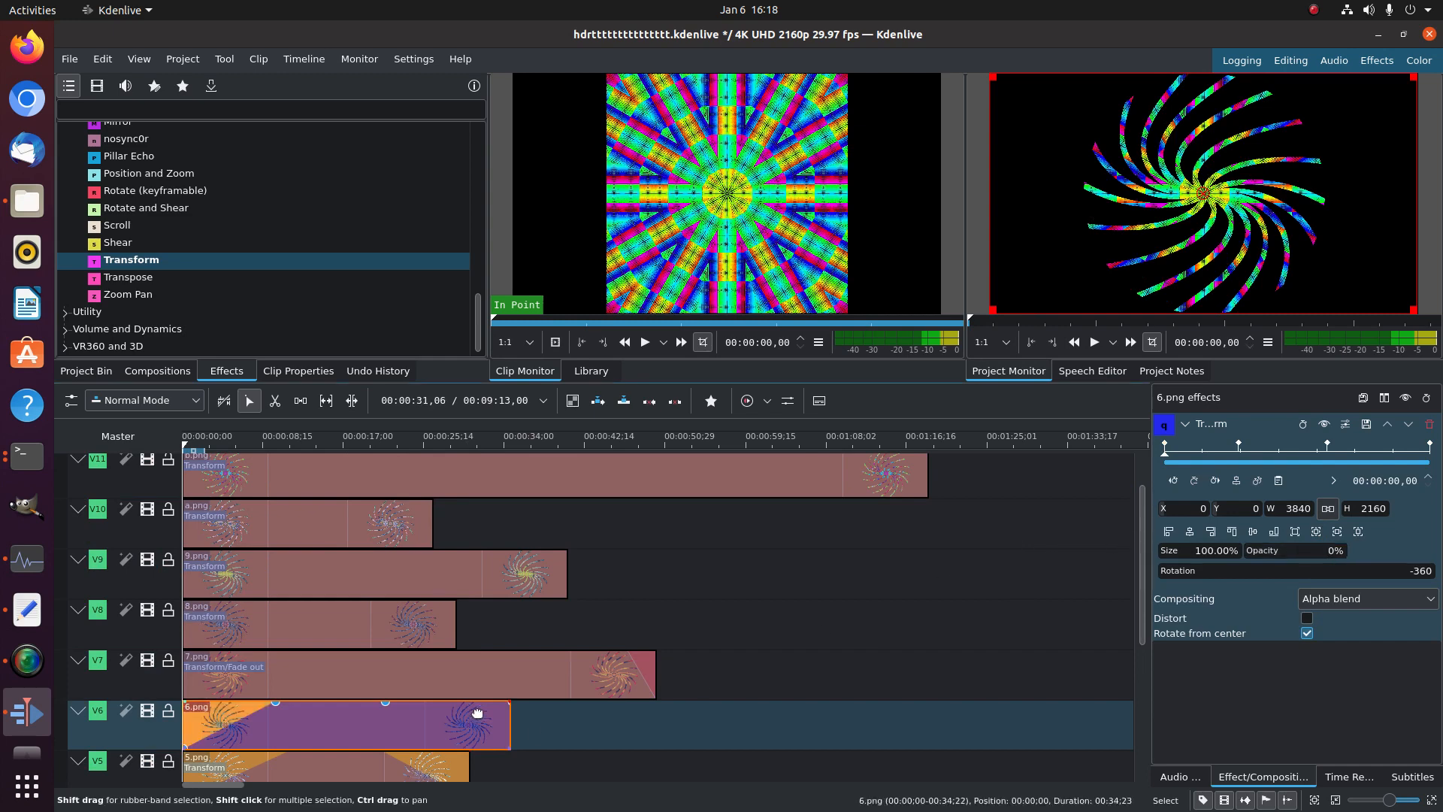
left_click(1417, 460)
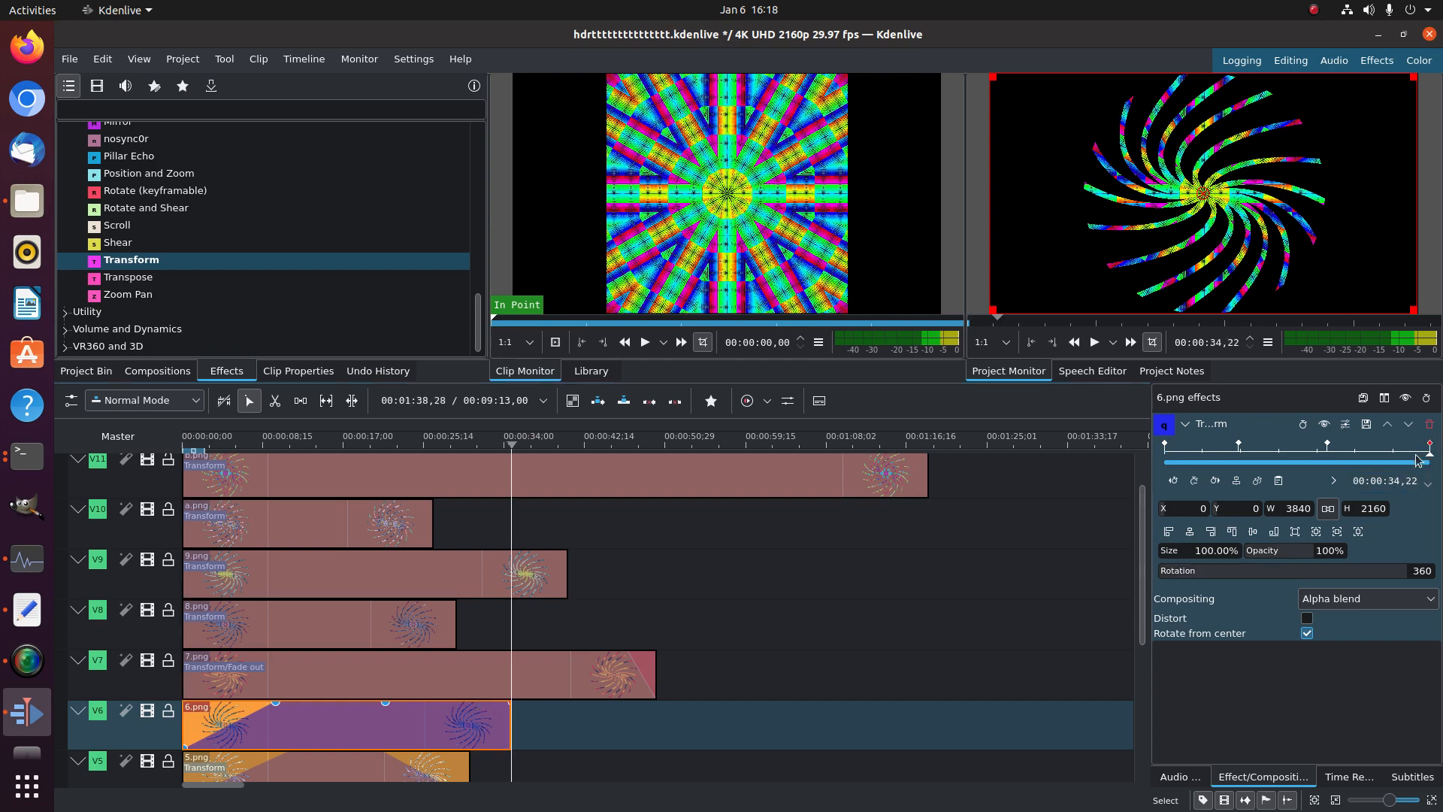
double_click(1330, 551)
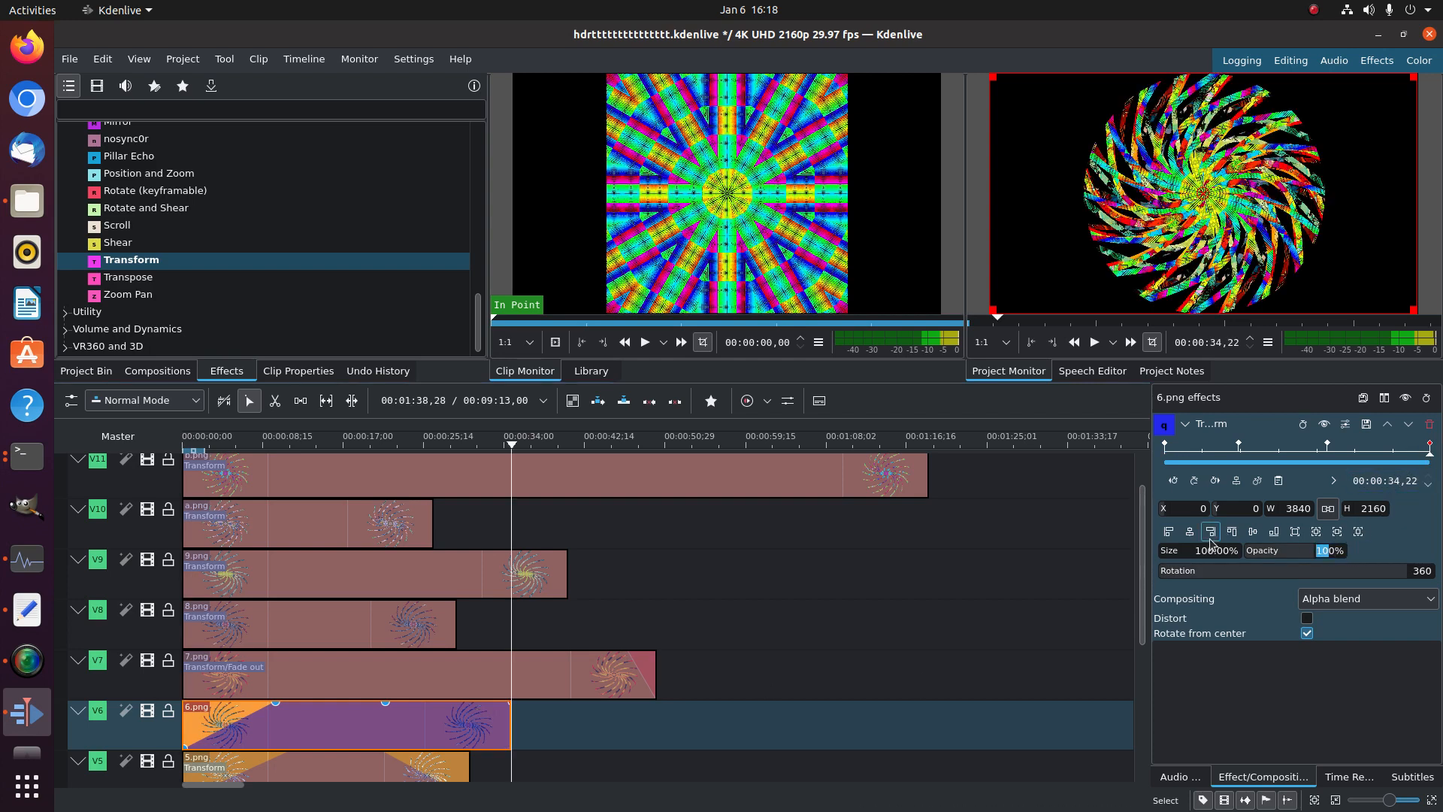
type("0")
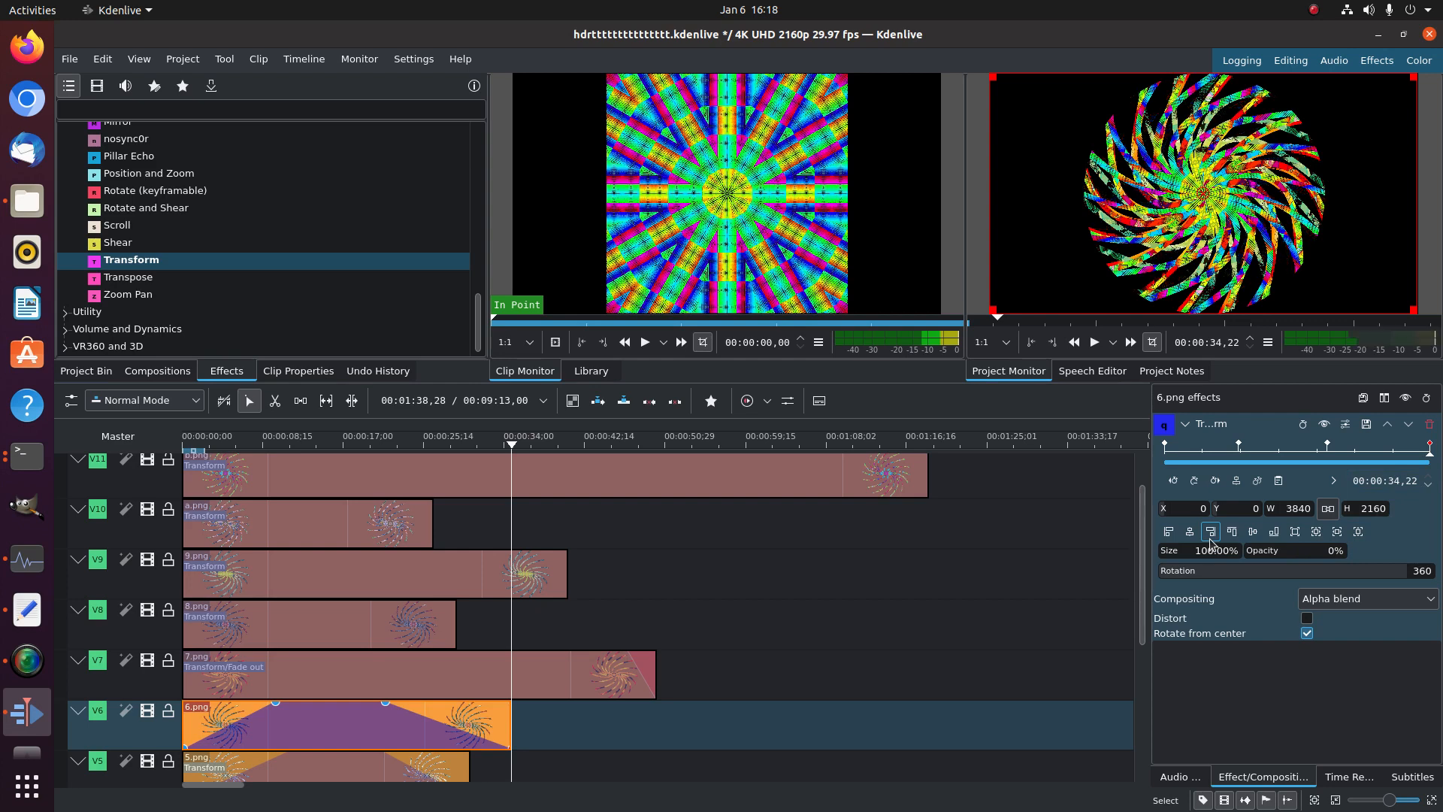
Select the 7.png clip on V7 and save the project
left_click(402, 664)
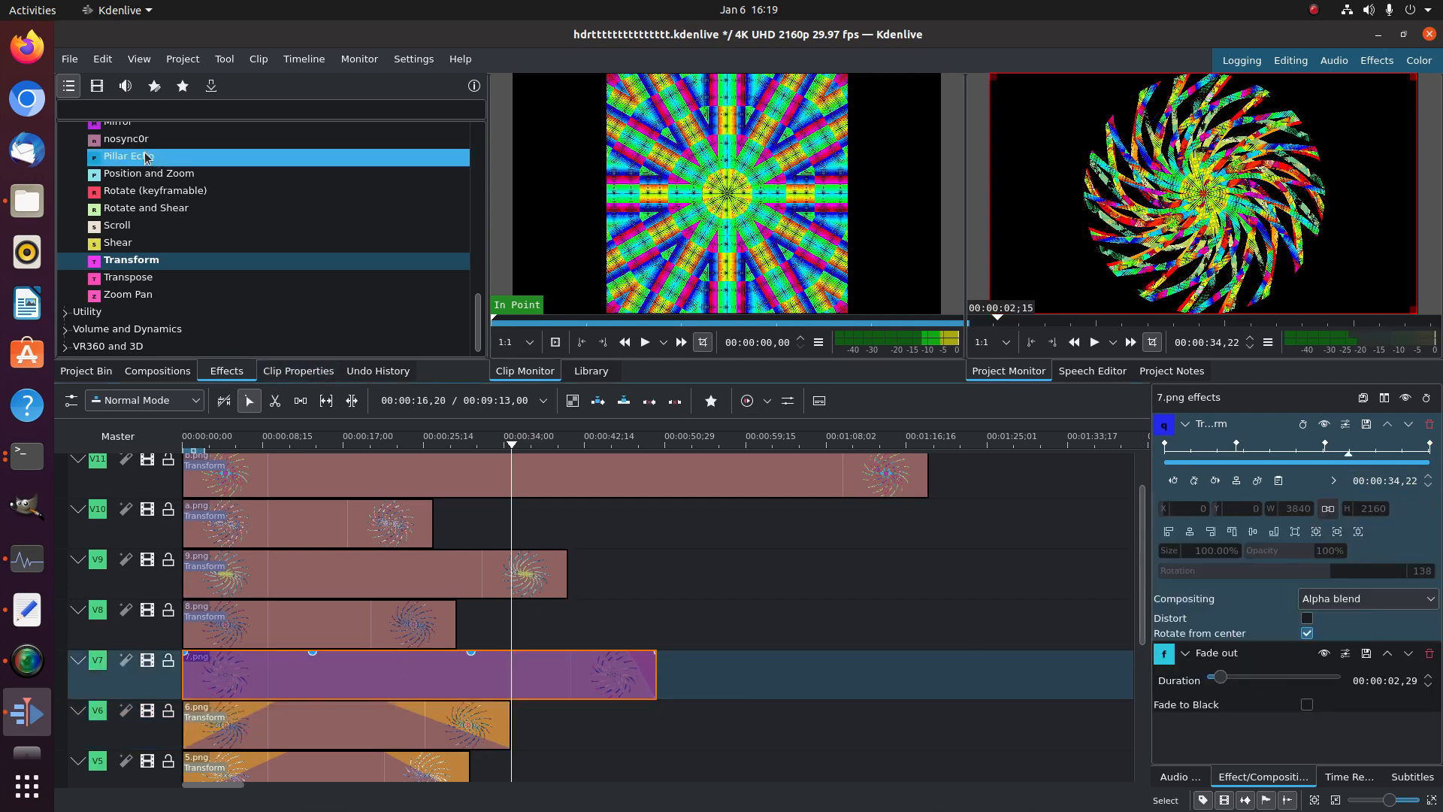
left_click(70, 59)
left_click(99, 155)
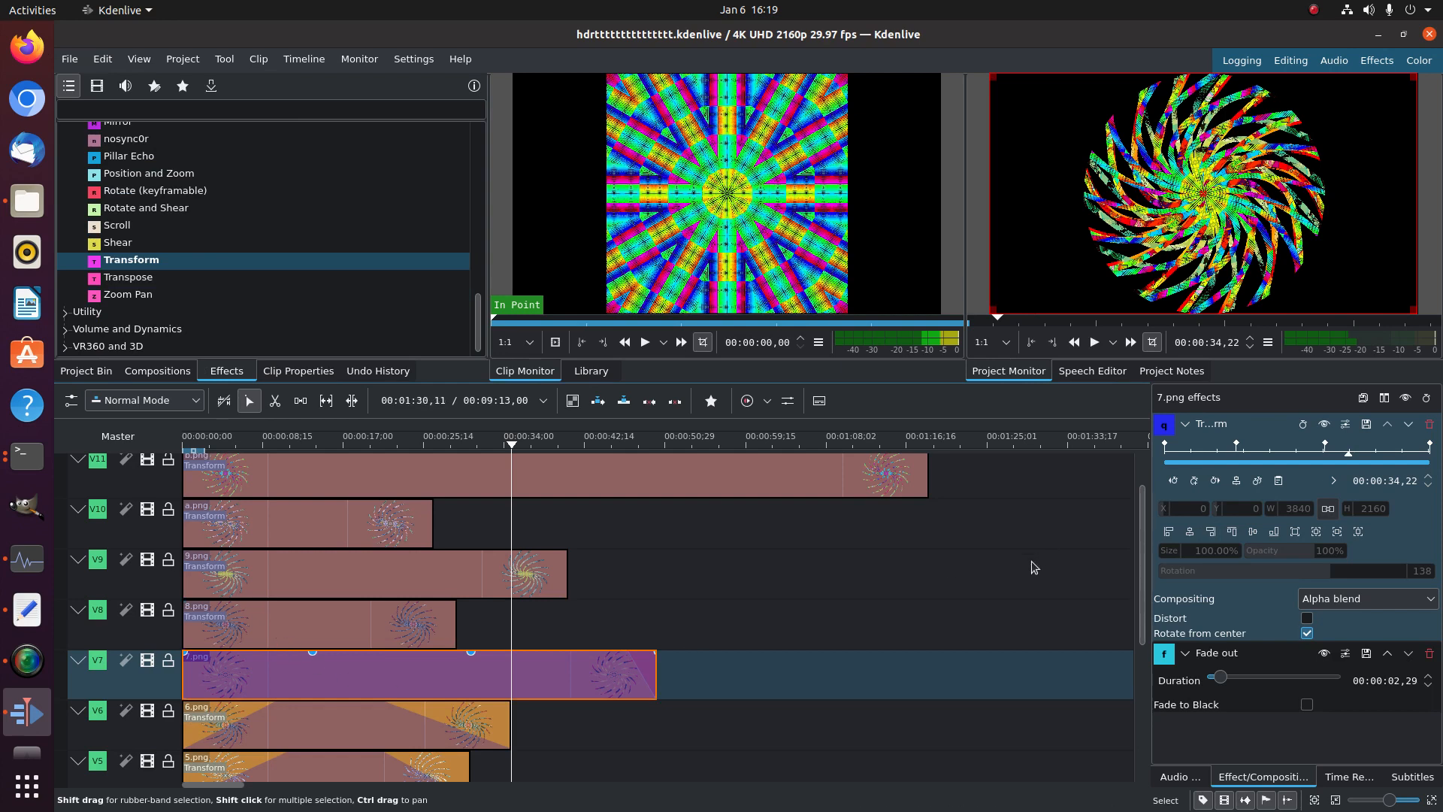
Set the Transform opacity of 7.png on V7 to 0% at its first and last keyframes
left_click(1165, 445)
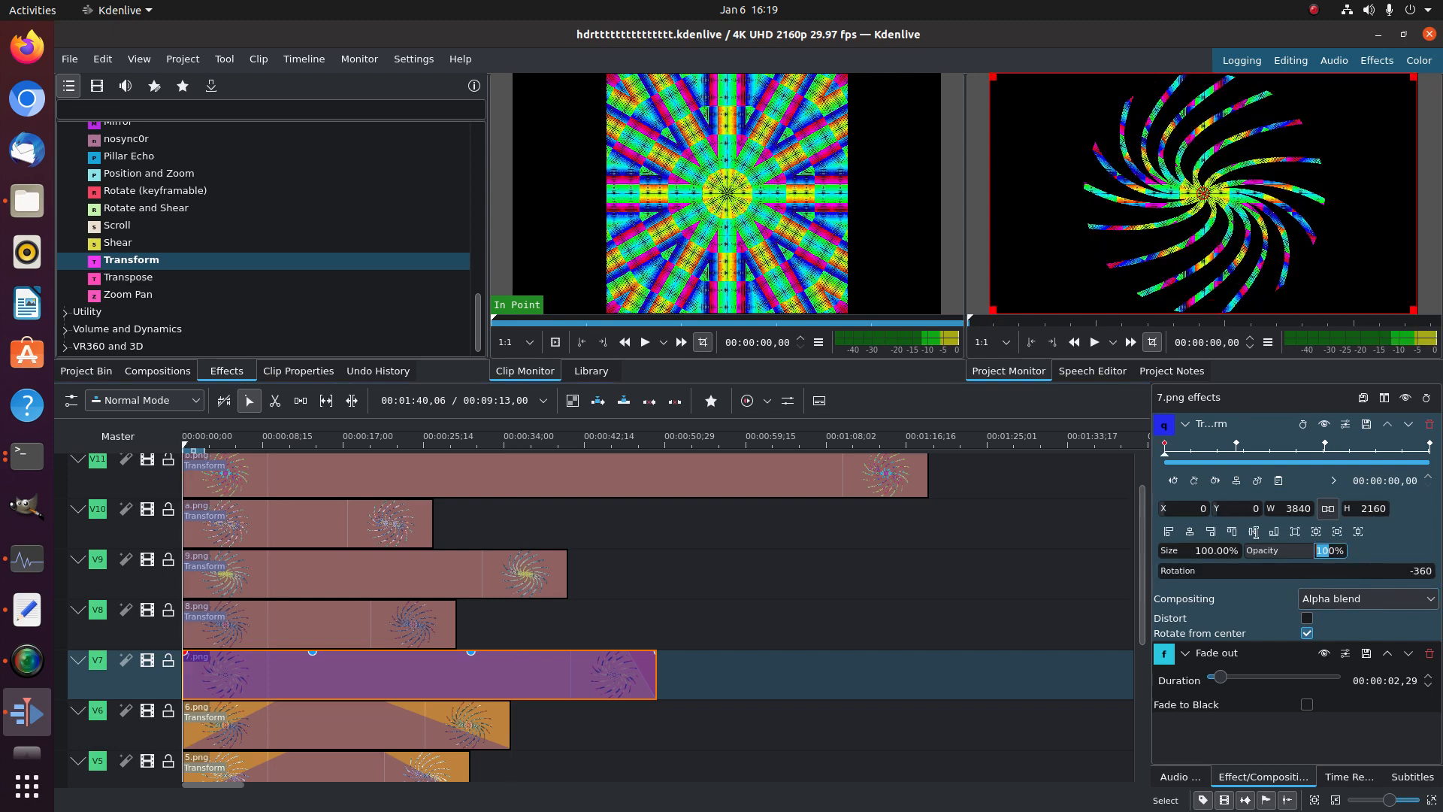
key("Return")
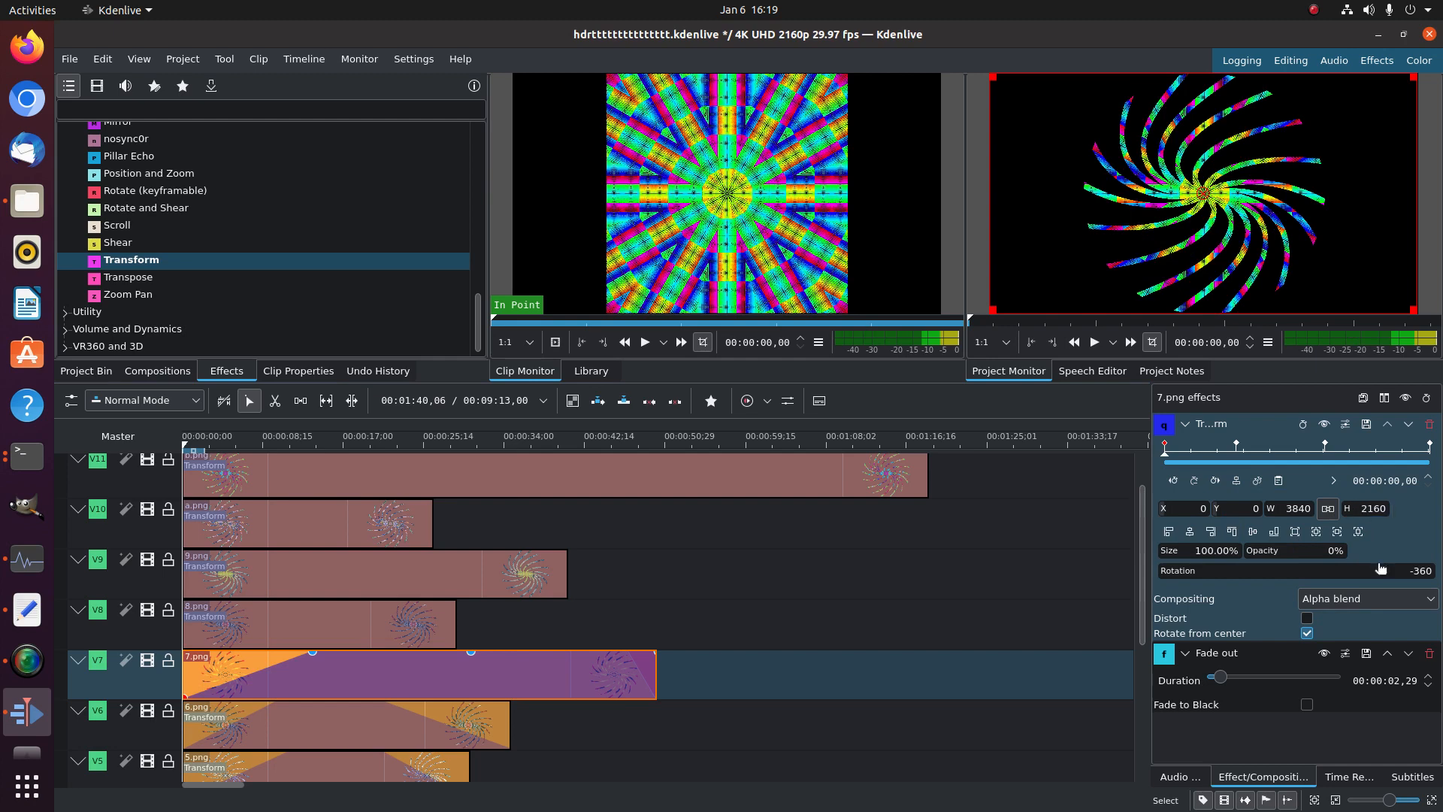
left_click(1426, 461)
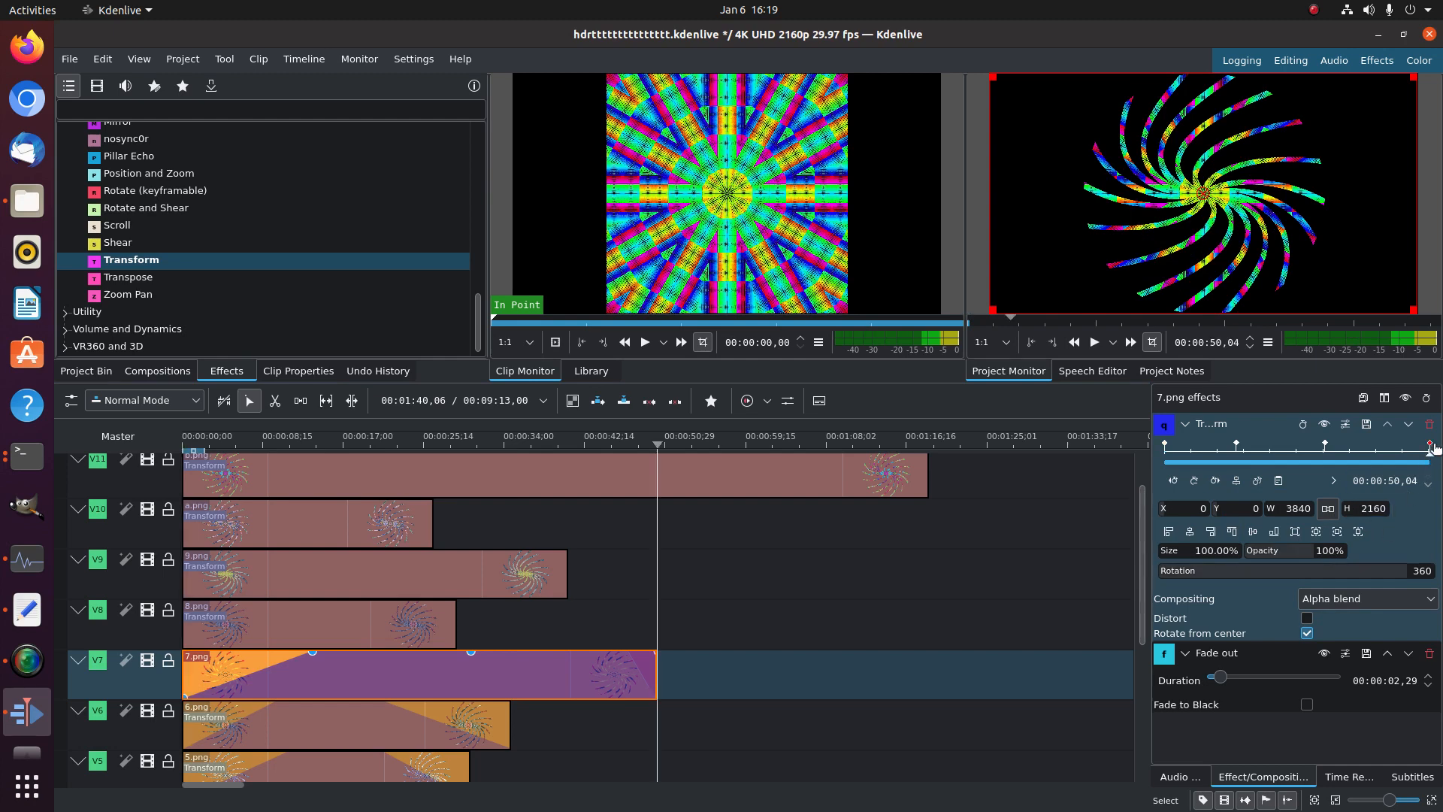
left_click(1328, 550)
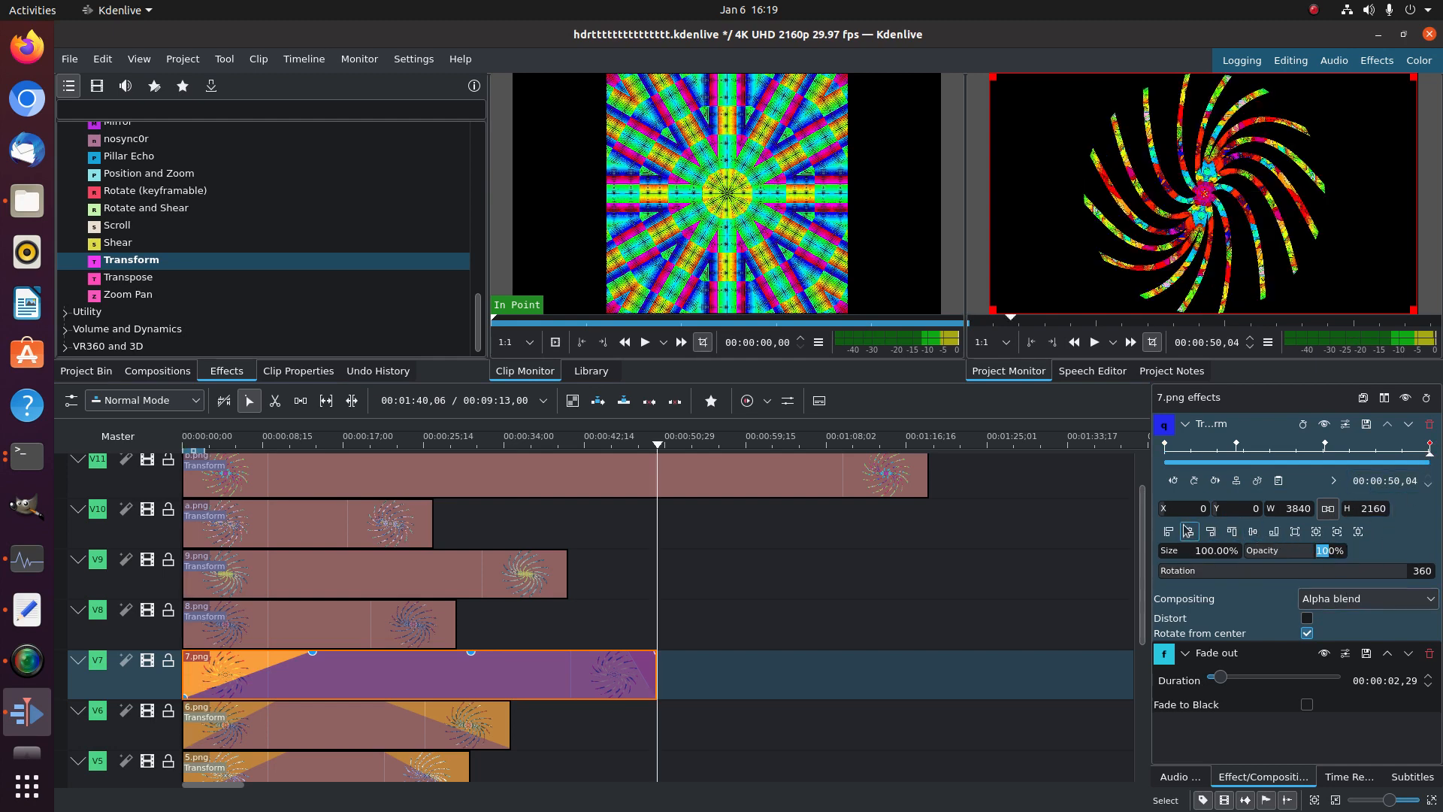
type("0")
key("Return")
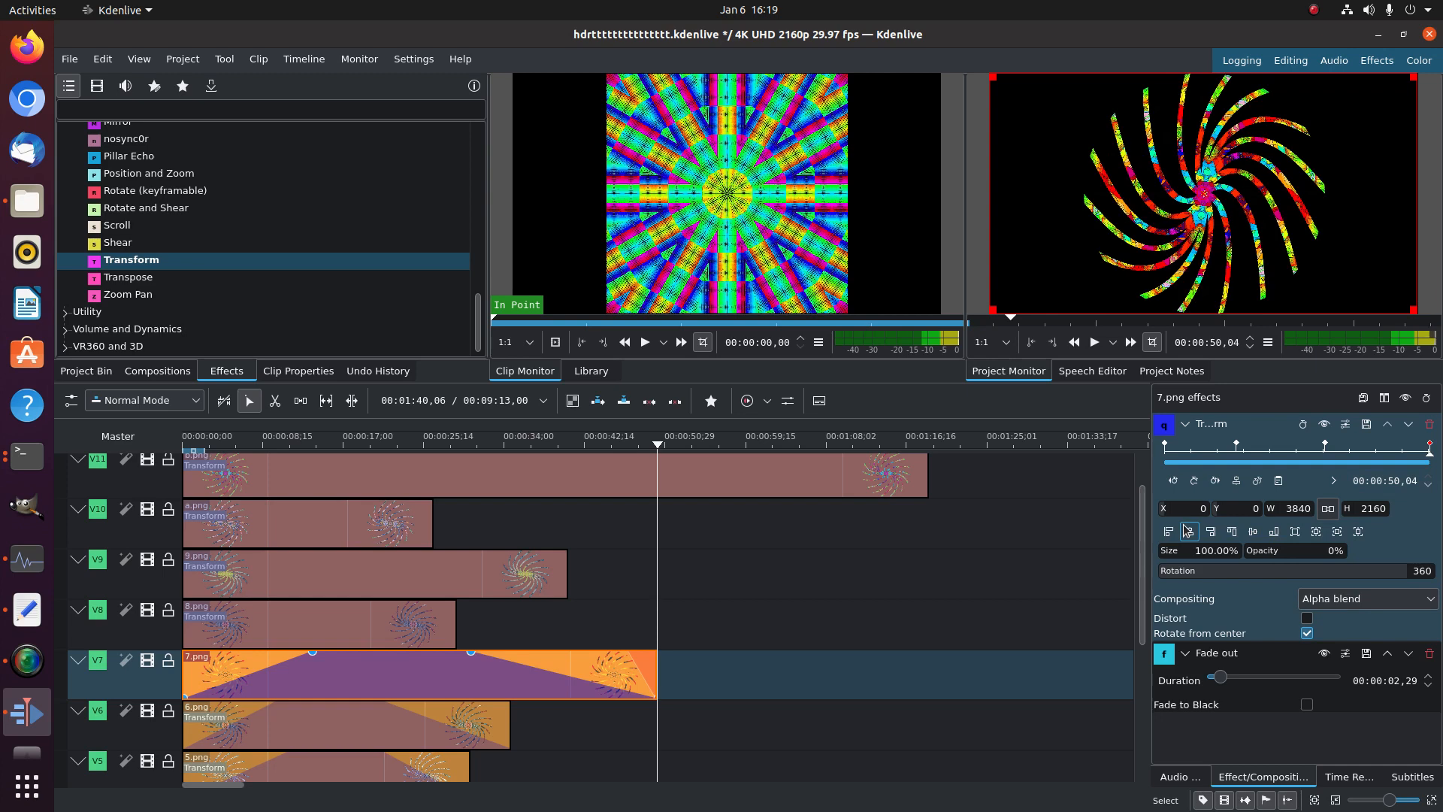
Set the Transform opacity of 8.png on V8 to 0% at its first and last keyframes
left_click(384, 638)
left_click(1172, 448)
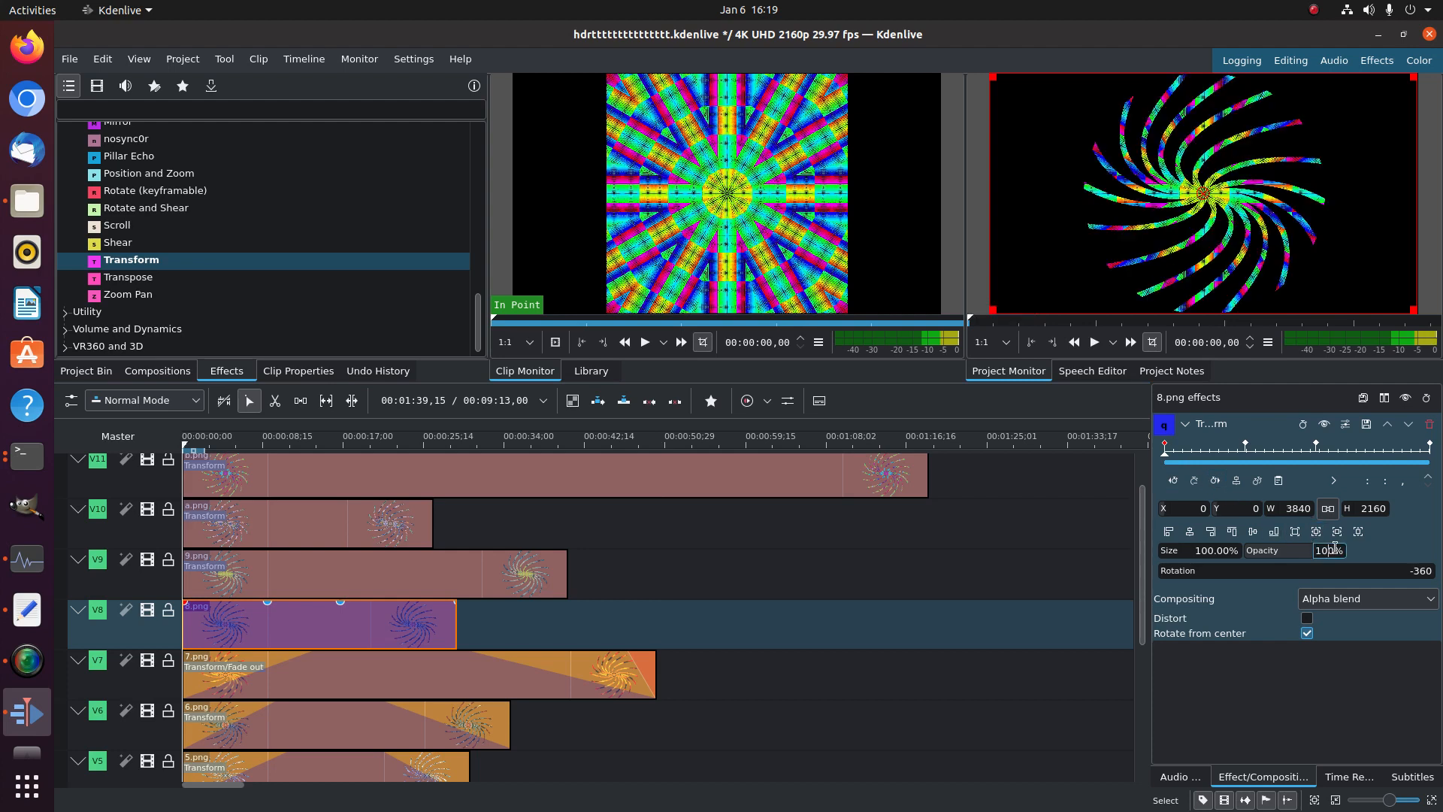
key("Return")
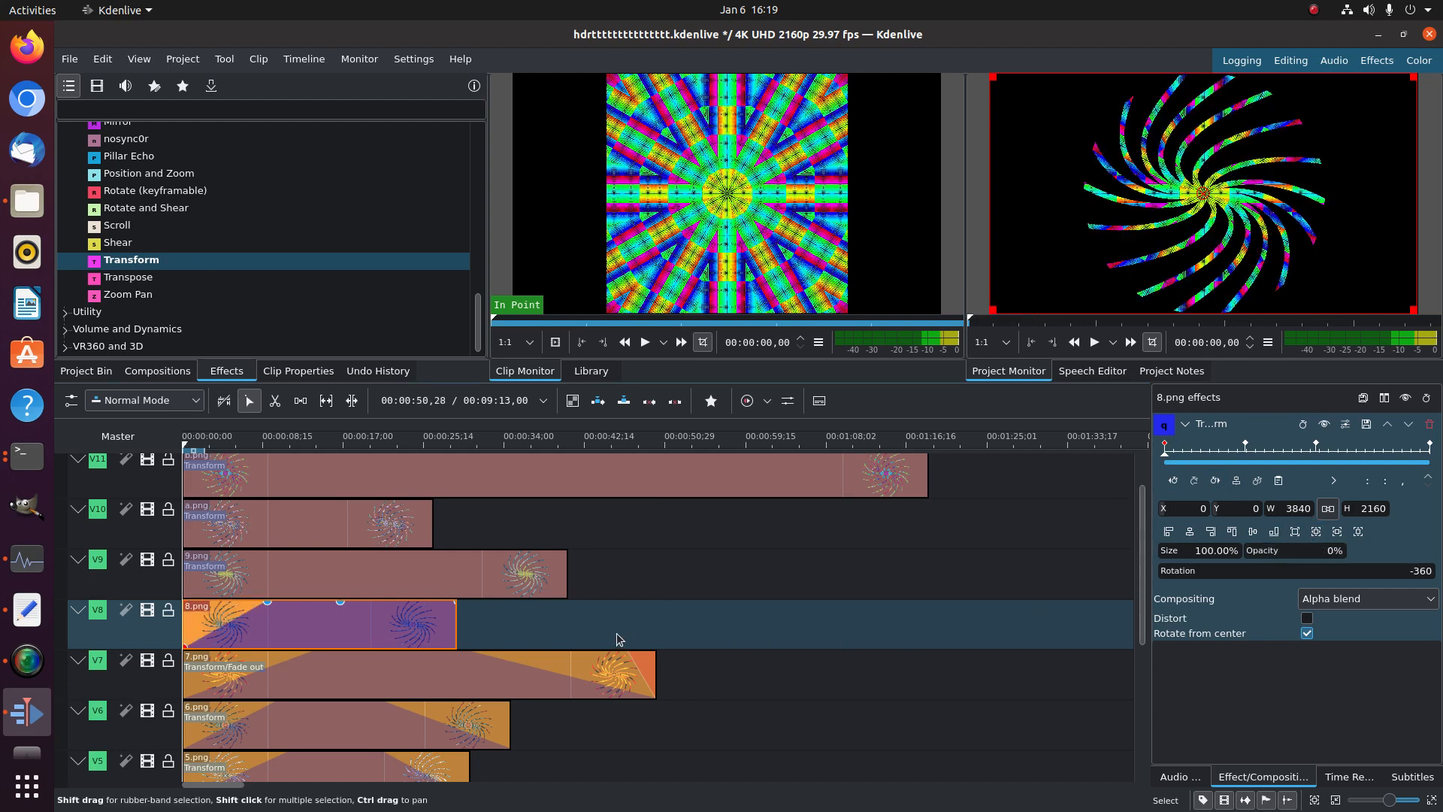
left_click(1374, 509)
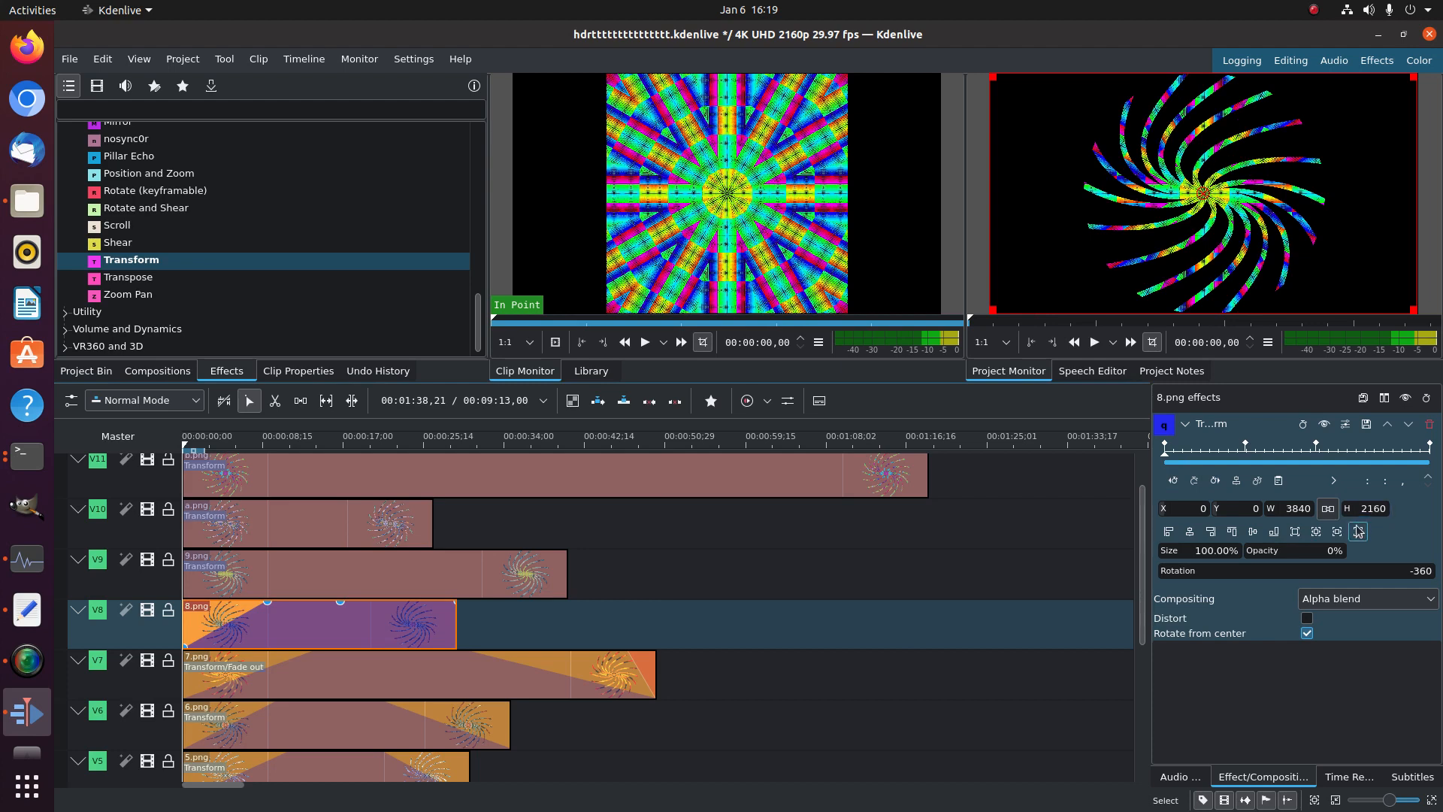
left_click(1430, 445)
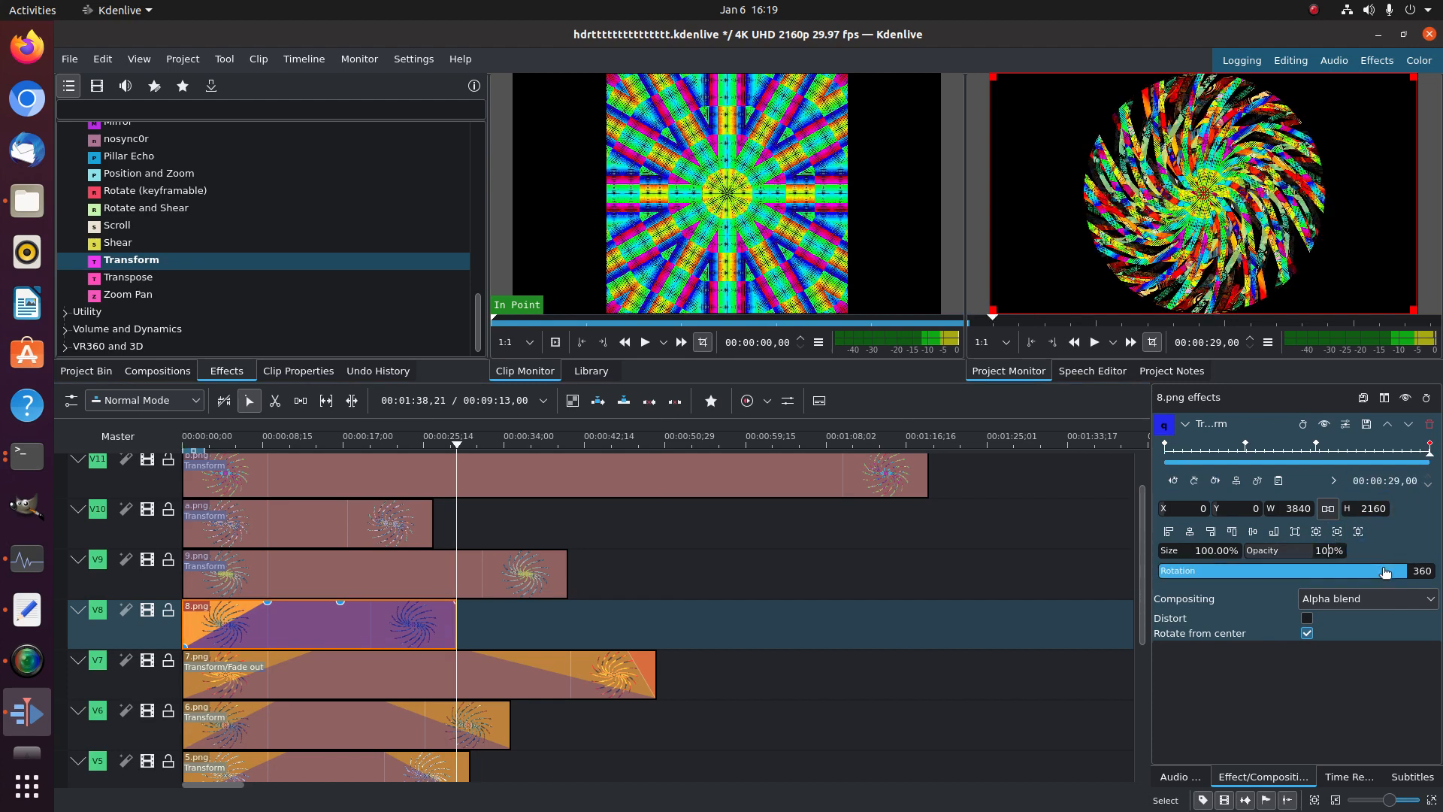
key("Return")
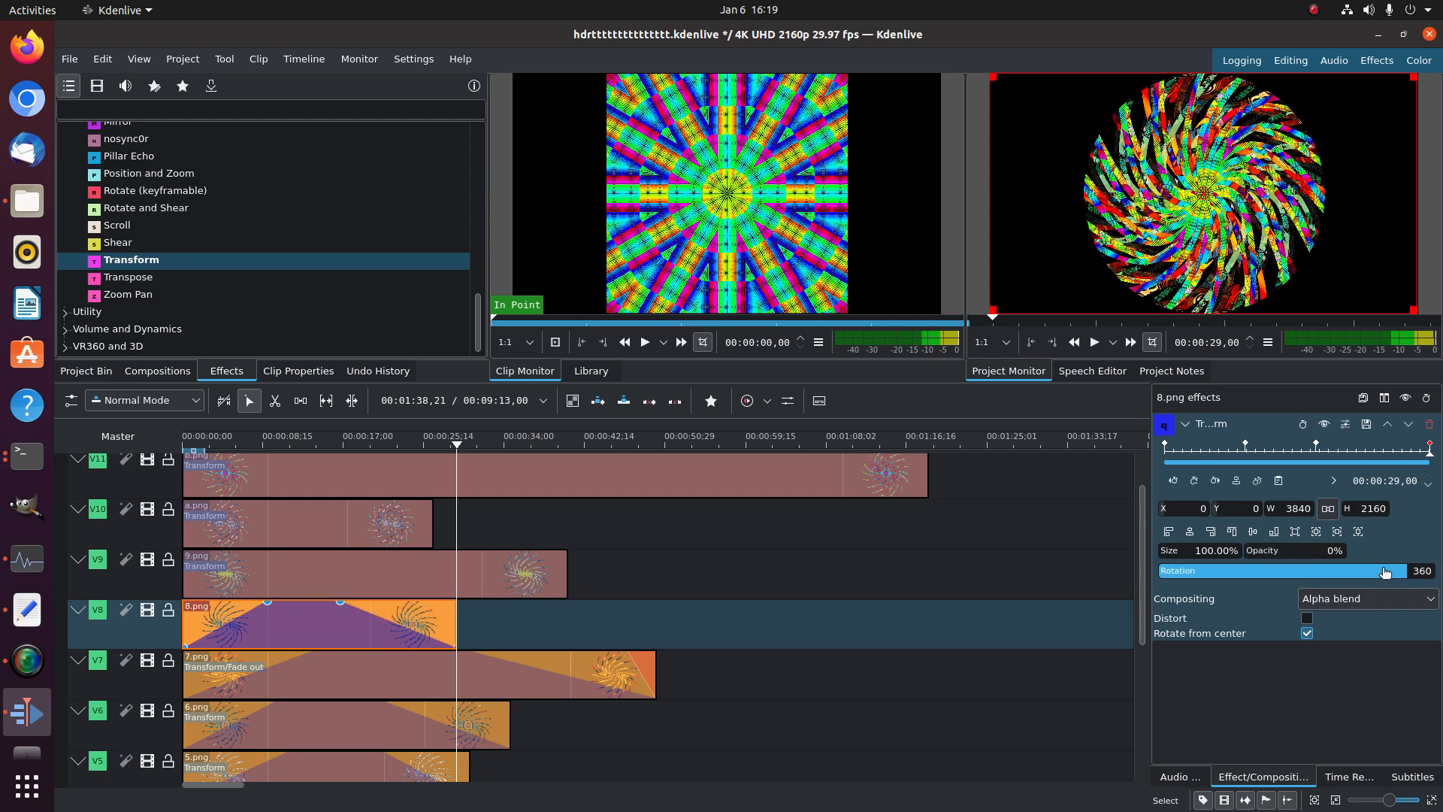
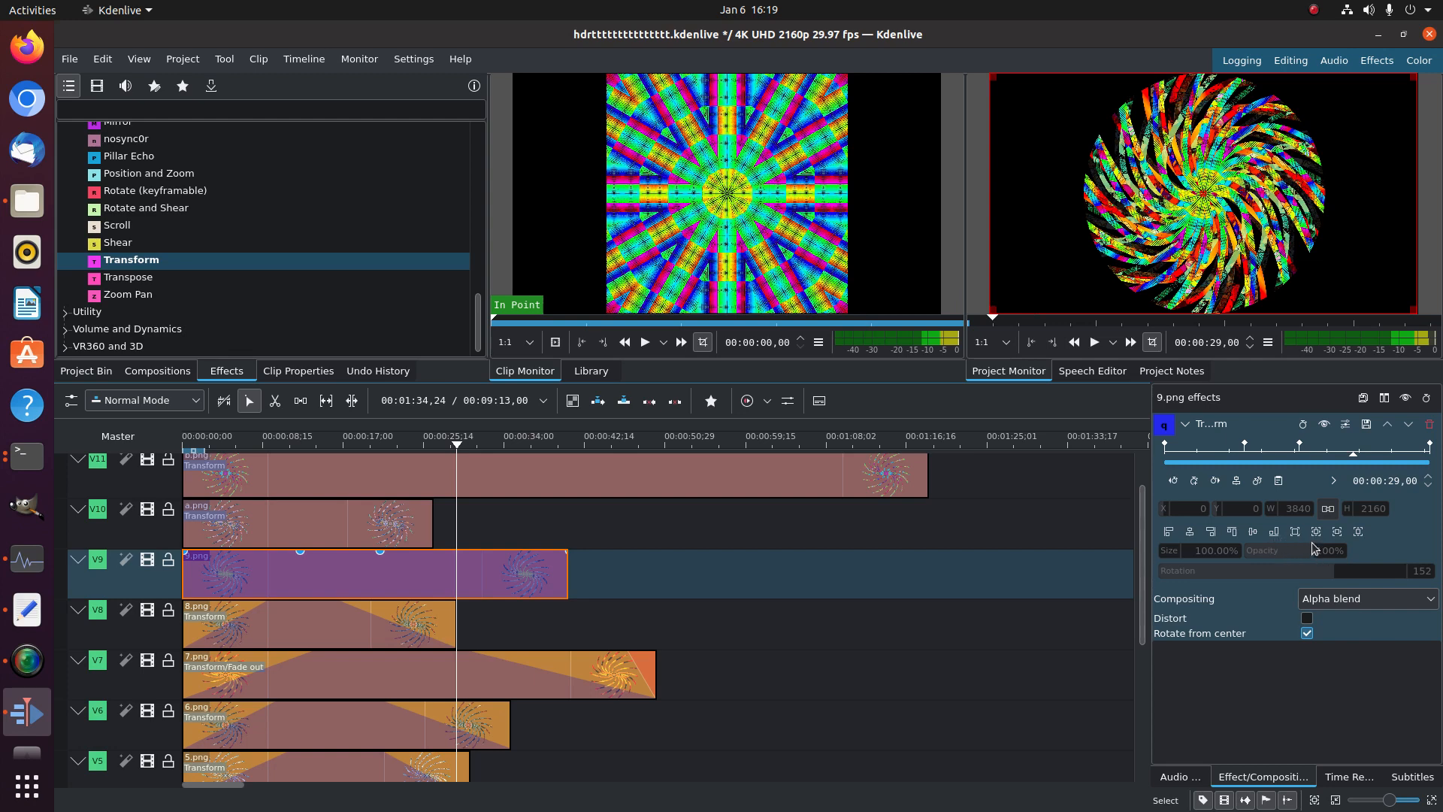
Set the Transform opacity of 9.png on V9 to 0% at its first and last keyframes
left_click(1242, 451)
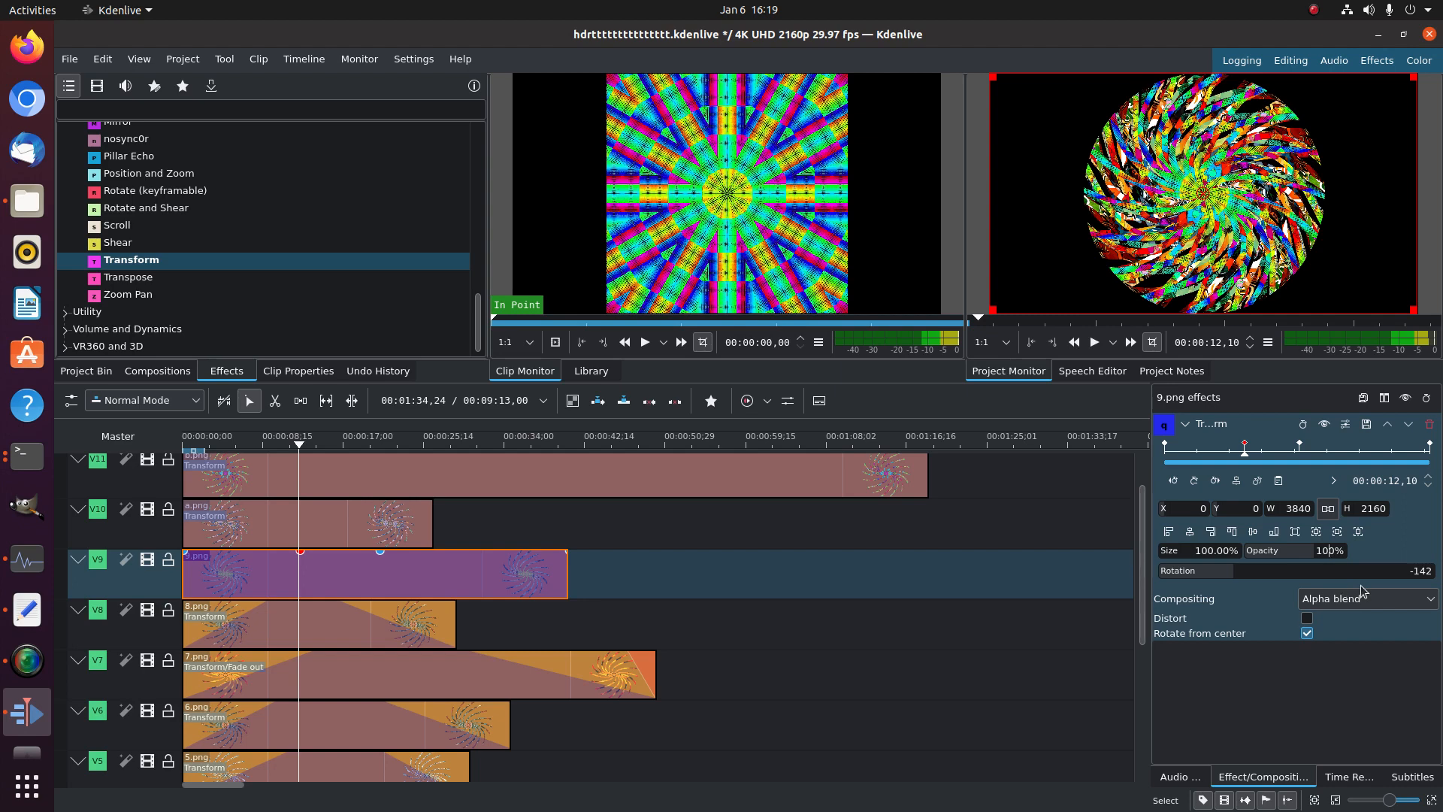
left_click(1169, 447)
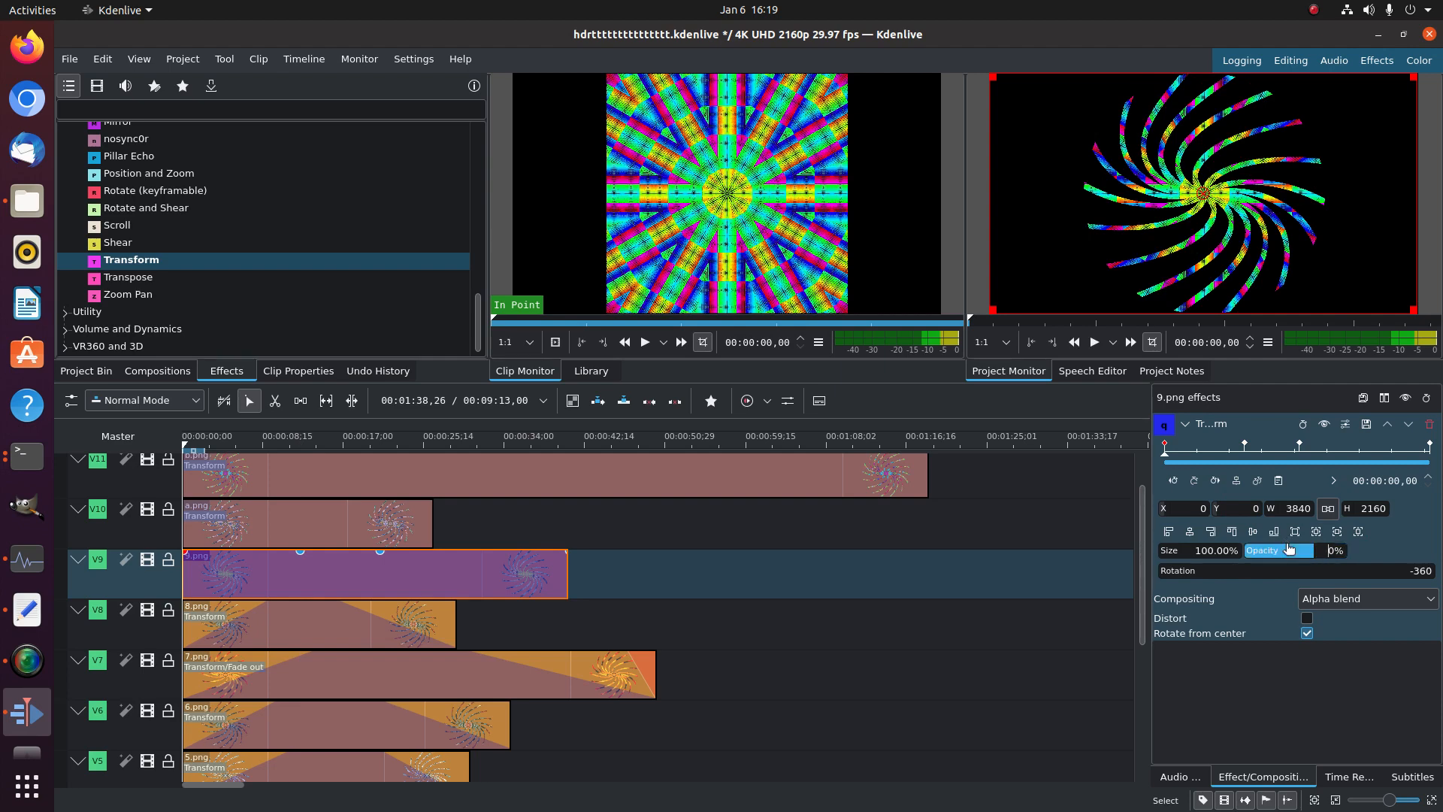
key("Return")
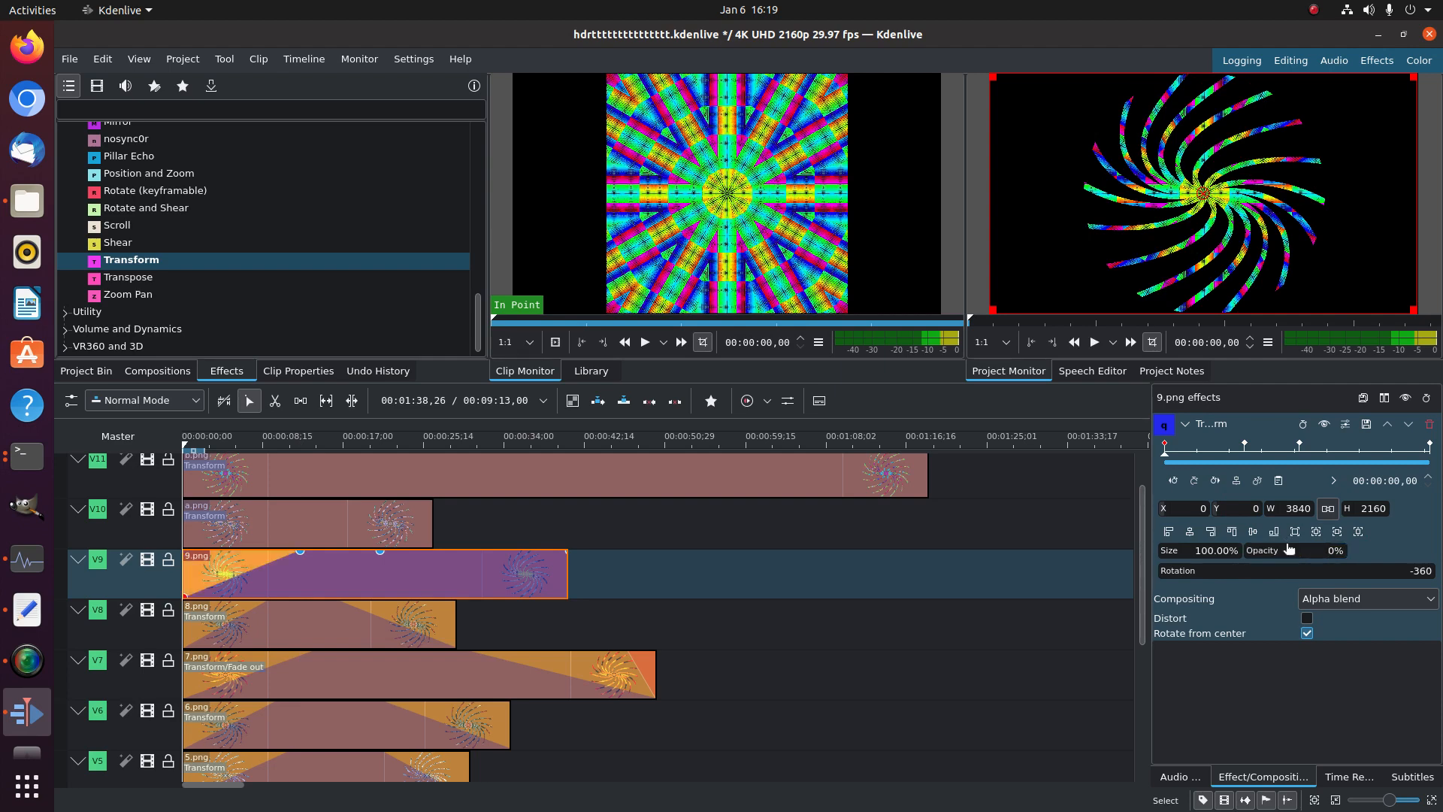
left_click(1430, 445)
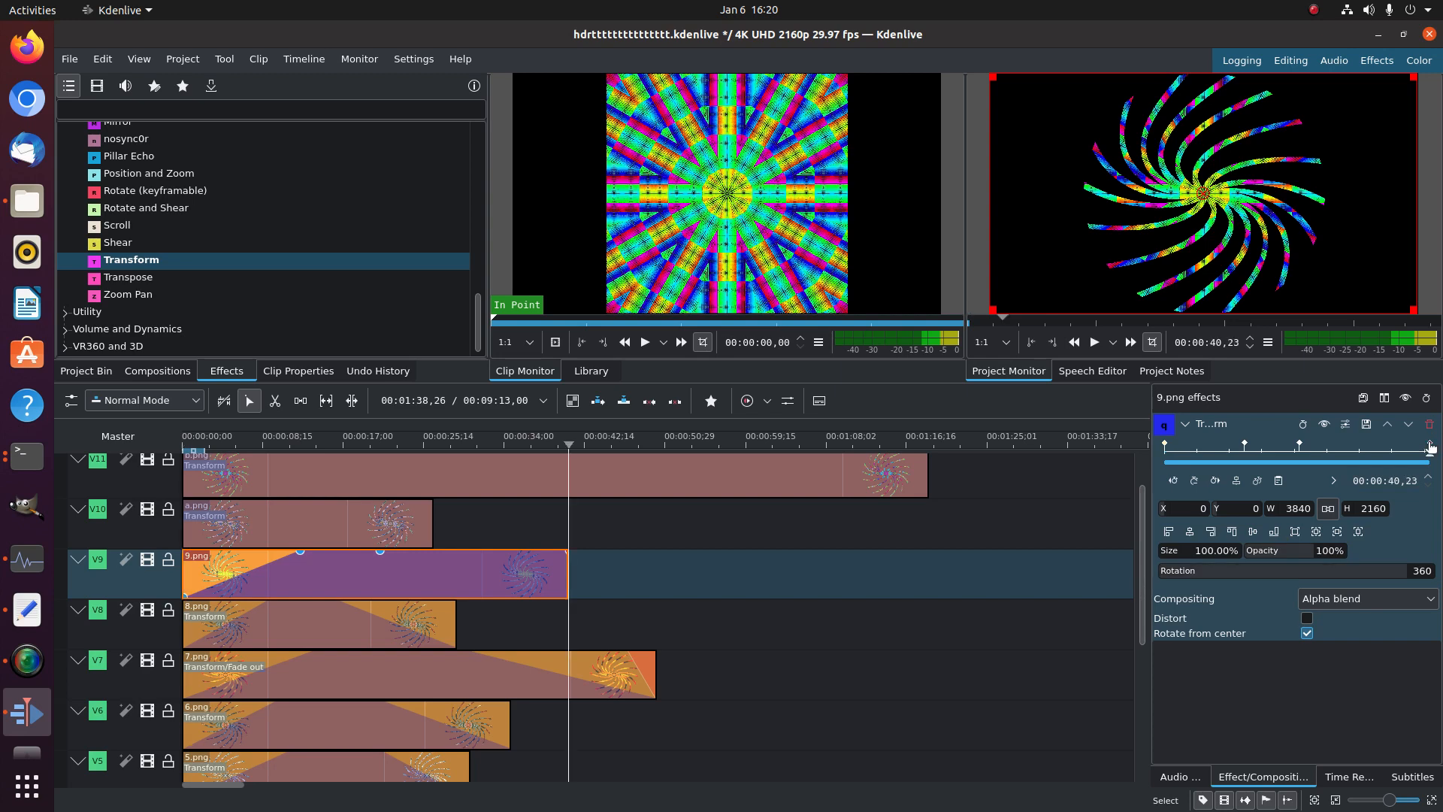
double_click(1328, 550)
type("0")
key("Return")
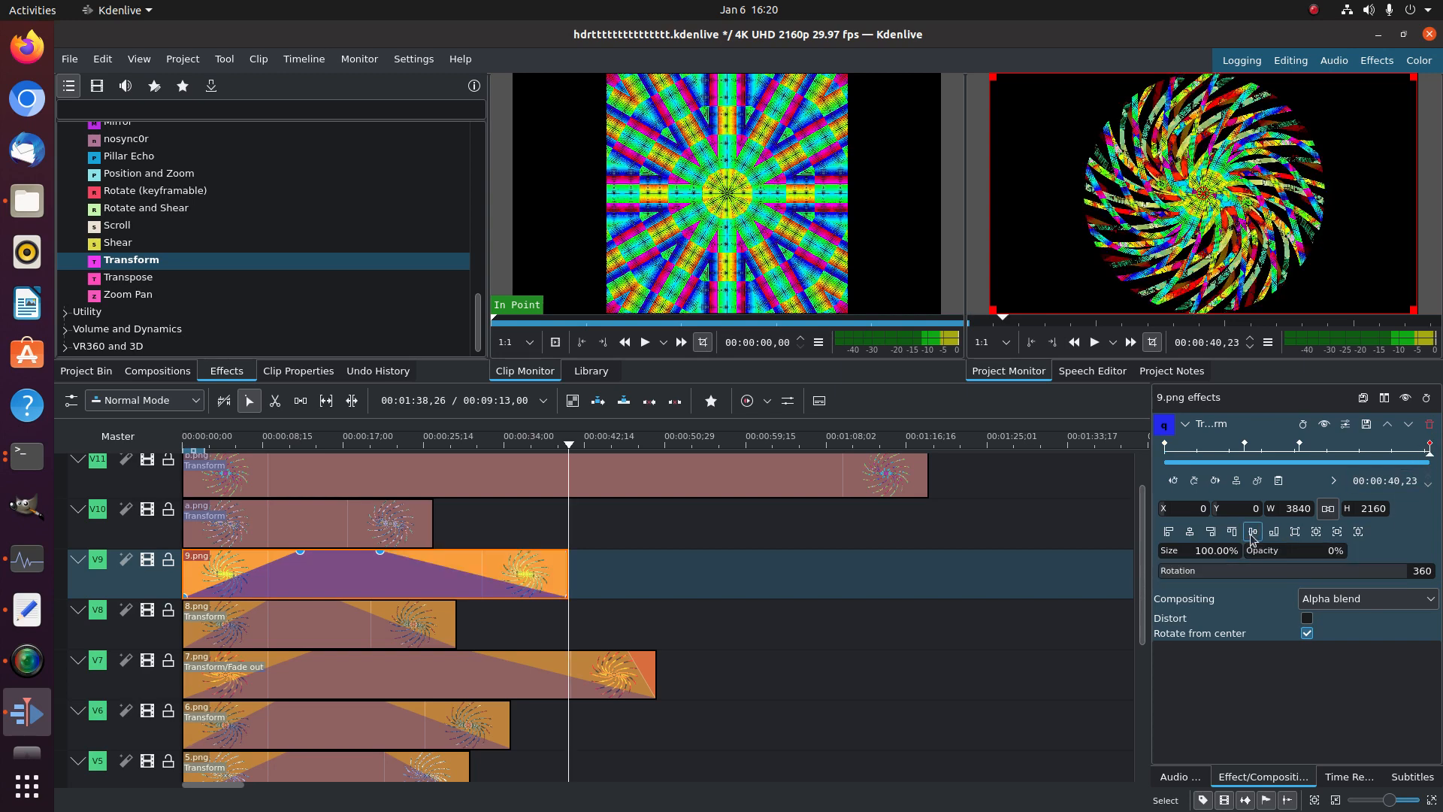
Set the Transform opacity of a.png on V10 to 0% at its first and last keyframes
left_click(336, 510)
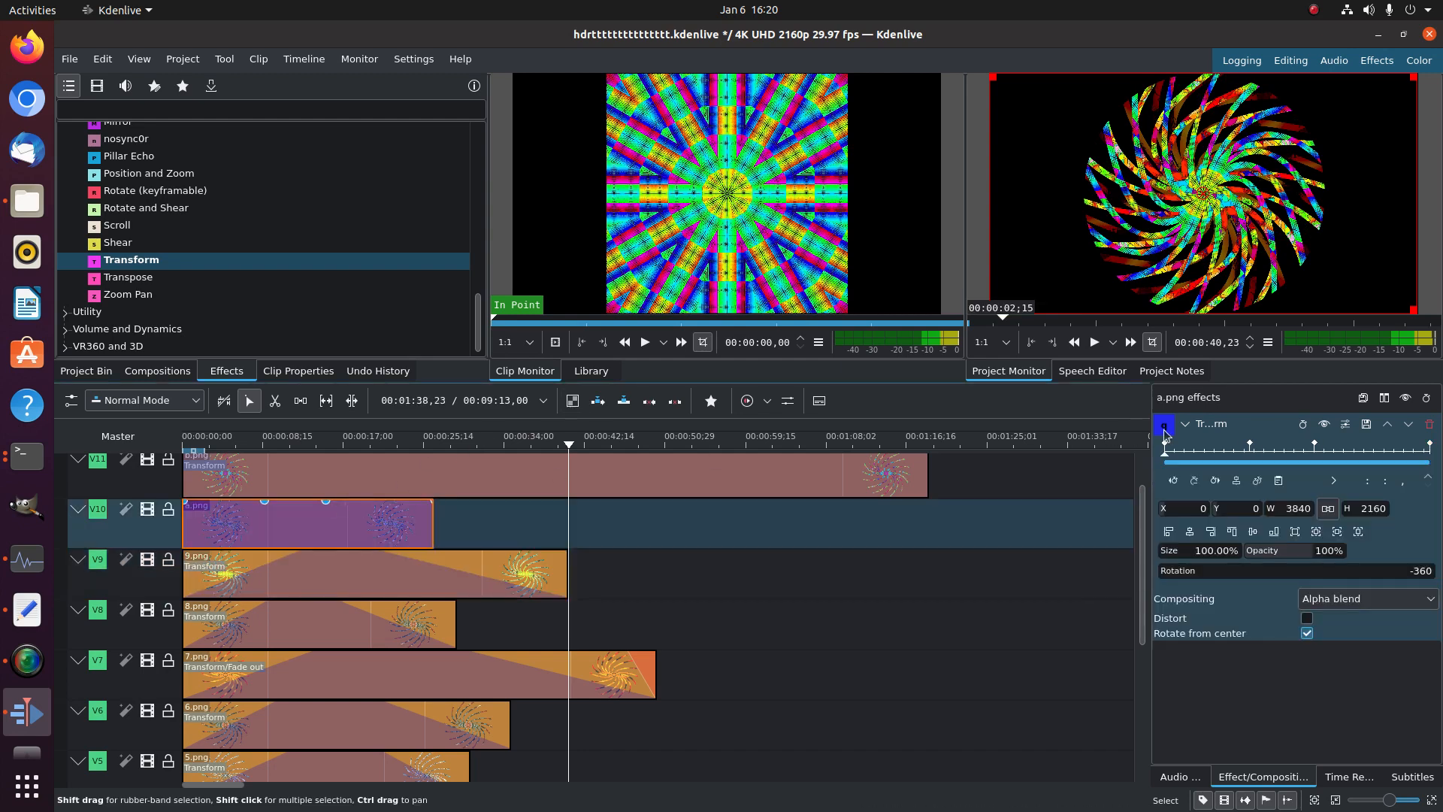
left_click(1167, 449)
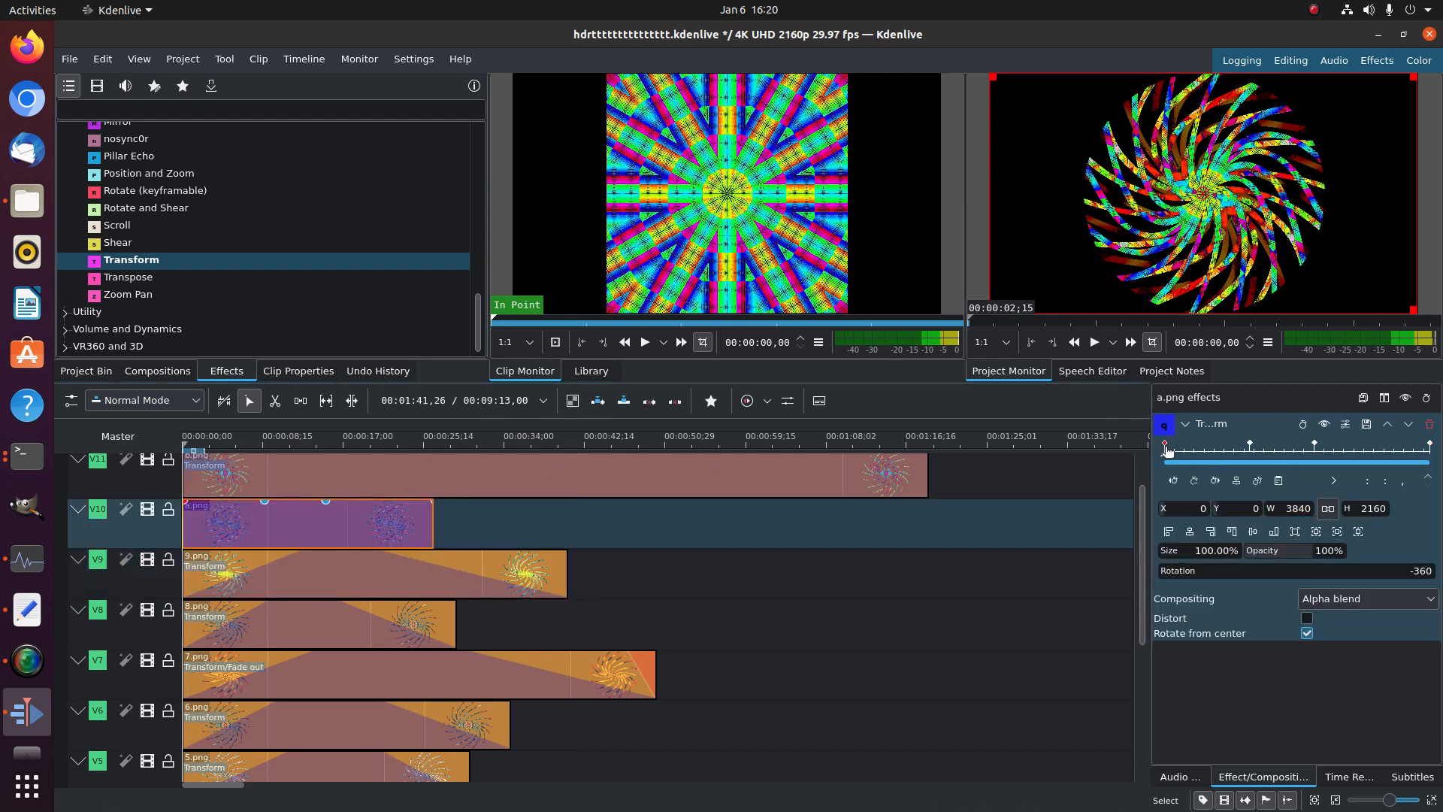
left_click(1336, 553)
type("0")
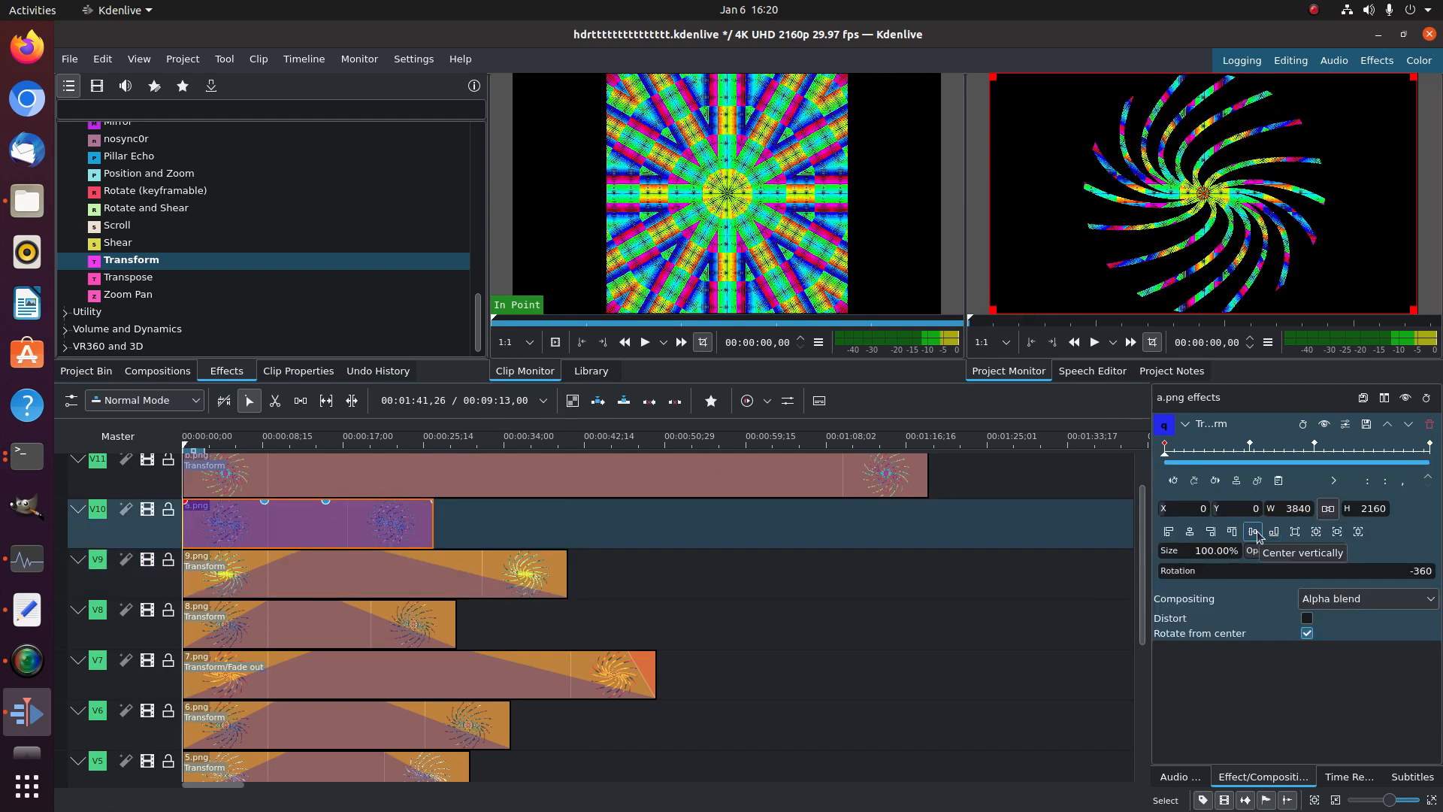
key("Return")
left_click(1430, 445)
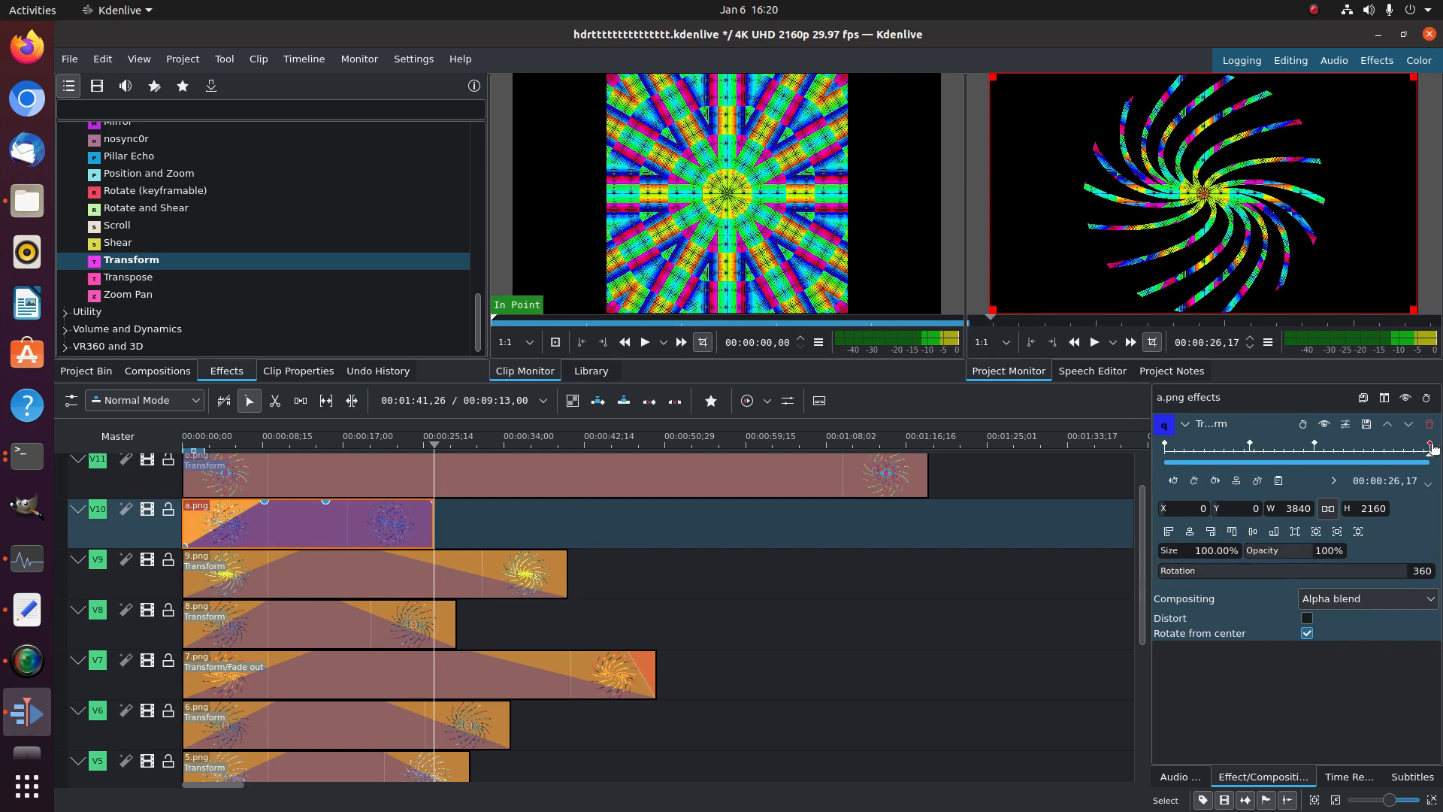
left_click(1327, 548)
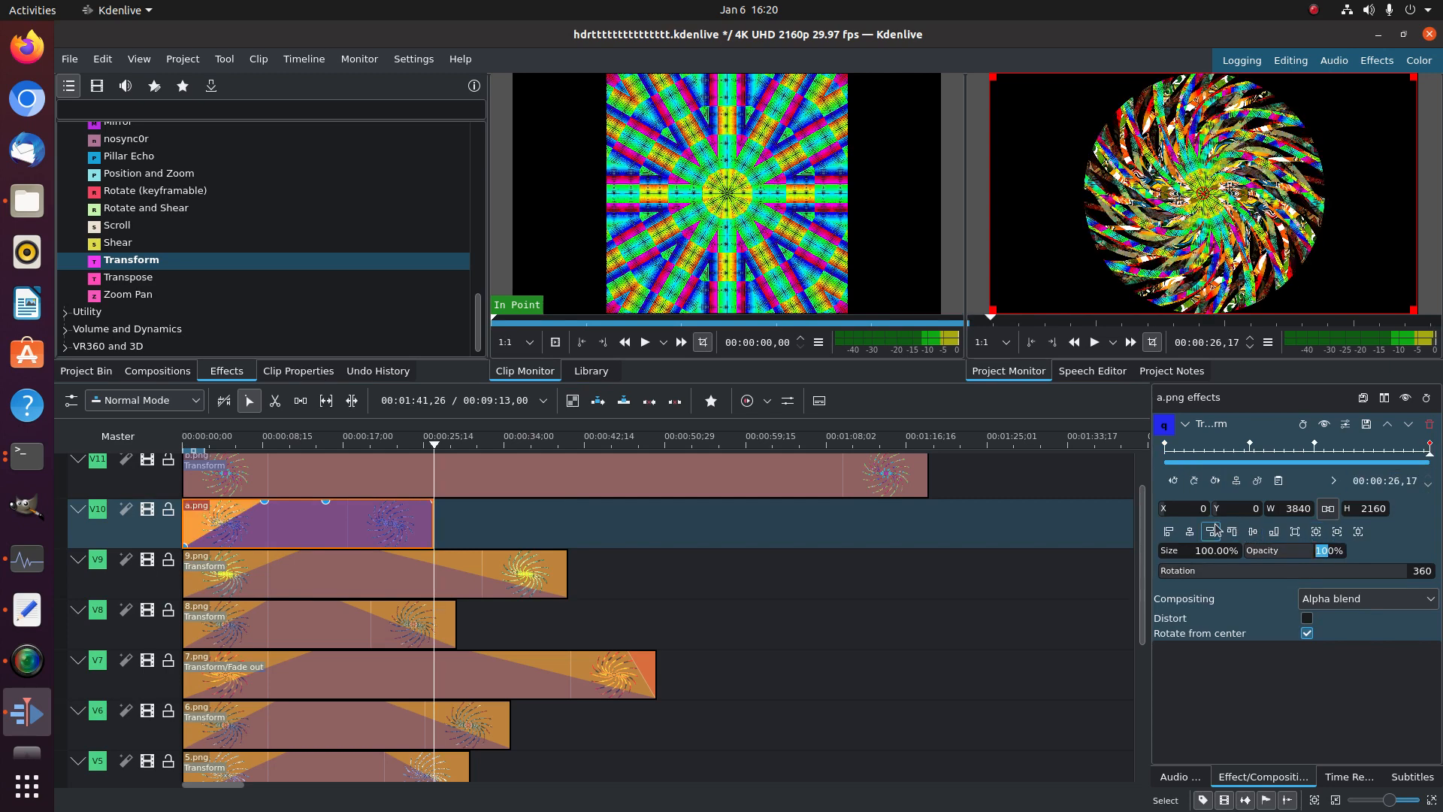
type("0")
key("Return")
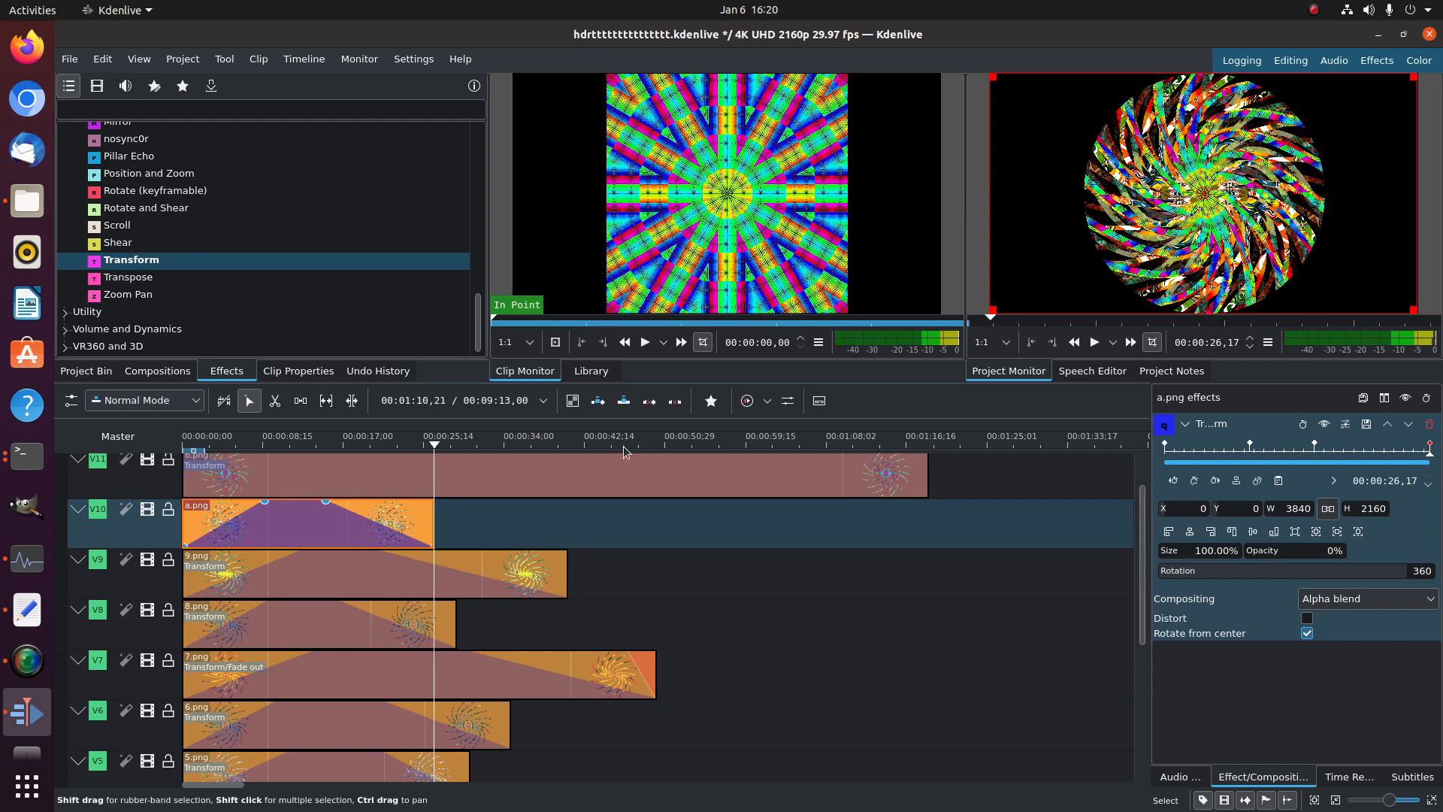
Set the Transform opacity of b.png on V11 to 0% at its first and last keyframes
scroll(255, 544, "up", 1)
left_click(255, 544)
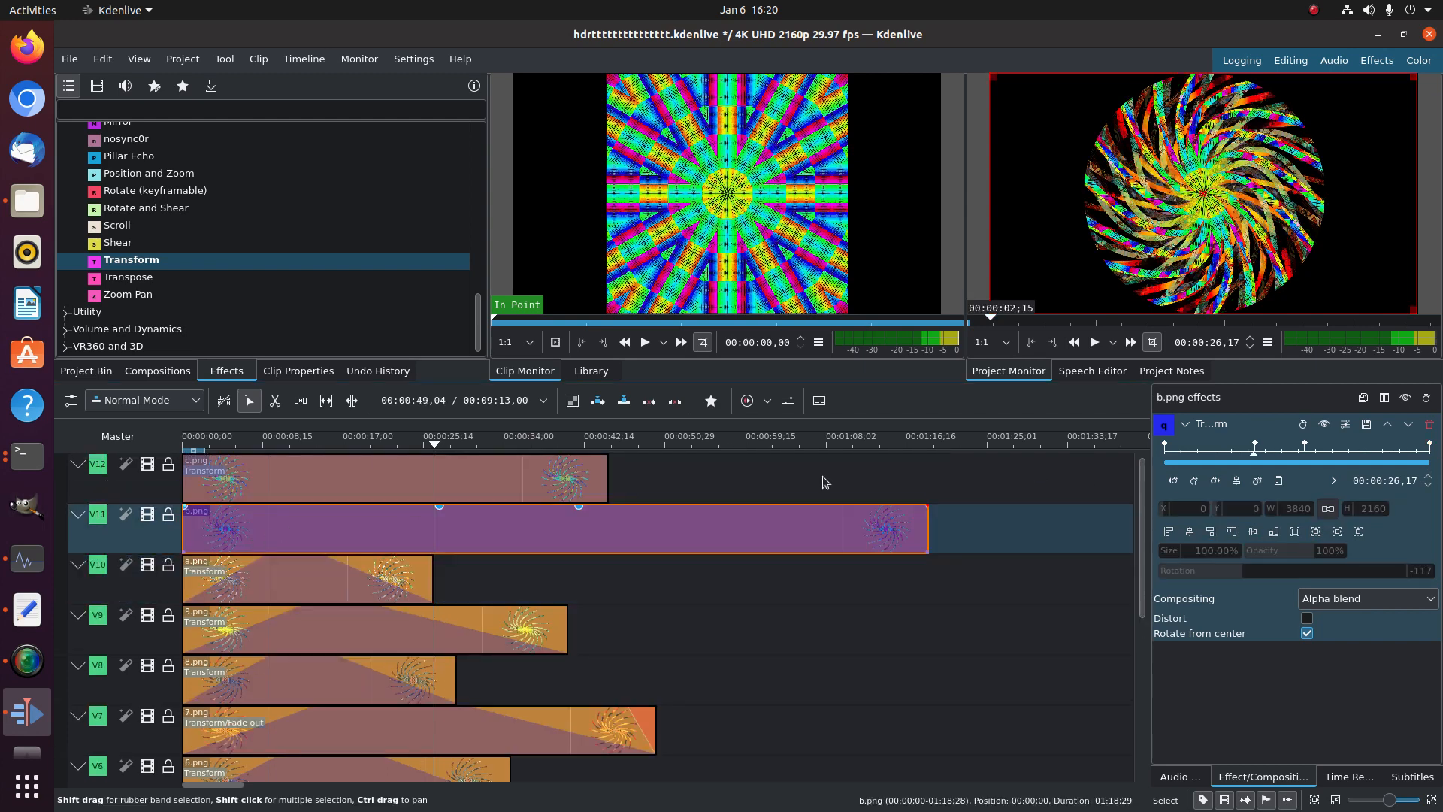
left_click(1165, 445)
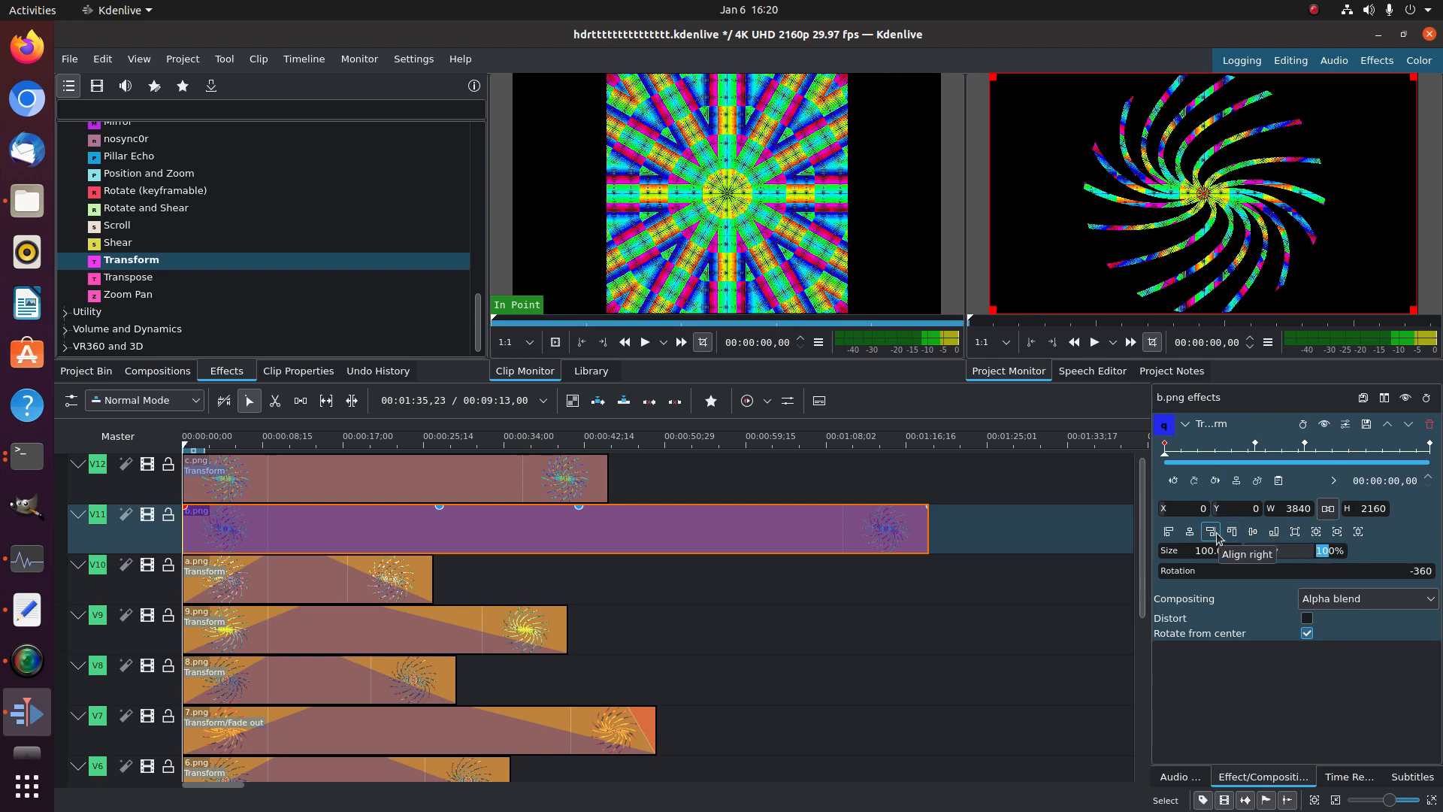
type("0")
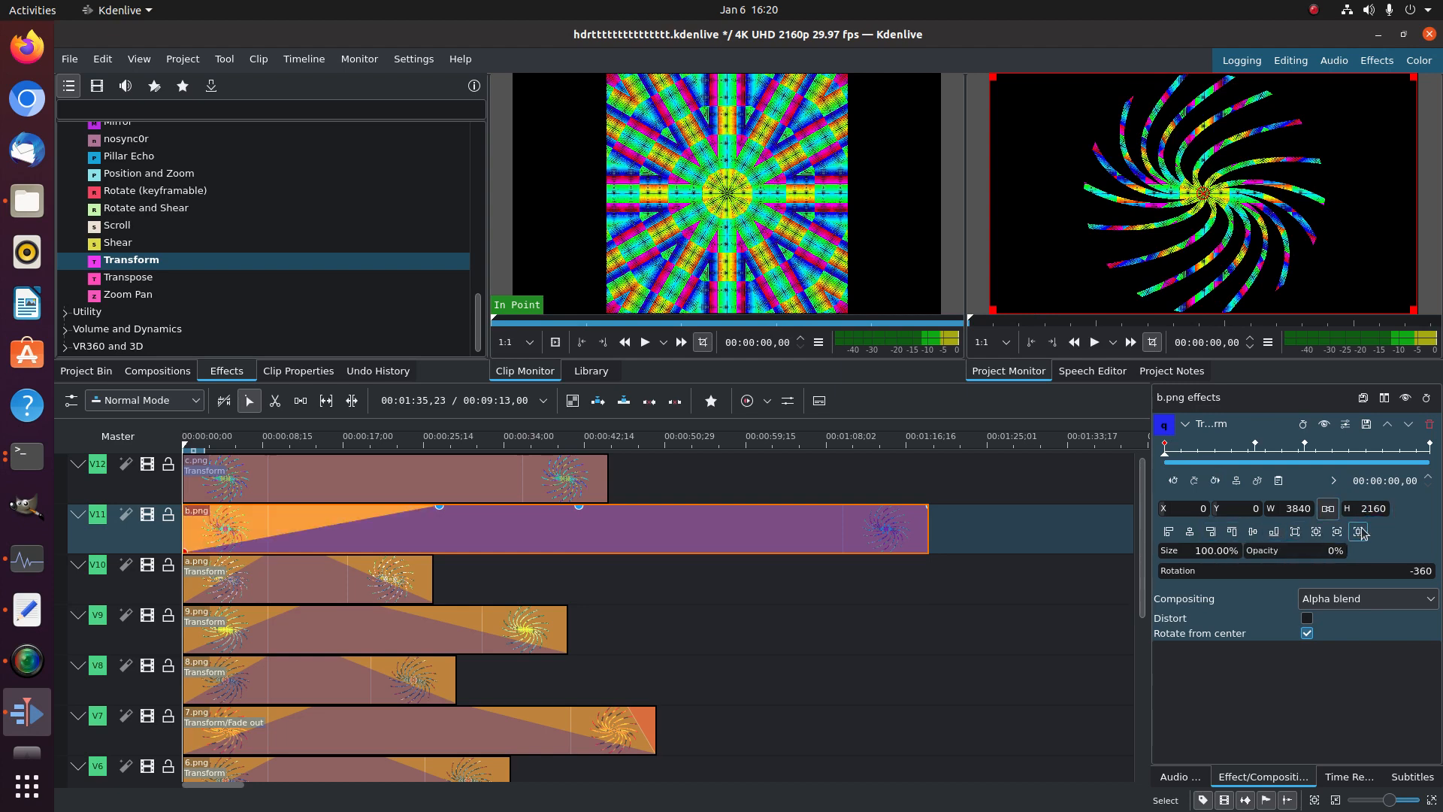
left_click(1431, 445)
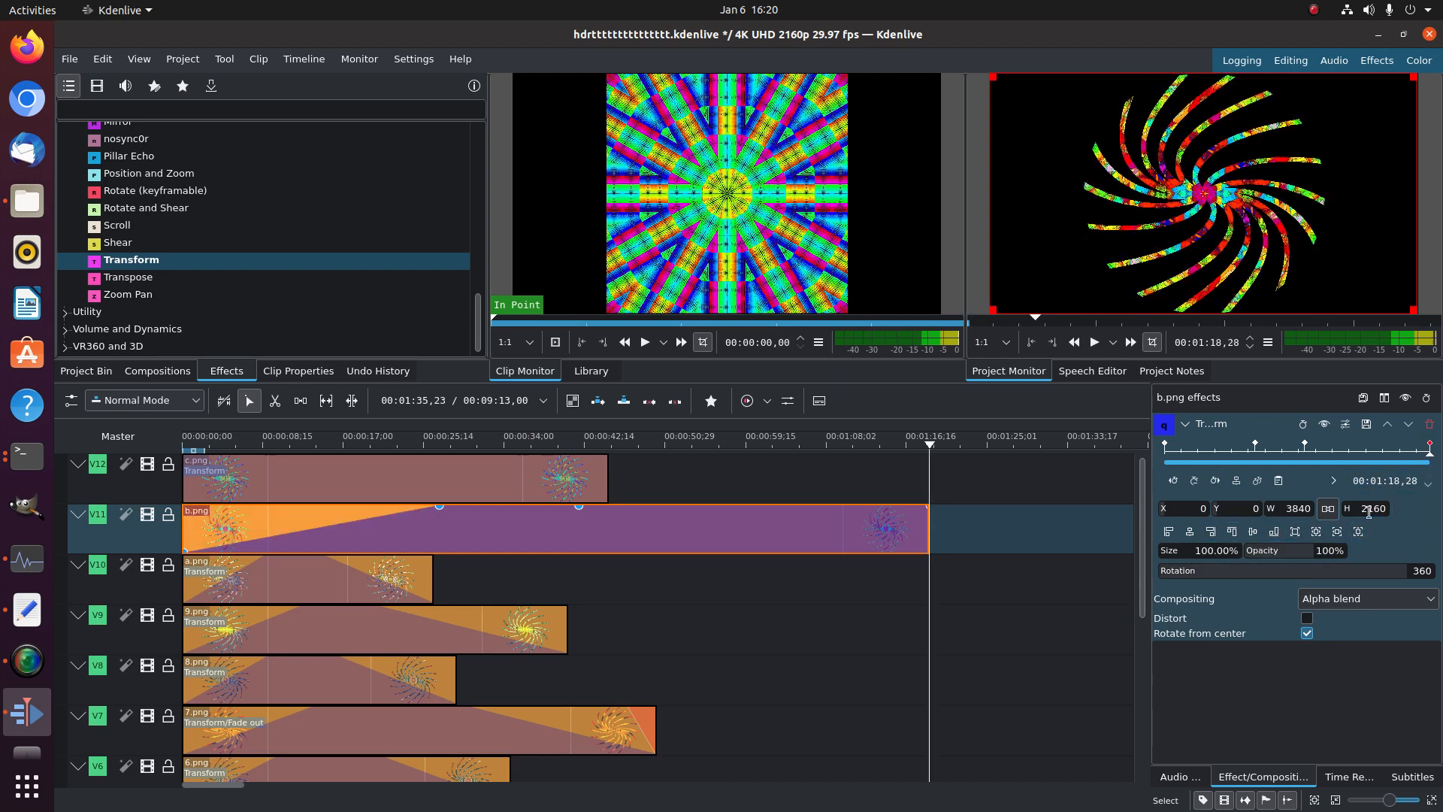
double_click(1330, 549)
type("0")
key("Return")
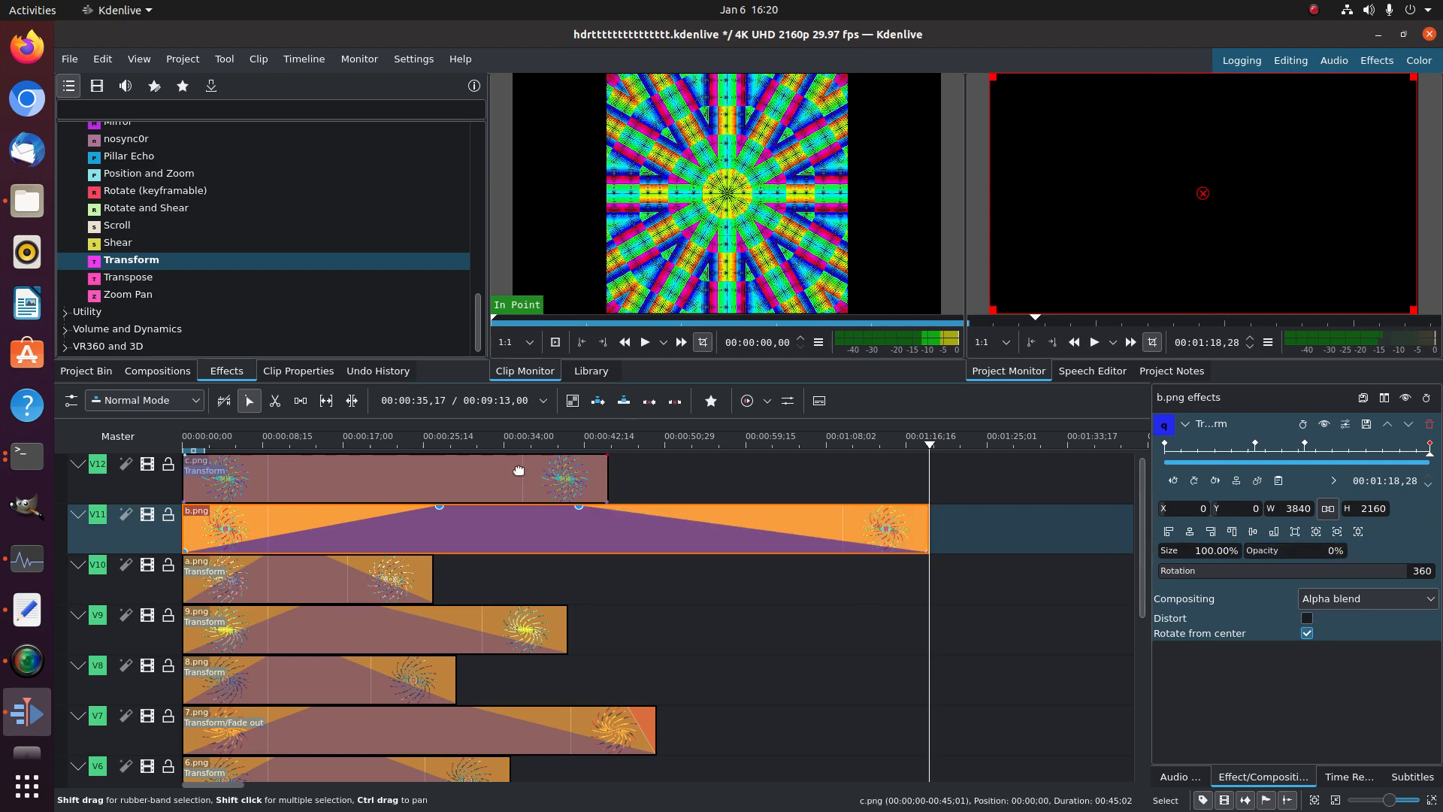
Set the Transform opacity of c.png on V12 to 0% at its first and last keyframes
left_click(516, 472)
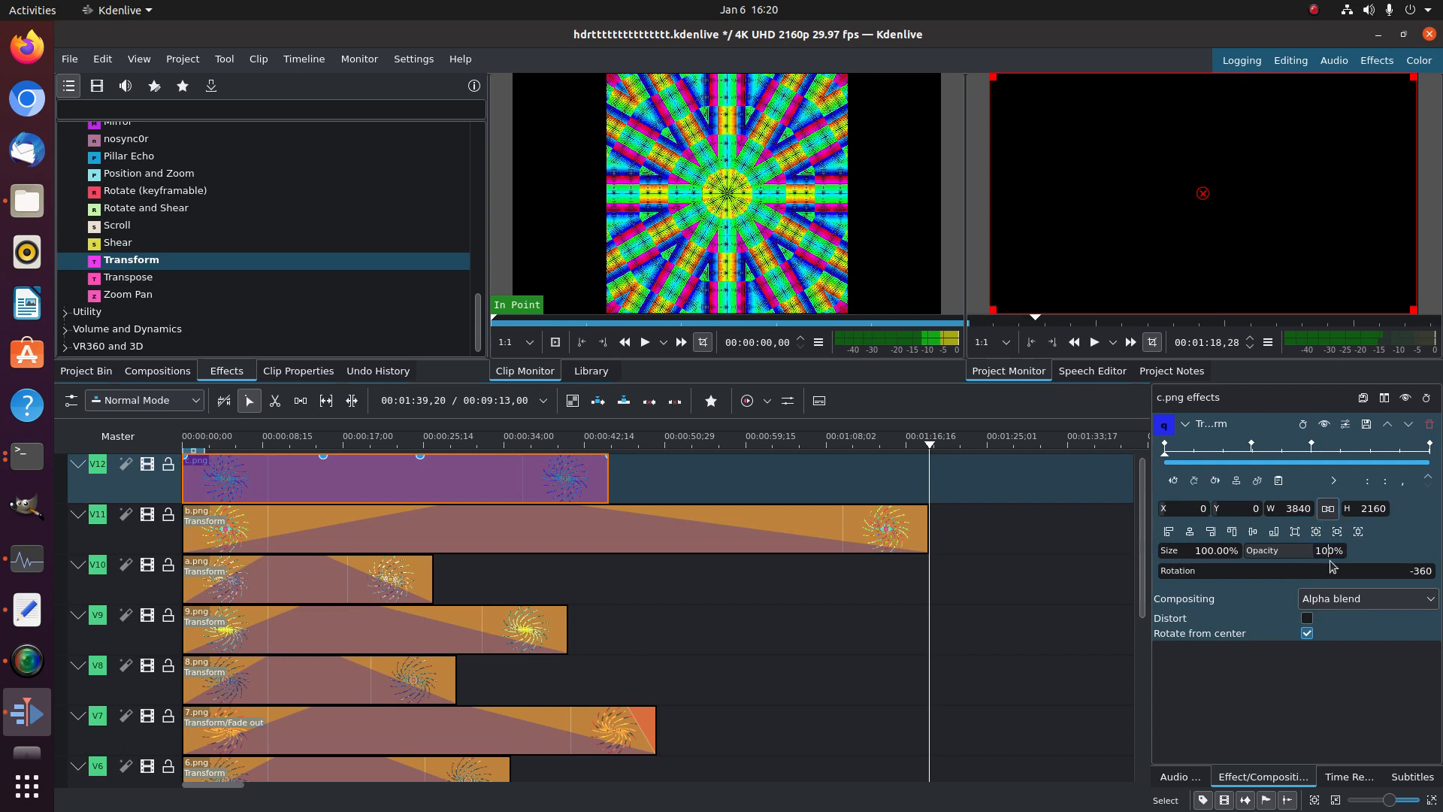
key("BackSpace")
key("BackSpace")
key("Return")
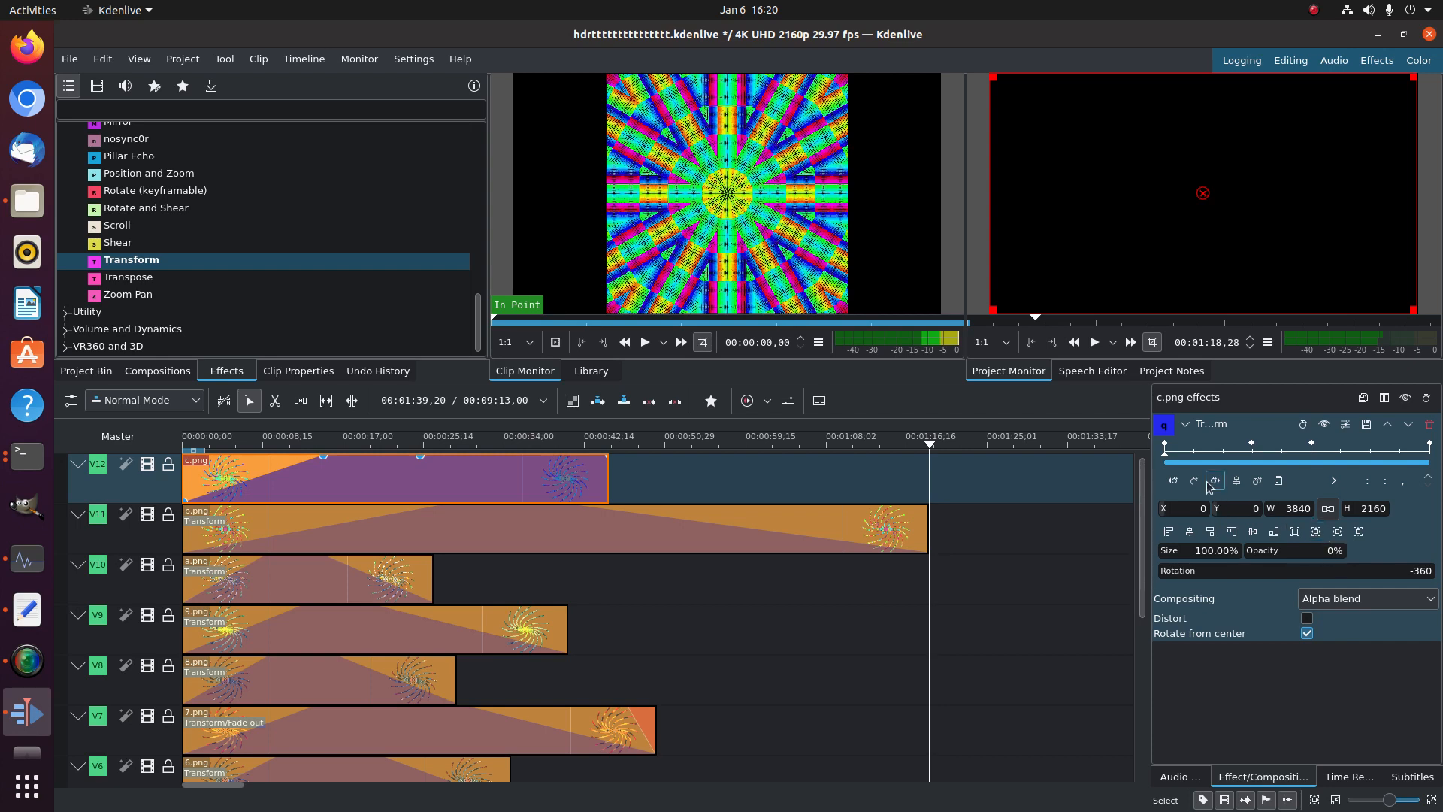
left_click(1166, 445)
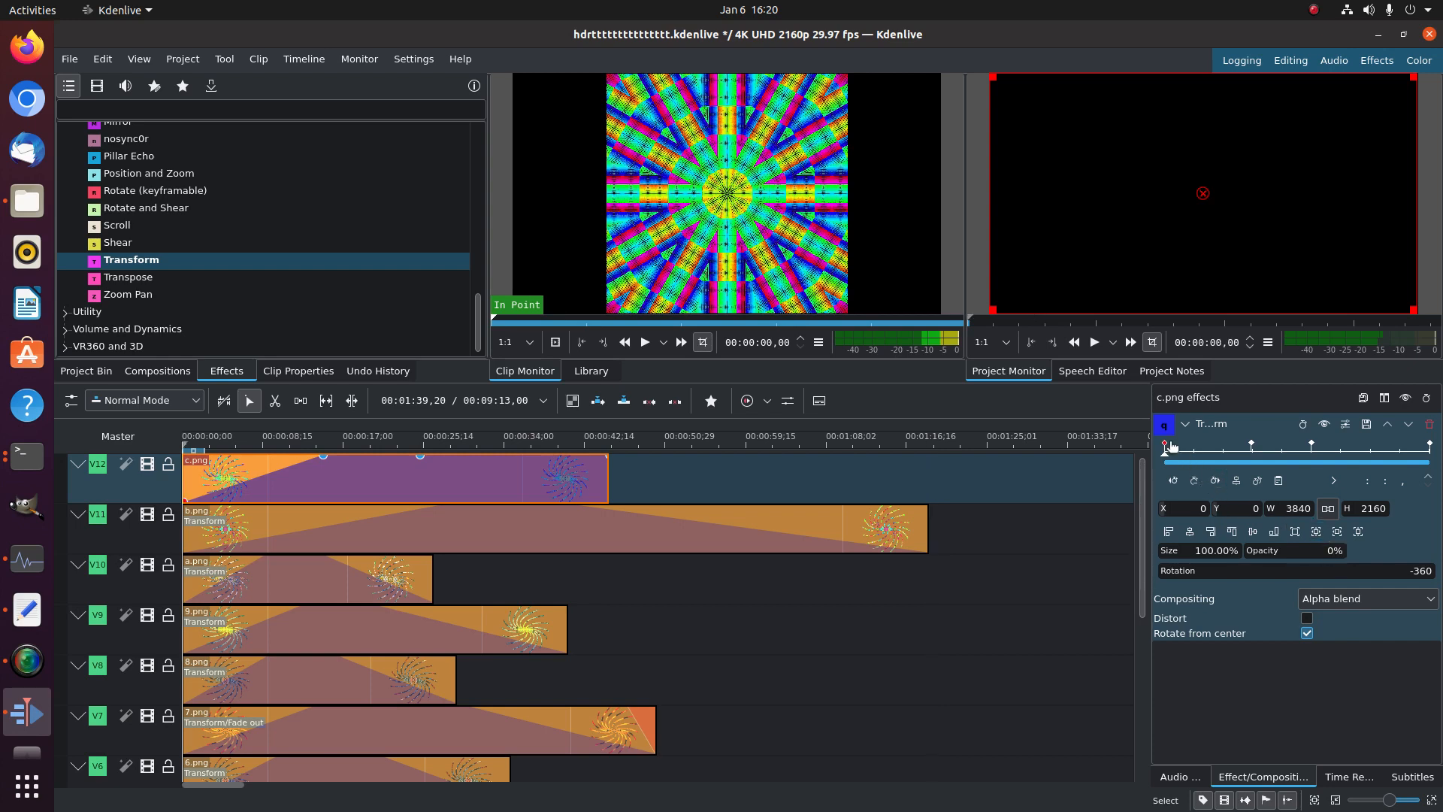
left_click(1429, 446)
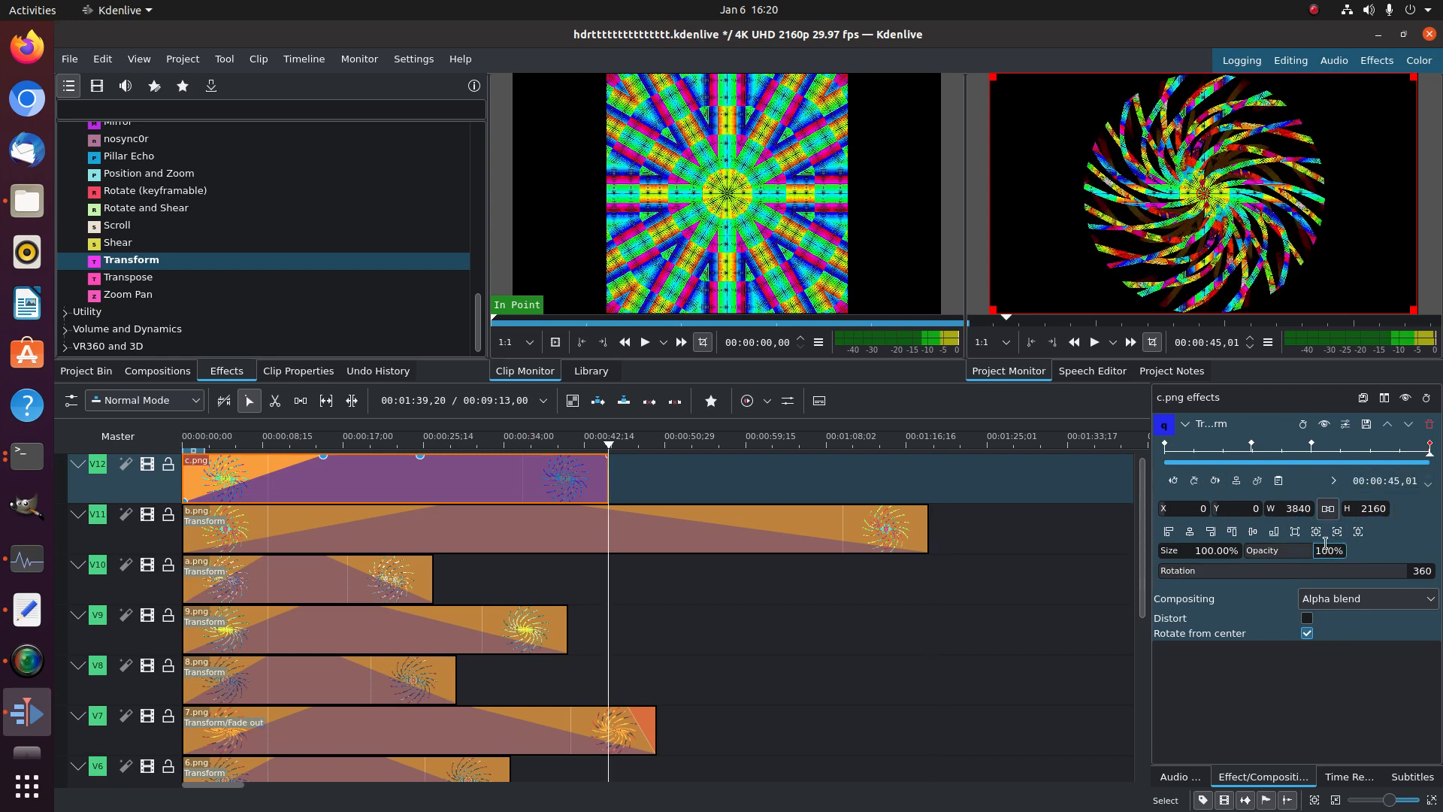
type("0")
key("Return")
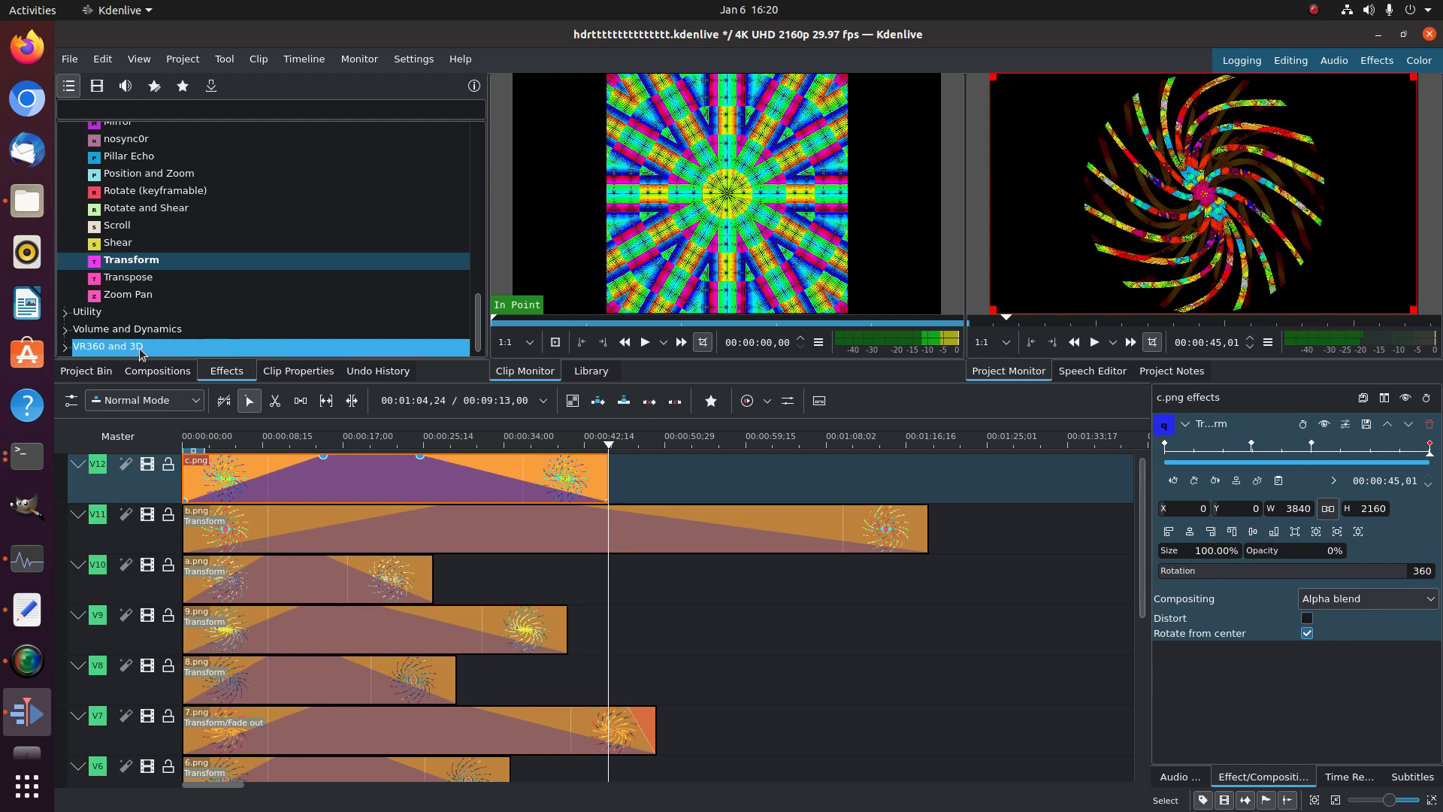
Save the project and select the 1.png clip on V1
key("ctrl+s")
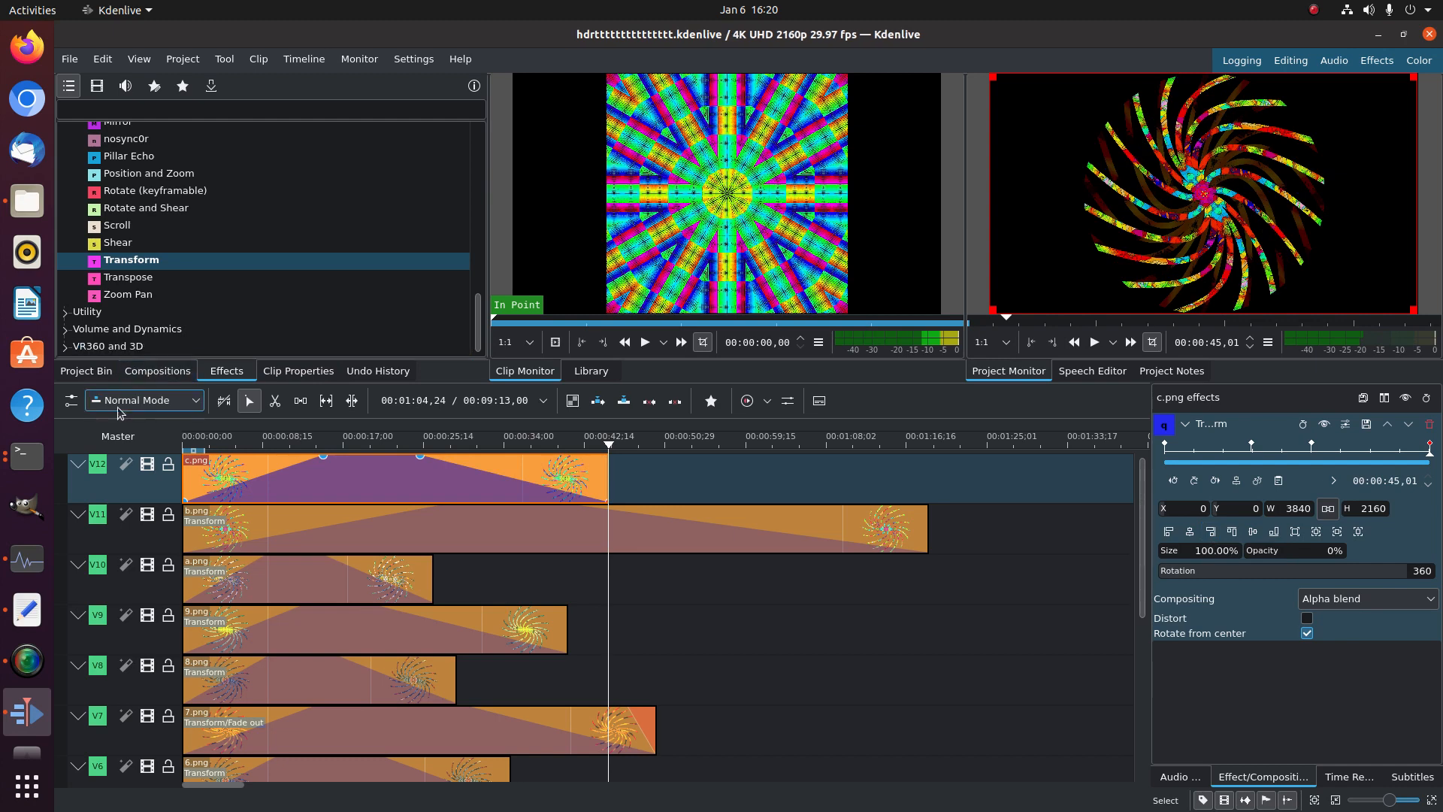
scroll(286, 618, "down", 5)
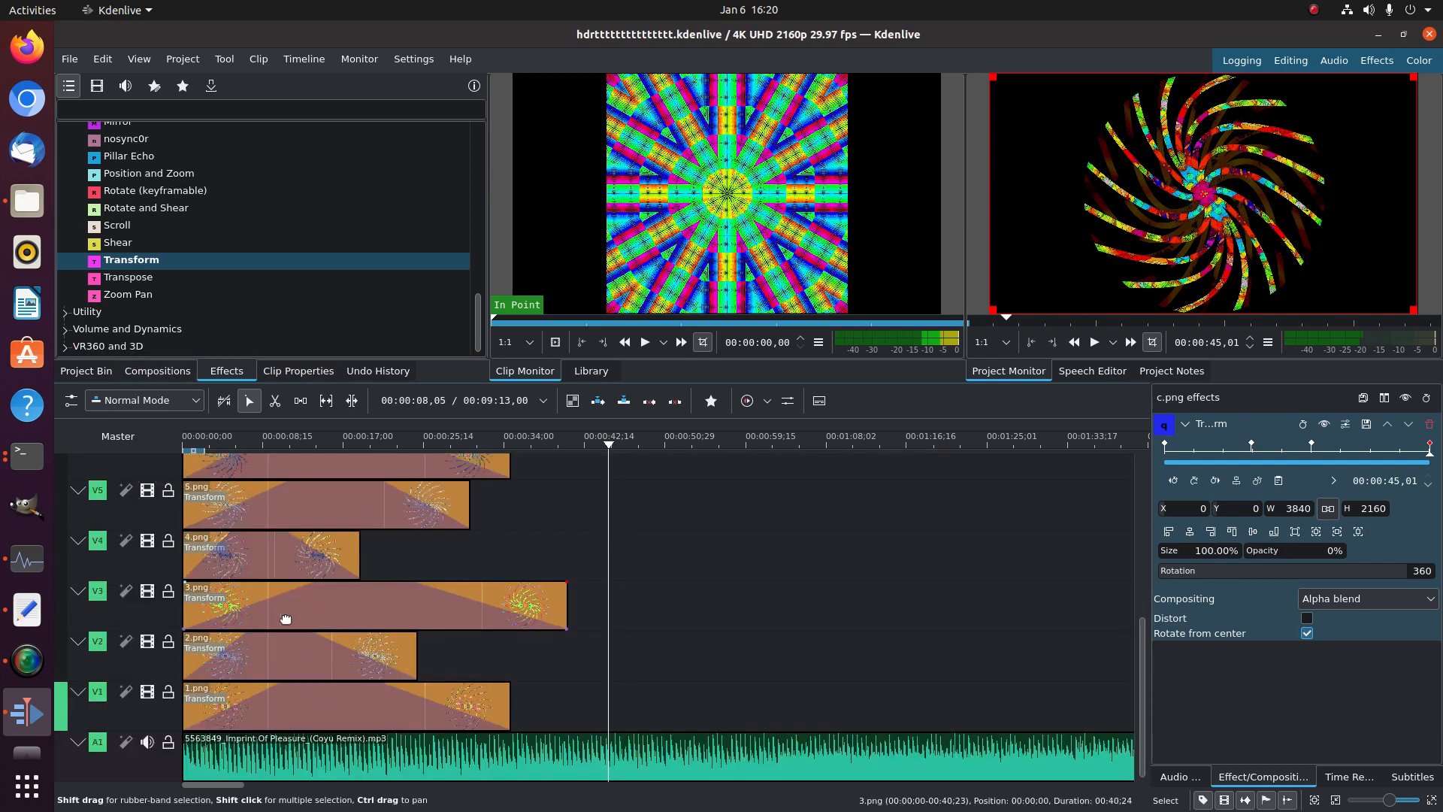
left_click(344, 718)
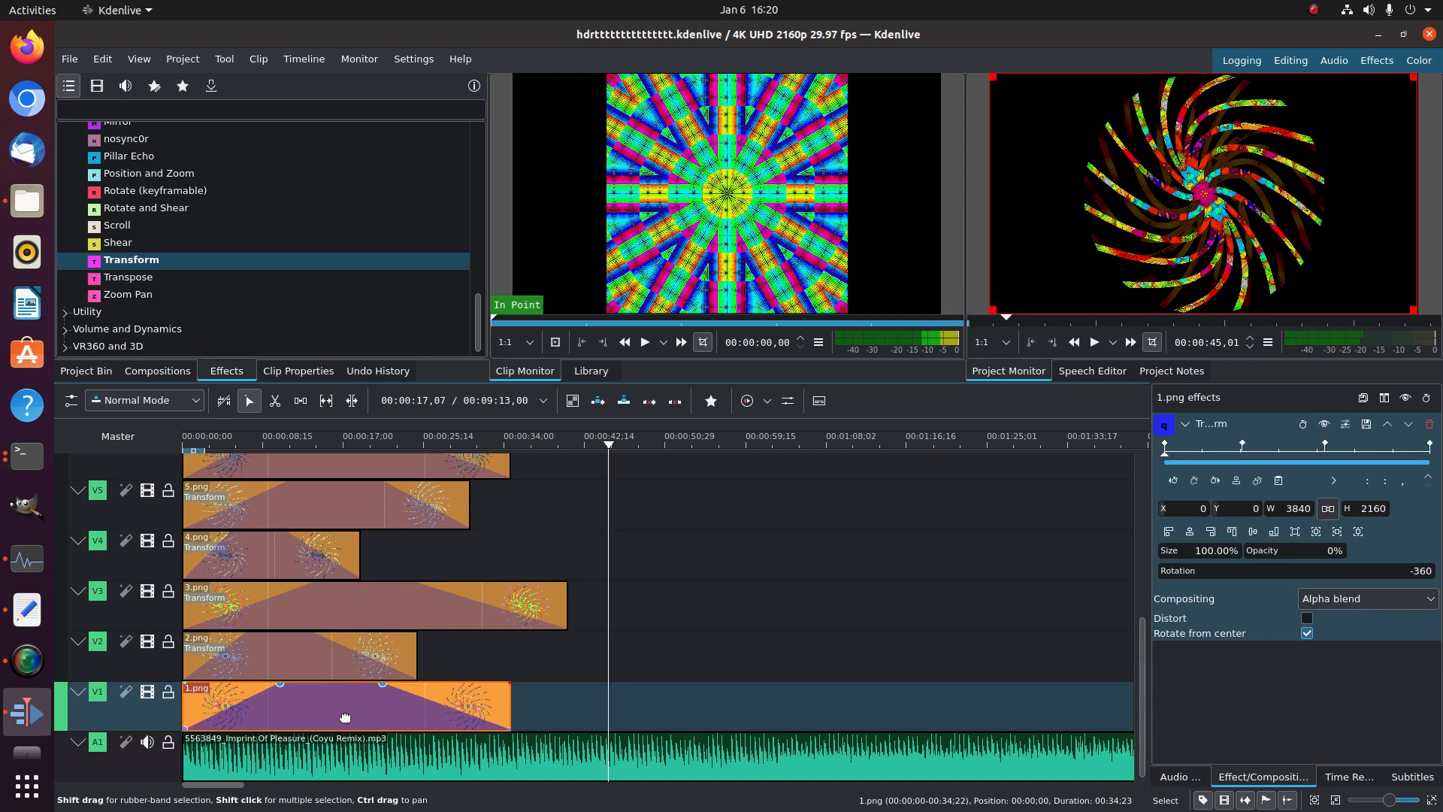
Append back-to-back copies of the 1.png clip on V1 until they run past the end of the music
key("End")
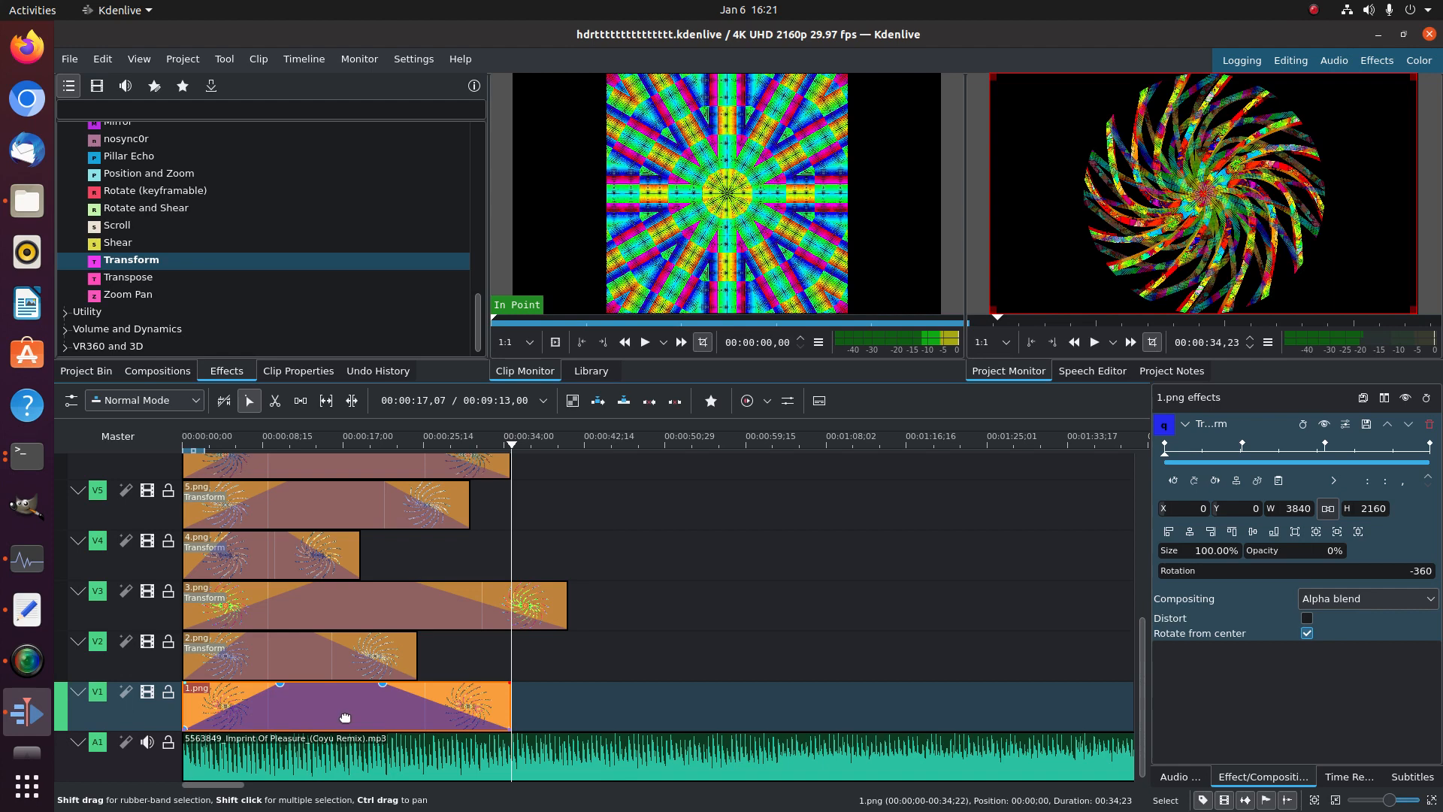
key("ctrl+v")
key("ctrl+v")
key("ctrl+v")
key("ctrl+v")
key("ctrl+v")
key("ctrl+v")
key("ctrl+v")
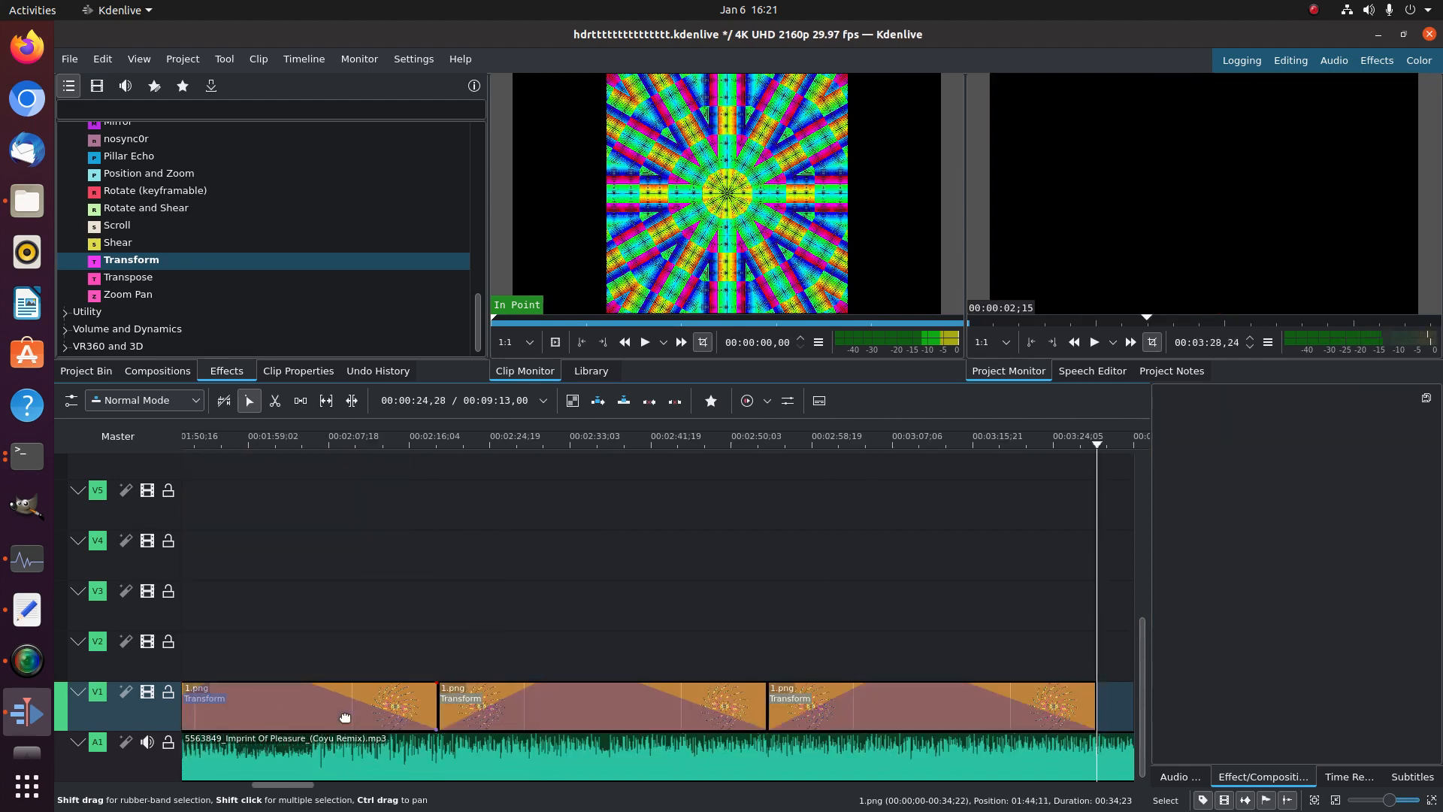
key("ctrl+v")
key("ctrl+v")
key("ctrl+v")
key("ctrl+v")
key("ctrl+v")
key("ctrl+v")
key("ctrl+v")
key("ctrl+v")
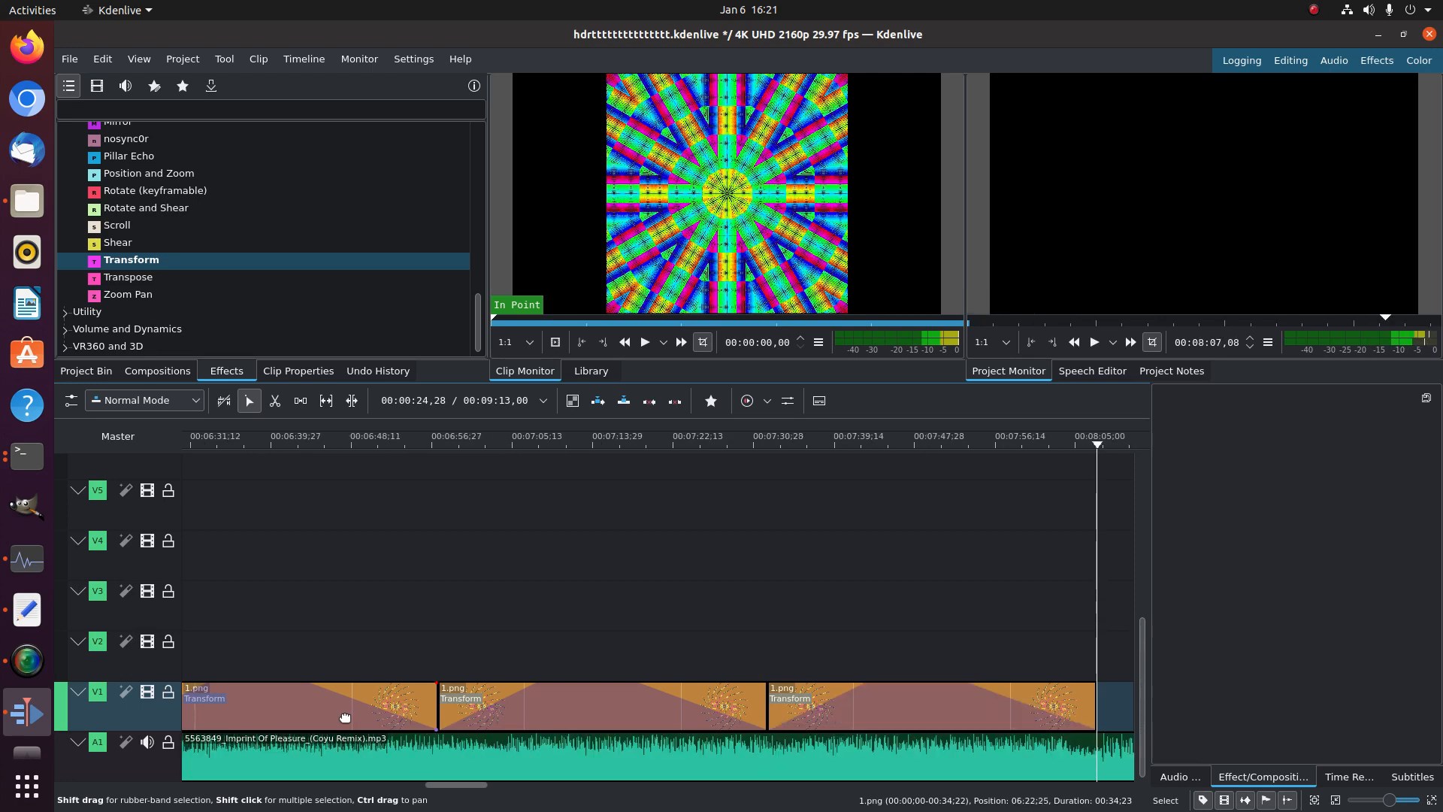
key("ctrl+v")
Copy the 2.png clip and repeat it end to end along V2 until it runs past the end of the music
scroll(342, 630, "up", 10)
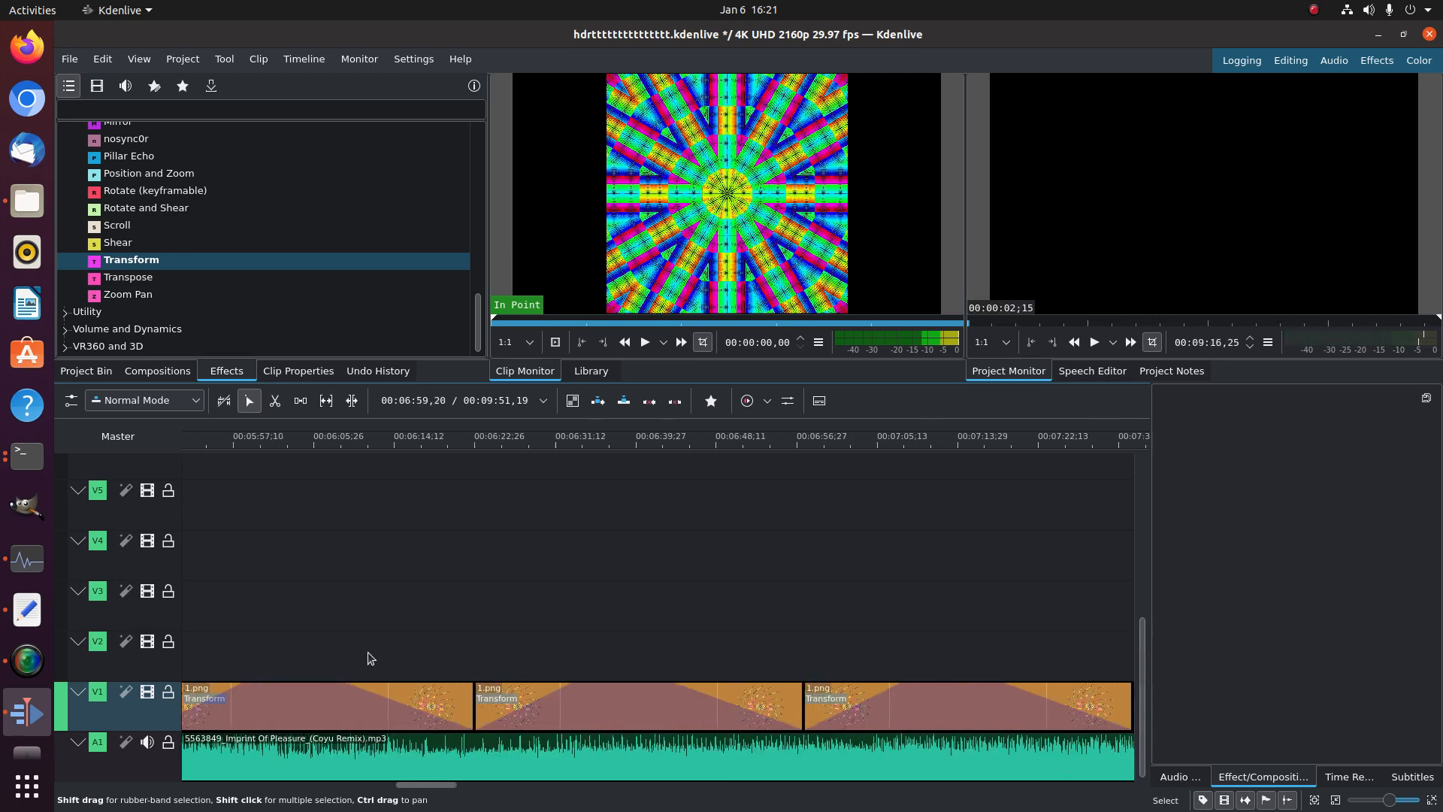
scroll(335, 657, "up", 15)
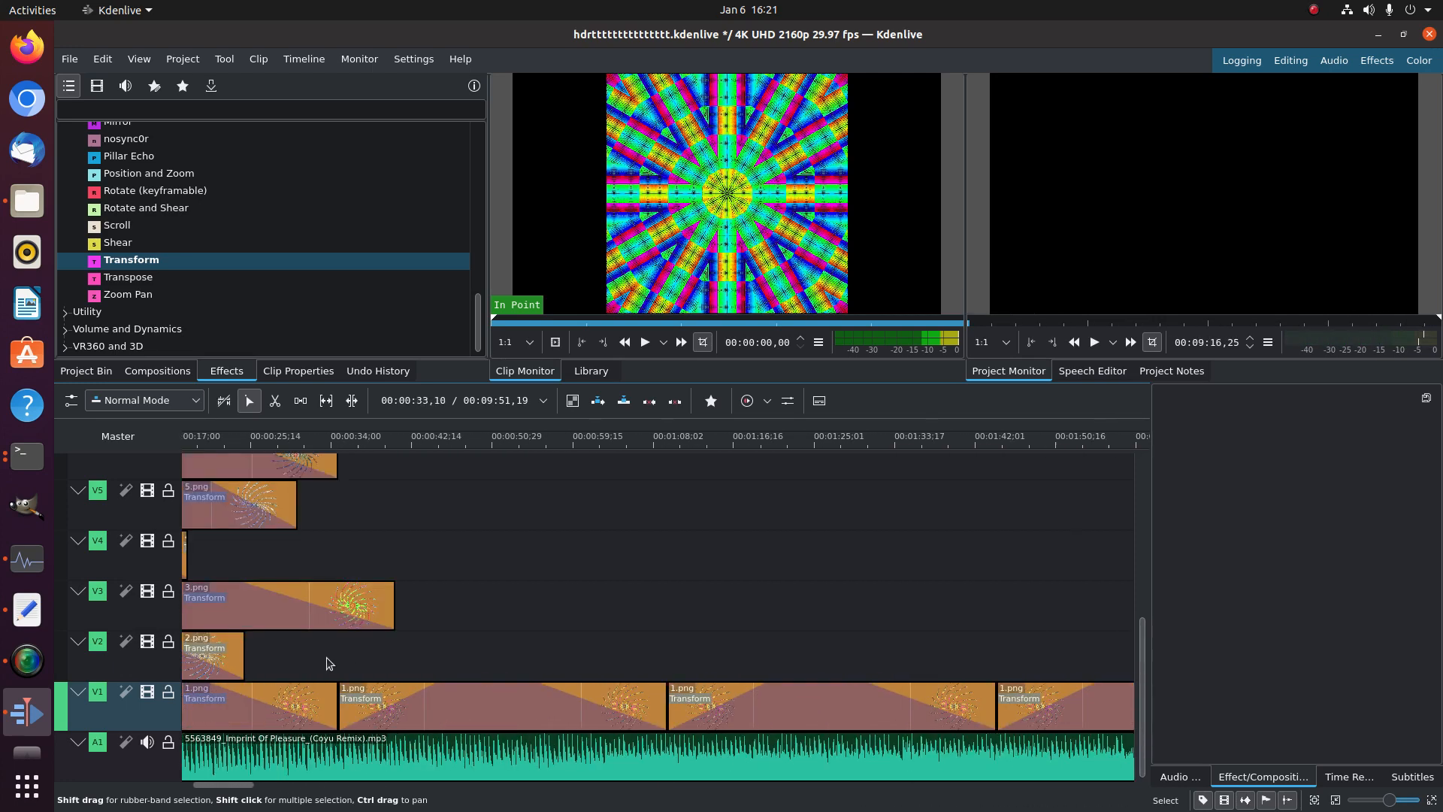
left_click(326, 658)
left_click(327, 658)
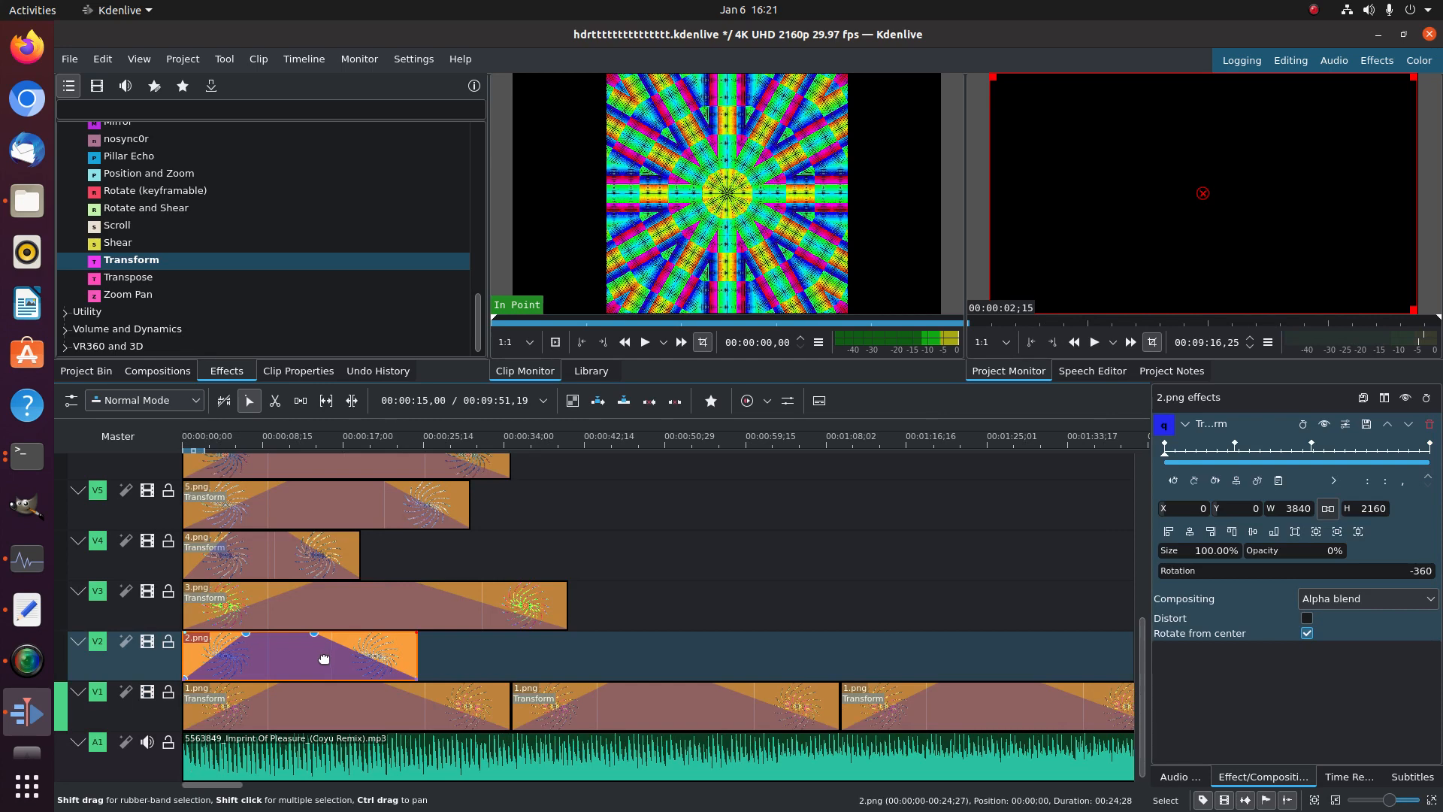
key("ctrl+v")
key("ctrl+v")
key("ctrl+v")
key("ctrl+v")
key("ctrl+v")
key("ctrl+v")
key("ctrl+v")
key("ctrl+v")
key("ctrl+v")
key("ctrl+v")
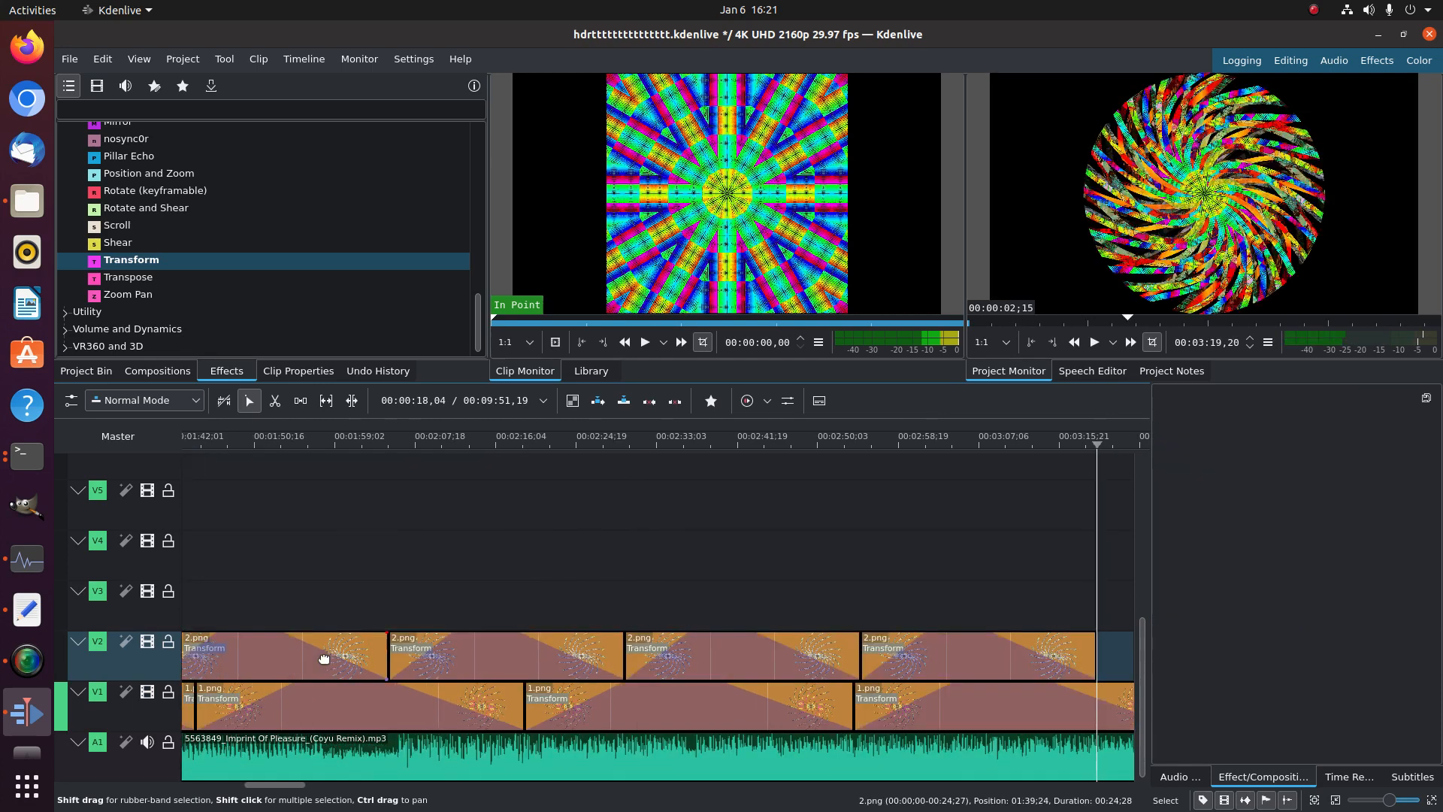
key("ctrl+v")
key("ctrl+v")
key("ctrl+v")
key("ctrl+v")
key("ctrl+v")
key("ctrl+v")
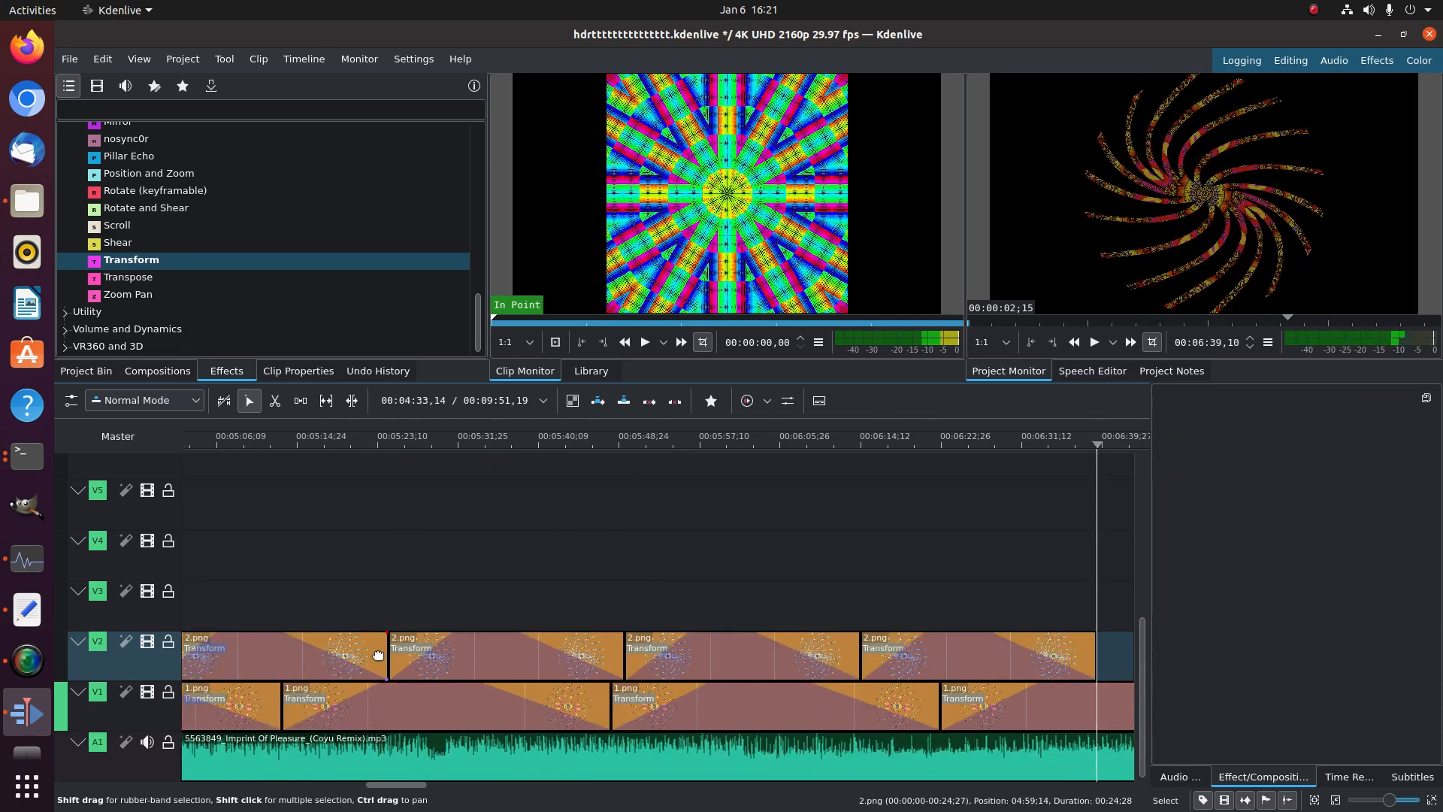
key("ctrl+v")
key("ctrl+v")
key("ctrl+v")
key("ctrl+v")
key("ctrl+v")
key("ctrl+v")
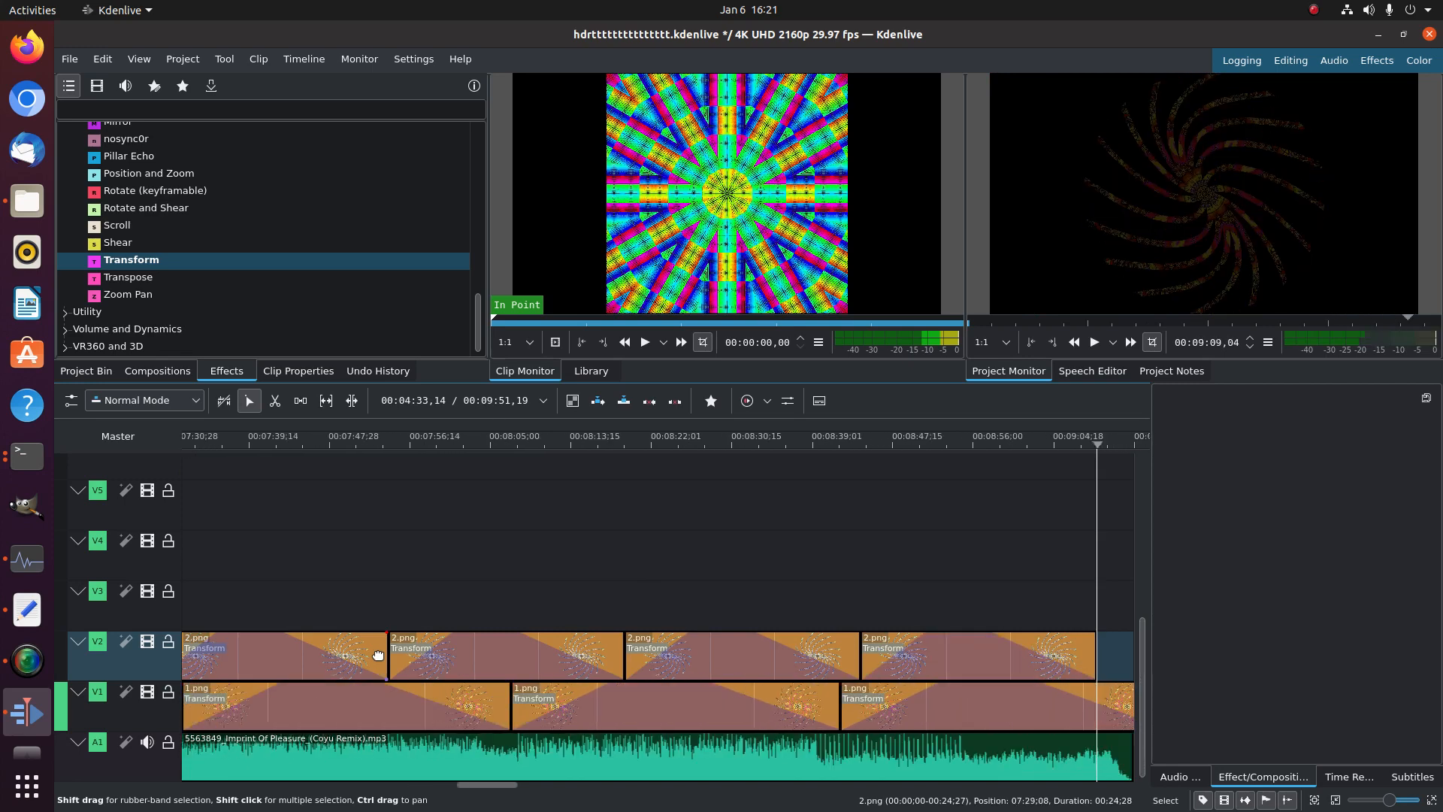
Copy the 3.png clip and repeat it end to end along V3 until it runs past the end of the music
scroll(259, 561, "up", 15)
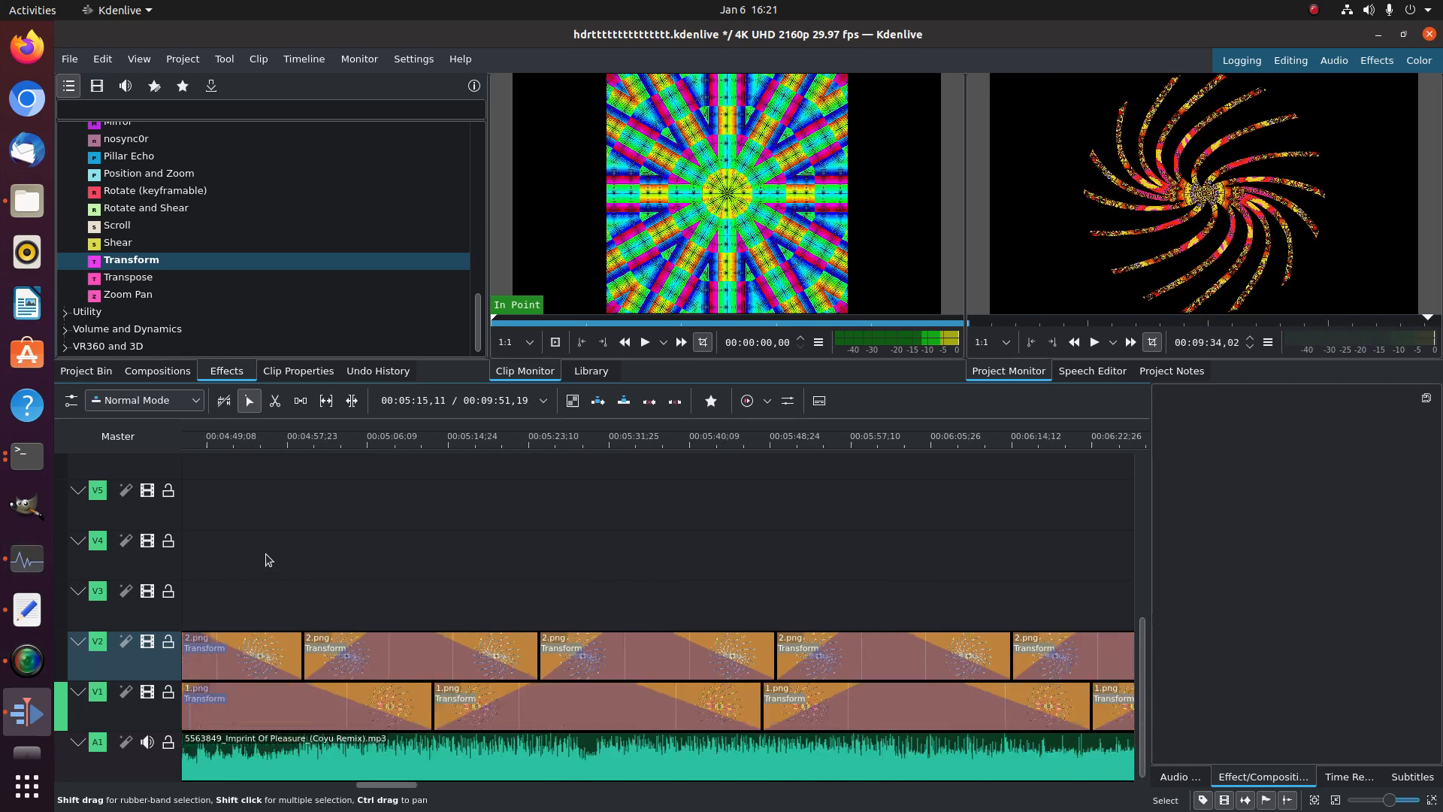
scroll(265, 554, "up", 4)
left_click(314, 594)
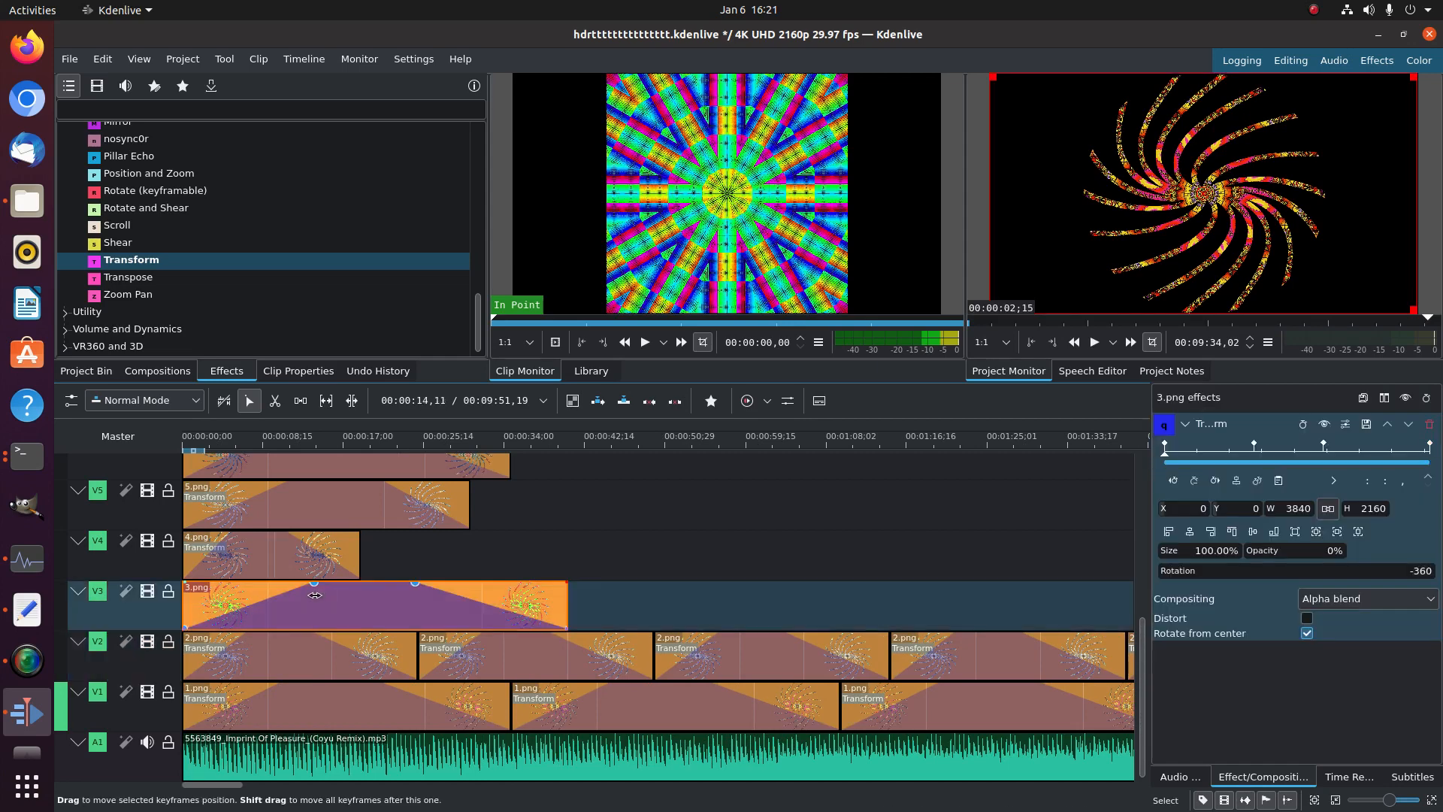
key("ctrl+c")
key("ctrl+v")
key("ctrl+v")
key("ctrl+v")
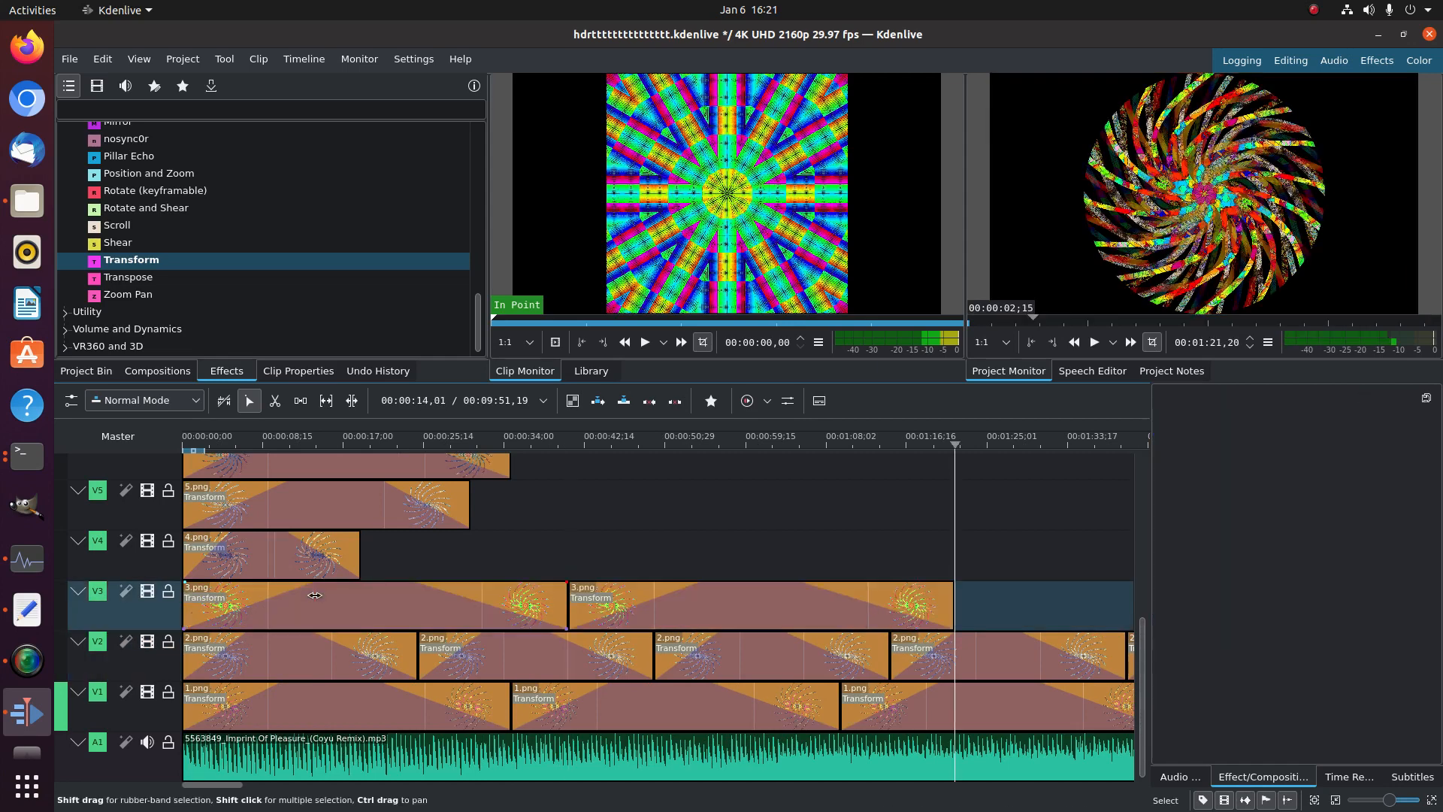
key("ctrl+v")
key("ctrl+v")
key("ctrl+v")
key("ctrl+v")
key("ctrl+v")
key("ctrl+v")
key("ctrl+v")
key("ctrl+v")
key("ctrl+v")
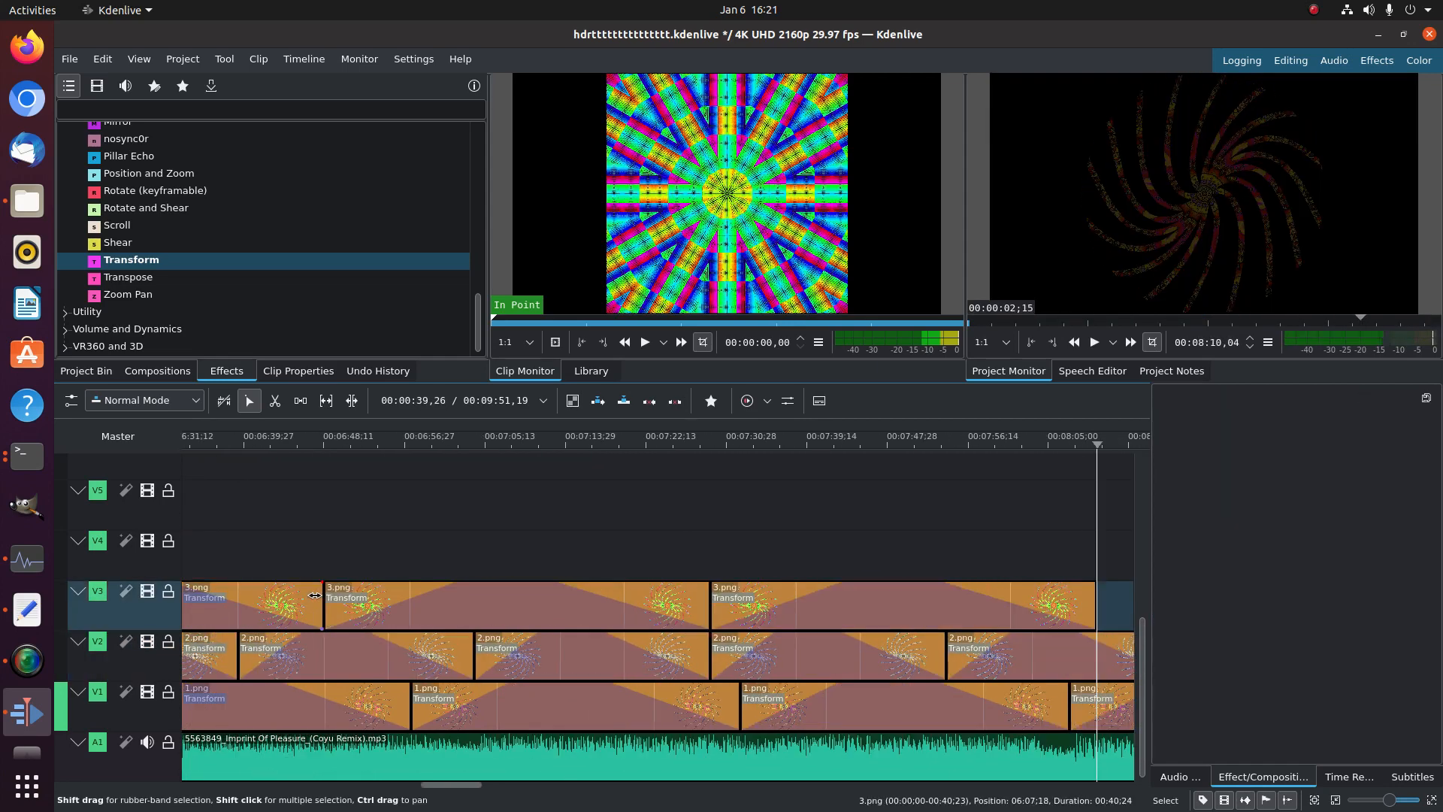
key("ctrl+v")
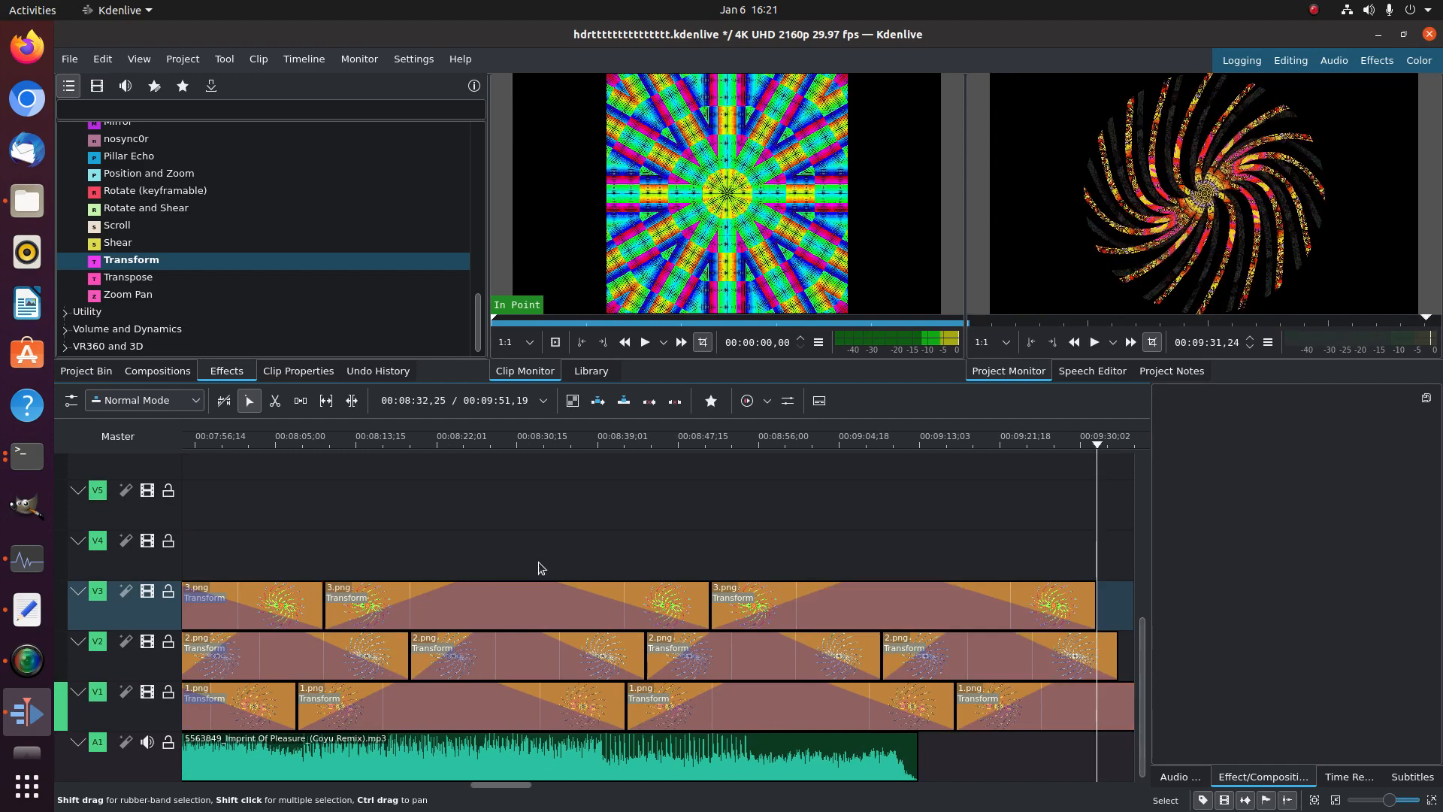
Copy the 4.png clip and repeat it end to end along V4 until it runs past the end of the music
scroll(538, 561, "up", 13)
scroll(565, 539, "up", 20)
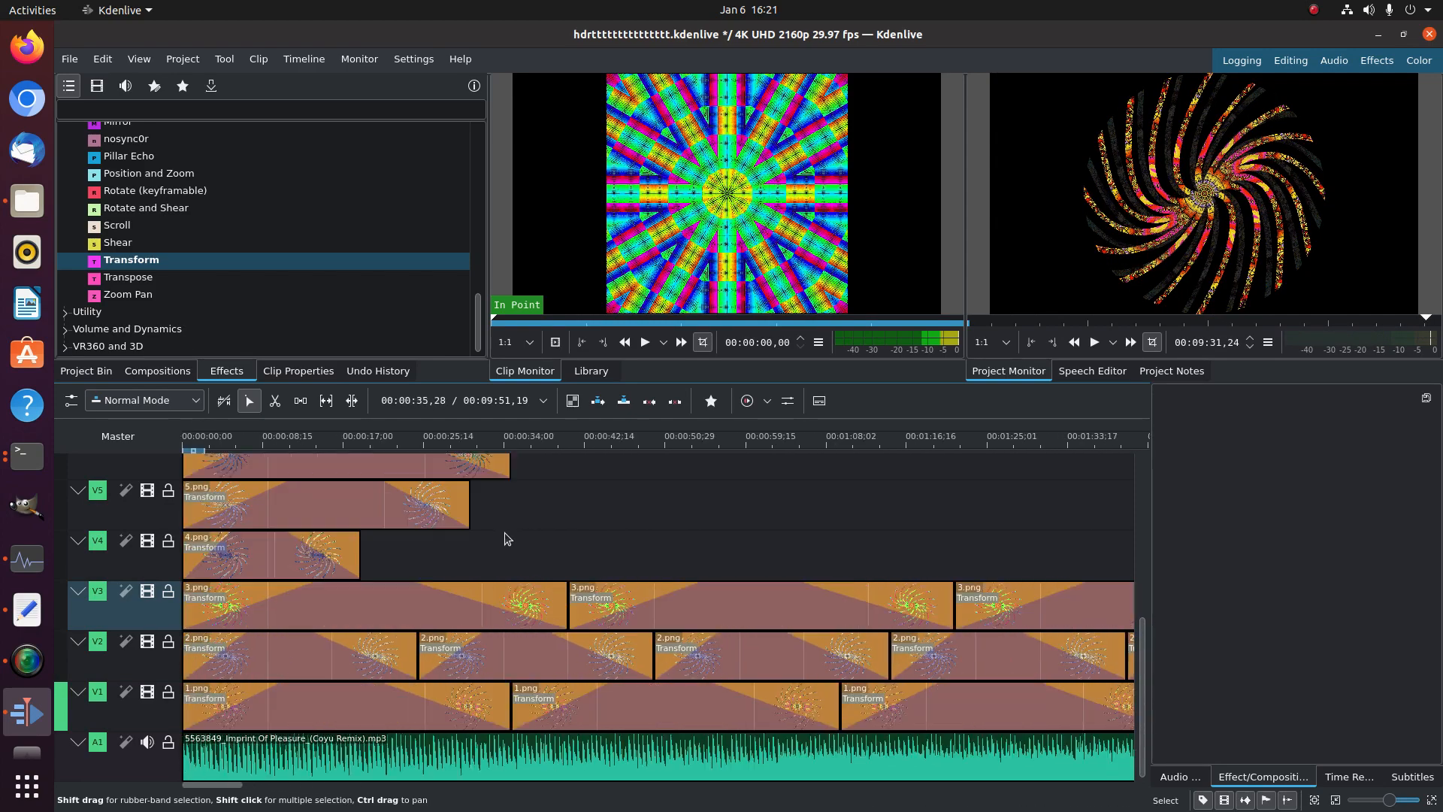
left_click(287, 569)
key("ctrl+c")
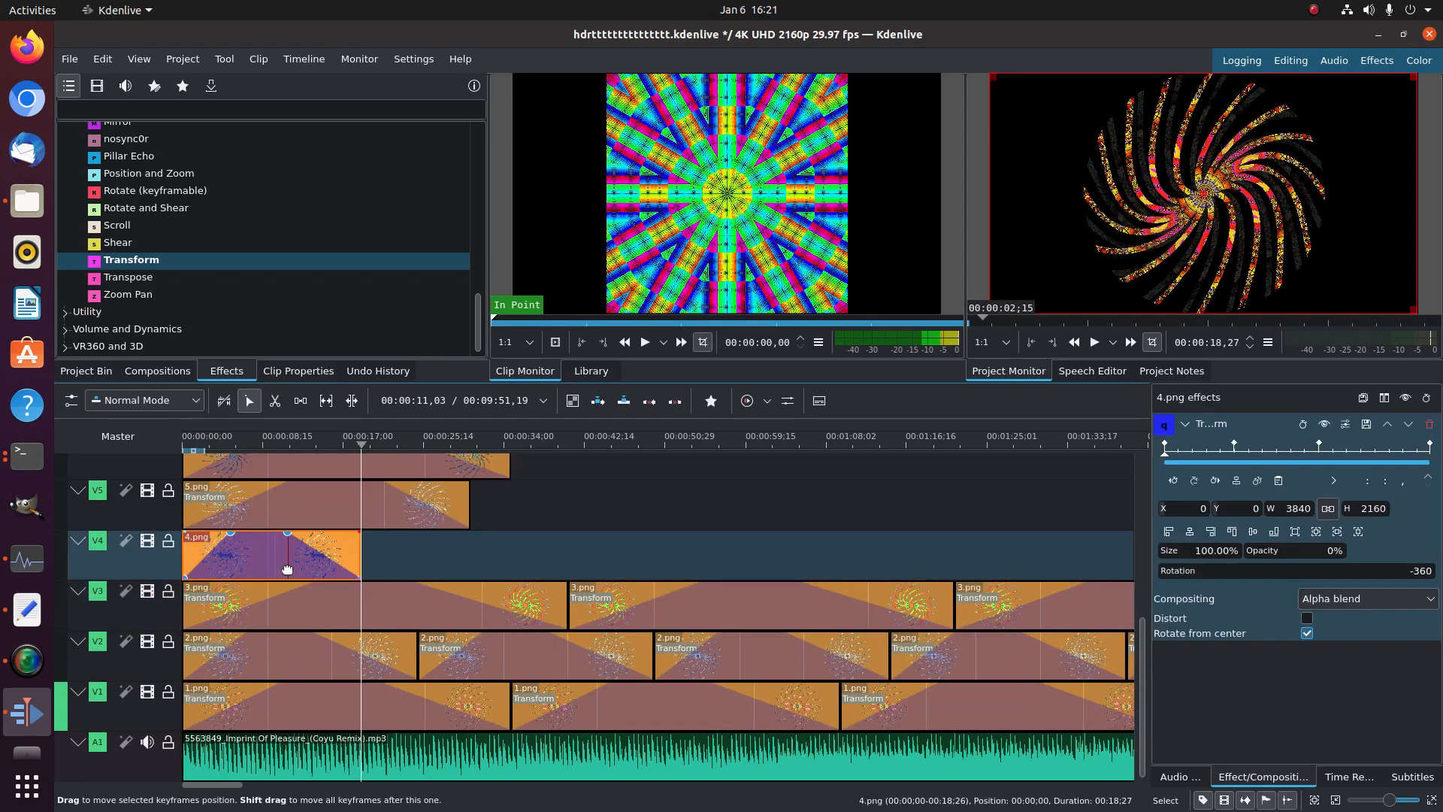
key("ctrl+v")
key("ctrl+v")
key("ctrl+v")
key("ctrl+v")
key("ctrl+v")
key("ctrl+v")
key("ctrl+v")
key("ctrl+v")
key("ctrl+v")
key("ctrl+v")
key("ctrl+v")
key("ctrl+v")
key("ctrl+v")
key("ctrl+v")
key("ctrl+v")
key("ctrl+v")
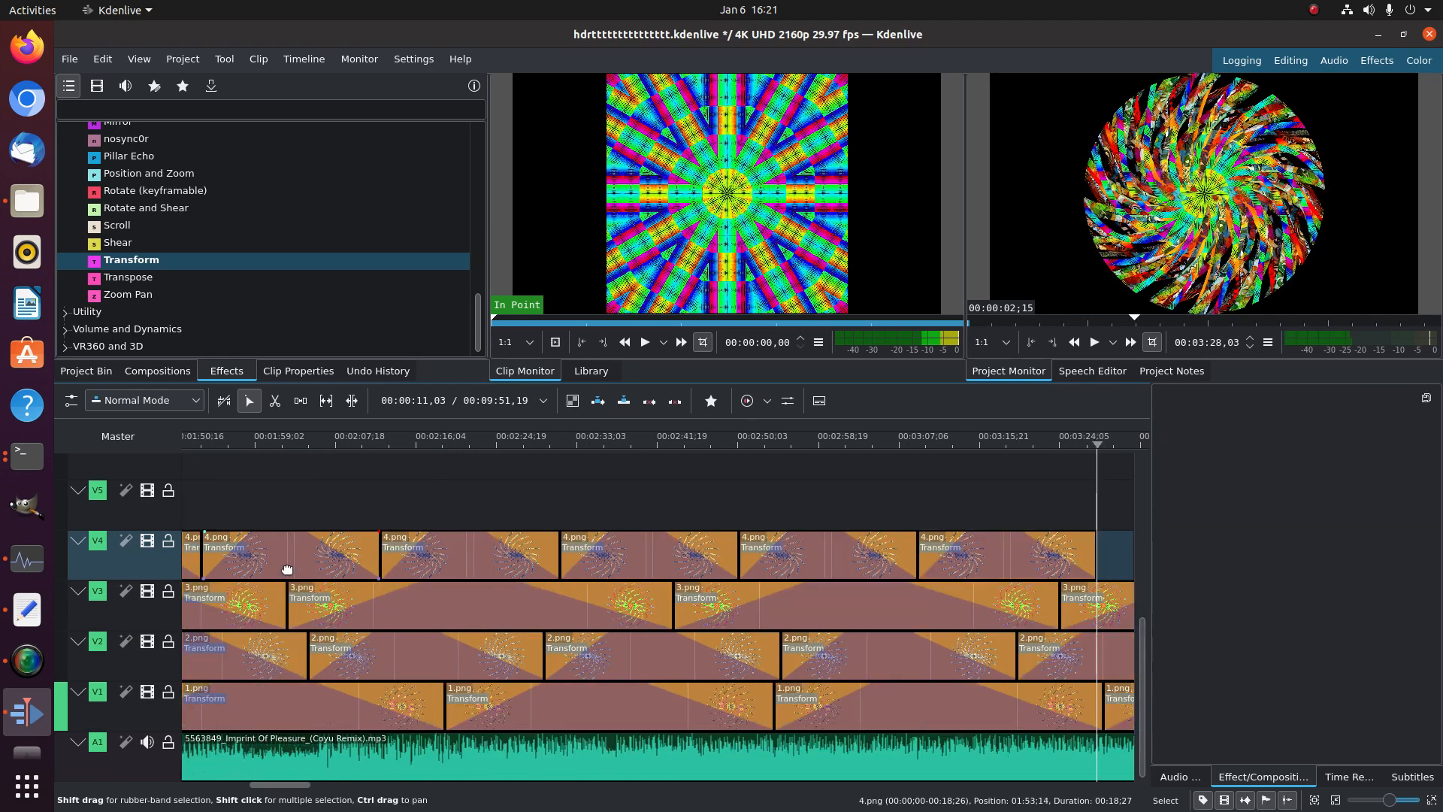
key("ctrl+v")
key("ctrl+v")
key("ctrl+v")
key("ctrl+v")
key("ctrl+v")
key("ctrl+v")
key("ctrl+v")
key("ctrl+v")
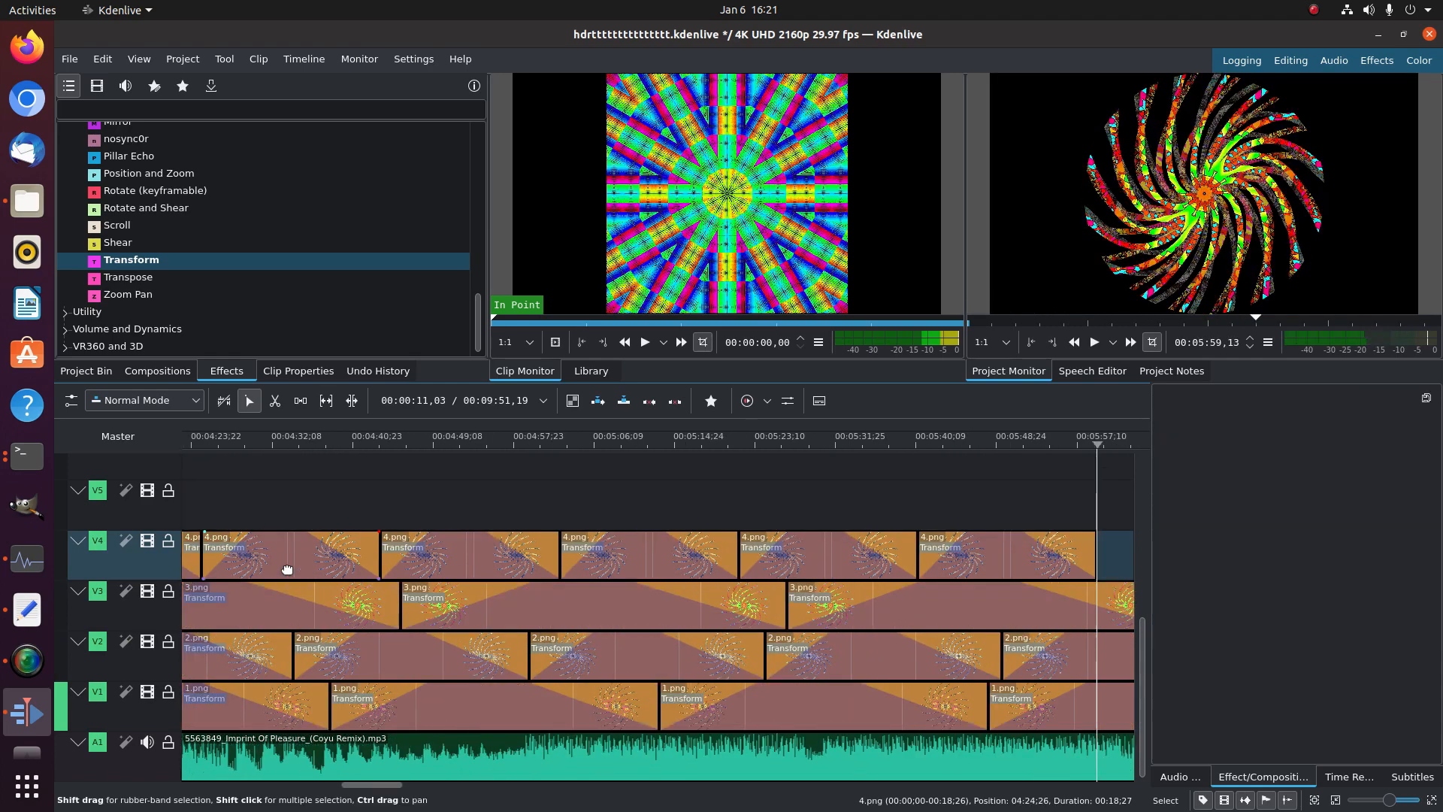
key("ctrl+v")
key("ctrl+v")
key("ctrl+v")
key("ctrl+v")
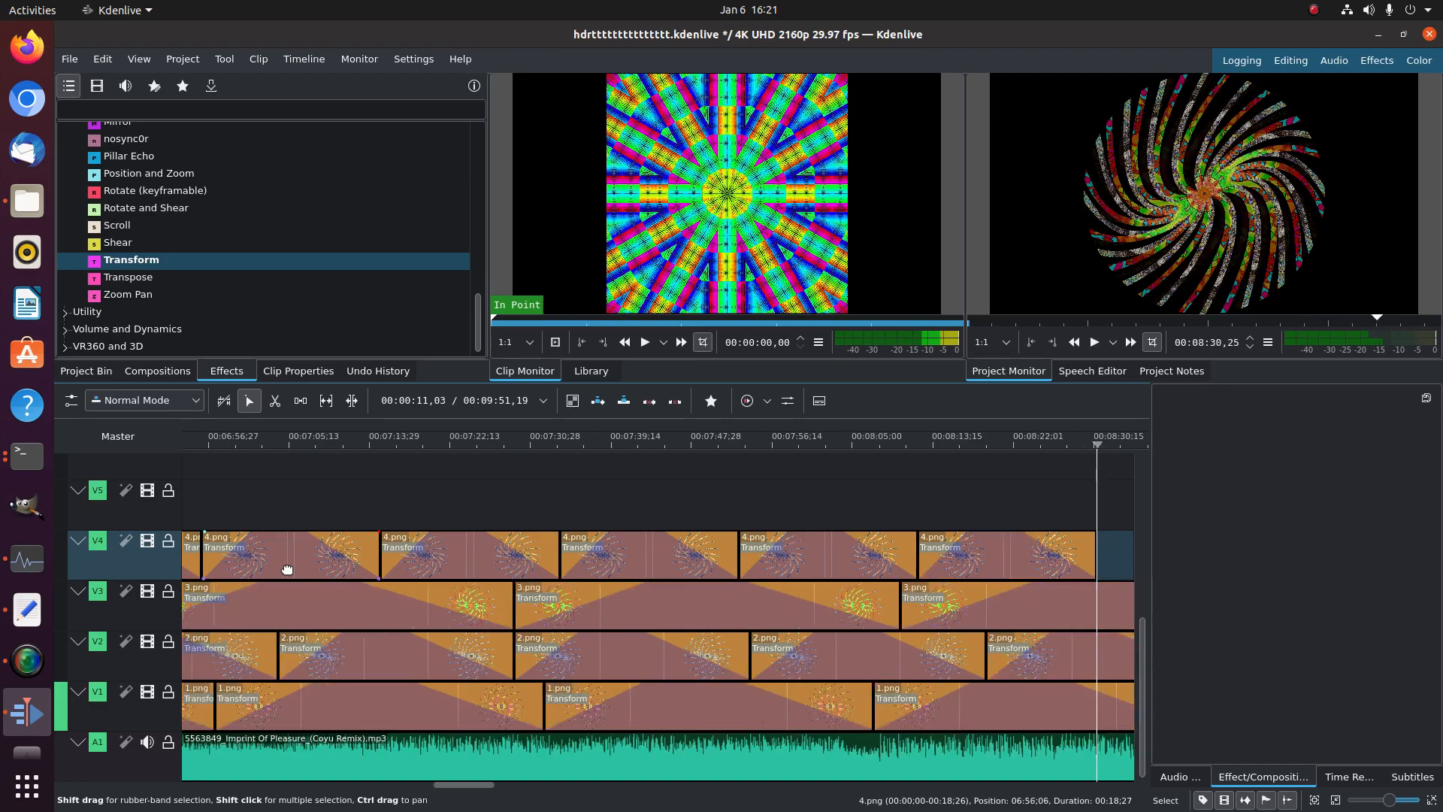
key("ctrl+v")
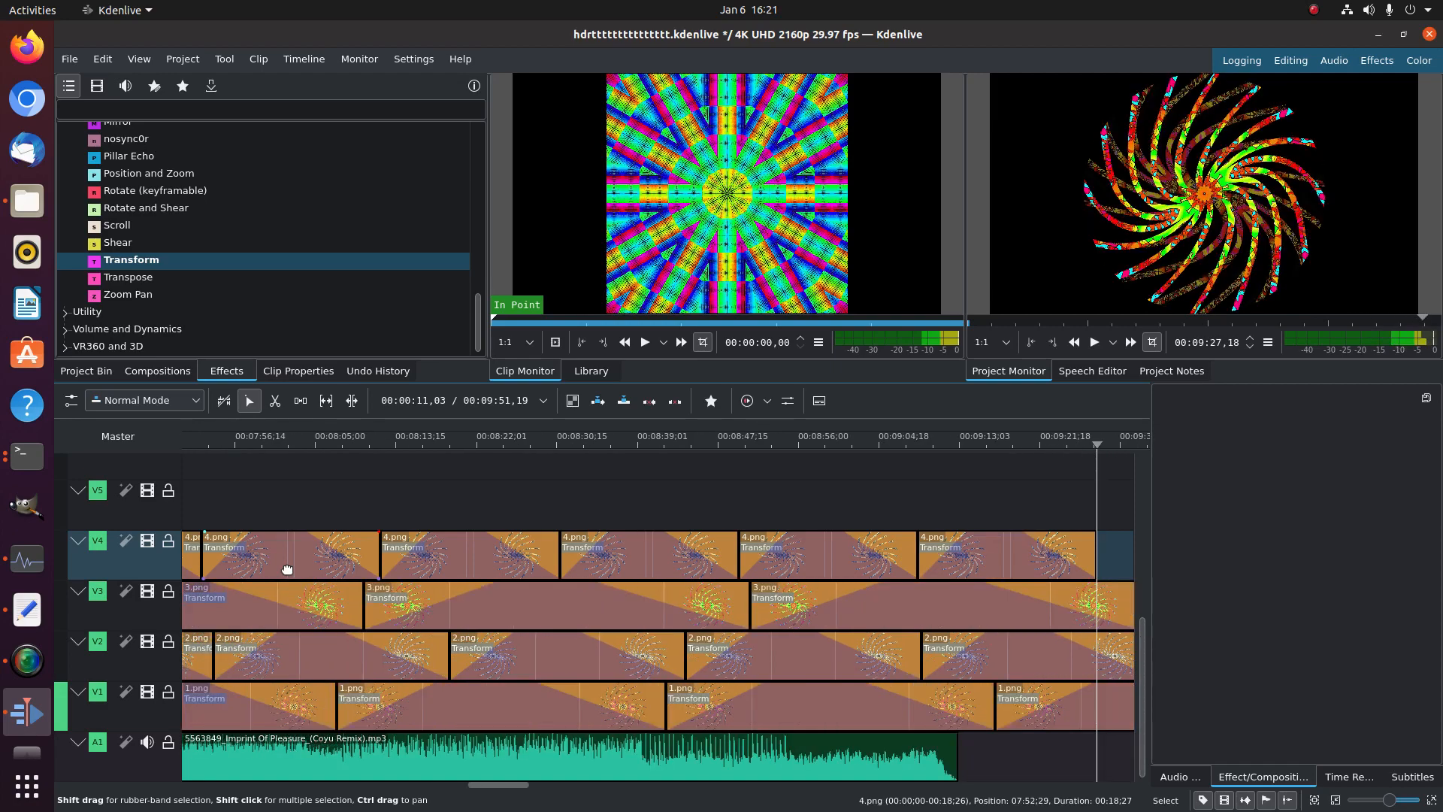
Copy the 5.png clip and repeat it end to end along V5 until it runs past the end of the music
scroll(290, 560, "up", 20)
scroll(376, 525, "up", 5)
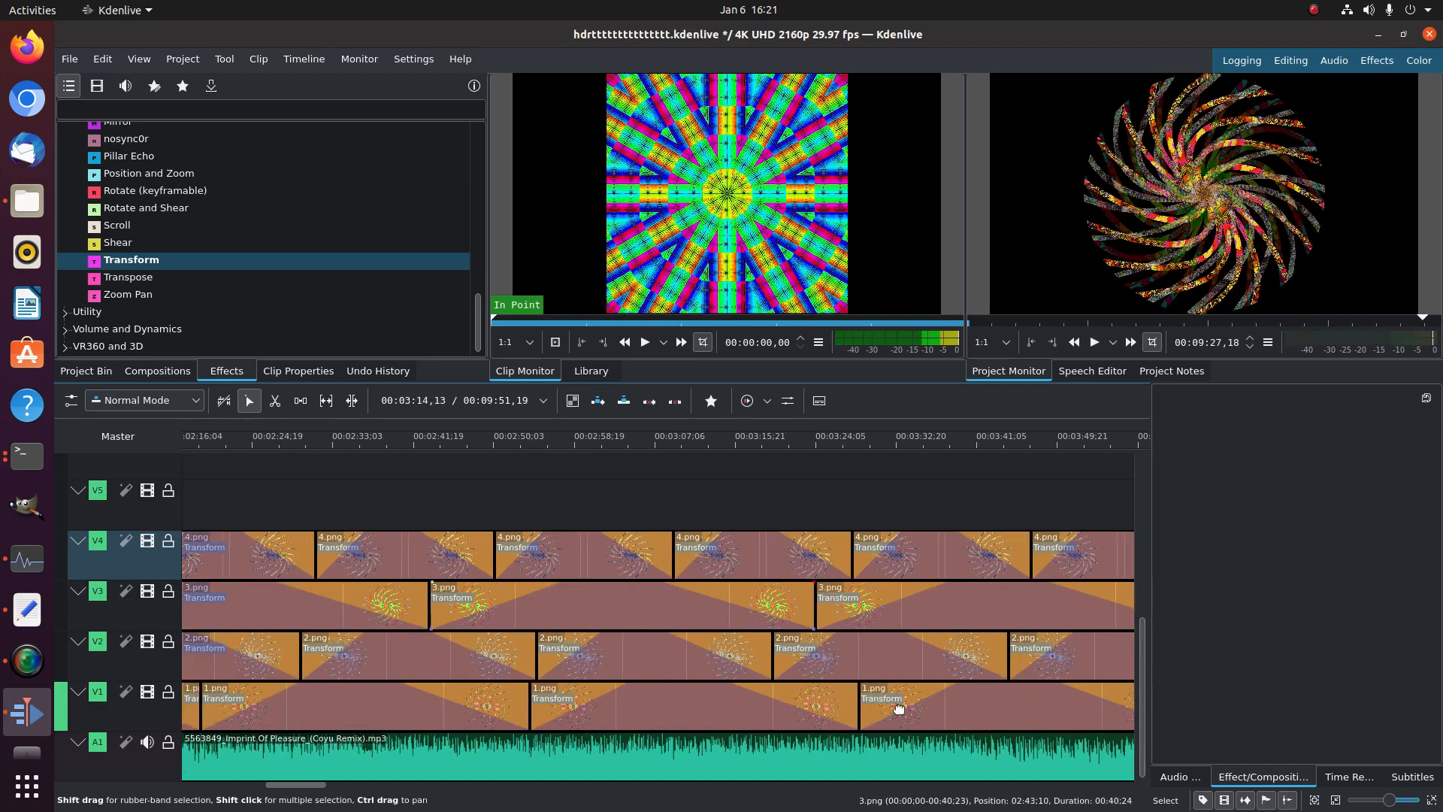
left_click(1365, 800)
left_click(1366, 799)
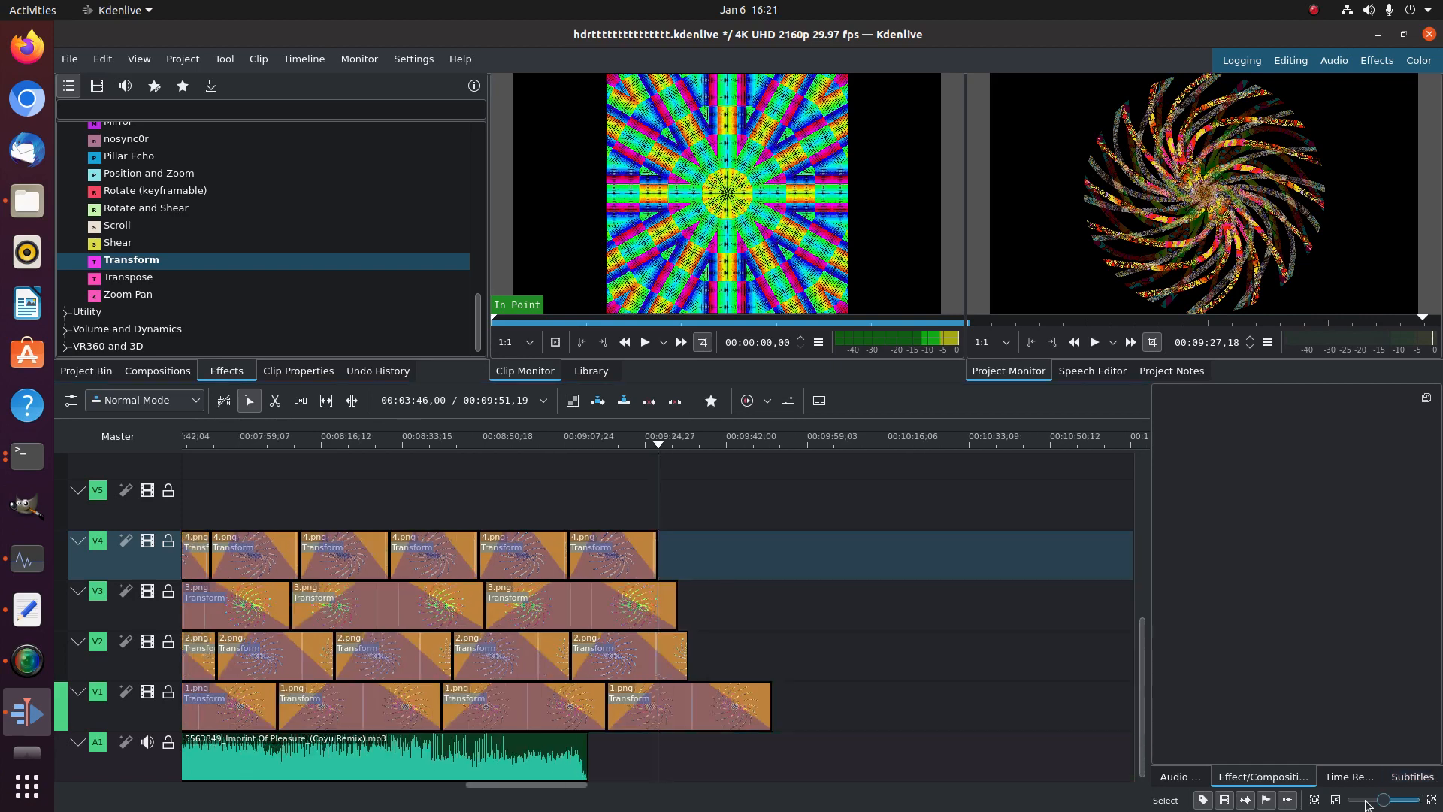
left_click(1365, 800)
scroll(599, 597, "up", 5)
scroll(599, 598, "up", 10)
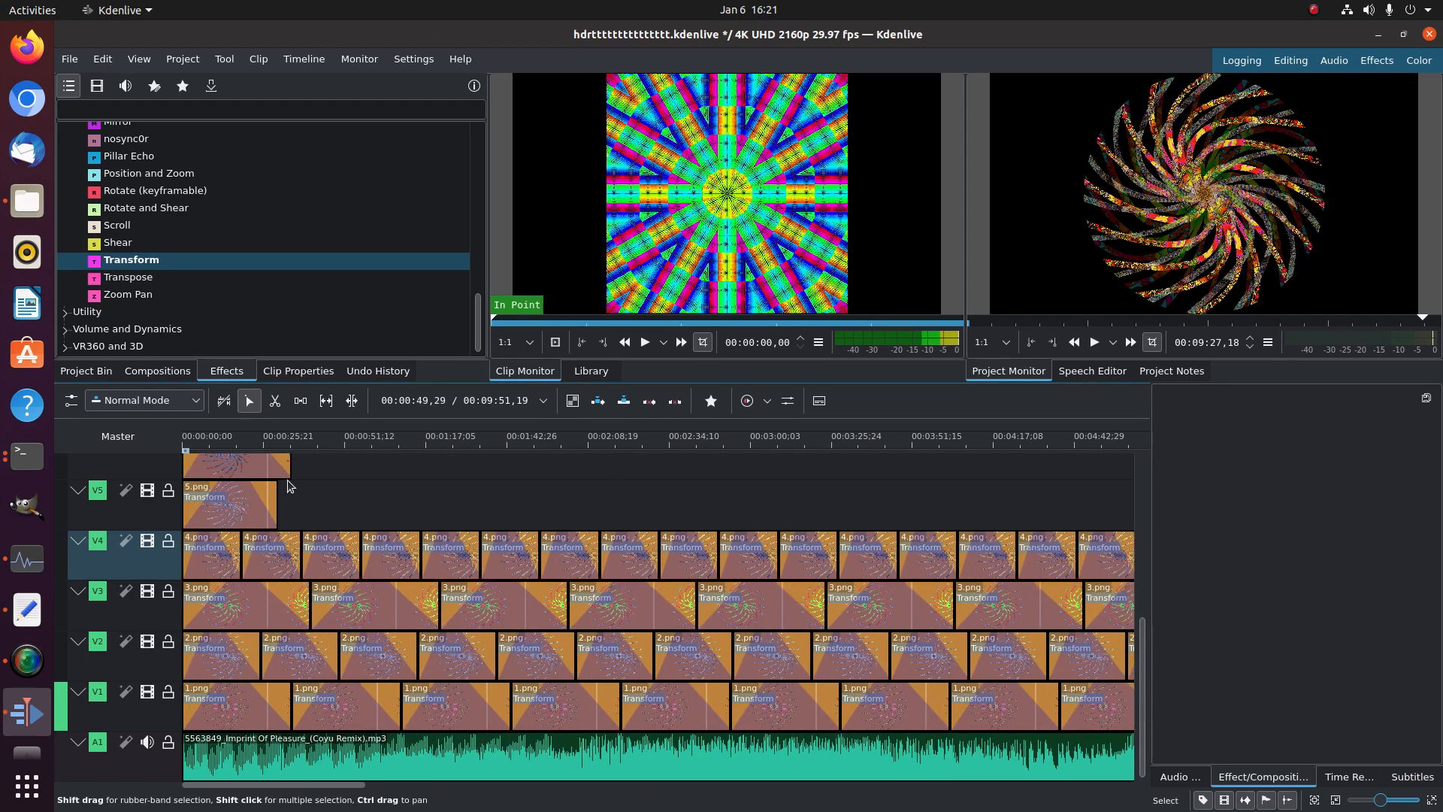
left_click(246, 500)
key("End")
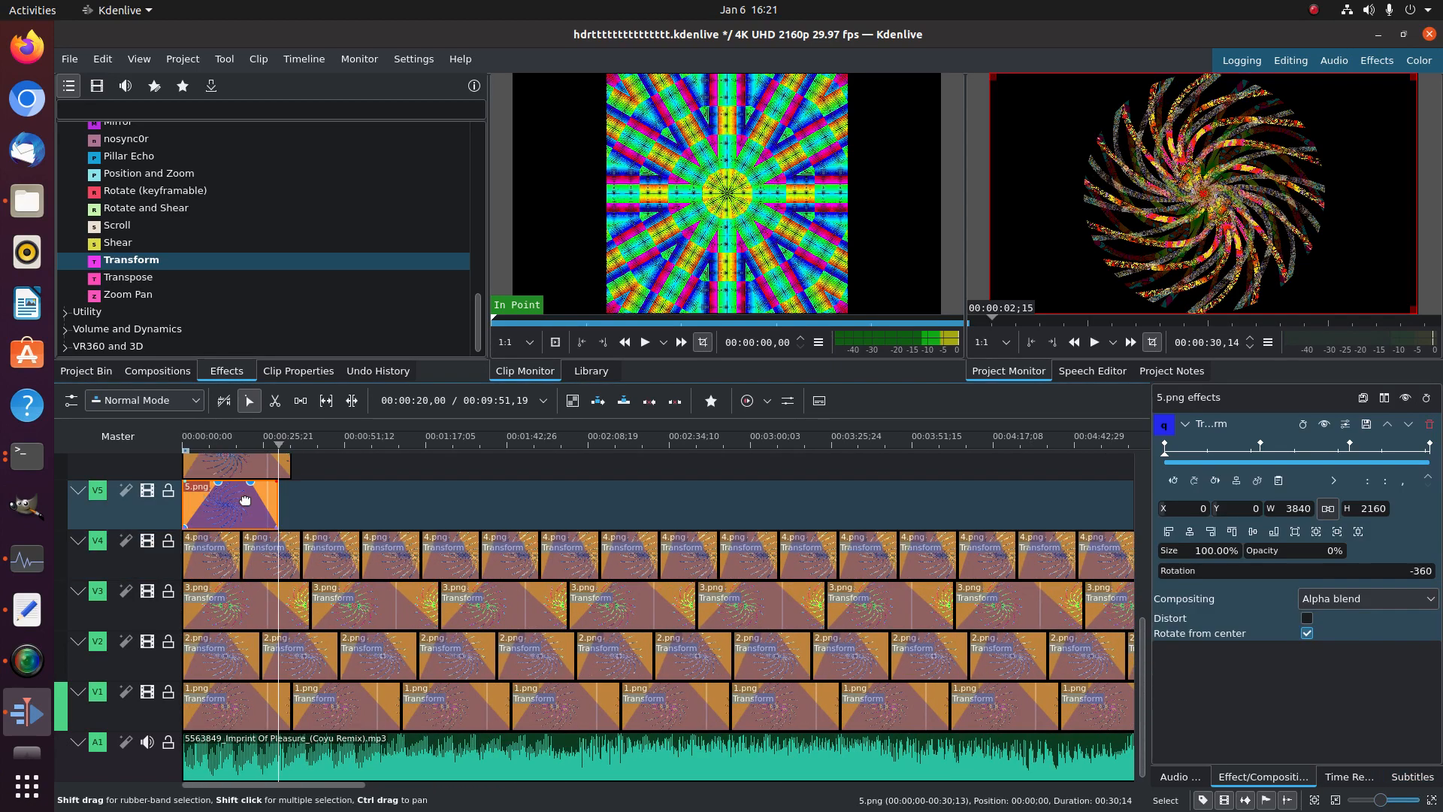
key("ctrl+v")
key("ctrl+v")
key("ctrl+v")
key("ctrl+v")
key("ctrl+v")
key("ctrl+v")
key("ctrl+v")
key("ctrl+v")
key("ctrl+v")
key("ctrl+v")
key("ctrl+v")
key("ctrl+v")
key("ctrl+v")
key("ctrl+v")
key("ctrl+v")
key("ctrl+v")
key("ctrl+v")
key("ctrl+v")
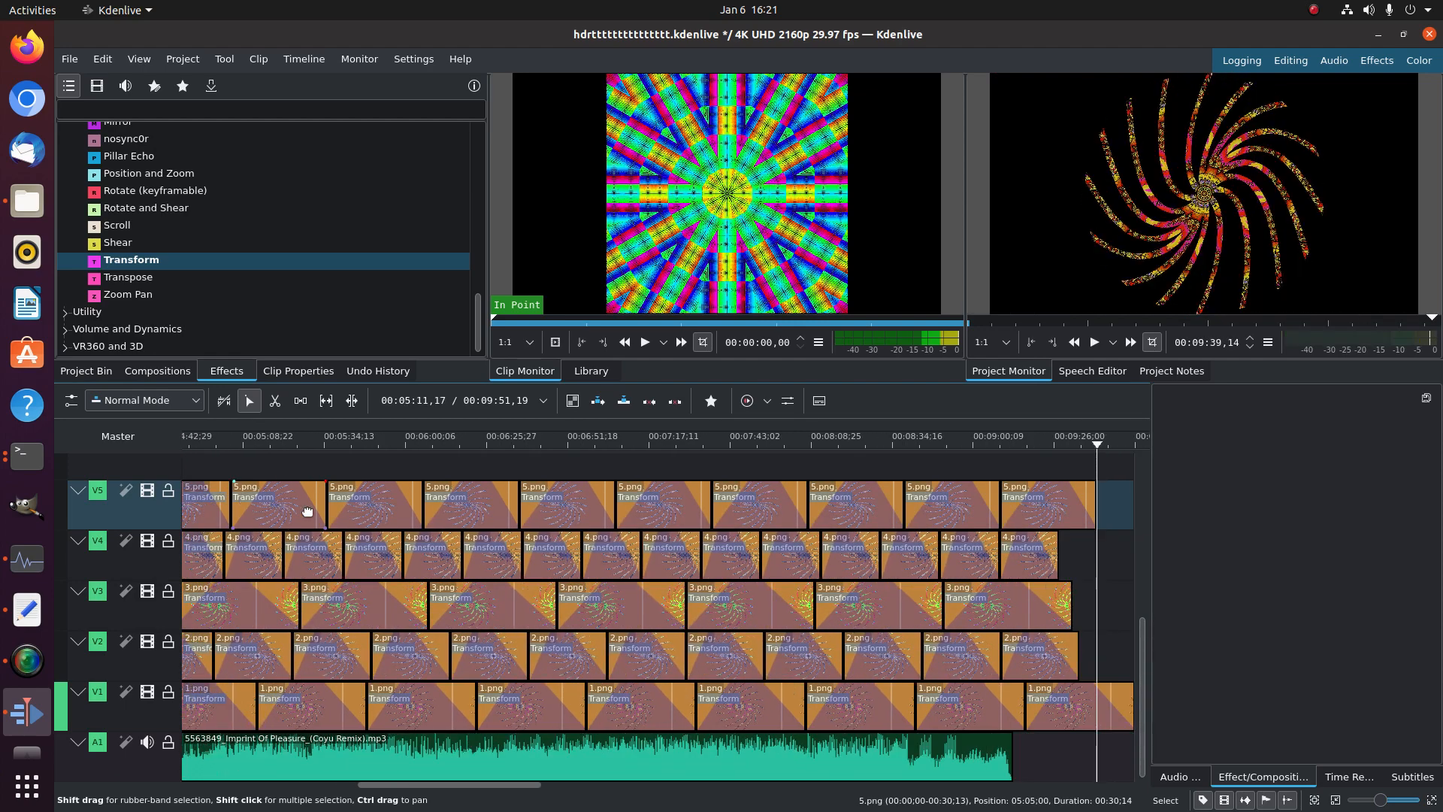
scroll(363, 465, "up", 10)
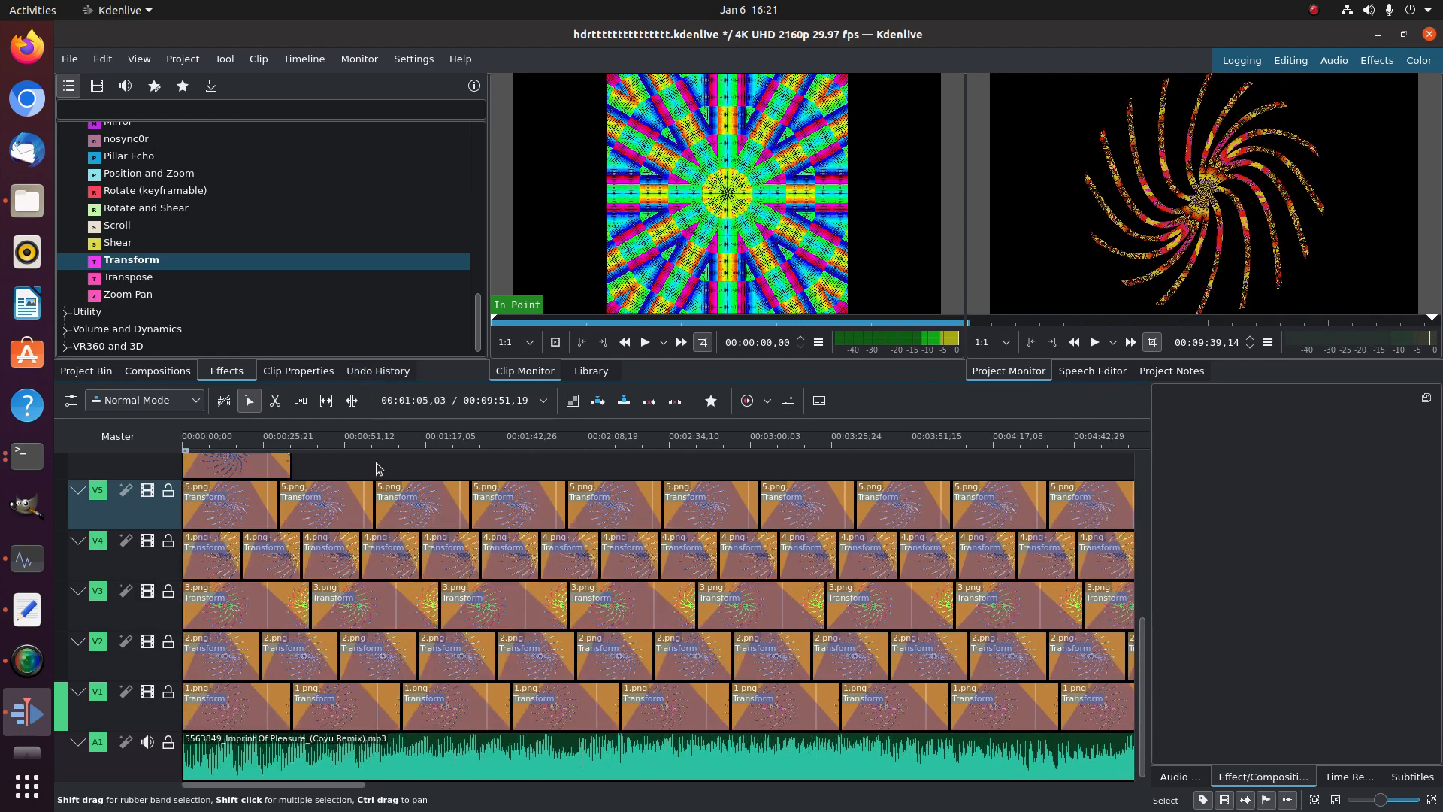
left_click(240, 467)
key("ctrl+v")
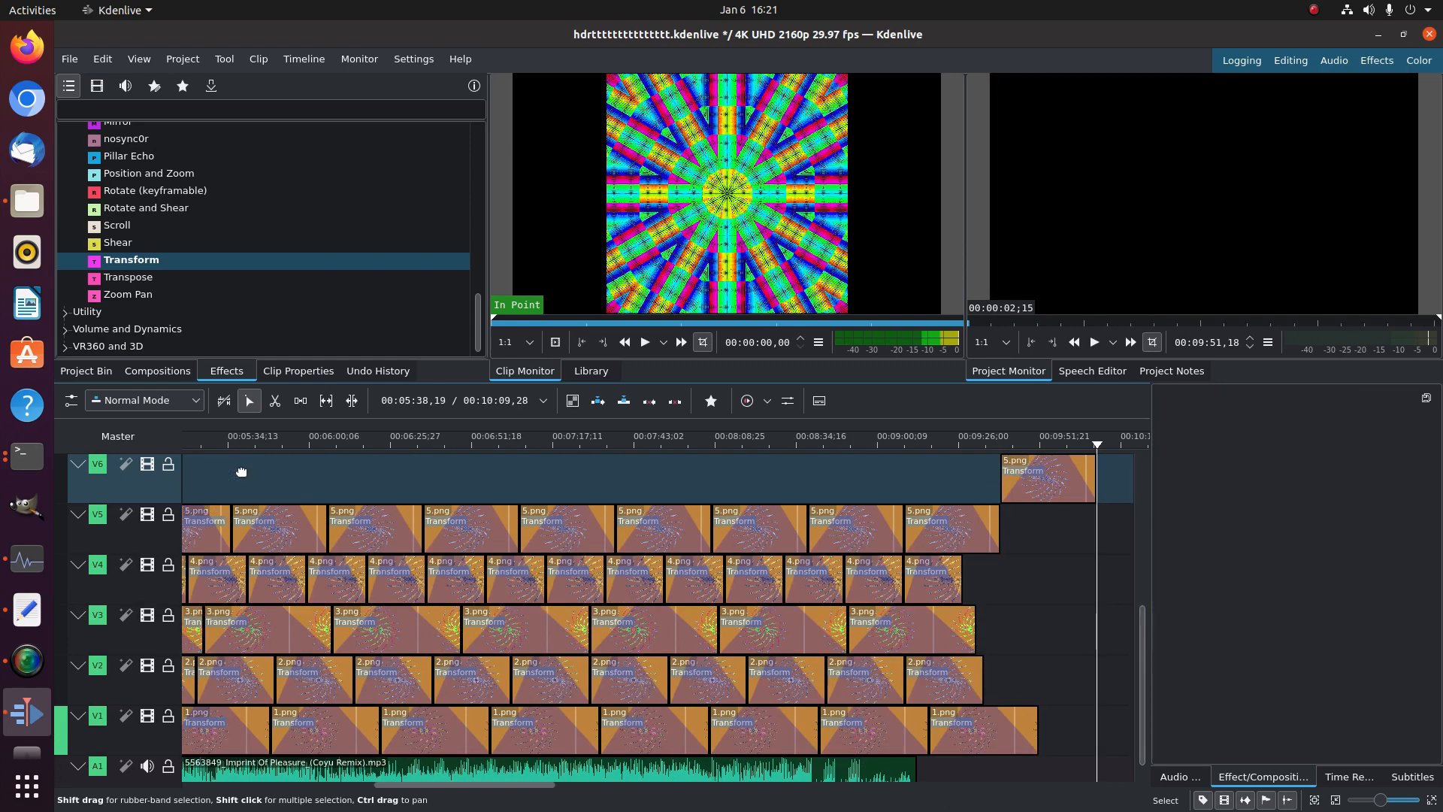
key("ctrl+z")
scroll(252, 490, "up", 10)
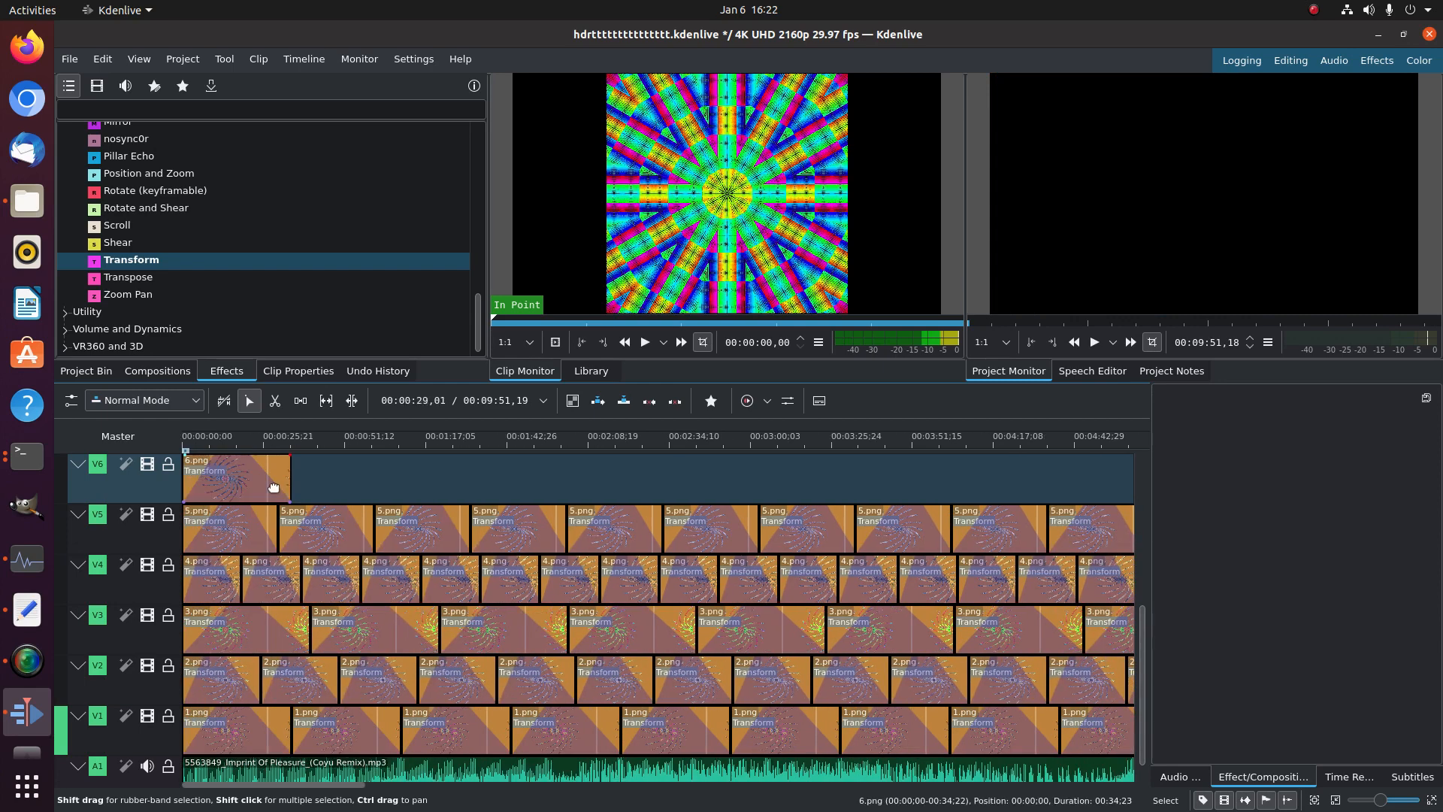
Copy the 6.png clip and repeat it end to end along V6 until it runs past the end of the music
left_click(241, 482)
key("End")
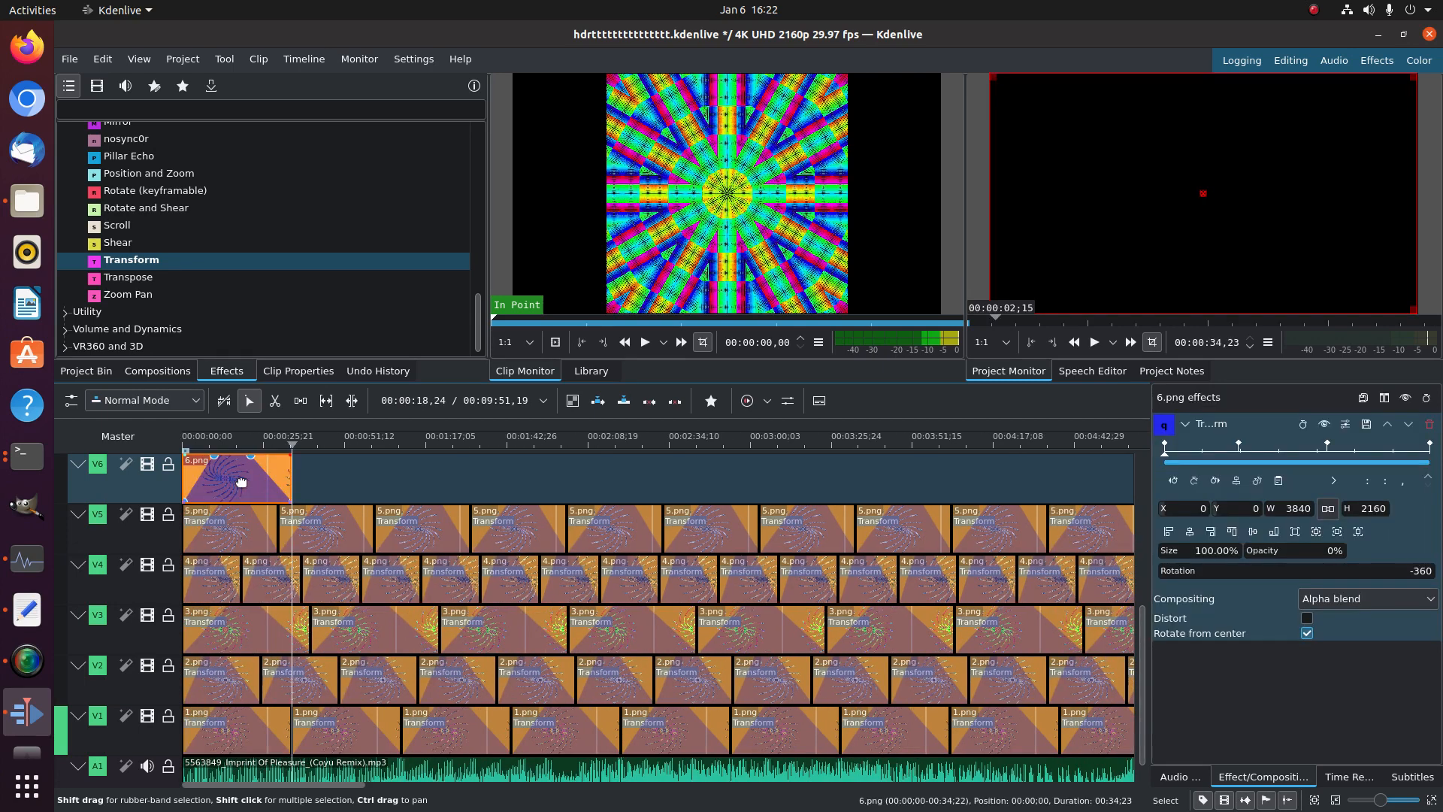
key("ctrl+v")
key("ctrl+v")
key("ctrl+v")
key("ctrl+v")
key("ctrl+v")
key("ctrl+v")
key("ctrl+v")
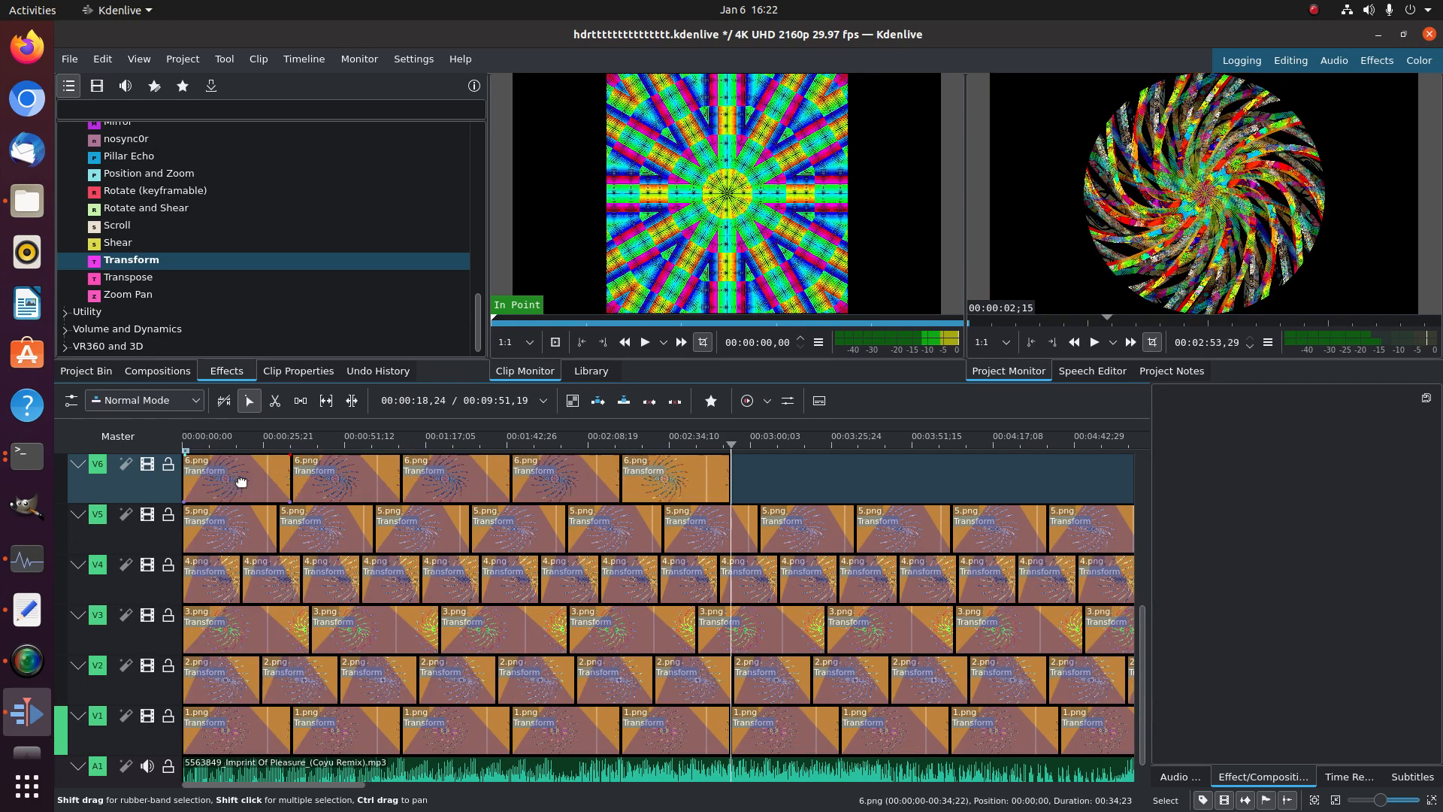
key("ctrl+v")
key("ctrl+v")
key("ctrl+v")
key("ctrl+v")
key("ctrl+v")
key("ctrl+v")
key("ctrl+v")
key("ctrl+v")
key("ctrl+v")
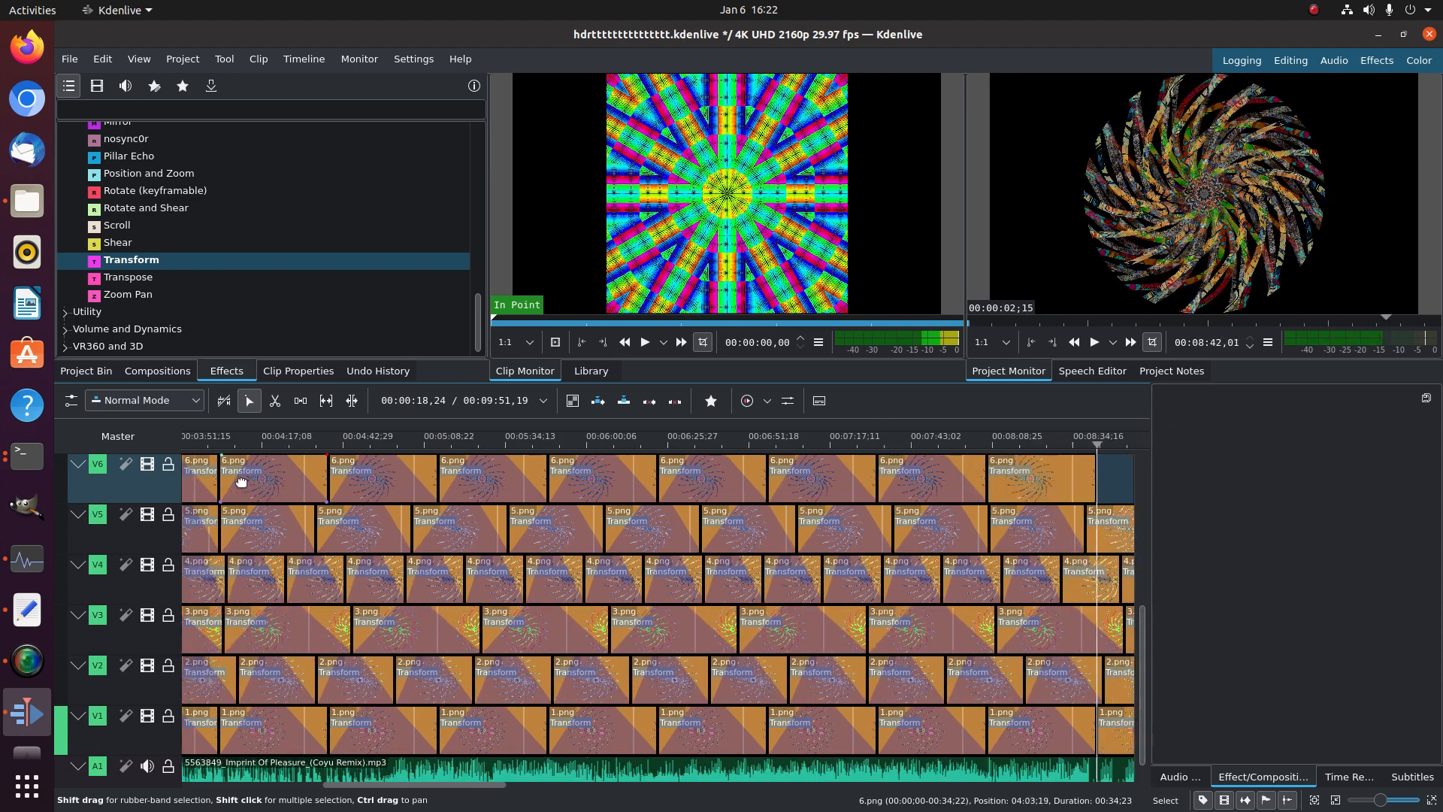
key("ctrl+v")
Copy the 7.png clip and repeat it end to end along V7 until it runs past the end of the music
scroll(420, 480, "up", 12)
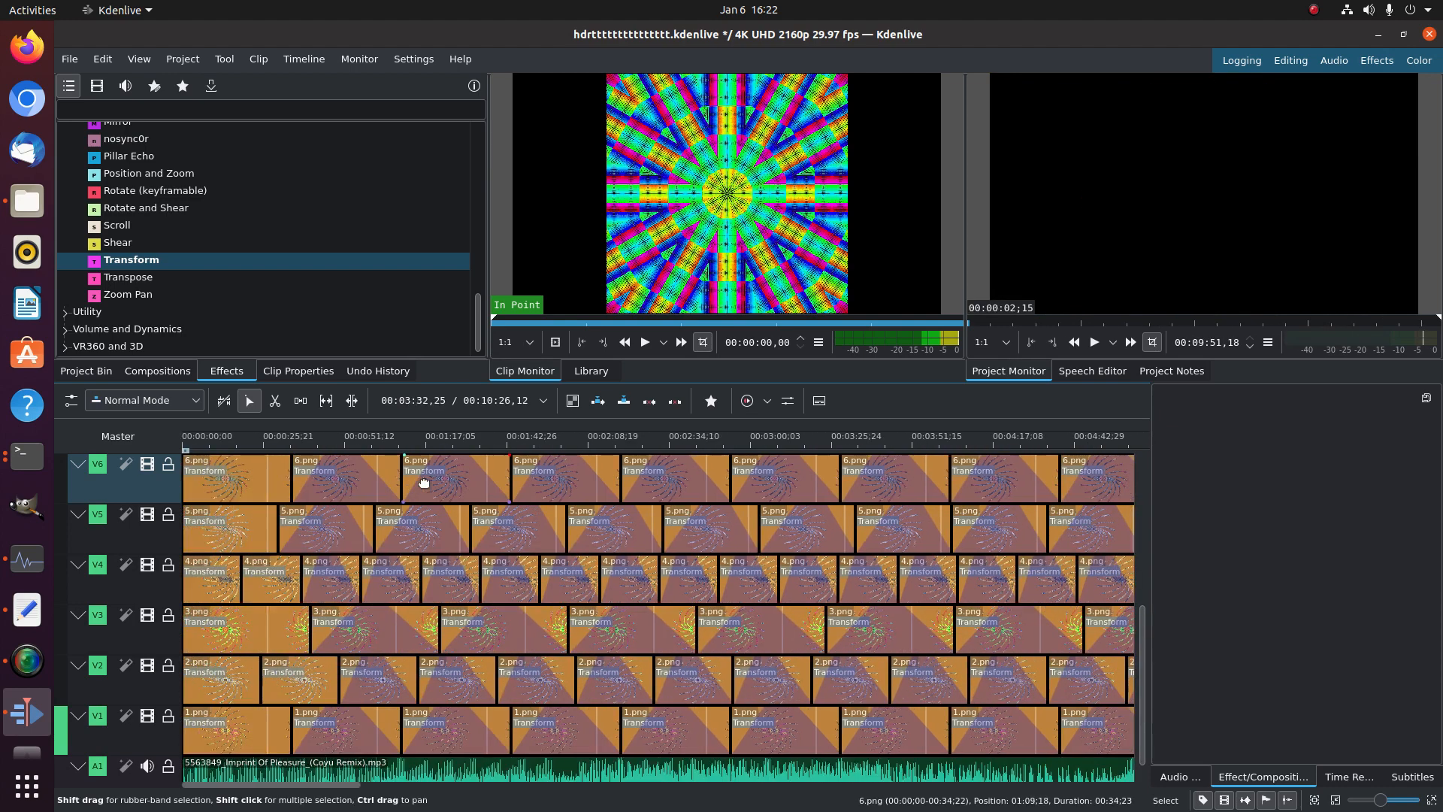
scroll(128, 485, "up", 5)
scroll(124, 557, "down", 1)
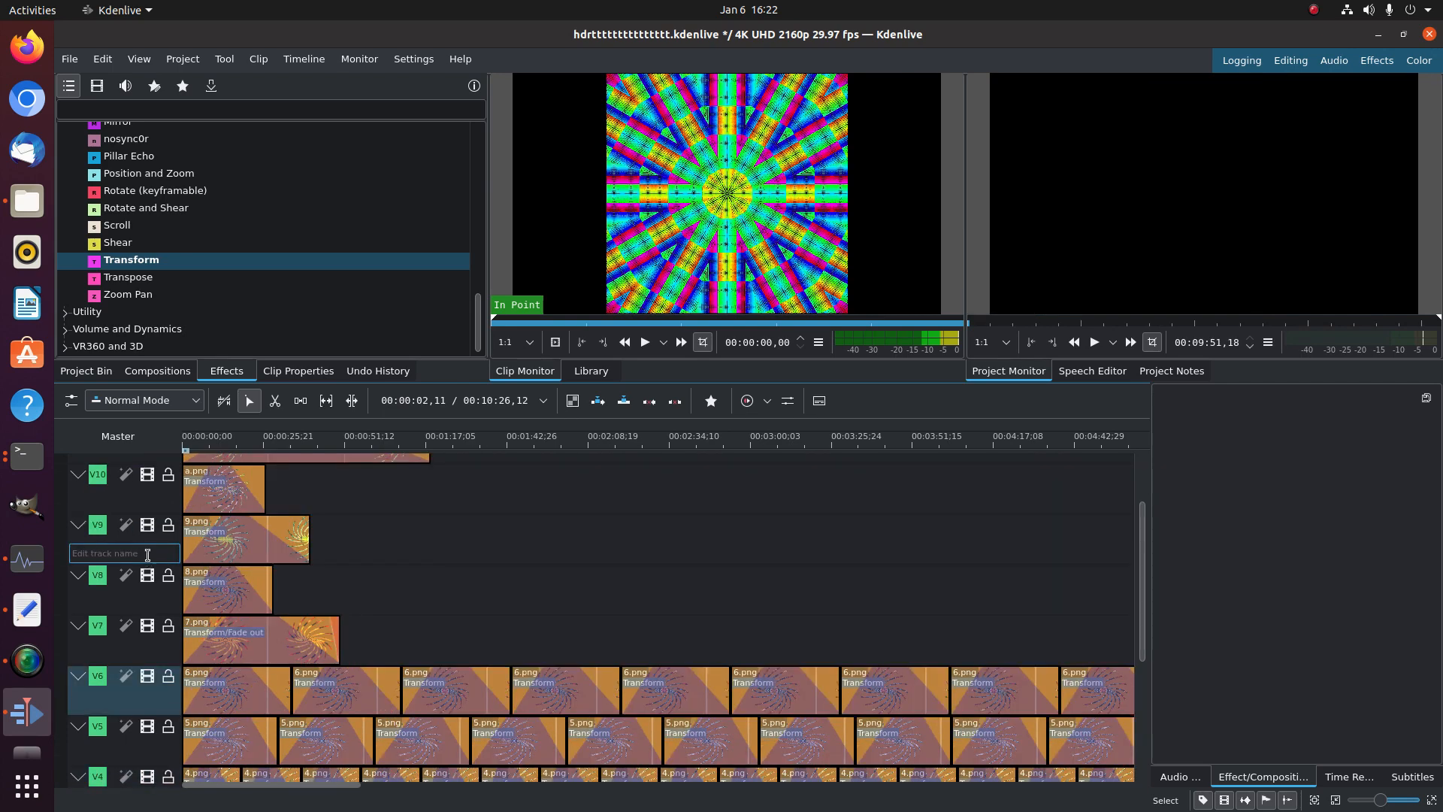
left_click(254, 646)
key("End")
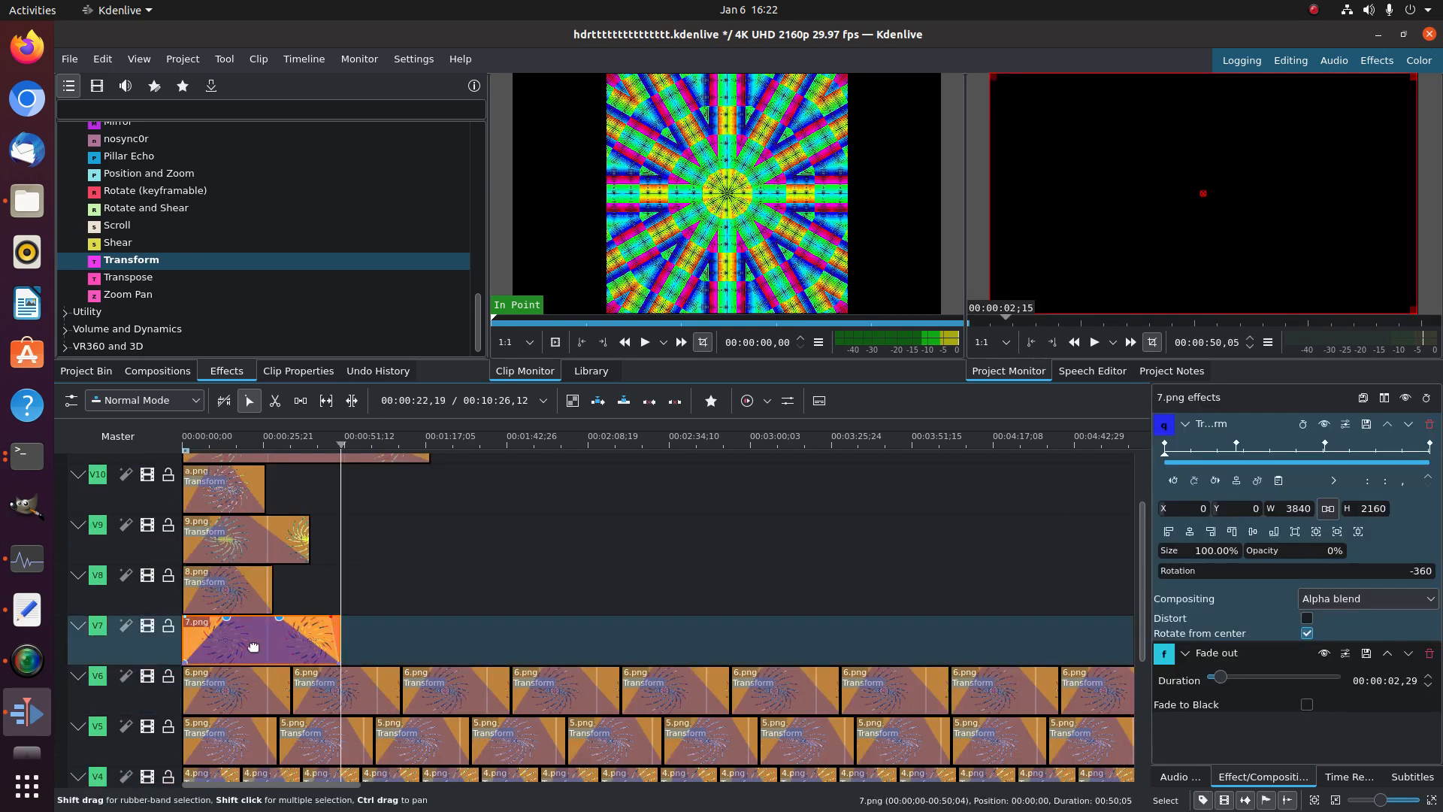
key("ctrl+v")
key("ctrl+v")
key("ctrl+v")
key("ctrl+v")
key("ctrl+v")
key("ctrl+v")
key("ctrl+v")
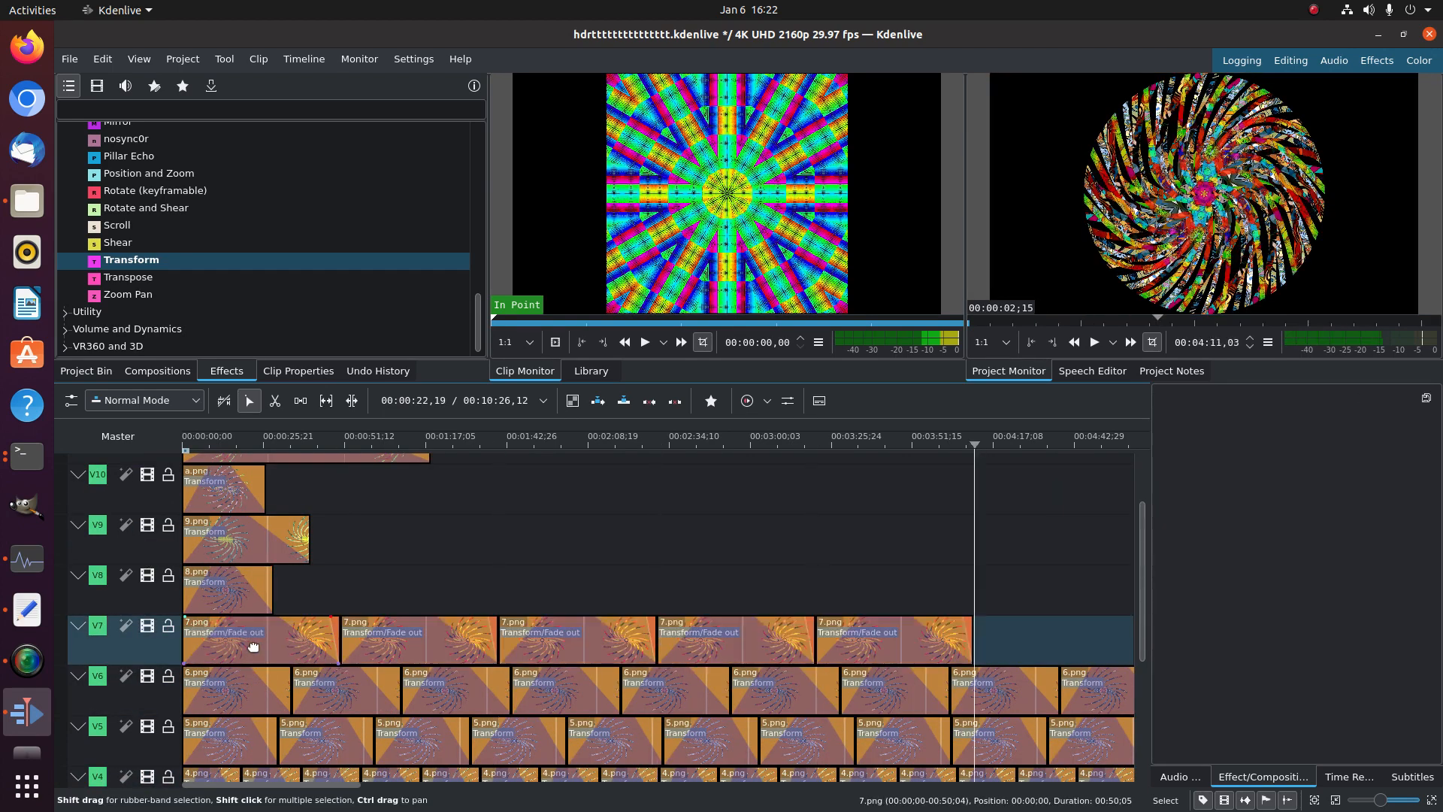
key("ctrl+v")
key("ctrl+v")
key("ctrl+v")
key("ctrl+v")
key("ctrl+v")
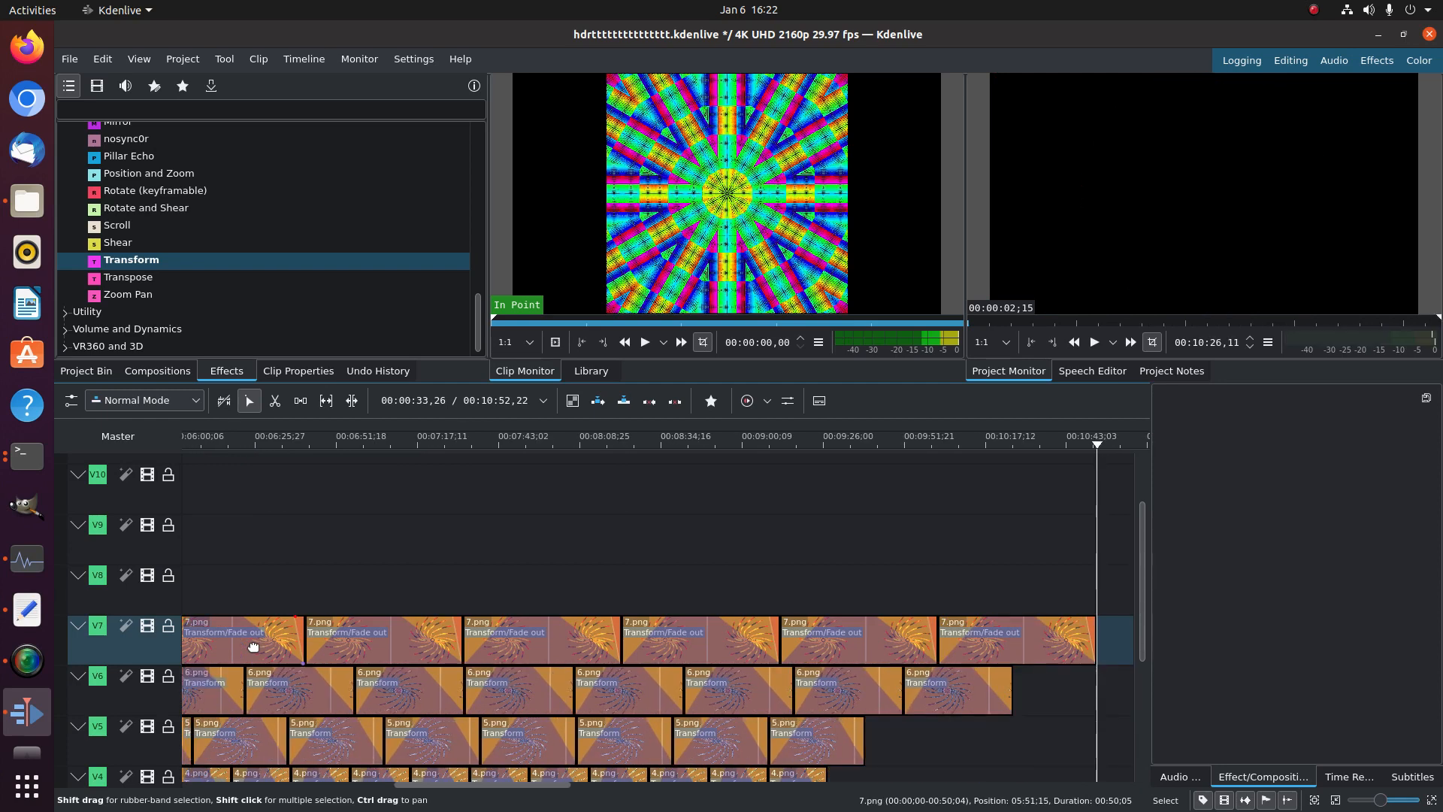
Copy the 8.png clip and repeat it end to end along V8 until it runs past the end of the music
key("Home")
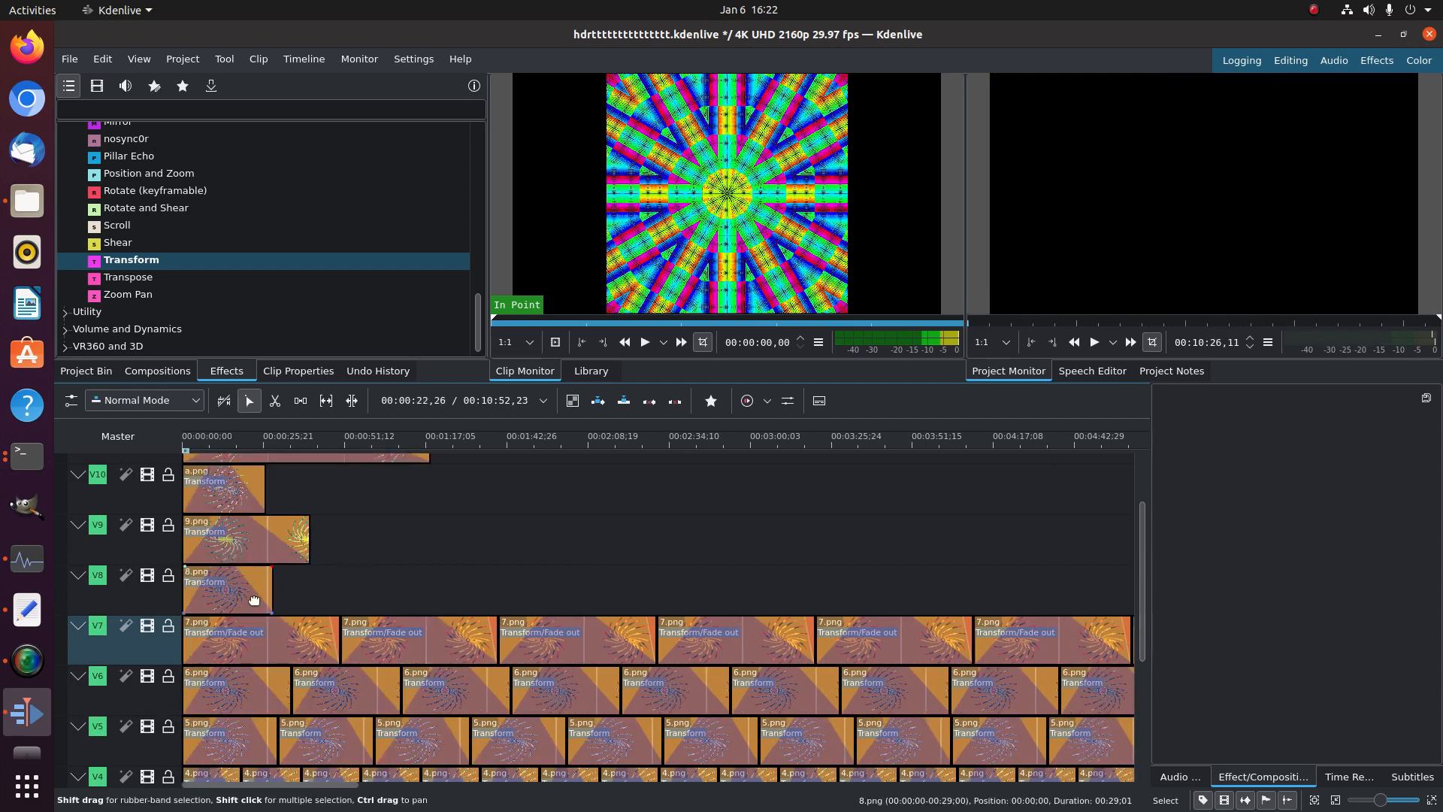
left_click(251, 599)
key("End")
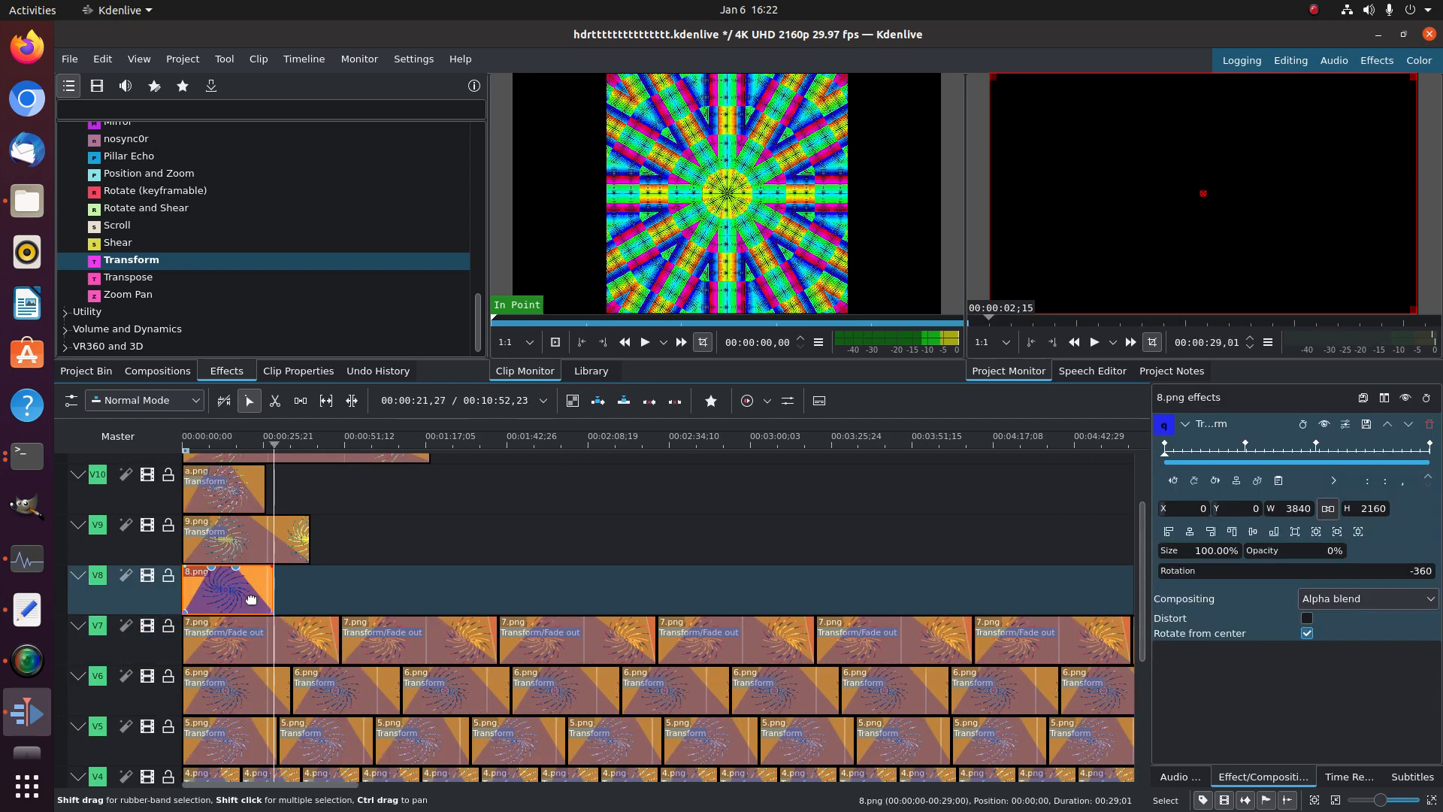
key("ctrl+c")
key("ctrl+v")
key("ctrl+v")
key("ctrl+v")
key("ctrl+v")
key("ctrl+v")
key("ctrl+v")
key("ctrl+v")
key("ctrl+v")
key("ctrl+v")
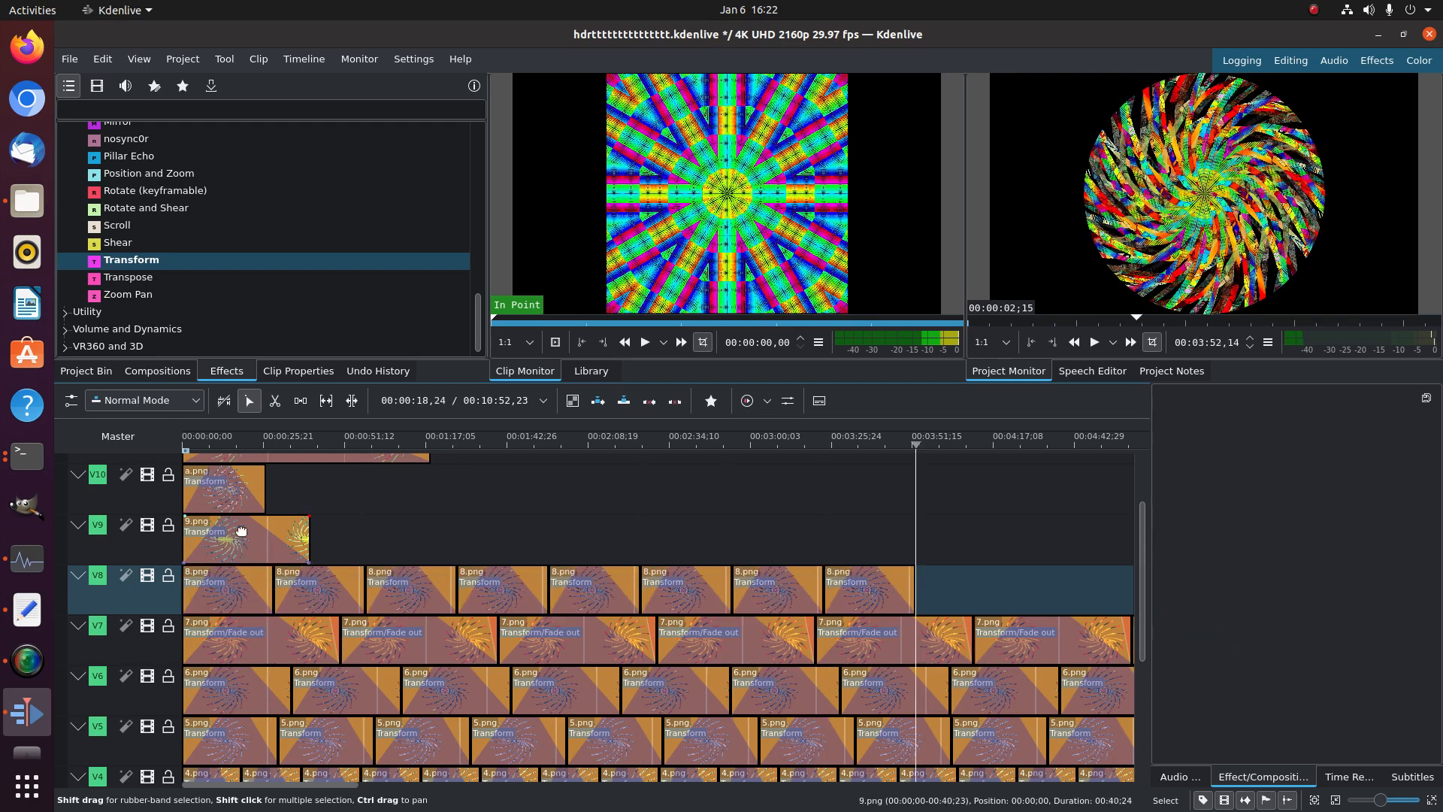
key("ctrl+v")
key("ctrl+v")
key("ctrl+v")
key("ctrl+v")
key("ctrl+v")
key("ctrl+v")
key("ctrl+v")
key("ctrl+v")
key("ctrl+v")
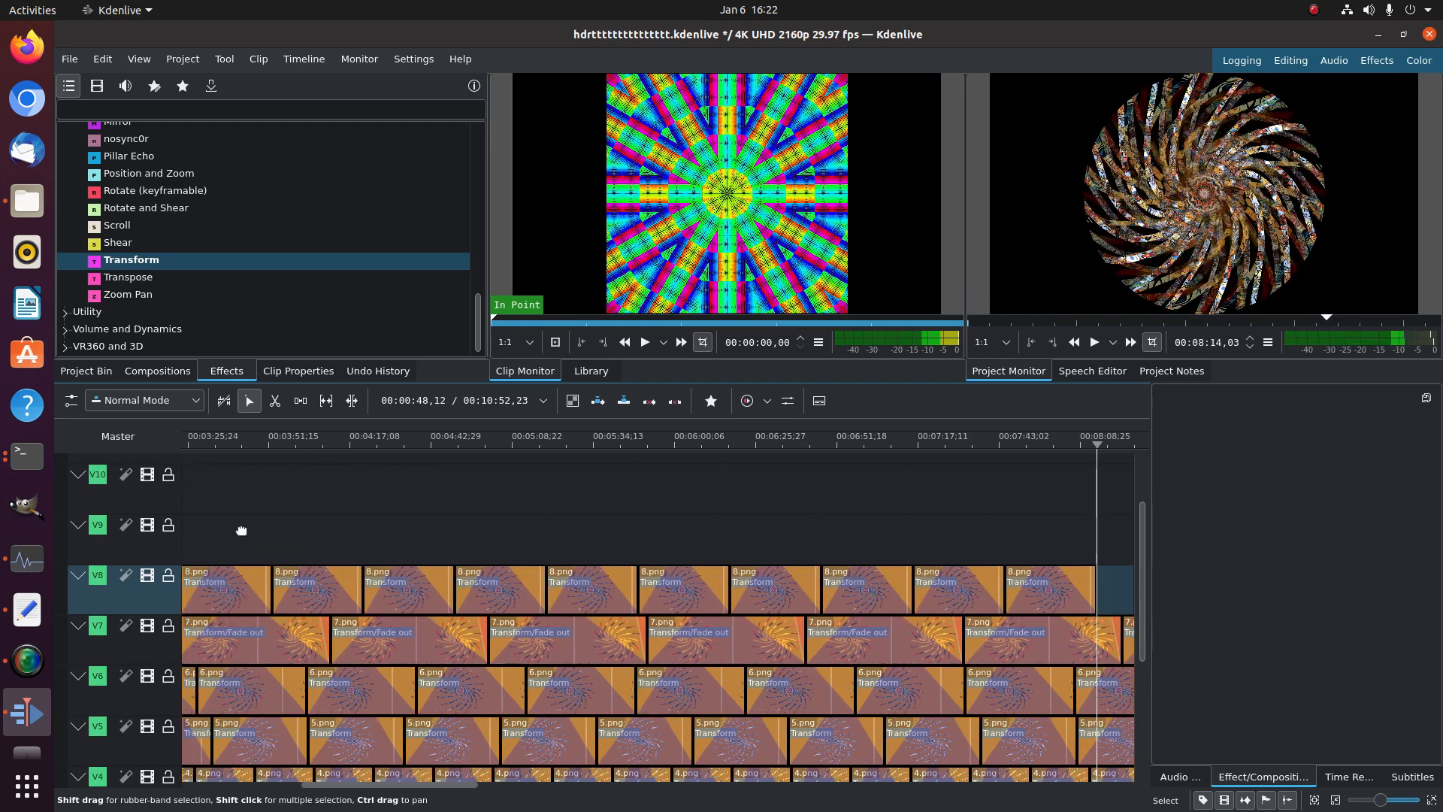
key("ctrl+v")
key("ctrl+v")
Copy the 9.png clip and repeat it end to end along V9 until it runs past the end of the music
scroll(241, 530, "left", 15)
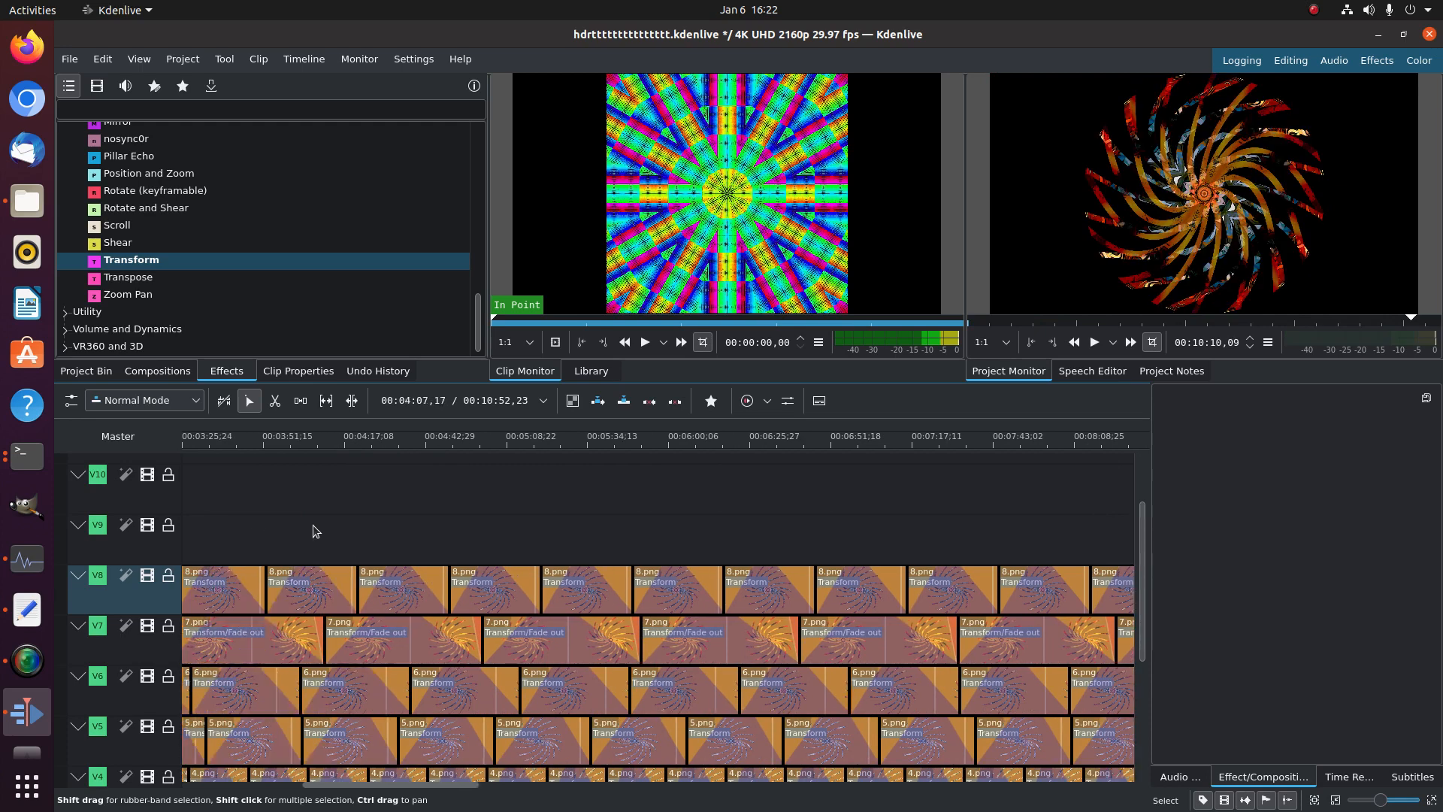
left_click(262, 548)
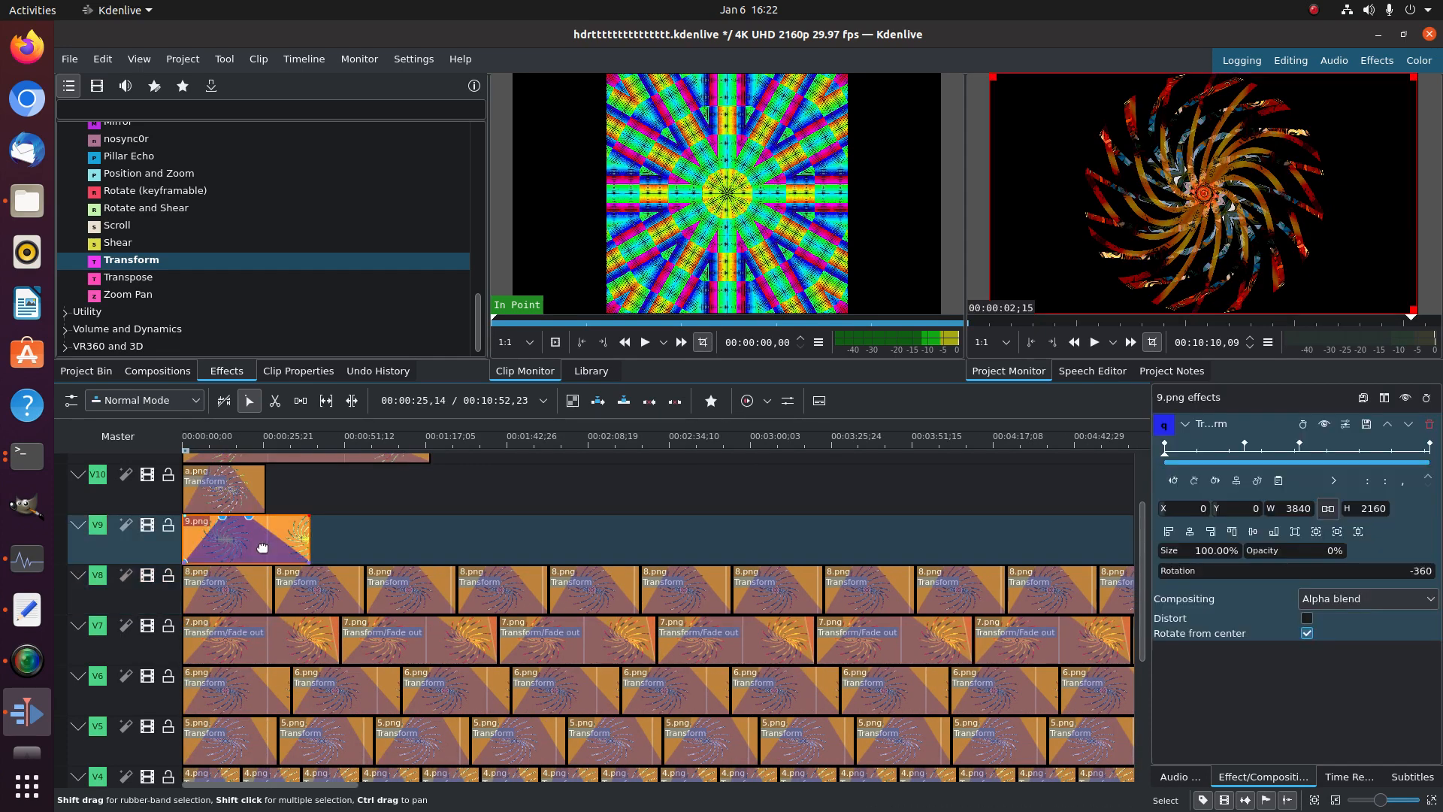
key("ctrl+c")
key("End")
key("ctrl+v")
key("ctrl+v")
key("ctrl+v")
key("ctrl+v")
key("ctrl+v")
key("ctrl+v")
key("ctrl+v")
key("ctrl+v")
key("ctrl+v")
key("ctrl+v")
key("ctrl+v")
key("ctrl+v")
key("ctrl+v")
key("ctrl+v")
key("ctrl+v")
key("ctrl+v")
key("ctrl+v")
key("ctrl+v")
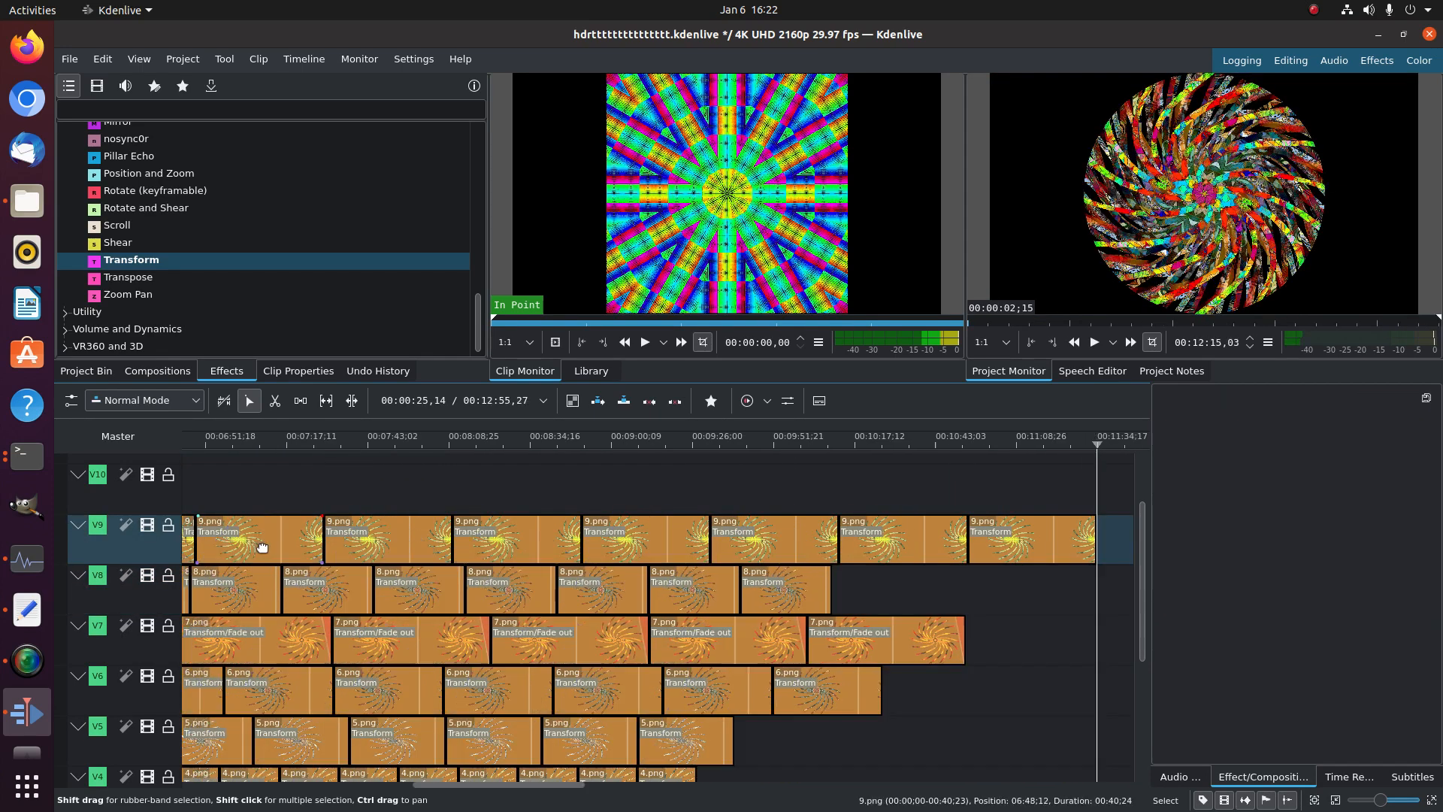
key("ctrl+v")
key("ctrl+v")
Copy the a.png clip and repeat it end to end along V10 until it runs past the end of the music
scroll(332, 506, "left", 15)
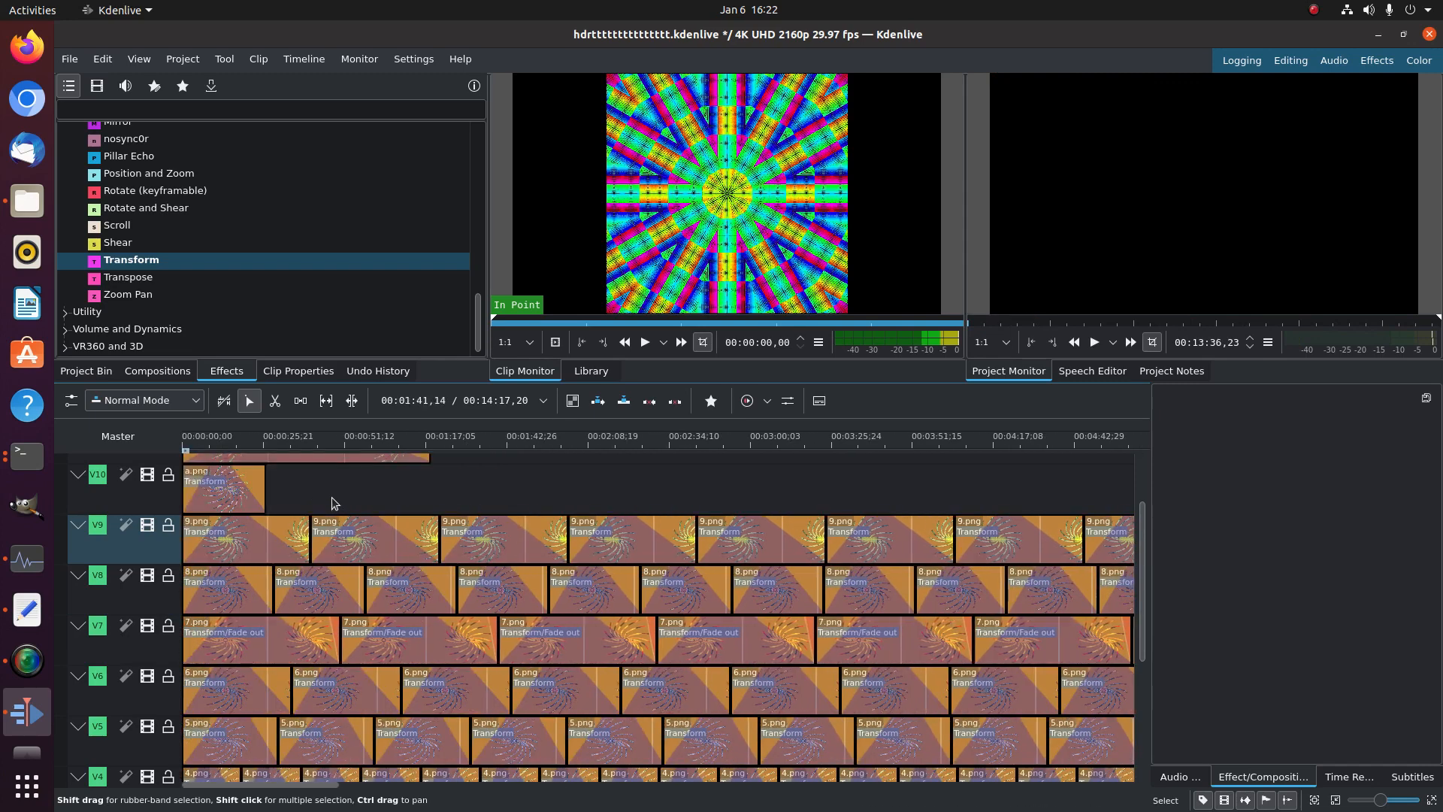
left_click(200, 486)
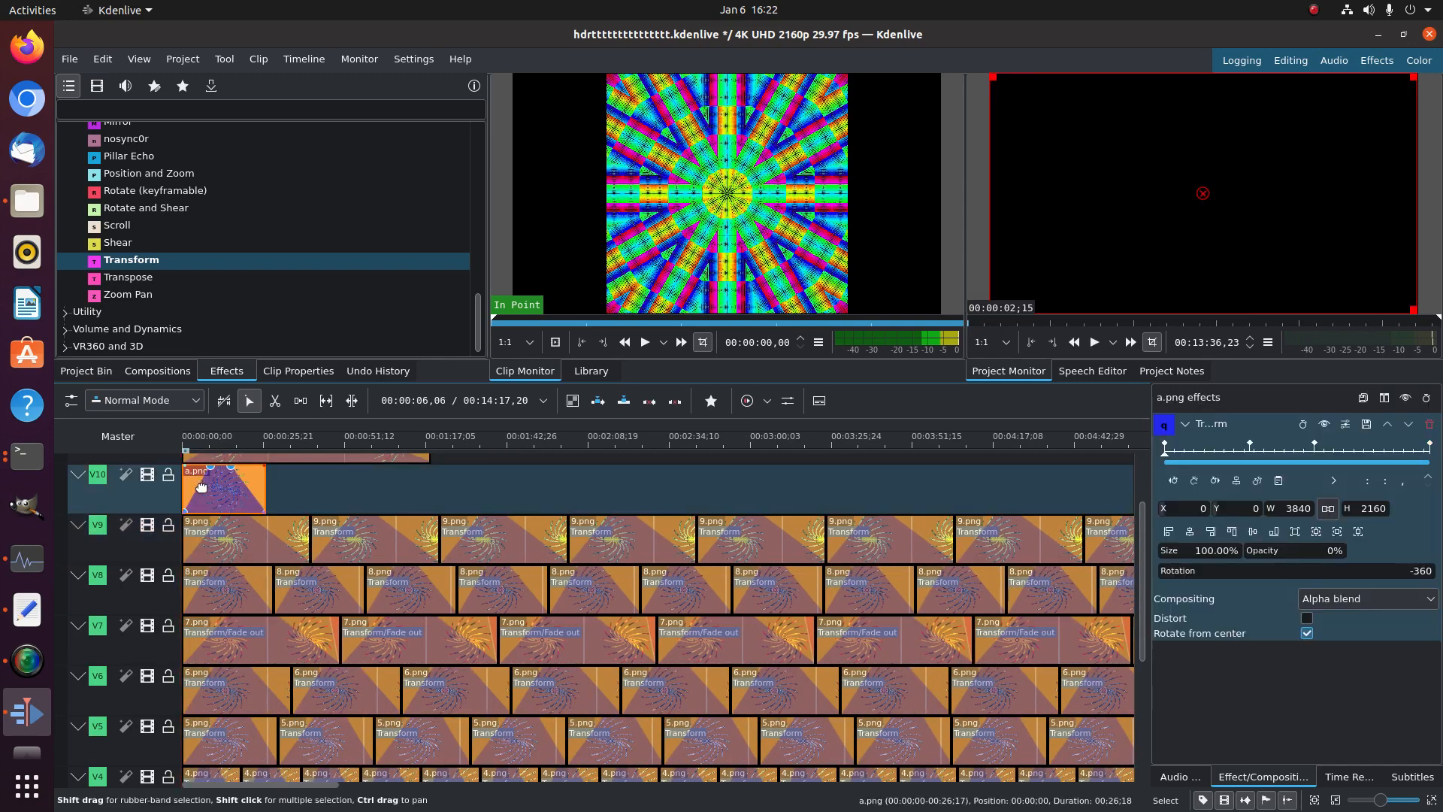
key("End")
key("ctrl+c")
key("ctrl+v")
key("ctrl+v")
key("ctrl+v")
key("ctrl+v")
key("ctrl+v")
key("ctrl+v")
key("ctrl+v")
key("ctrl+v")
key("ctrl+v")
key("ctrl+v")
key("ctrl+v")
key("ctrl+v")
key("ctrl+v")
key("ctrl+v")
key("ctrl+v")
key("ctrl+v")
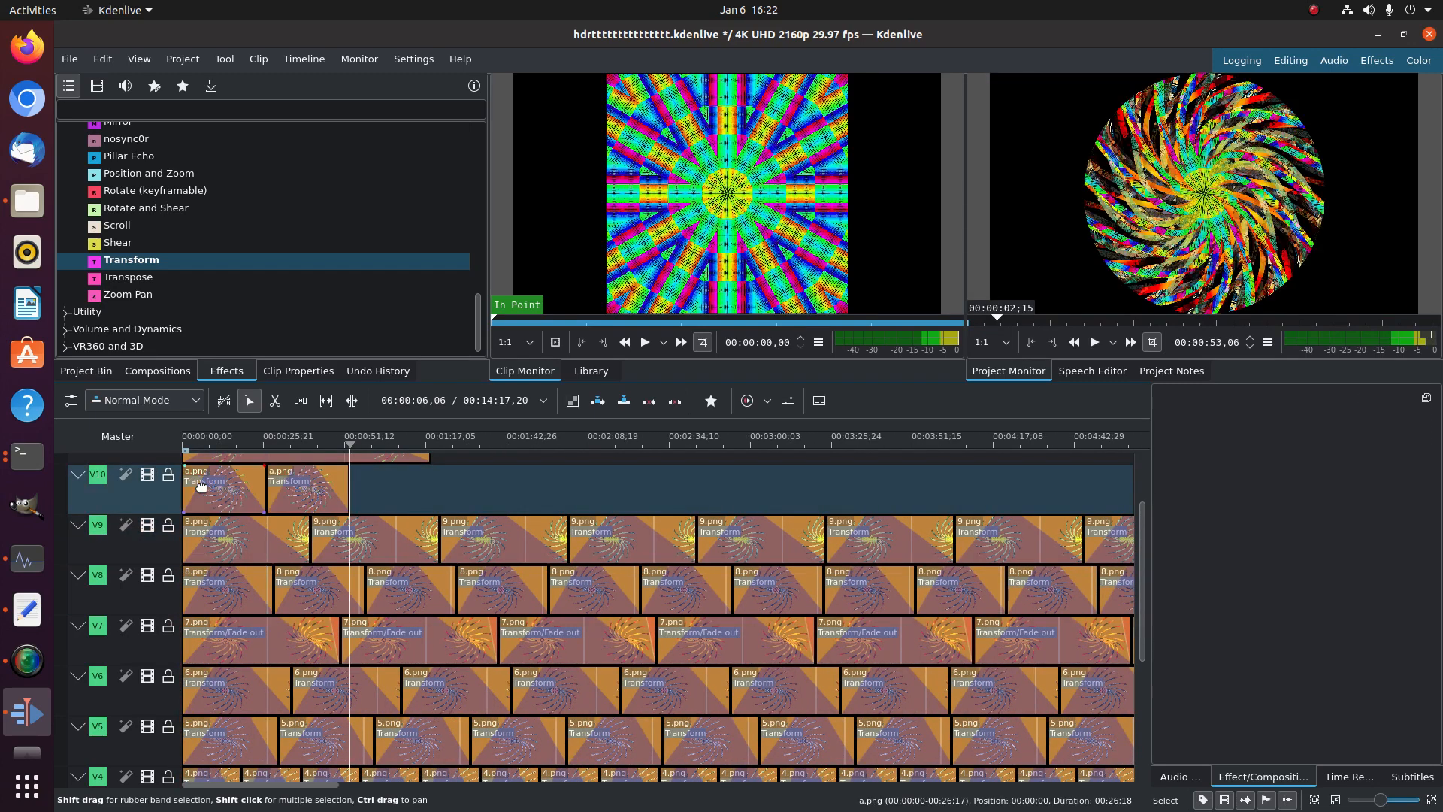
key("ctrl+v")
key("ctrl+v")
key("ctrl+v")
key("ctrl+v")
key("ctrl+v")
key("ctrl+v")
key("ctrl+v")
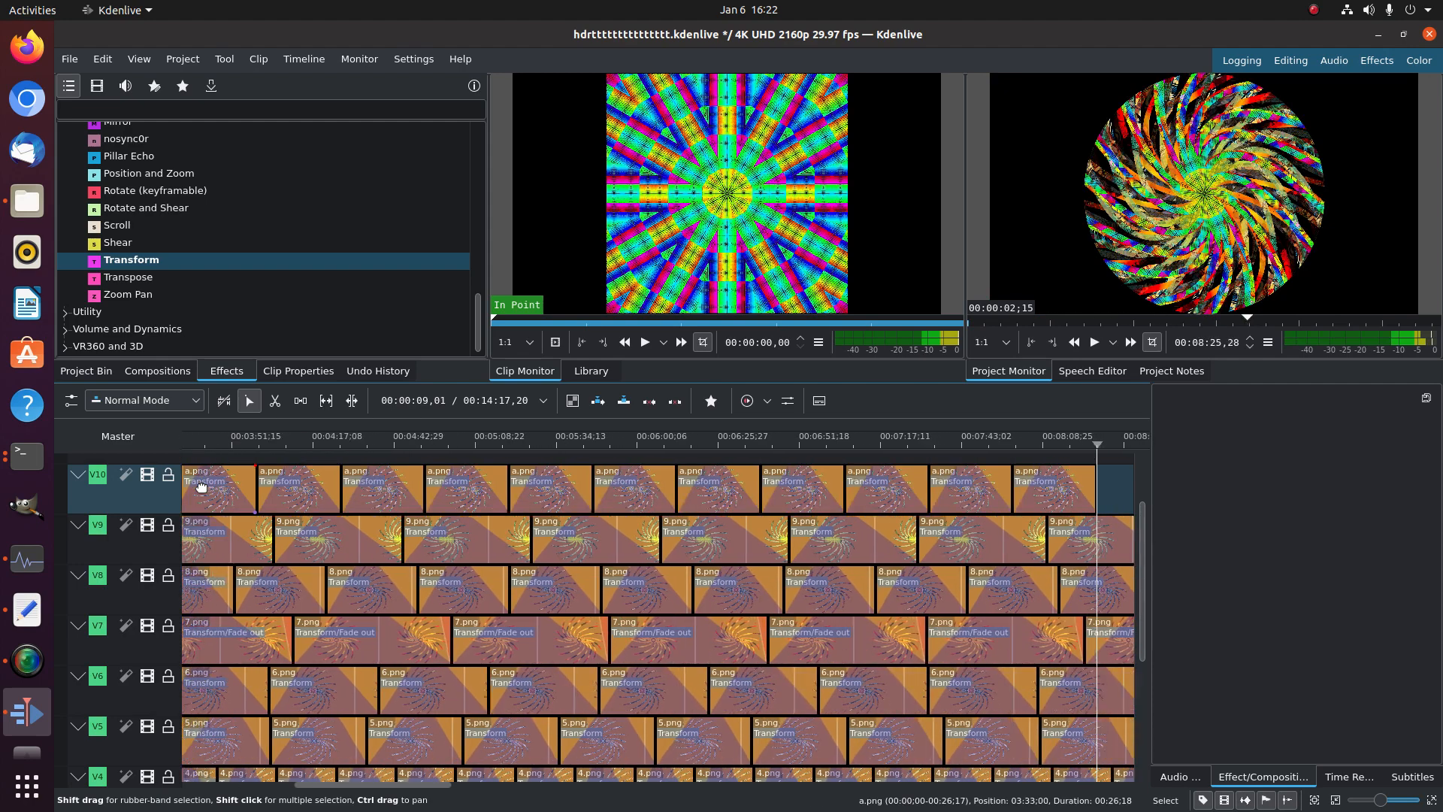
Copy the b.png clip and repeat it end to end along V11 until it runs past the end of the music
scroll(204, 509, "up", 15)
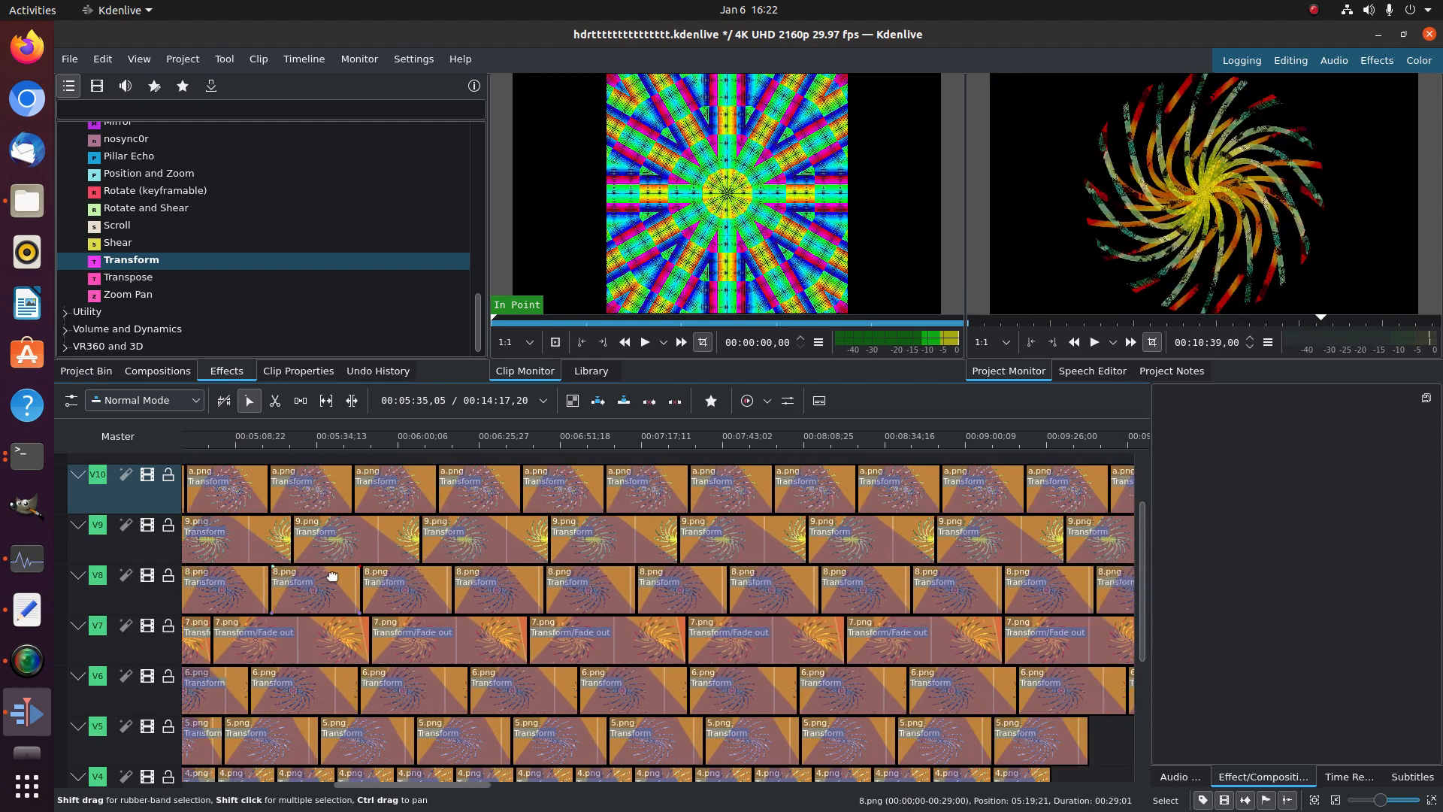
scroll(204, 512, "up", 2)
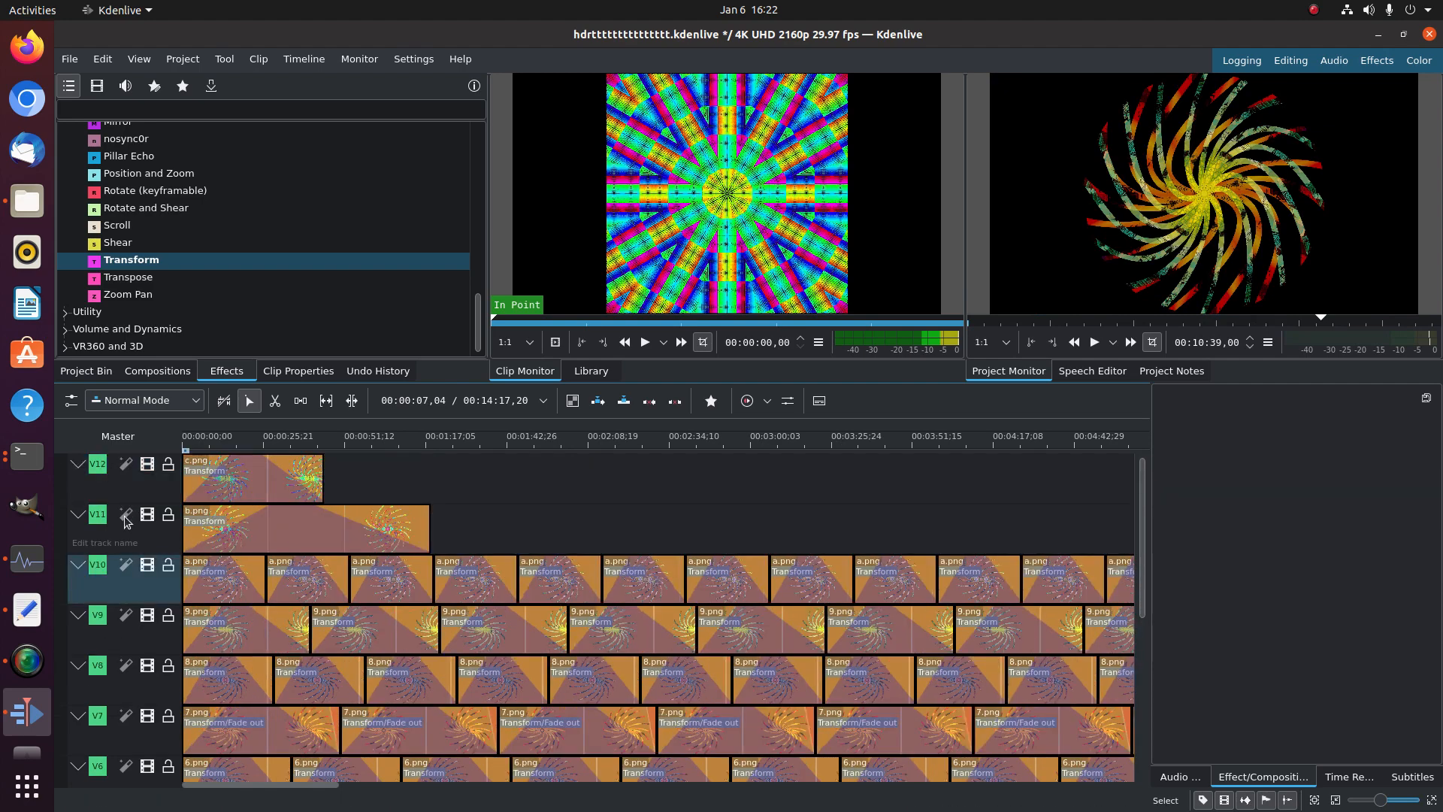
left_click(223, 531)
key("shift+End")
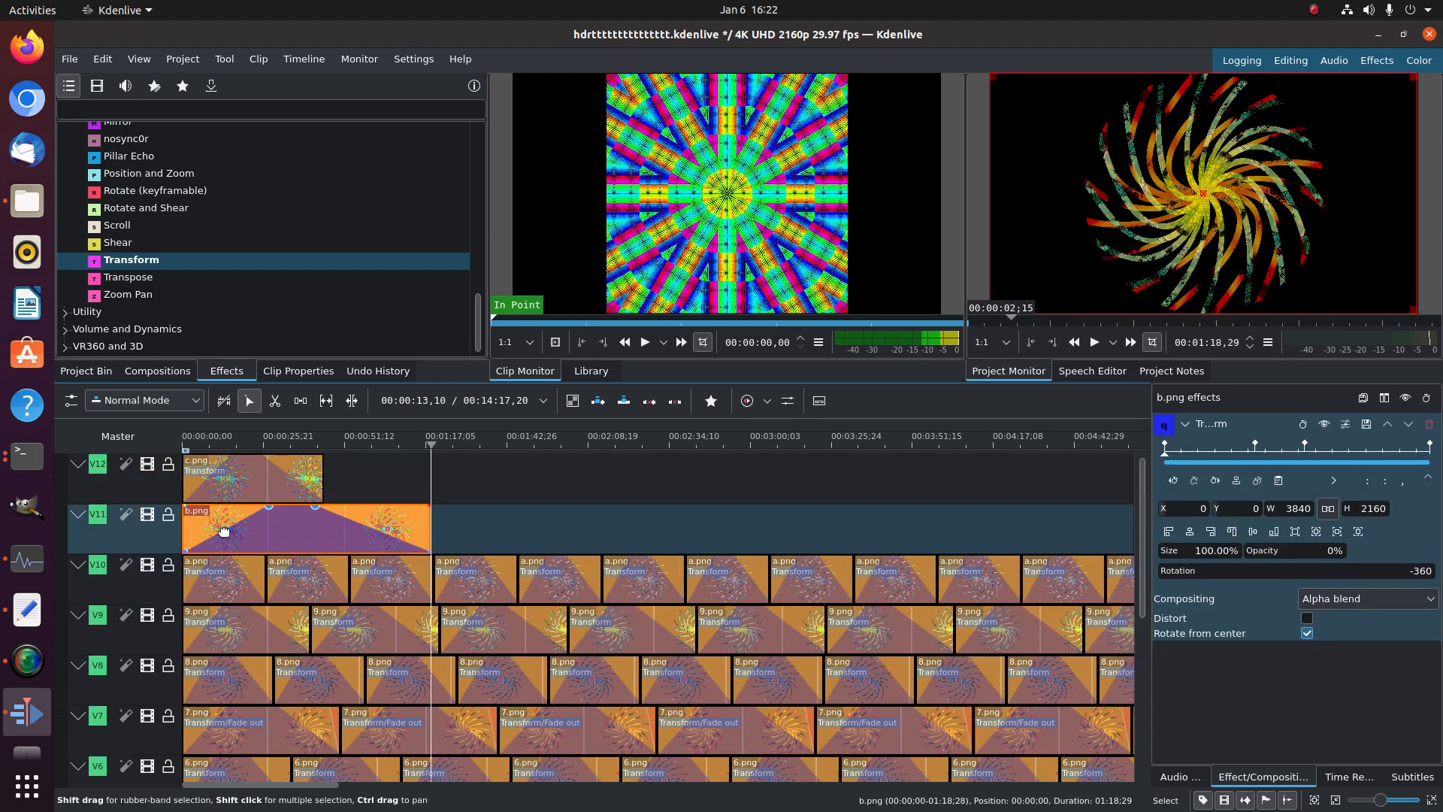
key("ctrl+v")
key("ctrl+v")
key("ctrl+v")
key("ctrl+v")
key("ctrl+v")
key("ctrl+v")
key("ctrl+v")
key("ctrl+v")
key("ctrl+v")
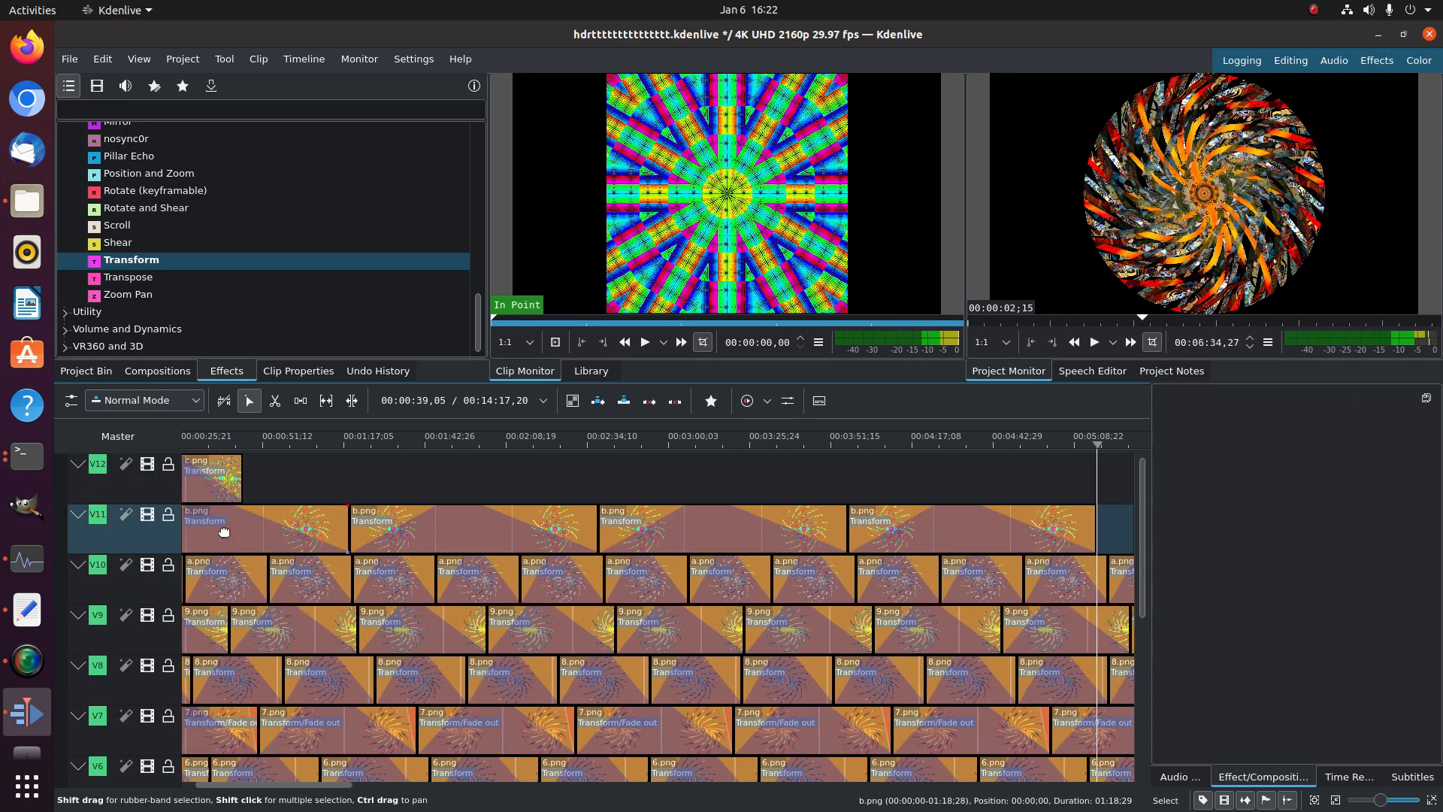
Copy the c.png clip and repeat it end to end along V12 until it runs past the end of the music
key("Home")
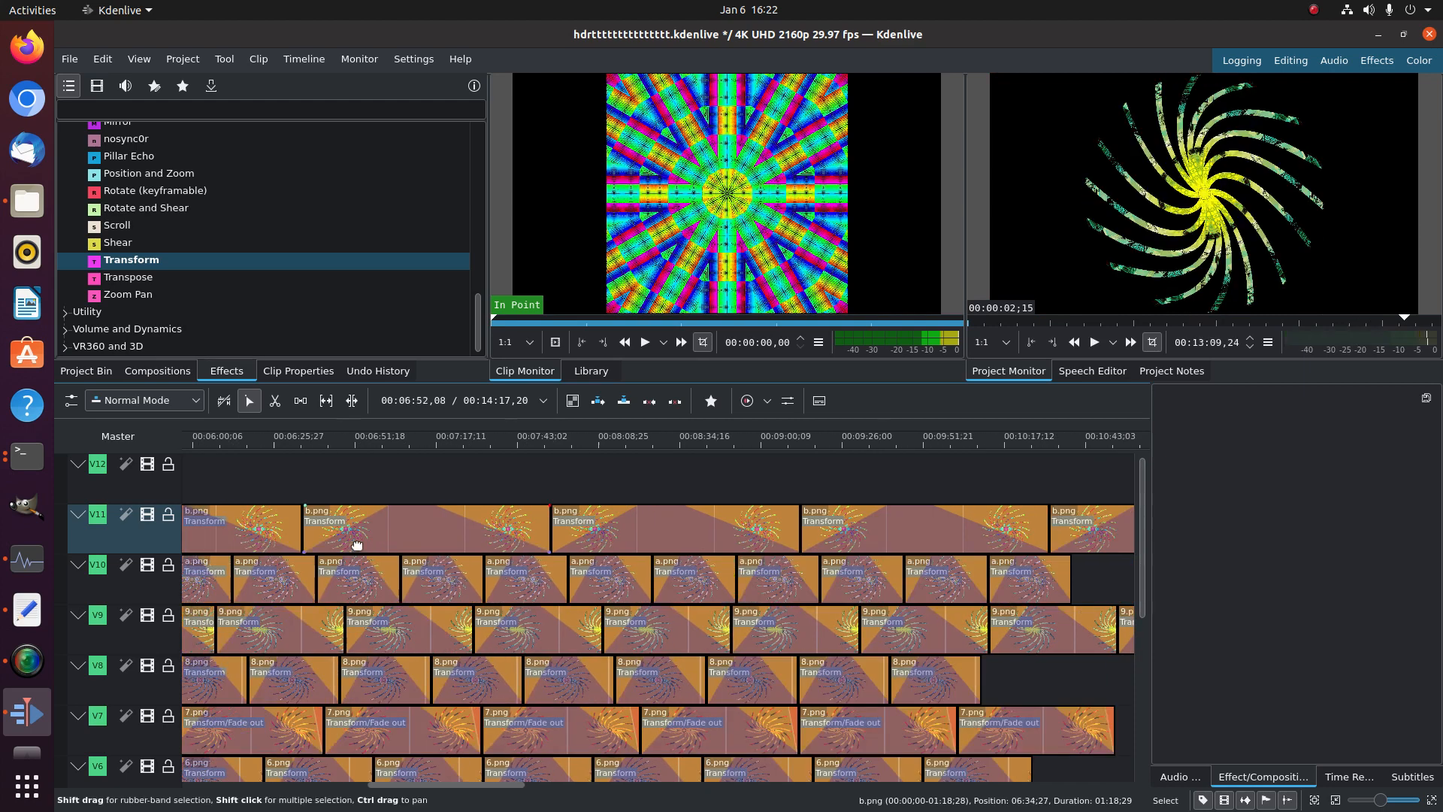
left_click(239, 481)
left_click(239, 481)
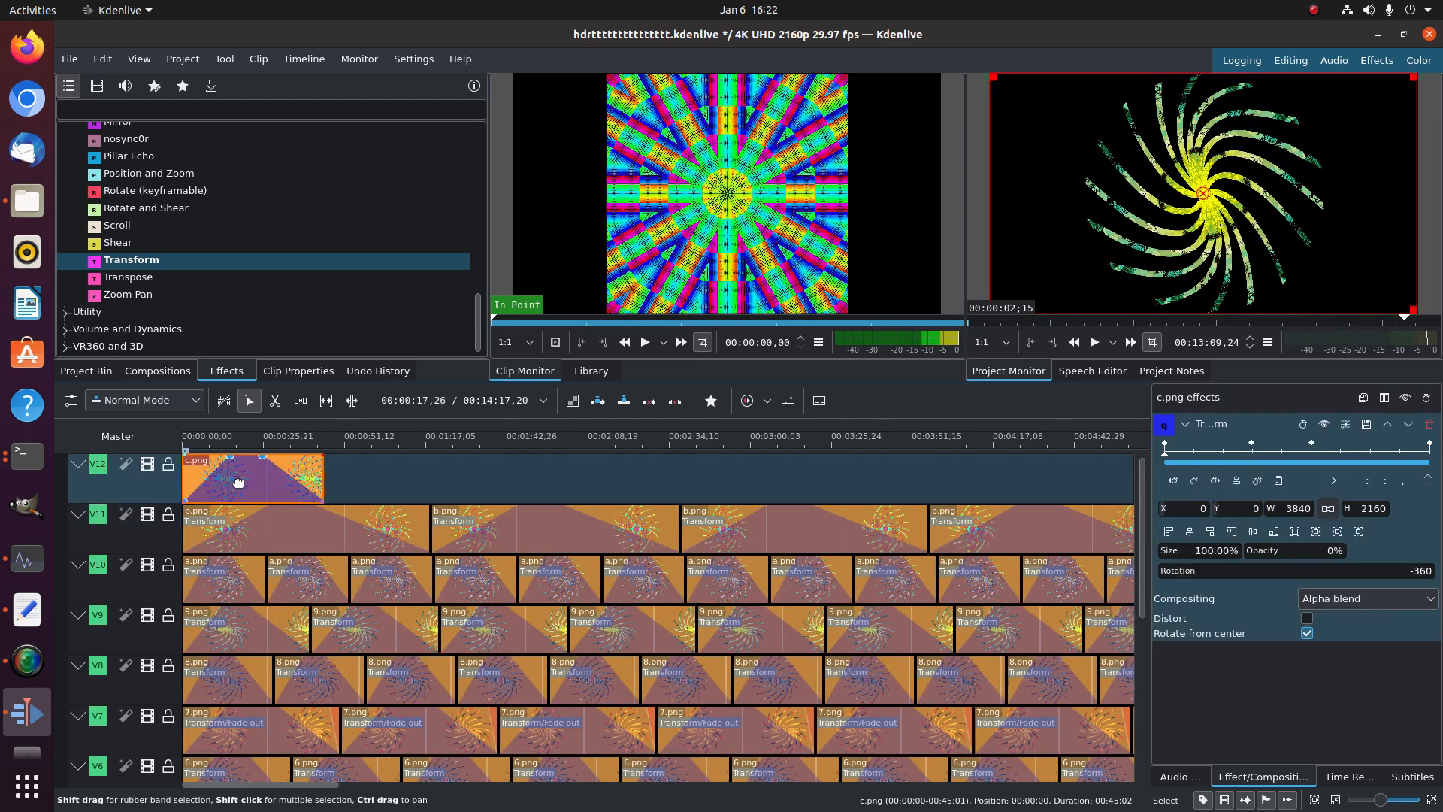
key("End")
key("ctrl+v")
key("ctrl+v")
key("ctrl+v")
key("ctrl+v")
key("ctrl+v")
key("ctrl+v")
key("ctrl+v")
key("ctrl+v")
key("ctrl+v")
key("ctrl+v")
key("ctrl+v")
key("ctrl+v")
key("ctrl+v")
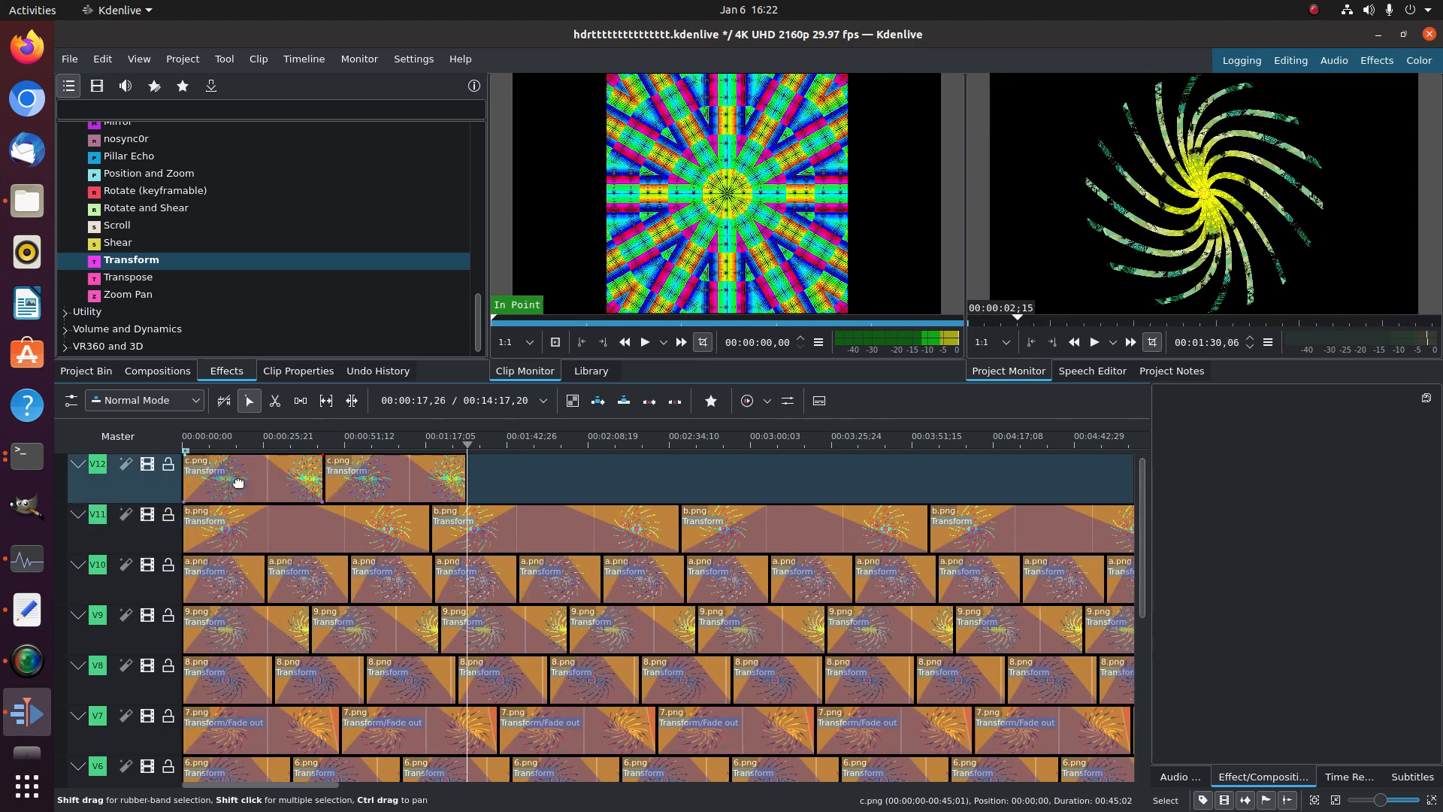
key("ctrl+v")
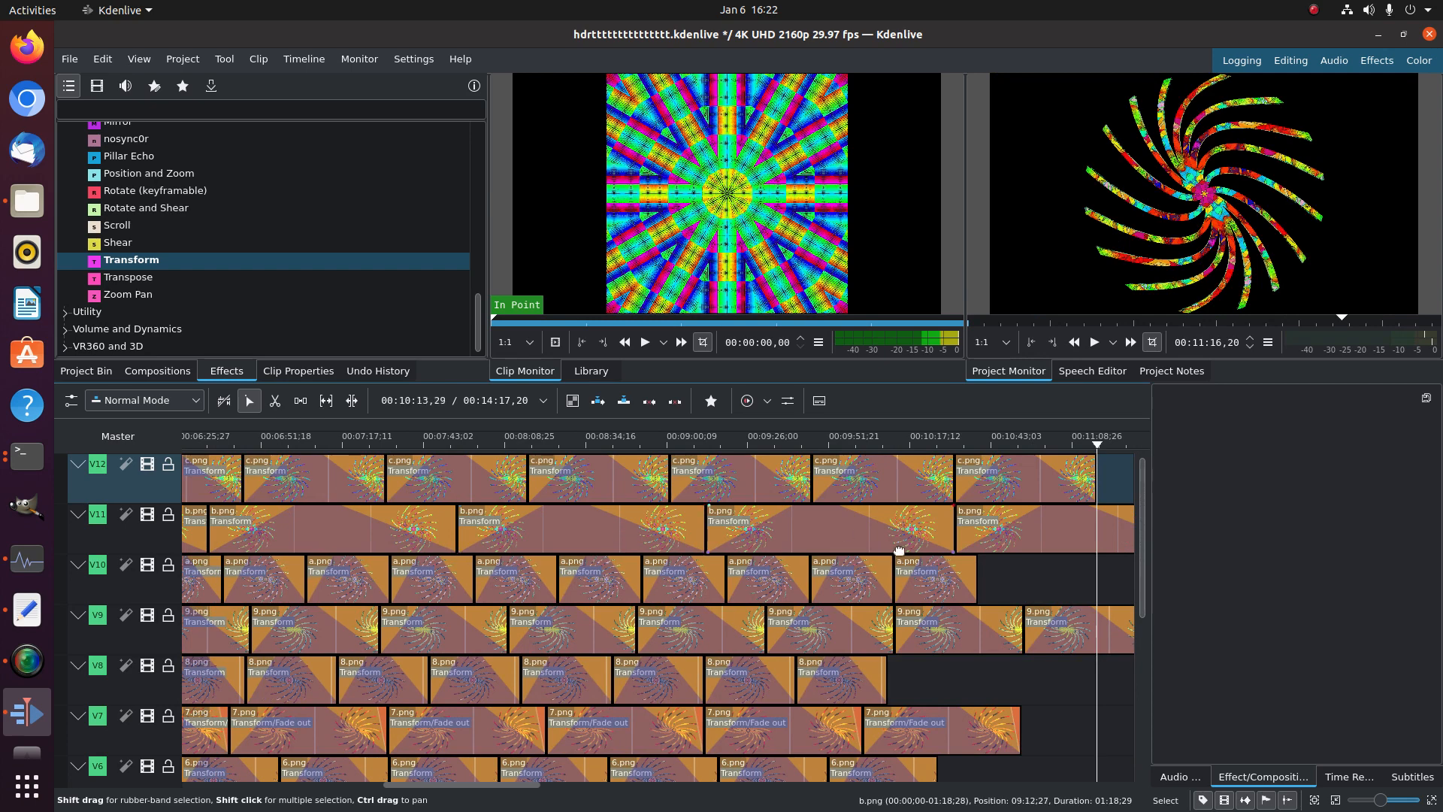
Delete the surplus 1.png clip on V1 and trim the remaining last clip to the end of the music
scroll(894, 551, "down", 3)
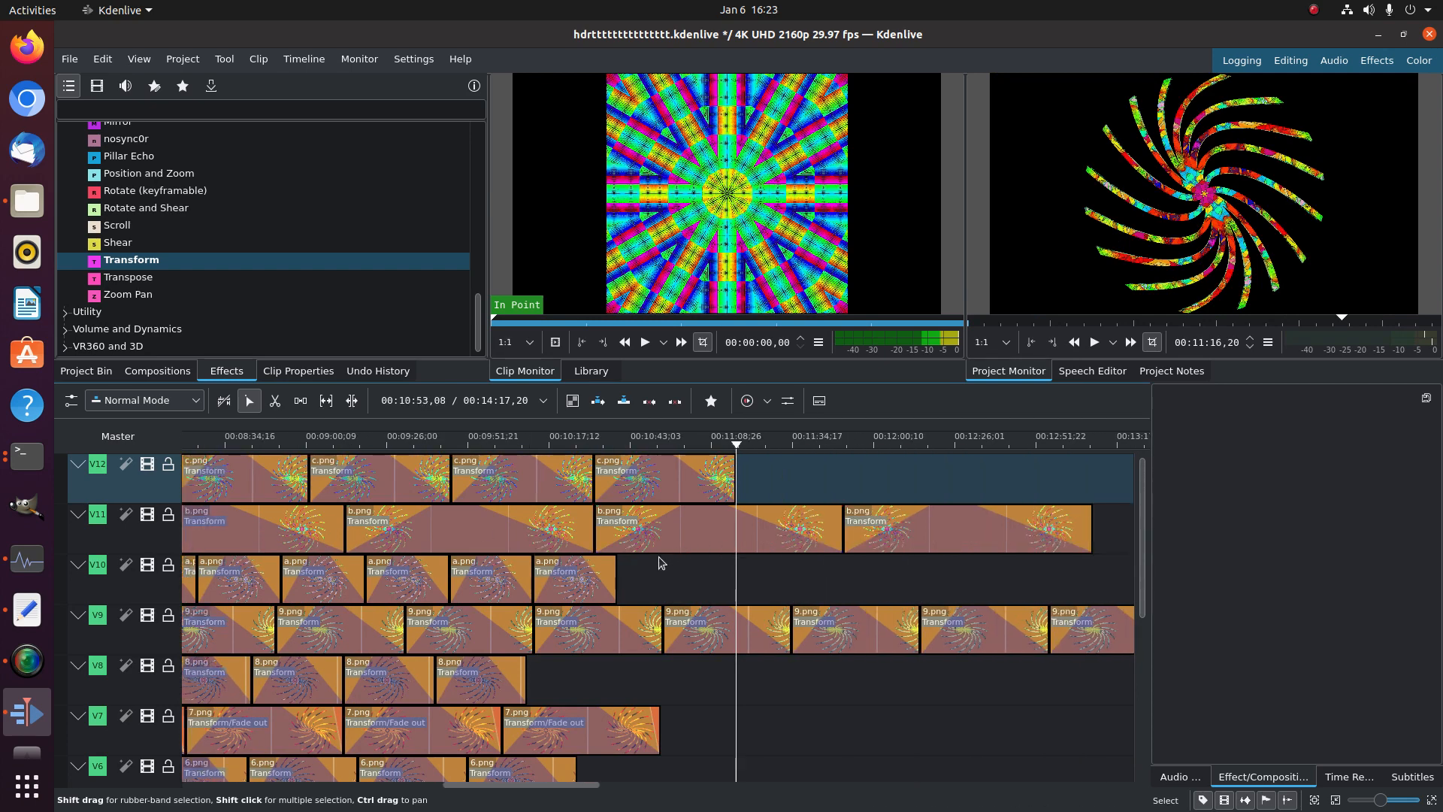
scroll(637, 596, "down", 5)
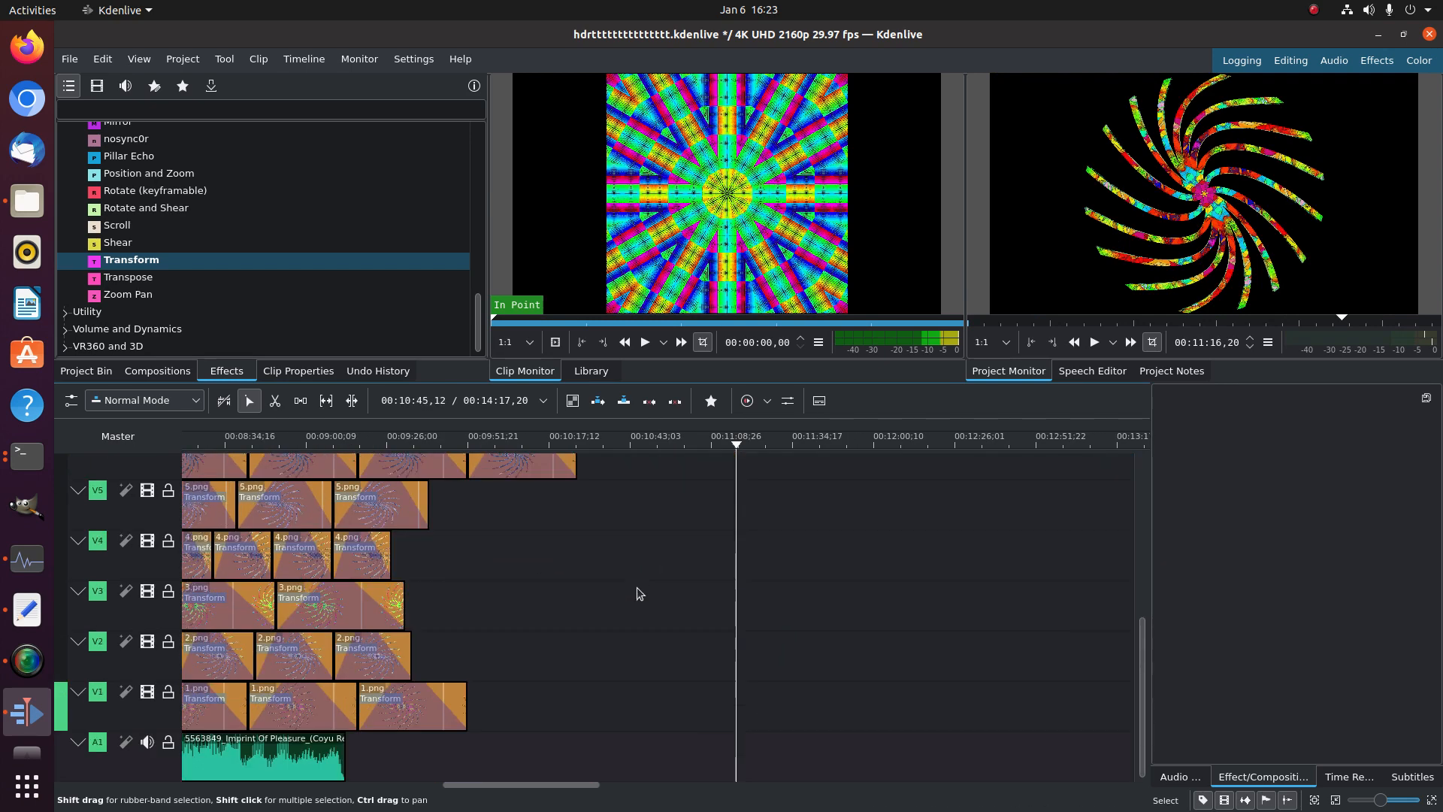
left_click(389, 699)
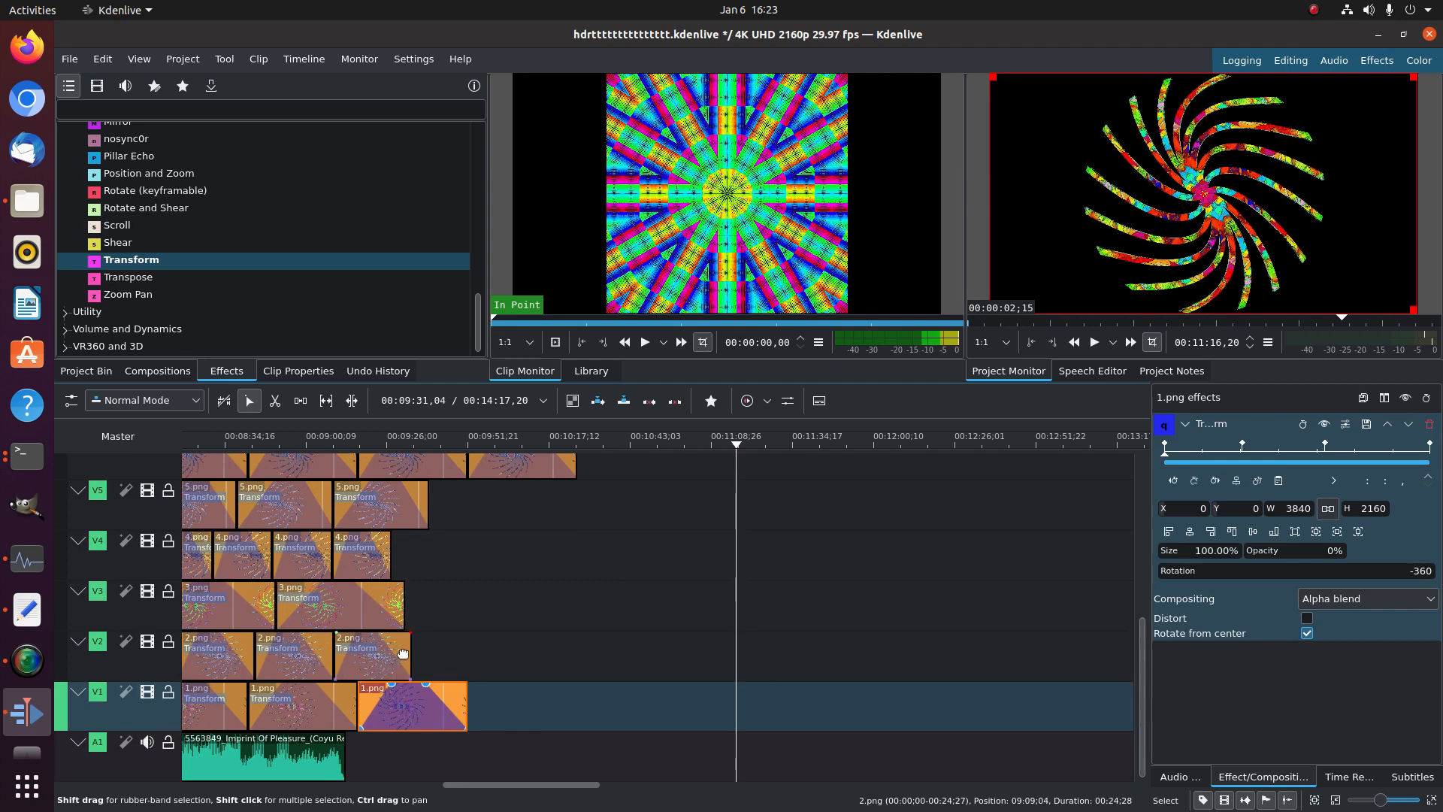
key("Delete")
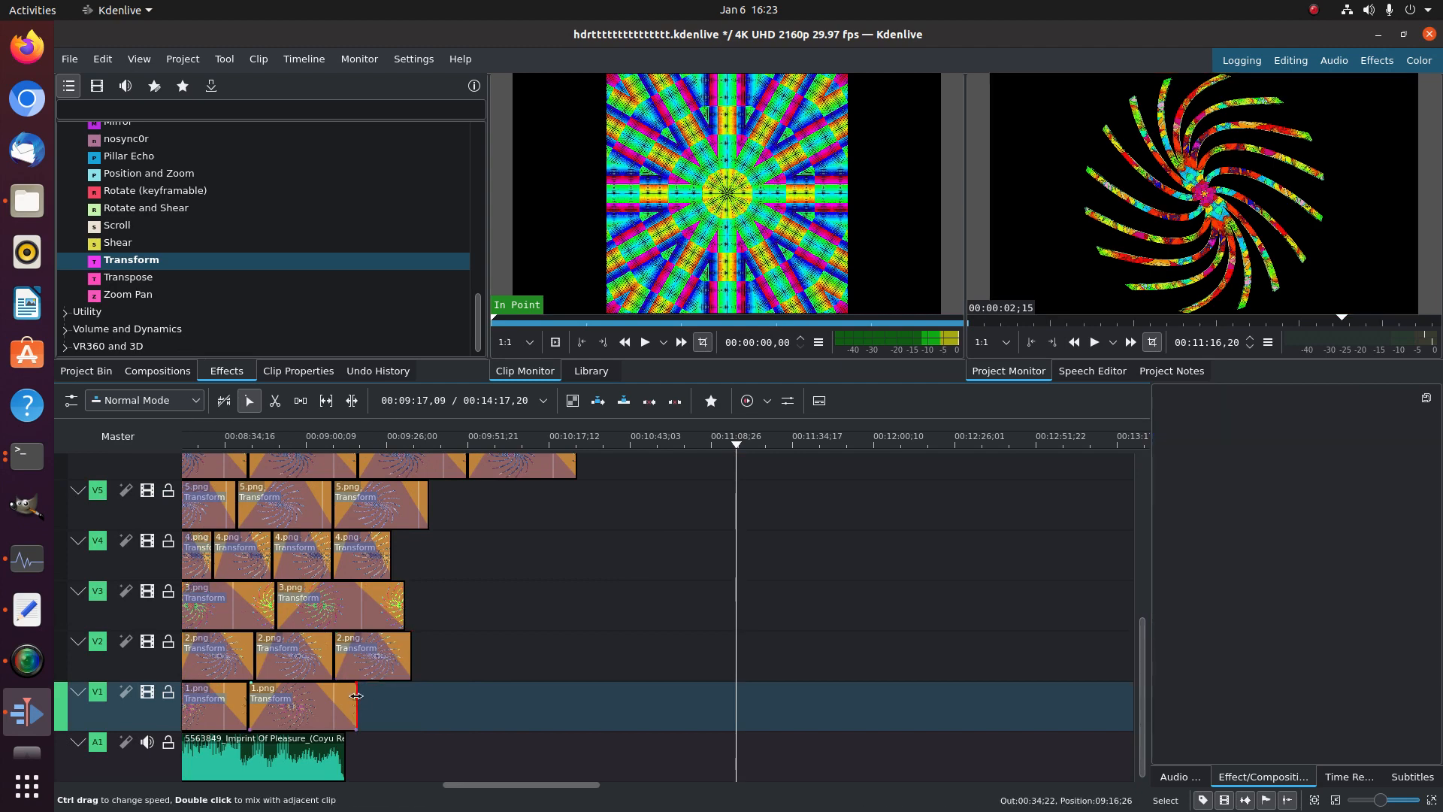
left_click_drag(356, 696, 347, 697)
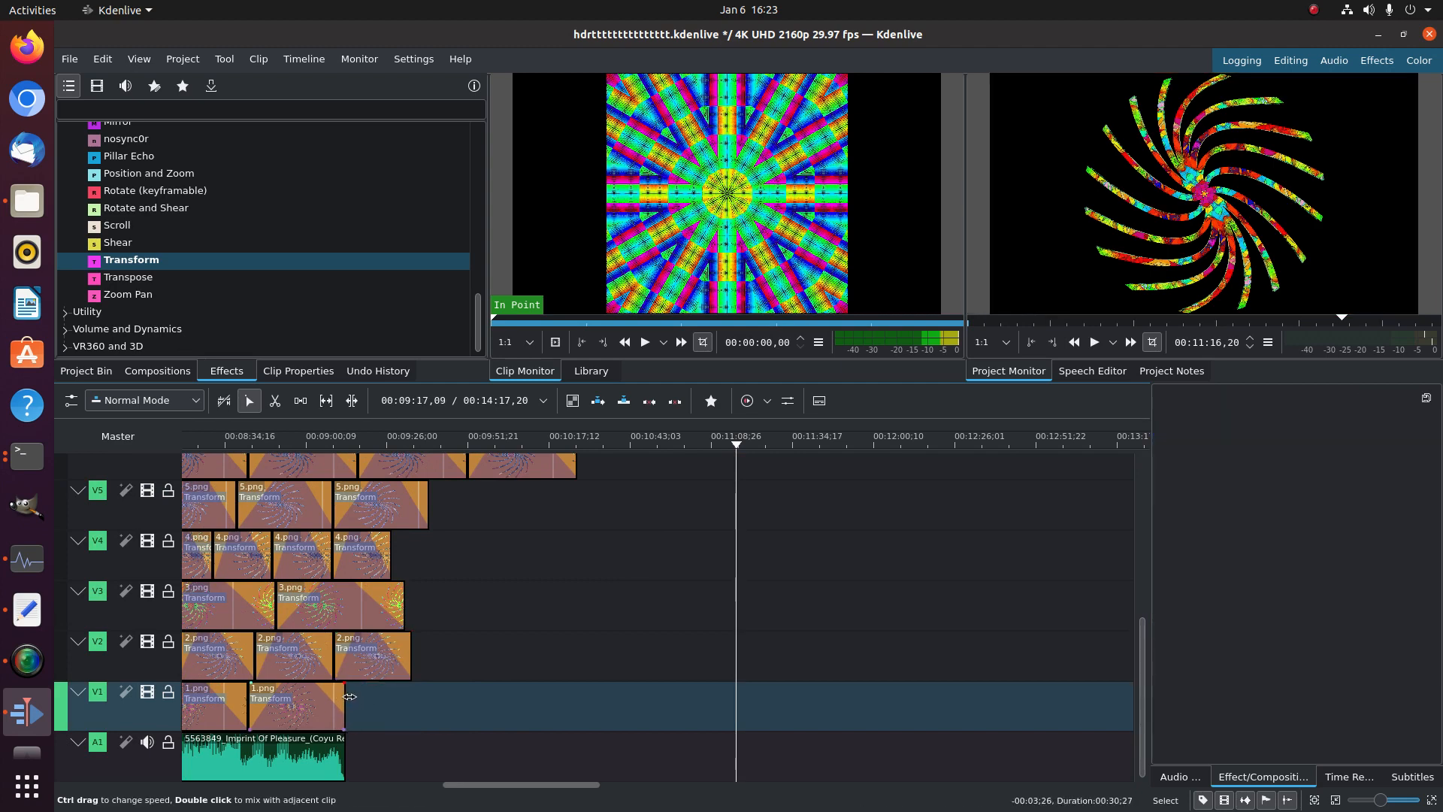
Trim the last clips on V2, V3, V4 and V5 so they end exactly with the music
left_click_drag(410, 658, 344, 660)
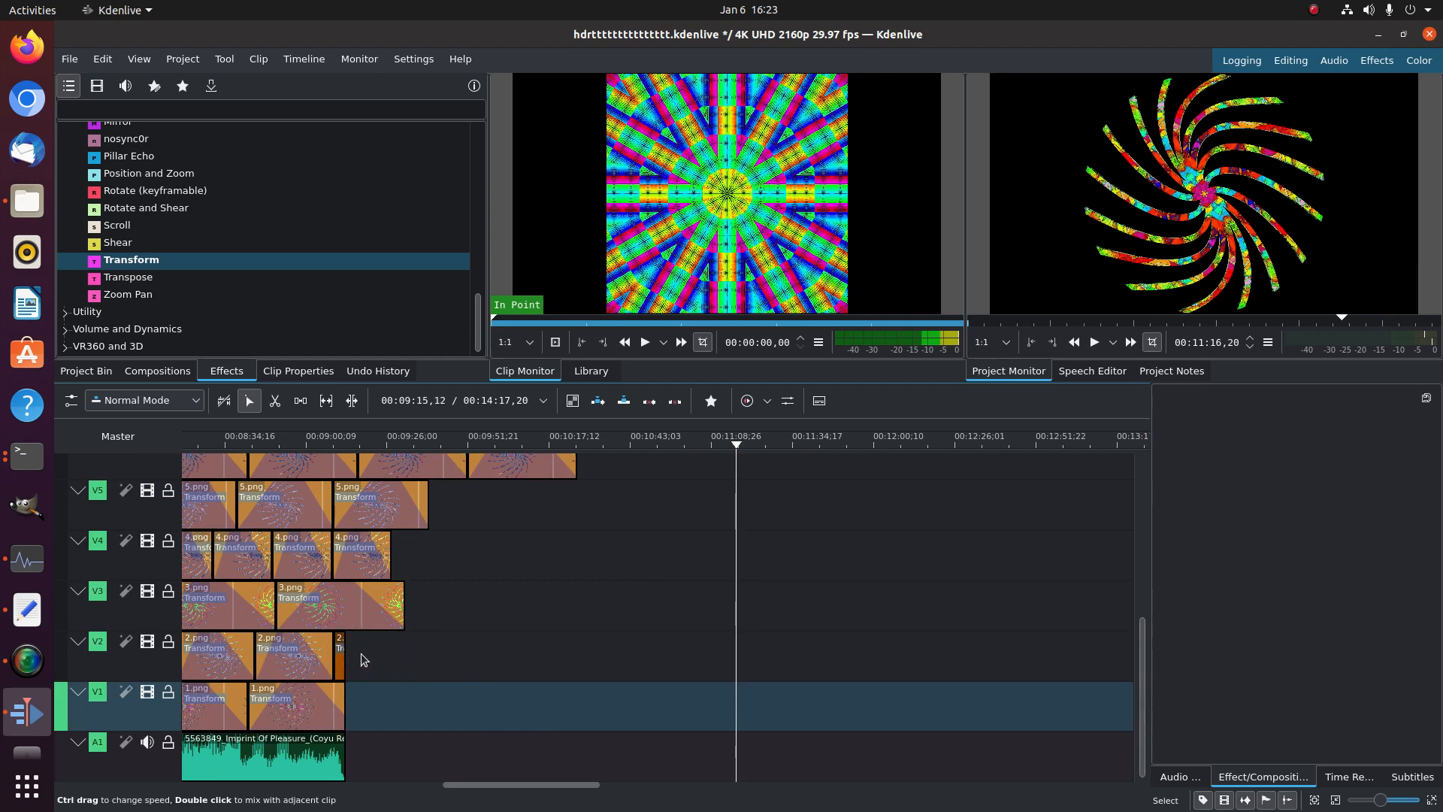
left_click_drag(403, 617, 345, 617)
left_click_drag(390, 560, 347, 558)
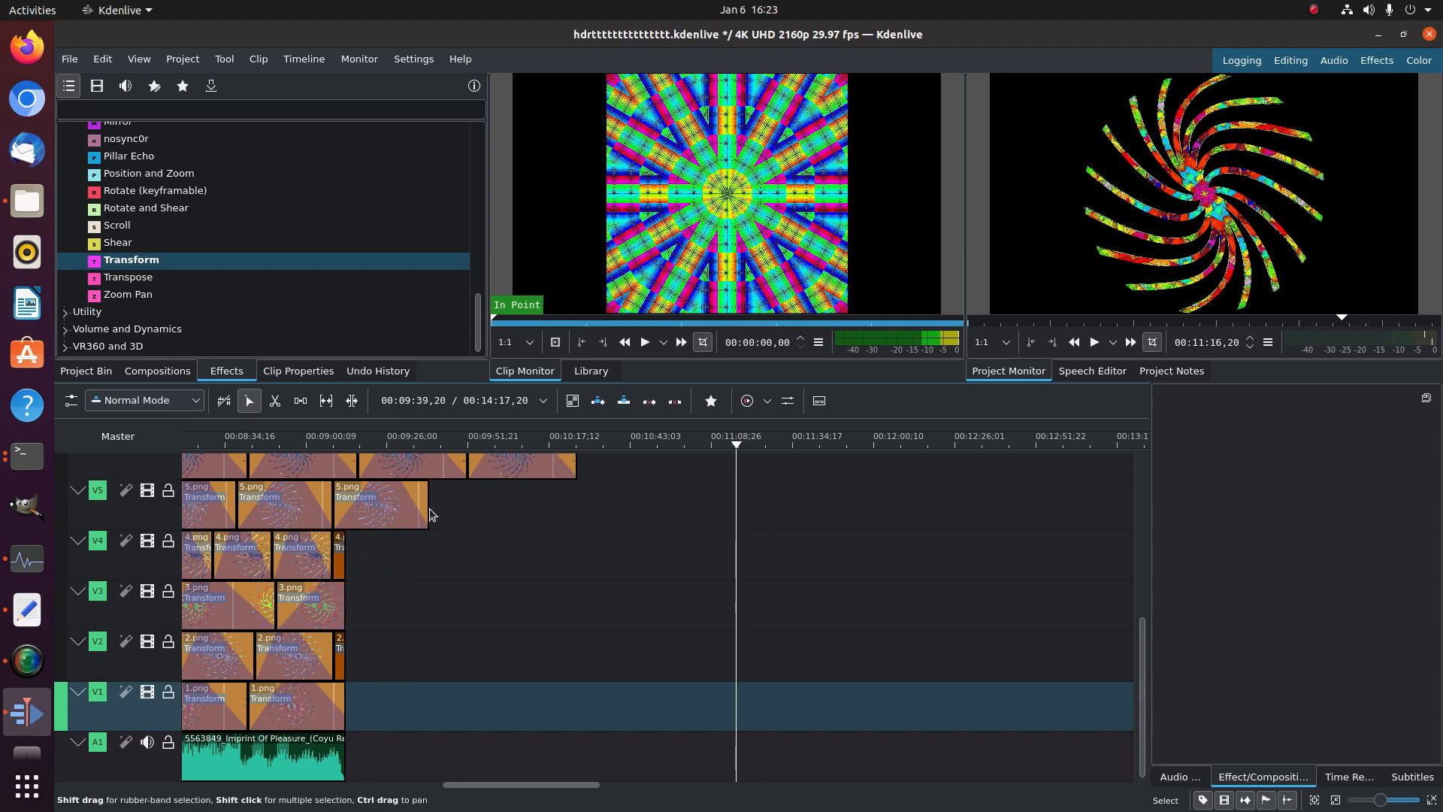
left_click_drag(426, 508, 344, 504)
Delete the two surplus 6.png clips on V6 and trim the remaining last clip to the end of the music
left_click(488, 469)
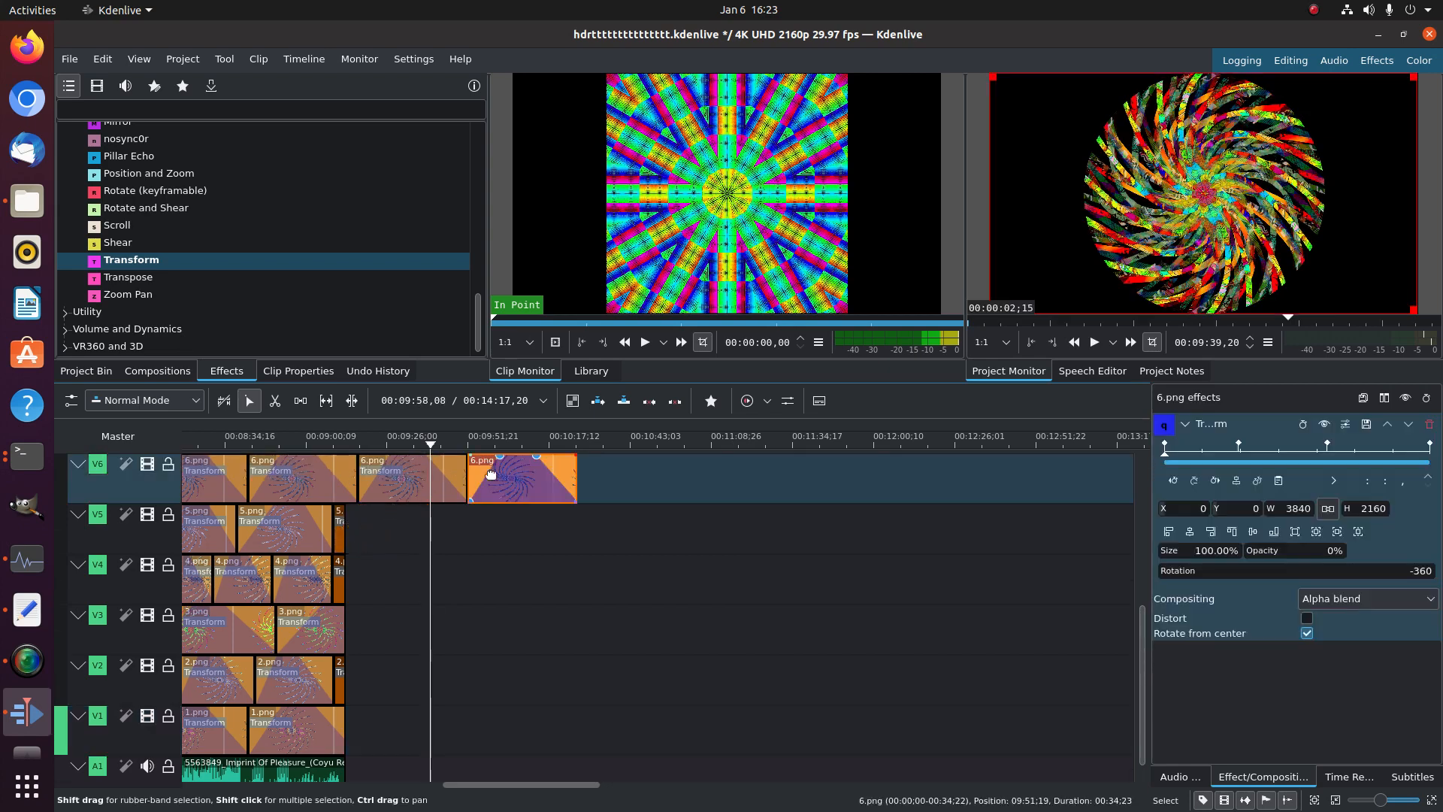
key("Delete")
left_click(418, 482)
key("Delete")
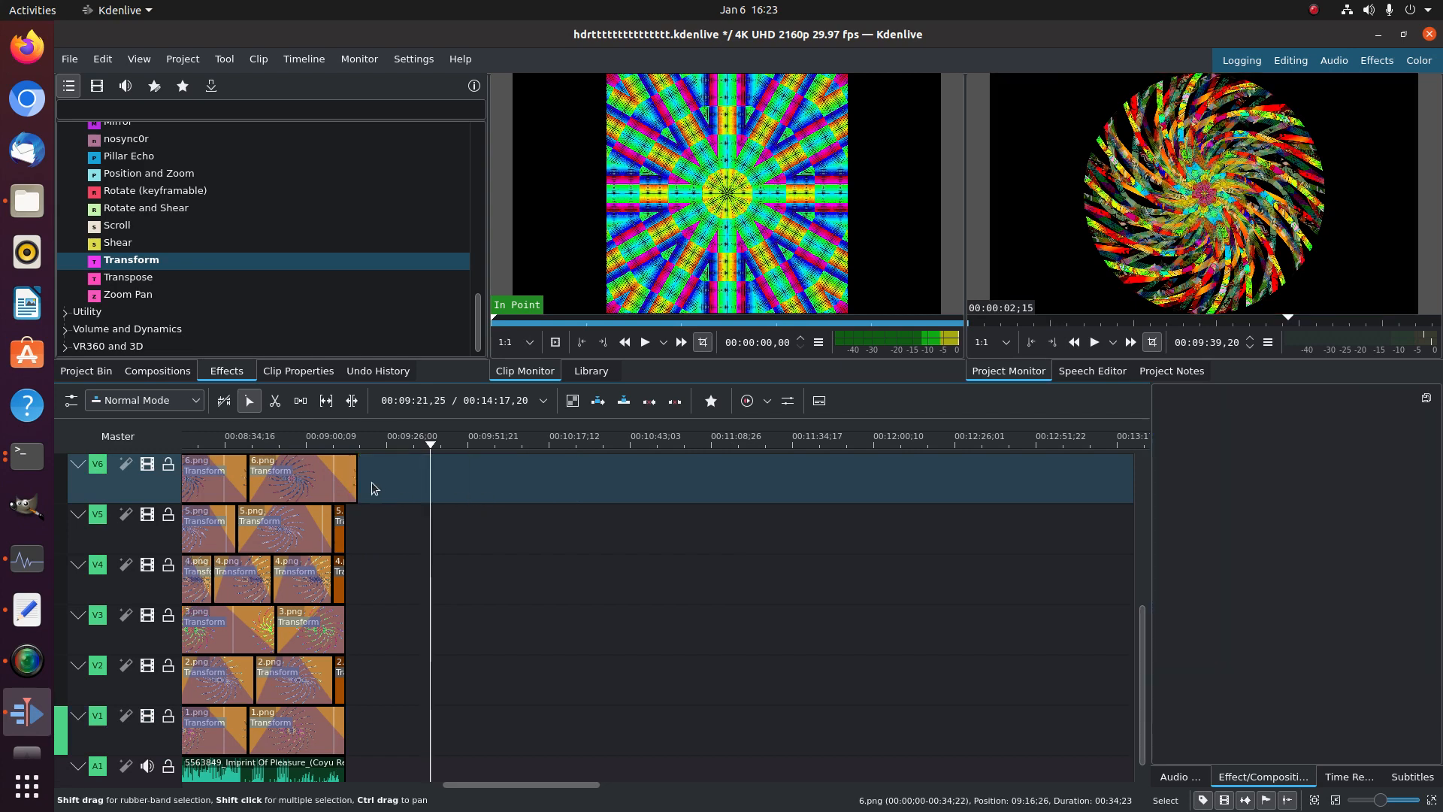
left_click_drag(357, 480, 349, 477)
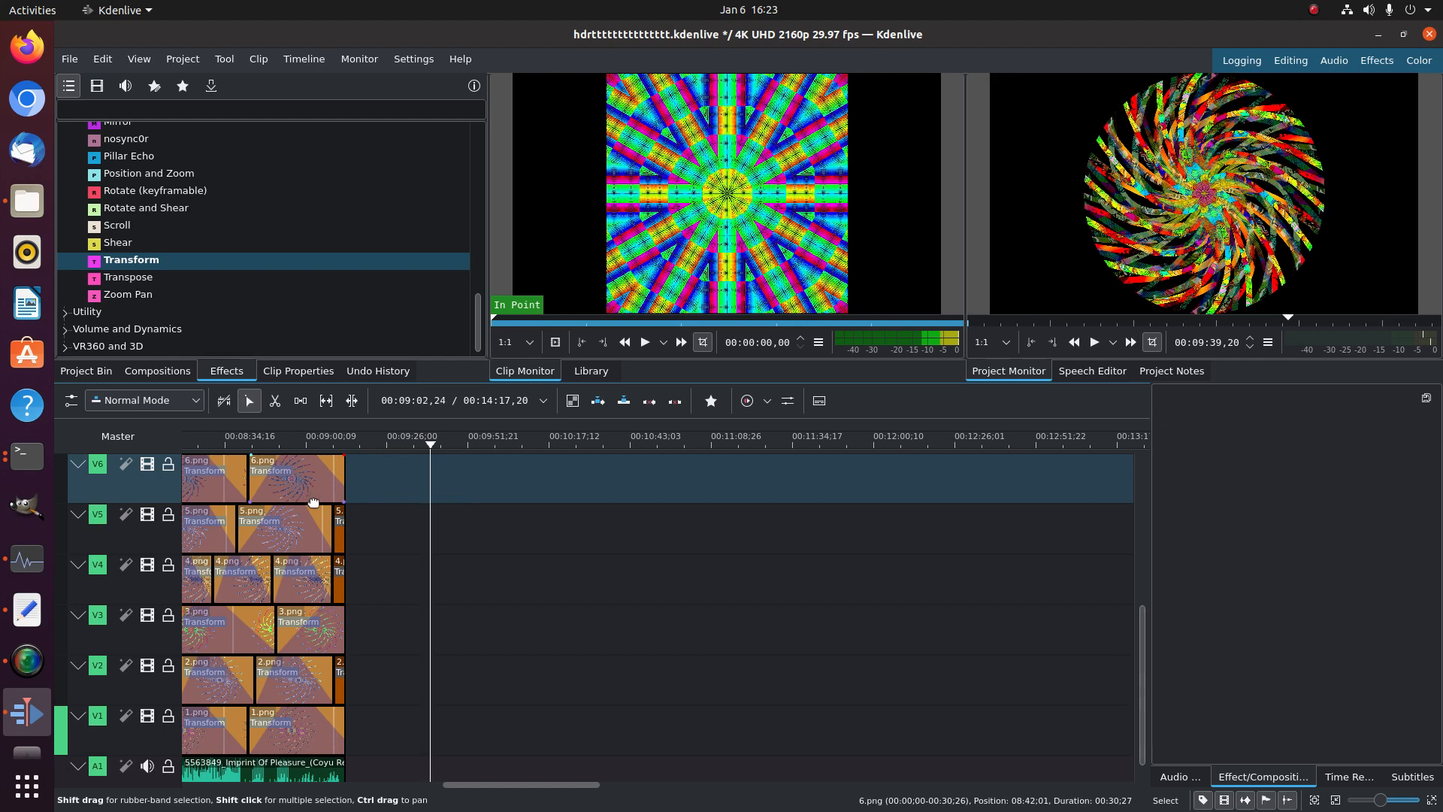
scroll(343, 524, "up", 4)
scroll(344, 524, "down", 2)
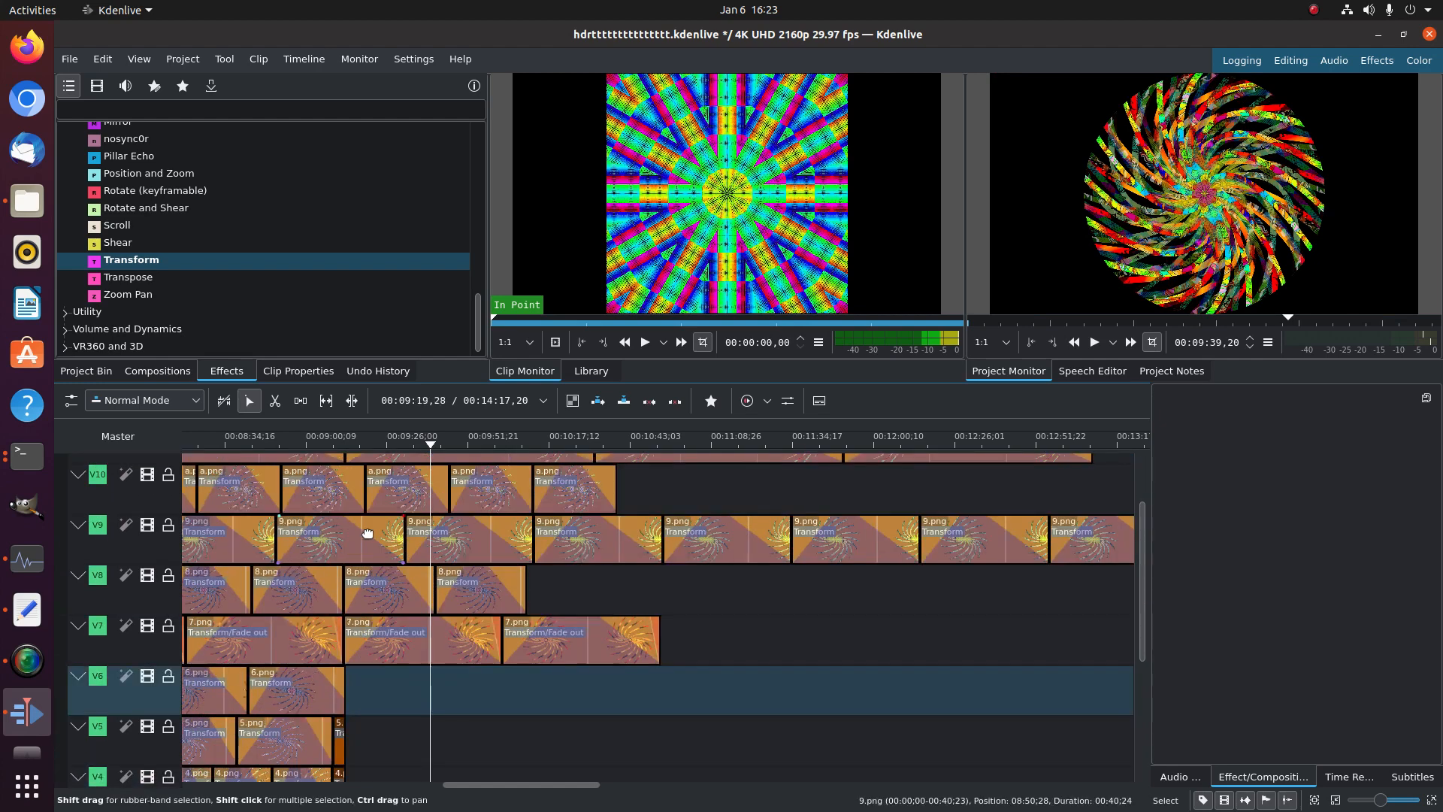
Delete the two surplus 7.png clips on V7 and trim the remaining last clip to the end of the music
scroll(367, 533, "up", 4)
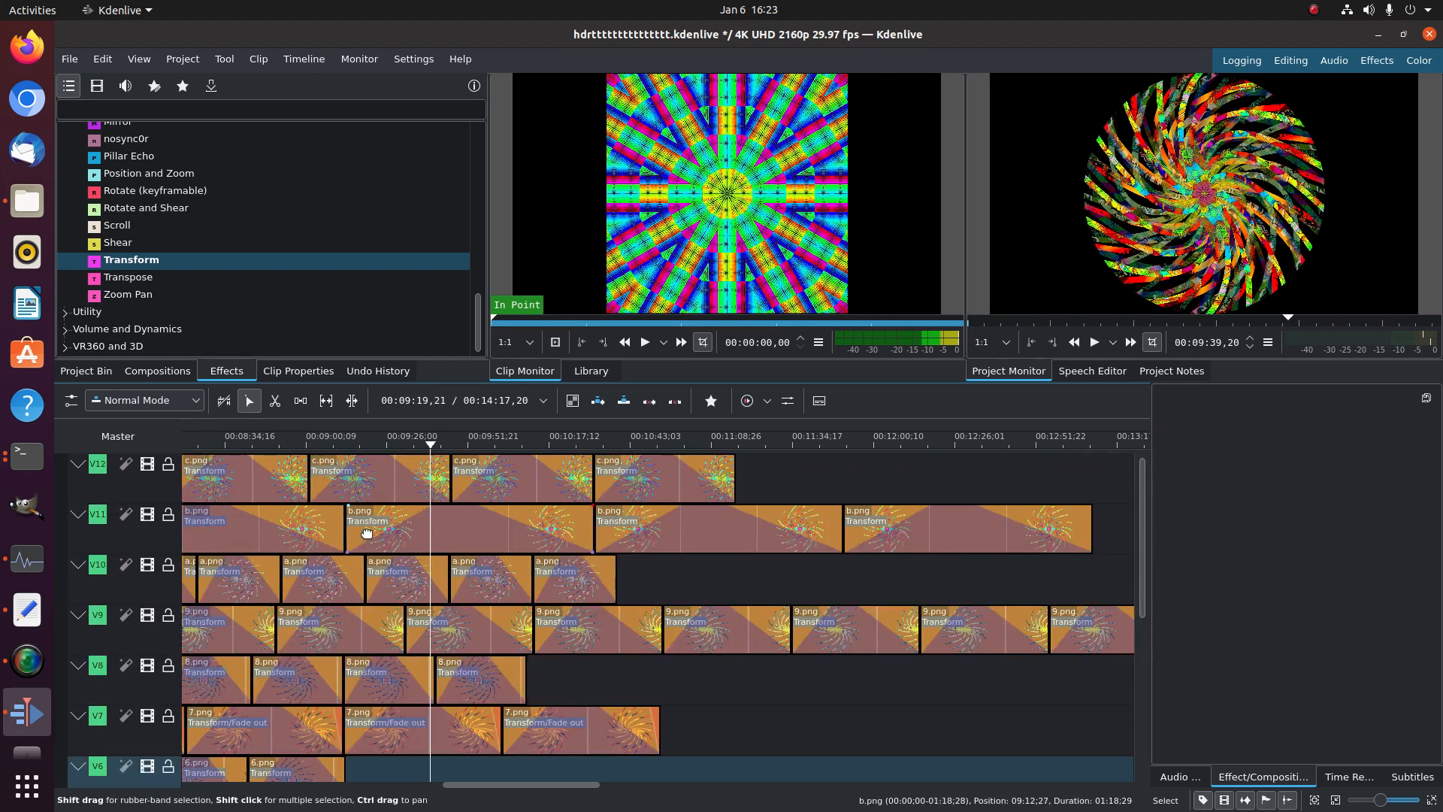
left_click(590, 742)
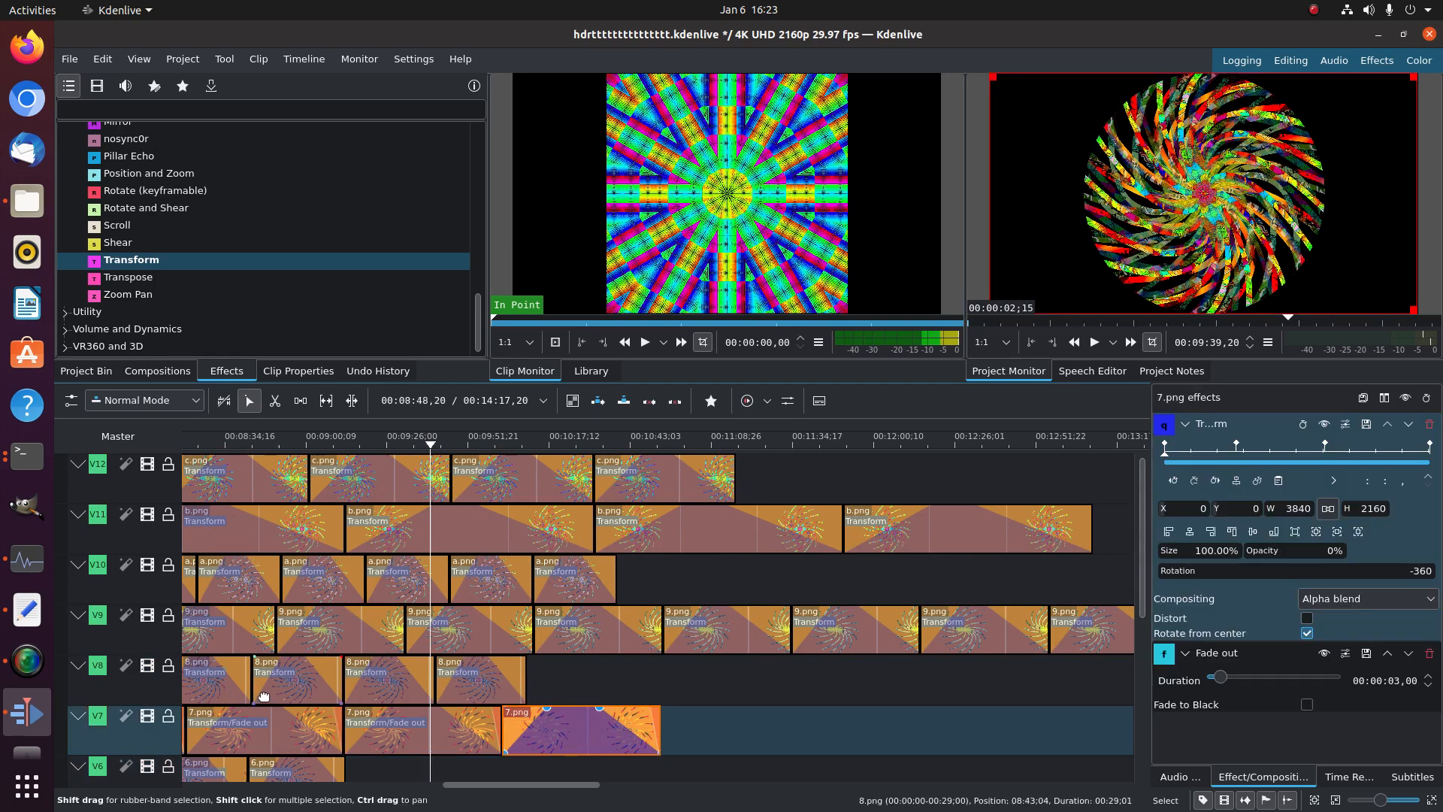
scroll(93, 653, "down", 2)
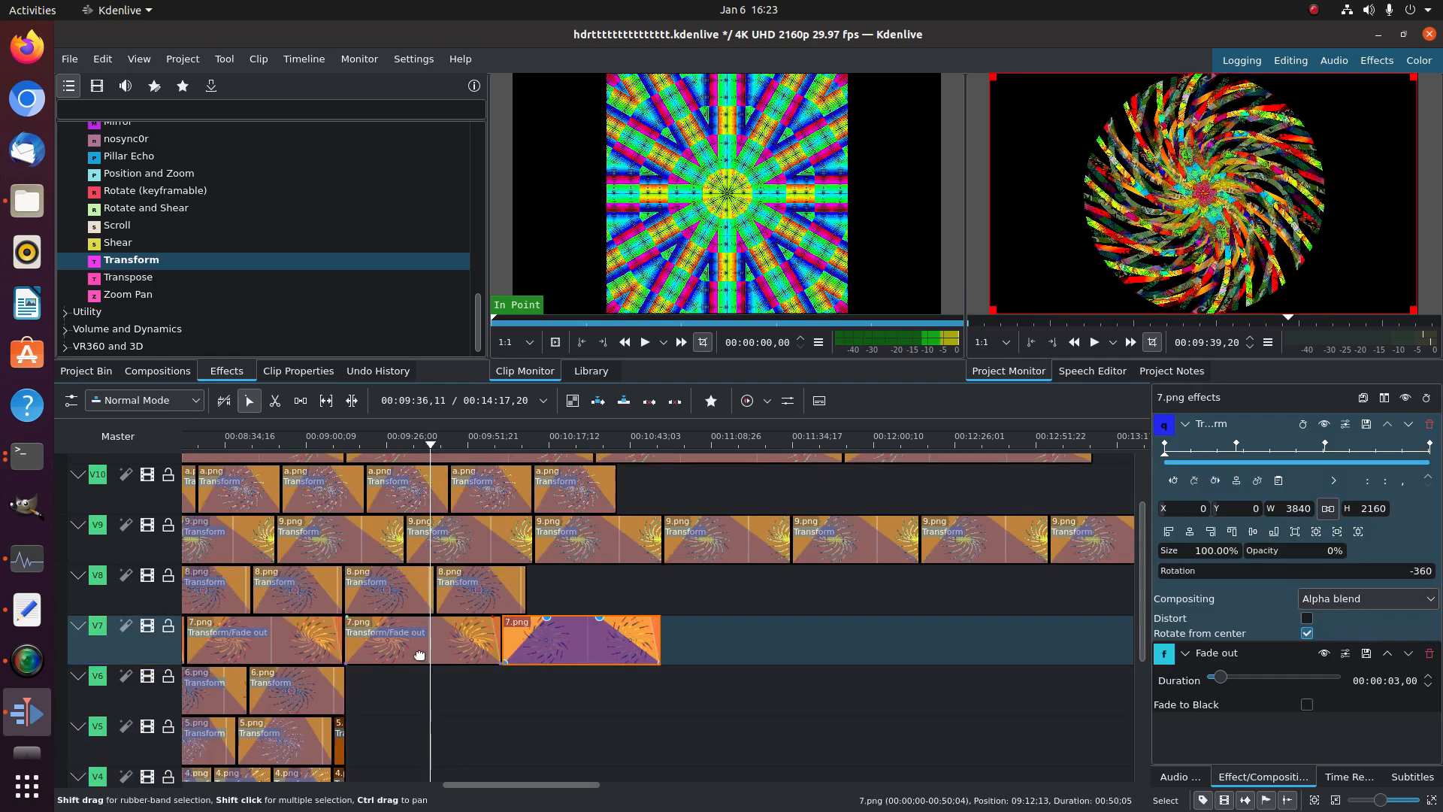
key("Delete")
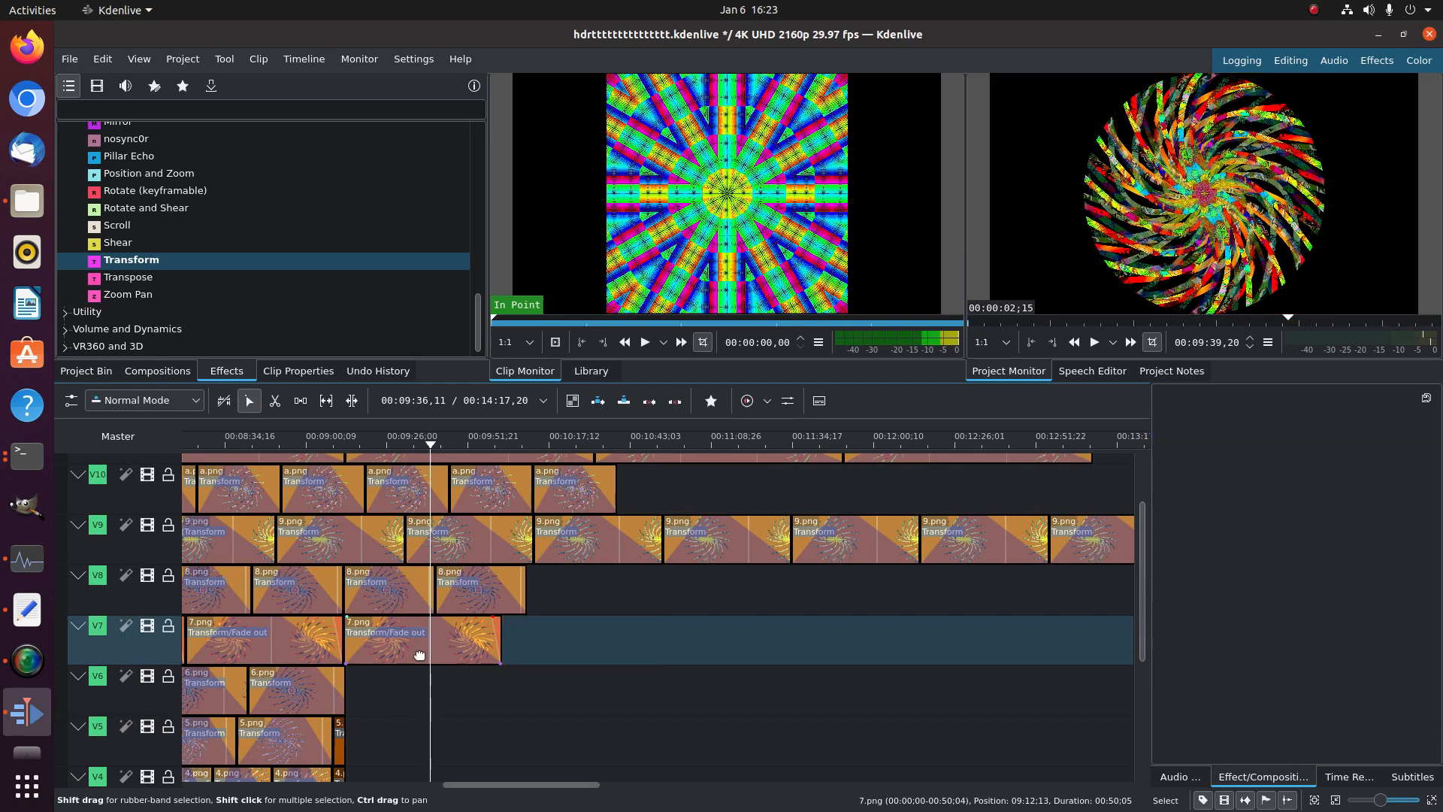
left_click(420, 654)
key("Delete")
left_click_drag(343, 638, 349, 632)
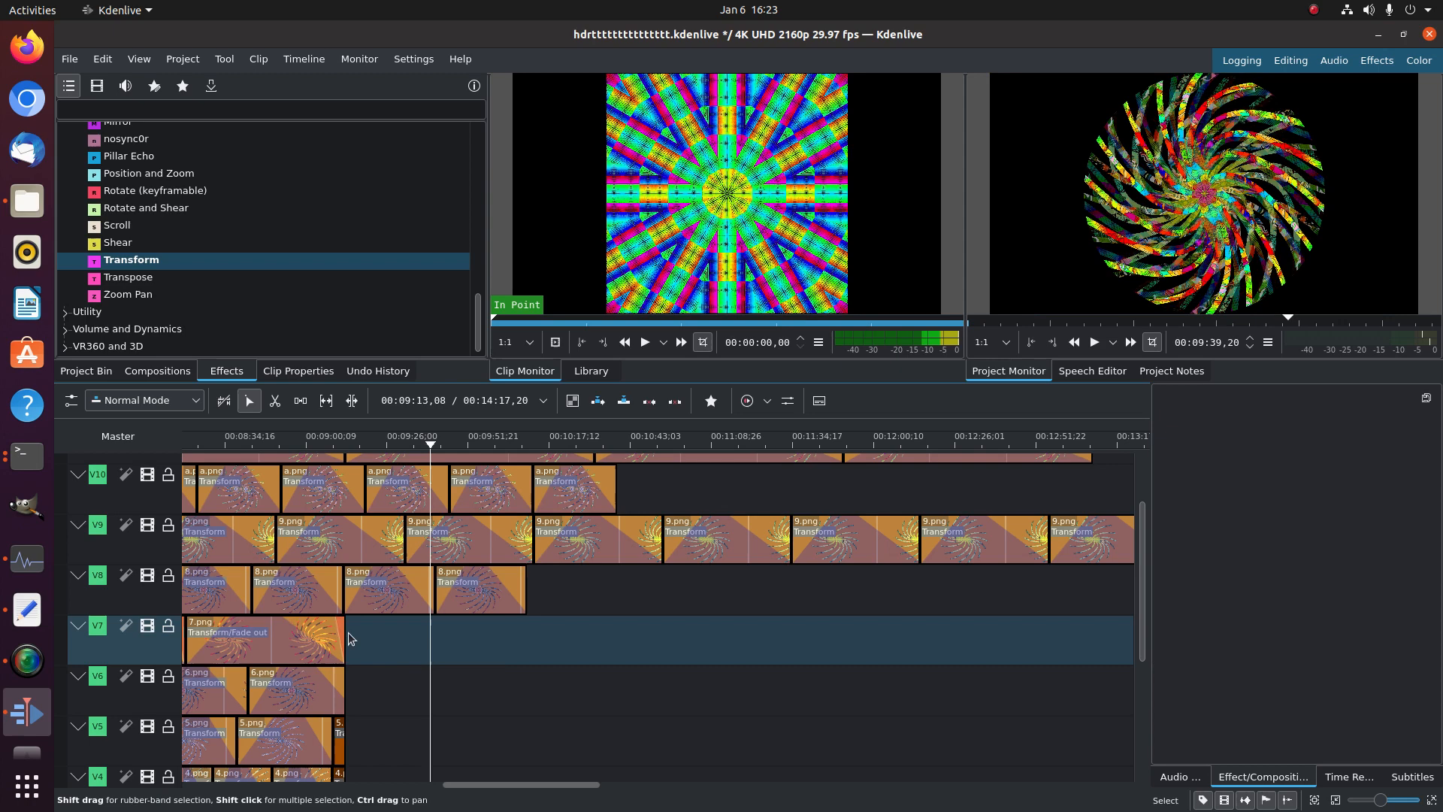
Delete the two surplus 8.png clips on V8 that lie beyond the end of the music
left_click(396, 591)
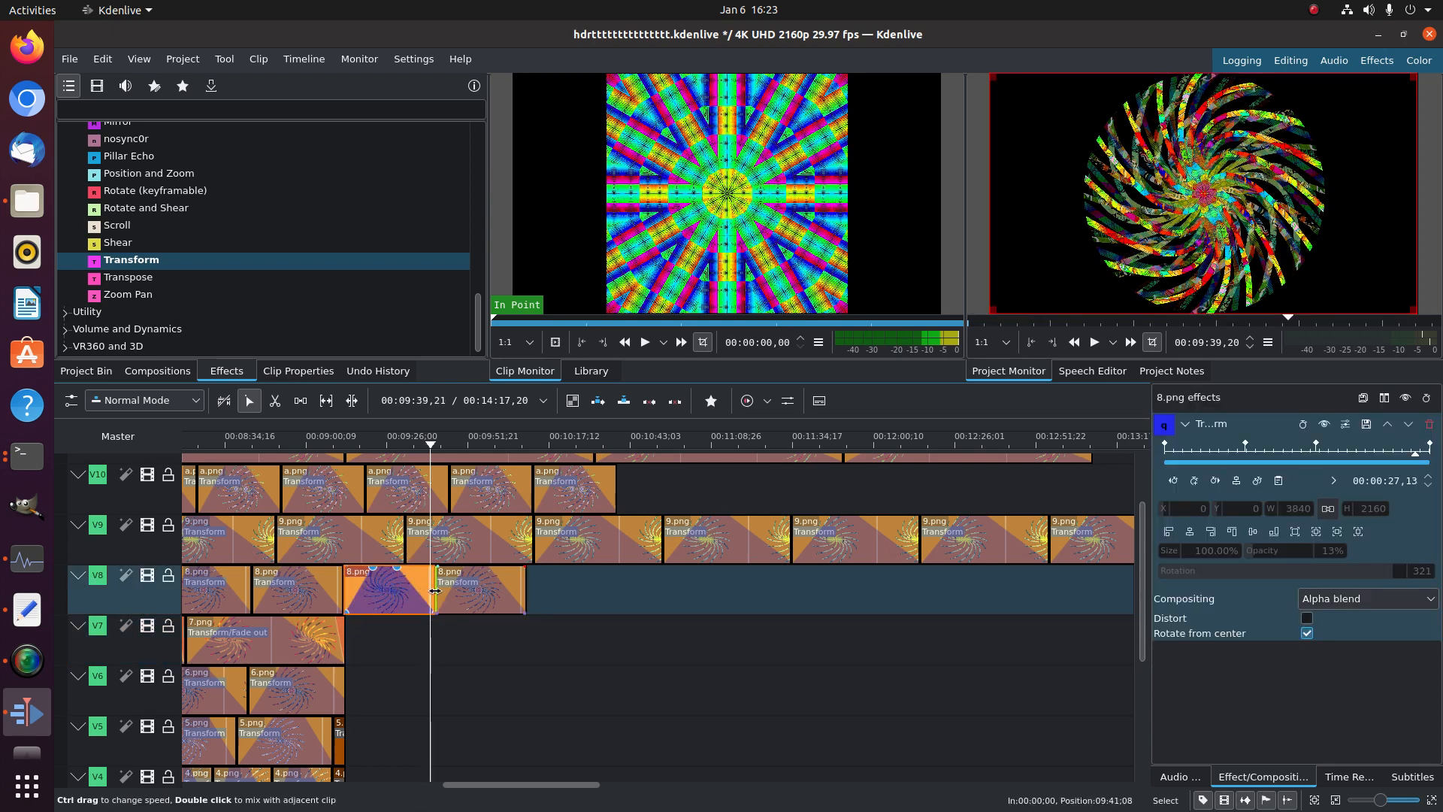
left_click(456, 590)
key("Delete")
left_click_drag(435, 591, 345, 589)
left_click(377, 590)
key("Delete")
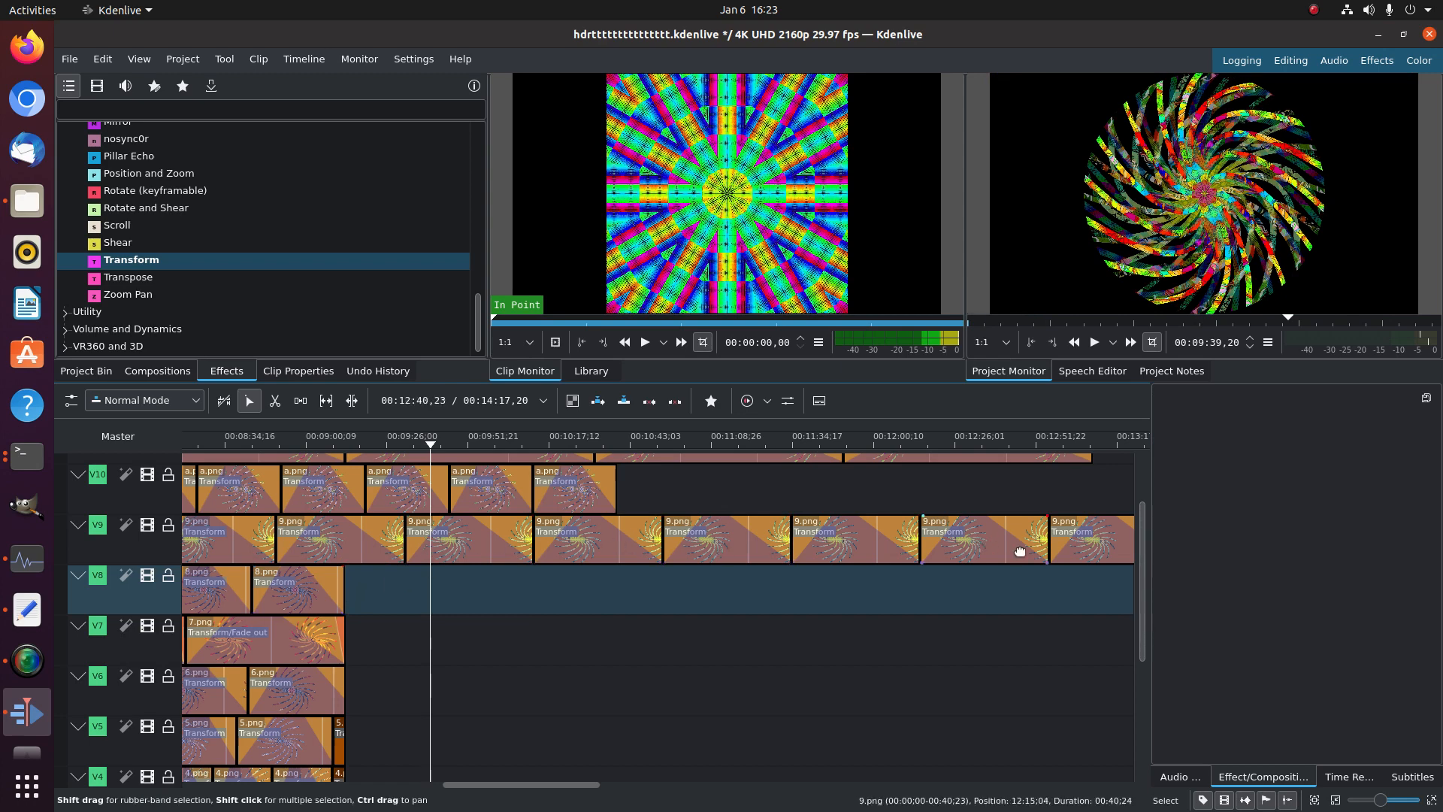
Delete the seven surplus 9.png clips on V9 together and trim the remaining last clip to the end of the music
scroll(1024, 548, "down", 5)
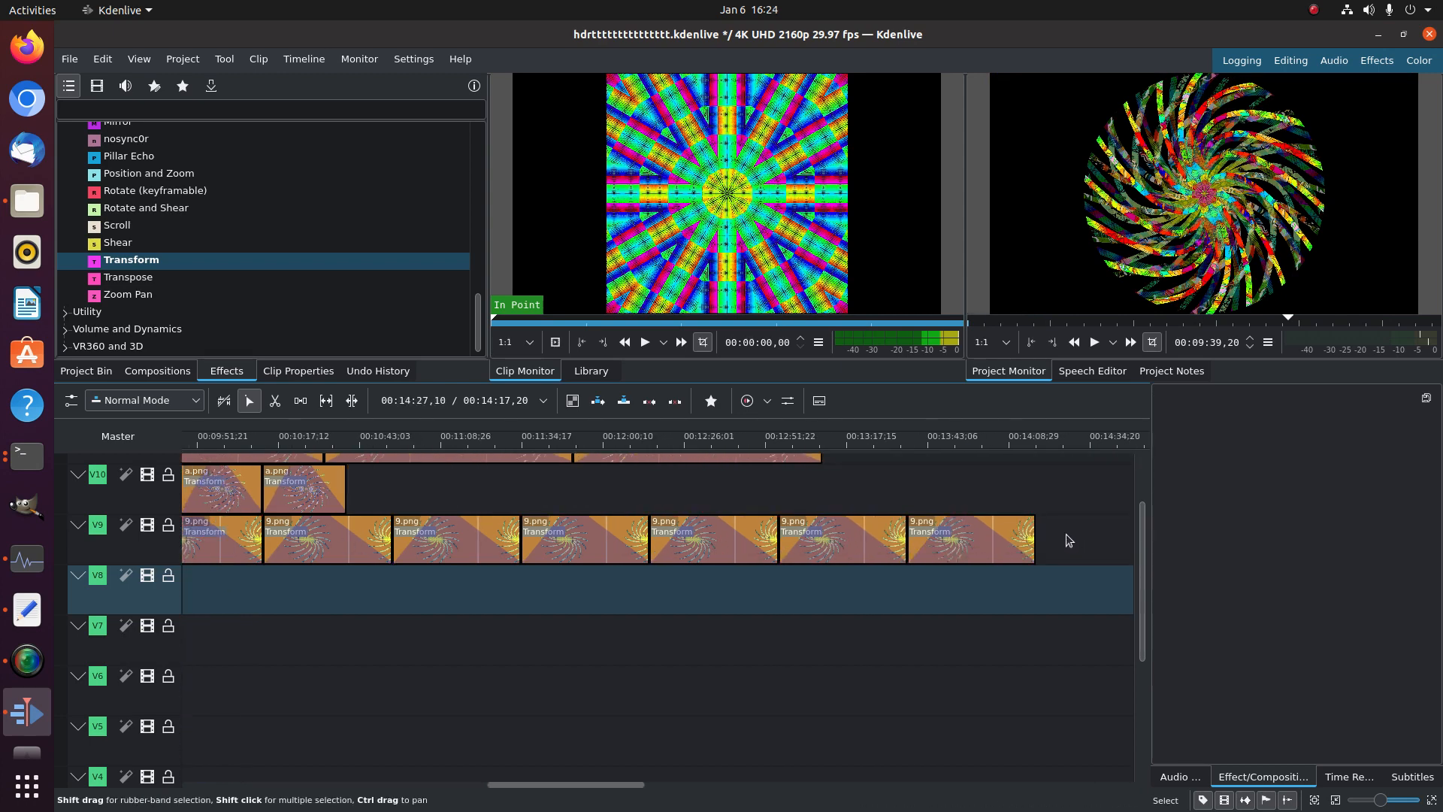
left_click_drag(1063, 533, 225, 552)
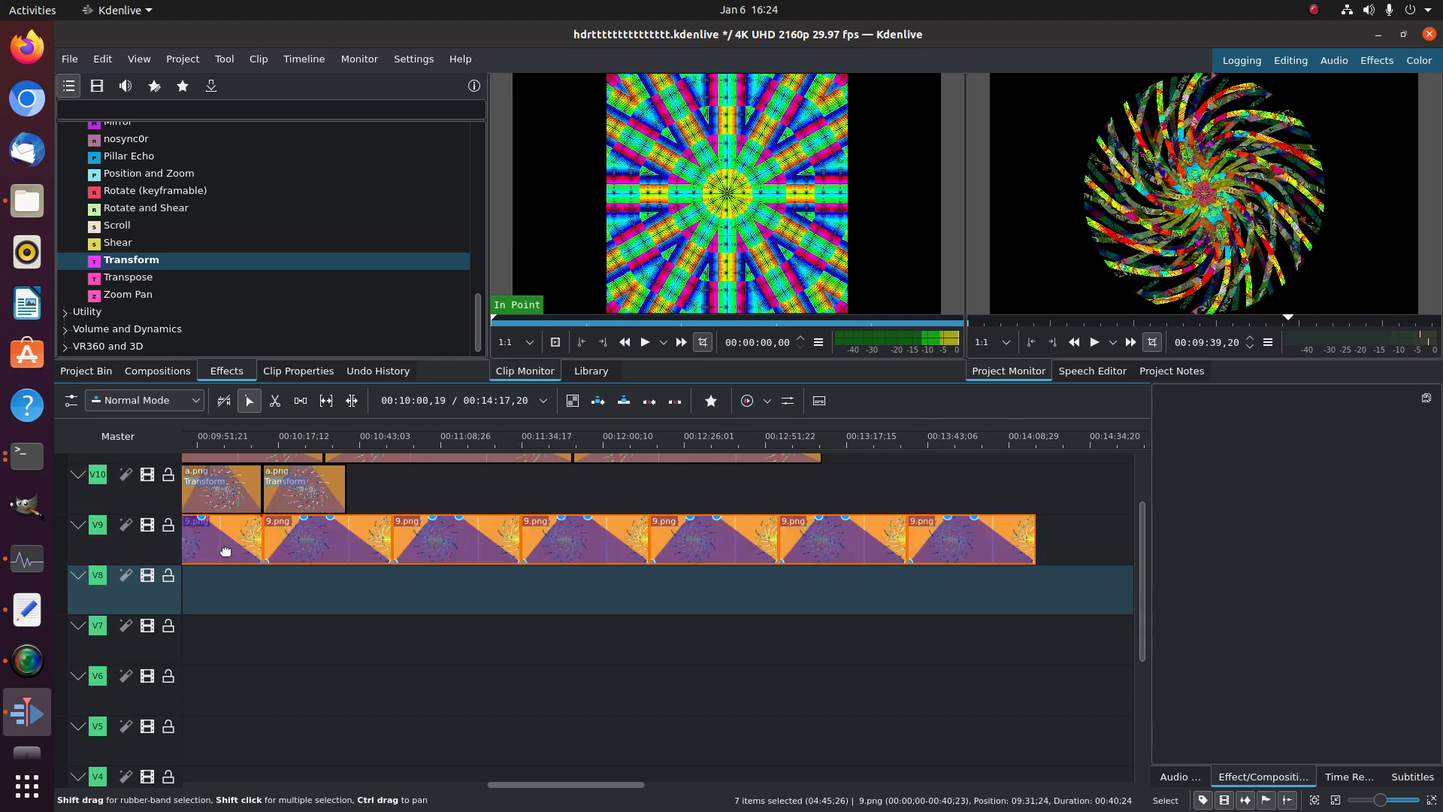
key("Delete")
scroll(248, 556, "up", 7)
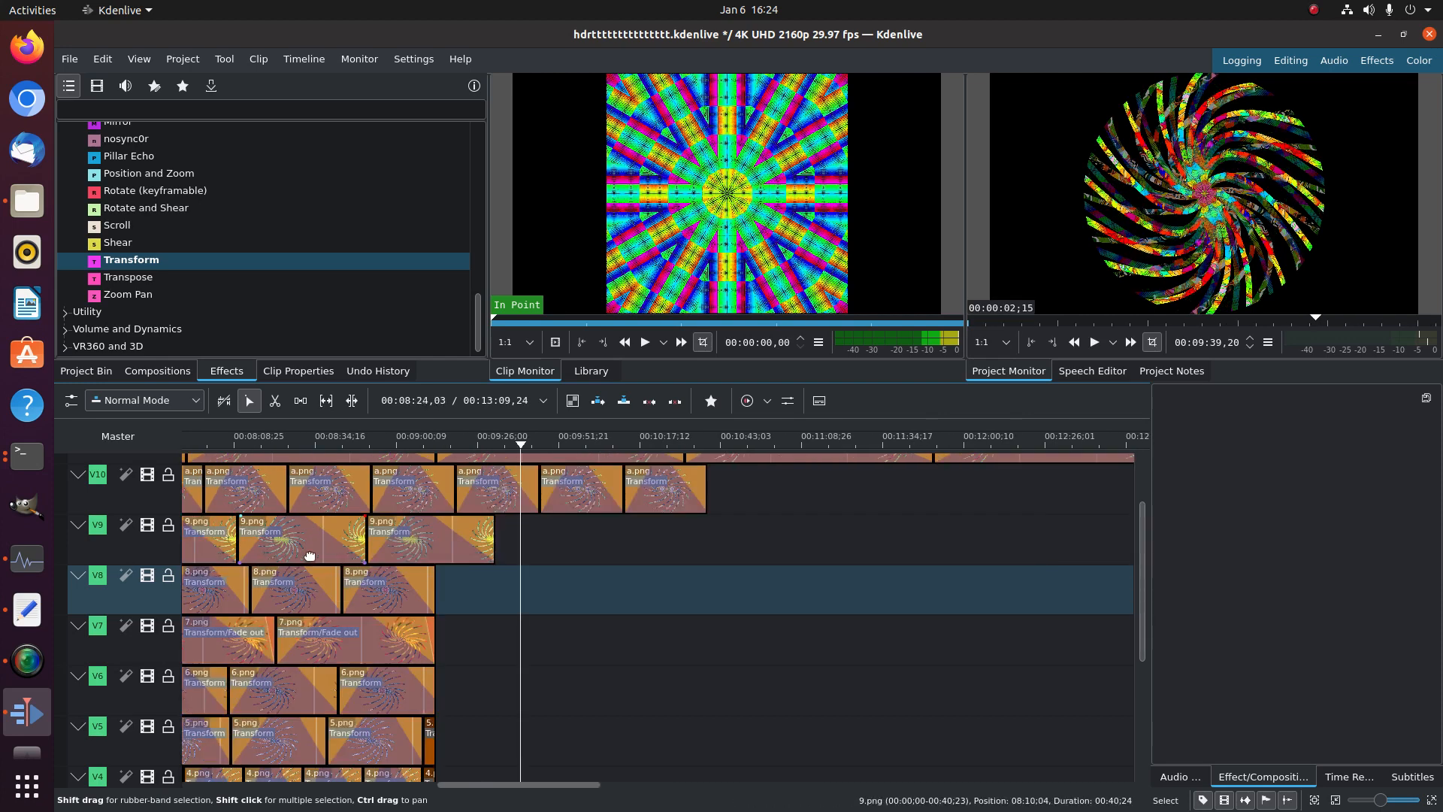
left_click_drag(493, 536, 438, 537)
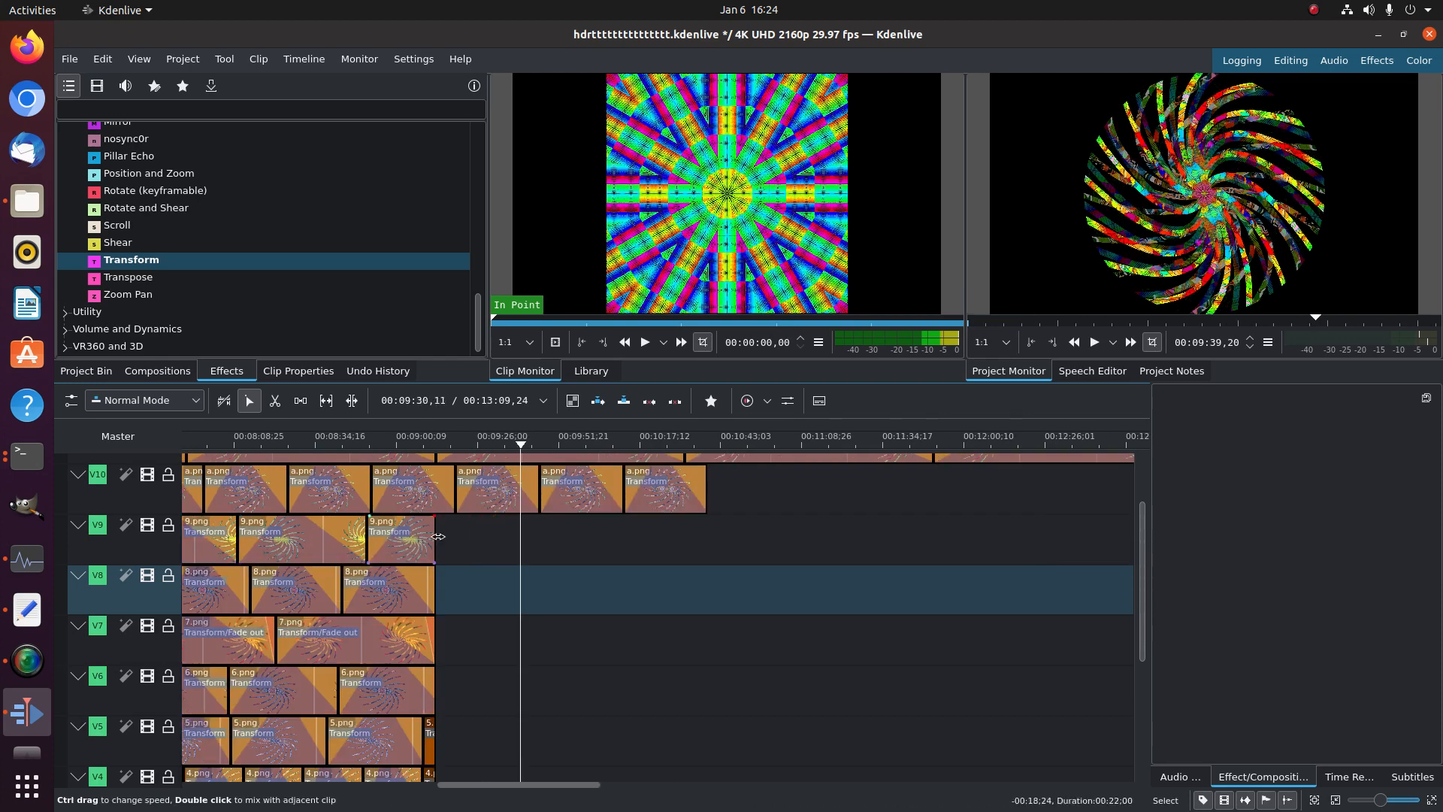
Delete the three surplus a.png clips on V10 and trim the remaining last clip to the end of the music
left_click(496, 506)
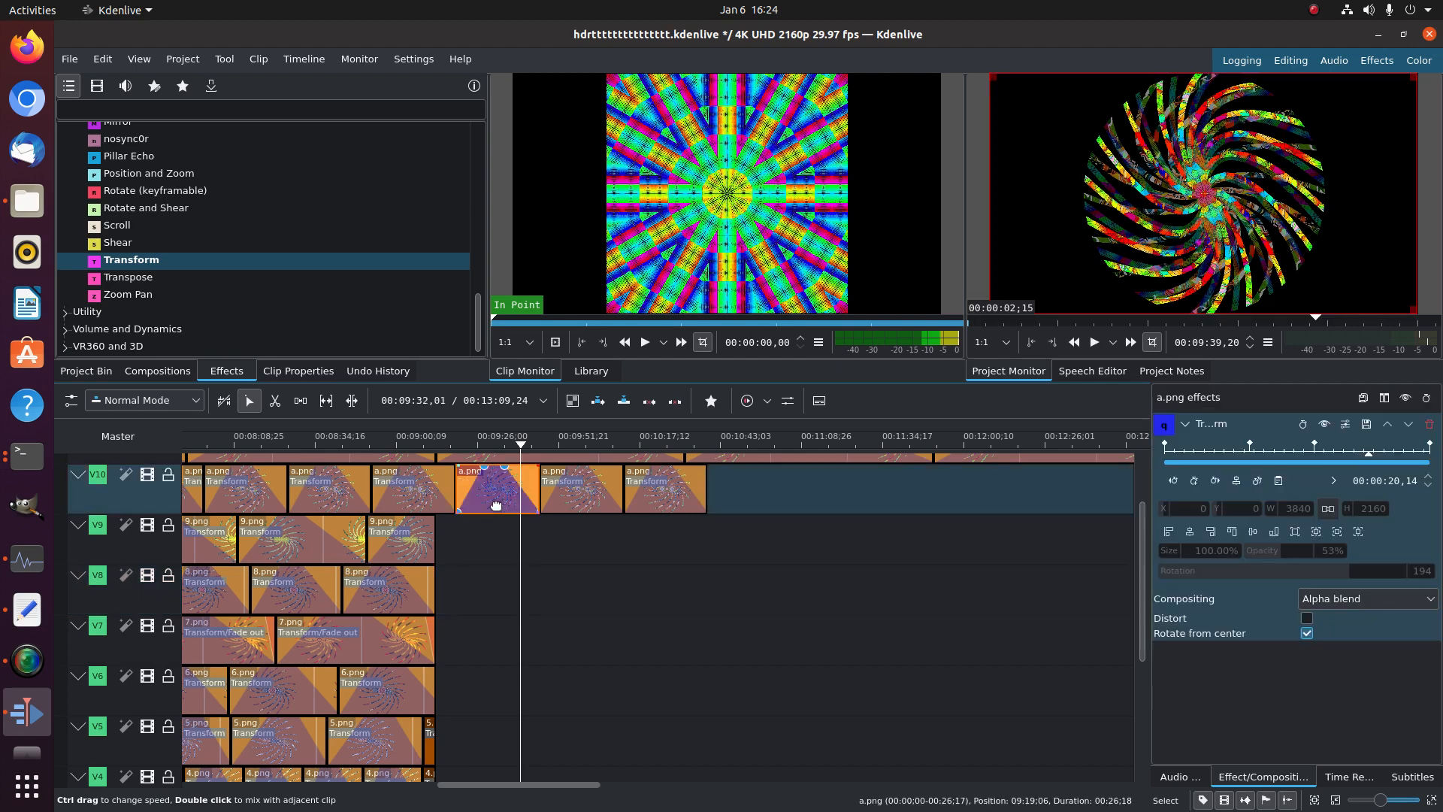
key("Delete")
left_click(555, 490)
key("Delete")
left_click(637, 487)
key("Delete")
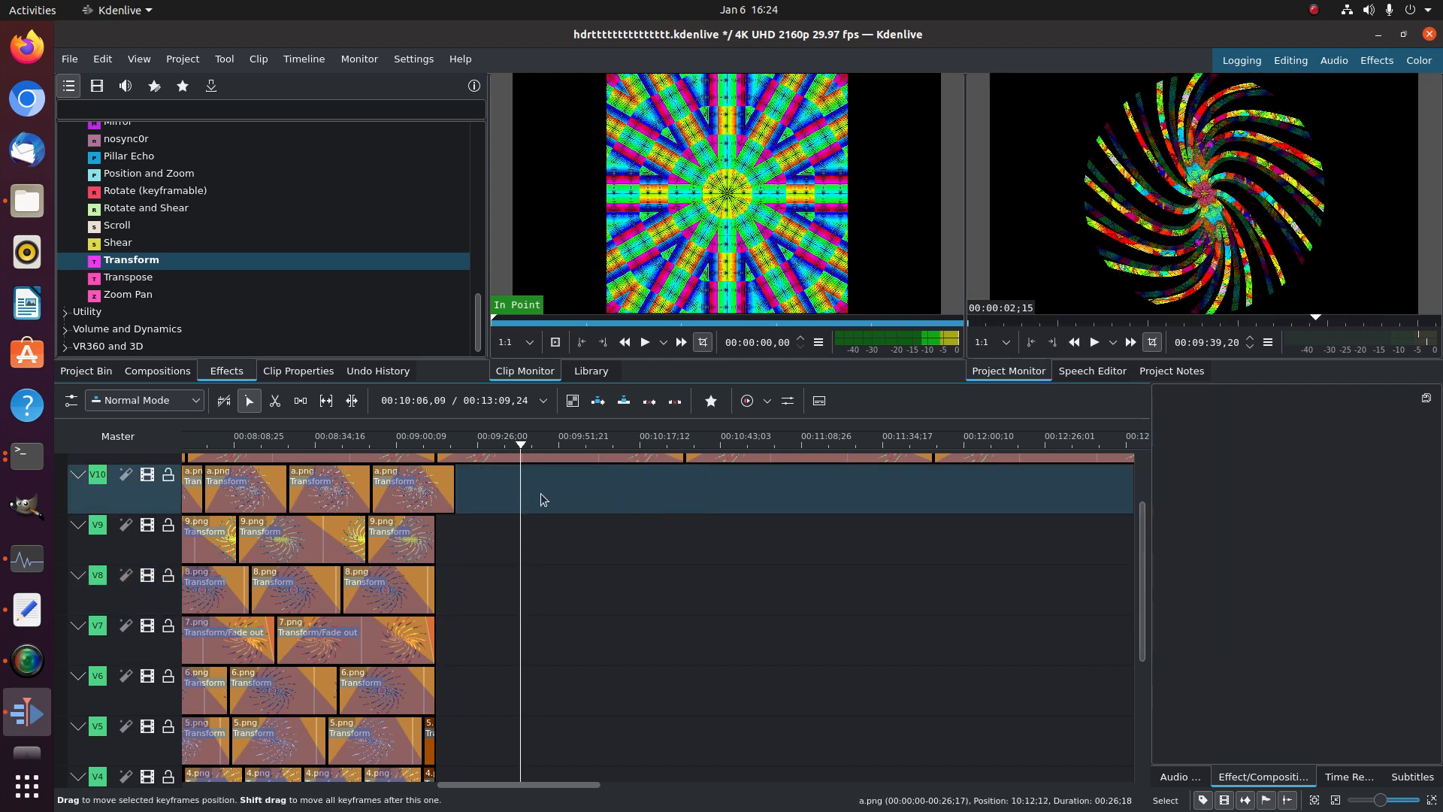
left_click_drag(455, 498, 440, 494)
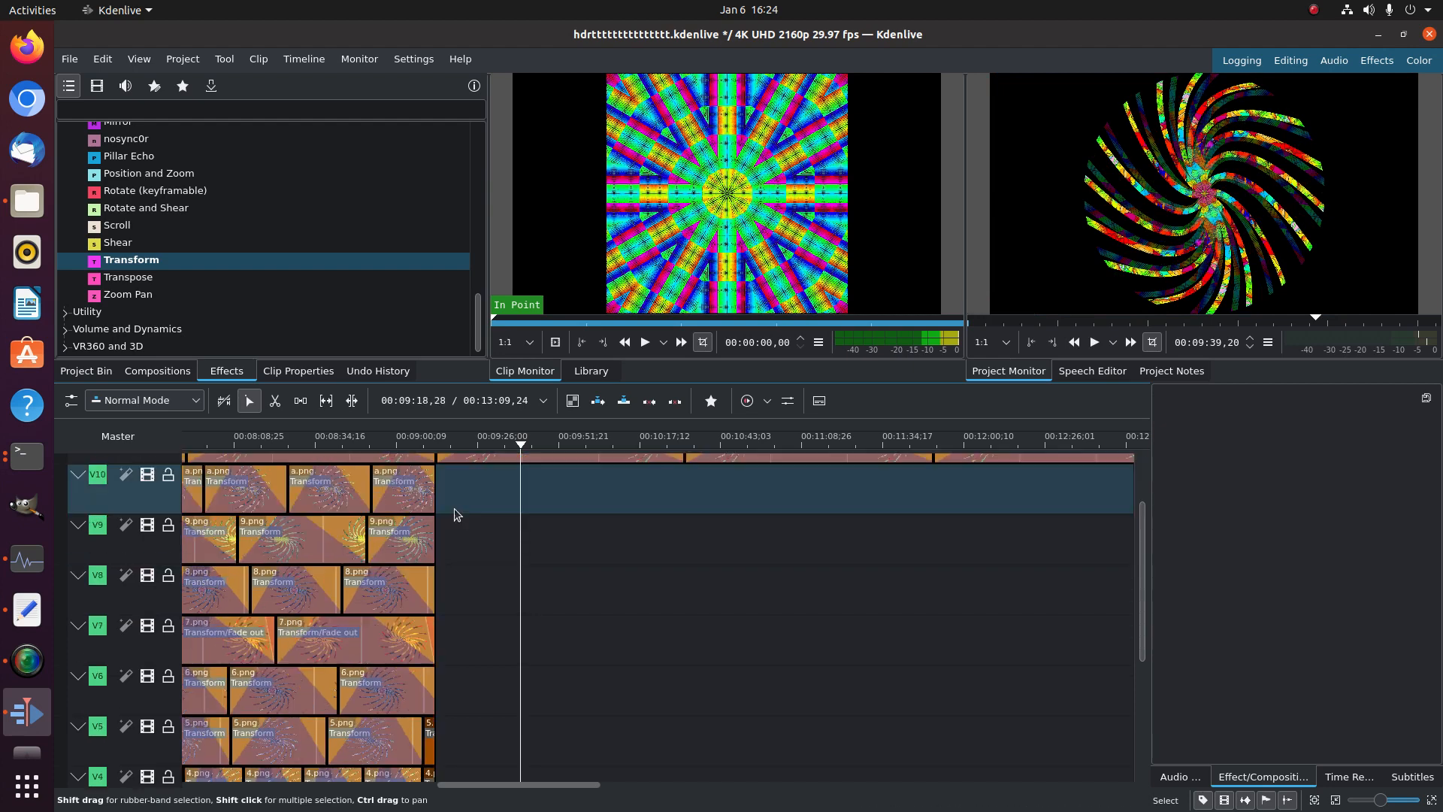
Delete the three surplus b.png clips on V11 that lie beyond the end of the music
scroll(454, 508, "up", 2)
scroll(526, 519, "right", 5)
left_click(605, 524)
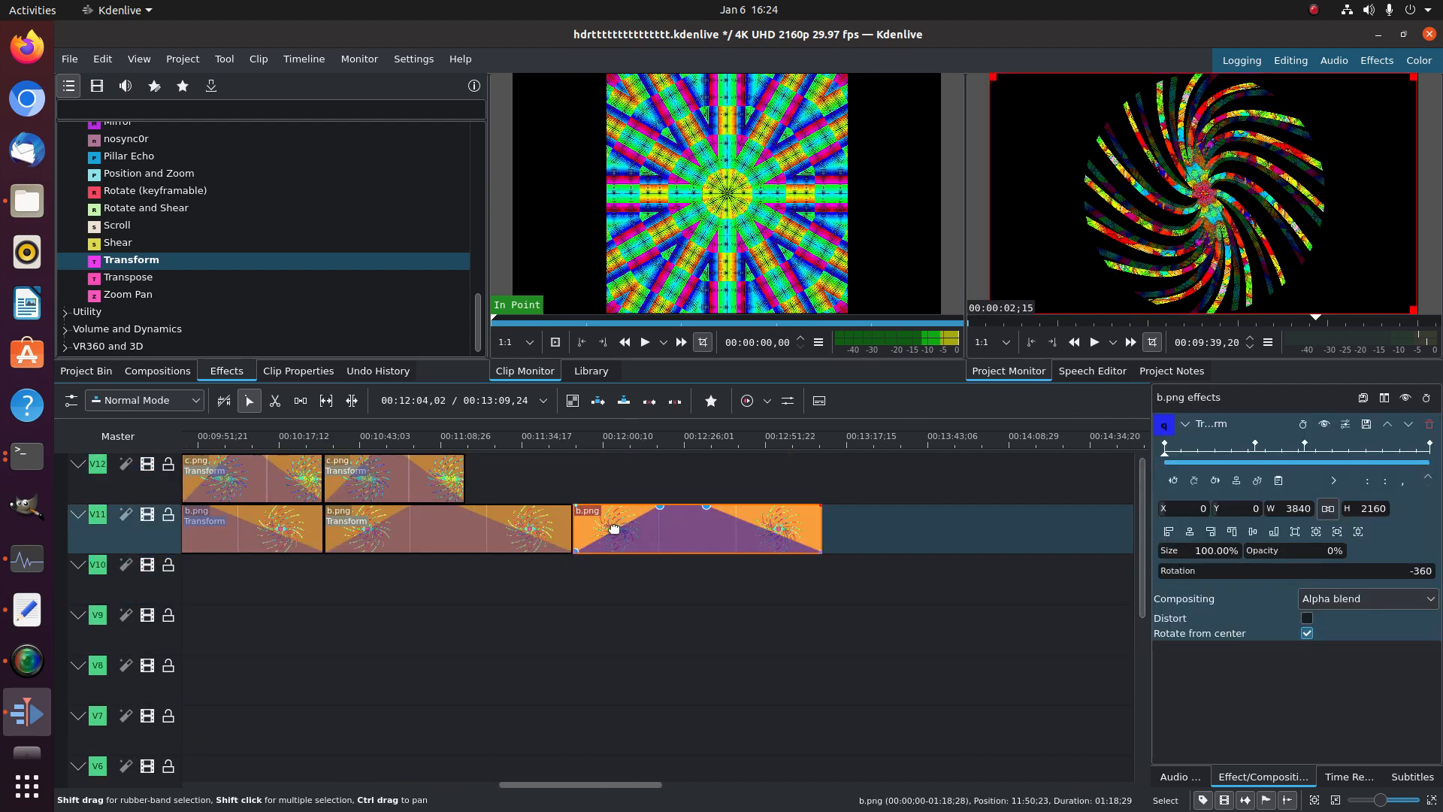
key("Delete")
left_click(476, 522)
key("Delete")
left_click(289, 528)
key("Delete")
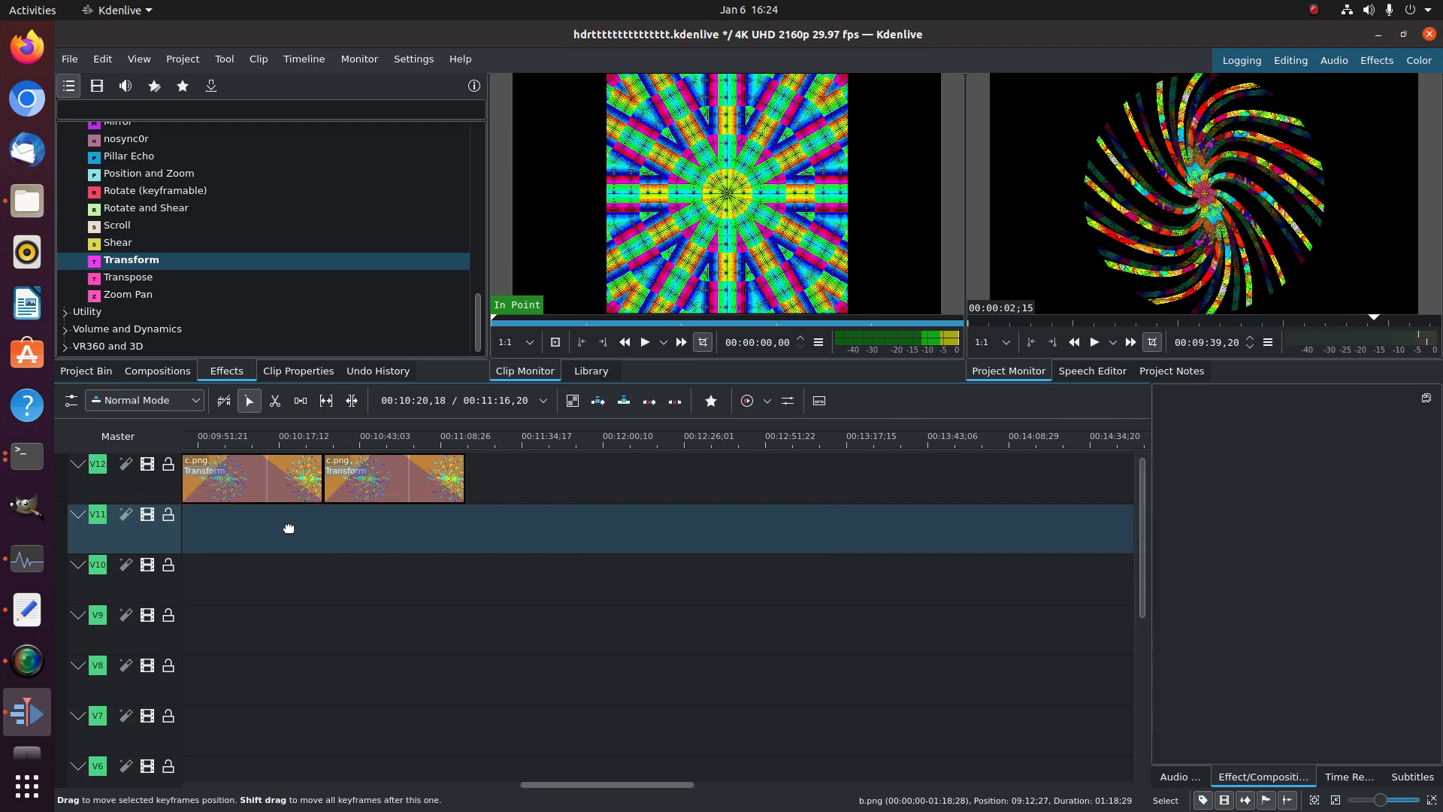
Delete the two surplus c.png clips on V12, trim the last one to the end of the music, and save the project
scroll(305, 539, "left", 4)
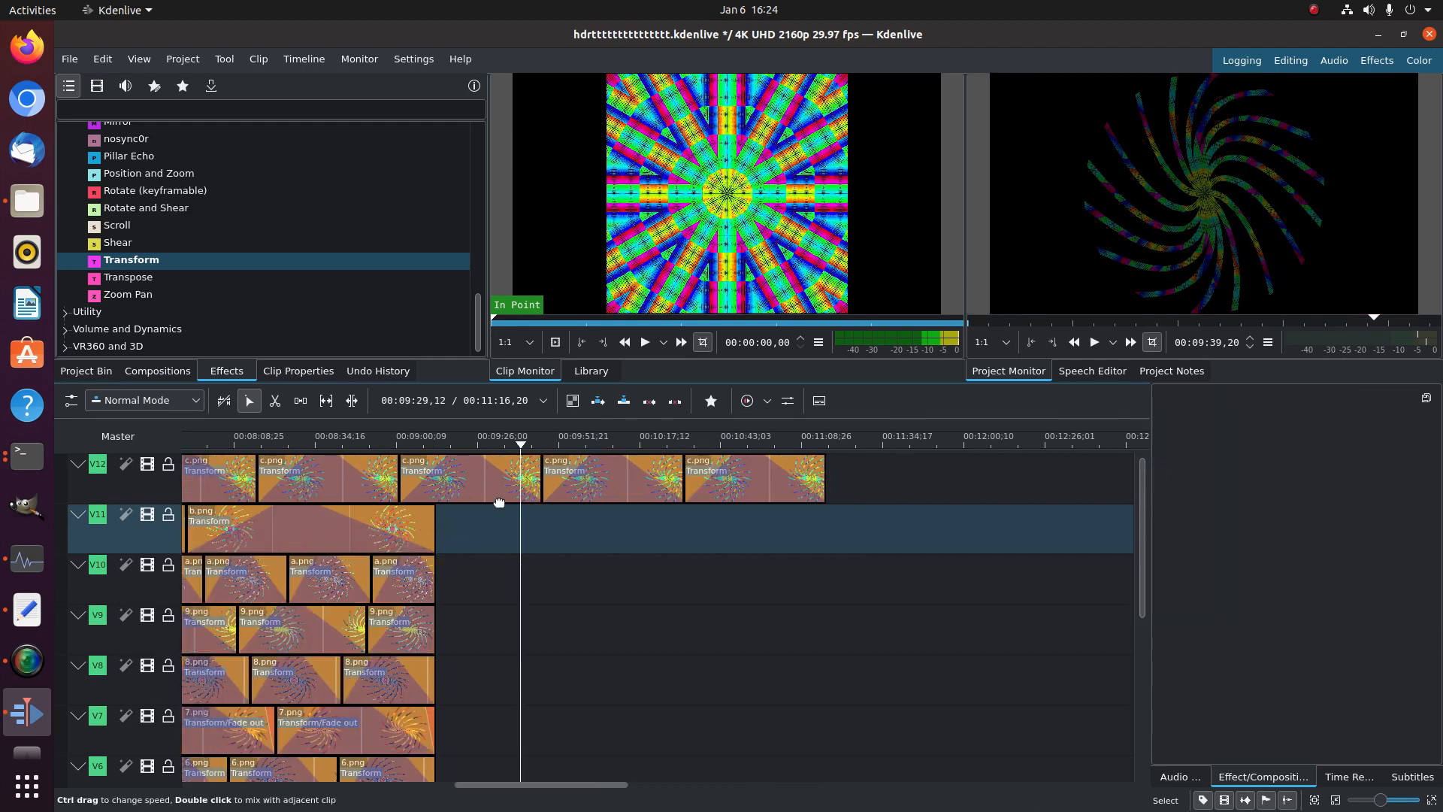
left_click(557, 486)
key("Delete")
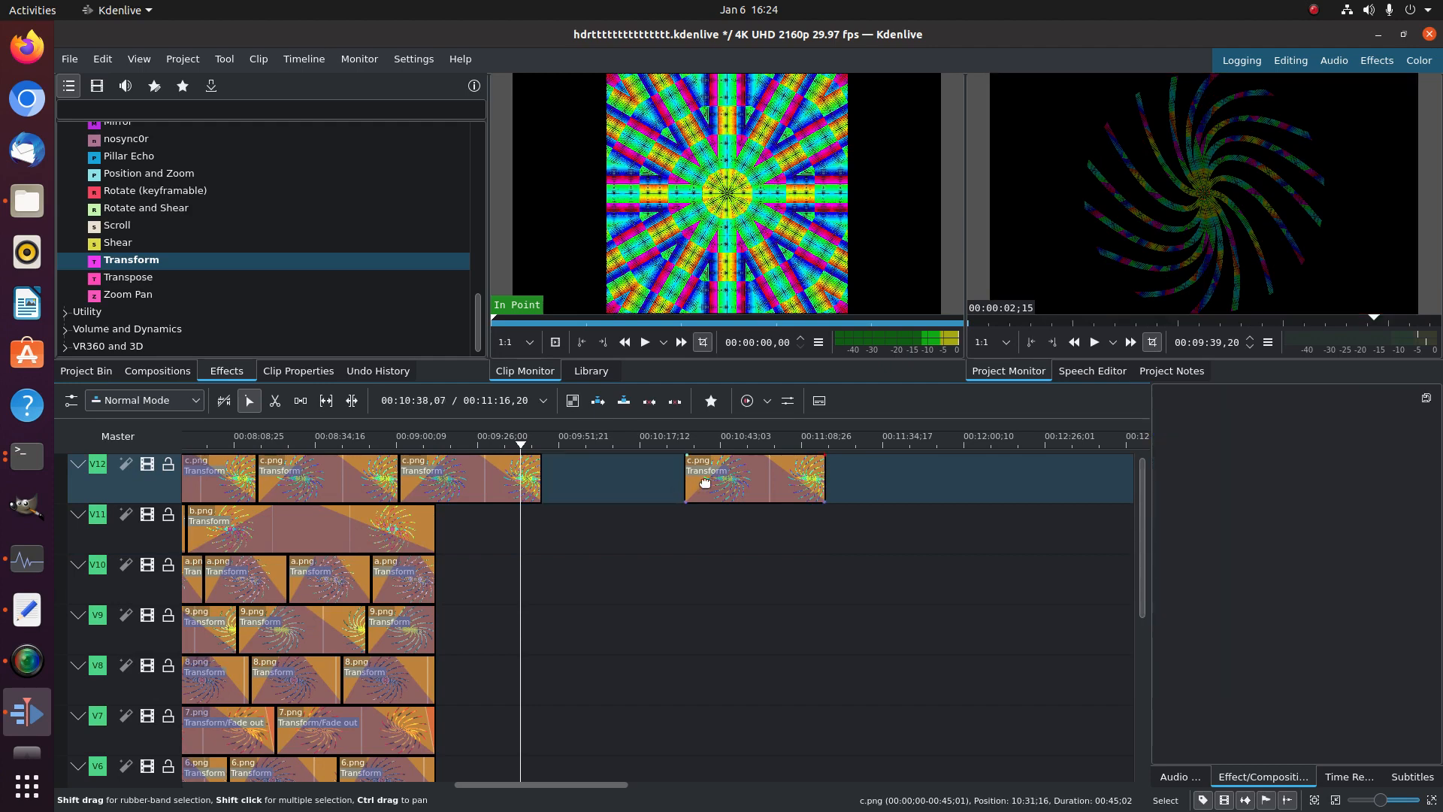
left_click(752, 484)
key("Delete")
left_click(536, 481)
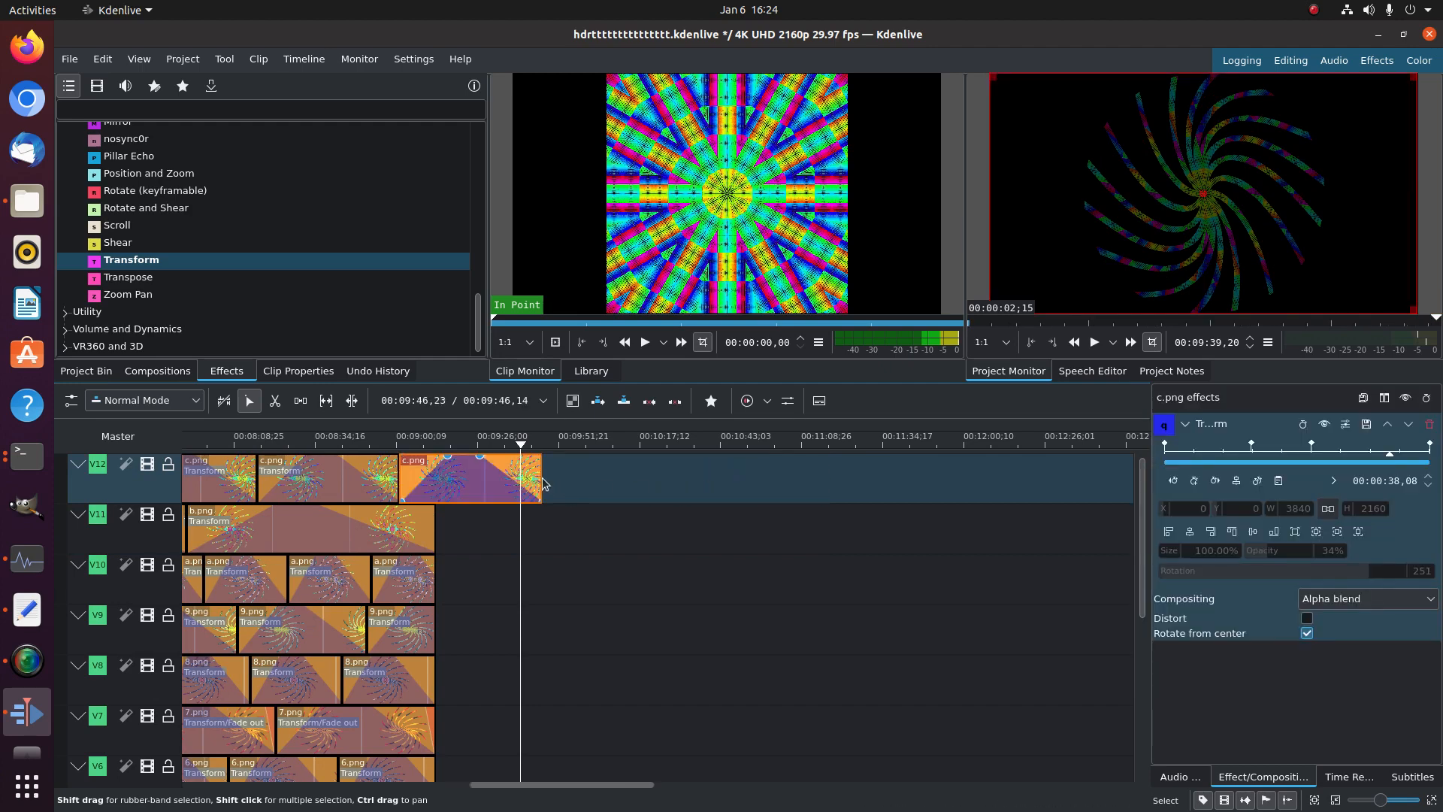
left_click_drag(543, 483, 435, 480)
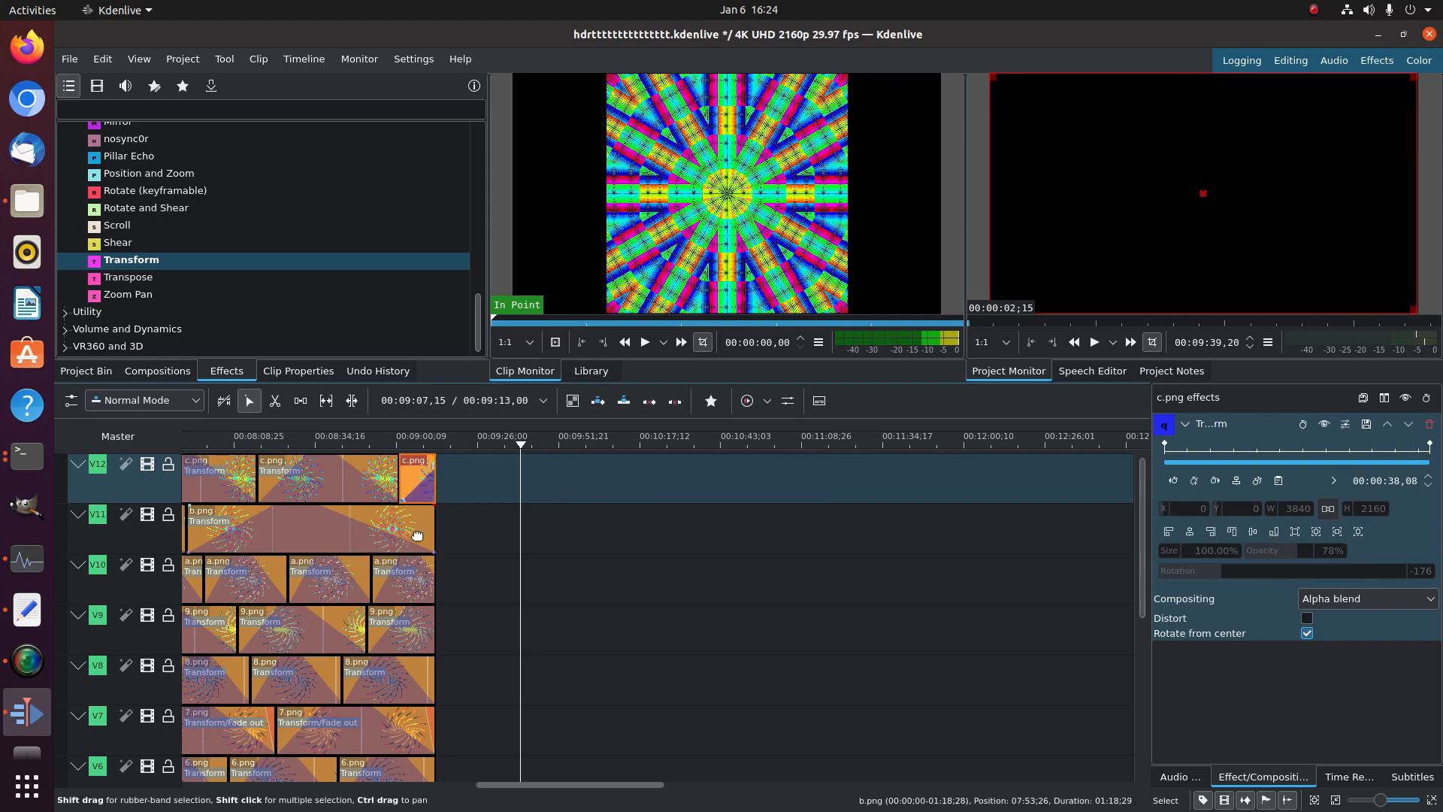
key("ctrl+s")
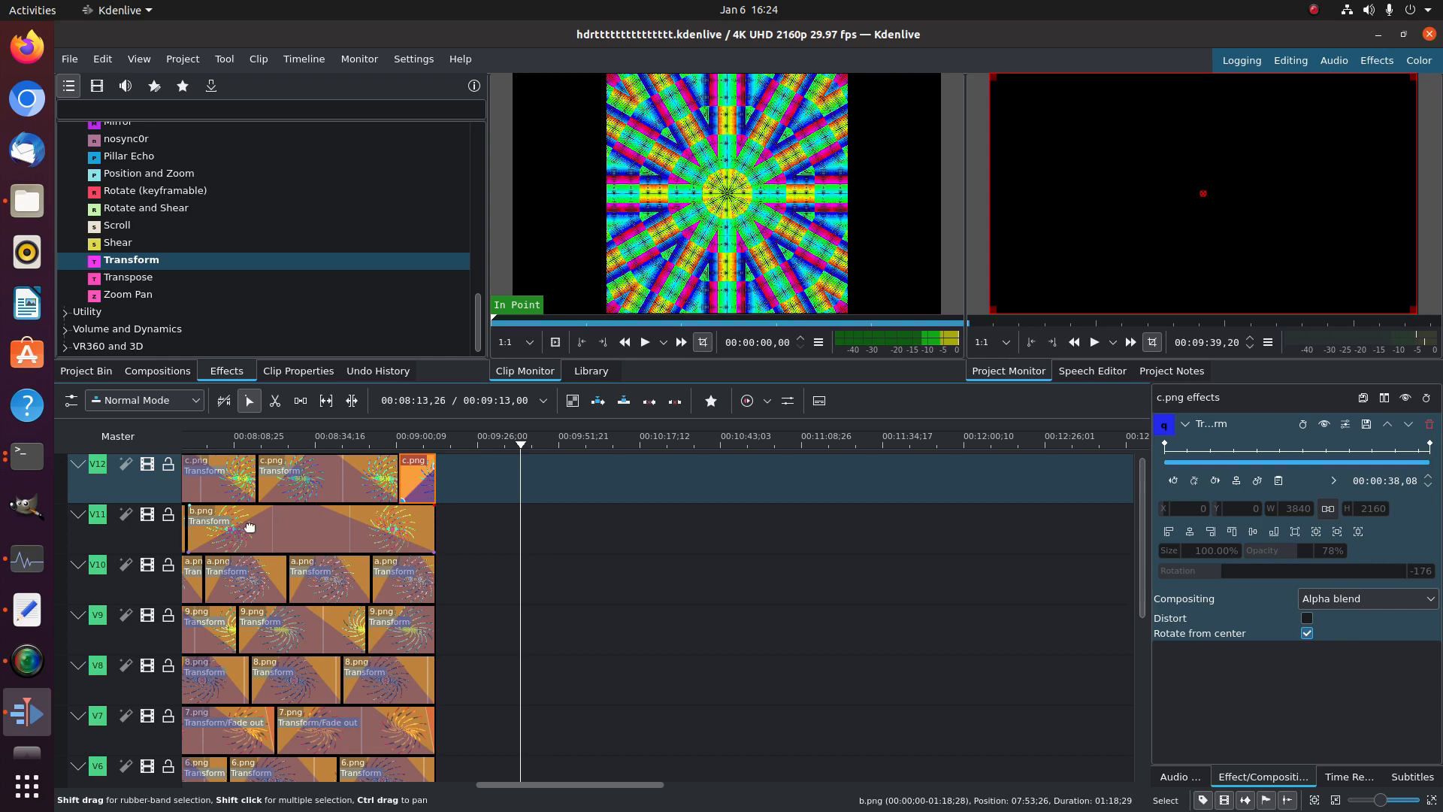
Check the clip ends on all twelve tracks and preview the layered spirals at several points in the first minute
scroll(256, 534, "down", 5)
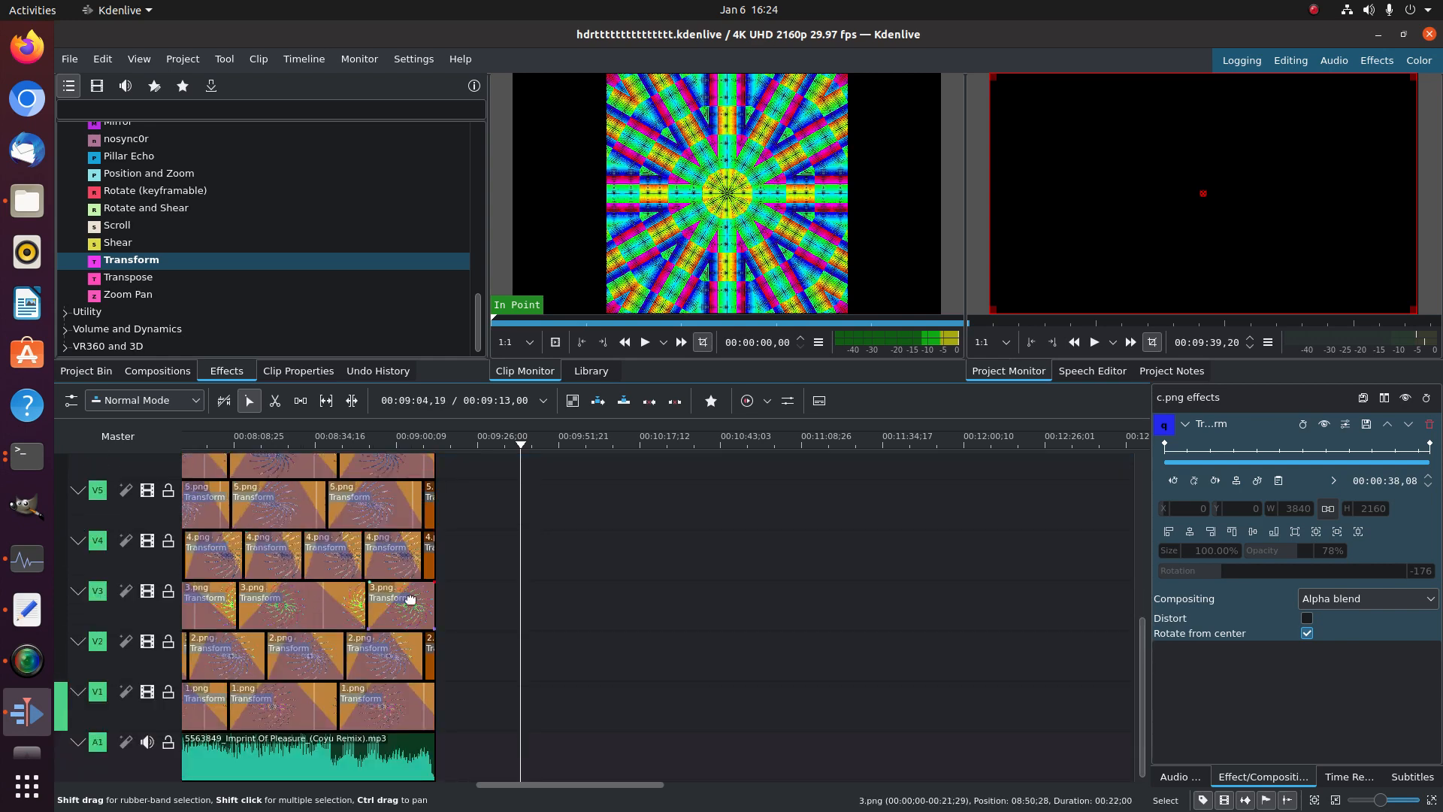
scroll(422, 623, "up", 5)
scroll(427, 609, "down", 5)
scroll(425, 604, "left", 20)
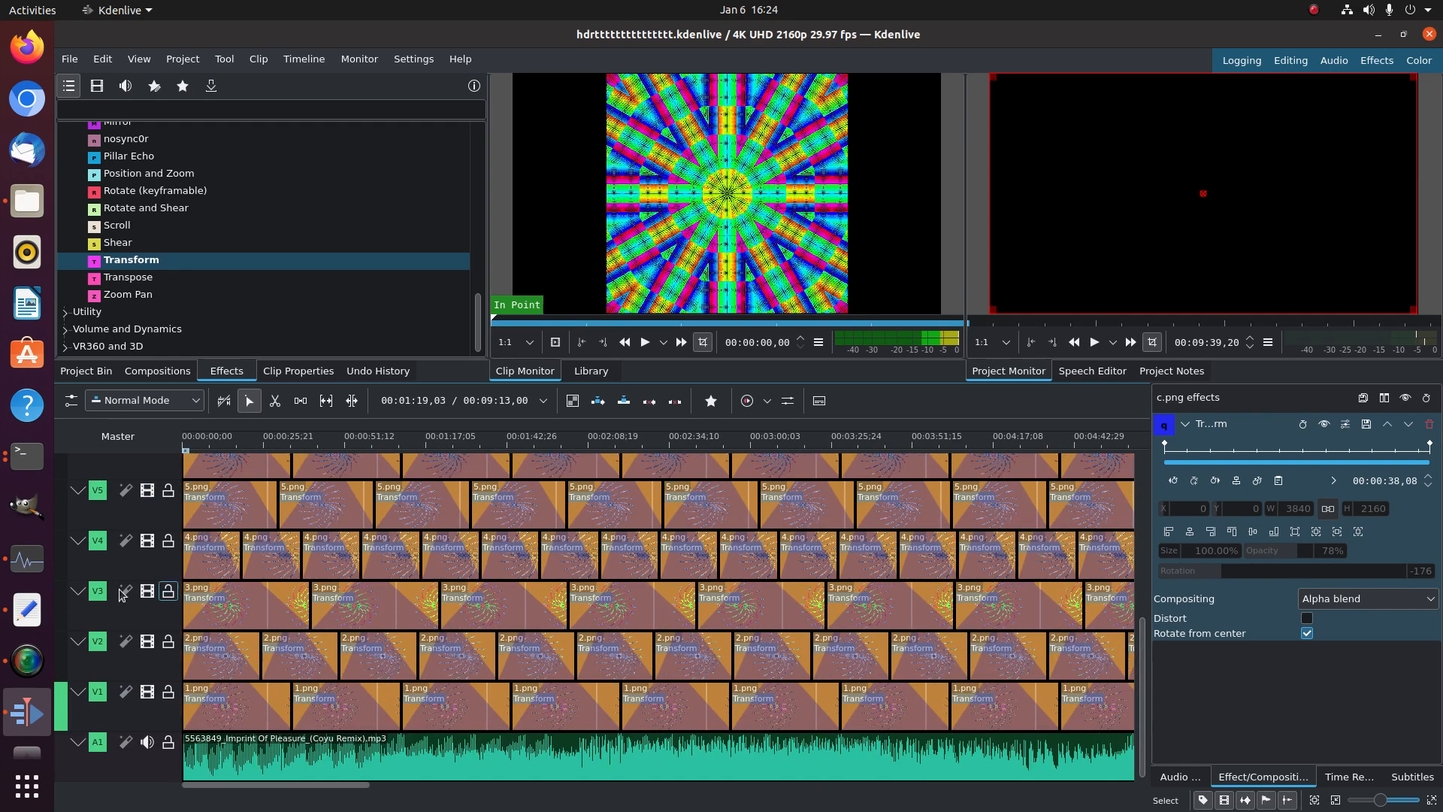
scroll(154, 579, "up", 5)
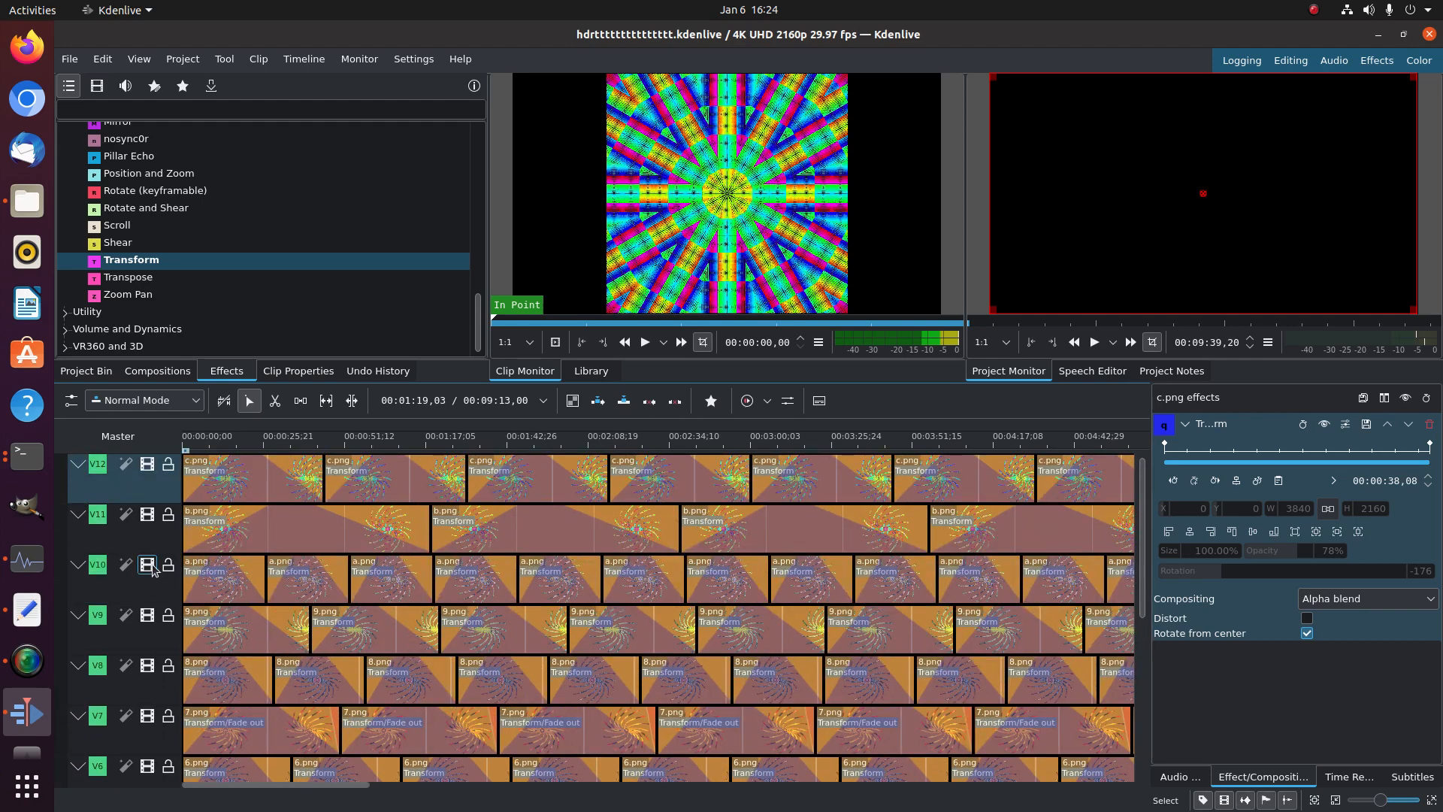
left_click(218, 449)
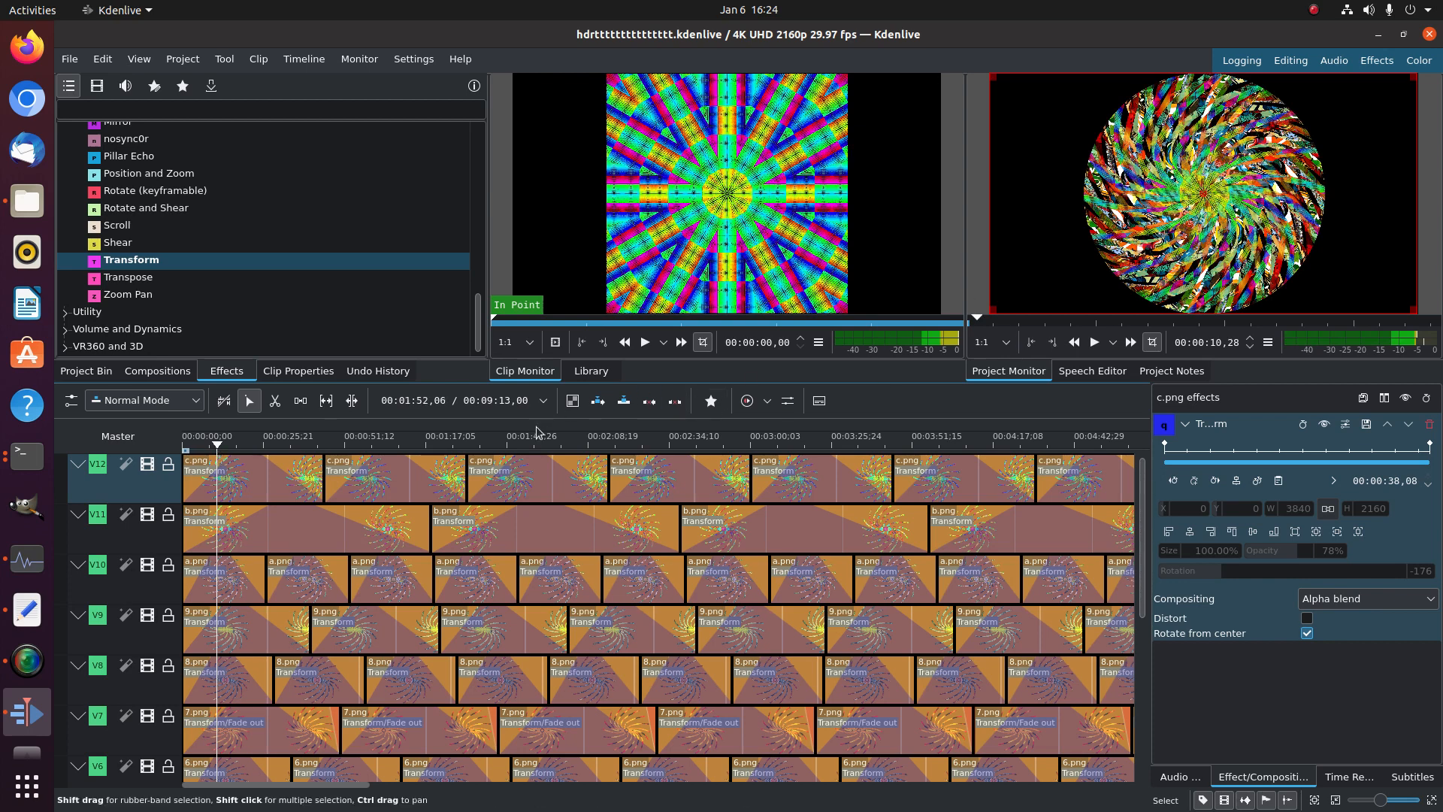
left_click(263, 439)
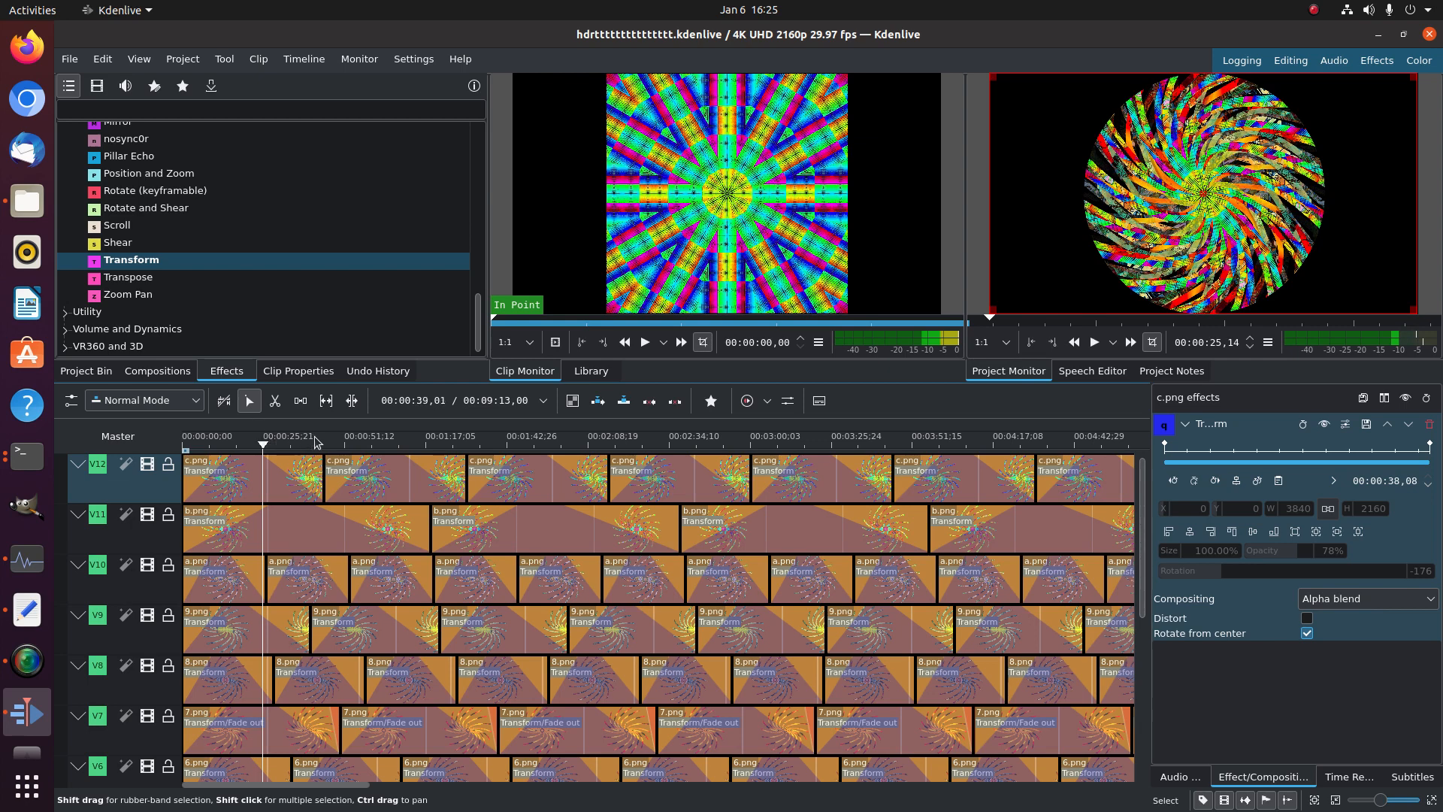
left_click(359, 434)
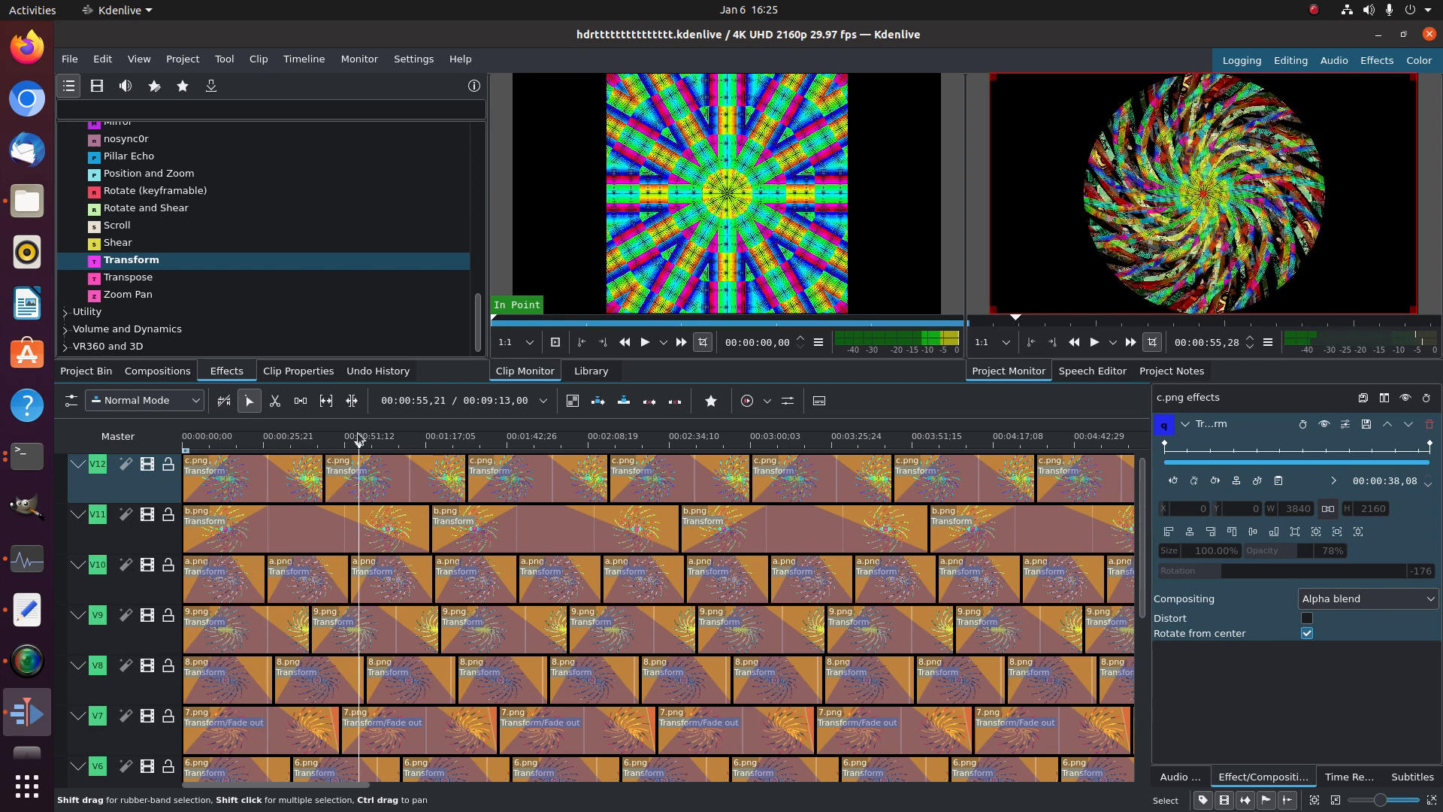
Render the full project to an MP4 file with the Ultra-High Definition (4K) preset MP4-H265 (HEVC)
left_click(68, 58)
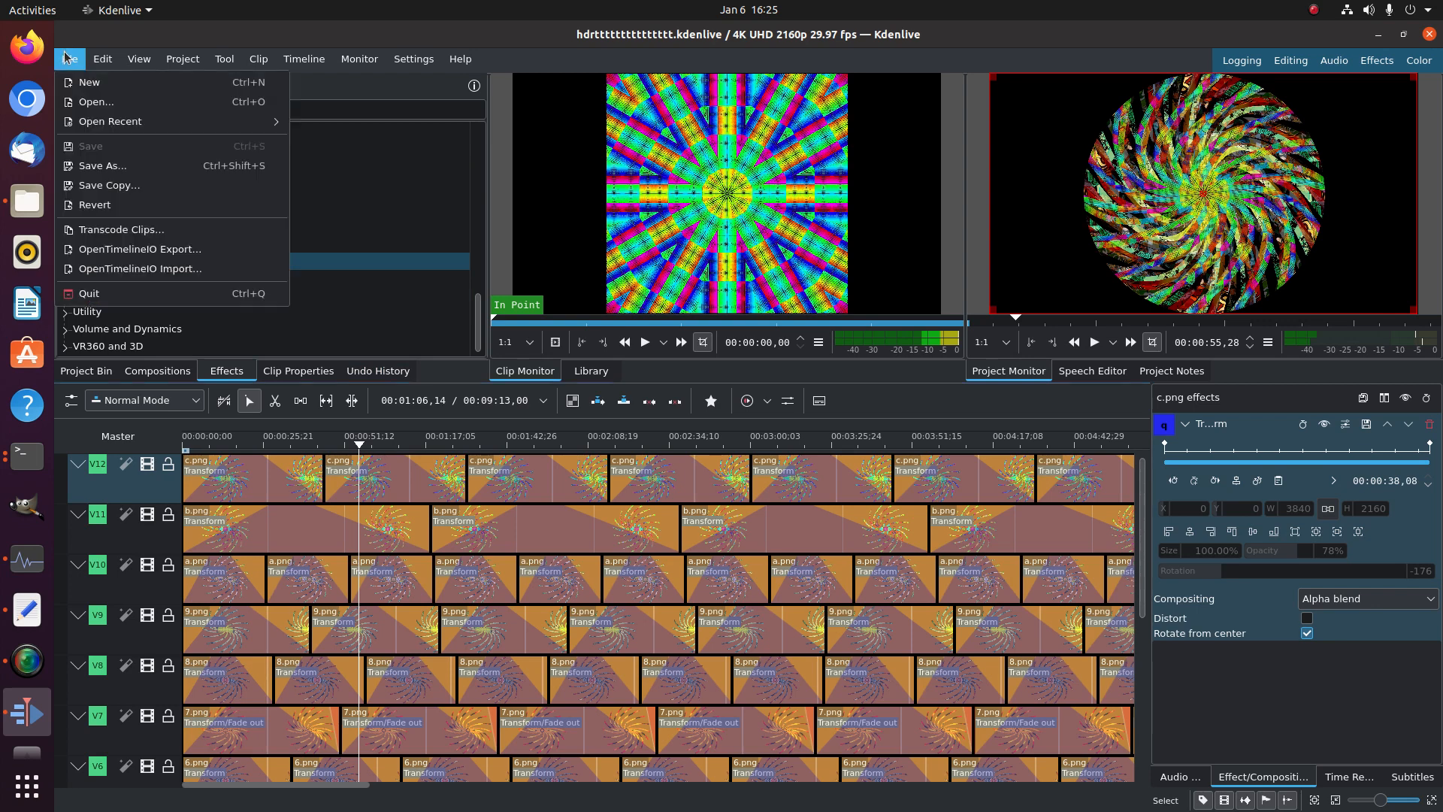
left_click(72, 64)
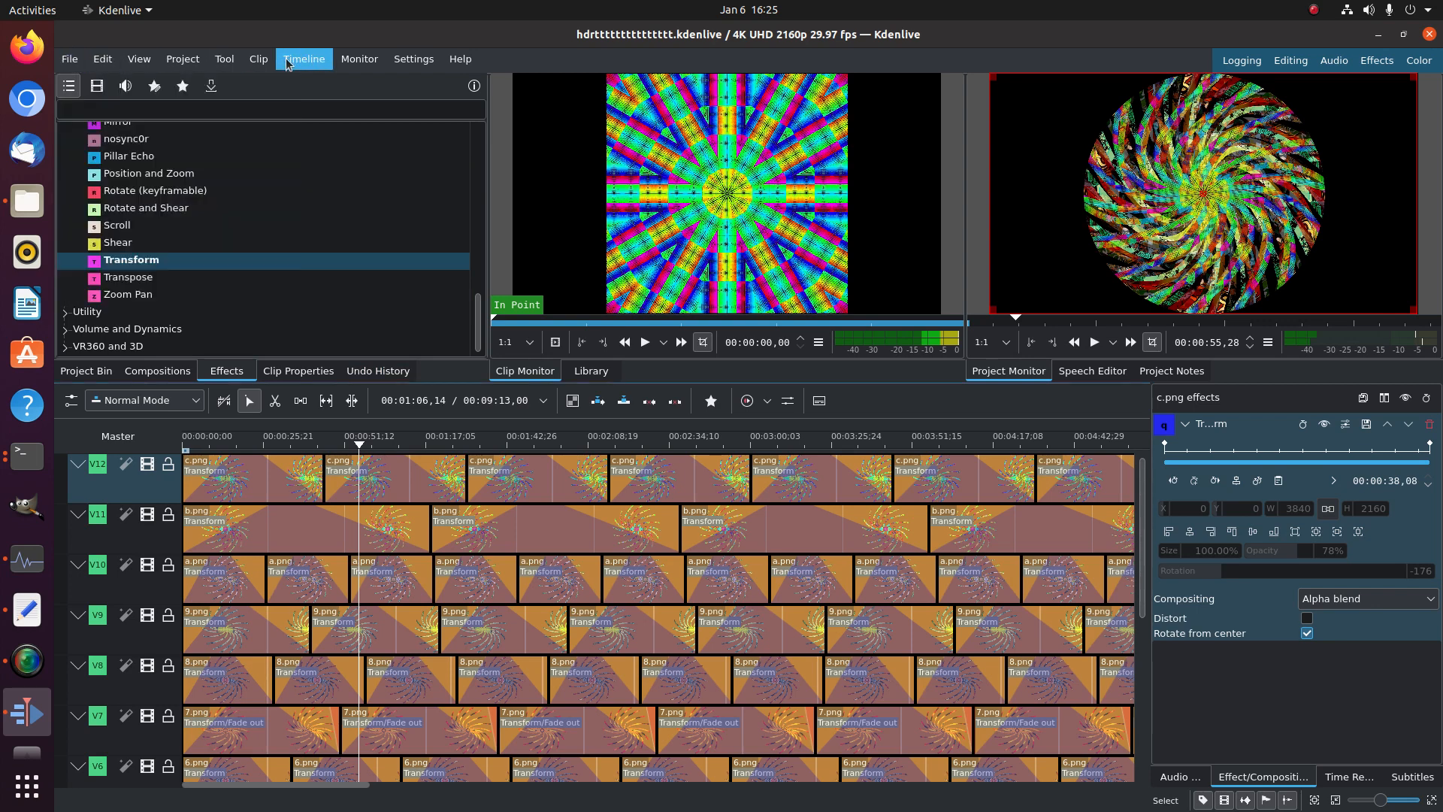
left_click(197, 61)
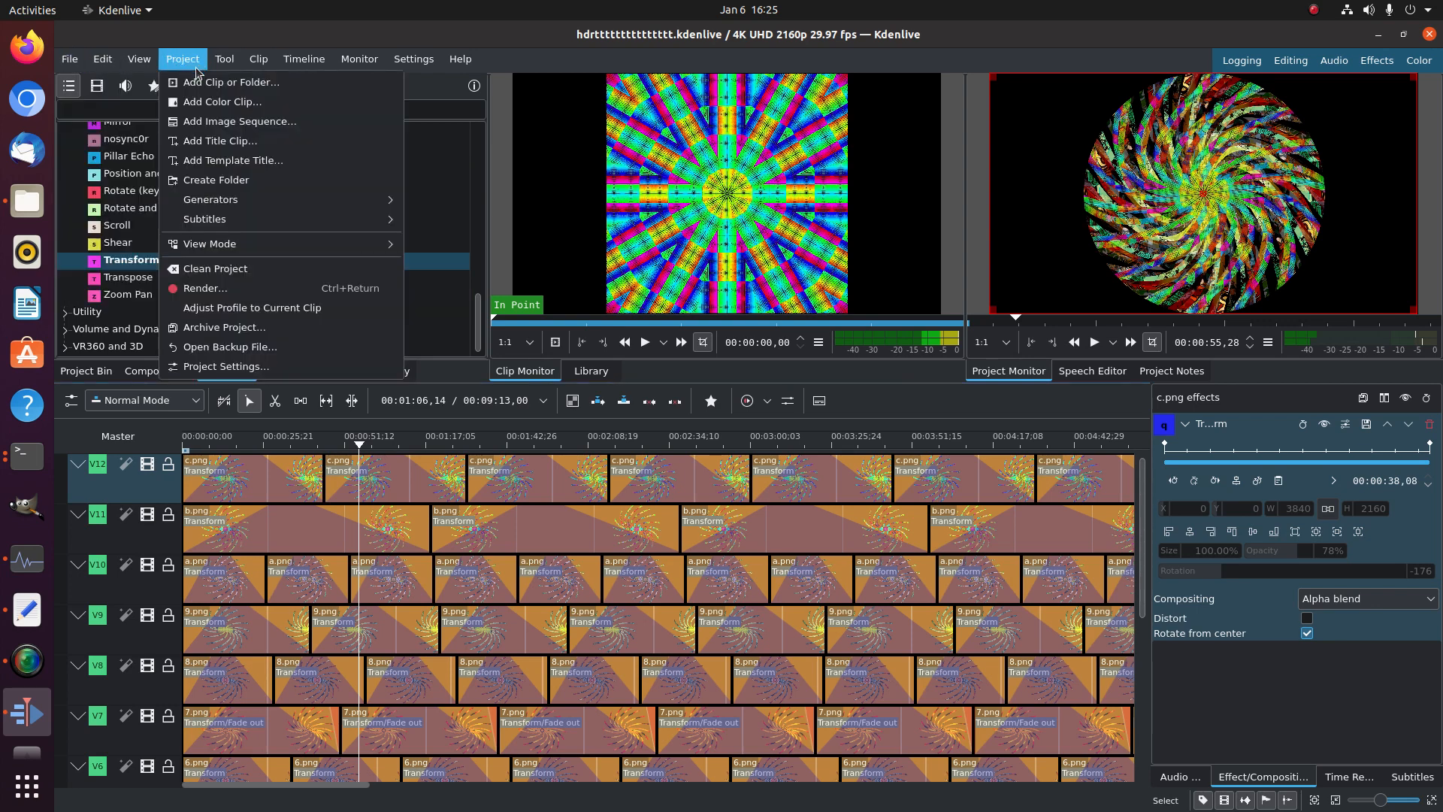
left_click(215, 289)
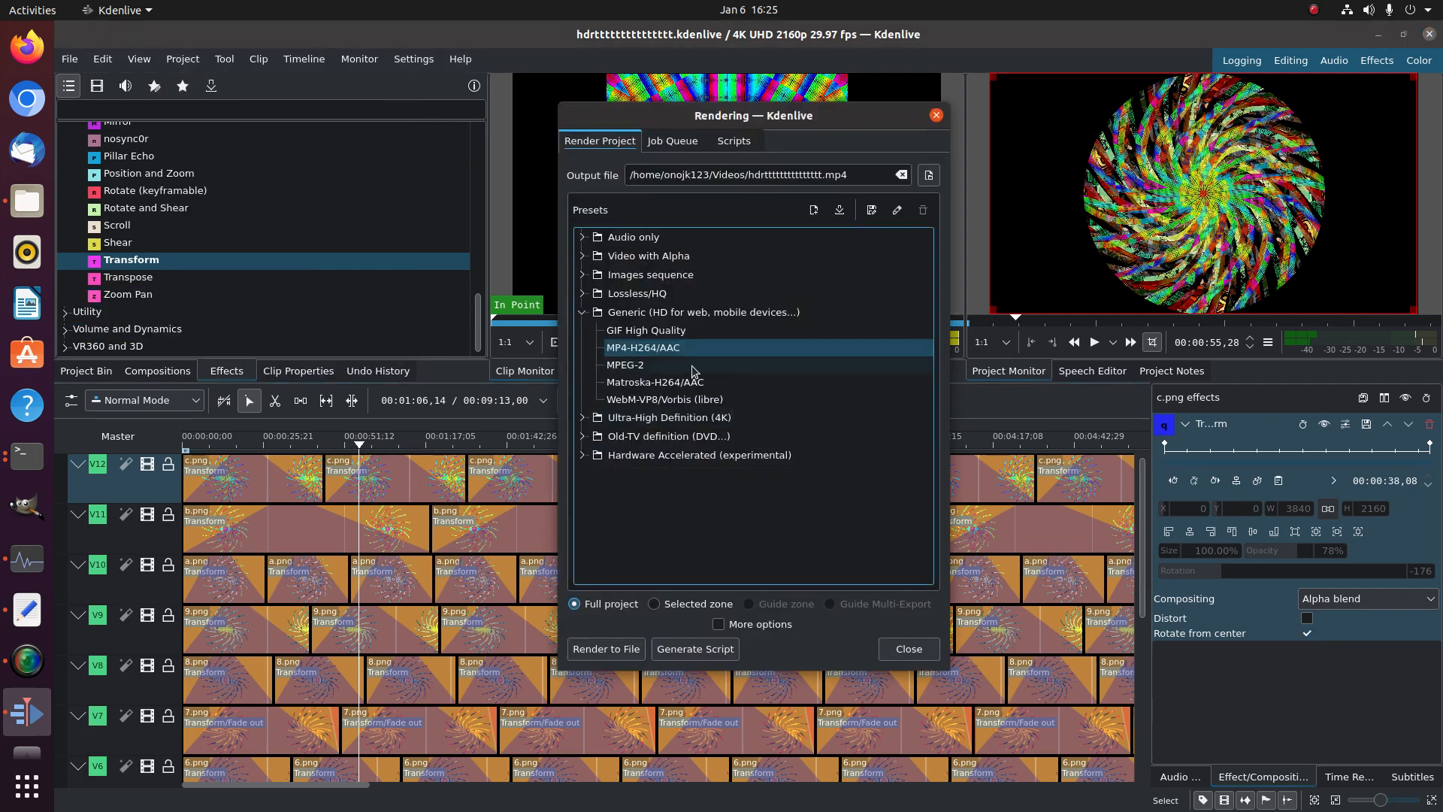
left_click(596, 419)
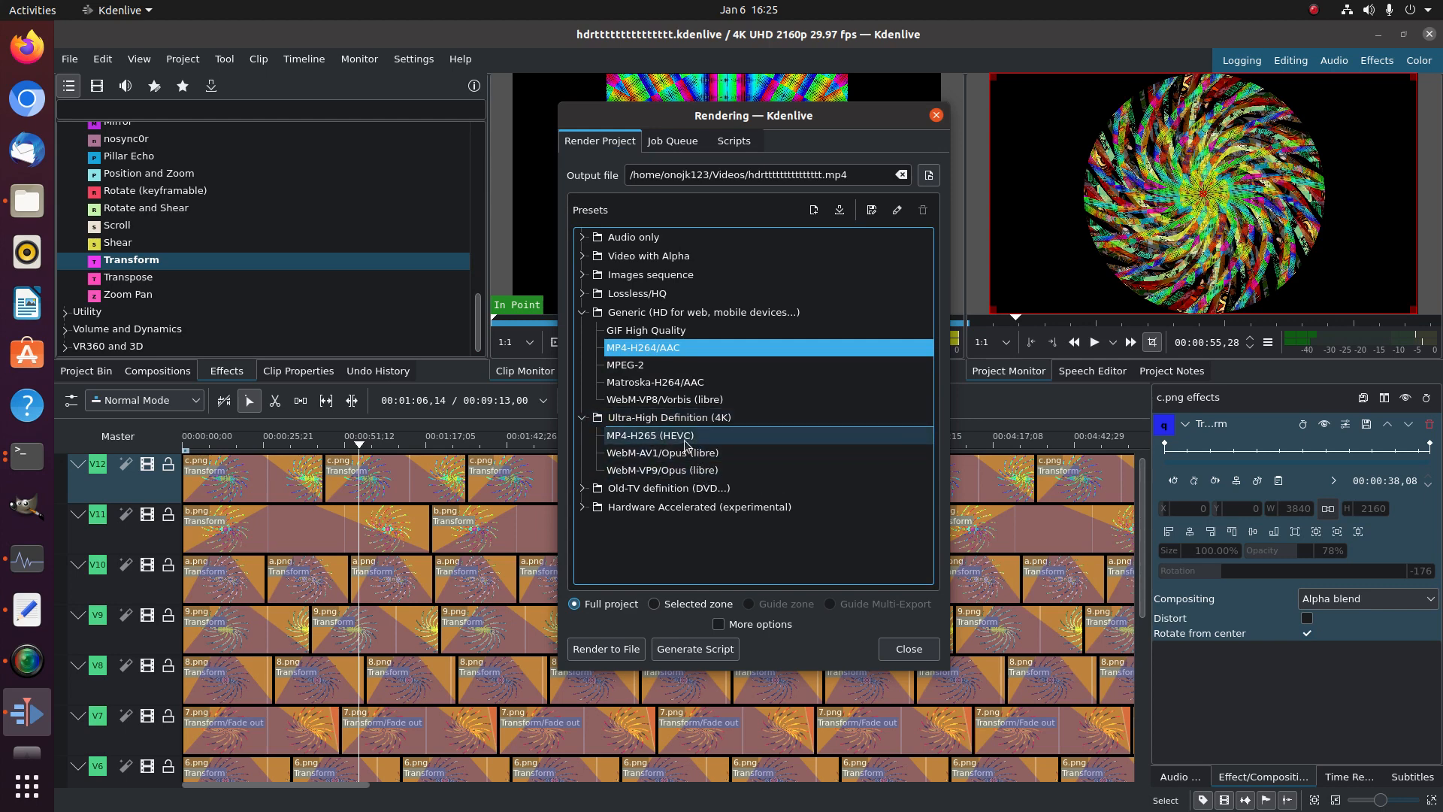
left_click(686, 437)
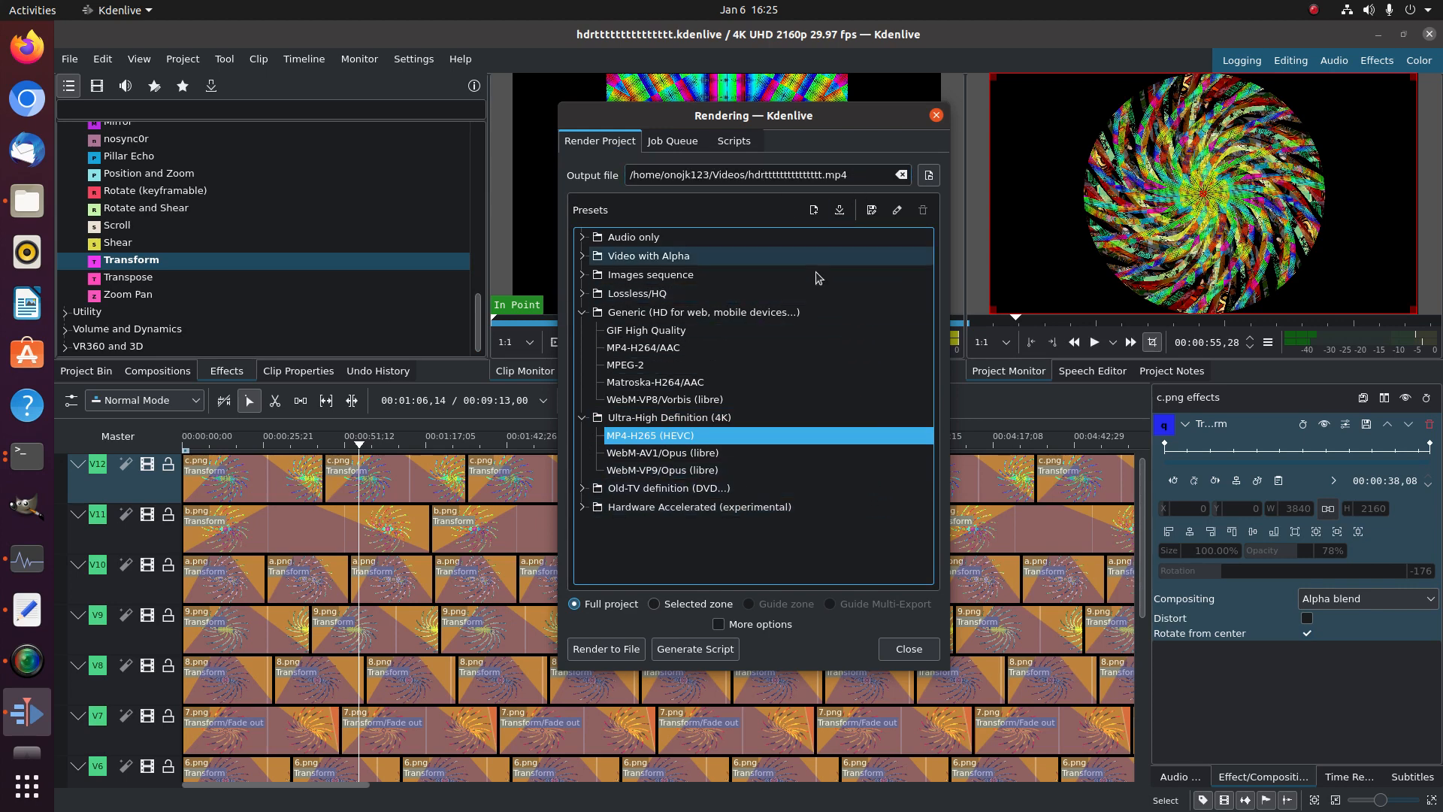
left_click(606, 651)
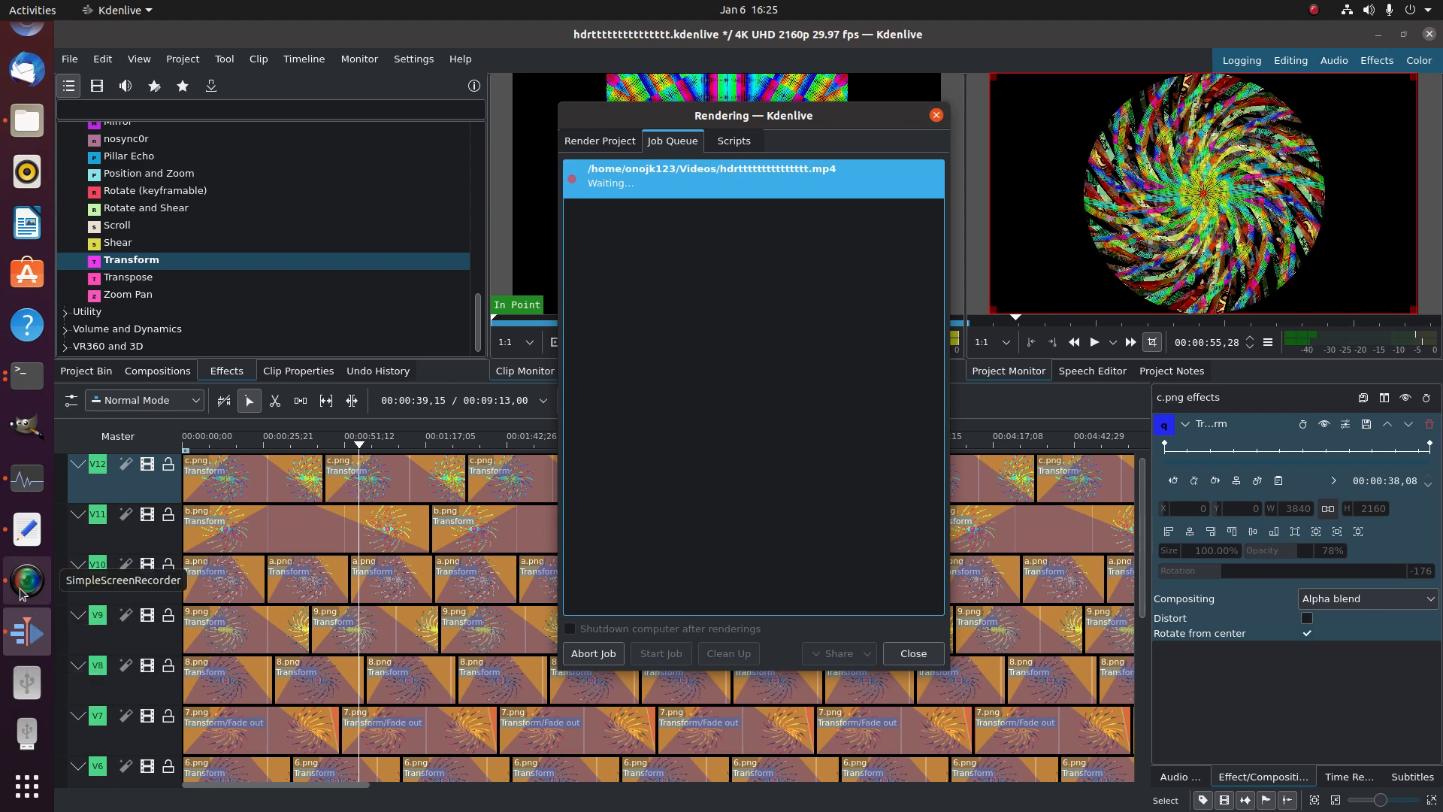
left_click(45, 585)
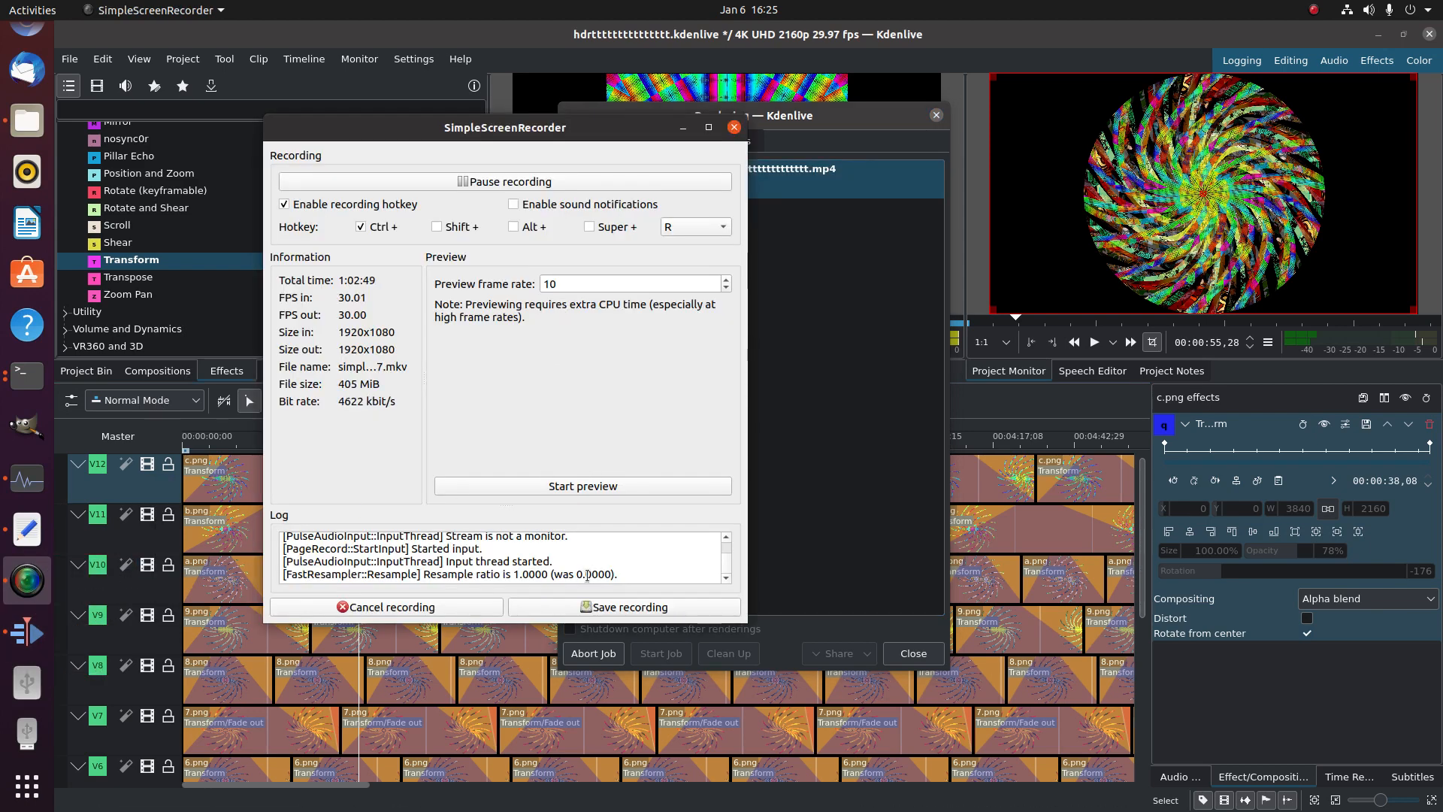